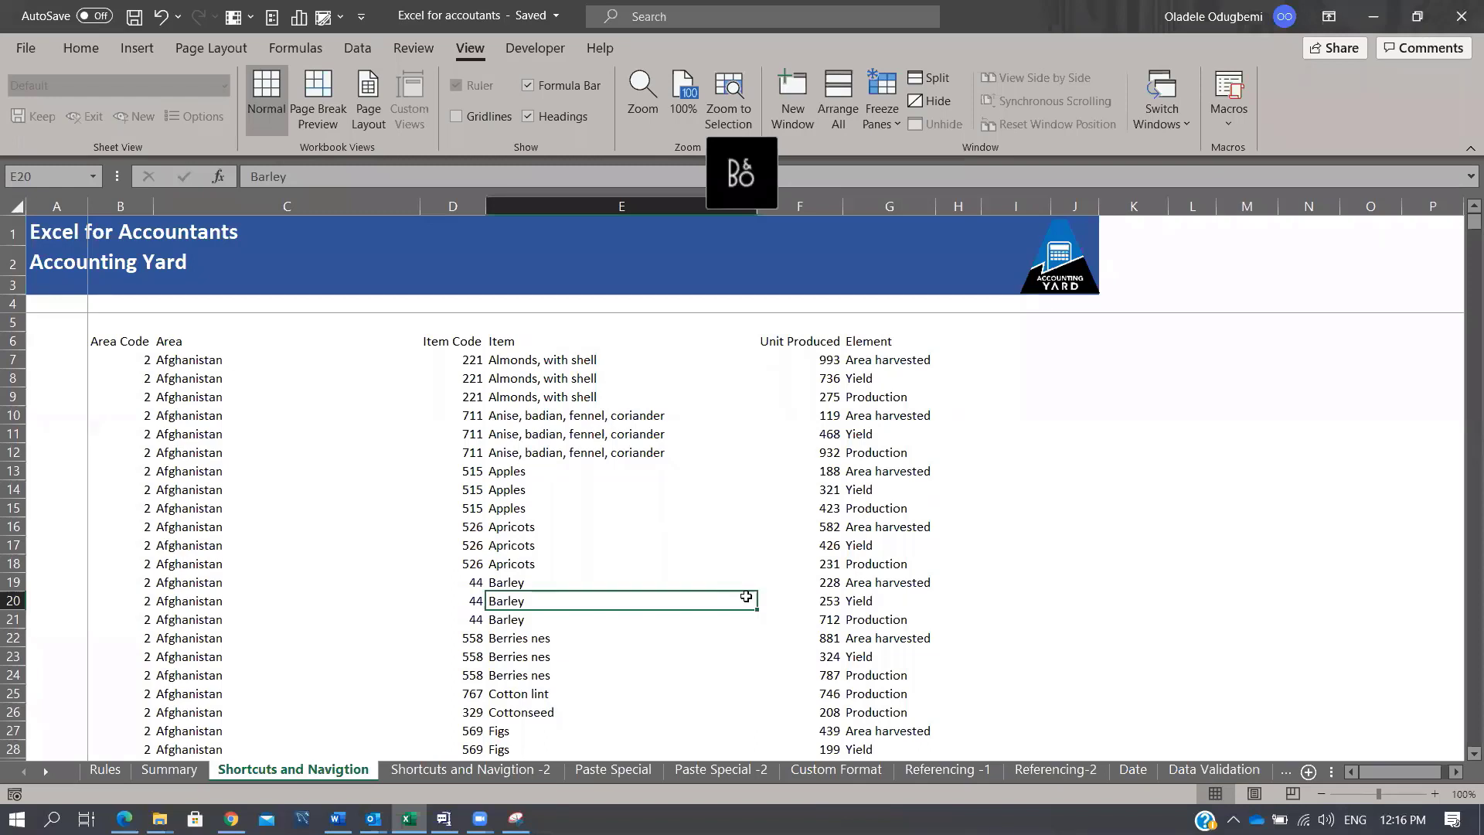
Step: Select the whole Item column, then the entire row 19, returning to a single cell each time
key(ctrl+space)
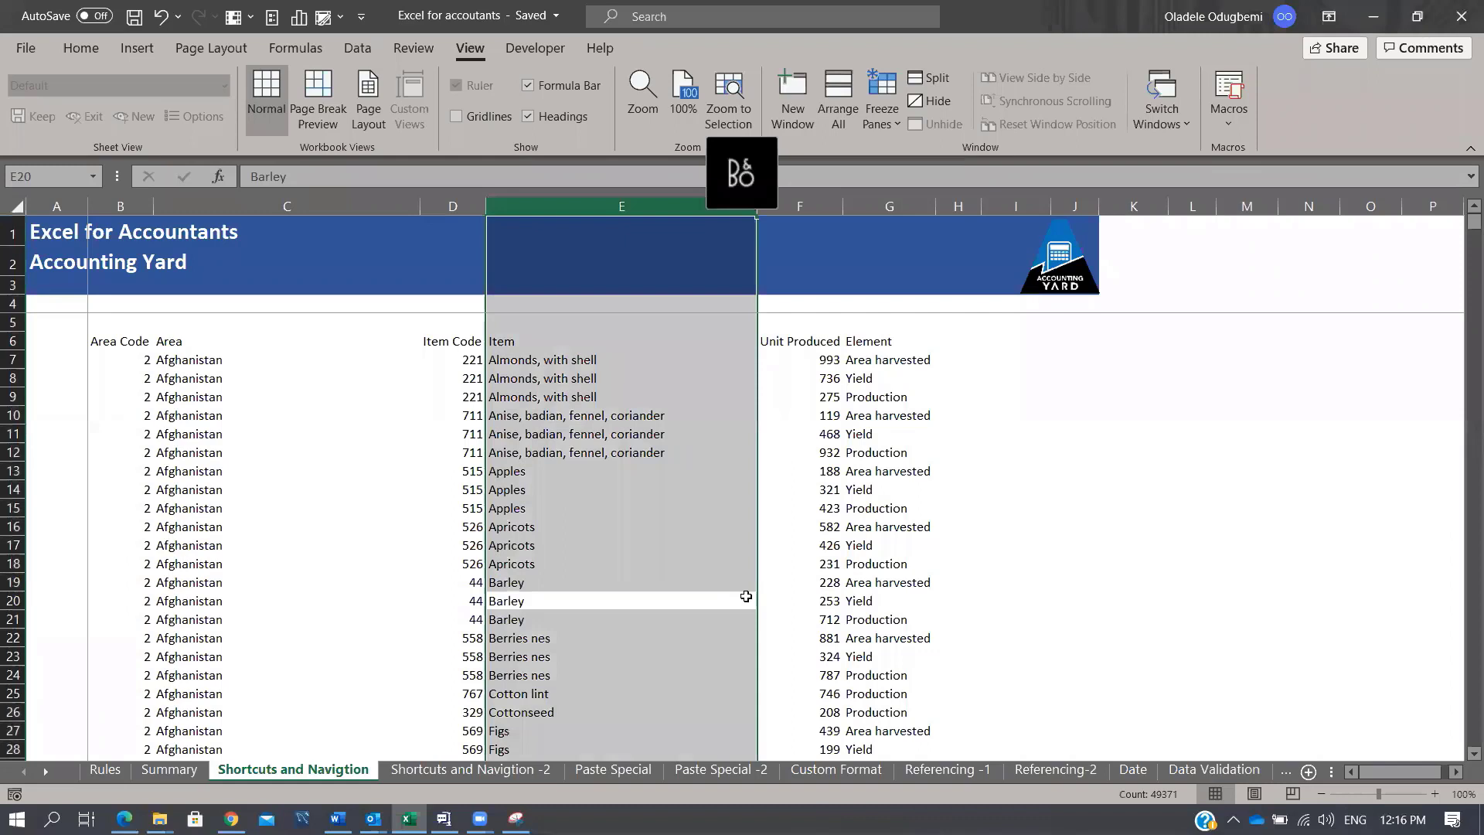
key(Up)
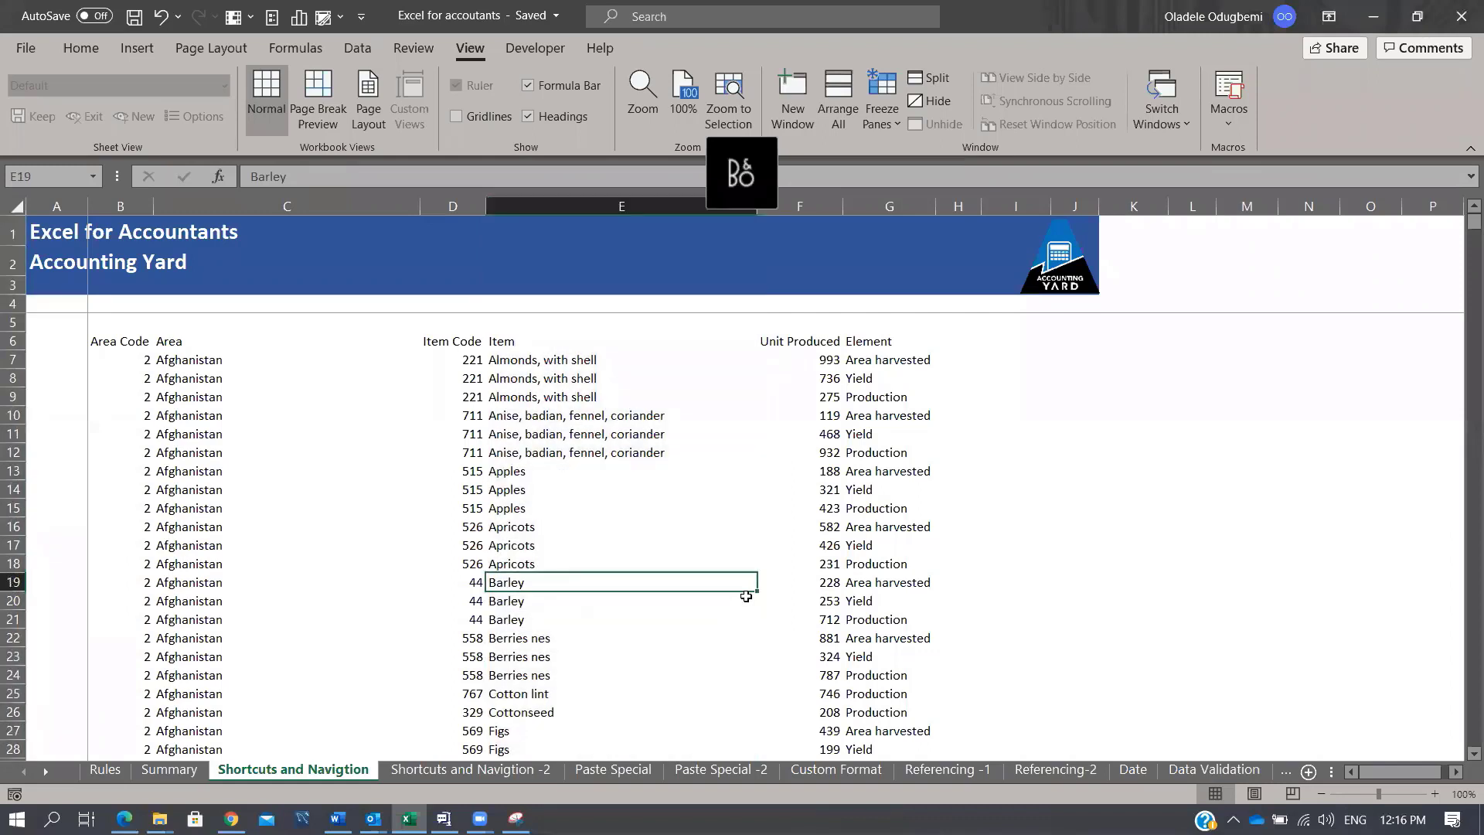
key(shift+space)
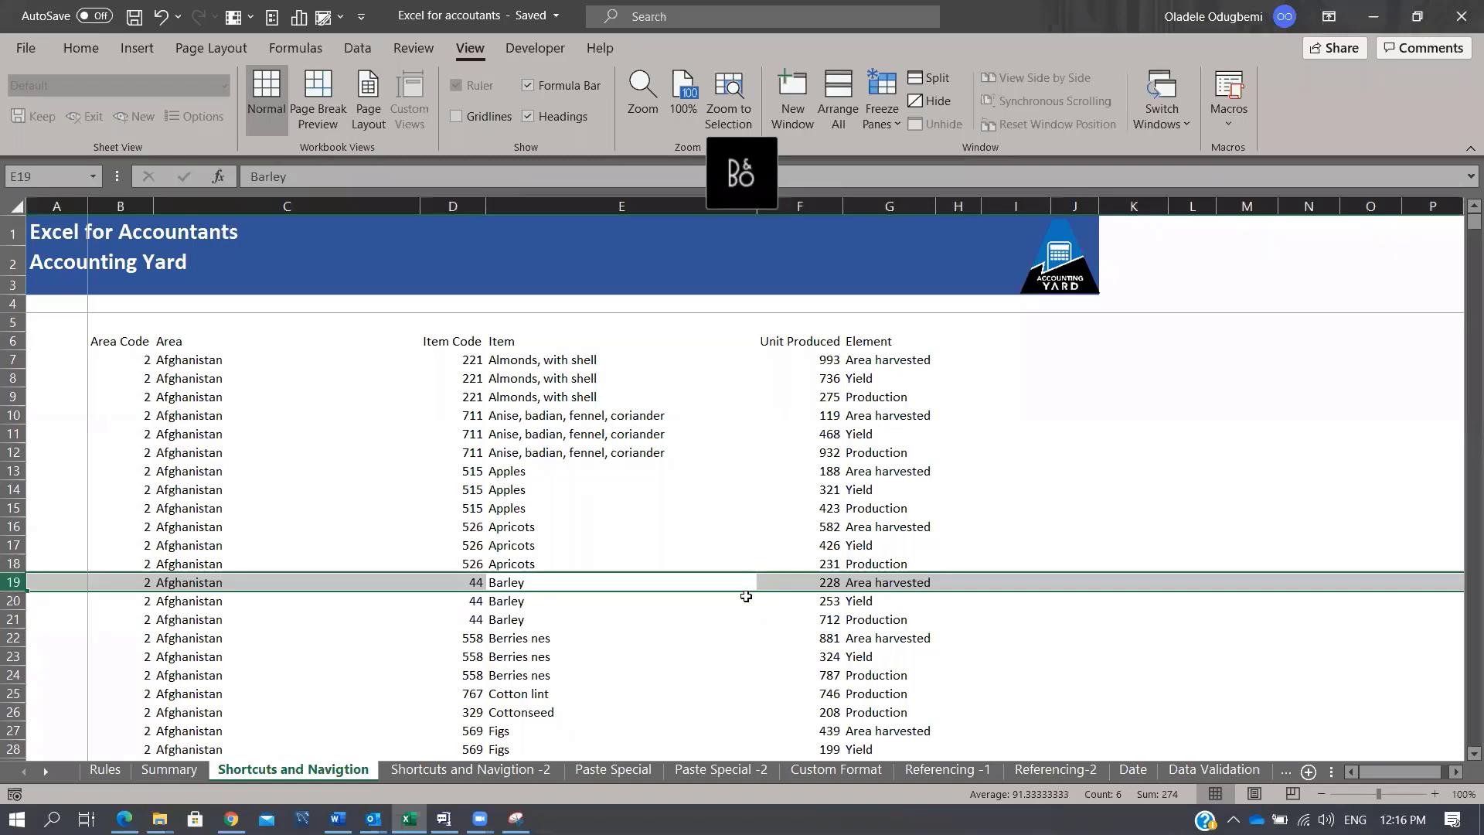
key(shift+BackSpace)
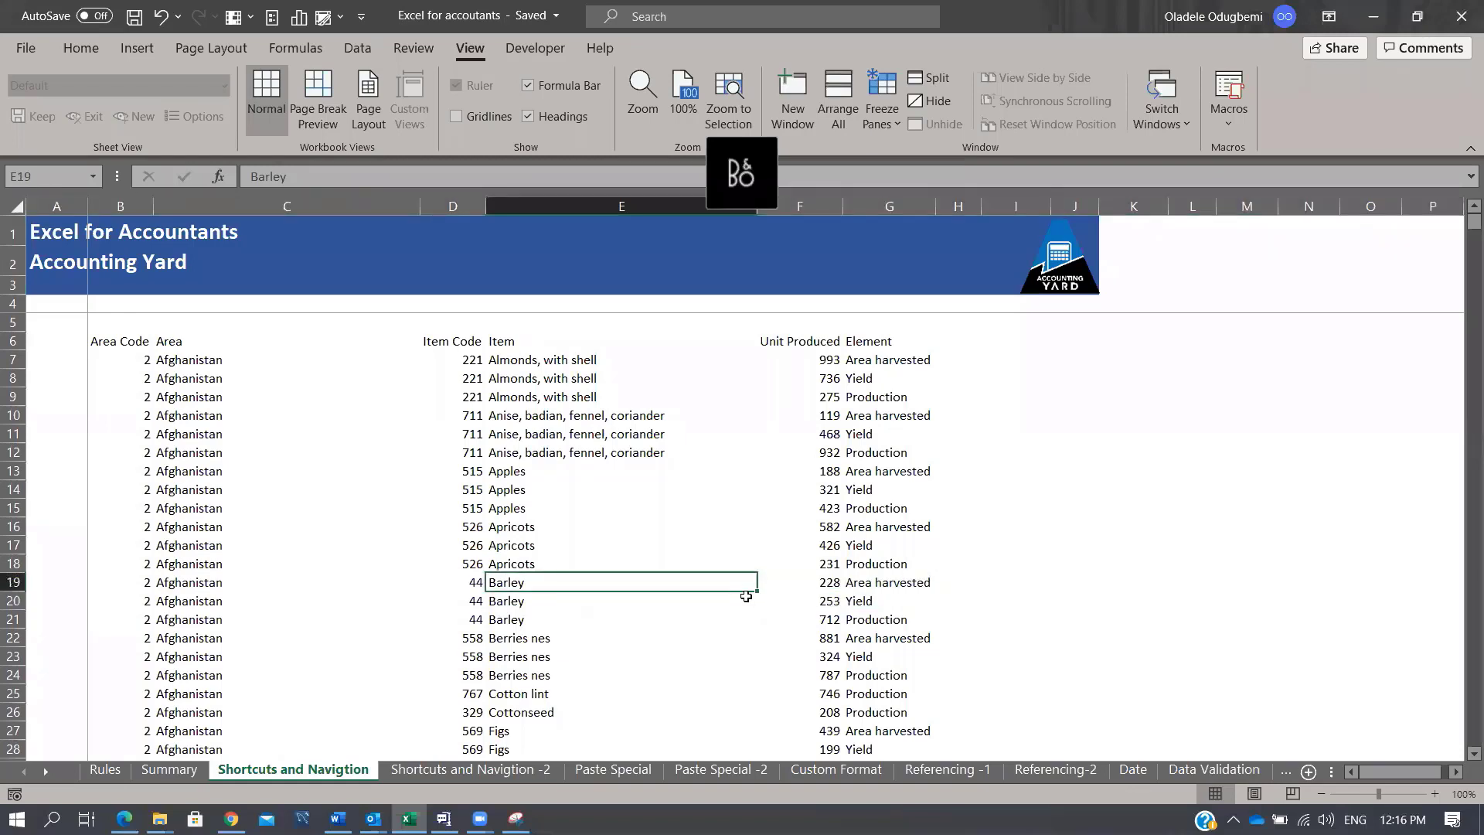
Step: Select the whole sales table twice with Ctrl+A, clearing it, then reselect the Item column
key(ctrl+a)
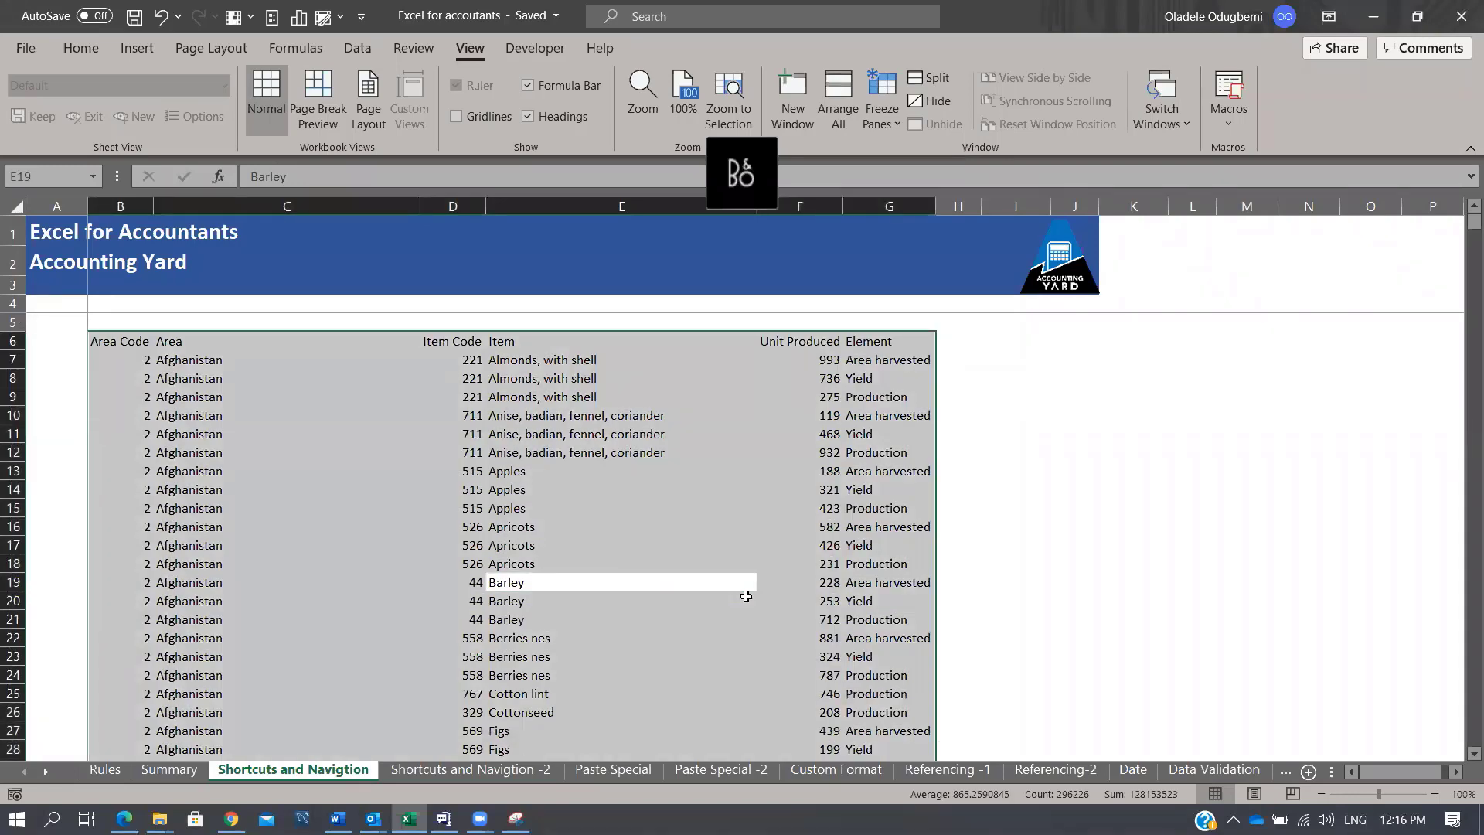
click(746, 596)
key(ctrl+a)
click(746, 596)
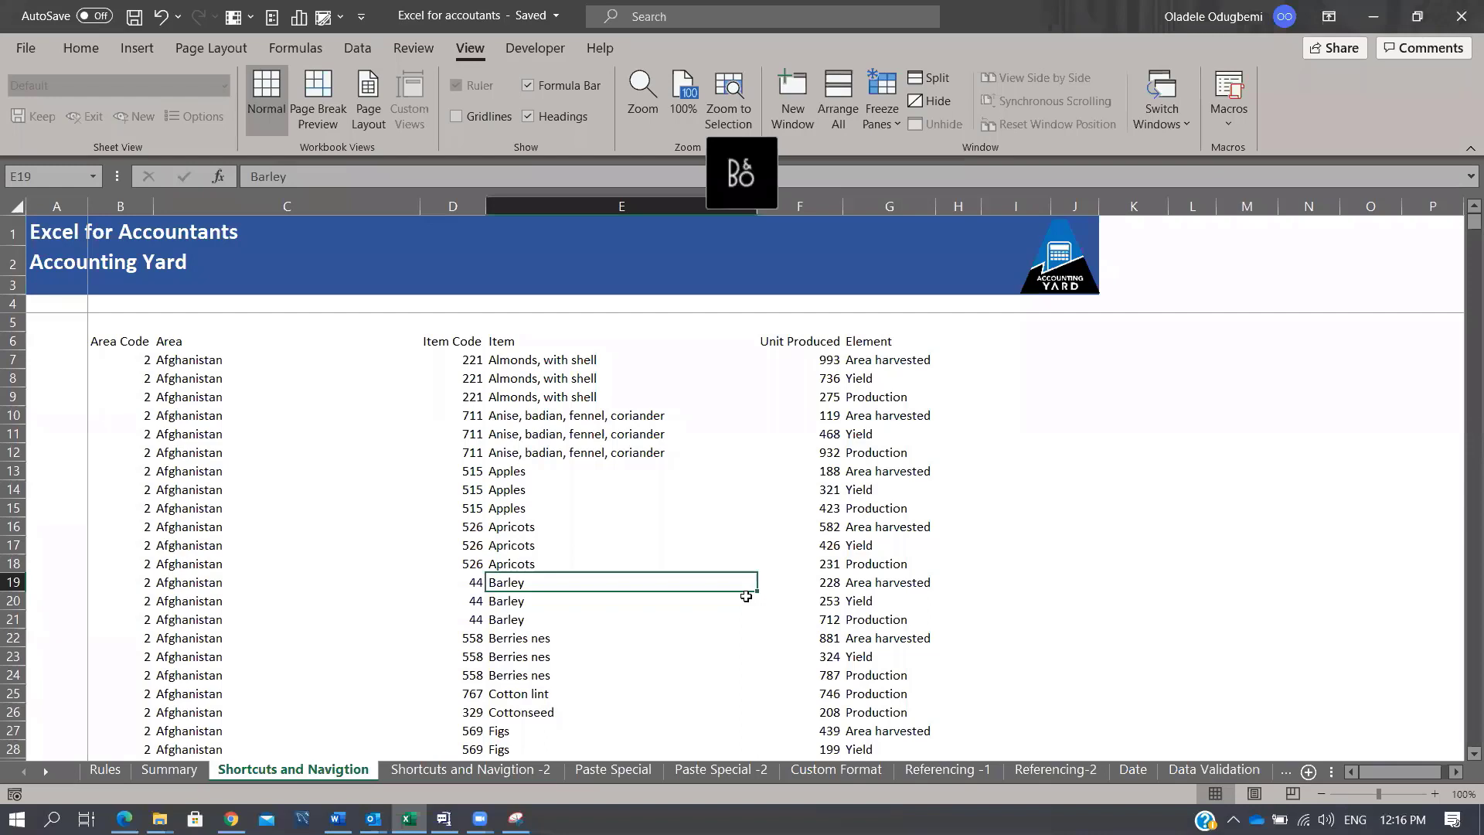
key(ctrl+space)
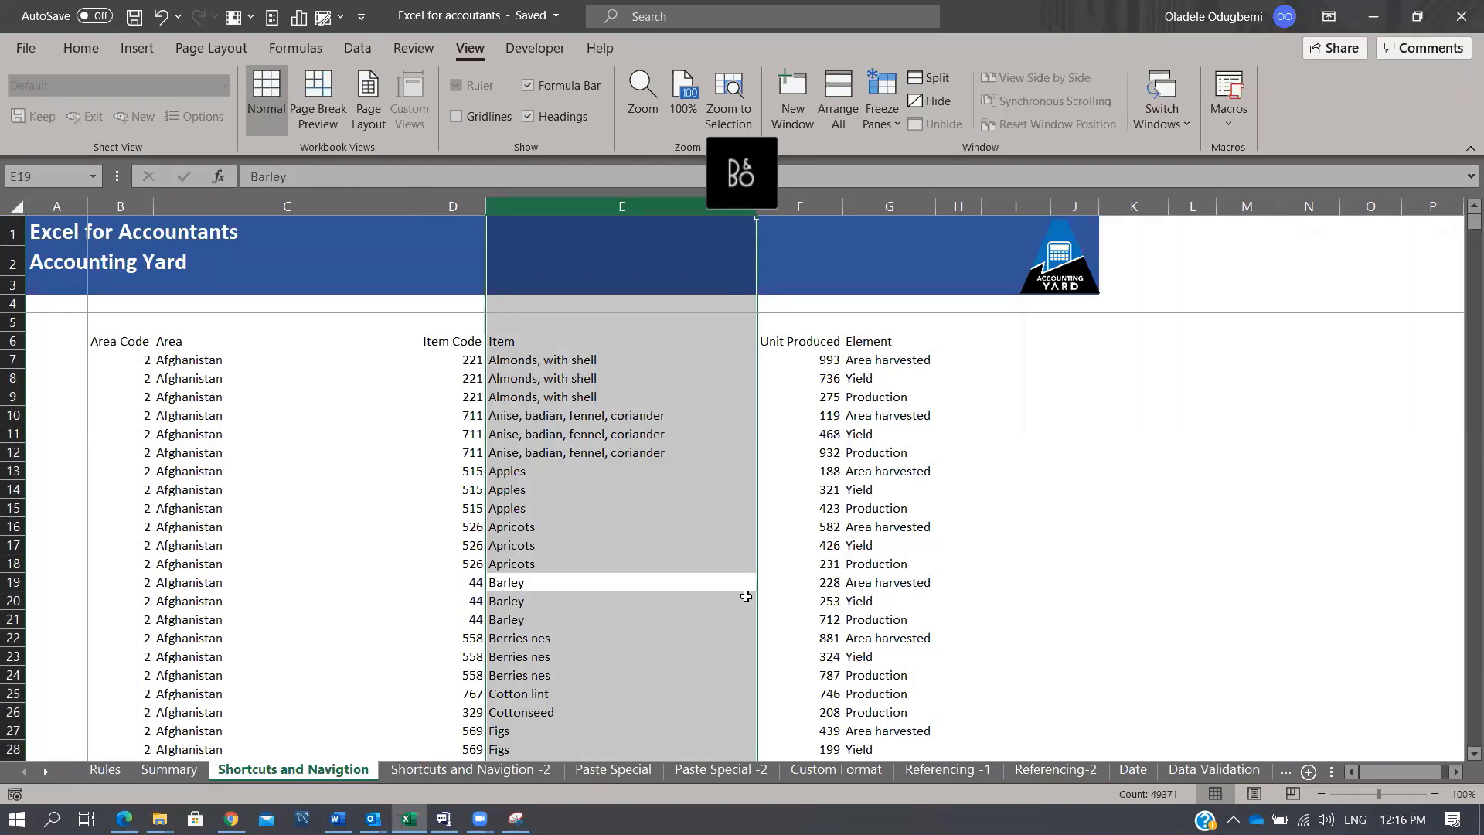
Step: Insert a blank column before Item and a blank row above the second Barley row
key(ctrl+shift+plus)
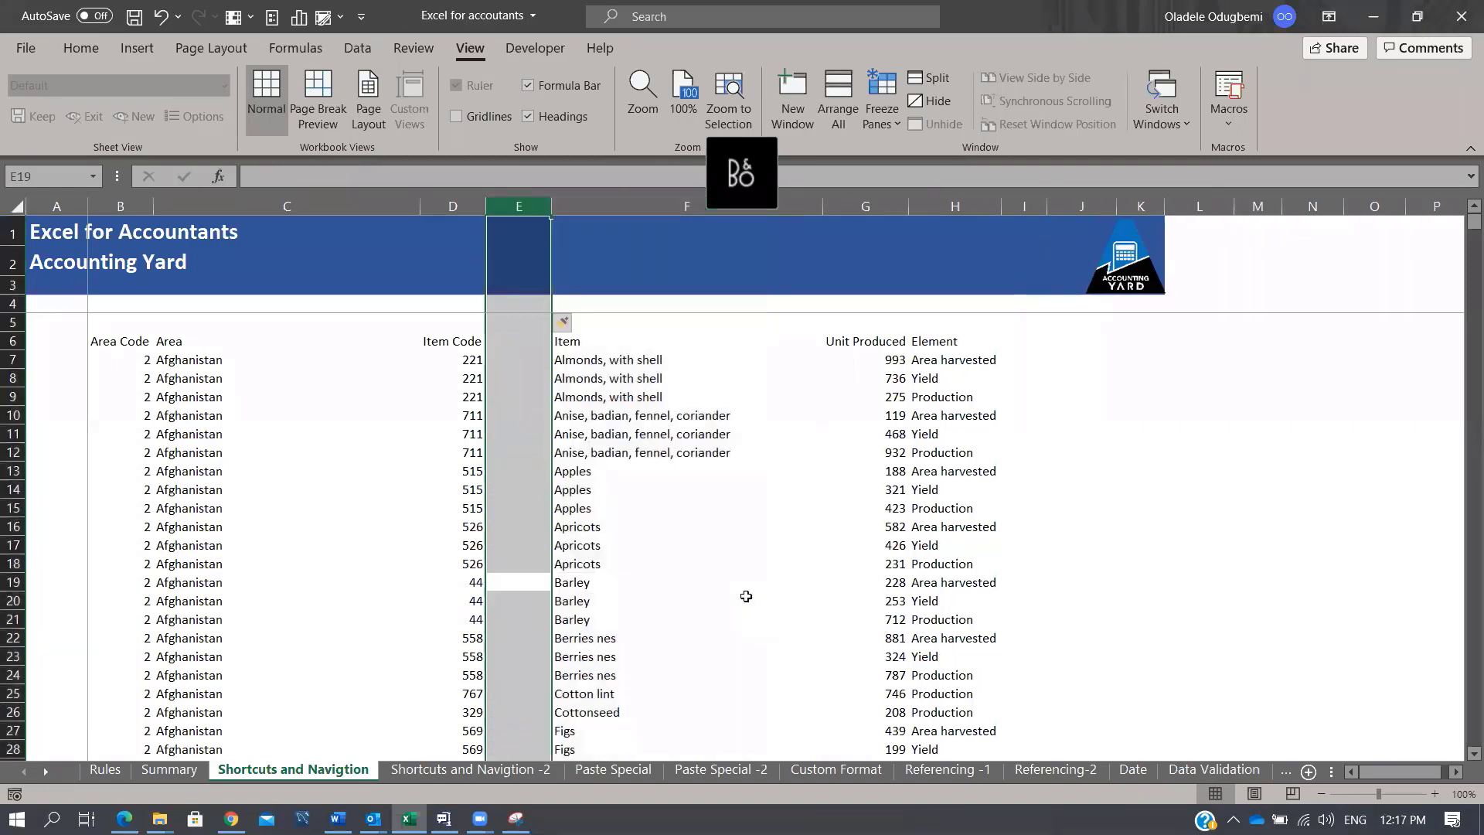
key(Down)
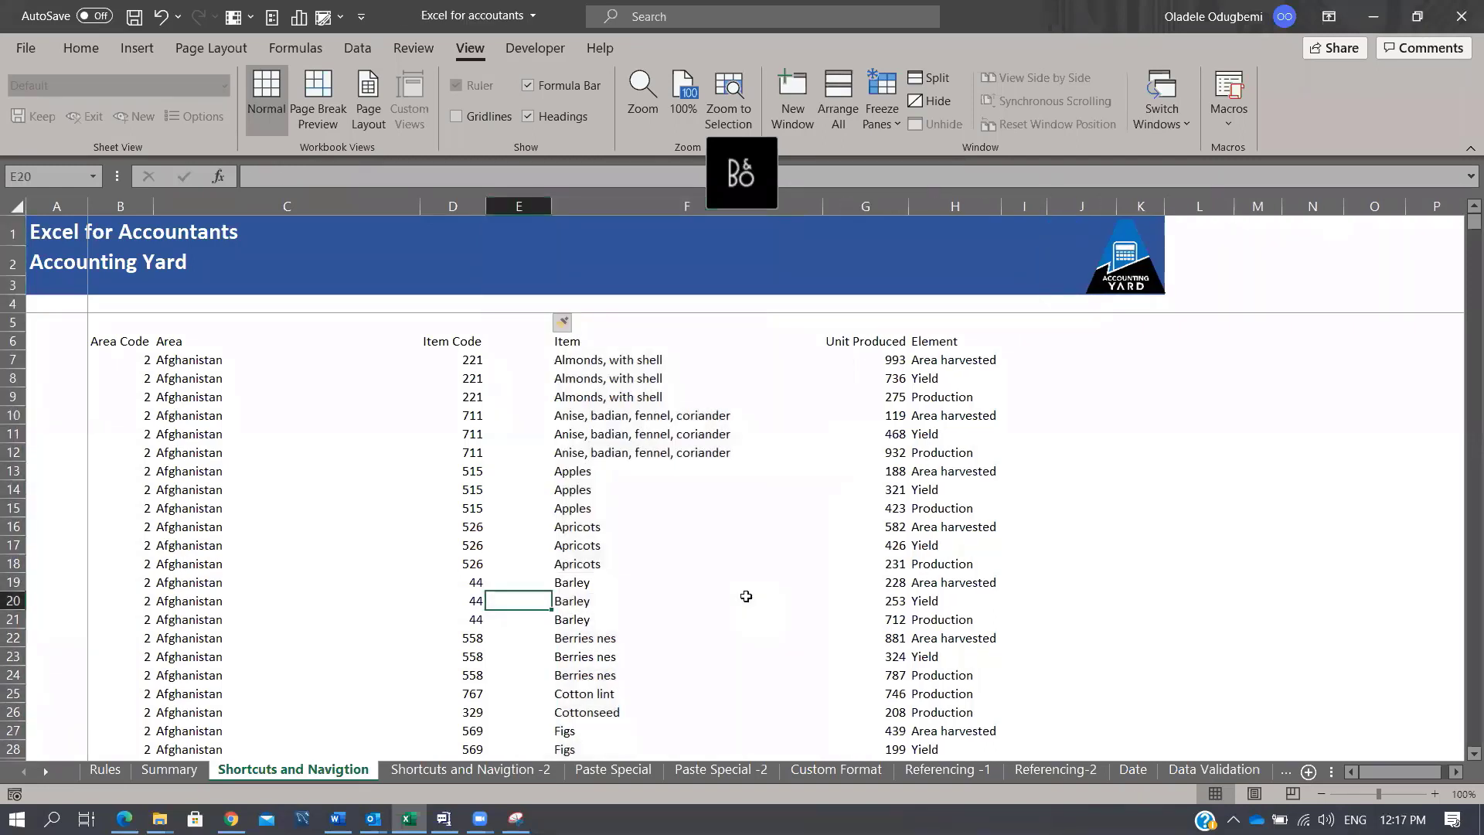
key(shift+space)
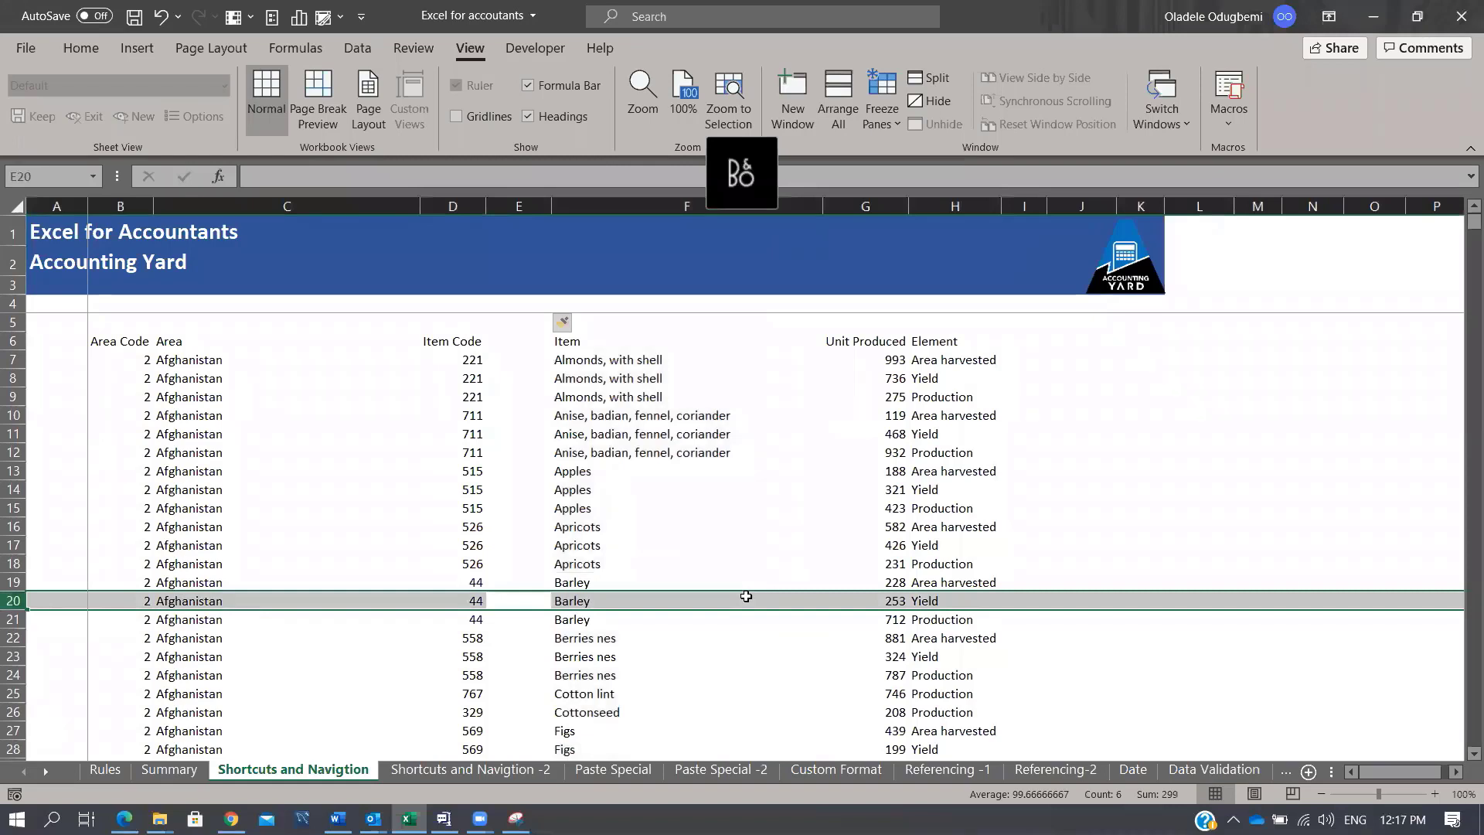
key(ctrl+shift+plus)
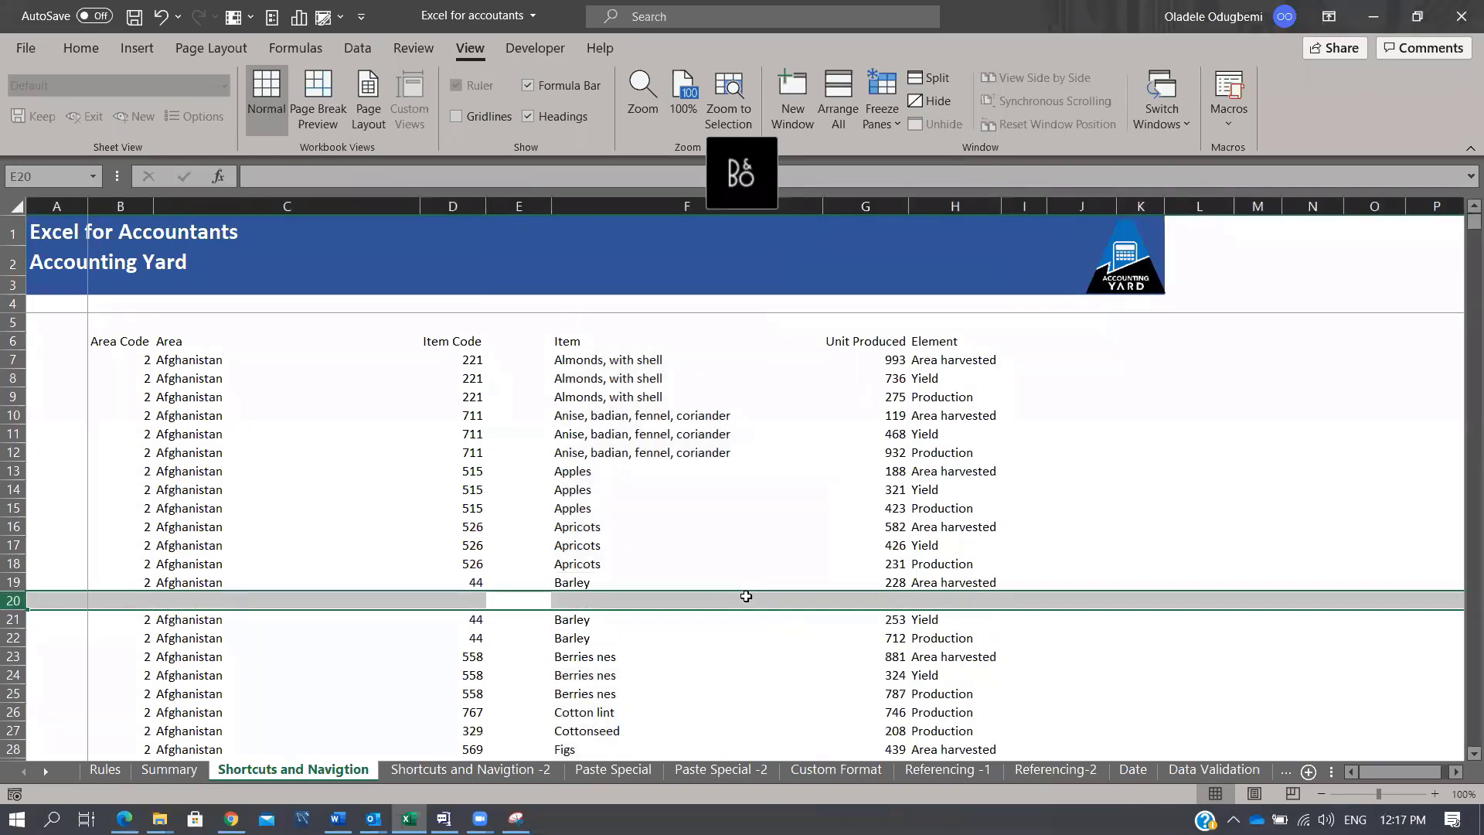
Step: Open the Insert cells options on F17, with Shift cells down chosen
click(746, 596)
key(Up)
key(Up)
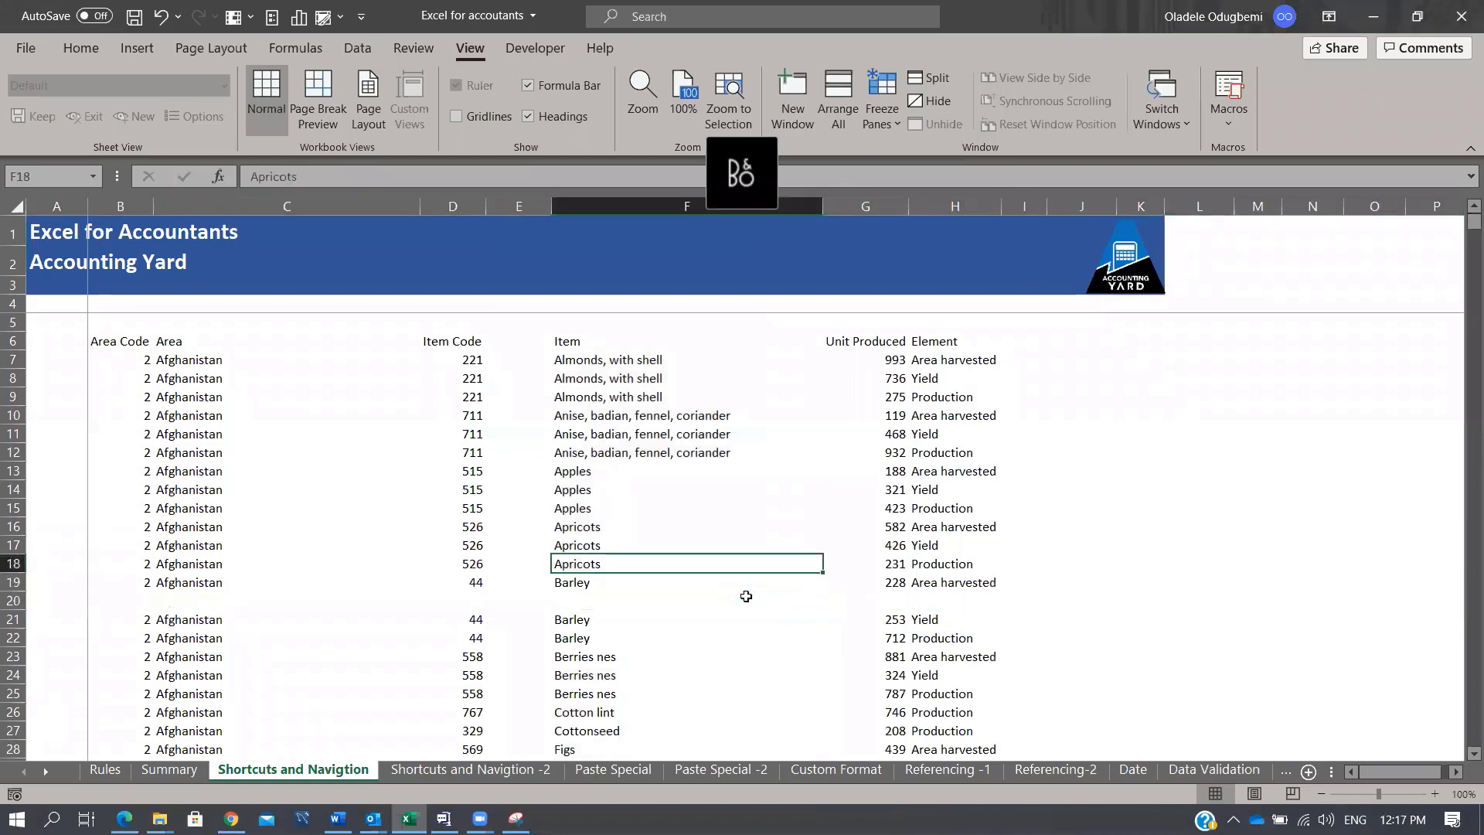
key(Up)
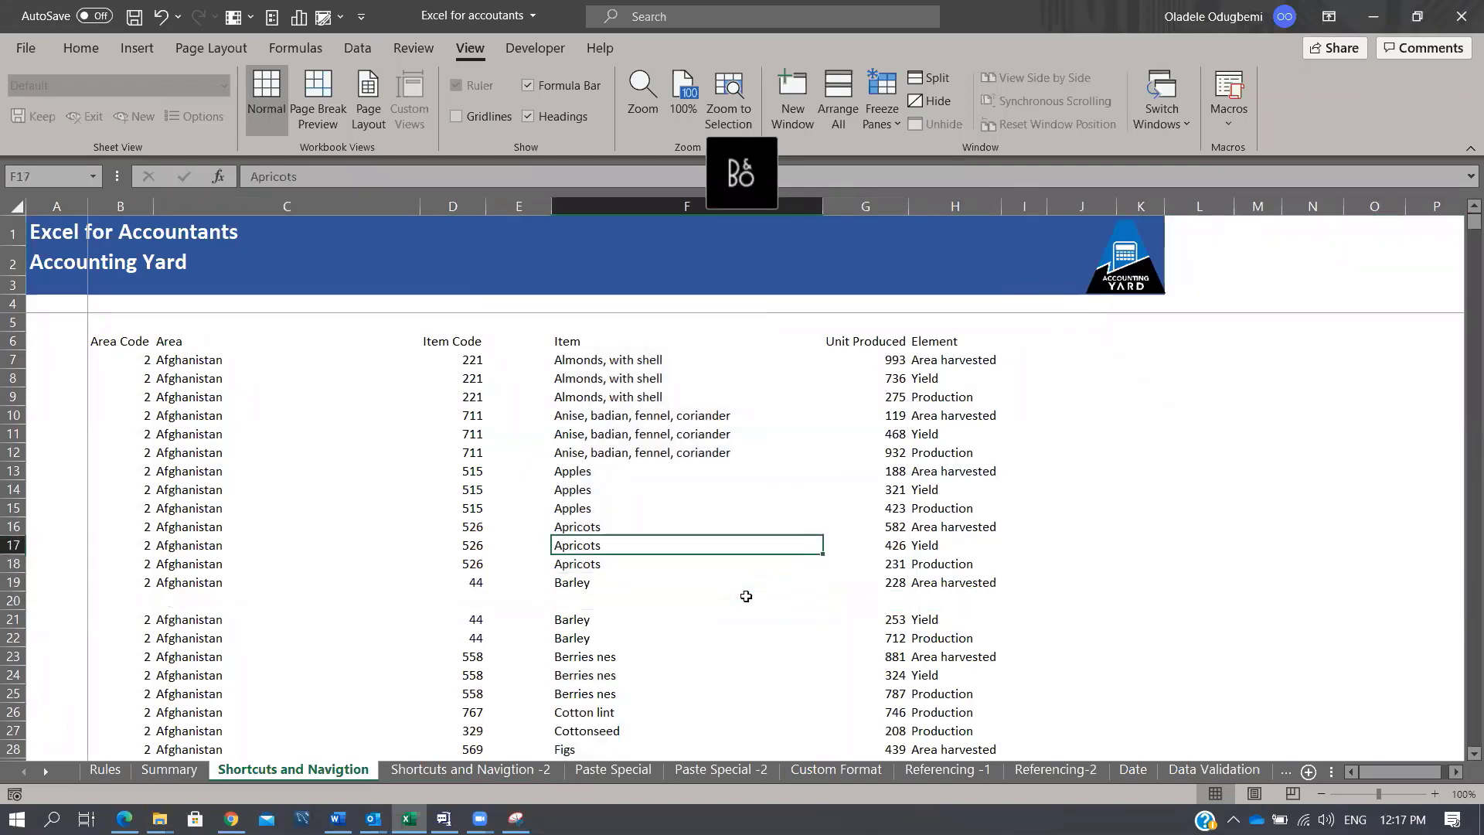
key(ctrl+shift+plus)
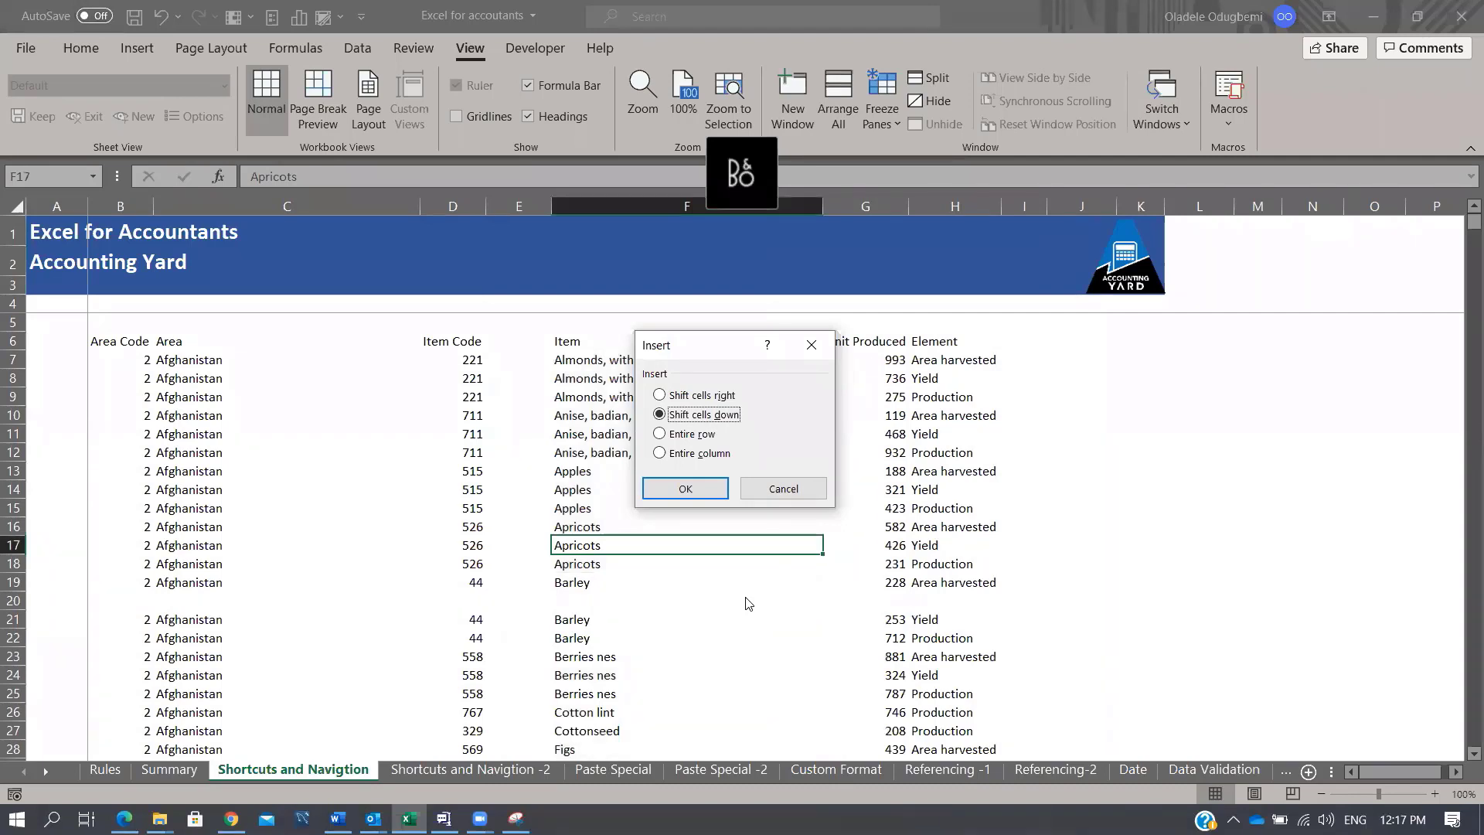
Step: Cancel the insert, move to the Apples cell F15 and preview the Delete options
key(Escape)
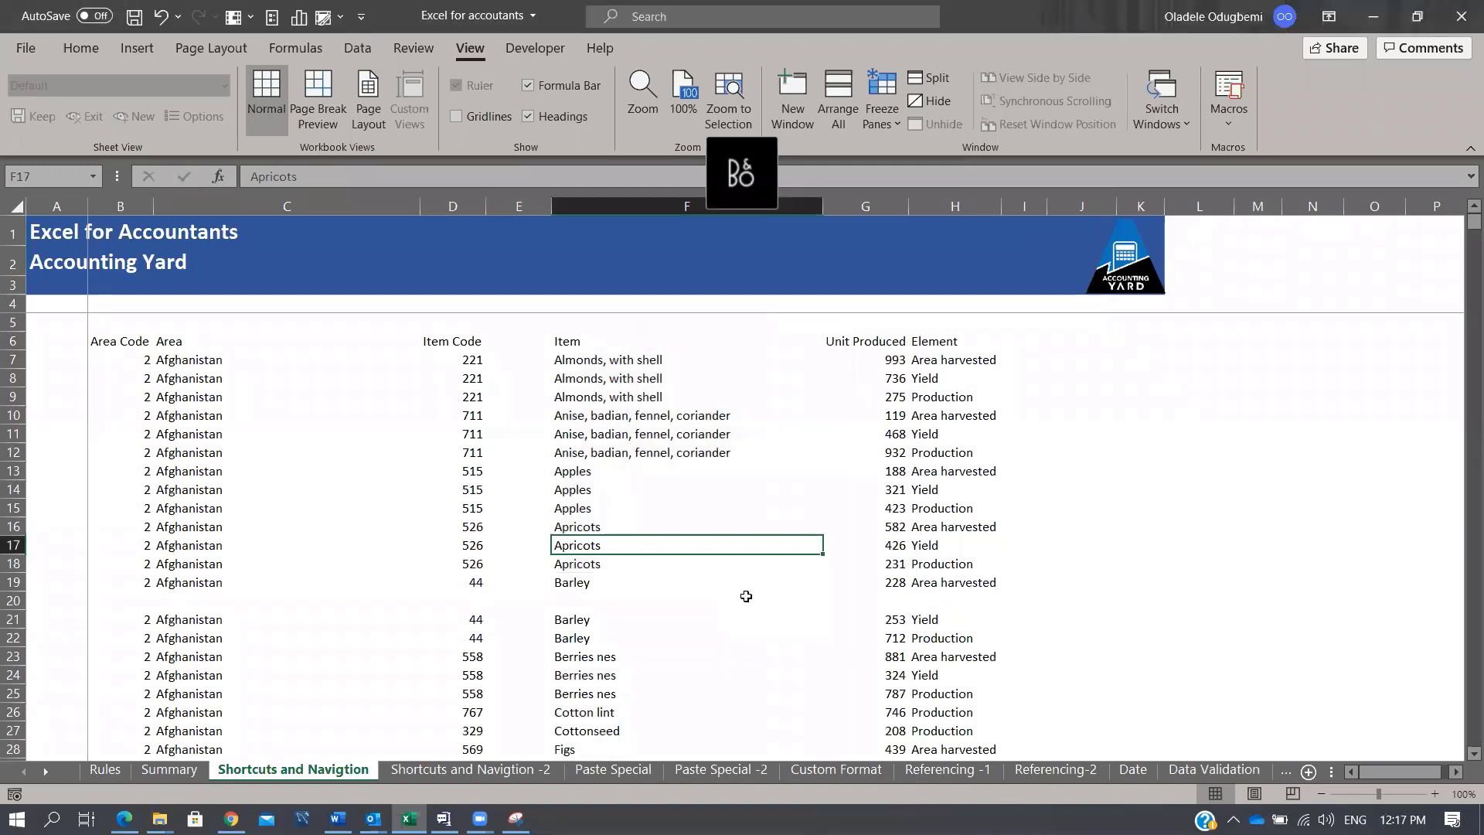
key(Left)
key(Right)
key(Right)
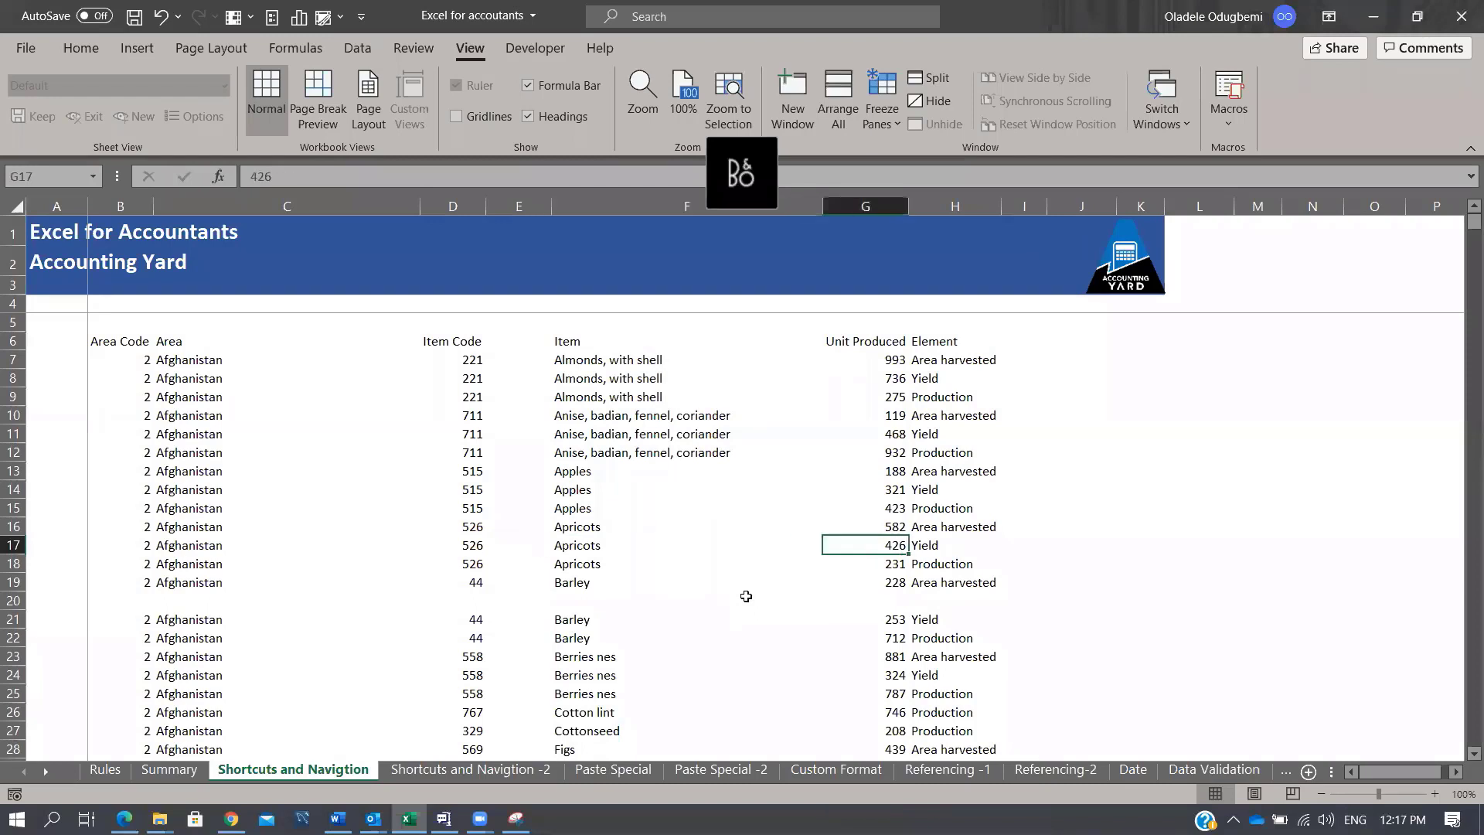
key(Left)
key(Left)
key(Up)
key(Up)
key(Right)
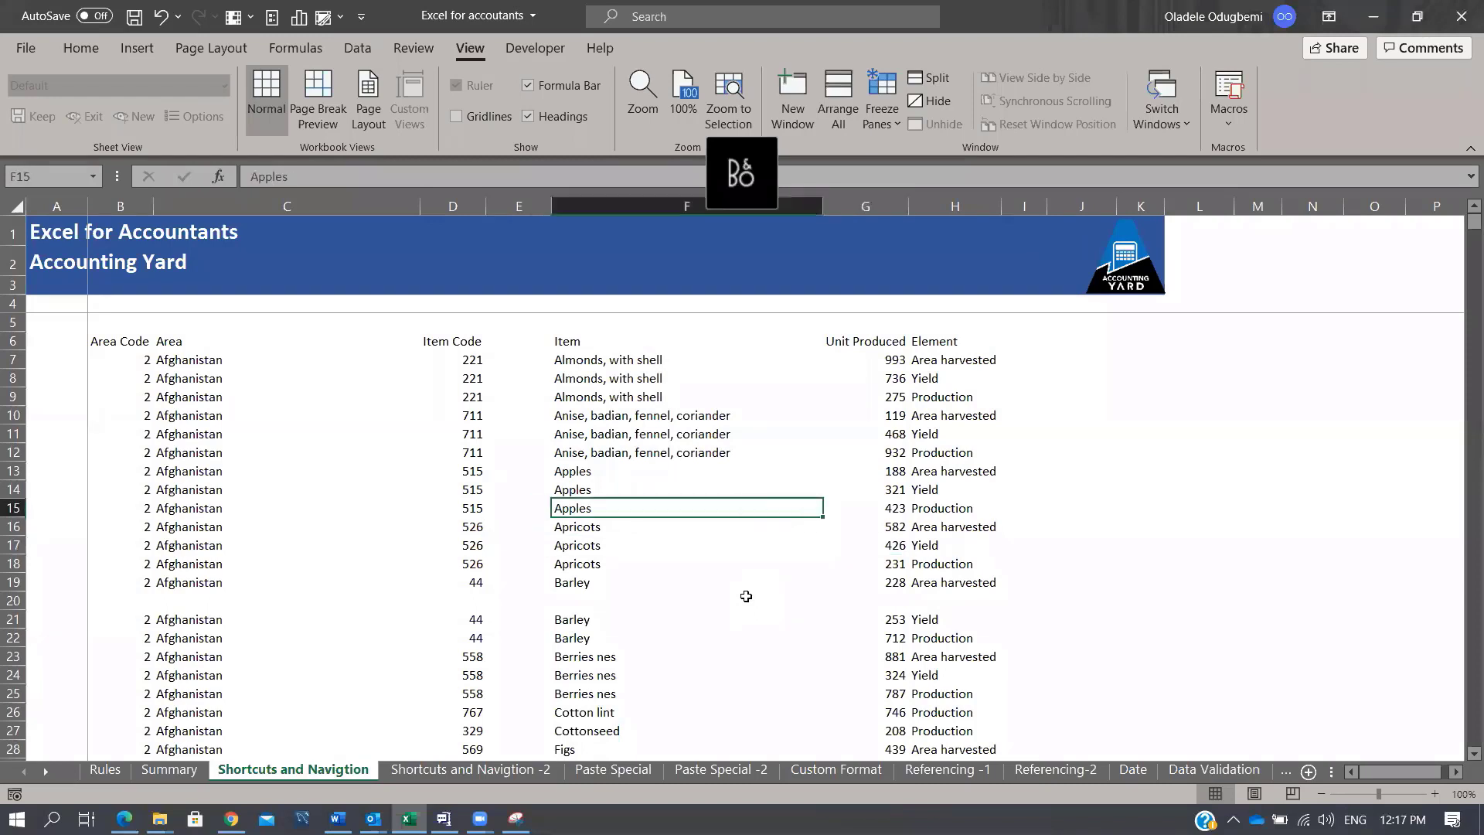
key(ctrl+minus)
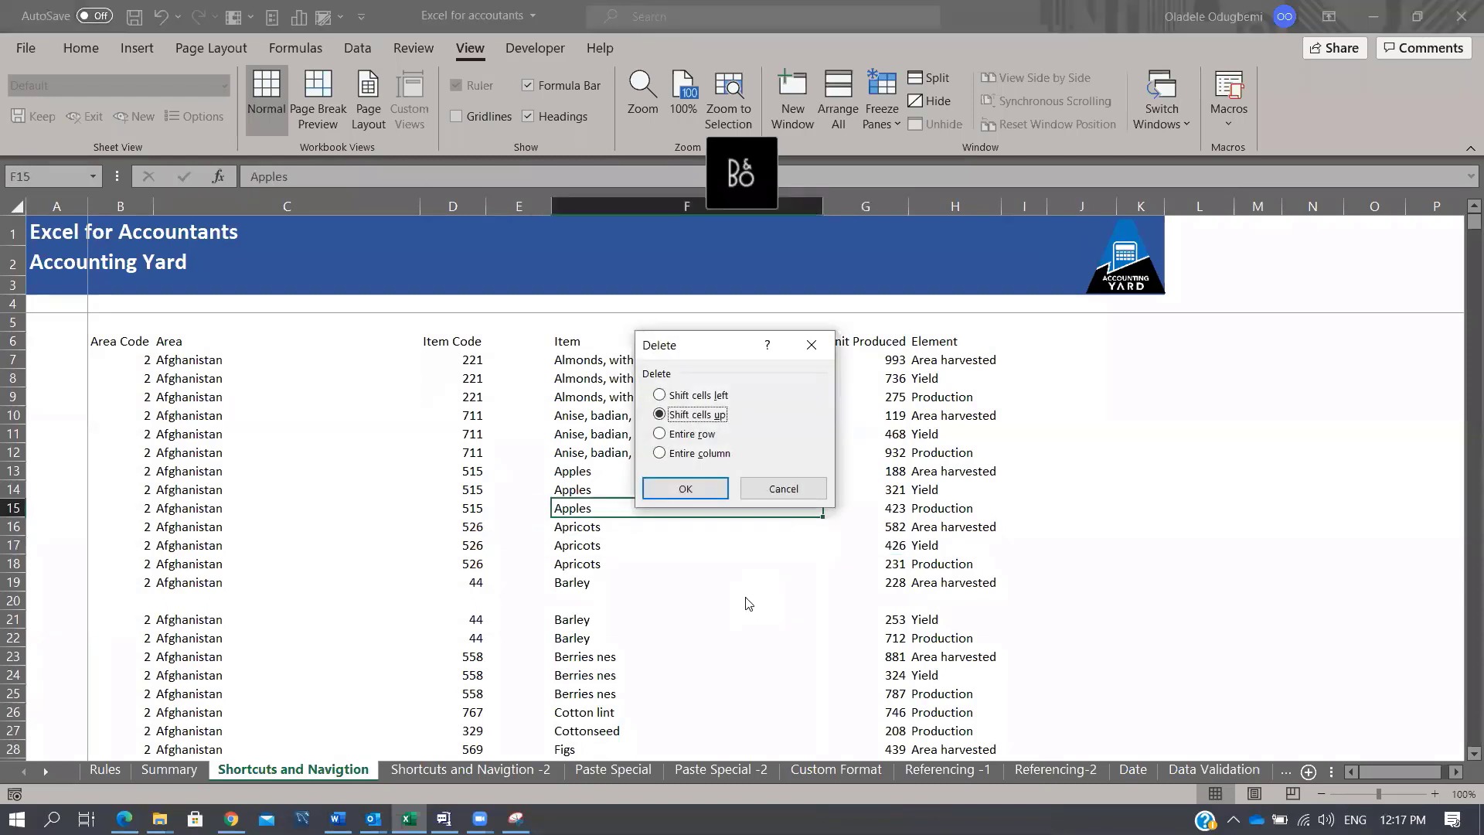
key(Escape)
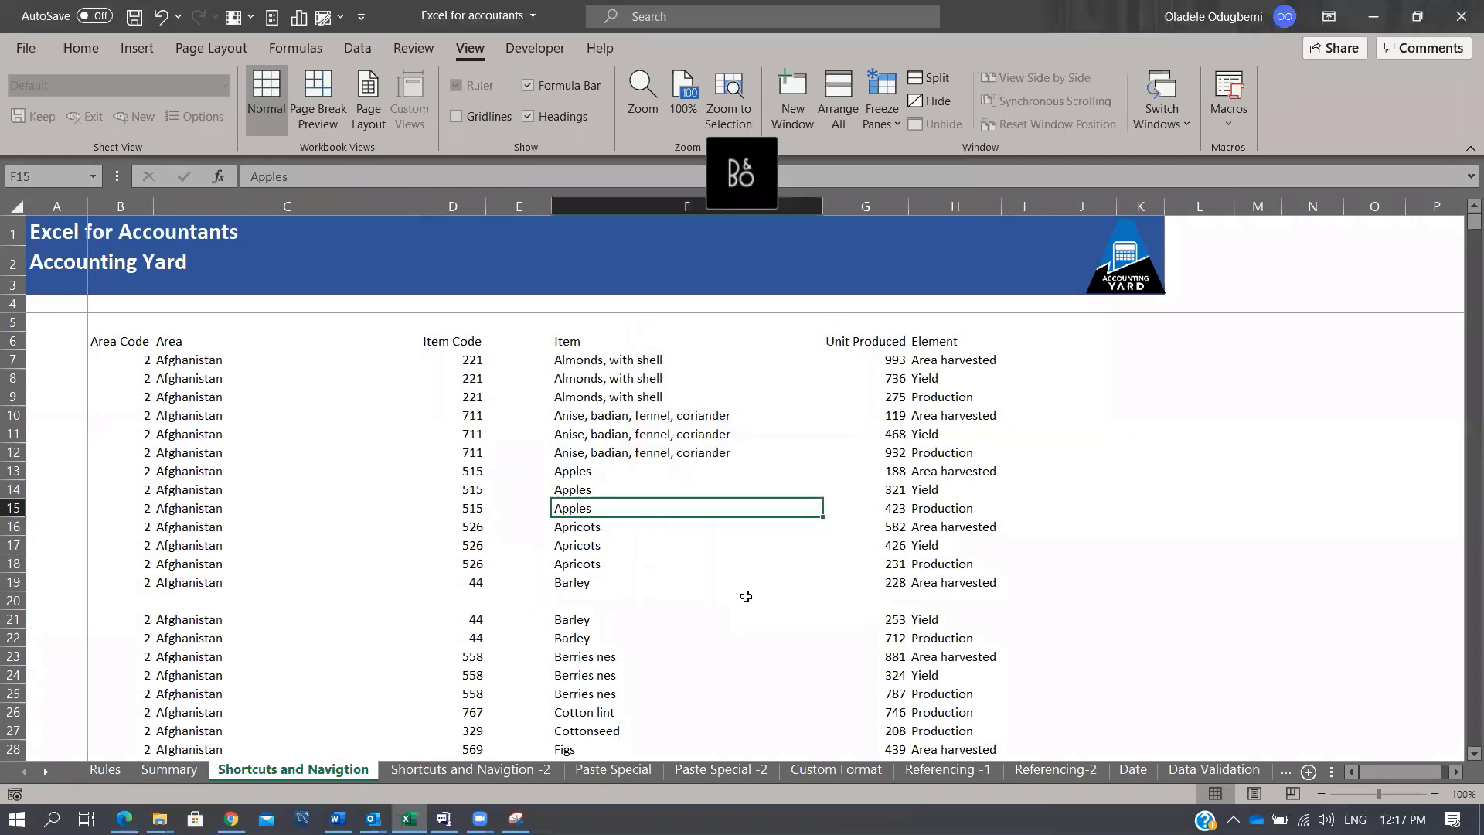
Step: Try the Alt, E, D delete shortcut, then delete the entire Apples Production row (423)
key(alt)
key(e)
key(d)
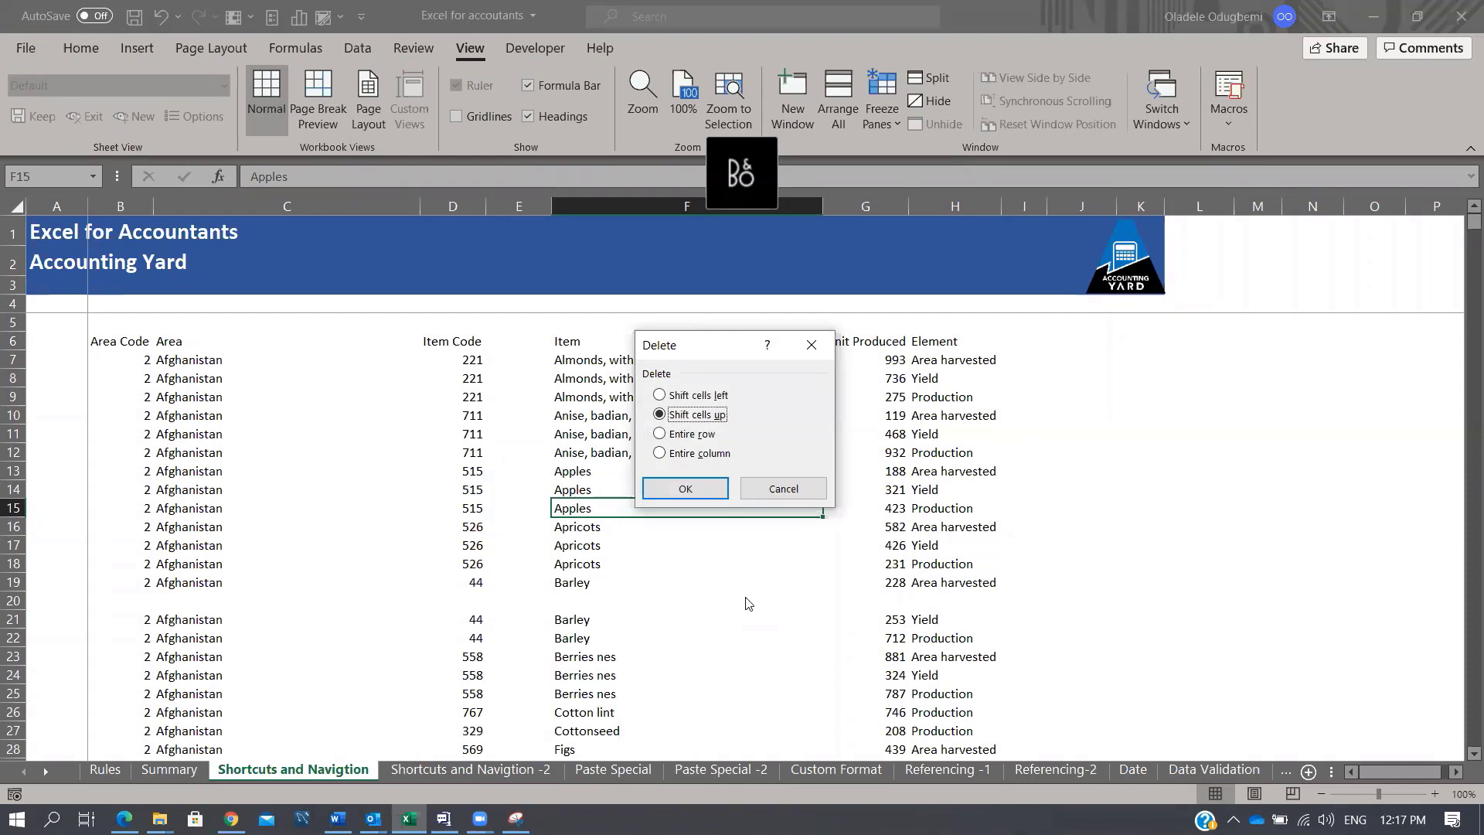
key(Escape)
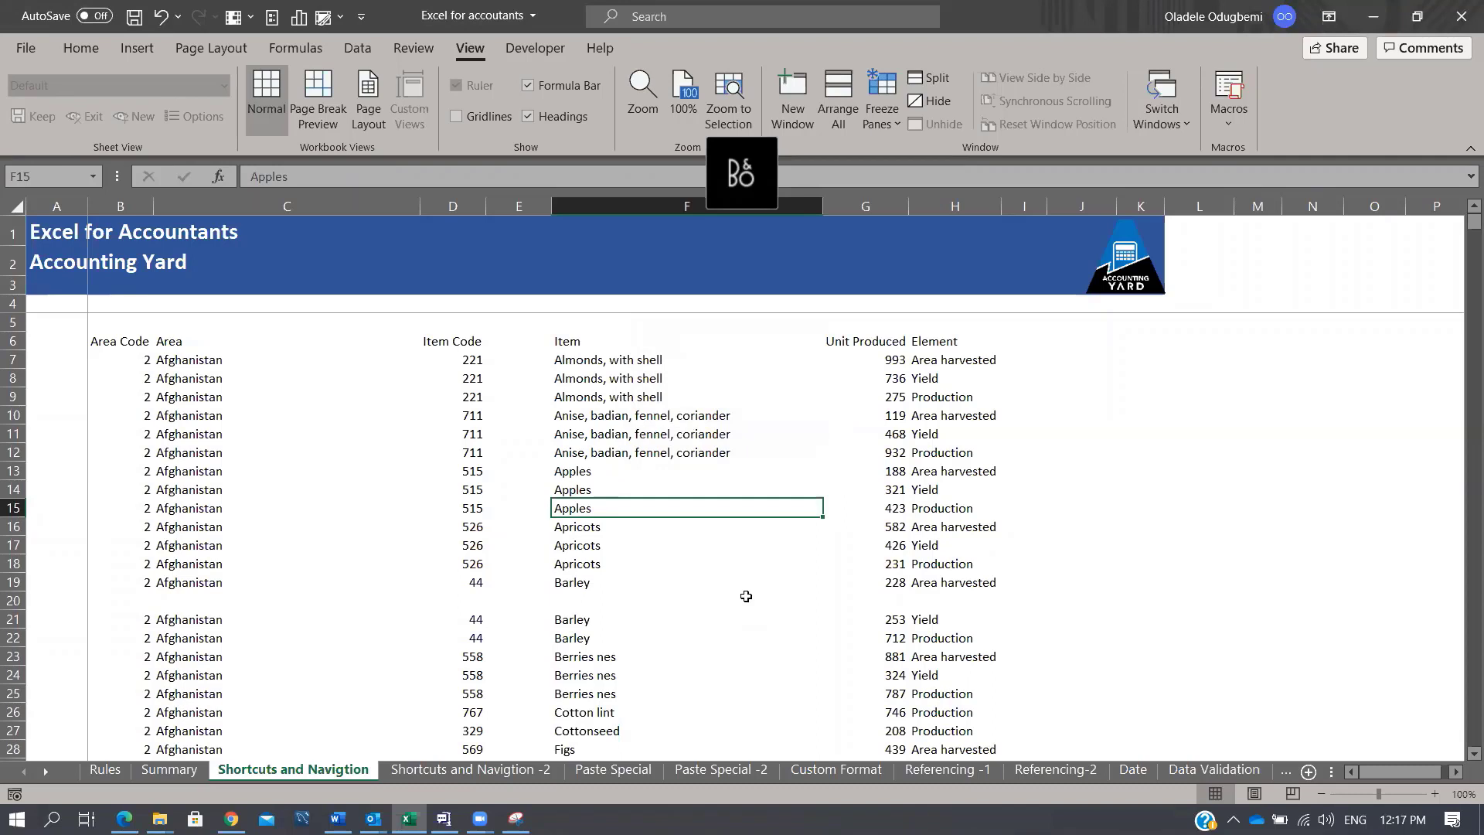
key(ctrl+minus)
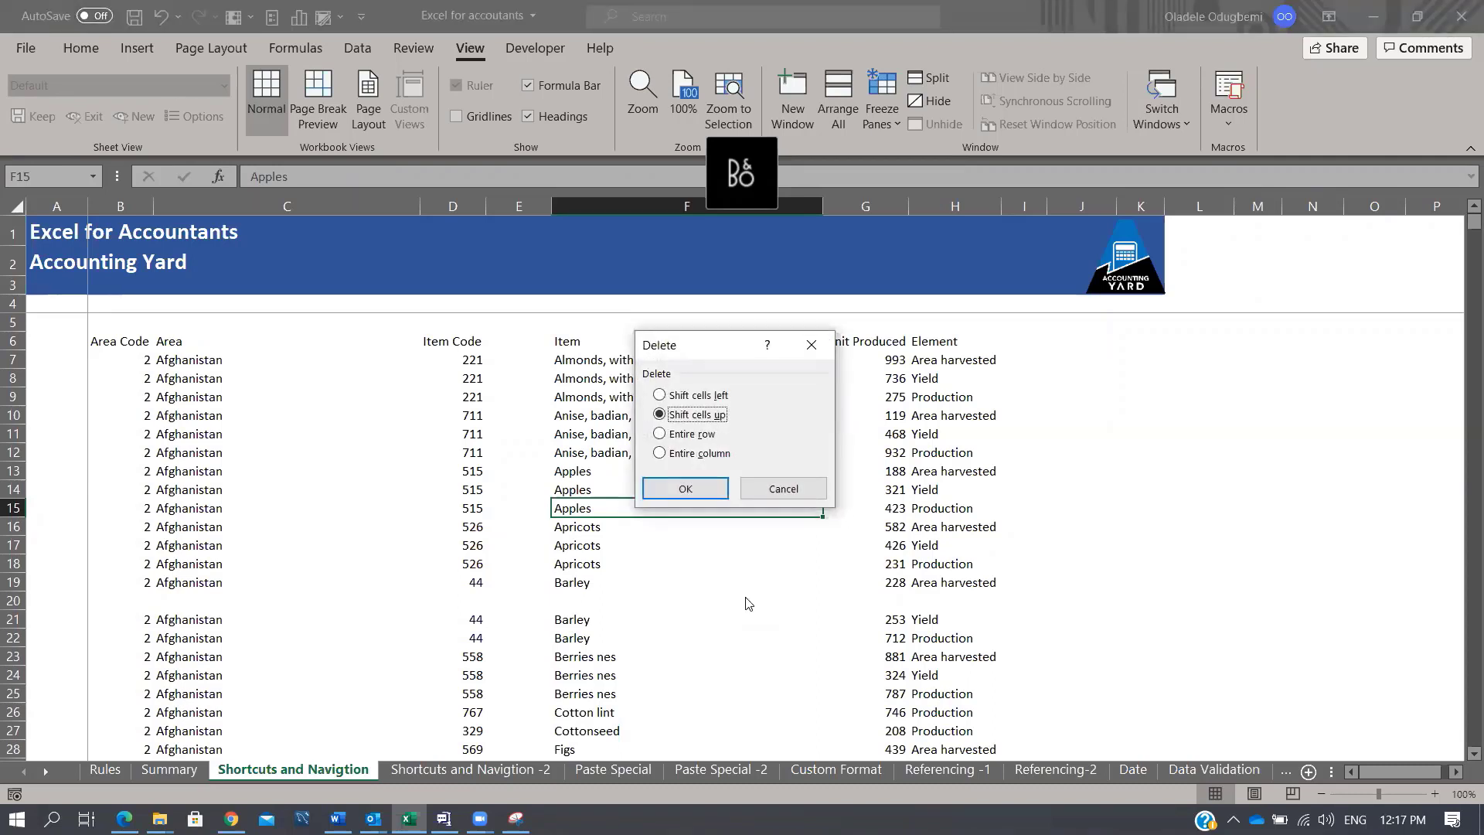
key(r)
key(Return)
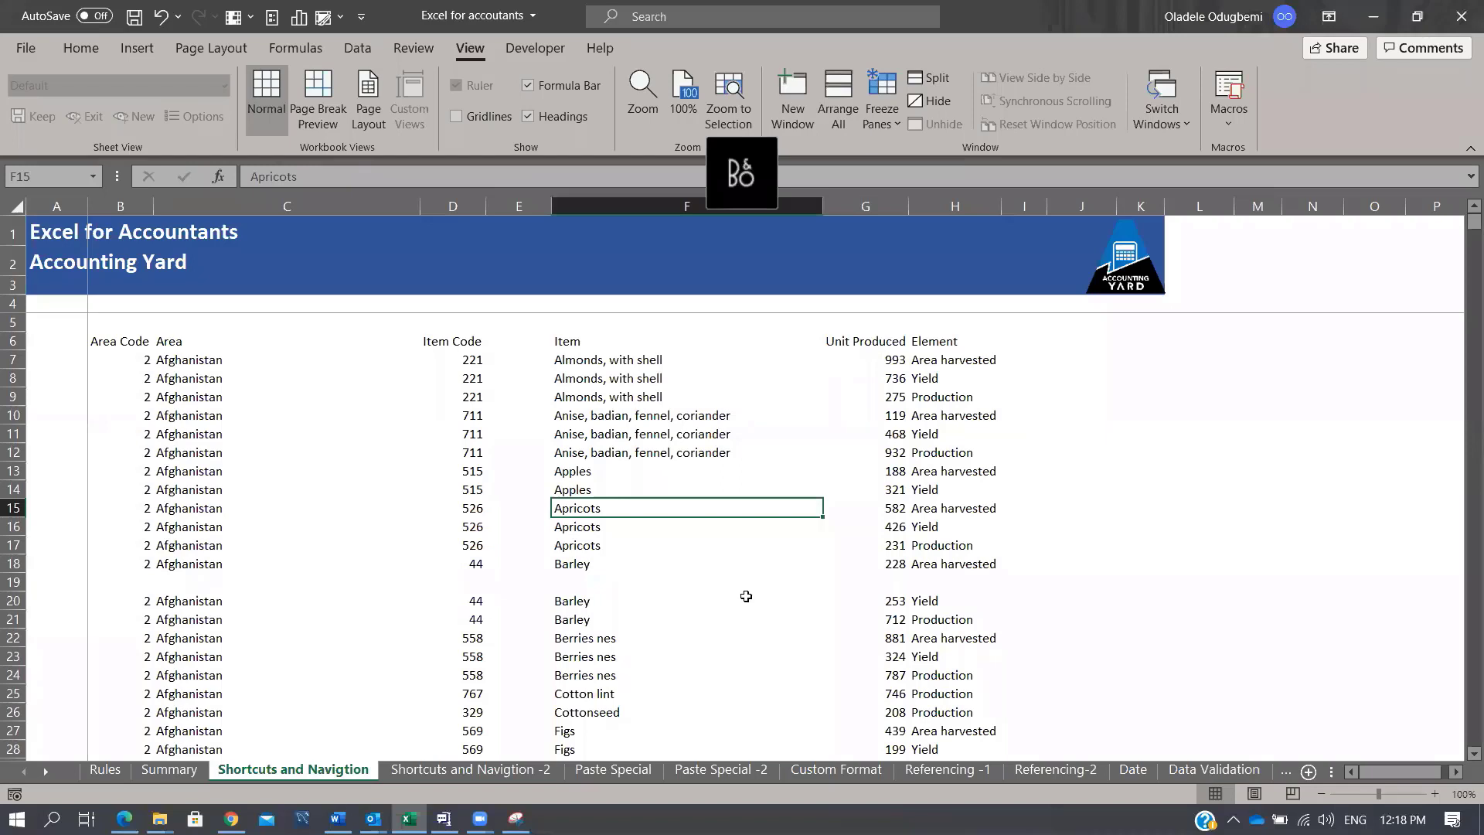
Step: Delete the entire Item column with Alt, E, D, then undo the deletion
key(alt+e)
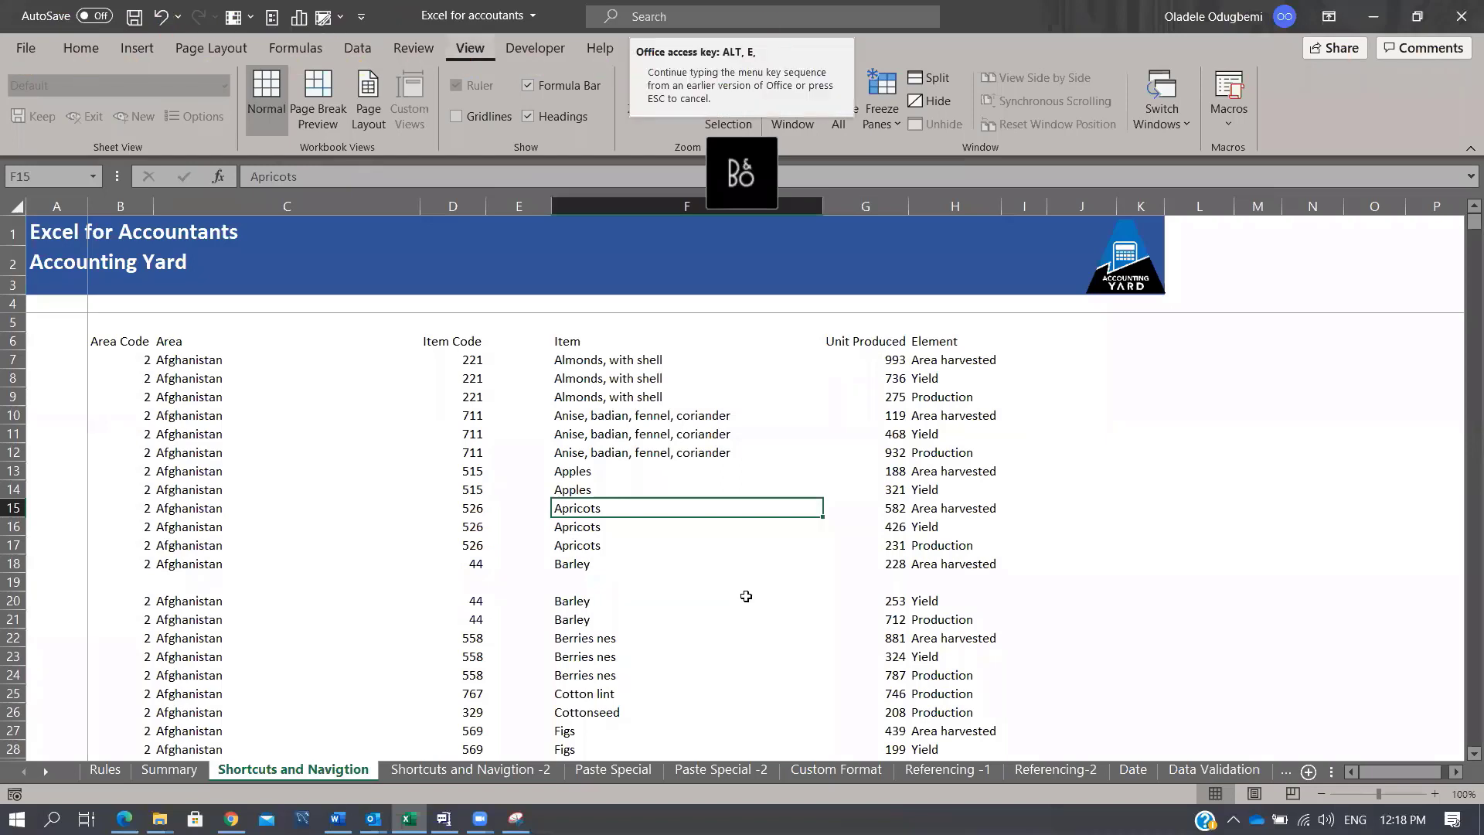
key(d)
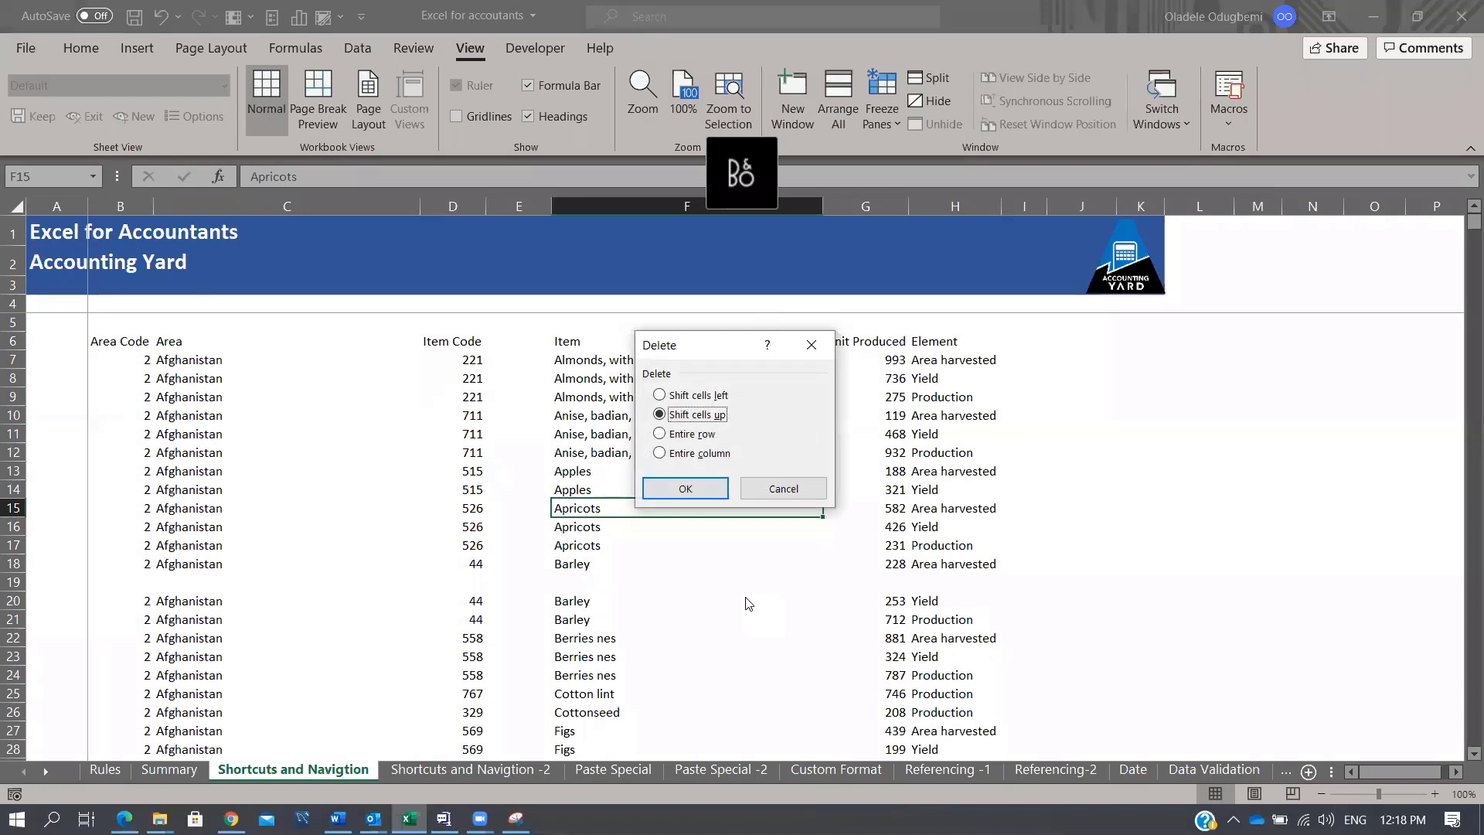
key(Down)
key(Down)
key(Return)
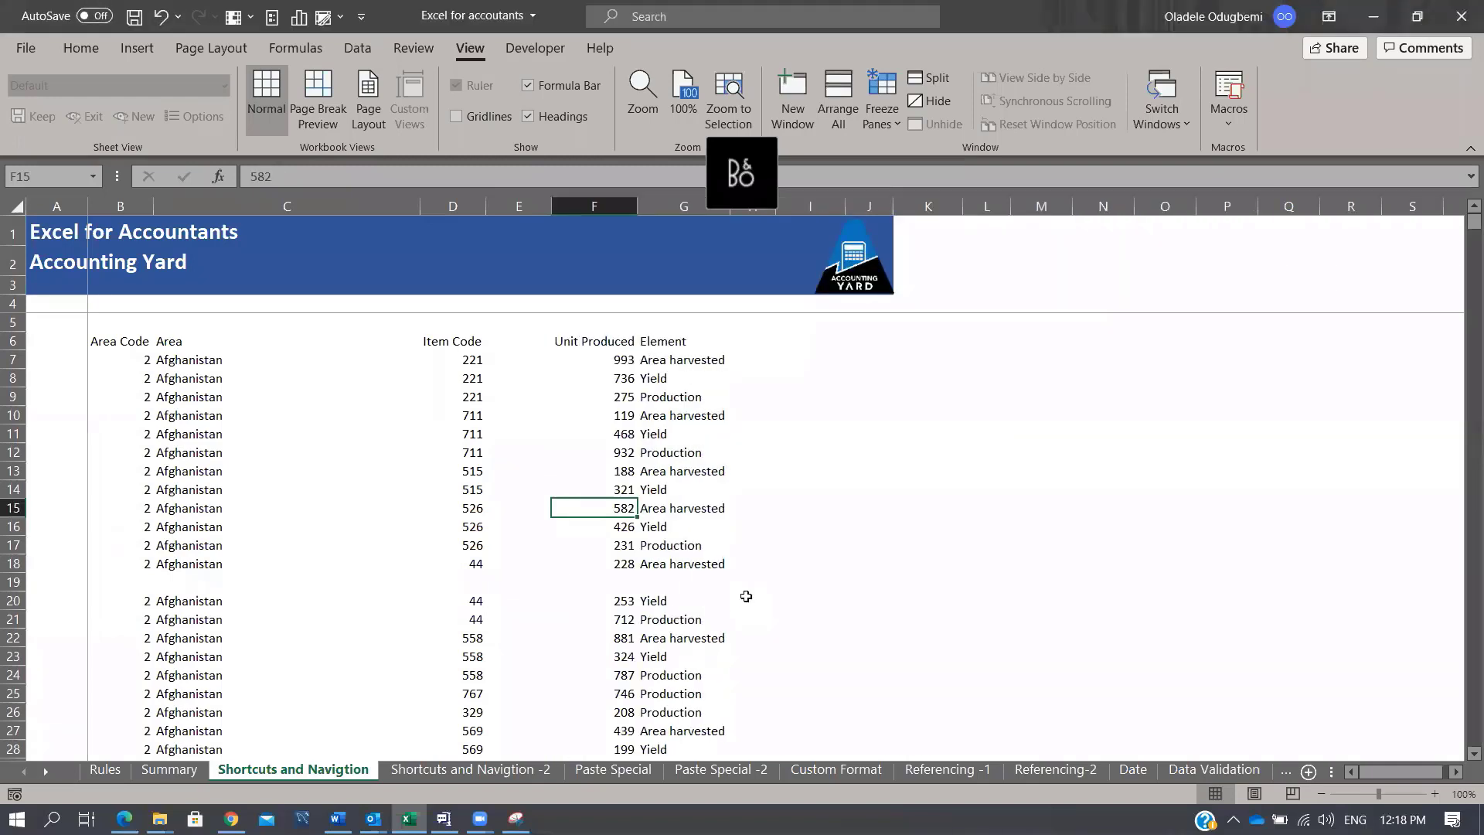
key(ctrl+z)
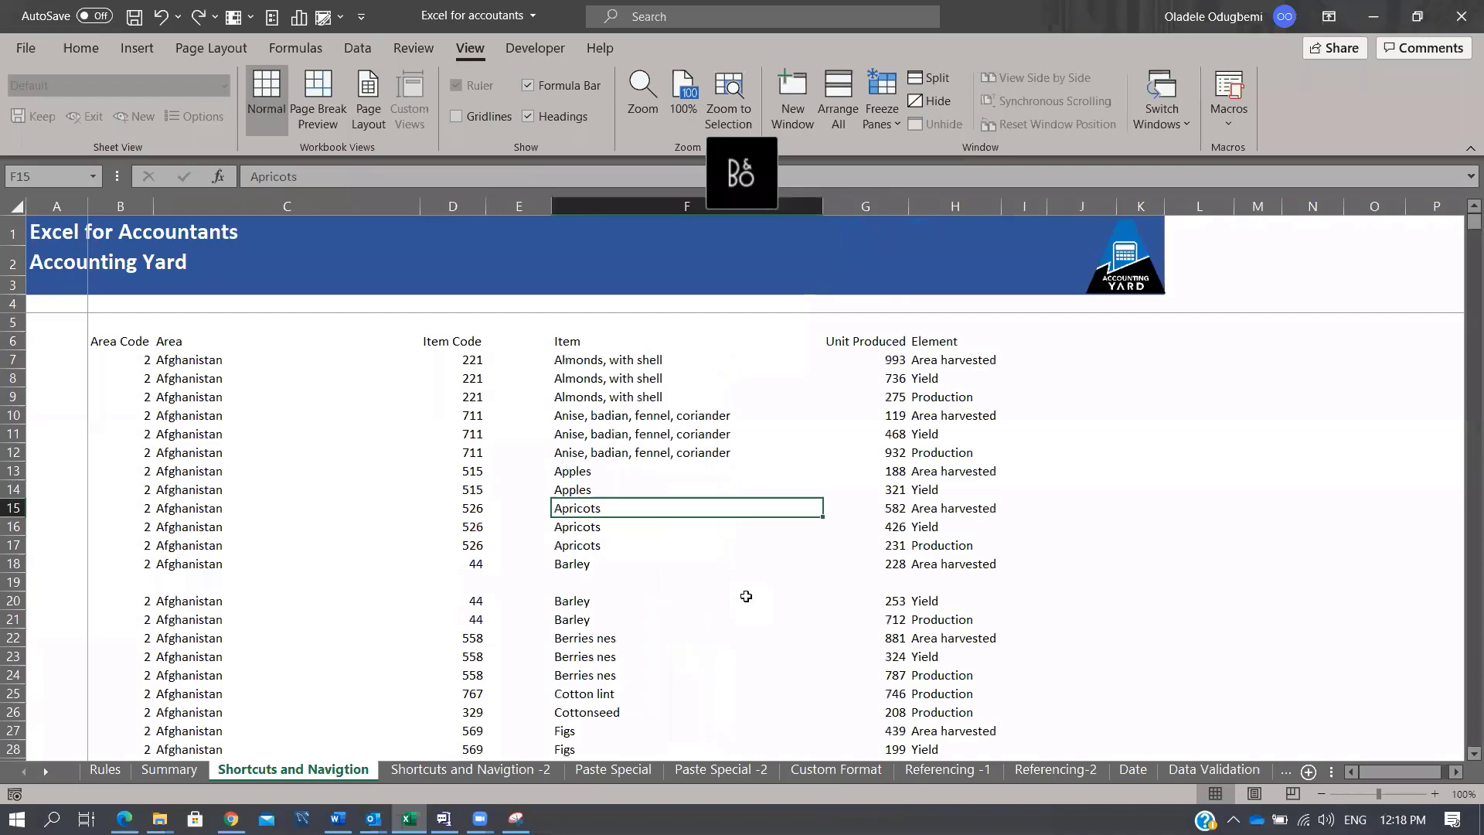
Step: Delete the empty row 19 between the Barley entries
click(21, 585)
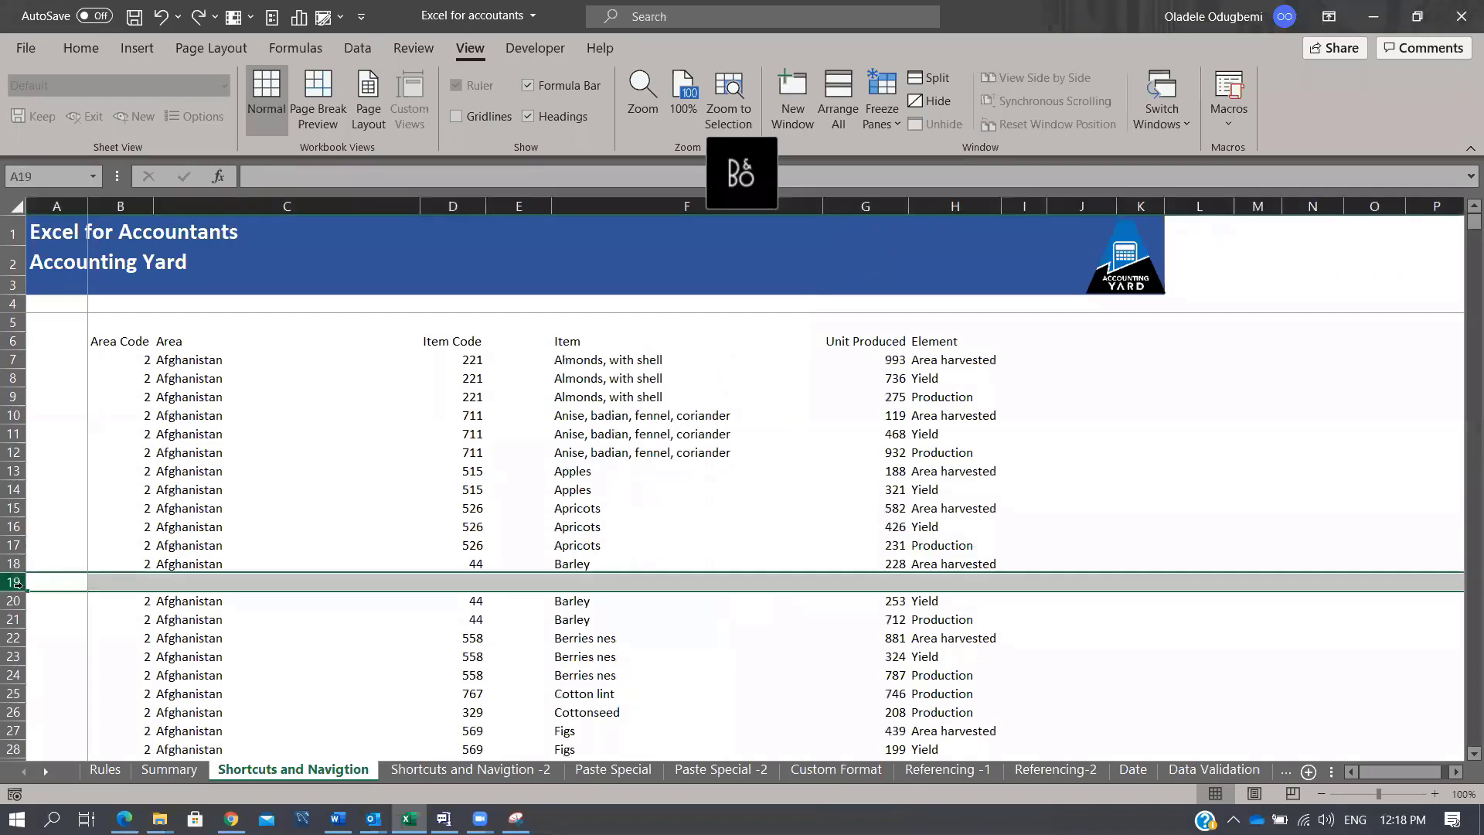
key(ctrl+minus)
key(Right)
key(Right)
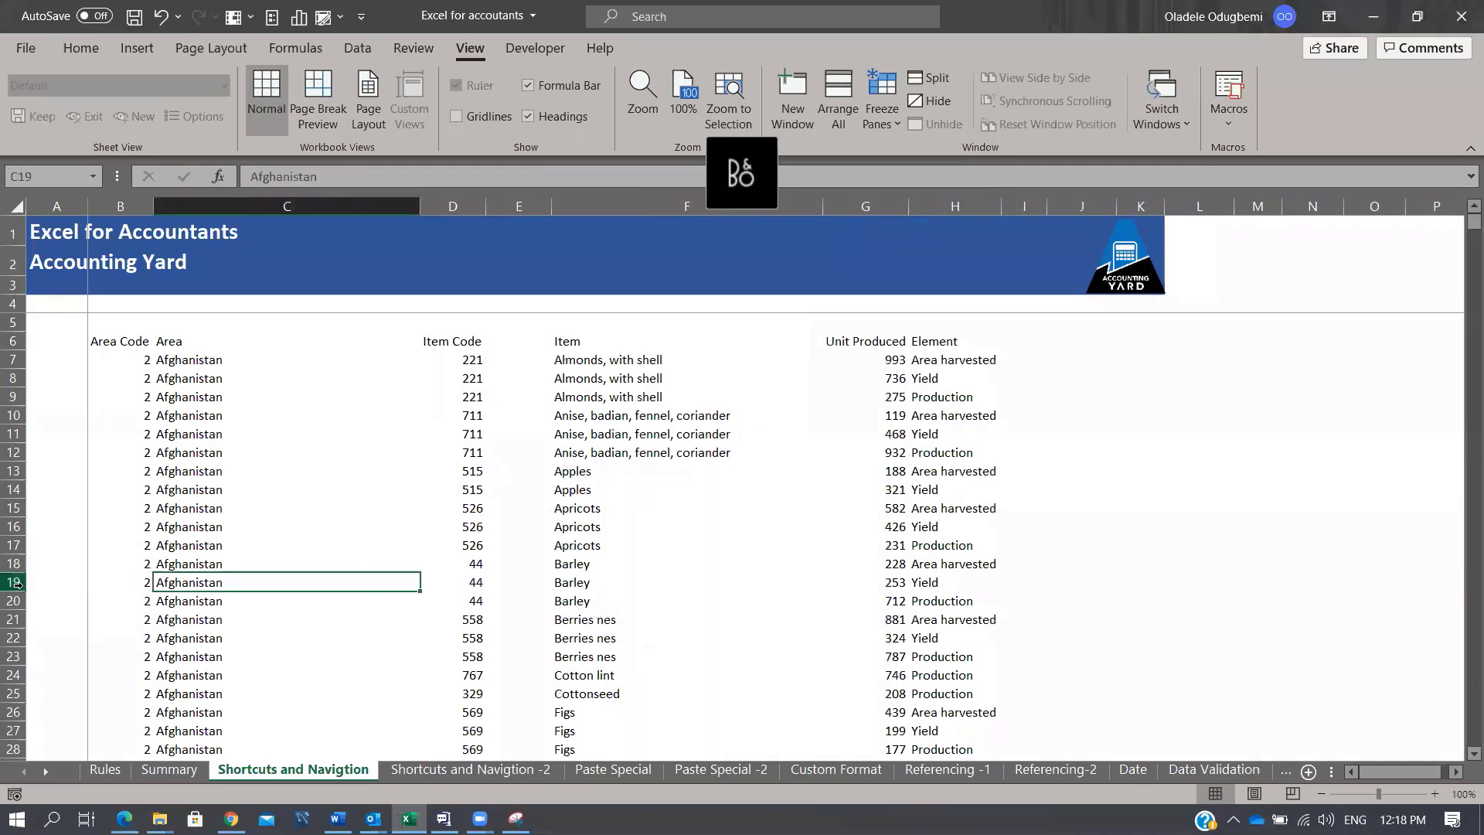
Step: Jump down the Area column to its last data row 49375, then back up to the C6 header
key(ctrl+Up)
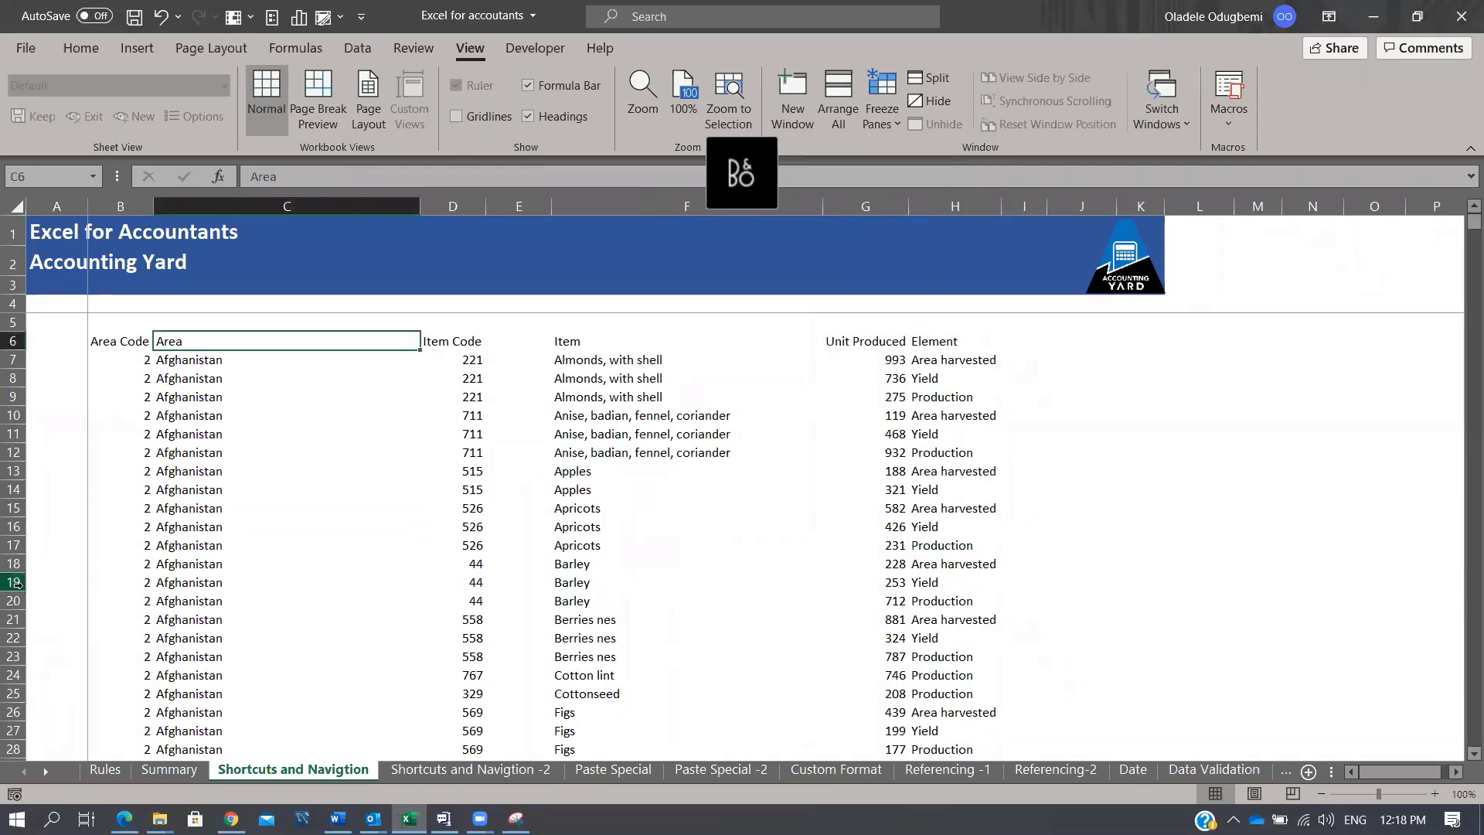
scroll(371, 555, down, 10)
scroll(382, 558, down, 20)
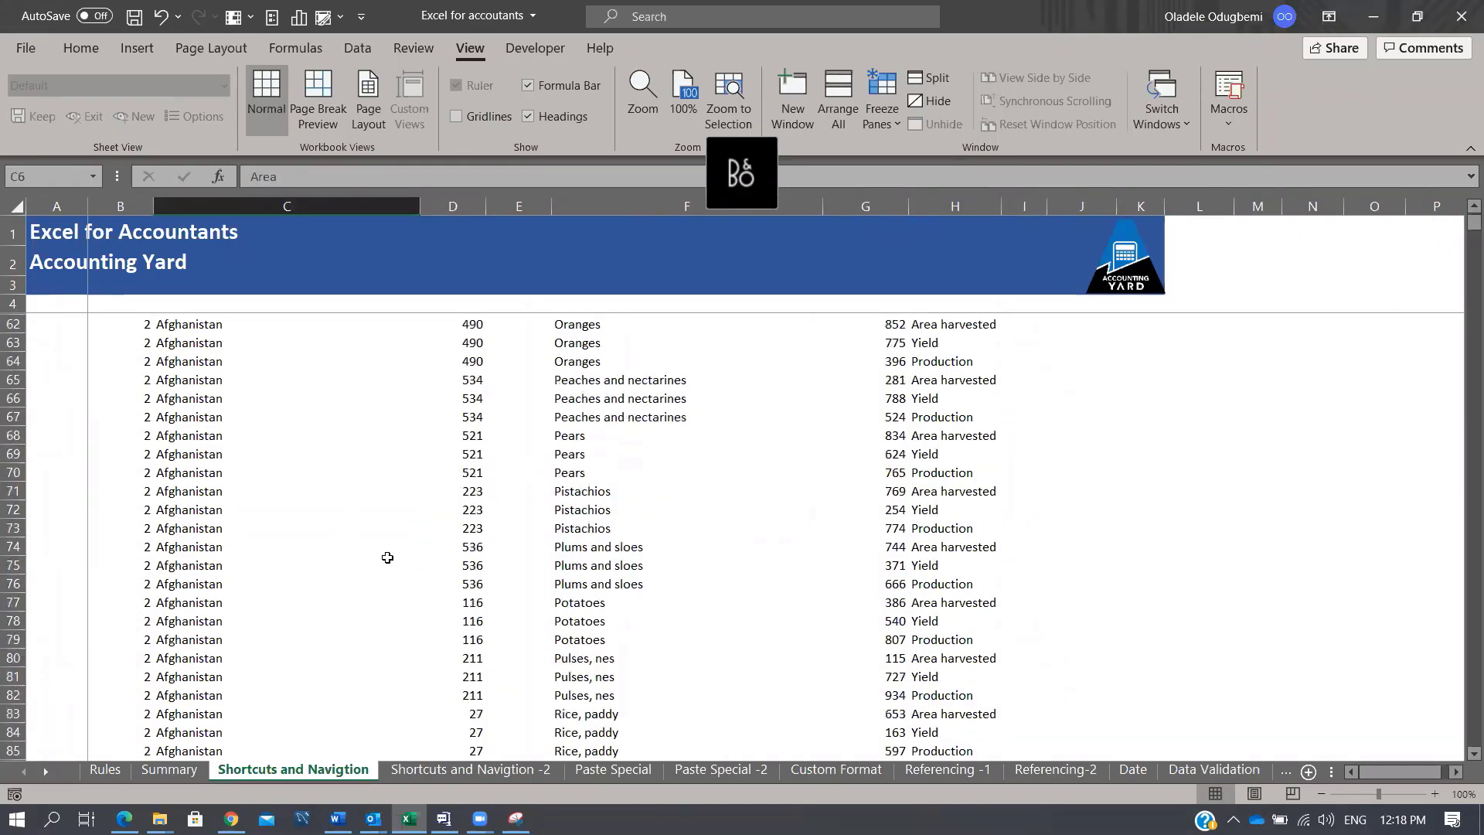
click(296, 541)
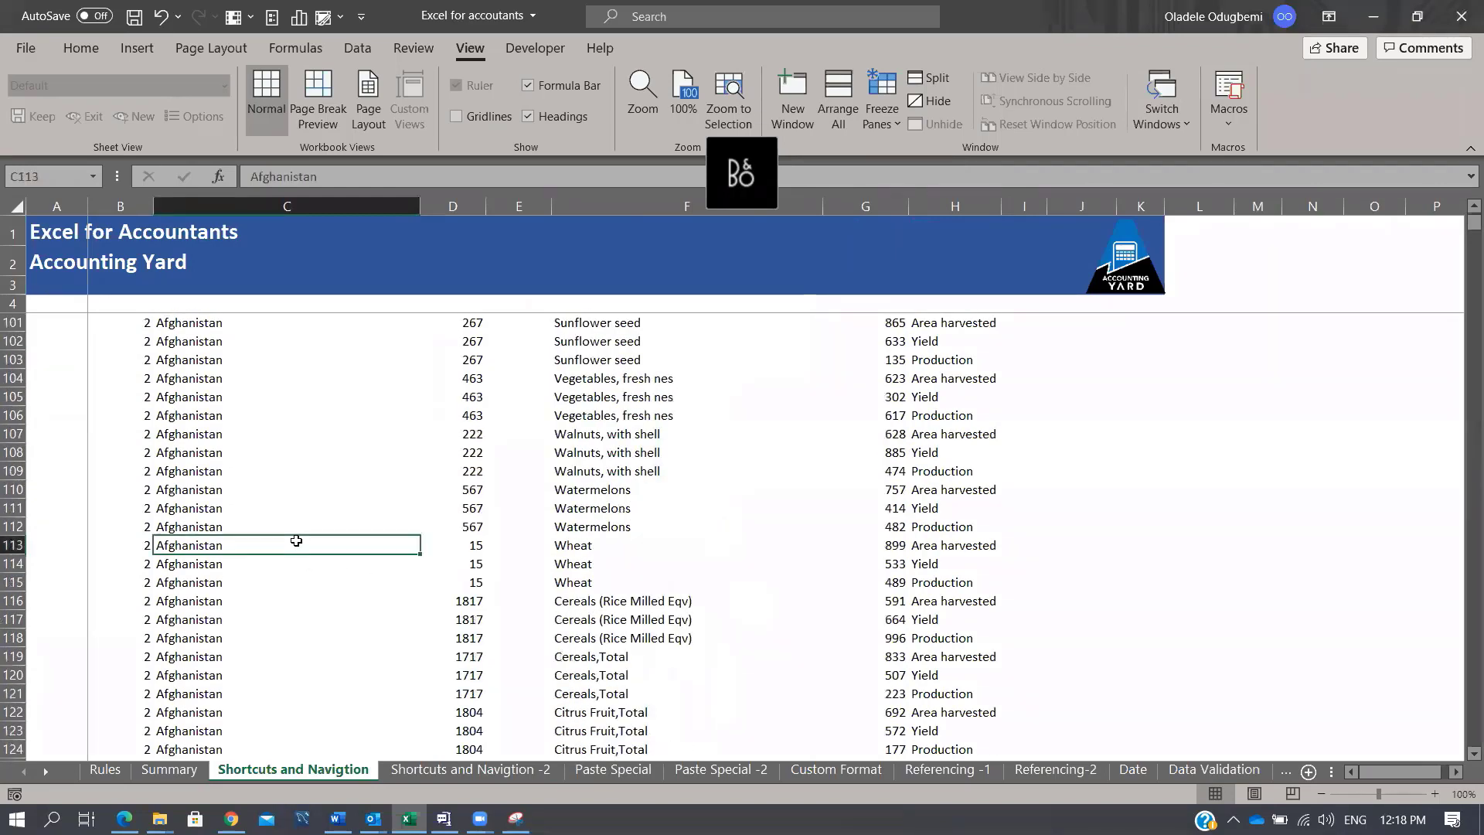
key(ctrl+Up)
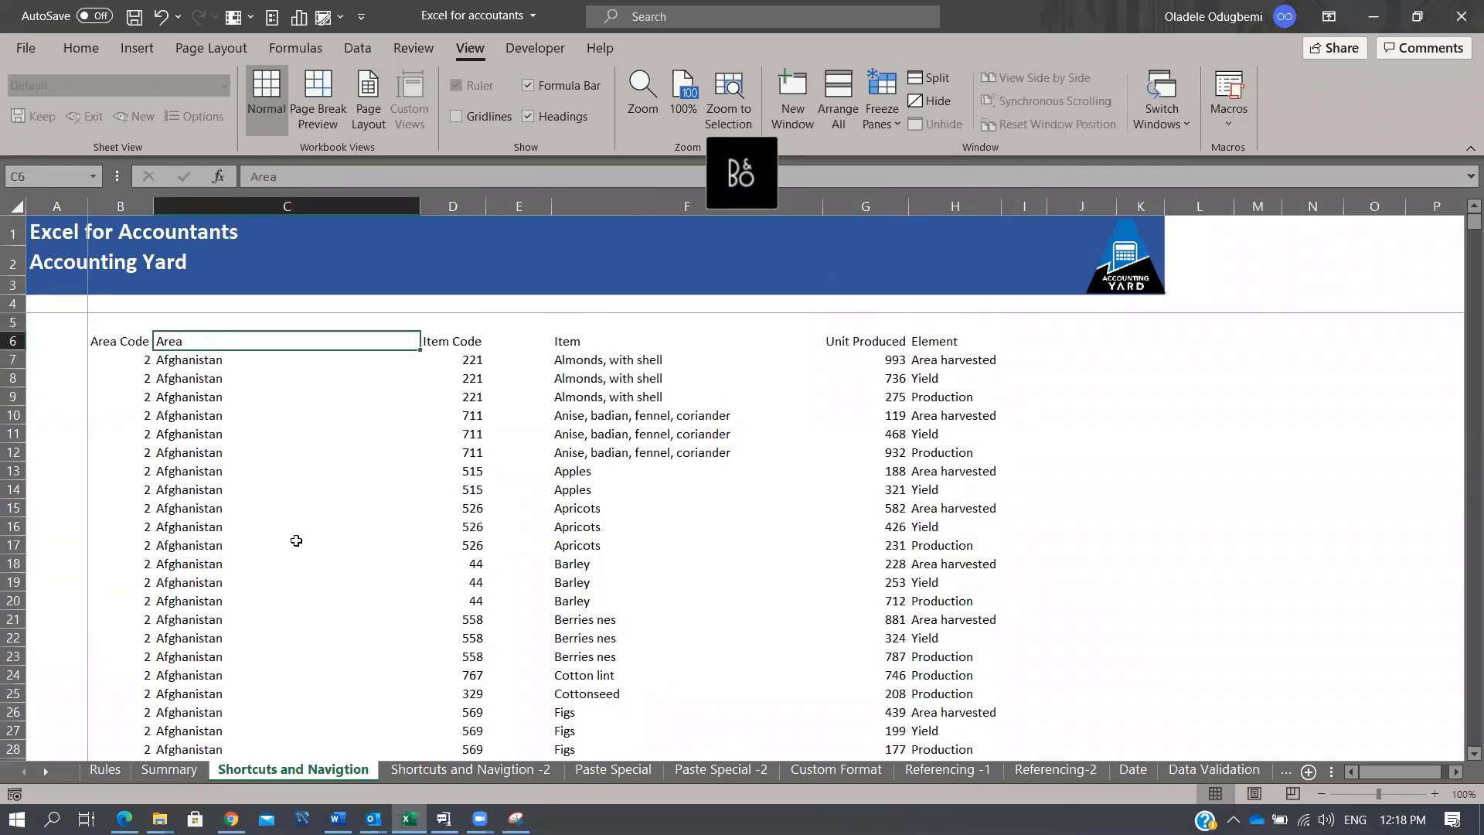
key(Down)
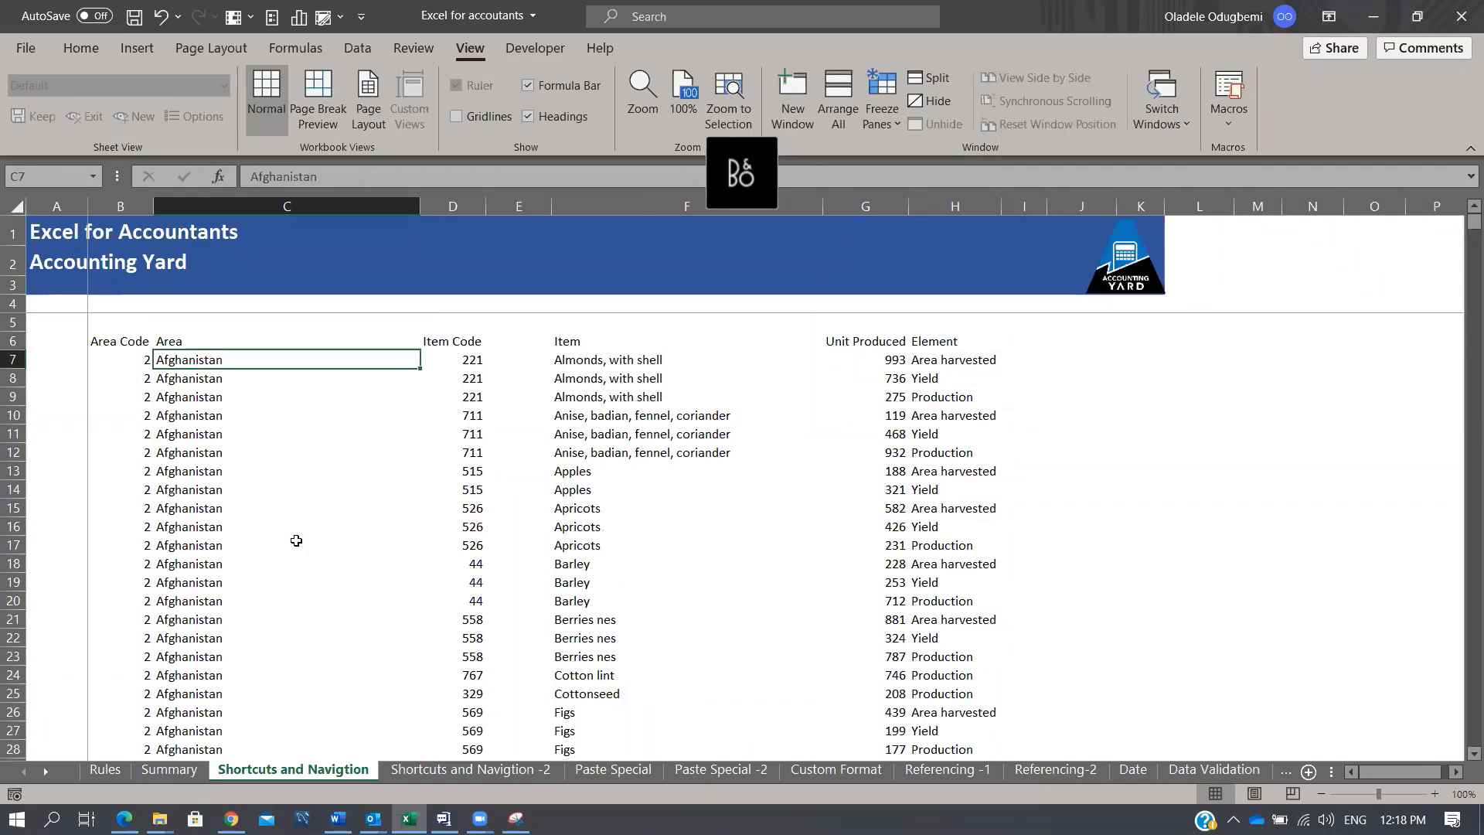
key(ctrl+Down)
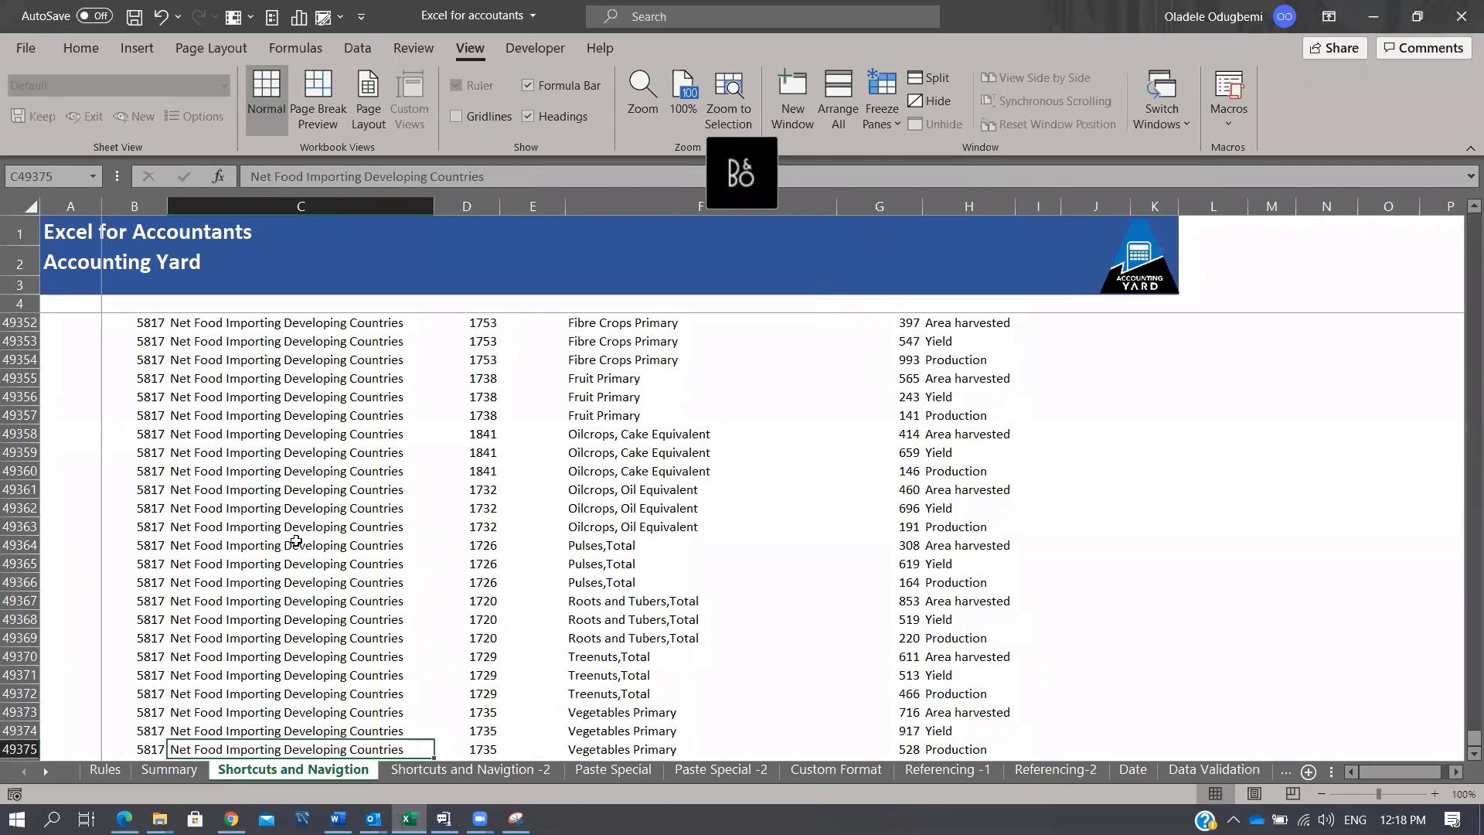
scroll(296, 541, down, 1)
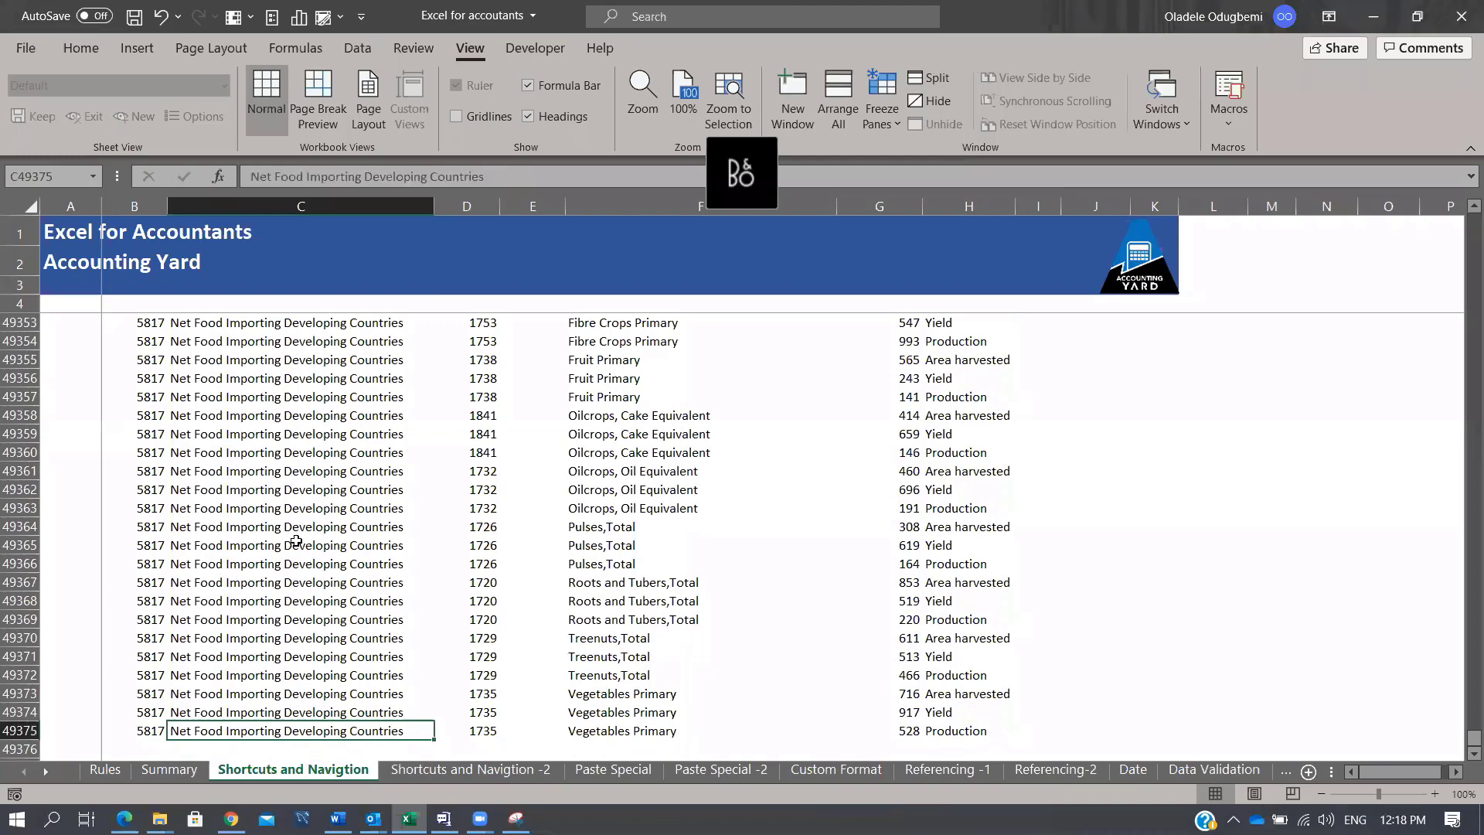
key(ctrl+Up)
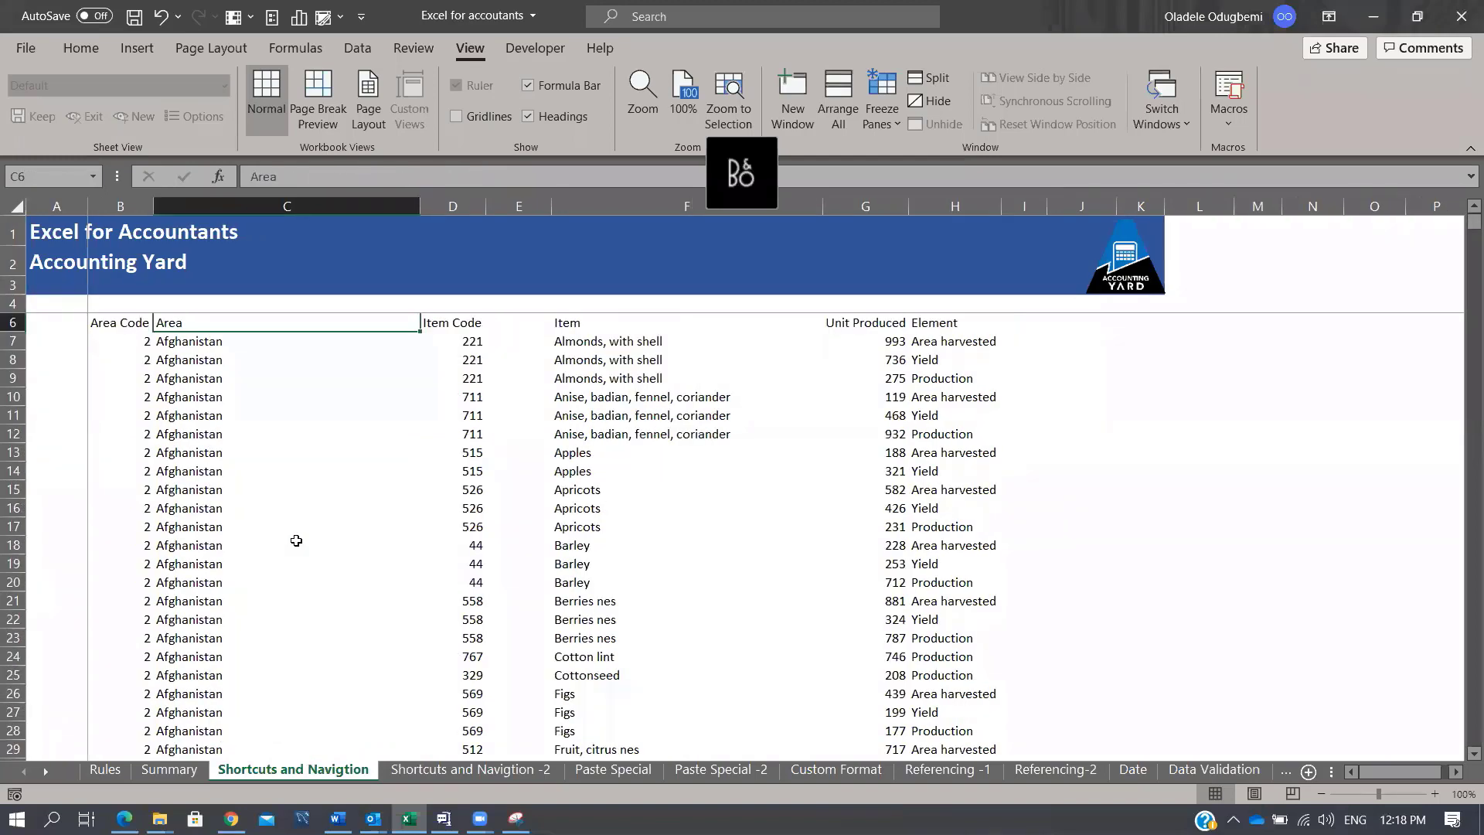
key(ctrl+Page_Down)
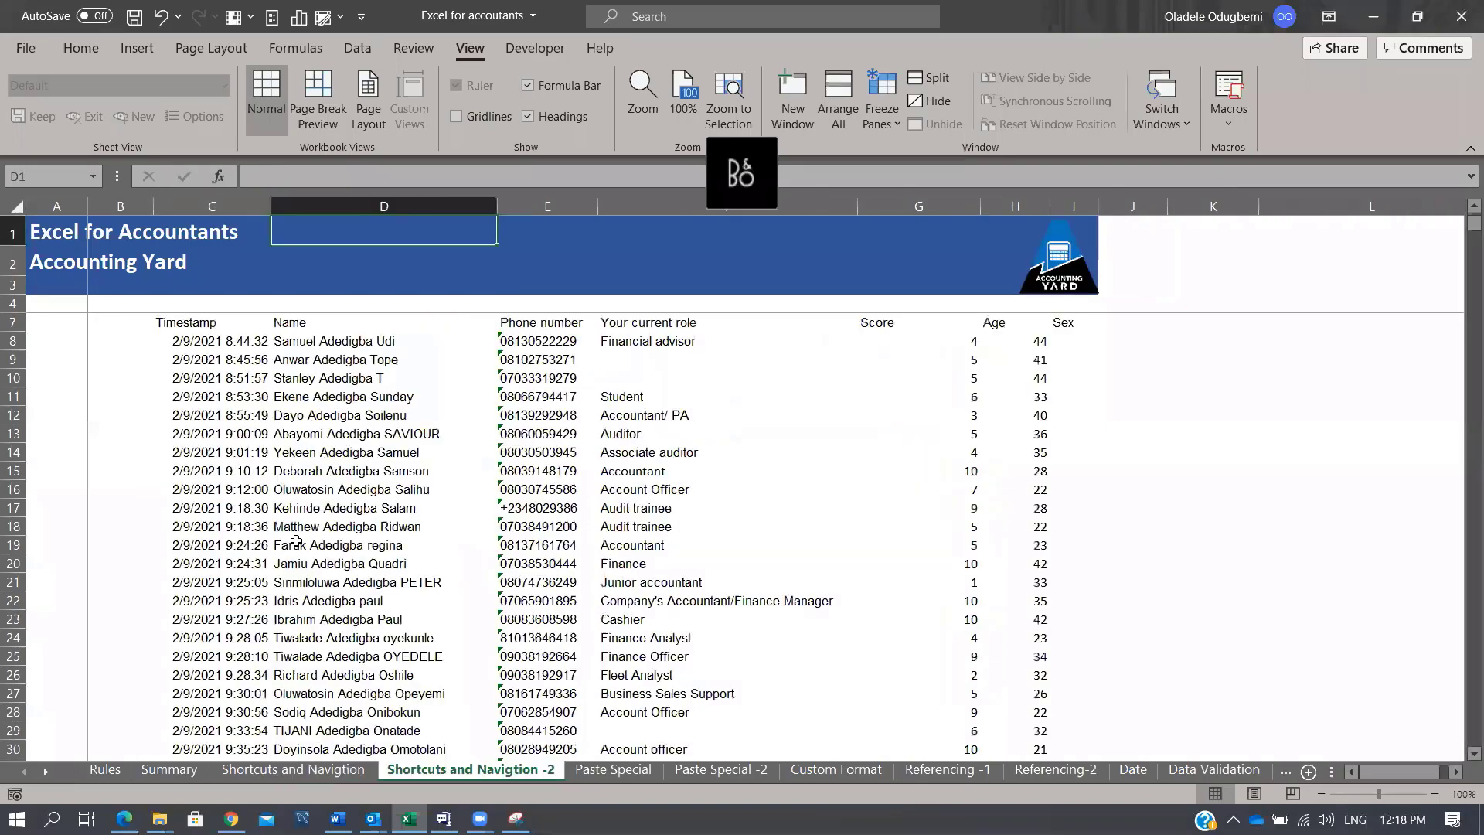
key(ctrl+Page_Up)
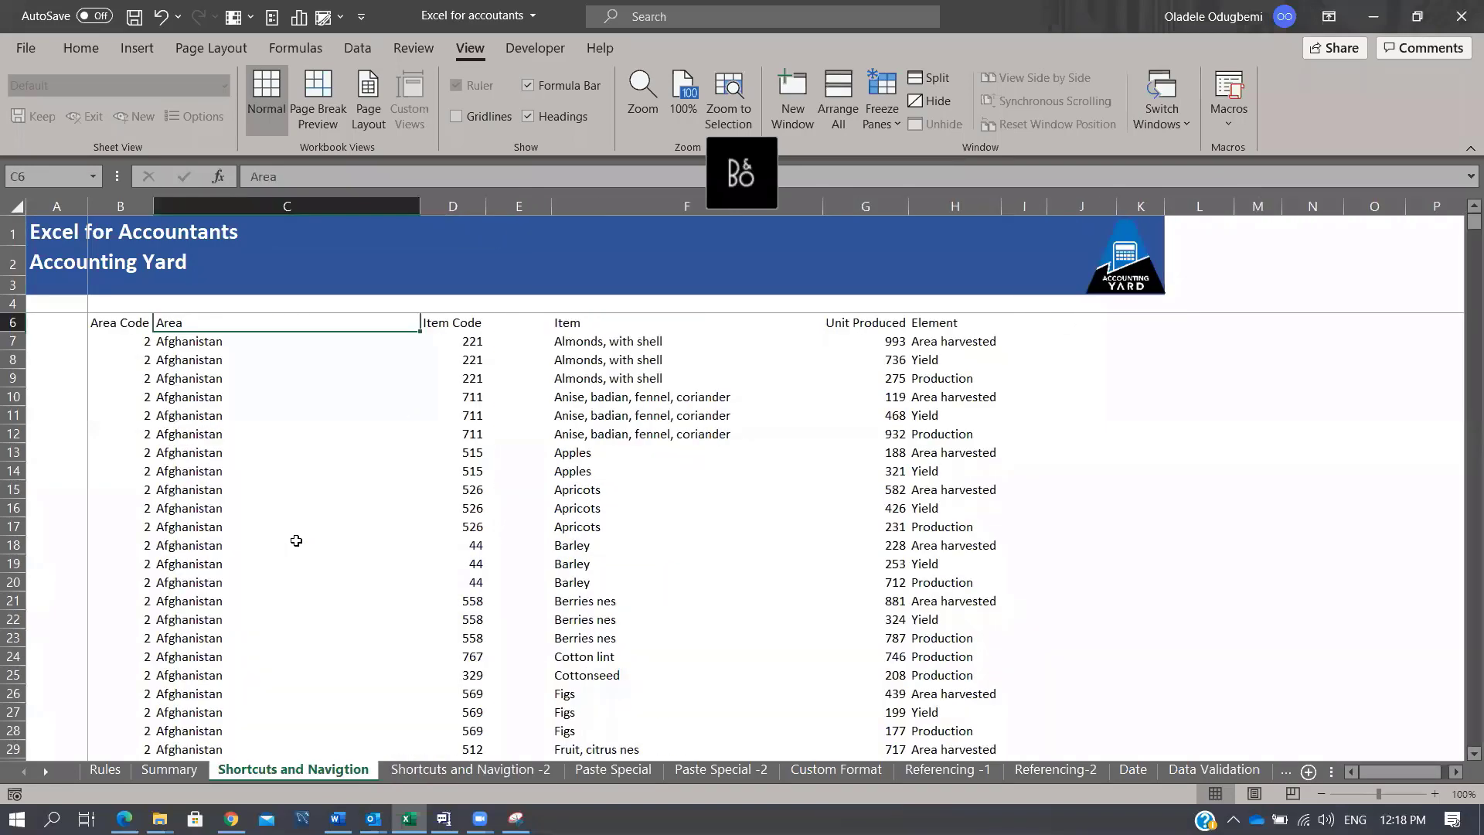
key(ctrl+Page_Down)
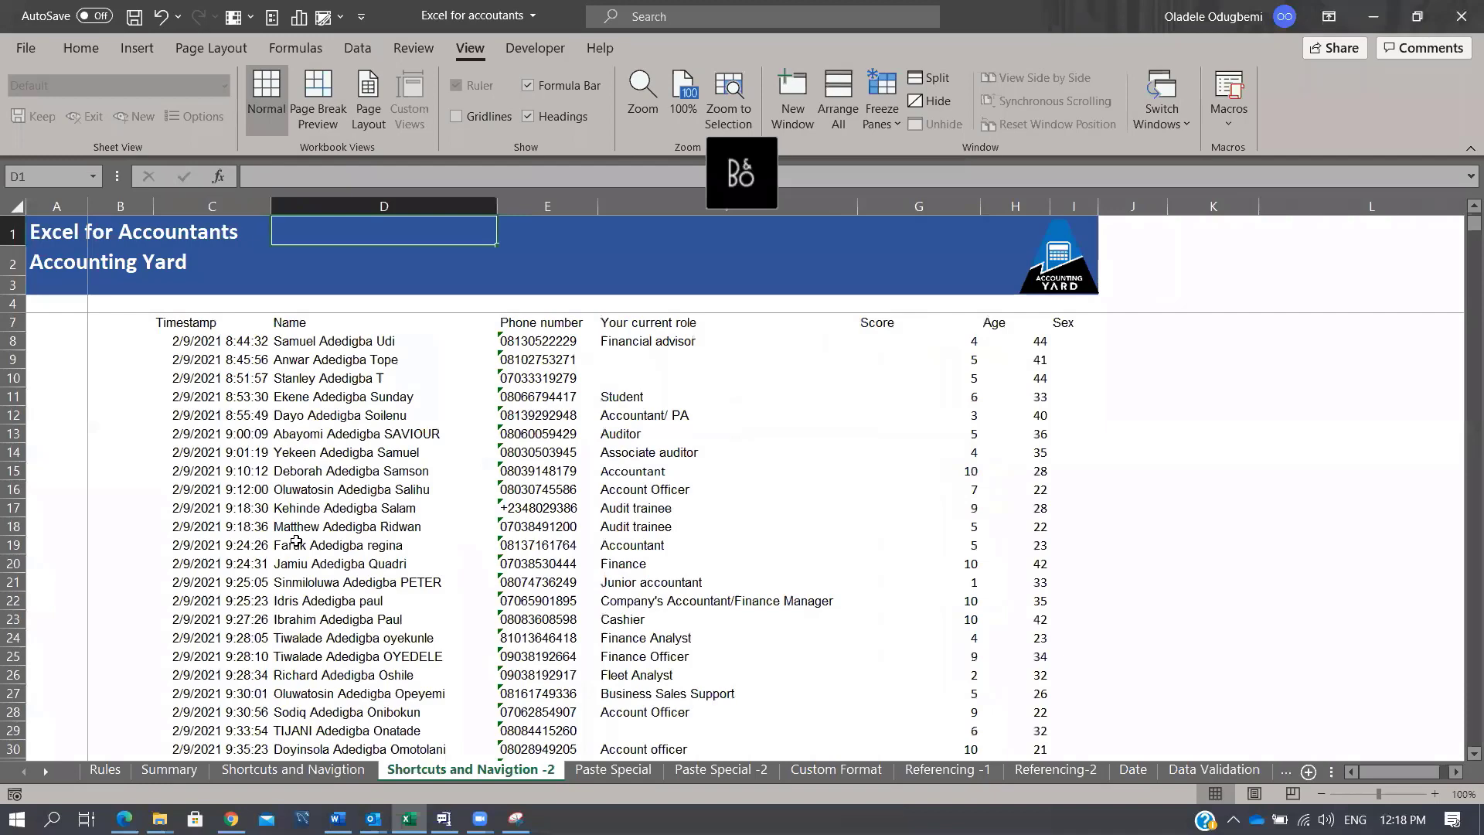
key(ctrl+Page_Down)
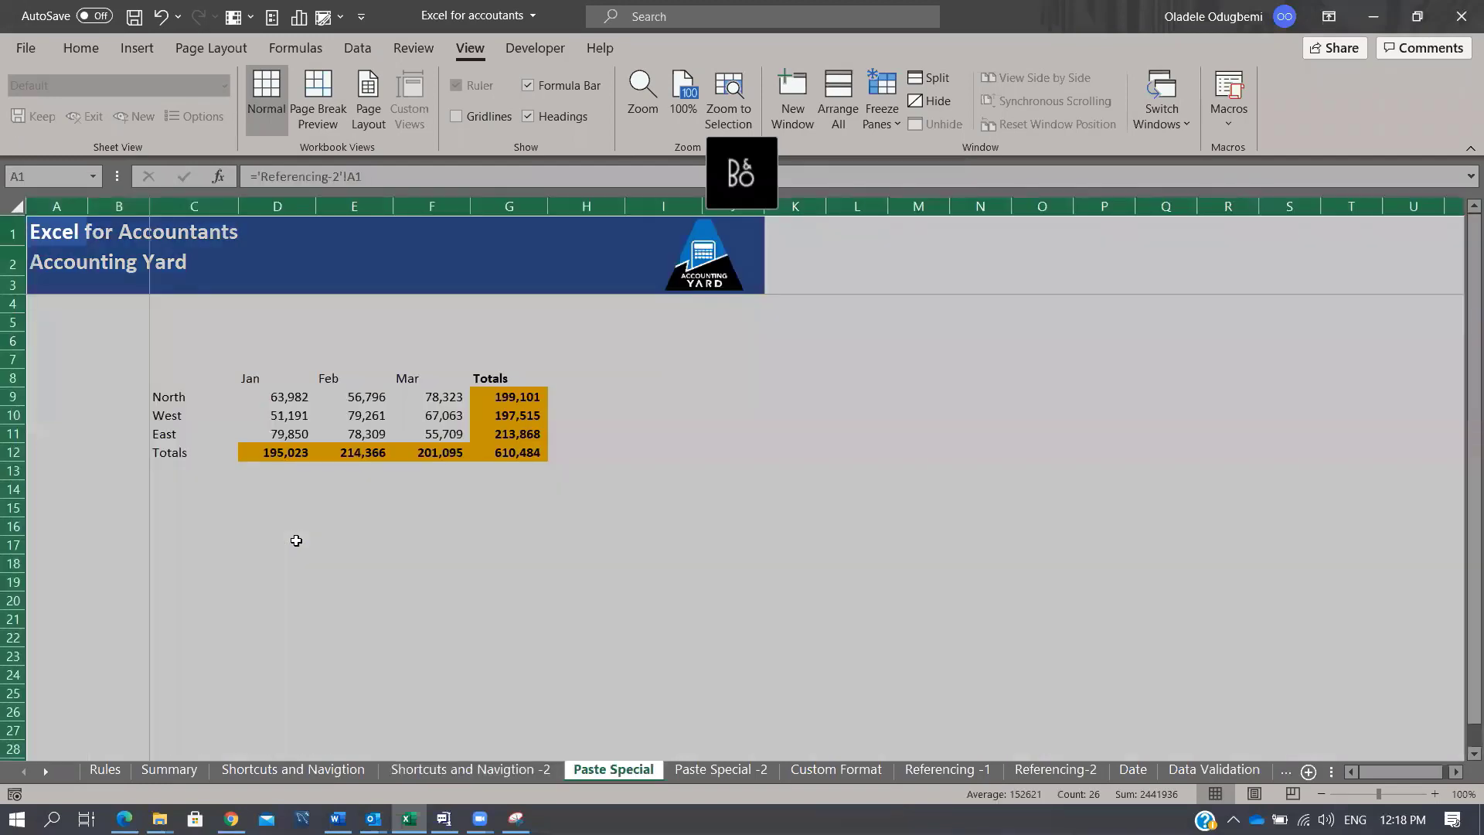
key(ctrl+Page_Down)
key(ctrl+Page_Down)
key(ctrl+Page_Down)
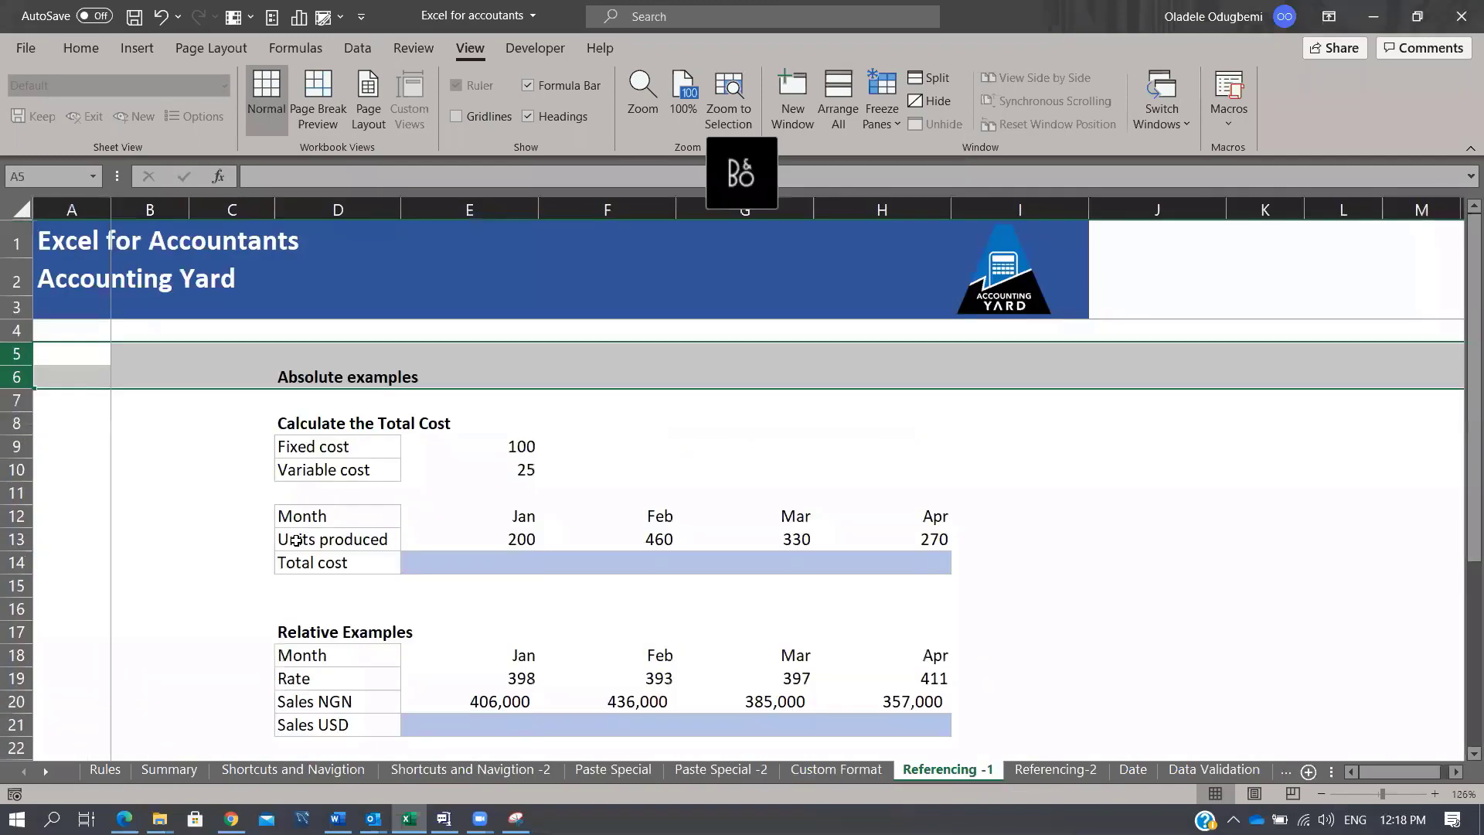
key(ctrl+Page_Up)
key(ctrl+Page_Up)
key(ctrl+Page_Up)
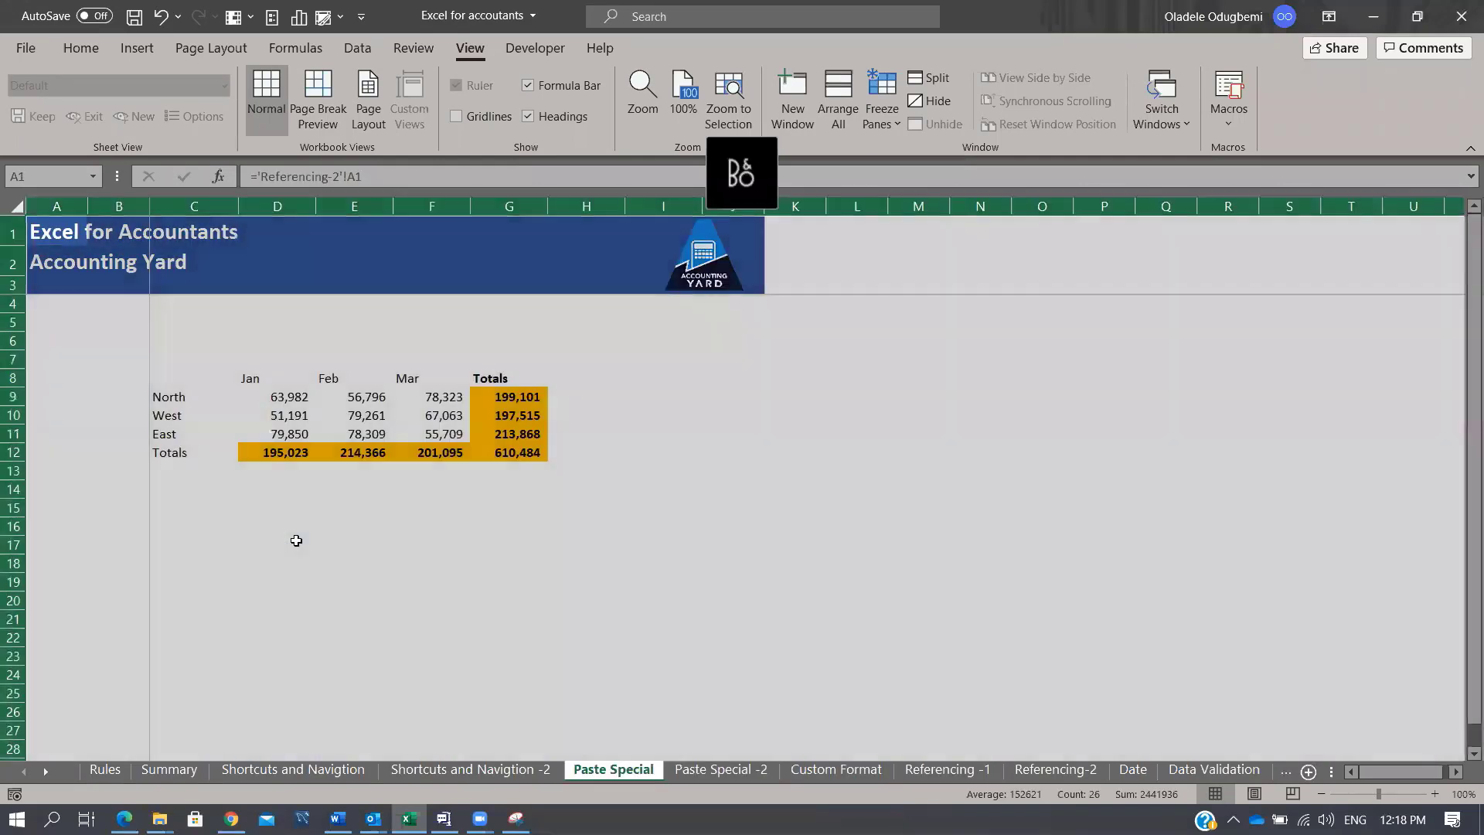
key(ctrl+Page_Up)
key(ctrl+Page_Up)
key(ctrl+Page_Up)
key(ctrl+Page_Up)
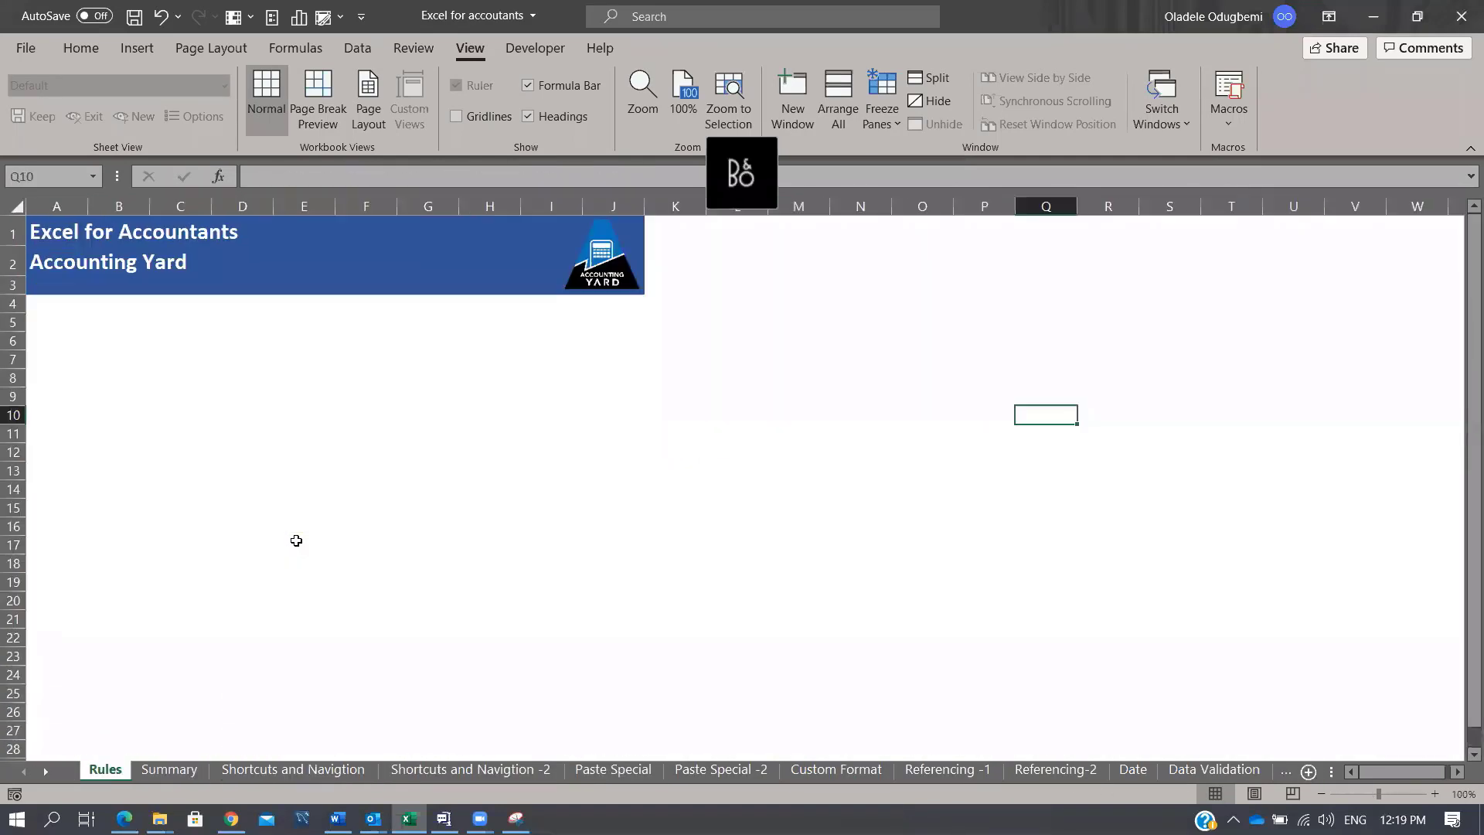
key(ctrl+Page_Down)
key(ctrl+Page_Down)
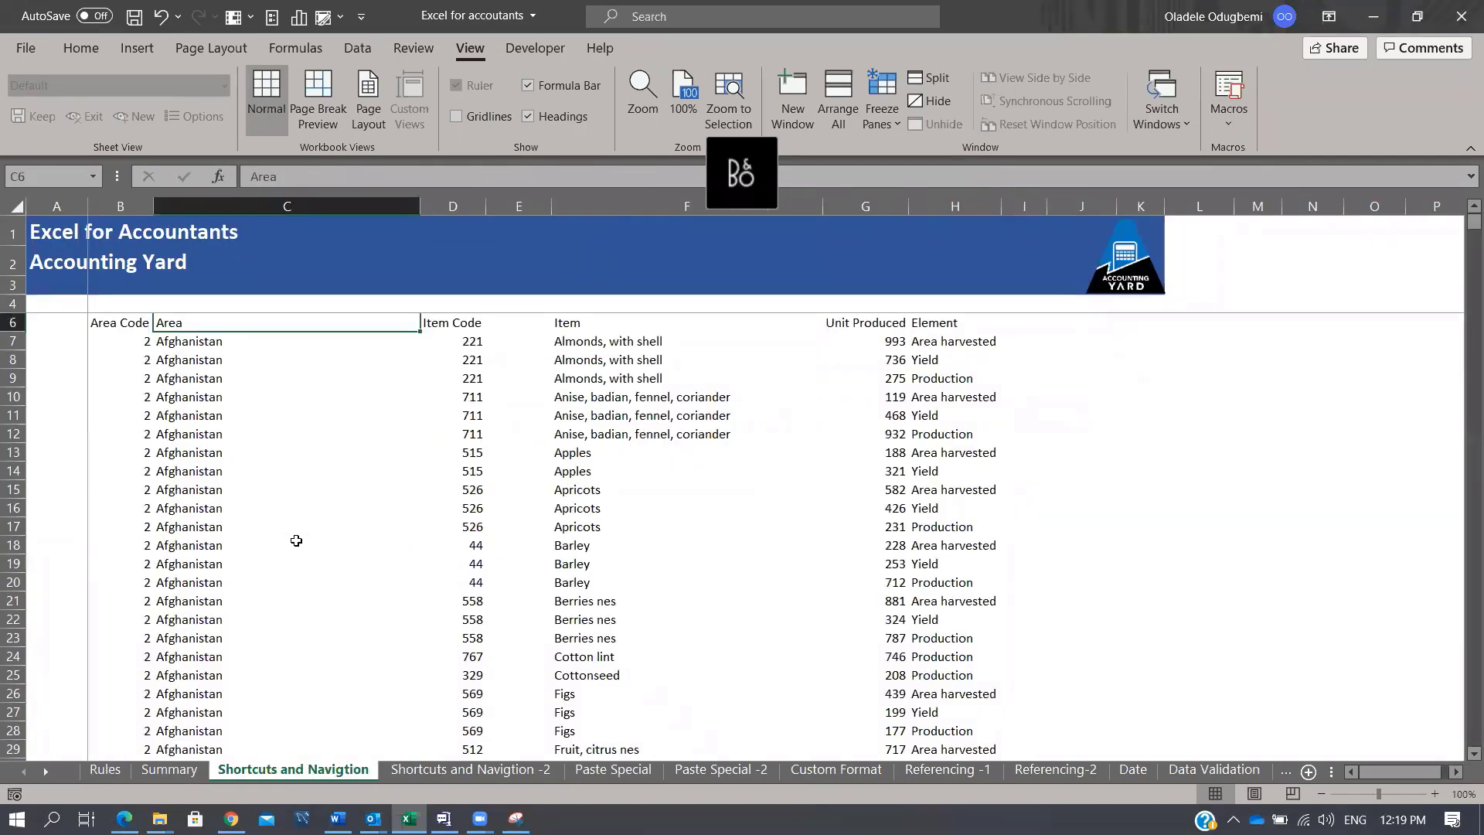
right_click(34, 776)
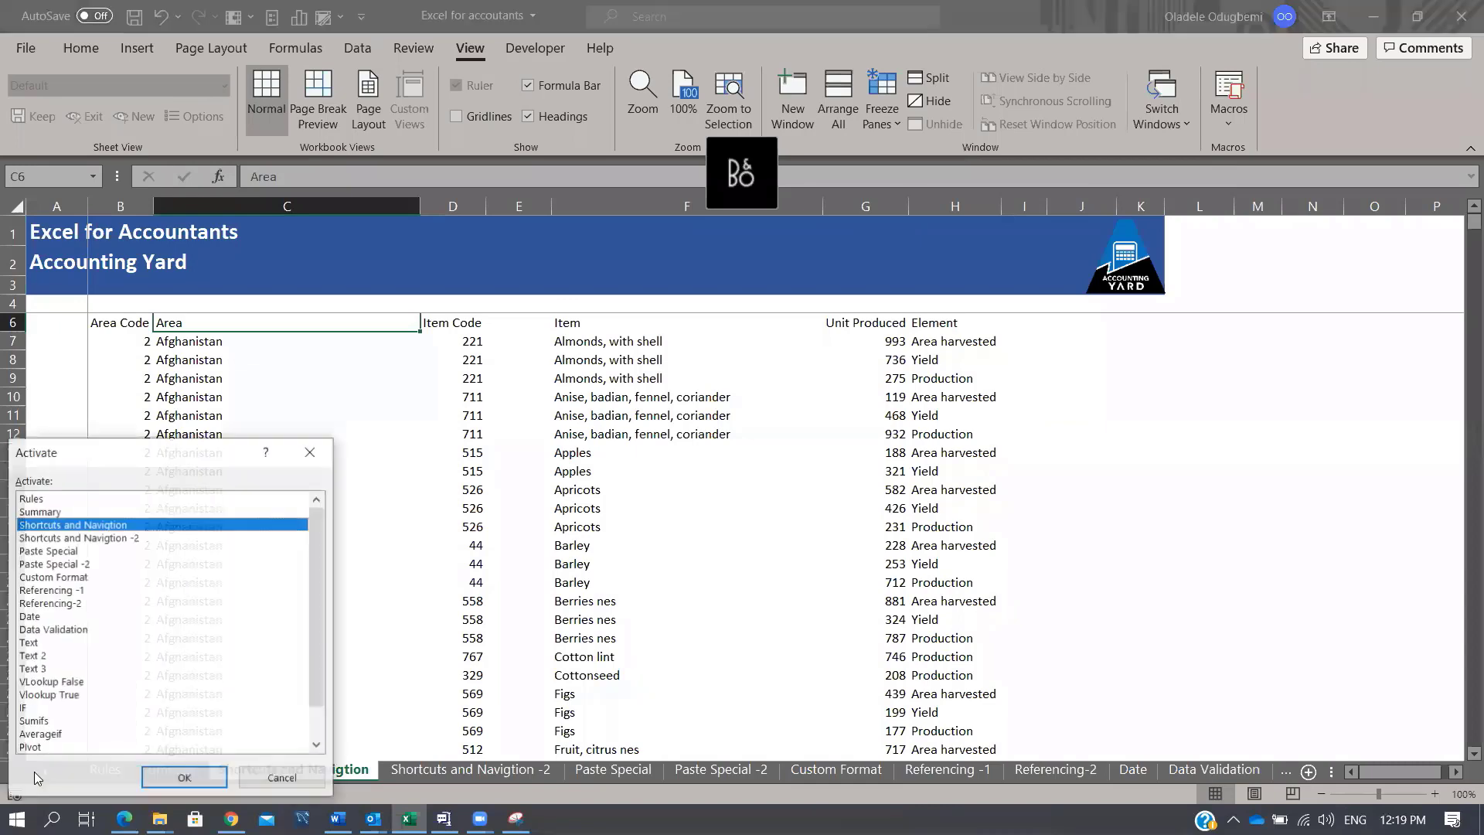
click(311, 452)
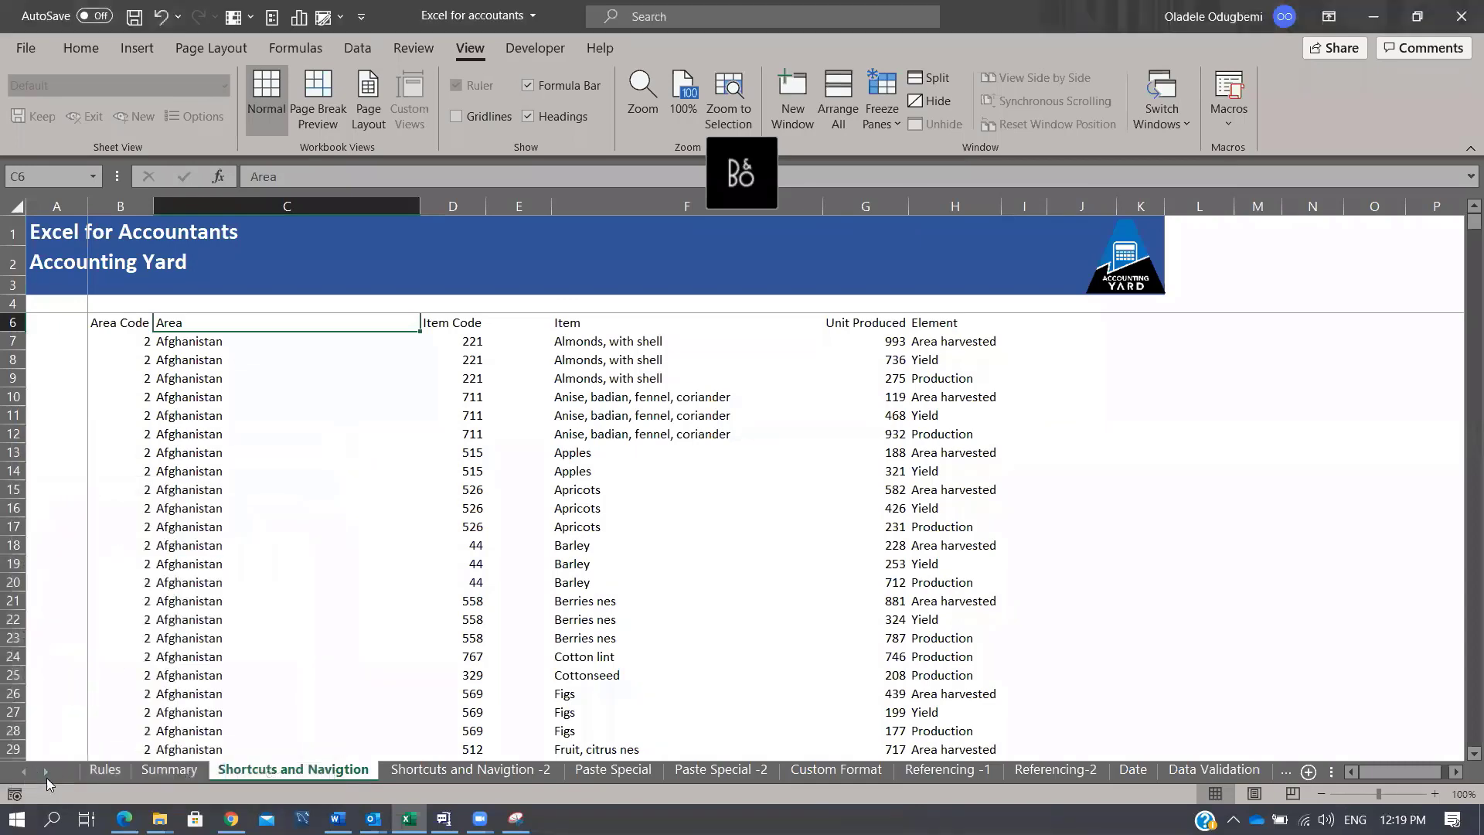
right_click(23, 773)
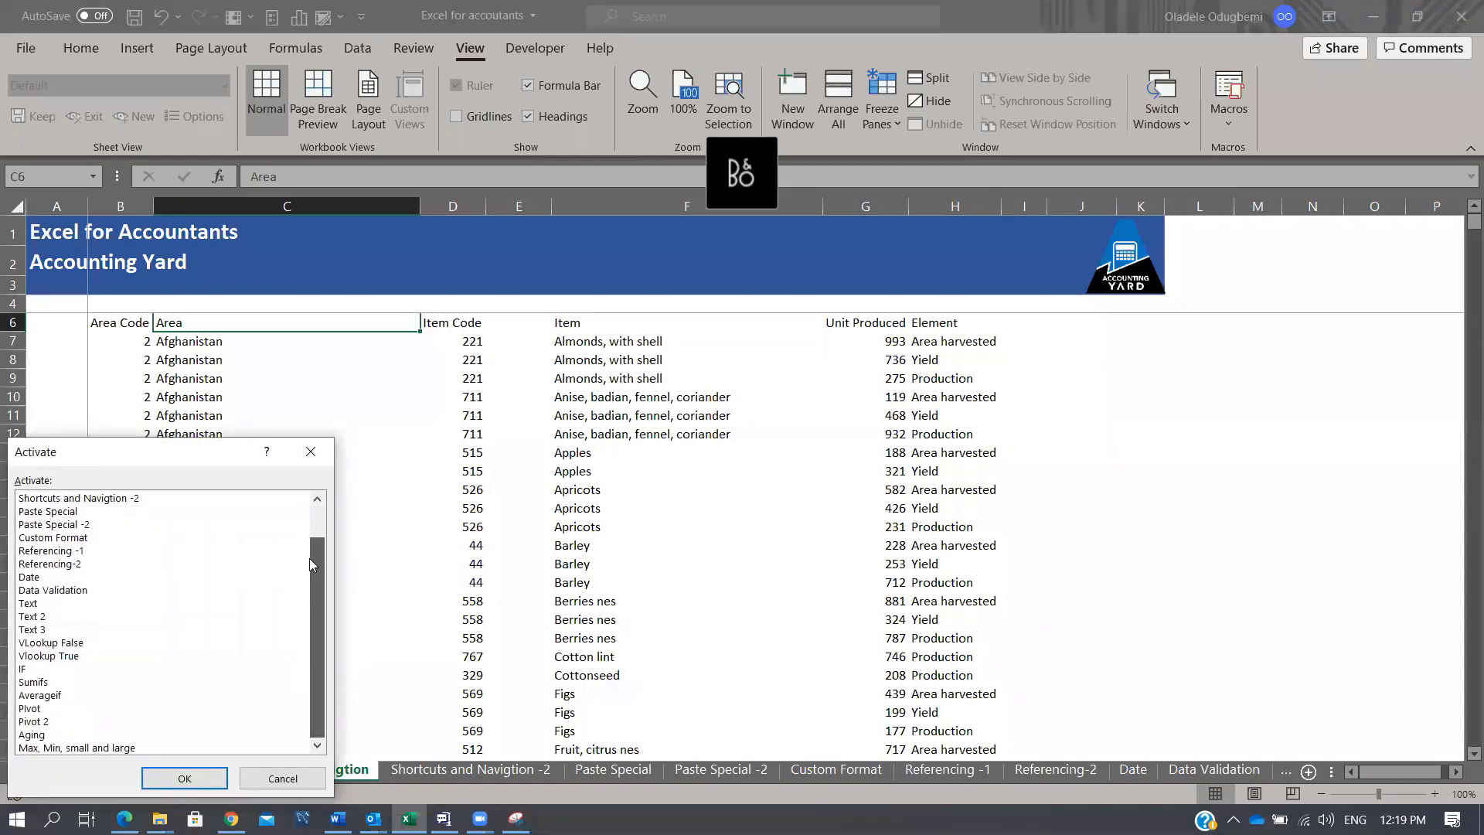
scroll(309, 558, up, 1)
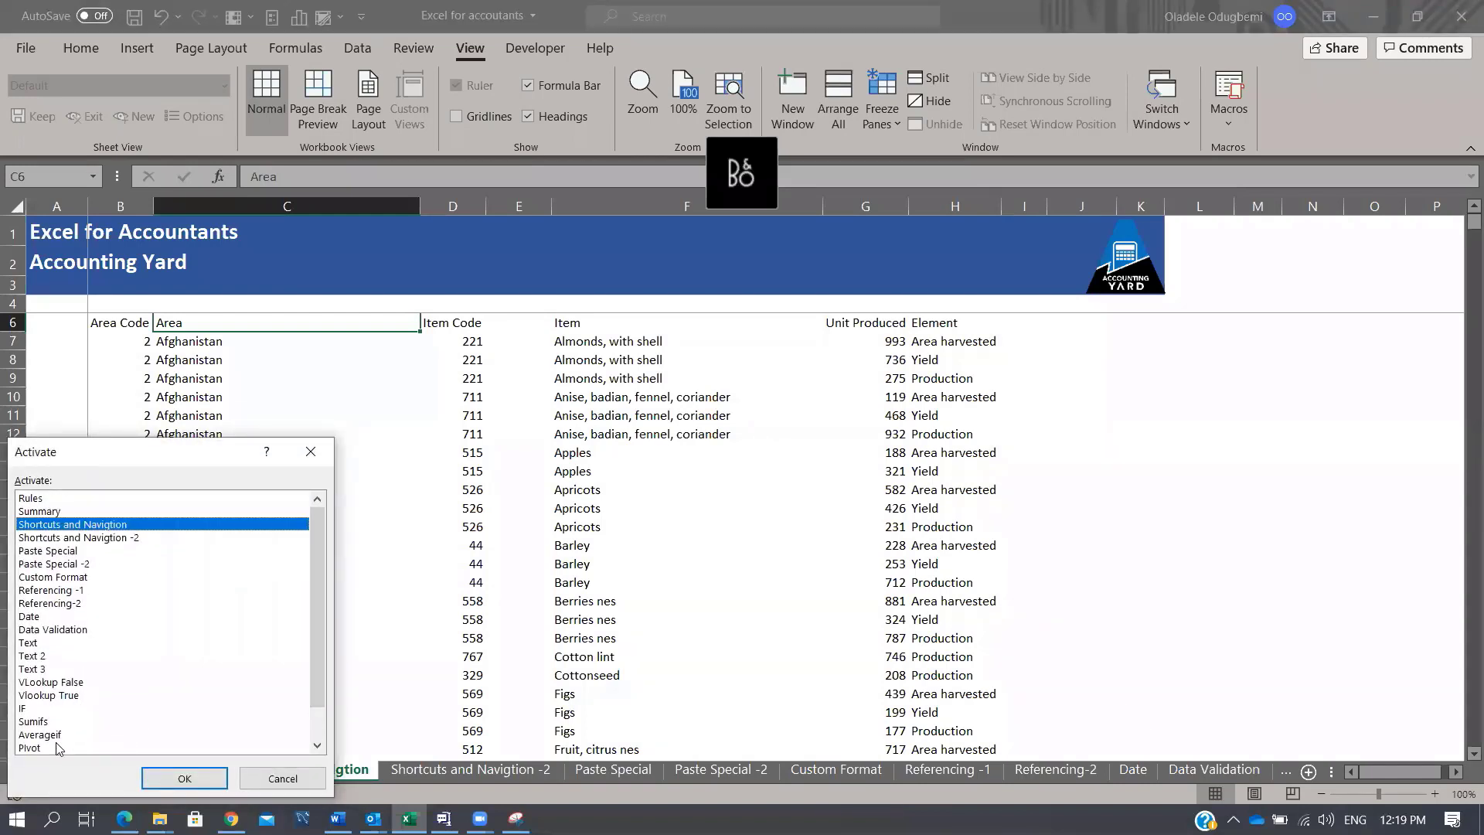
click(310, 452)
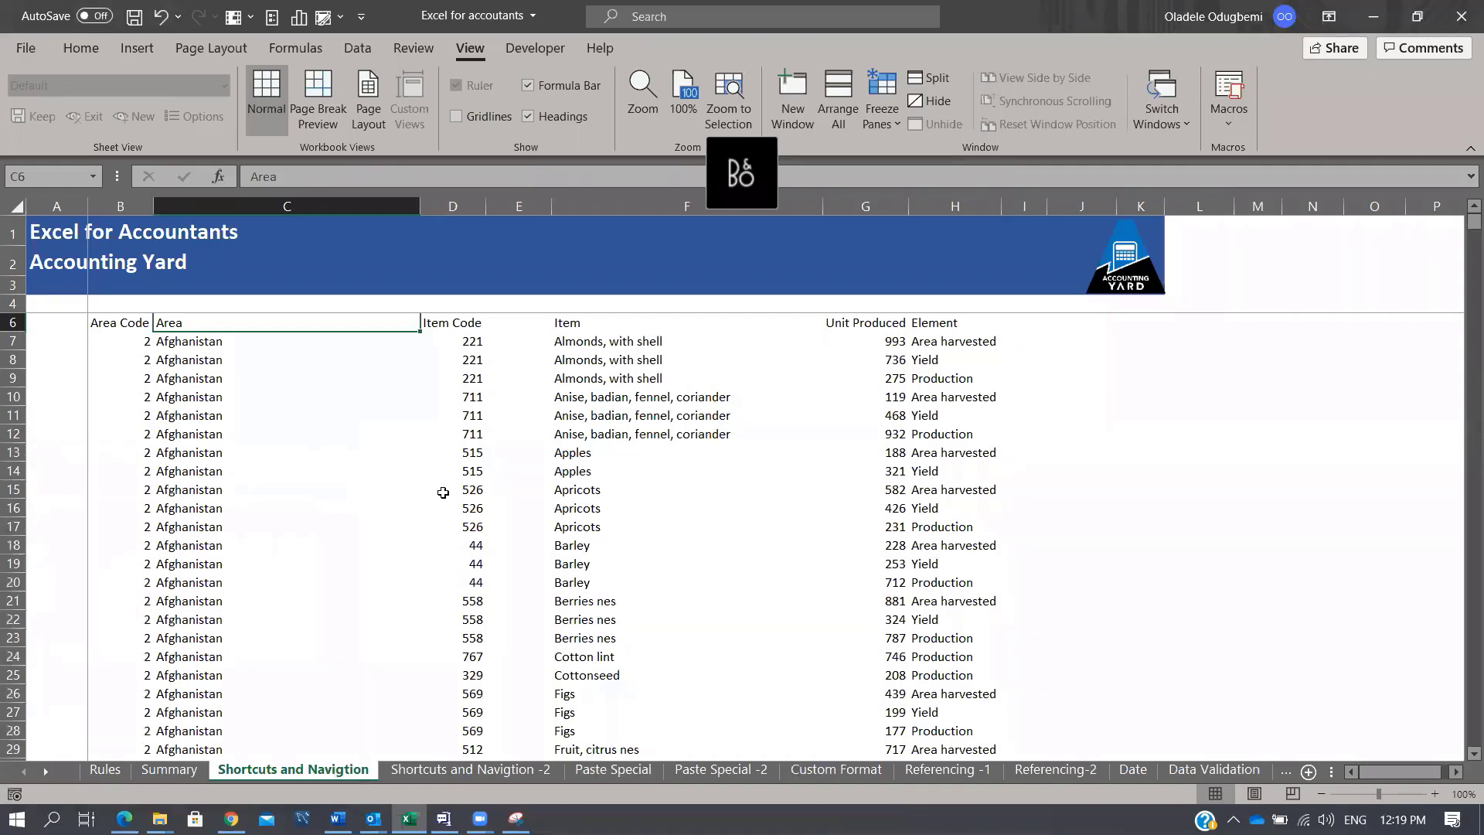
click(255, 548)
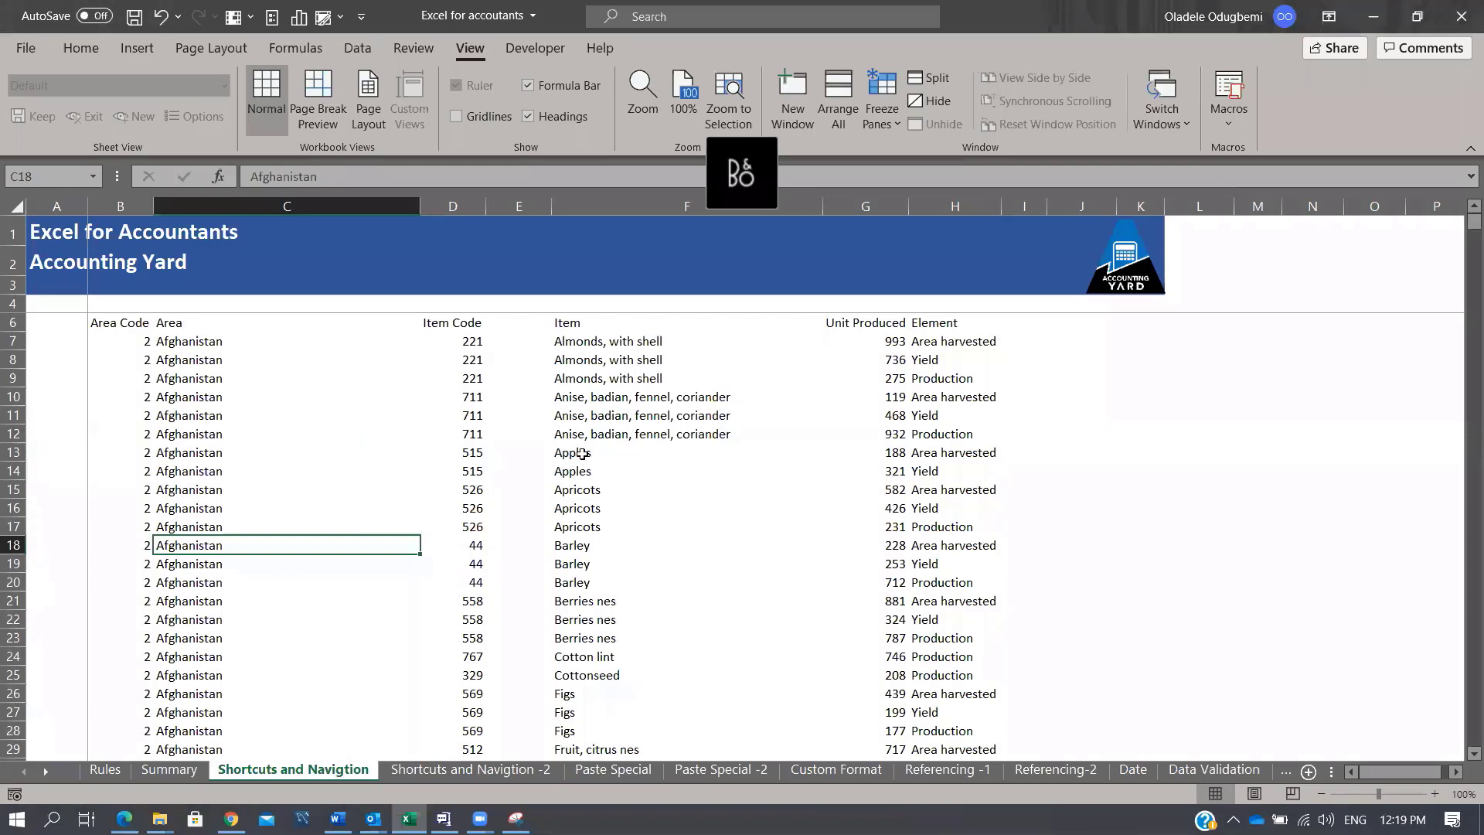
click(359, 521)
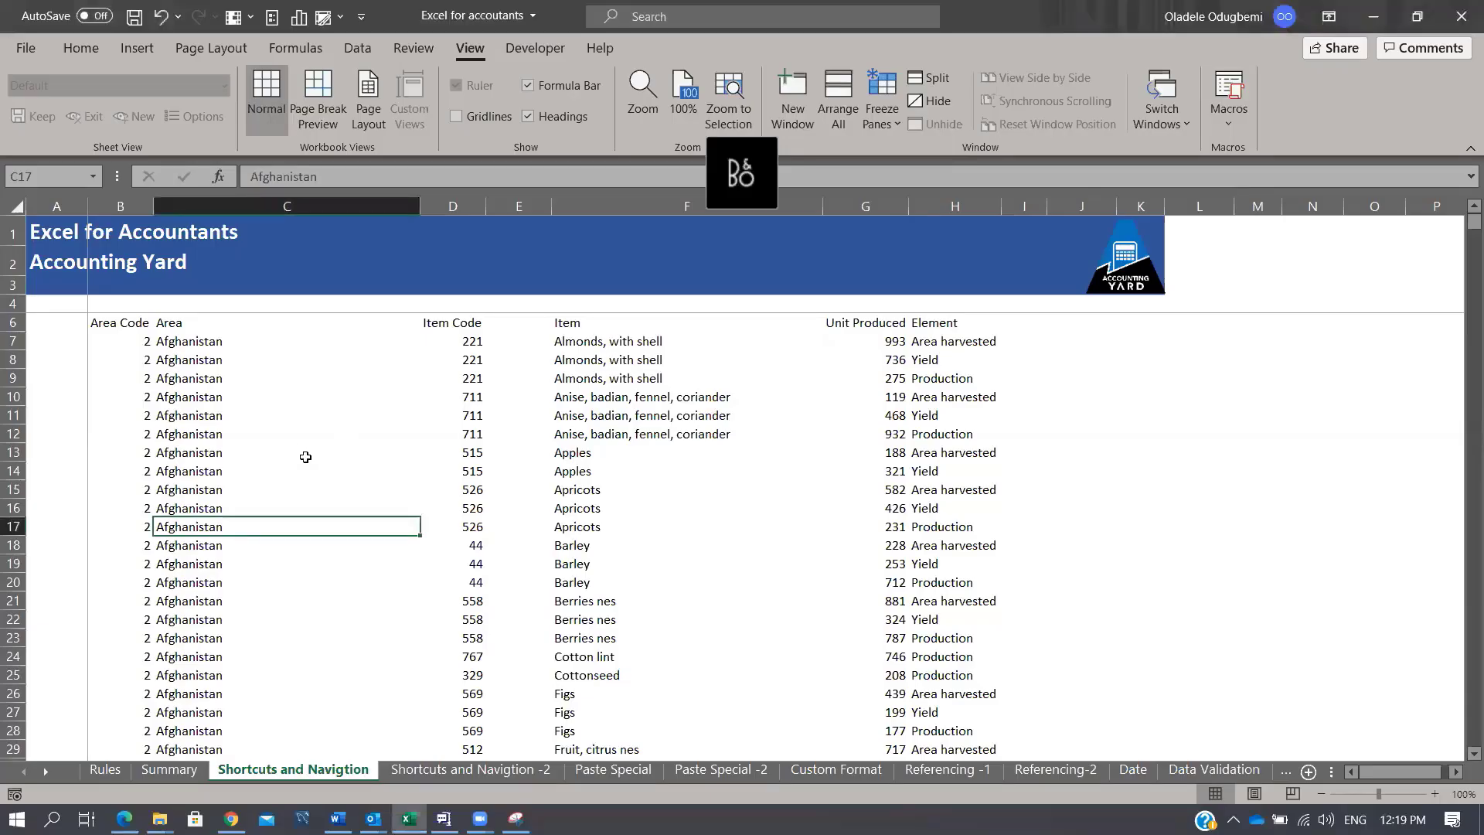
click(55, 231)
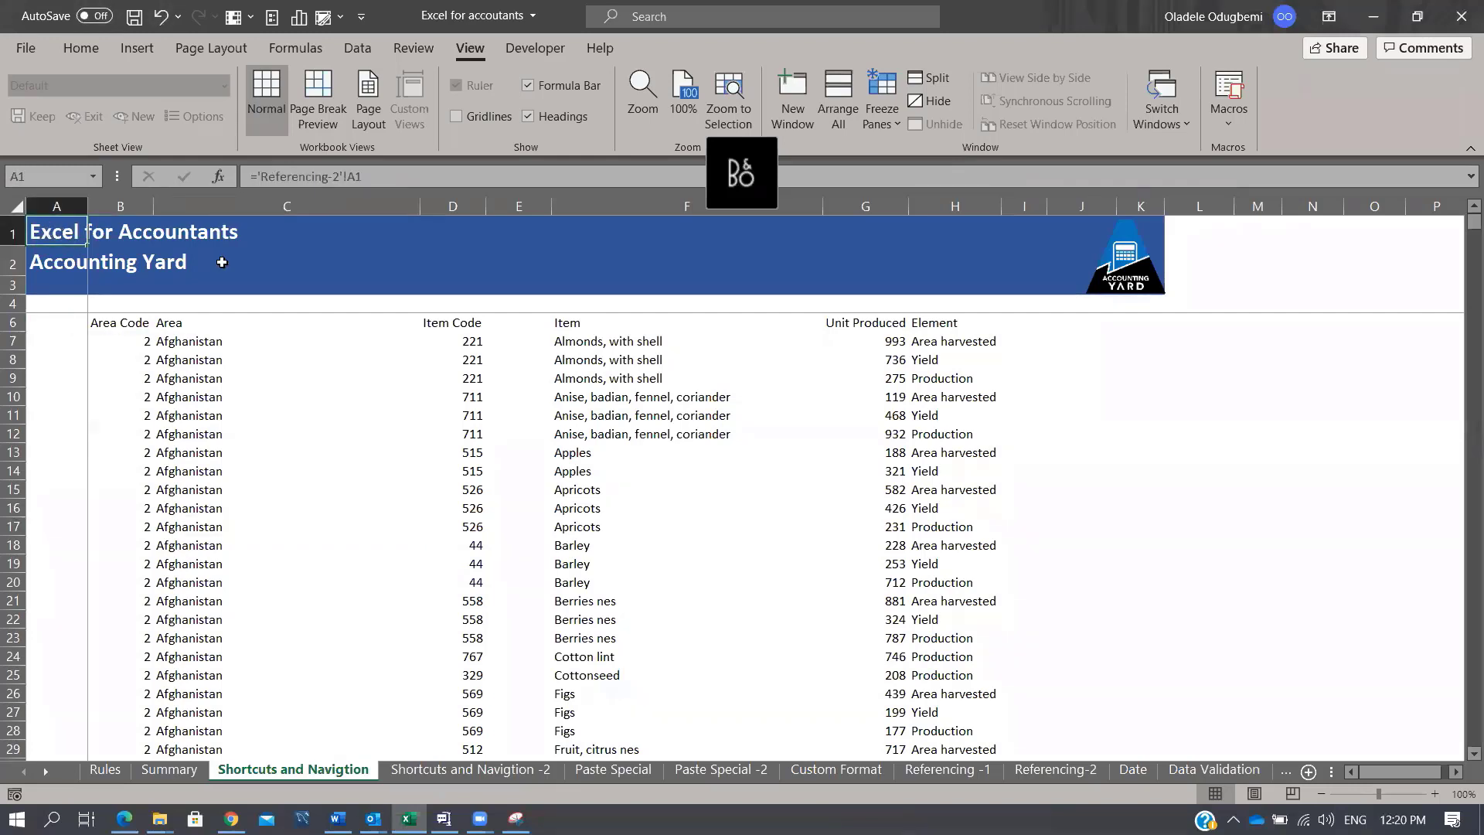
key(ctrl+Home)
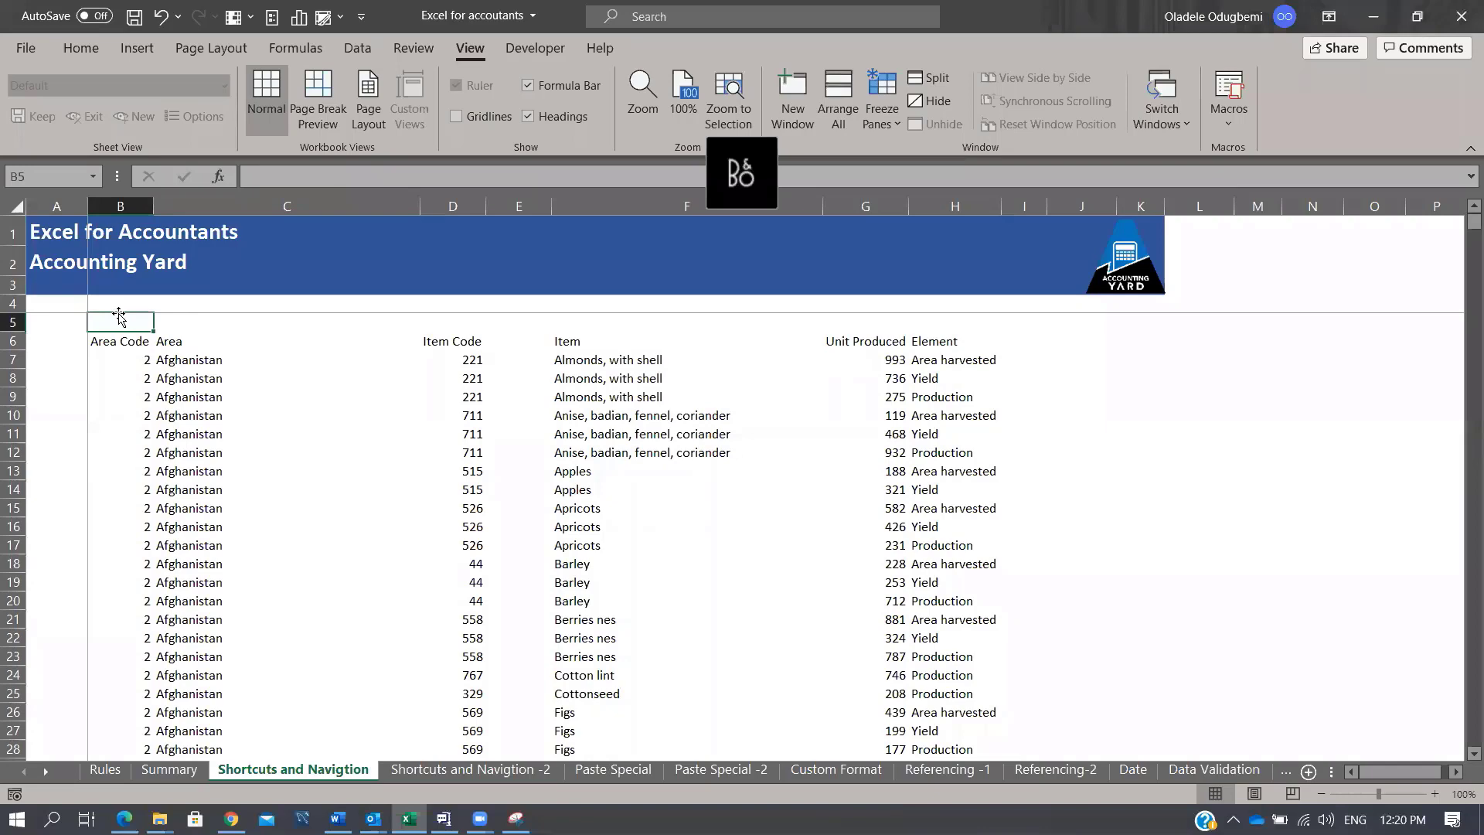
Step: Jump to the sheet's last used cell to check the data ends around row 49346
key(ctrl+End)
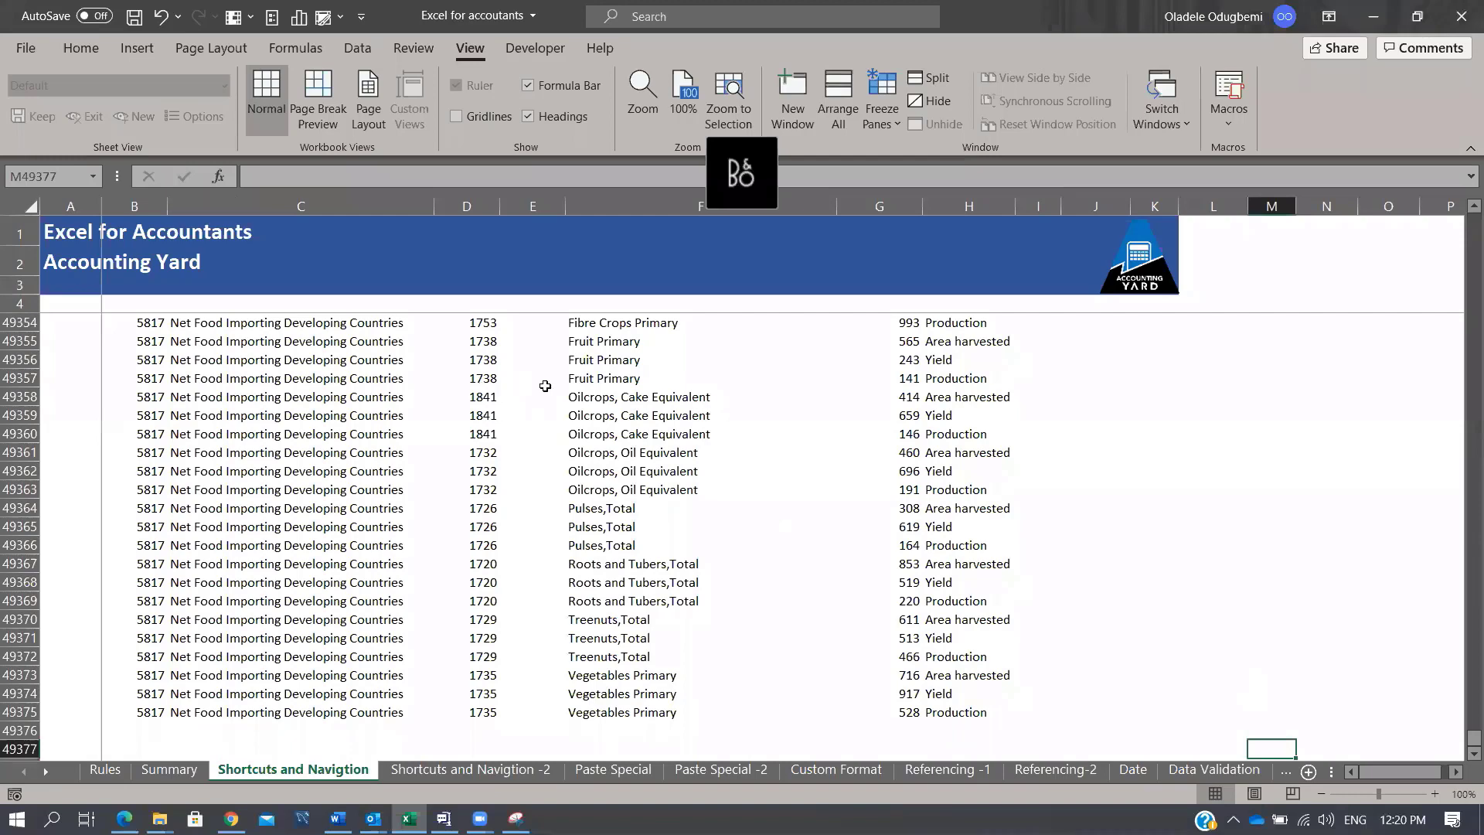
scroll(564, 439, up, 7)
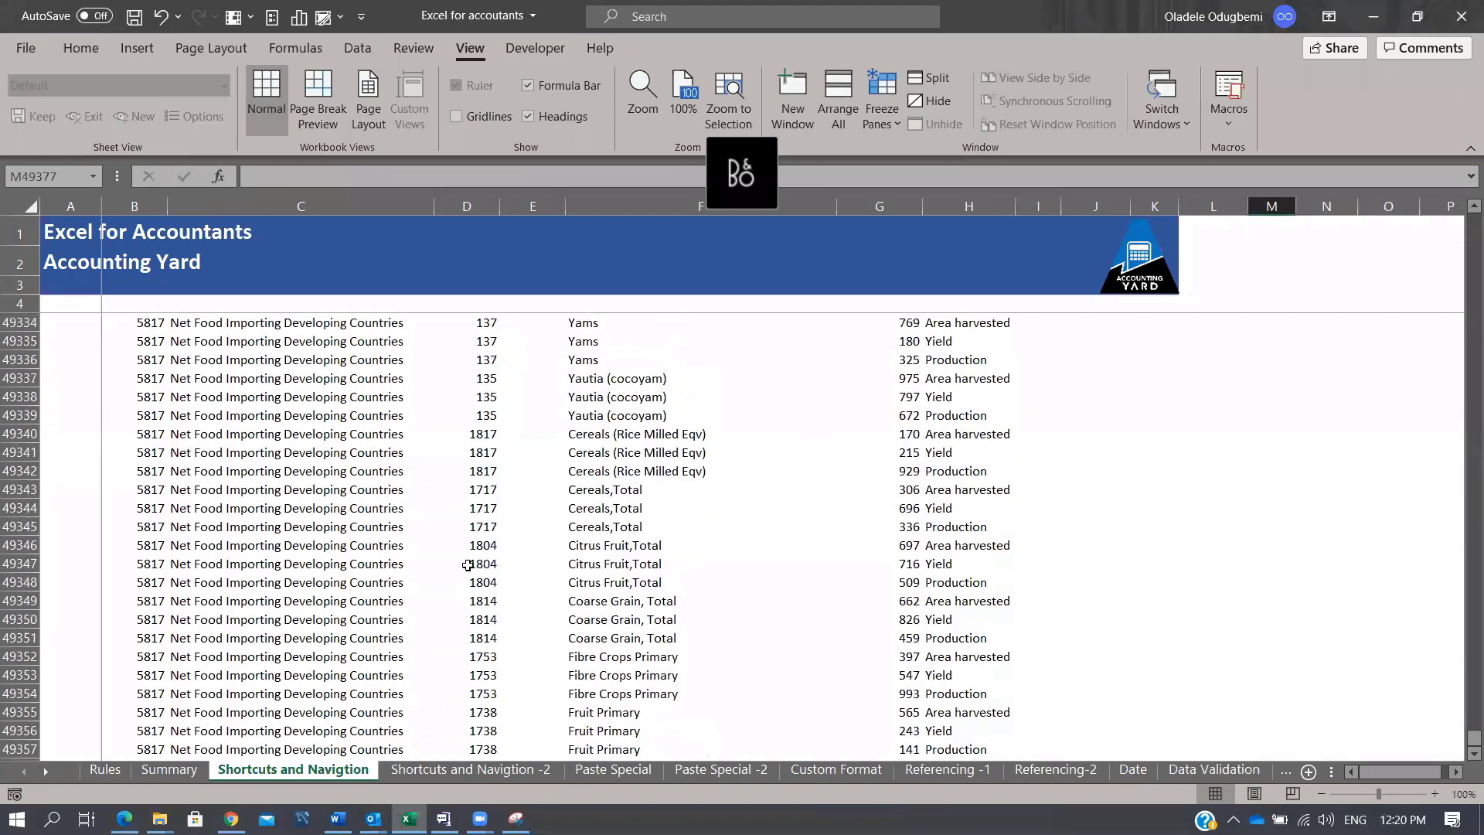
click(456, 545)
click(399, 541)
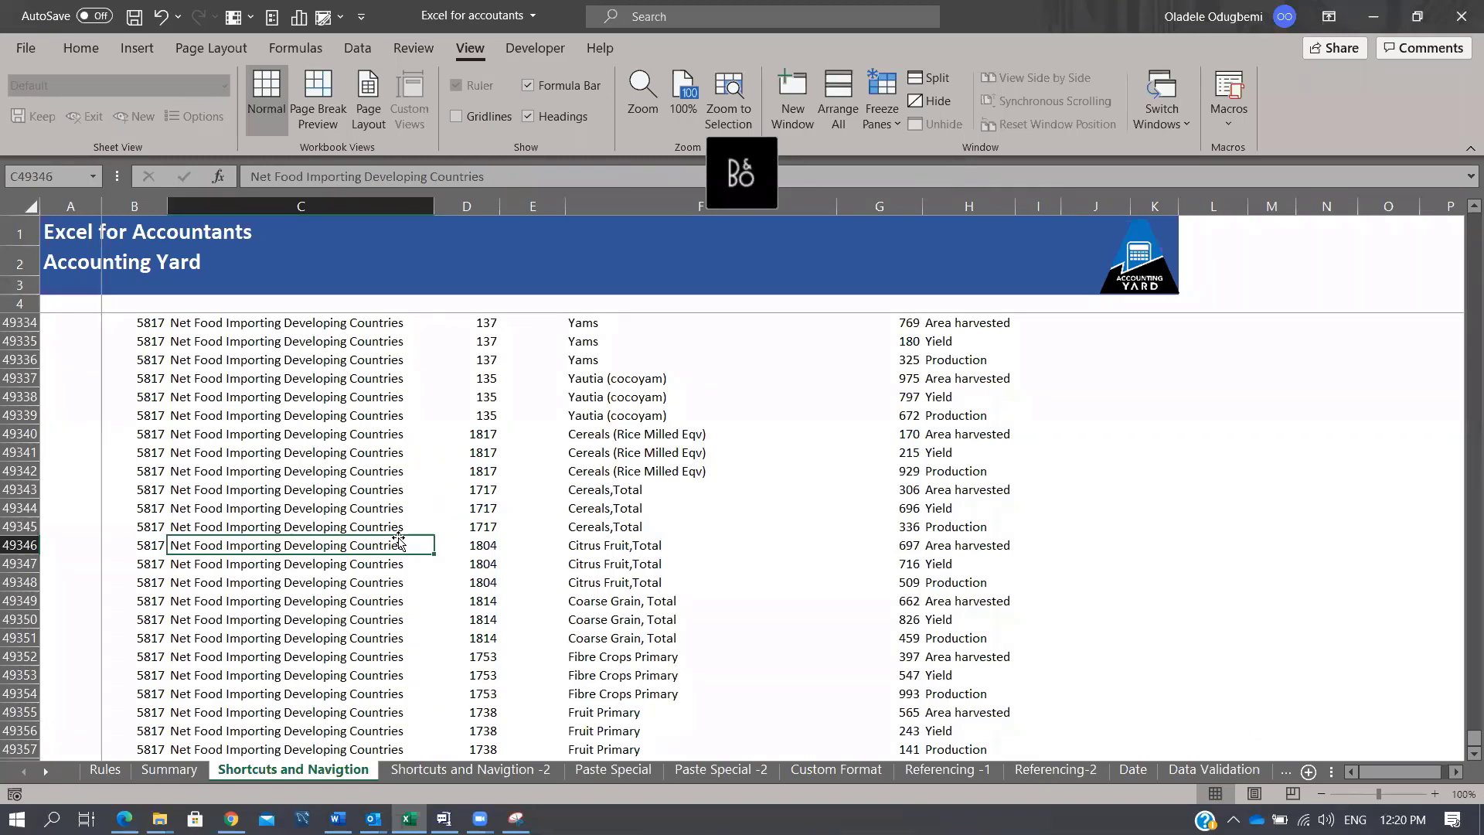
Step: Return to the top of the Area column and turn on AutoFilter for header row 6
key(ctrl+Up)
key(Down)
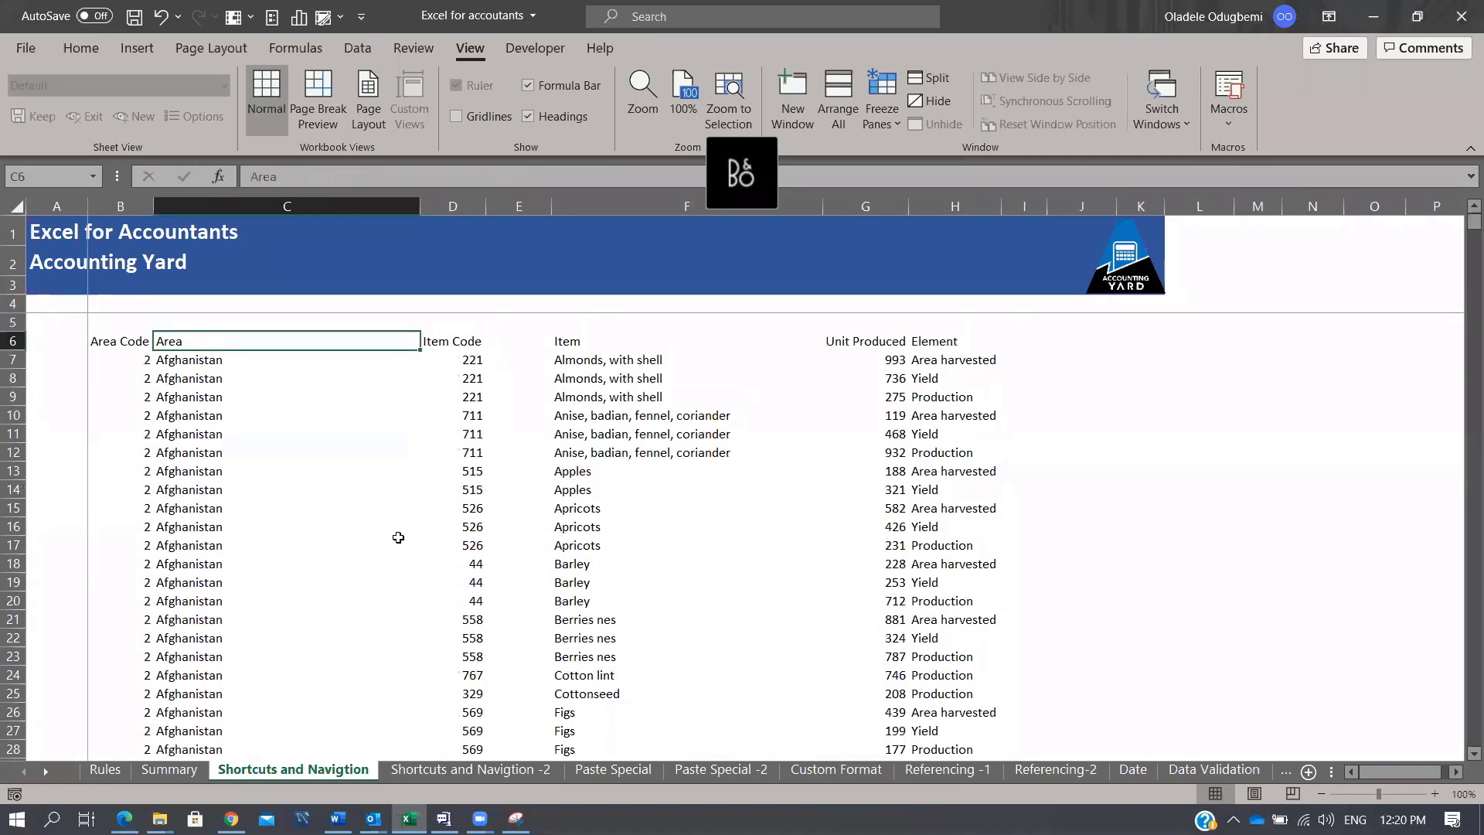
key(Down)
key(Up)
key(Down)
key(Down)
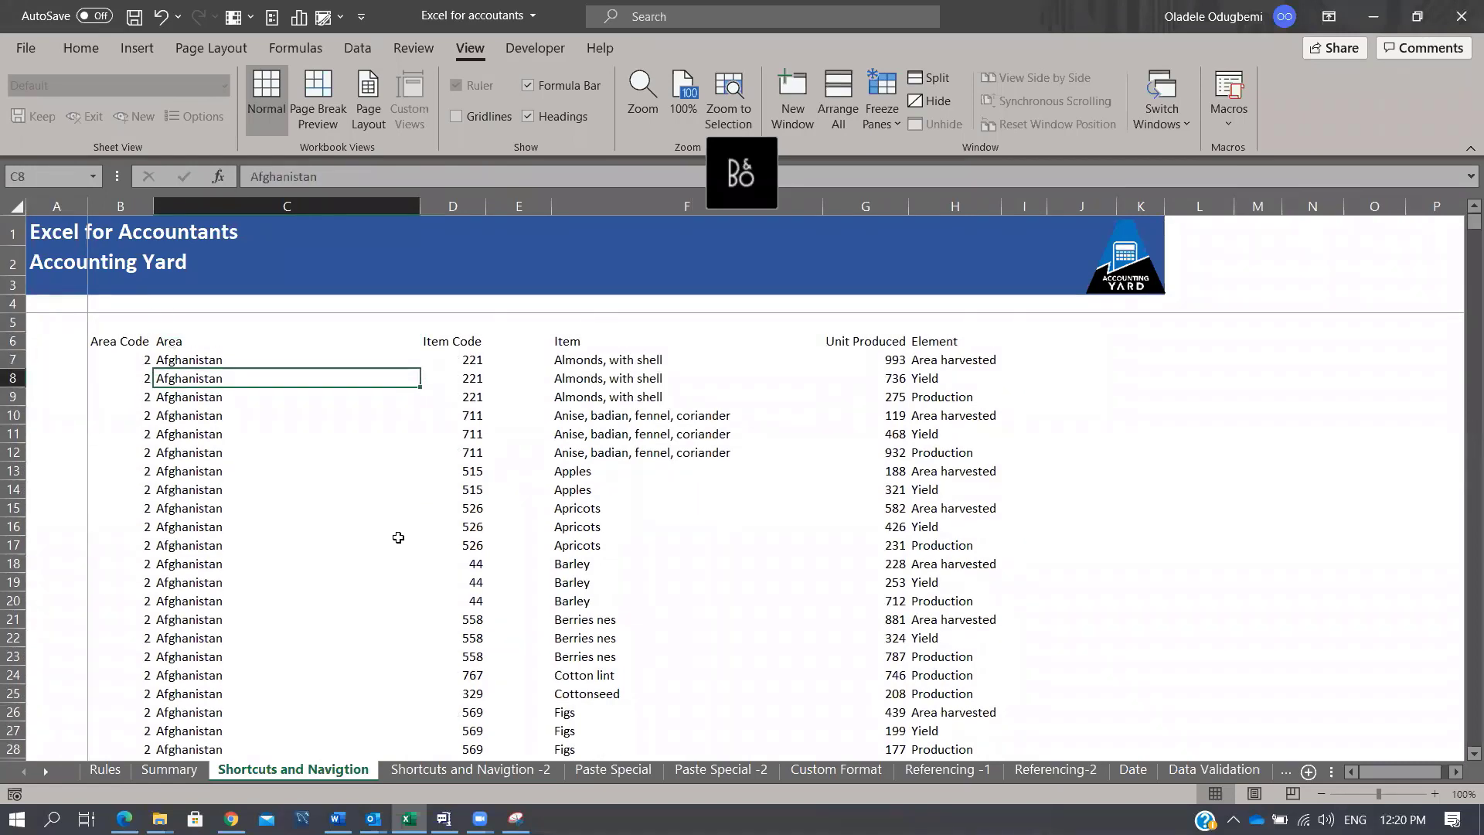
key(ctrl+shift+l)
Step: Open and close the Area filter dropdown, then remove AutoFilter from cell C11
click(411, 340)
key(Escape)
click(312, 436)
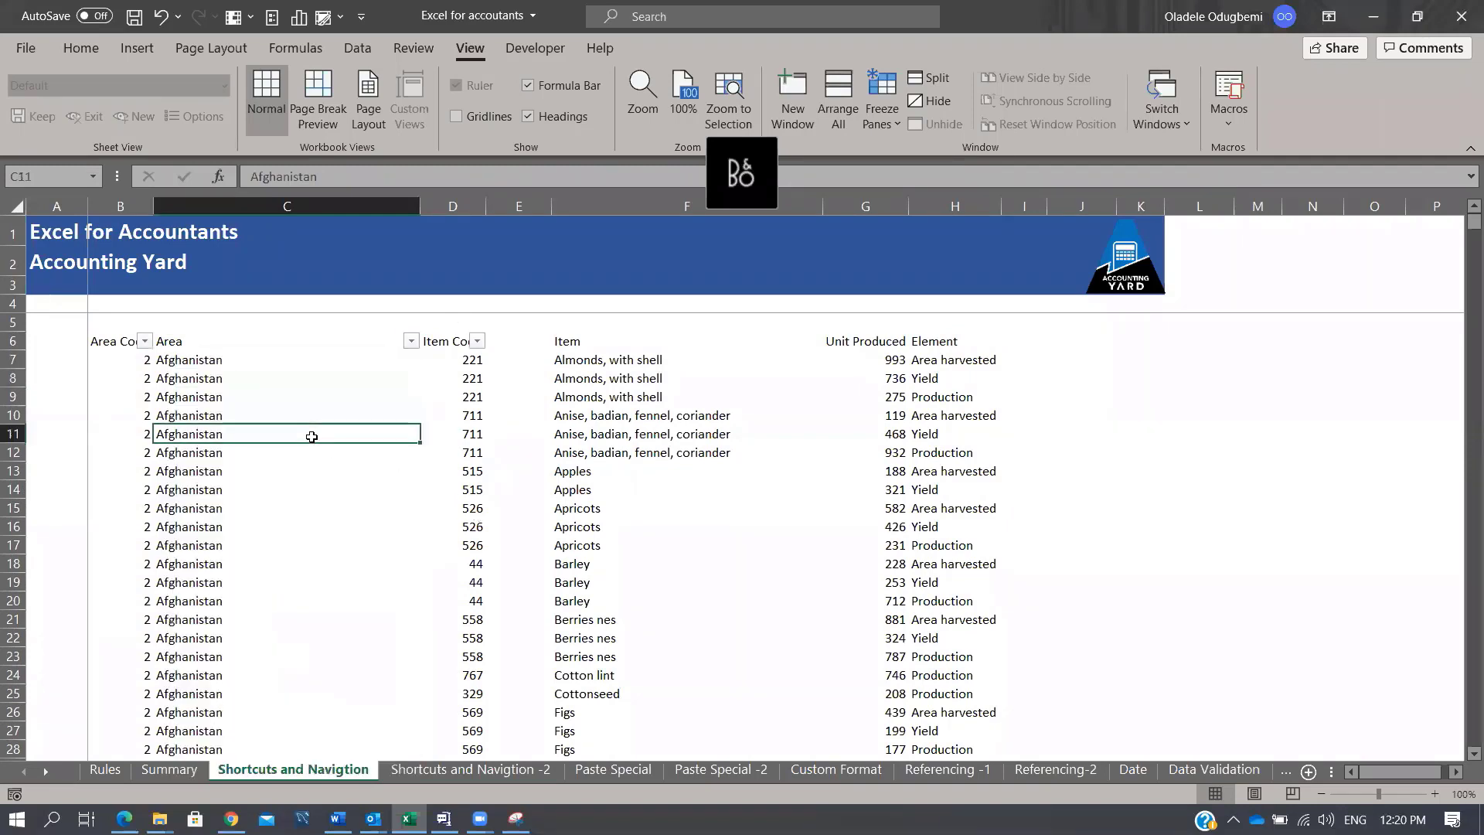
key(ctrl+shift+l)
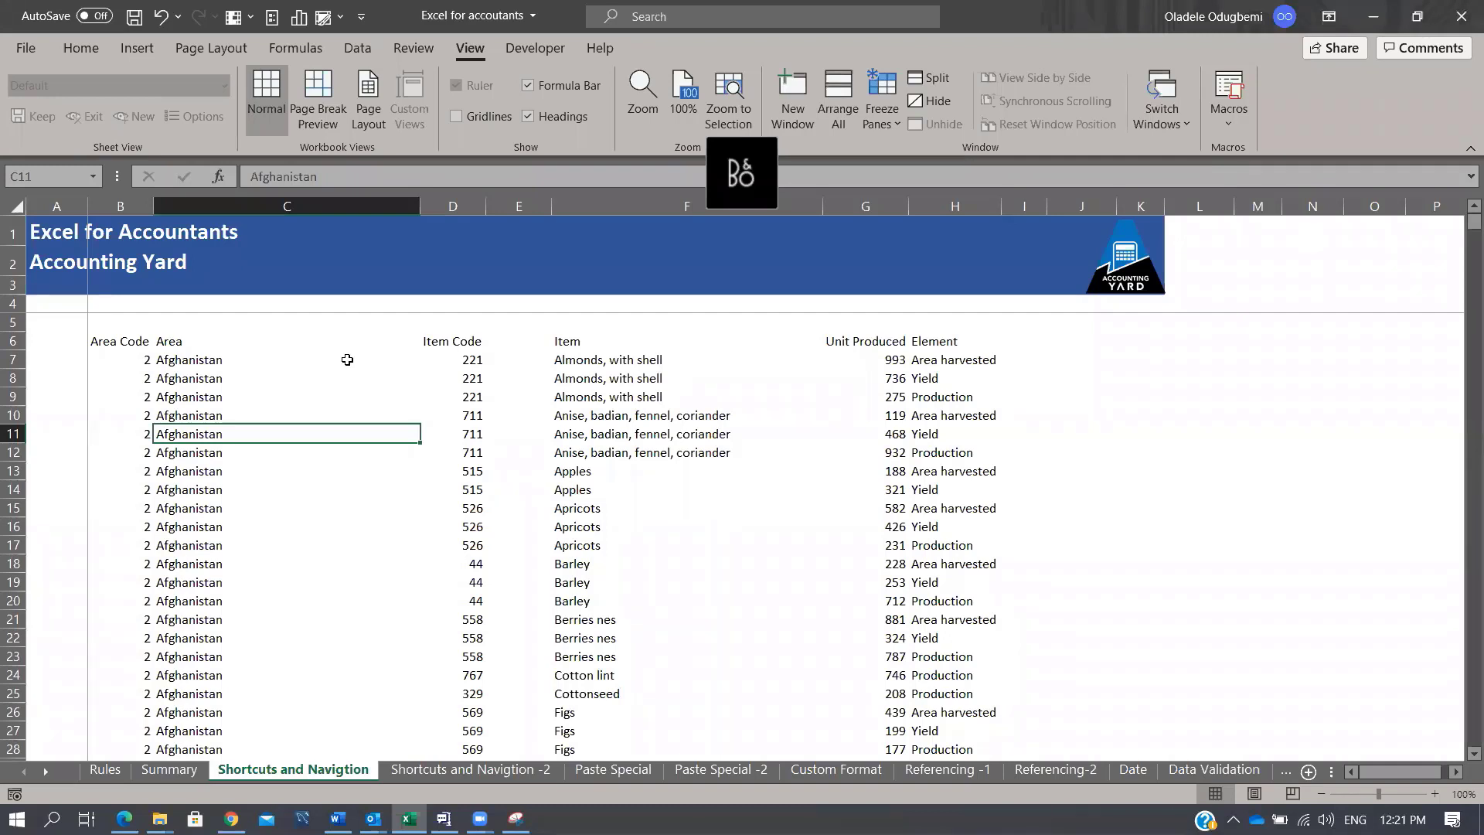
drag(668, 205, 506, 193)
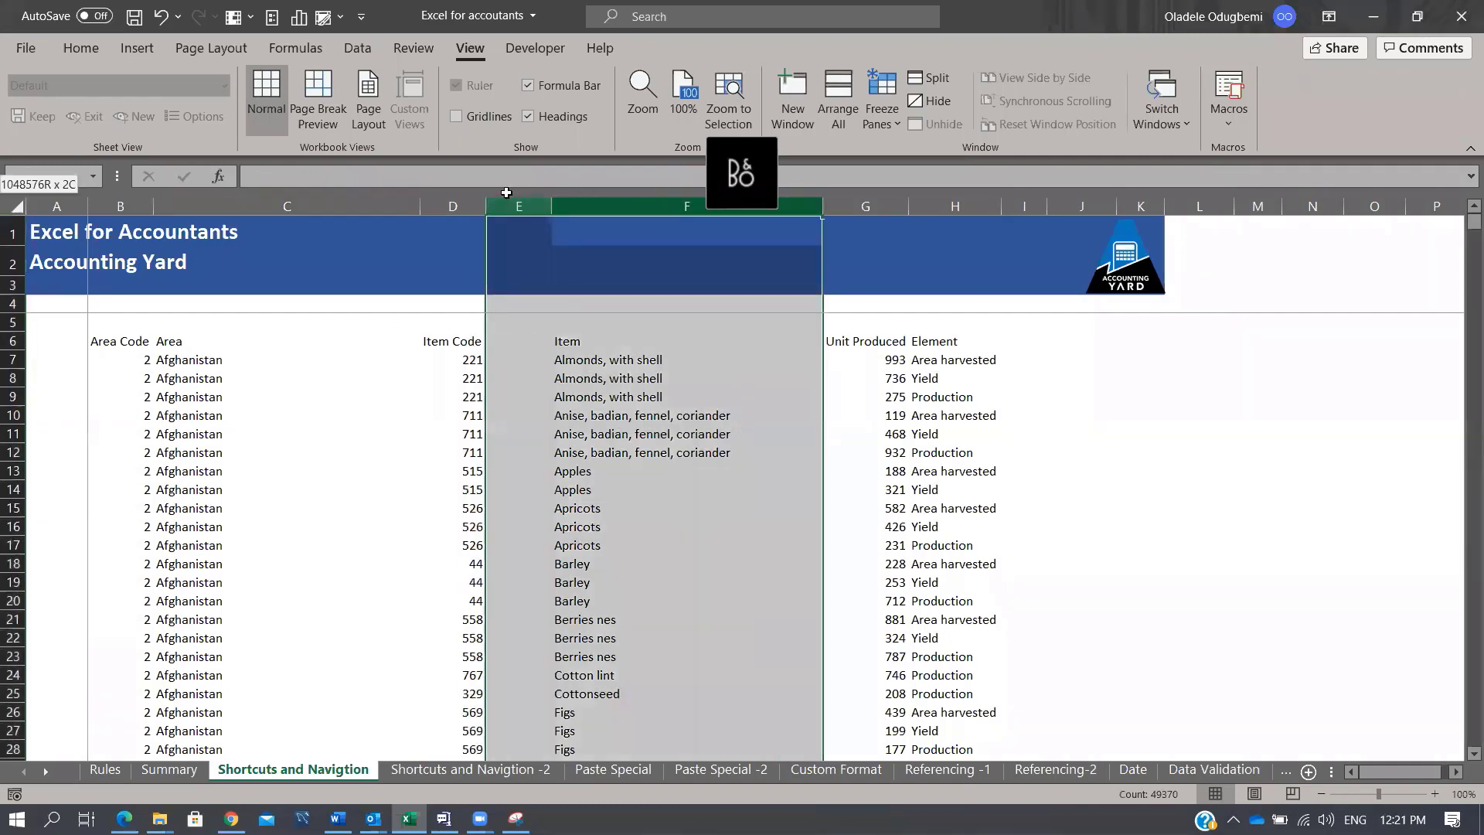
click(643, 416)
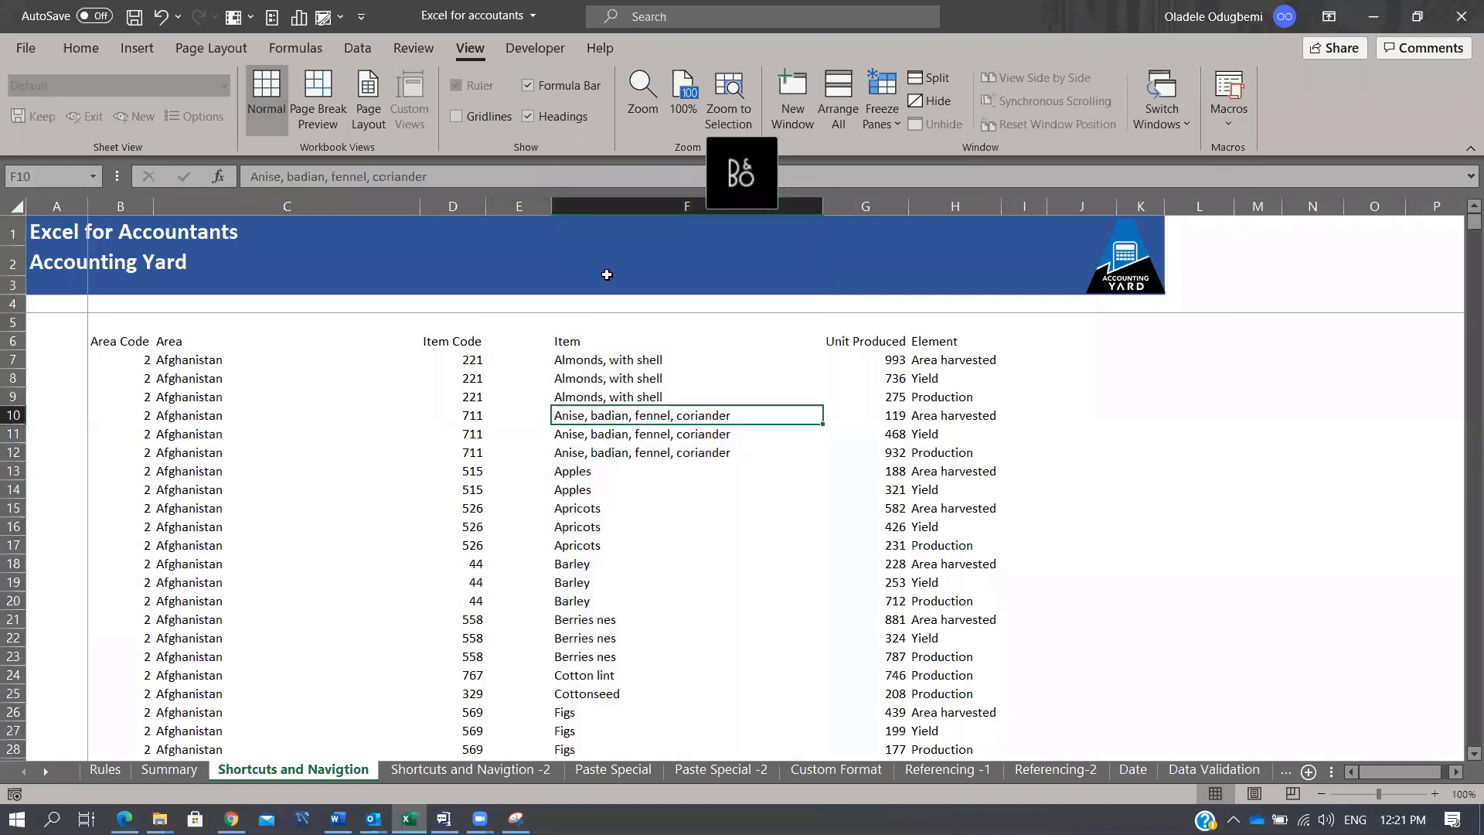
drag(648, 206, 524, 195)
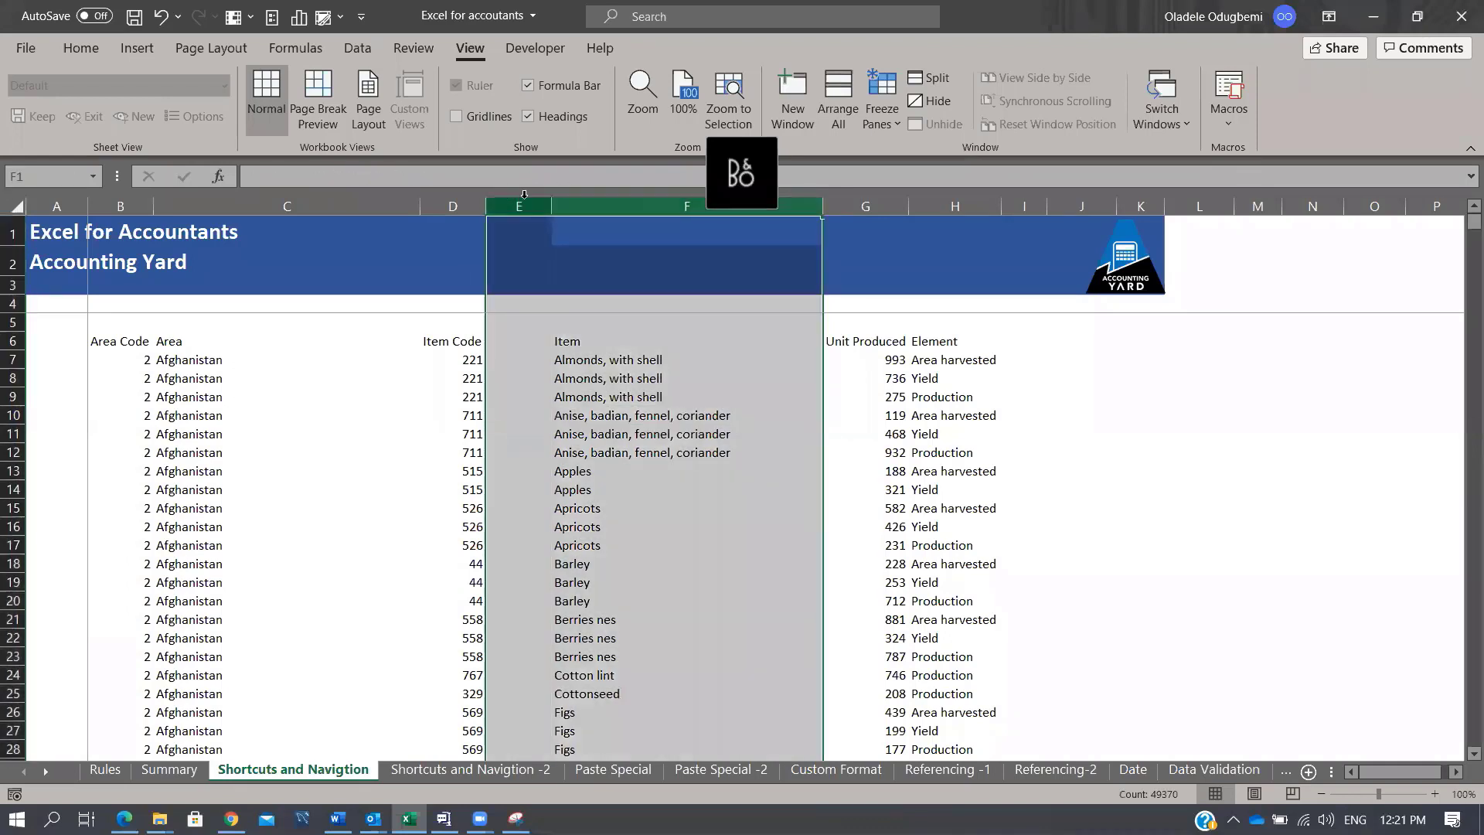
key(ctrl+9)
key(ctrl+shift+9)
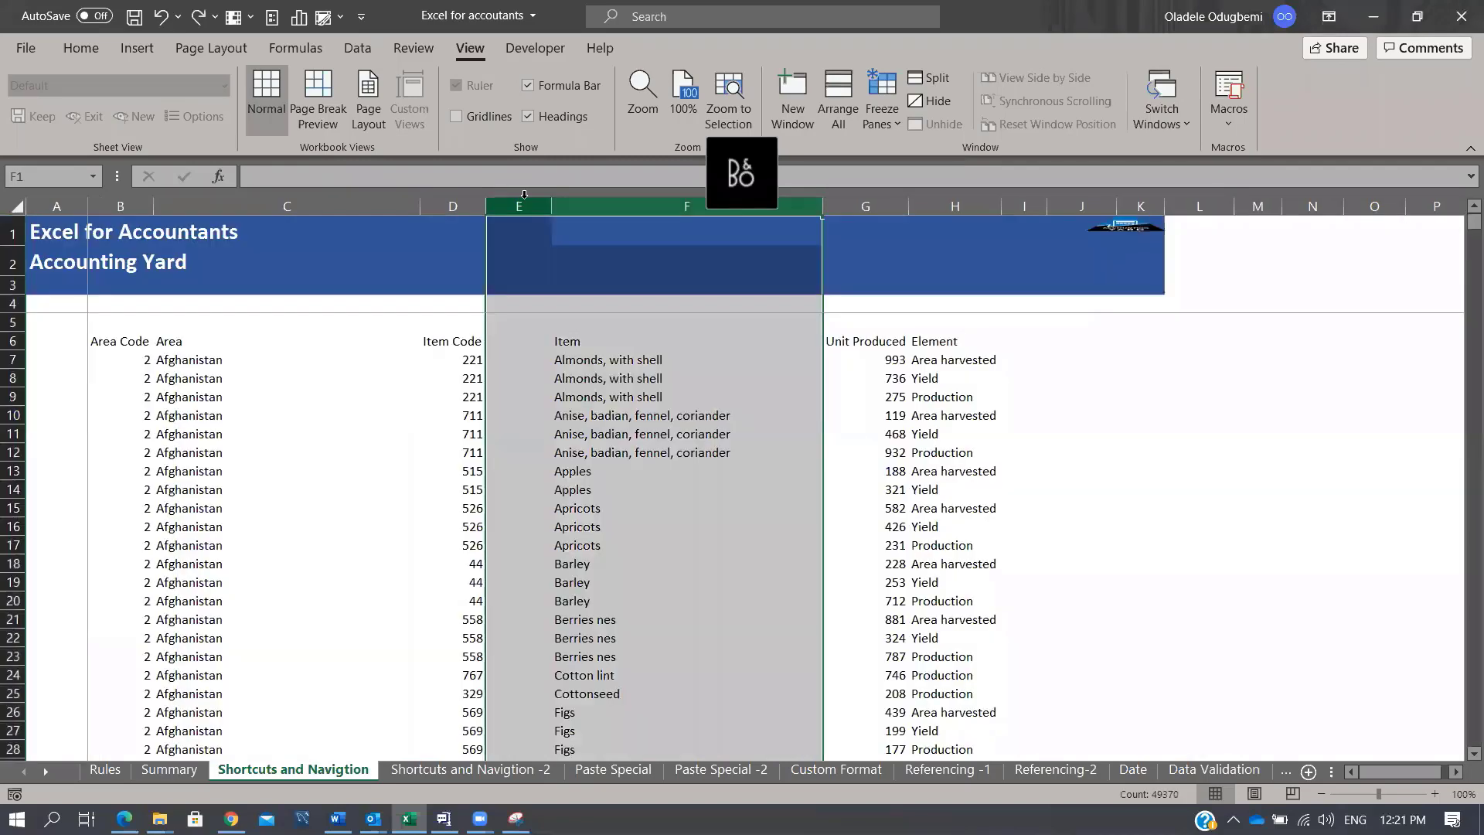
key(ctrl+0)
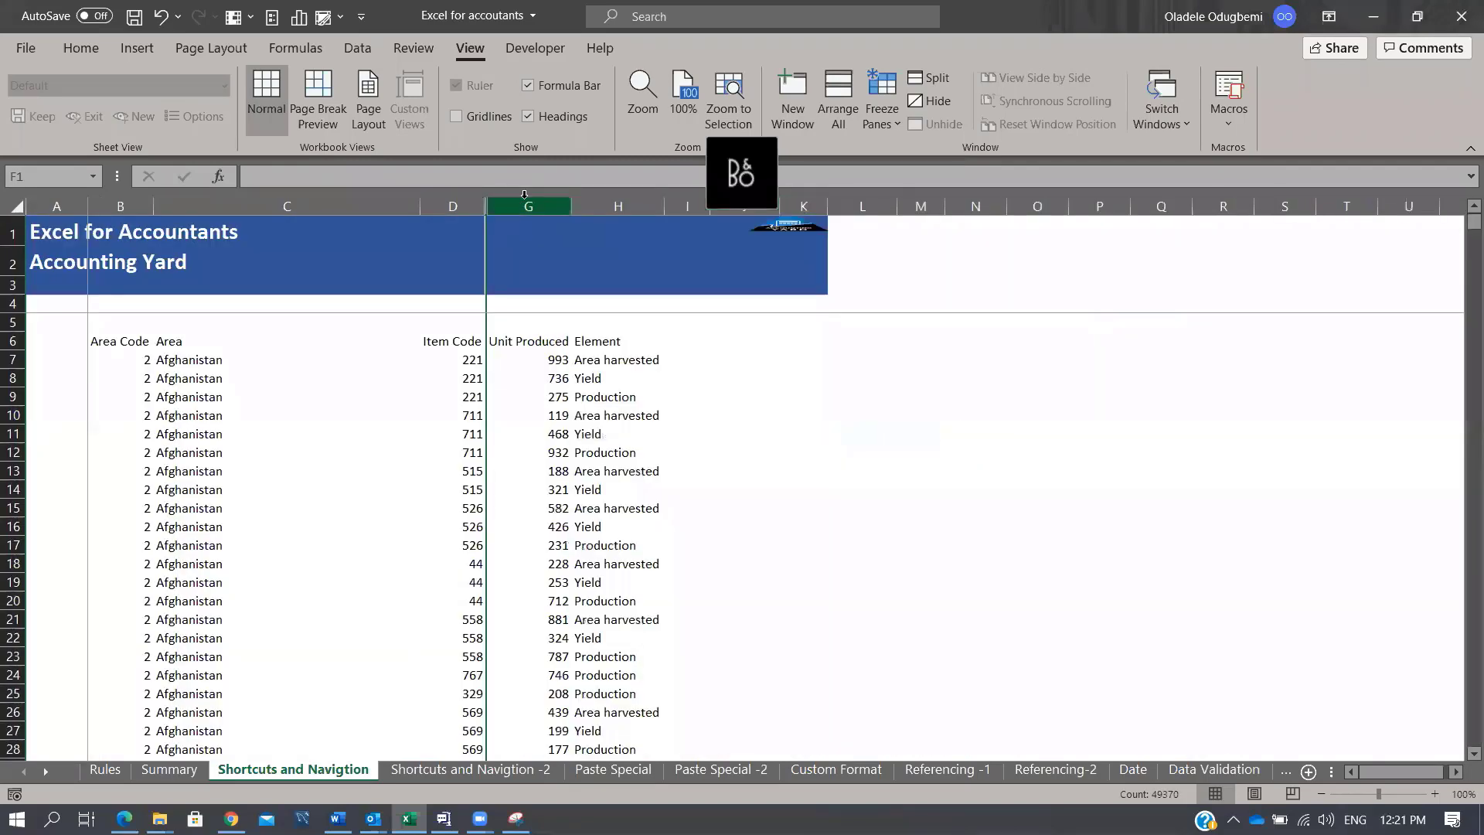
key(ctrl+z)
click(666, 336)
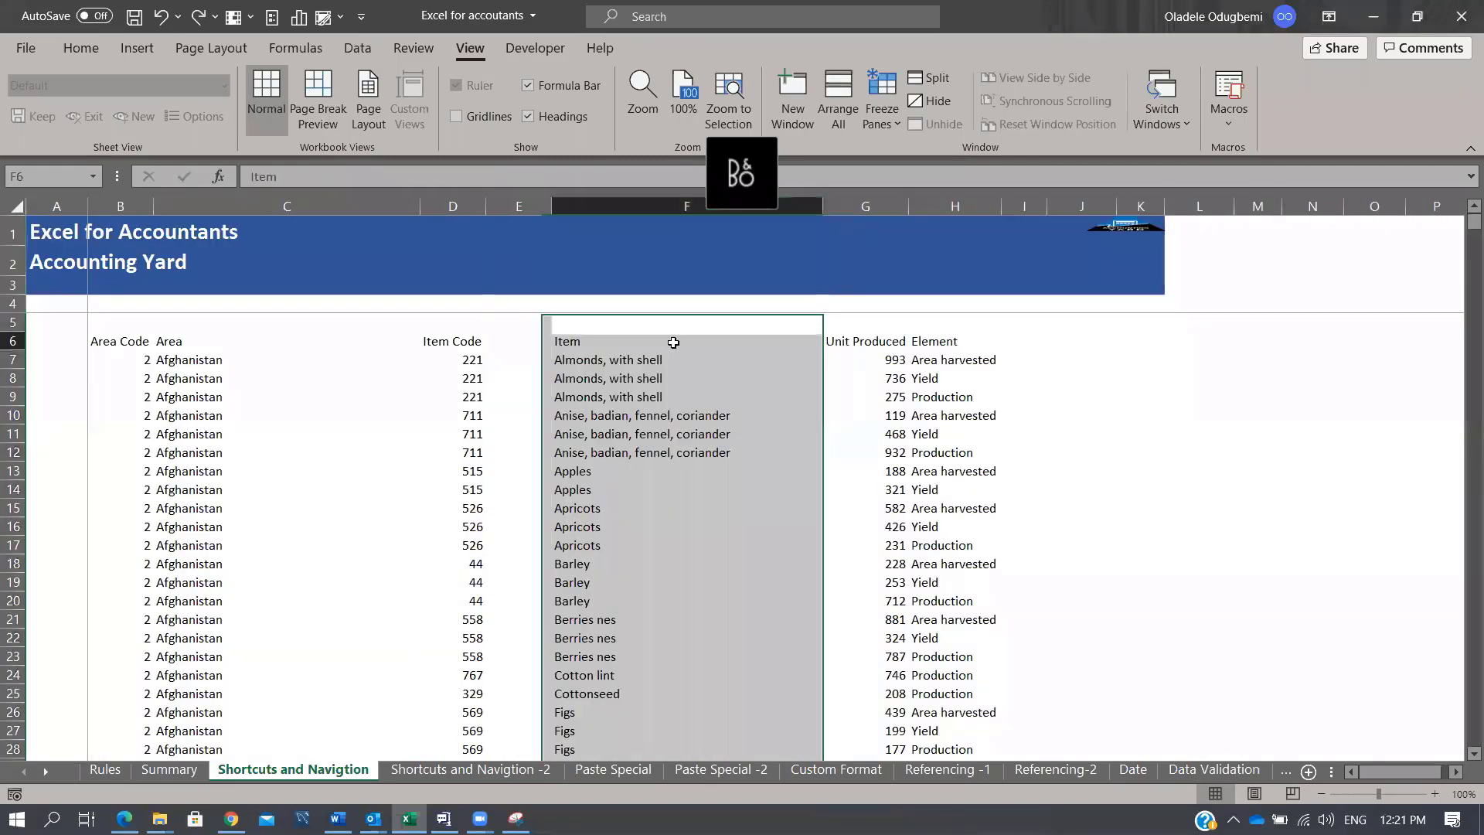
drag(648, 207, 520, 207)
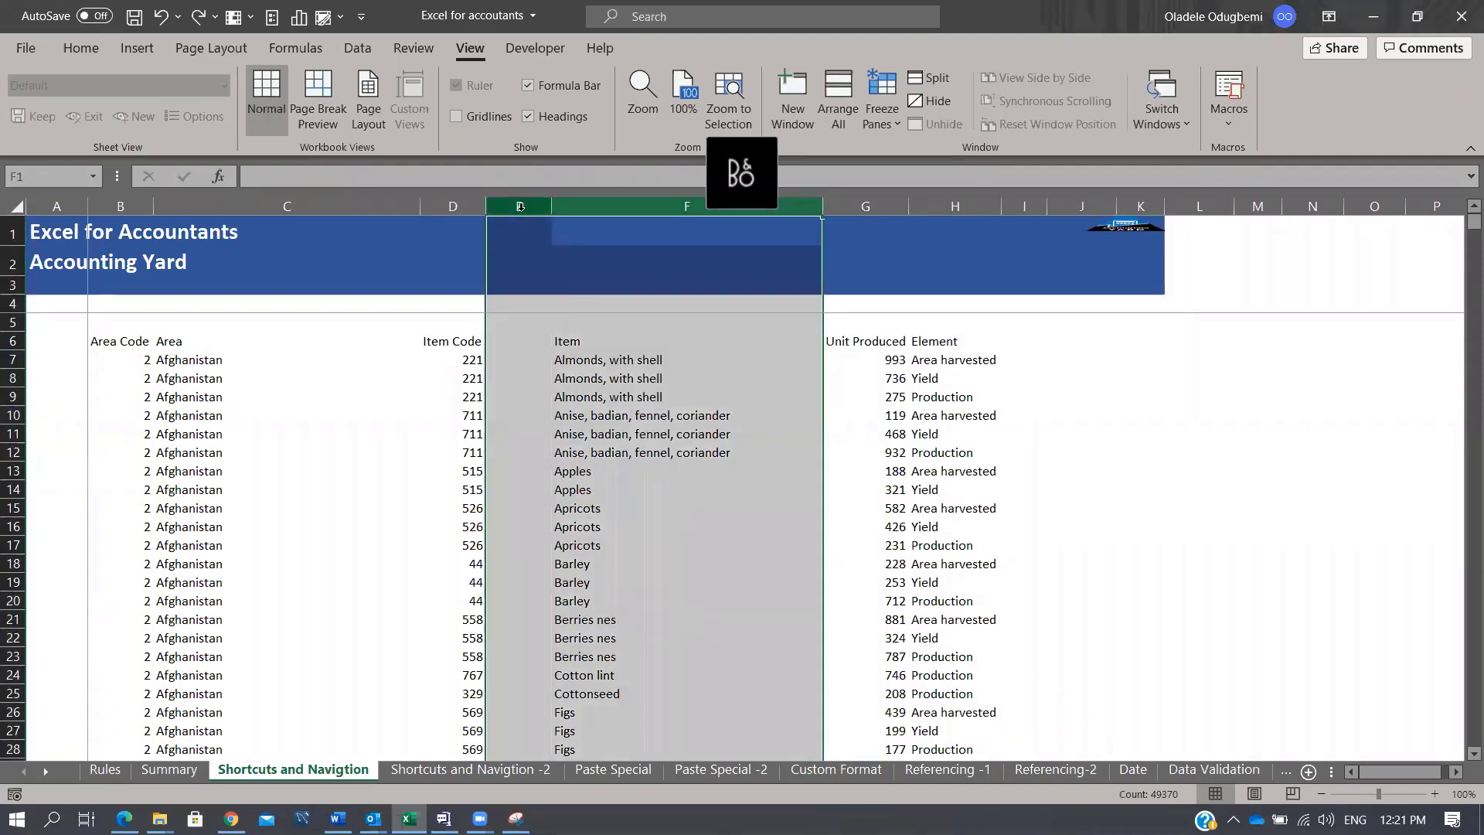
key(ctrl+0)
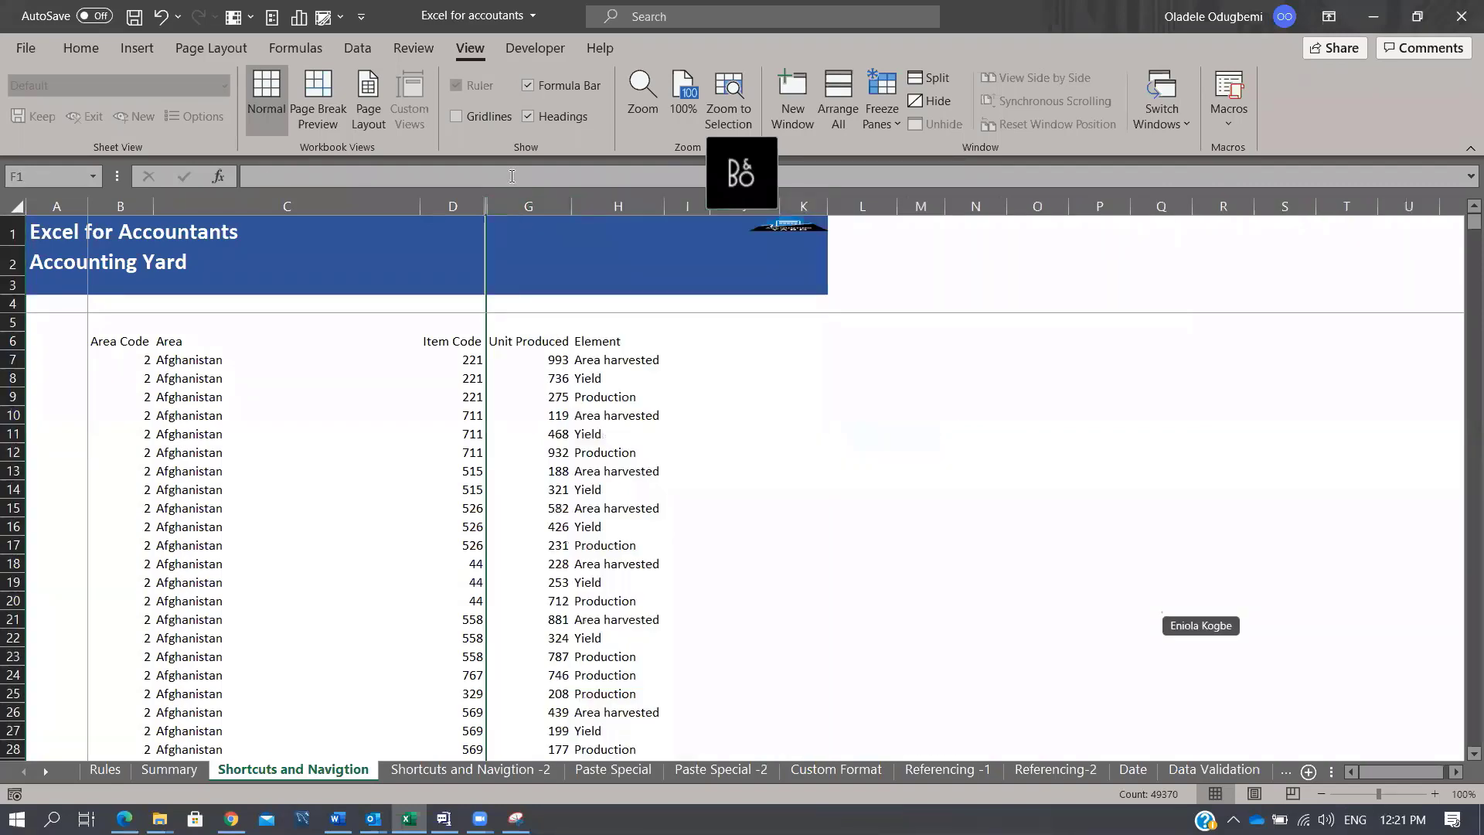
key(ctrl+z)
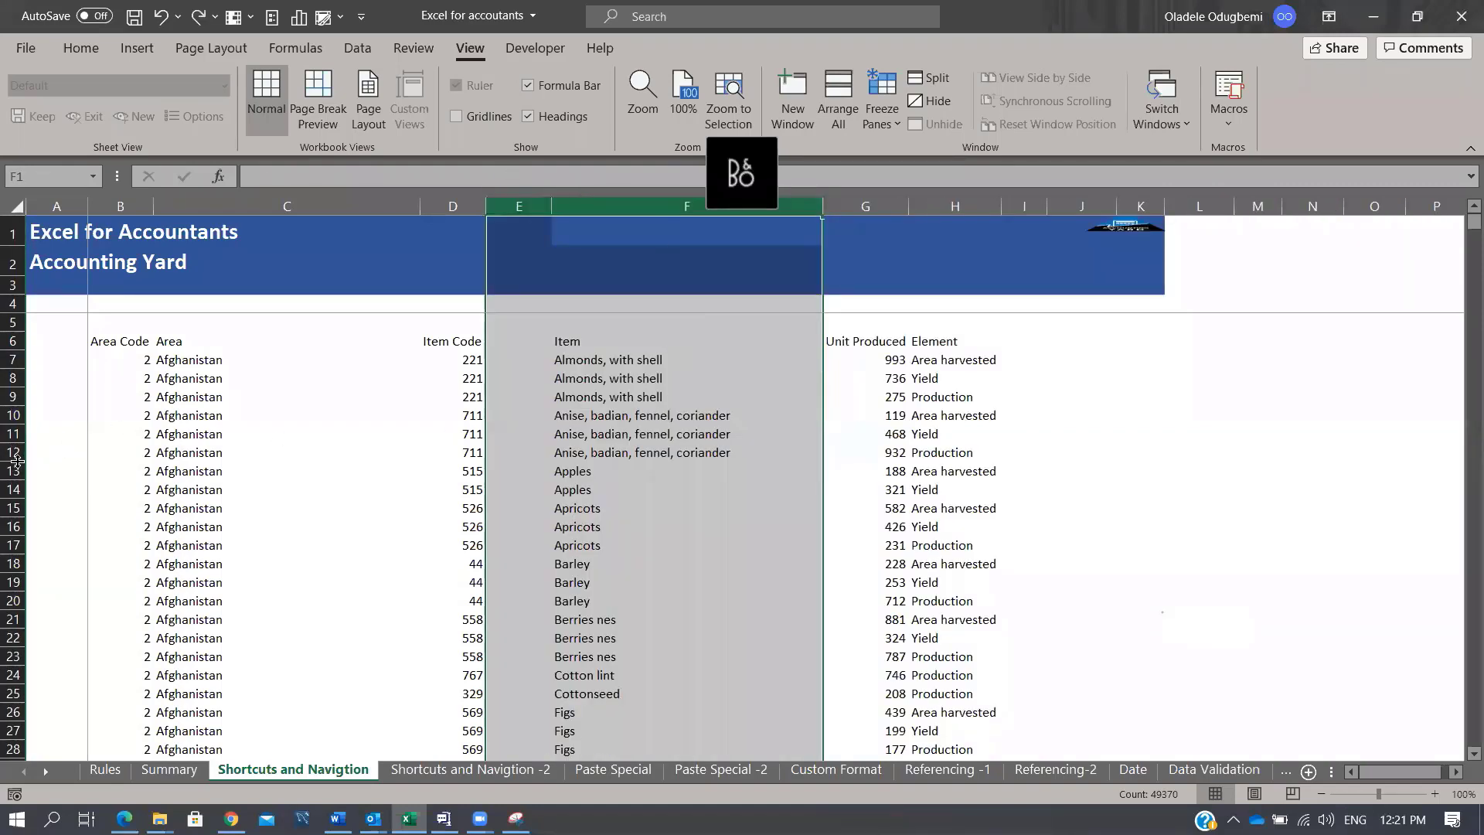
drag(15, 457, 34, 566)
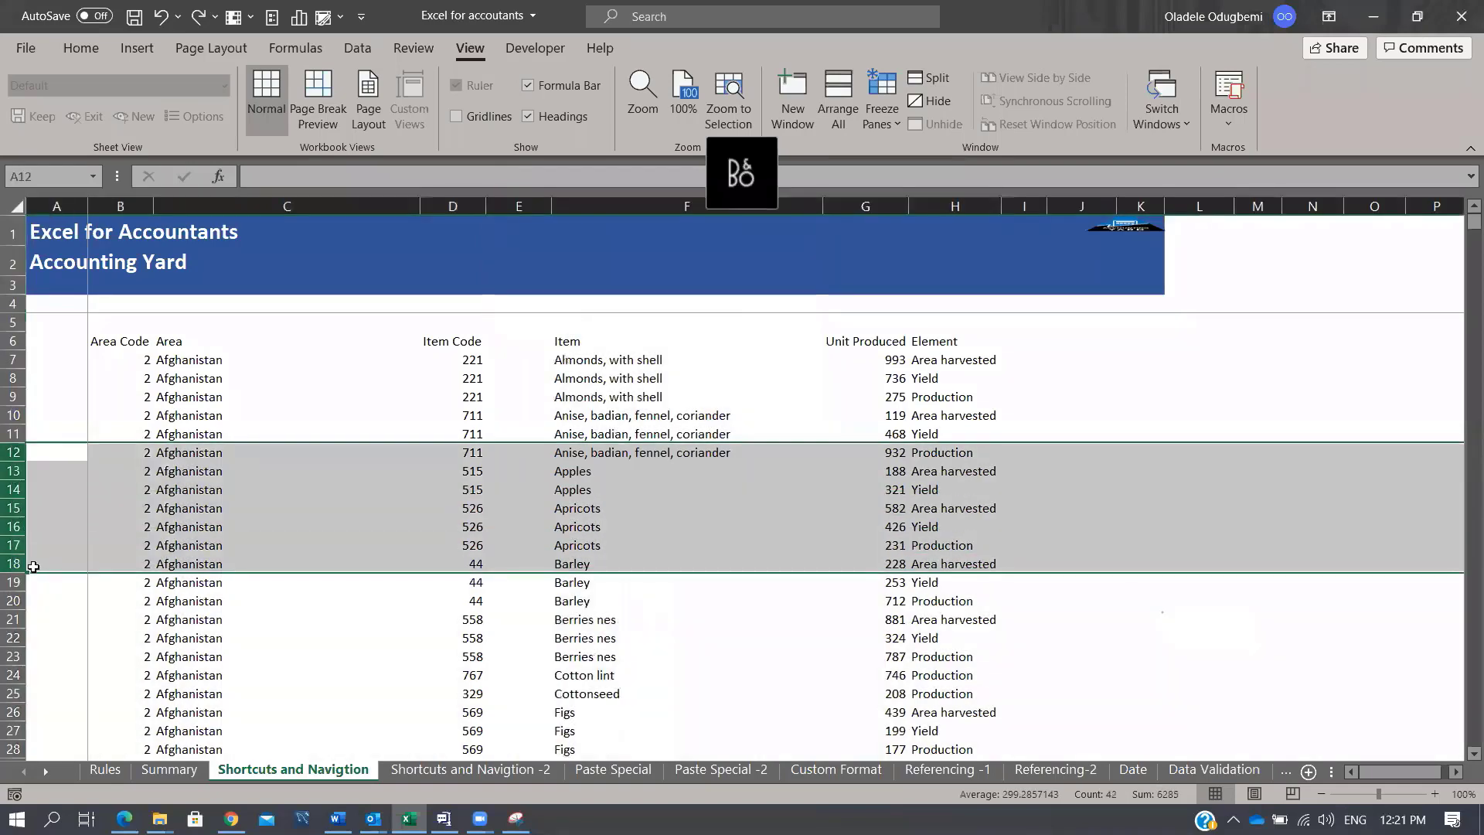
key(ctrl+9)
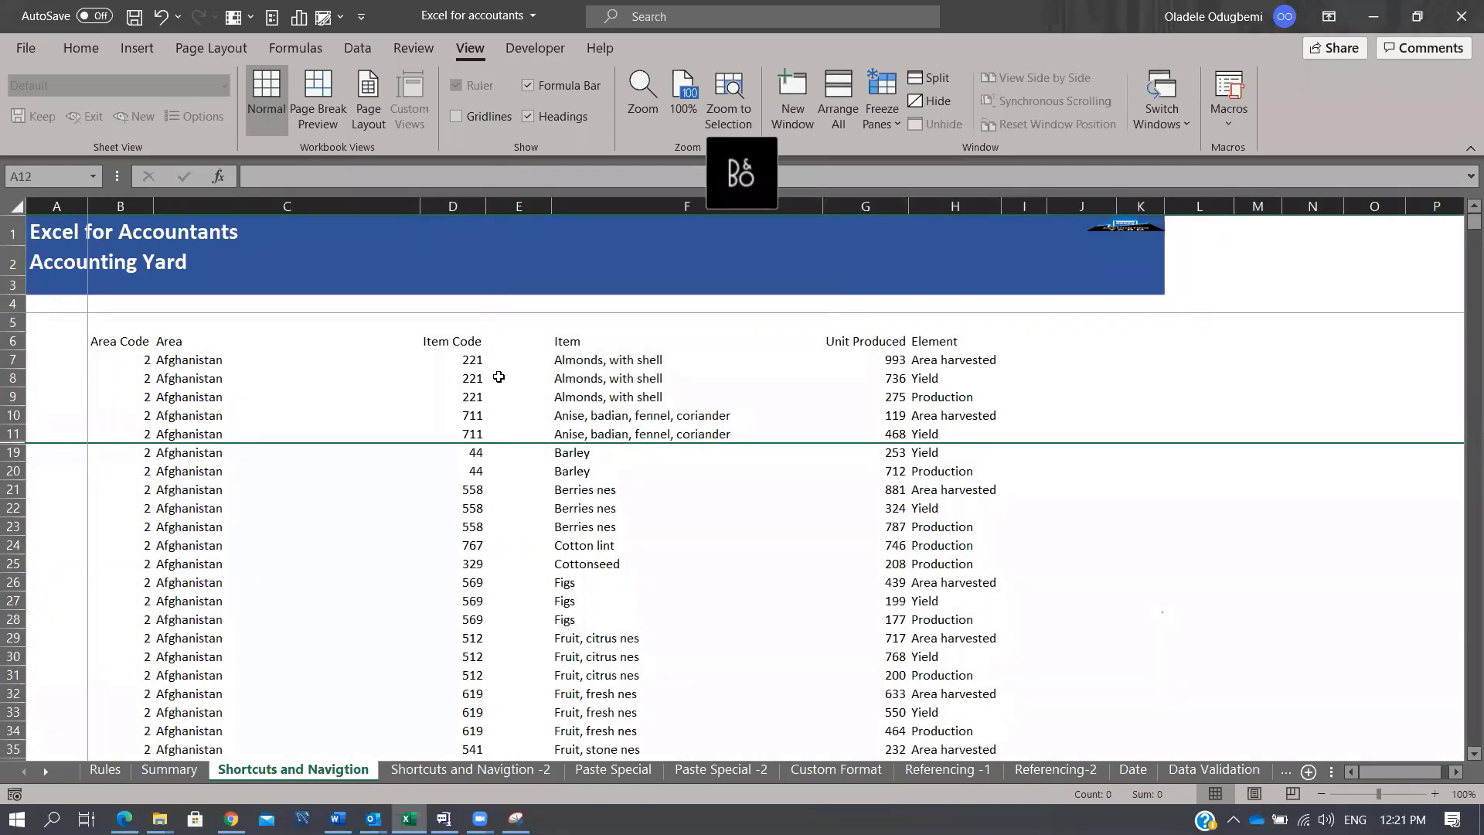
key(ctrl+z)
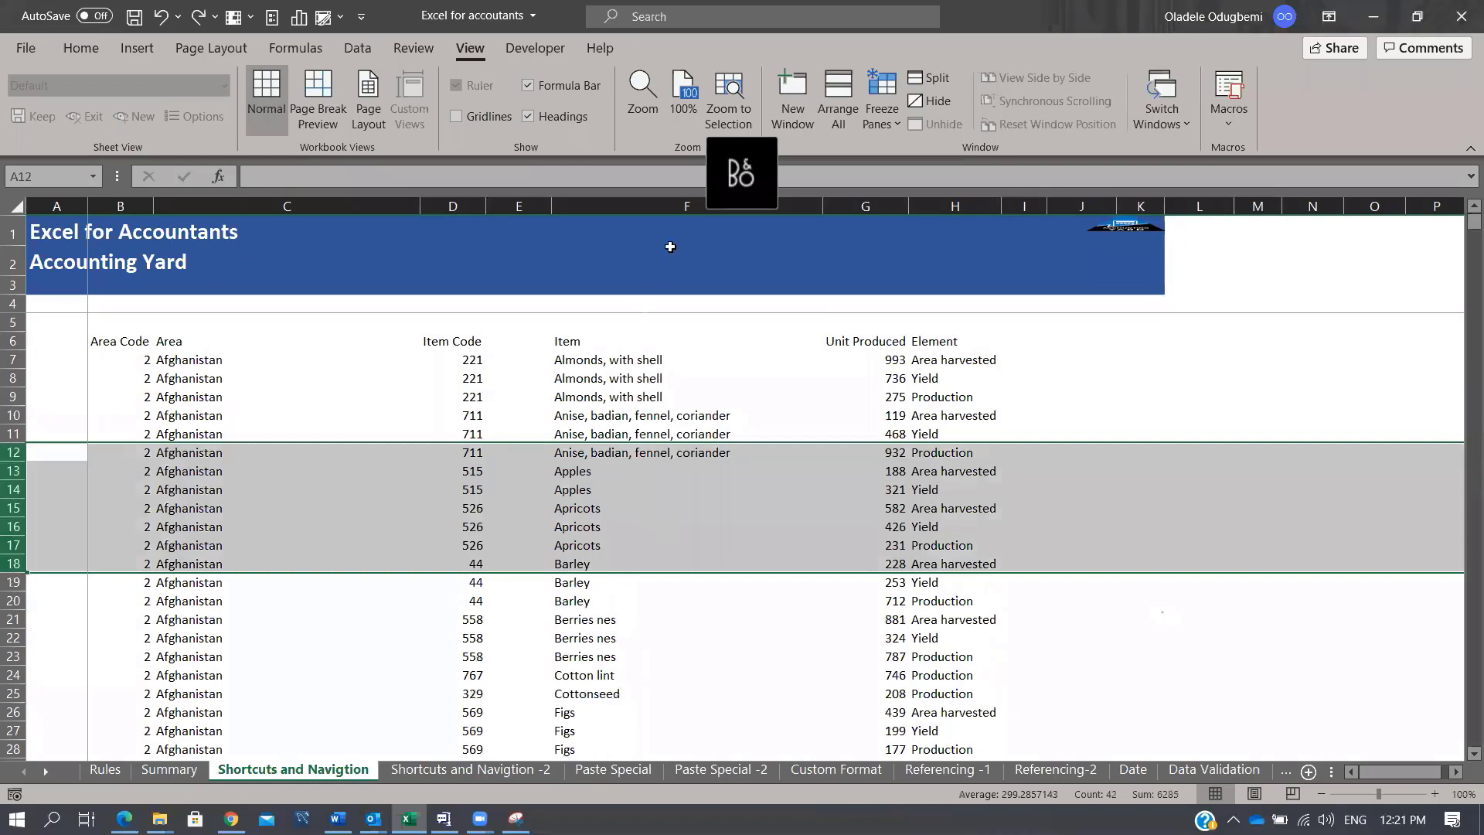
drag(650, 200, 407, 200)
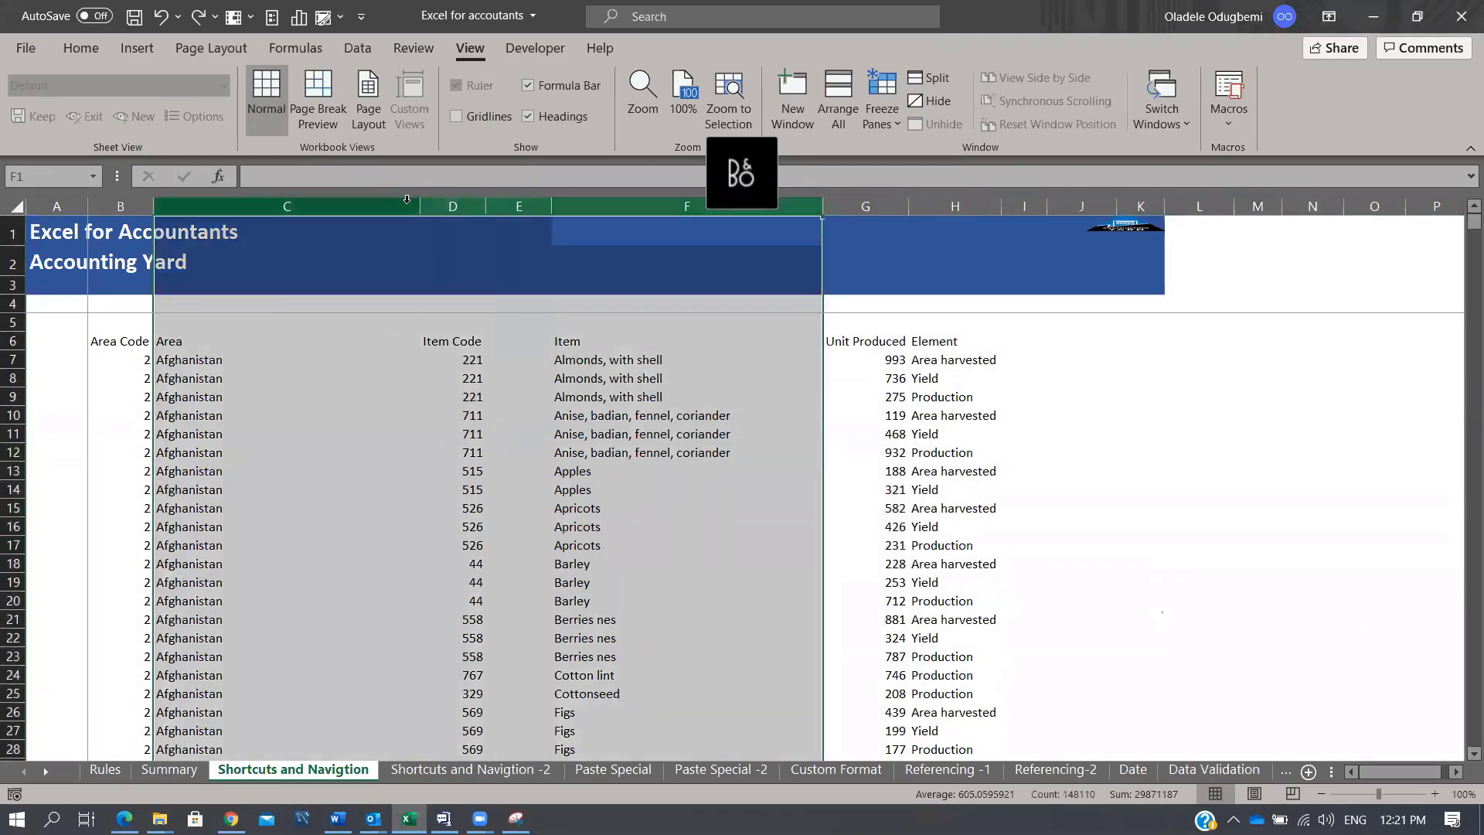
key(alt+d)
key(g)
key(g)
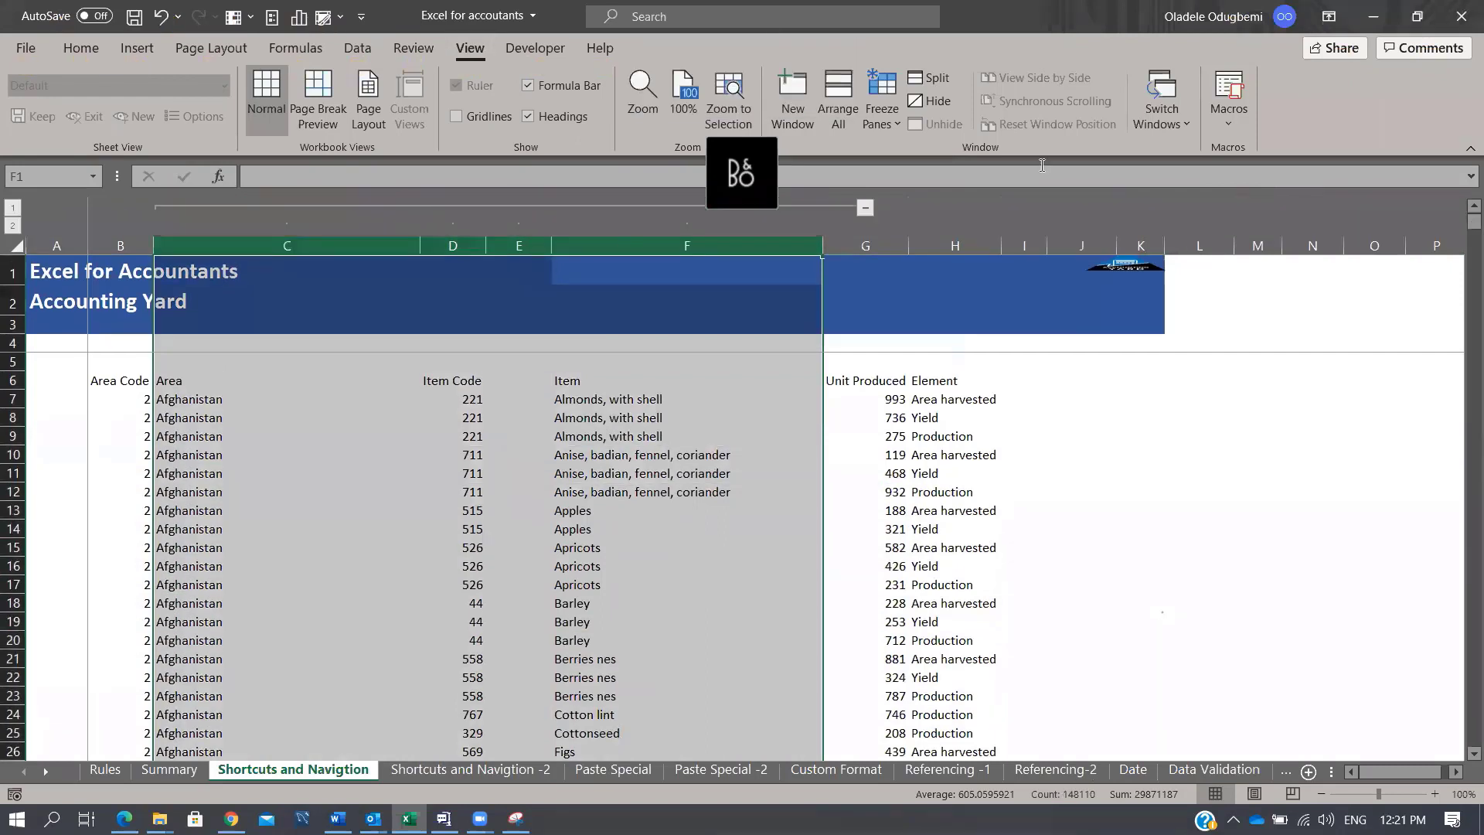
click(862, 206)
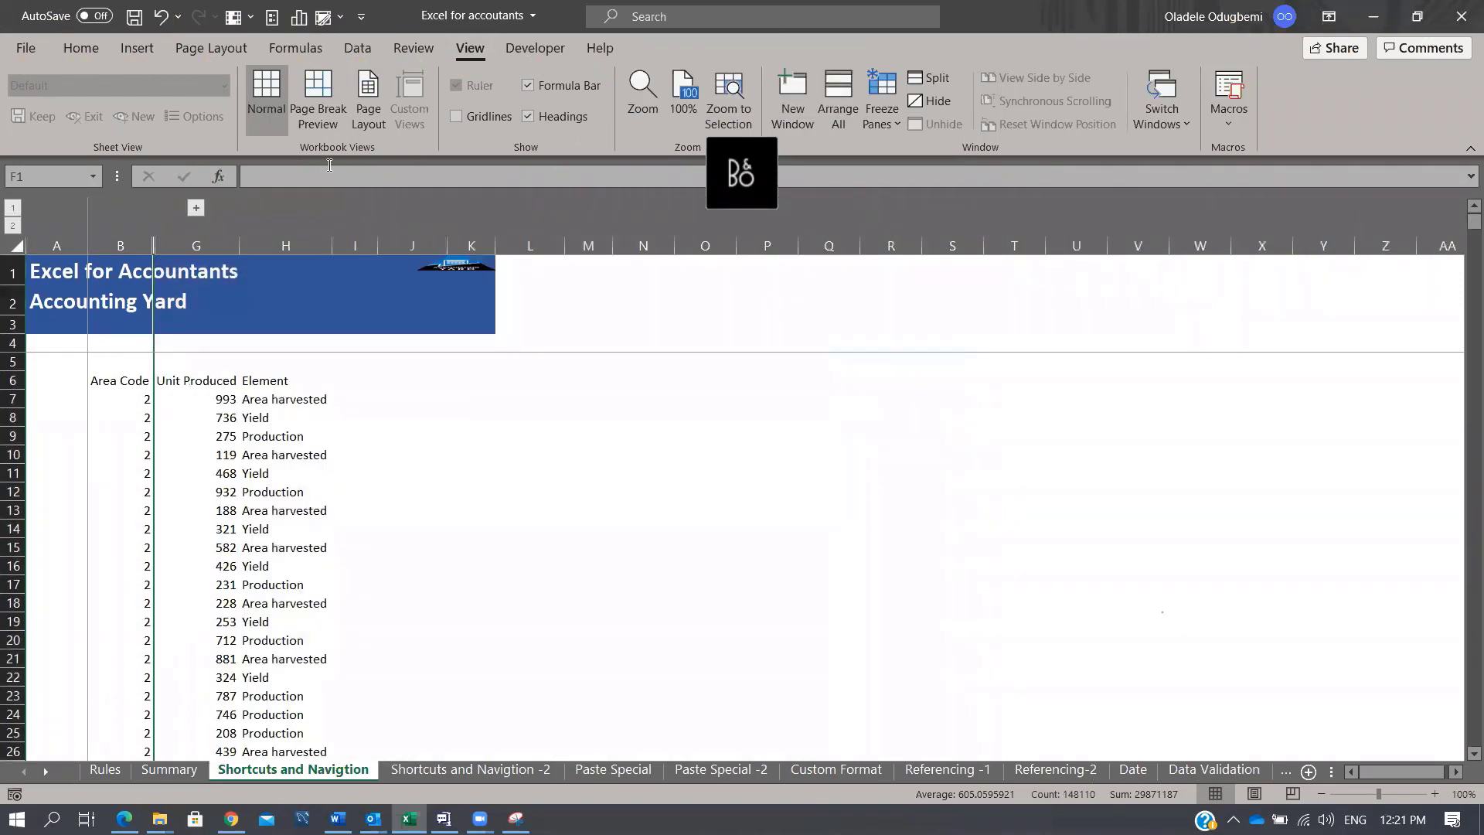
click(195, 207)
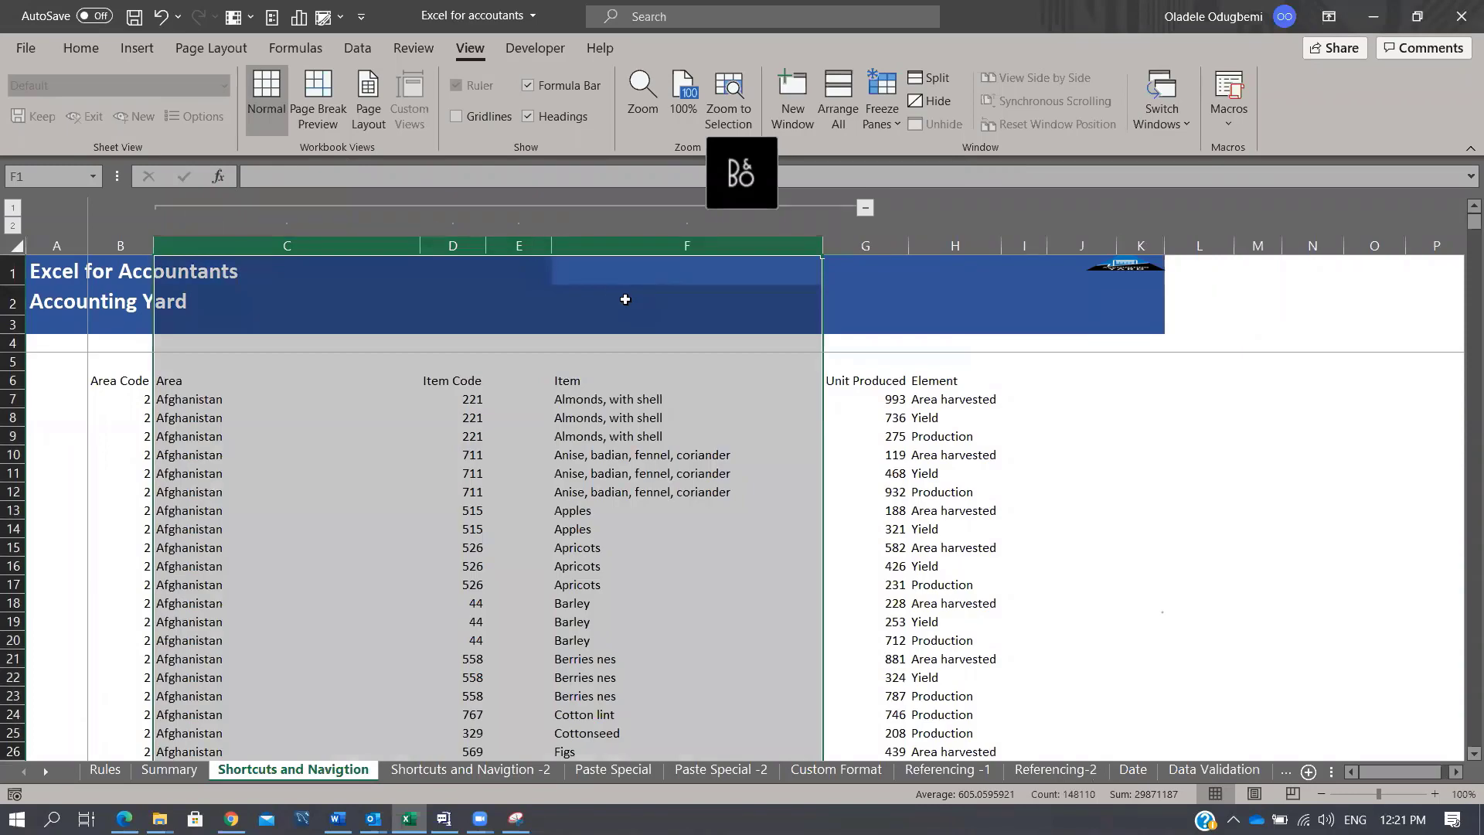
key(alt)
key(a)
key(u)
key(c)
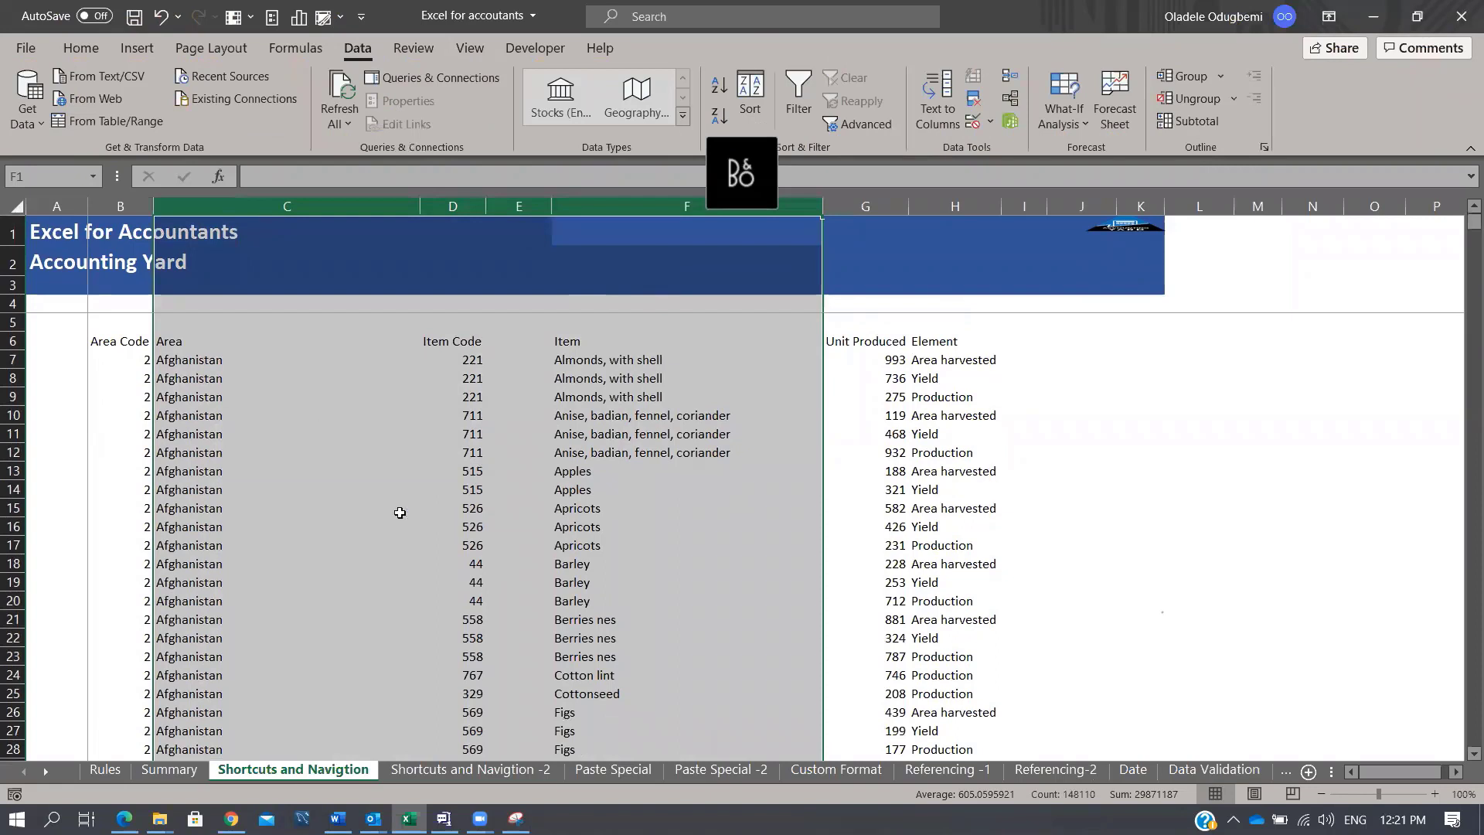
drag(14, 416, 53, 568)
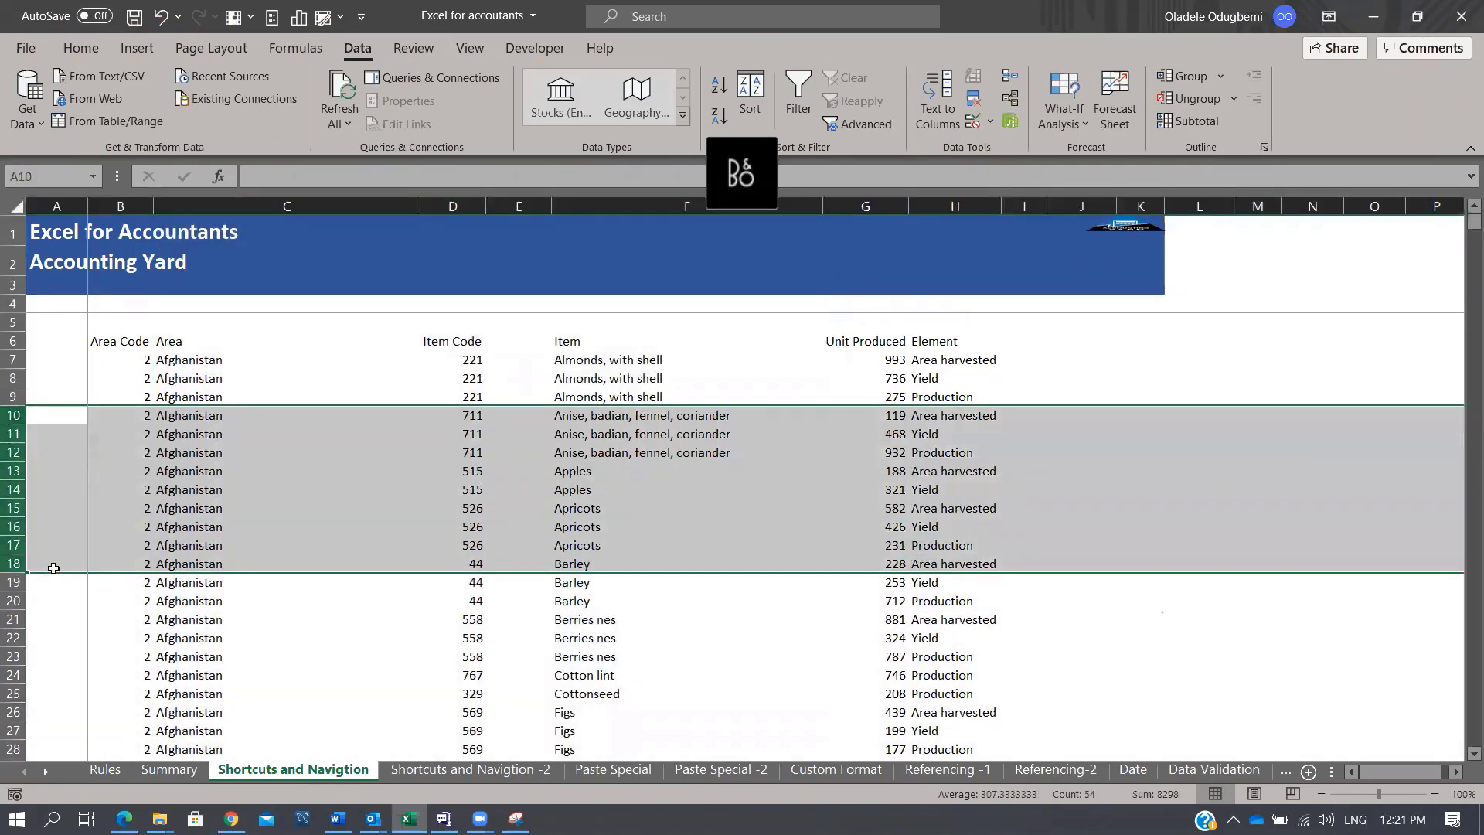
key(alt)
key(d)
key(g)
key(g)
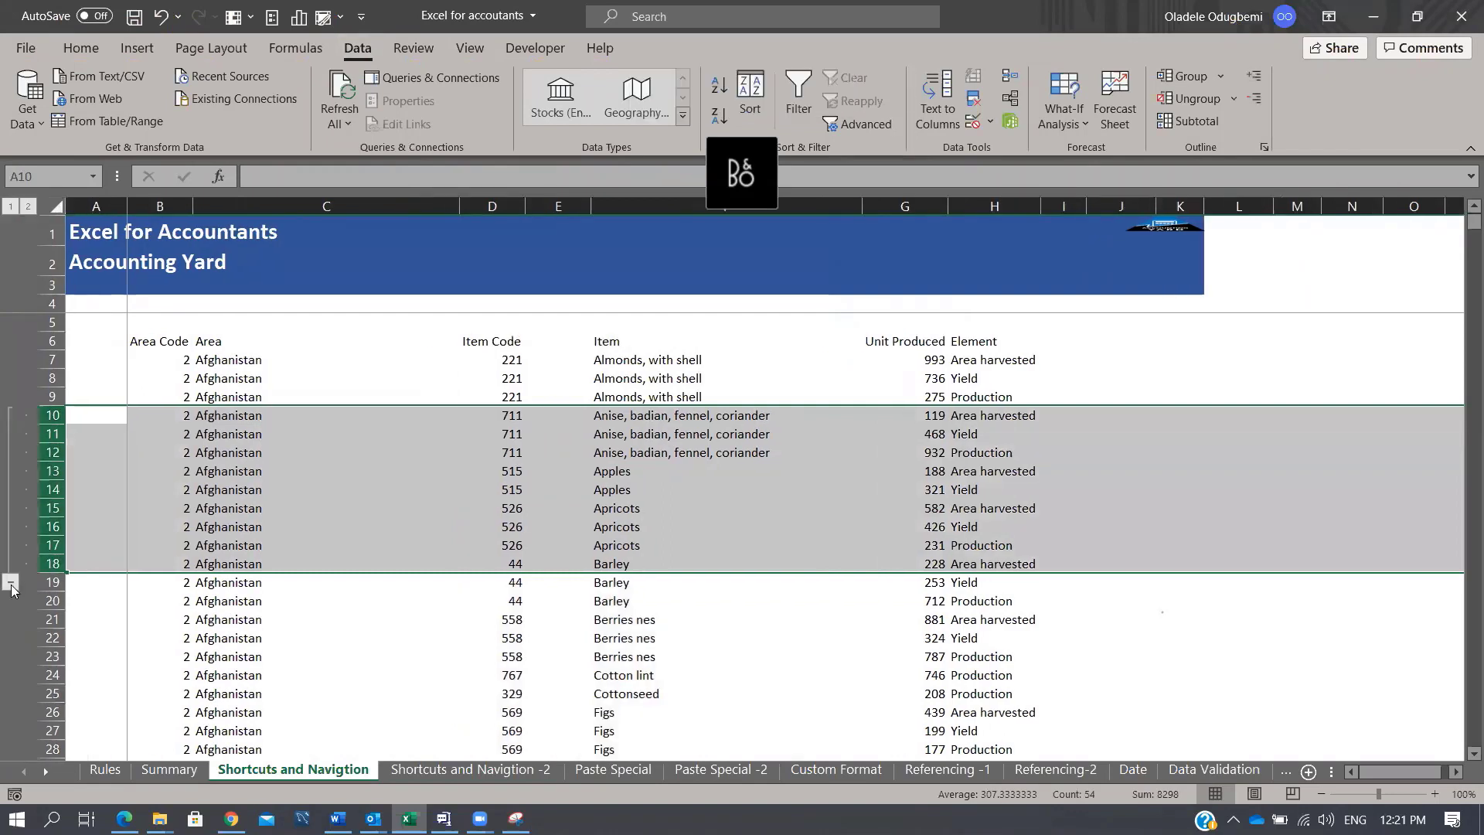
key(ctrl+z)
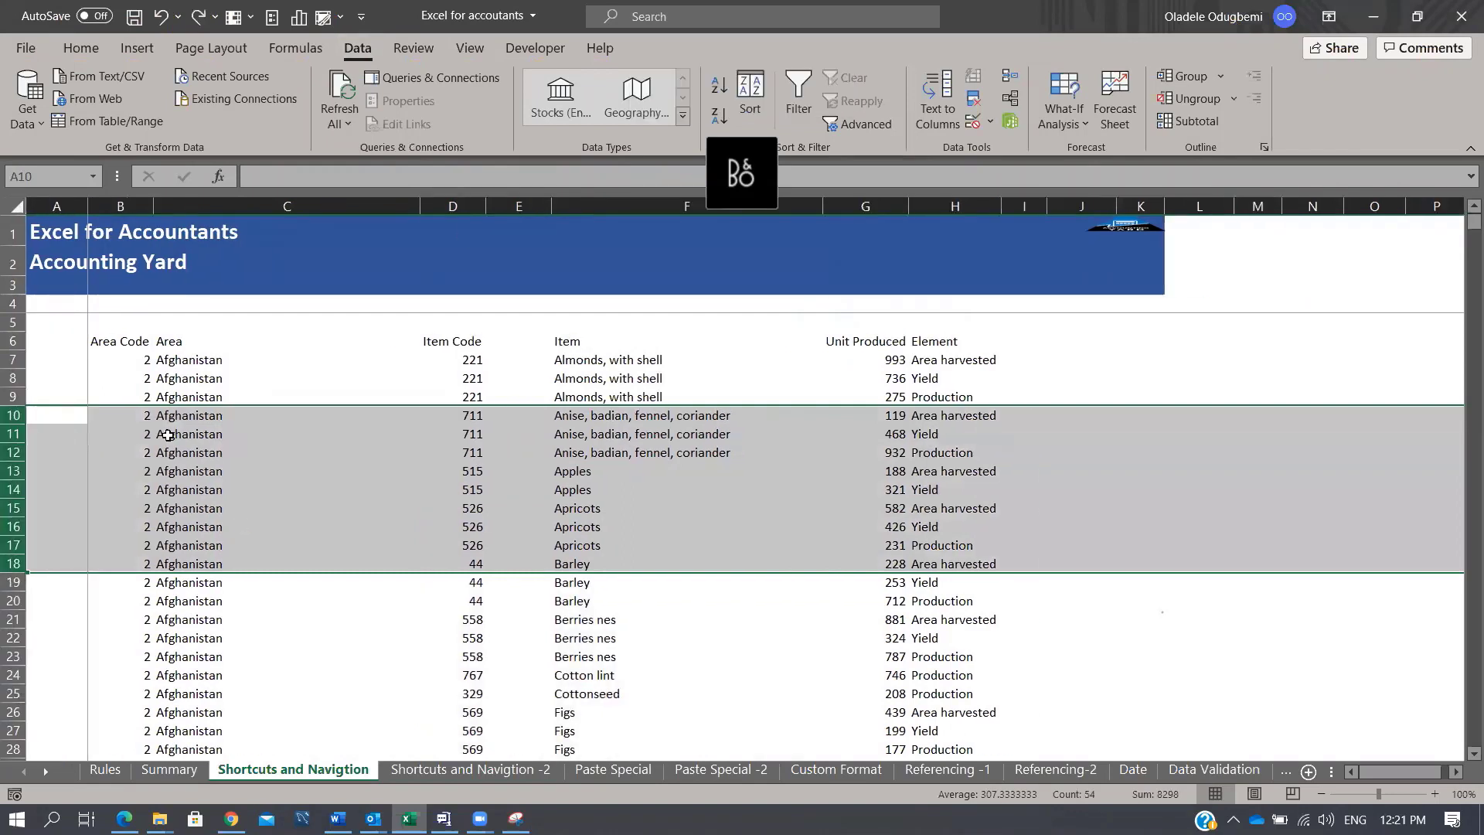
key(alt+d)
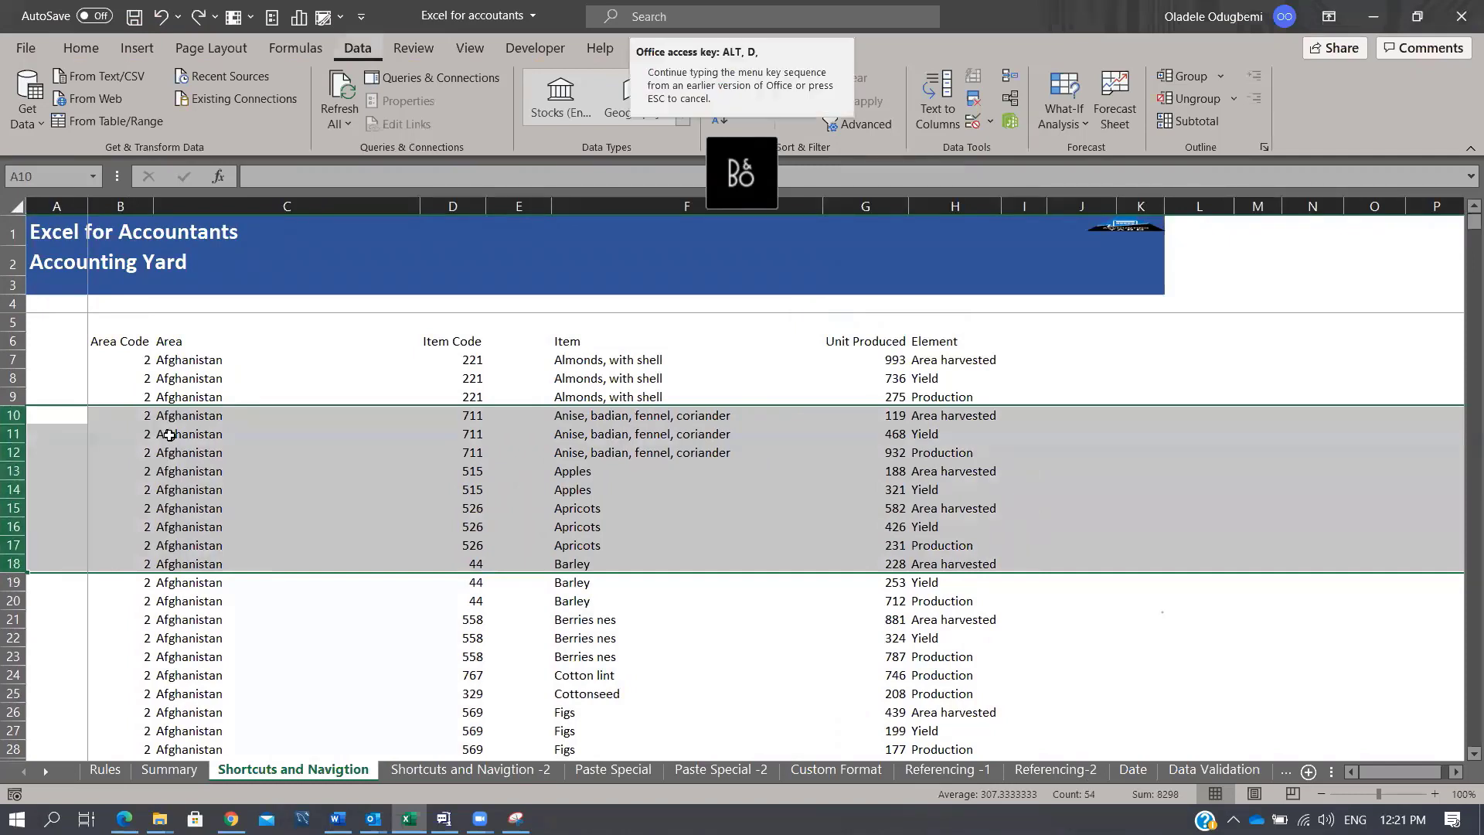
key(g)
key(g)
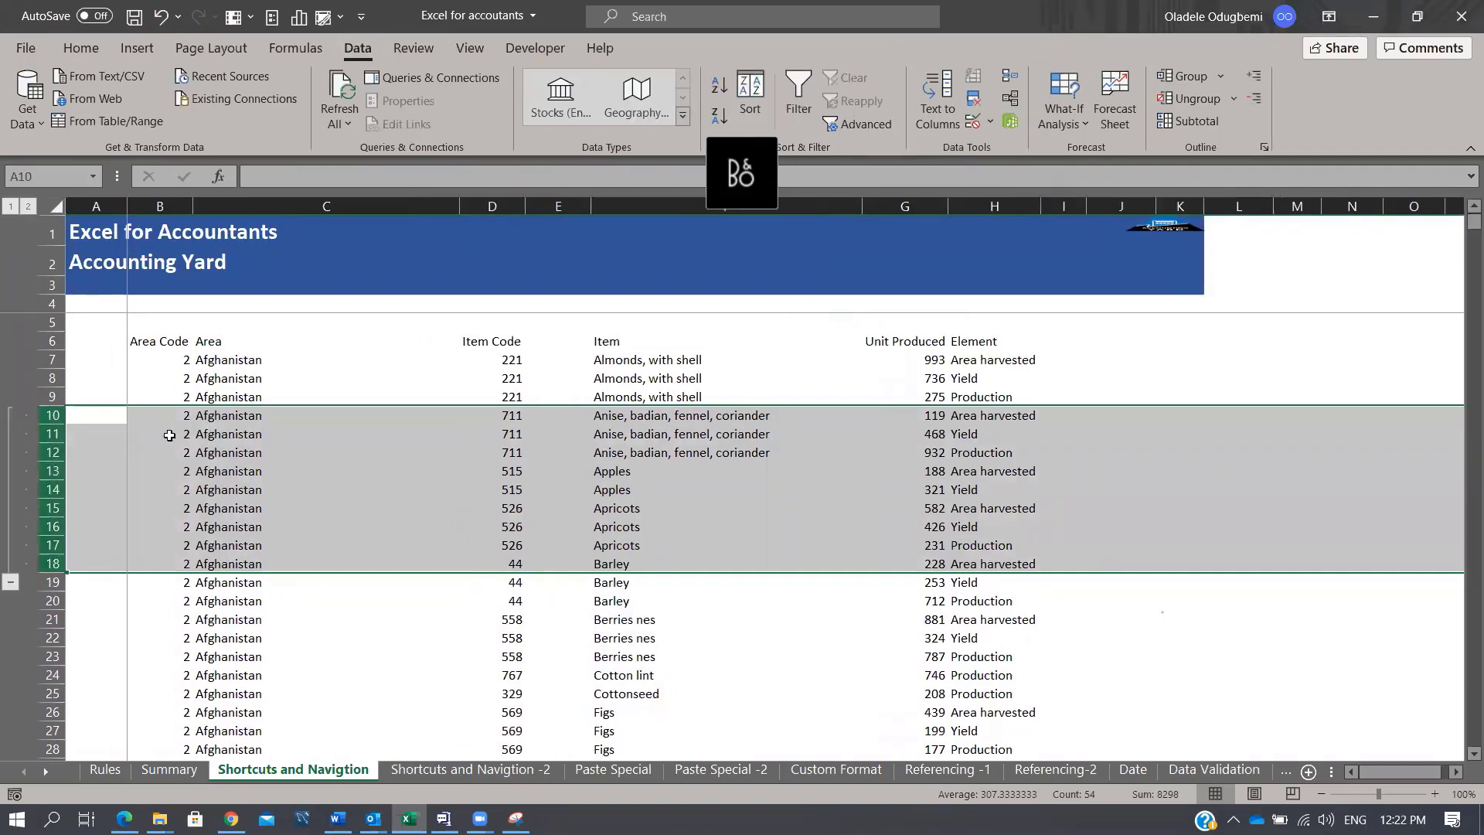
key(alt+a)
key(u)
key(u)
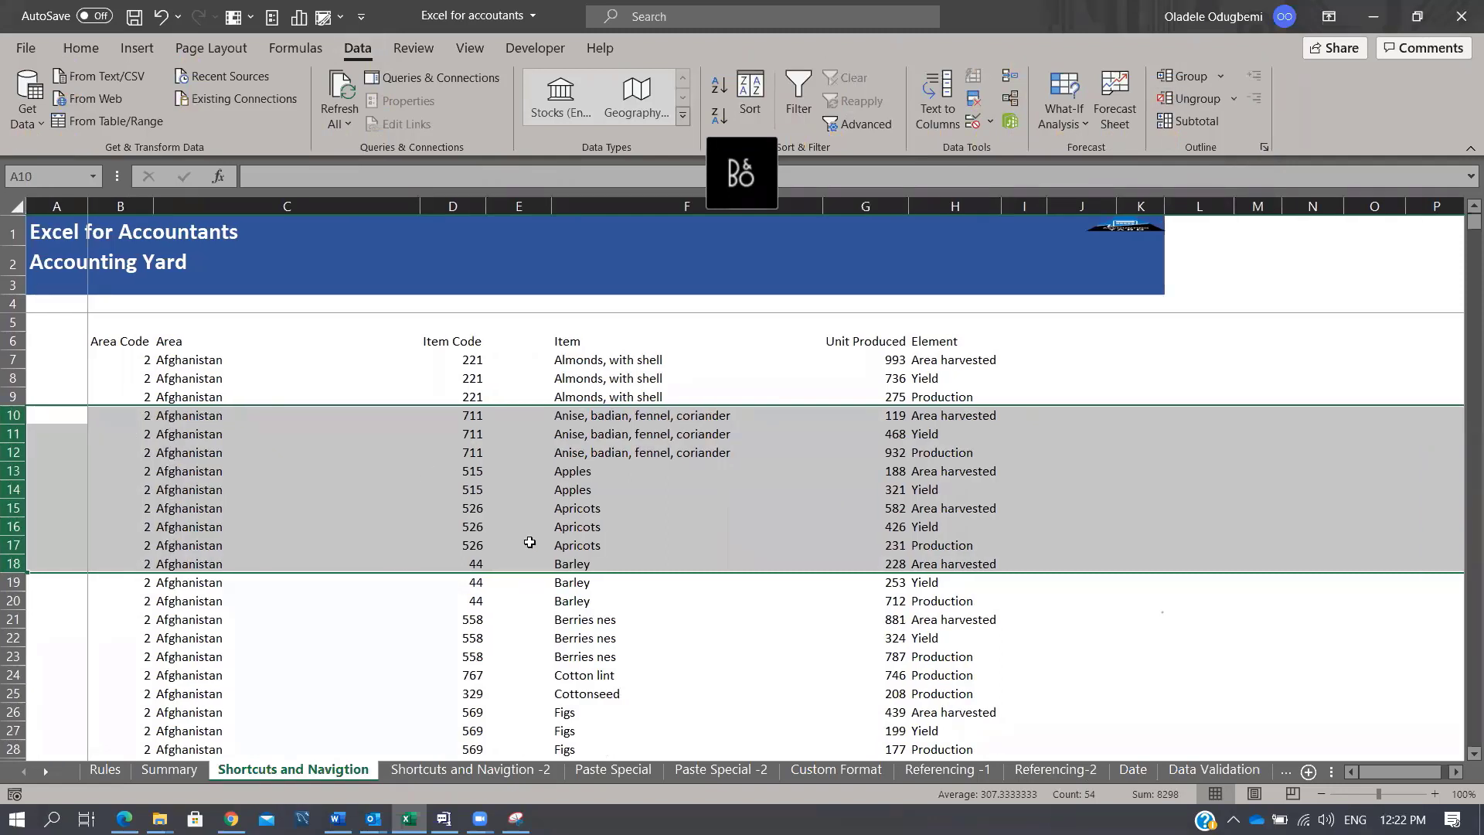
click(370, 401)
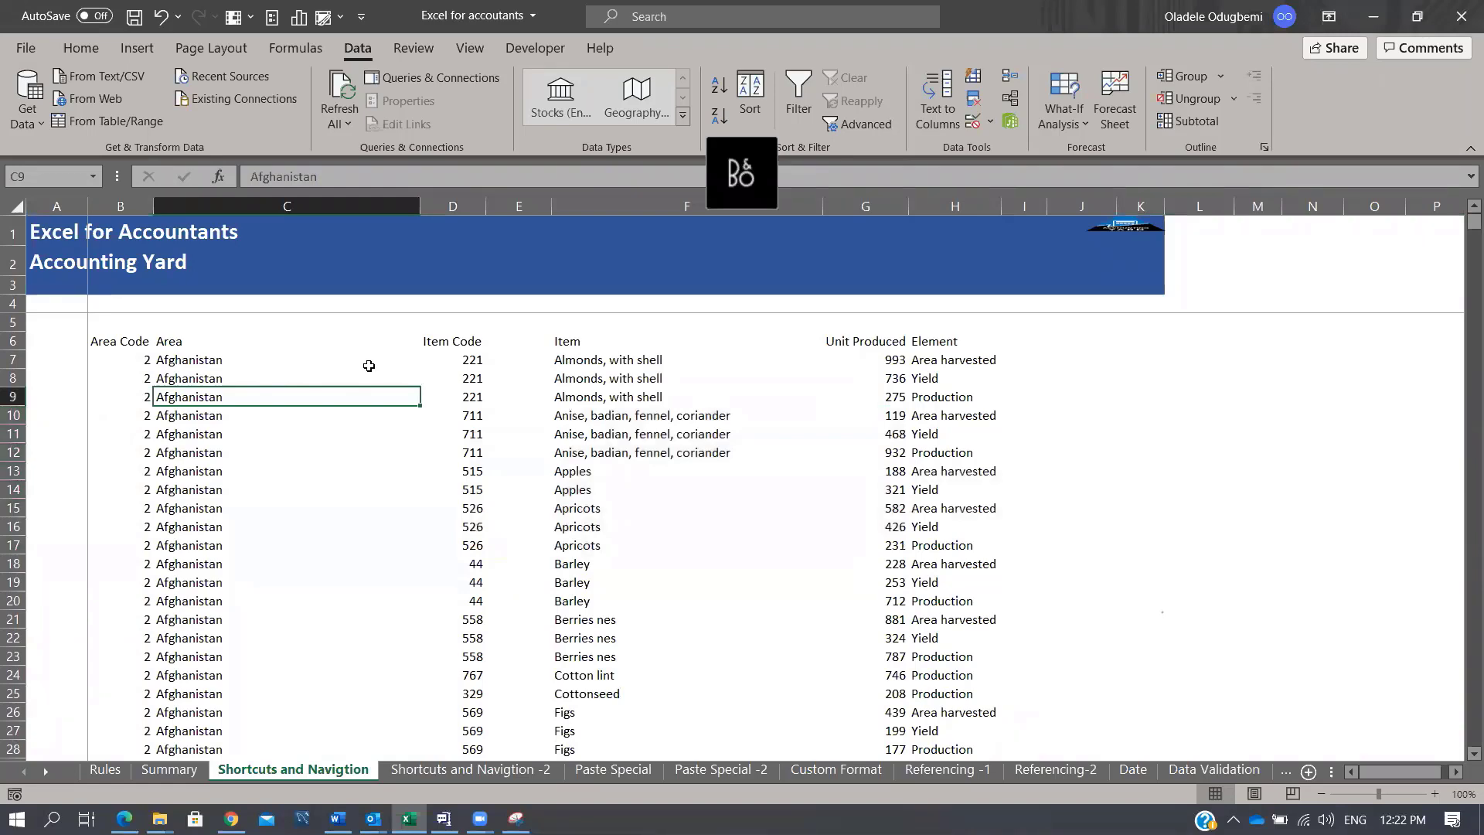
Step: Open the Sort dialog on the data block and close it without sorting
key(ctrl+a)
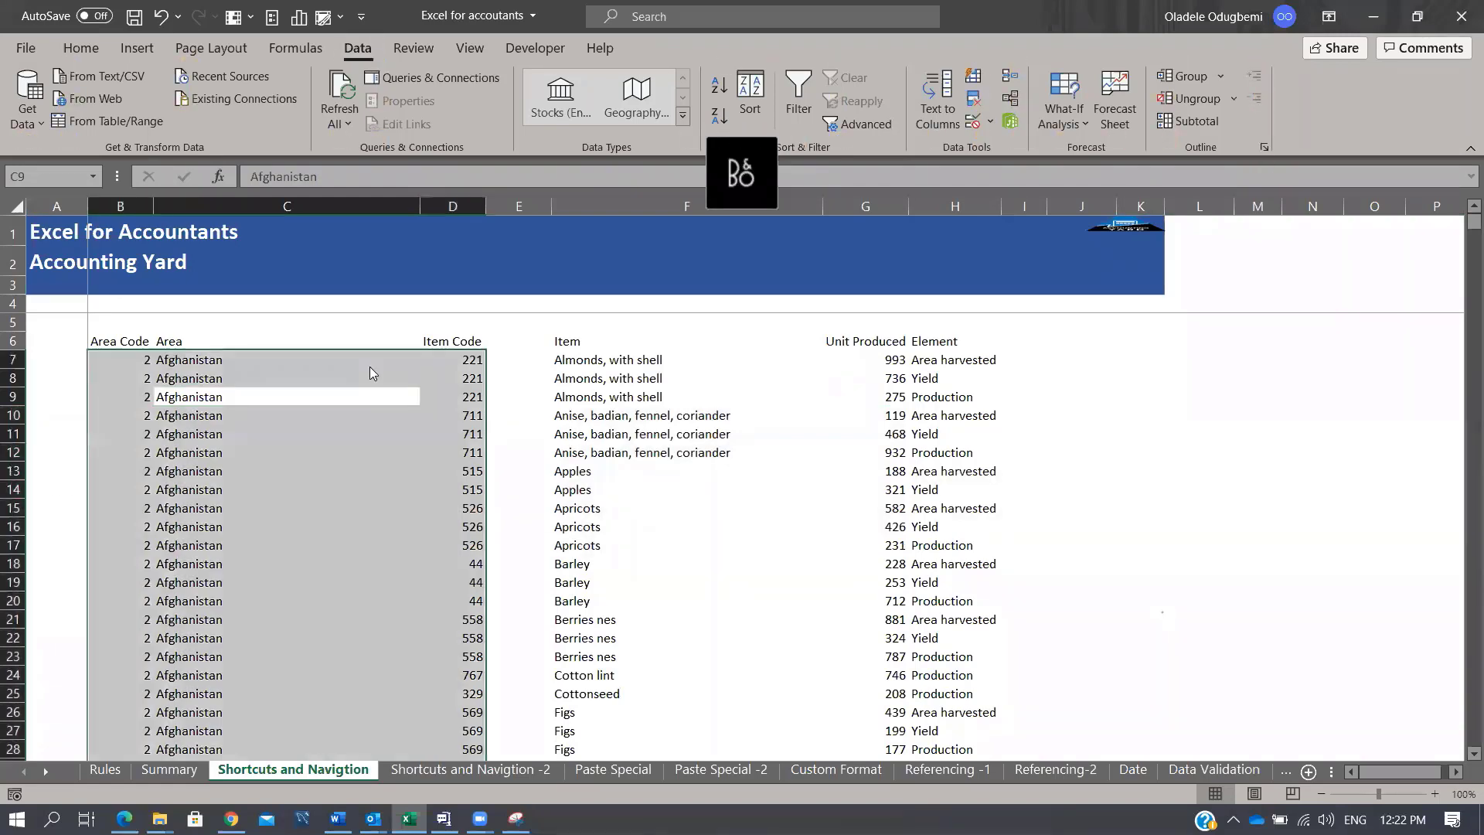
key(alt+a)
key(s)
key(s)
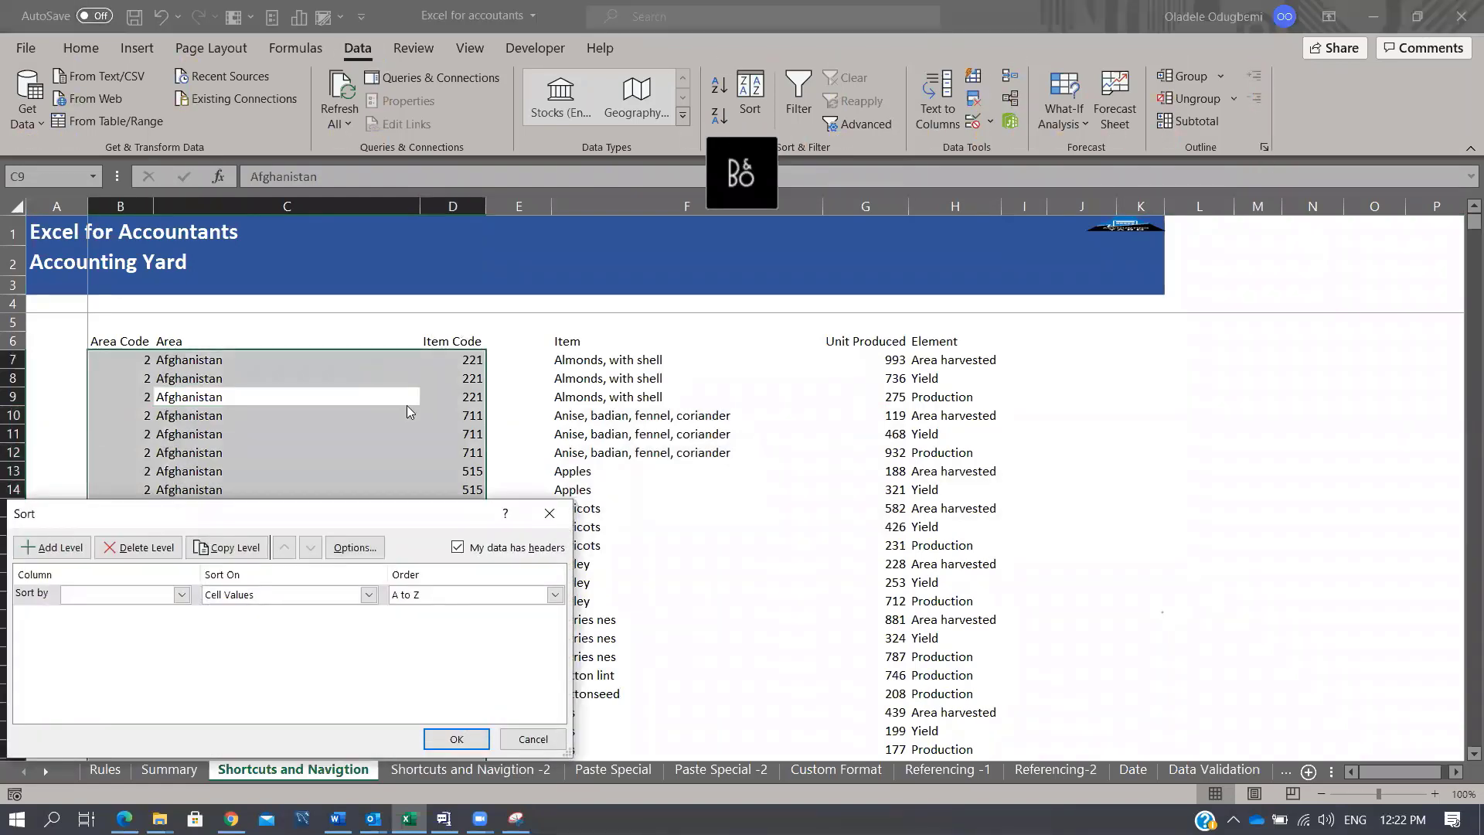
click(549, 513)
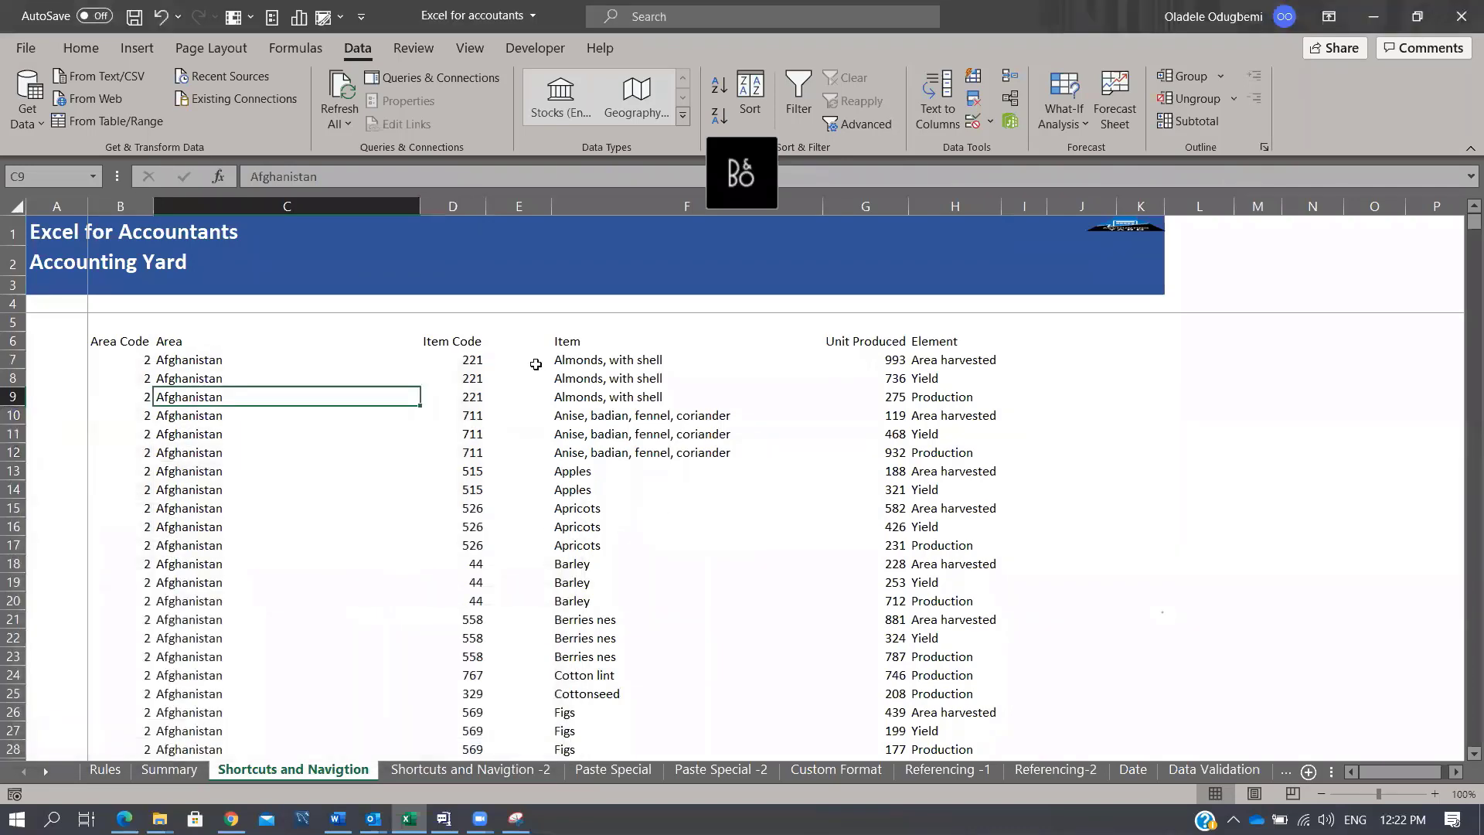
Step: Delete the empty column E between Item Code and Item
click(521, 206)
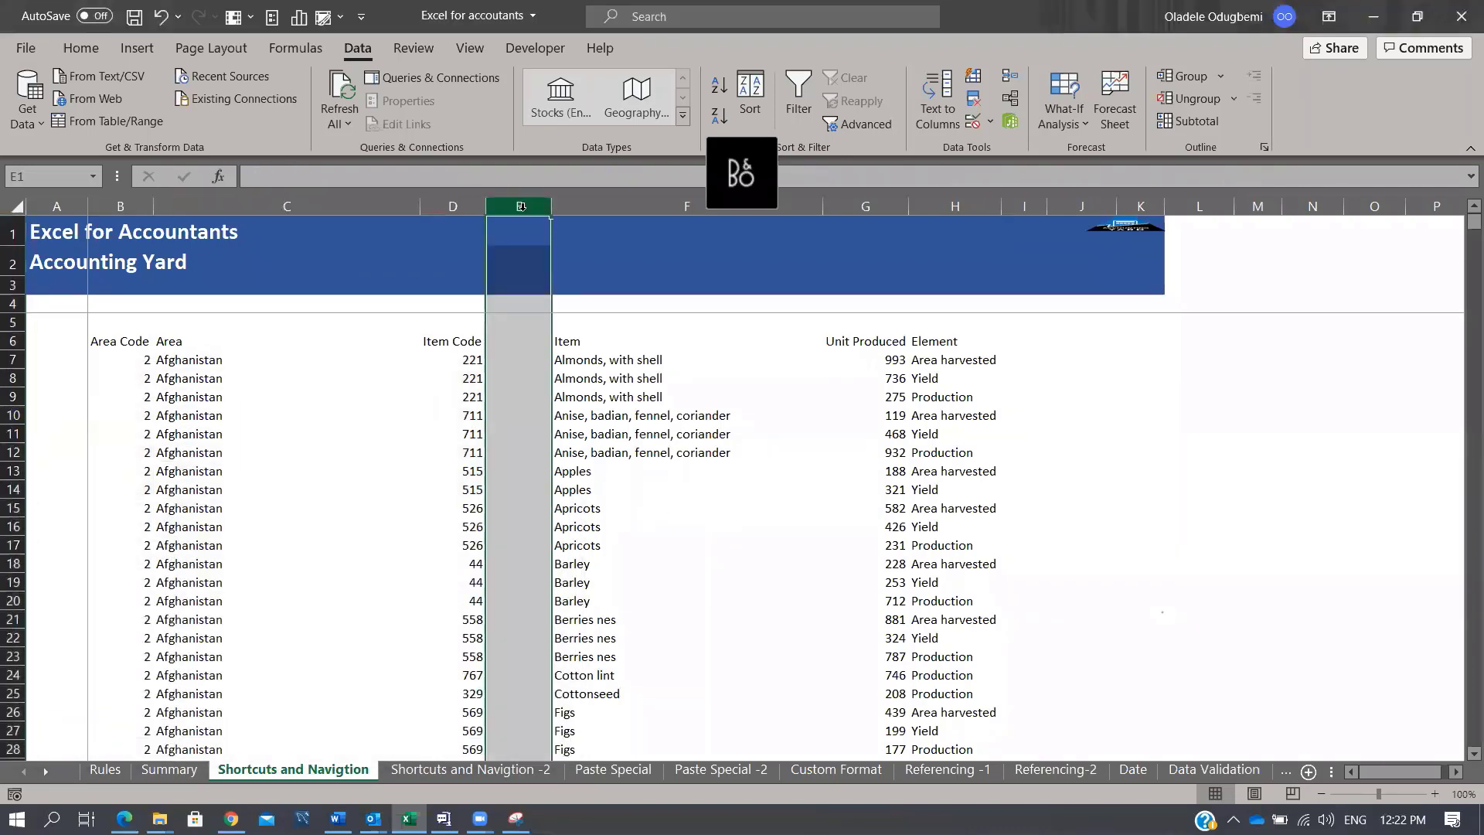
key(ctrl+minus)
click(407, 397)
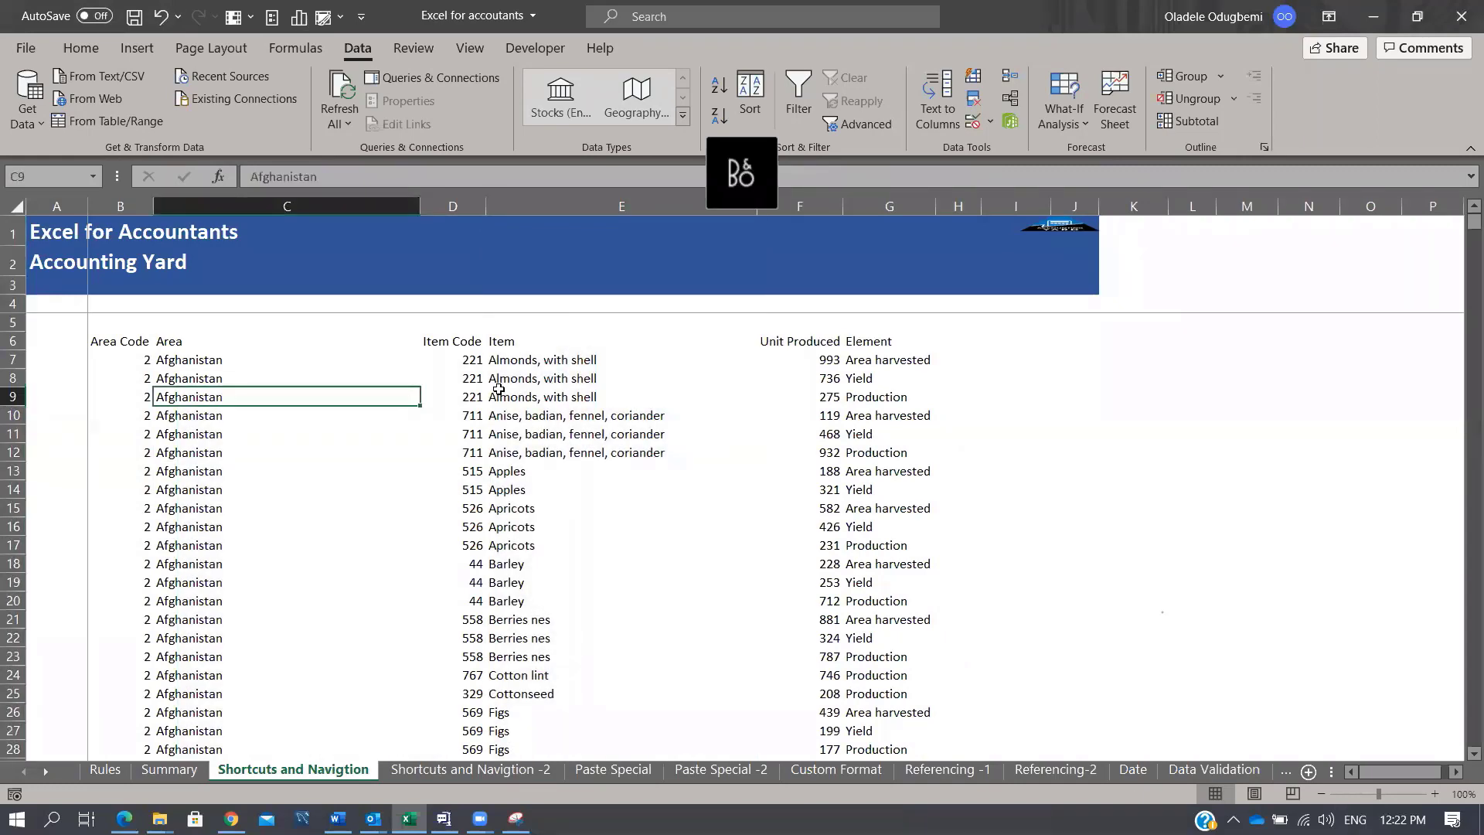
Step: Open Sort from cell C9, untick the headers option, and cancel without sorting
key(alt+a)
key(s)
key(s)
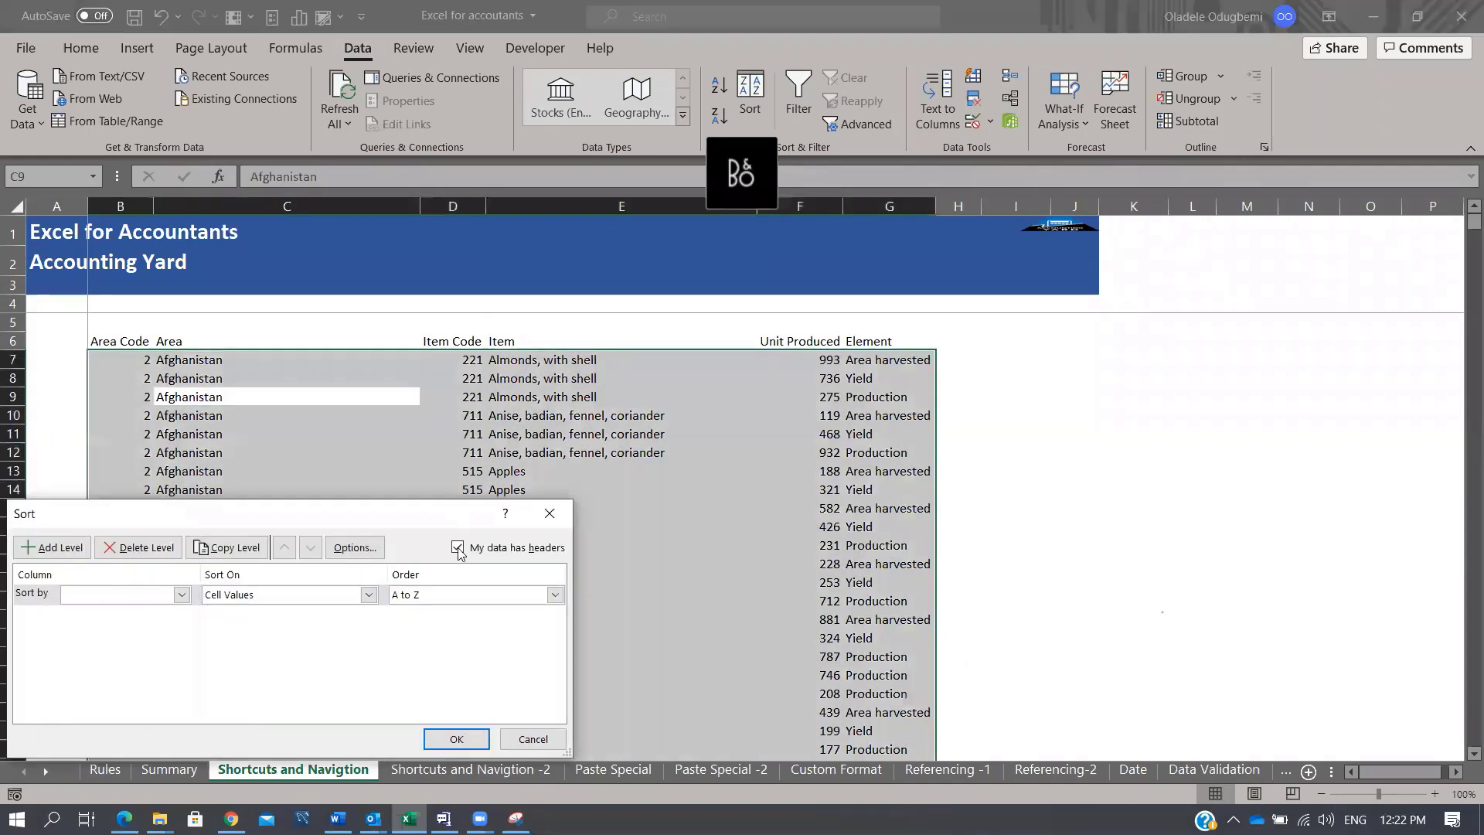
click(458, 548)
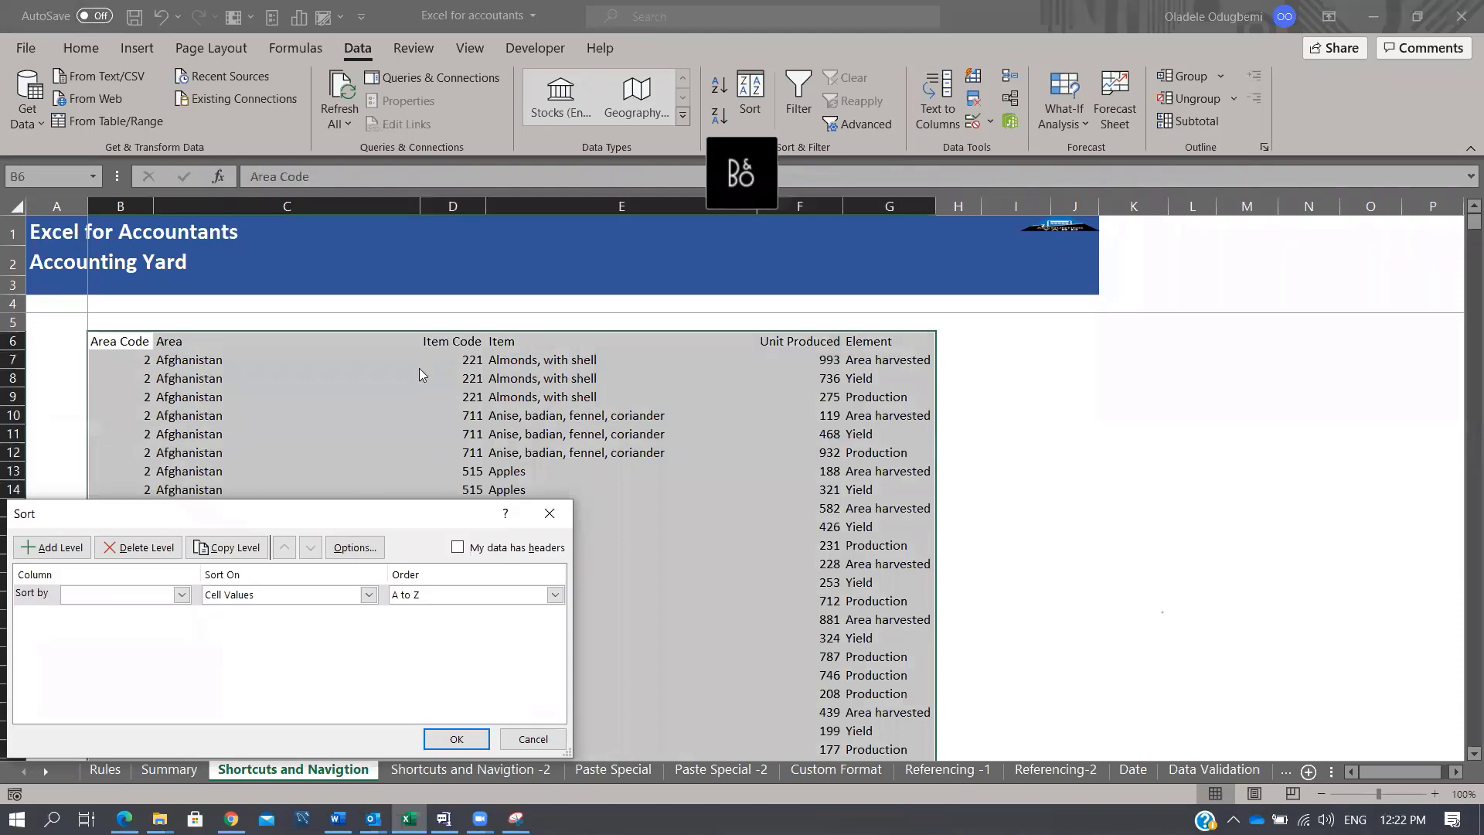
click(535, 738)
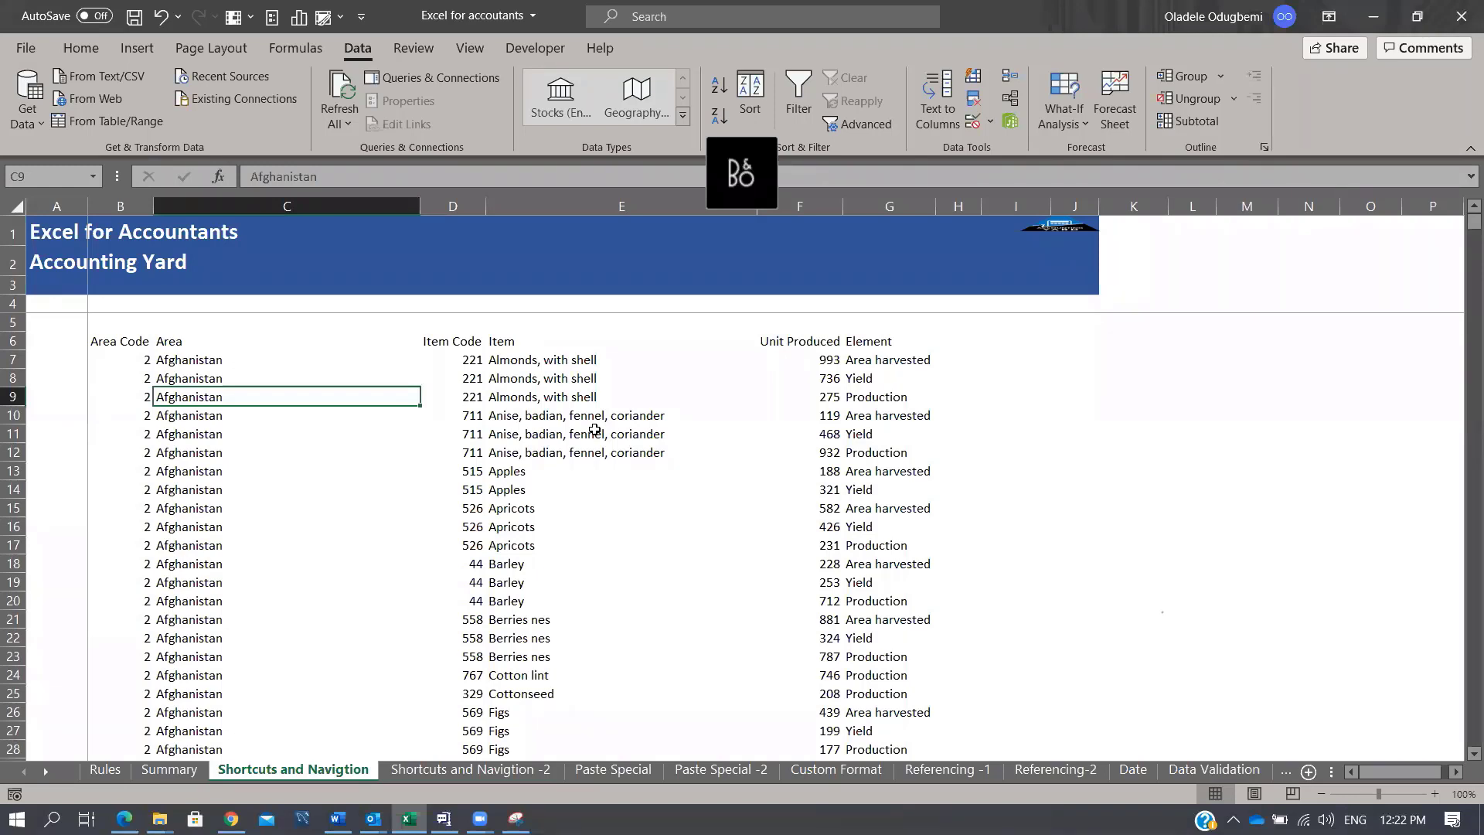
Step: Show Excel's Alt KeyTips, then the access letters for the data commands
key(alt)
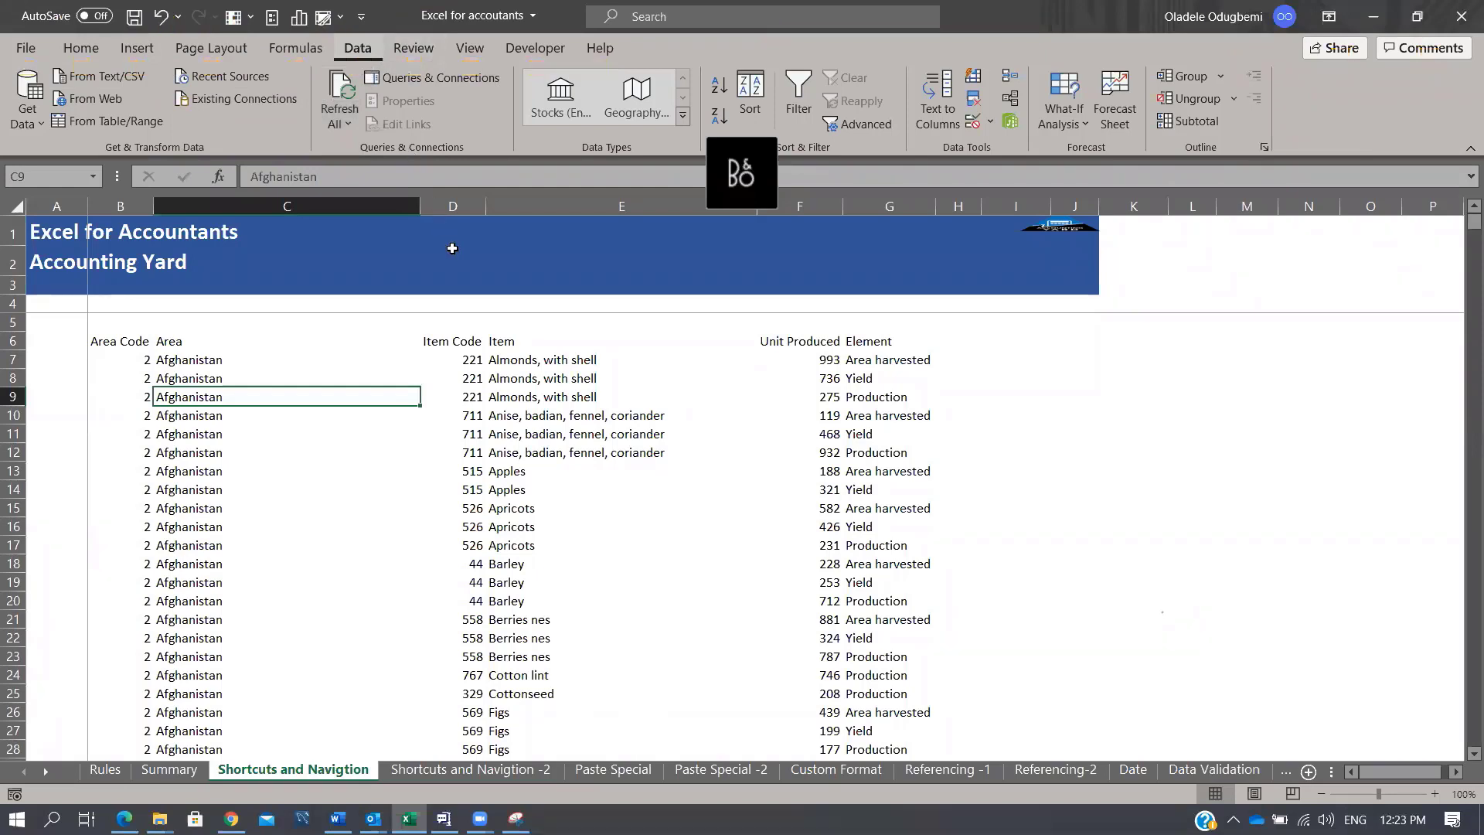
key(a)
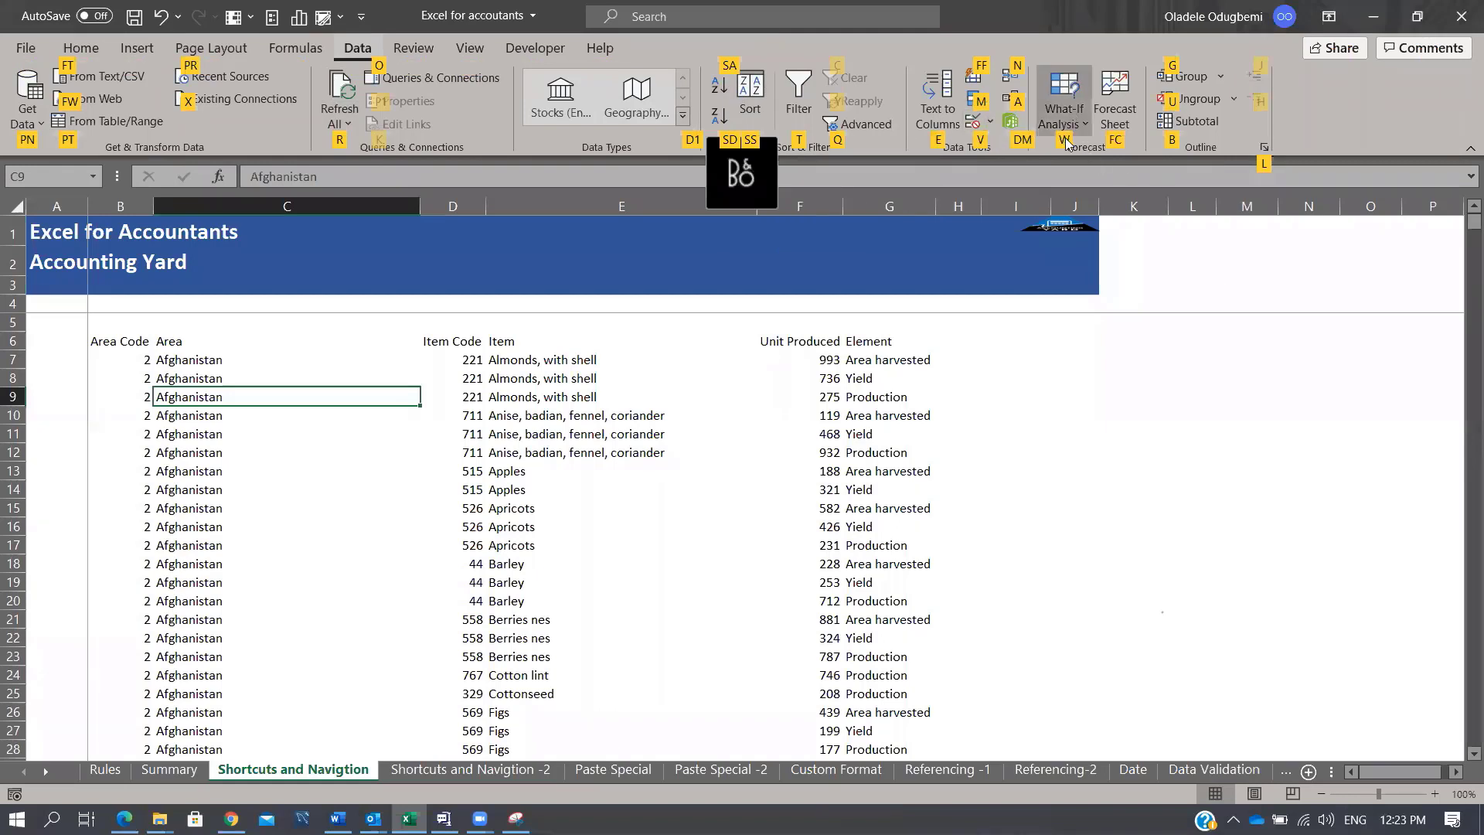
key(w)
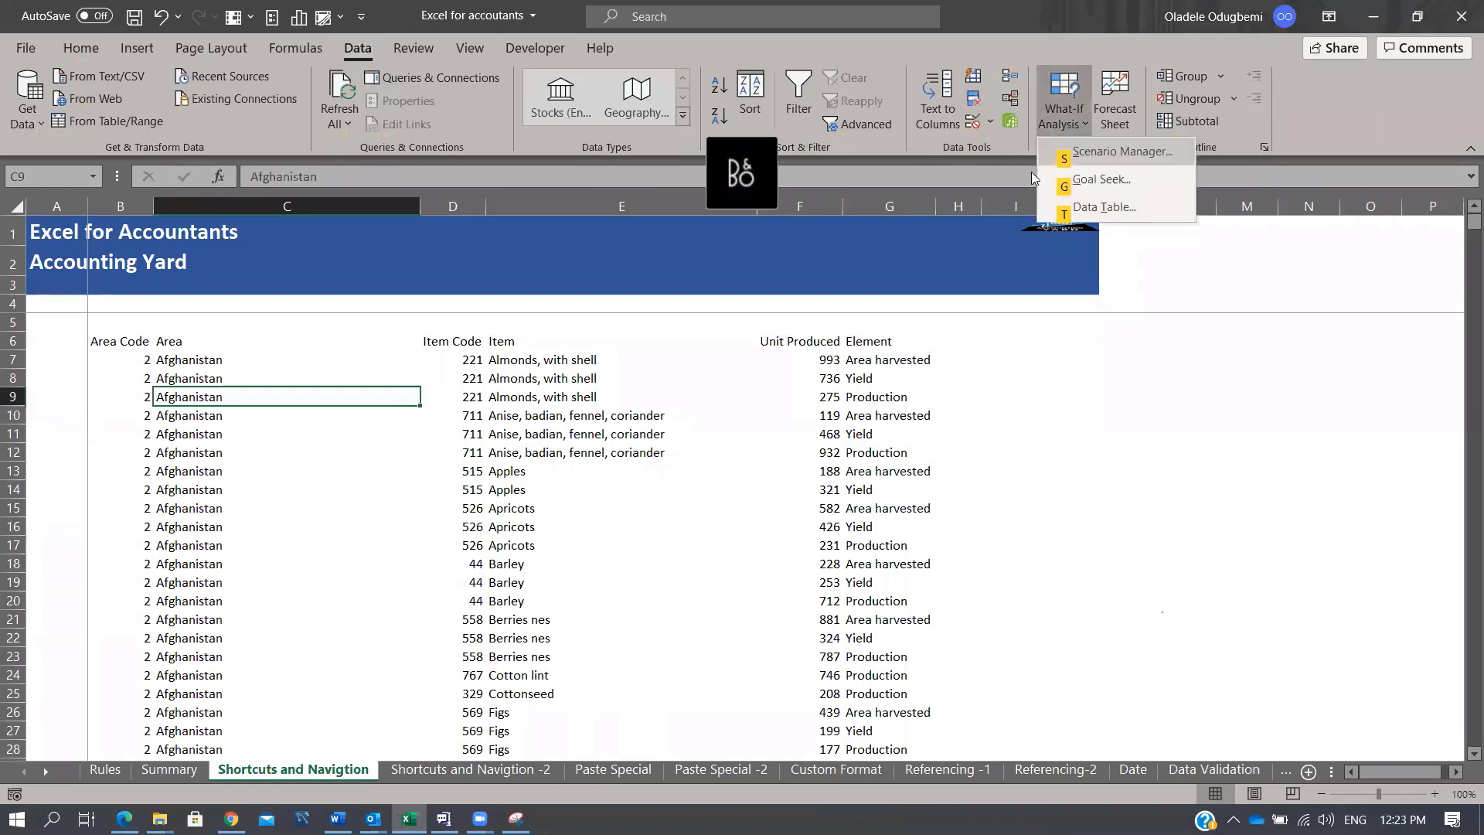
click(1093, 184)
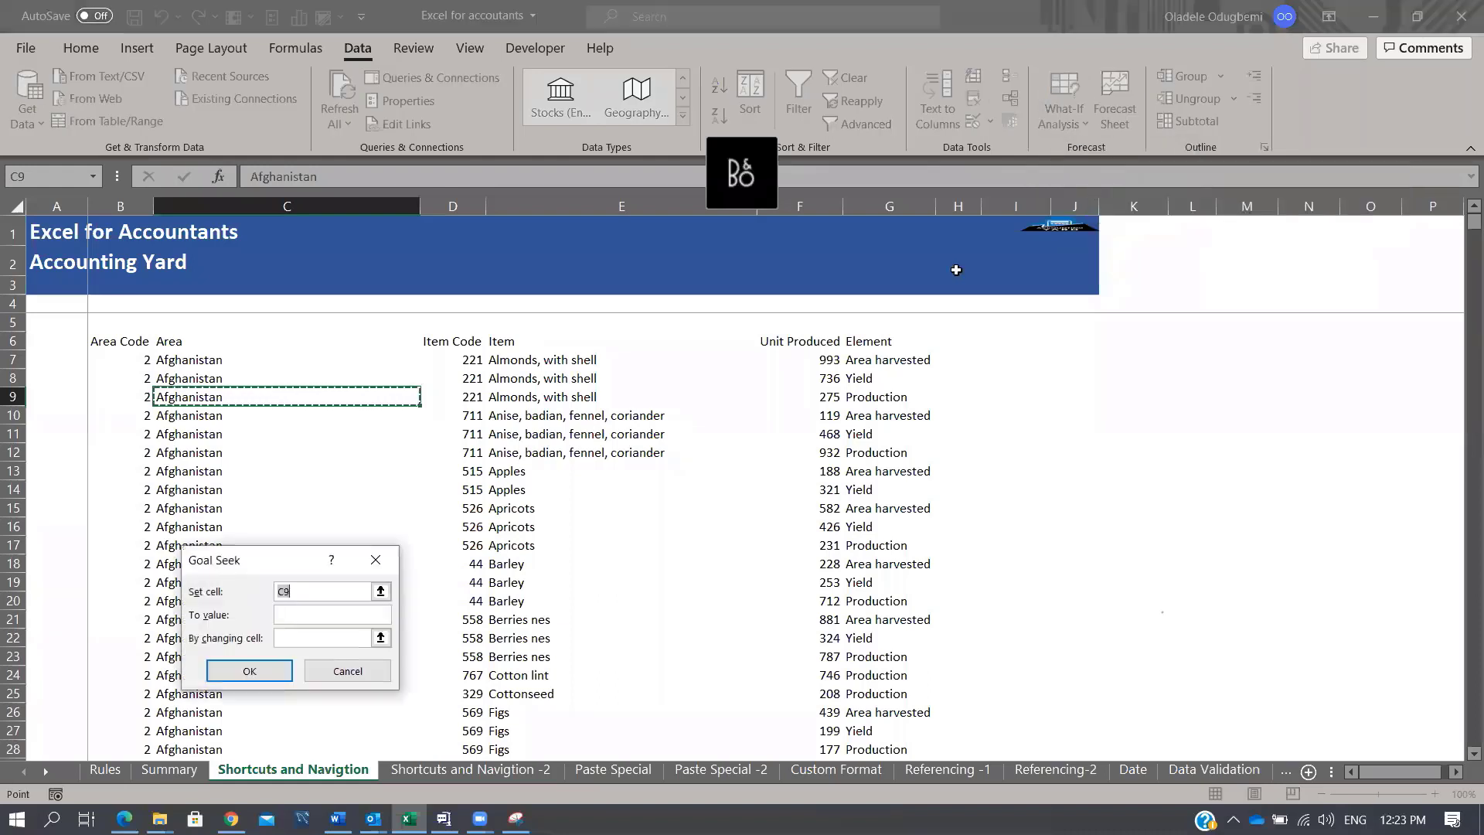
click(384, 562)
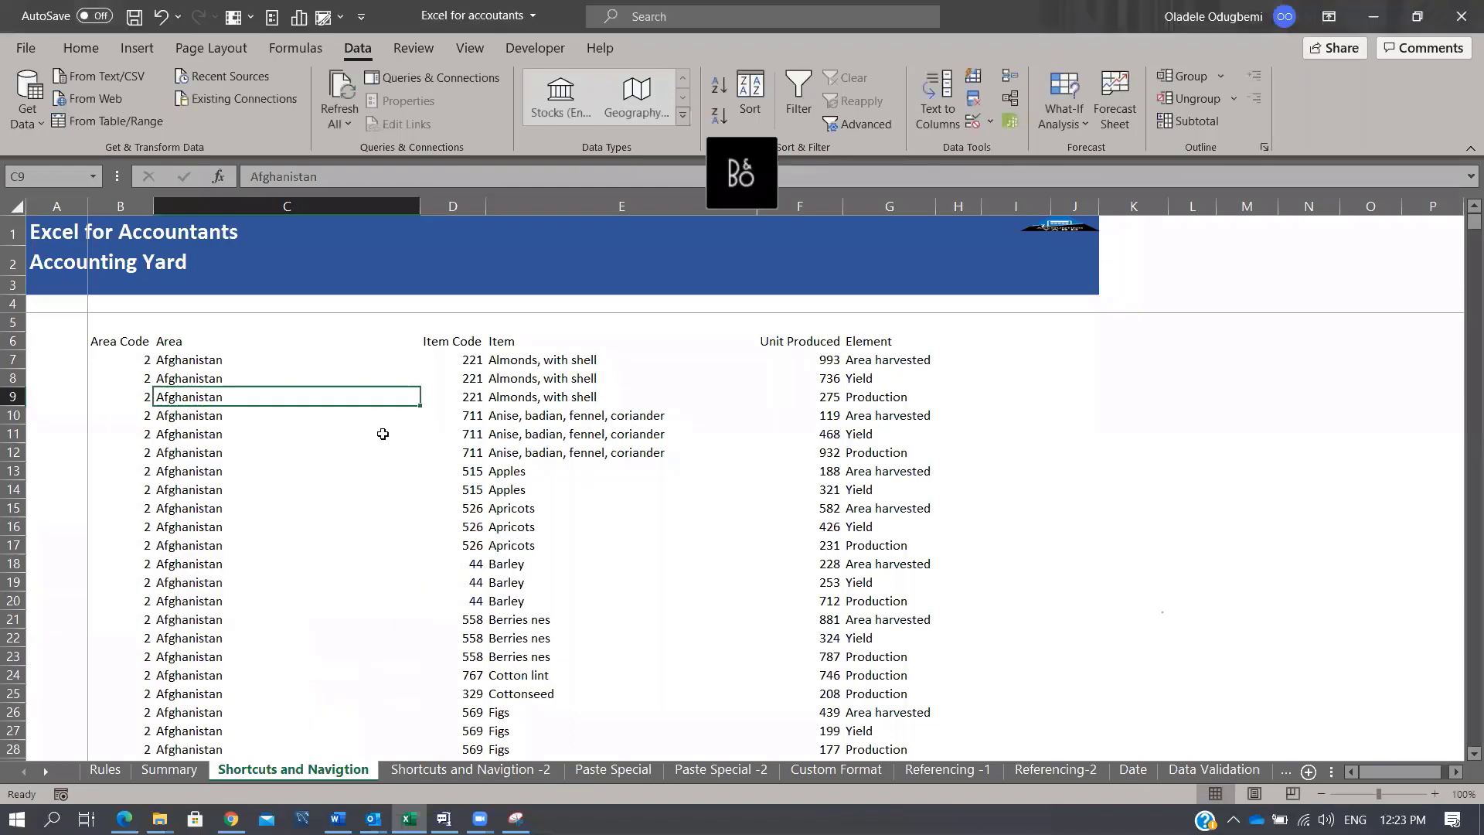
key(alt)
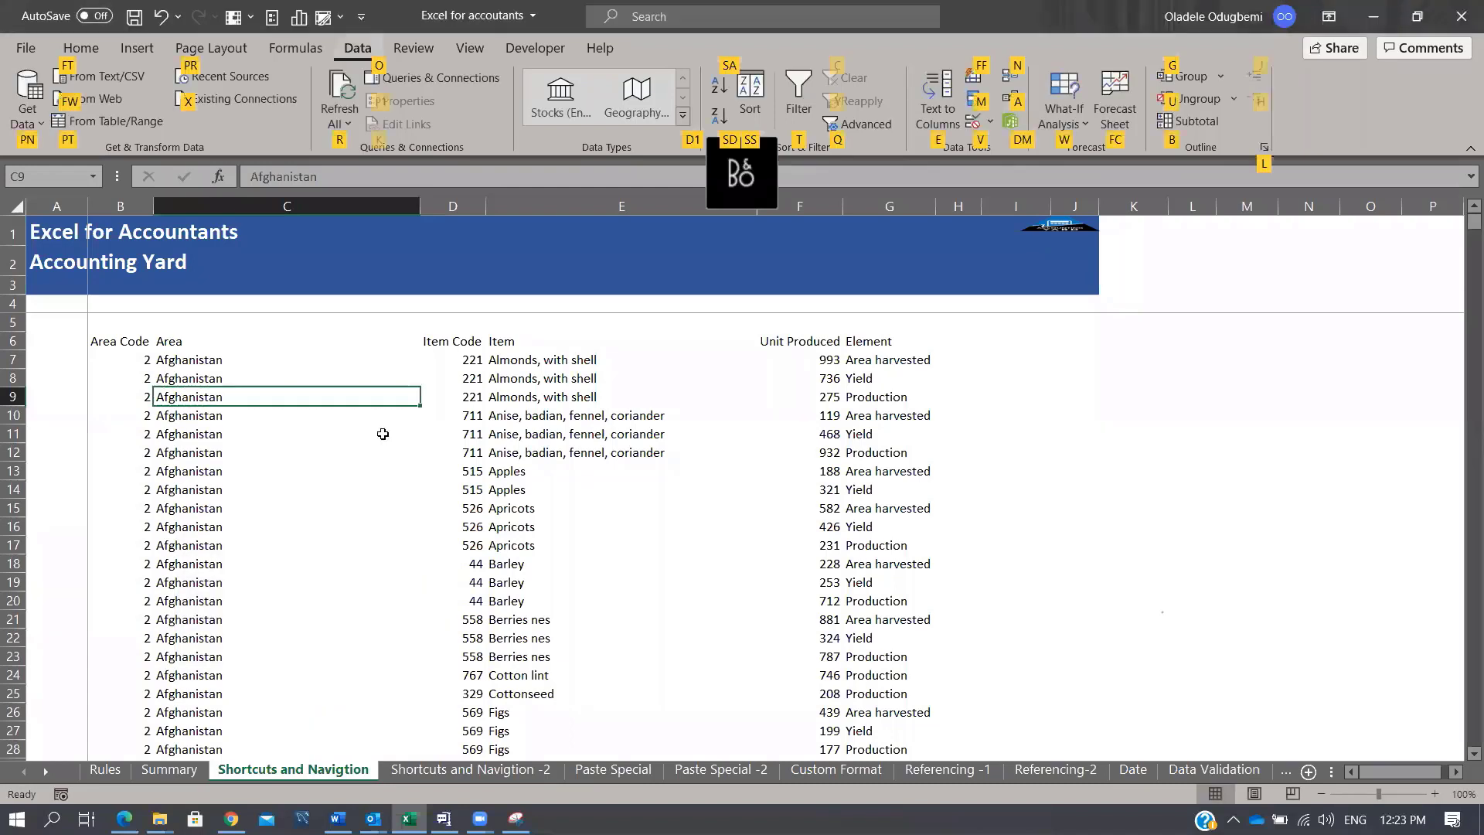
key(w)
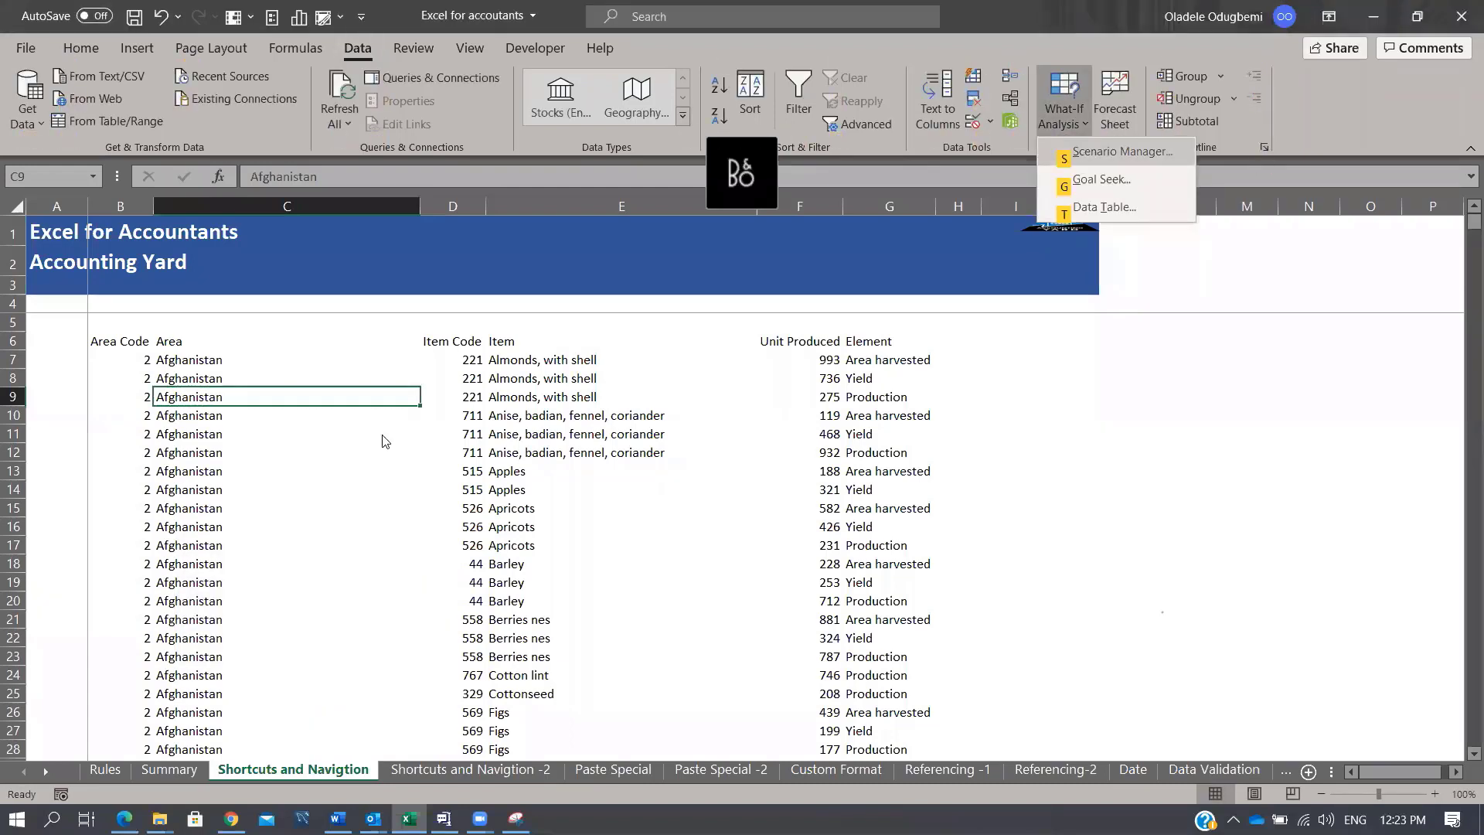
key(g)
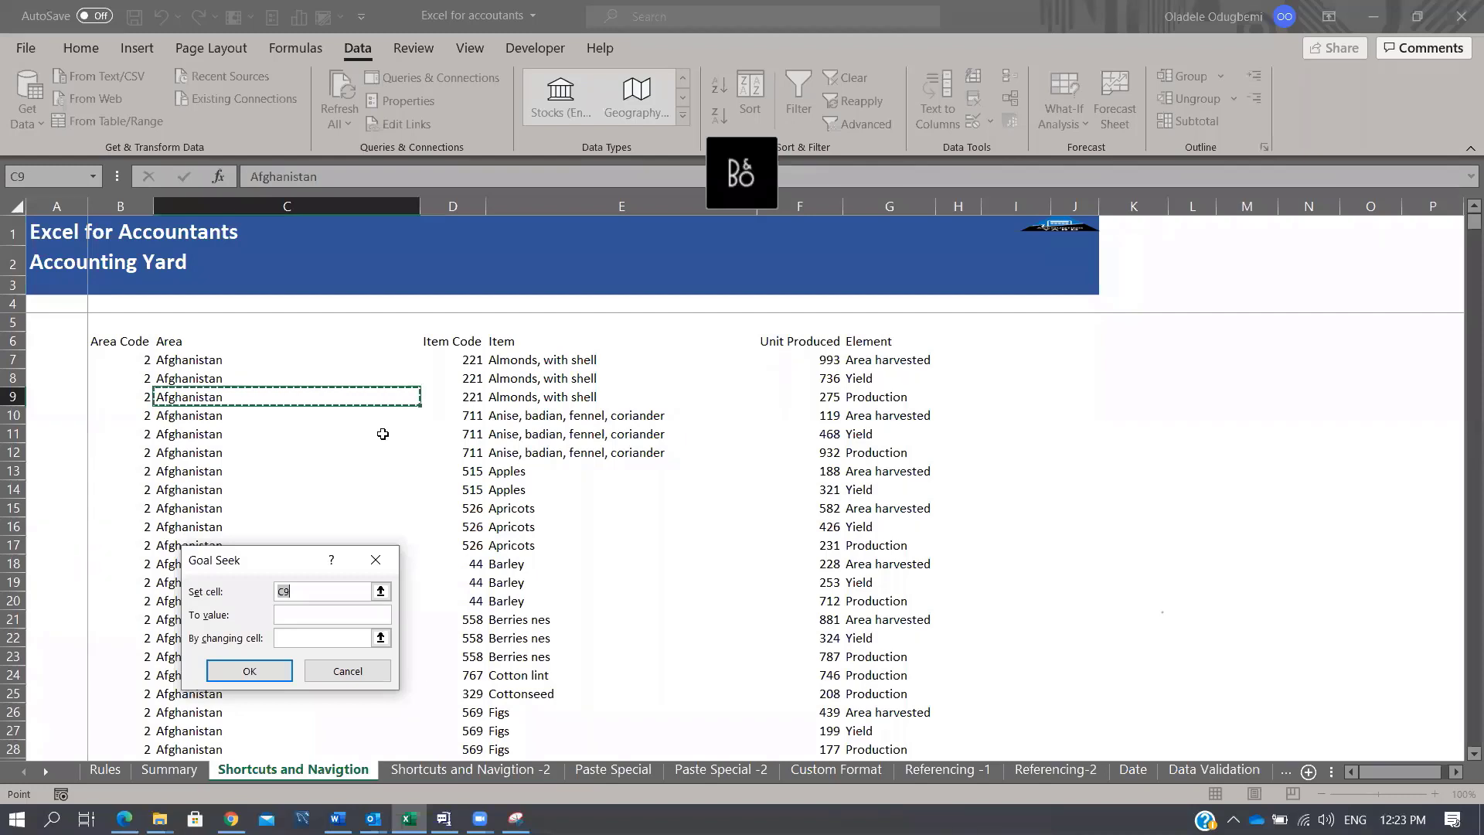
key(Escape)
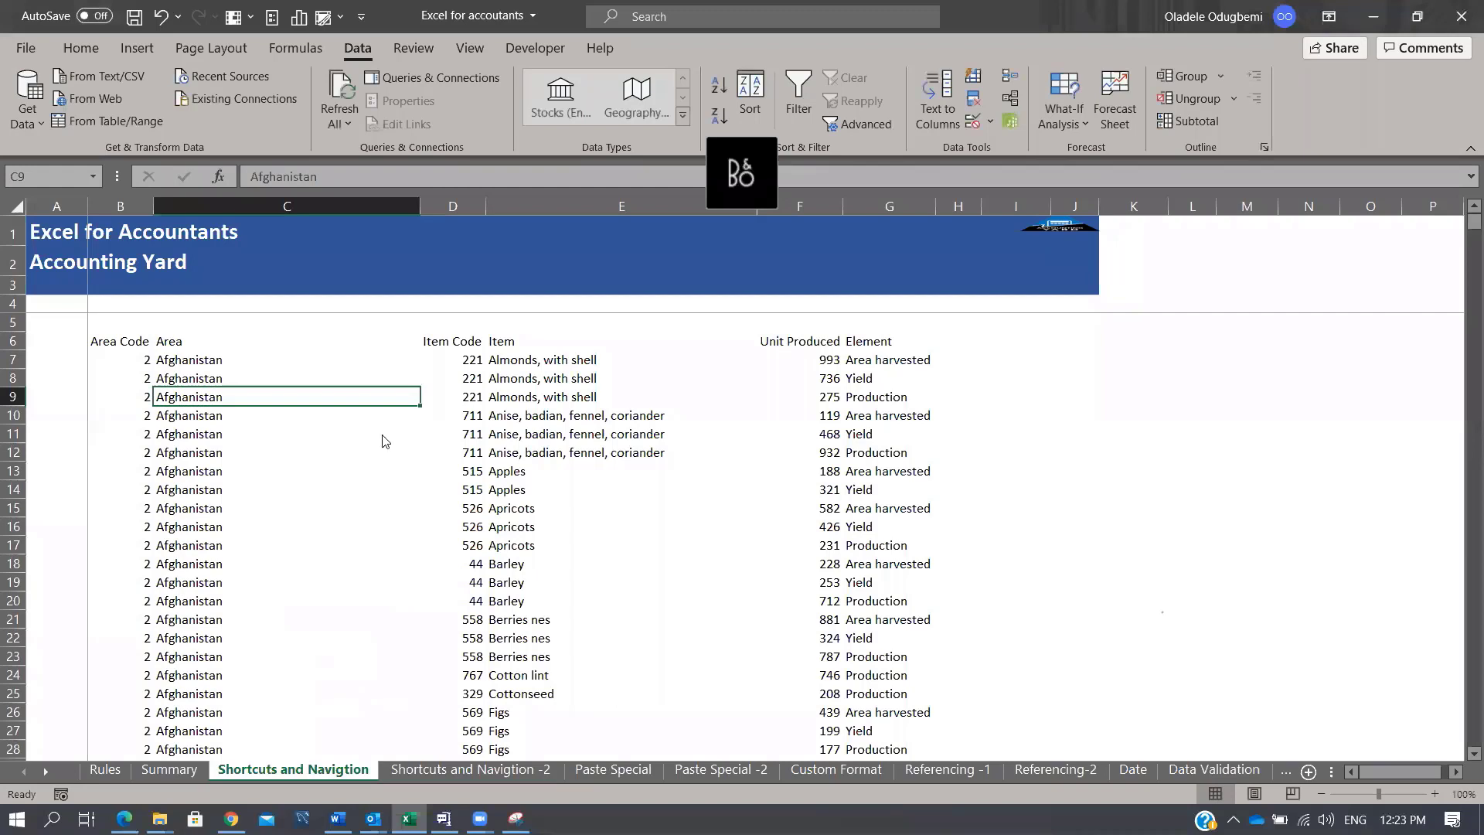
key(alt)
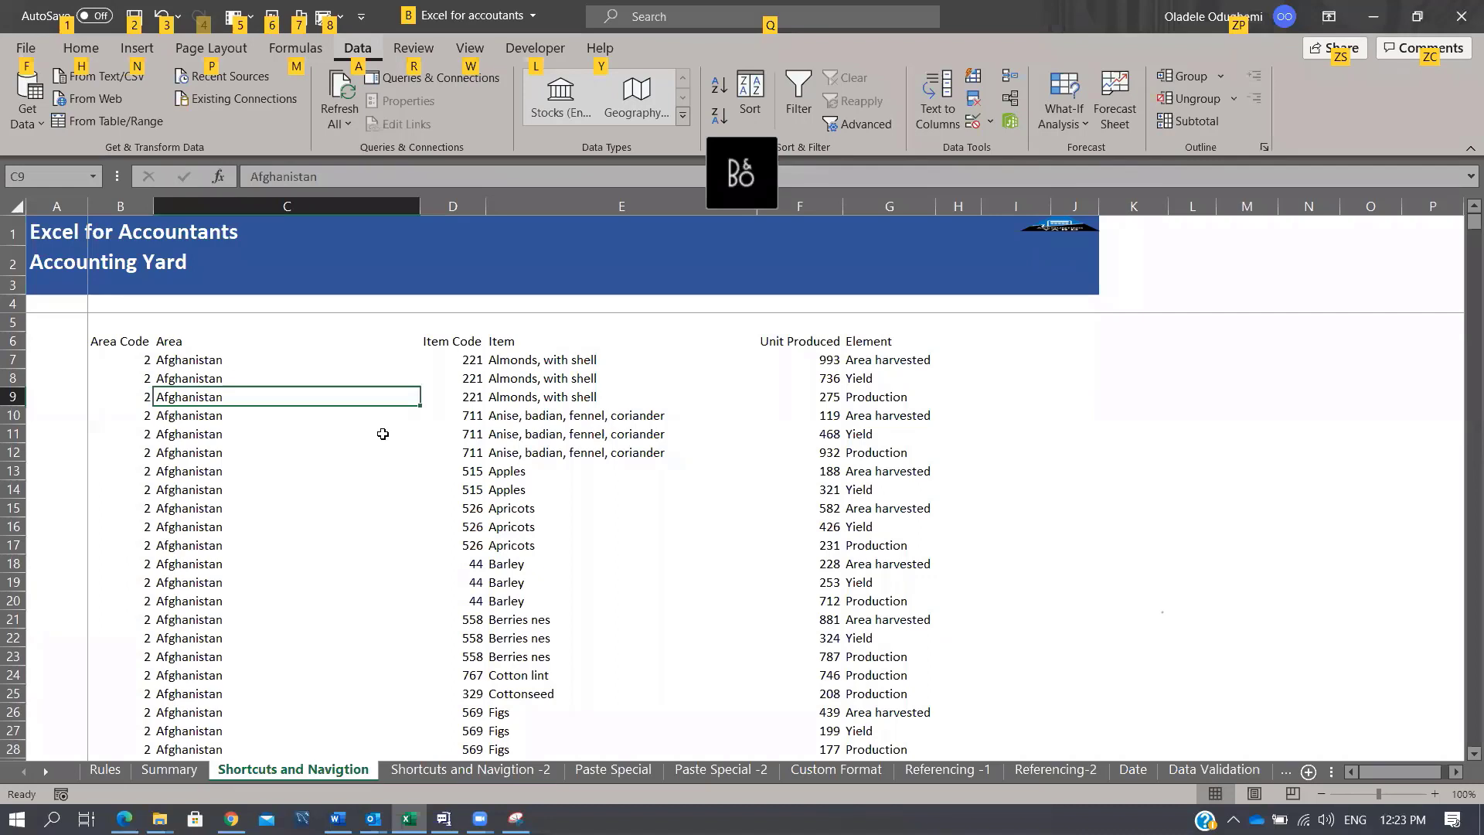
Step: Open Insert > Pictures > This Device, cancel the file browser, then select Apricots cell E16
key(n)
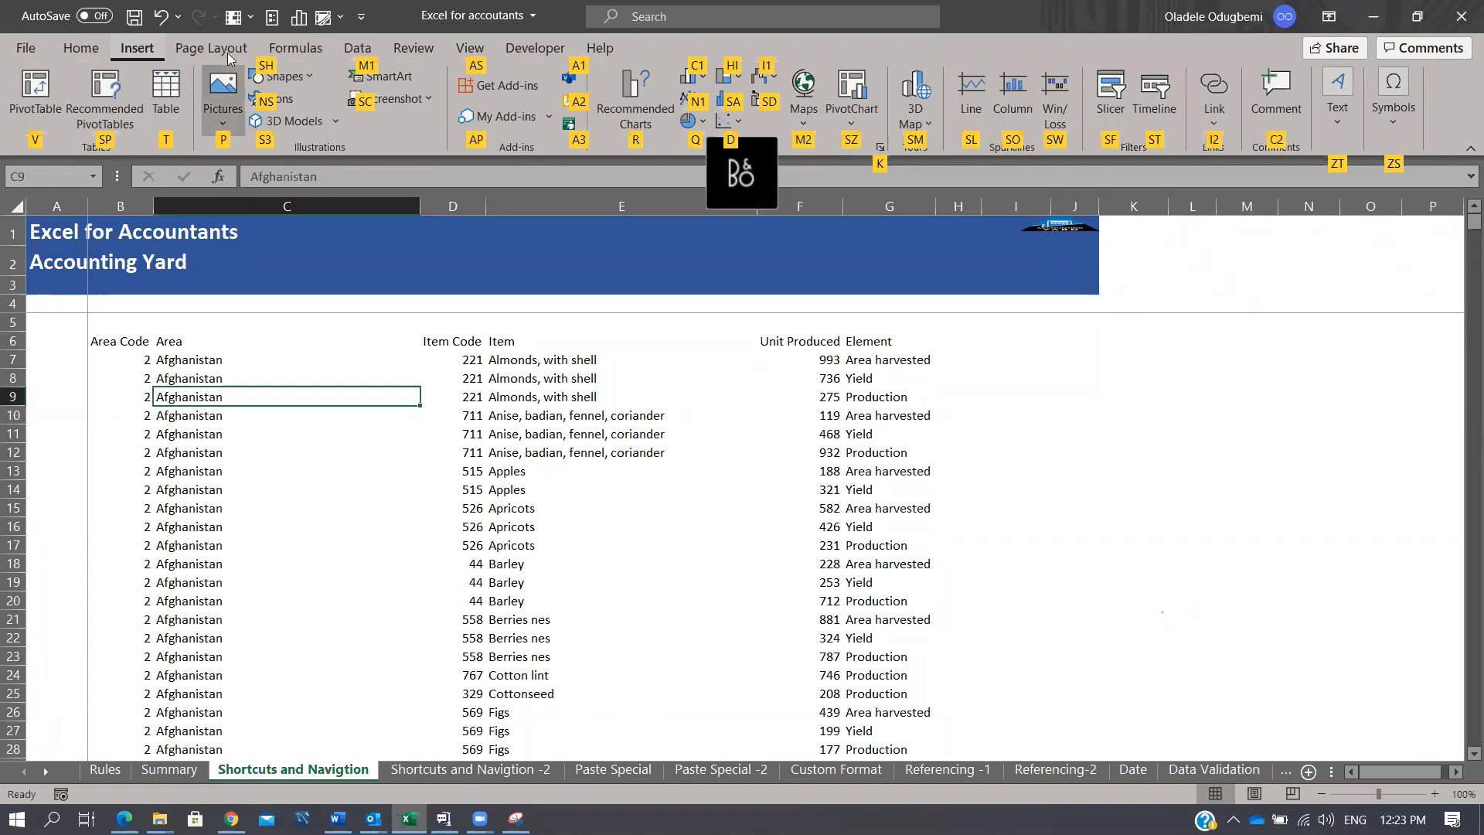
key(p)
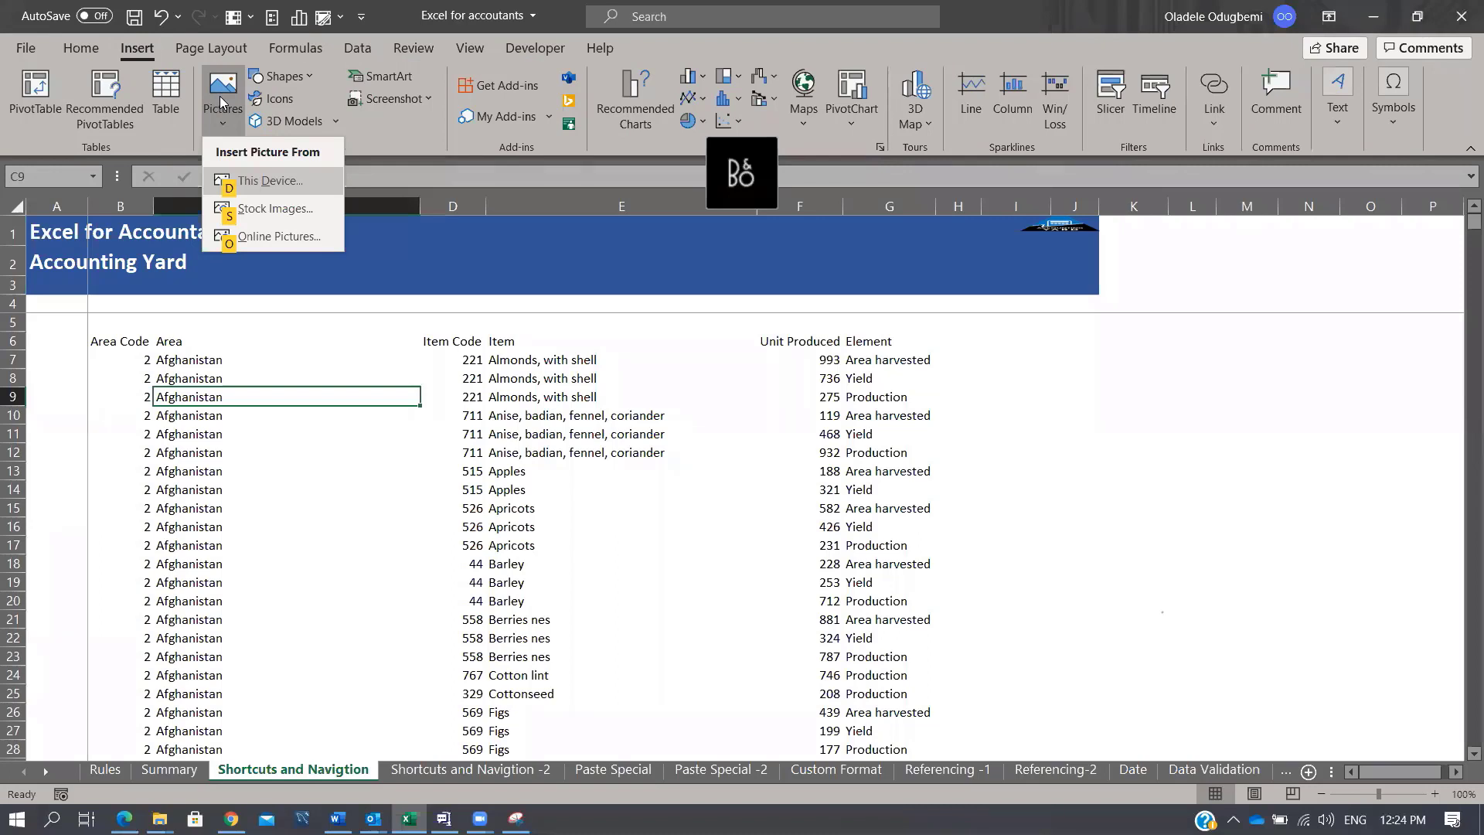
key(d)
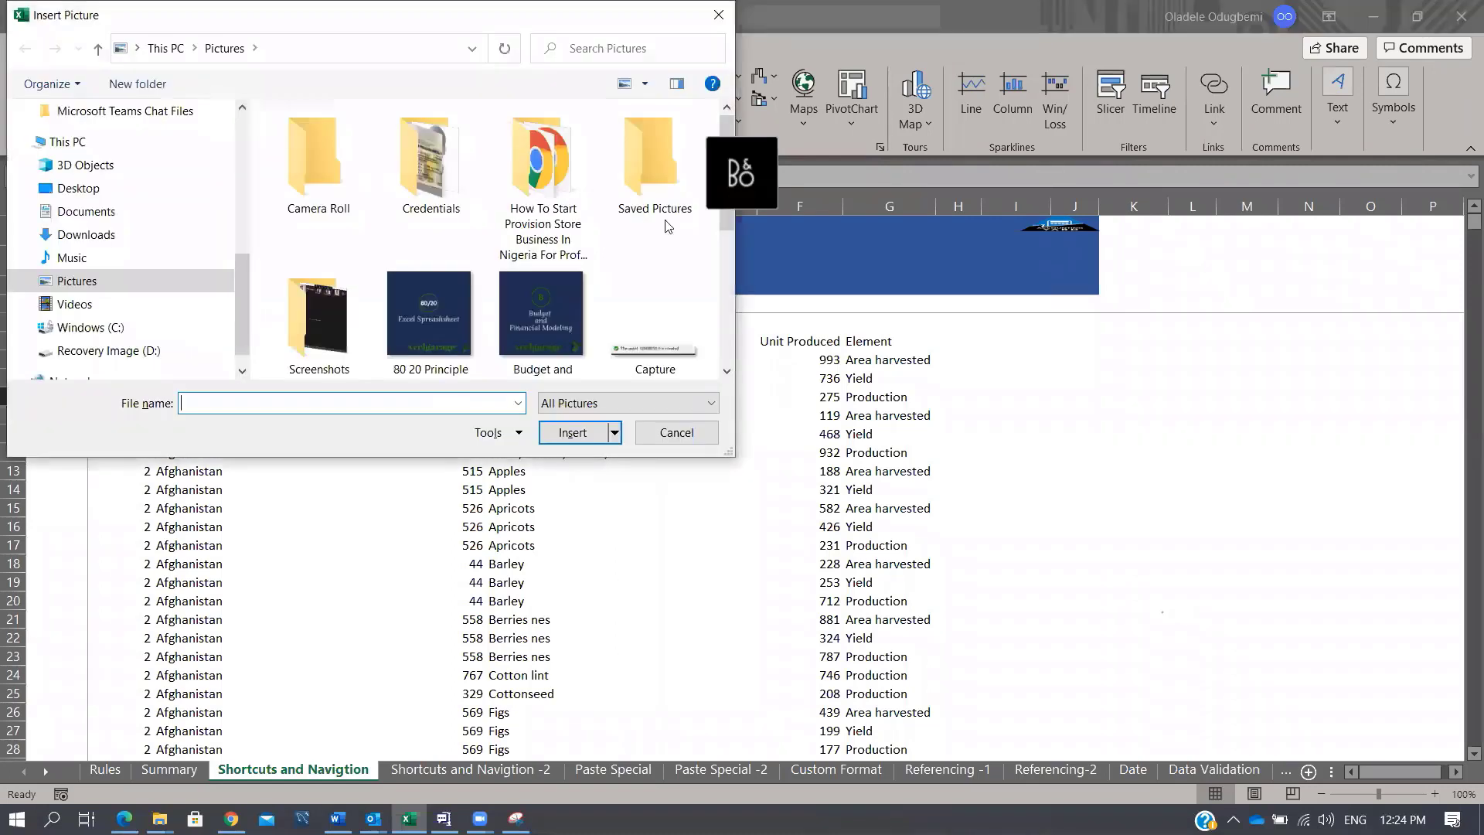
click(677, 432)
click(597, 522)
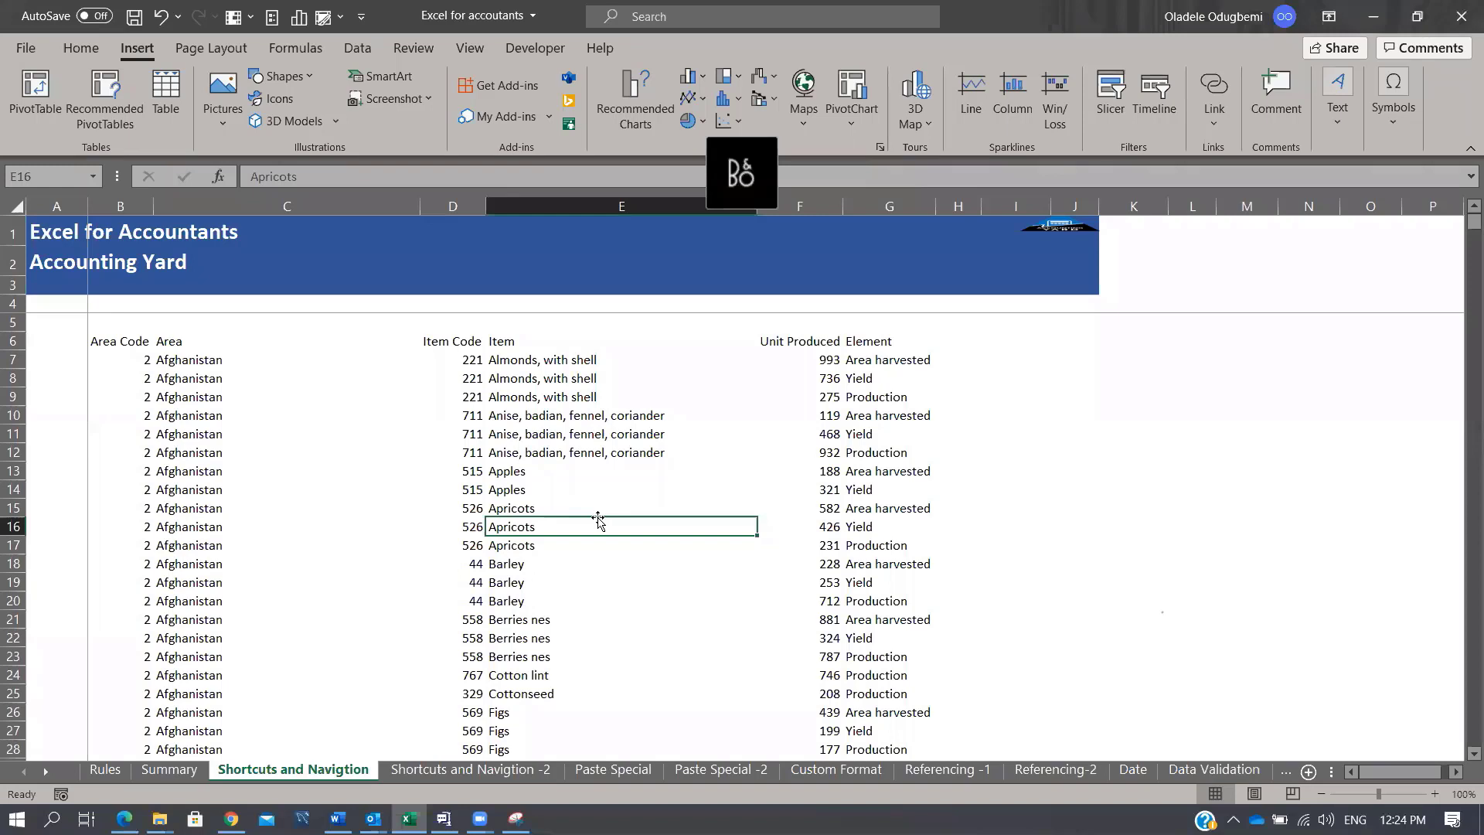
Step: Move to F16's Unit Produced value 426 and open it for editing without changing it
key(Right)
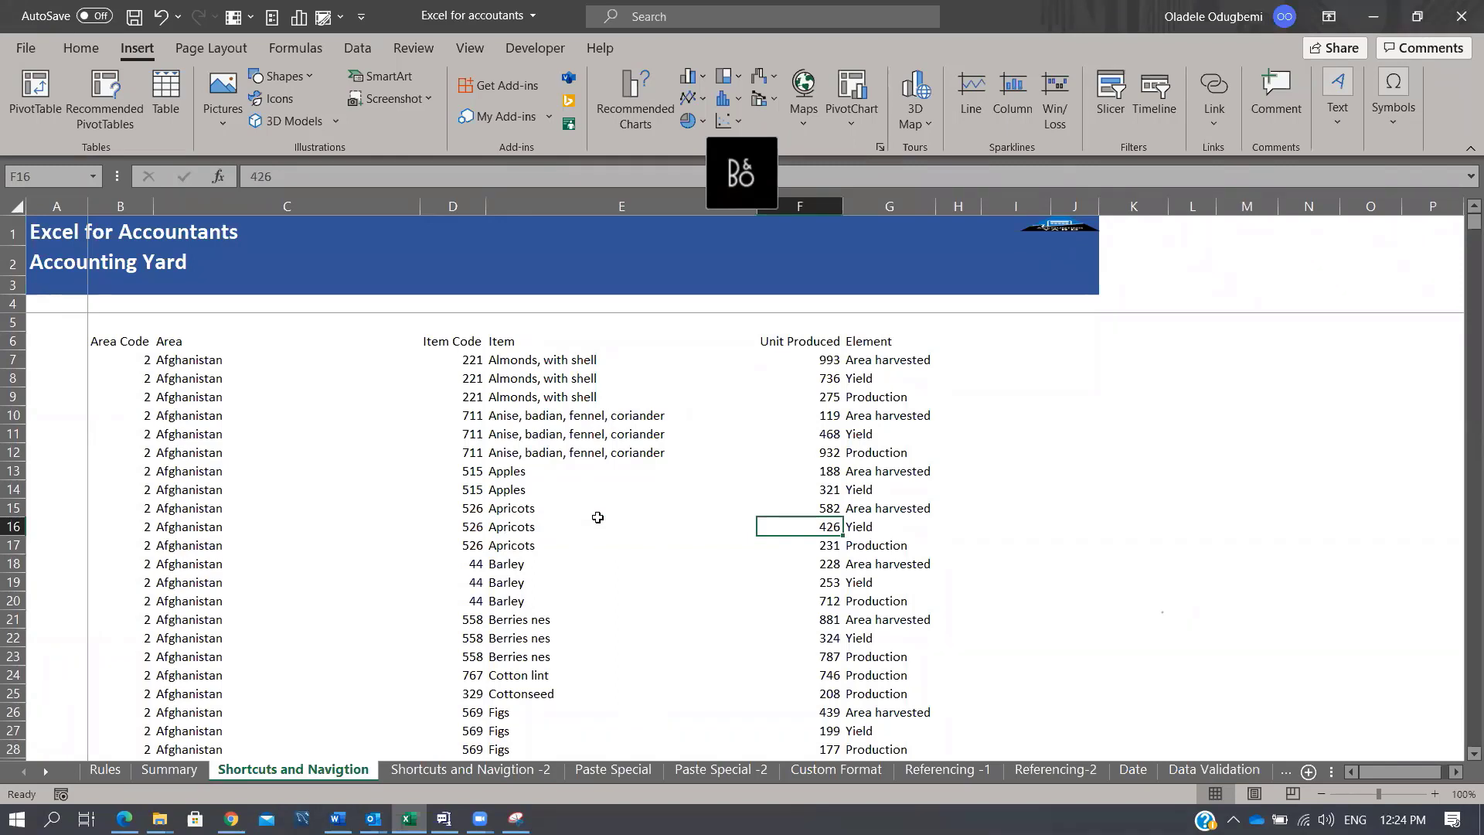
key(F2)
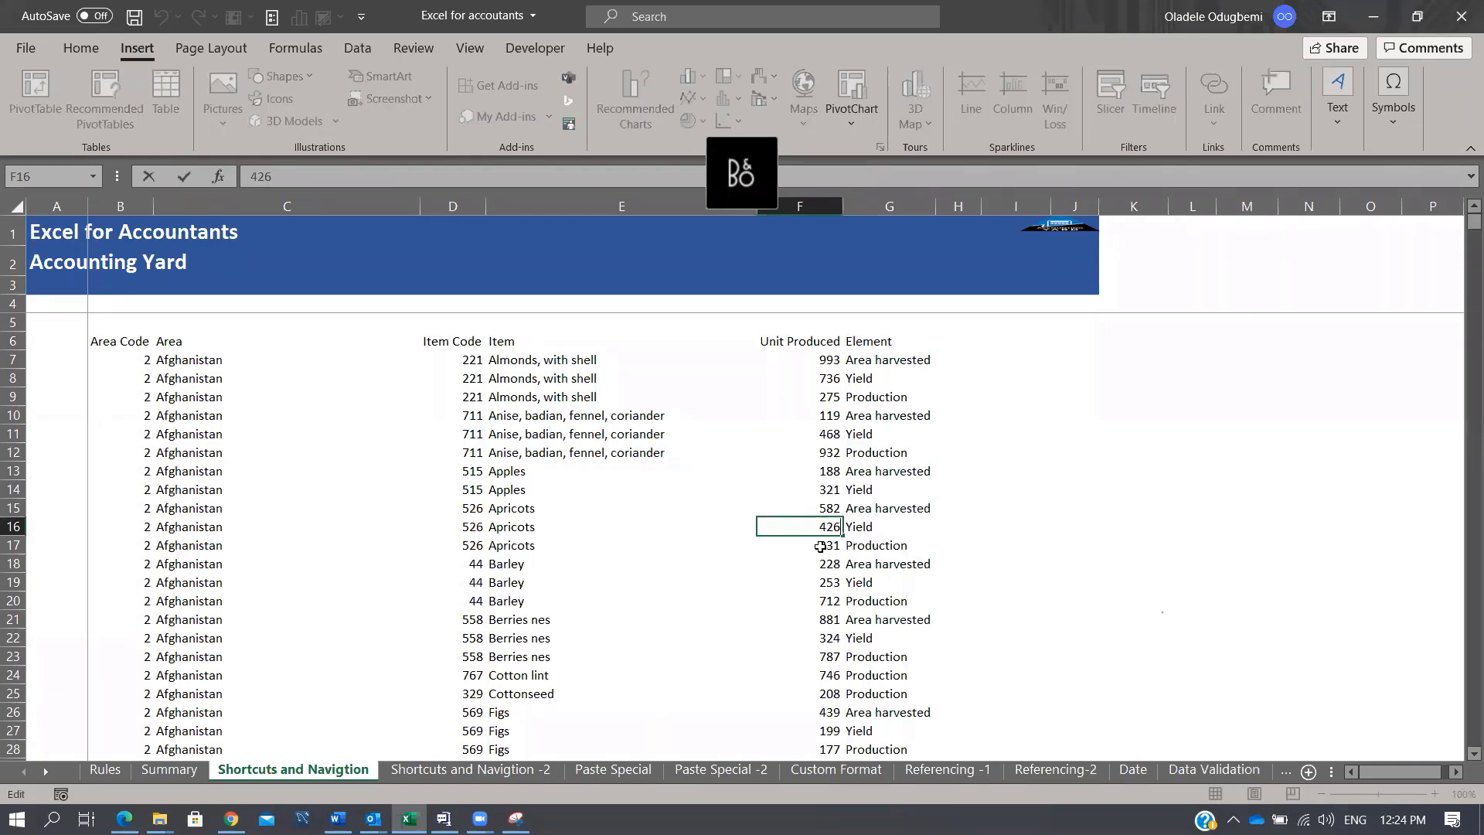
key(Escape)
Step: Replace 993 in F7 with 20, then go to the Shortcuts and Navigtion -2 sheet
click(826, 360)
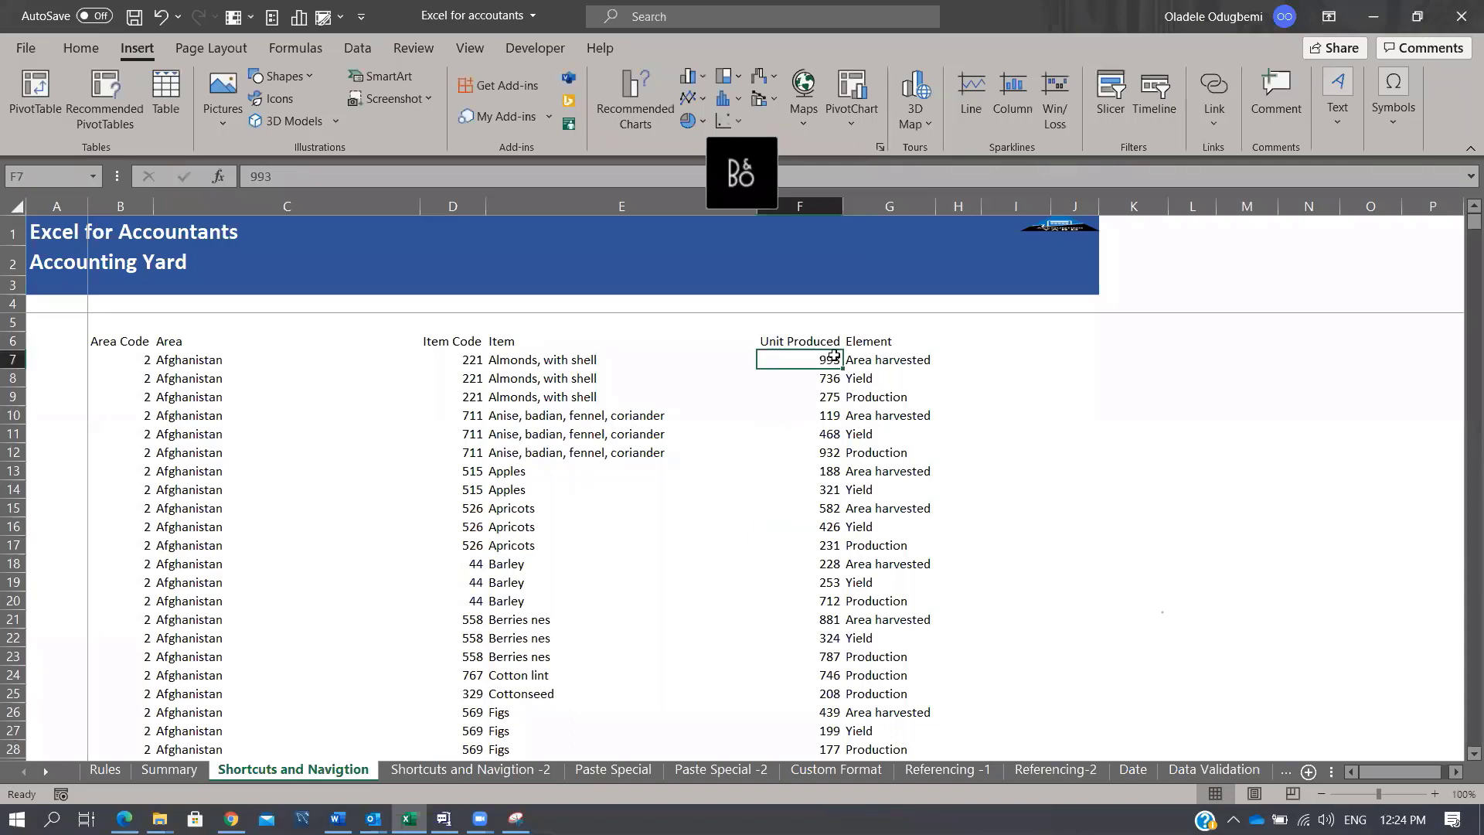
key(F2)
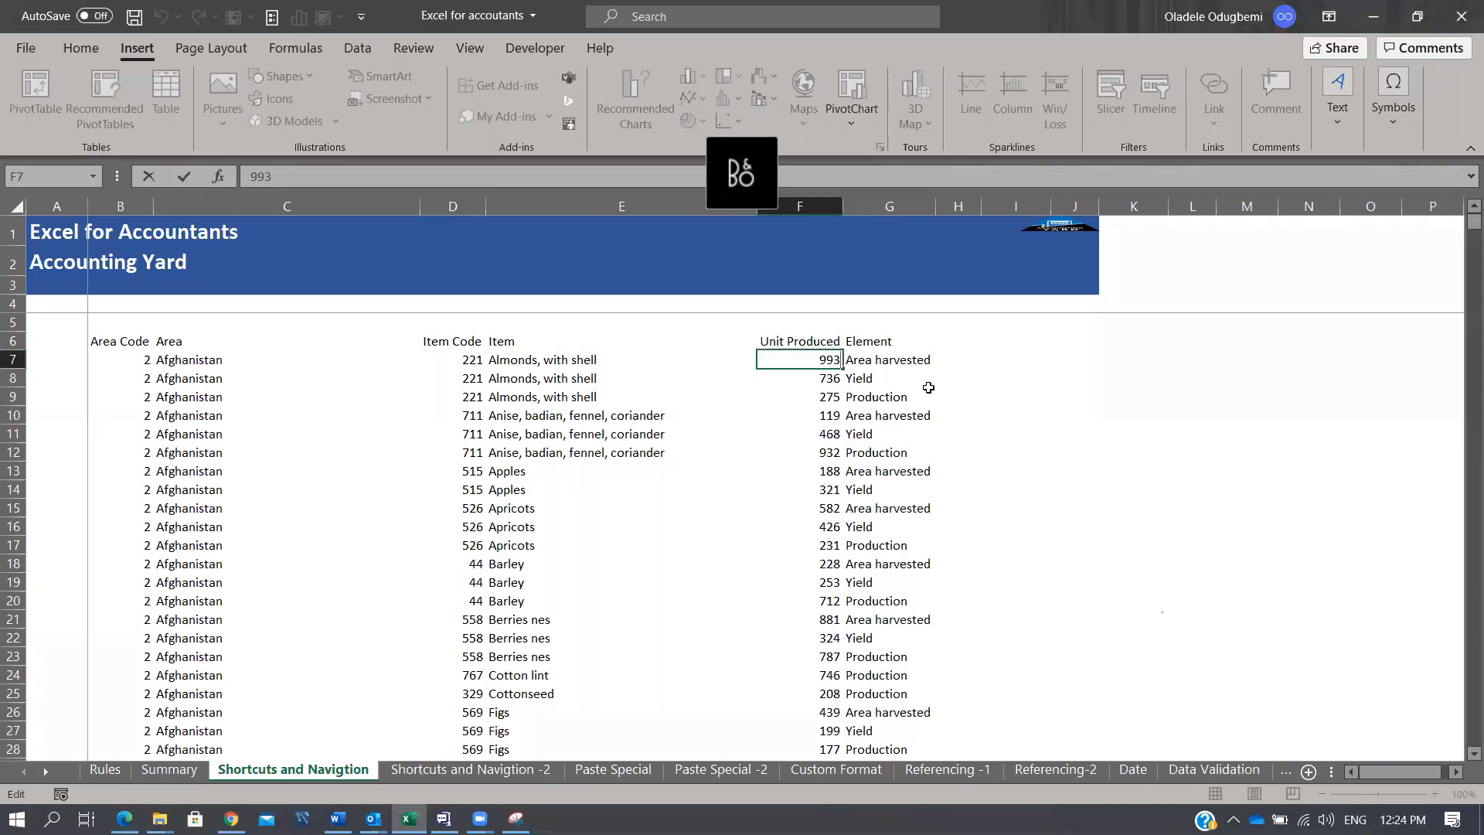
key(BackSpace)
key(BackSpace)
key(BackSpace)
text(20)
key(Return)
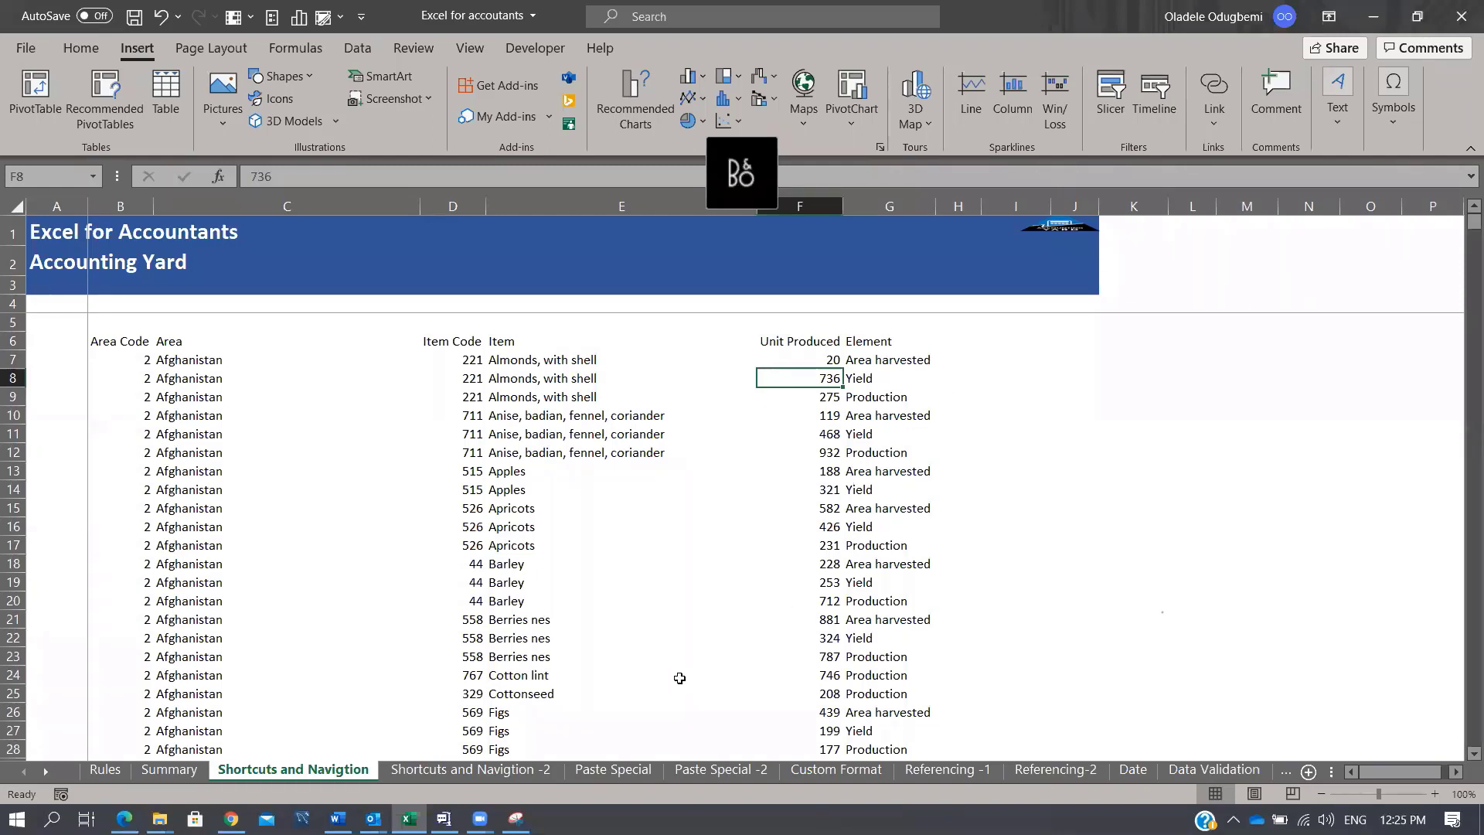
click(549, 773)
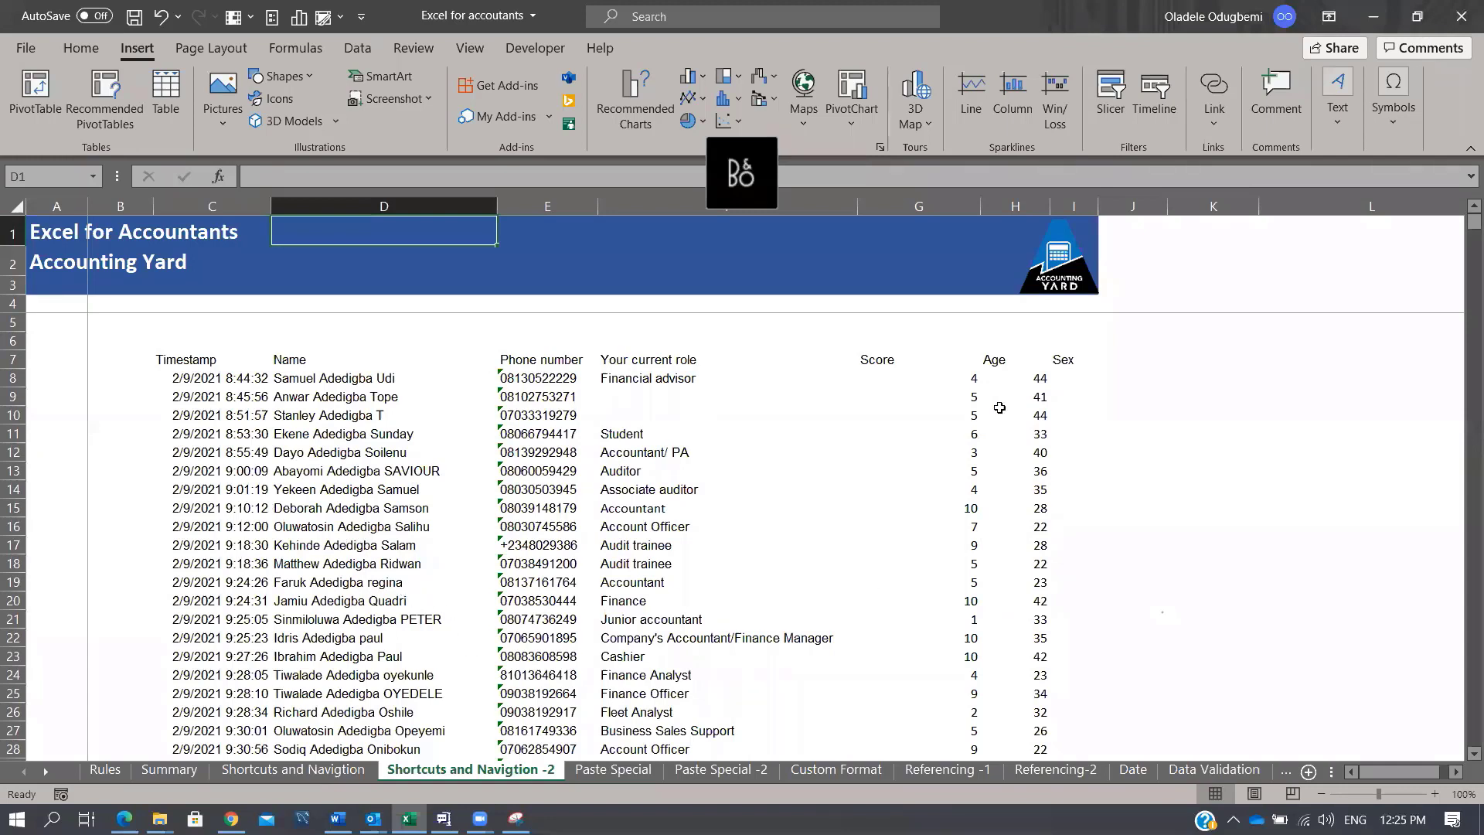
Step: Replace the Sex header in I7 with Product, correcting the 'Porduct' typo
click(1078, 377)
click(1070, 341)
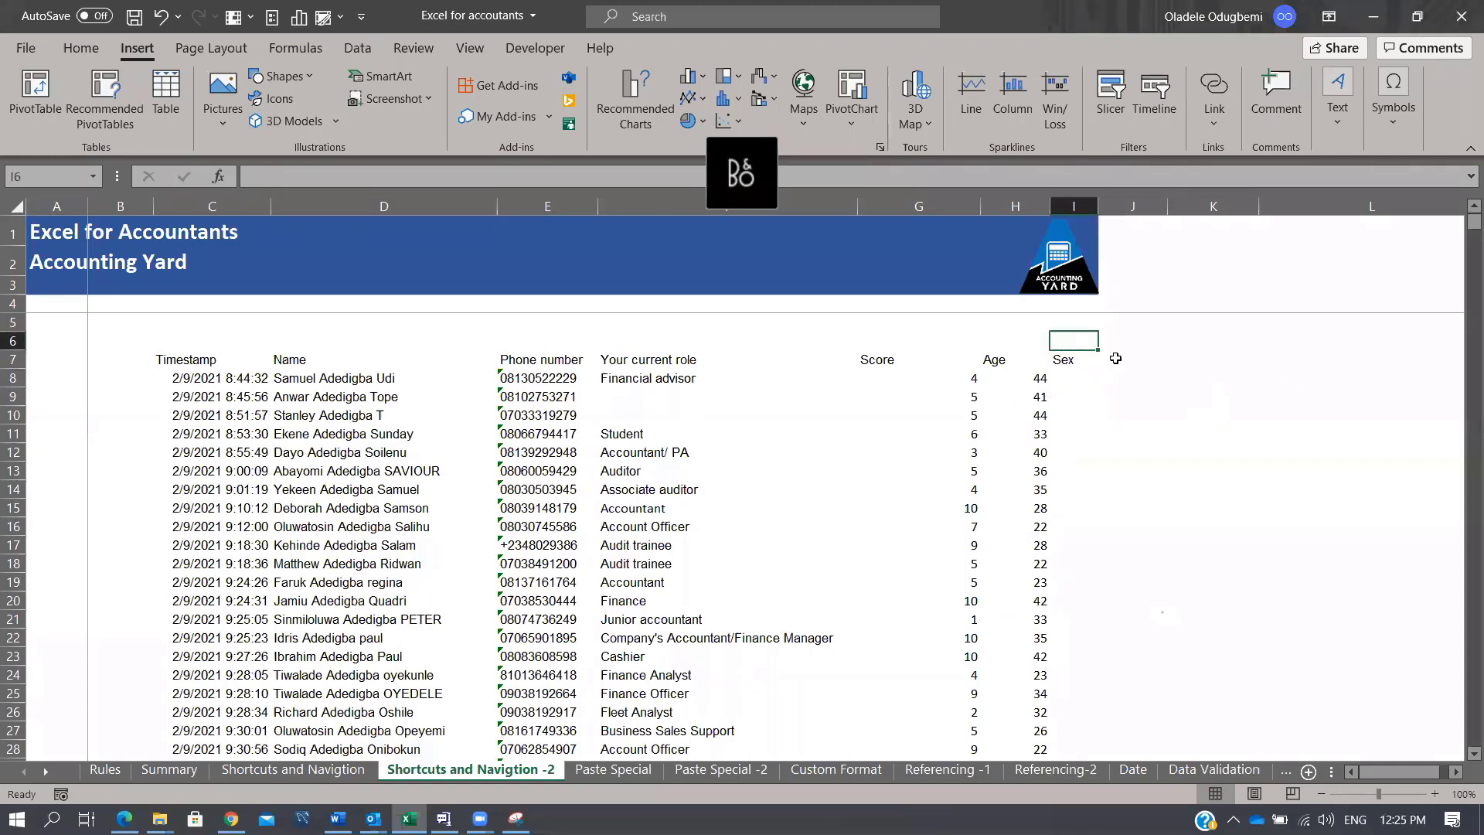
key(Down)
key(Delete)
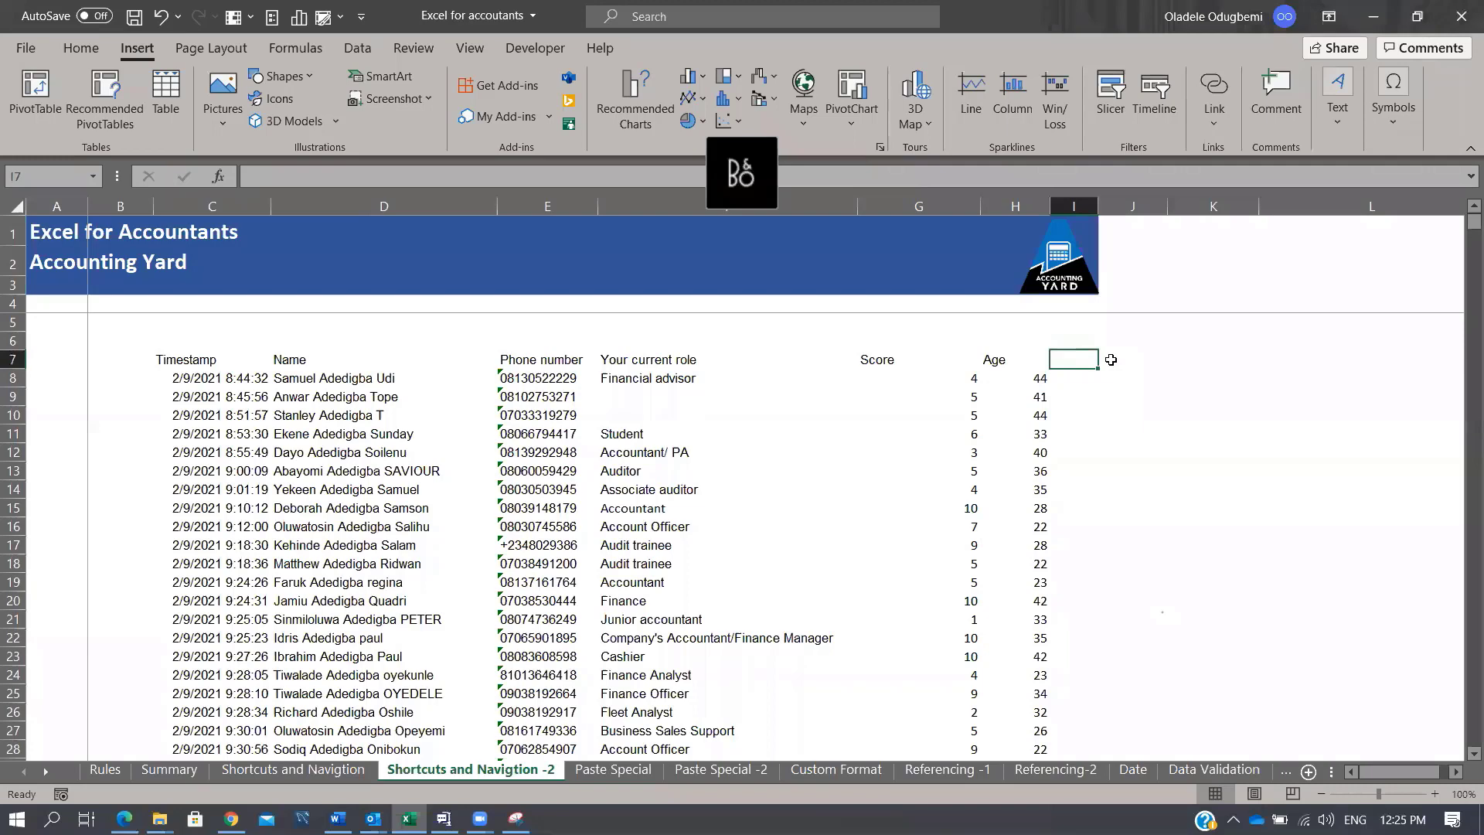
key(Down)
key(Up)
text(Porduct)
key(Return)
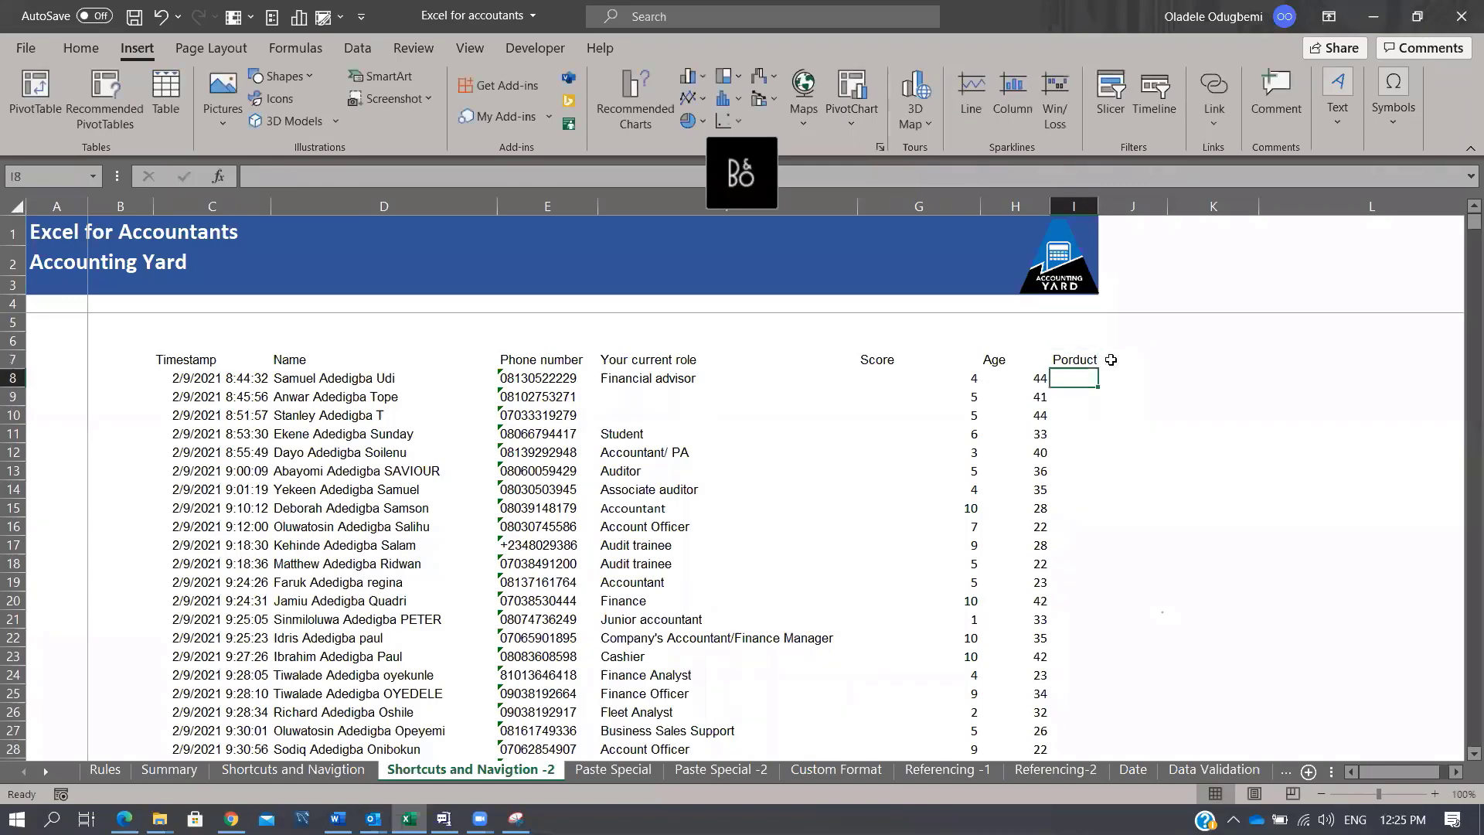
key(Up)
key(F2)
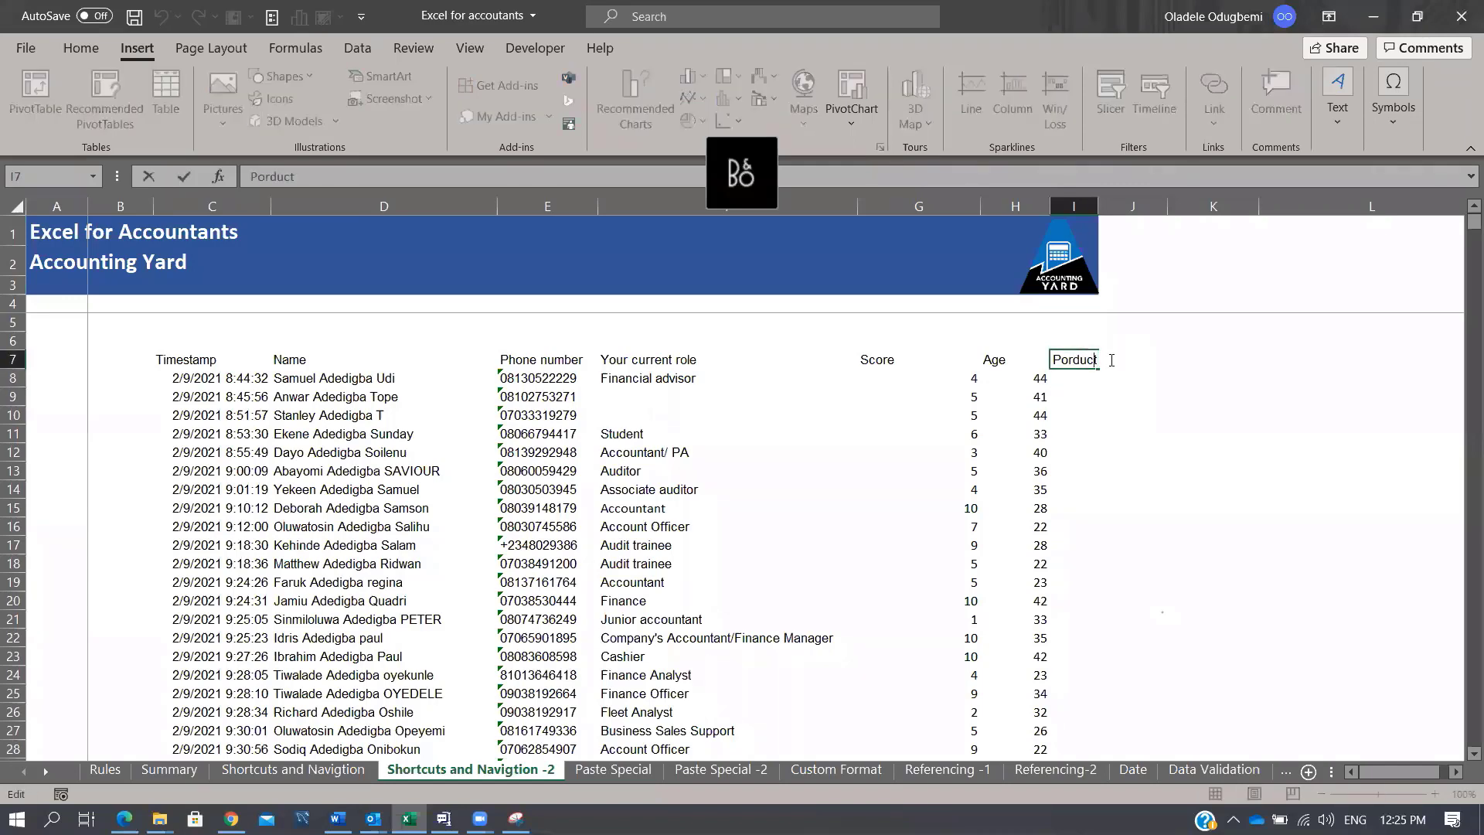
key(Delete)
key(Right)
text(o)
key(Return)
Step: Enter =G8*H8 in I8 and fill the Score × Age product down column I
text(=)
key(Left)
key(Left)
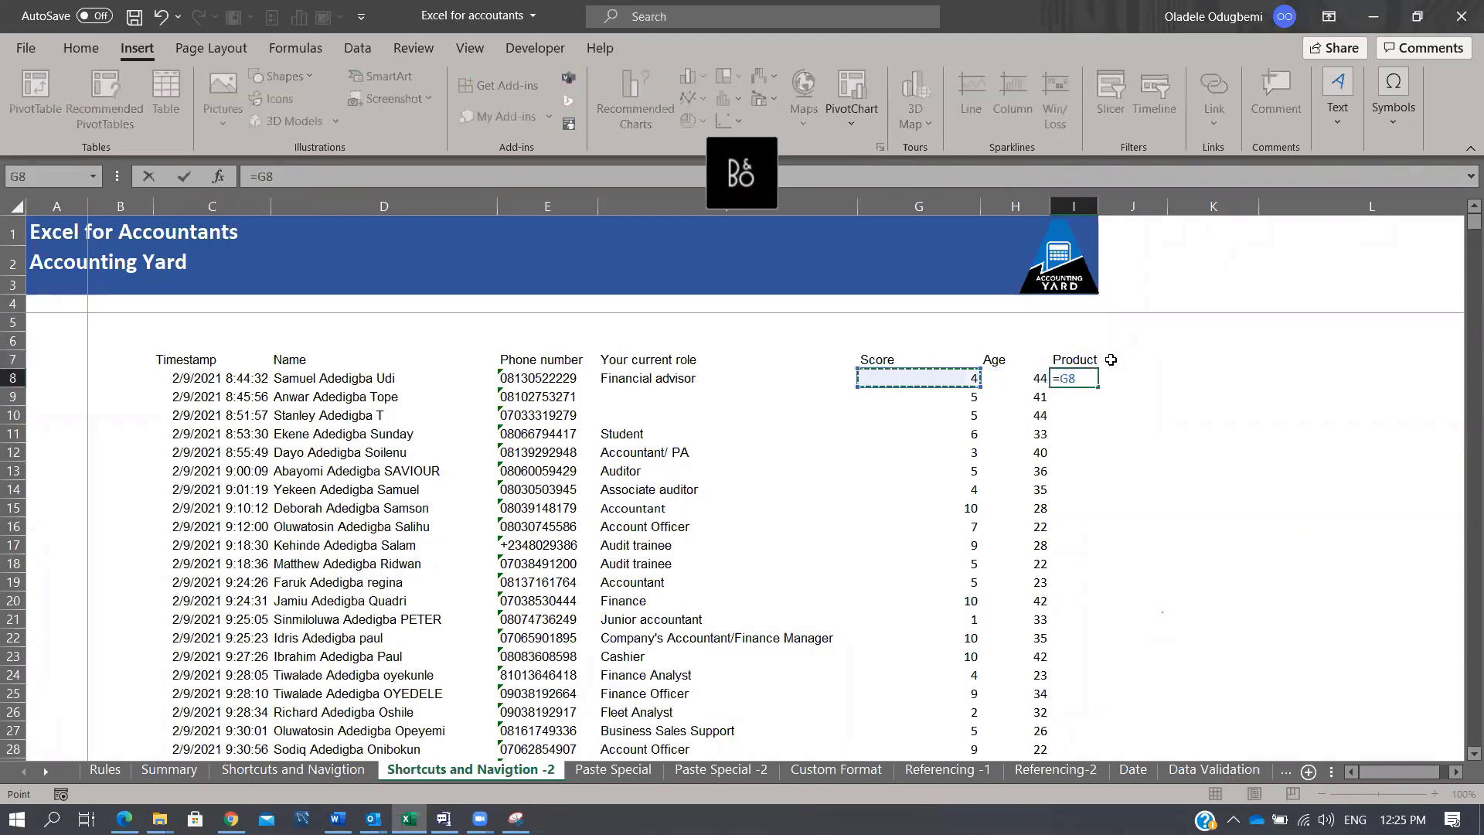
text(*)
key(Left)
key(Return)
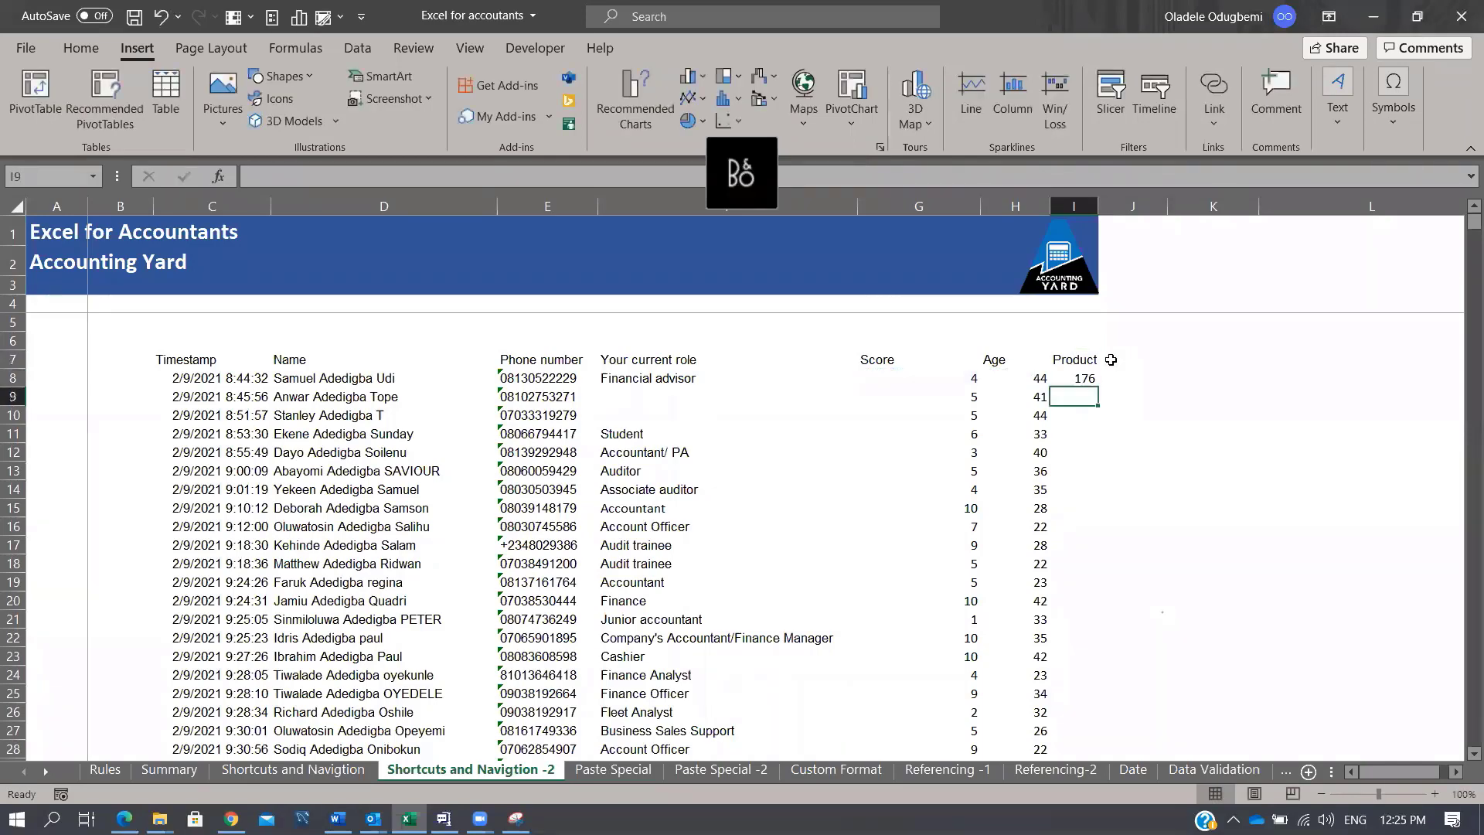
key(Up)
double_click(1096, 385)
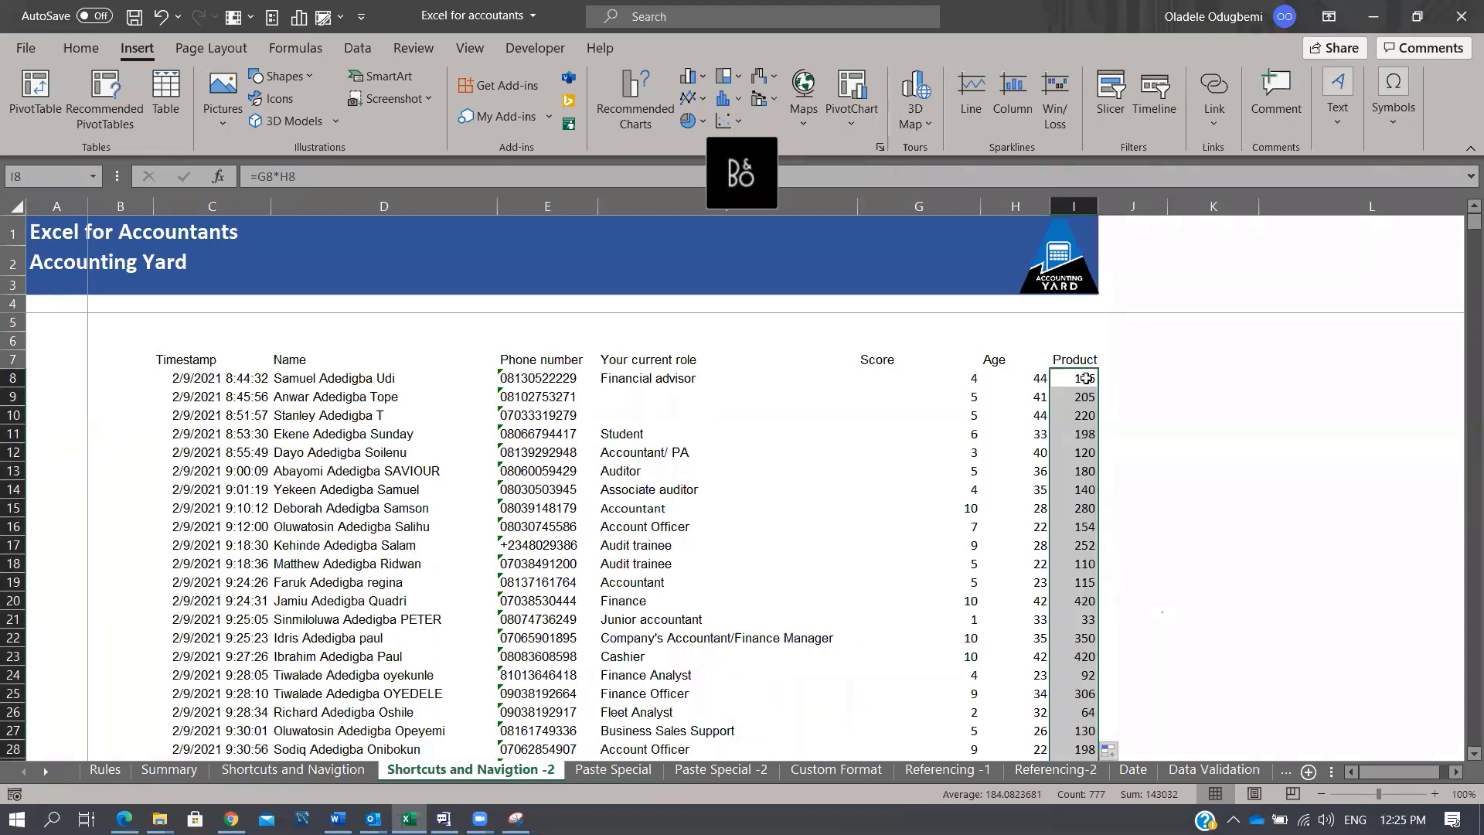
key(ctrl+z)
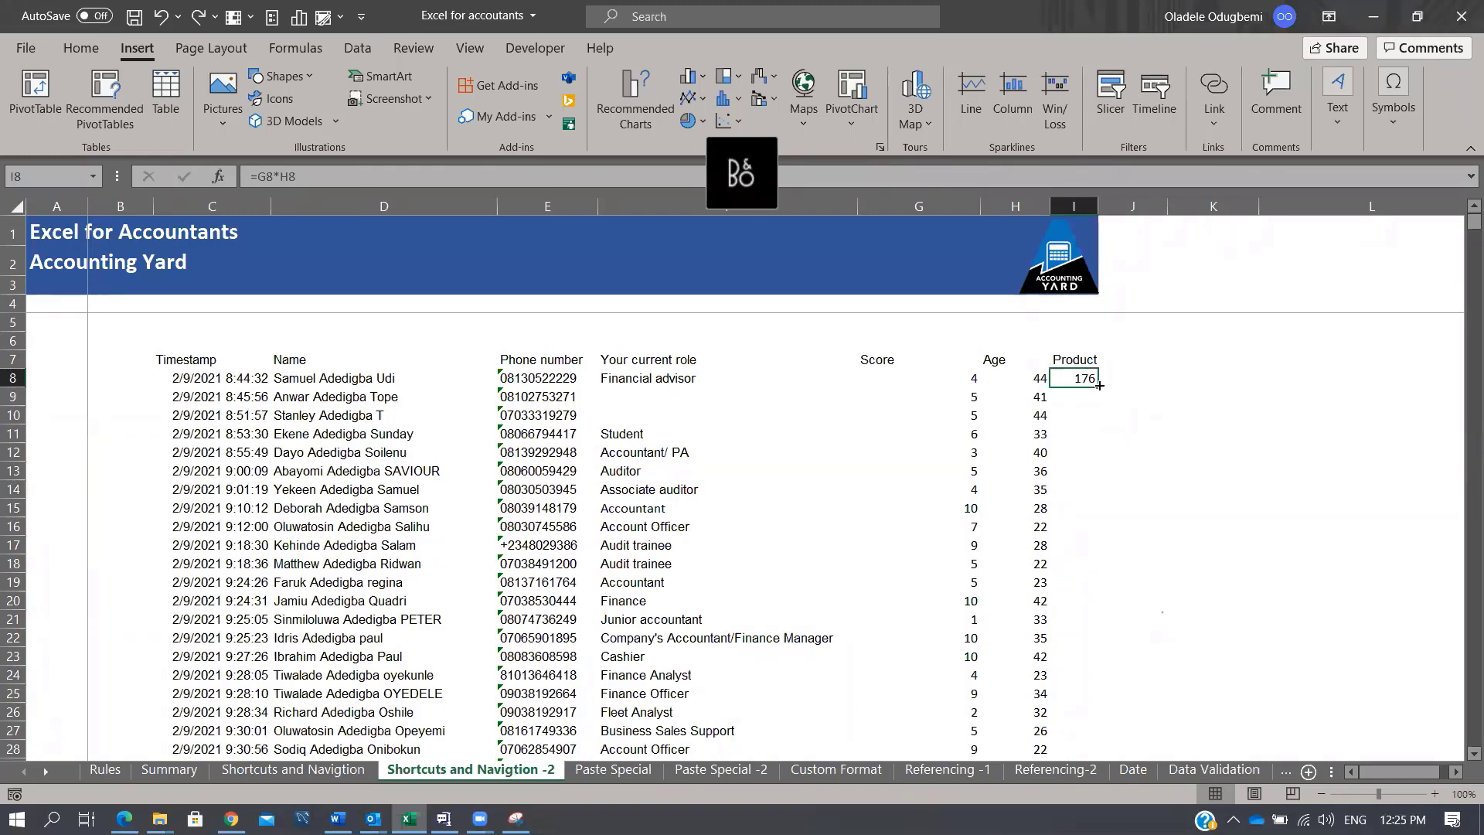
double_click(1101, 386)
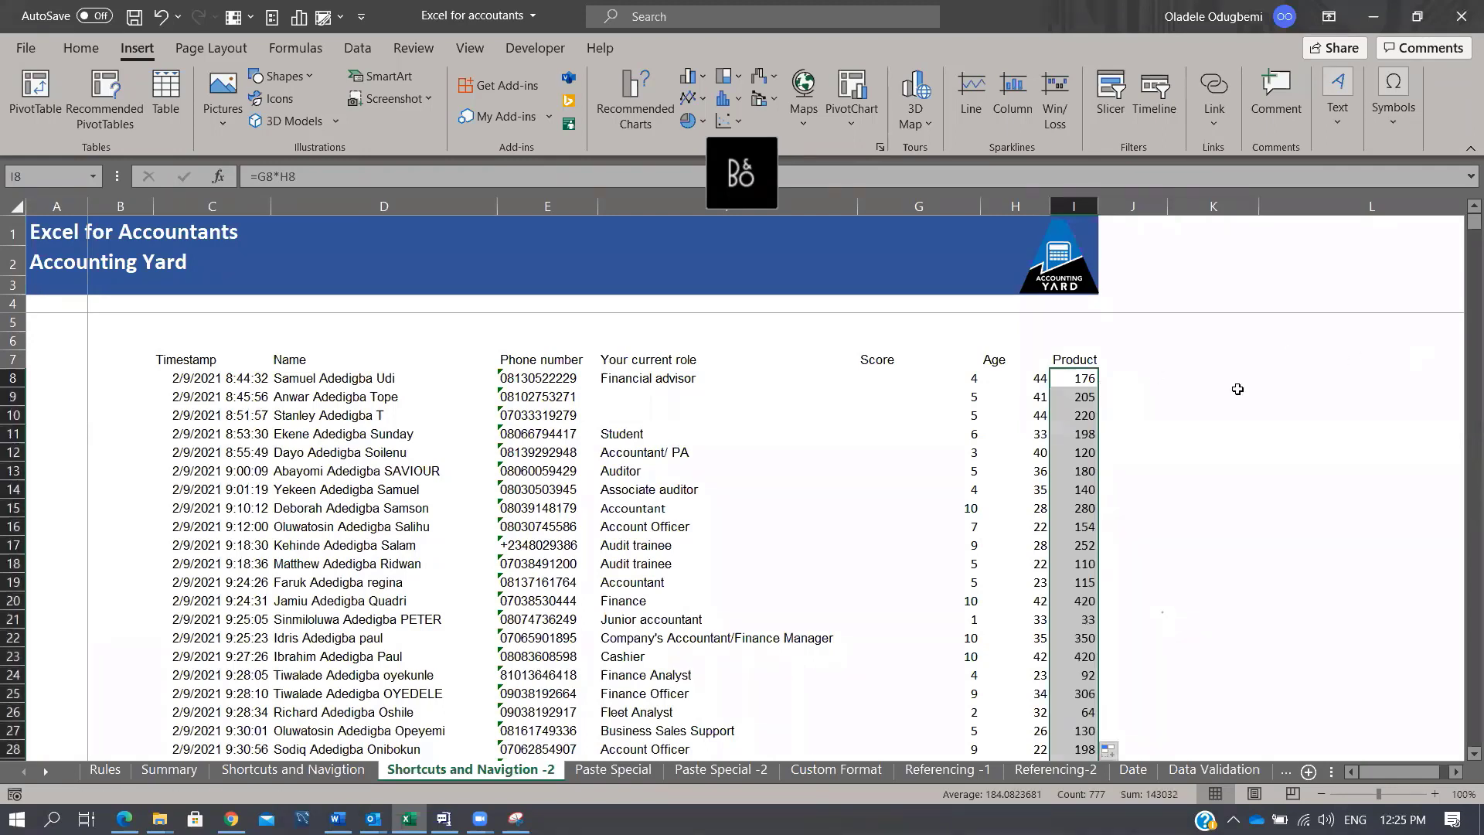
click(1090, 379)
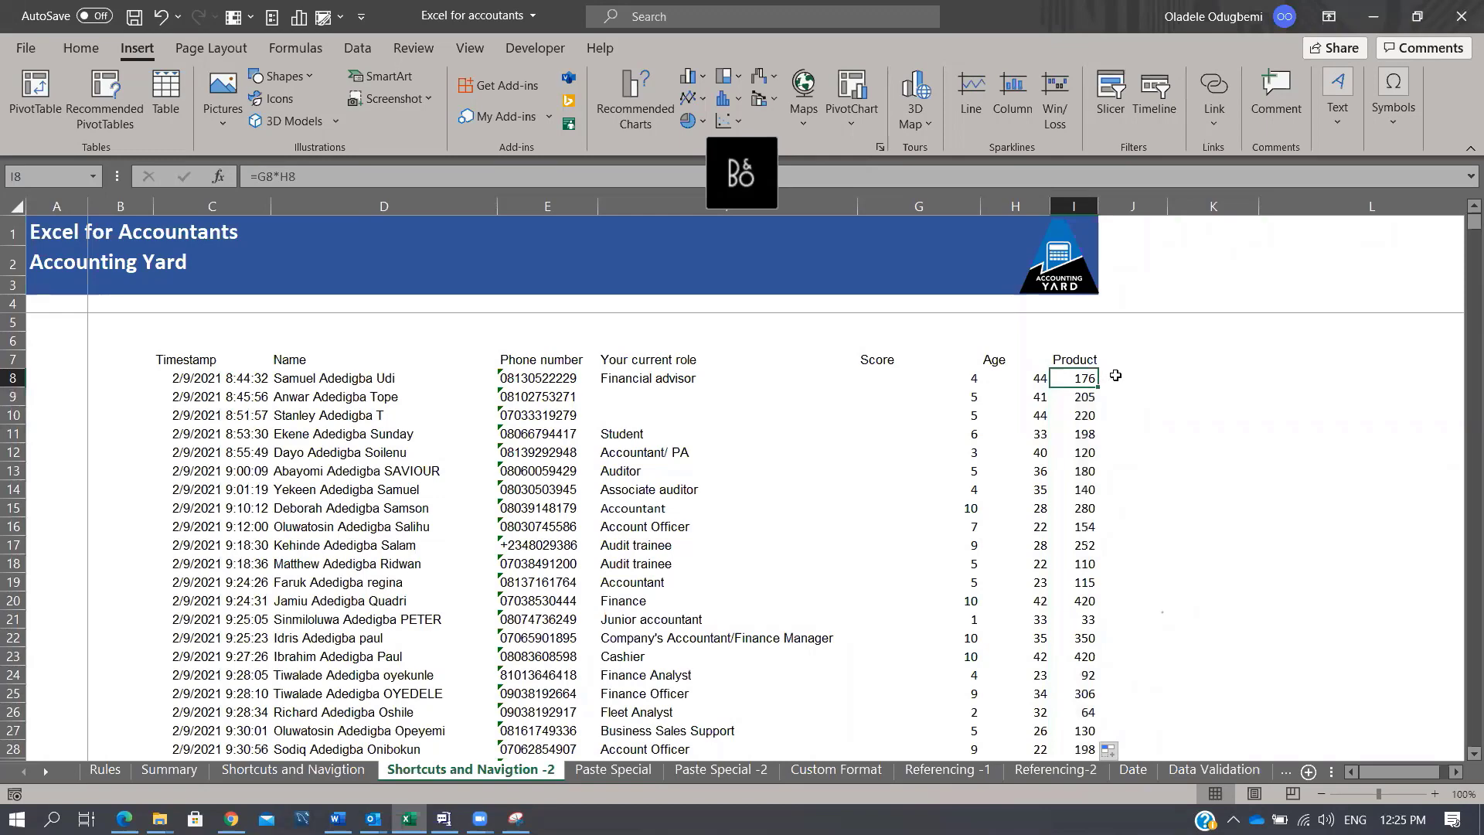
click(1152, 375)
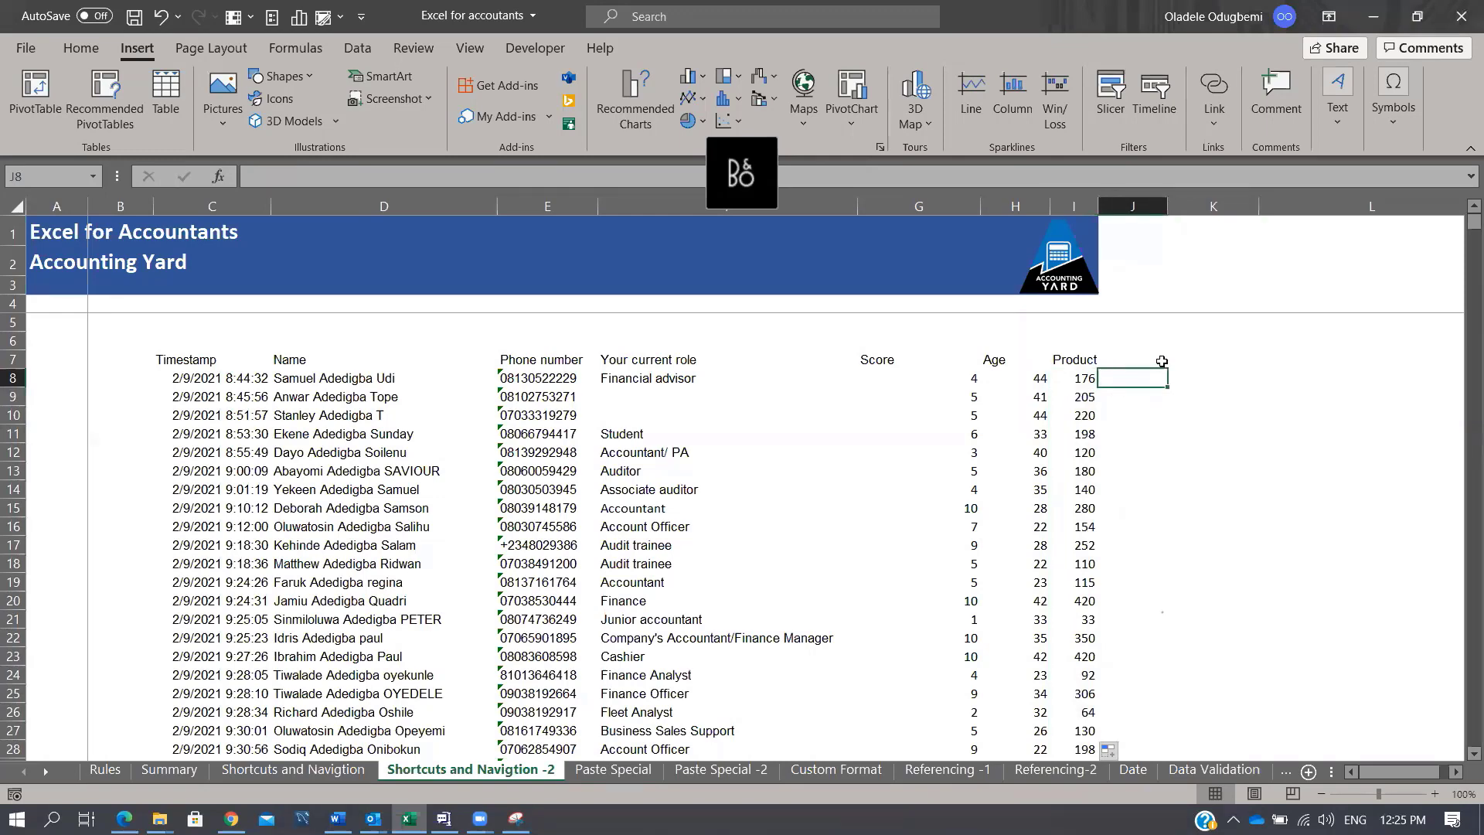
Step: Enter =I8/G8 in J8 to divide Product by Score
text(=)
key(Left)
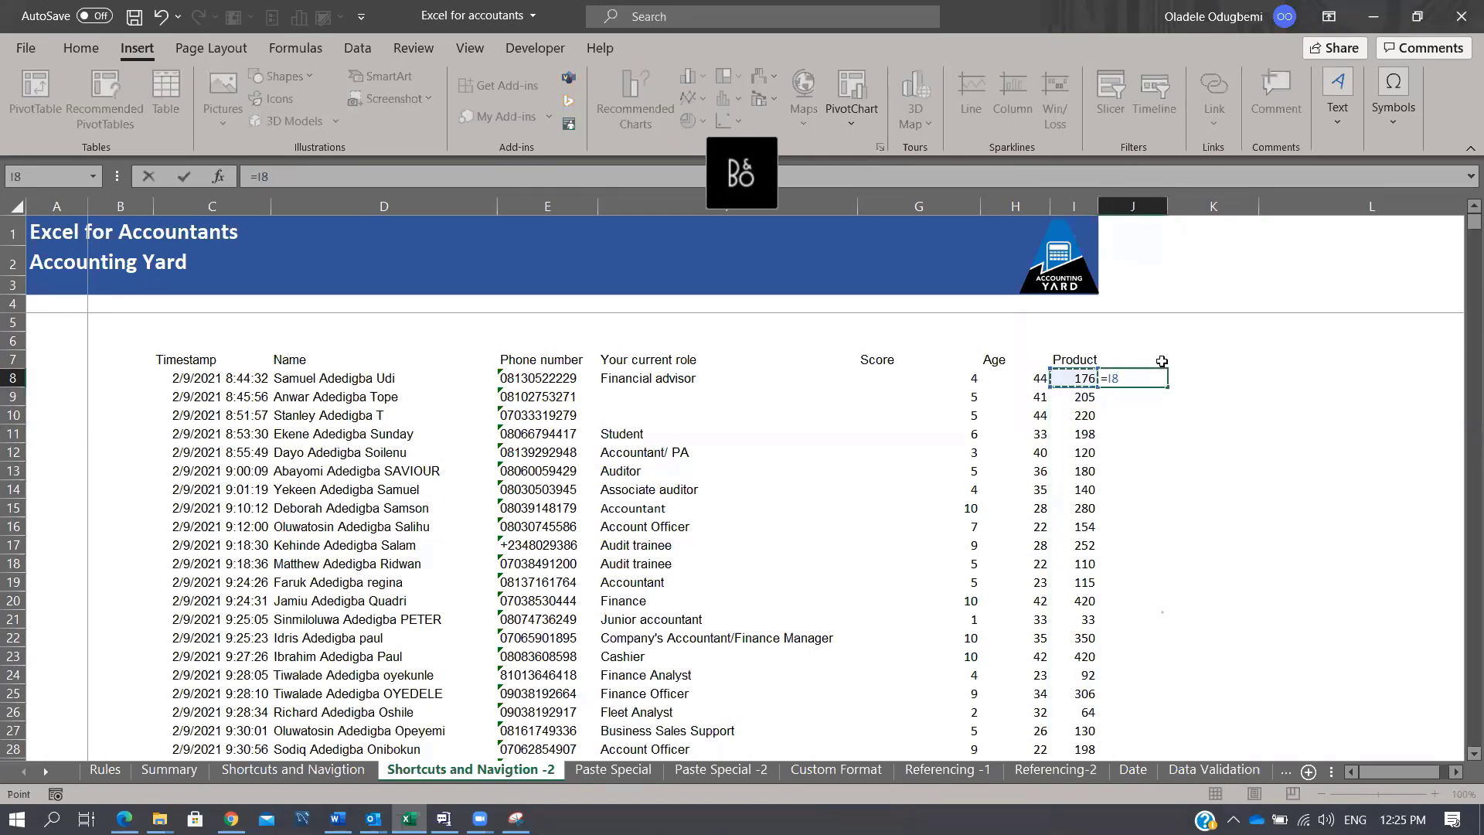
text(/)
key(Left)
key(Left)
key(Left)
key(ctrl+Return)
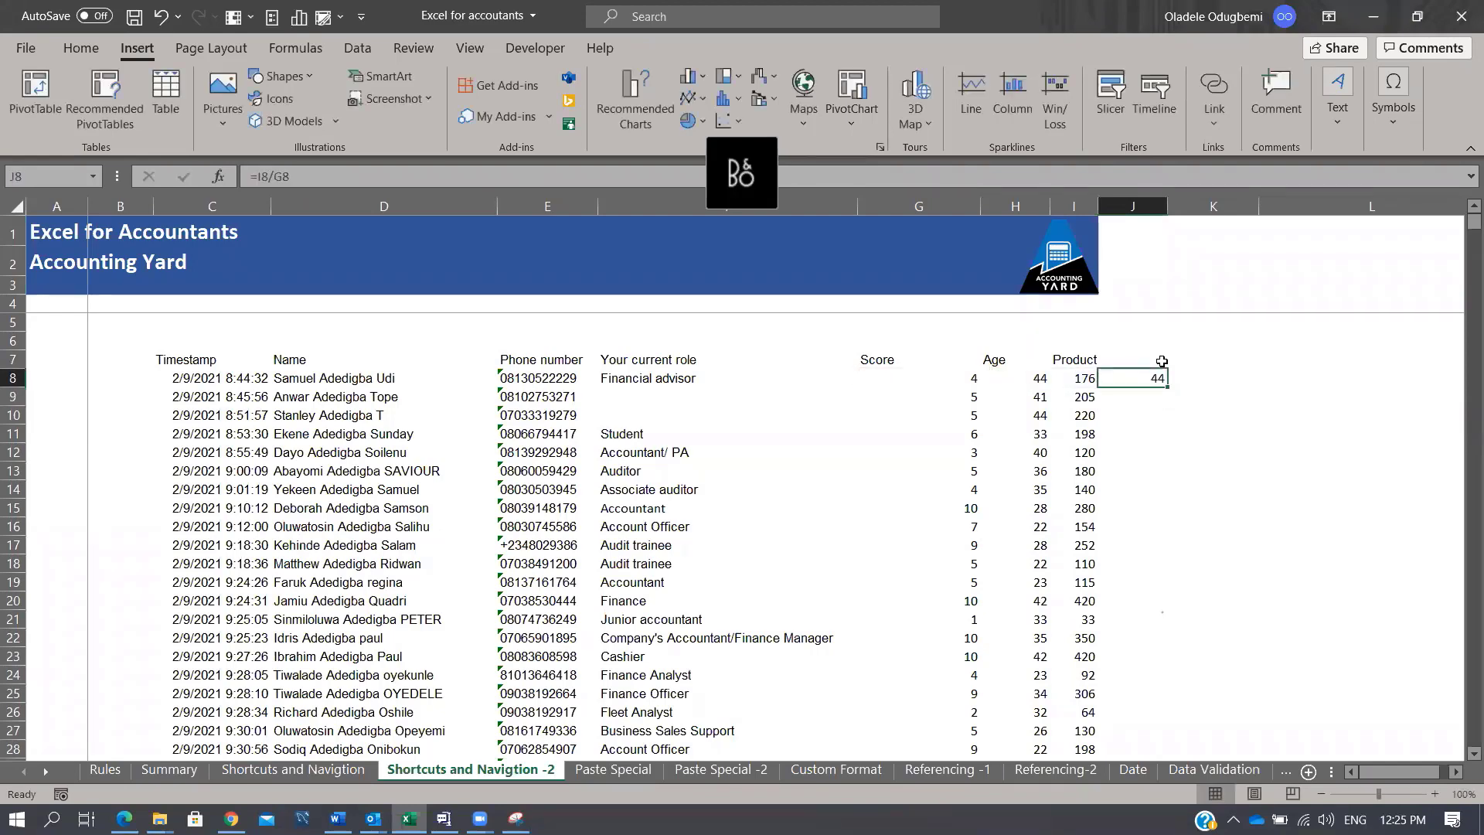
Step: Locate the table's last row at 784, then return to J8
key(Left)
key(ctrl+Down)
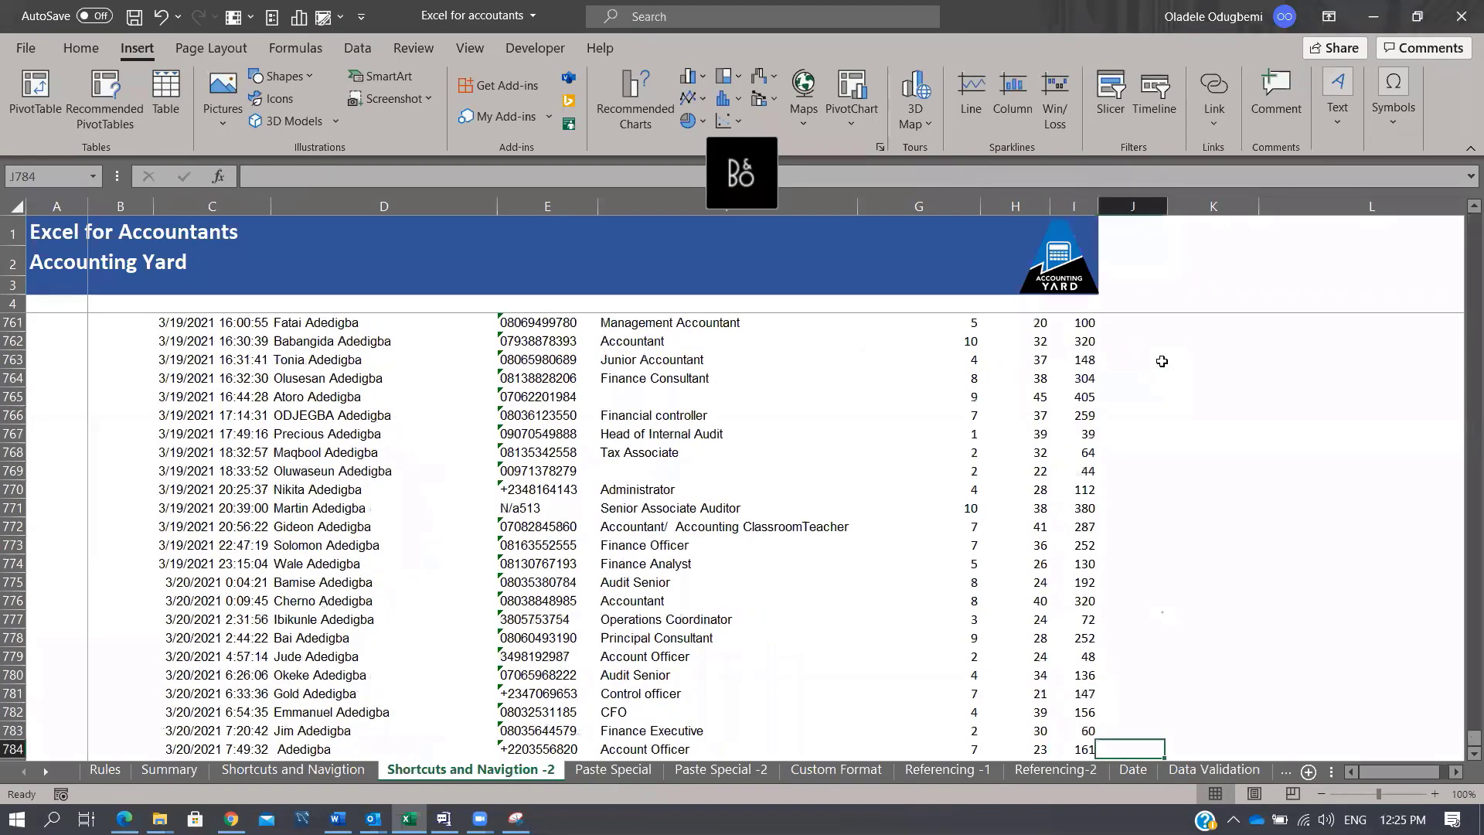
key(Right)
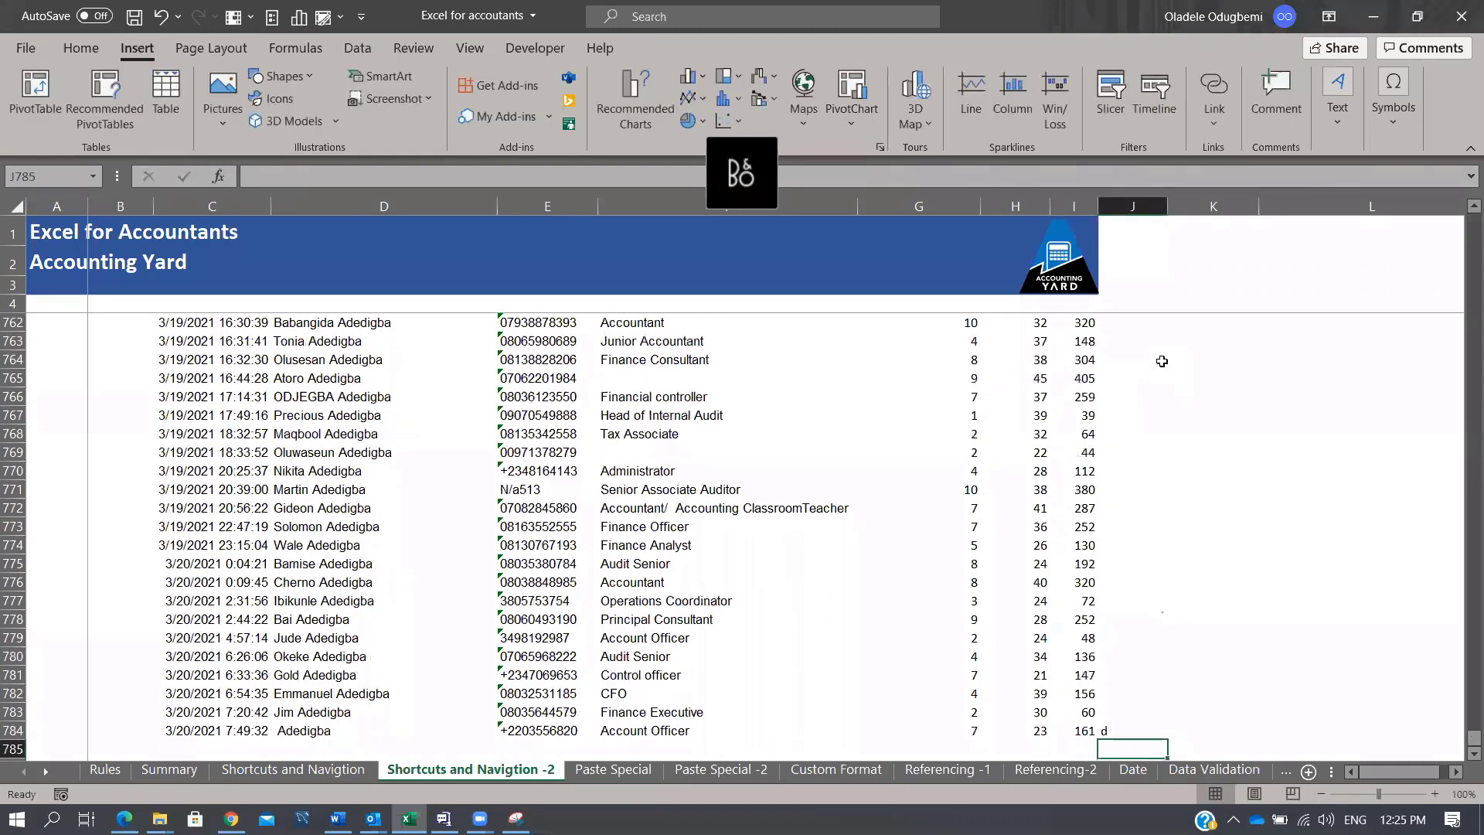
text(d)
key(Escape)
key(ctrl+Up)
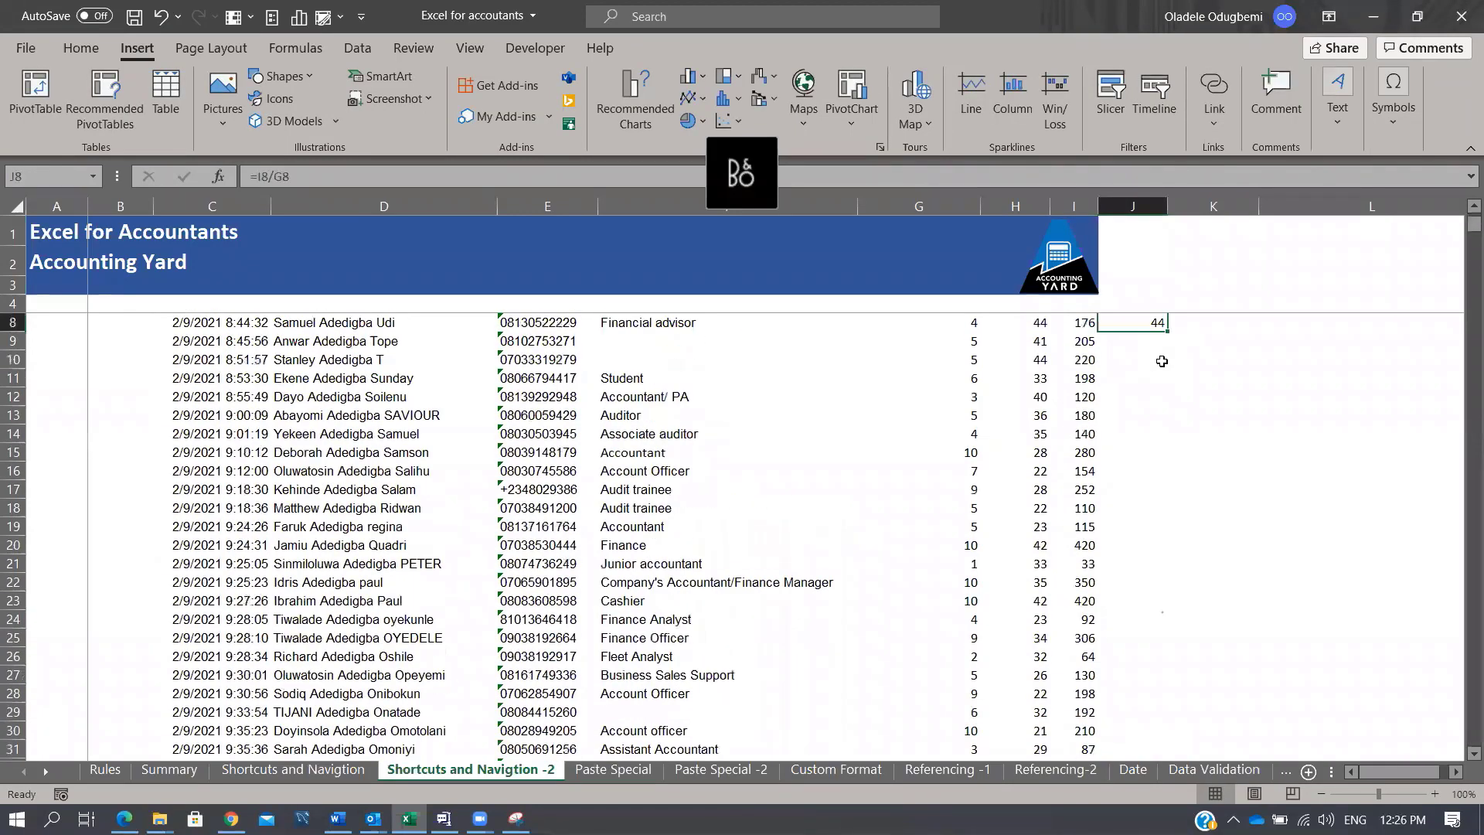
scroll(1162, 361, up, 1)
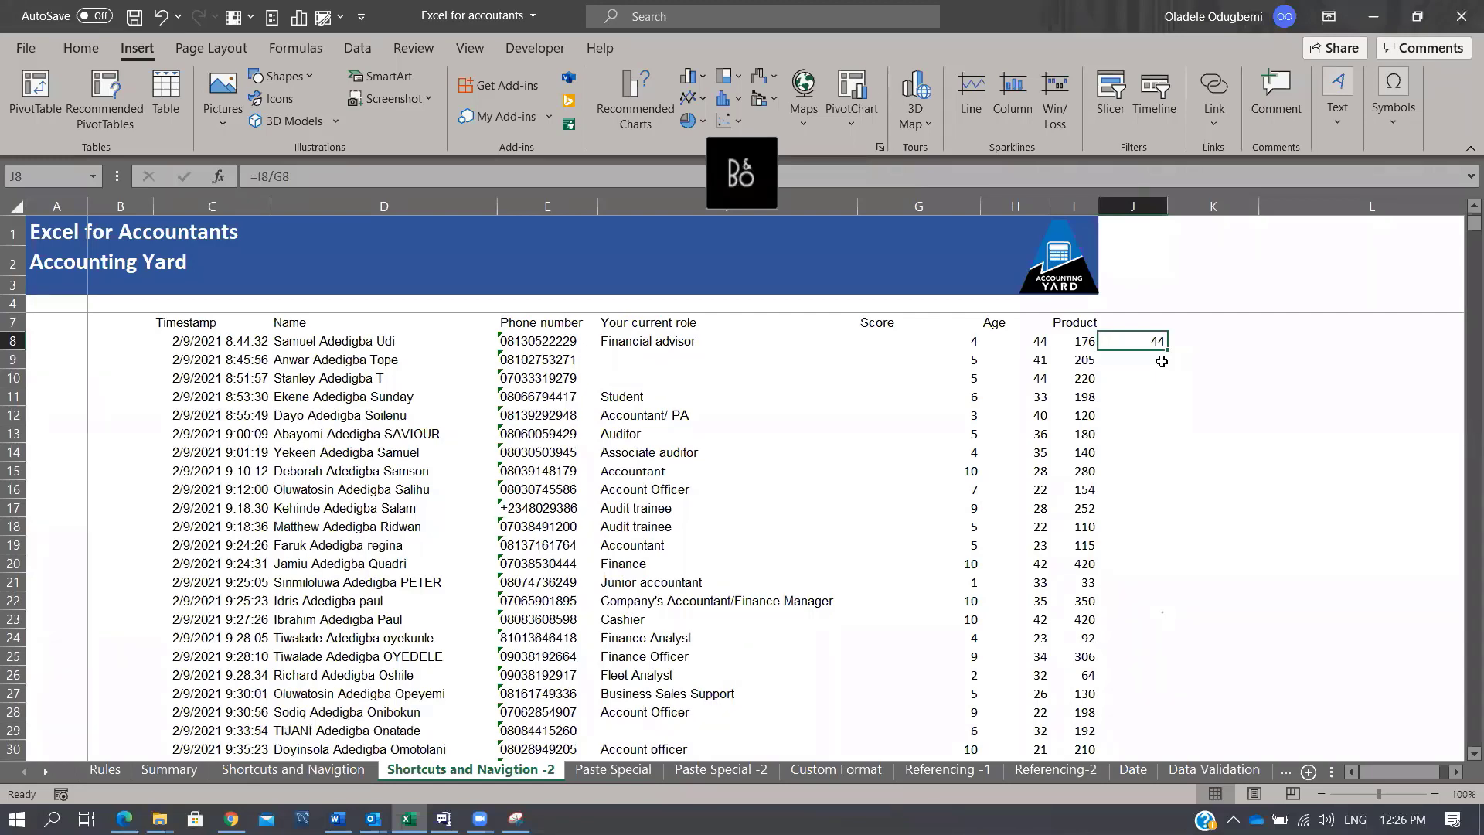
Step: Fill =I8/G8 down J8:J784 with Ctrl+D and refill the Product formula down column I
key(ctrl+shift+Down)
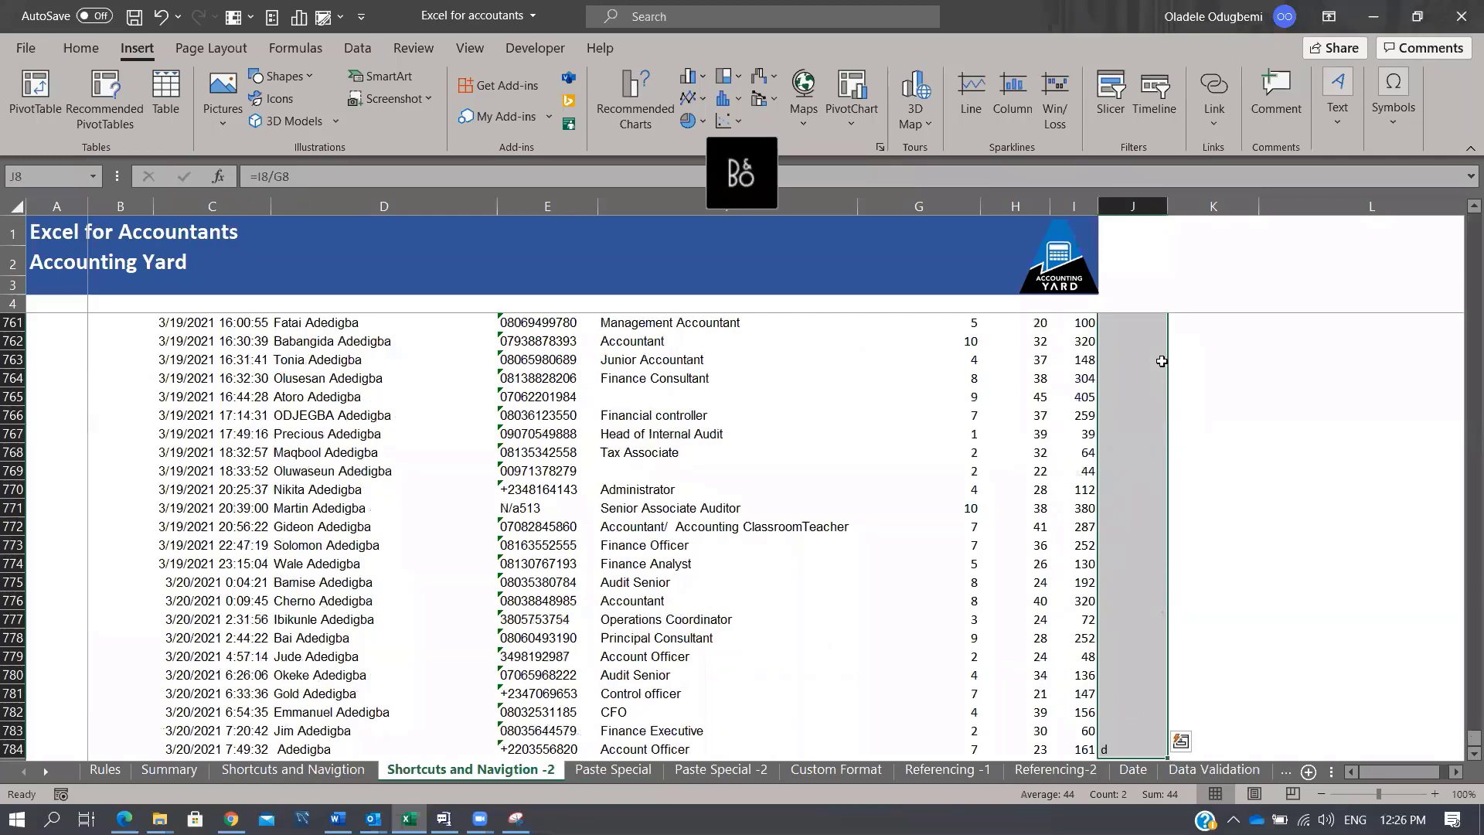
key(ctrl+d)
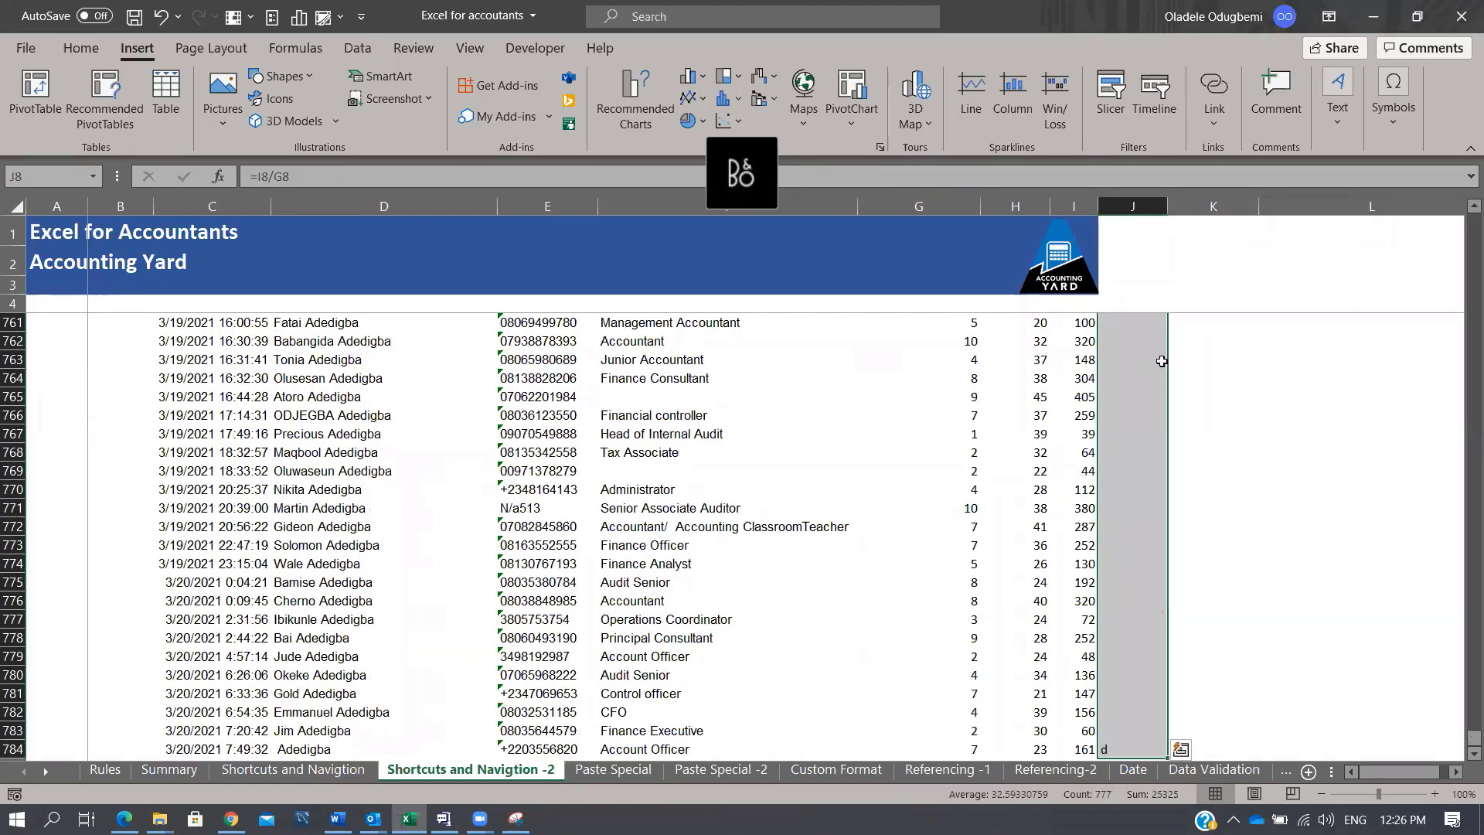
key(Up)
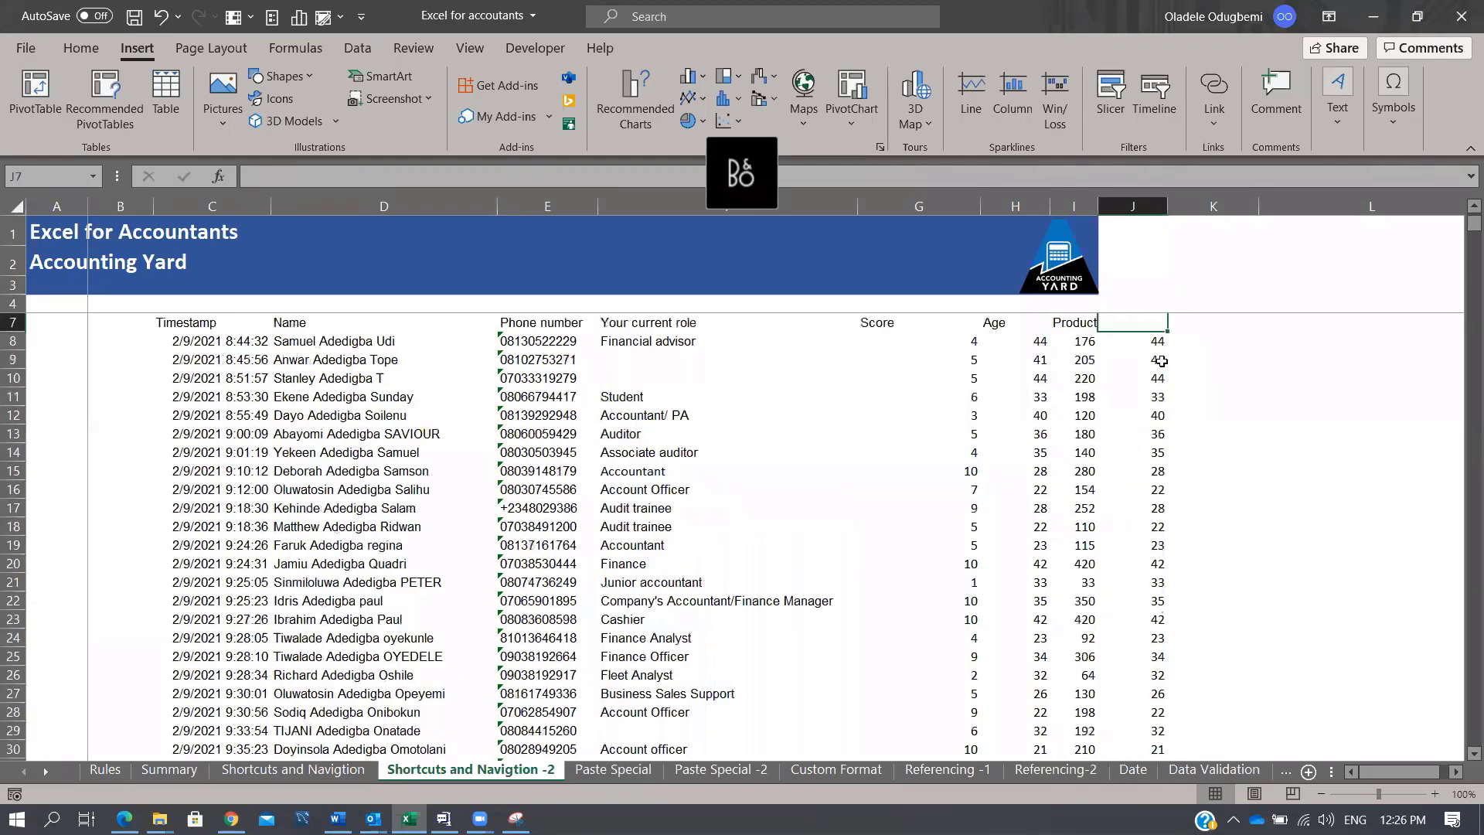
key(Down)
key(Left)
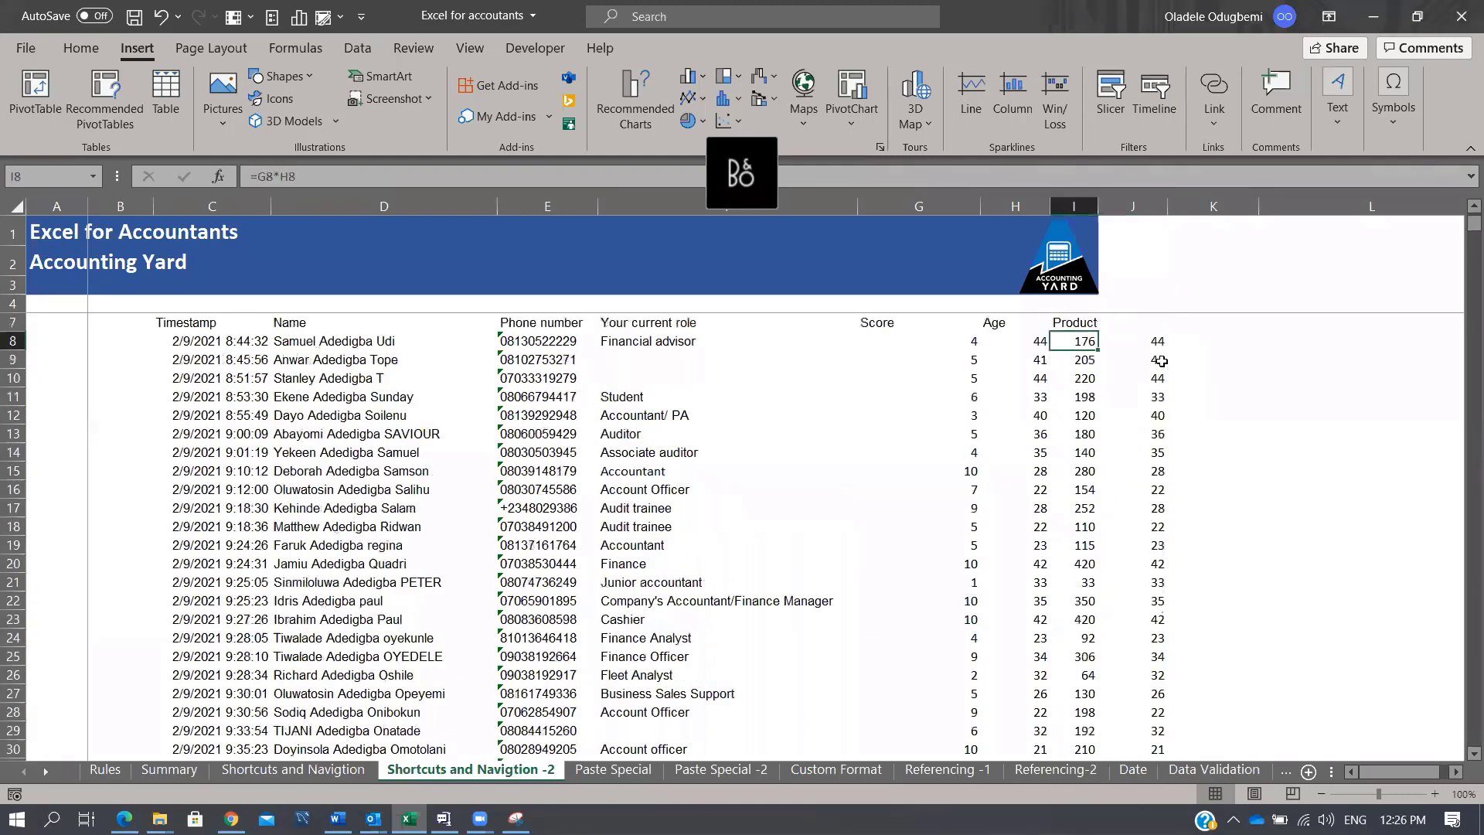
double_click(1099, 353)
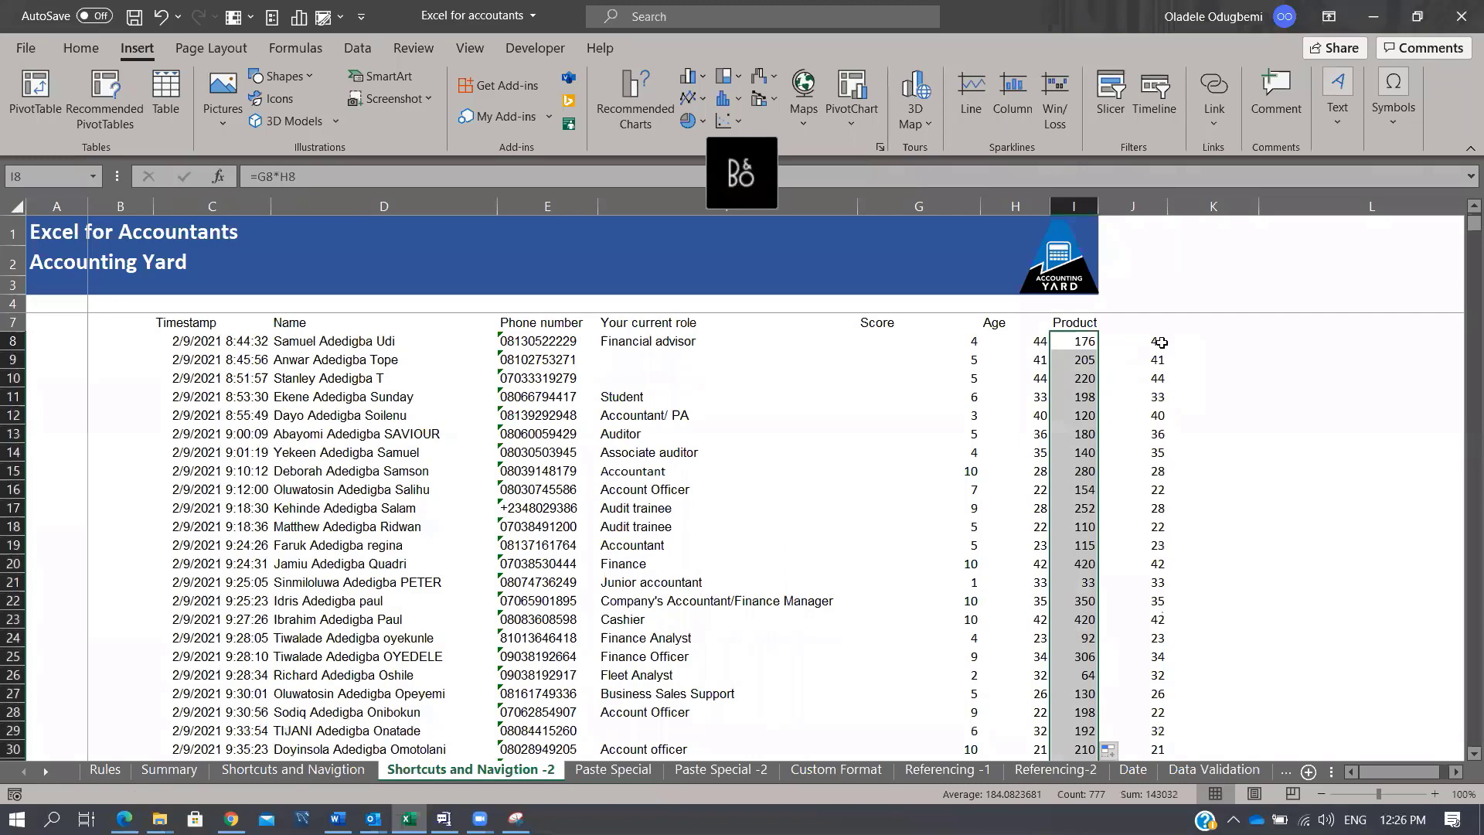
Step: Insert a blank column at J so the ratio formula moves to K8
click(1161, 341)
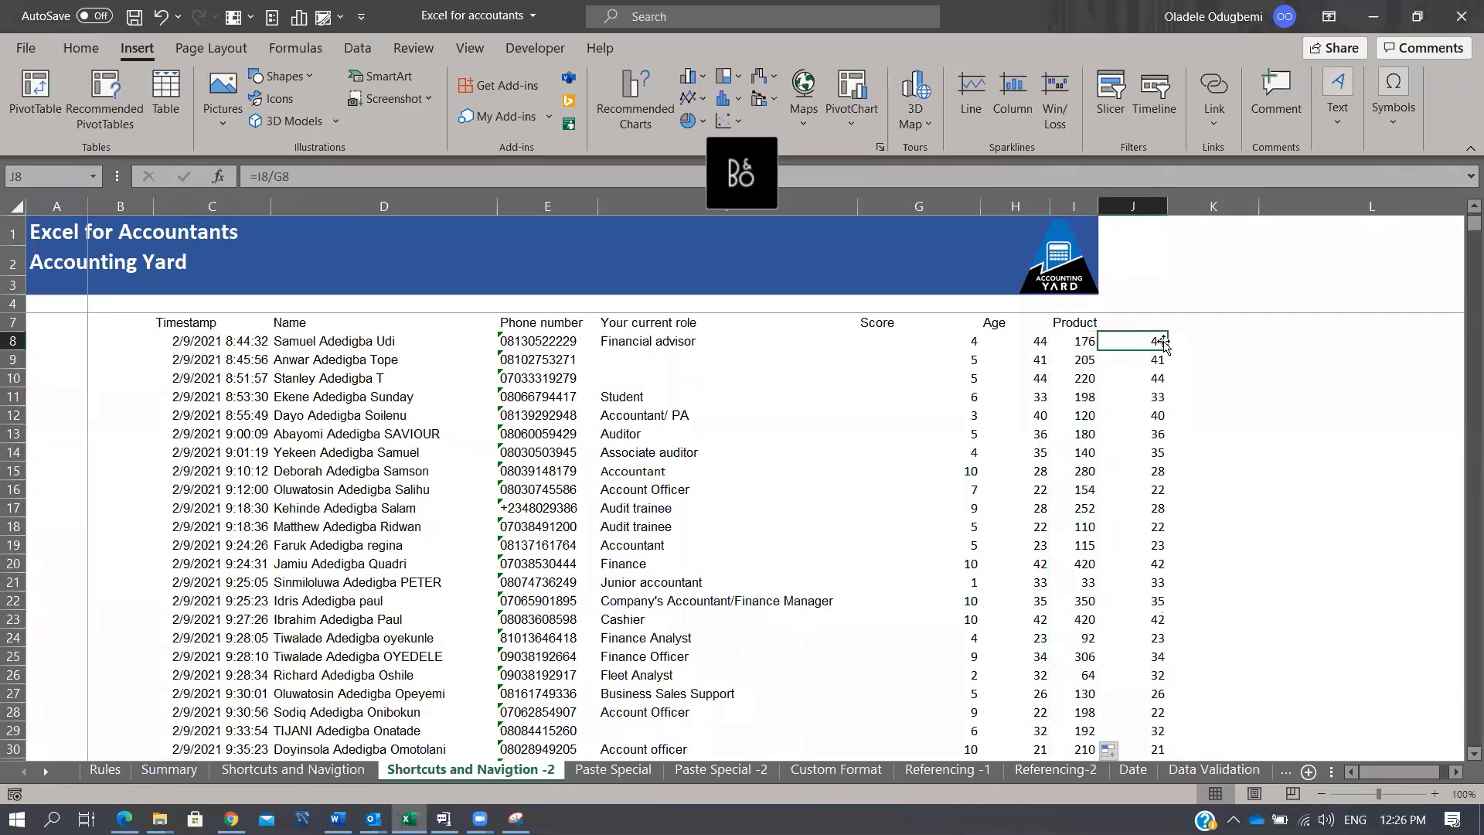
key(ctrl+c)
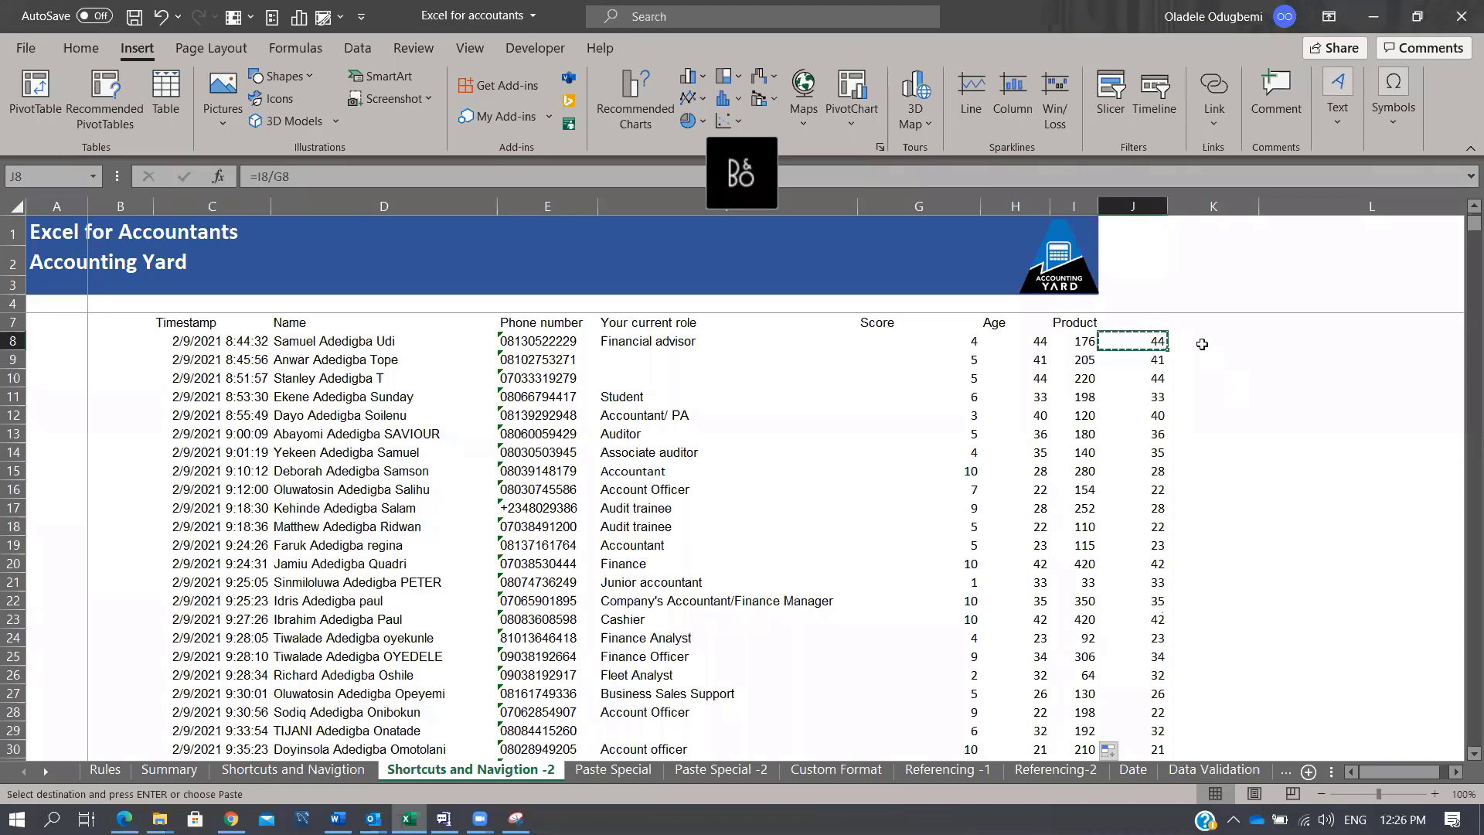
drag(1202, 344, 1242, 600)
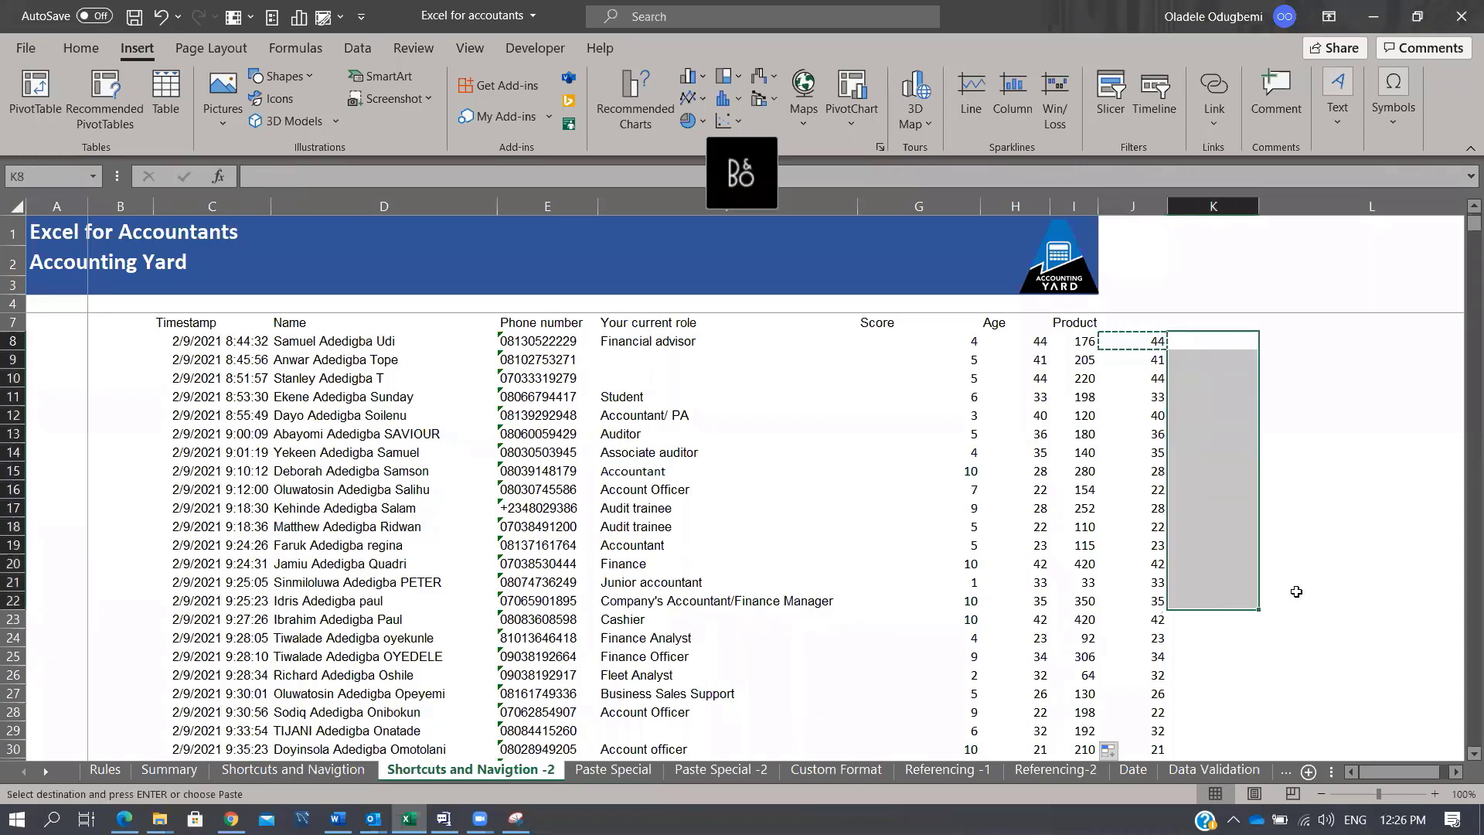
key(Escape)
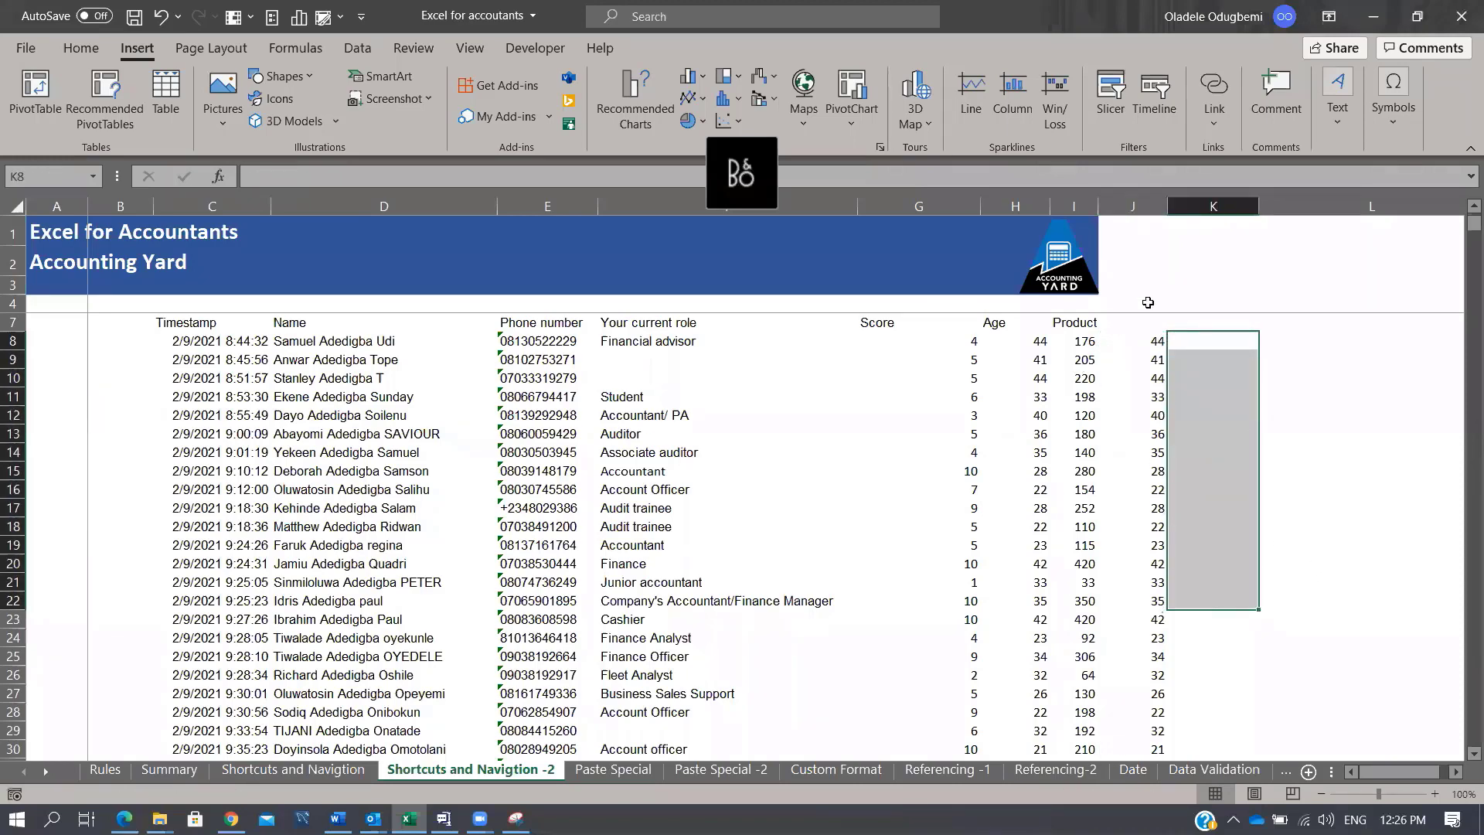
click(1141, 339)
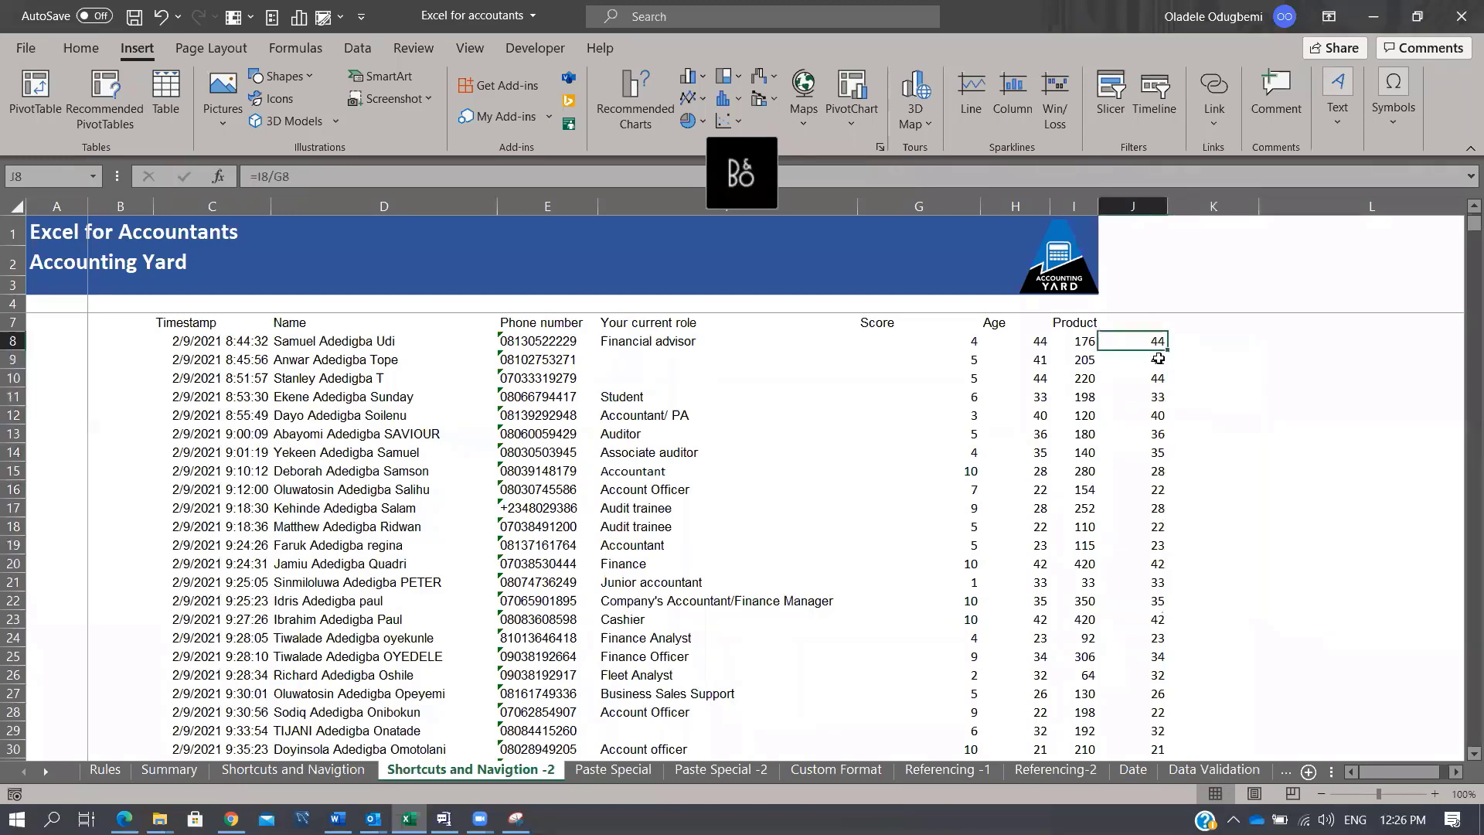
click(1105, 207)
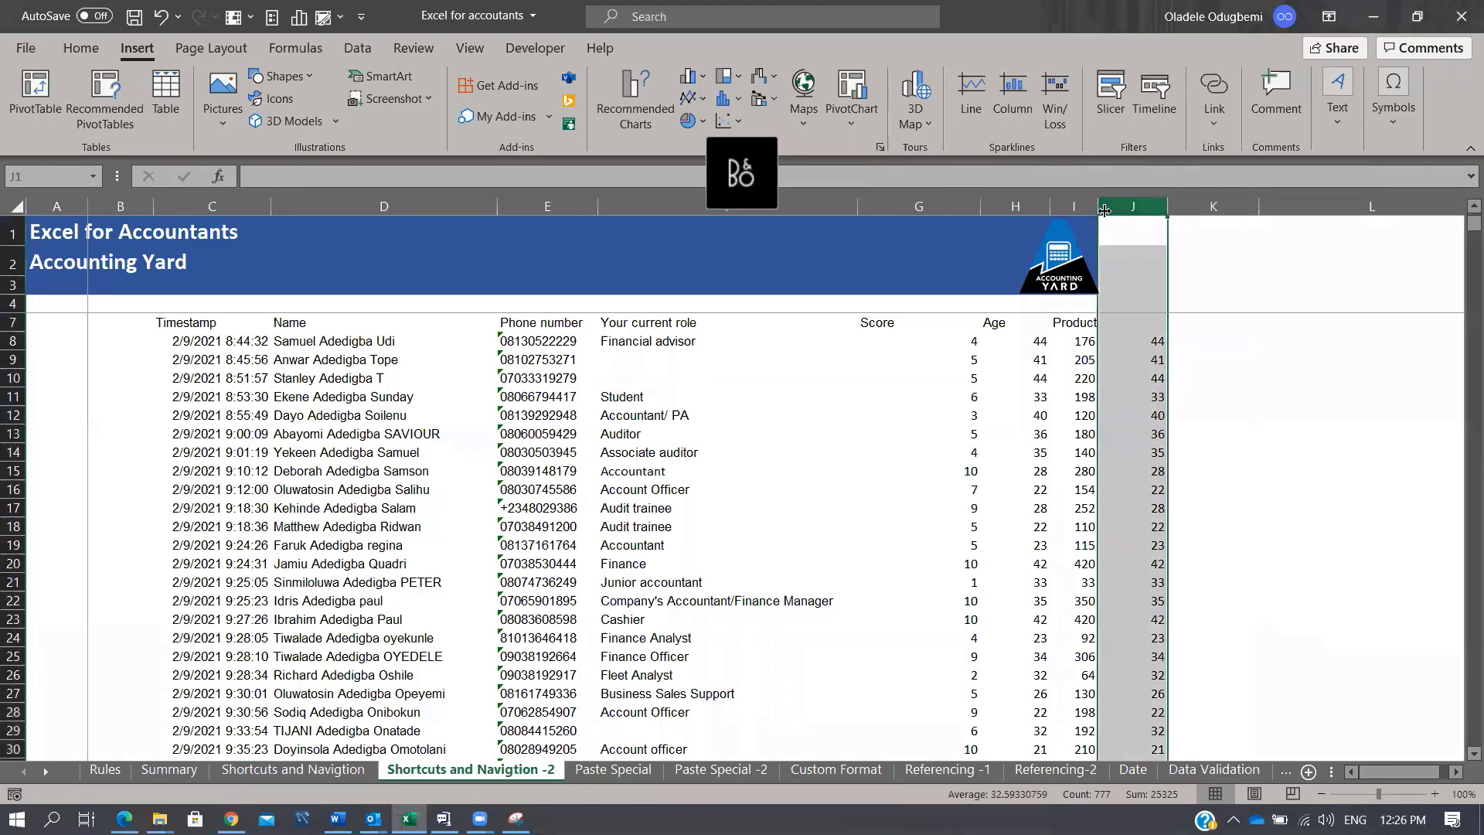
key(ctrl+shift+plus)
Step: Clear the ratio values from K9 down to the table's last row
click(1192, 354)
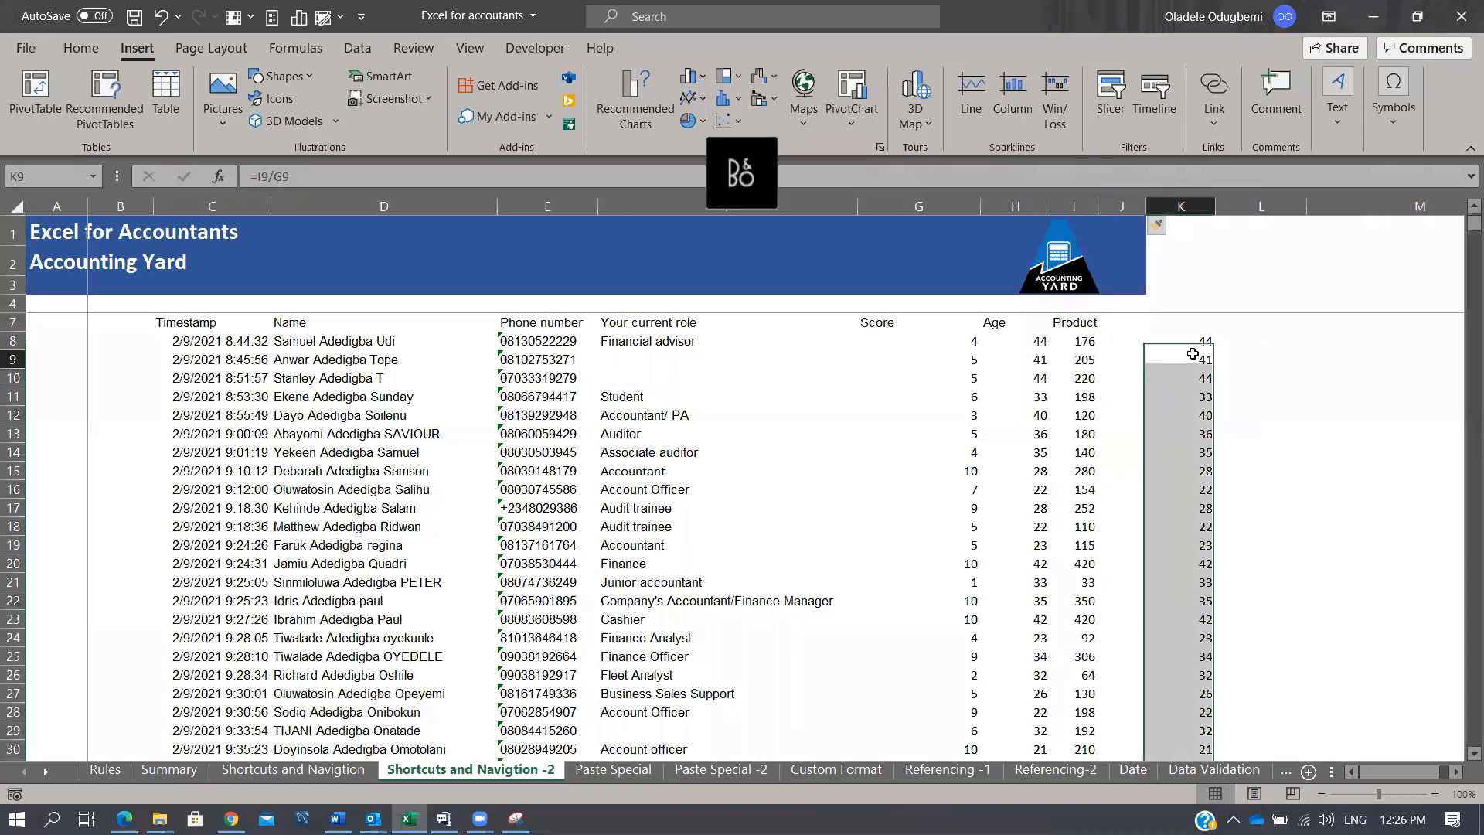
key(ctrl+shift+Down)
key(Delete)
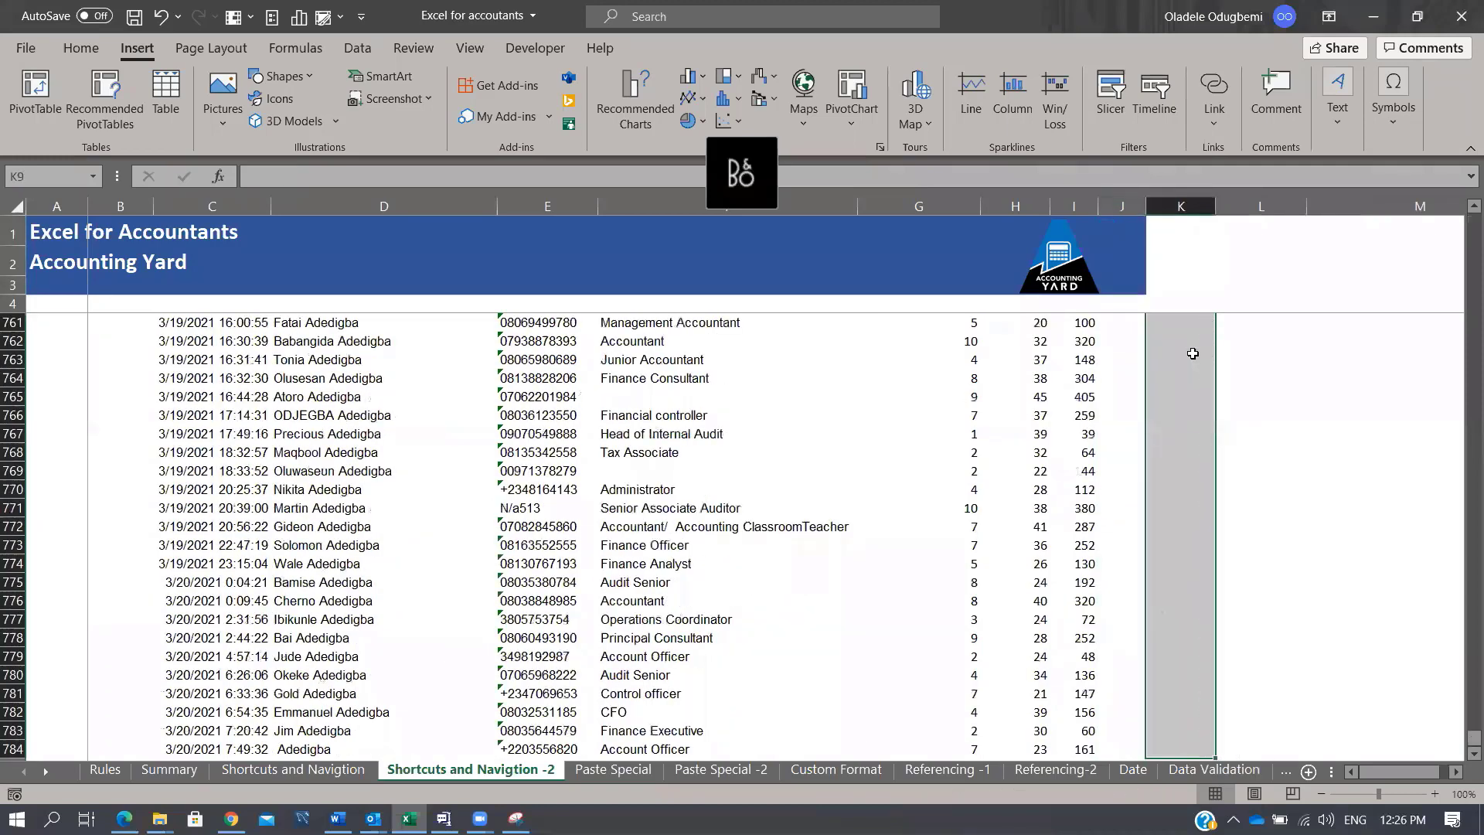
key(ctrl+Up)
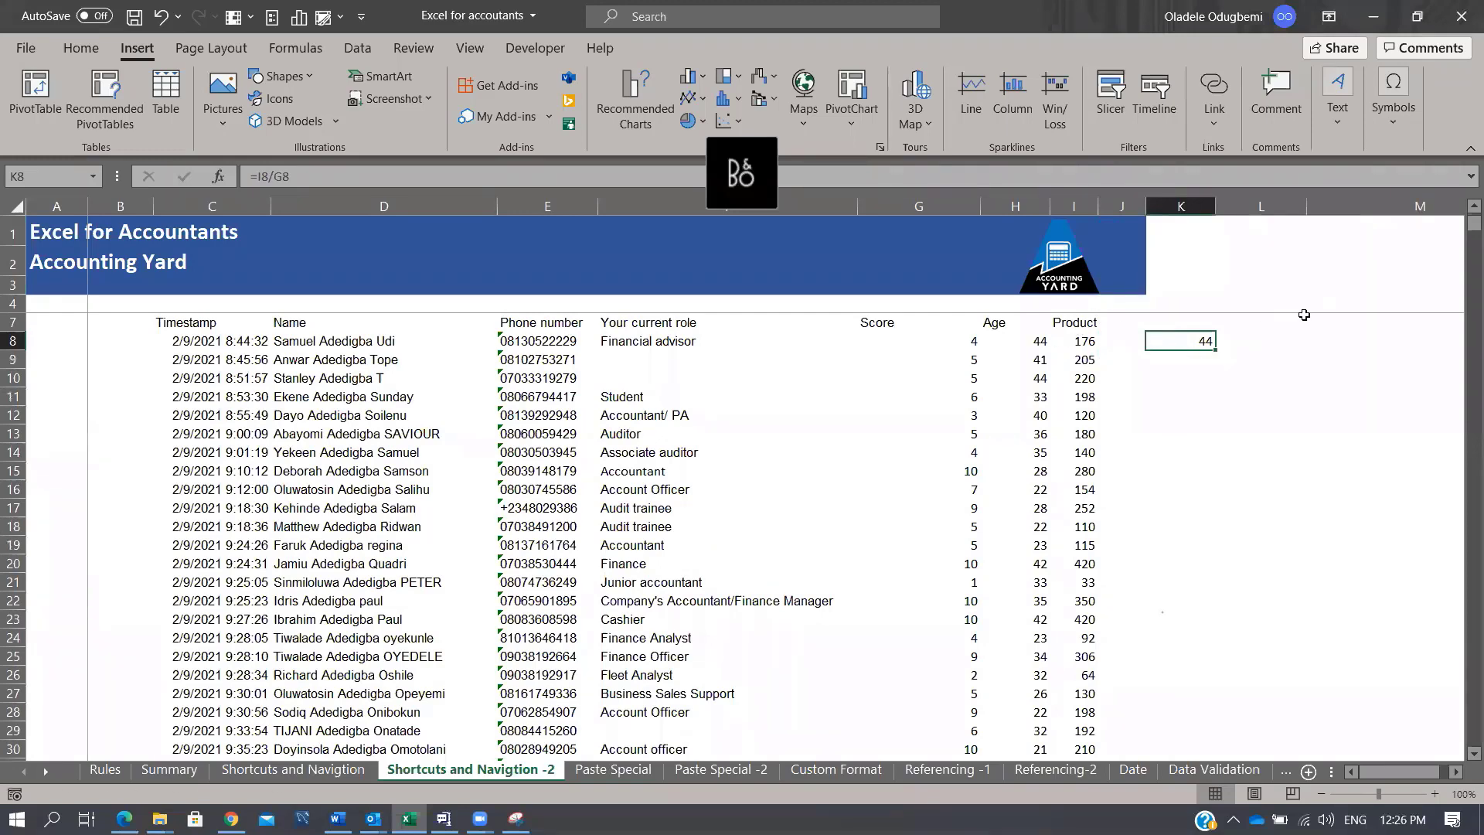
key(ctrl+Down)
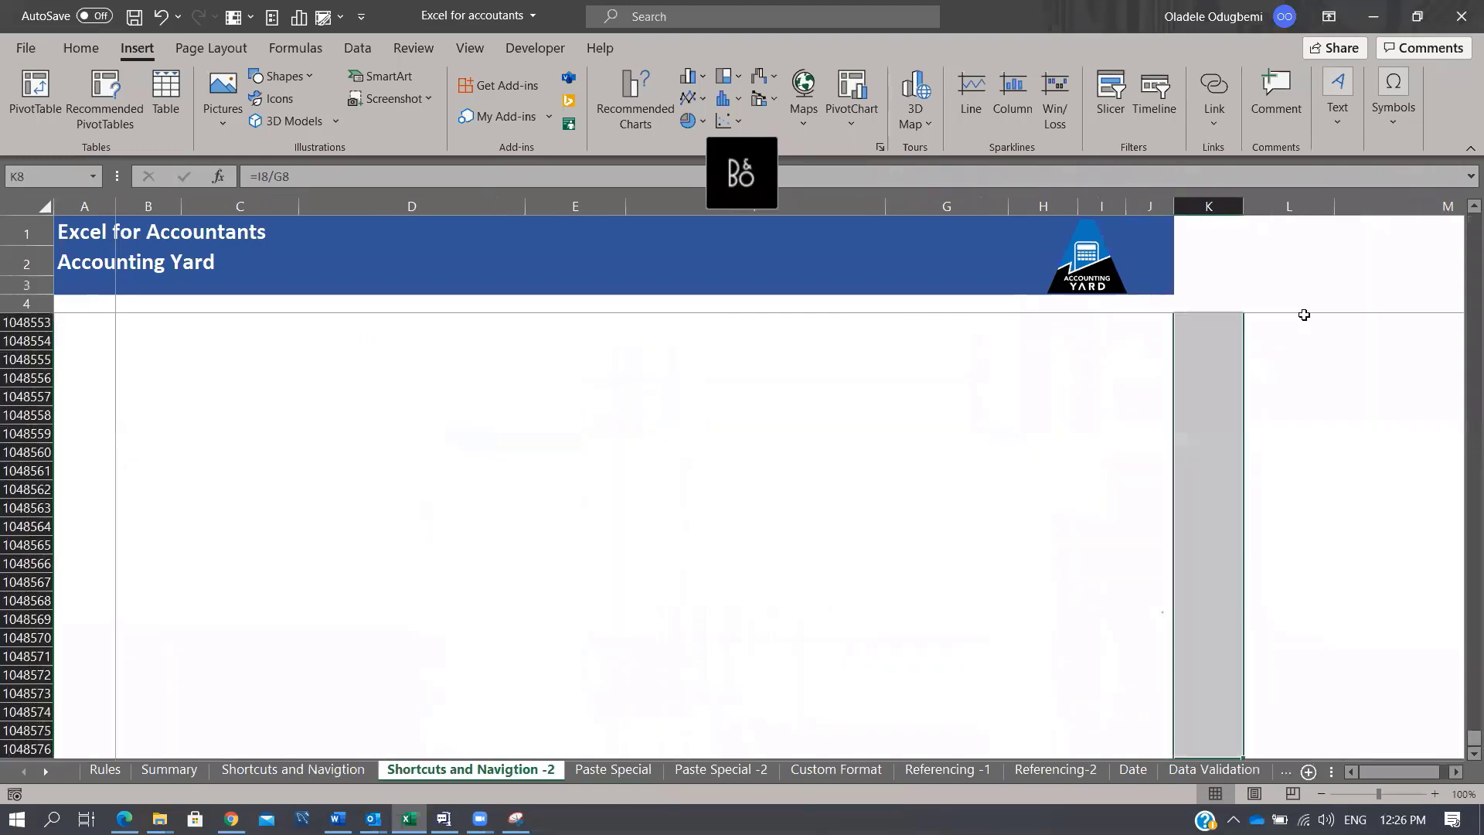
key(ctrl+Up)
Step: Put a 'd' marker in L784 and copy it into K784 to mark the last row
key(Left)
key(Left)
key(ctrl+Down)
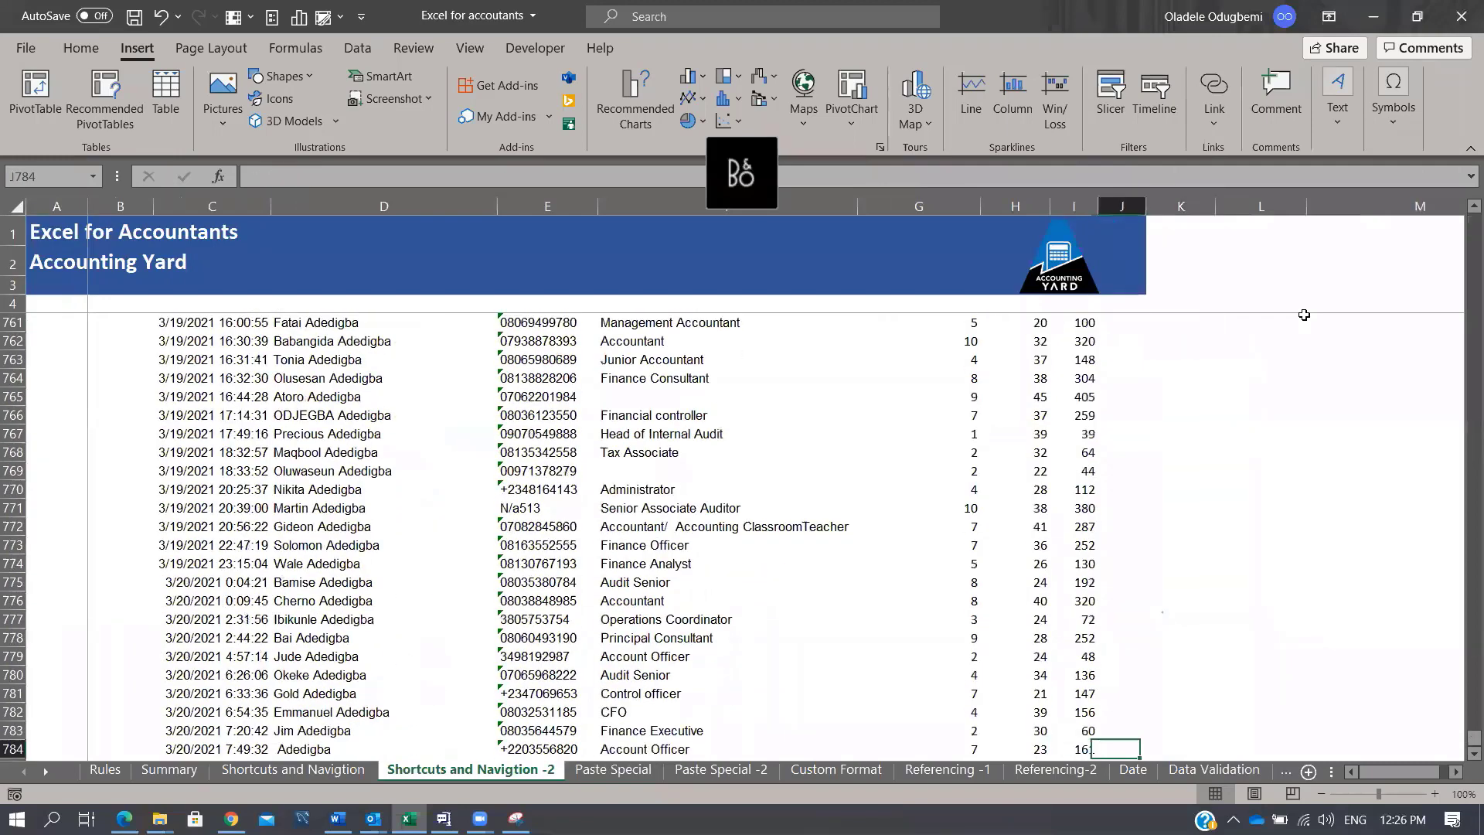
key(Right)
key(Right)
key(Right)
text(d)
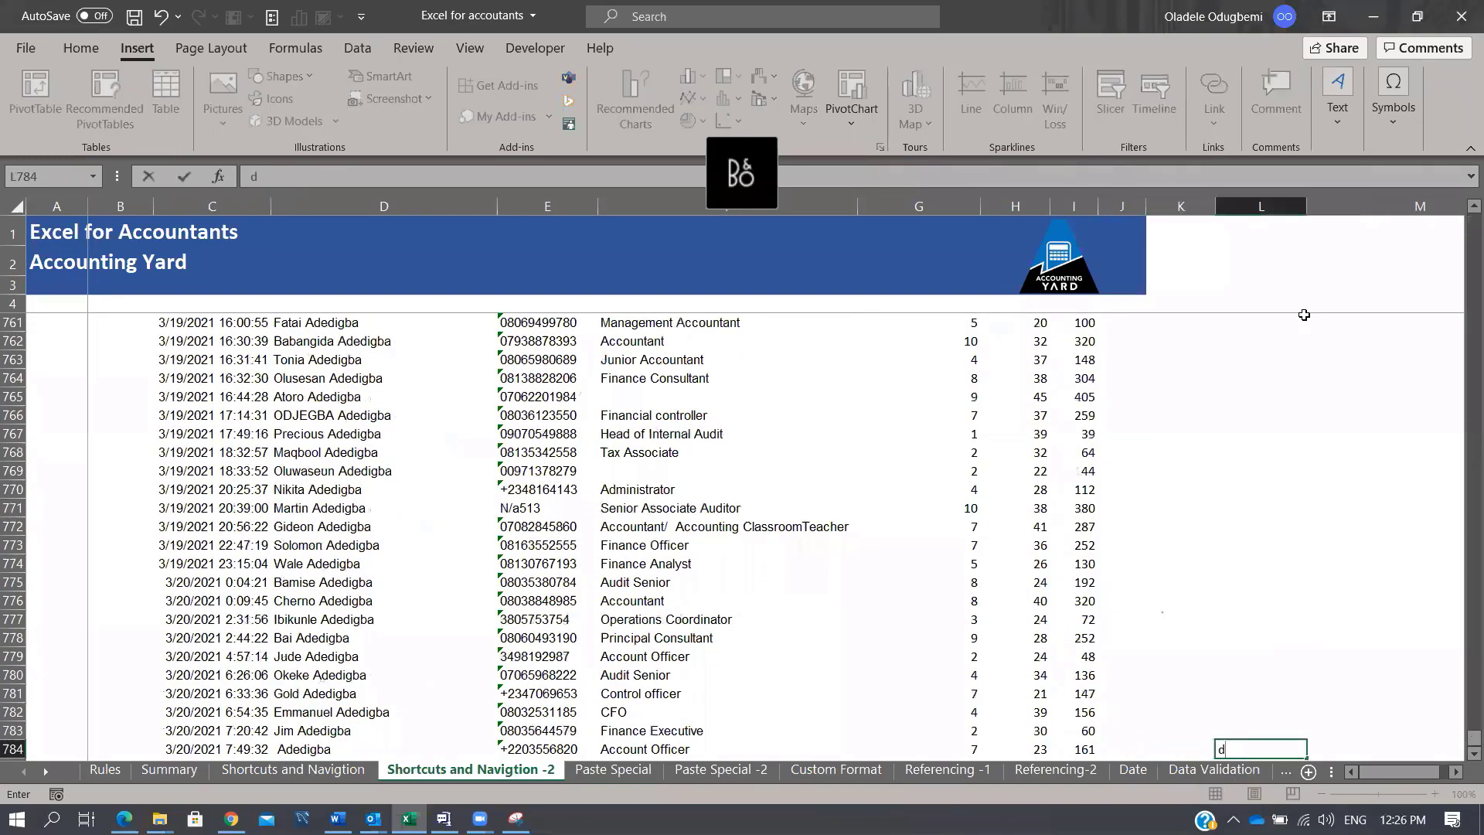
key(Return)
key(Left)
key(Up)
key(Up)
key(Right)
key(Down)
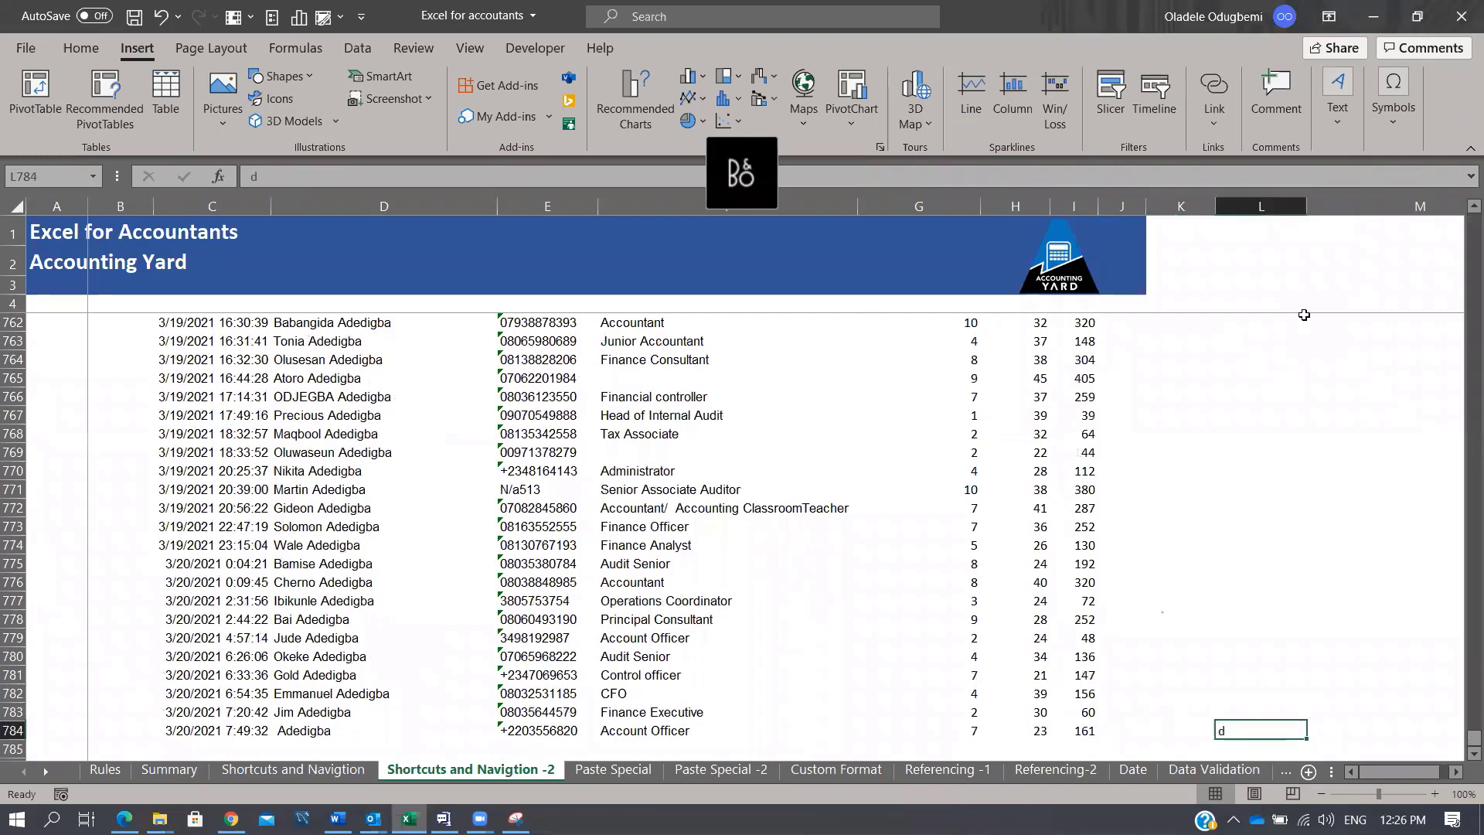
key(ctrl+c)
key(Left)
key(Return)
Step: Fill the ratio formula down K8:K784 with Ctrl+D
key(ctrl+Up)
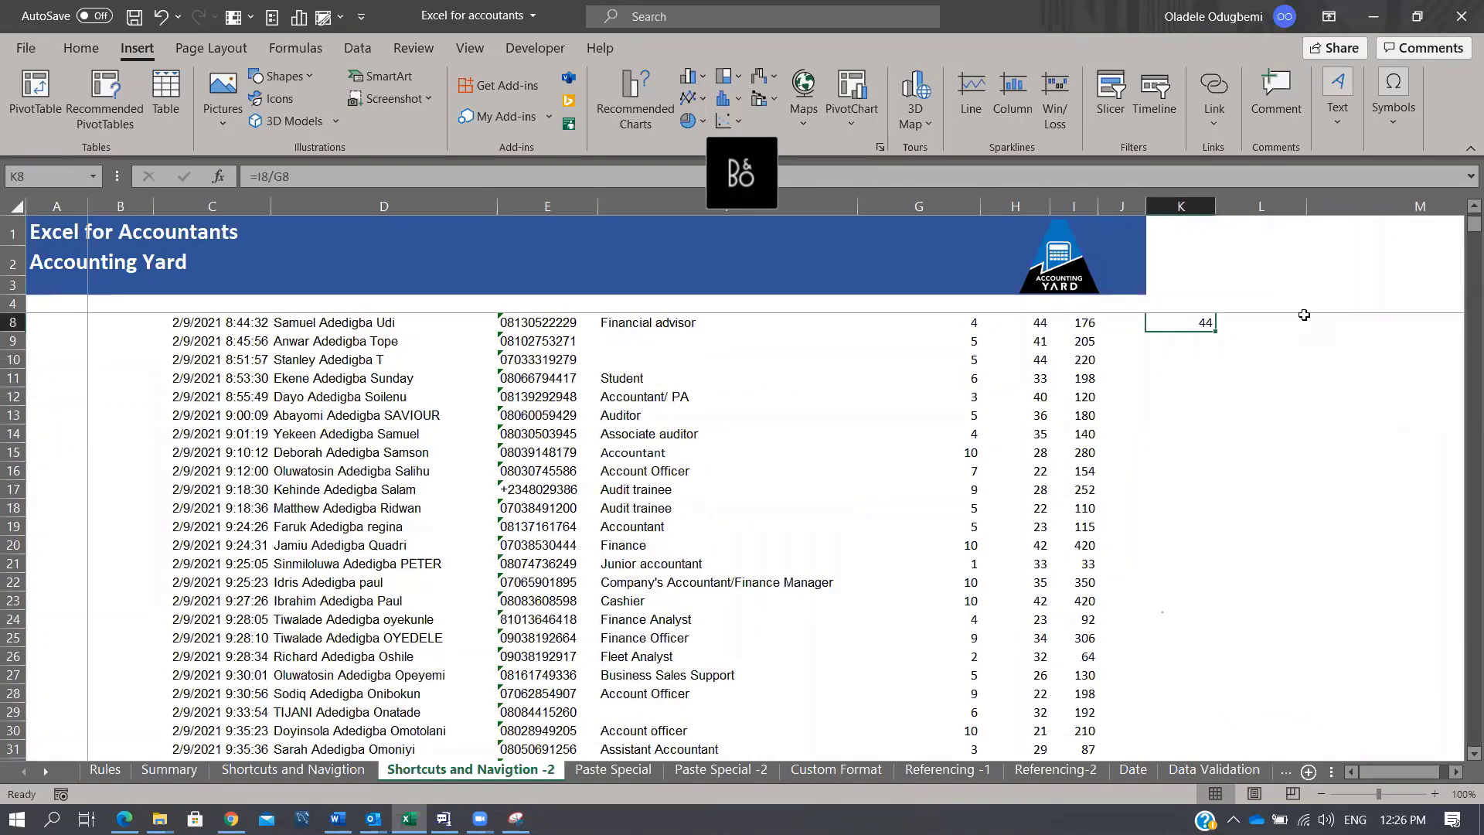
key(ctrl+shift+Down)
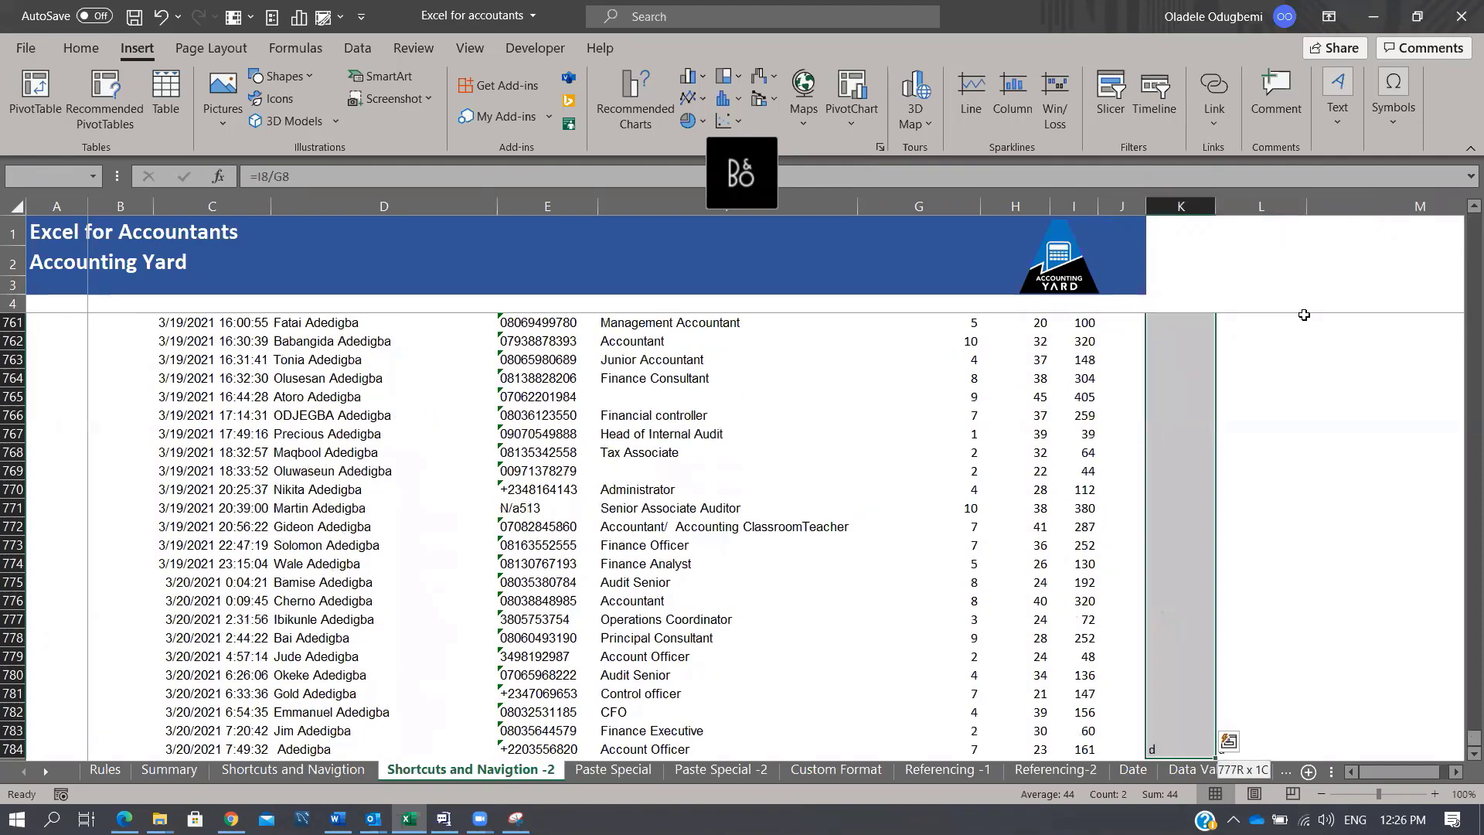
key(ctrl+d)
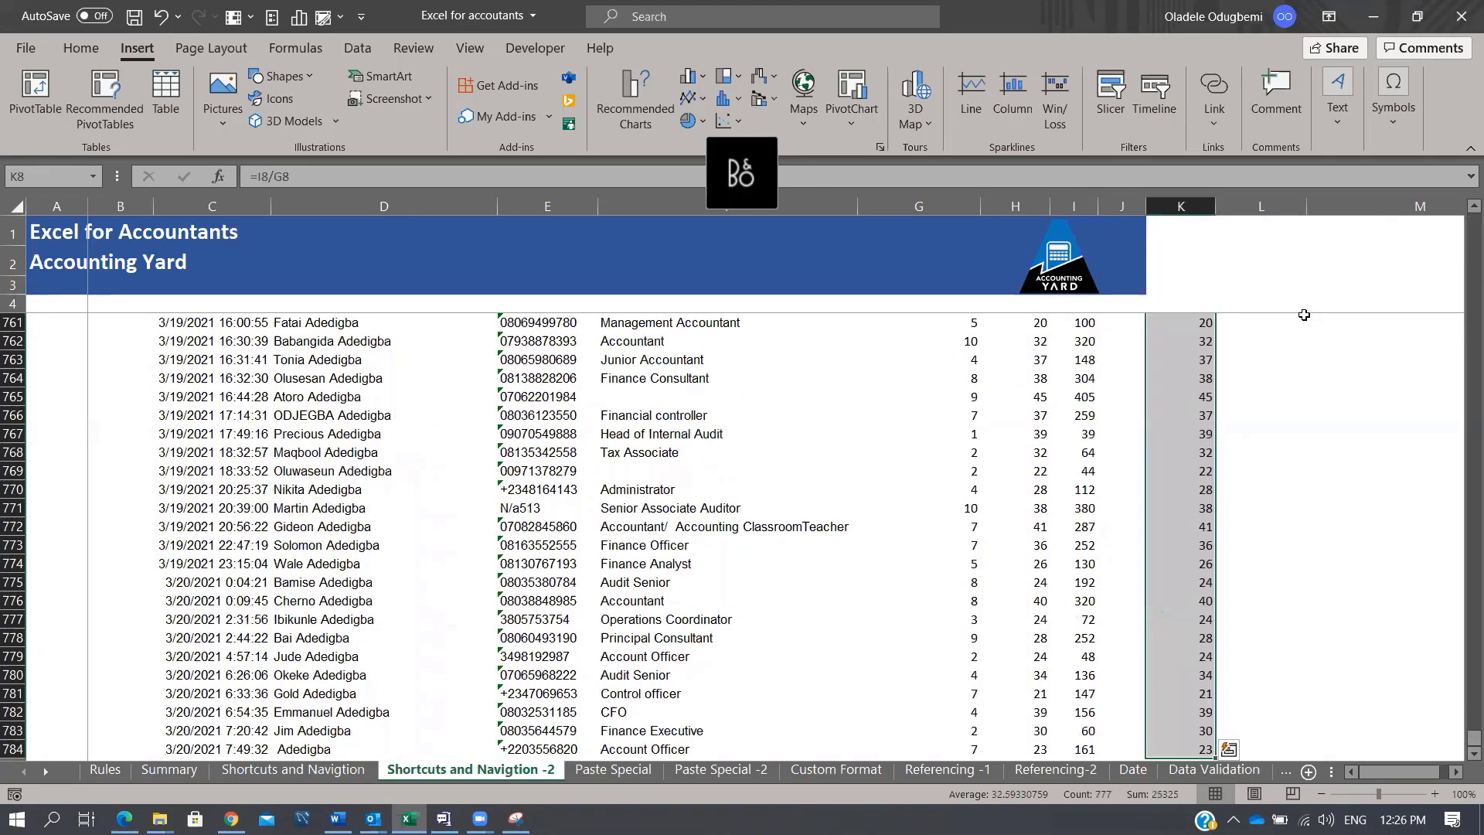
key(ctrl+Up)
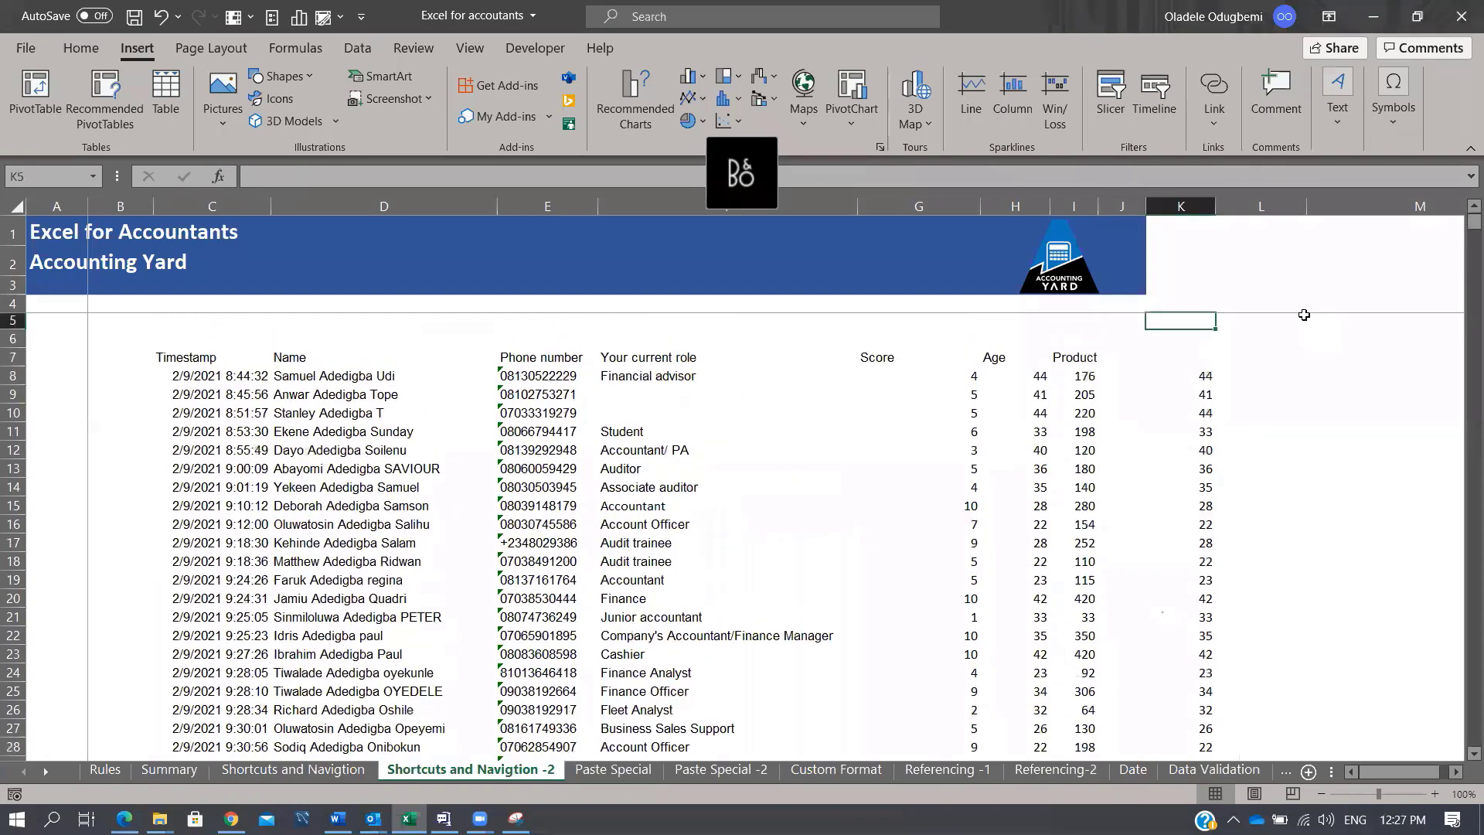
key(Up)
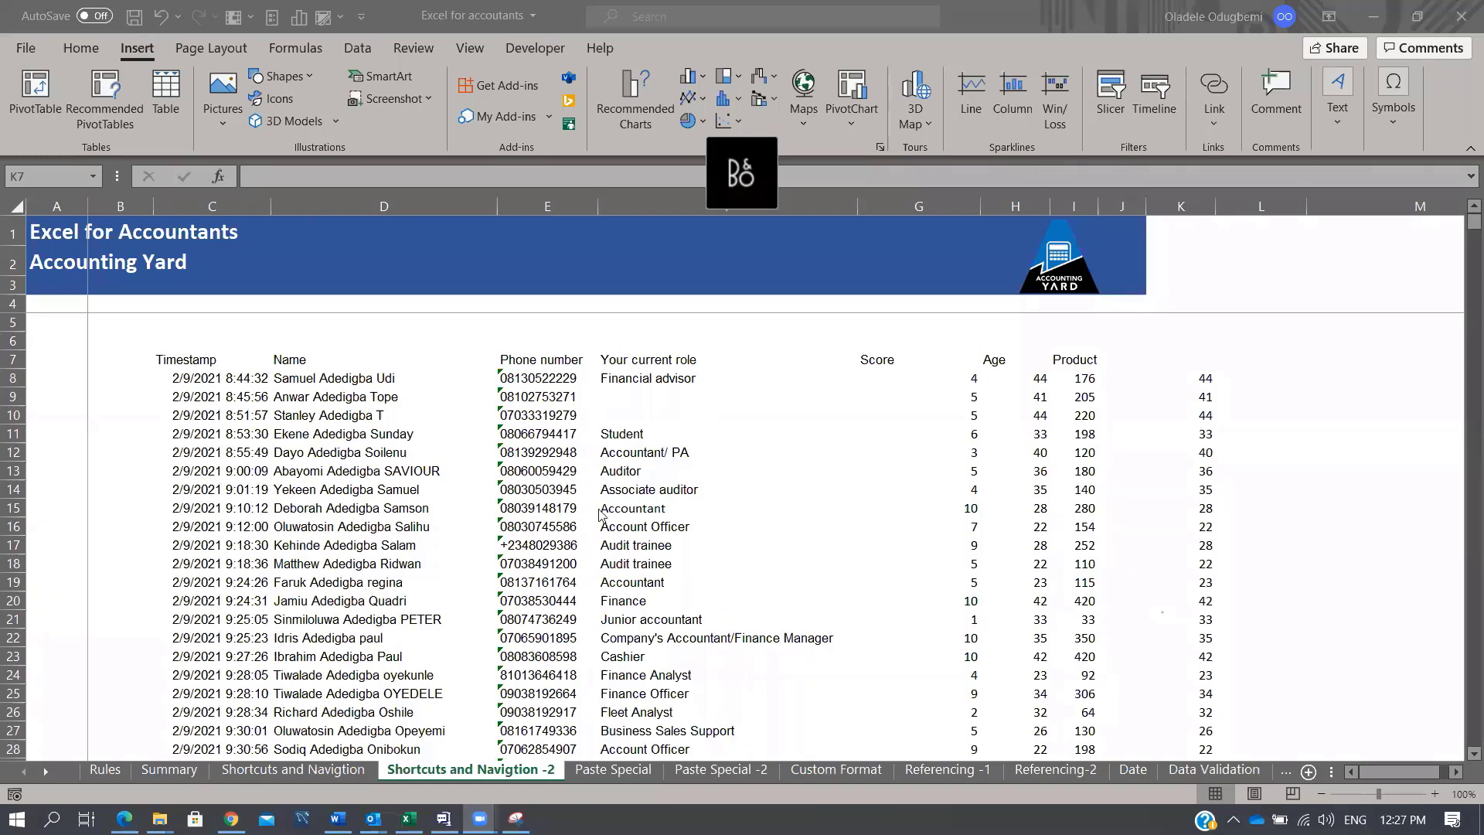
Step: AutoSum the Score column in G785 and fill it right to K785 (4395, 25325, 143032, 0, 25325)
click(1194, 403)
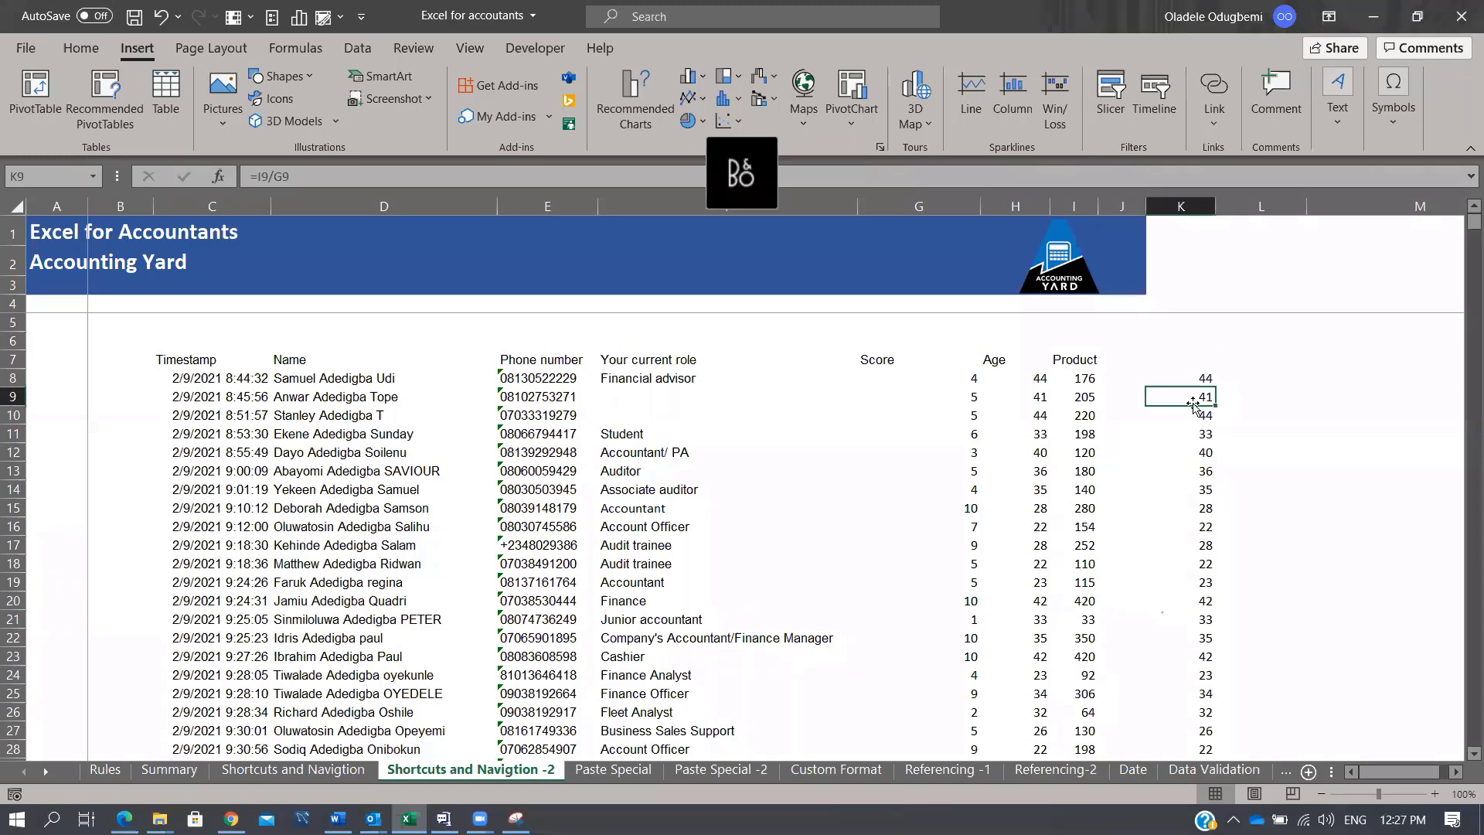
key(ctrl+Down)
key(Down)
key(Down)
key(Left)
key(Left)
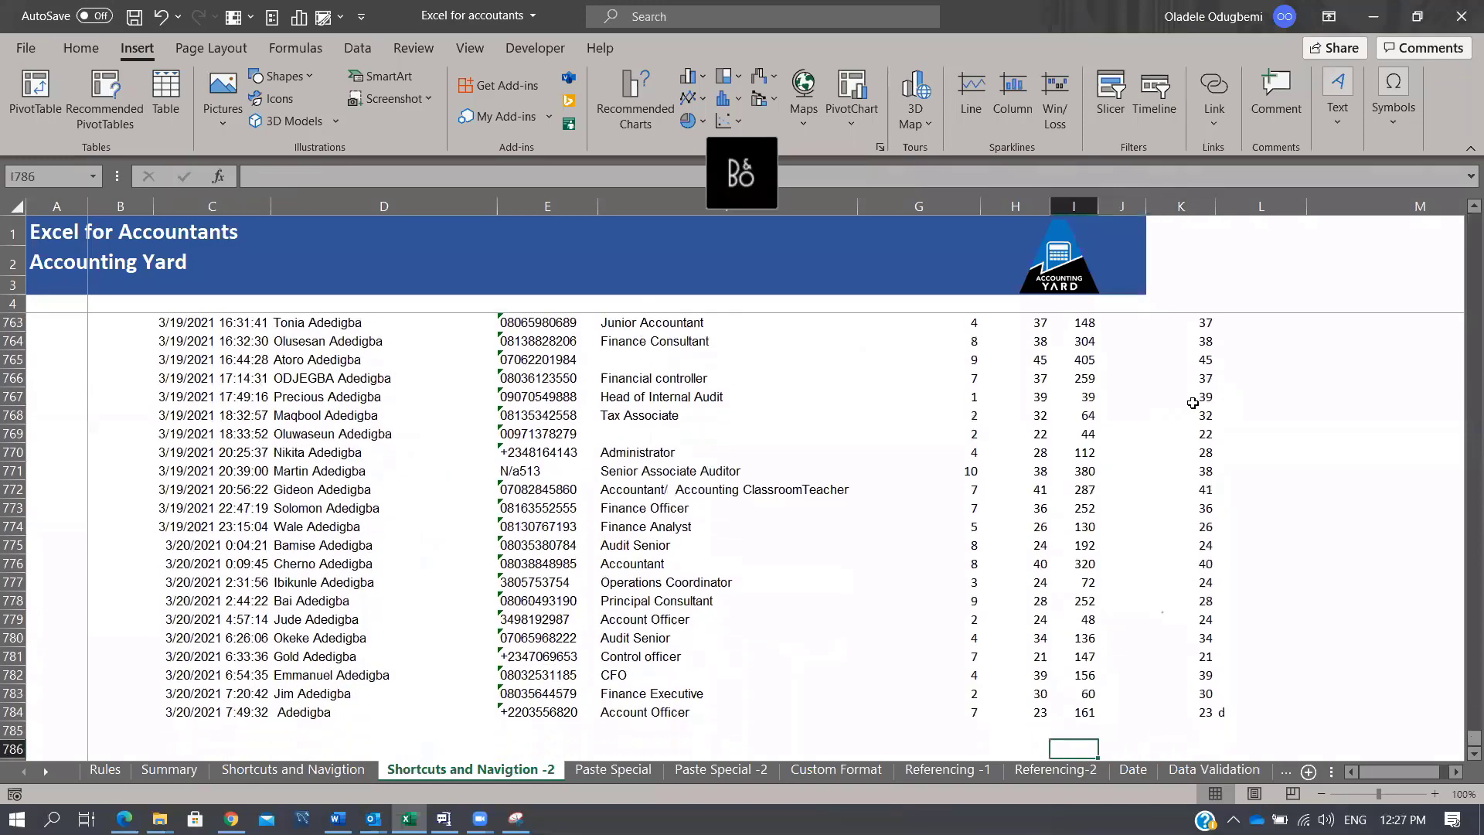
key(Left)
key(Left)
key(Up)
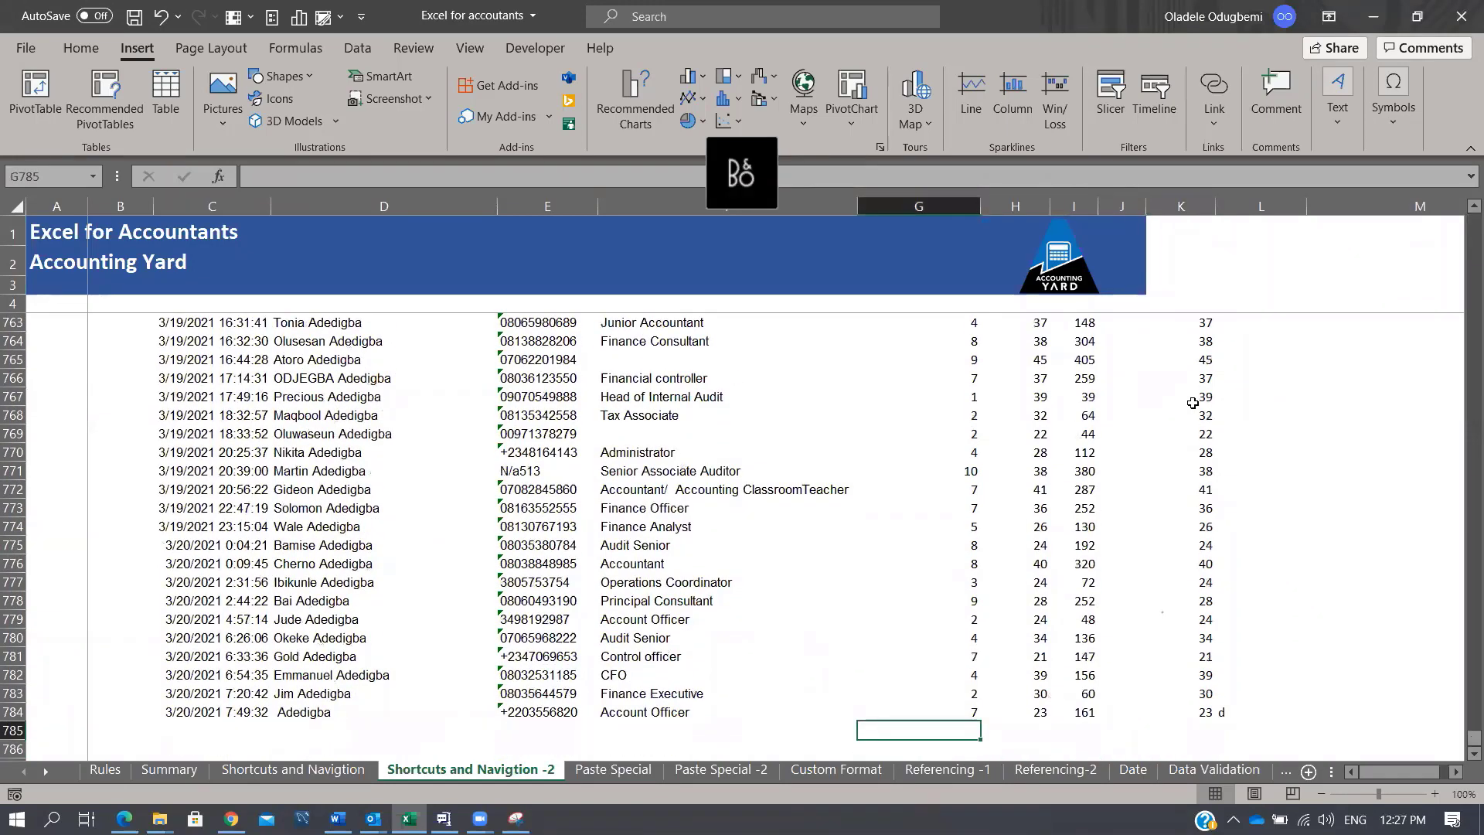
key(alt+equal)
key(Return)
key(Up)
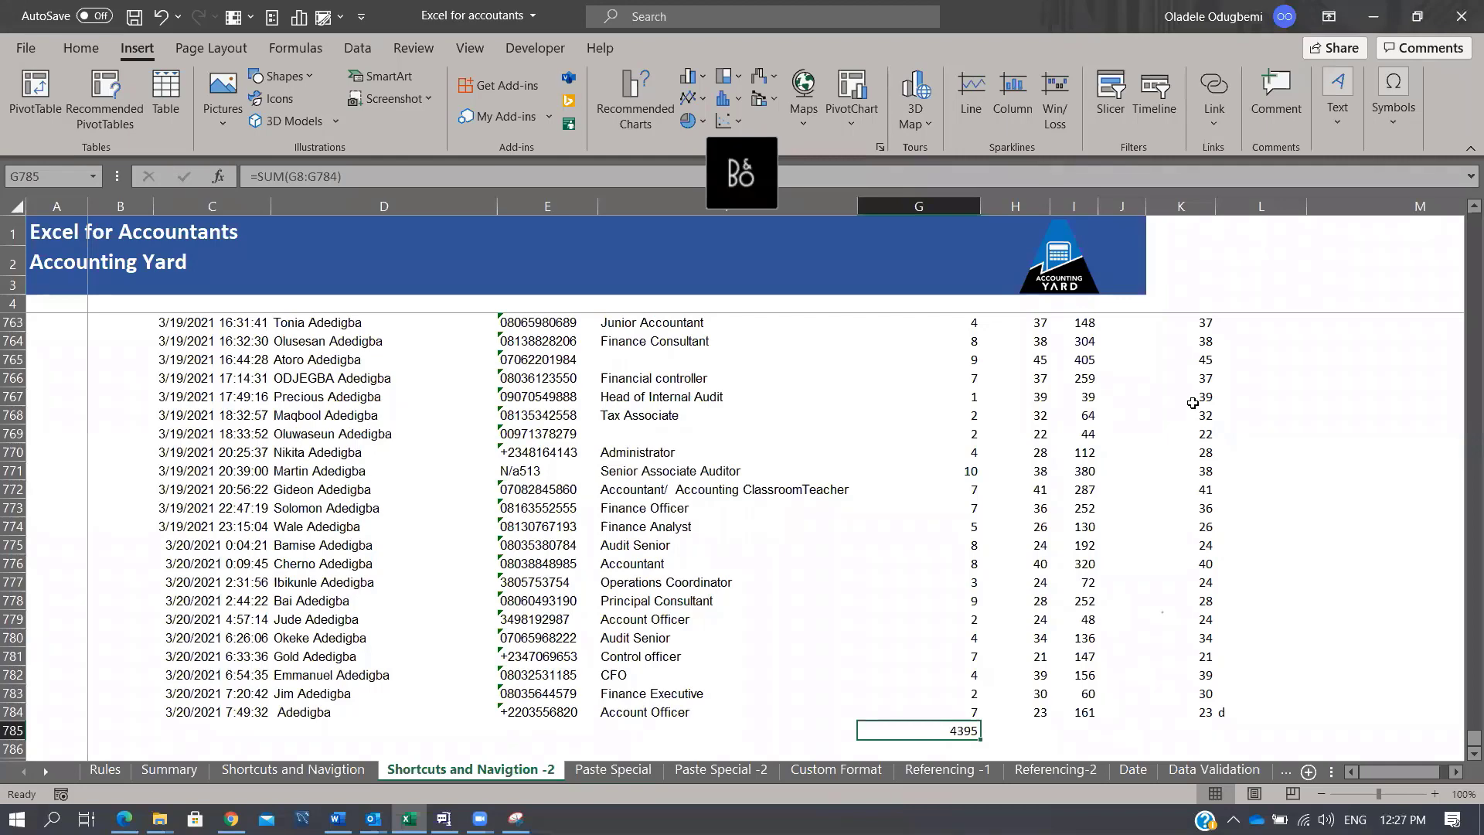
key(shift+Right)
key(shift+Right)
key(shift+Right)
key(shift+Right)
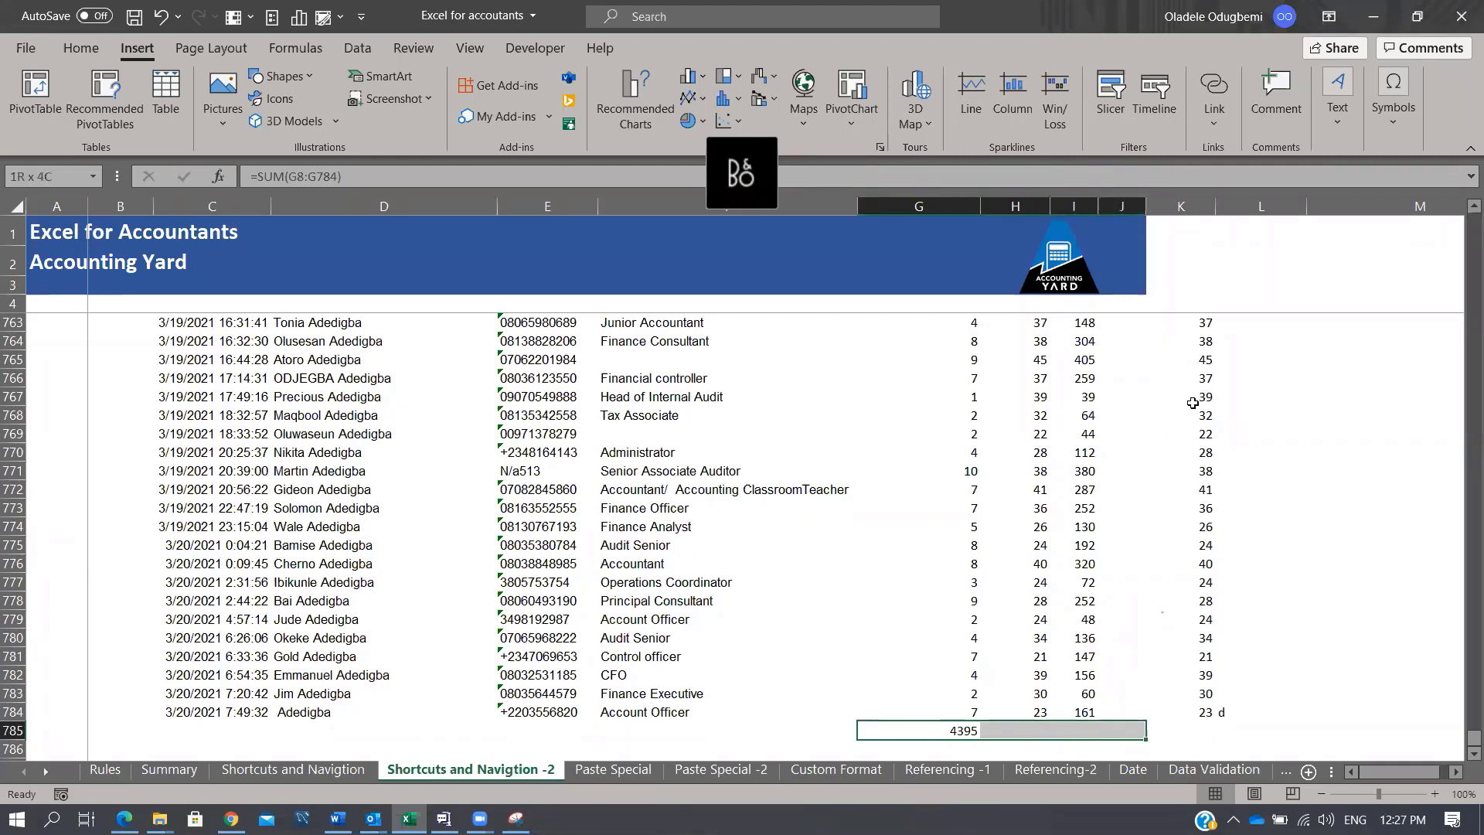
key(ctrl+r)
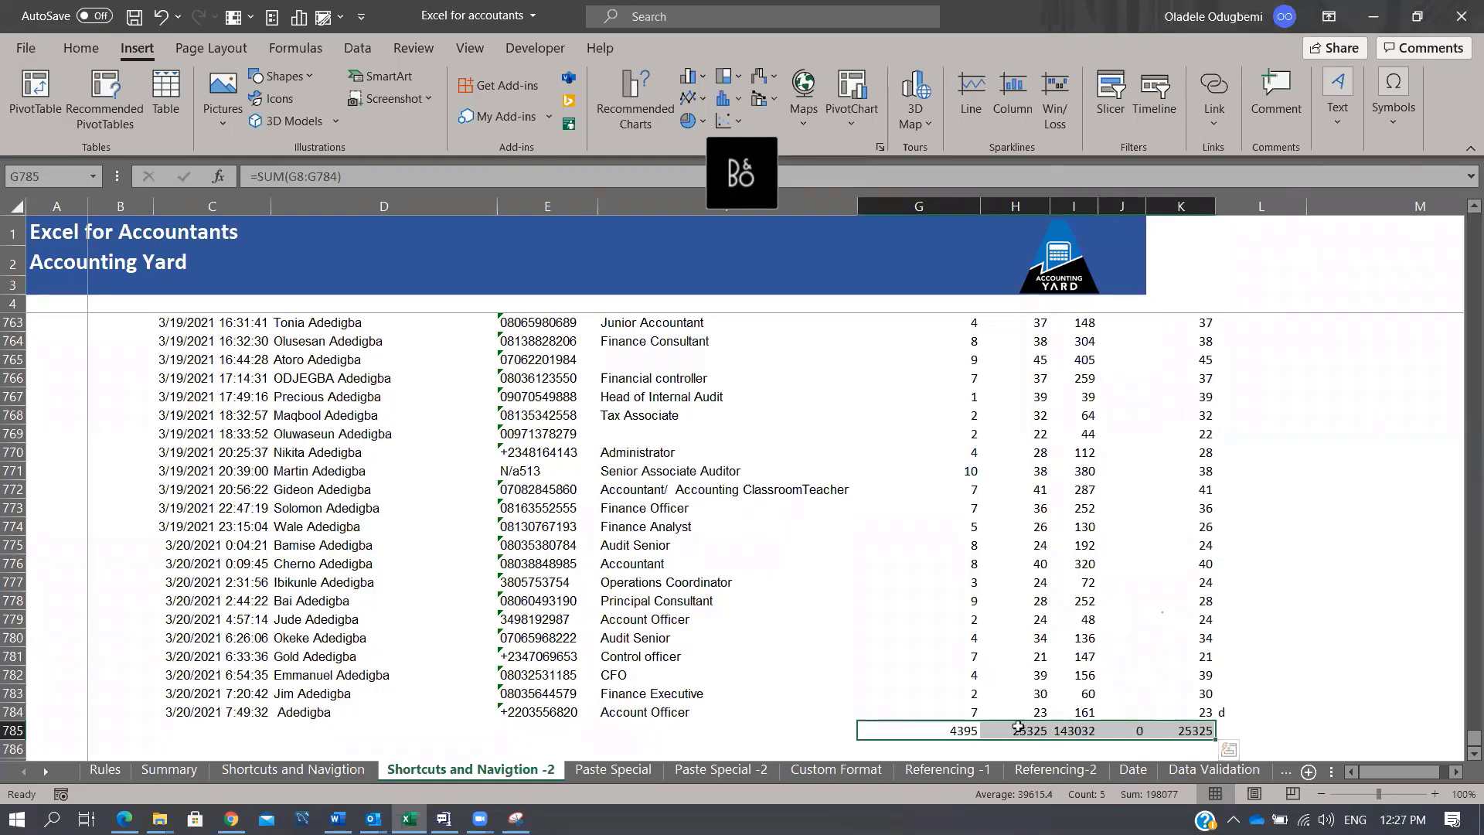
Step: Check the status bar summary for H779:H783, then select the totals row G785:K786
right_click(1105, 795)
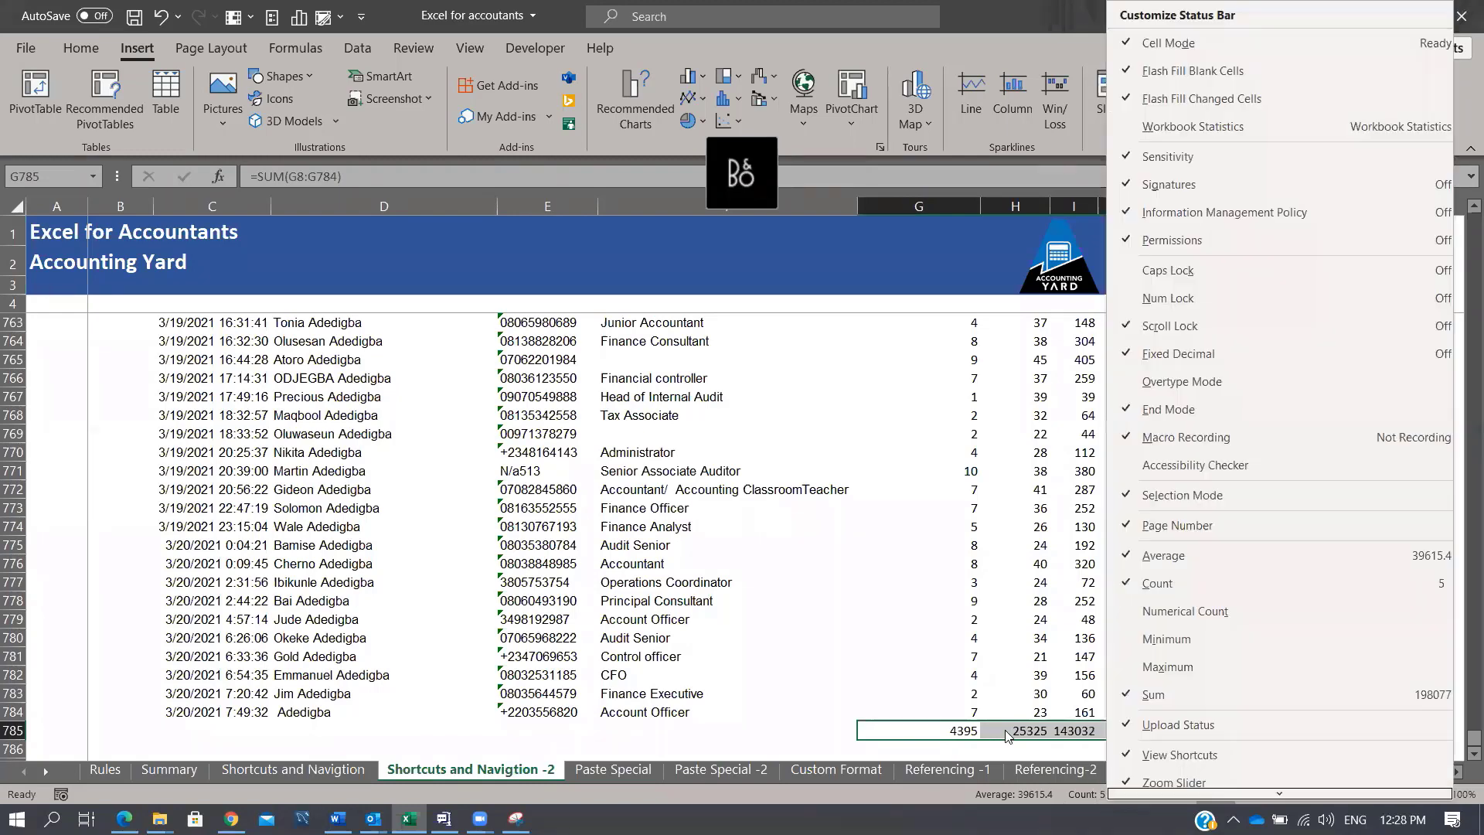
click(1009, 658)
scroll(1040, 572, down, 3)
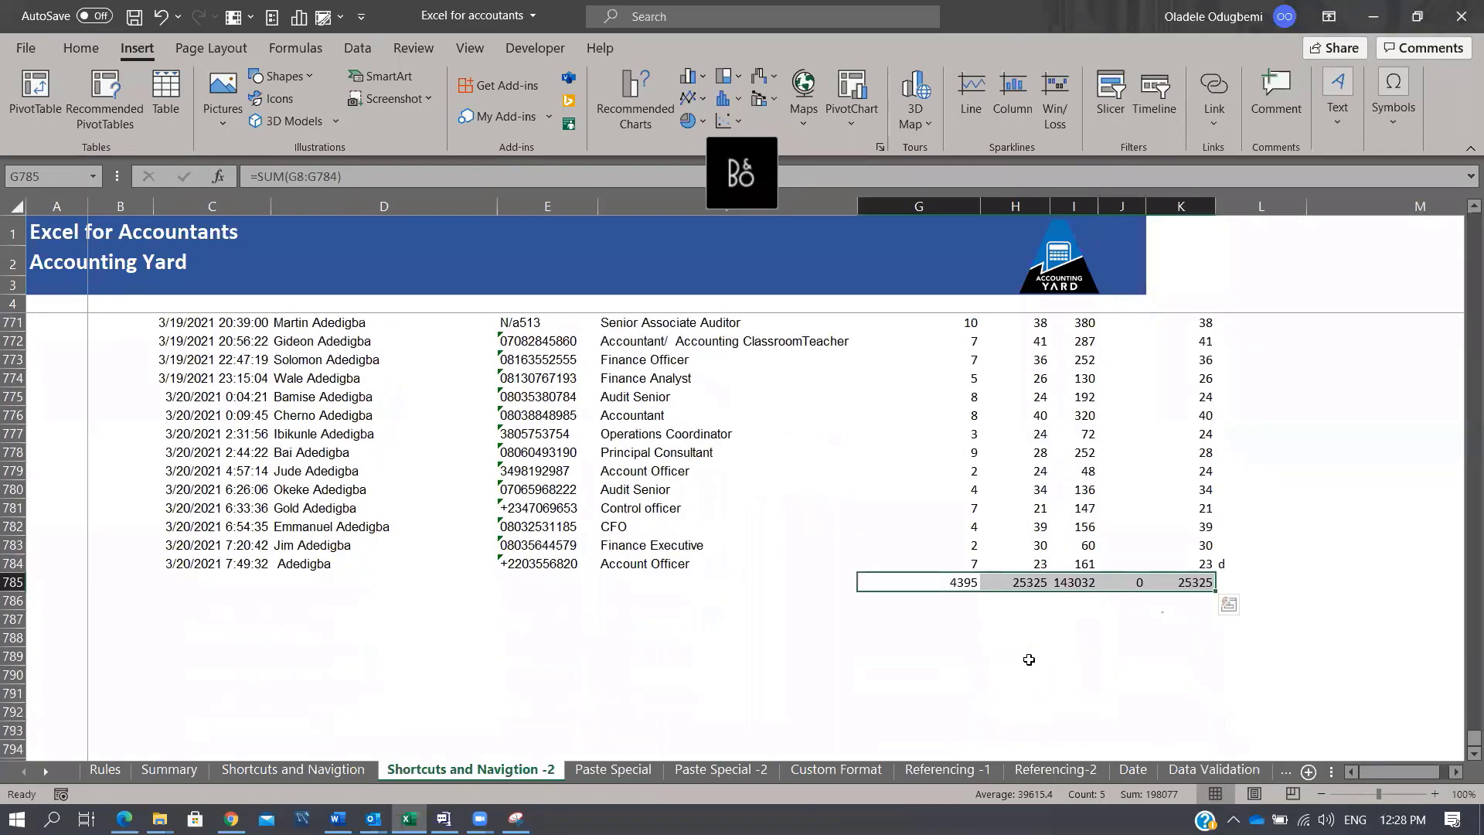
click(1015, 618)
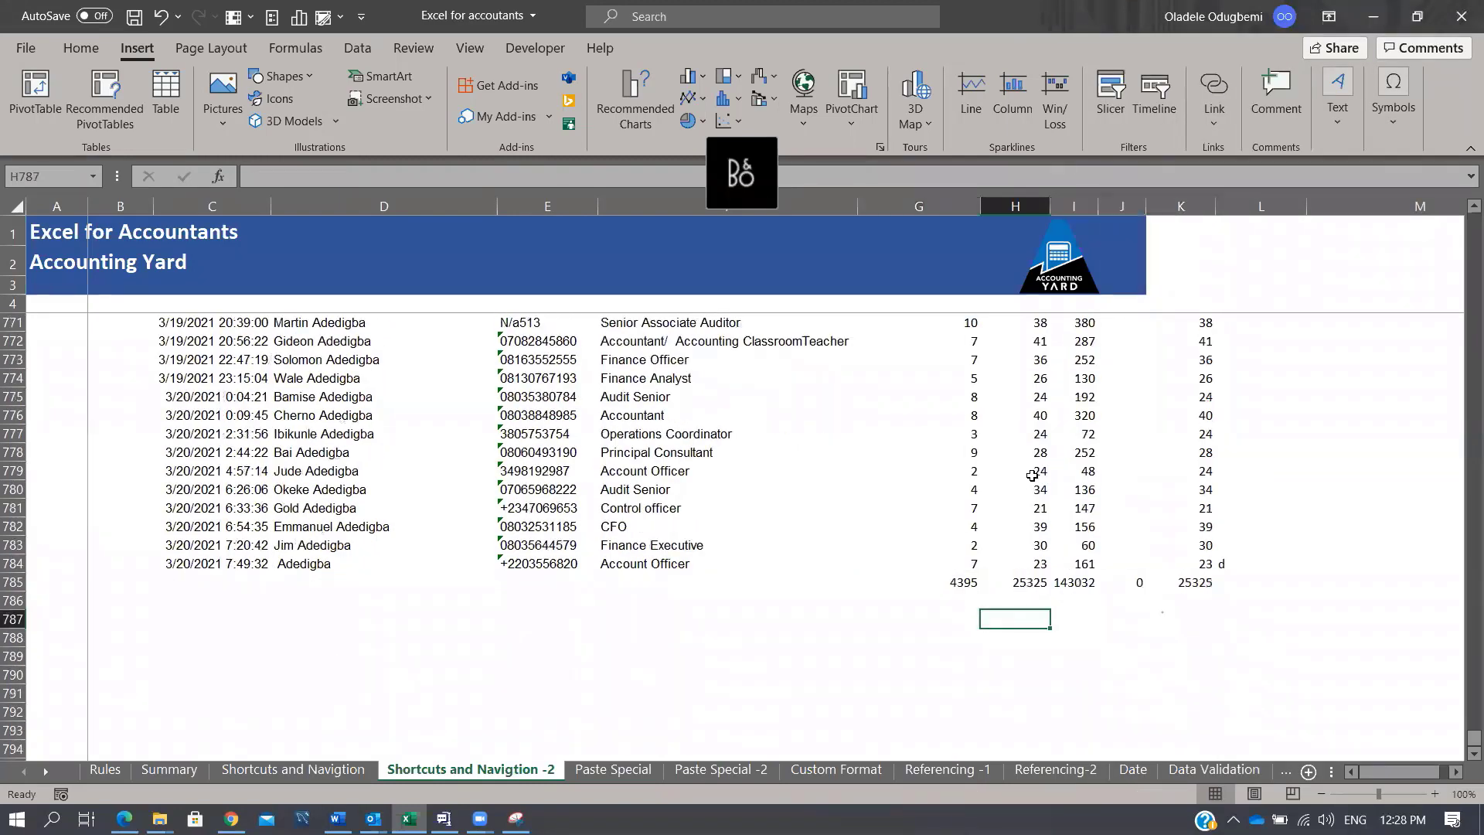
drag(1032, 473, 1030, 547)
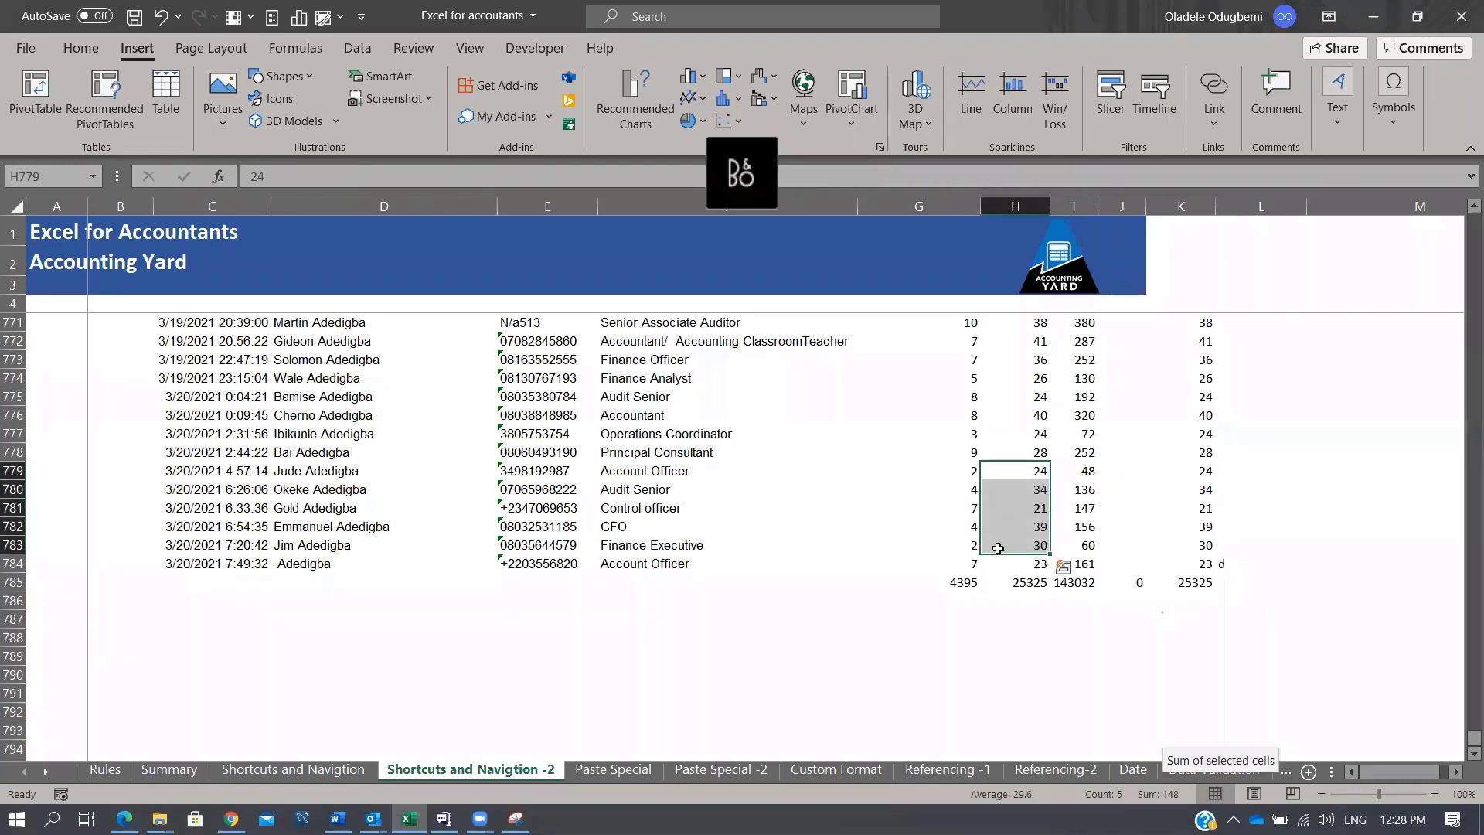
drag(939, 583, 1194, 603)
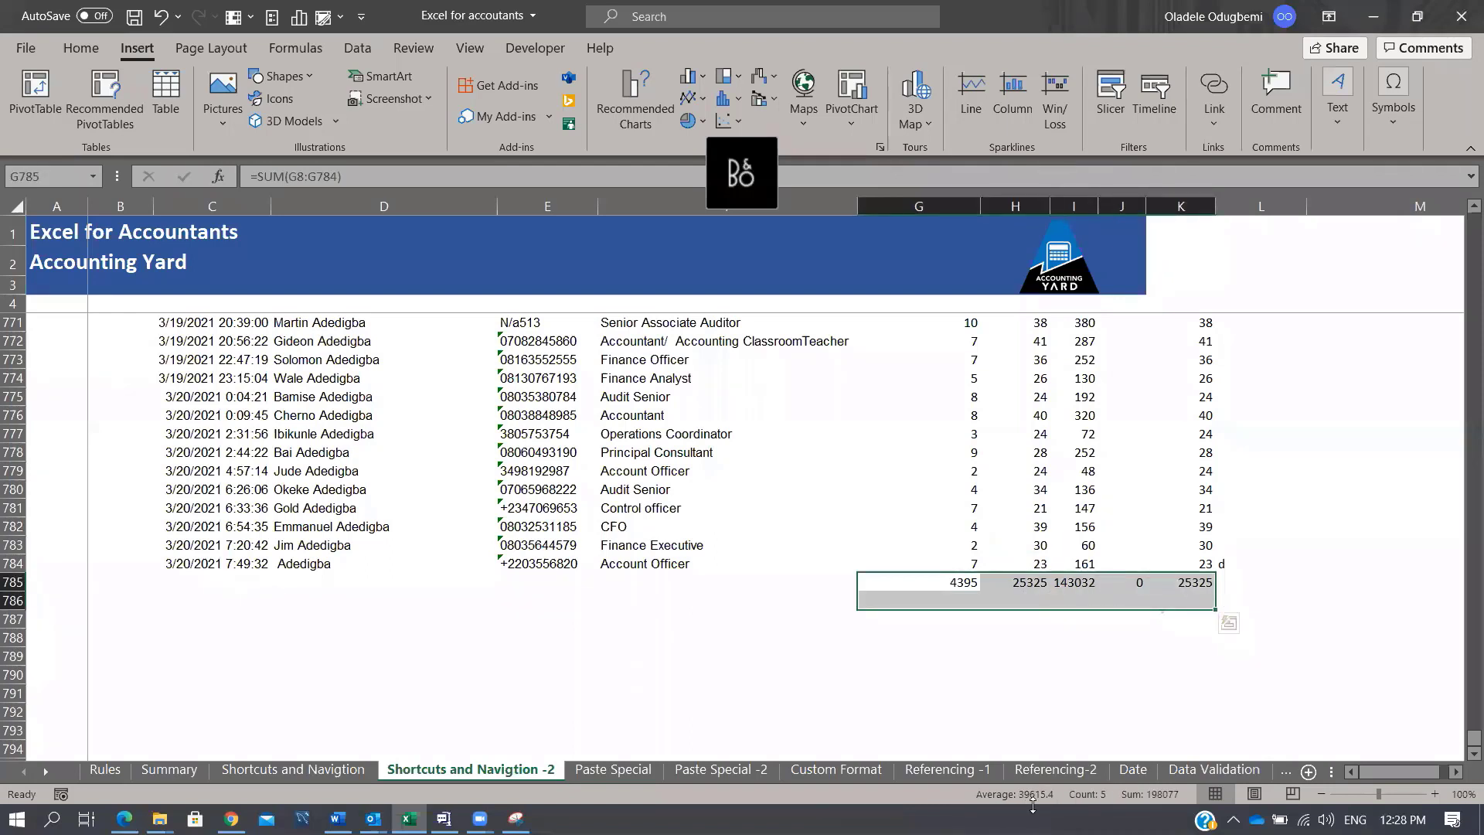
Step: Add Minimum and Maximum to the status bar statistics
right_click(1081, 793)
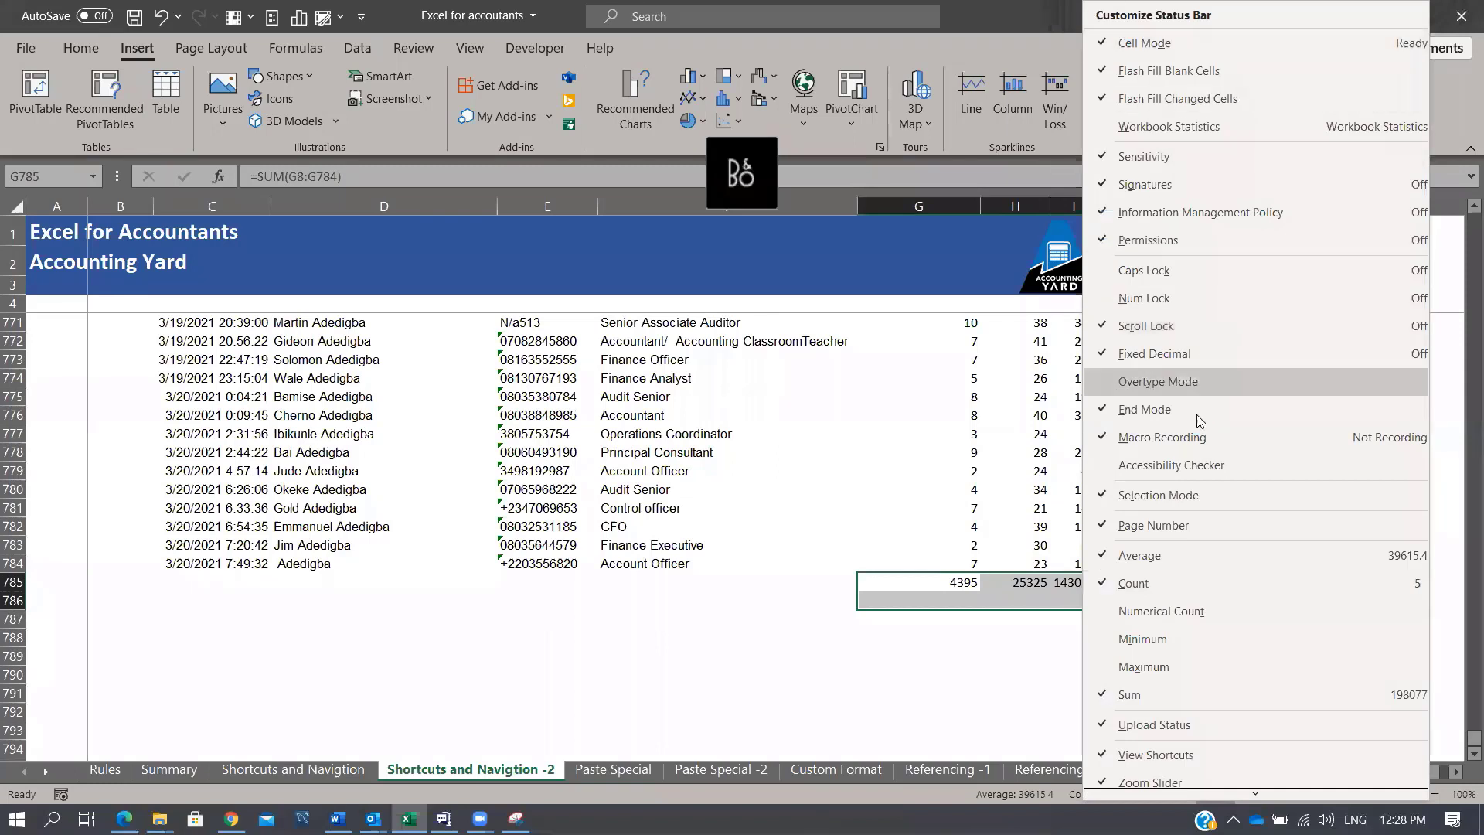
click(1109, 642)
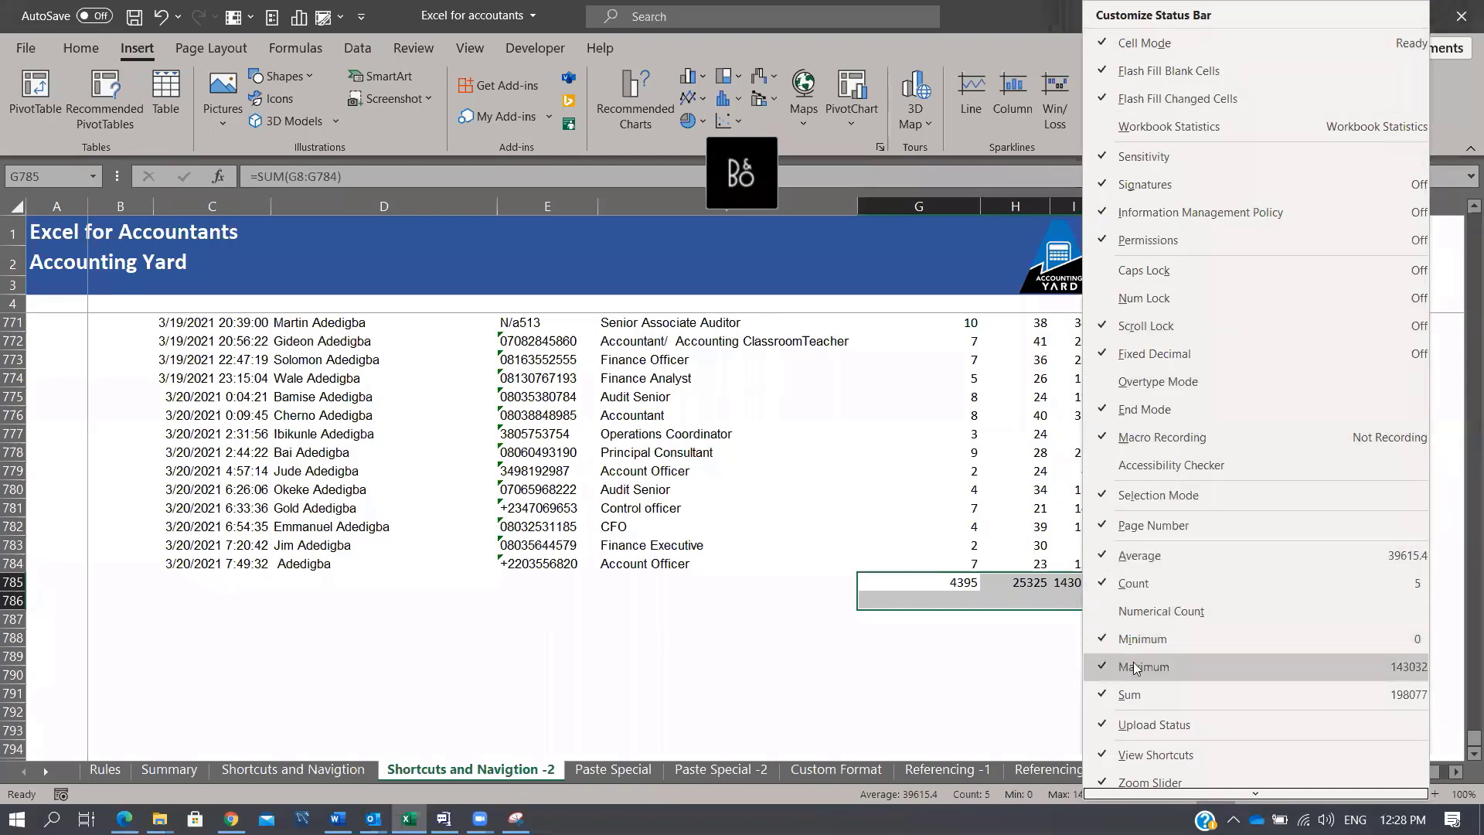
click(1112, 672)
click(953, 726)
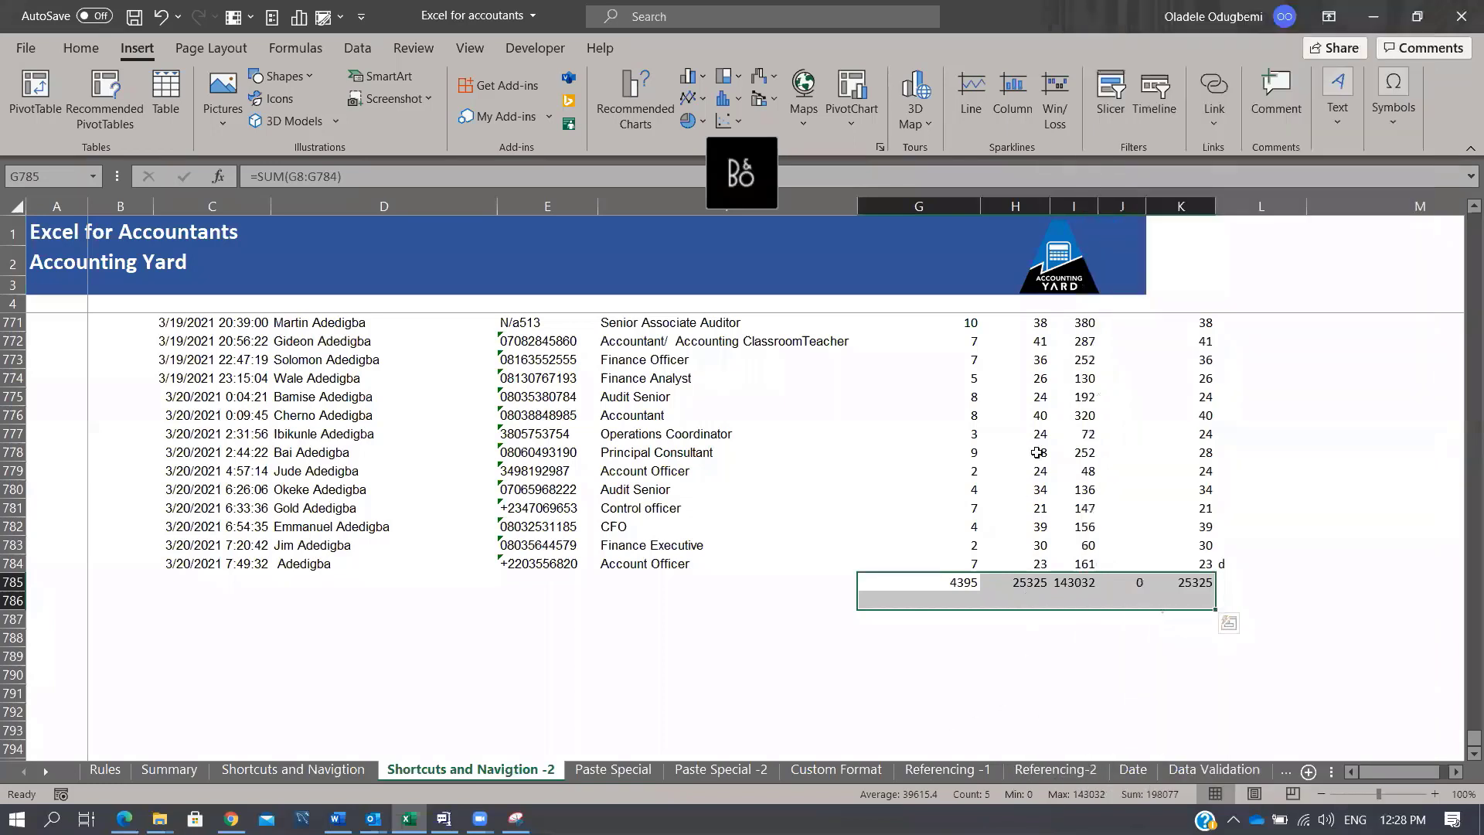
Step: Check statistics for G773:K782, return to the top of column I, then open the Paste Special sheet
drag(974, 360, 1191, 527)
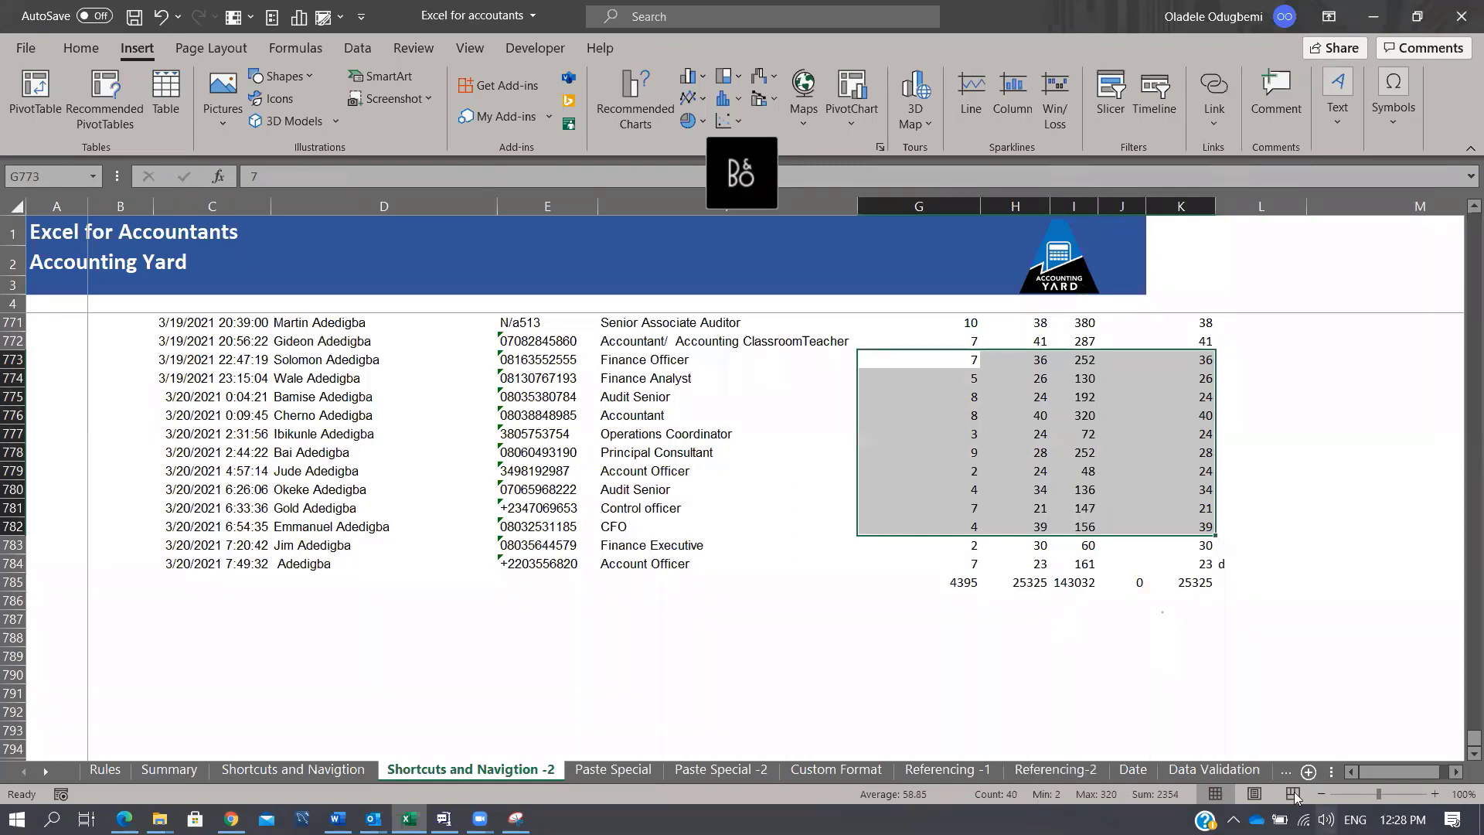
click(1107, 430)
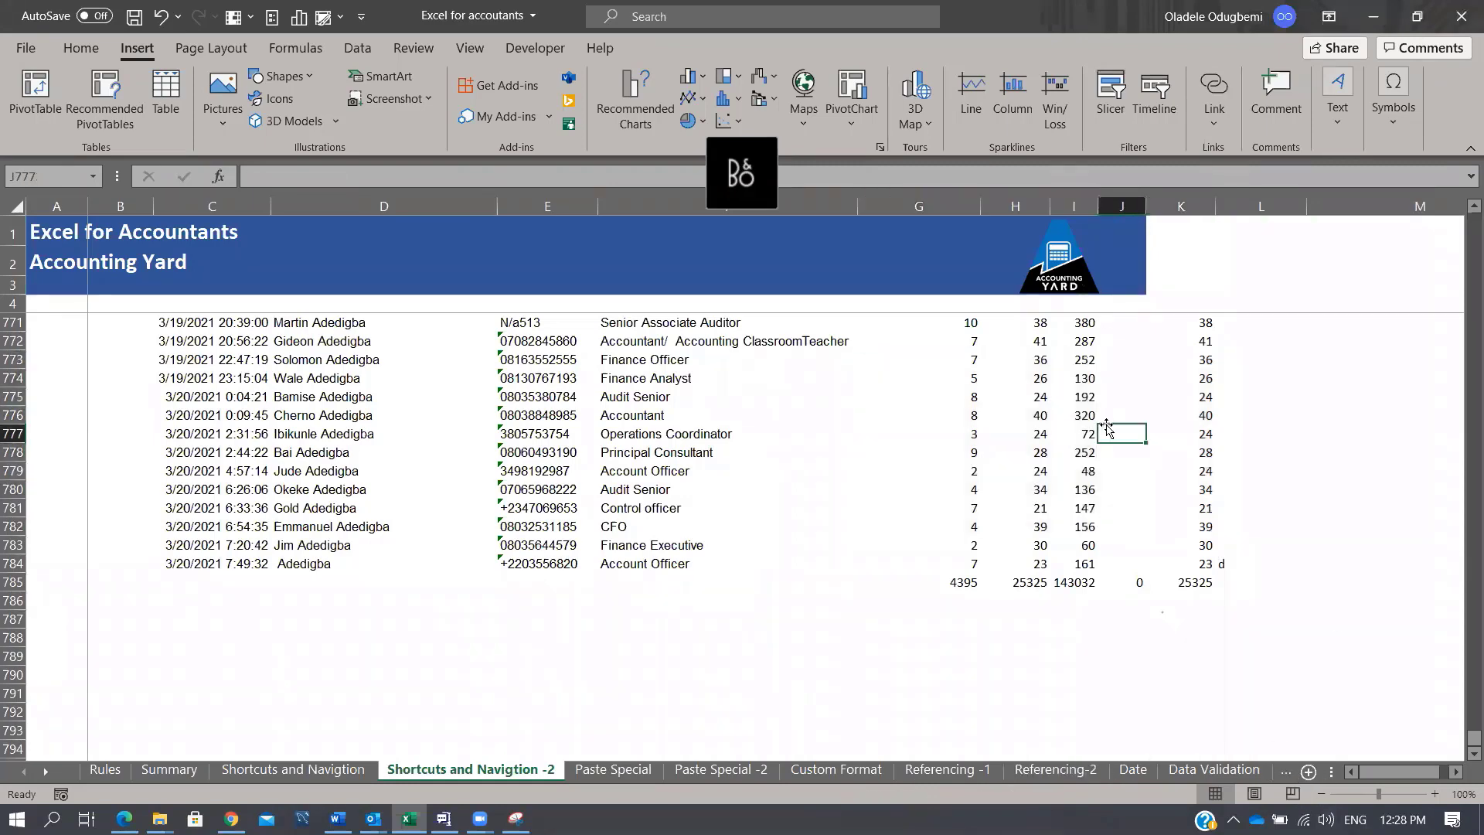
key(Left)
key(ctrl+Up)
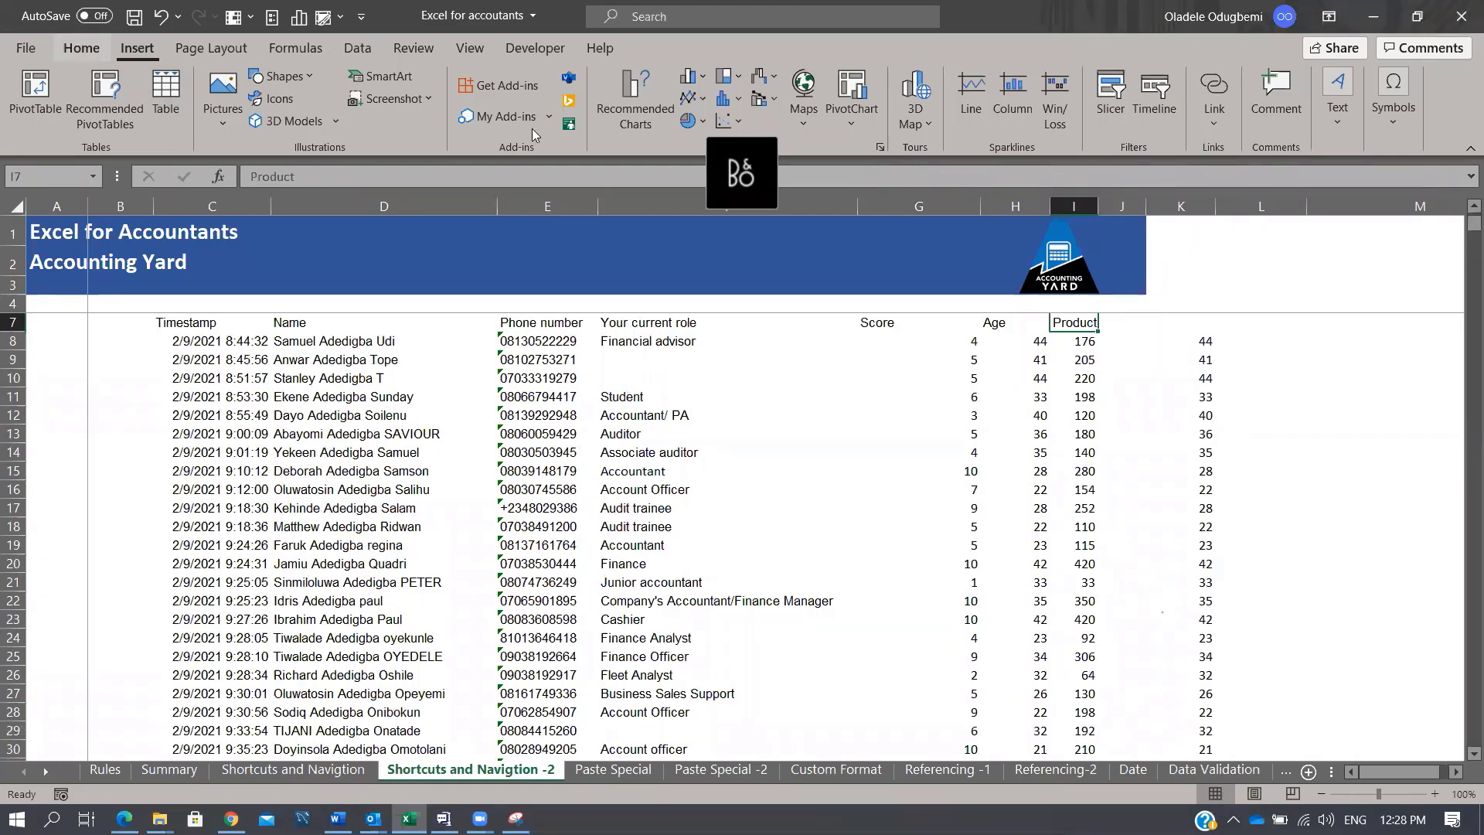
click(707, 506)
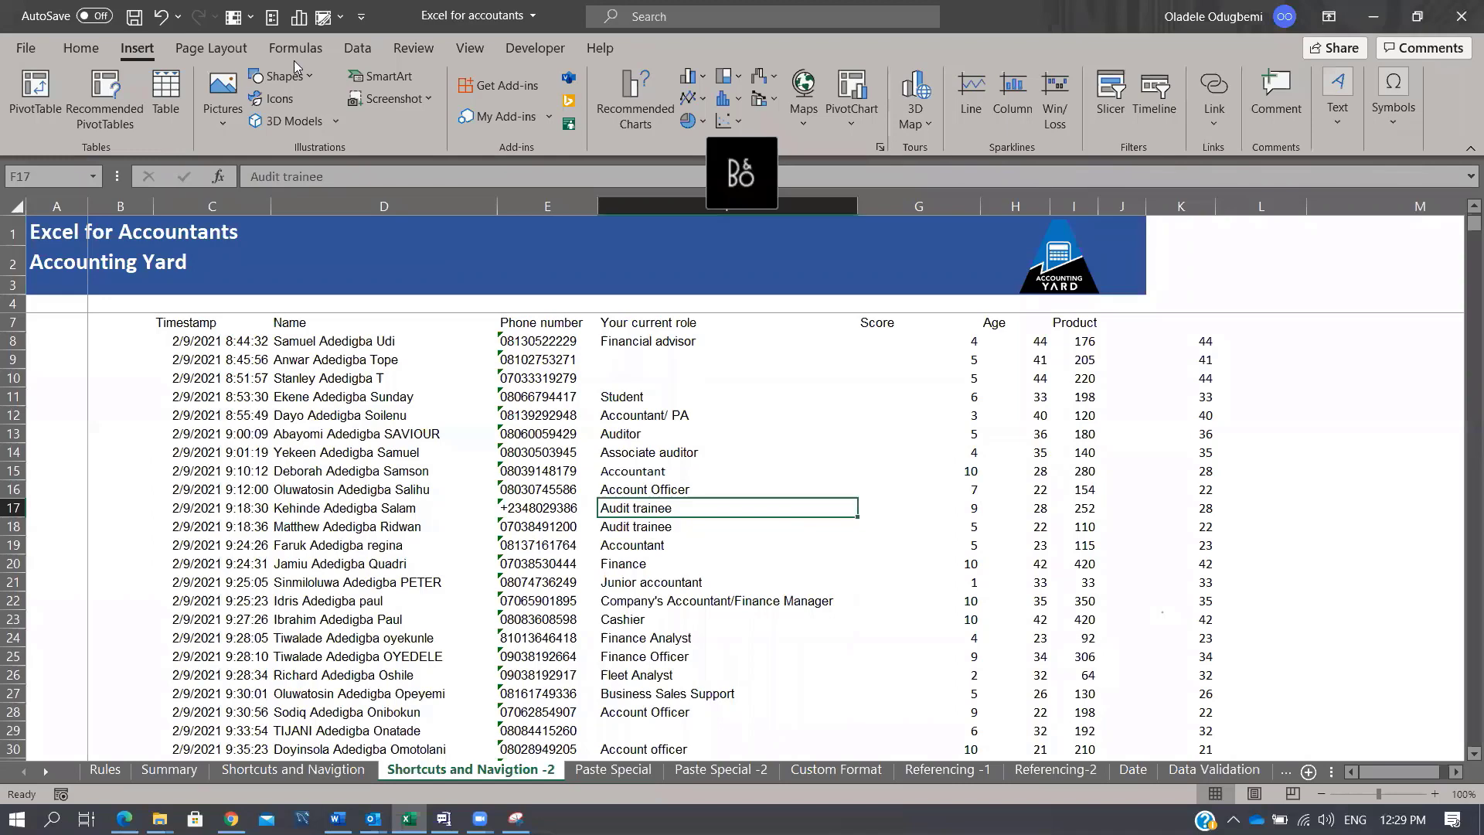
click(635, 776)
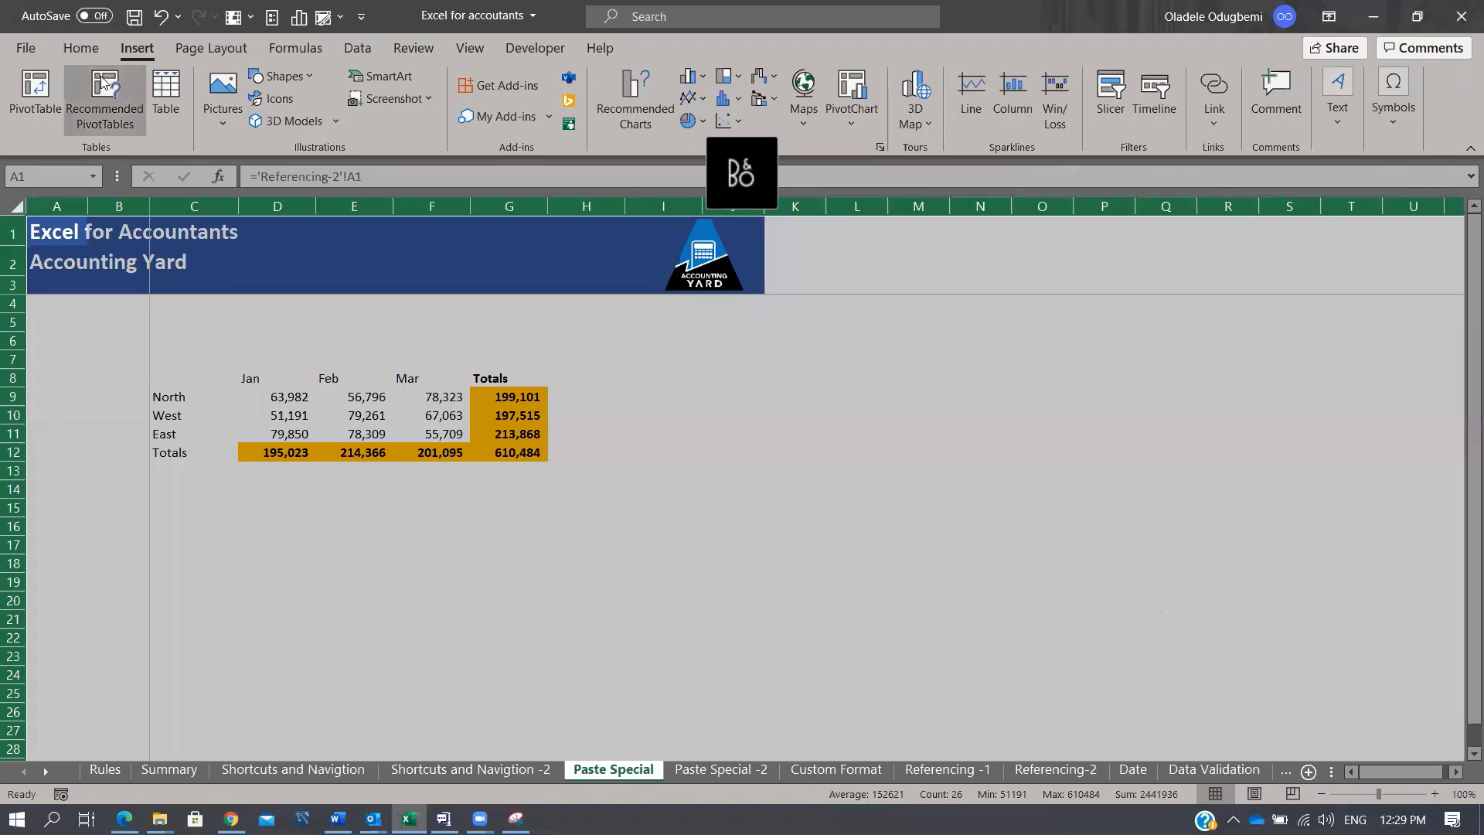
Step: Copy the whole sales table C8:G12 and pick C18 as the destination
click(80, 48)
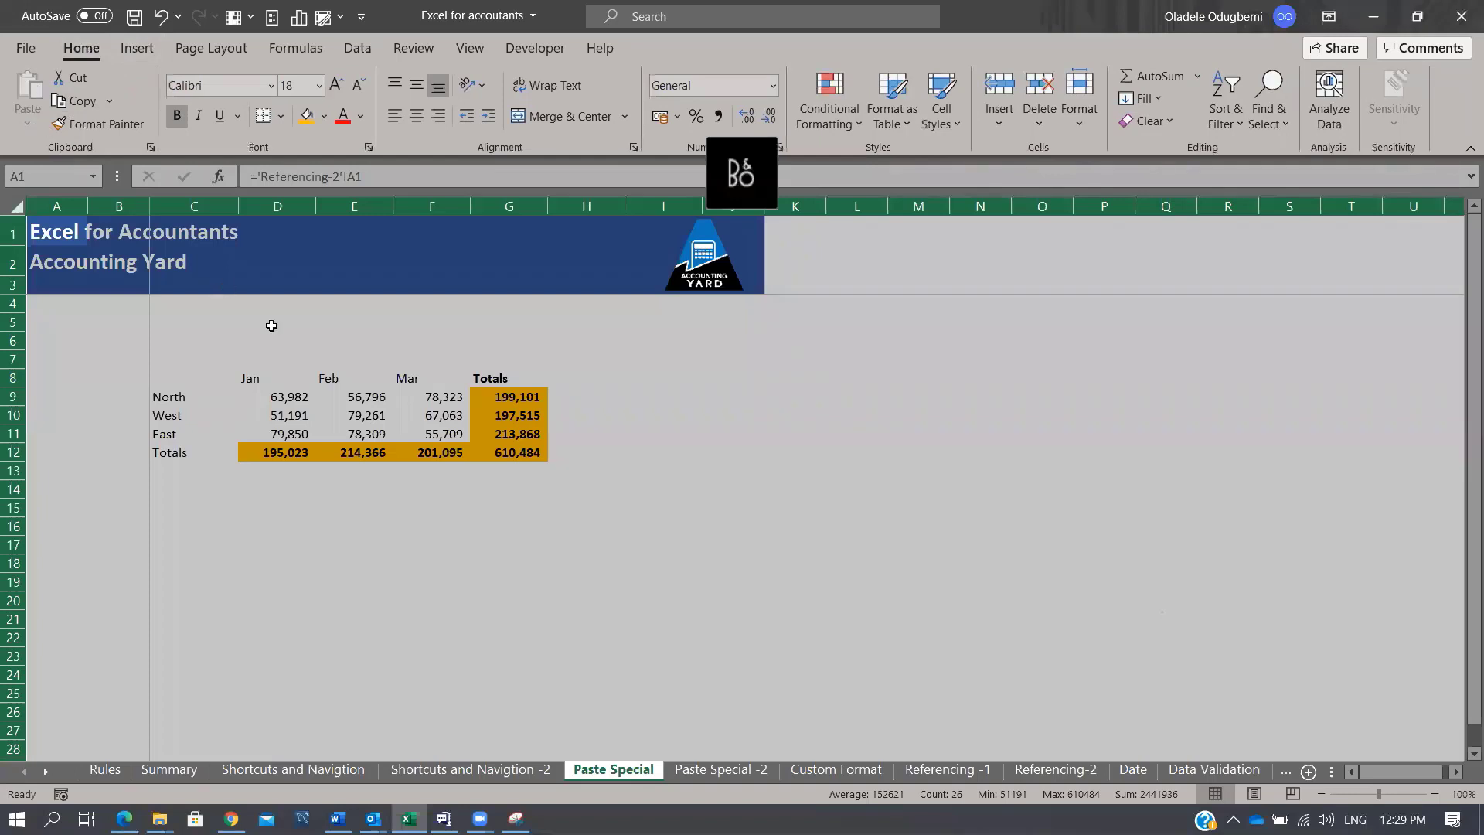
drag(282, 397, 462, 424)
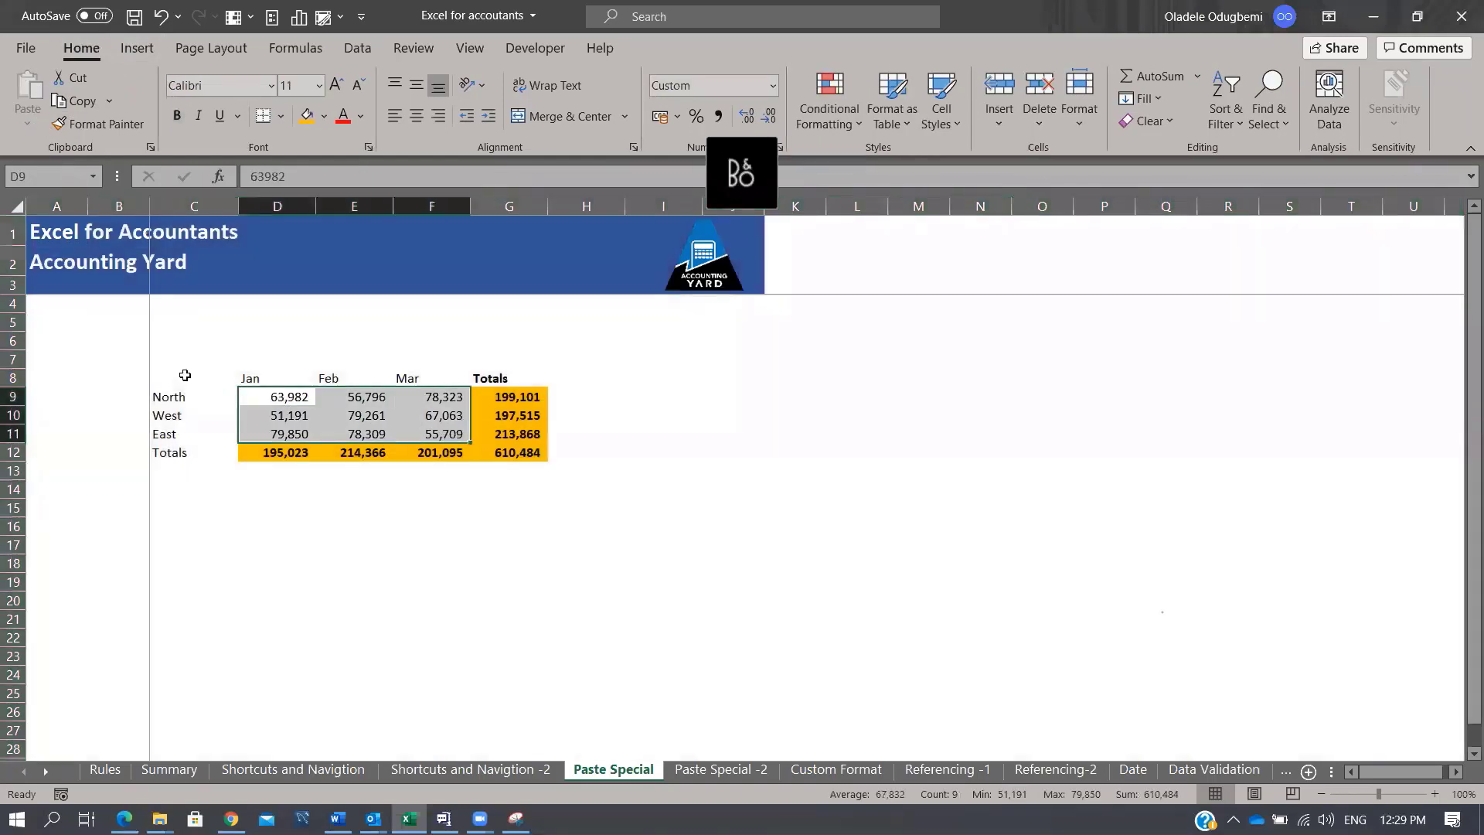
drag(184, 375, 523, 453)
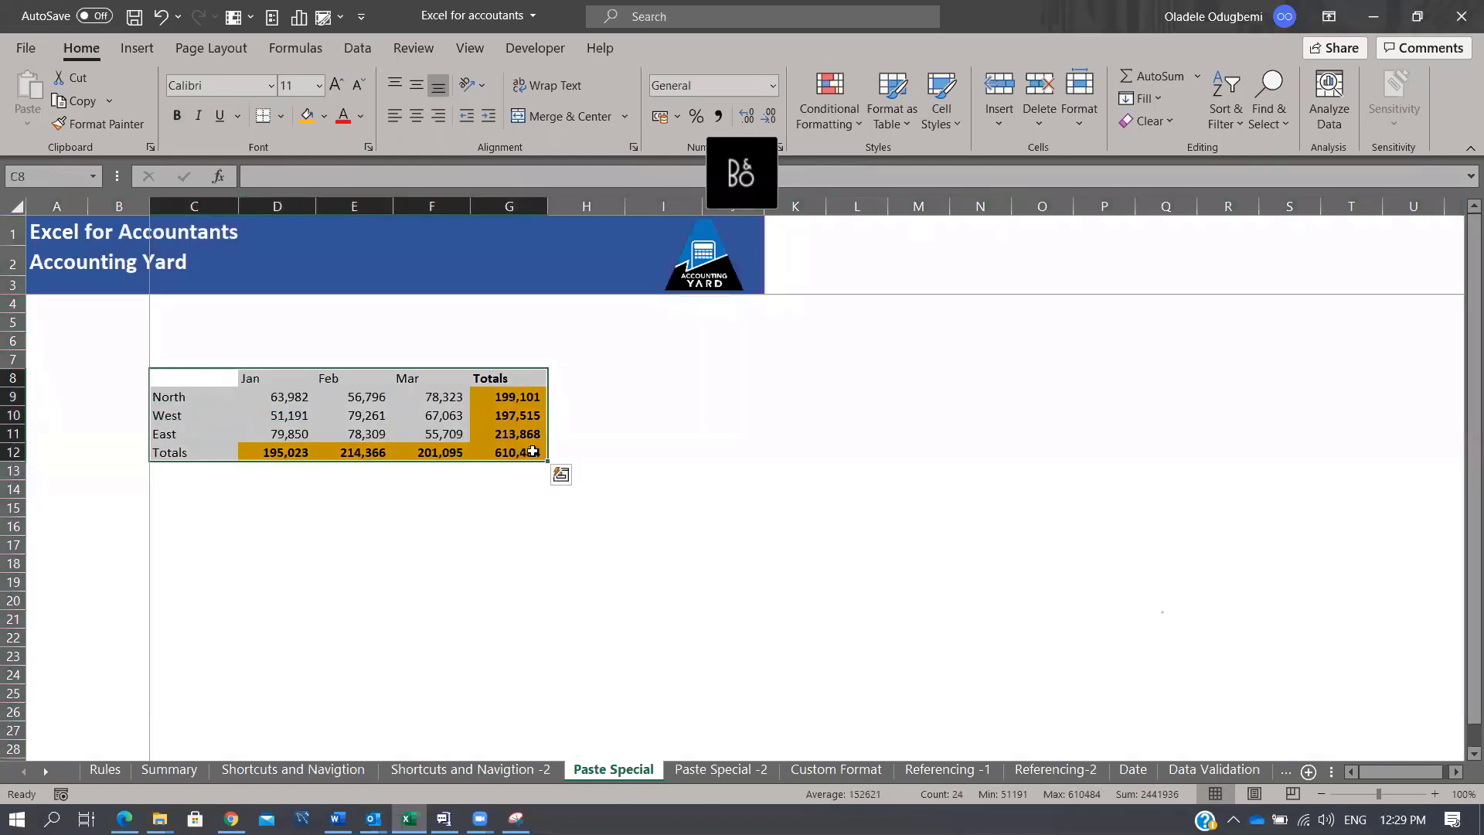
key(ctrl+c)
key(Down)
key(Down)
key(Down)
key(Down)
key(Down)
key(Down)
key(Down)
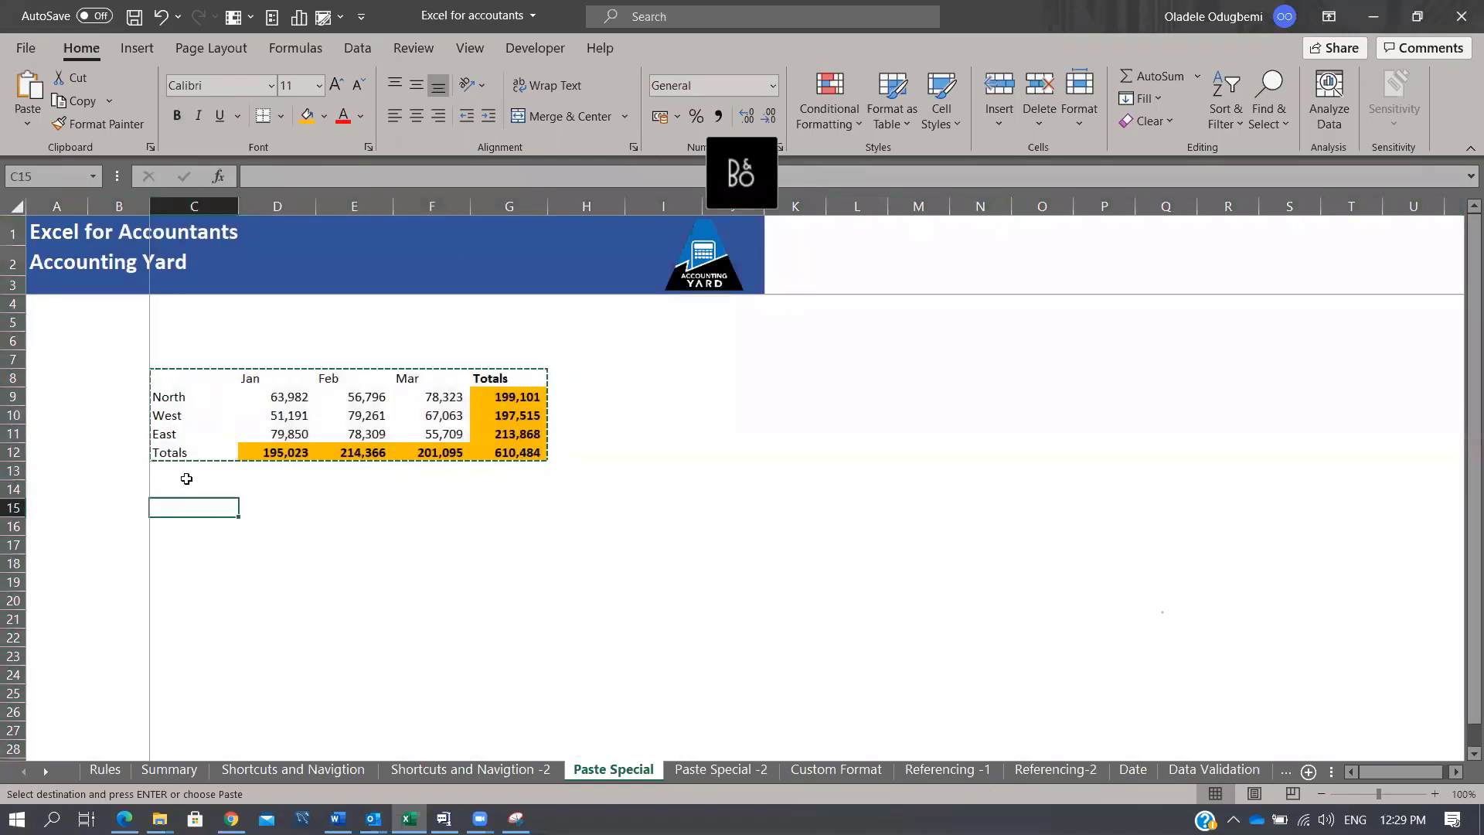
click(212, 562)
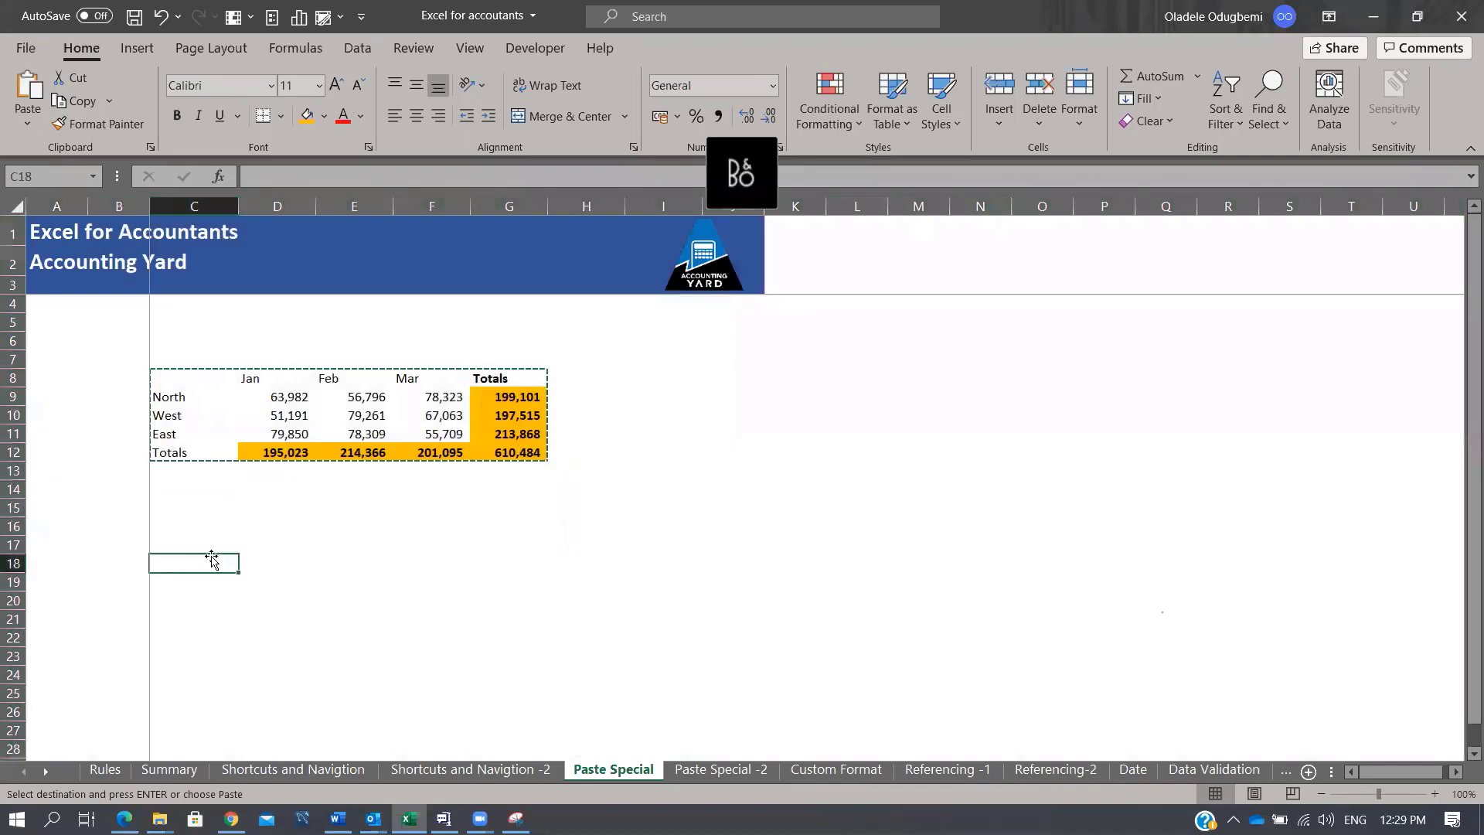
Step: Paste the table transposed at C18 through Paste Special (Alt+E+S)
key(alt)
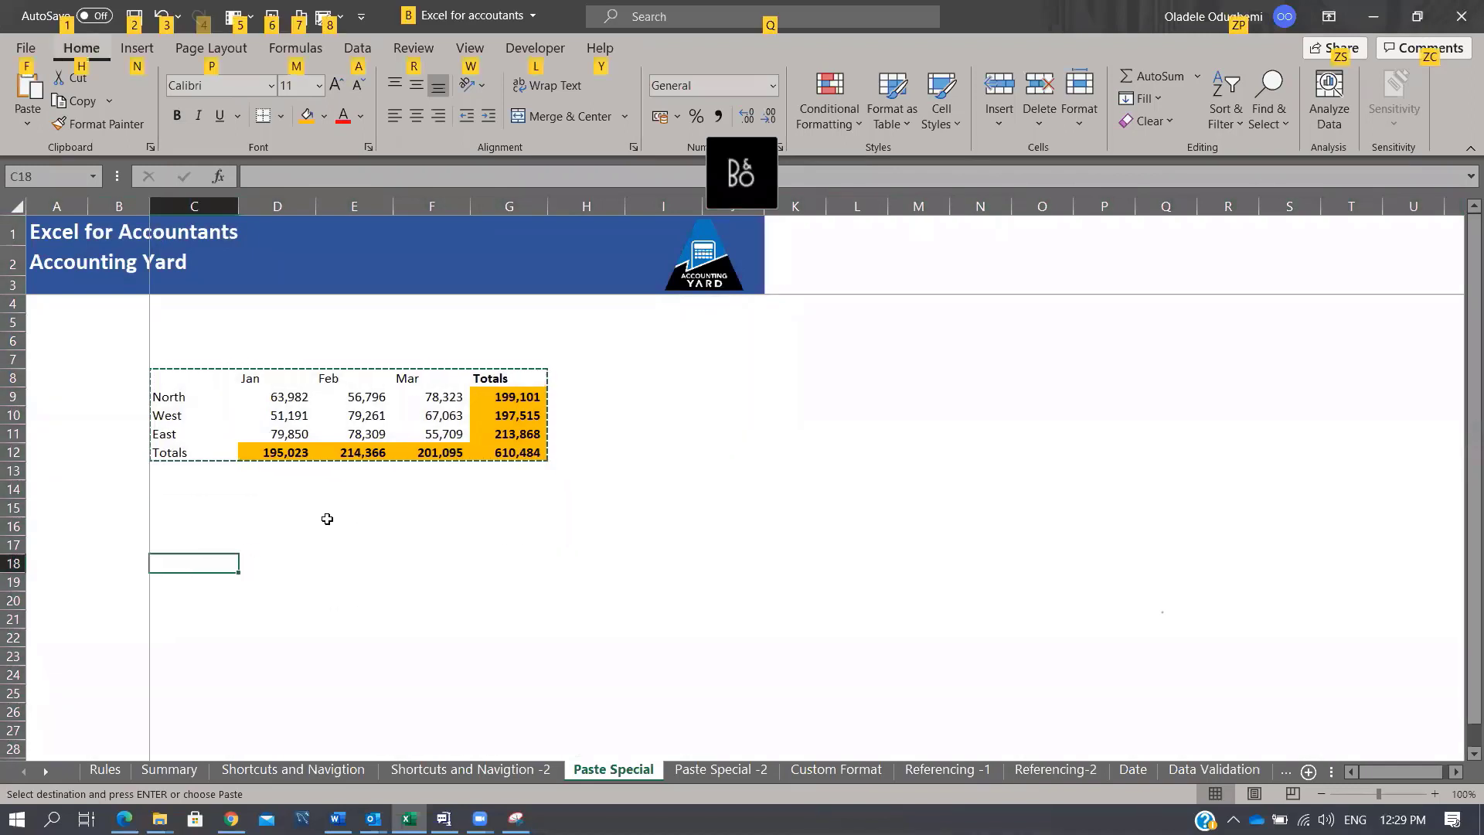
key(e)
key(s)
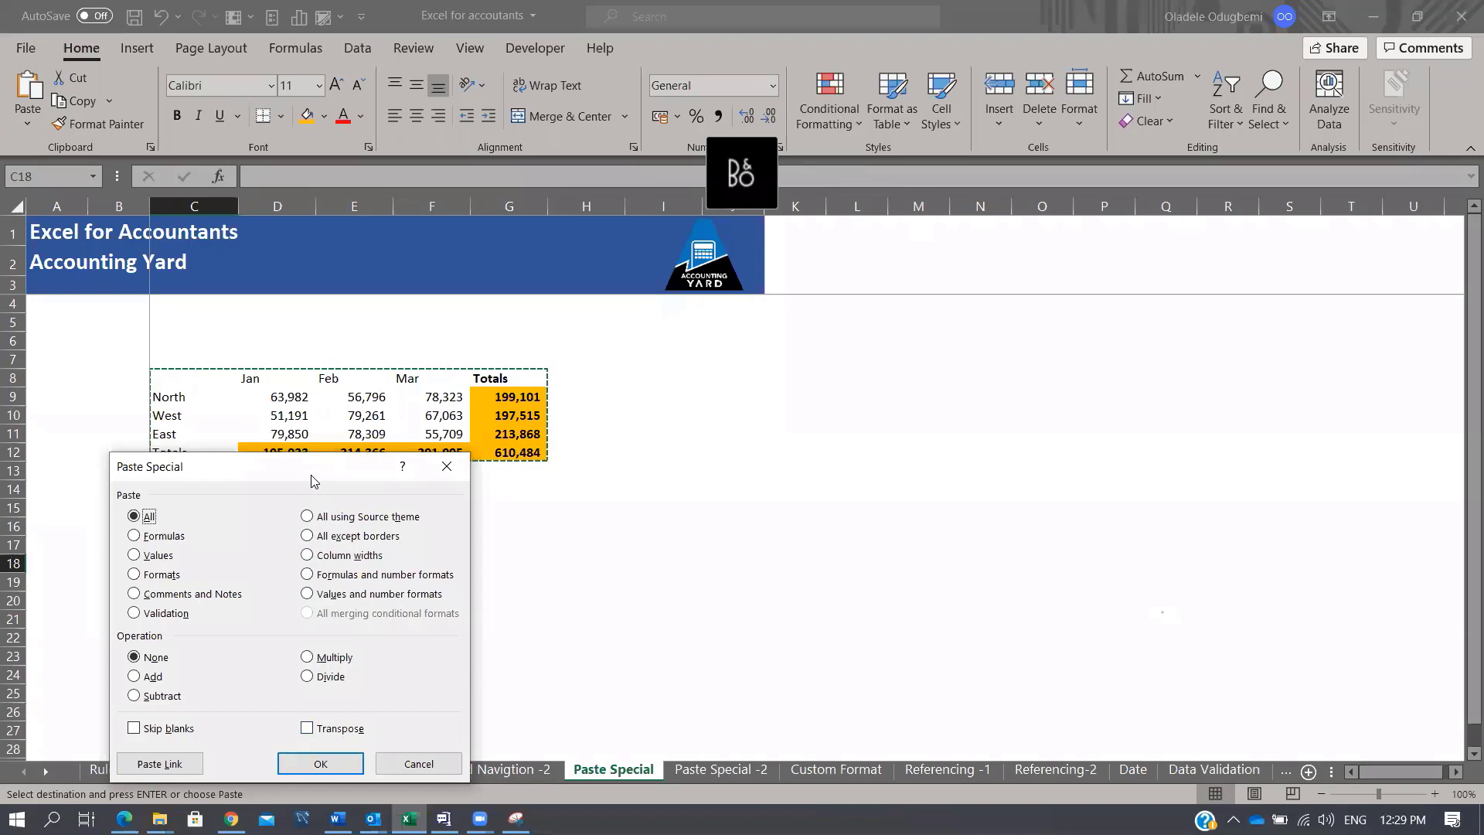
drag(311, 475, 1096, 268)
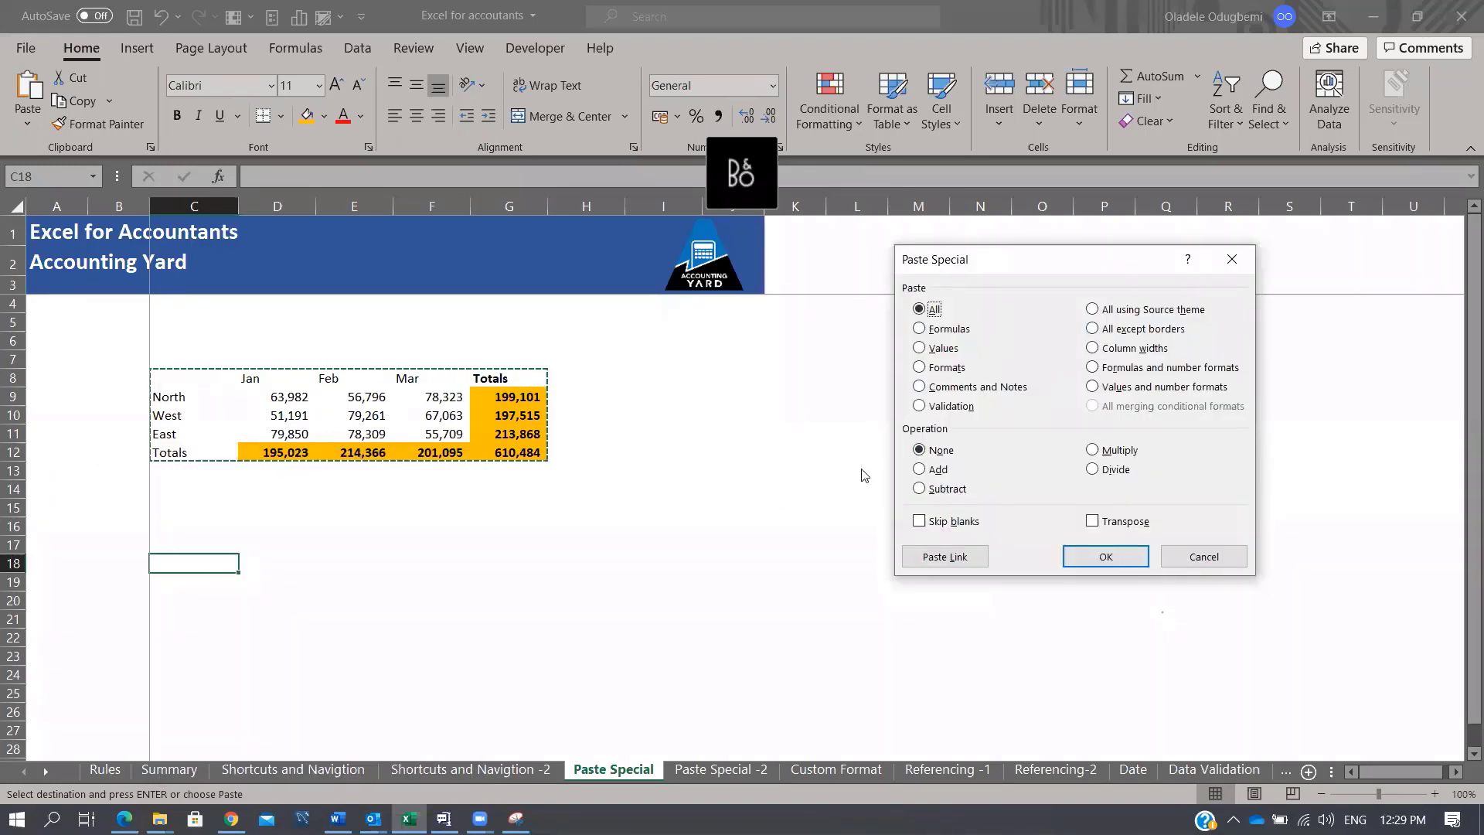
click(1092, 521)
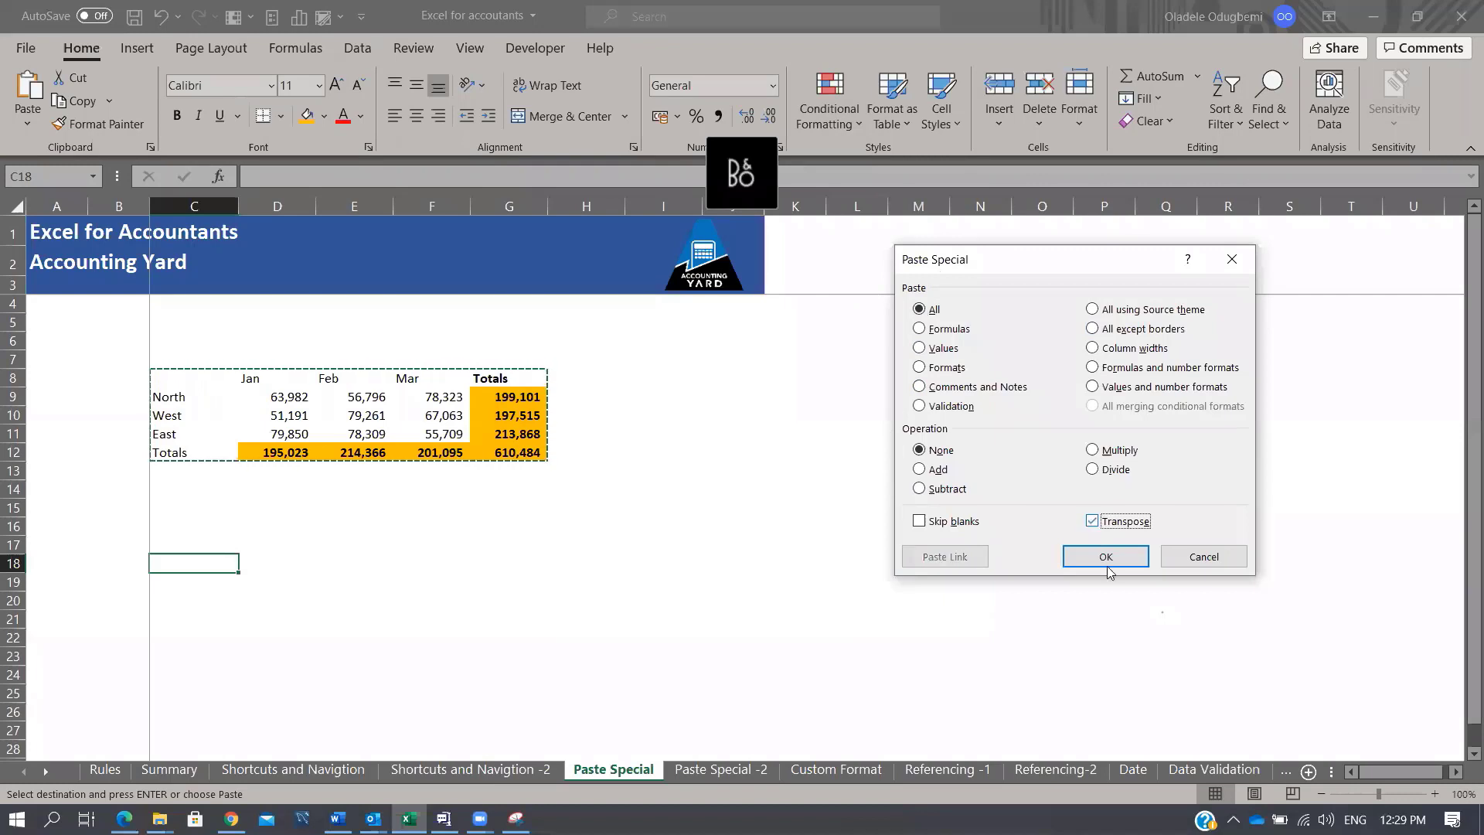
click(1105, 557)
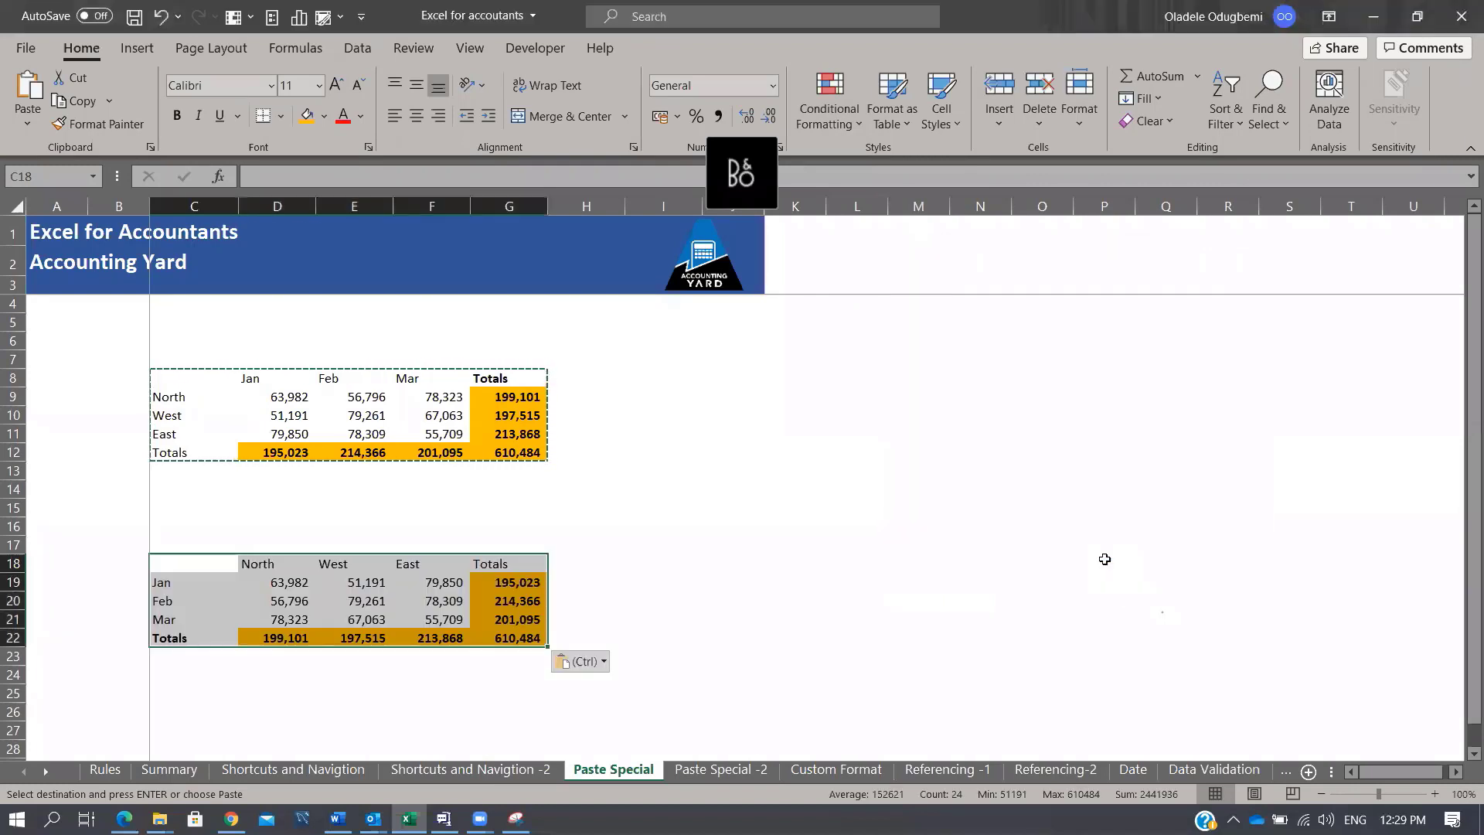
Step: Compare the original Jan–Mar headers with the transposed month labels and figures D19:F21
drag(268, 377, 434, 378)
drag(184, 583, 183, 619)
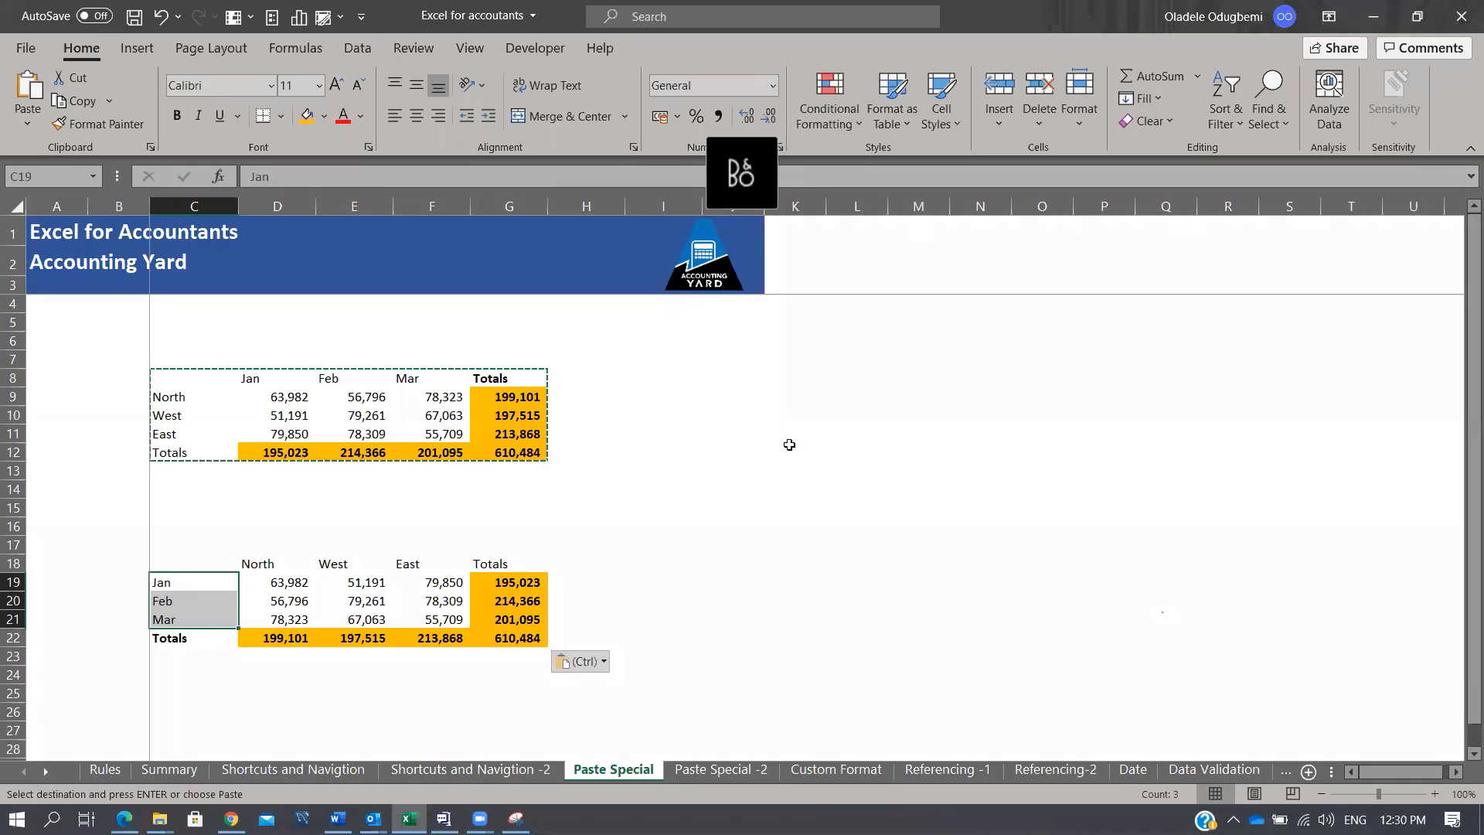
scroll(743, 417, down, 3)
scroll(743, 417, up, 1)
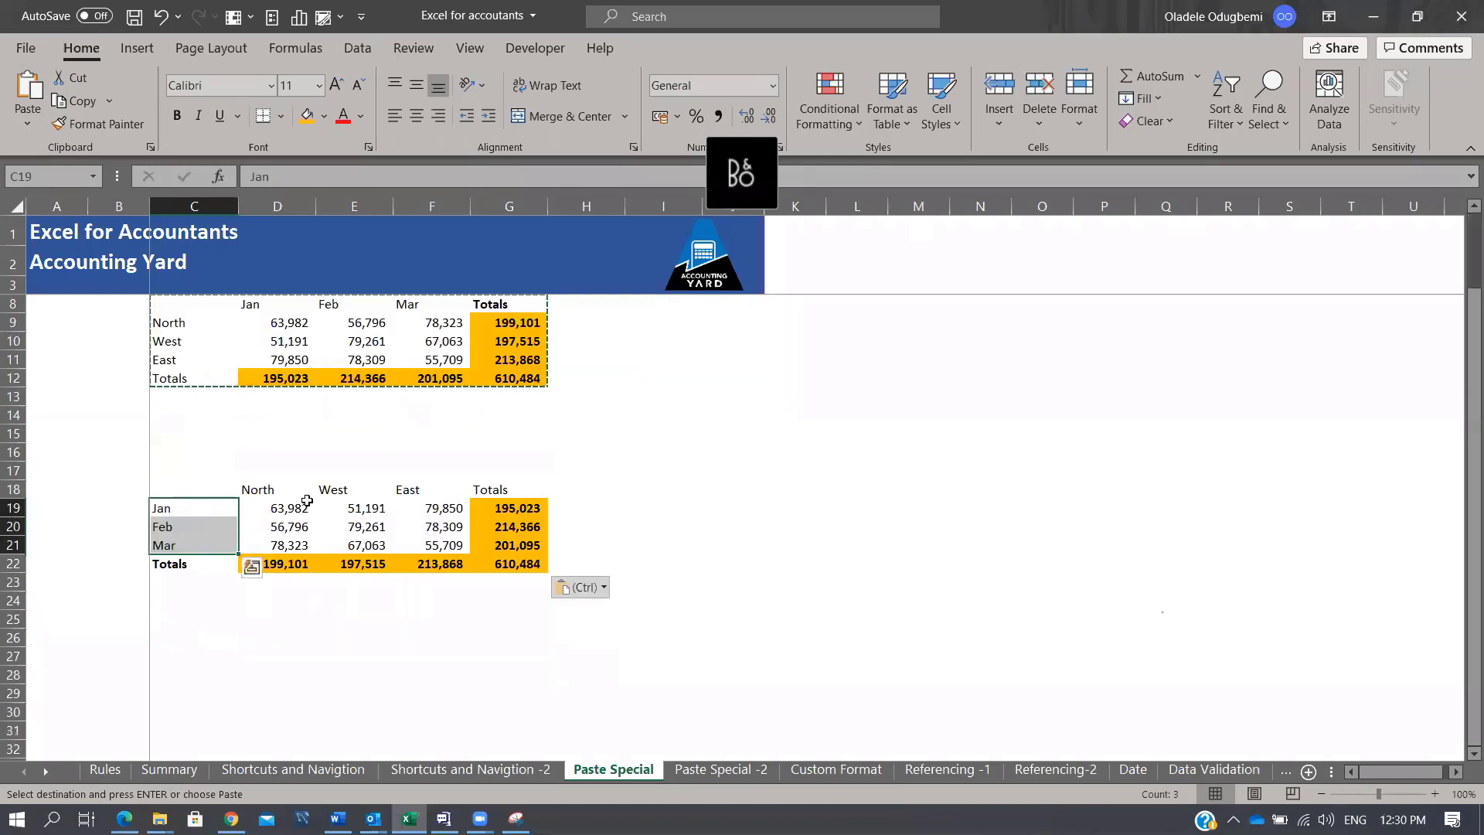
drag(307, 500, 422, 546)
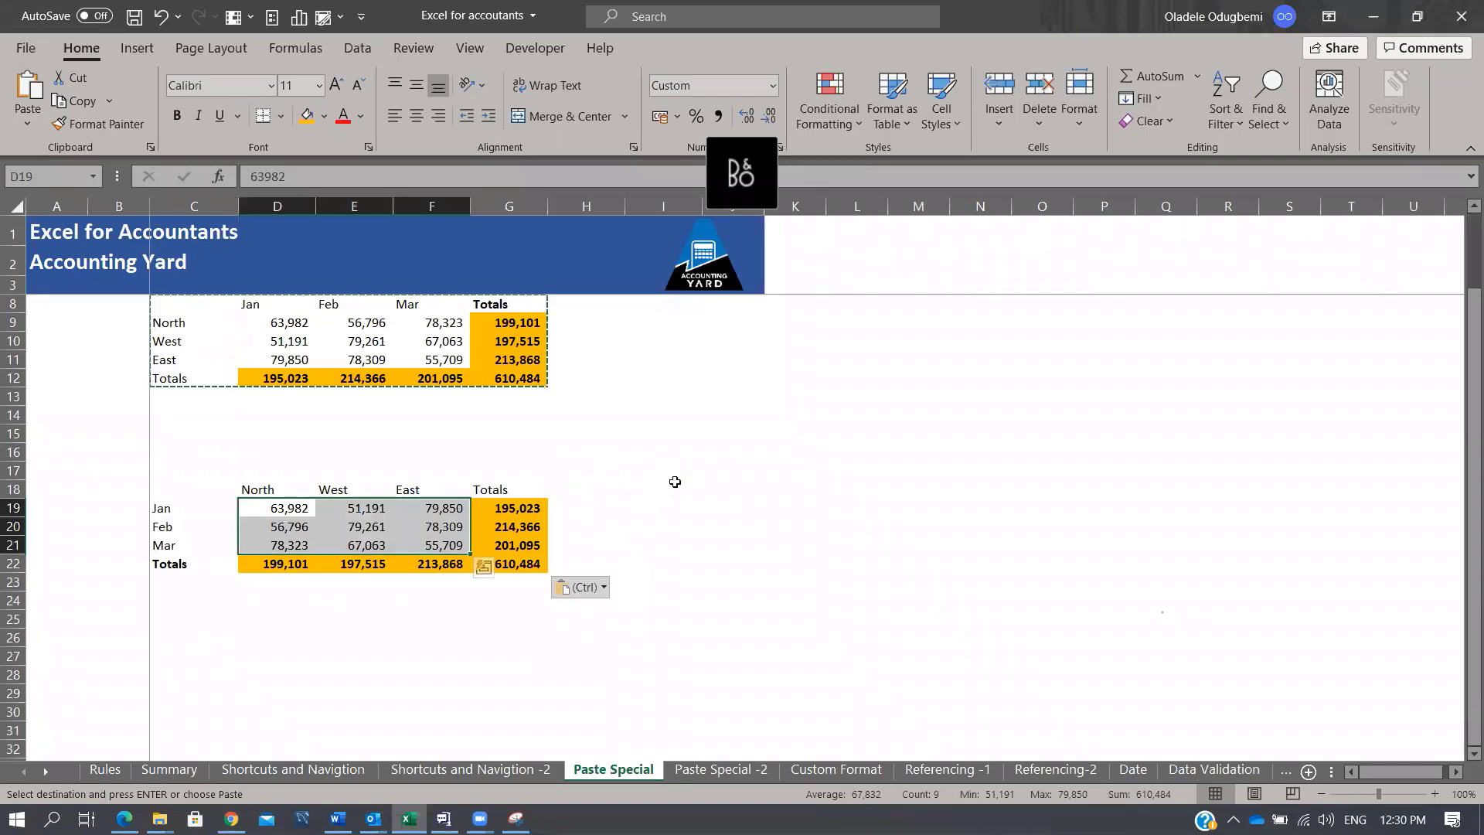
Step: Enter 500 in J14 and copy it
click(293, 615)
text(=)
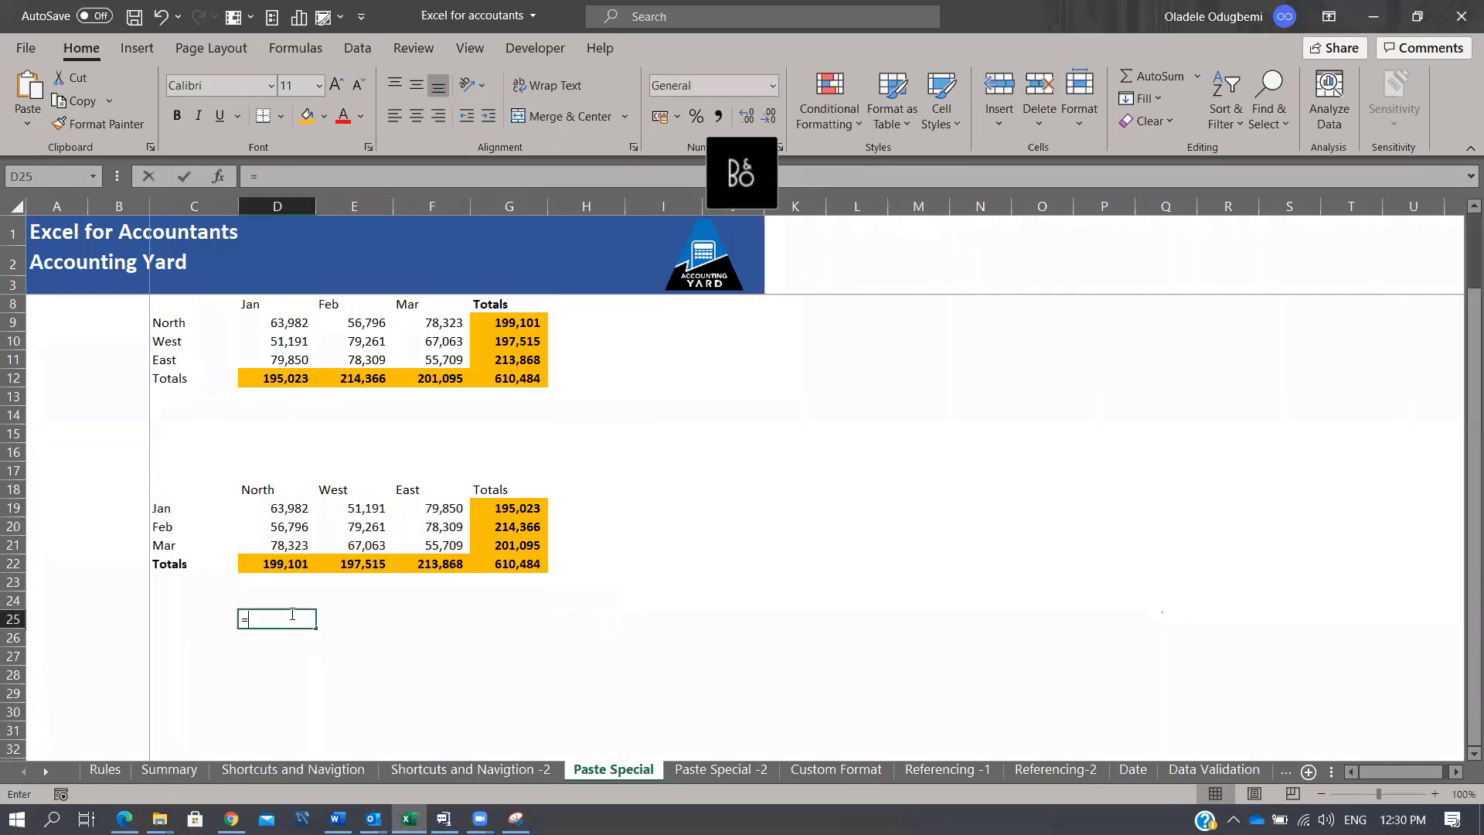
key(Escape)
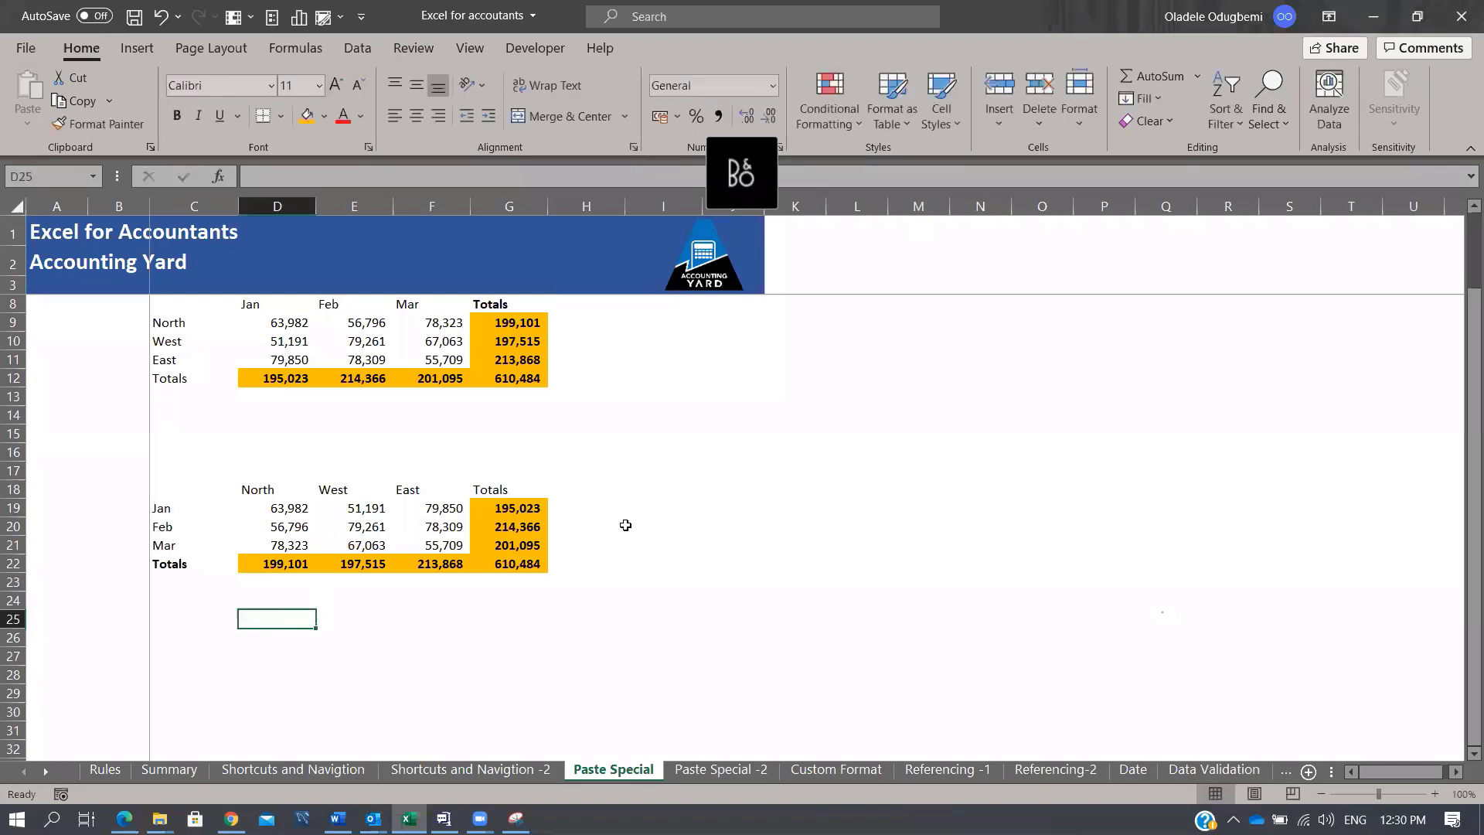
click(672, 434)
click(741, 416)
text(5)
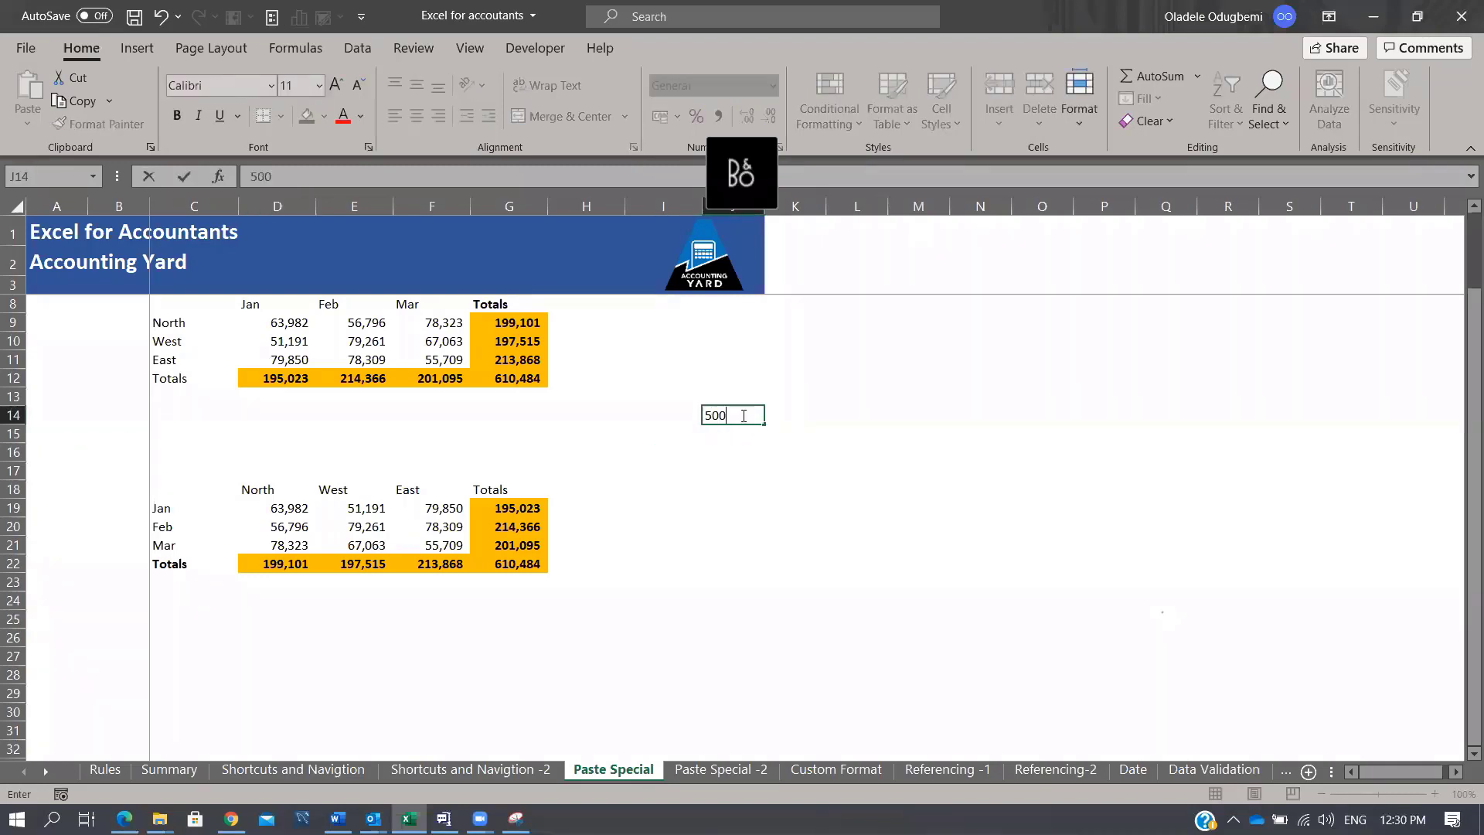
text(00)
key(Return)
click(744, 416)
key(ctrl+c)
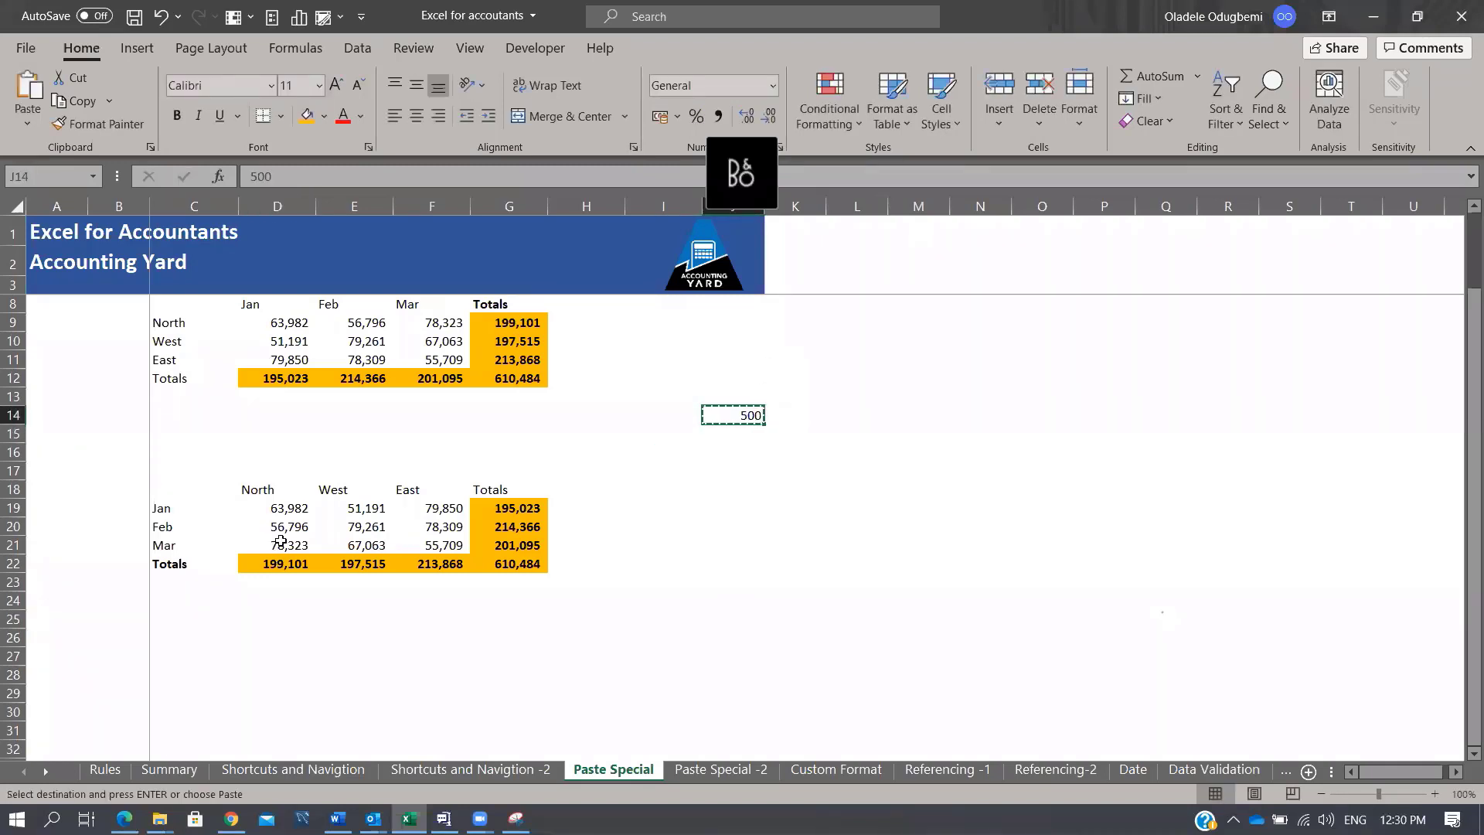
Step: Add 500 to the transposed figures D19:F21 using Paste Special's Add operation
drag(283, 508, 456, 543)
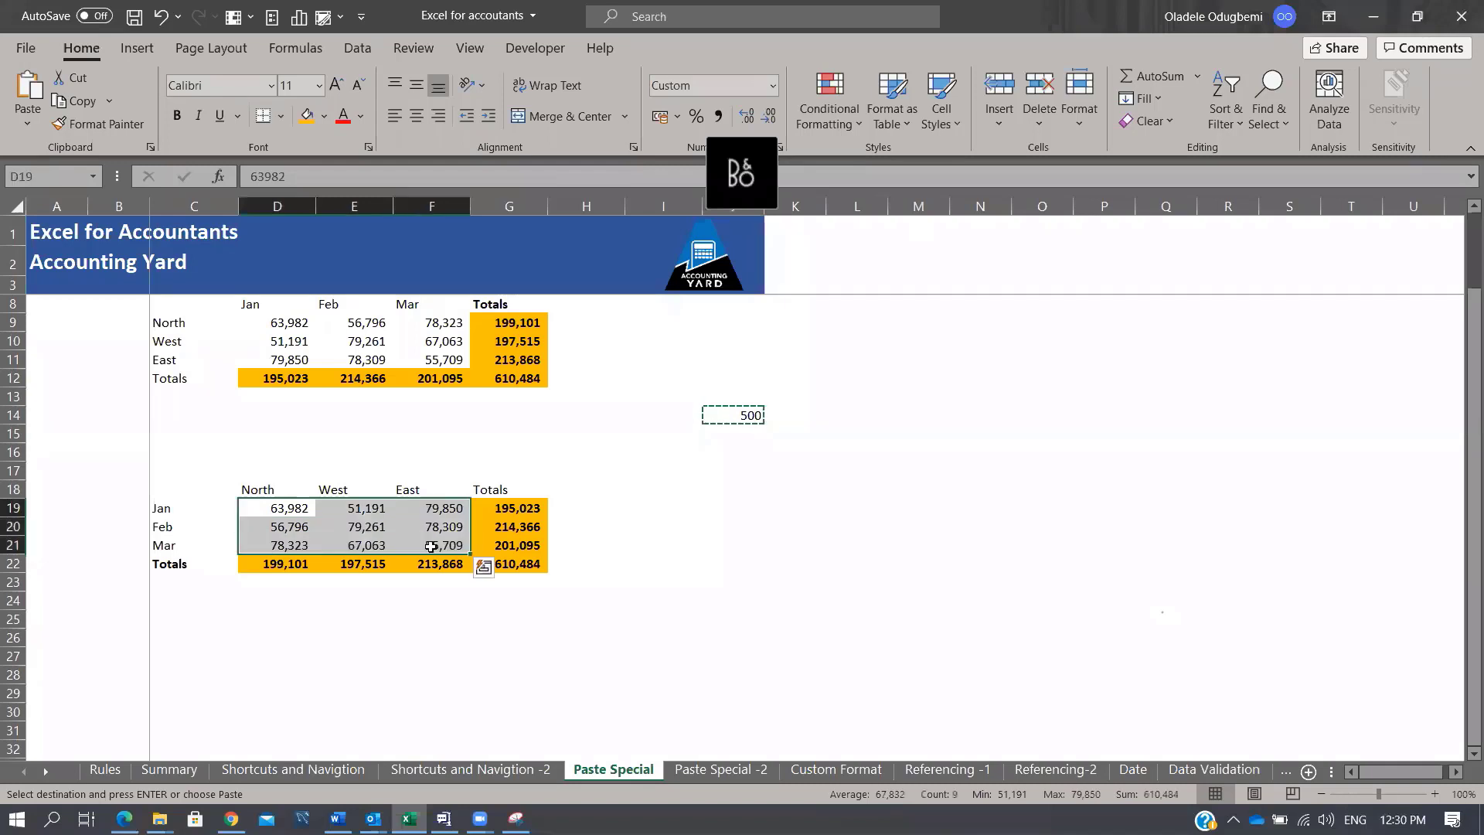
key(alt+e+s)
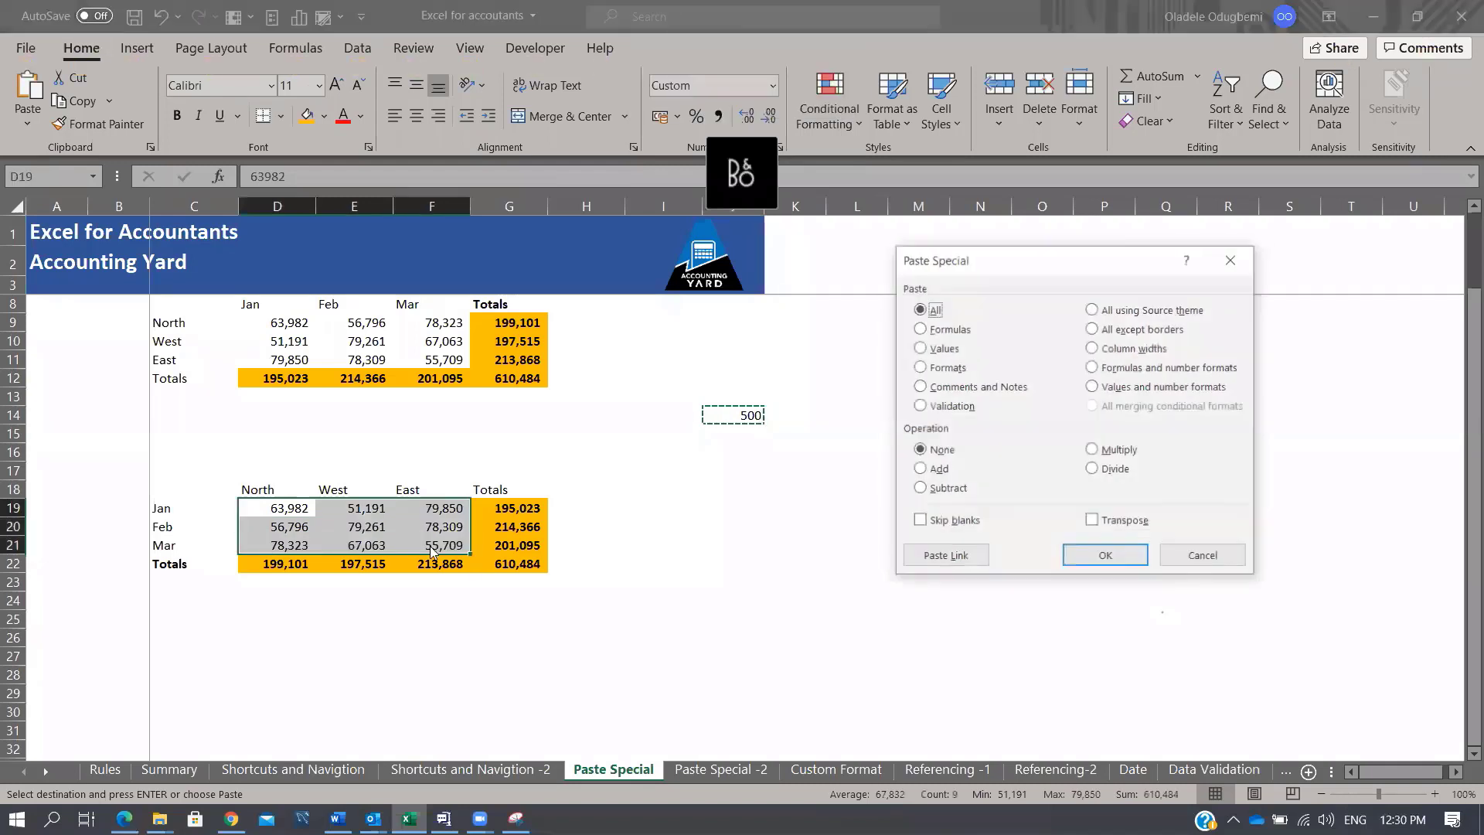
click(920, 469)
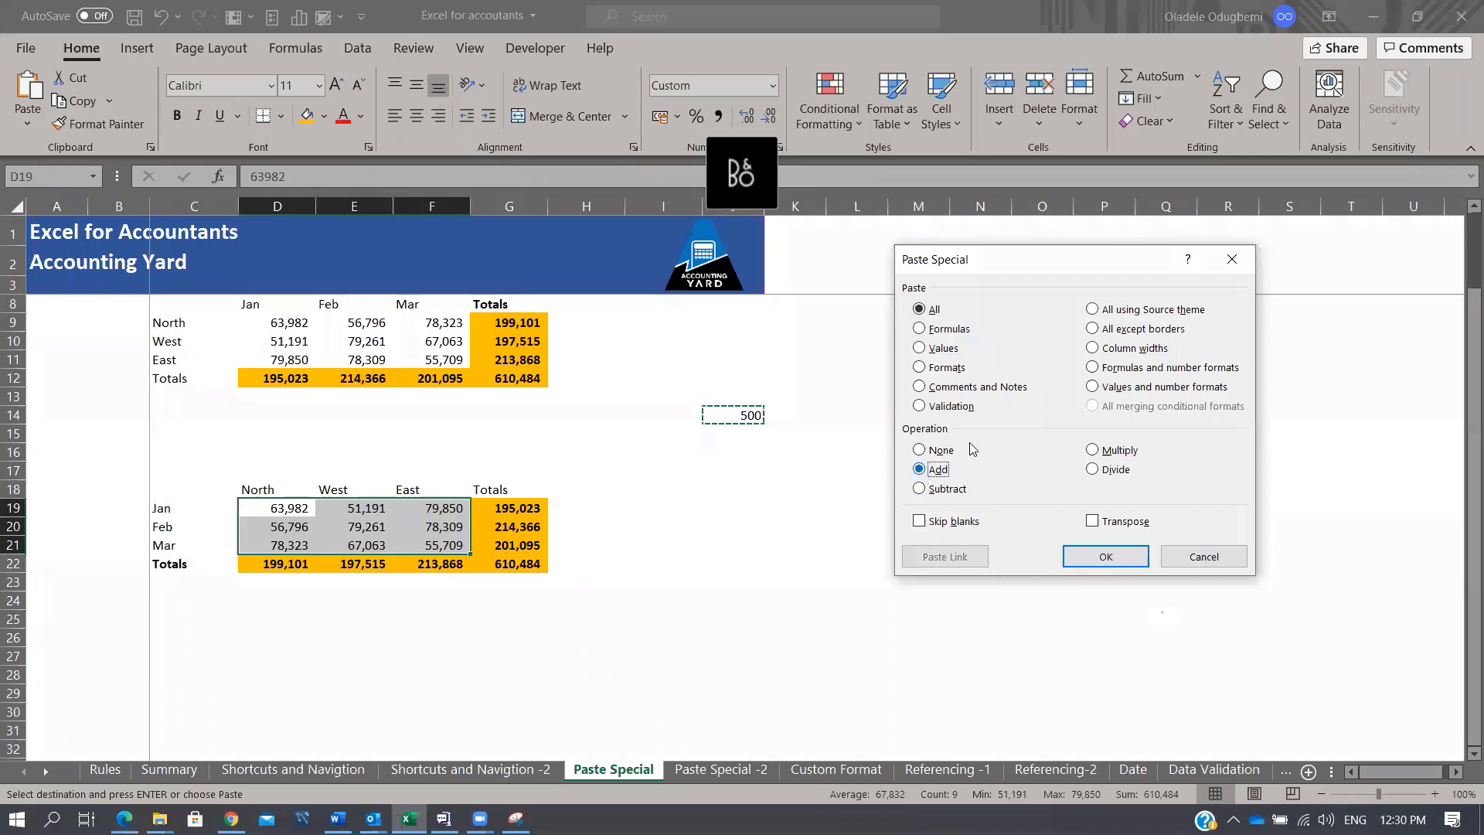
click(1130, 560)
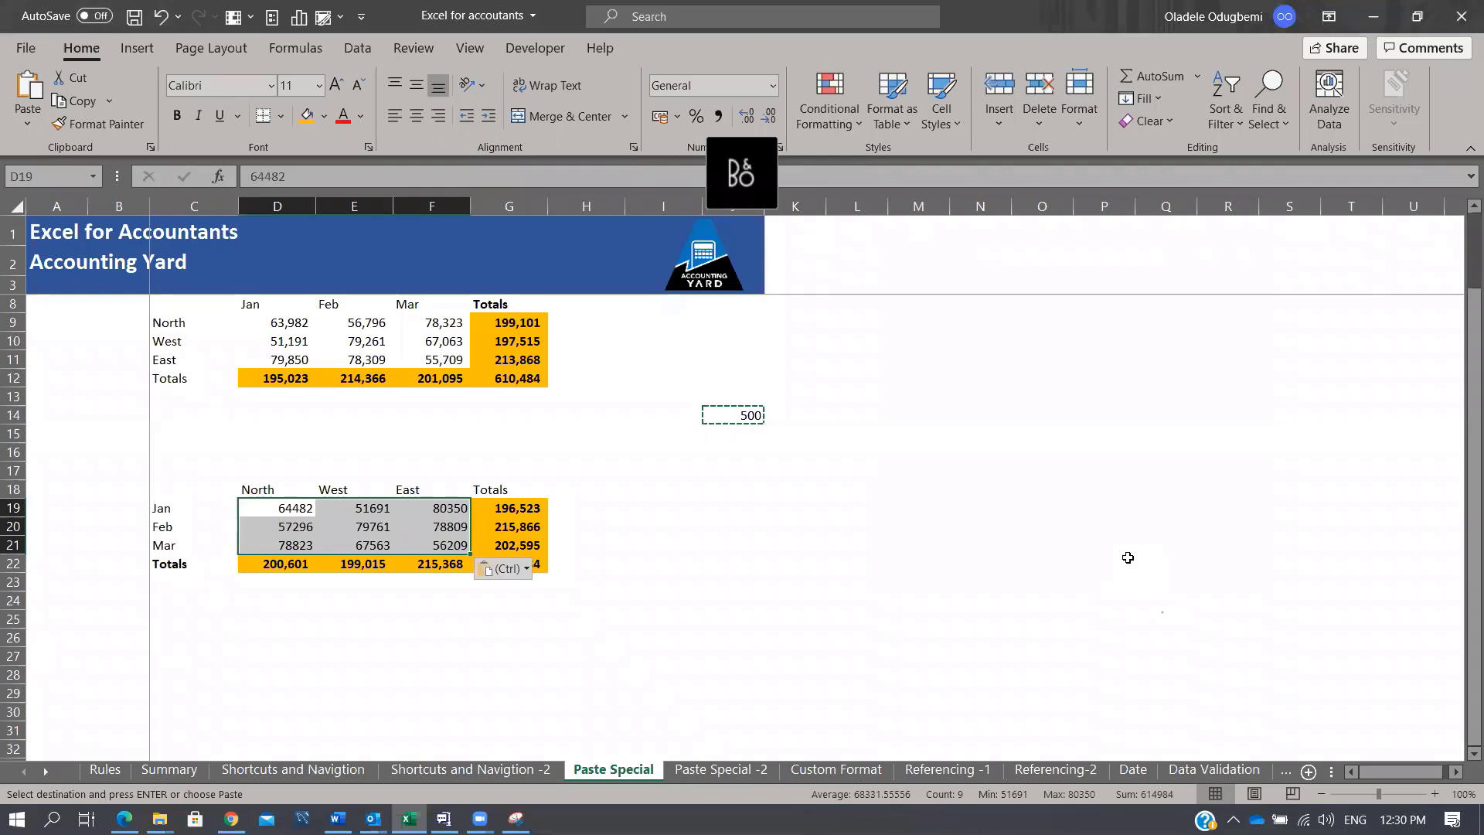
Step: Enter the check formula =D9-D19 in D14 to show the difference
click(289, 416)
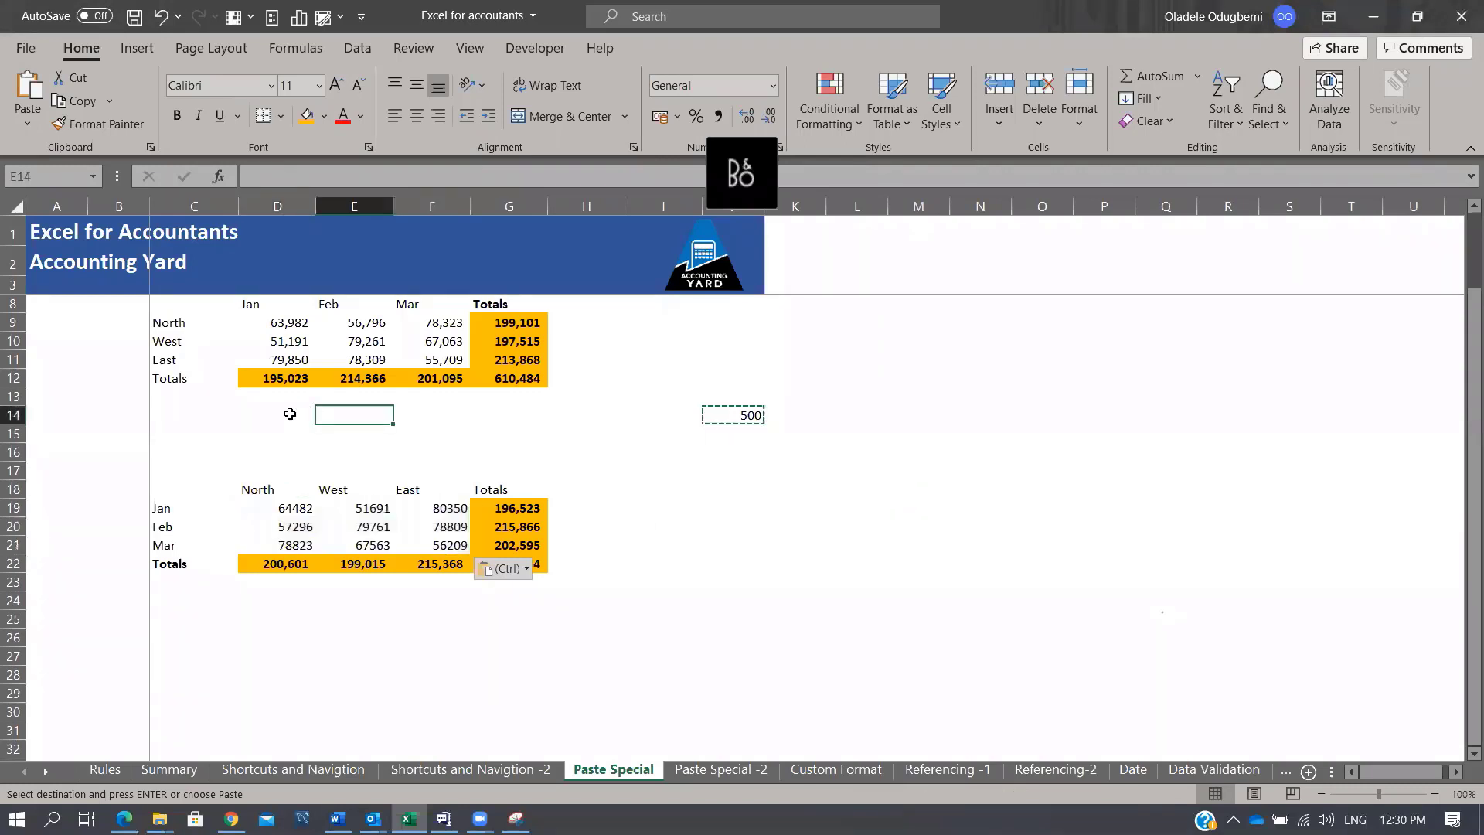
text(=)
click(300, 326)
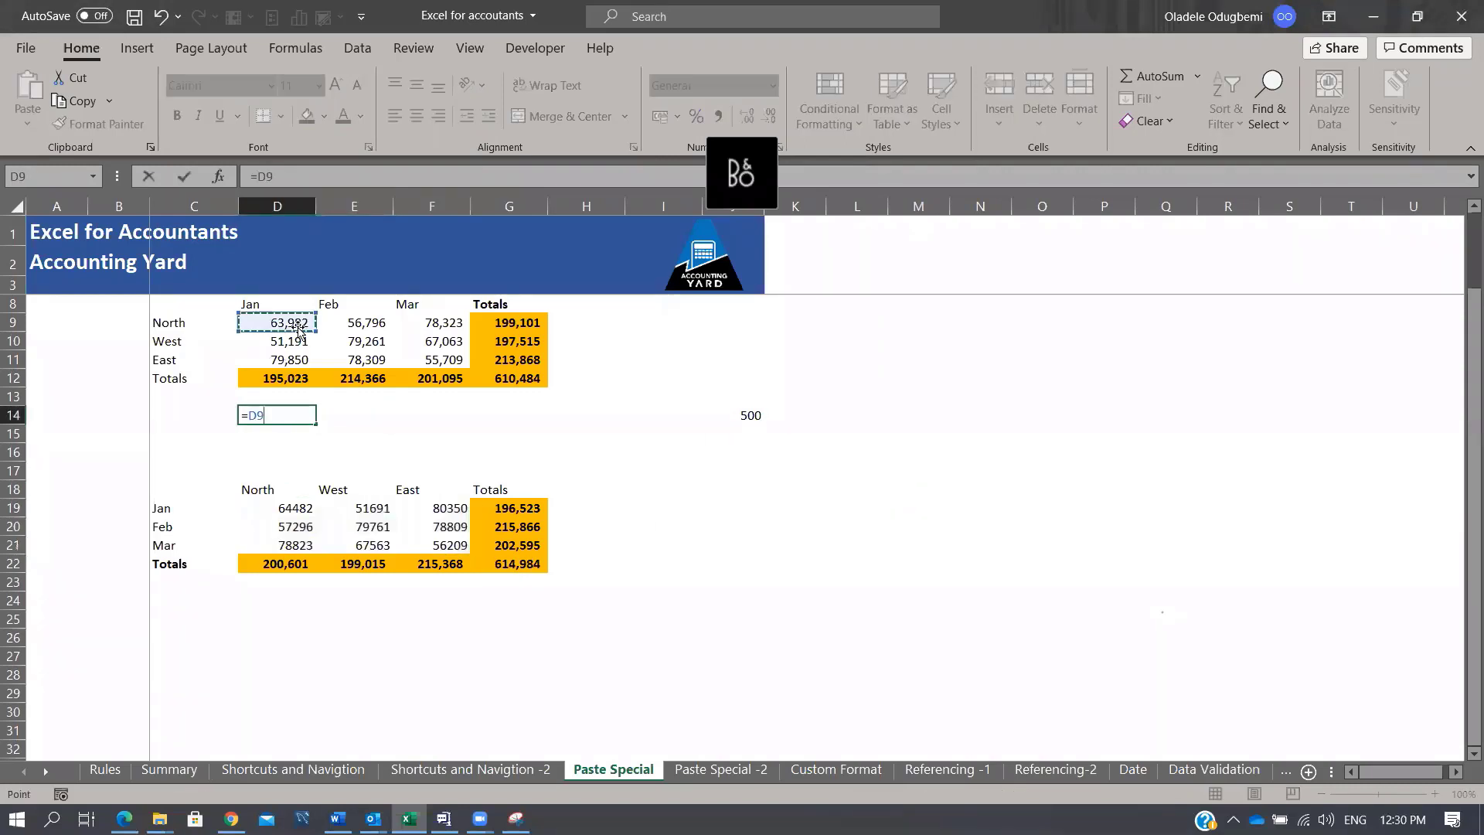
text(-)
click(292, 507)
key(Return)
key(Up)
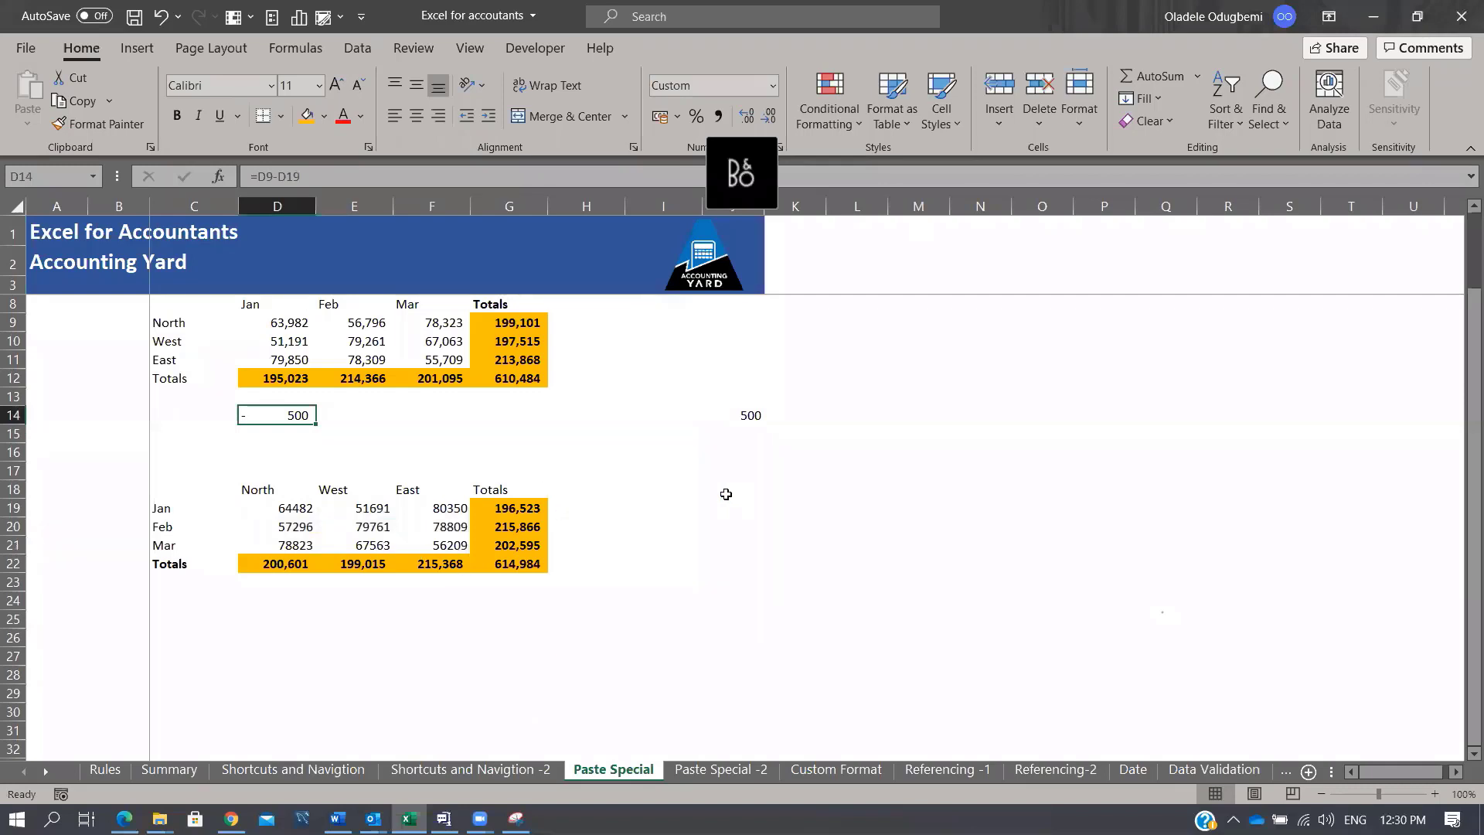
Step: Put 2 in J15, copy it, and select the transposed figures D19:F21
click(742, 435)
text(2)
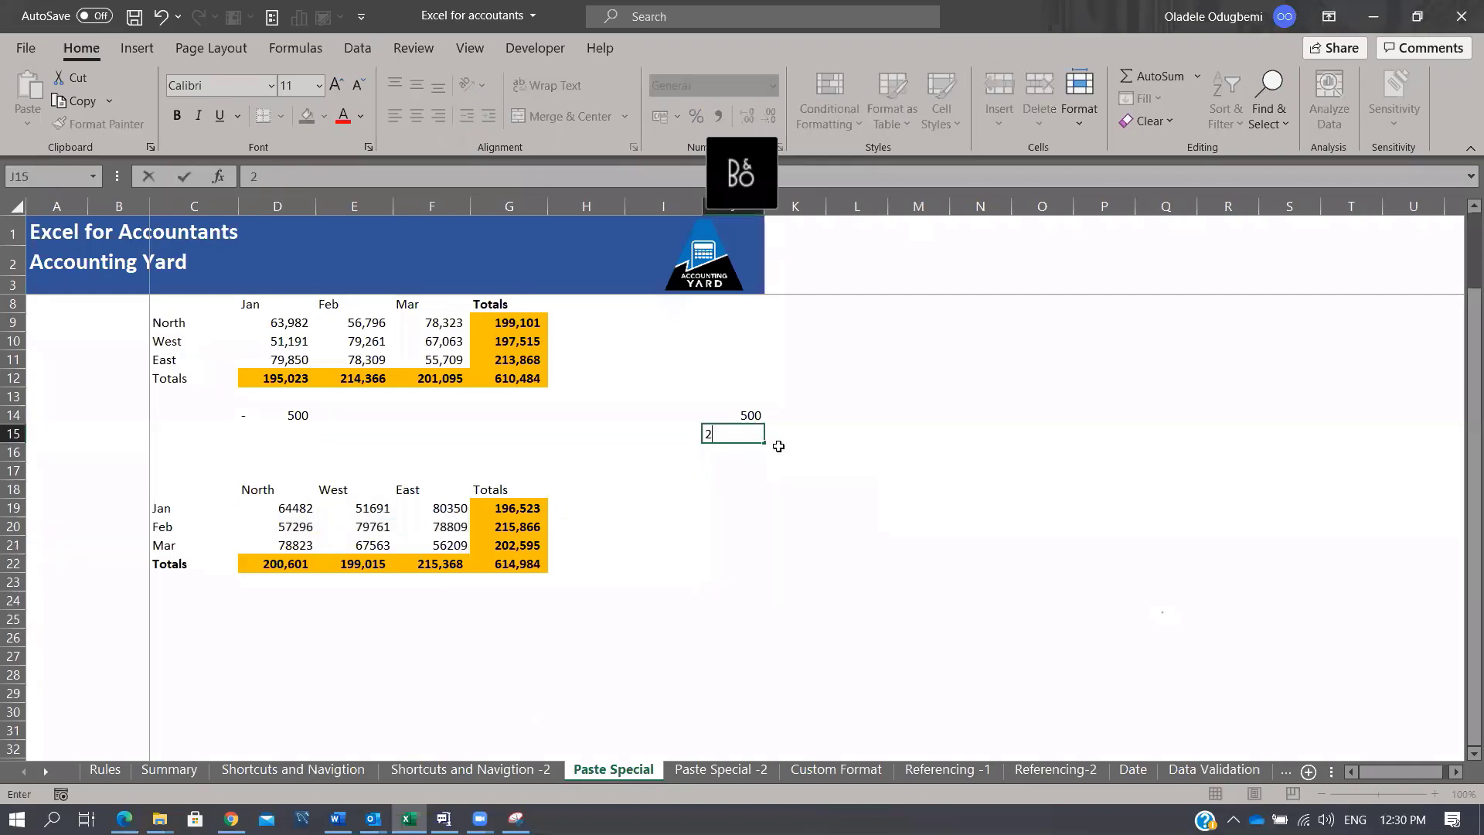
key(Return)
key(Up)
key(ctrl+c)
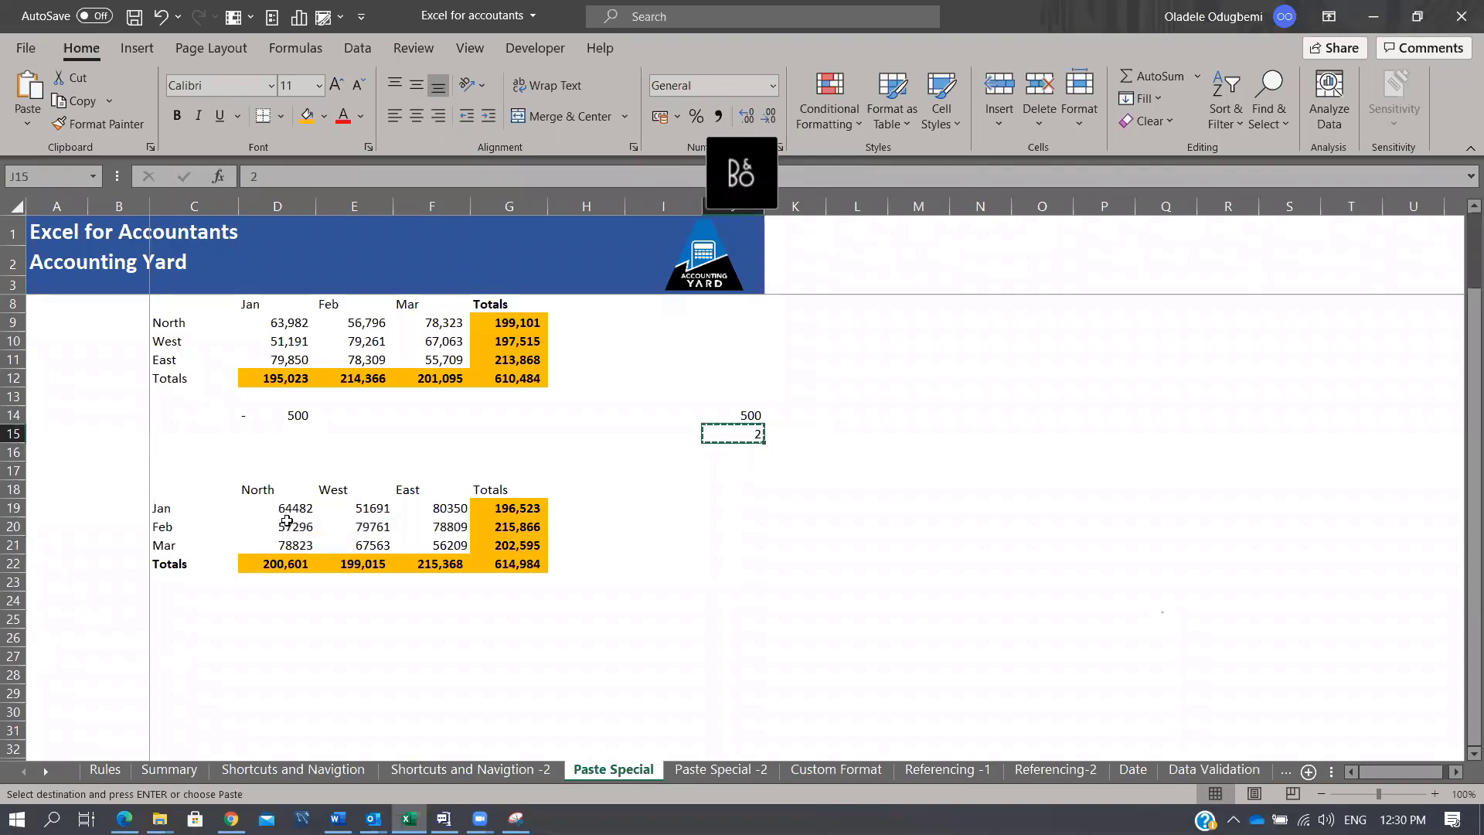
drag(288, 510, 428, 552)
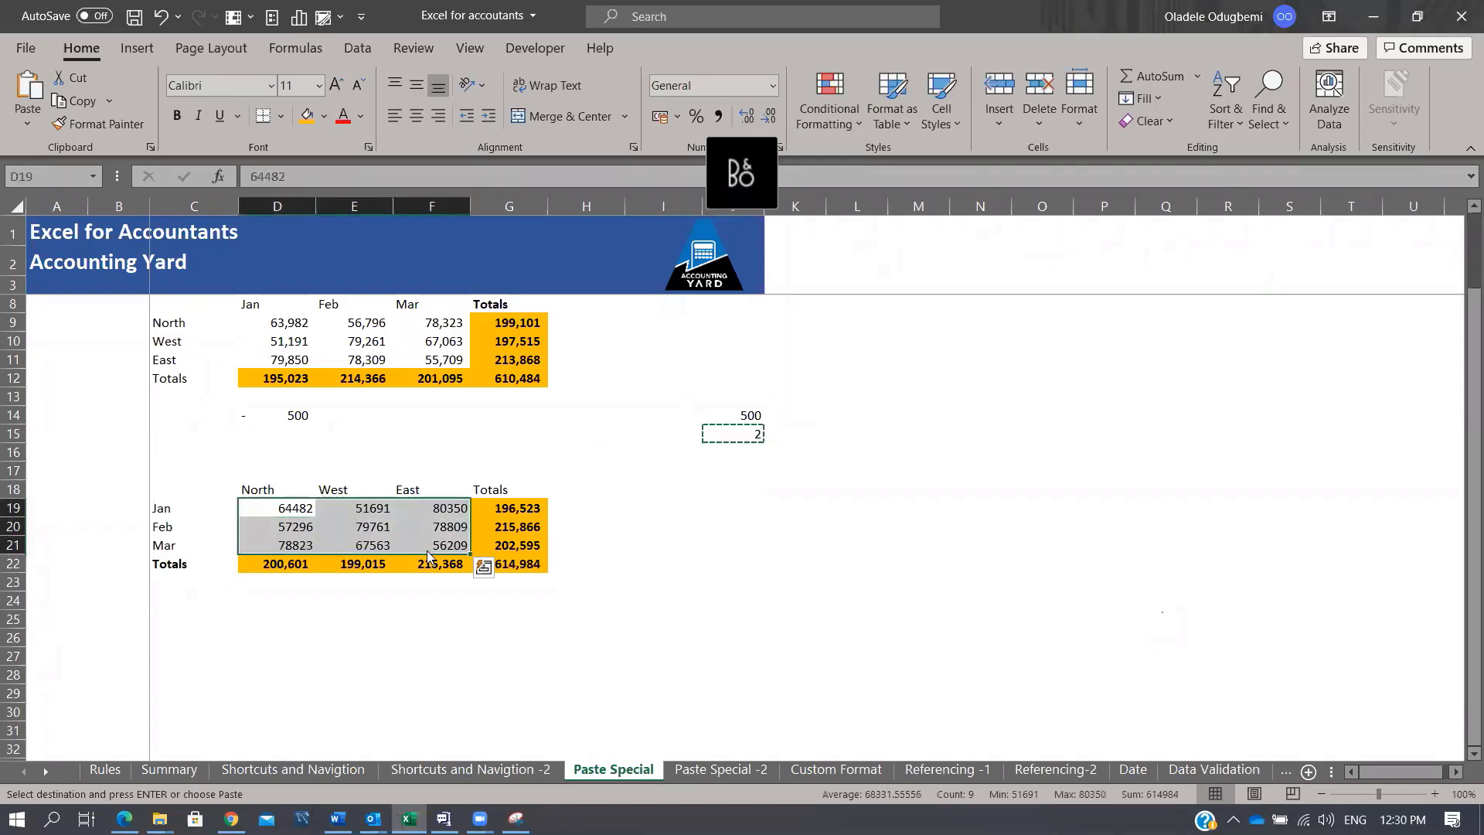
Step: Paste Special with Multiply to double the D19:F21 figures by the copied 2
key(ctrl+alt+v)
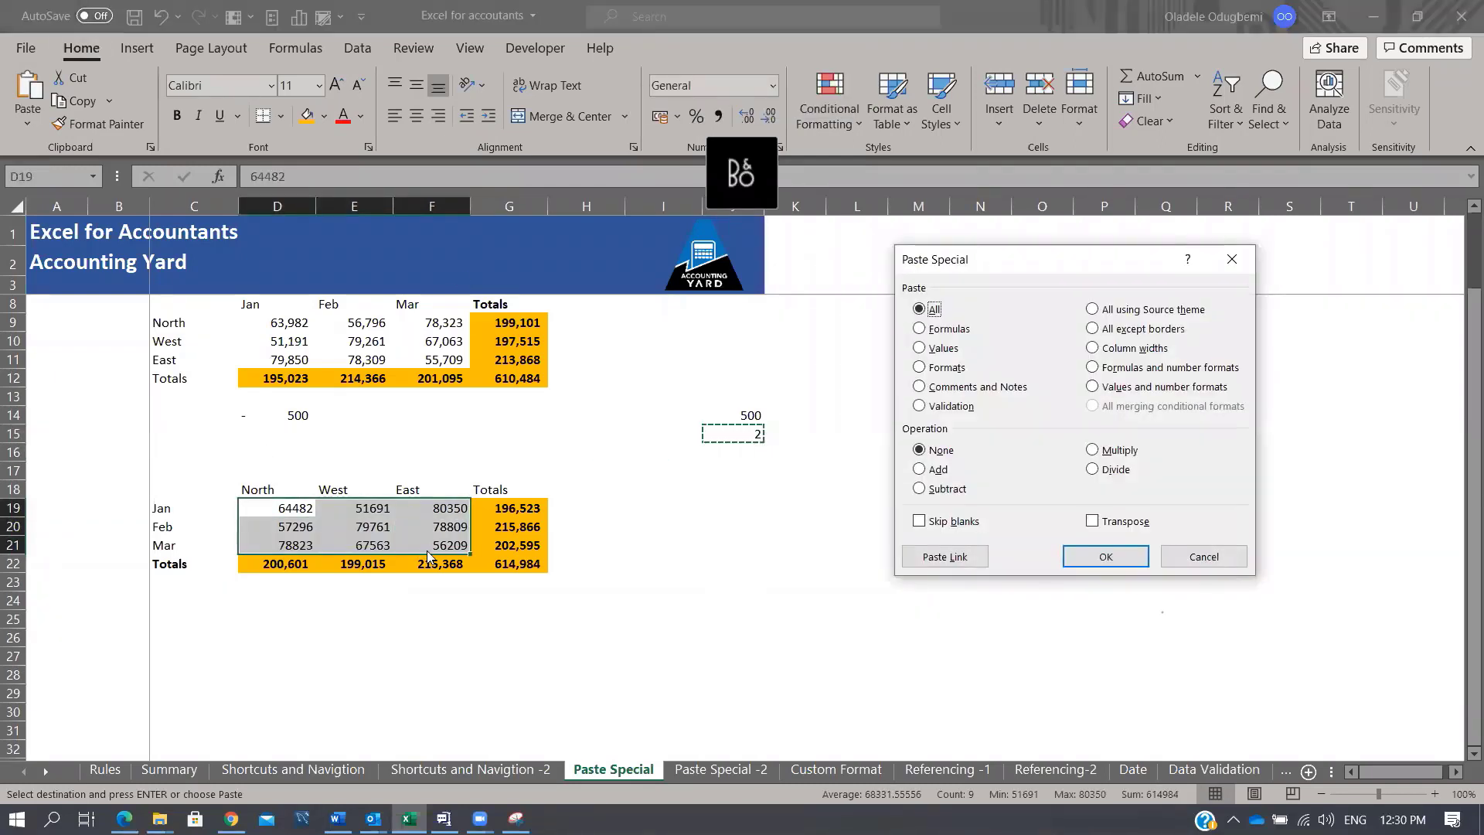
click(1091, 452)
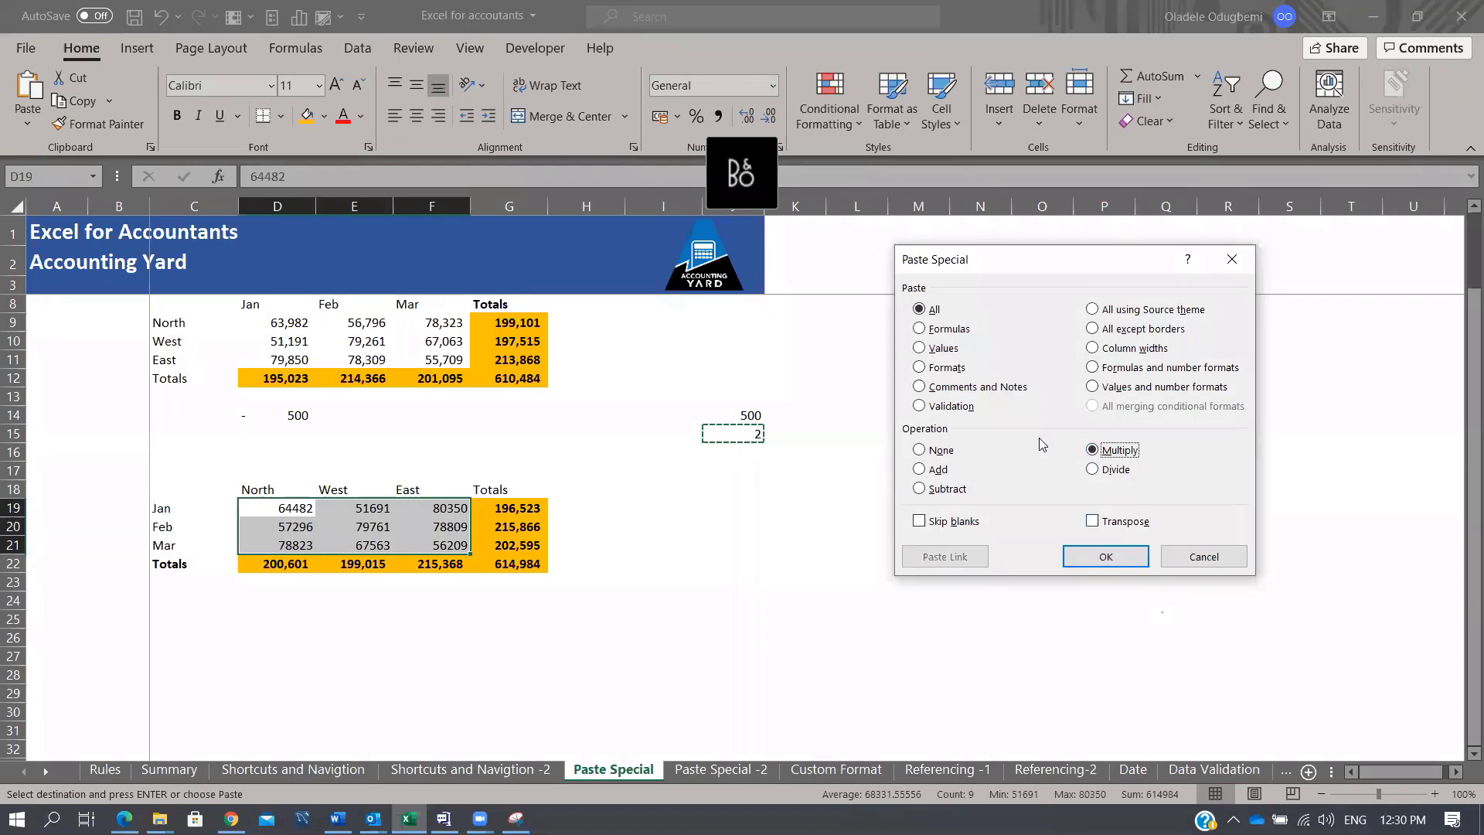
click(1093, 560)
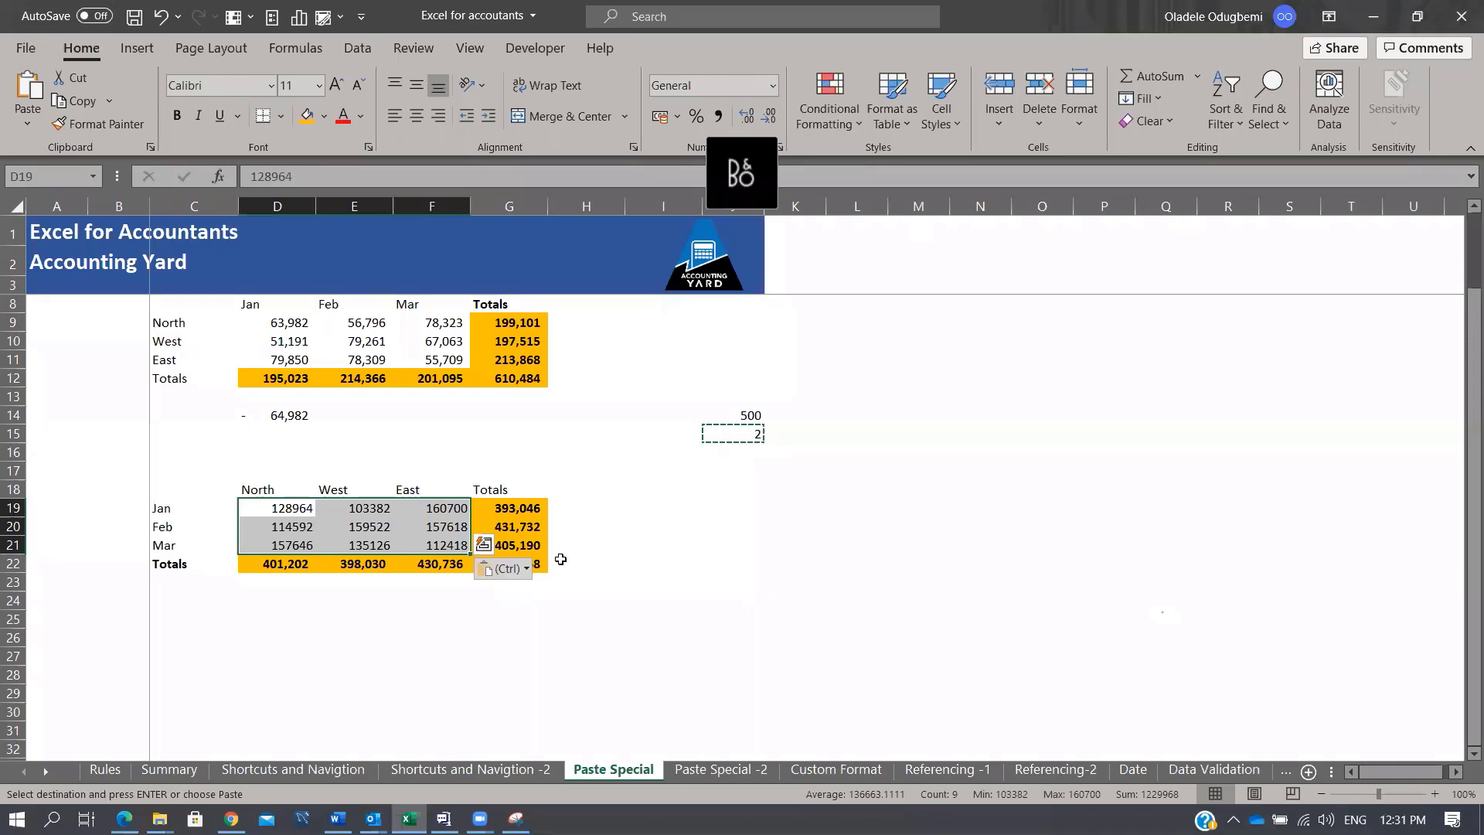
Step: Visit the Paste Special -2 sheet, return, and reopen the Paste Special dialog
click(731, 770)
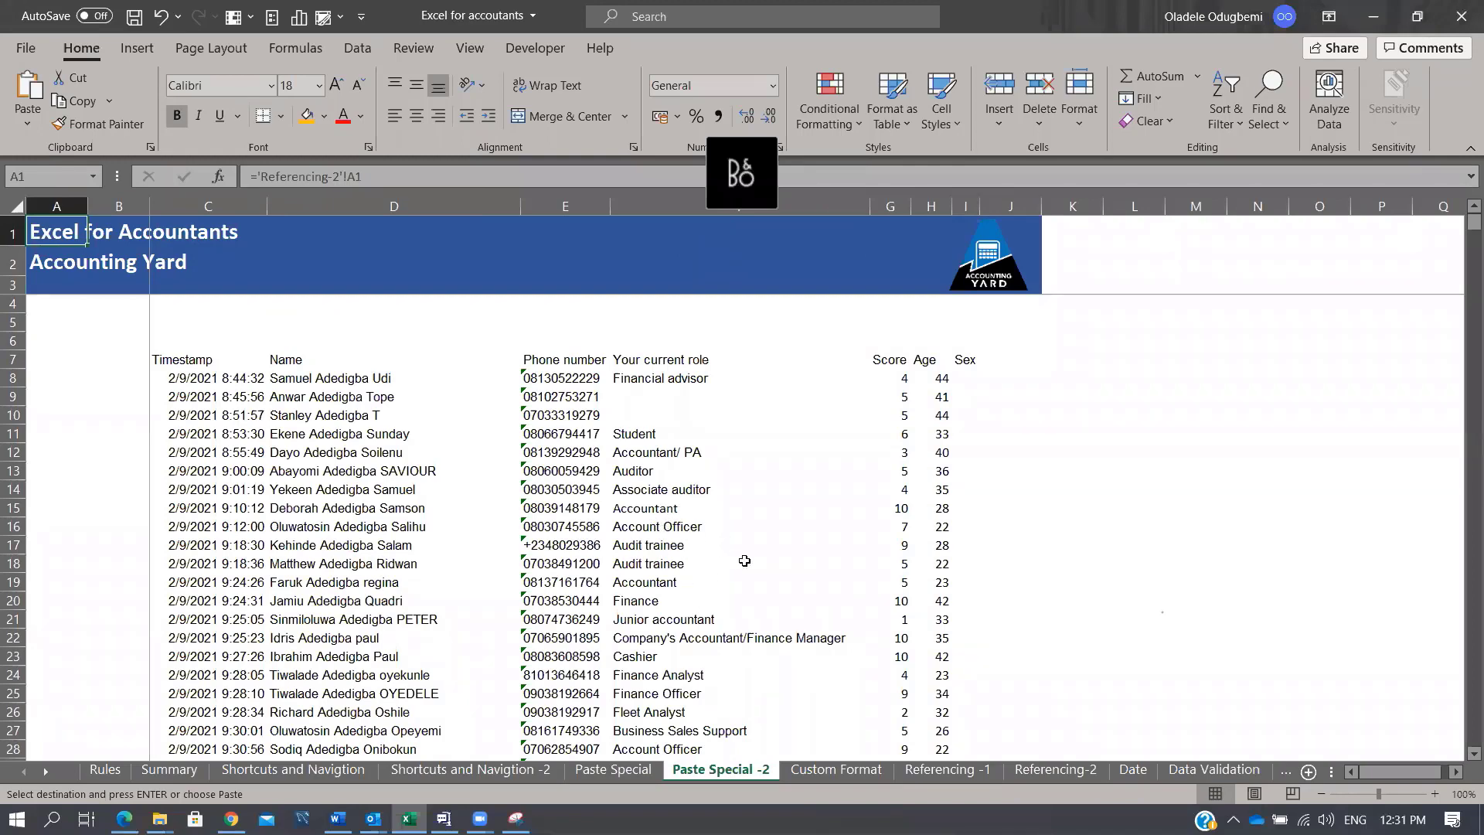
click(609, 775)
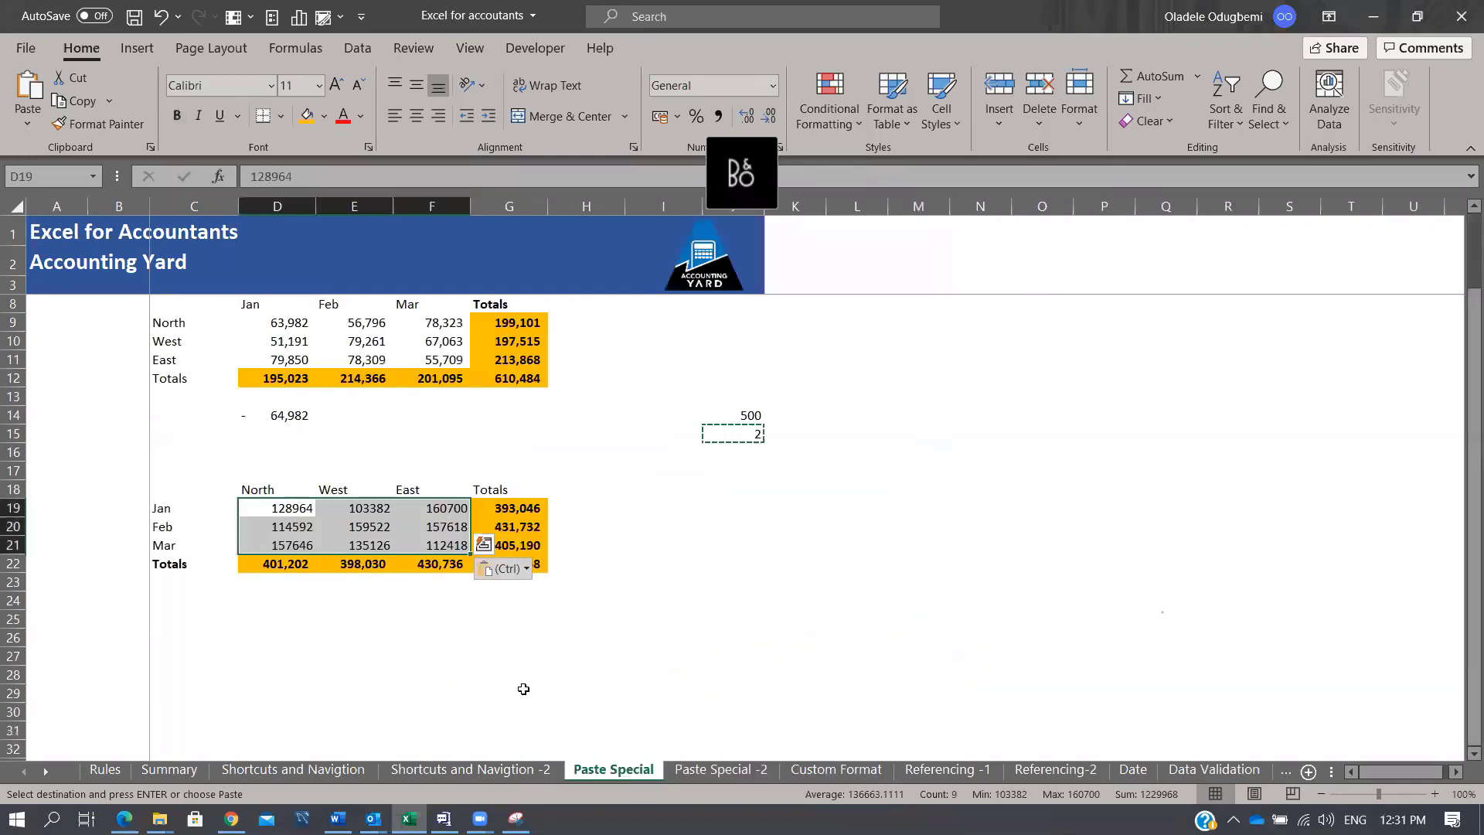
key(ctrl+alt+v)
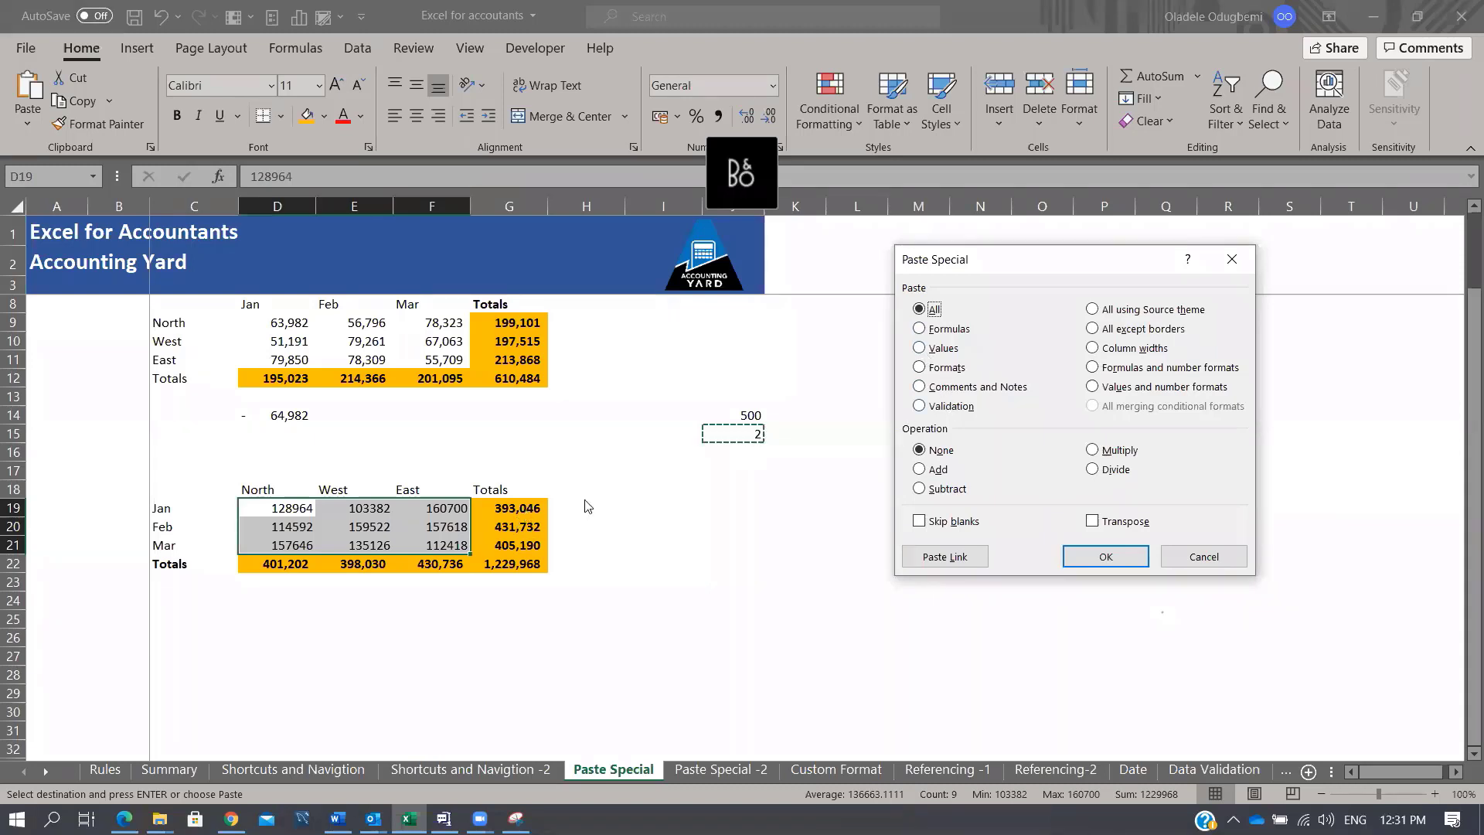
Step: Paste only the orange formats from G19:G22 onto K18:K21, then reselect Totals cells G19:G23
key(Escape)
drag(509, 508, 508, 563)
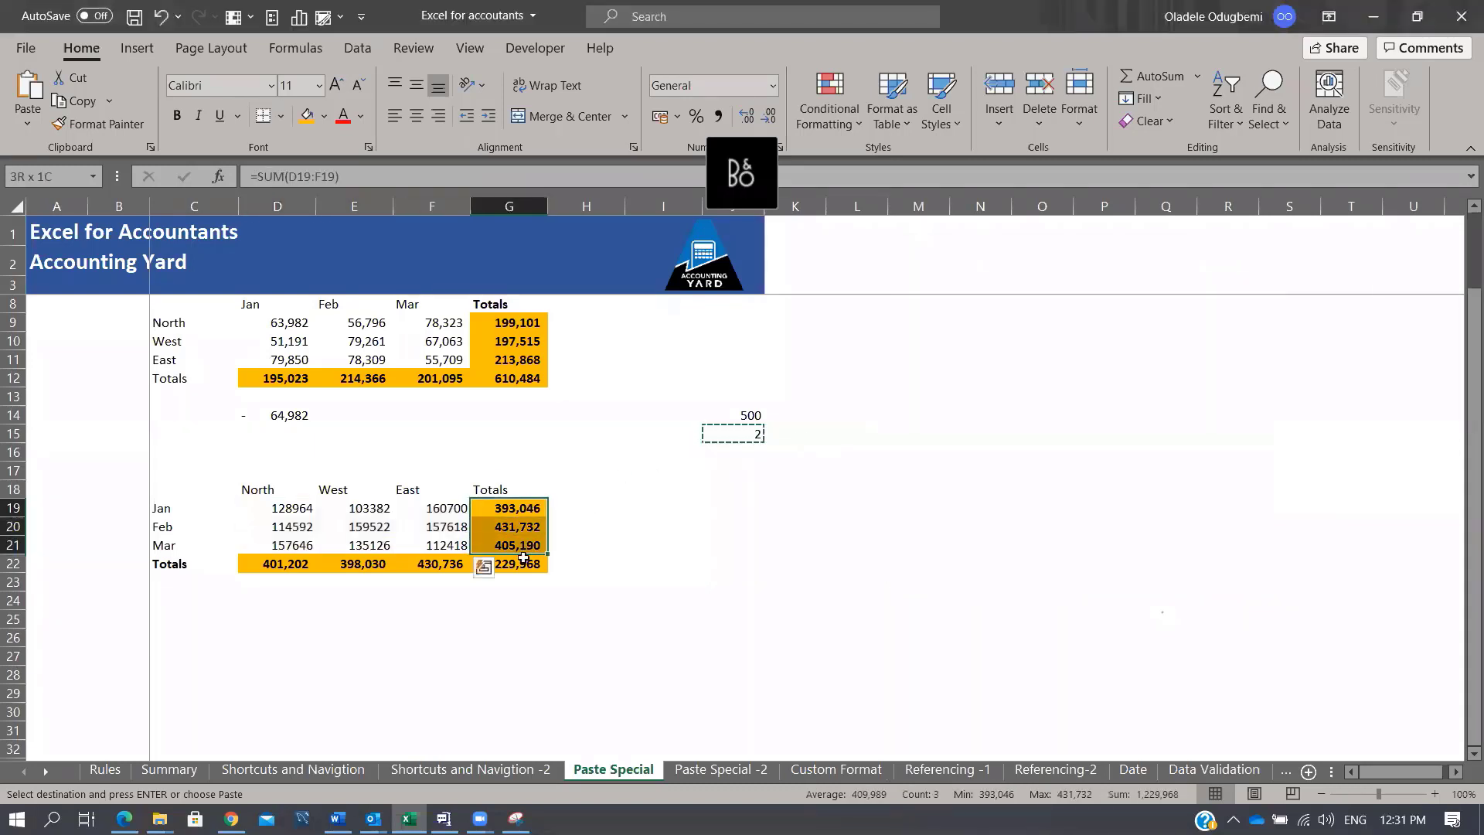
key(ctrl+c)
click(781, 487)
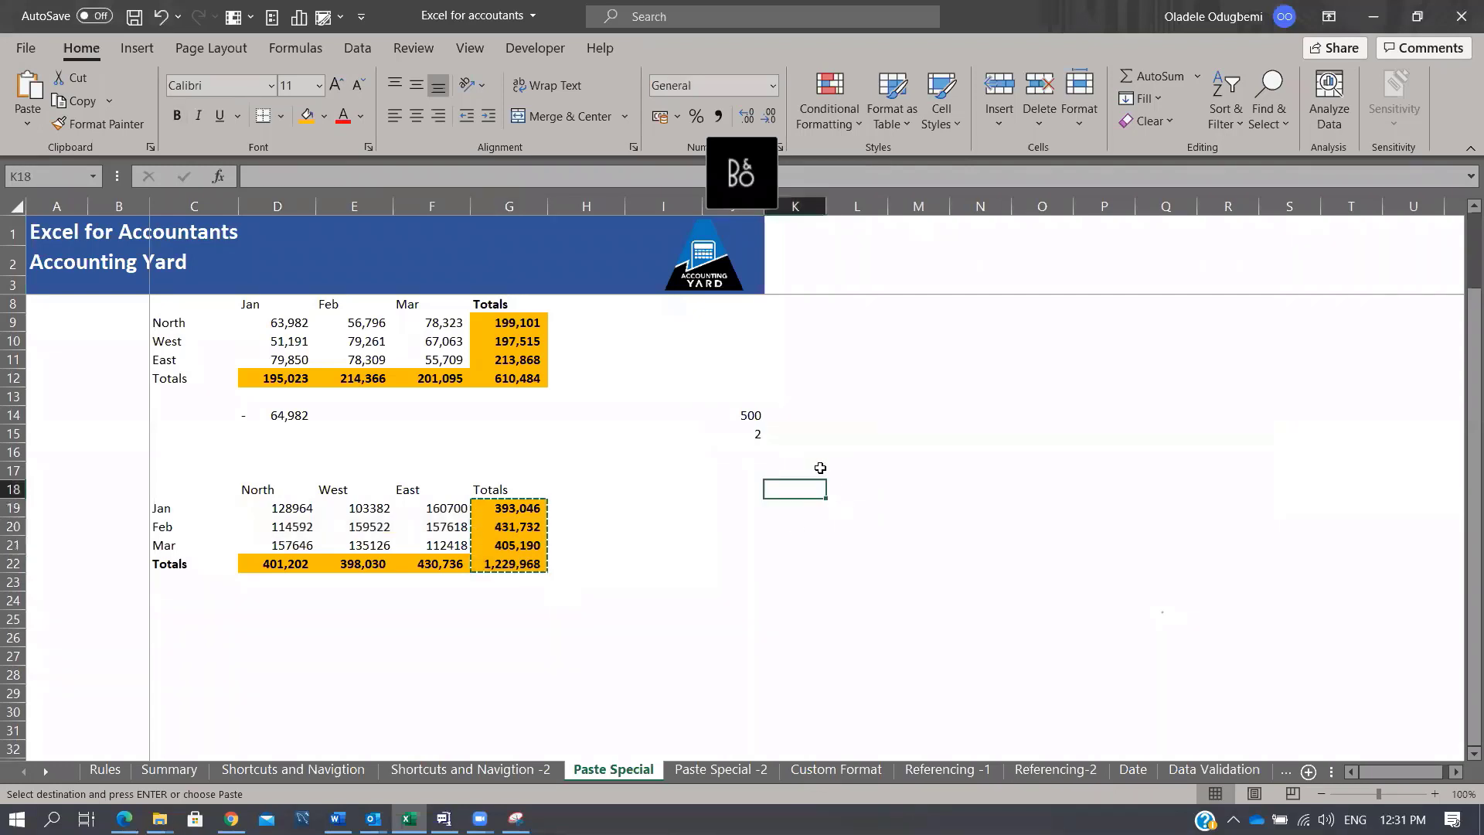
key(ctrl+alt+v)
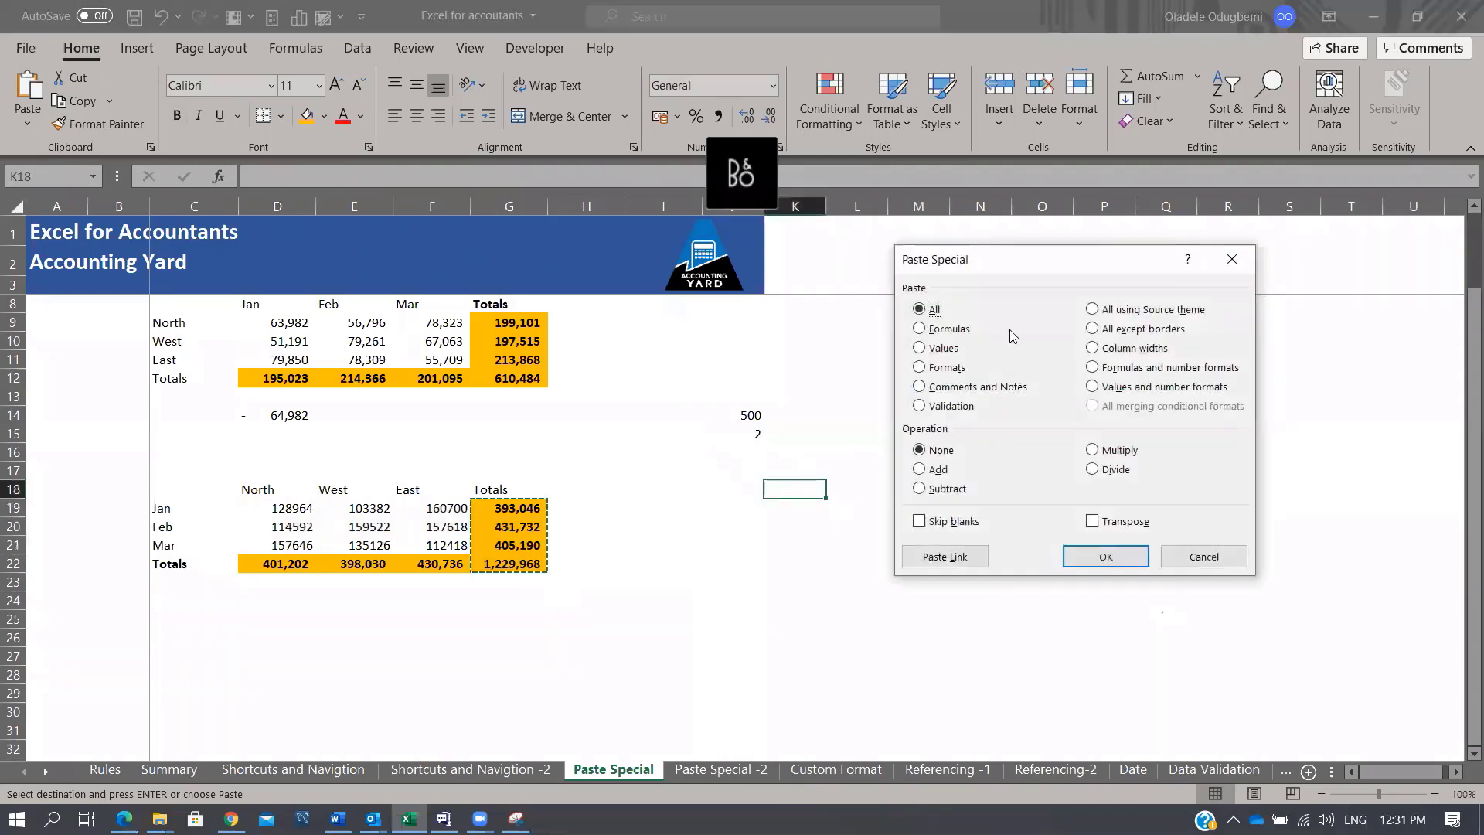
click(935, 368)
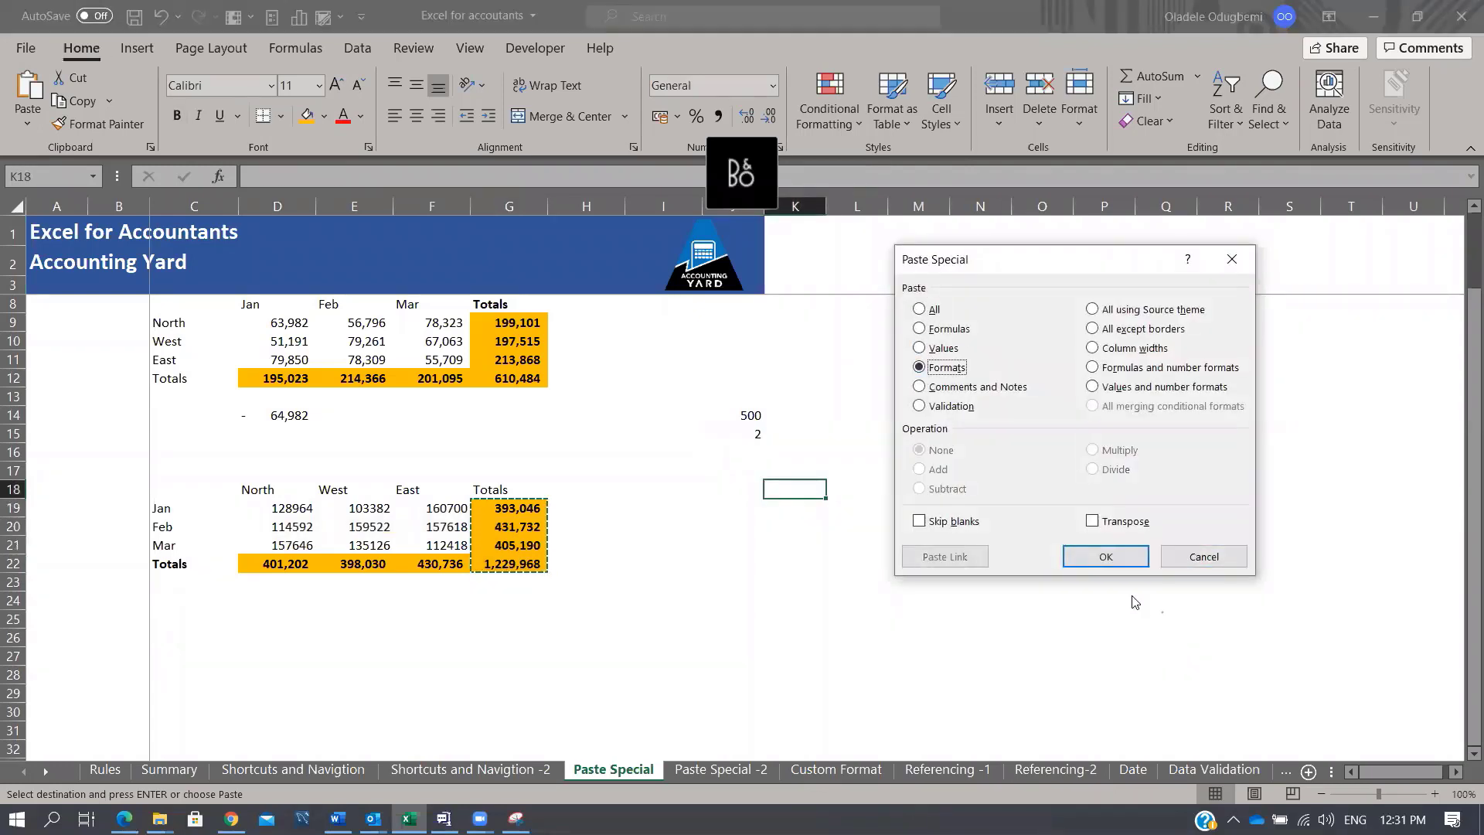
click(1105, 556)
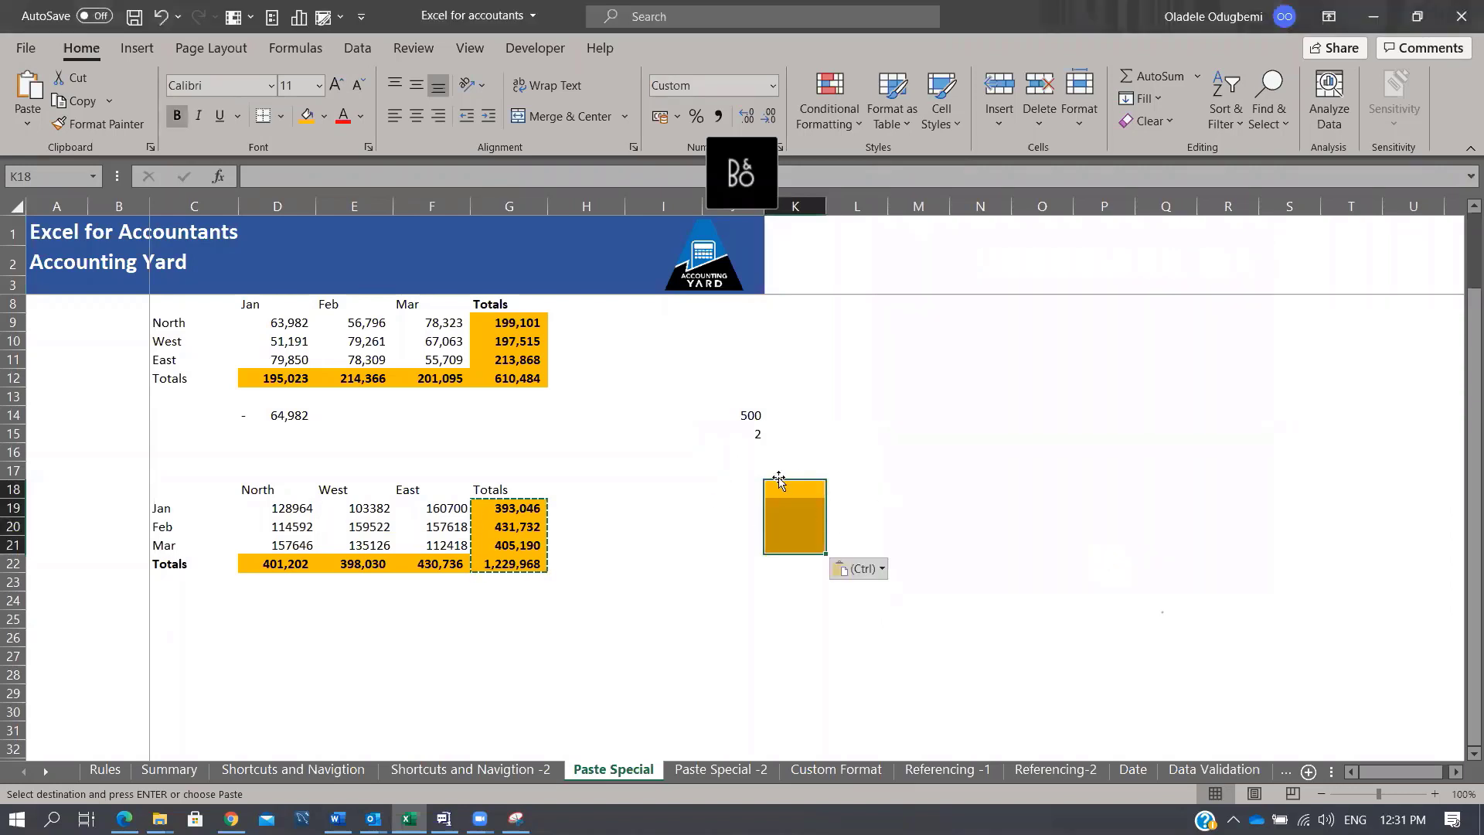
drag(812, 484, 814, 550)
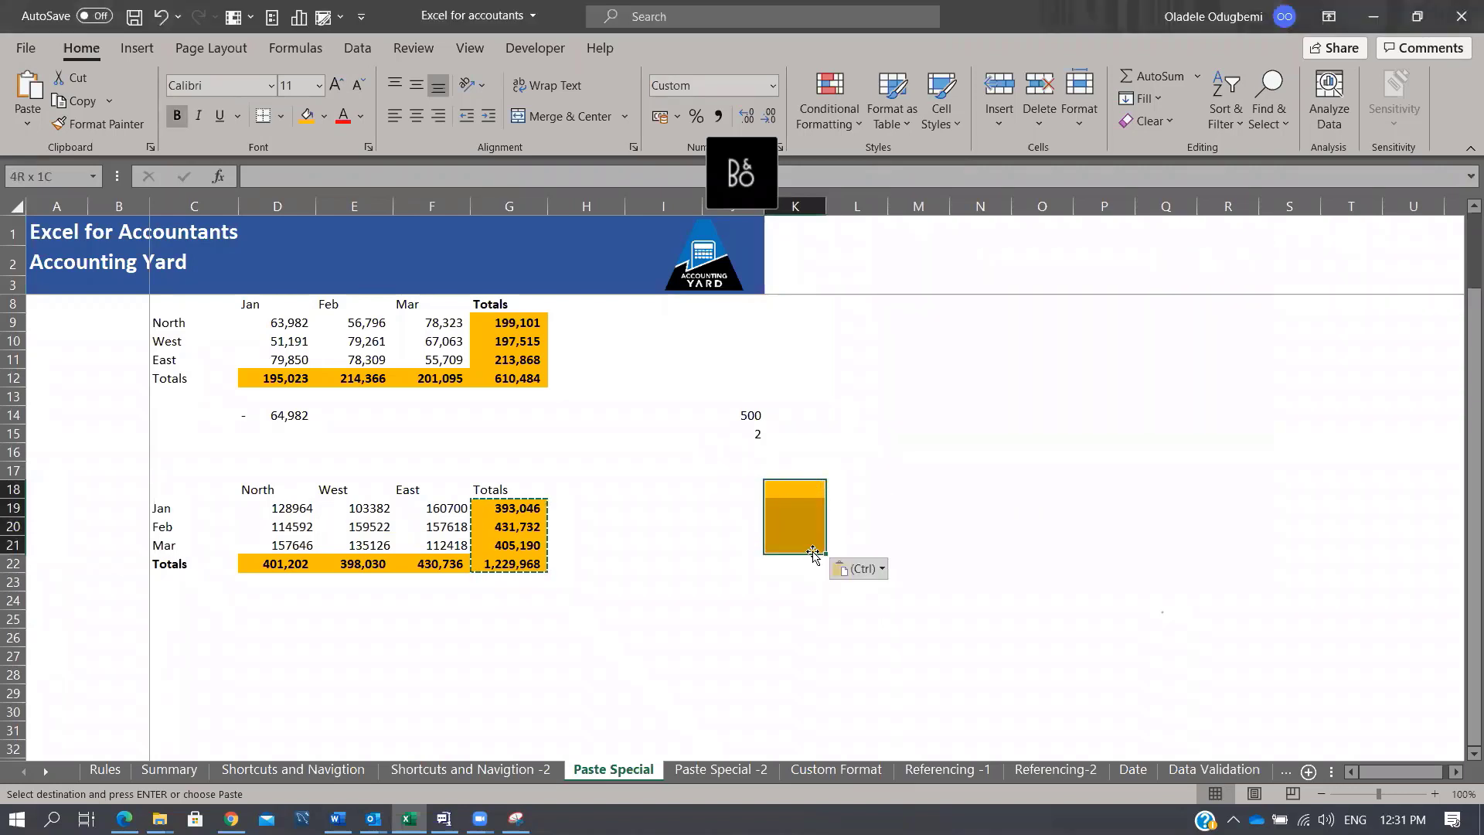
drag(514, 510, 510, 581)
Step: Format Paint the Totals fill down K18:K24 and then onto P10:Q17
click(78, 125)
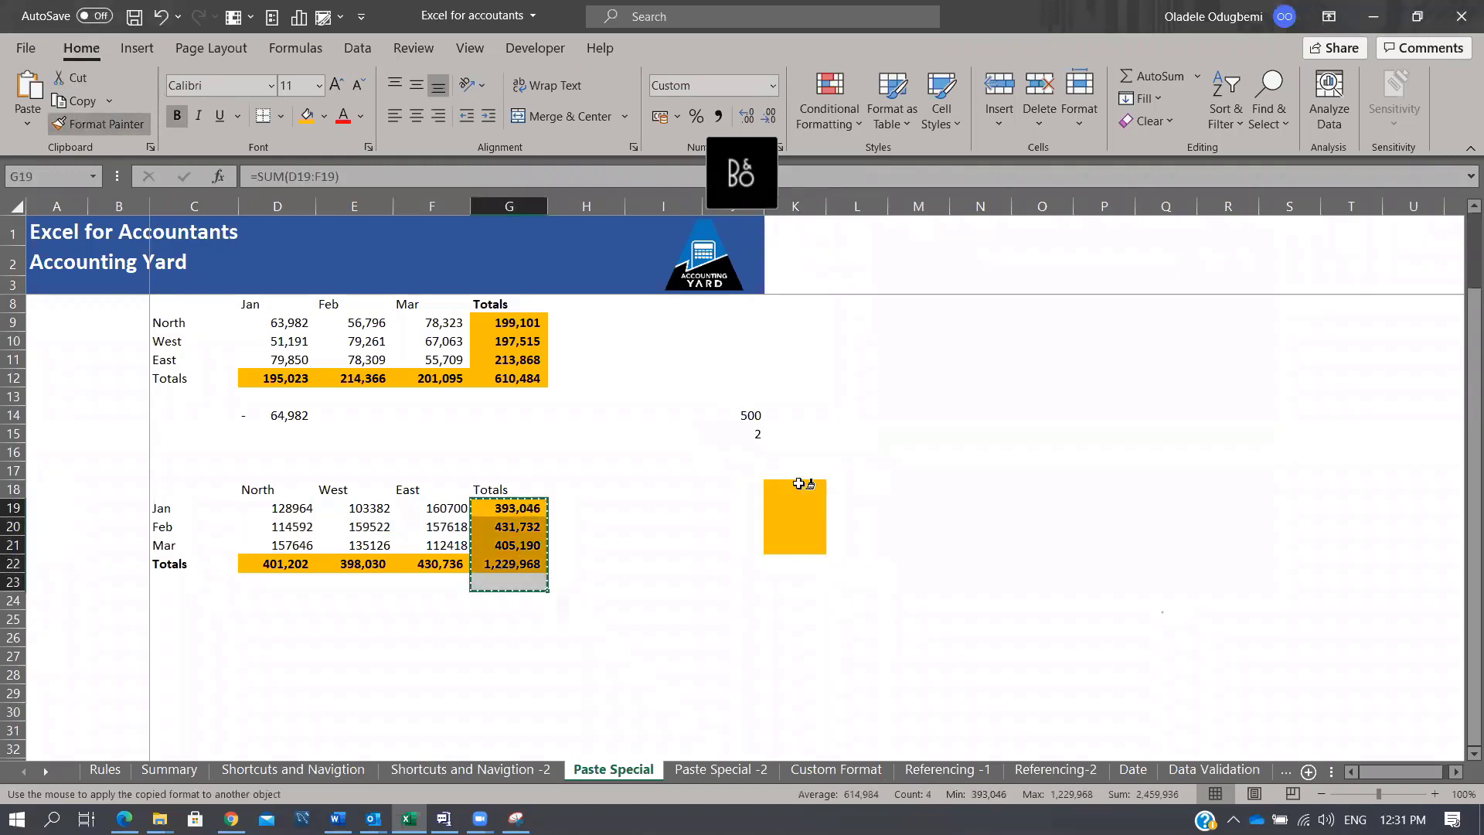
drag(789, 490, 795, 600)
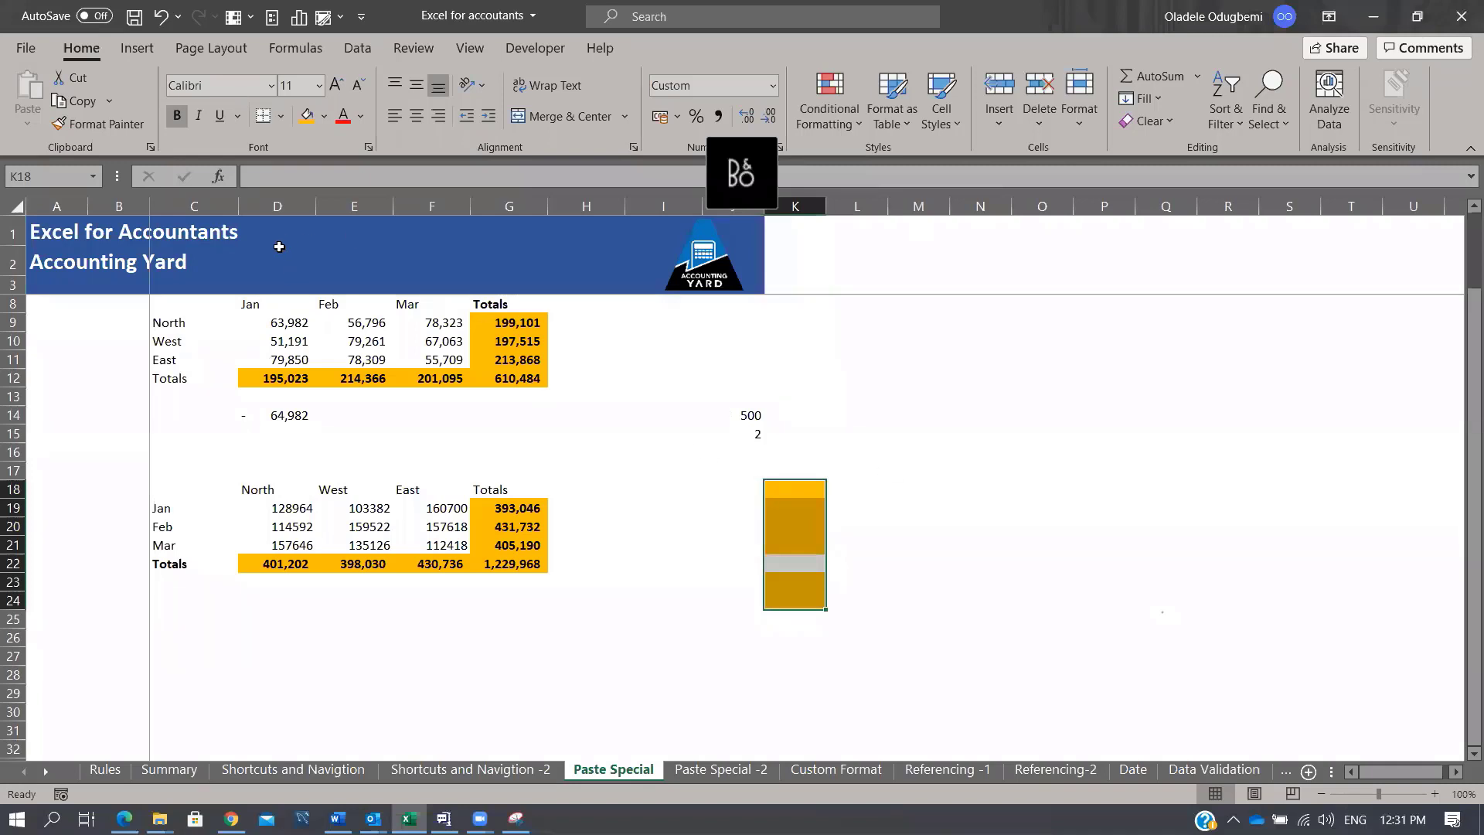
click(114, 123)
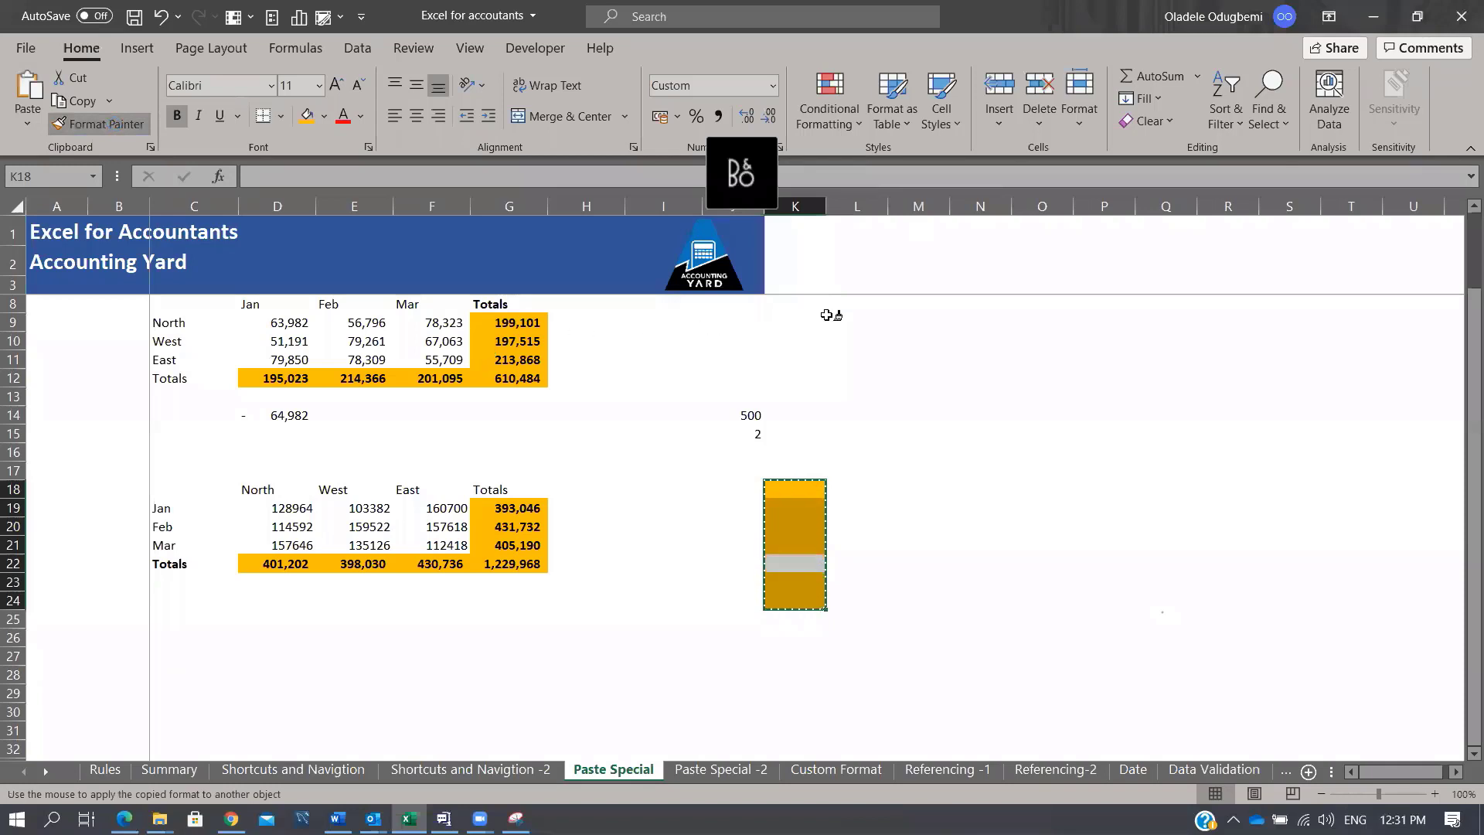
drag(1116, 338, 1158, 474)
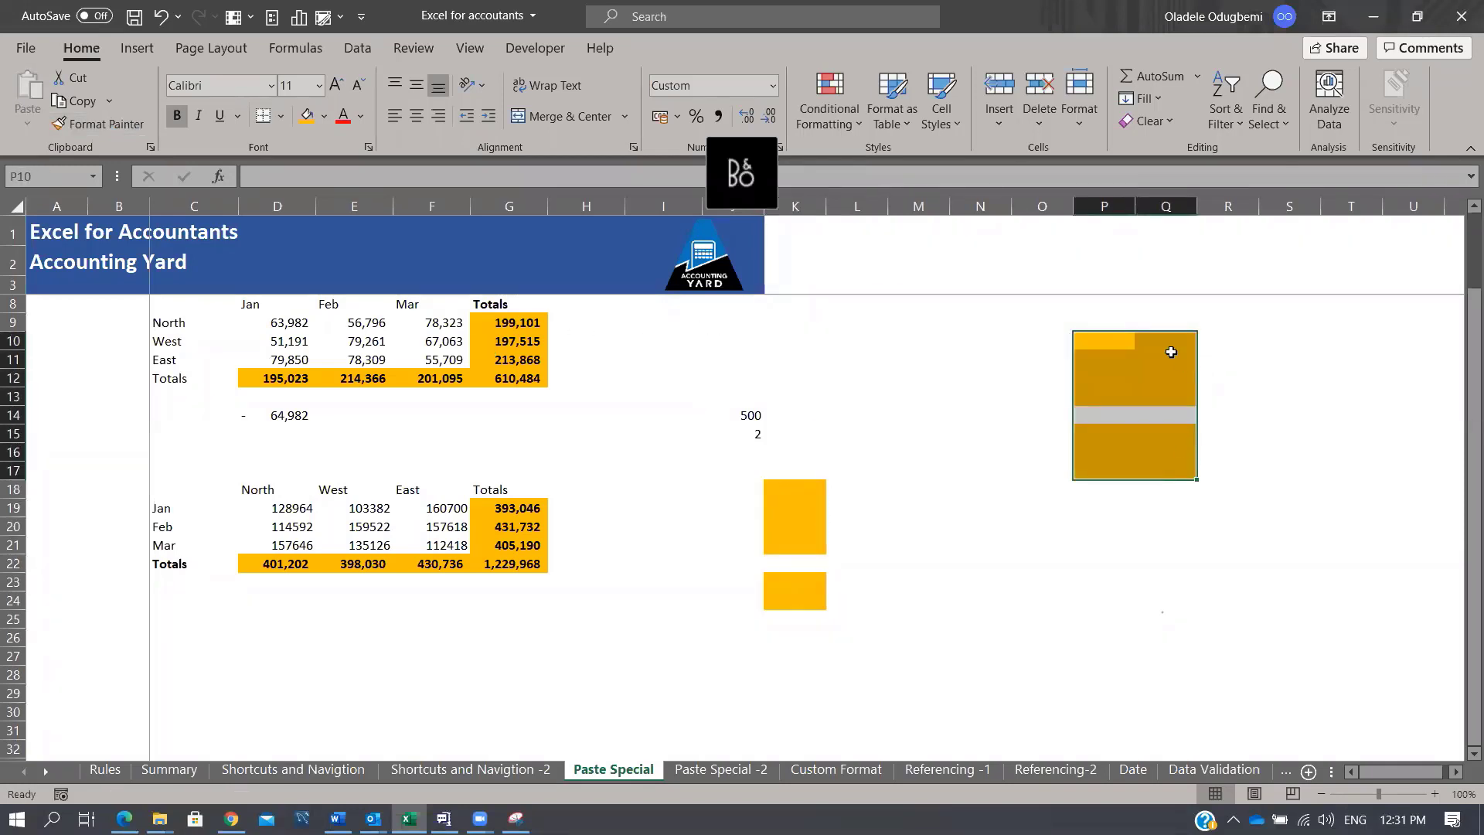
click(938, 337)
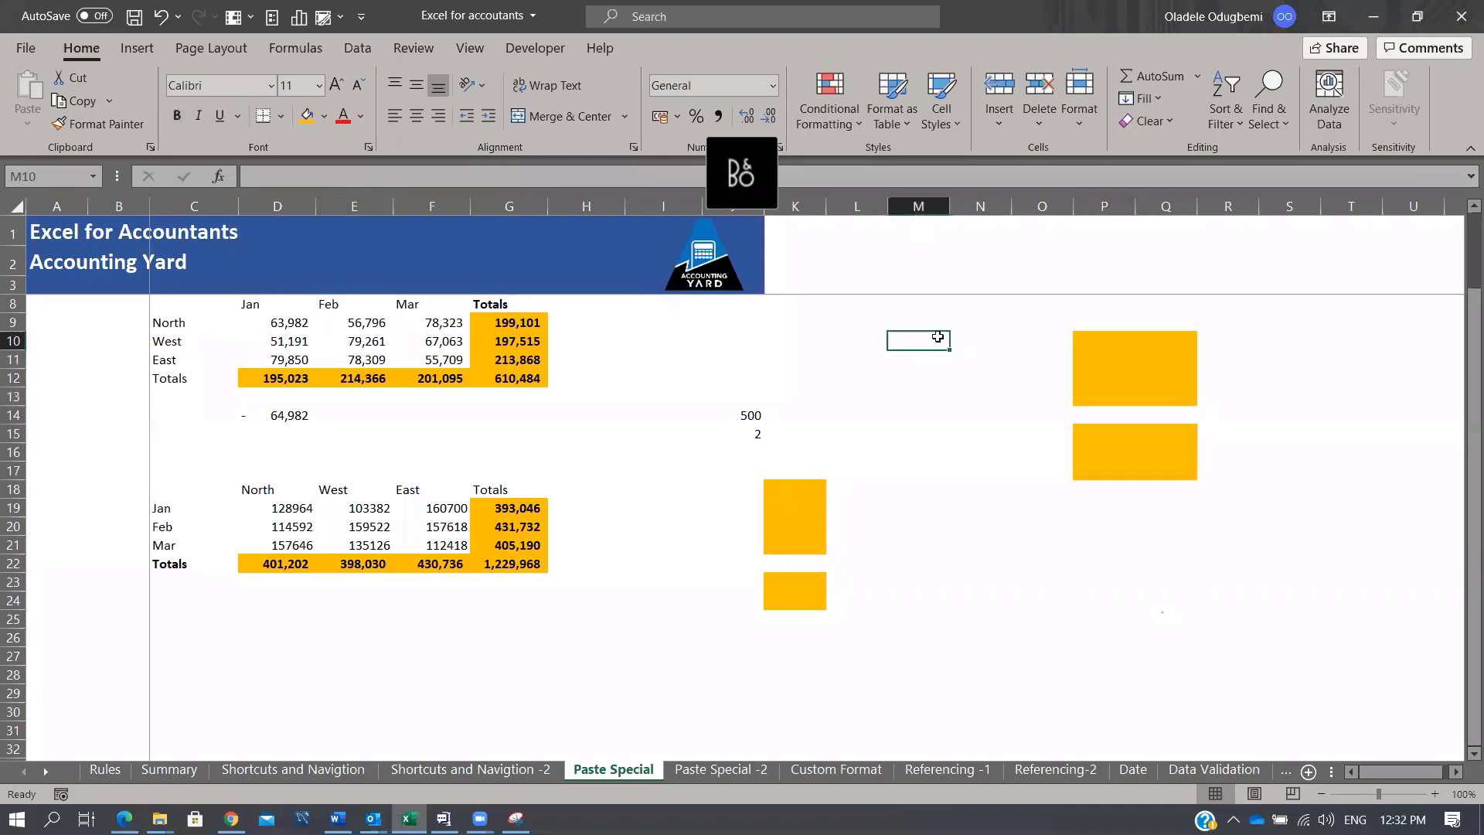
Step: Paint G9:G12's gold fill onto N10:N13, N23:N26, R25:R29, T17:T22, T10:T14, K10:M15, H24:H28, then open Custom Format
drag(495, 321, 503, 377)
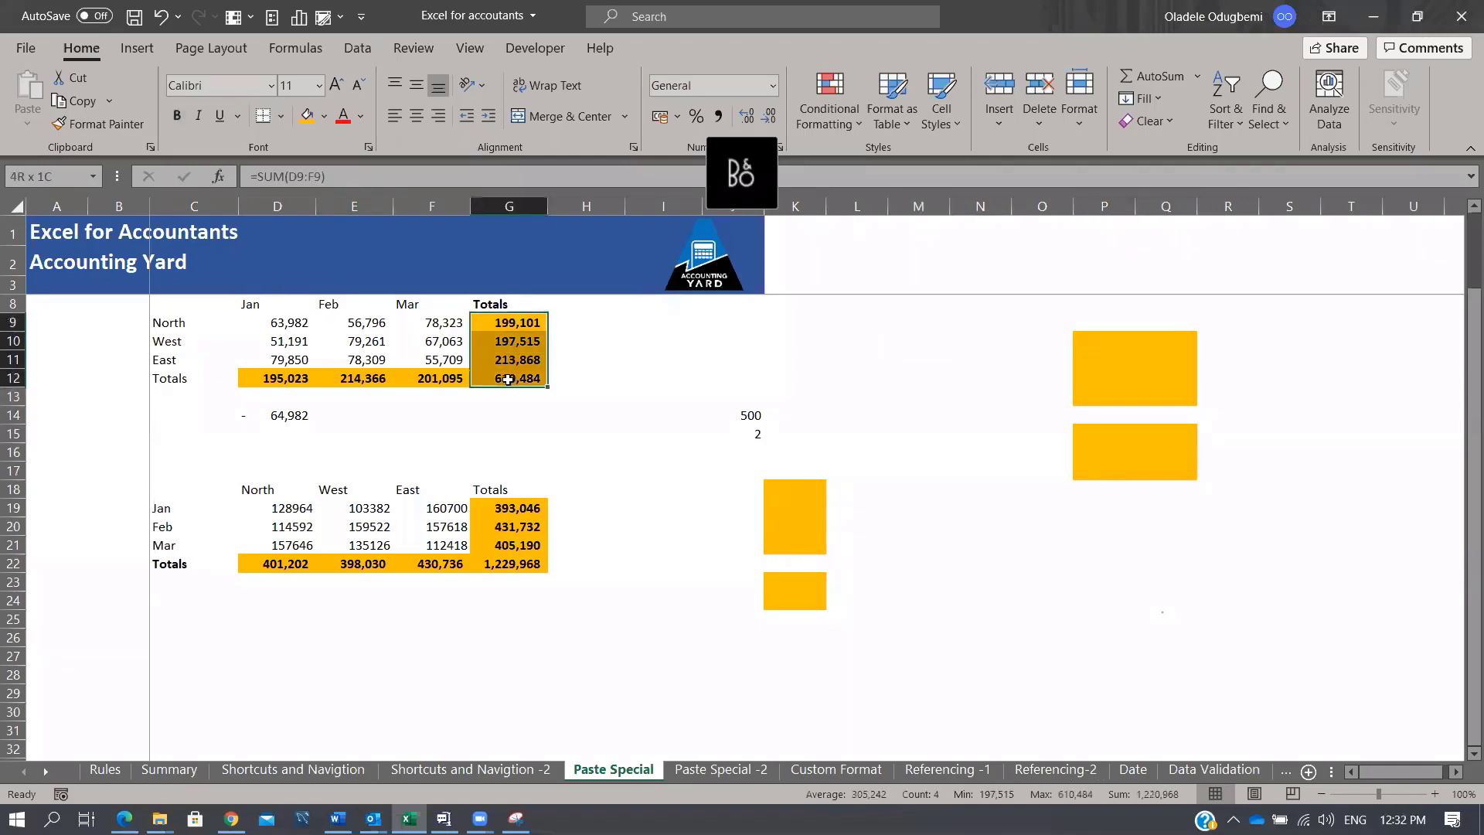
click(94, 126)
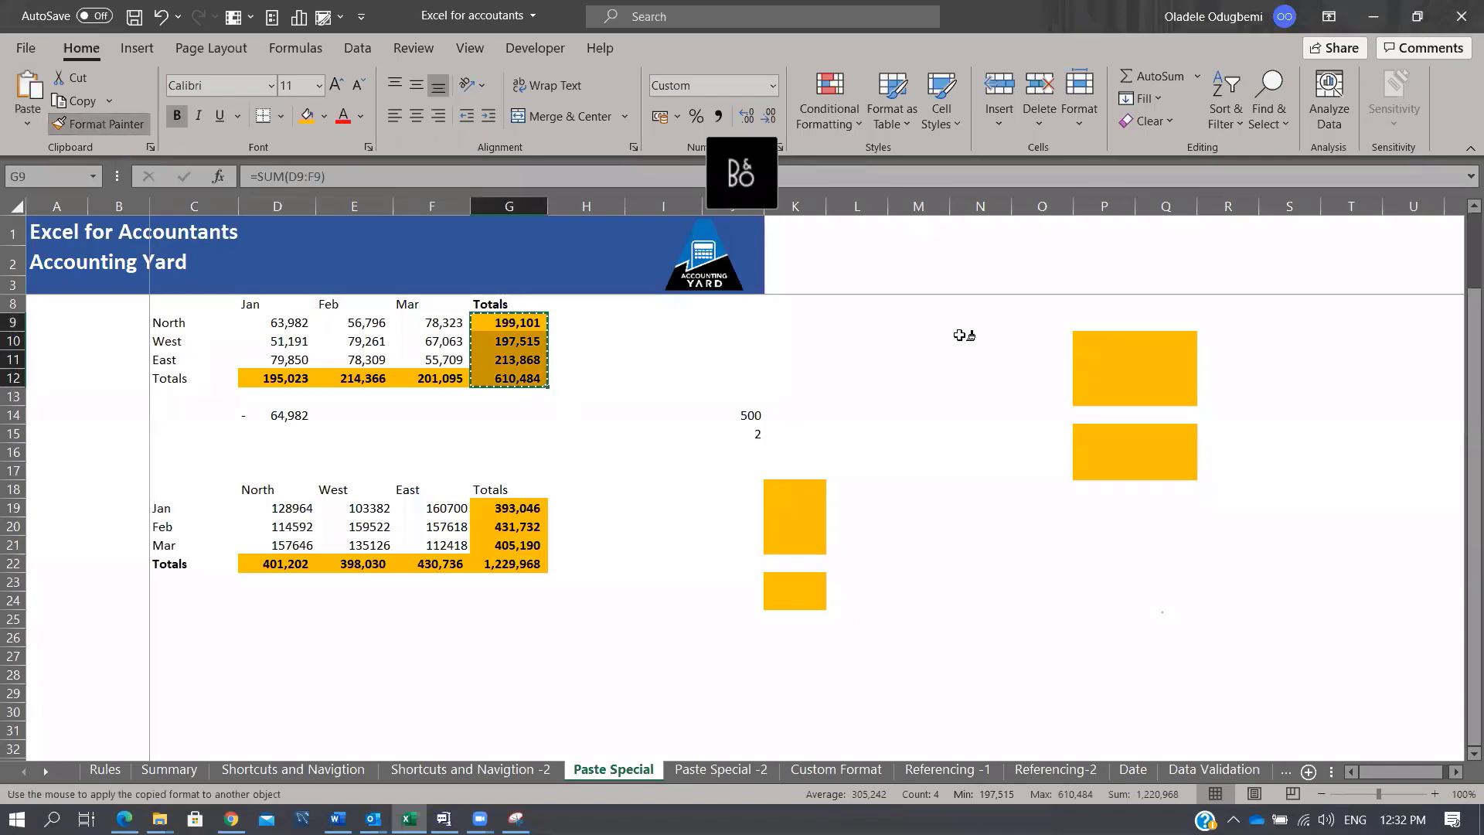
drag(966, 337, 997, 469)
drag(992, 585, 997, 642)
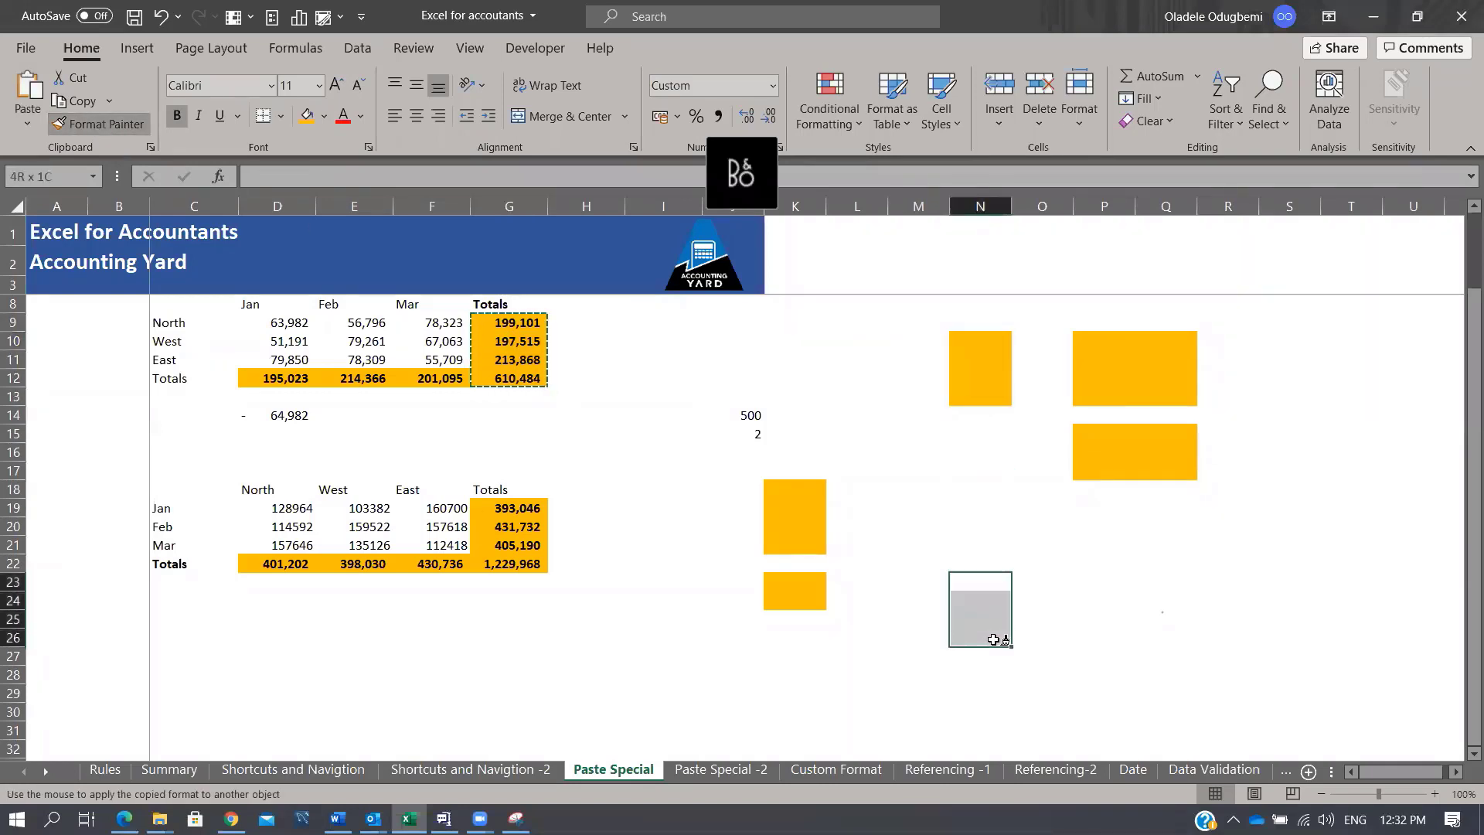
drag(1225, 622, 1229, 694)
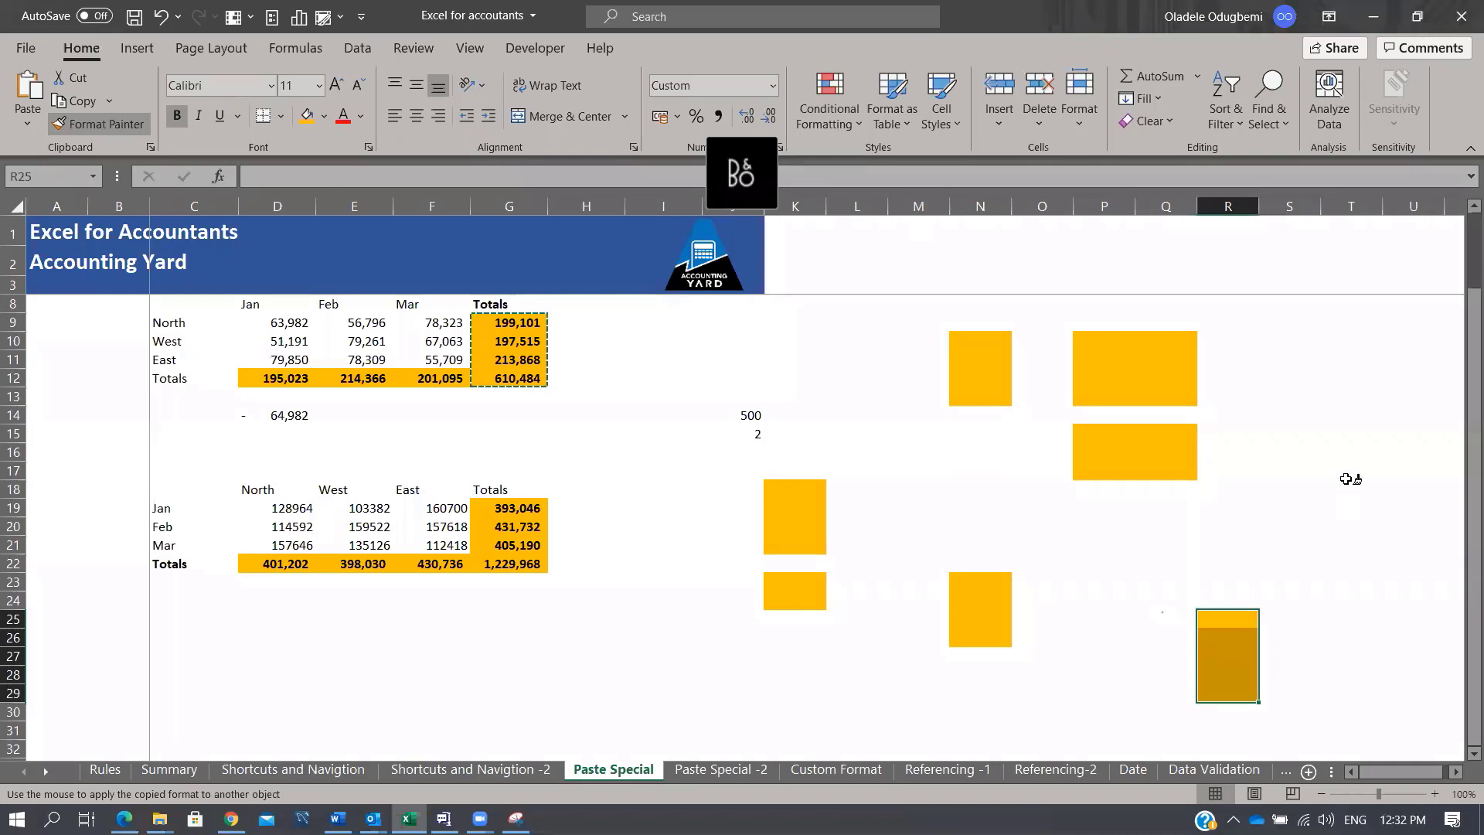
drag(1351, 472, 1358, 567)
drag(1351, 337, 1352, 419)
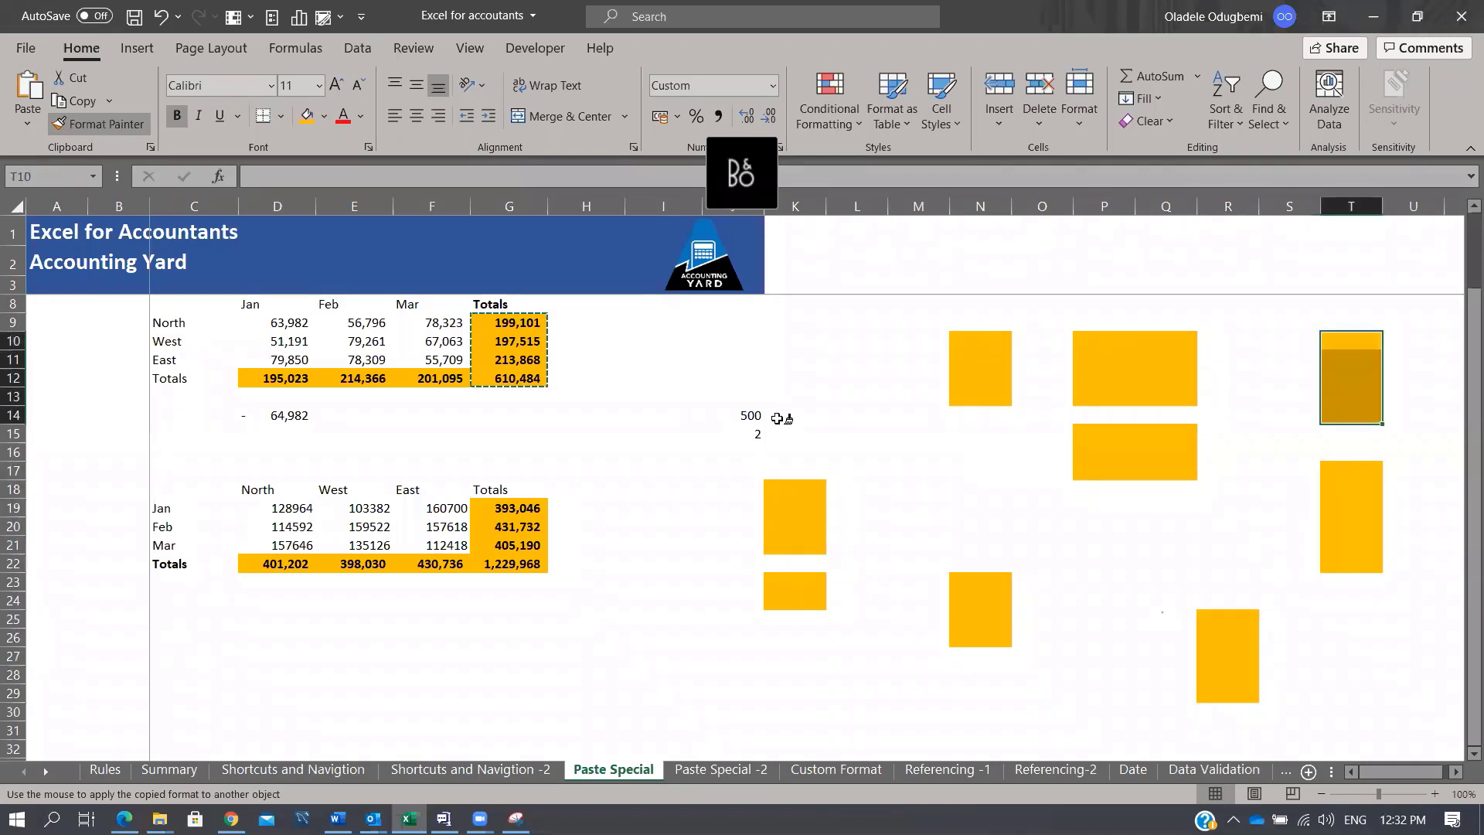
mouse_move(770, 344)
mouse_down()
mouse_move(887, 384)
mouse_move(904, 454)
mouse_move(902, 436)
mouse_up()
drag(610, 599, 615, 673)
key(Escape)
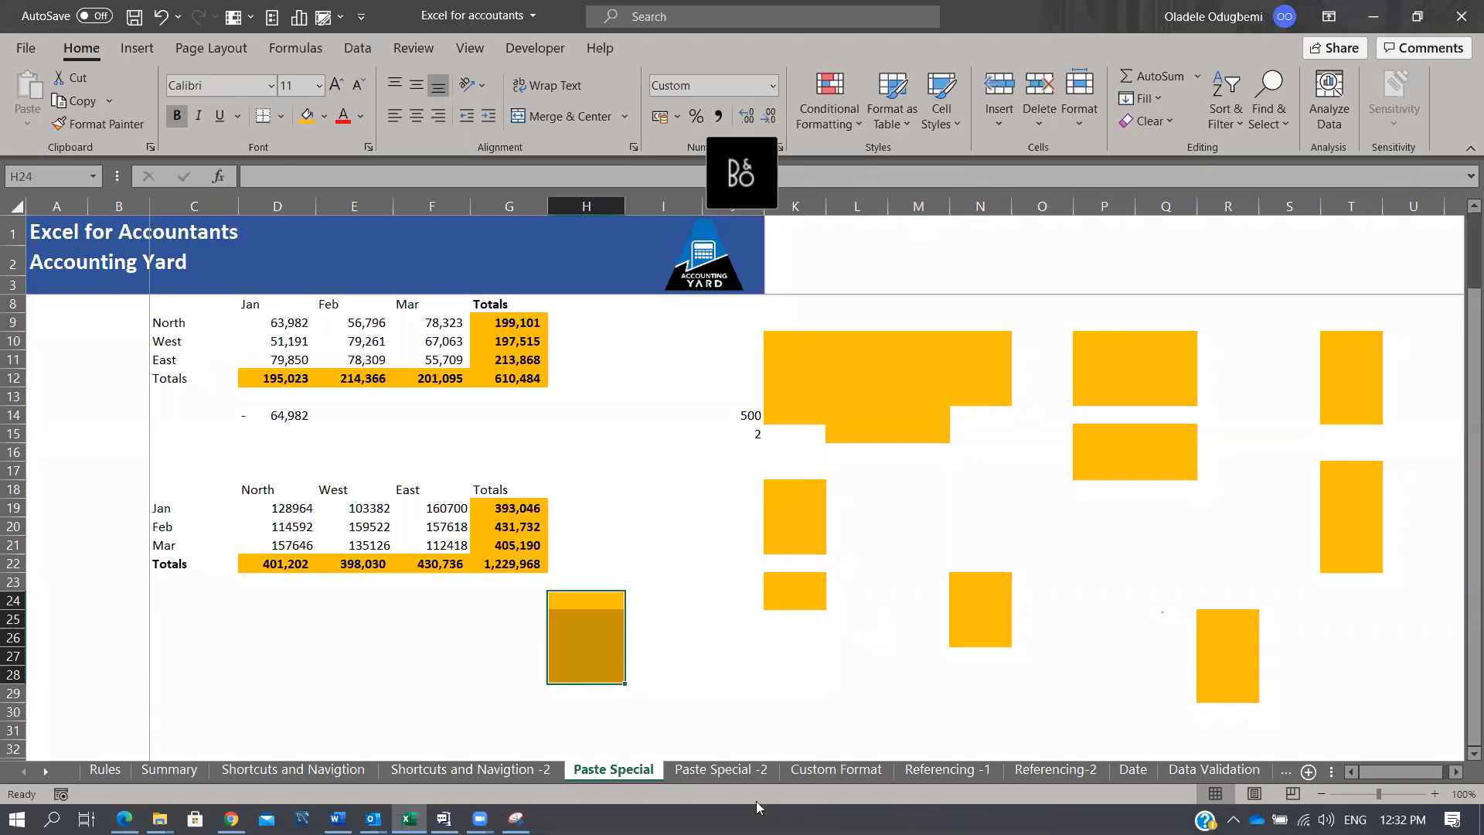
click(794, 772)
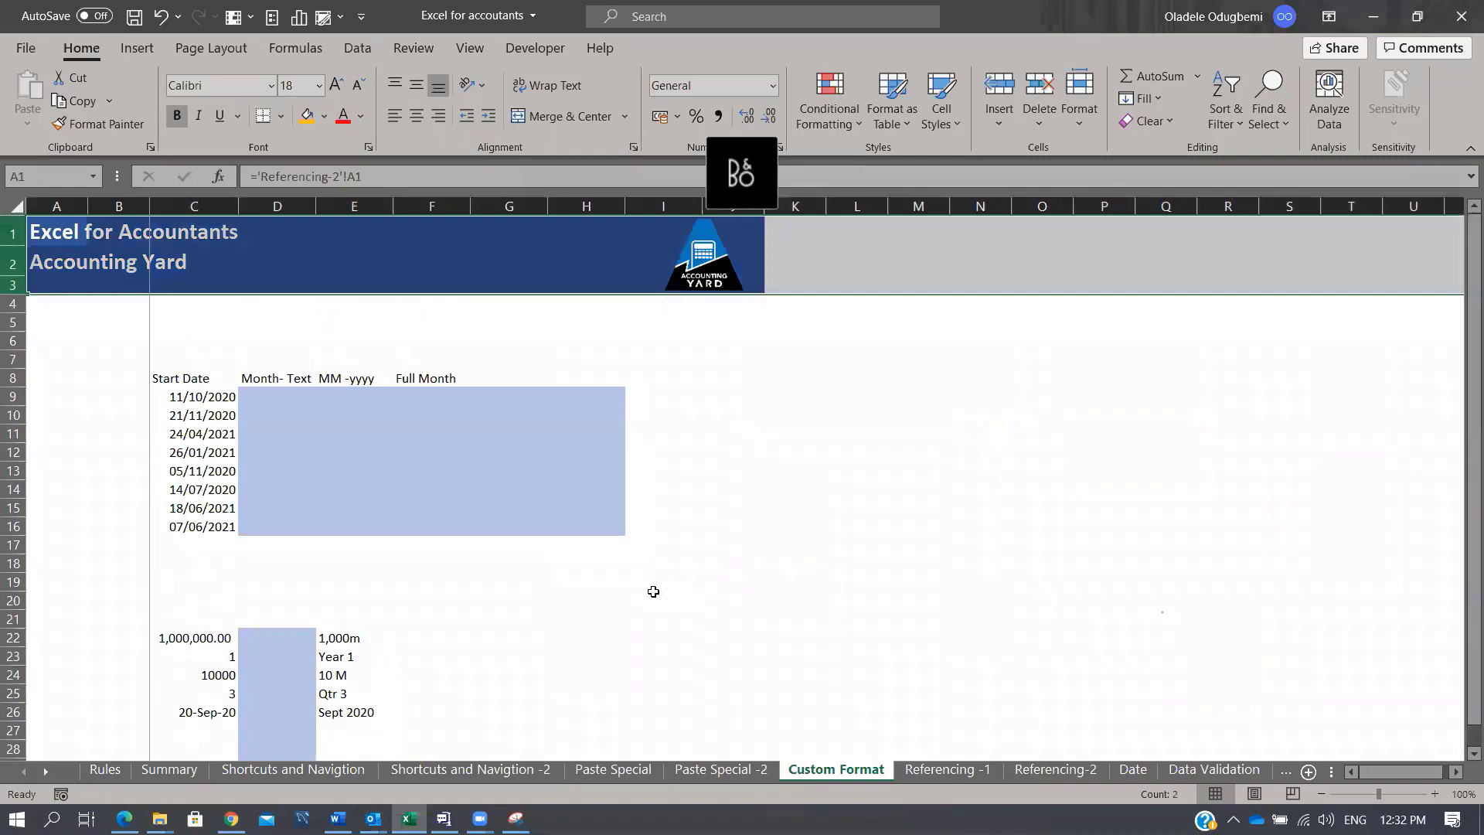
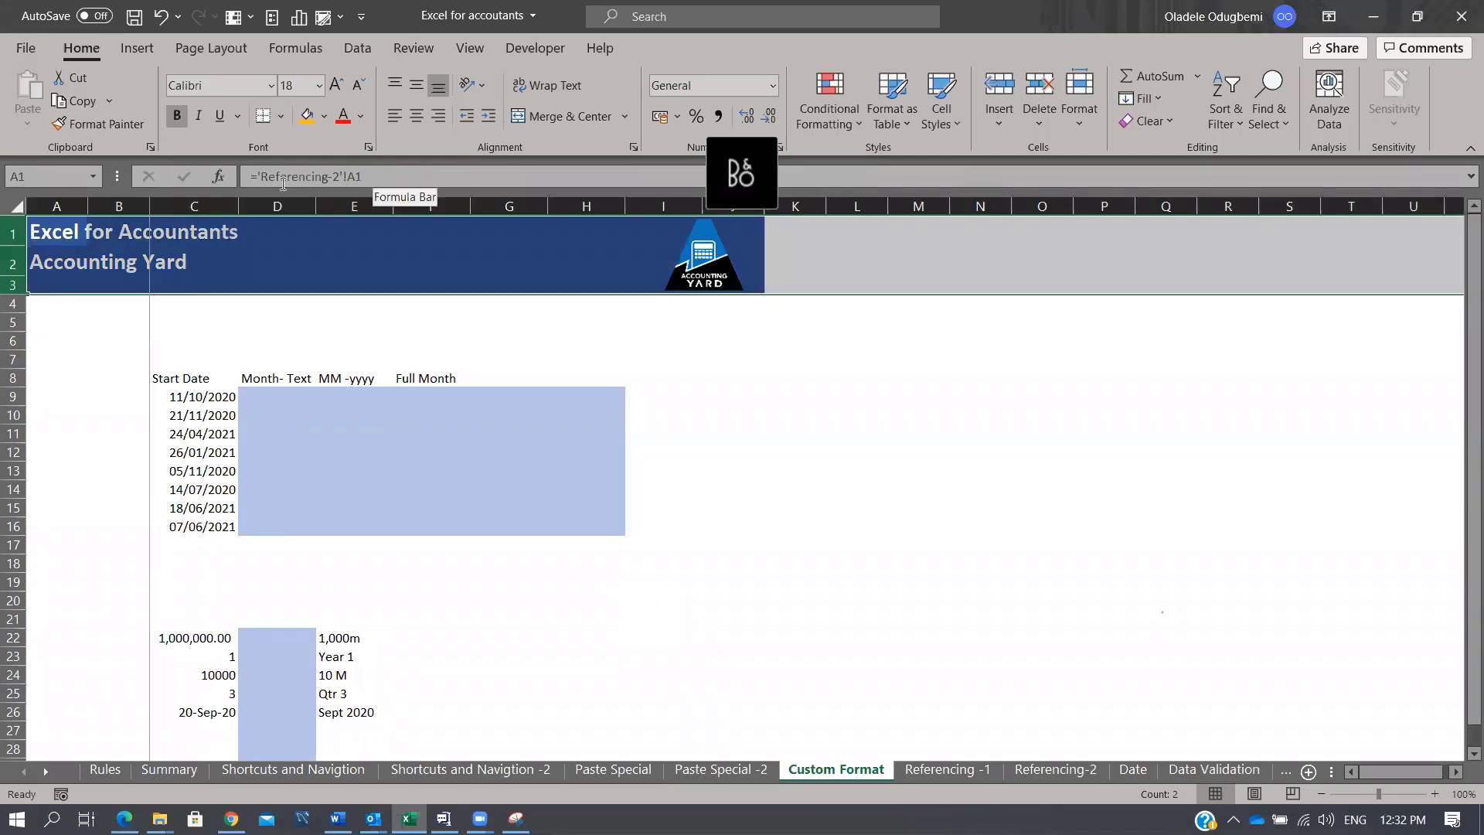
Step: Select the 1,000,000.00 value in C22 and open its Format Cells dialog
click(766, 381)
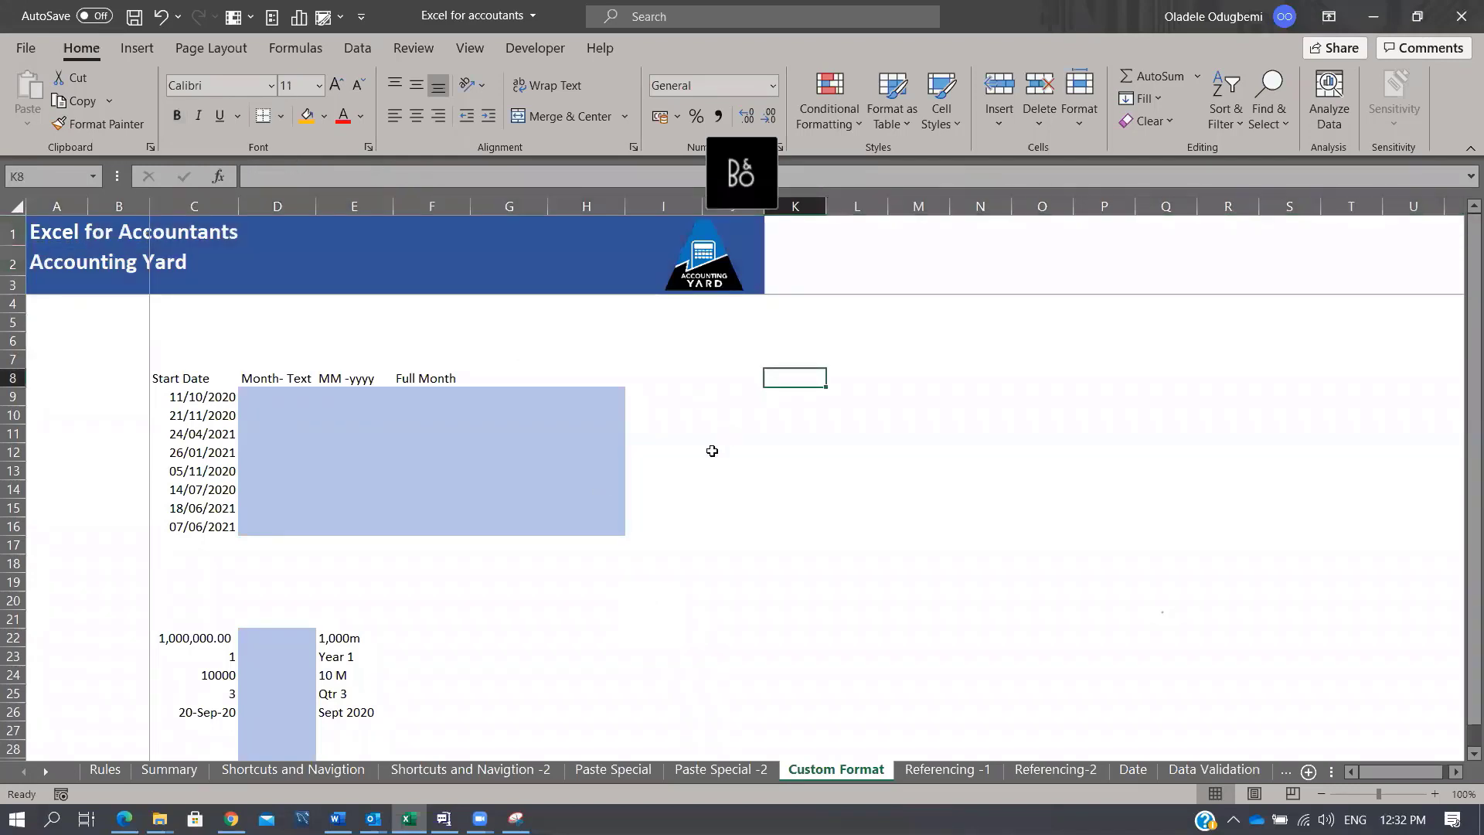
click(305, 636)
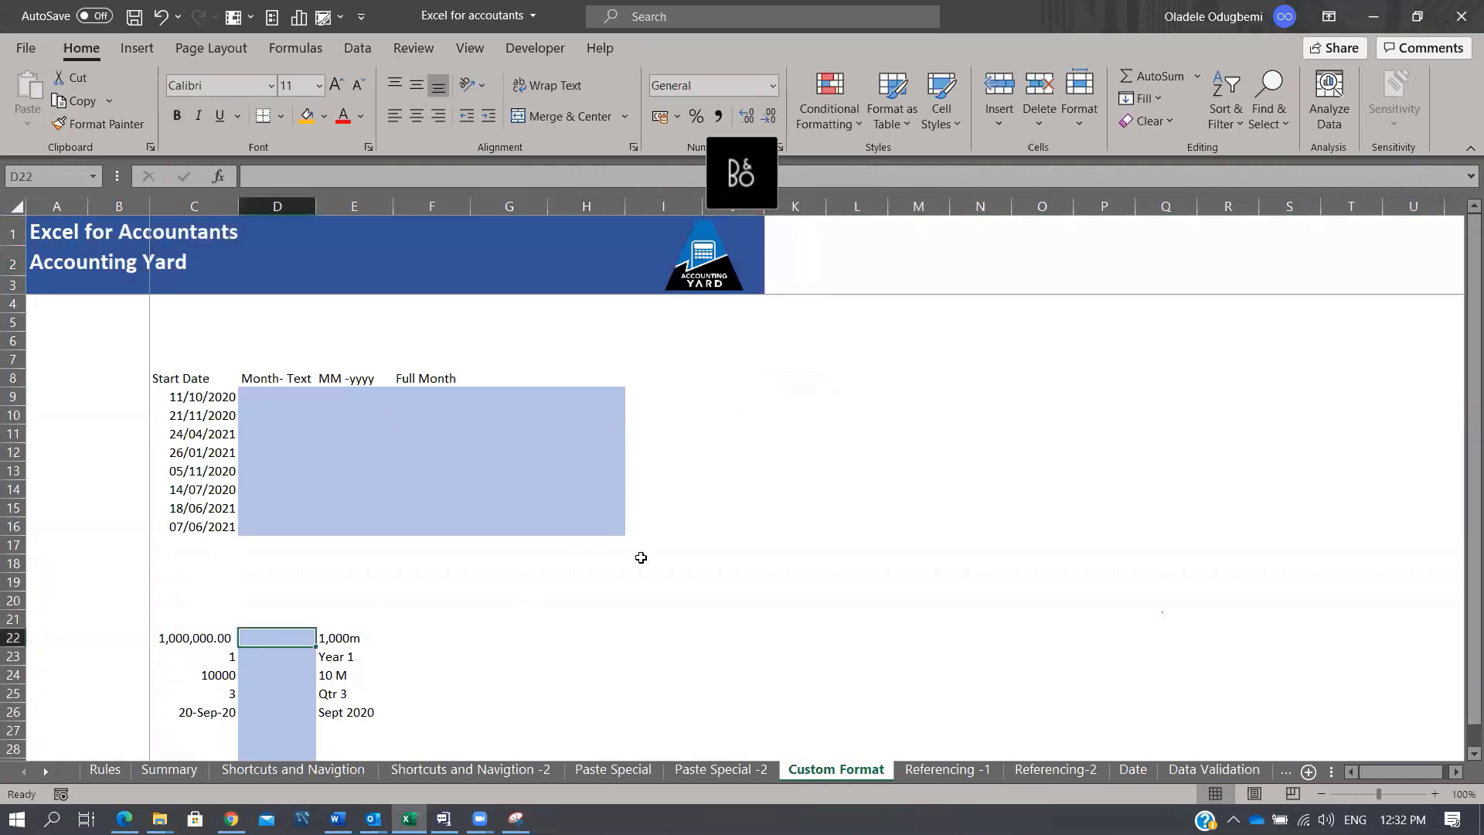
scroll(640, 557, down, 1)
click(198, 564)
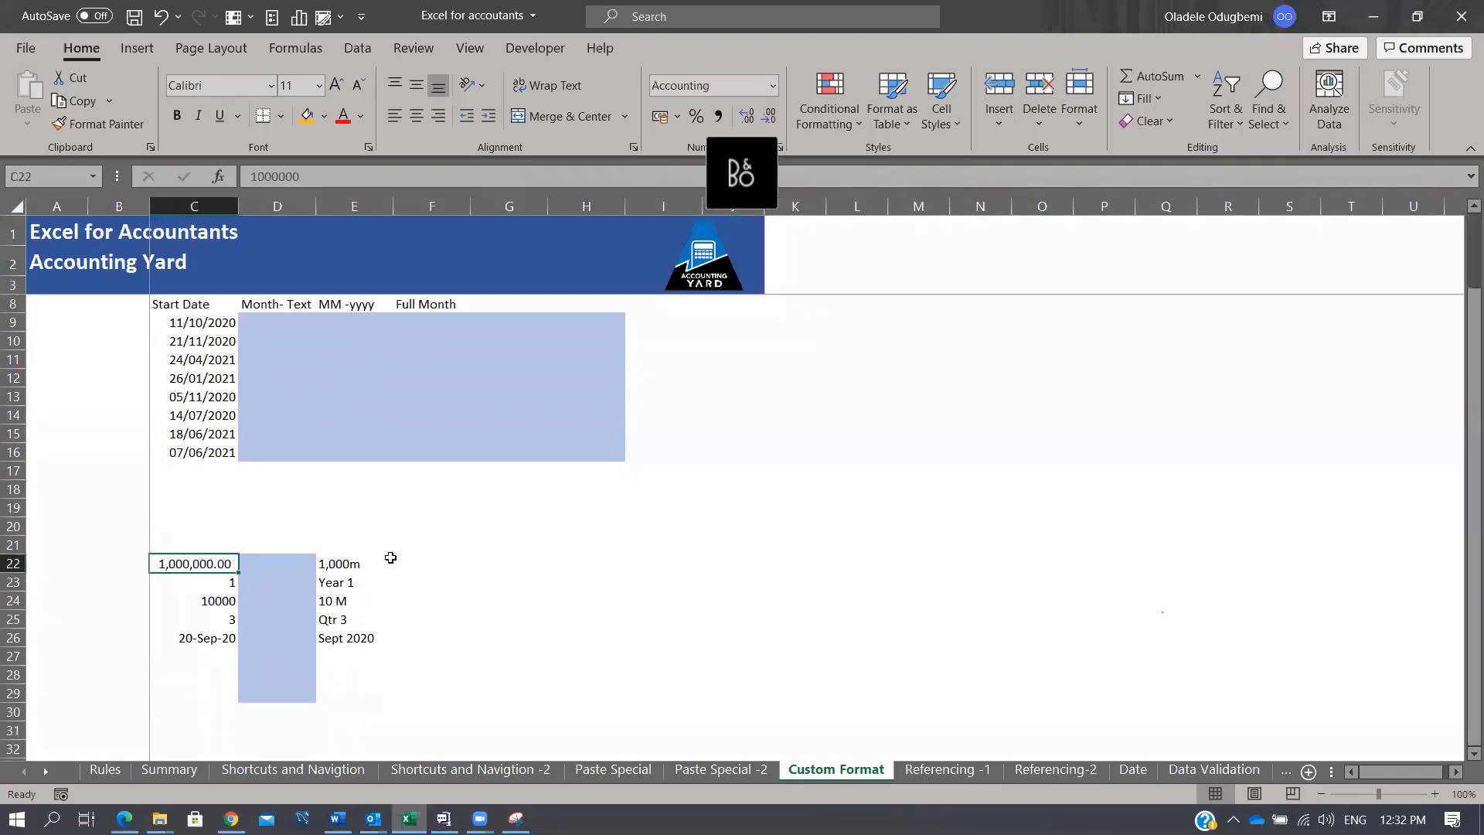
click(340, 562)
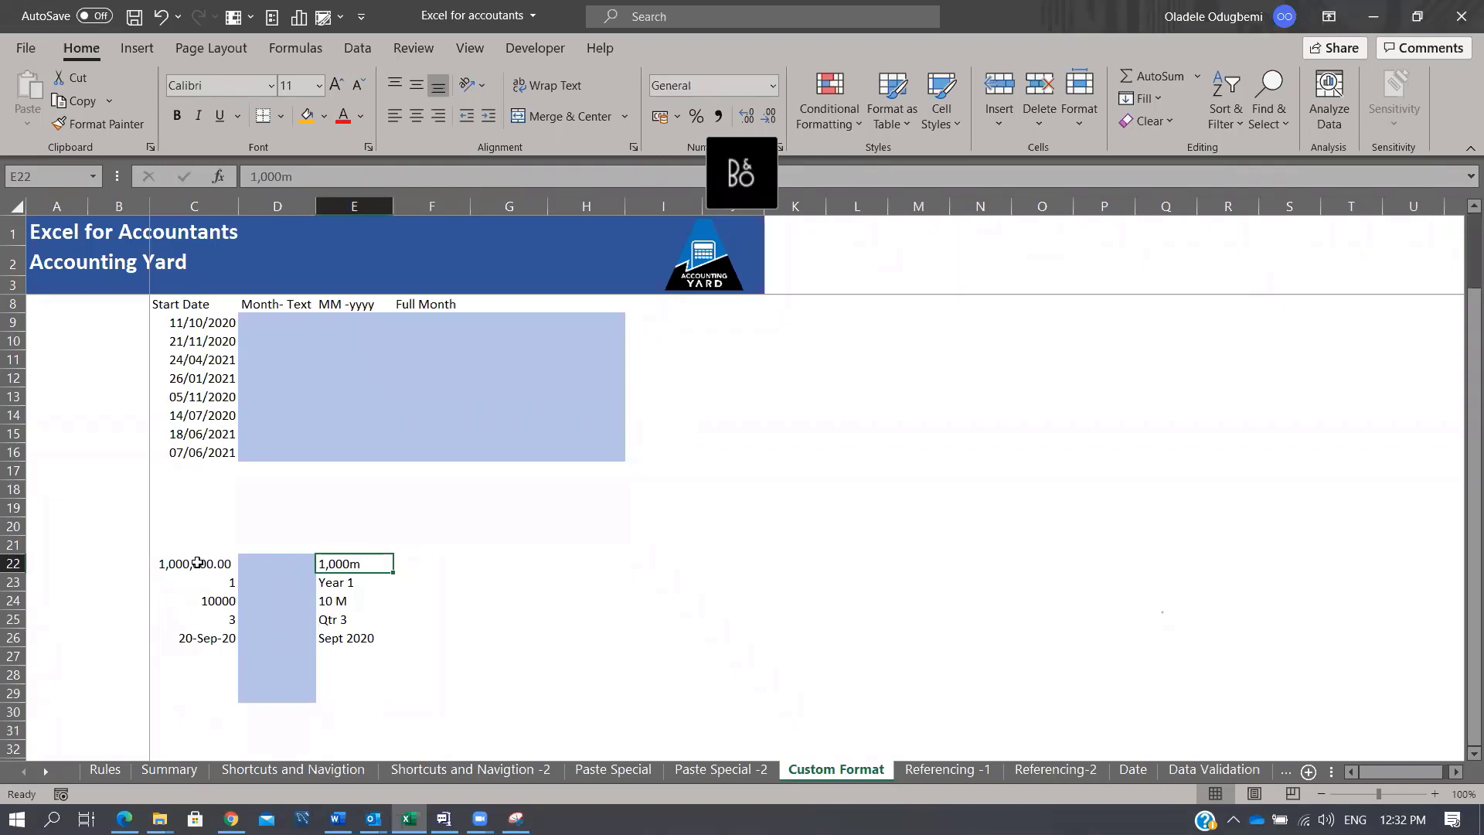
click(198, 563)
right_click(199, 563)
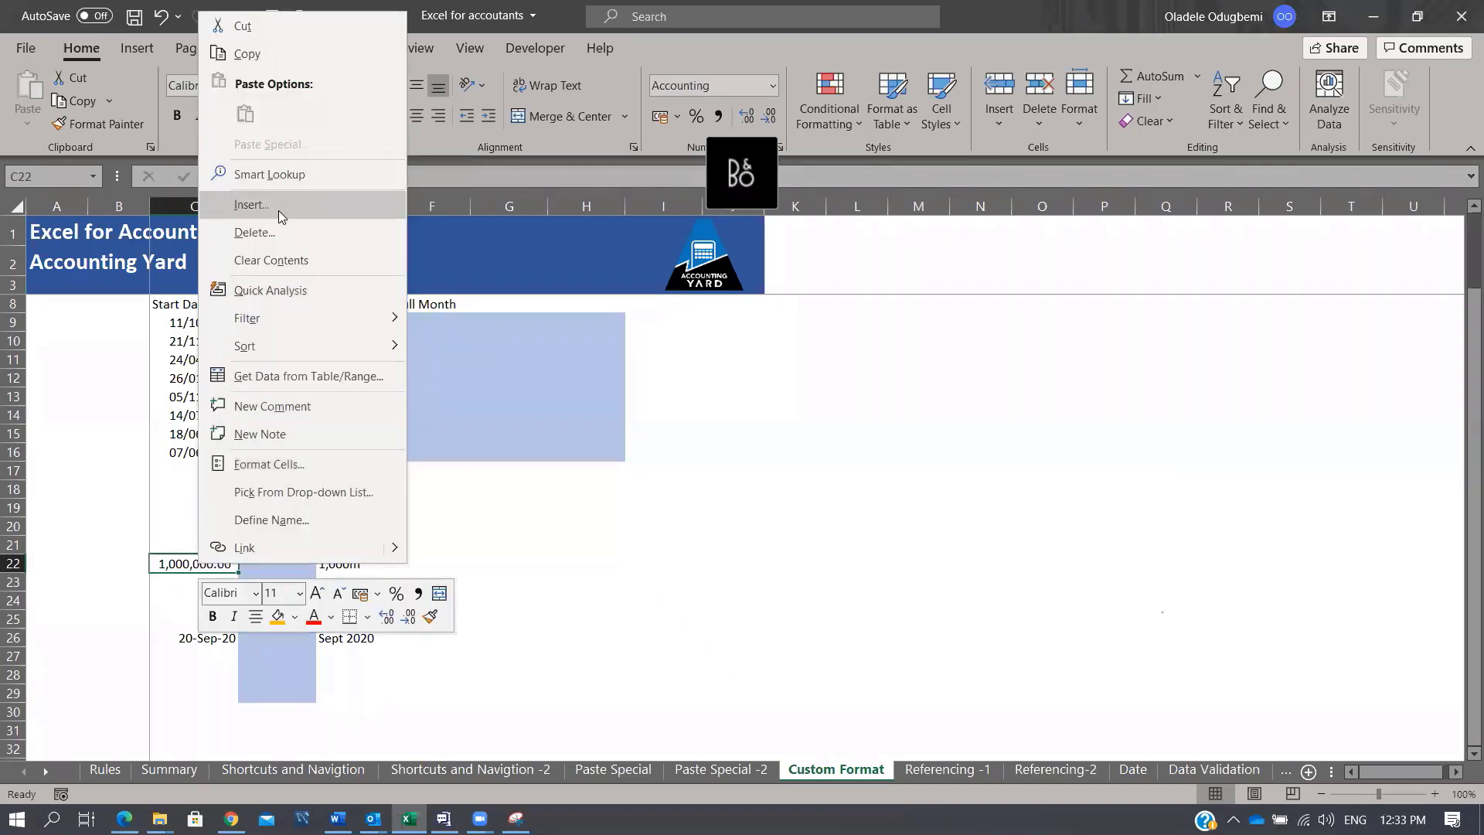
click(282, 468)
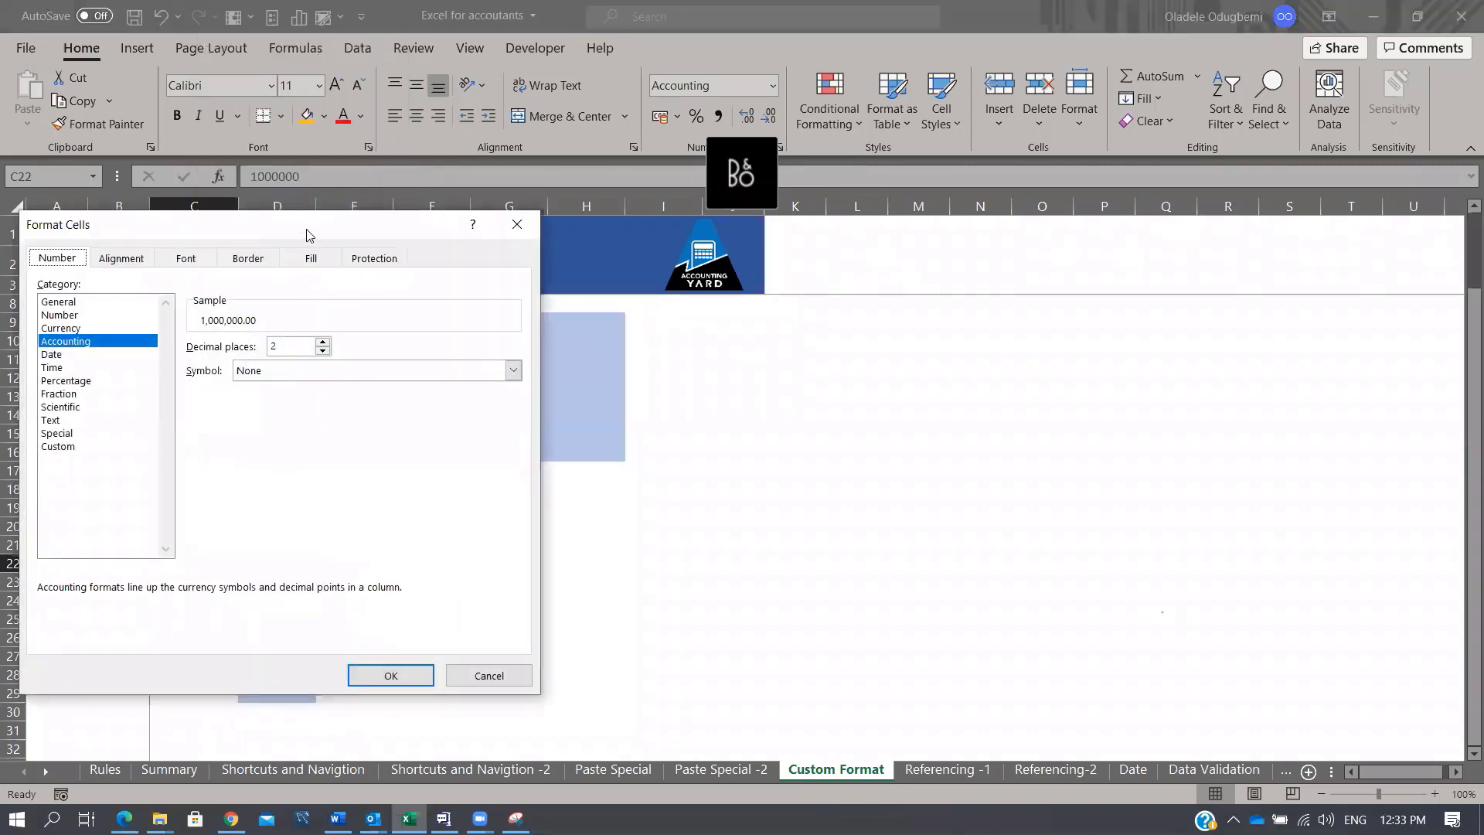
drag(306, 234, 845, 227)
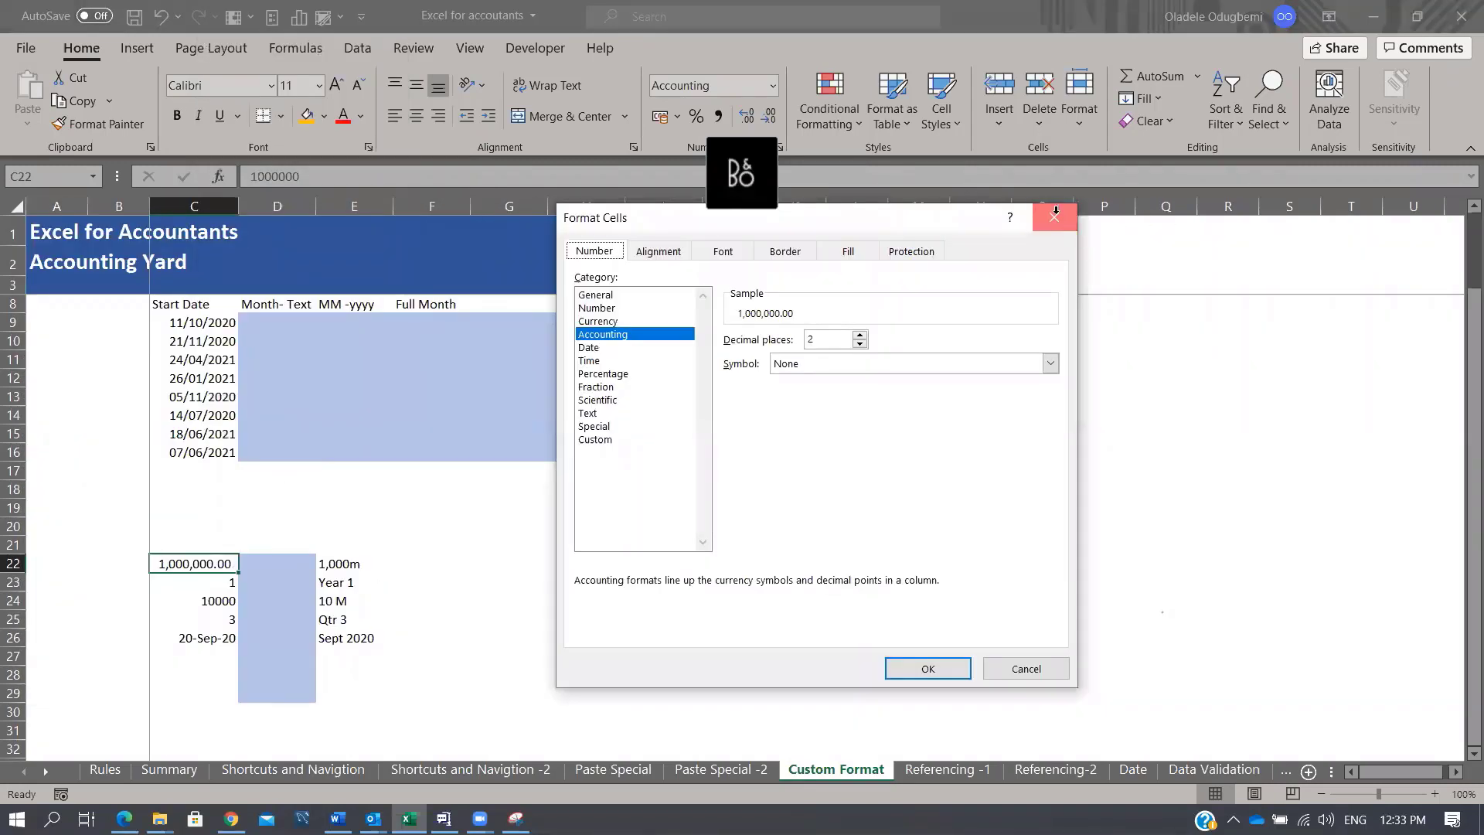
click(1055, 217)
Step: Reopen Format Cells for C22 and view the Custom category's format codes
key(ctrl+1)
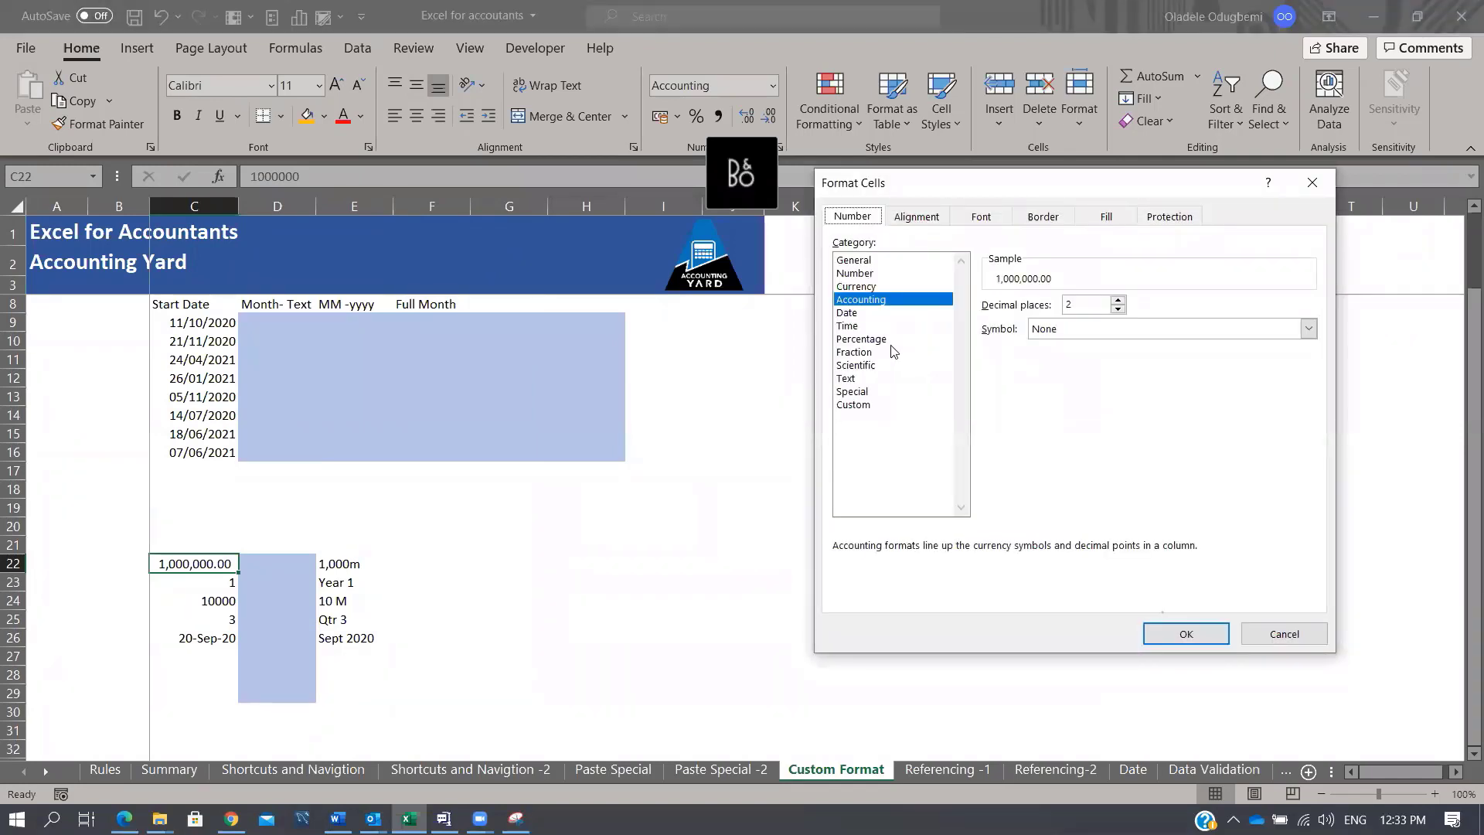
key(Escape)
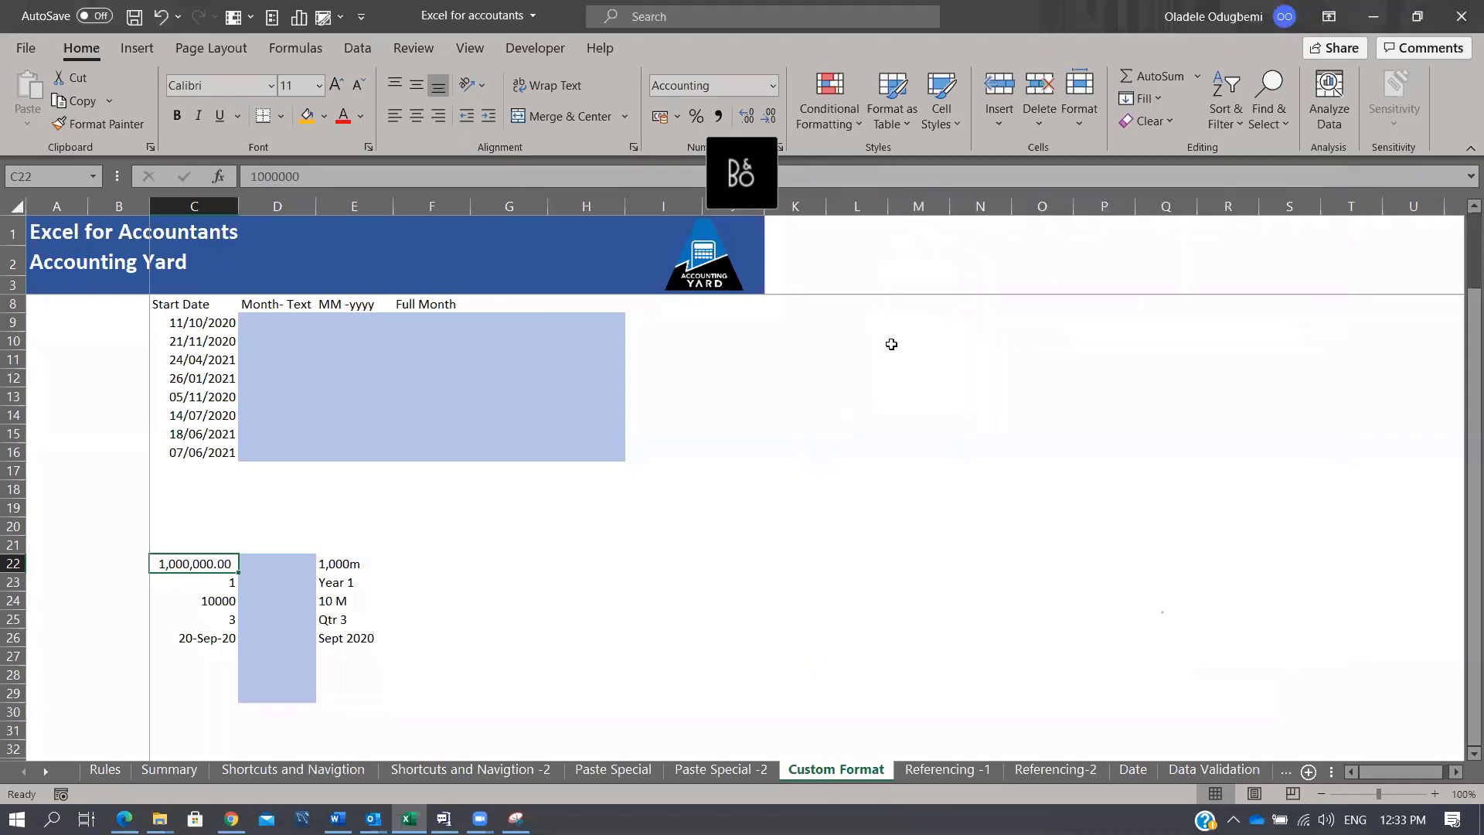
right_click(204, 566)
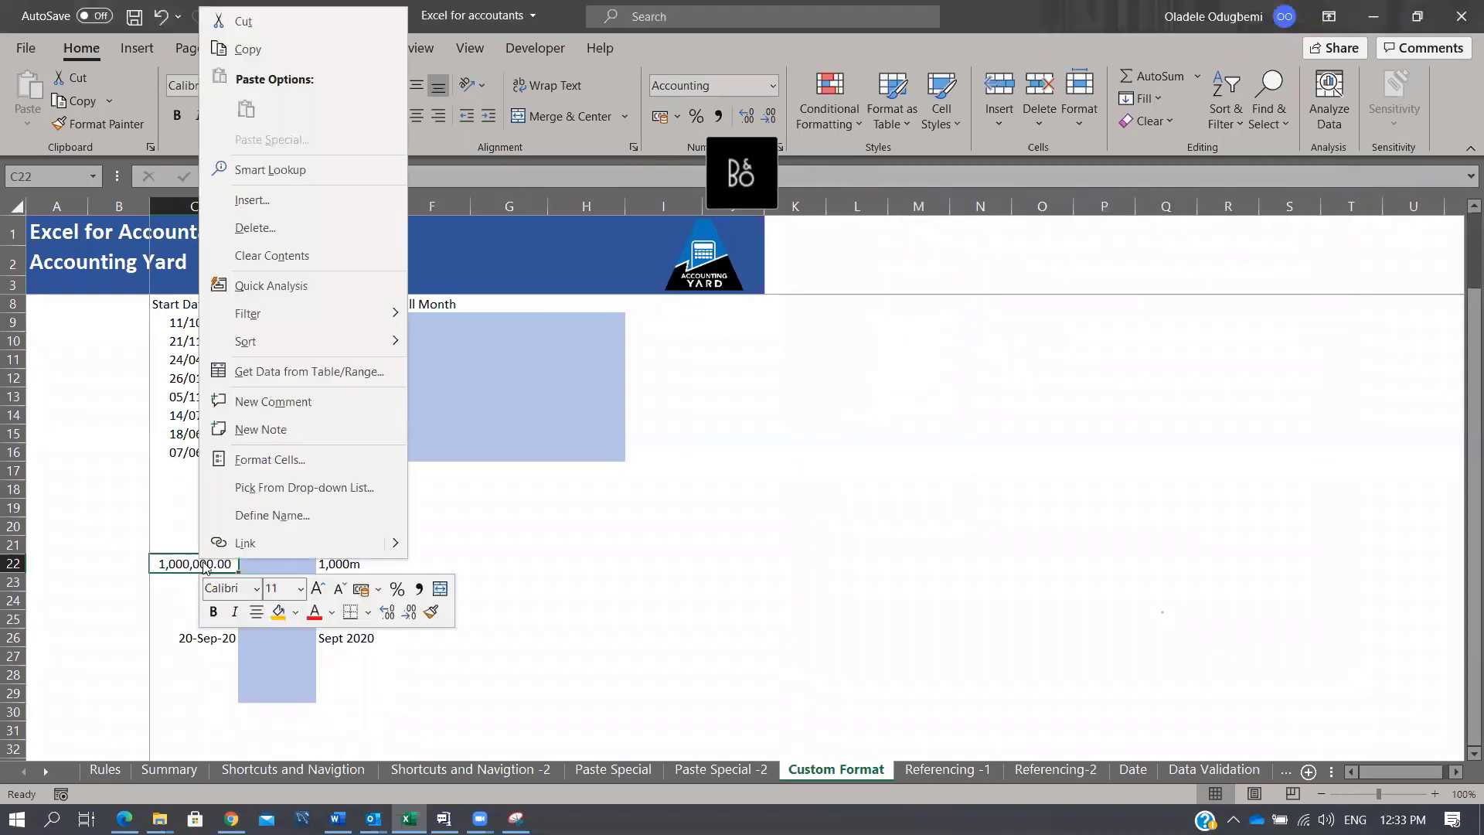
click(292, 459)
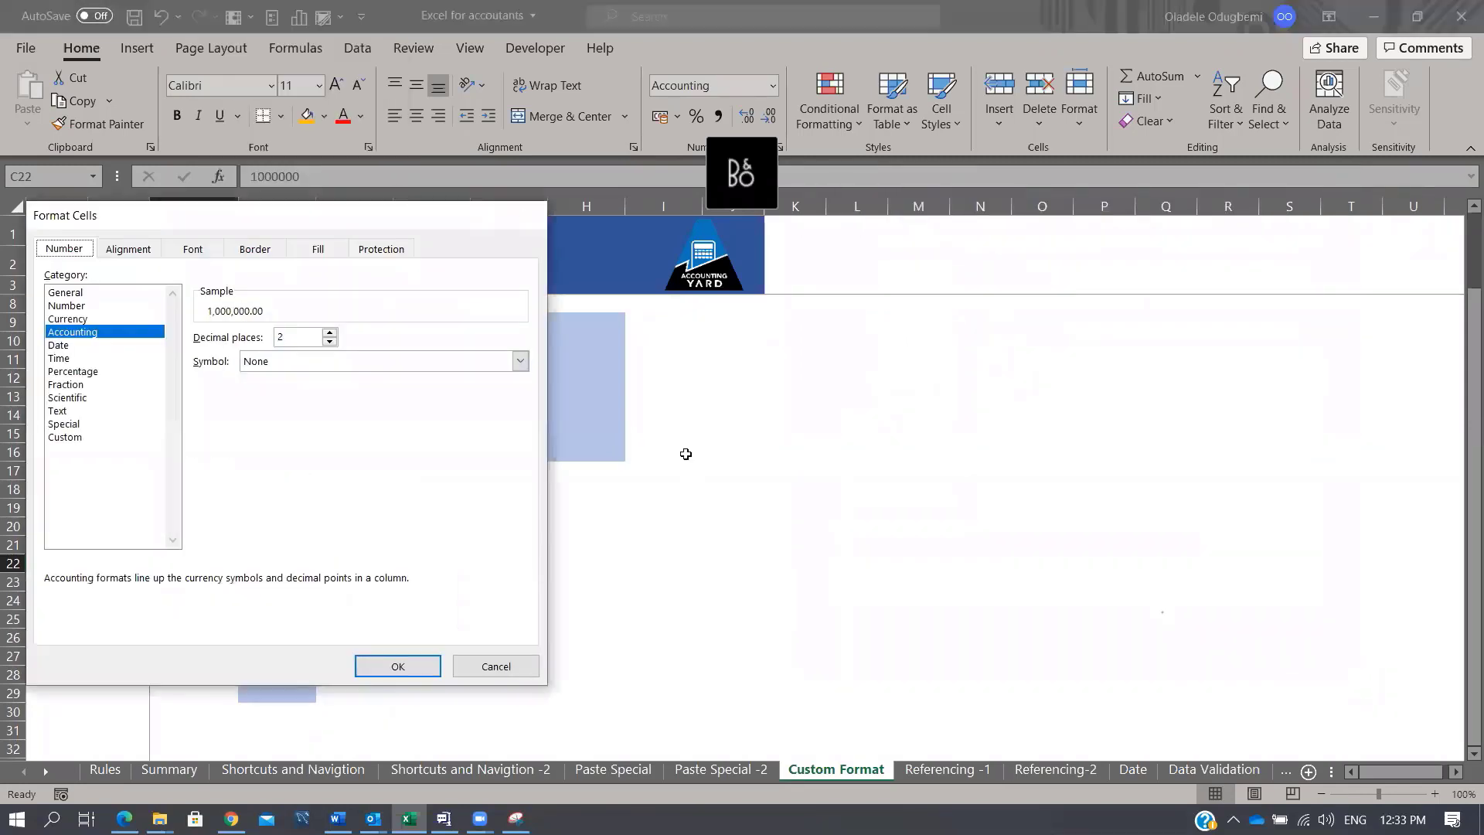
key(Escape)
key(ctrl+1)
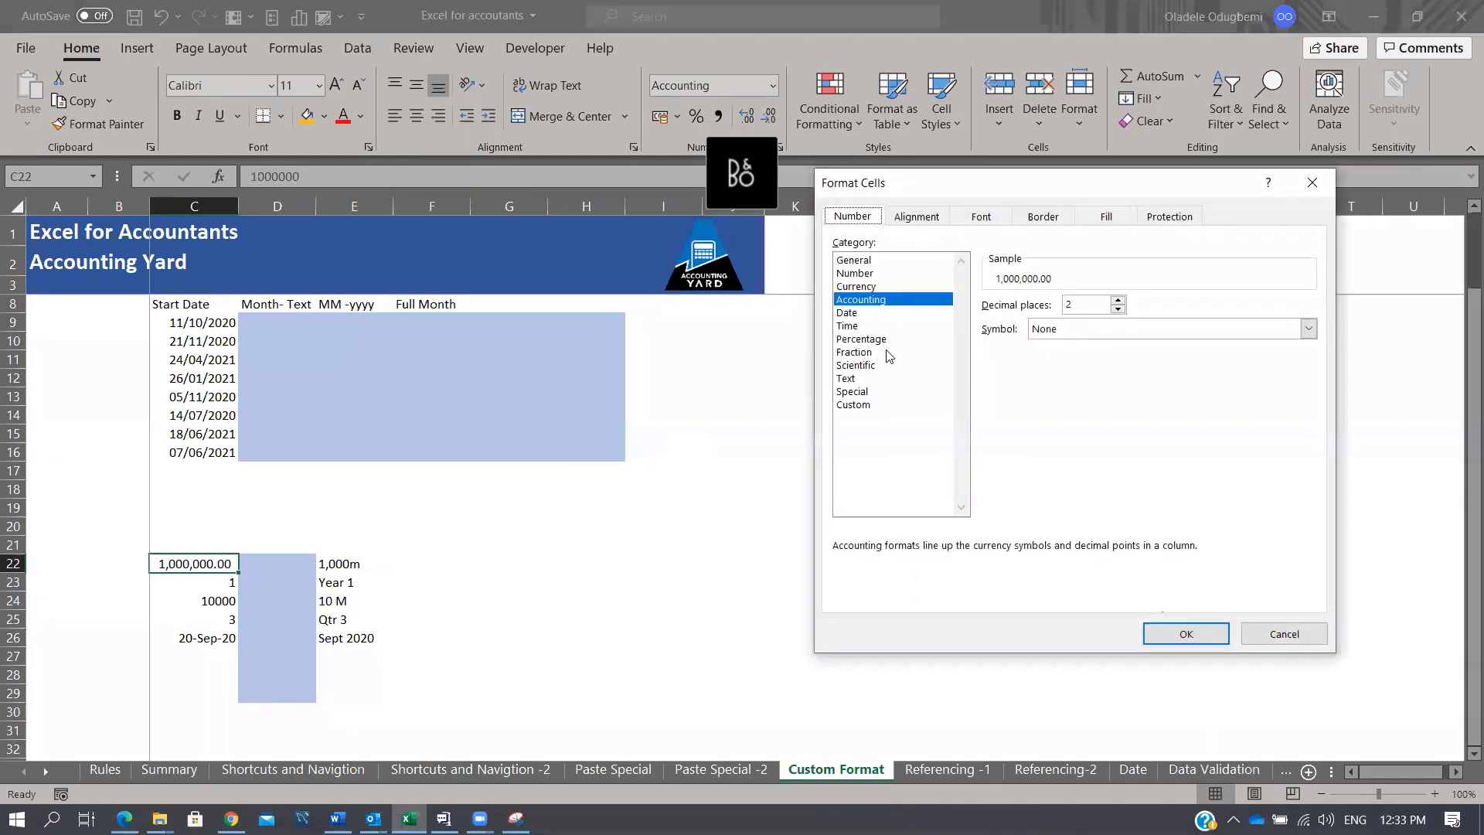
click(865, 408)
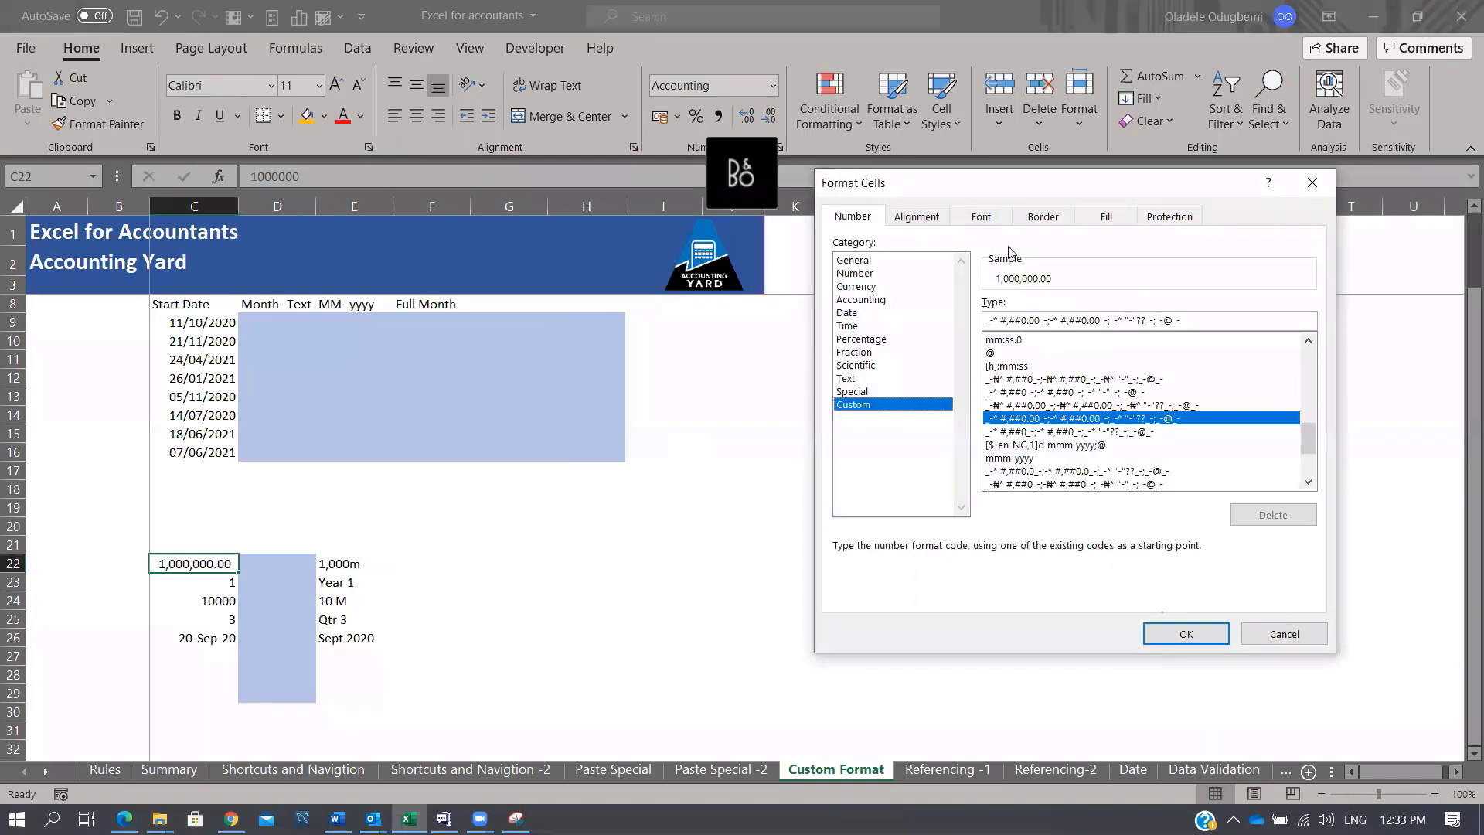
drag(1036, 191, 984, 139)
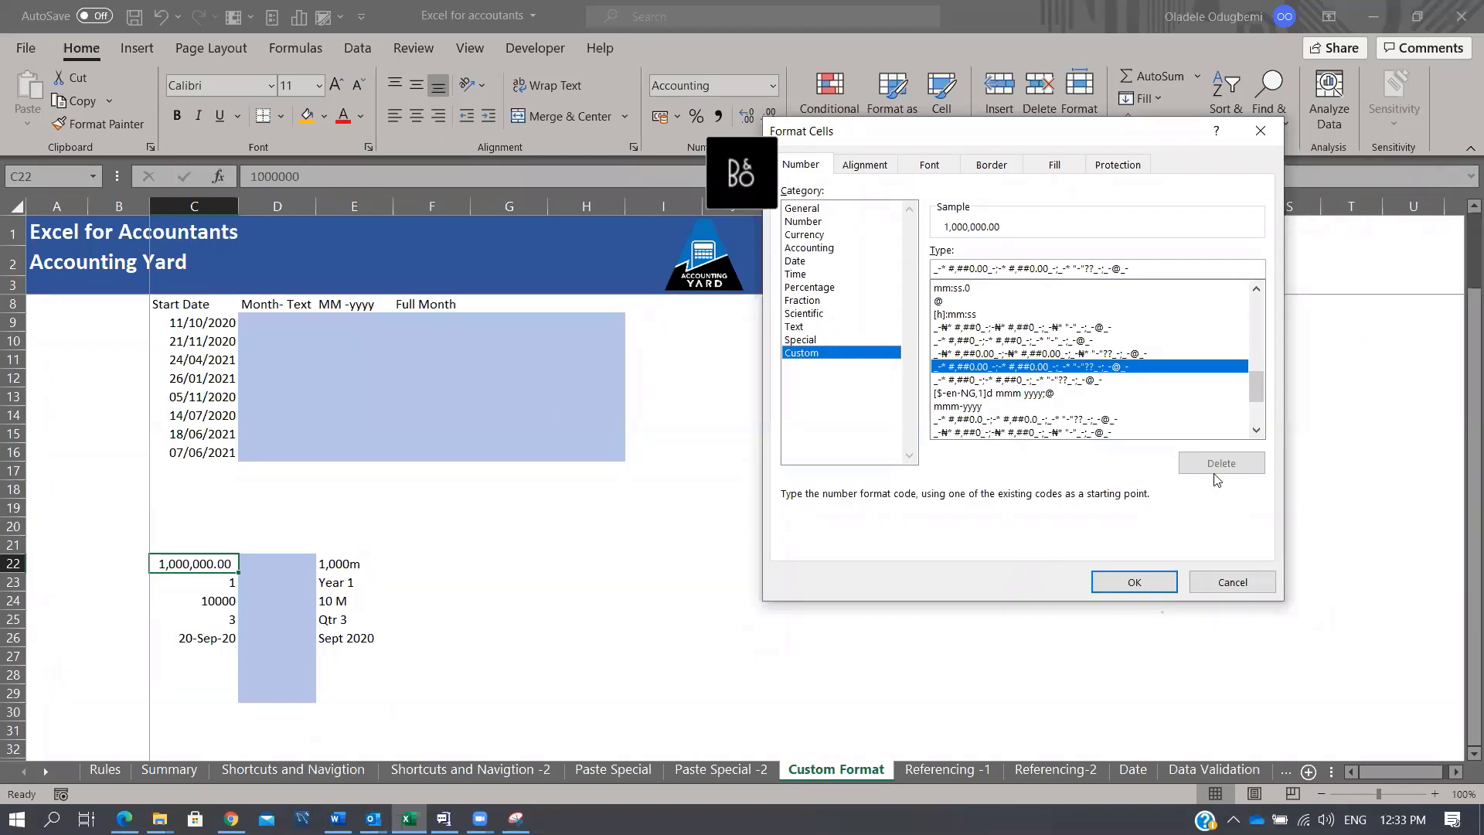
Step: Cancel the dialog and enter the note 'Positive number;Negative Number; Zero; Text' in I21
click(1244, 589)
click(679, 547)
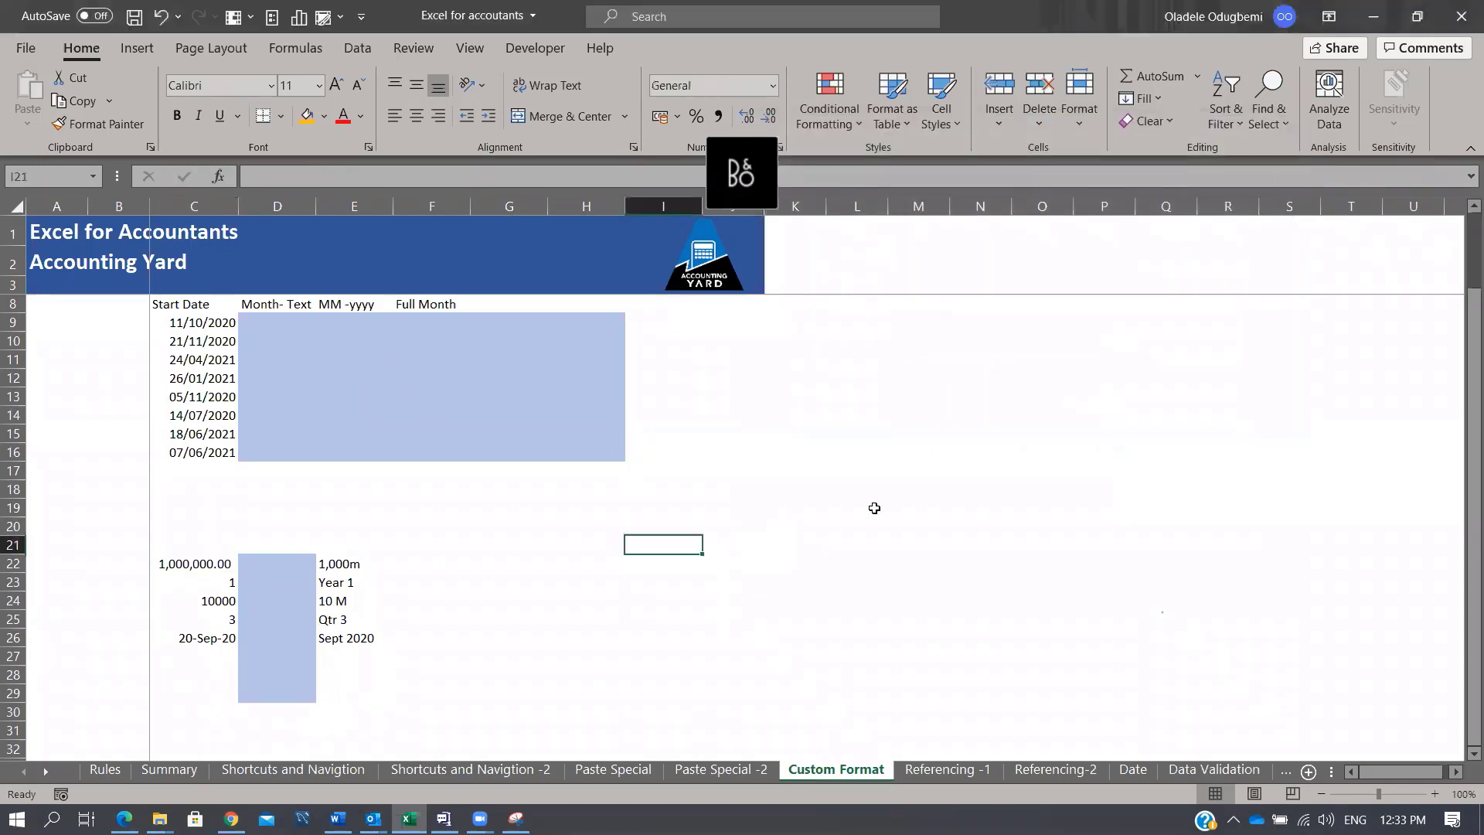
text(;)
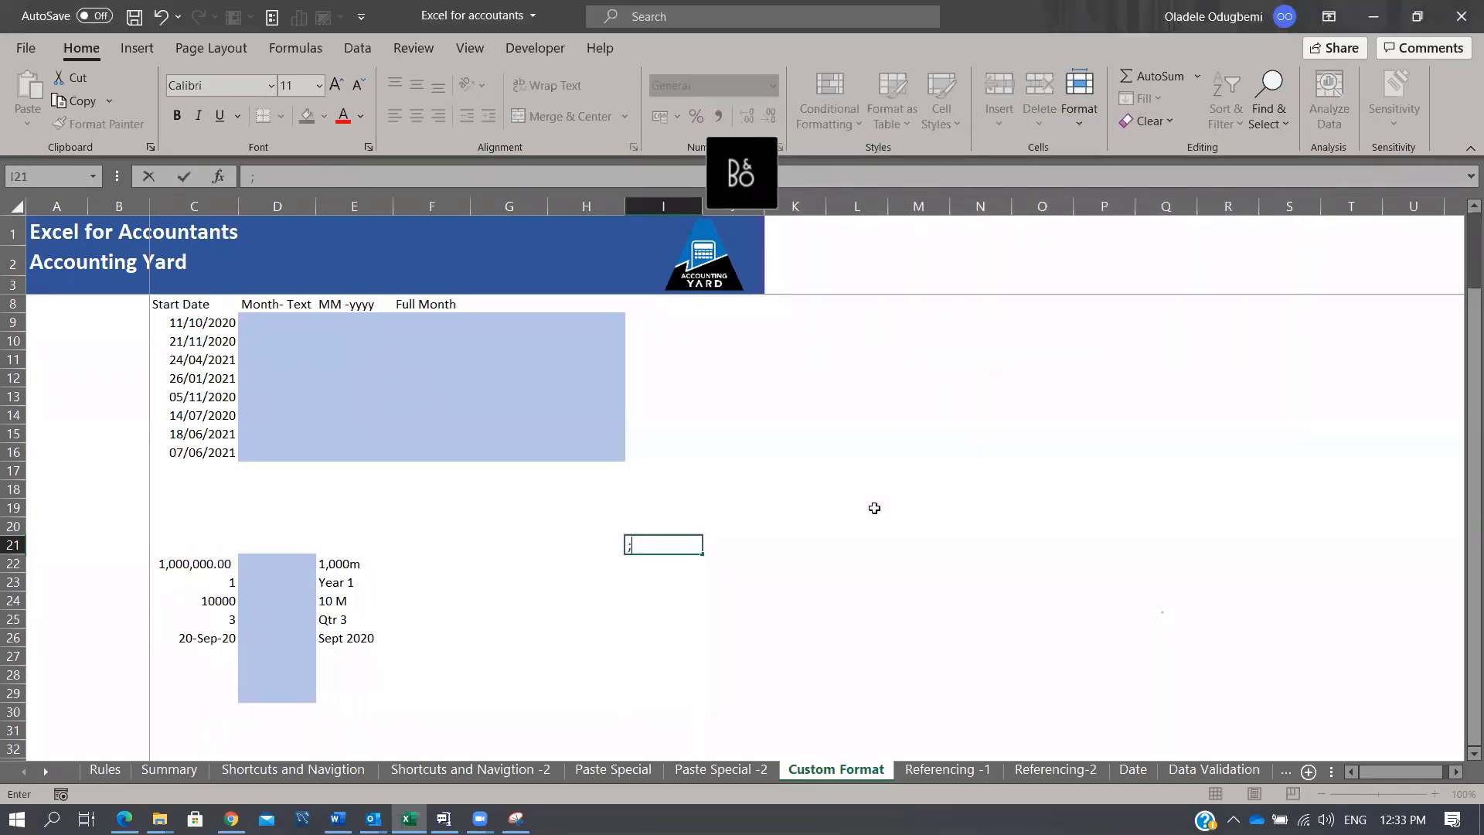
key(ctrl+Return)
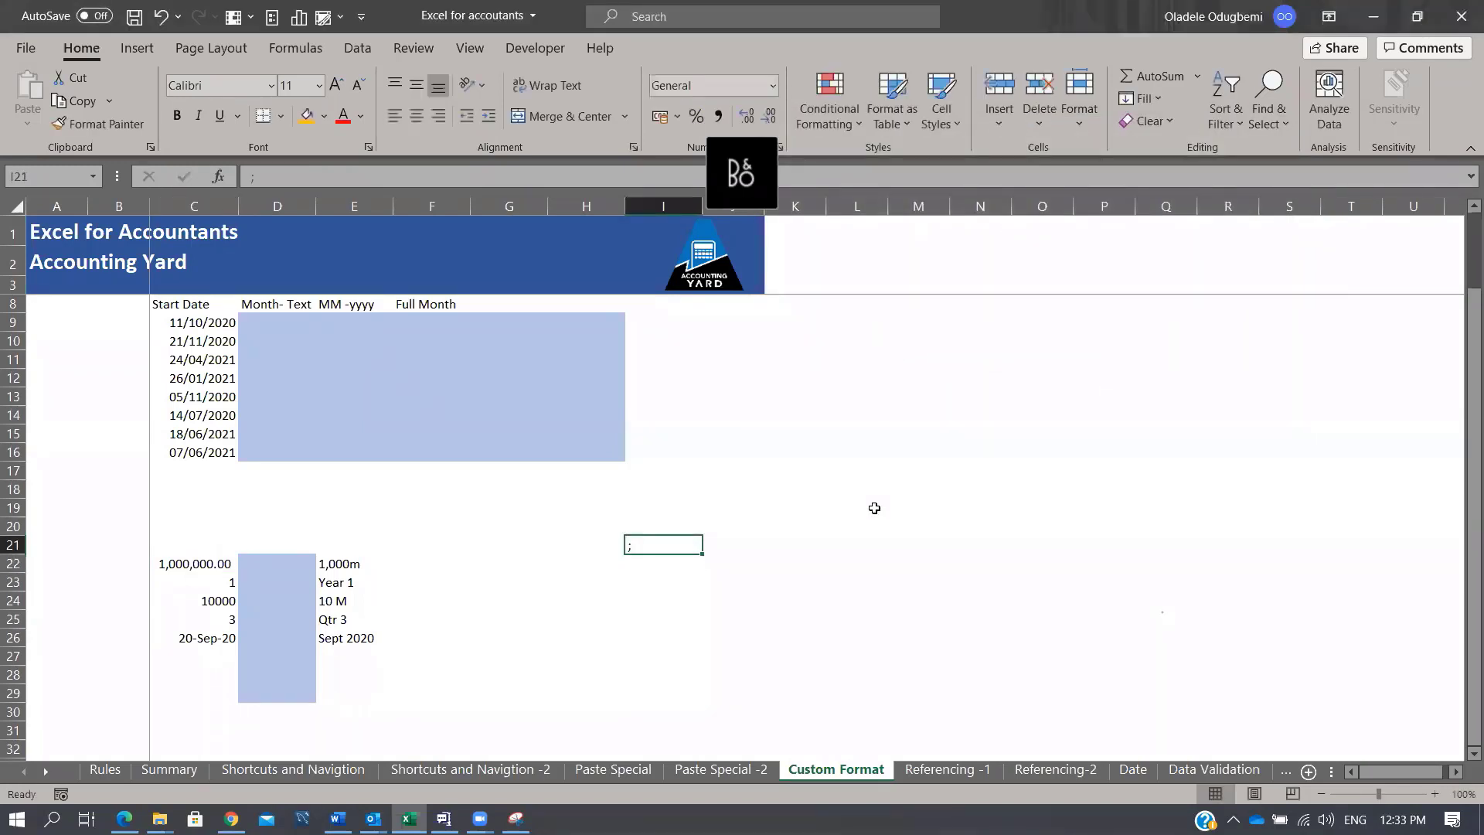
text(Positive n)
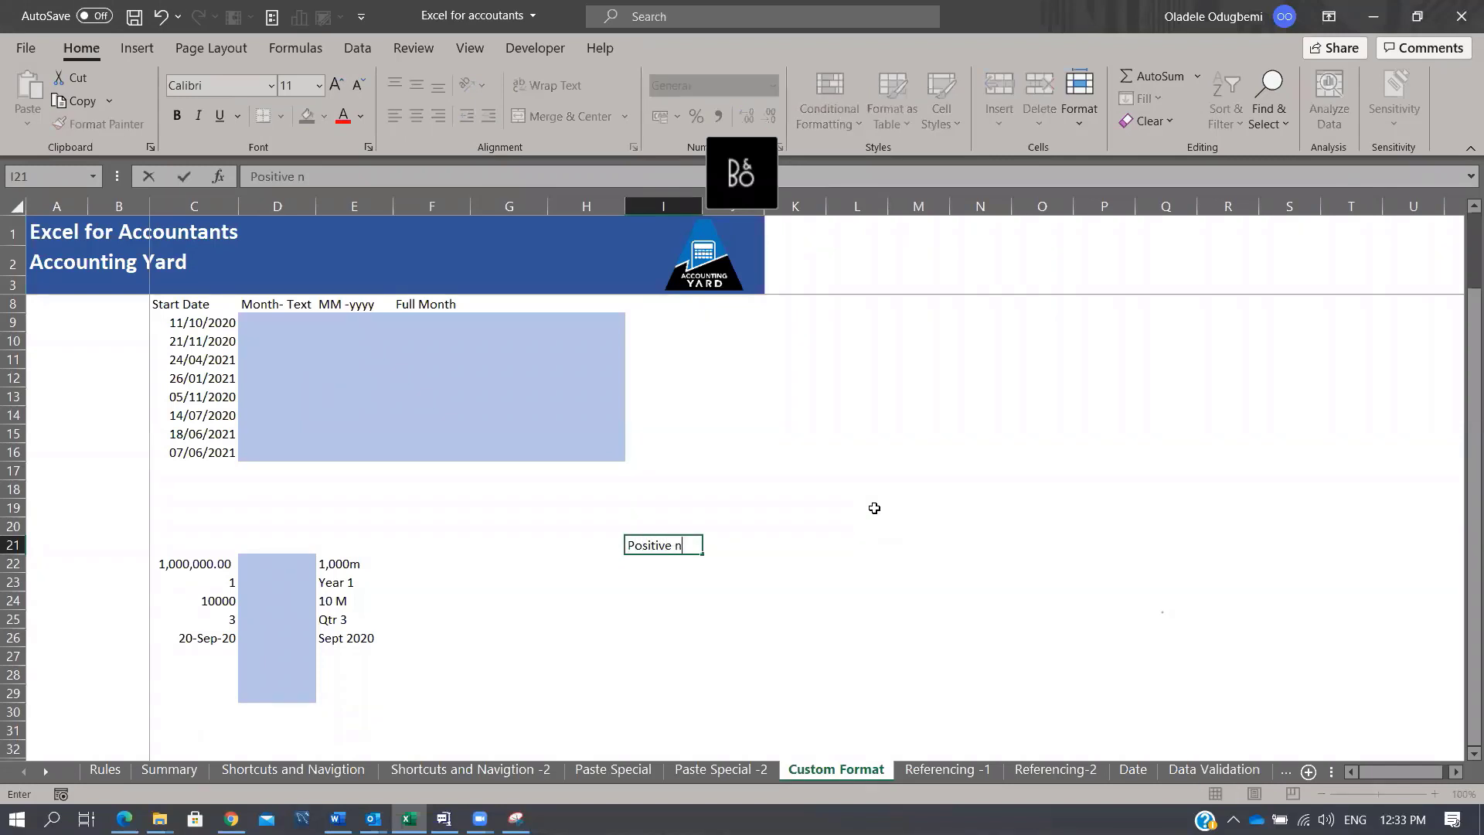
text(umber;Negative Number)
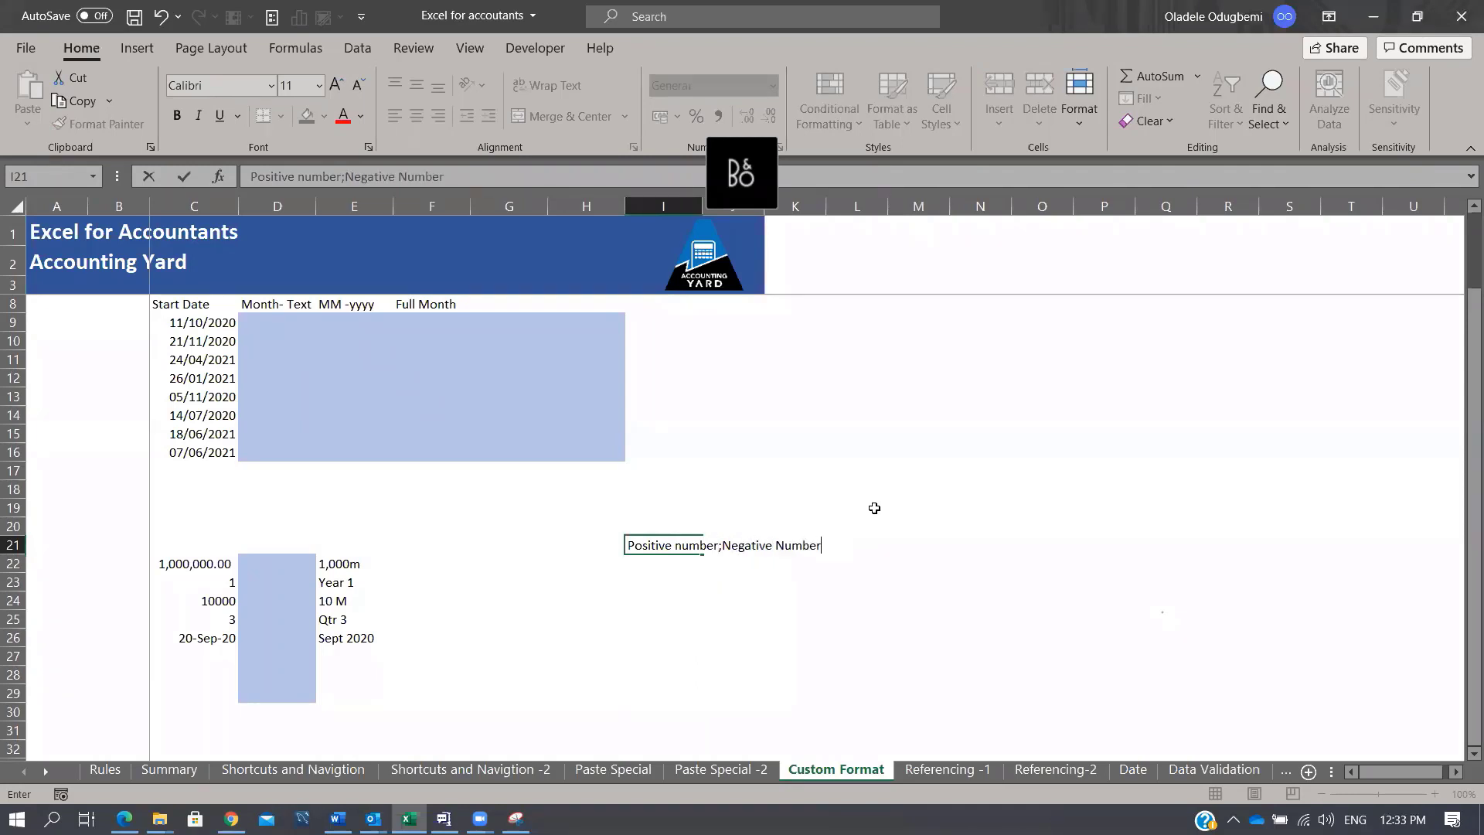
text(; Zero; T)
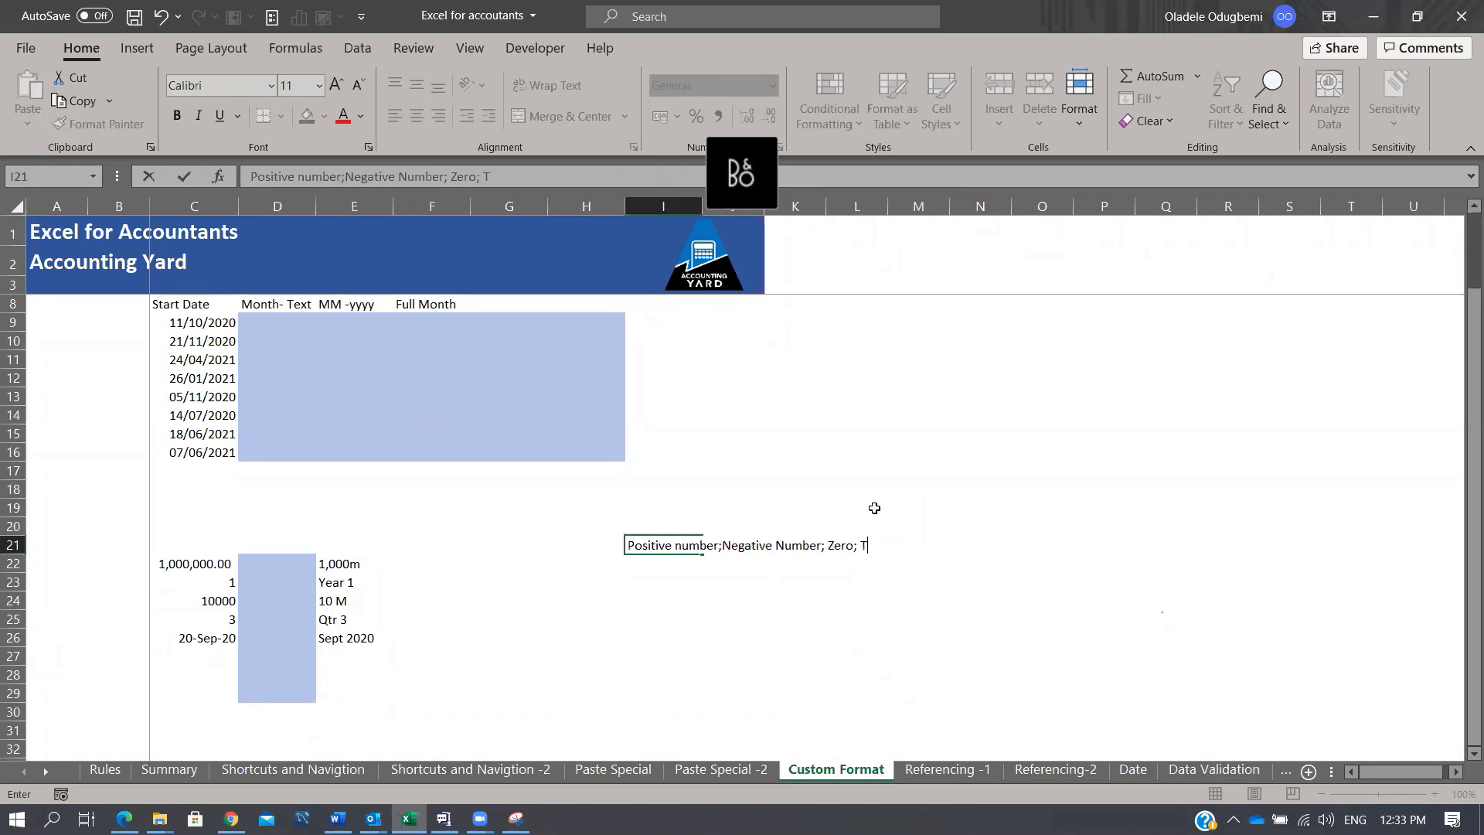
text(ext)
key(Return)
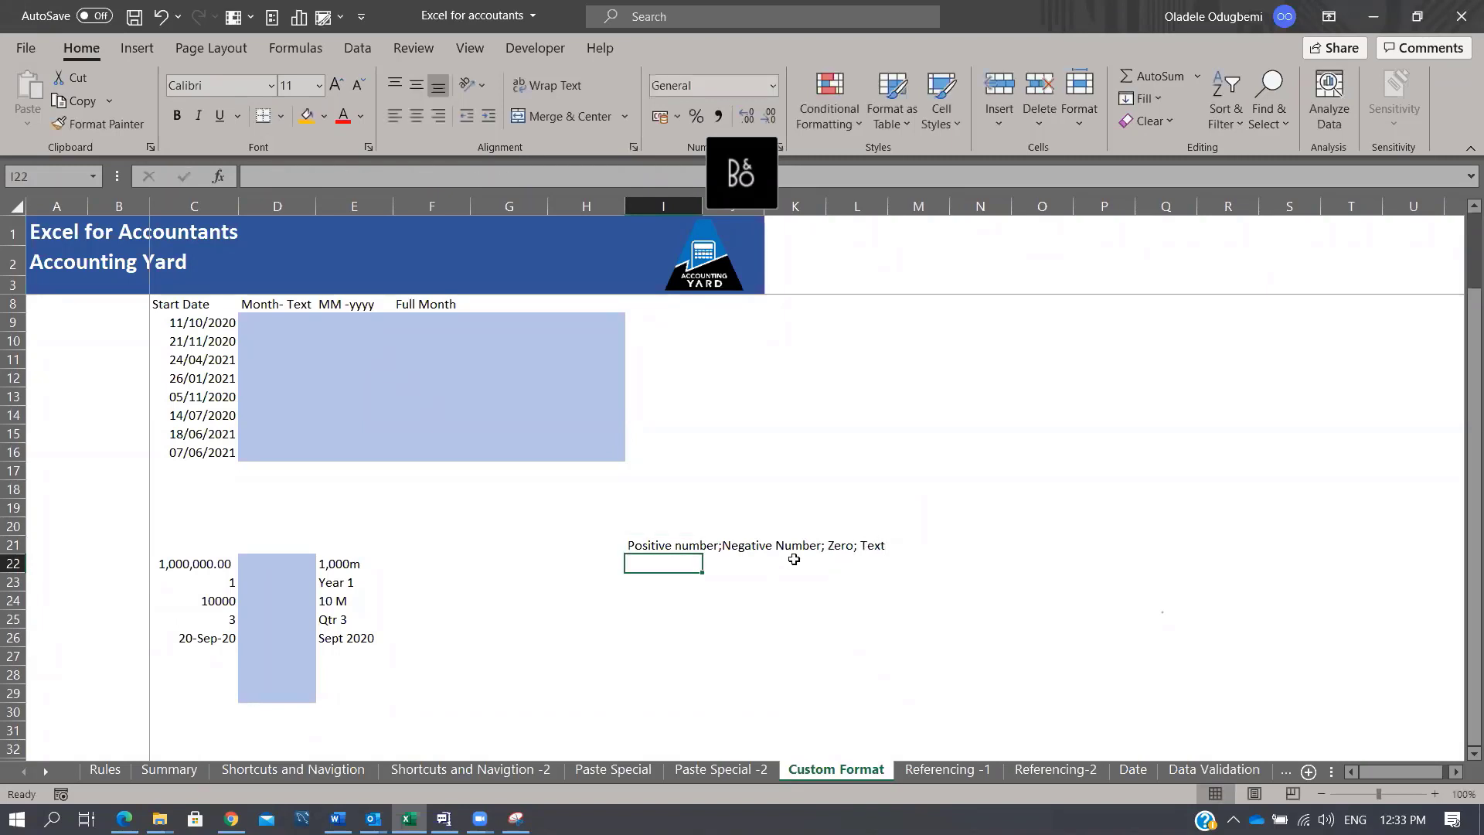
click(668, 549)
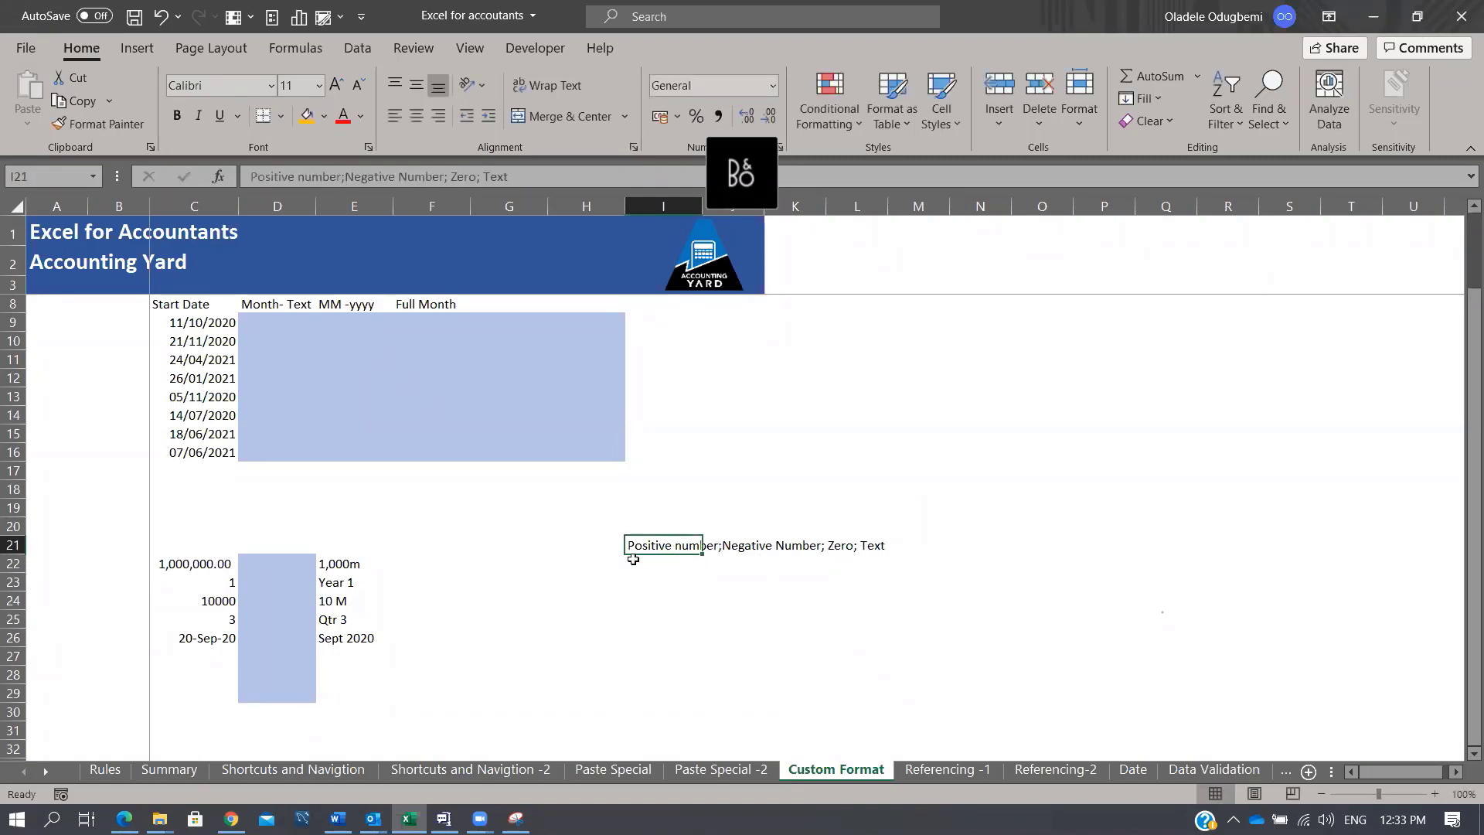
click(193, 565)
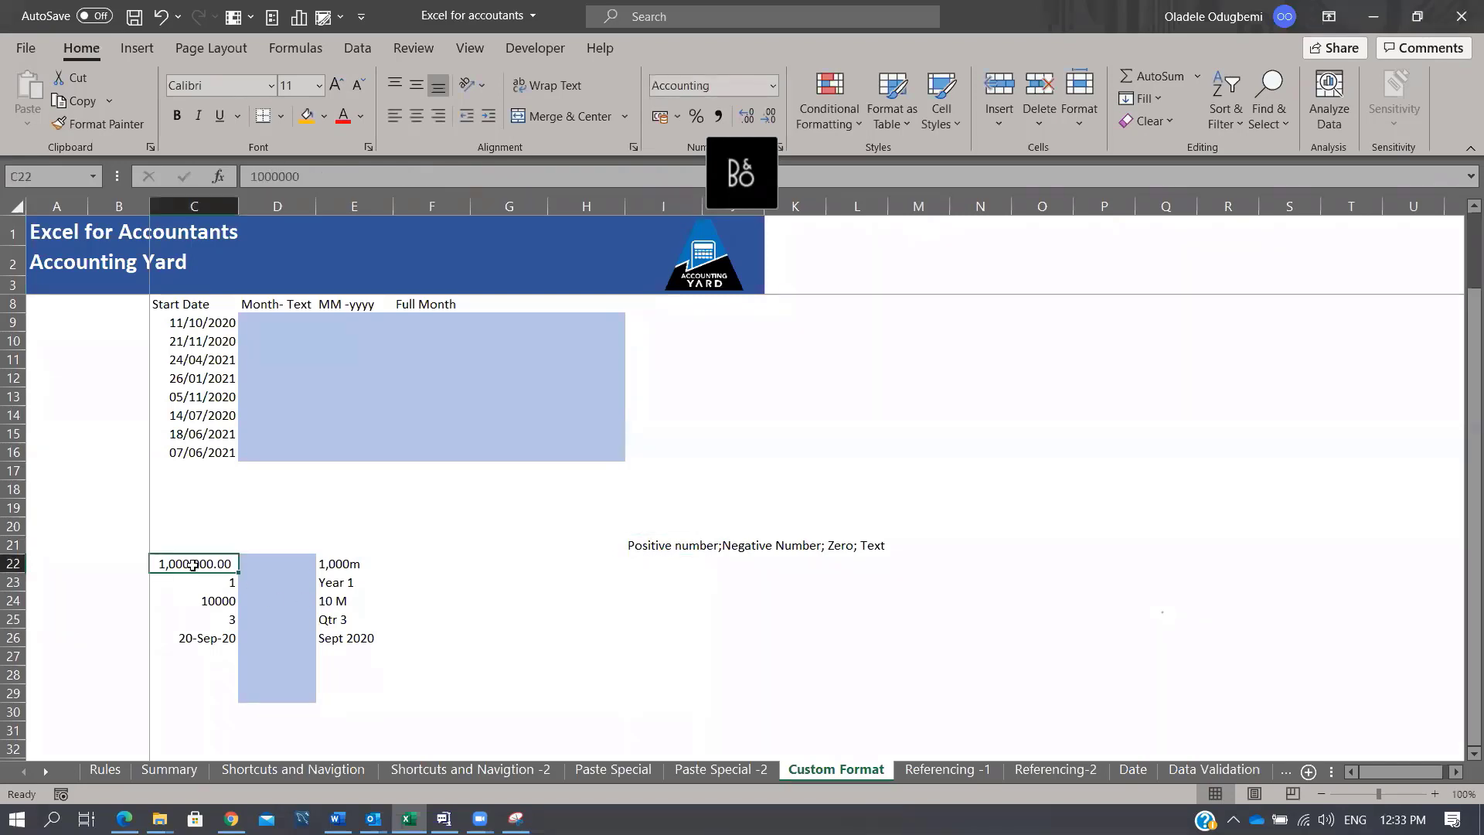
Step: Copy C22's current custom format code and paste it into I24 as text
right_click(194, 565)
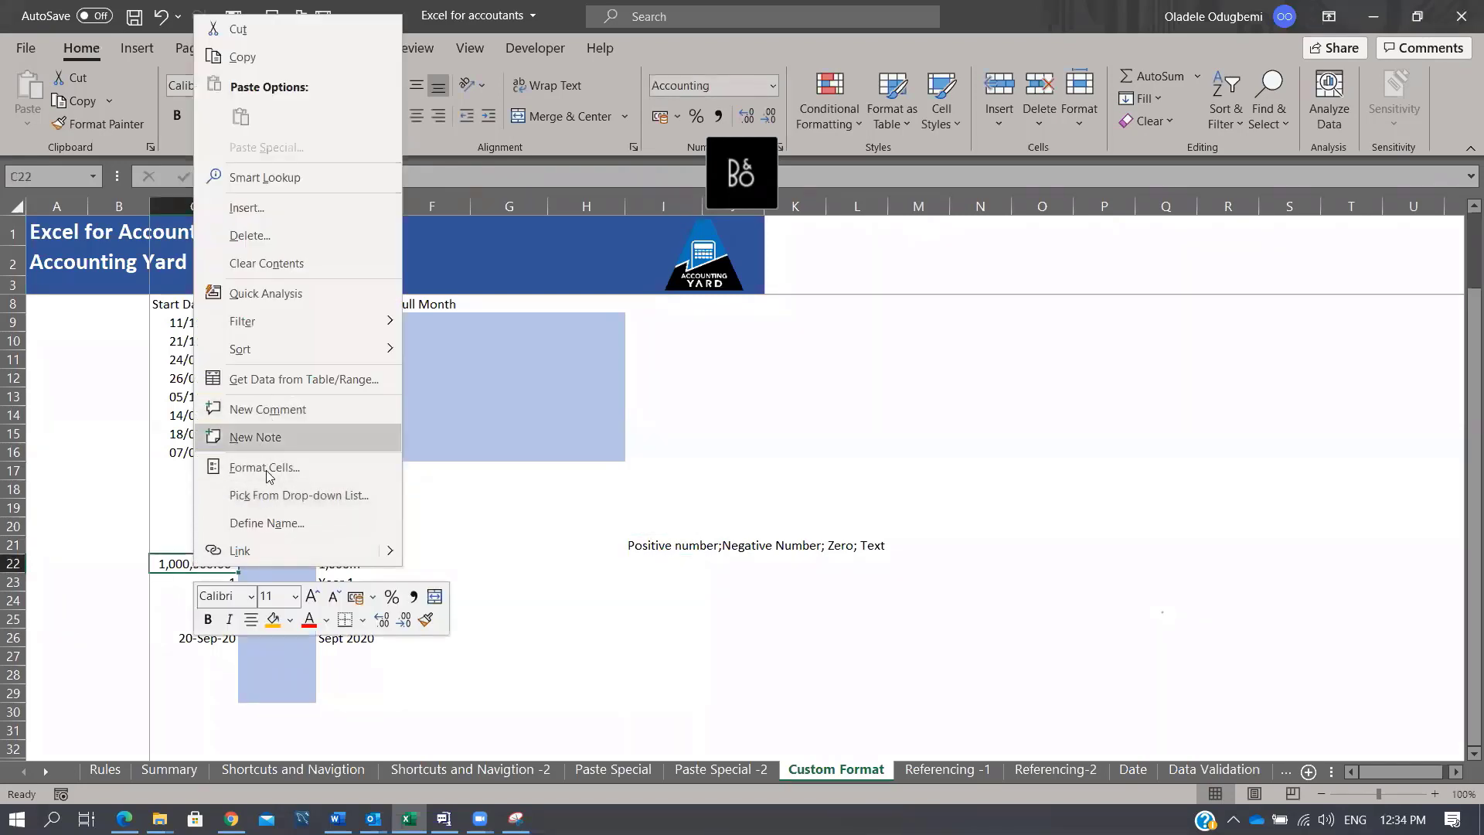
click(267, 475)
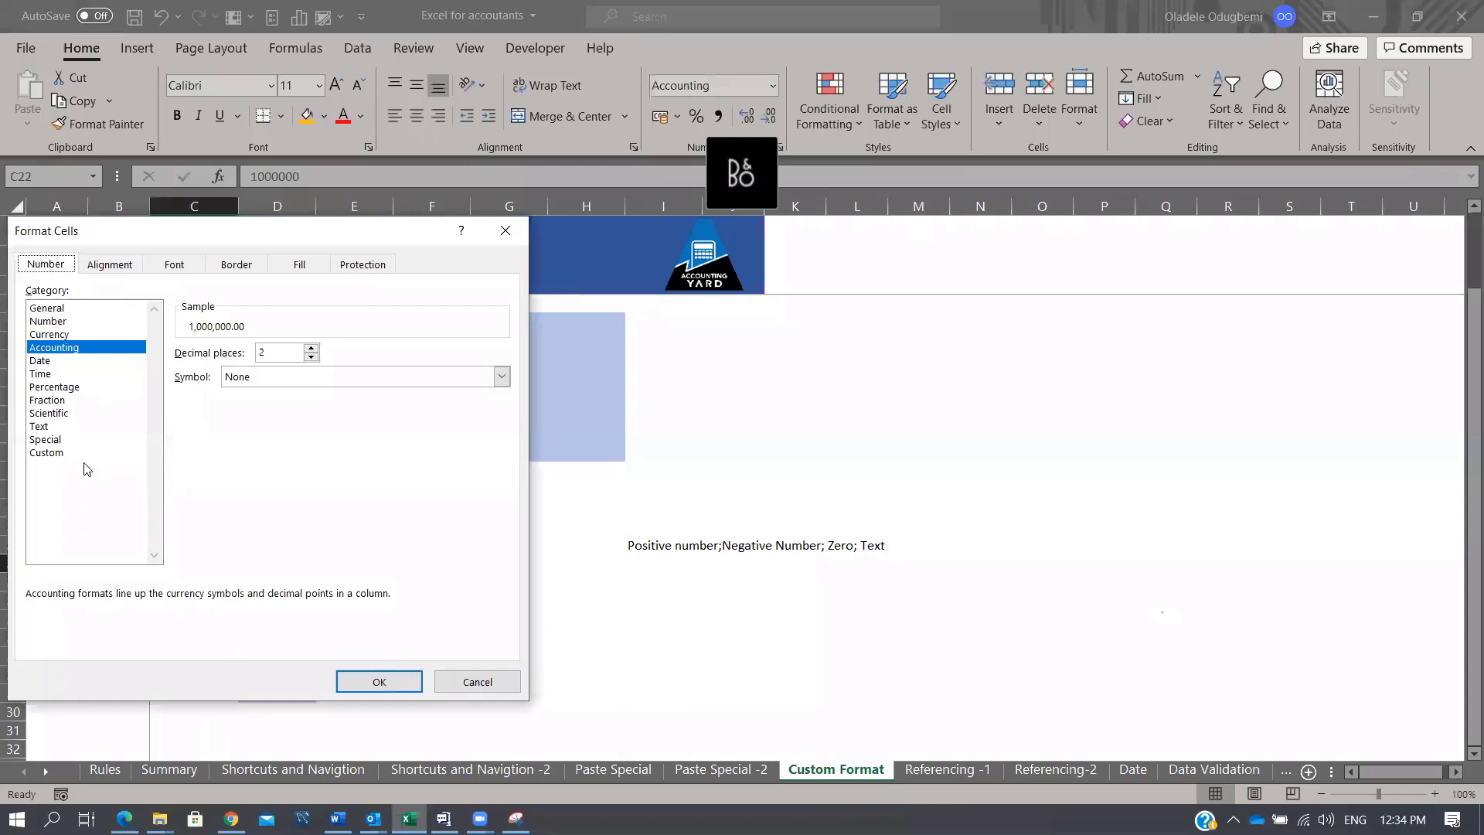
click(47, 453)
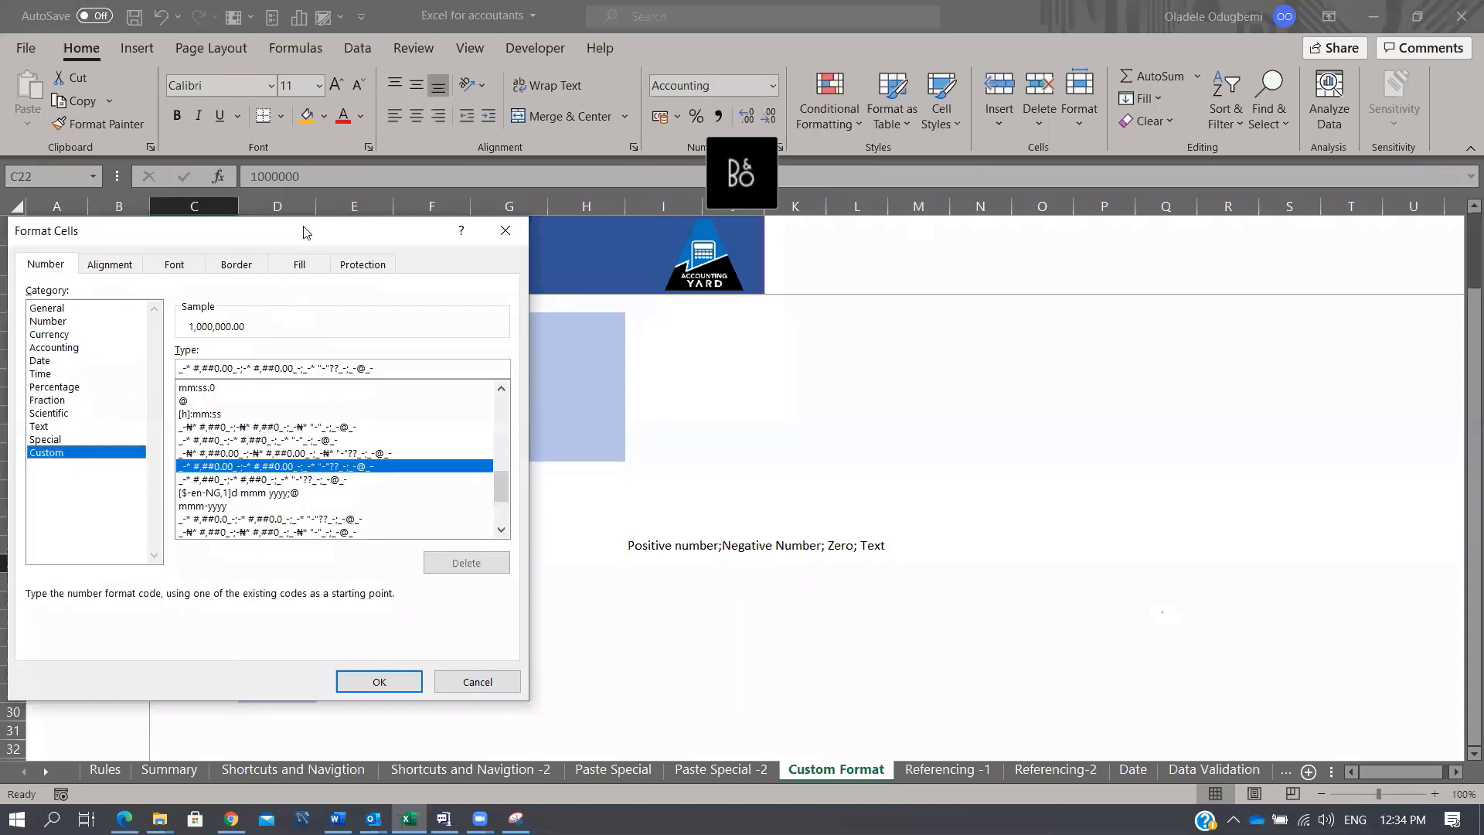
drag(303, 232, 512, 218)
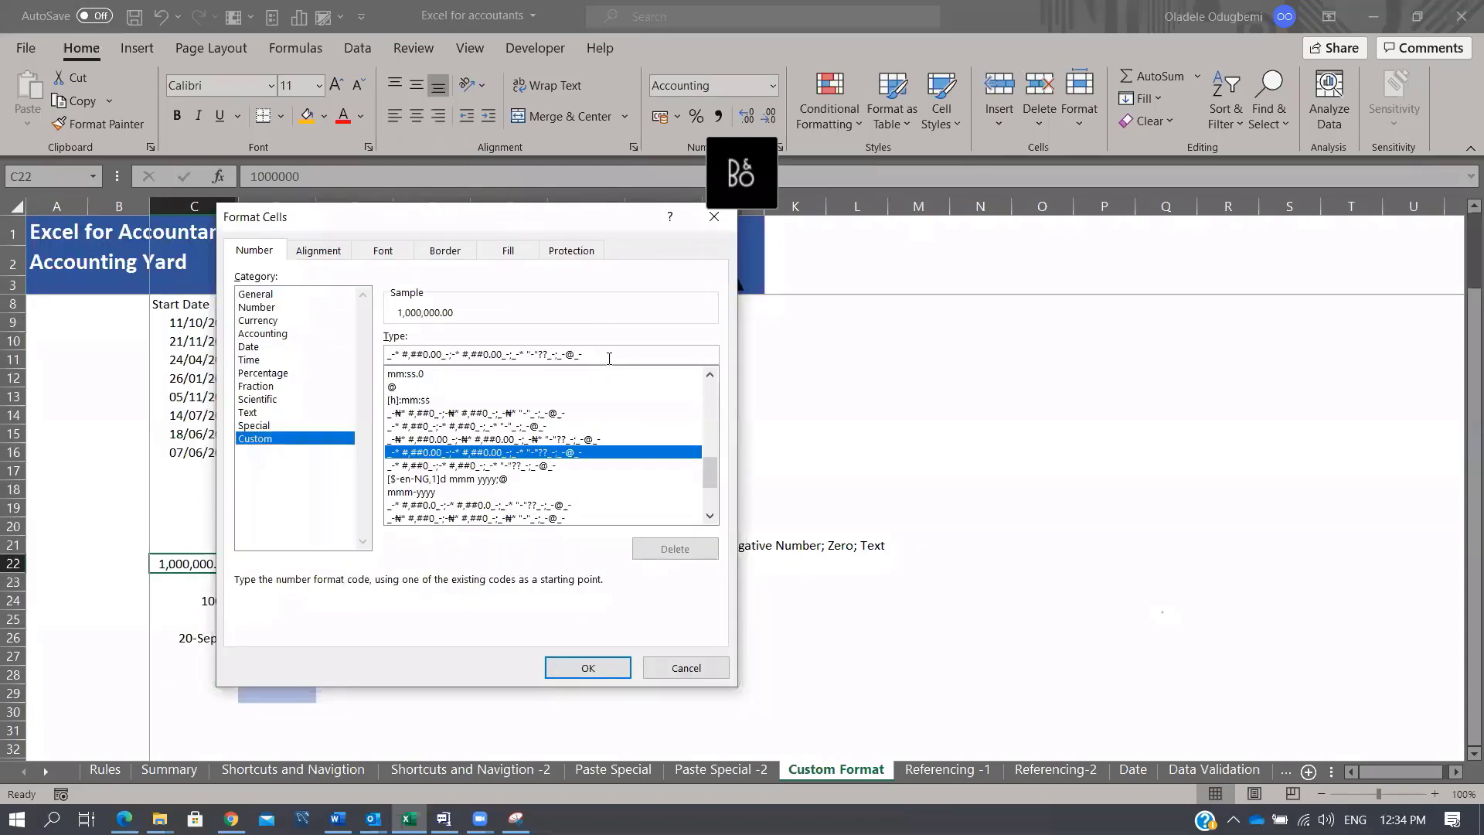
drag(609, 358, 354, 342)
key(ctrl+c)
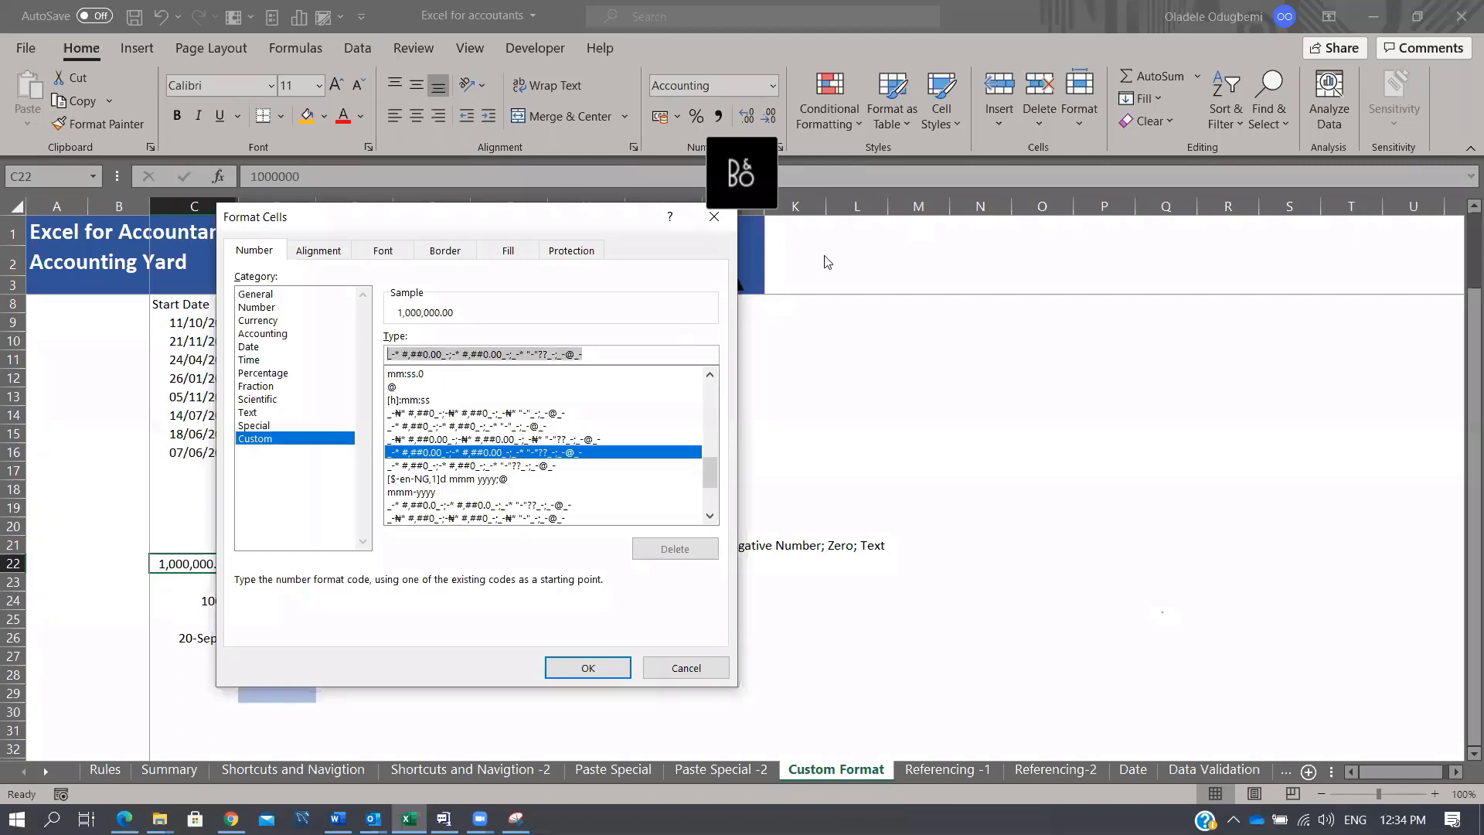
click(714, 216)
click(647, 599)
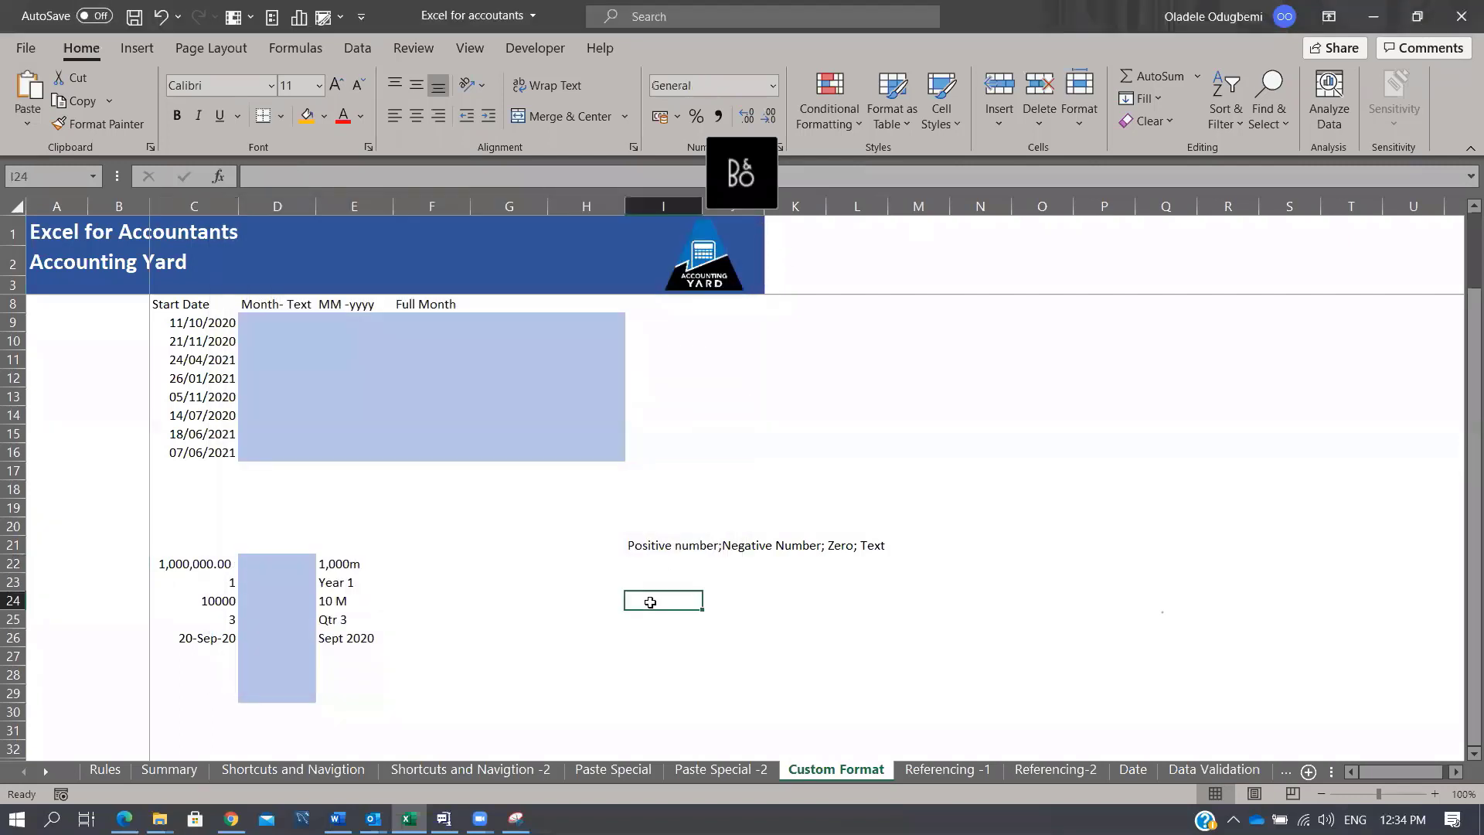
key(ctrl+v)
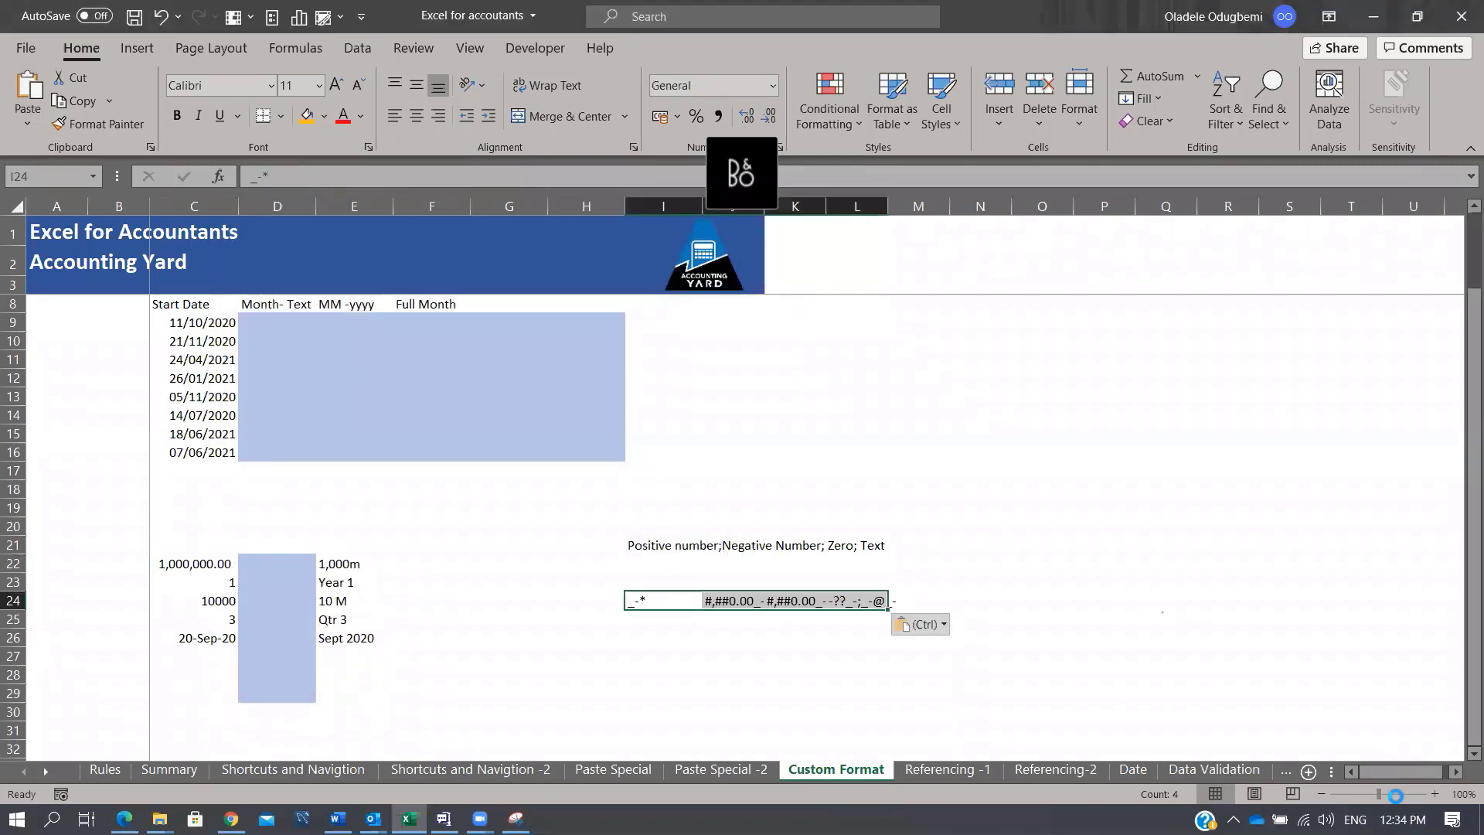
drag(1378, 794, 1396, 794)
scroll(1392, 629, down, 2)
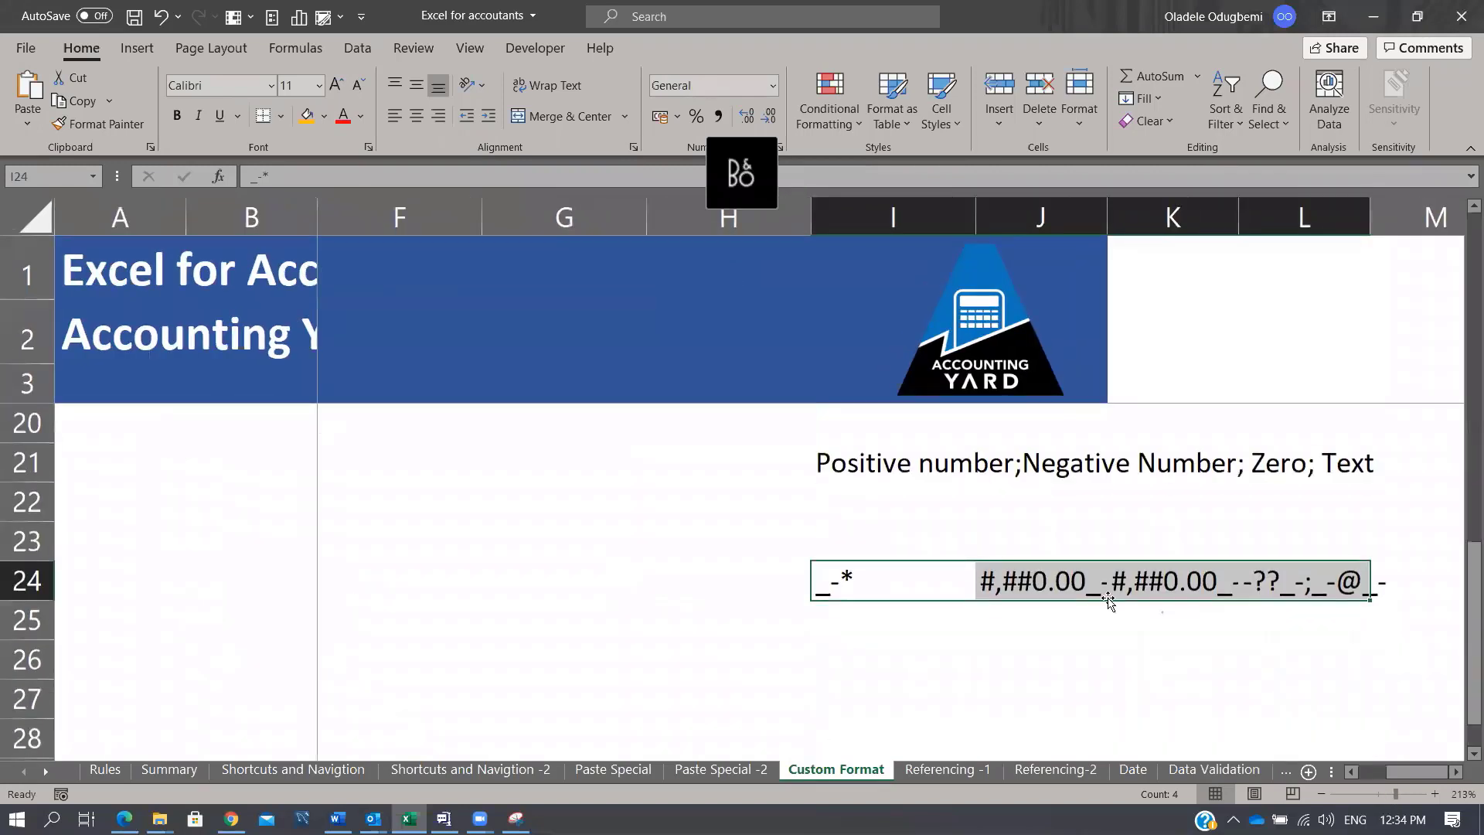
click(908, 578)
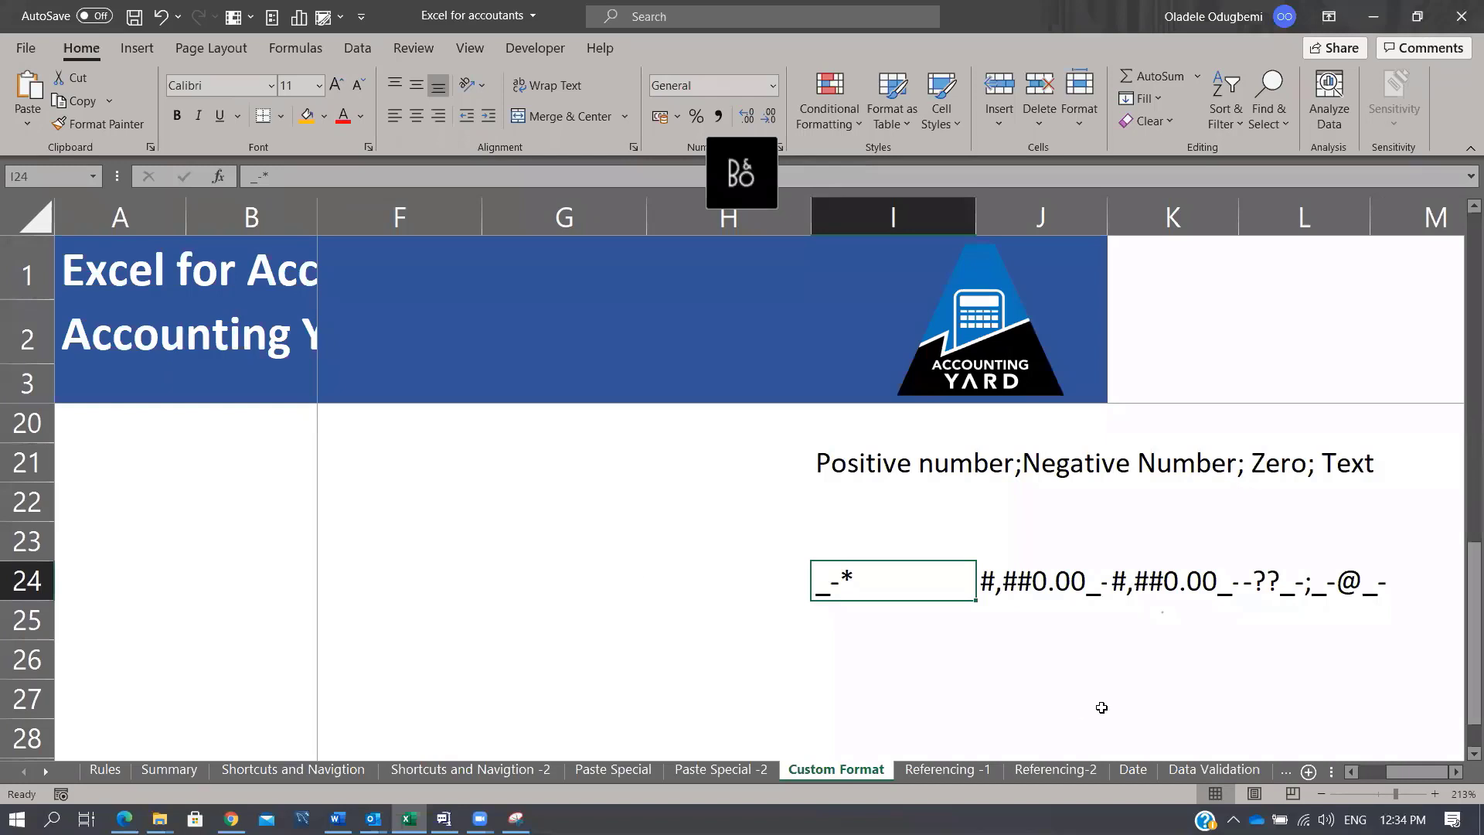
drag(1411, 777, 1391, 775)
Step: Copy the one-decimal accounting code _-* #,##0.0_-;... and paste it into G26
click(454, 496)
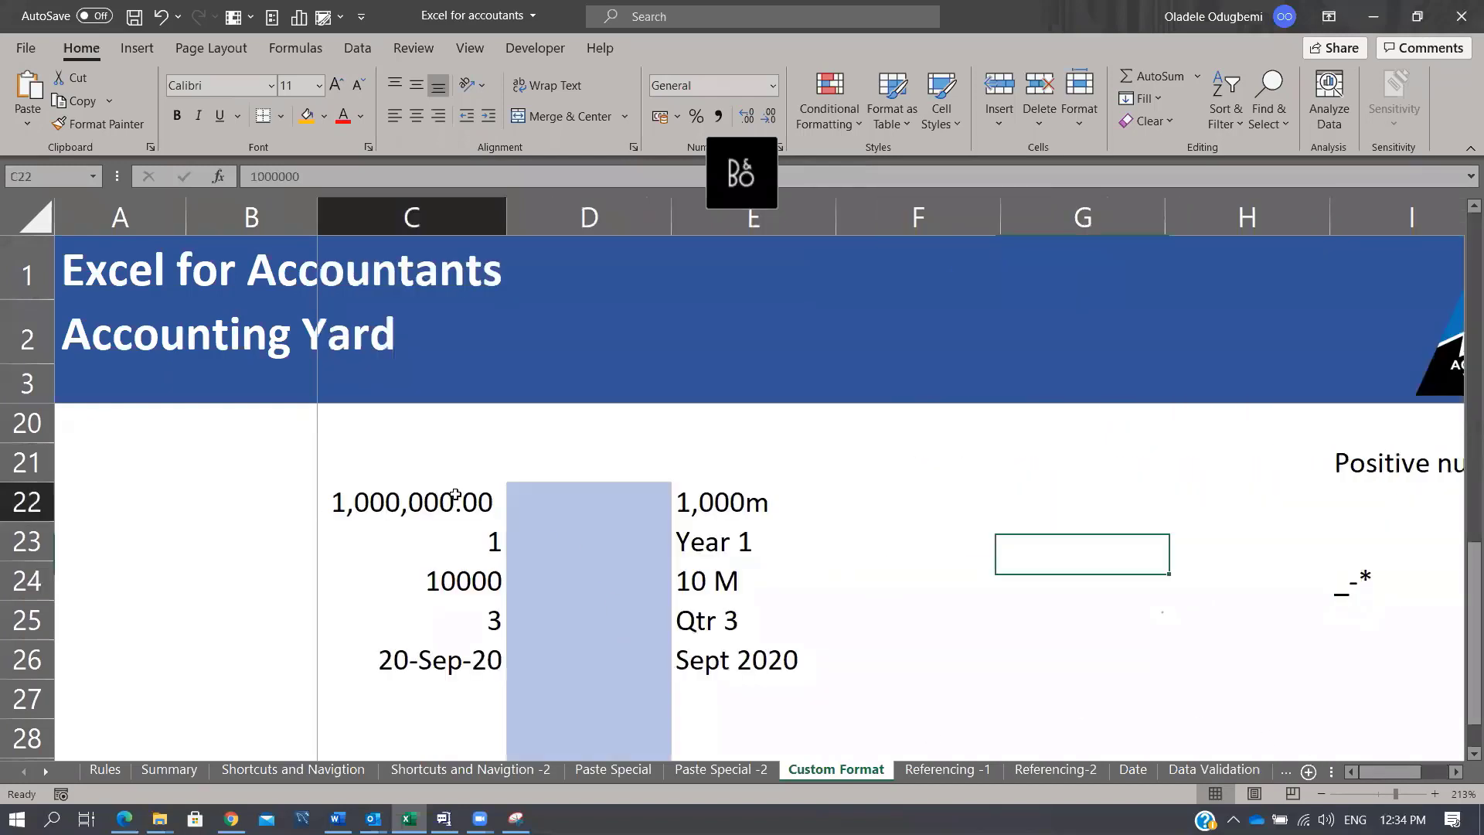
key(ctrl+1)
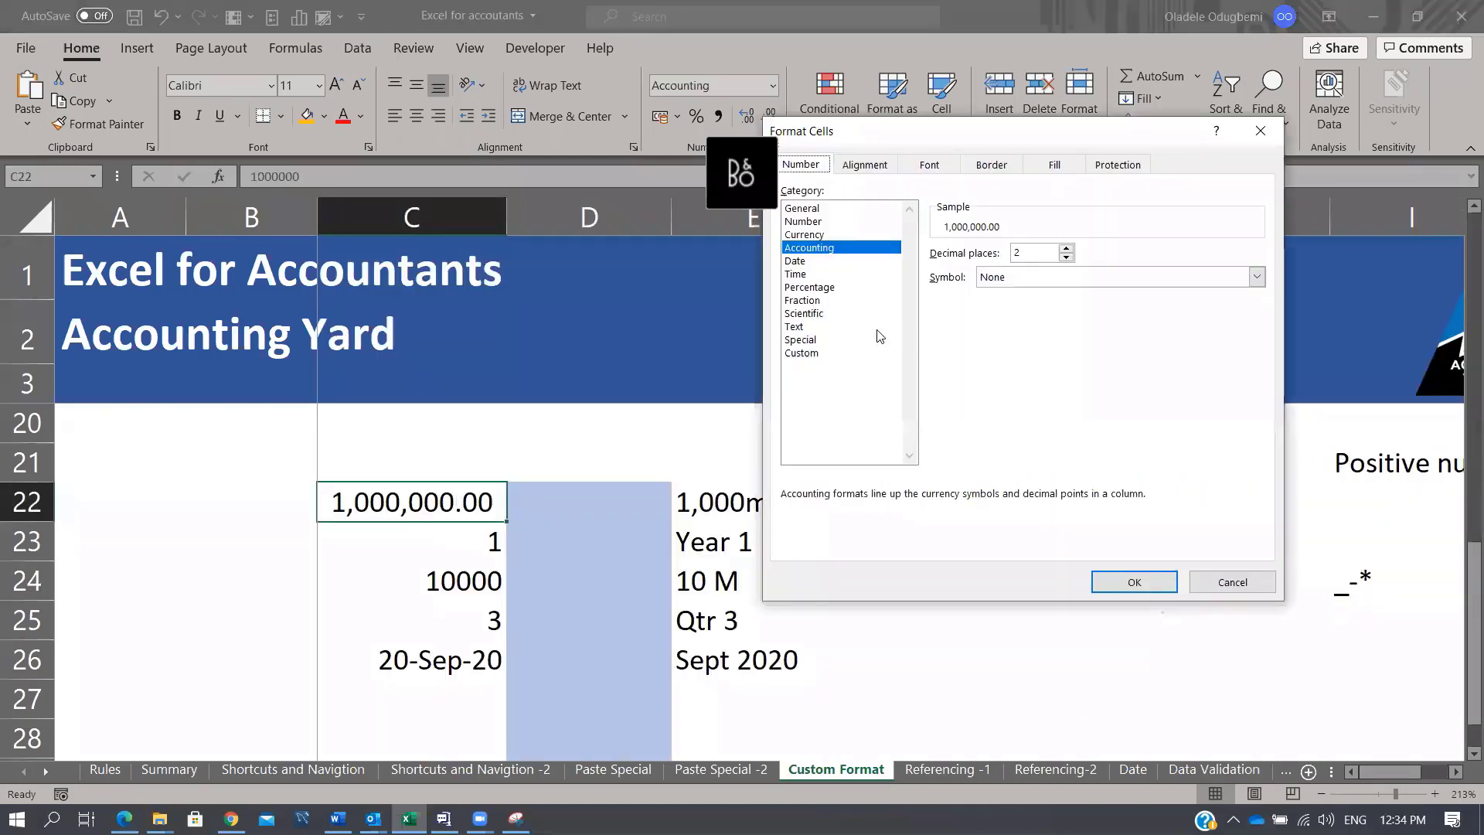
click(838, 354)
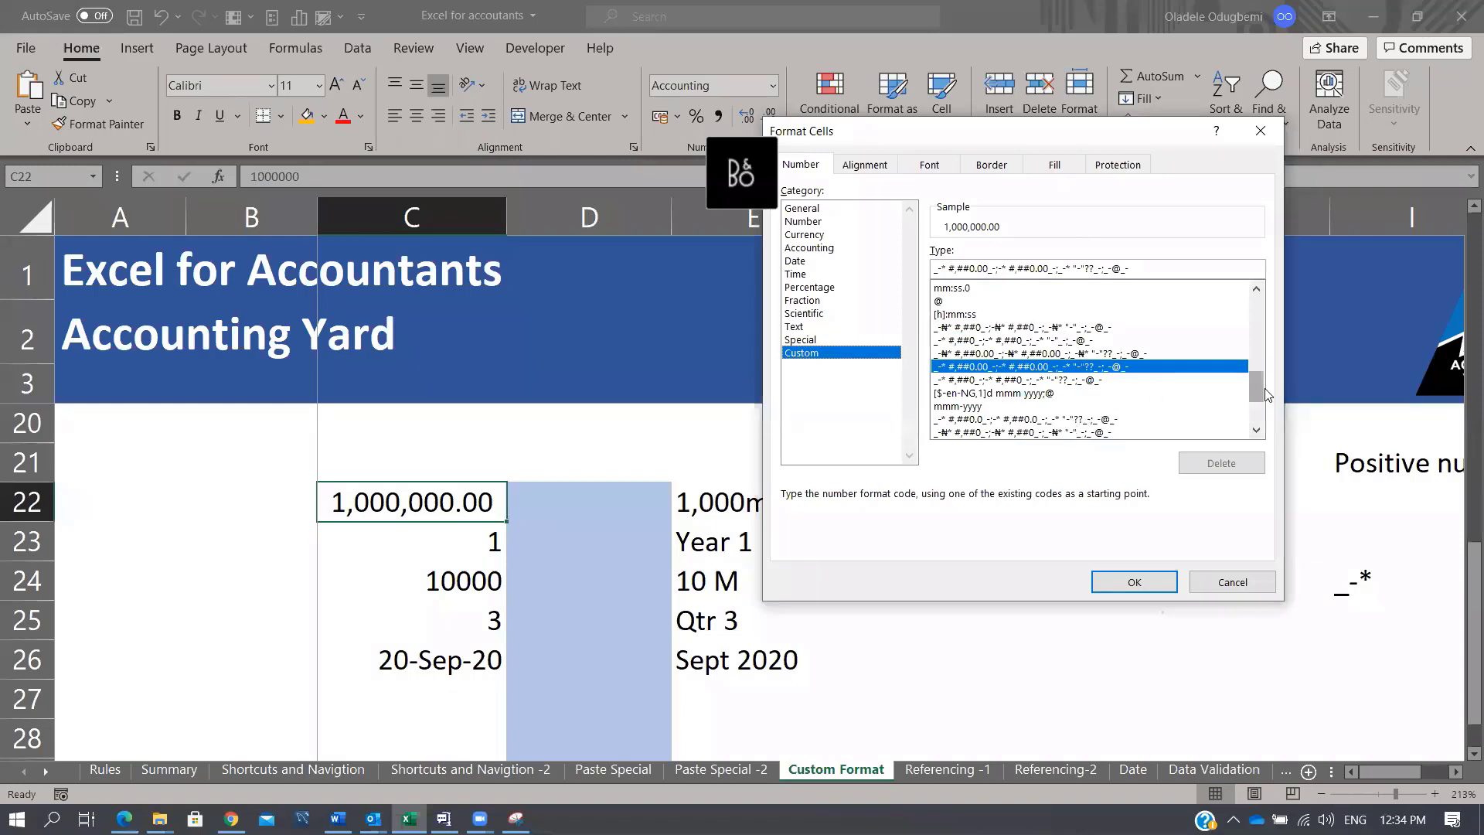
click(1245, 393)
drag(1258, 396, 1258, 405)
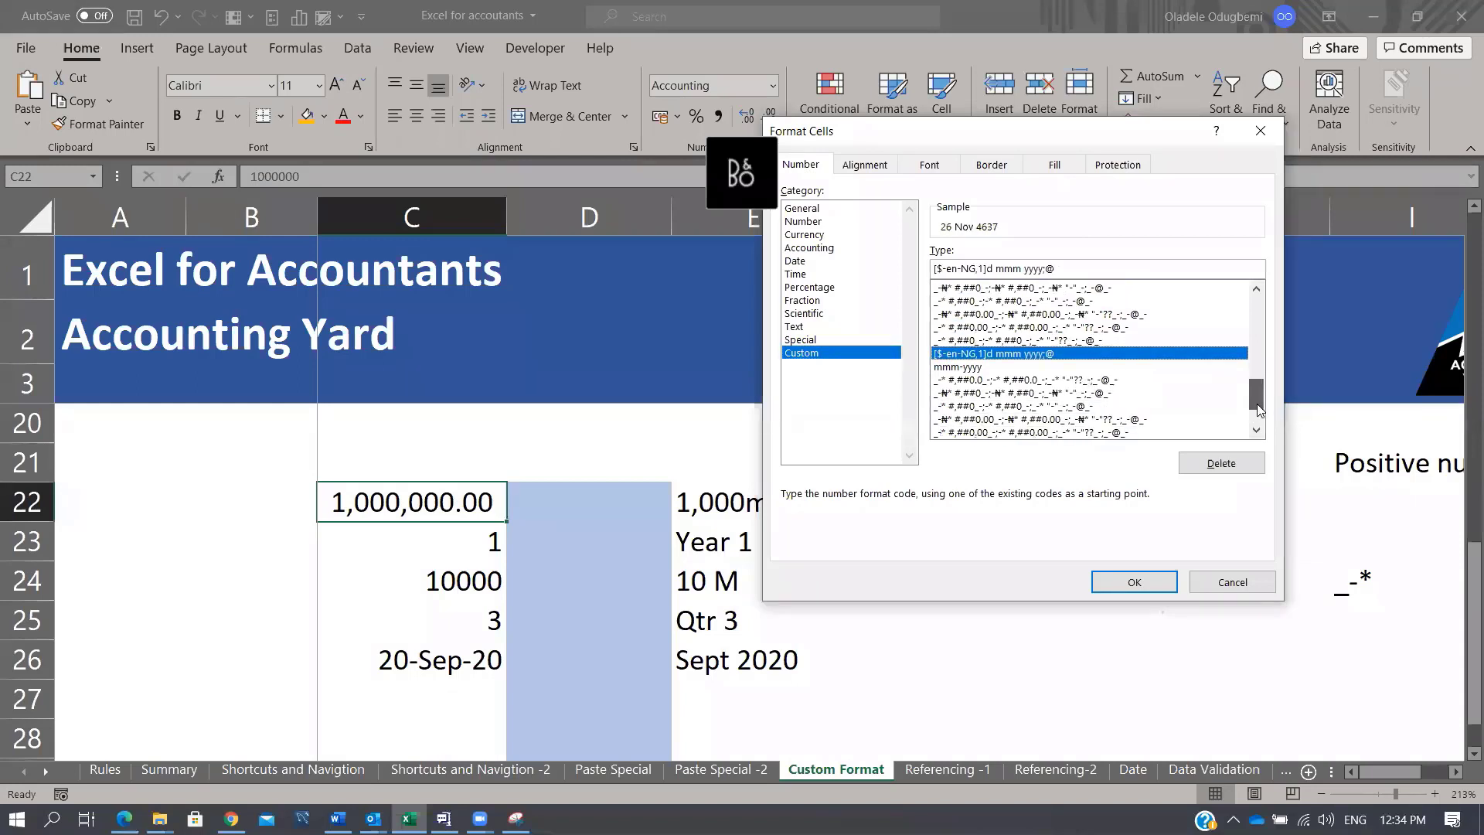
click(1106, 379)
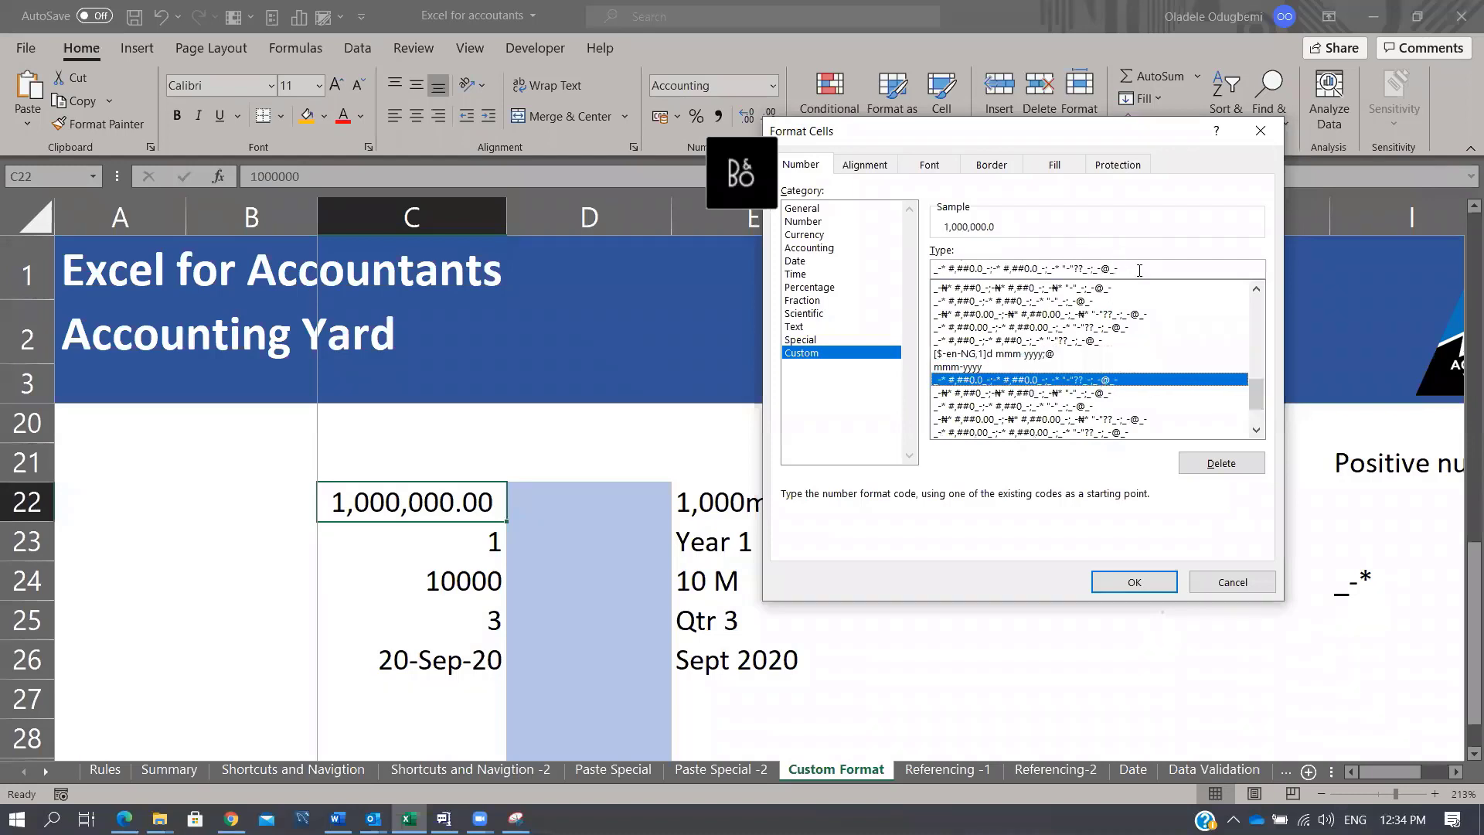
drag(1139, 269, 1025, 243)
key(ctrl+c)
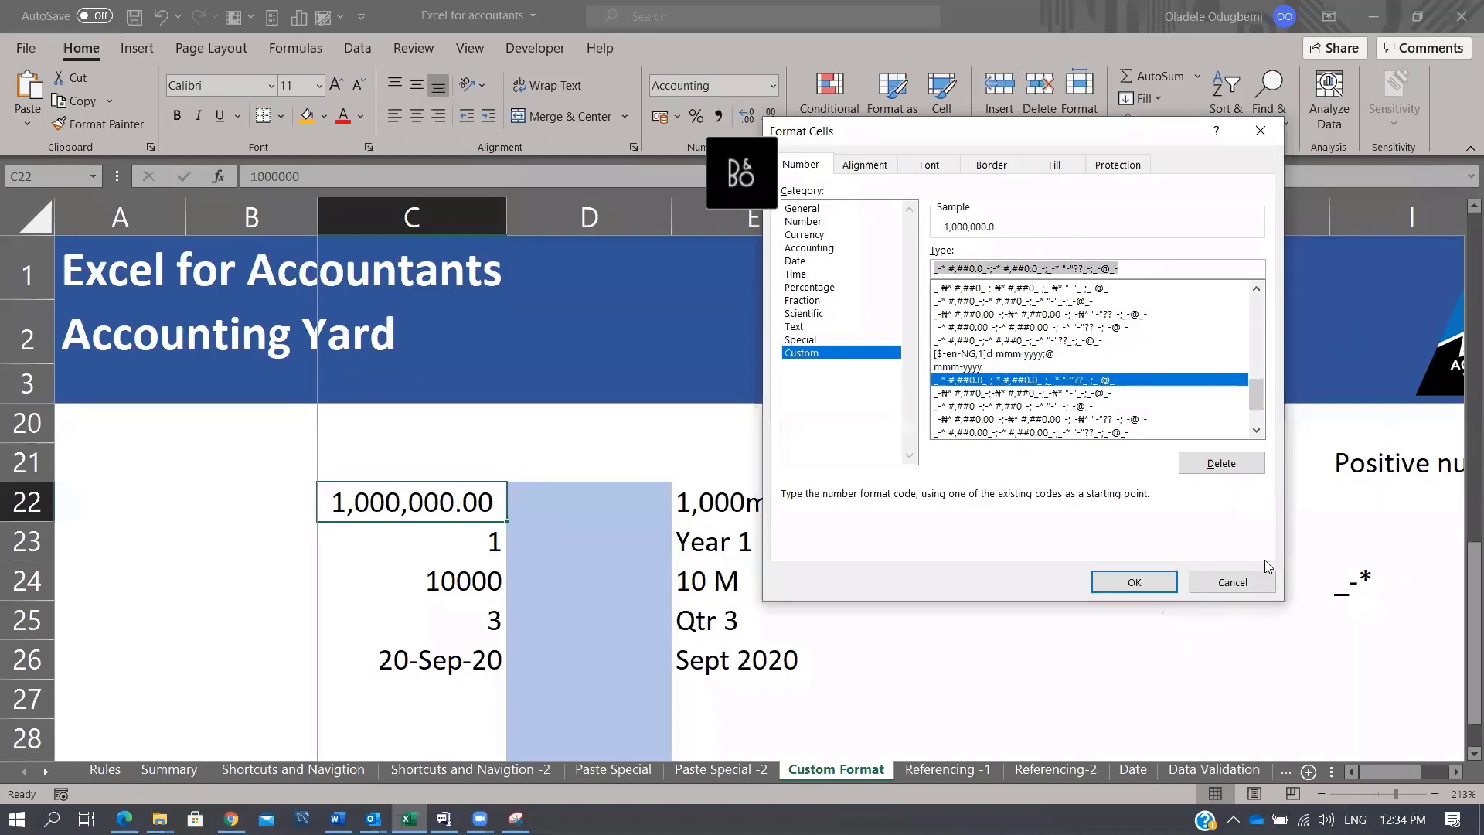
click(1229, 579)
click(1089, 656)
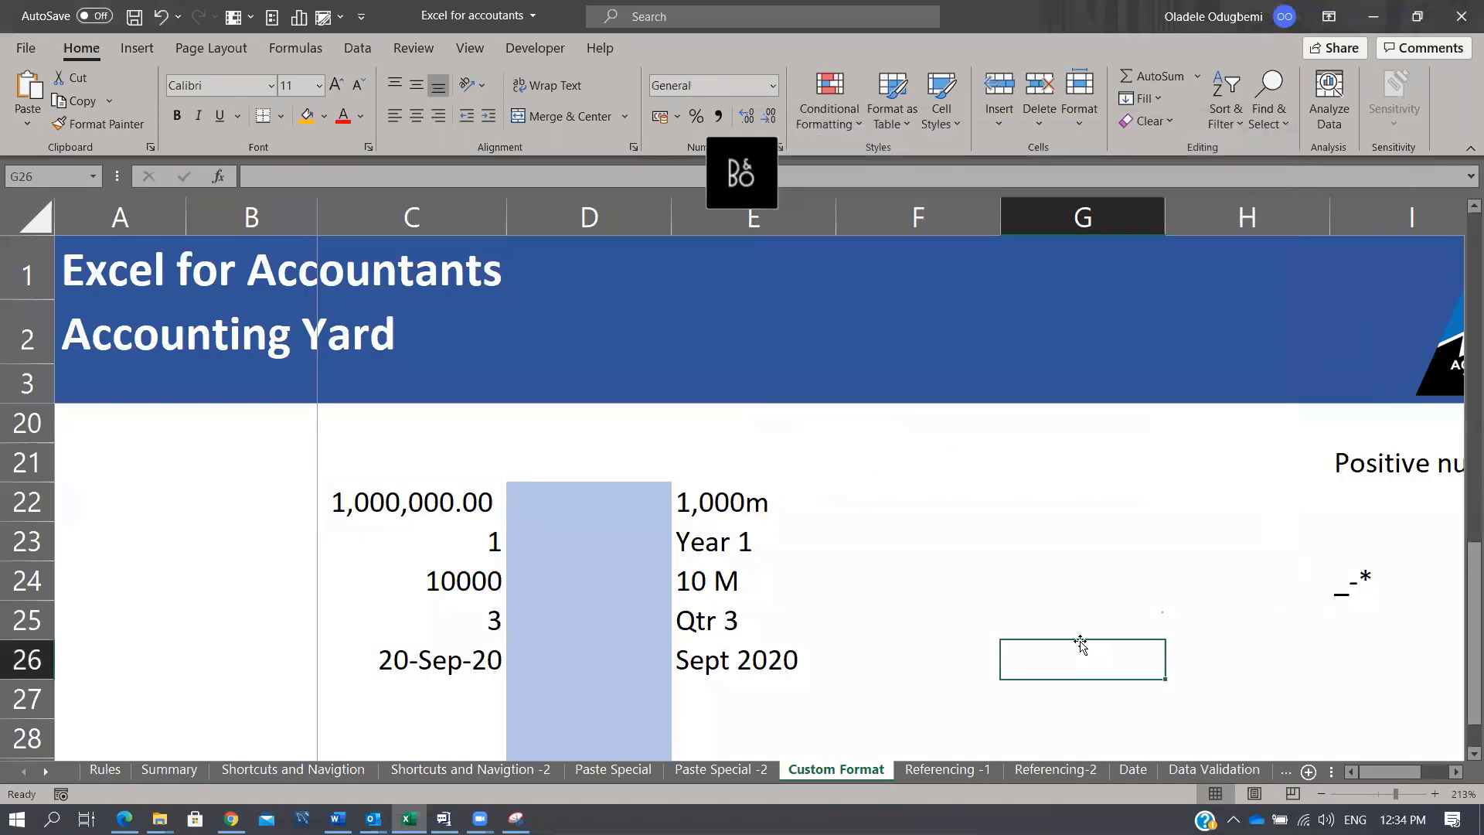
double_click(1078, 645)
key(ctrl+v)
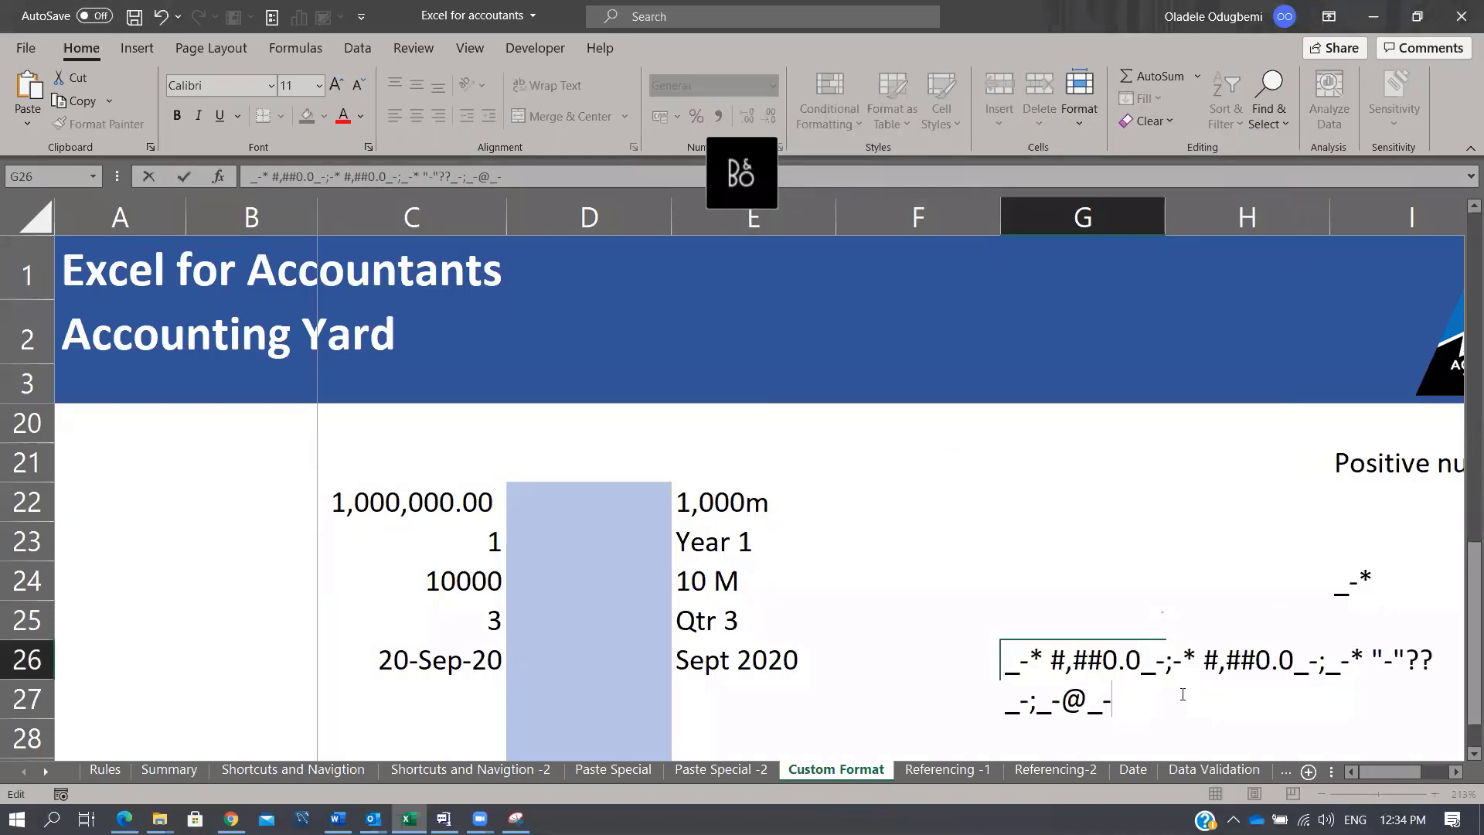
key(Return)
key(Up)
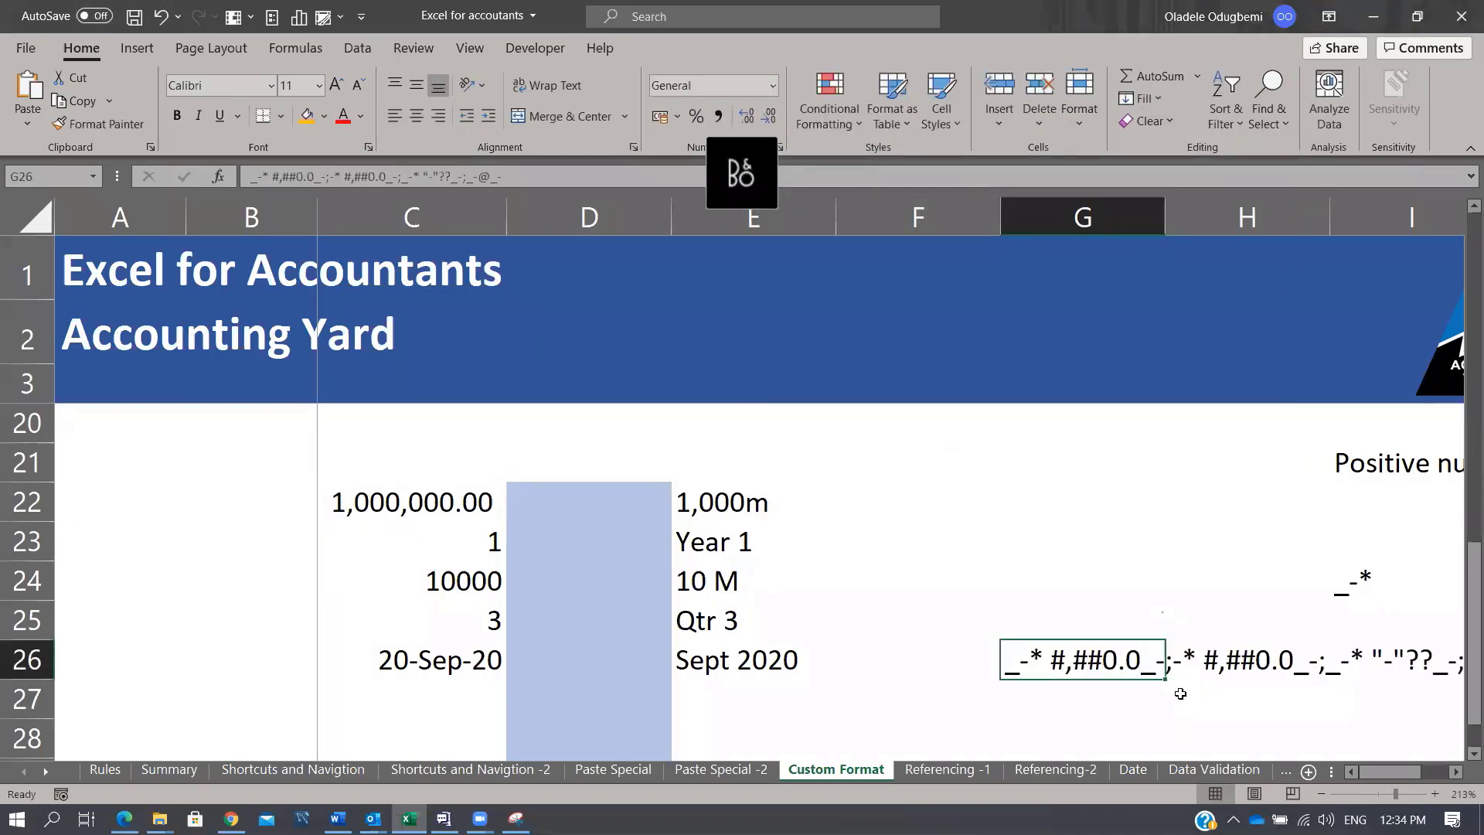
Step: Enter # with Number in G28:H28 and @ with Text in G29:H29
scroll(1013, 738, right, 2)
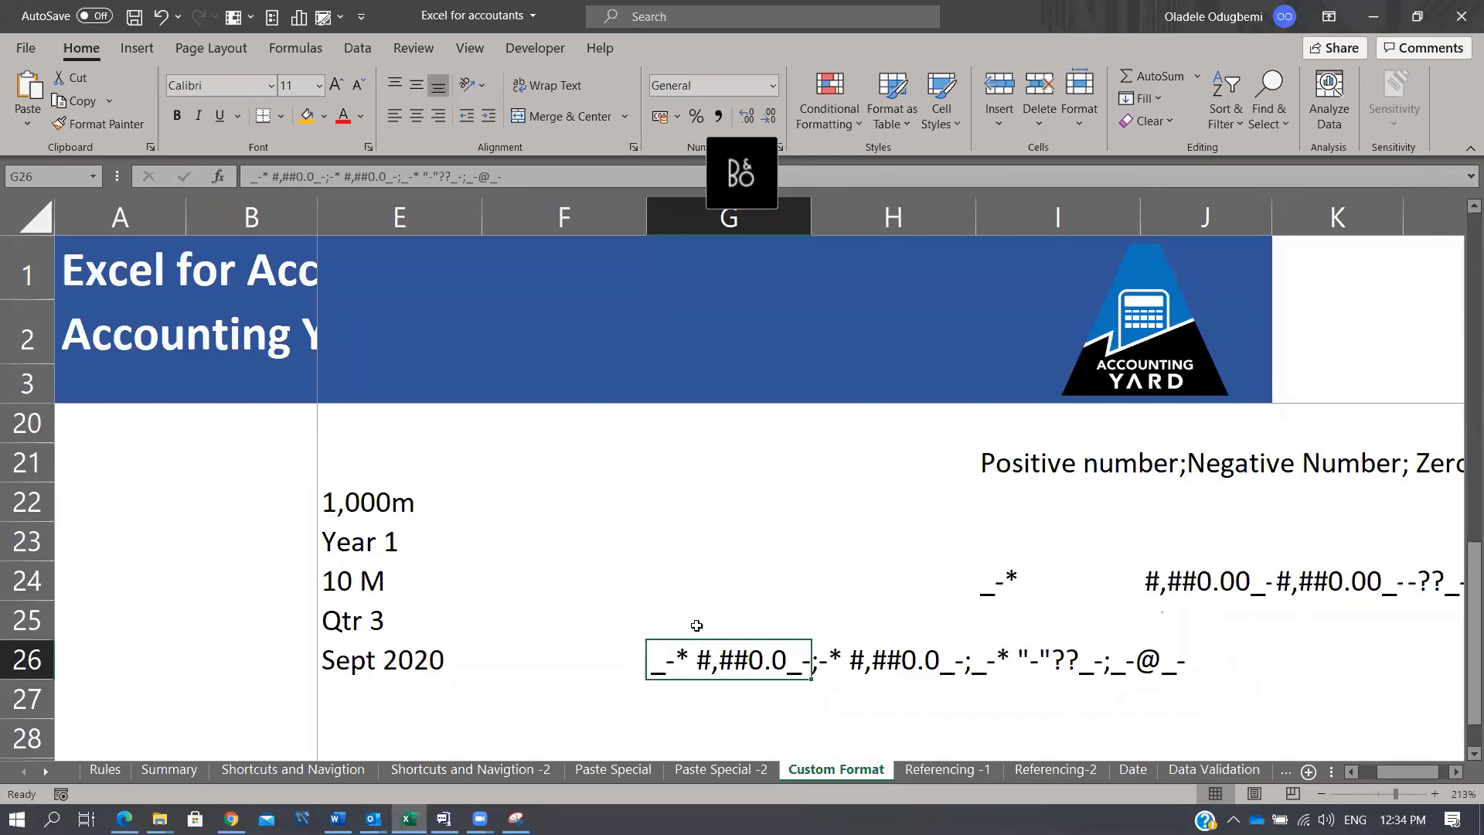
scroll(855, 600, down, 2)
click(740, 574)
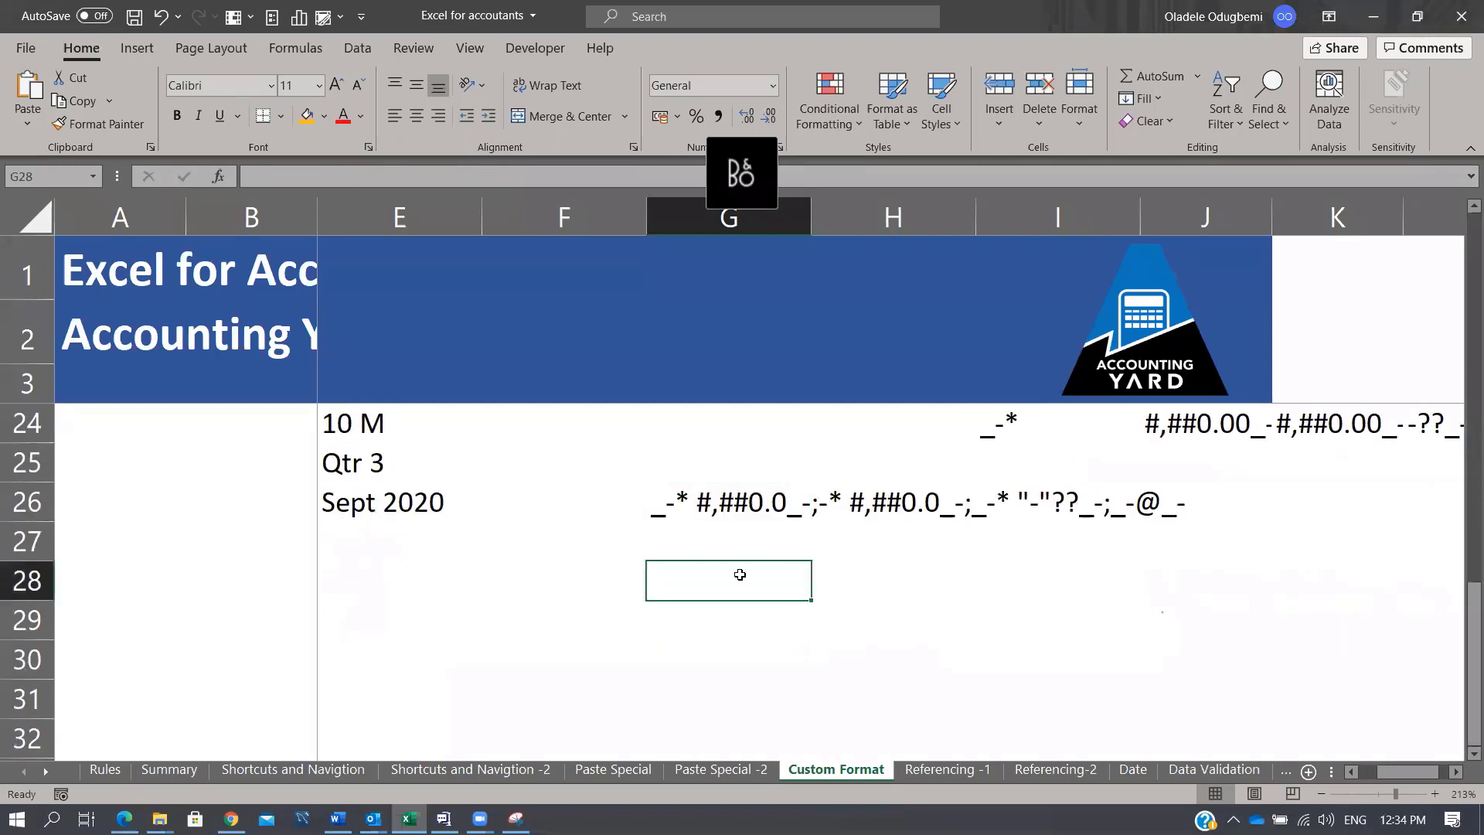
text(#)
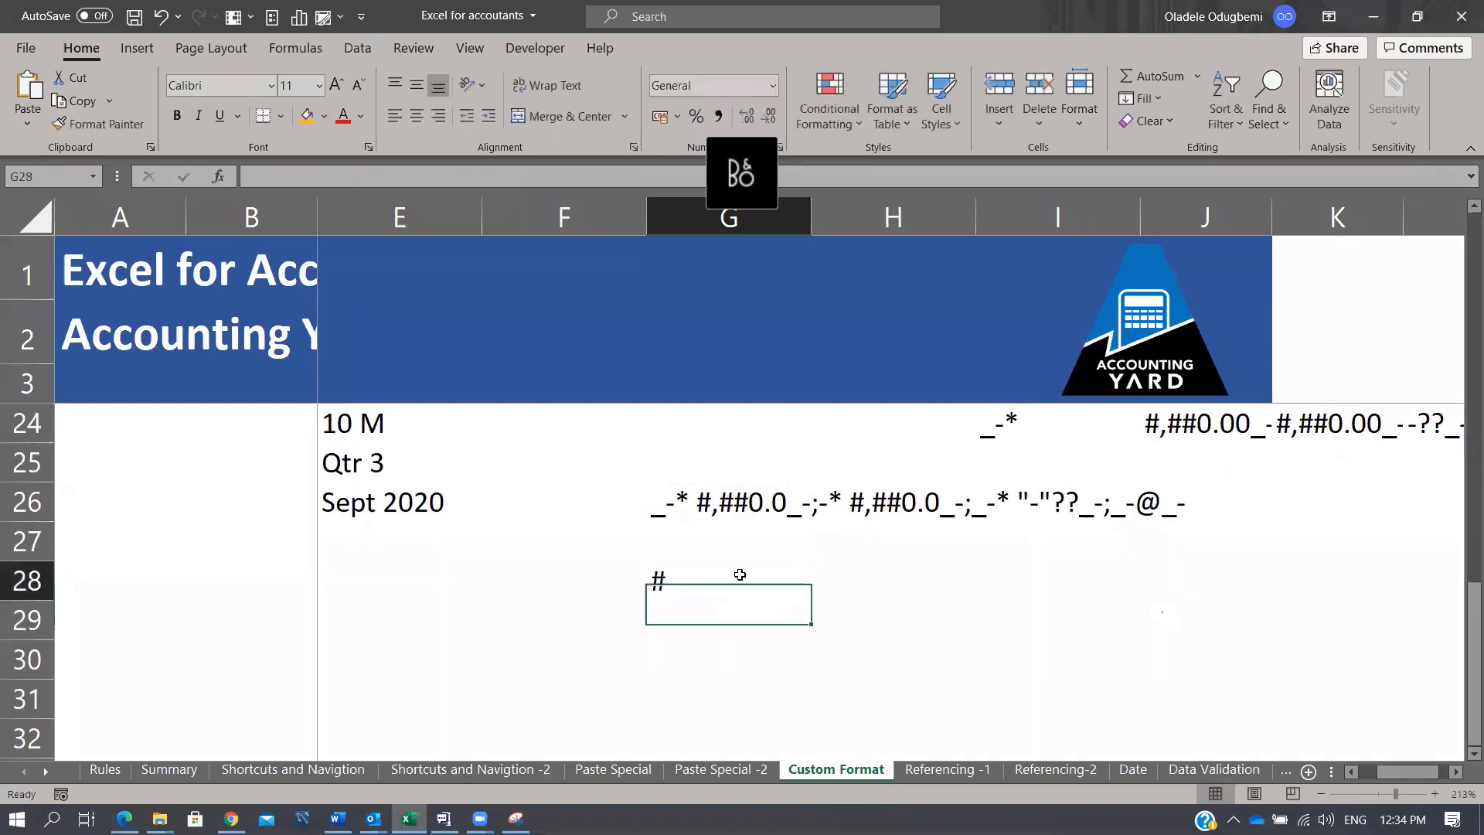
key(Tab)
text(Number)
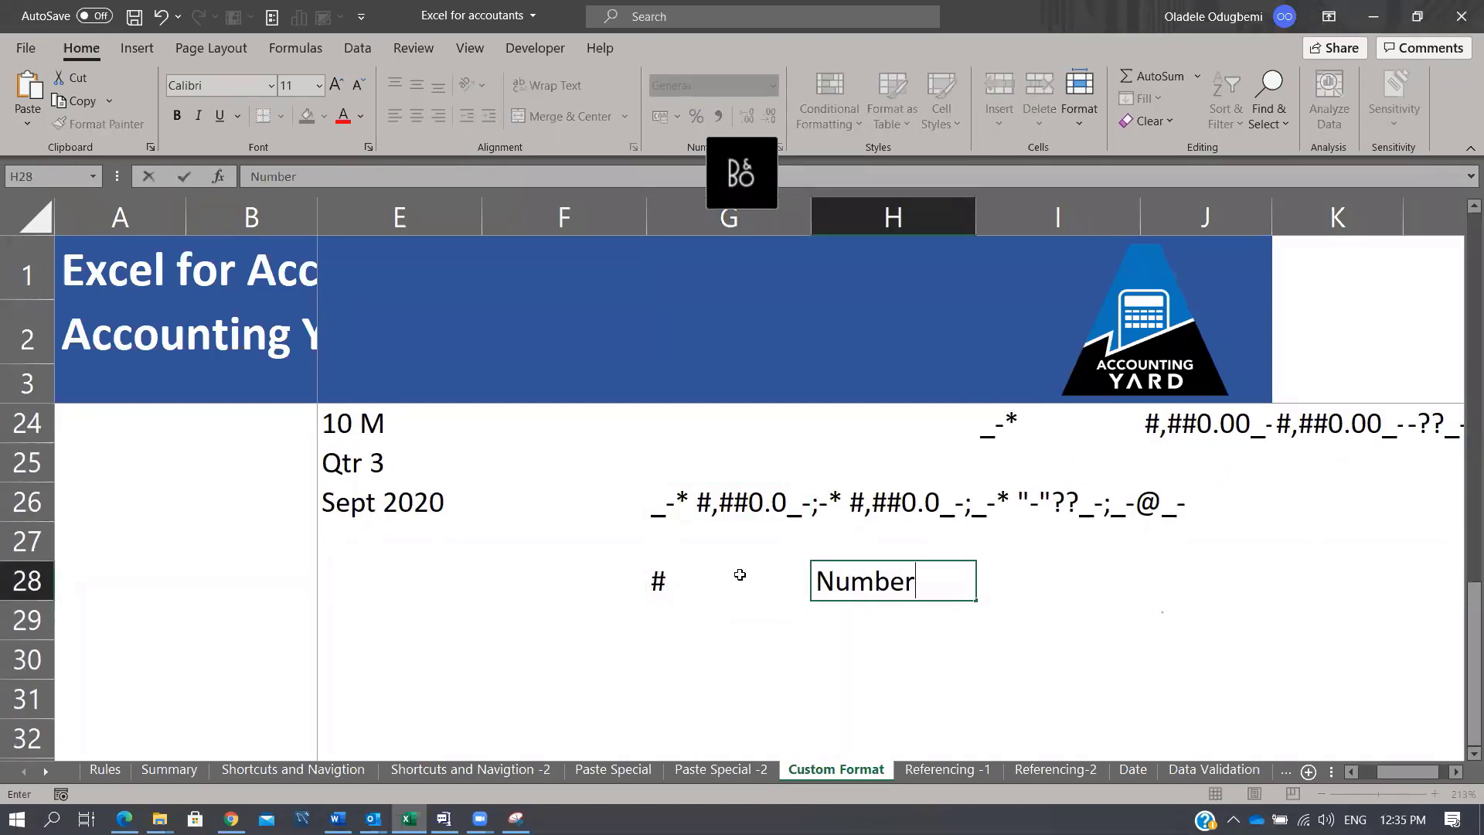
key(Return)
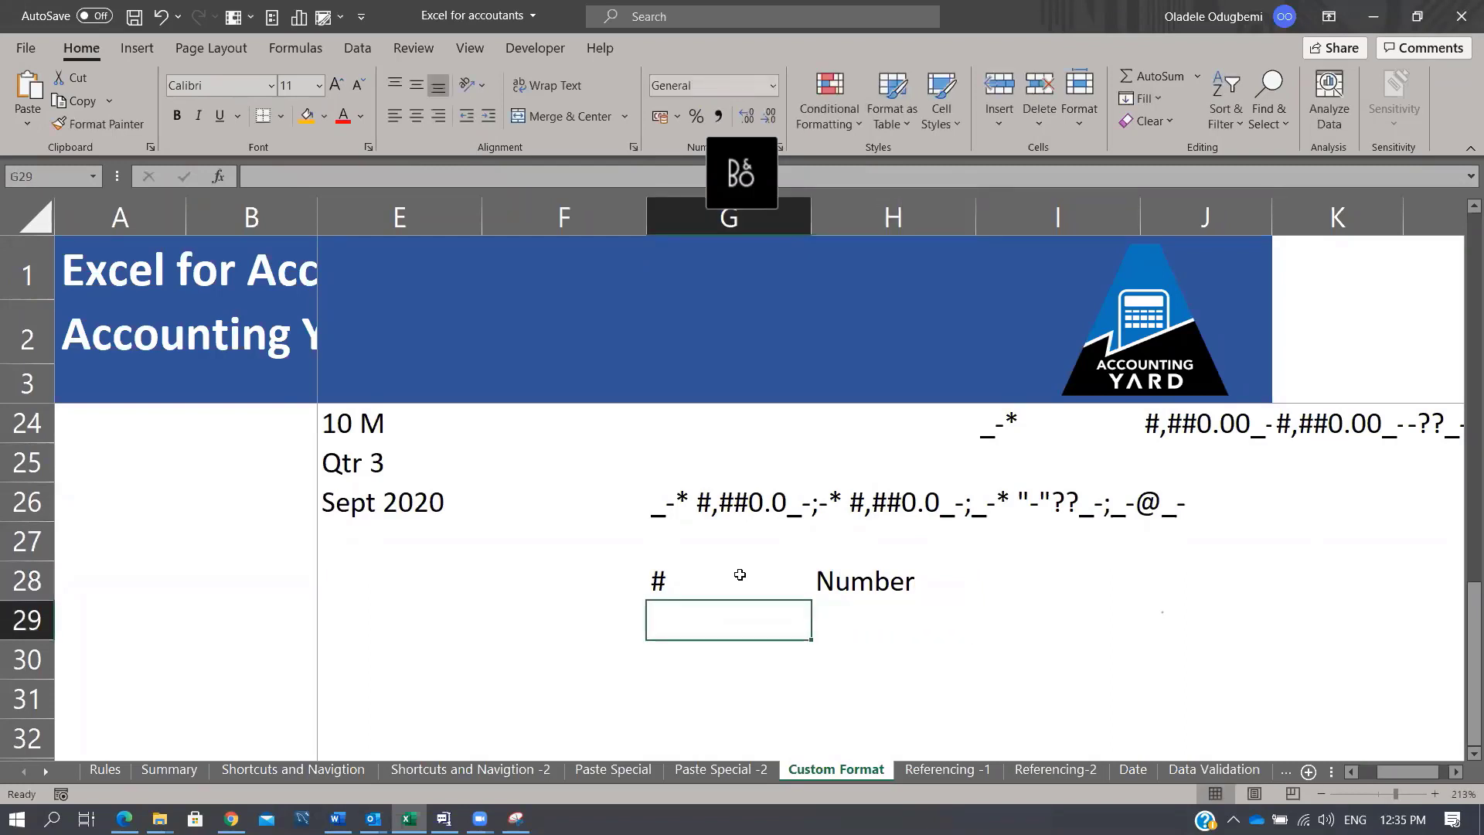
text(@)
key(Tab)
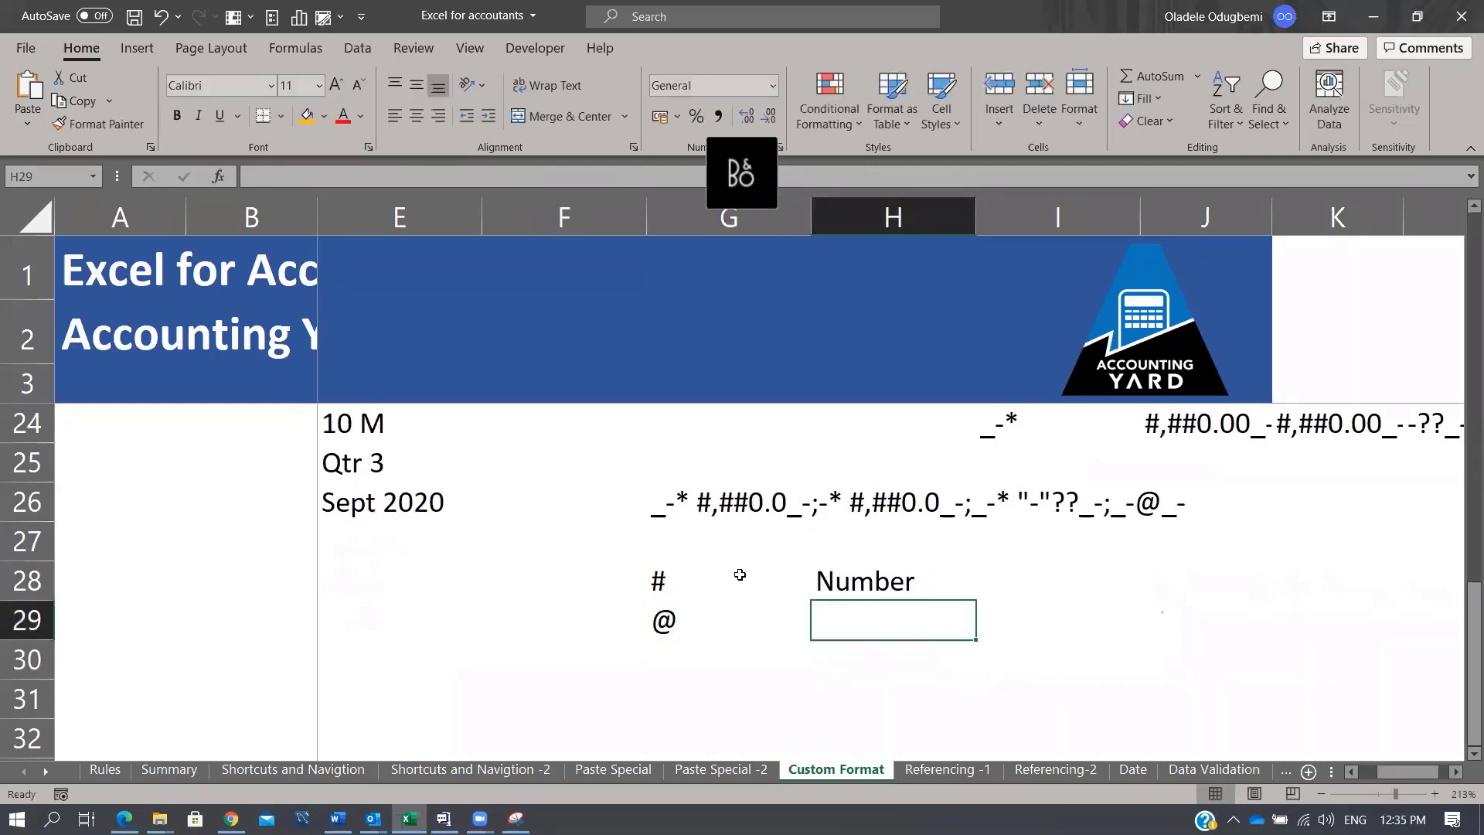
text(Text)
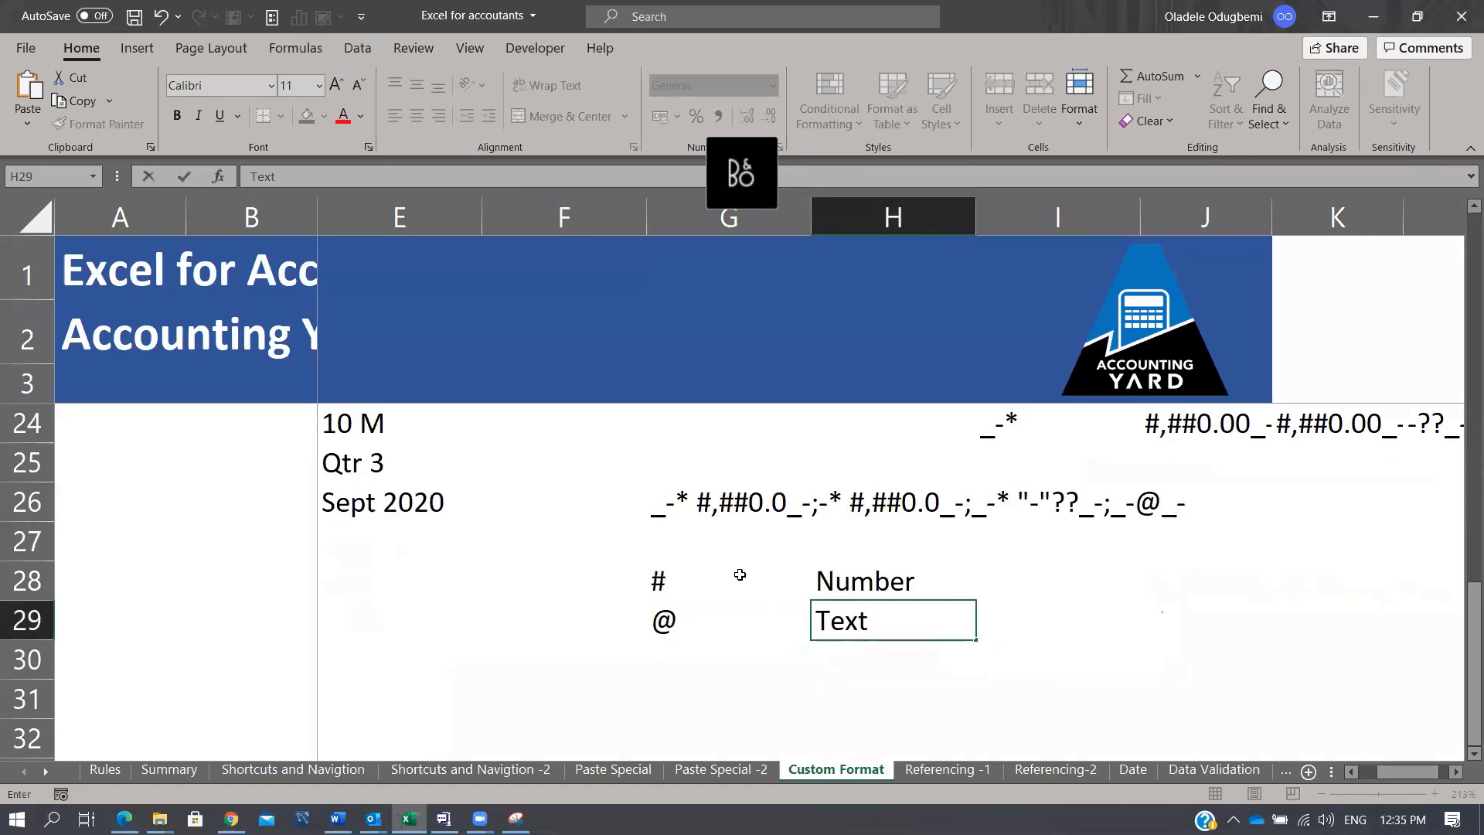
key(Return)
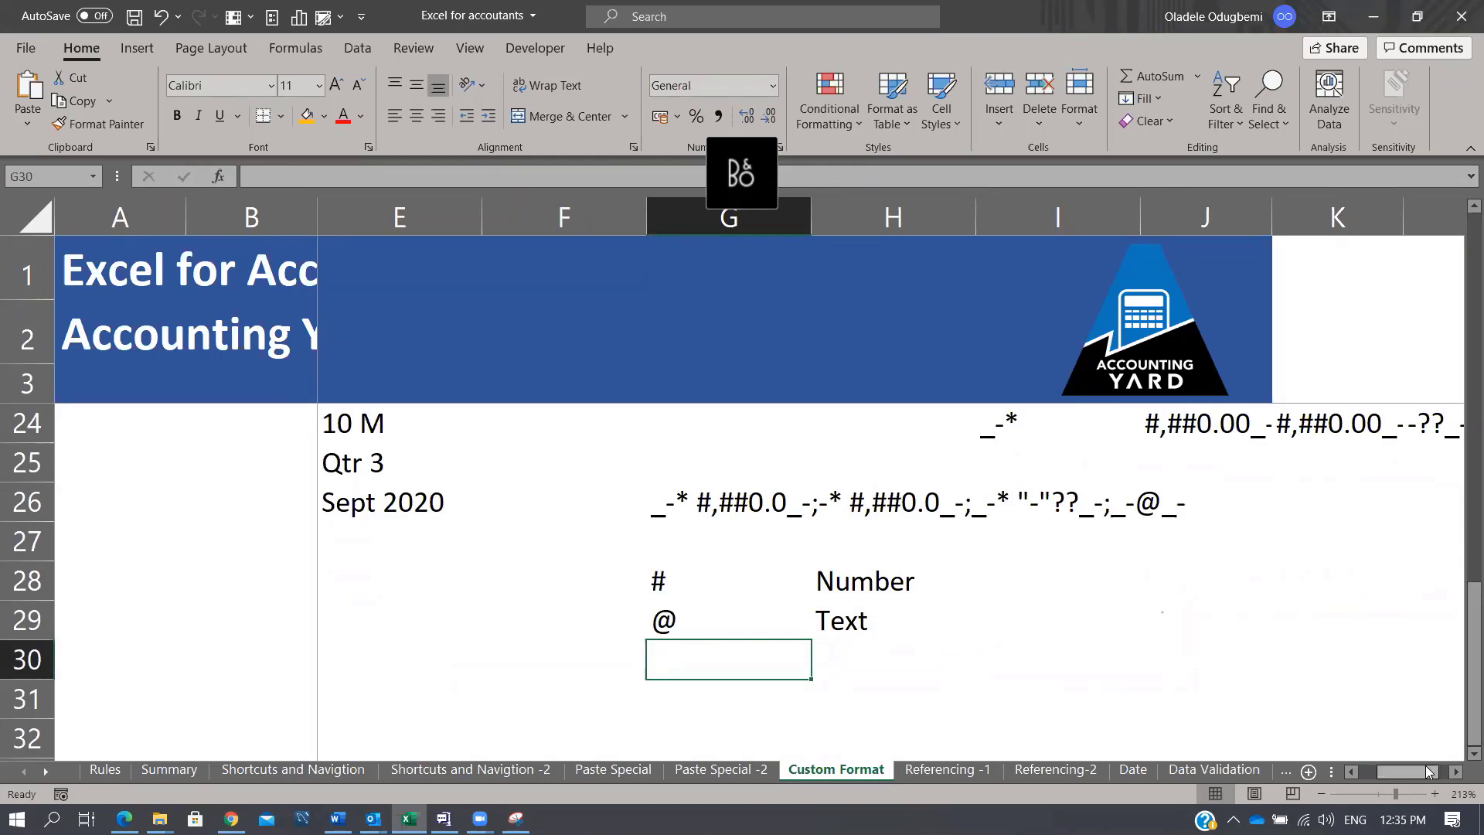
Step: Zoom the sheet out and inspect the C22 and E22 format examples
drag(1424, 772, 1306, 756)
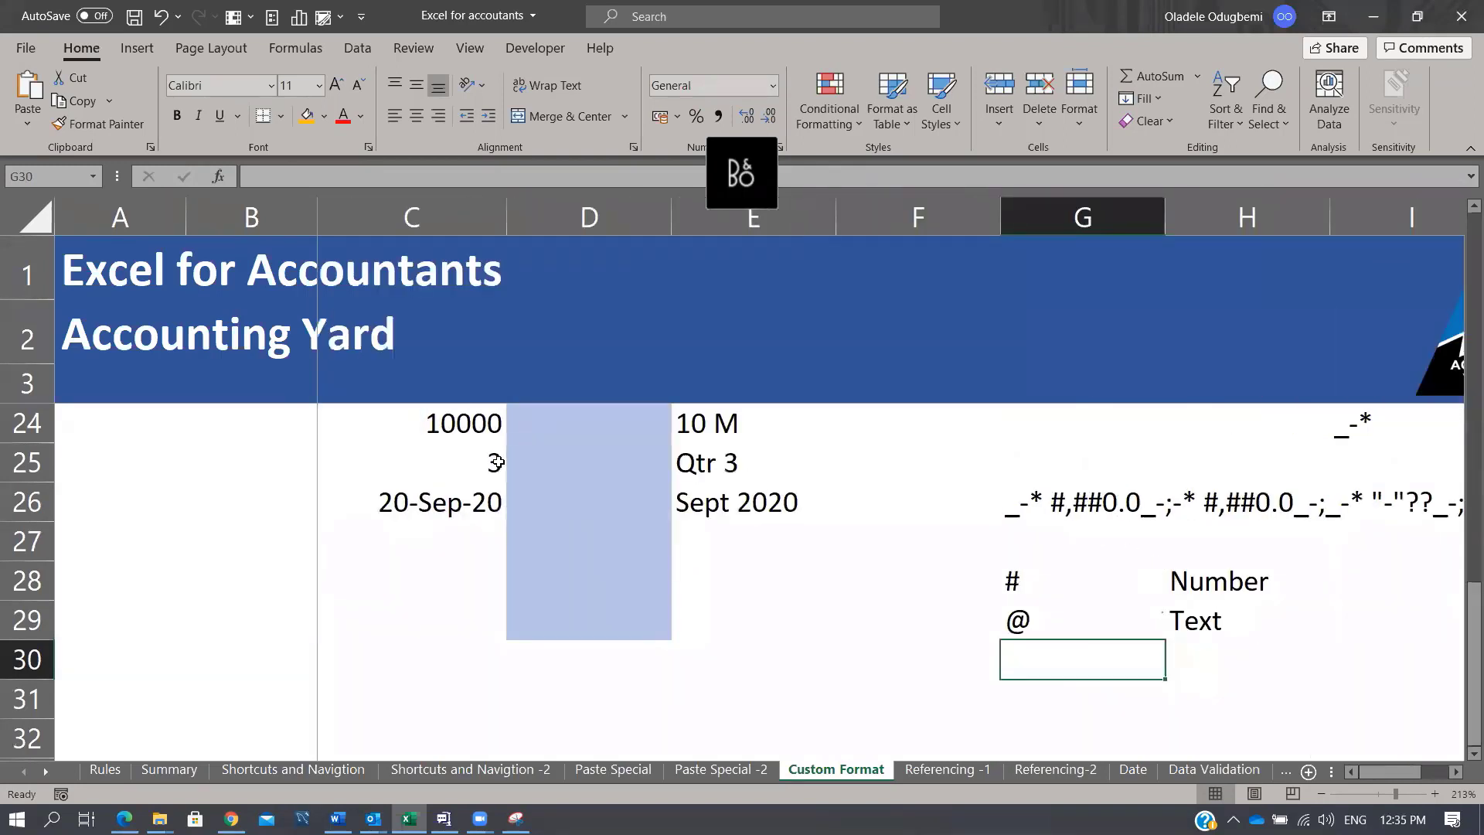
scroll(1154, 564, up, 4)
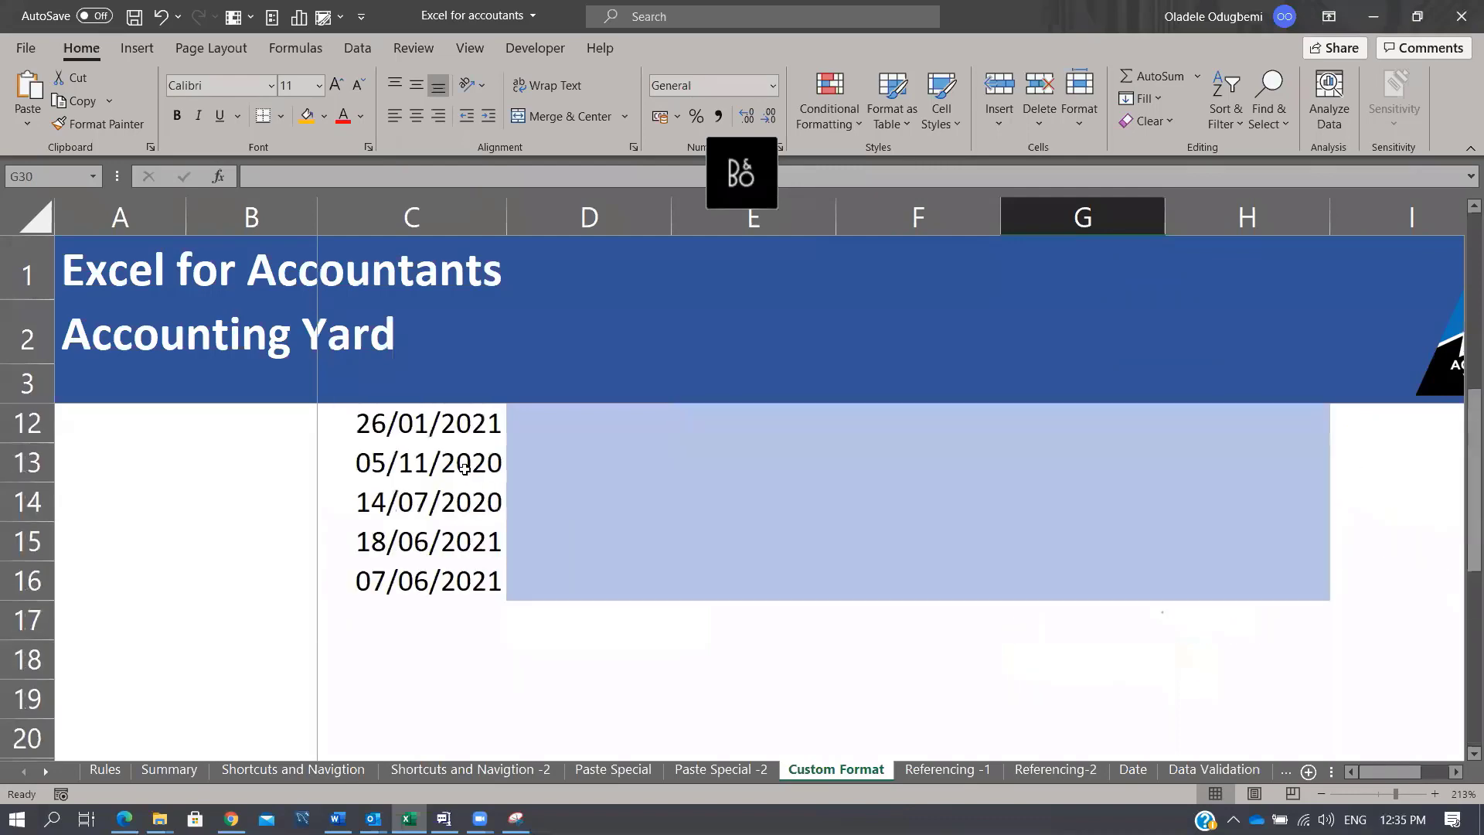
click(1389, 794)
scroll(957, 582, down, 2)
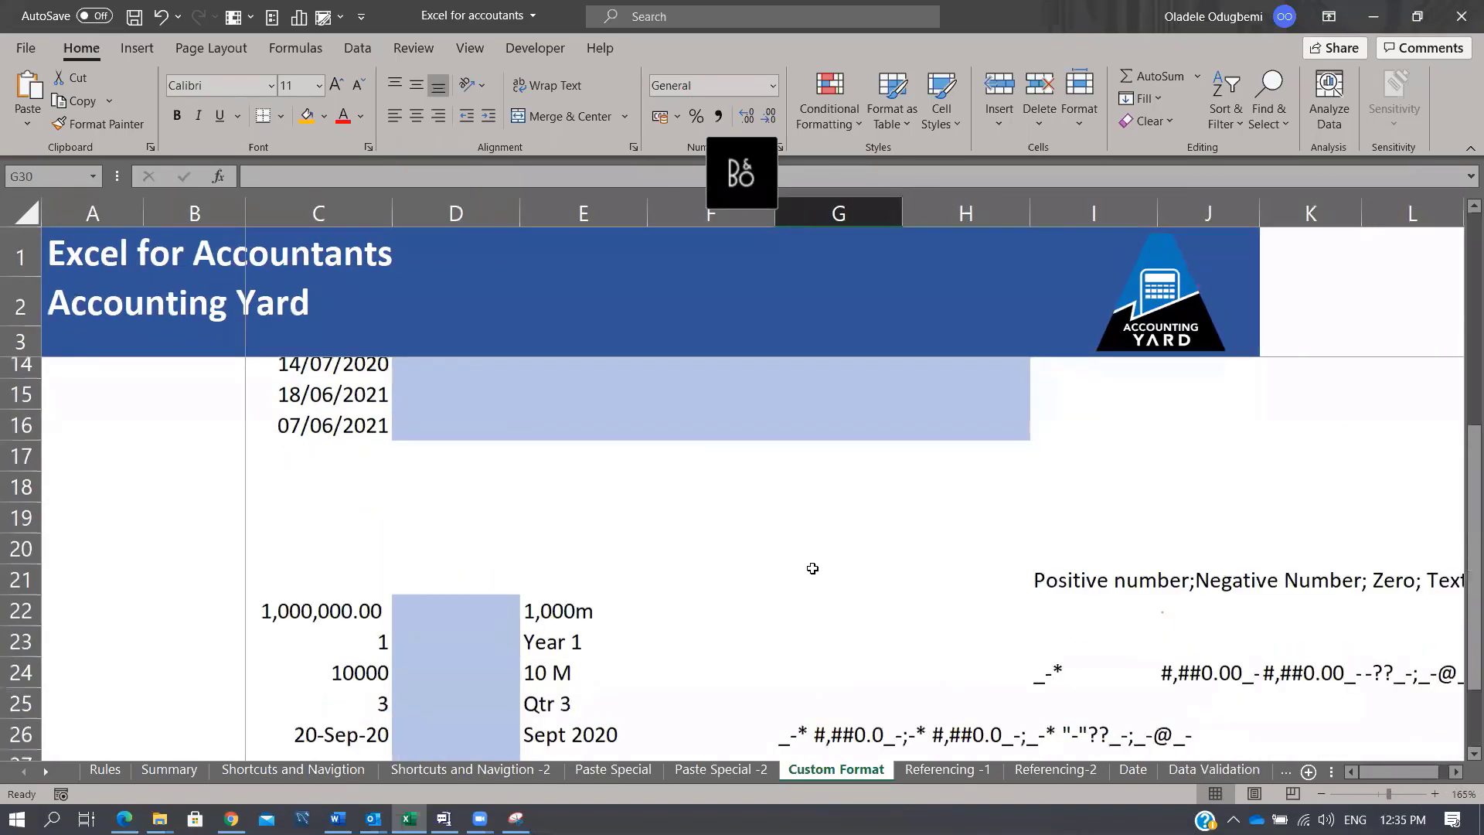
click(298, 556)
click(538, 551)
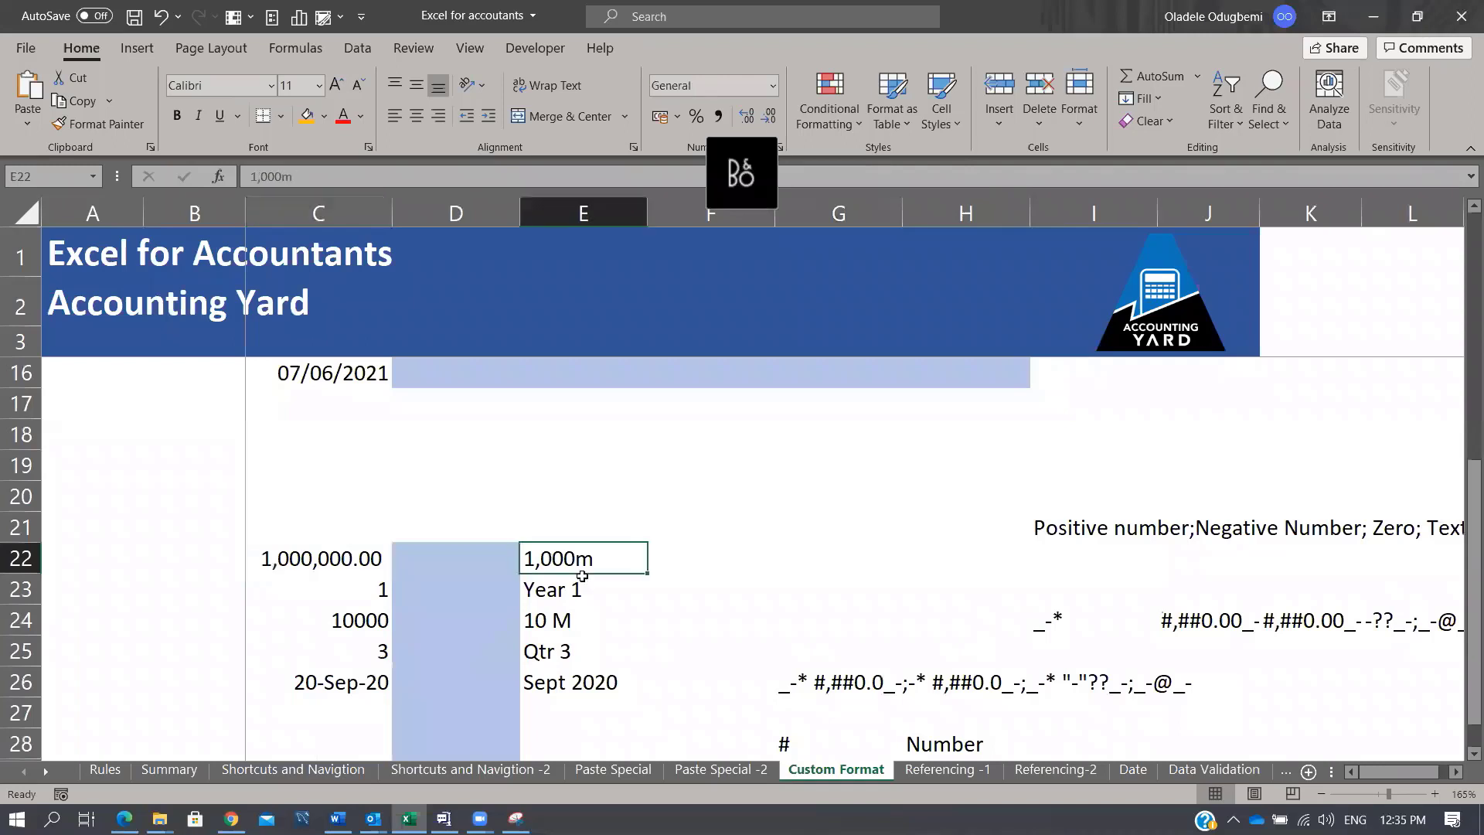
click(431, 551)
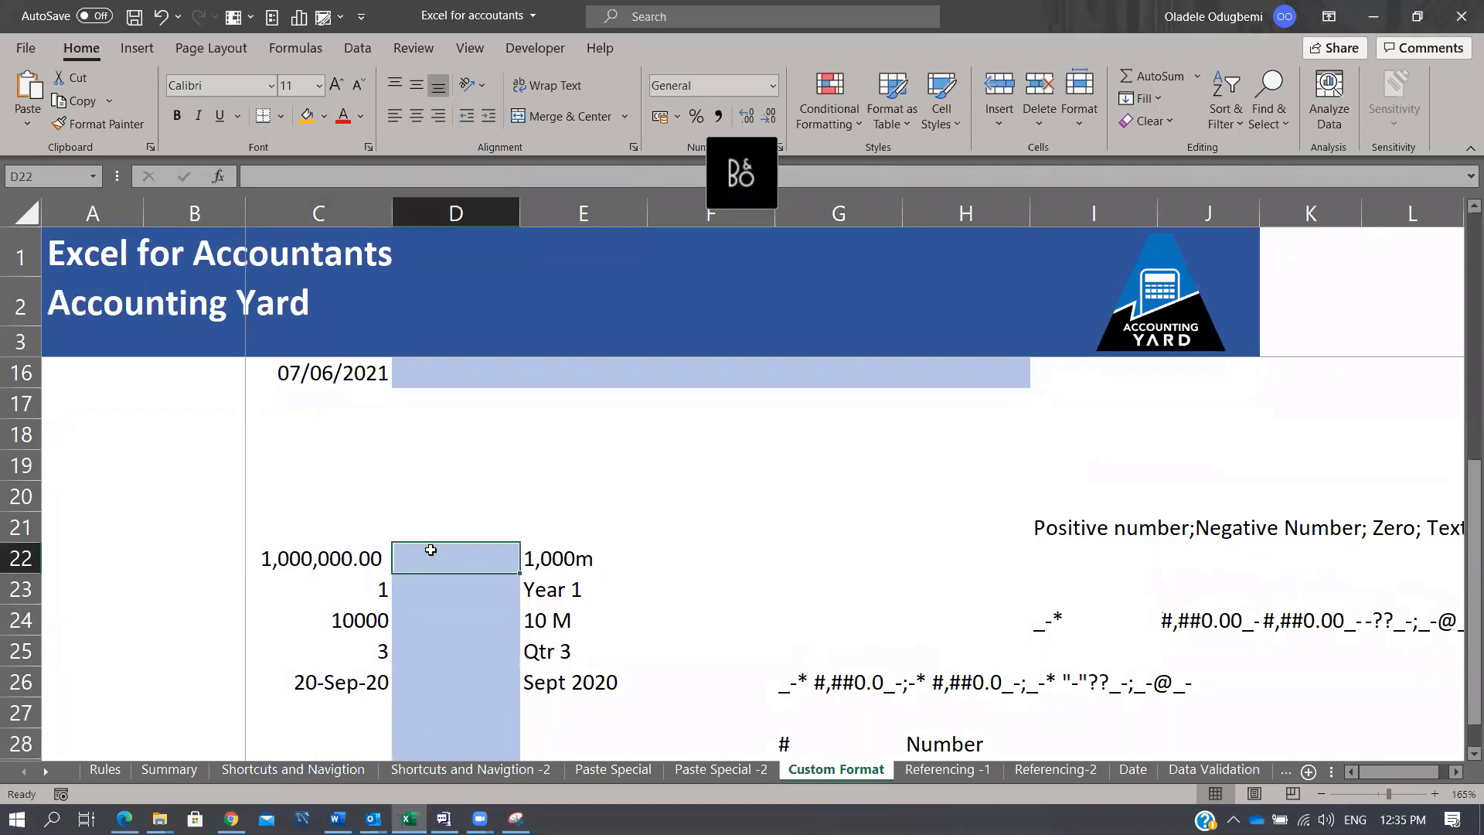
click(346, 555)
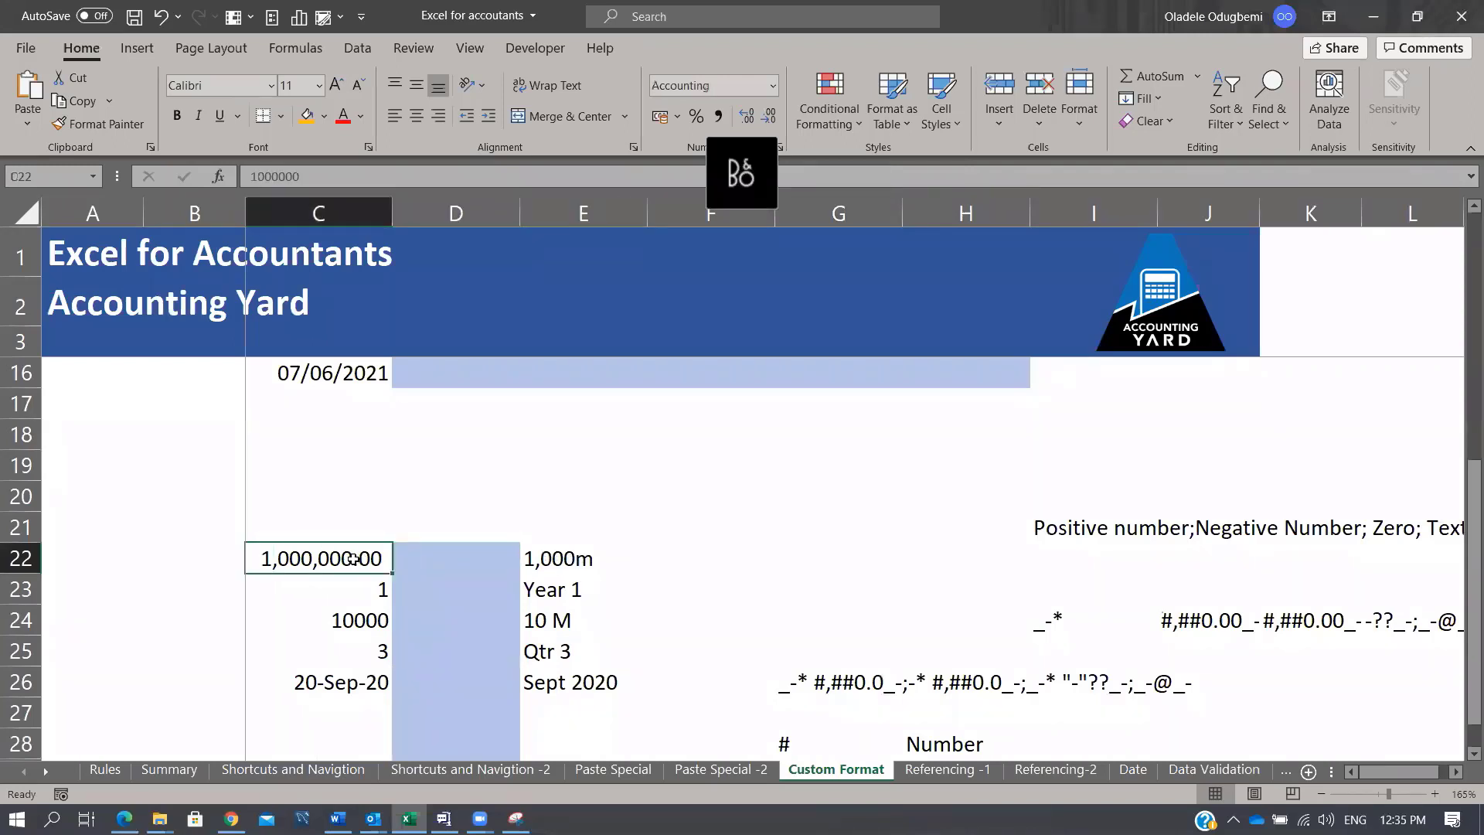
Step: Enter 1000000 in D22 and open its Format Cells dialog
click(450, 560)
text(1)
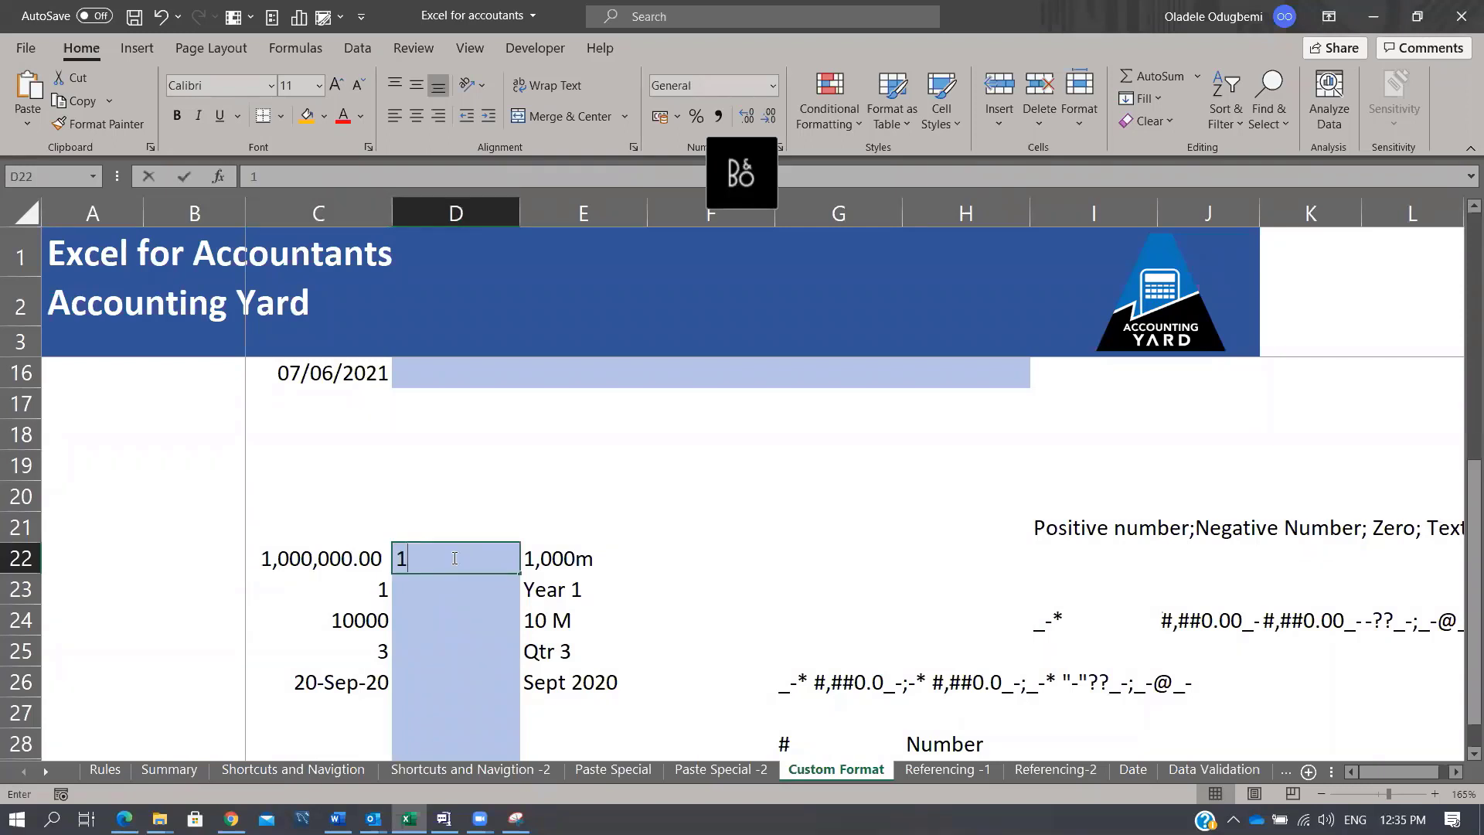
text(000000)
key(Return)
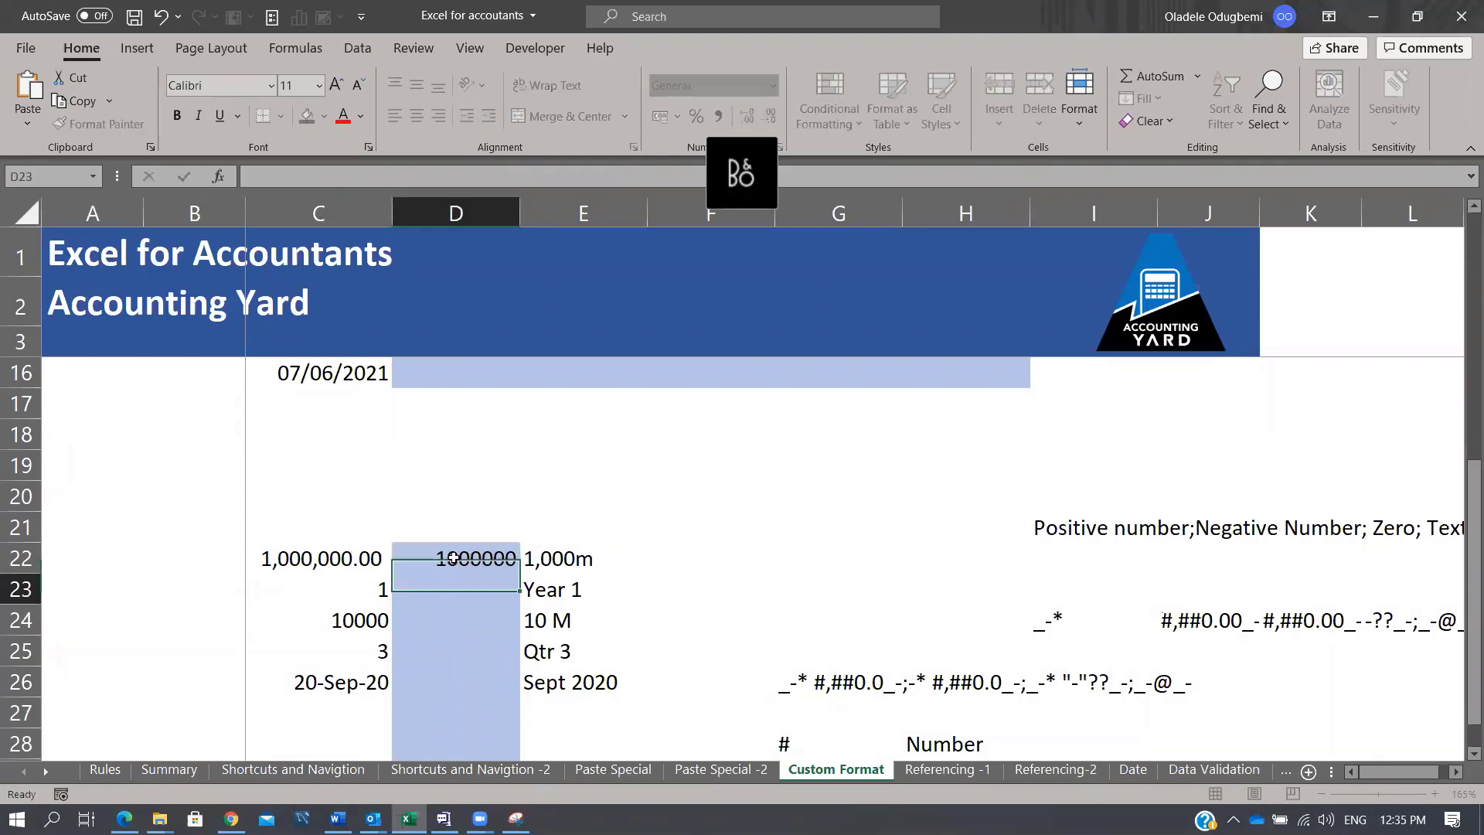
click(454, 558)
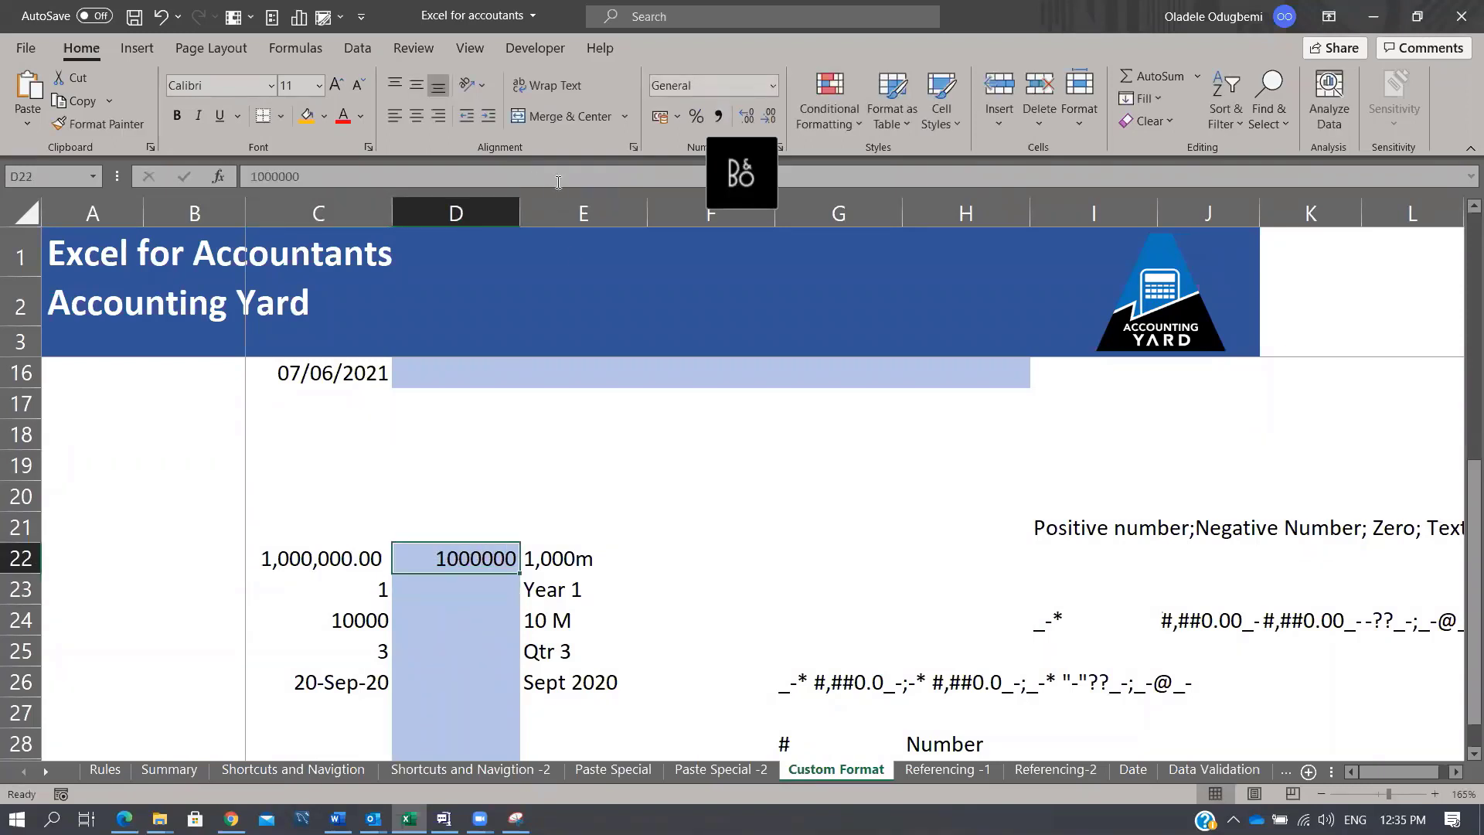
key(ctrl+1)
Step: Give D22 the custom format #,##0,"M" so it displays 1,000M
click(818, 354)
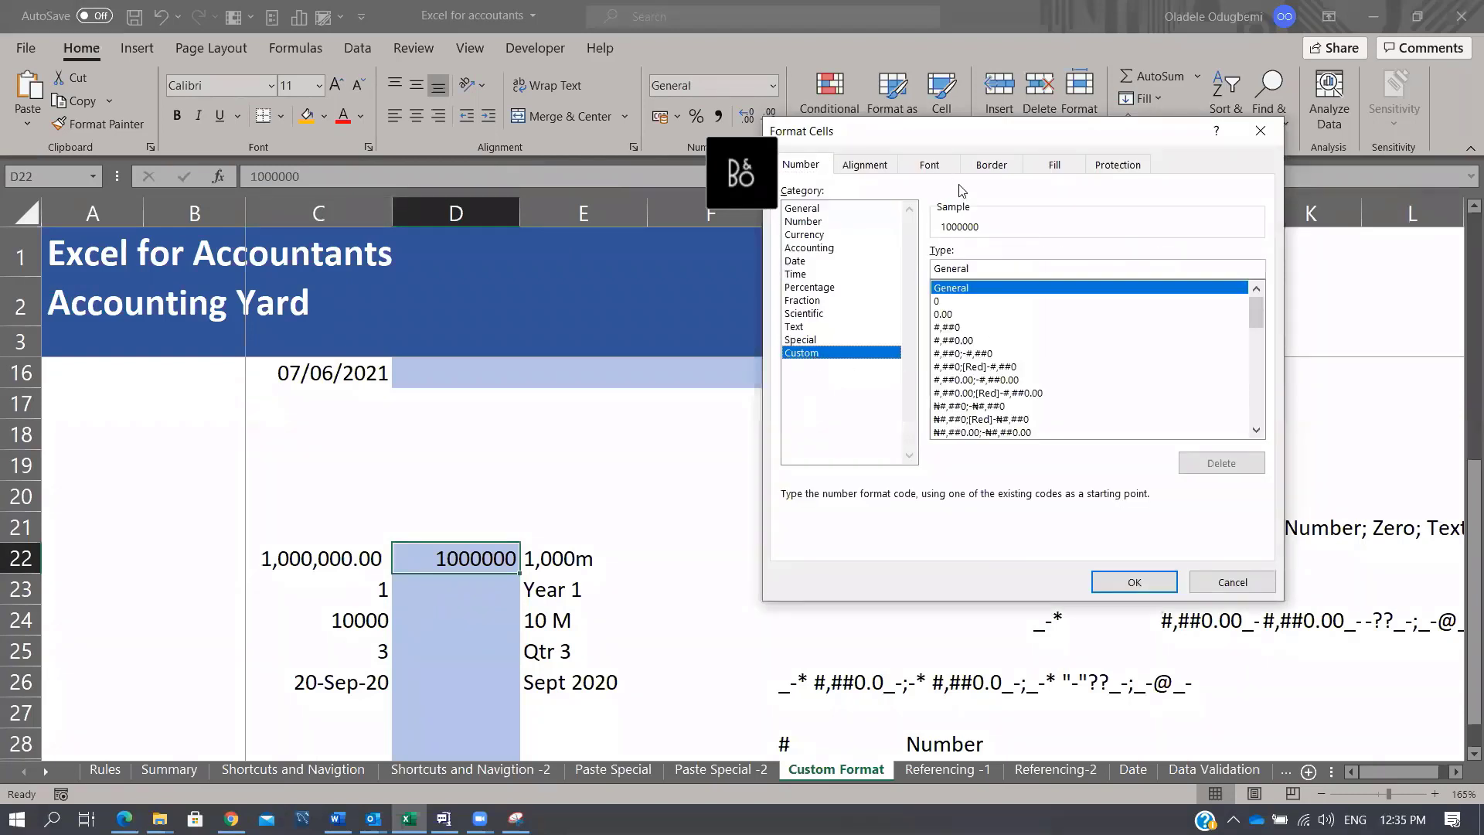
click(960, 329)
click(1054, 273)
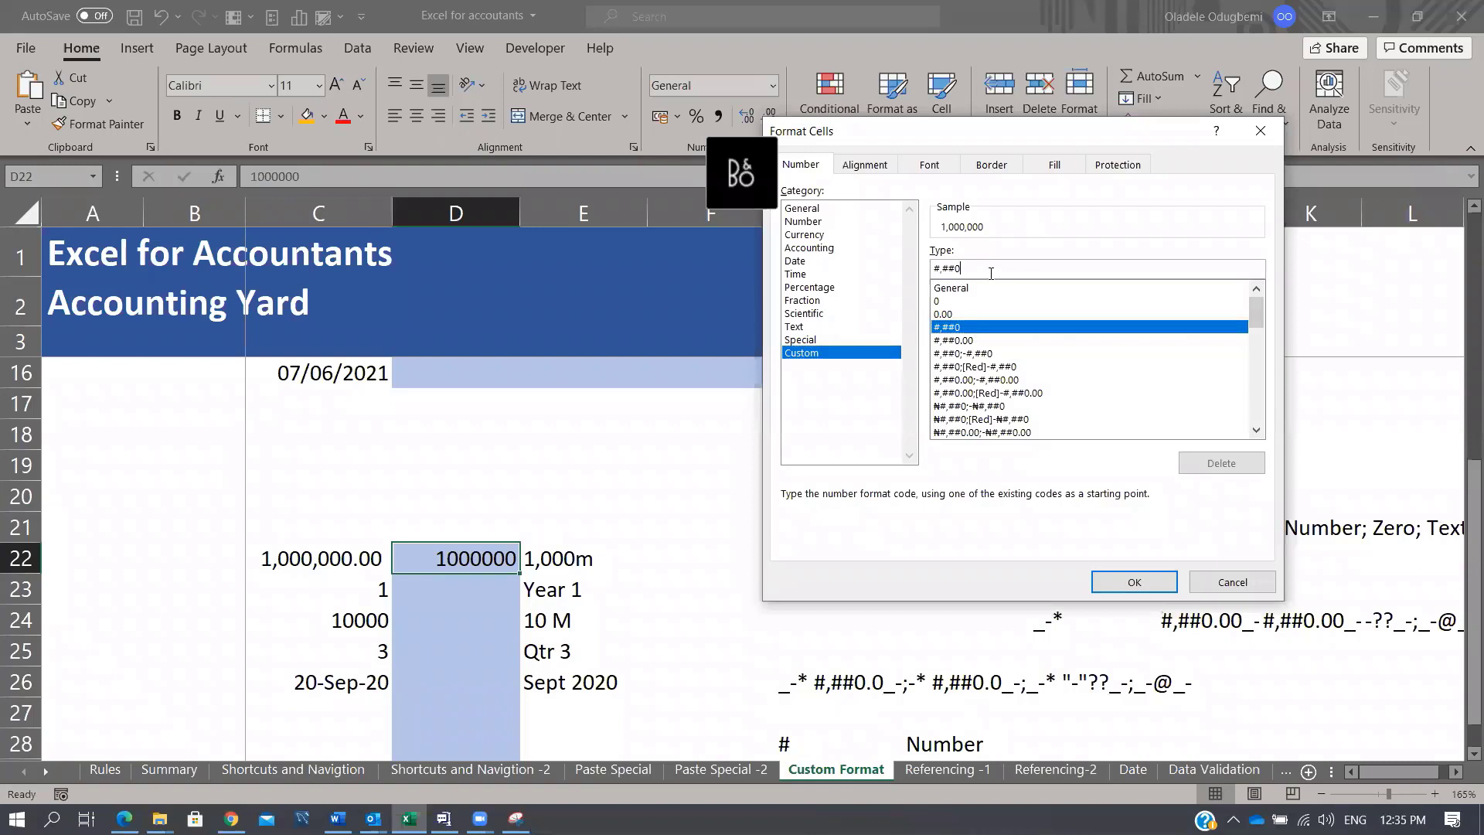
text(,"M)
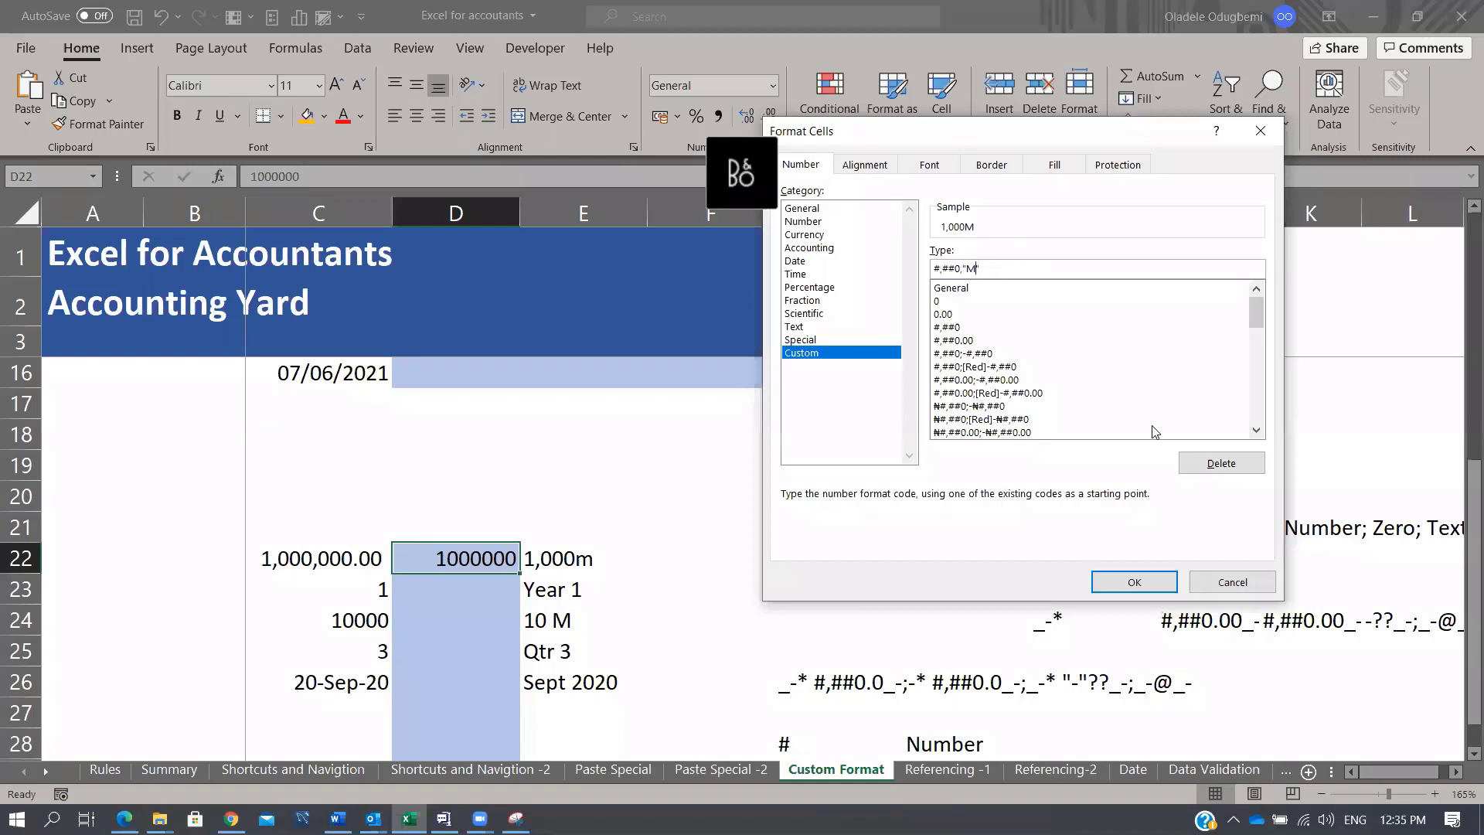
click(1134, 582)
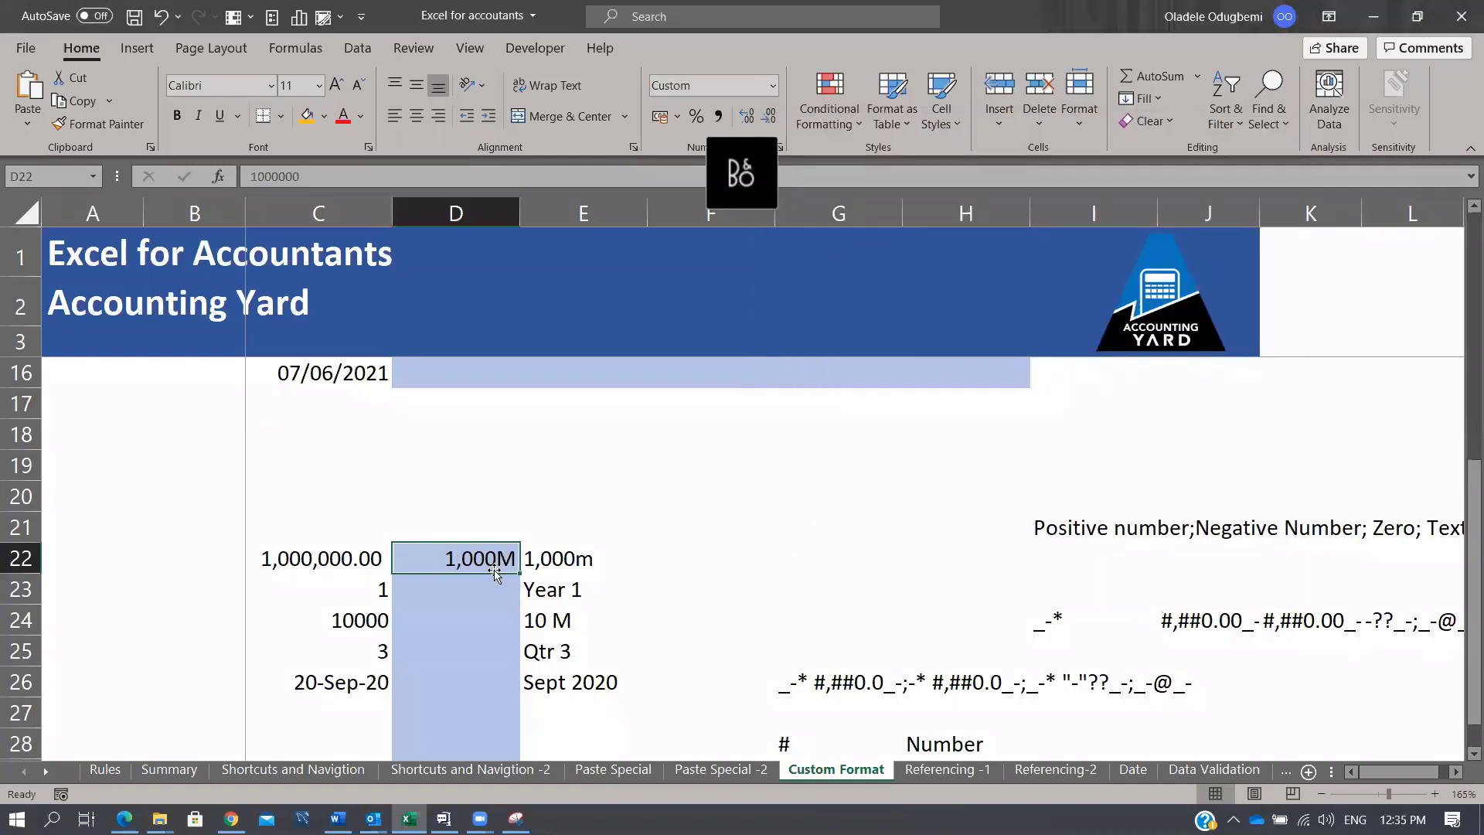
click(555, 551)
click(499, 557)
double_click(277, 164)
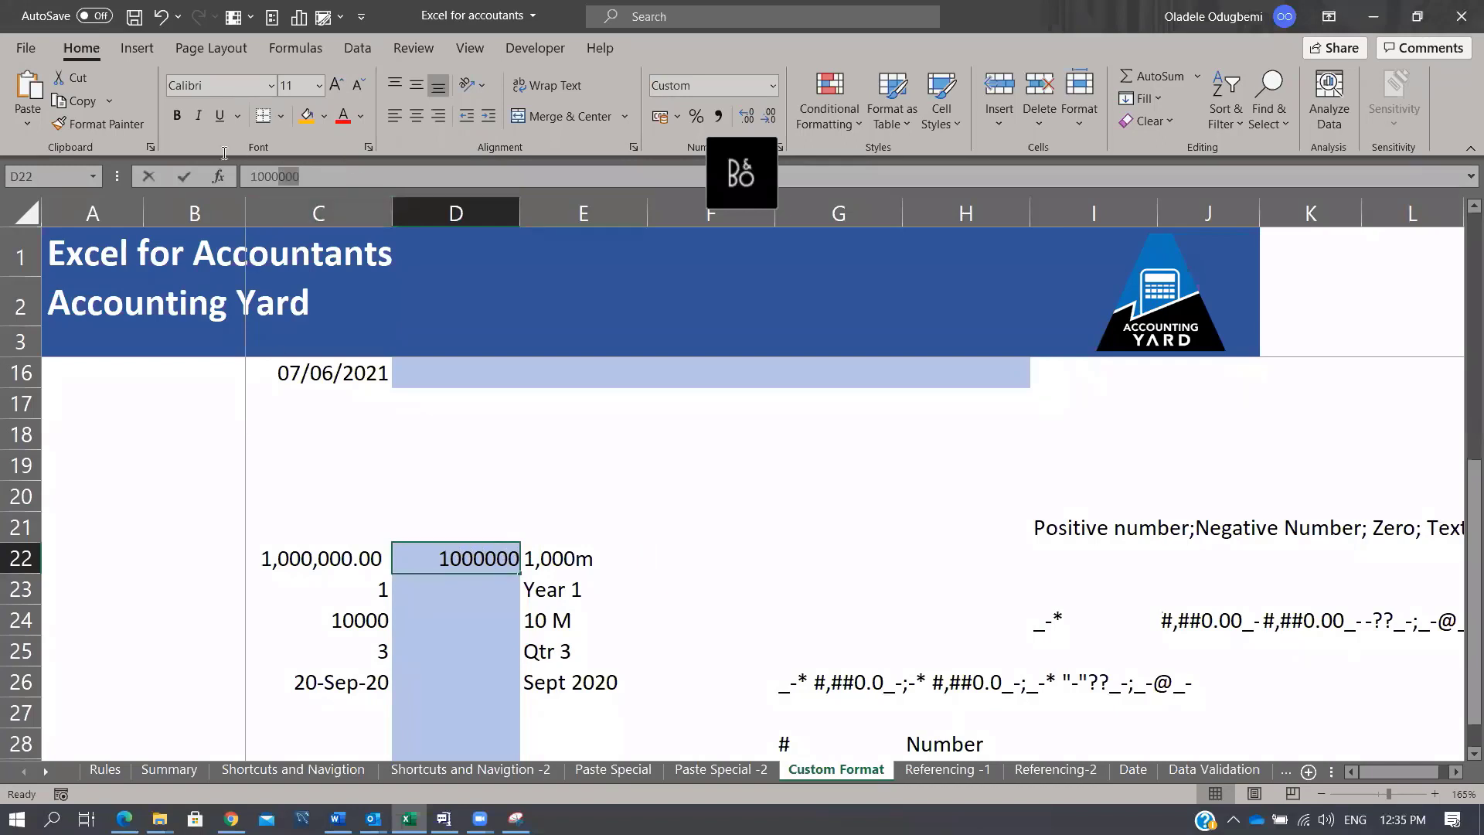
click(494, 615)
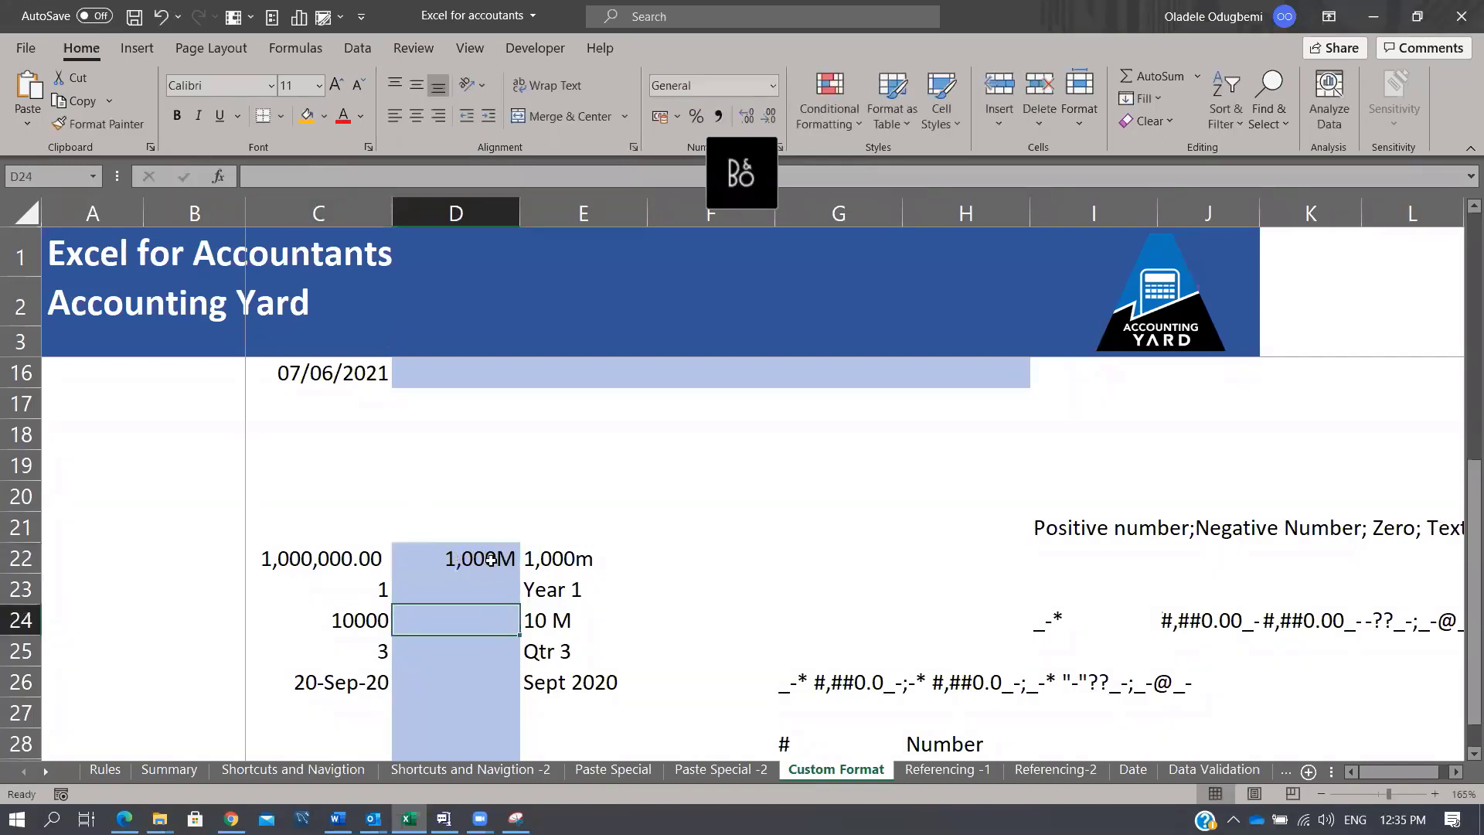
click(474, 556)
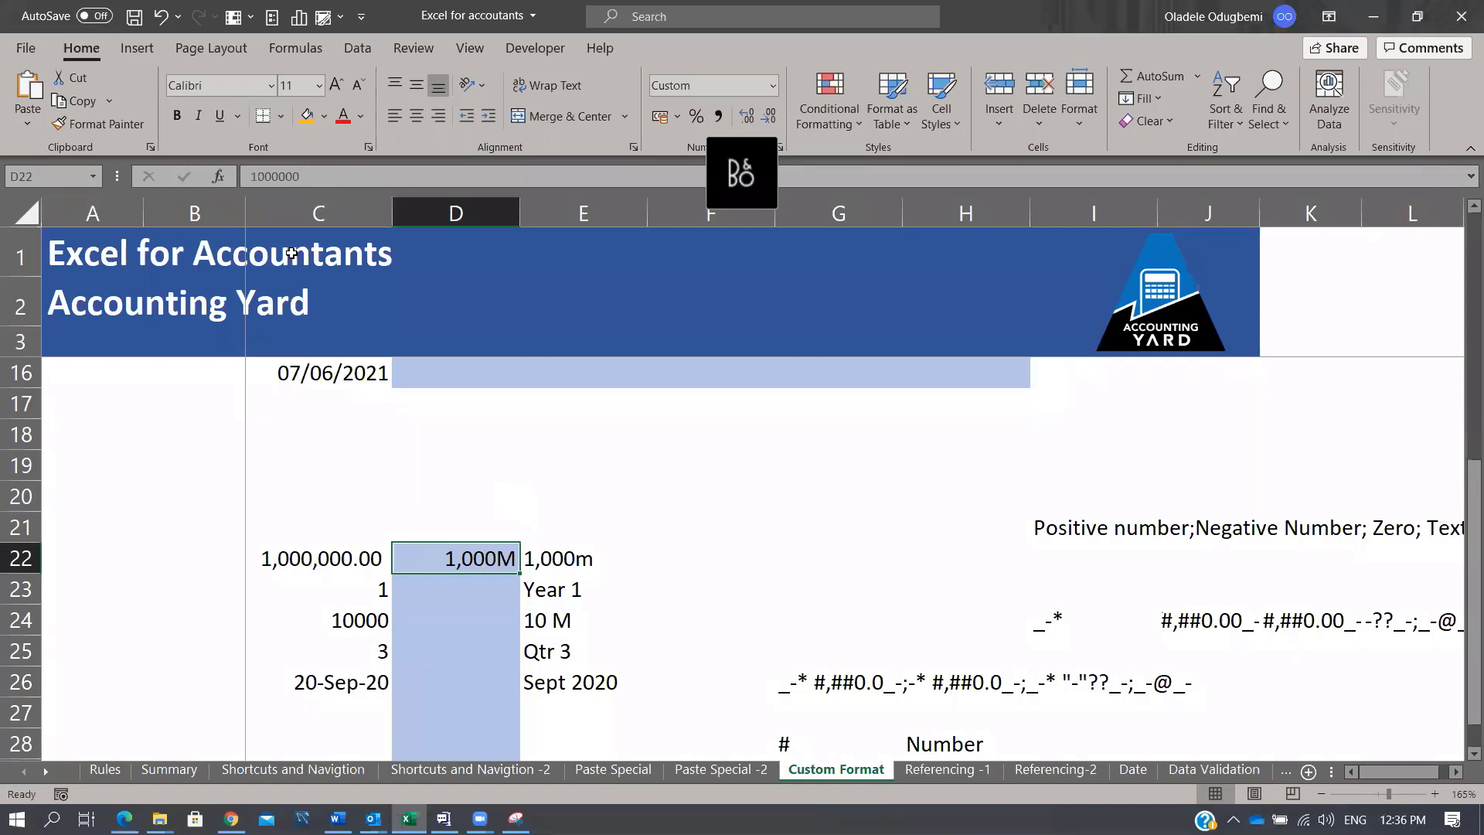
Step: Enter =D22*2 in F22, showing D22's real value doubles to 2000000
click(690, 557)
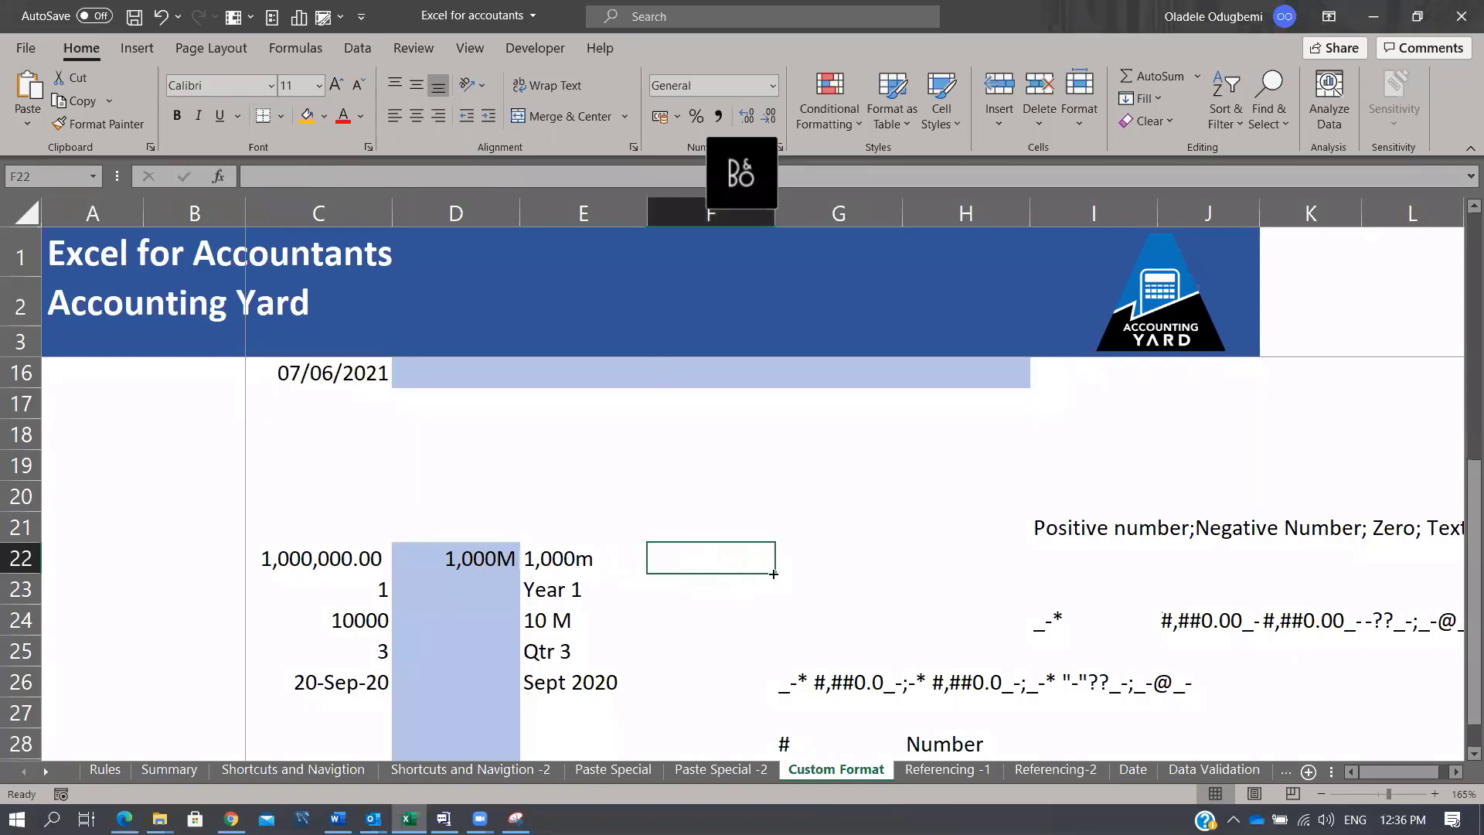
text(=)
key(Left)
key(Left)
text(*2)
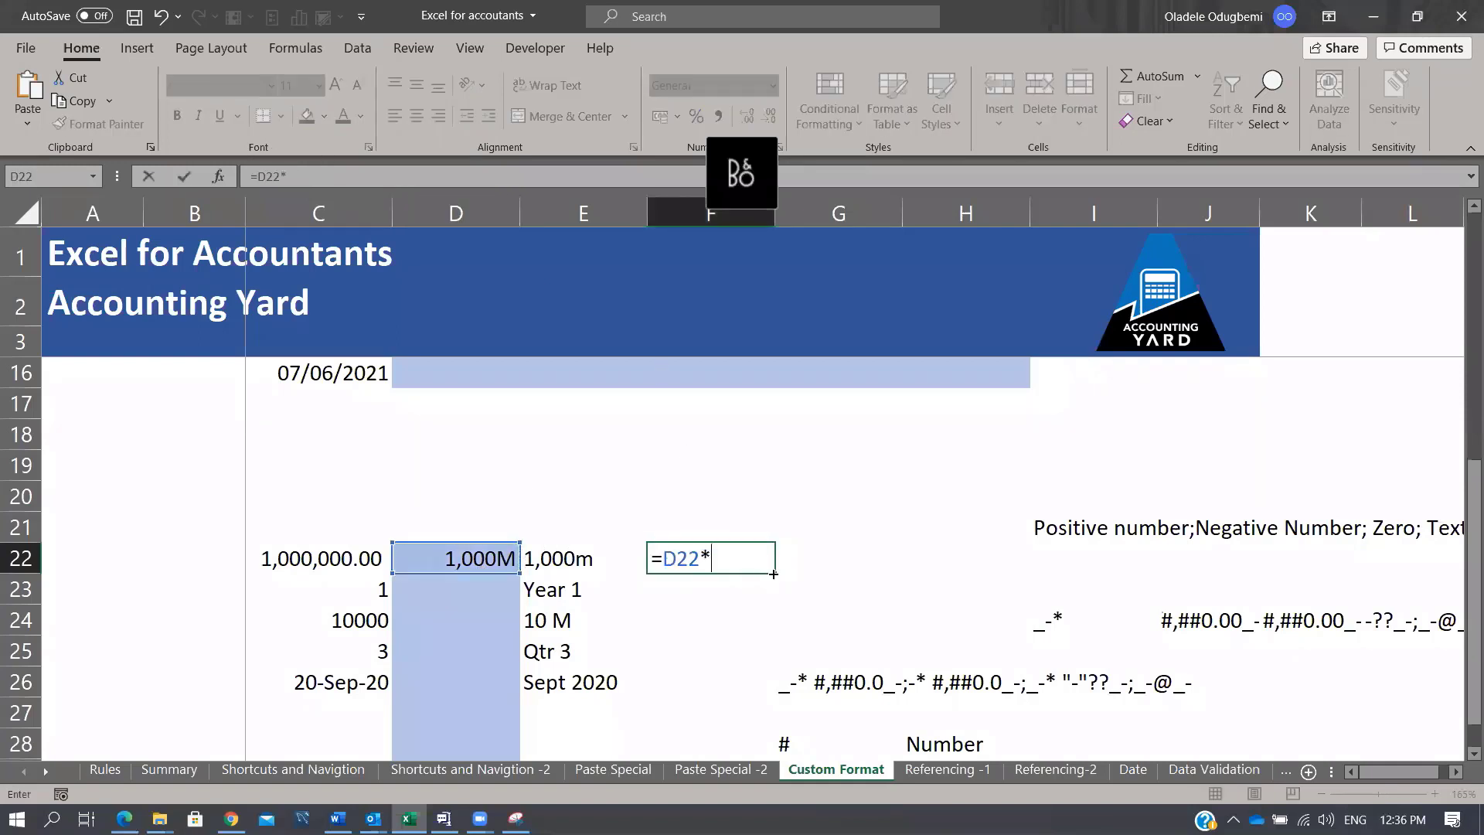
key(ctrl+Return)
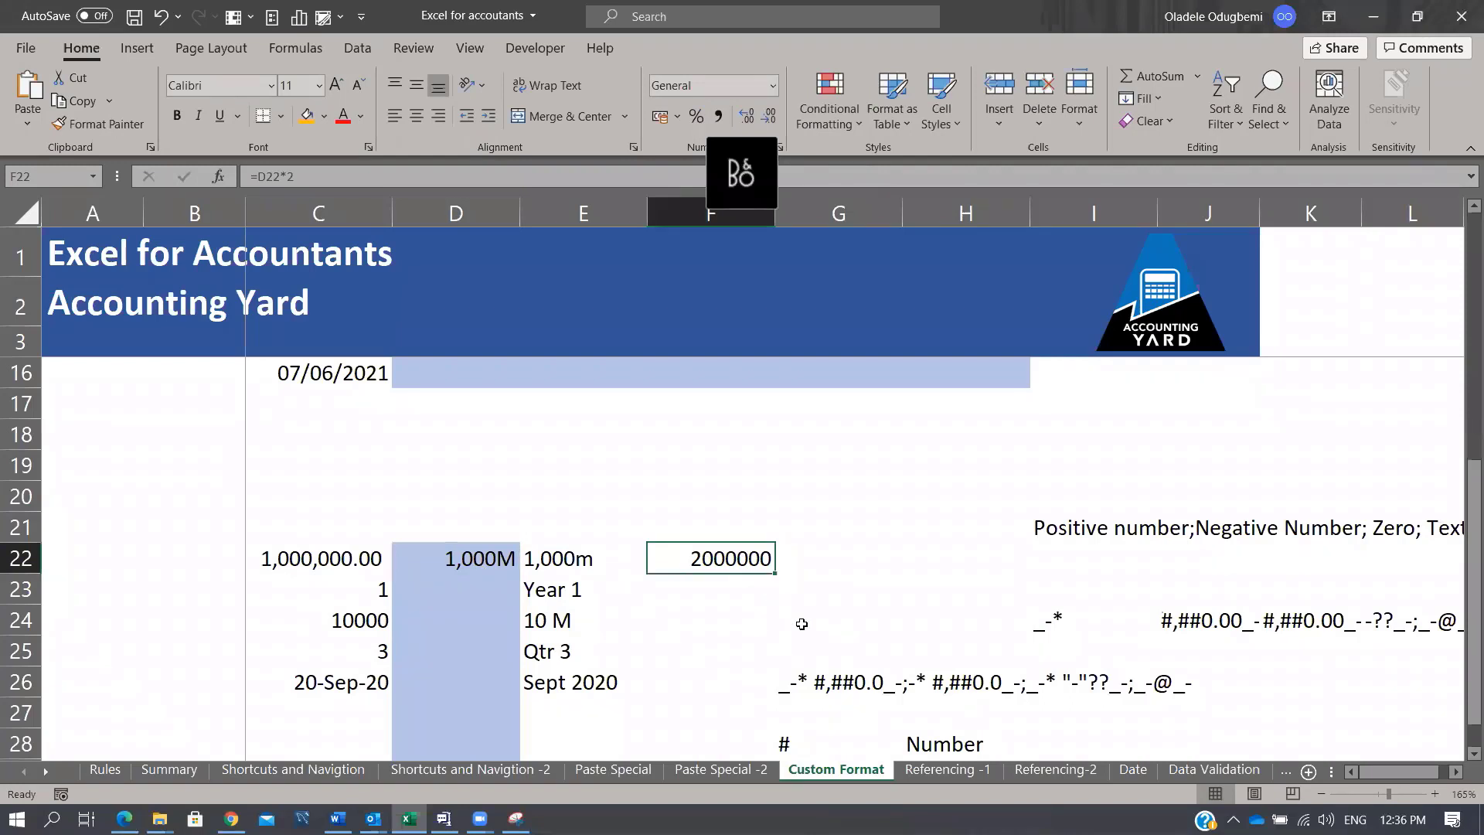
click(460, 576)
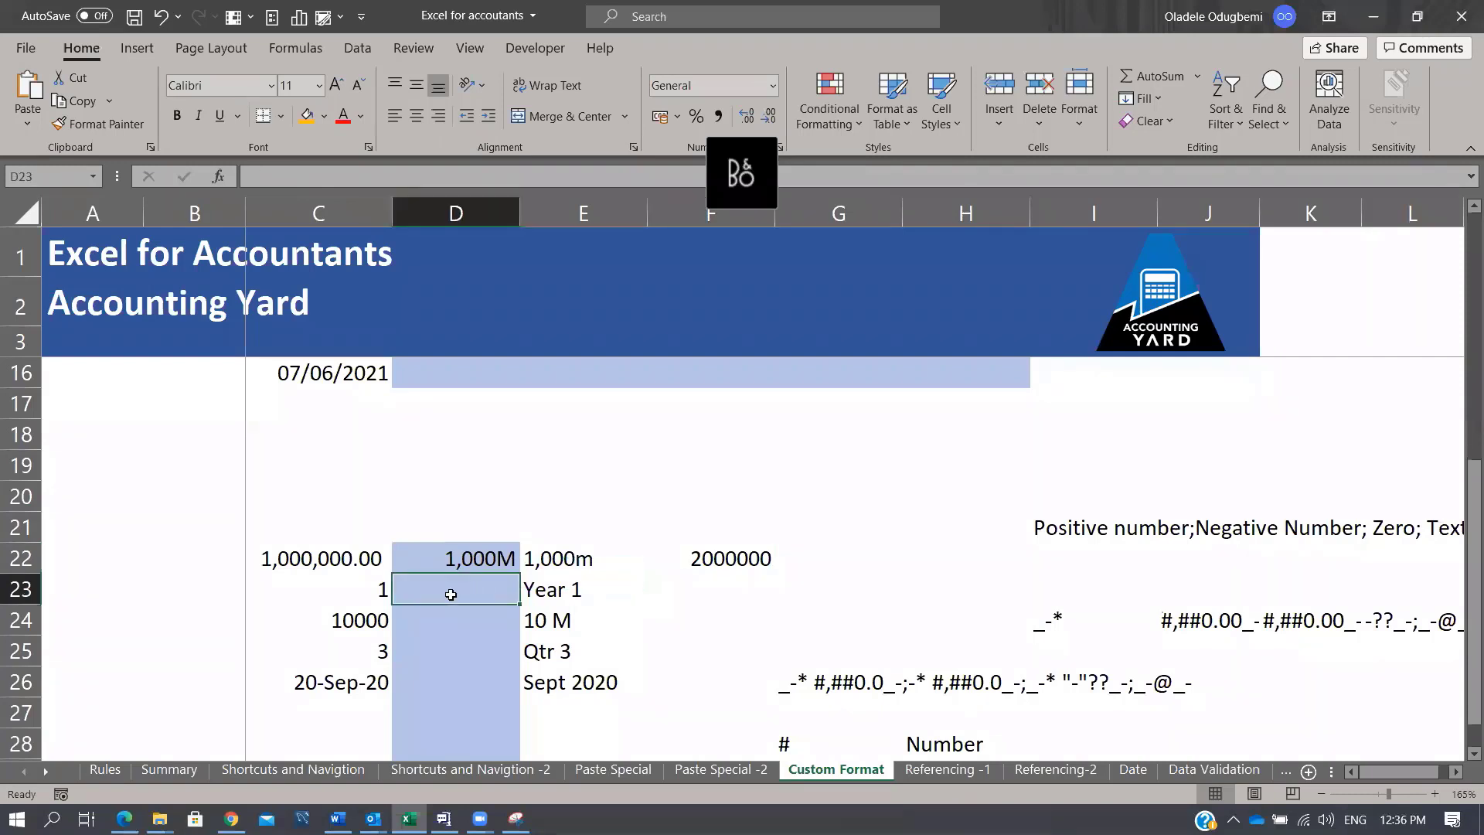
Step: Enter 1 in D23 and apply the custom format "Year" 0 so it shows Year 1
click(368, 595)
click(564, 595)
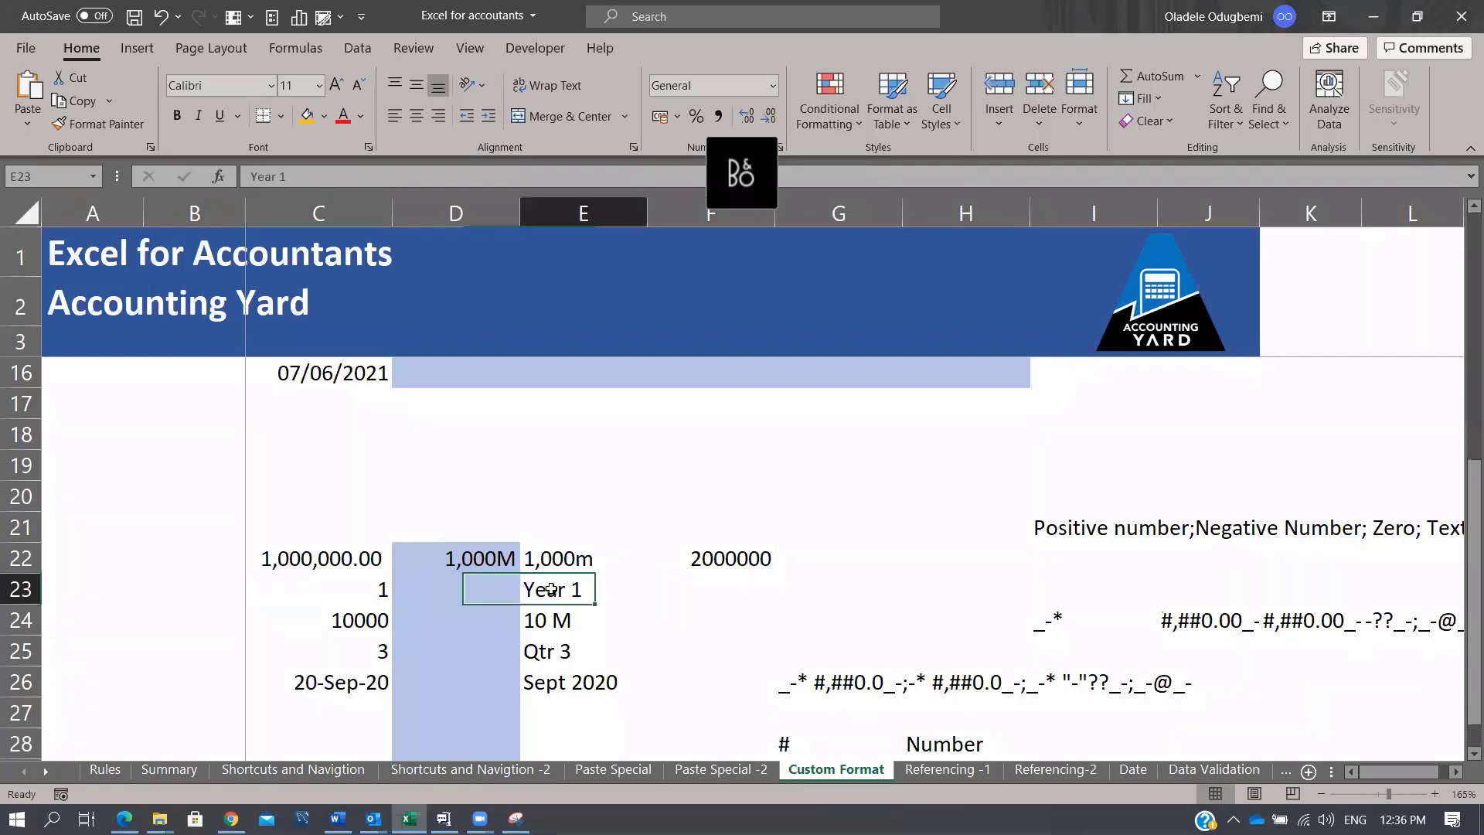
click(463, 591)
text(1)
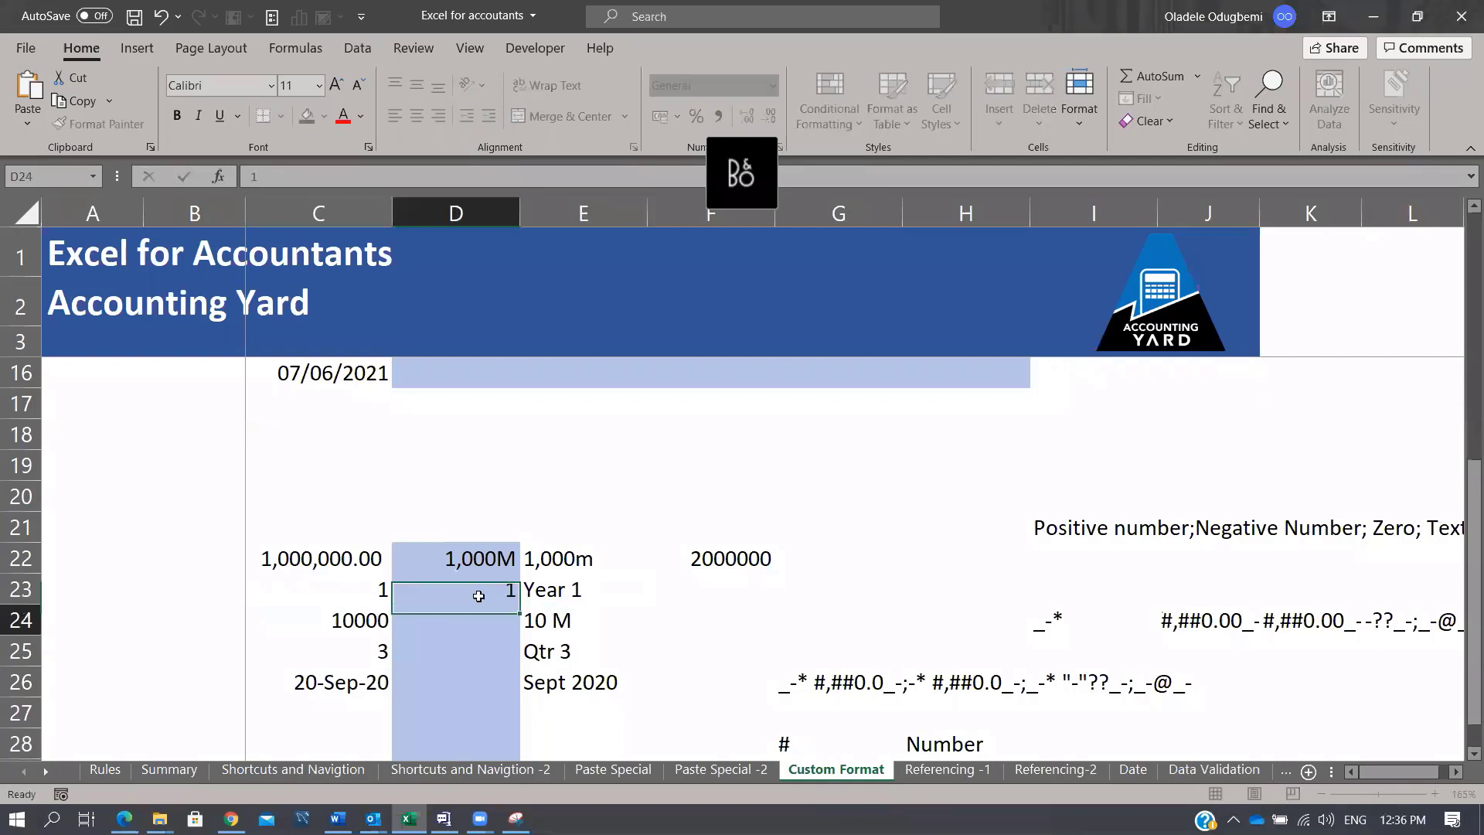
key(Return)
click(478, 596)
key(ctrl+1)
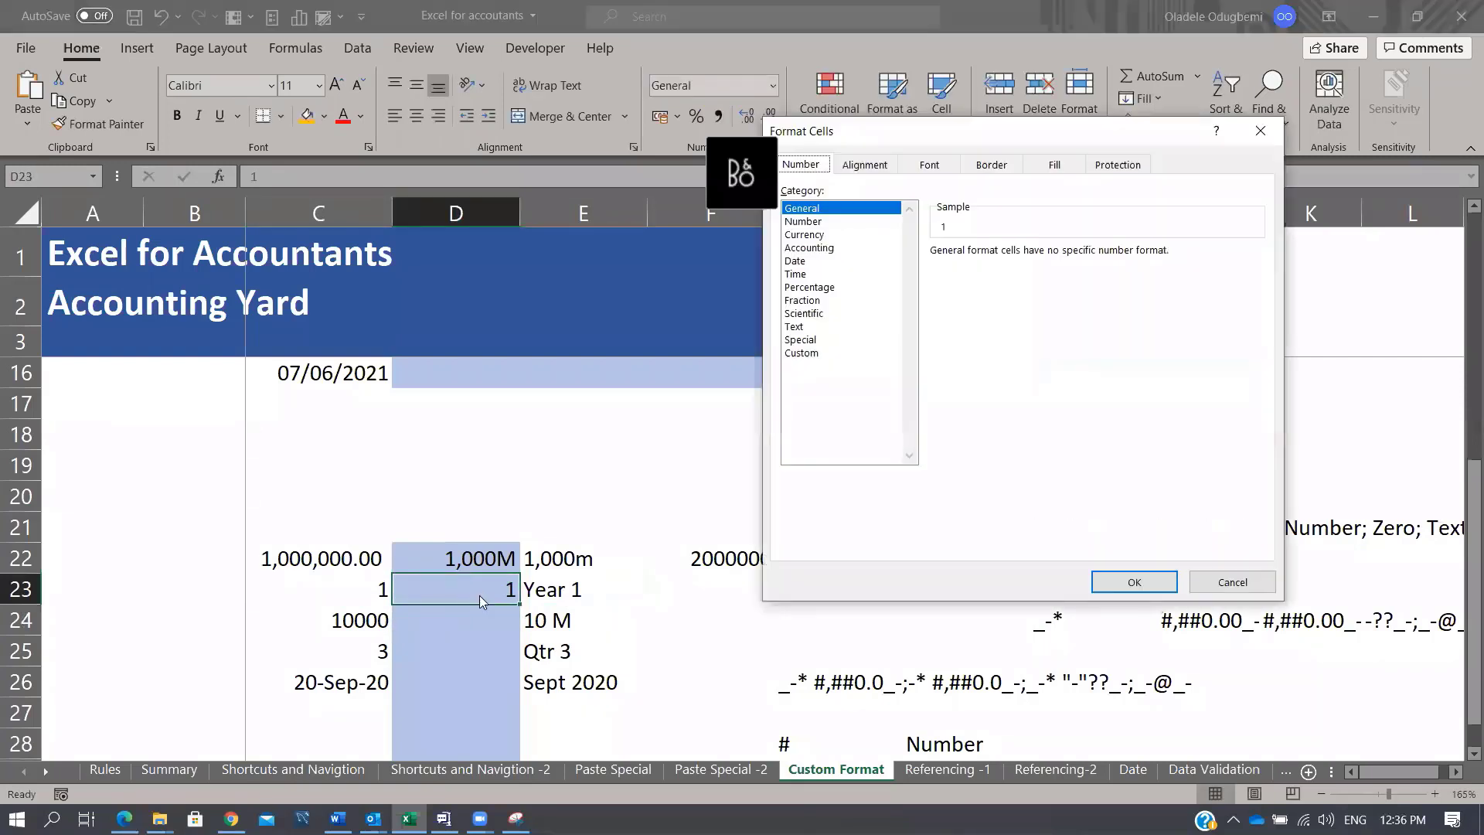
click(798, 353)
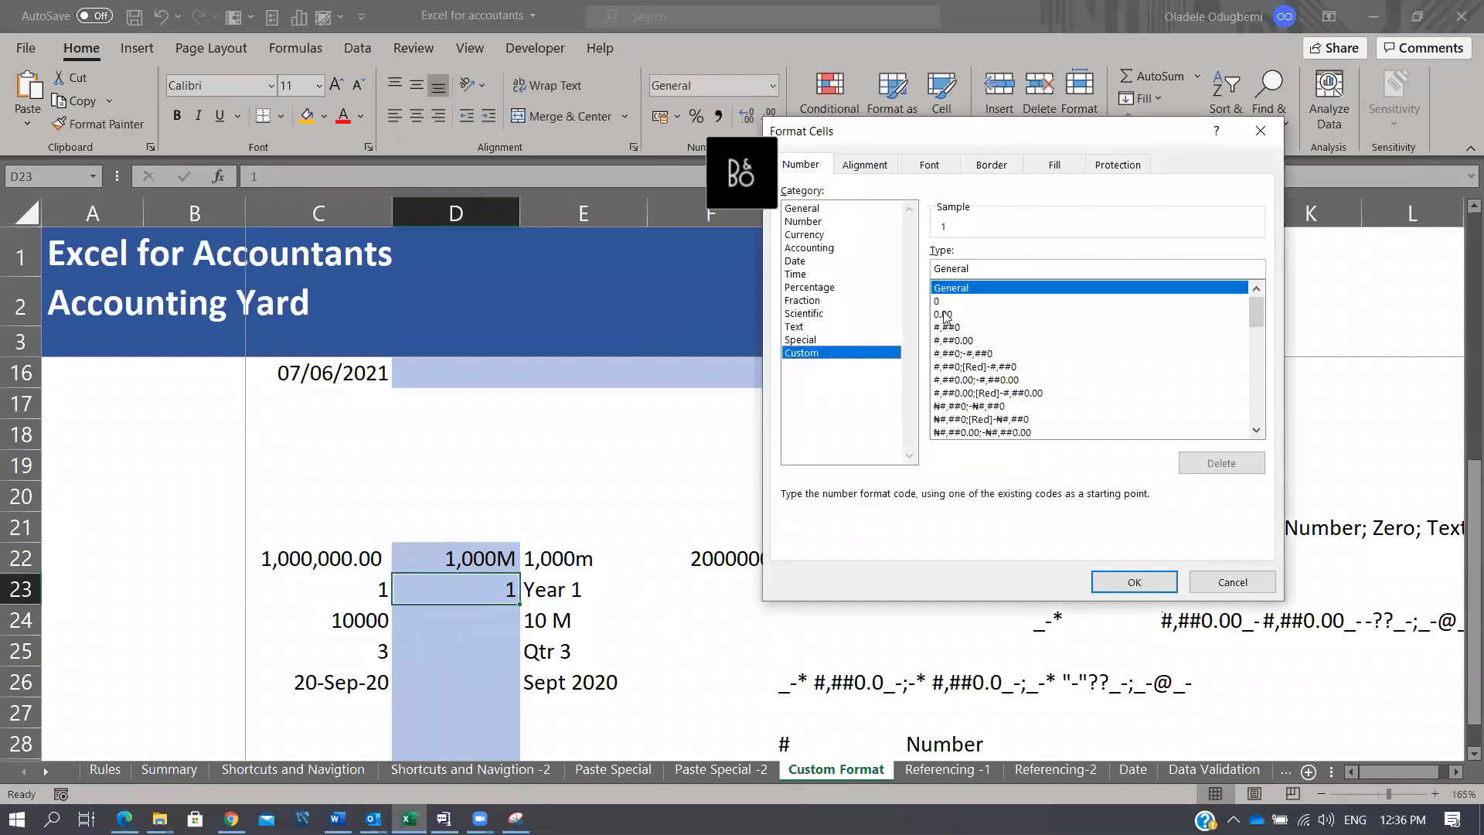
click(937, 301)
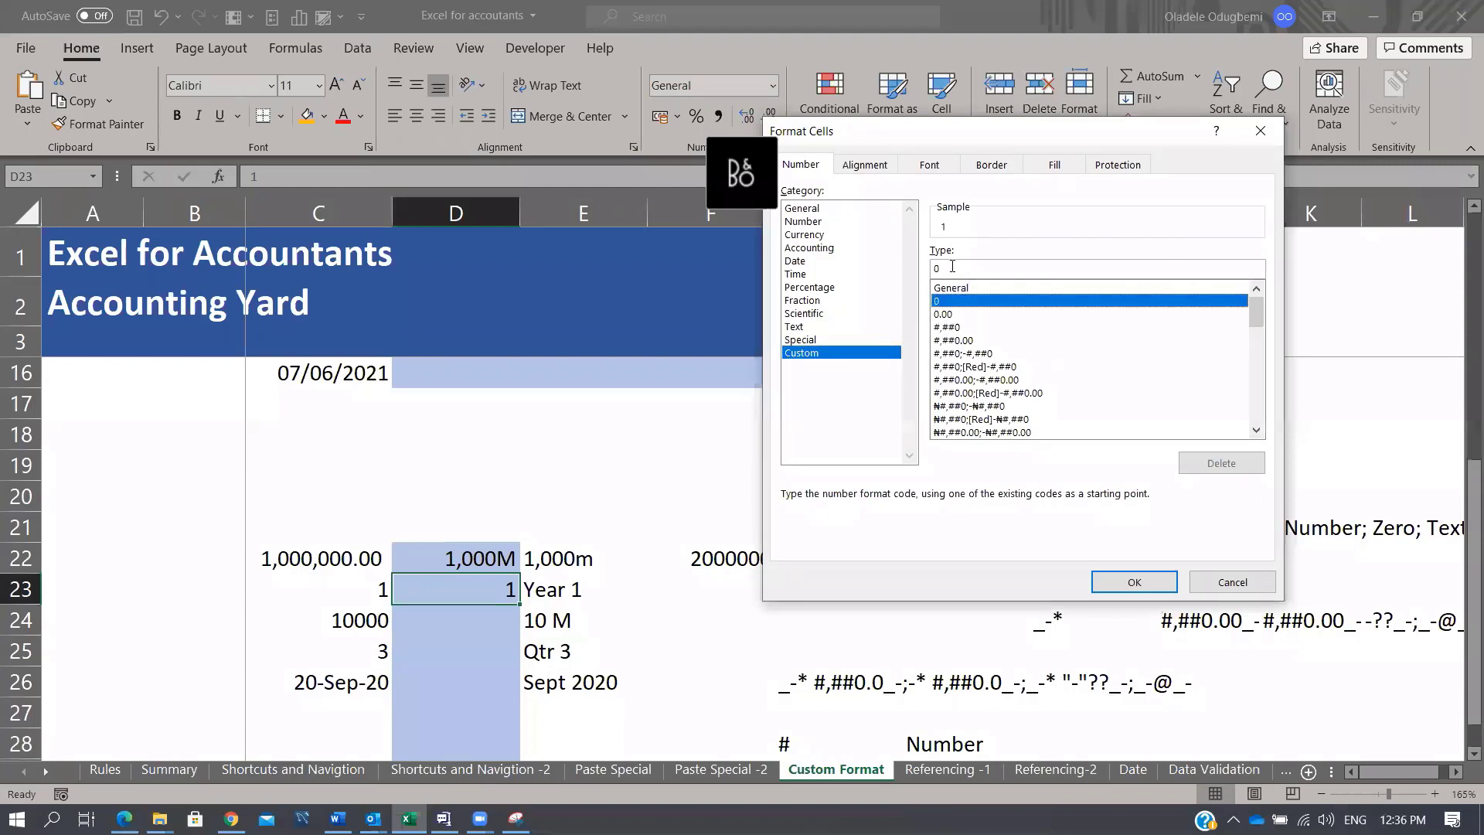
click(952, 267)
key(Home)
text("Year")
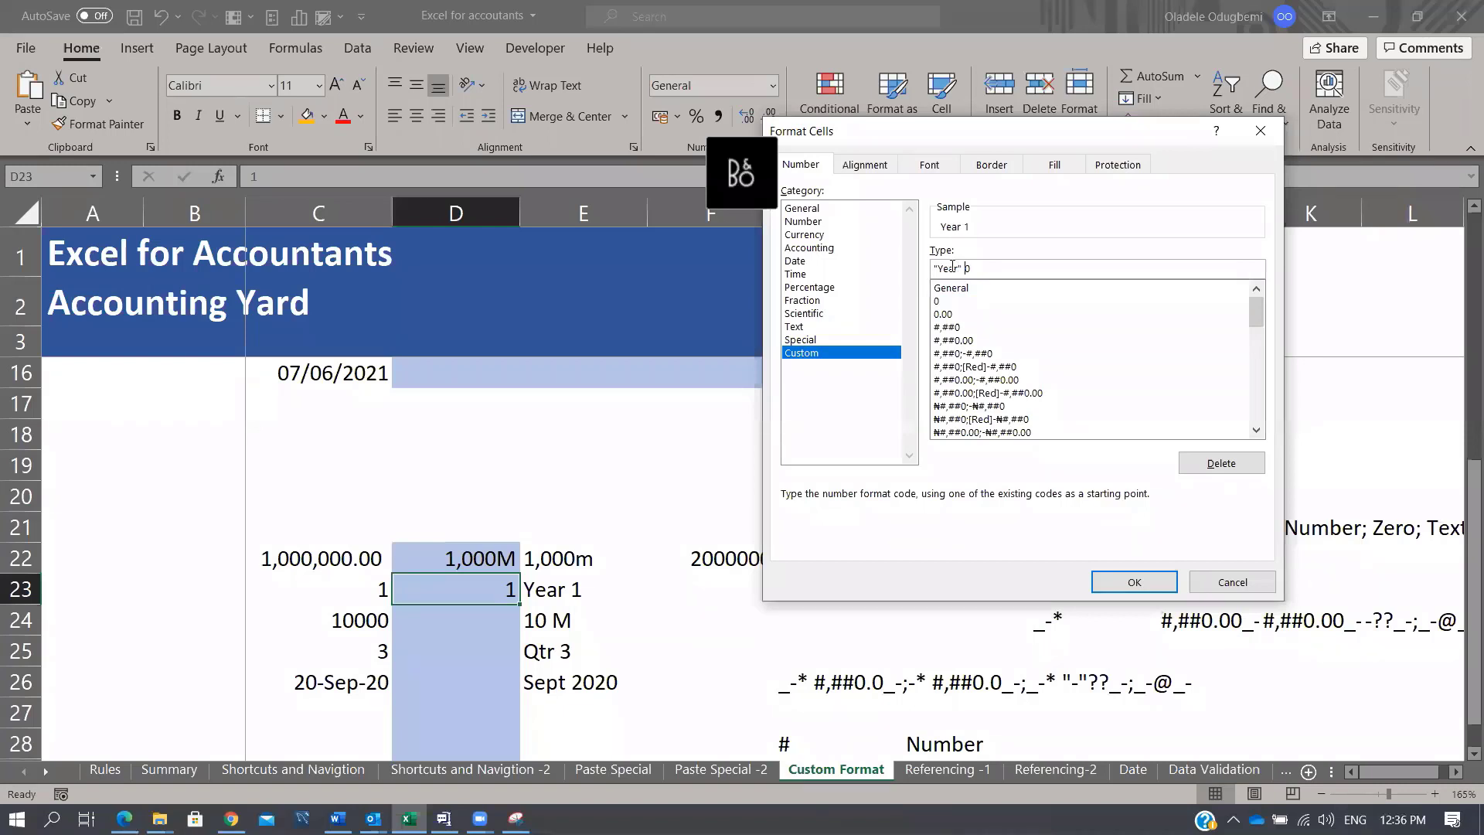
click(1152, 589)
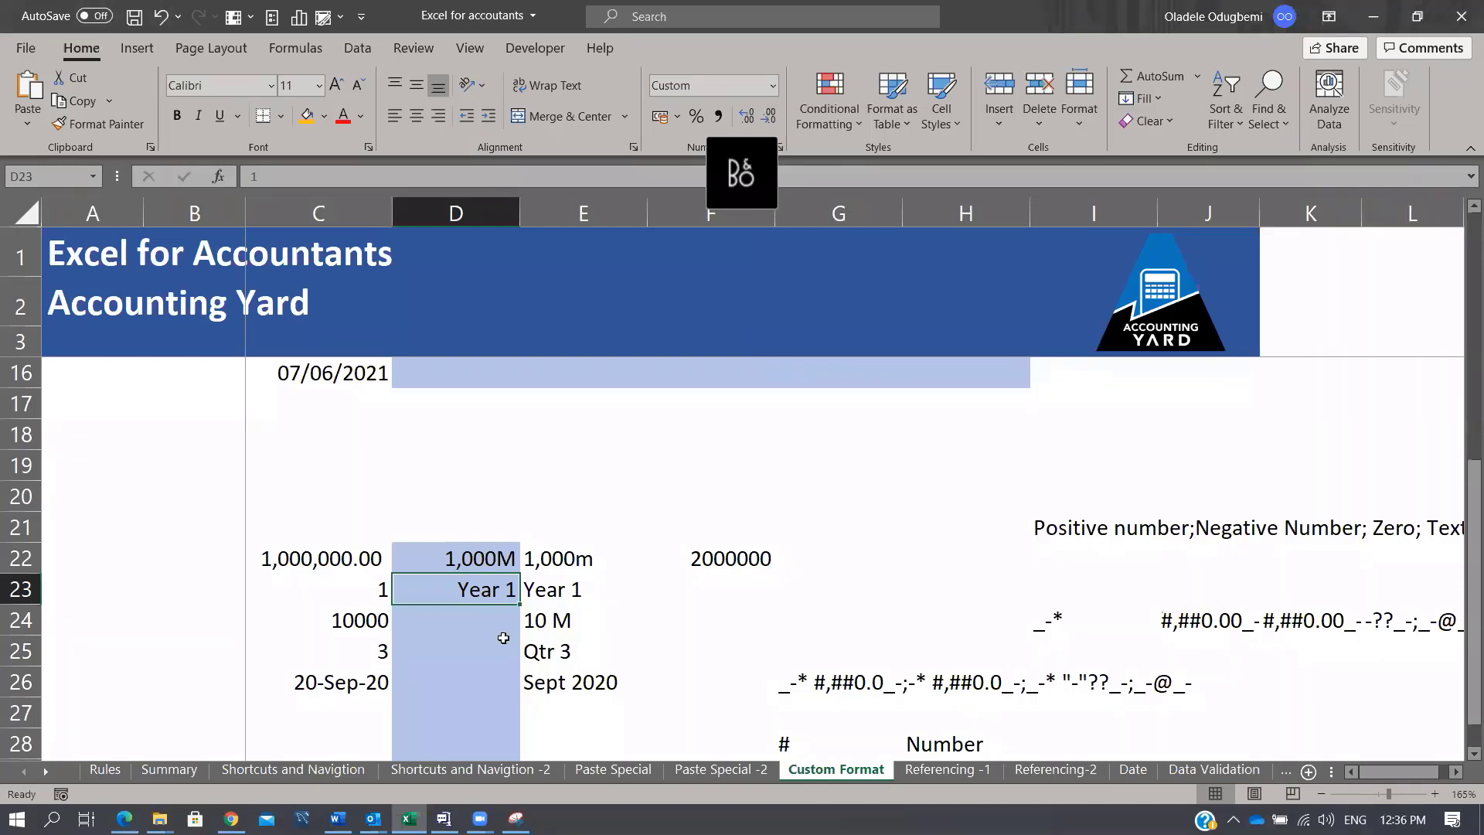
click(349, 622)
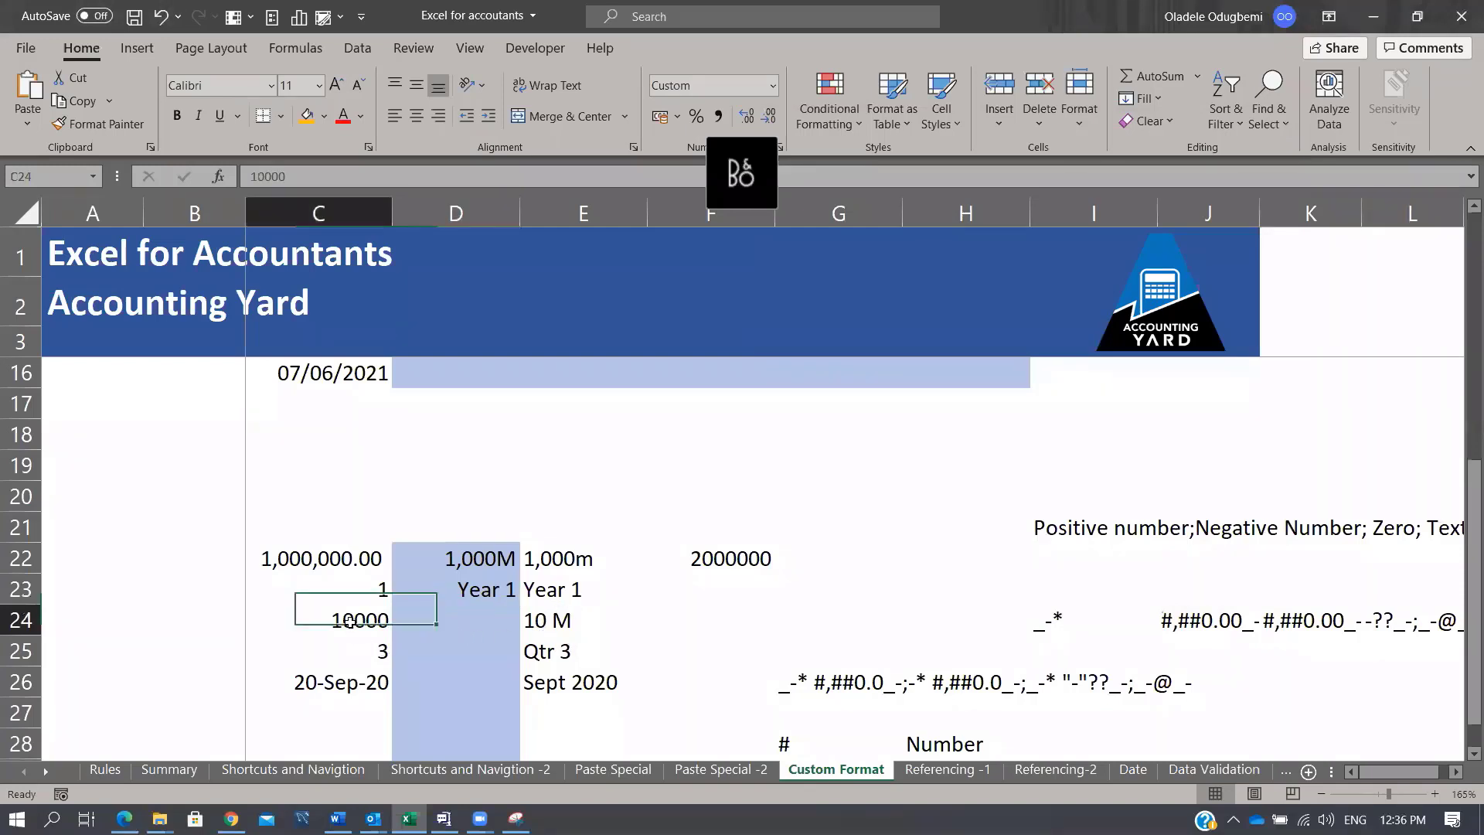
Step: Enter 10000 in D24 and apply the custom format #, "M" to display 10 M
click(549, 627)
click(446, 618)
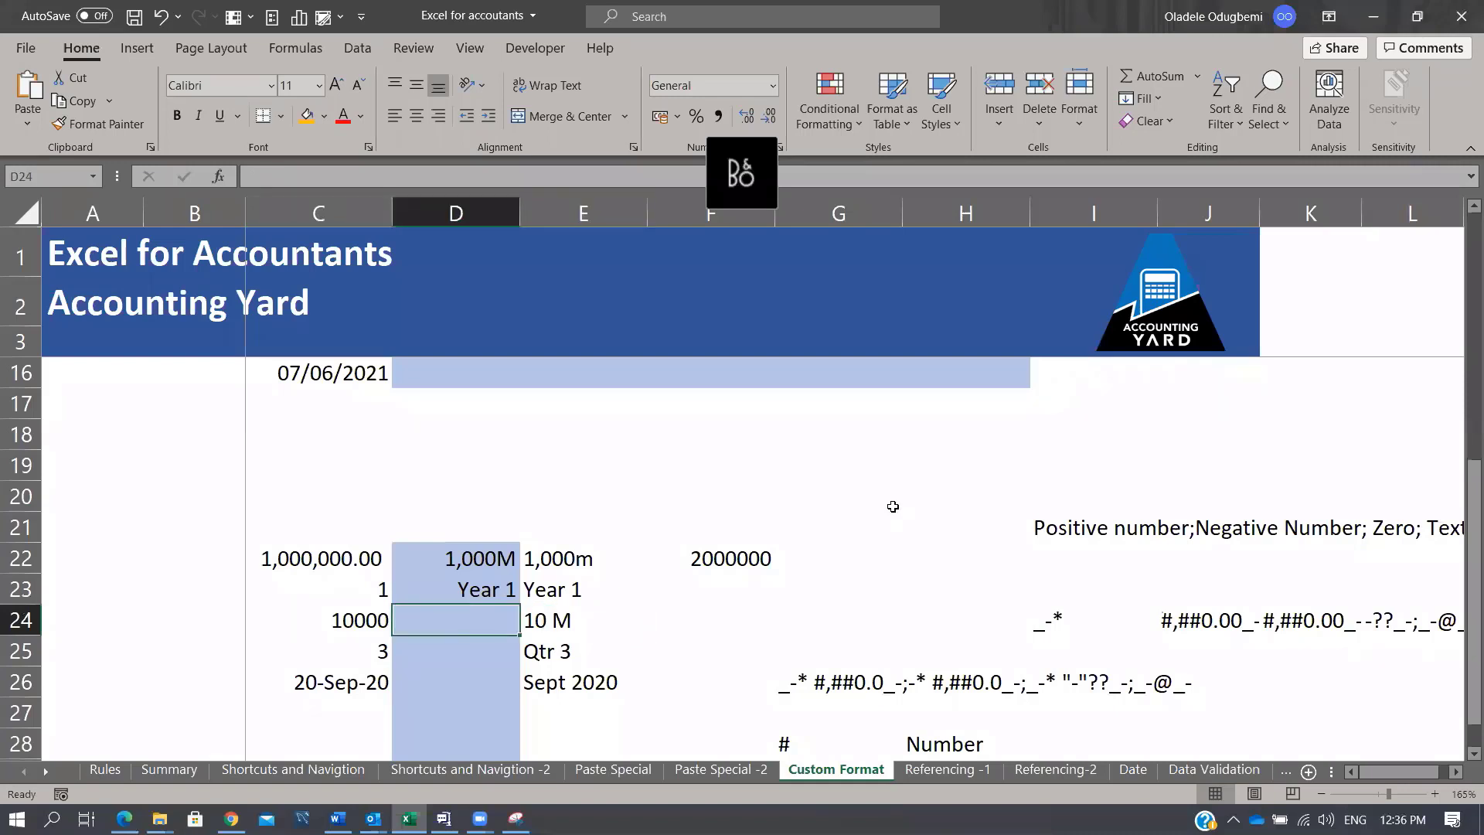
text(10000)
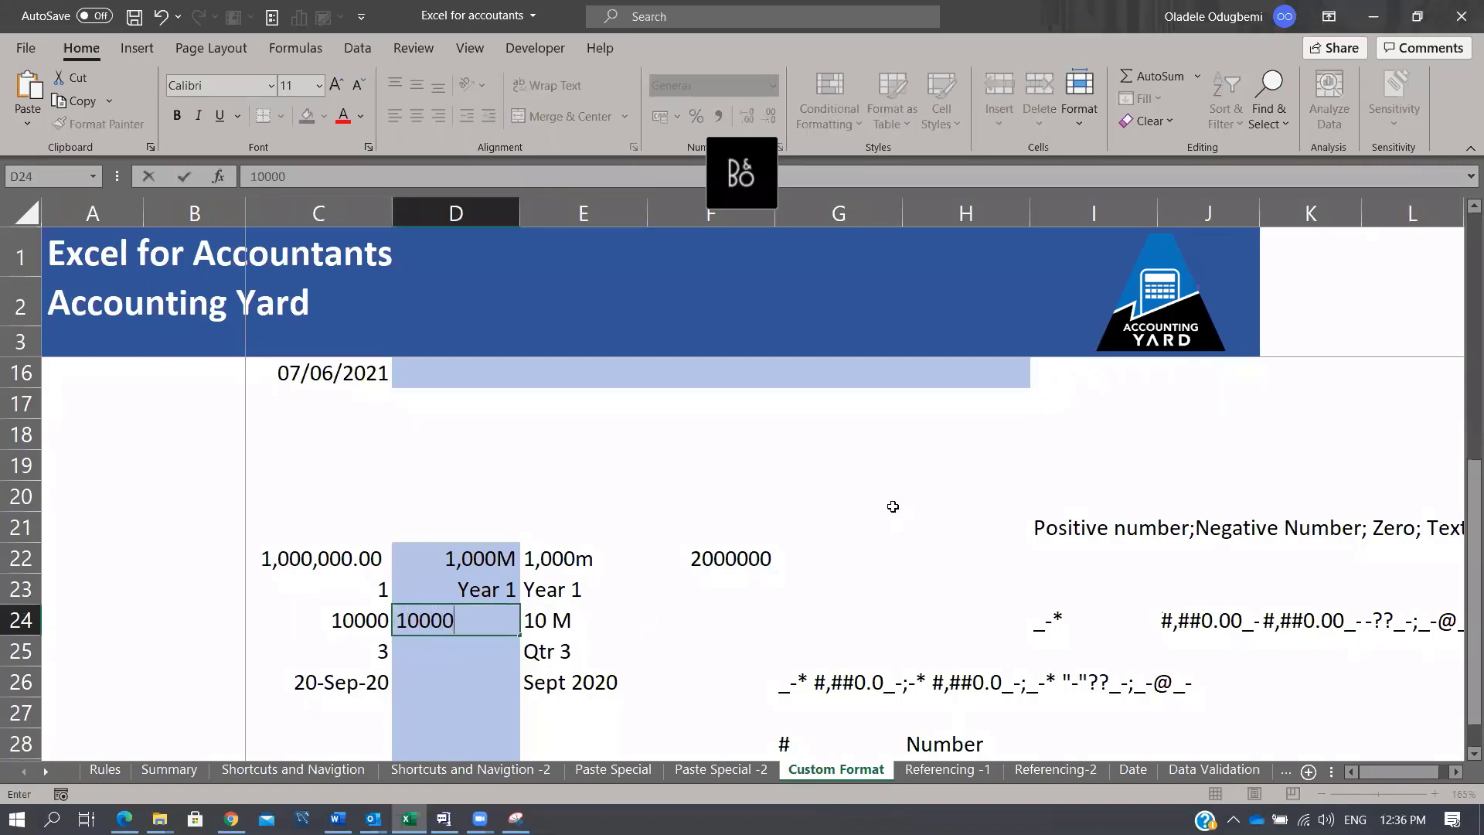
key(Return)
key(Up)
key(ctrl+1)
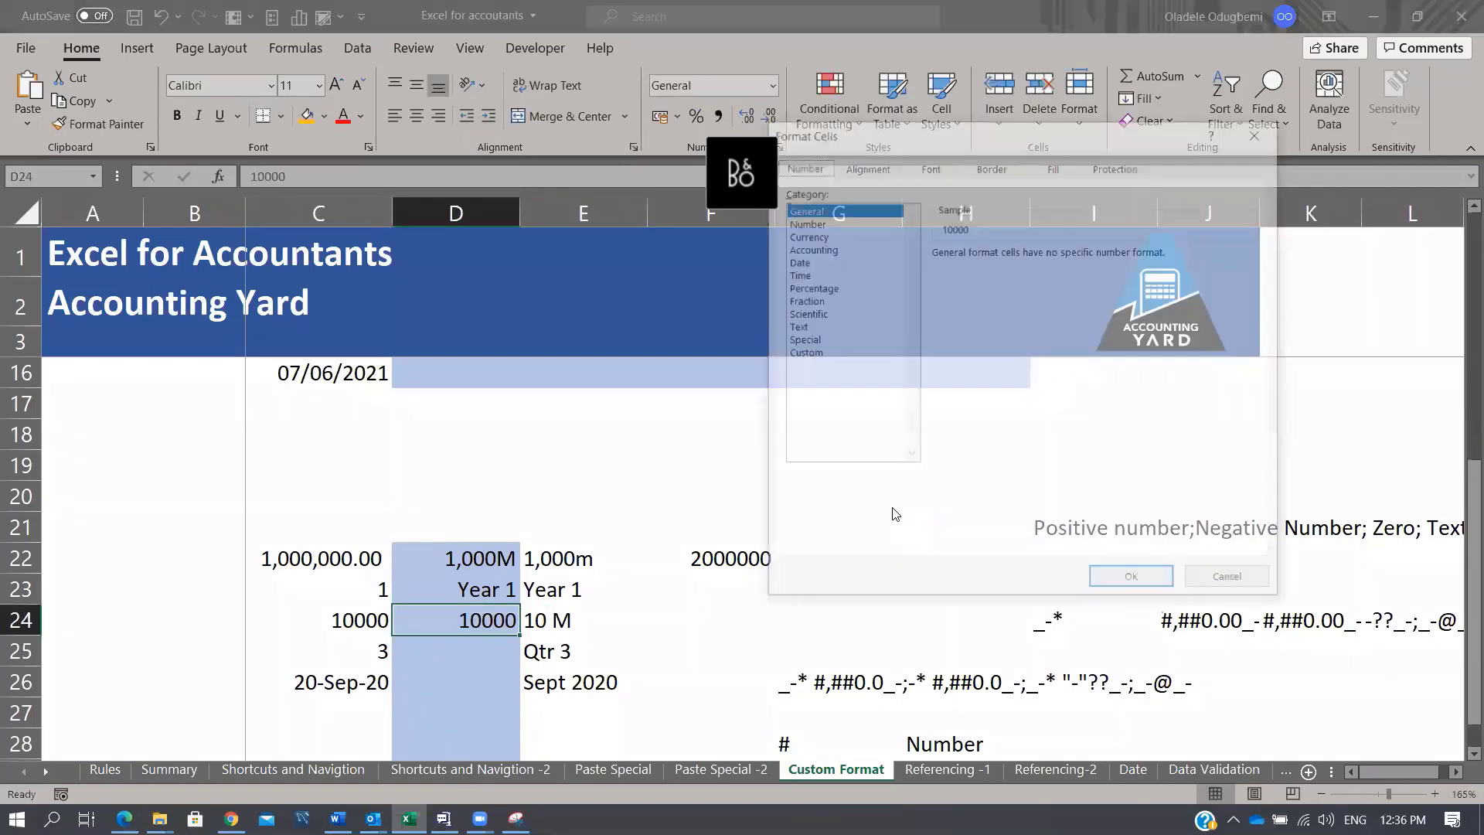
click(811, 354)
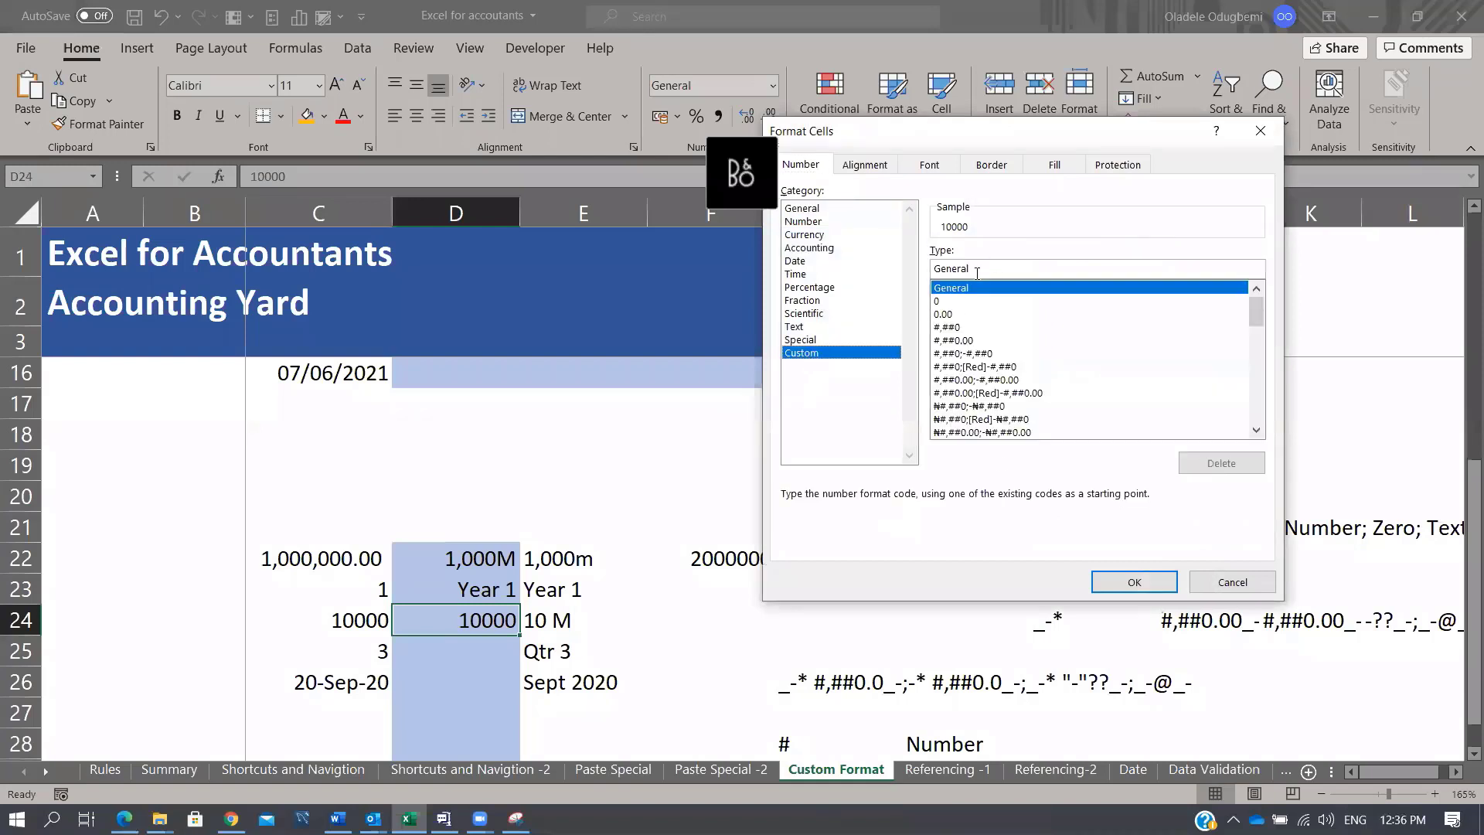
click(957, 313)
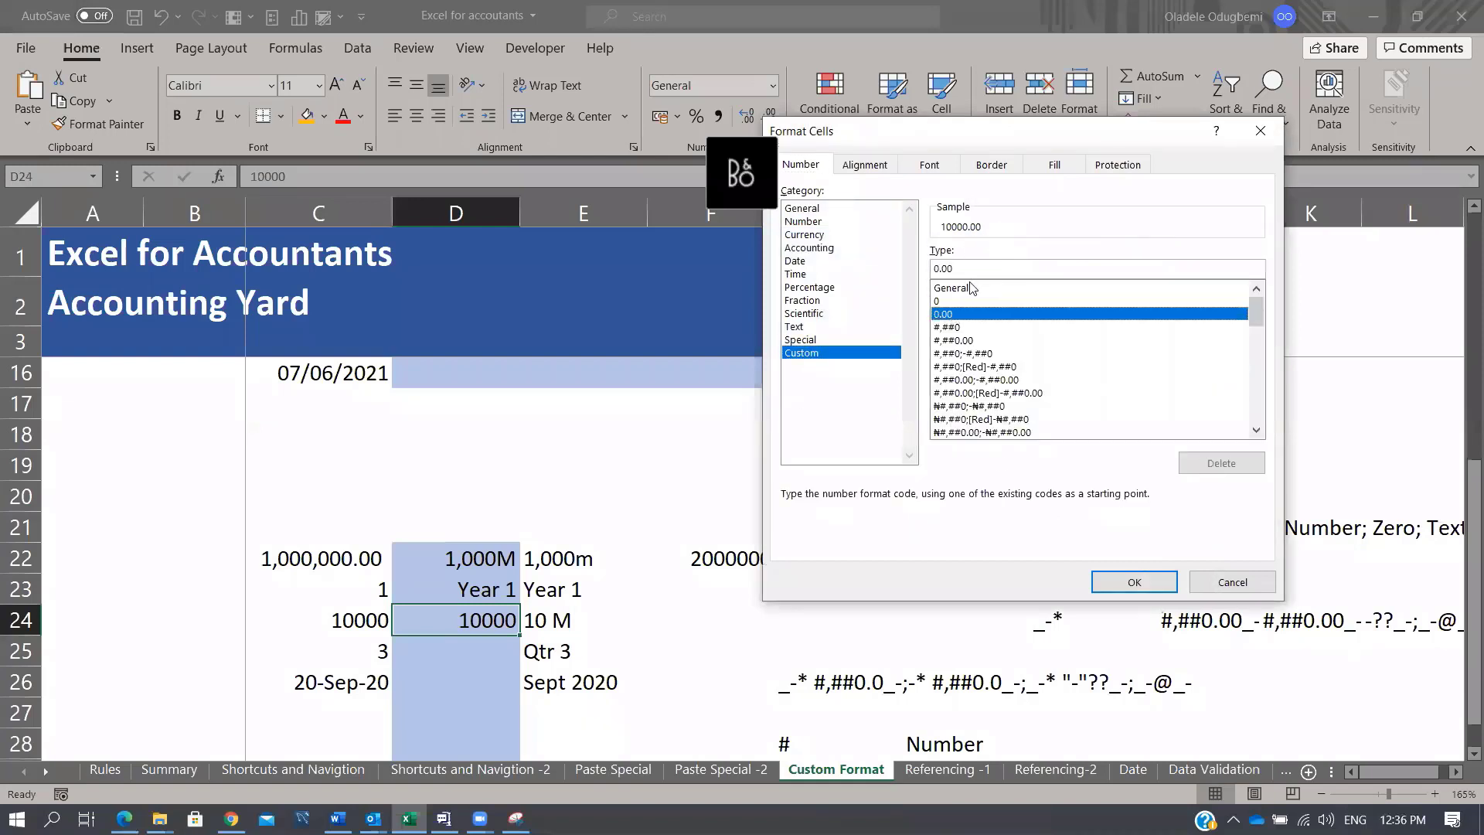
drag(963, 270, 922, 244)
text(10)
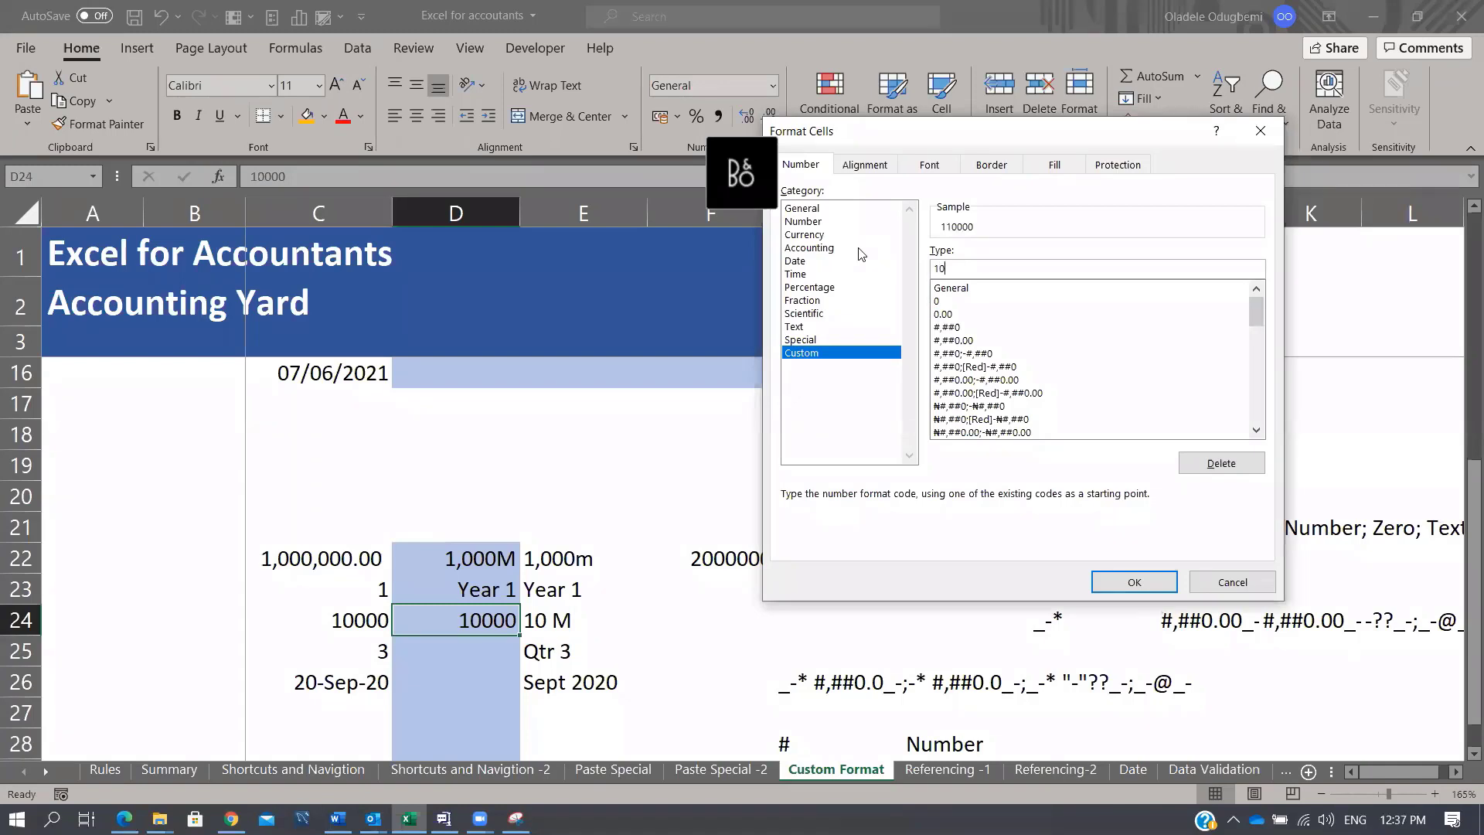
key(BackSpace)
key(BackSpace)
text(#, "M")
click(1152, 581)
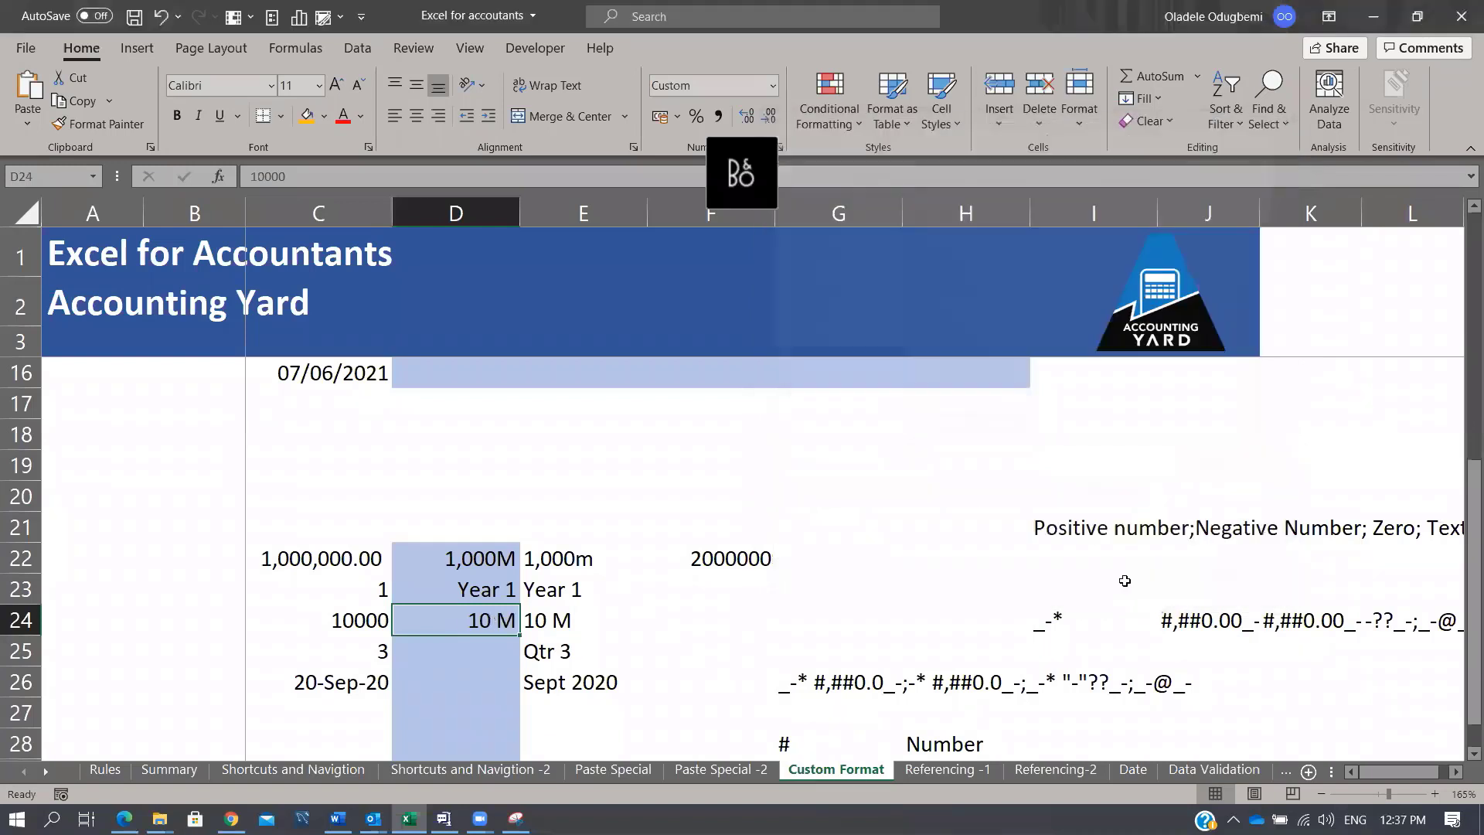
Step: Change C24 and D24 to -10000 so D24 displays -10 M
click(360, 618)
double_click(320, 620)
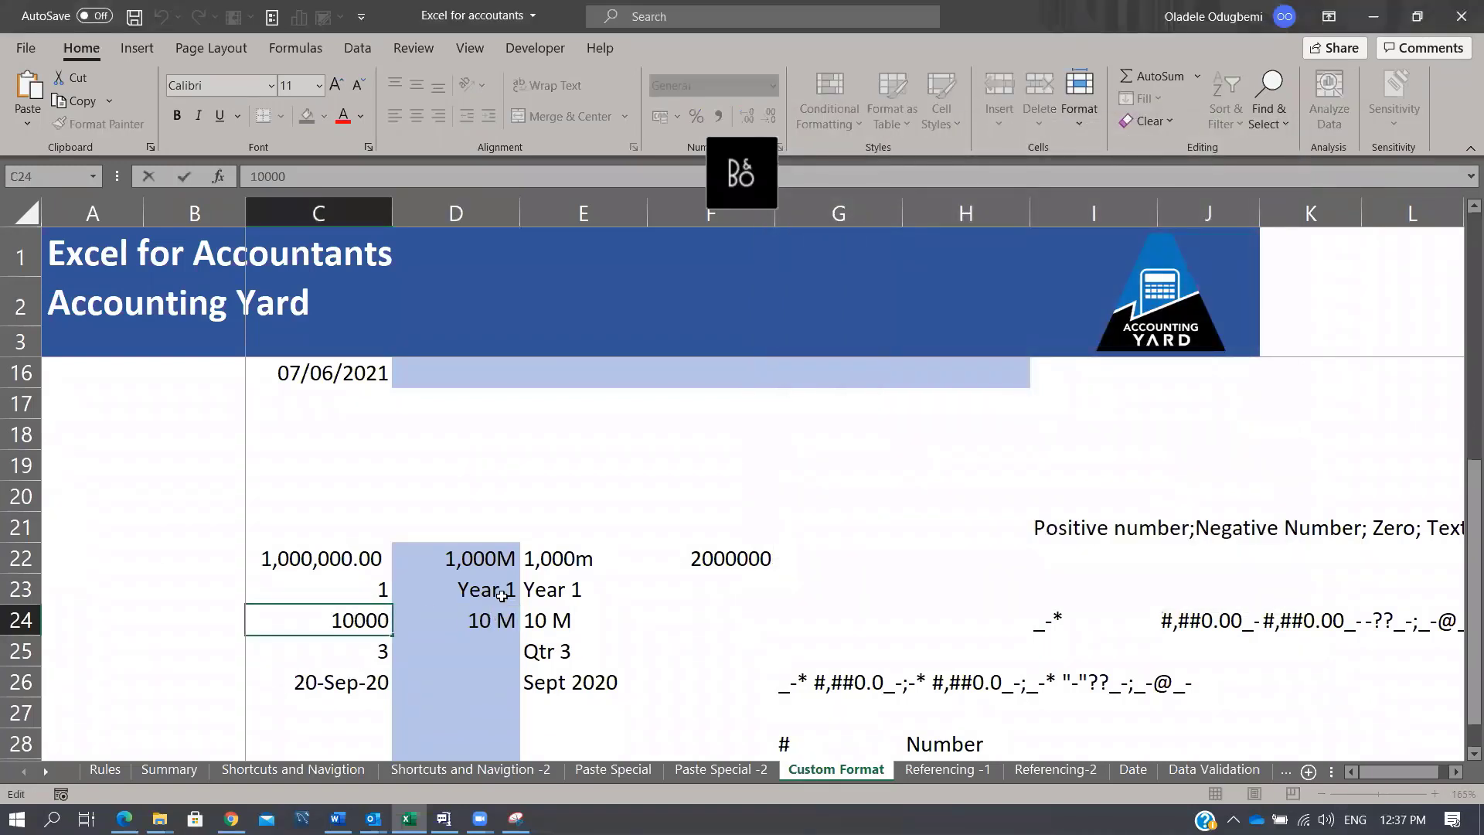
text(-)
key(Return)
key(Up)
key(Right)
key(F2)
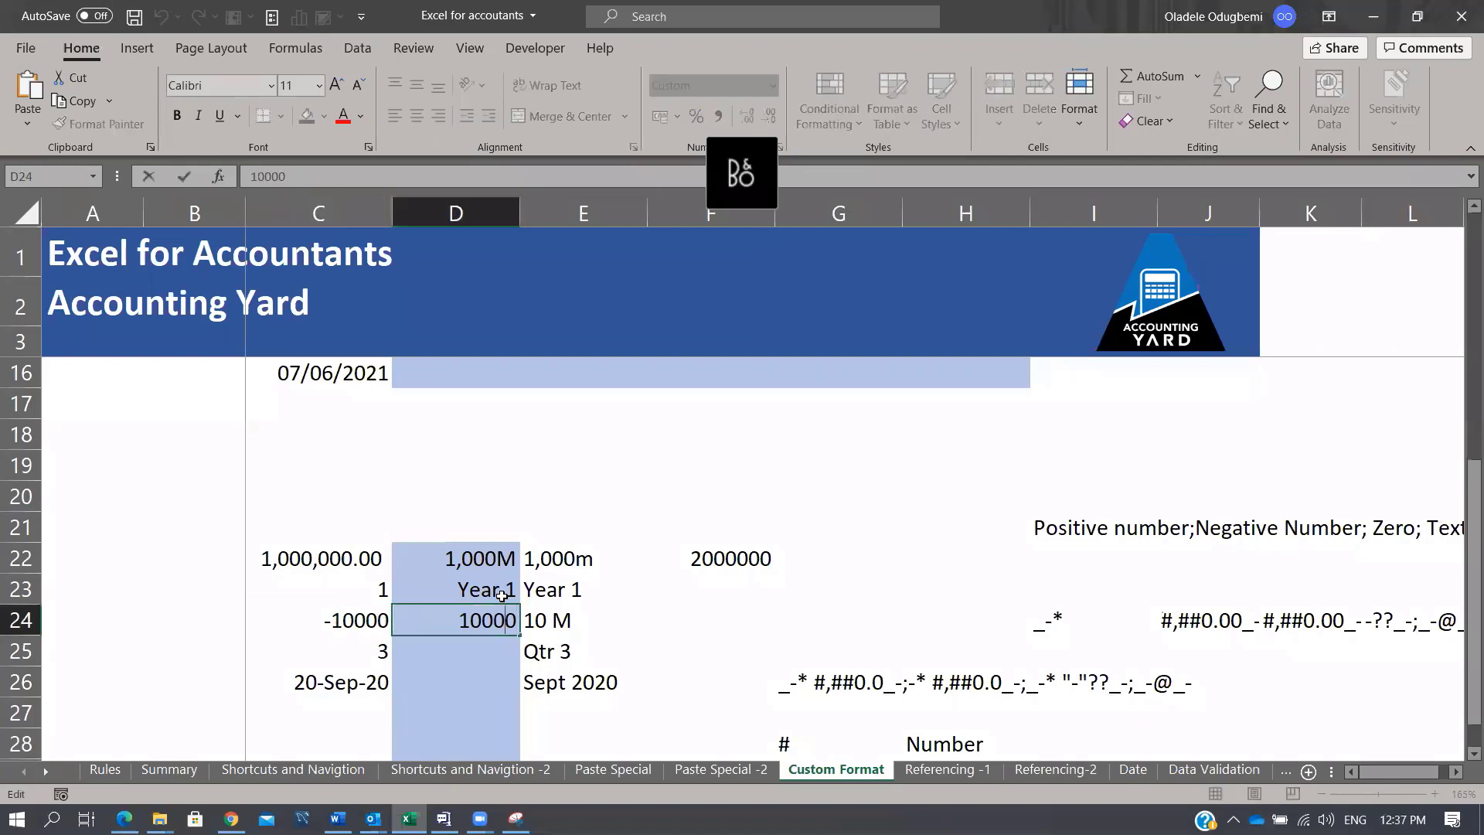
key(Home)
text(-)
key(Return)
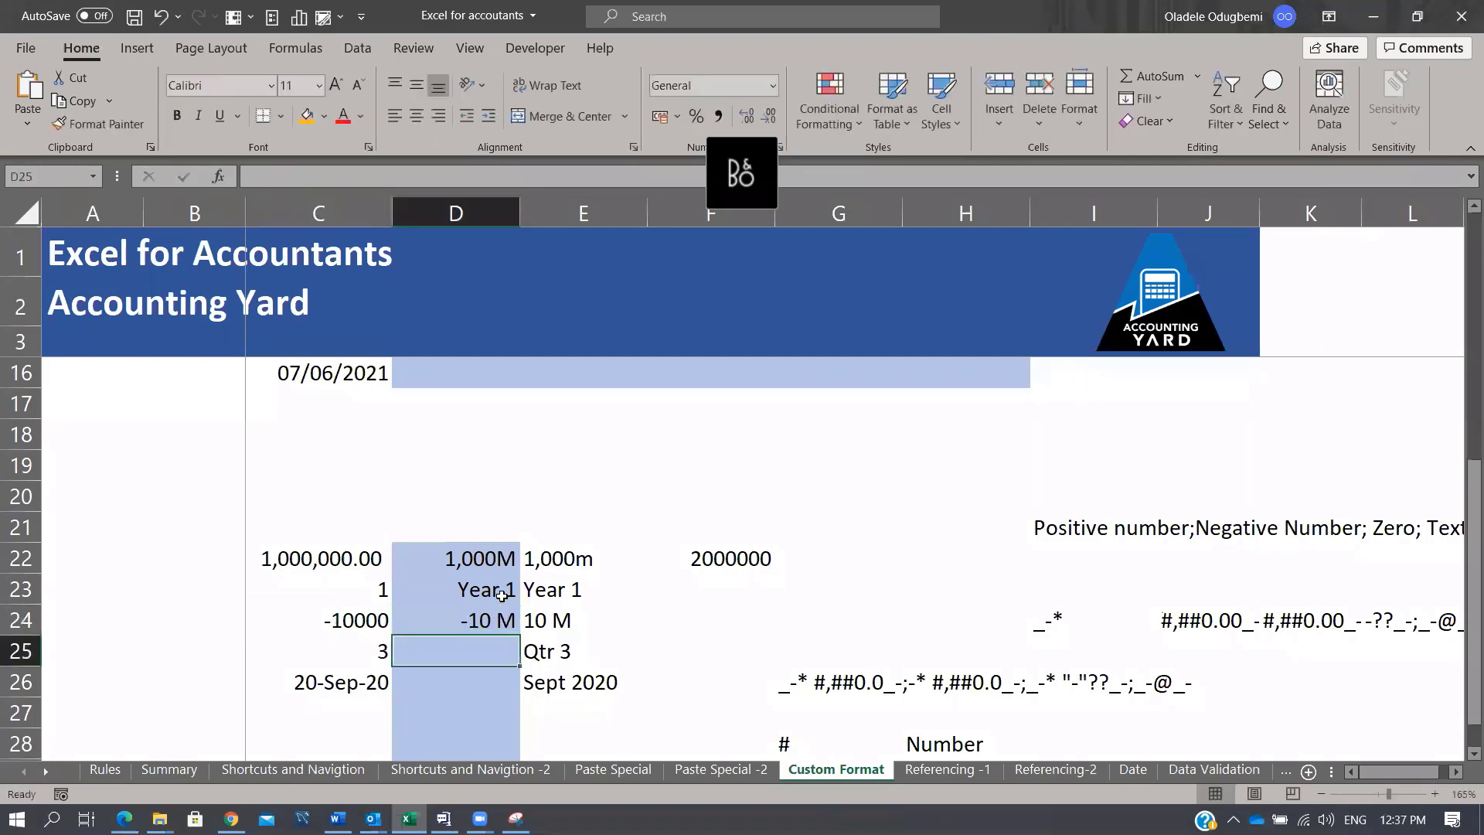
key(Up)
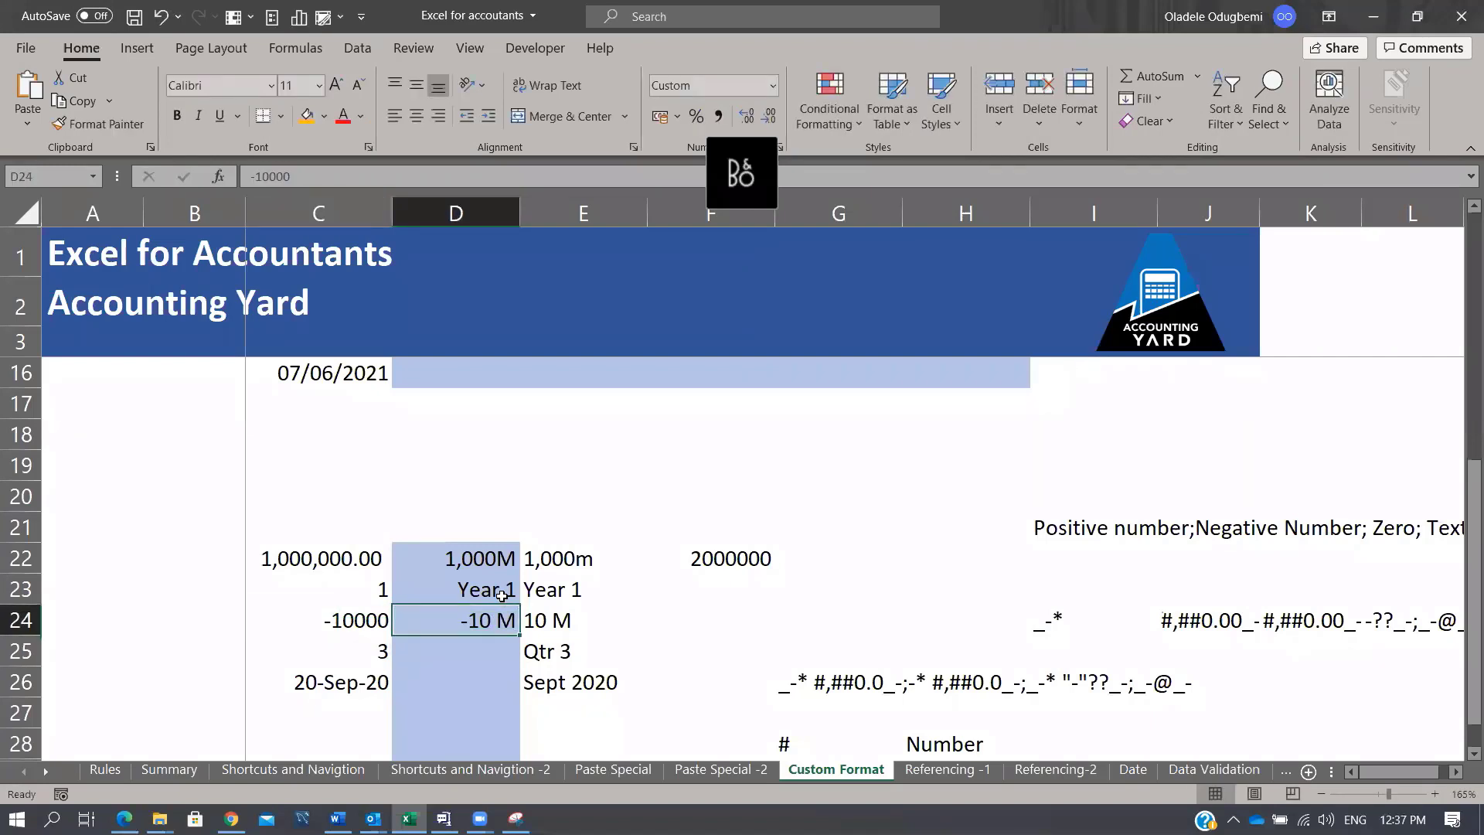
key(Down)
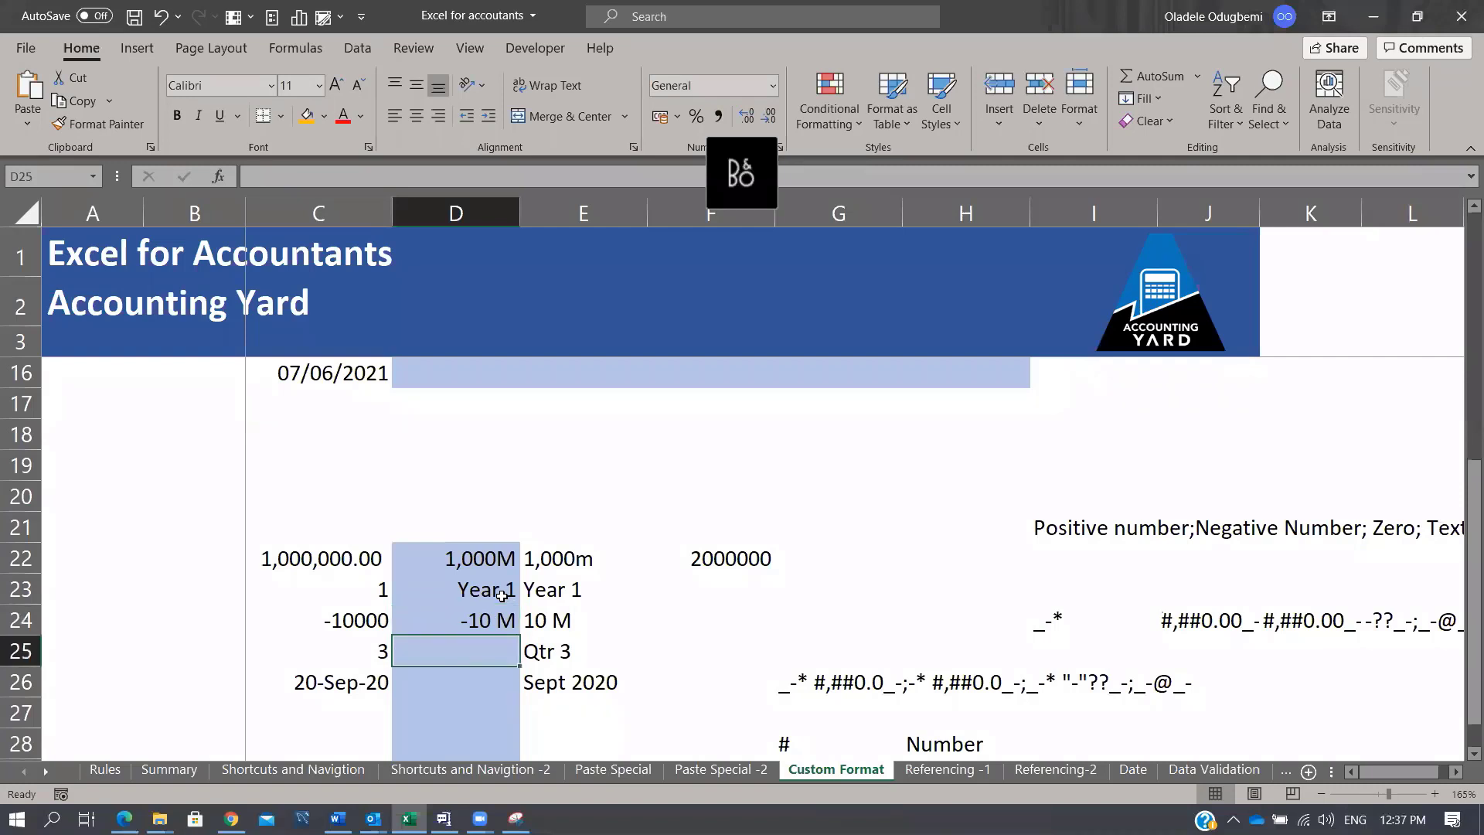
key(Down)
key(Up)
key(Left)
key(Right)
key(Right)
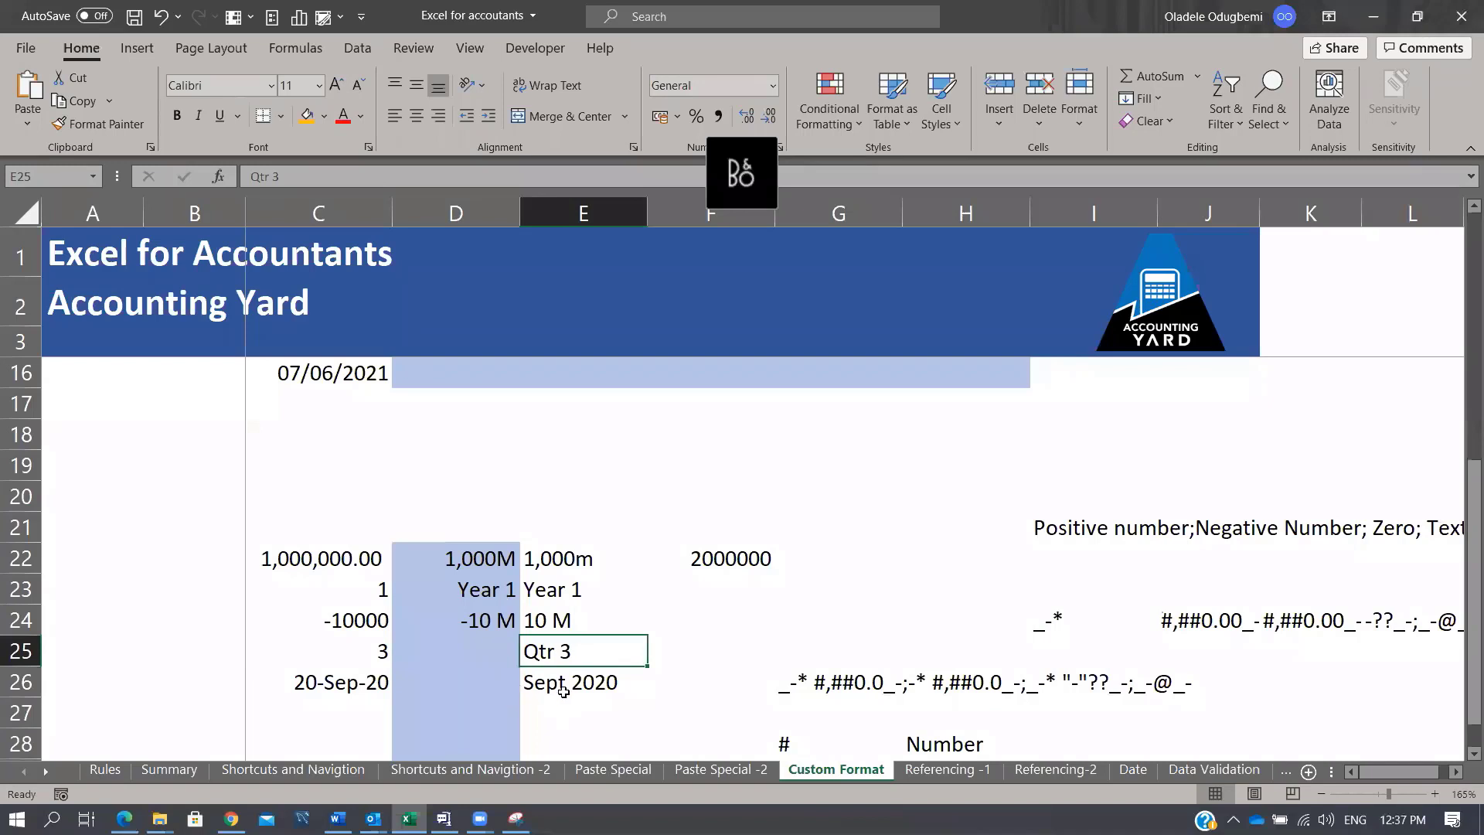
Step: Enter the date codes MM, DD, YY and MM down cells E30:E33
click(534, 692)
scroll(611, 661, down, 2)
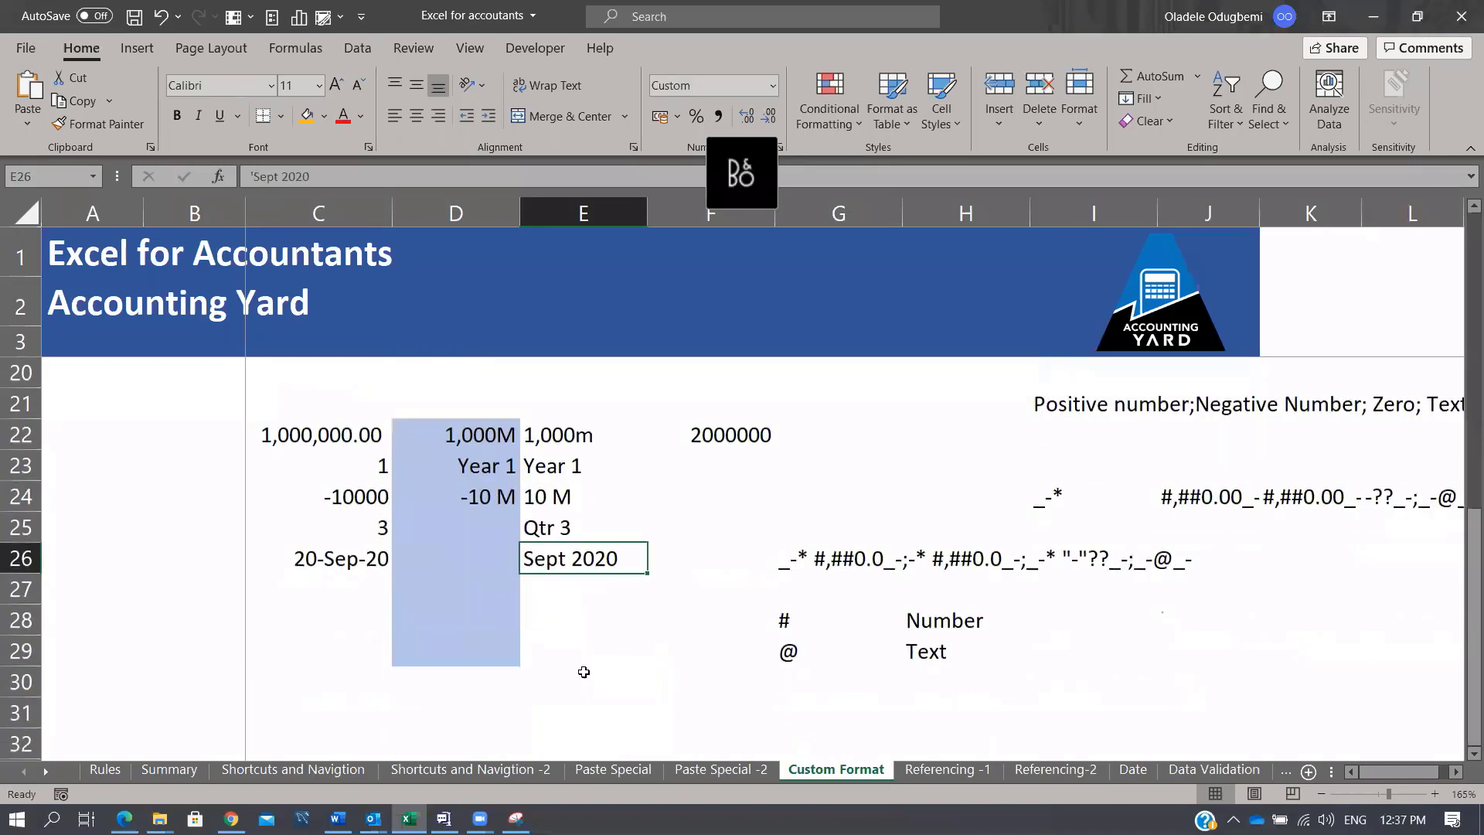
click(582, 672)
text(MM)
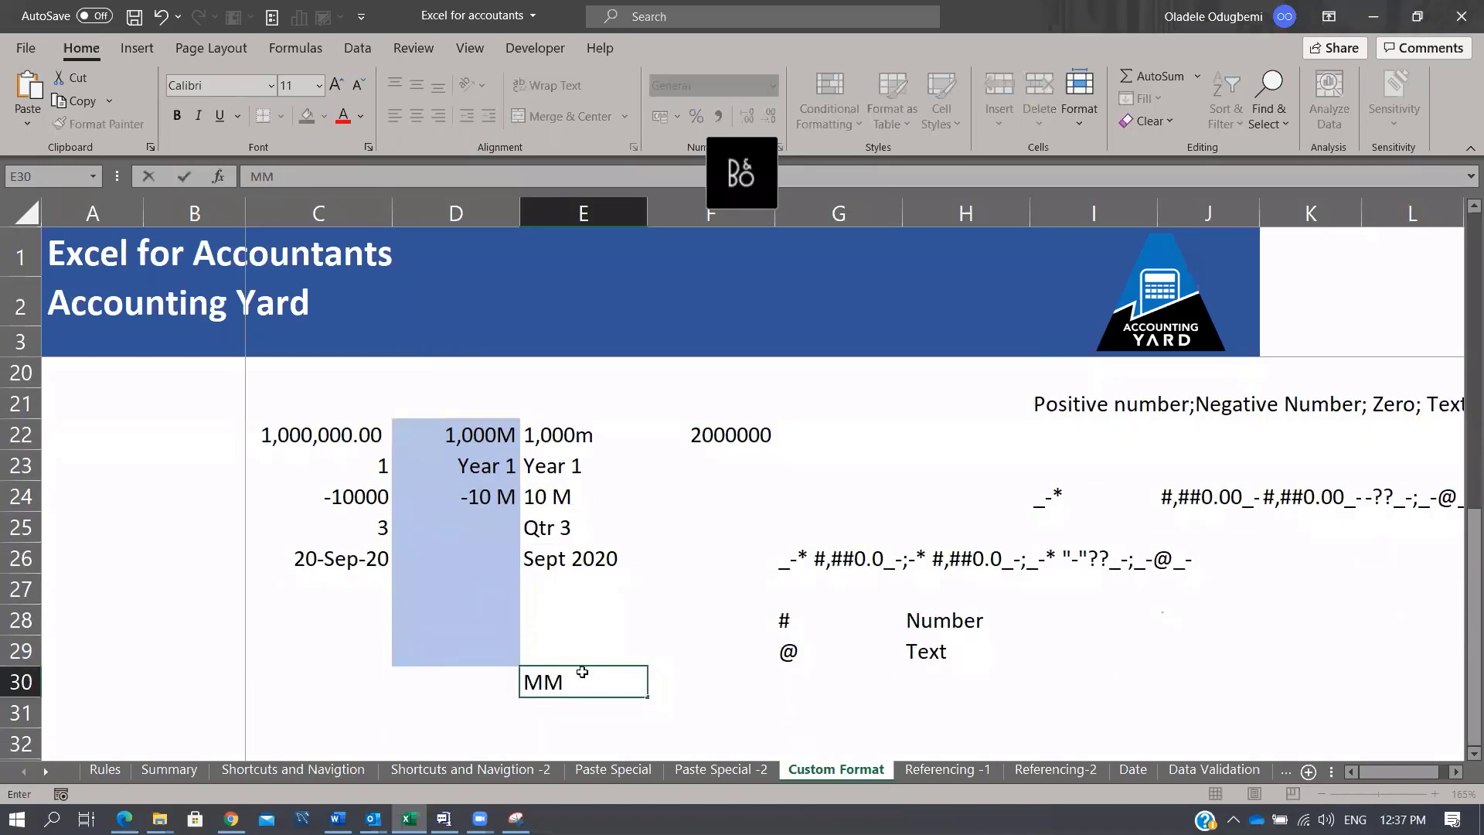
key(Return)
text(DD)
key(Return)
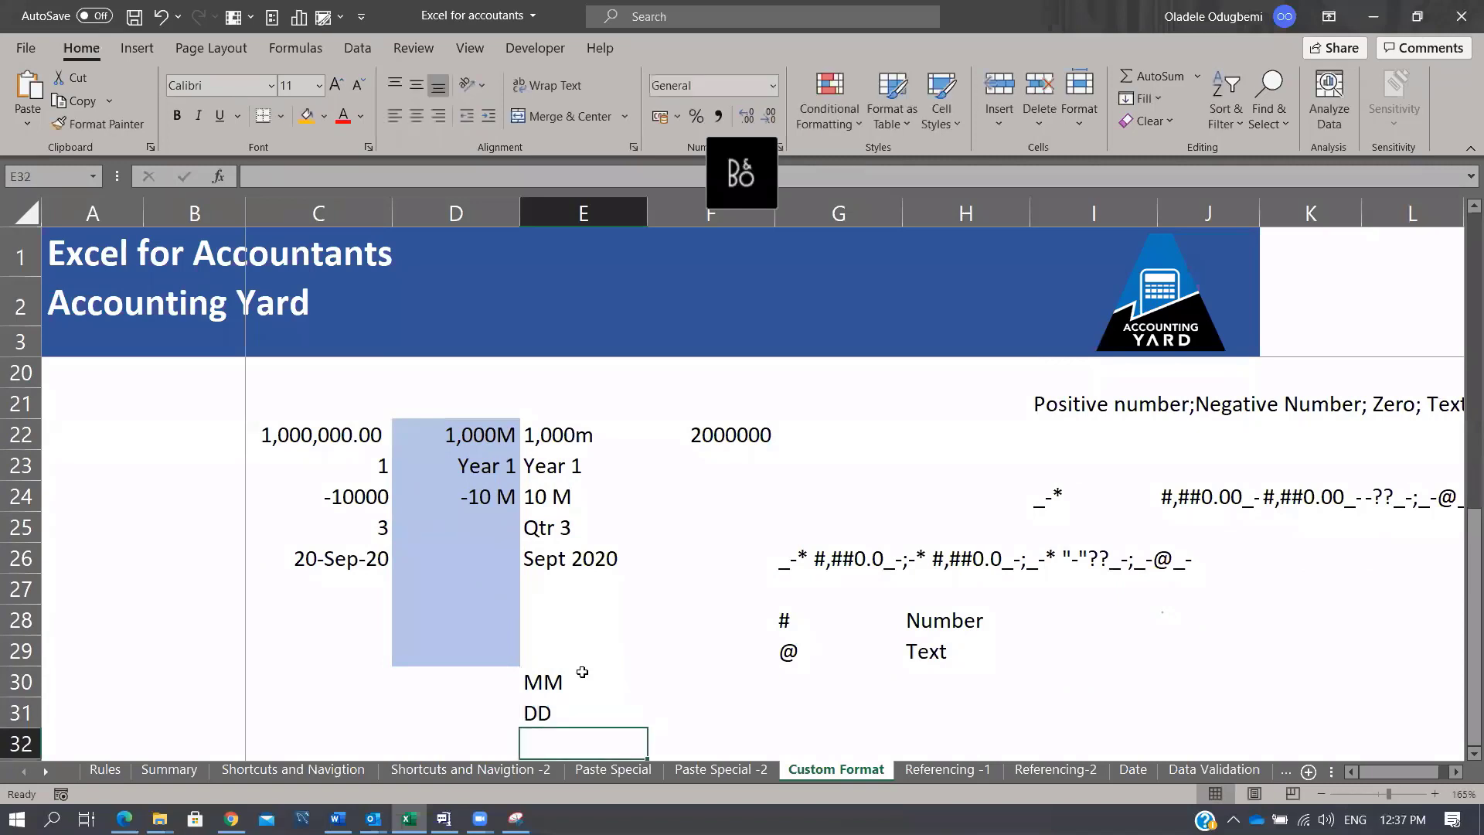
text(YY)
key(Return)
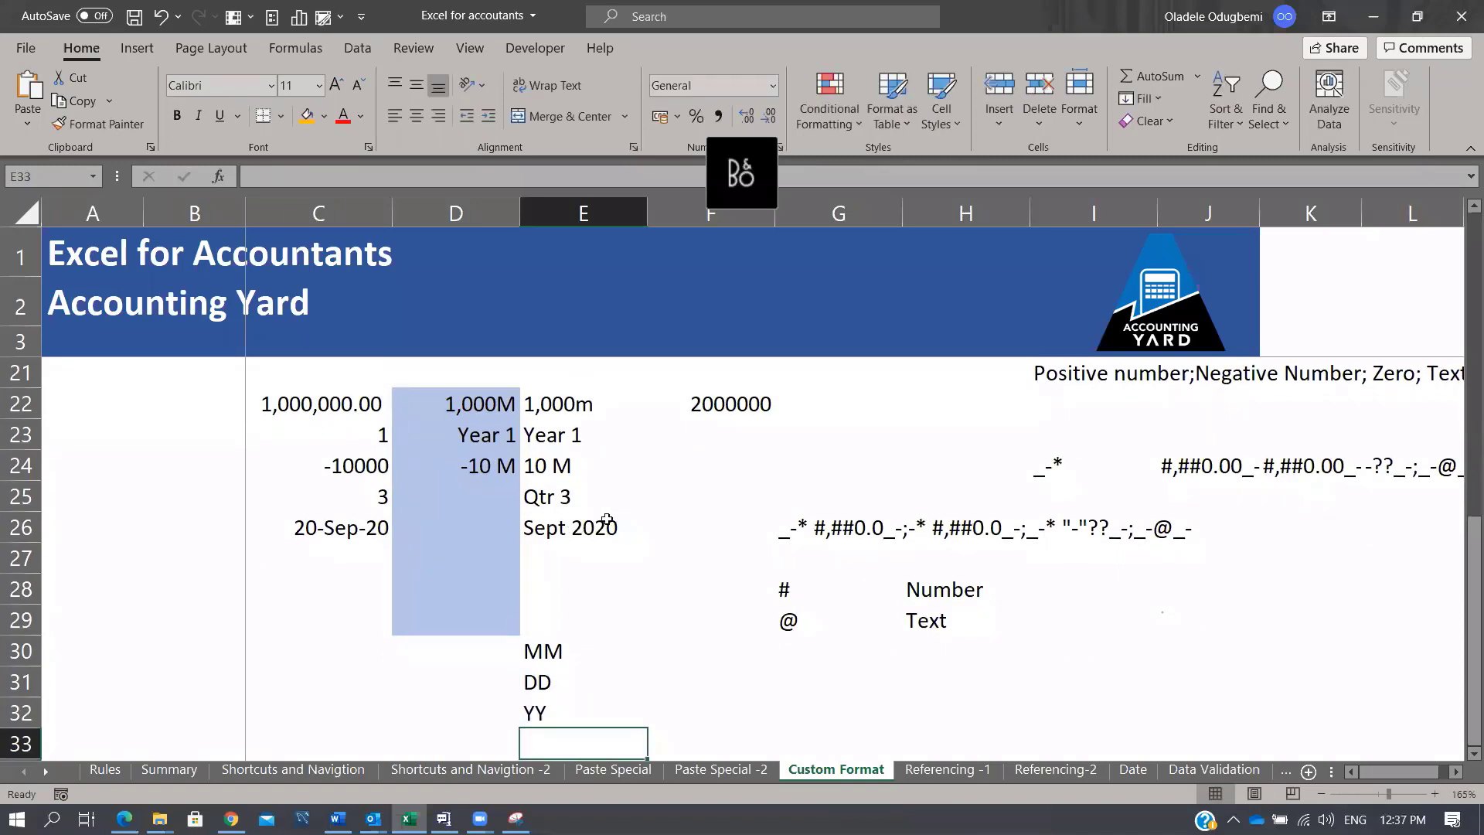
click(610, 525)
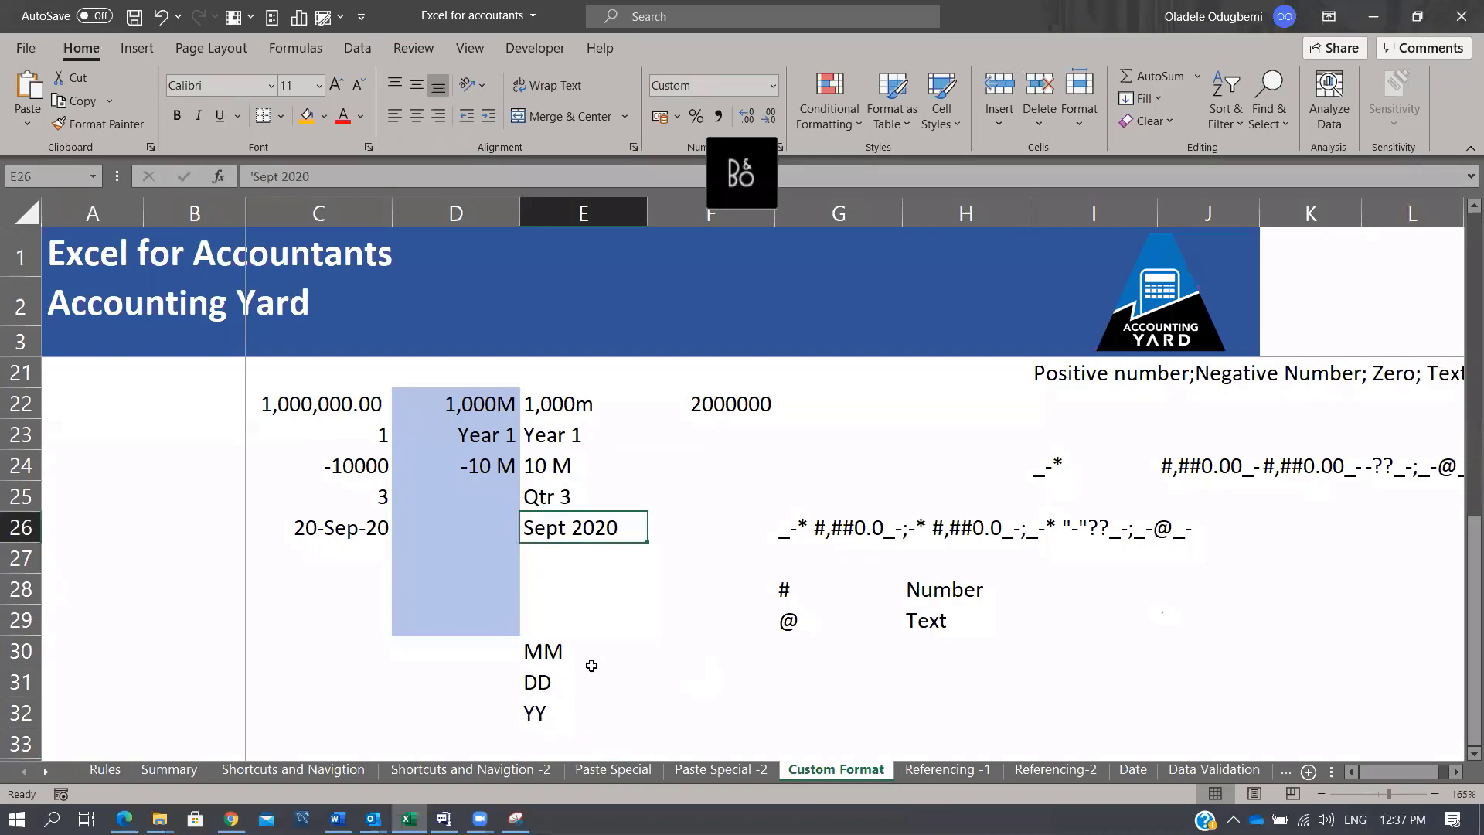
scroll(580, 660, down, 1)
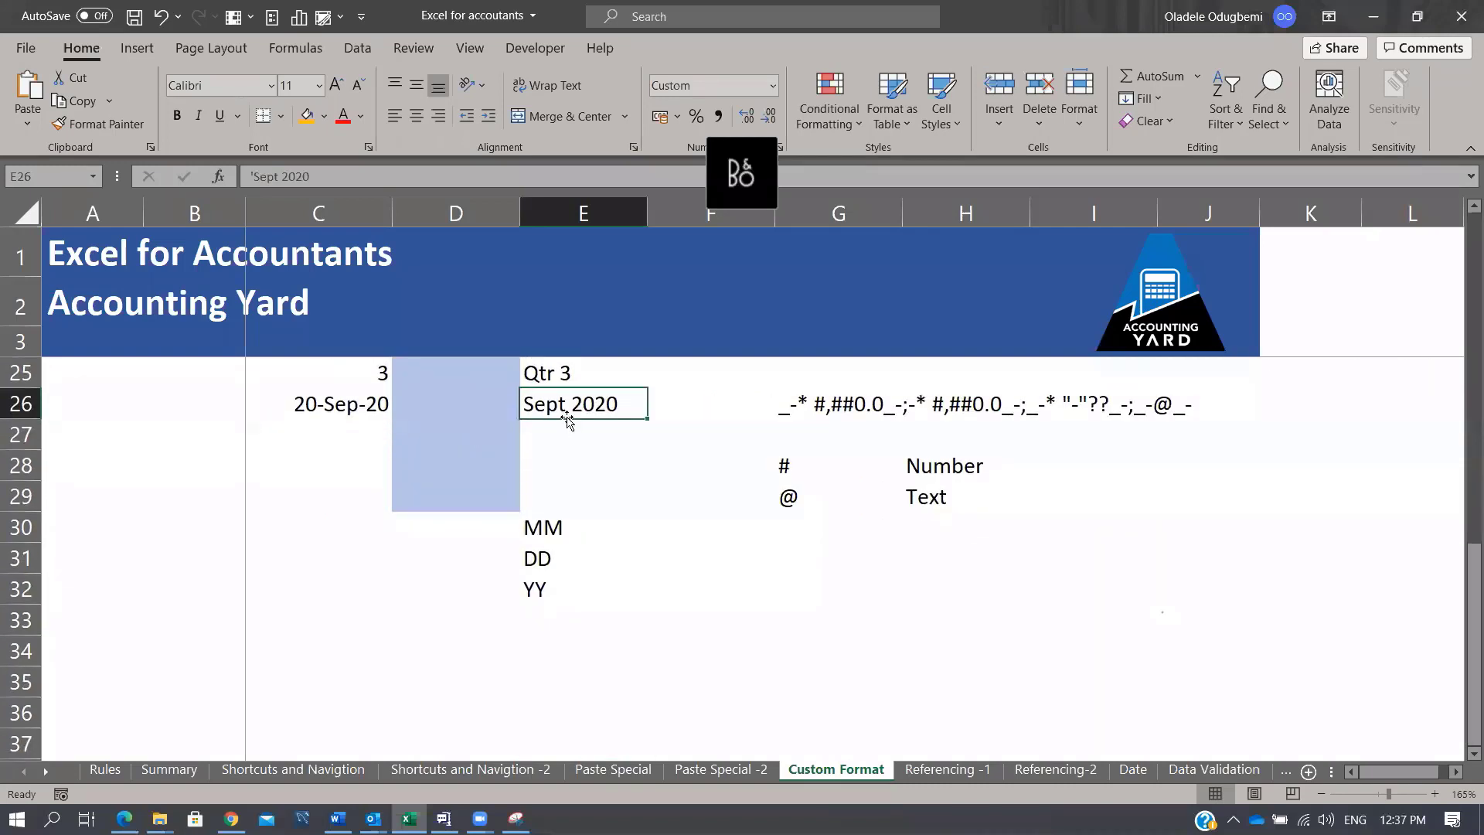
click(581, 627)
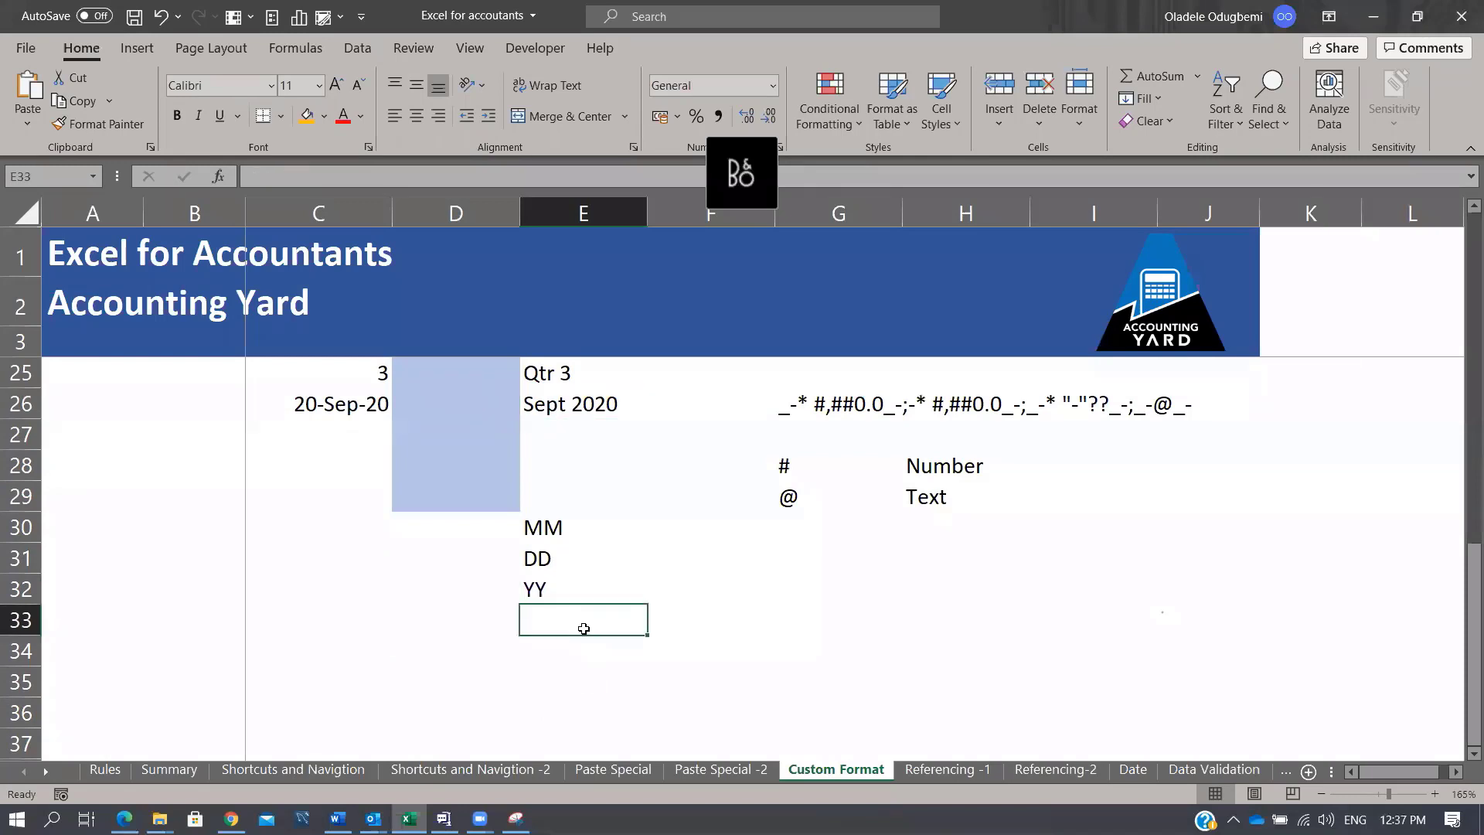
text(MM)
key(Return)
Step: List the month codes M, MM, MMM and MMMM down G34:G37
key(Right)
key(Right)
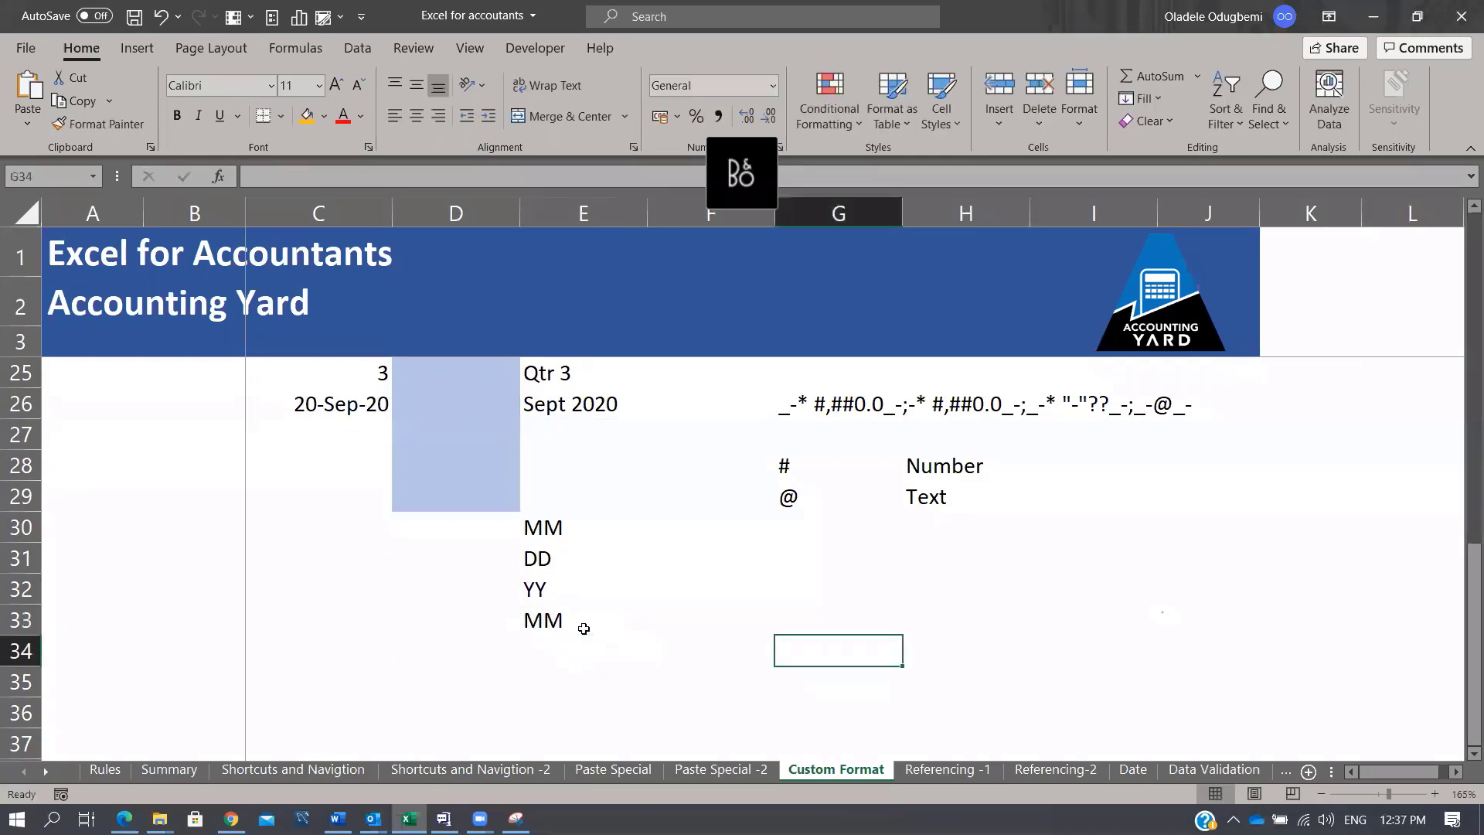
text(M)
key(Return)
text(MM)
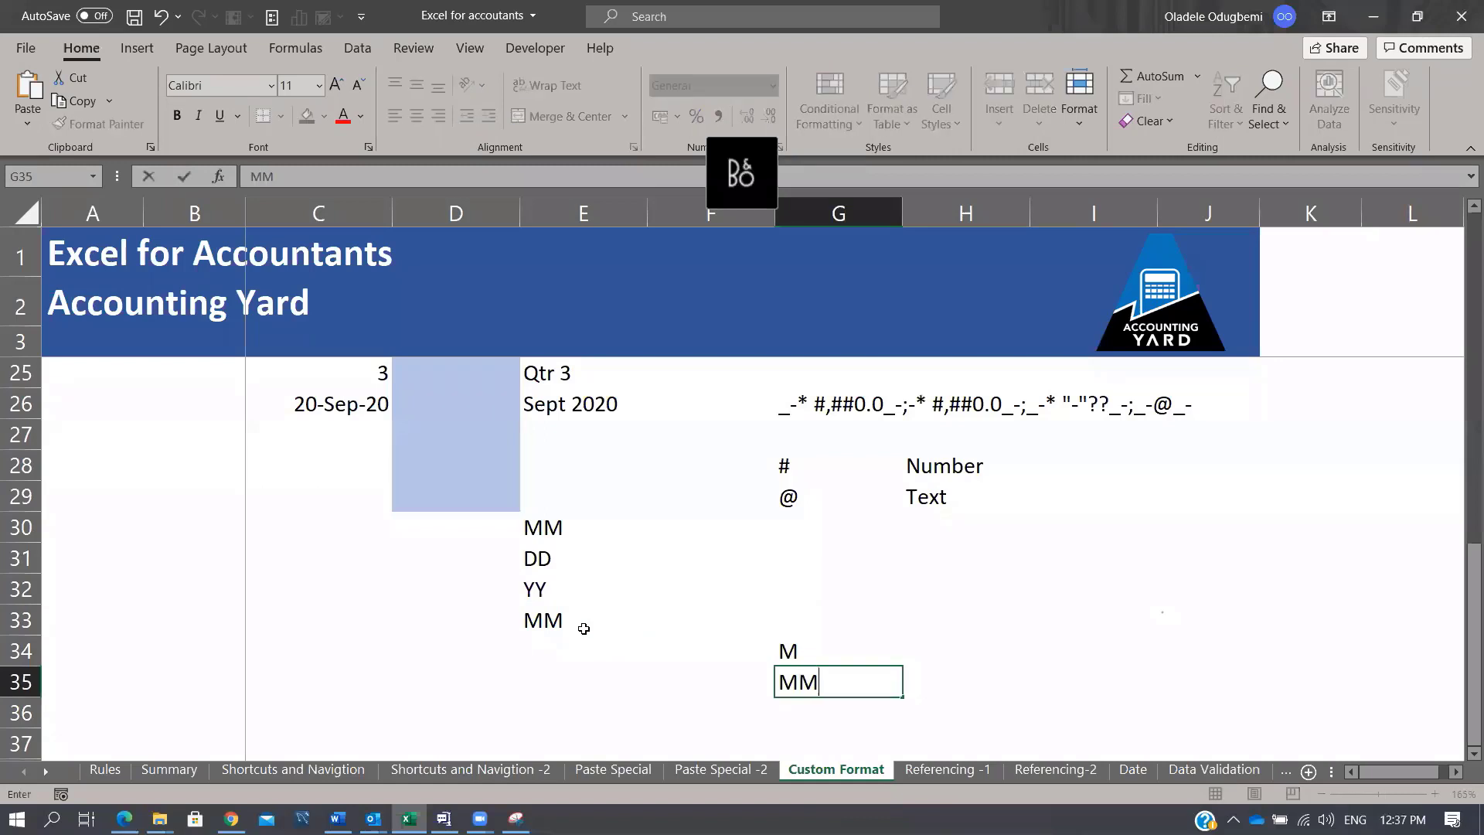
key(Return)
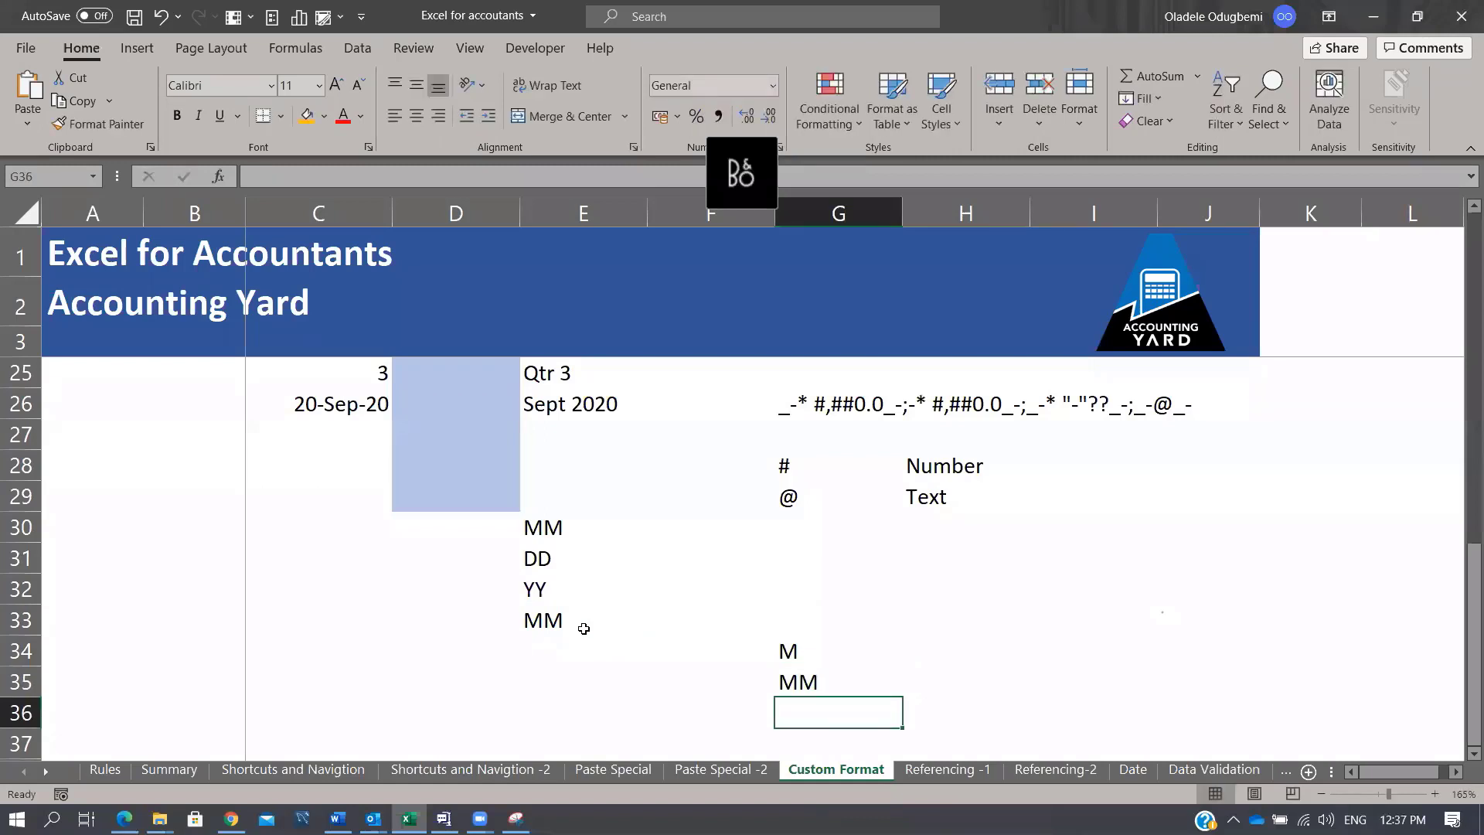
text(MMM)
key(Return)
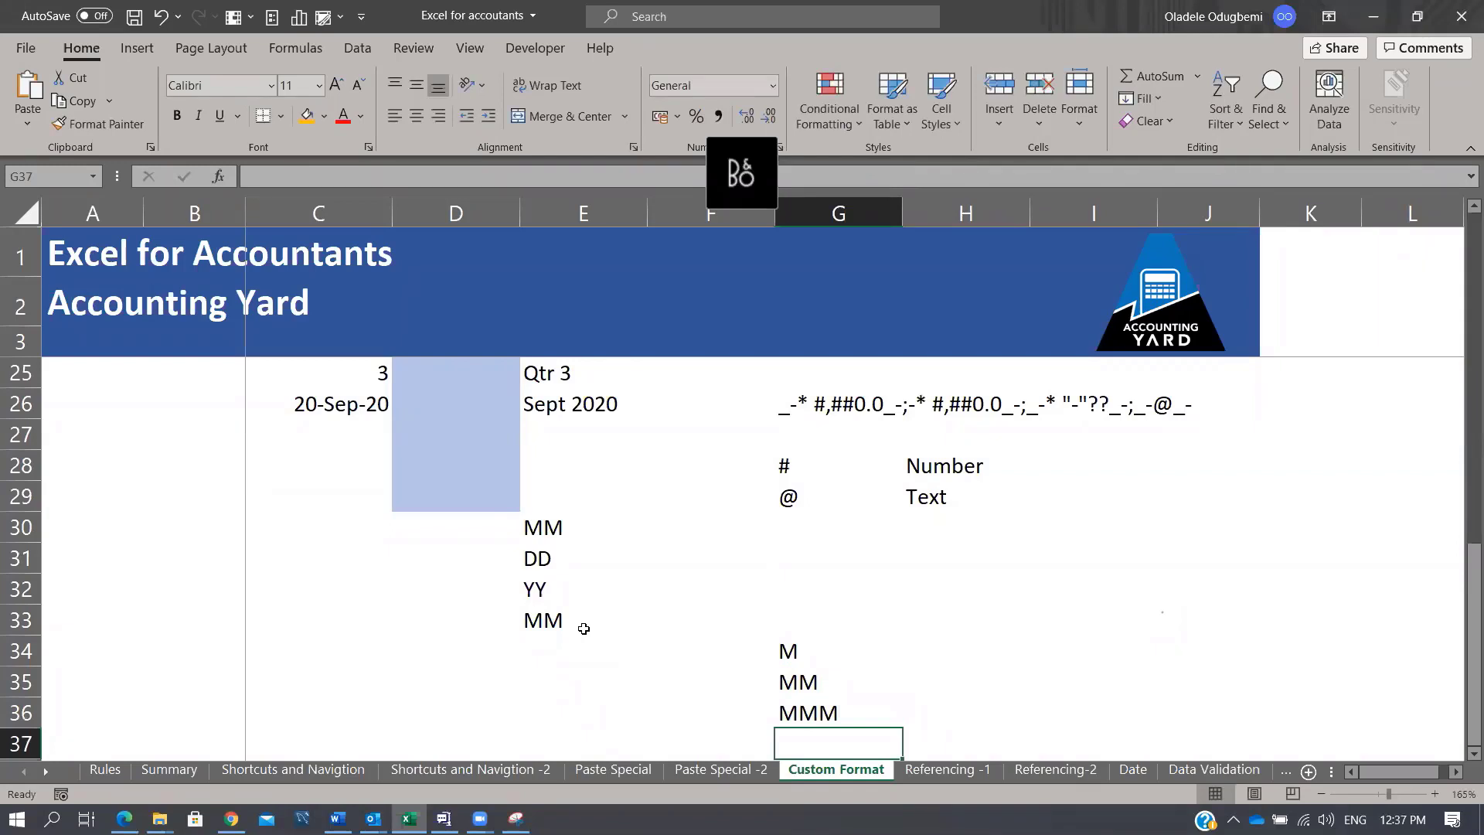
text(MMMM)
key(Return)
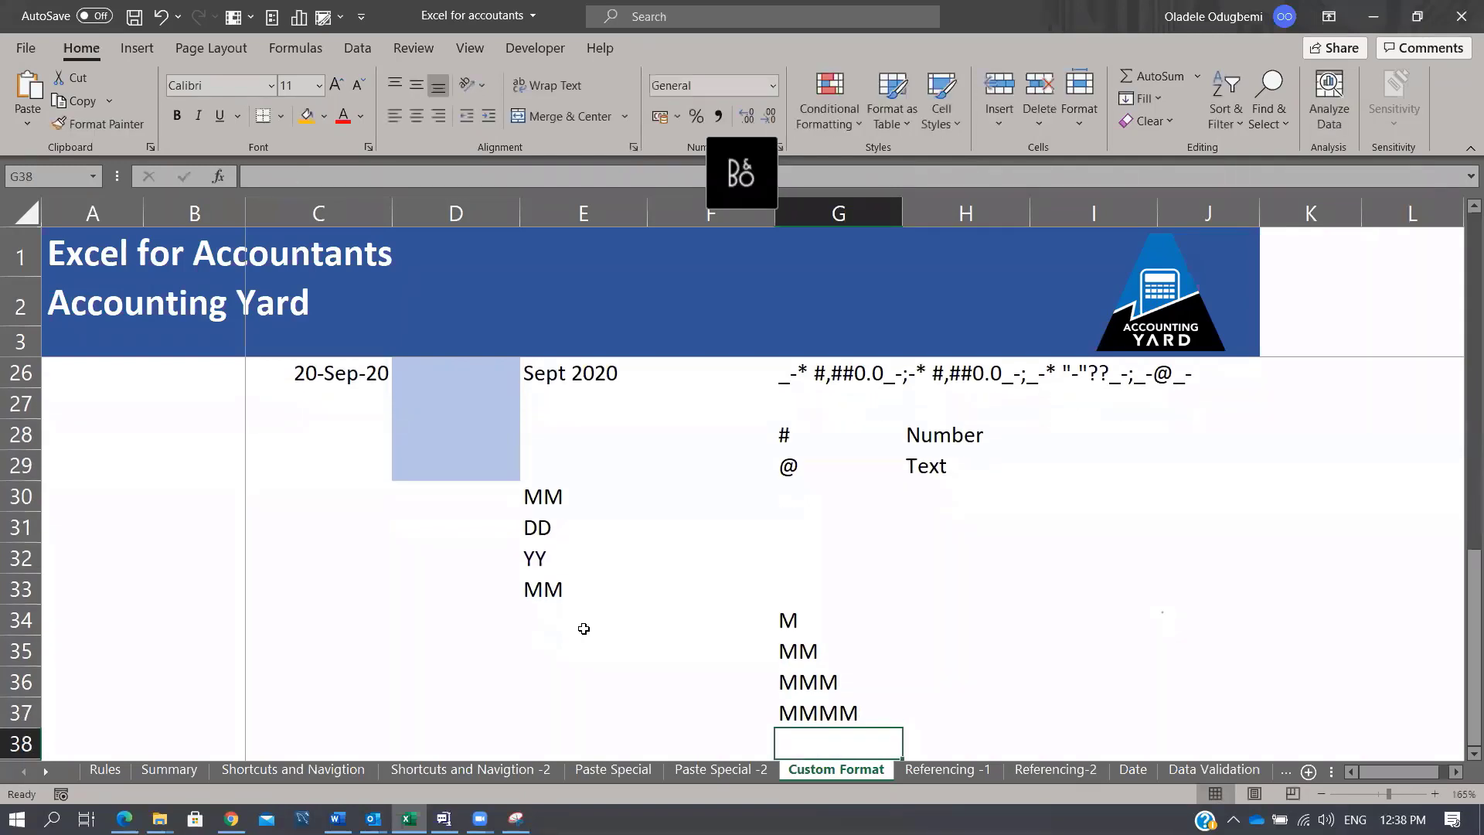
Step: Copy the 20-Sep-20 date from C26 and paste it into D26 as a value
scroll(662, 495, up, 2)
click(480, 497)
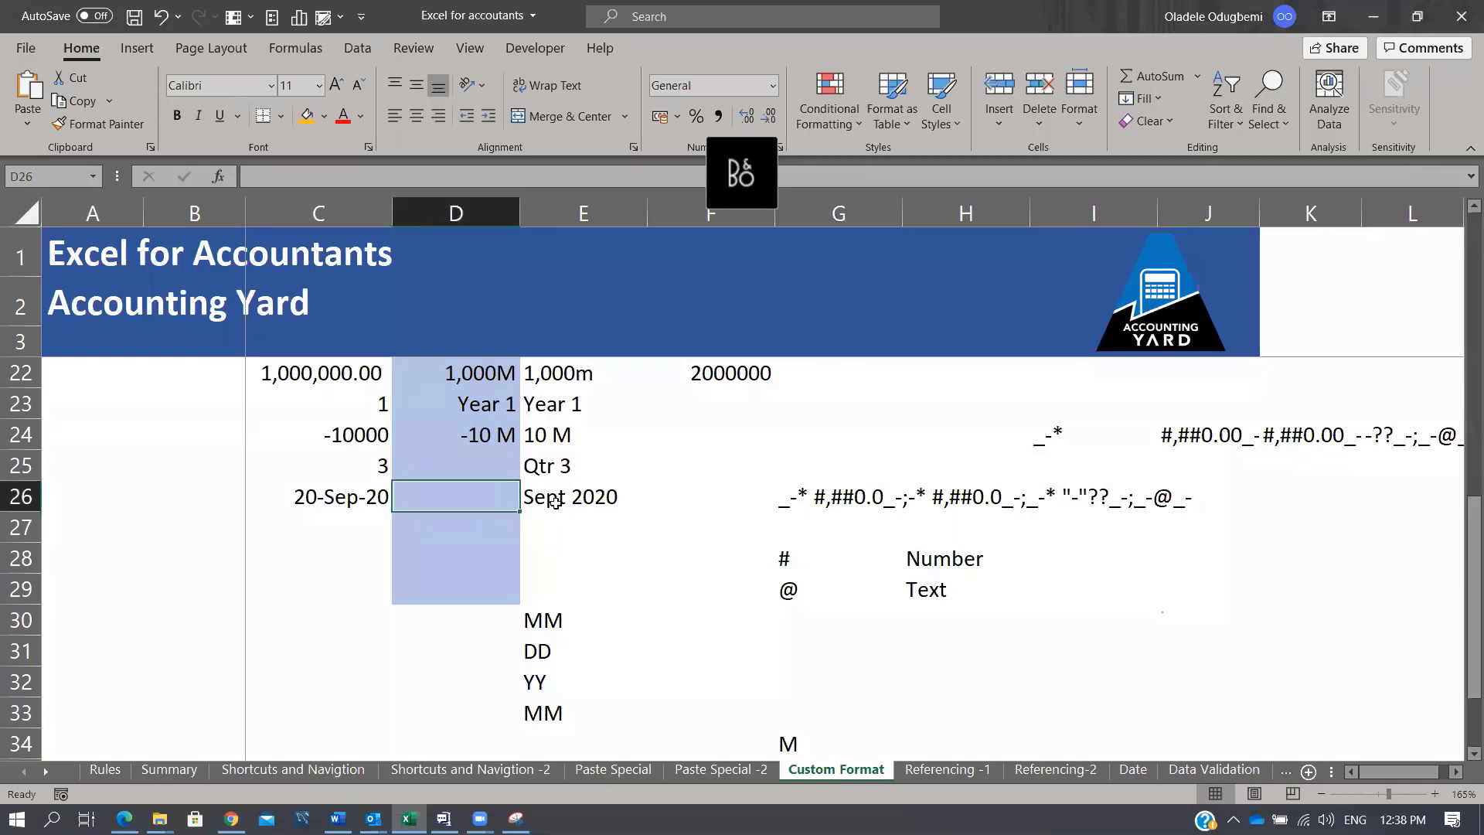
click(367, 490)
key(ctrl+c)
key(Right)
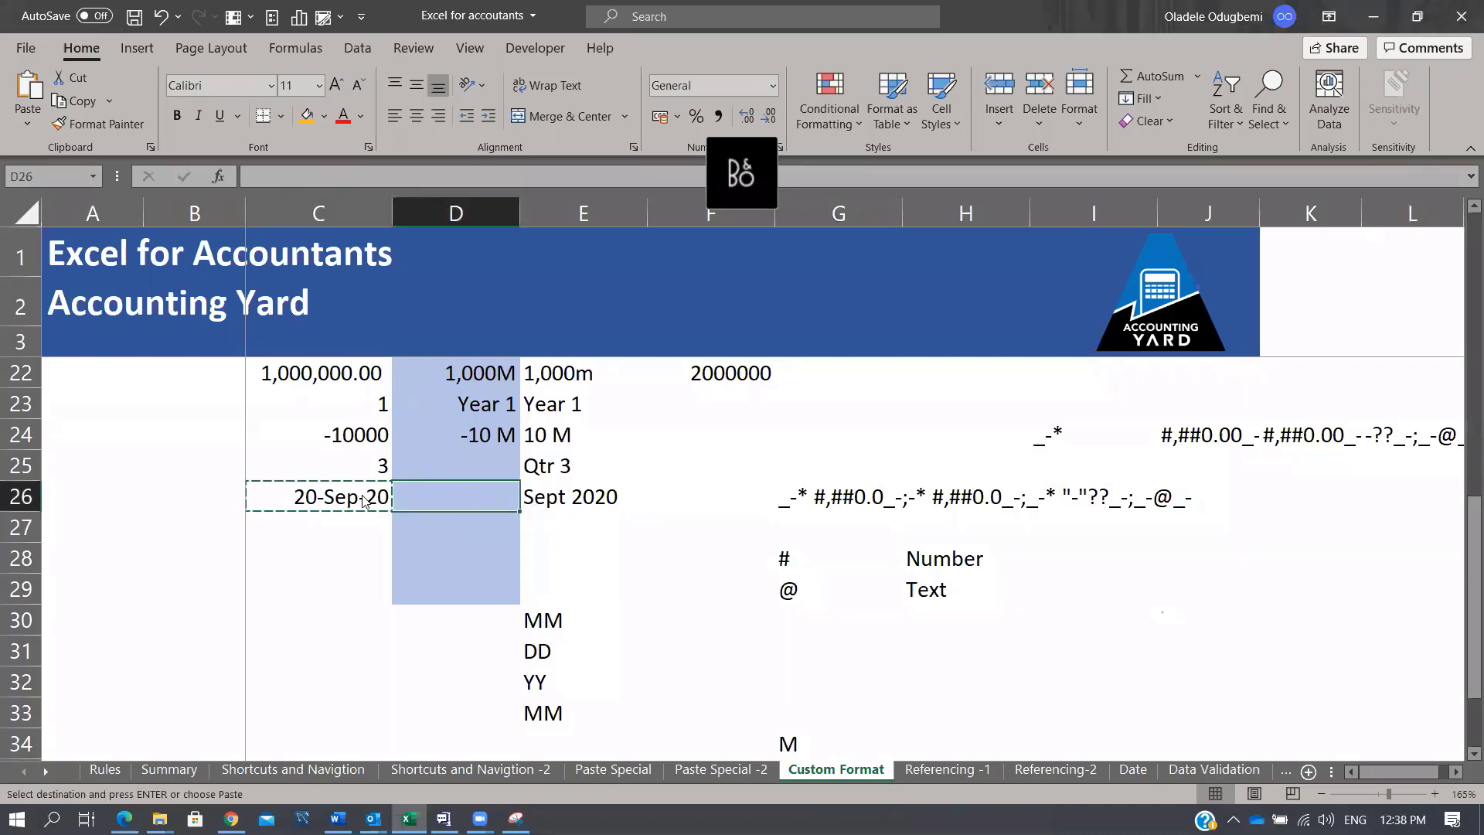
key(ctrl+alt+v)
key(Return)
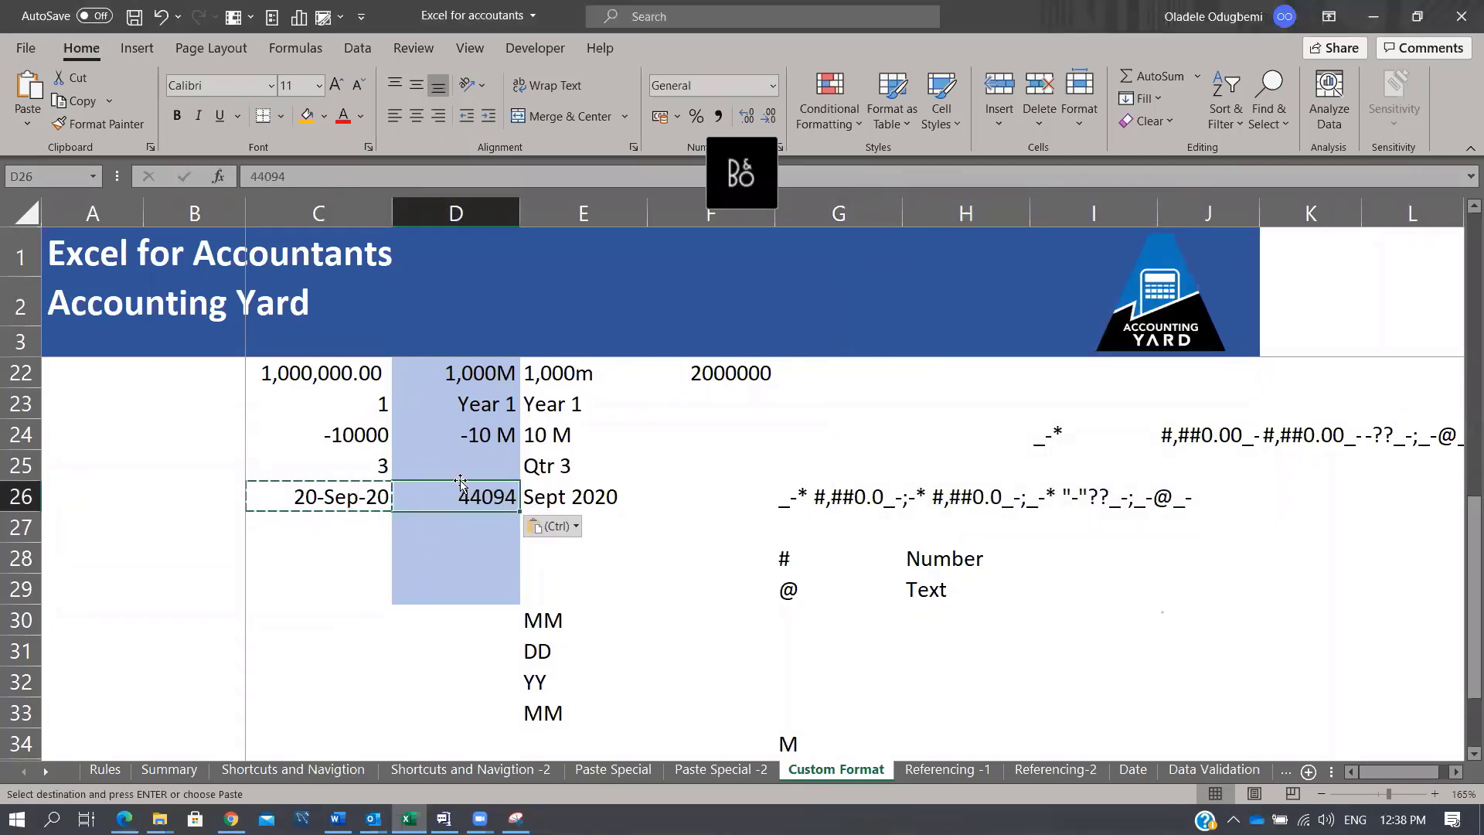
Step: Copy C26's date formatting onto D26 with Format Painter
click(306, 502)
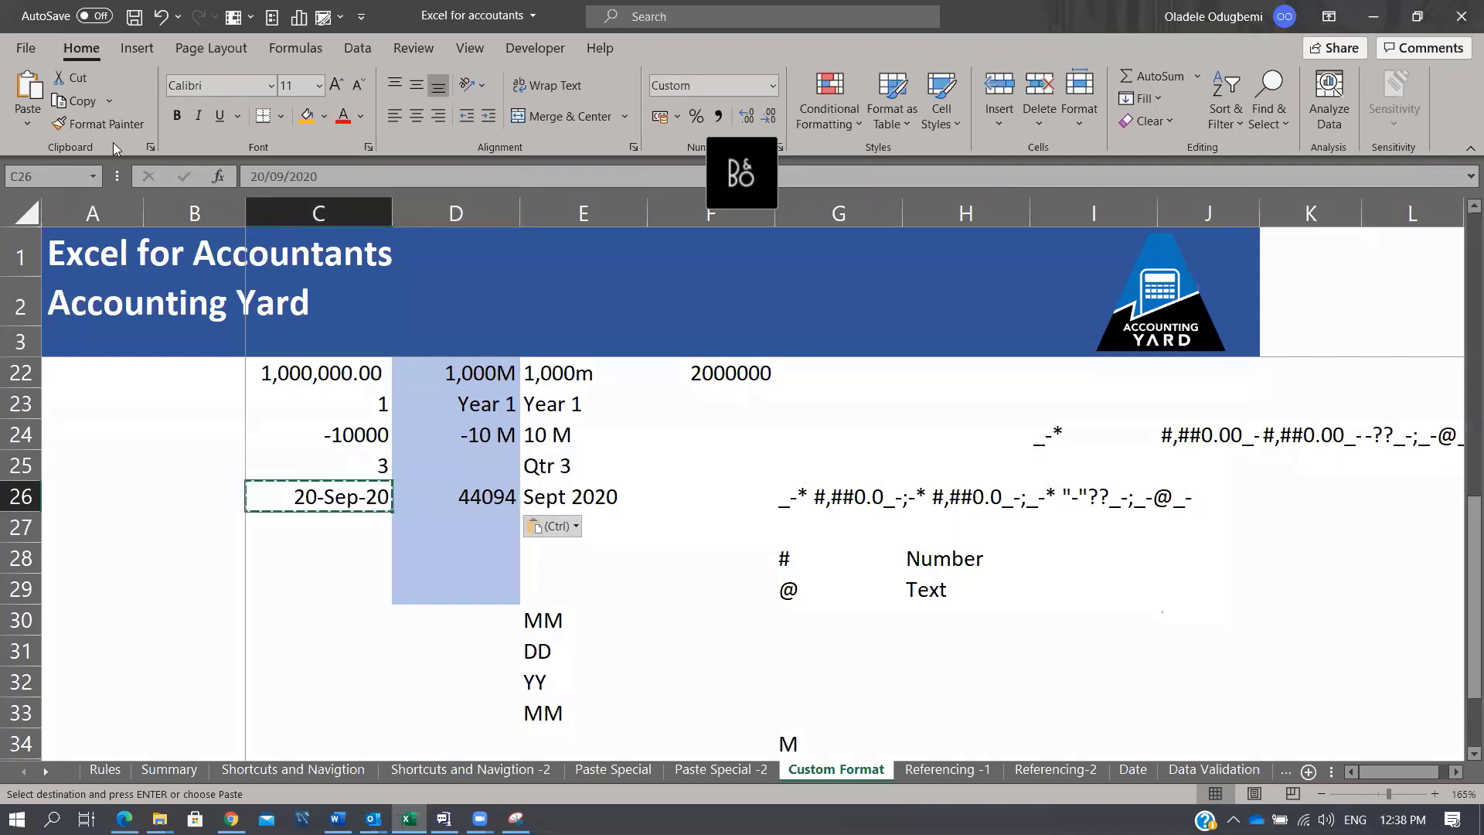
key(alt+h)
key(f)
key(p)
click(464, 501)
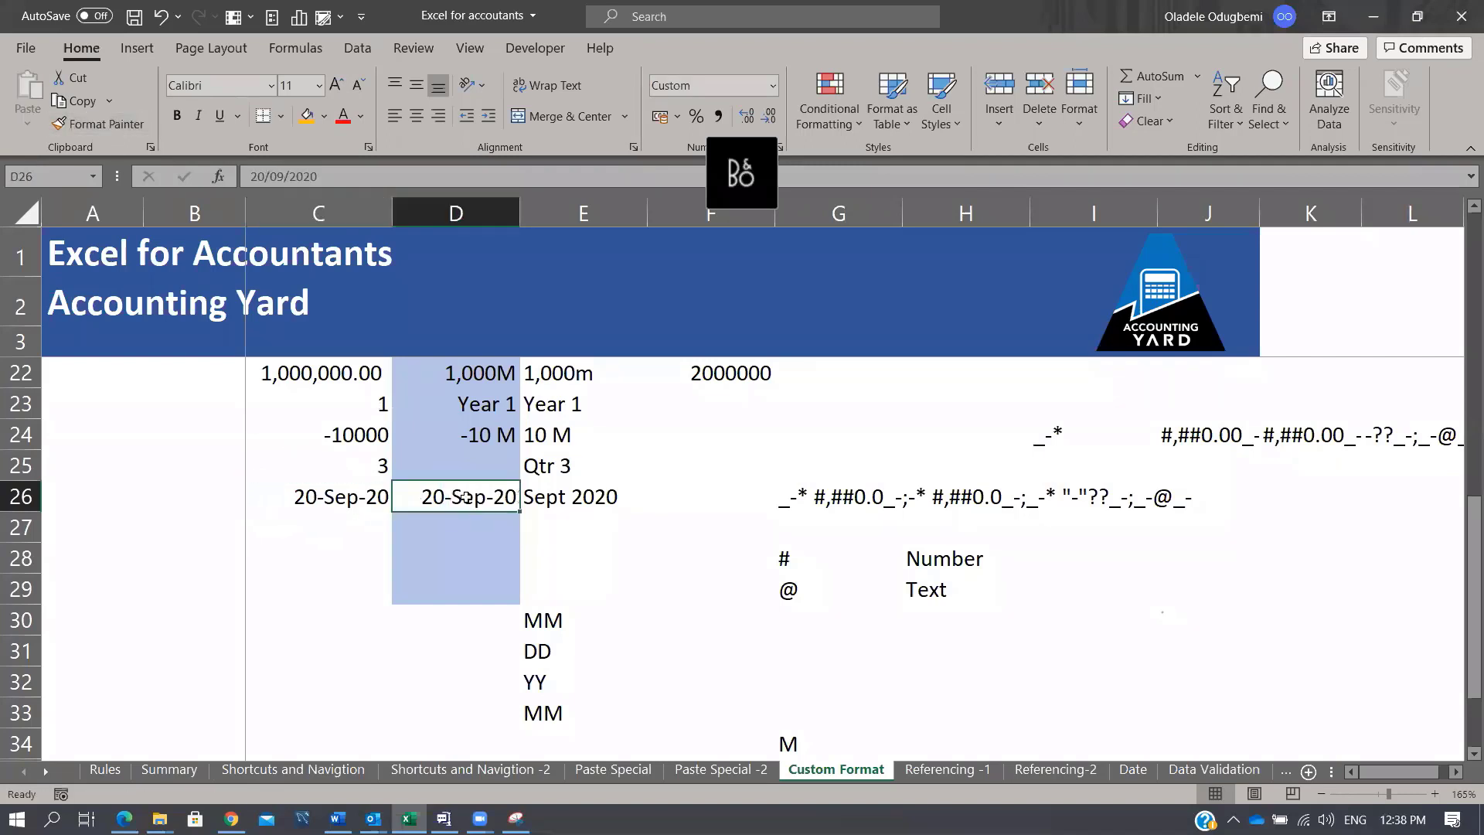
Step: Replace D26's dd-mmm-yy format with the custom code mmm yyyy
key(ctrl+1)
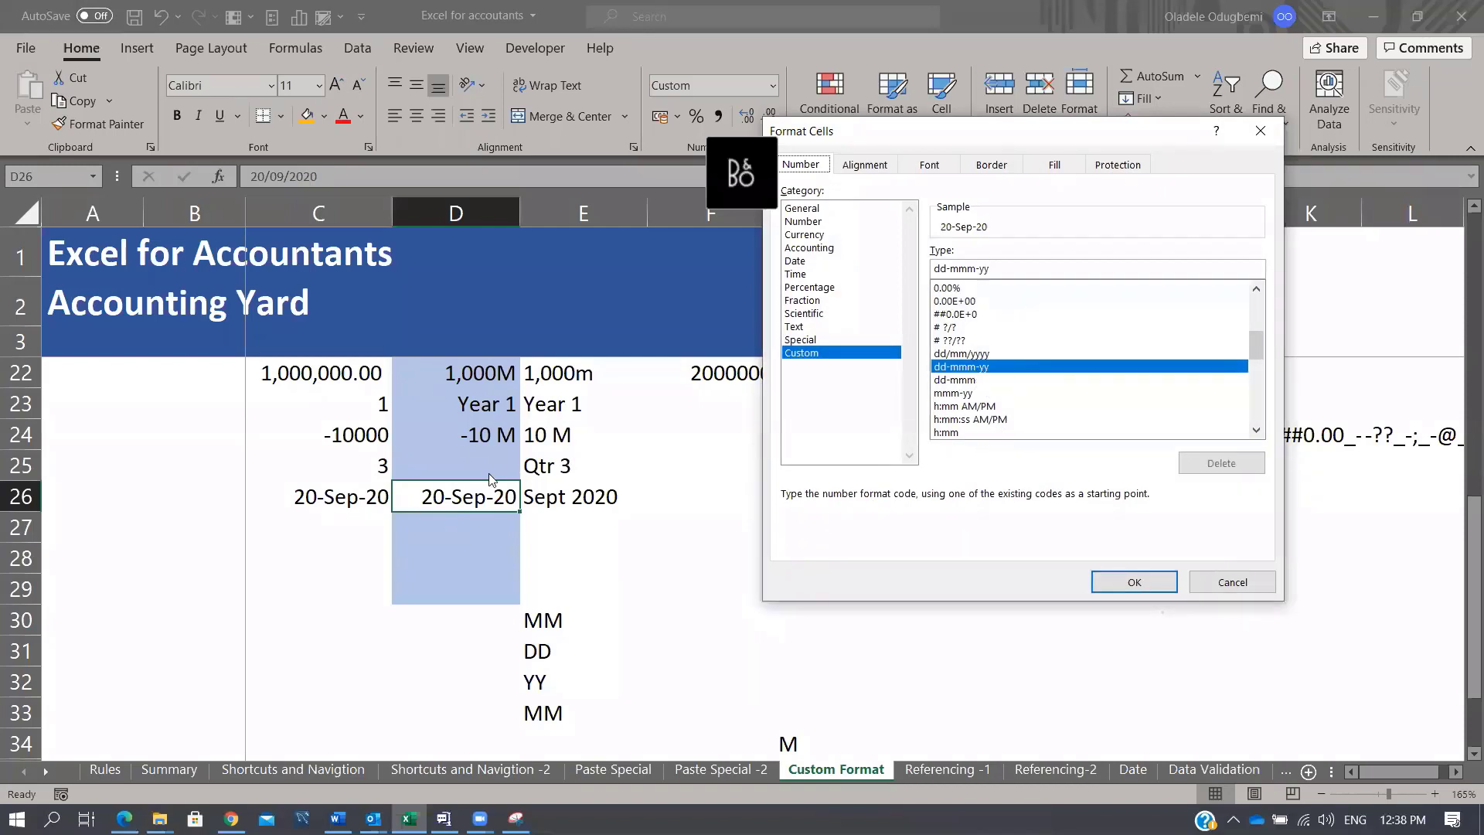
triple_click(1027, 267)
key(BackSpace)
text(mmm)
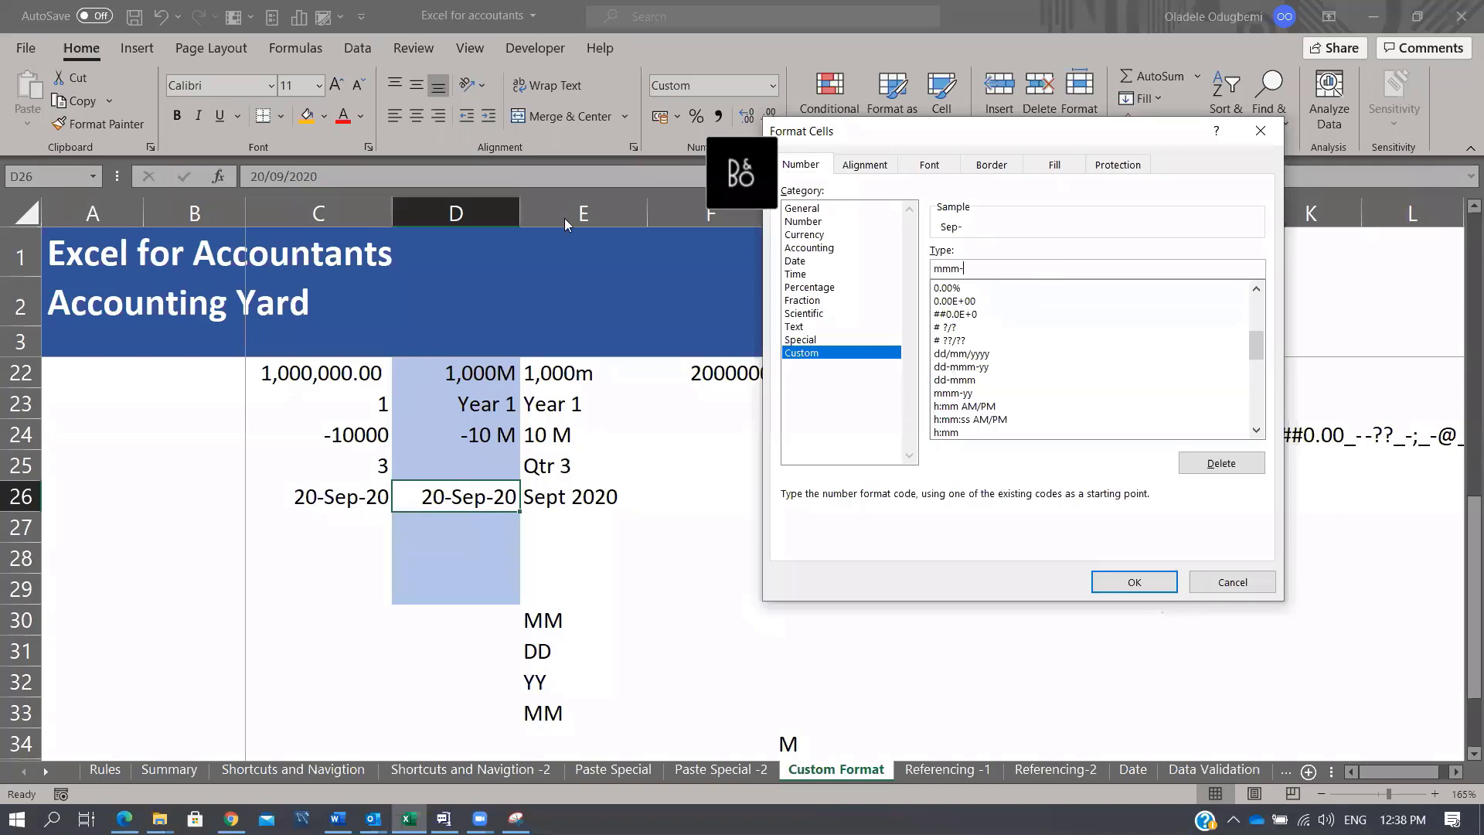
text(-yyyy)
key(BackSpace)
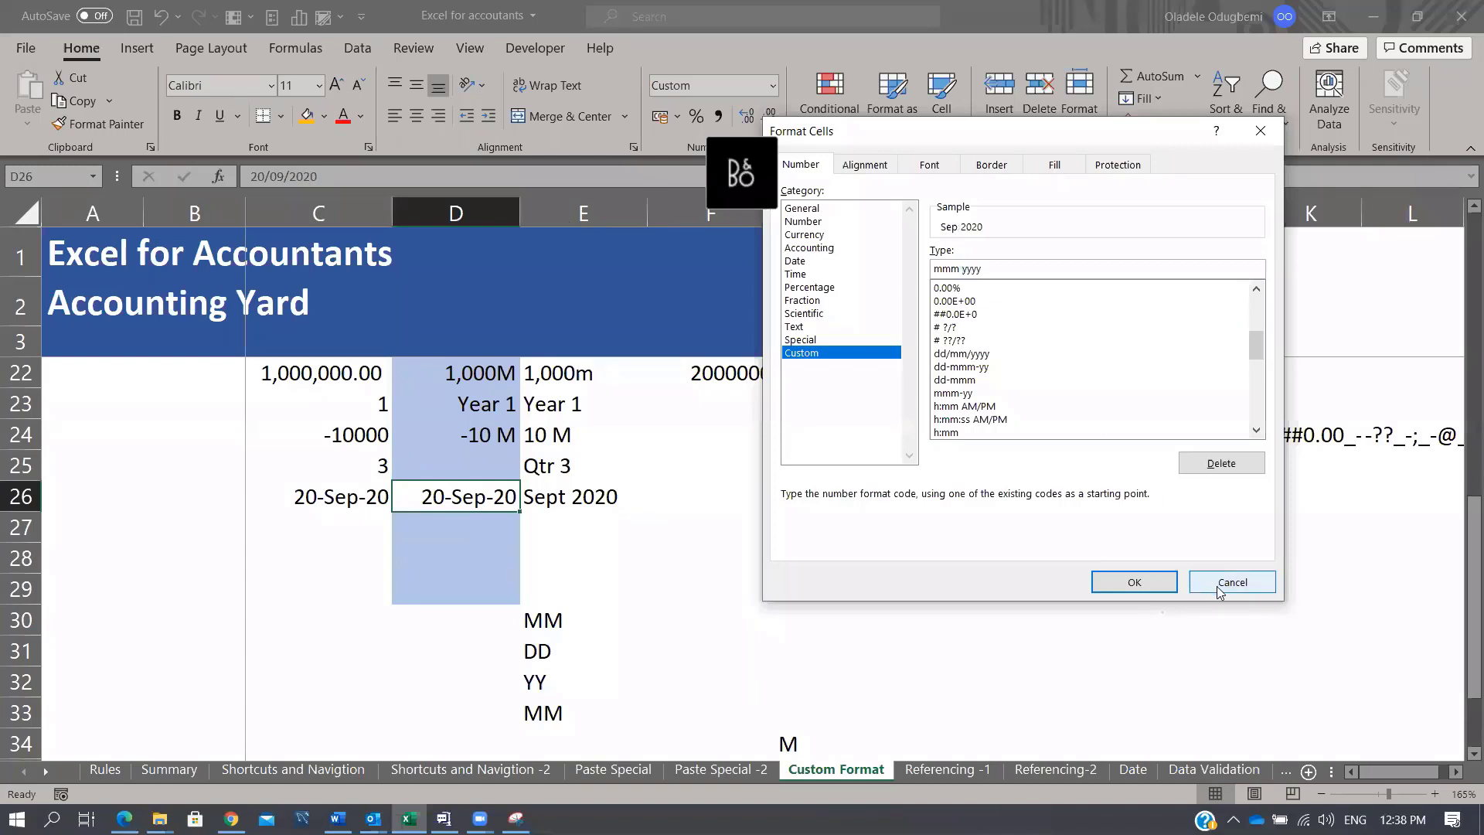
click(1140, 580)
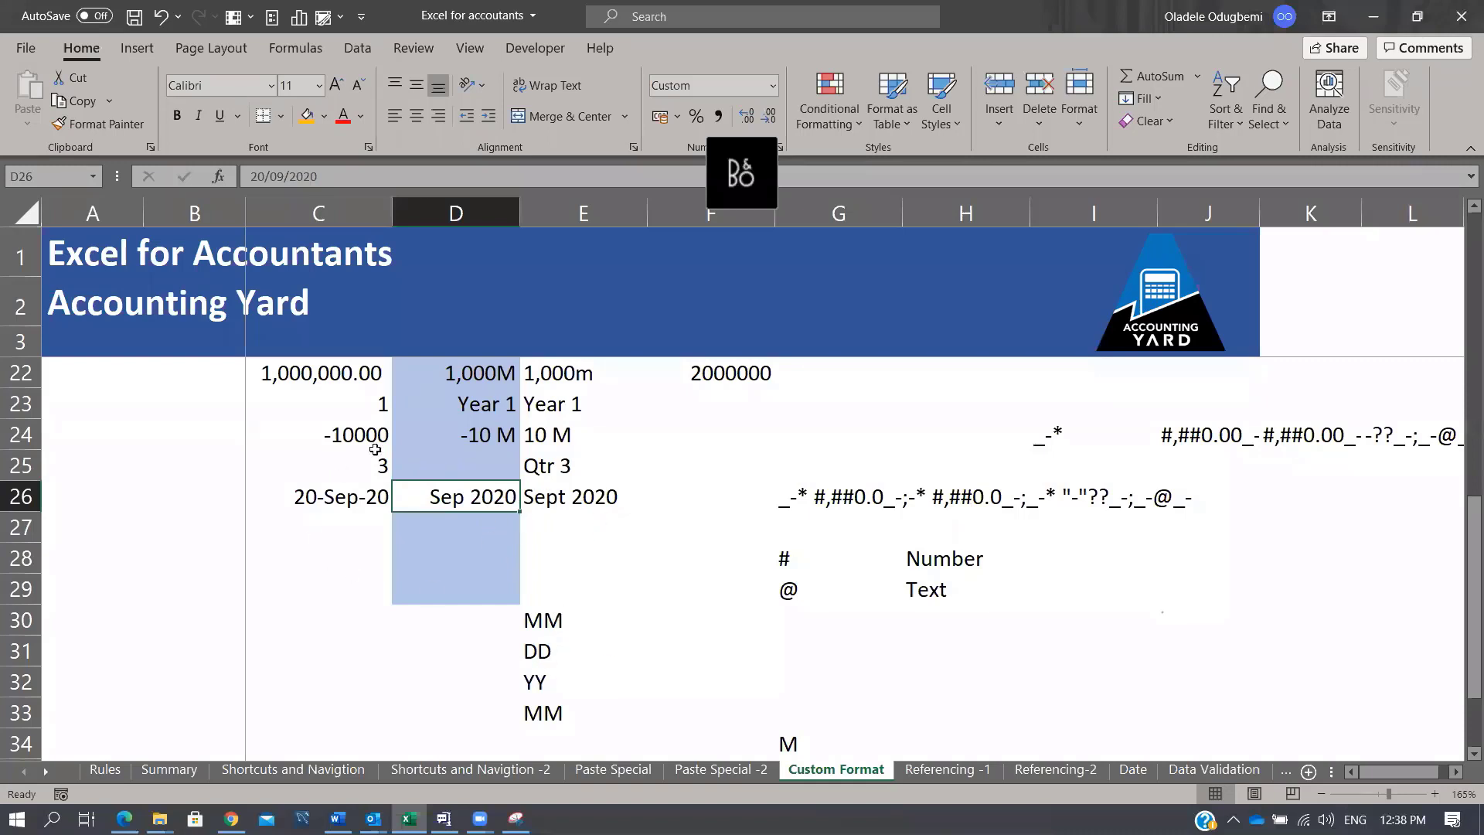
Step: Enter the note YY in F32, beside the YY code in E32
drag(555, 618, 551, 712)
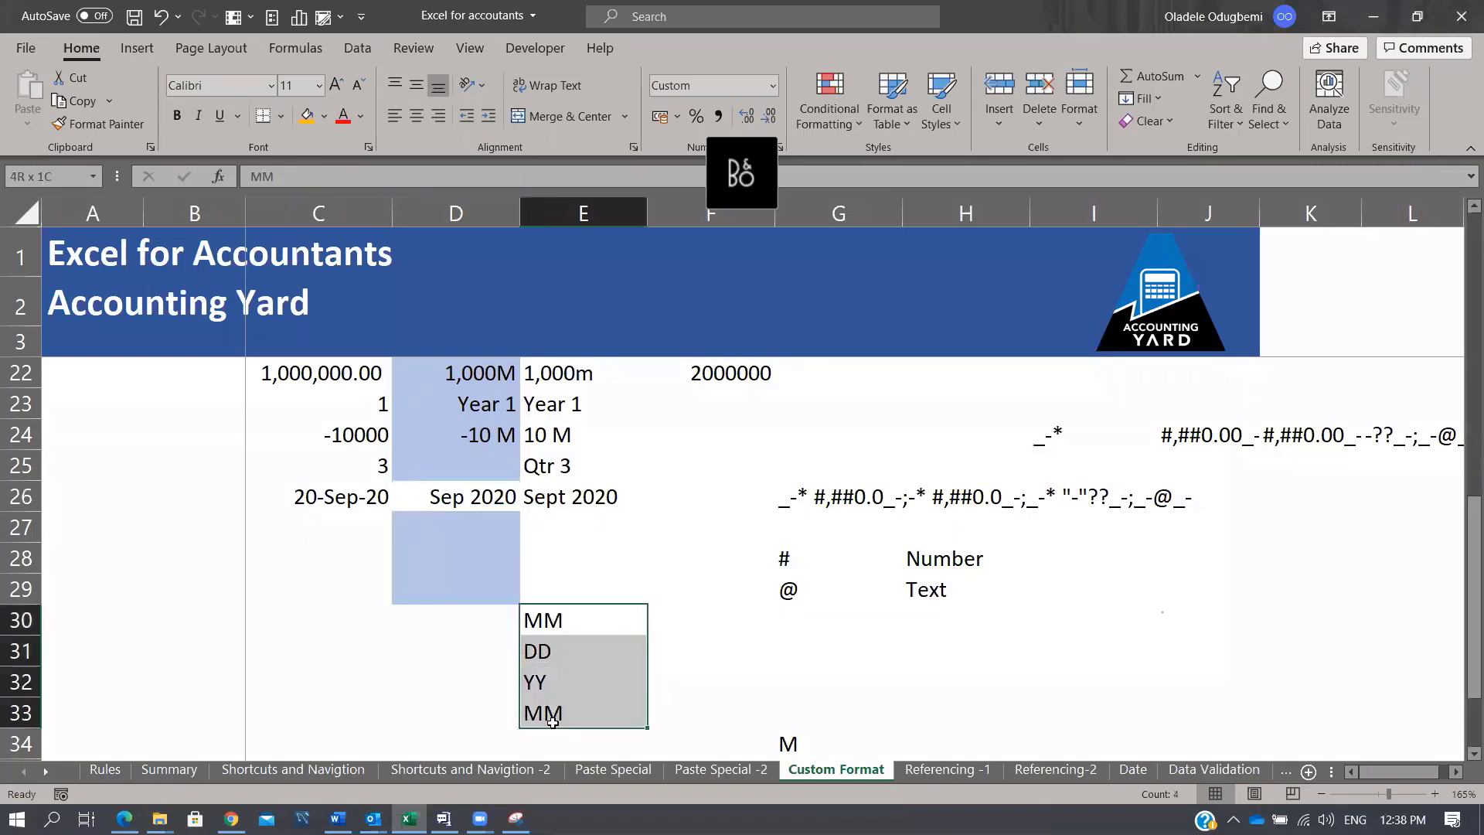
click(579, 630)
click(579, 651)
click(552, 675)
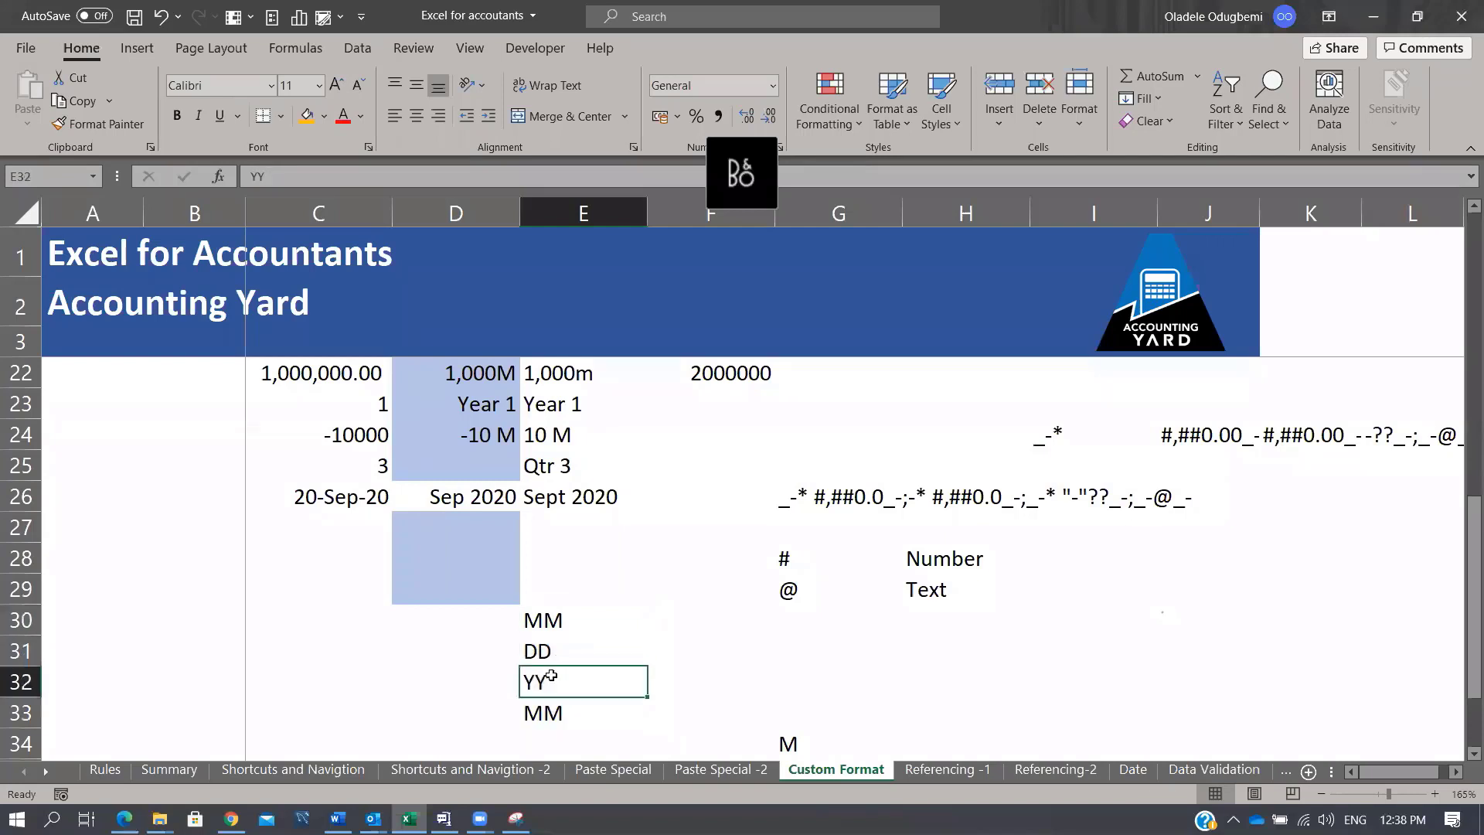
click(762, 673)
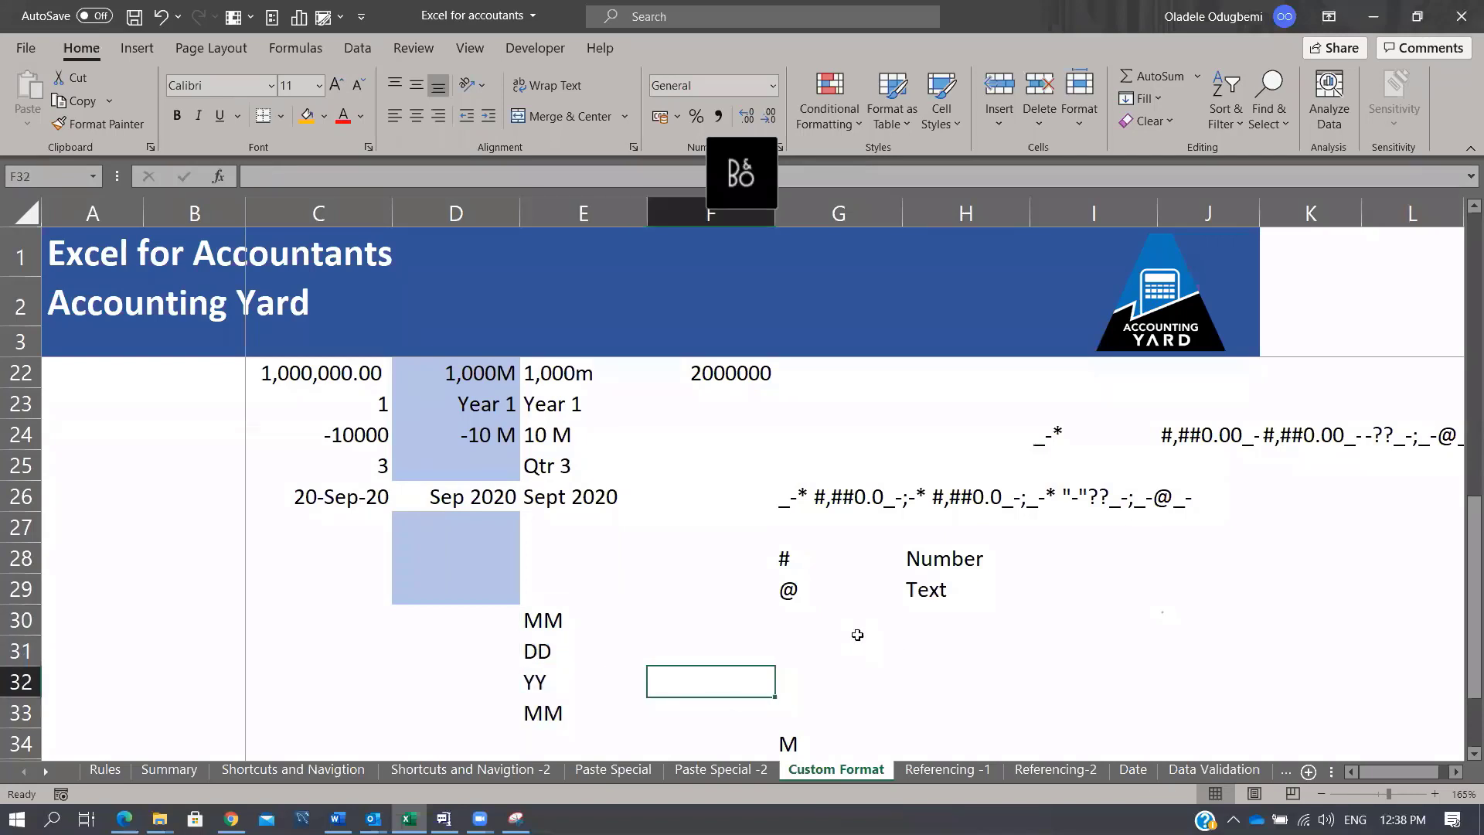
text(YY)
key(Return)
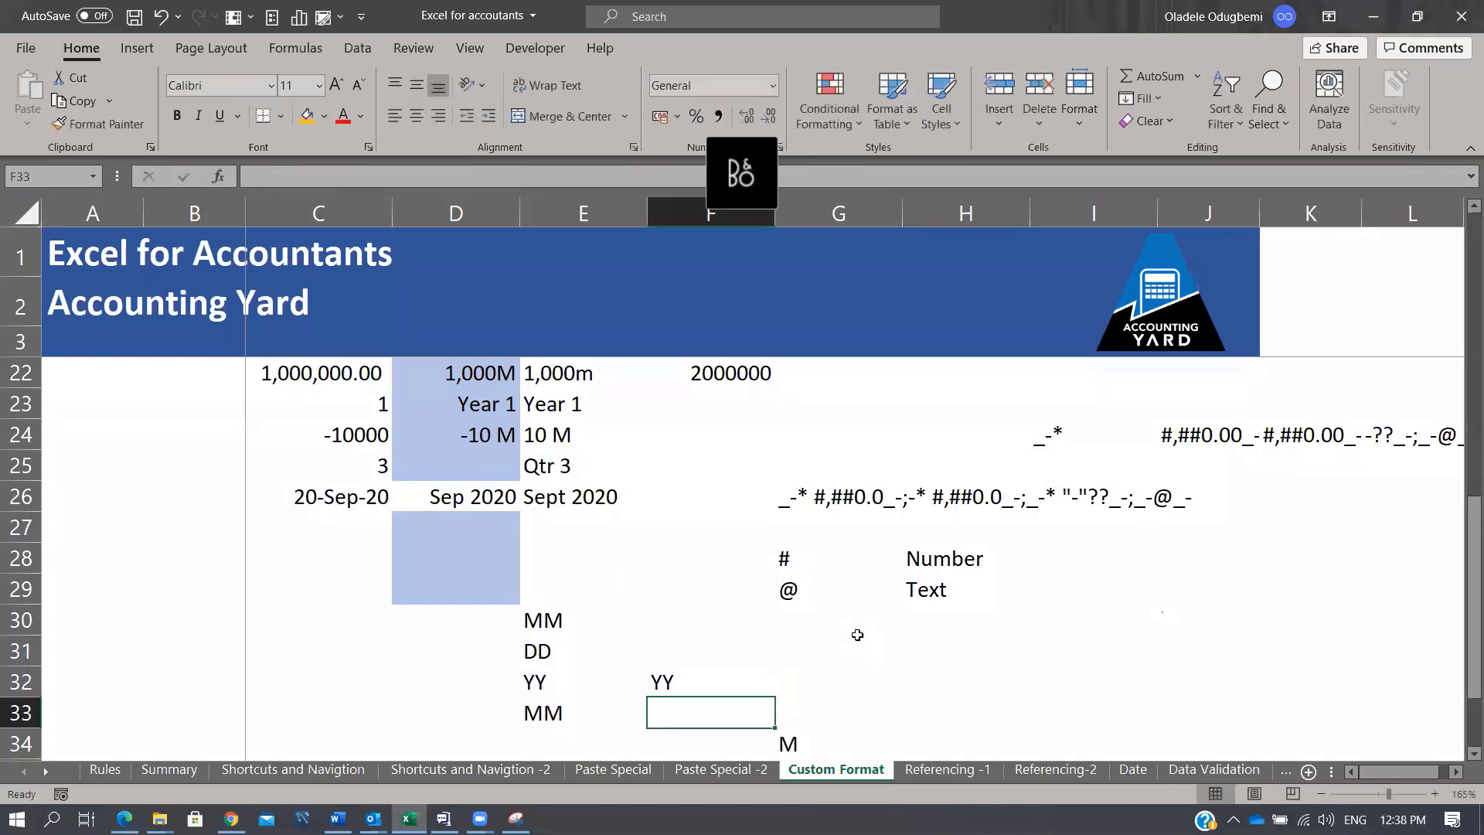
Step: Add YYY in F33, then select the Start Date table's empty output area
text(YYY)
key(Return)
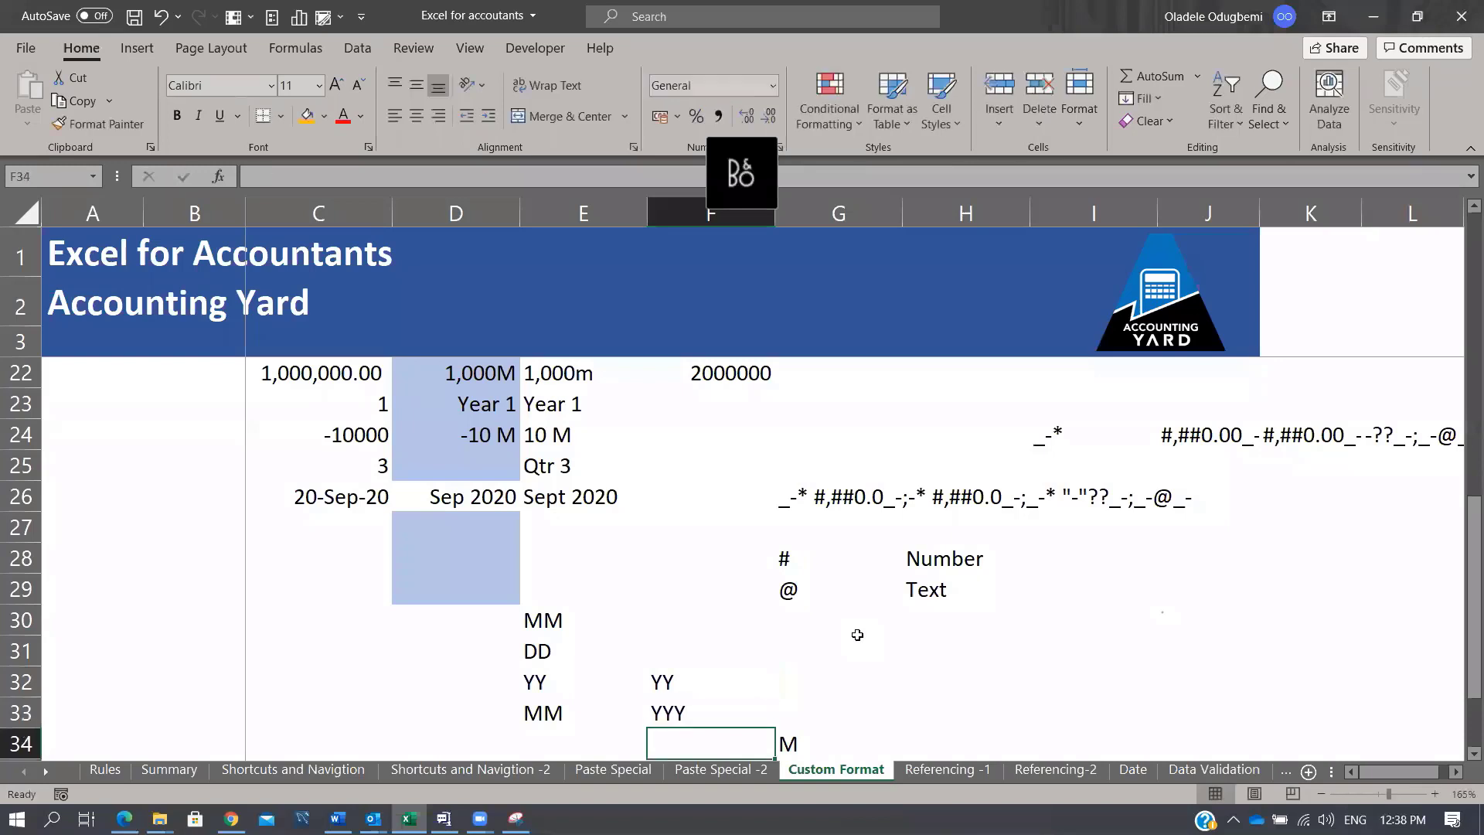
key(Up)
scroll(663, 473, up, 5)
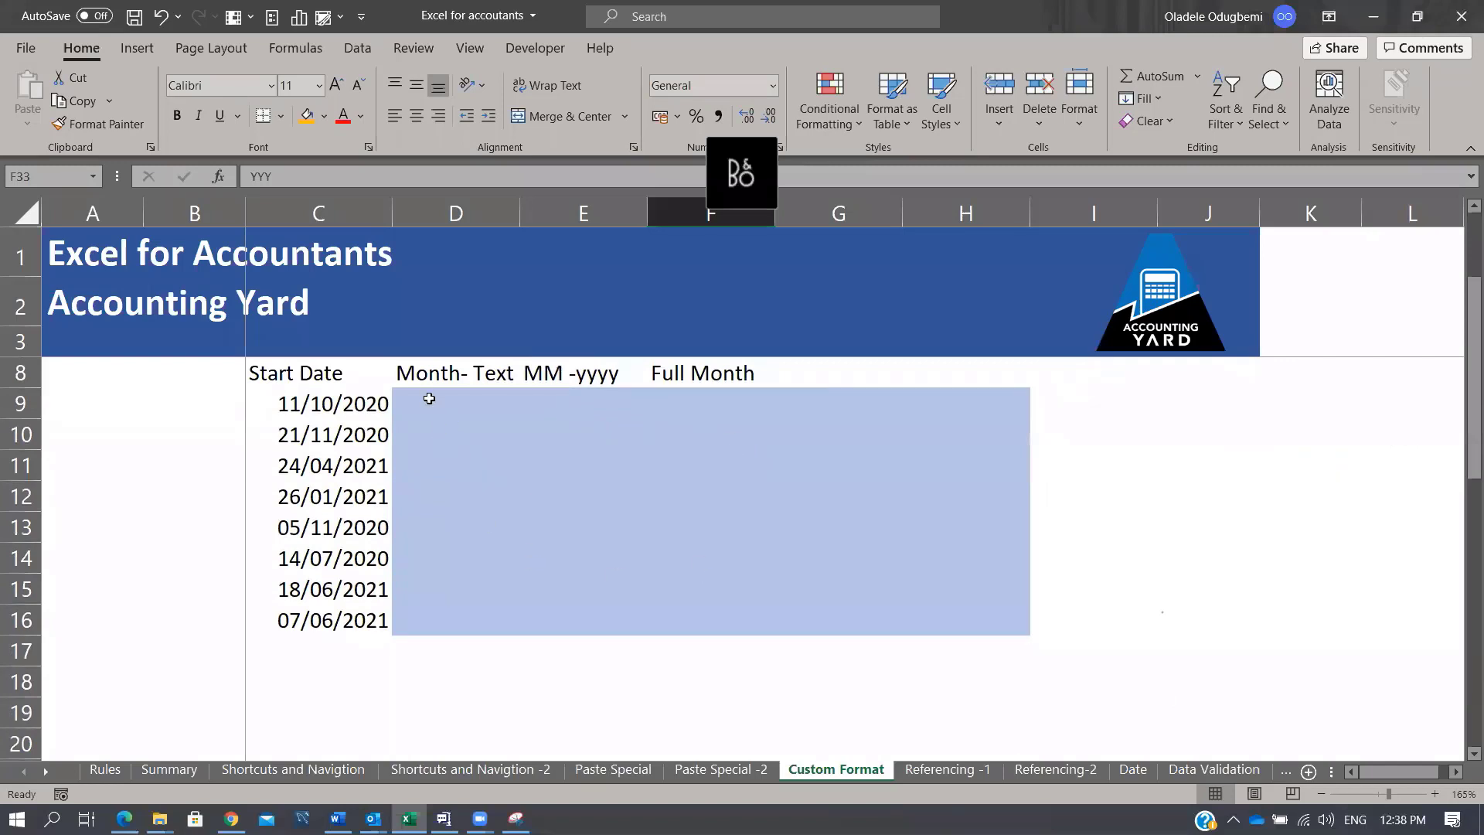
drag(429, 398, 895, 596)
scroll(850, 579, down, 5)
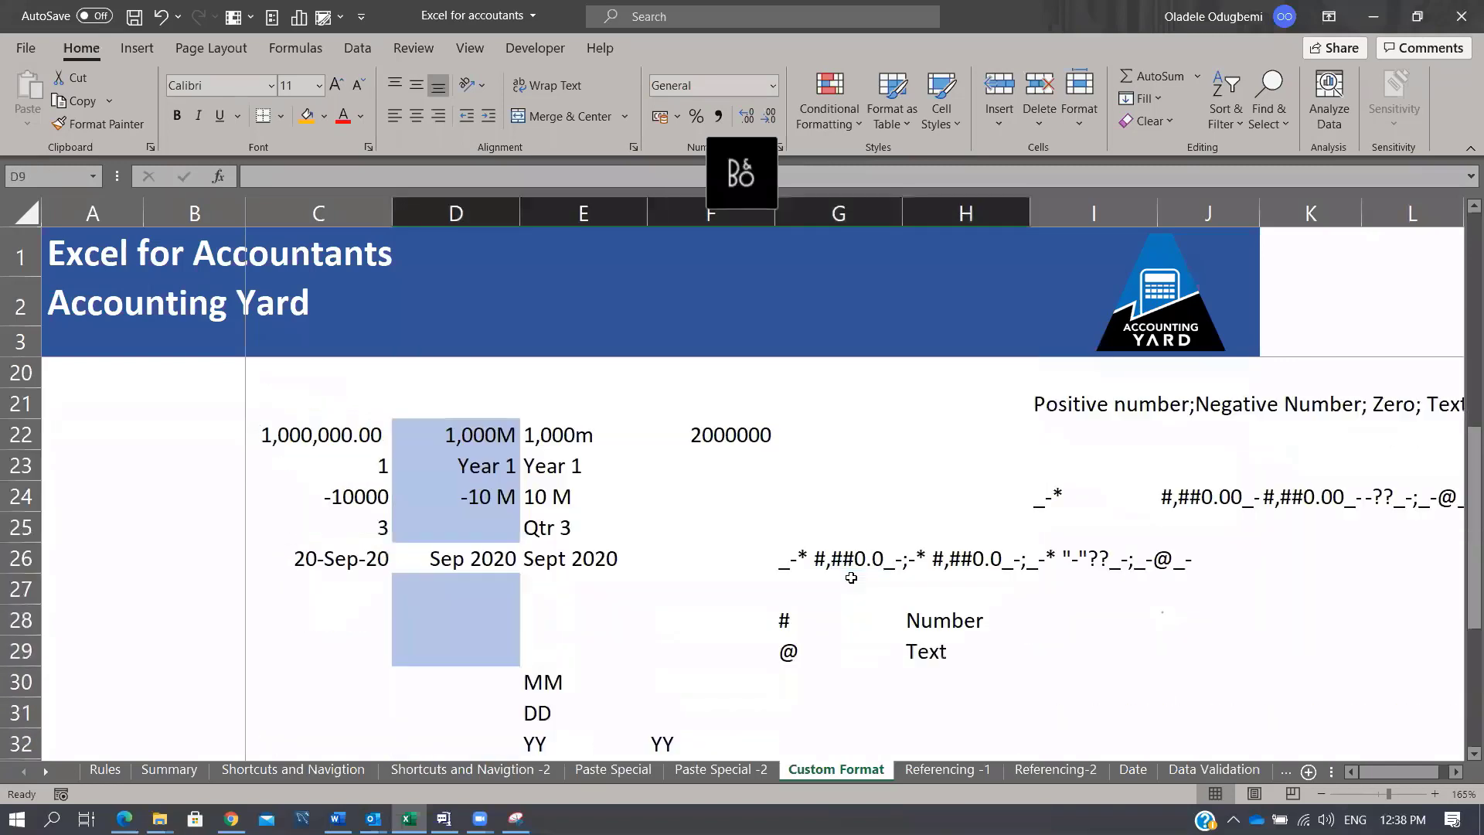
scroll(565, 456, up, 1)
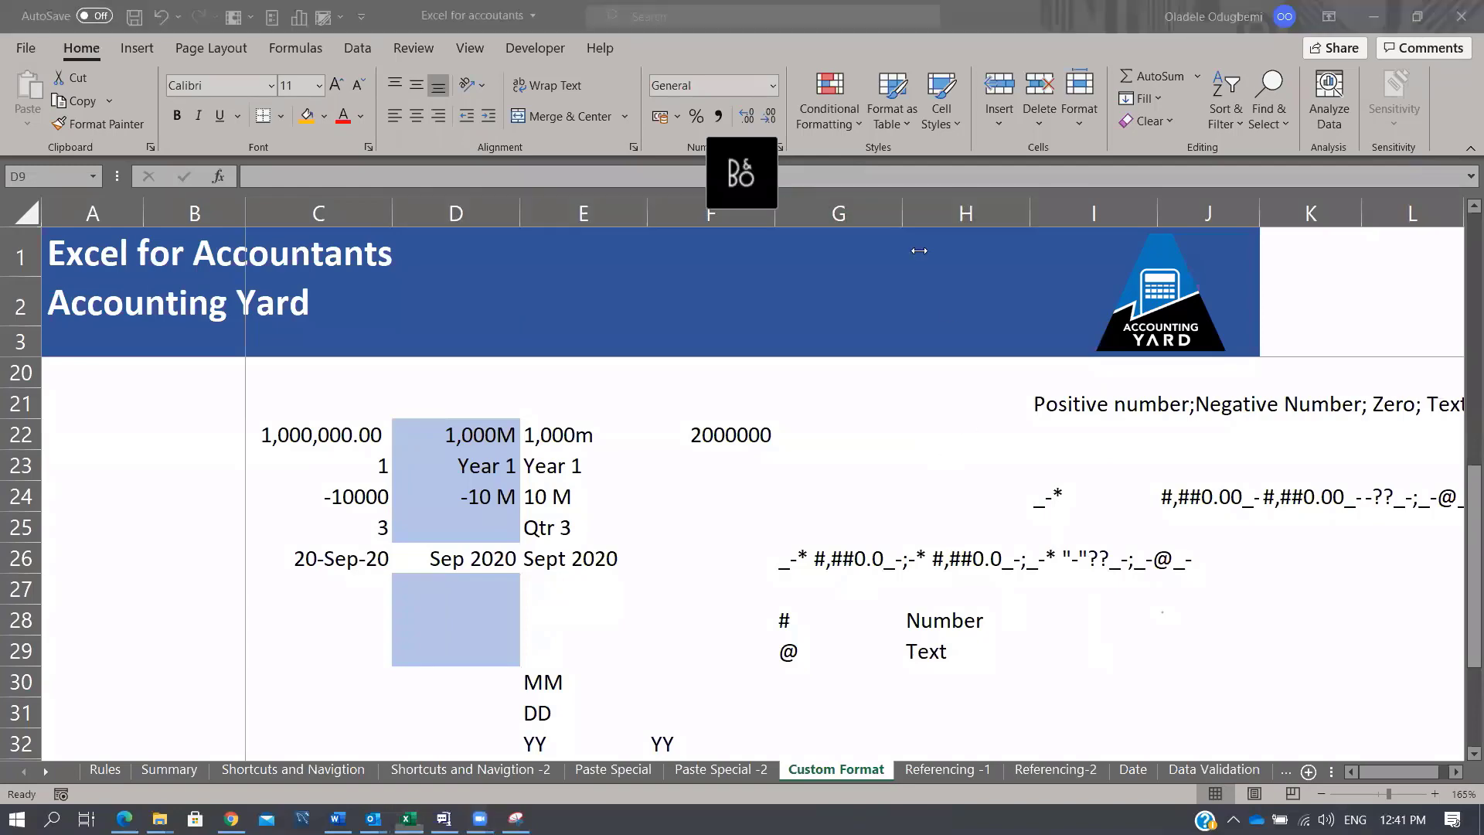
Step: Enter 0 in cell D34
scroll(997, 534, down, 3)
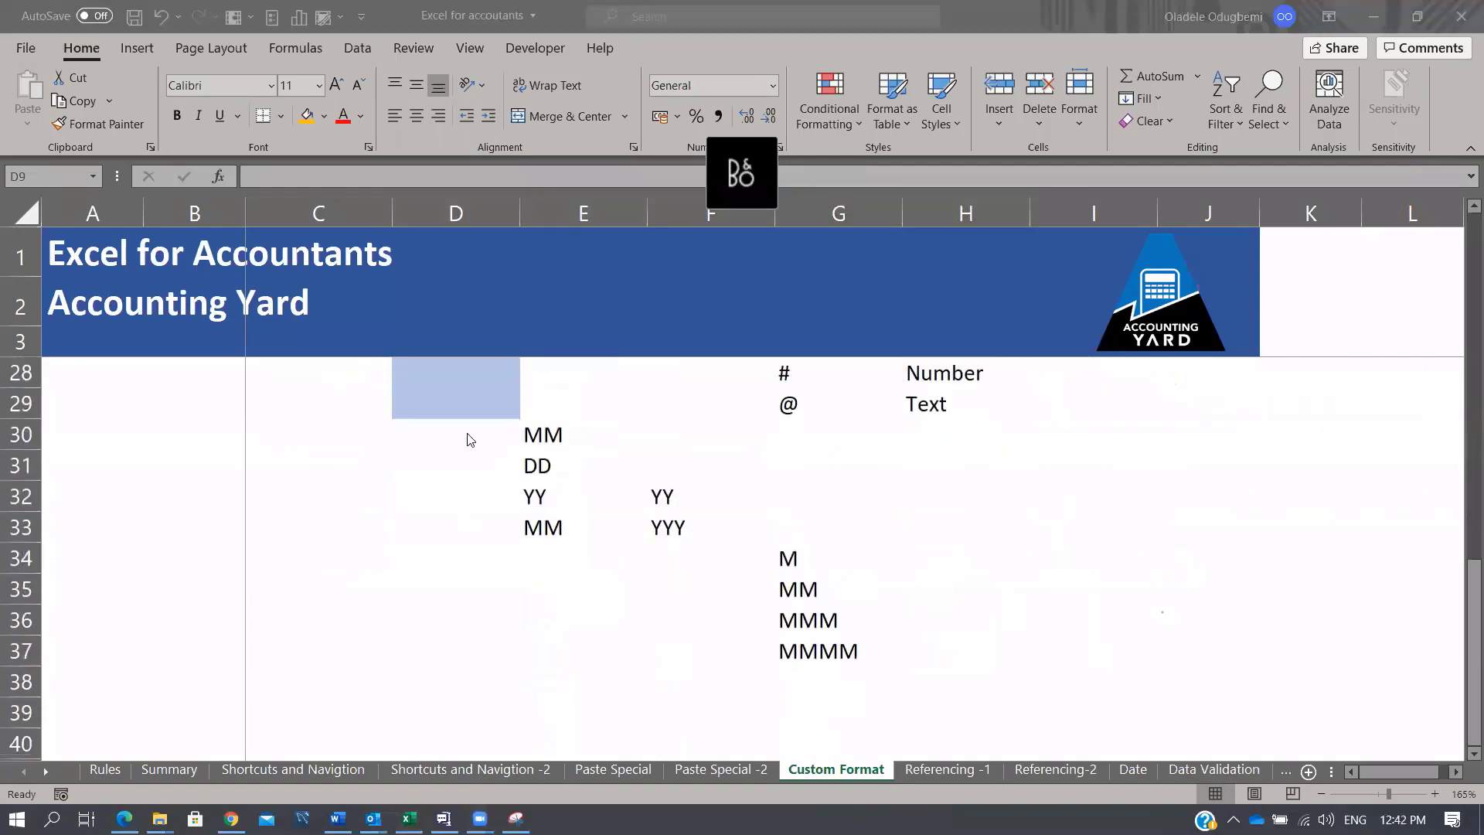
scroll(467, 440, up, 4)
scroll(897, 587, down, 3)
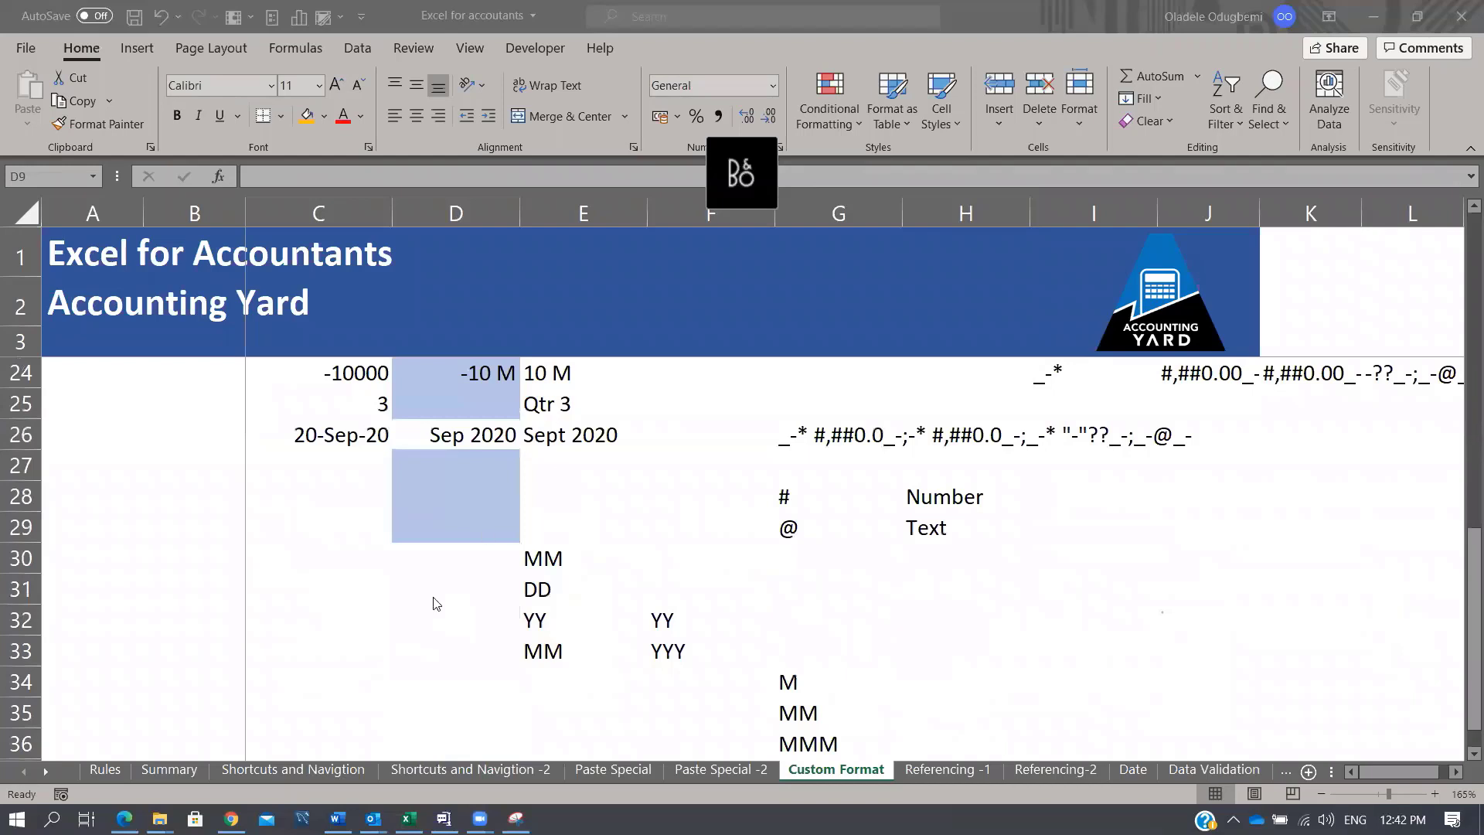
click(429, 680)
text(0)
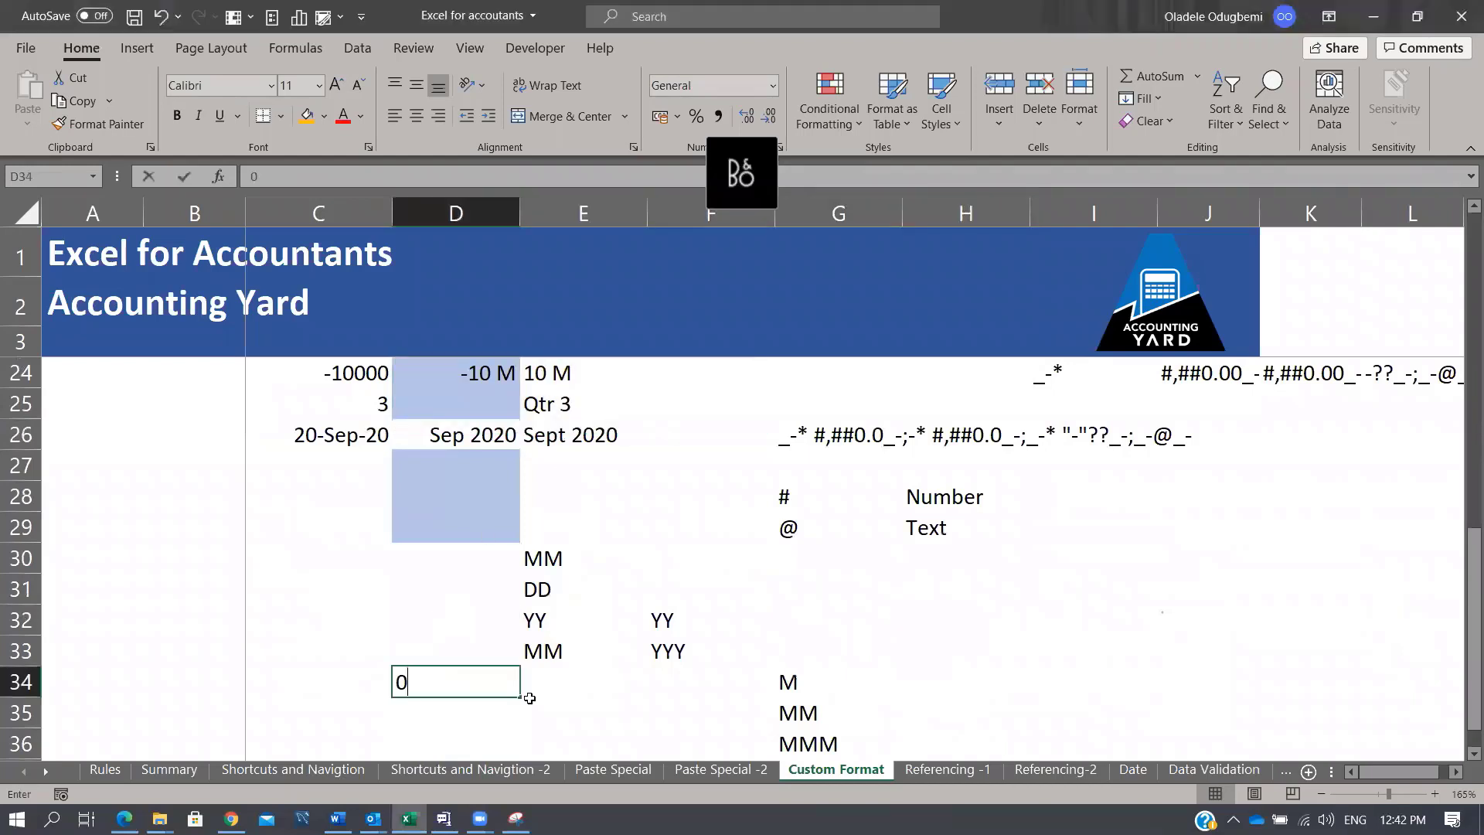
key(Return)
key(Up)
Step: Give D34 the custom number format ;;"Zero" so it shows Zero
key(ctrl+1)
click(838, 353)
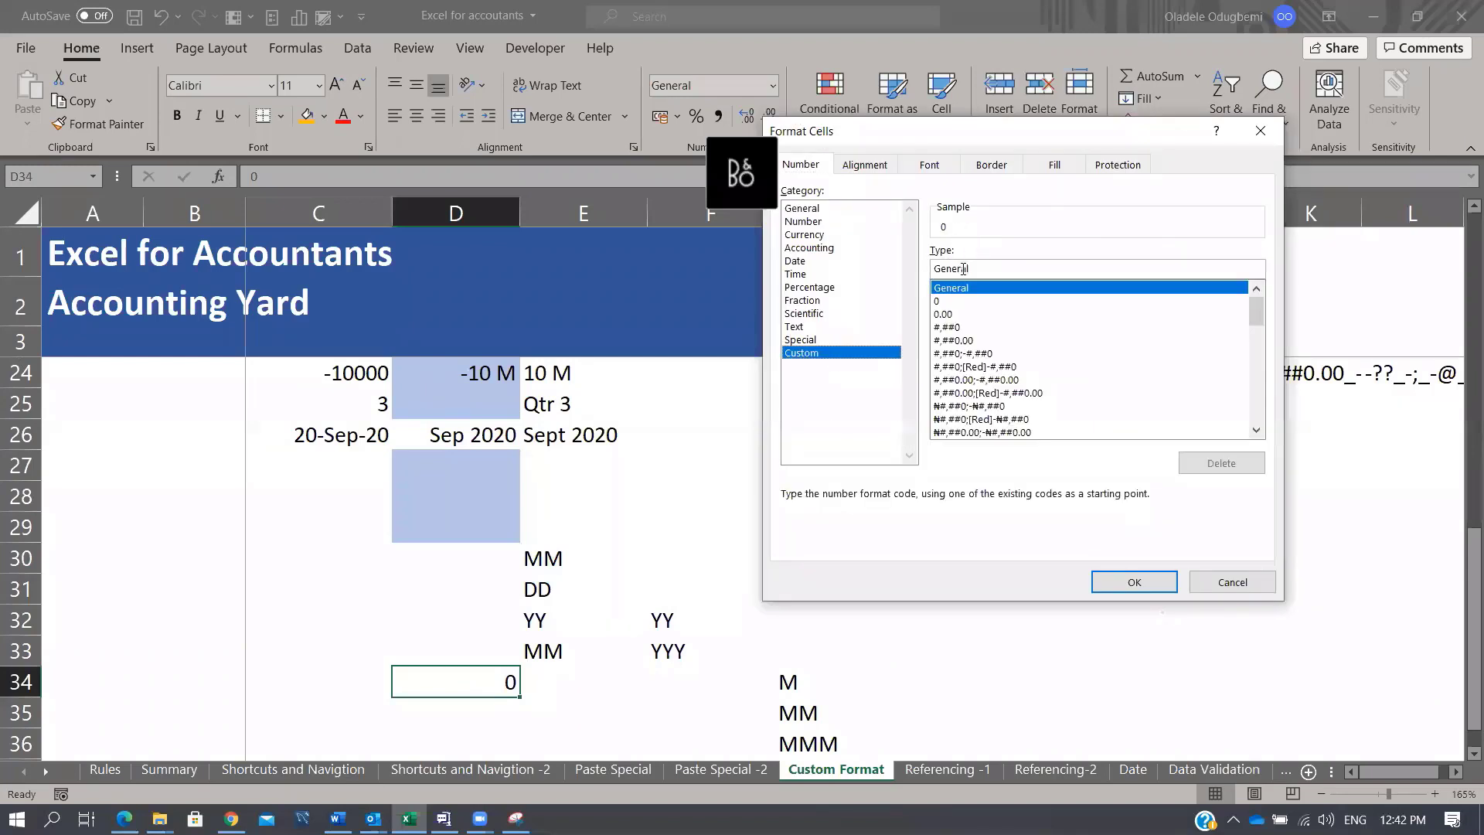
click(963, 267)
click(976, 319)
drag(982, 266, 864, 248)
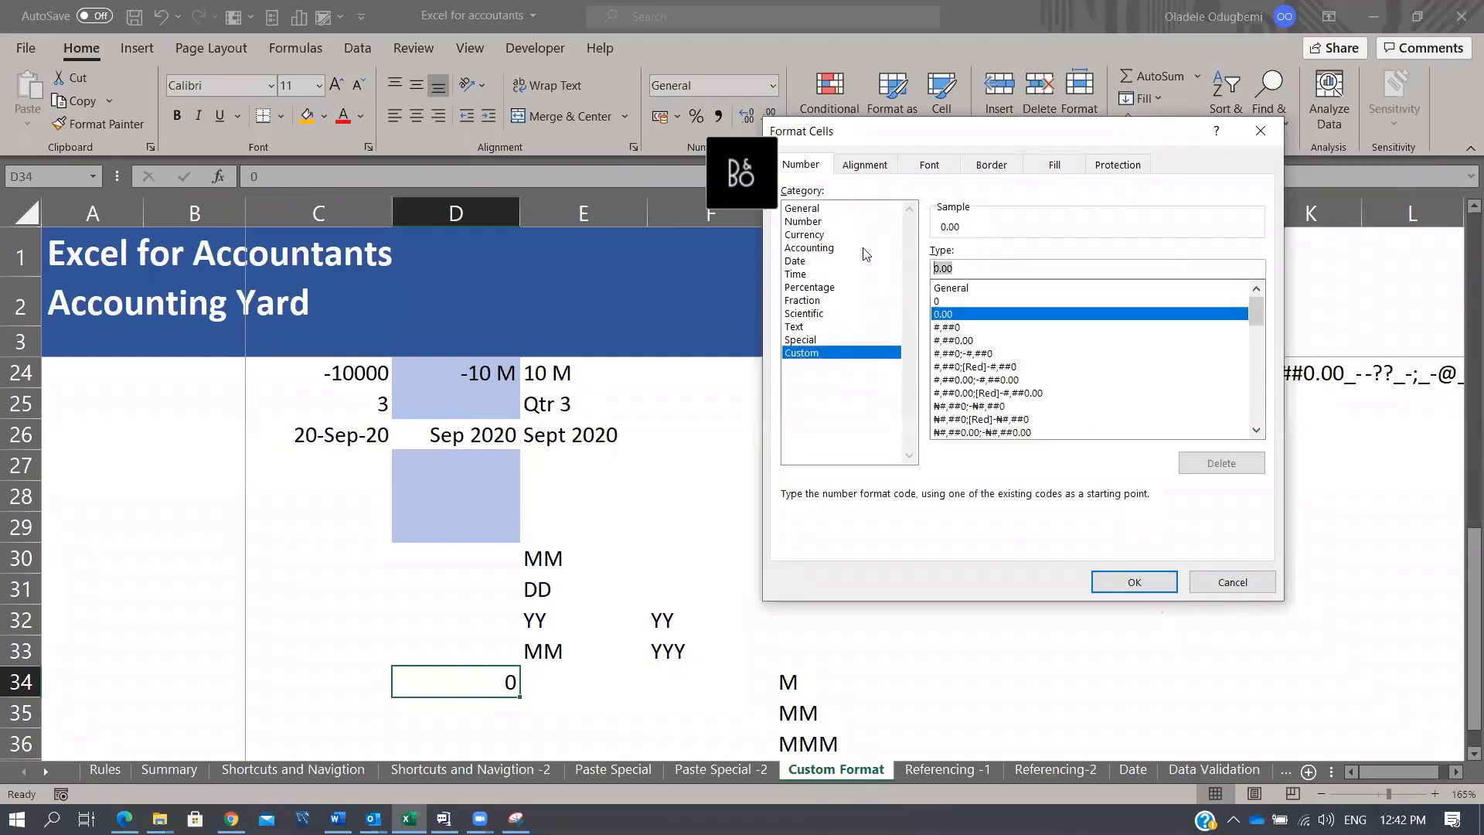
key(BackSpace)
text(;)
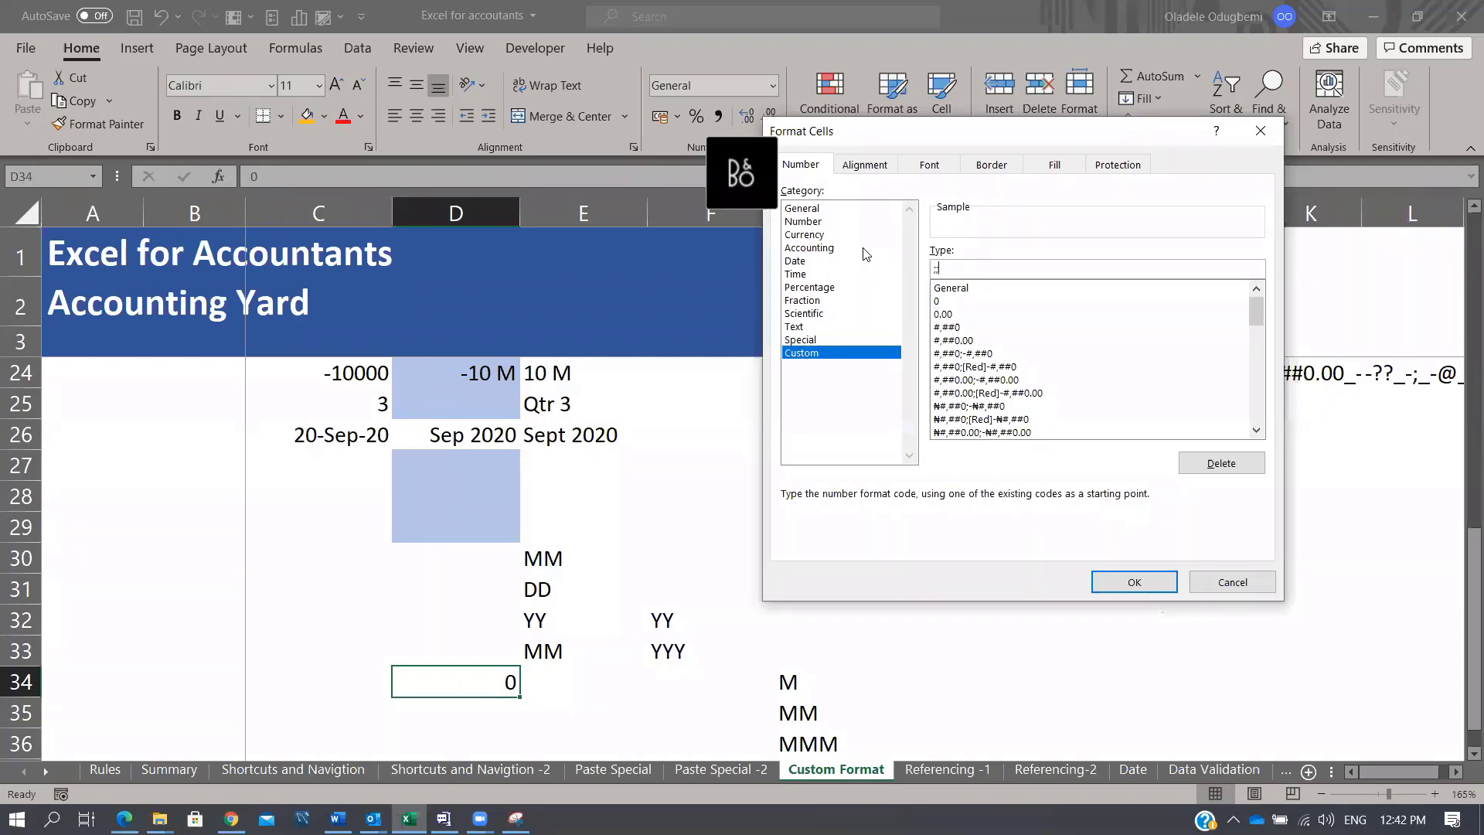
text(;Zeo)
key(BackSpace)
text(re)
key(BackSpace)
text(0)
key(BackSpace)
text(o)
key(Left)
key(Left)
text(")
key(Right)
text(")
click(1134, 582)
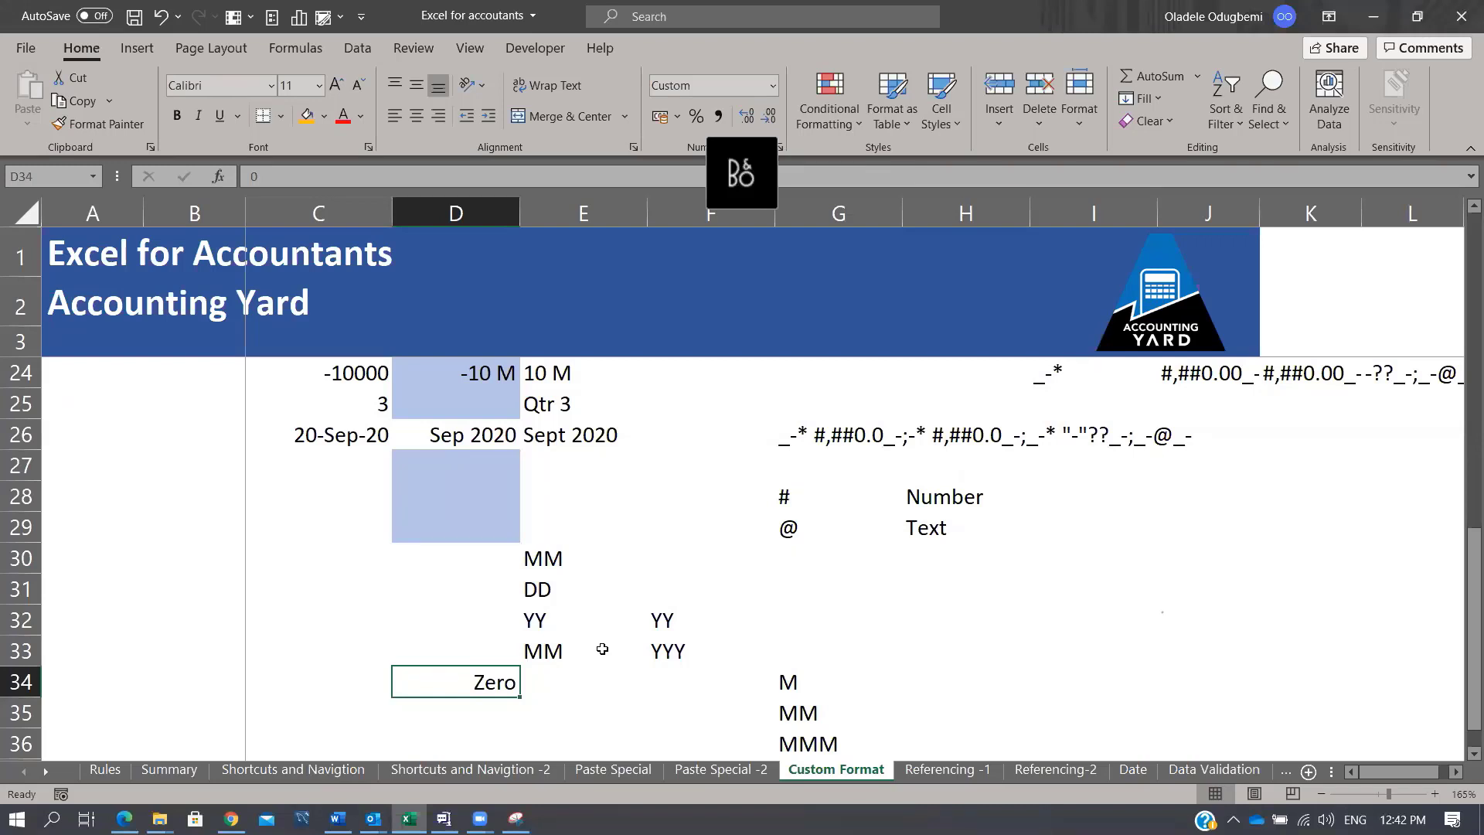
Step: Select the long accounting format code in row 26, then select C34
drag(827, 432, 1124, 442)
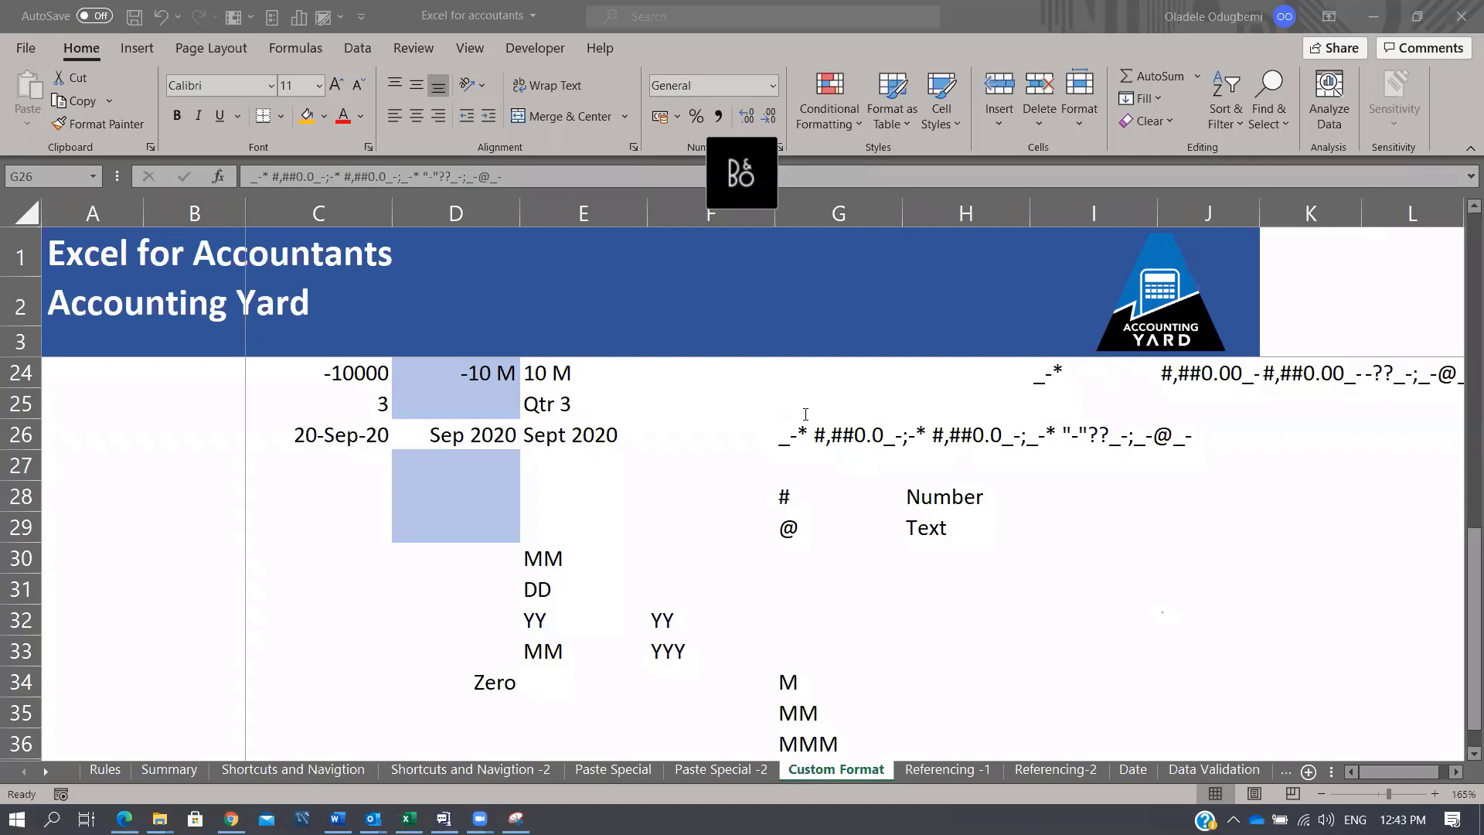
click(302, 602)
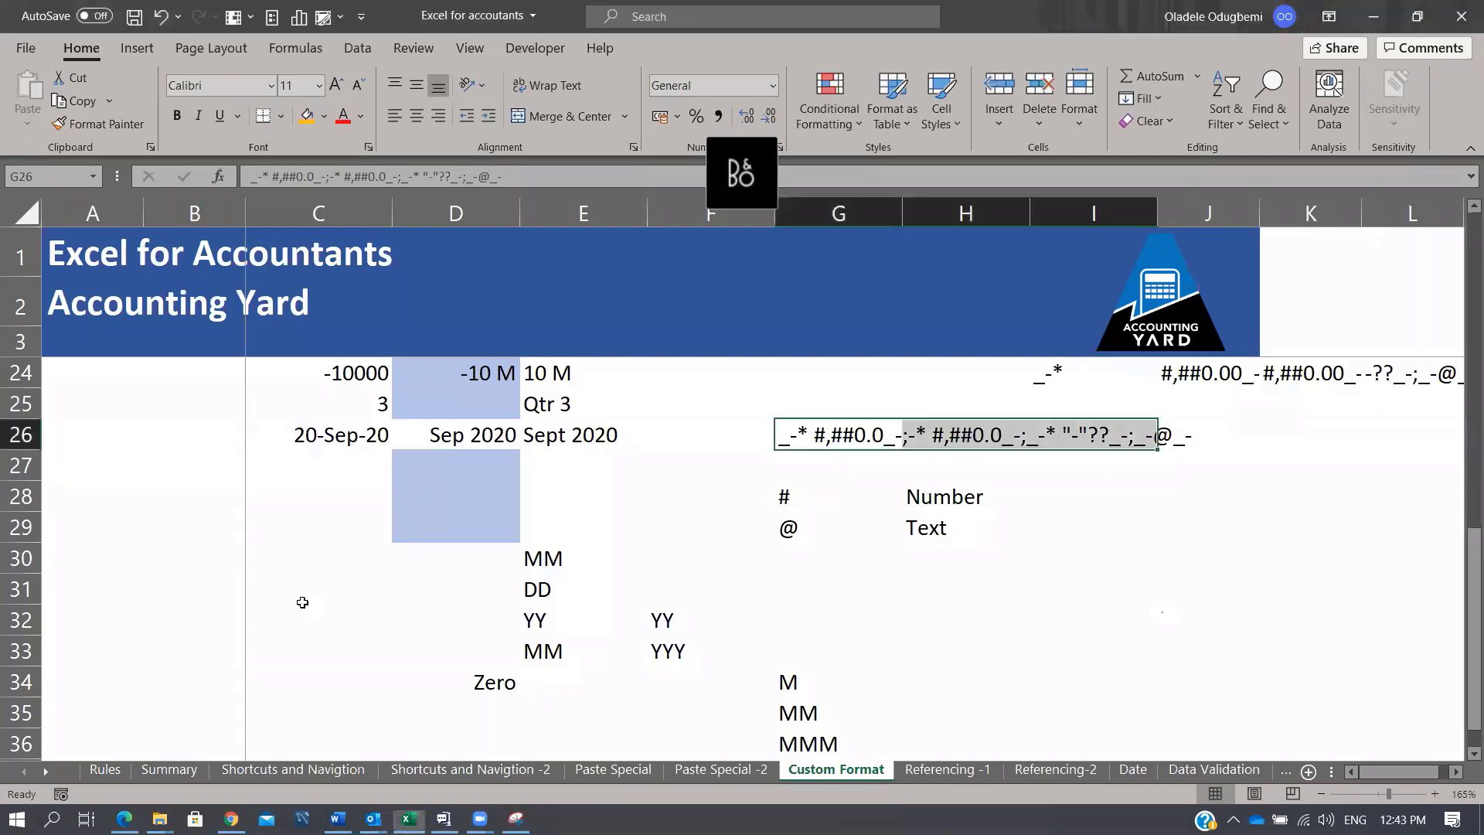
click(278, 677)
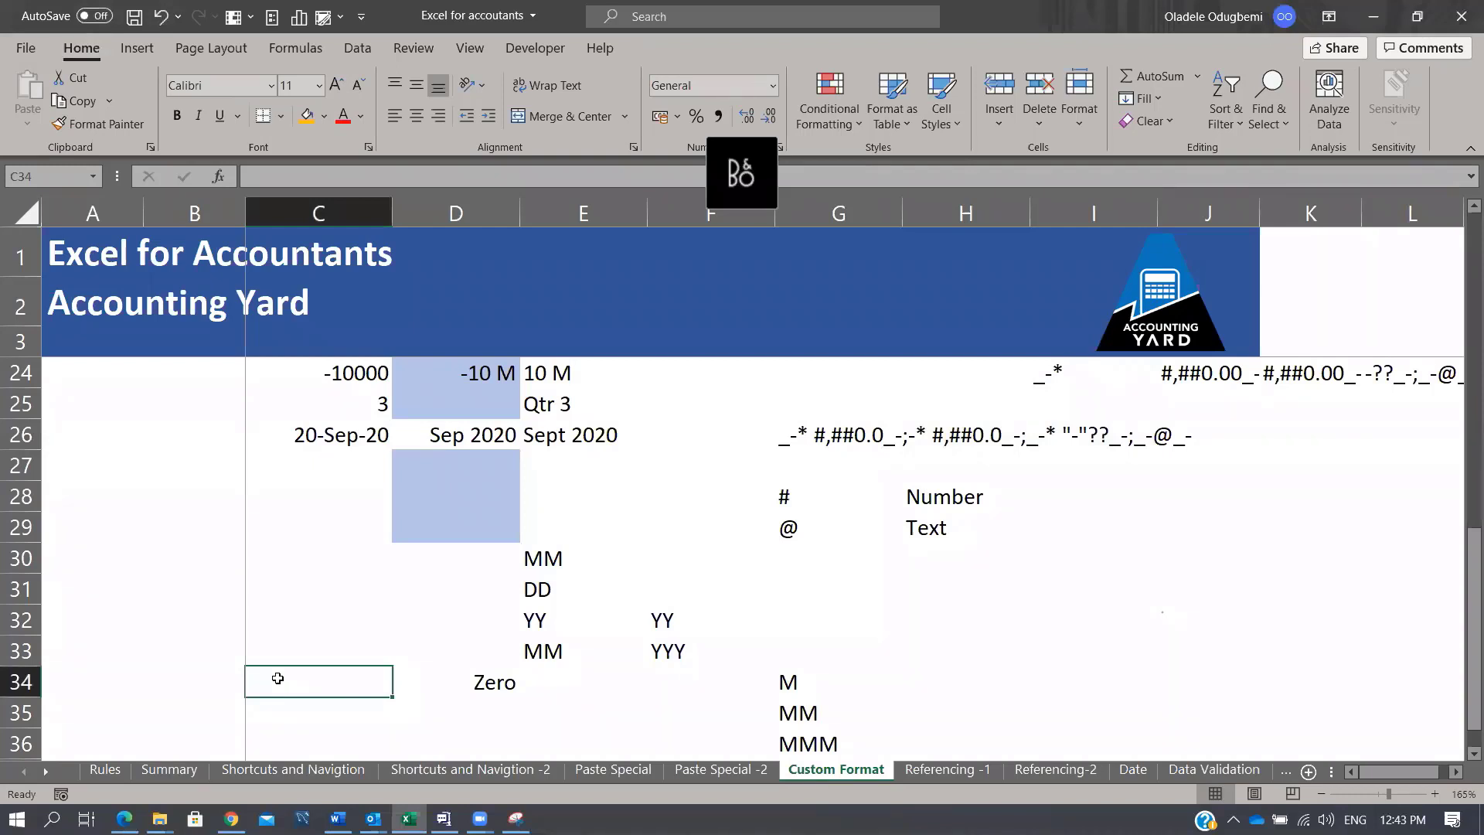
key(alt)
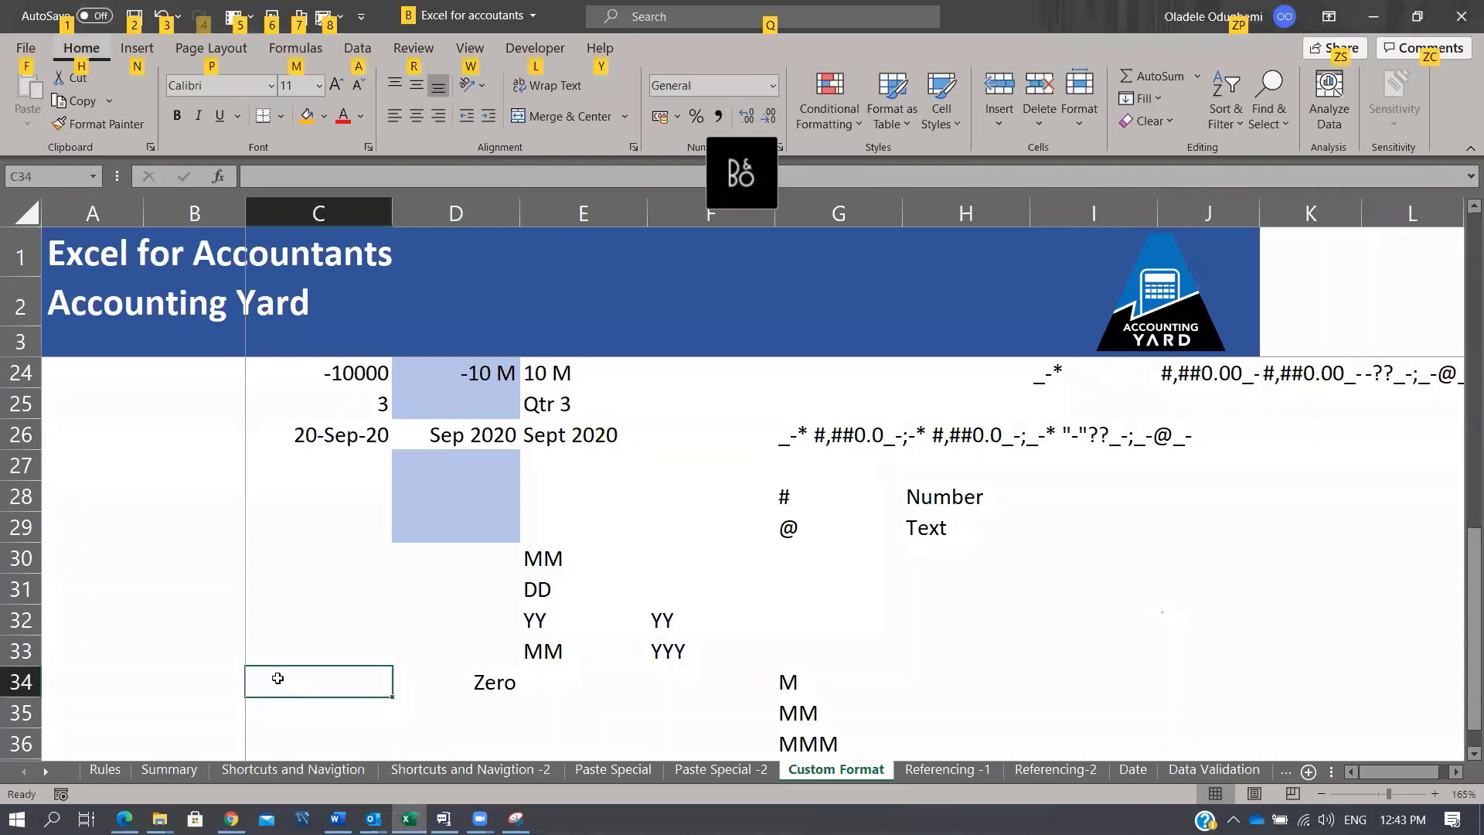
key(alt)
Step: Copy the MM entry from G35 and open Paste Special for C32 via Alt+H+V+S
click(805, 705)
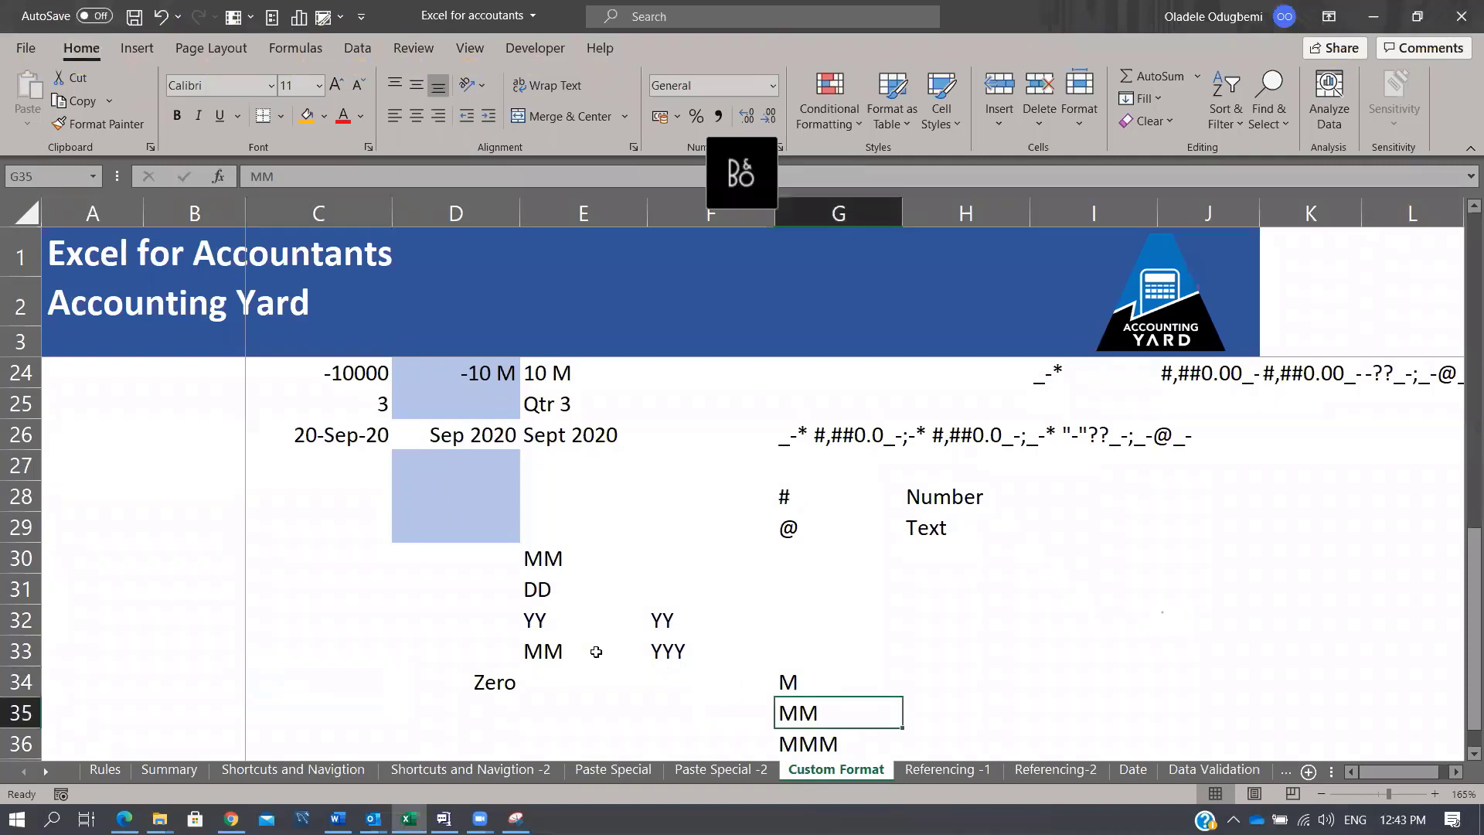
key(ctrl+c)
click(294, 632)
key(alt)
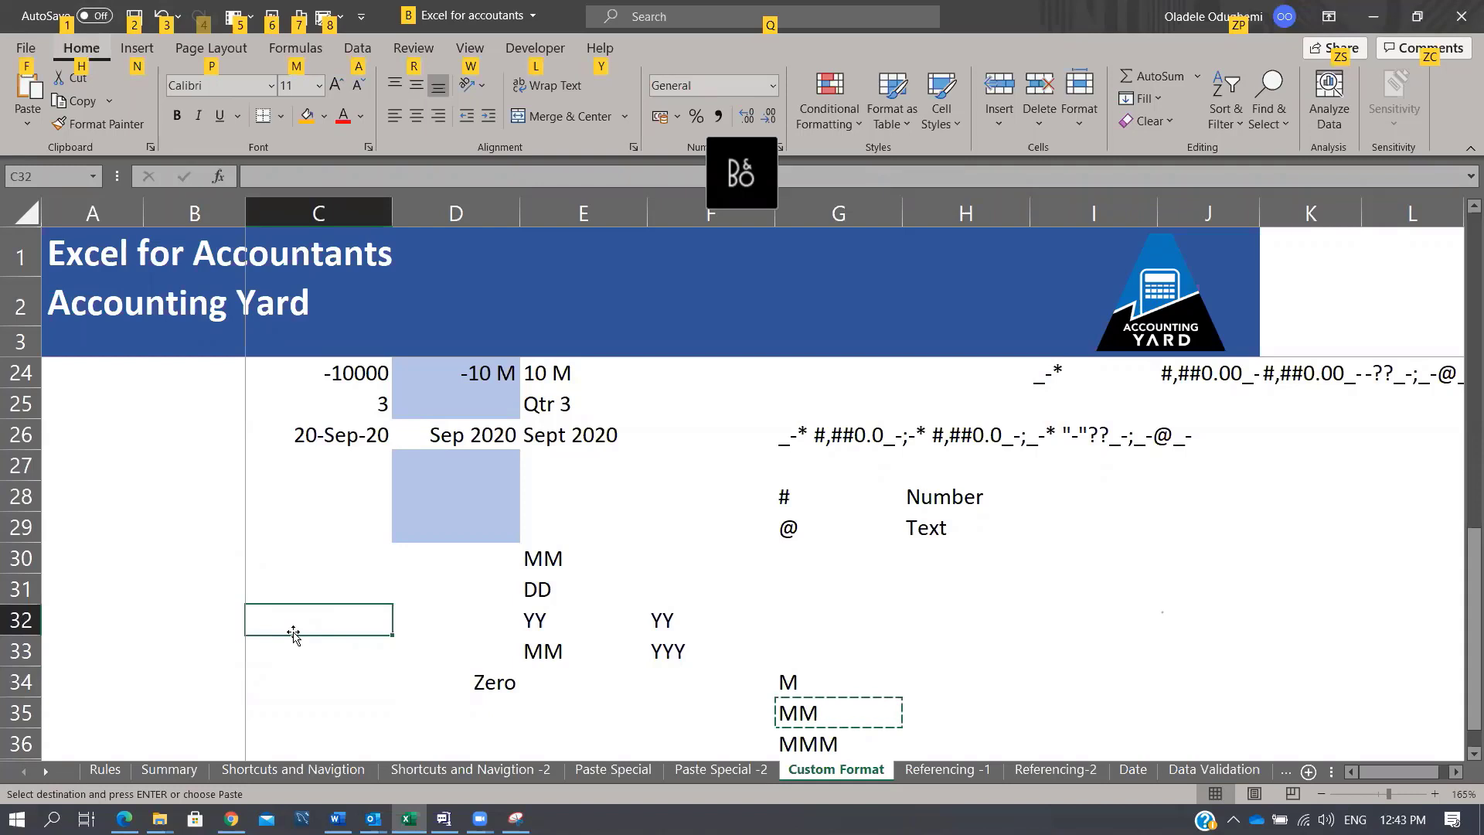
key(h)
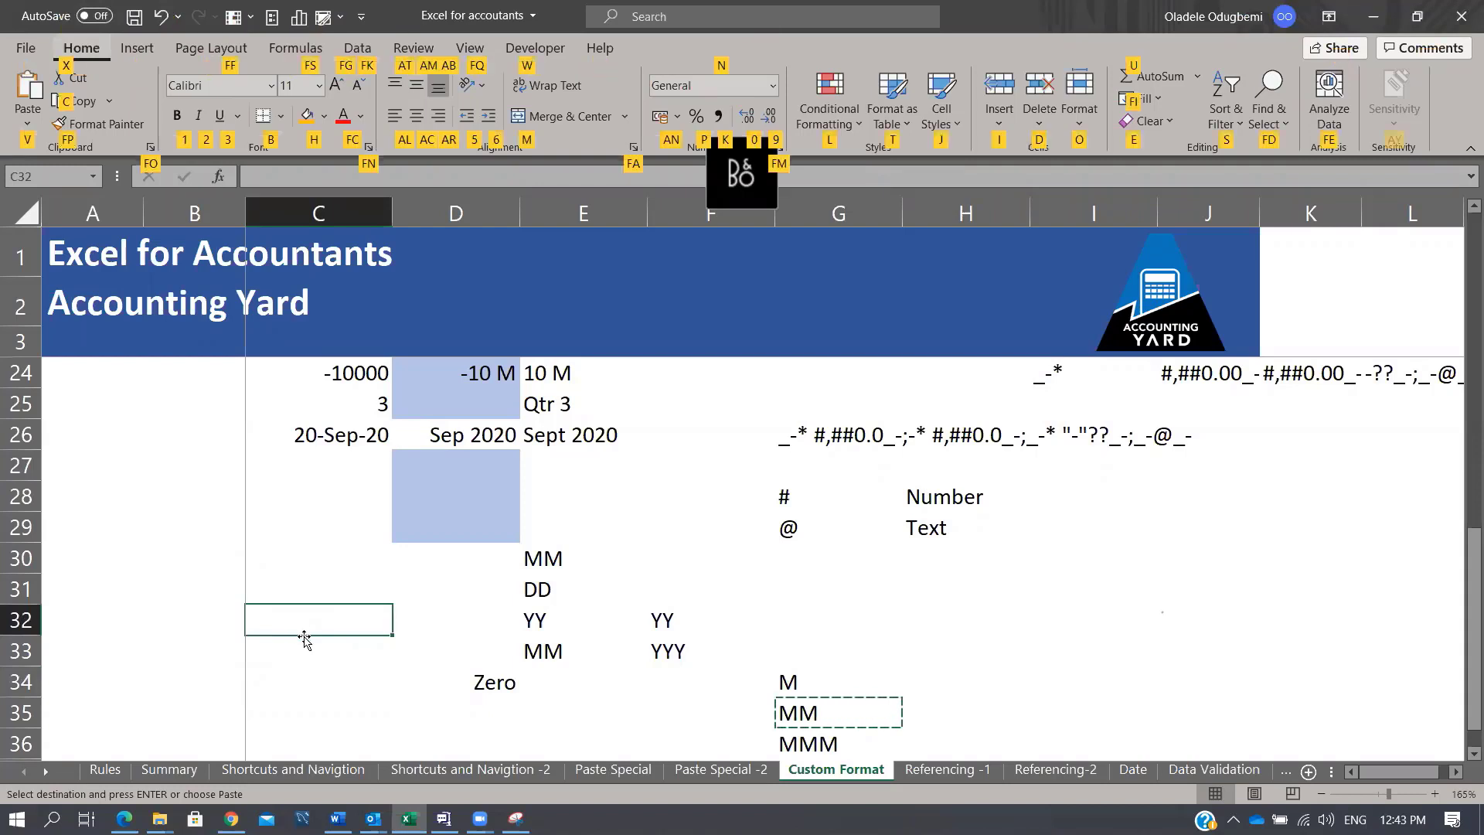
key(v)
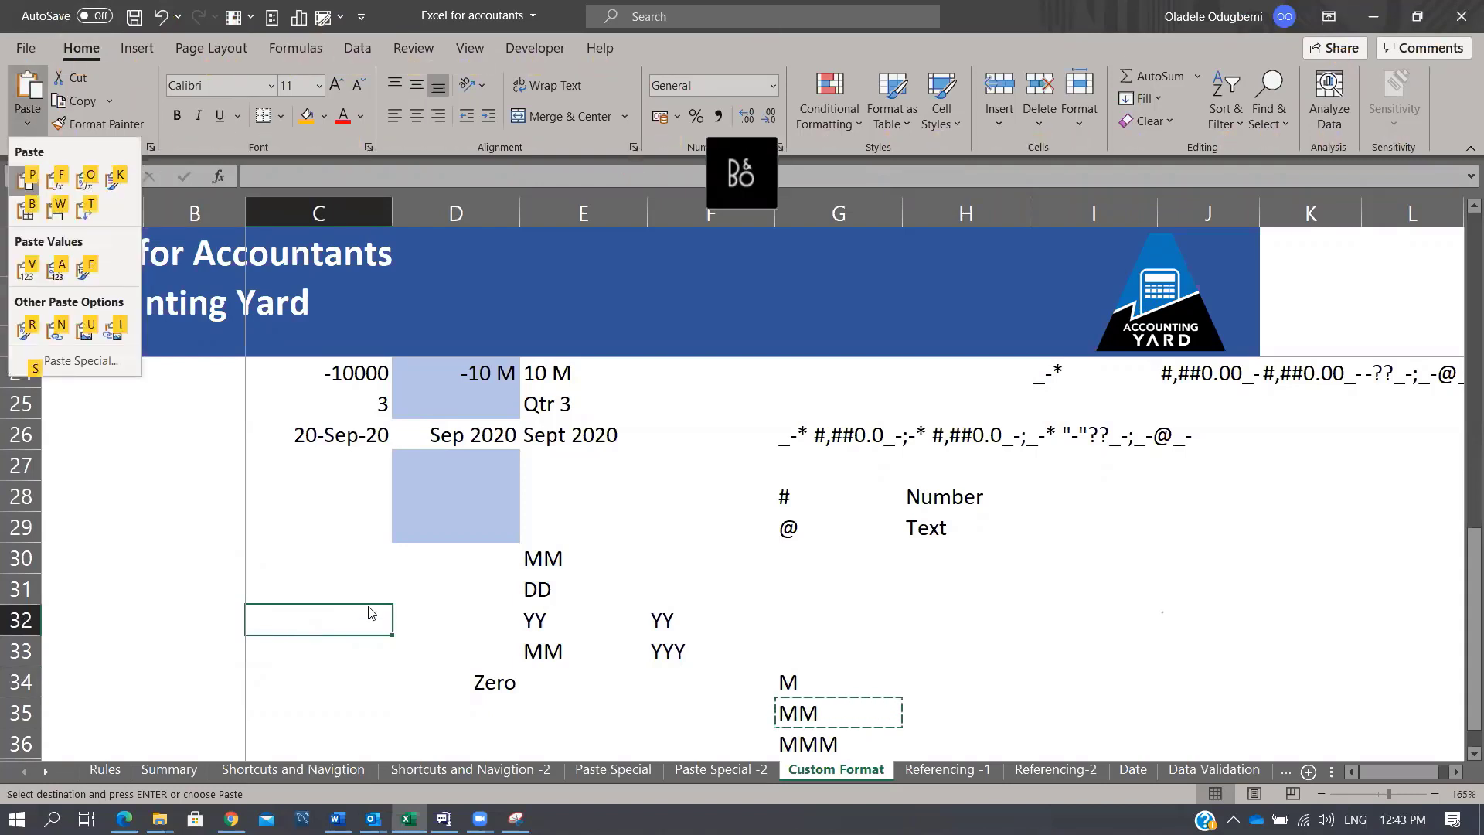
key(s)
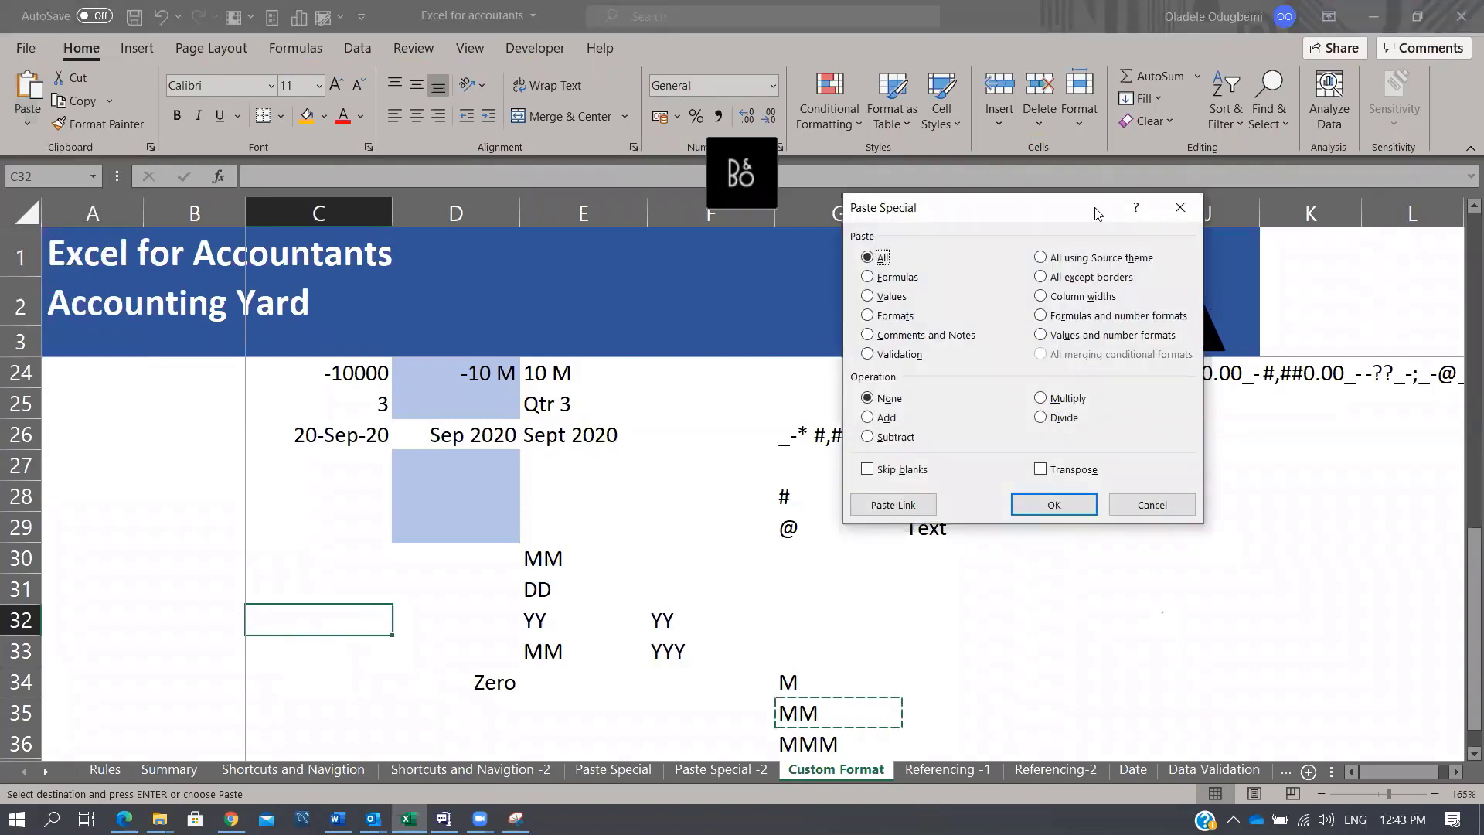
drag(1066, 219, 1215, 265)
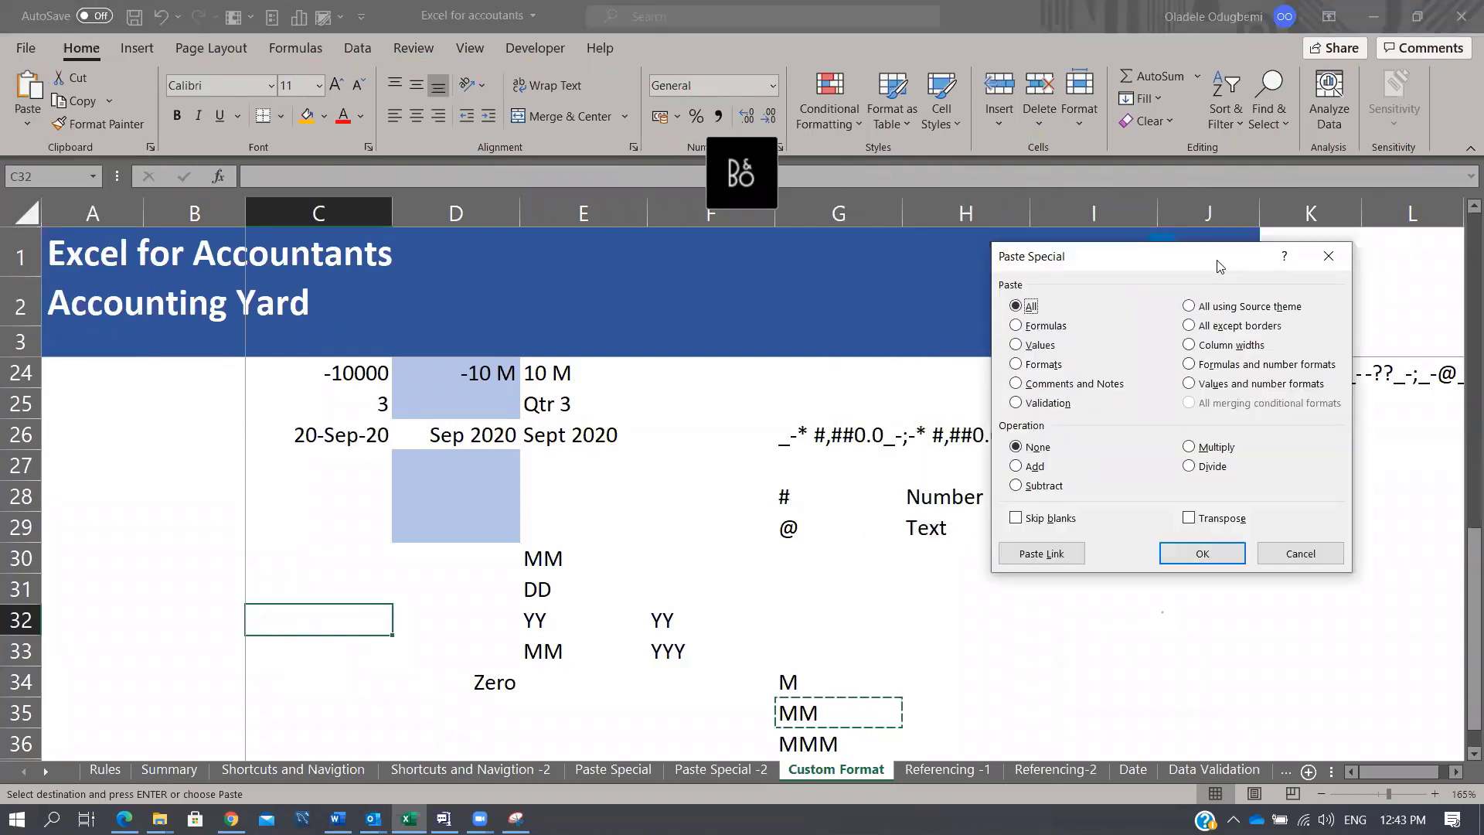
key(Escape)
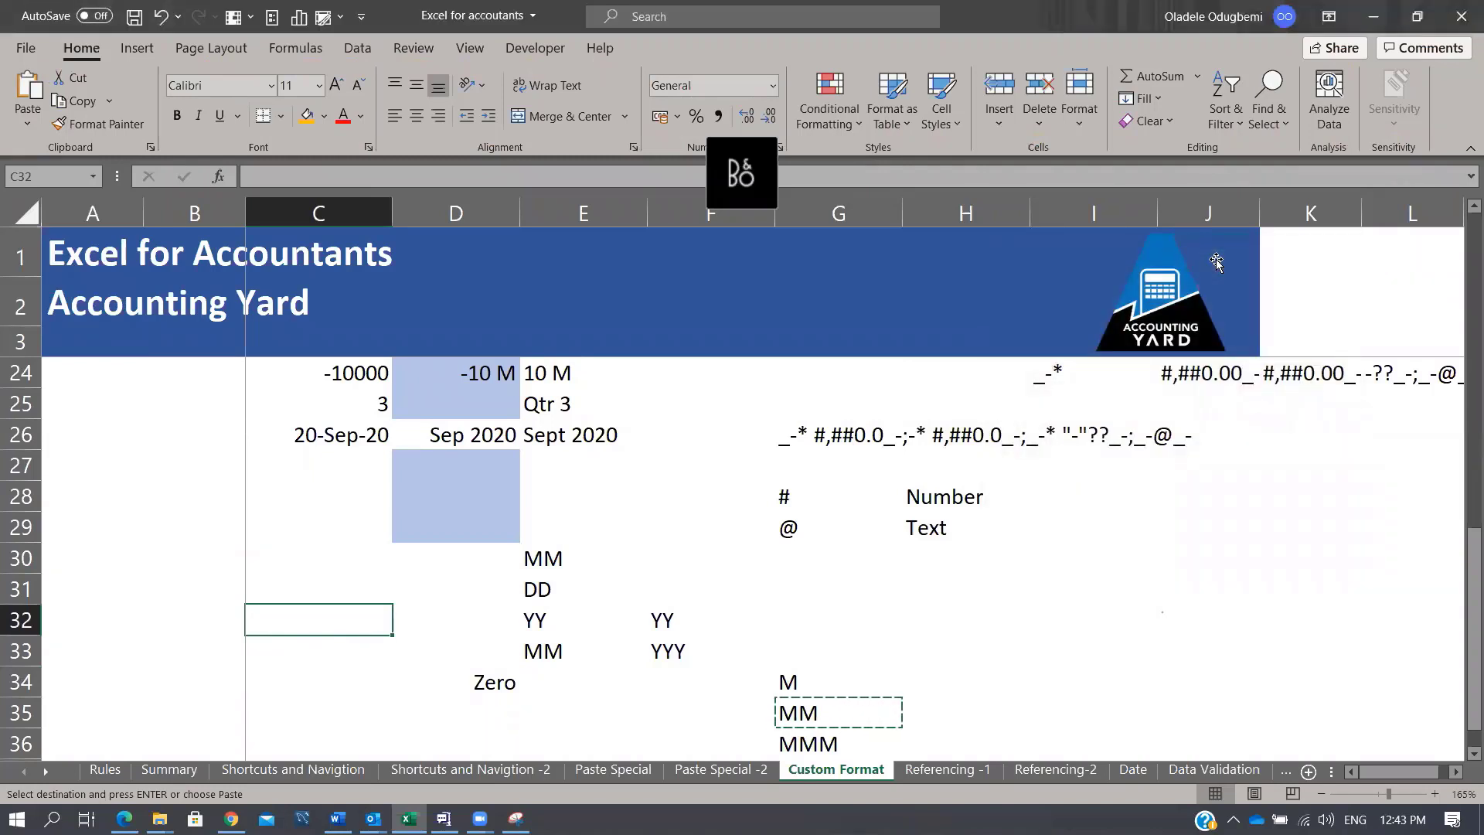
key(alt)
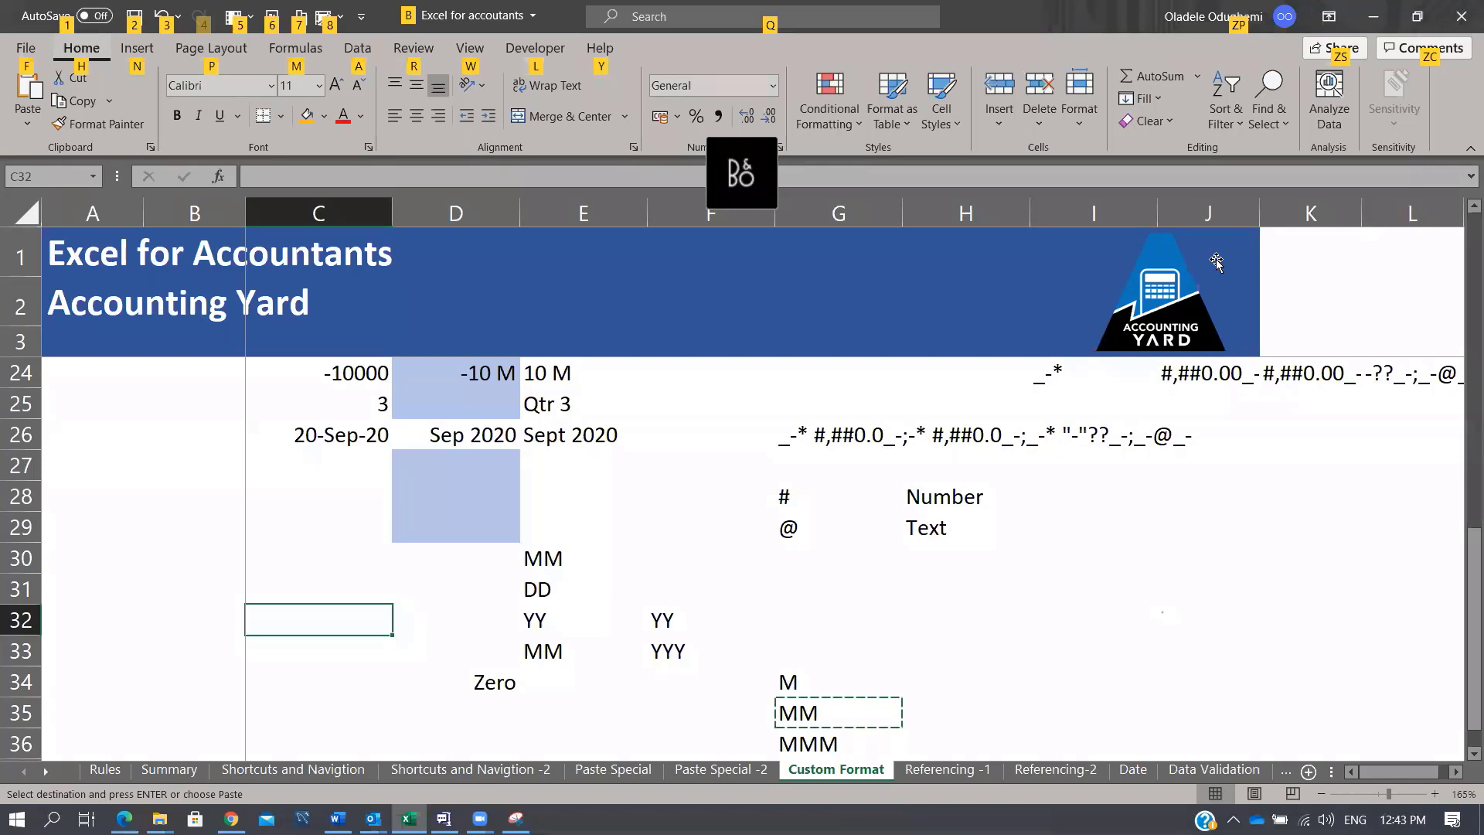
key(h)
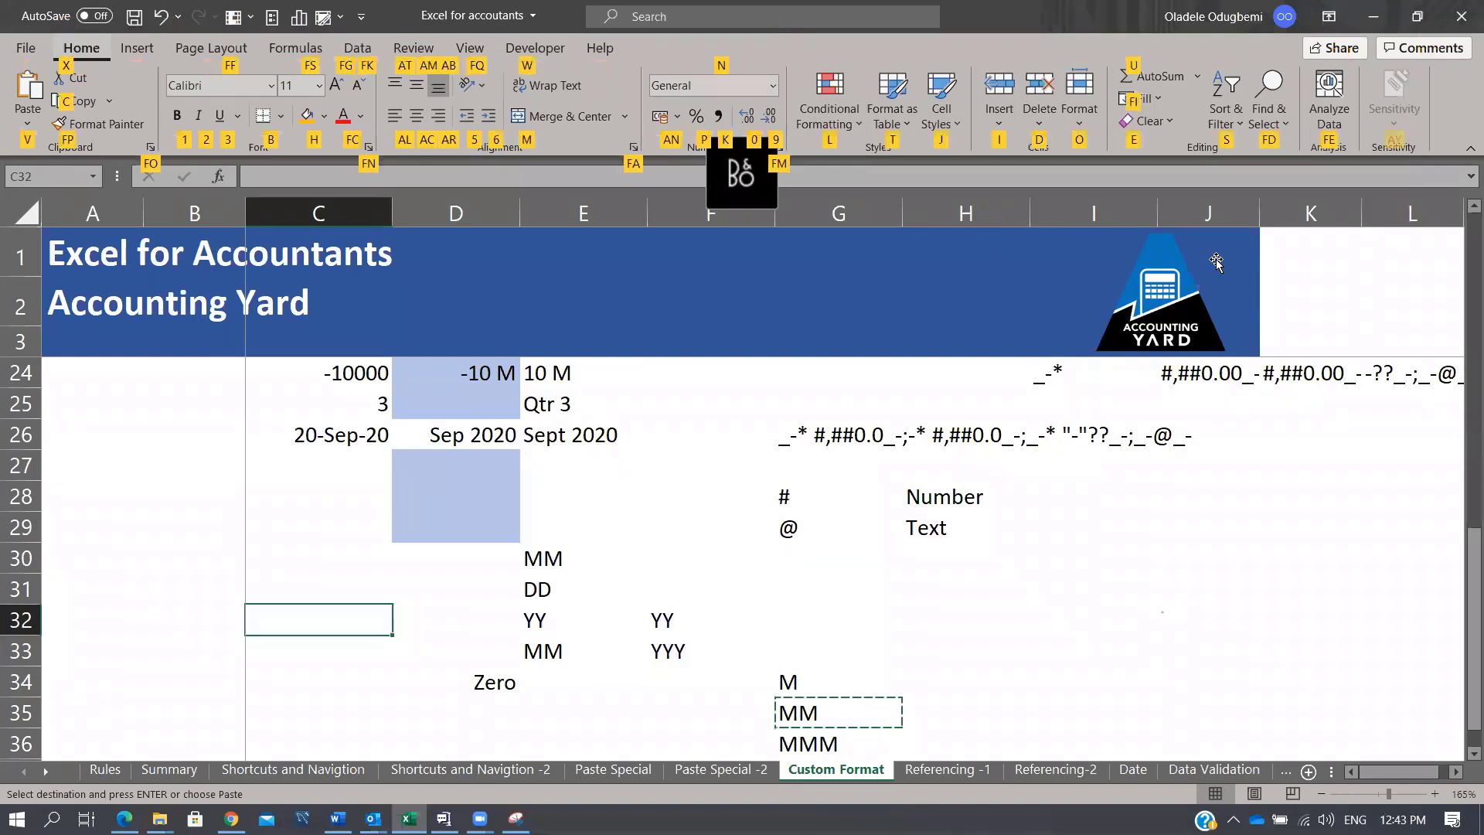
key(v)
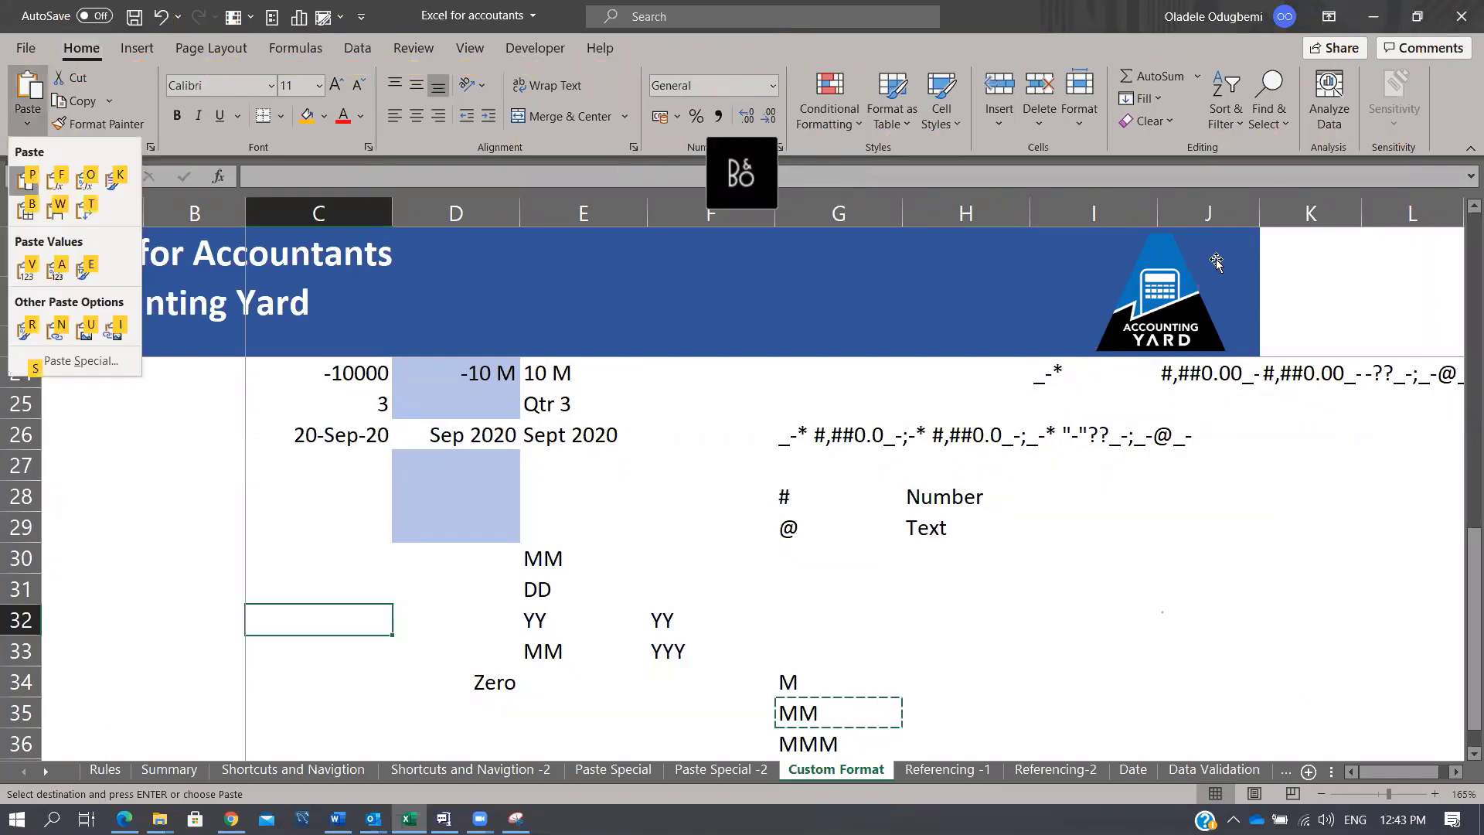
key(s)
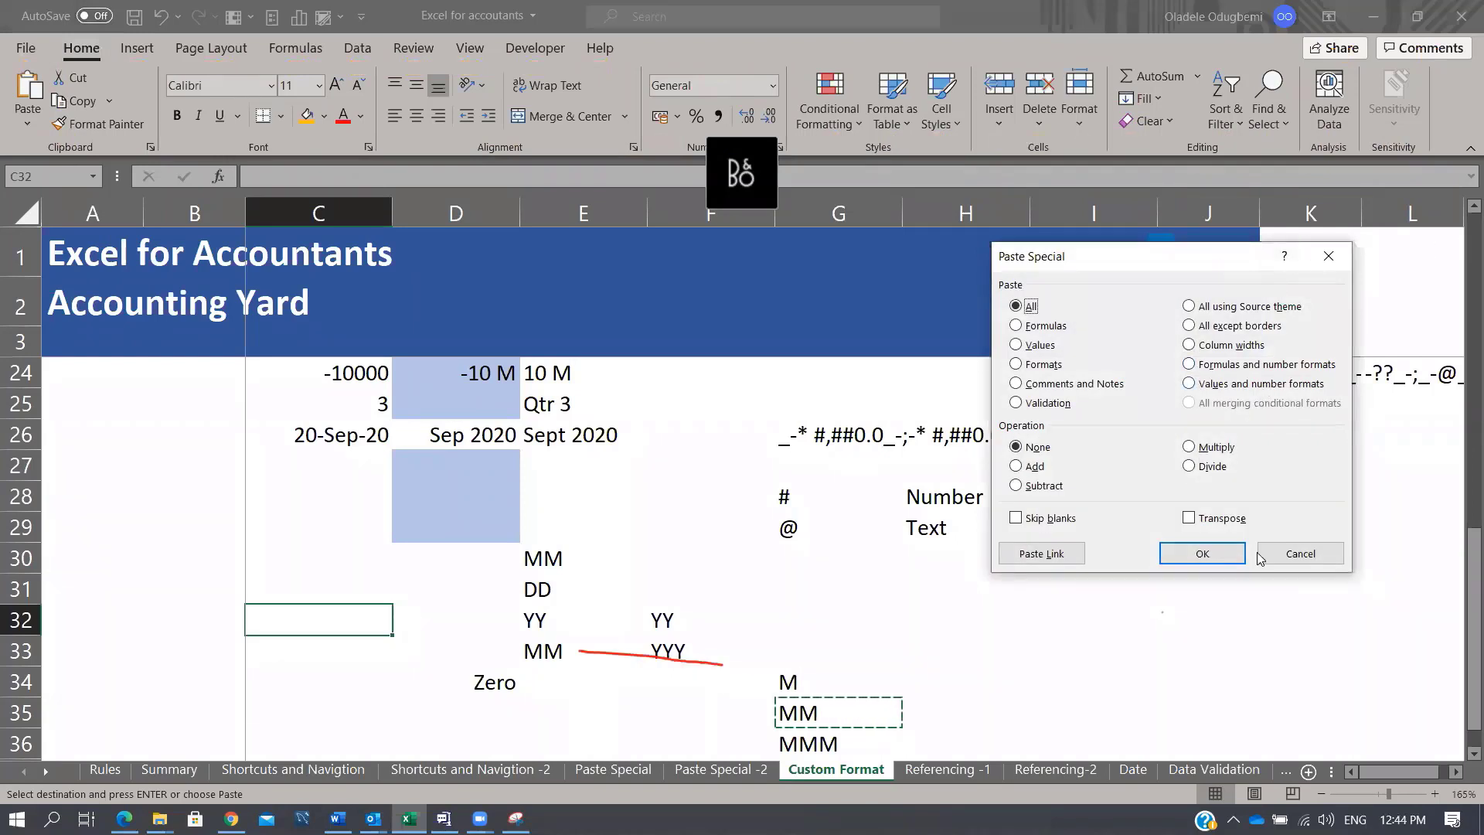
Step: Cancel the Paste Special dialog and return to the worksheet, leaving C32 empty
click(1296, 553)
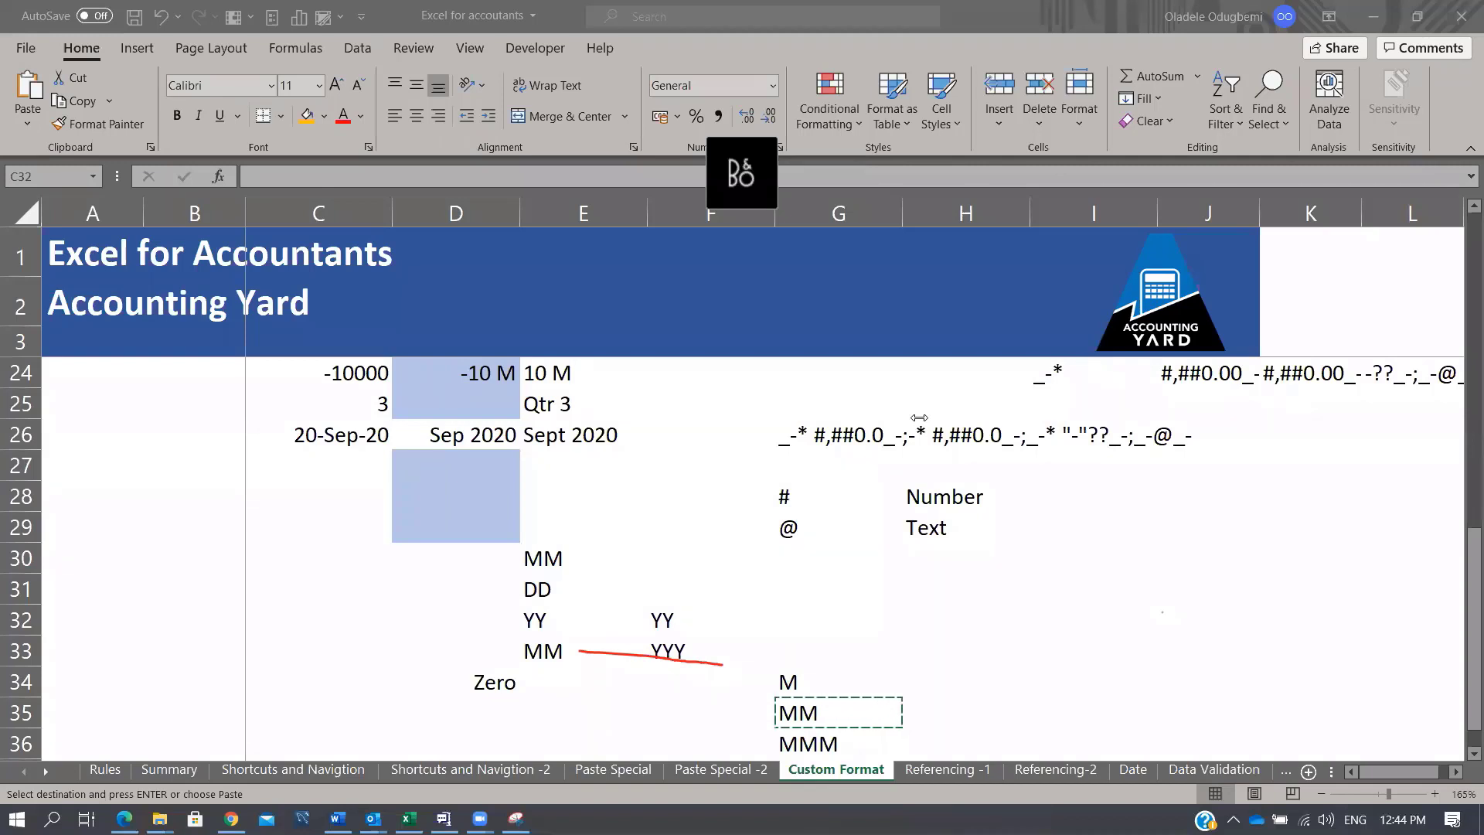
click(286, 576)
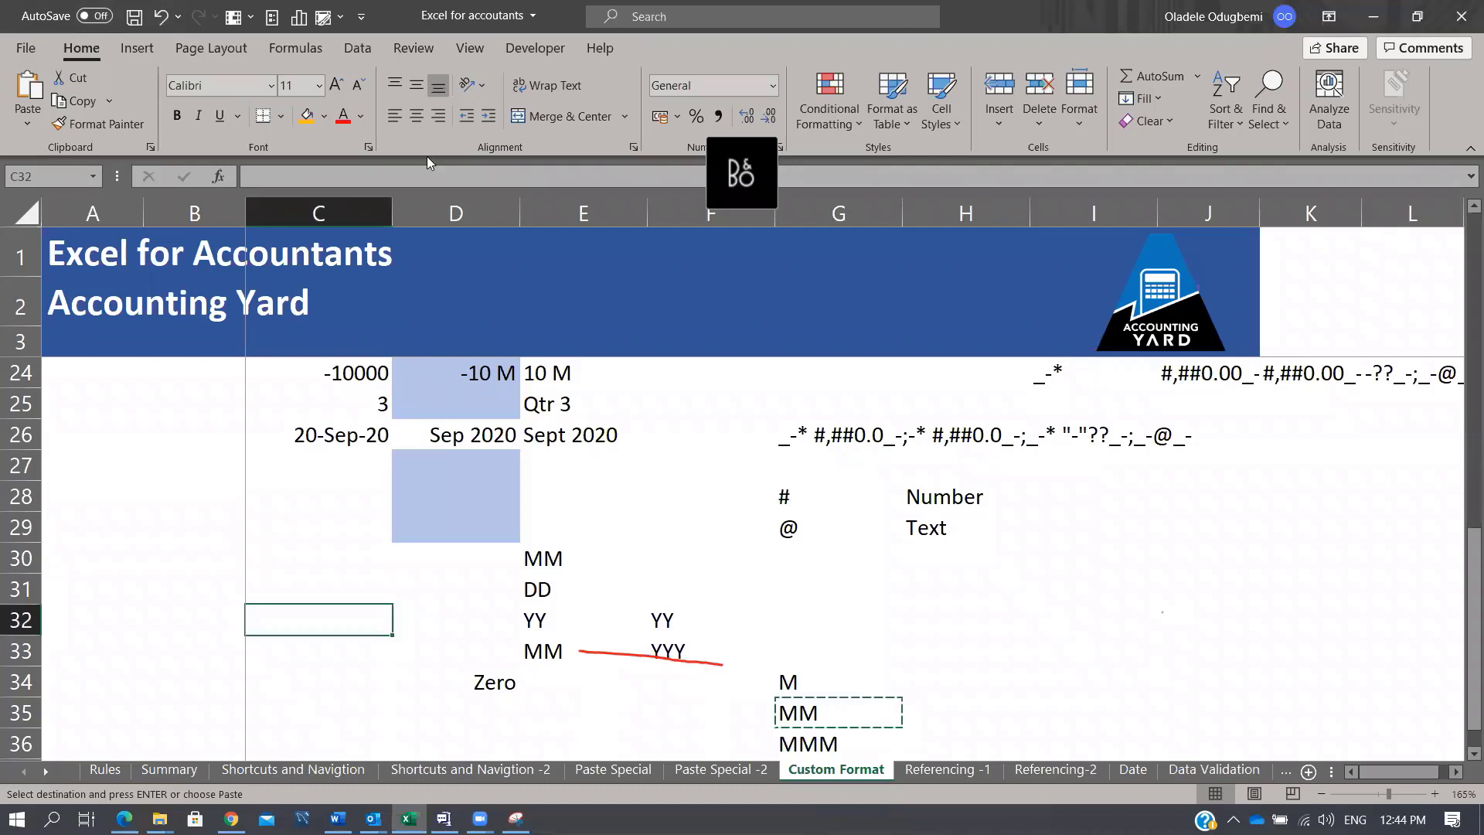
Step: Toggle the View tab's Gridlines checkbox on and off, leaving it unchecked
click(469, 47)
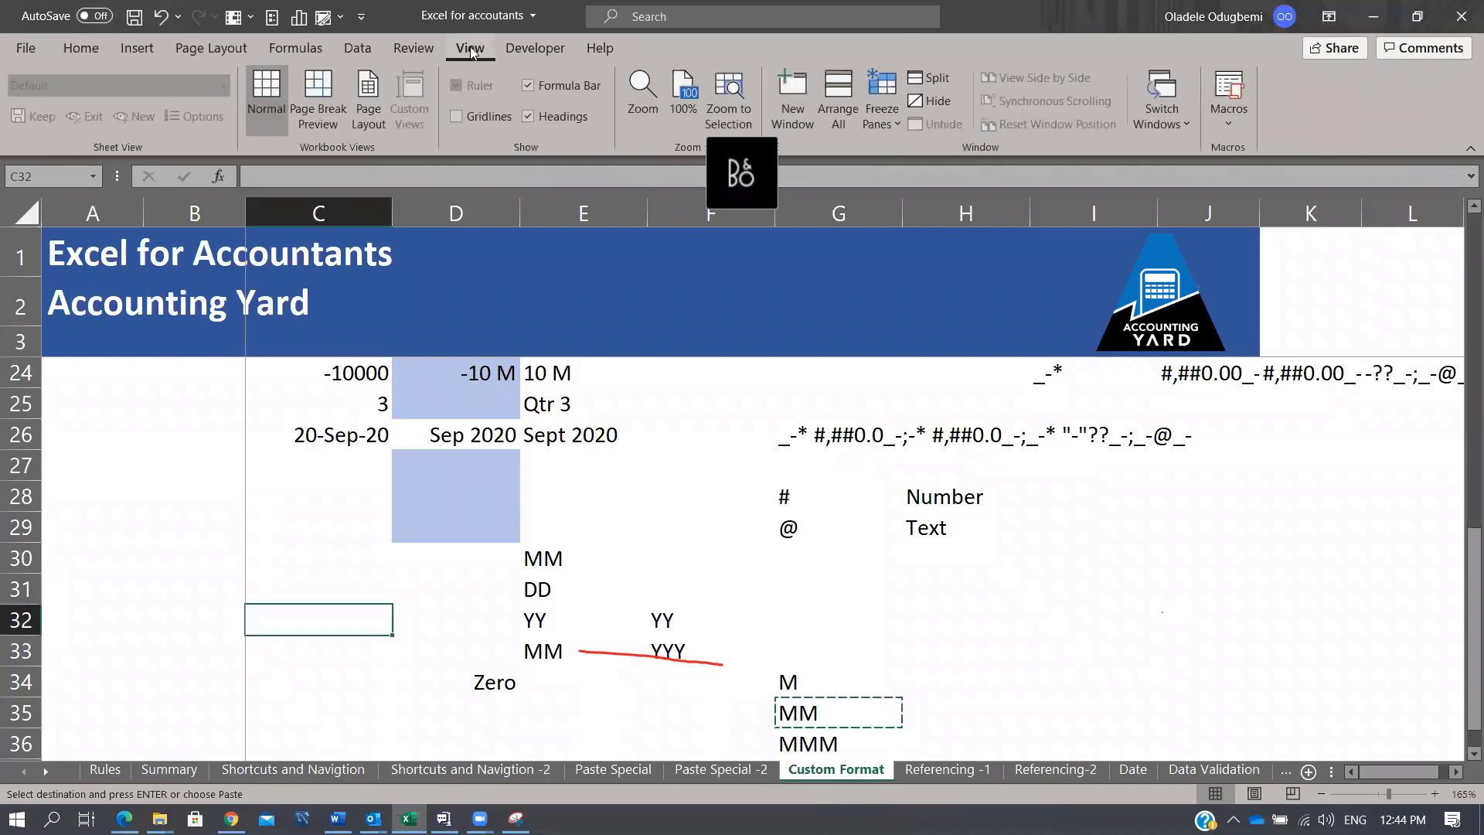
click(456, 116)
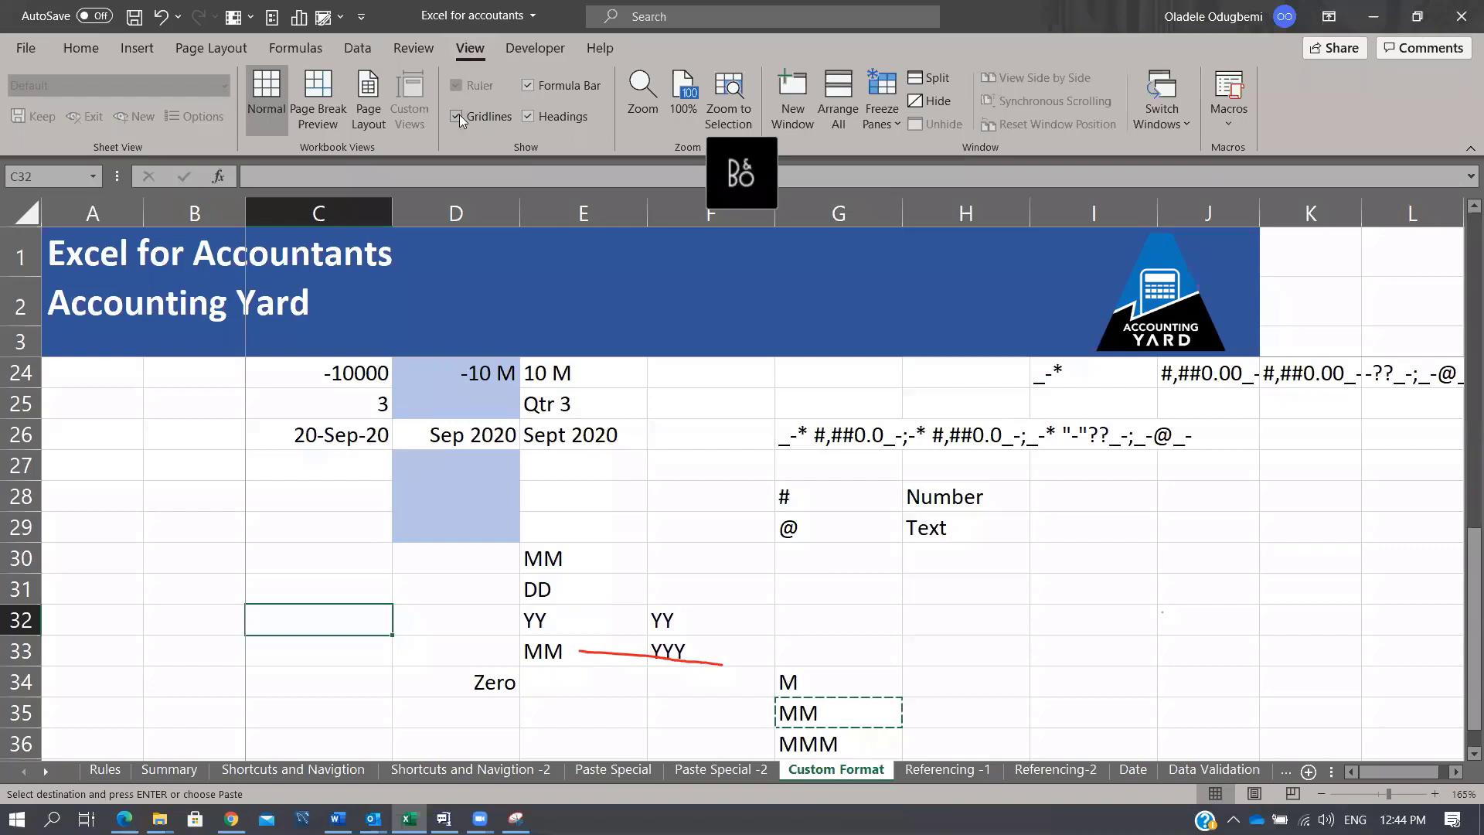
click(458, 116)
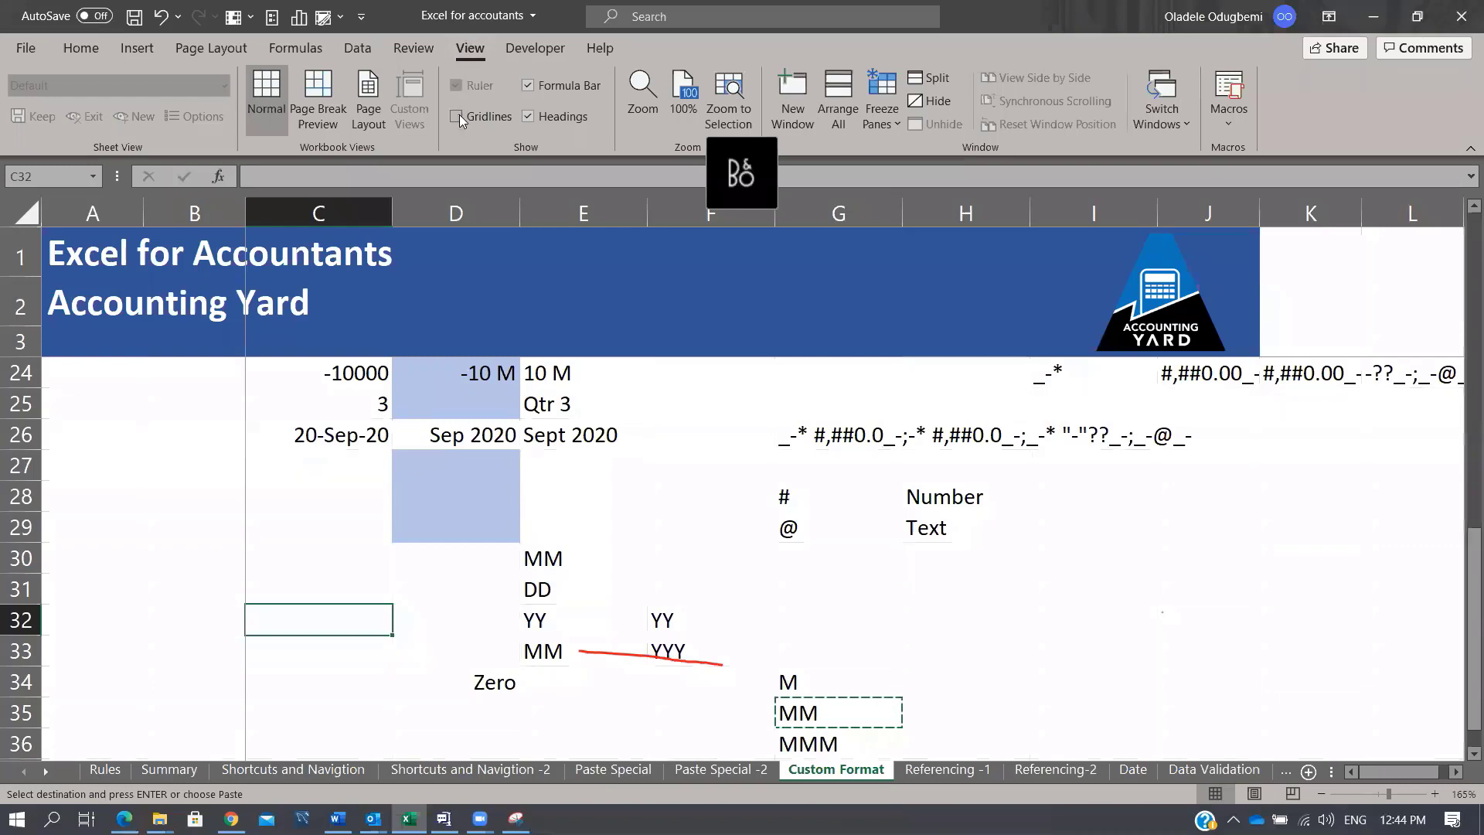
click(480, 615)
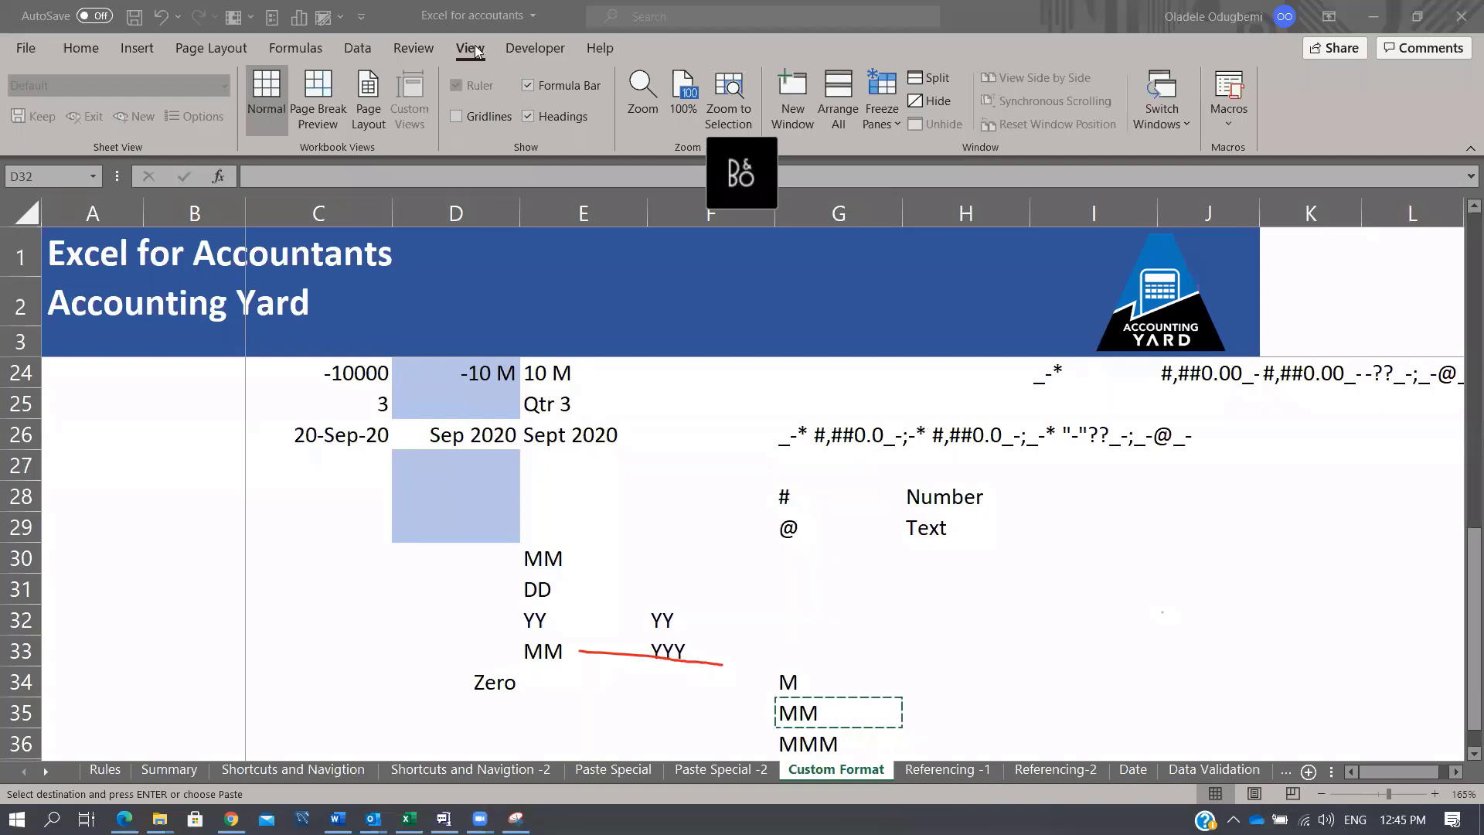
click(456, 114)
click(456, 116)
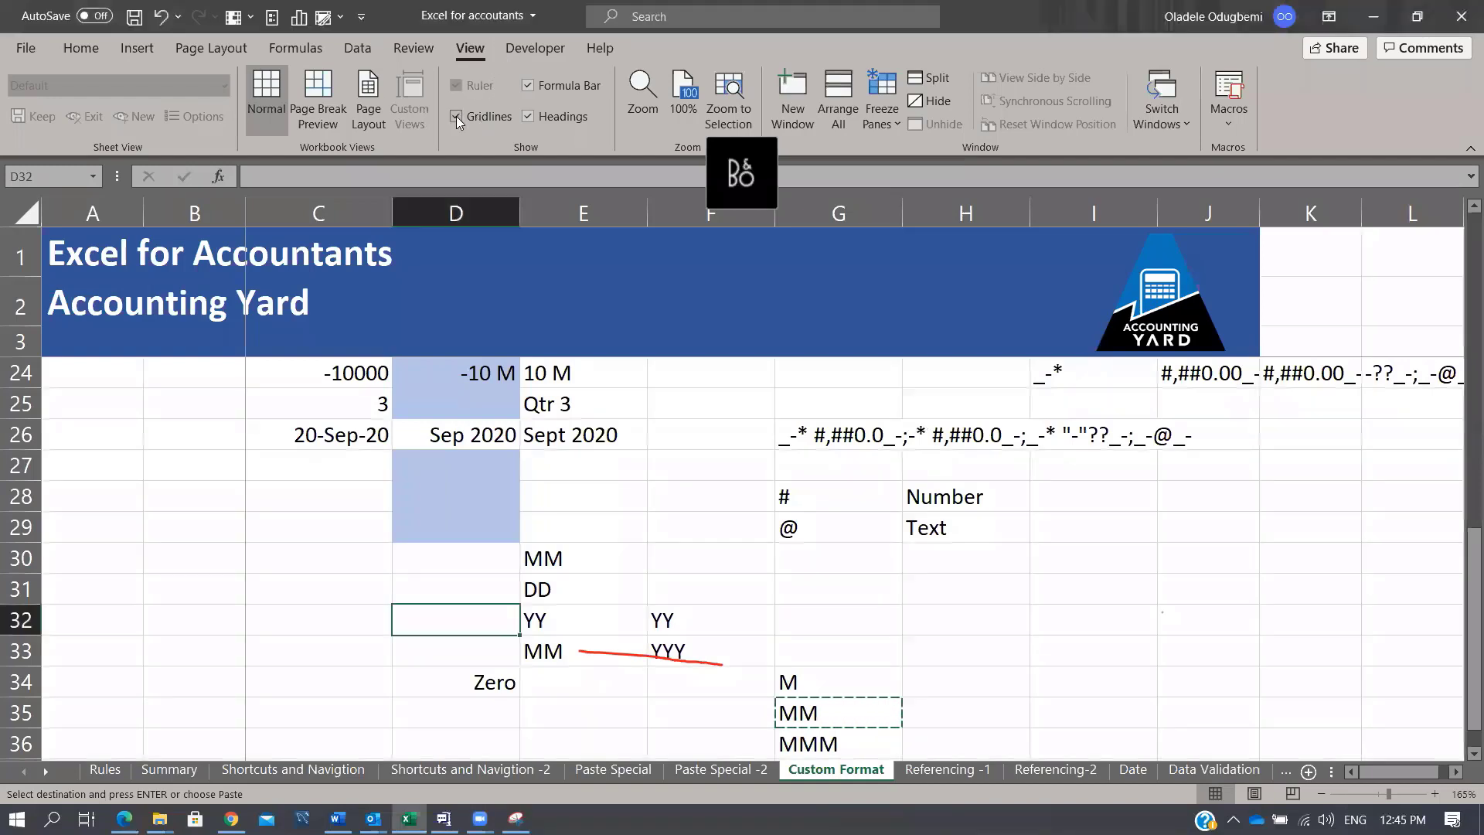
click(456, 116)
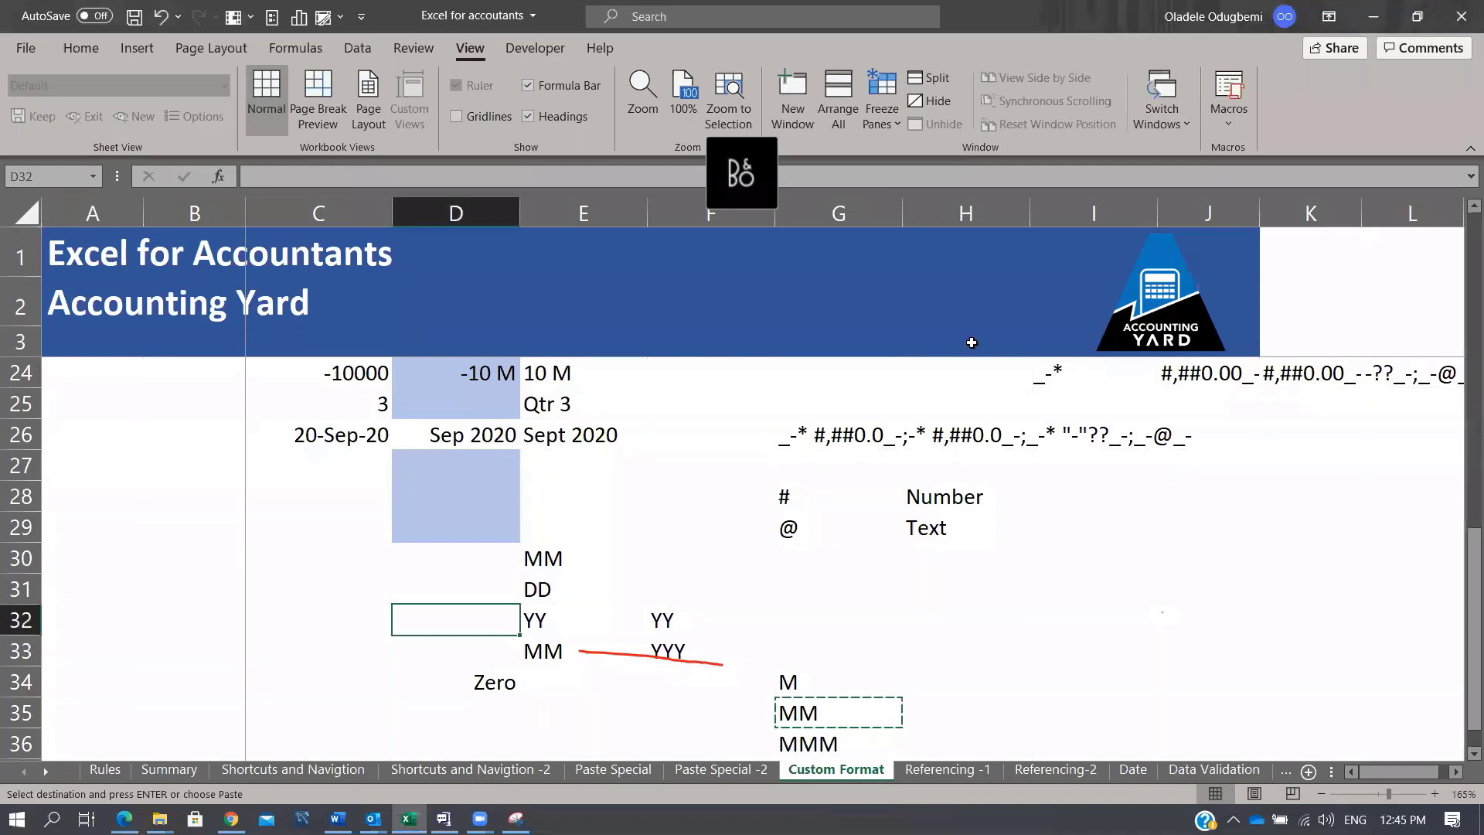
click(923, 402)
Step: On Shortcuts and Navigtion -2, replace the Product total in I785 with an AutoSum formula
click(439, 754)
click(448, 765)
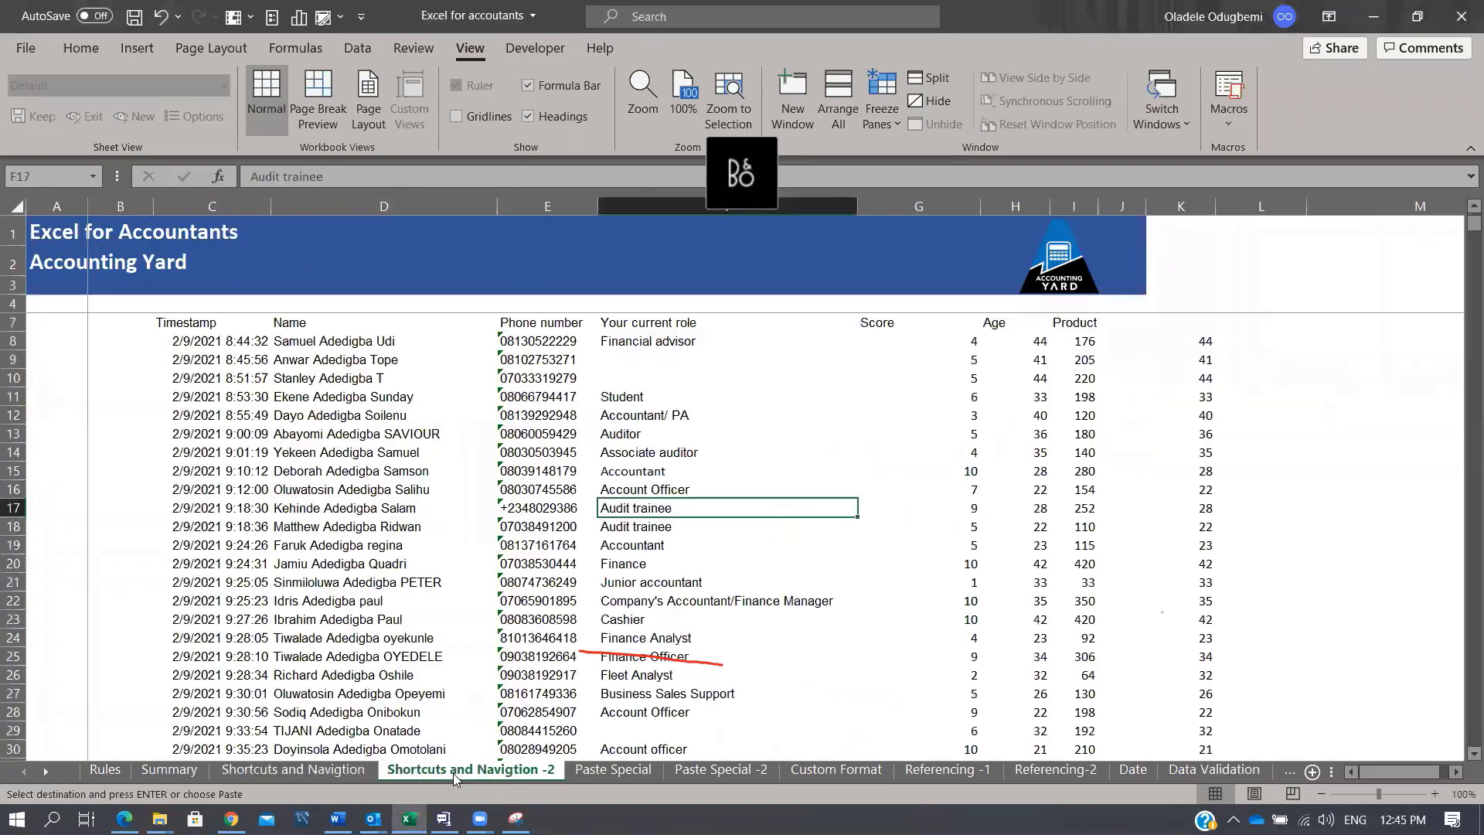
click(1105, 534)
click(1076, 523)
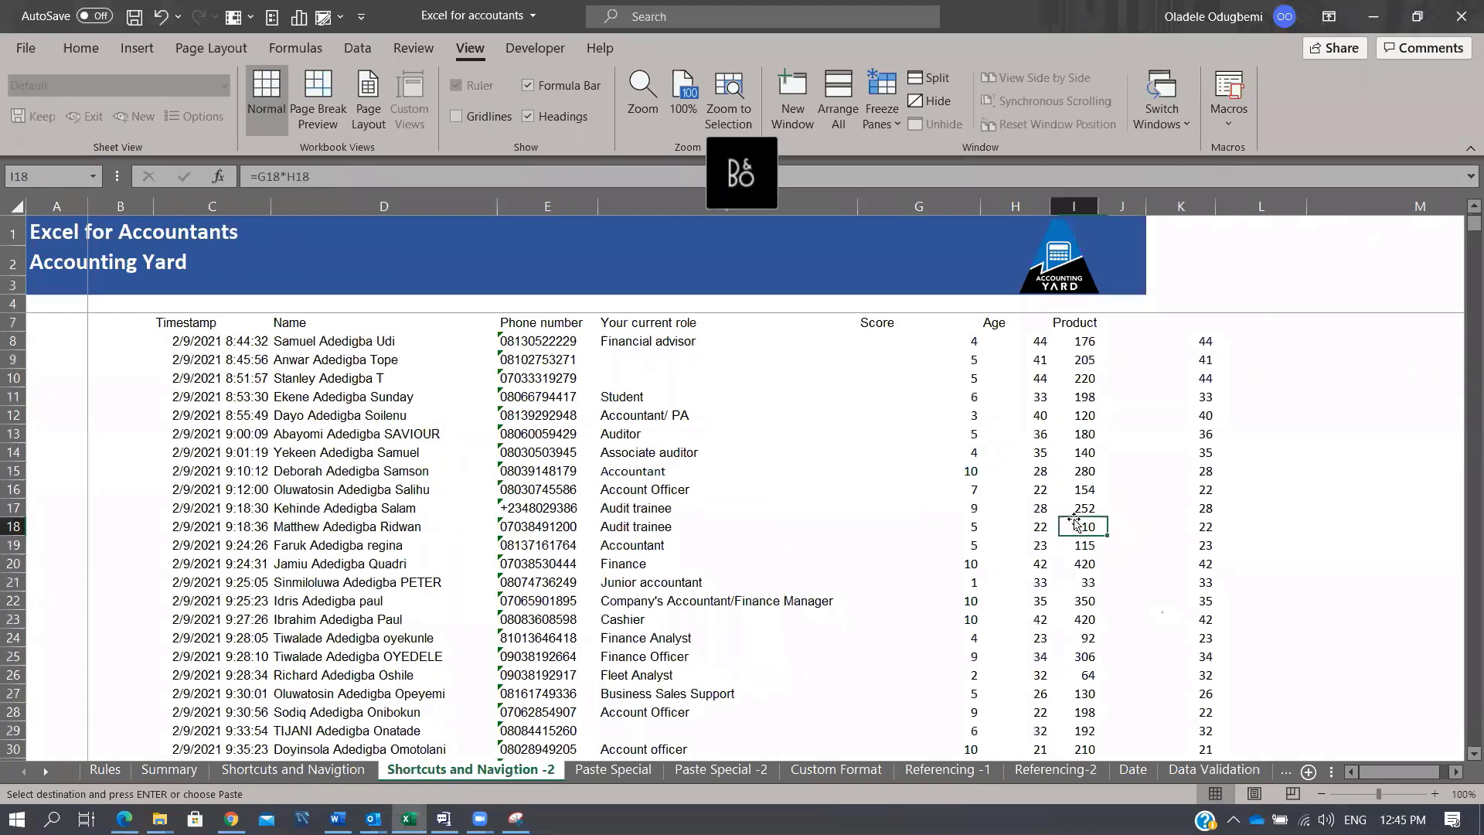
key(ctrl+Down)
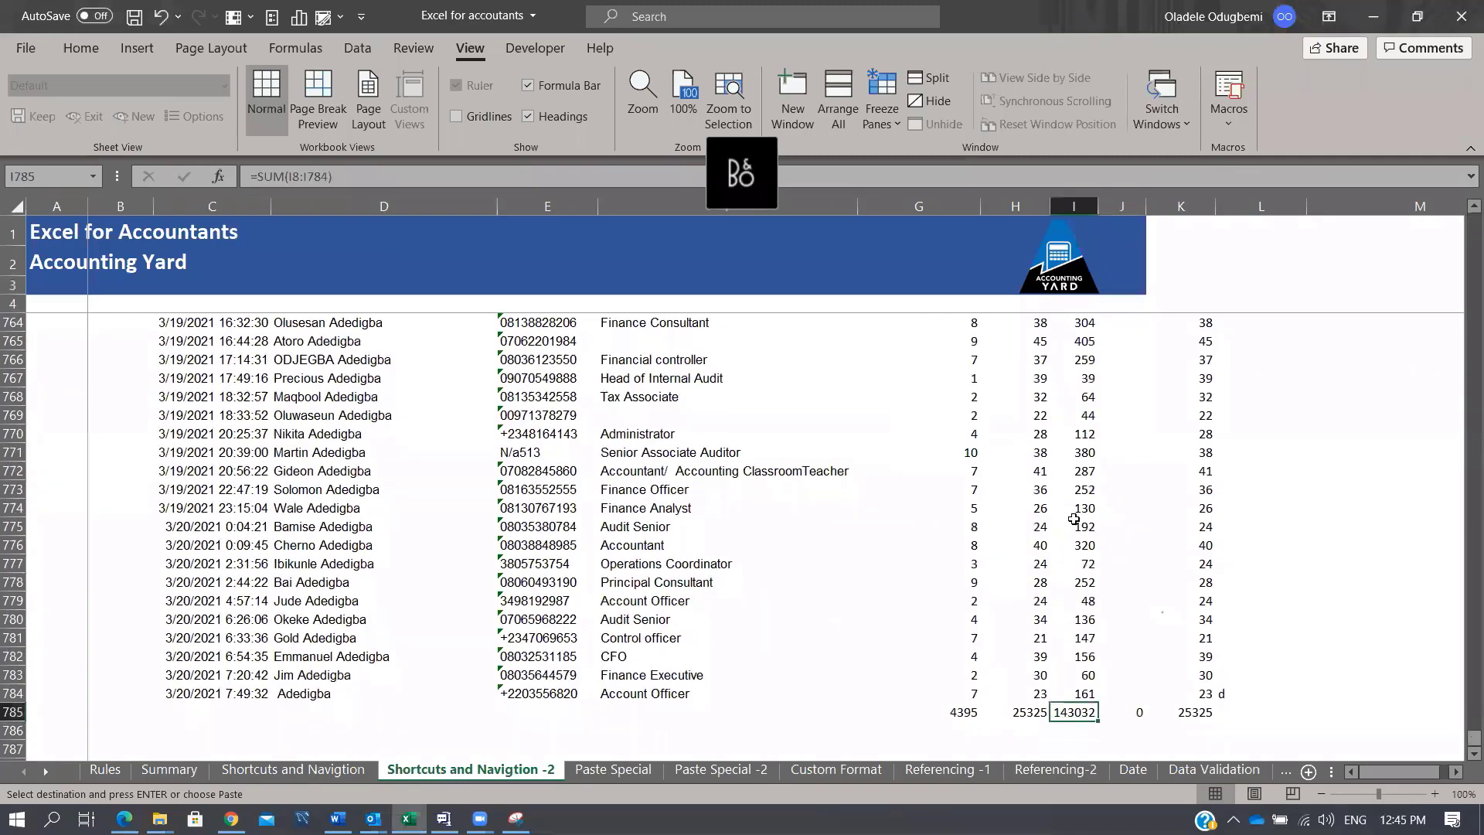
key(Delete)
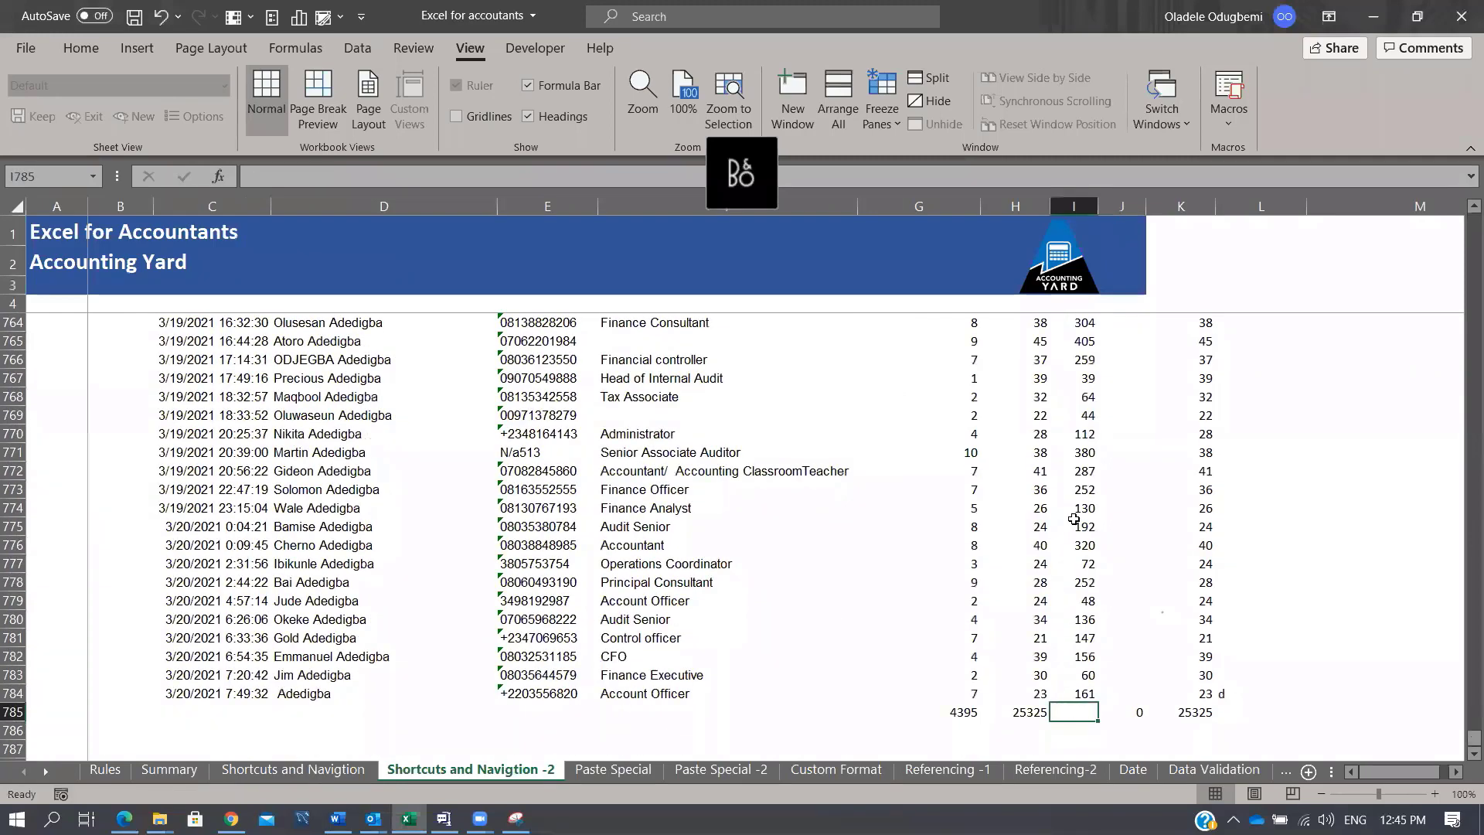
key(alt+equal)
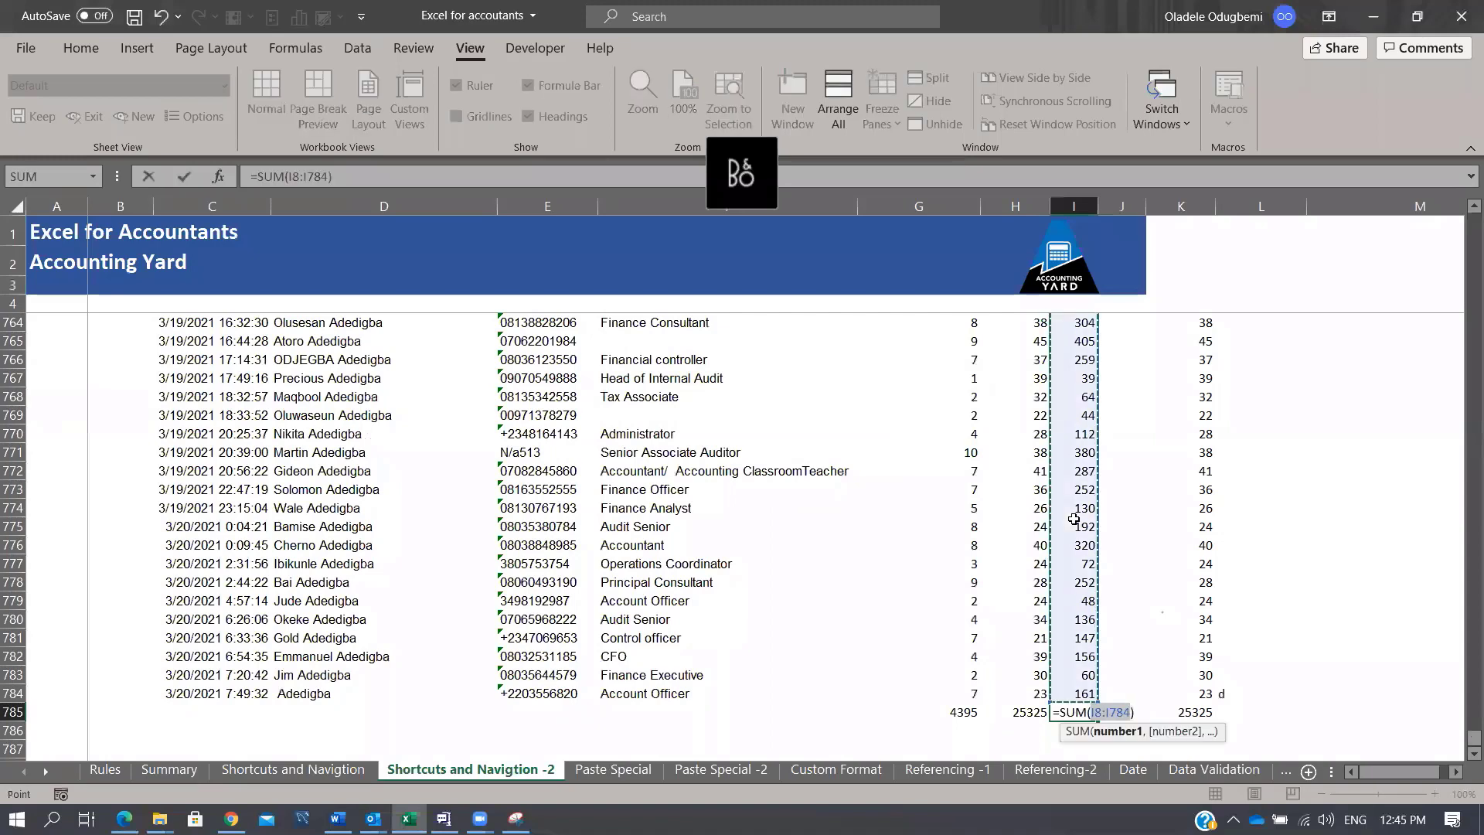
key(ctrl+Return)
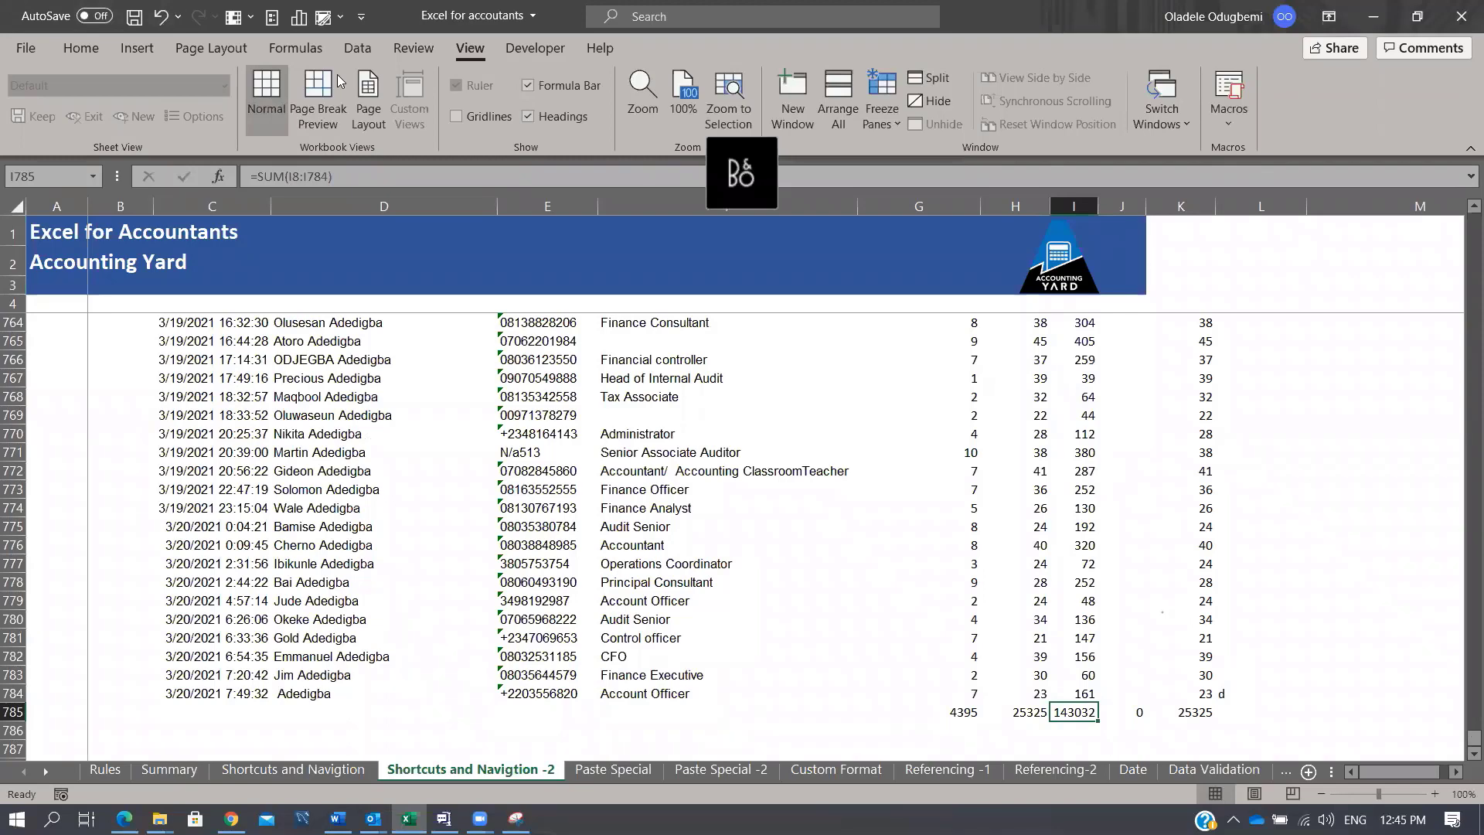
click(1089, 715)
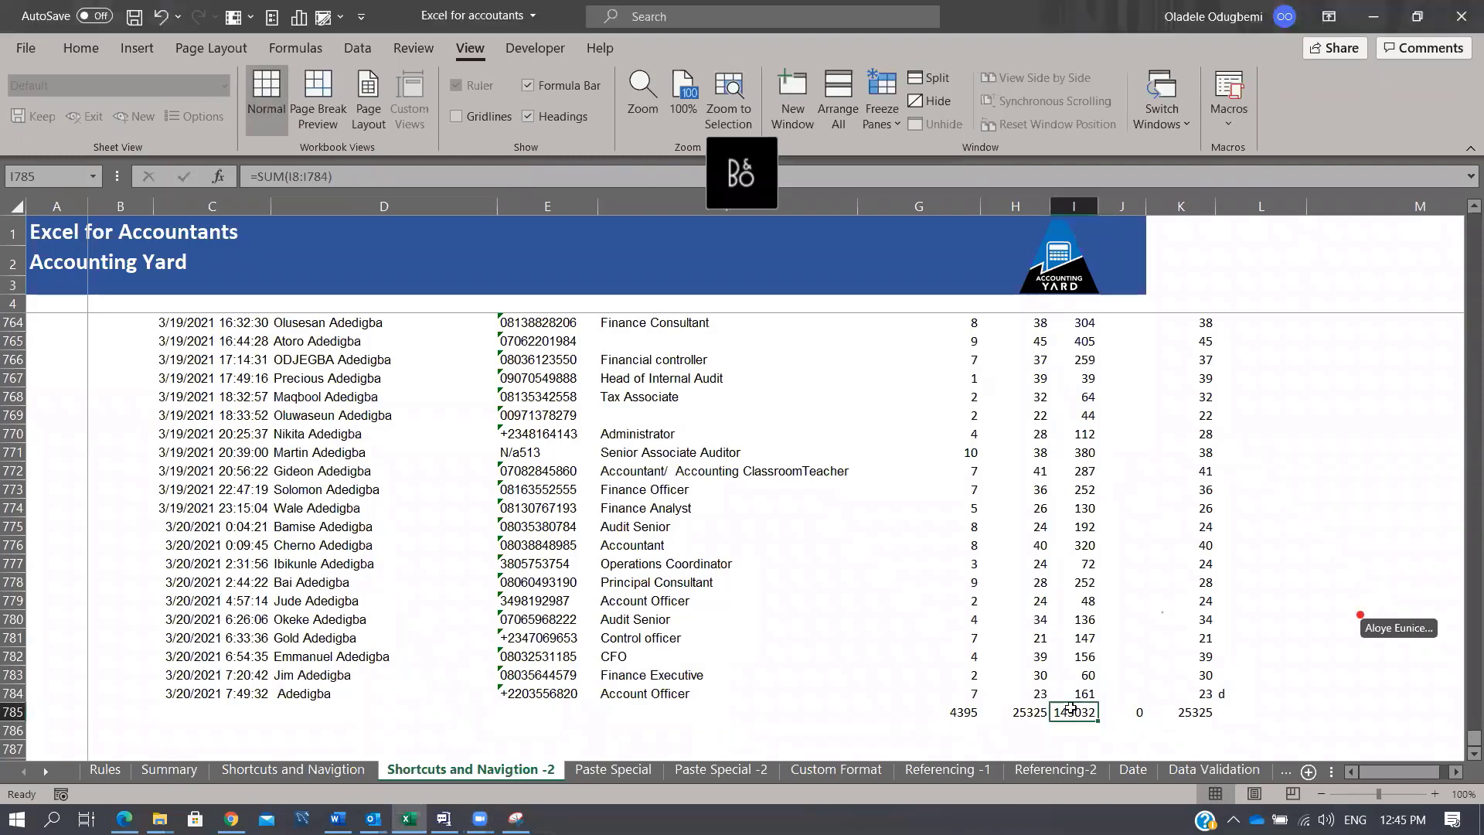
key(alt+=)
key(Return)
key(Up)
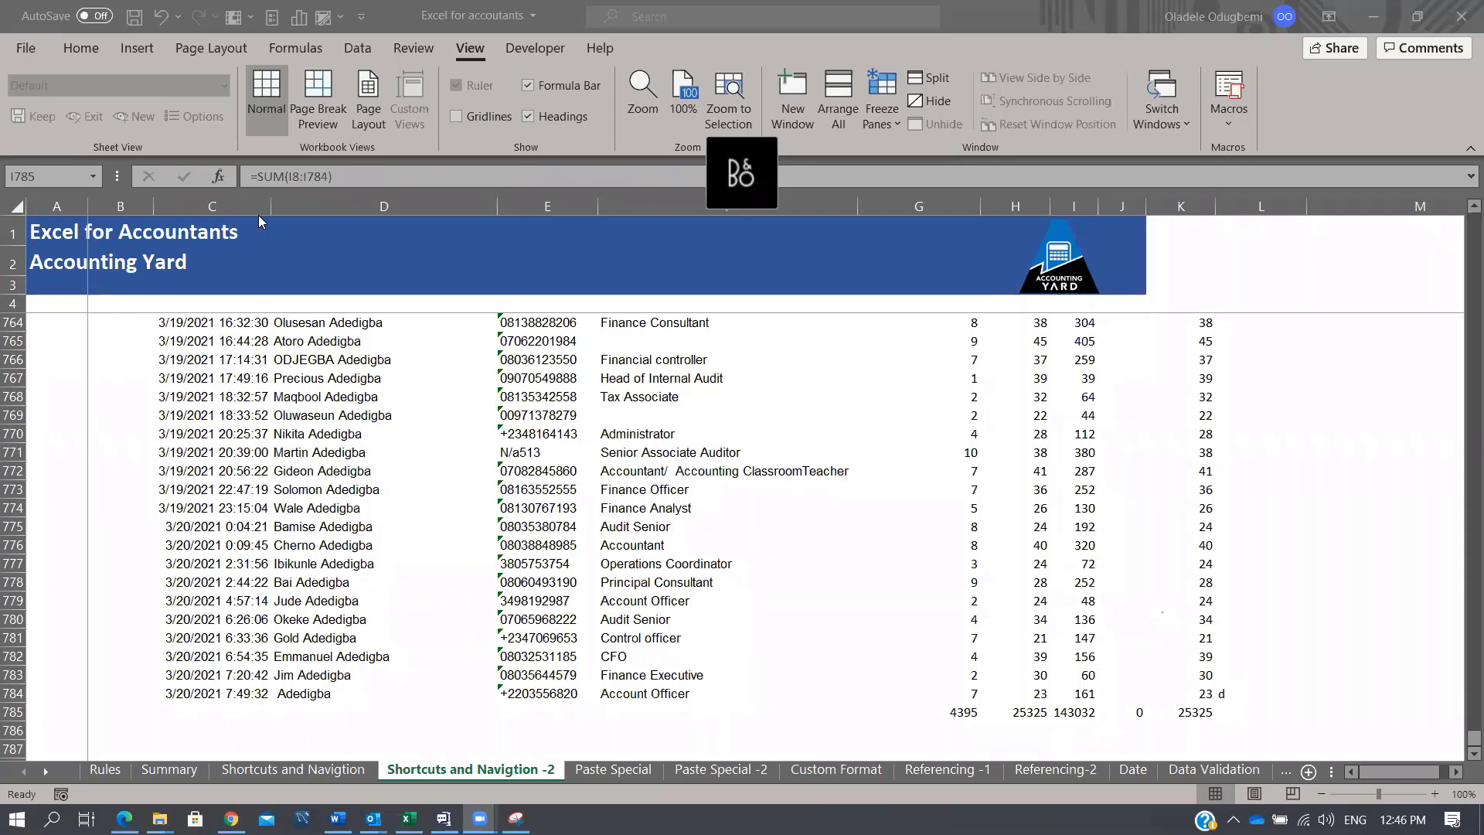
Step: Rebuild the Age total in H785 as =SUM(H8:H784), returning 25325
click(1082, 712)
click(1015, 712)
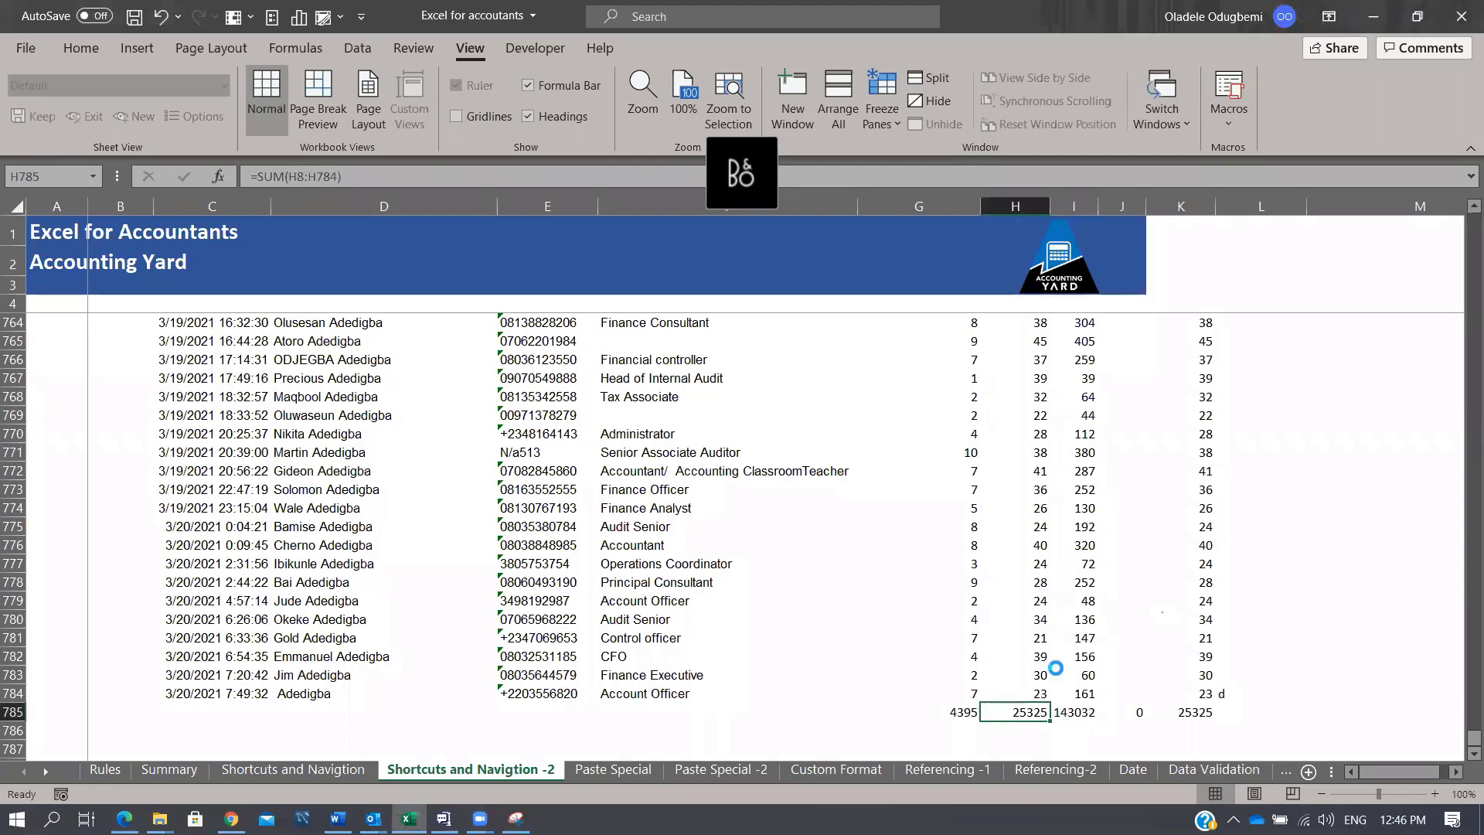
key(Delete)
key(alt+equal)
key(Return)
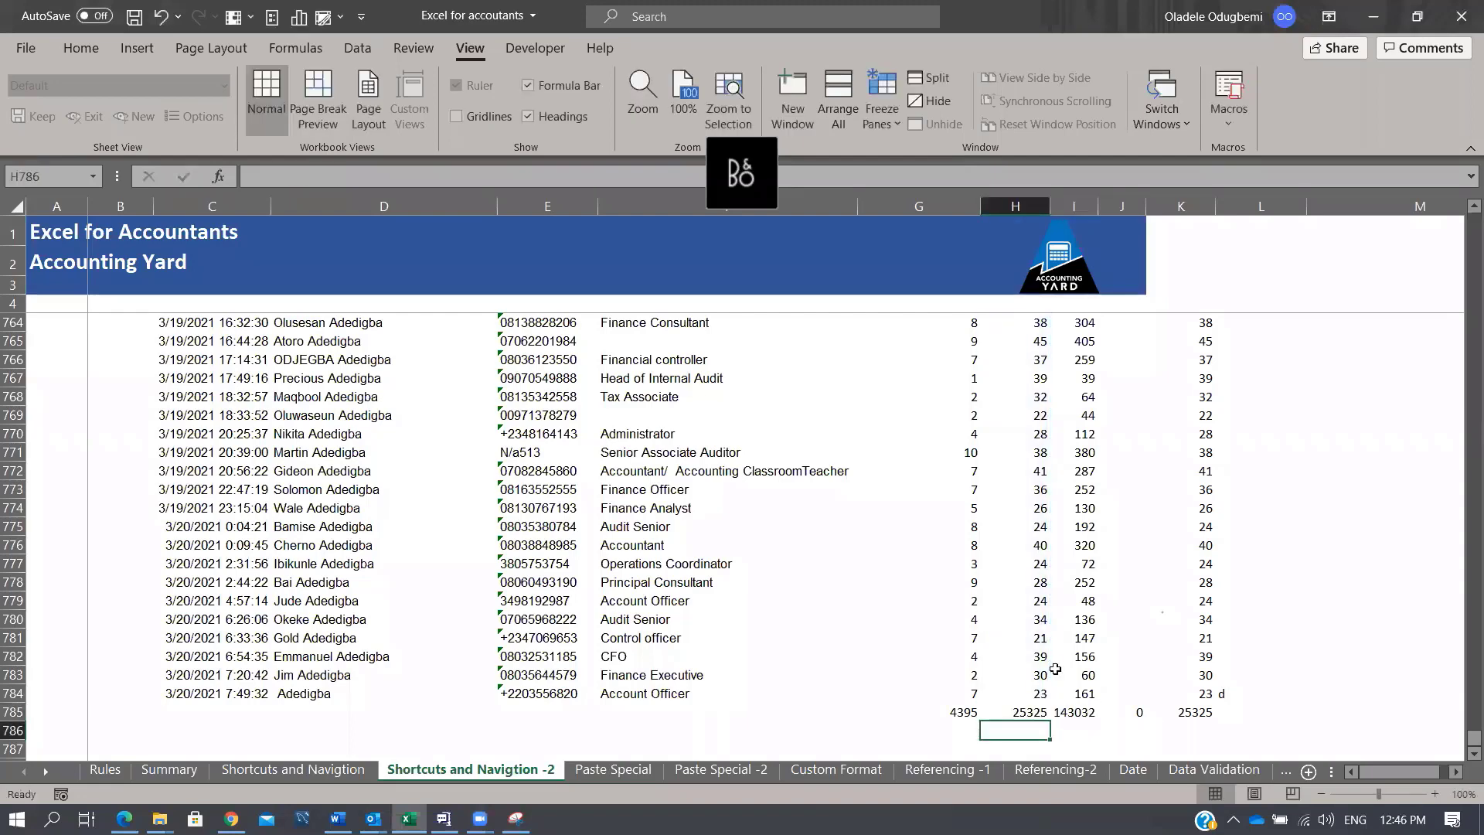
key(Up)
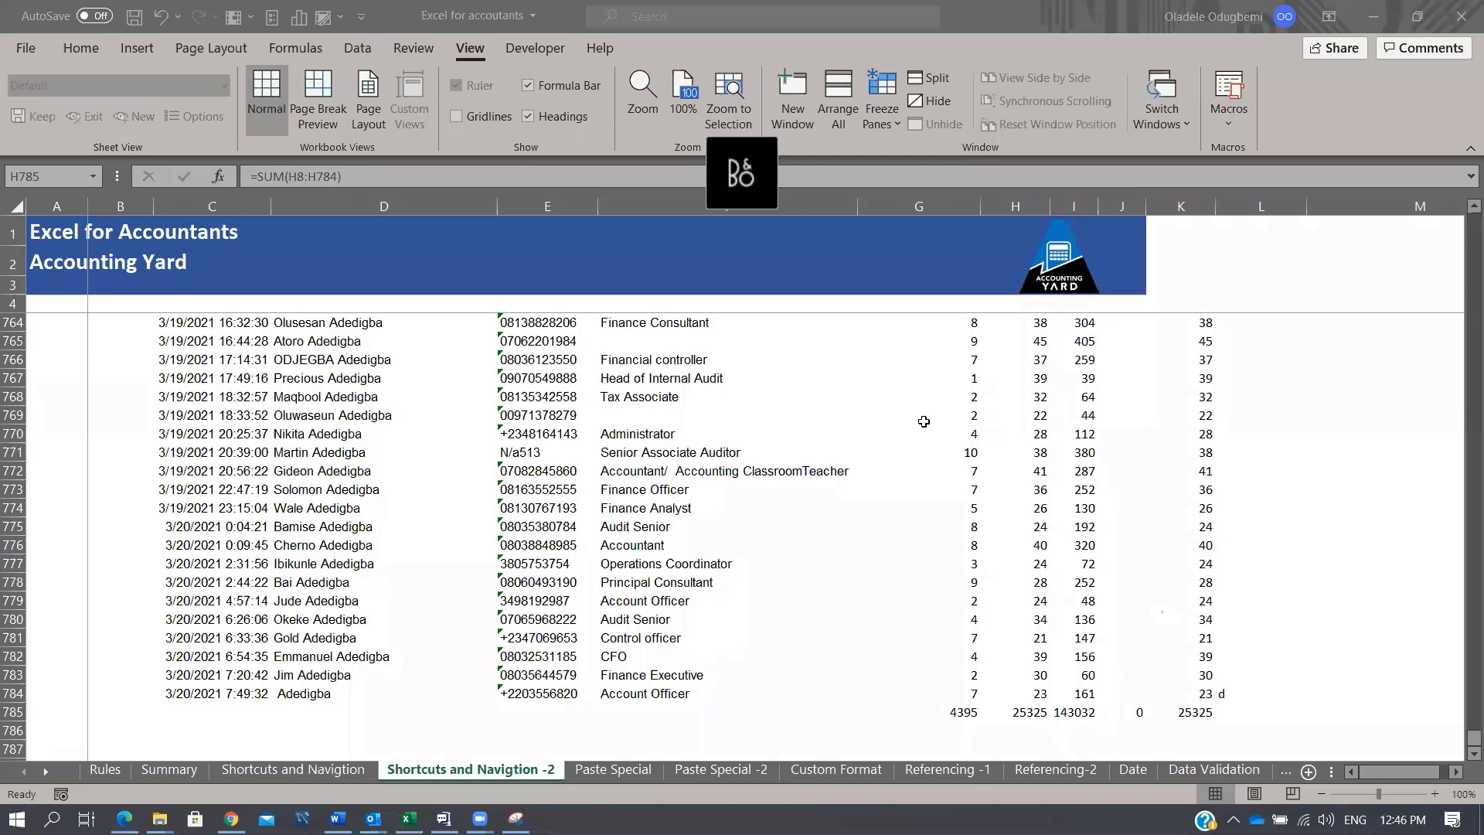
click(322, 471)
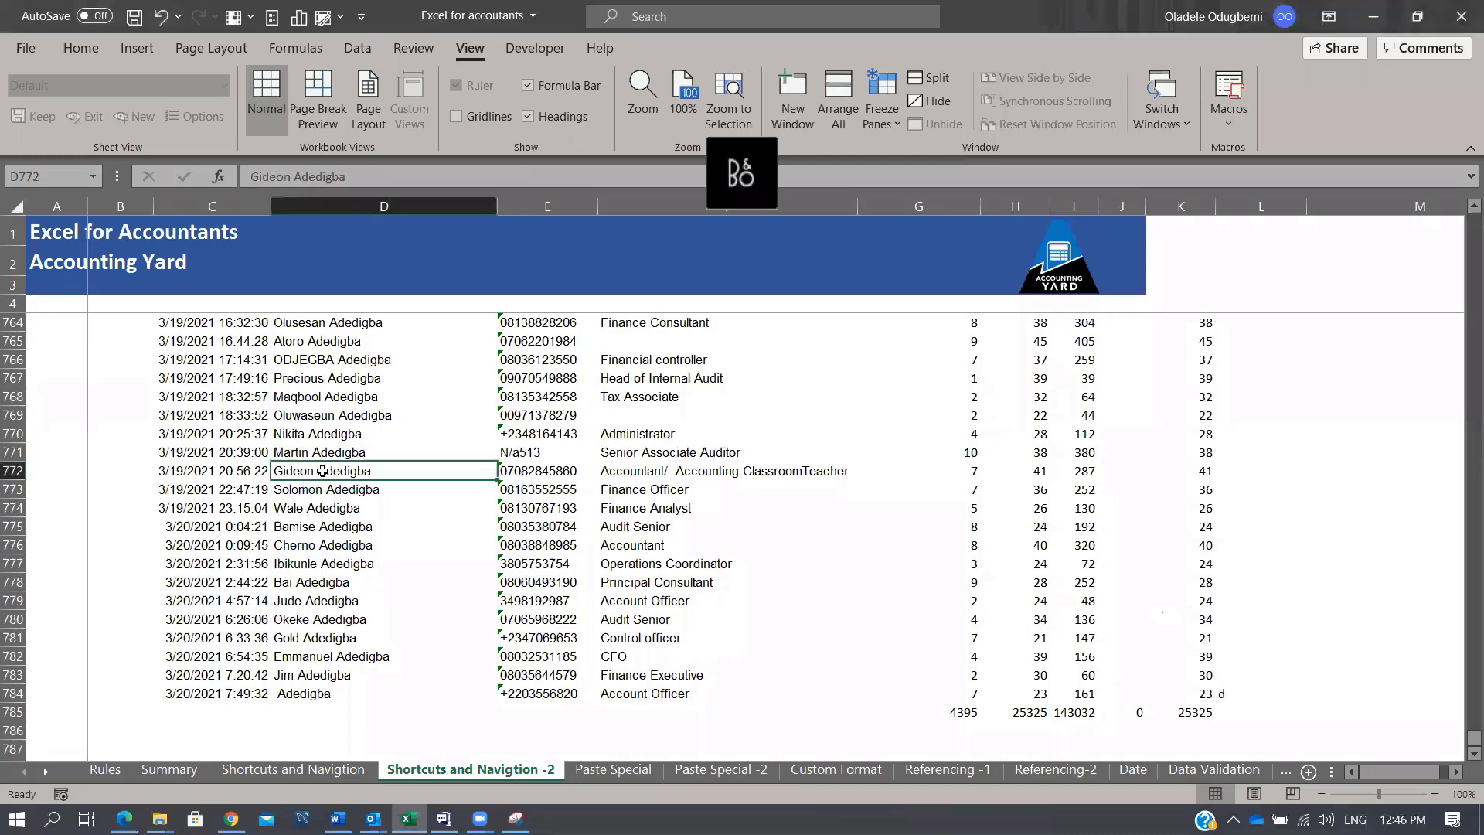
key(ctrl+9)
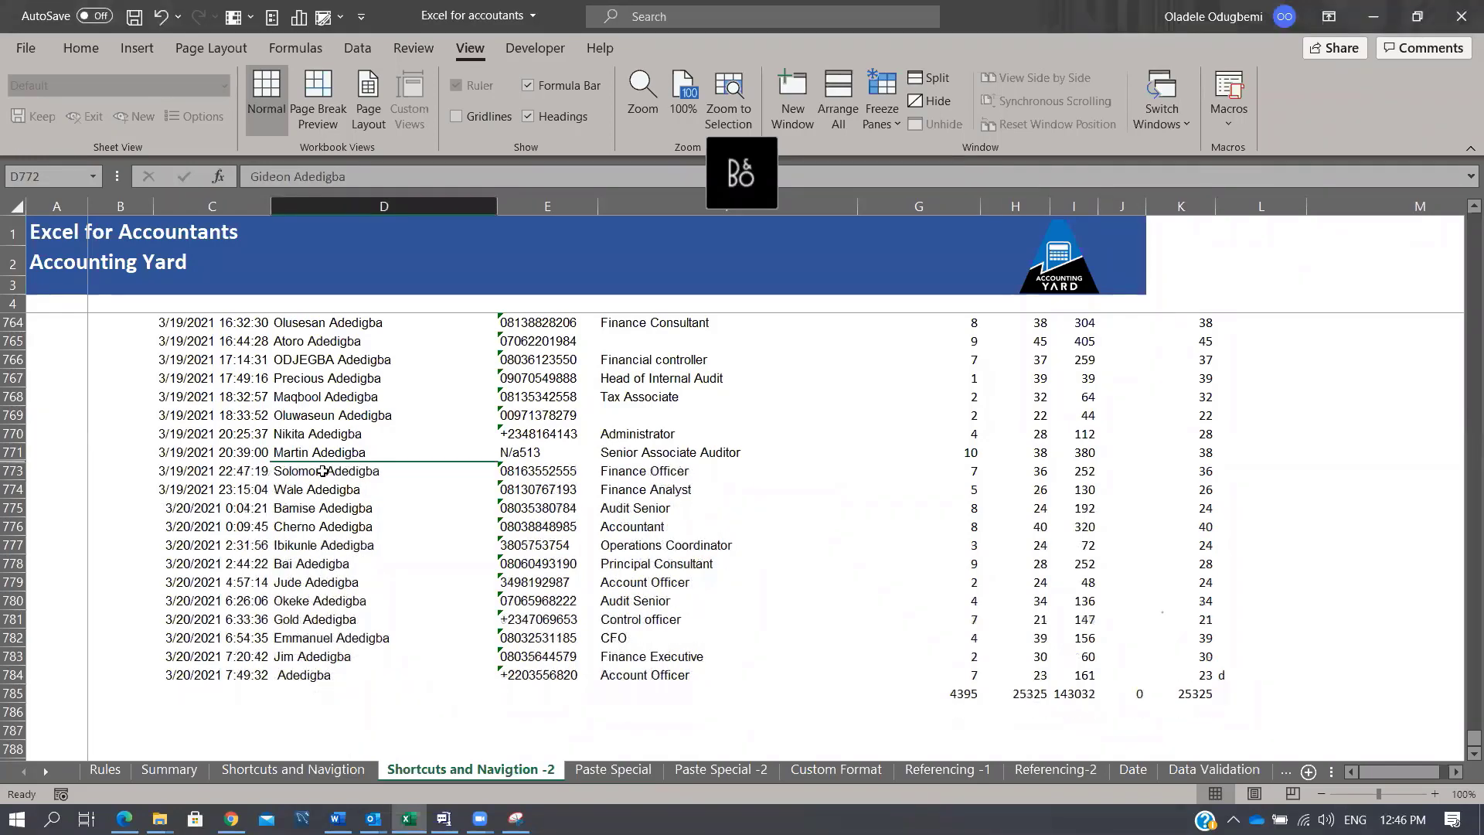
key(ctrl+z)
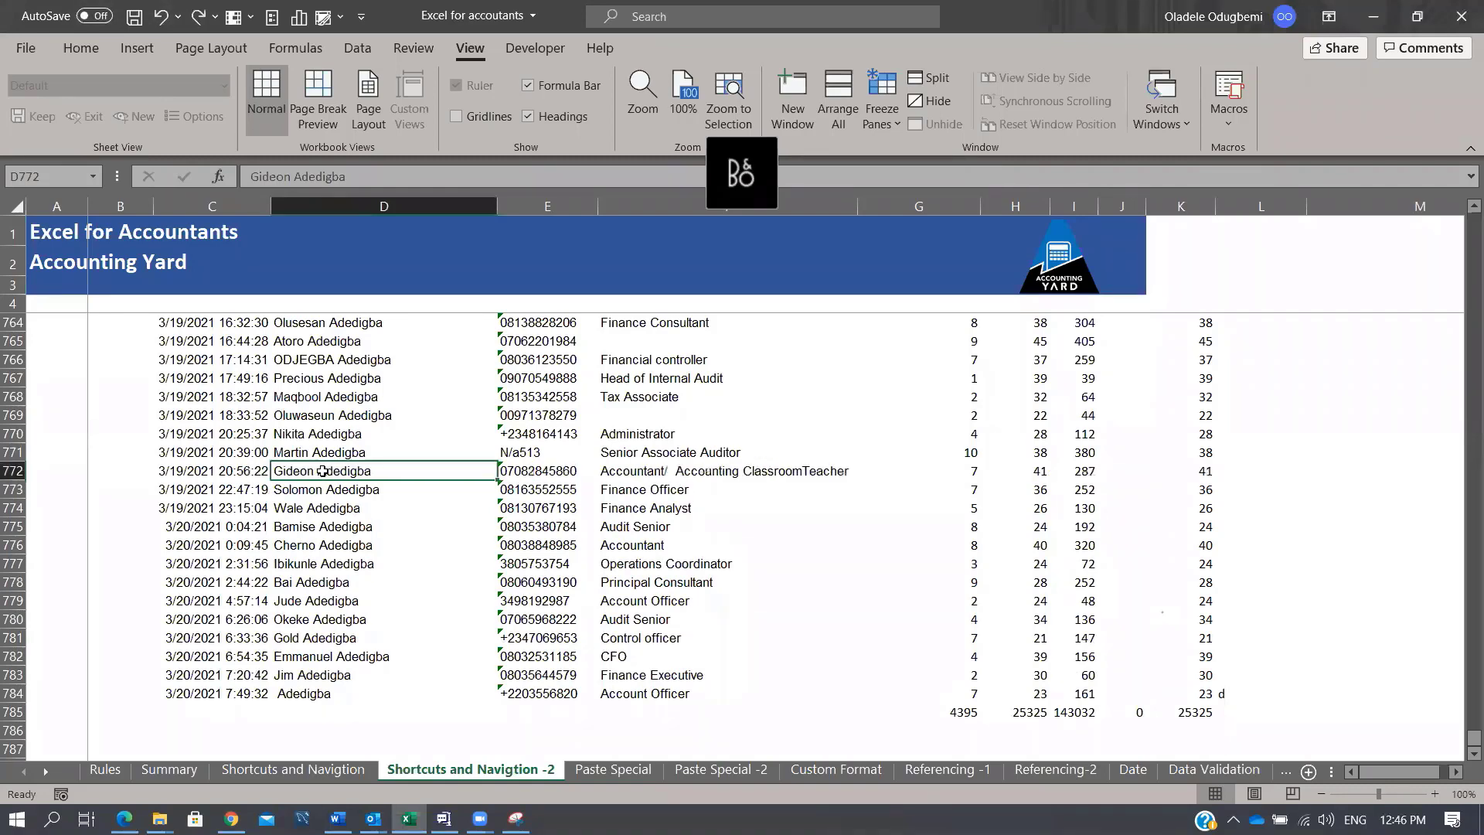
key(ctrl+space)
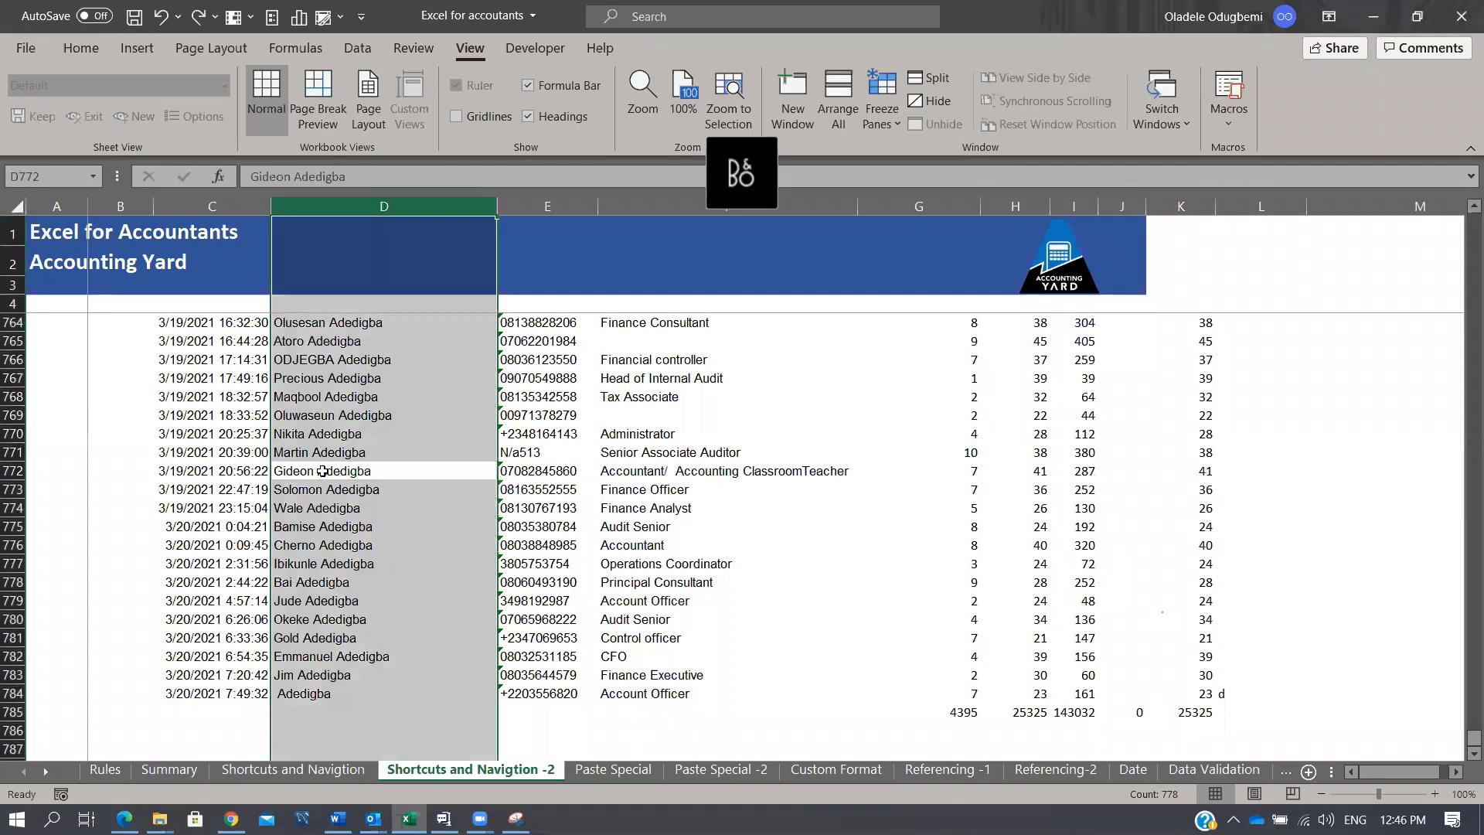
key(Down)
key(Down)
key(shift+space)
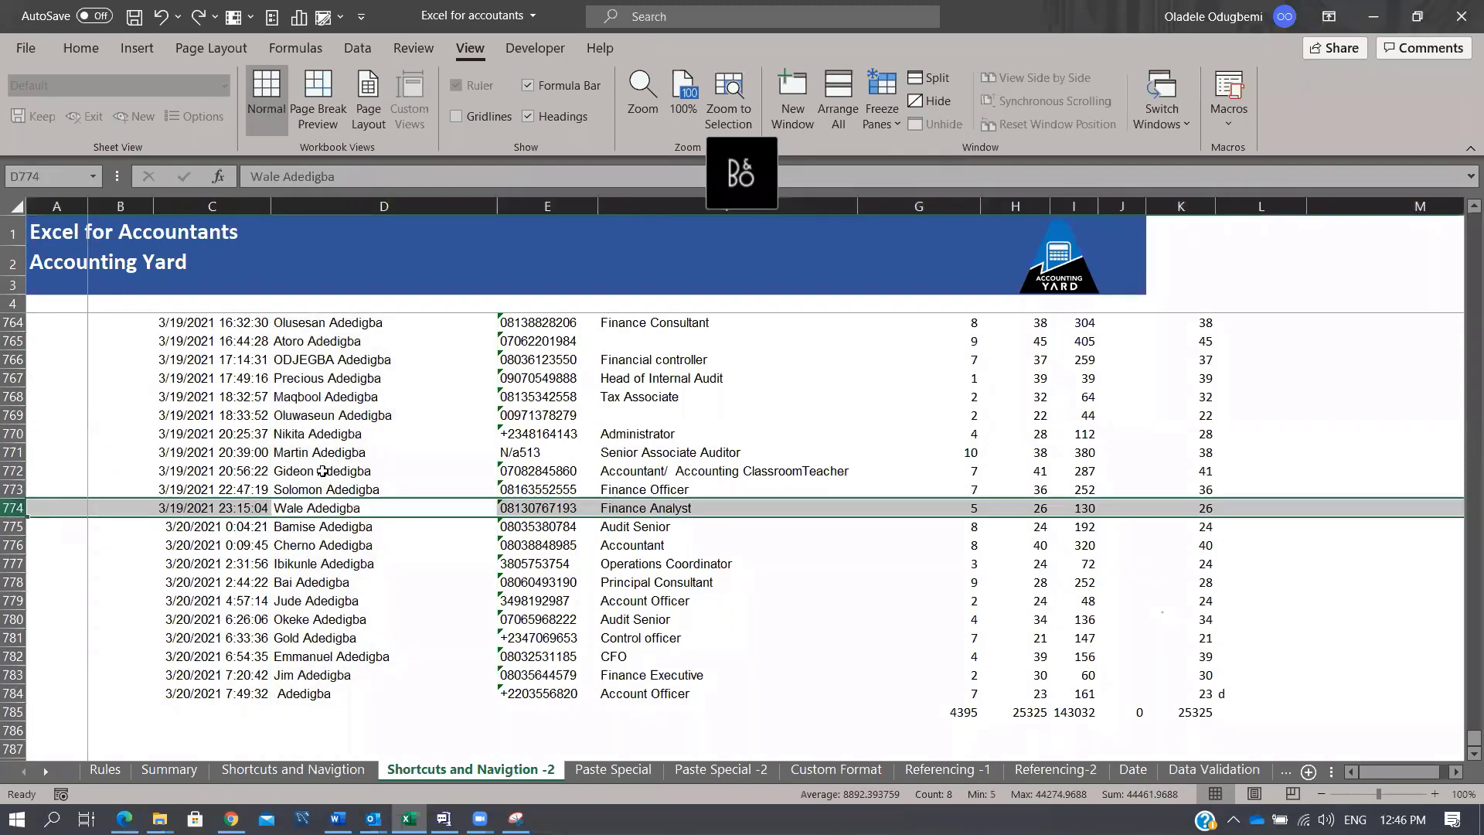
key(ctrl+9)
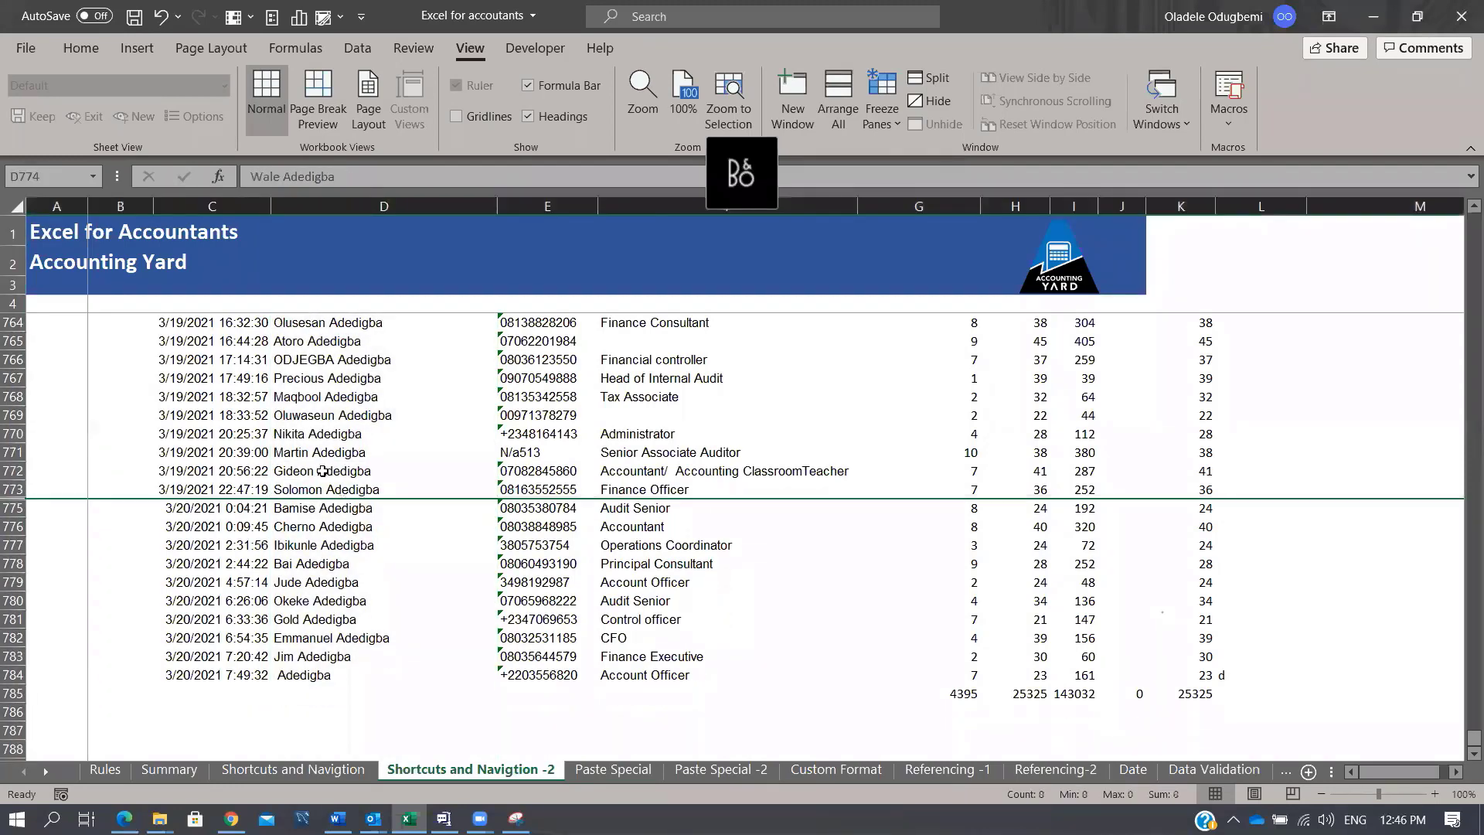
key(ctrl+z)
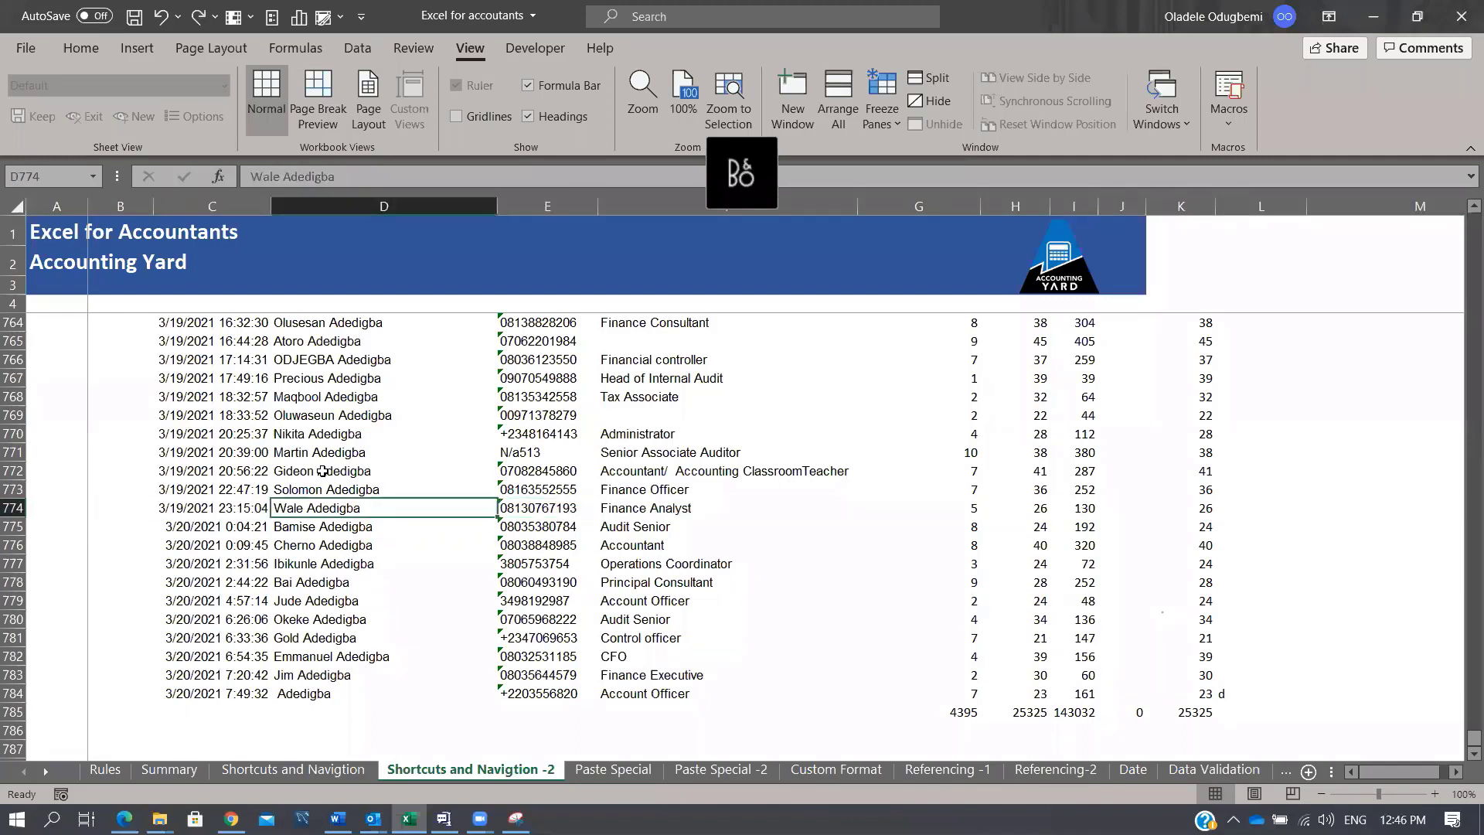
key(shift+space)
key(Right)
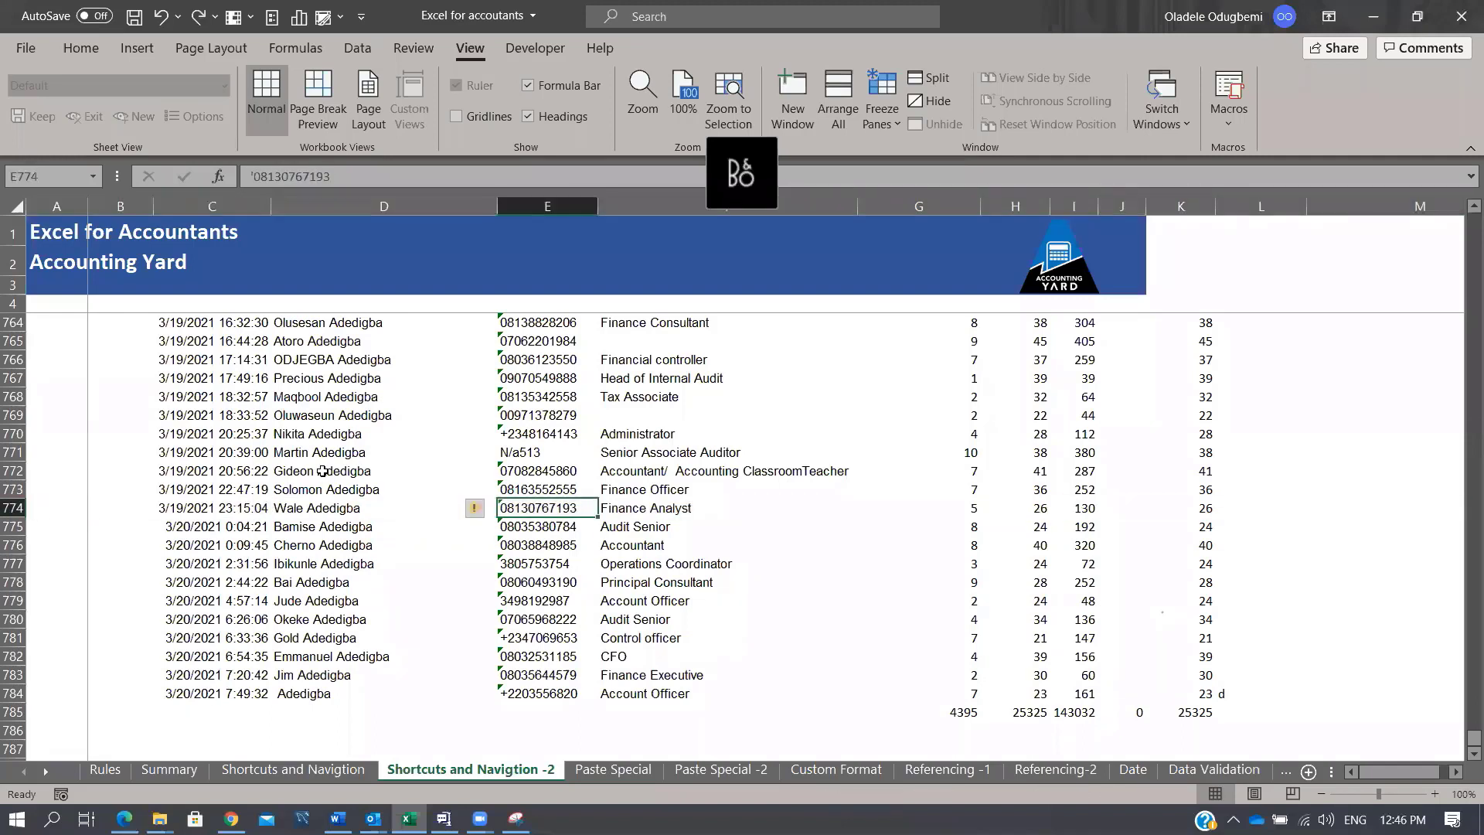
key(Left)
key(ctrl+space)
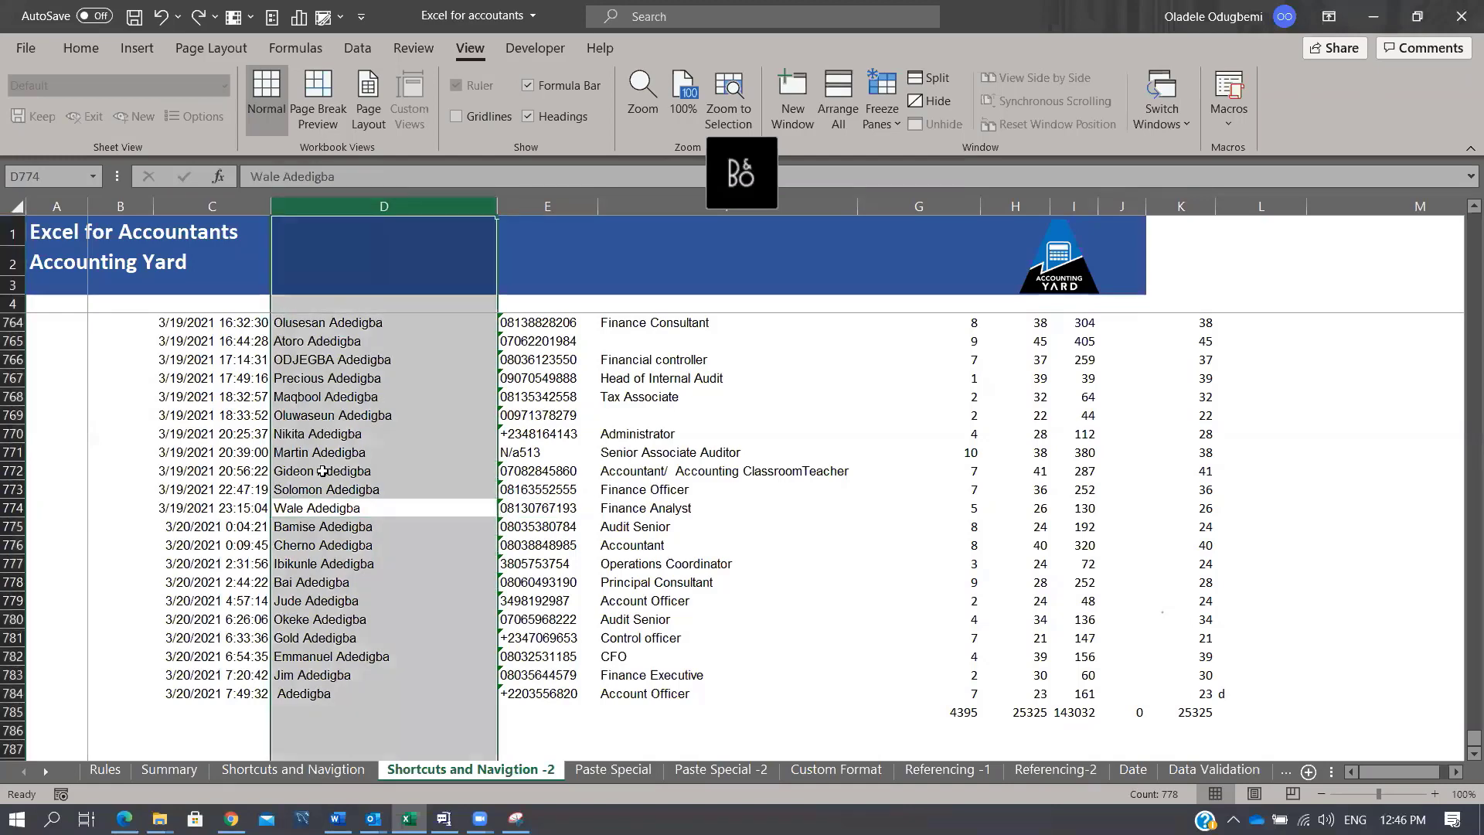
key(ctrl+0)
key(ctrl+z)
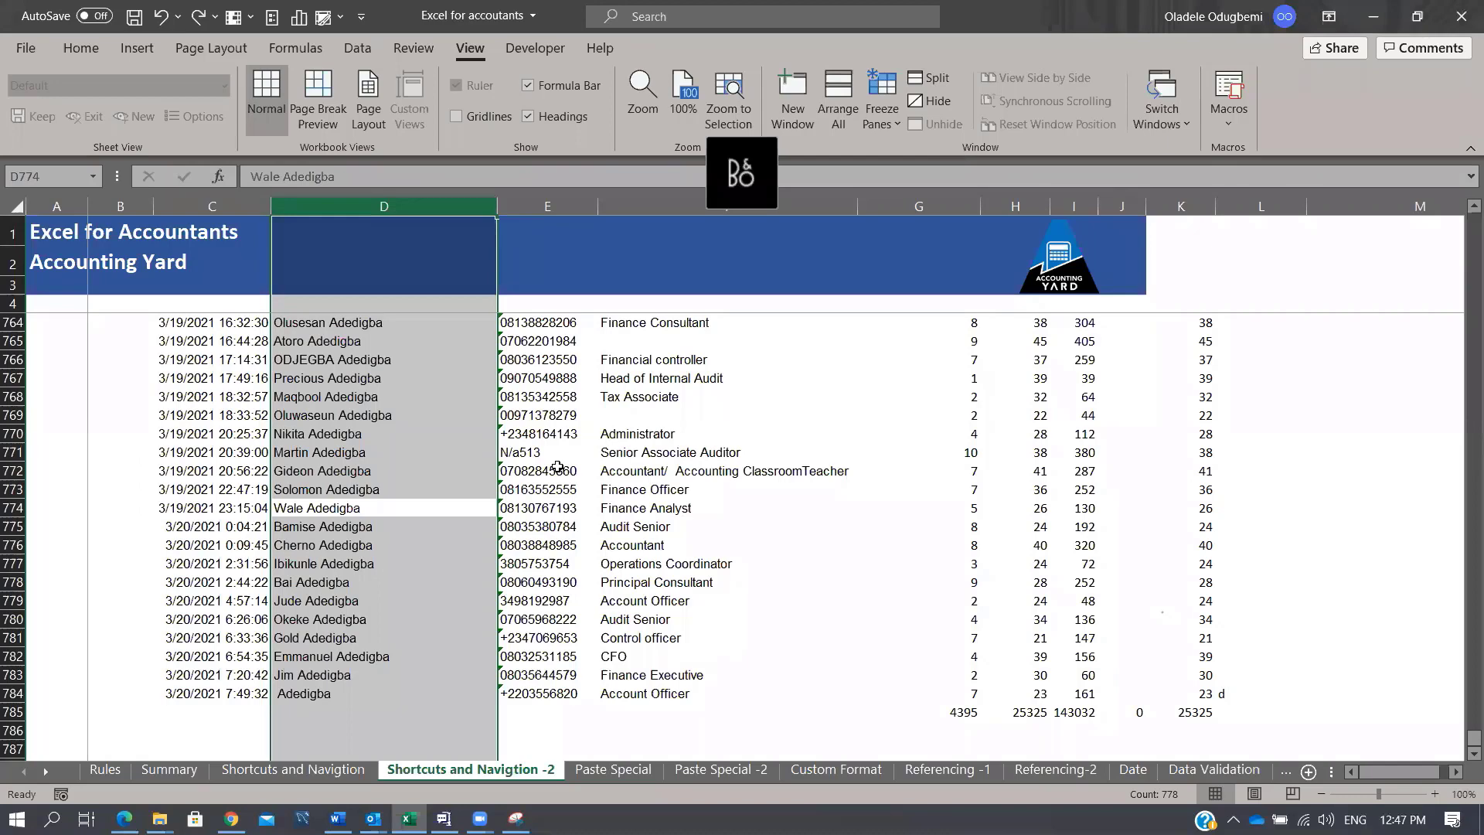
click(614, 769)
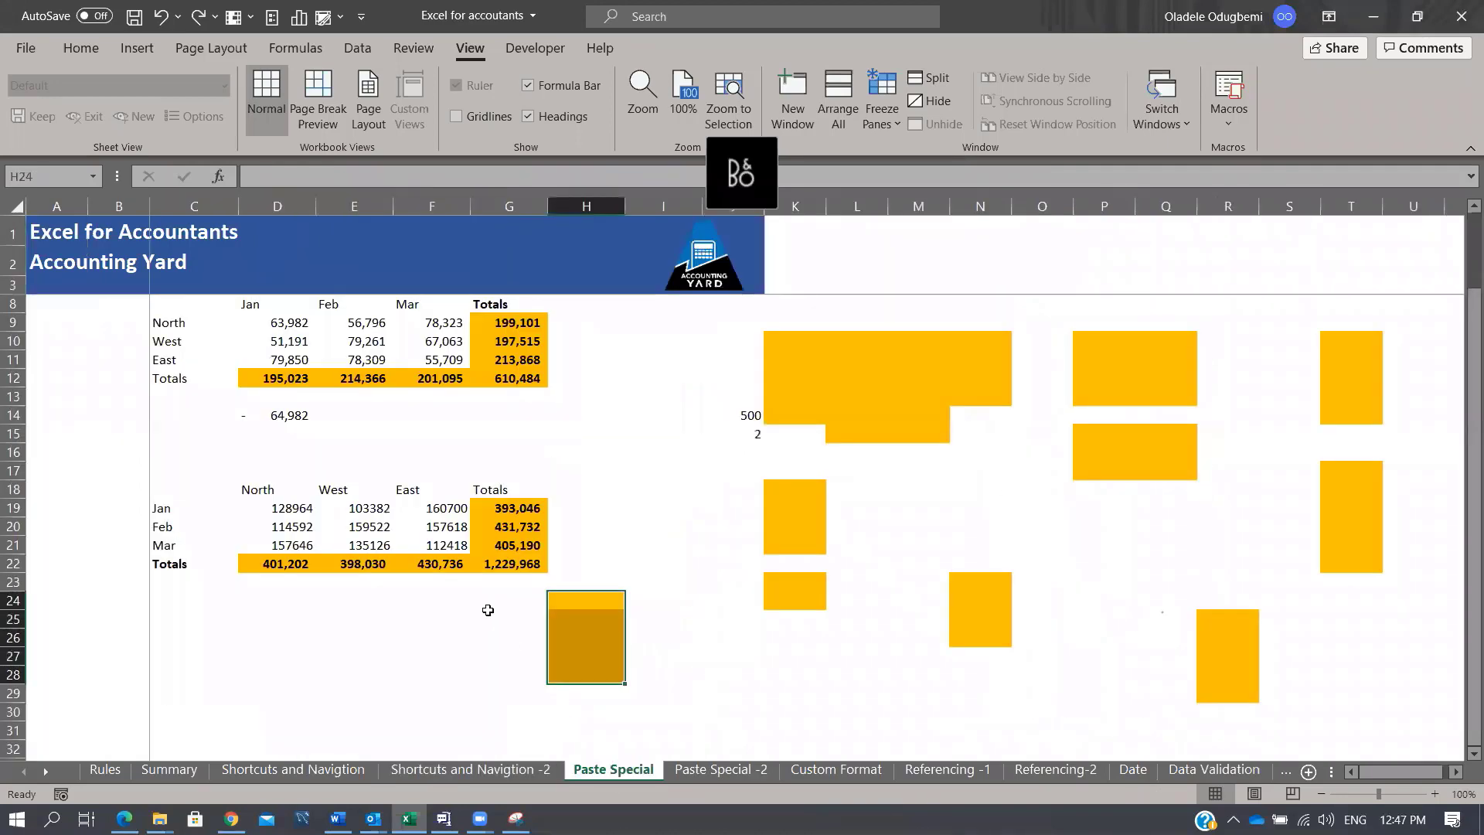
click(278, 545)
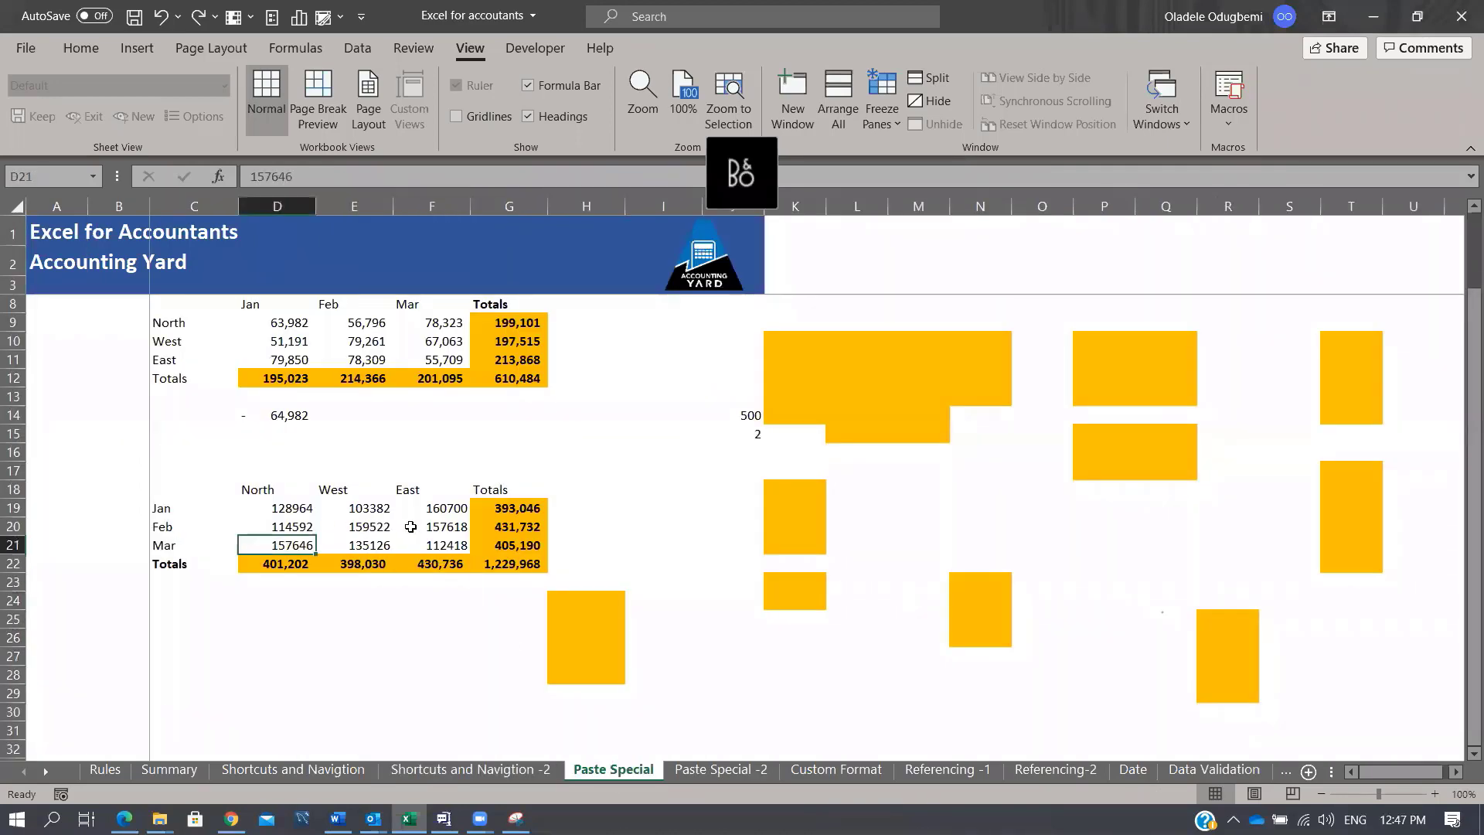
key(ctrl+c)
click(286, 638)
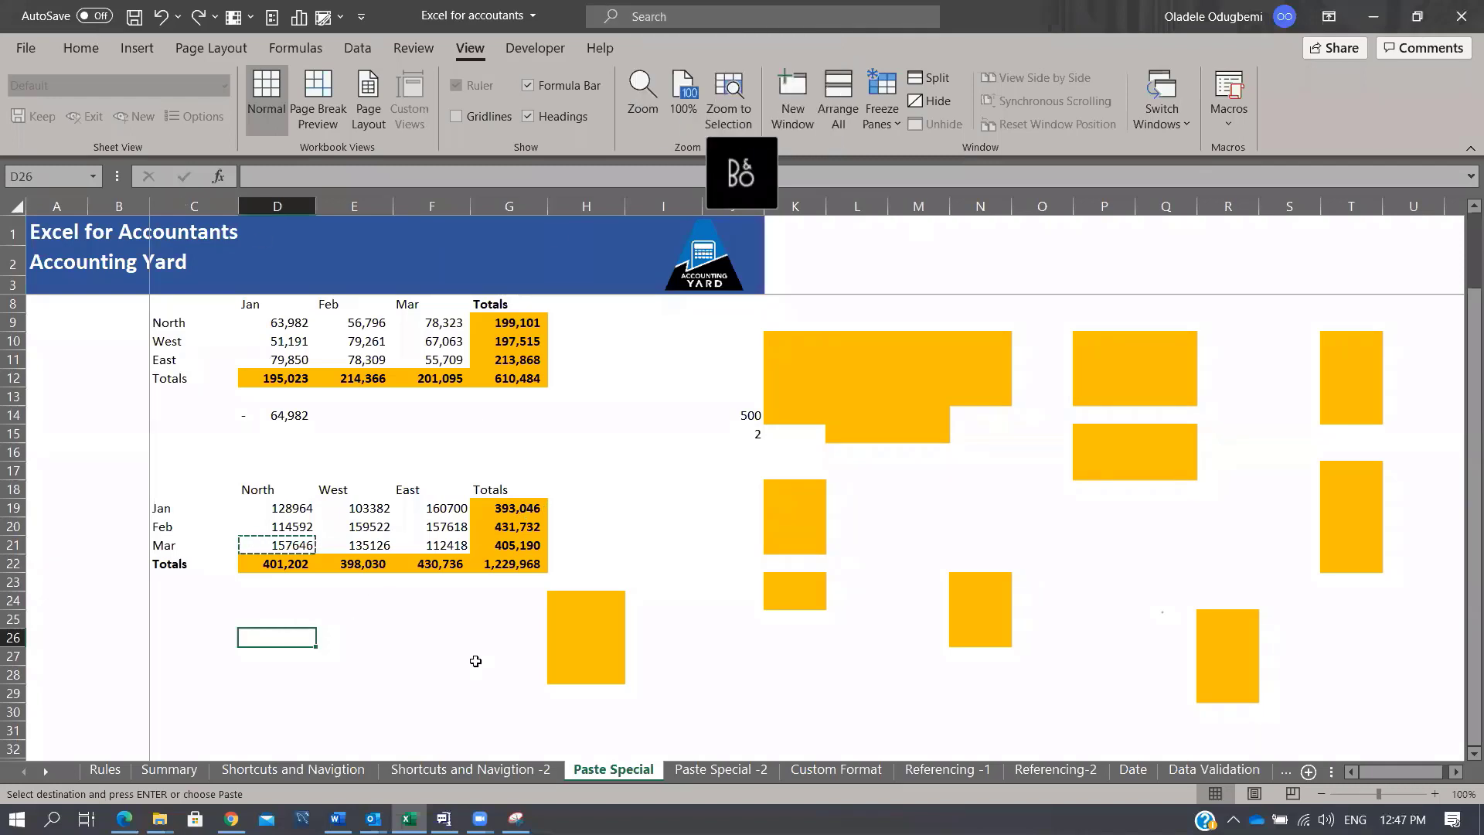
key(alt)
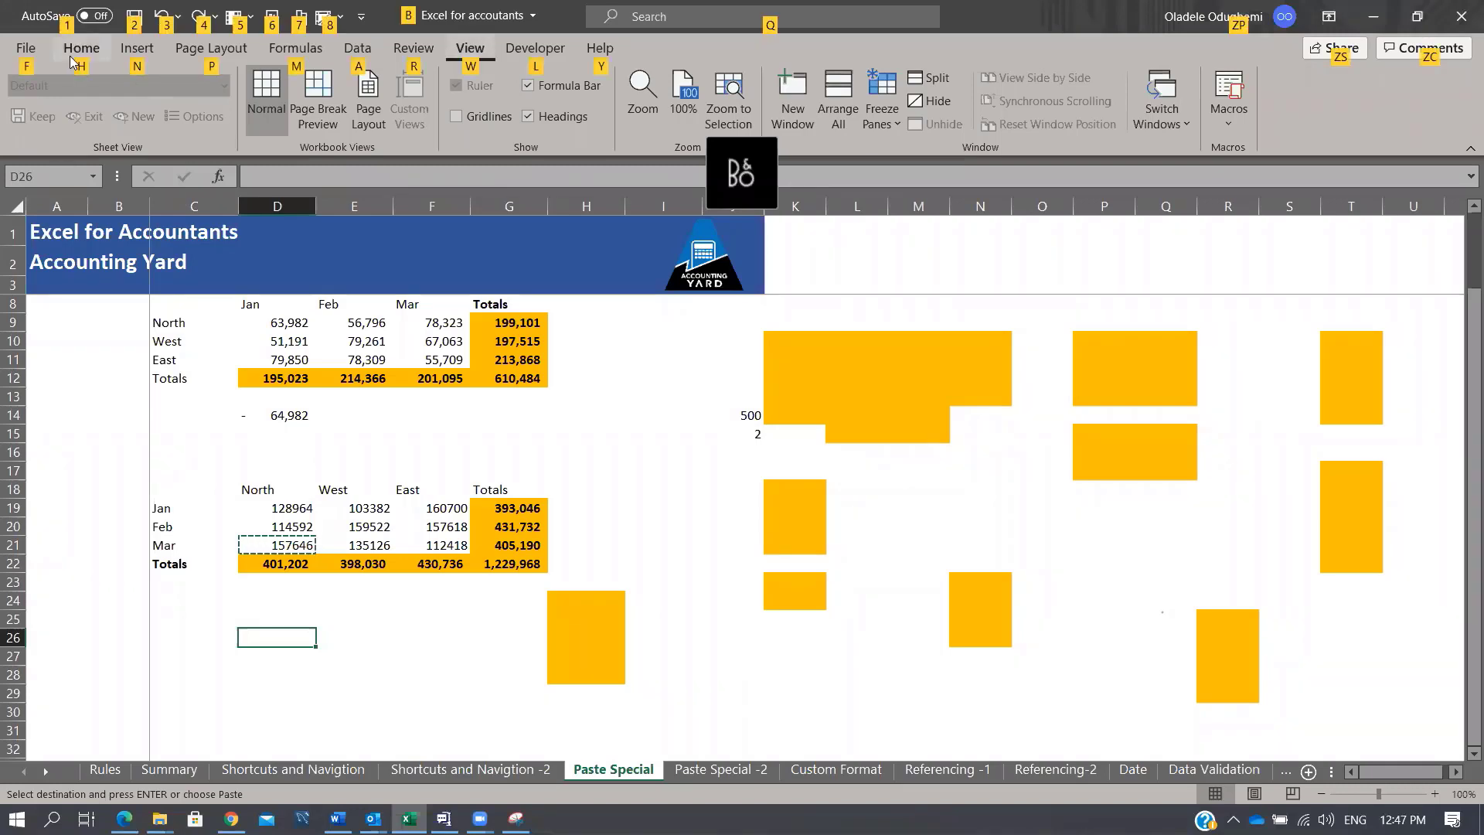
key(h)
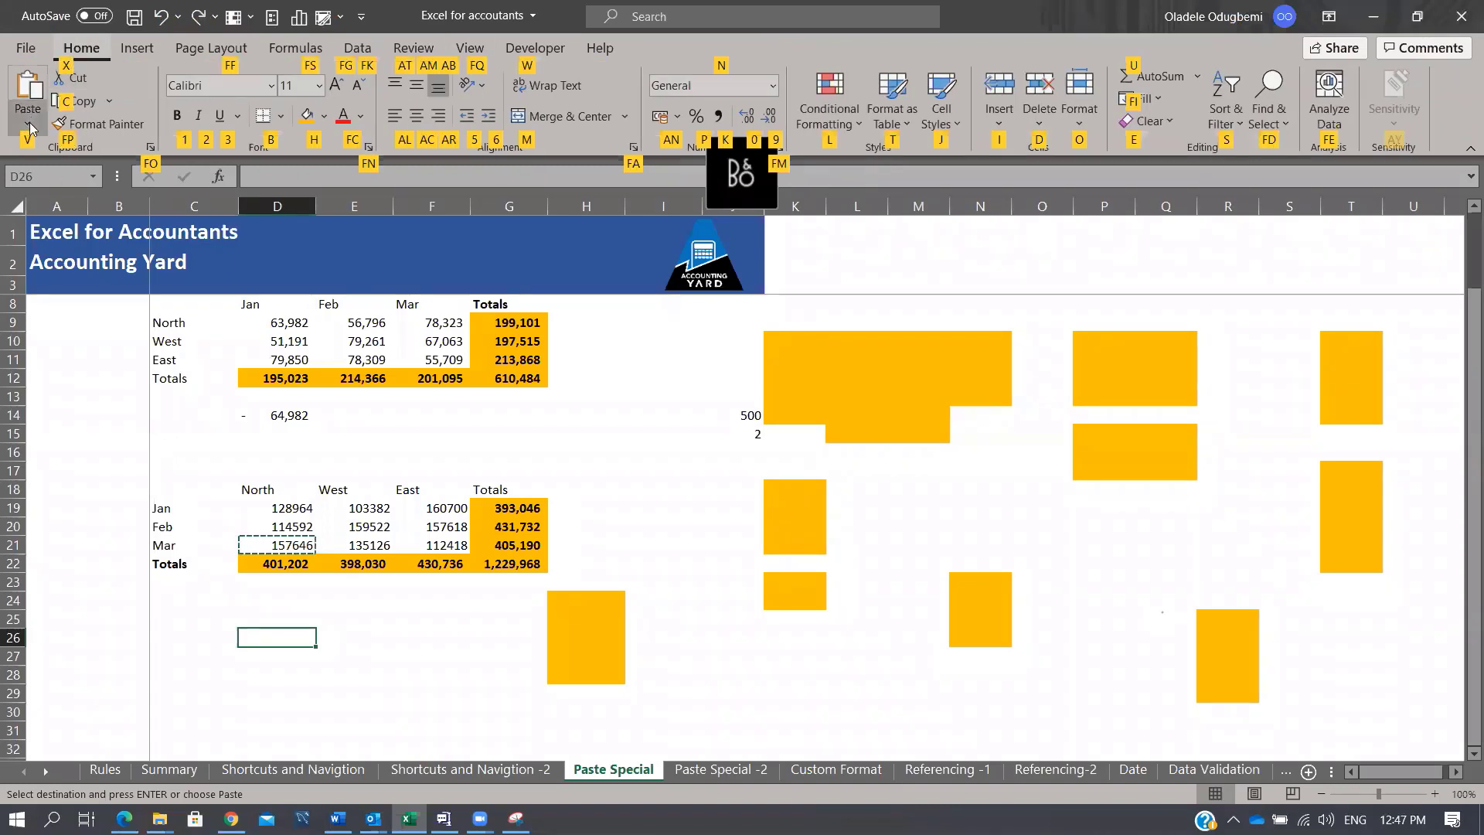
key(v)
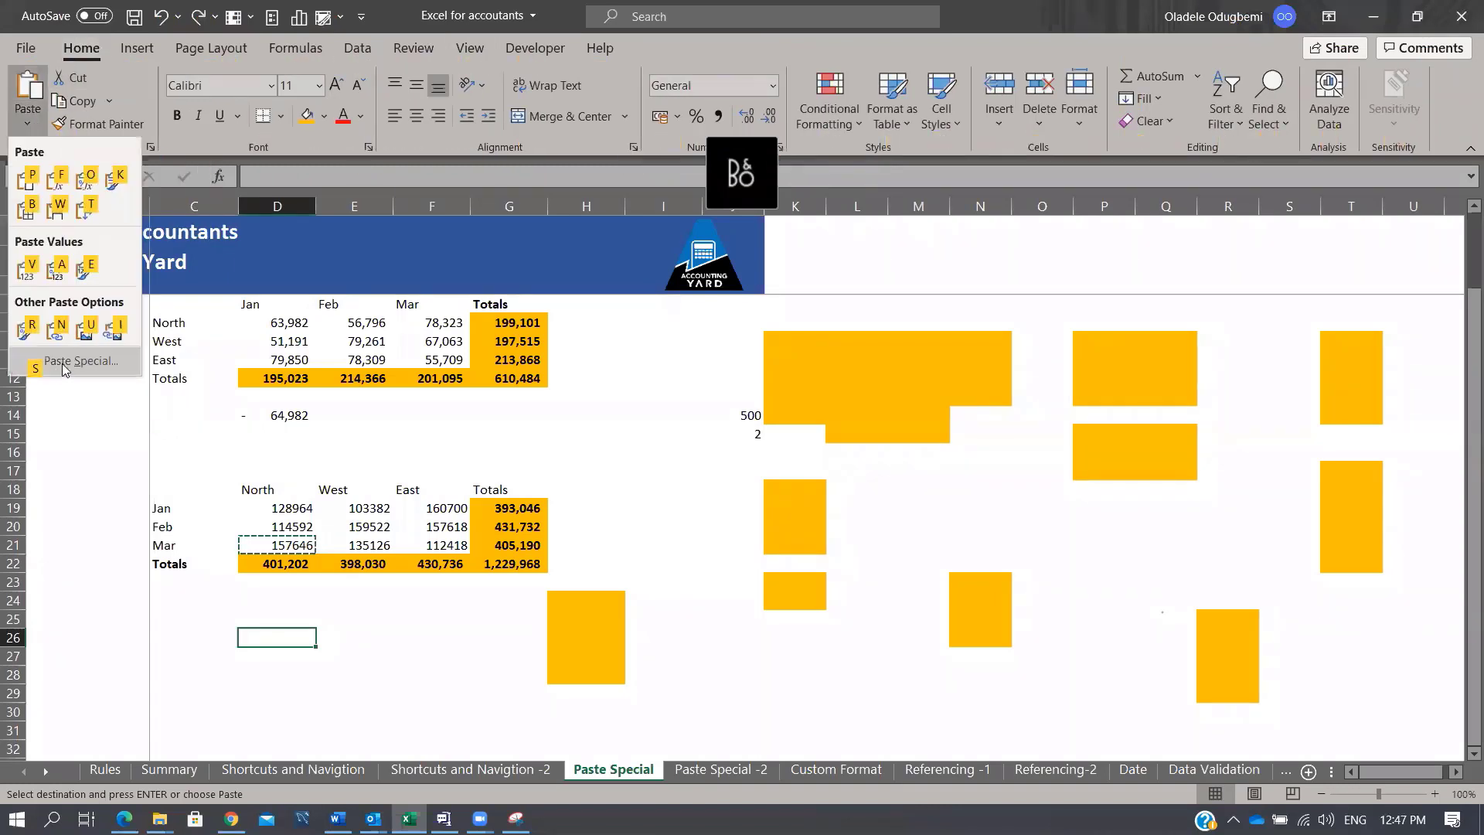
key(s)
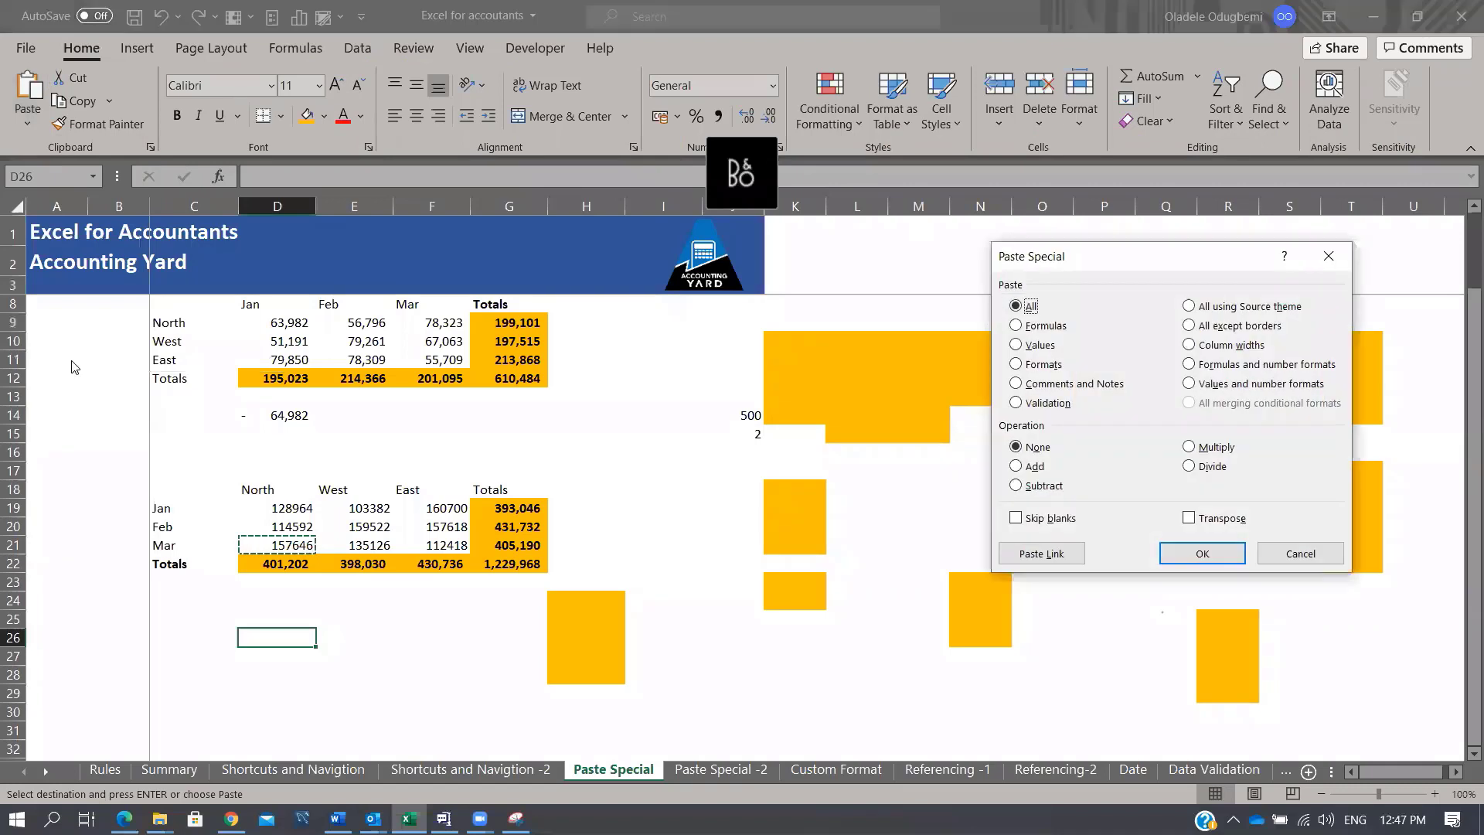
drag(1145, 252, 966, 219)
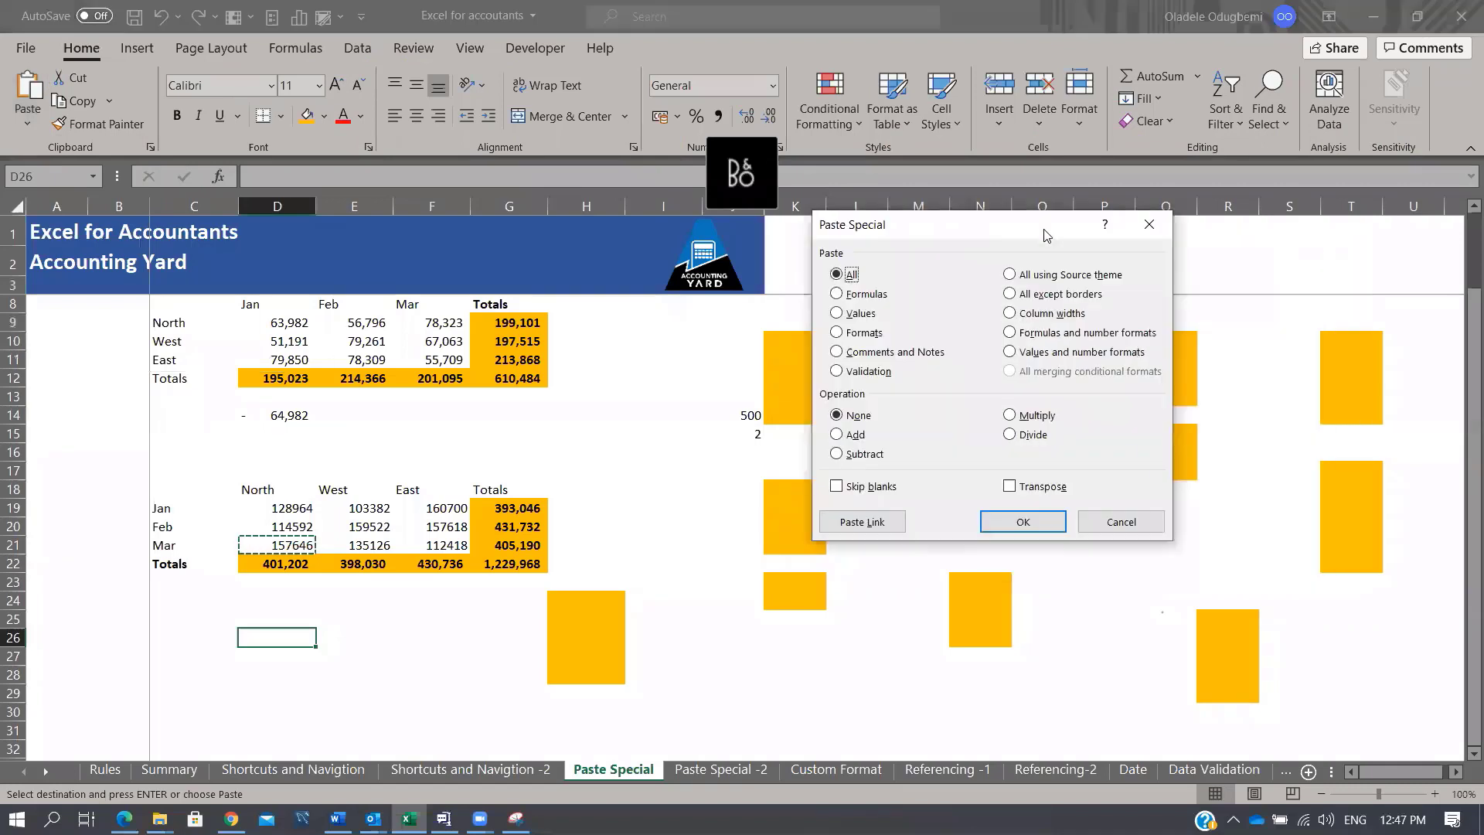
click(1150, 224)
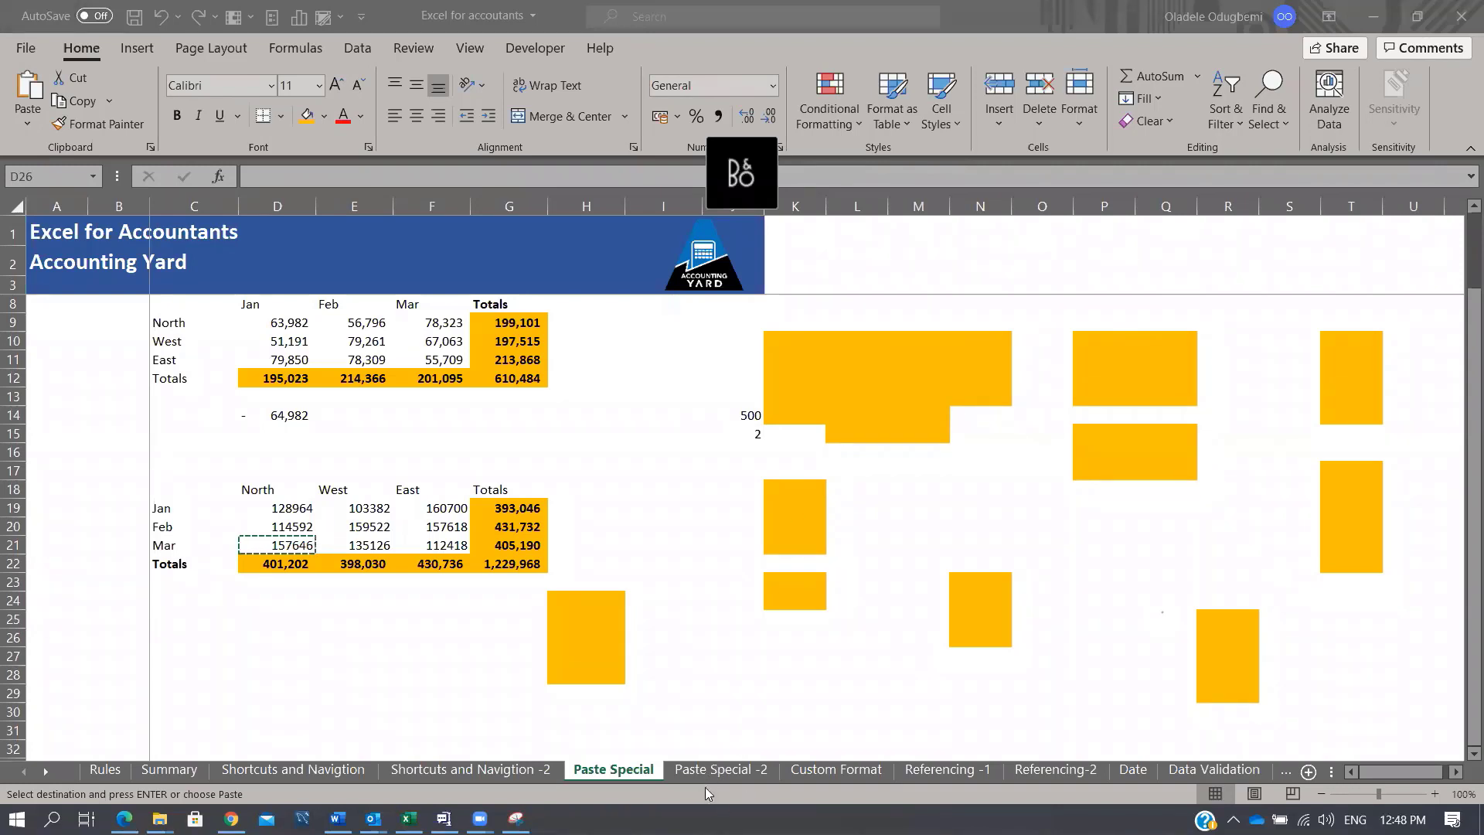
Step: On the Referencing -1 sheet, enter the note A1 in cell I8
click(829, 768)
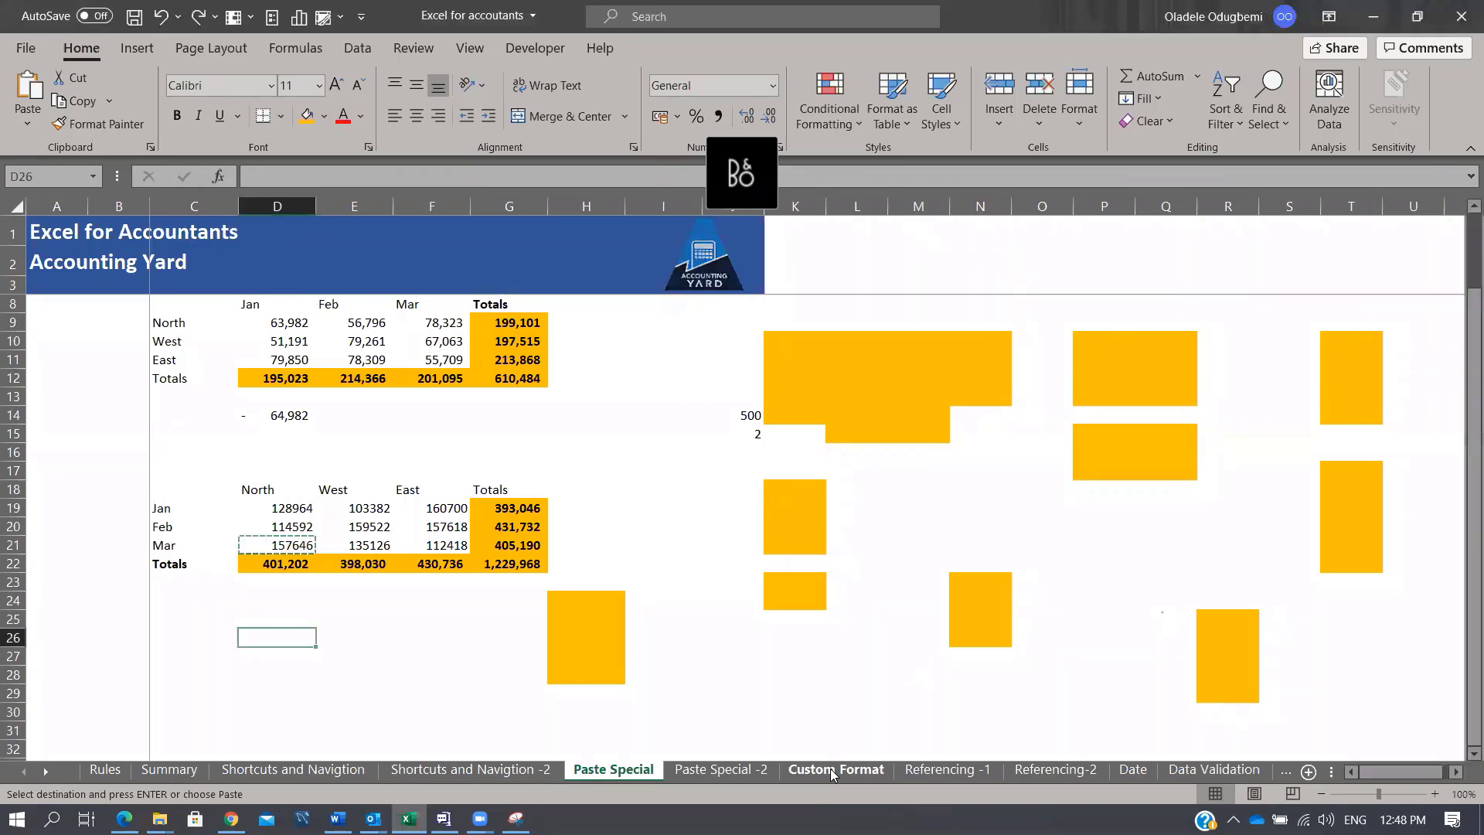
click(923, 766)
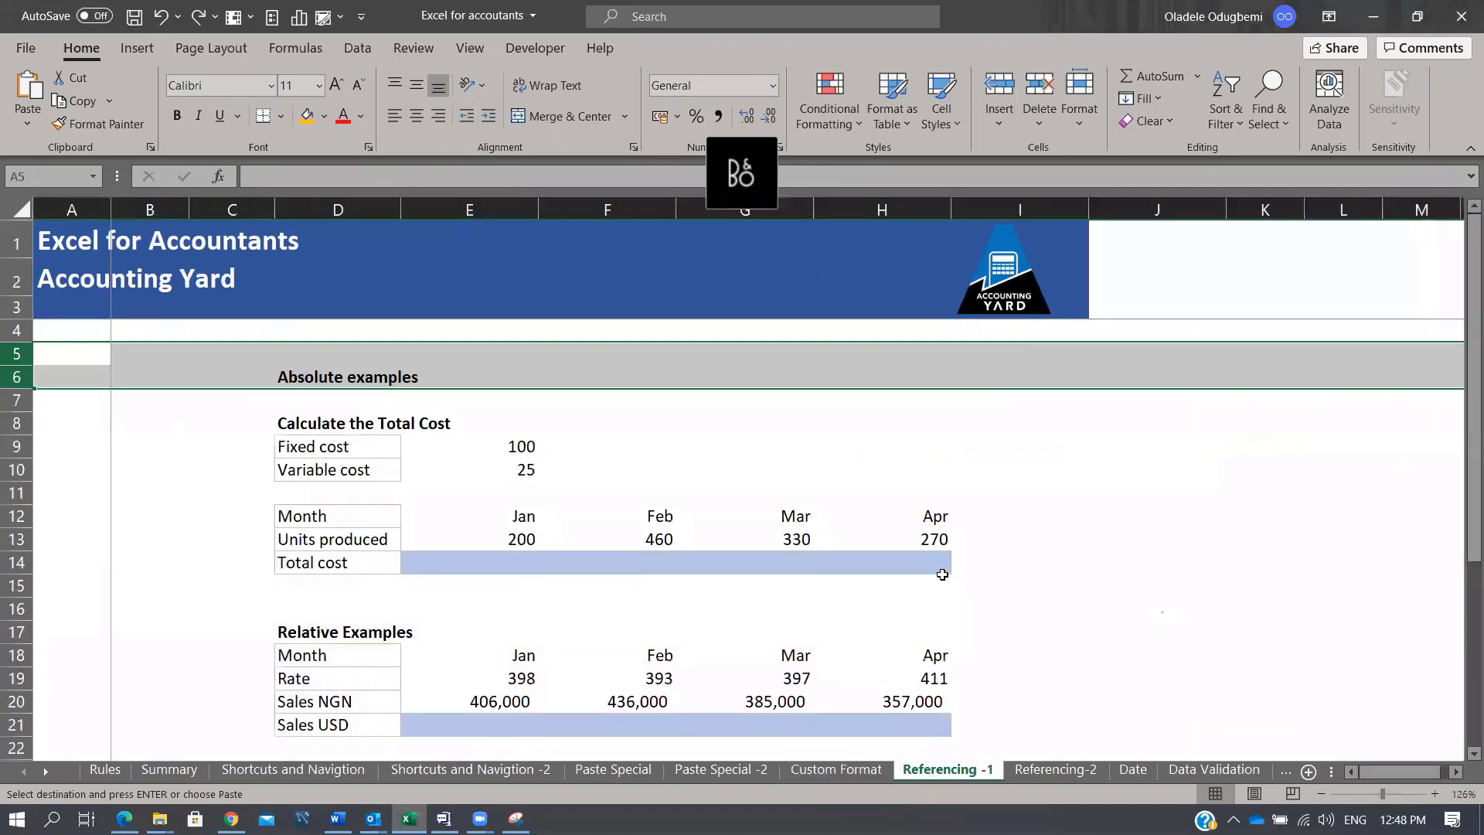
click(986, 430)
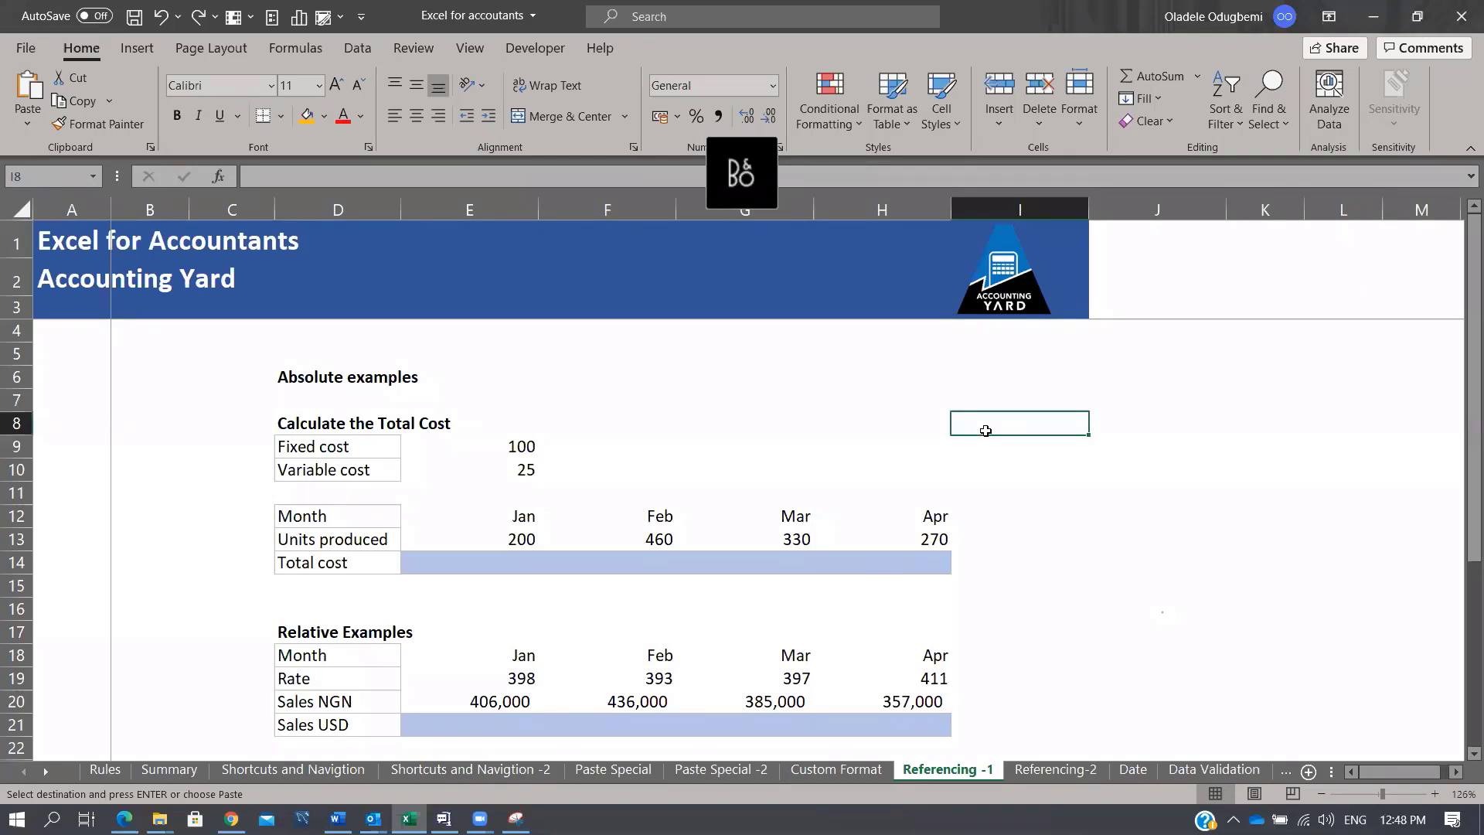
text(A1)
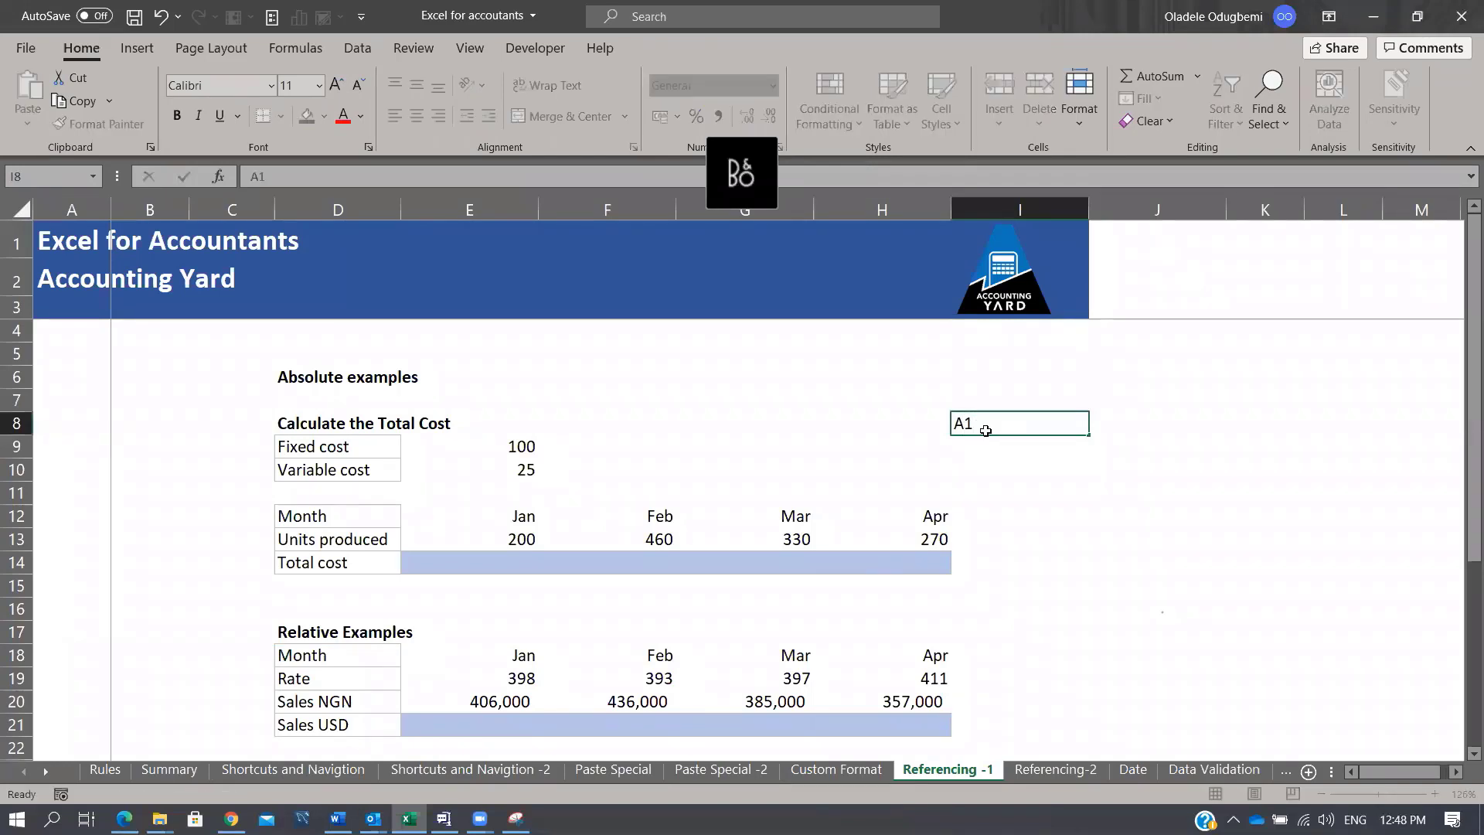
key(Return)
Step: Enter $A$1 in J8, correcting the mistyped '$A$!' entry
key(Up)
key(Right)
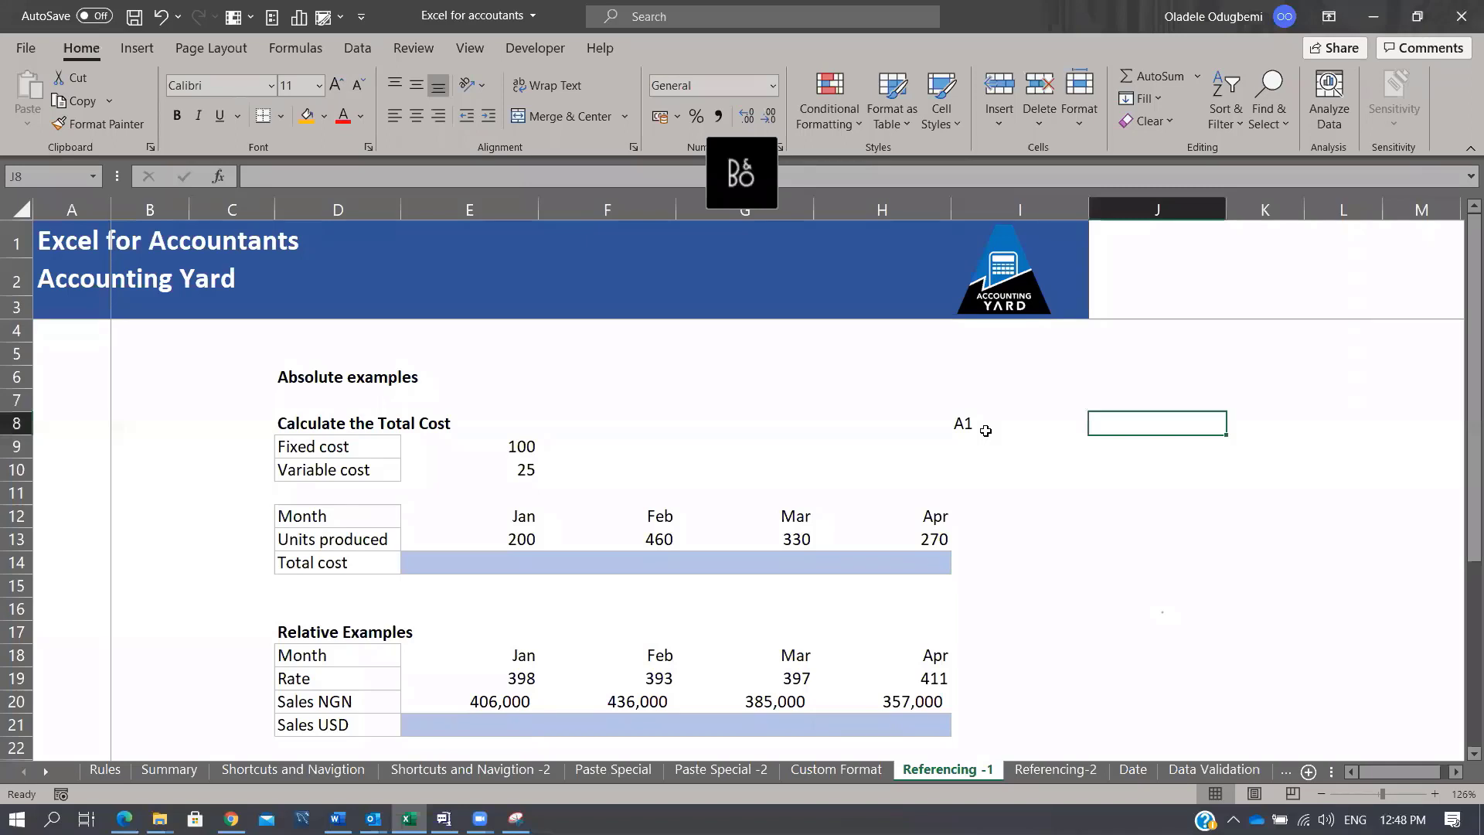
text($A)
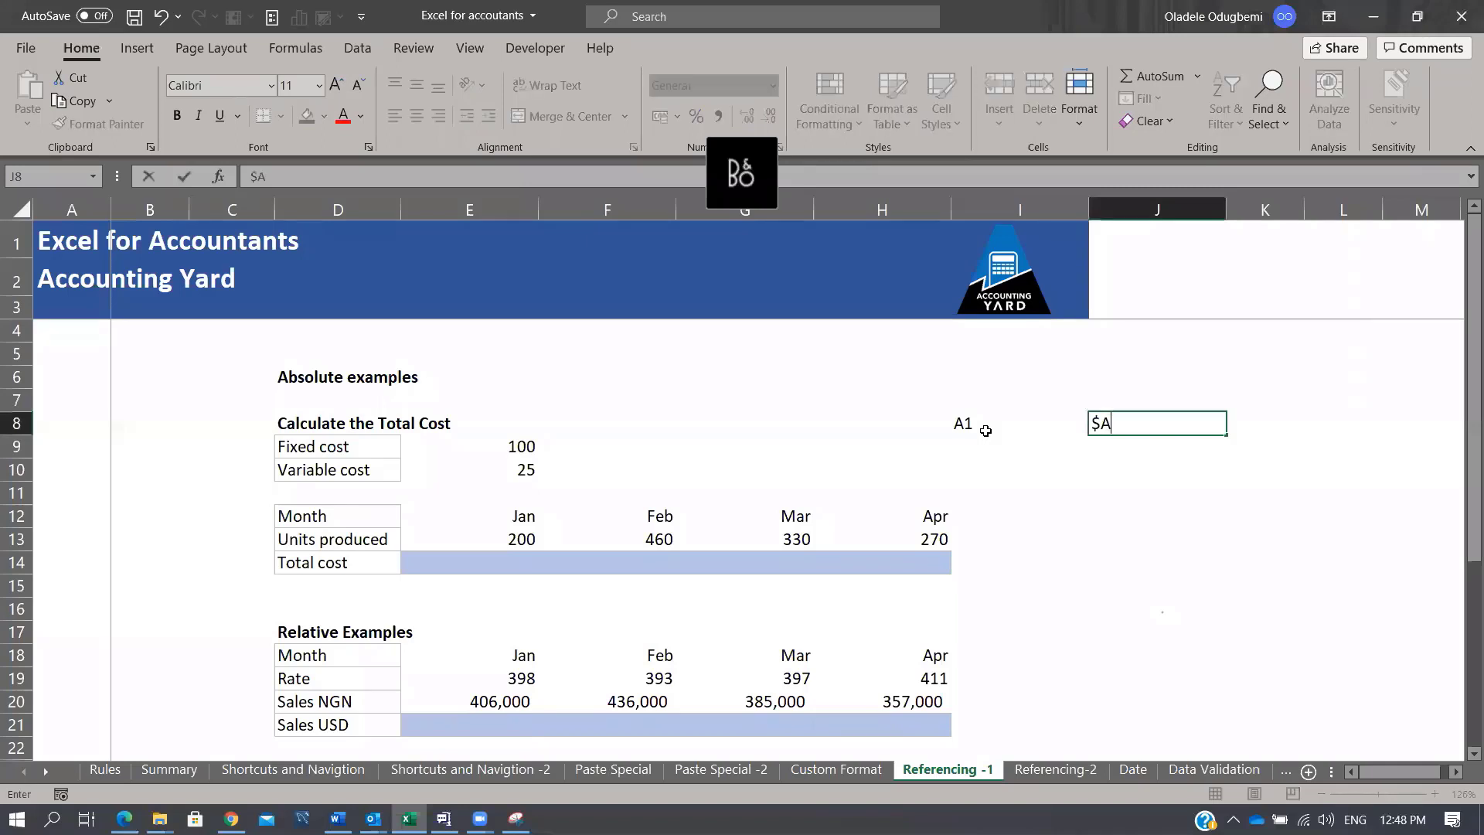
text($!)
key(ctrl+Return)
key(F2)
key(BackSpace)
text(1)
key(Return)
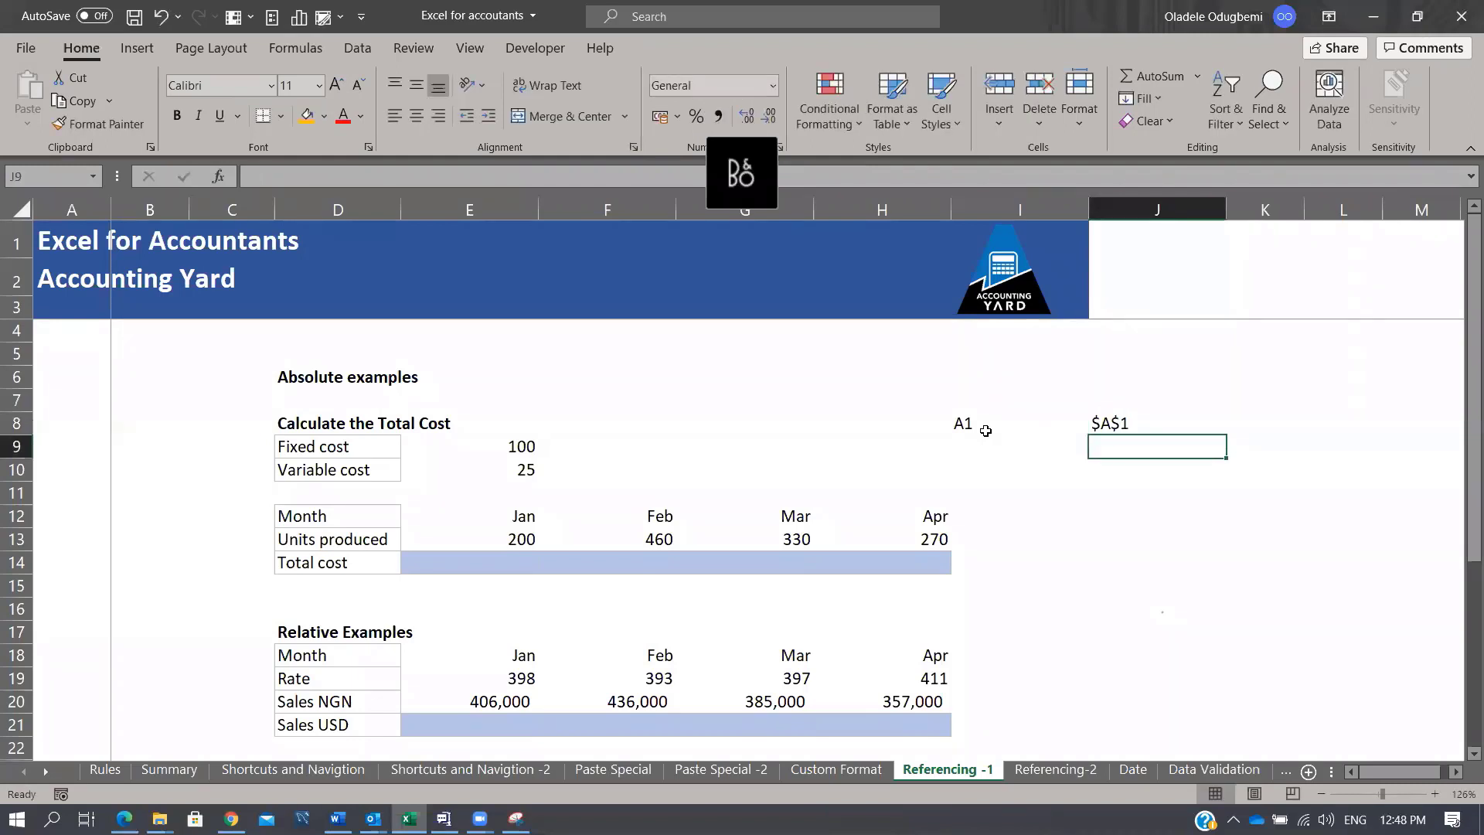
Step: Enter A1 in J9, $A1 in J11 and A$1 in J12
text(A1)
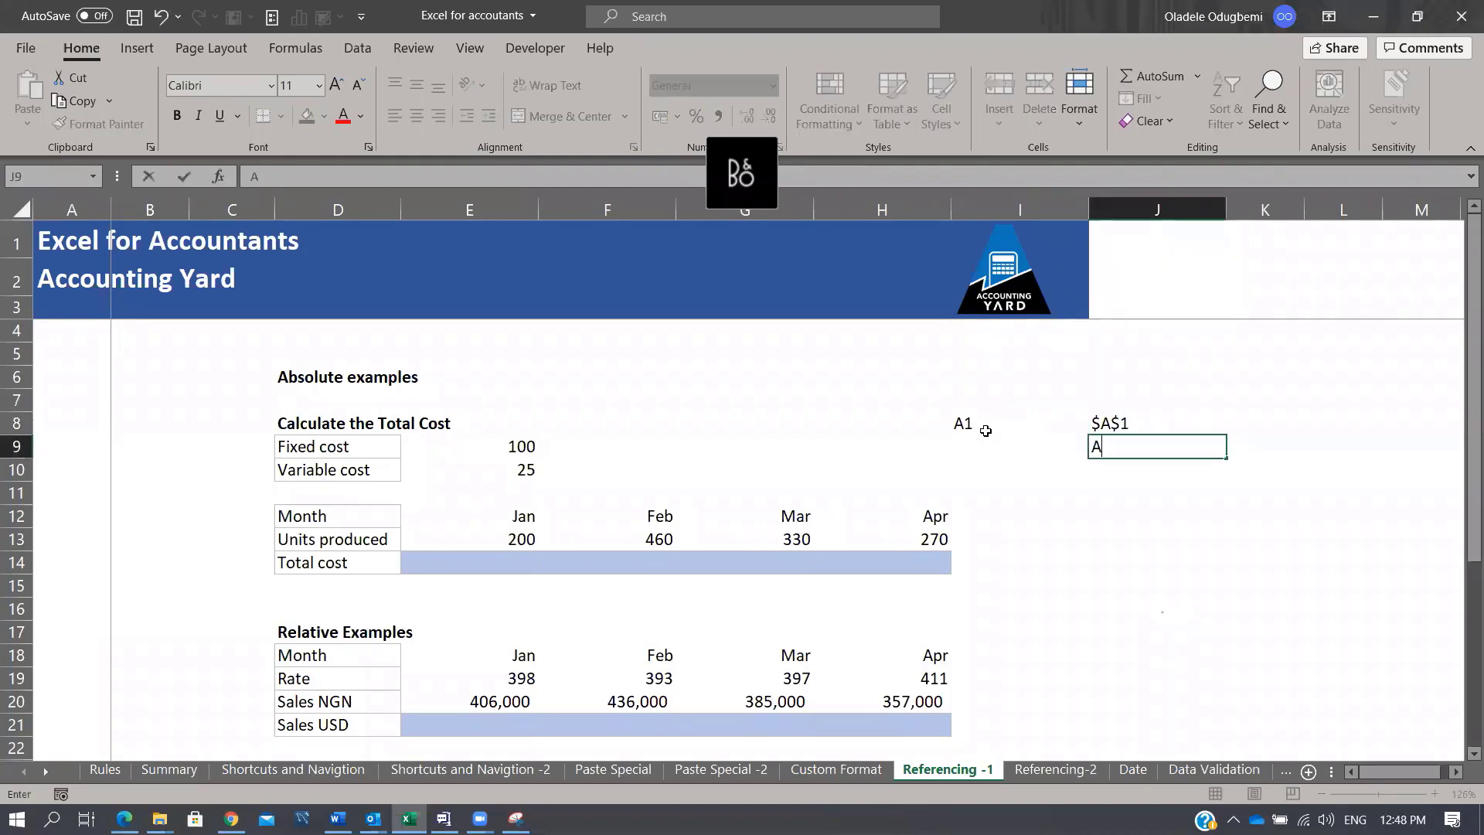
key(Return)
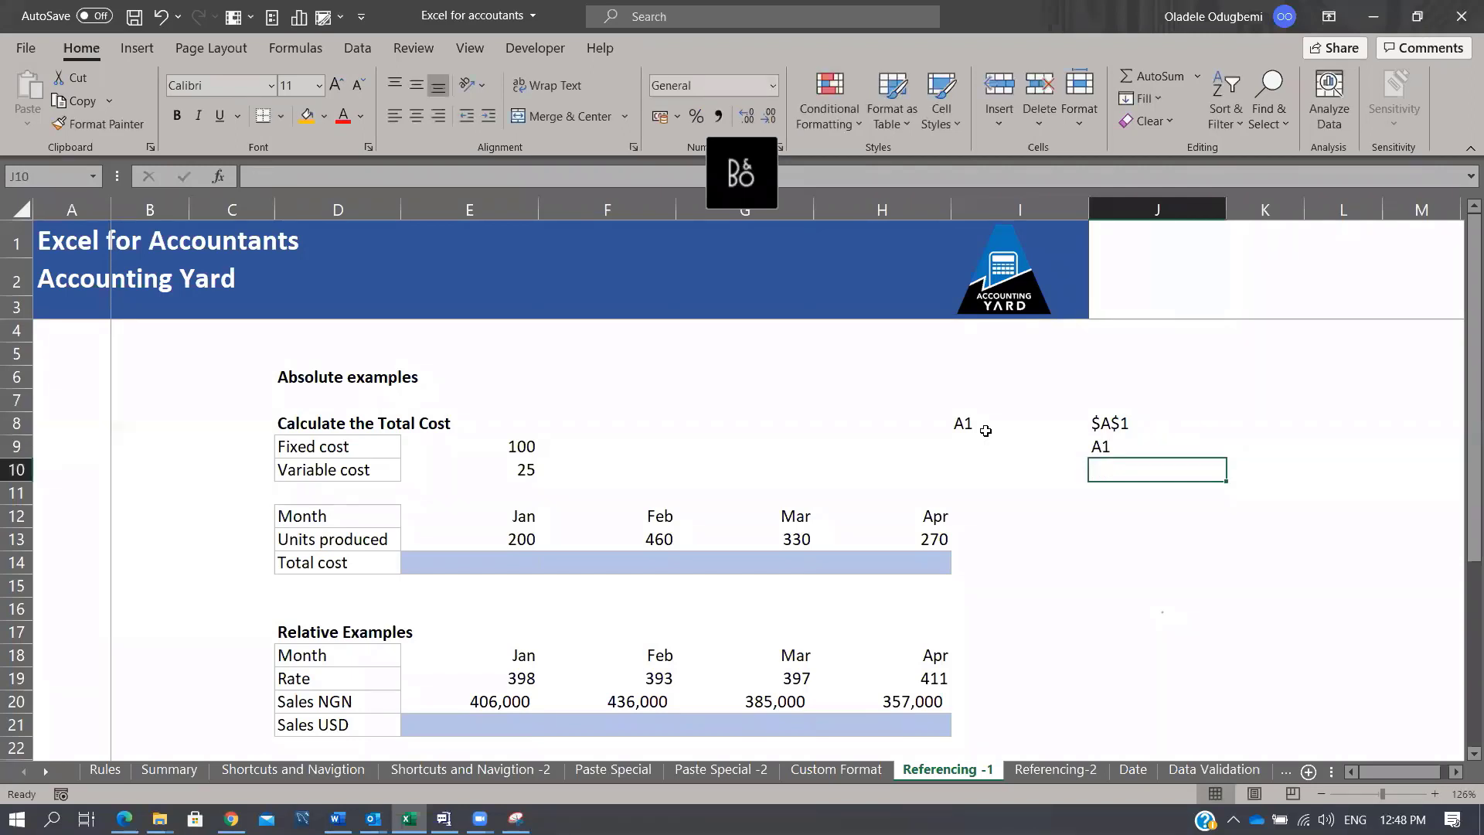
key(Down)
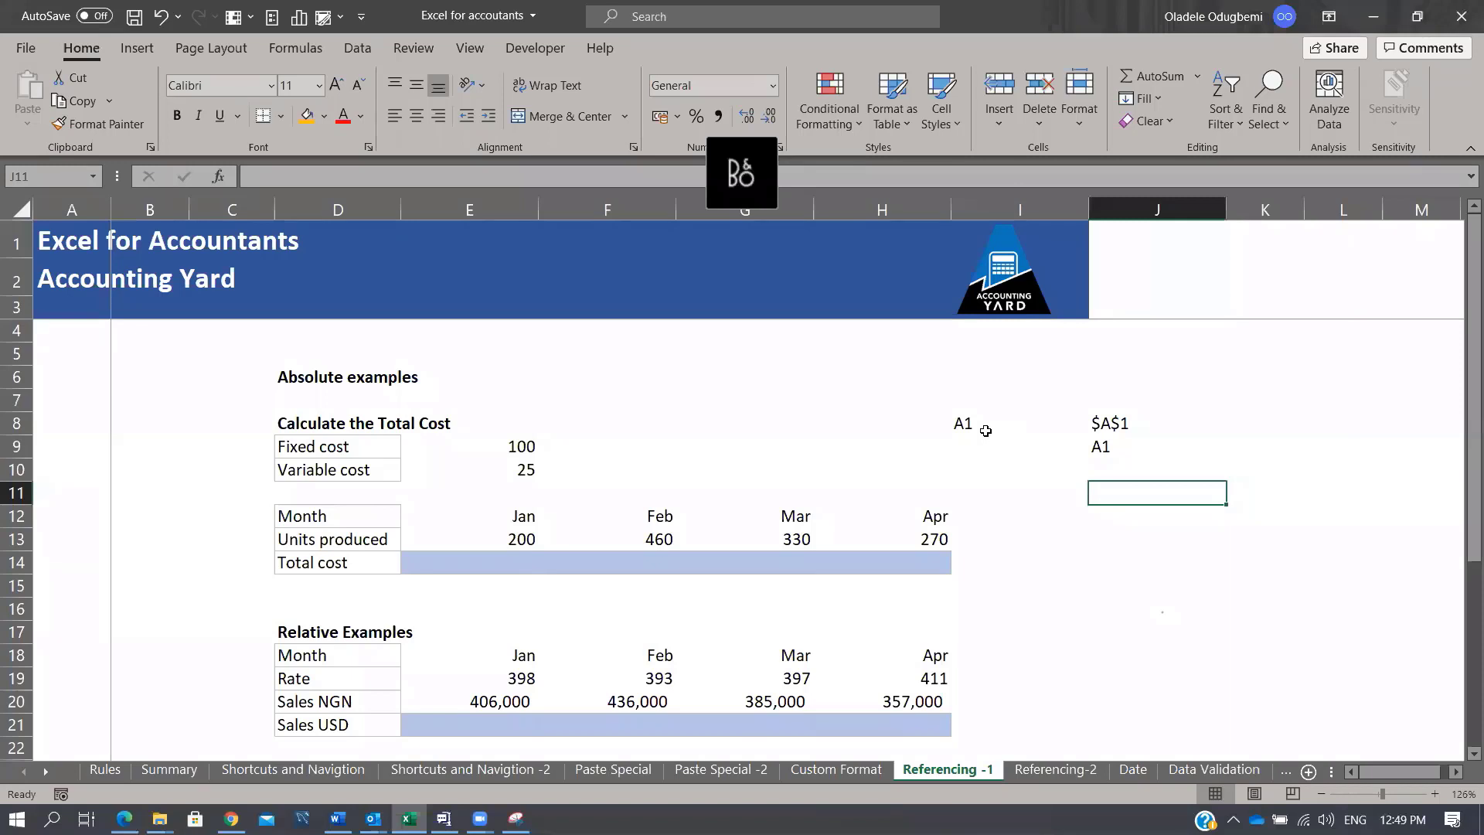
text($A1)
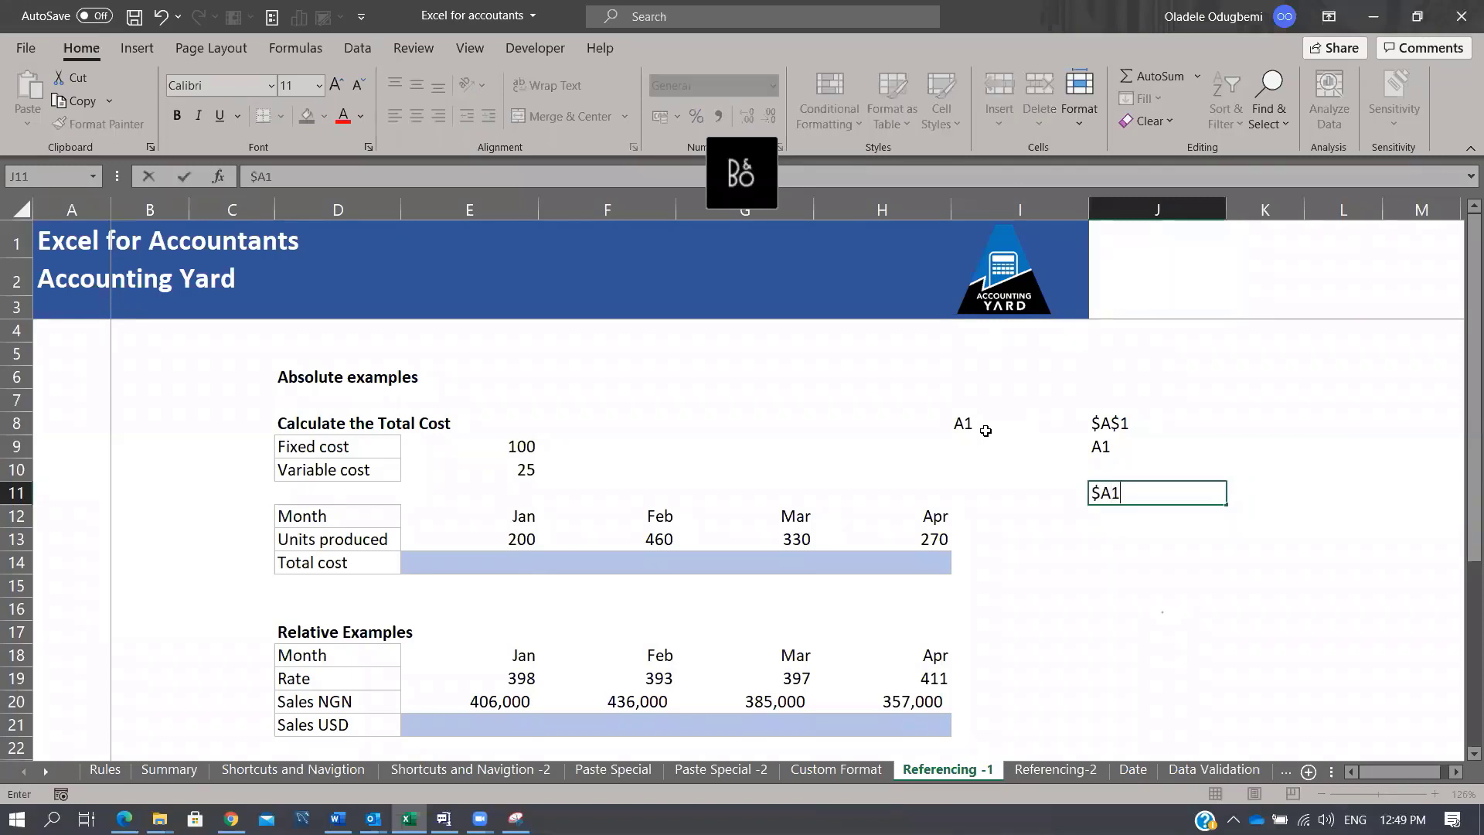
key(Return)
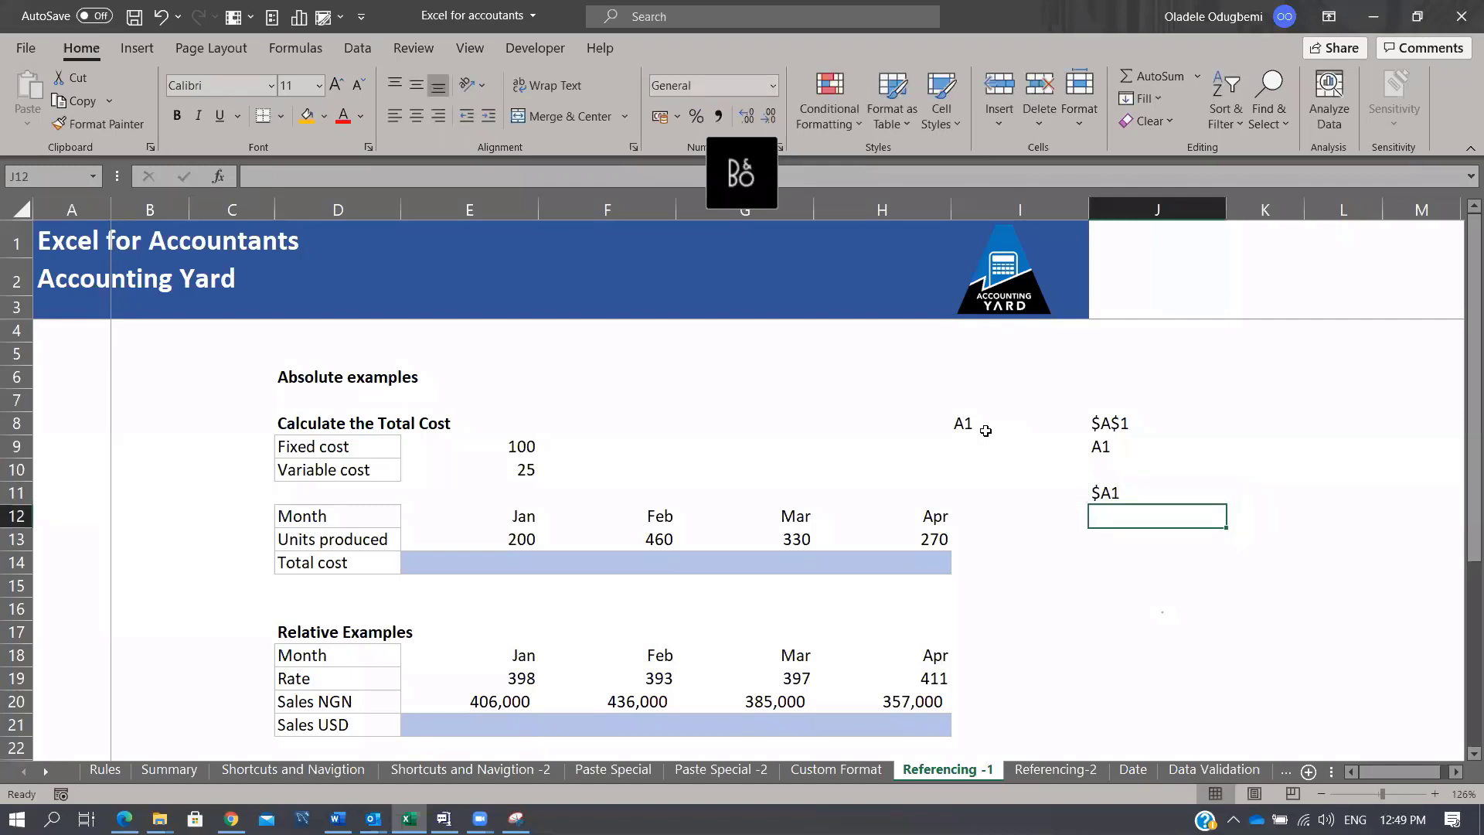
text(A$)
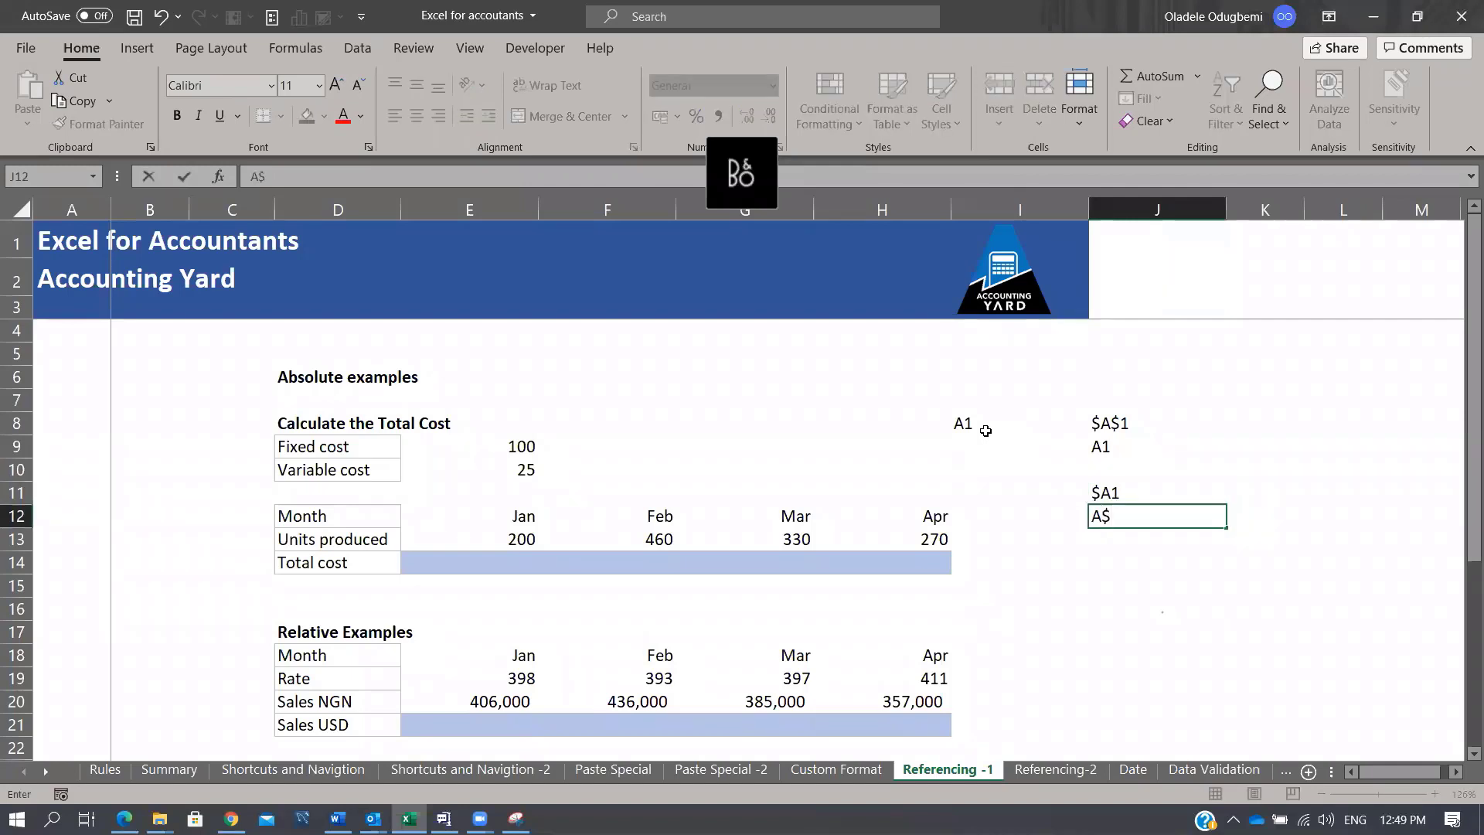
text(1)
key(Return)
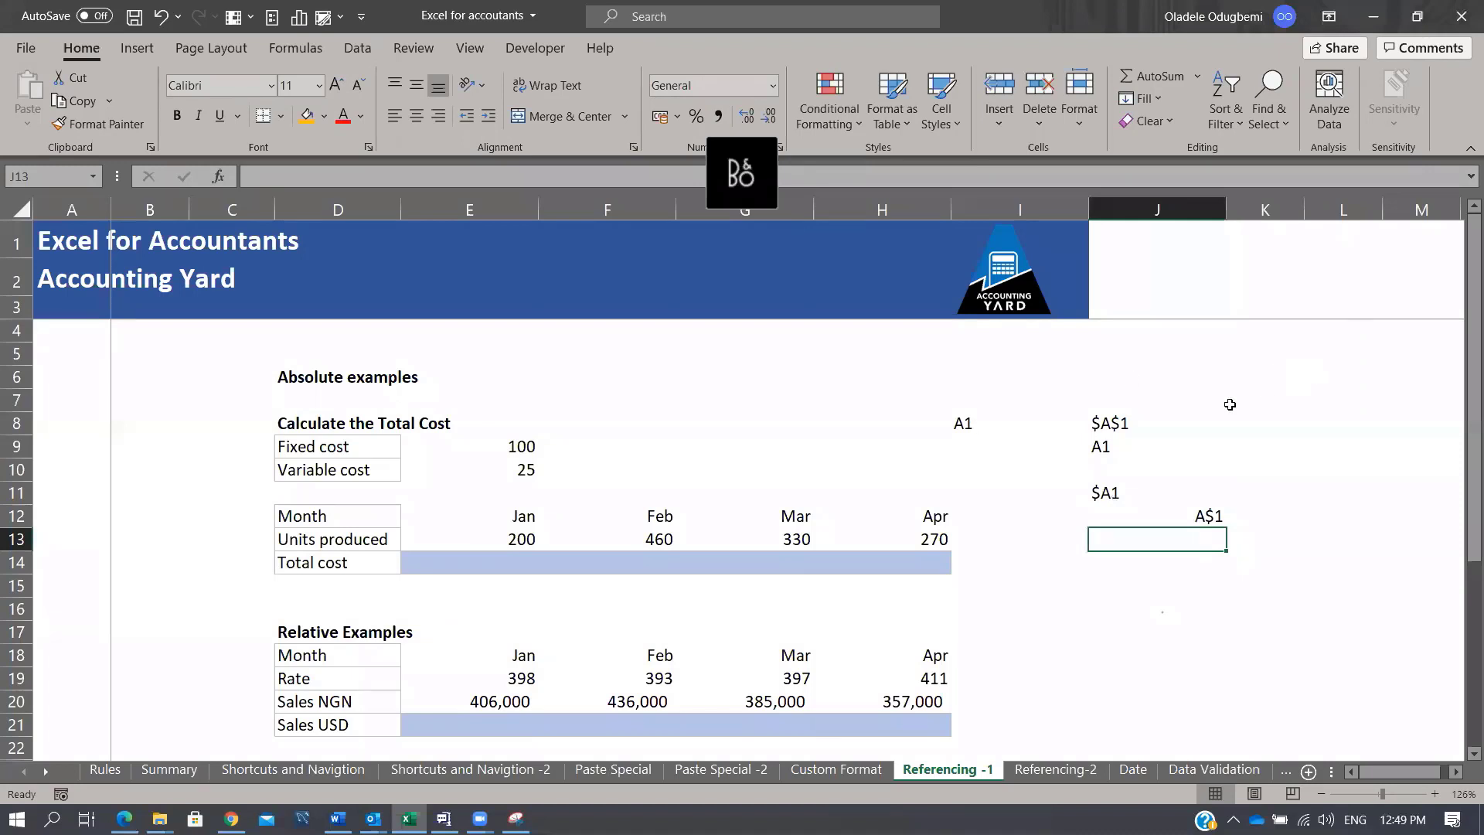
click(1130, 425)
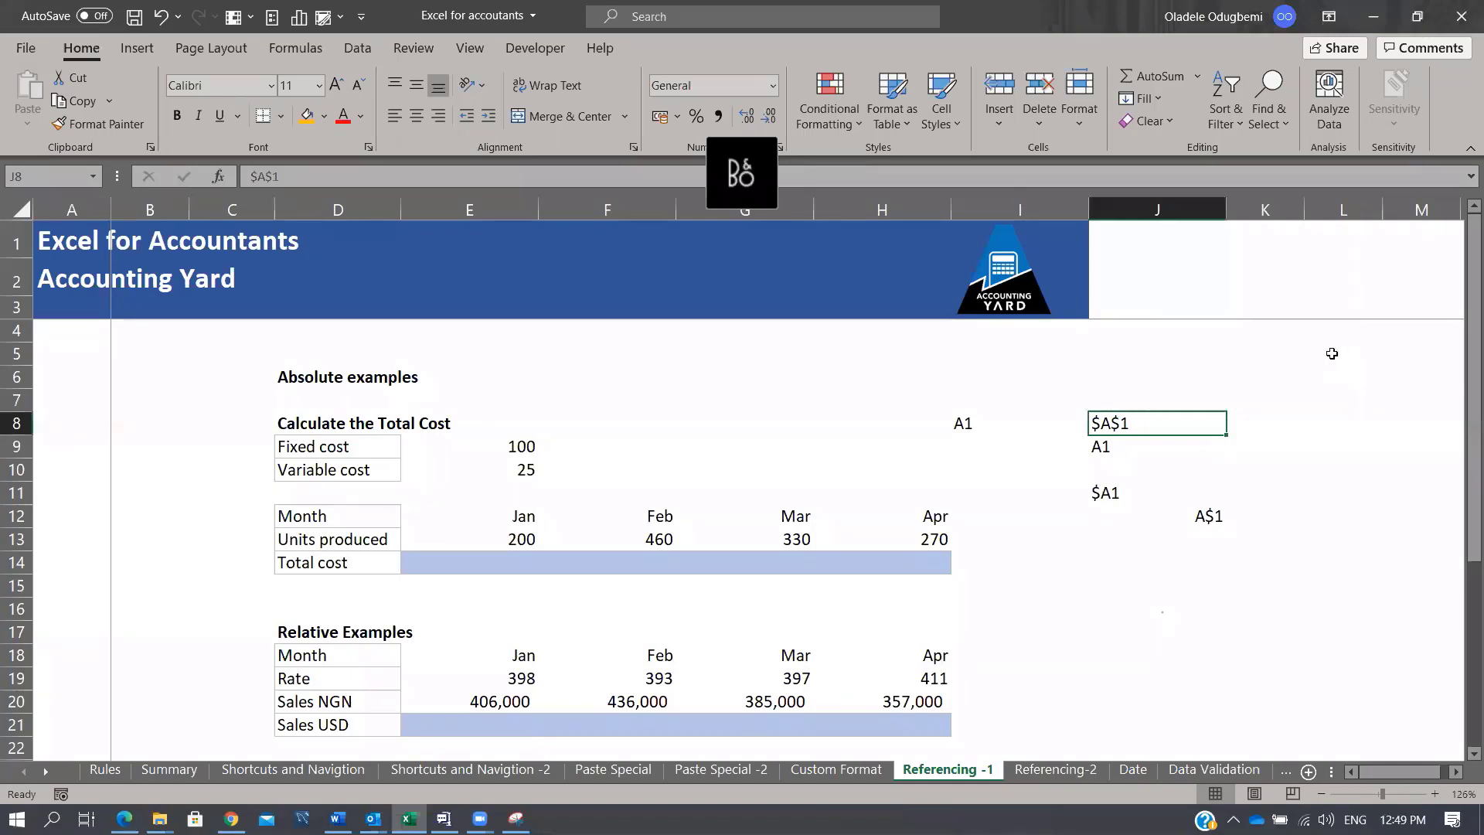
click(768, 16)
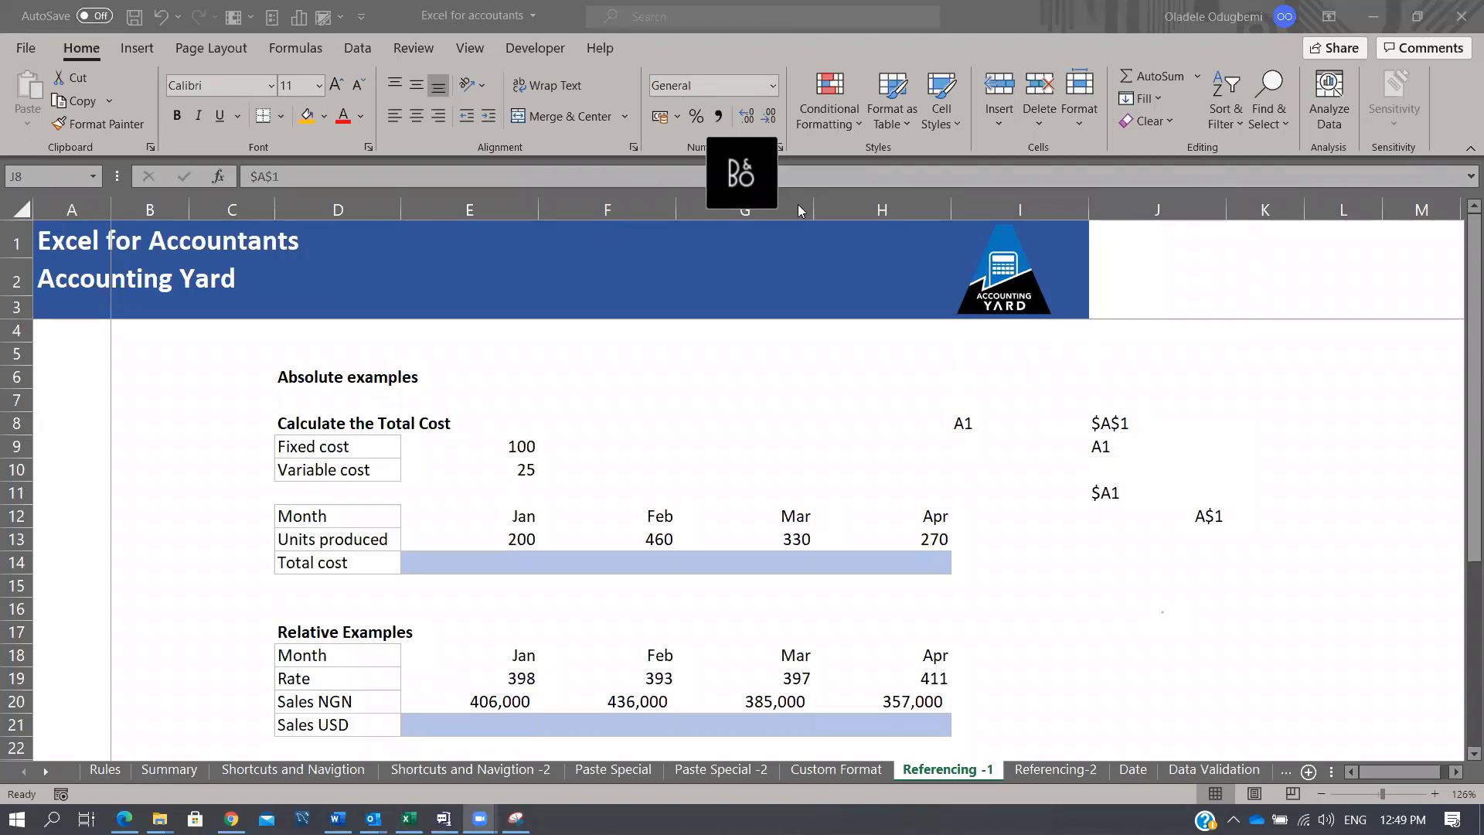
click(1157, 531)
click(1197, 515)
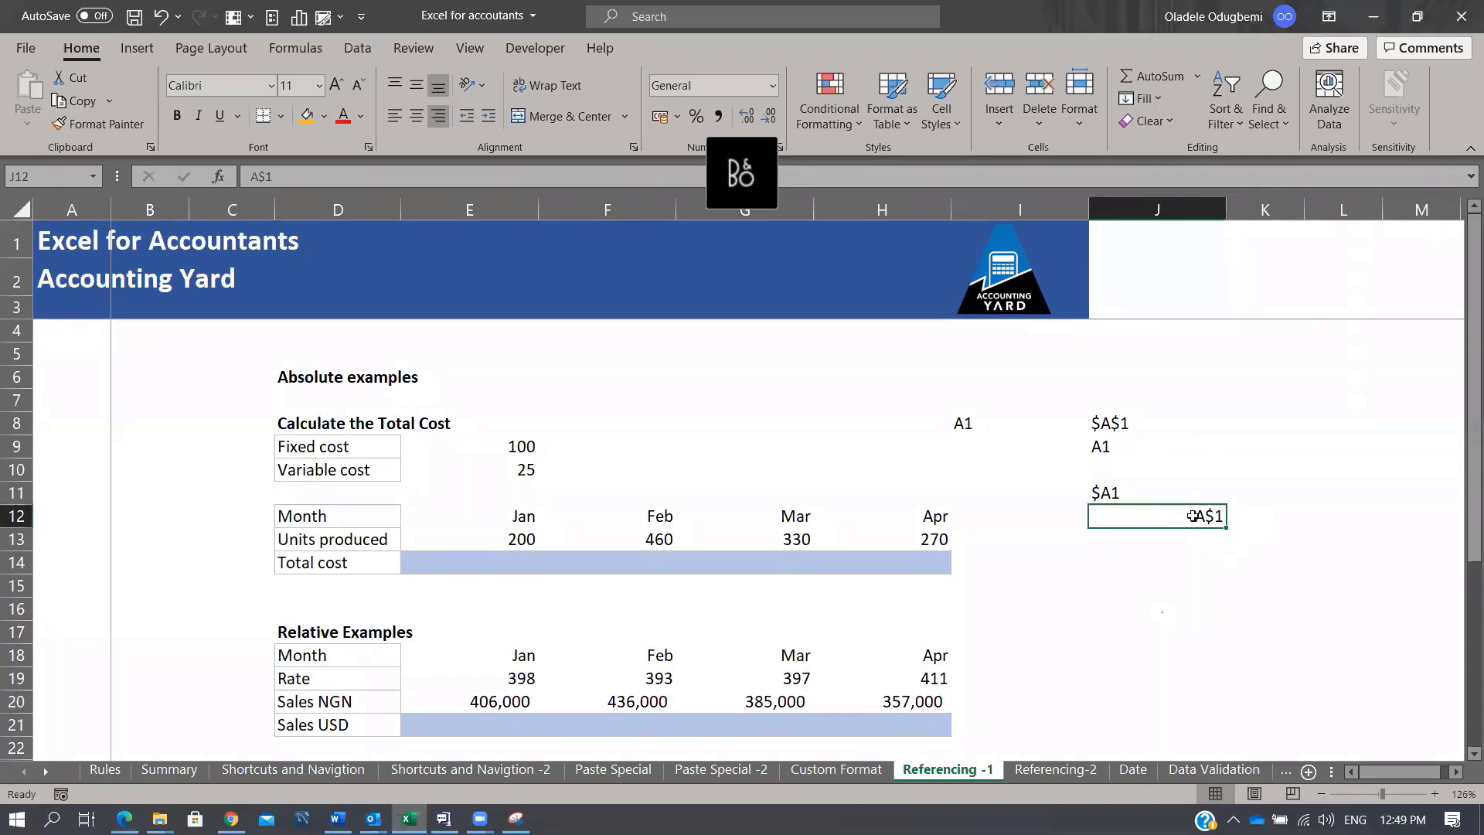
click(1142, 488)
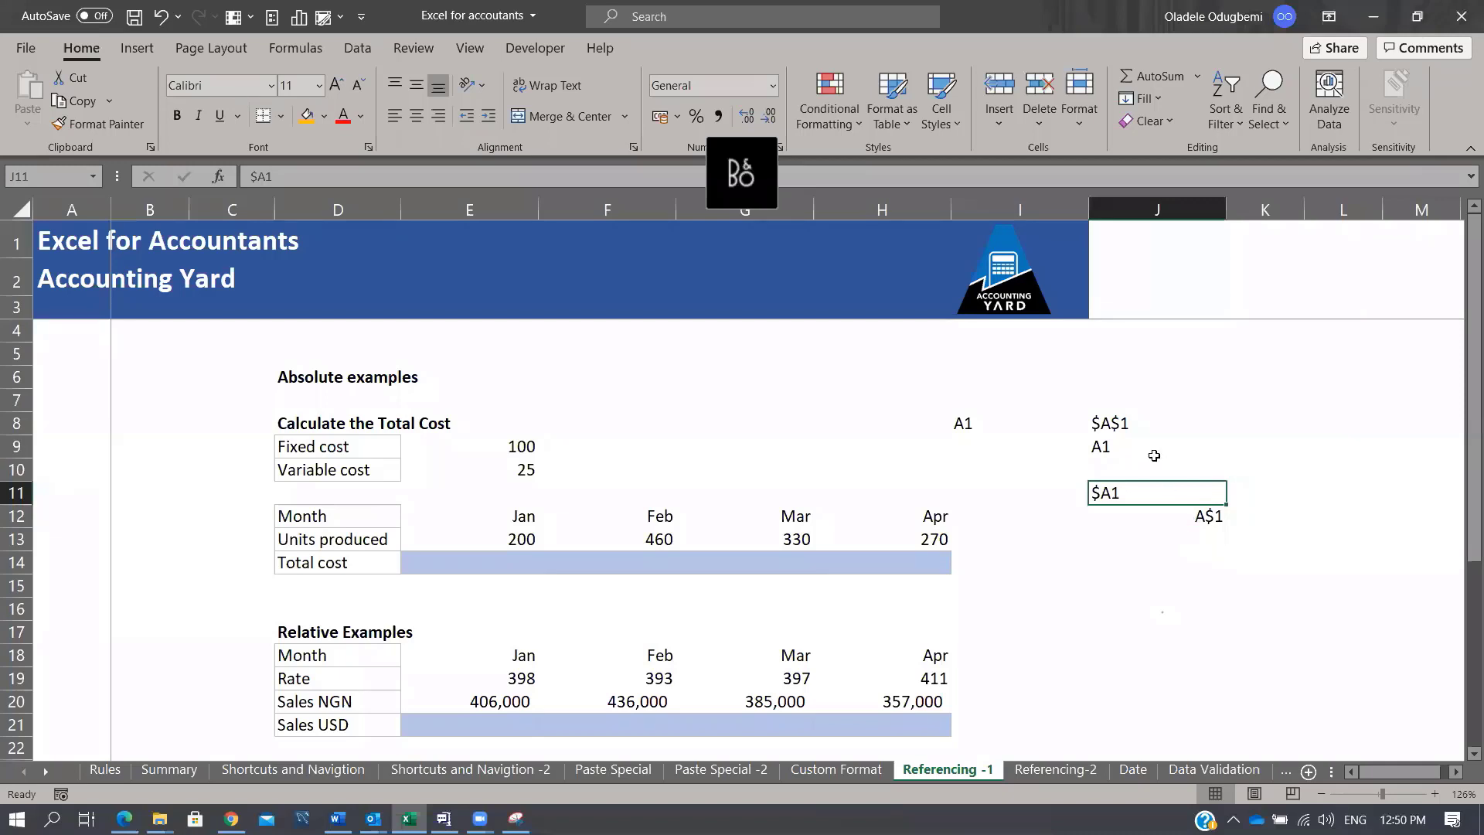
click(1101, 447)
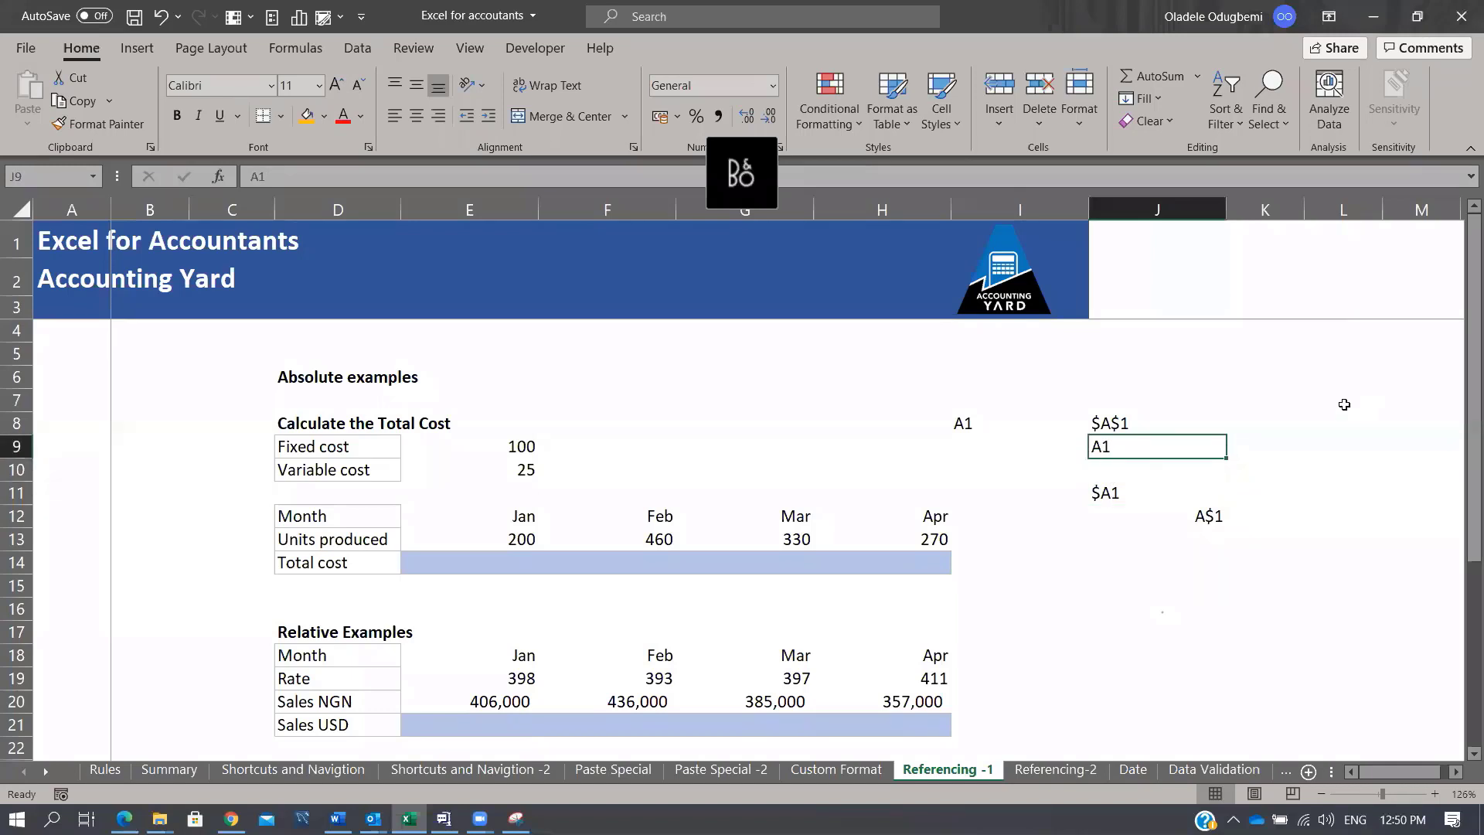
click(1138, 419)
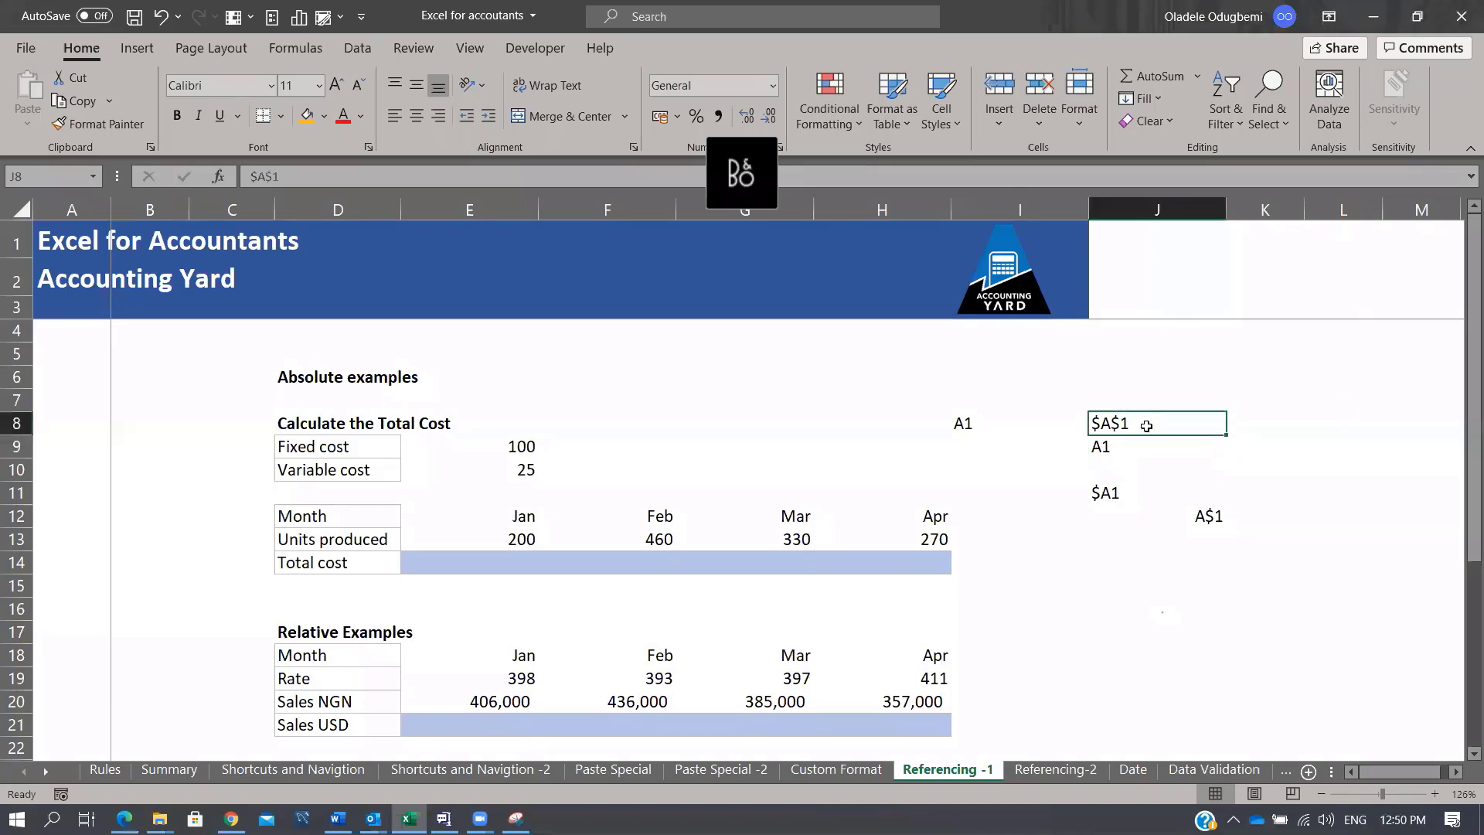
click(1220, 513)
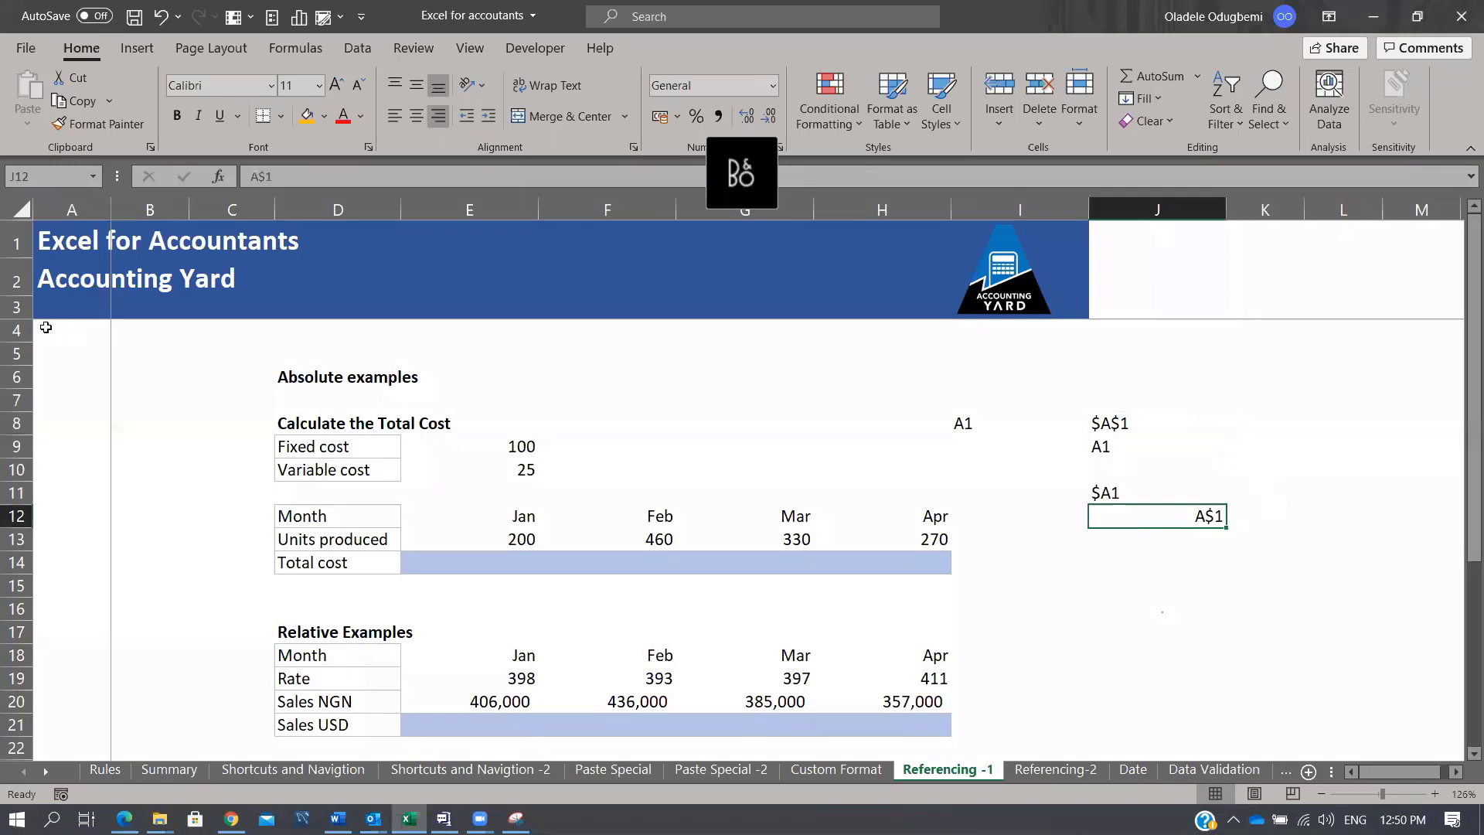
drag(301, 232, 1372, 240)
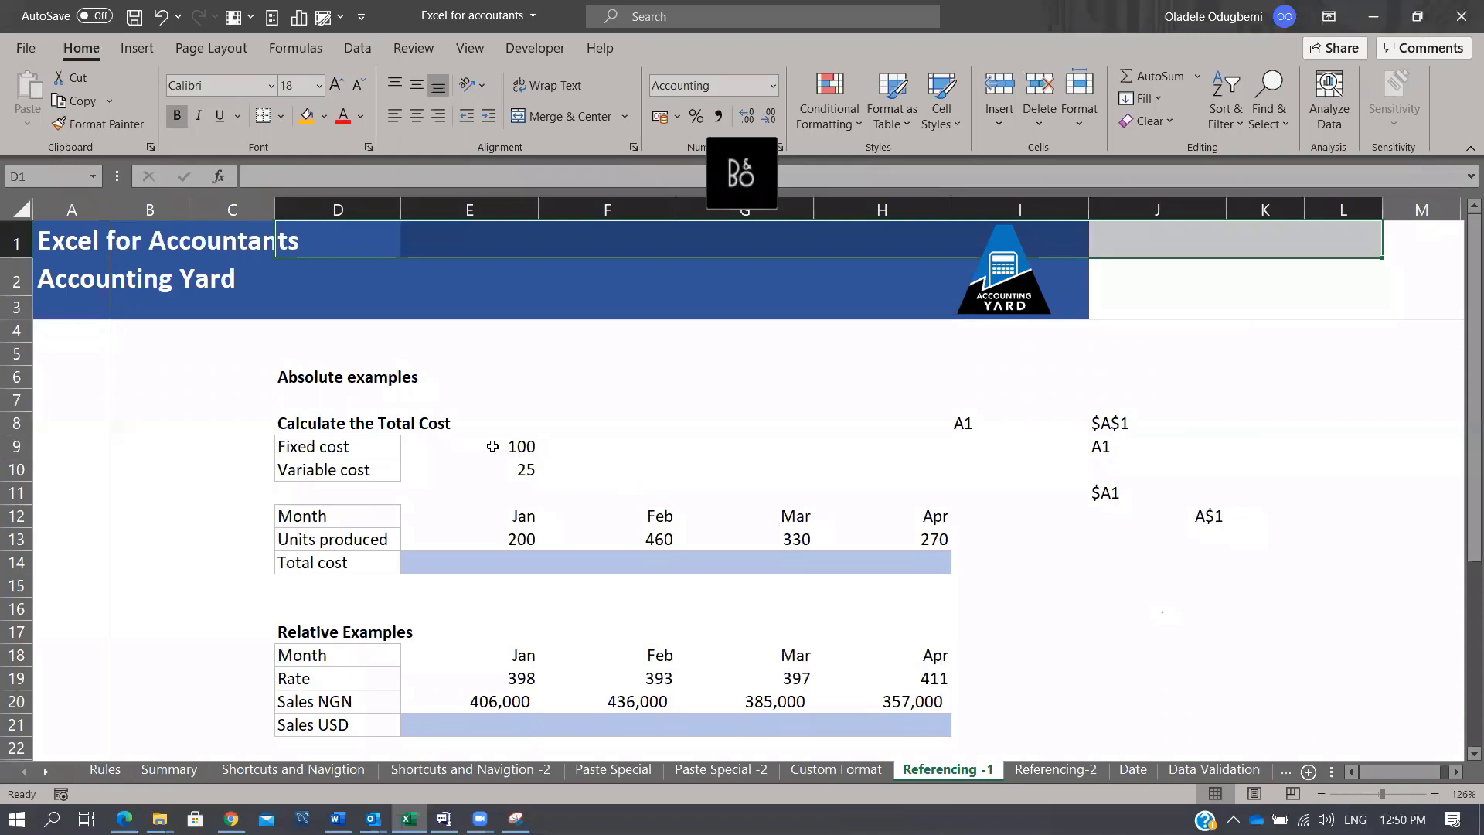
drag(492, 445, 928, 541)
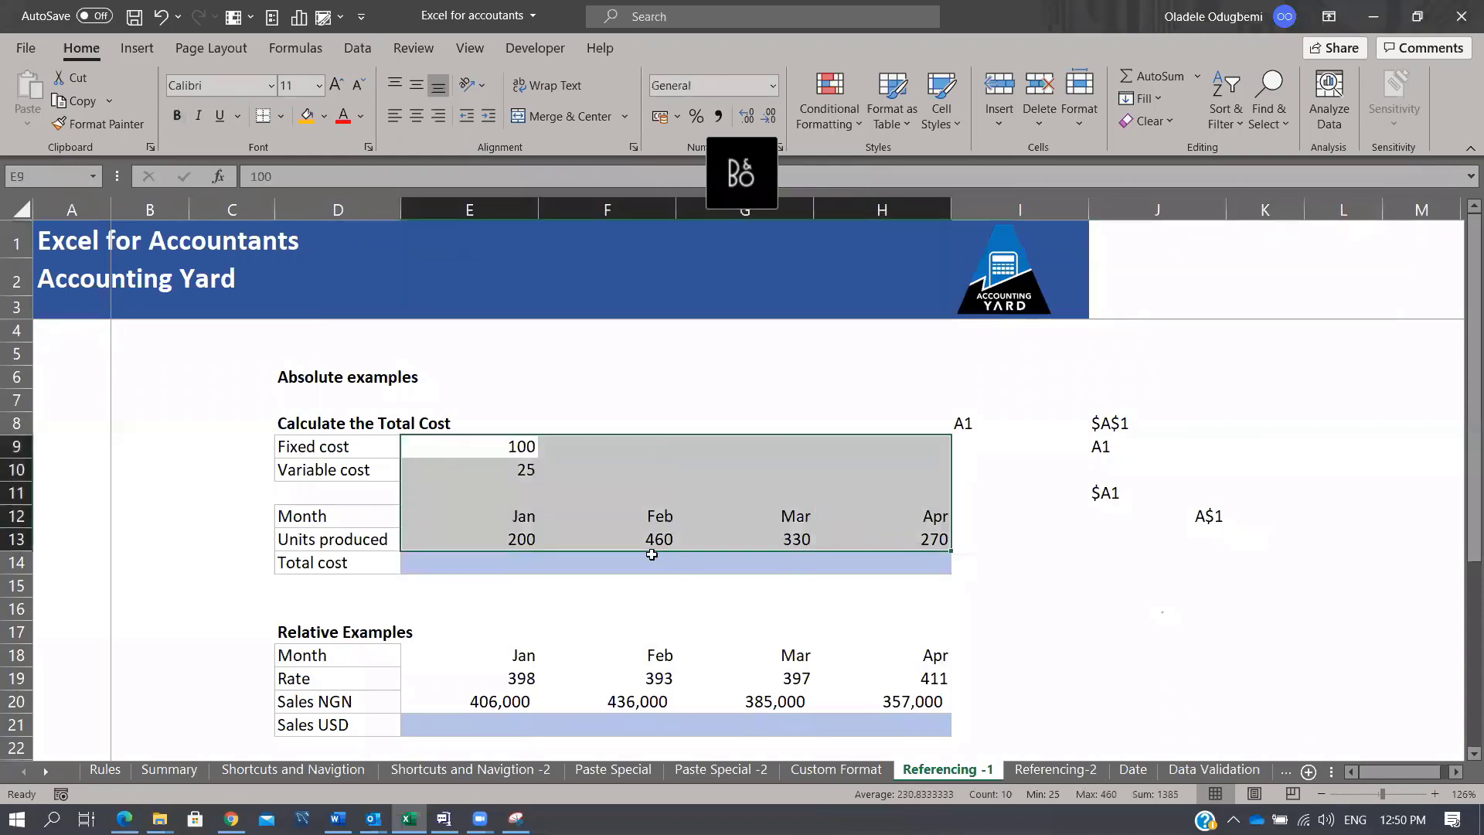
click(359, 564)
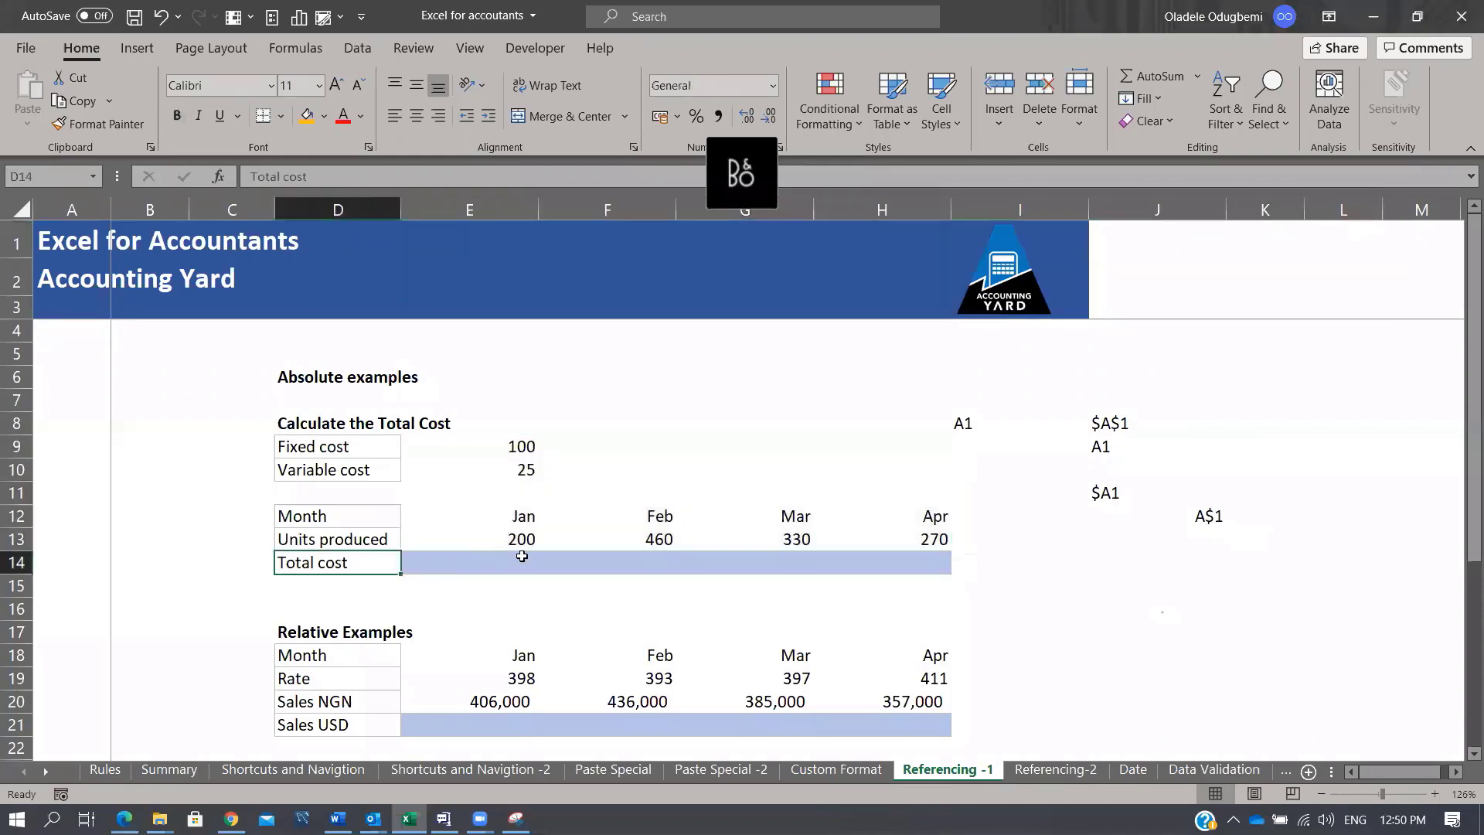
click(522, 562)
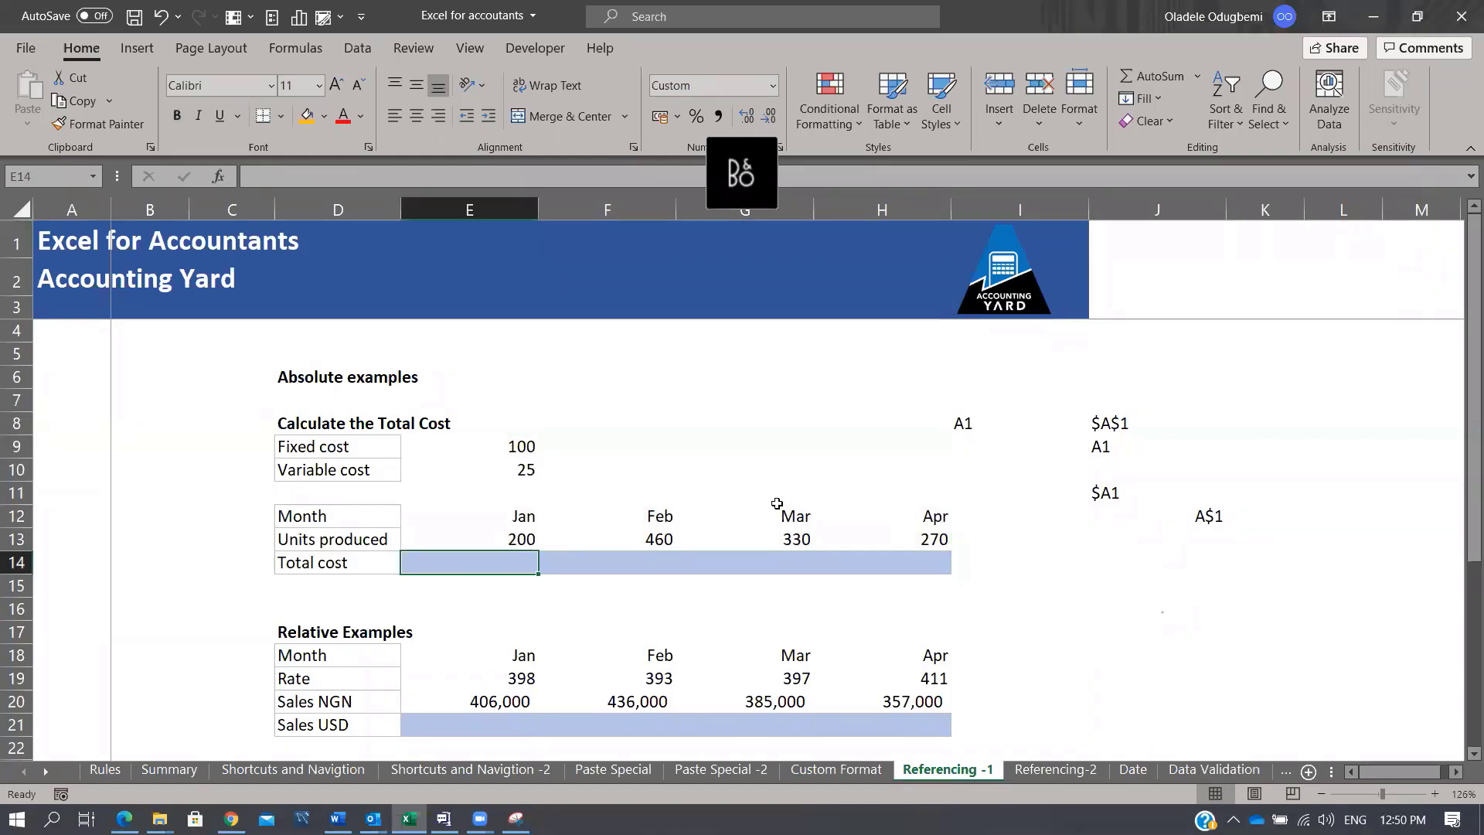
Step: Write the note FC + VC across three cells J15:L15
click(1167, 578)
text(FC)
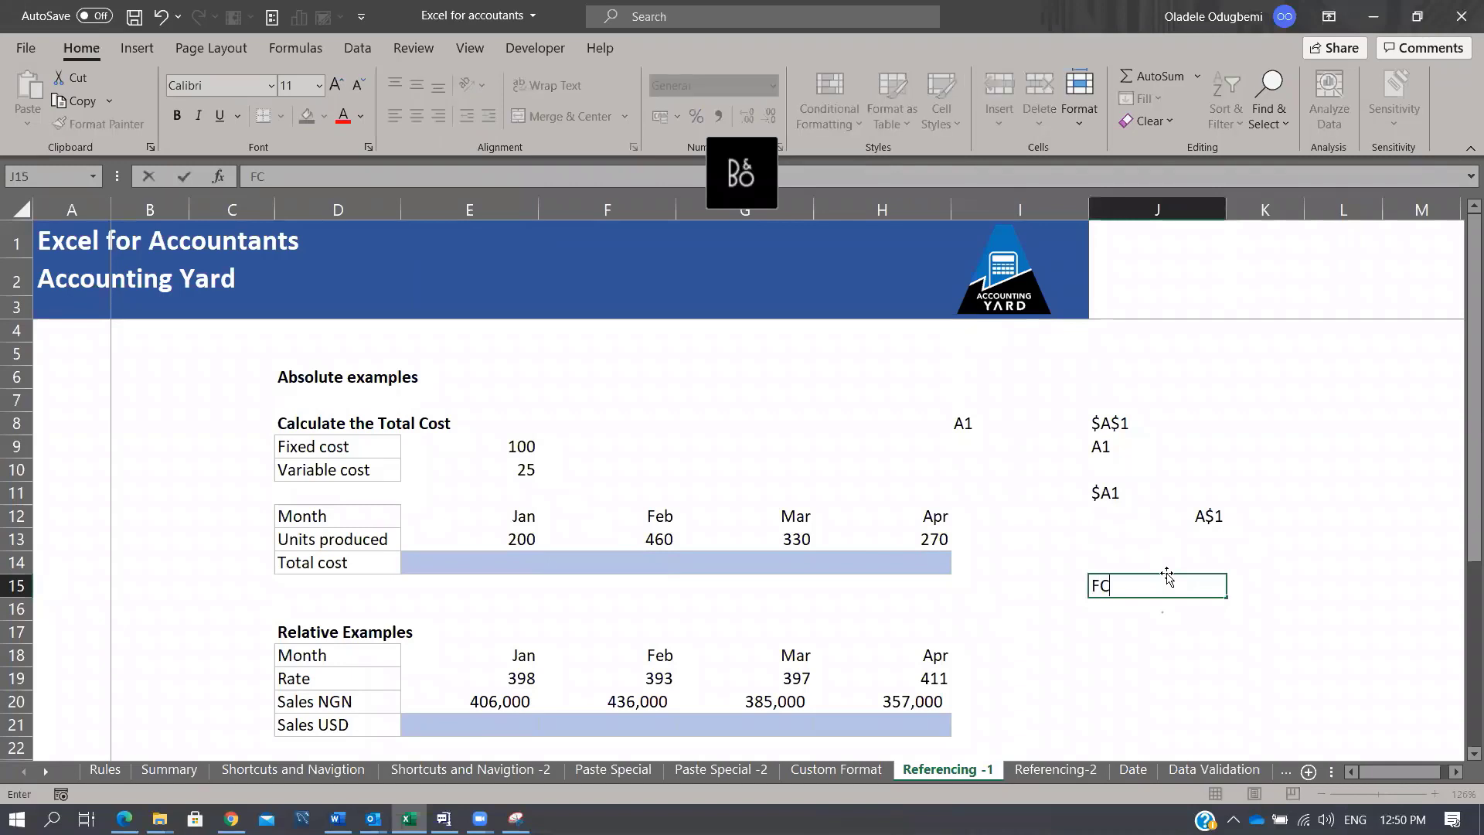
key(Return)
key(Up)
key(Right)
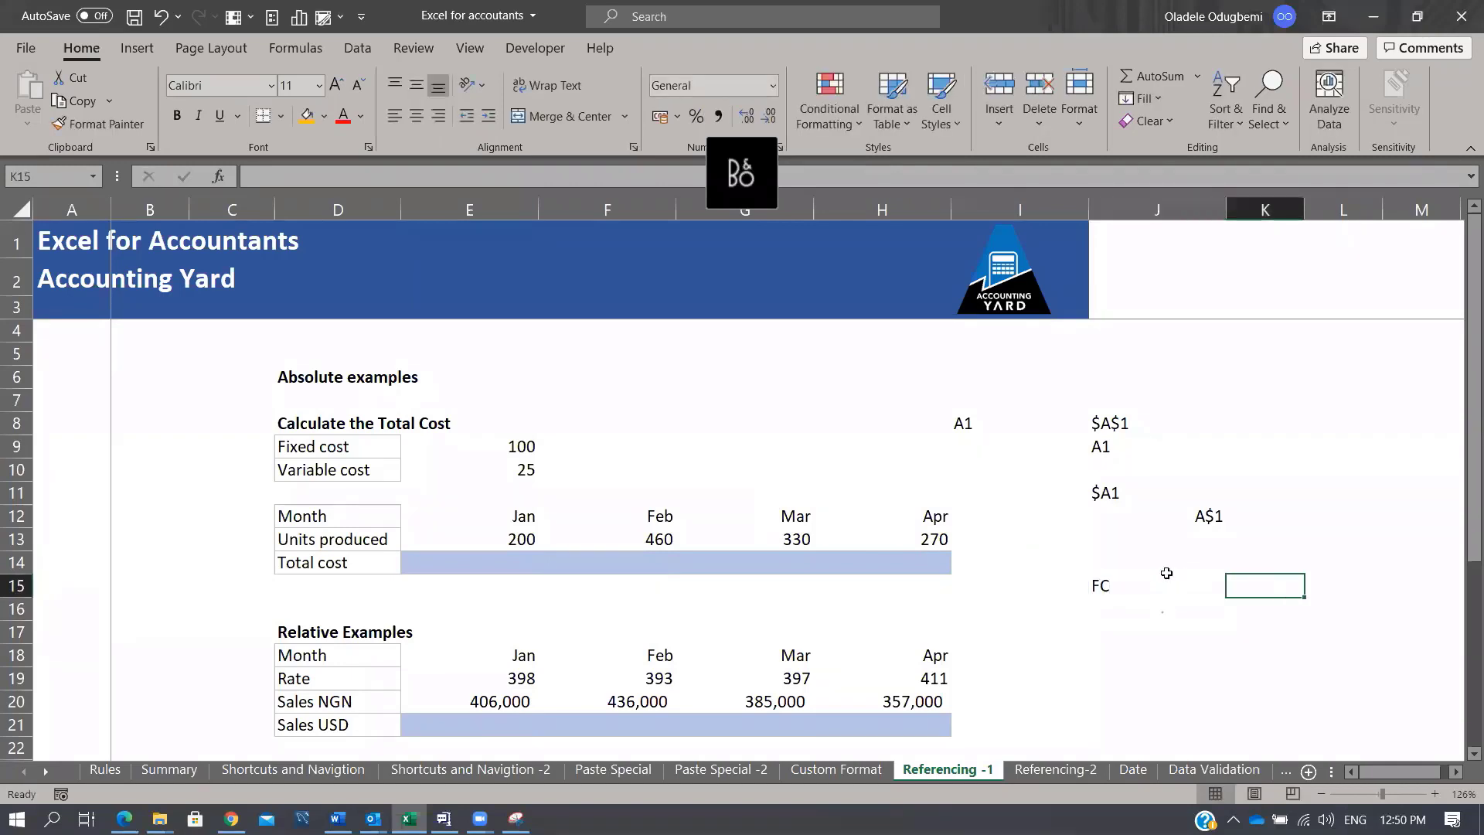
text(+)
key(Return)
key(Up)
key(Right)
text(VC)
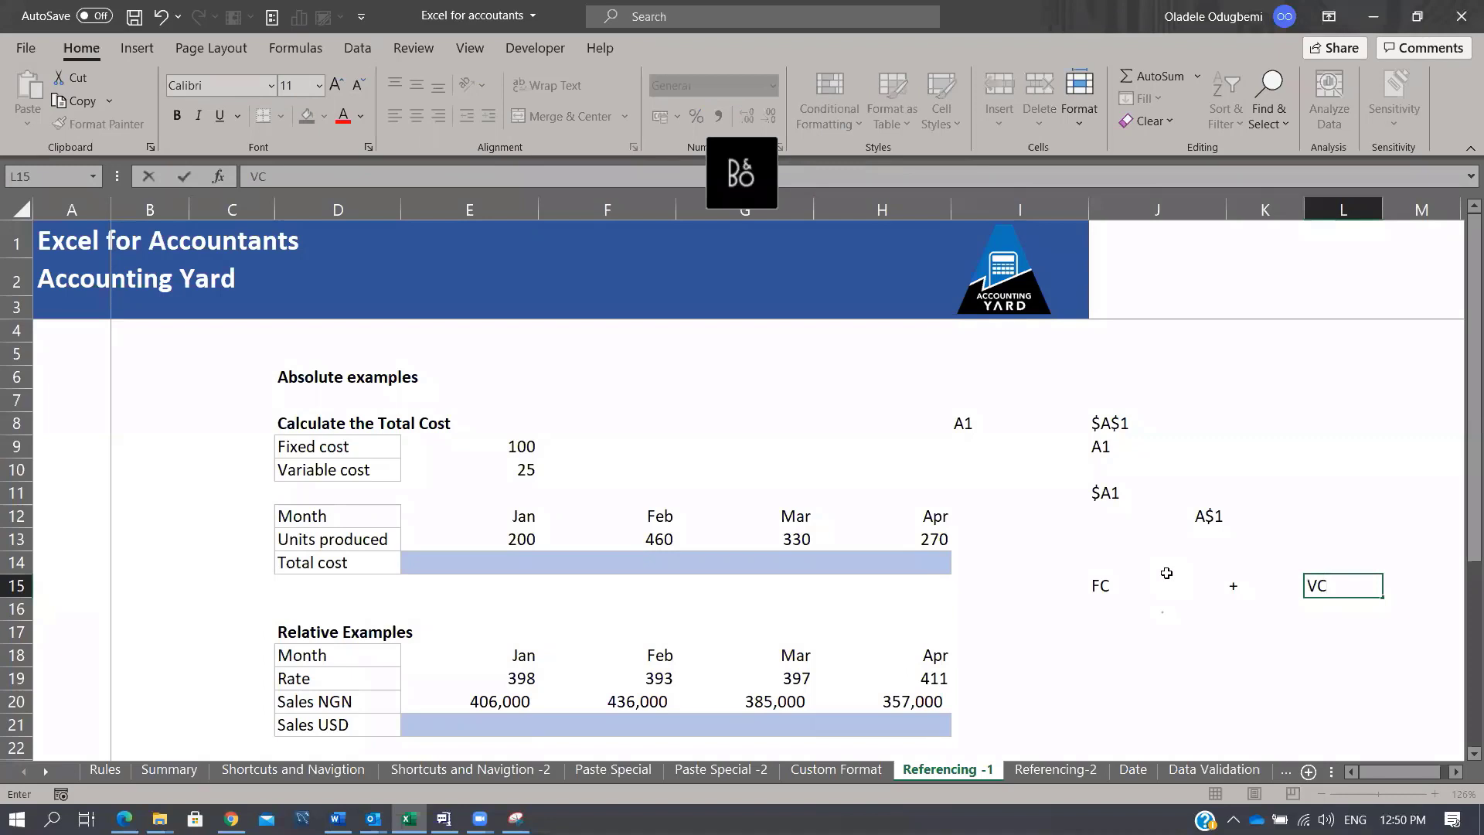
key(Return)
Step: Write VC in J17 and 'qty * price' in K17, fixing typos in 'price'
key(Left)
key(Left)
key(Down)
text(V)
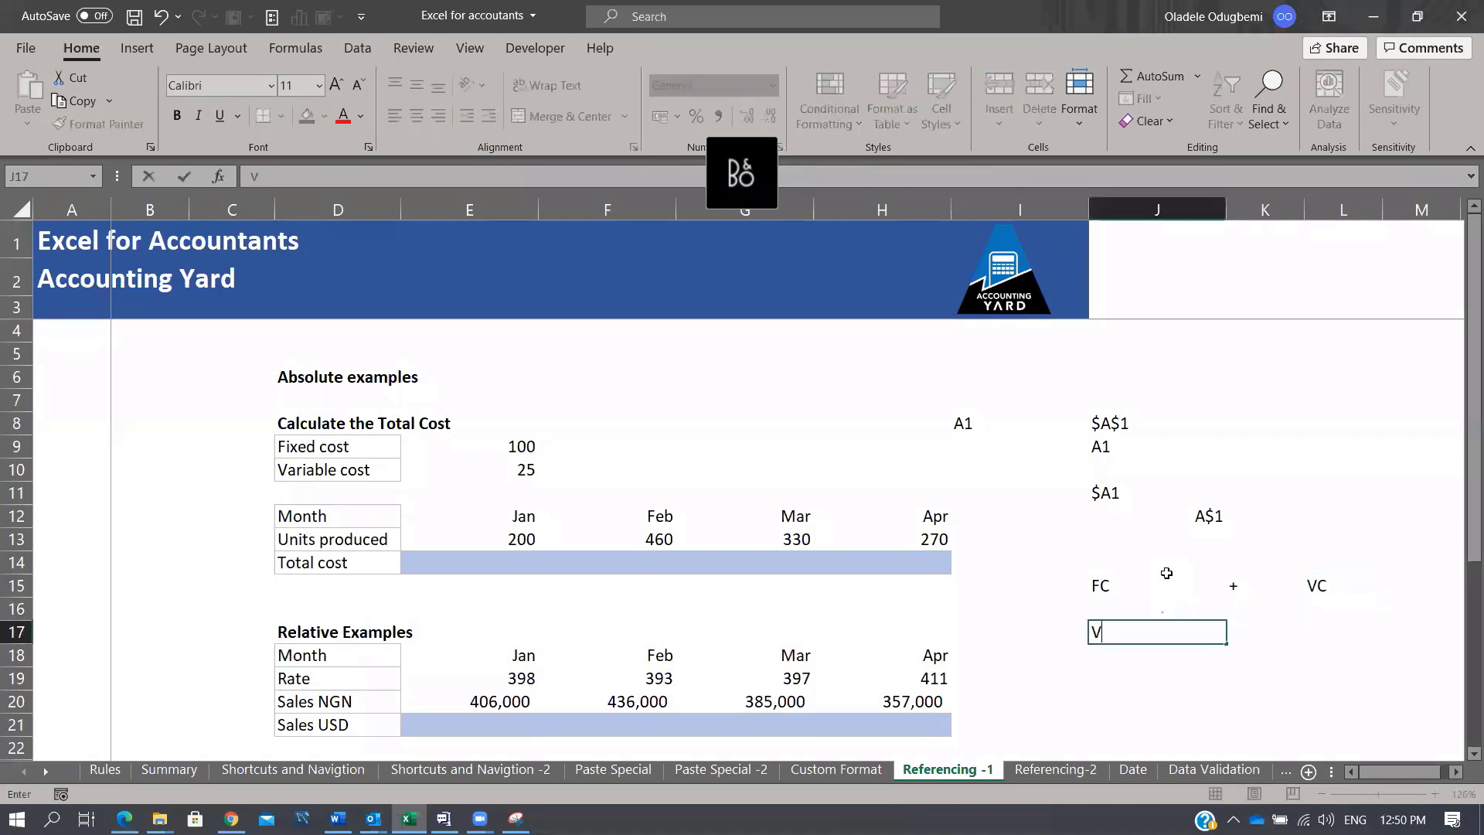
text(C)
key(Return)
key(Up)
key(Right)
text(qty)
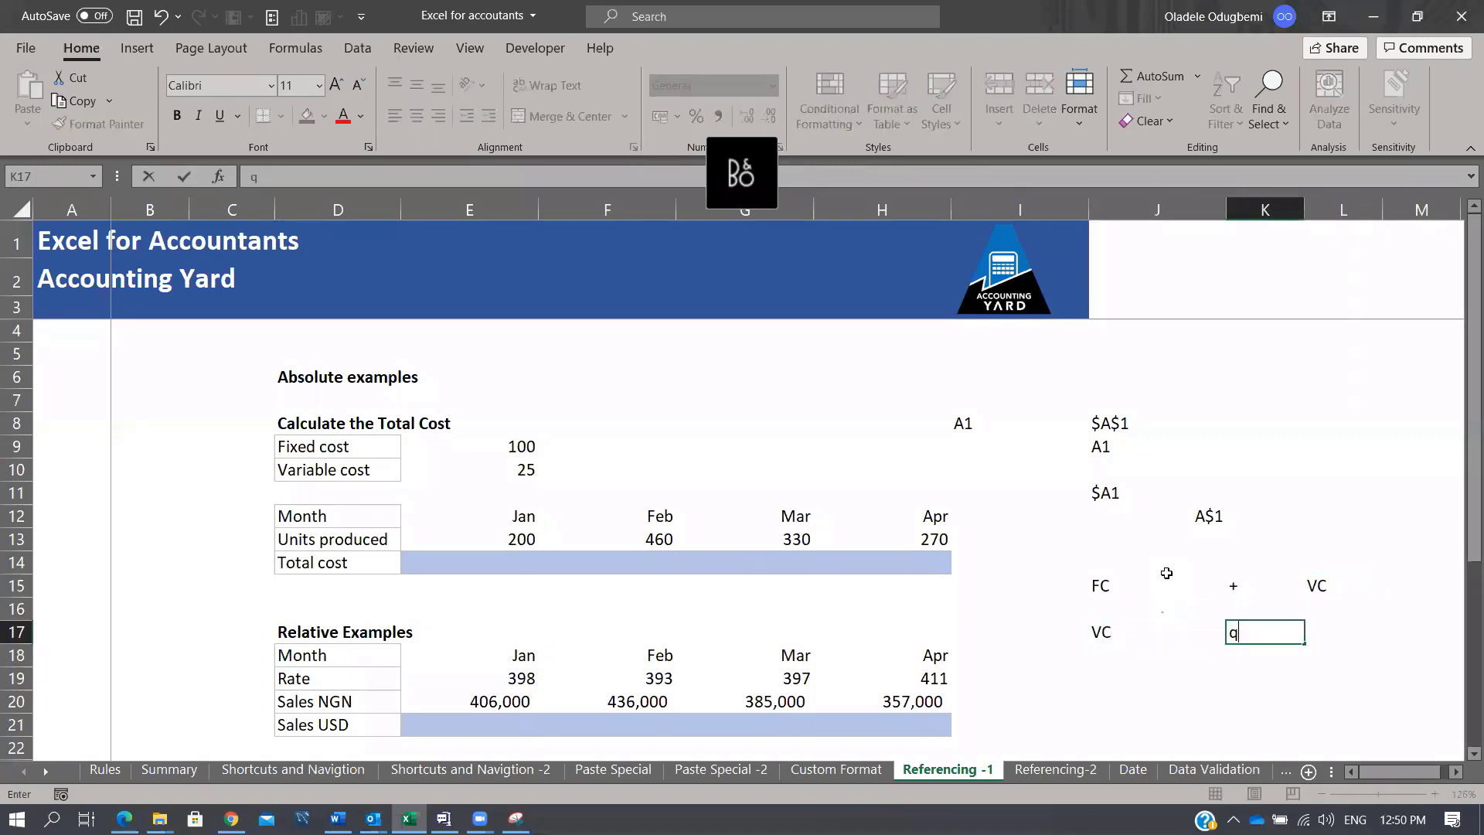
key(F2)
text(* price)
key(BackSpace)
key(BackSpace)
text(o)
key(BackSpace)
text(ce)
key(Return)
key(Up)
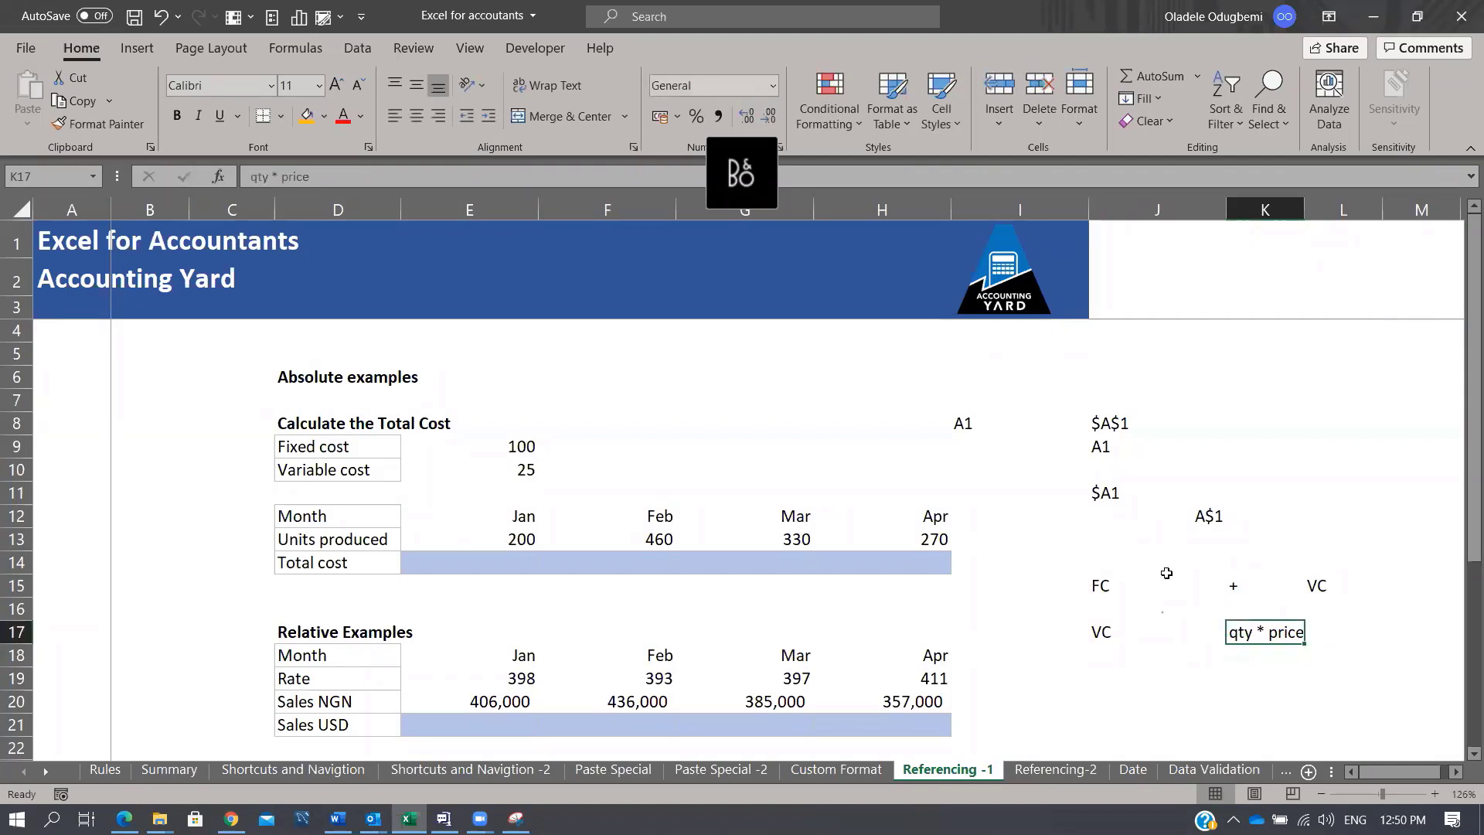
Step: Select January's Total cost cell E14
click(570, 573)
click(507, 545)
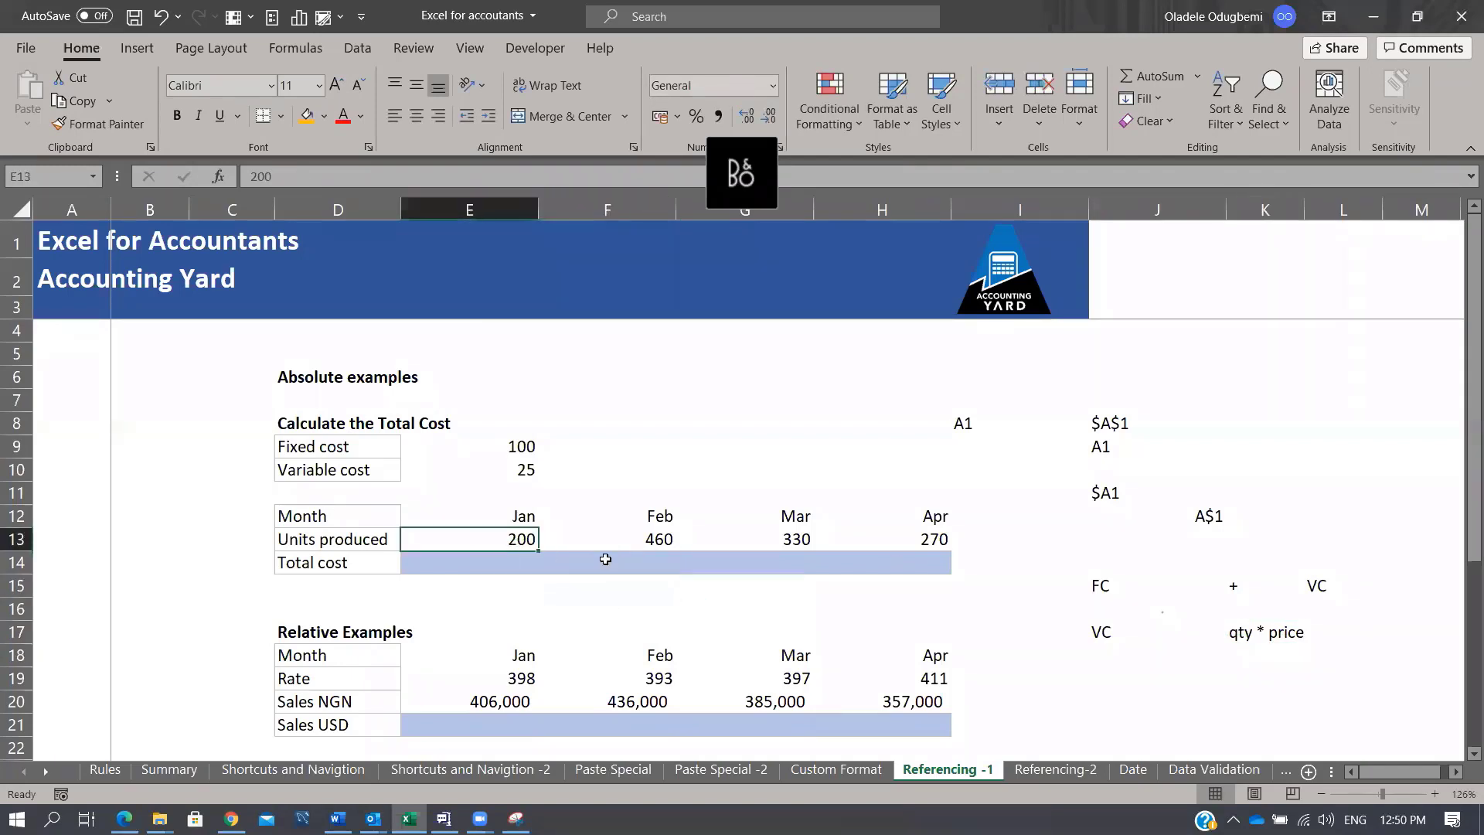
click(505, 574)
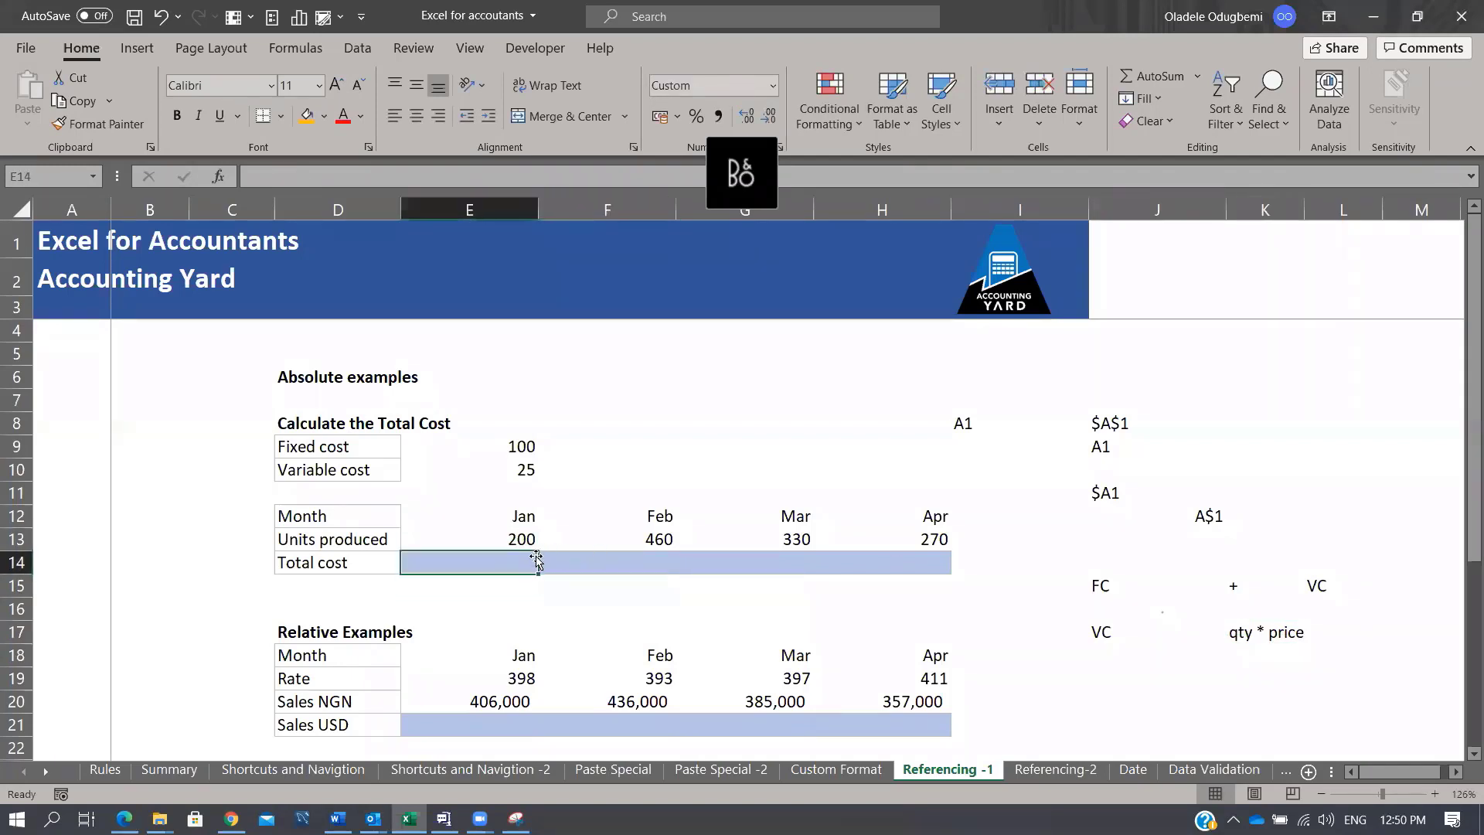
Step: Enter =(E13*$E$10)+$E$9 in E14 to get January's total cost of $5,100
text(=)
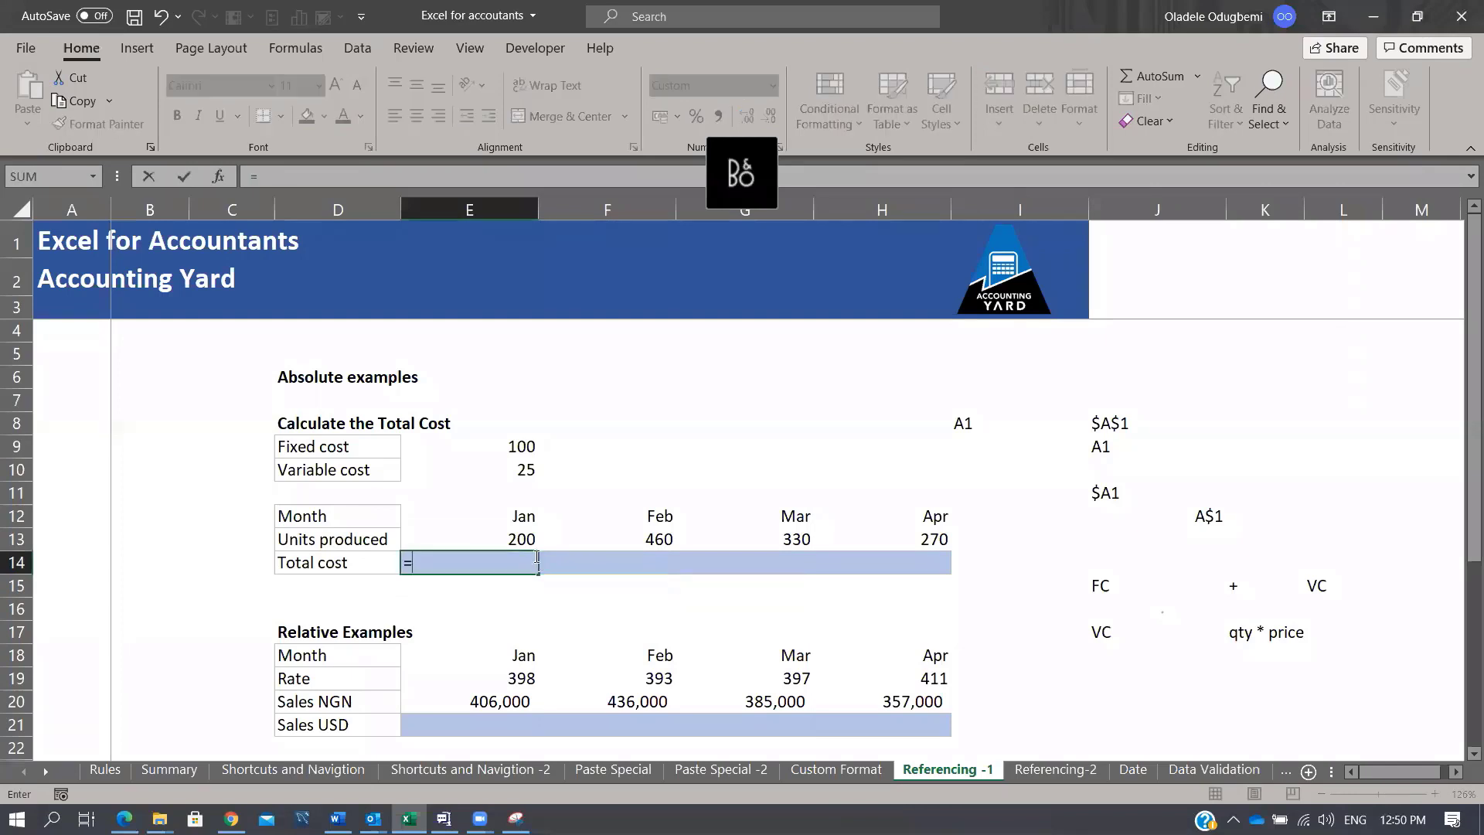
text(()
click(525, 538)
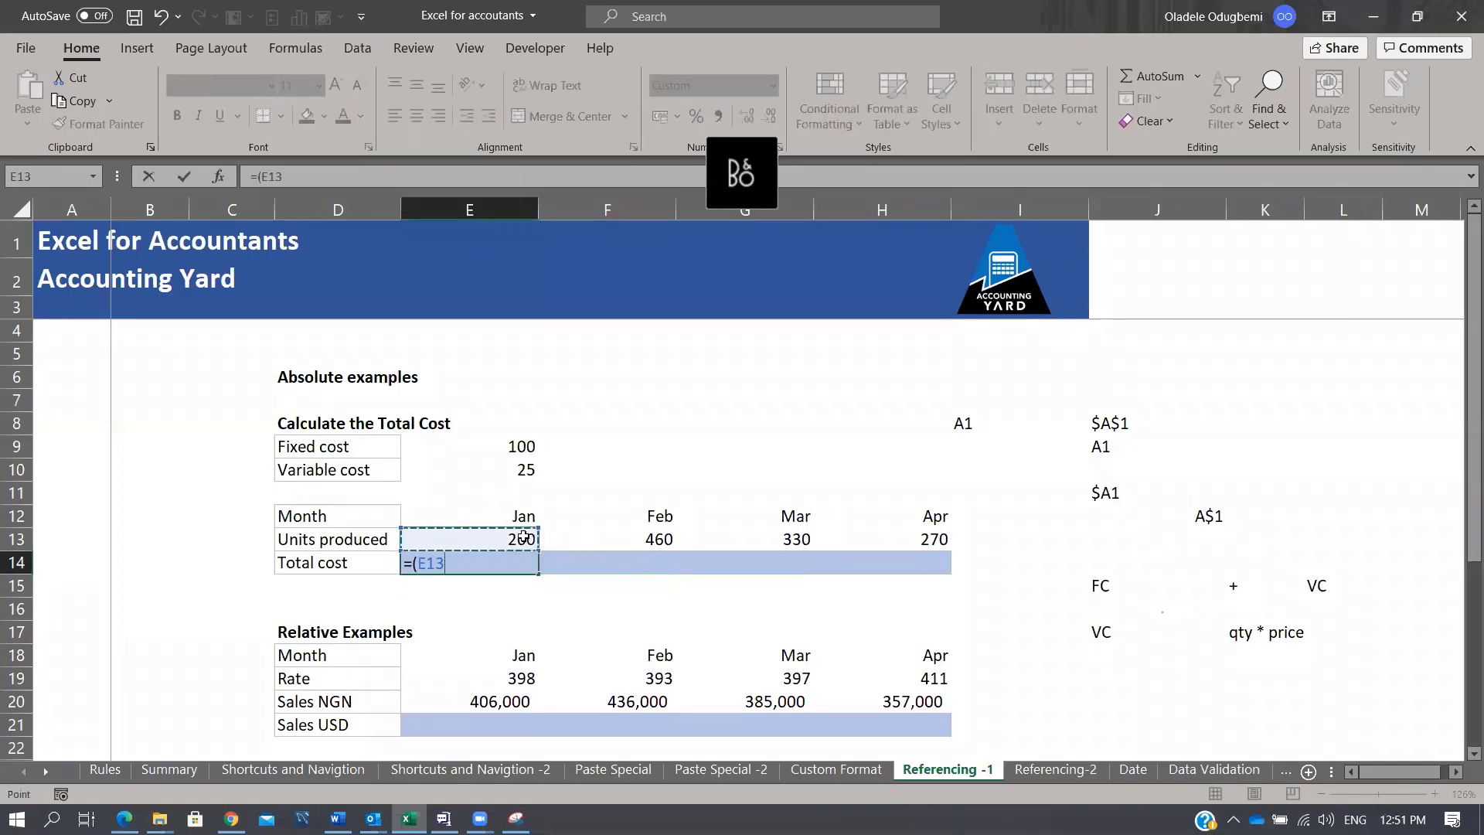
text(*)
click(524, 467)
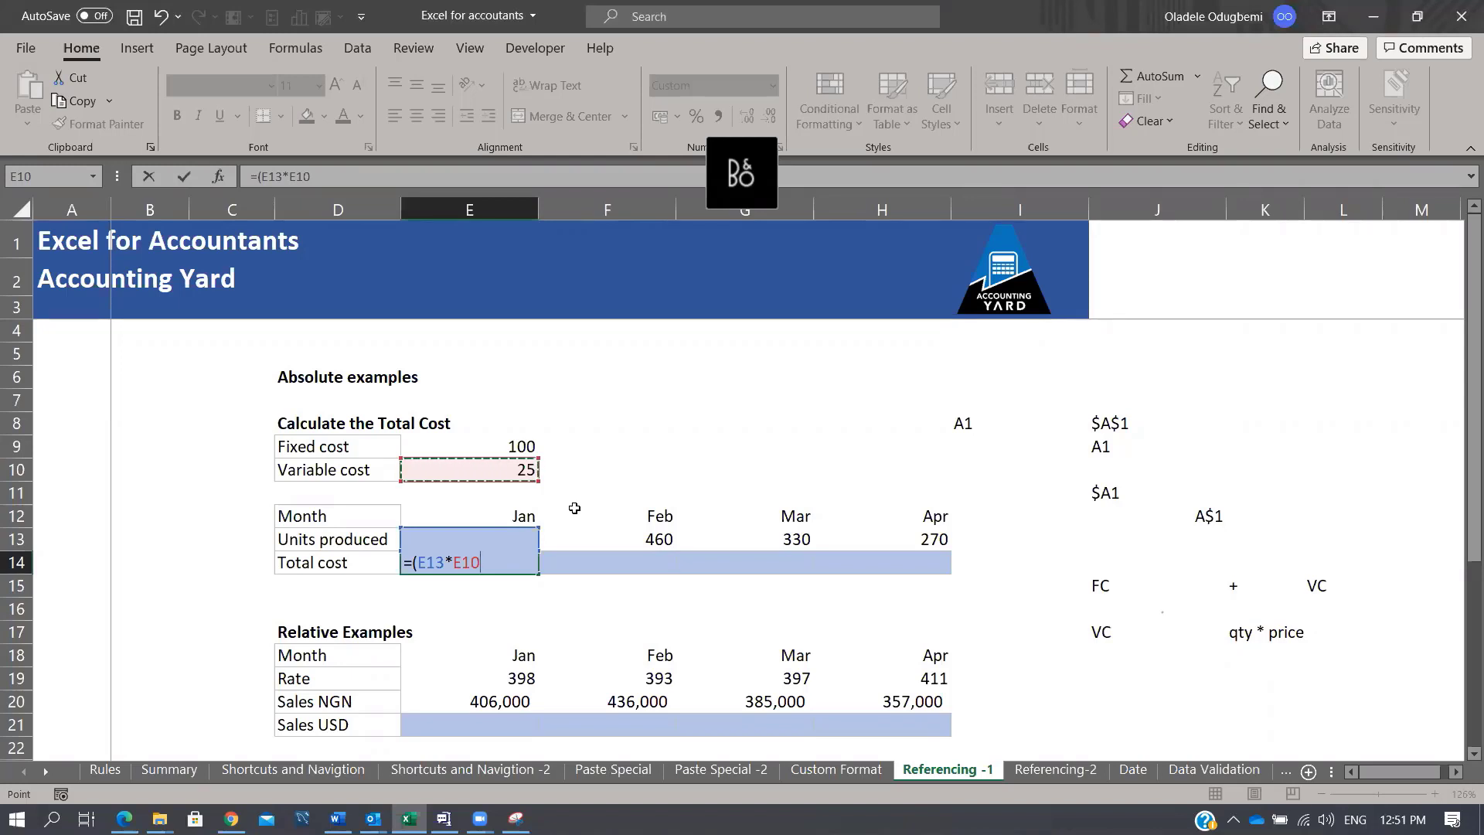
key(F4)
text()+)
click(518, 444)
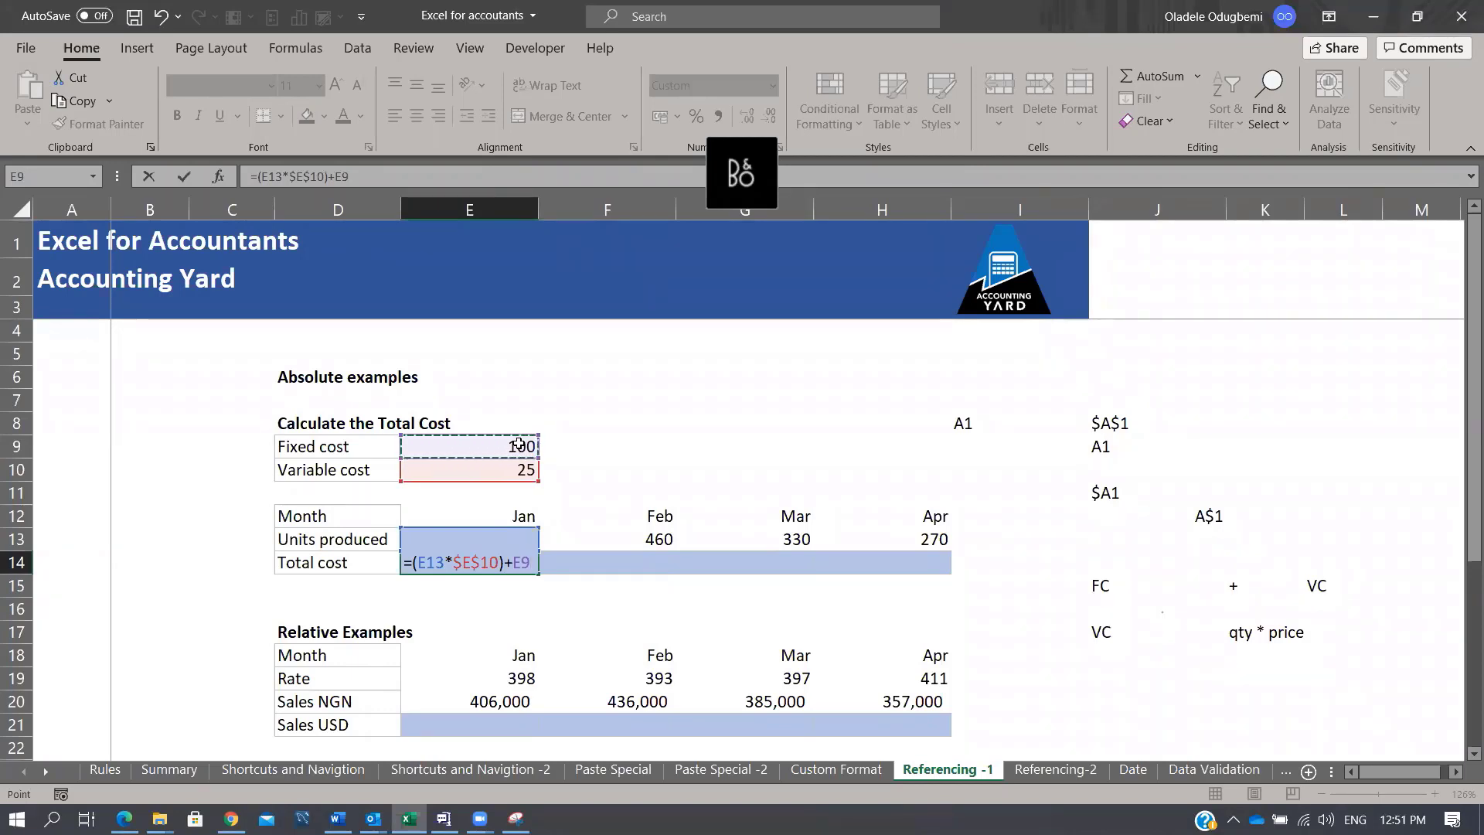
key(F4)
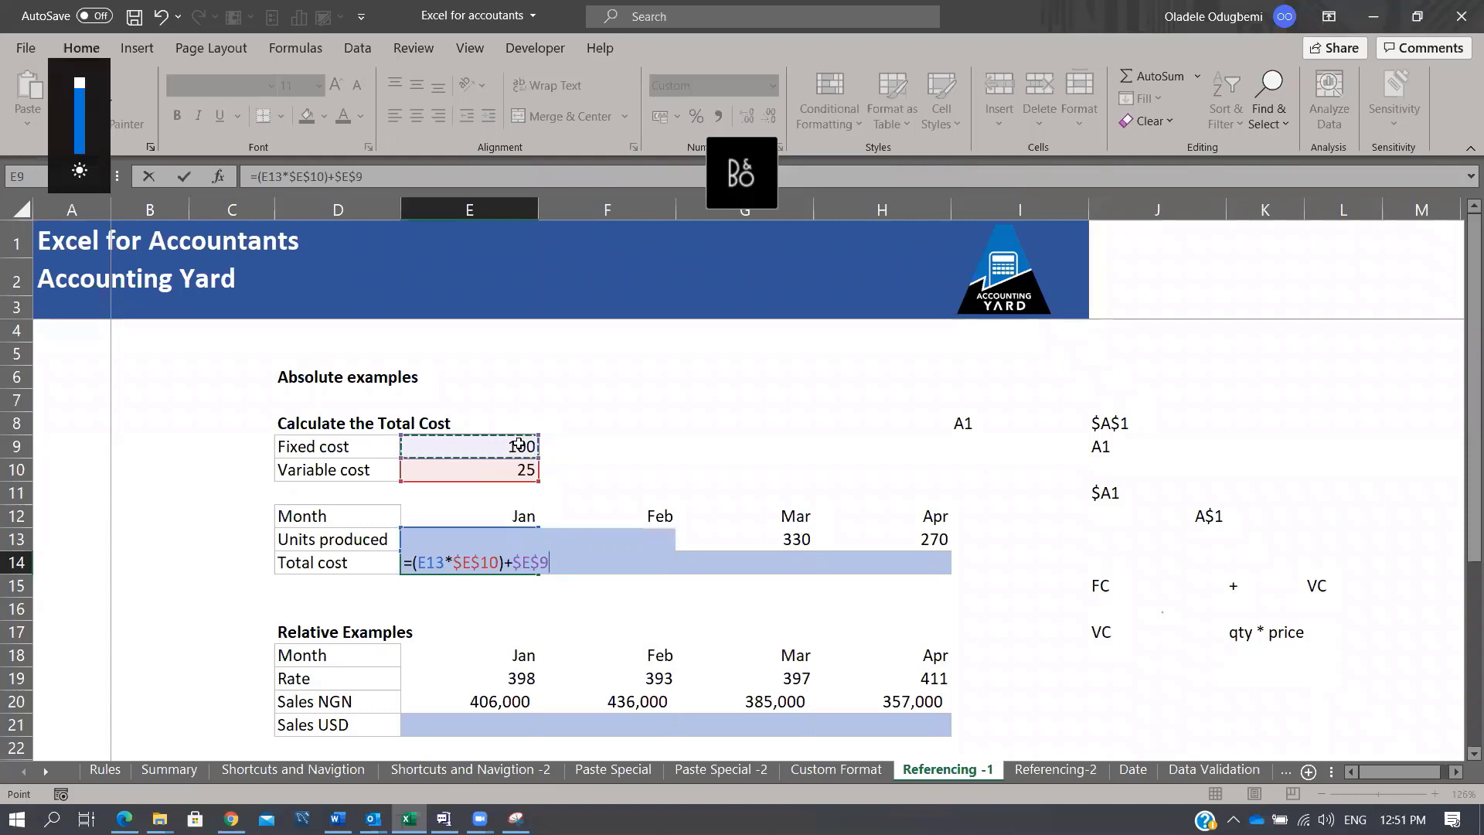
key(ctrl+Return)
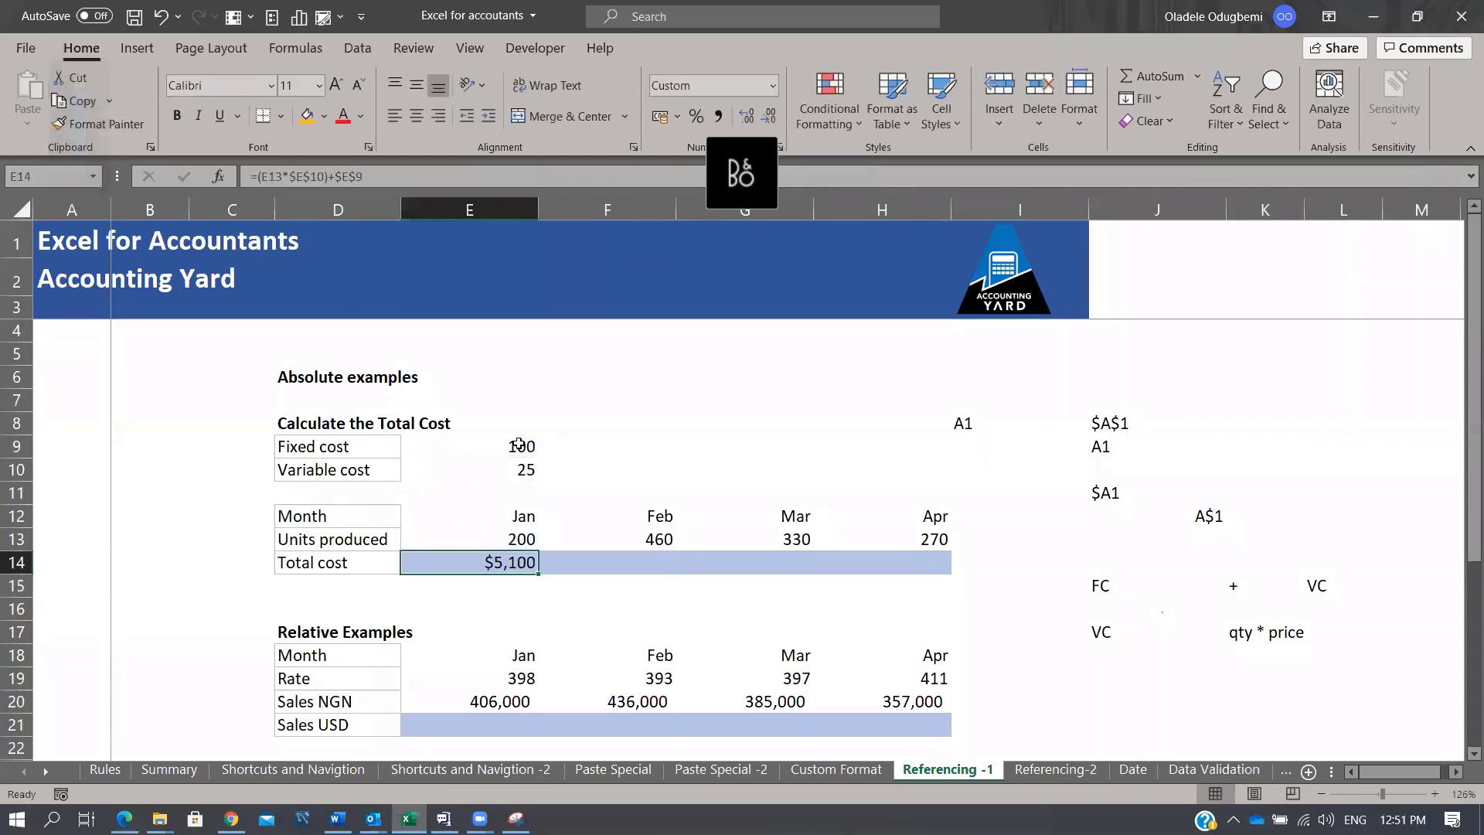
Step: Fill the E14 formula right through H14, giving $11,600, $8,350 and $6,850, and check April's formula
key(shift+Right)
key(shift+Right)
key(shift+Right)
key(shift+Right)
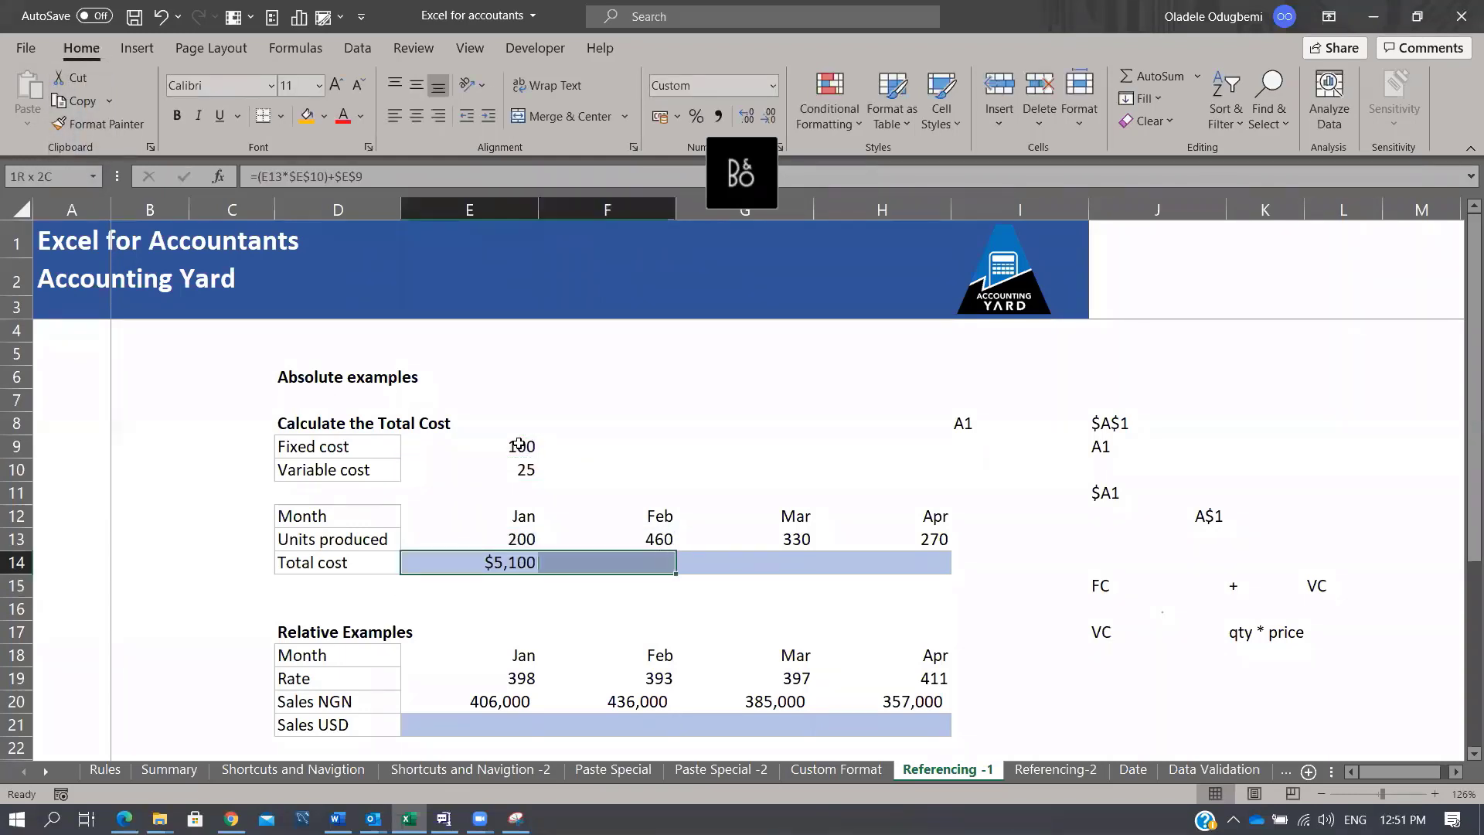
key(shift+Left)
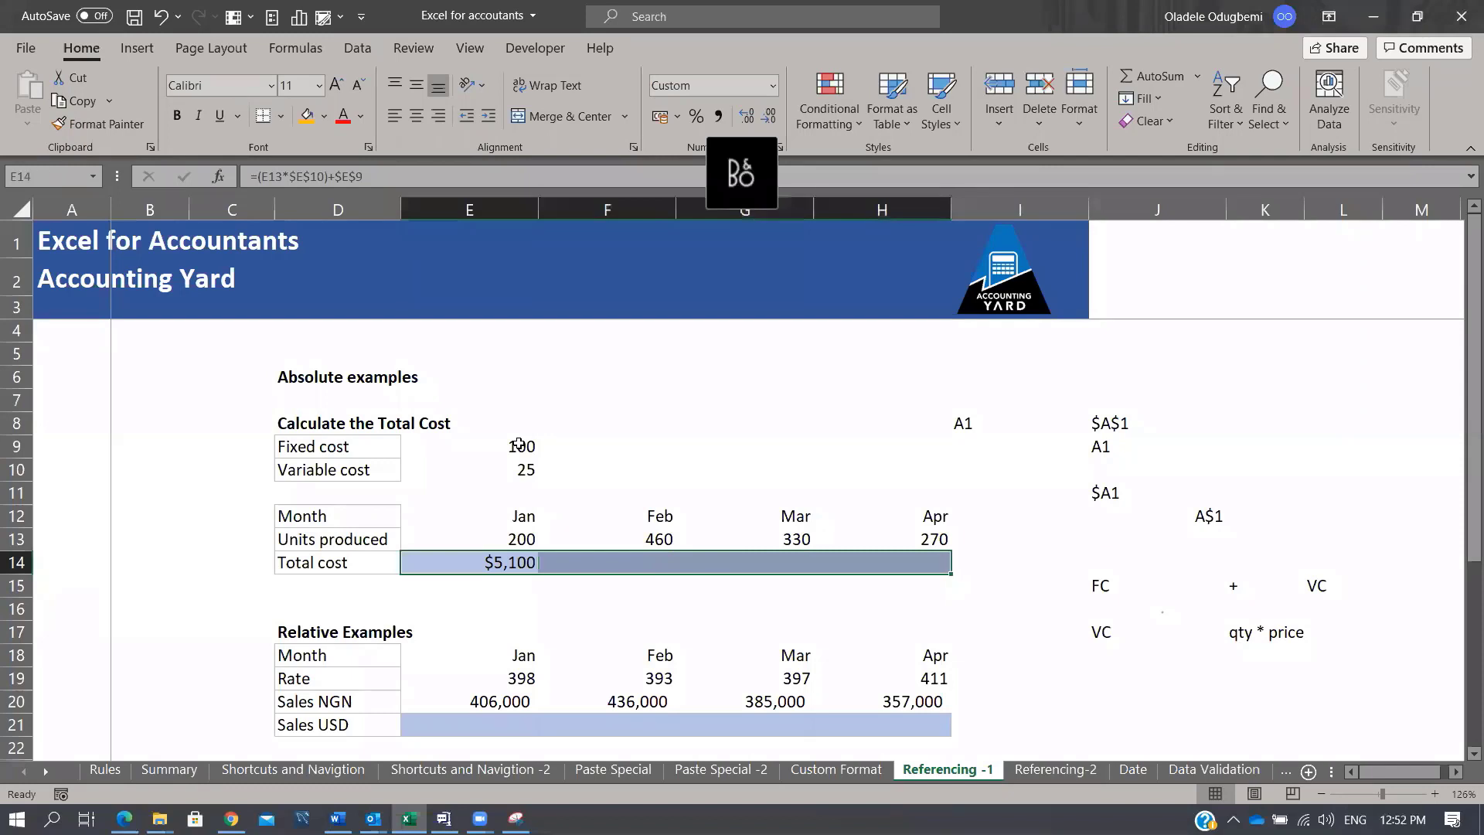
key(ctrl+r)
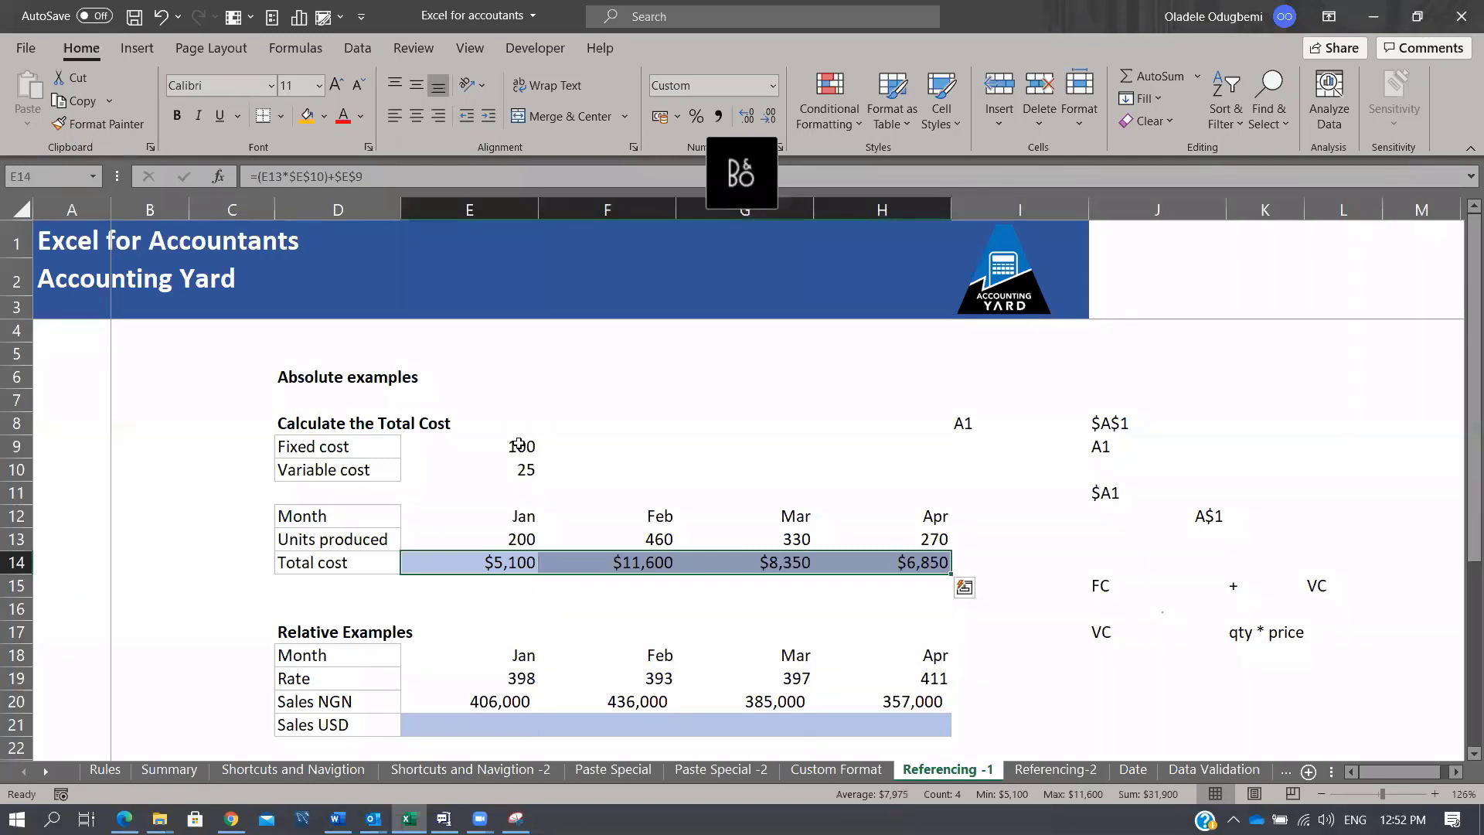
key(Right)
key(Right)
key(Right)
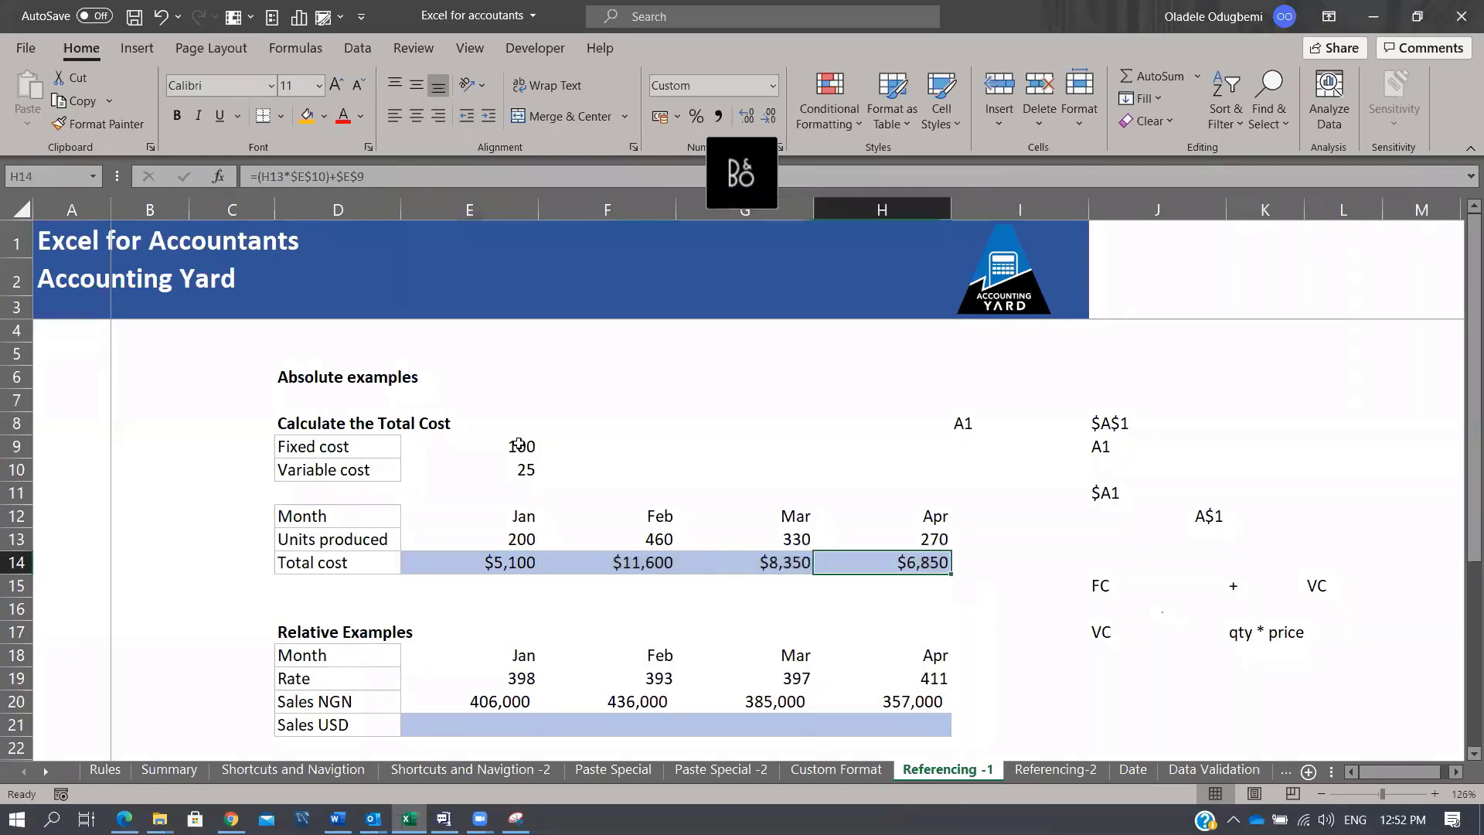
key(F2)
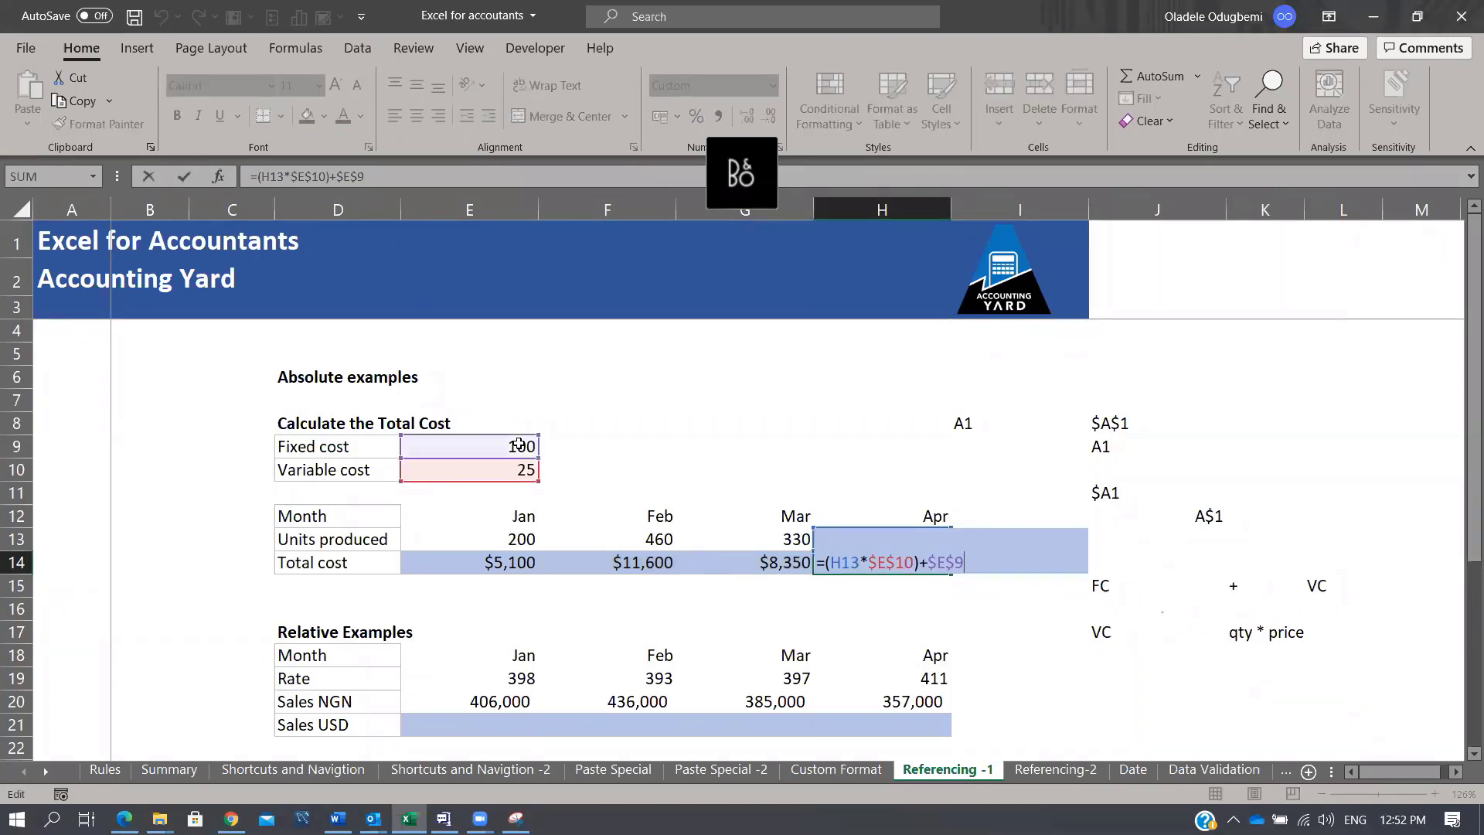
key(Escape)
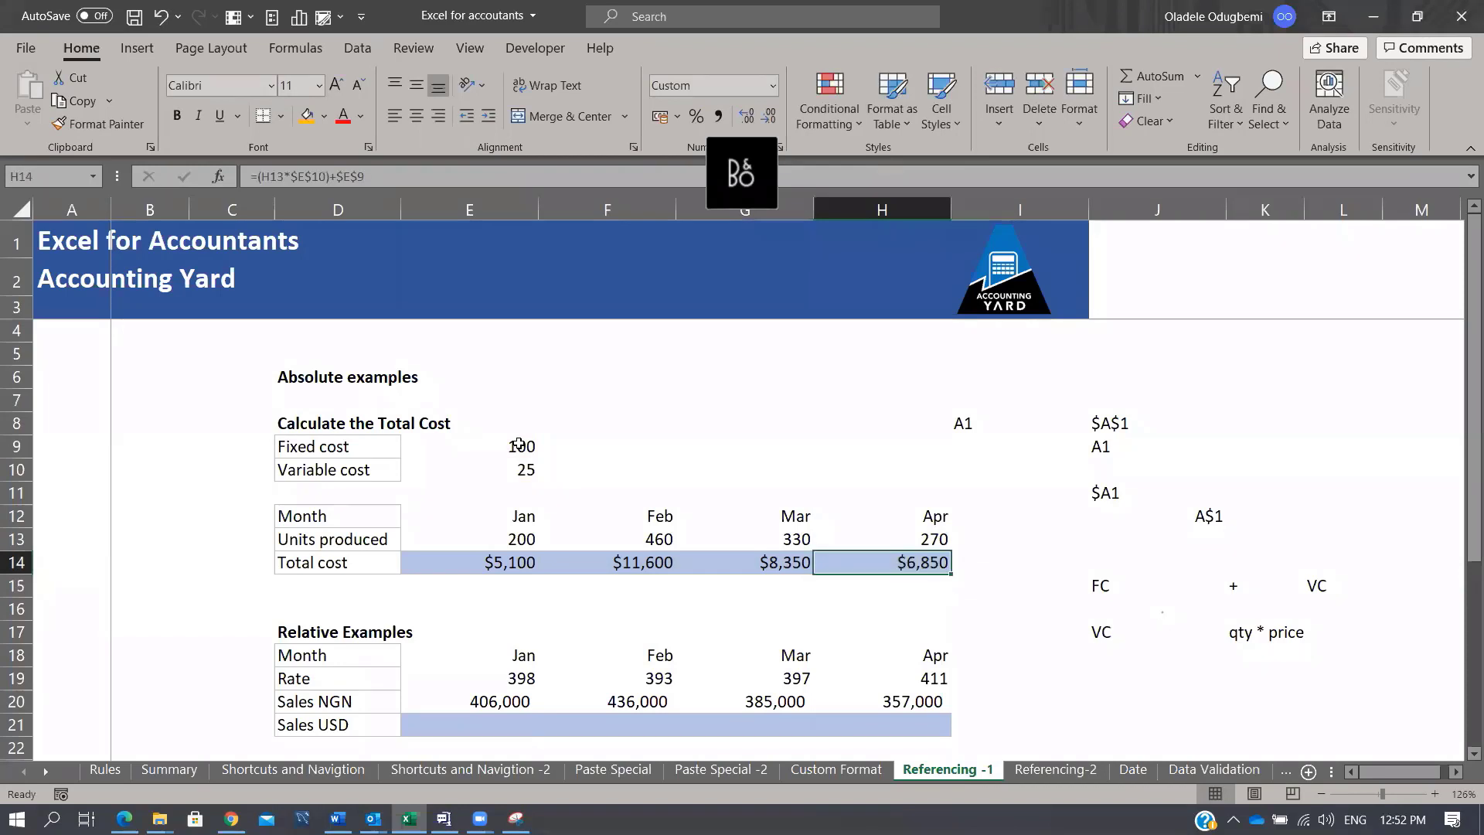
key(Left)
key(Left)
key(Left)
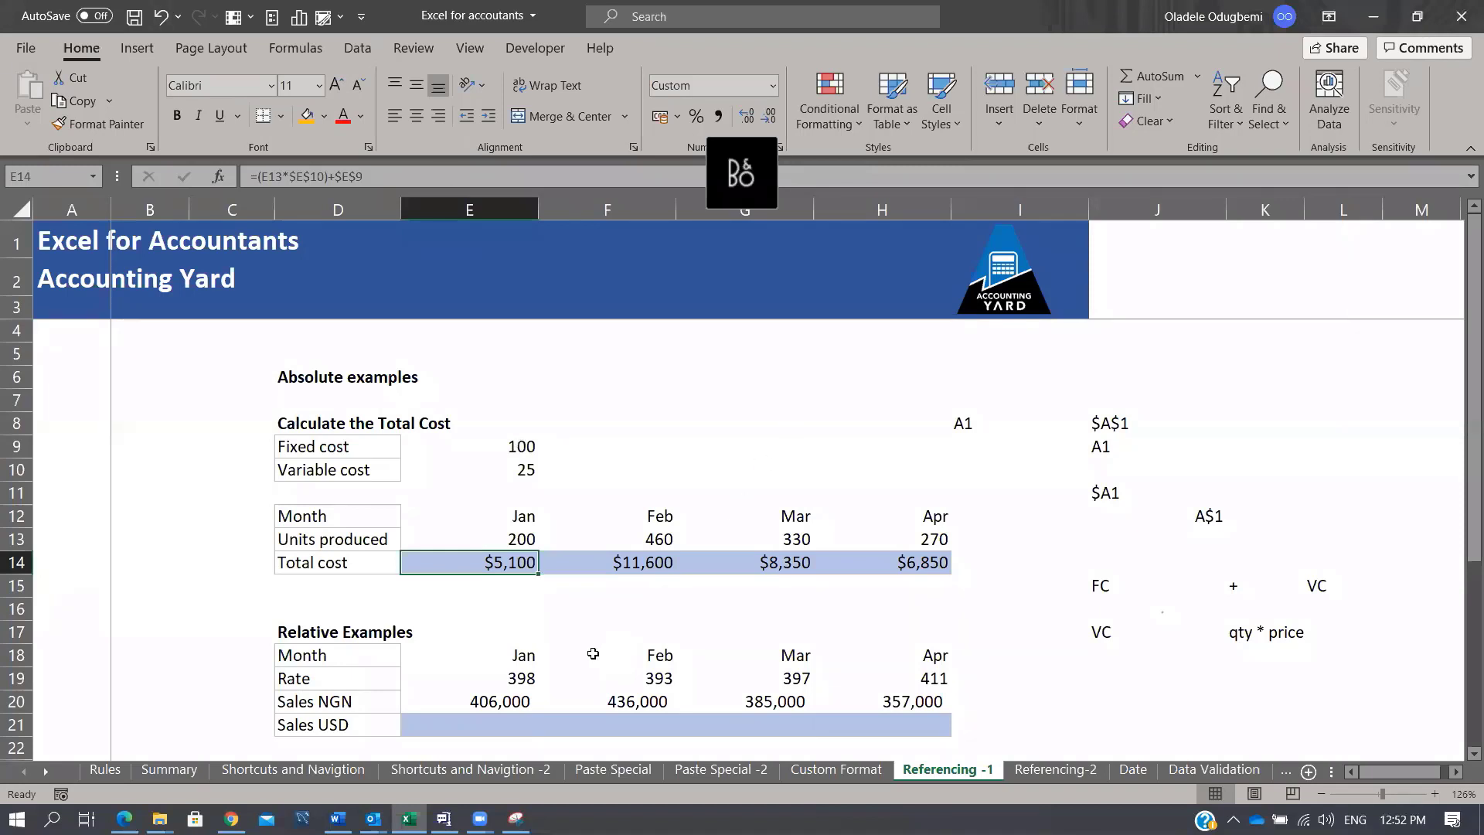
click(513, 680)
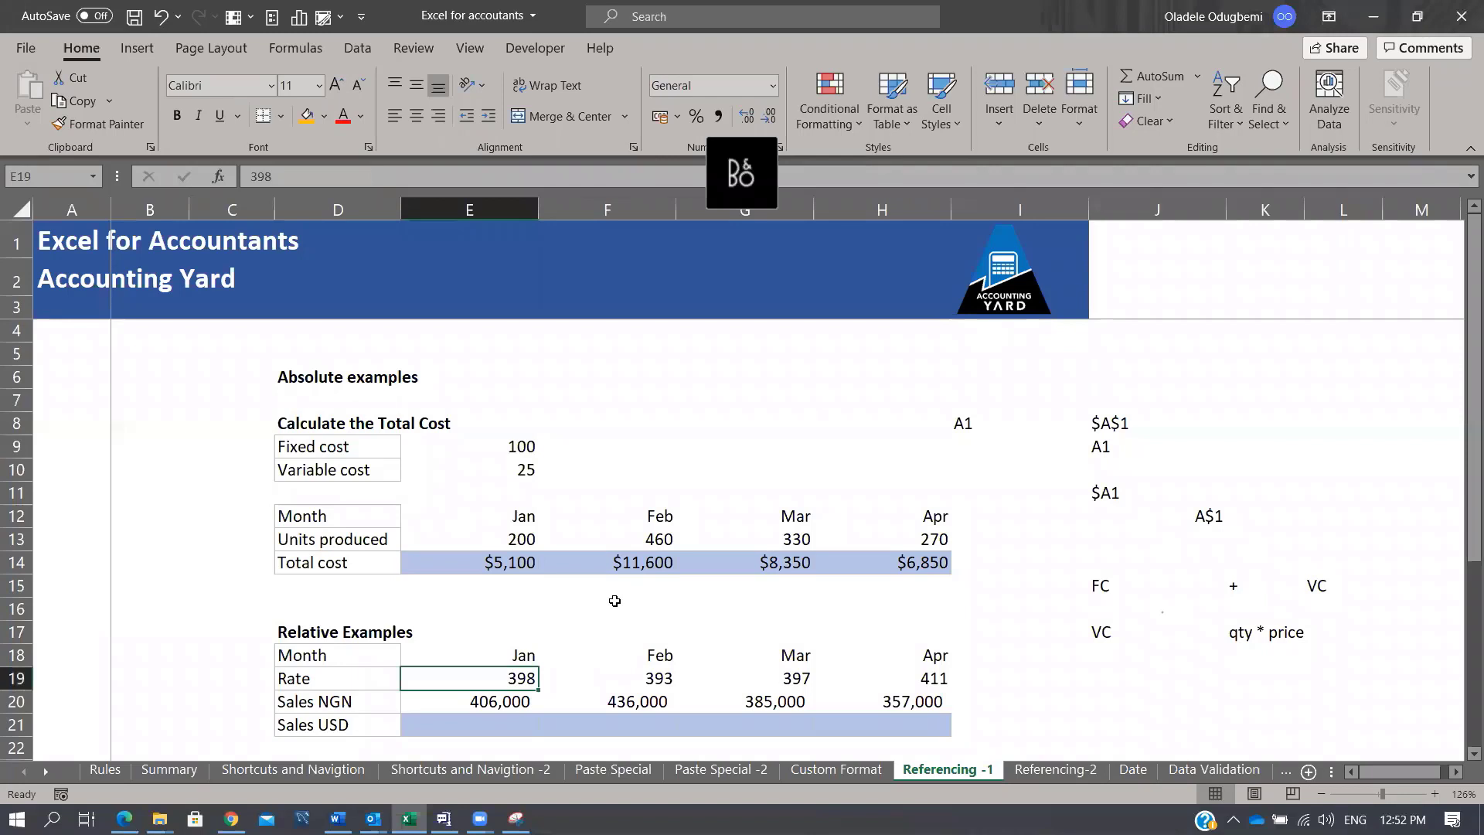
scroll(616, 619, down, 2)
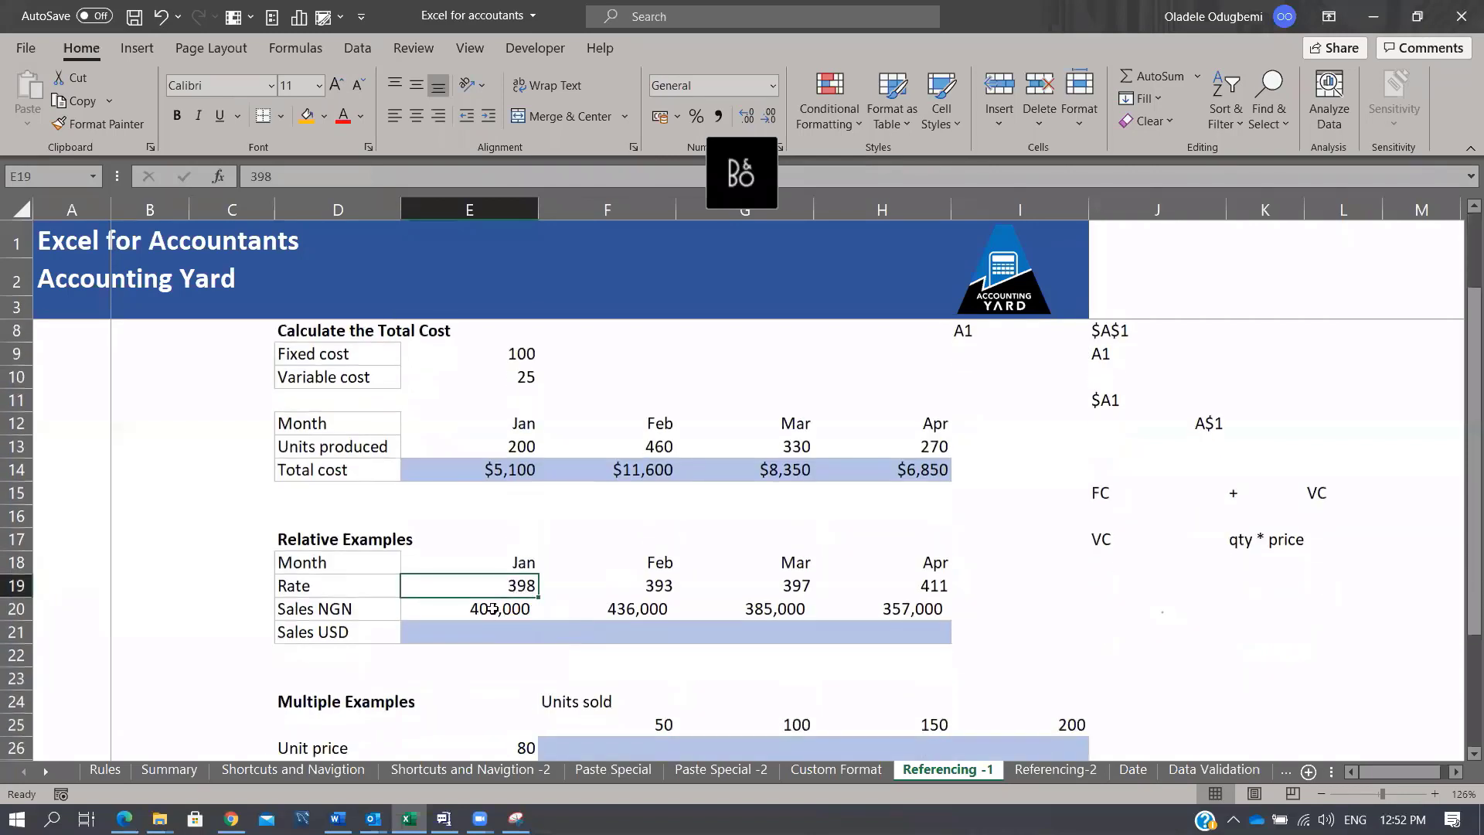
drag(492, 608, 877, 609)
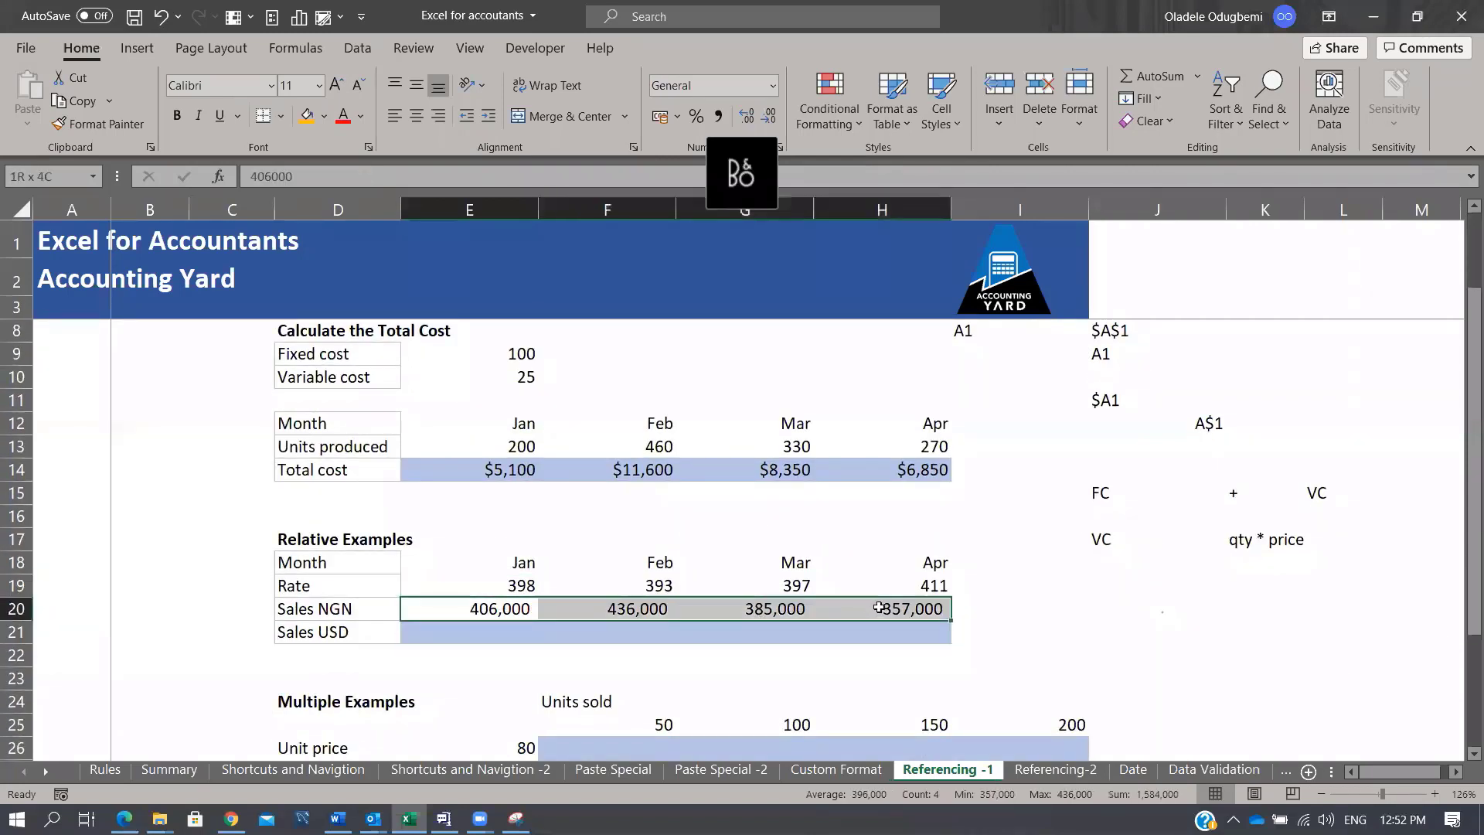
click(348, 630)
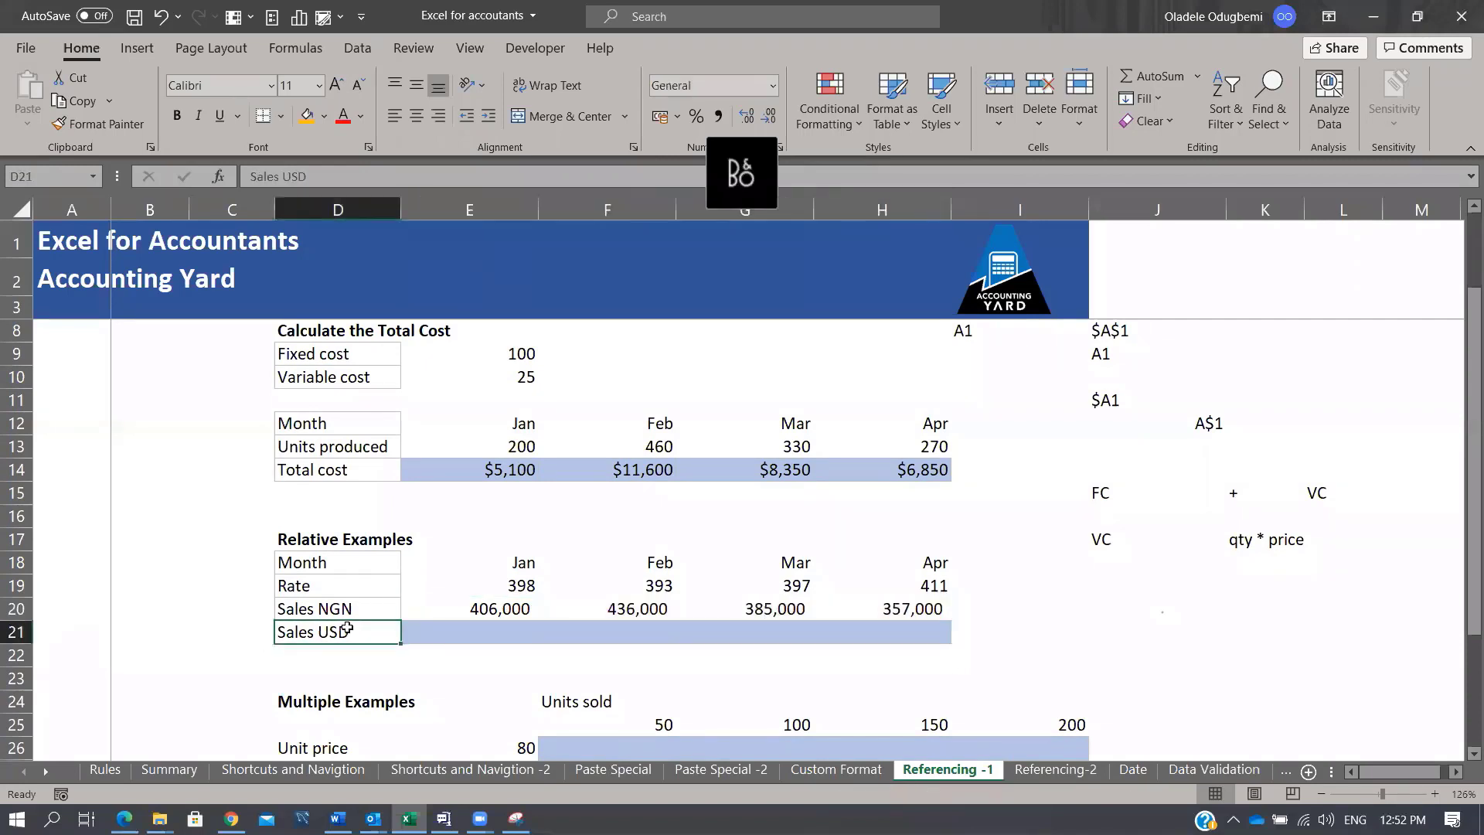
click(451, 625)
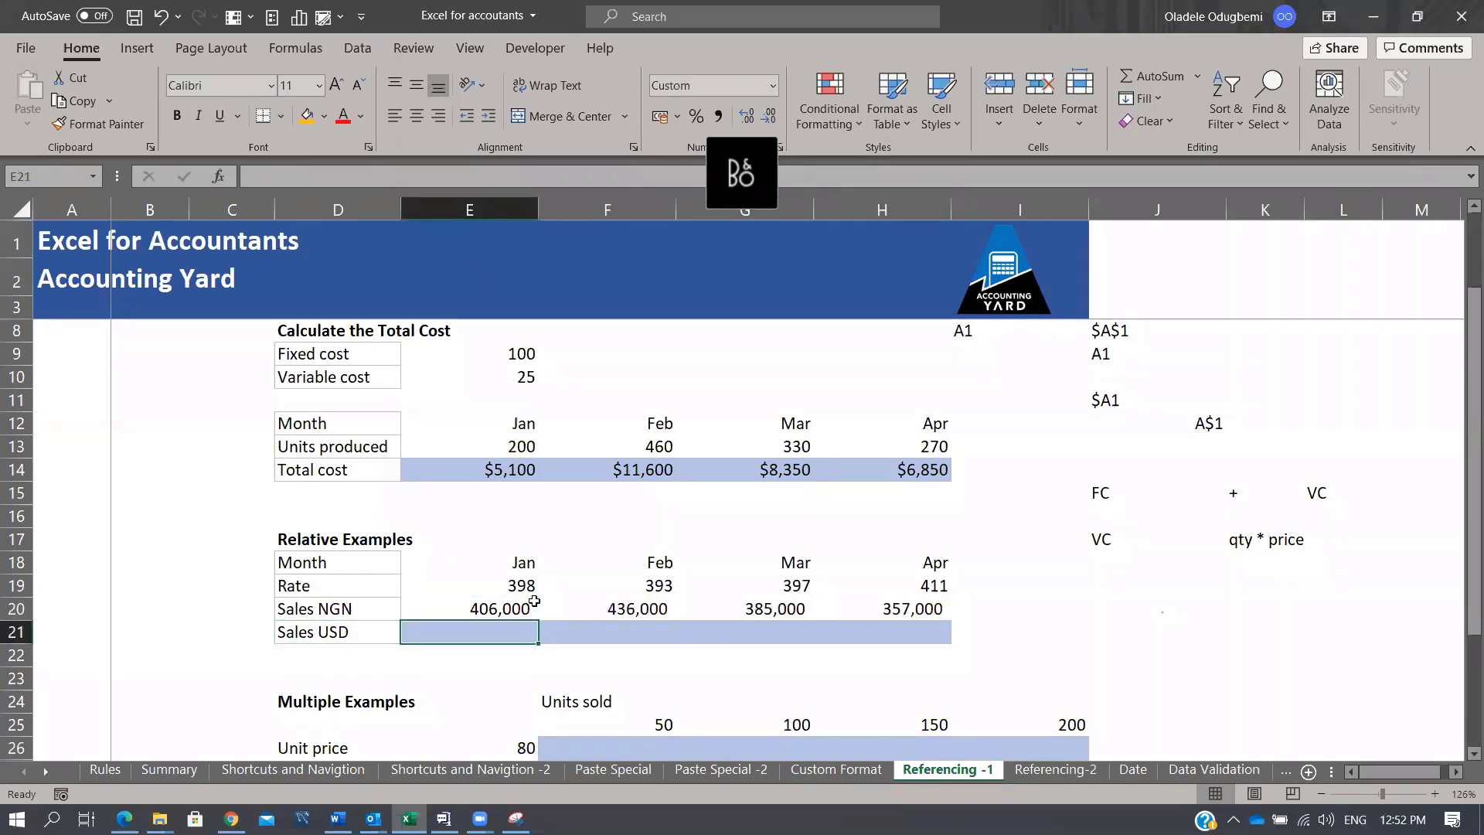
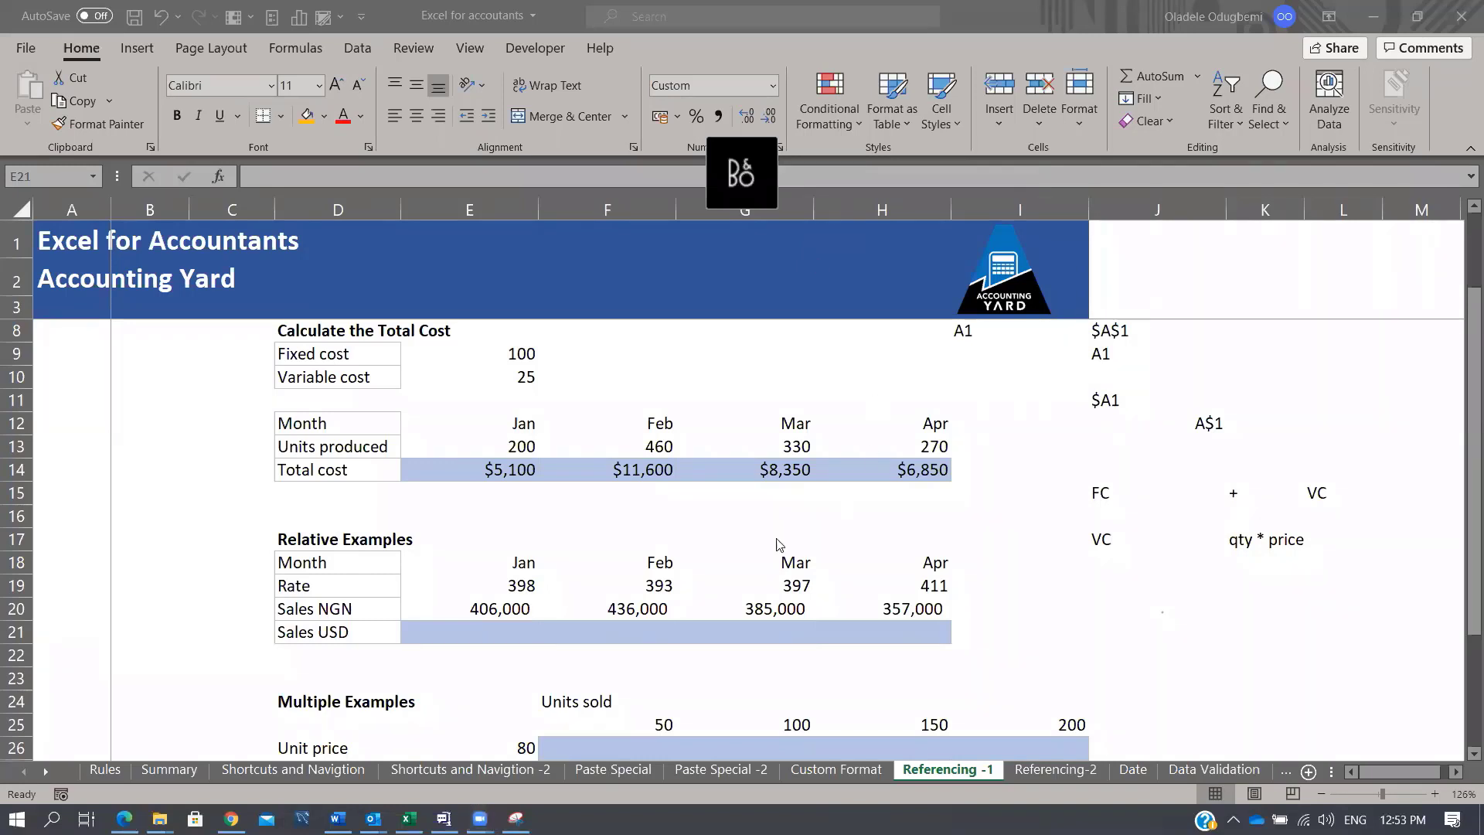
Step: Enter =E20/E19 in E21 to convert January's NGN sales at January's own rate
click(495, 627)
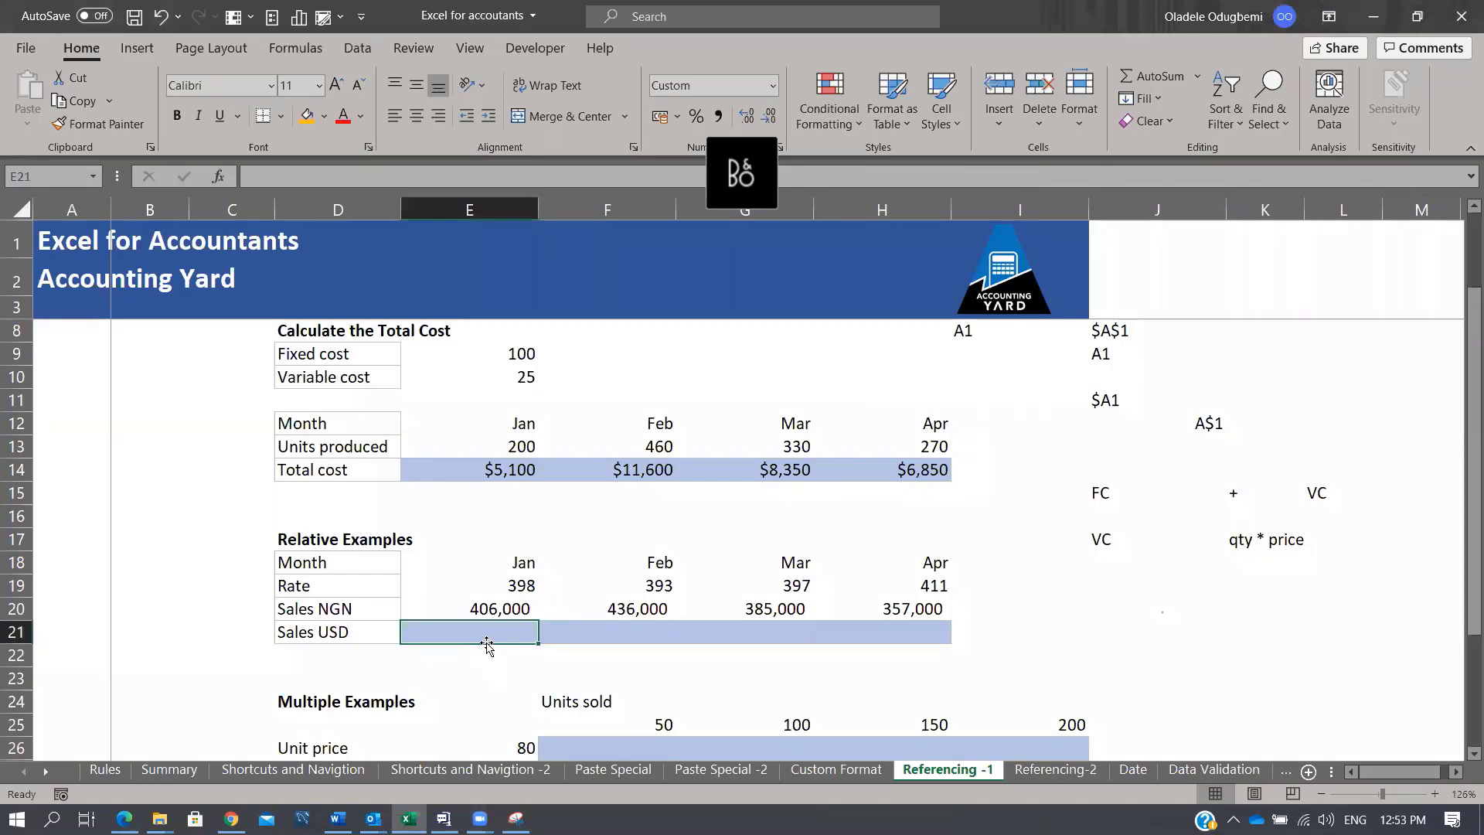
key(Up)
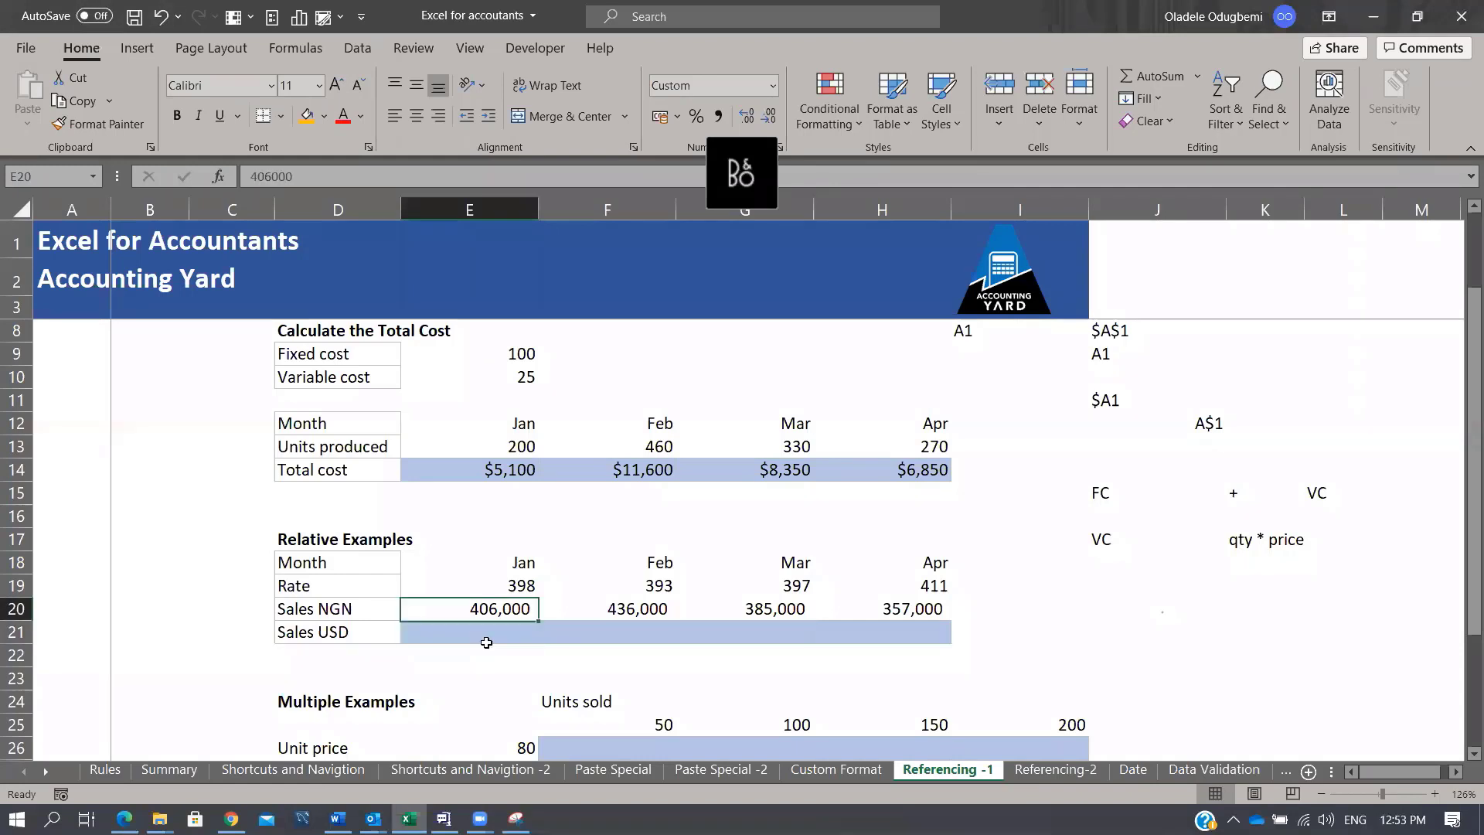
key(Up)
key(Right)
key(Right)
key(Right)
key(Left)
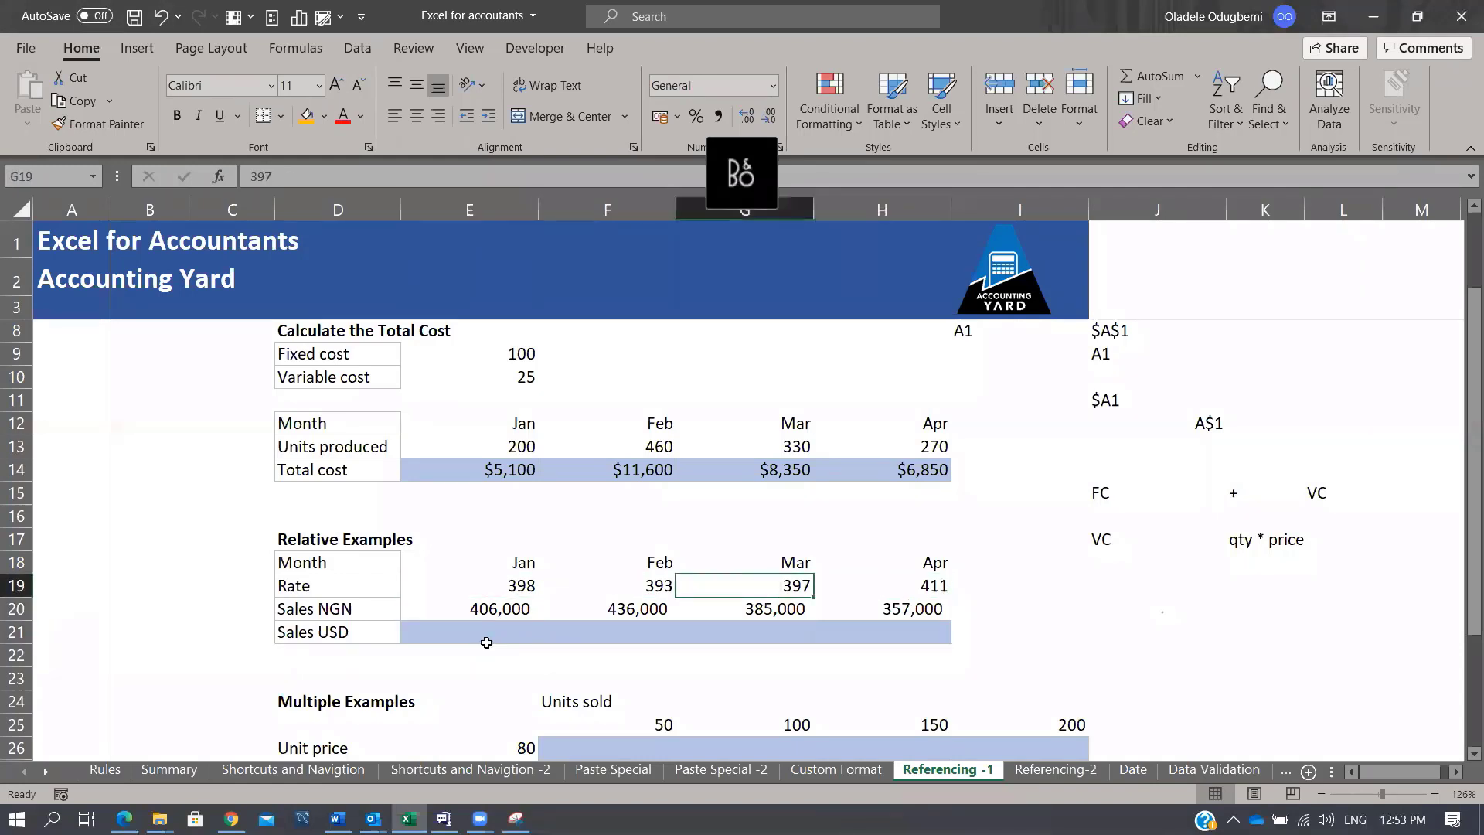
click(486, 642)
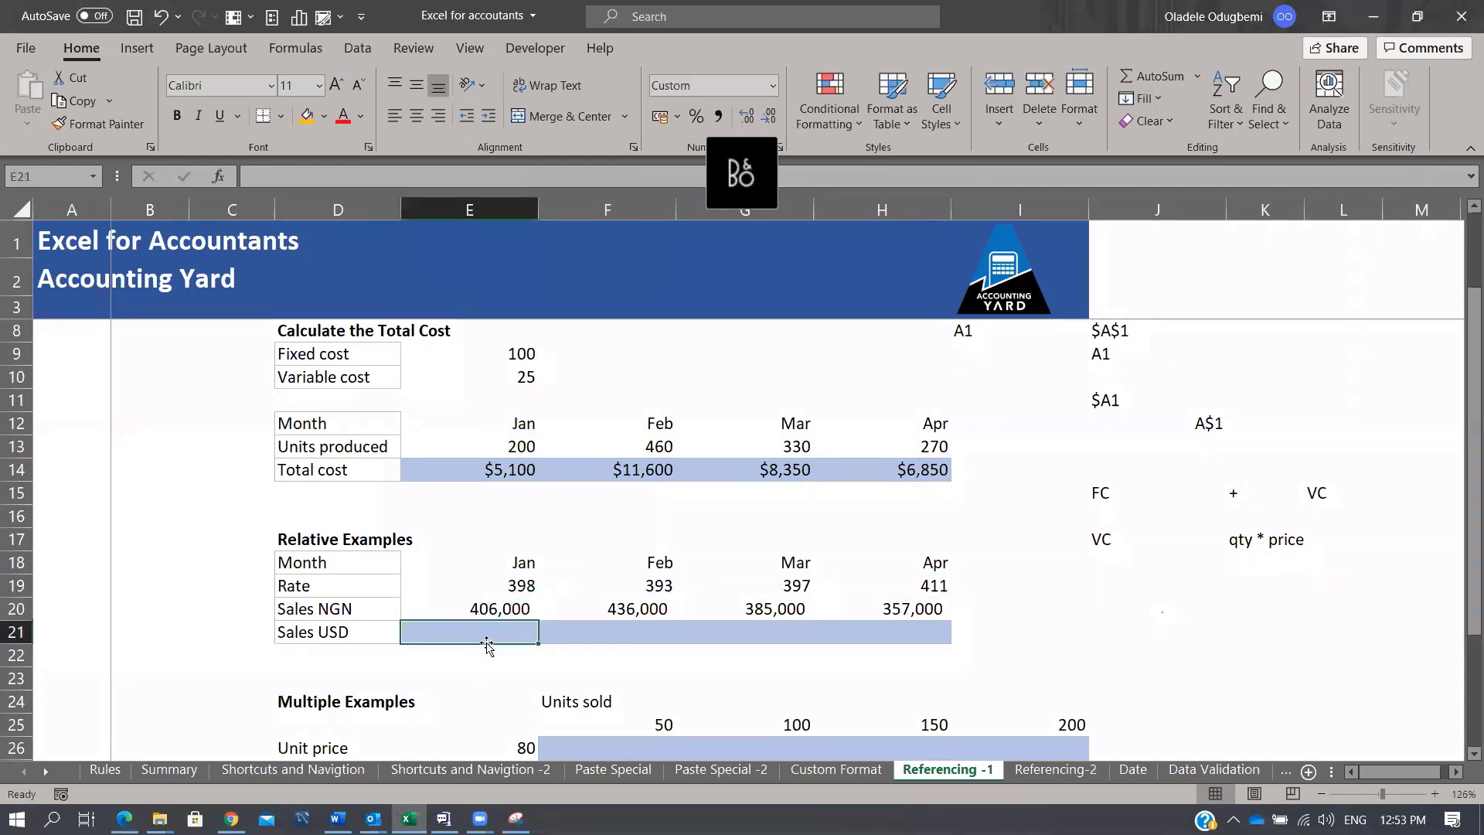
text(=)
key(Up)
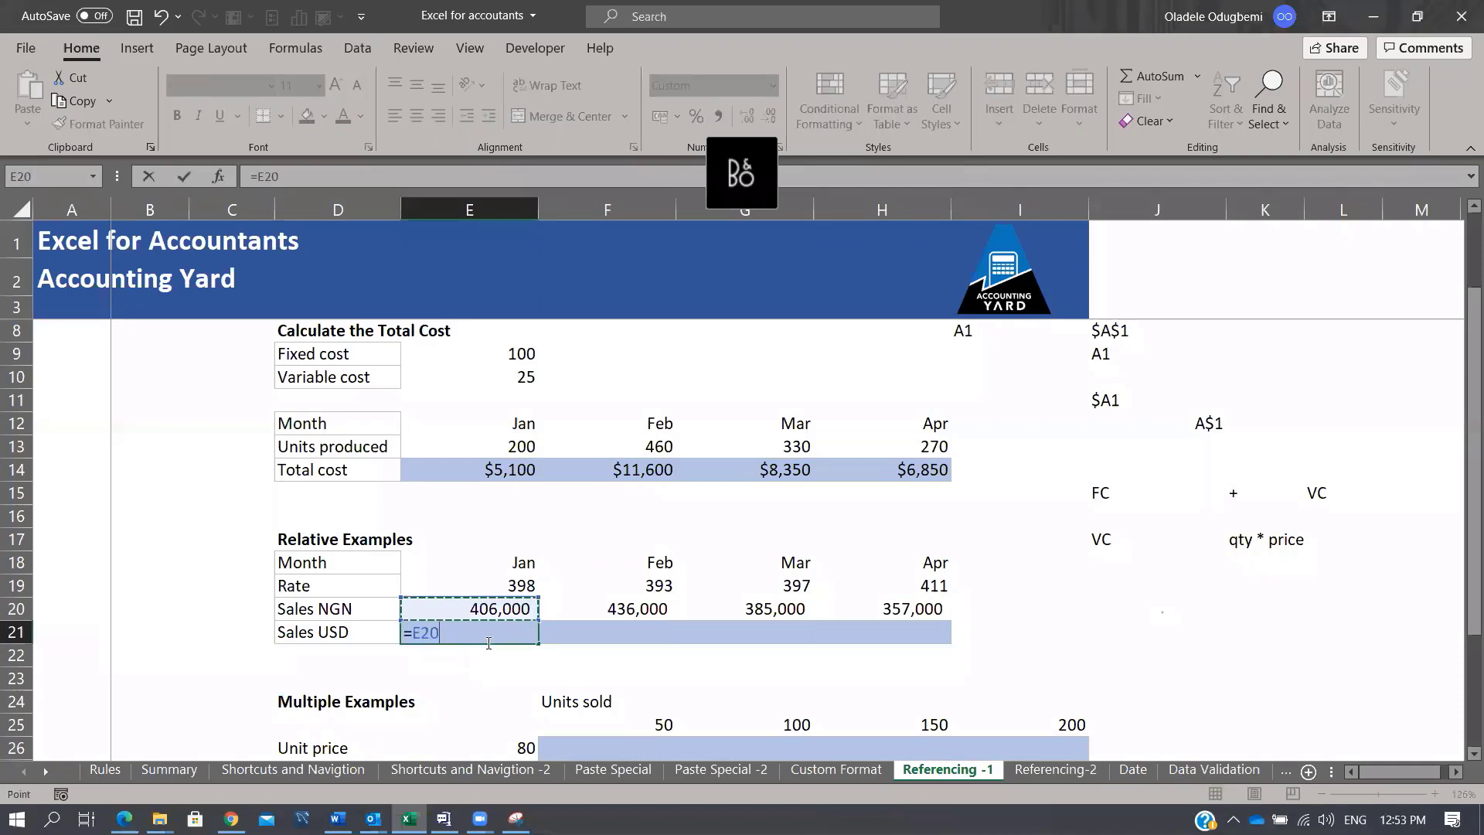
text(/)
key(Up)
key(Up)
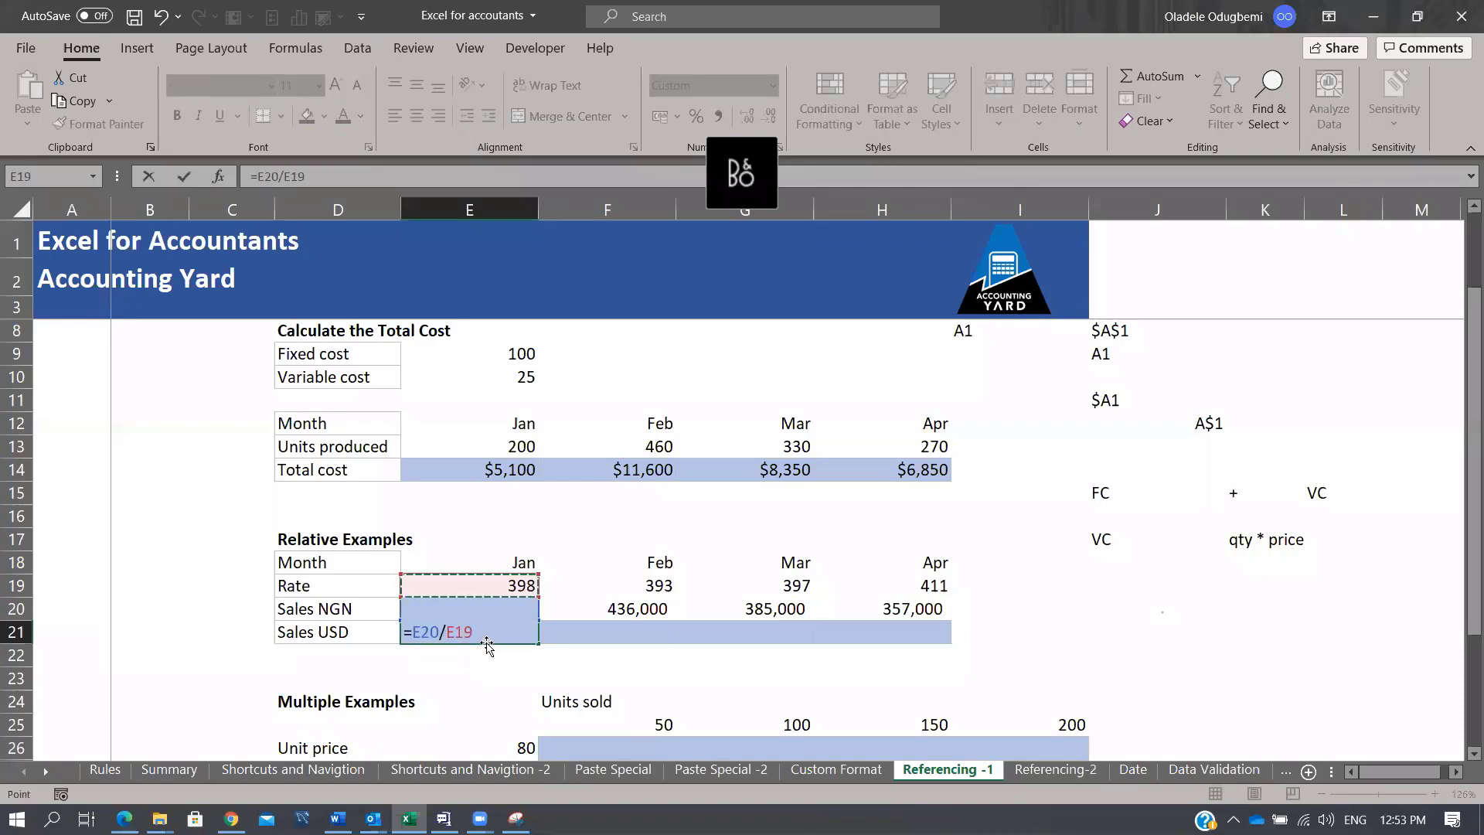
key(ctrl+Return)
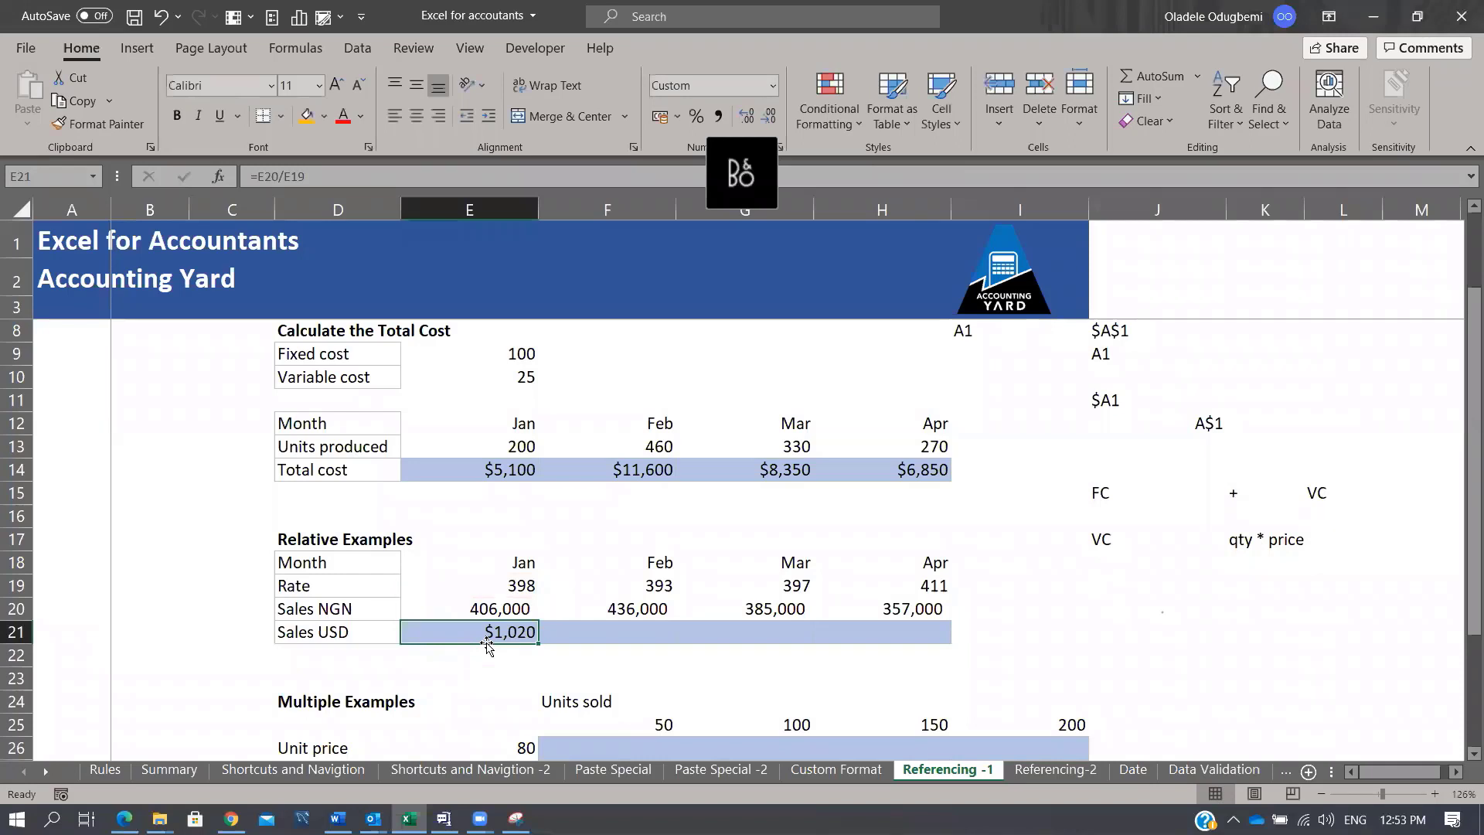
Step: Fill the formula across to H21, giving $1,020, $1,109, $970 and $869, and check April's formula
key(shift+Right)
key(shift+Right)
key(shift+Right)
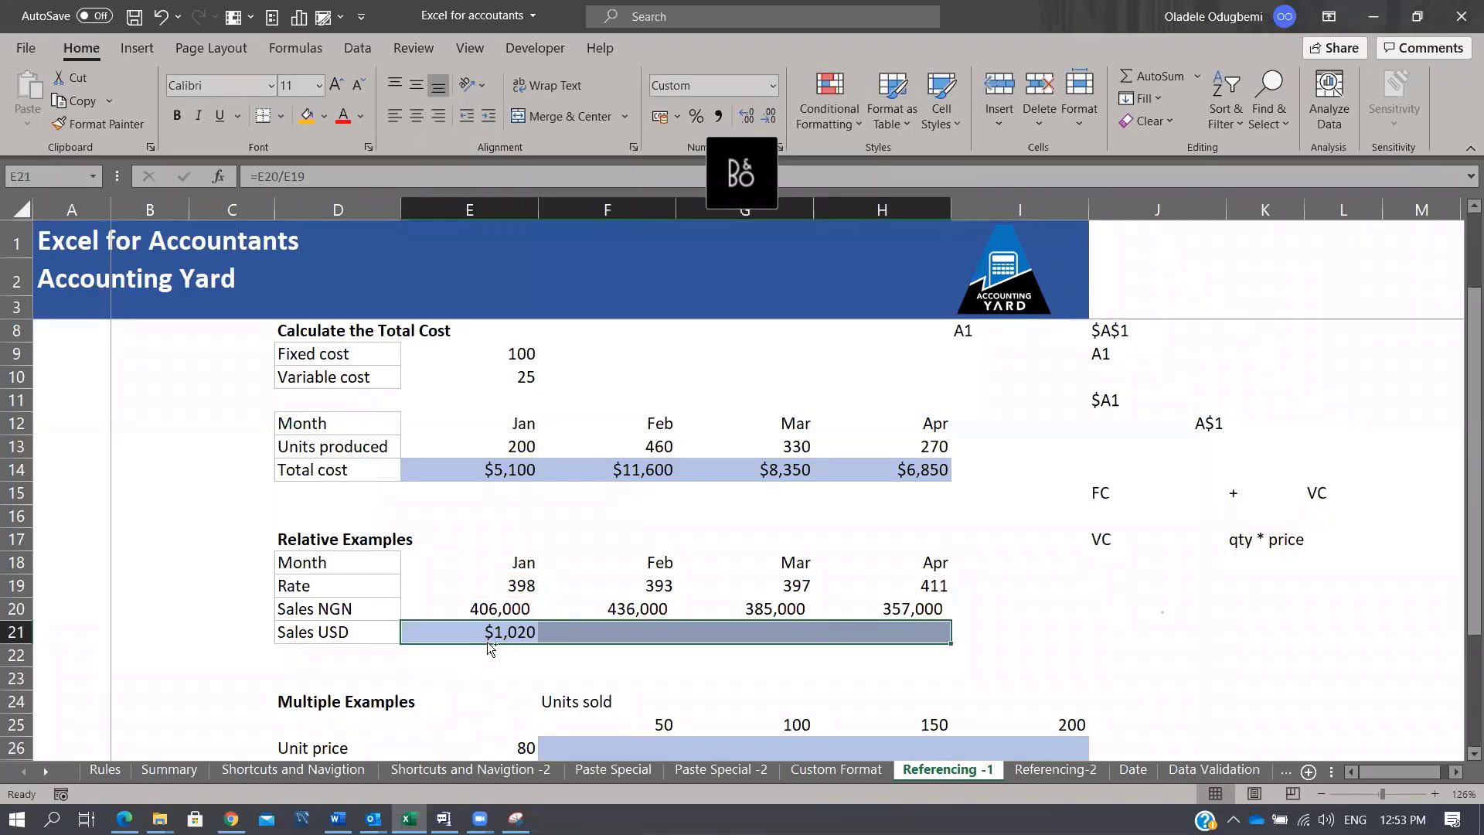
key(ctrl+r)
key(Tab)
key(Tab)
key(Tab)
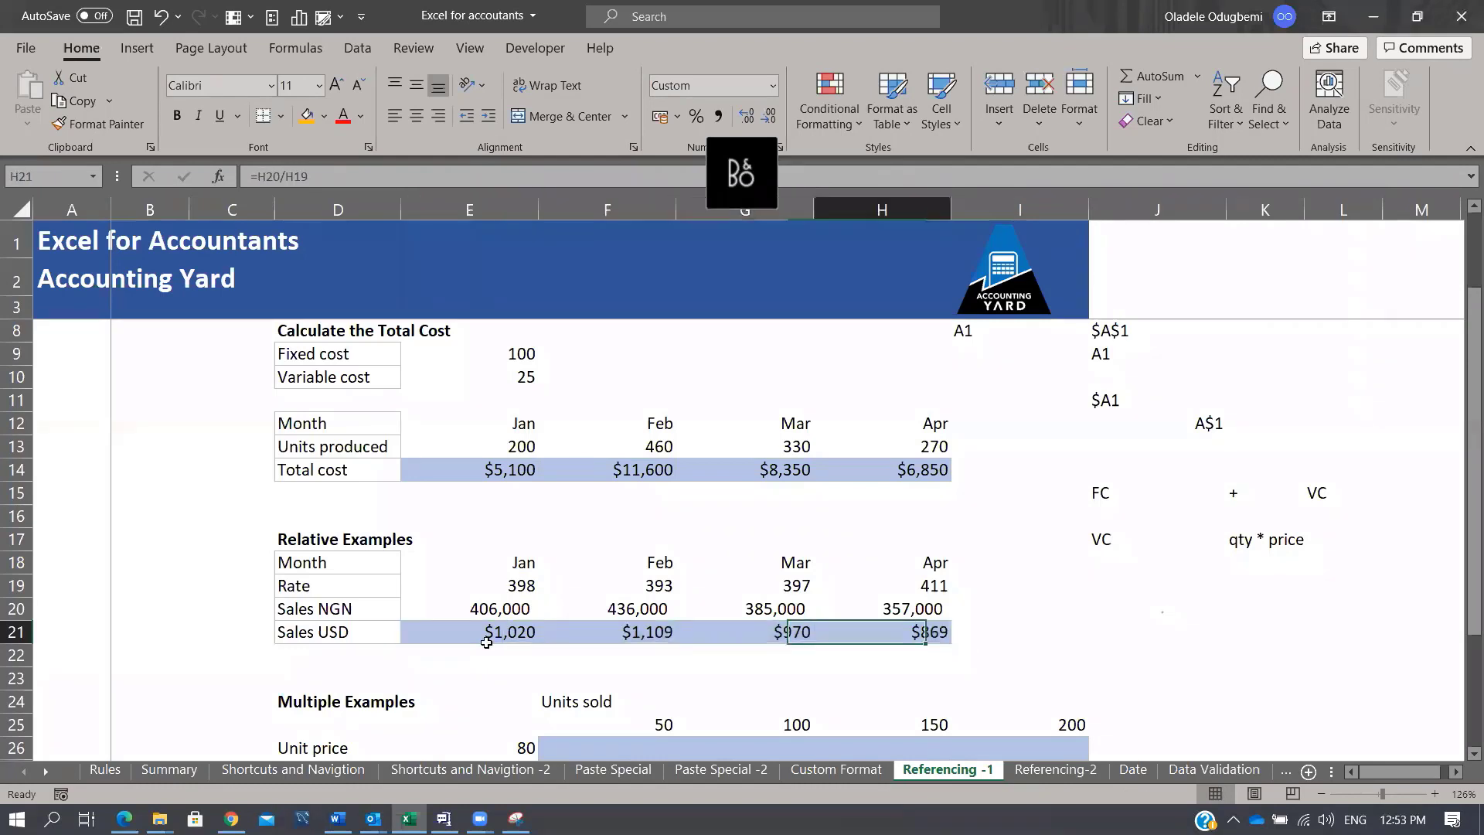
key(F2)
key(Escape)
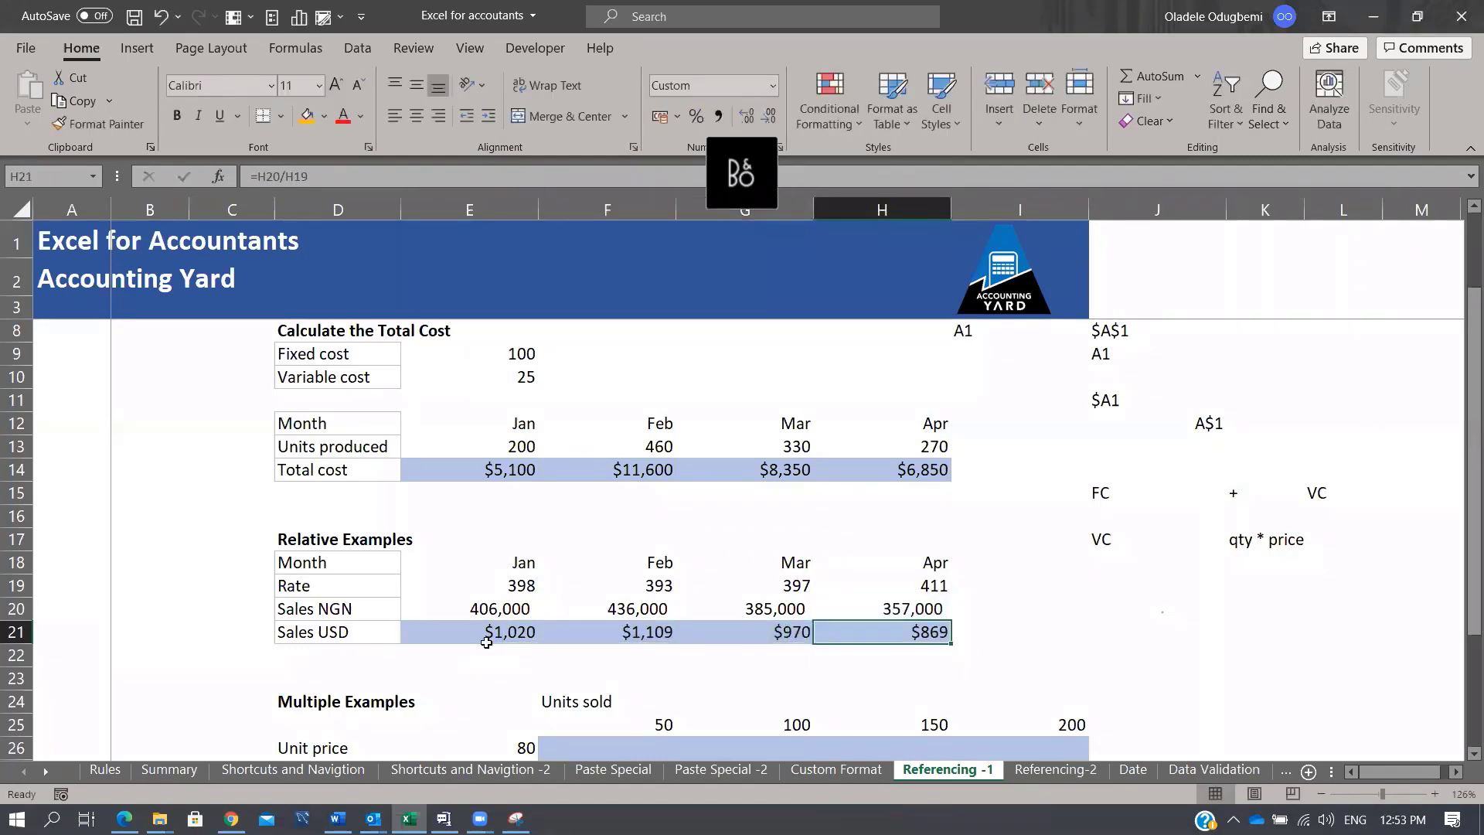
key(Left)
key(Left)
key(Left)
key(Up)
key(Up)
key(Up)
key(Up)
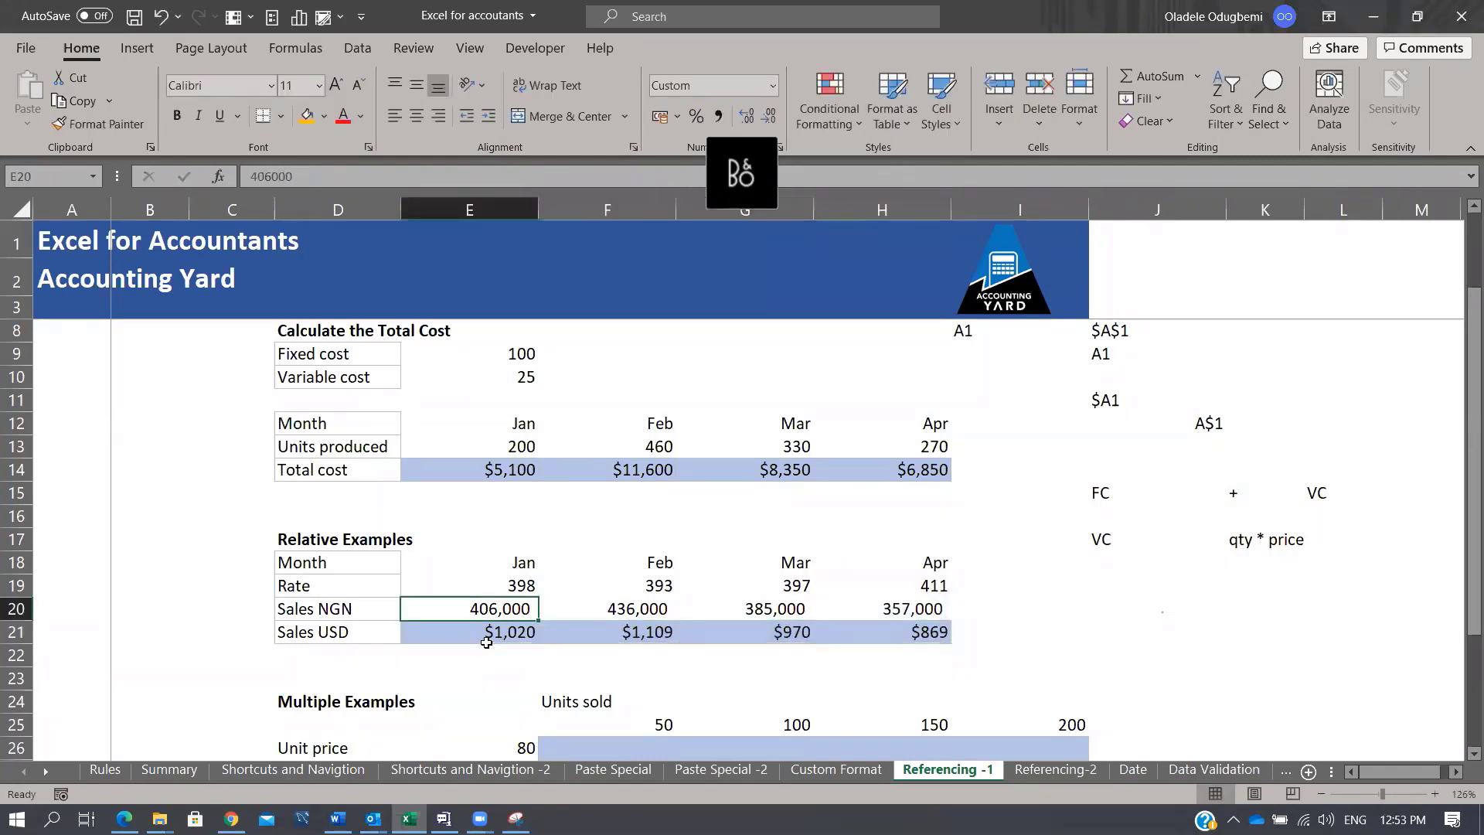
Step: Add an Ex rate label in D16 with the value 450 in E16
key(Left)
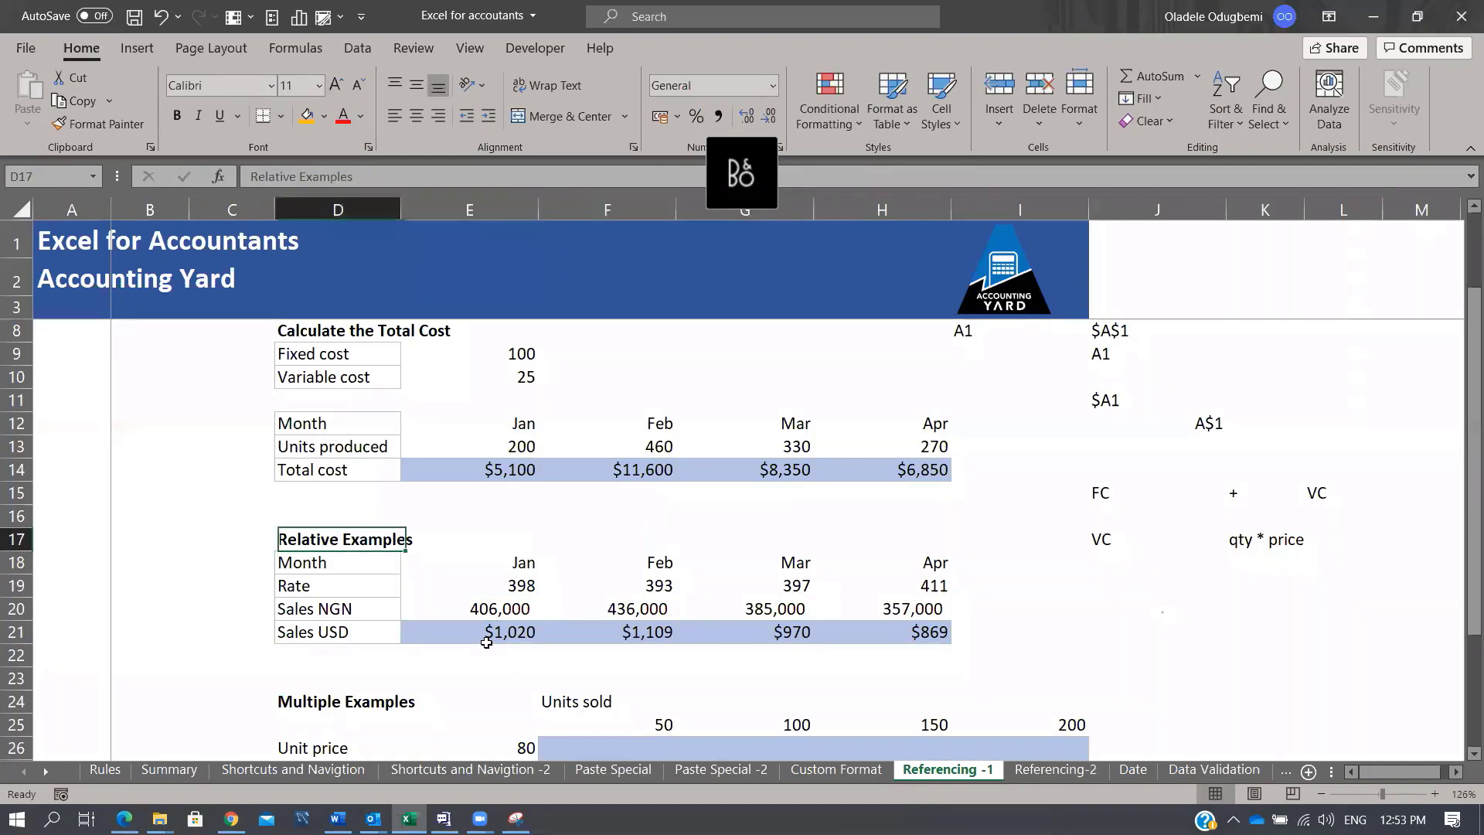
key(Up)
text(Ex rate)
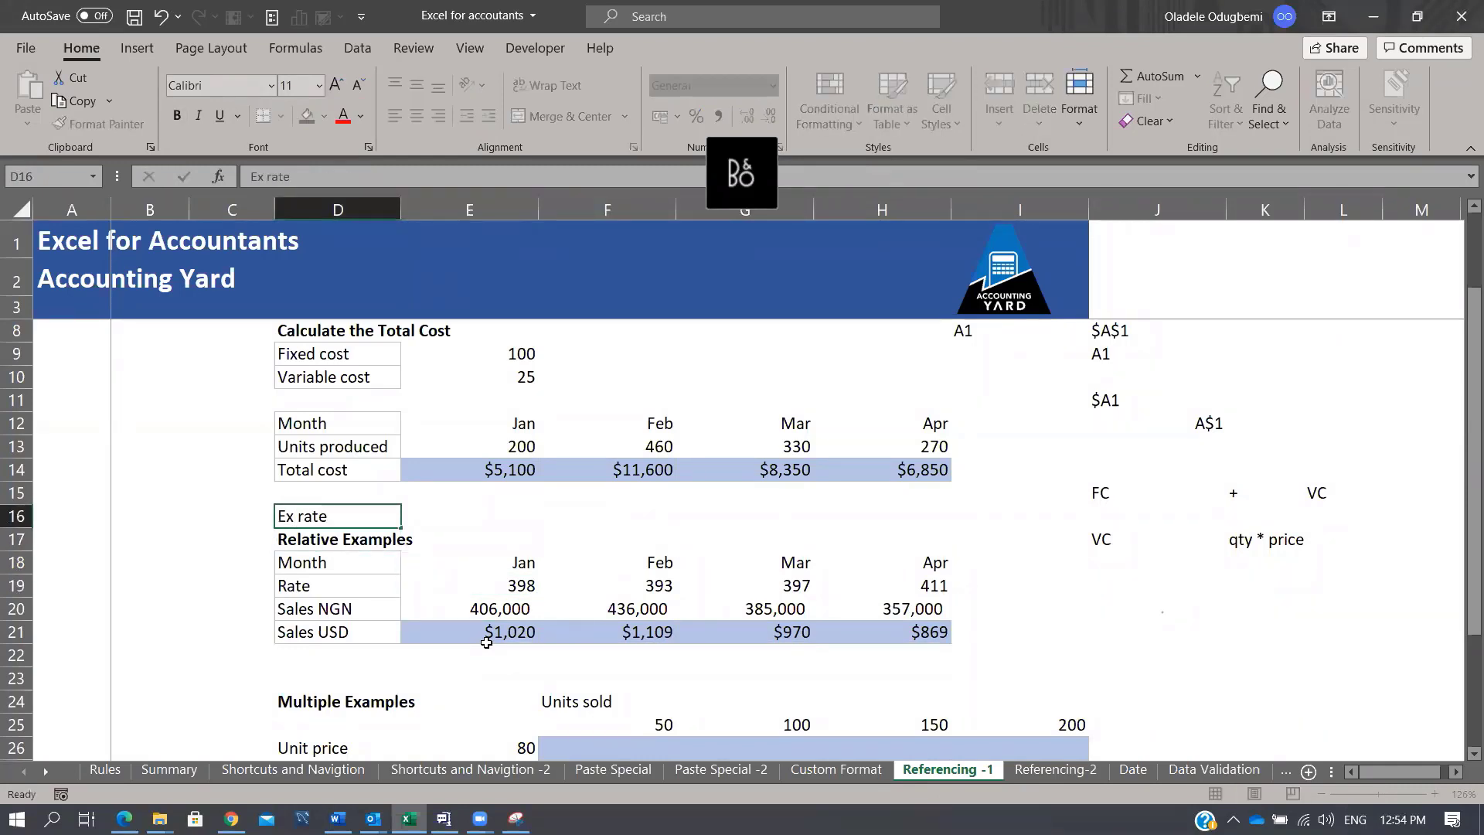
key(Tab)
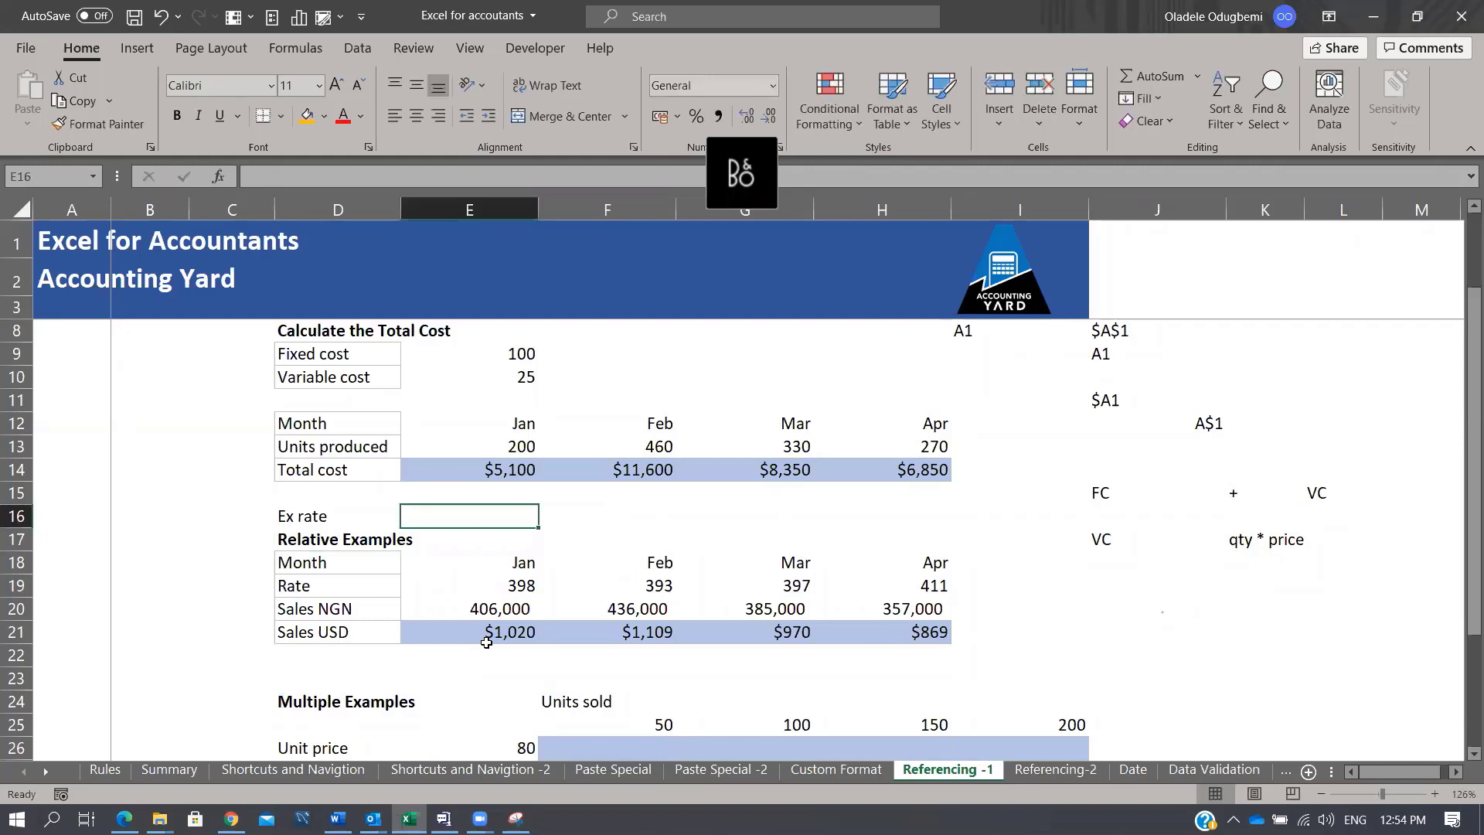
text(450)
key(Return)
Step: Copy the Sales USD label into D22 for a second conversion row
key(Down)
key(Down)
key(Down)
key(Down)
key(Down)
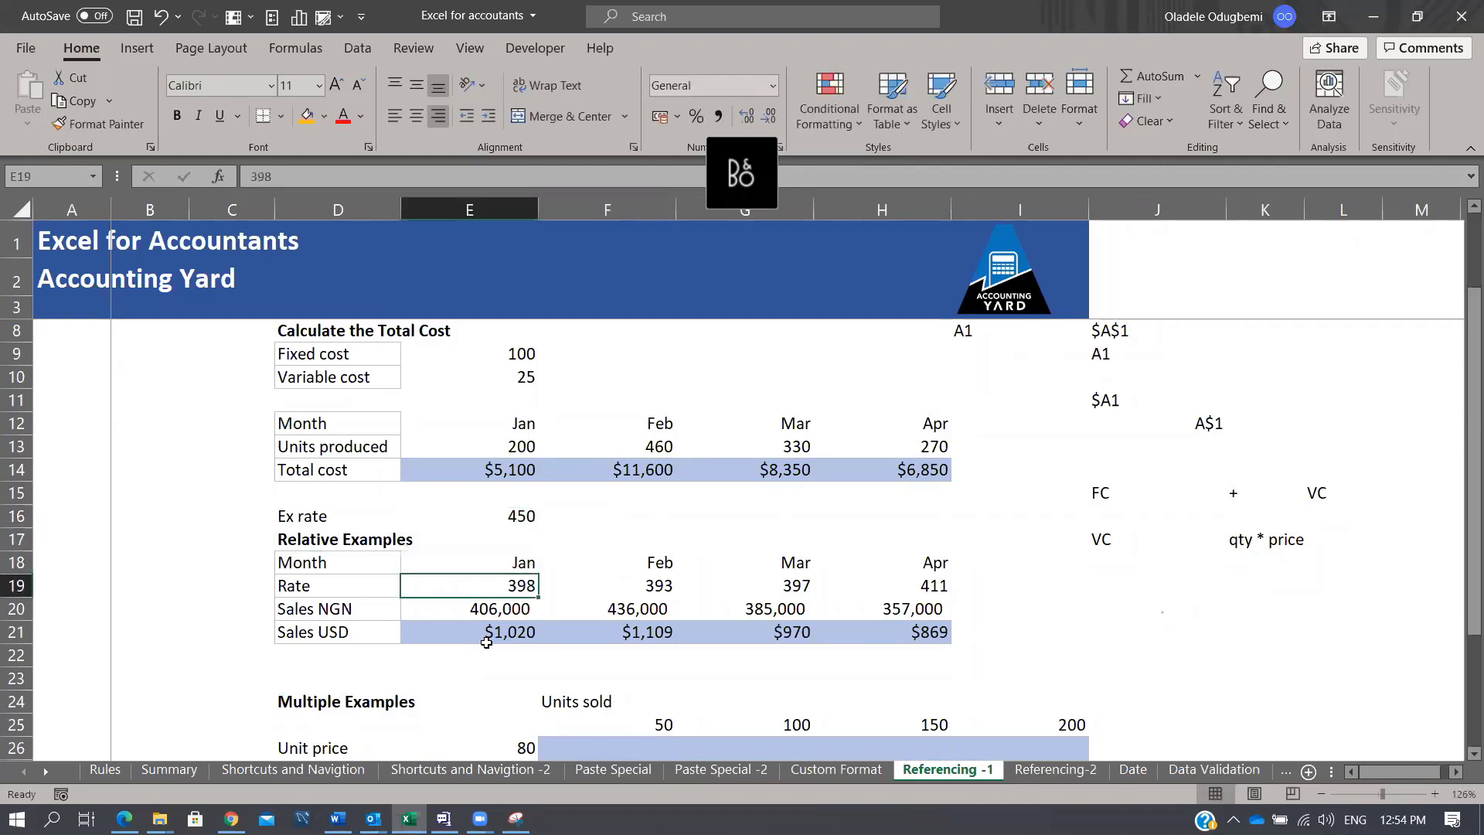
key(Left)
key(Up)
key(ctrl+c)
key(Down)
key(Return)
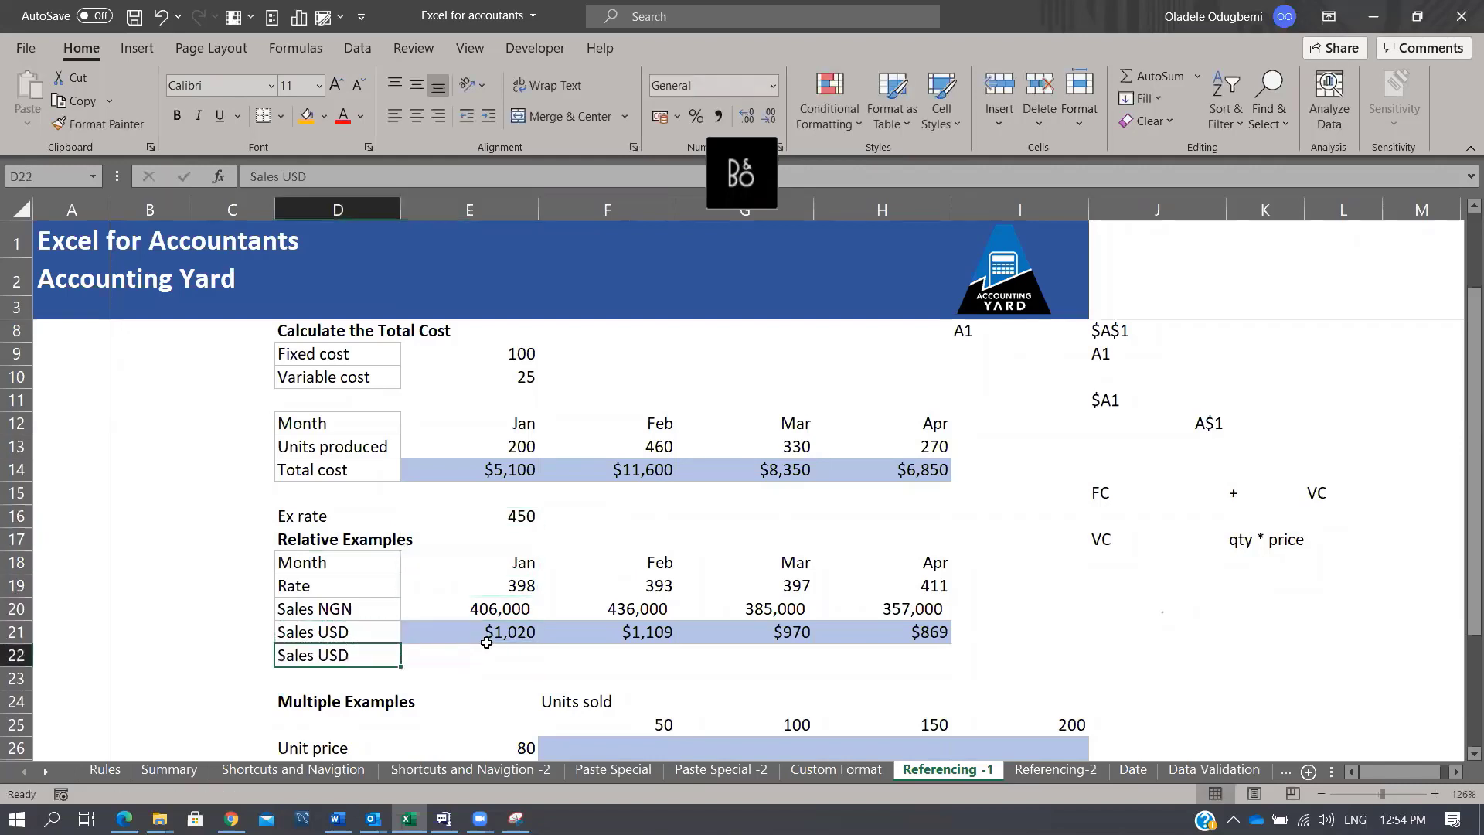
Step: Enter =E20/$E$16 in E22, locking the 450 rate as an absolute reference
key(Right)
text(=)
key(Up)
key(Up)
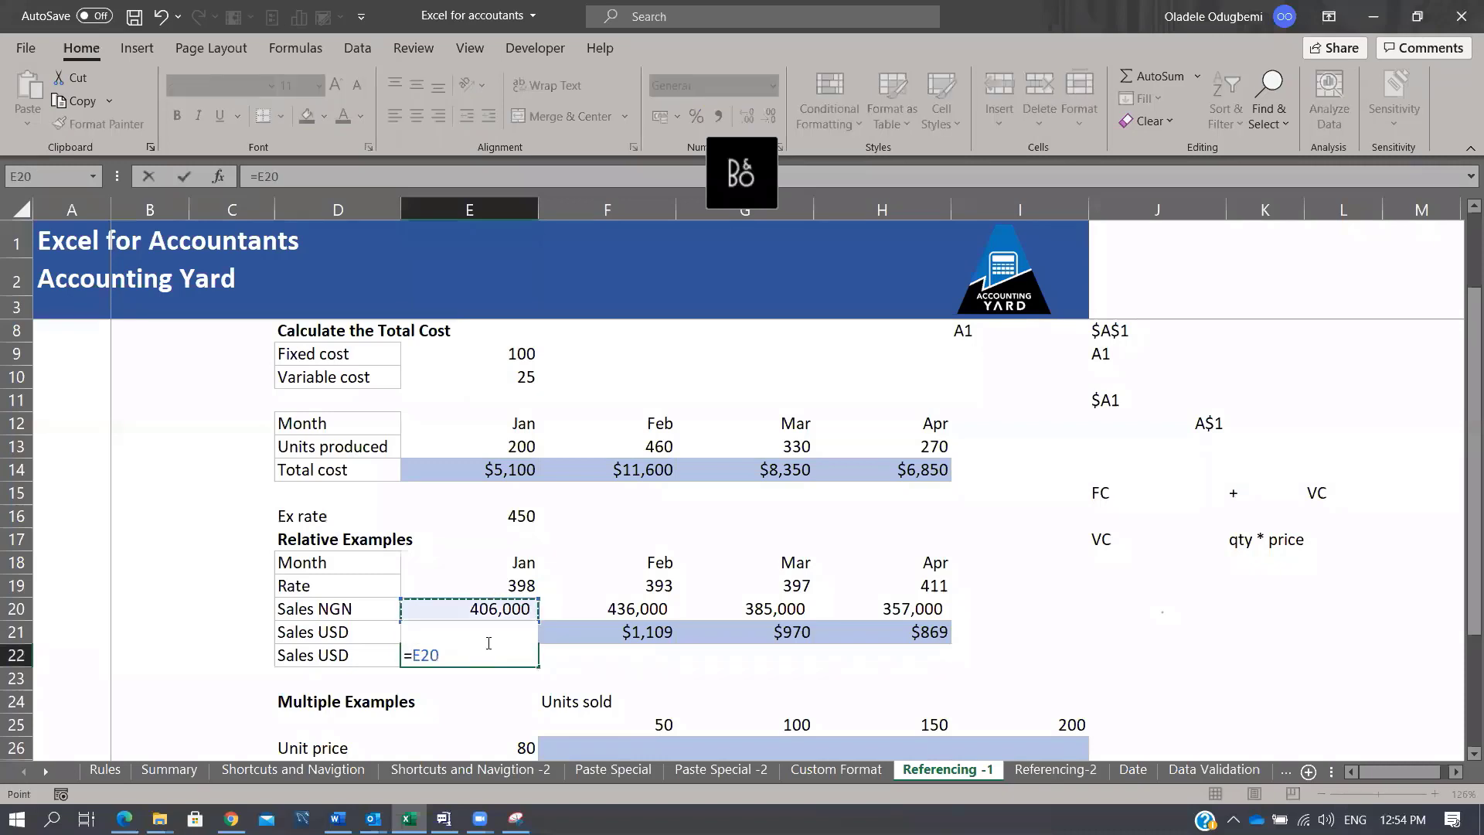
text(/)
key(Up)
key(Up)
key(Up)
key(Up)
key(Up)
key(Up)
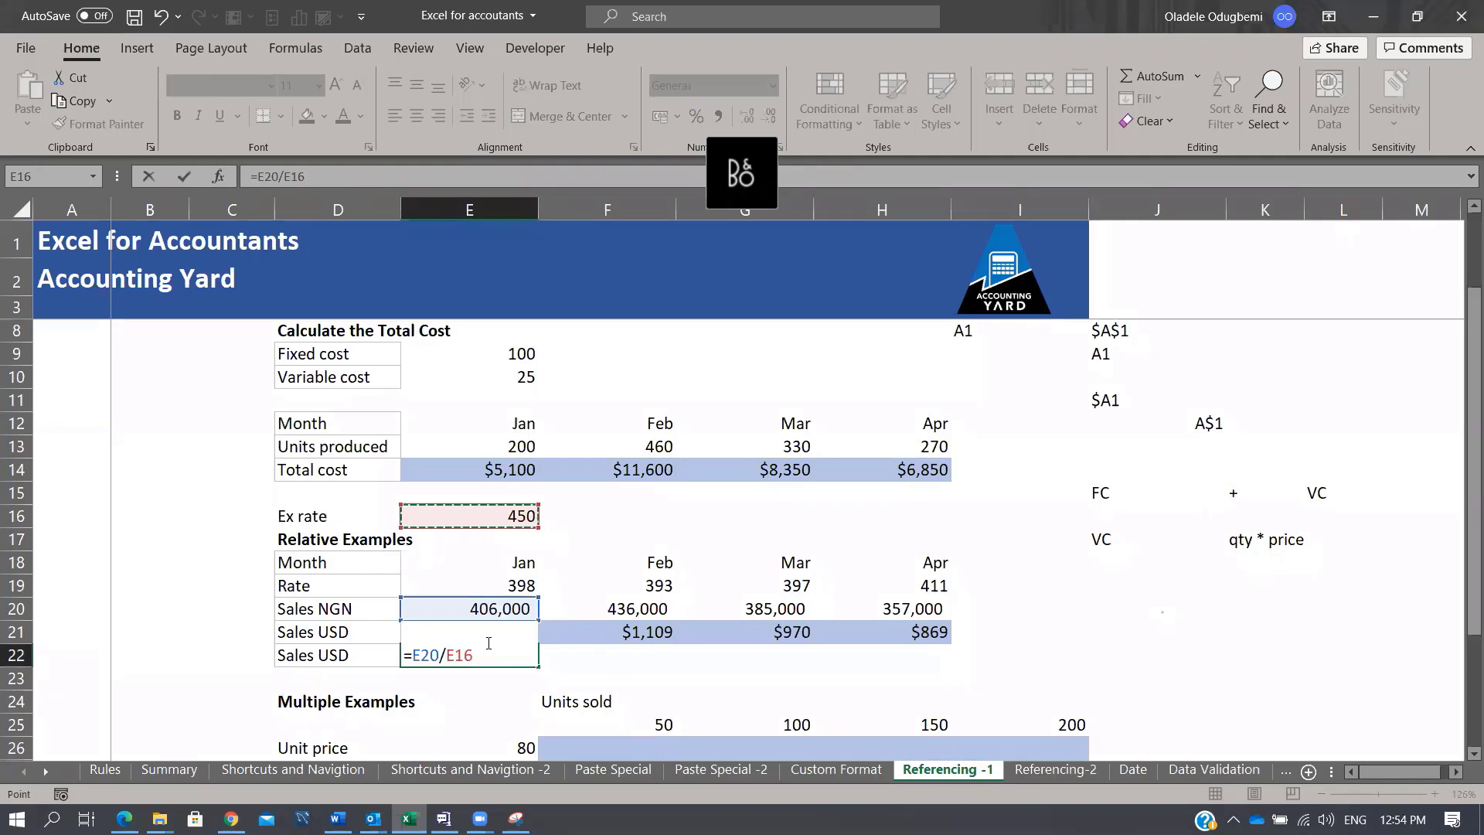
key(F4)
key(ctrl+Return)
Step: Fill the formula across to H22, giving 902.22, 968.89, 855.56 and 793.33, and check April's formula
key(shift+Right)
key(shift+Right)
key(shift+Right)
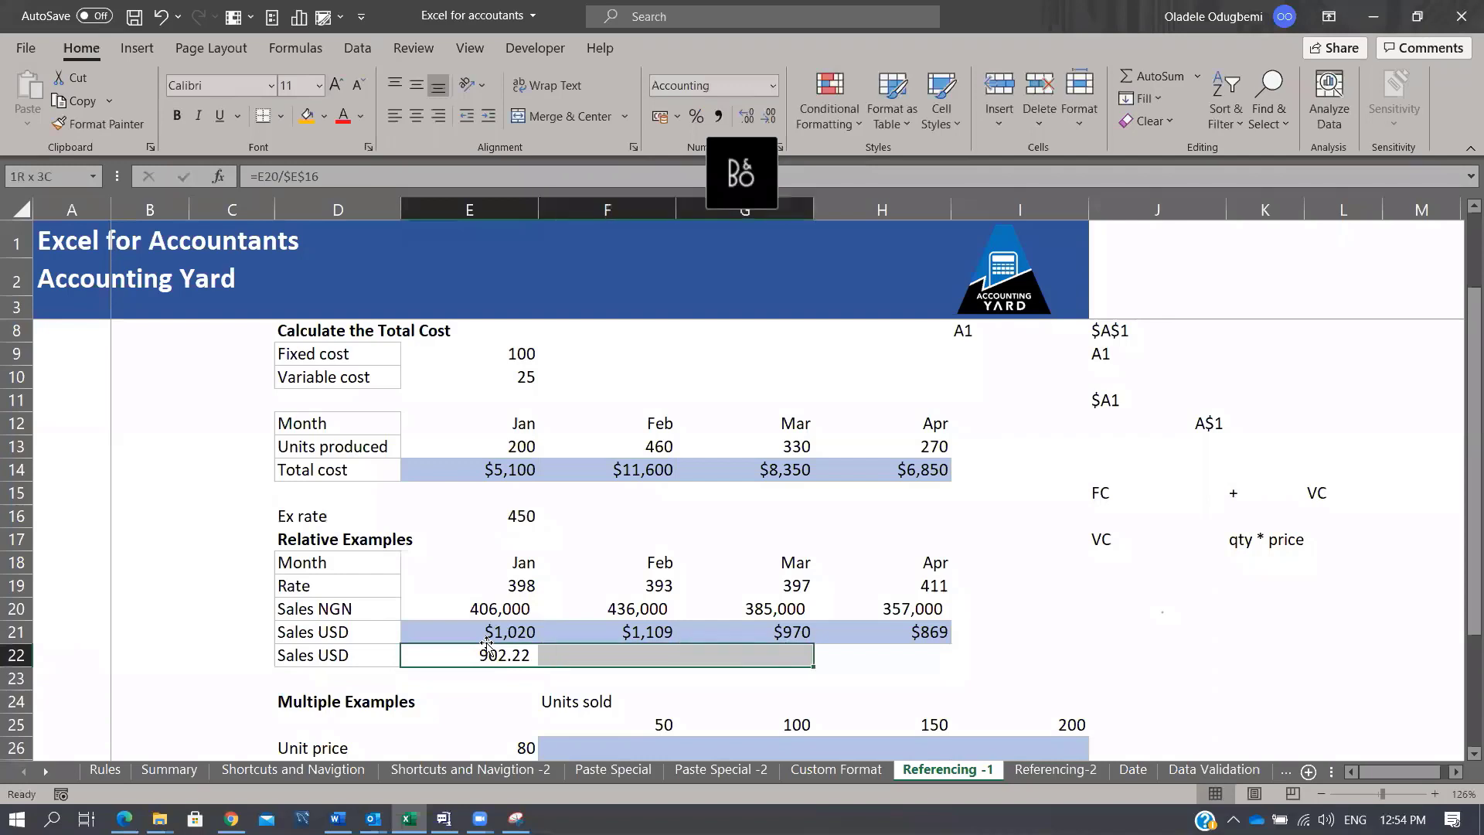
key(ctrl+r)
key(Right)
key(Right)
key(Right)
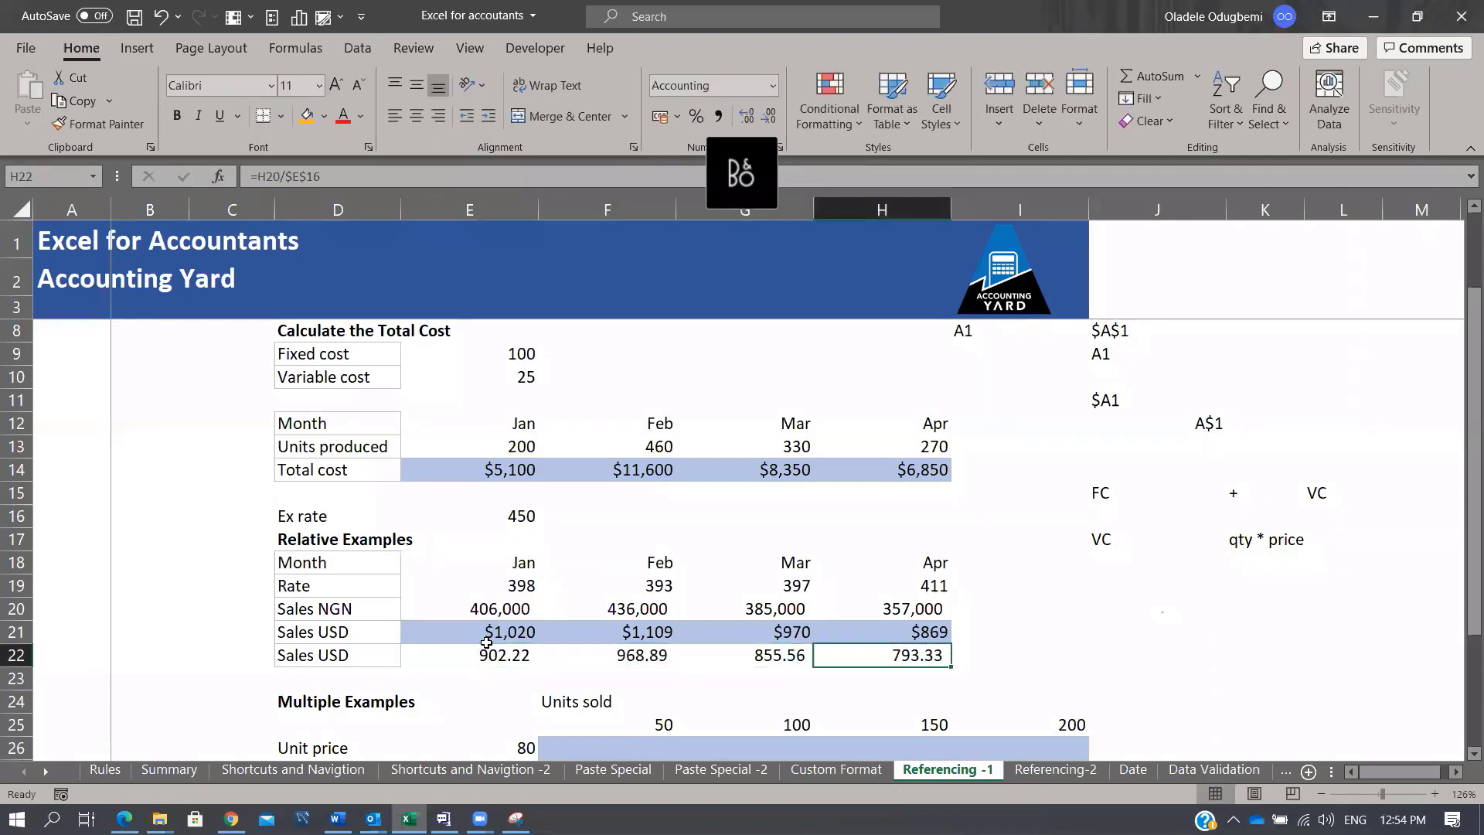
key(Right)
key(Left)
key(F2)
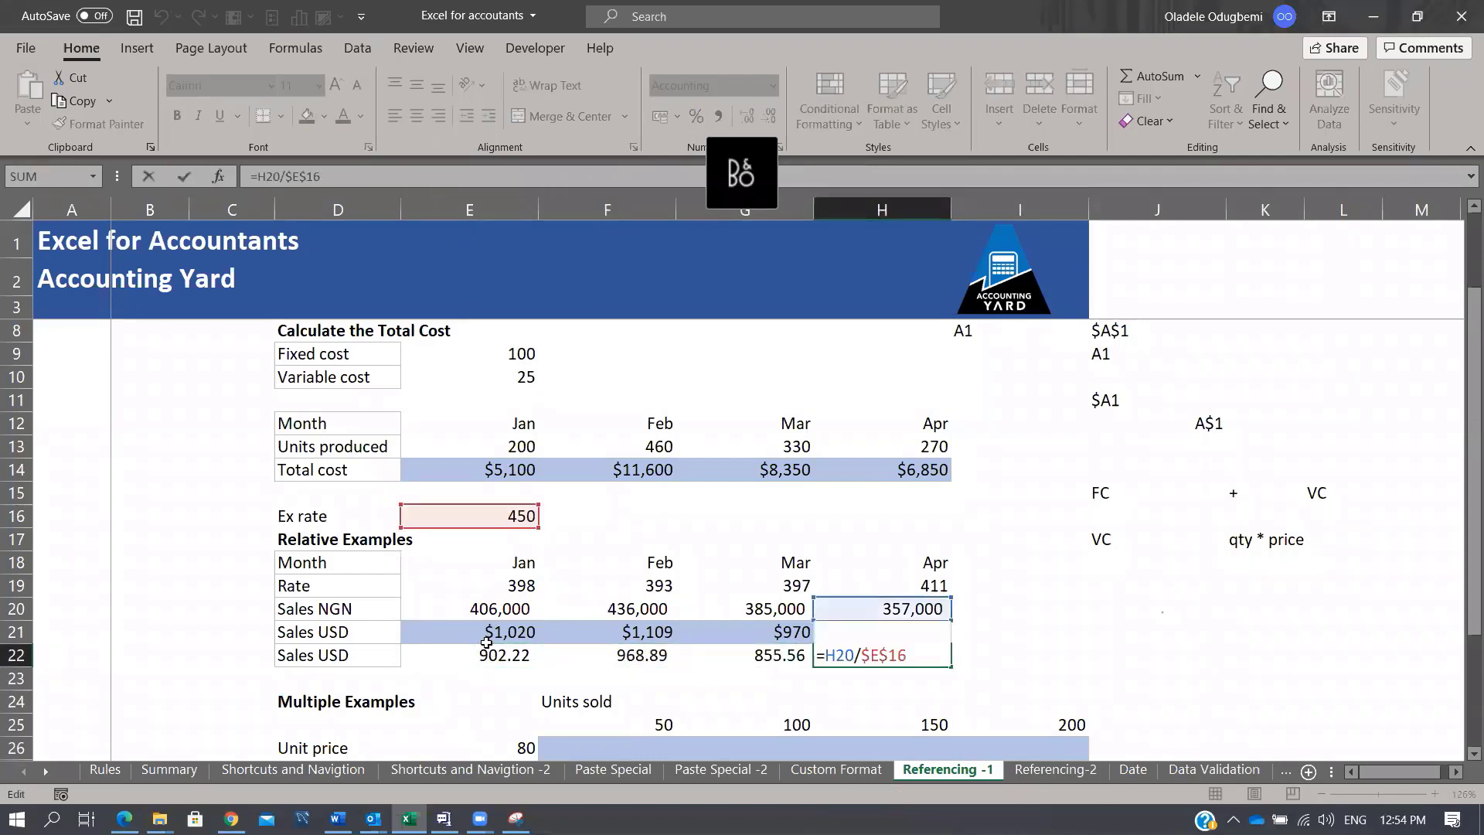
key(Return)
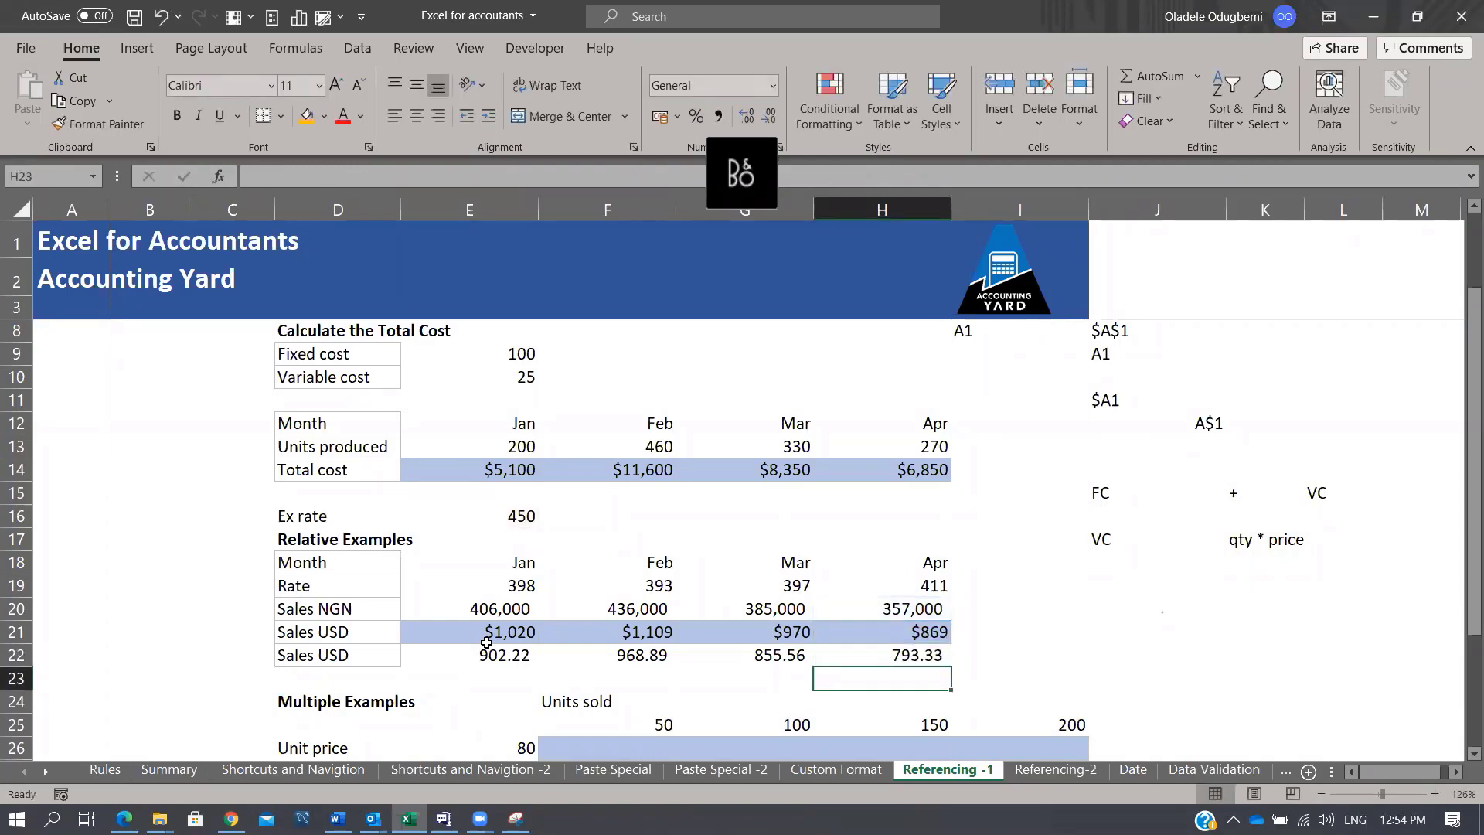
scroll(796, 625, down, 3)
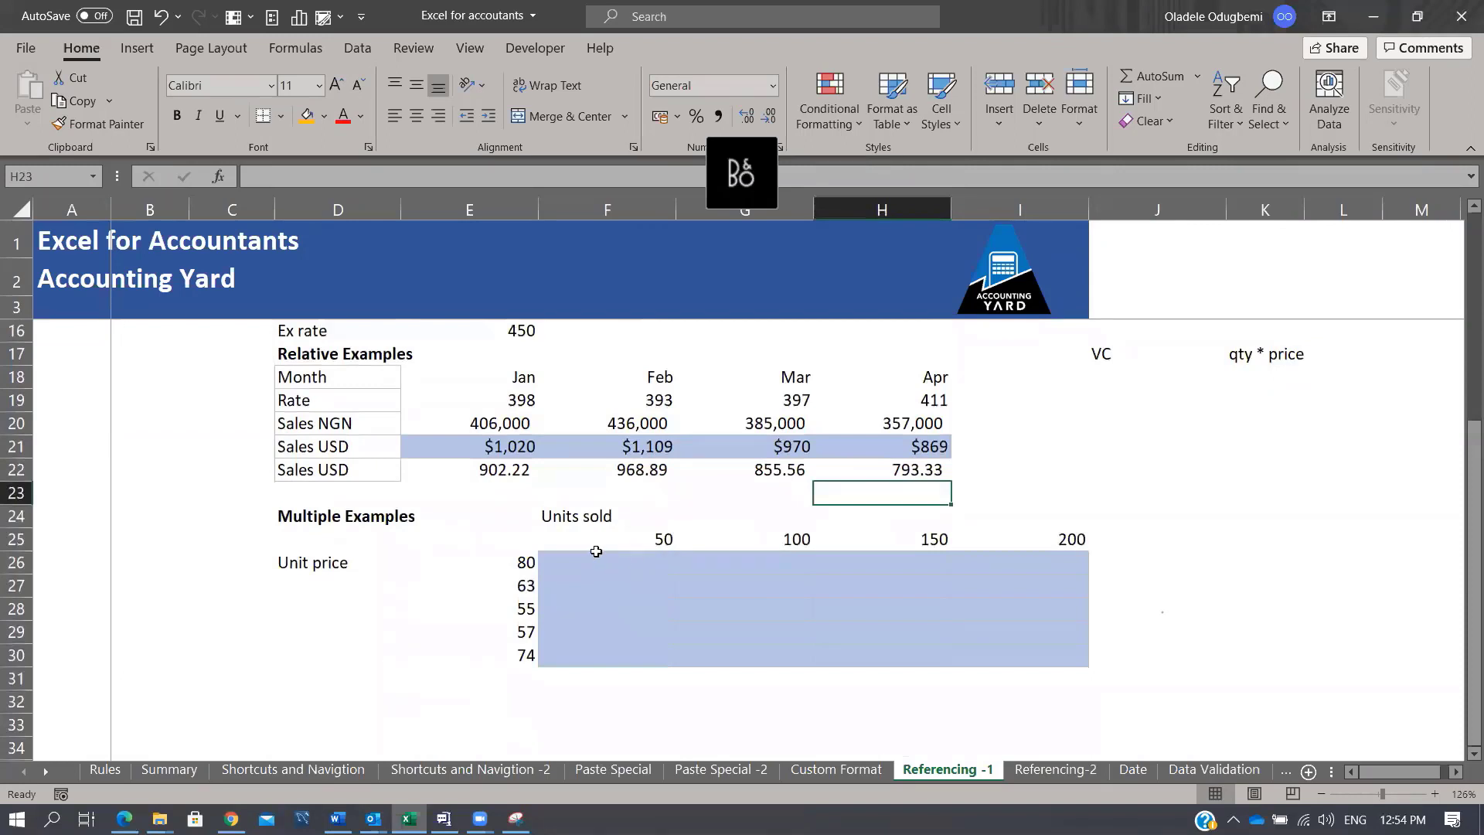
click(1055, 769)
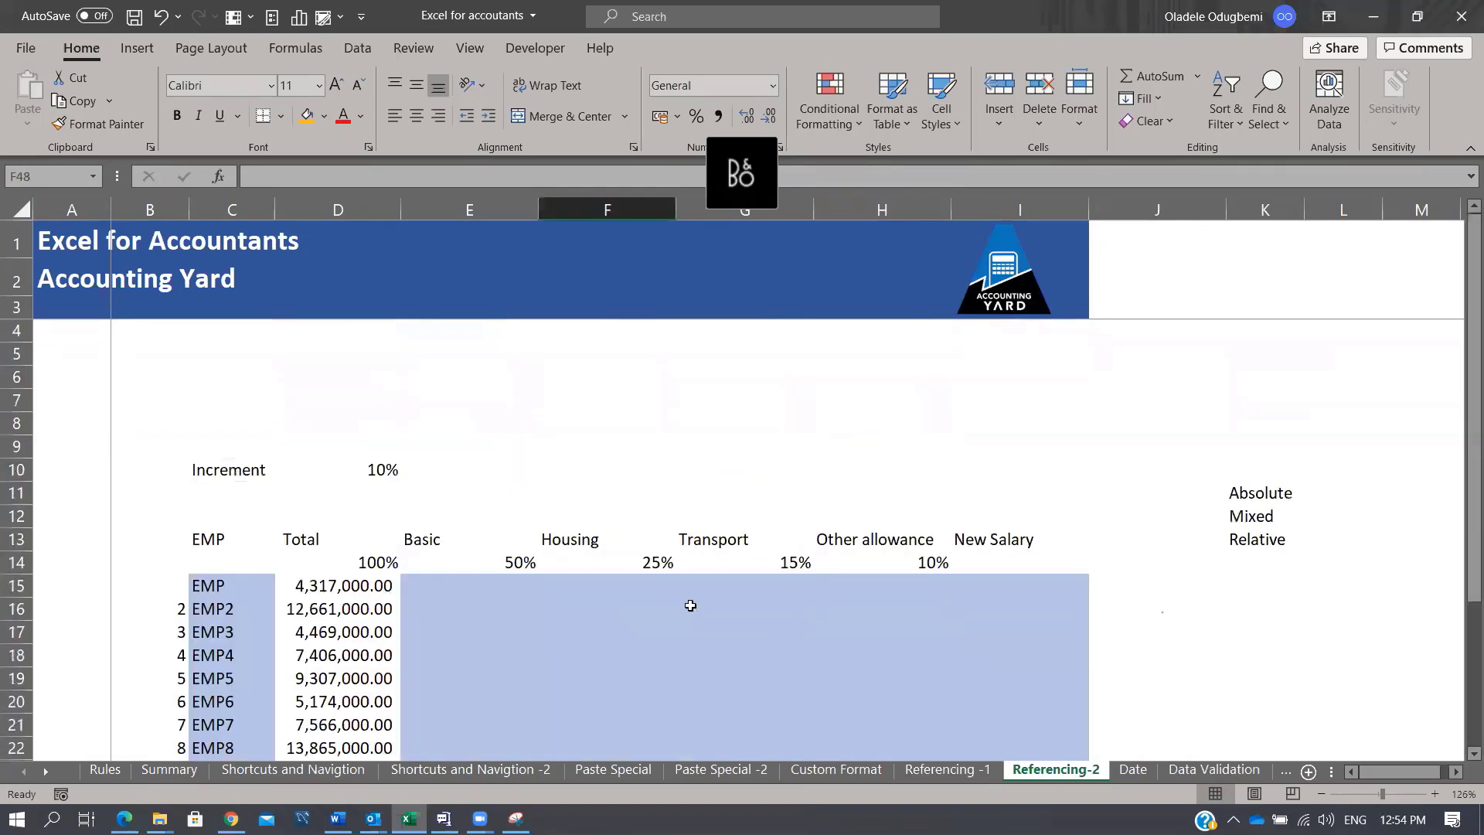
click(947, 771)
mouse_move(564, 557)
mouse_down()
mouse_move(726, 639)
mouse_move(1018, 649)
mouse_up()
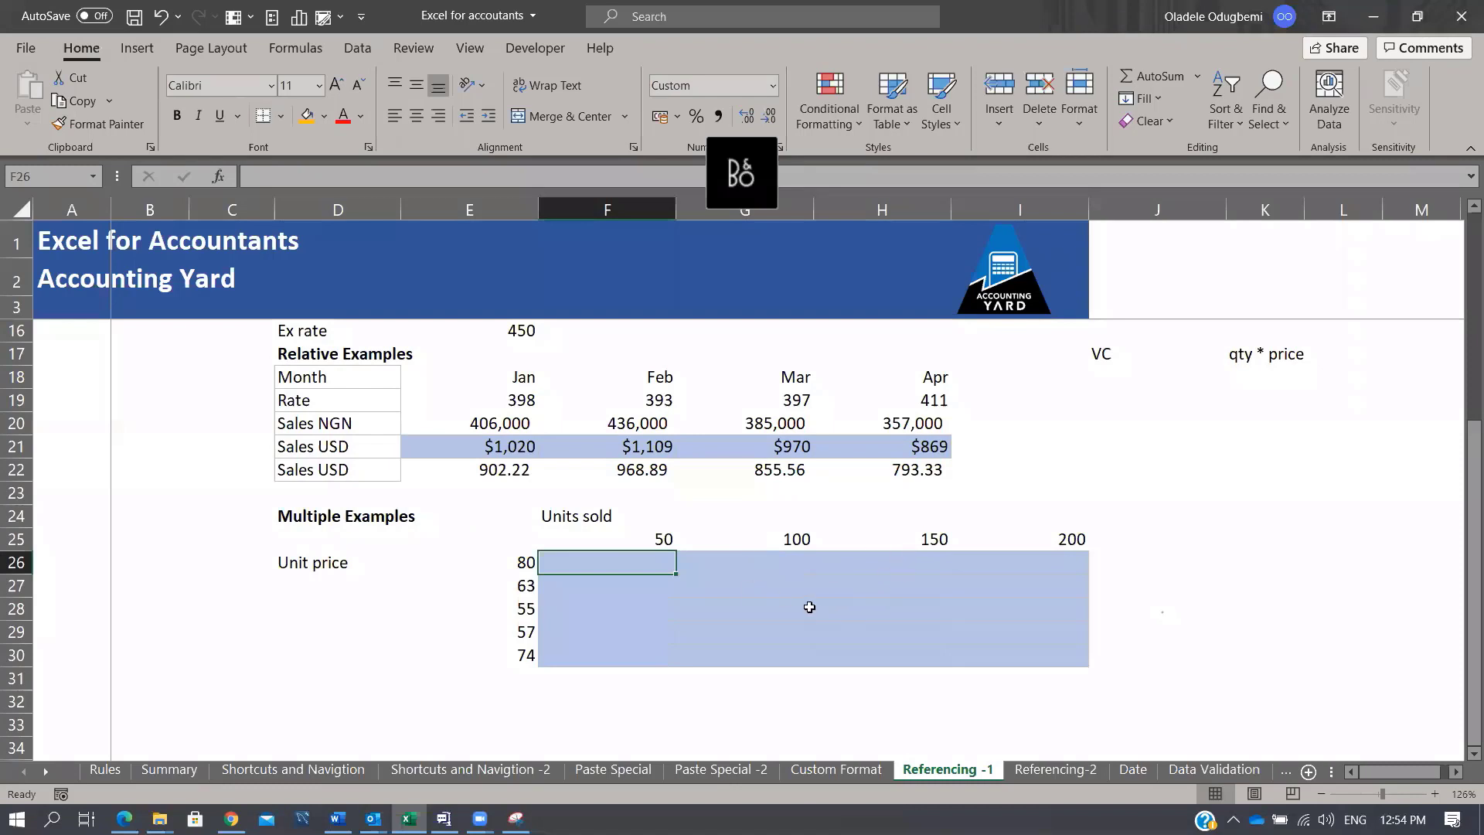
click(809, 602)
click(793, 538)
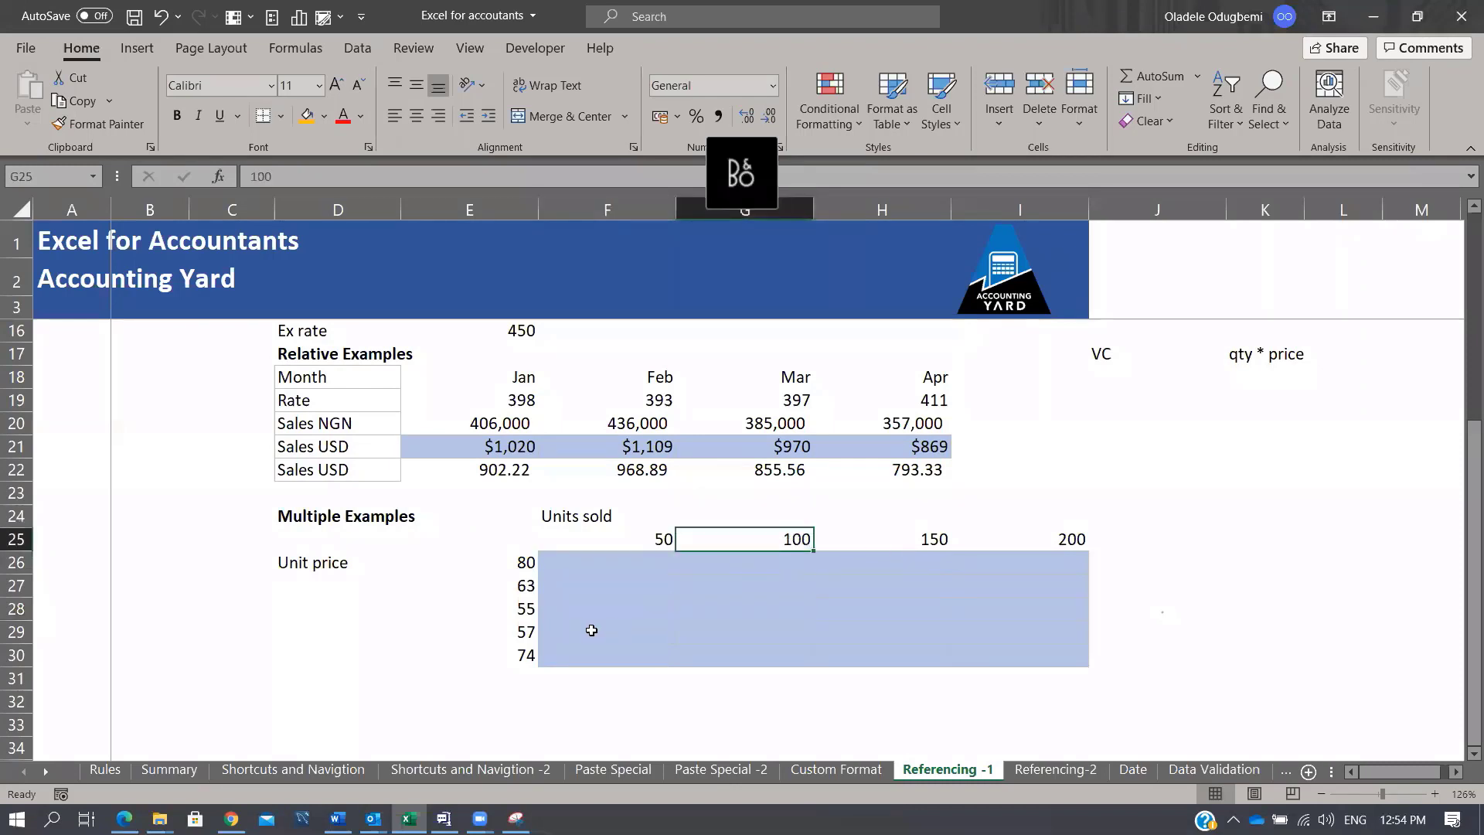
click(522, 615)
click(1067, 655)
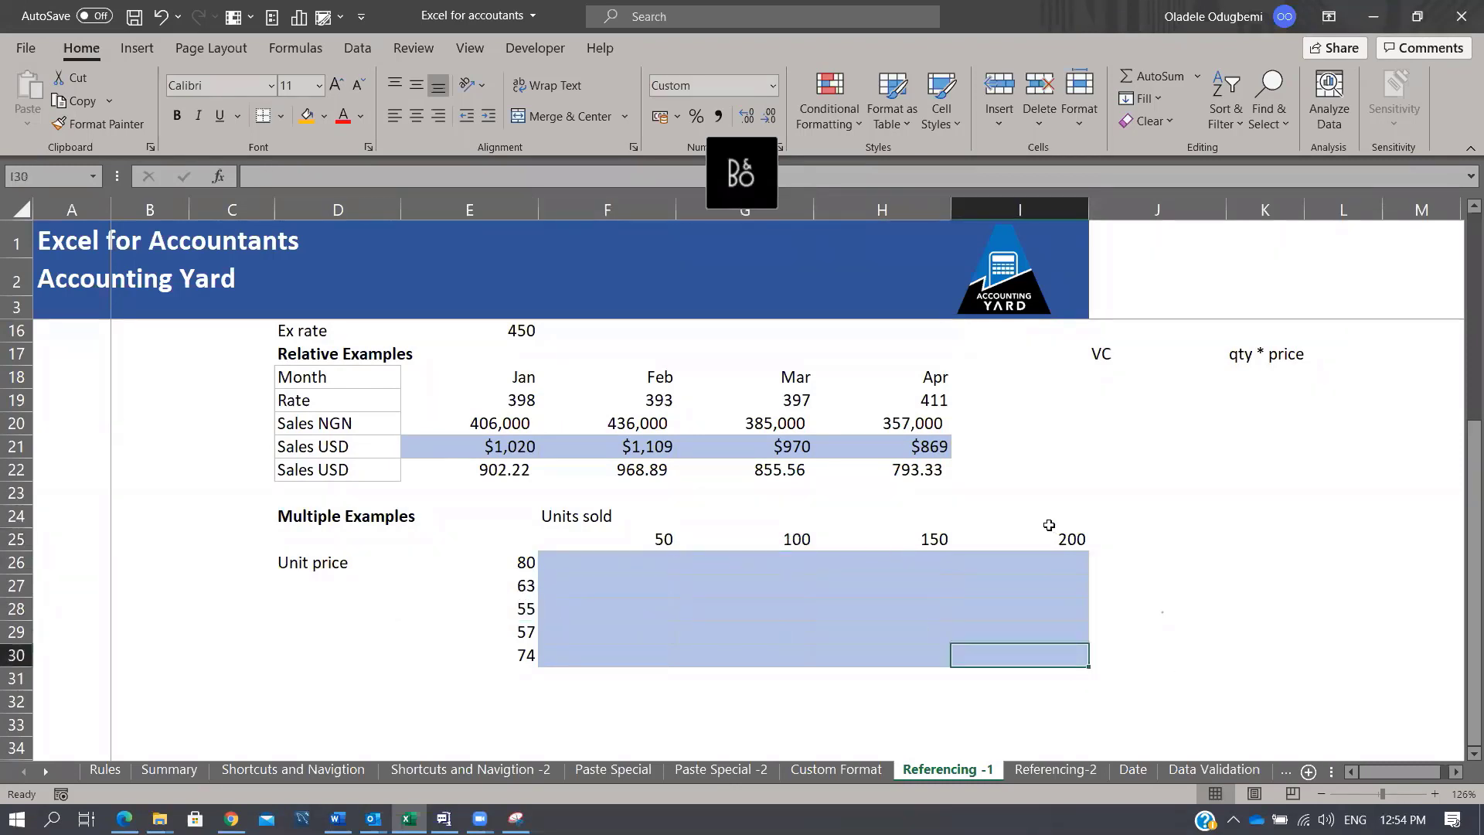
click(1070, 539)
click(526, 659)
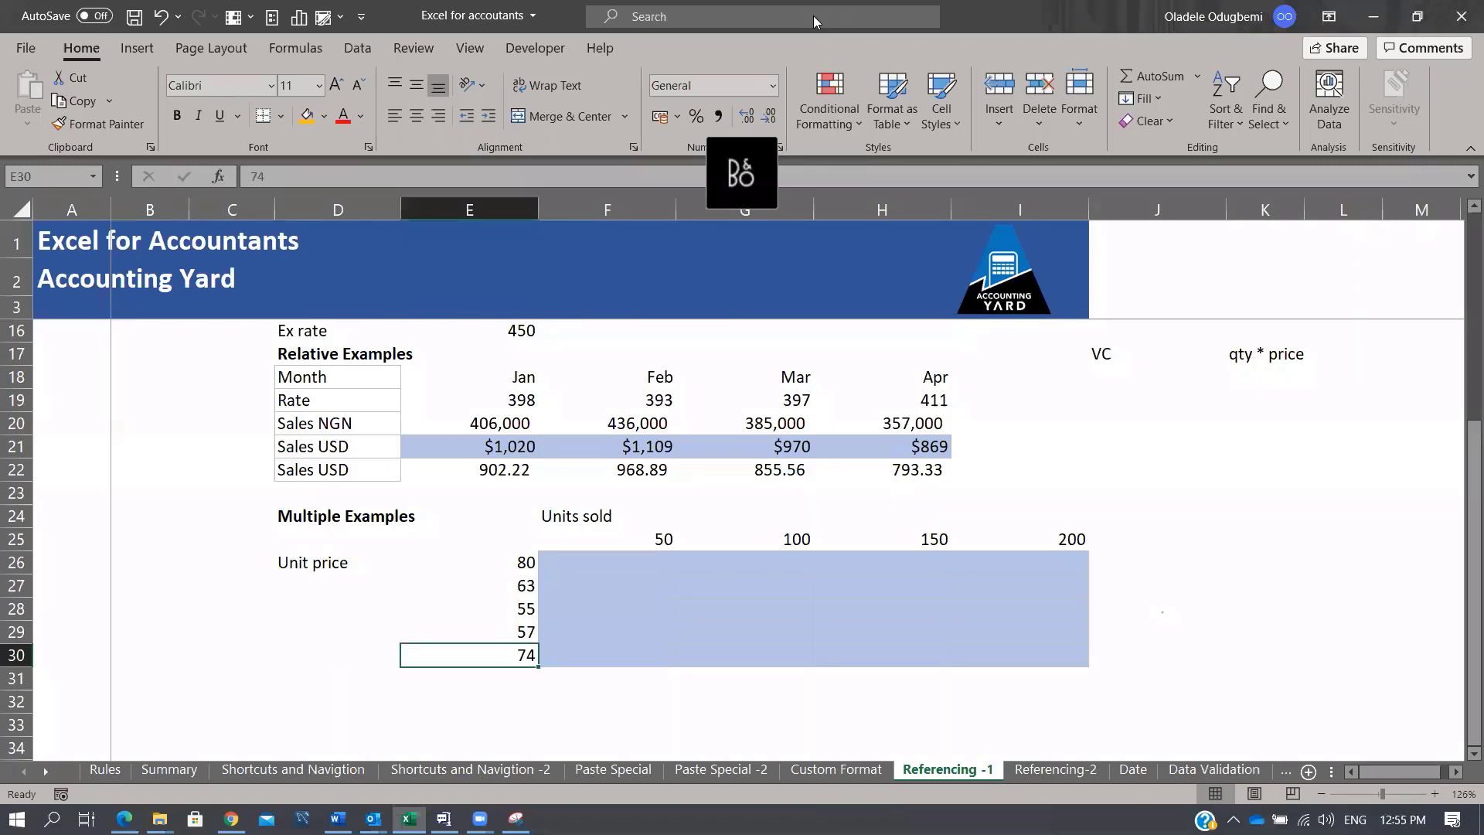
drag(618, 558, 1066, 662)
click(722, 582)
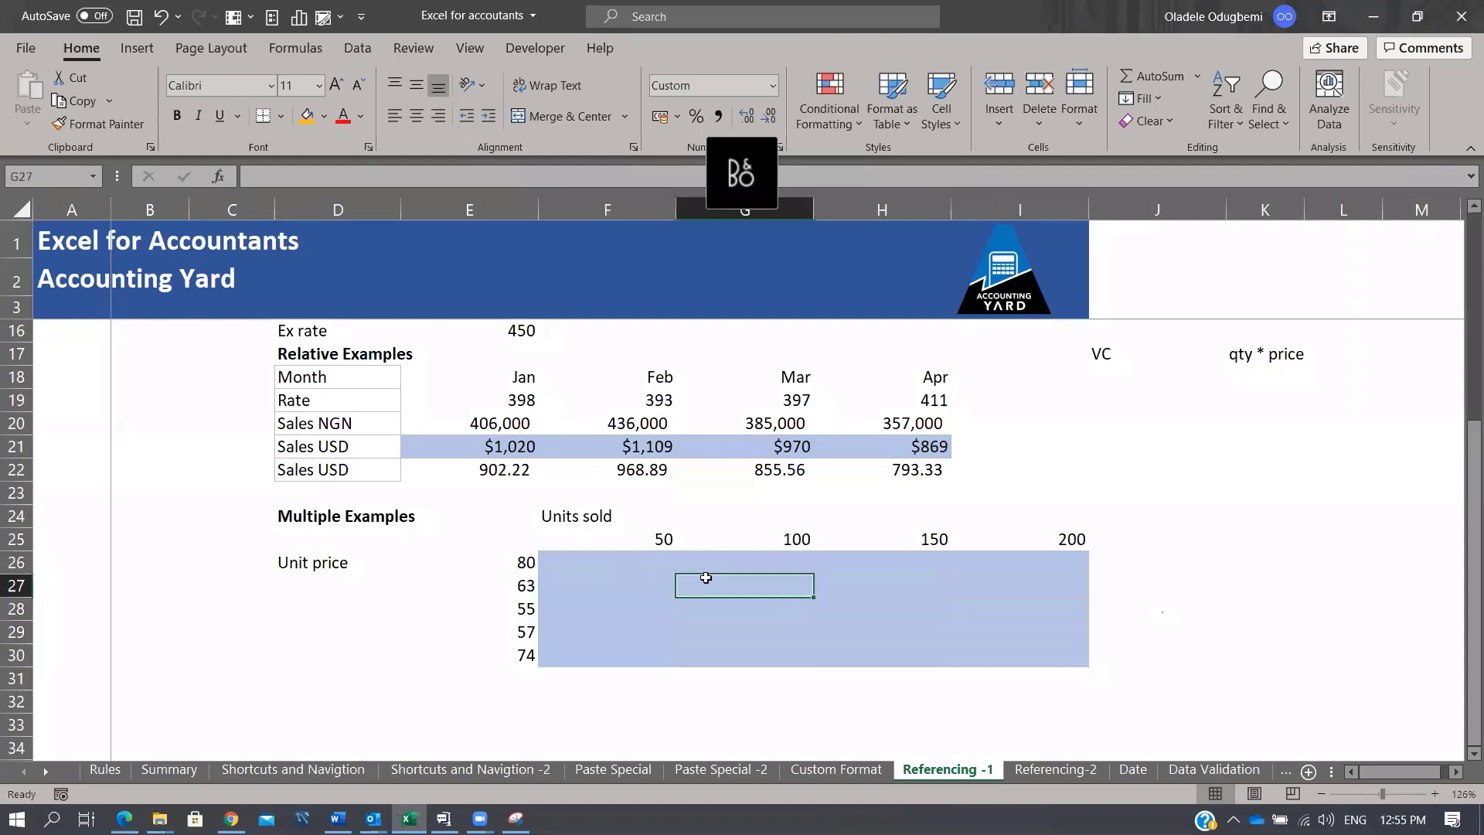
click(590, 560)
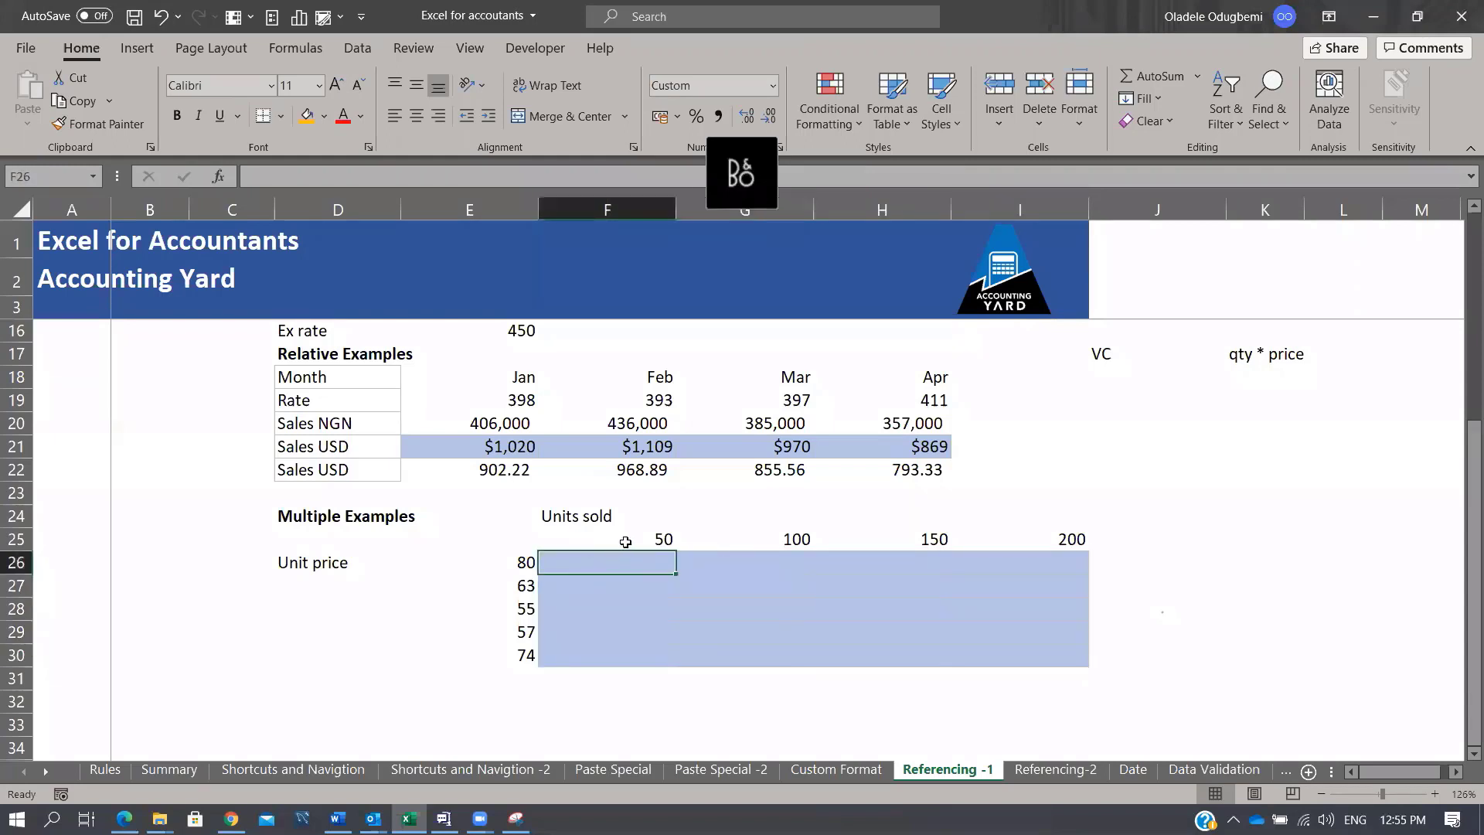
click(809, 602)
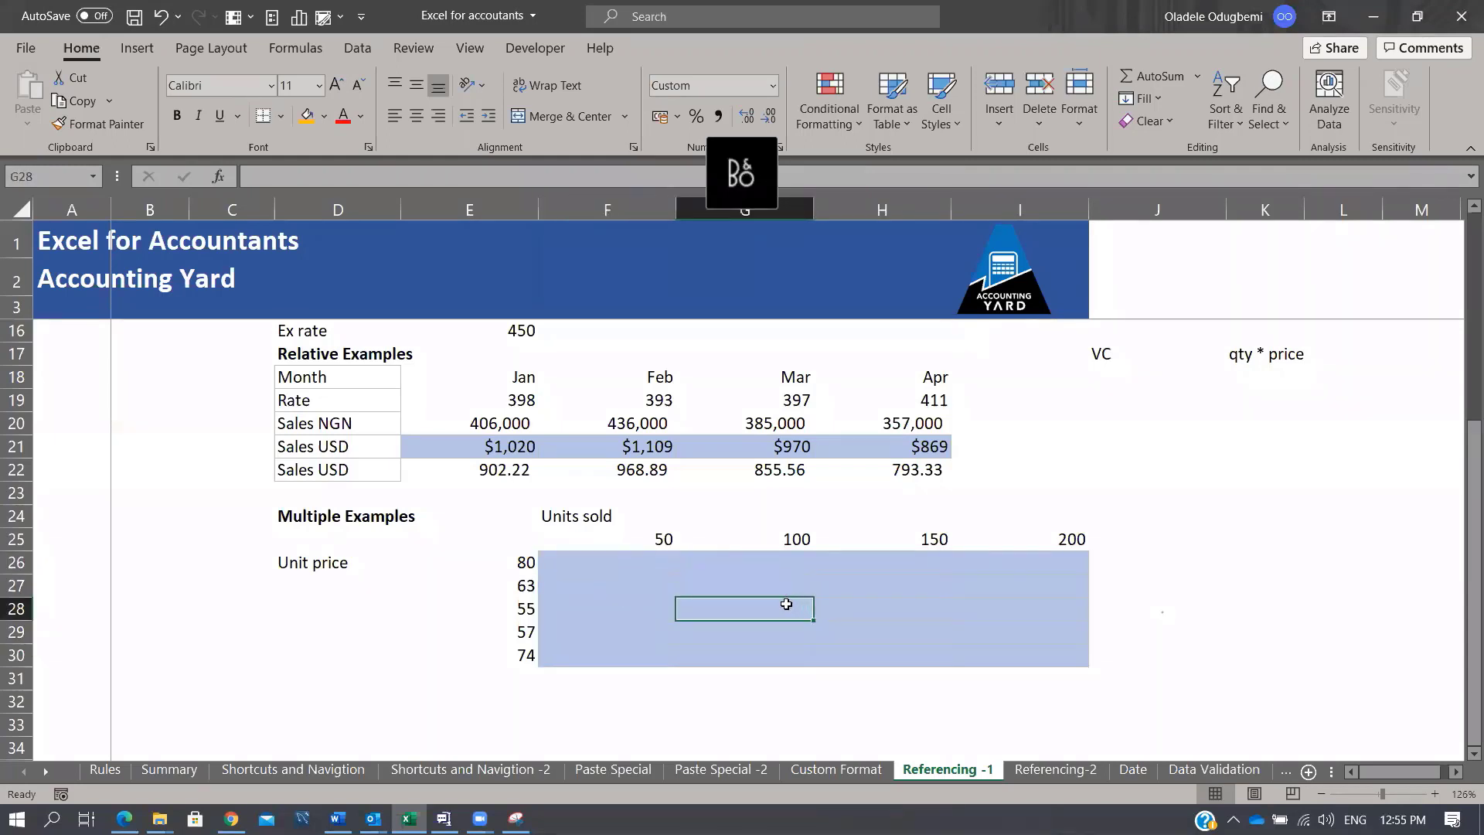
click(529, 610)
click(799, 539)
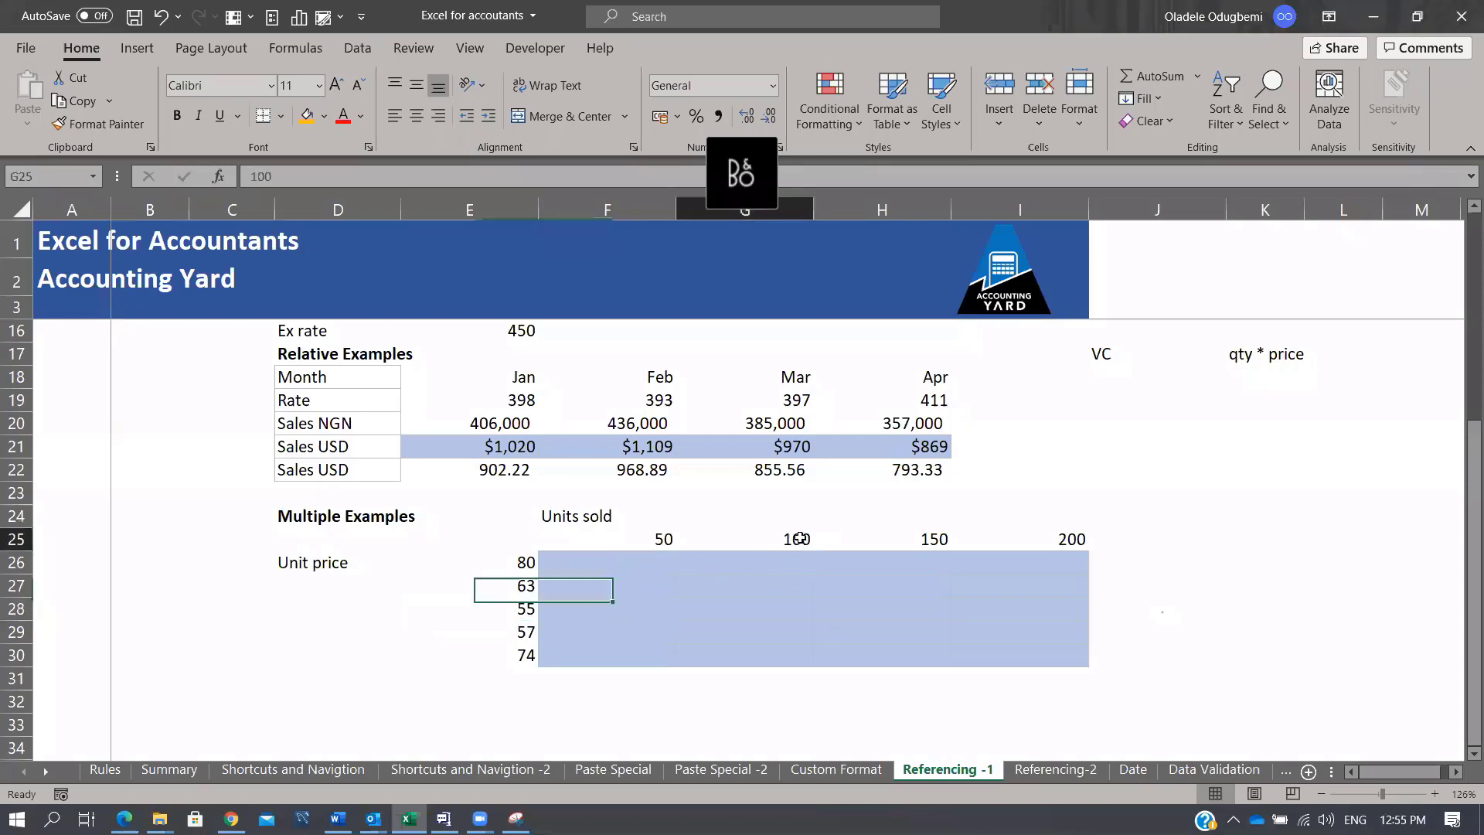
click(1058, 558)
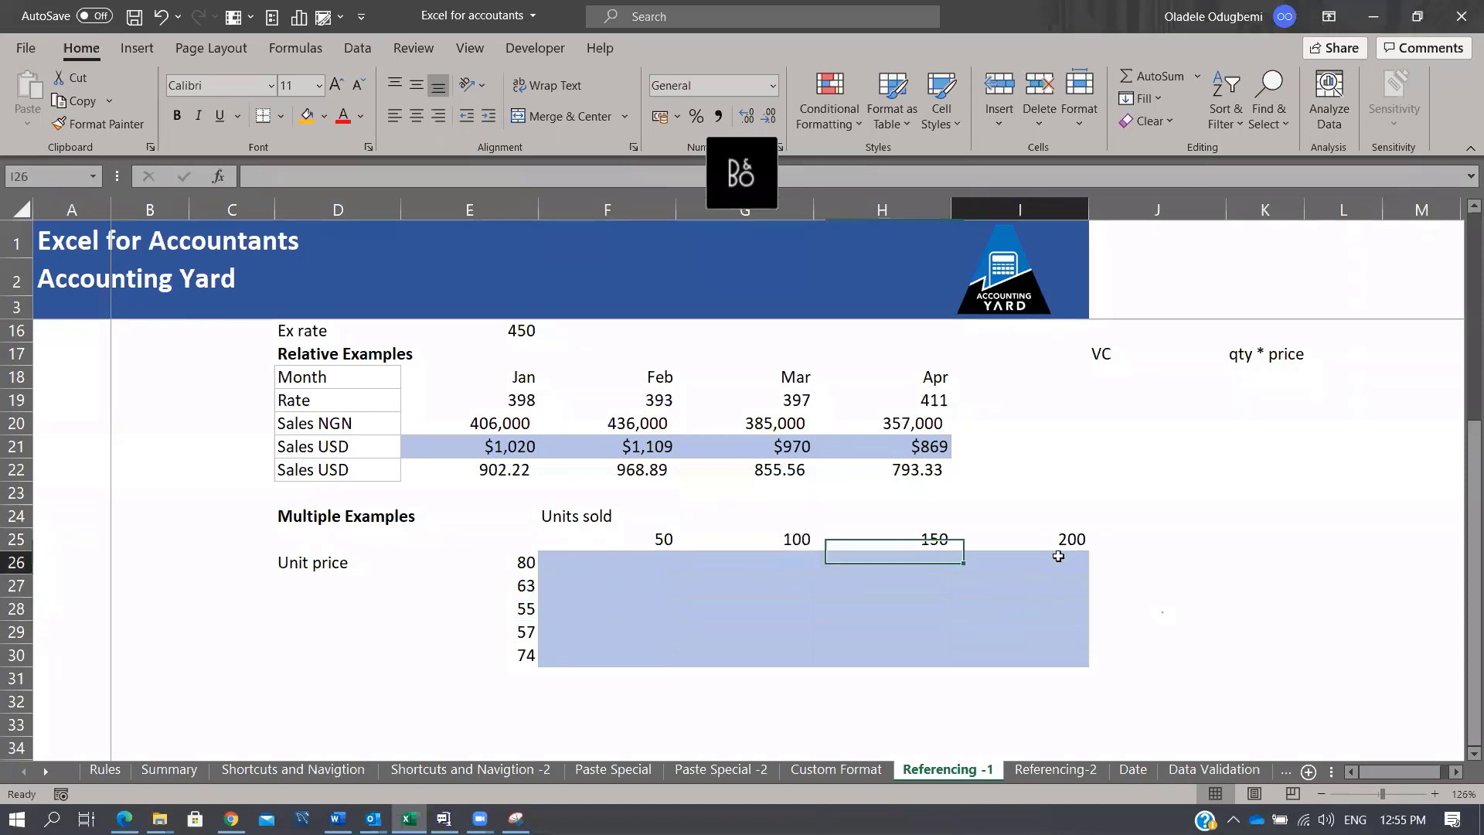
click(1073, 536)
click(530, 566)
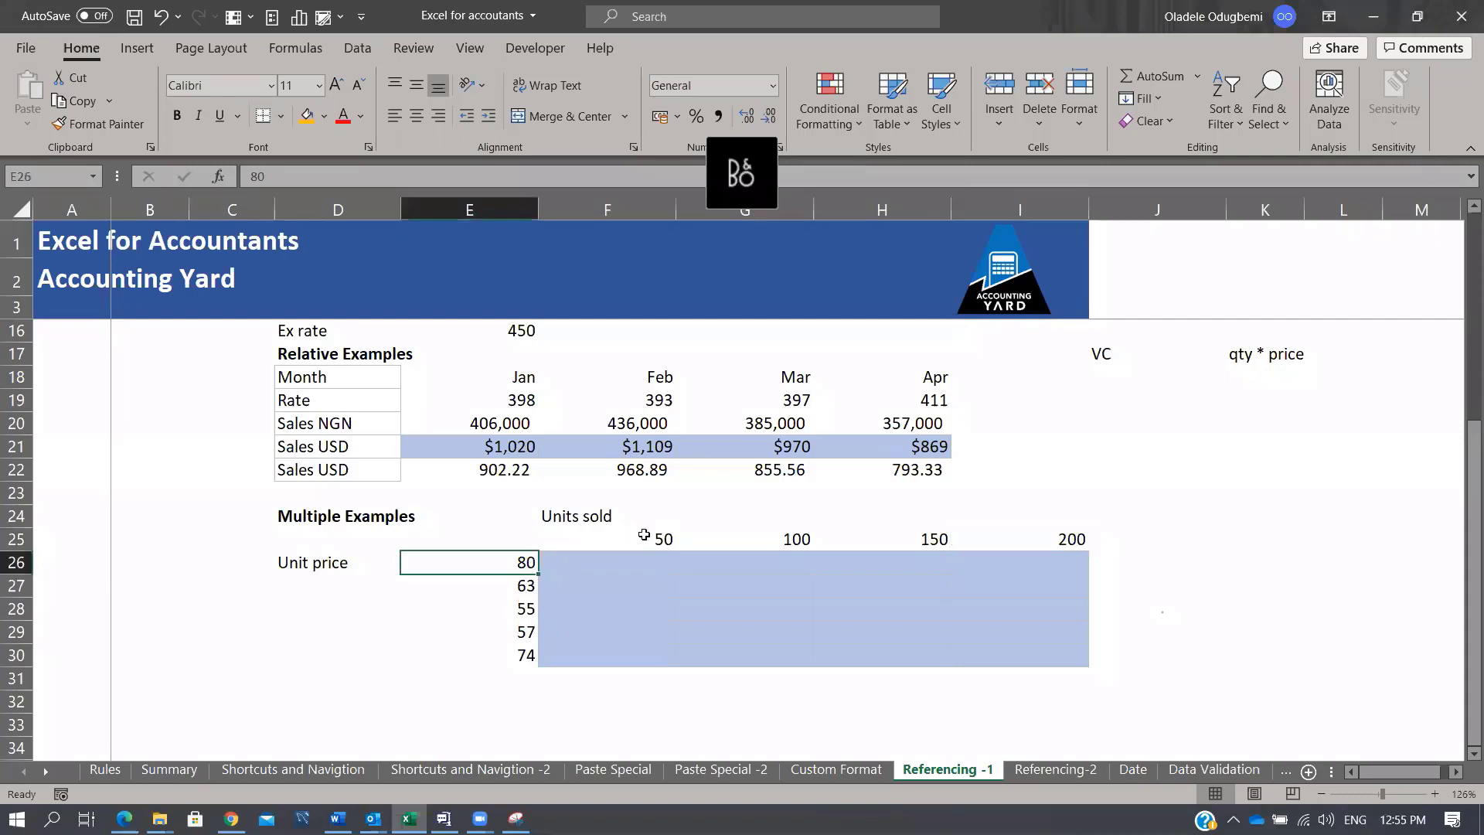
drag(640, 536, 1059, 539)
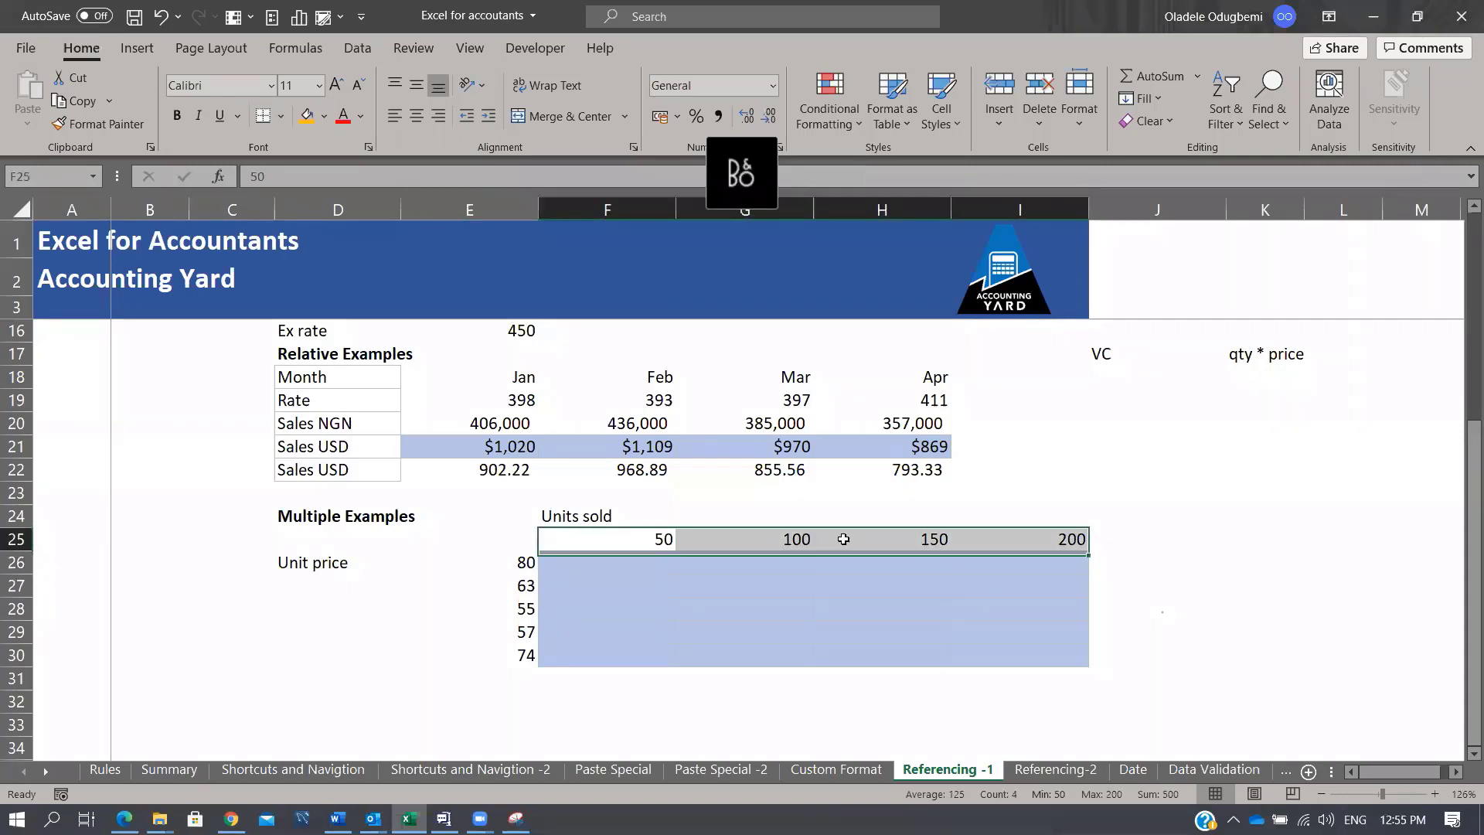
drag(632, 540, 916, 543)
drag(1089, 537, 1044, 535)
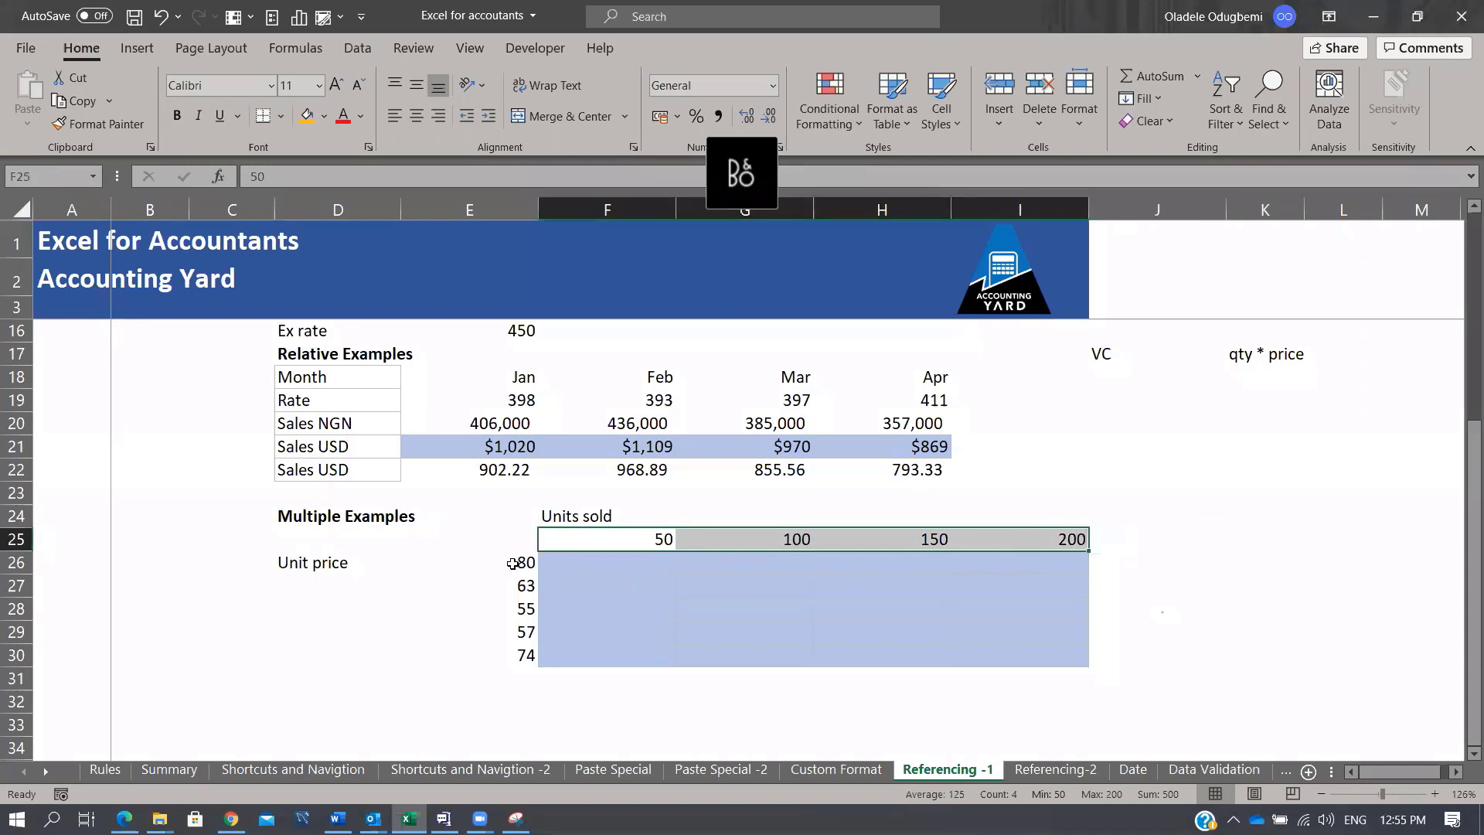
drag(514, 562, 516, 672)
Step: Enter =$E26*F$25 in F26 with mixed references, giving $4,000
click(619, 558)
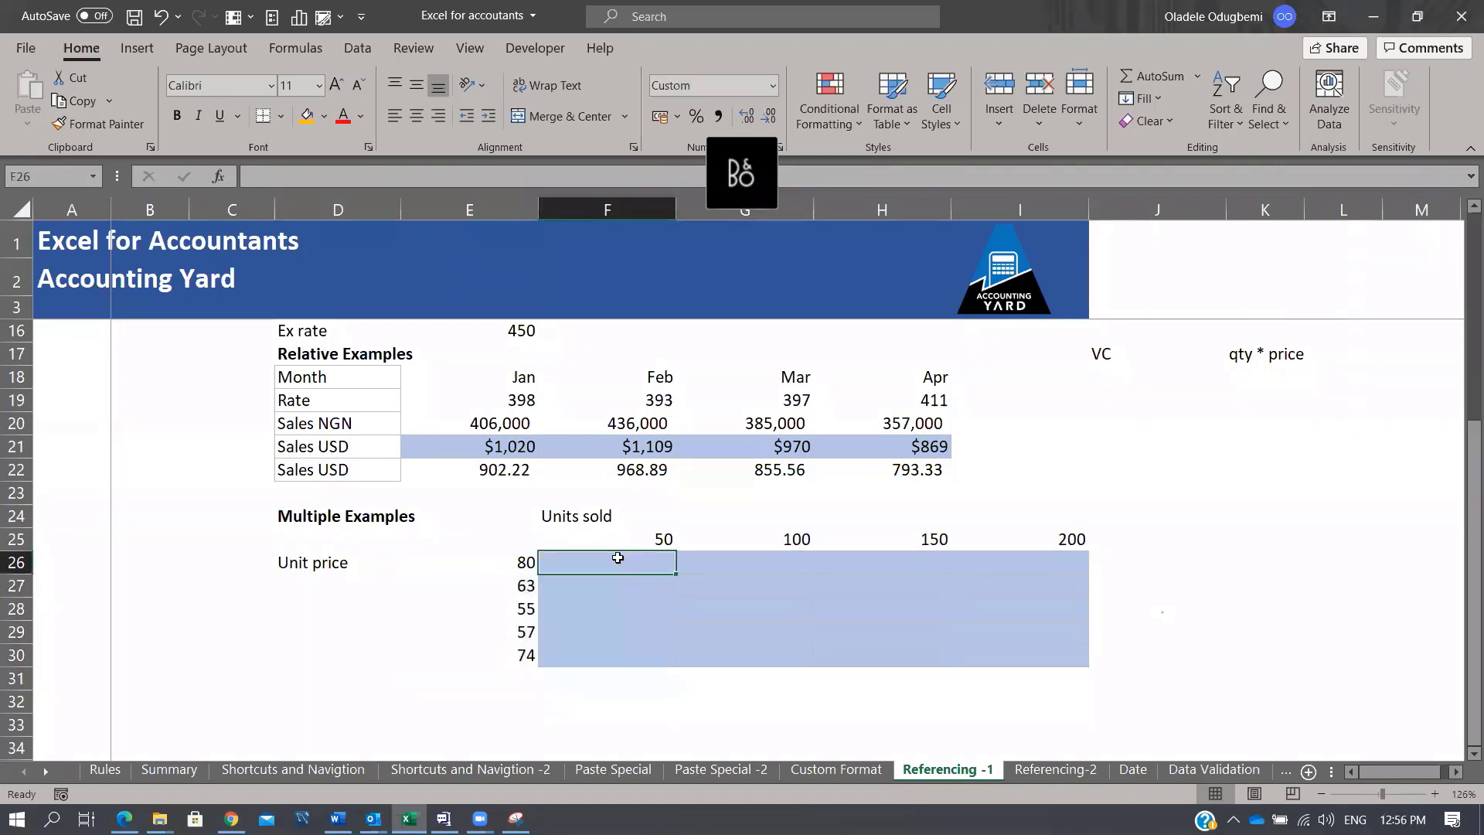
text(=)
key(Left)
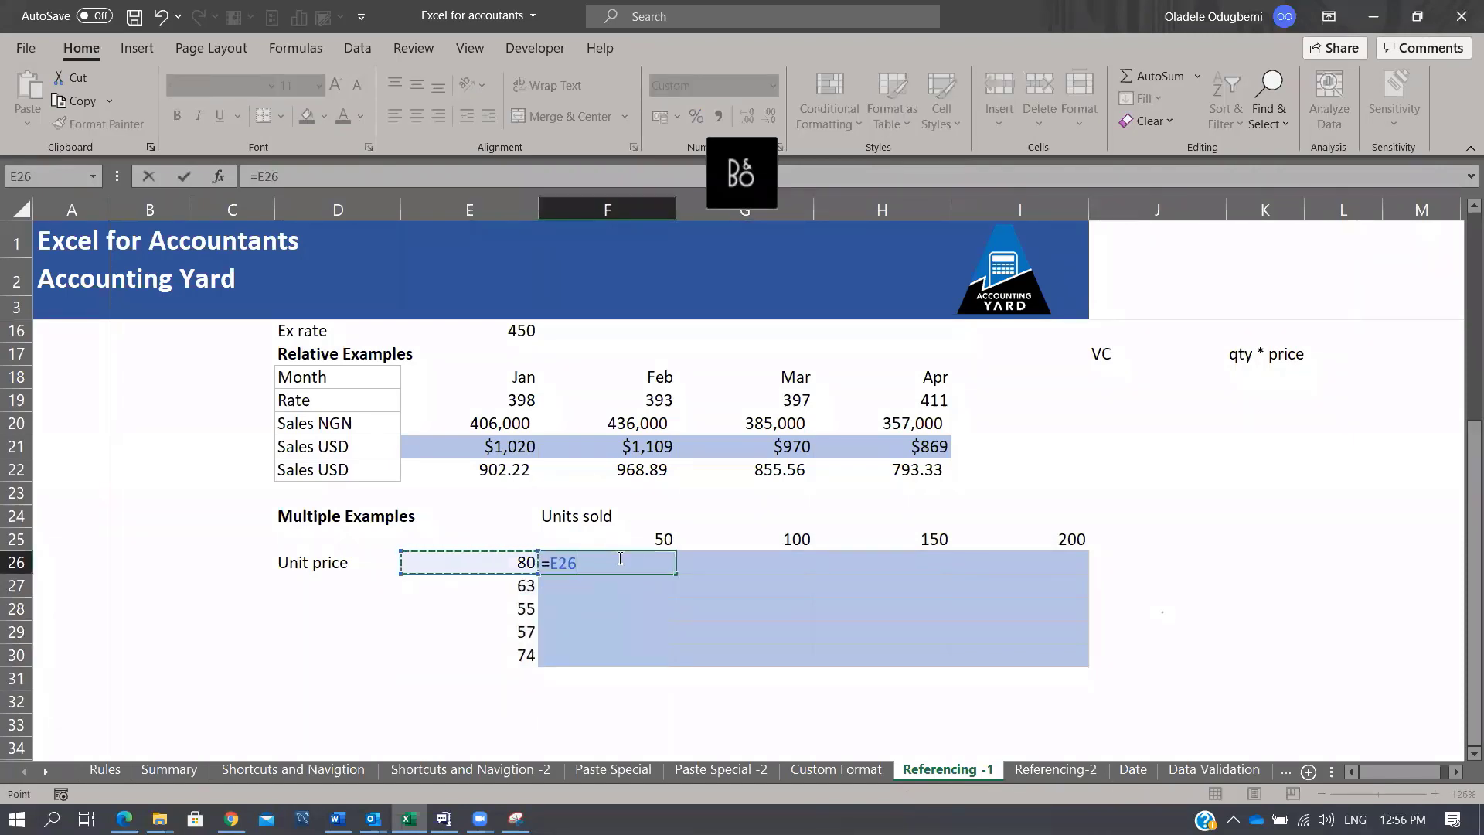
key(F4)
key(F4)
key(F4)
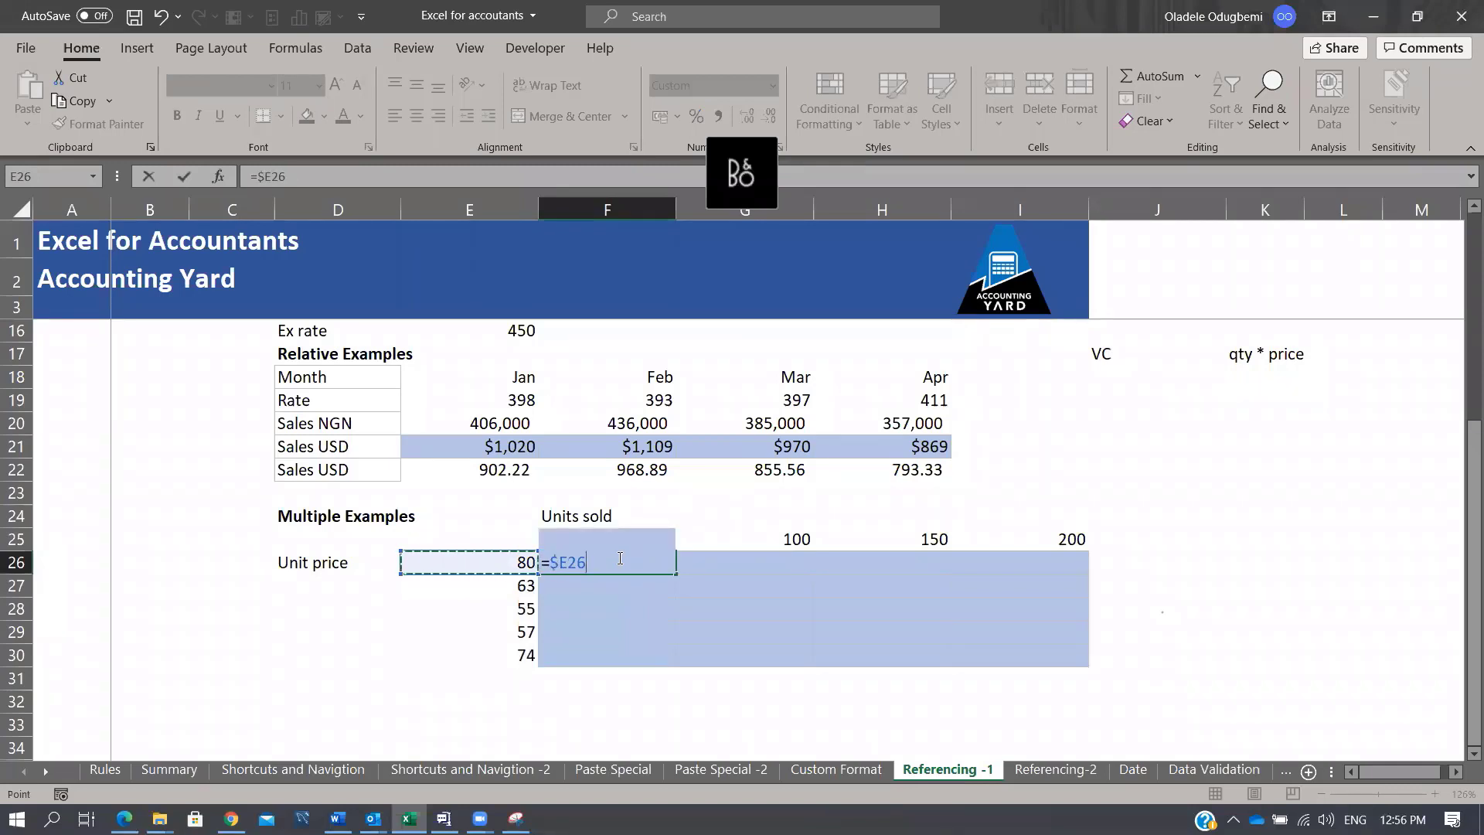
text(*)
click(720, 537)
key(Left)
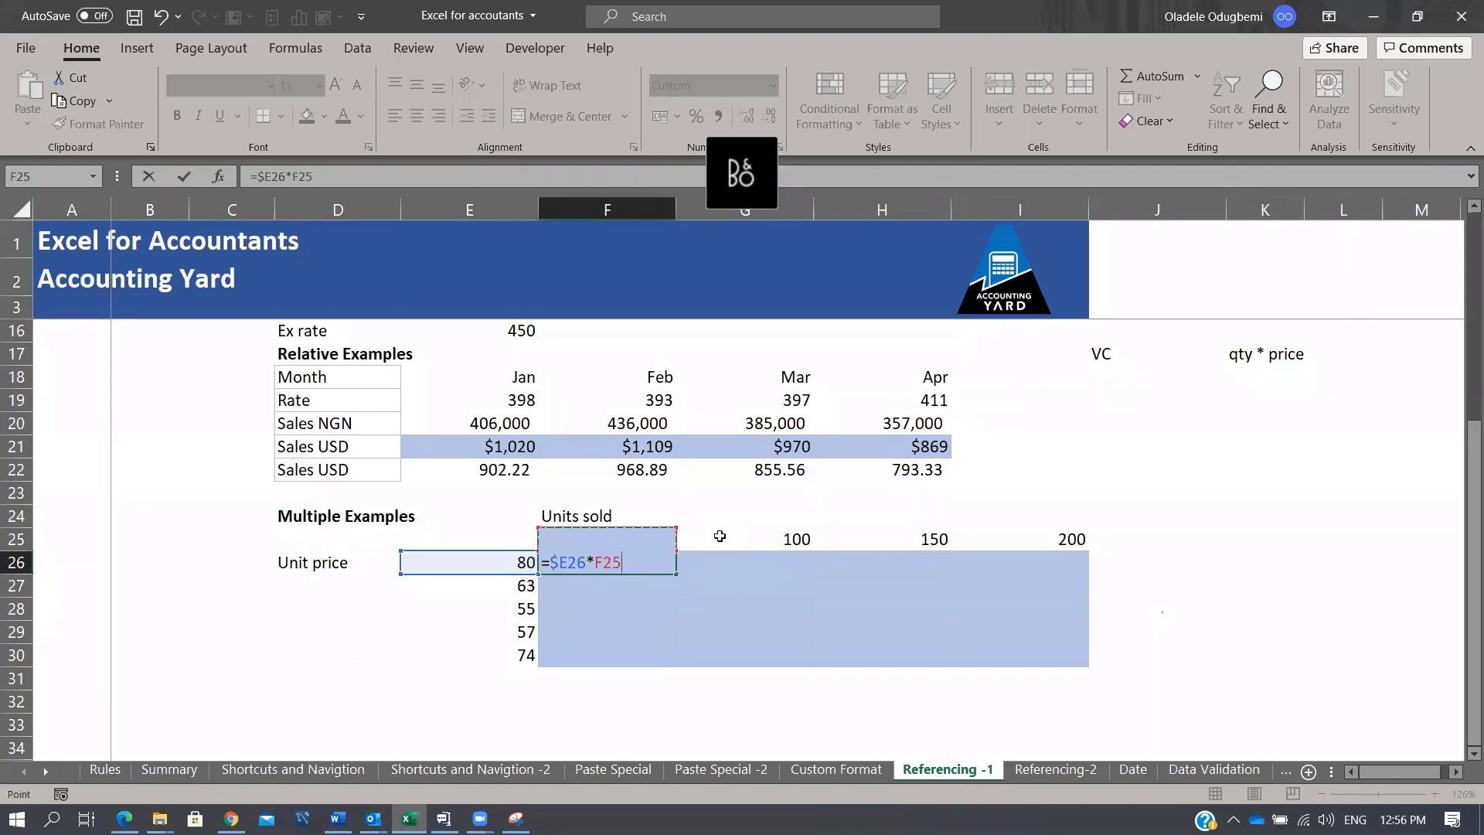
key(F4)
key(F4)
key(ctrl+Return)
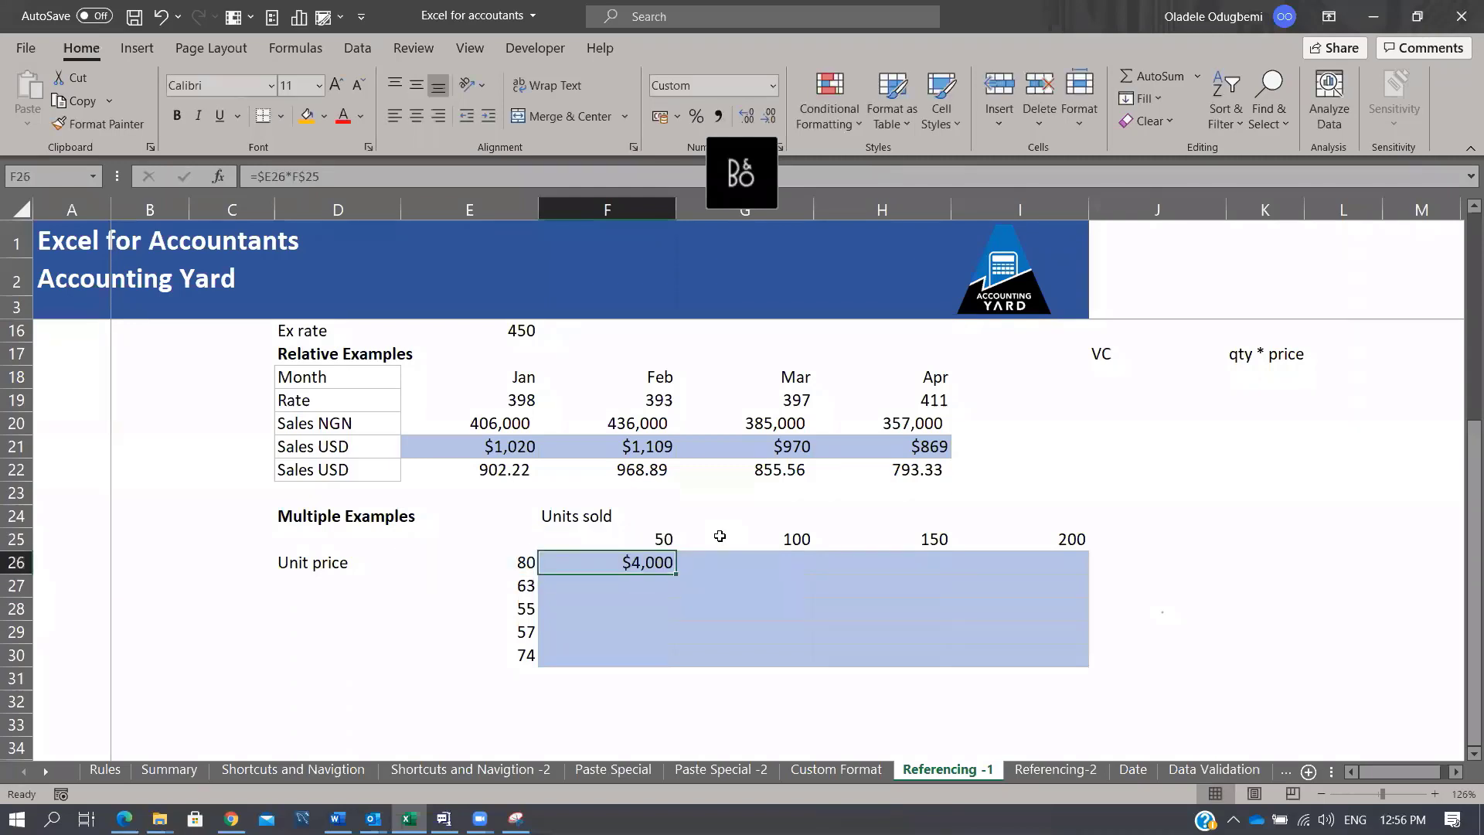
Step: Fill the formula into the whole F26:I30 grid at once, giving $4,000 to $14,800
key(shift+Right)
key(shift+Right)
key(shift+Right)
key(ctrl+r)
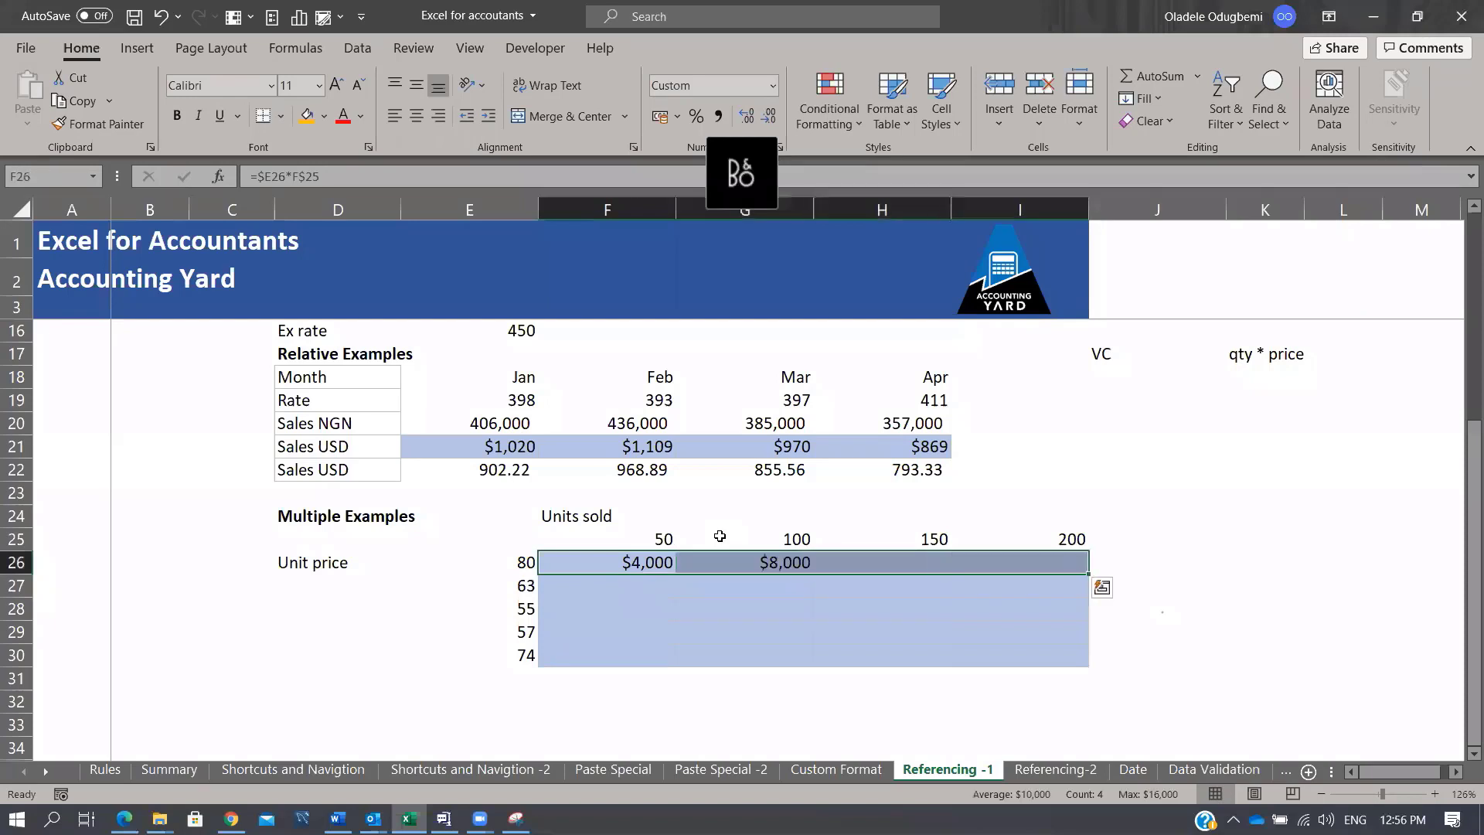
key(shift+Down)
key(shift+Down)
key(shift+Down)
key(shift+Down)
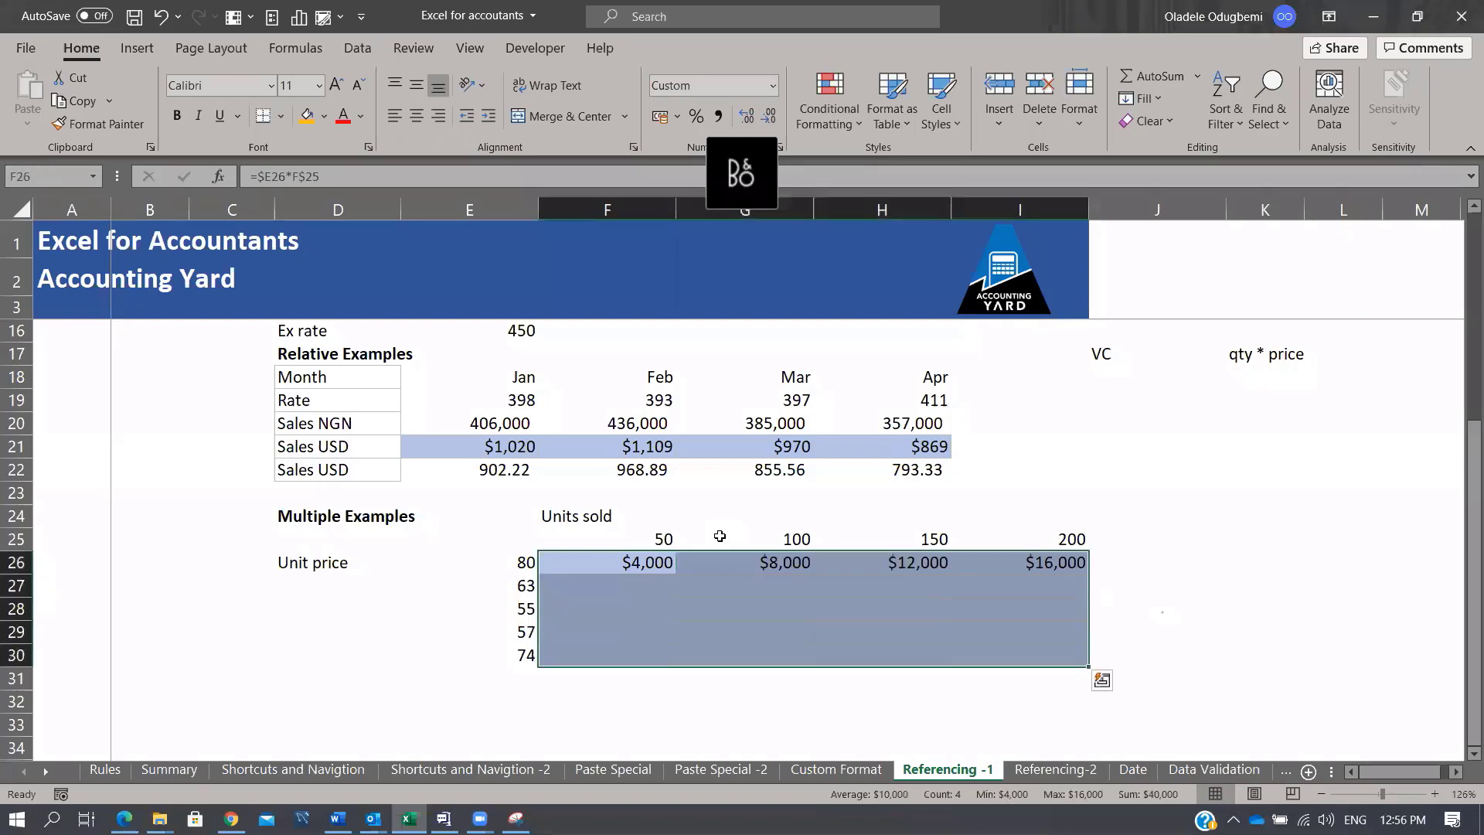
key(ctrl+d)
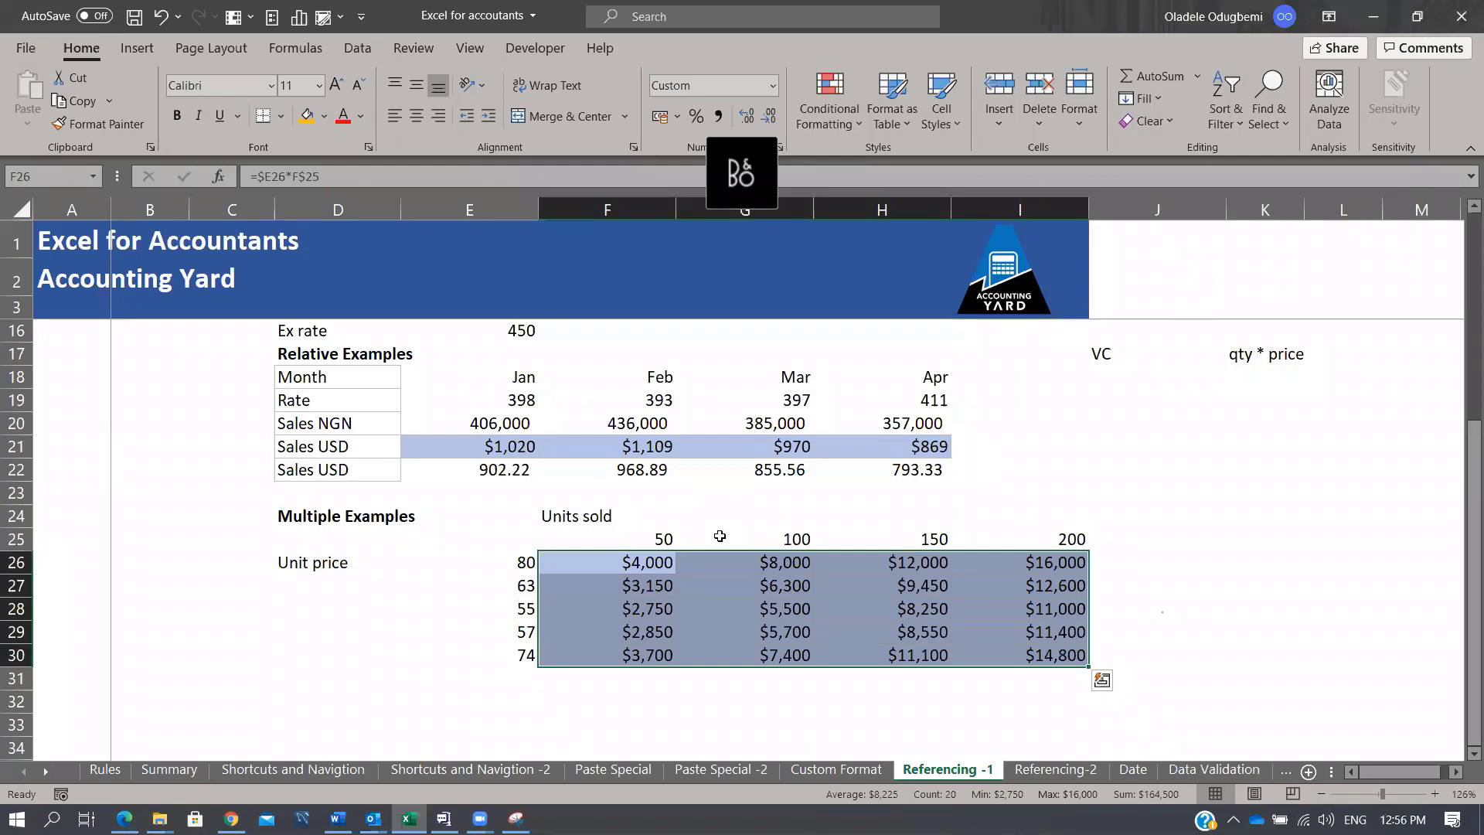
key(ctrl+z)
key(ctrl+z)
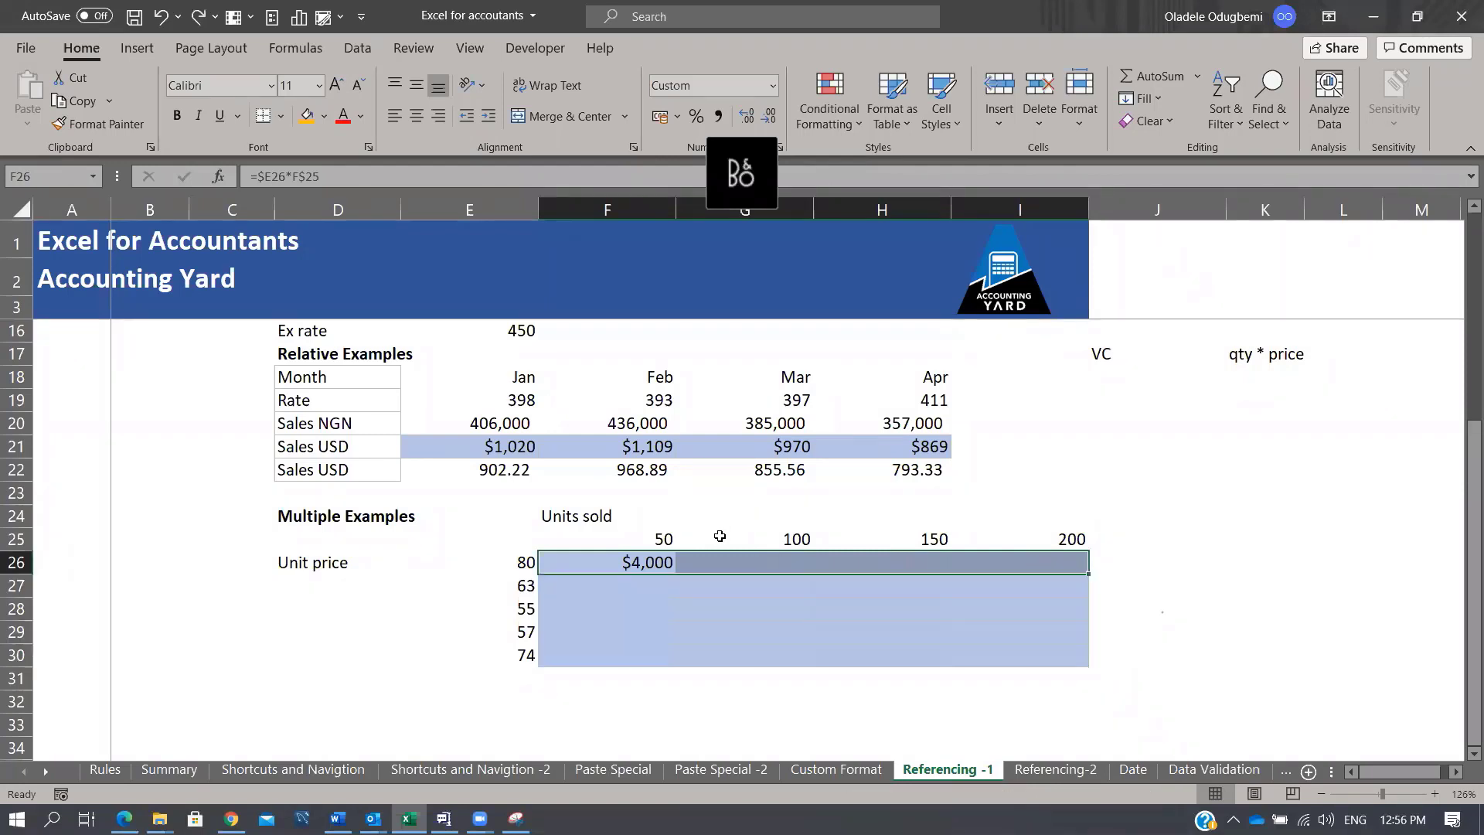
key(shift+Down)
key(shift+Down)
key(shift+Down)
key(shift+Down)
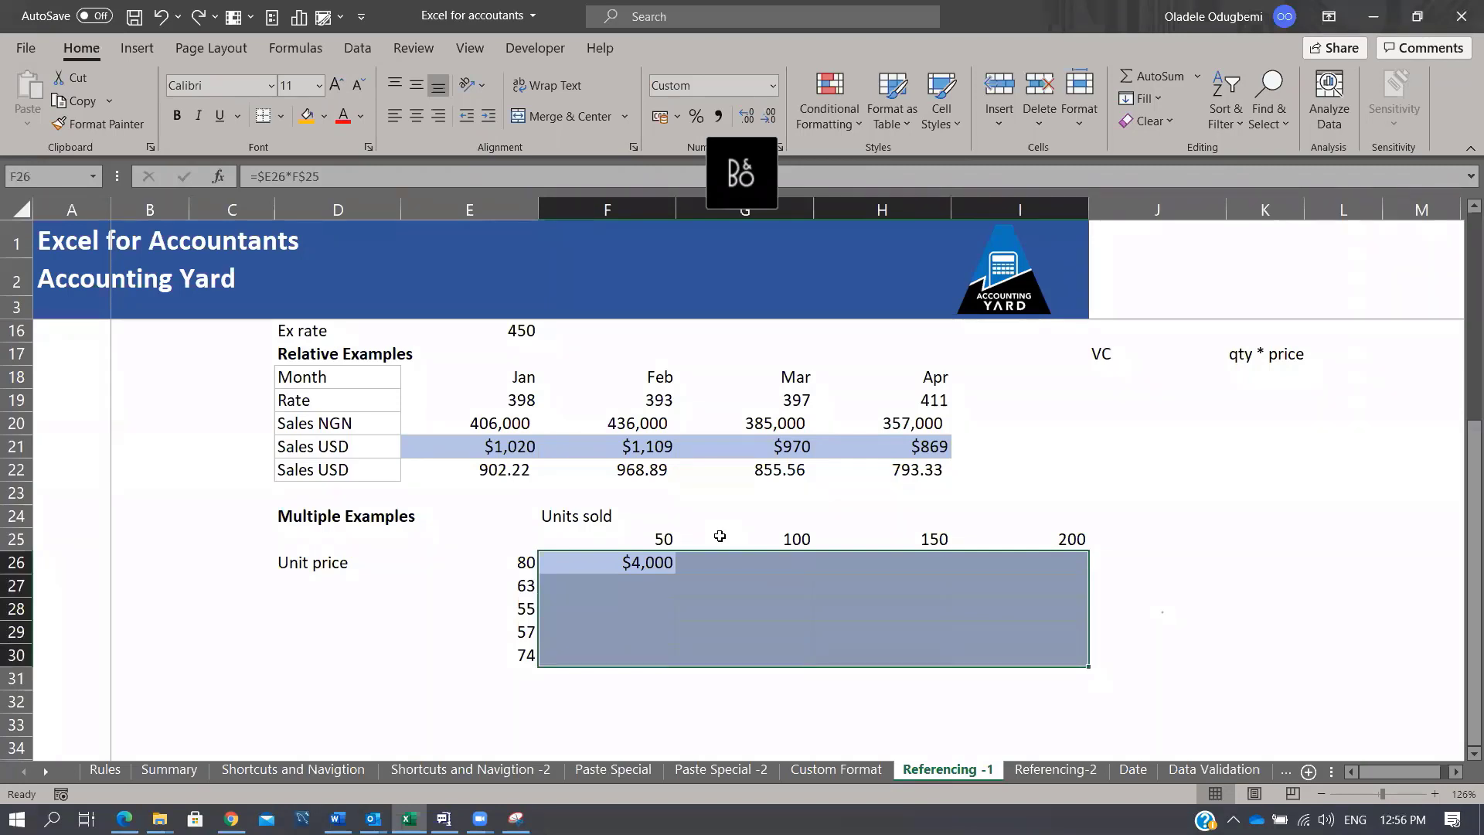
key(F2)
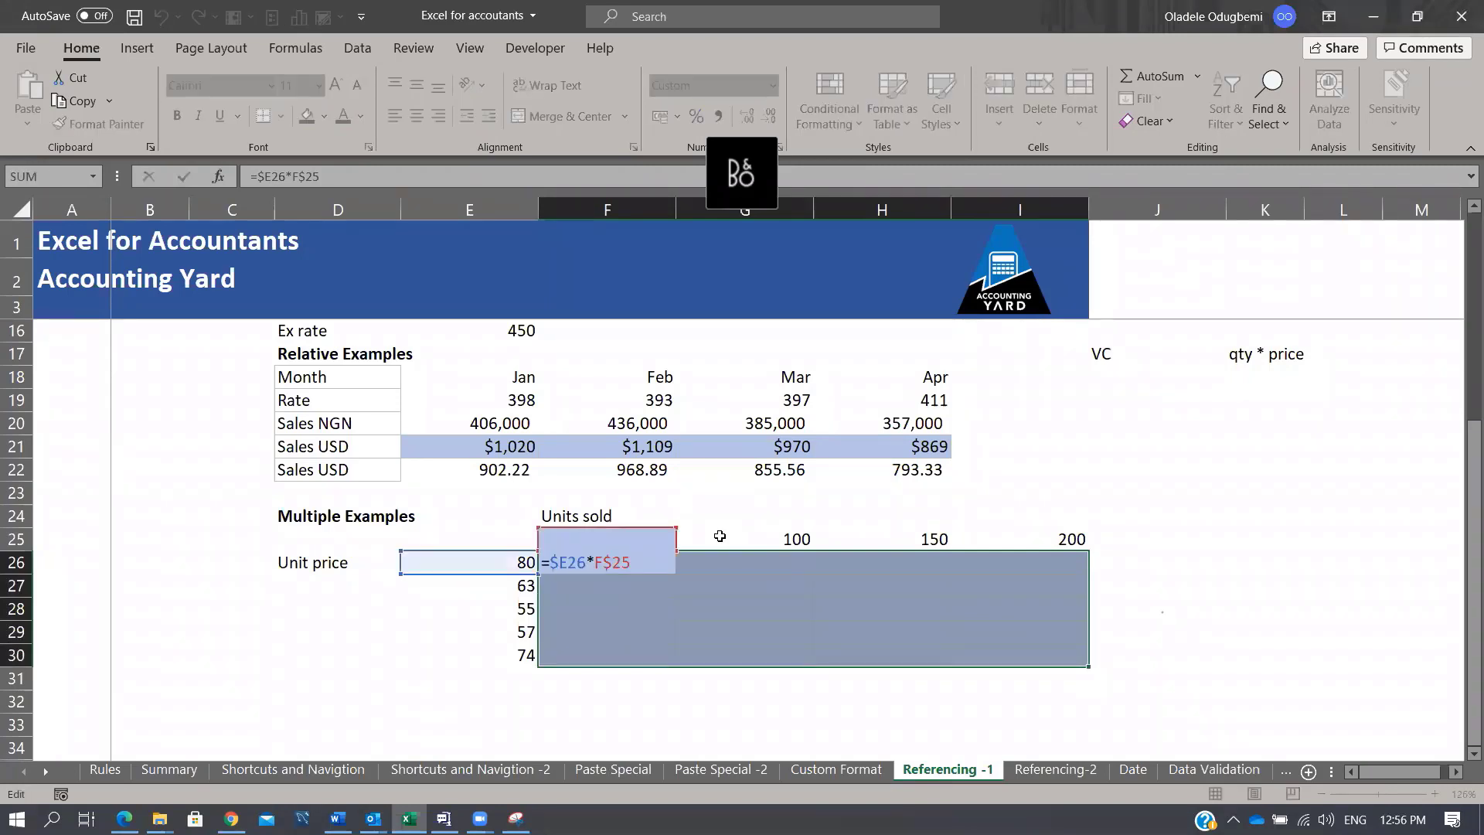
key(ctrl+Return)
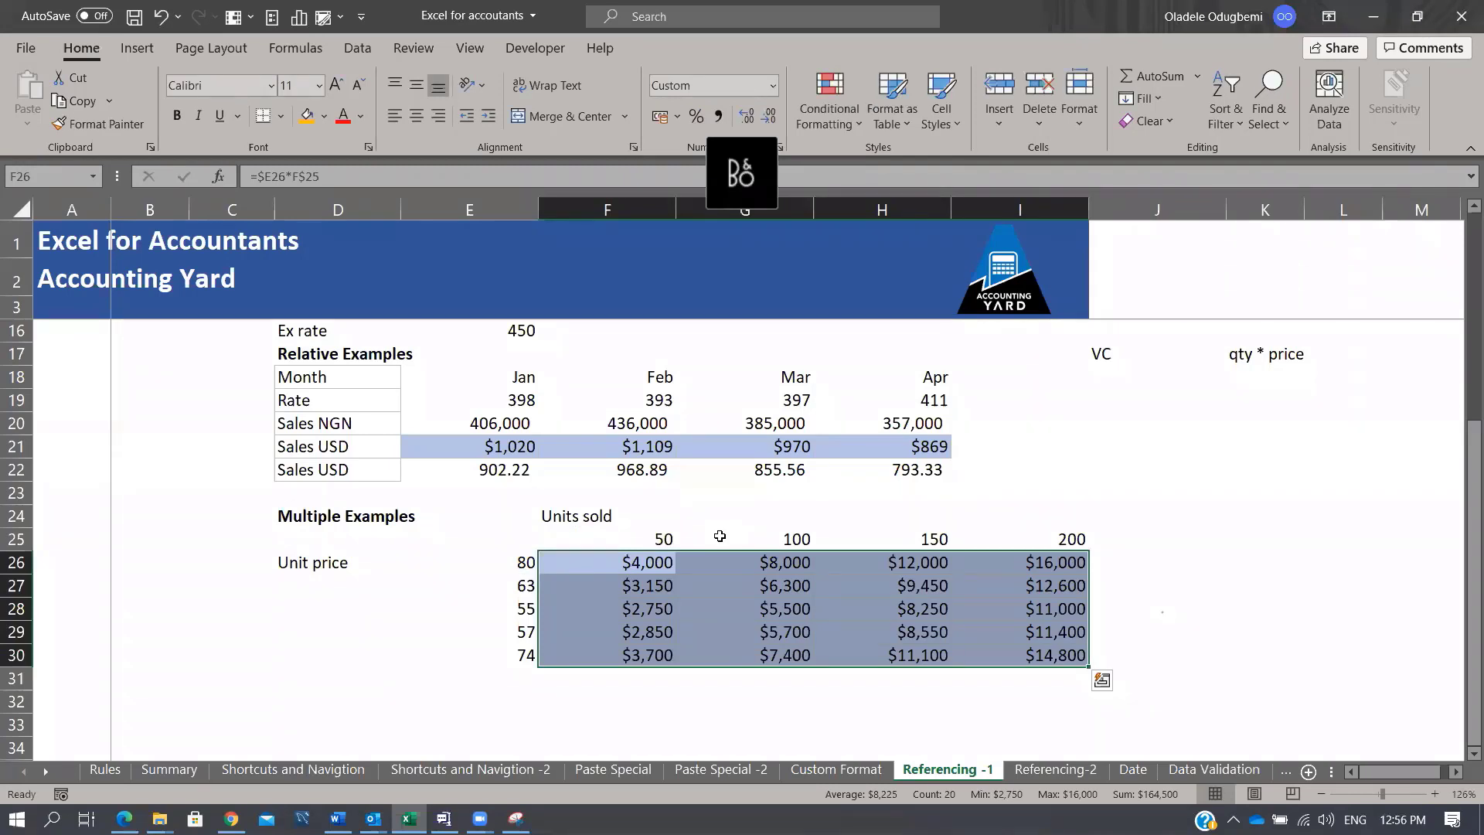
Step: Check that the formulas in I30, G28, H26 and F29 keep their mixed references
click(1045, 663)
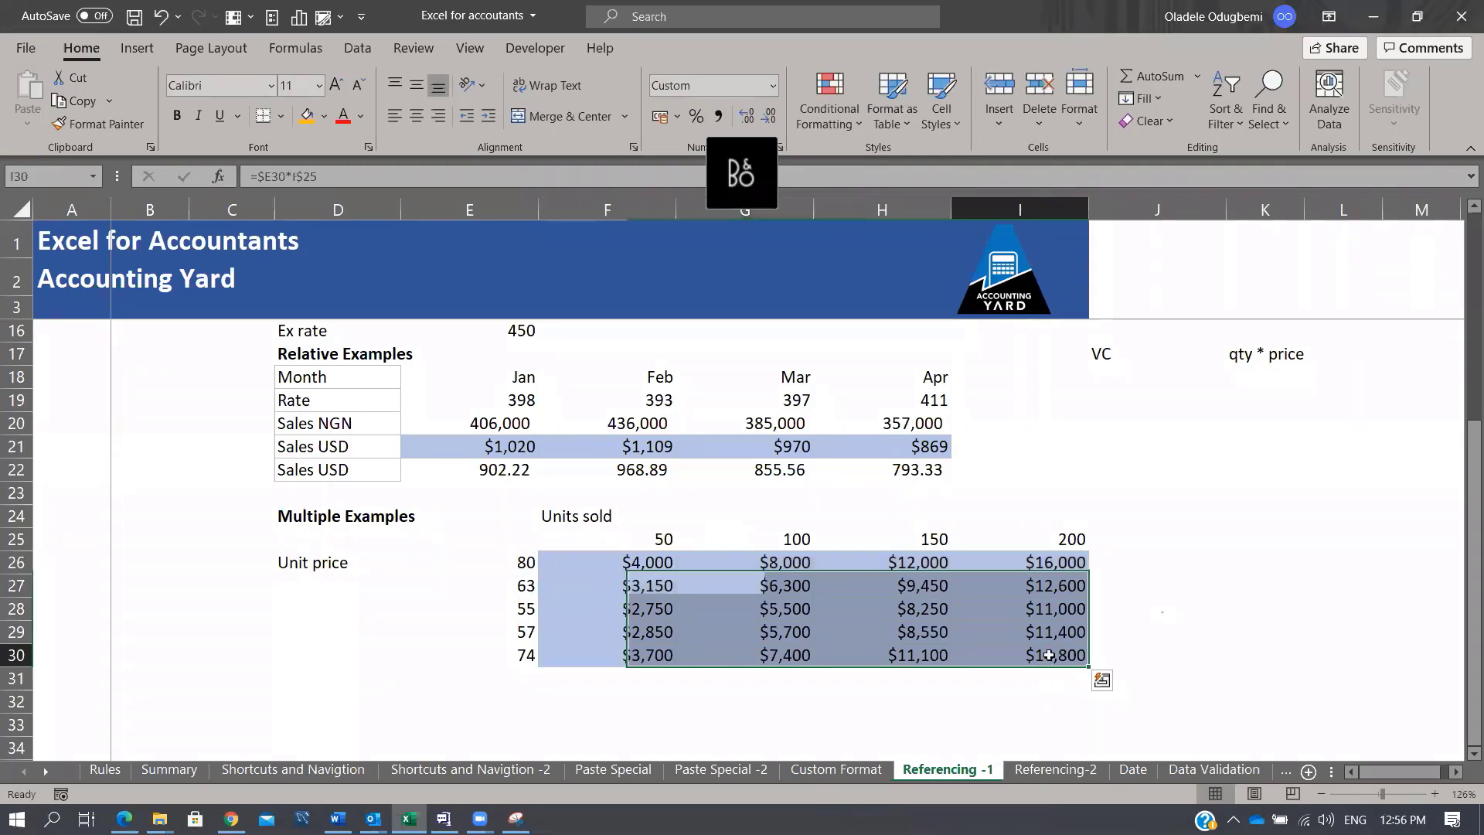
key(F2)
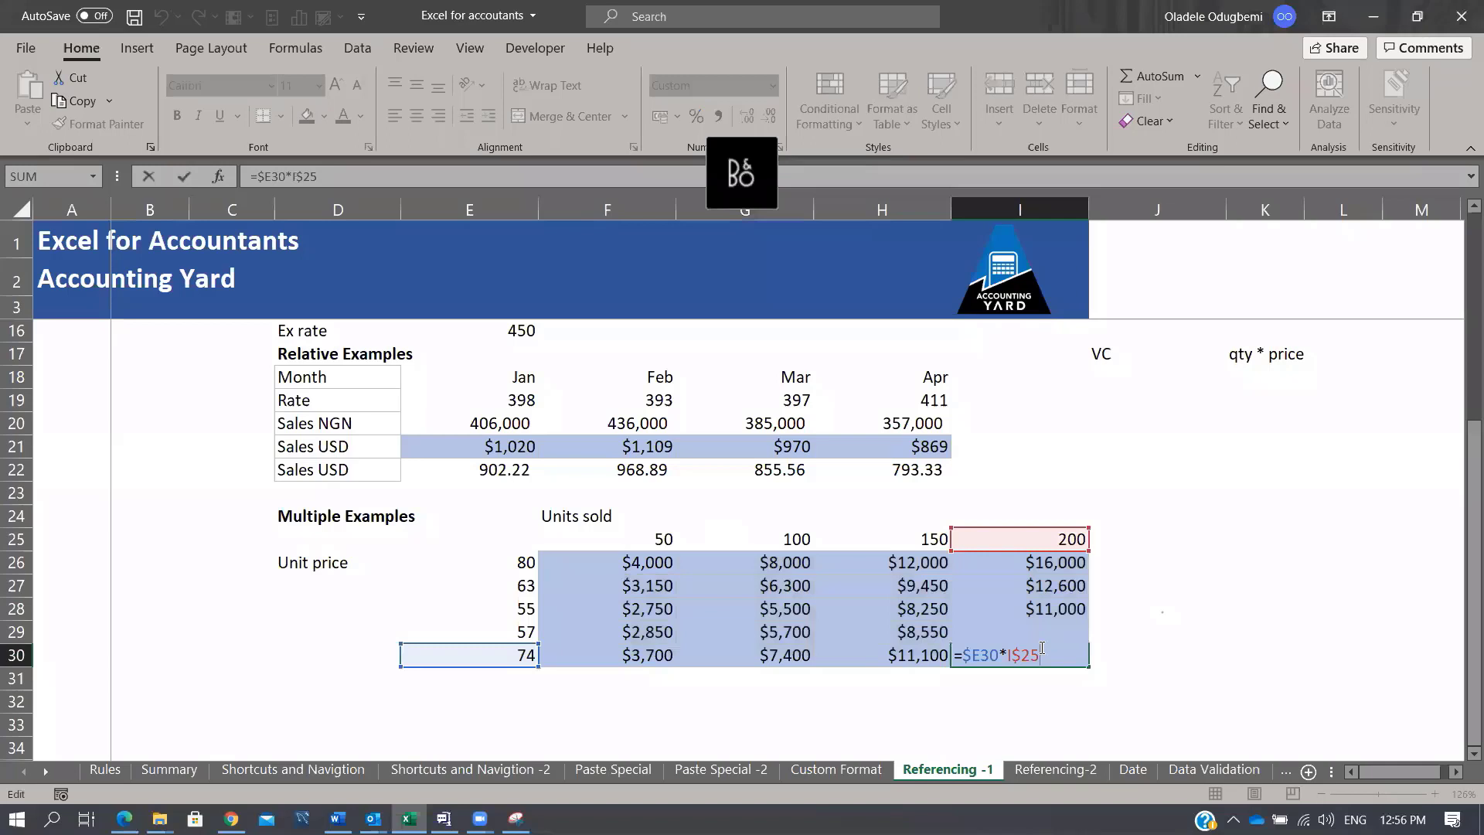
key(Escape)
click(792, 609)
key(F2)
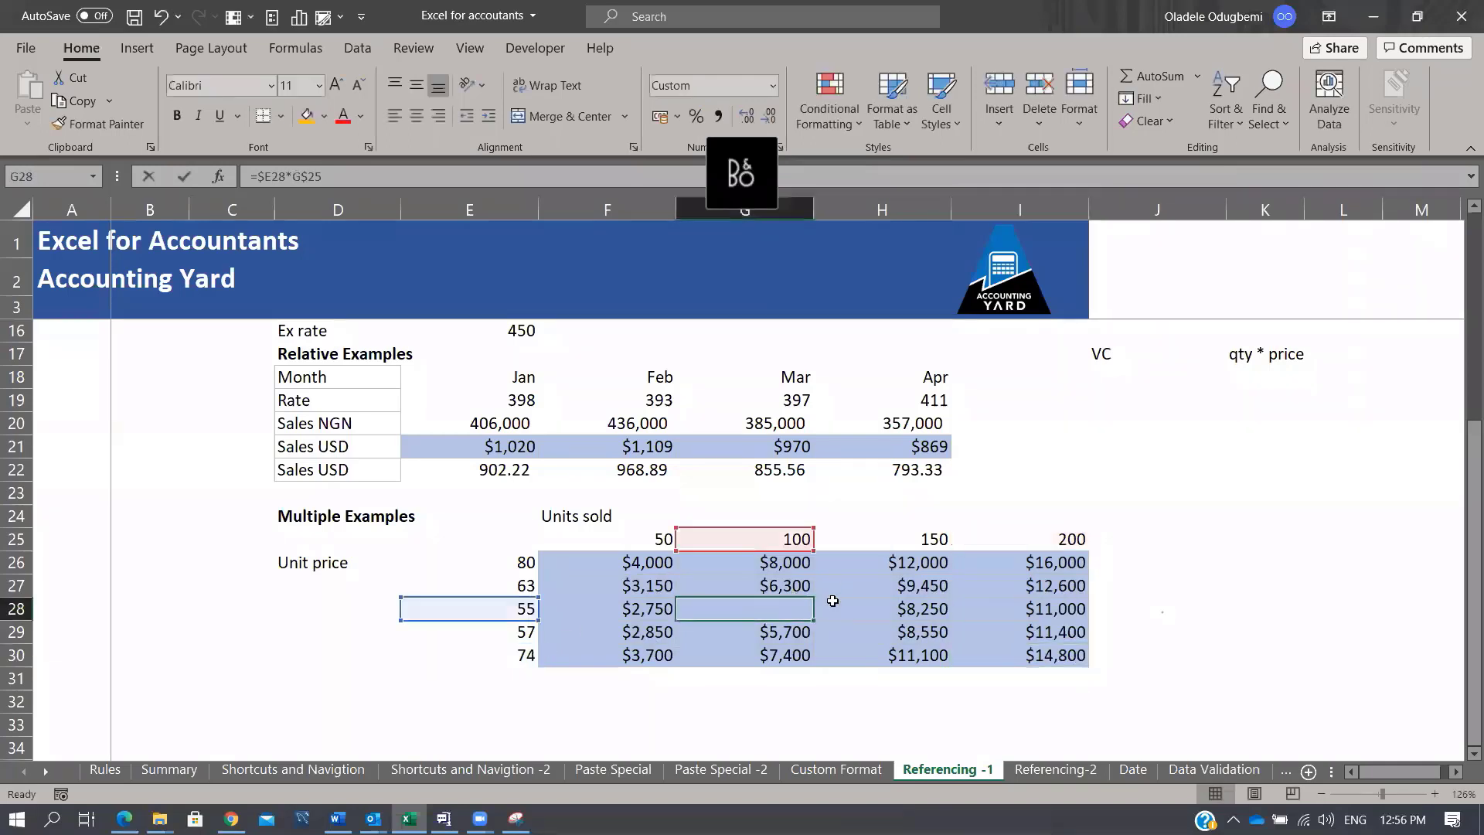
key(Escape)
click(896, 560)
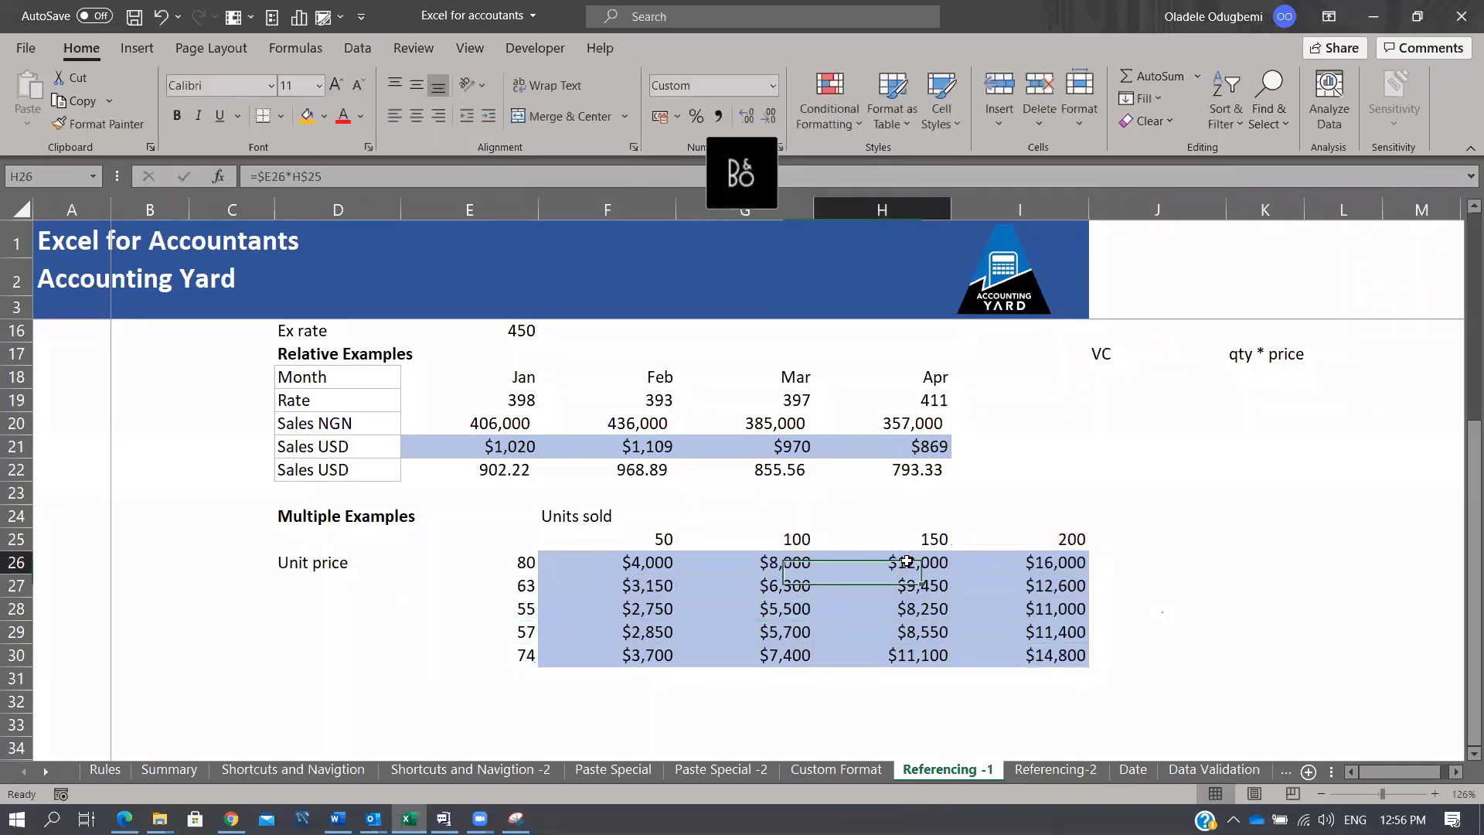
key(F2)
key(Escape)
click(645, 641)
key(F2)
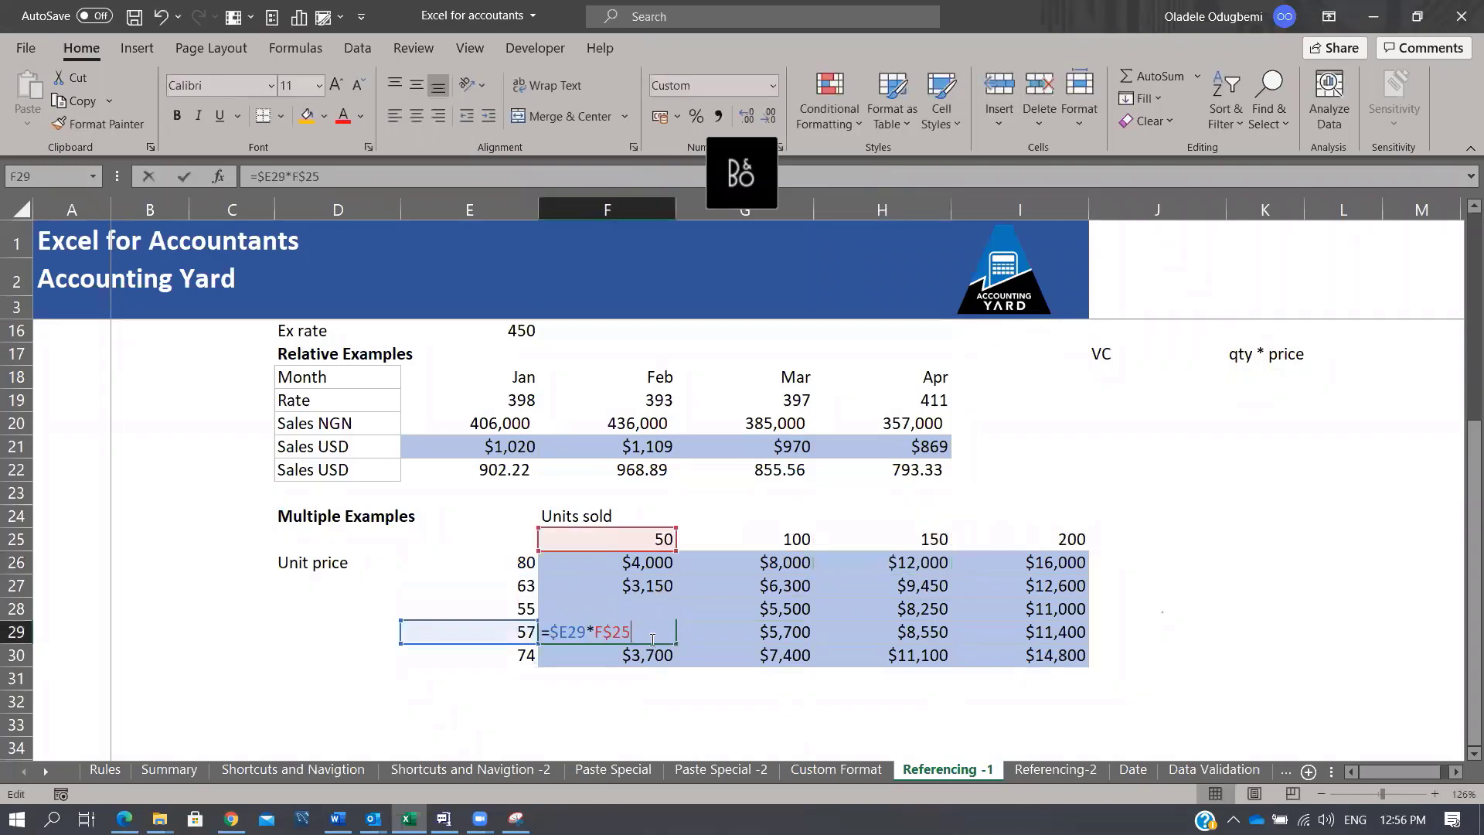
key(Escape)
drag(653, 561, 1011, 676)
click(1056, 769)
scroll(850, 649, down, 4)
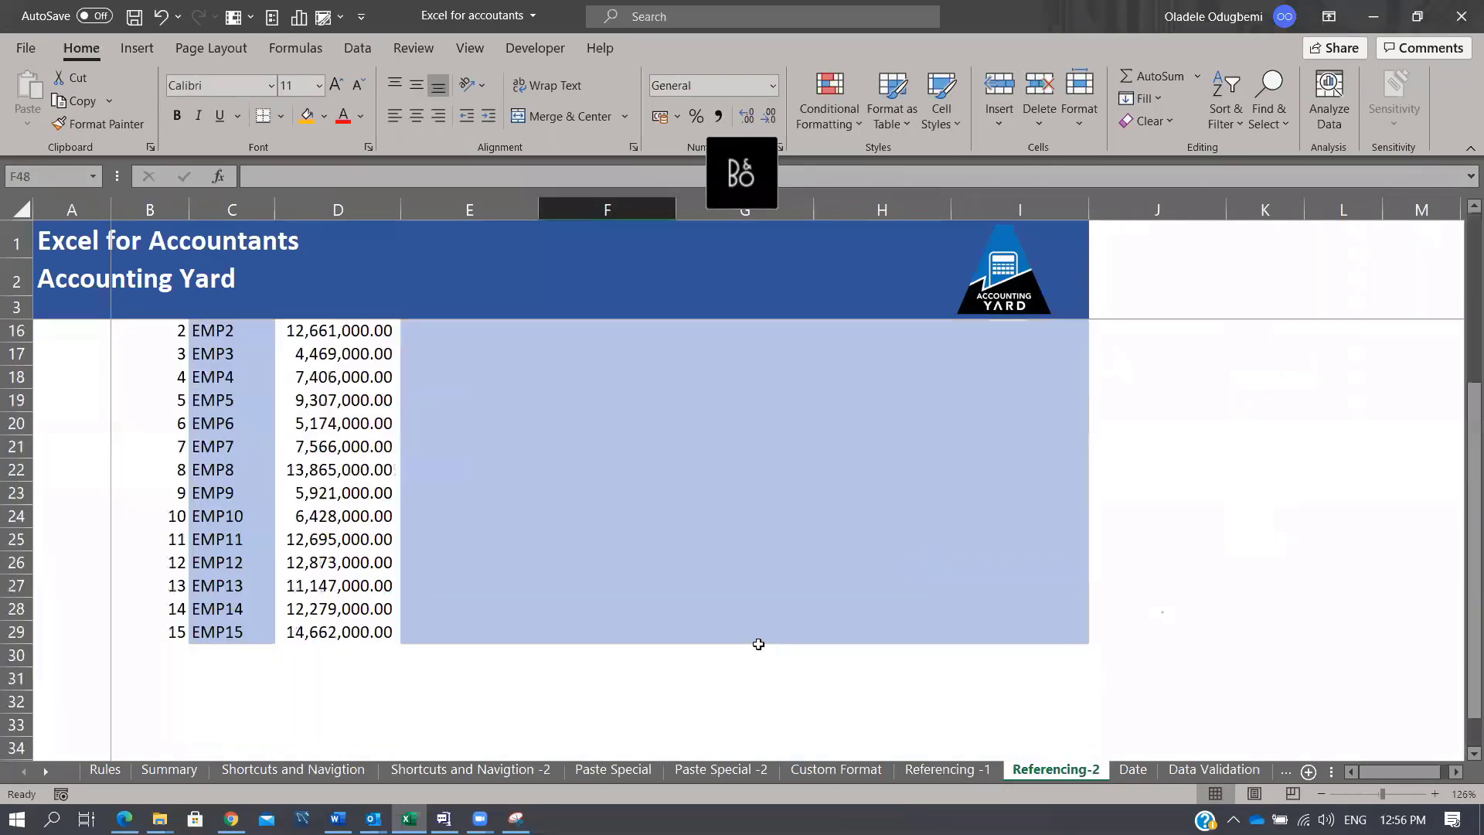
scroll(759, 640, up, 4)
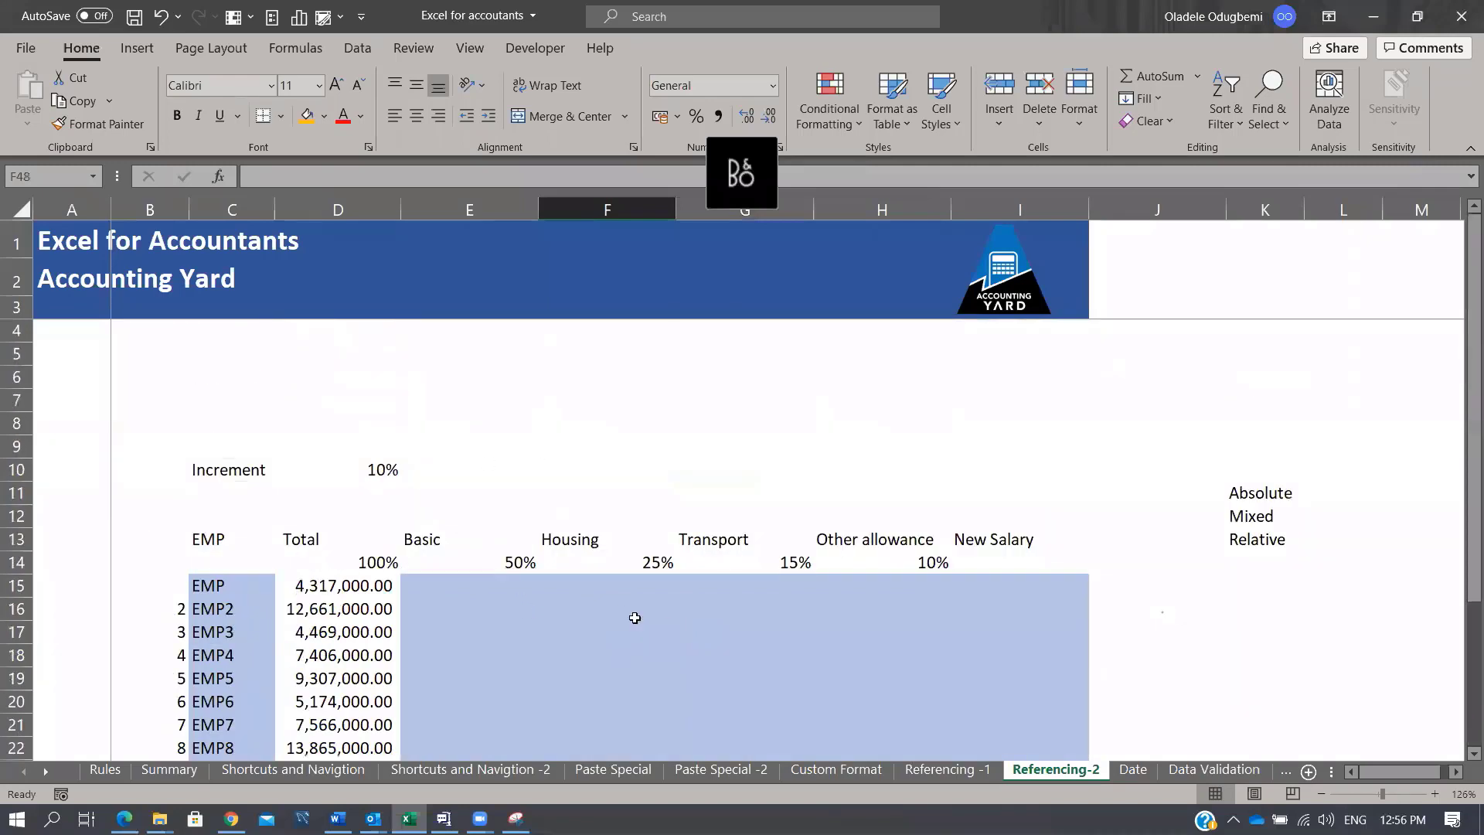
scroll(634, 556, down, 1)
scroll(635, 556, down, 1)
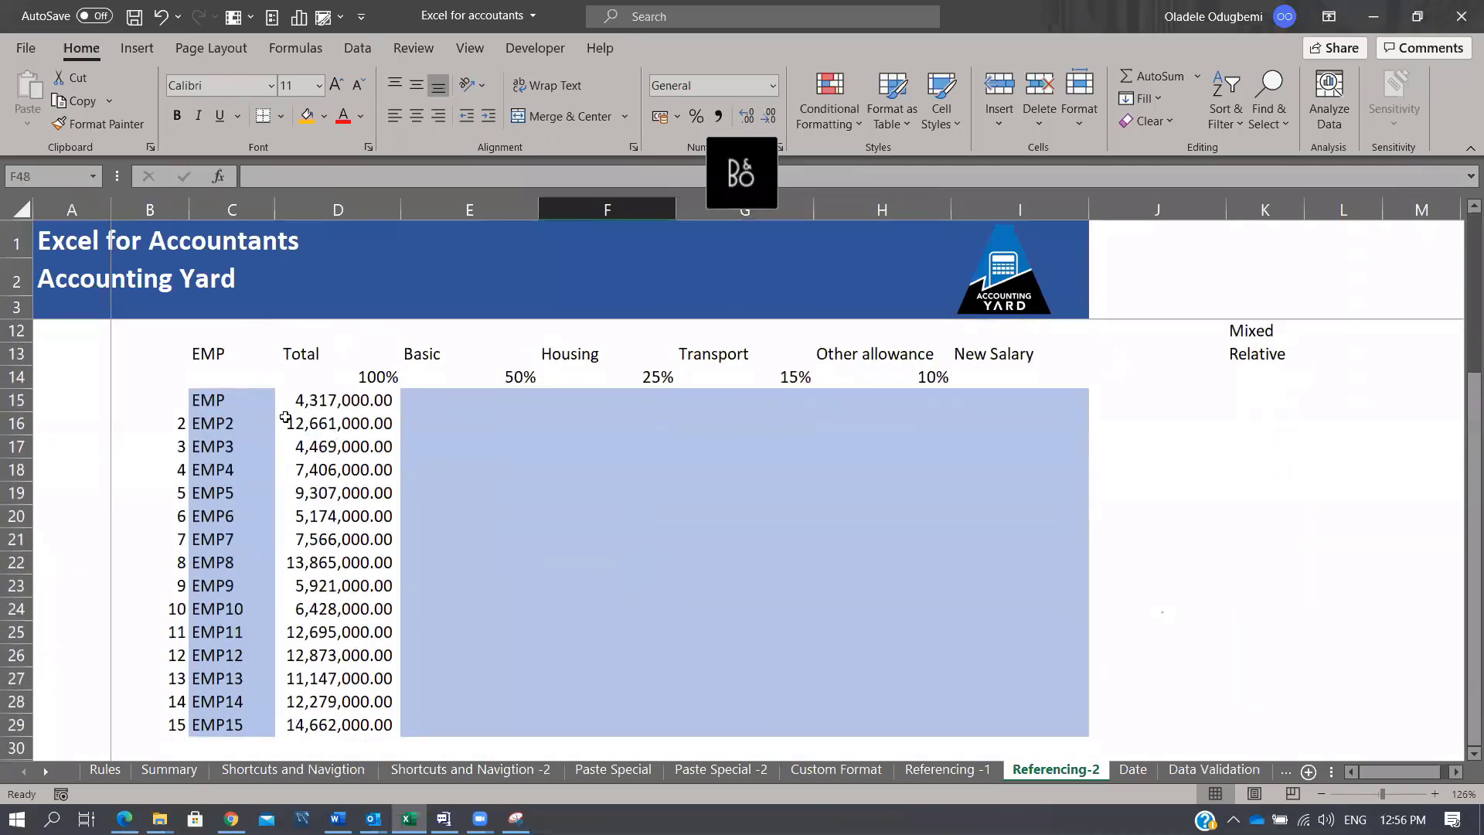
drag(225, 377, 456, 512)
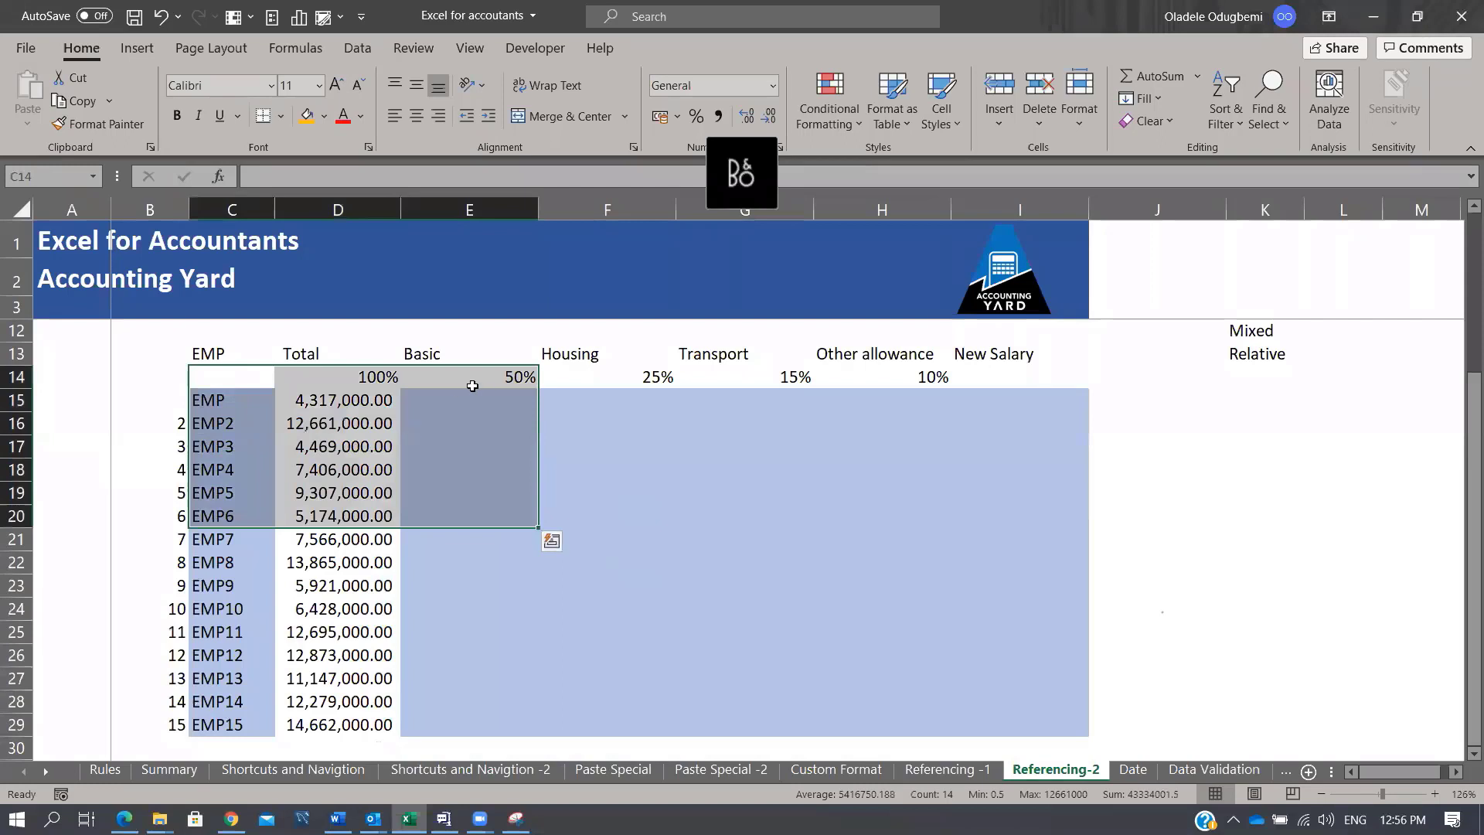
drag(364, 404, 410, 730)
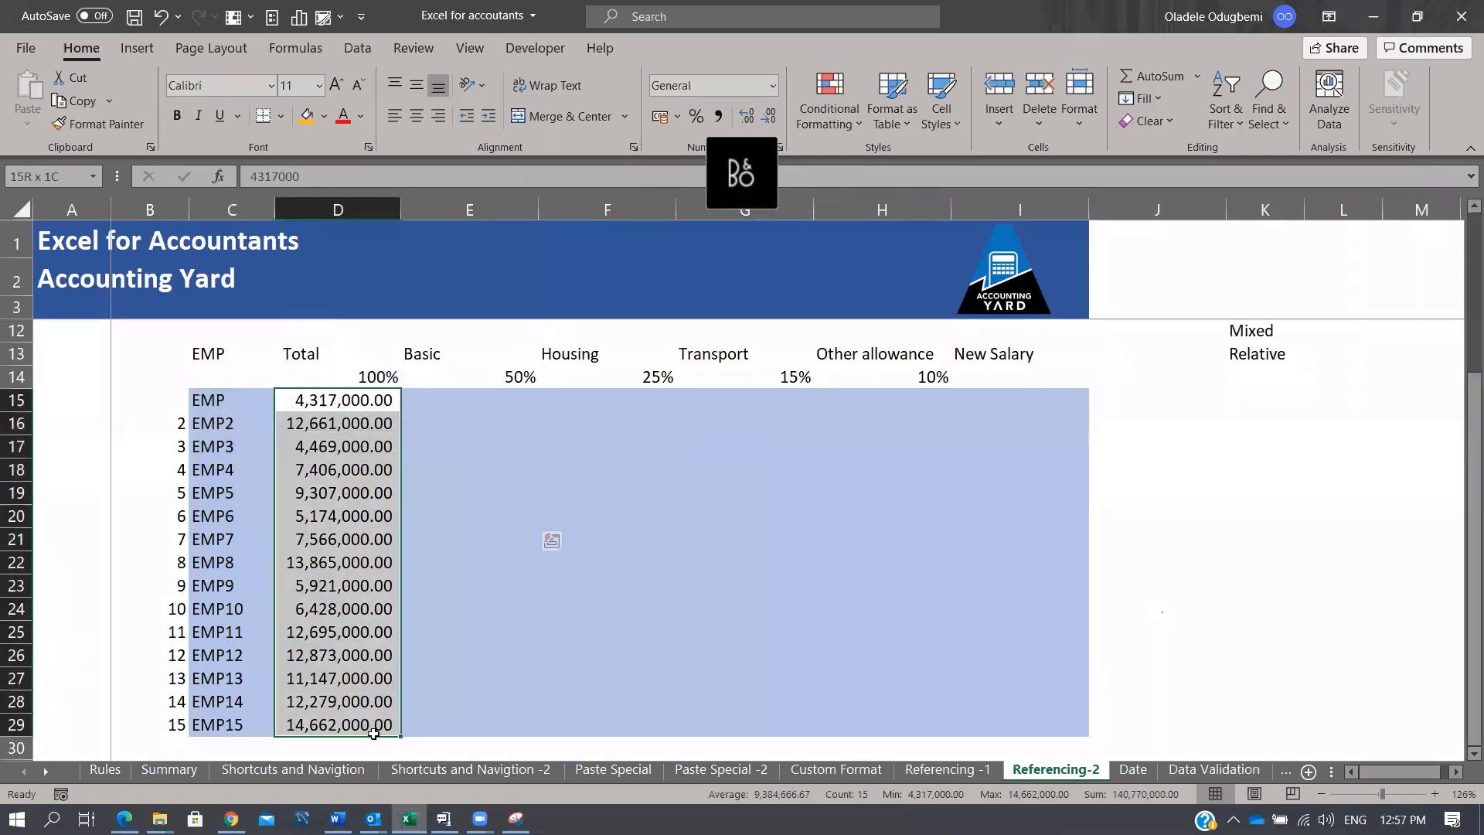
click(481, 351)
click(596, 346)
click(711, 353)
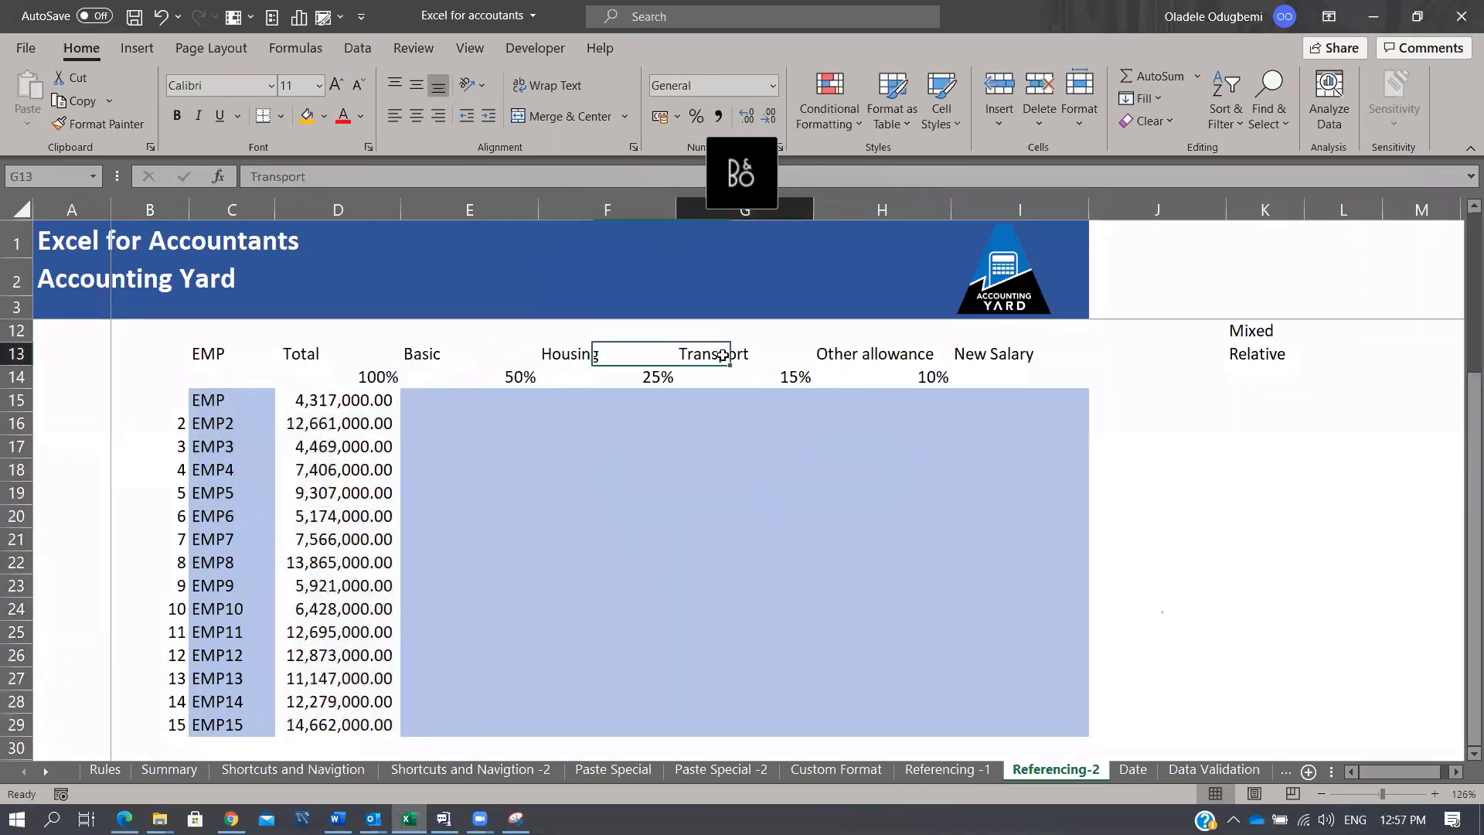
click(849, 350)
click(990, 357)
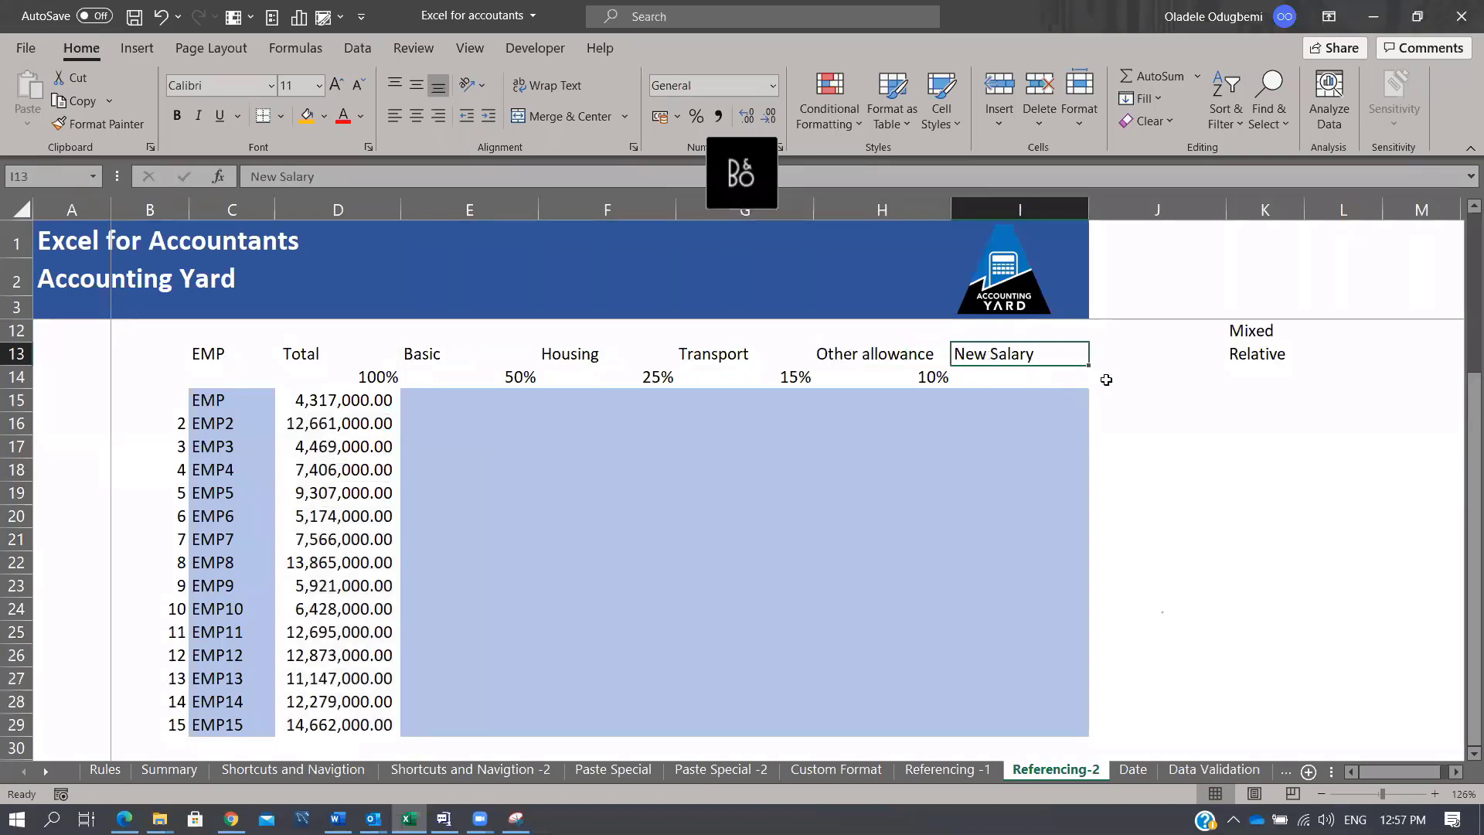
scroll(1046, 397, up, 3)
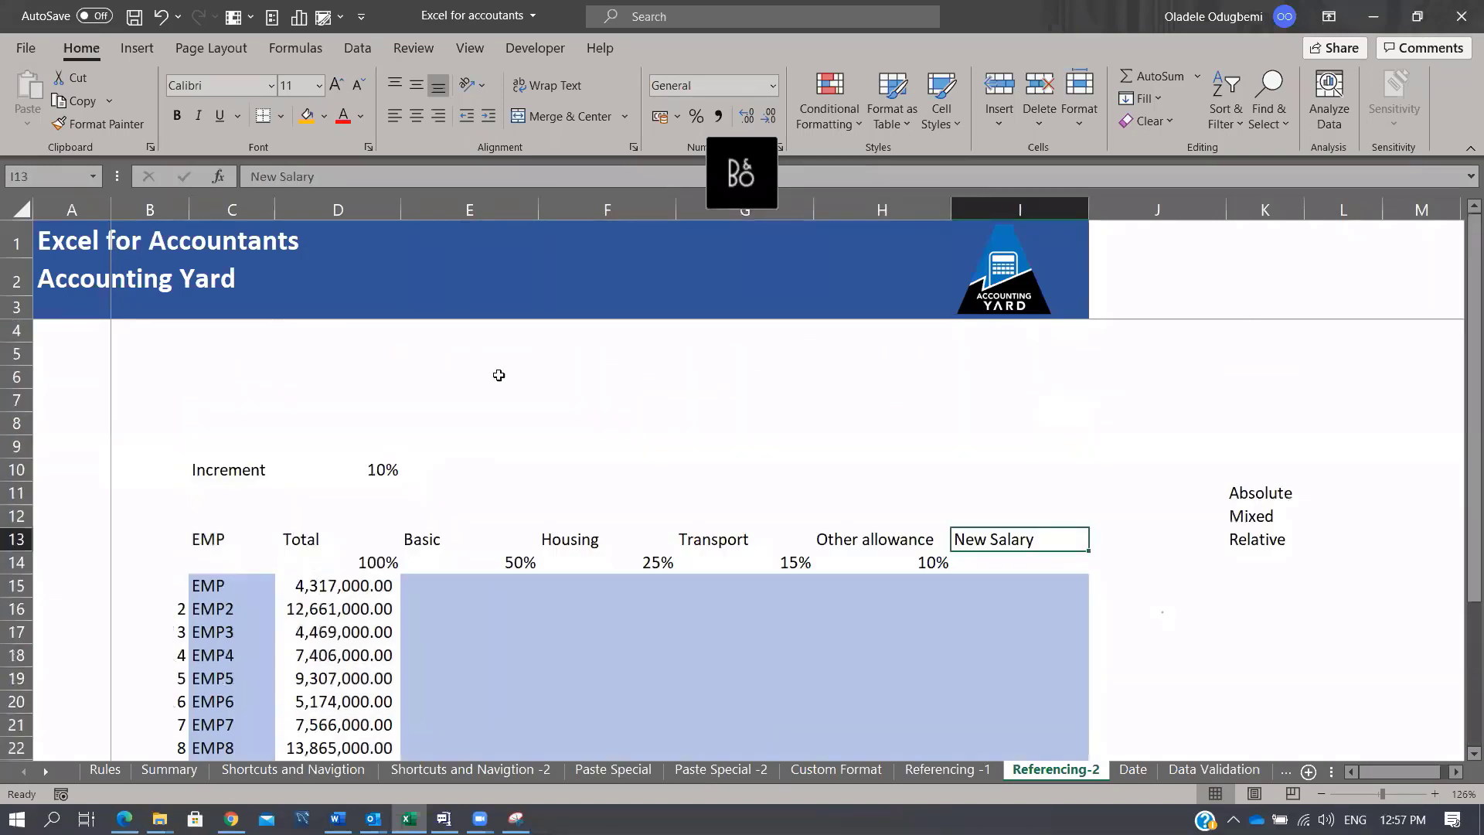
click(395, 465)
scroll(1036, 517, down, 1)
drag(495, 504, 1078, 727)
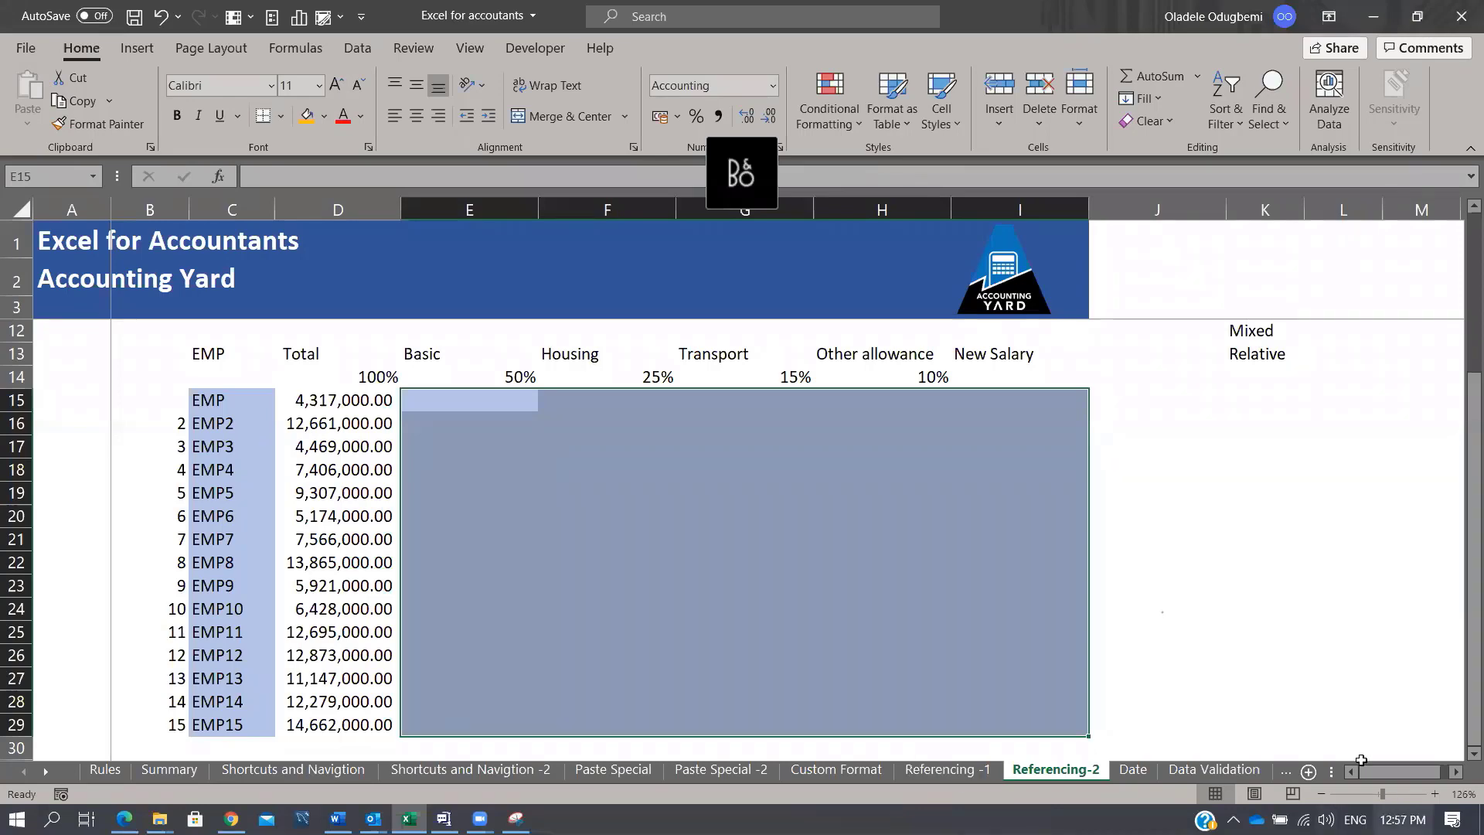
Step: Open the Date sheet, look over its start and end dates, and enter 0 in B4
click(1139, 767)
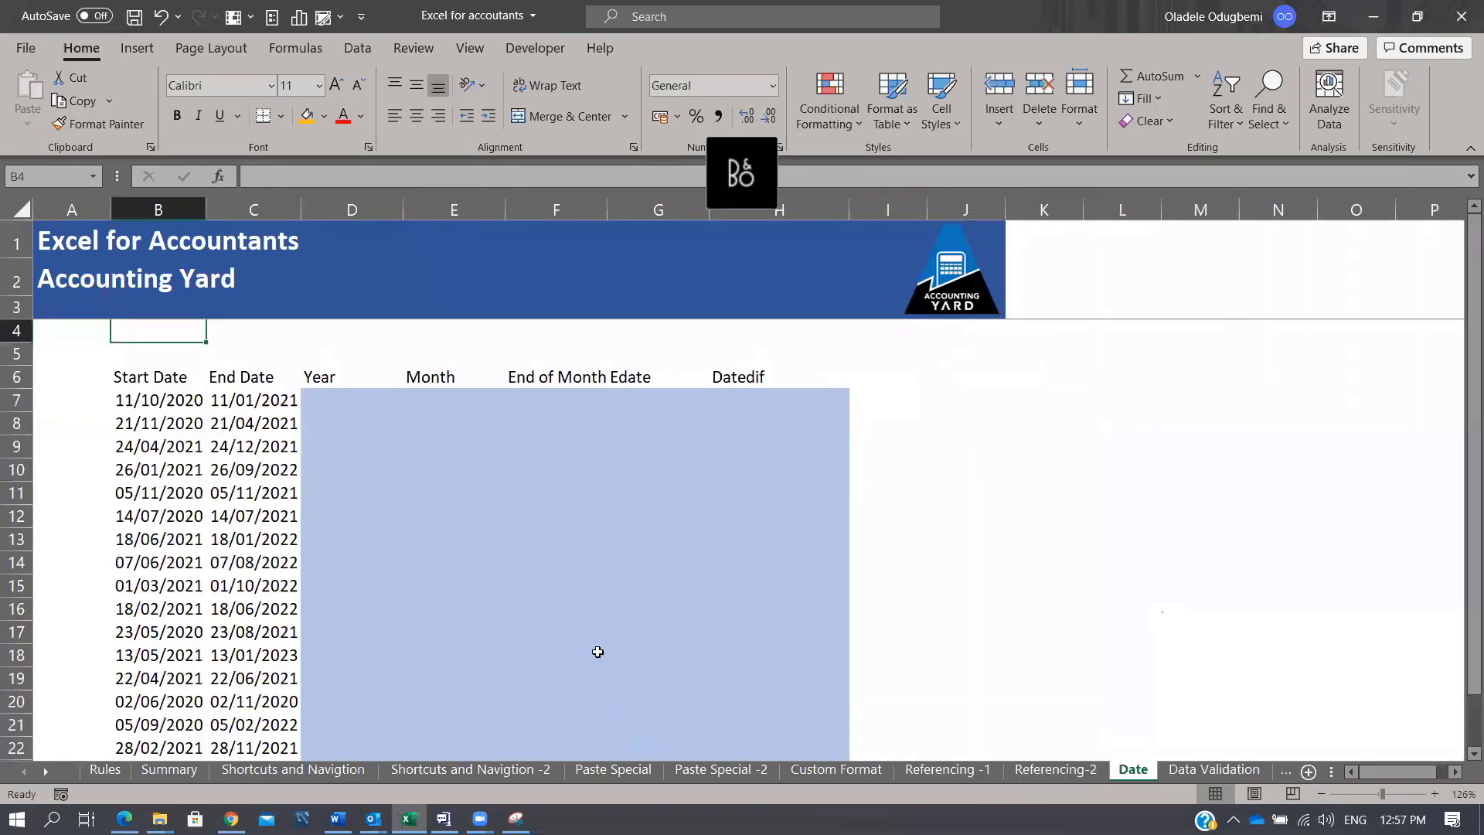
scroll(607, 570, down, 3)
scroll(608, 571, up, 3)
text(0)
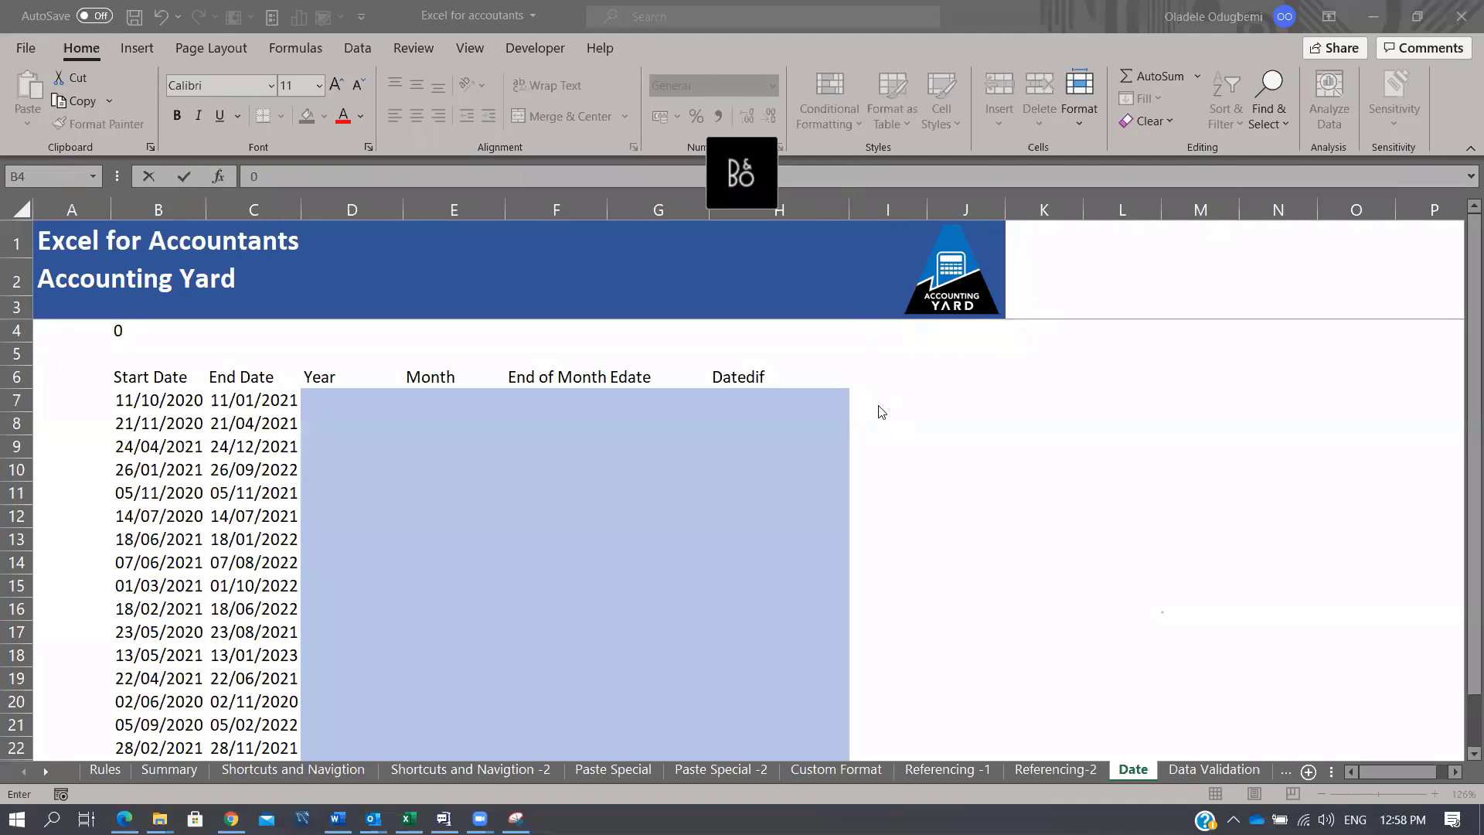
key(ctrl+Return)
click(943, 399)
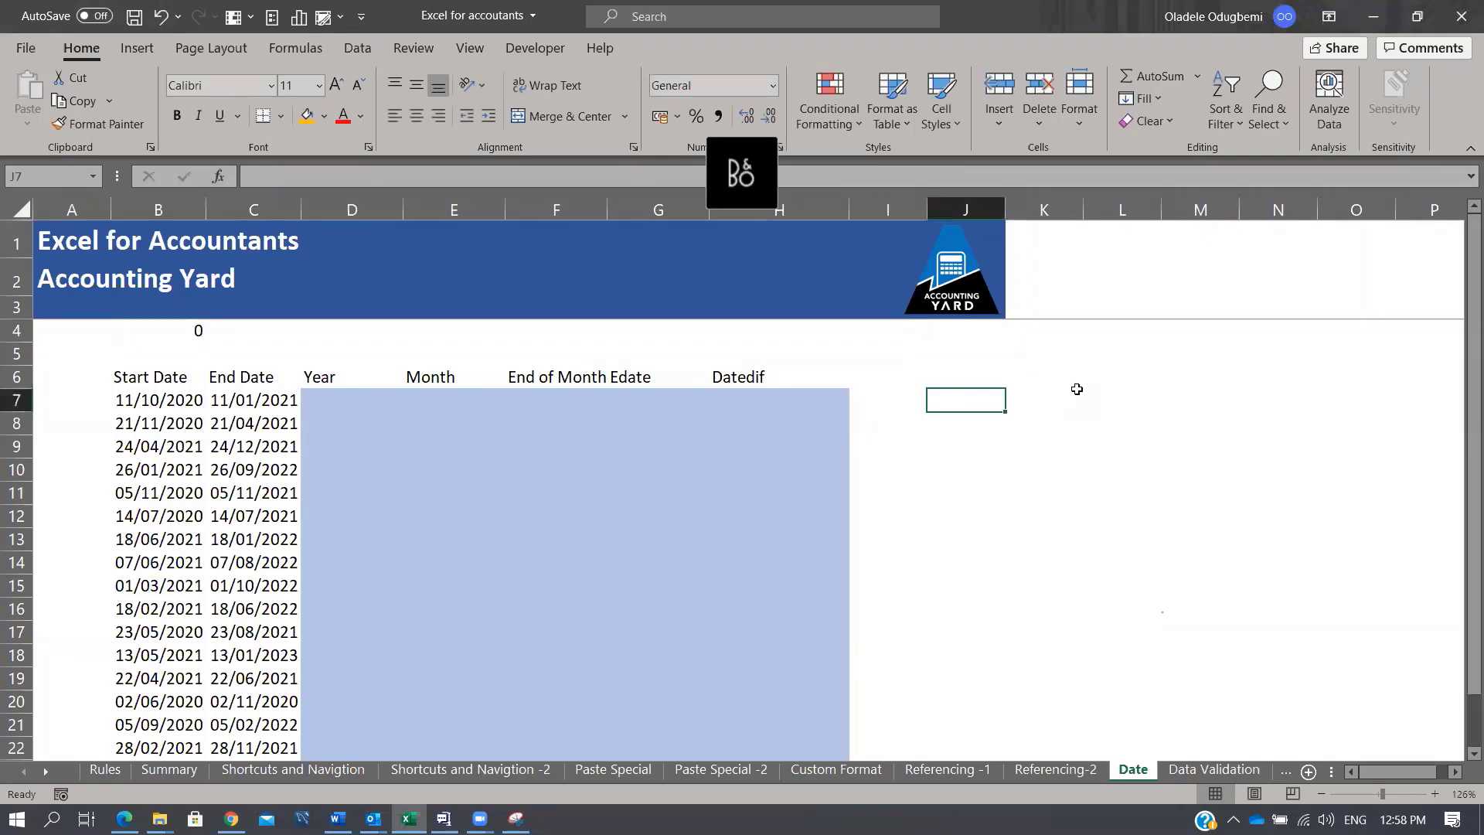
Step: Type Date, month, Year, Day, Datedif, Eomonth and Edate one per row down J7:J13
text(Date)
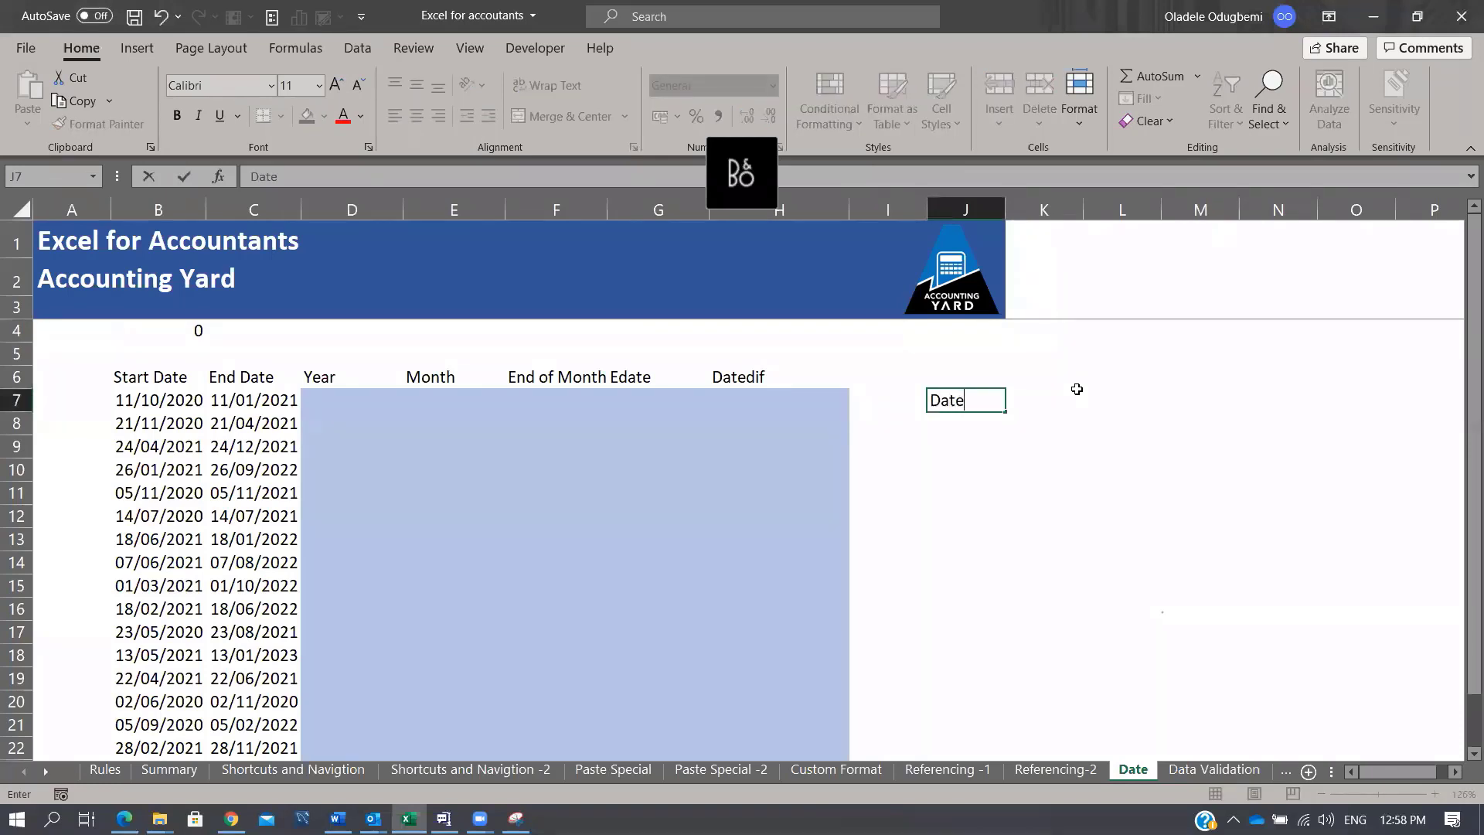
key(Return)
text(month)
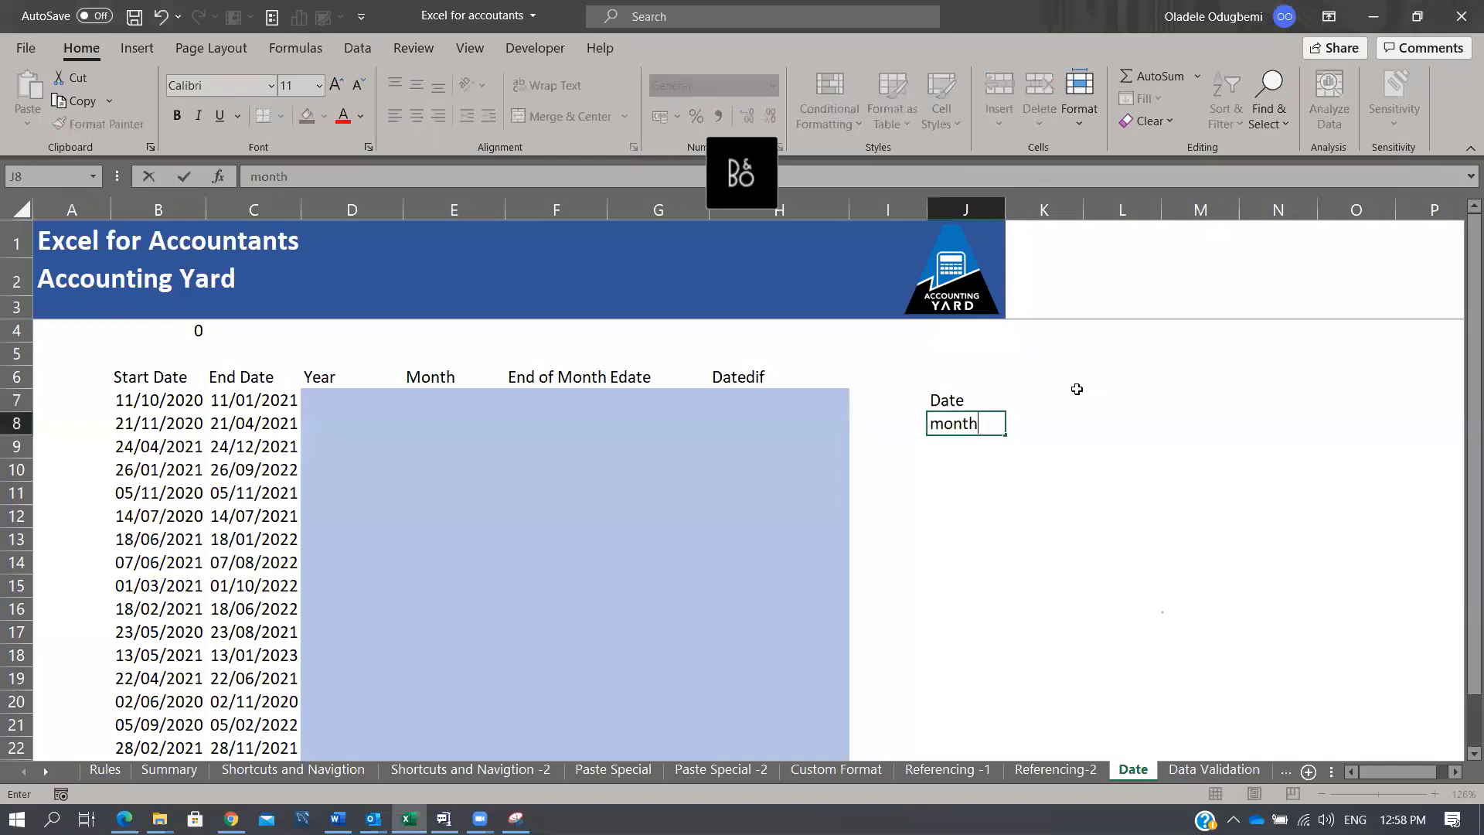
key(Return)
text(Year)
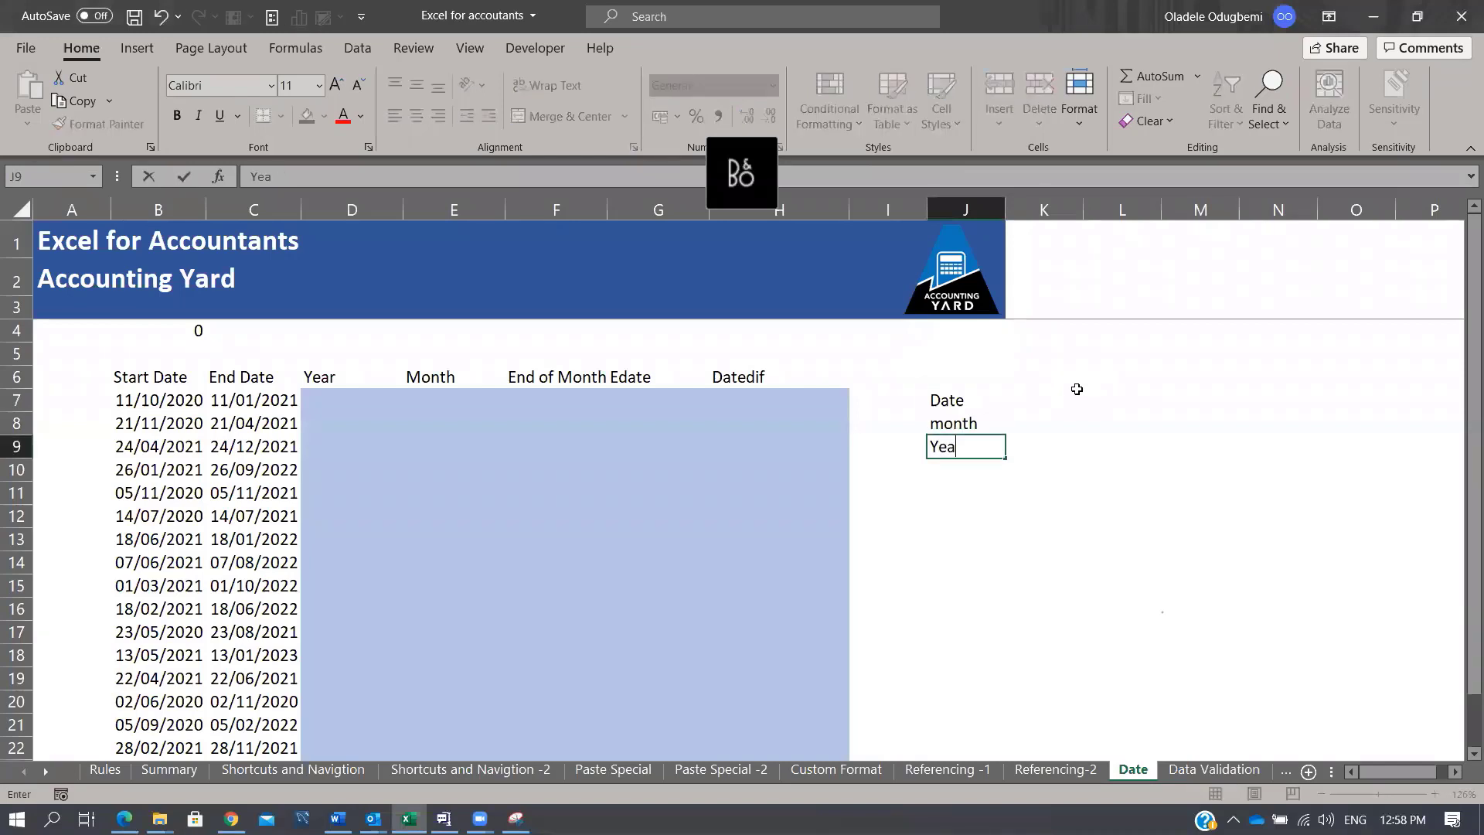
key(Return)
text(Day)
key(Return)
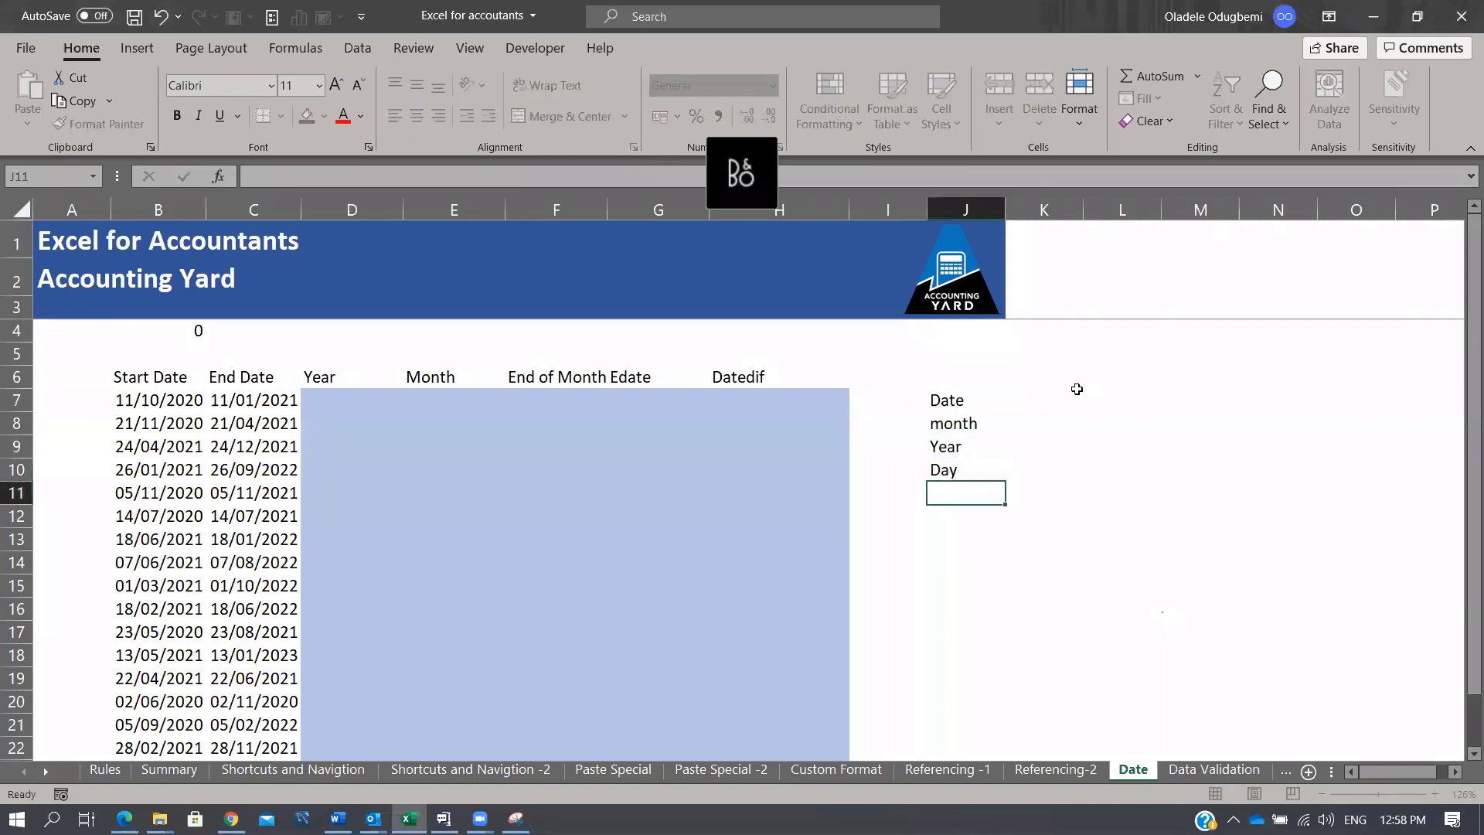
text(Datedif)
key(Return)
text(Eo)
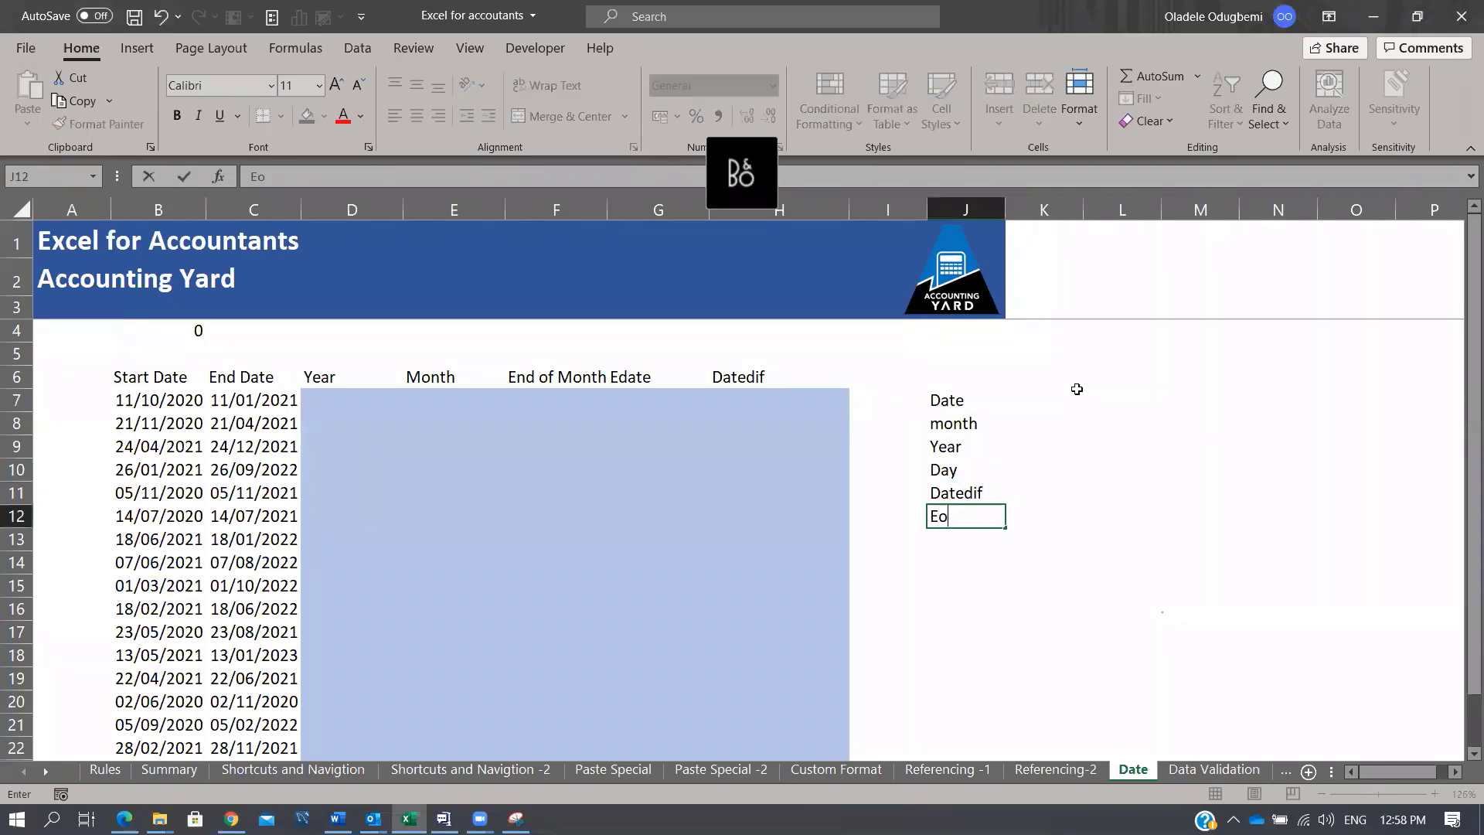
text(month)
key(Return)
text(Edat)
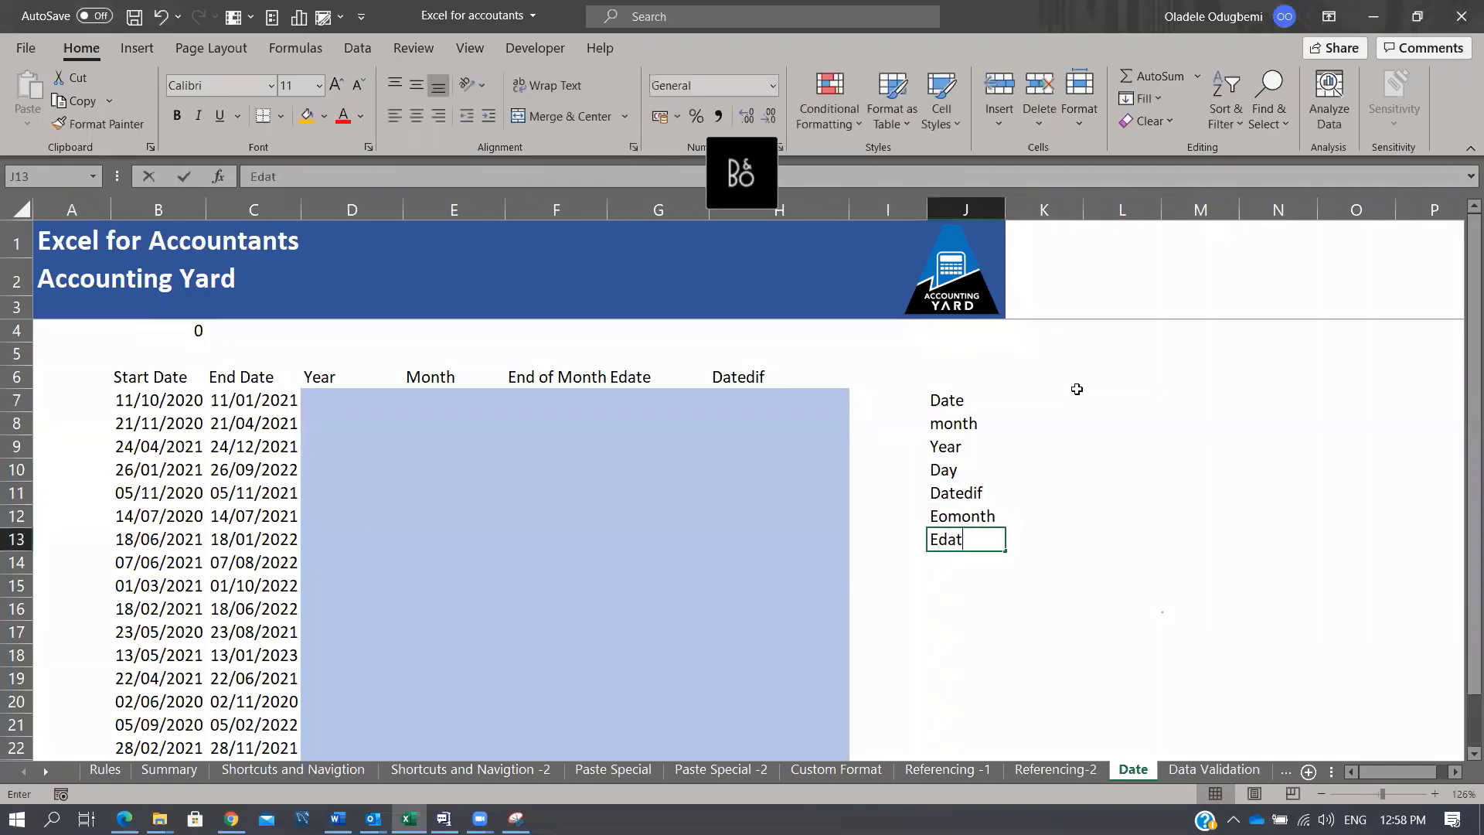
text(e)
key(Return)
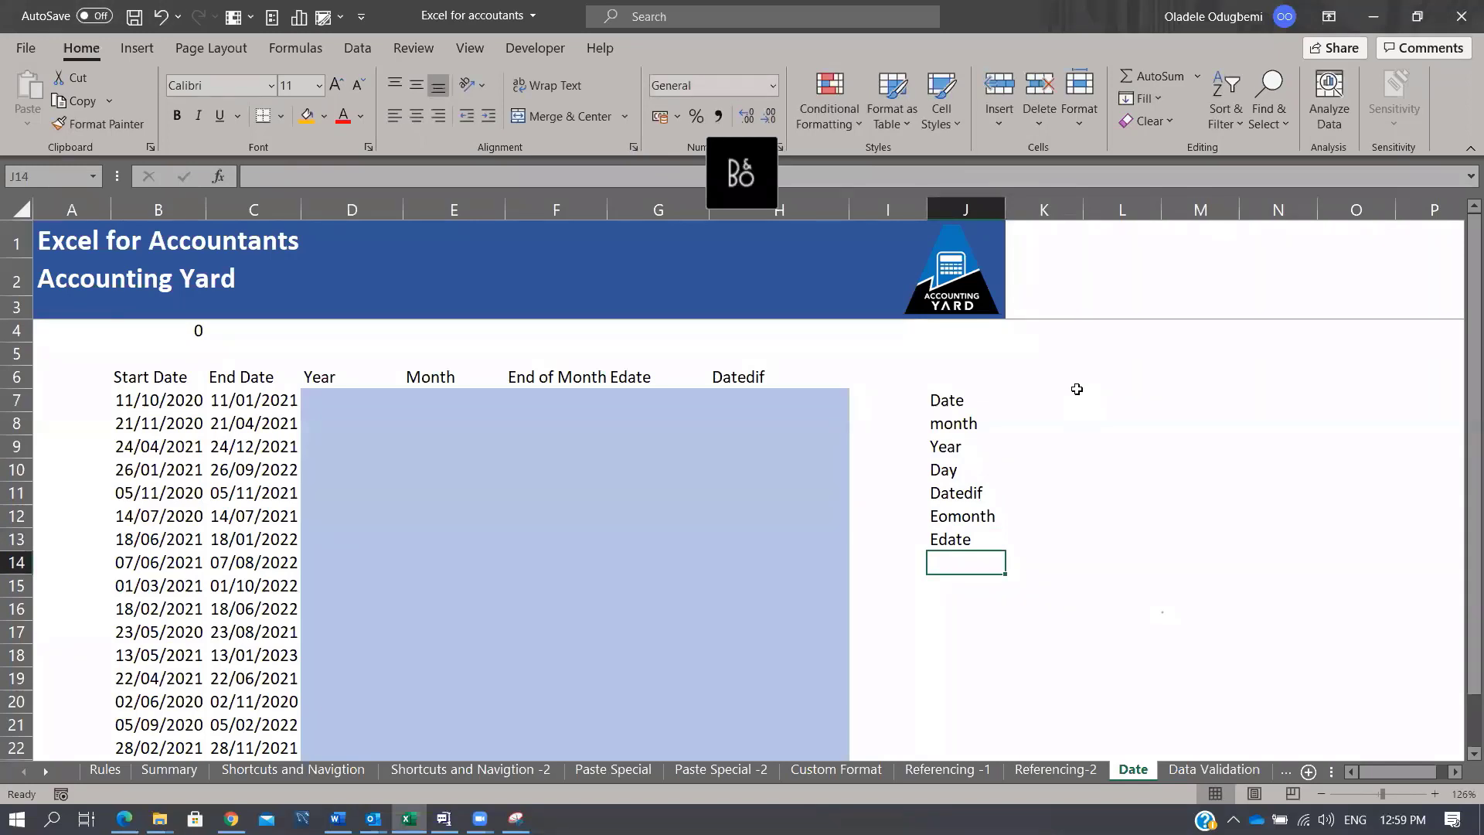
Step: Enter 1 jan 1900 in L6 and apply Comma Style so it shows 1.00
click(1123, 379)
text(1)
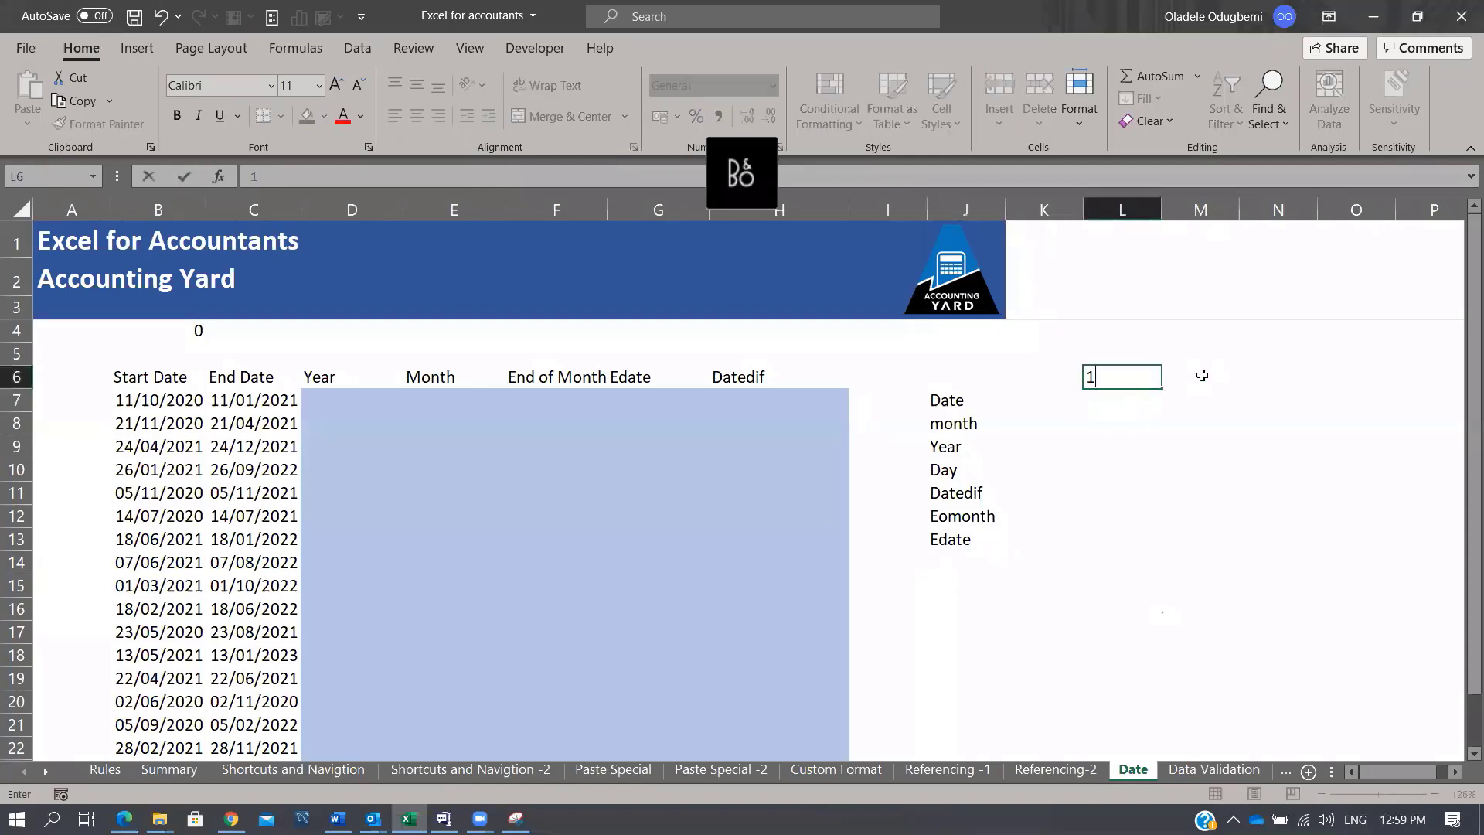
text( jan 1900)
key(Return)
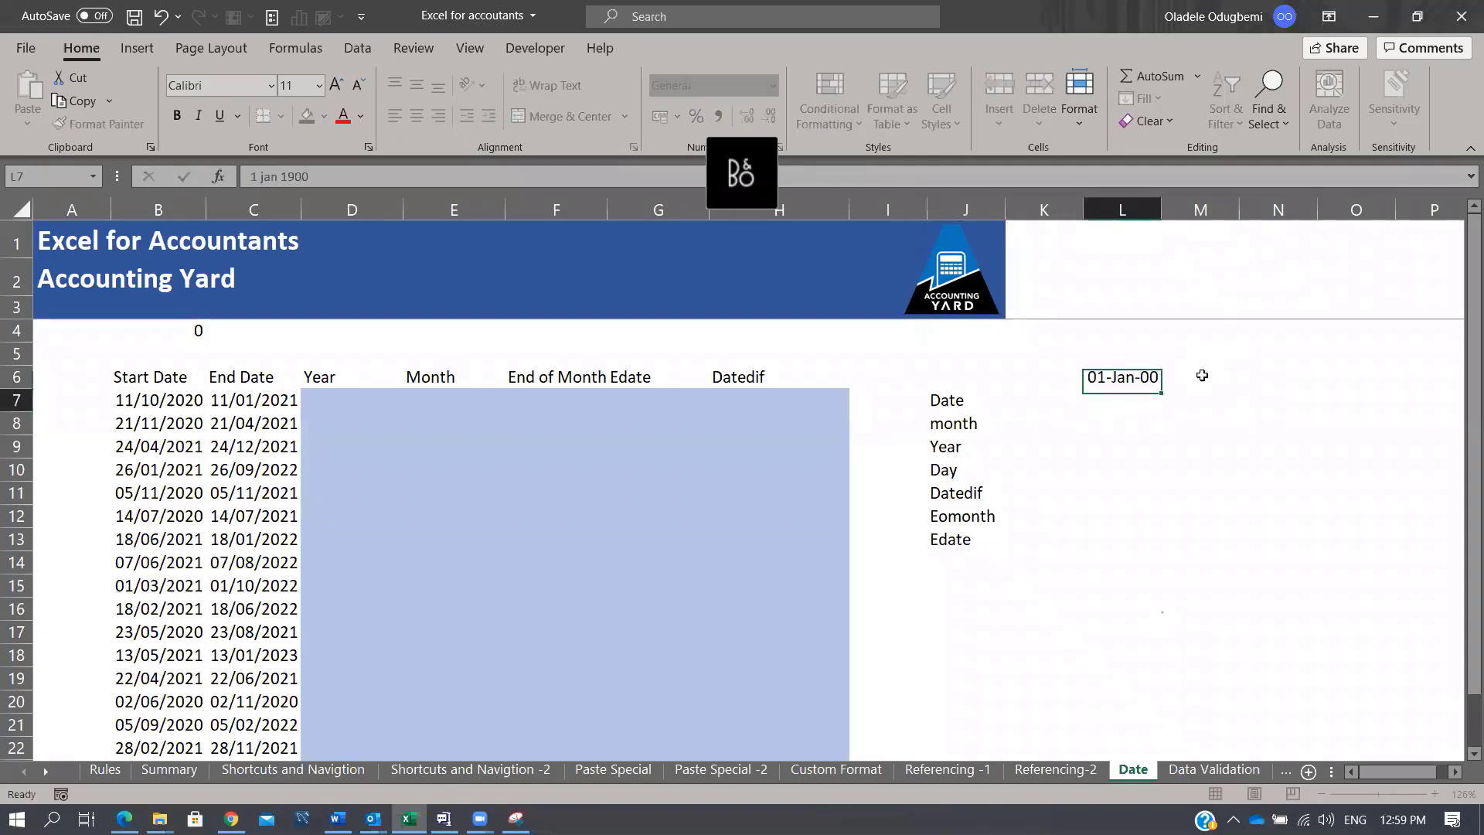
key(Up)
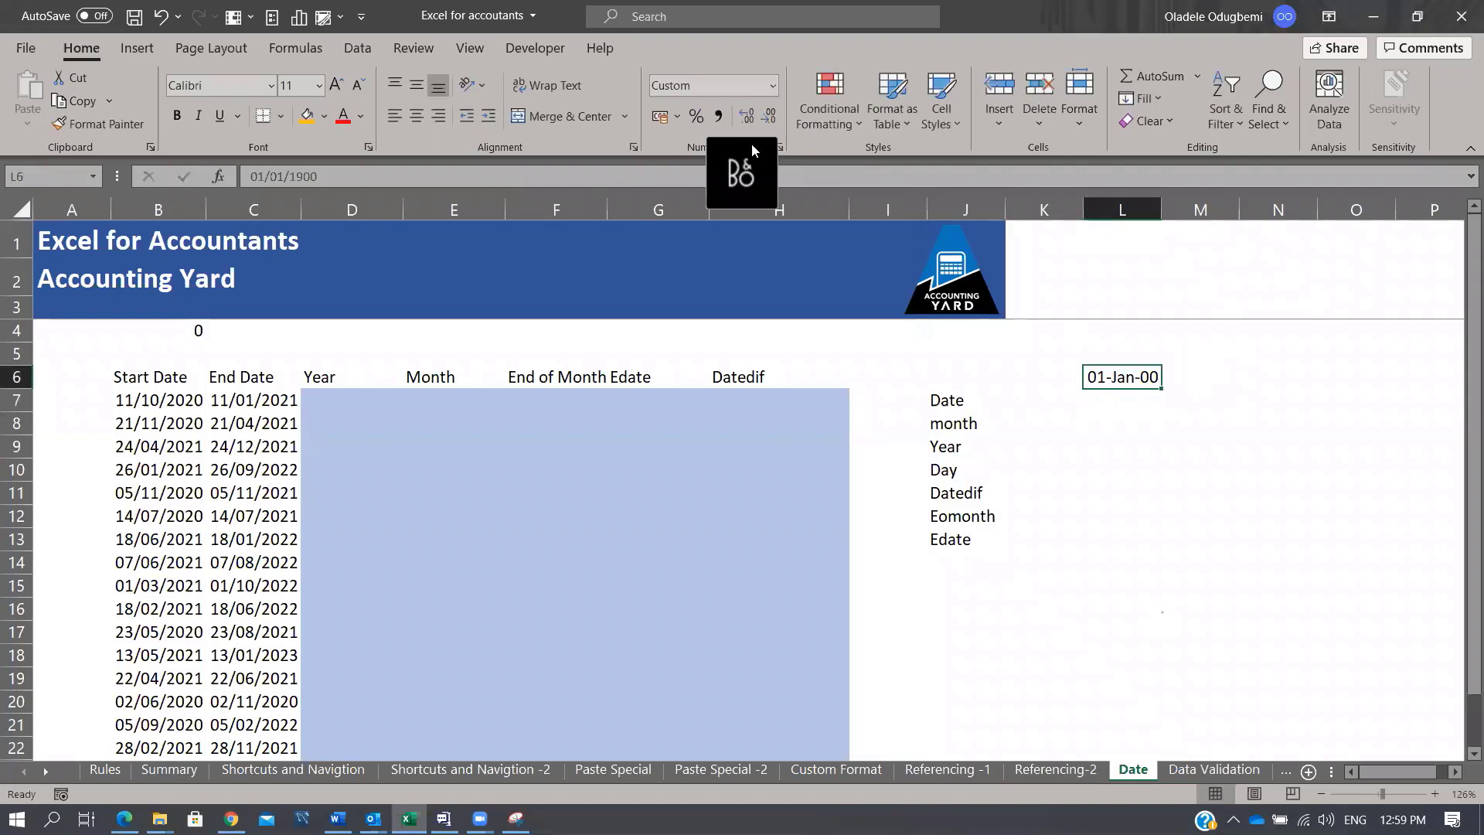
click(719, 116)
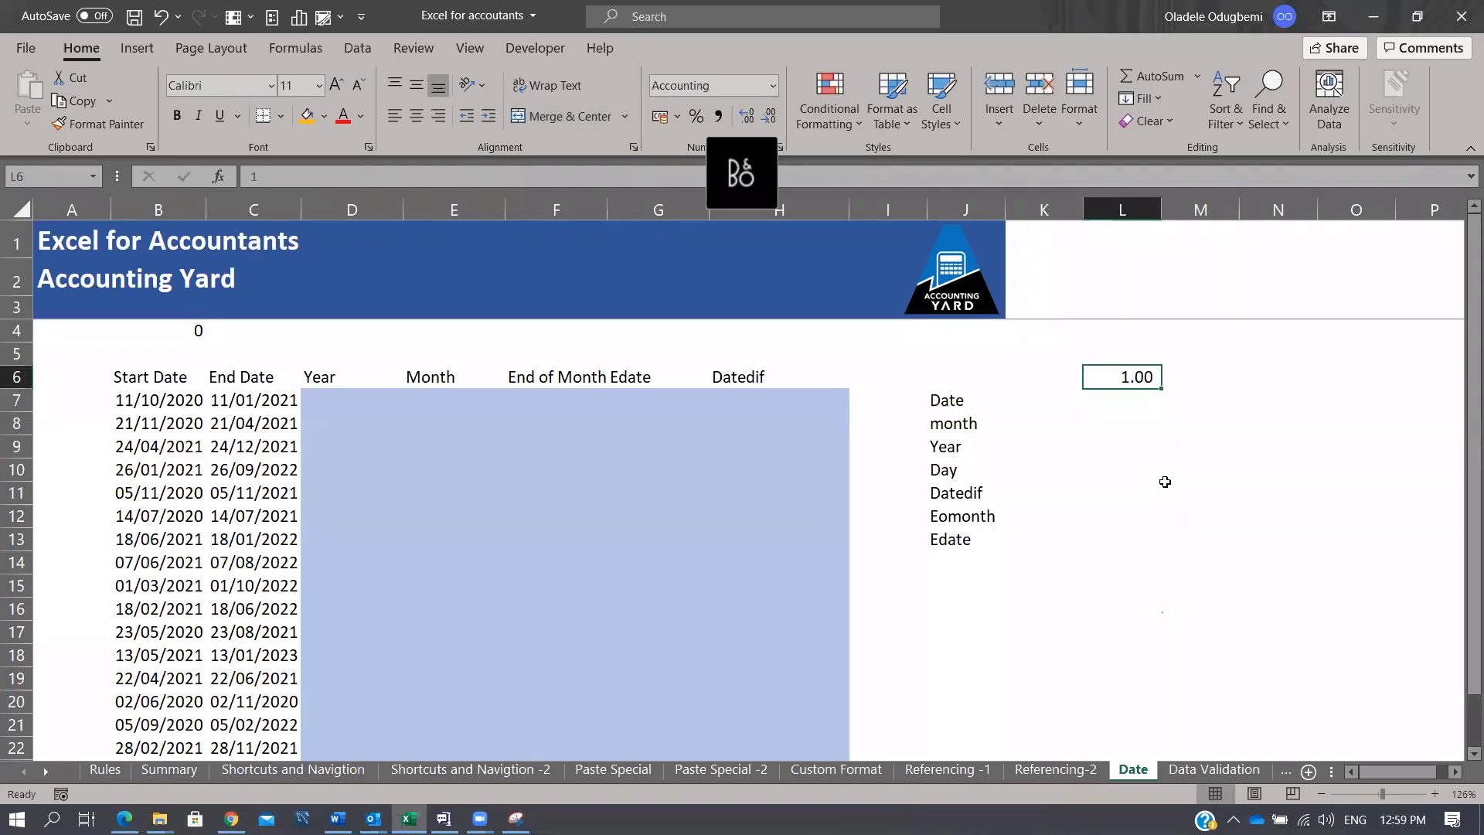
Step: Copy the End Date 05/11/2021 from C11 into L12 and widen column L to fit
click(237, 482)
key(ctrl+c)
click(1020, 539)
click(1143, 525)
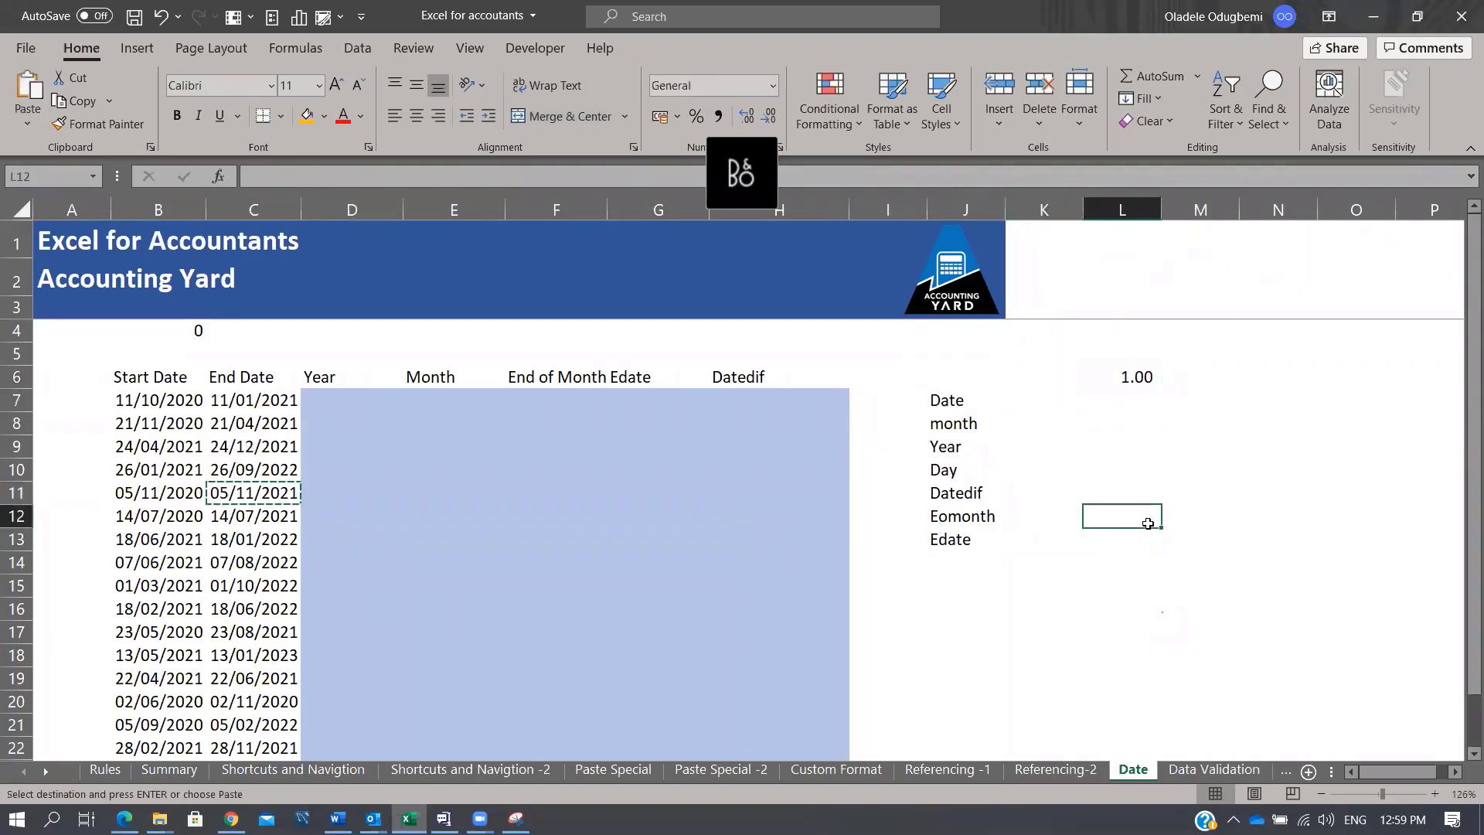
key(ctrl+v)
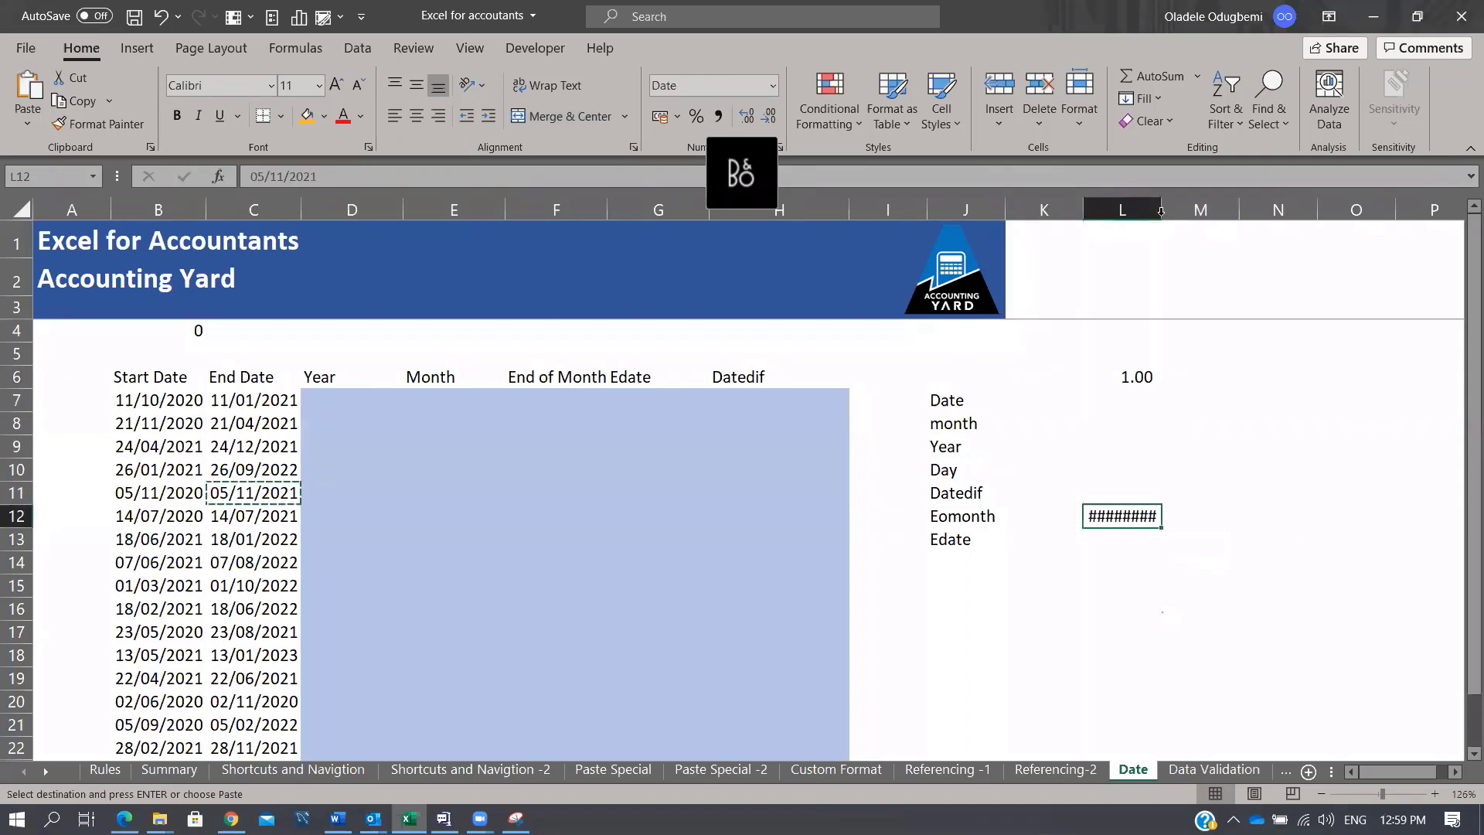
double_click(1161, 215)
click(718, 116)
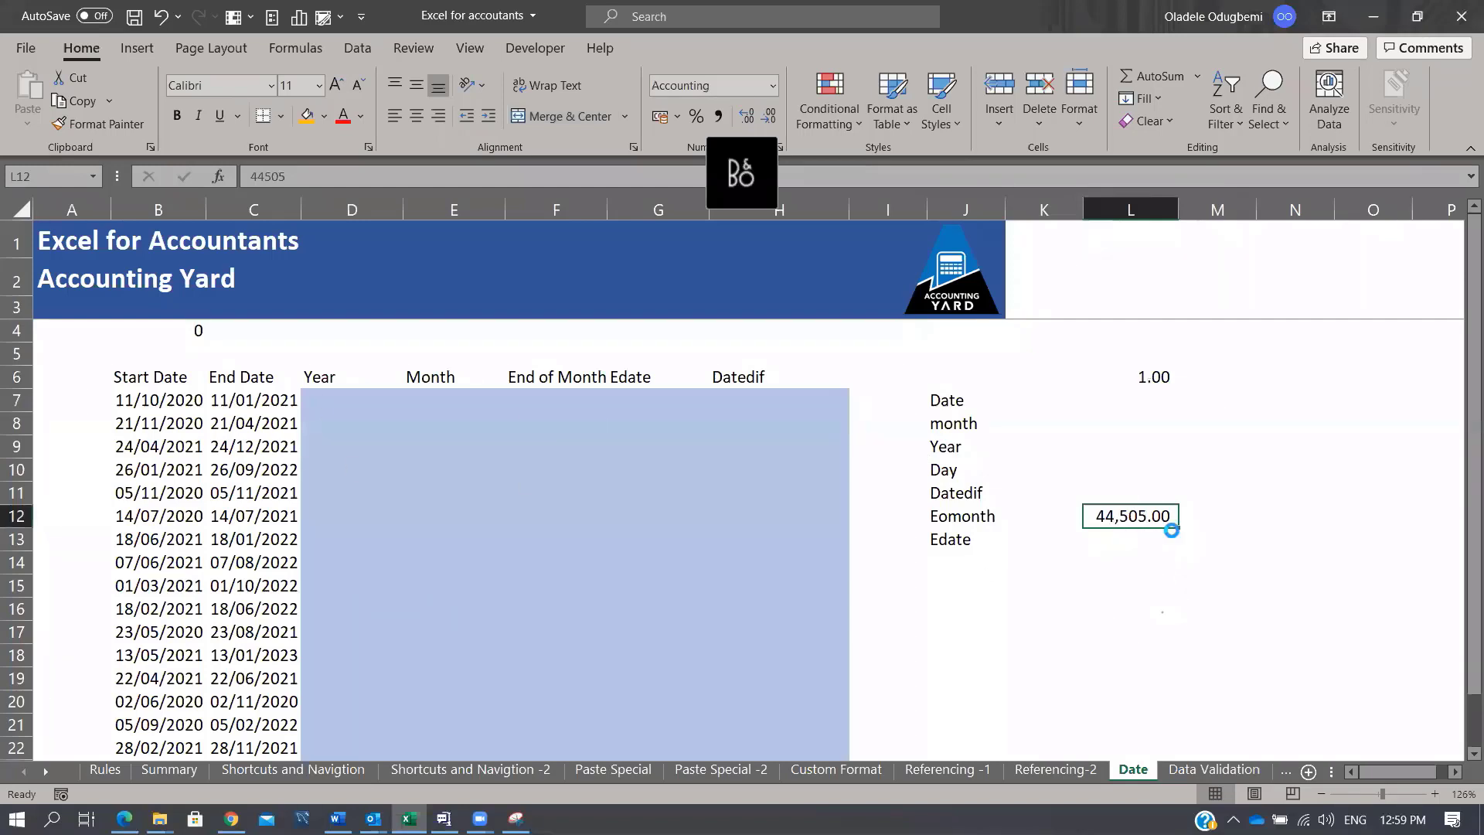
key(ctrl+shift+3)
Step: Copy the date into L14, then give L12 Comma Style to show 44,505.00 beside L6's 1.00
key(ctrl+c)
click(1149, 564)
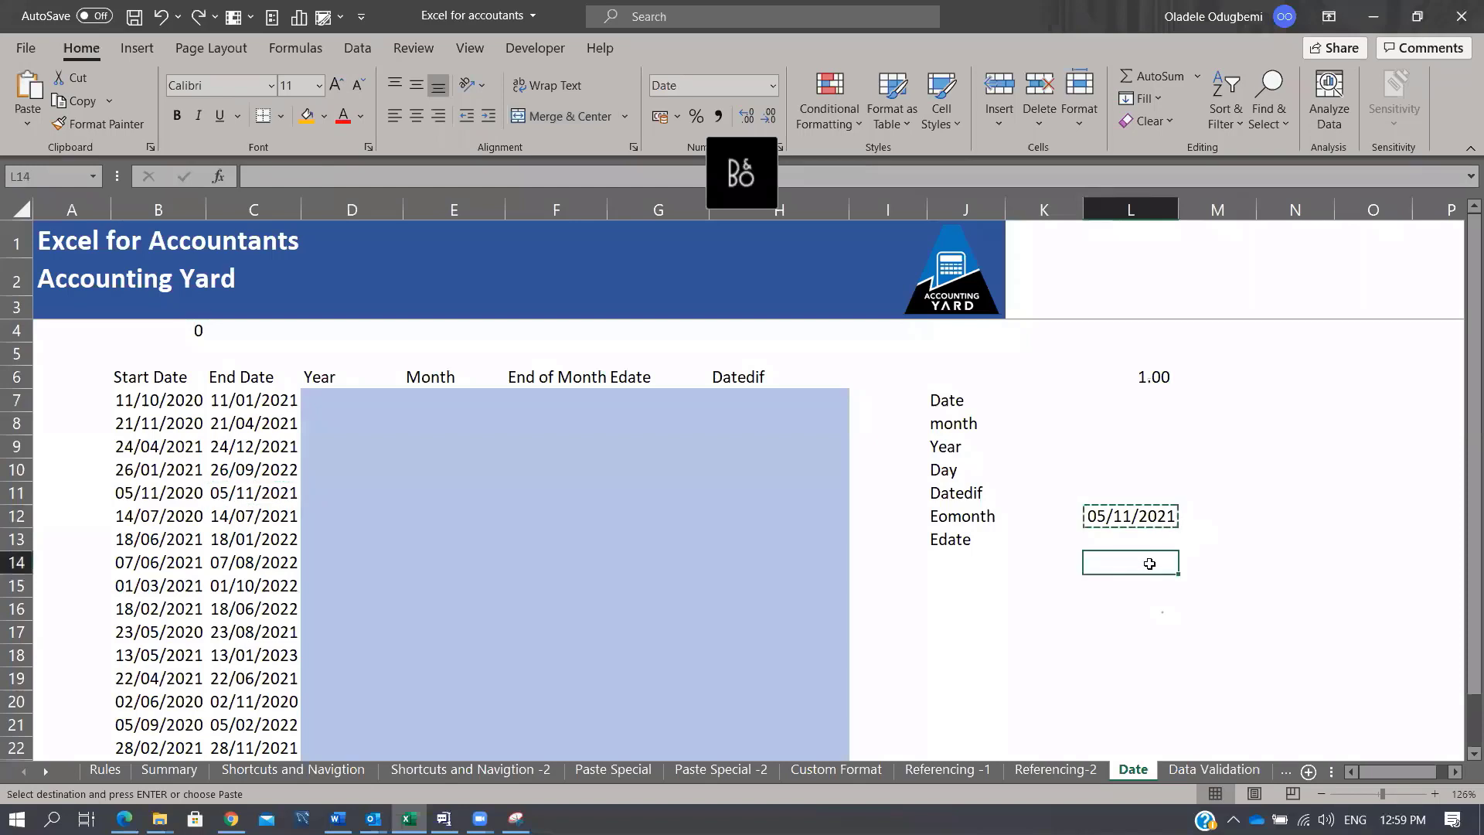
key(ctrl+v)
click(1130, 516)
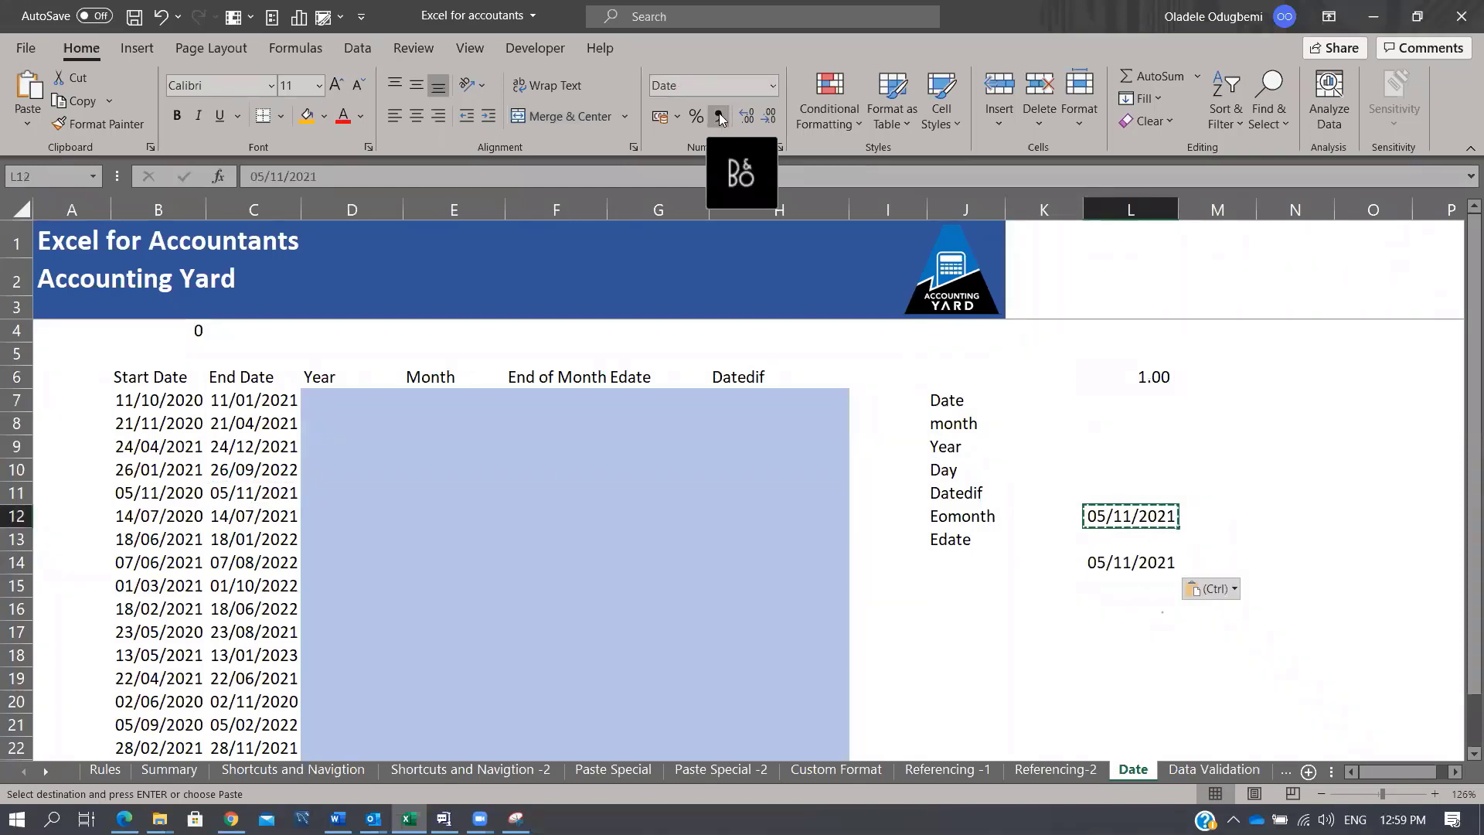
click(718, 115)
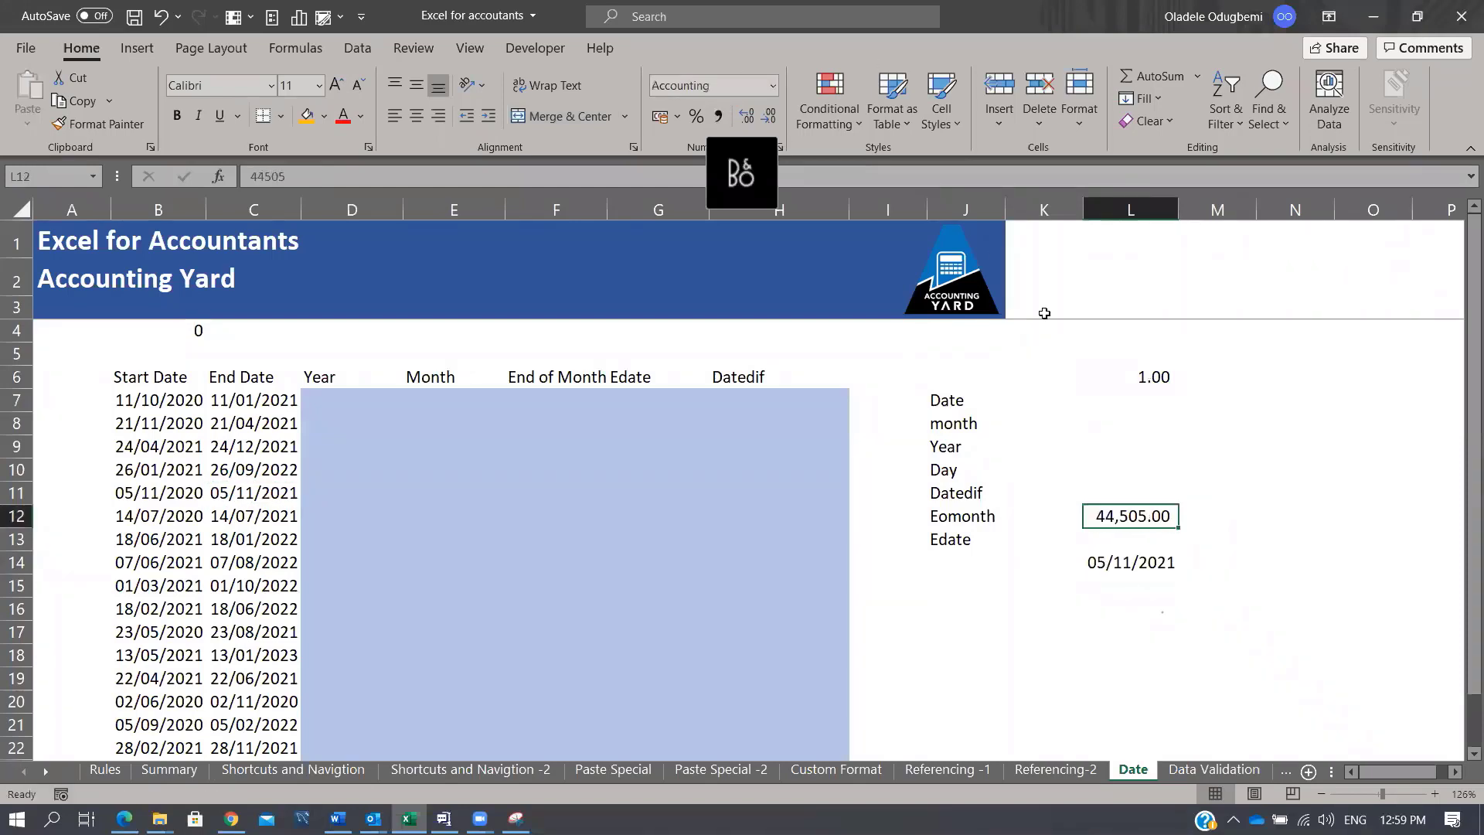
click(1136, 375)
click(1141, 518)
Step: Enter =YEAR(C7) in D7 and fill it down the Year column
click(308, 400)
text(=YEAR()
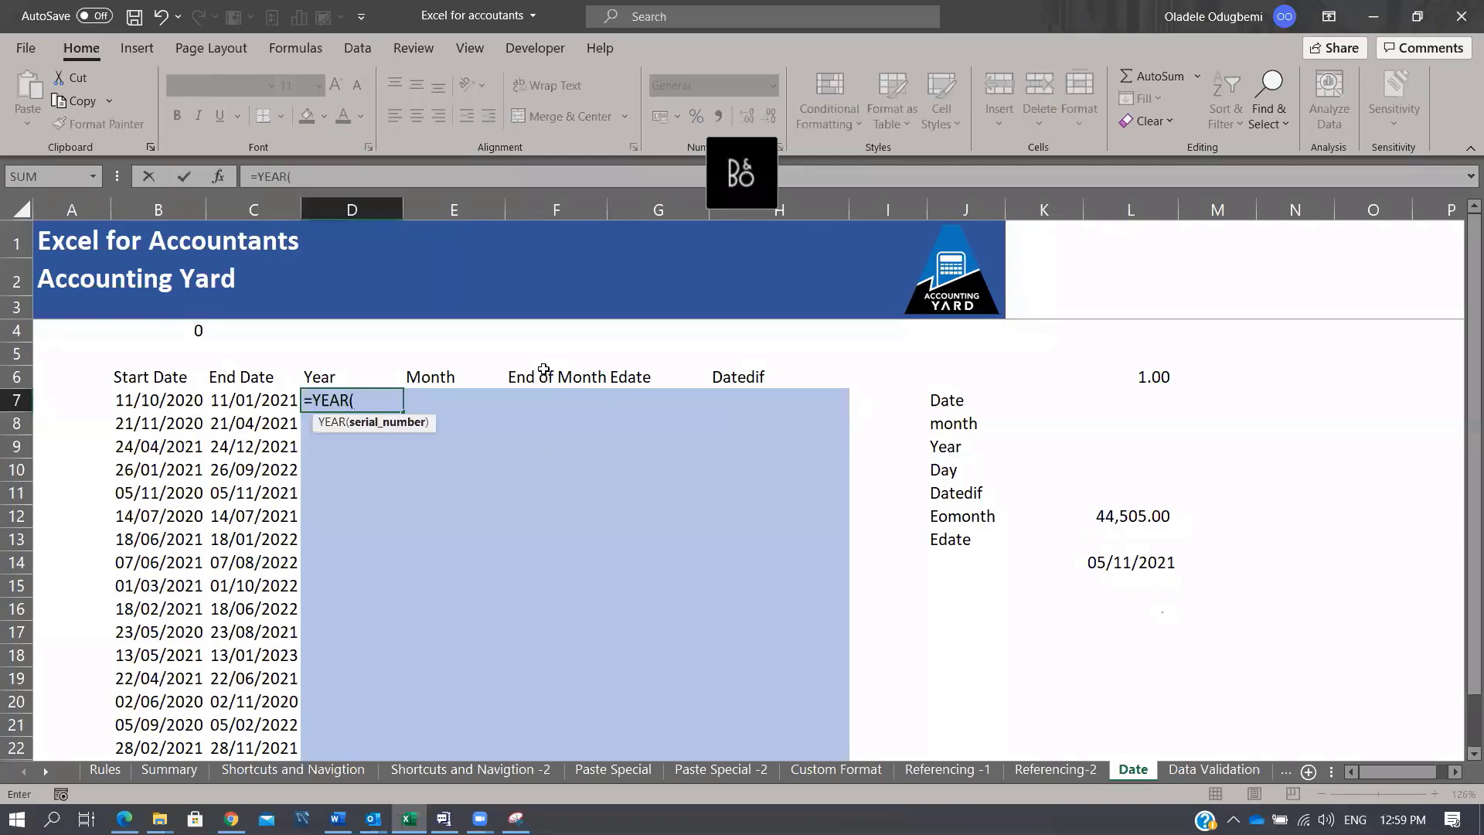
key(Left)
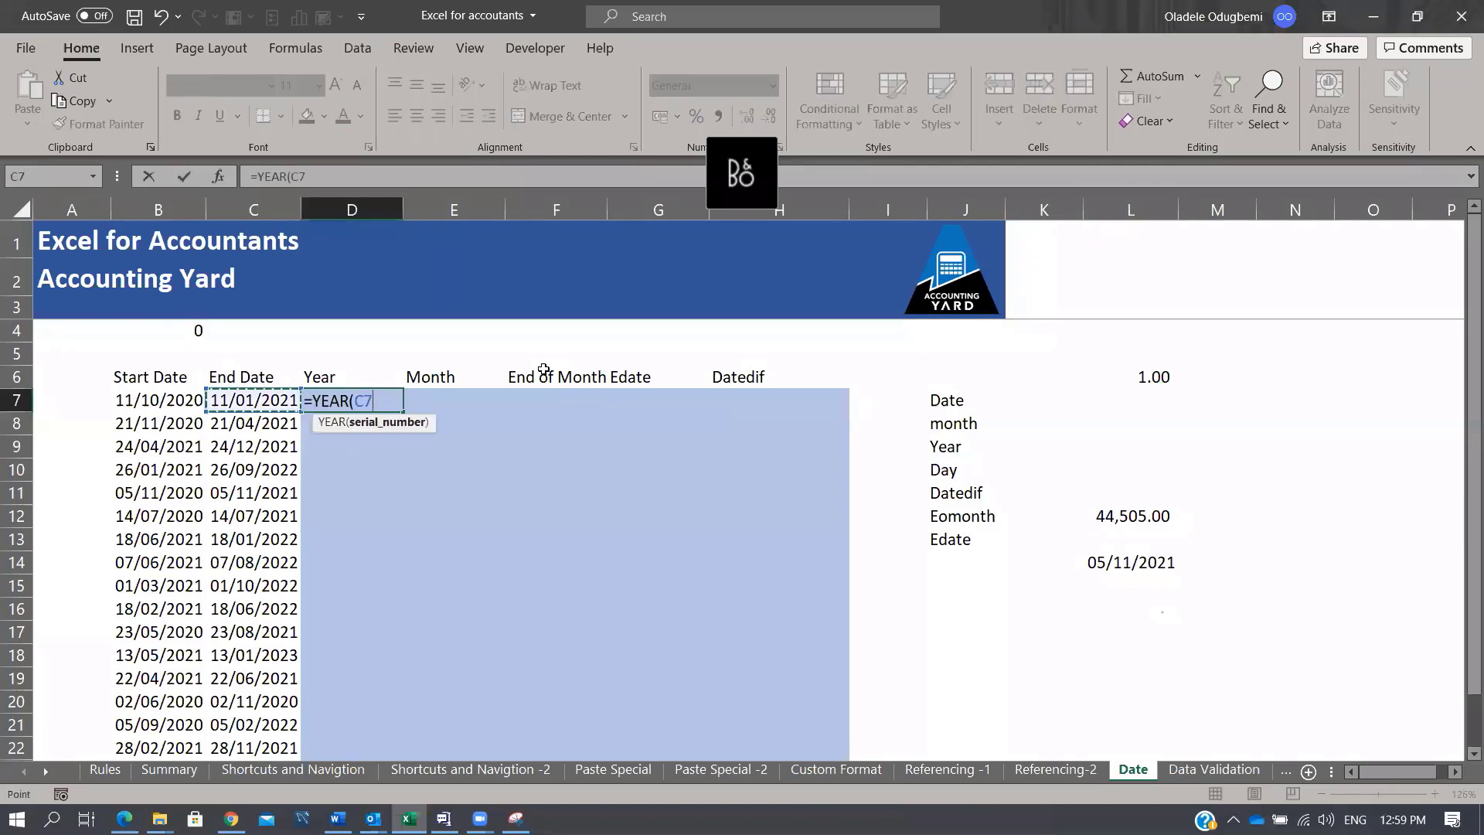
key(ctrl+Return)
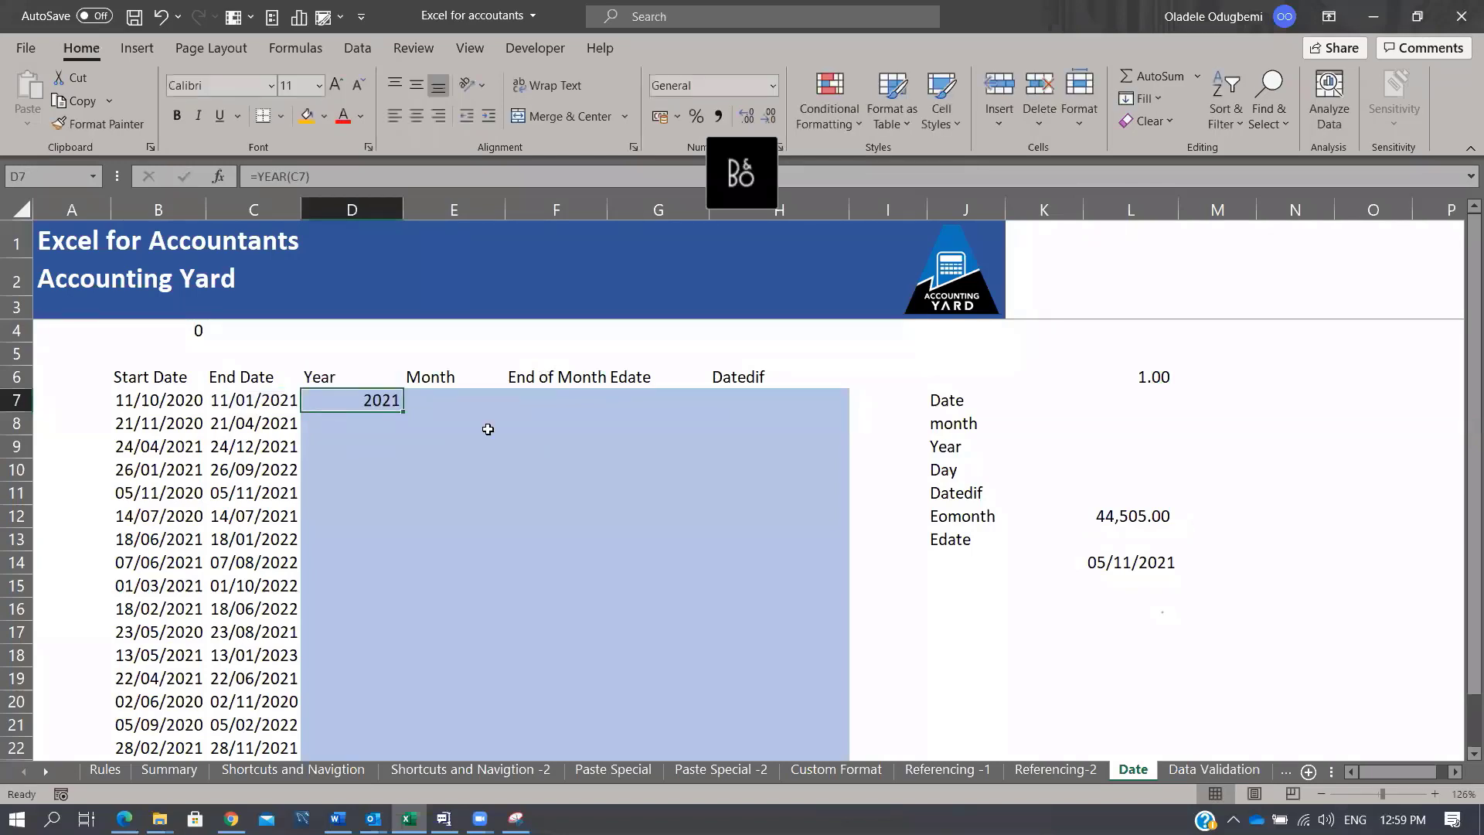
double_click(405, 412)
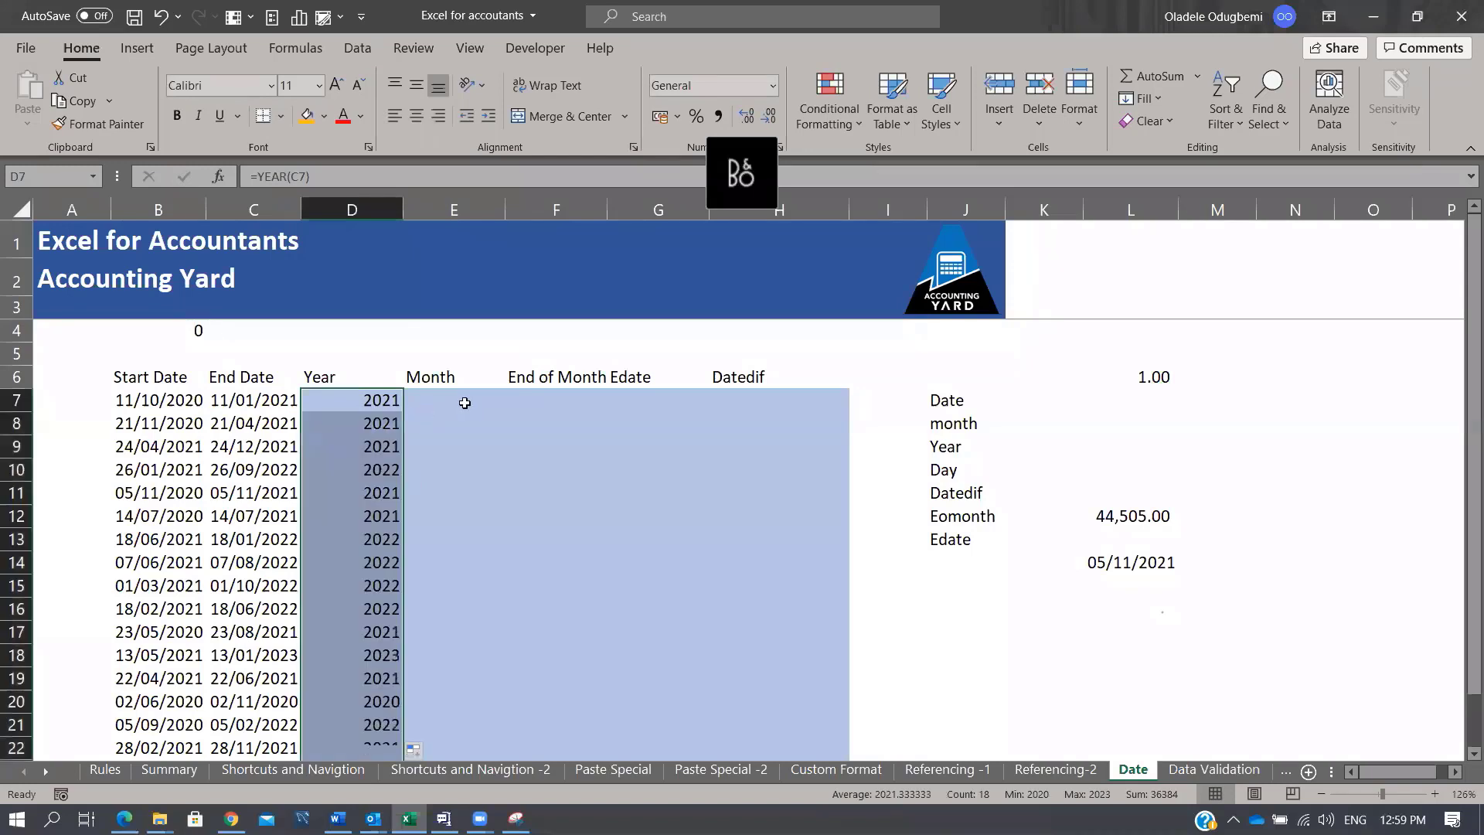
Step: Enter =MONTH(C7) in E7 and fill it down, giving 1, 4, 12, 9, 11
click(461, 399)
text(=month)
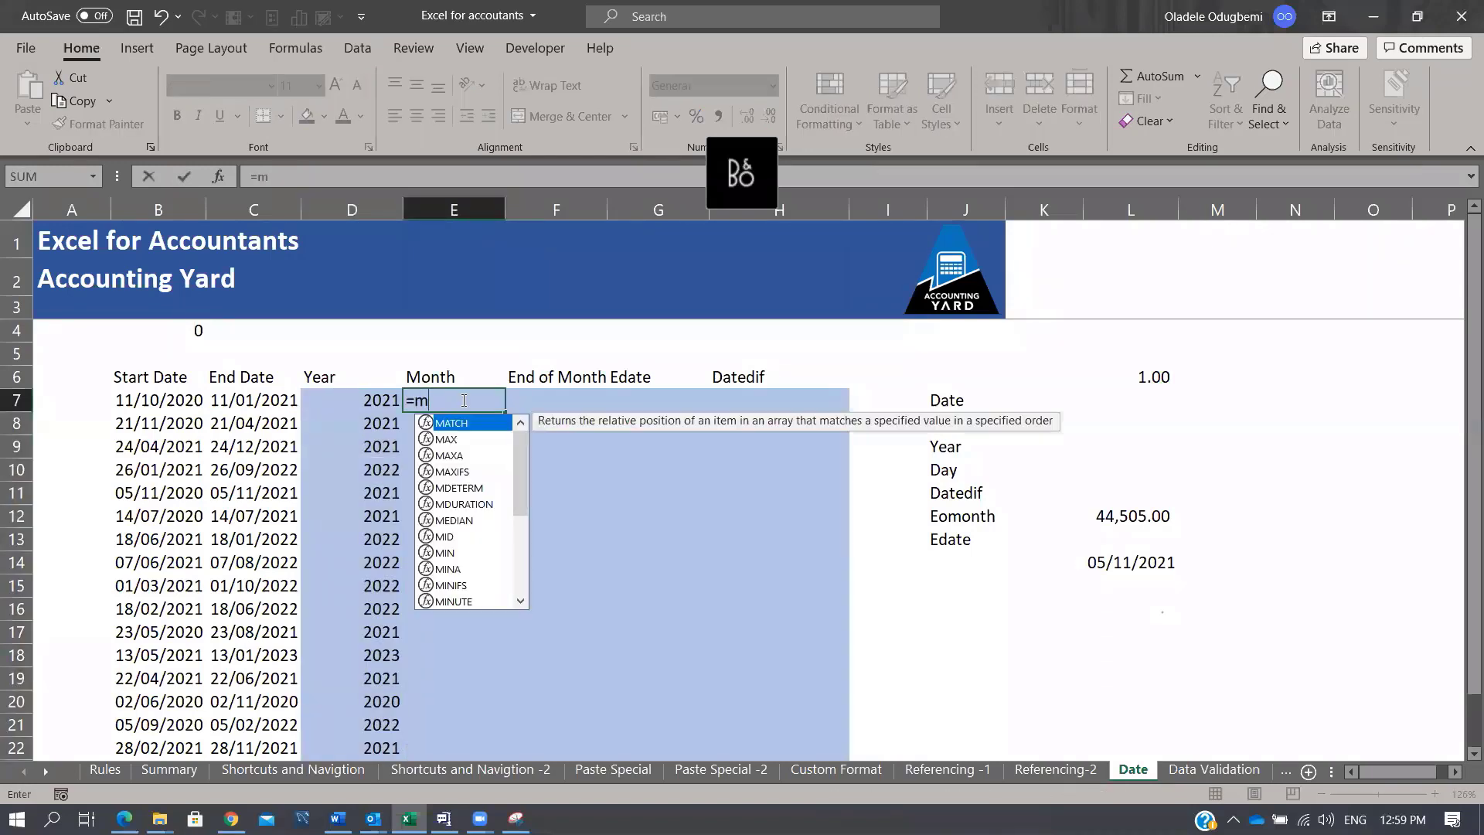
key(Tab)
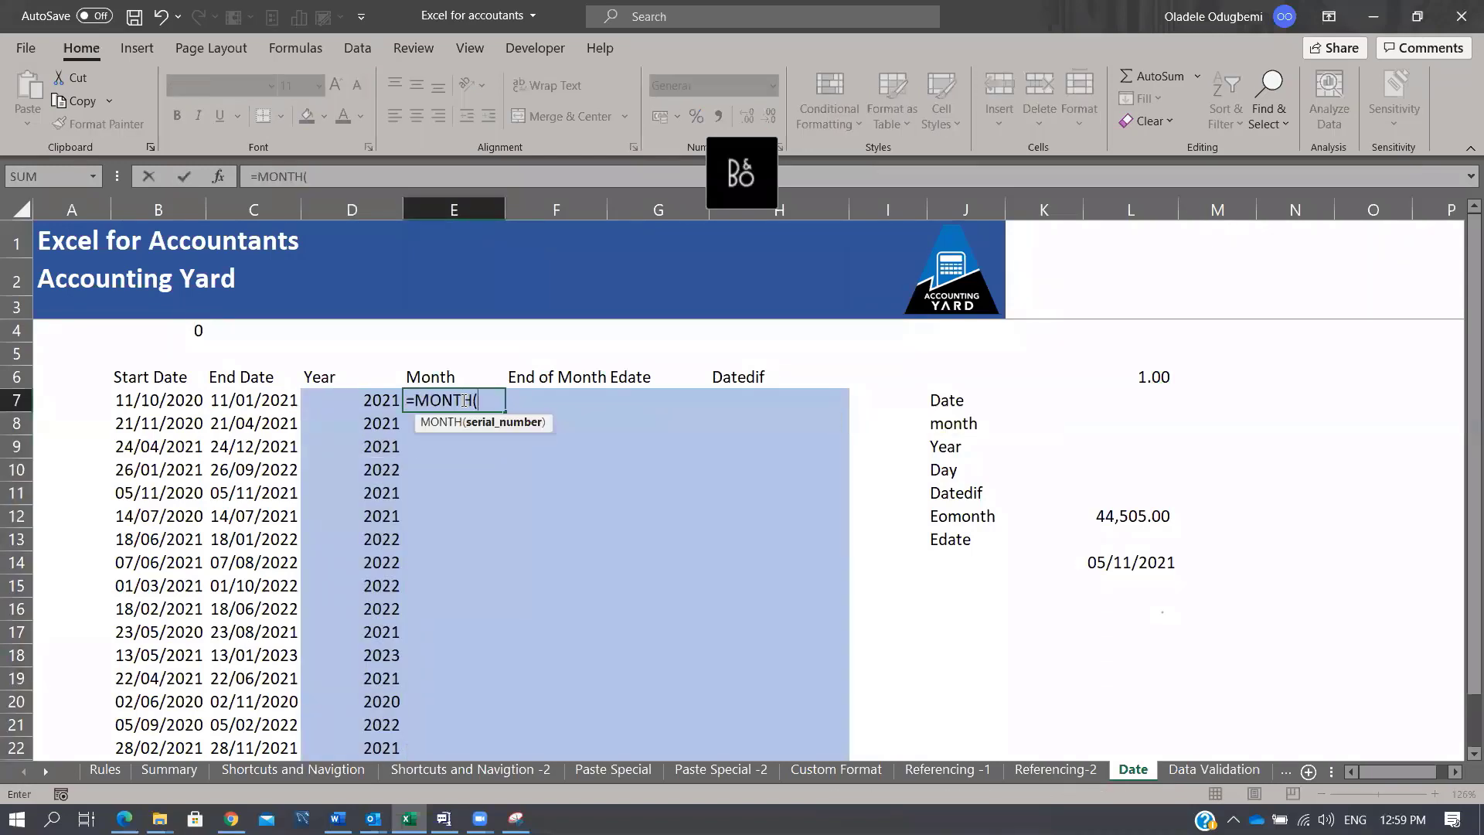
click(254, 400)
text())
key(ctrl+Return)
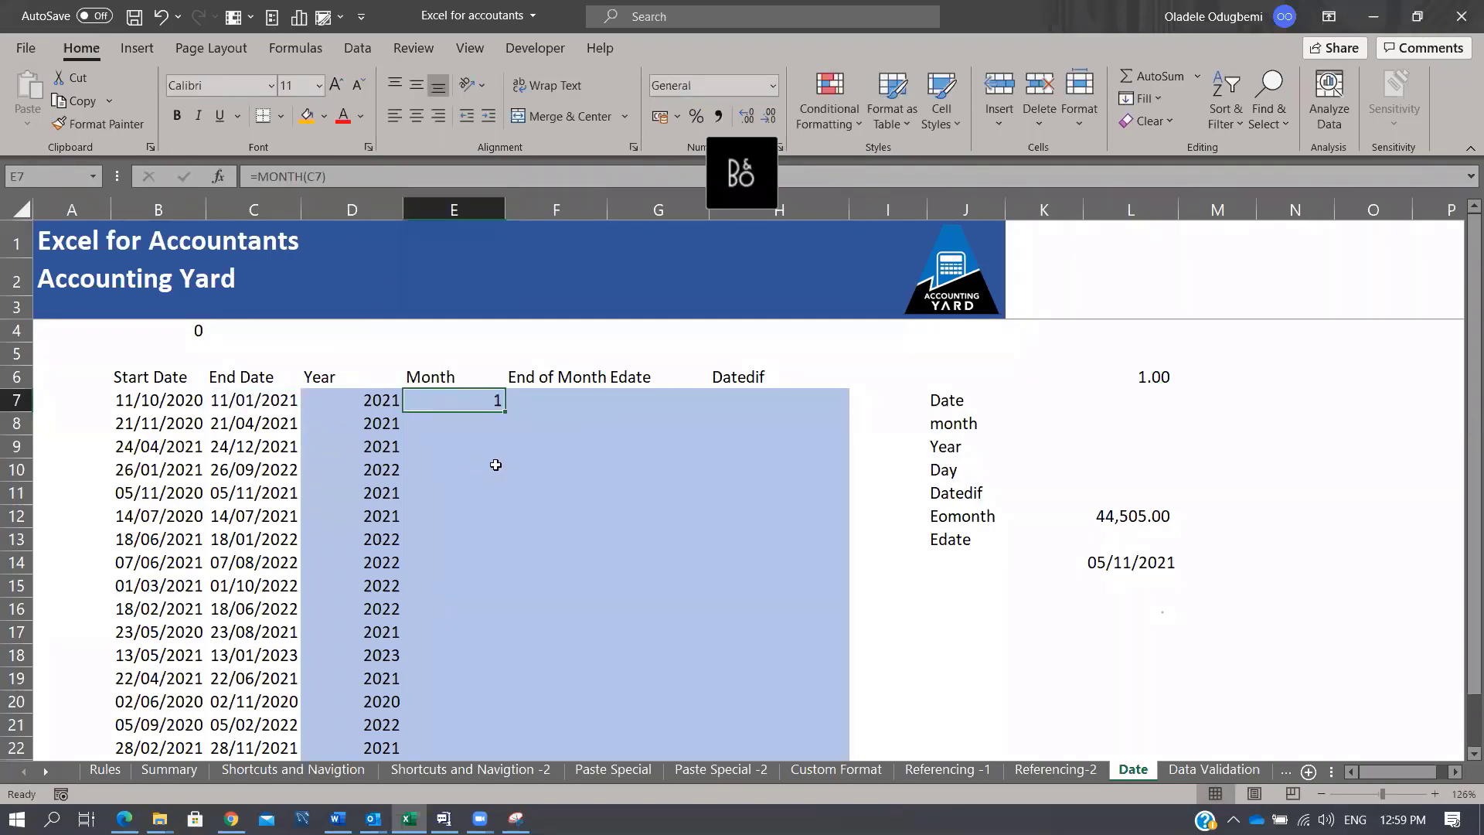
double_click(505, 411)
click(533, 399)
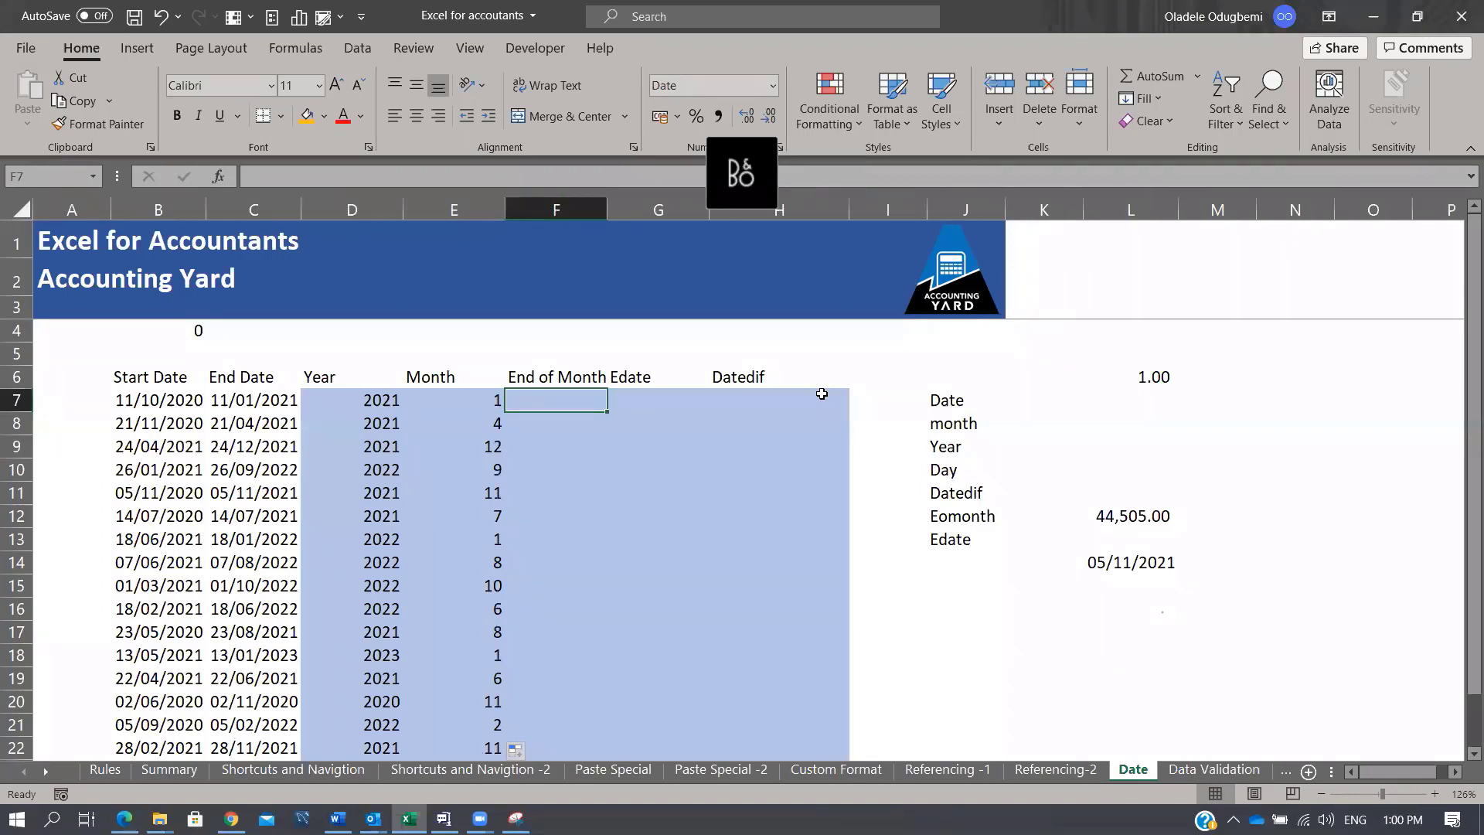
Step: Enter =EOMONTH(C7,0) in F7 and fill it down through row 24
text(=eo)
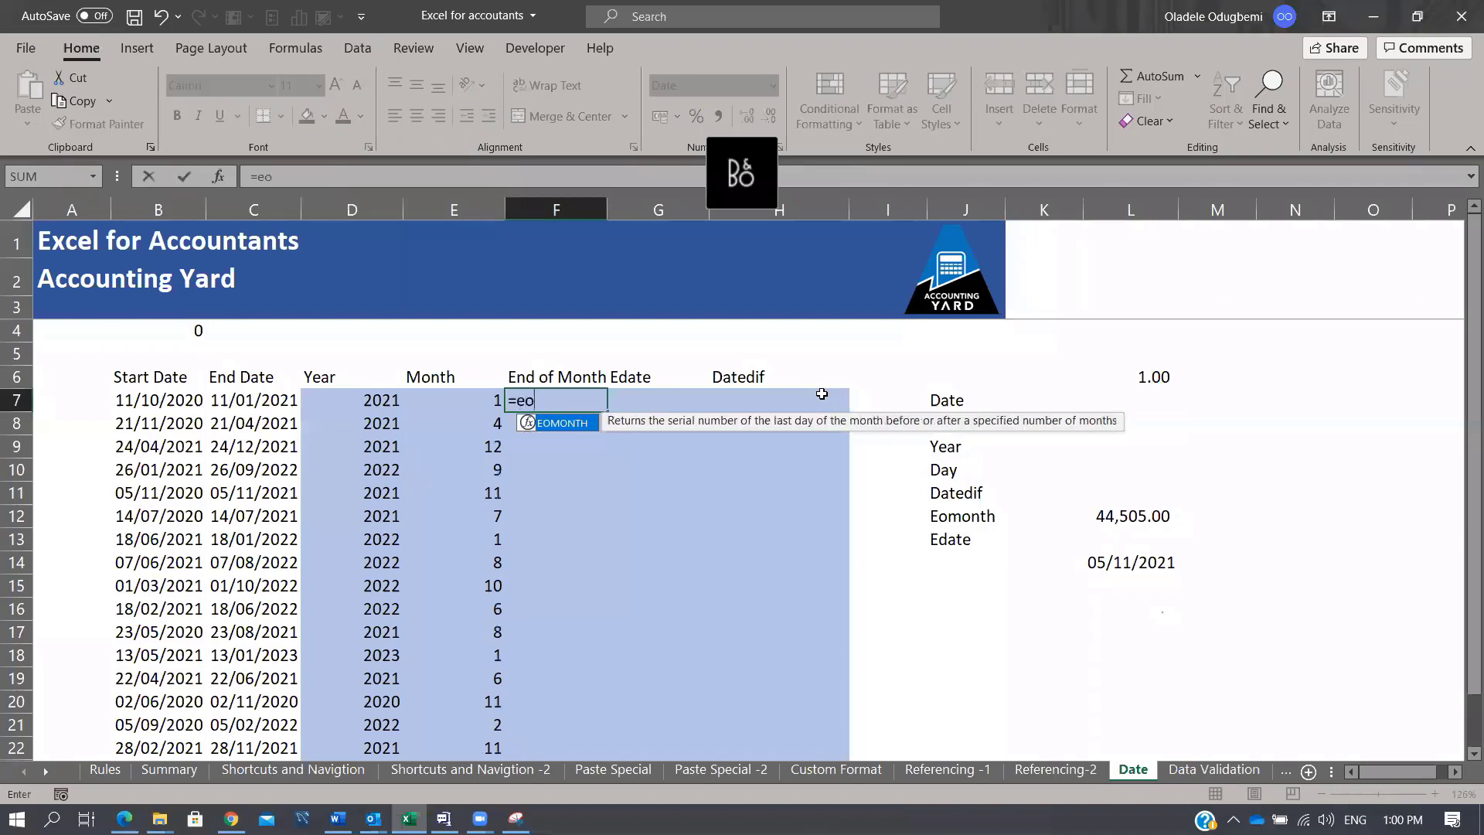
key(Tab)
key(Left)
key(Left)
key(Left)
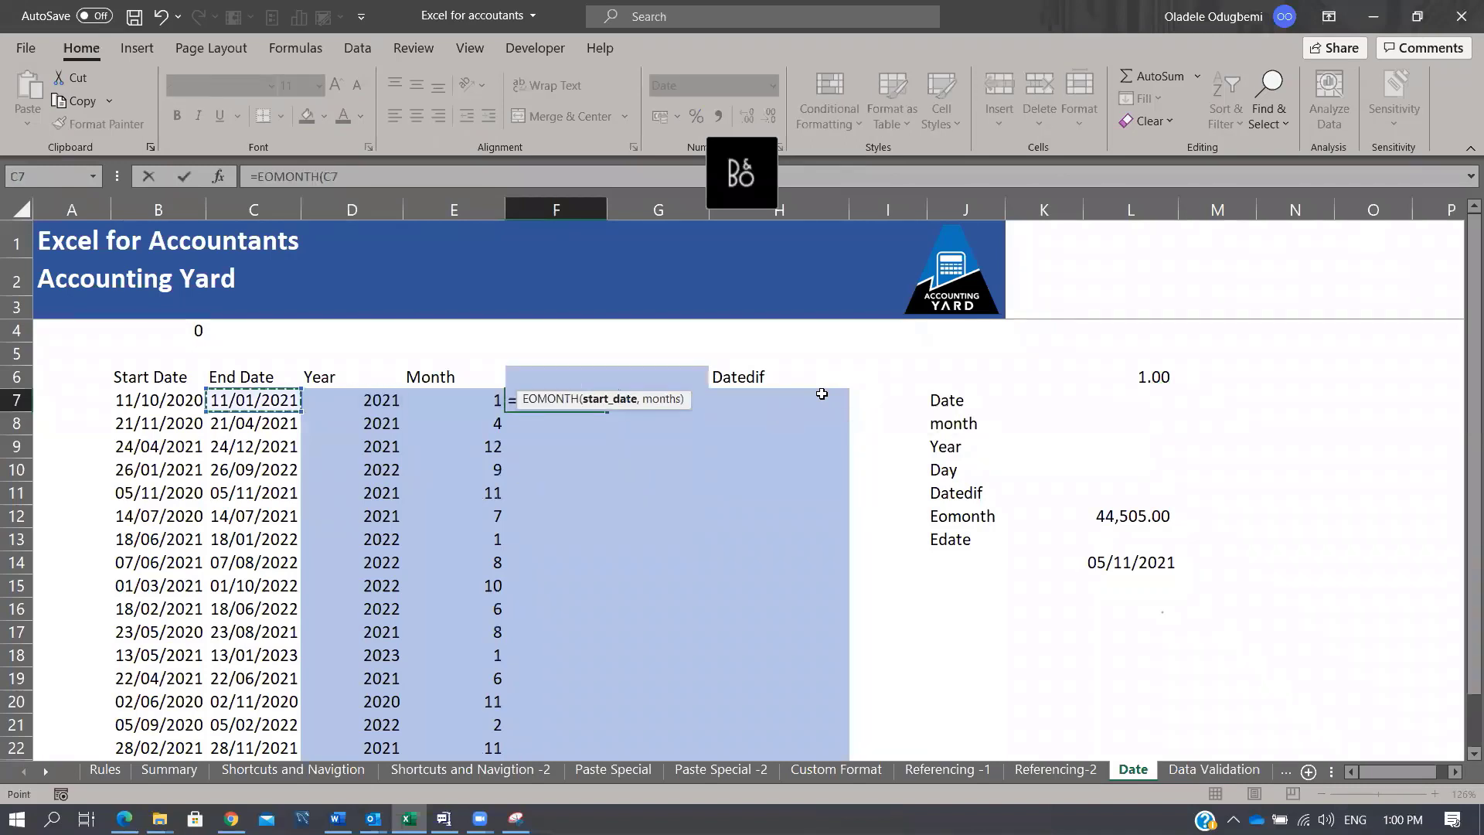
text(,0)
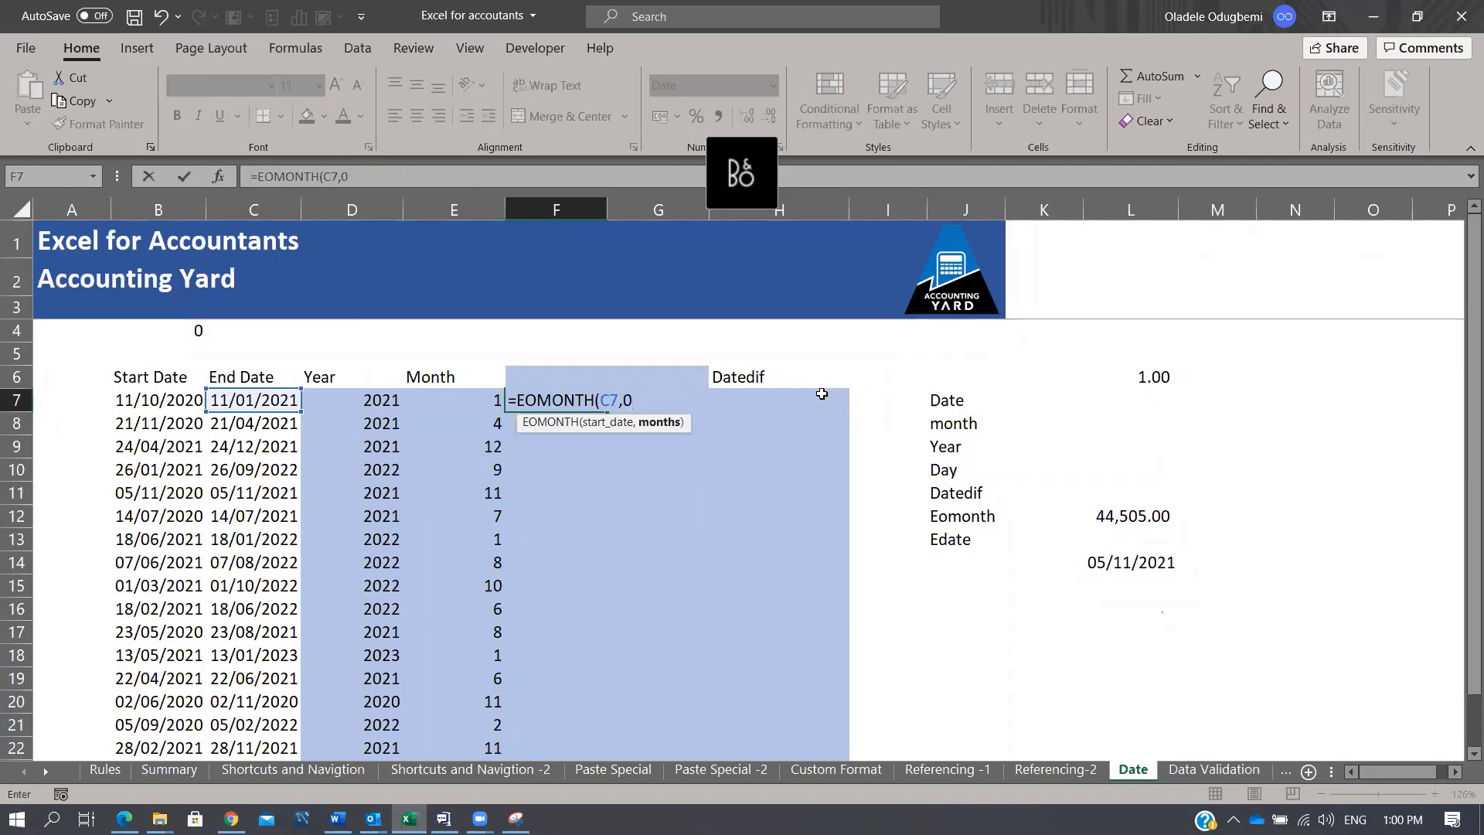
text())
key(ctrl+Return)
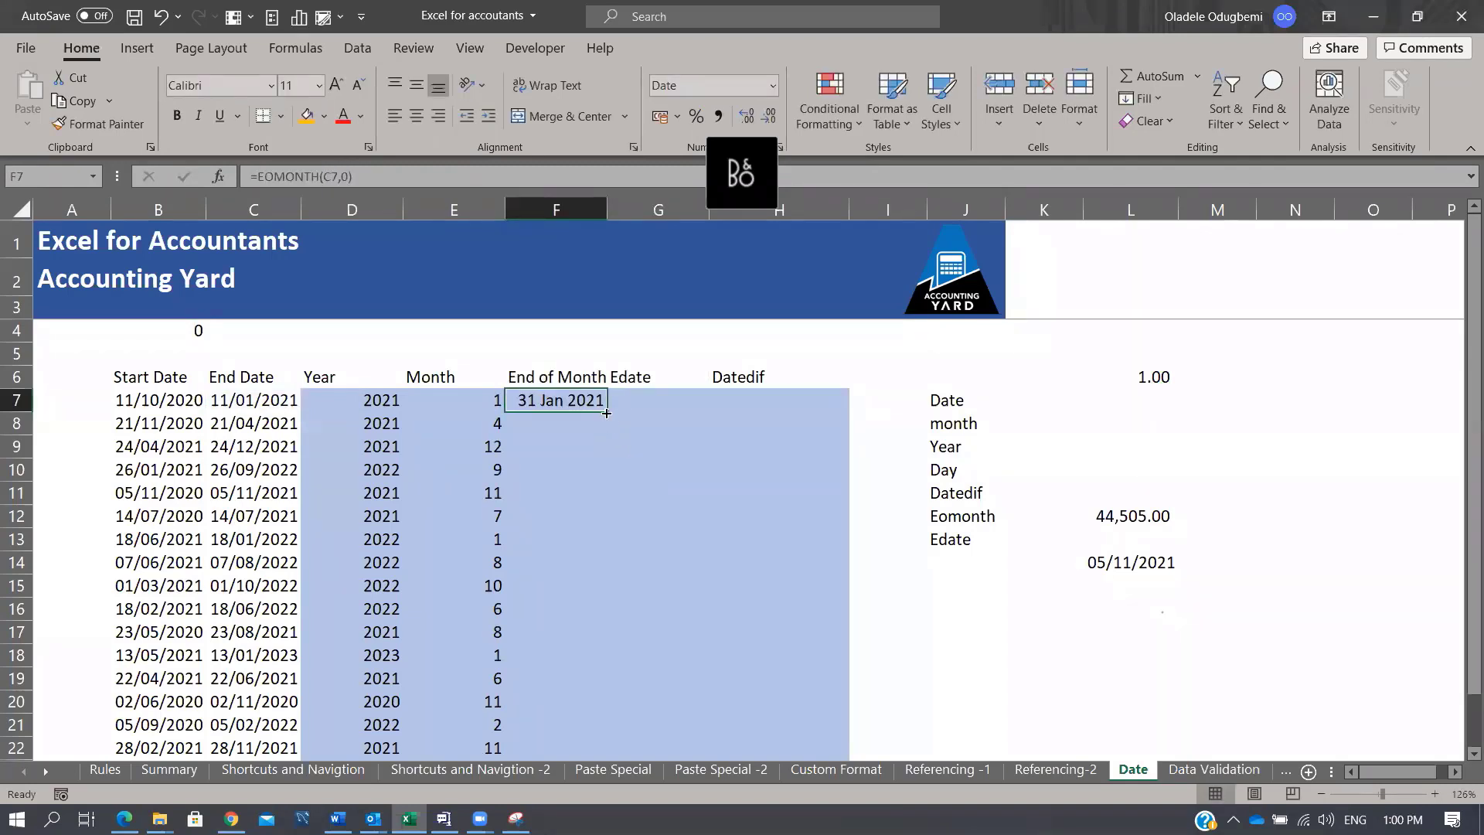
double_click(608, 412)
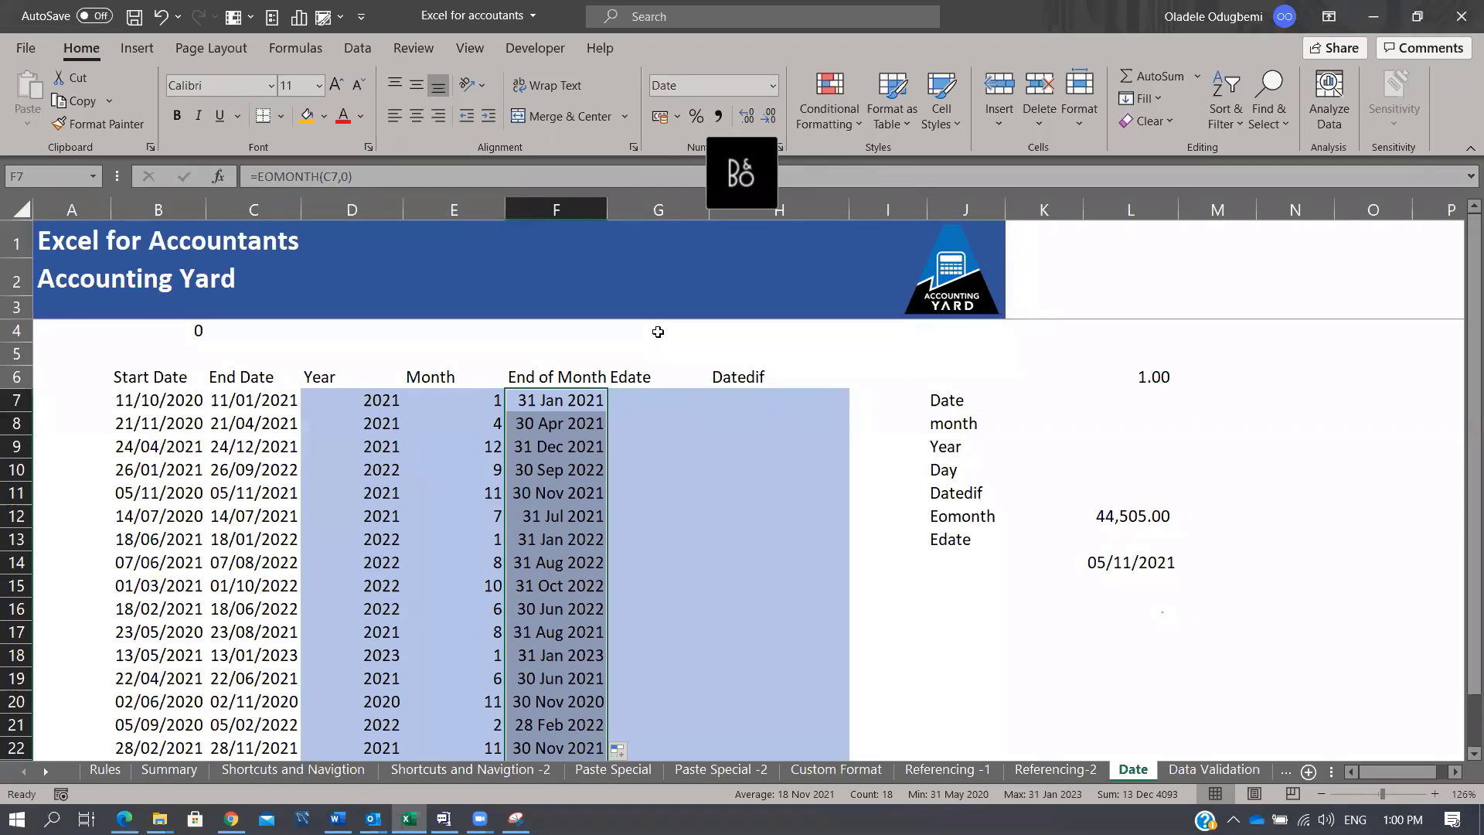
Step: Check that the end-of-month formulas in F7, F14 and F16 reference their own End Dates
click(582, 402)
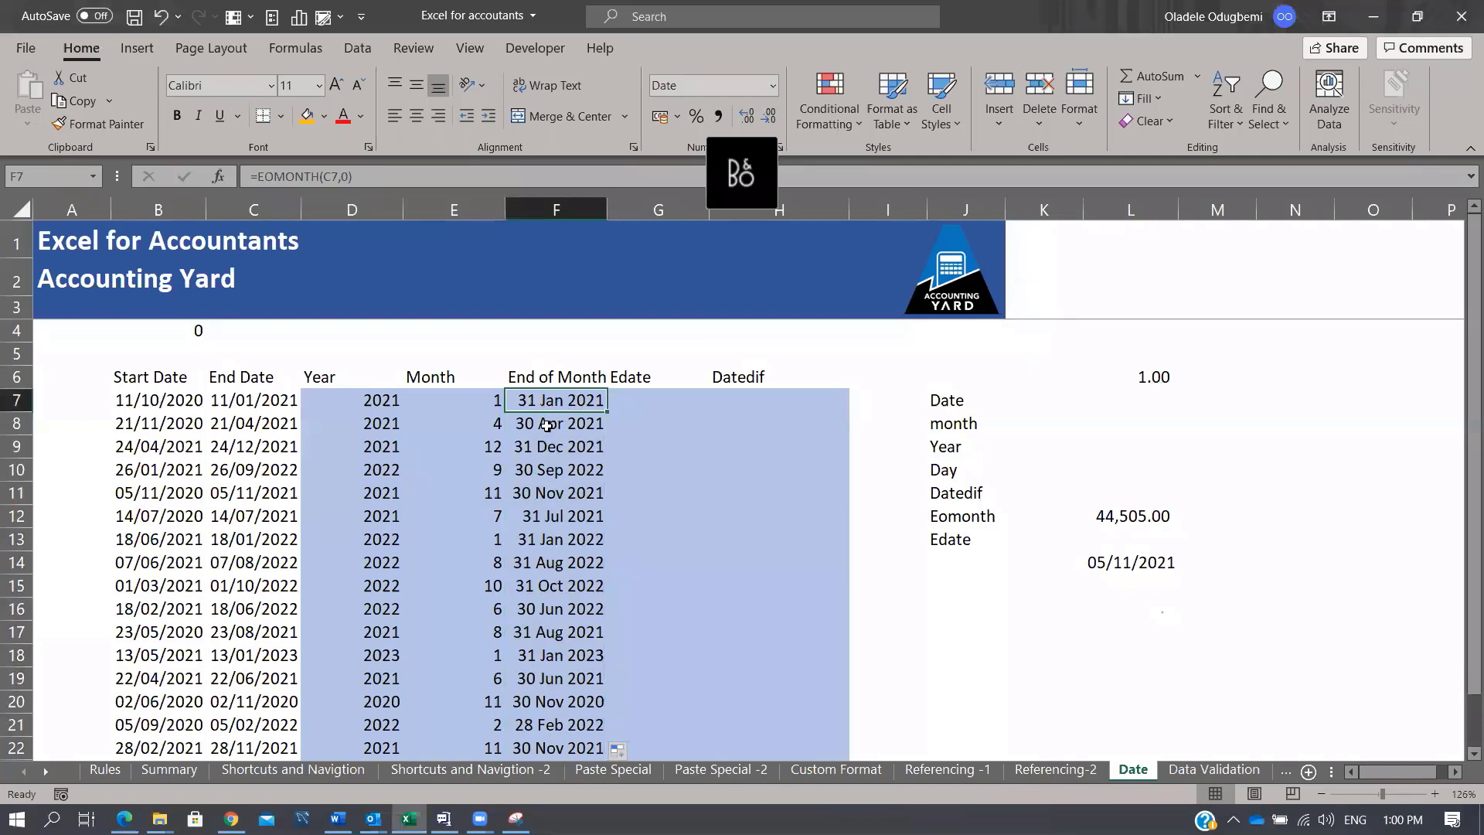
click(558, 557)
click(580, 605)
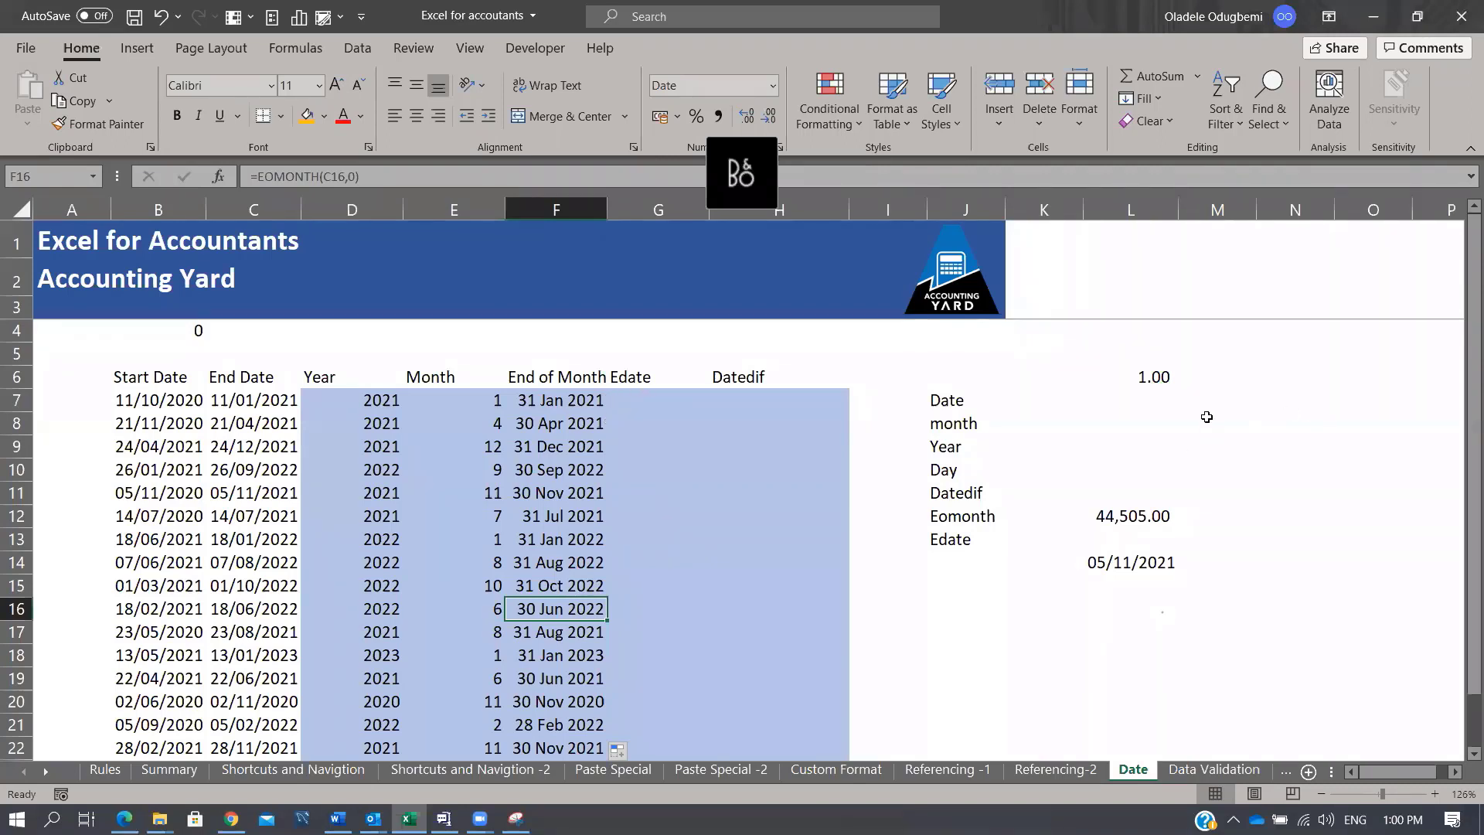
click(1237, 396)
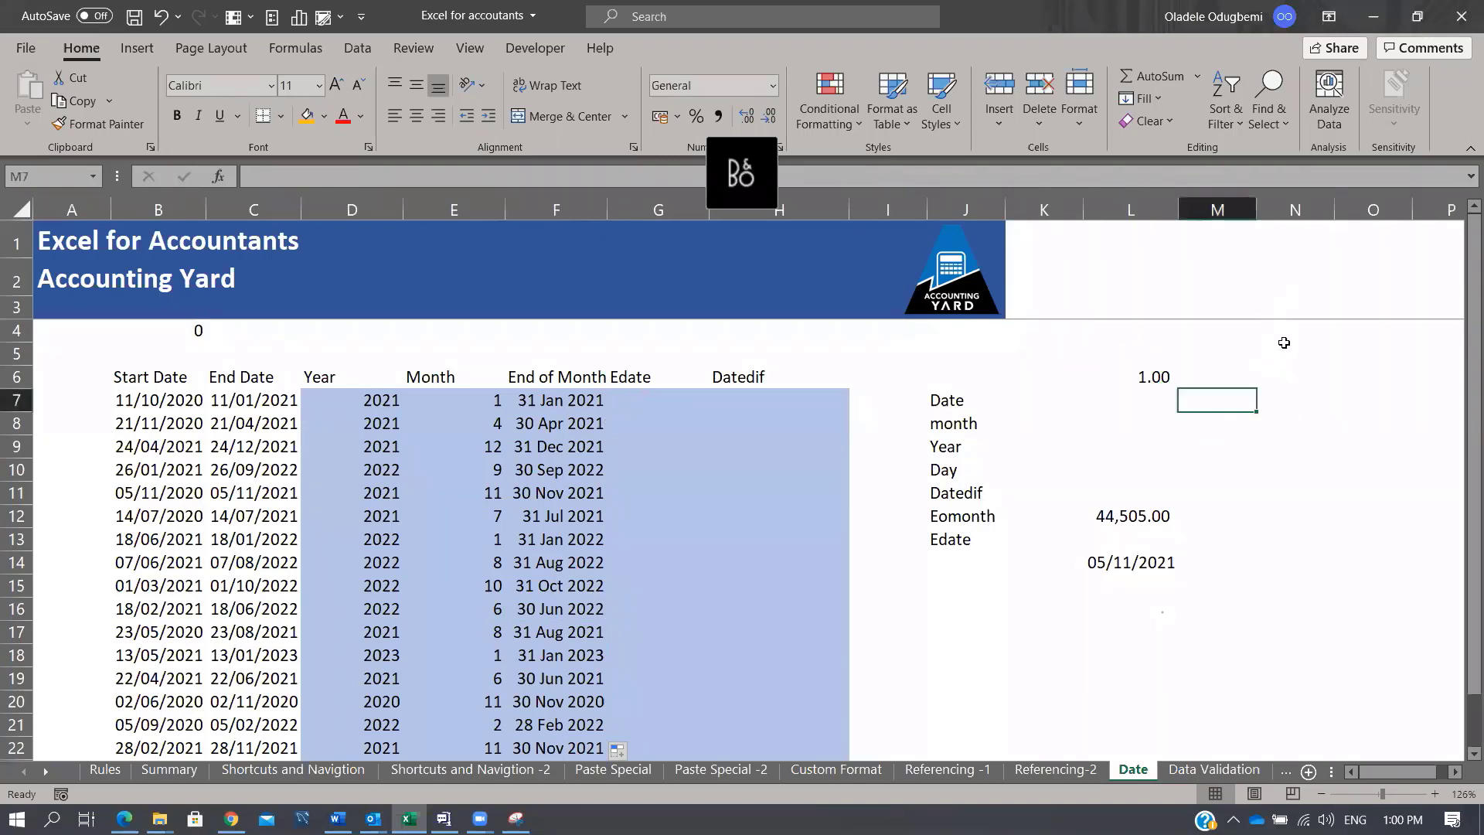
click(1297, 379)
Step: Enter the date 1 Jan 2020 in D28 below the table
scroll(959, 607, down, 4)
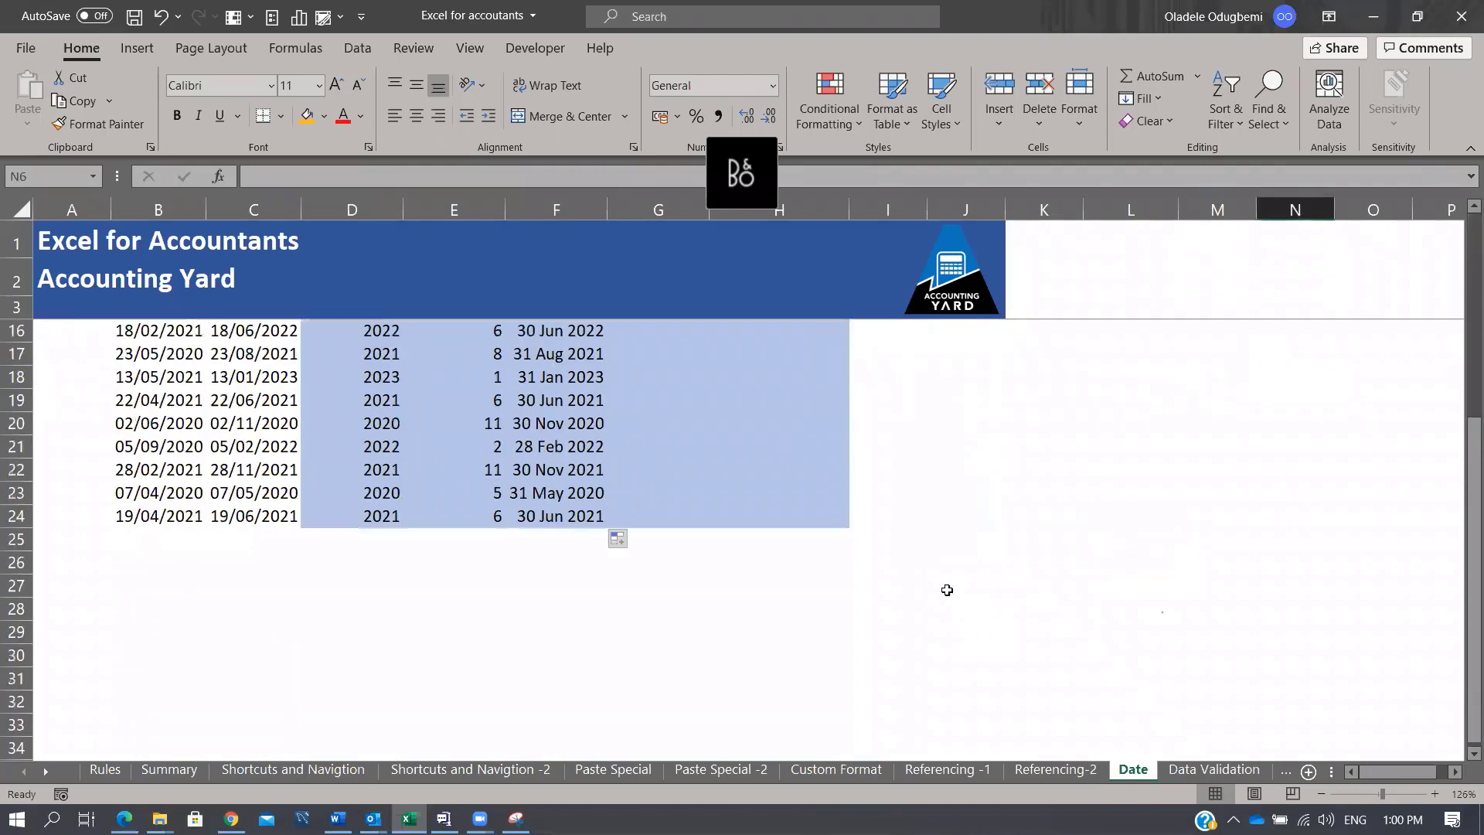
click(374, 606)
text(1)
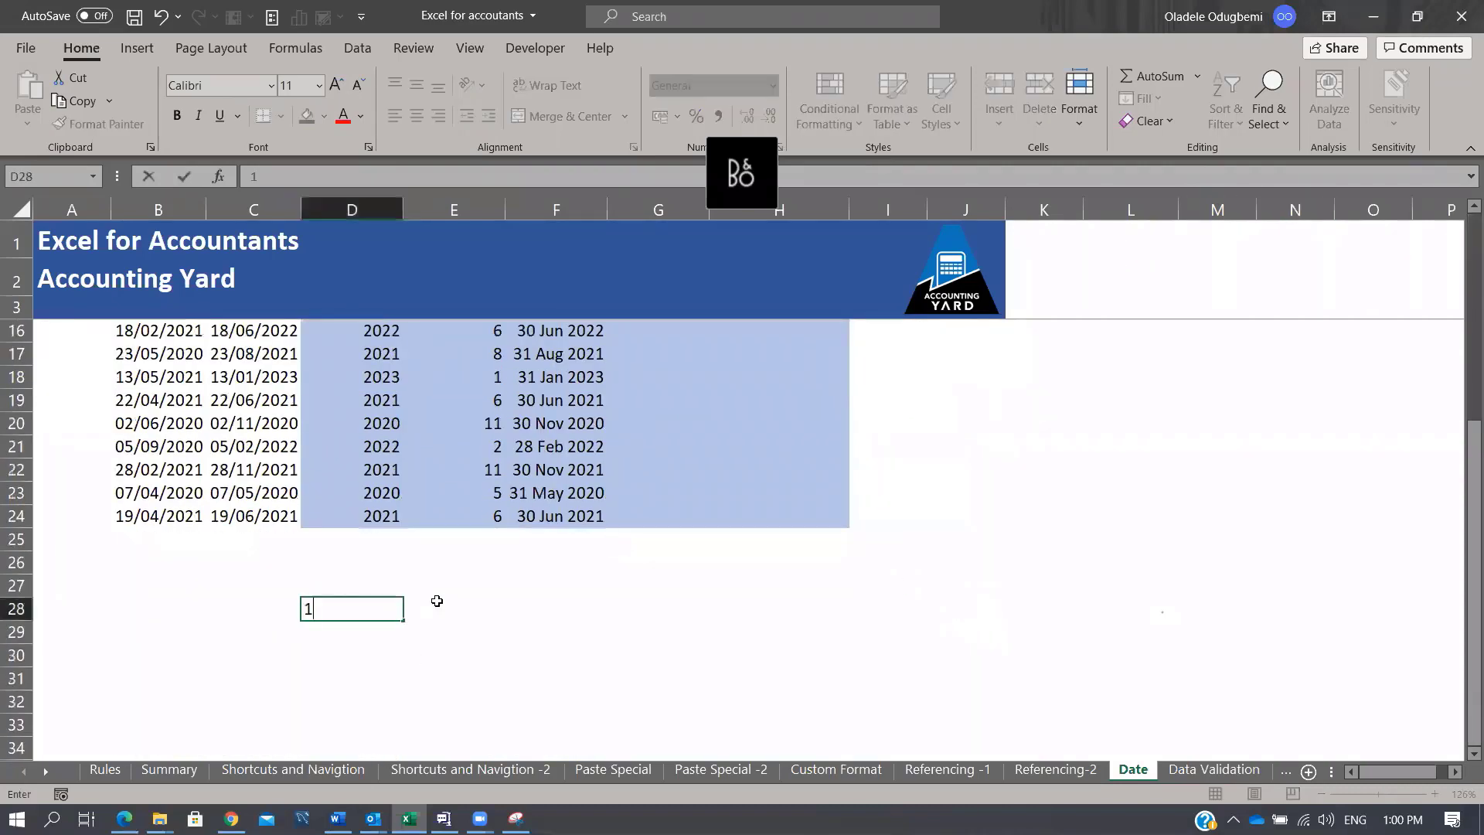
text( jan 29020)
key(BackSpace)
key(BackSpace)
key(BackSpace)
key(BackSpace)
text(020)
key(Return)
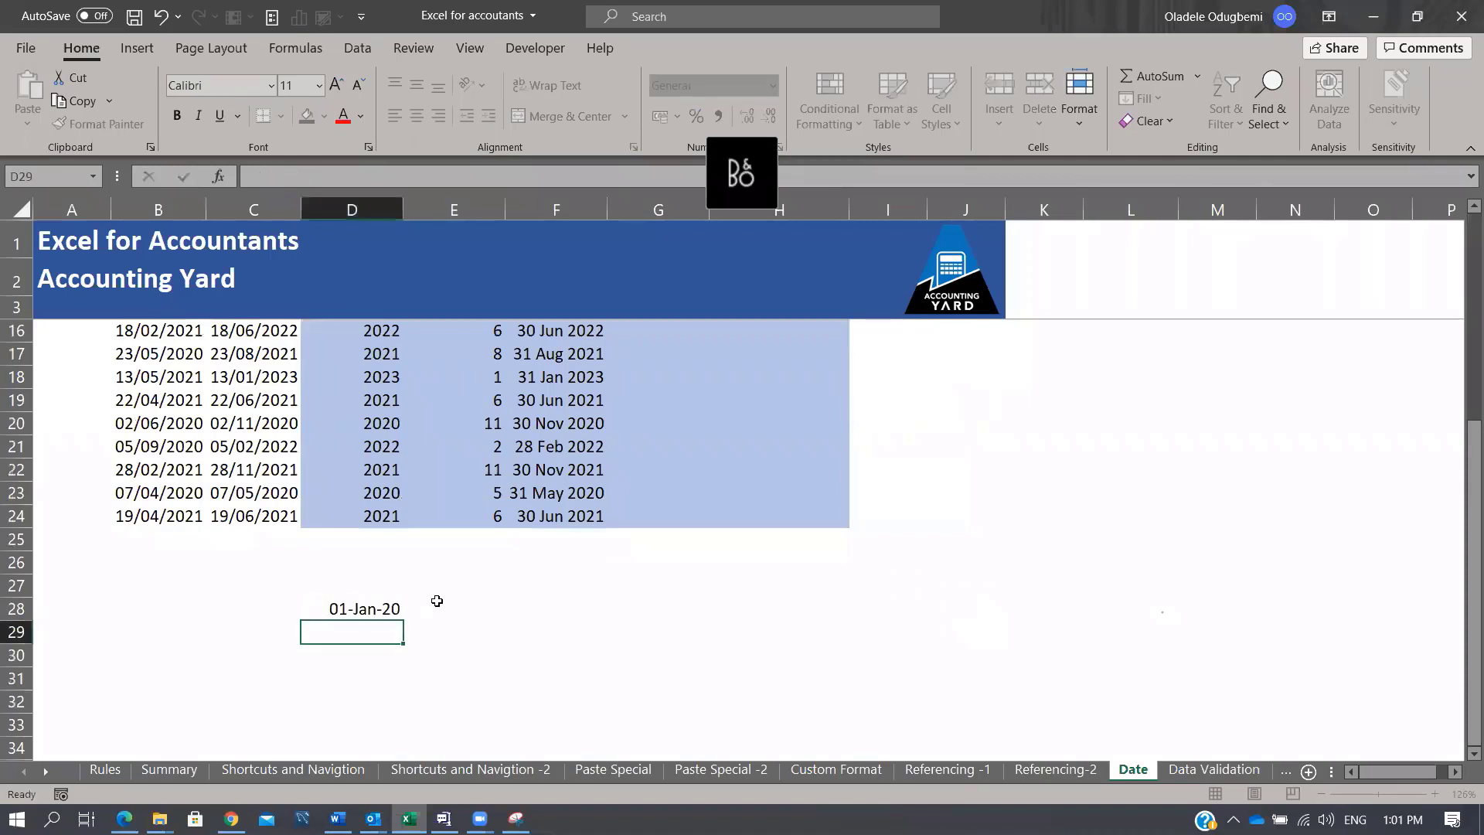
Step: Enter =EOMONTH(D28,1) in E28 to get the next month's last day, 43890
click(437, 600)
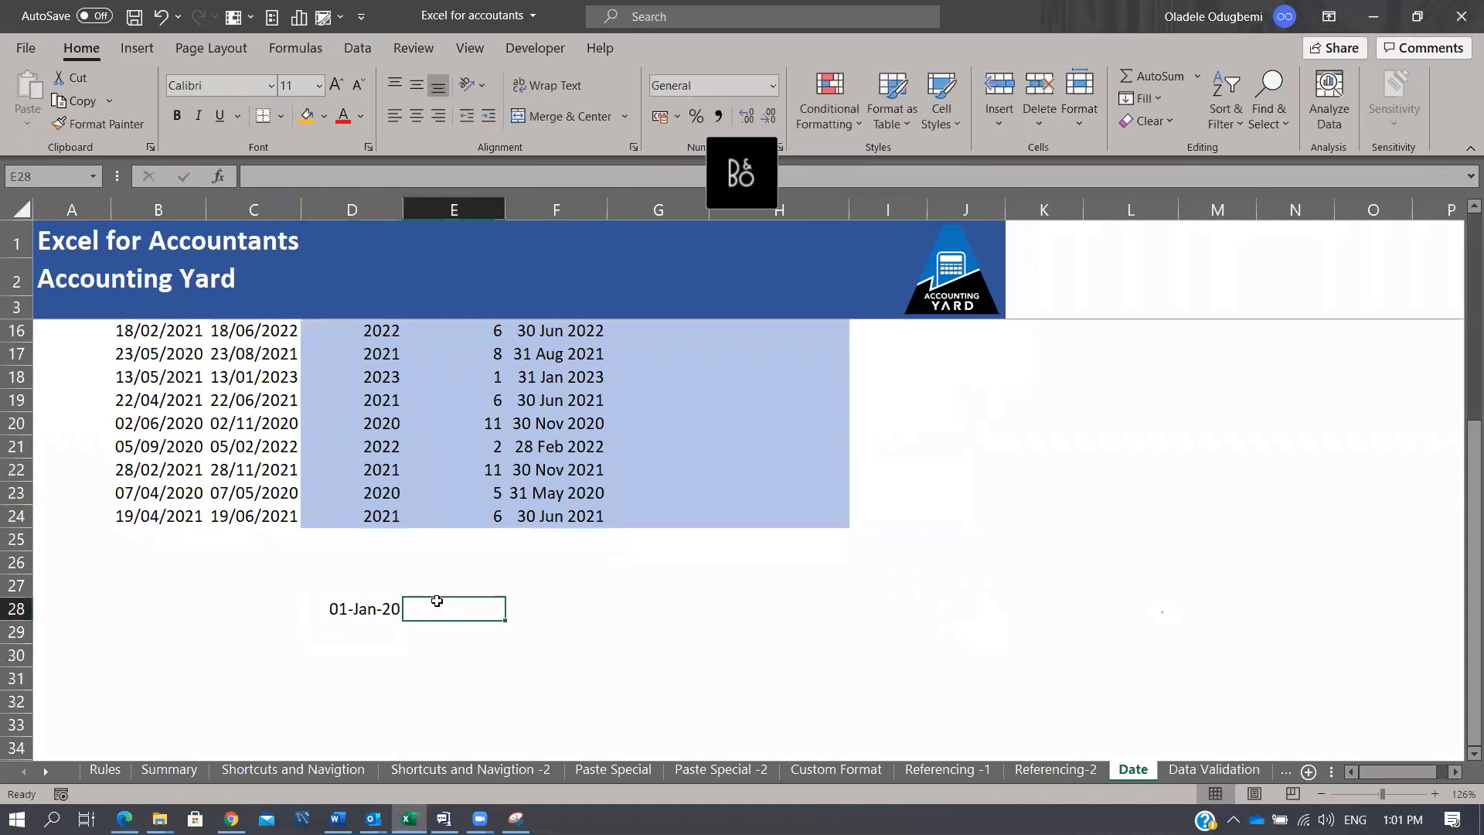
text(=e)
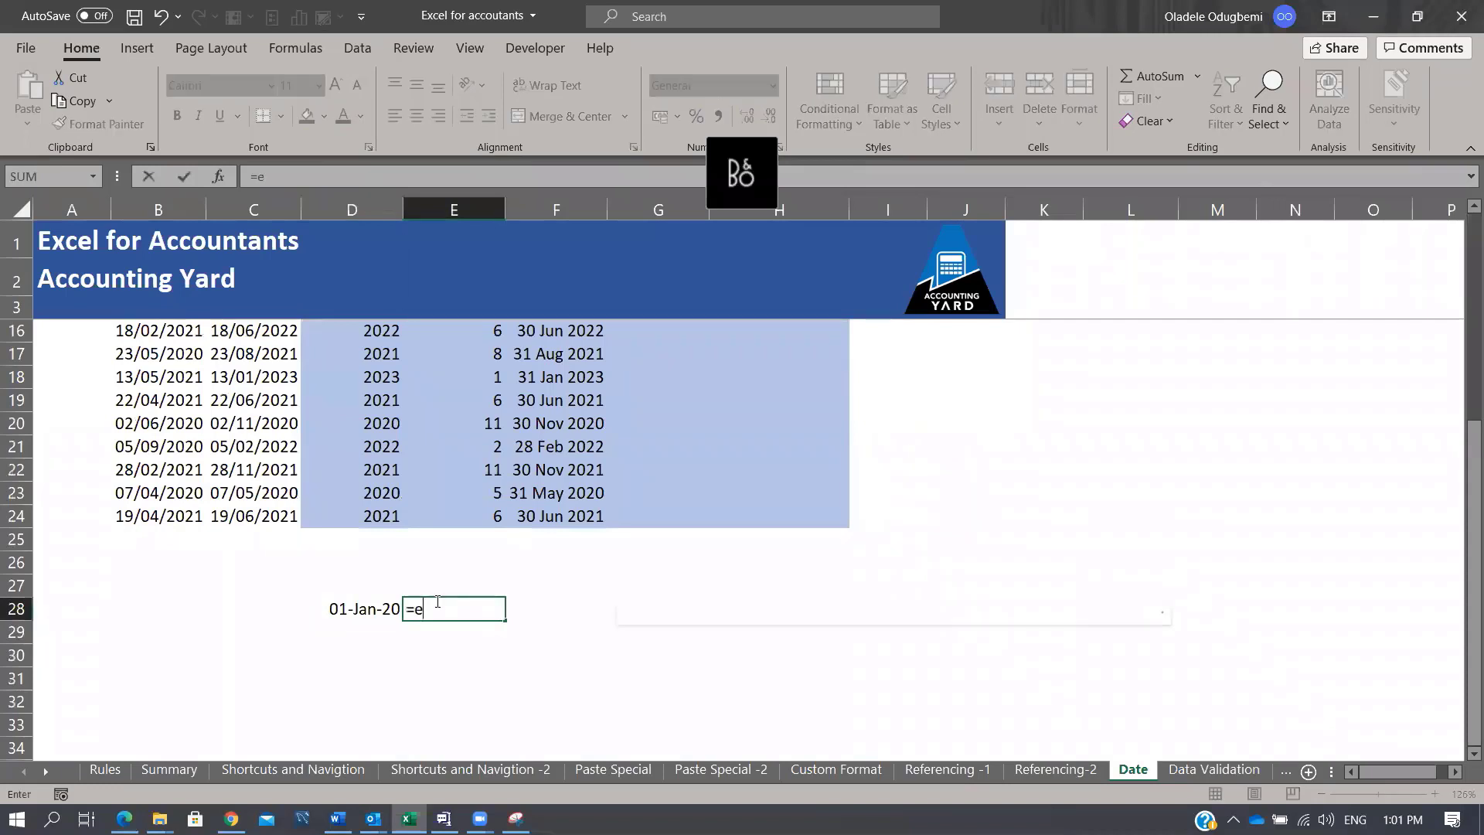
text(o)
key(Tab)
key(Left)
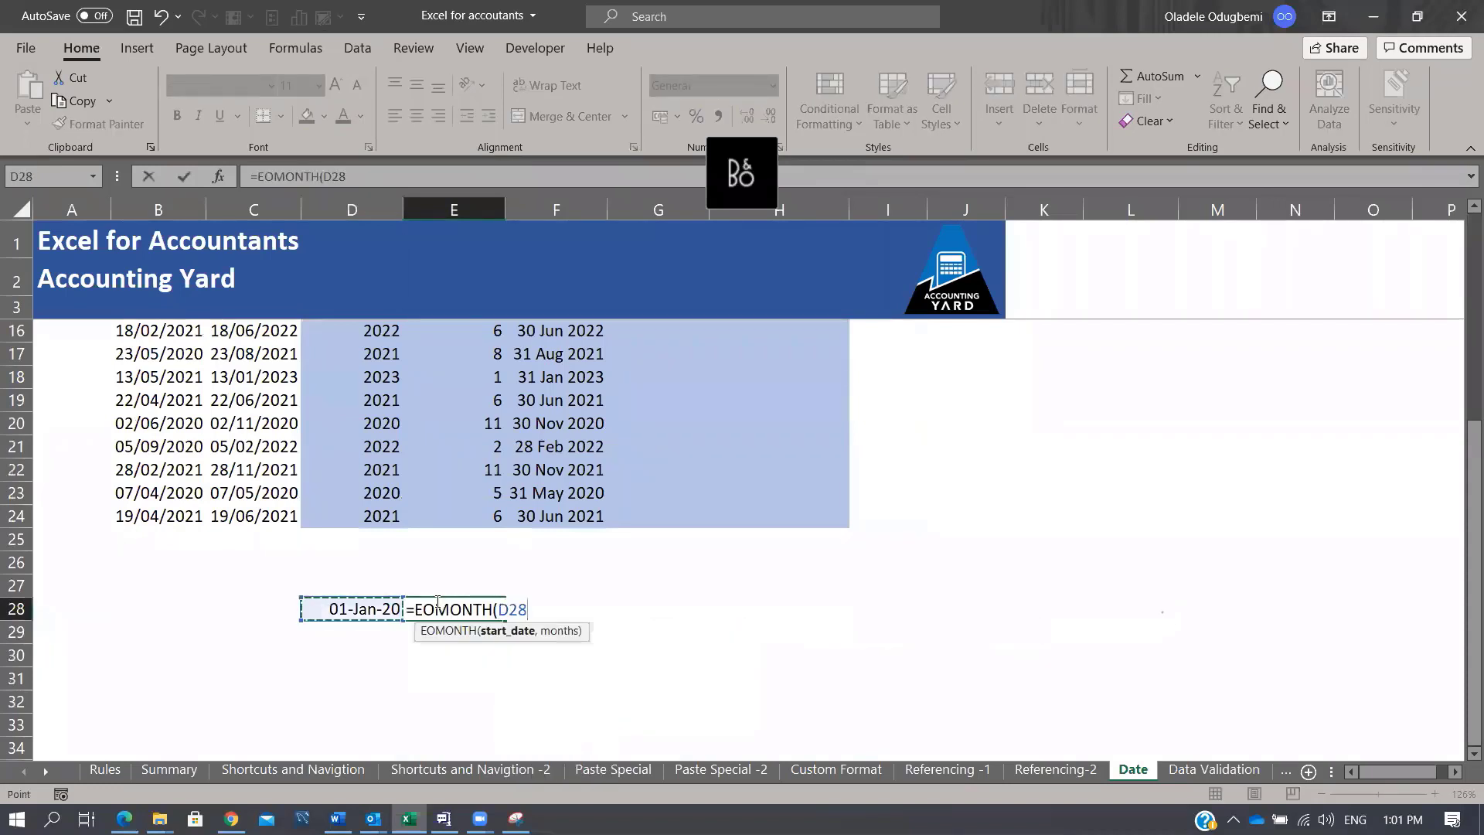
text(,)
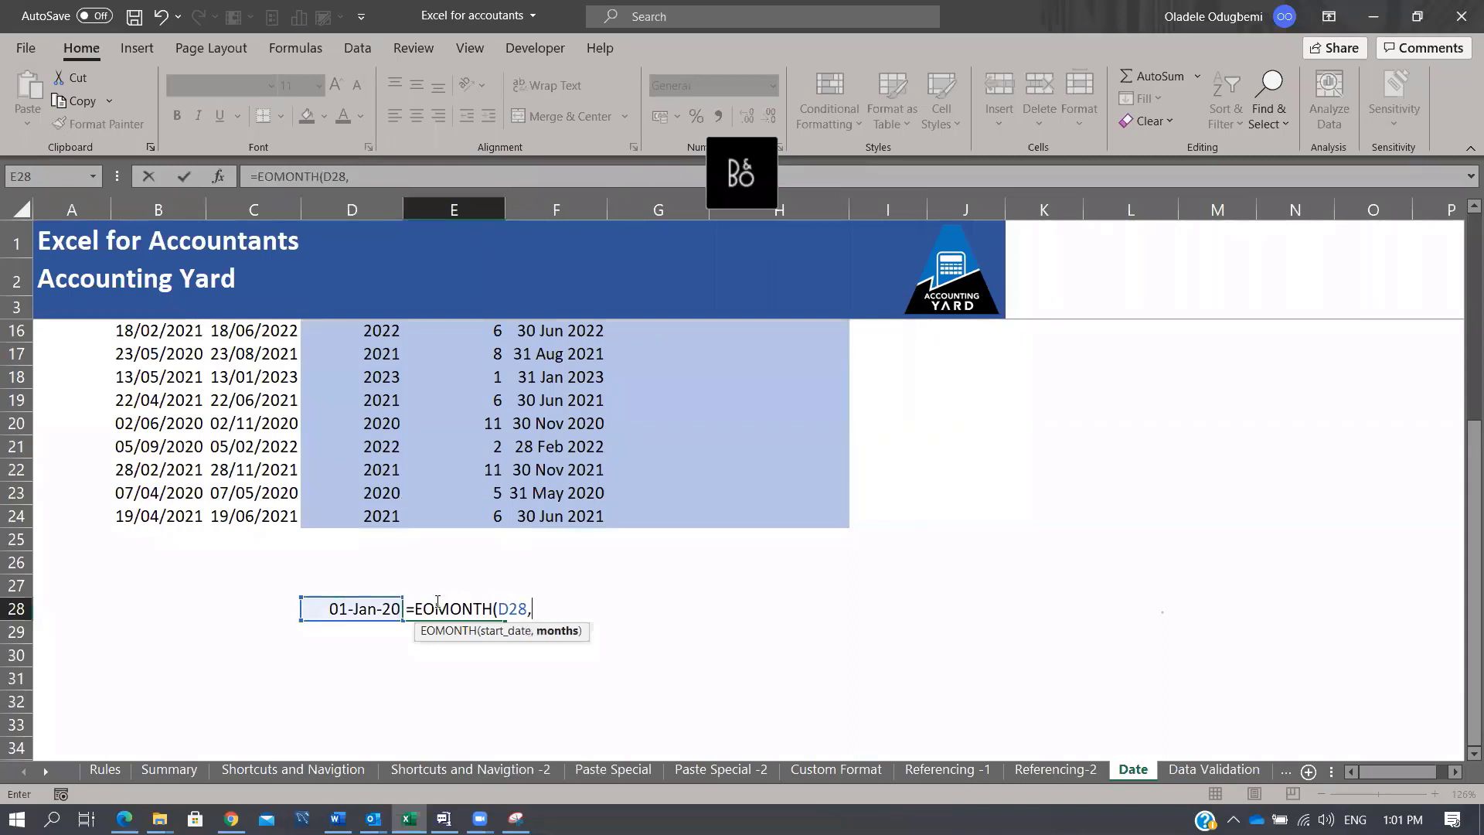
text(1))
key(Tab)
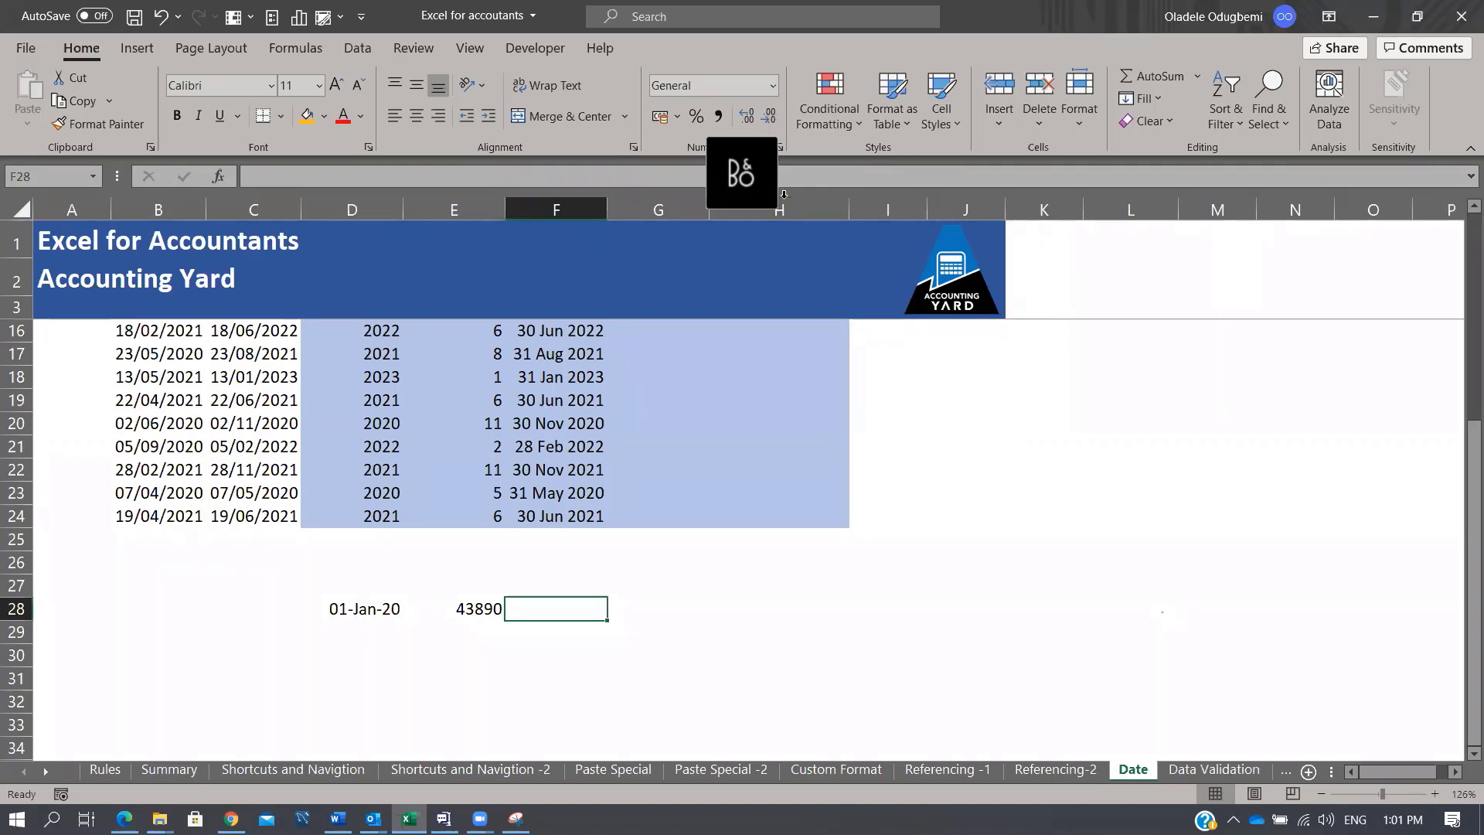
click(653, 601)
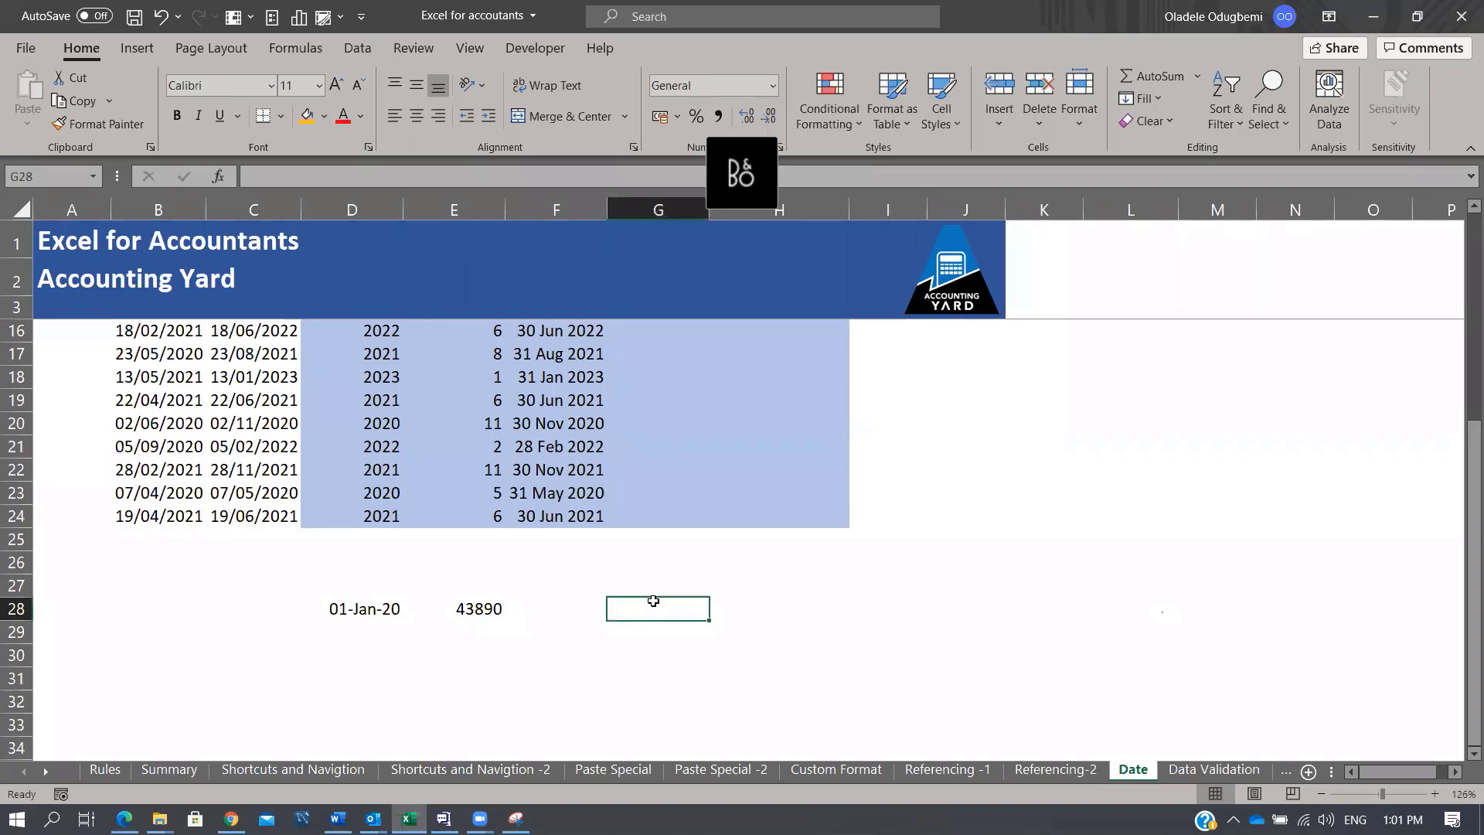
scroll(810, 392, up, 4)
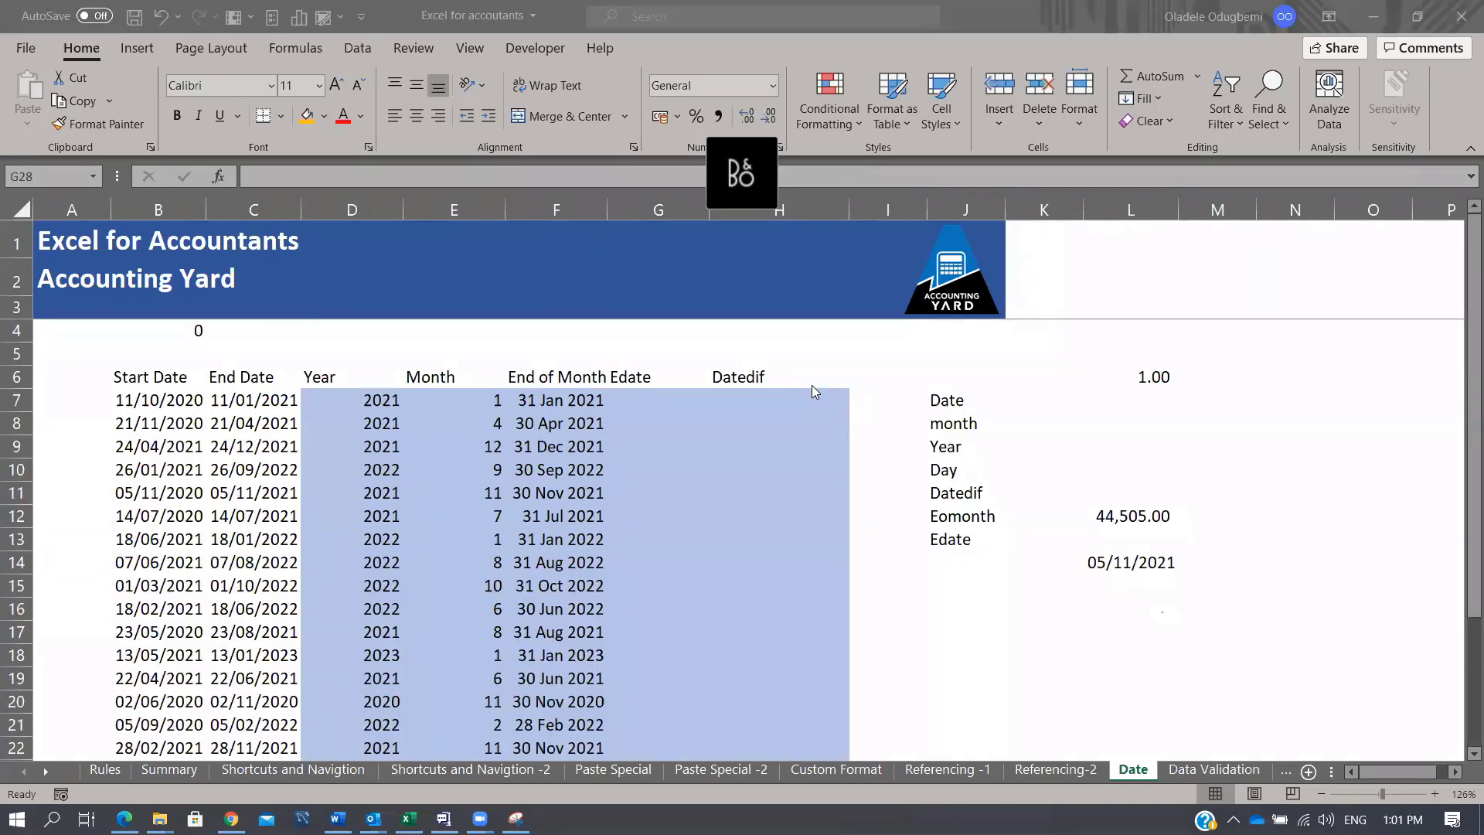
Step: Select the result block starting at D7 and delete the Year, Month and End of Month values
click(385, 398)
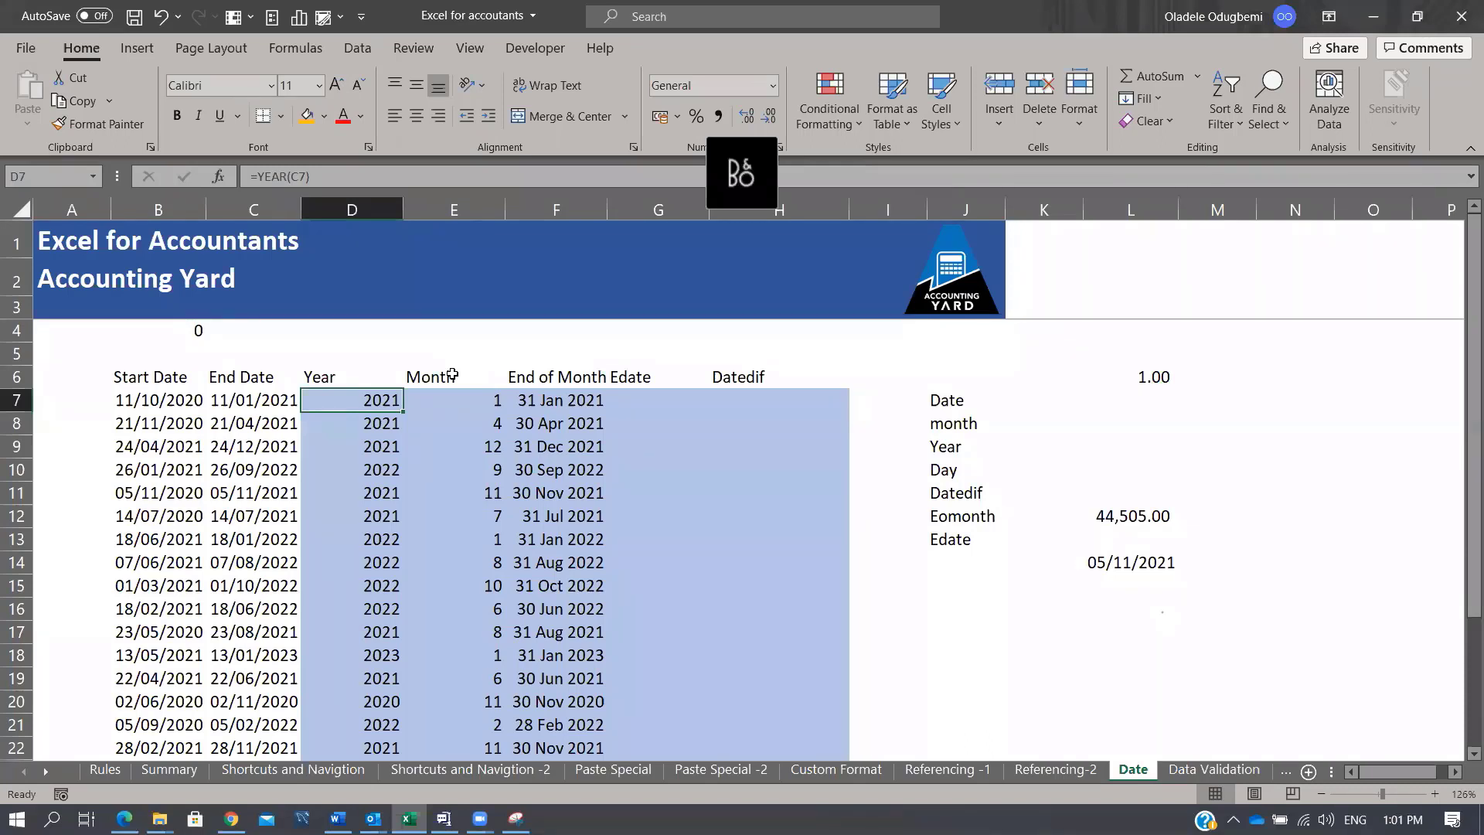
key(shift+Right)
key(shift+Right)
key(shift+Right)
key(shift+Right)
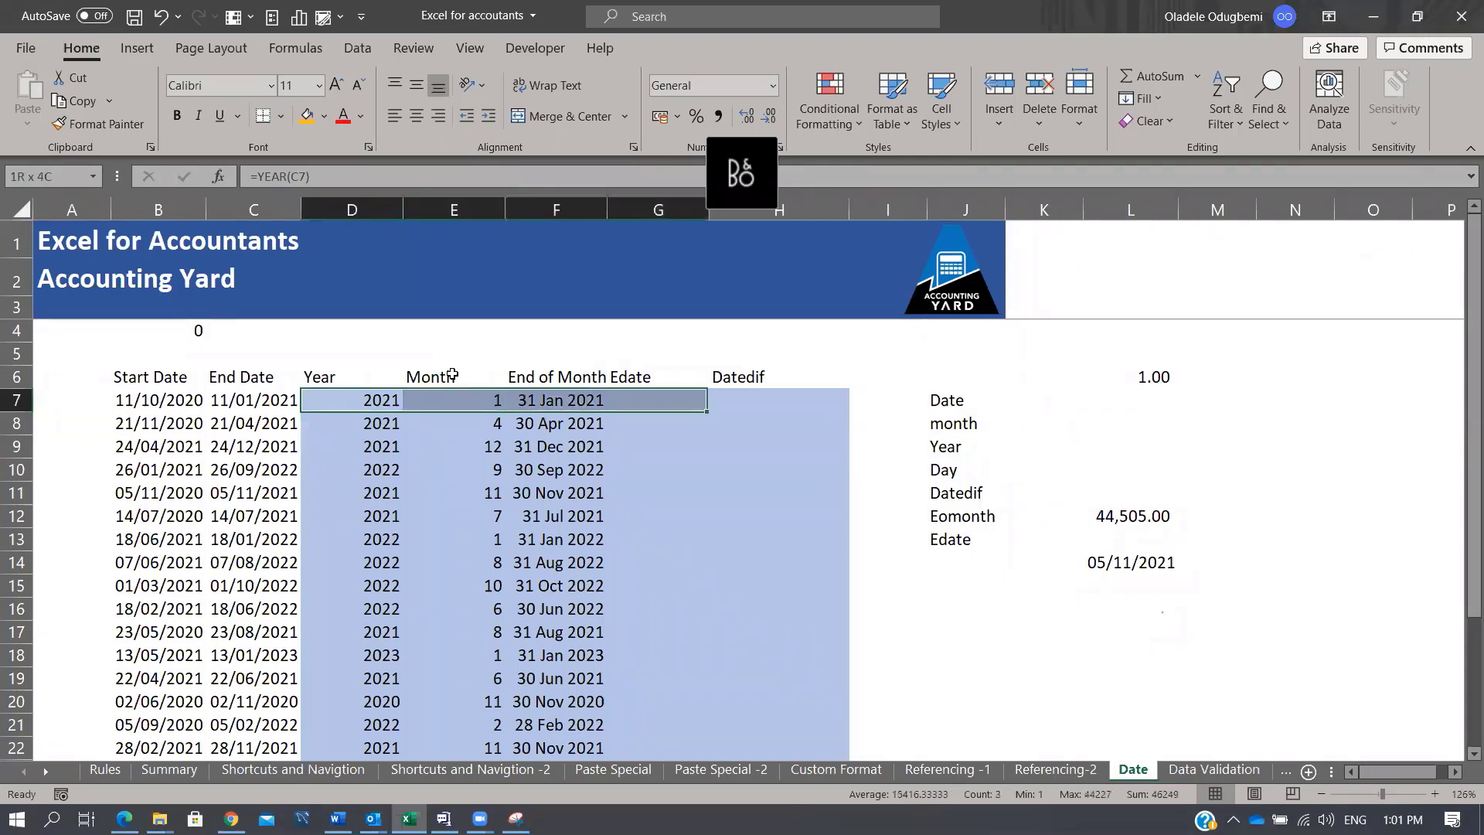
key(shift+Down)
key(shift+Down)
key(shift+Down)
key(shift+Down)
key(shift+Down)
key(shift+Down)
key(shift+Down)
key(shift+Down)
key(shift+Down)
key(shift+Down)
key(shift+Down)
key(shift+Down)
key(shift+Down)
key(shift+Down)
key(shift+Down)
key(shift+Down)
key(shift+Down)
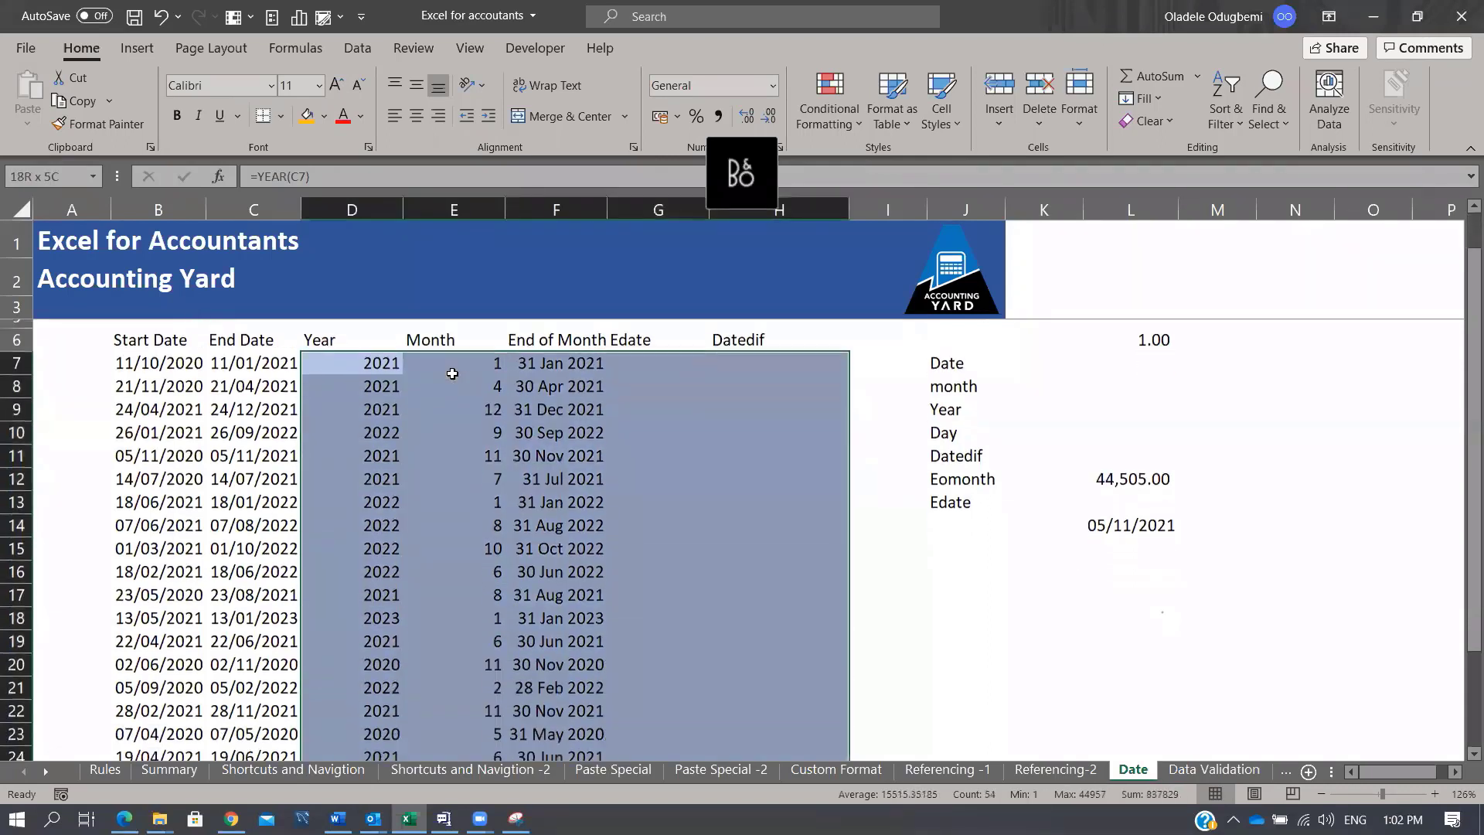
key(Delete)
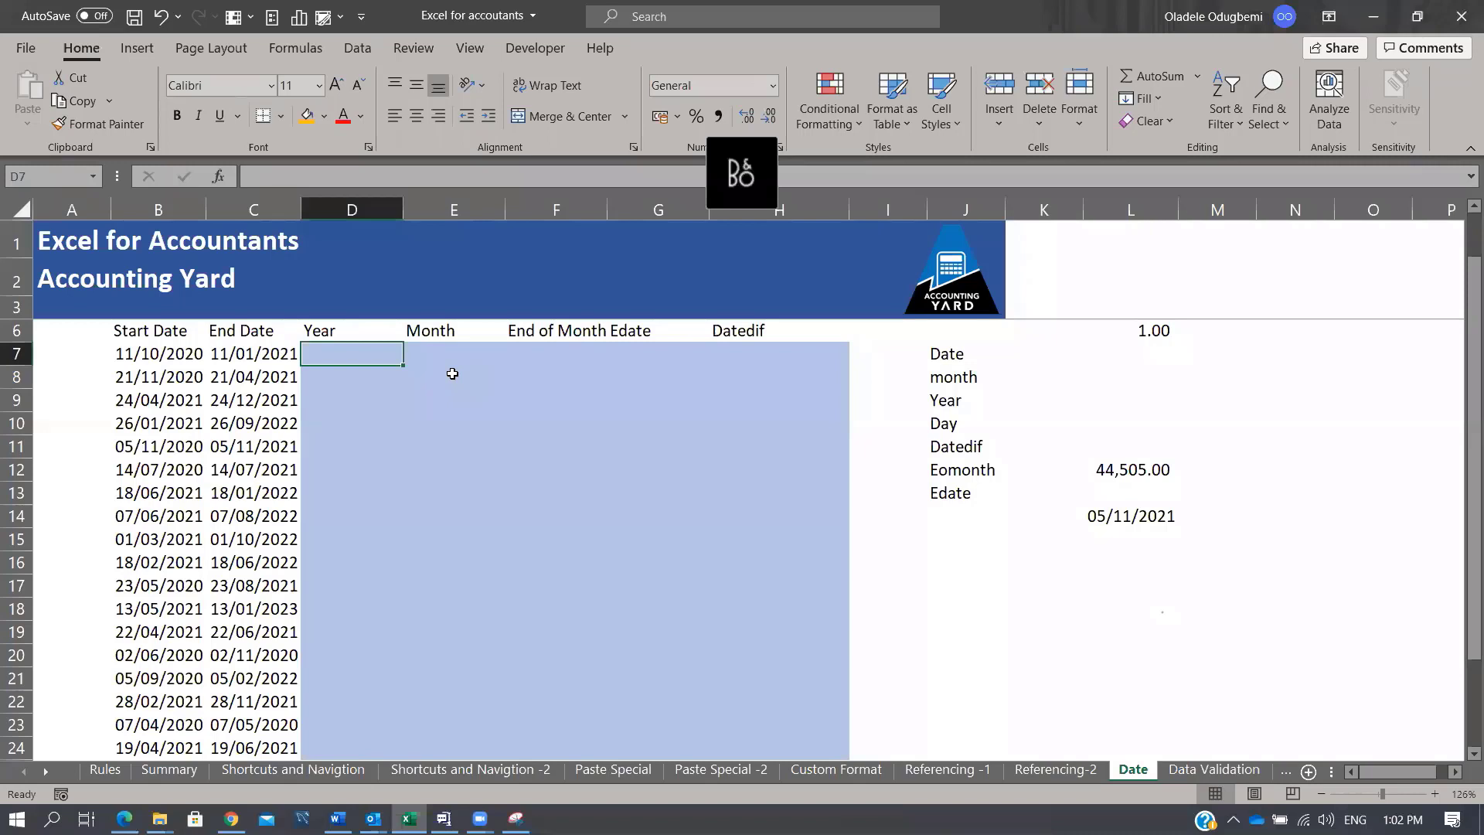
Step: Enter =YEAR(C7) in D7 to get the End Date's year
text(=year)
key(Tab)
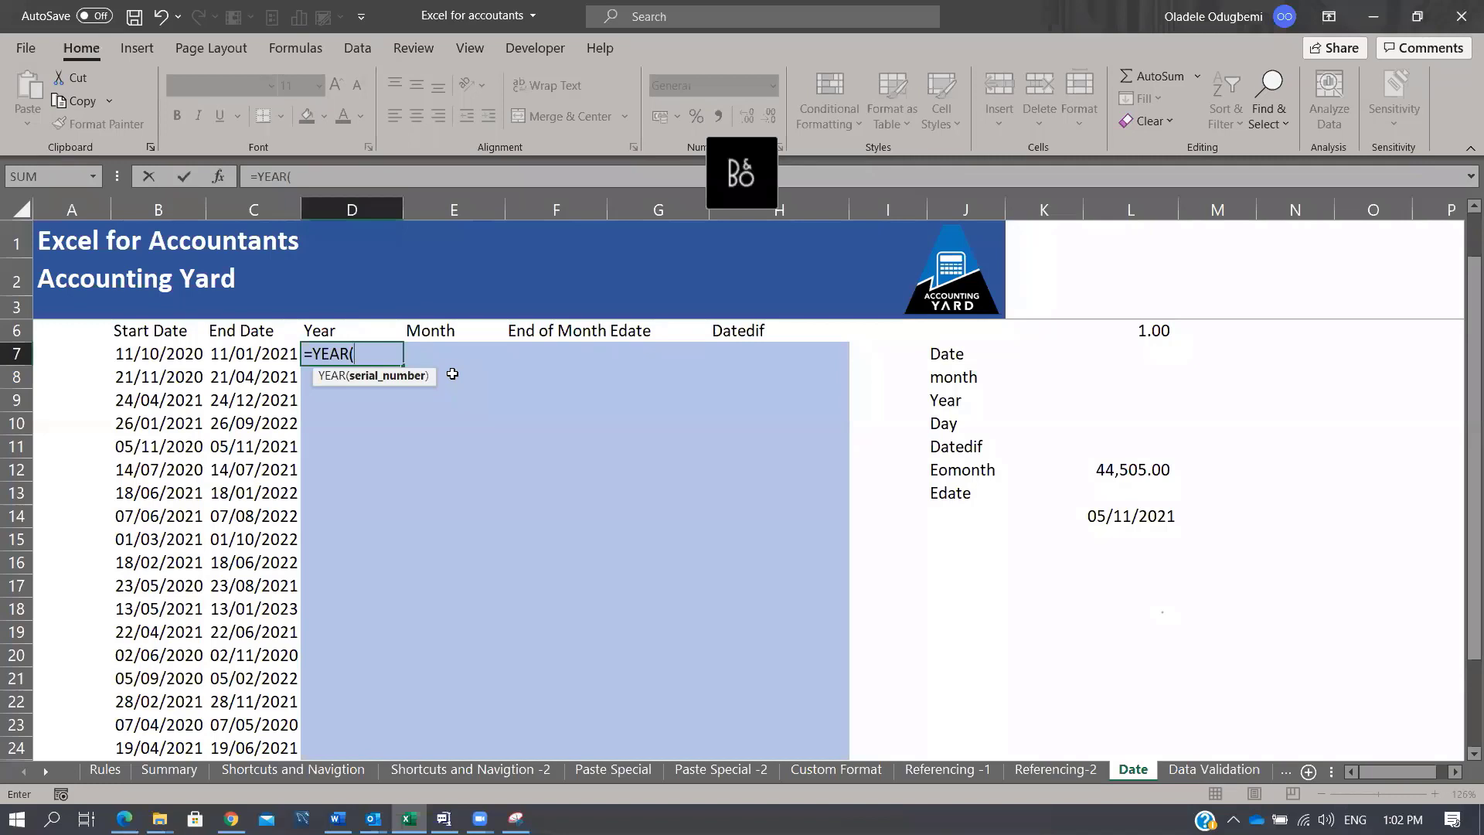
key(Left)
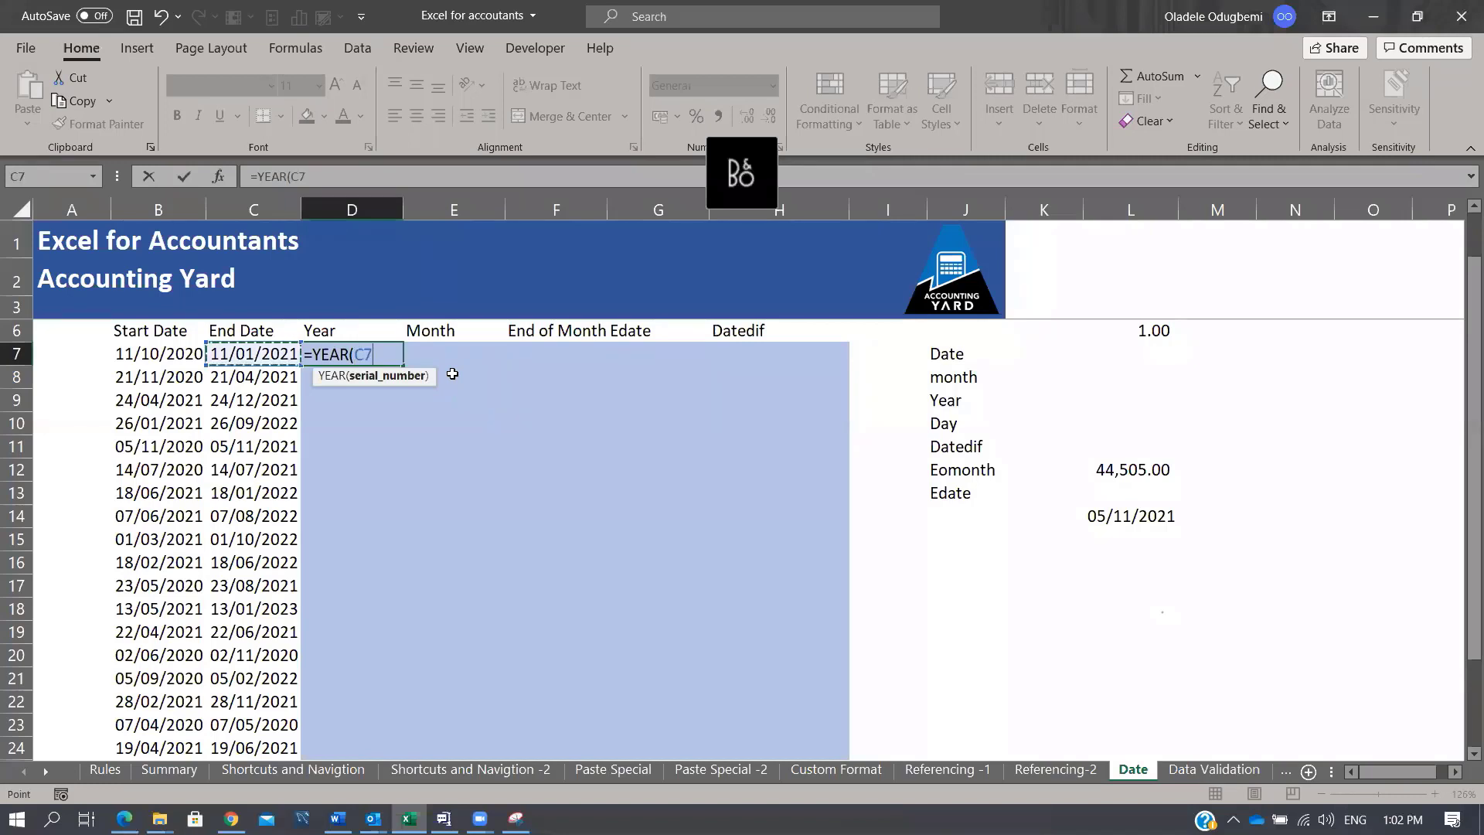
text())
key(Return)
key(Up)
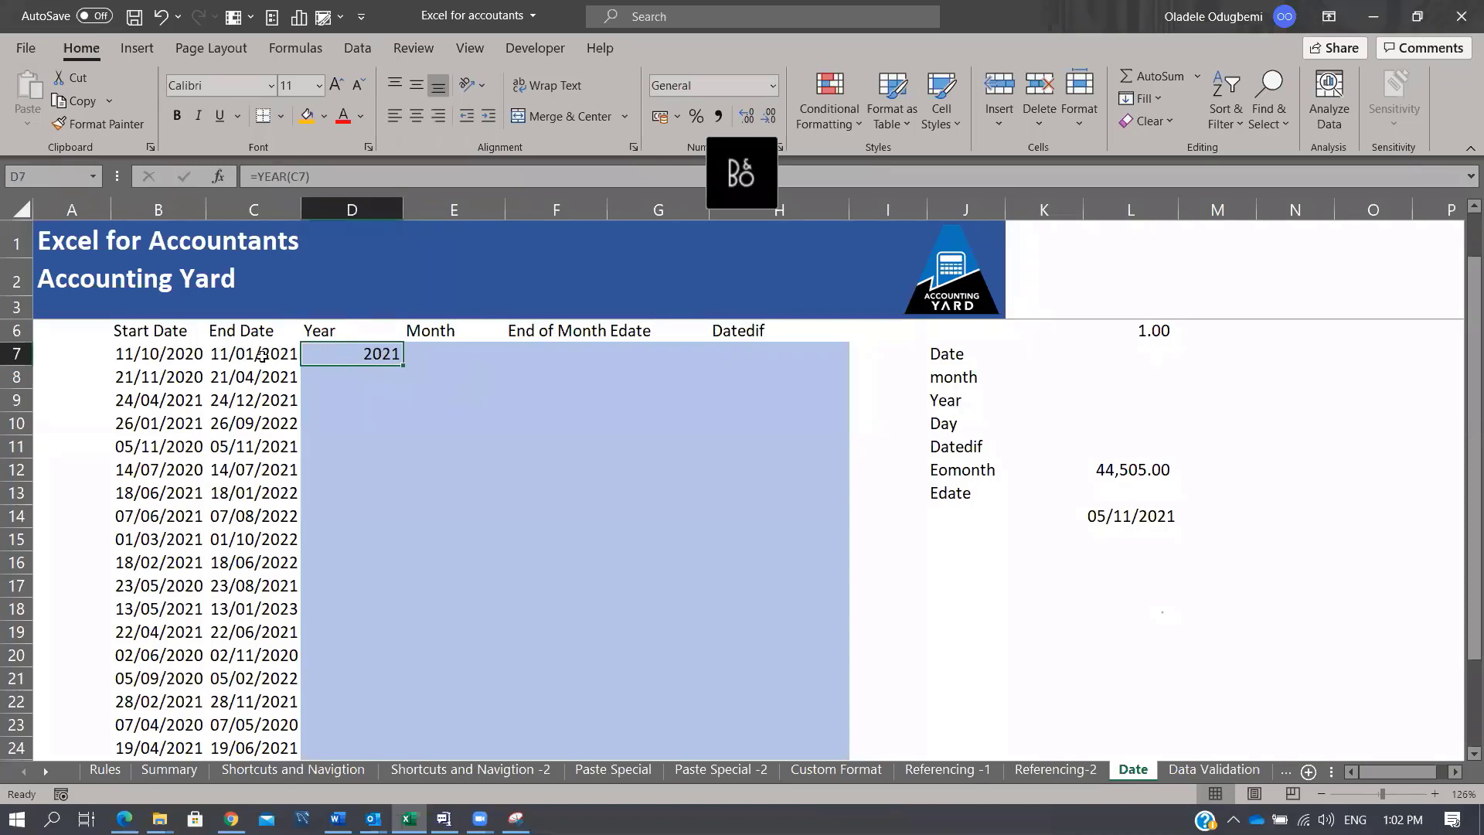
Step: Copy the YEAR formula down to row 24 and spot-check several years against their End Dates
click(262, 357)
click(380, 356)
double_click(401, 367)
scroll(373, 446, down, 1)
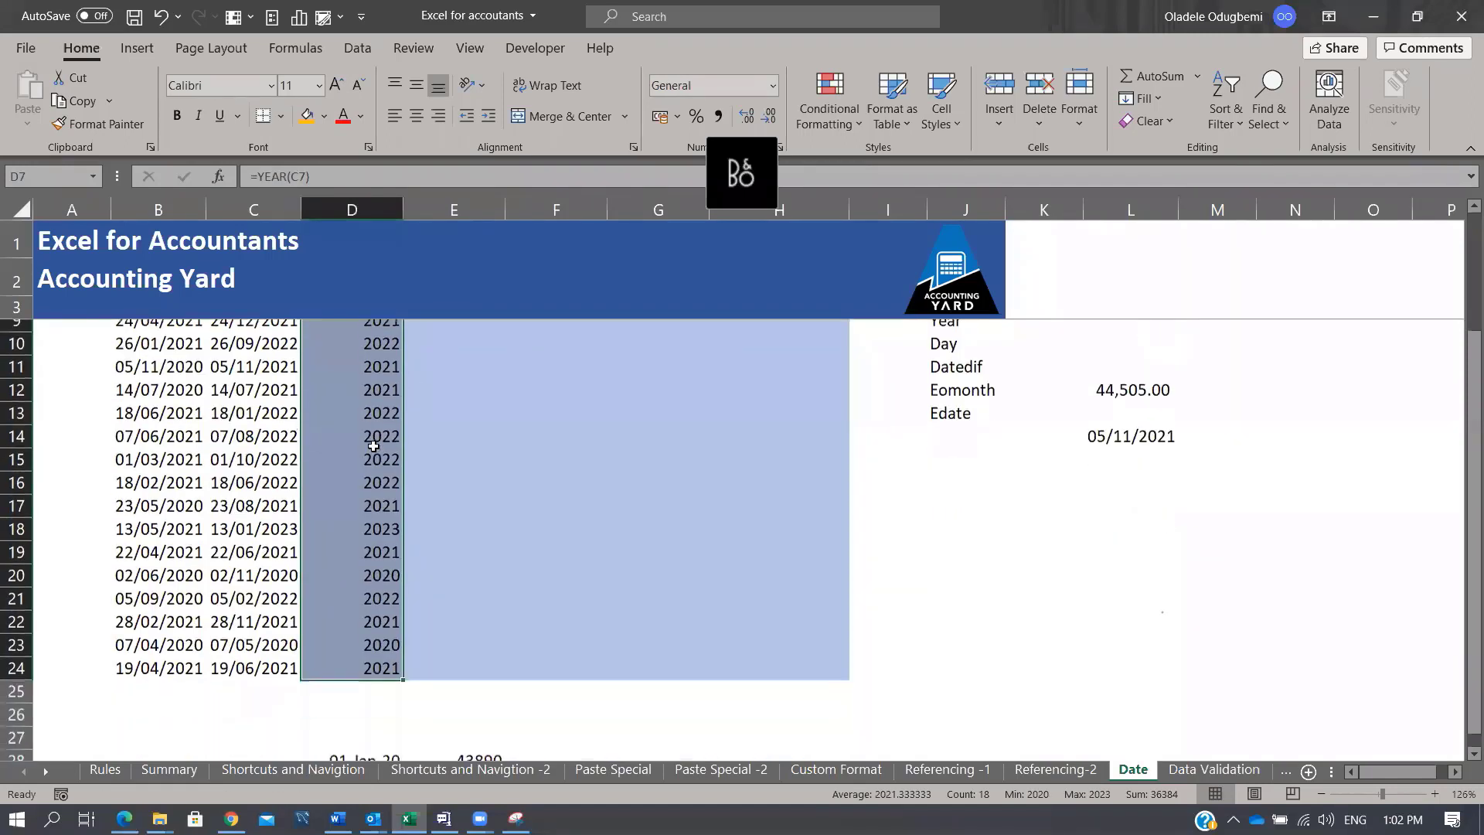
click(378, 543)
click(378, 561)
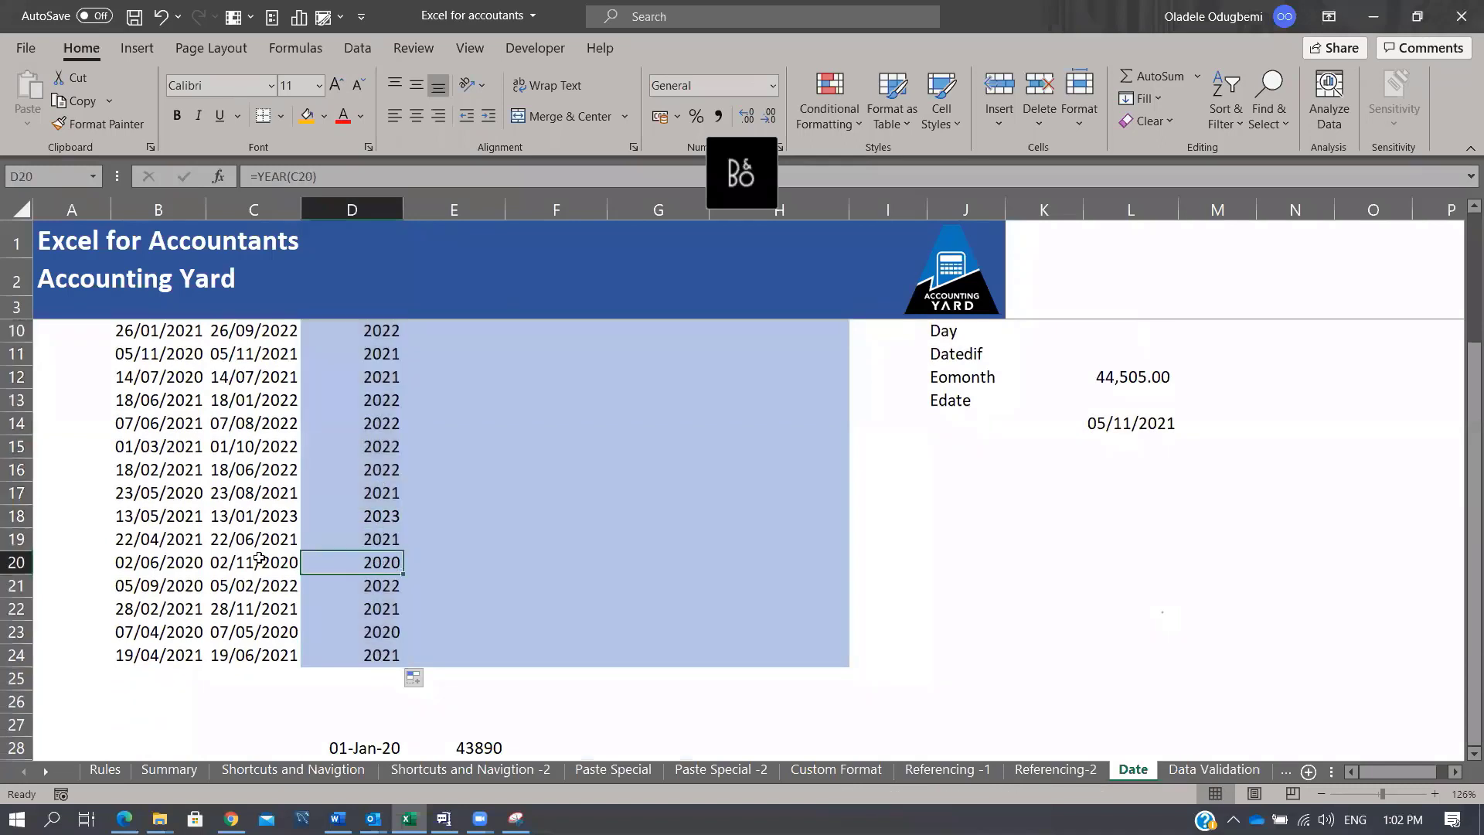
click(259, 558)
click(376, 516)
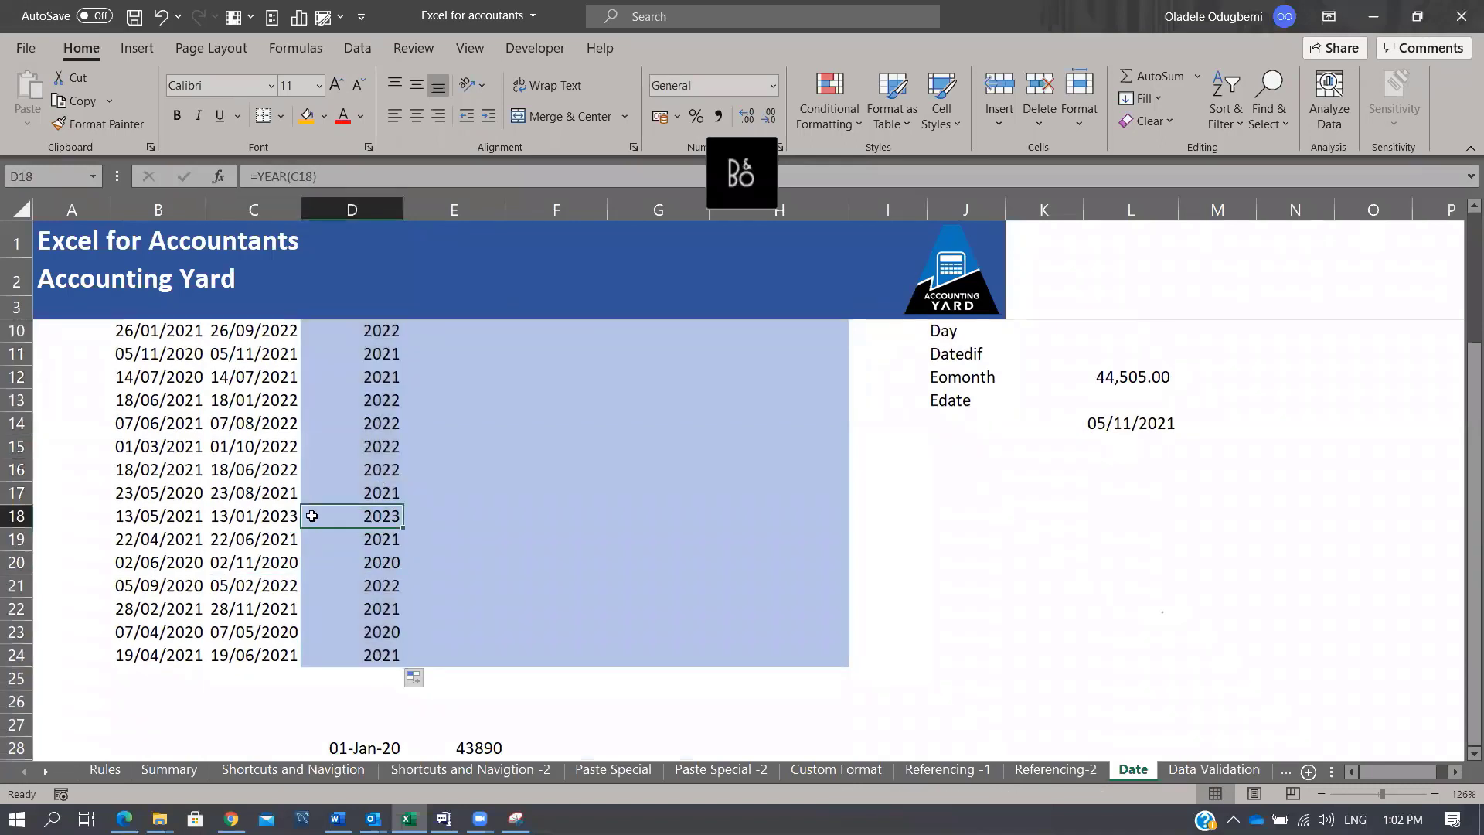
key(Left)
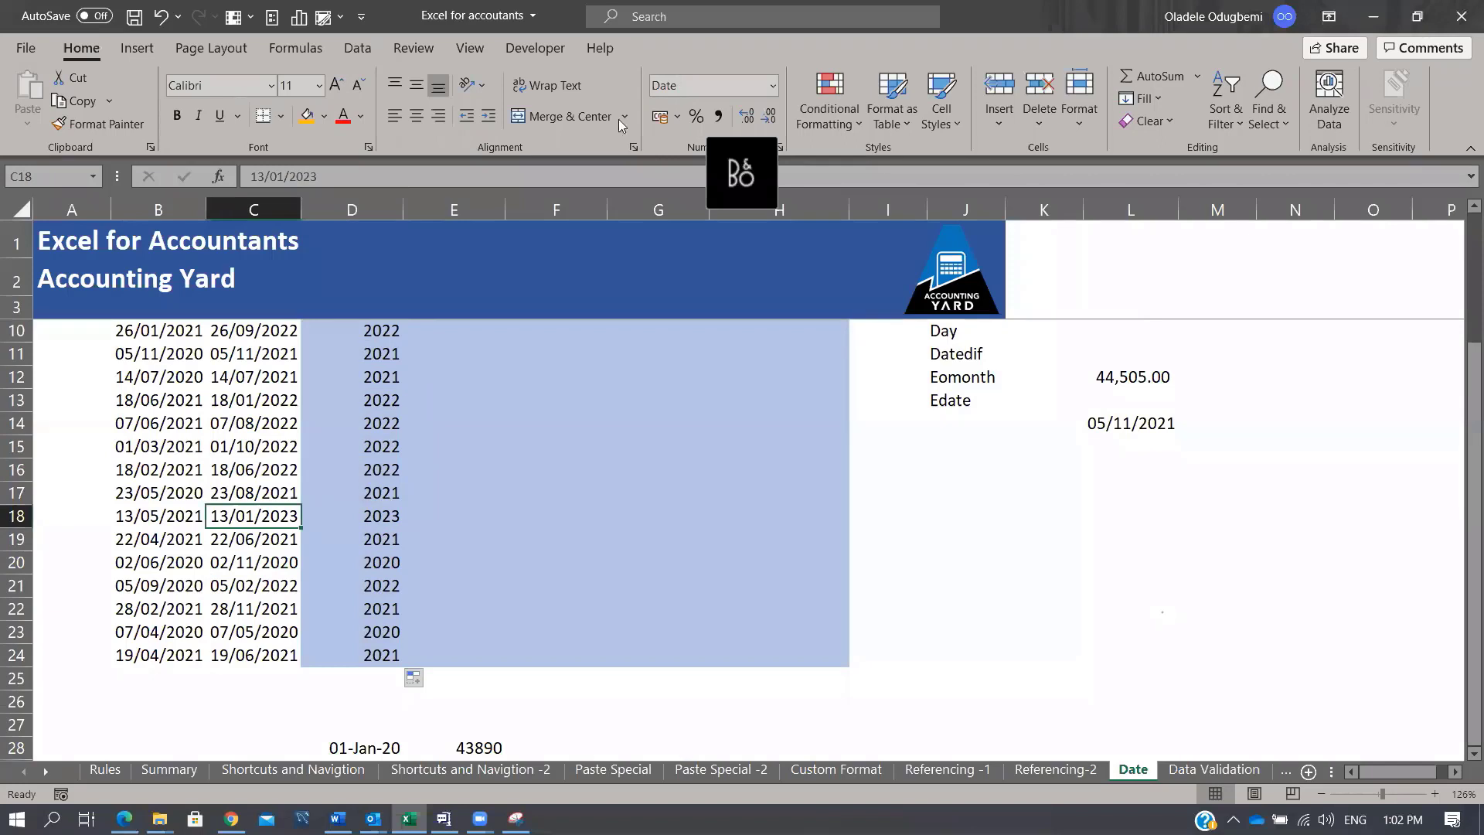
scroll(618, 119, up, 1)
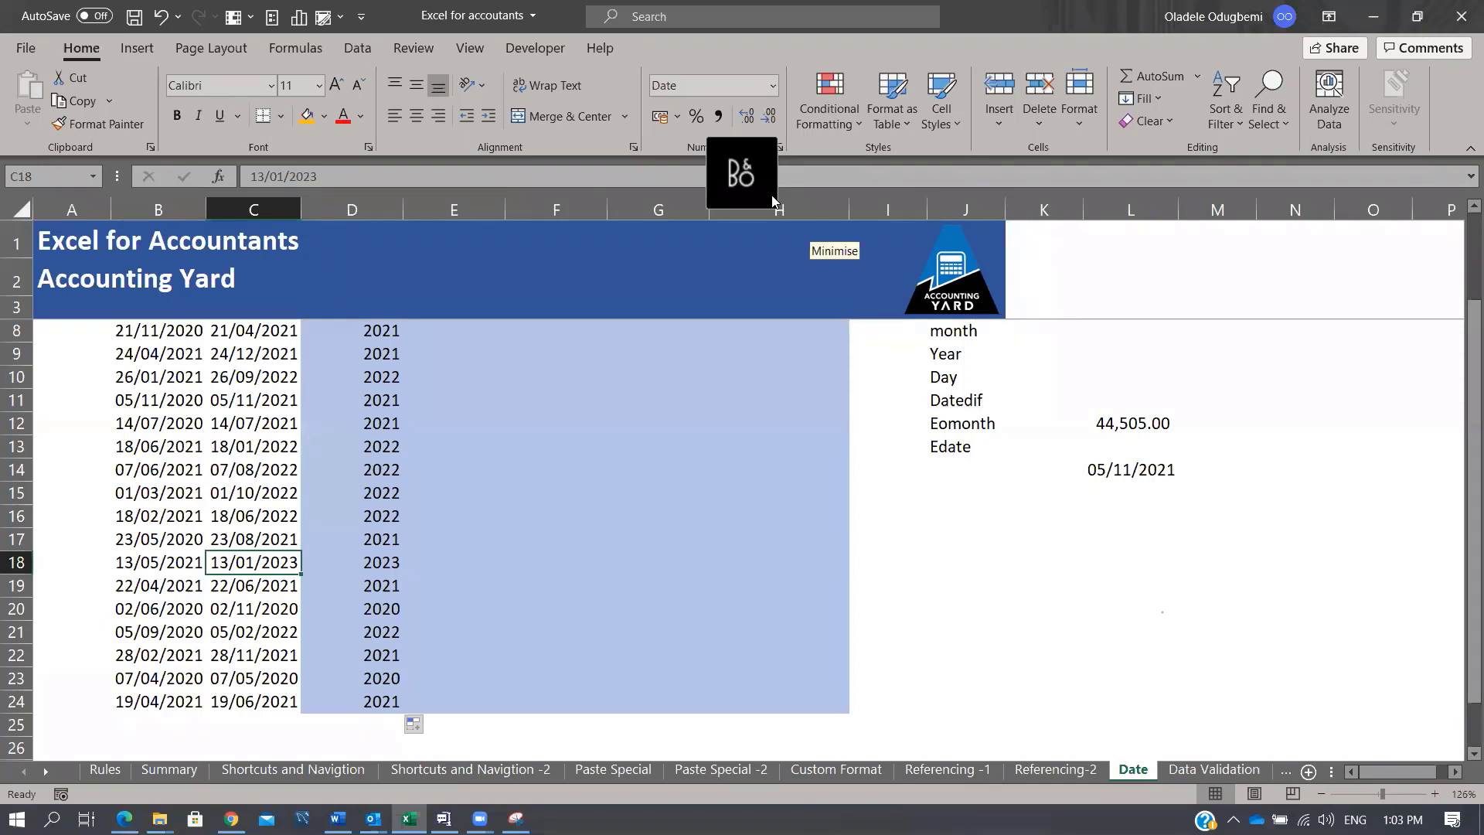
scroll(550, 393, up, 2)
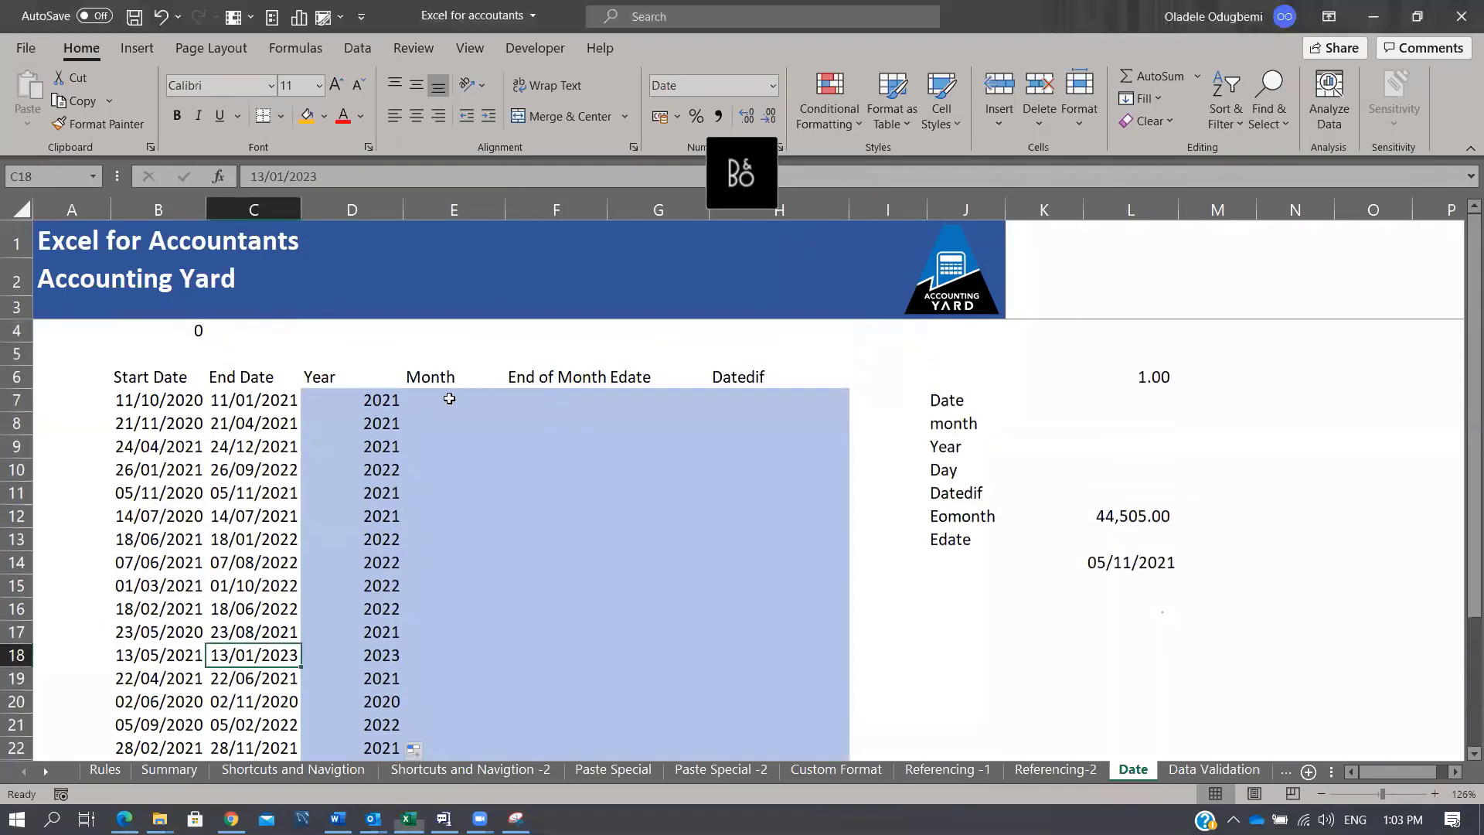
Step: Enter =MONTH(C7) in E7 and fill it down the Month column
click(449, 398)
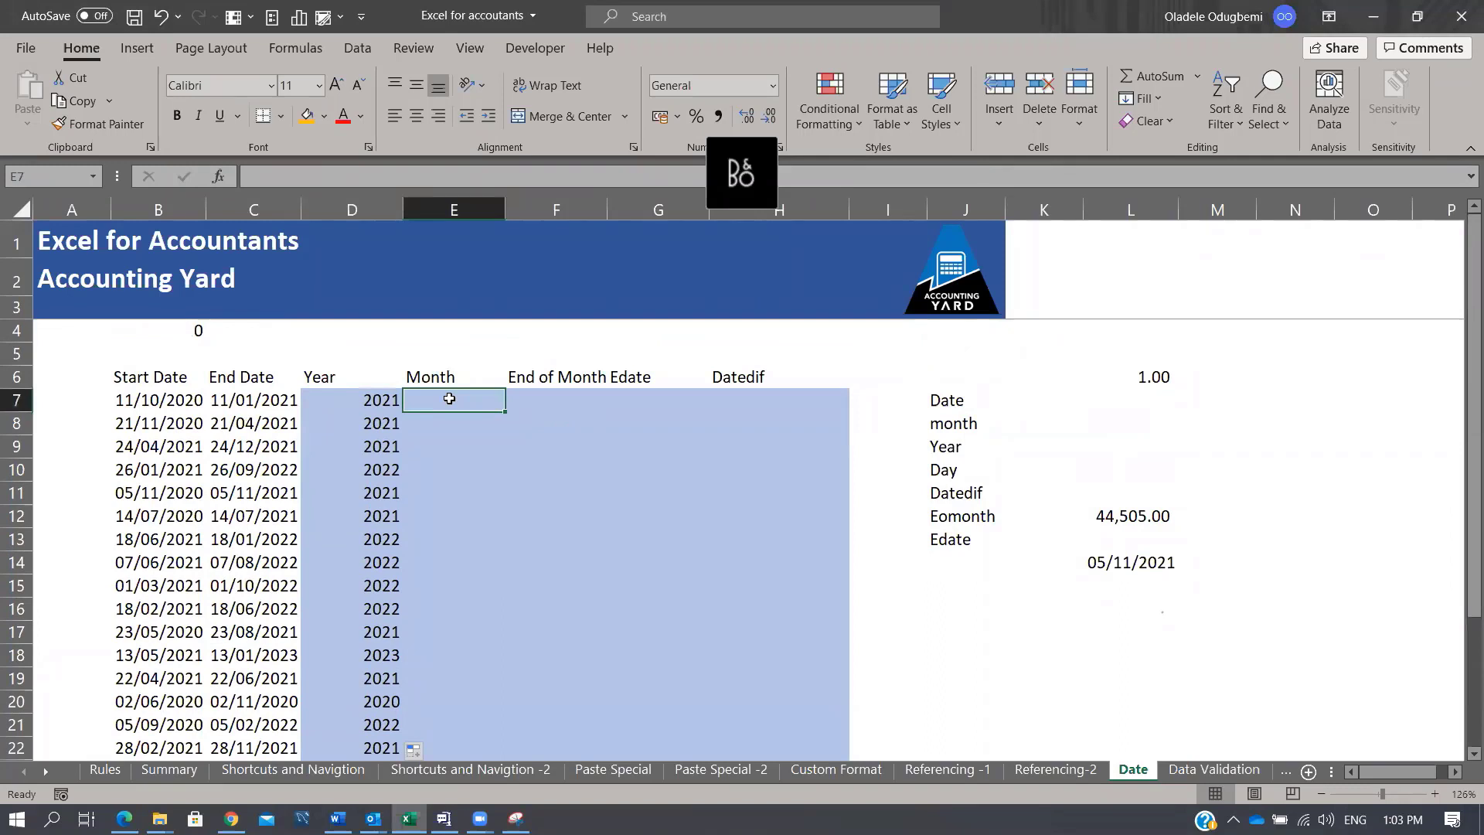
text(=mont)
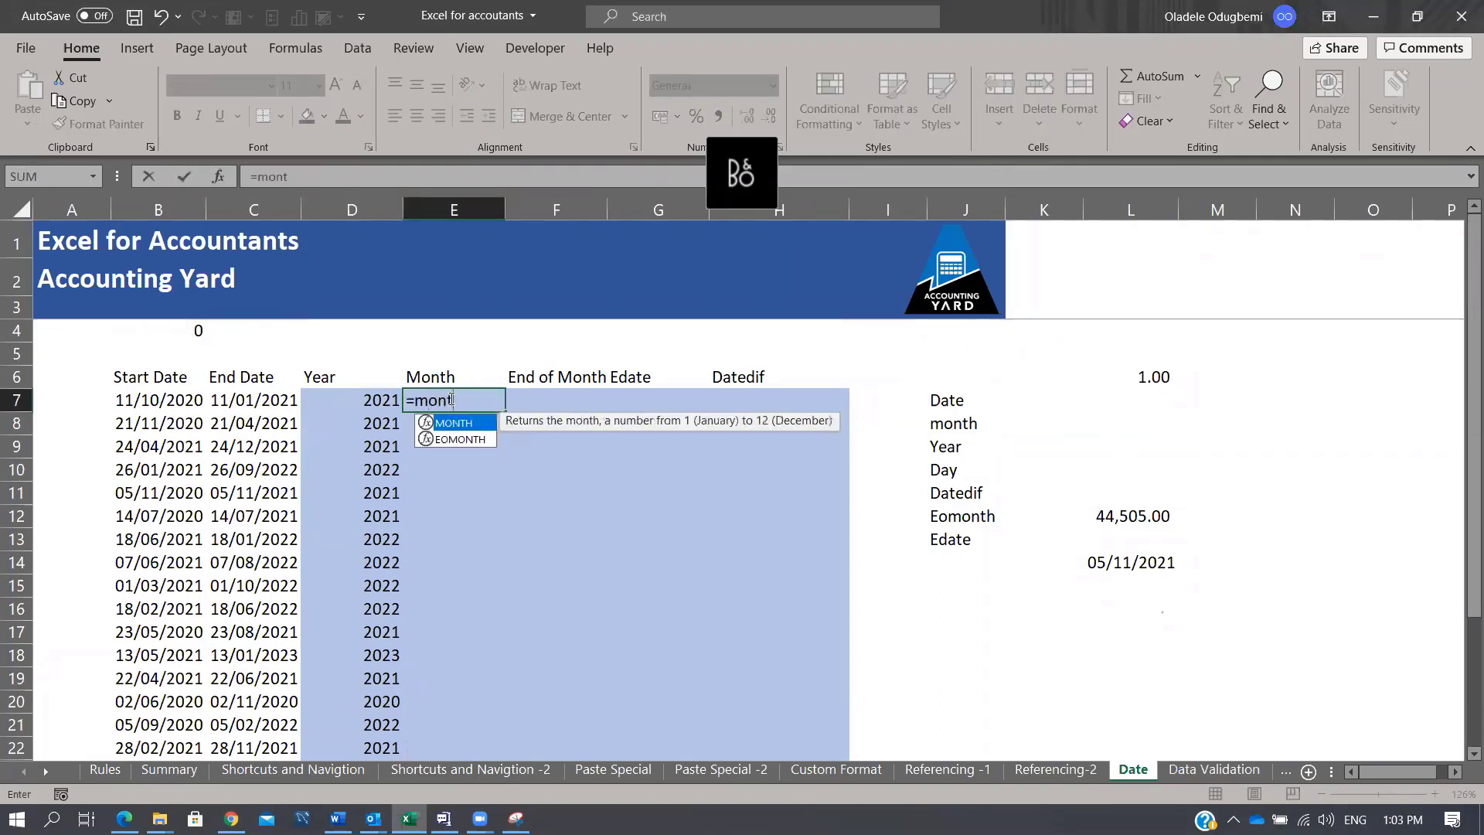
key(Tab)
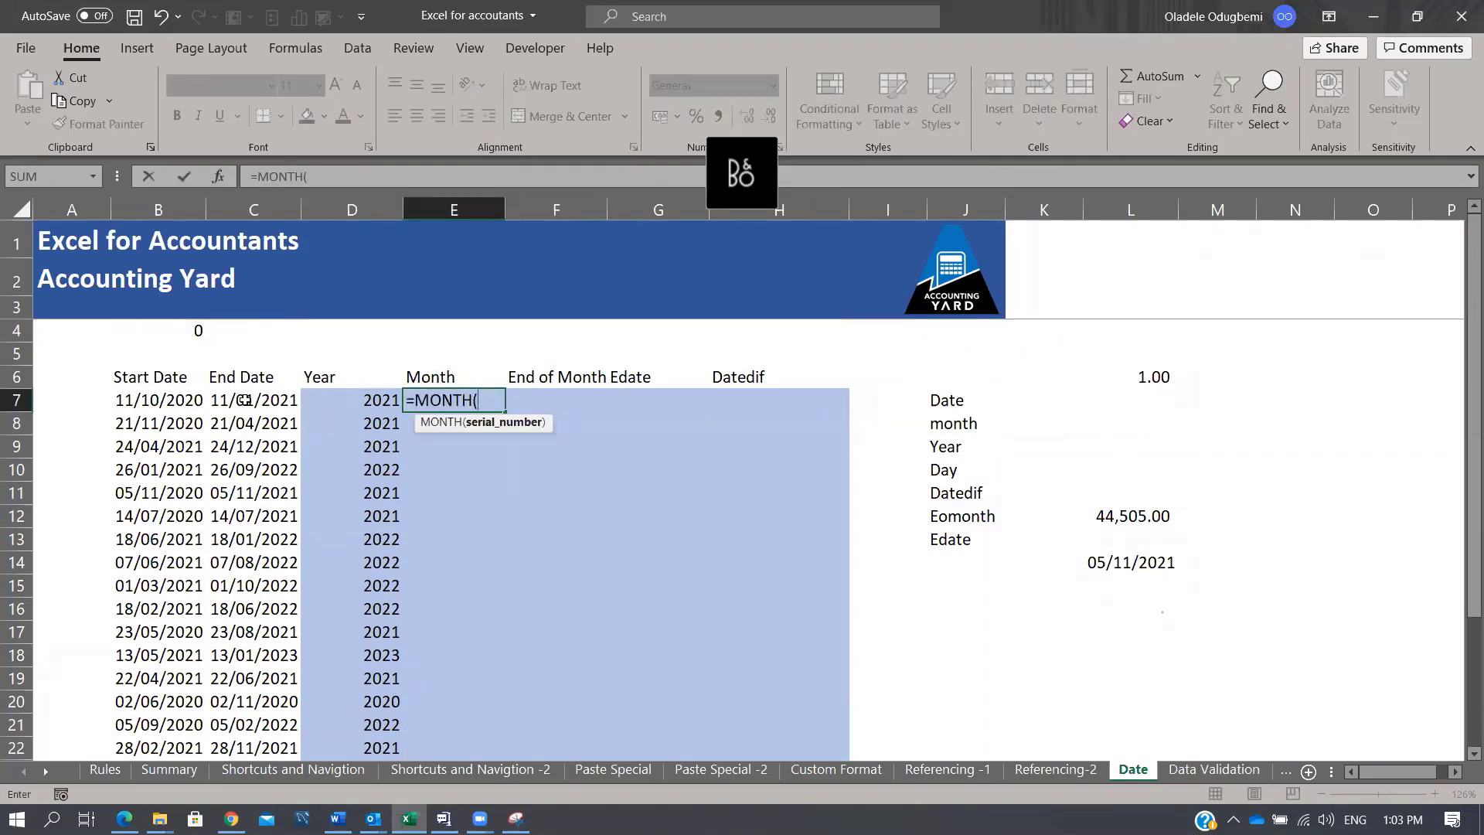
click(244, 400)
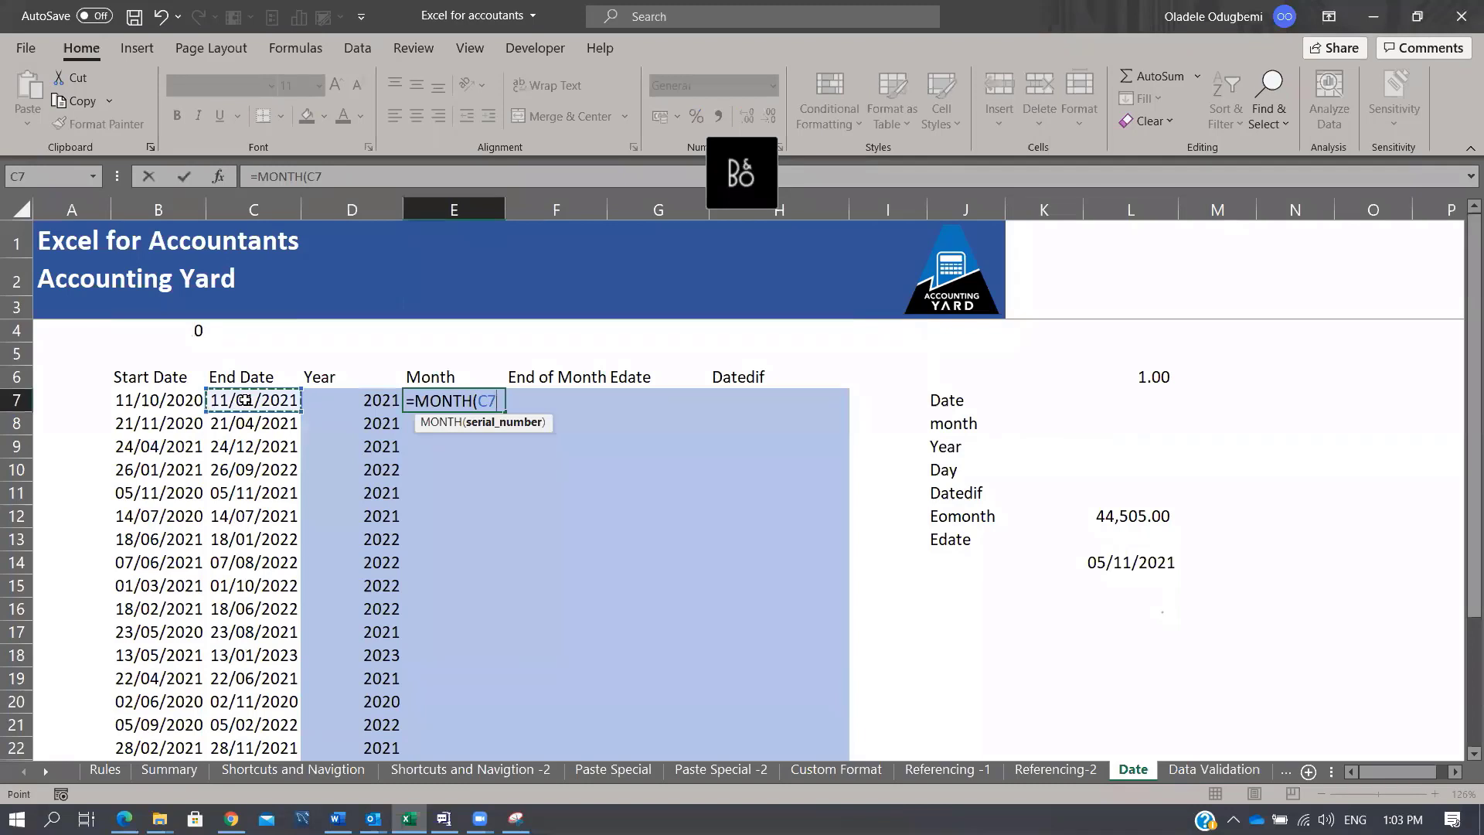
text())
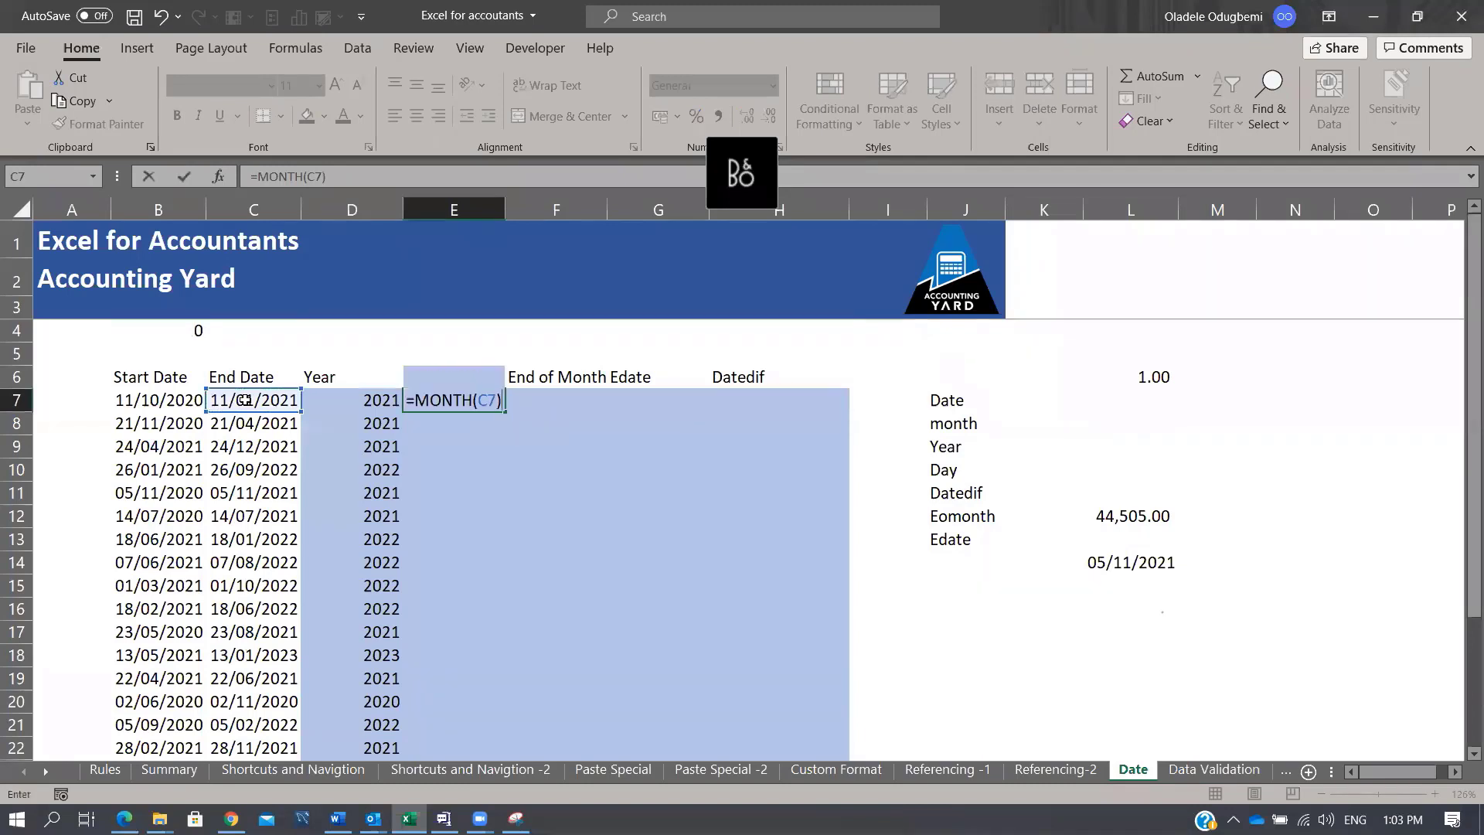
key(ctrl+Return)
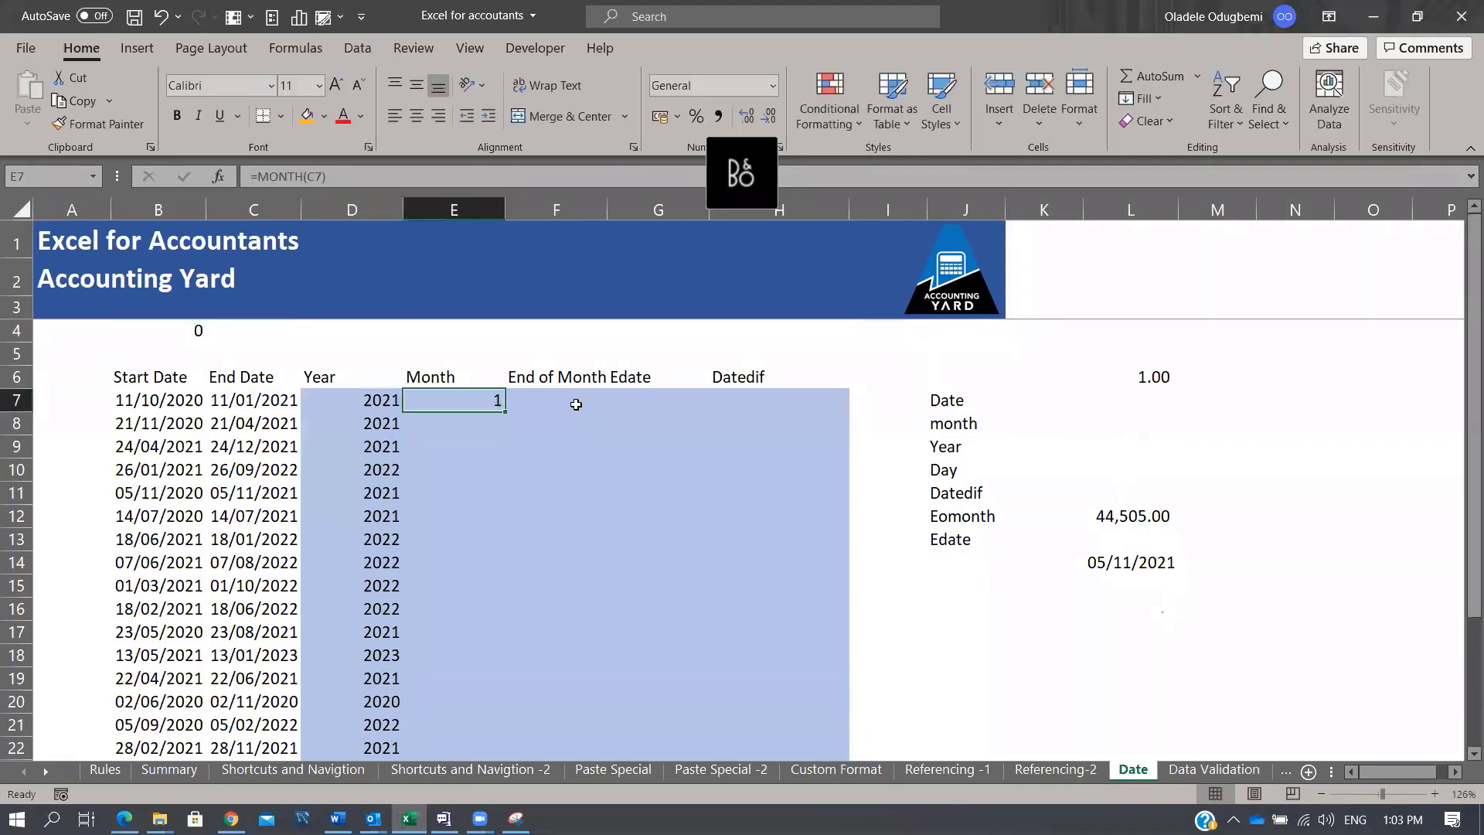
double_click(504, 412)
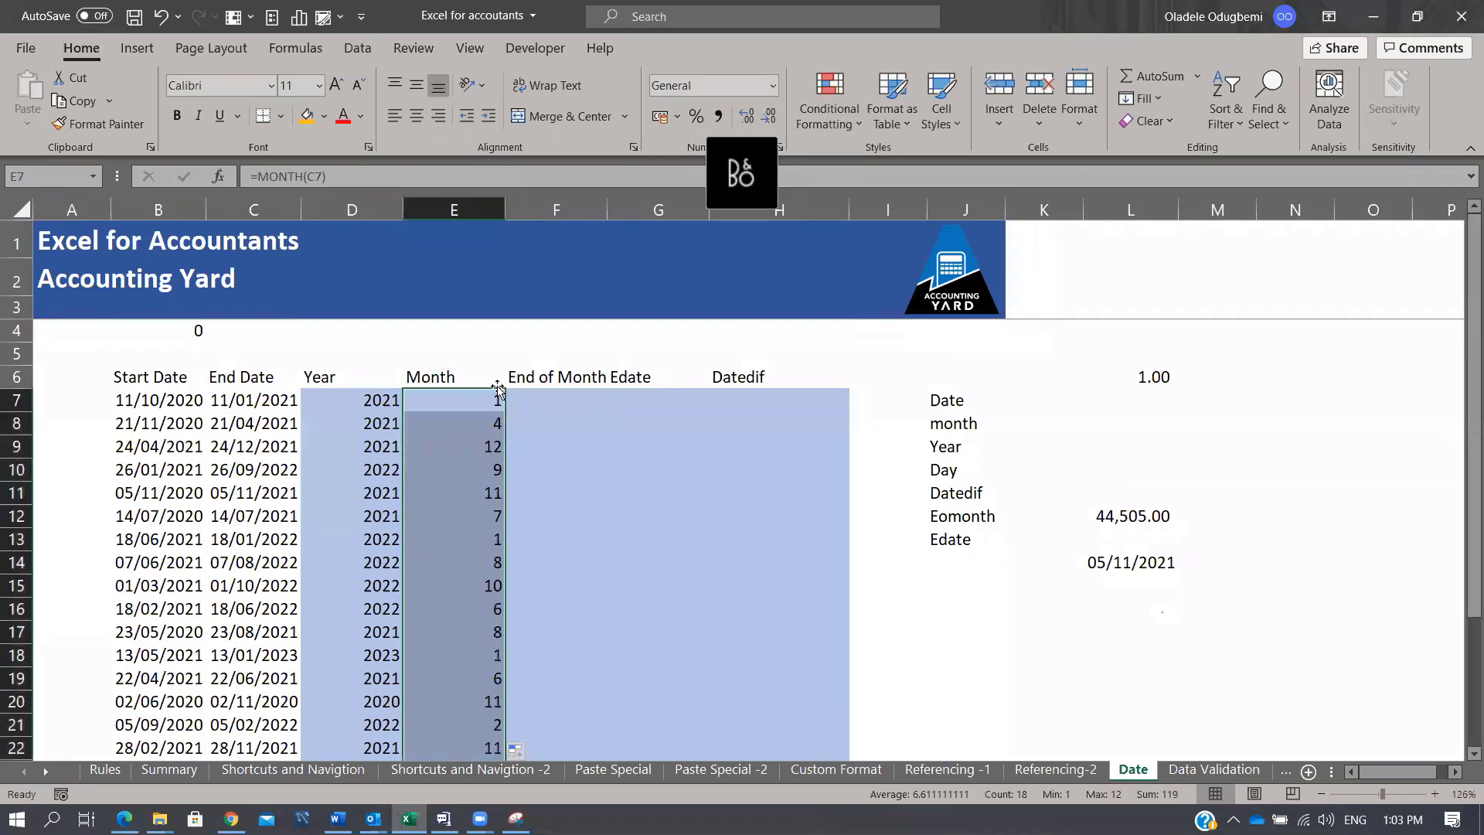
Step: Spot-check the month results in rows 10, 19 and 23 against their End Dates
click(488, 469)
key(F2)
key(Escape)
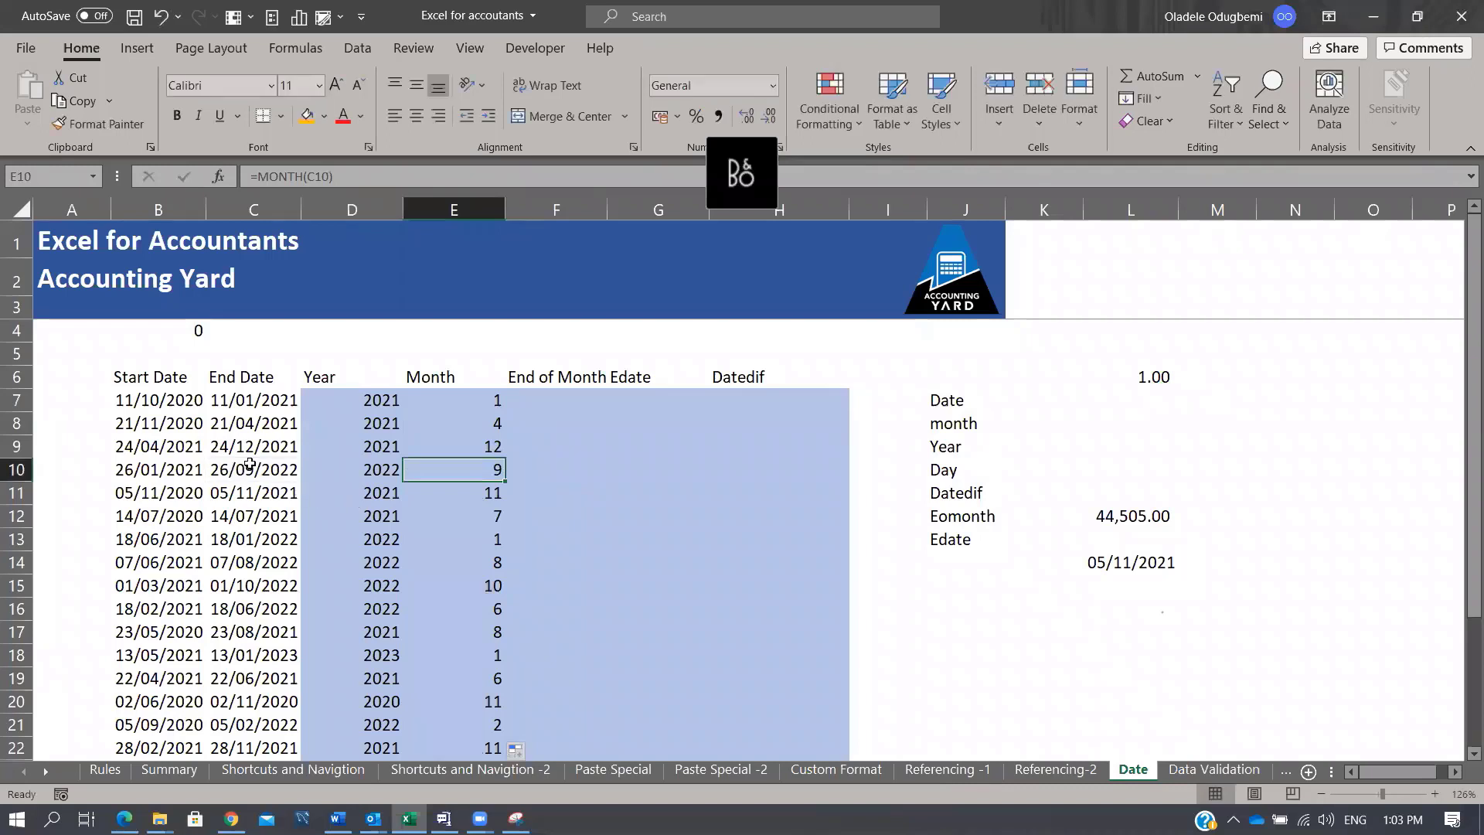
click(251, 465)
click(470, 470)
click(487, 680)
click(263, 678)
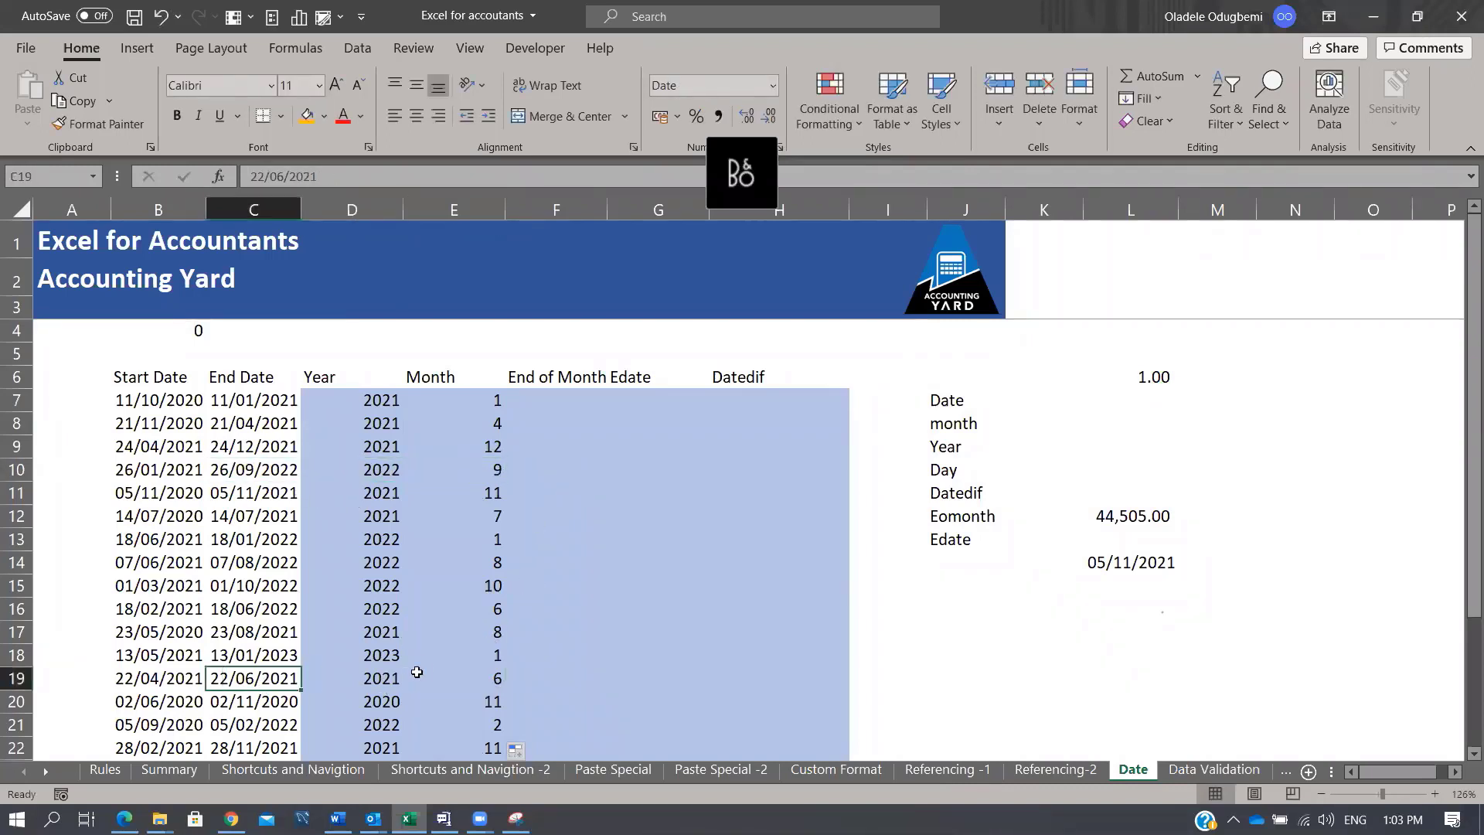
scroll(421, 671, down, 3)
click(489, 585)
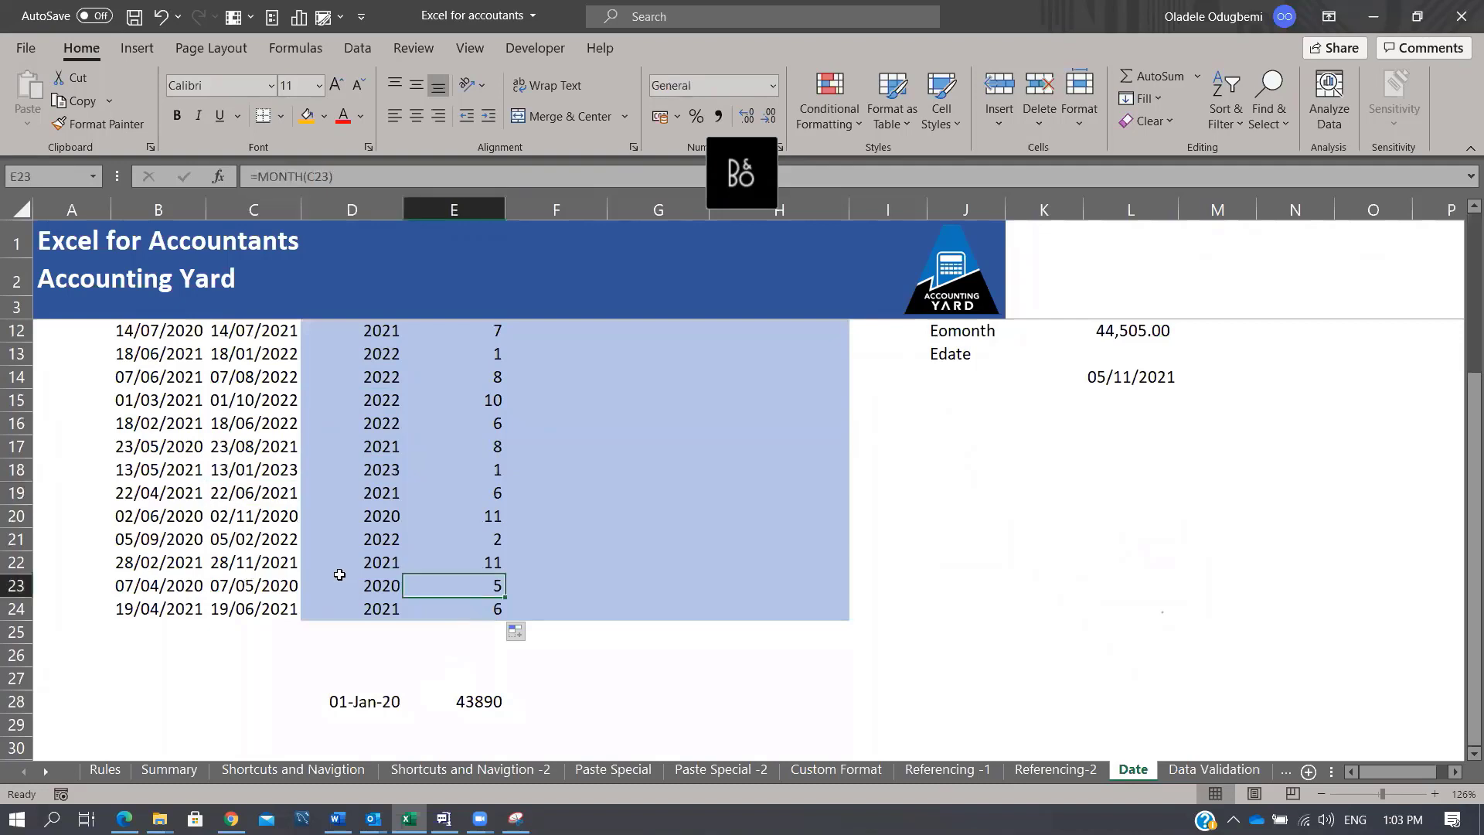
click(298, 585)
scroll(447, 542, up, 3)
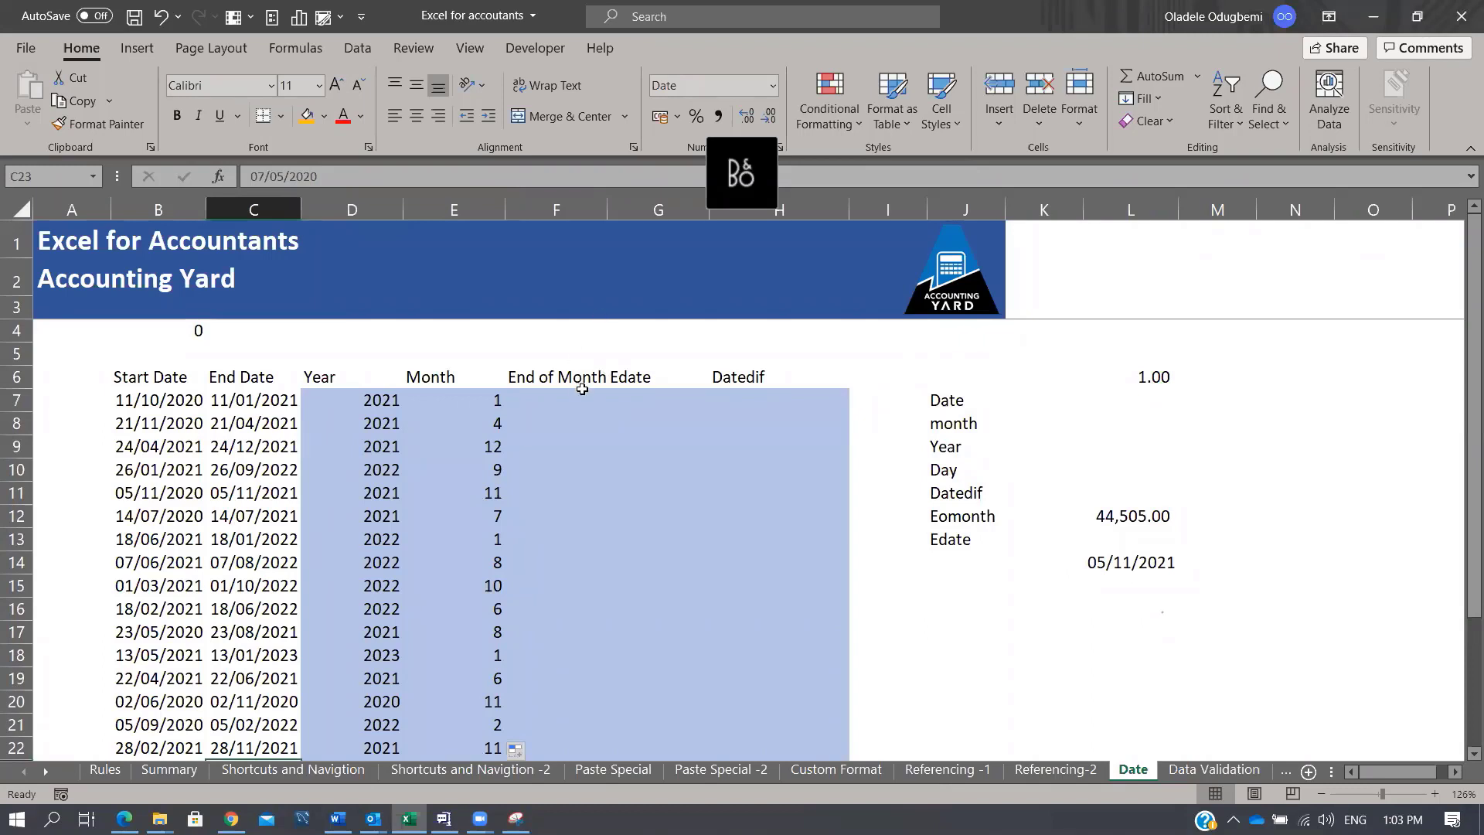
click(582, 398)
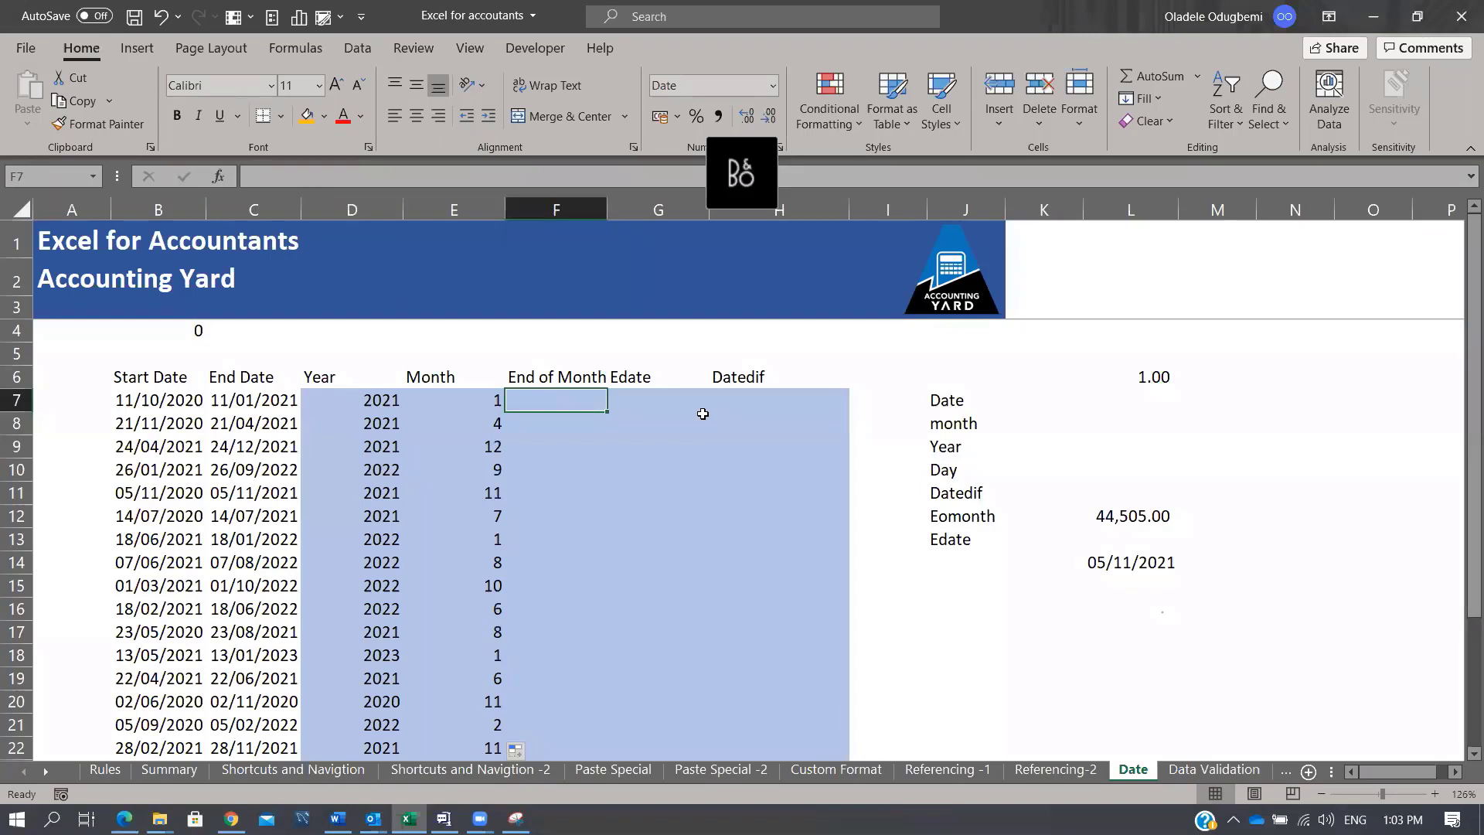
text(=eom)
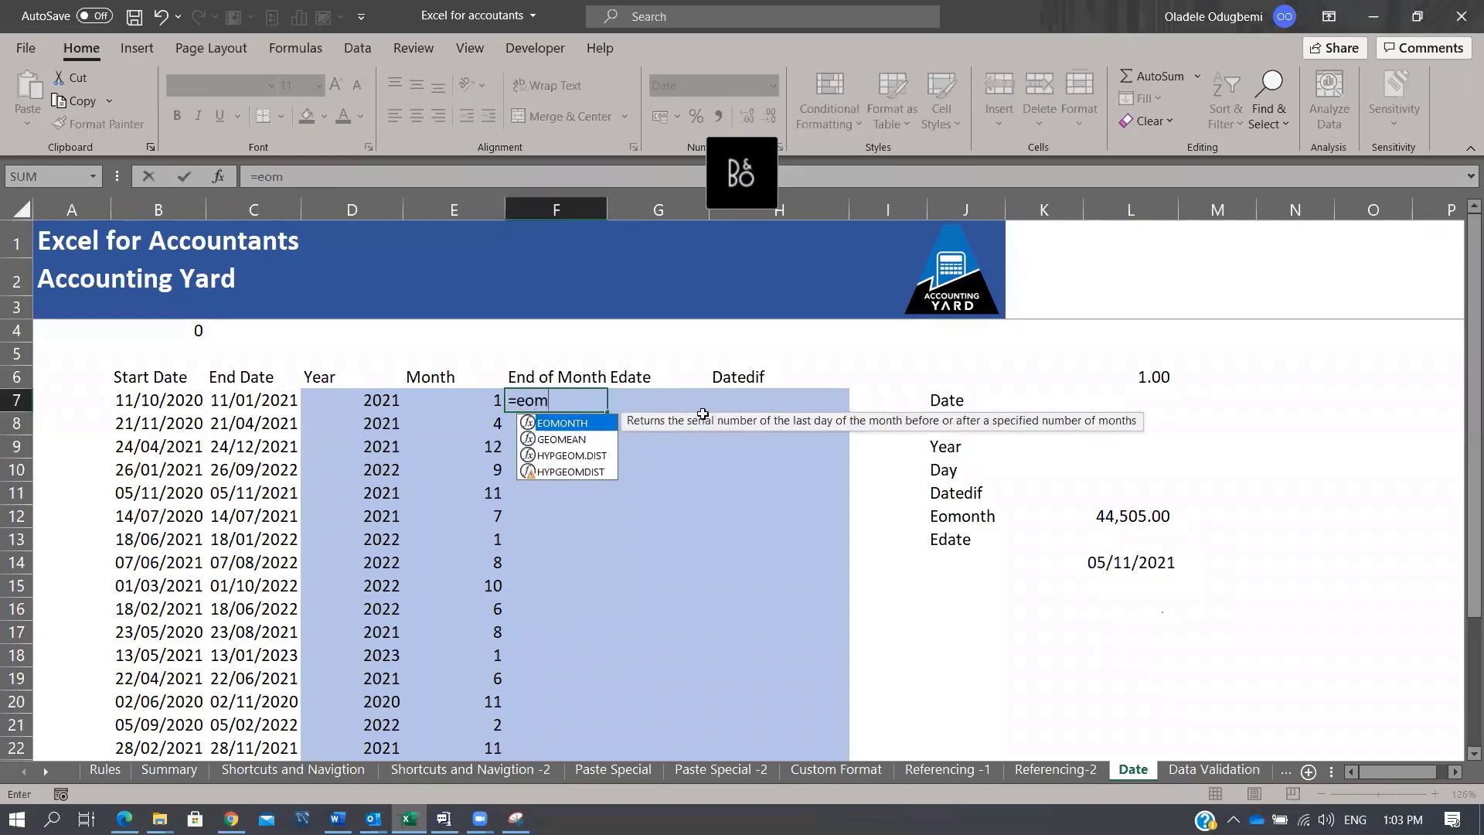
key(Tab)
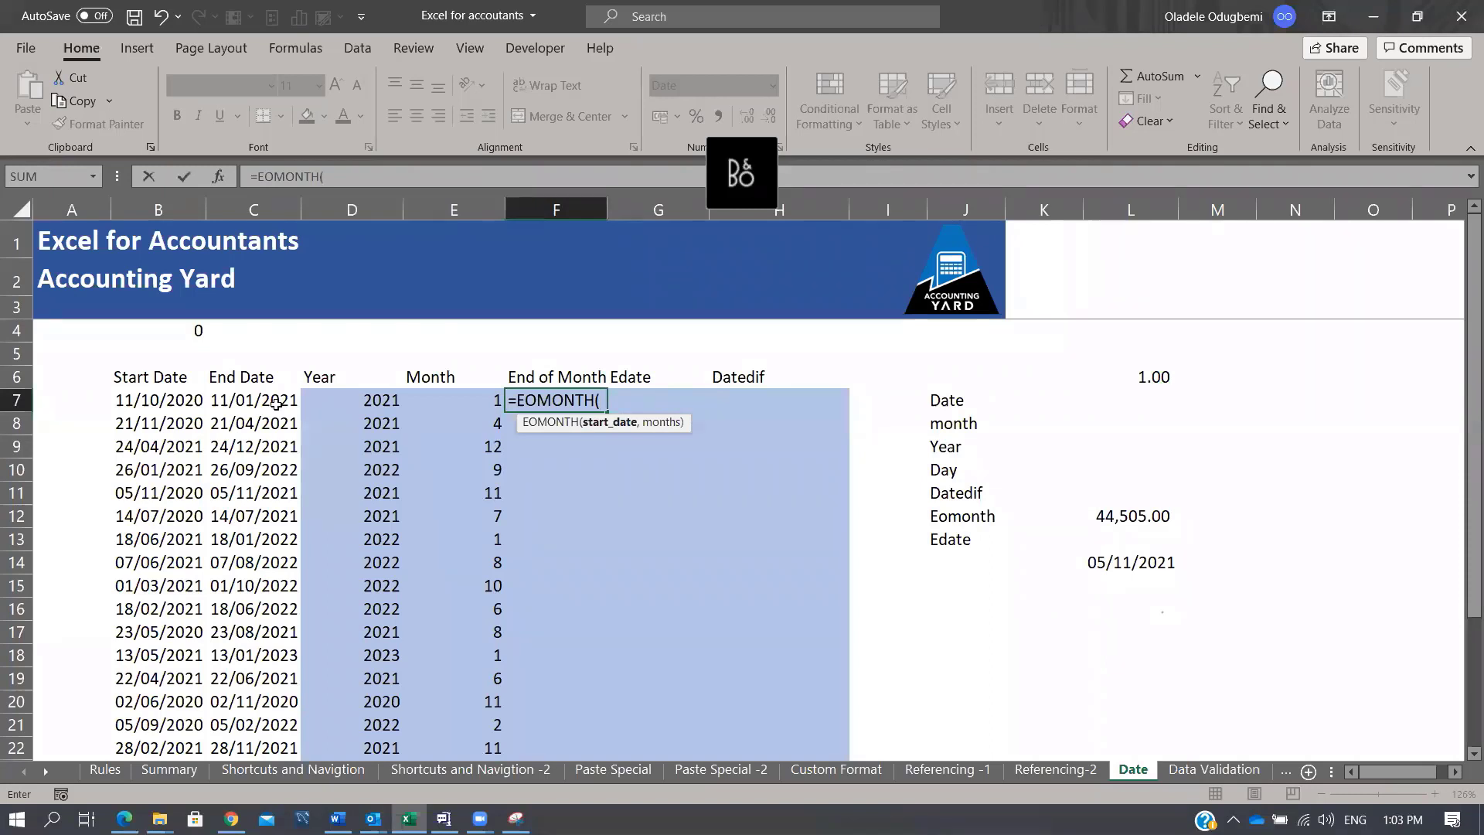
click(276, 404)
text(,)
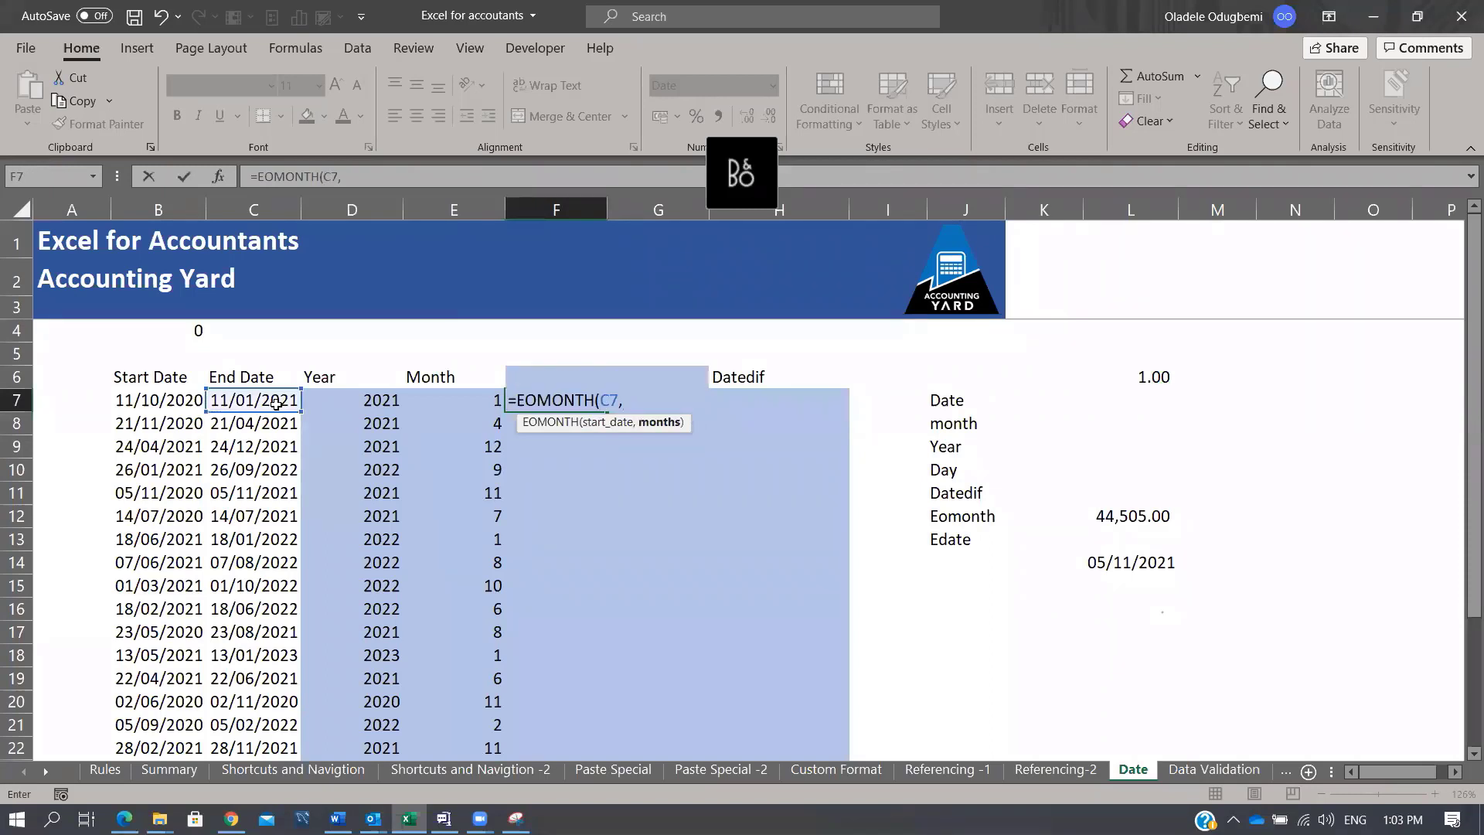
text(0))
key(ctrl+Return)
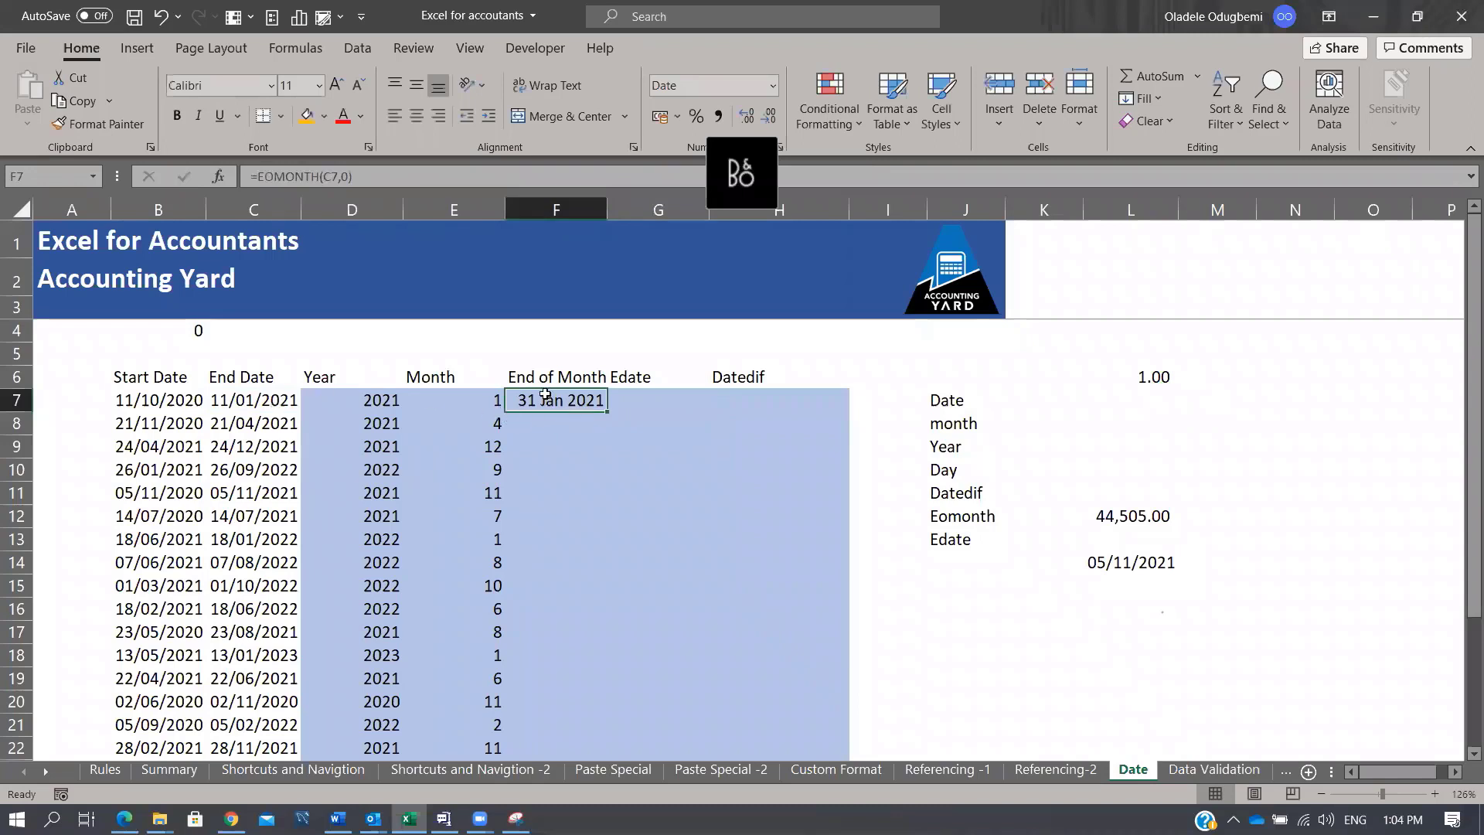
click(264, 402)
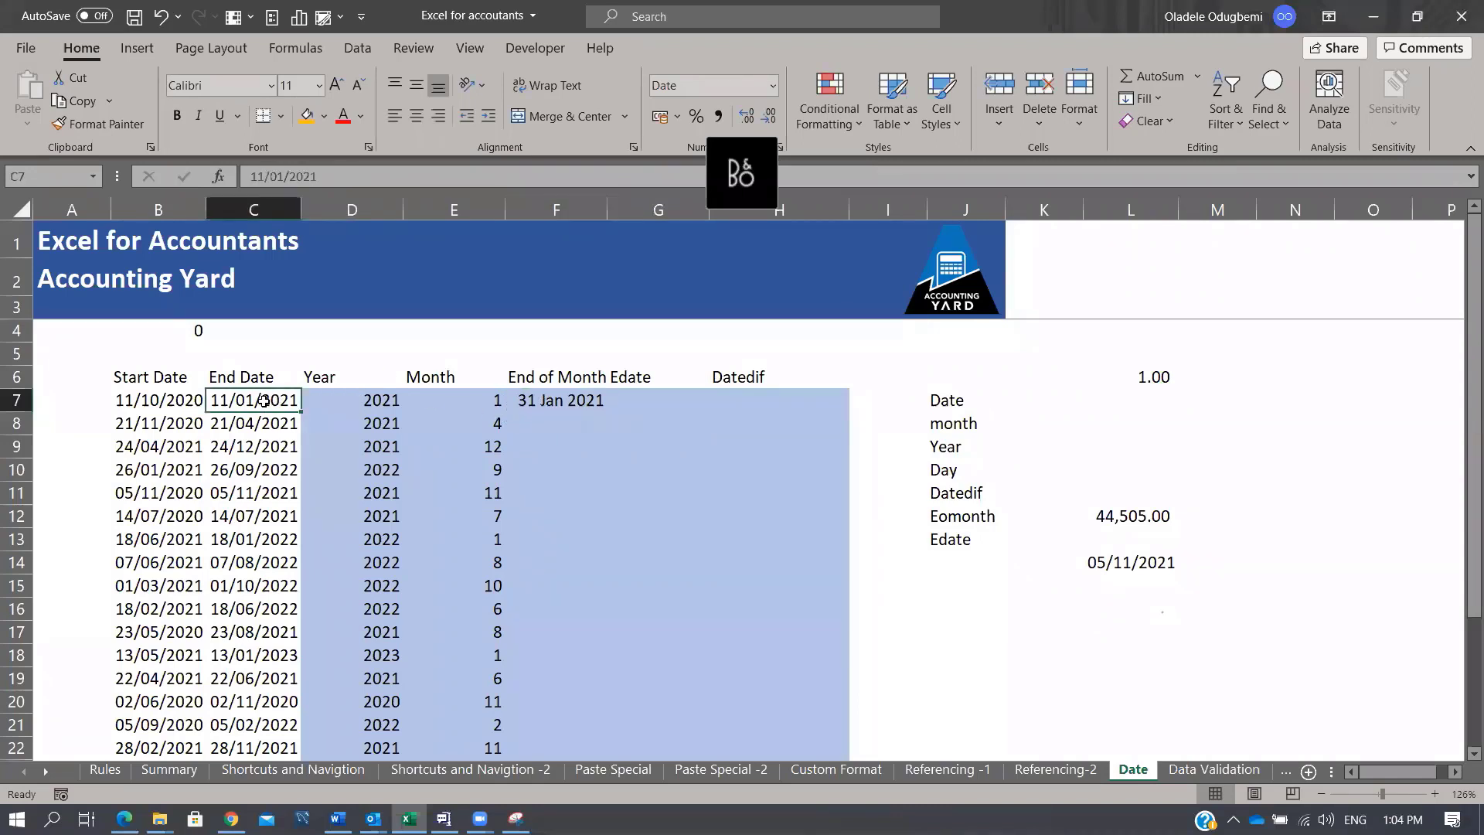
click(591, 401)
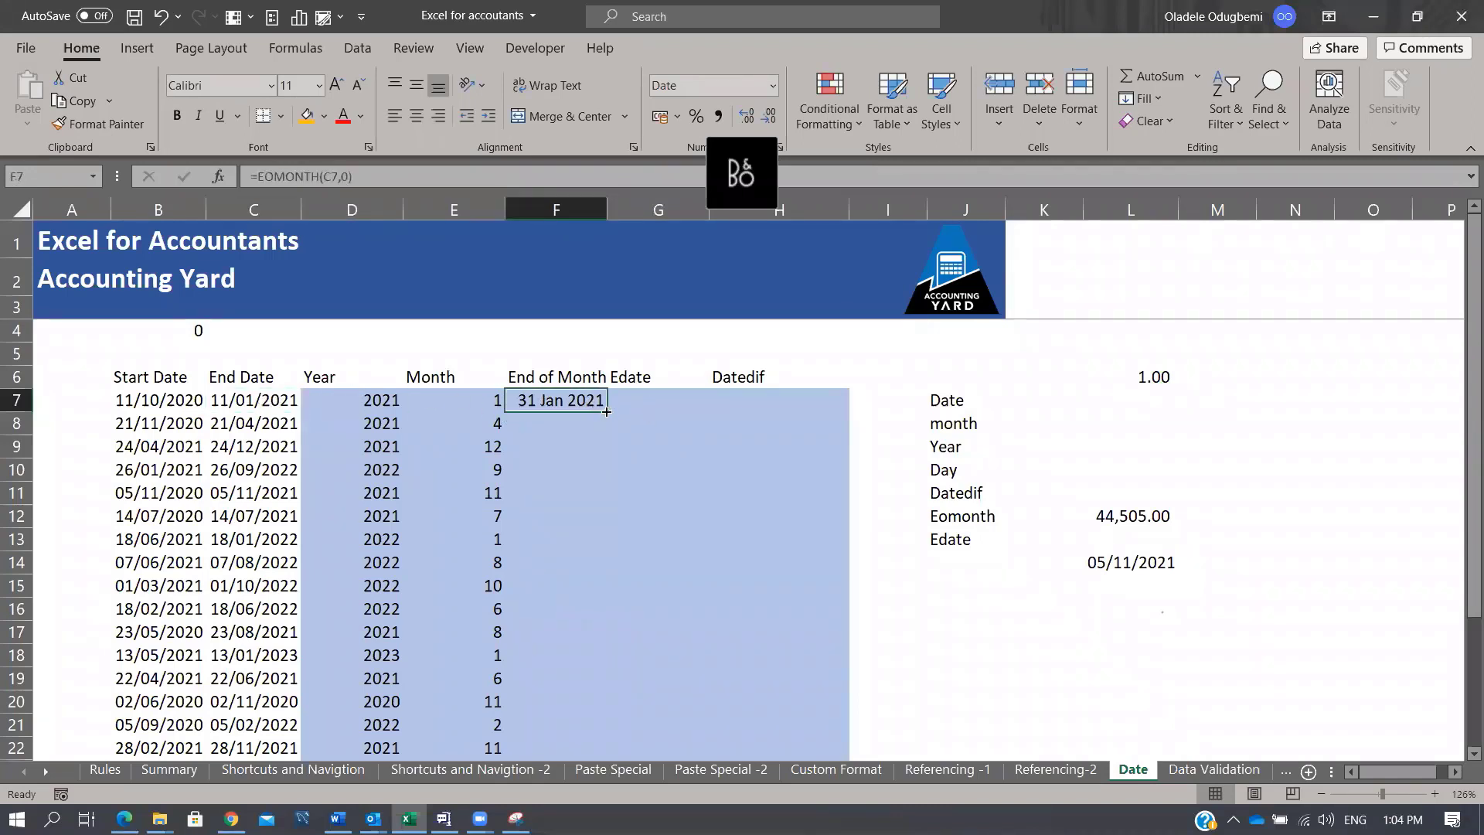
double_click(607, 412)
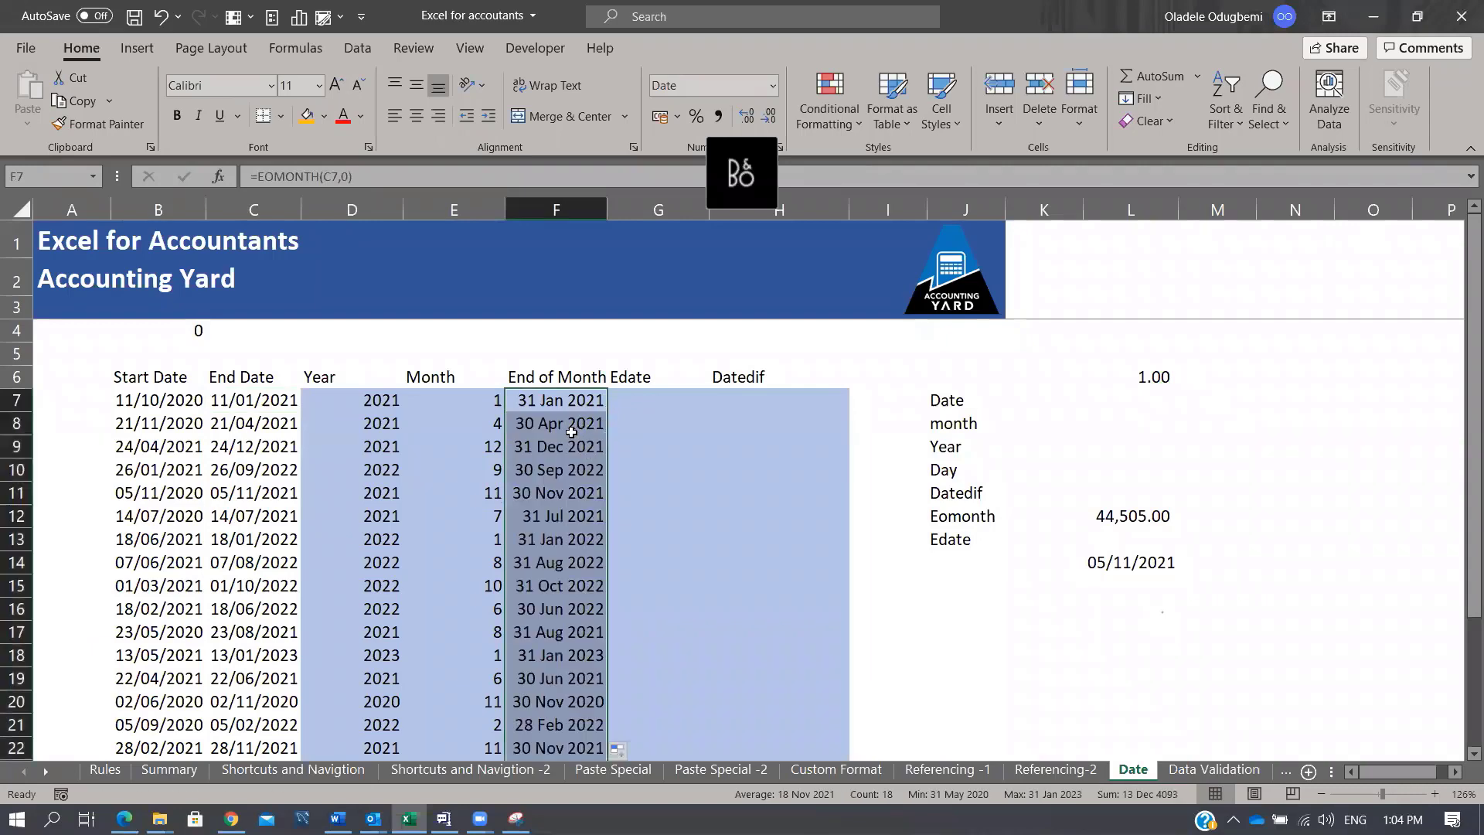
scroll(553, 564, down, 3)
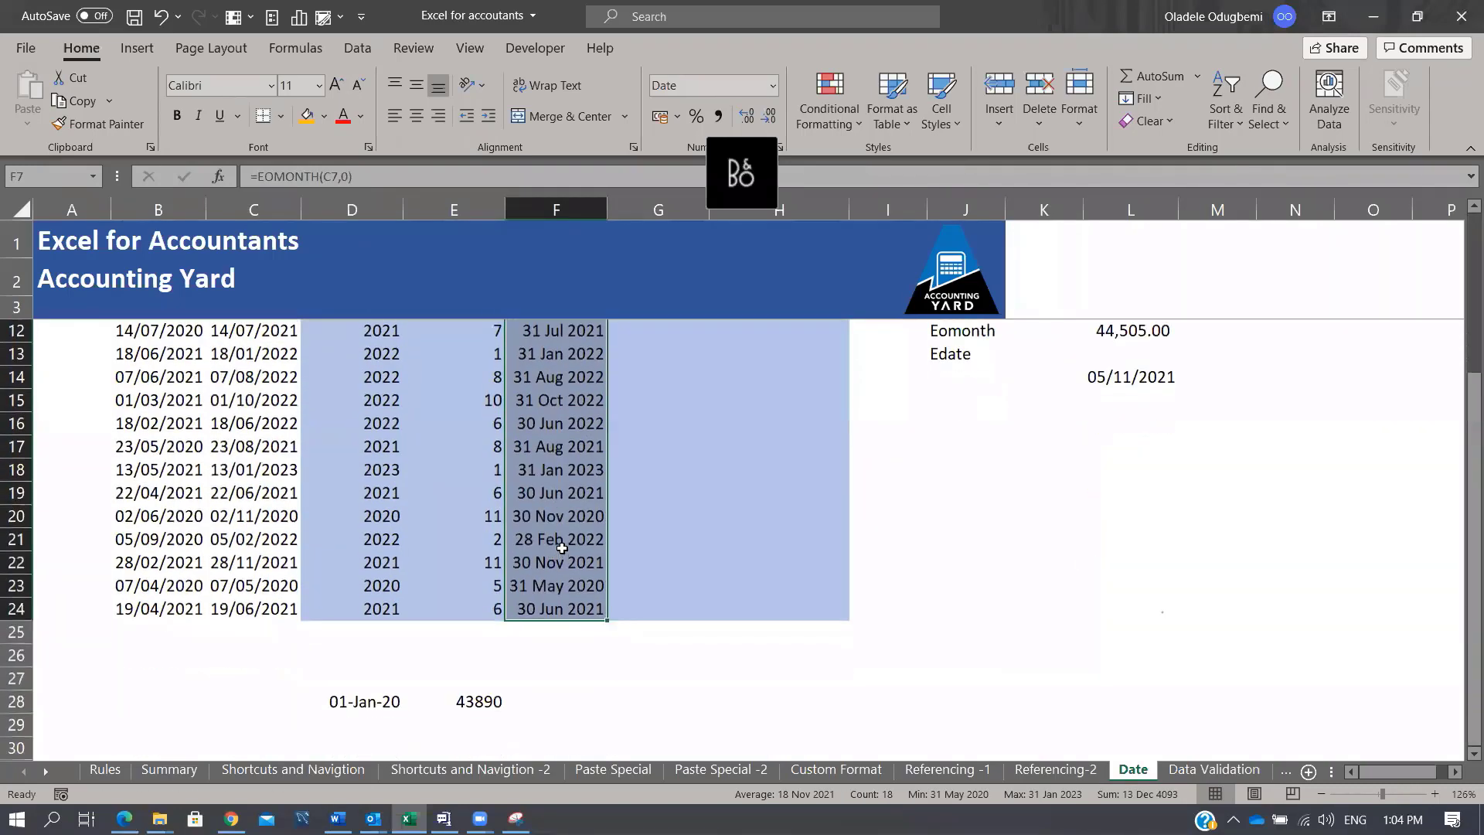
scroll(562, 548, up, 3)
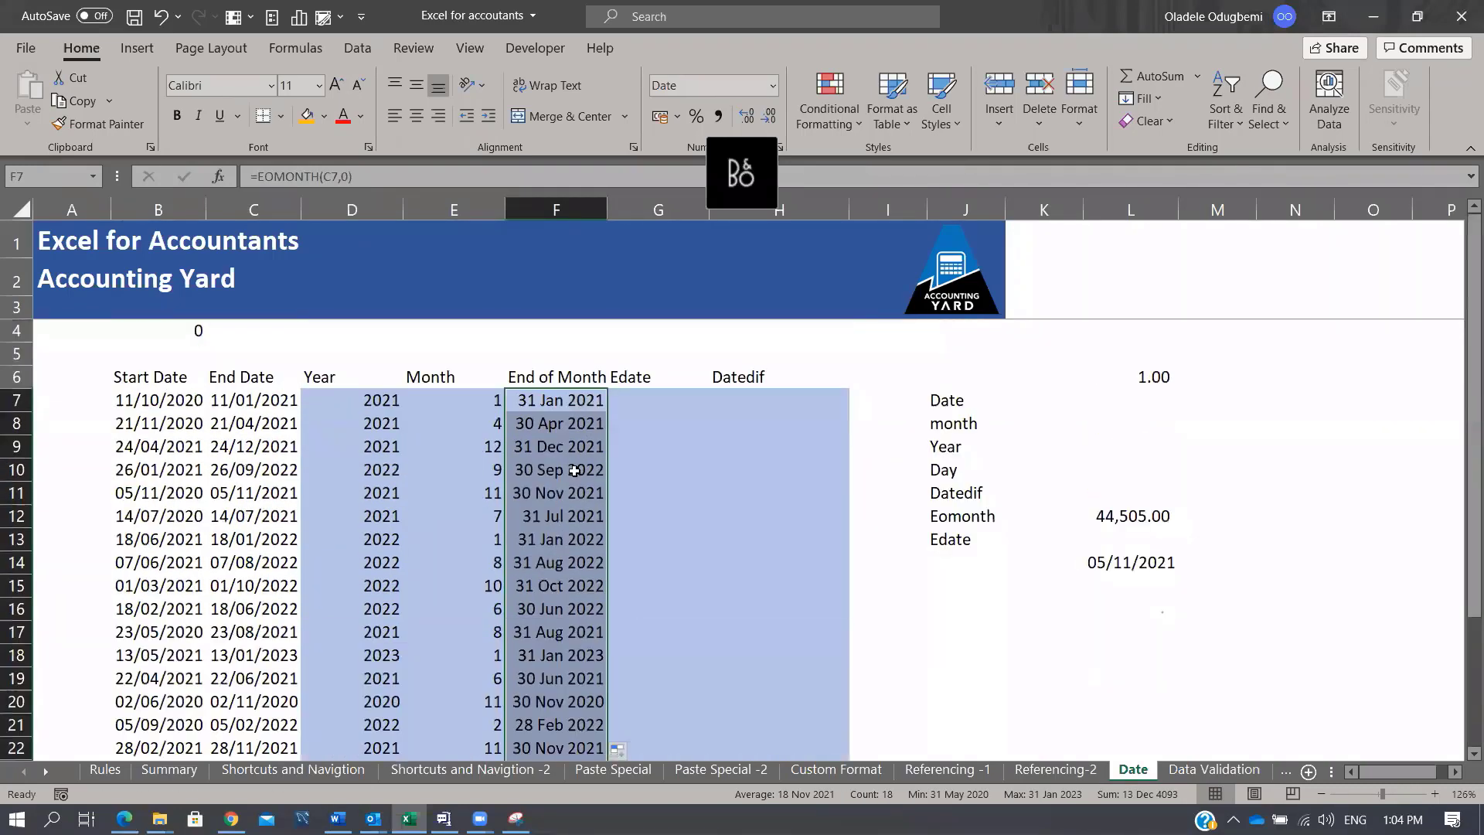
click(548, 602)
click(281, 608)
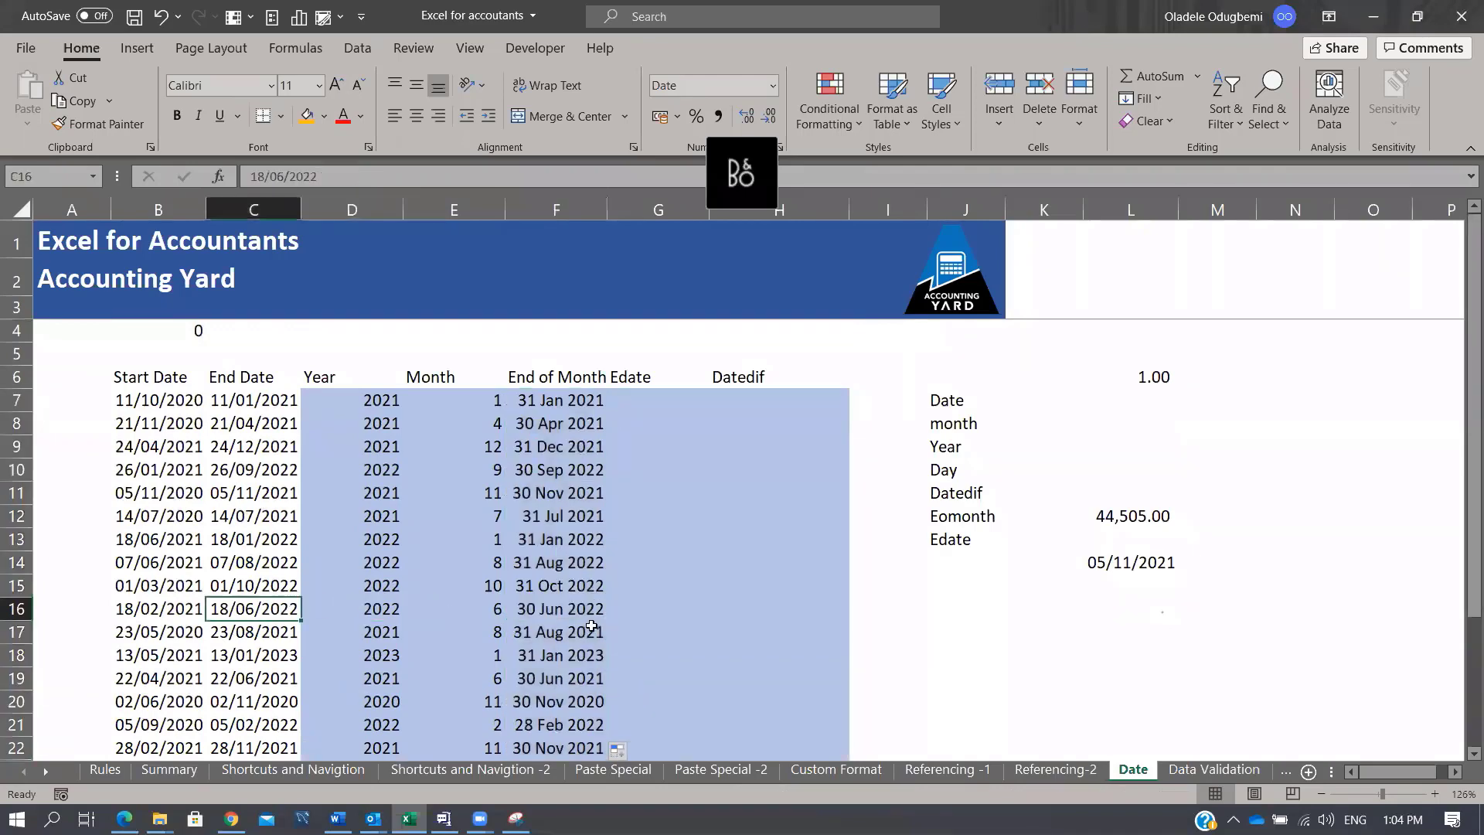
scroll(592, 626, down, 4)
click(570, 496)
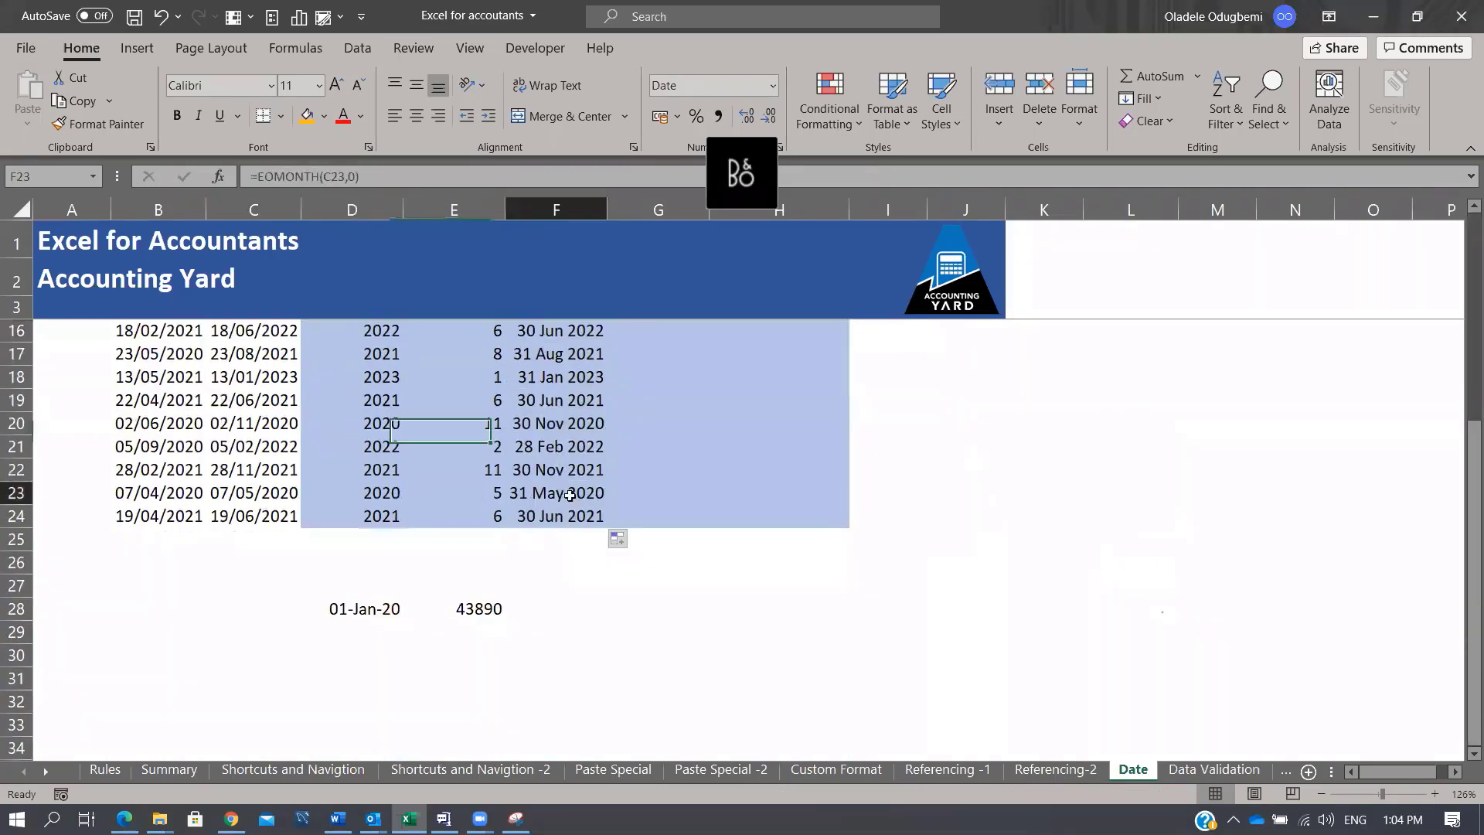
click(261, 493)
click(289, 469)
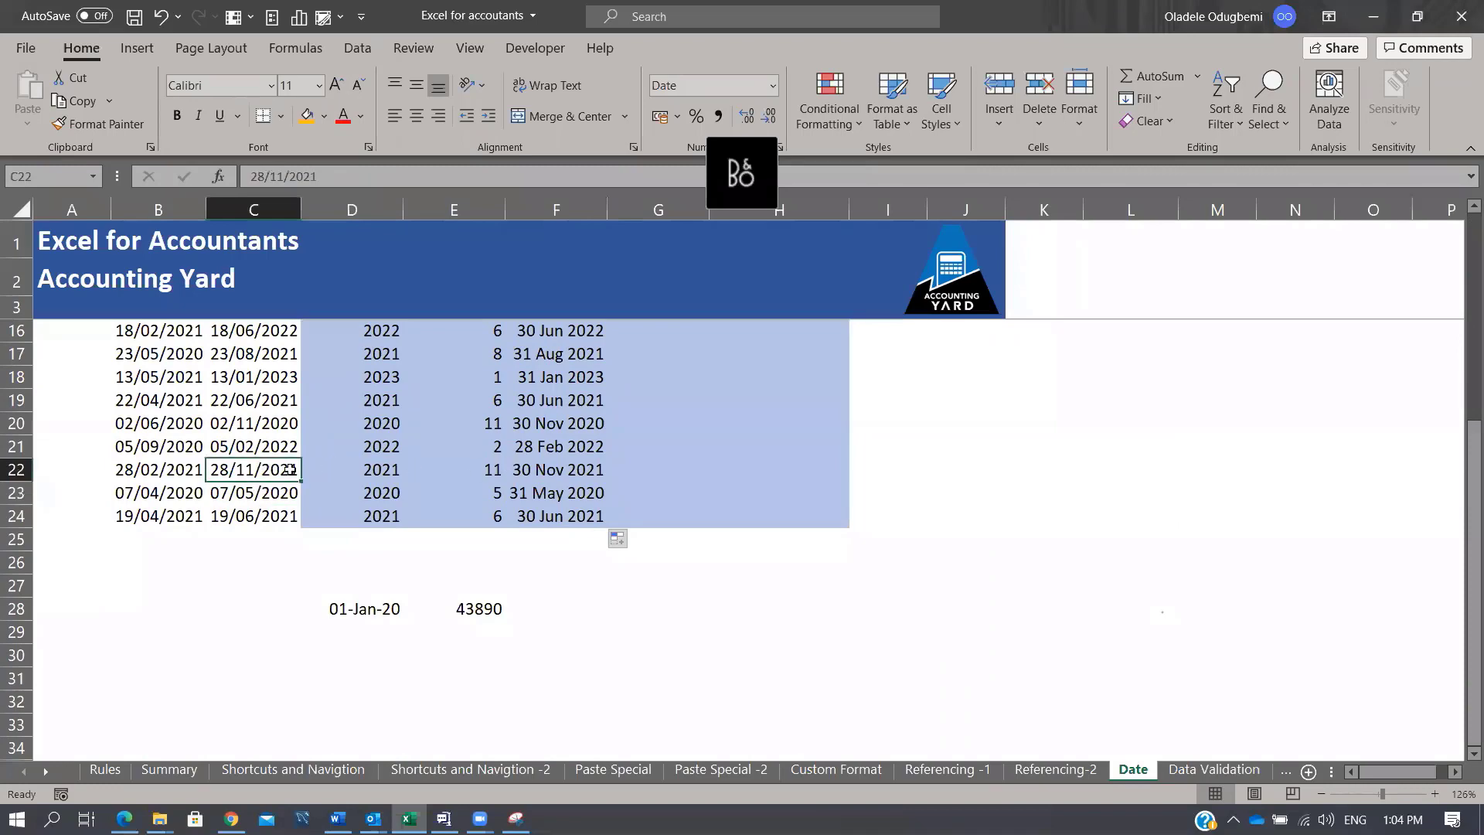
click(544, 471)
scroll(587, 458, up, 4)
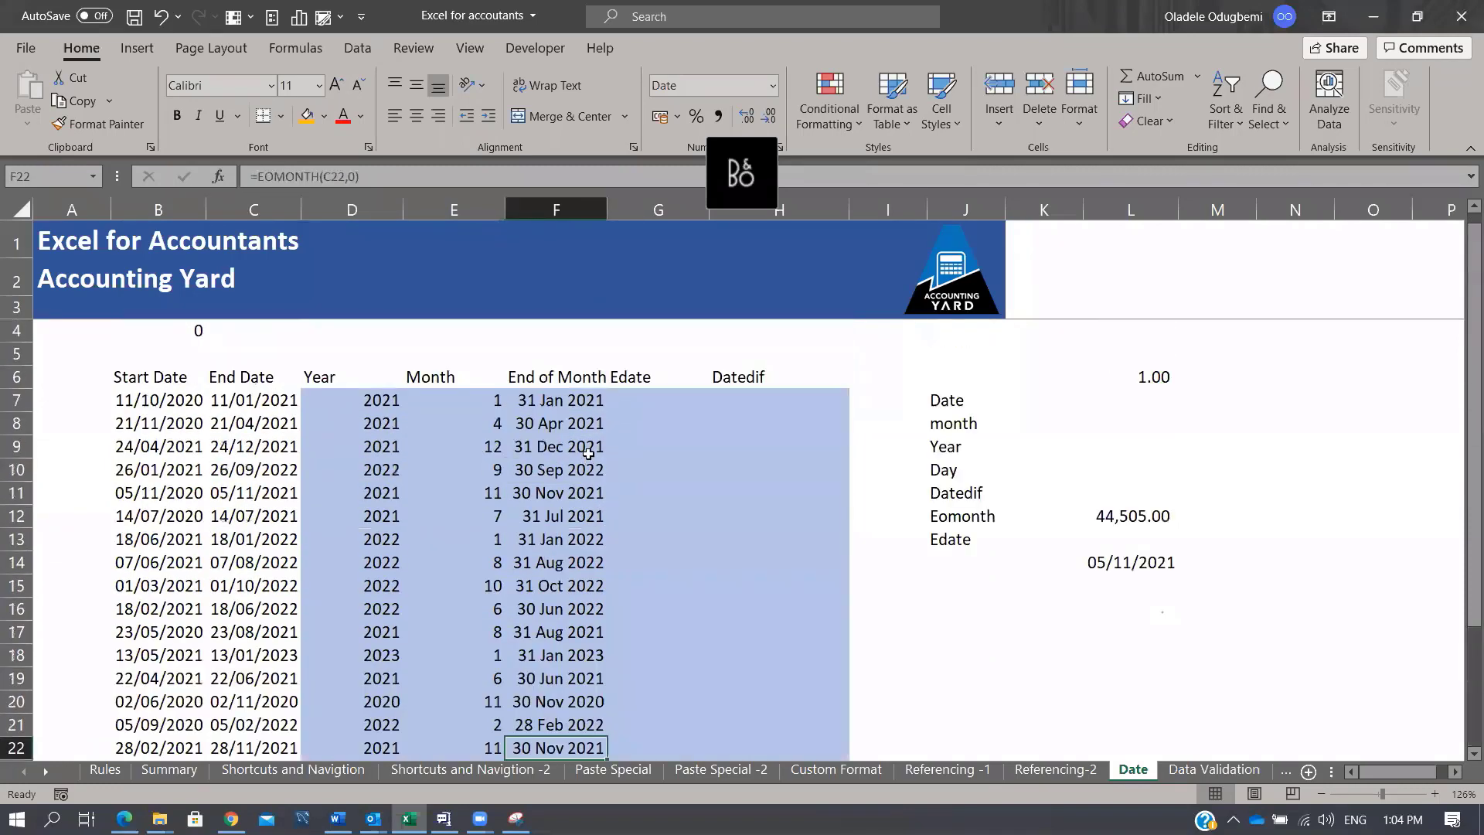
click(572, 404)
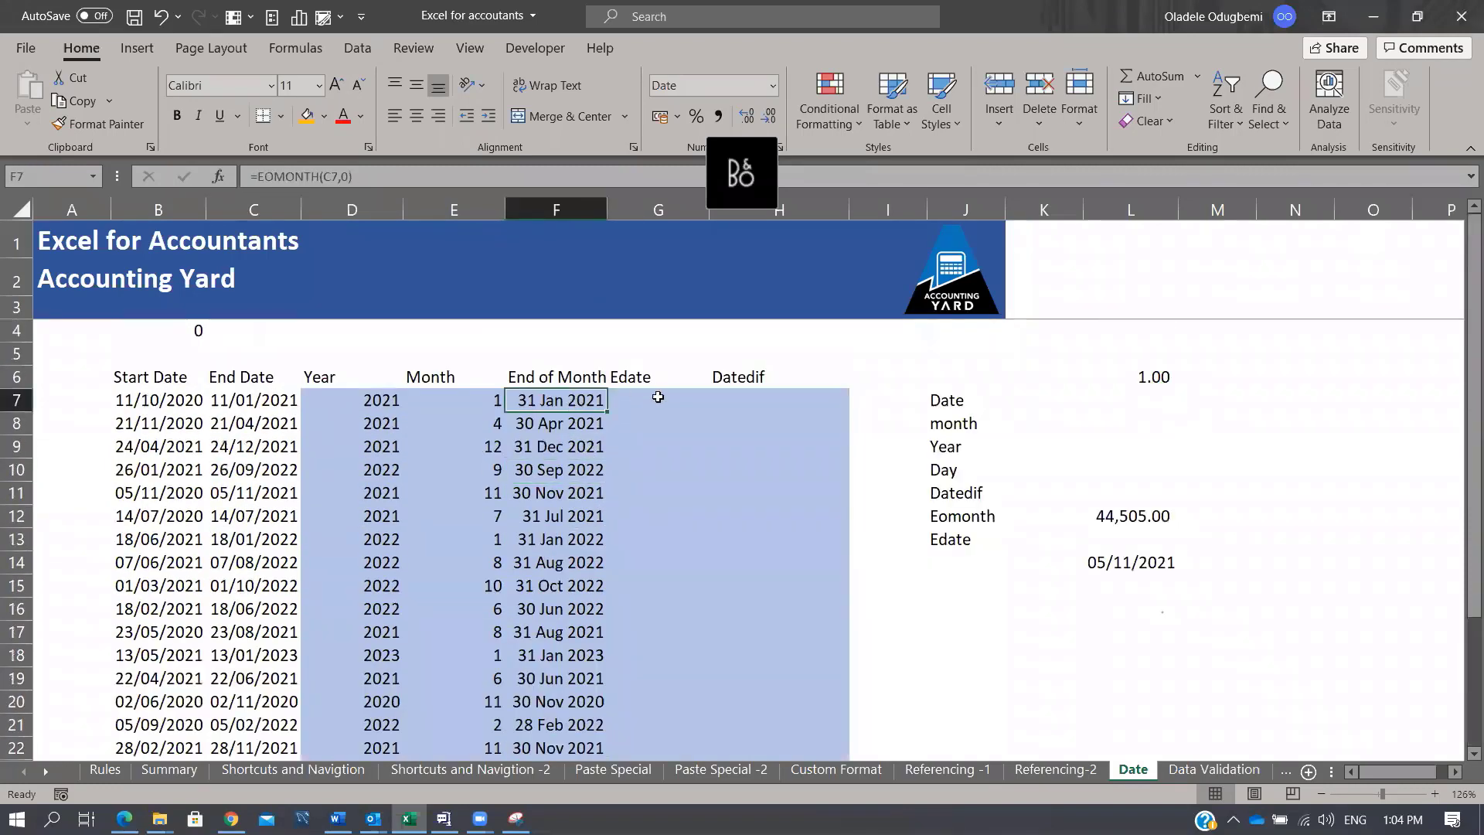
click(658, 396)
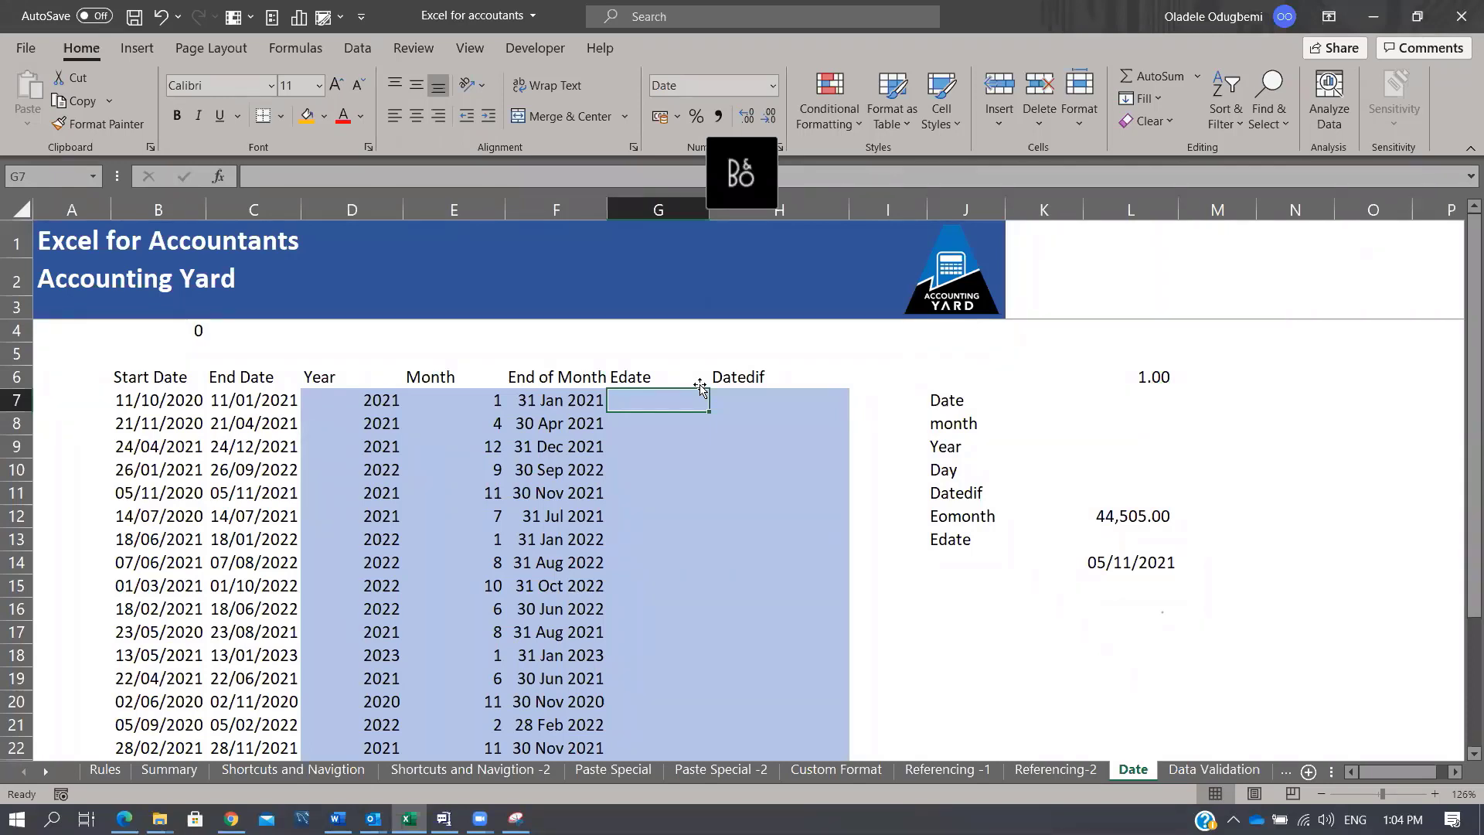
Step: Enter =EDATE(C7,E7) in G7 to move the End Date forward by the Month value
text(=edat)
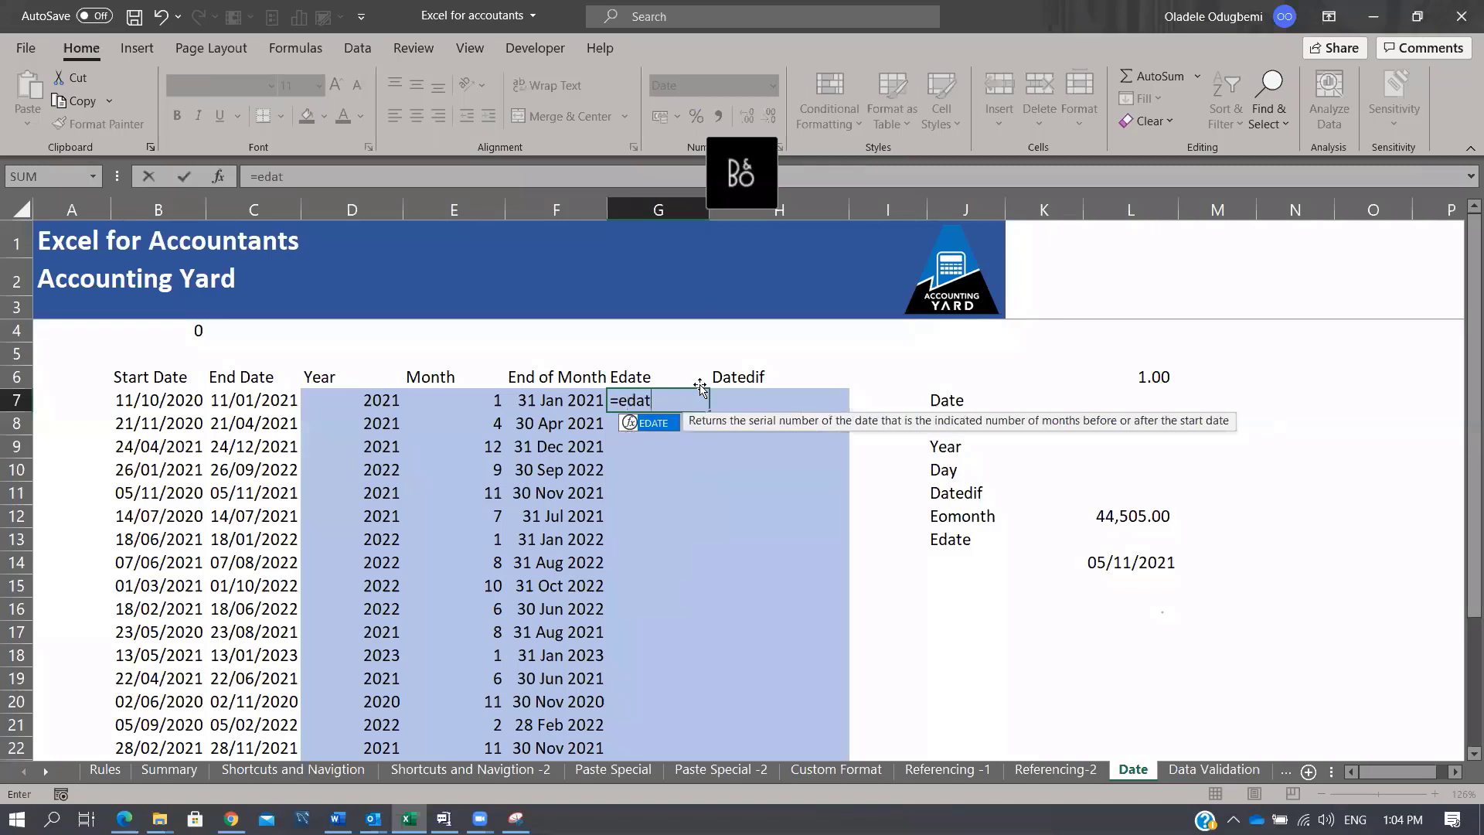
key(Tab)
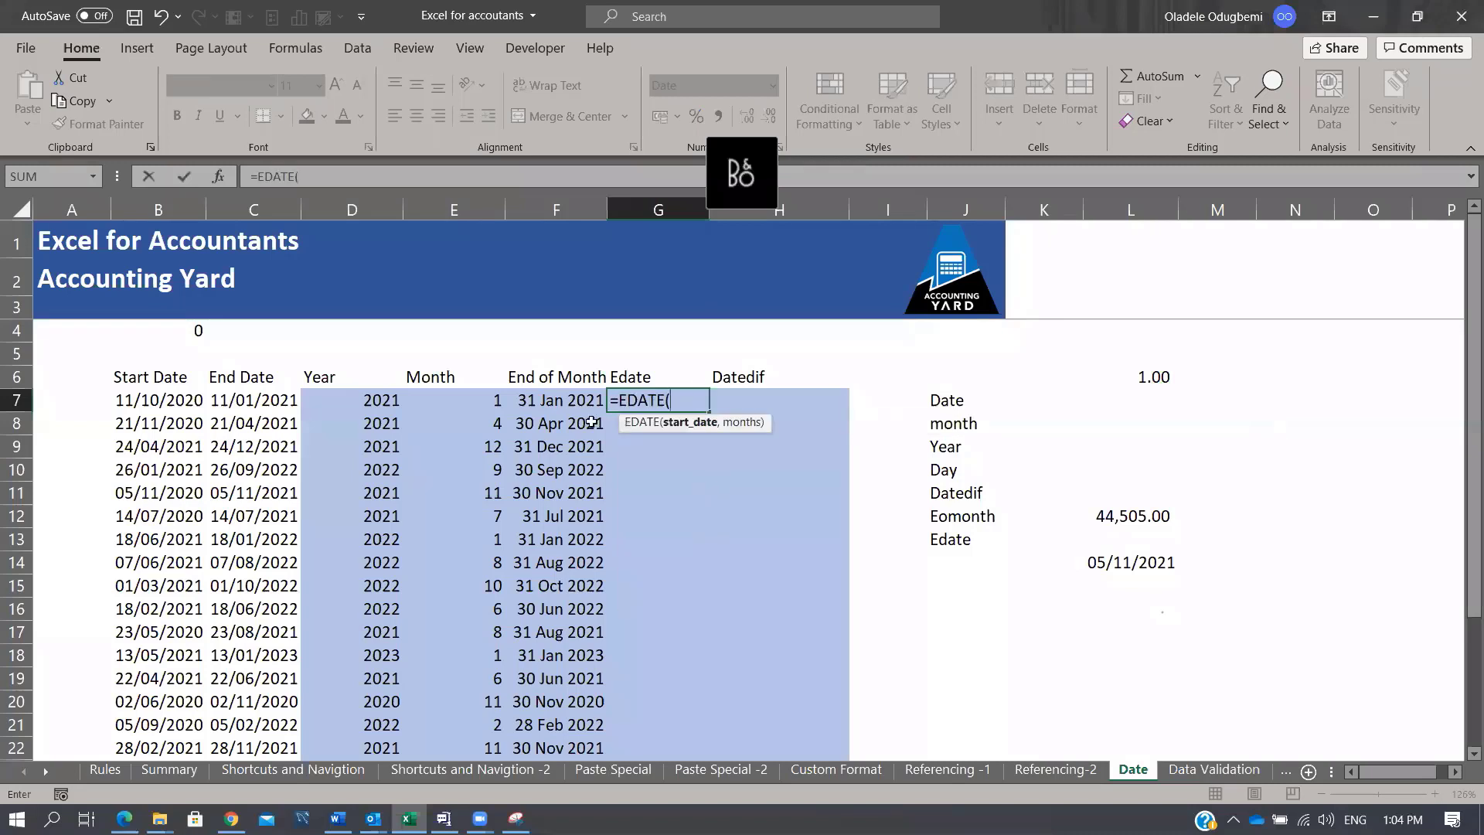
click(255, 396)
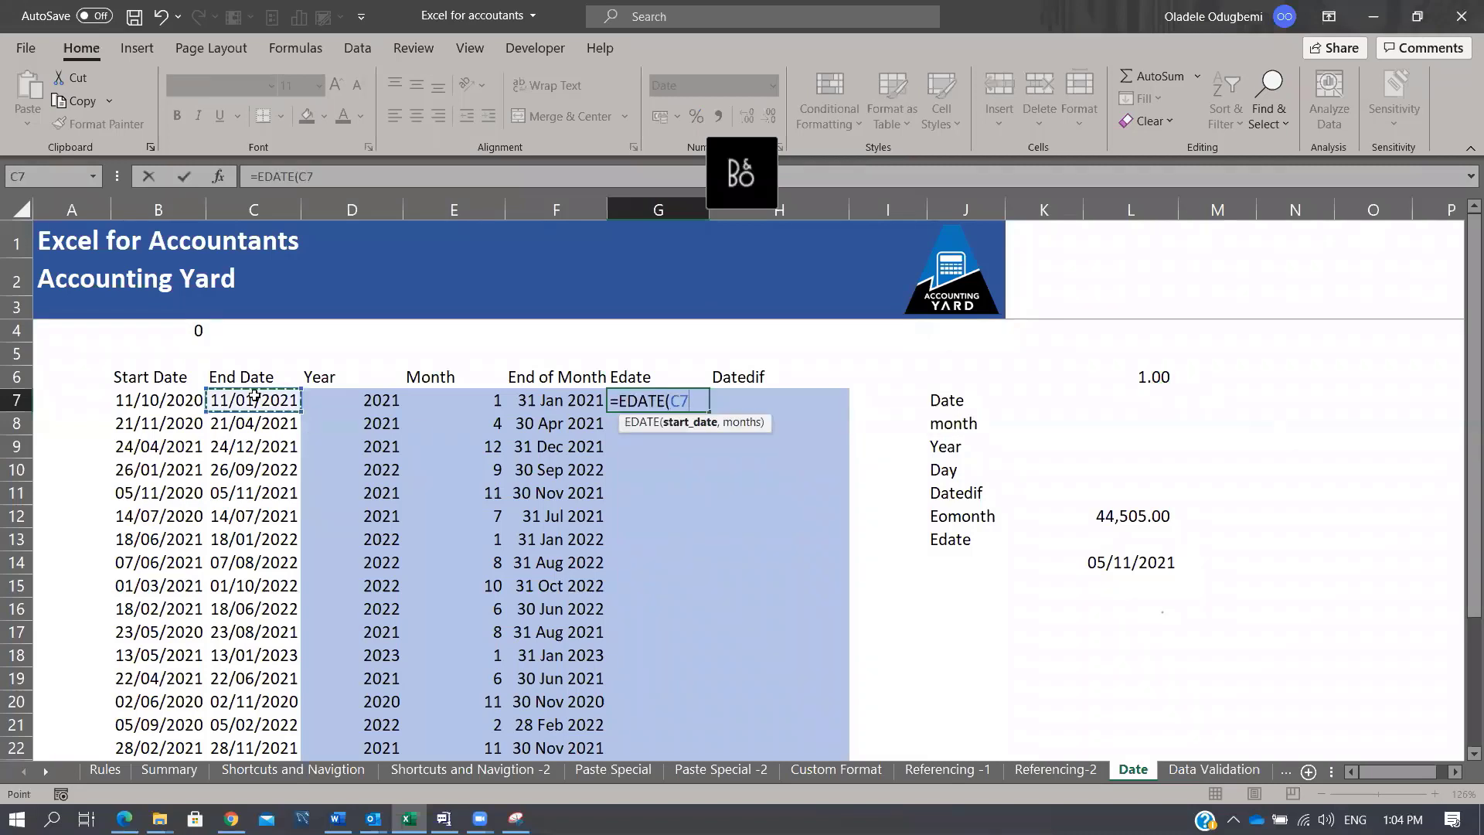
text(,)
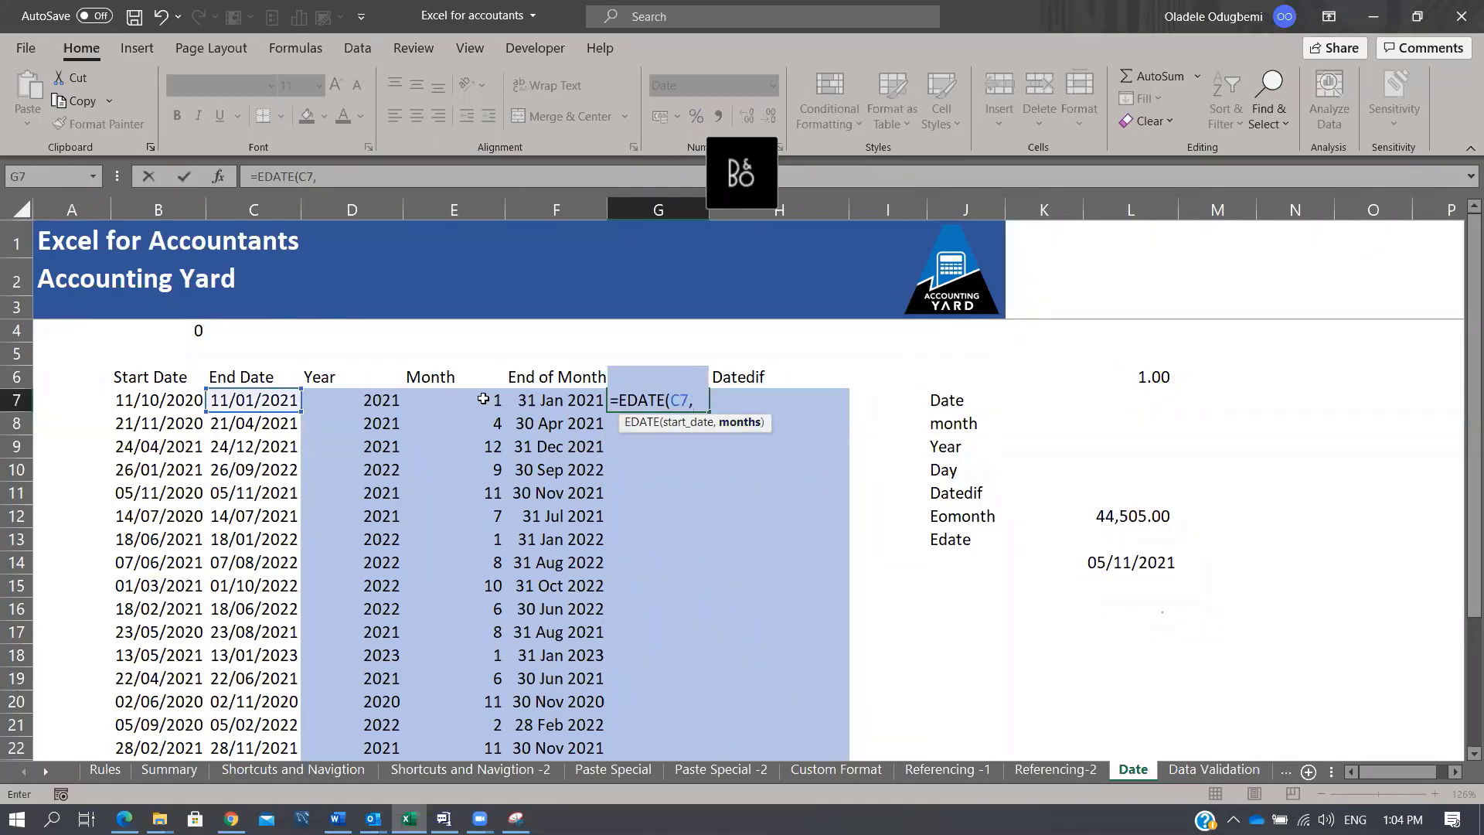
click(483, 398)
key(ctrl+Return)
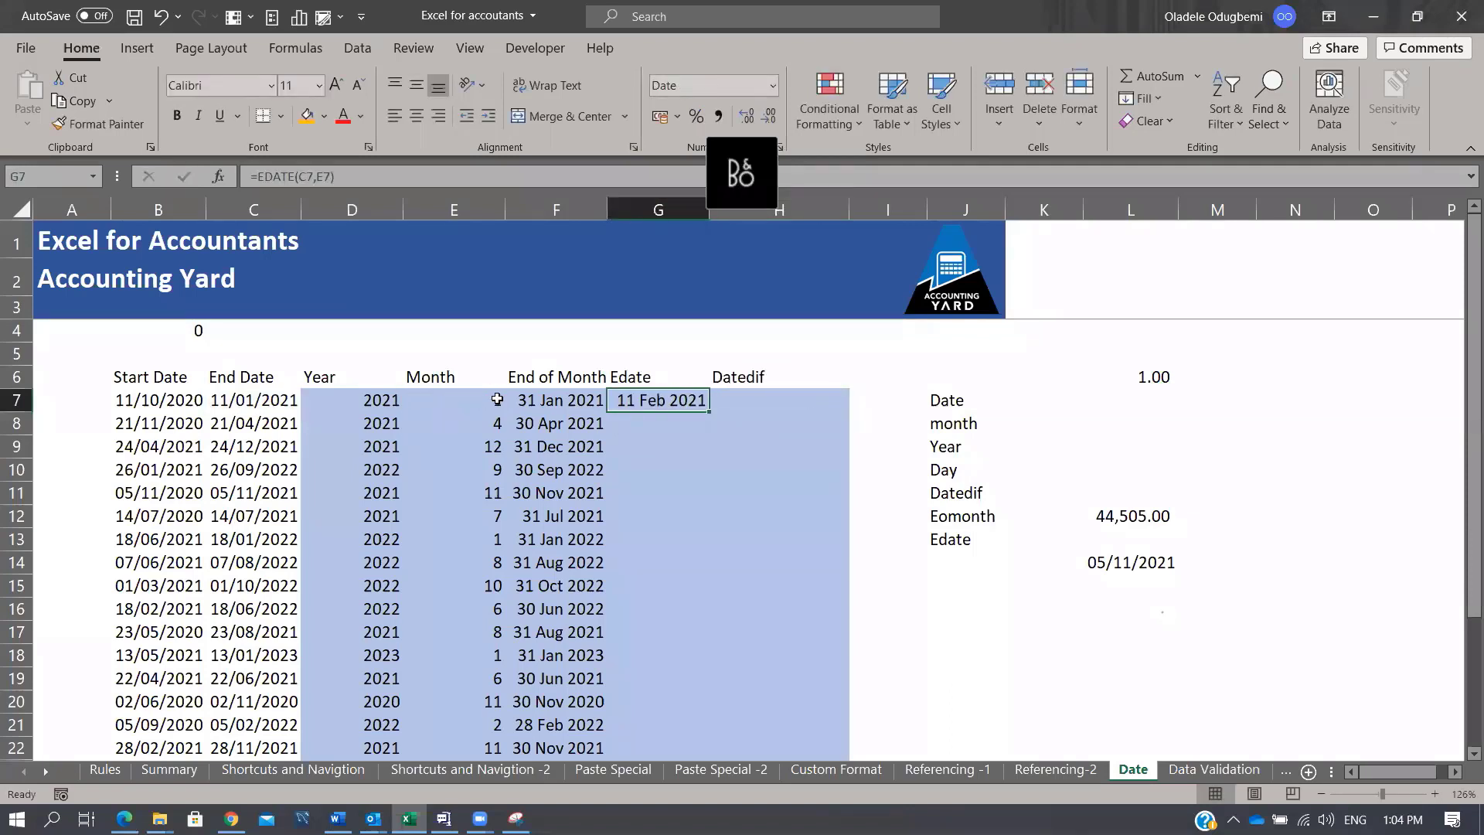
Step: Compare the Month values and End Dates in rows 7–8, then copy the EDATE formula down to G22
click(495, 398)
click(276, 400)
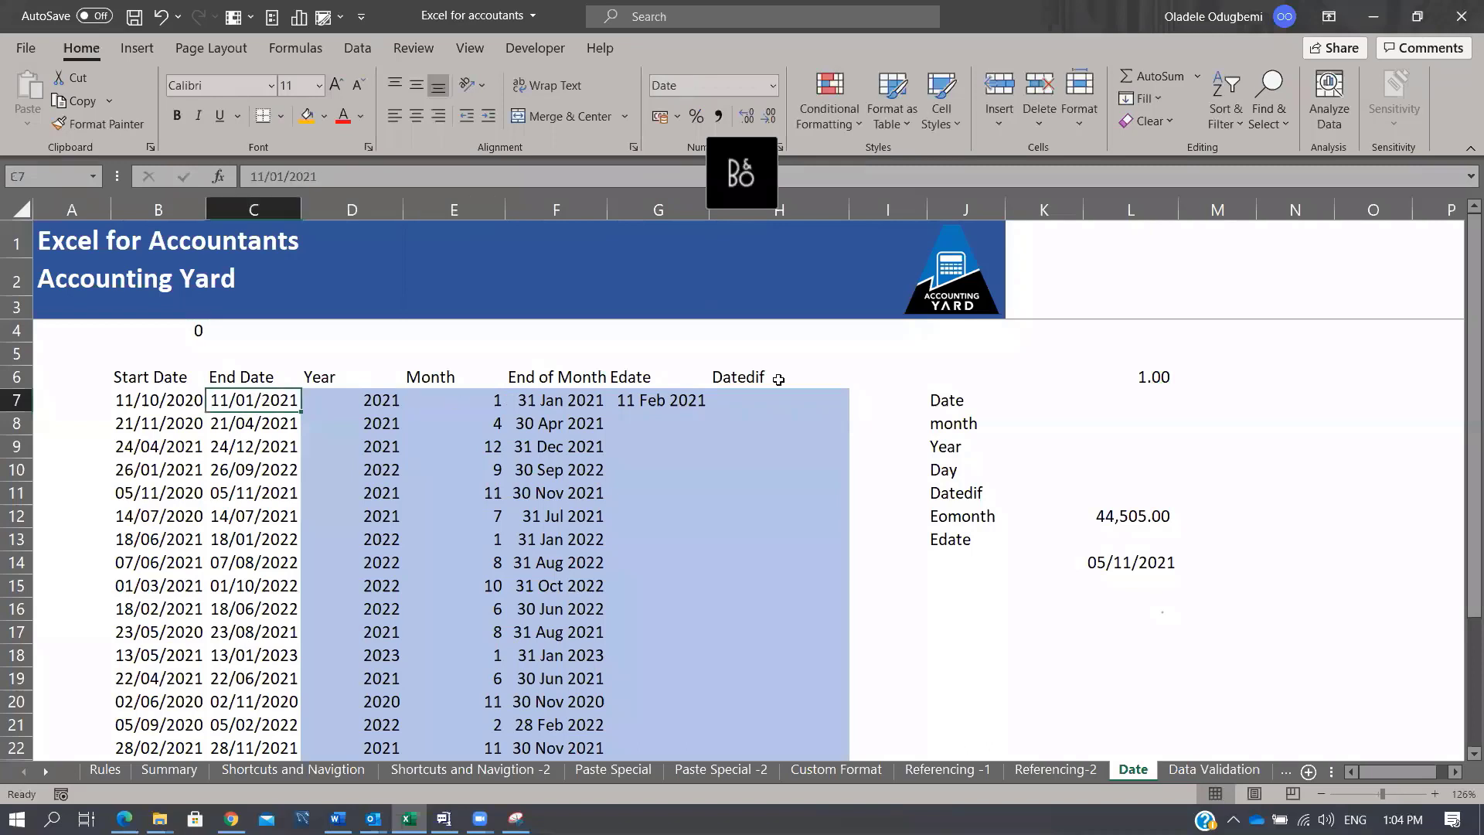
click(698, 399)
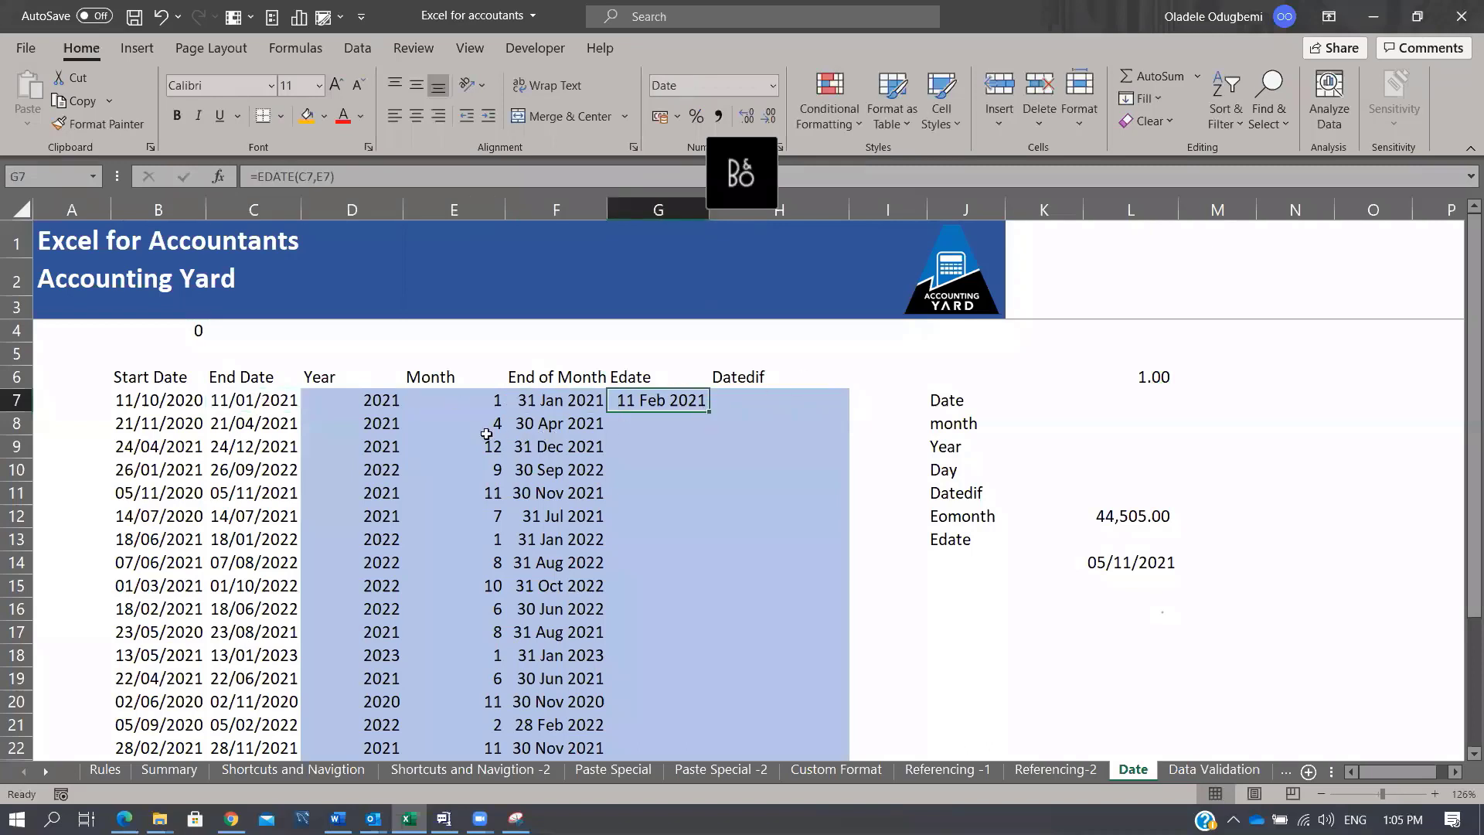
click(485, 429)
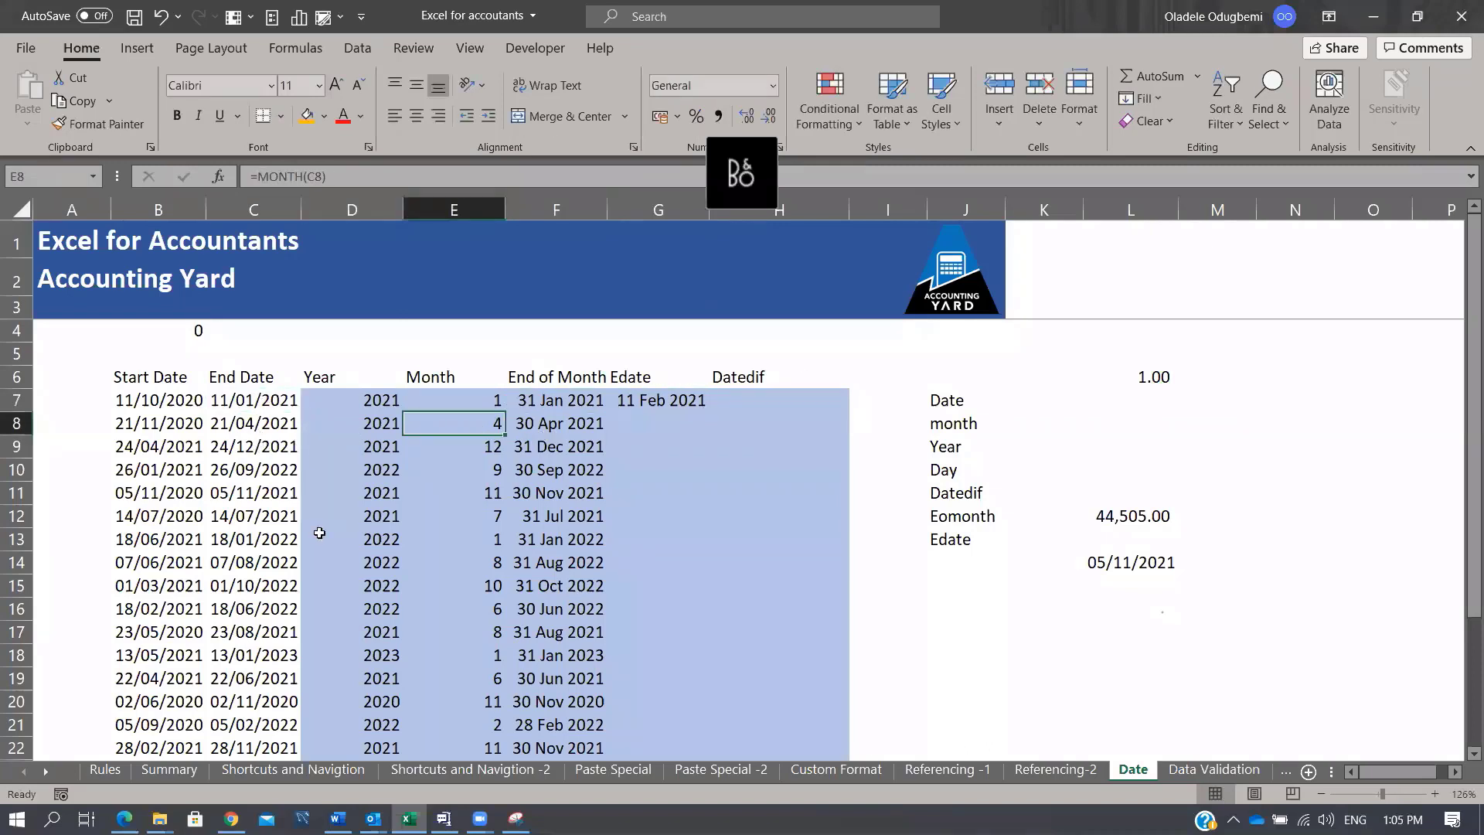
click(243, 431)
click(680, 400)
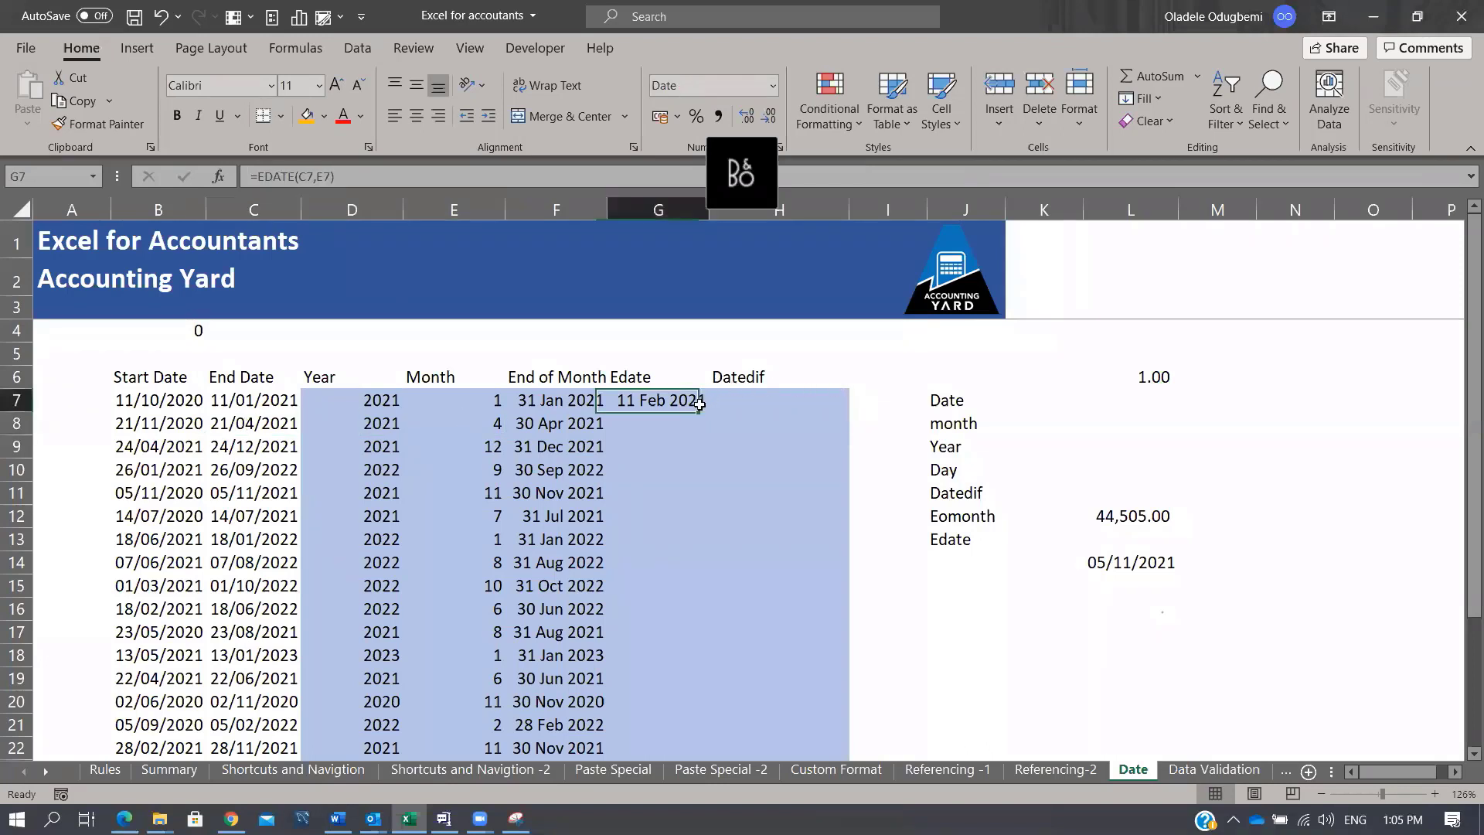
double_click(708, 411)
Step: Spot-check the EDATE results in rows 14, 18 and 21 against their End Dates and Month values
click(677, 428)
click(676, 427)
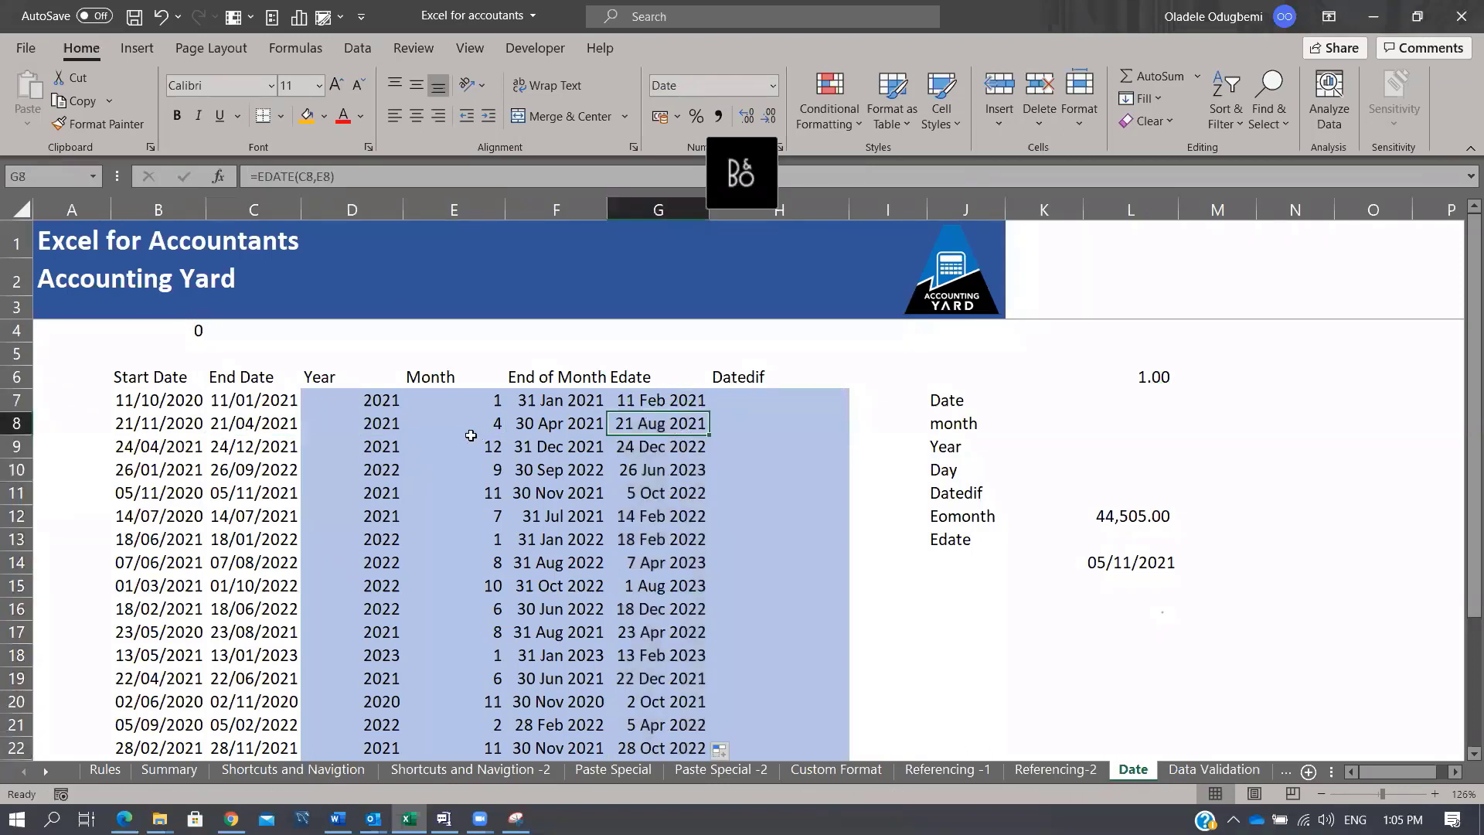
click(657, 562)
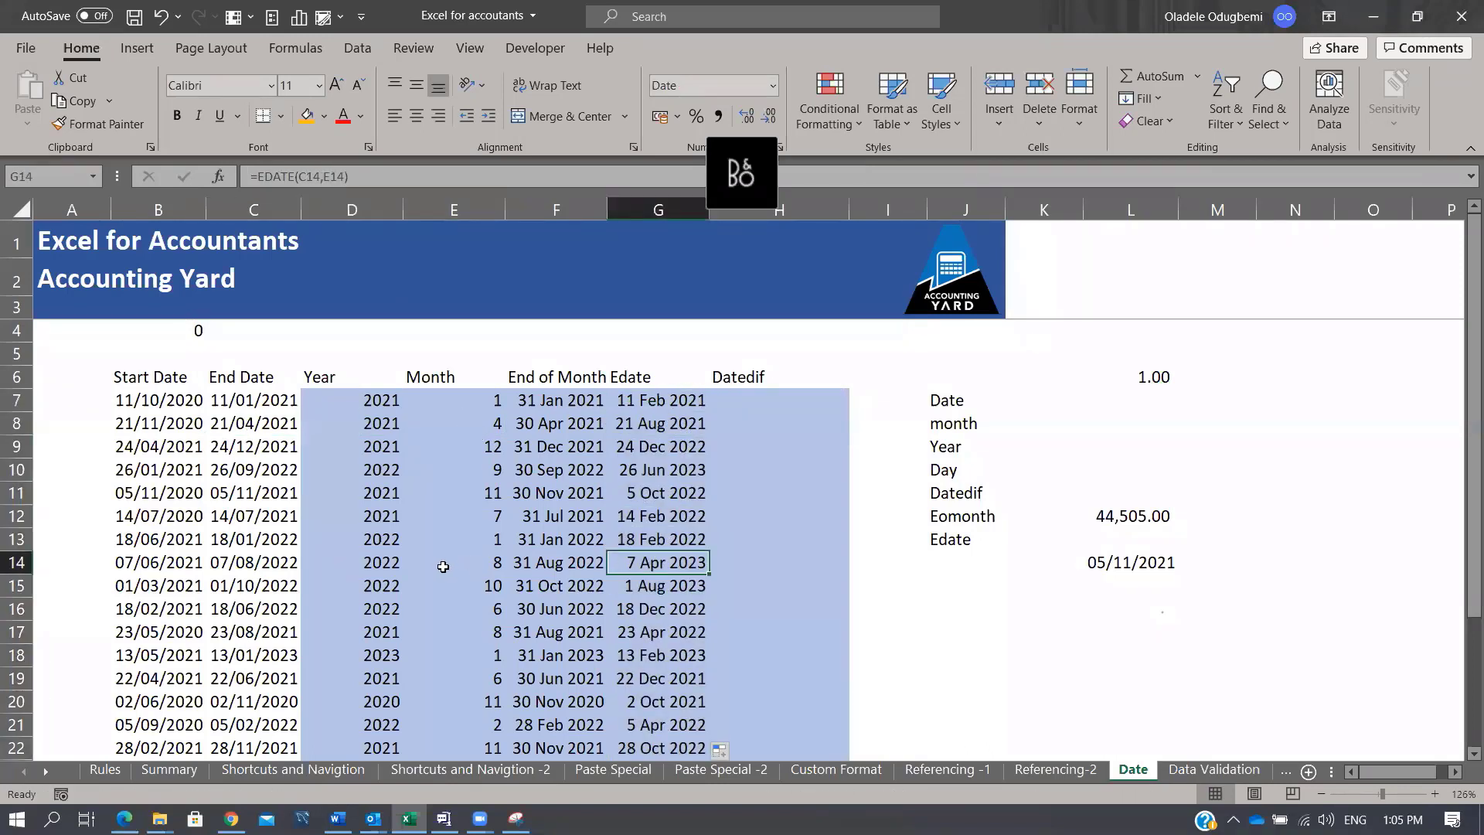
click(473, 563)
click(221, 572)
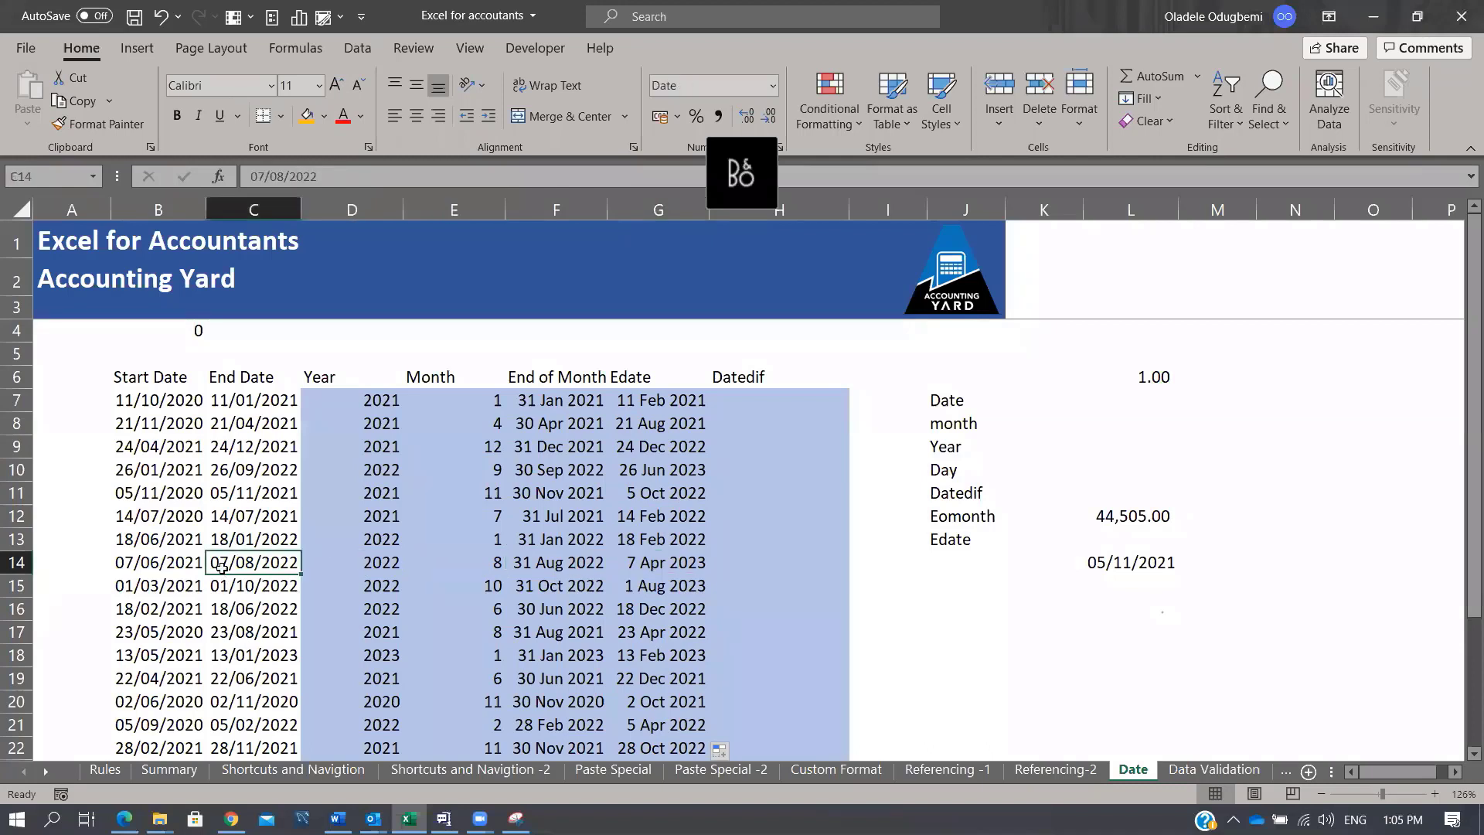
click(668, 563)
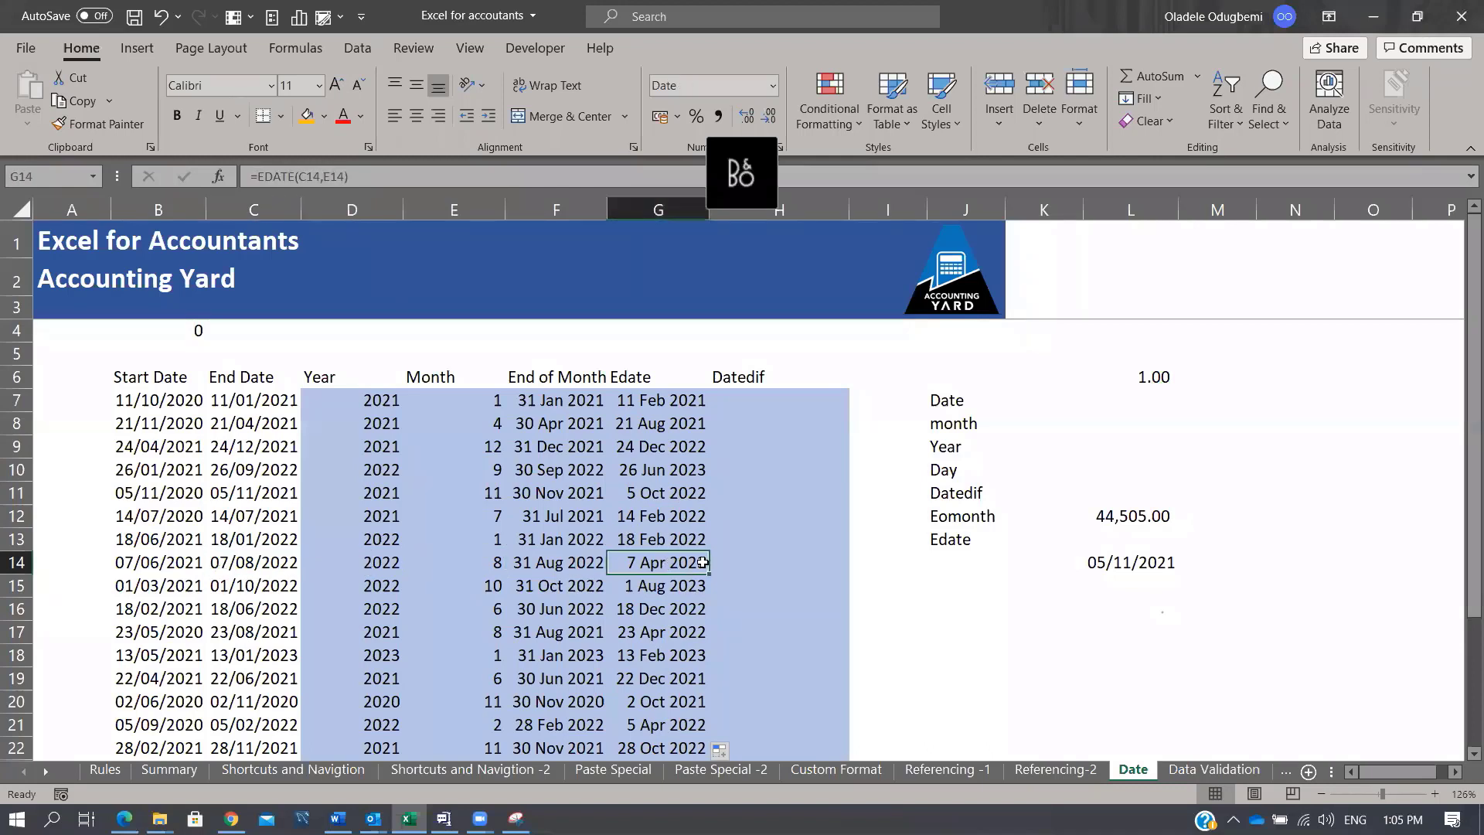
click(494, 657)
click(233, 658)
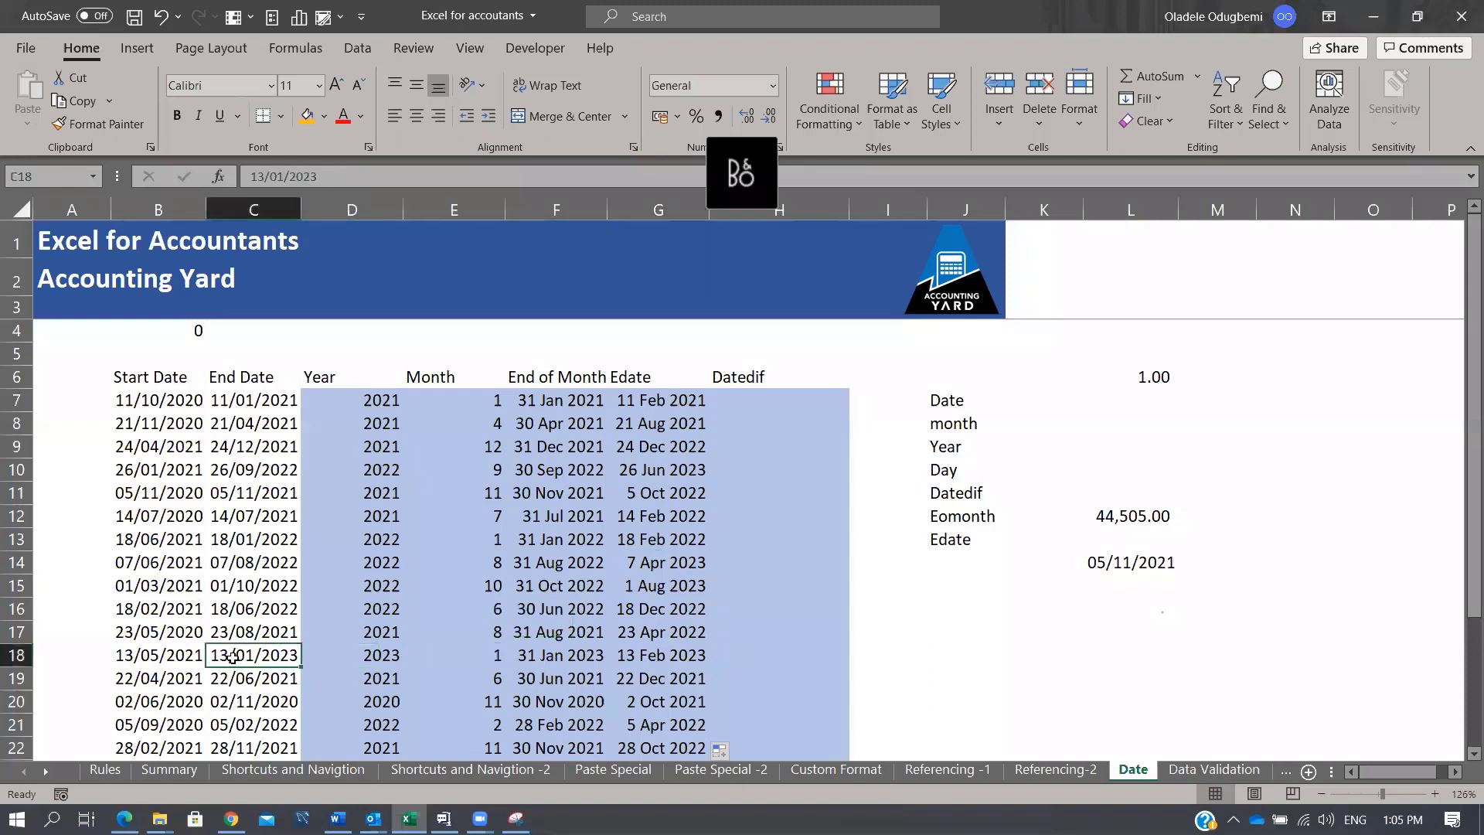
click(670, 654)
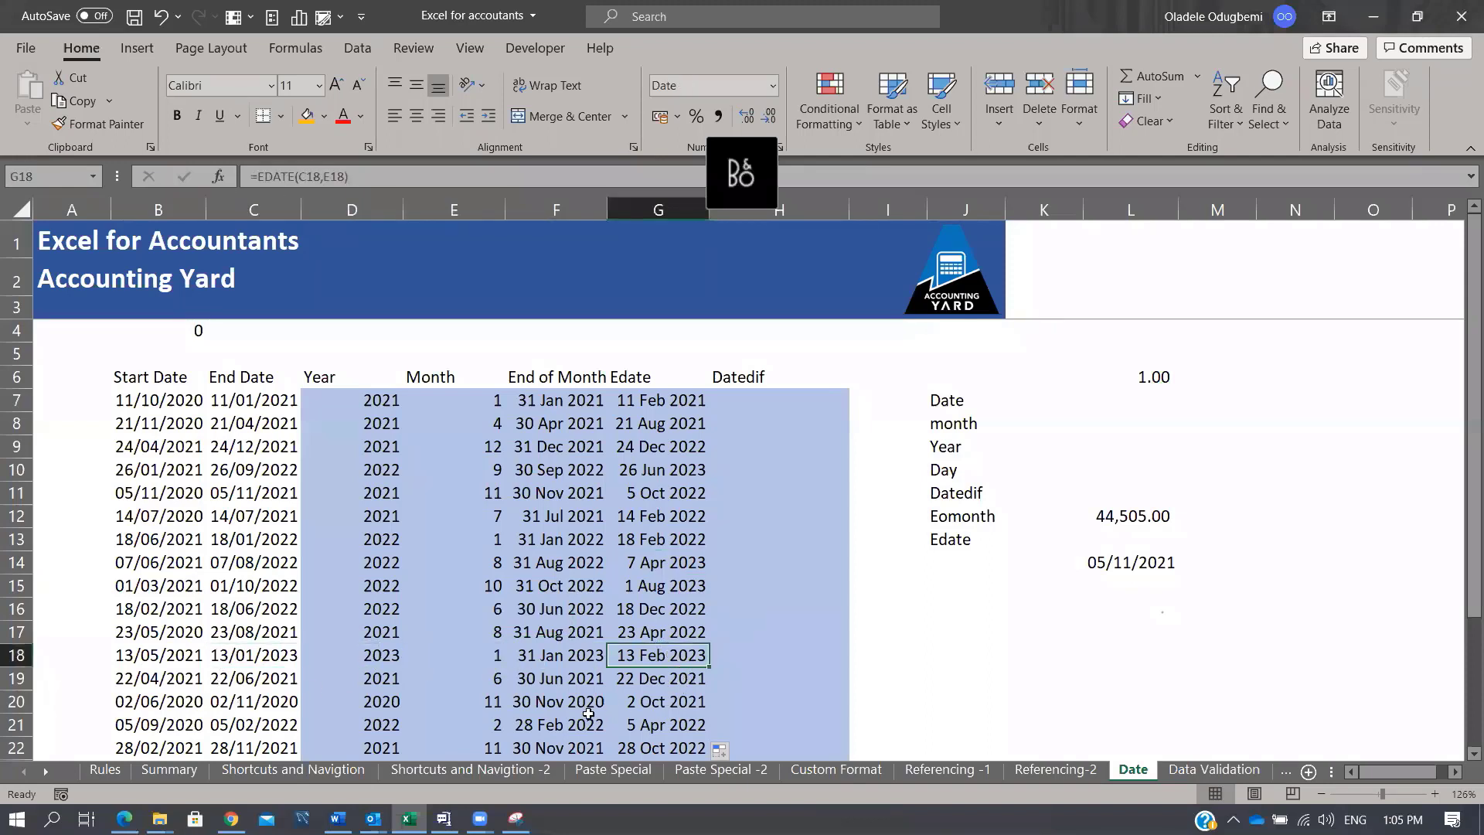
click(518, 727)
click(279, 726)
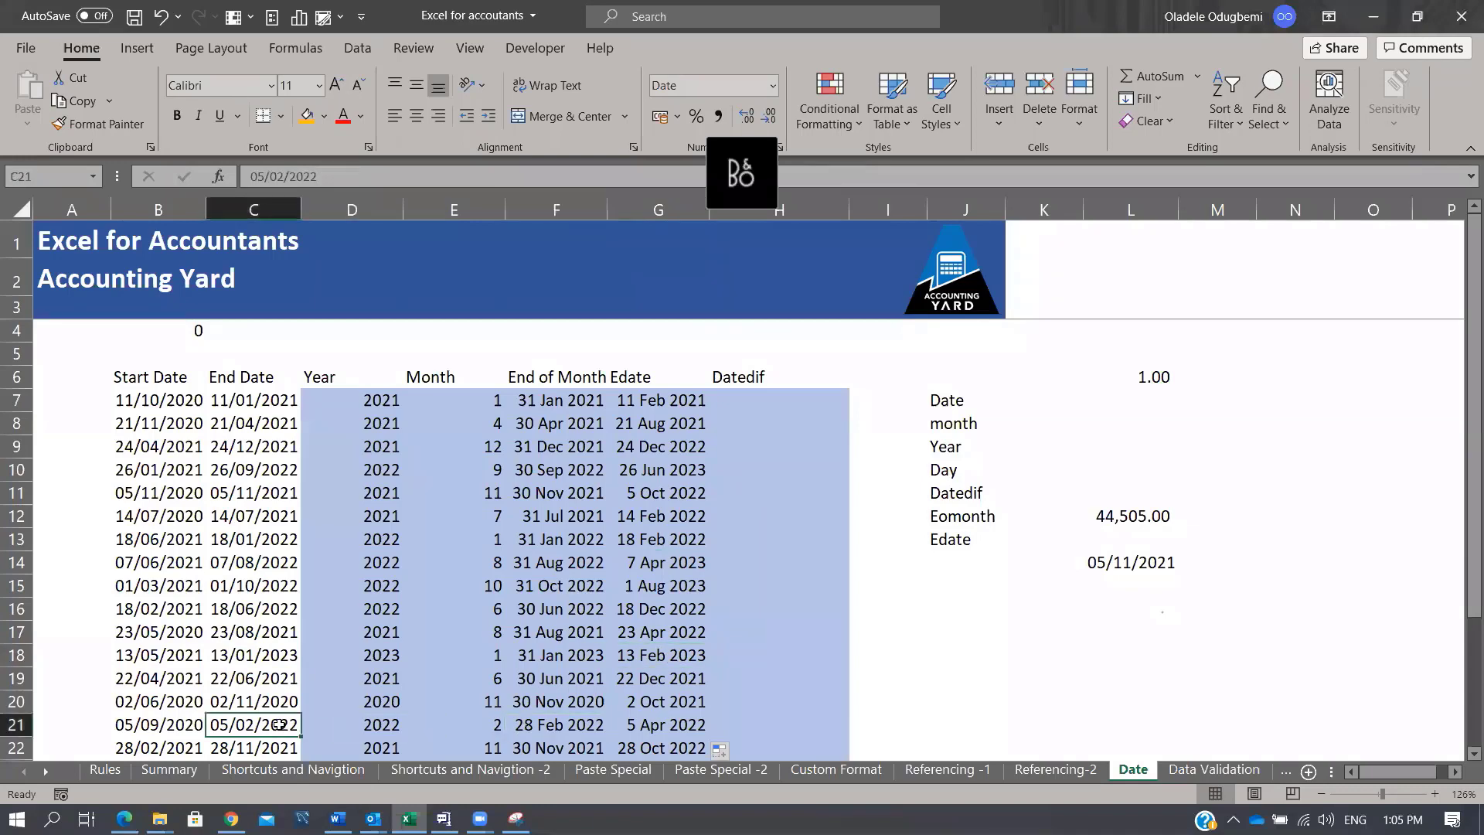
click(673, 720)
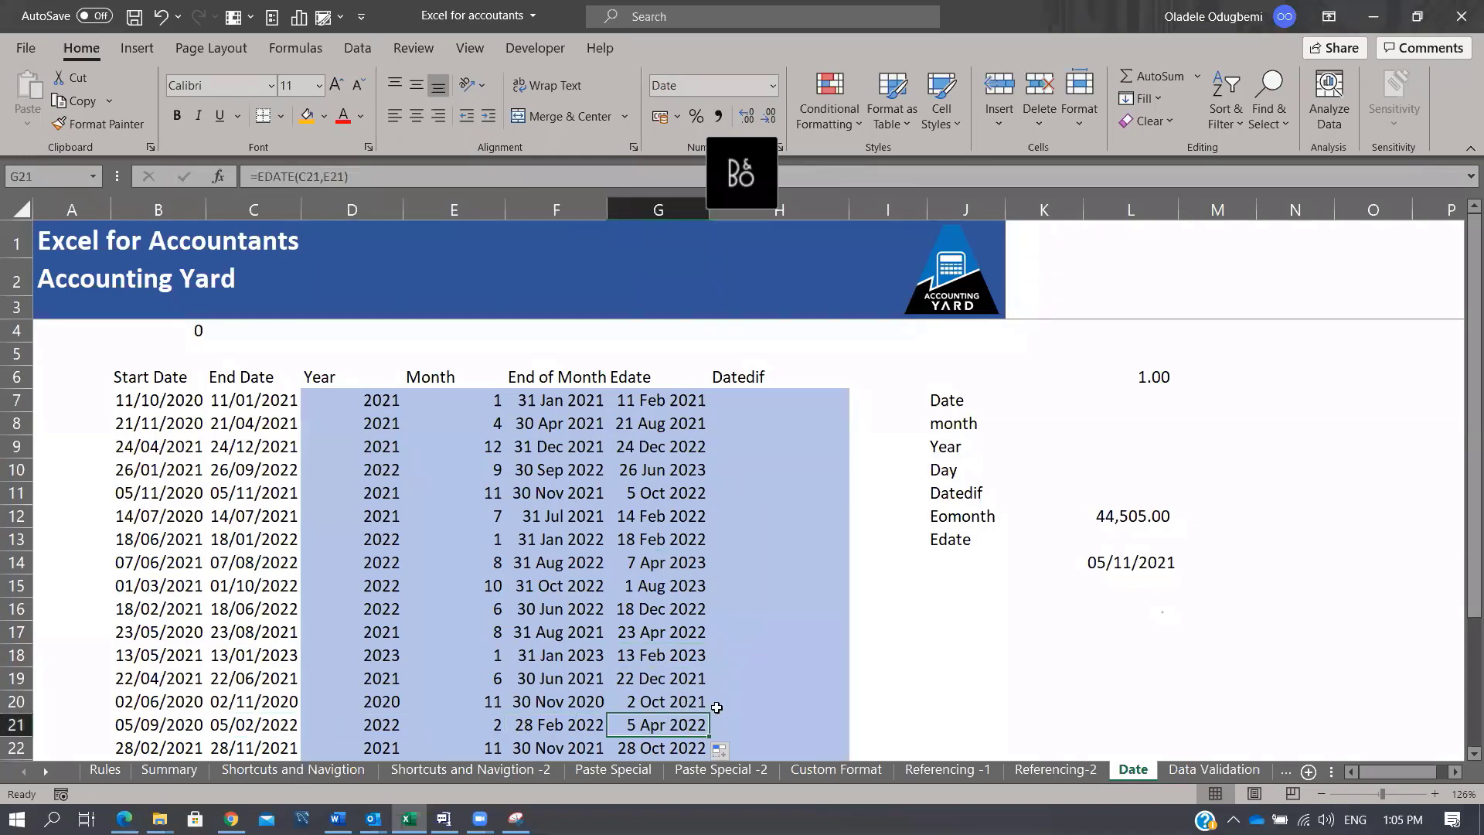
scroll(718, 700, down, 4)
scroll(699, 665, up, 4)
click(765, 396)
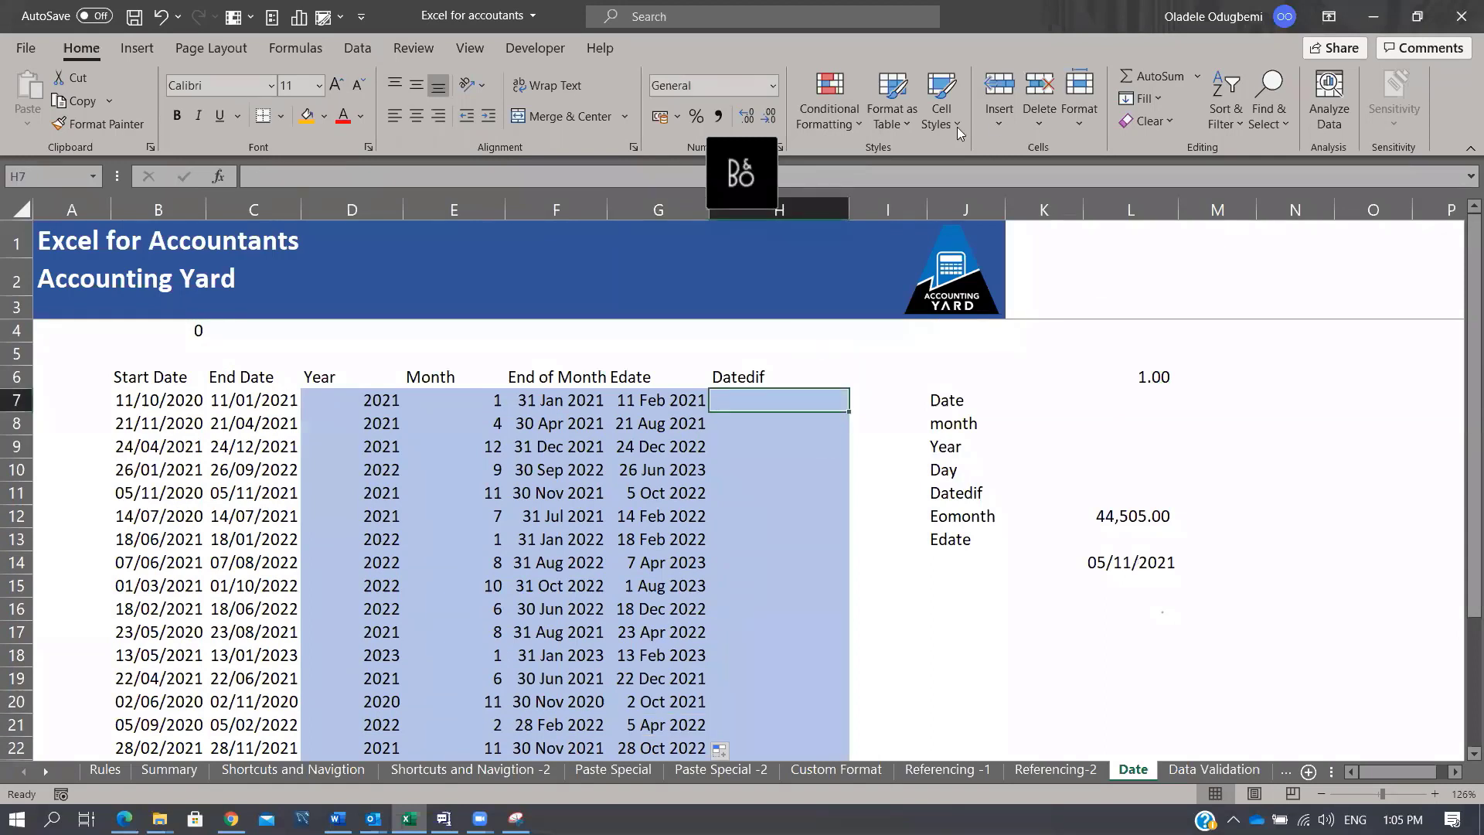
Step: Select the Edate results from G7 downward and delete them
click(779, 83)
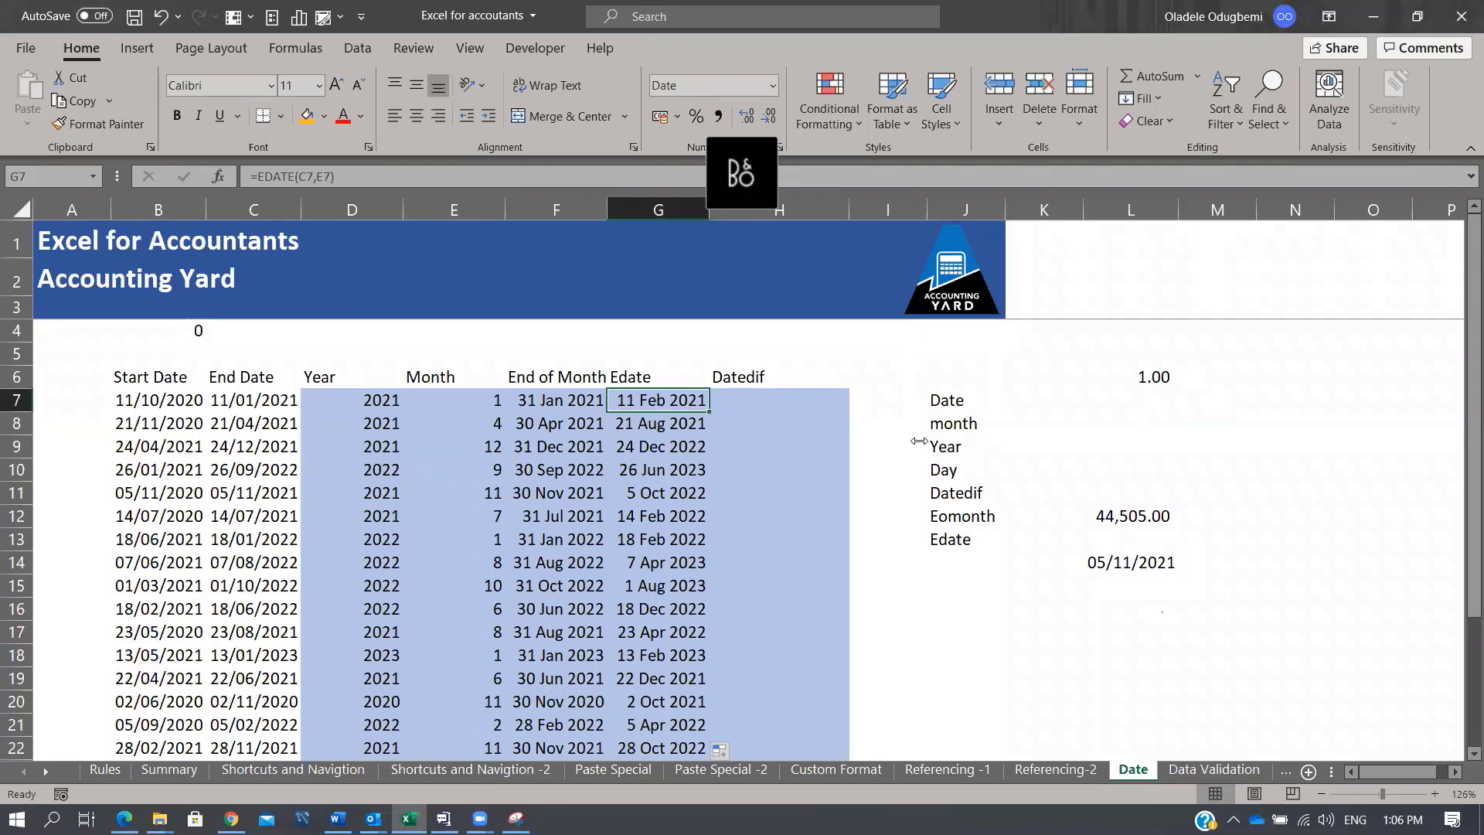
click(636, 399)
key(ctrl+shift+Down)
key(Delete)
key(Right)
key(Left)
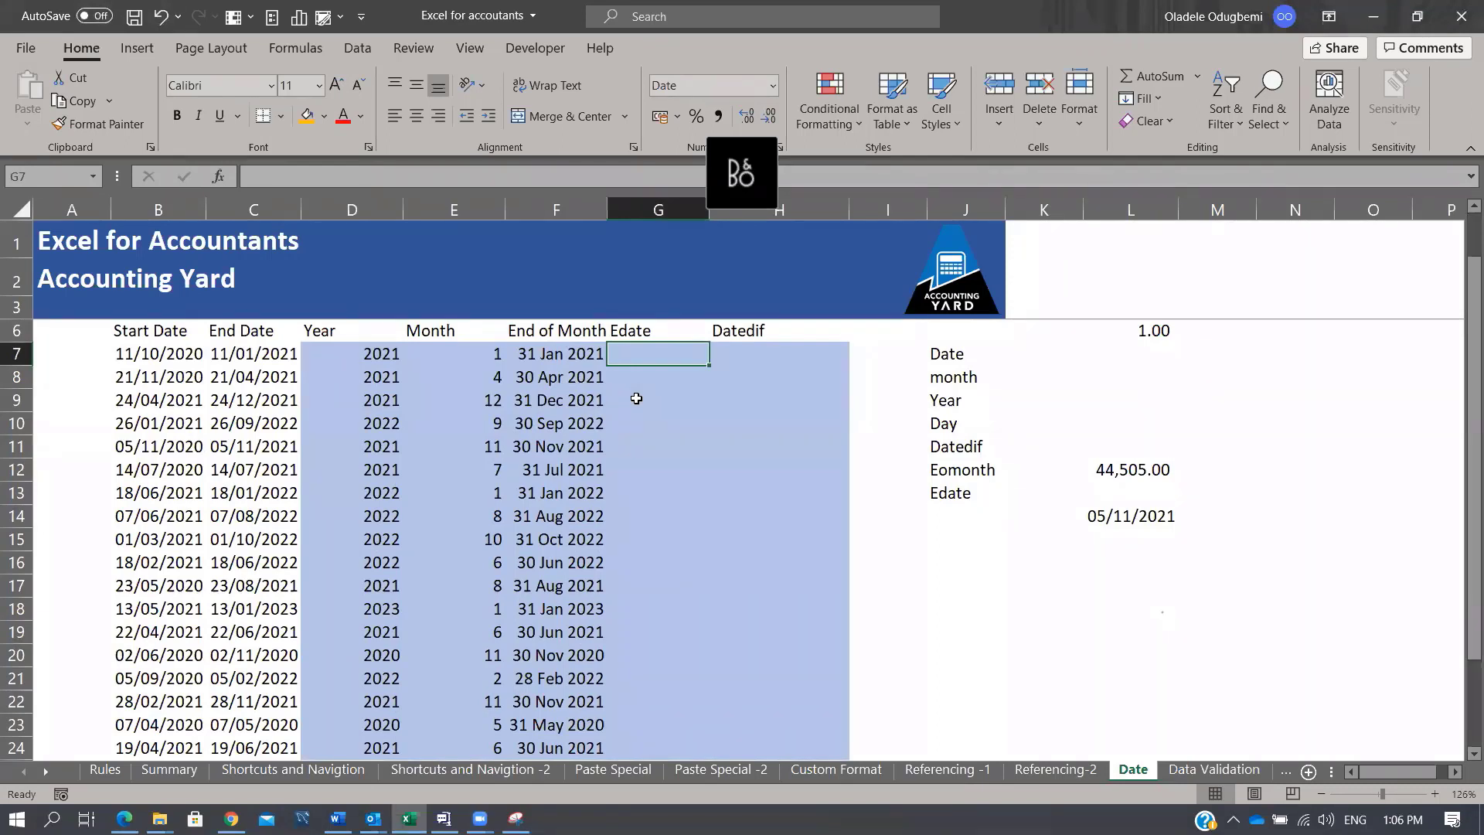
Step: Enter =EDATE(C7,3) in G7 to add three months to the End Date
text(=edate)
key(Tab)
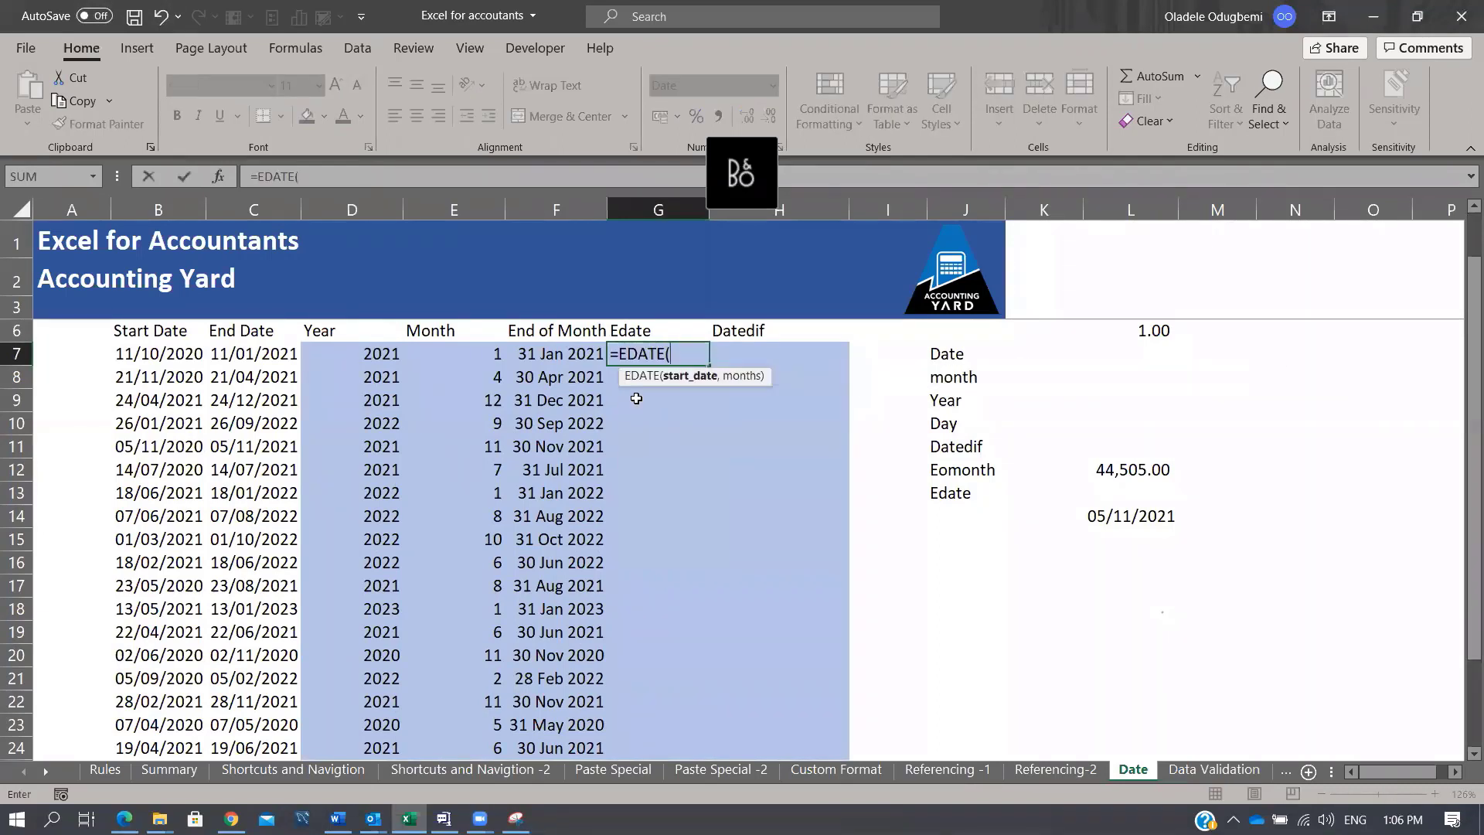
click(250, 354)
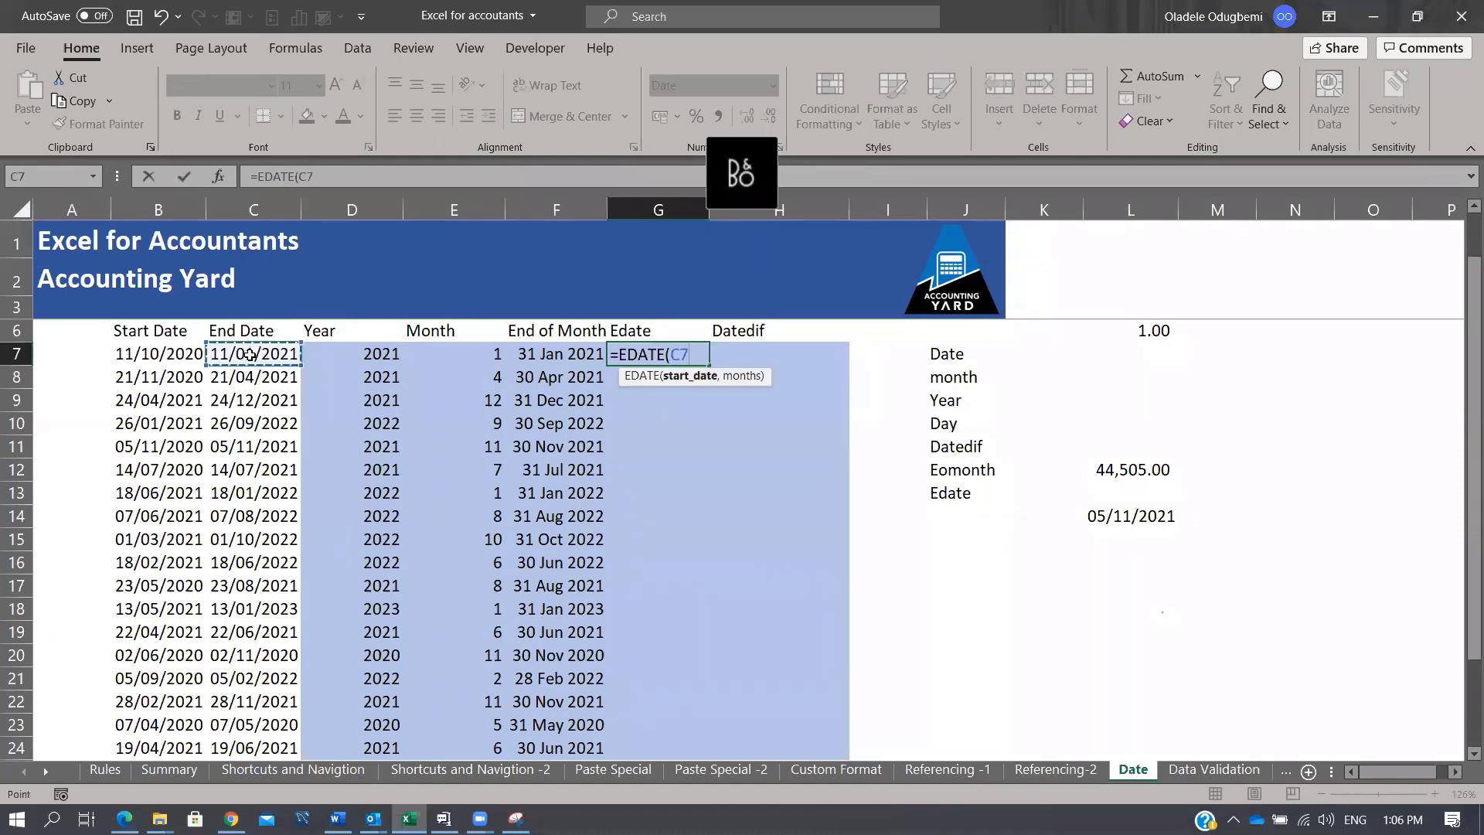
text(,)
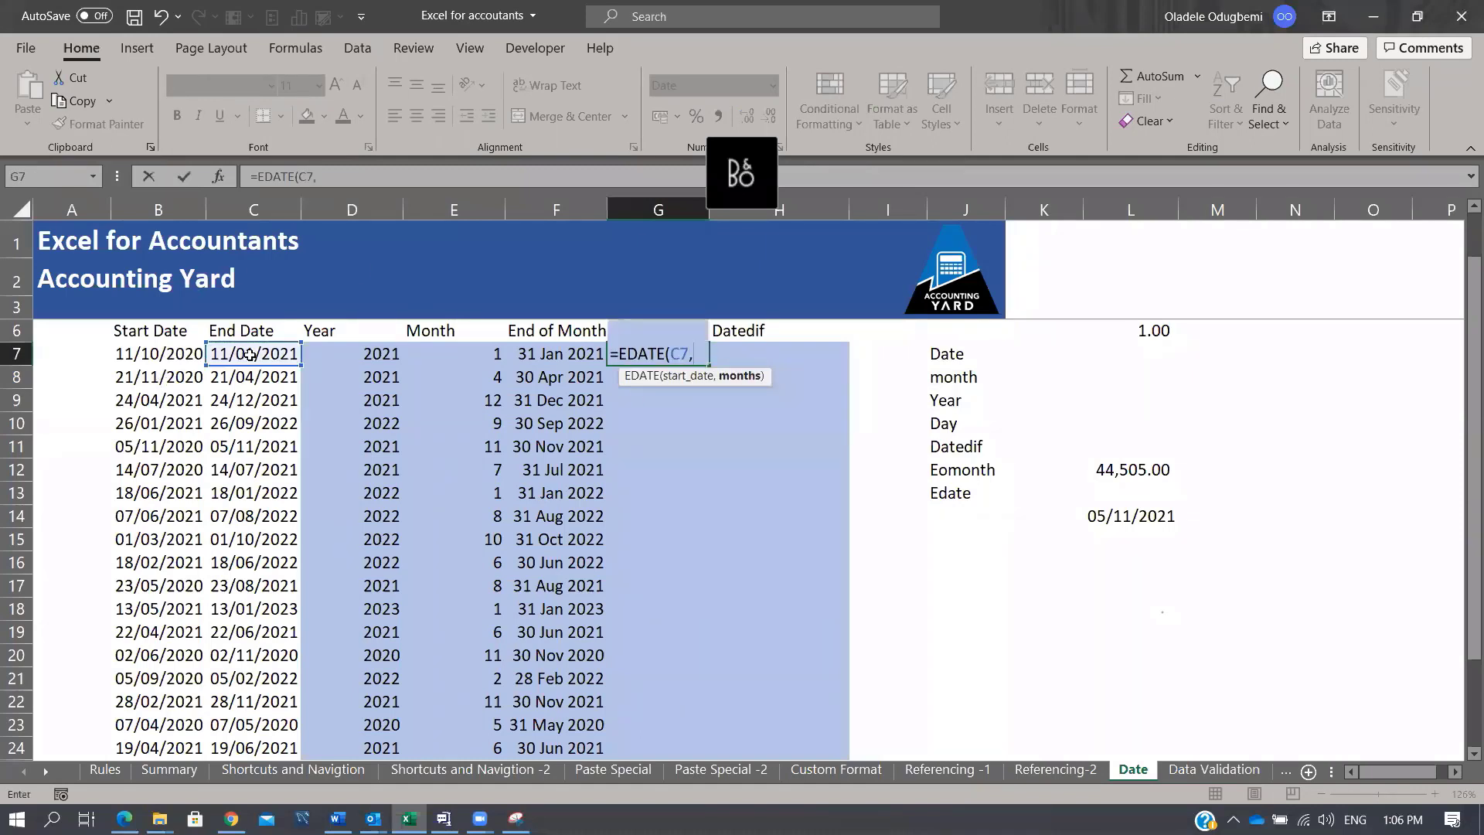
text(1)
key(BackSpace)
text(2)
key(BackSpace)
text(3))
key(Tab)
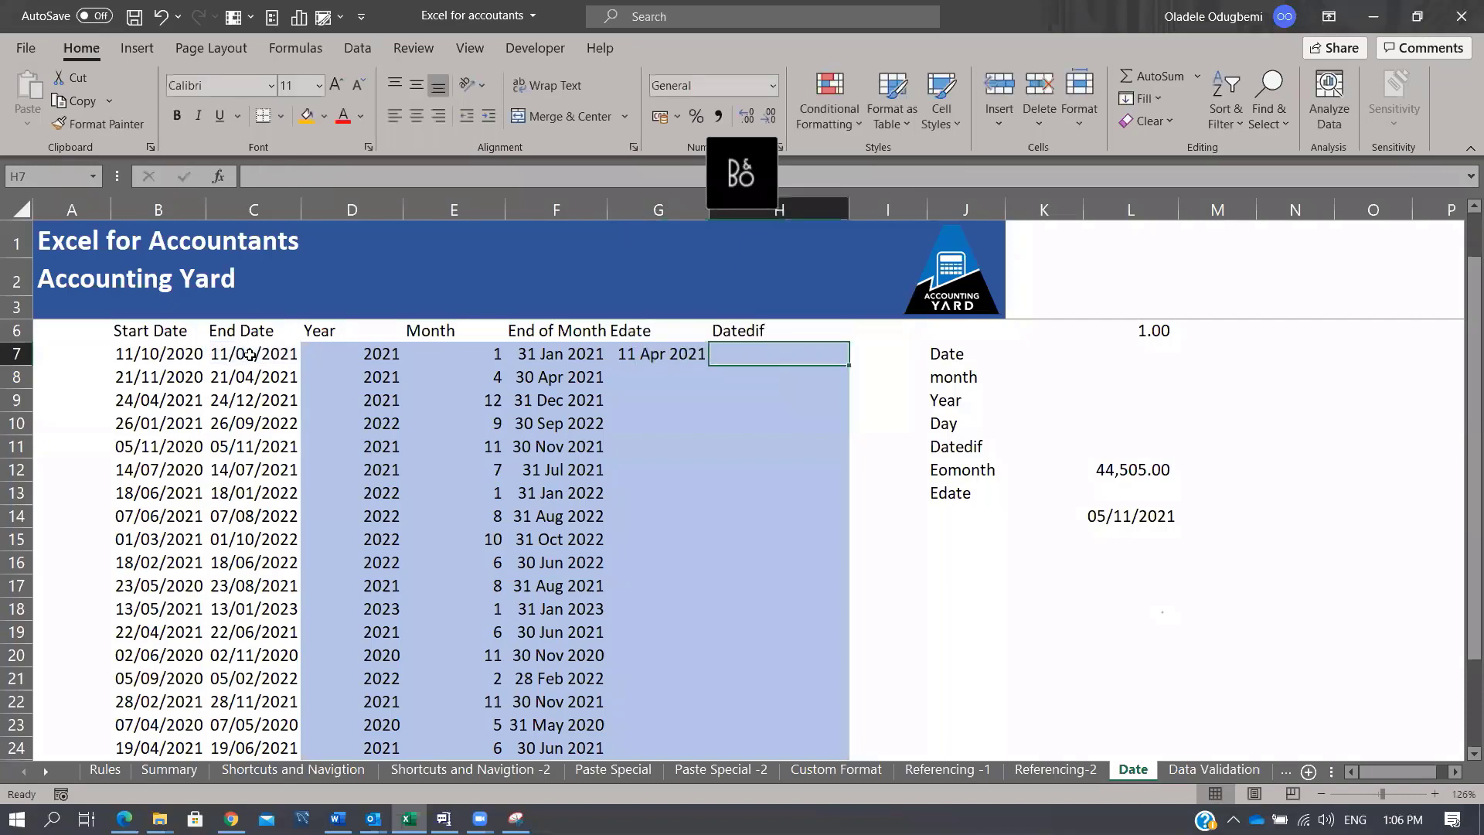
key(Left)
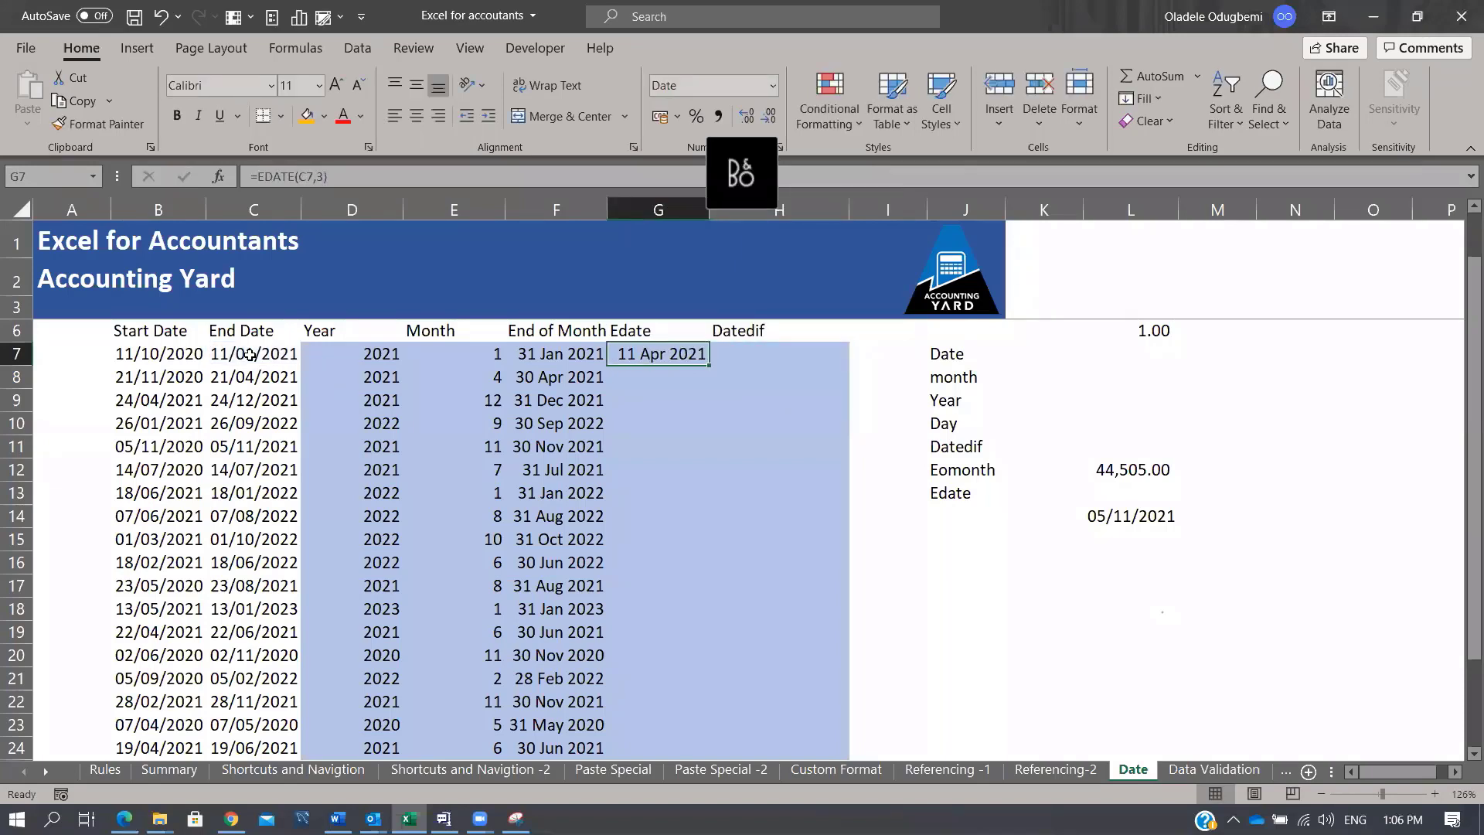
Step: Copy the EDATE formula down to G24 and compare the F and G formulas in rows 7–11
click(566, 353)
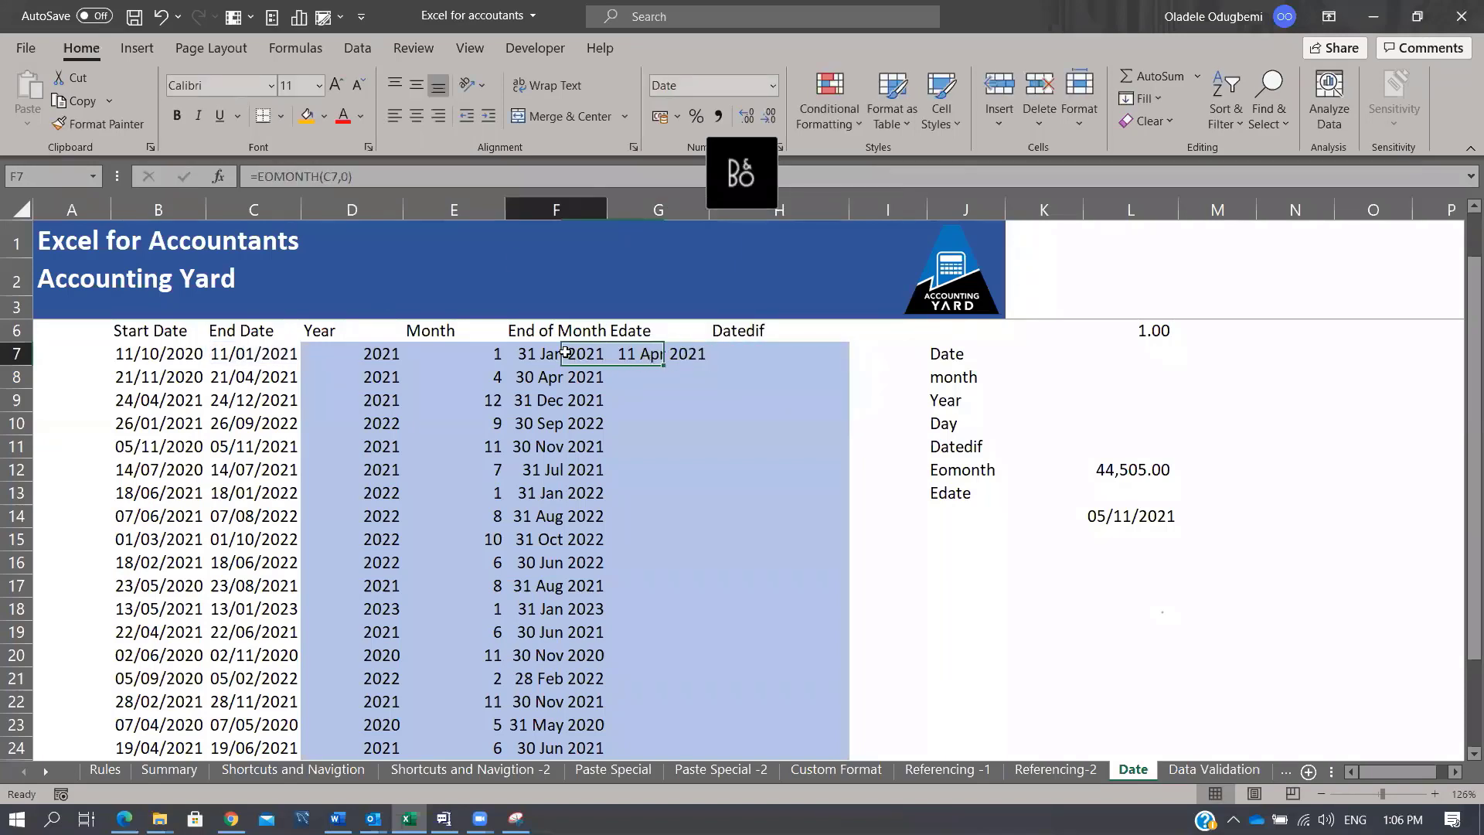
click(657, 354)
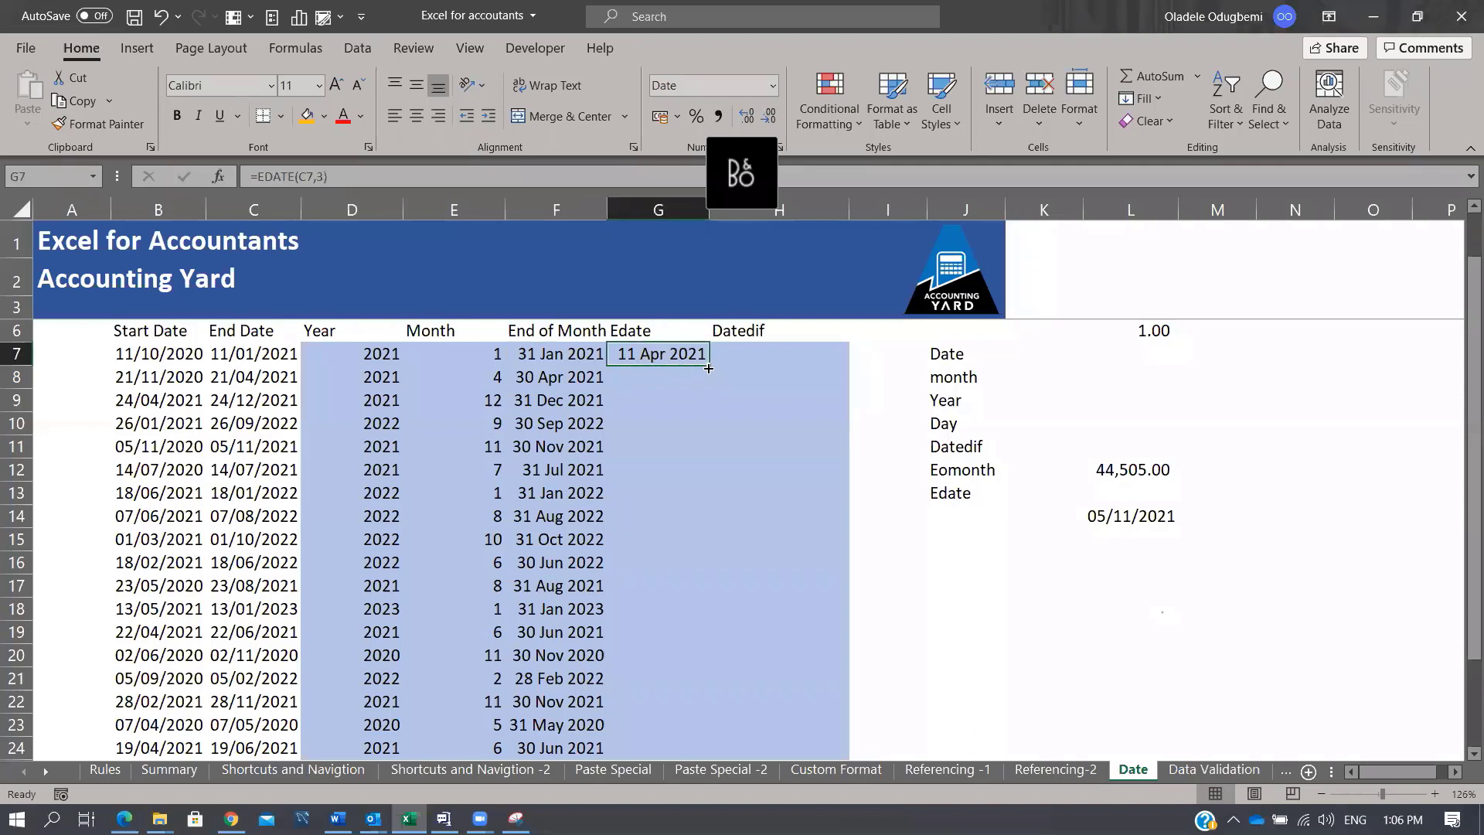
double_click(709, 368)
click(657, 376)
click(576, 376)
click(657, 376)
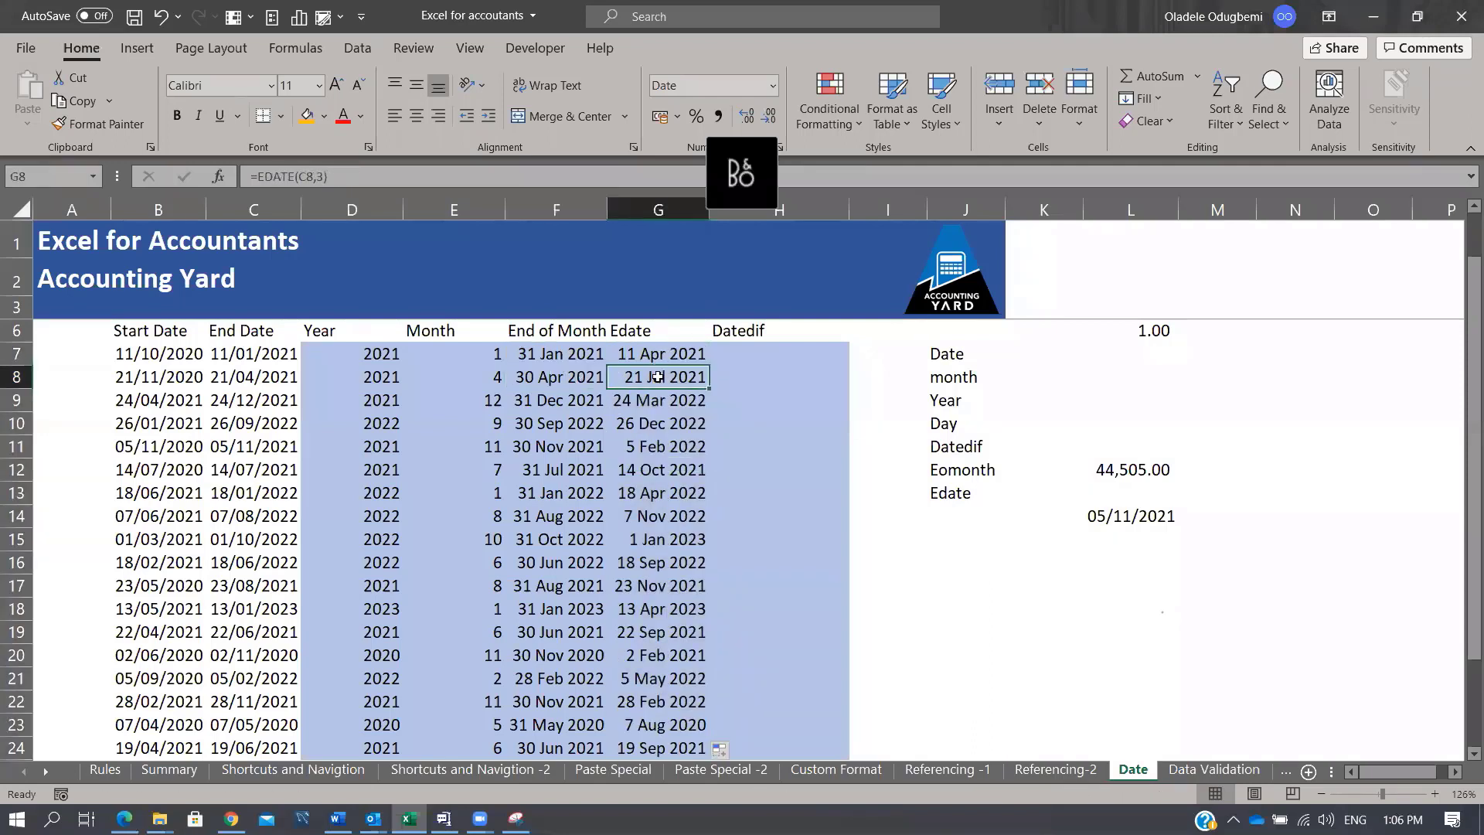
click(575, 400)
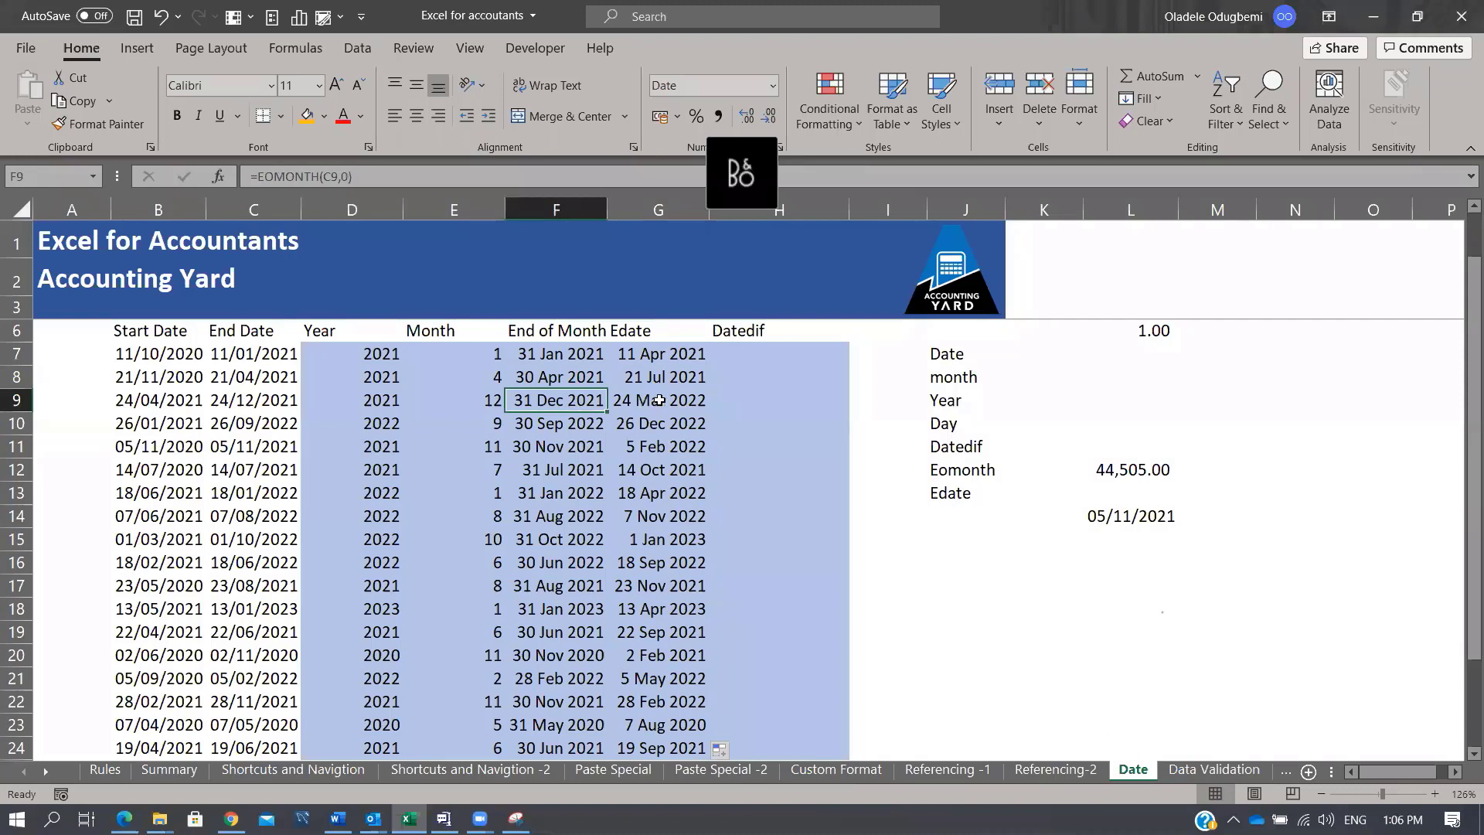
click(658, 400)
click(535, 425)
click(665, 422)
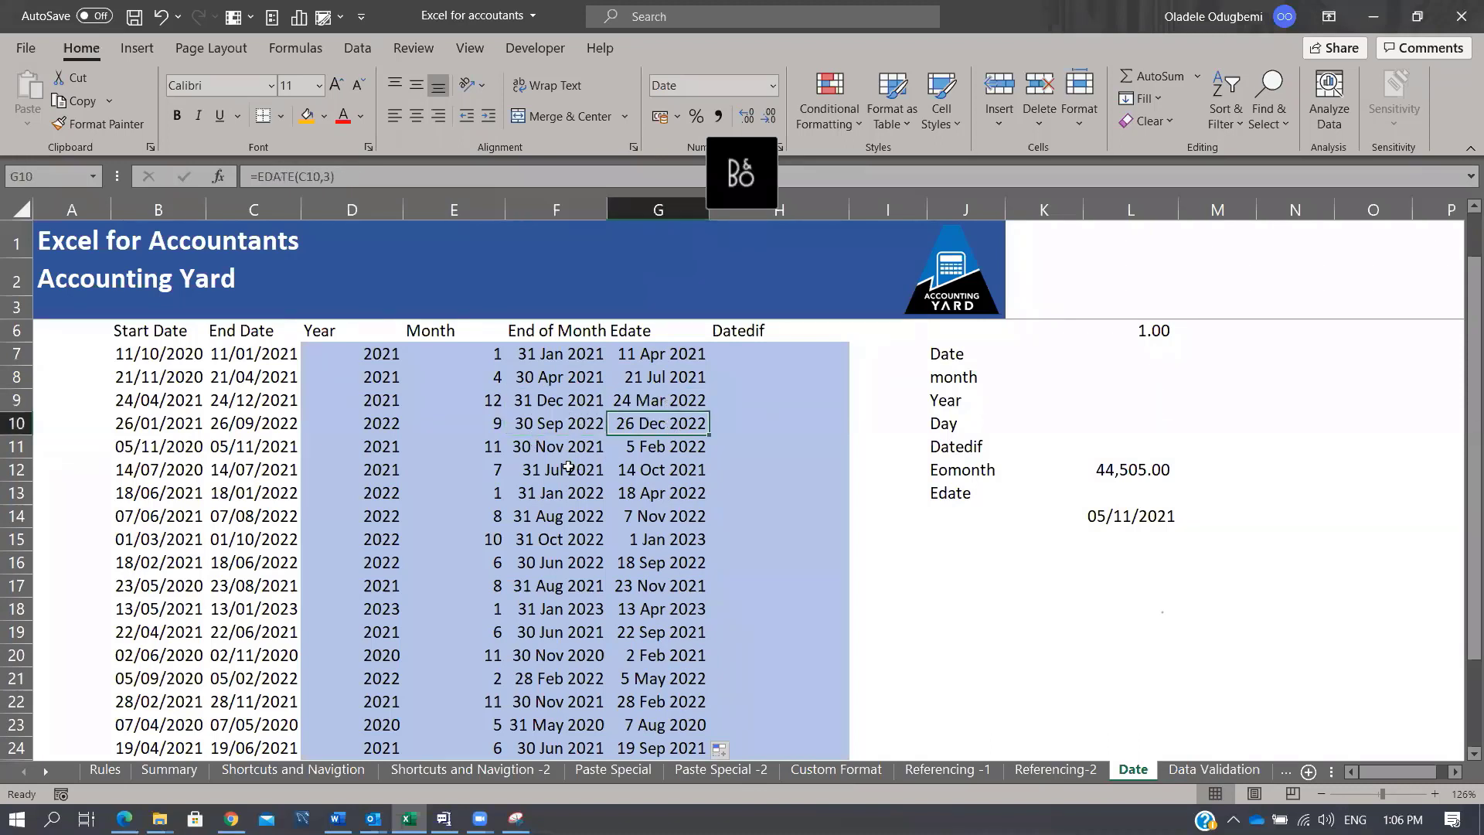
click(566, 448)
click(661, 447)
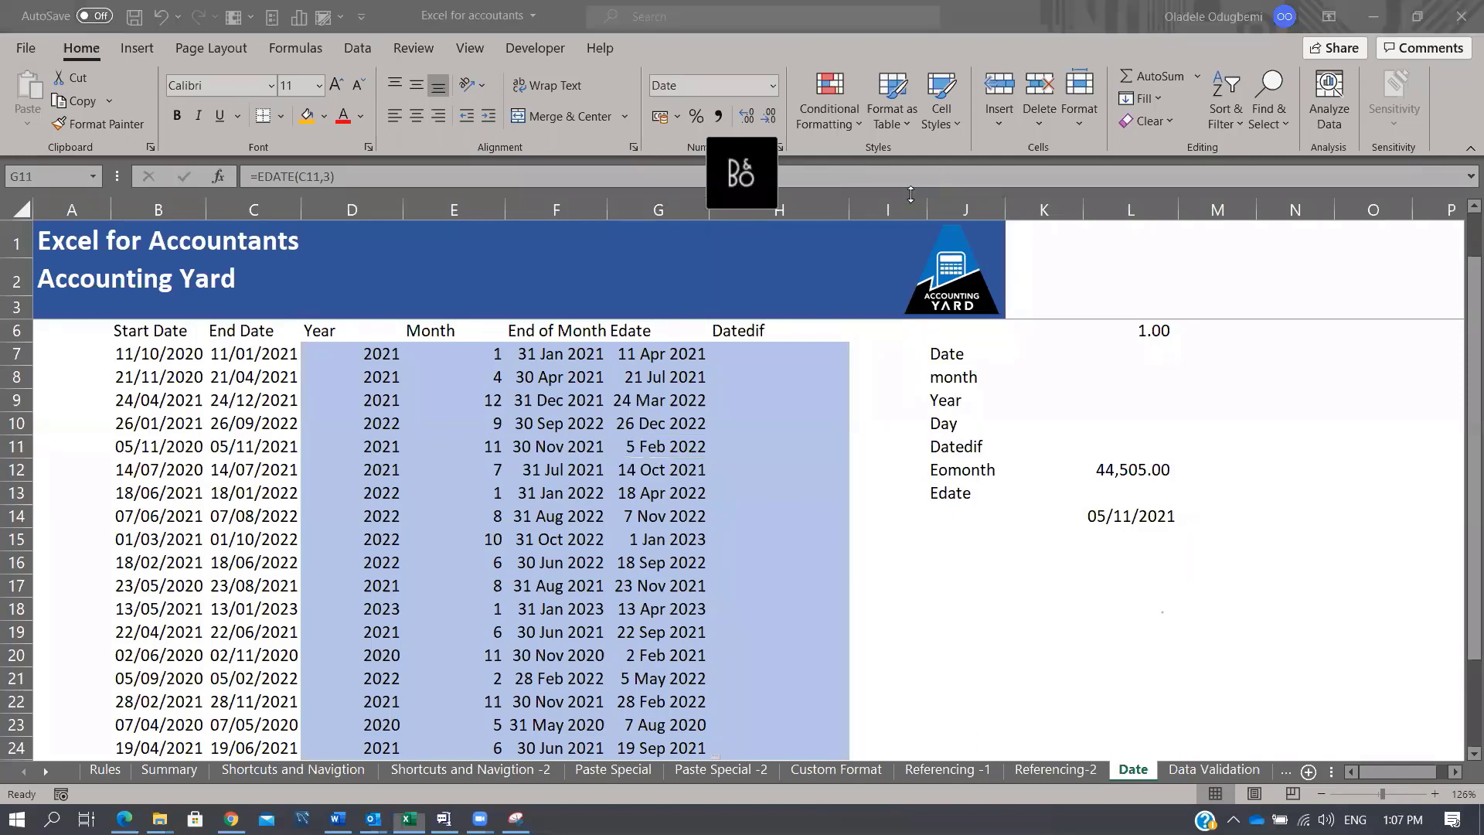
click(756, 354)
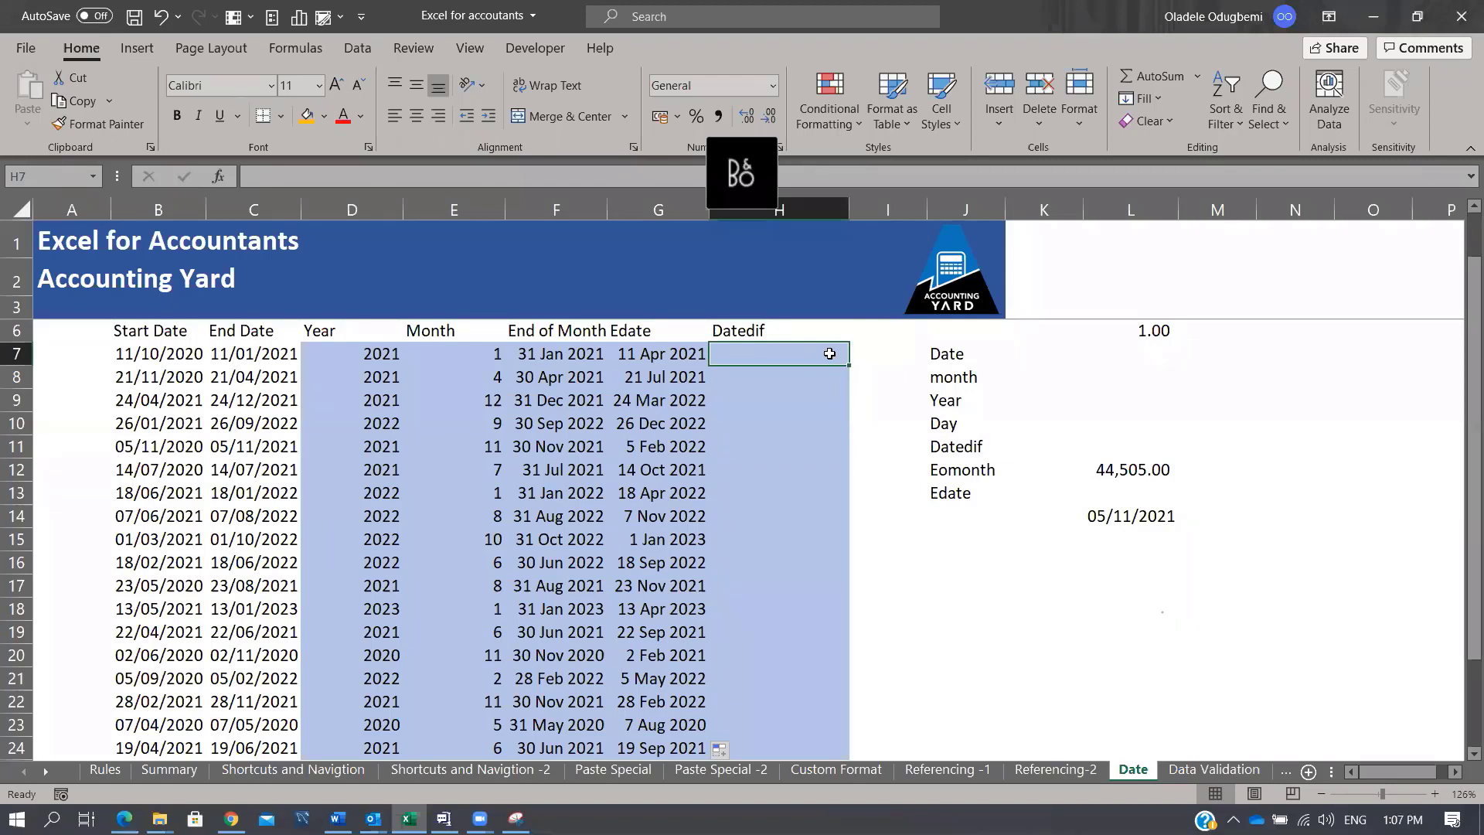
Step: Cancel the DATEDIF entry in H7 and type Start date, End date and D , M, Y into J17:J19
text(=dated)
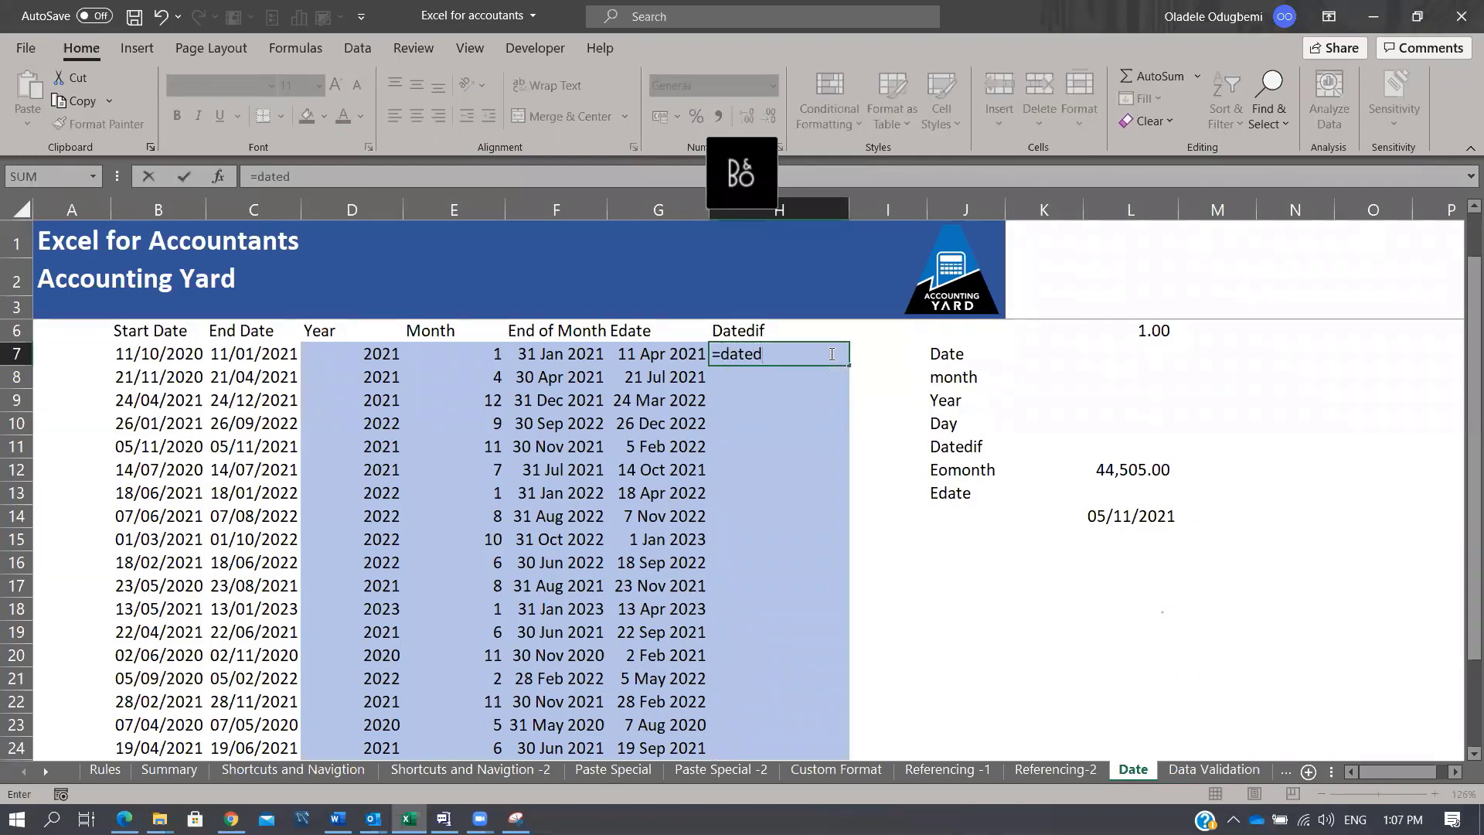
key(Escape)
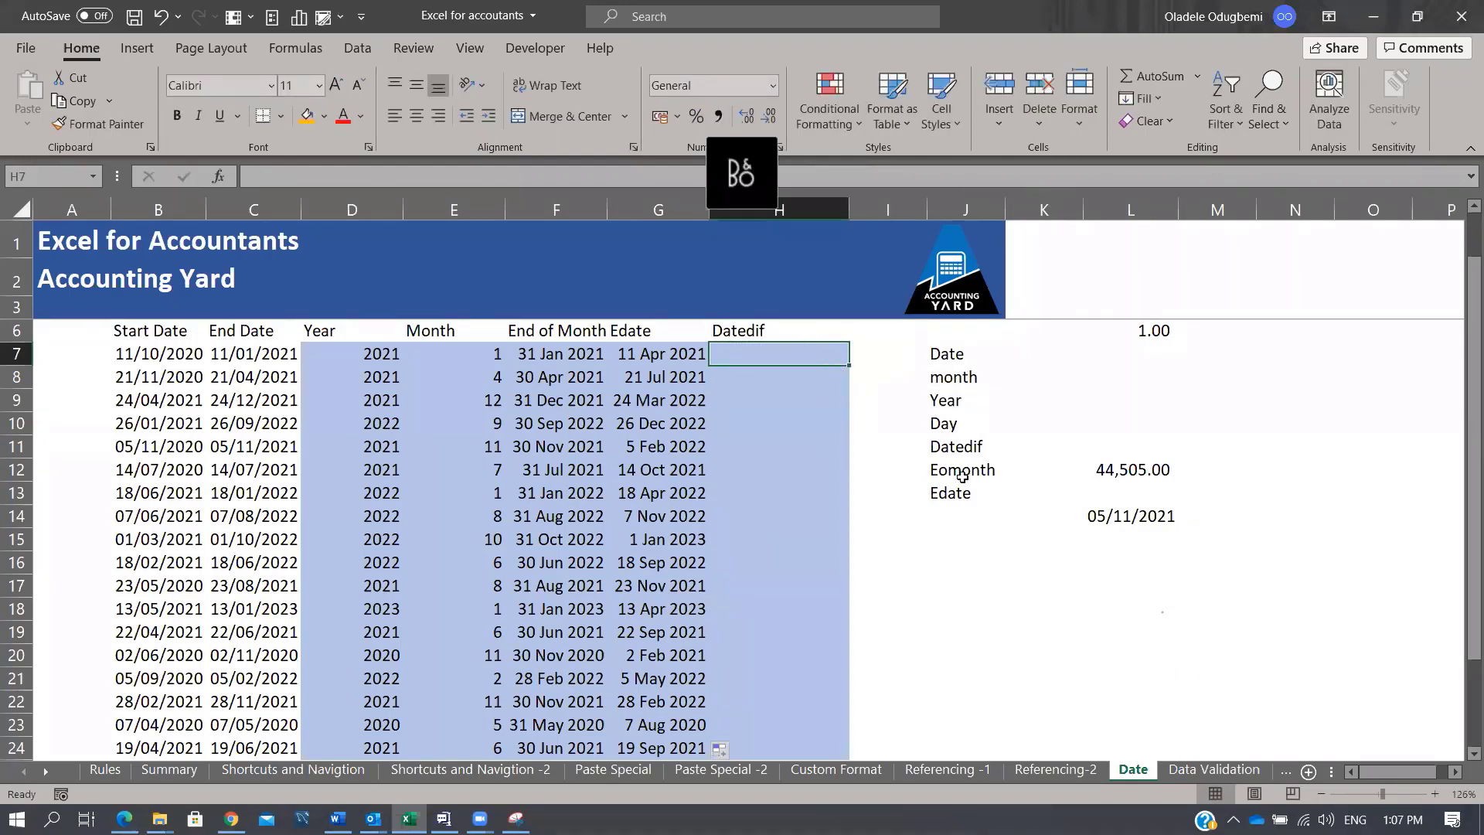
click(955, 585)
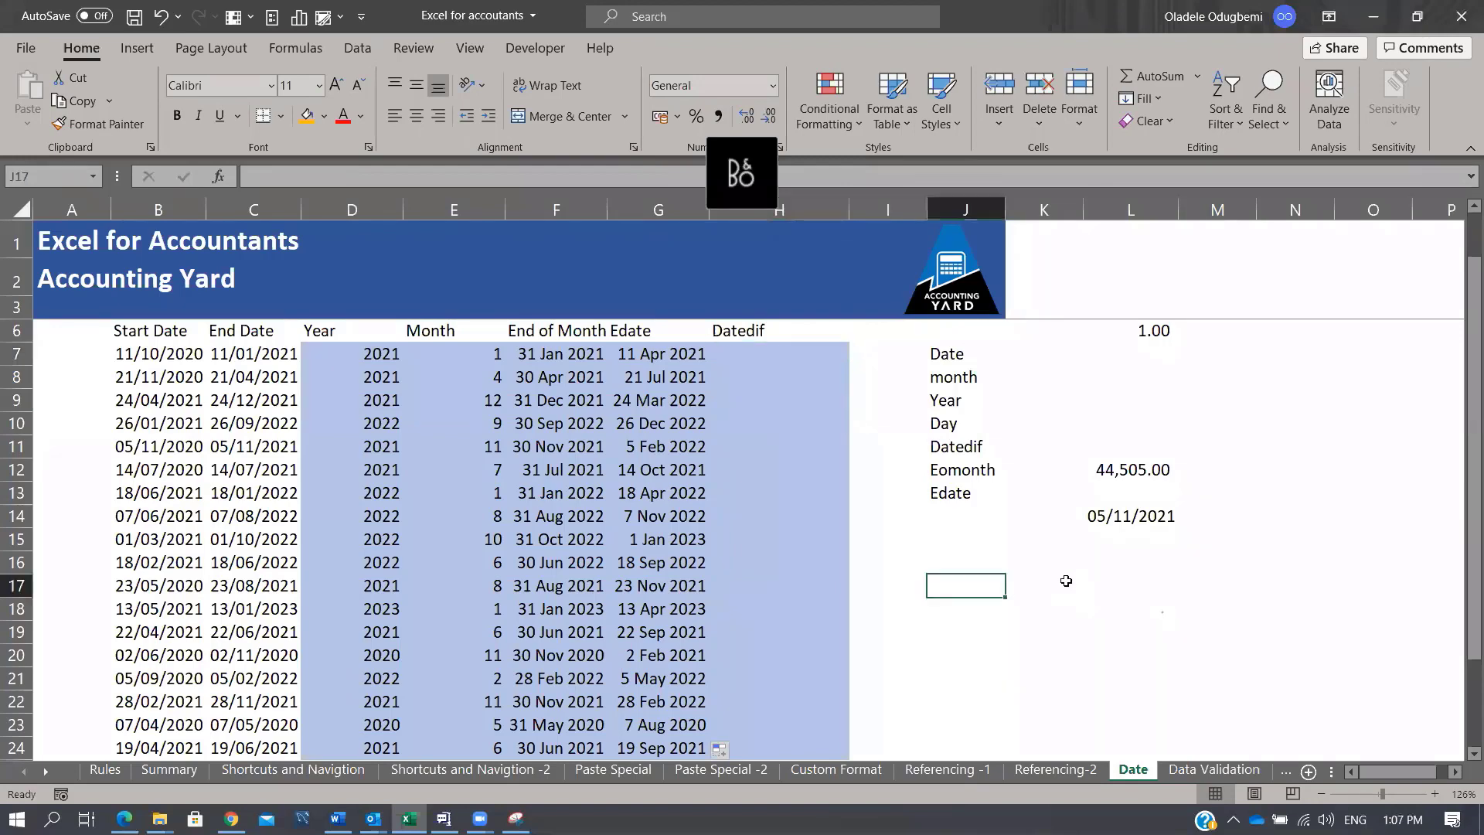
text(Start da)
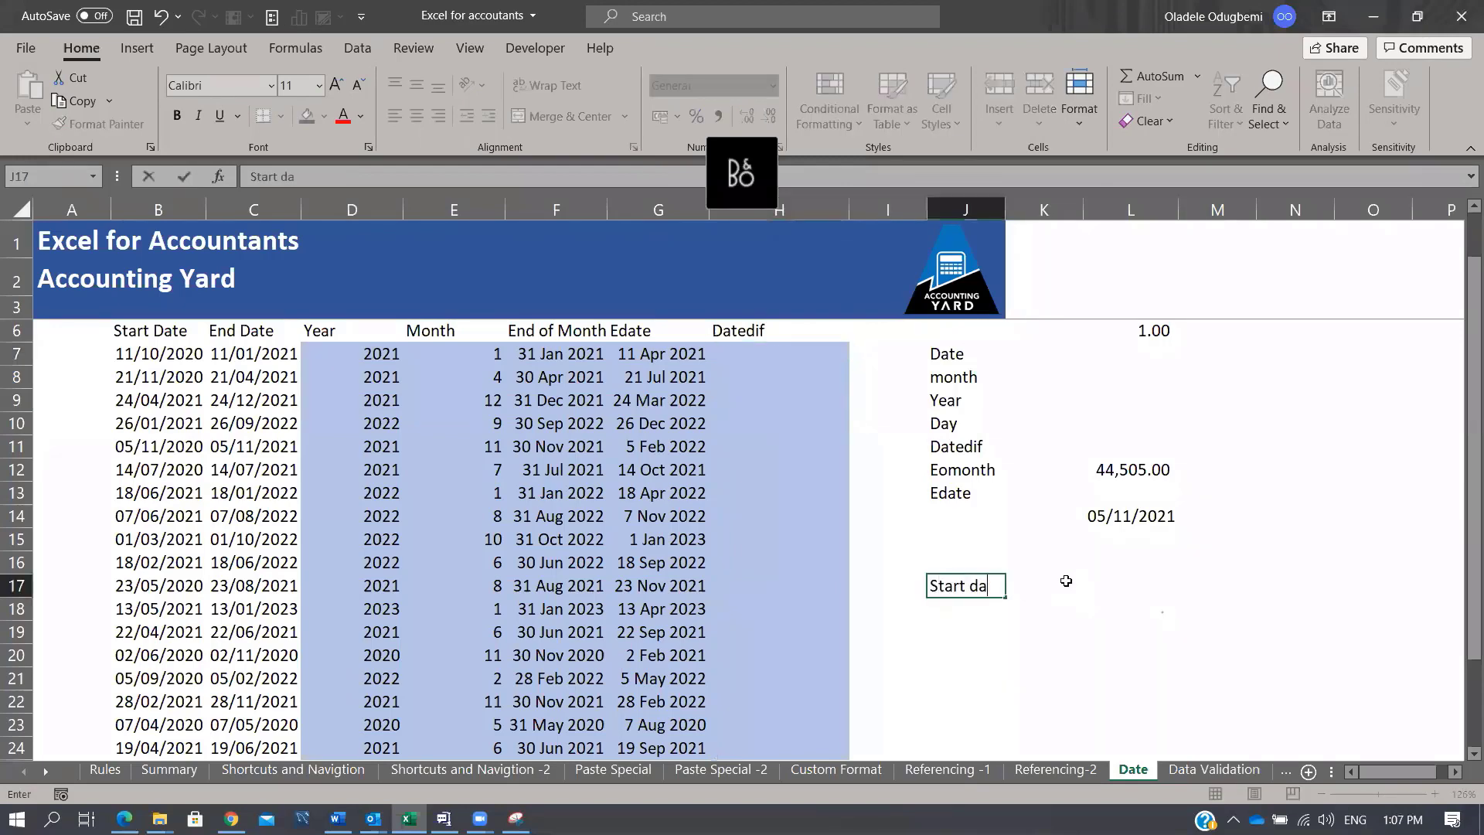
text(te)
key(Return)
text(End)
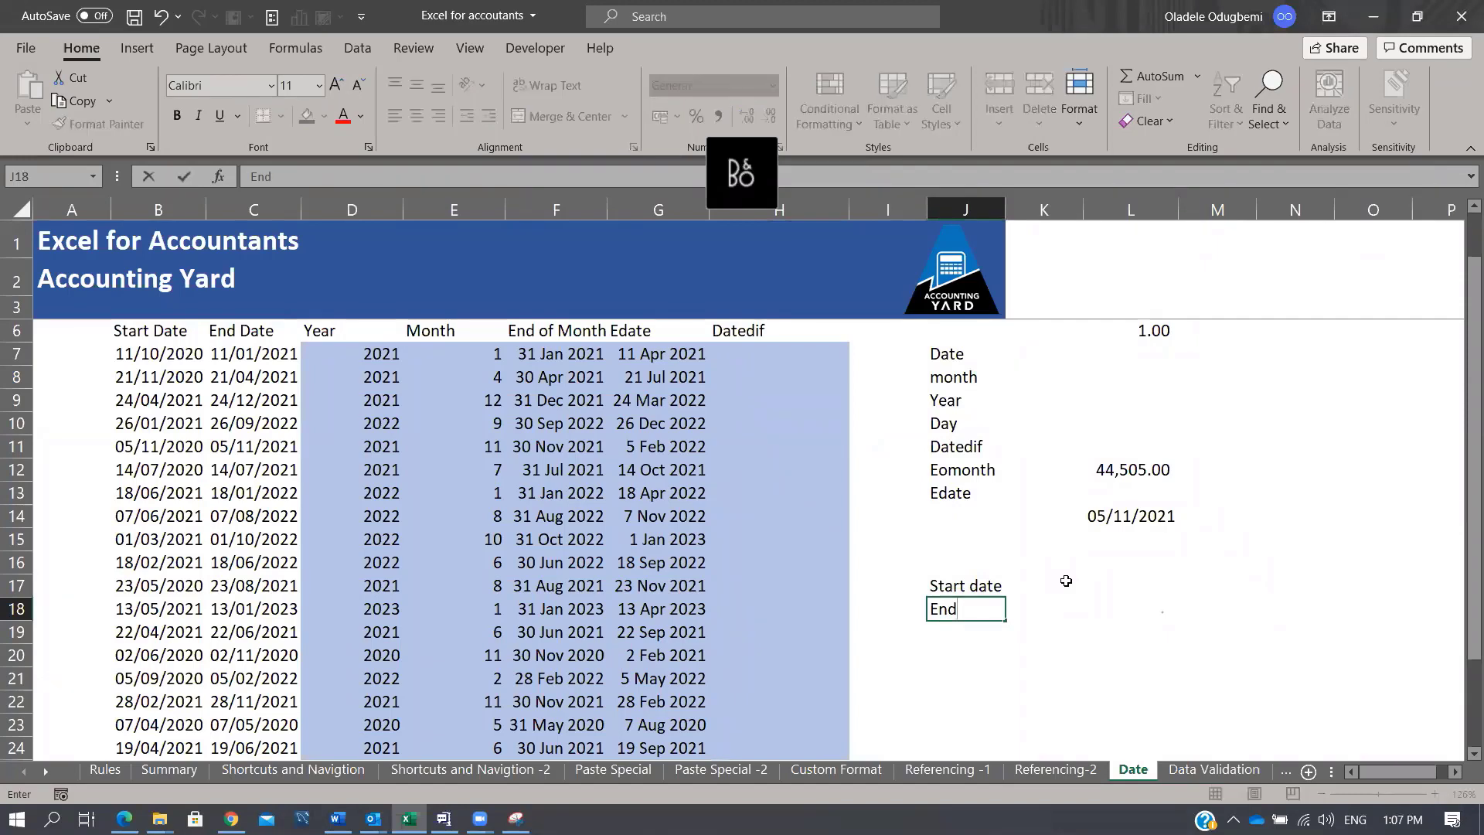
text( date)
key(Return)
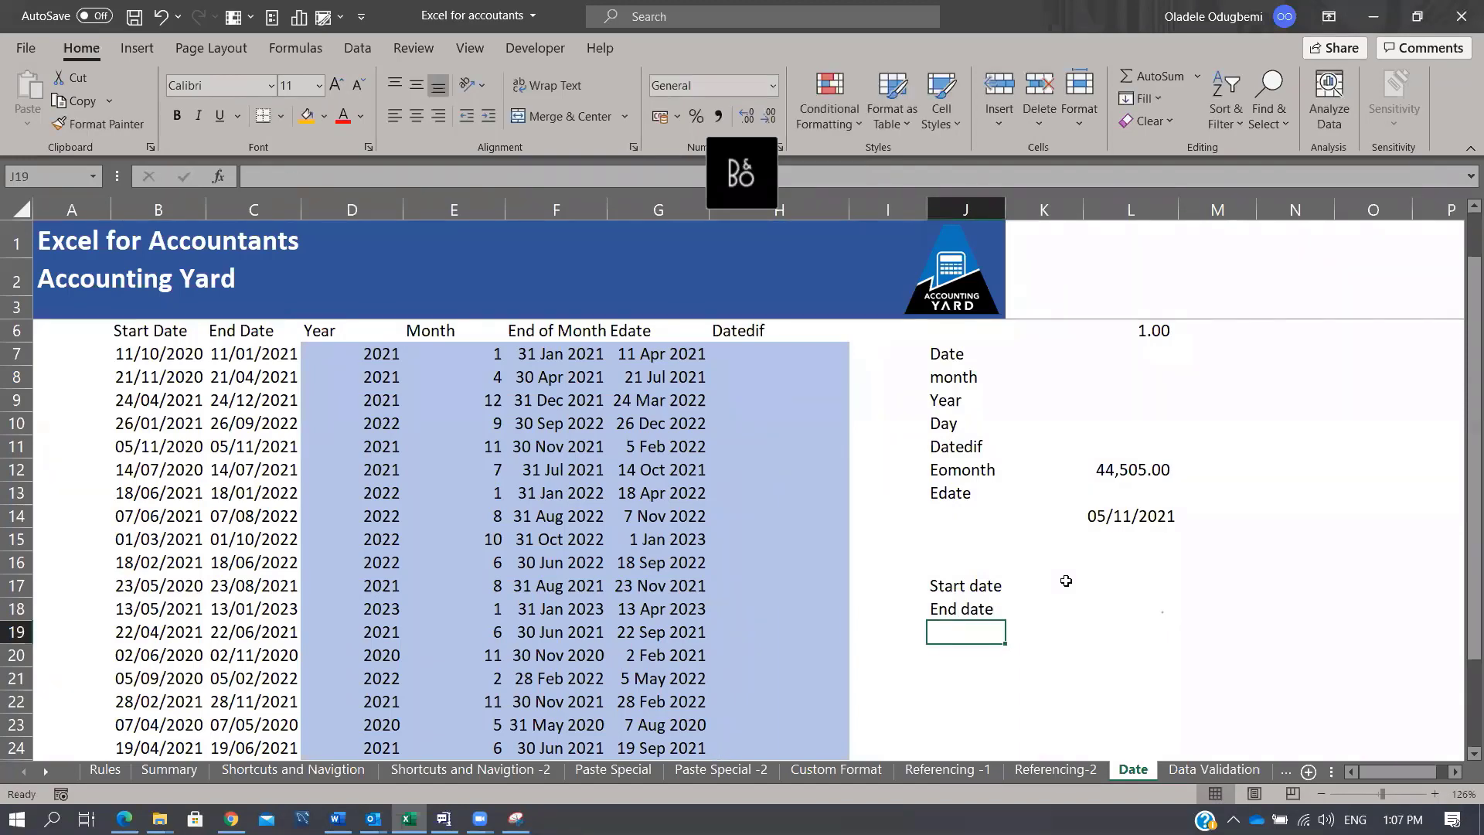
text(D)
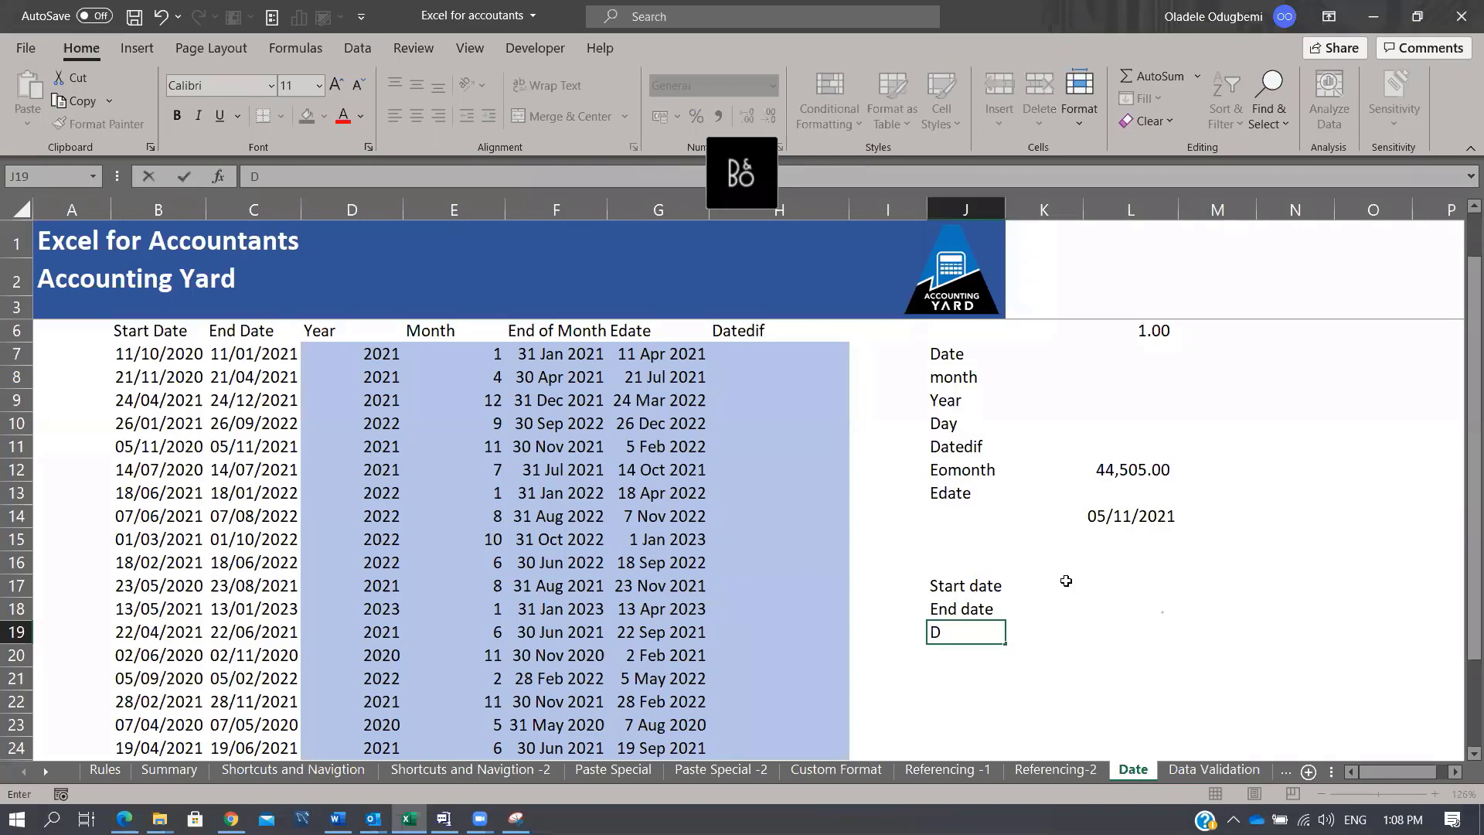
text( , M, Y)
key(Return)
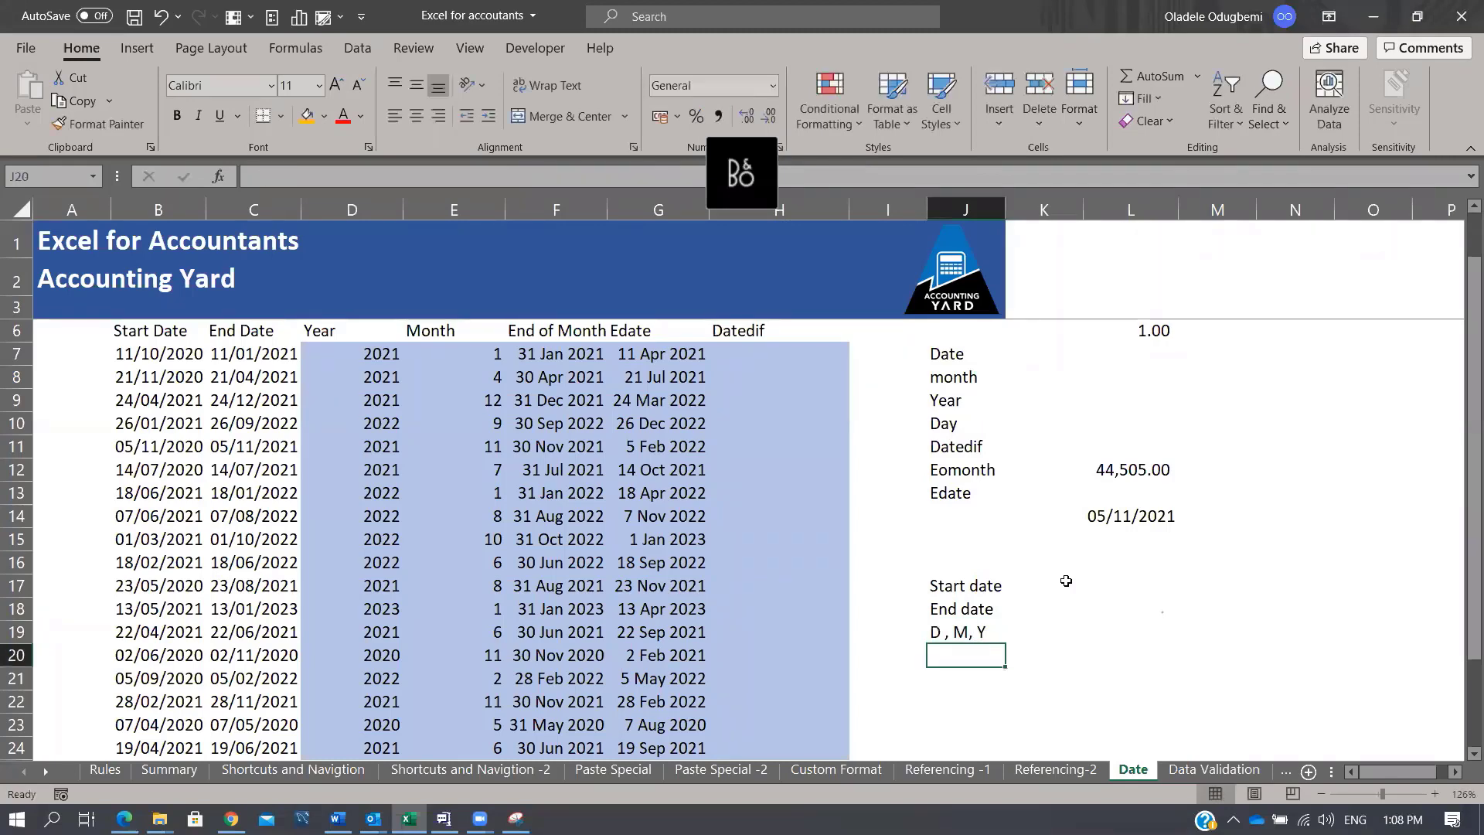
Step: Review the three DATEDIF argument notes in J17:J19
key(Up)
click(980, 581)
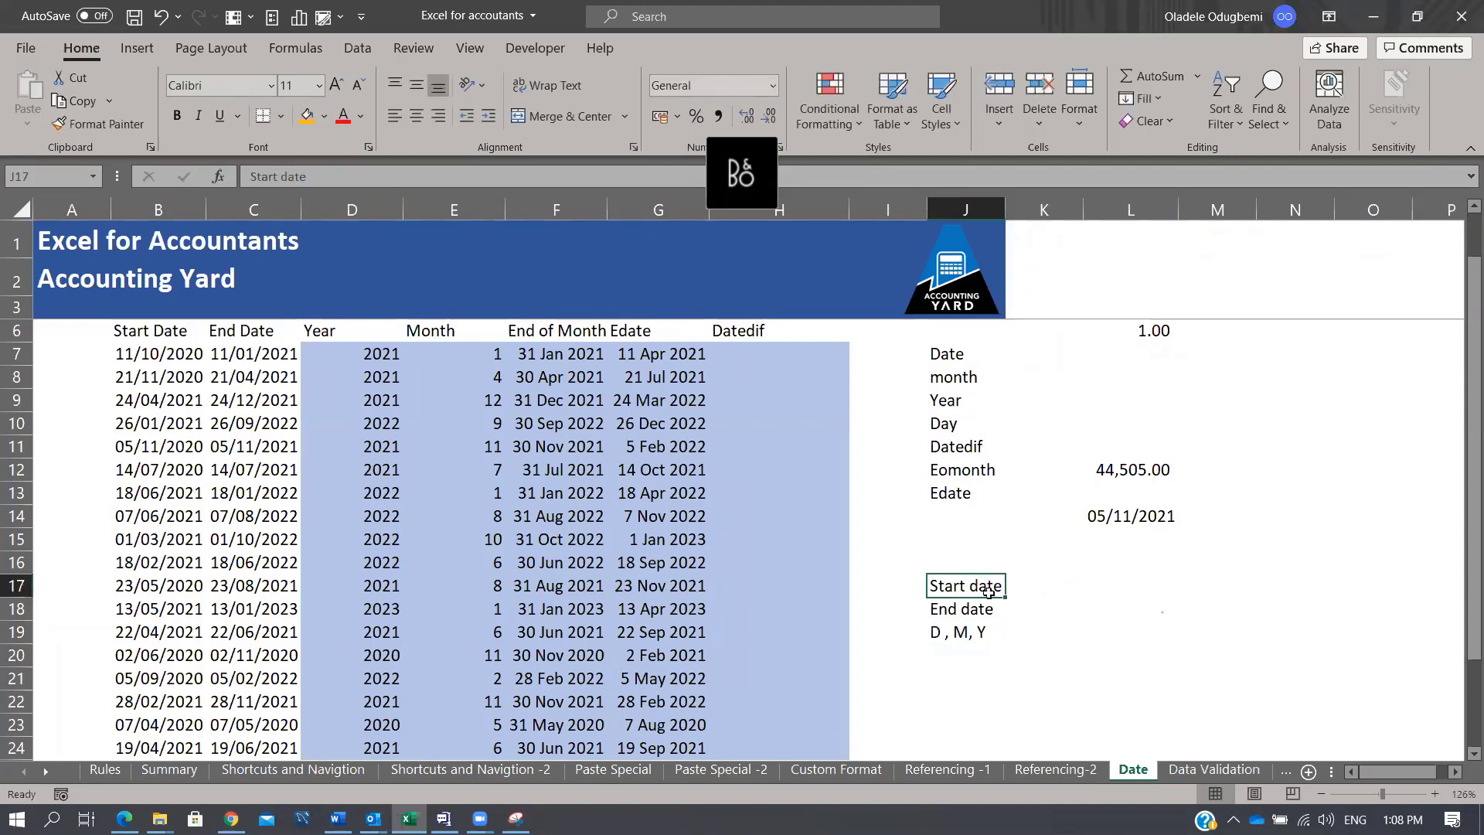
click(981, 610)
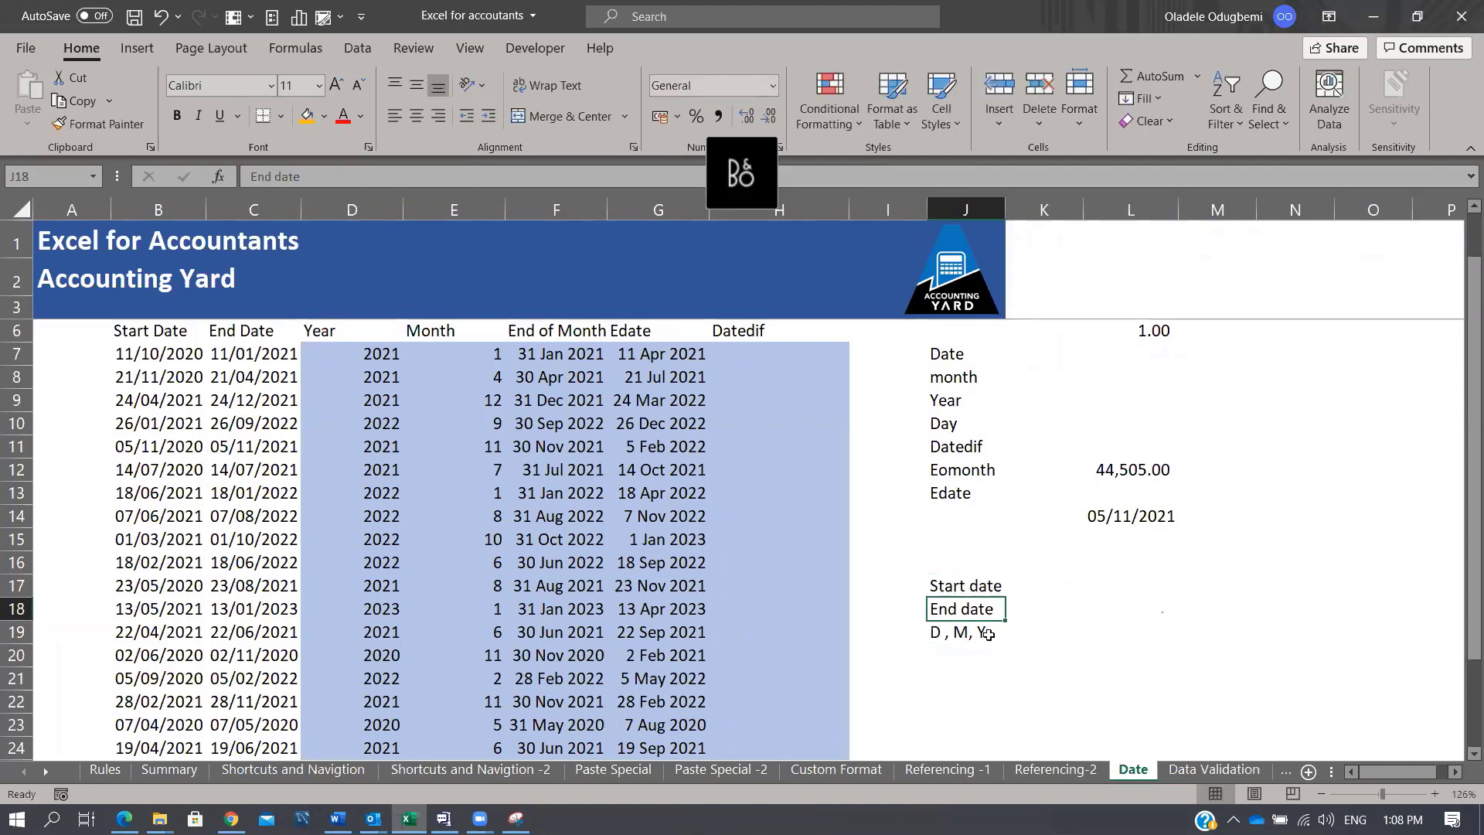
click(988, 634)
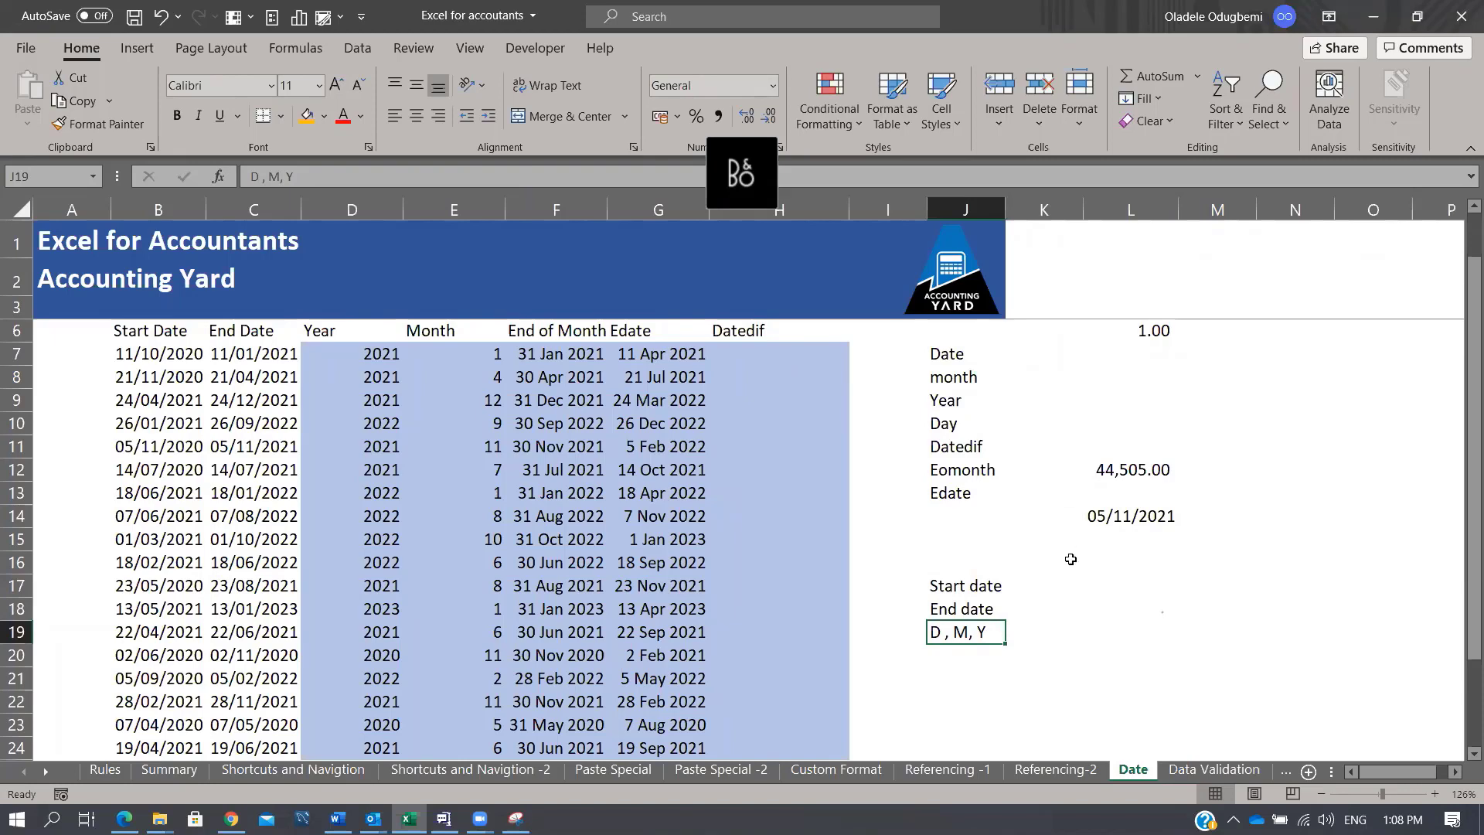
click(774, 357)
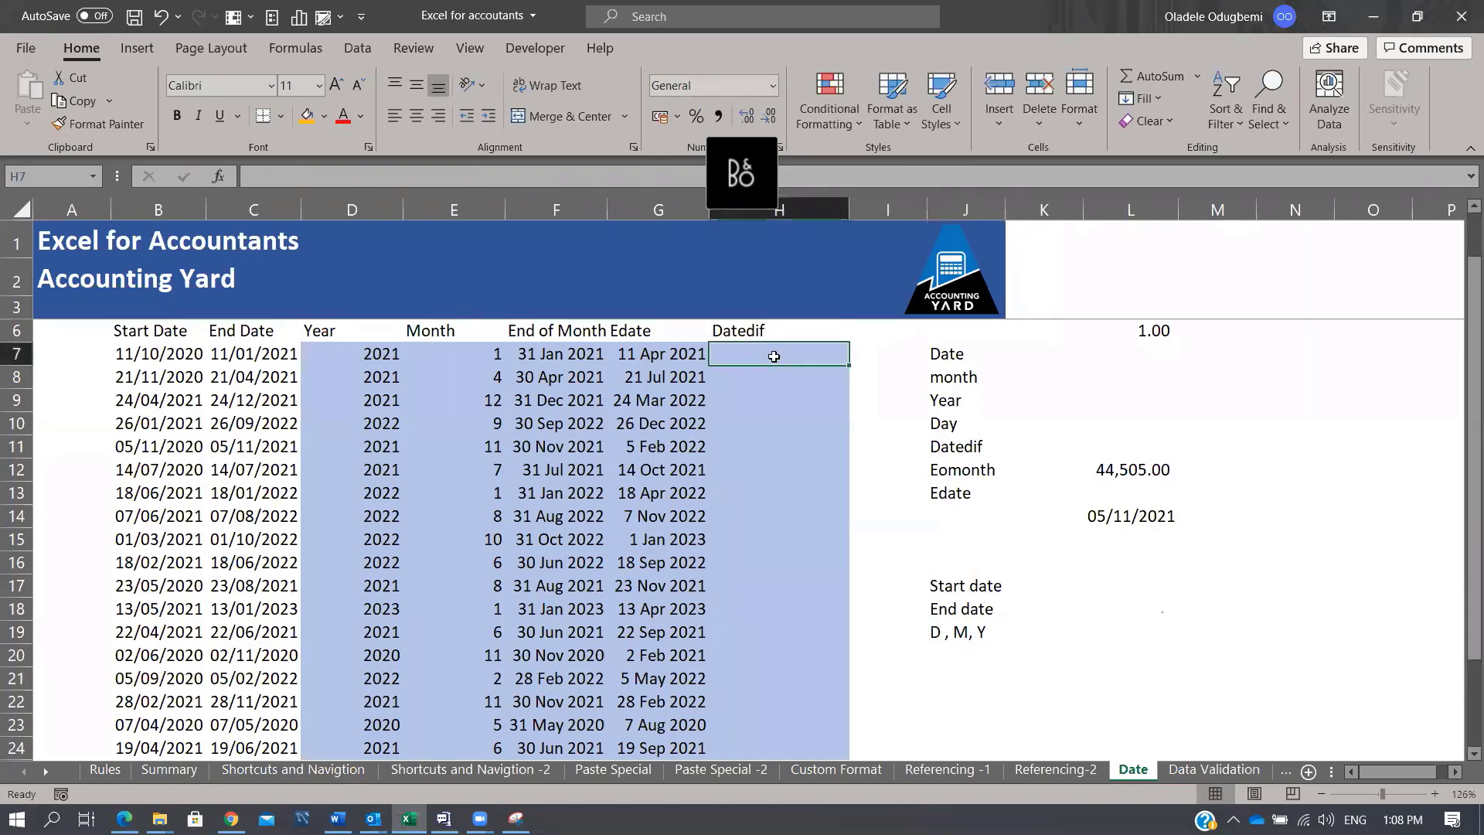
Step: Enter =DATEDIF(B7,C7,"M") in H7 and fill the months-between formula down to row 24
text(=datedi)
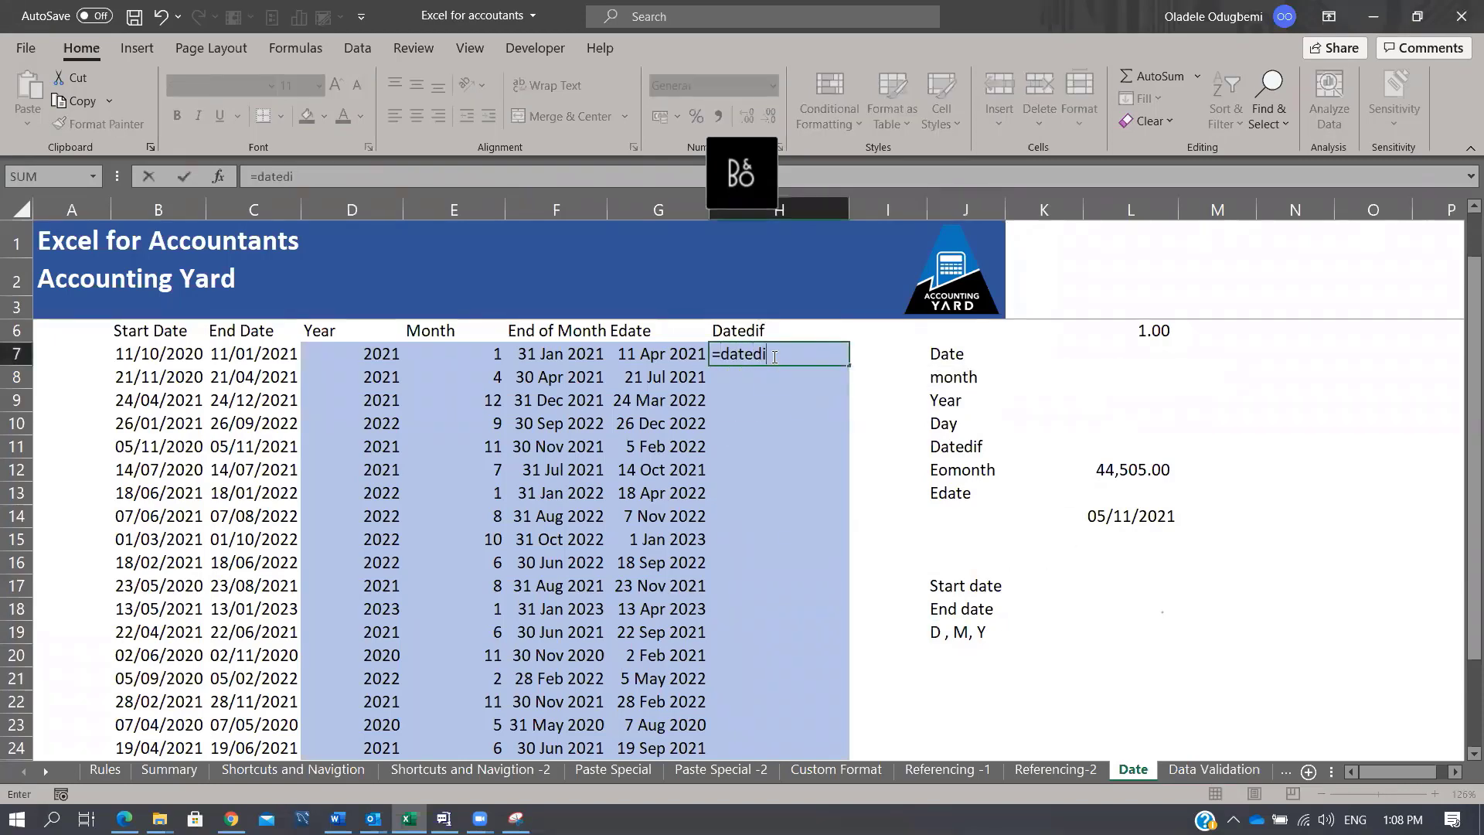
text(f)
key(ctrl+Return)
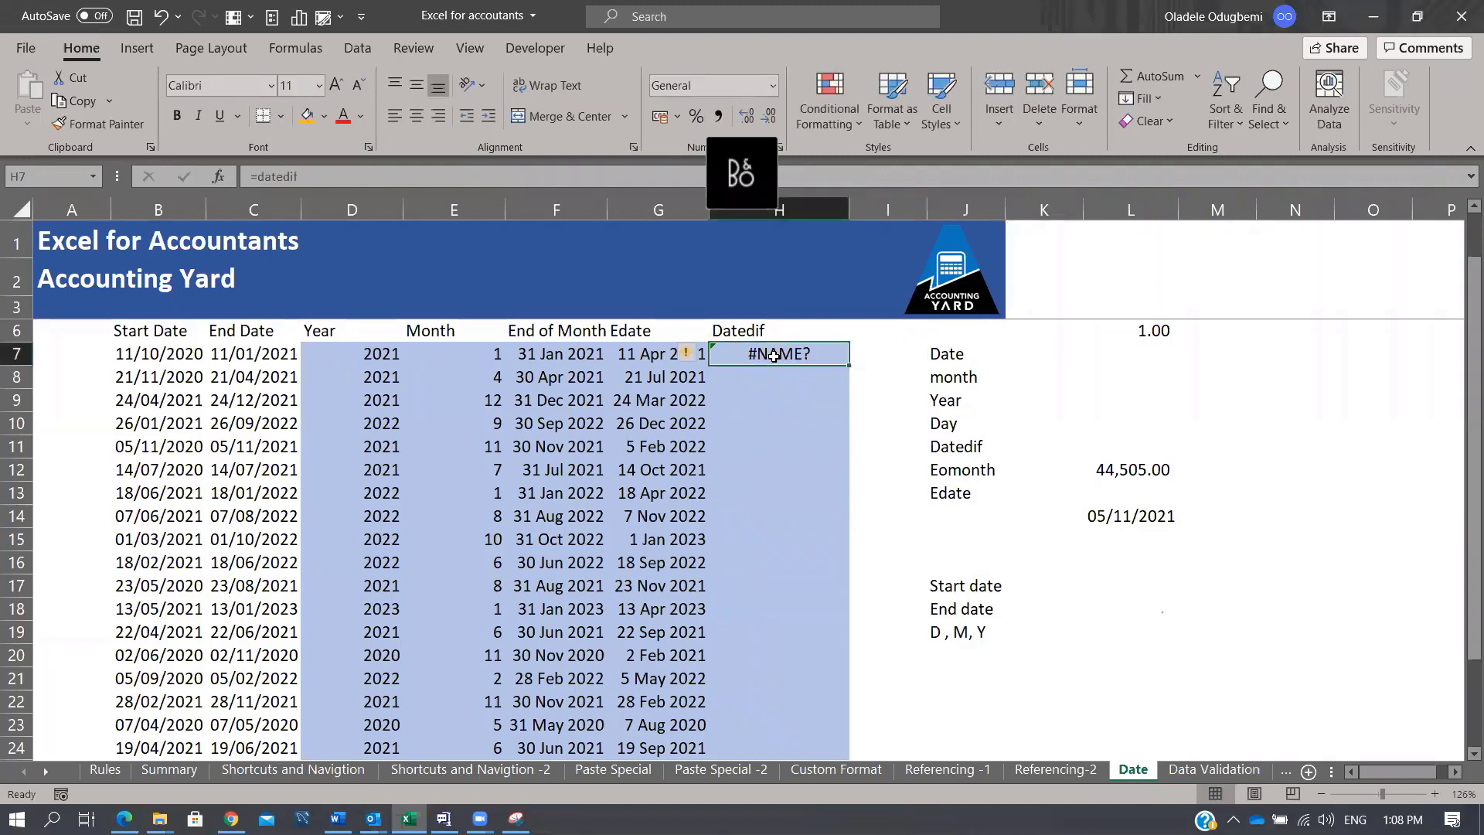
text(=d)
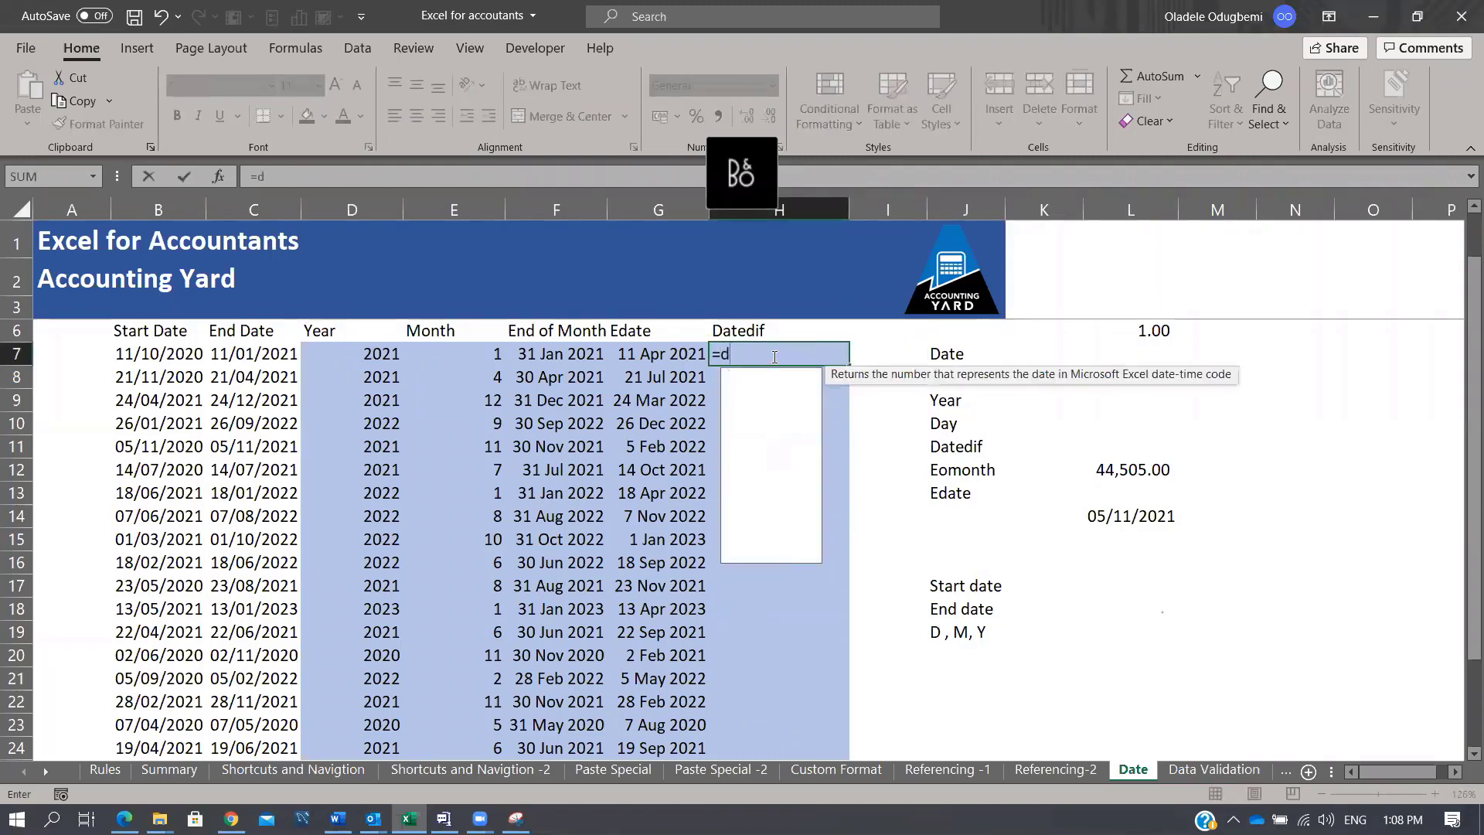
text(atedif)
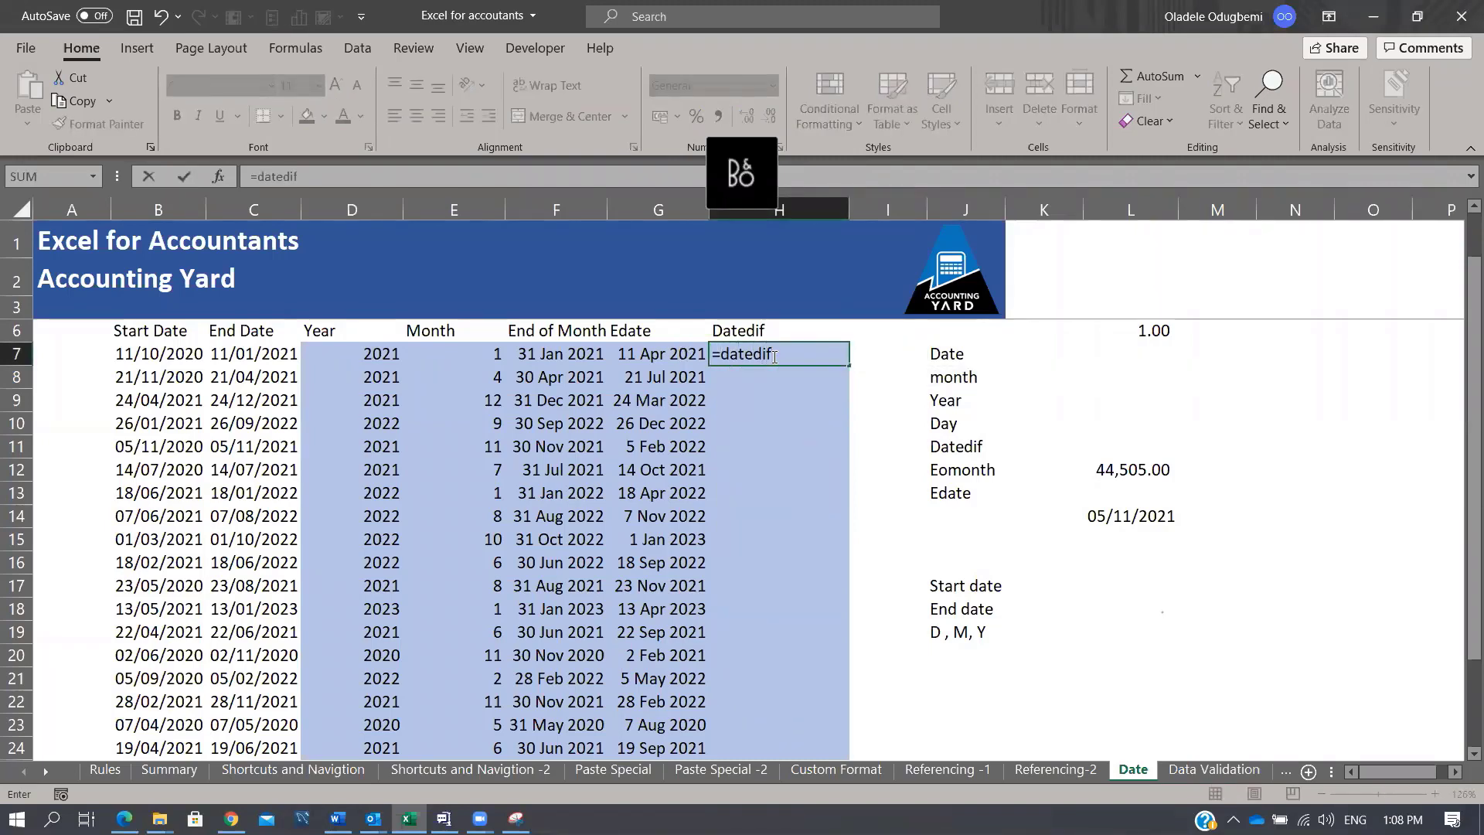
text(()
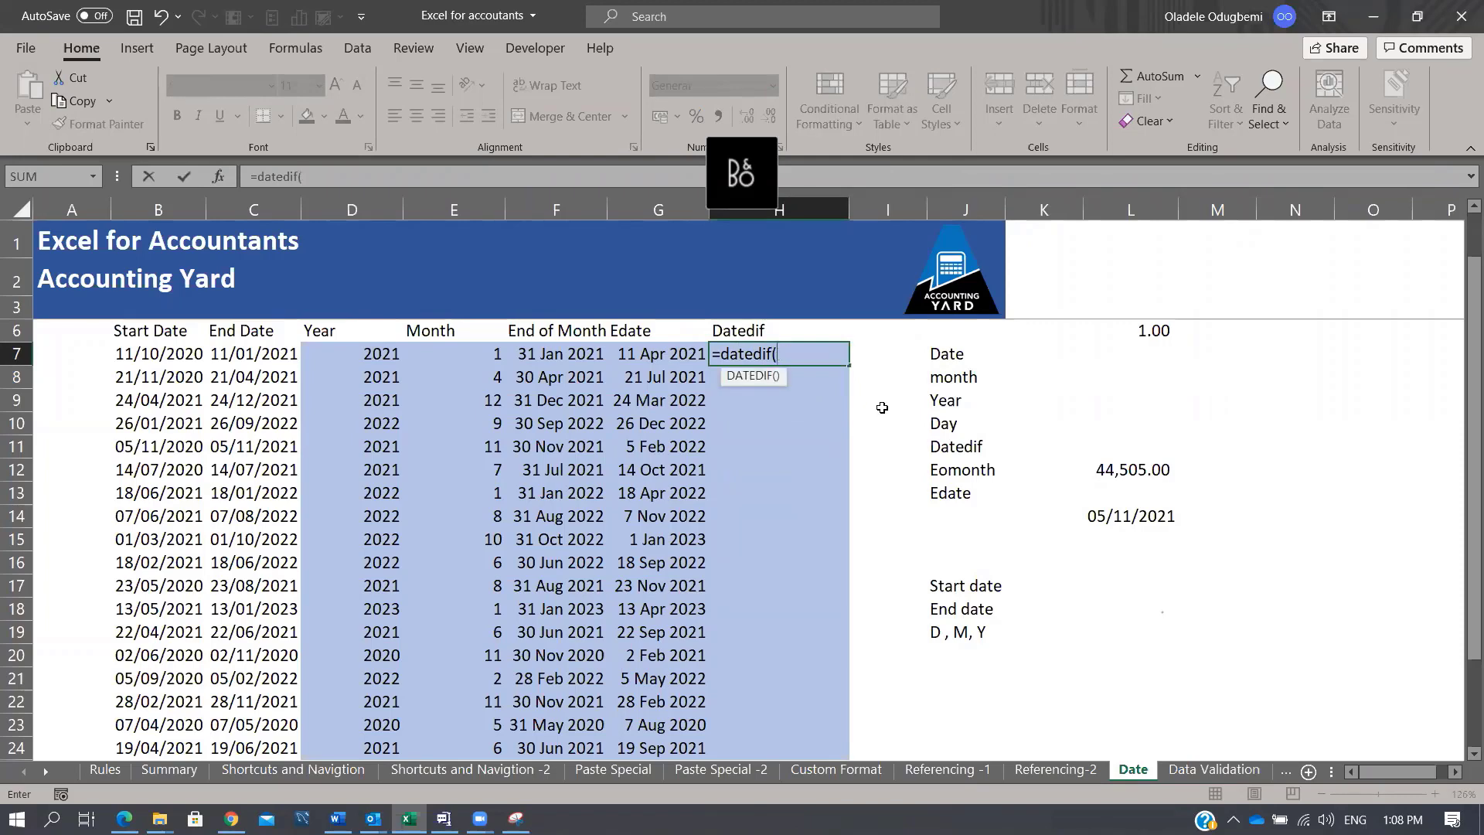
click(156, 354)
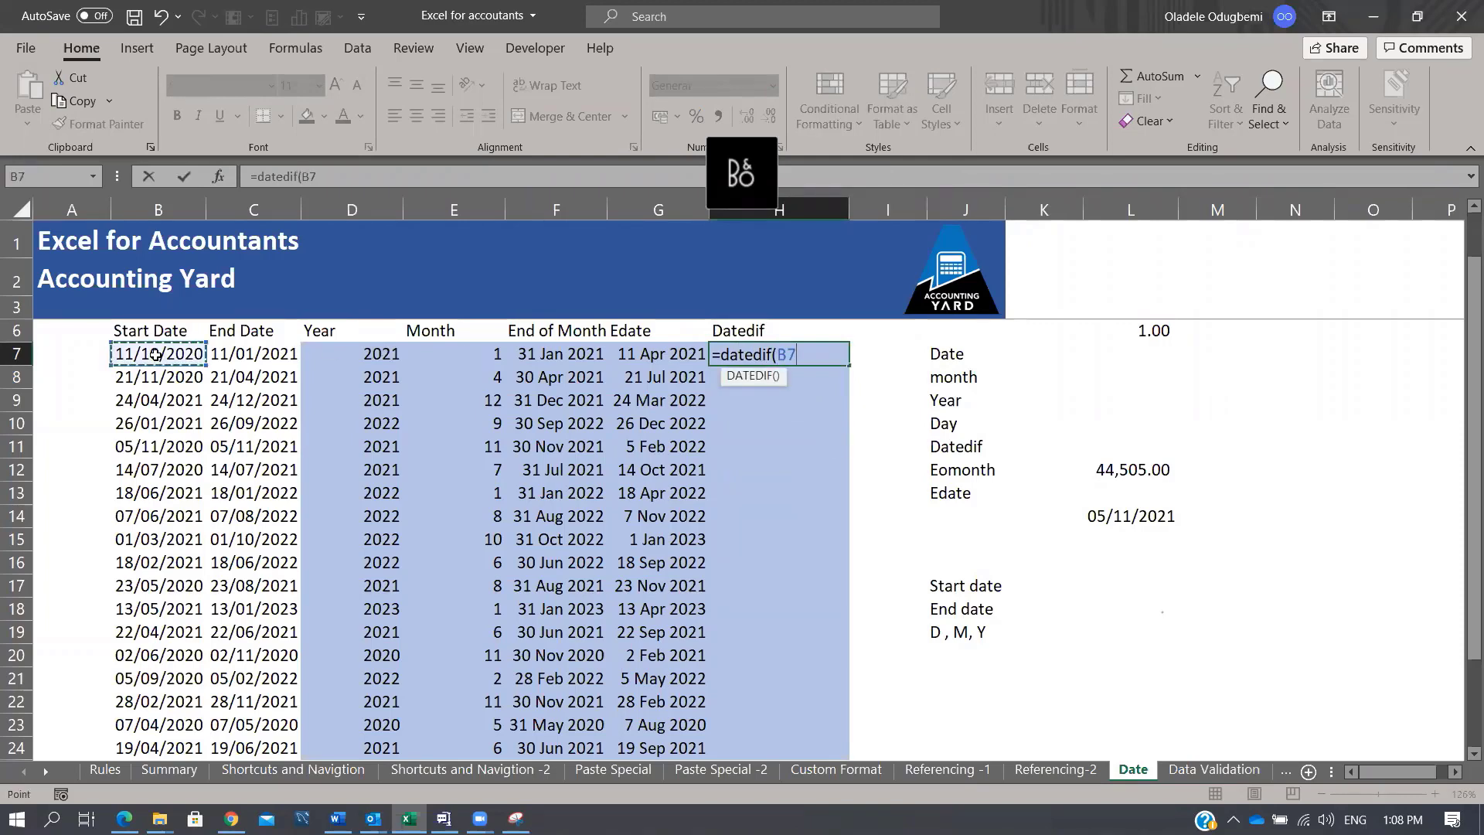
text(,)
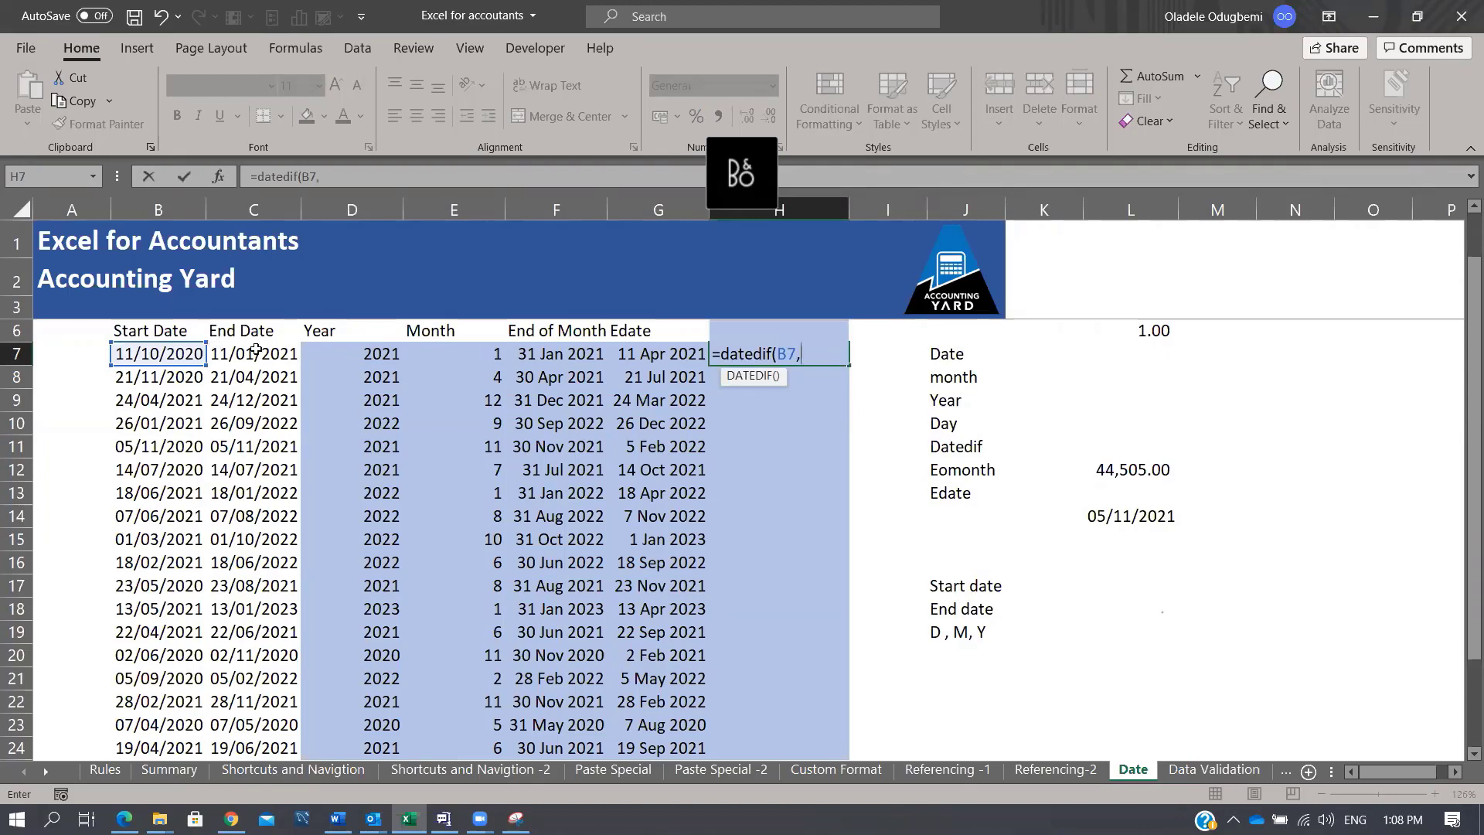
click(256, 350)
text(,)
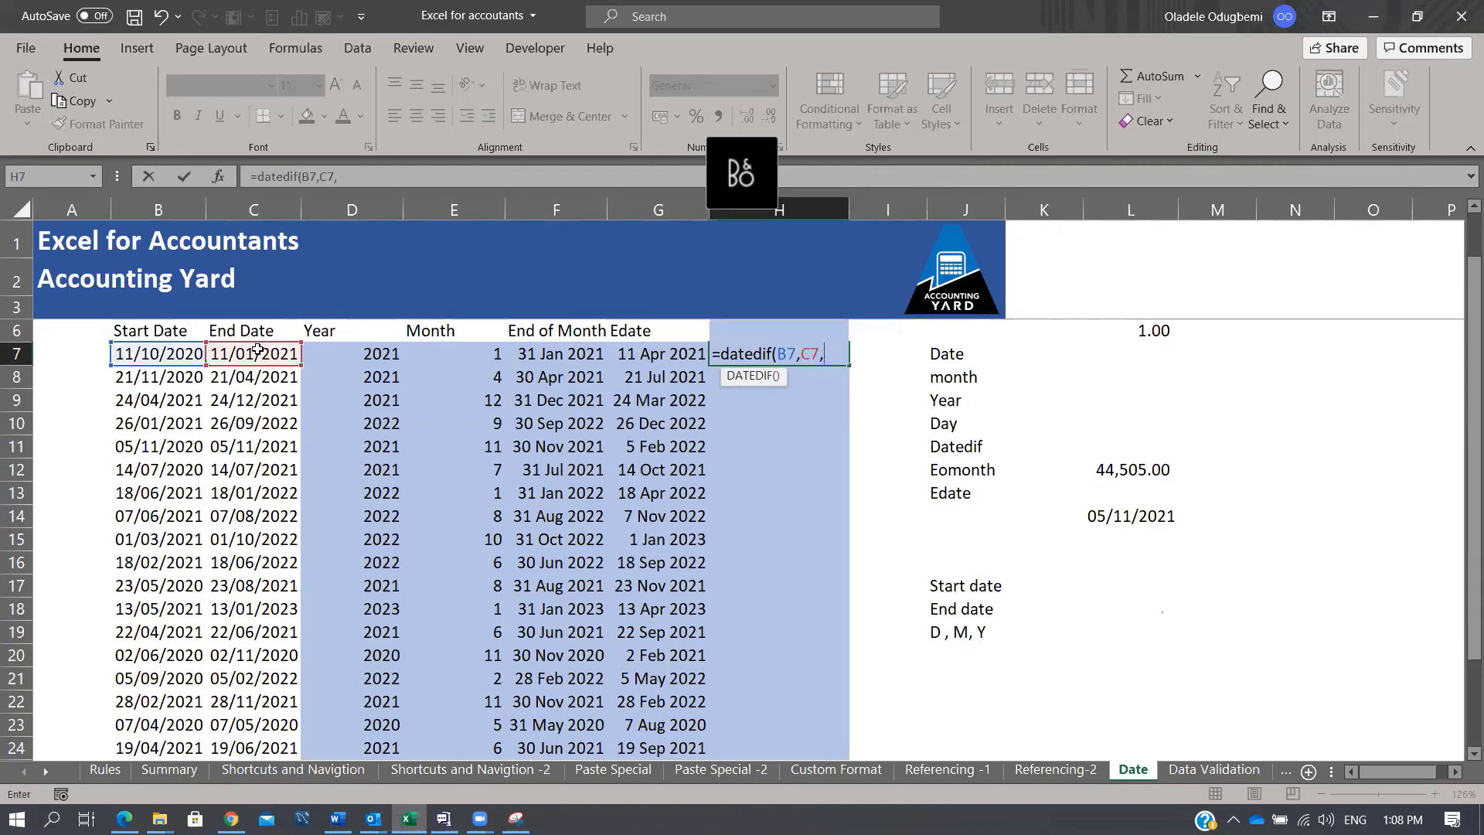
text("M")
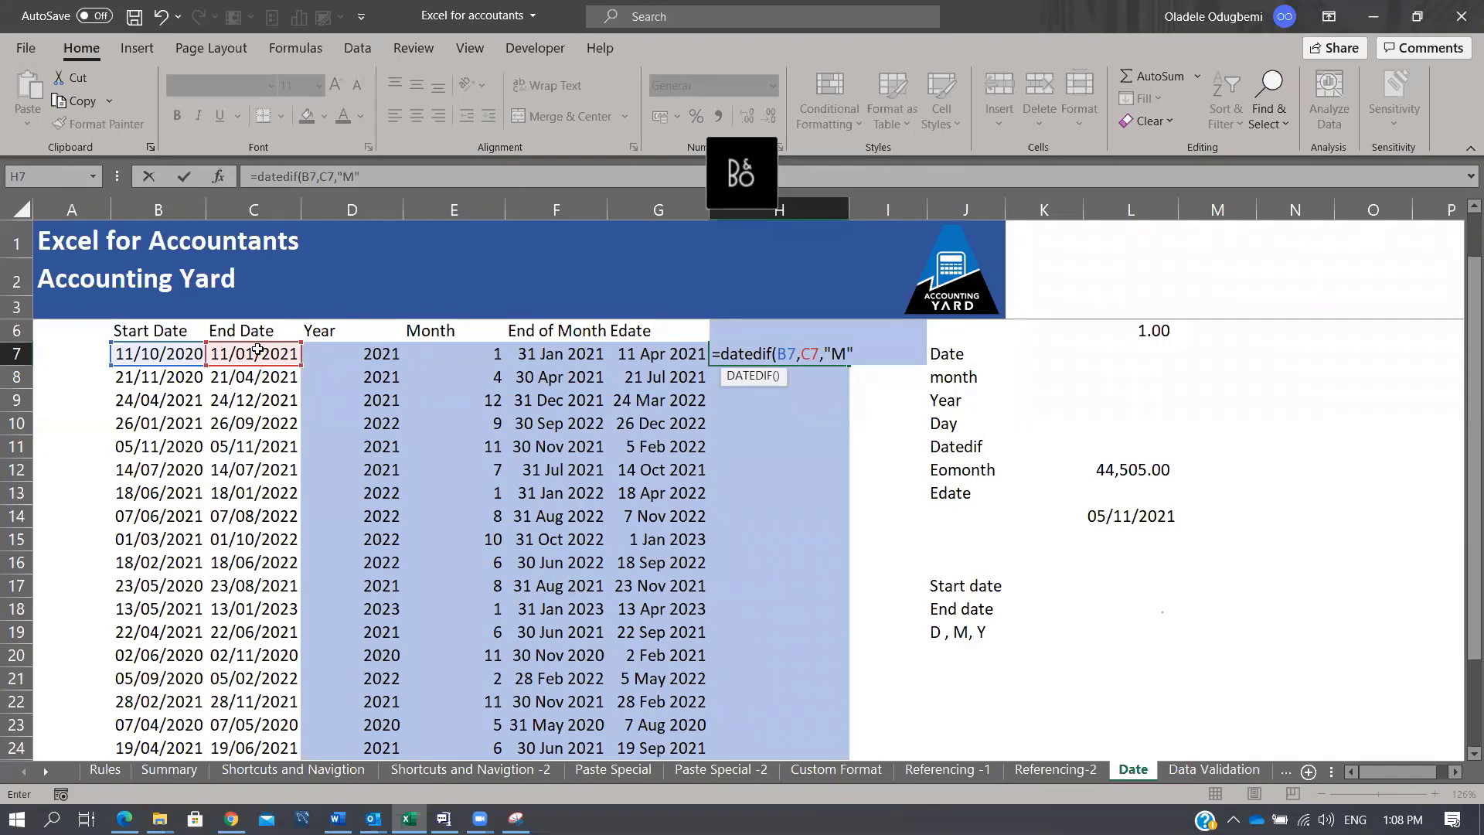
text())
key(ctrl+Return)
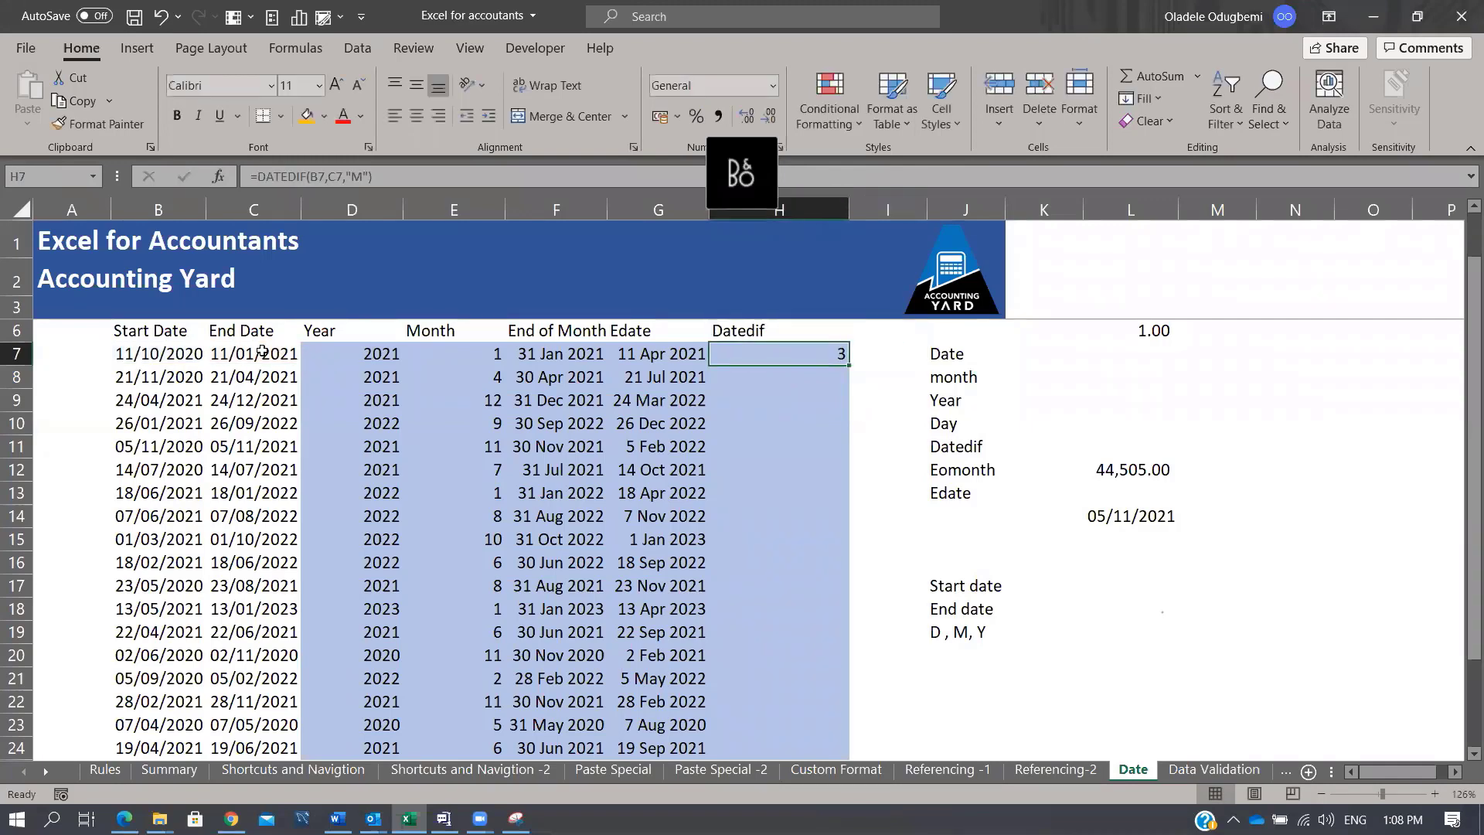
click(172, 353)
click(240, 352)
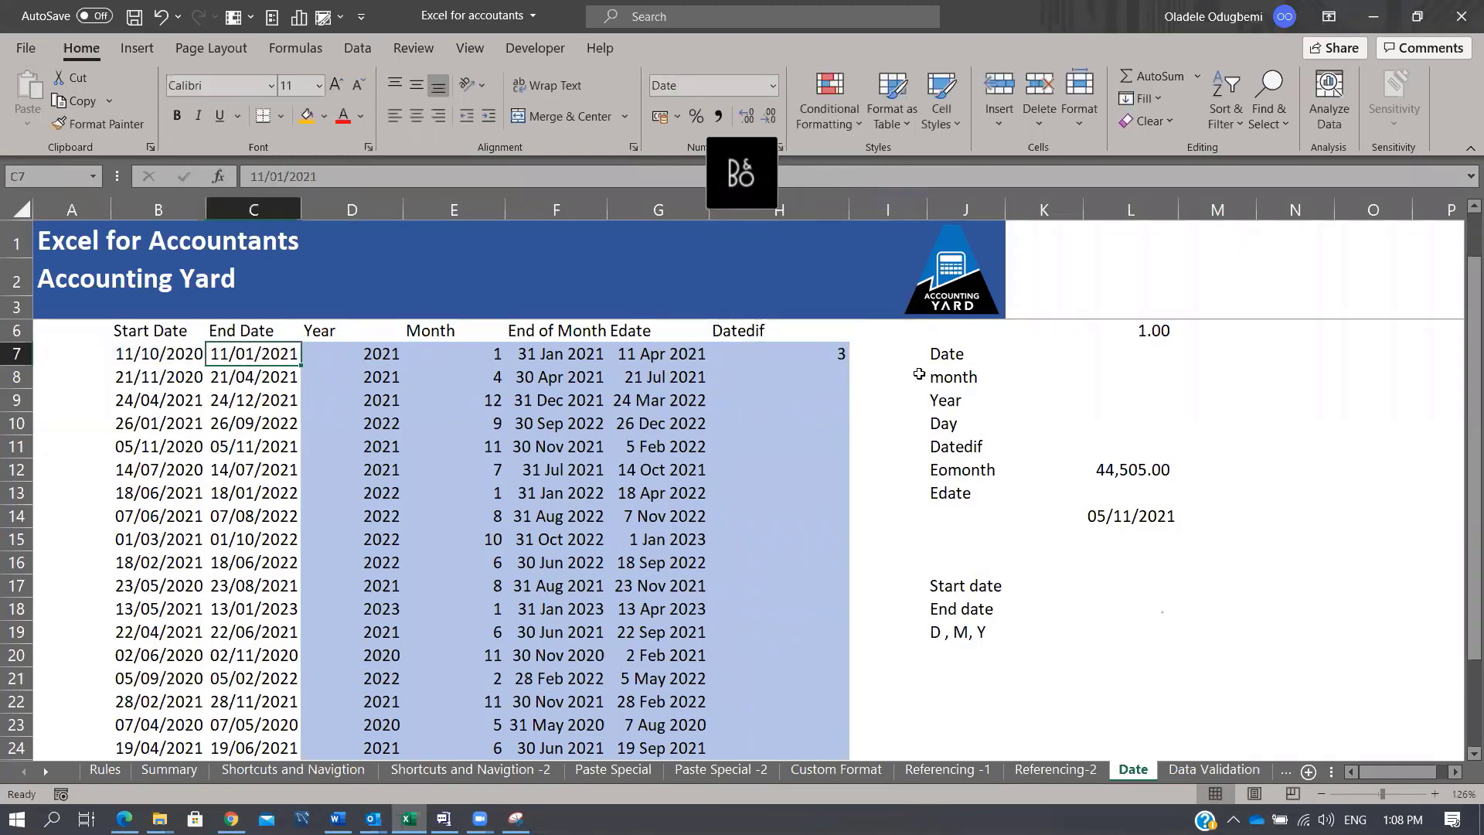
click(839, 357)
double_click(848, 365)
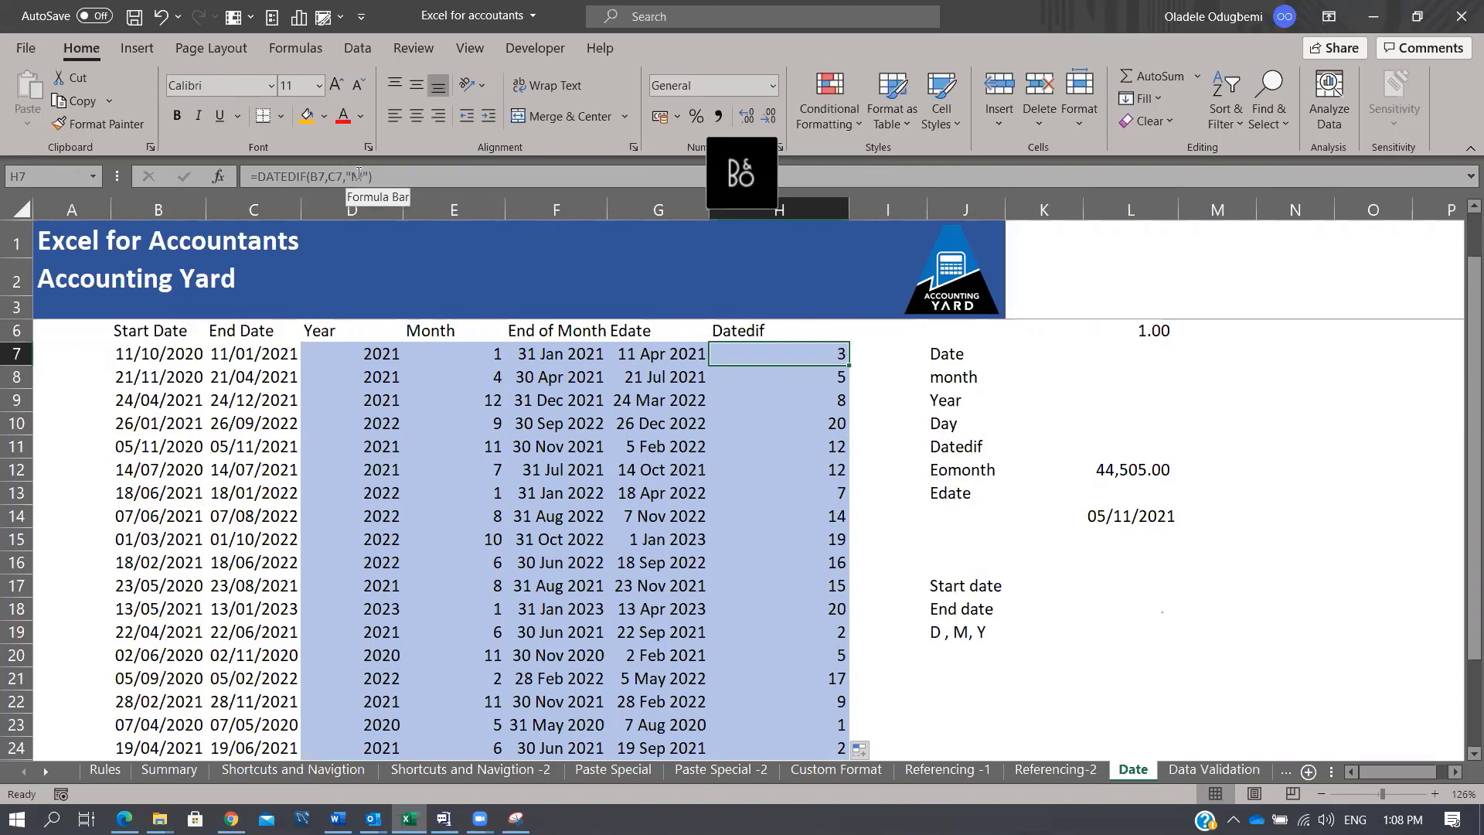
Step: Change the DATEDIF unit to "Y" and fill the year formula down H7:H24
click(363, 177)
key(BackSpace)
text(Y)
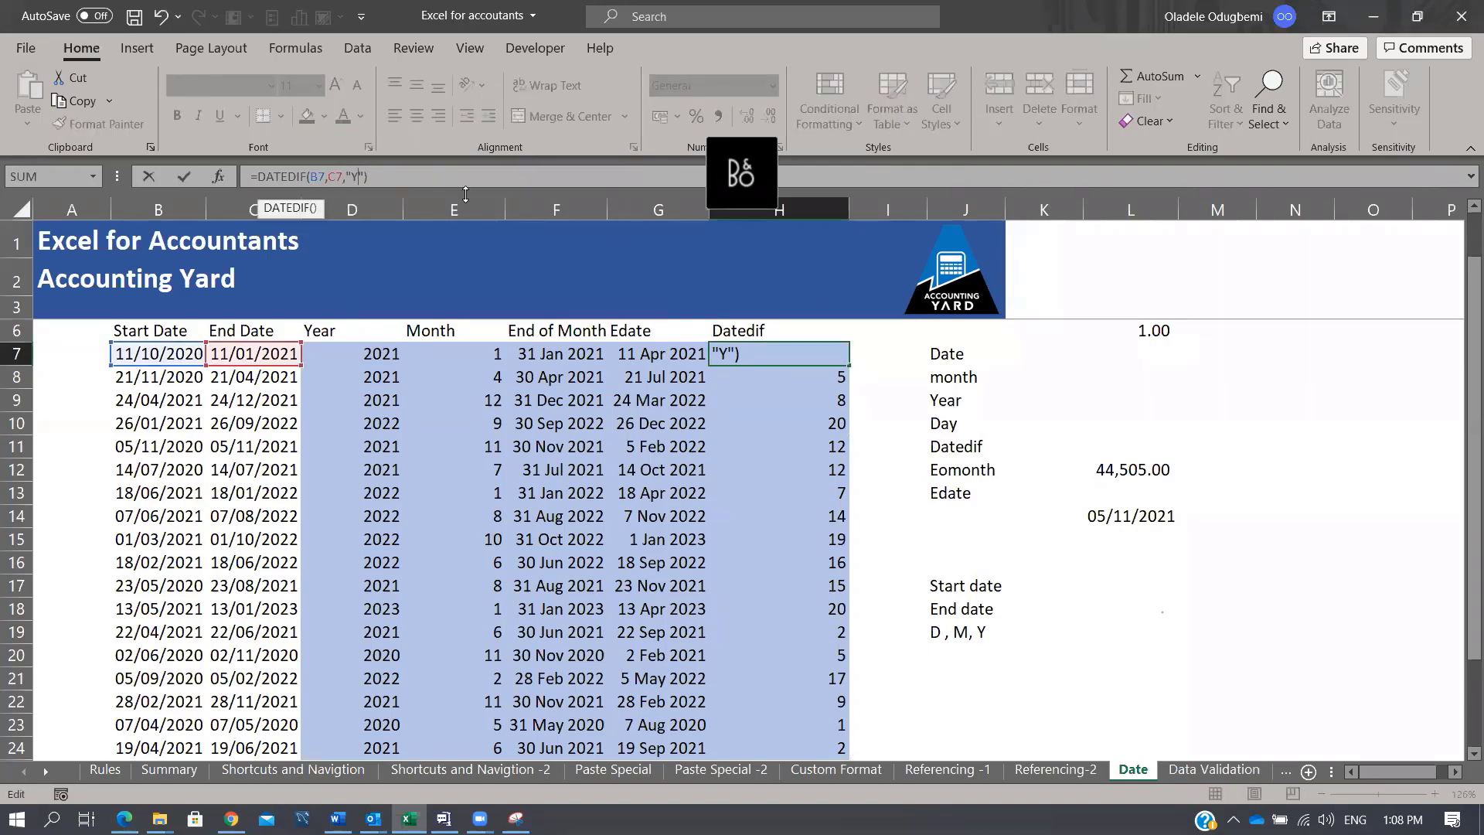
key(Return)
key(ctrl+shift+Down)
key(ctrl+d)
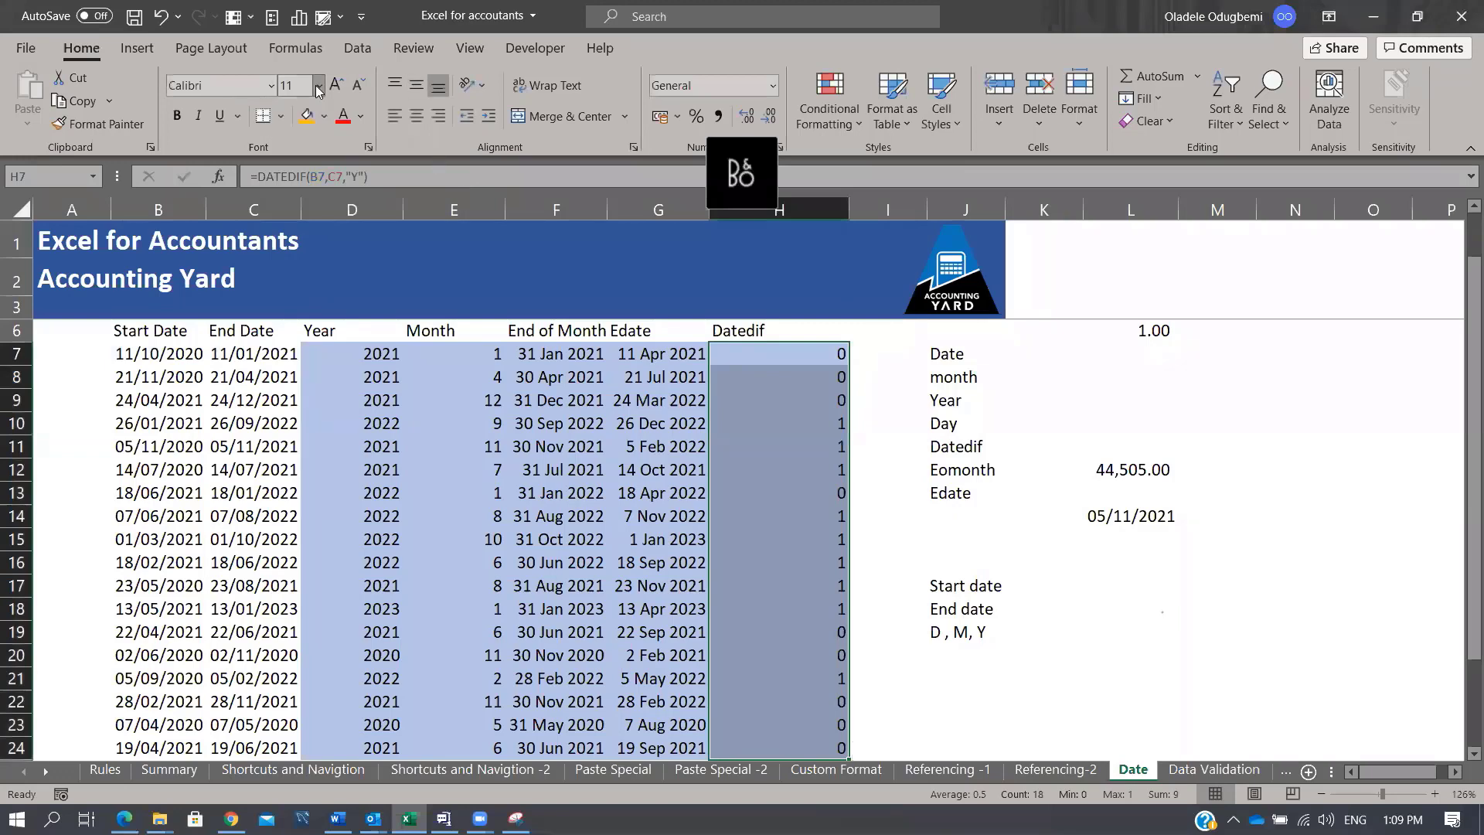
Step: Fill N7:N24 with =RANDBETWEEN(500,1000) random numbers
click(231, 343)
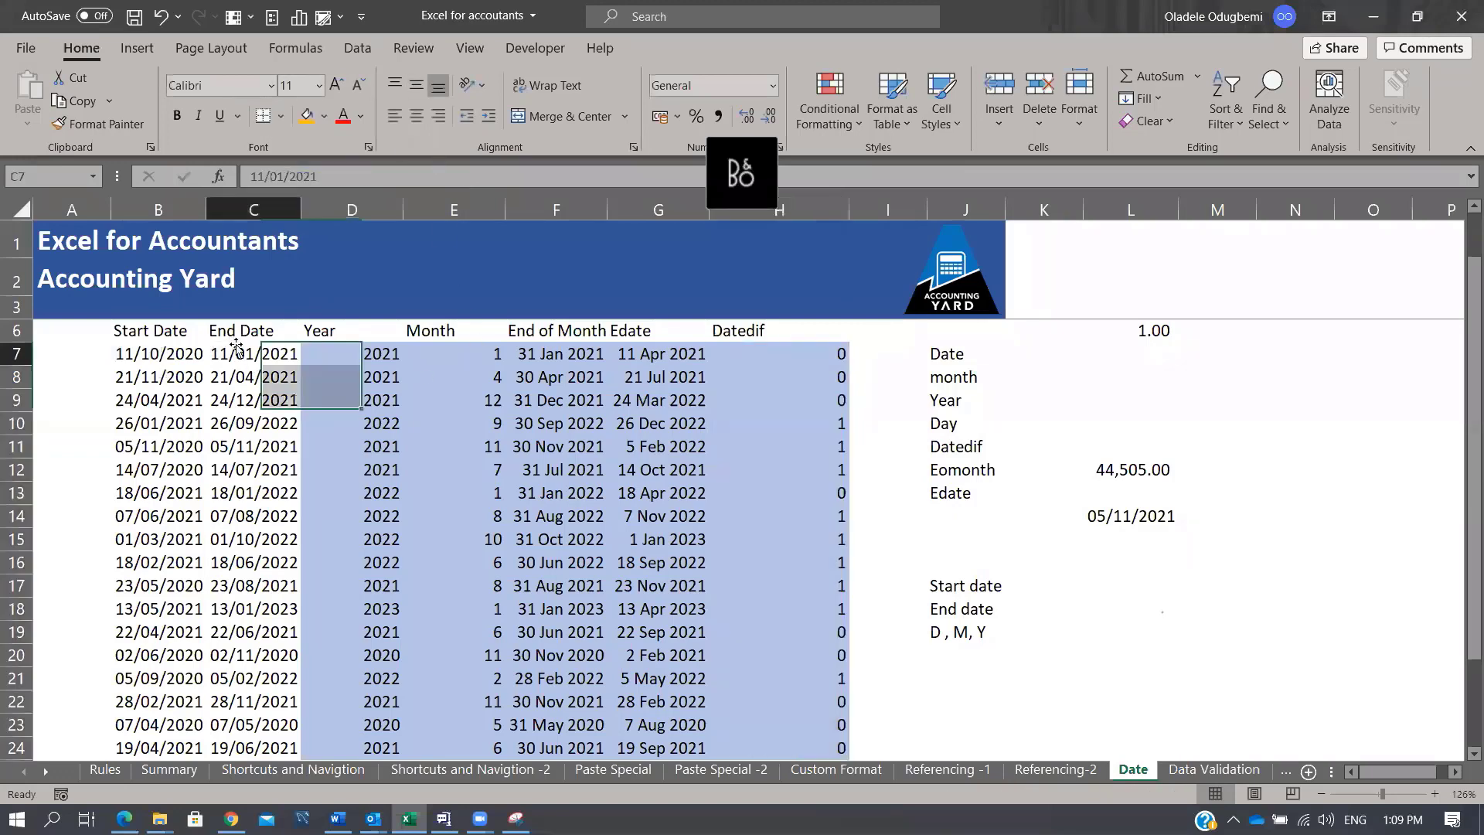
click(1265, 389)
text(=ran)
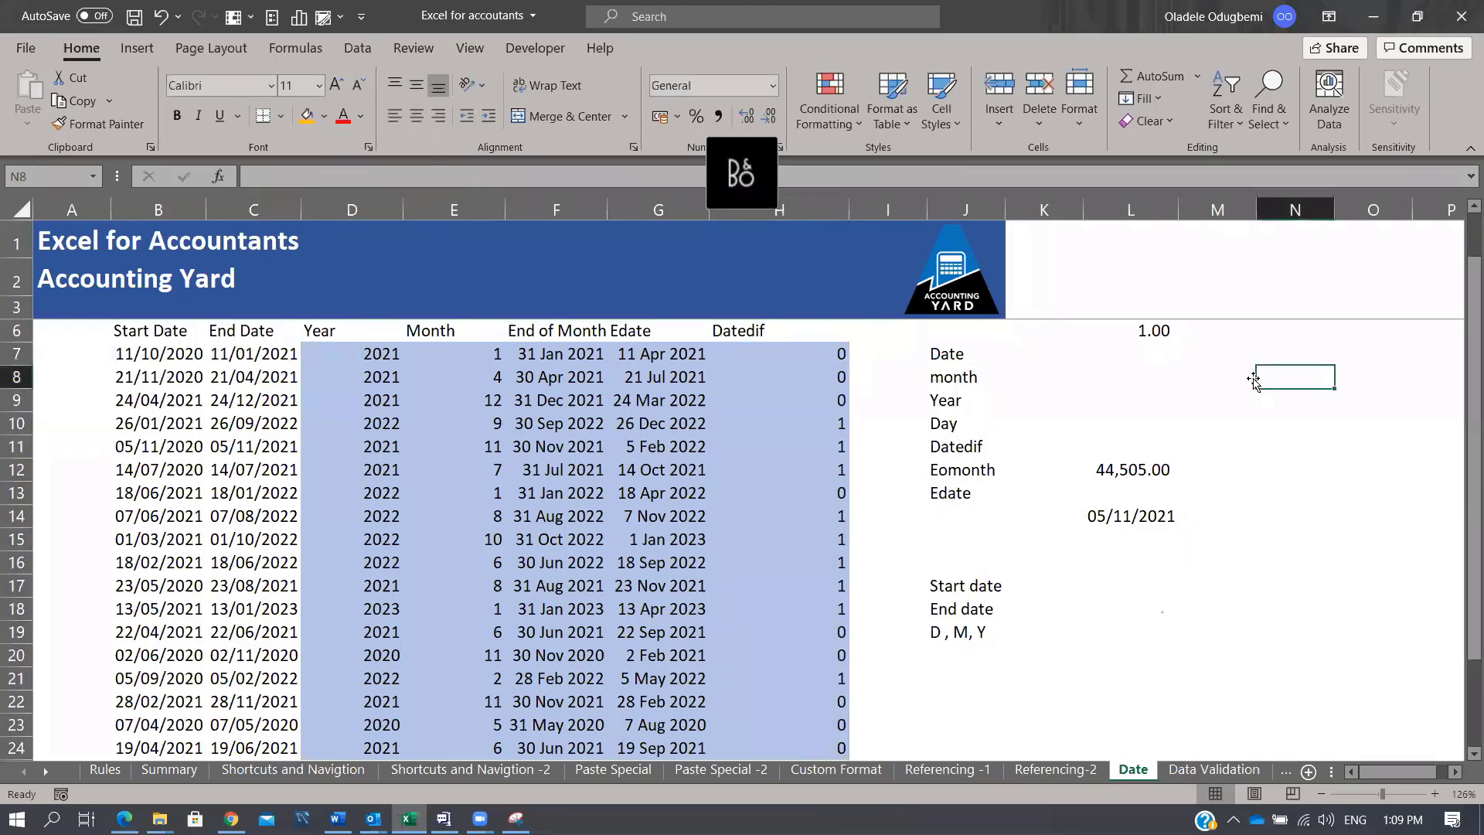
key(Down)
key(Down)
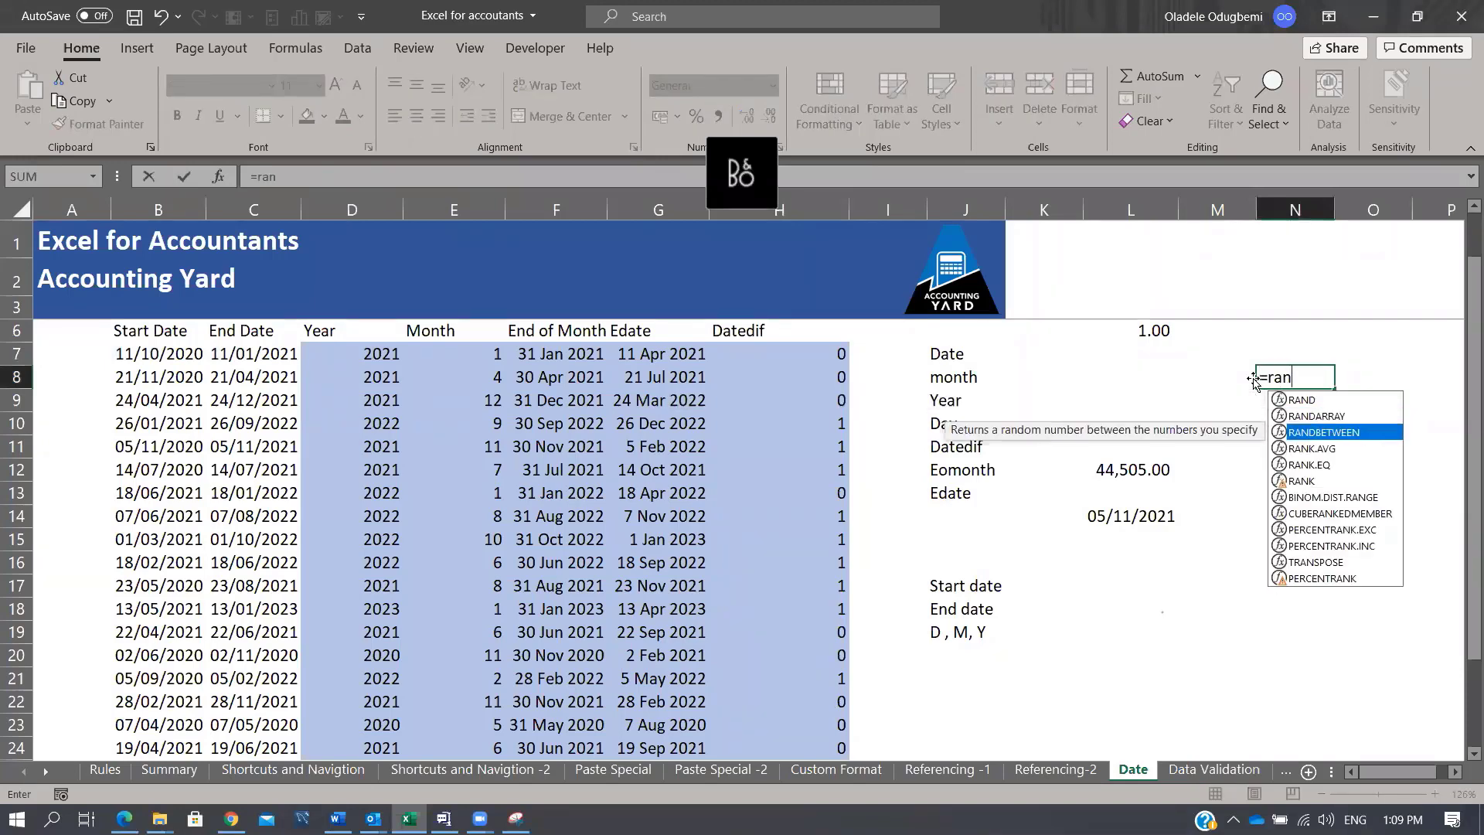
key(Tab)
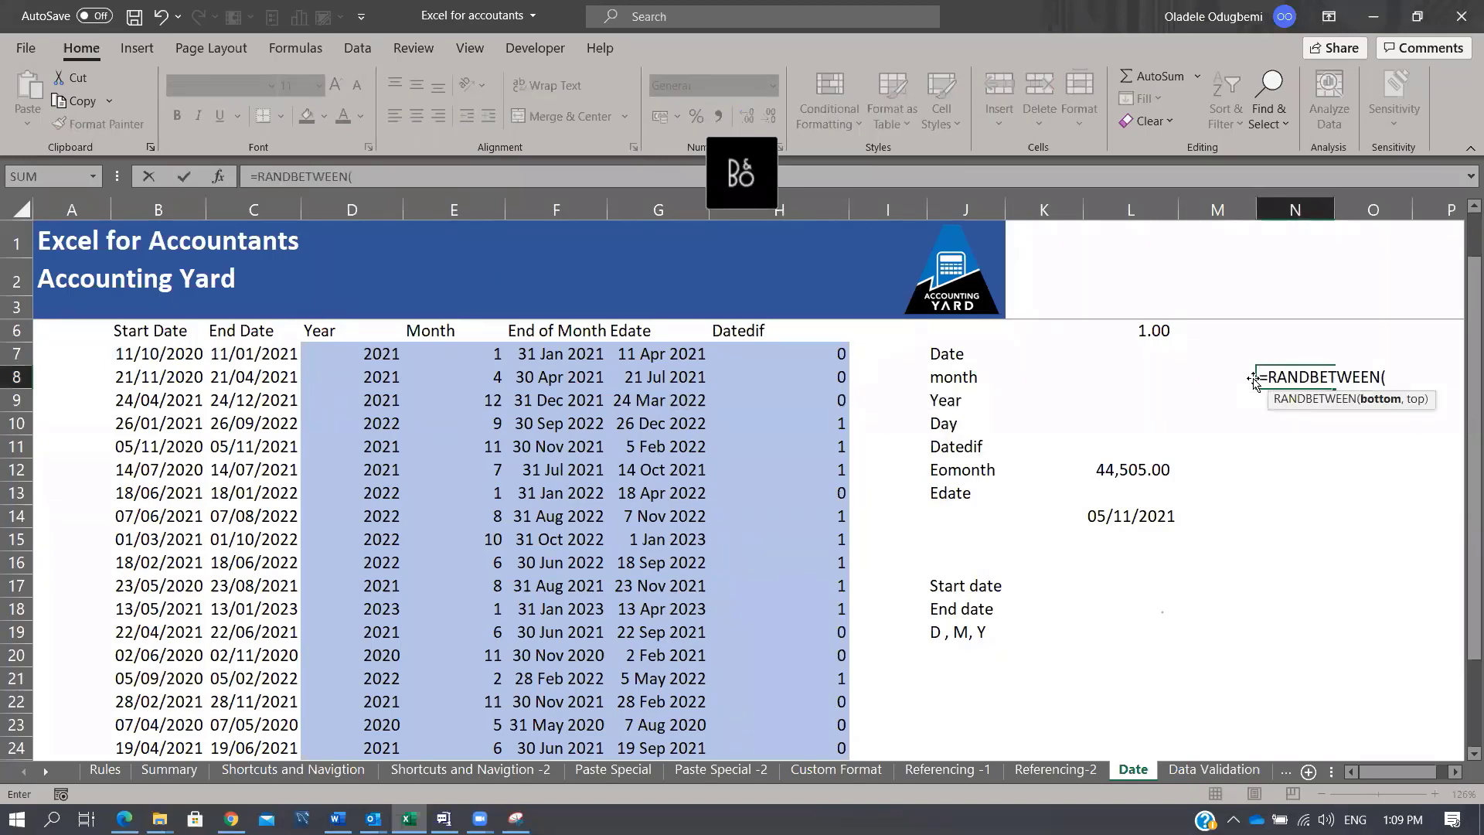
text(500)
text(,10)
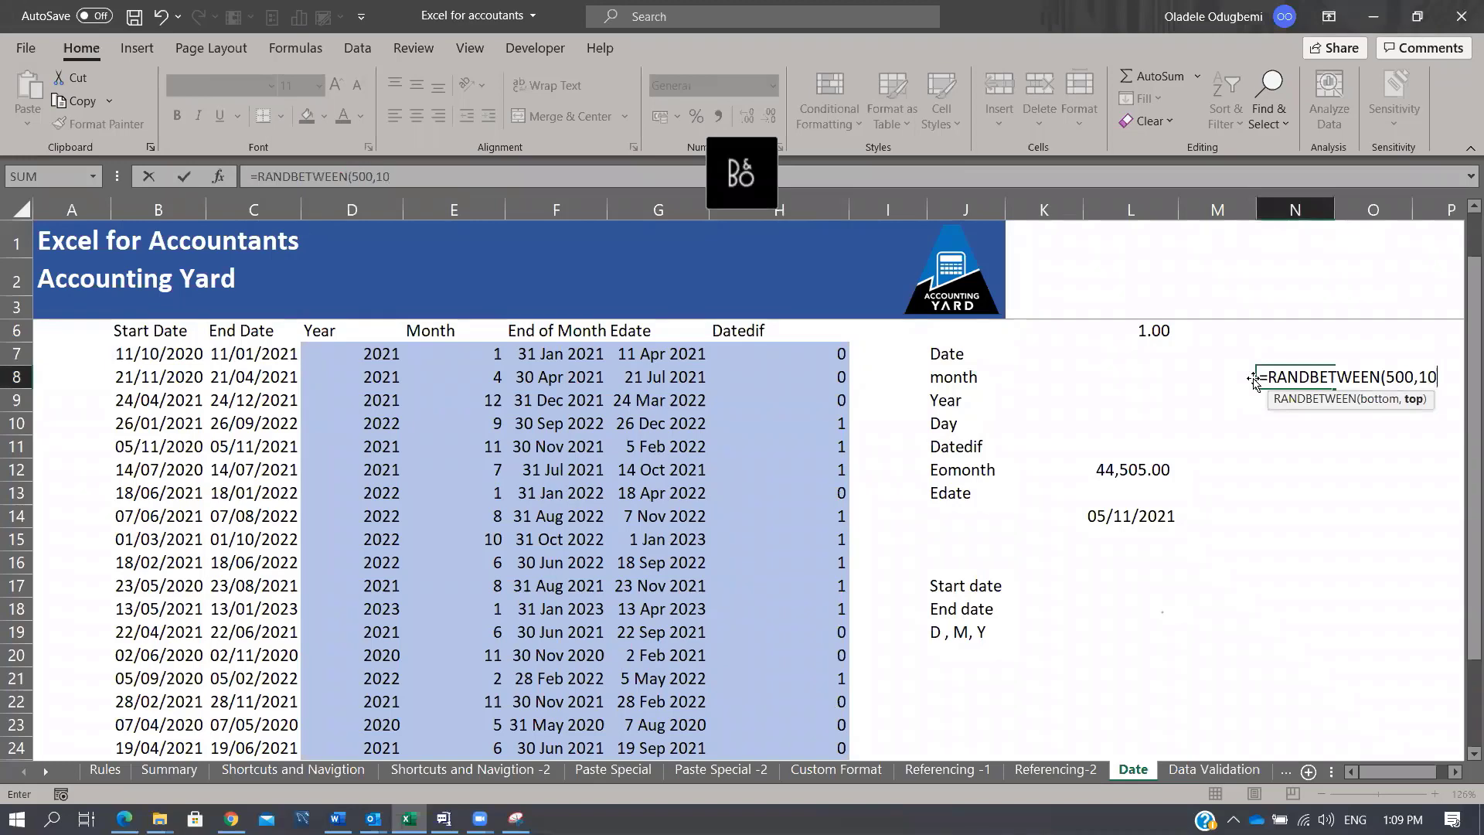
text(00))
key(ctrl+Return)
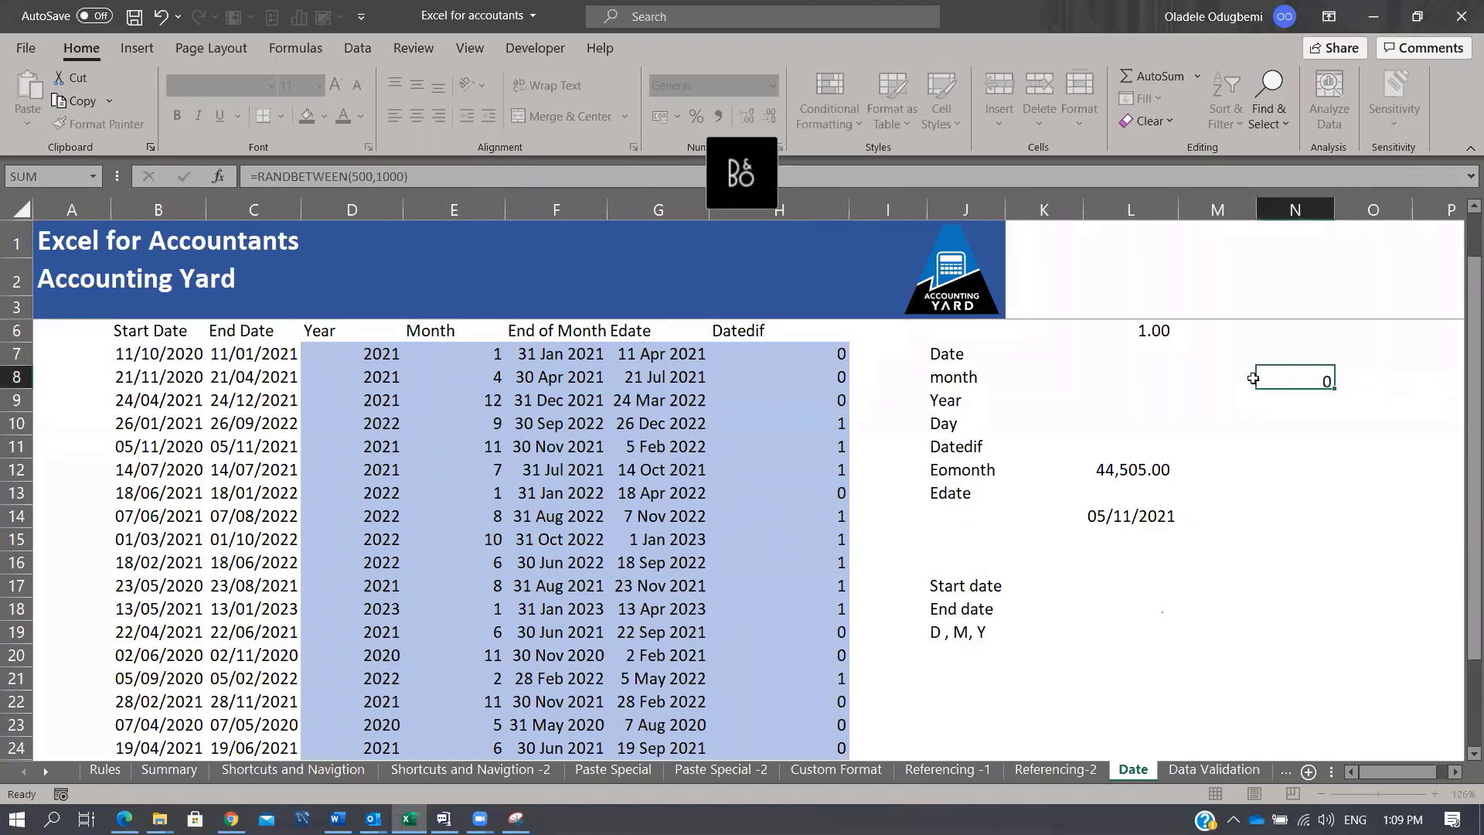
key(ctrl+c)
key(Up)
key(Return)
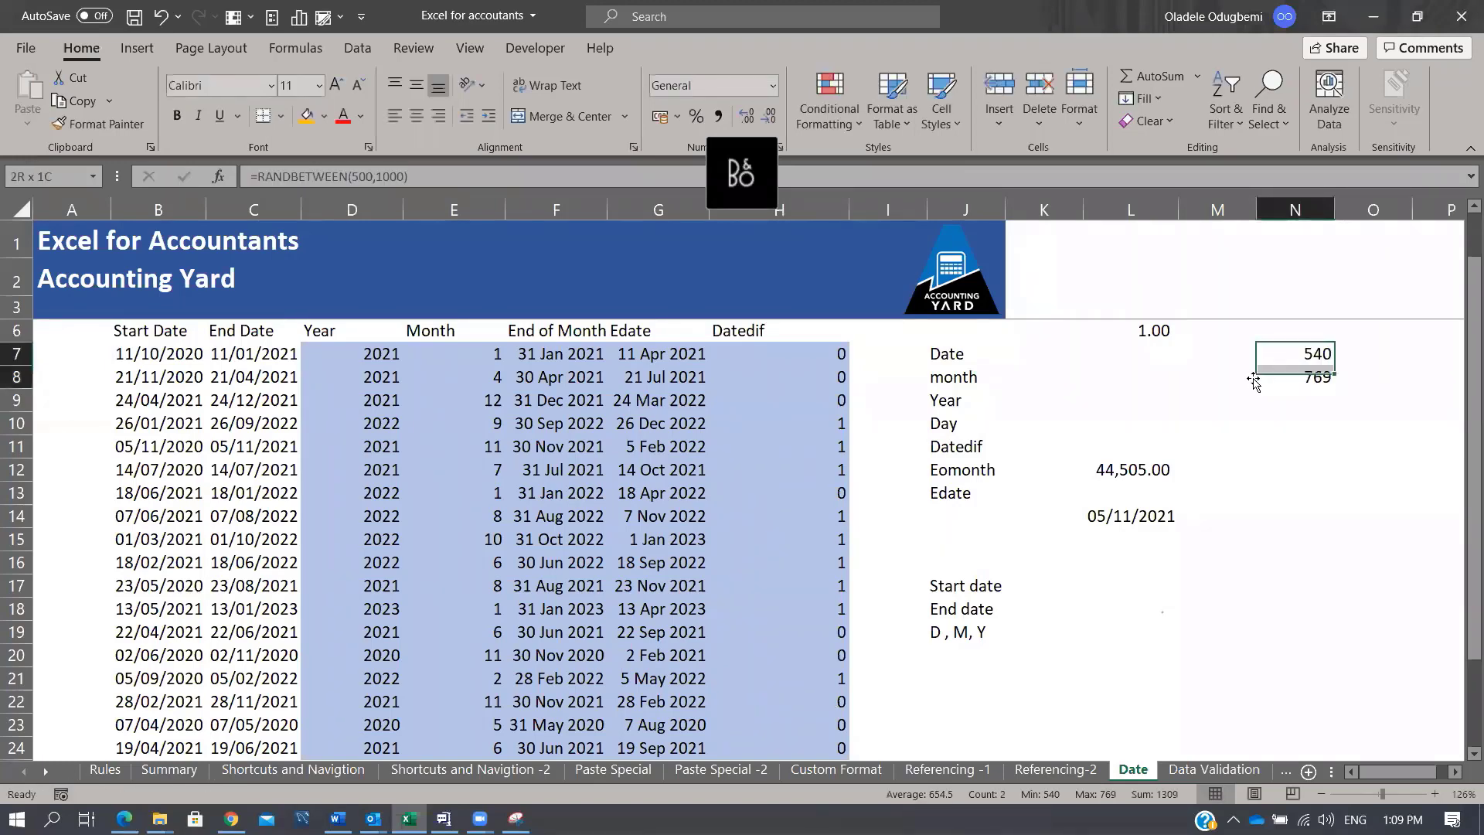
key(shift+Down)
key(shift+Down)
key(shift+Down)
key(shift+Down)
key(shift+Down)
key(shift+Down)
key(shift+Down)
key(shift+Down)
key(shift+Down)
key(shift+Down)
key(shift+Down)
key(shift+Down)
key(shift+Down)
key(shift+Down)
key(shift+Down)
key(shift+Down)
key(shift+Down)
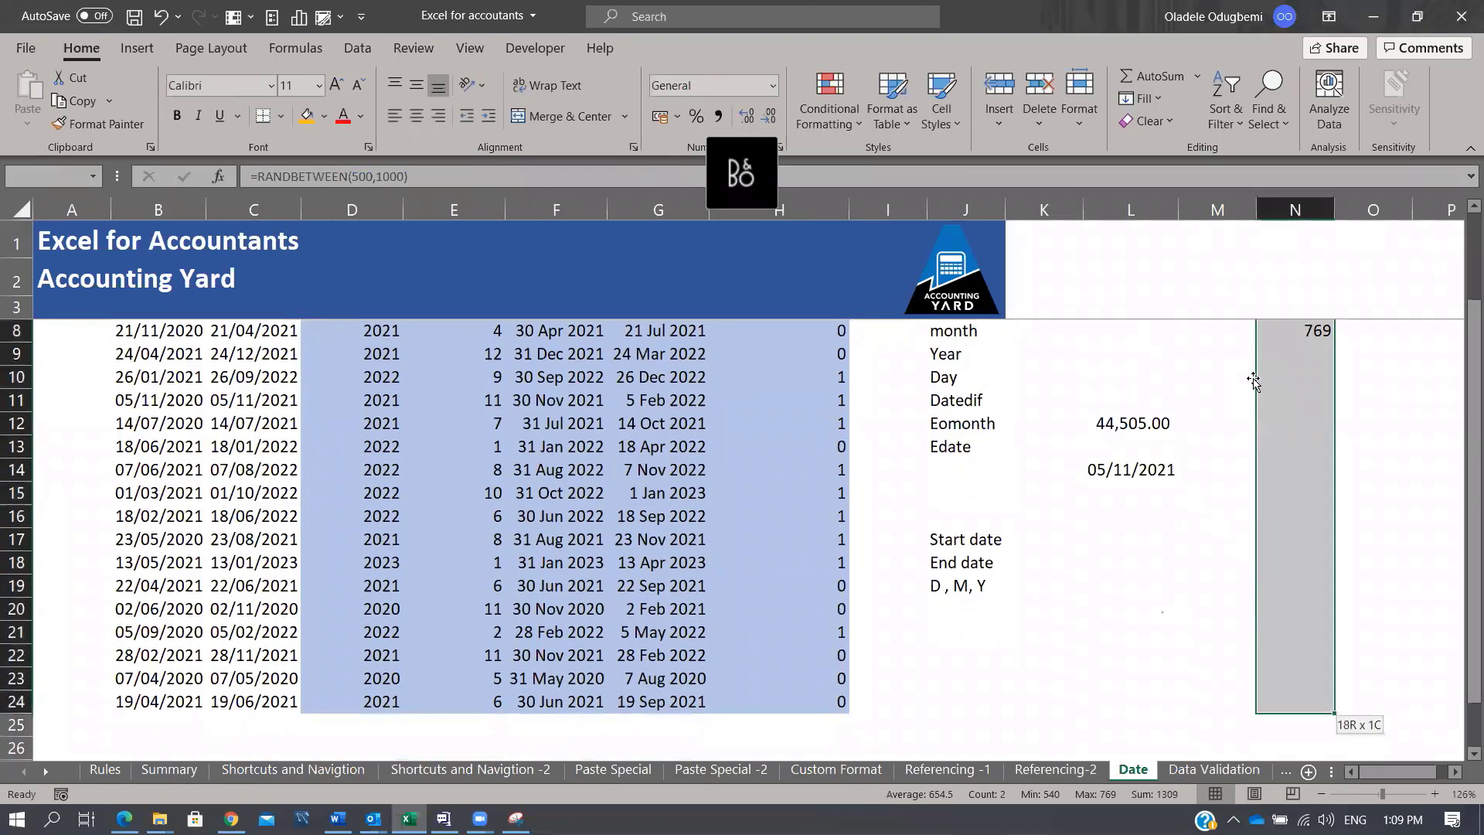
key(ctrl+shift+Up)
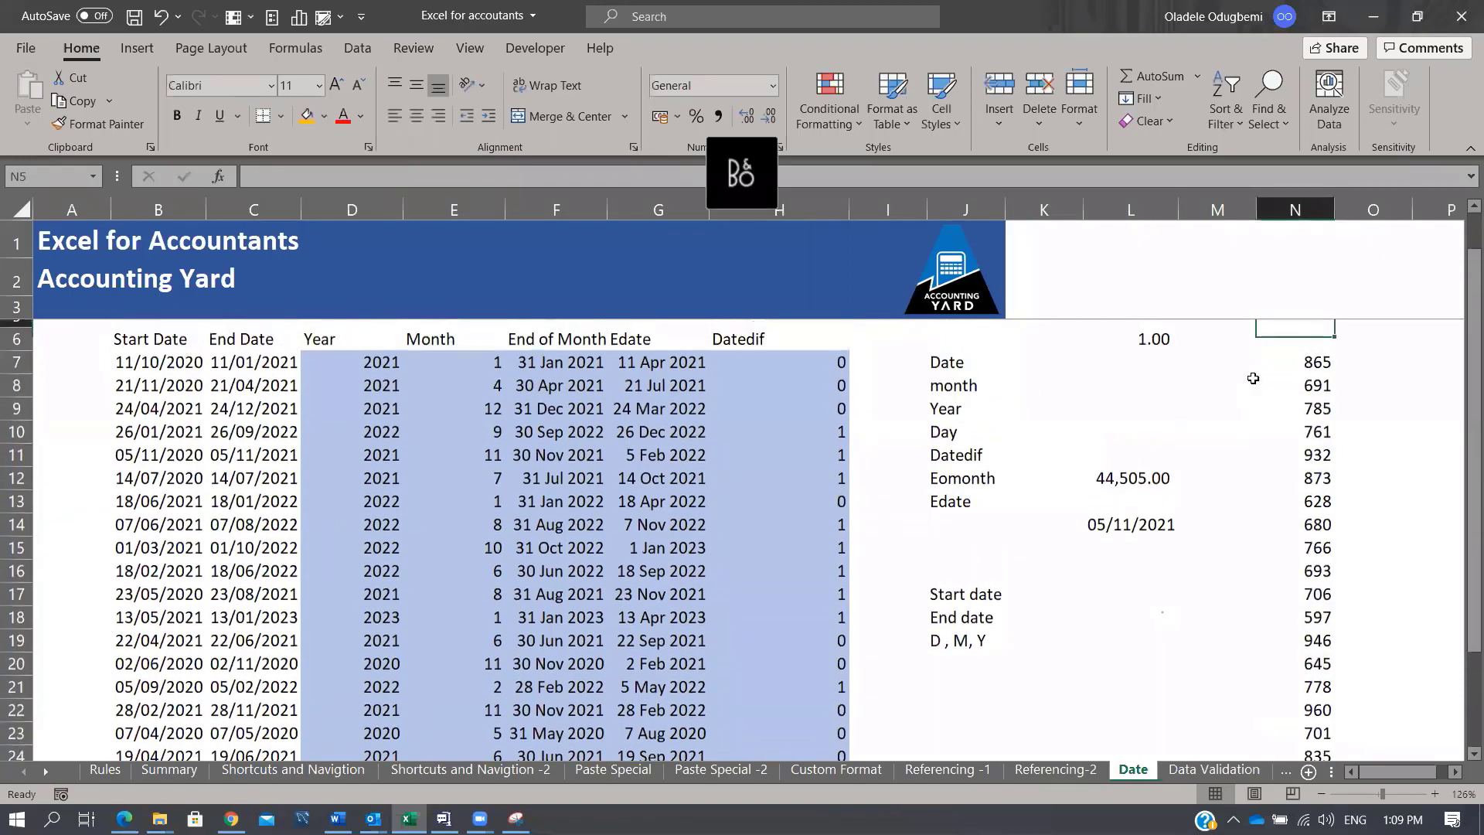
key(ctrl+shift+Down)
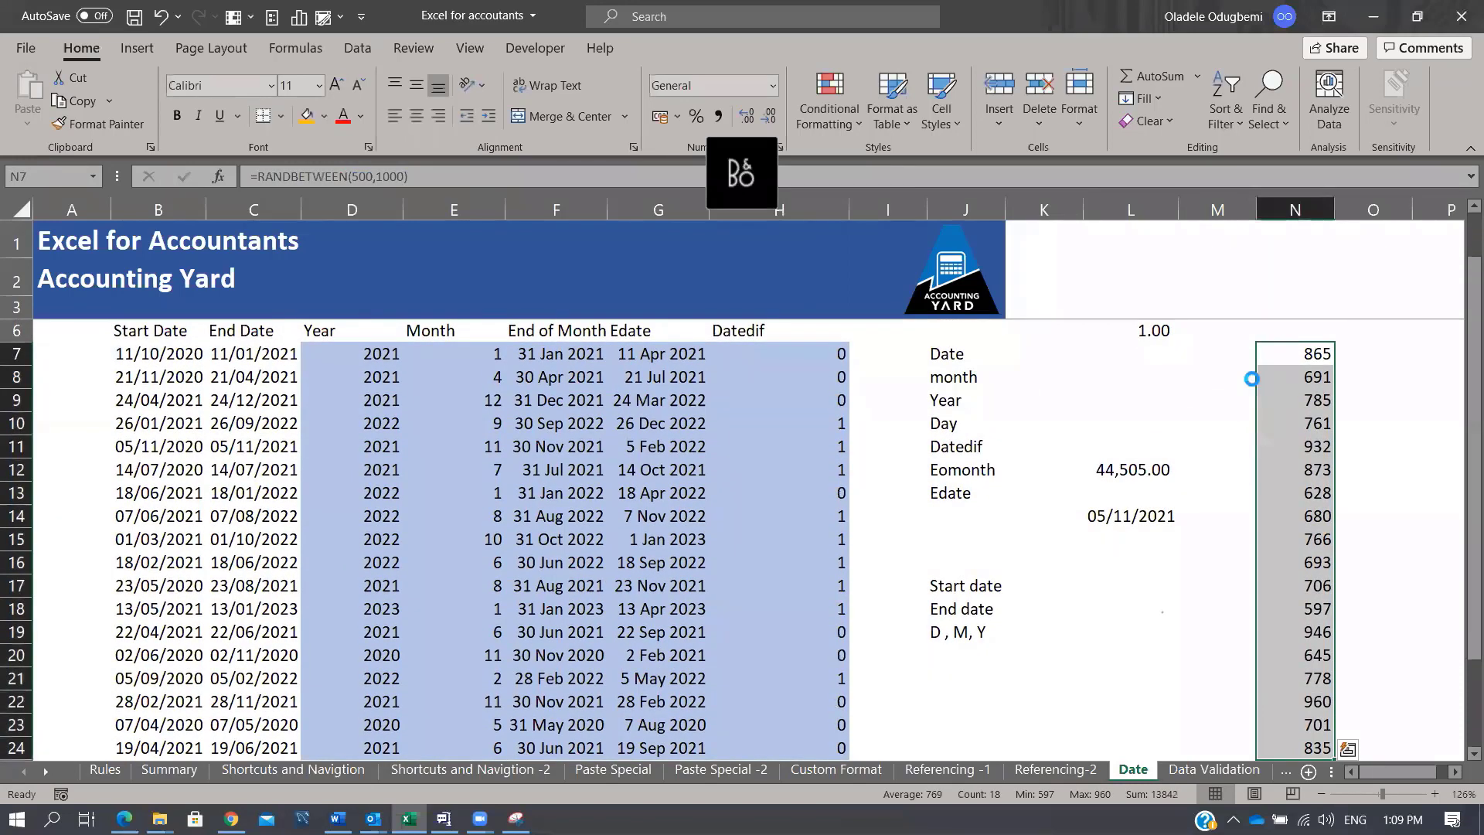
Step: Add the copied random numbers onto the End Dates C7:C24 with Paste Special Add
key(ctrl+c)
key(Left)
key(Left)
key(Left)
key(Left)
key(Left)
key(Left)
key(Left)
key(Left)
key(Left)
key(Left)
key(Left)
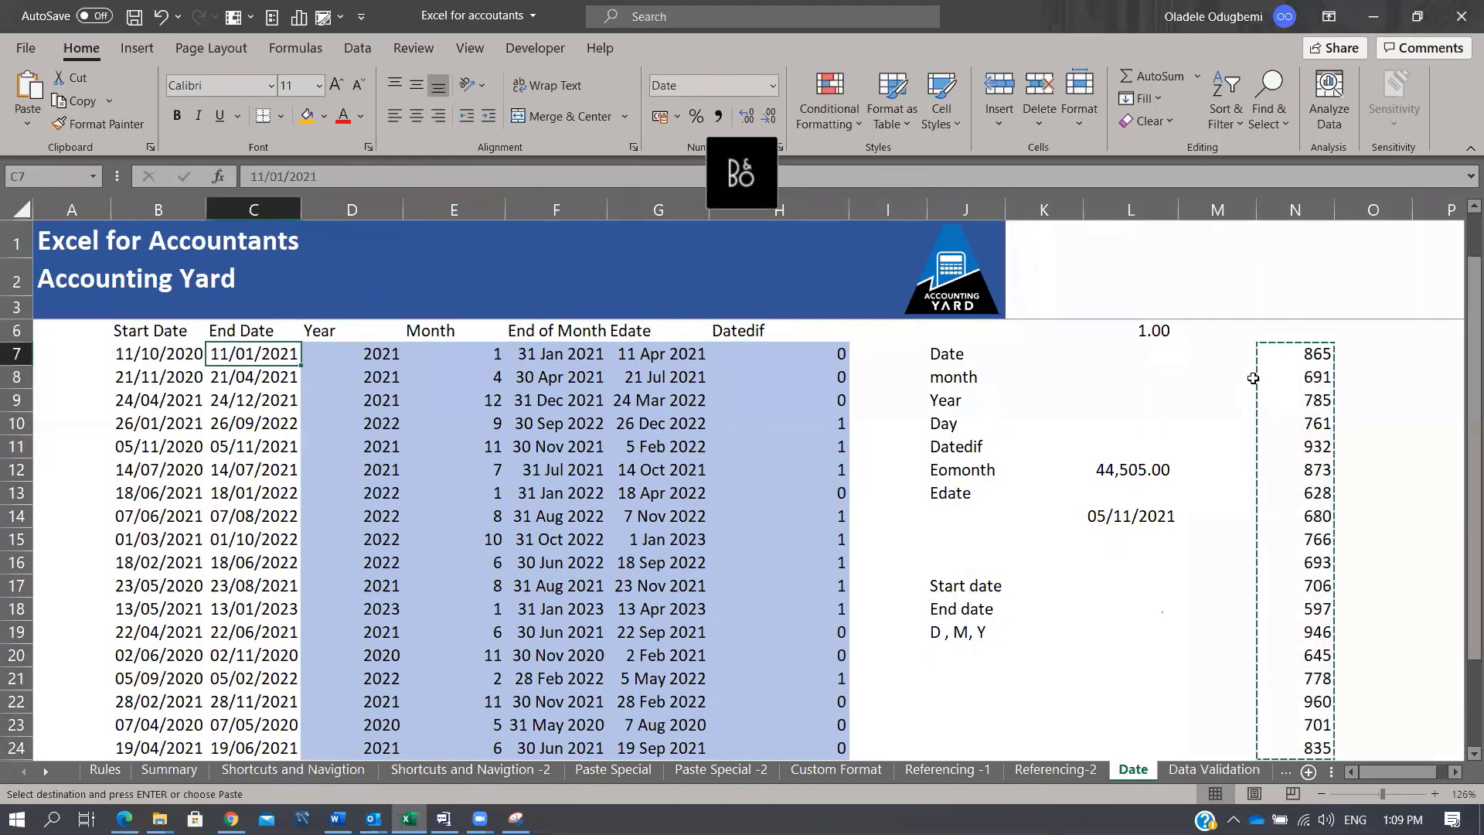
key(ctrl+alt+v)
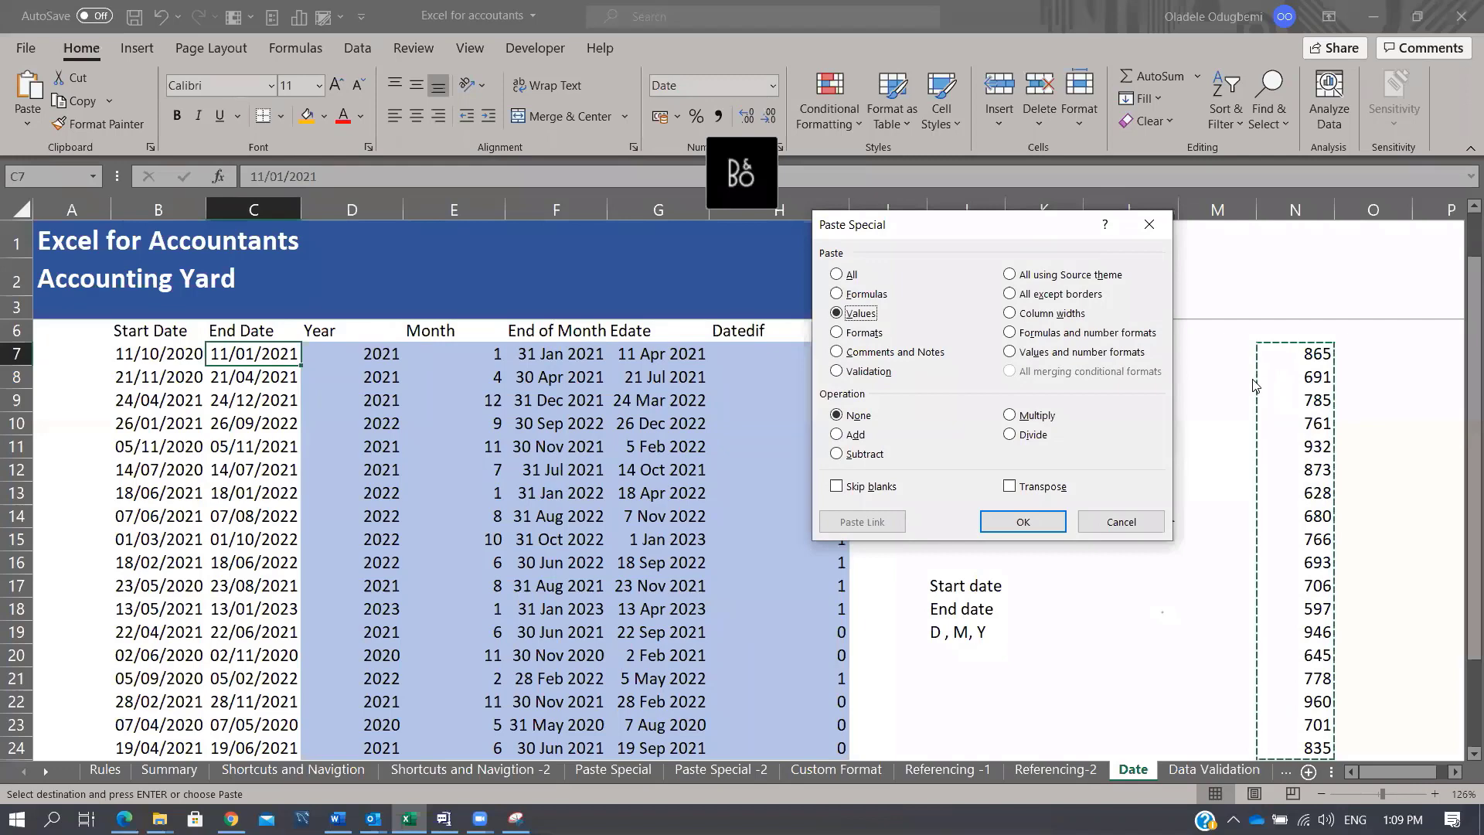
key(d)
key(Return)
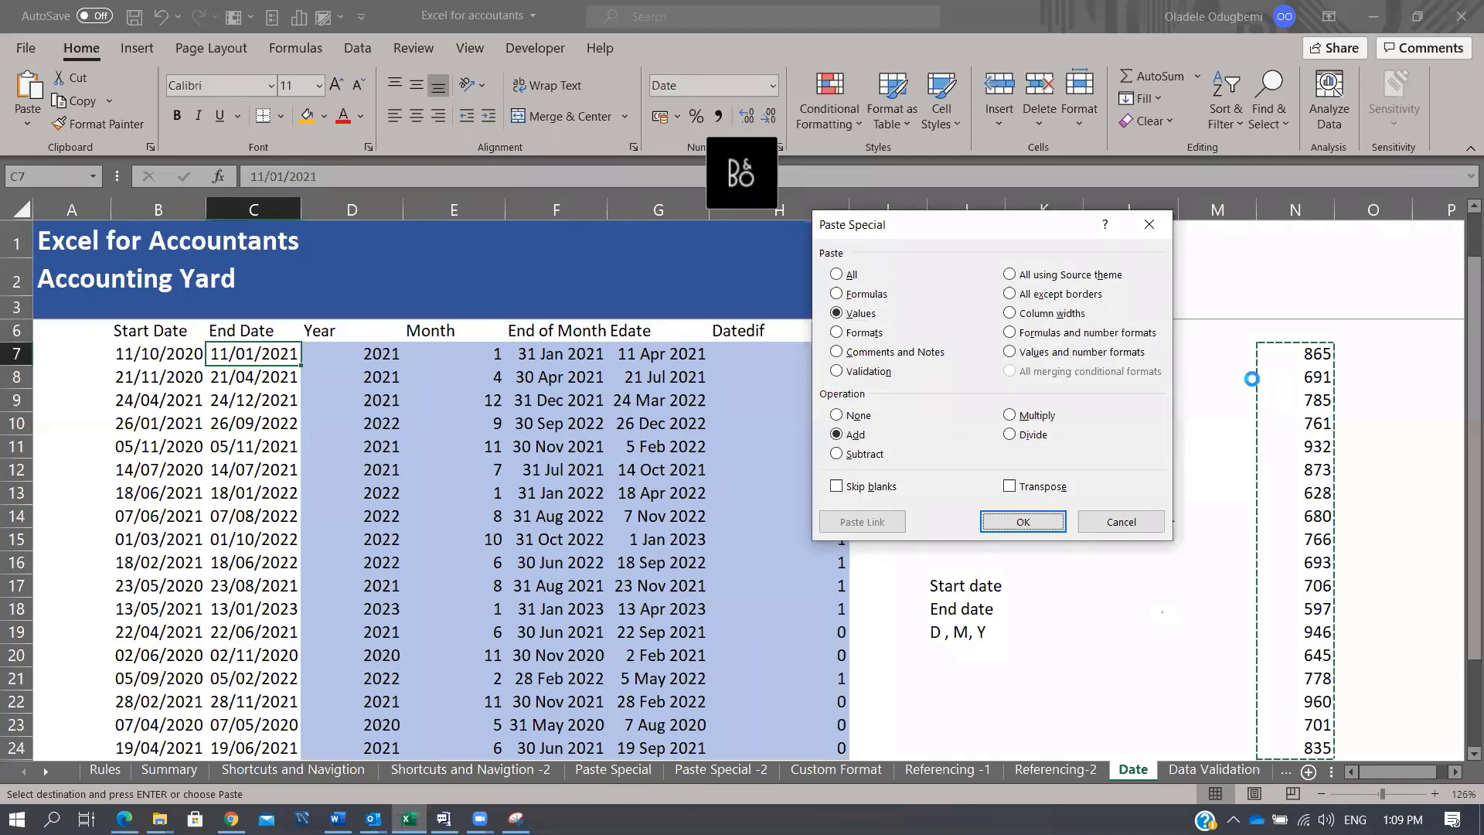
key(Right)
key(Right)
key(Right)
key(Right)
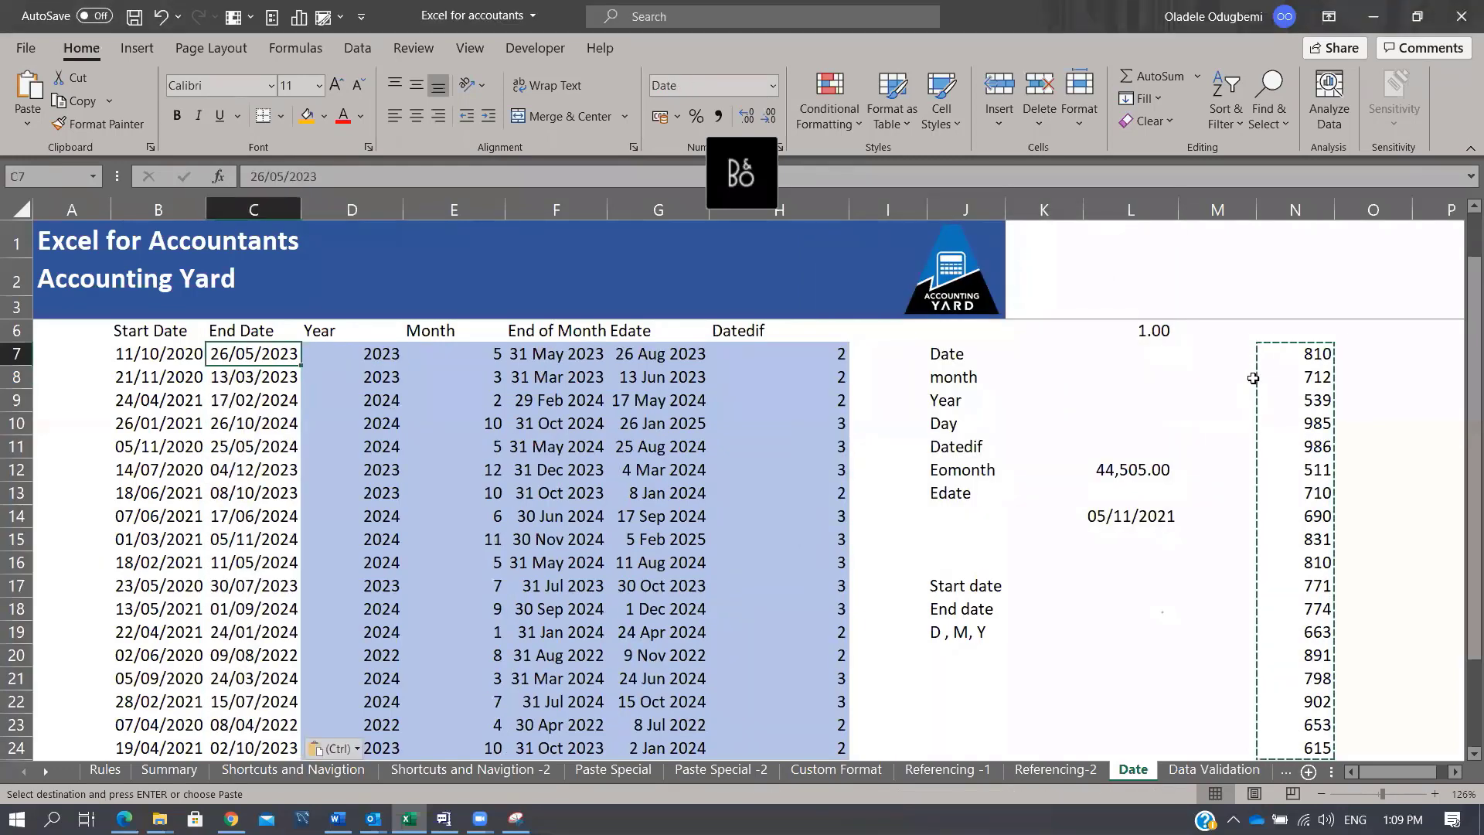
key(Right)
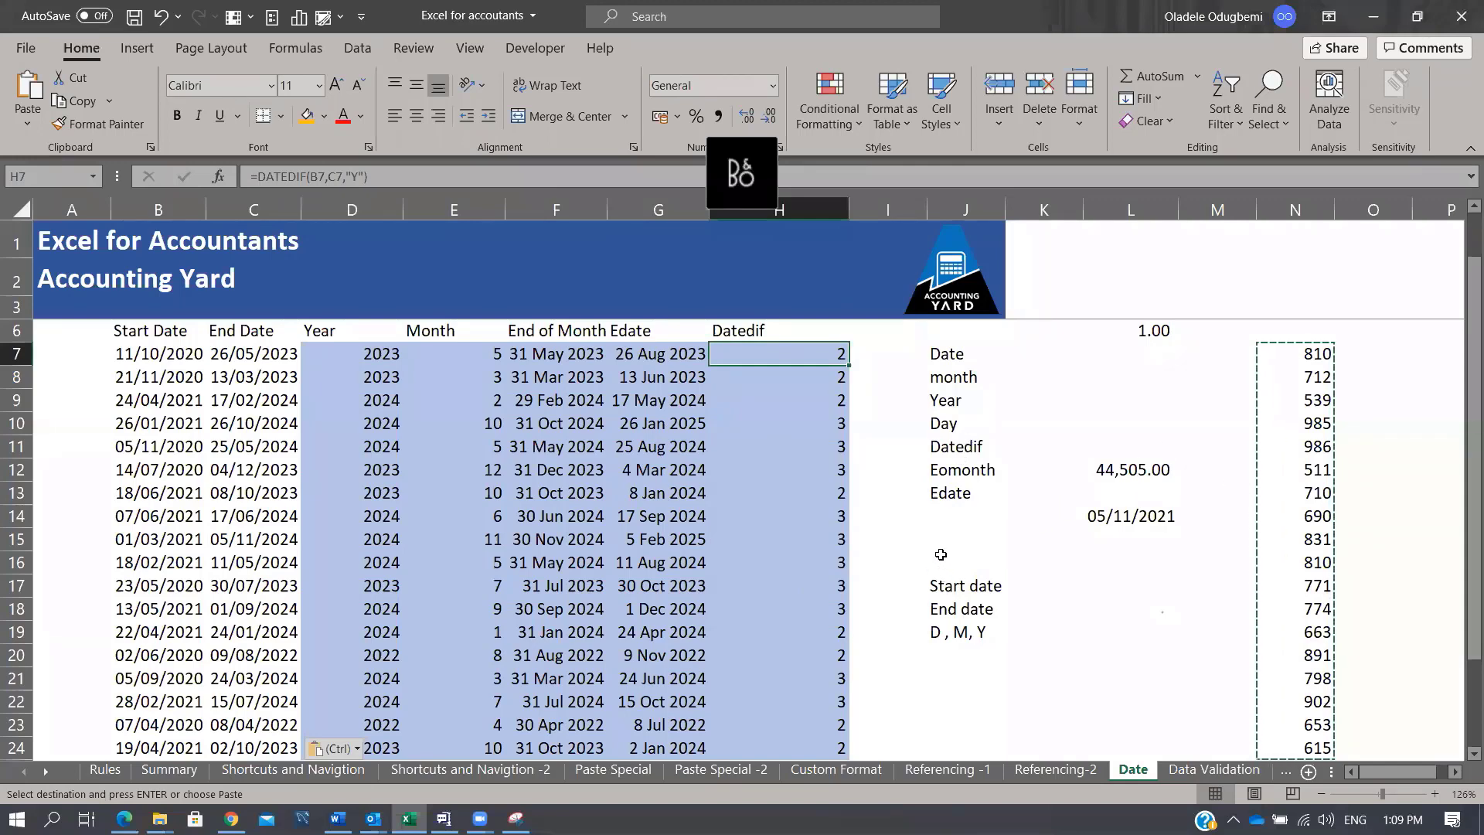
scroll(941, 555, up, 1)
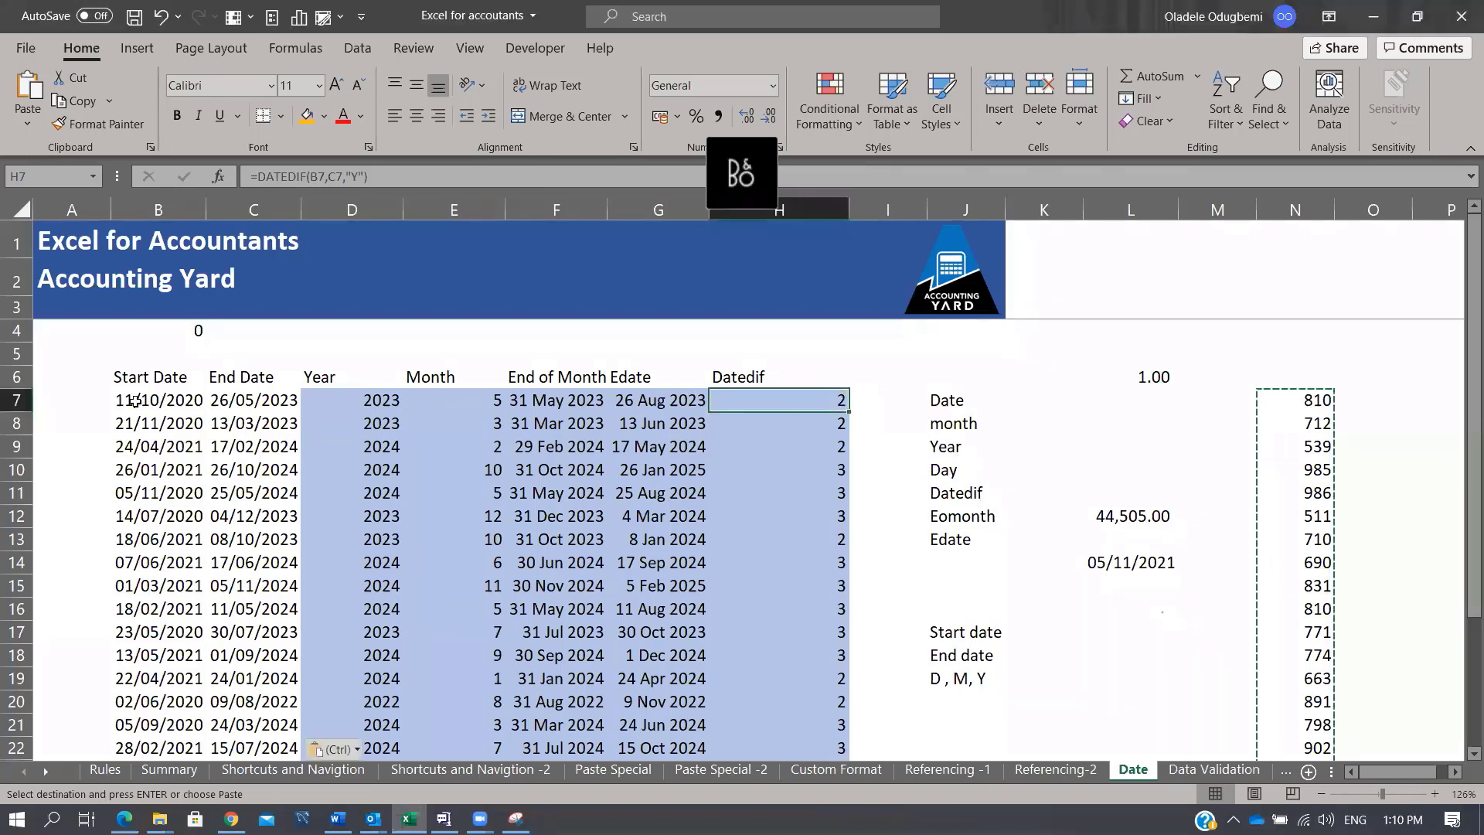
drag(135, 401, 237, 396)
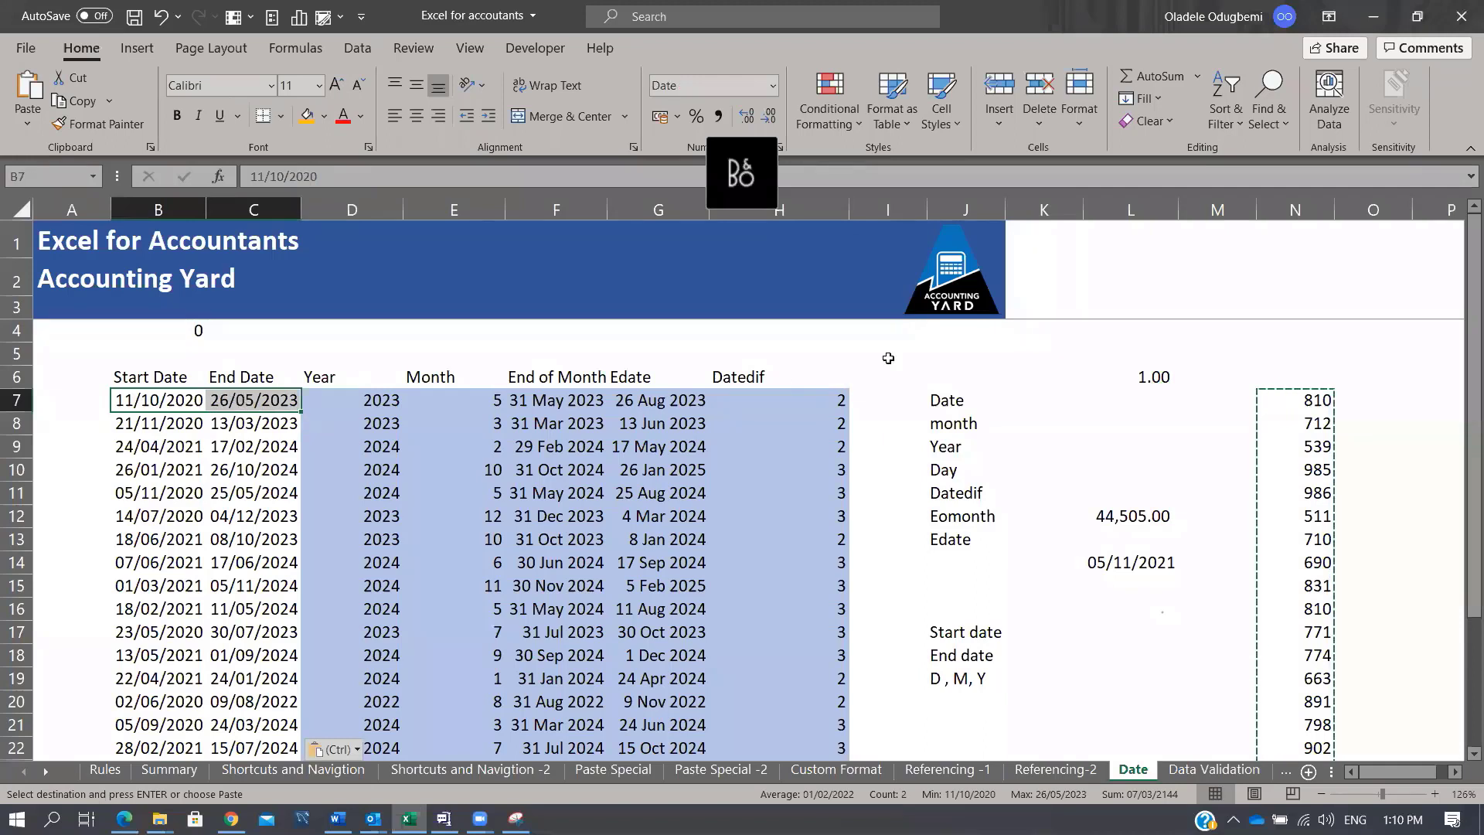
click(827, 399)
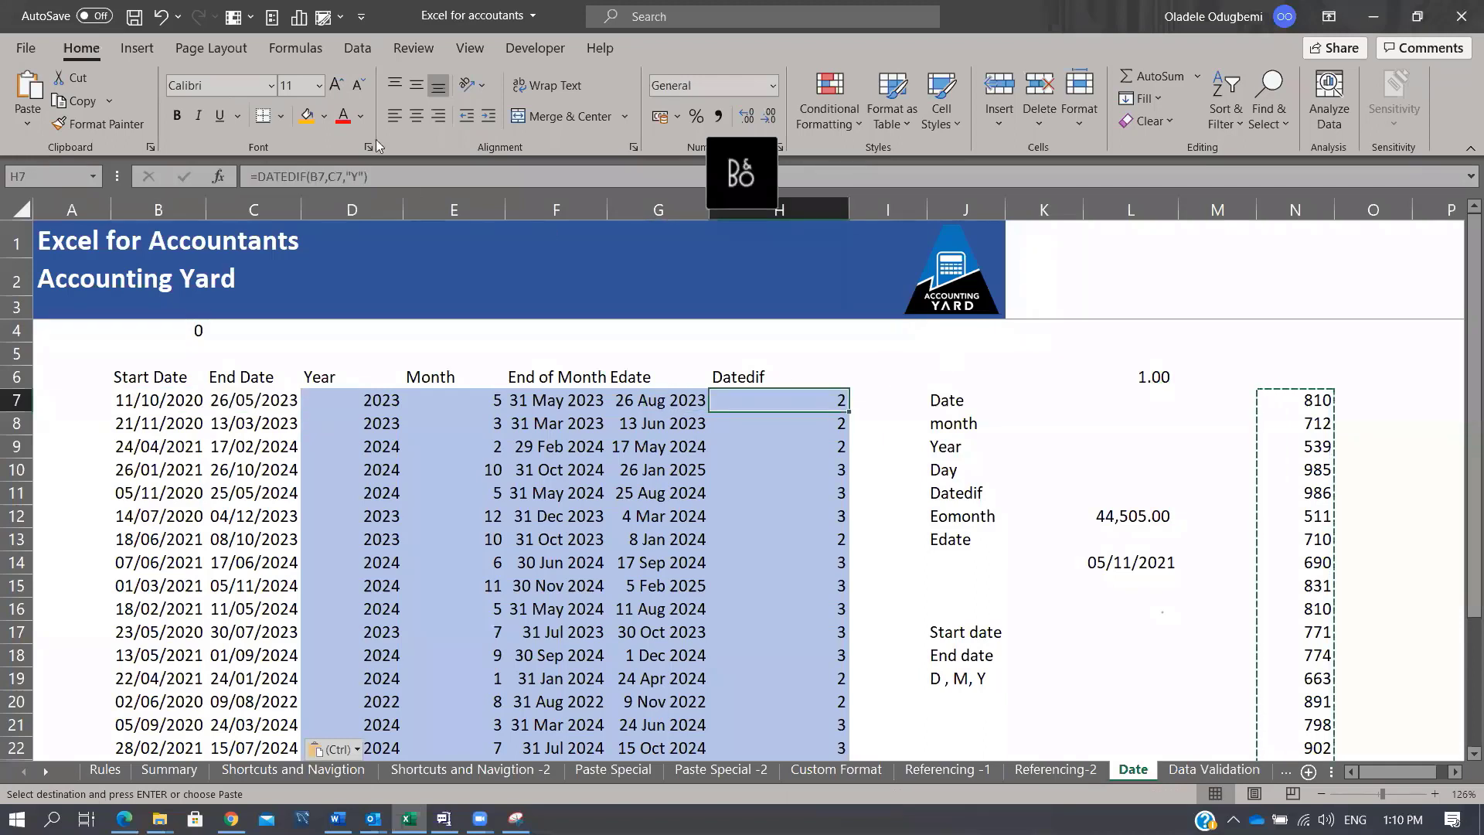
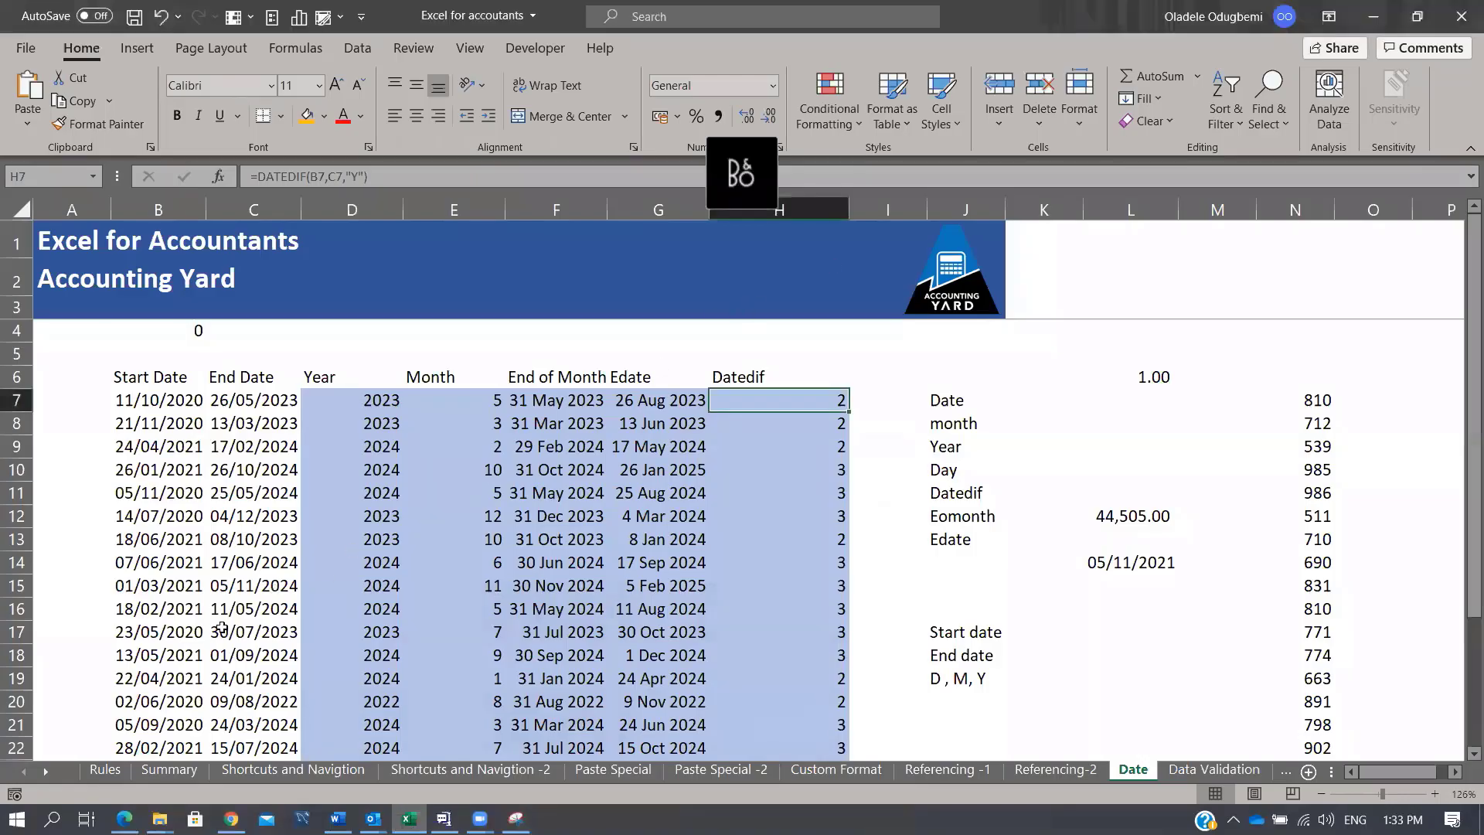
Step: Shrink the Accounting Yard logo and place it at the right end of the blue header over columns I–J
click(167, 765)
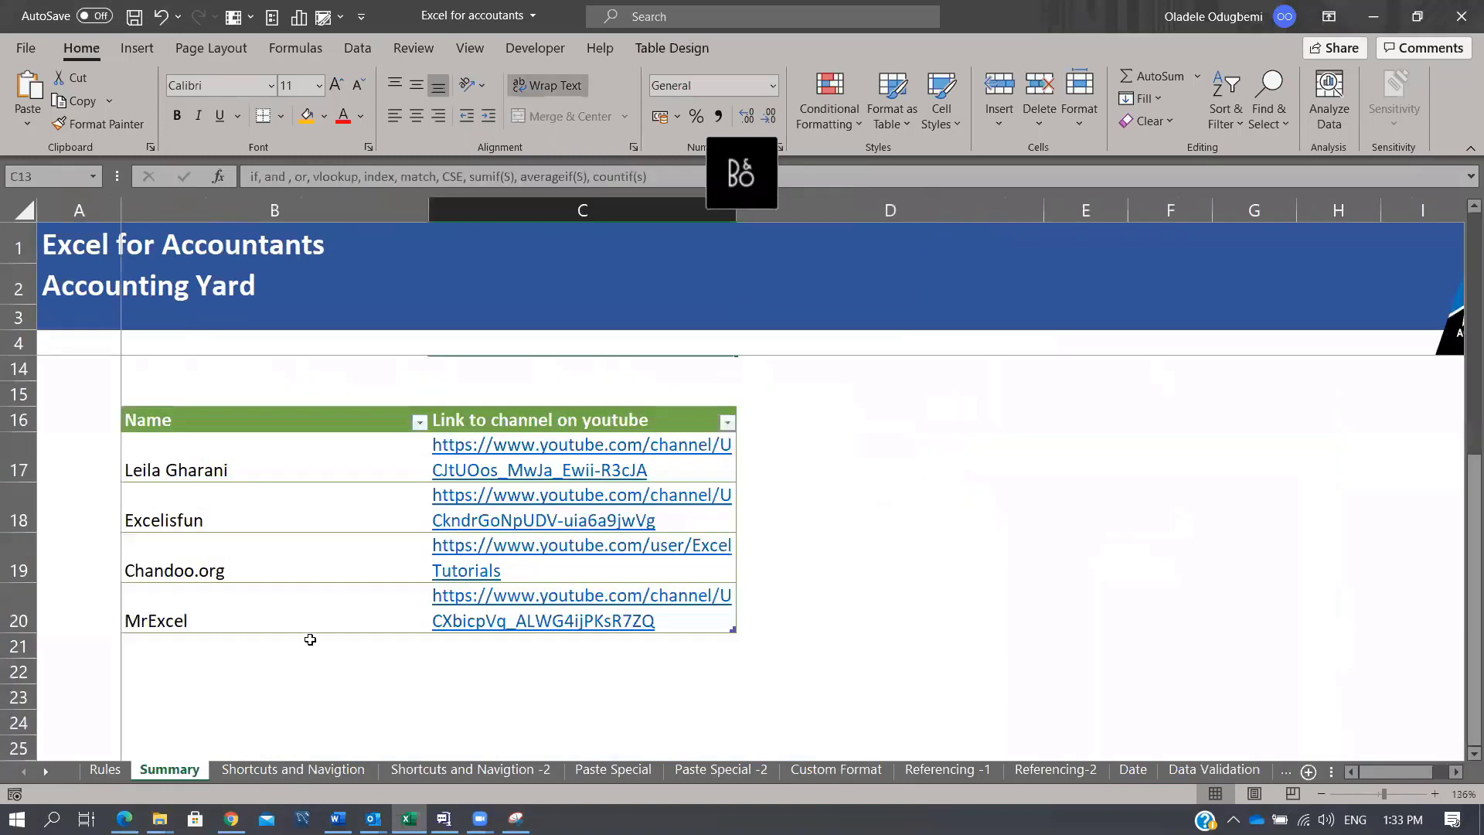
click(267, 769)
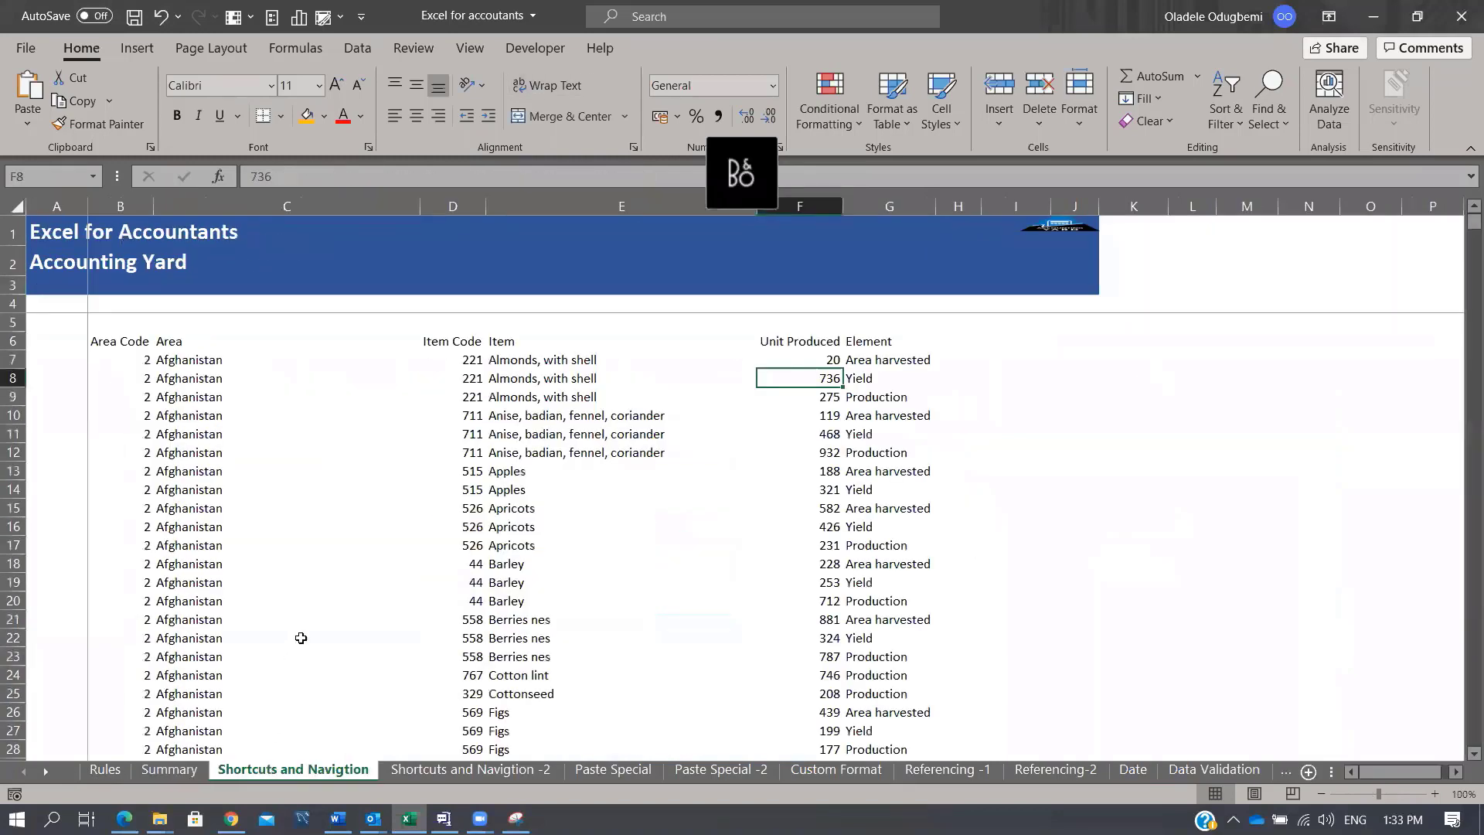
click(1050, 229)
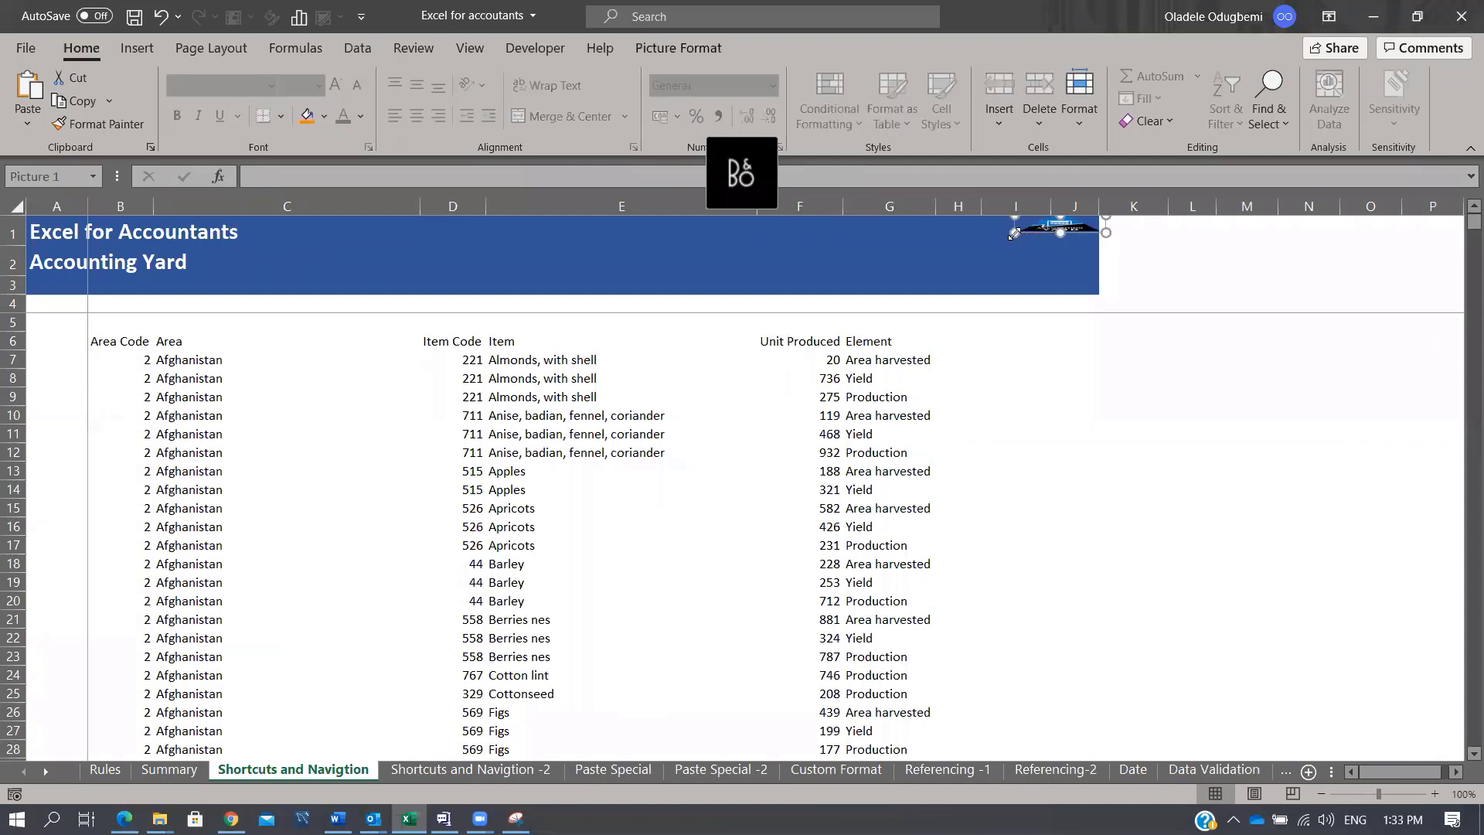
drag(1015, 232, 941, 287)
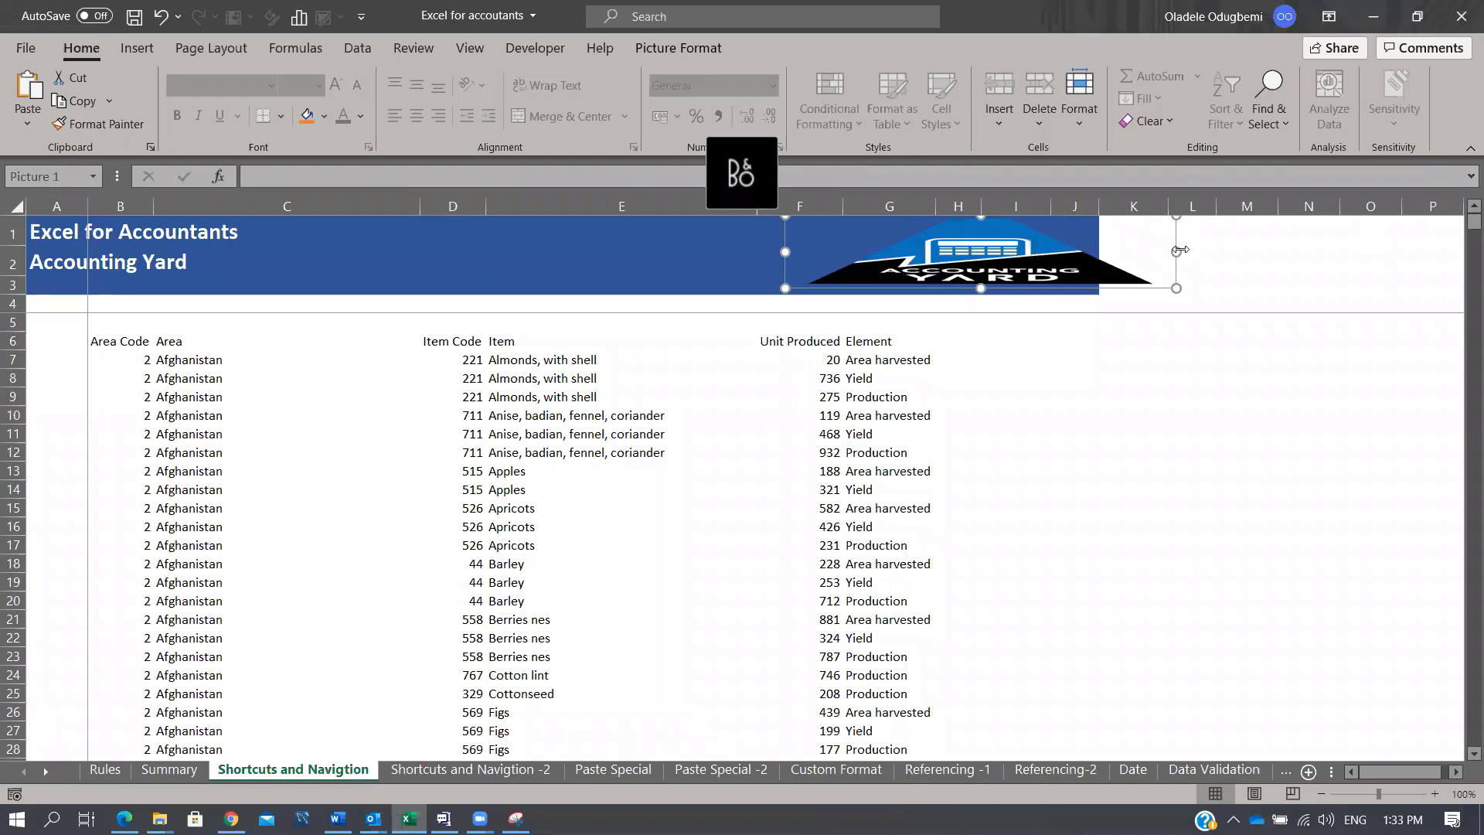
drag(1176, 252, 1054, 273)
click(1004, 395)
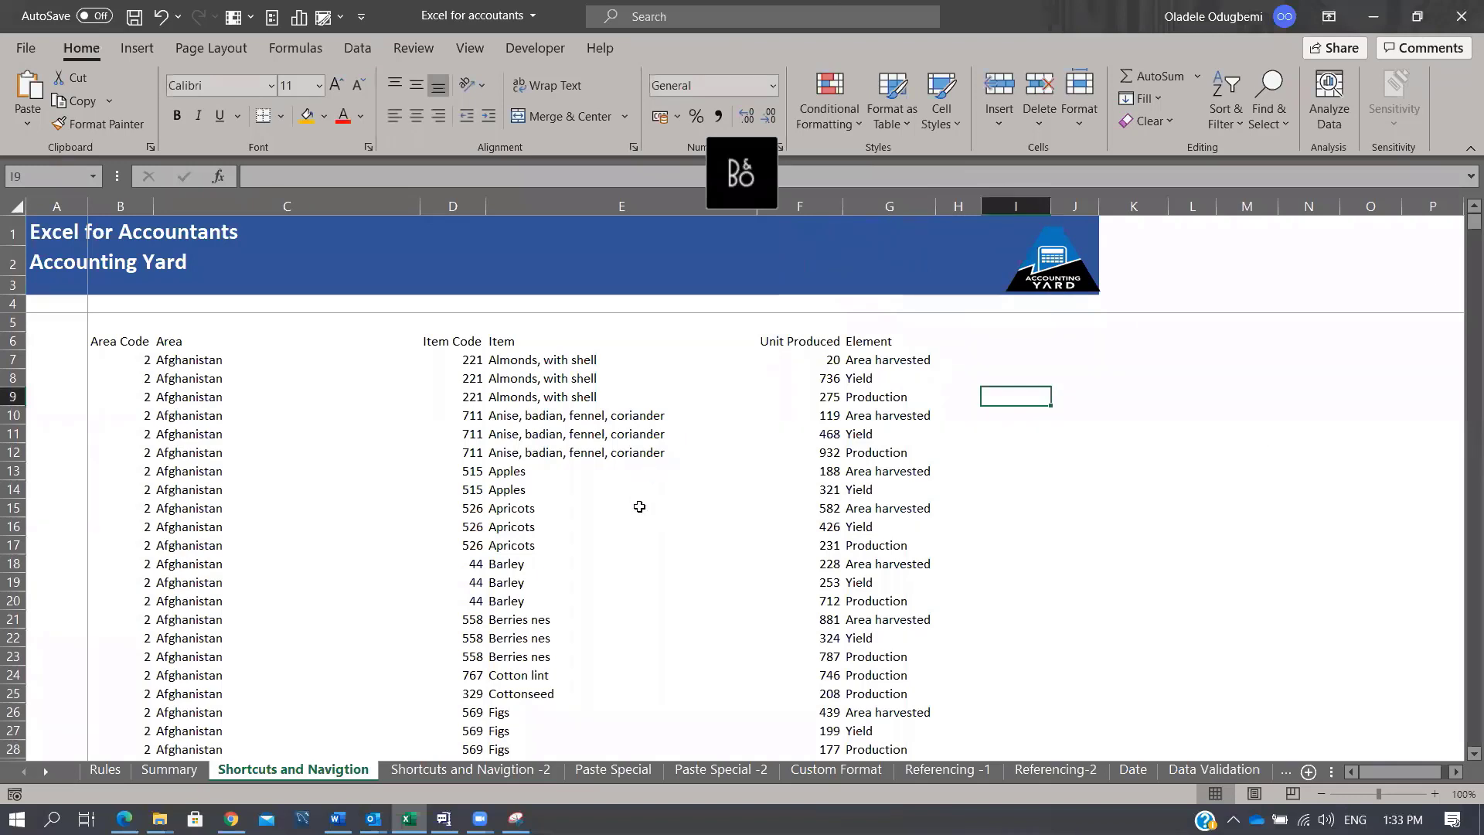
Step: Practise Ctrl+arrow jumps and the column, row and whole-region selection shortcuts in the crop data
click(641, 507)
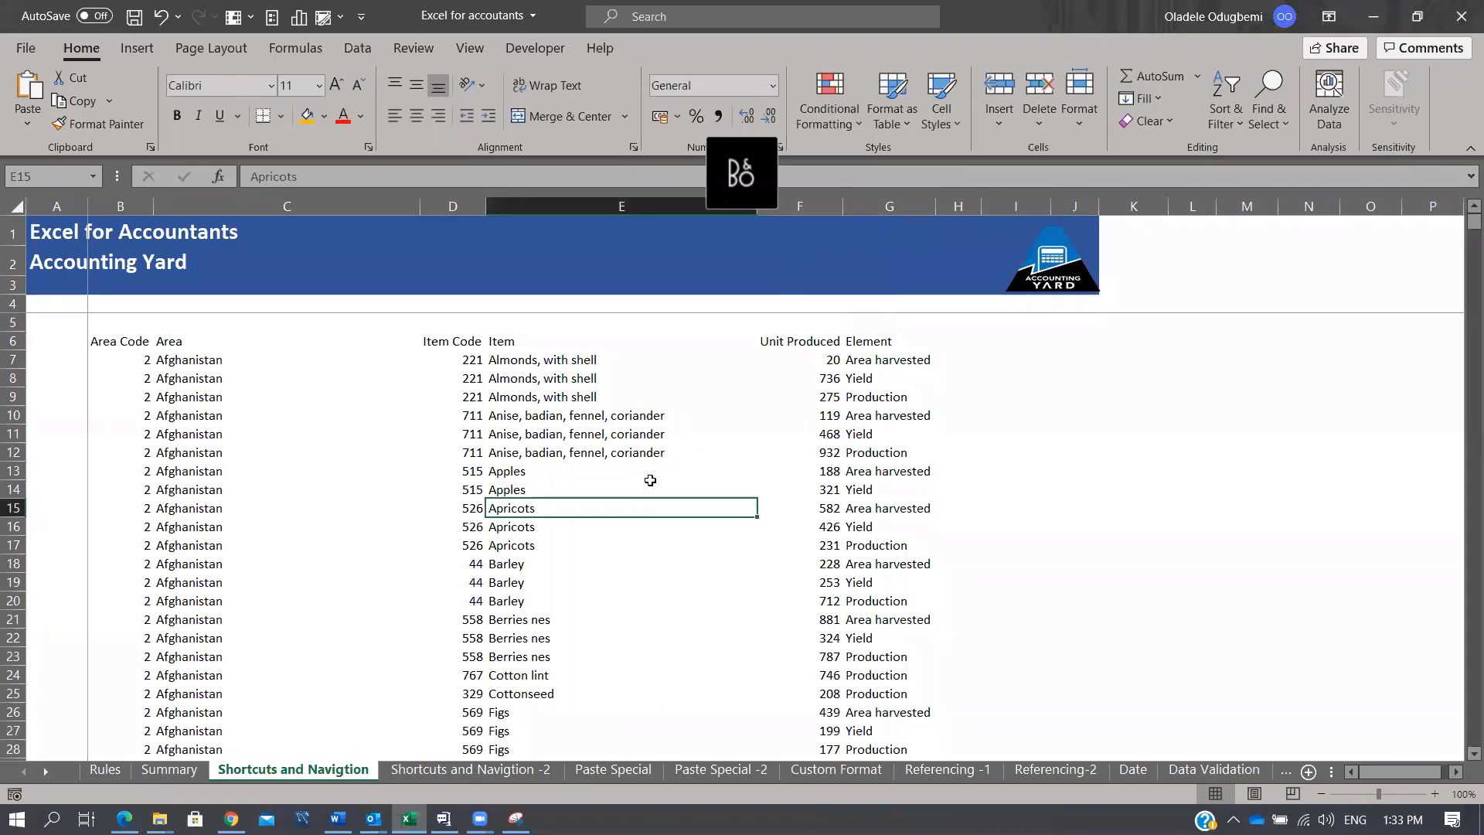
key(ctrl+Down)
key(ctrl+Up)
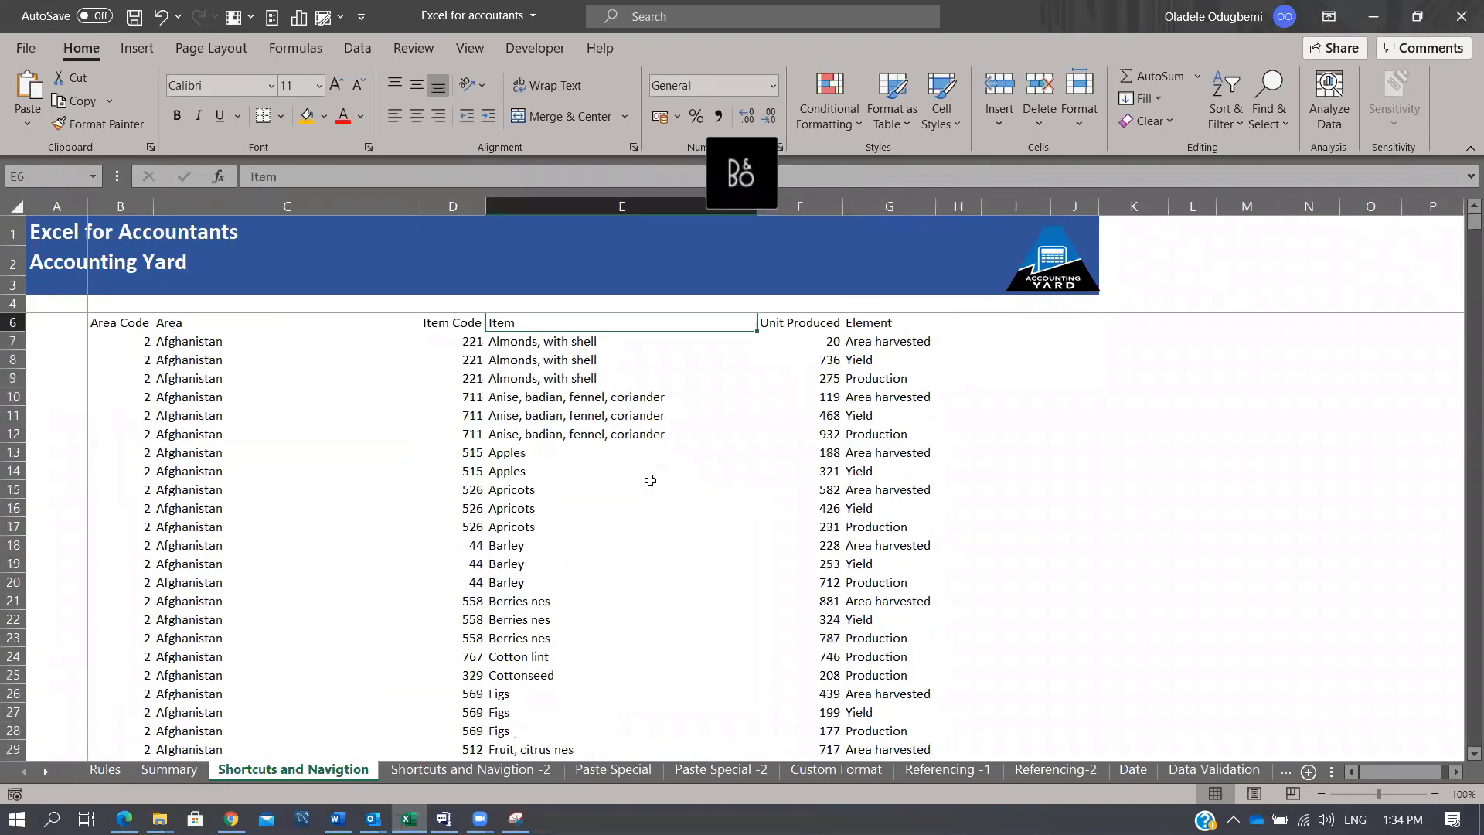
key(Down)
key(Down)
key(ctrl+space)
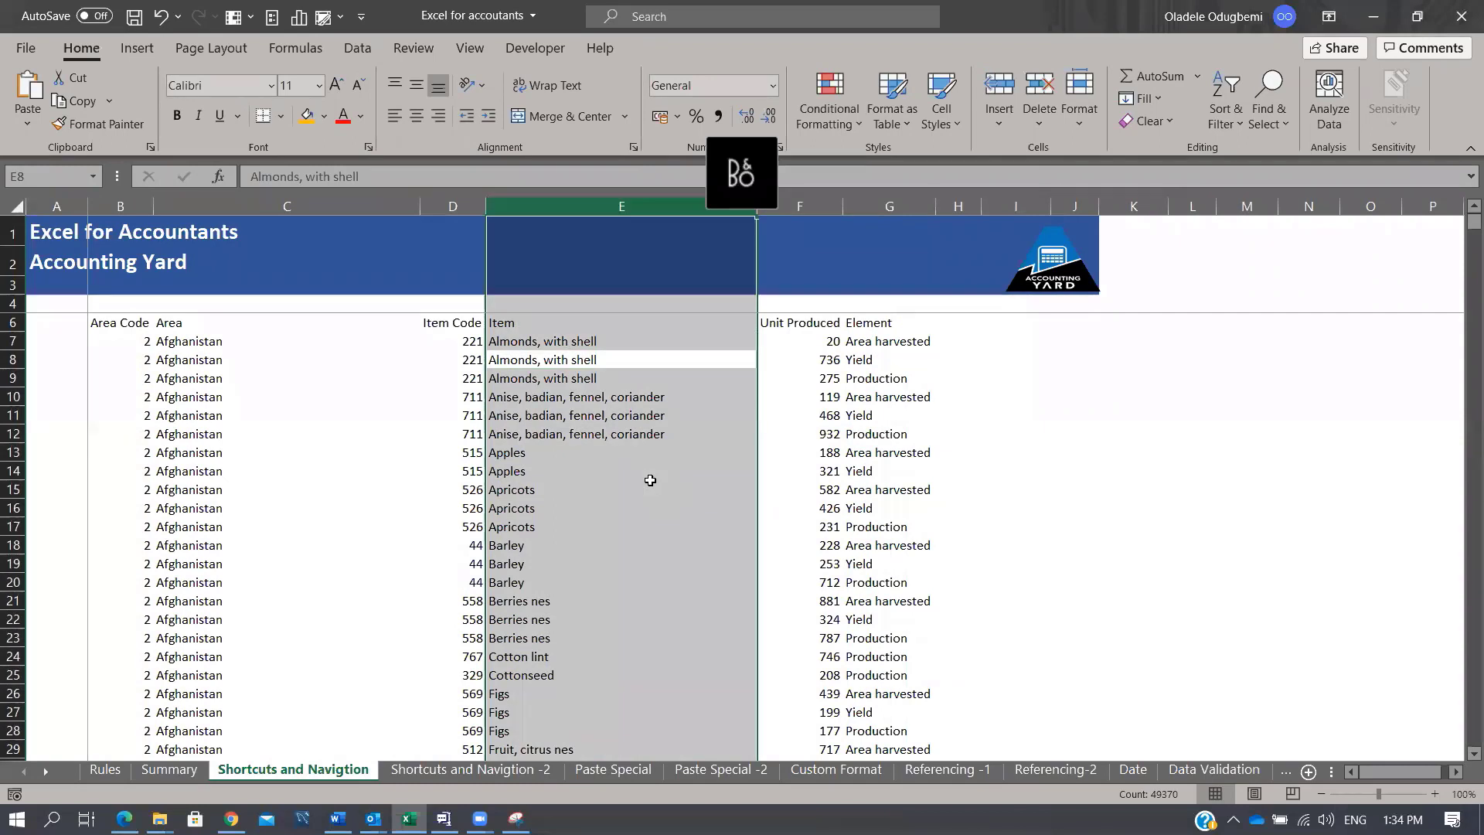
key(Down)
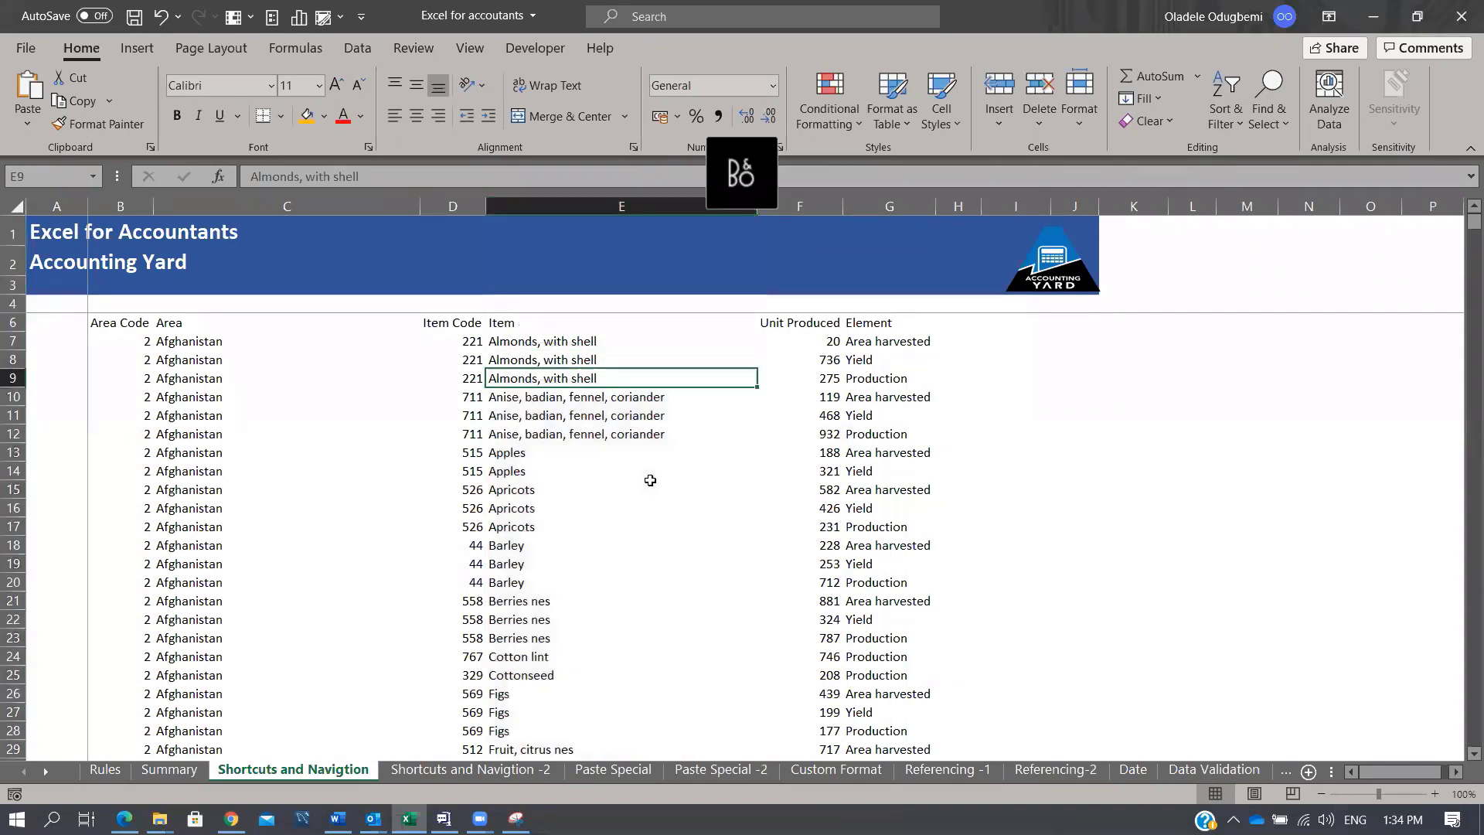
key(shift+space)
key(Right)
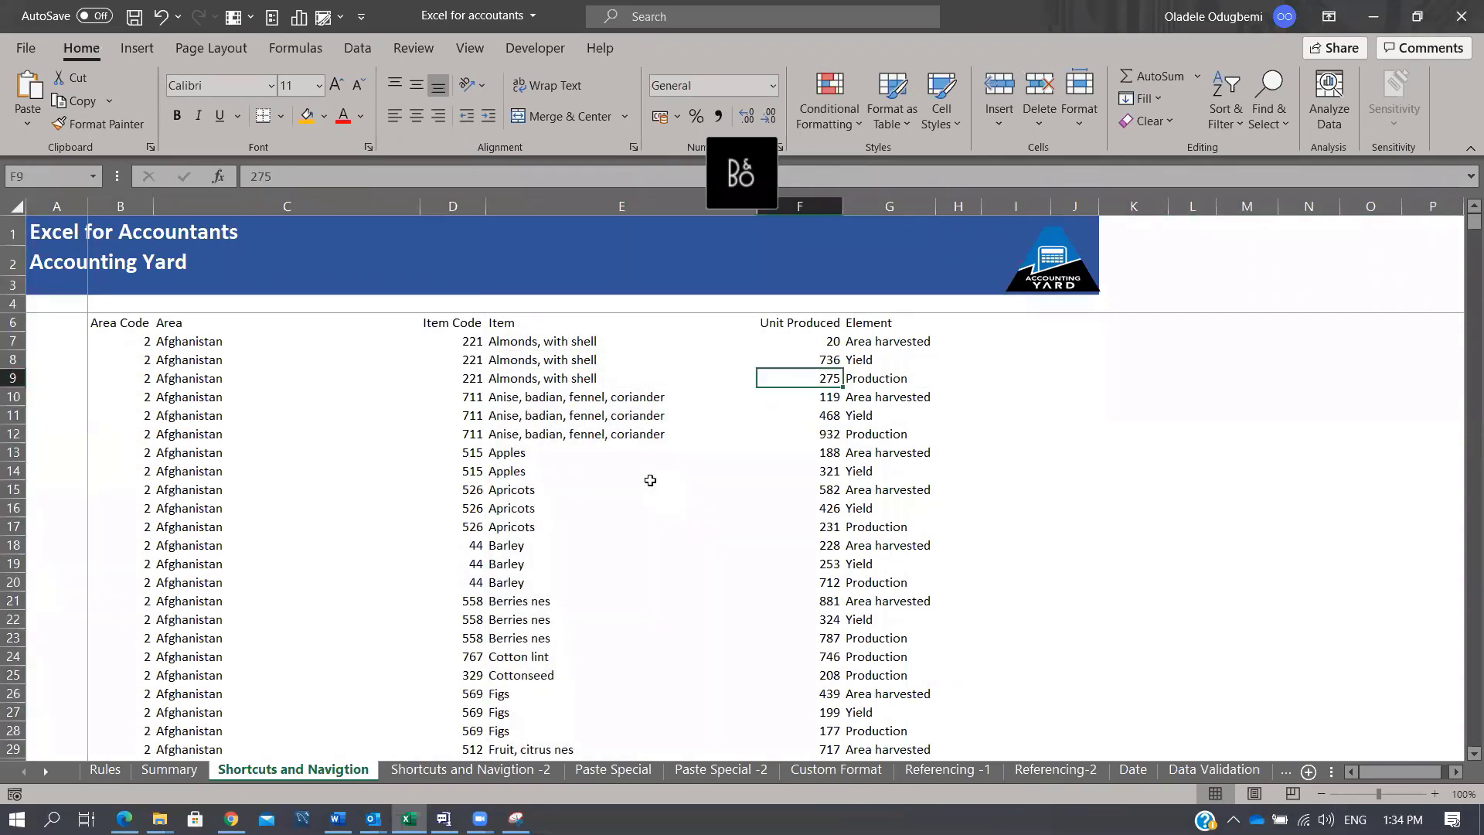
key(Left)
key(ctrl+a)
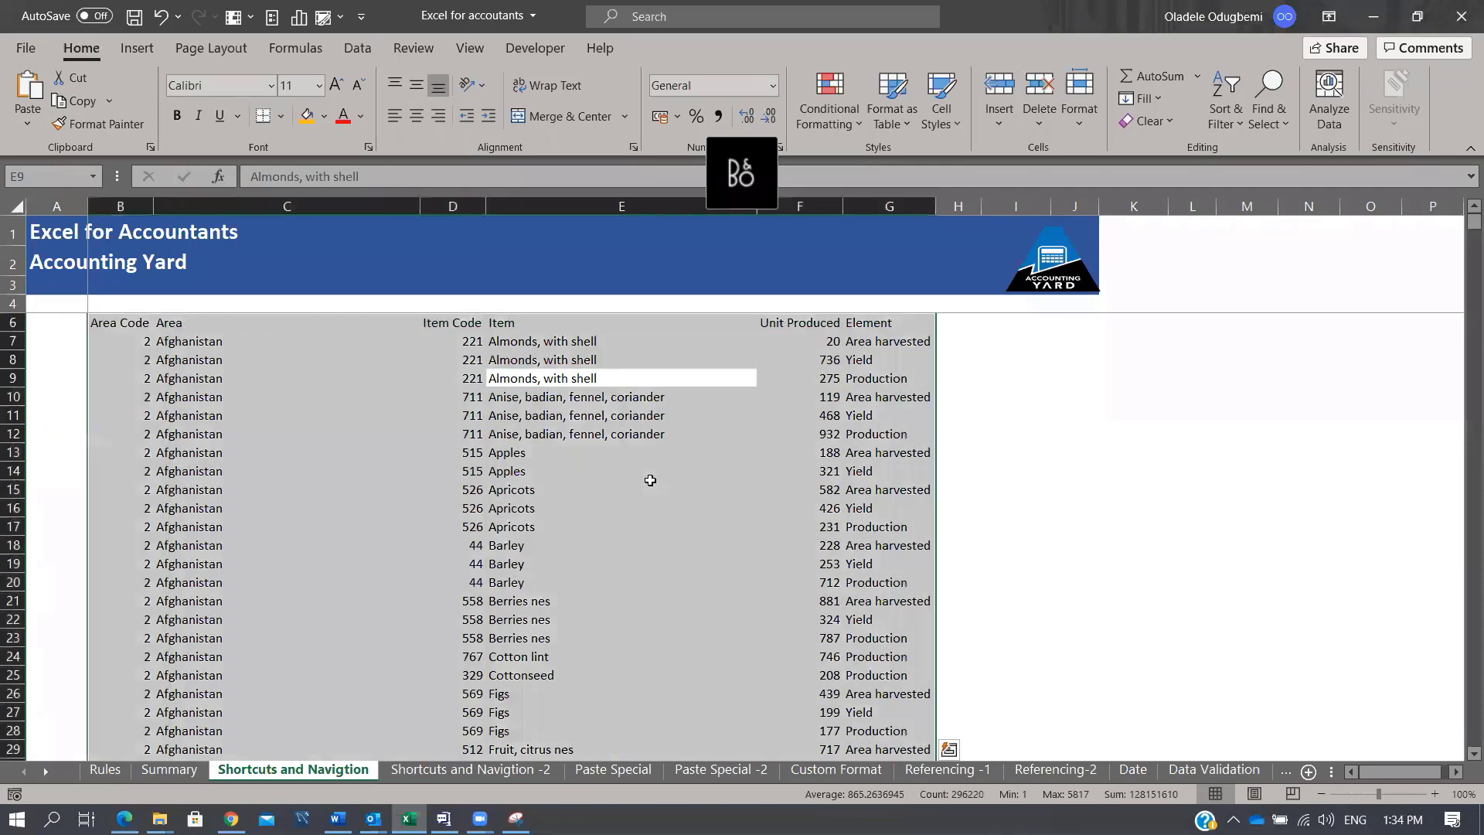
key(Down)
key(ctrl+a)
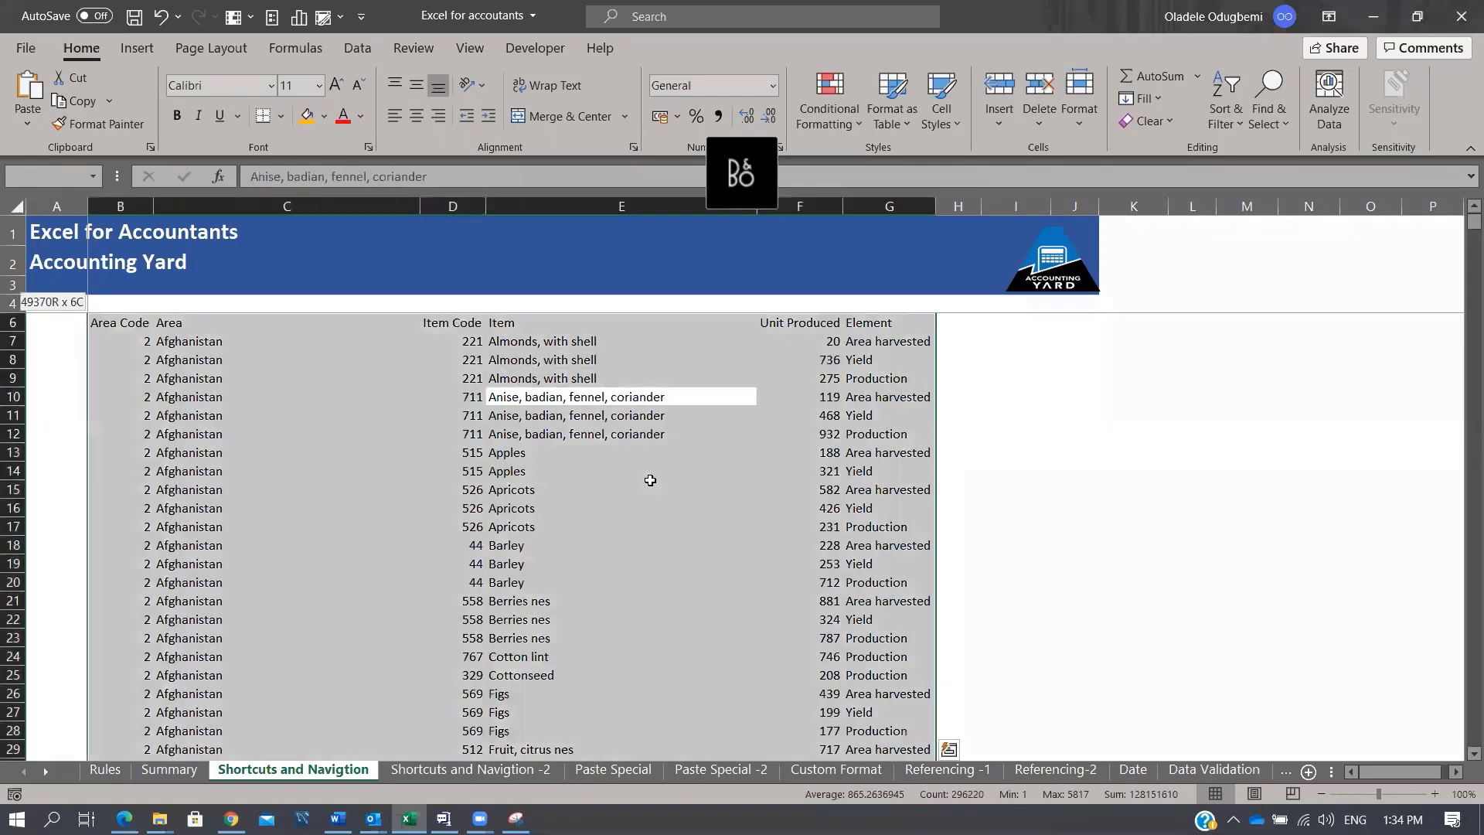
key(Down)
Step: Copy item code 711 from D11 into I11
key(Left)
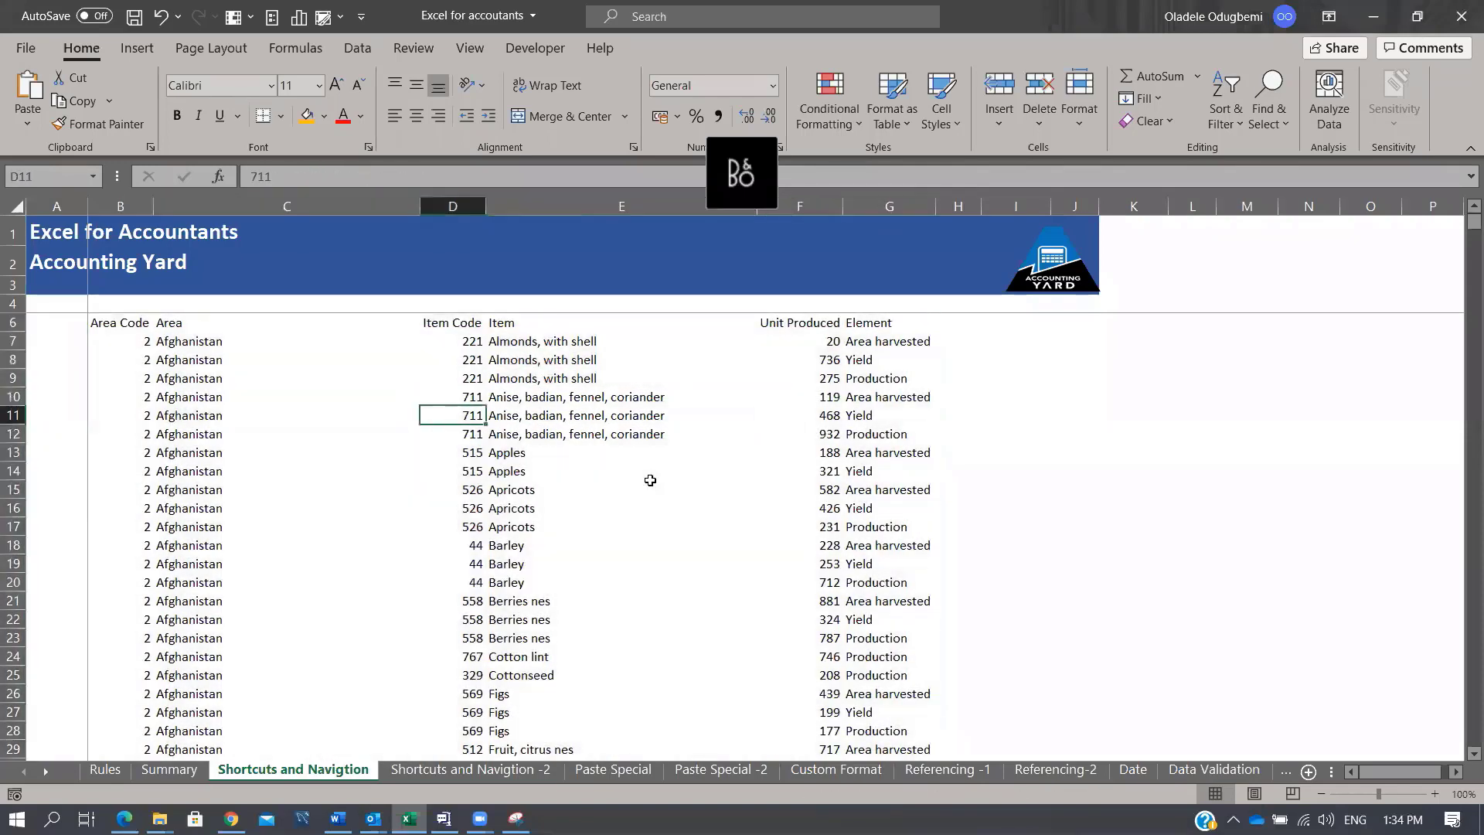
key(ctrl+c)
key(Right)
key(Right)
key(Right)
key(Right)
key(Right)
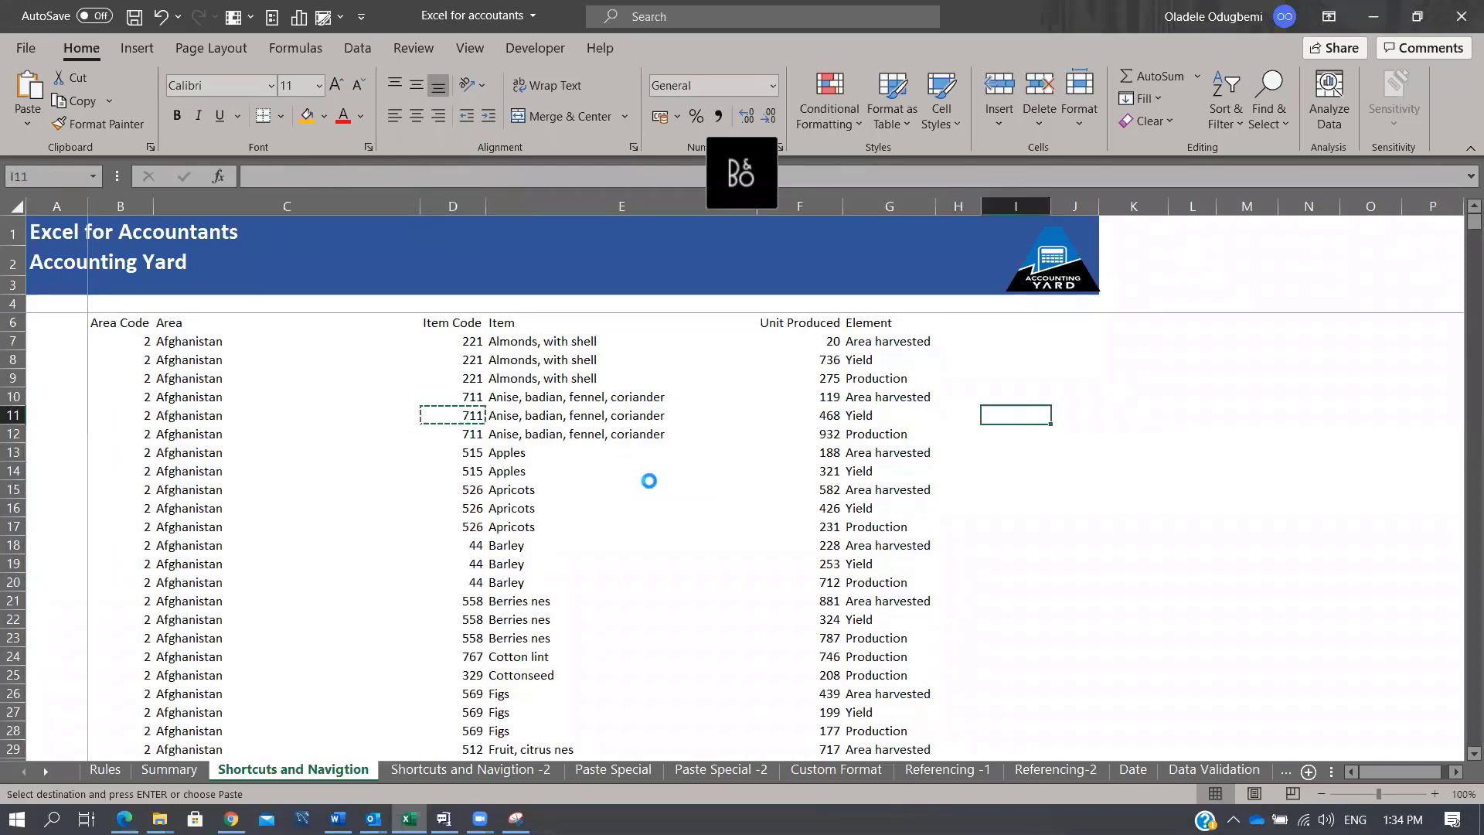
key(ctrl+v)
key(ctrl+c)
key(Down)
key(Down)
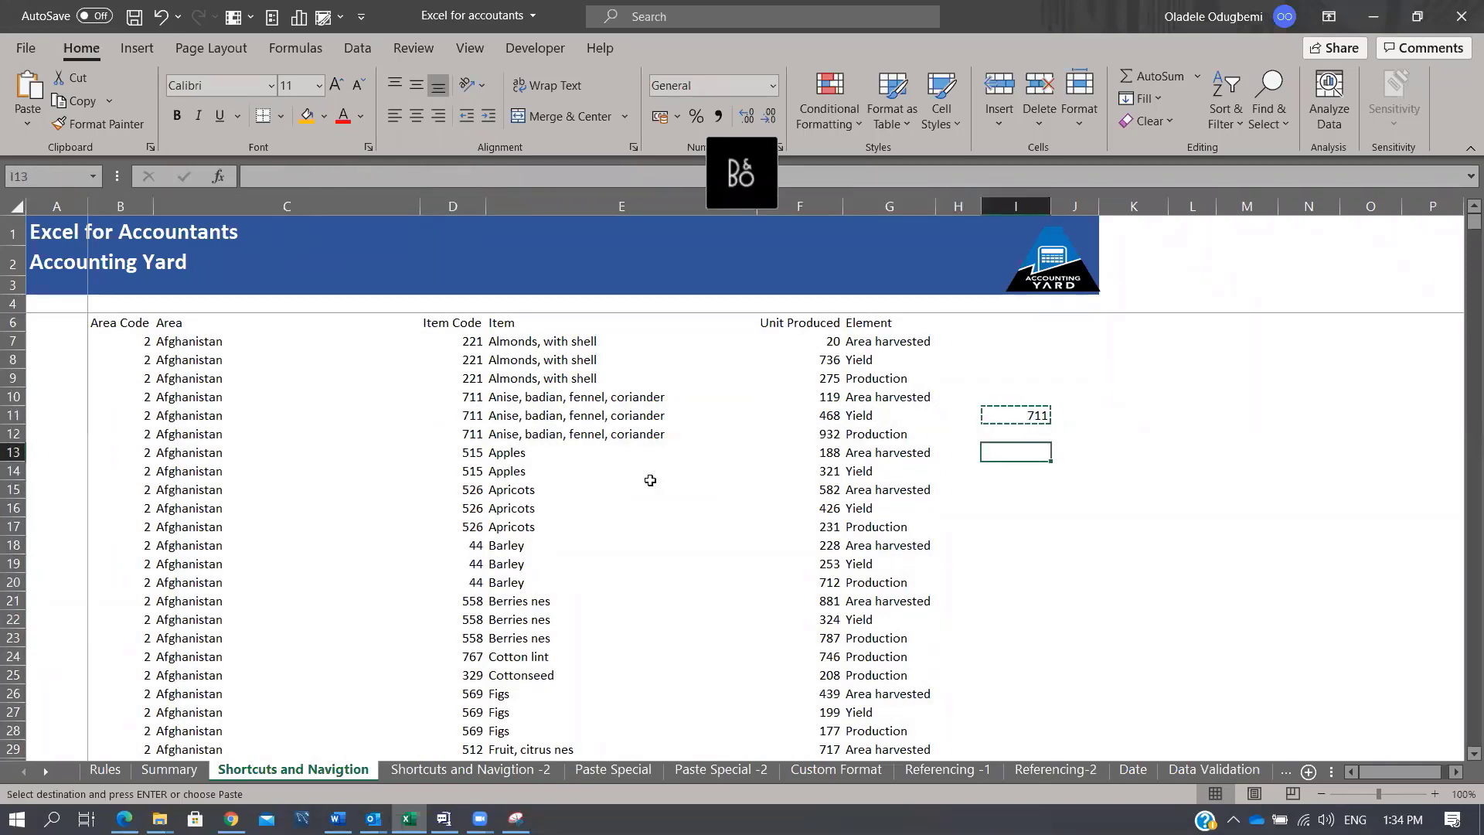
Step: Cancel a values-only Paste Special, then jump to the first cell and the last used cell at row 49375
key(alt+e)
key(s)
key(v)
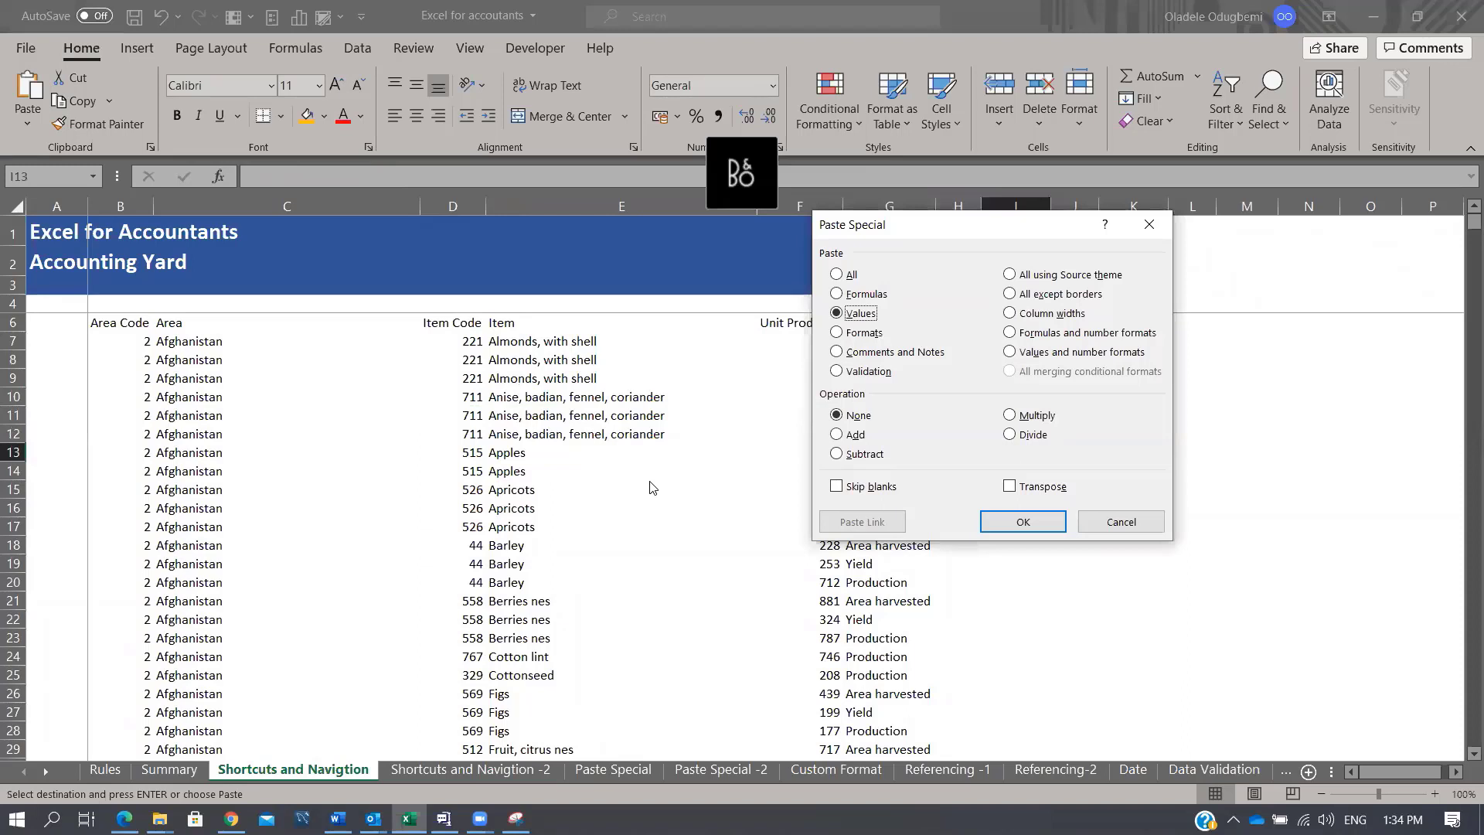
key(Escape)
key(Left)
key(Left)
key(Left)
key(Left)
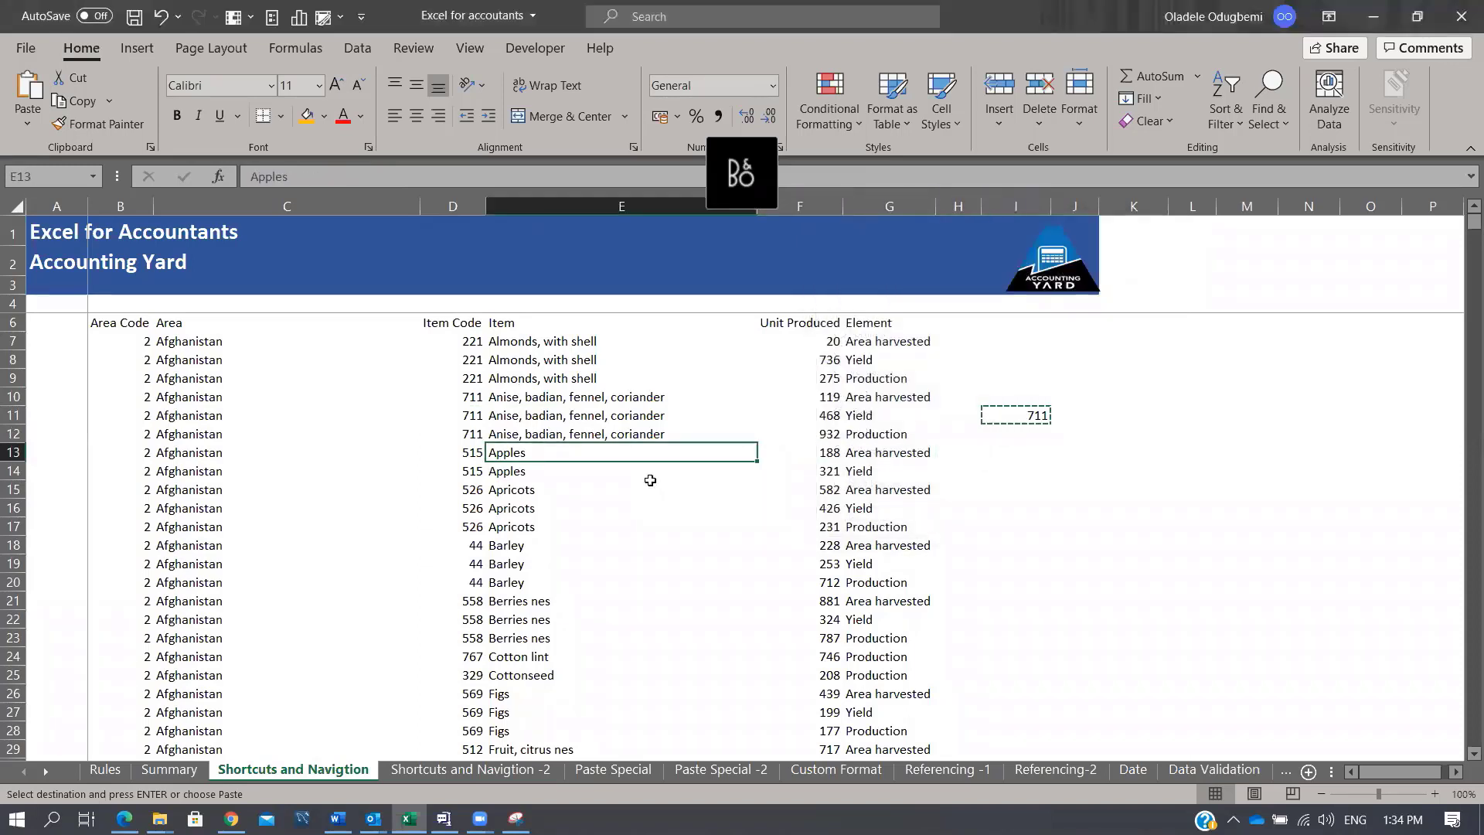
key(ctrl+Home)
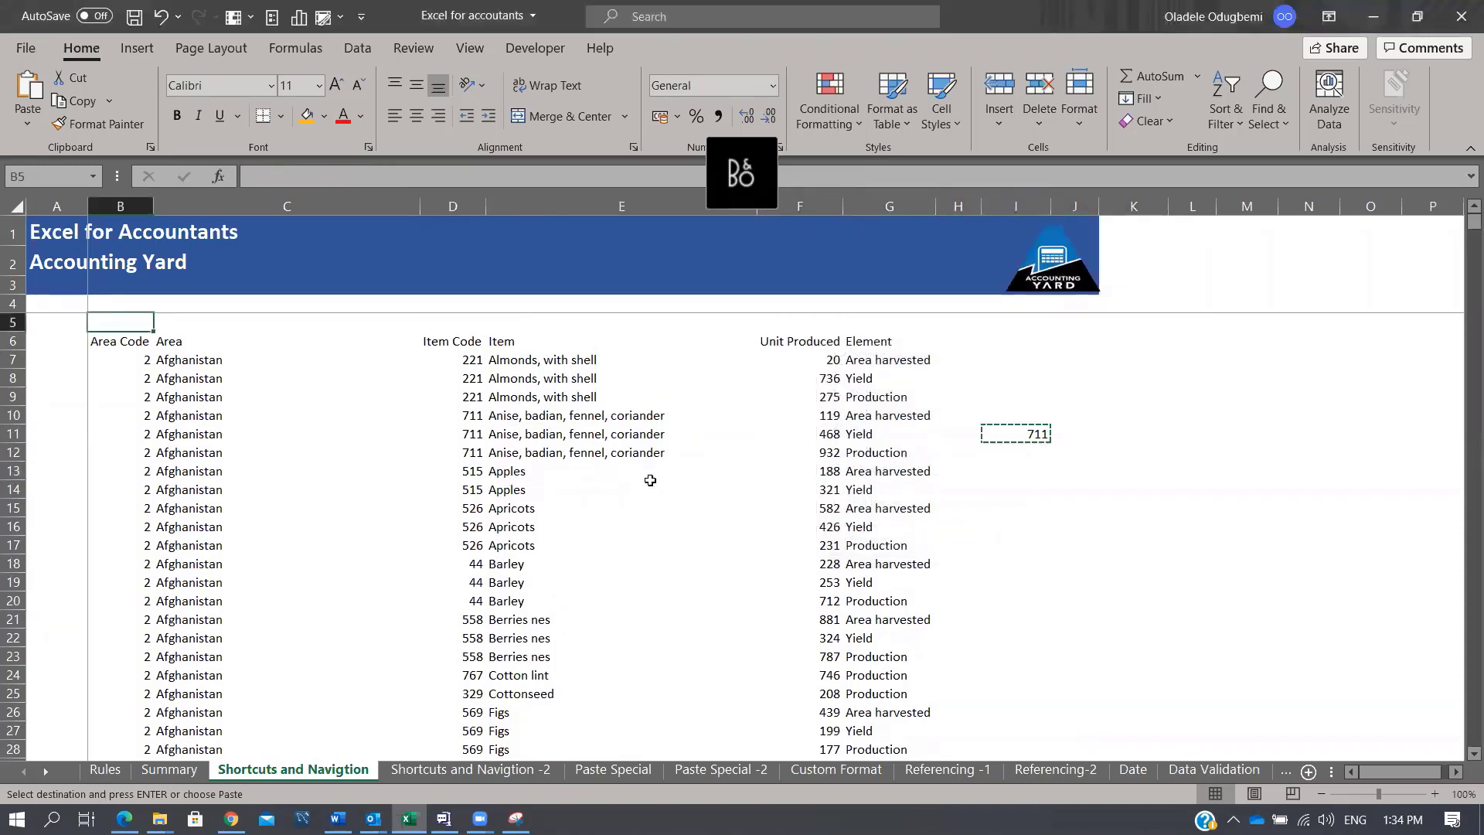
key(ctrl+End)
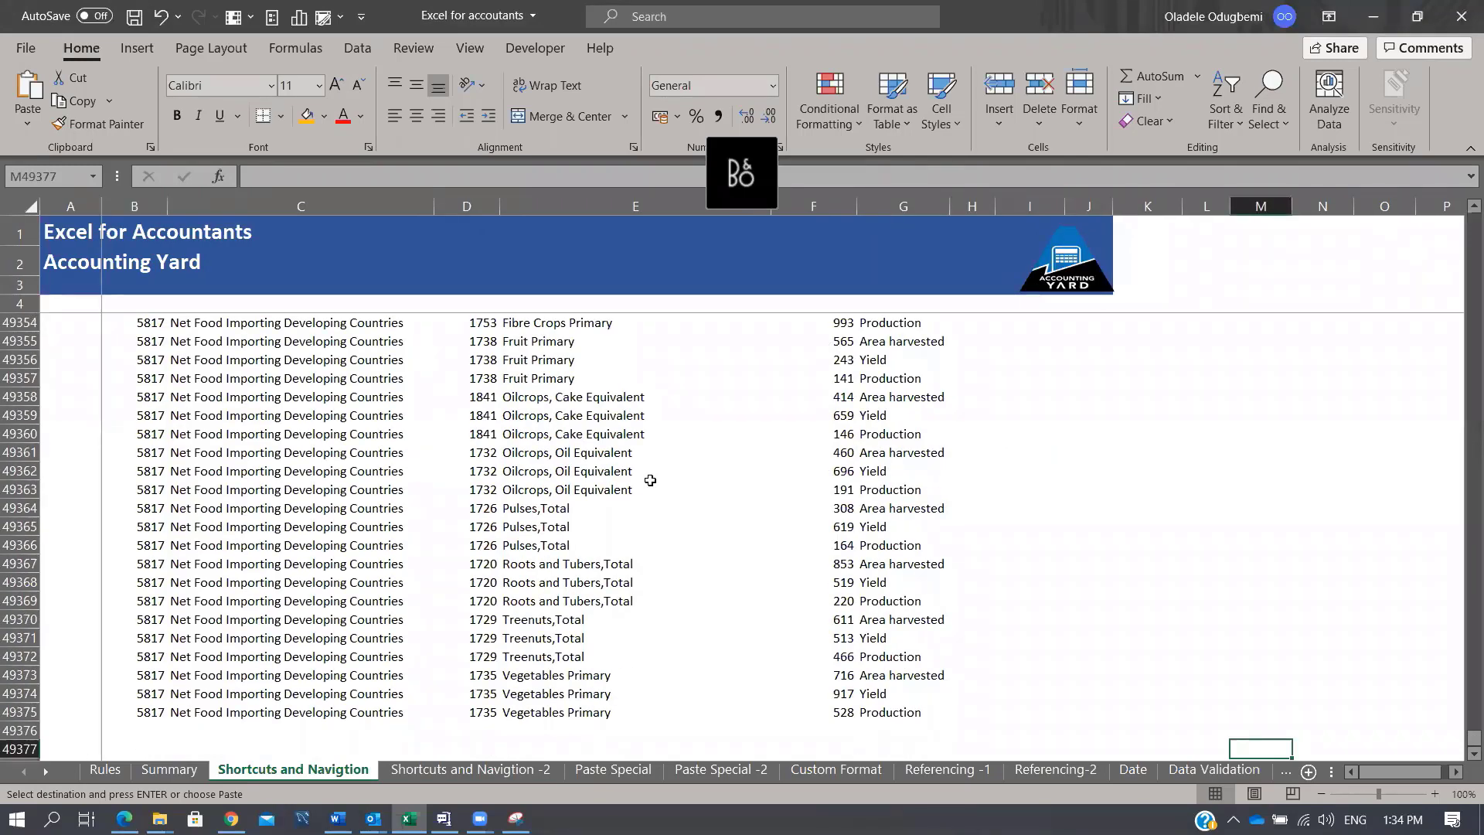
Step: Step through the workbook's sheets with Ctrl+PageDown and Ctrl+PageUp
key(ctrl+Page_Down)
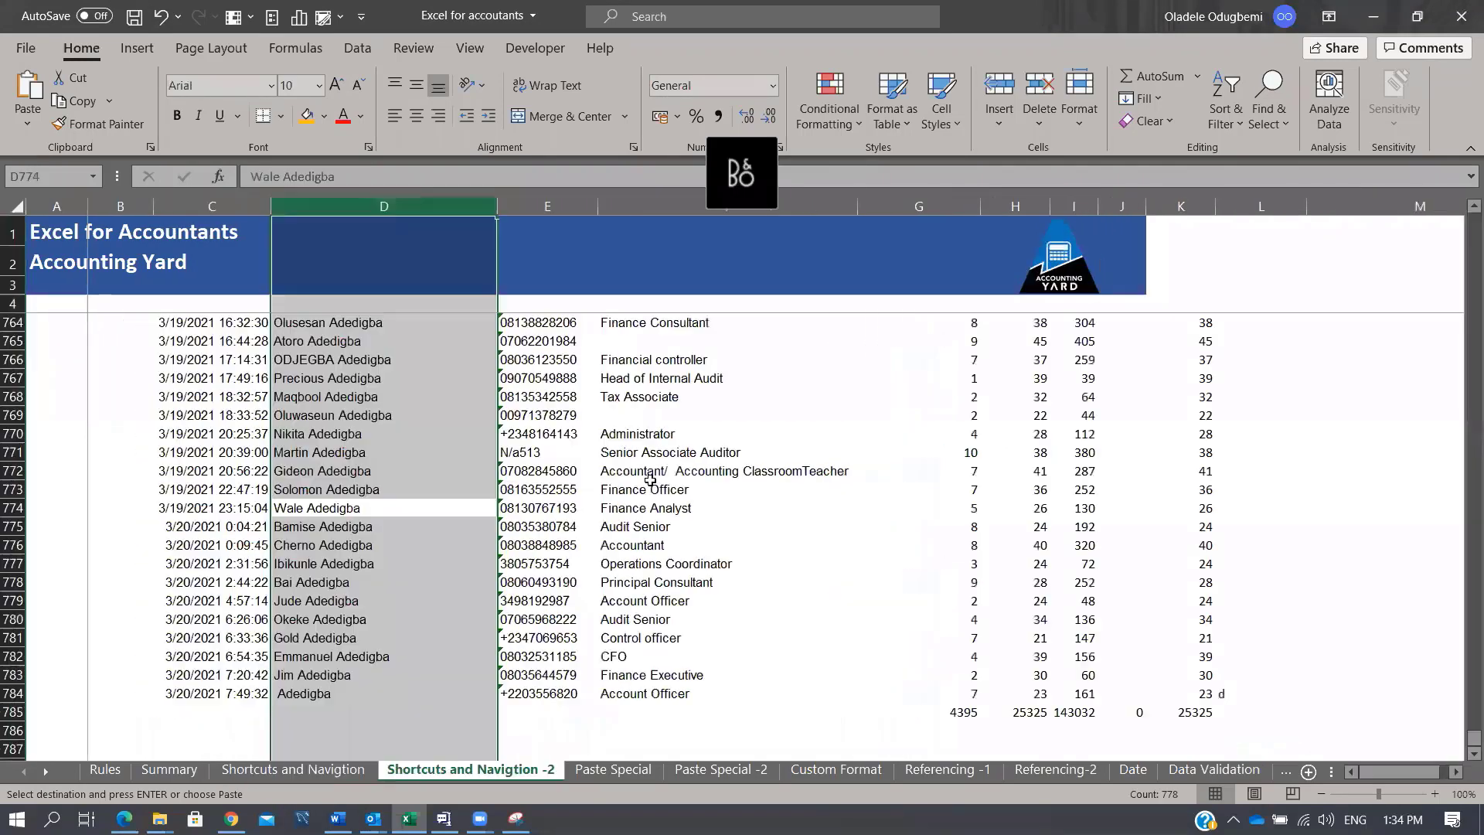
key(ctrl+Page_Down)
key(ctrl+Page_Down)
key(ctrl+Page_Down)
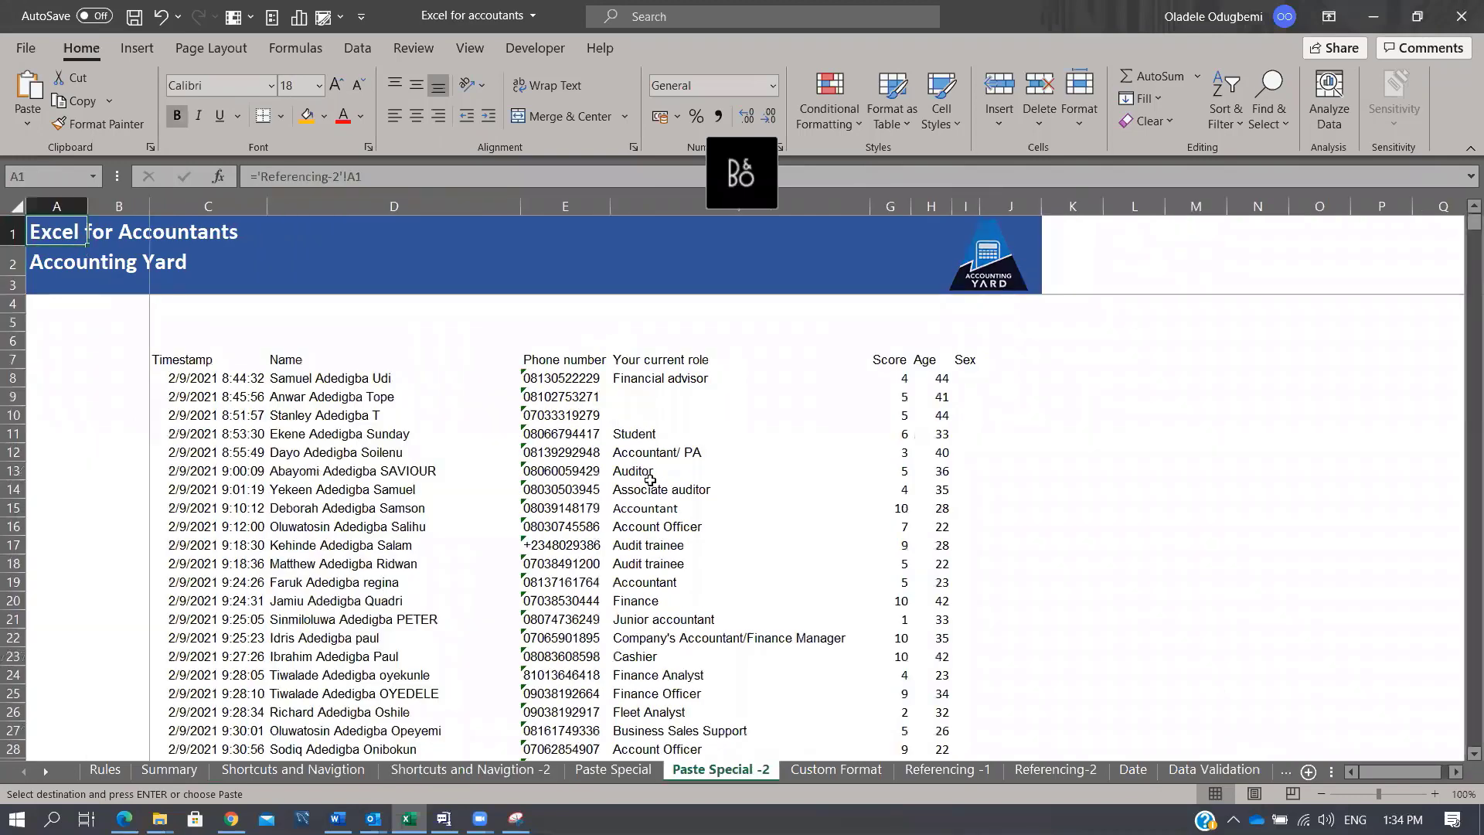
key(ctrl+Page_Up)
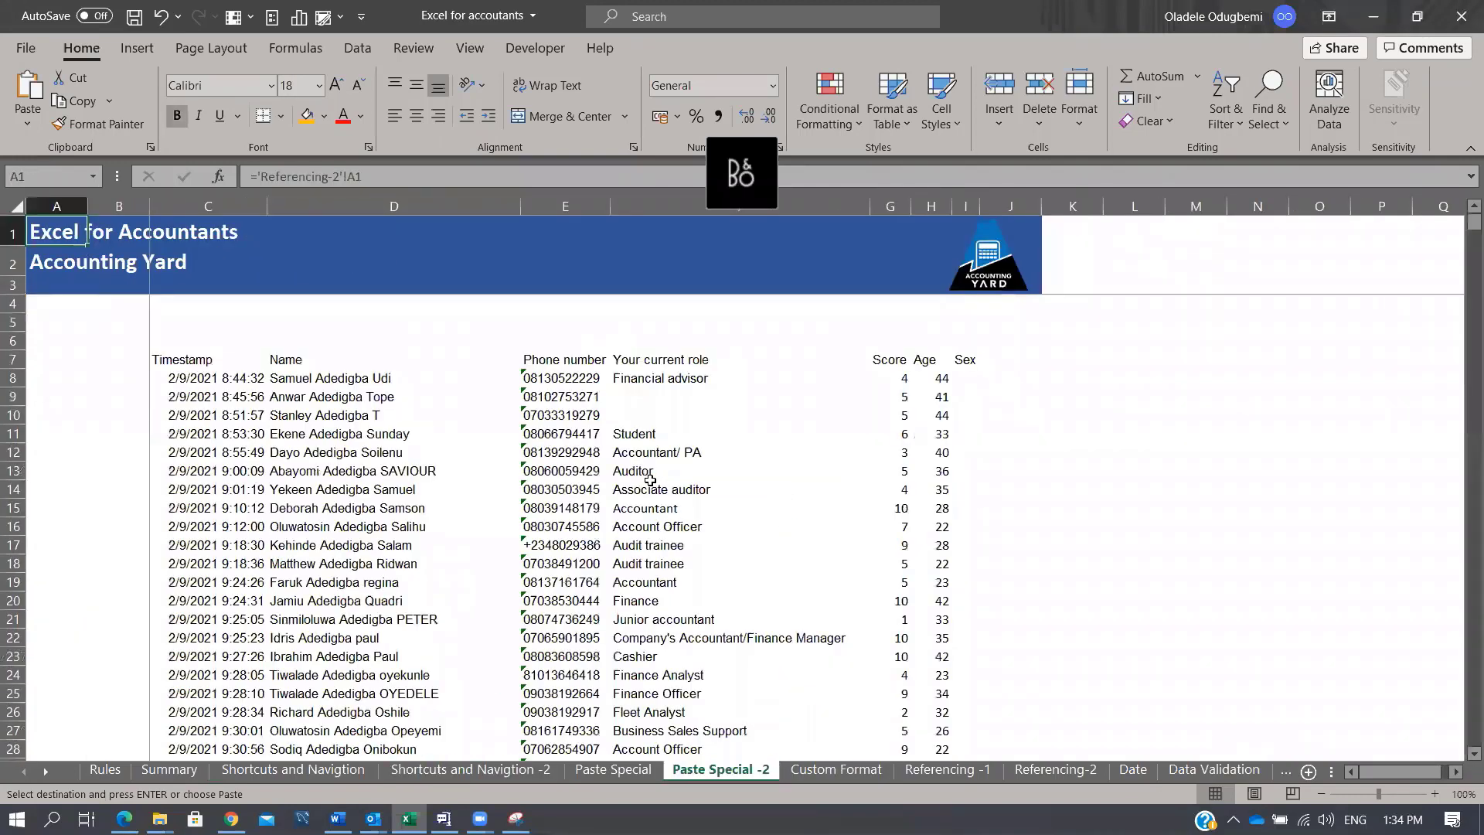
key(ctrl+Page_Up)
key(ctrl+Page_Up)
key(ctrl+Page_Up)
key(ctrl+Page_Up)
key(ctrl+Page_Up)
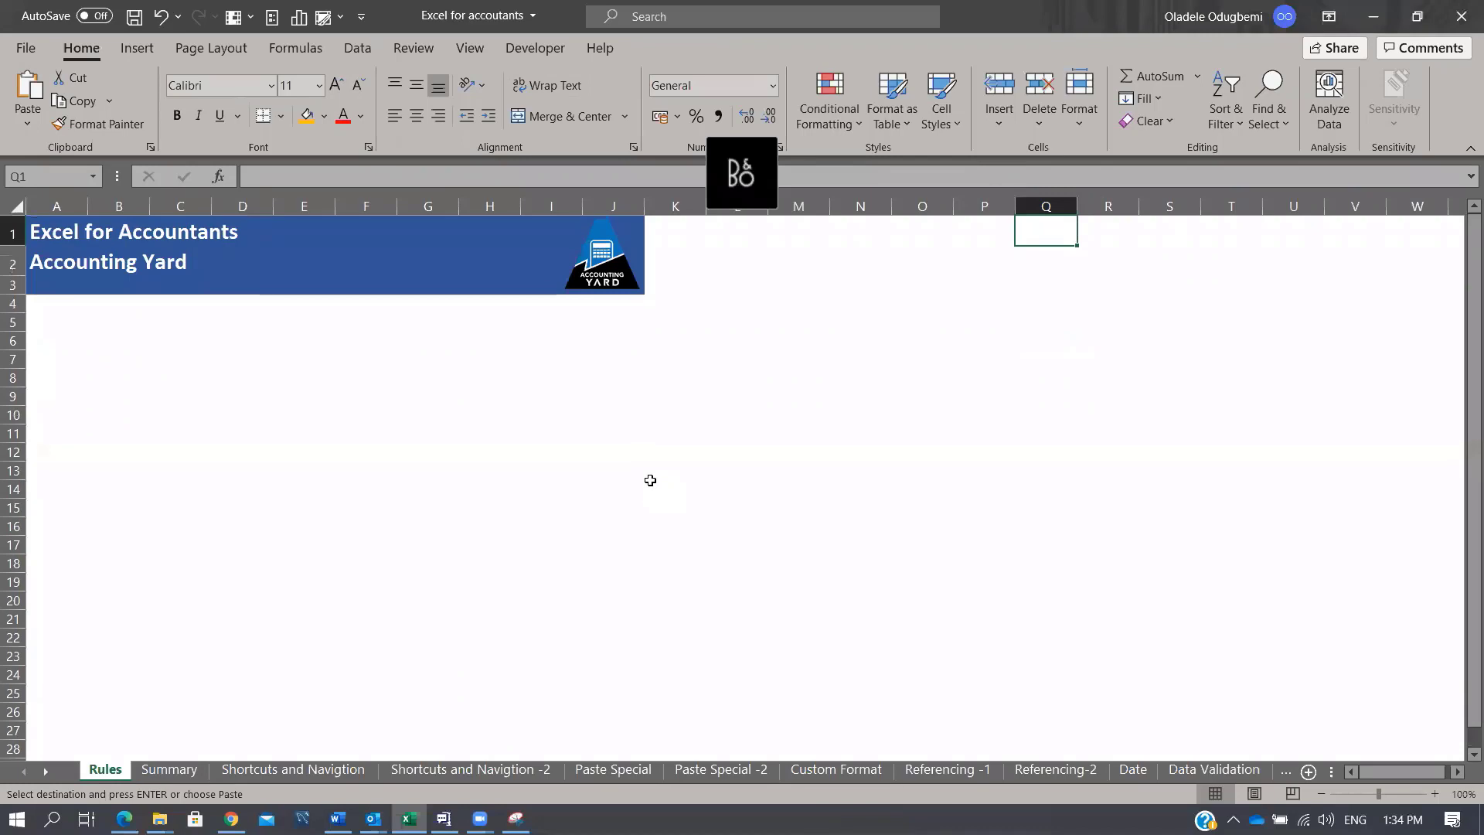
key(ctrl+Page_Down)
key(ctrl+Page_Down)
key(ctrl+Page_Down)
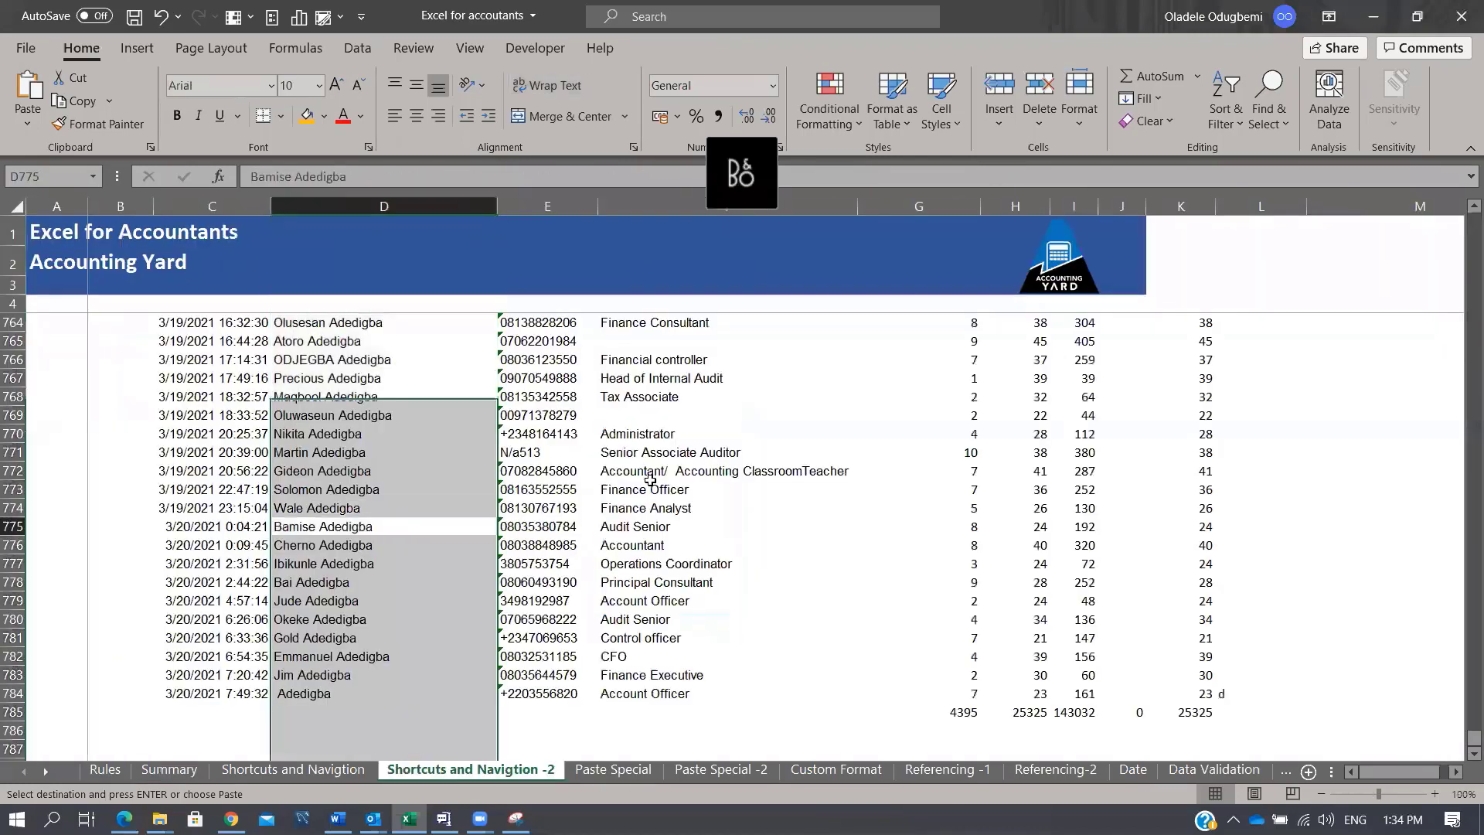
Step: Insert a column at the Name column with Ctrl+plus, then undo it
key(Down)
key(Down)
key(Down)
key(Down)
key(Down)
key(Down)
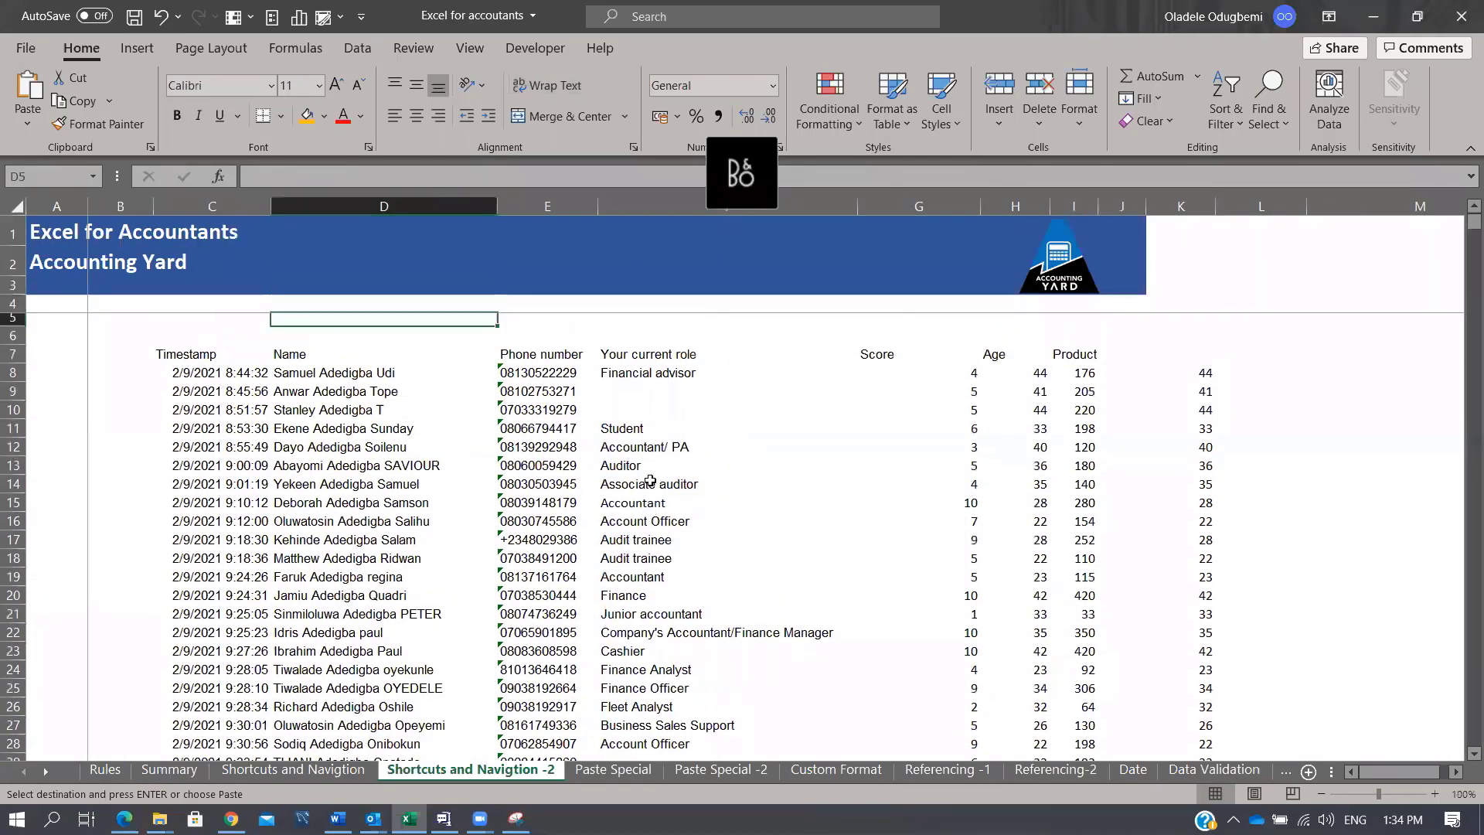
key(ctrl+space)
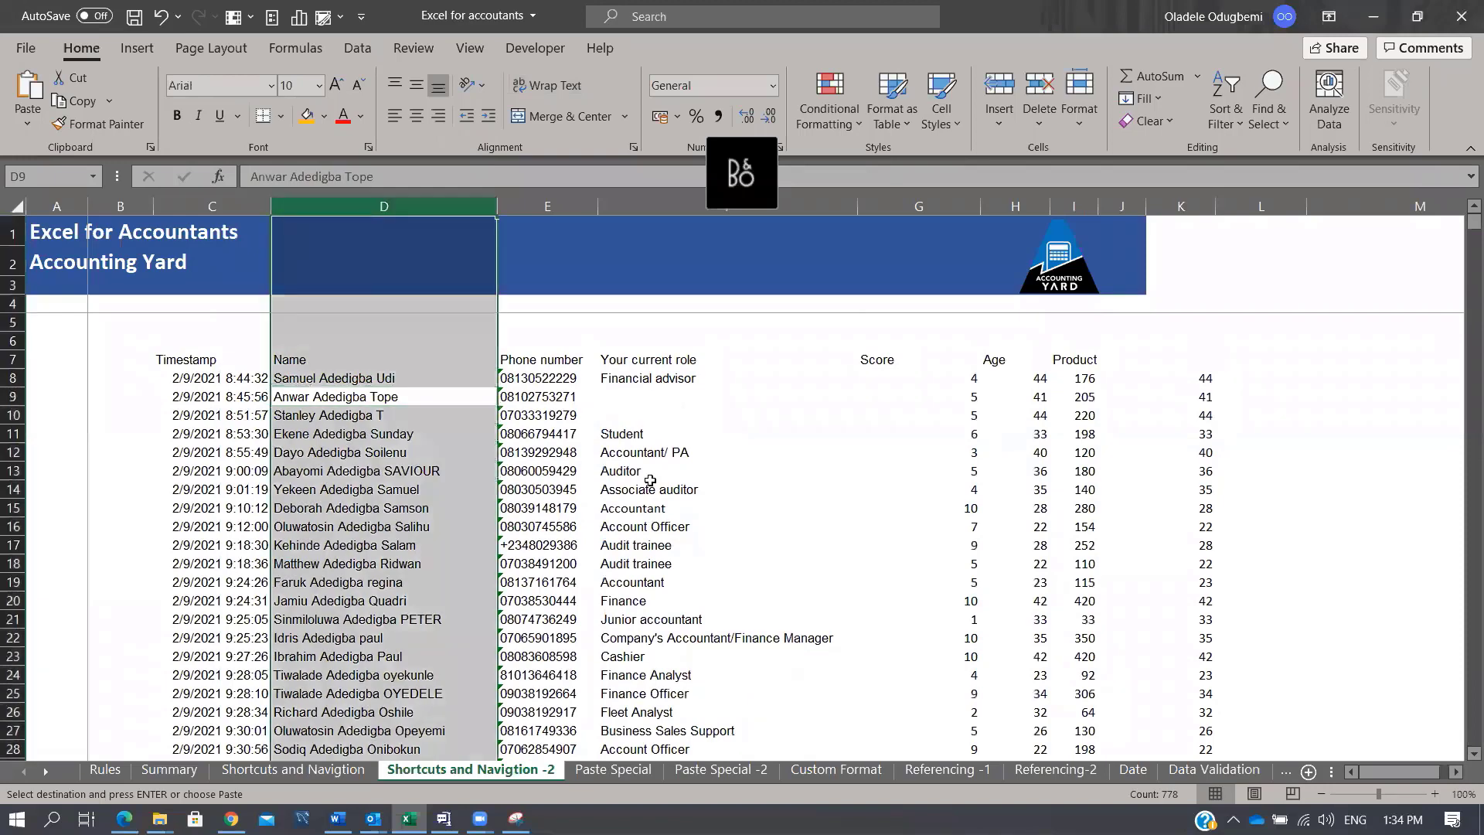
key(ctrl+plus)
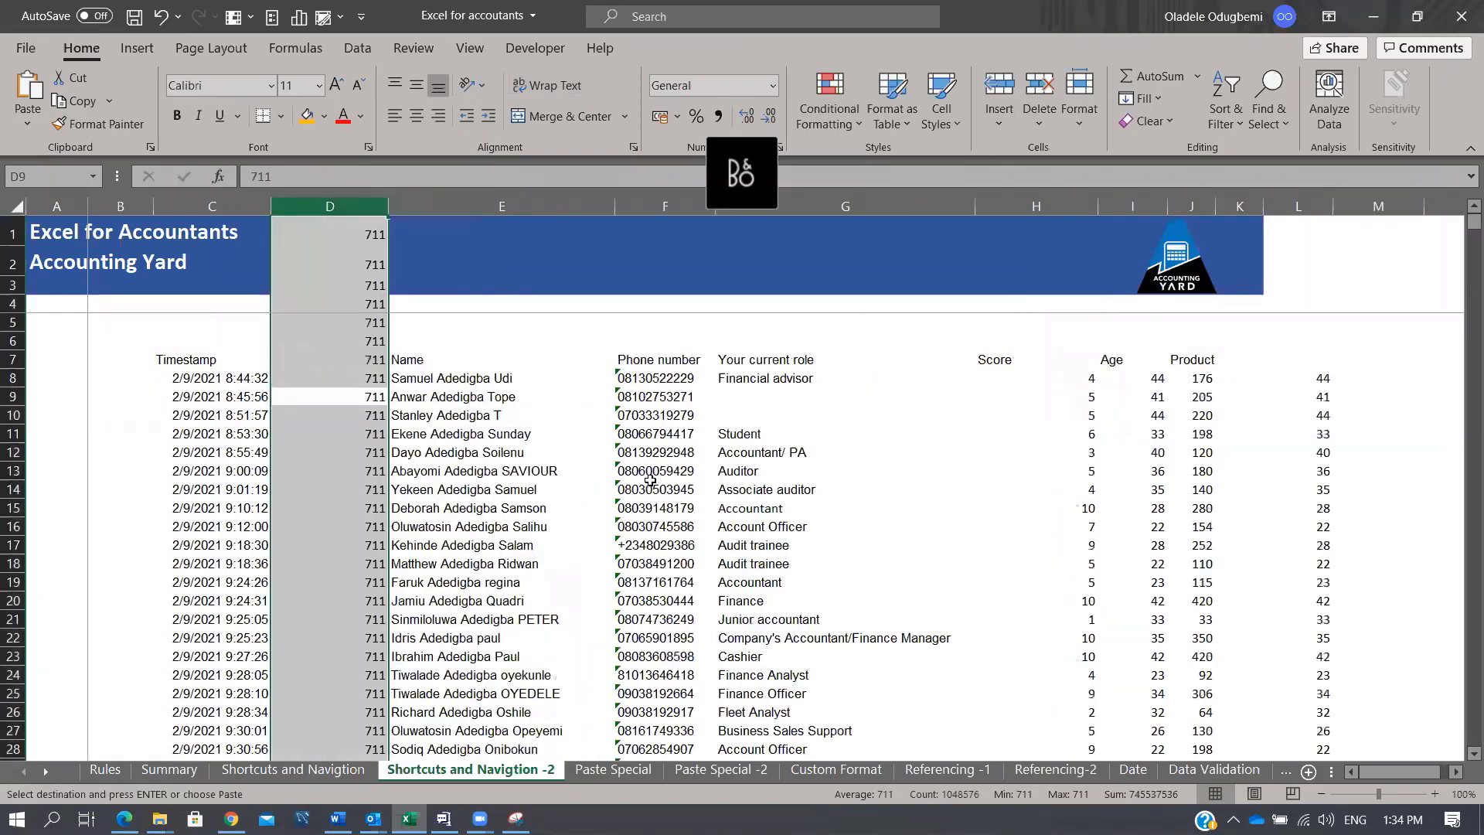
key(ctrl+z)
key(Down)
key(Down)
key(Down)
Step: Insert a blank row at row 12 and undo it
key(Escape)
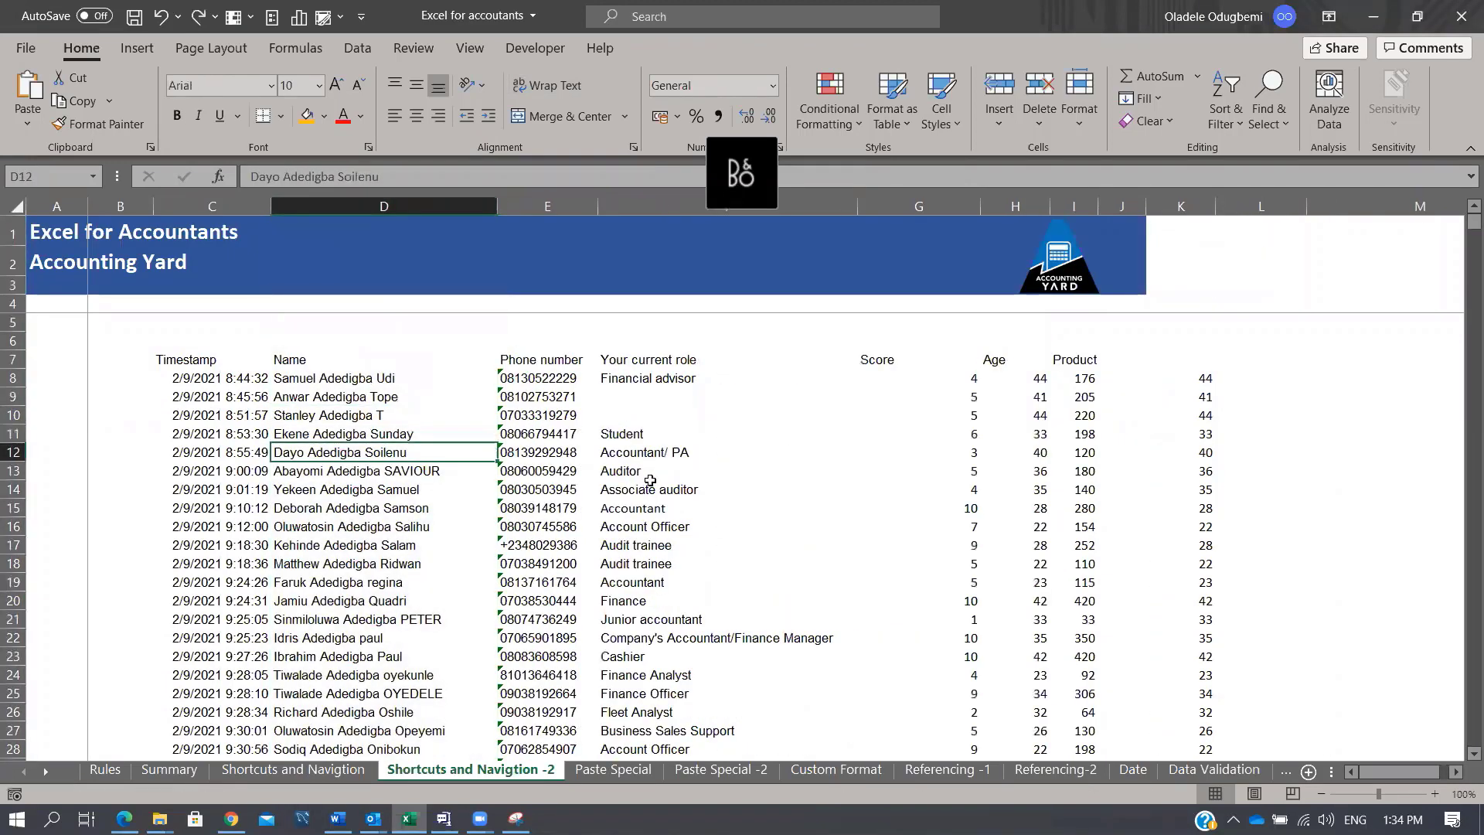
key(shift+space)
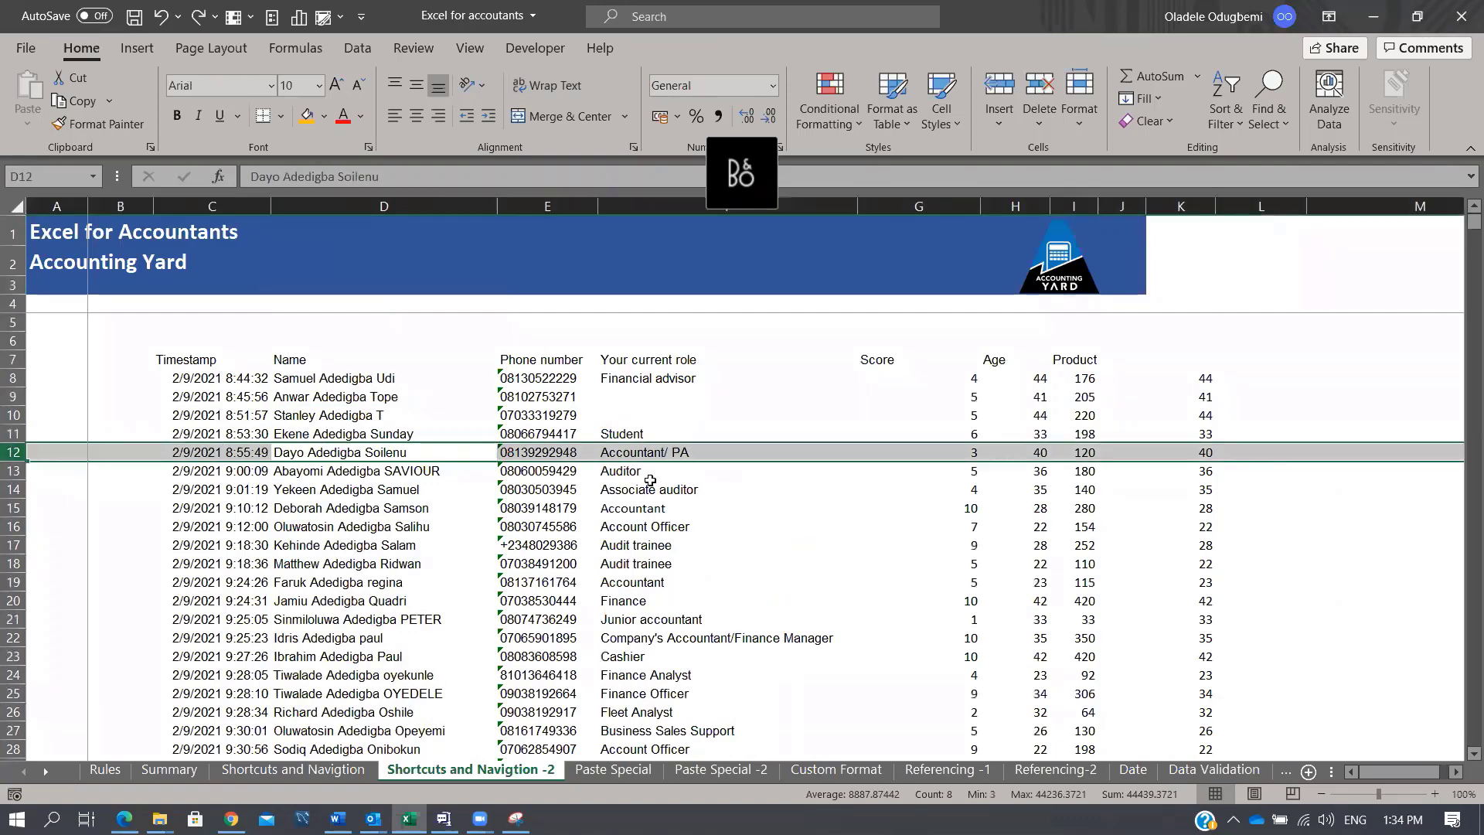
key(ctrl+plus)
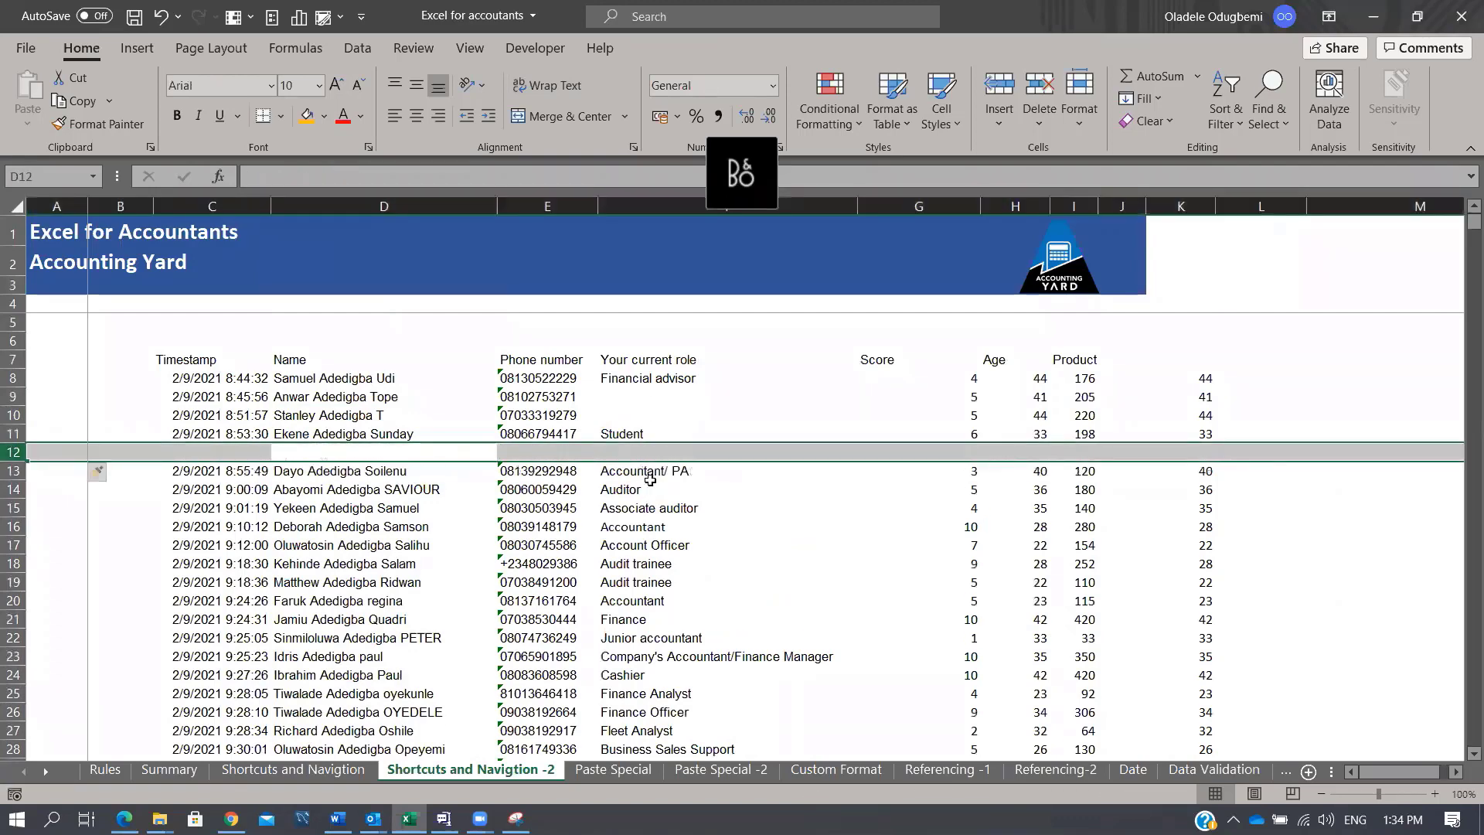
key(ctrl+z)
Step: Enter and leave edit mode on Score cell G12 without changes, then show the KeyTips
key(Right)
key(Right)
key(Right)
key(Right)
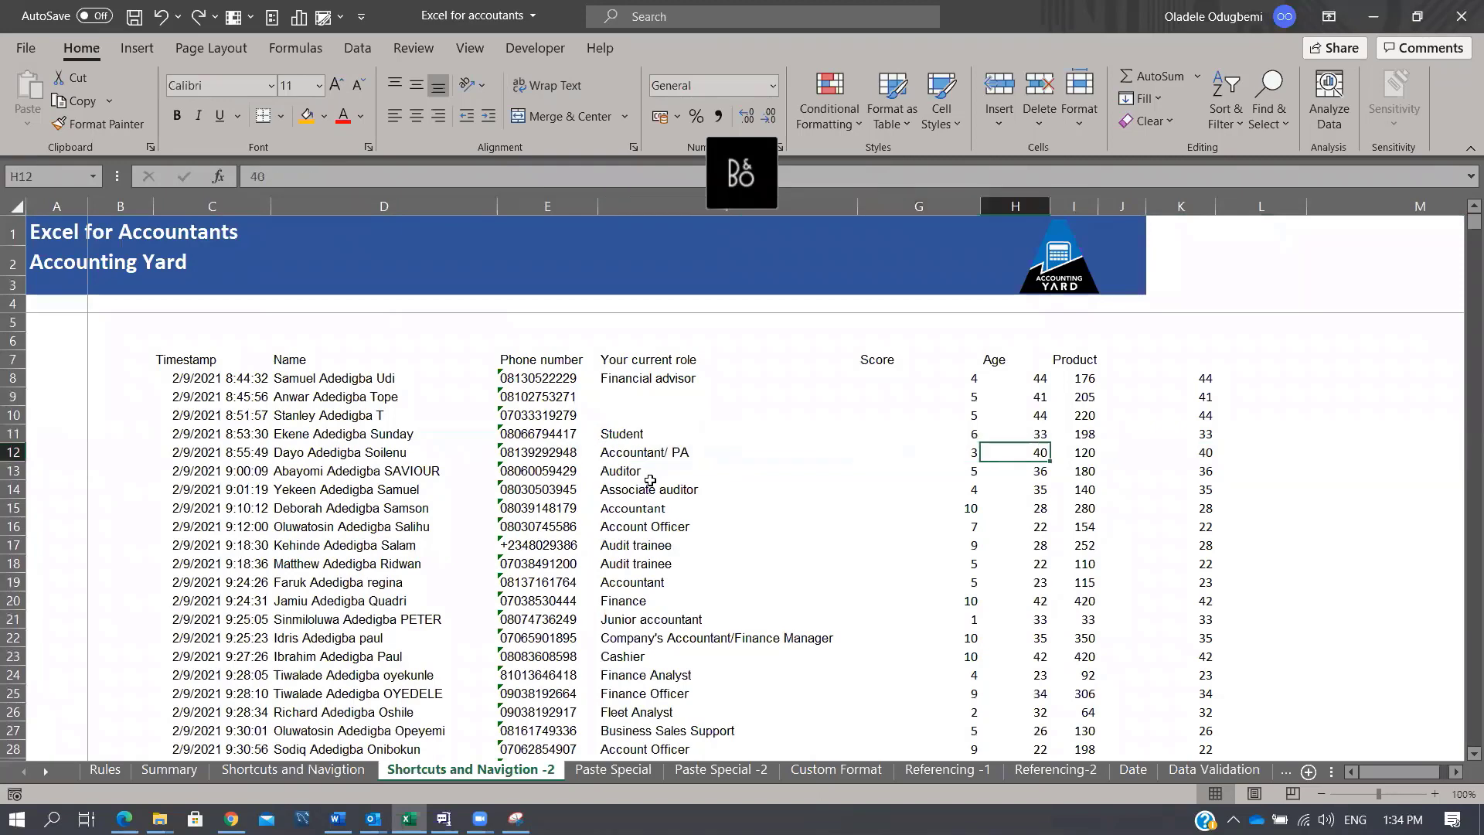
key(Left)
key(F2)
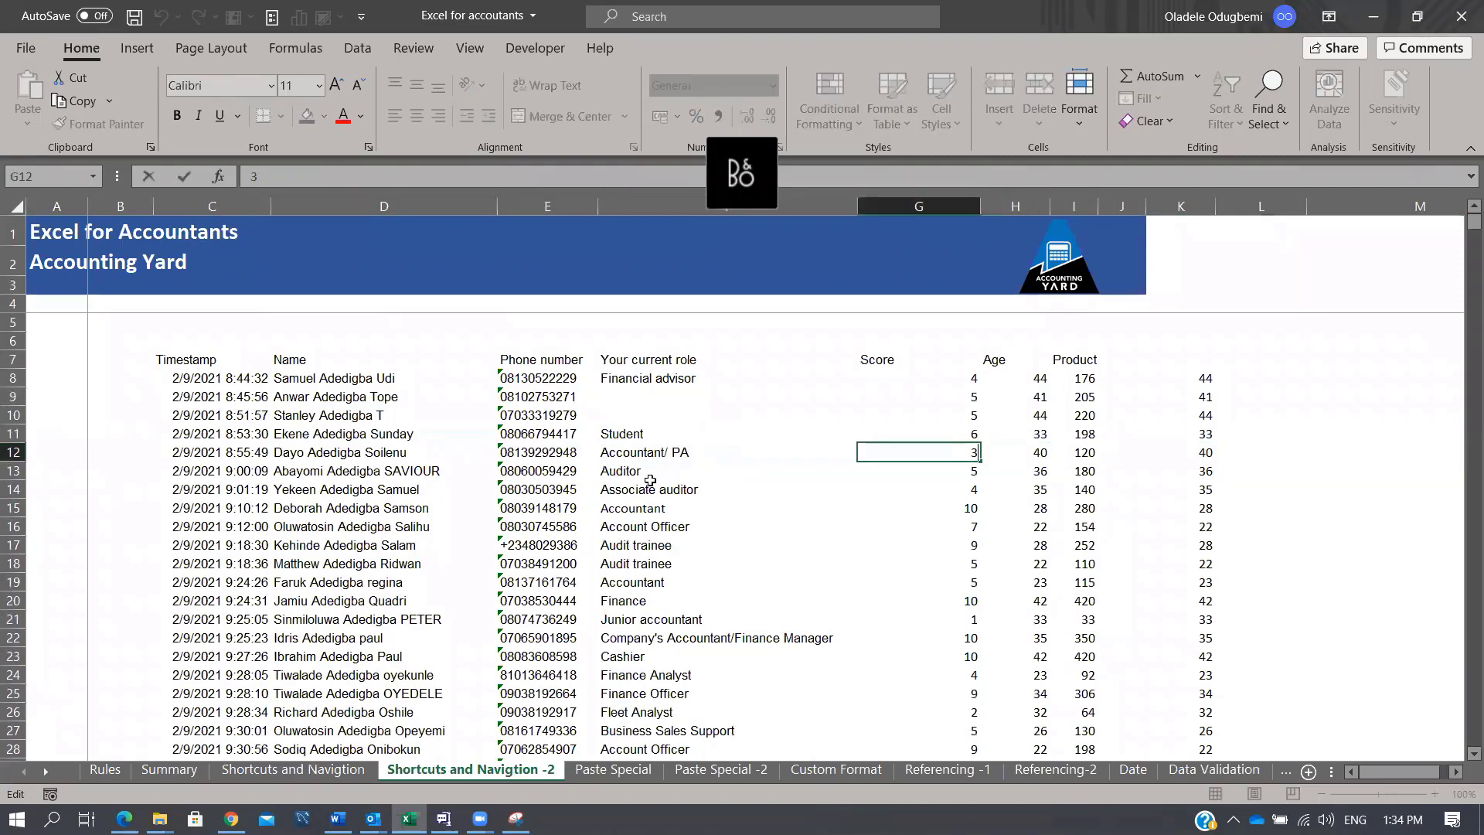
key(Escape)
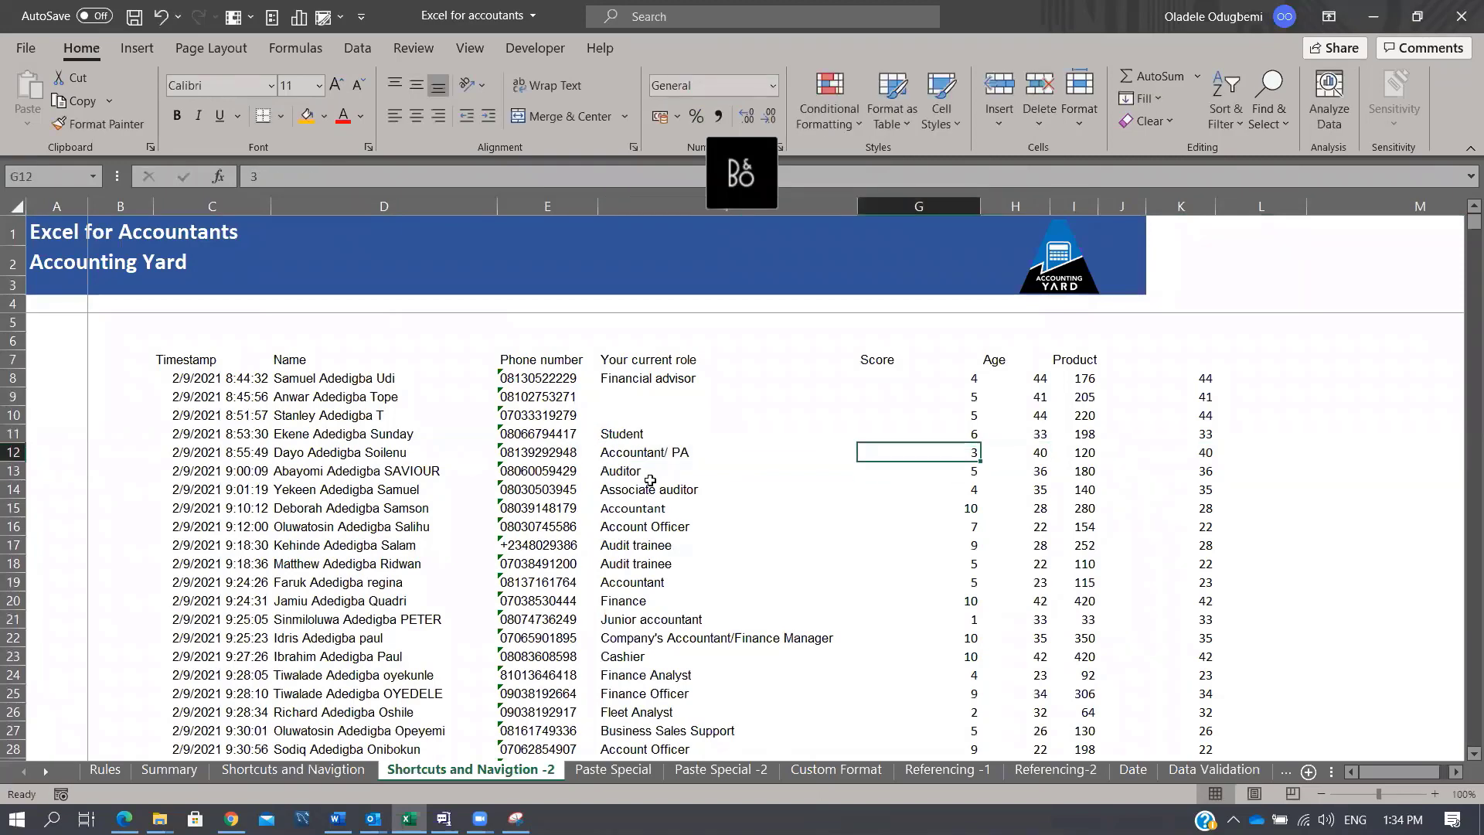
key(alt)
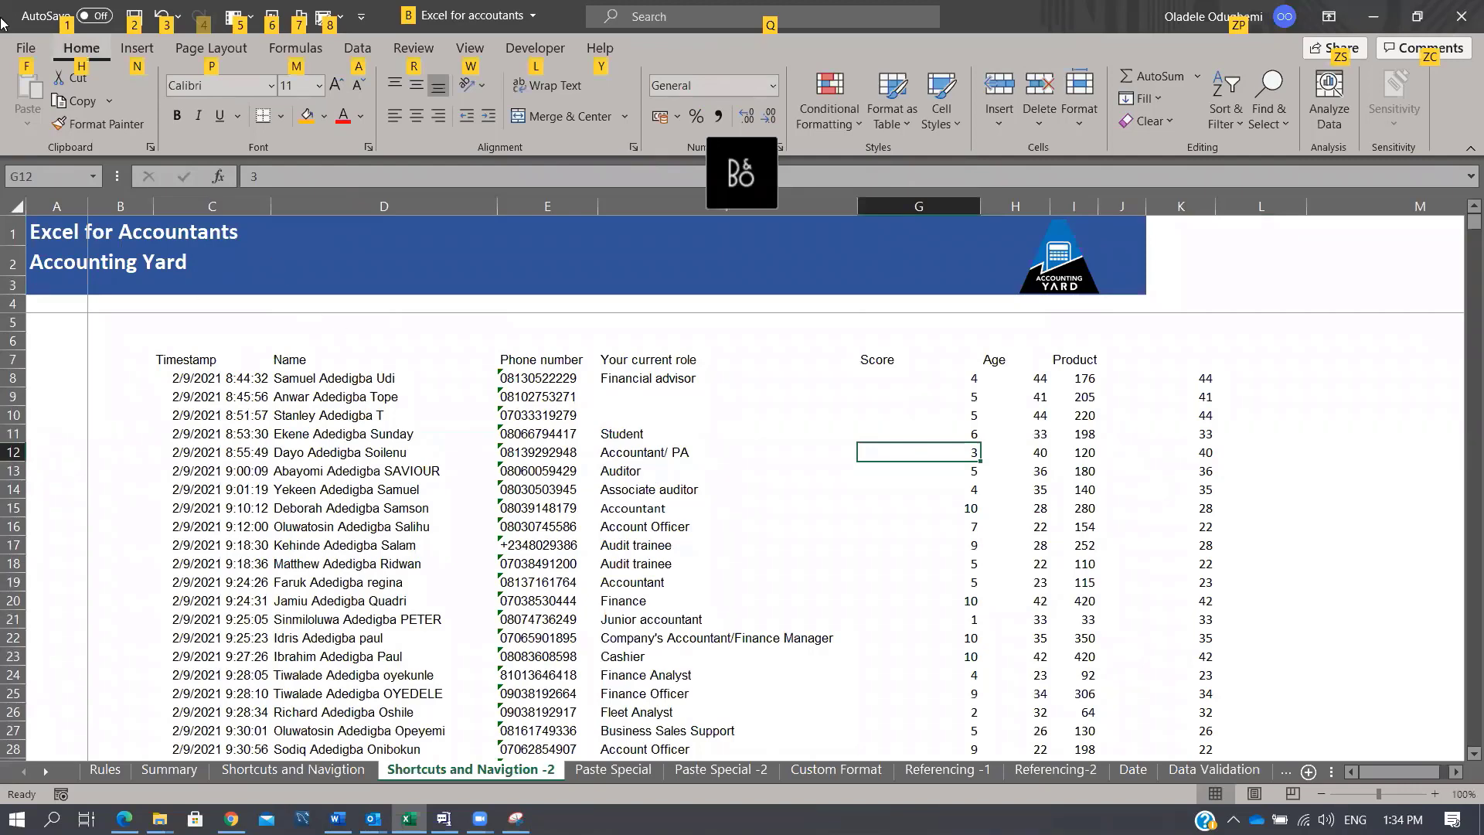
Step: Open the Sort settings for the data from D14 and close them without sorting
click(372, 489)
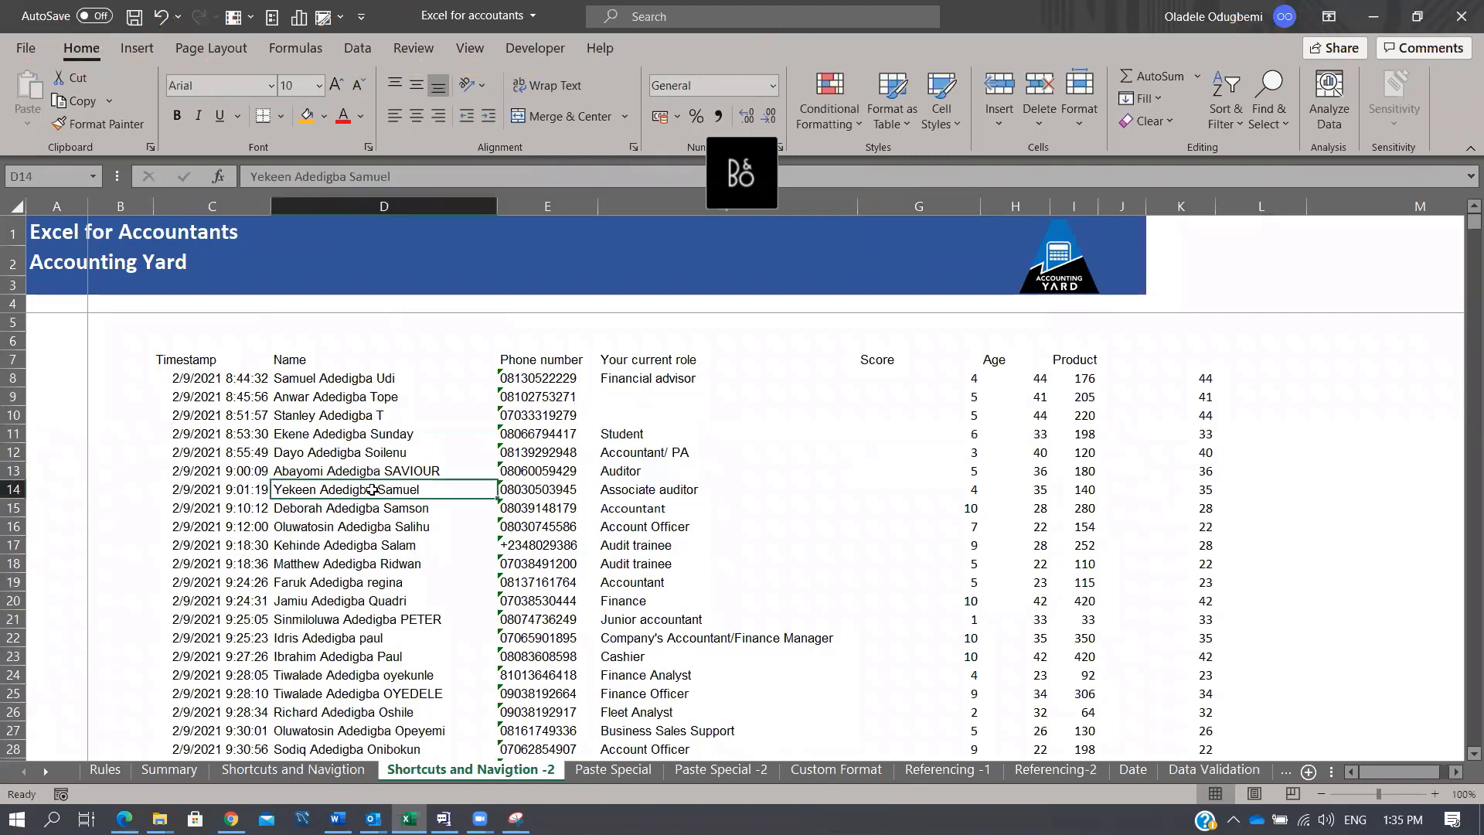
key(alt+a)
key(s)
key(s)
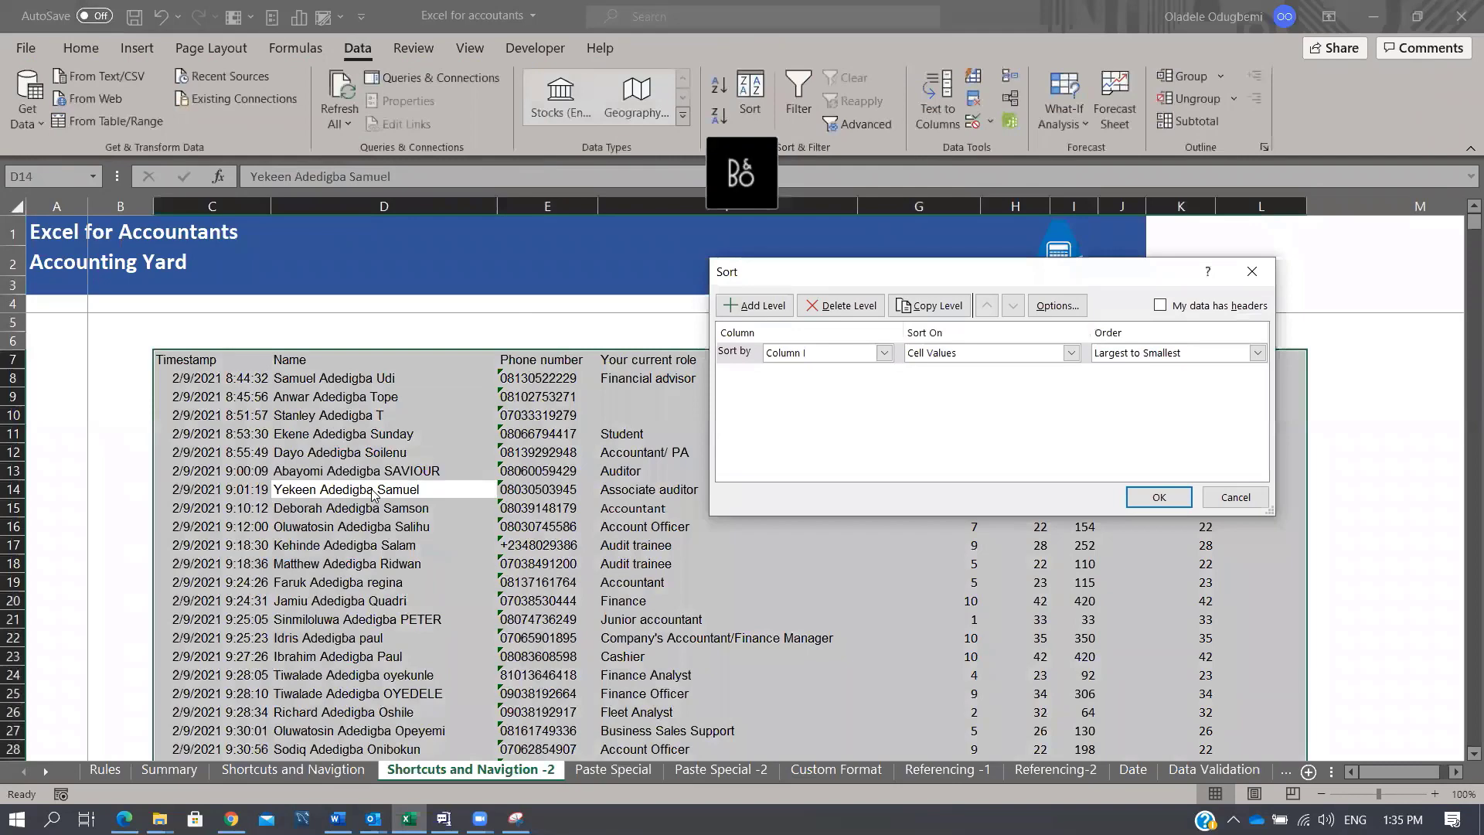
key(Escape)
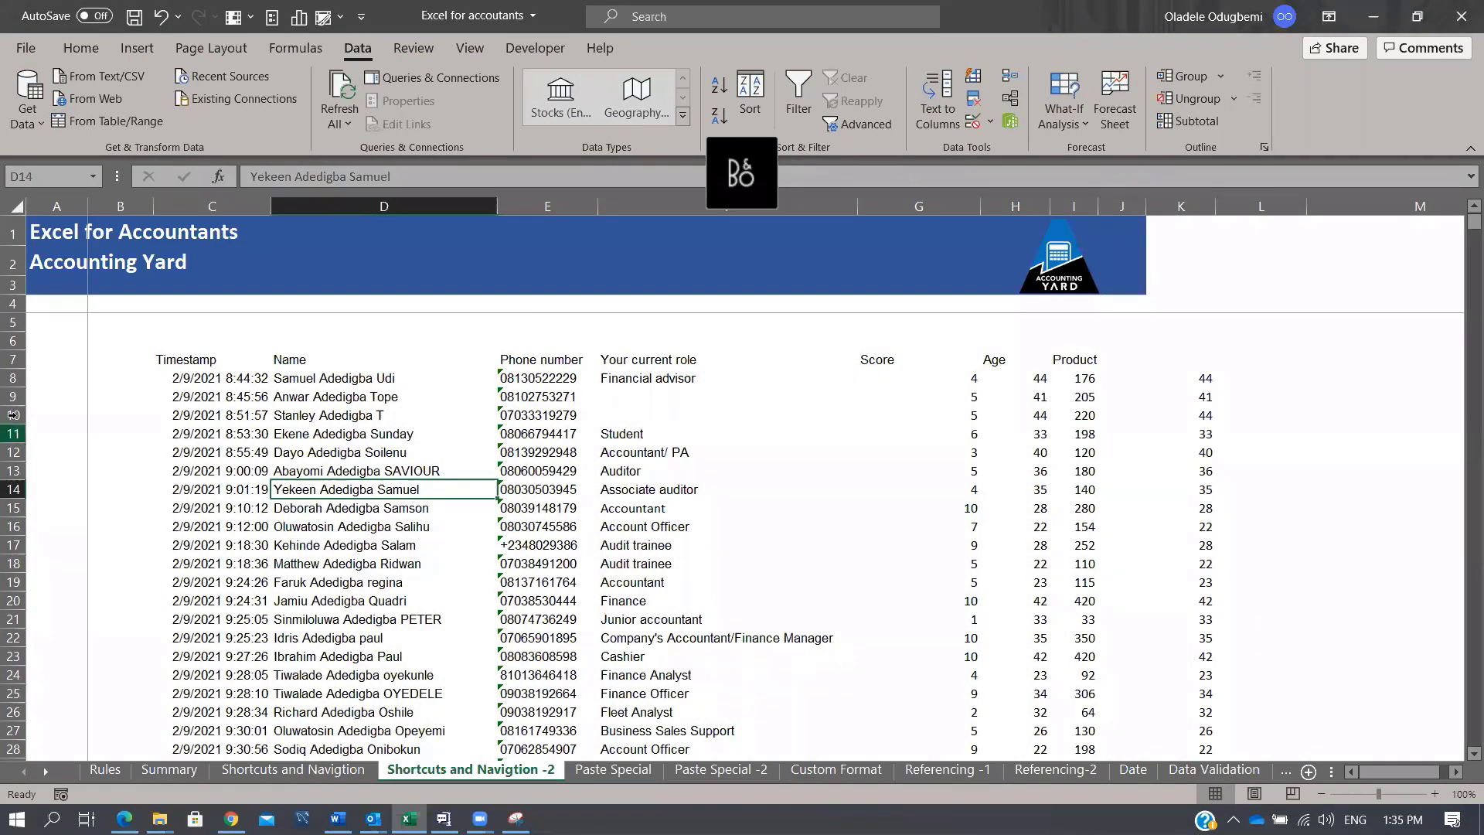
Step: Hide columns E:F and rows 11–16, undoing each to bring them back
drag(538, 195, 615, 200)
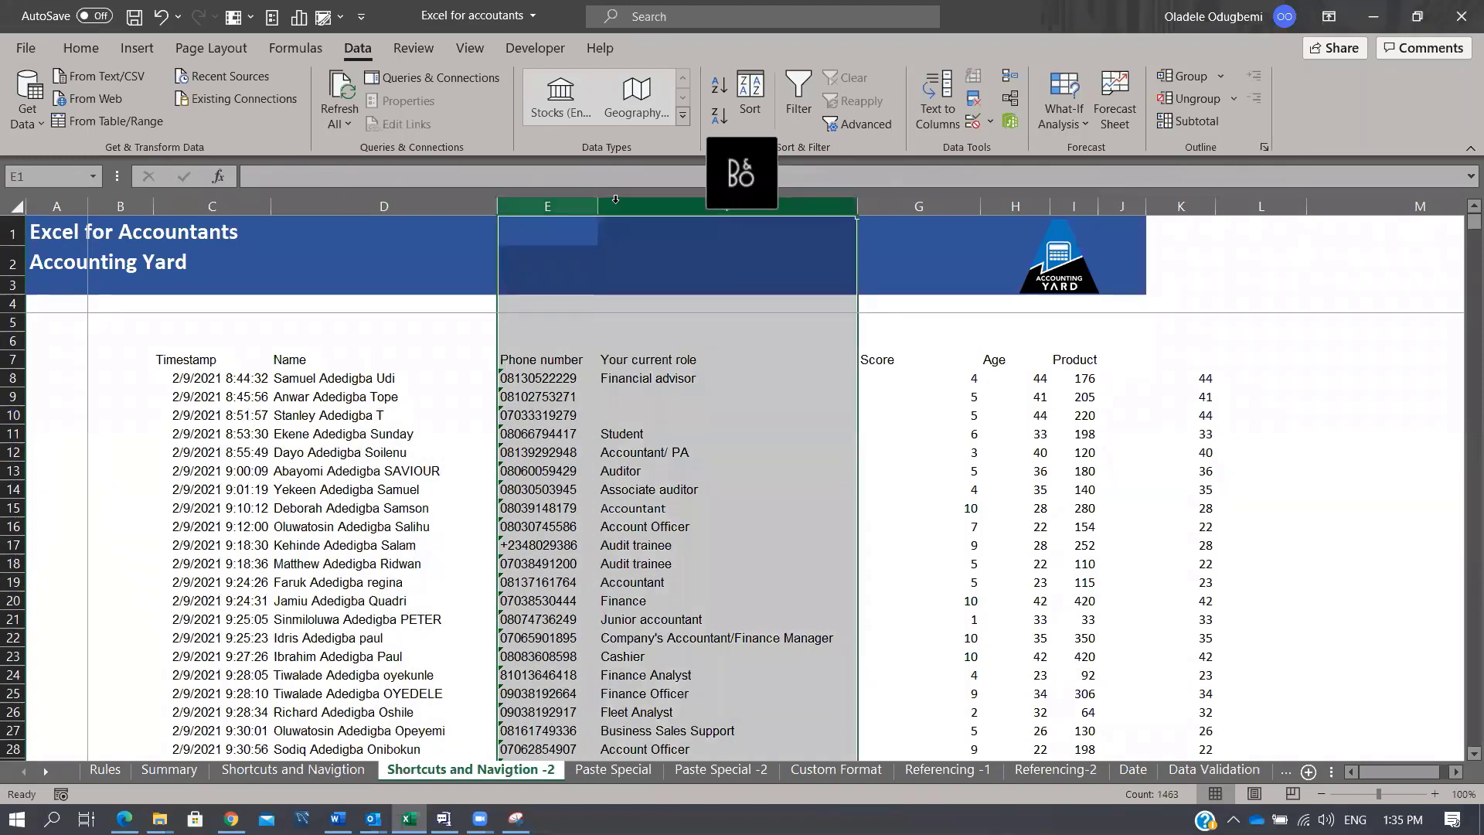
key(ctrl+0)
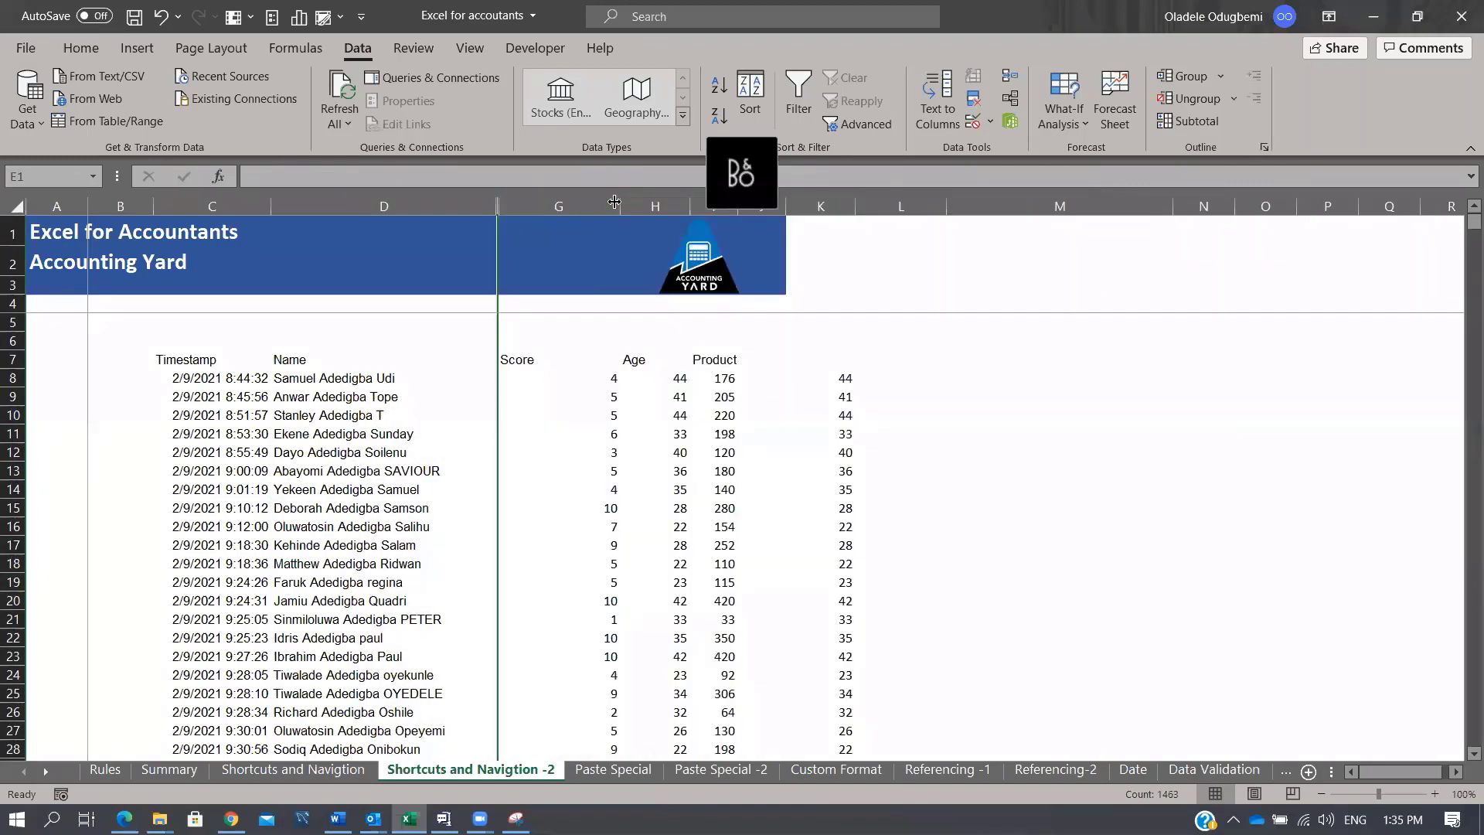
key(ctrl+z)
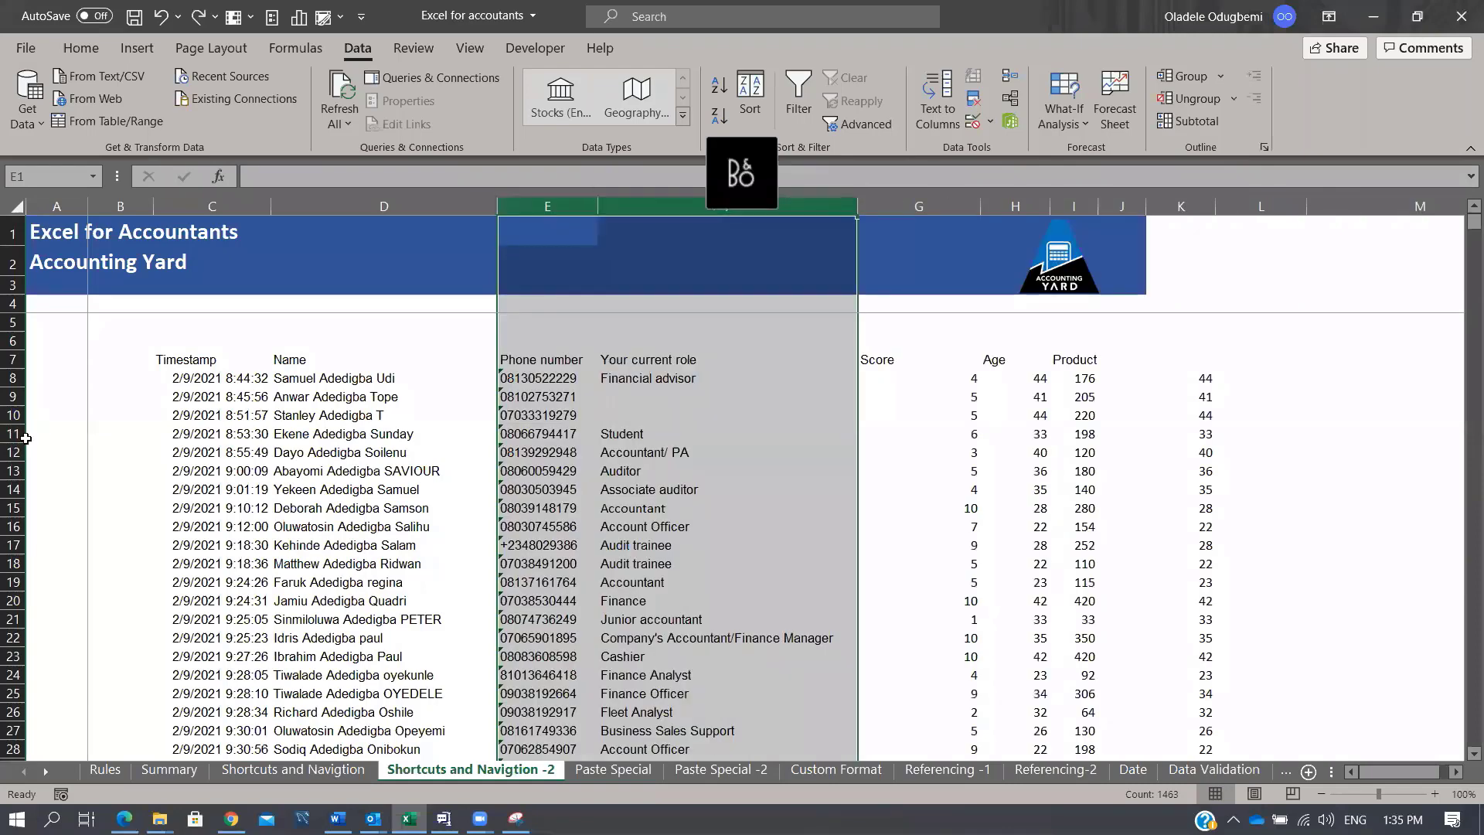
drag(14, 433, 23, 533)
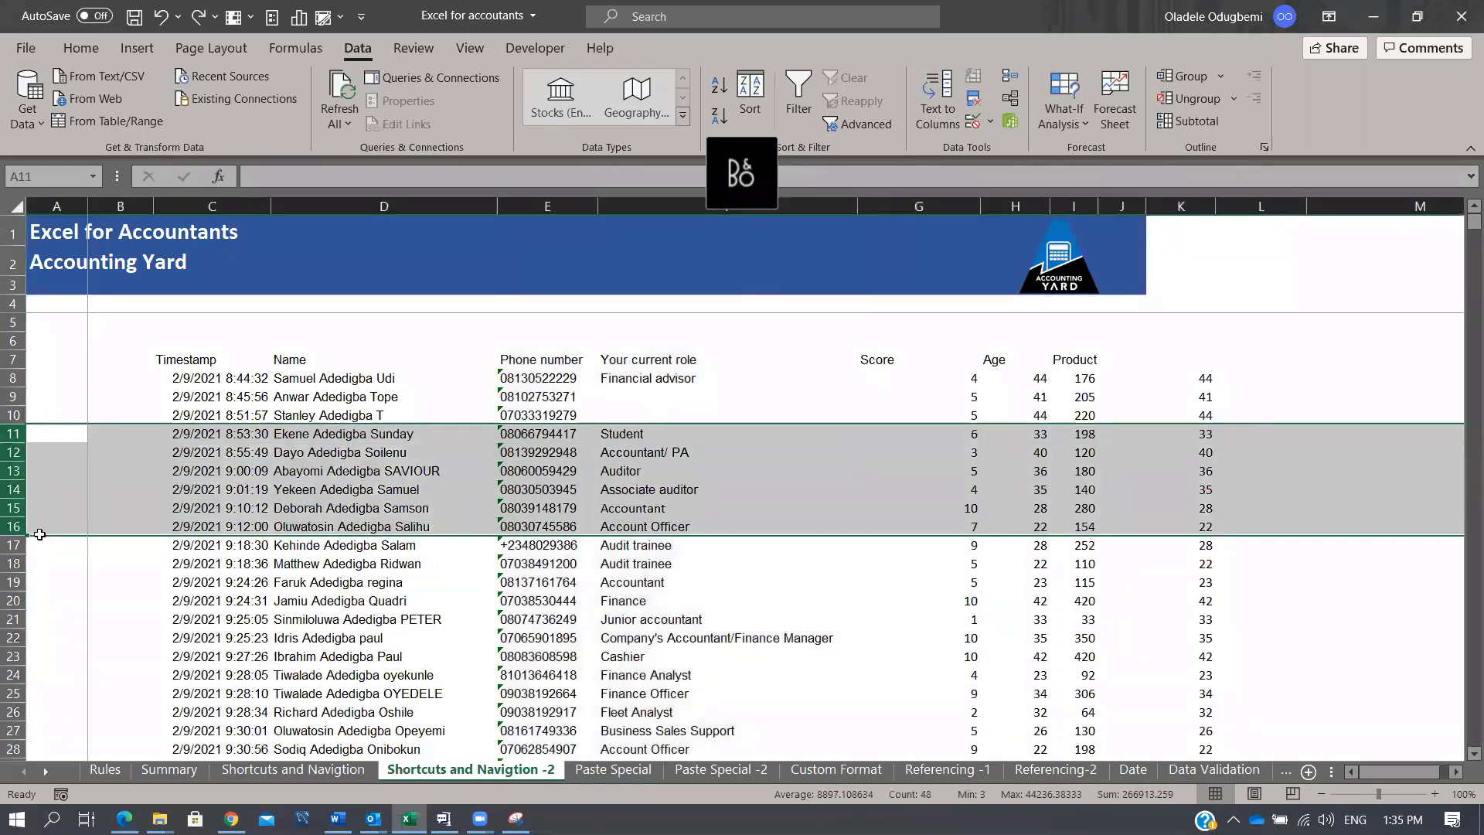
key(ctrl+9)
key(ctrl+z)
click(711, 489)
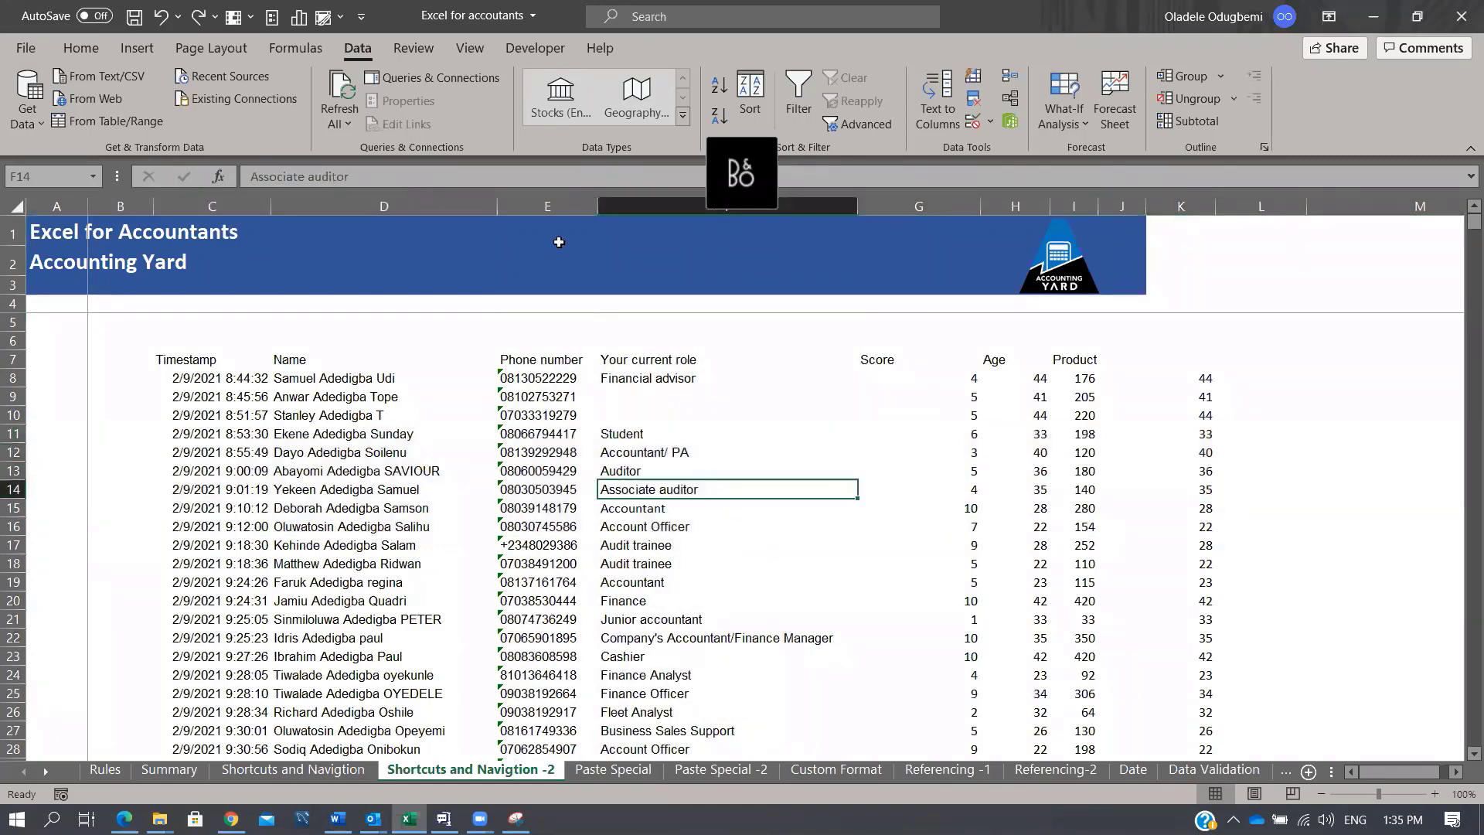
Step: Group columns E:F with Shift+Alt+Right and collapse the group
drag(536, 212, 711, 209)
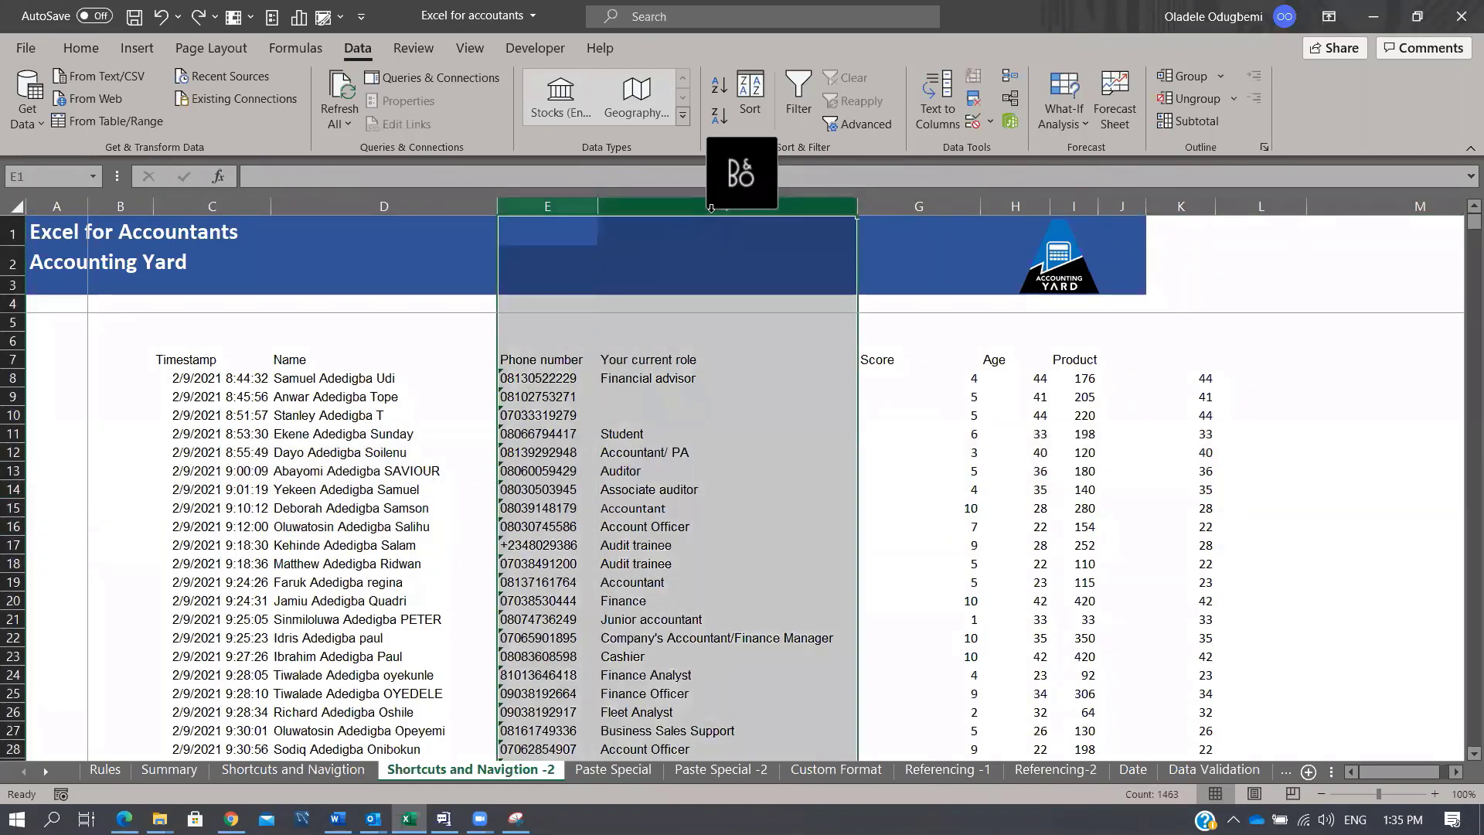
key(shift+alt+Right)
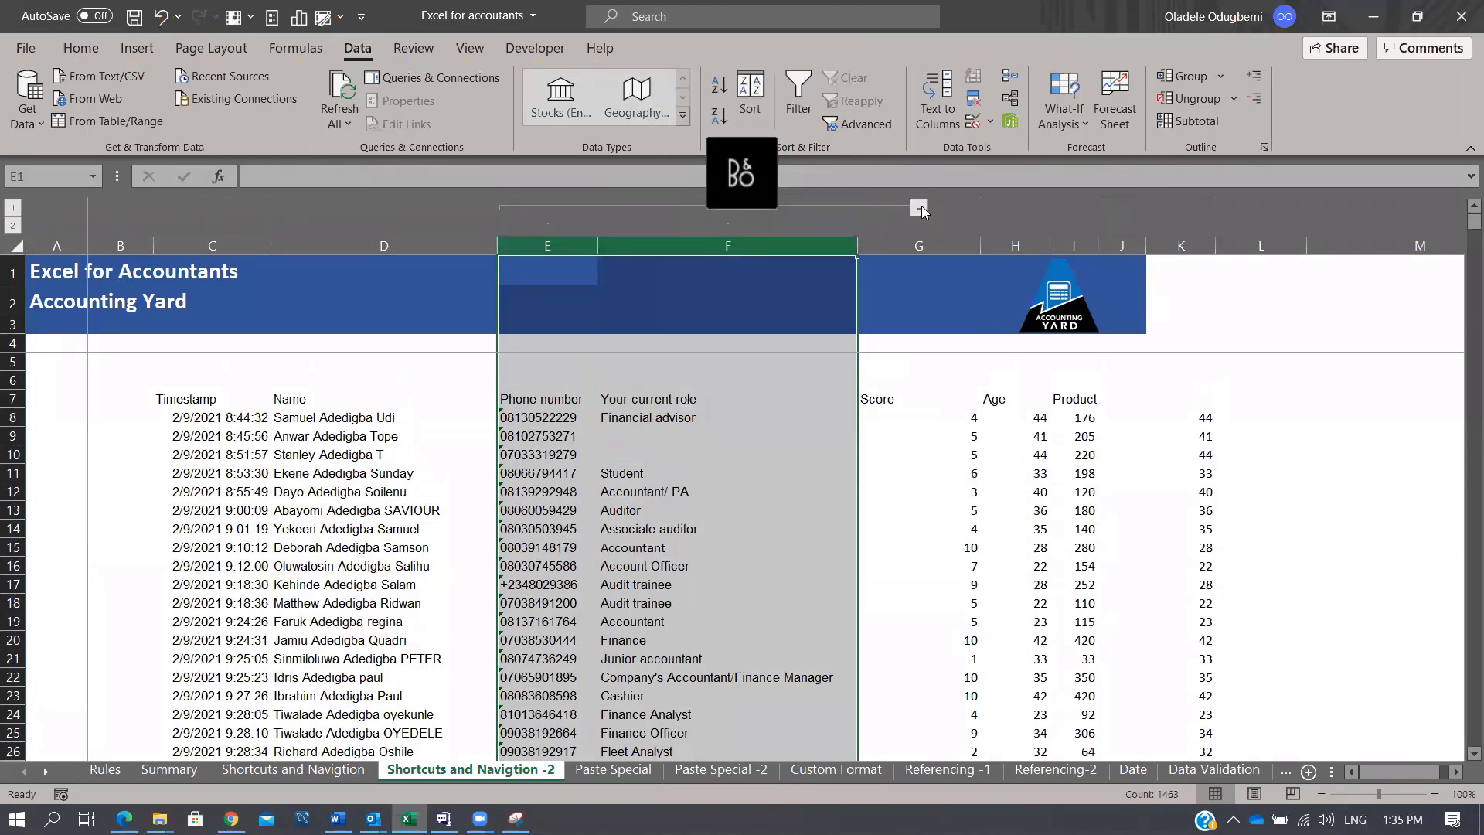
click(920, 209)
Step: Ungroup columns E:F, then on the Paste Special sheet paint D26's plain format over D26:F30
key(alt+shift+Left)
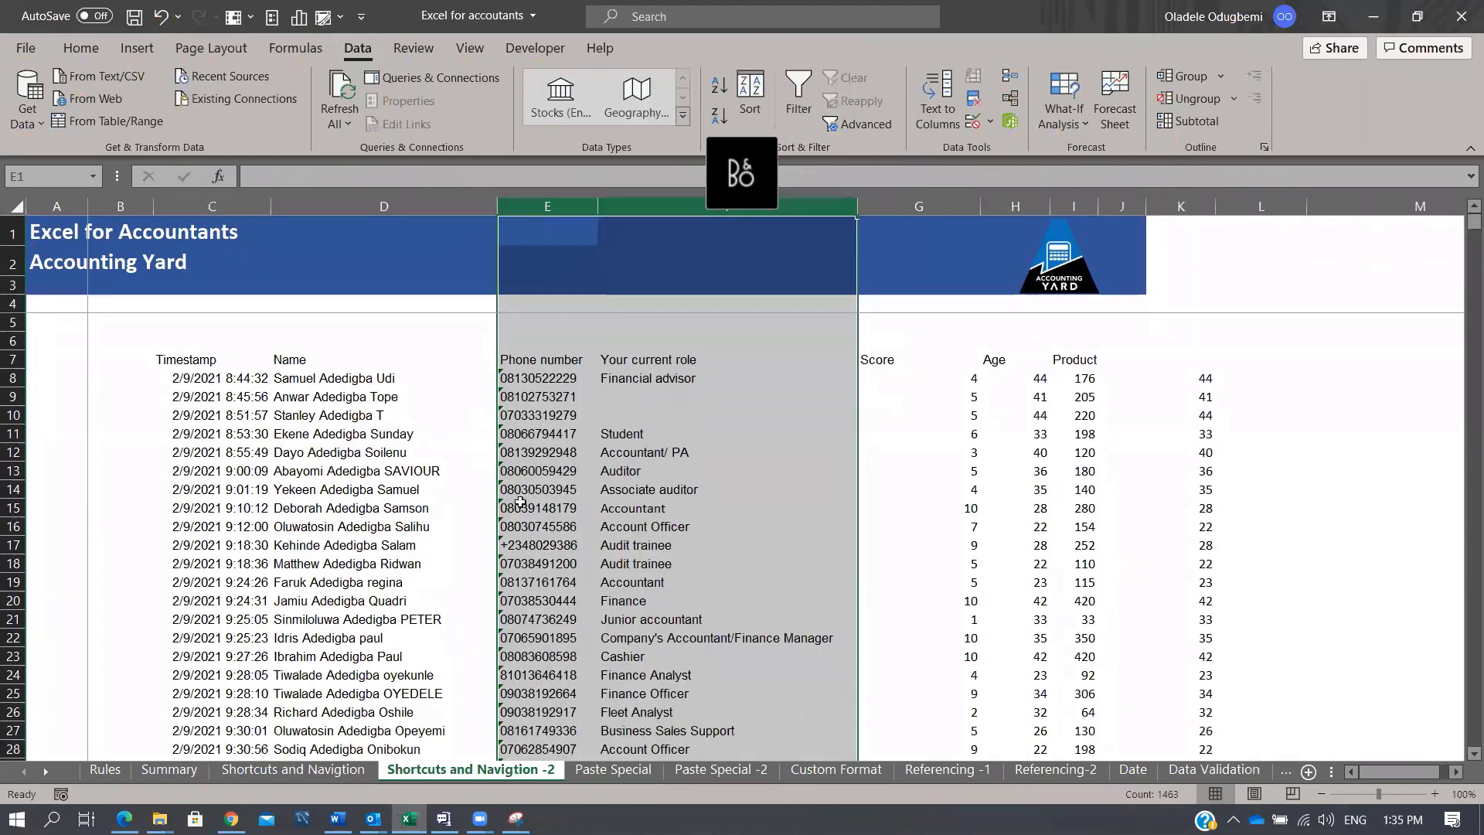
click(610, 770)
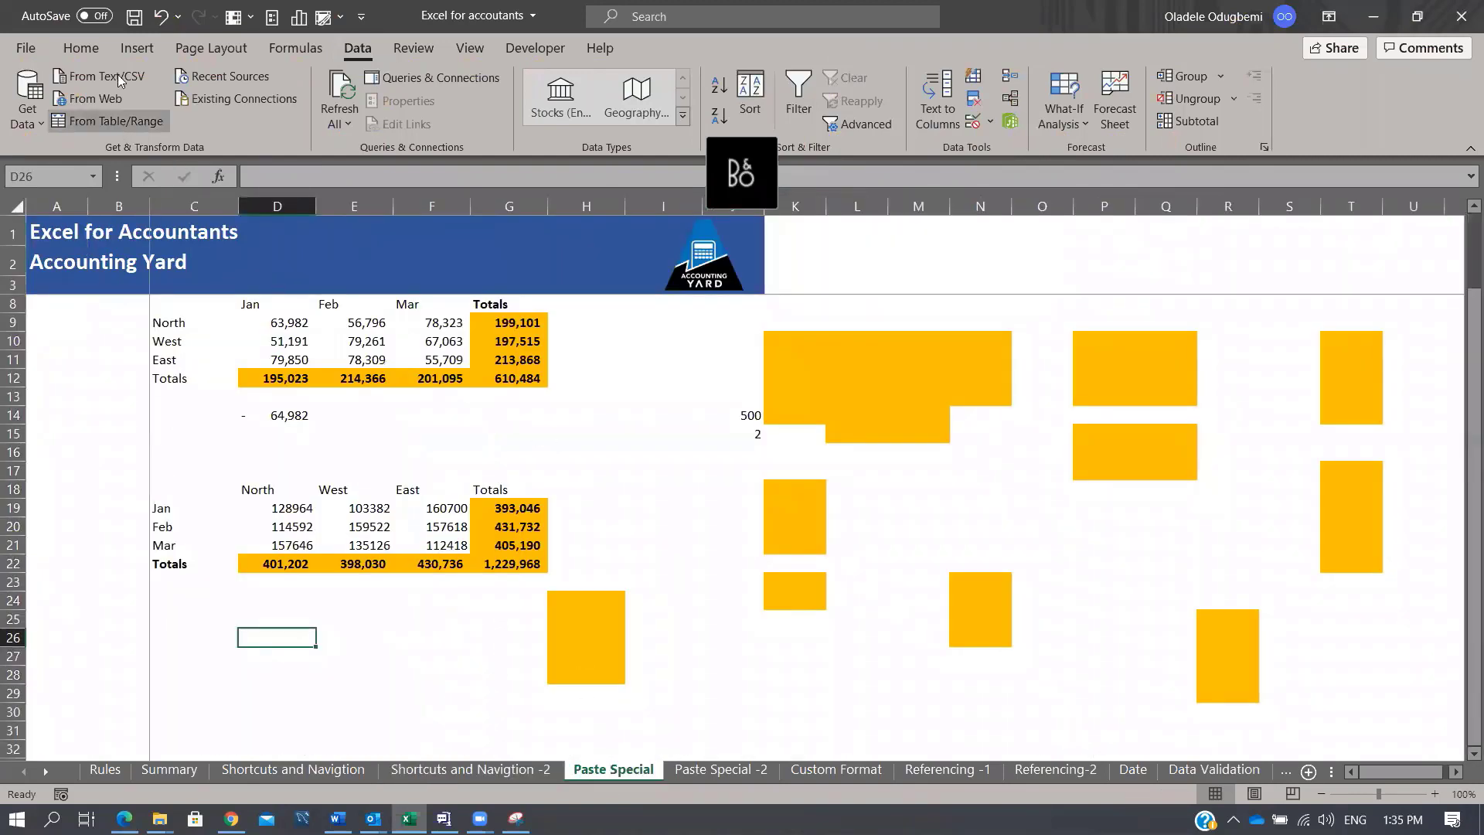
click(93, 42)
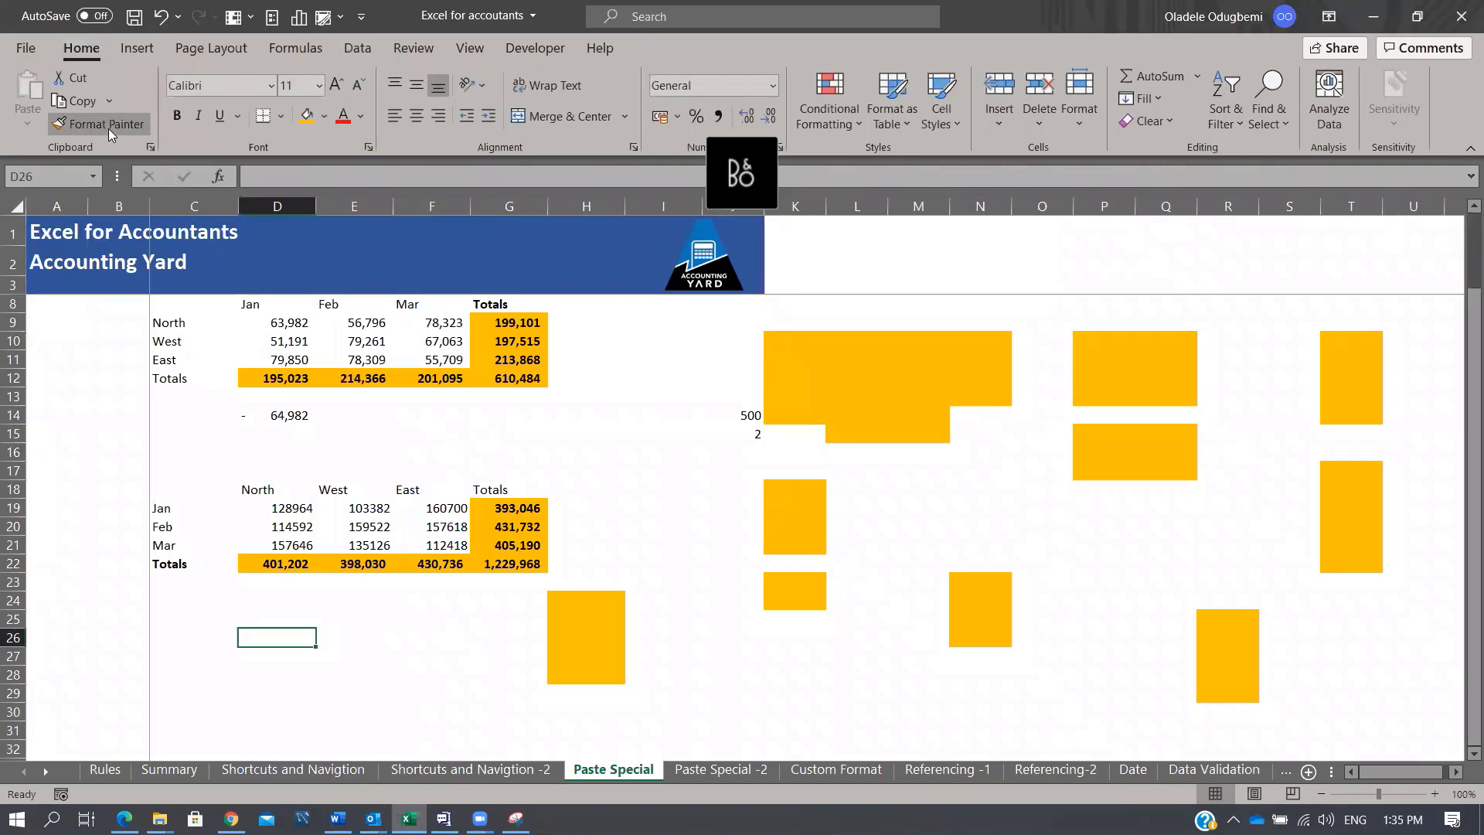
click(105, 123)
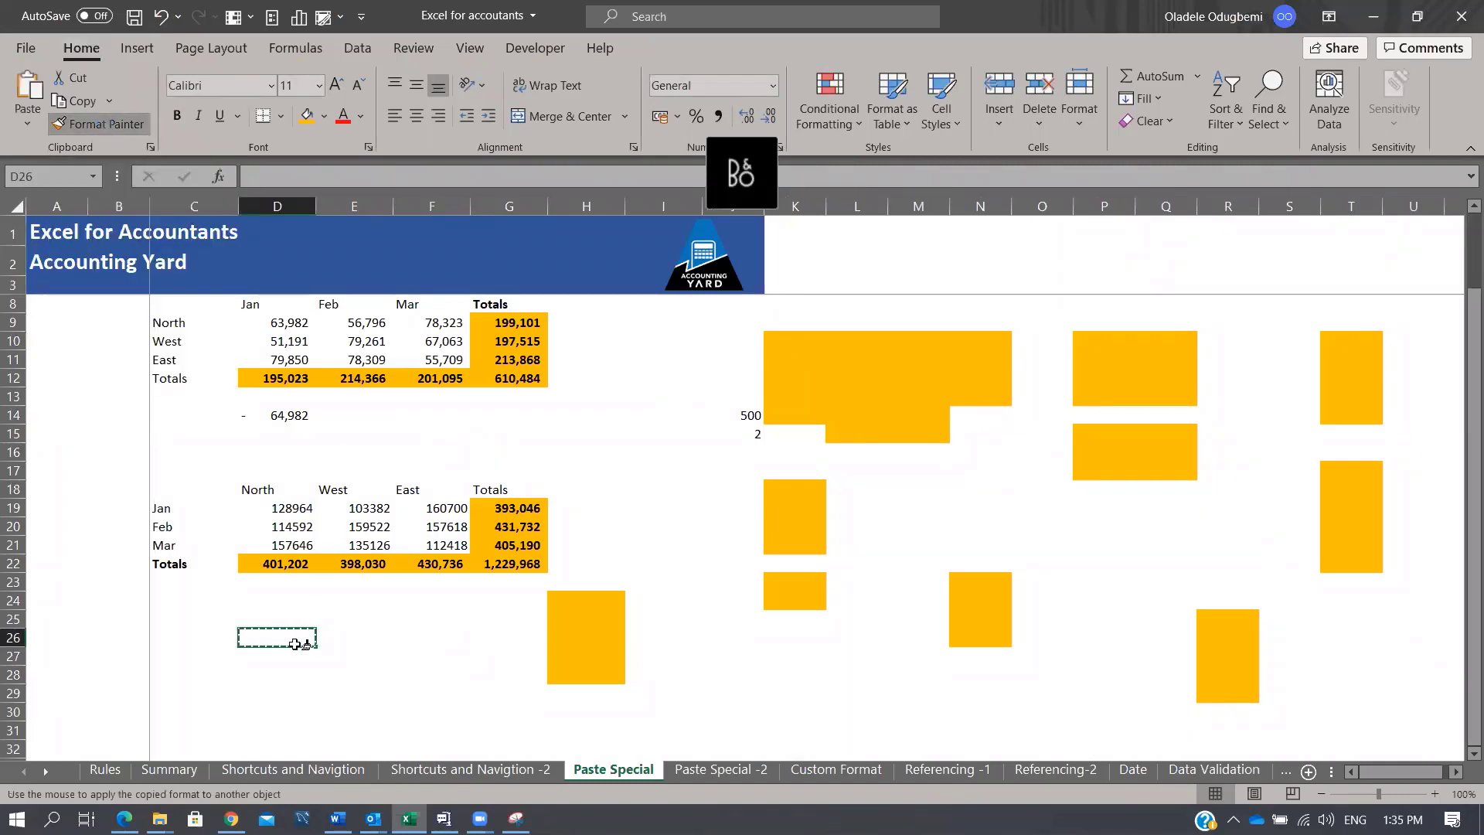
mouse_move(298, 640)
mouse_down()
mouse_move(403, 715)
mouse_move(427, 713)
mouse_up()
drag(384, 613, 364, 600)
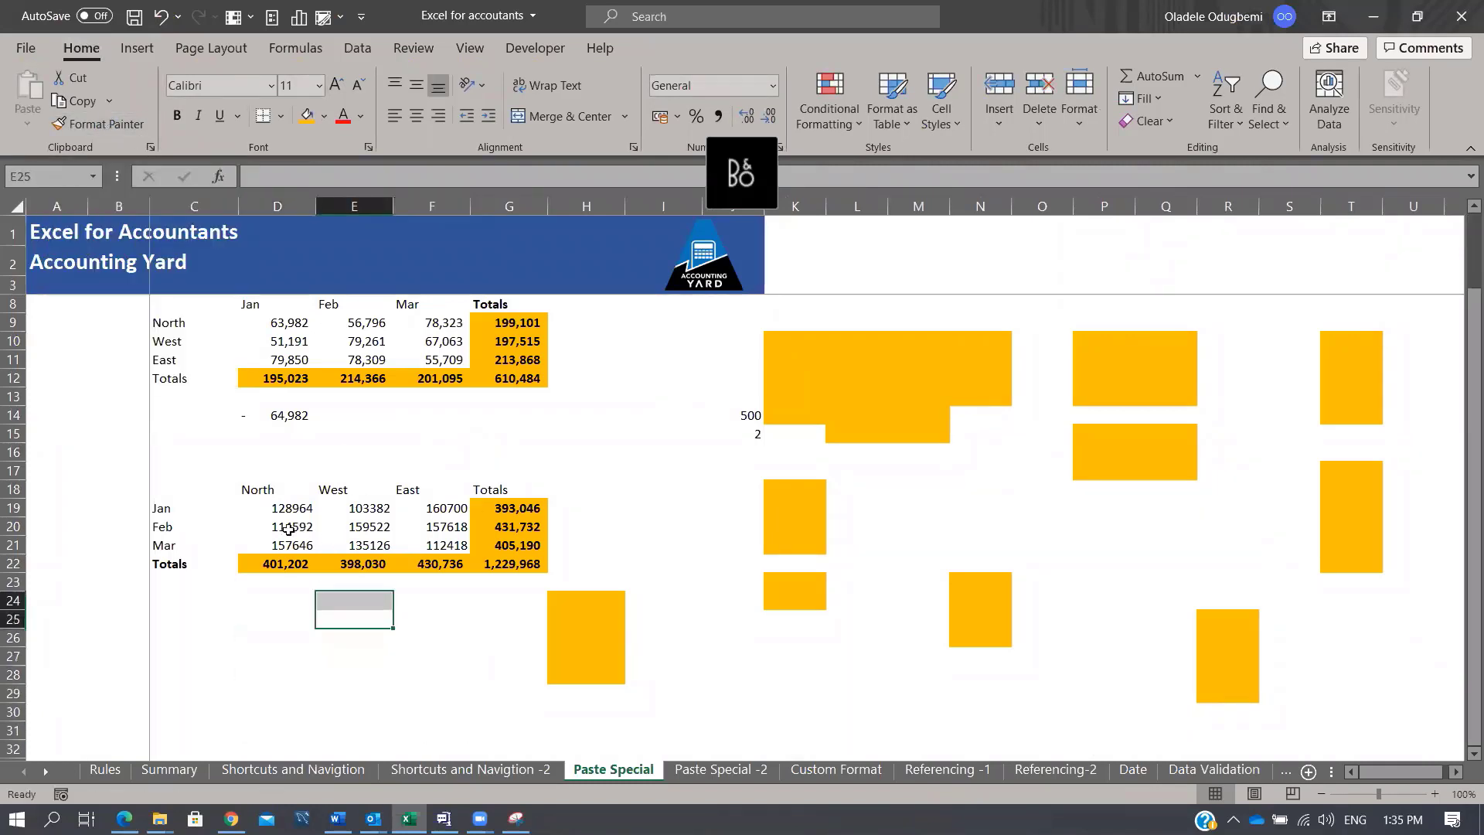
Step: Paint D22's total format onto D25:D26, E28, J31, M29 and L28
click(283, 559)
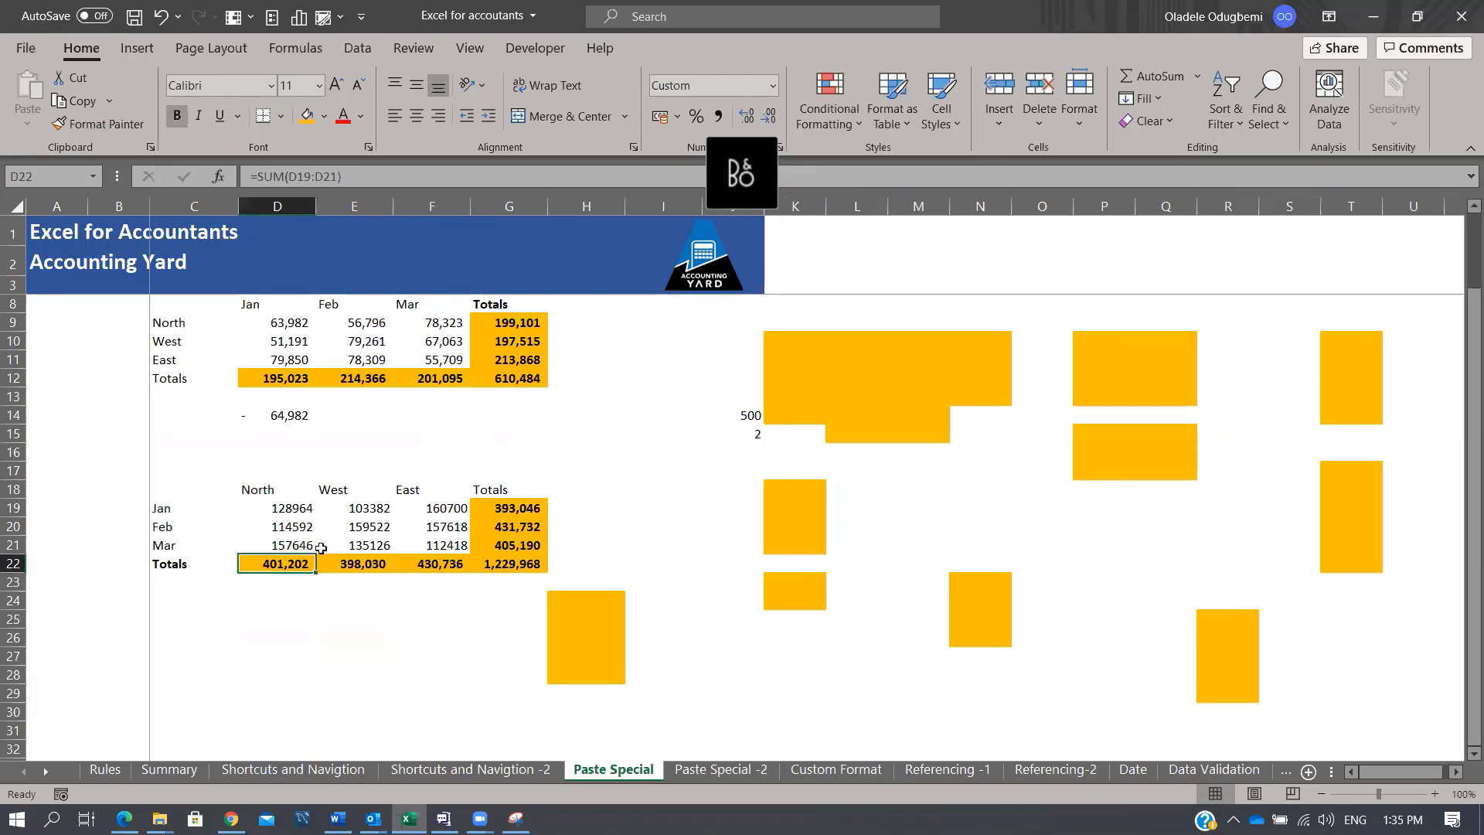
click(102, 122)
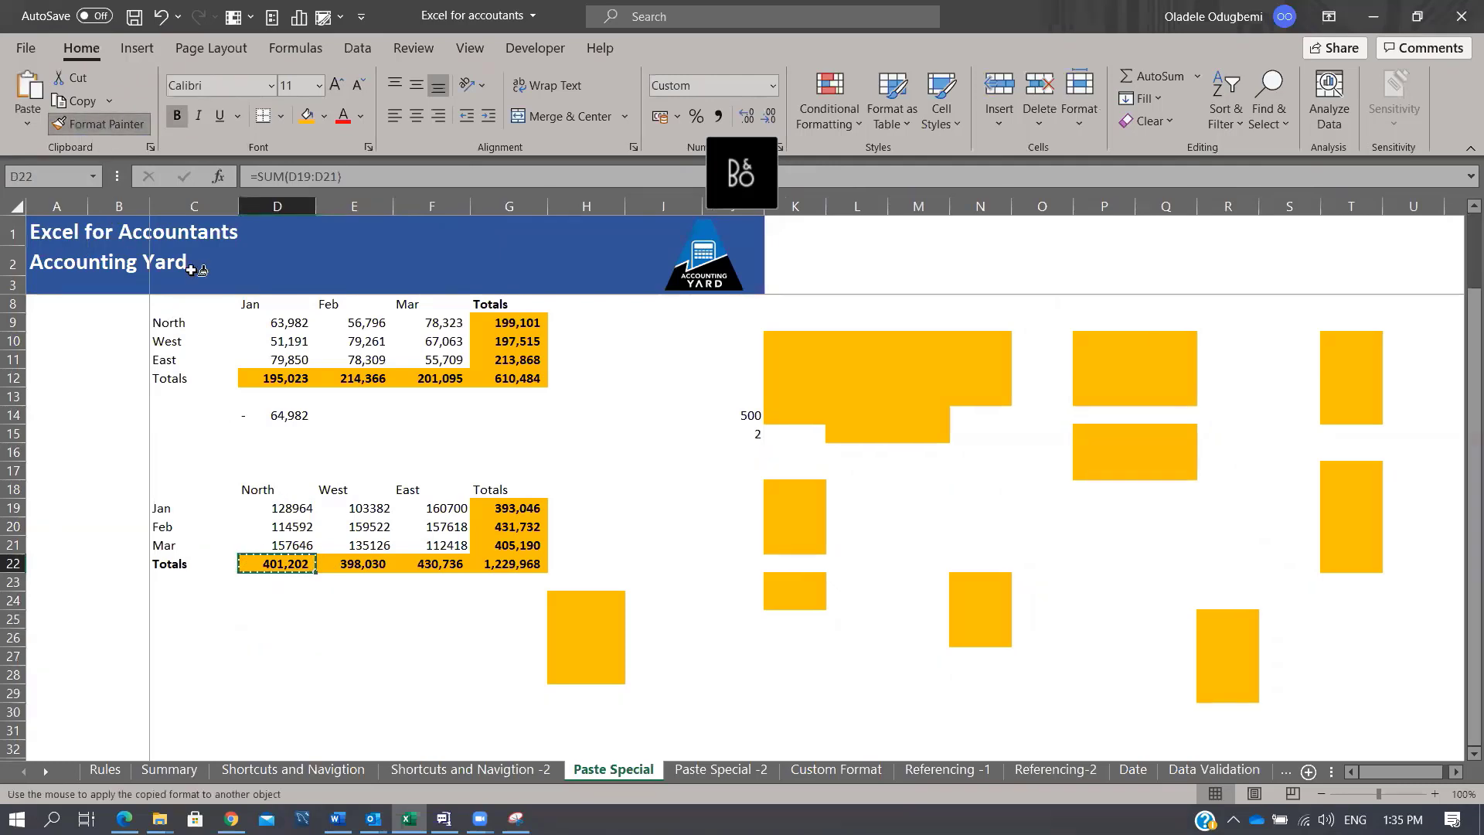
drag(292, 629, 298, 640)
click(358, 674)
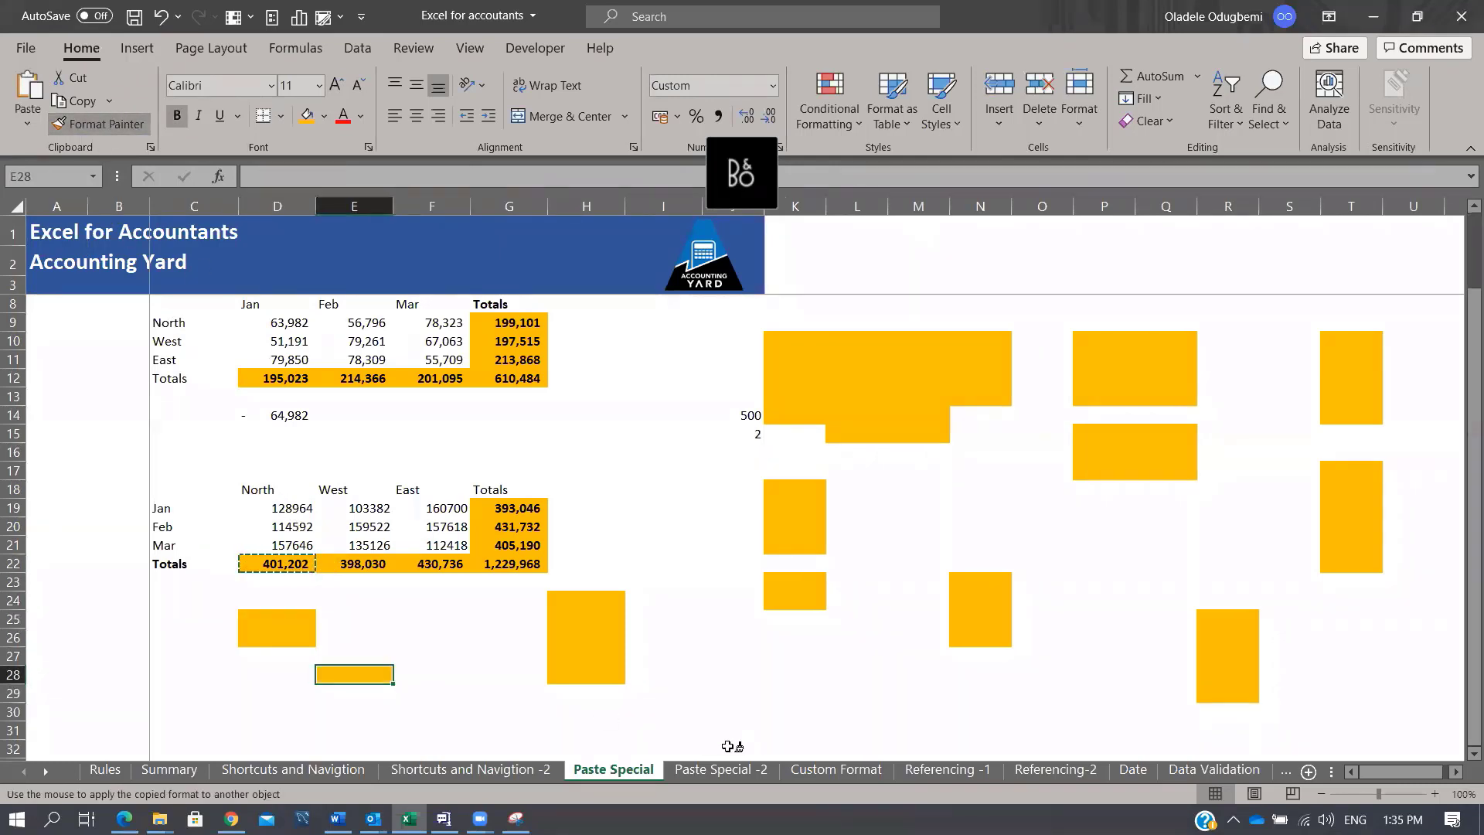
click(735, 730)
click(897, 698)
click(850, 674)
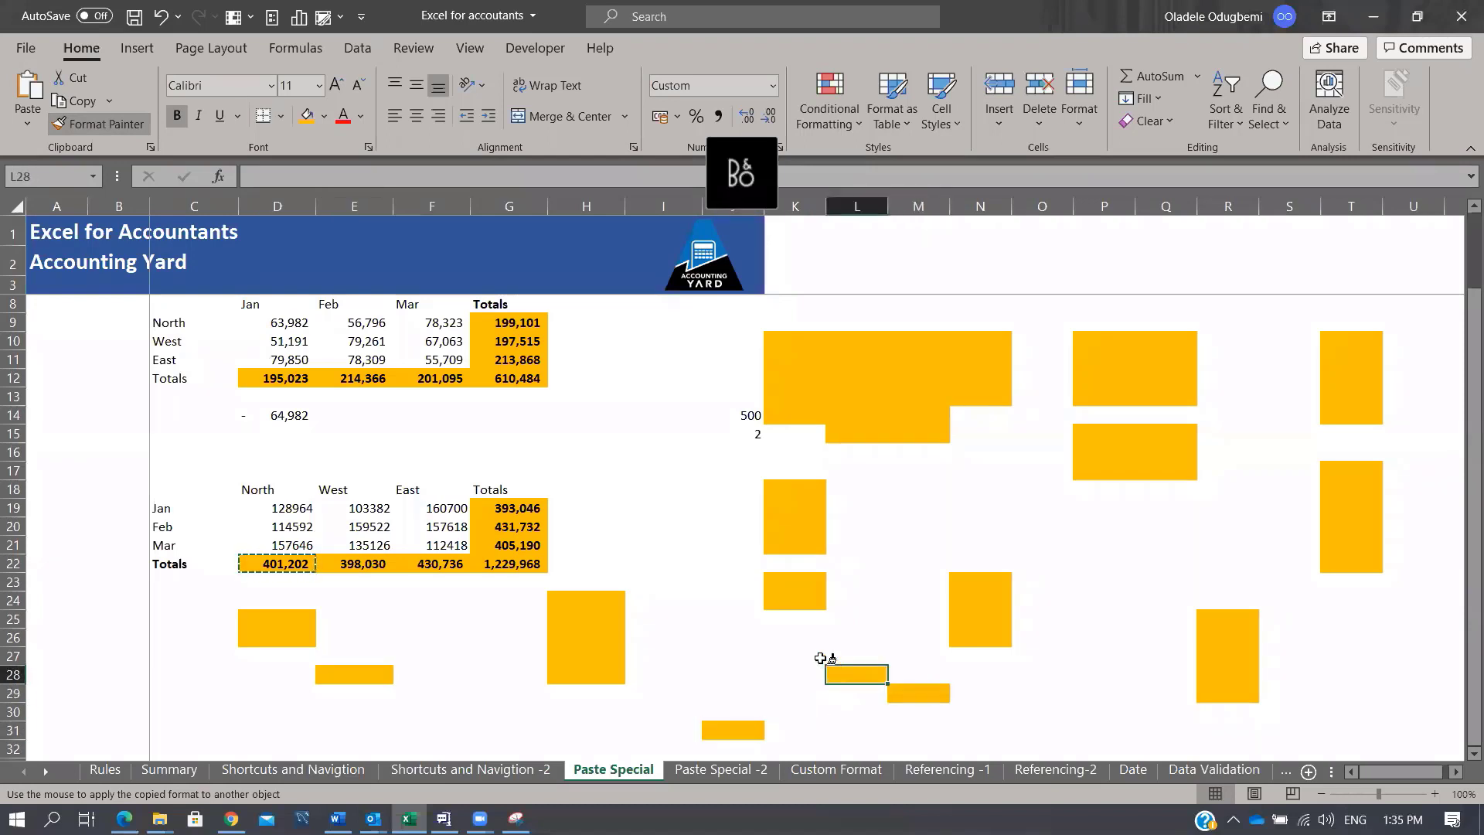
key(Escape)
Step: Select the North/West/East regional table together with its labels
drag(269, 507, 507, 562)
key(ctrl+q)
drag(171, 493, 517, 570)
Step: Copy the regional table and paste it at C35 with Values and Transpose
key(ctrl+c)
scroll(618, 618, down, 5)
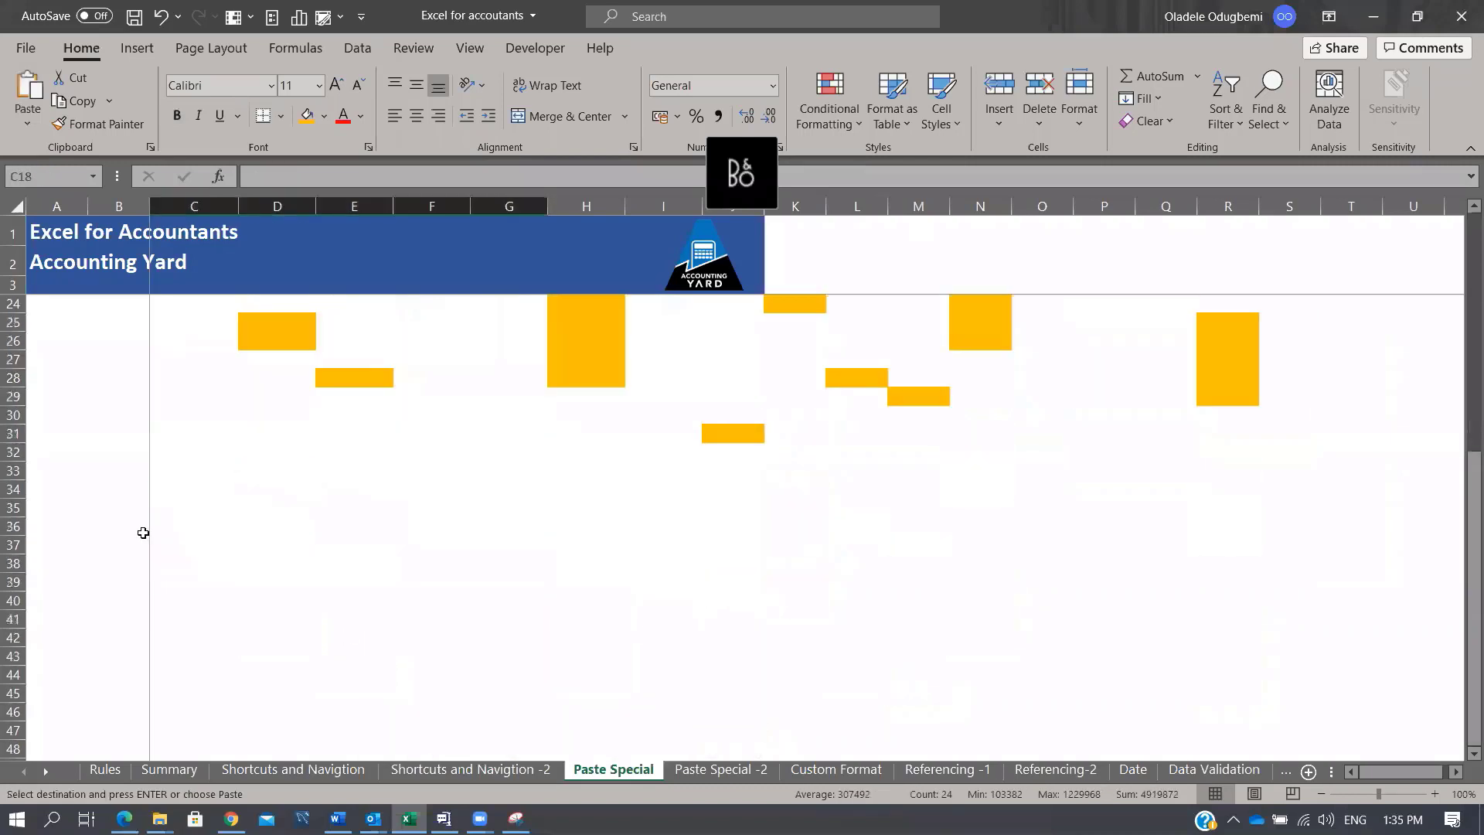
click(205, 513)
key(ctrl+alt+v)
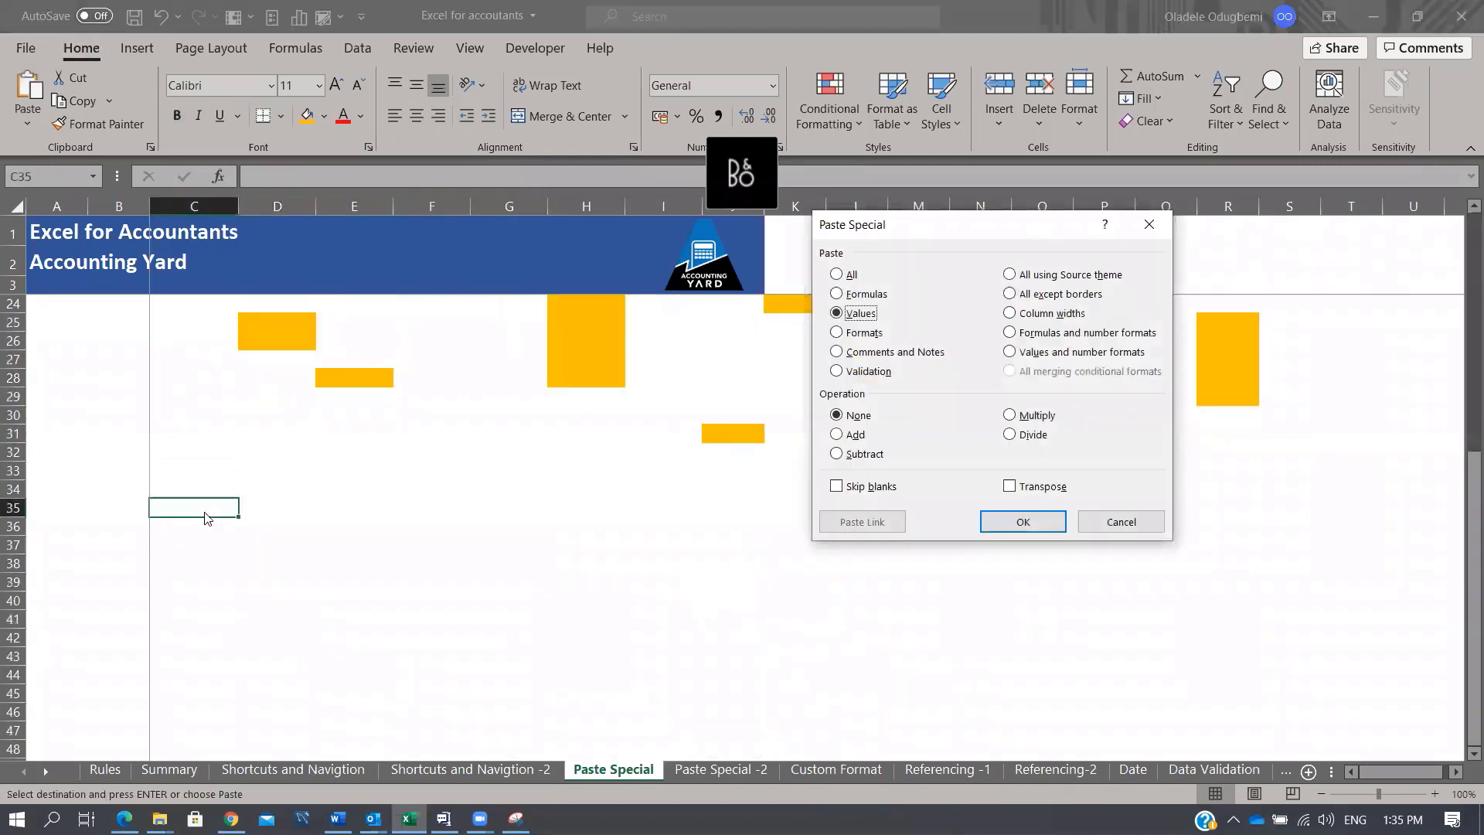
key(alt+e)
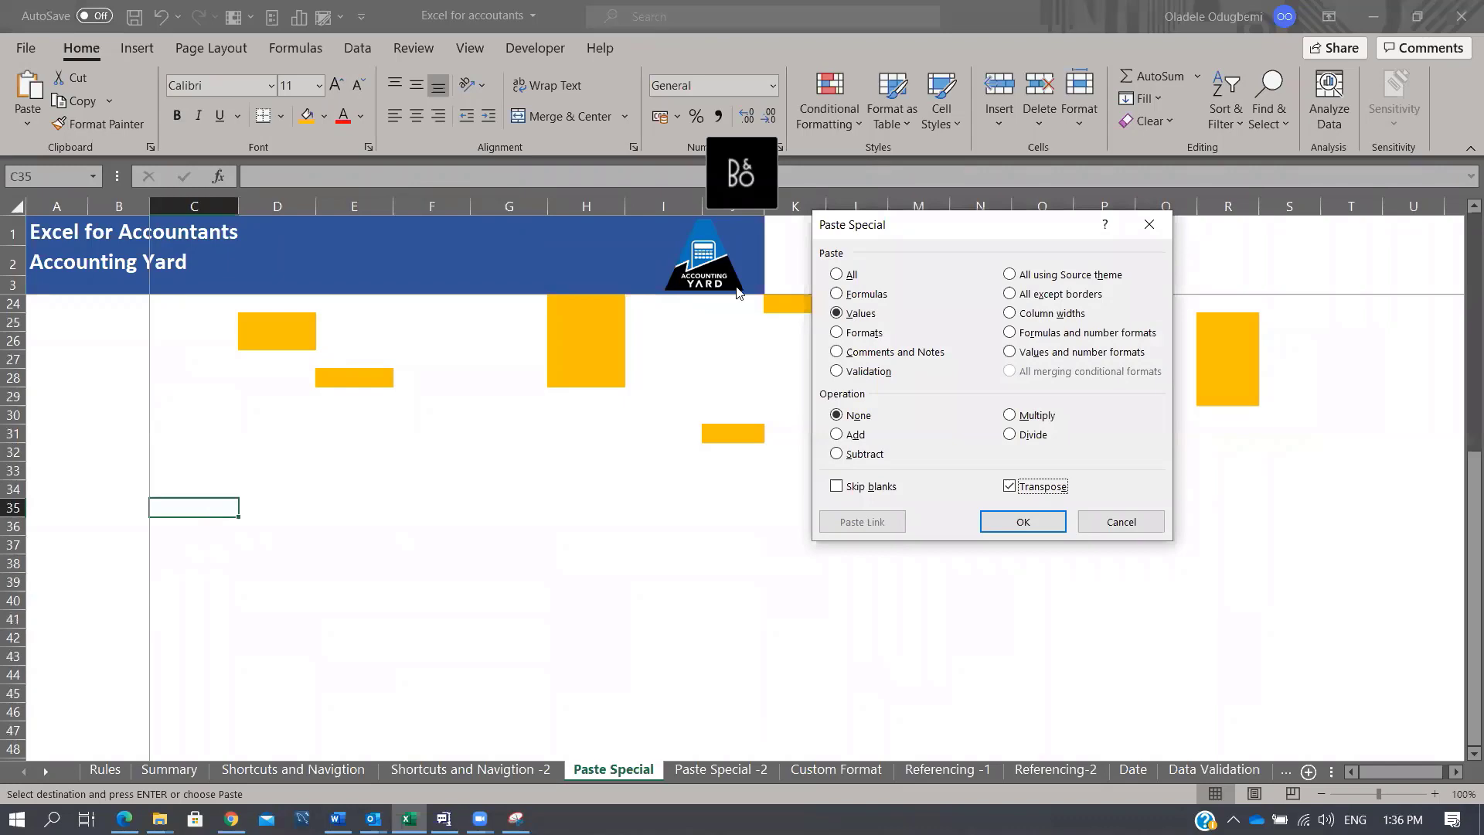
click(1023, 522)
click(731, 693)
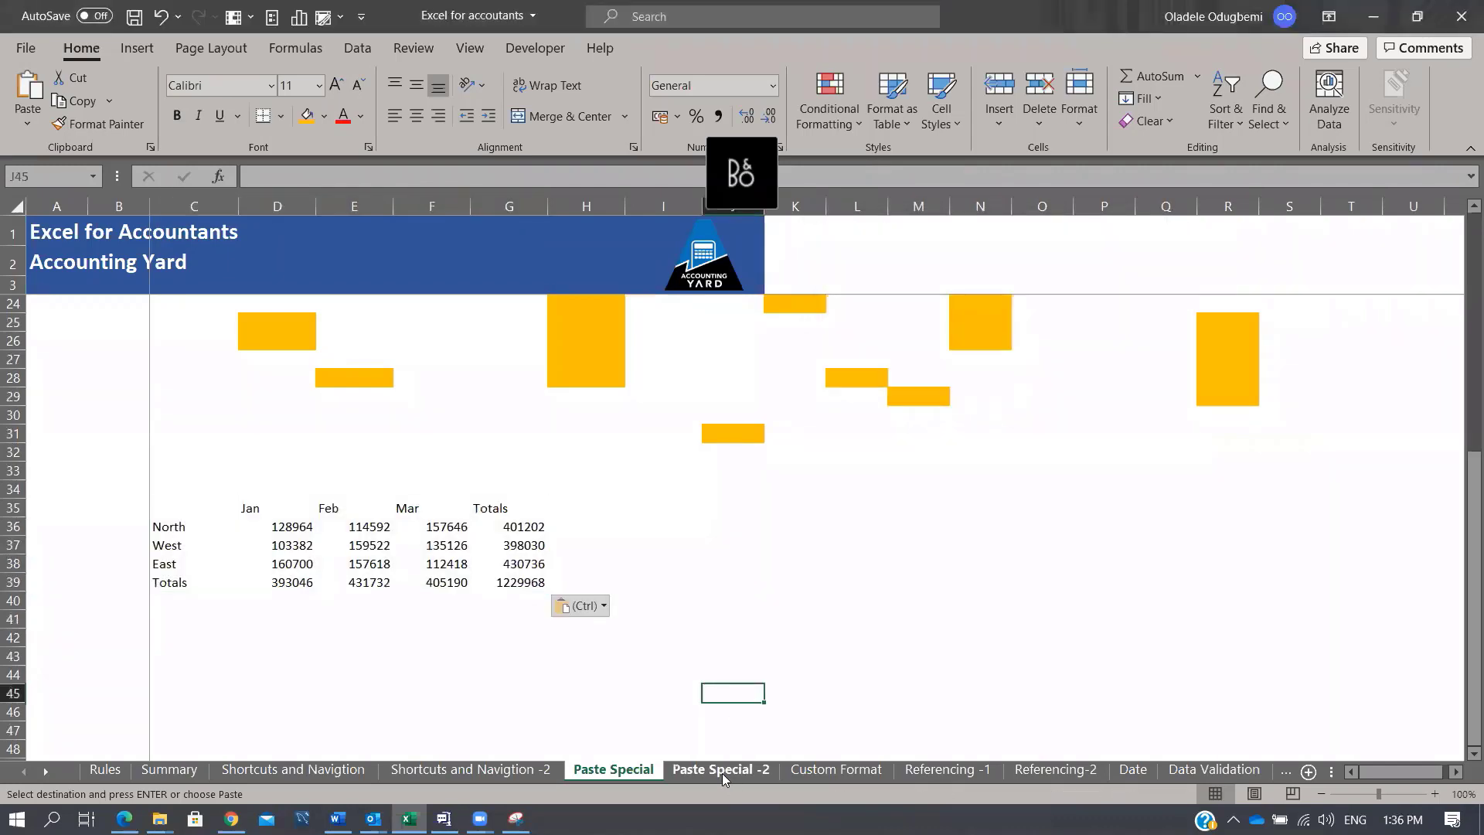
Step: Move on to the Custom Format sheet via the Paste Special -2 sheet
click(721, 769)
click(828, 775)
scroll(1068, 549, up, 3)
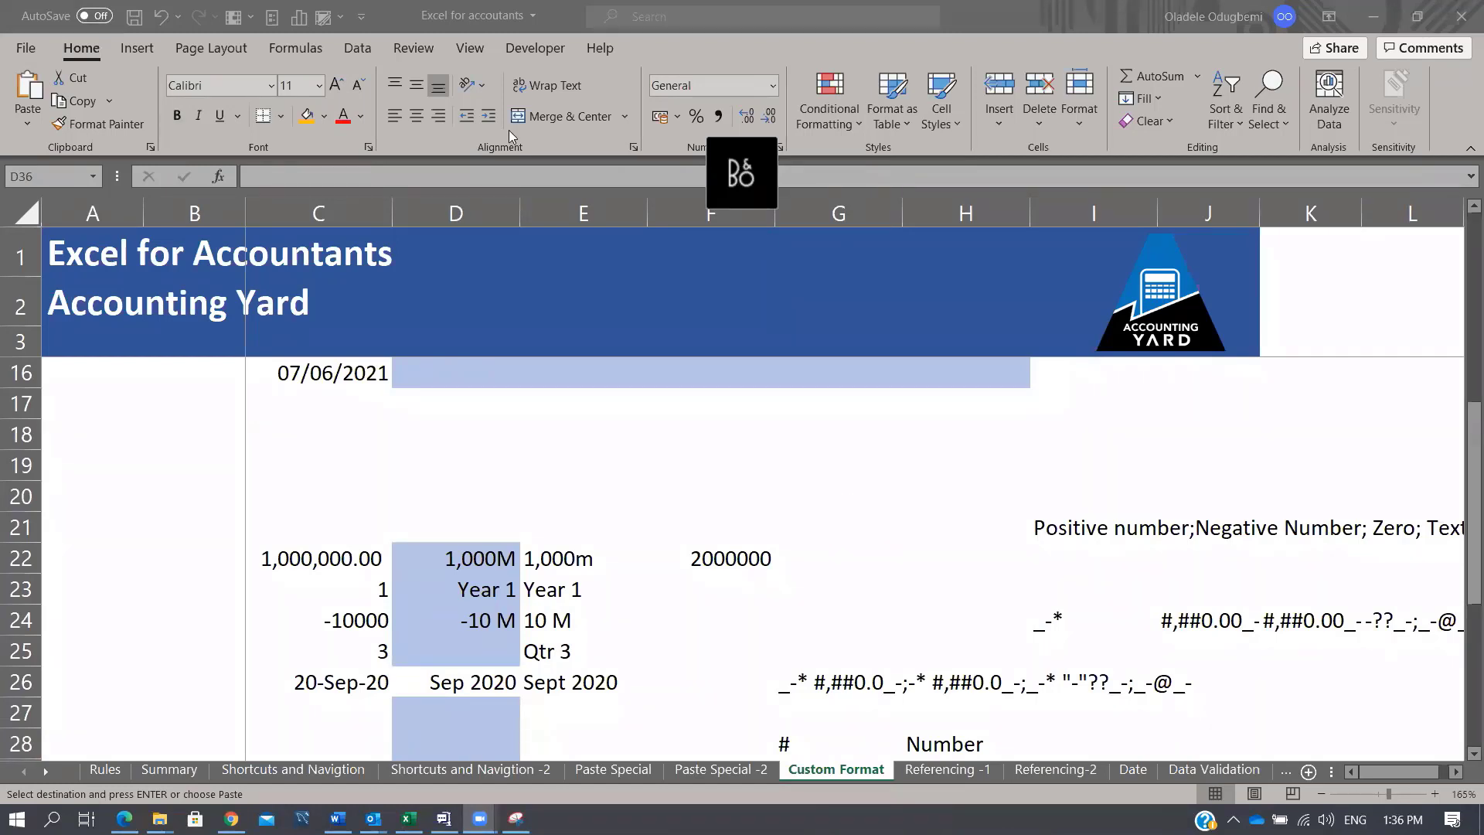
Step: Browse the Custom Format, Referencing and Date sheets, ending on the Data Validation sheet
click(826, 311)
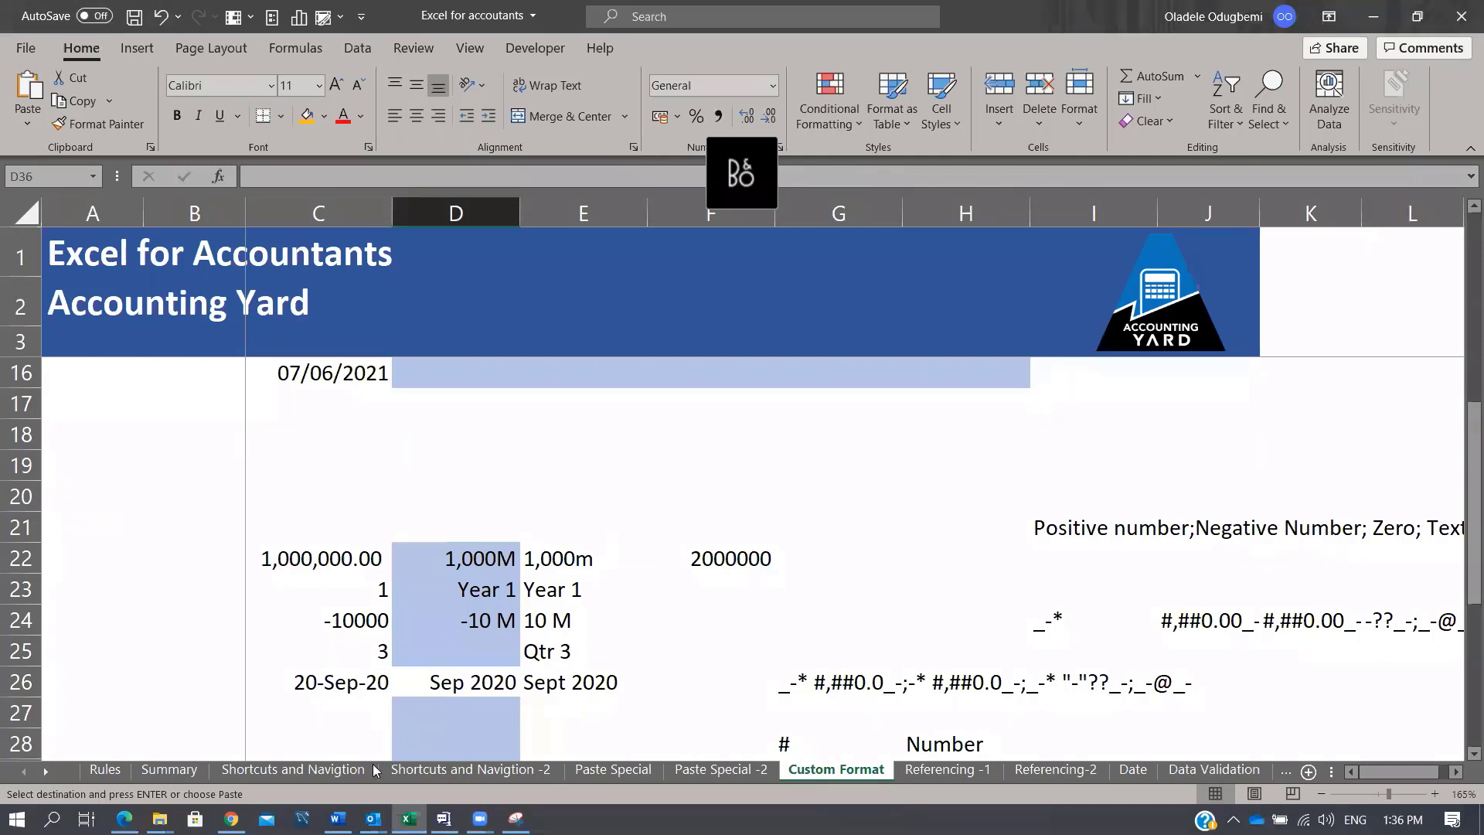
click(441, 771)
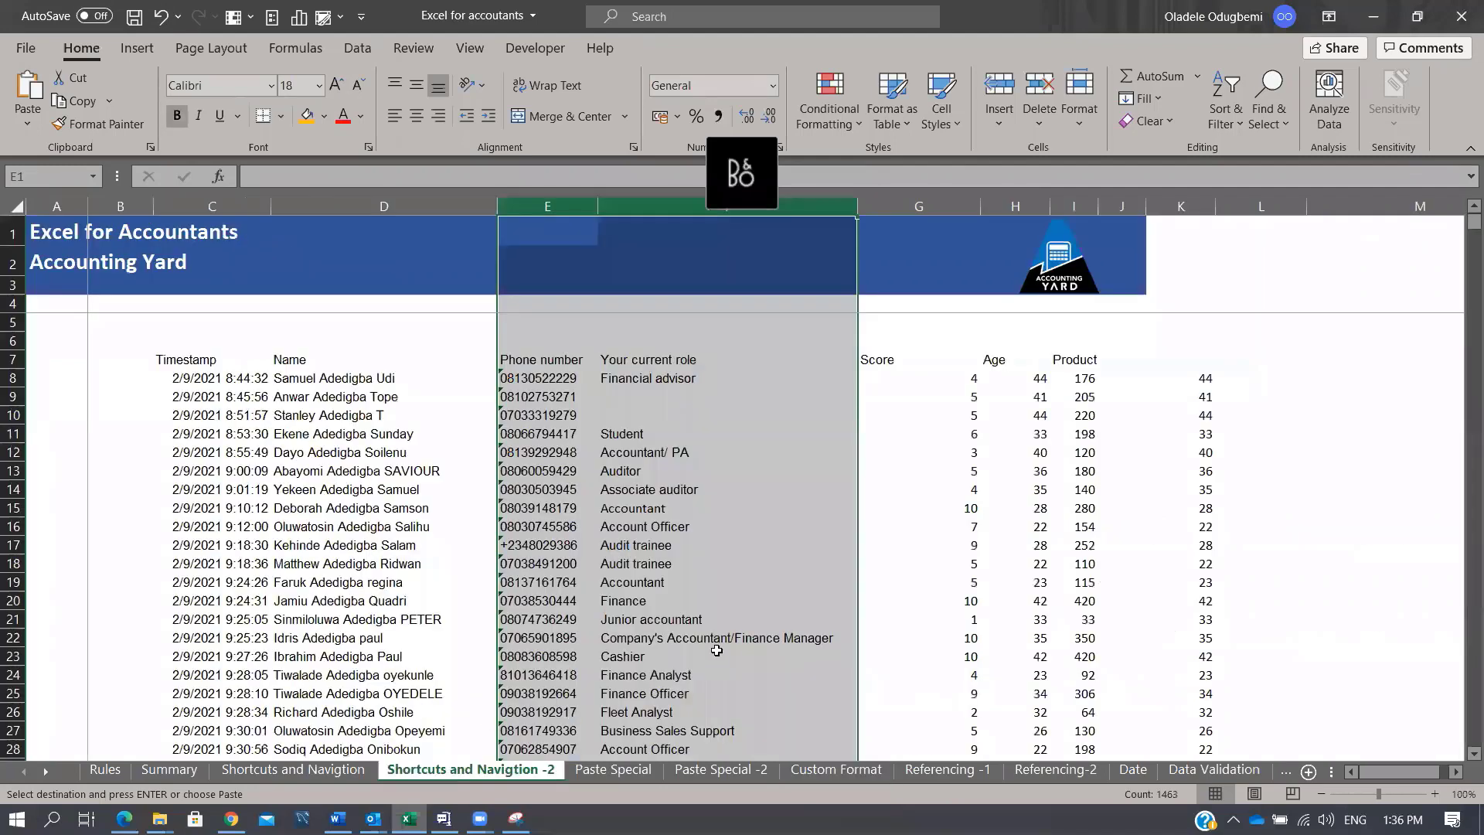
click(810, 771)
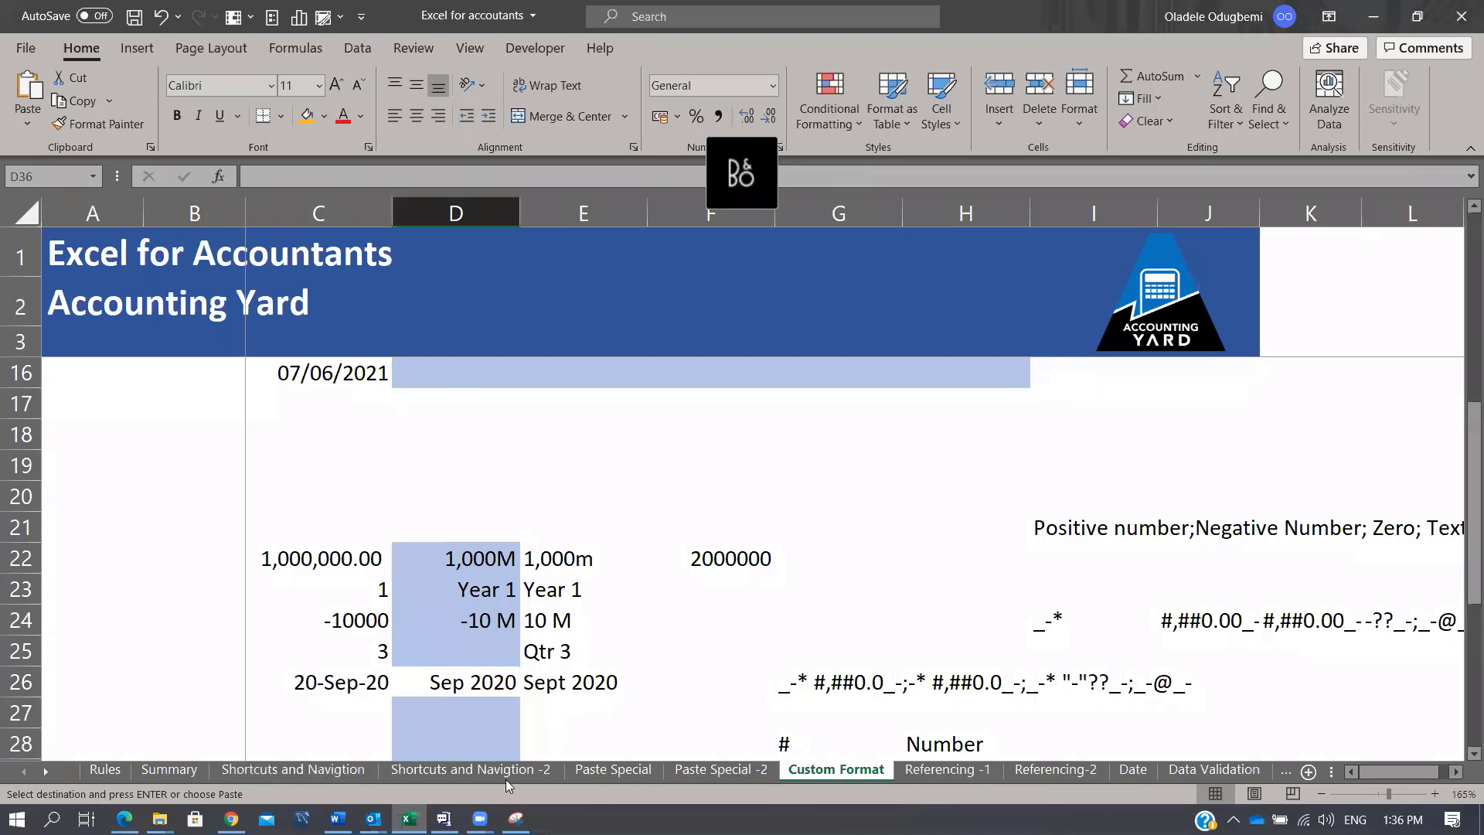
click(640, 769)
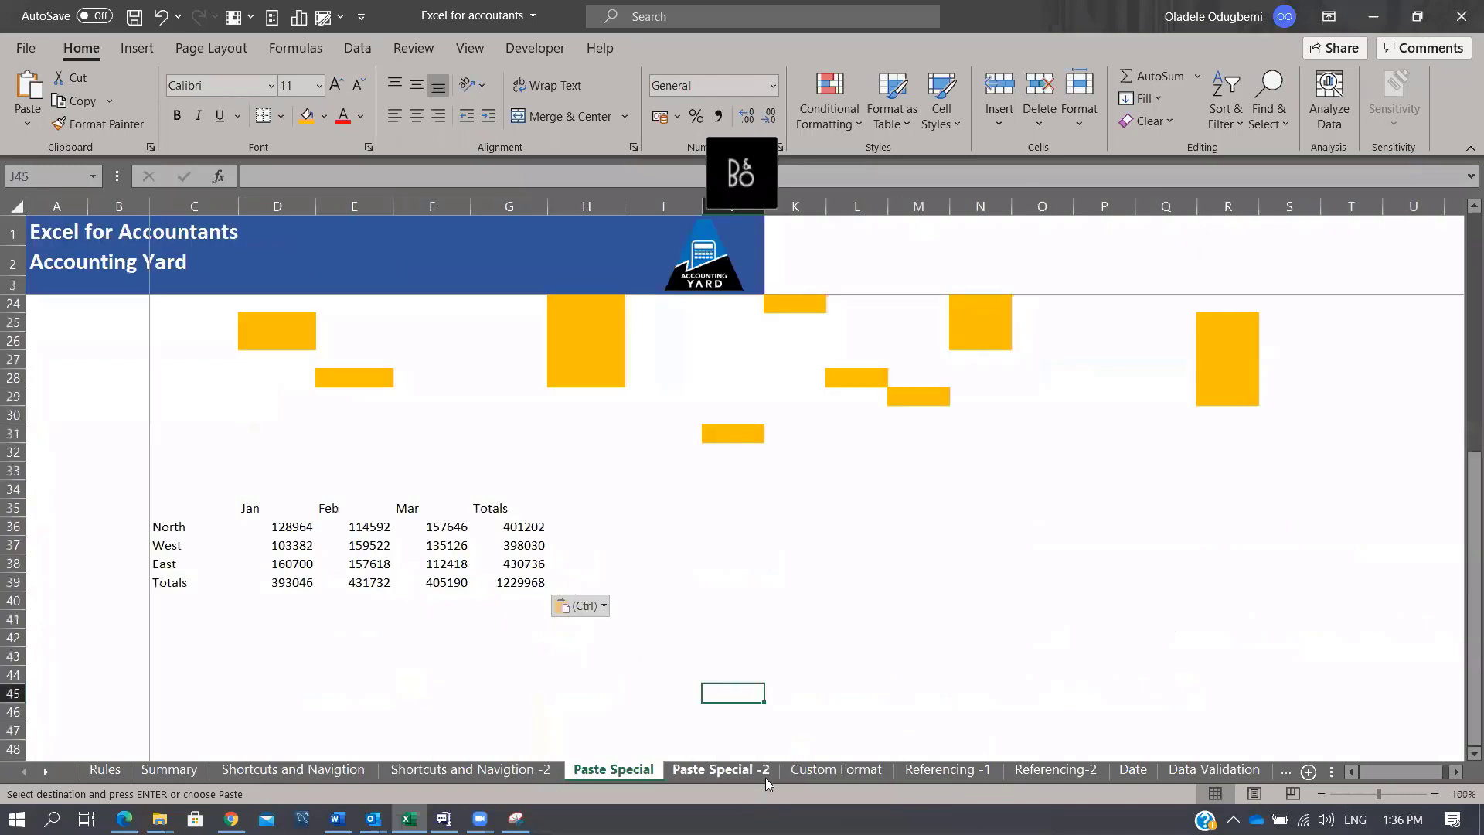
click(836, 772)
click(936, 770)
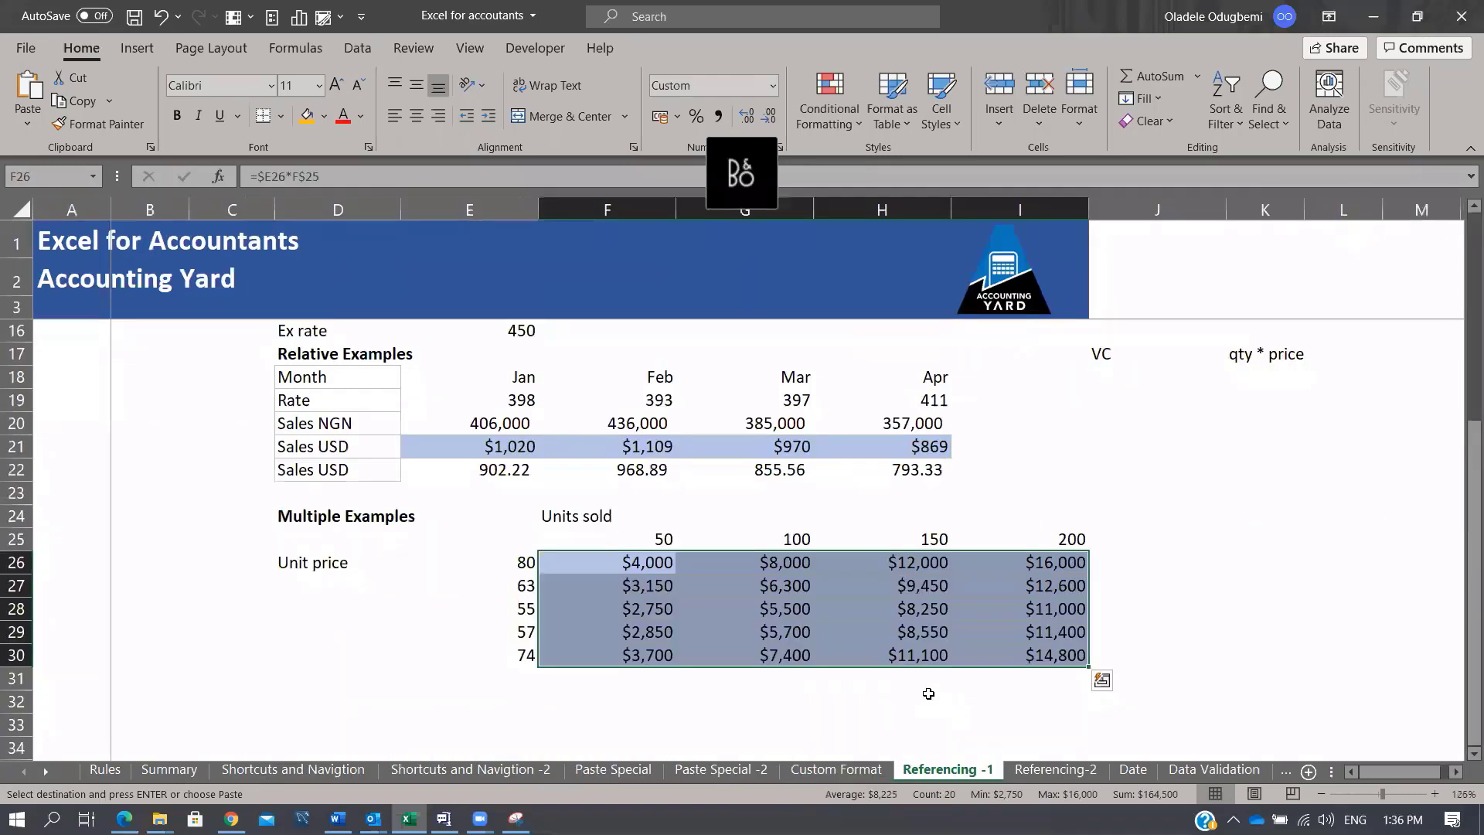
scroll(1345, 421, up, 4)
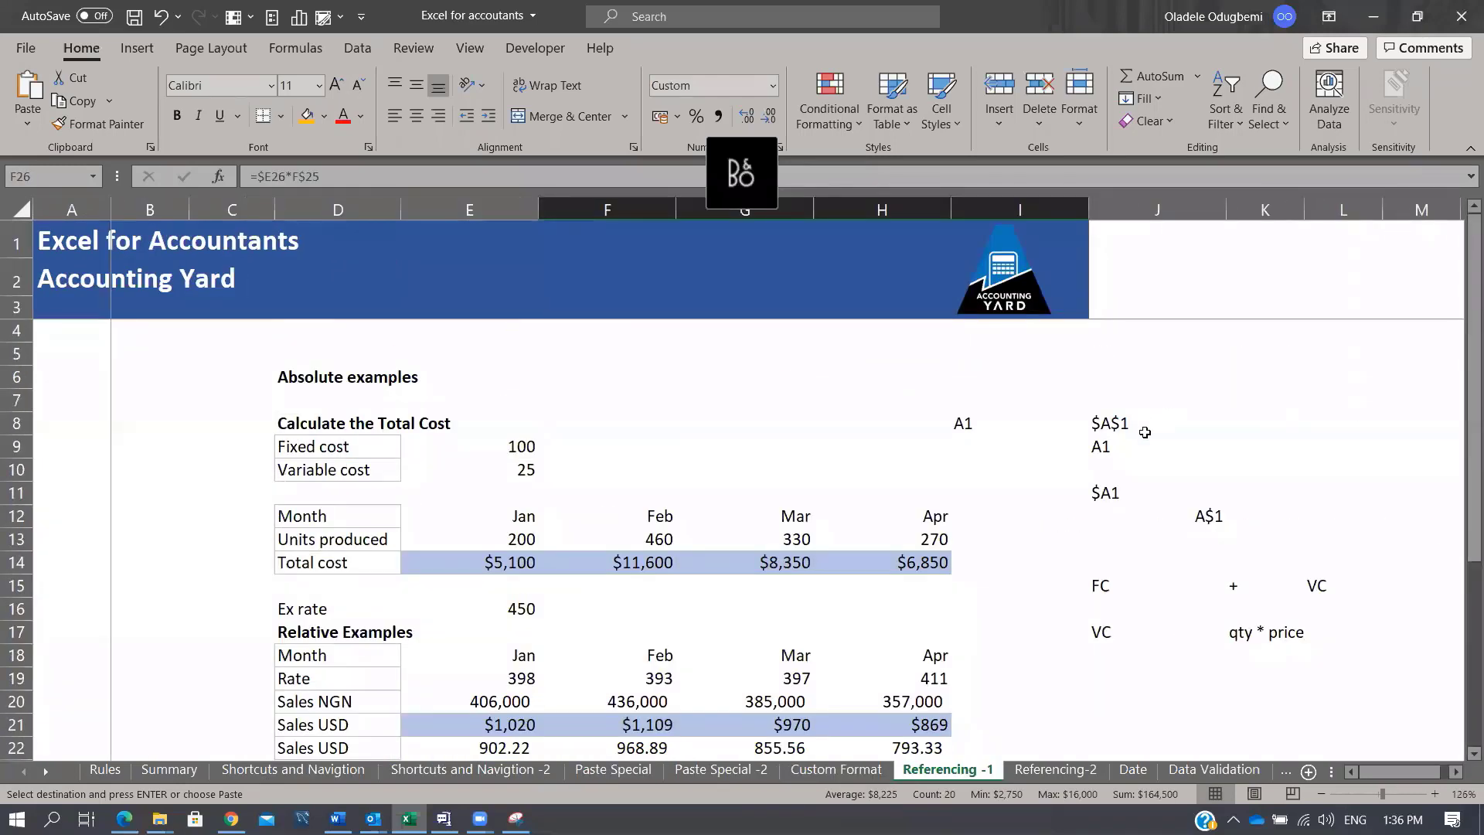
scroll(1119, 546, down, 2)
click(1059, 776)
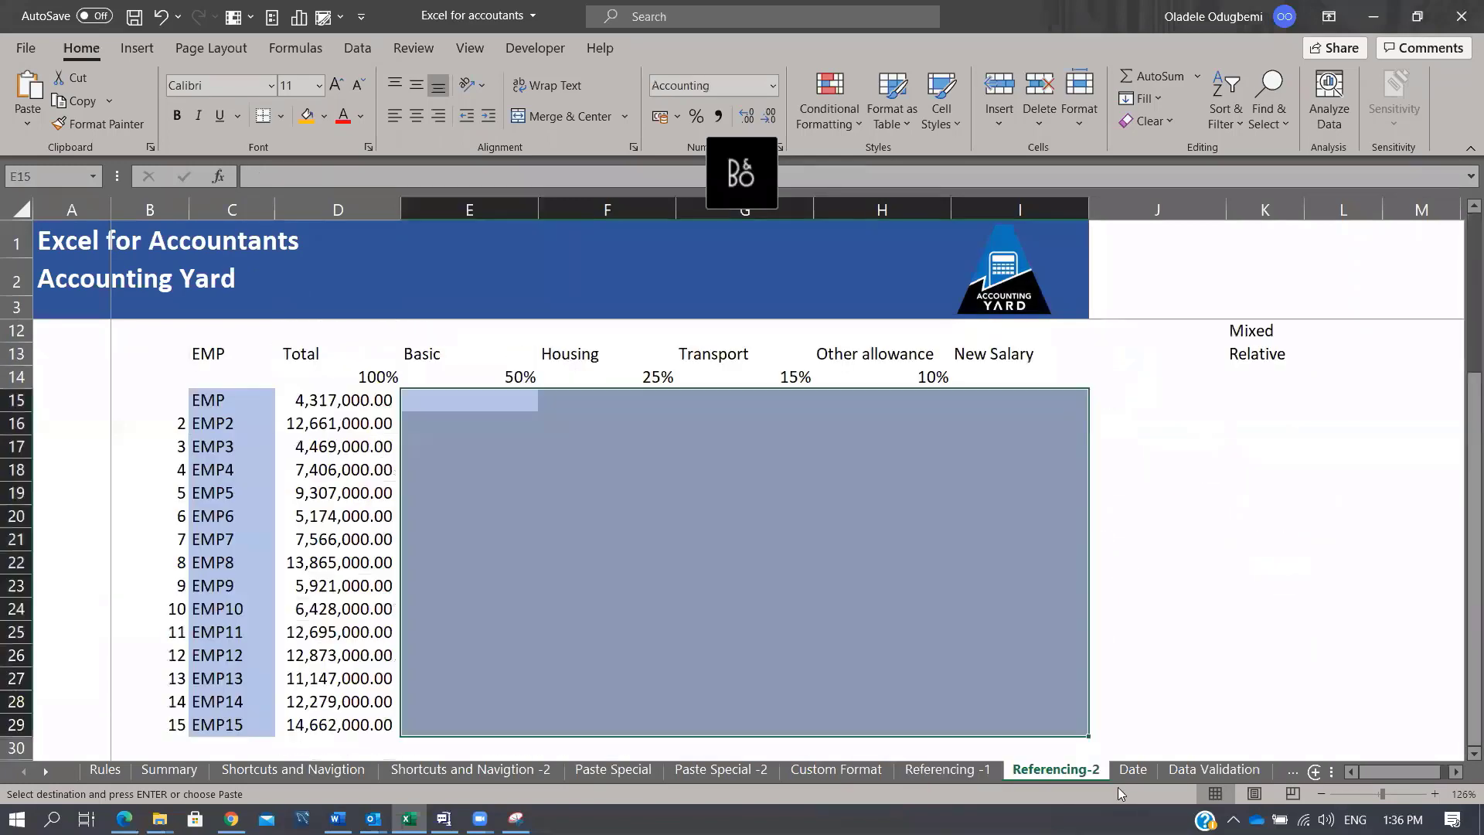
click(1133, 774)
scroll(638, 376, down, 1)
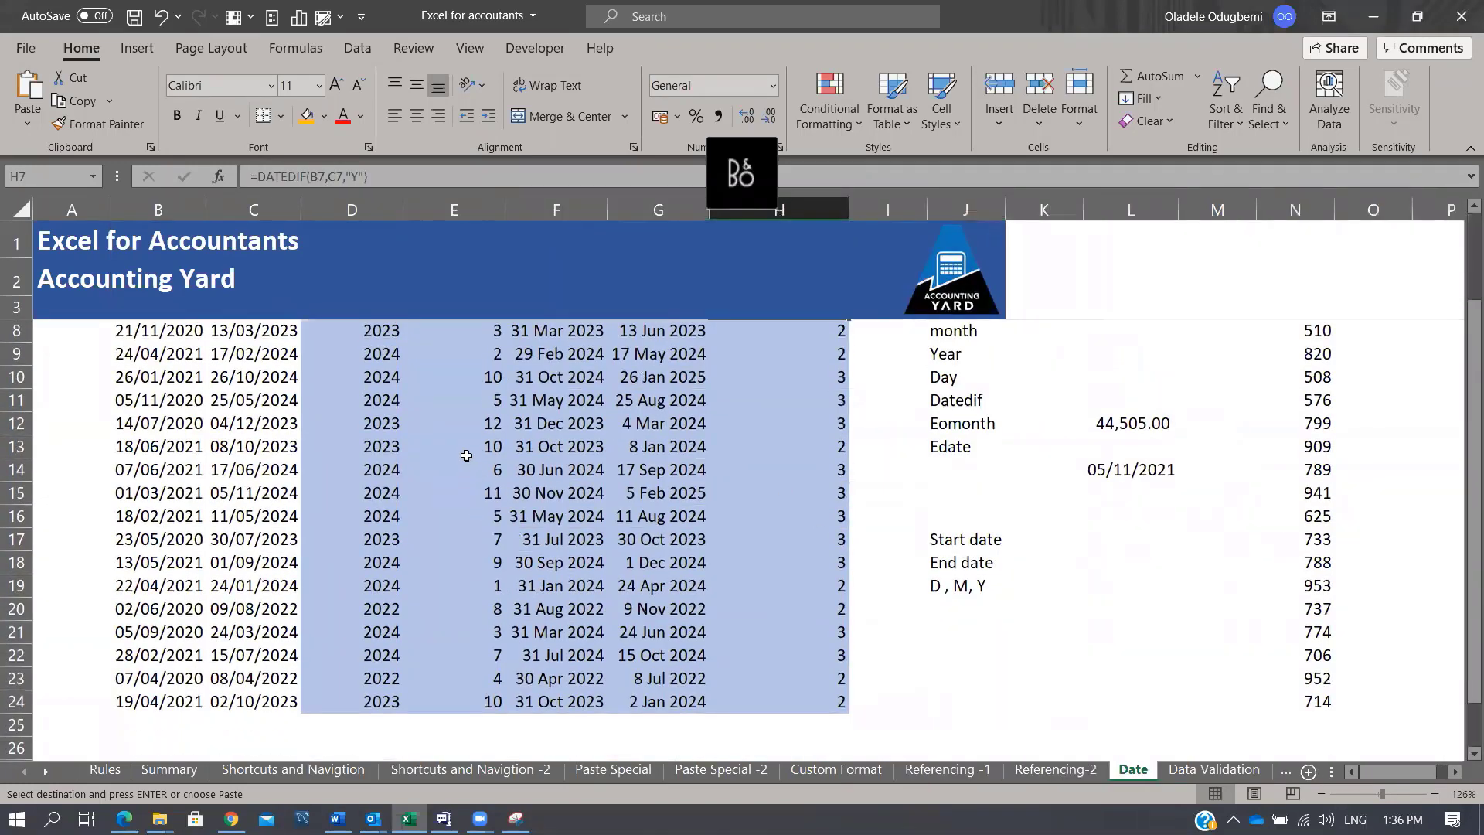
scroll(464, 457, up, 2)
click(1213, 769)
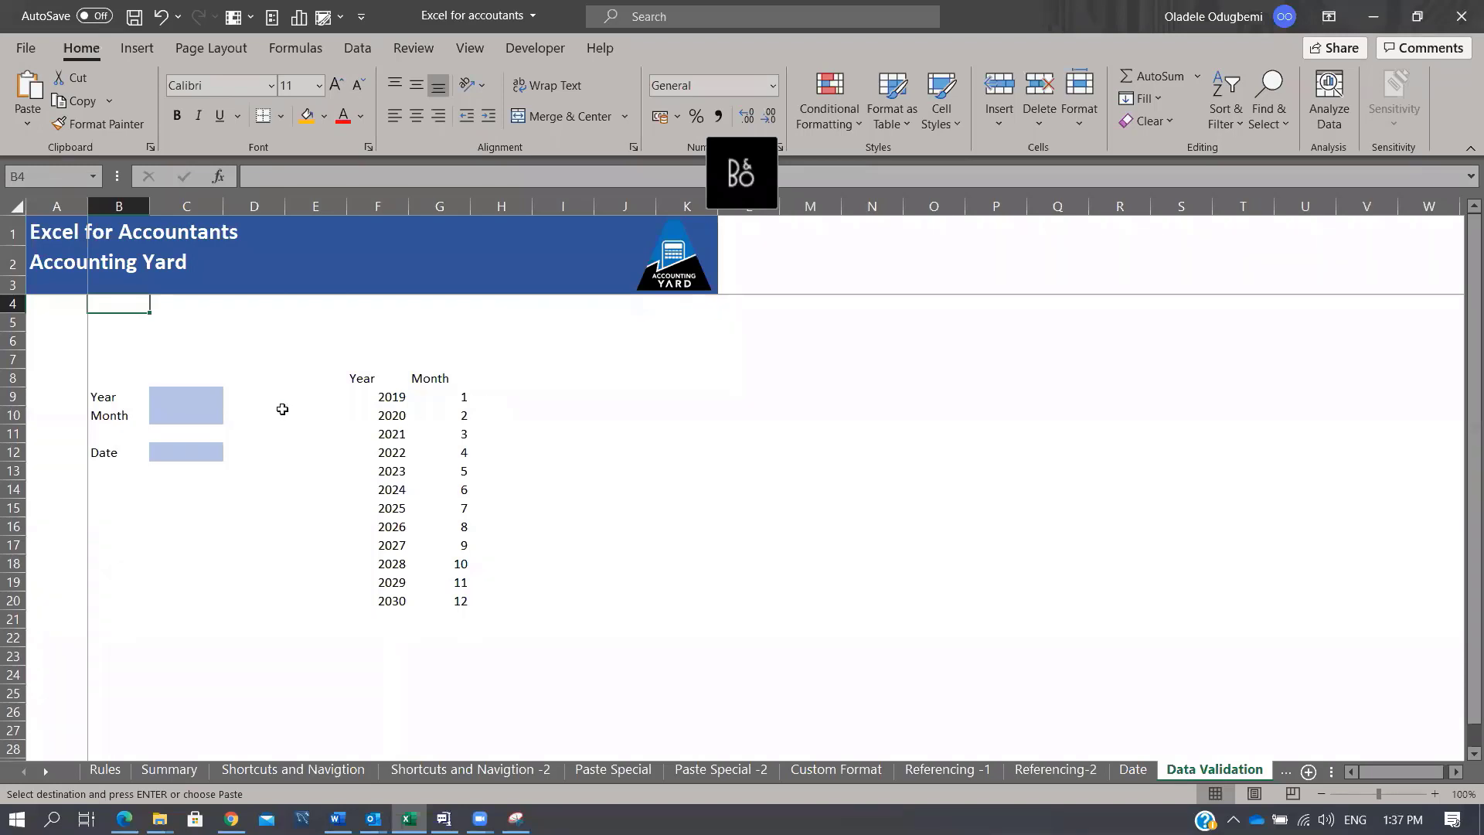
Step: Give Year cell C9 a List validation sourced from the years in $F$9:$F$20
click(185, 390)
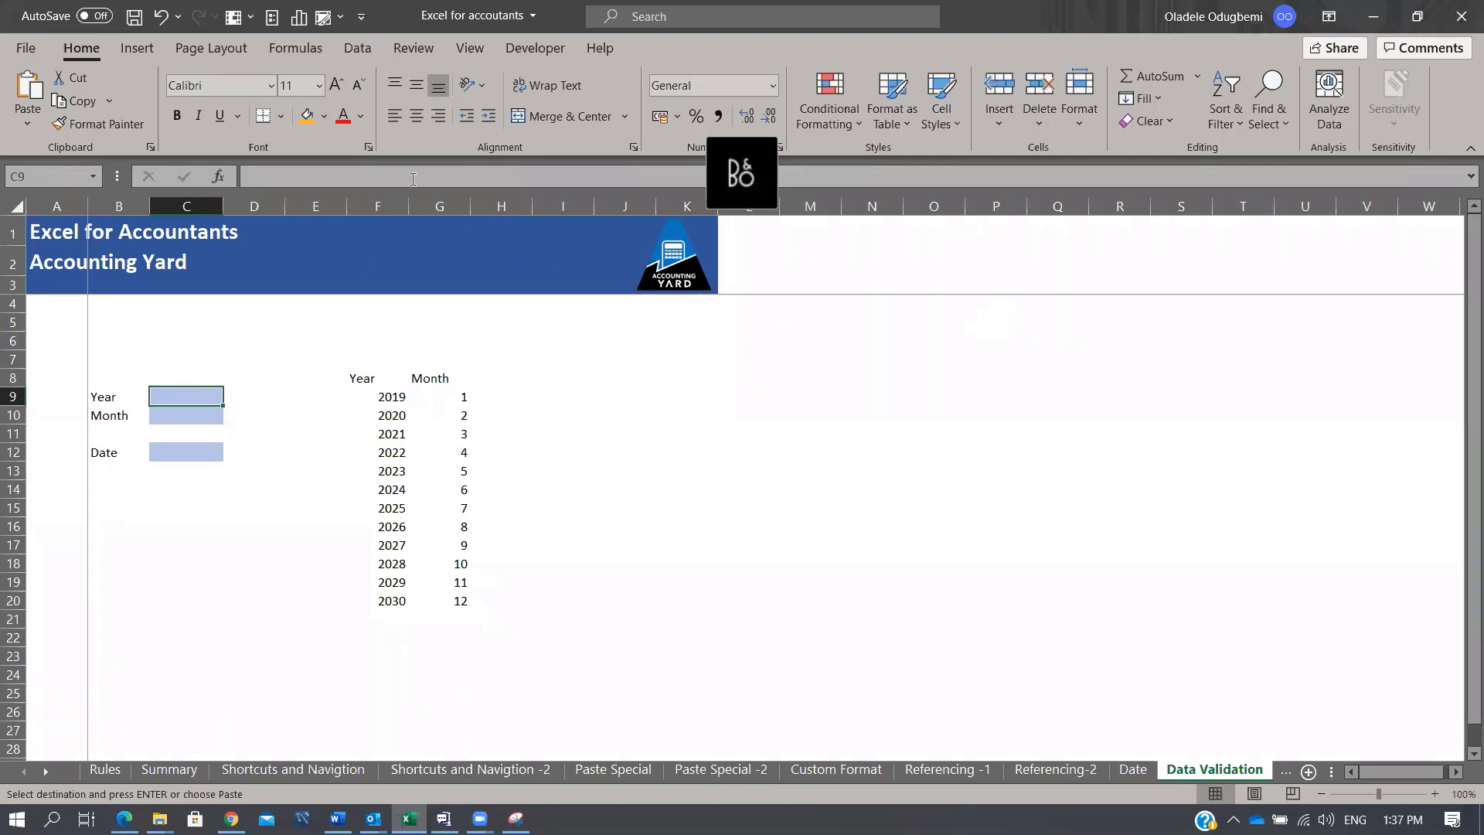
click(356, 48)
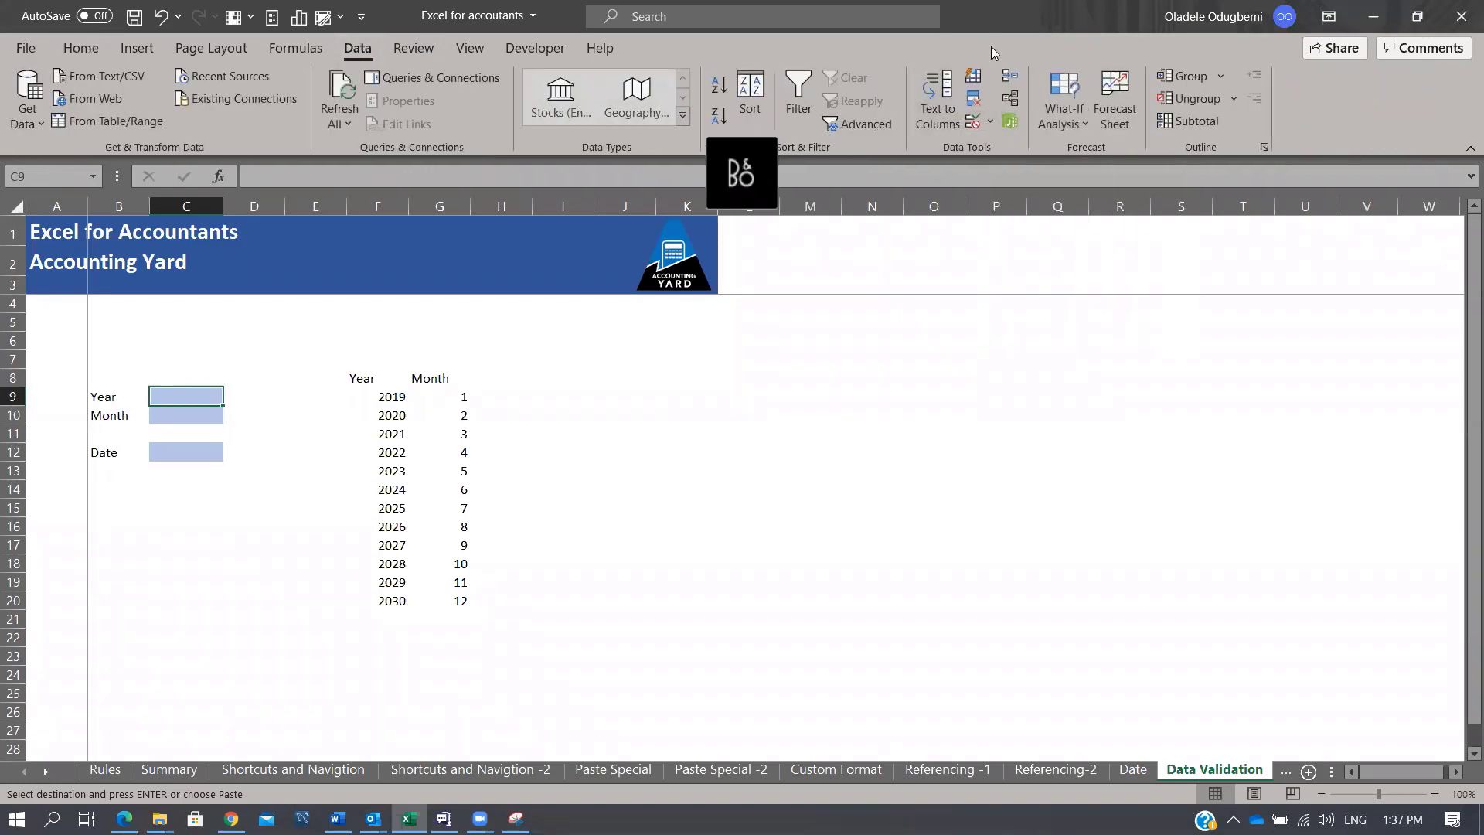
click(990, 122)
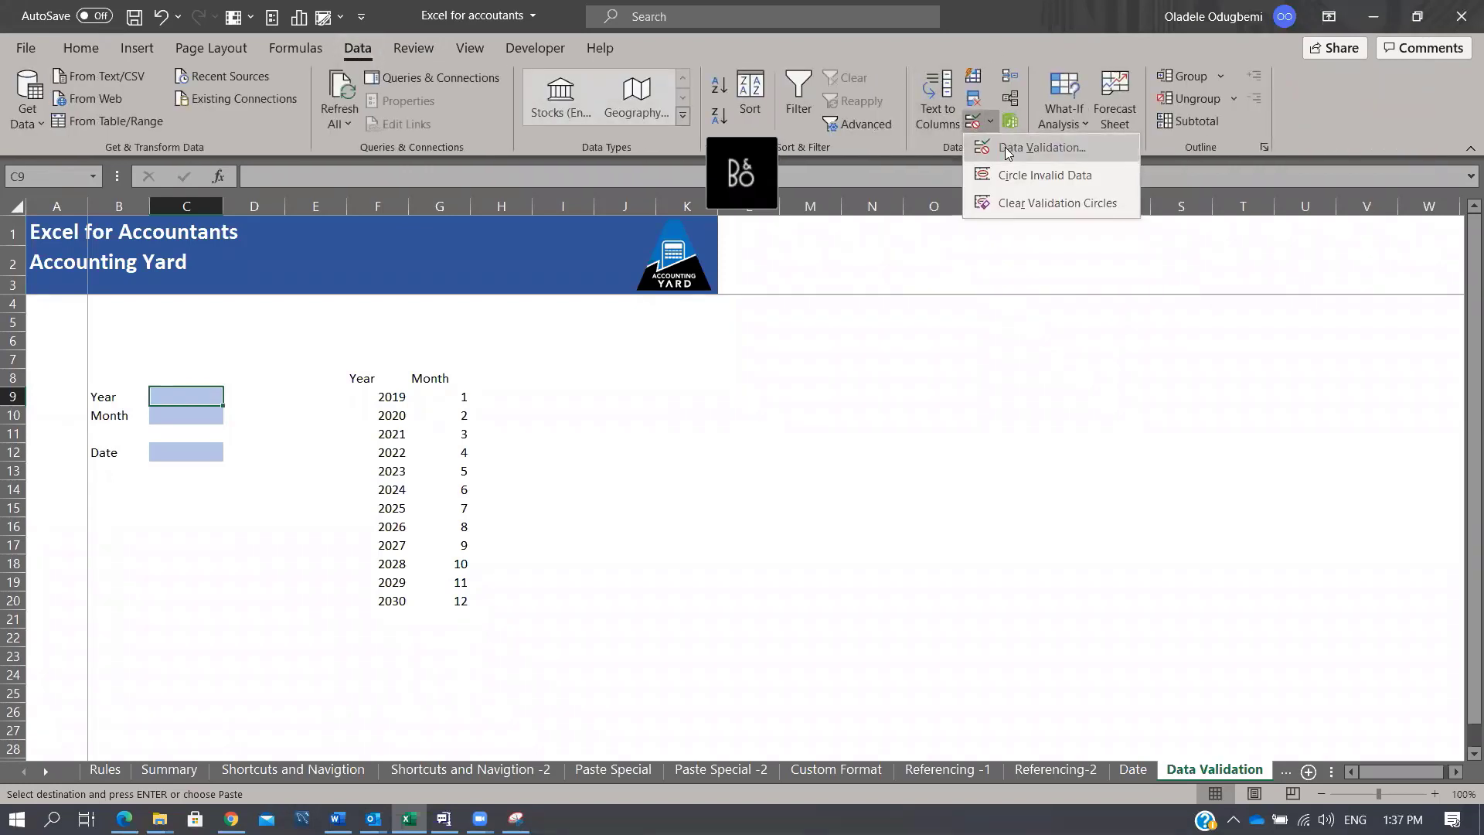
click(1005, 147)
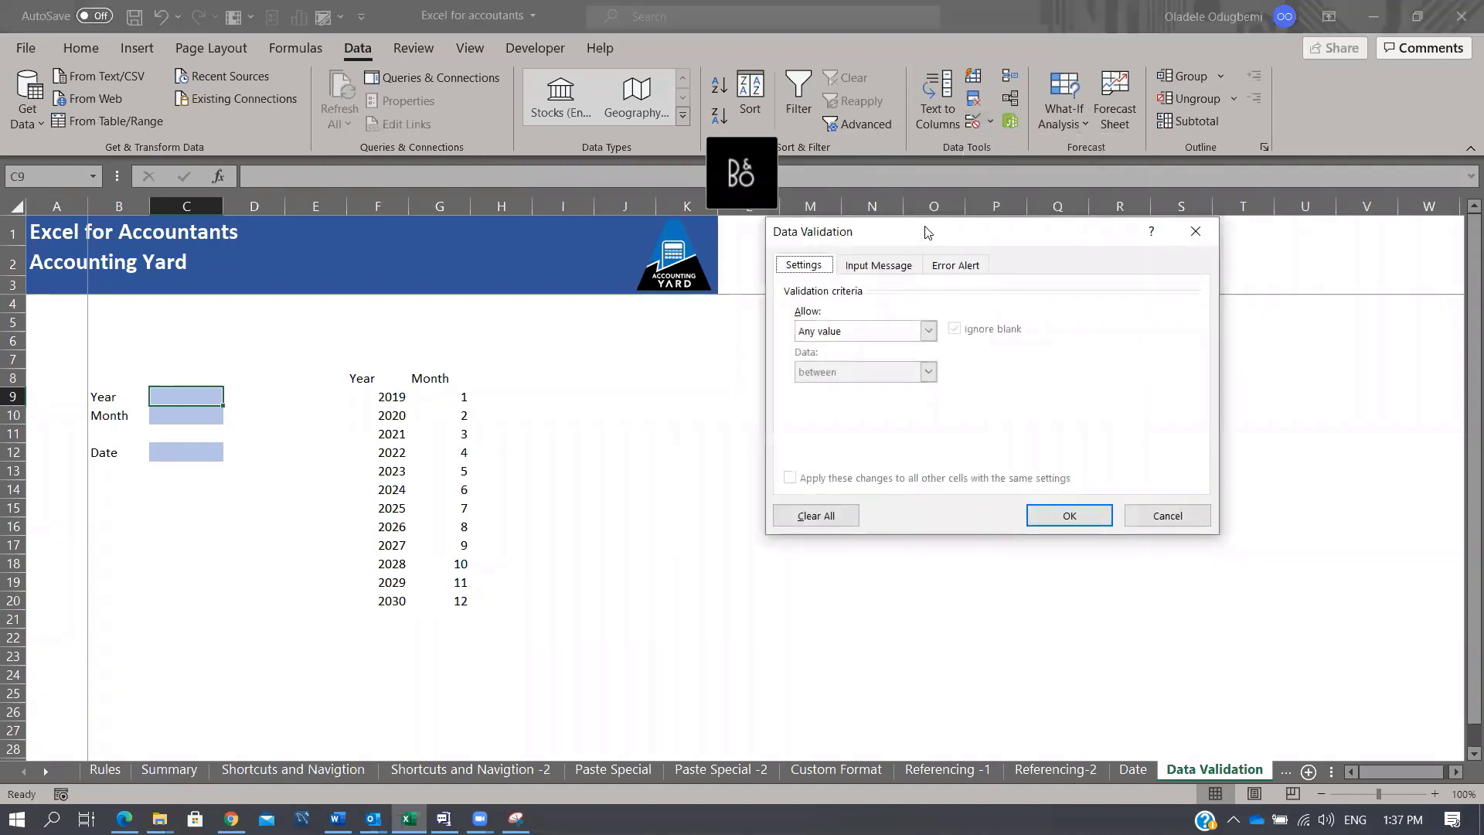
drag(928, 232, 1021, 239)
click(1022, 337)
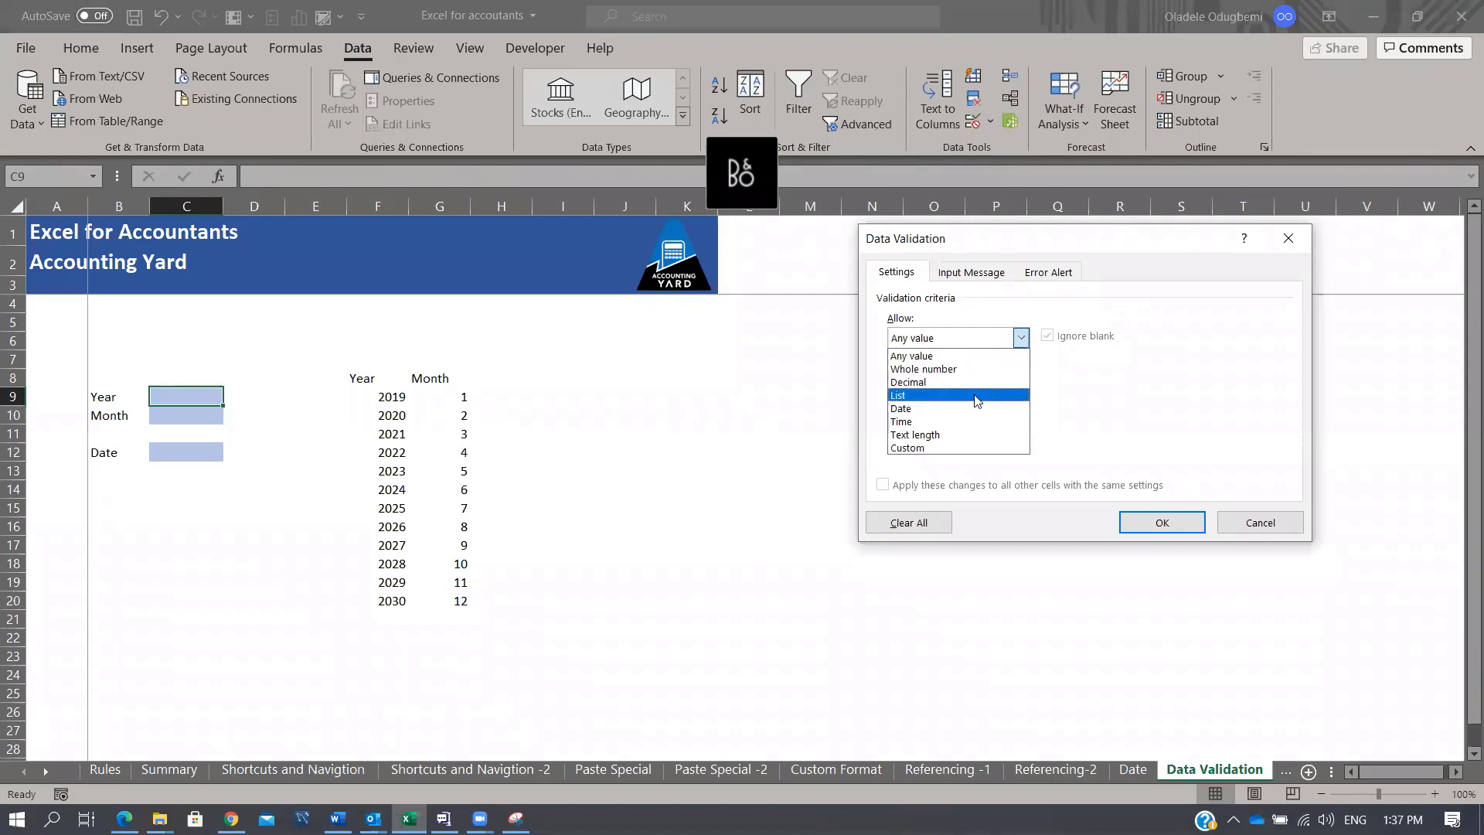
click(941, 394)
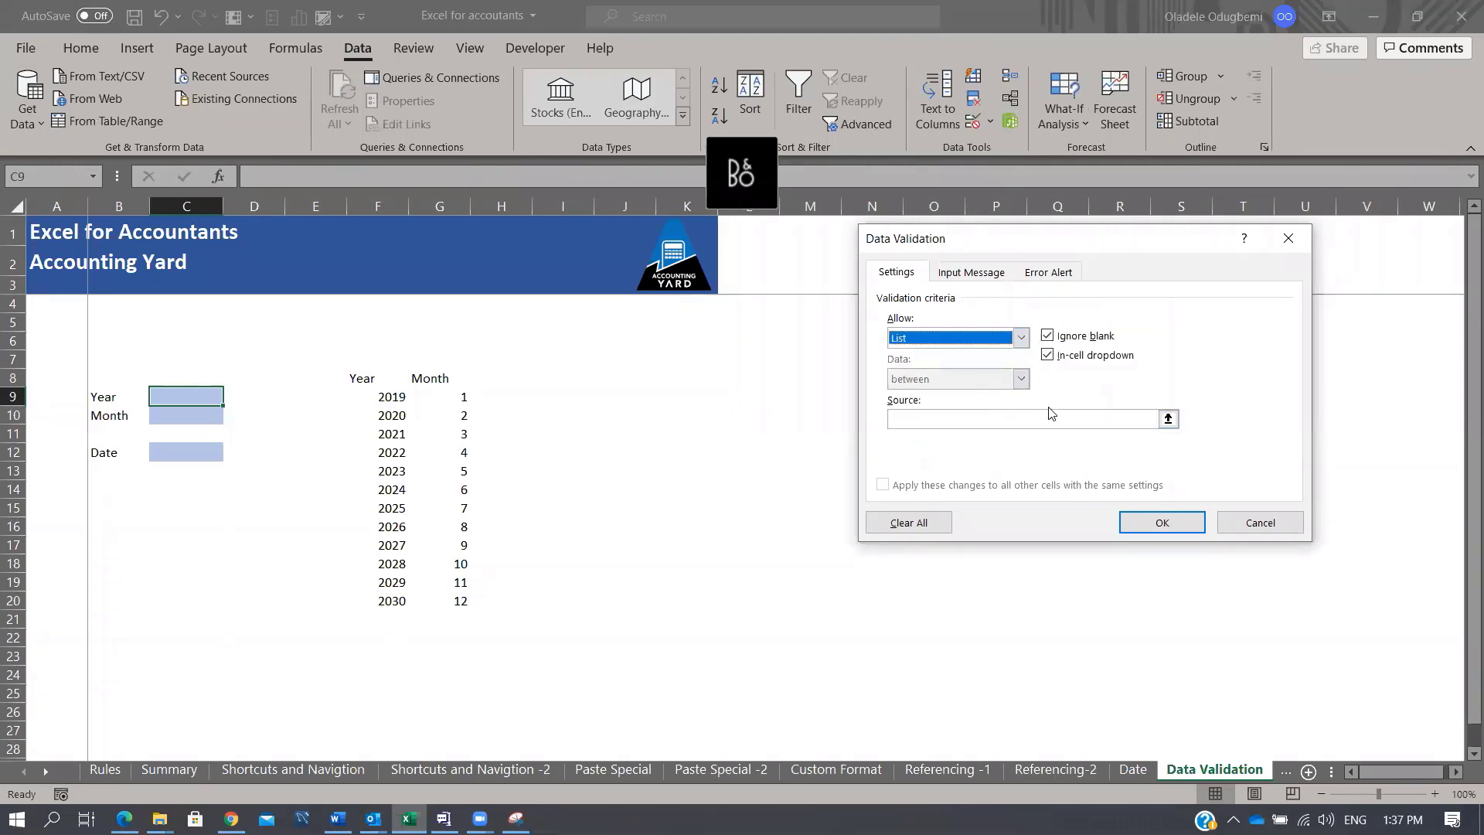
click(940, 417)
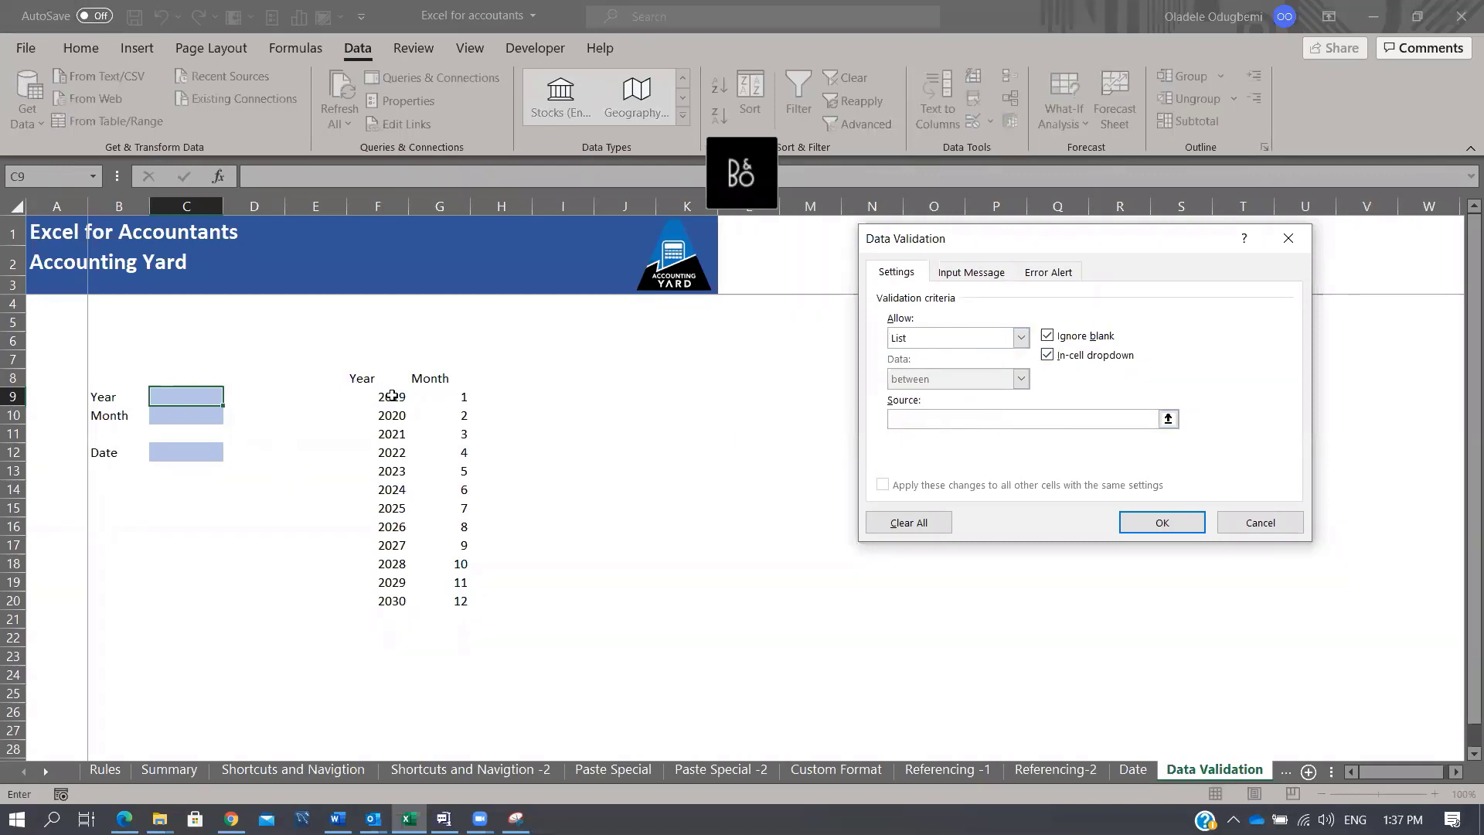
drag(390, 397, 390, 604)
click(1163, 523)
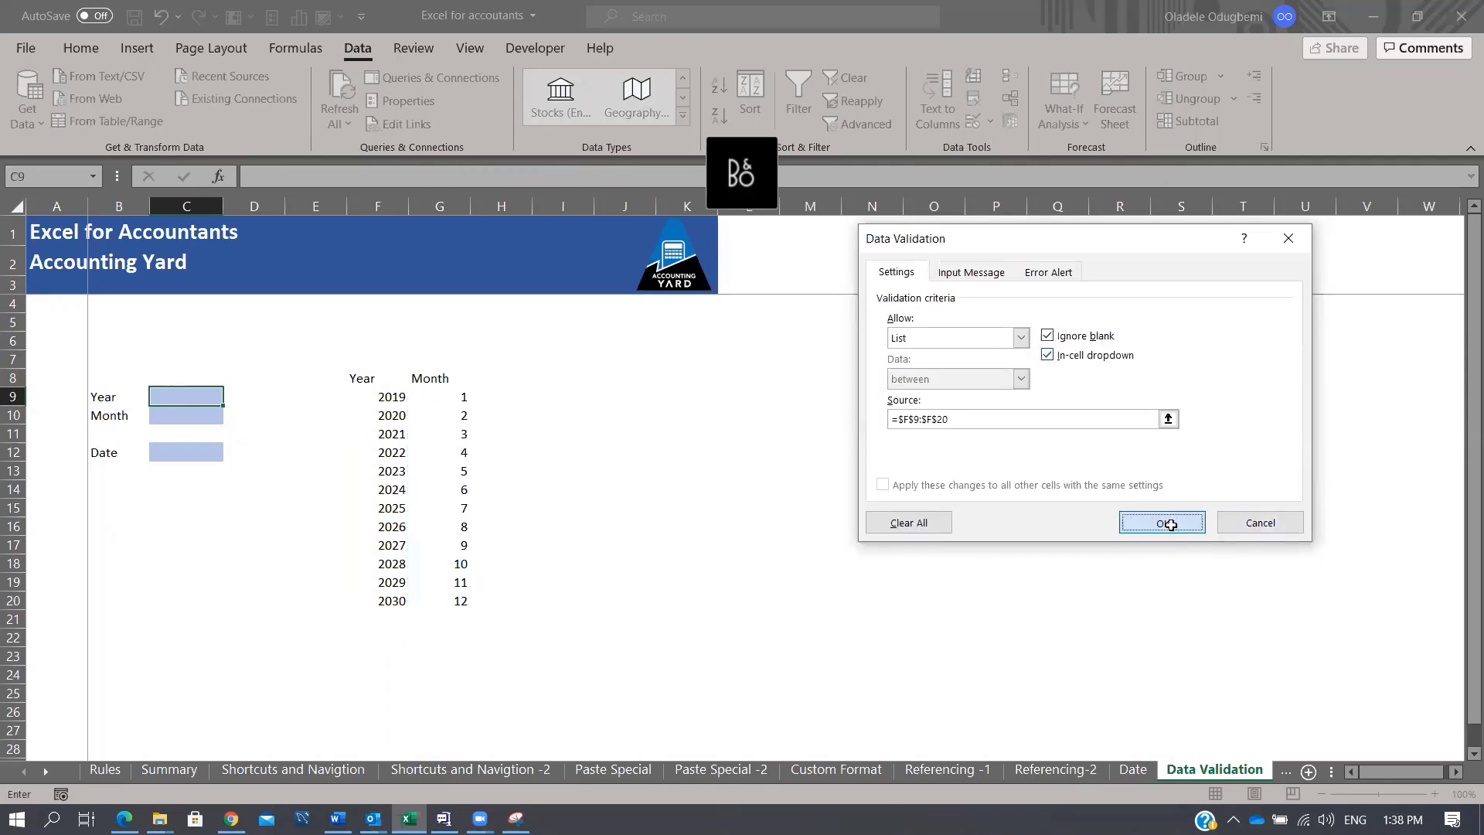
Step: Pick 2023, then 2029, from the C9 year dropdown
click(232, 397)
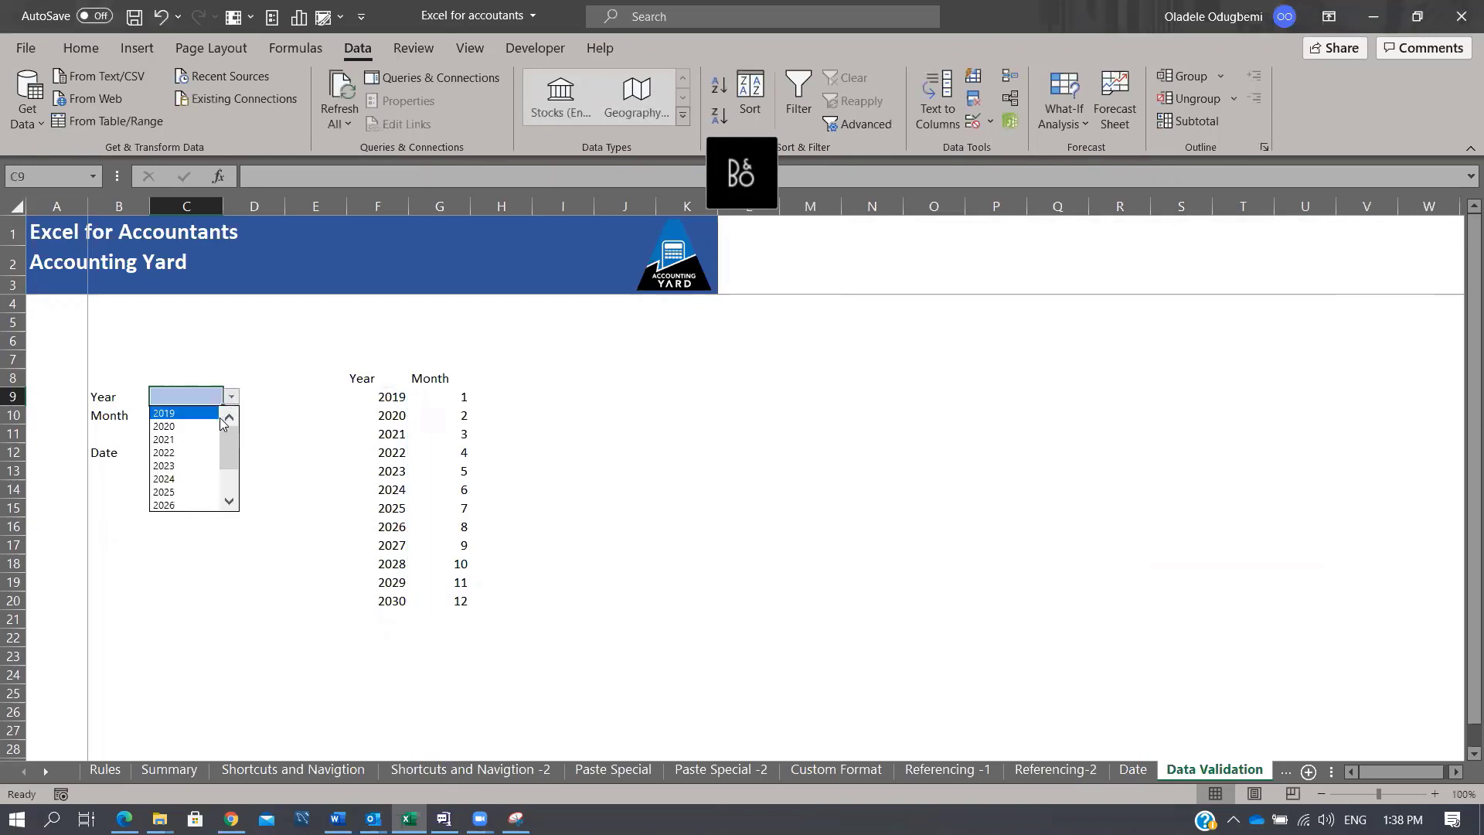
click(211, 450)
click(232, 396)
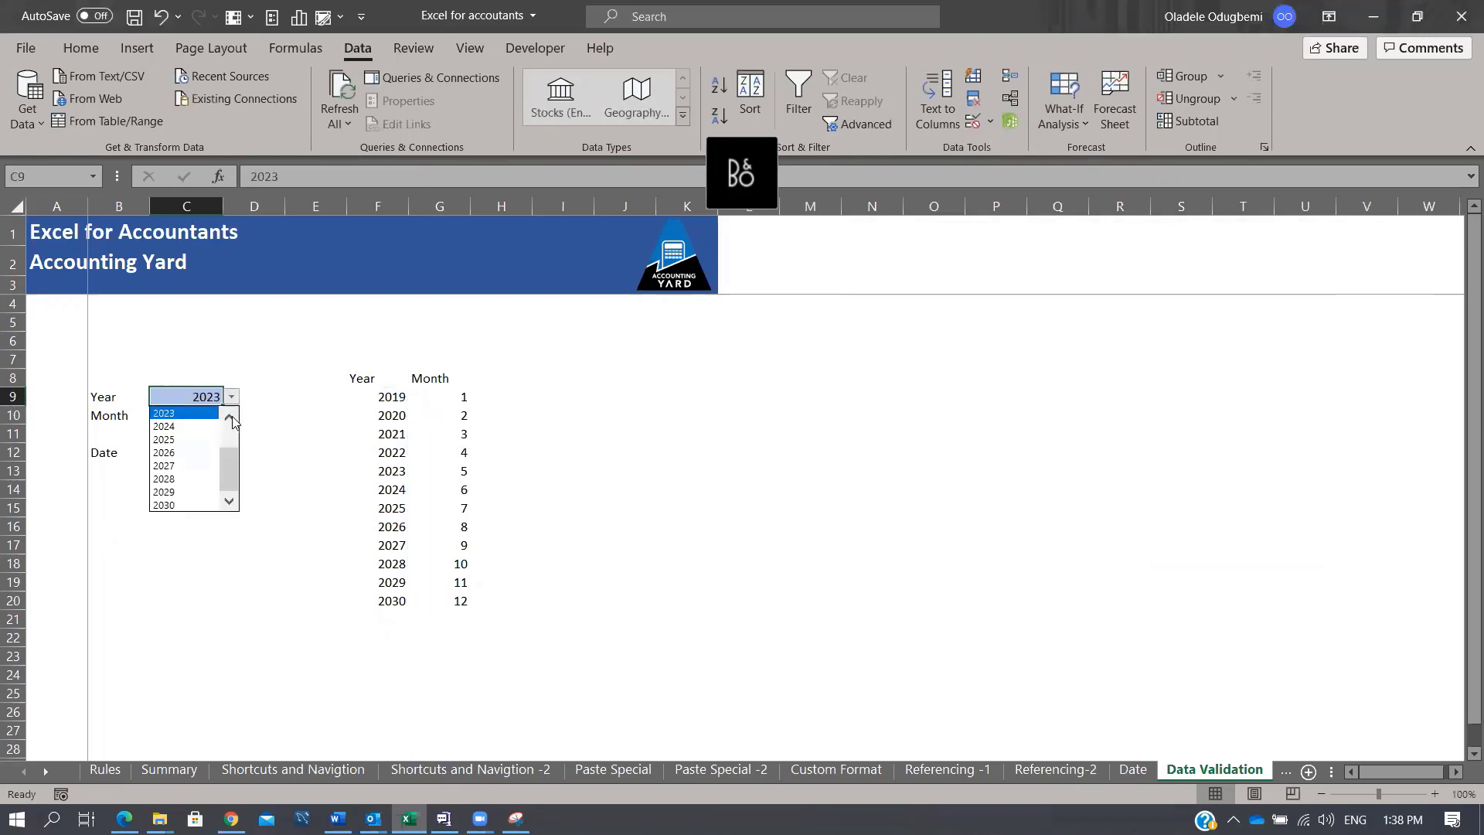
click(165, 494)
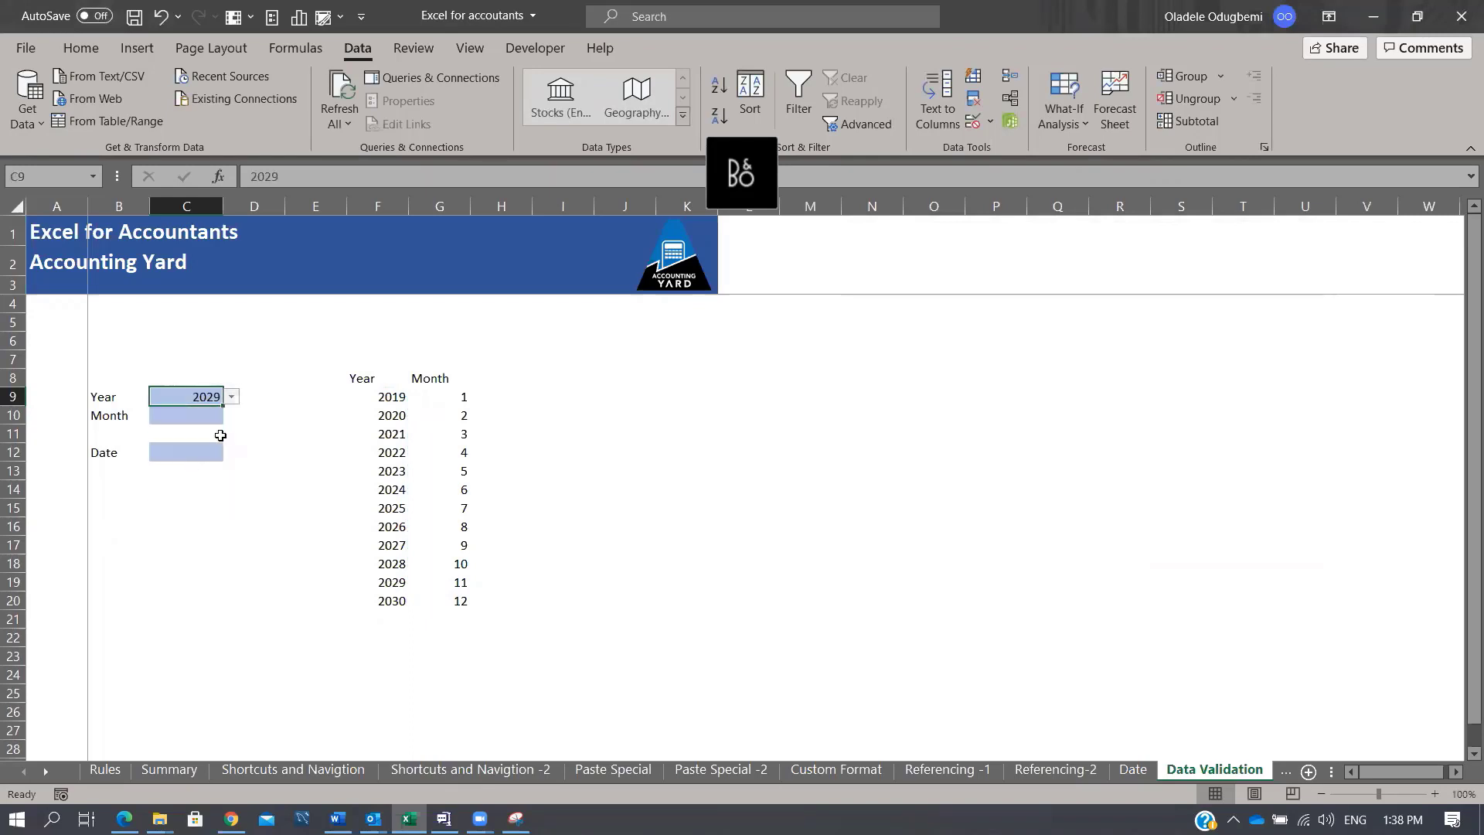
click(198, 420)
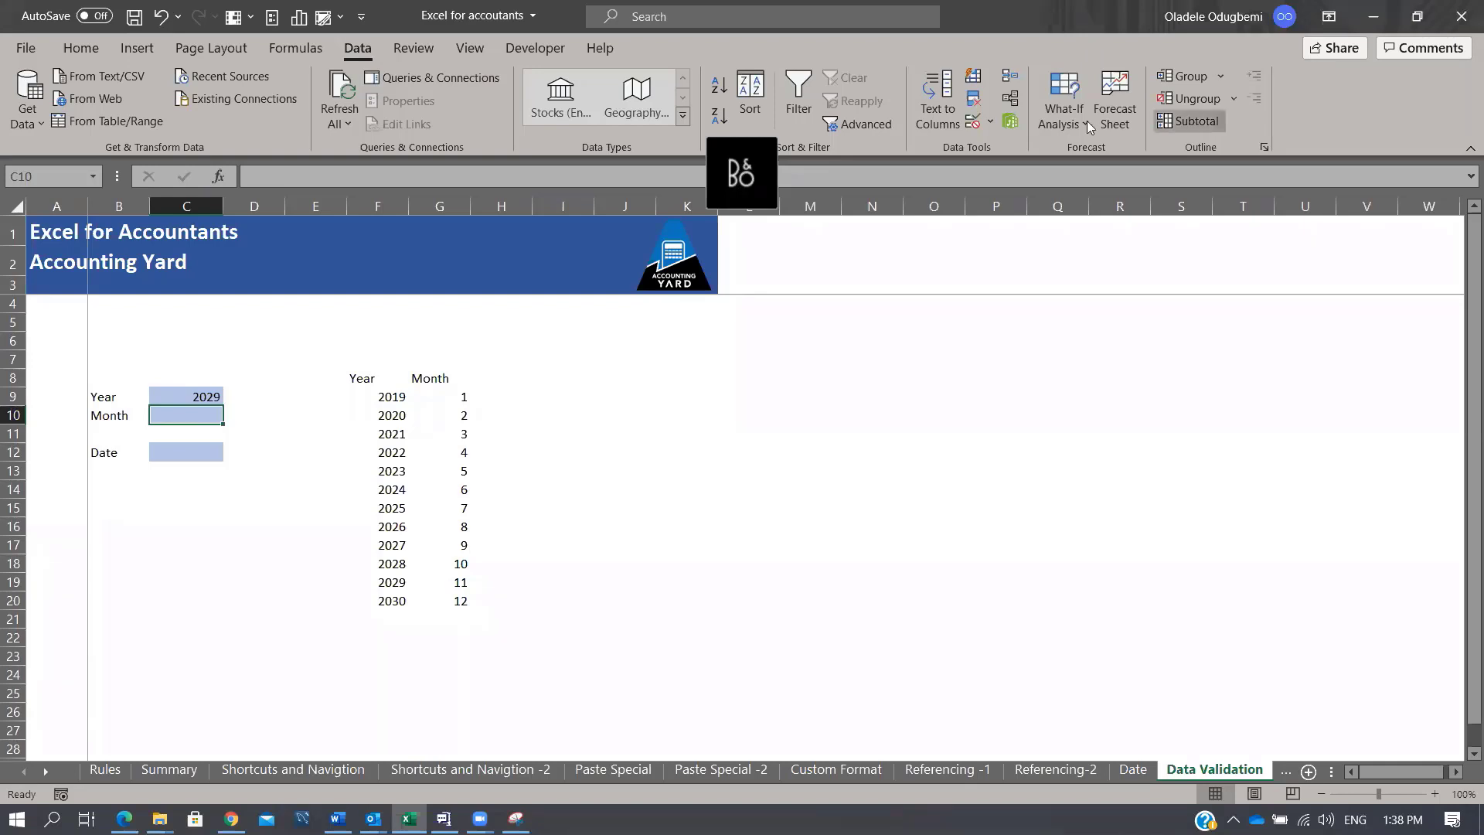
Step: Add a List validation to C10 with source $G$9:$G$20, the months 1–12
click(989, 122)
click(994, 150)
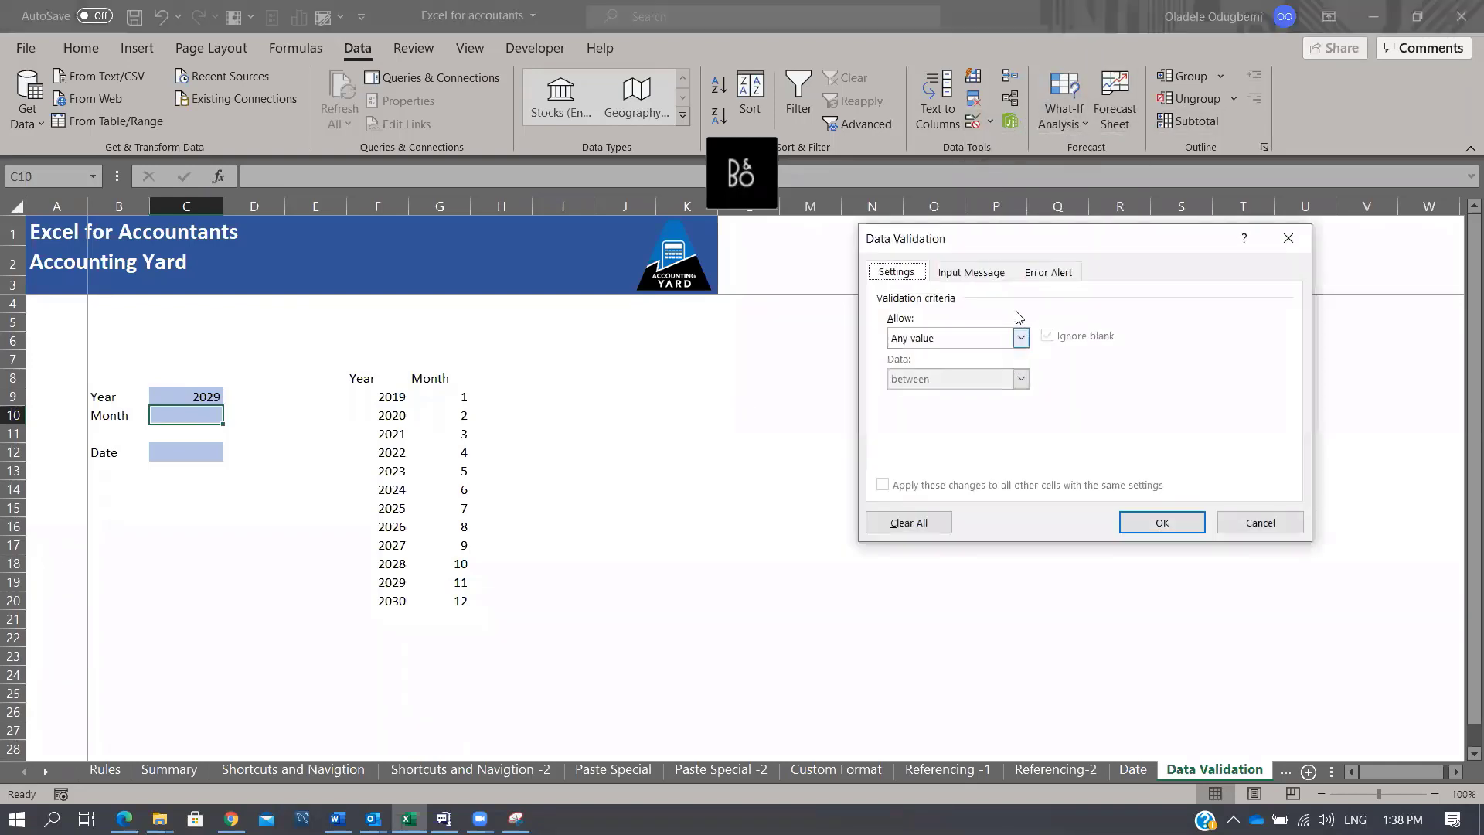
click(1021, 337)
click(961, 396)
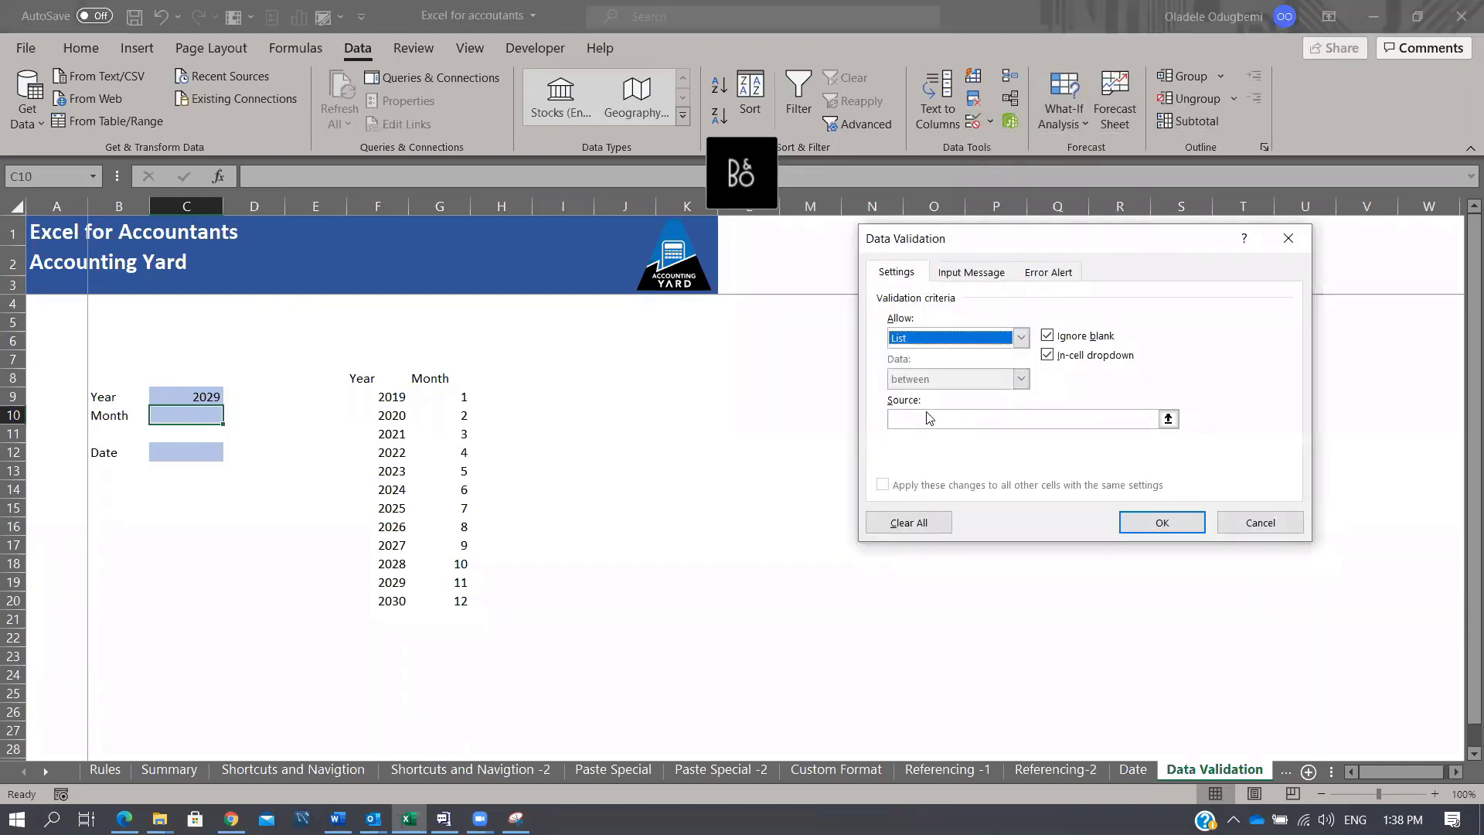
click(925, 418)
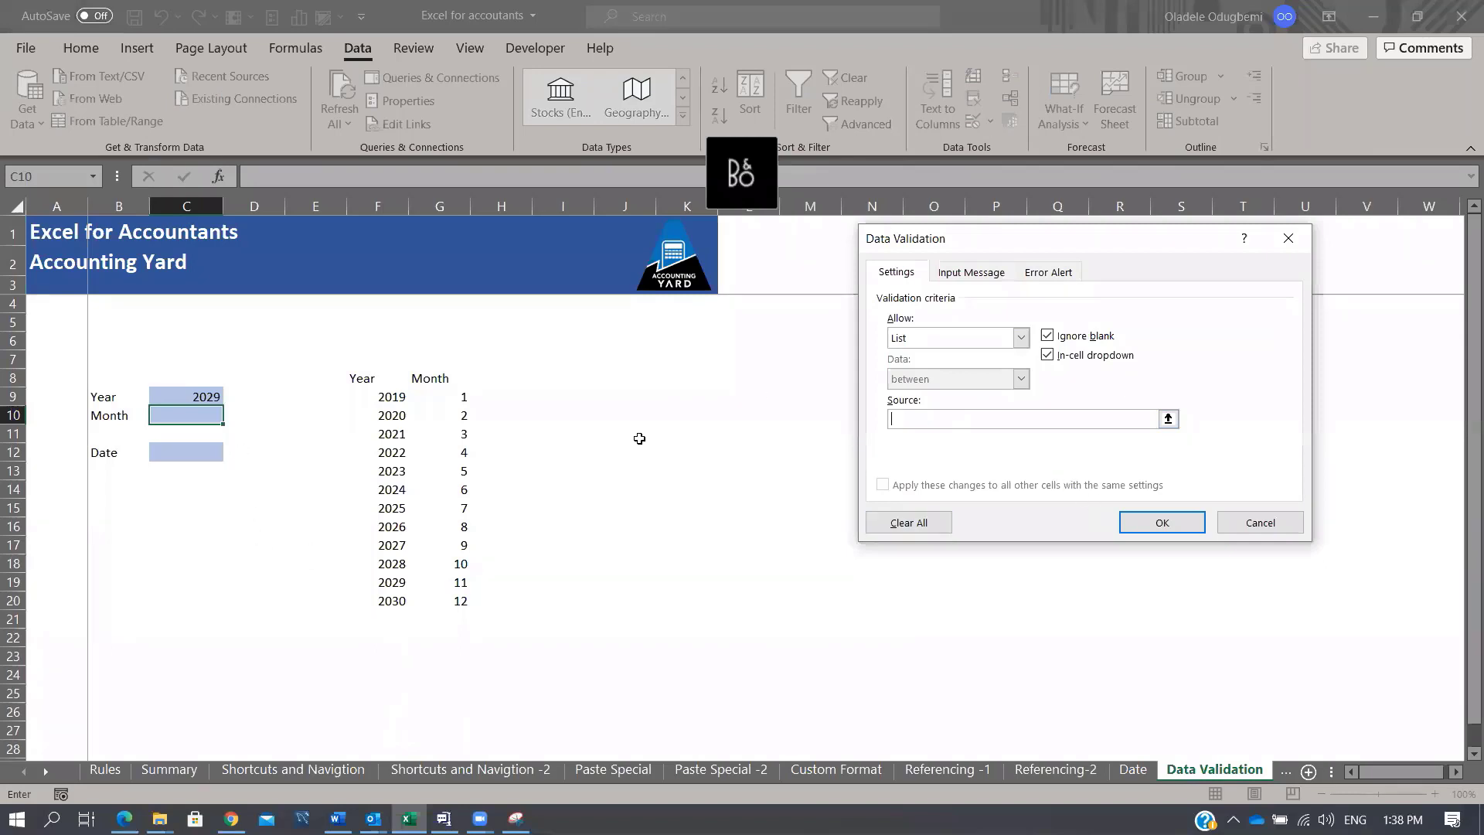
drag(456, 396, 442, 601)
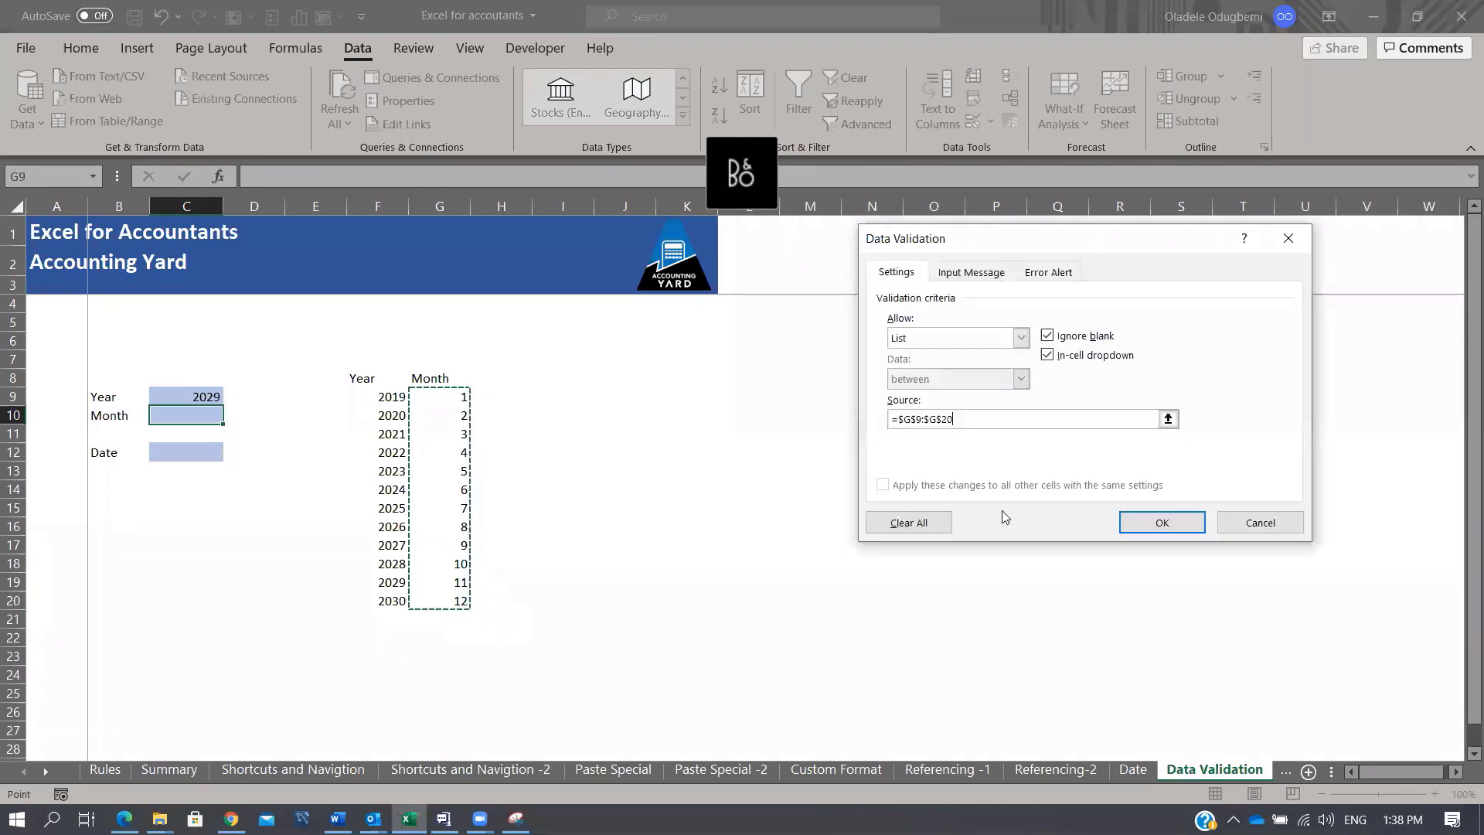
click(1152, 520)
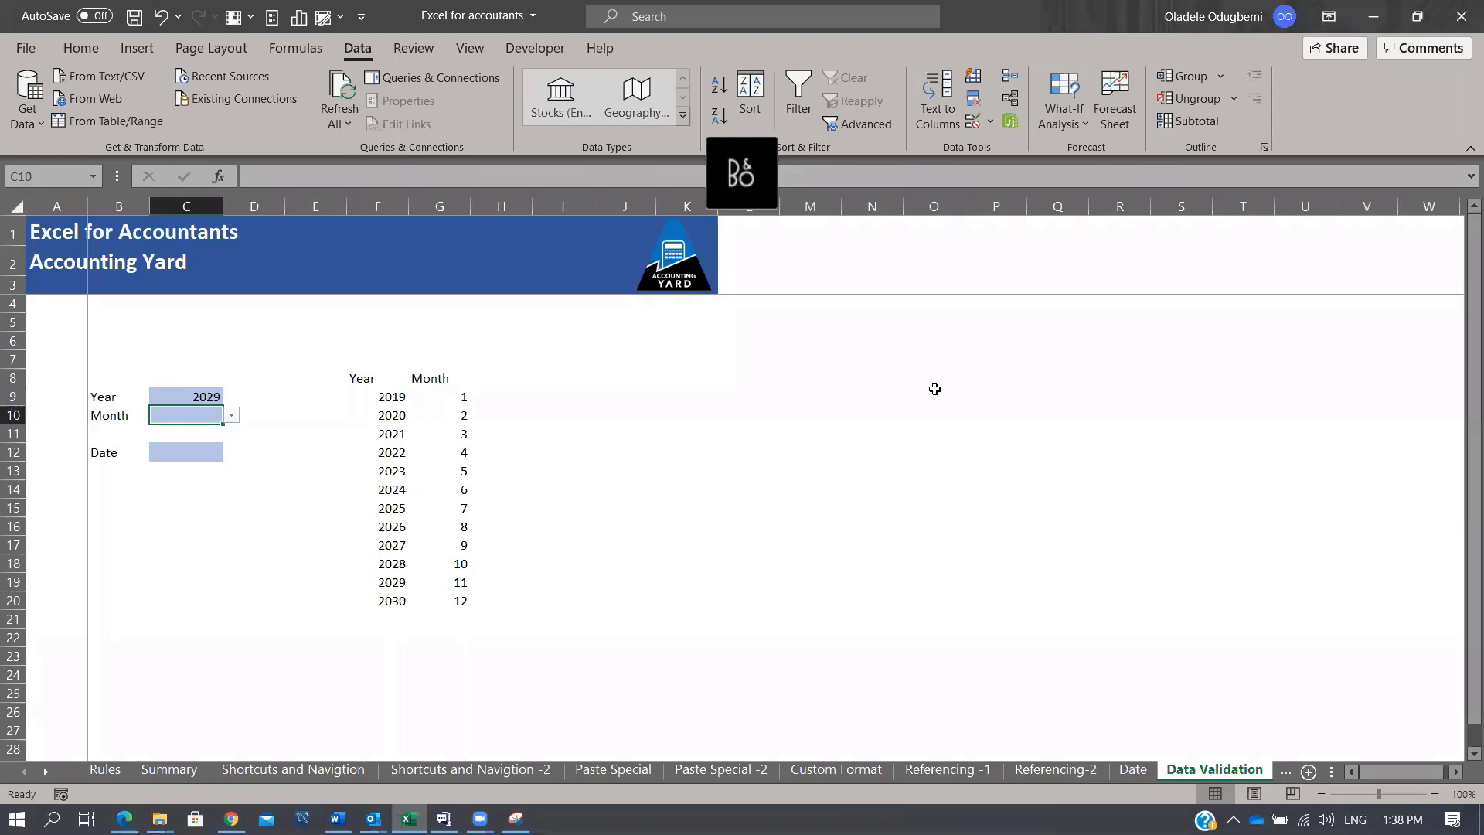
Step: Set M8's validation to Date between 01/01/2021 and 31/12/2021
click(816, 379)
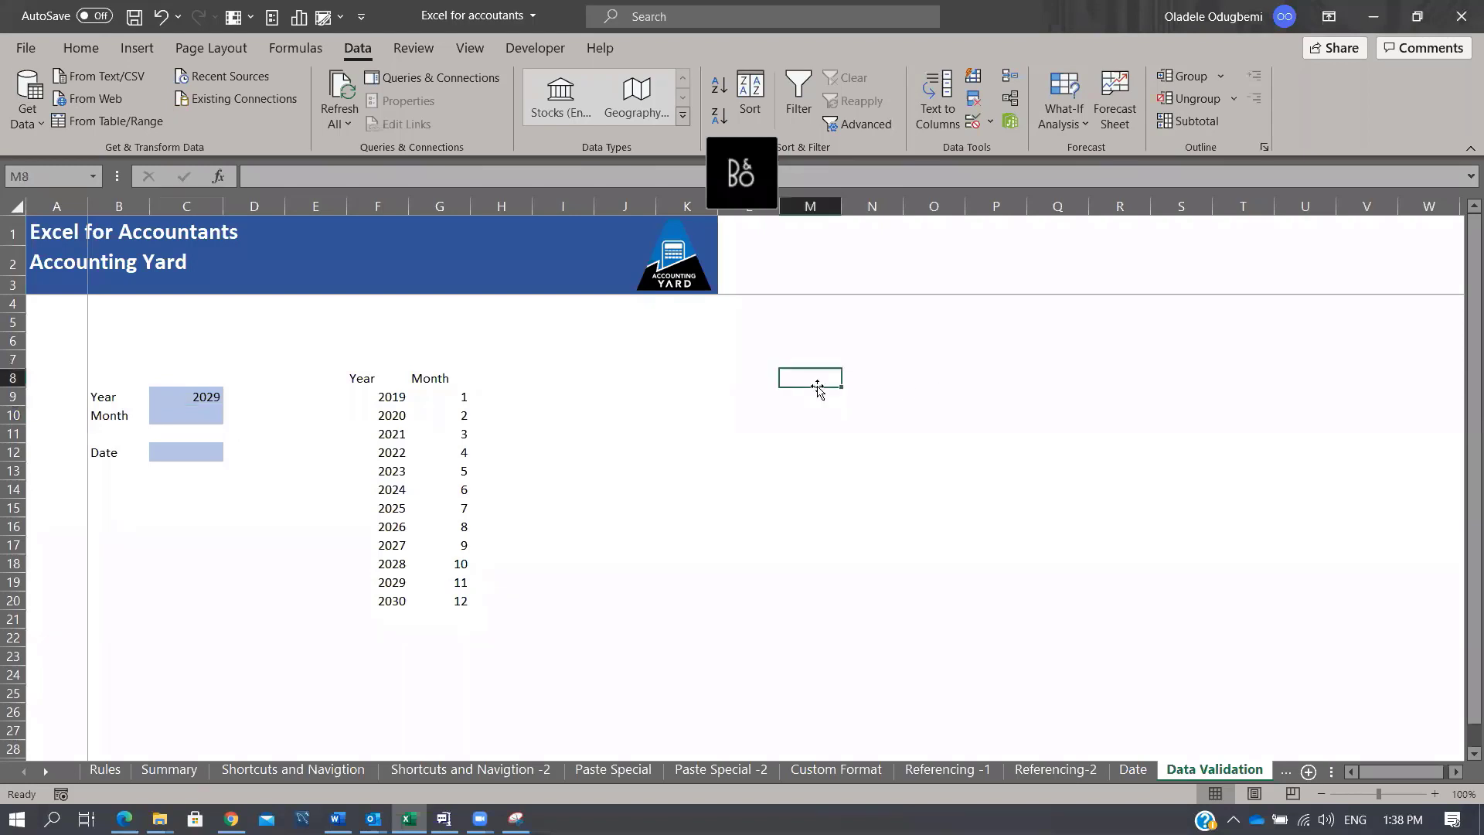
click(991, 121)
click(1012, 149)
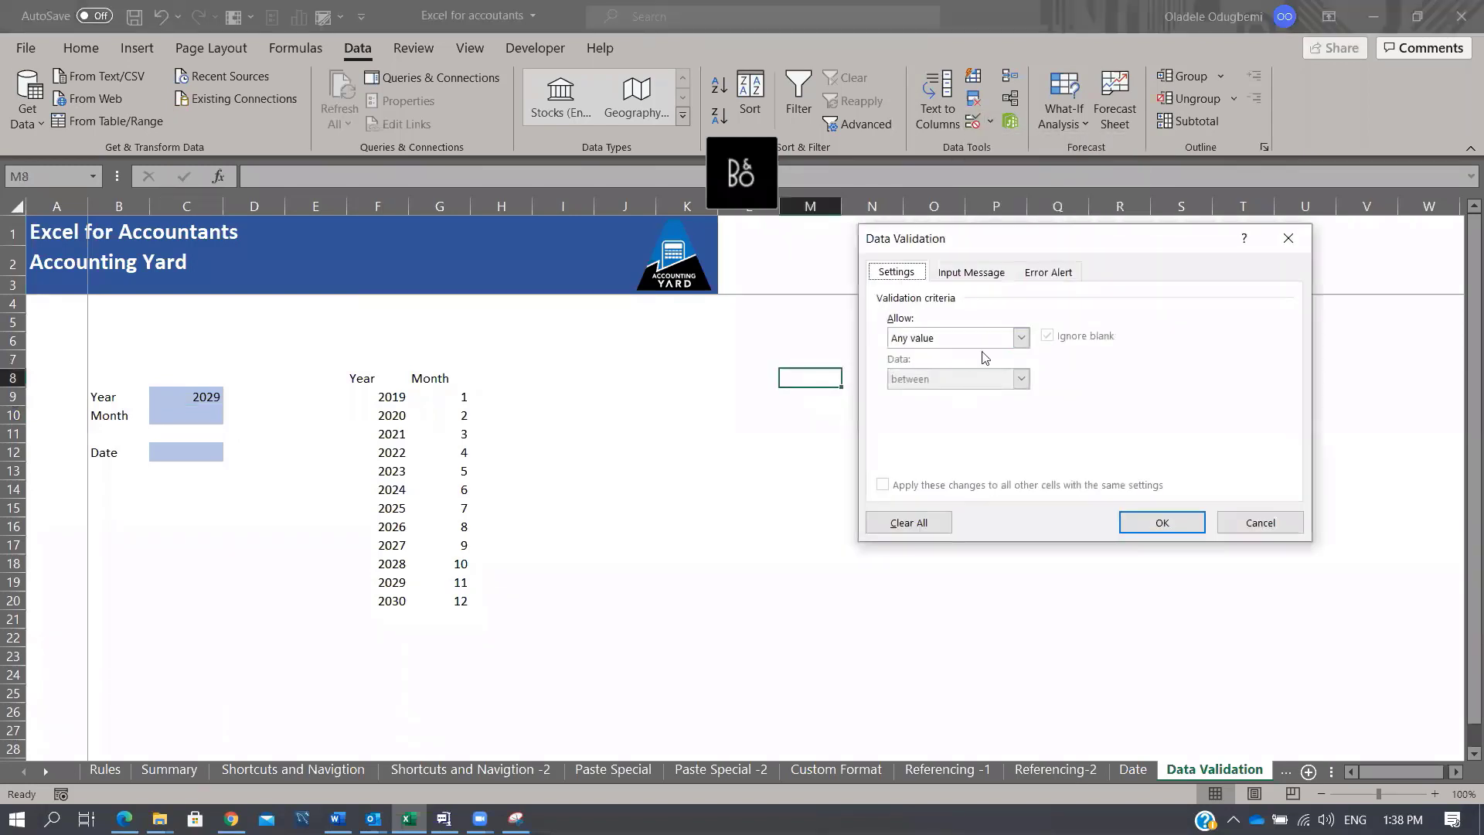
click(1017, 338)
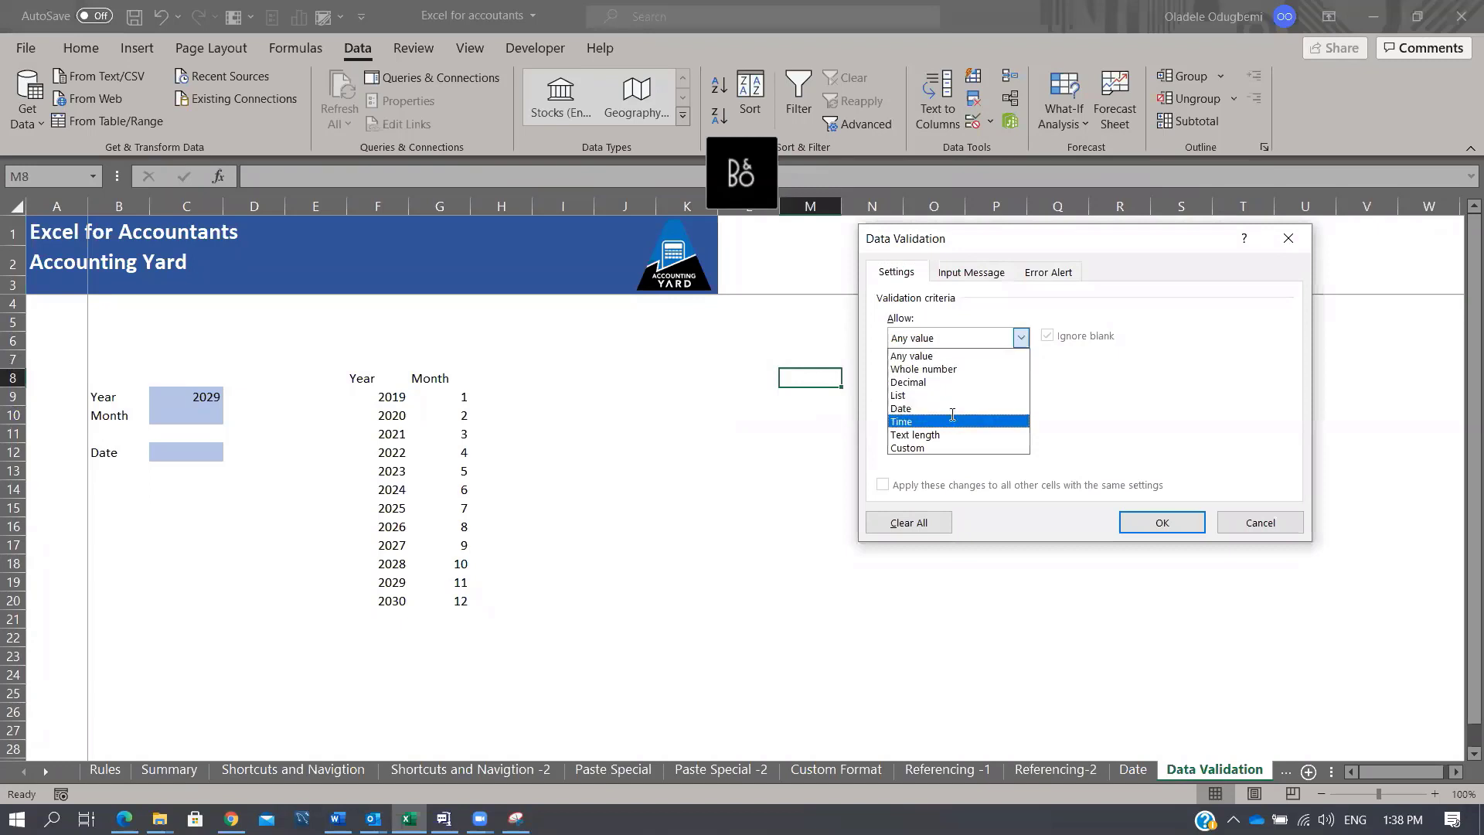
click(952, 409)
click(1020, 338)
click(947, 408)
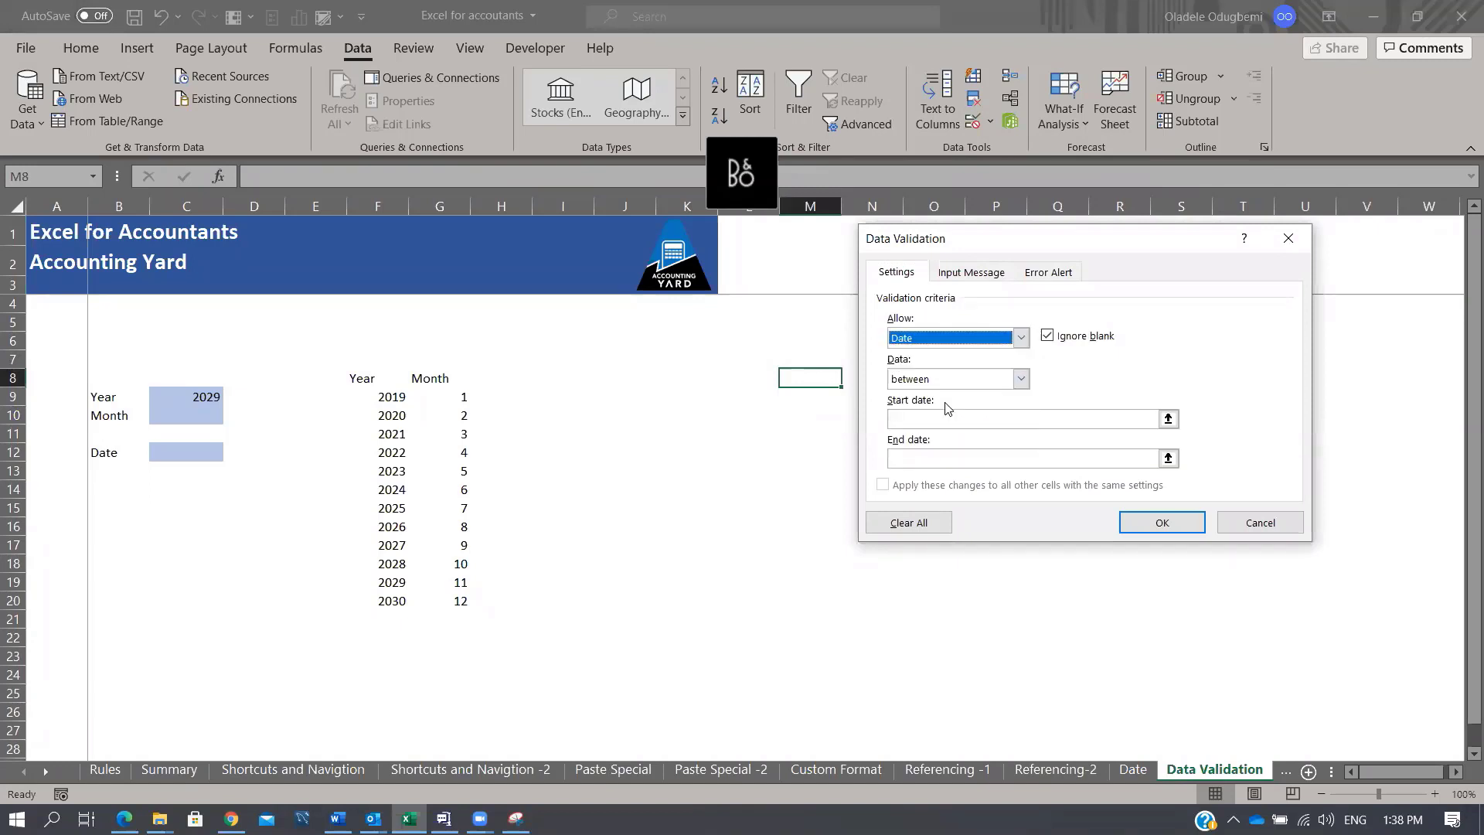
click(945, 419)
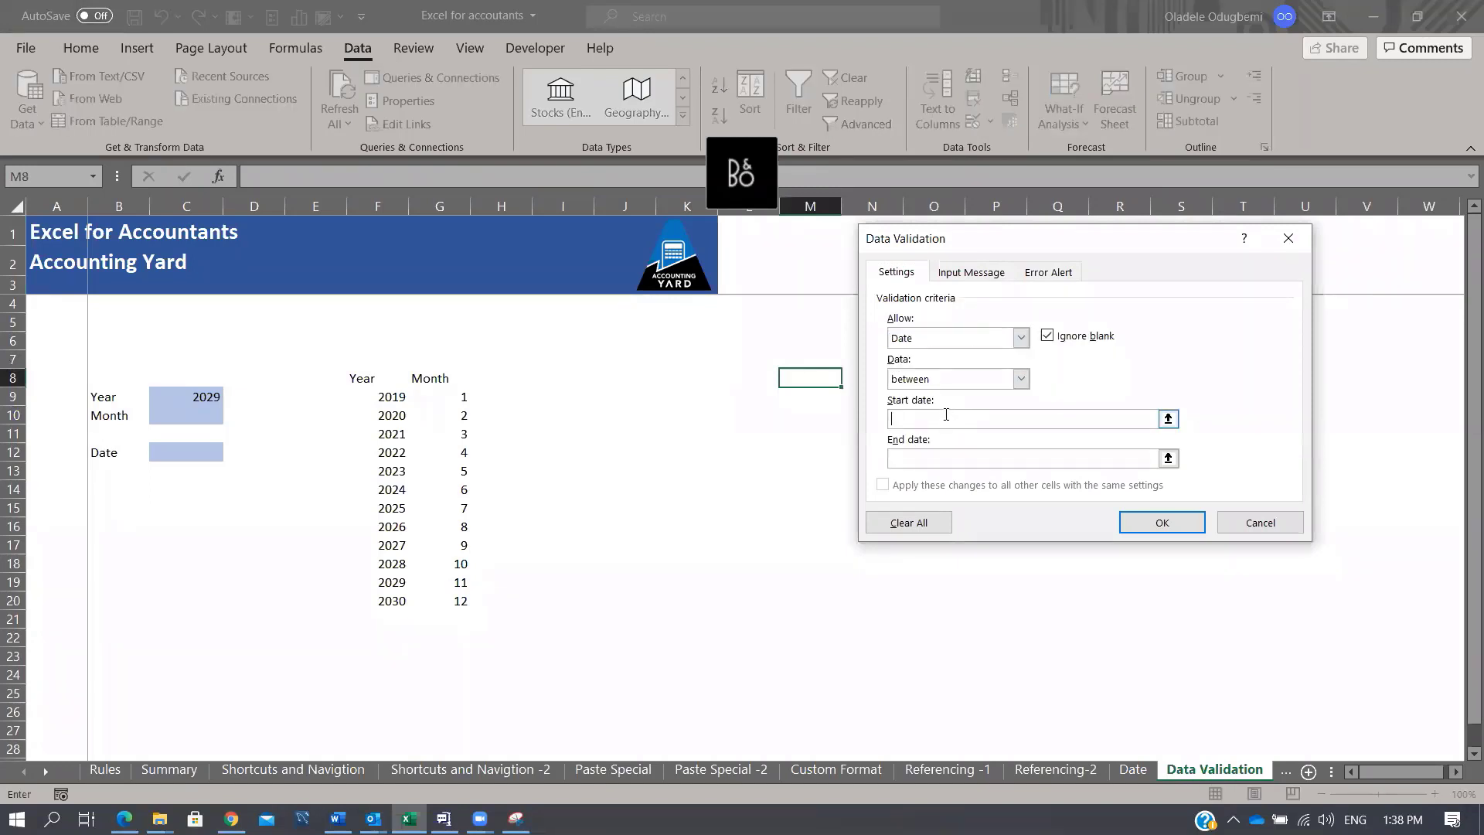
text(01/01/2021)
click(949, 458)
text(1/12/2021)
Step: Confirm the 2021 date rule, see 2 Sept 2020 rejected in M8, then enter 1 Jan 21
click(1154, 524)
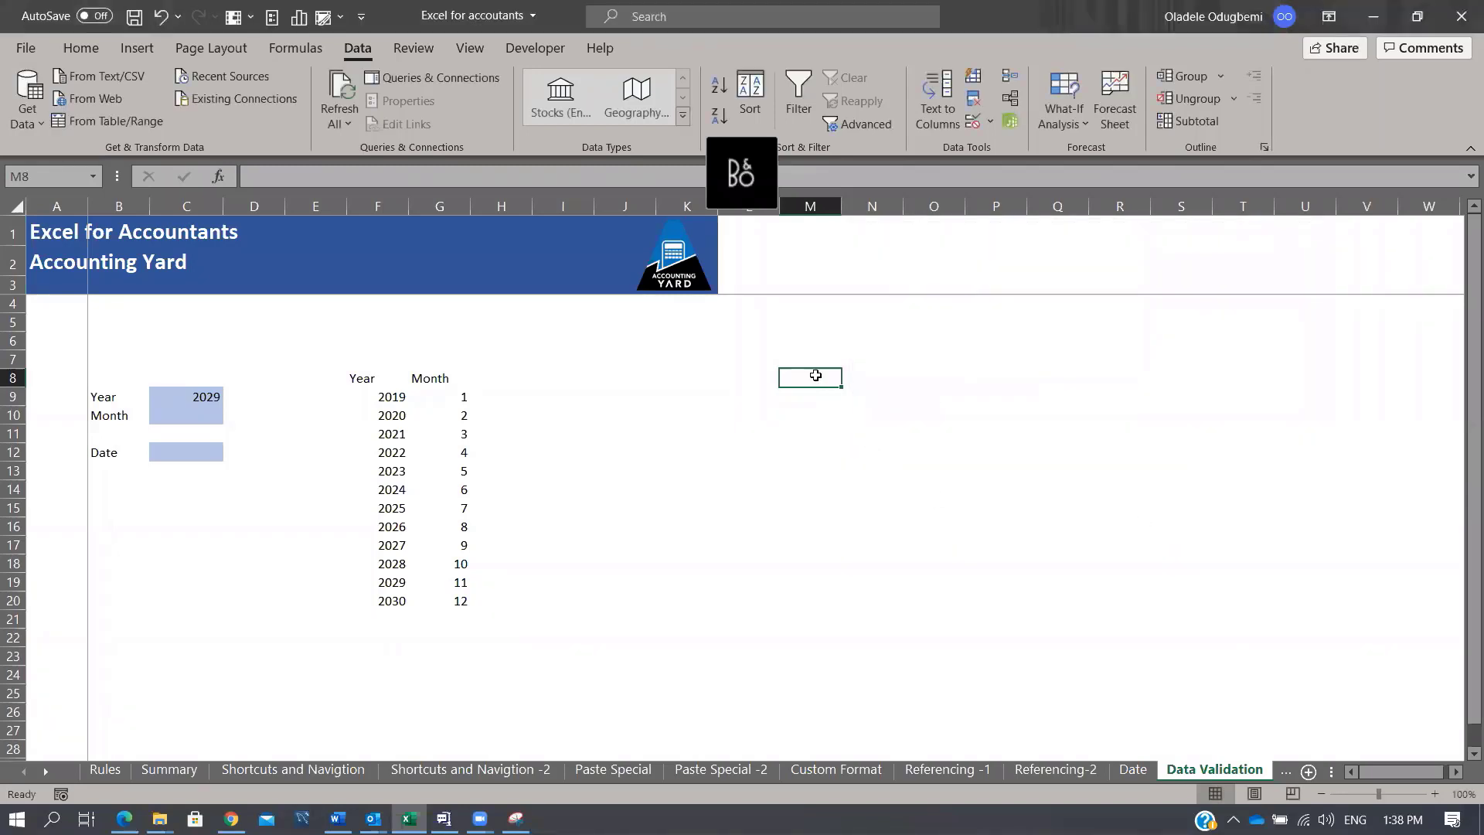
text(2 Sept)
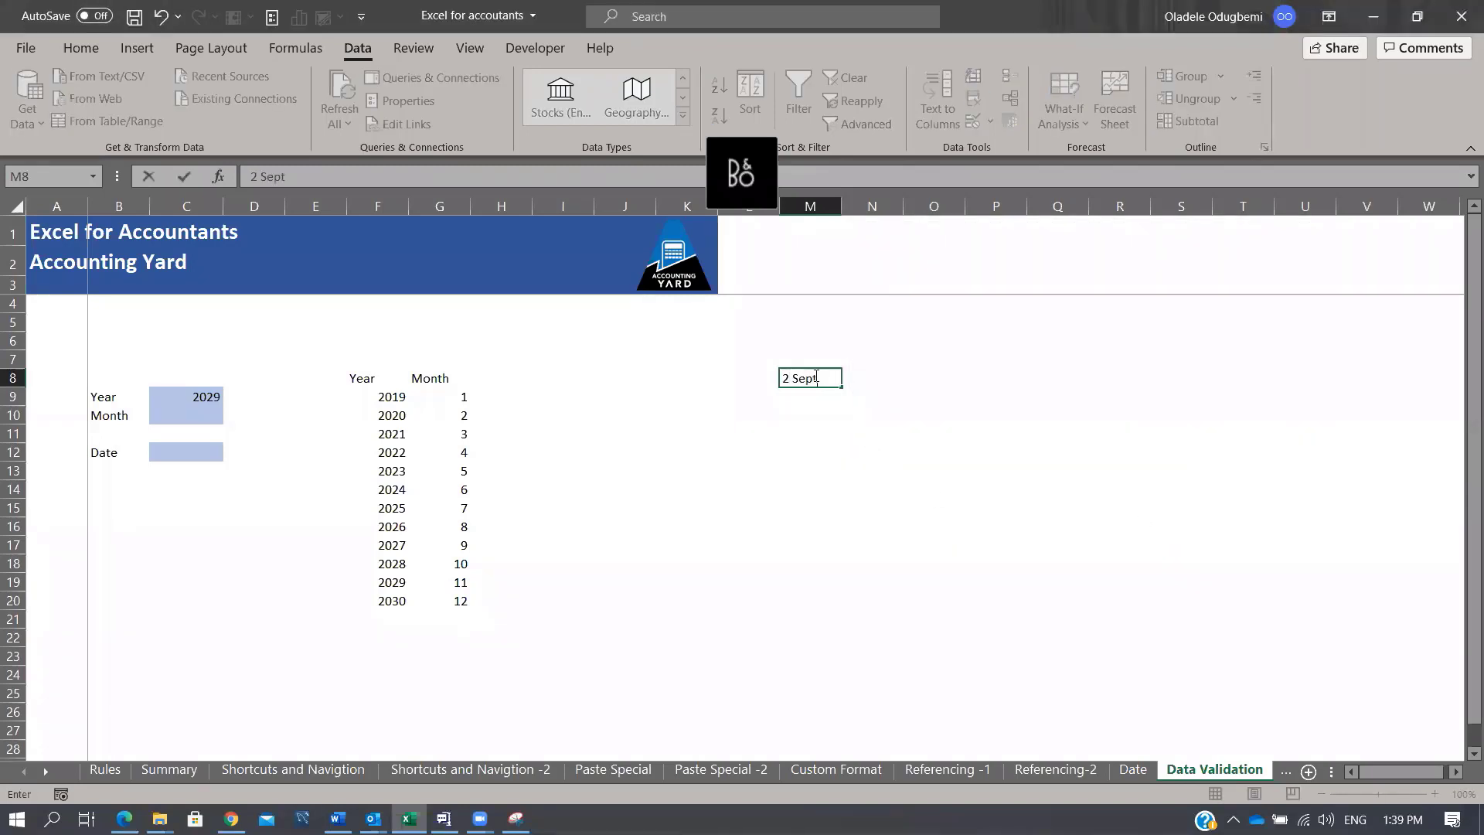
text( 2020)
key(Return)
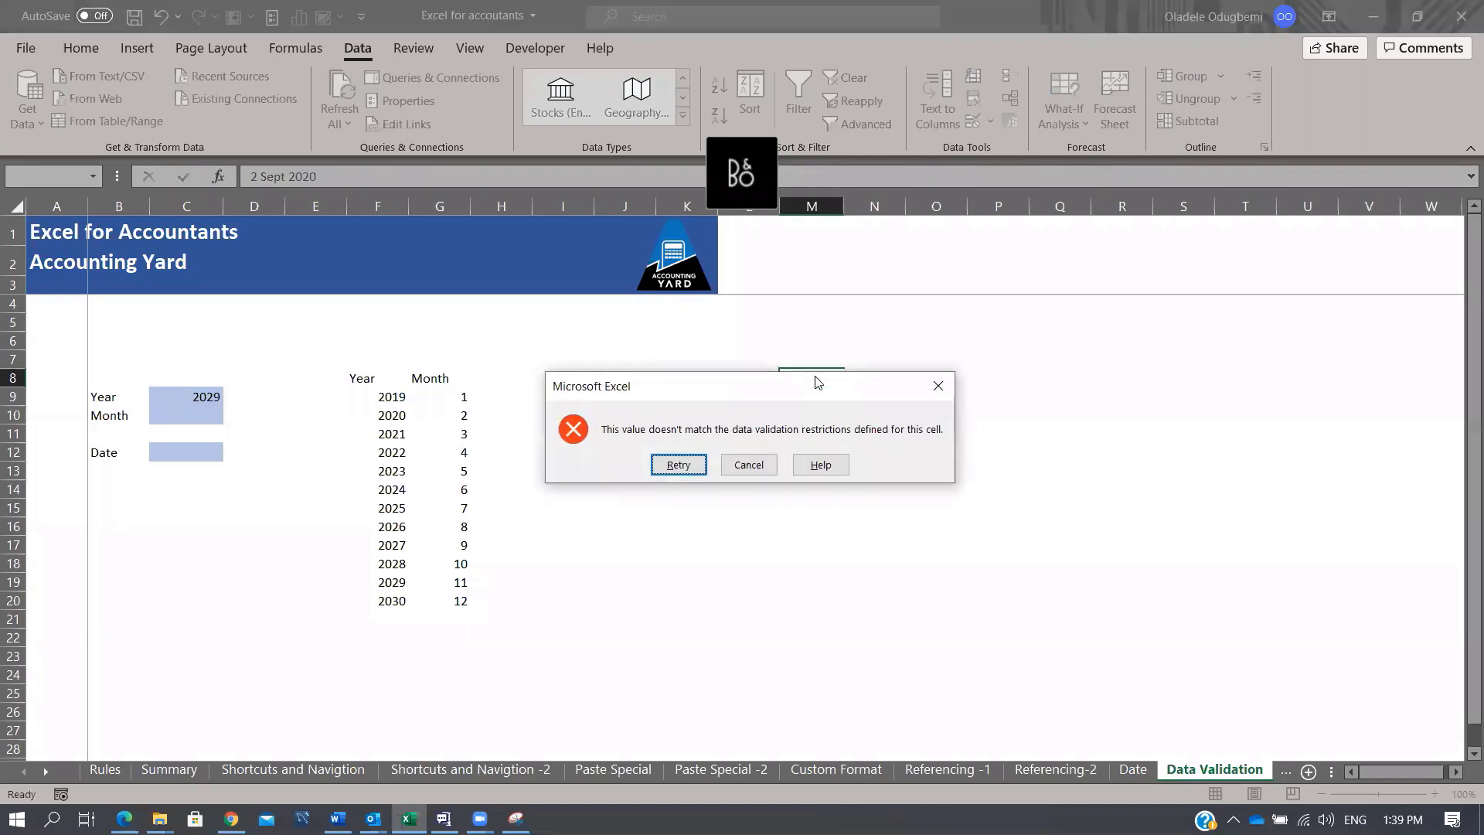
key(Escape)
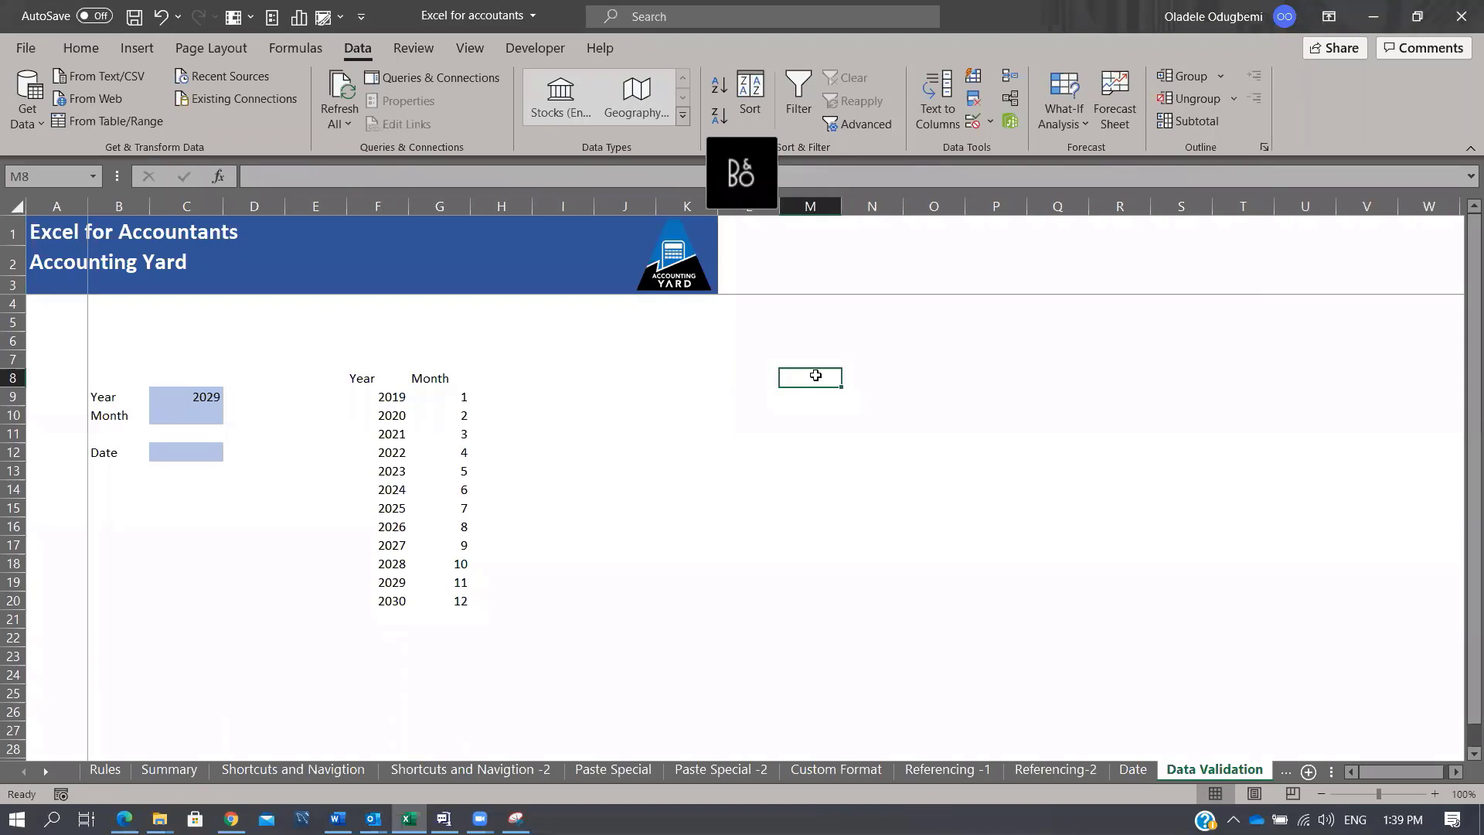
text(1 Jan 21)
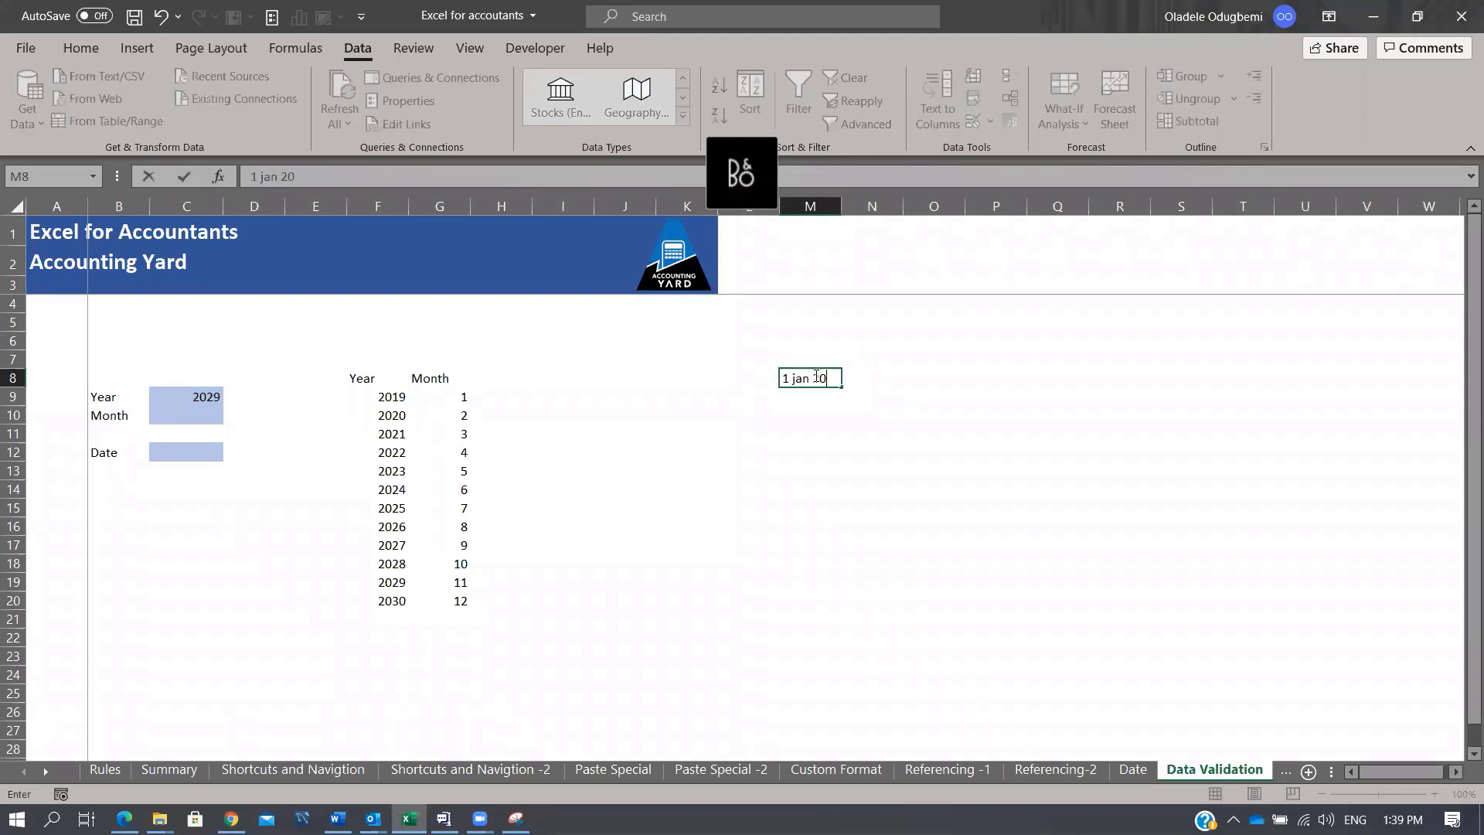
key(Return)
Step: Try 20 sept 2023 in M8 and cancel the rejection, keeping 01-Jan-21
click(816, 376)
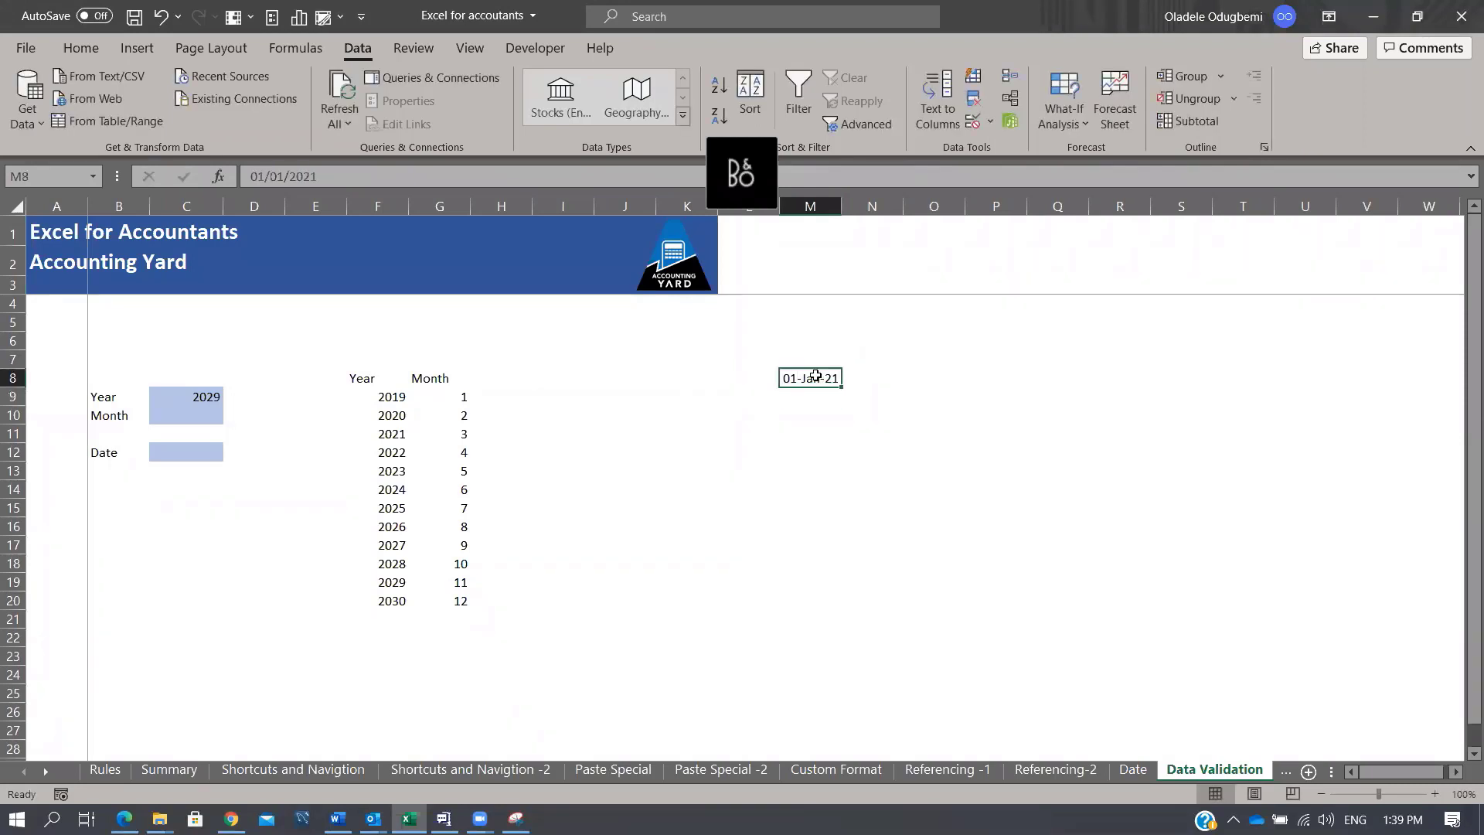
text(20)
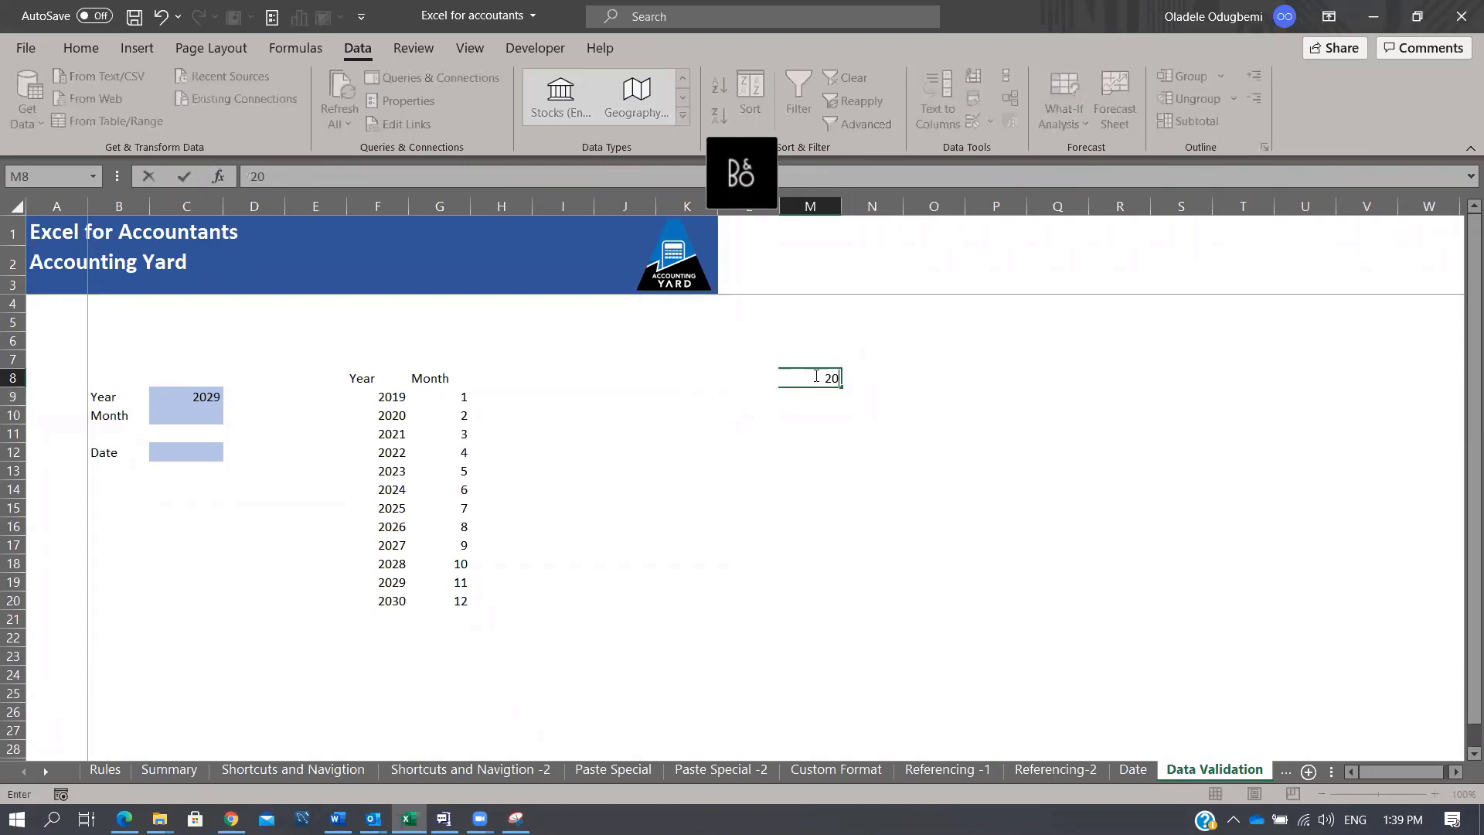
text( sept 2023)
key(Return)
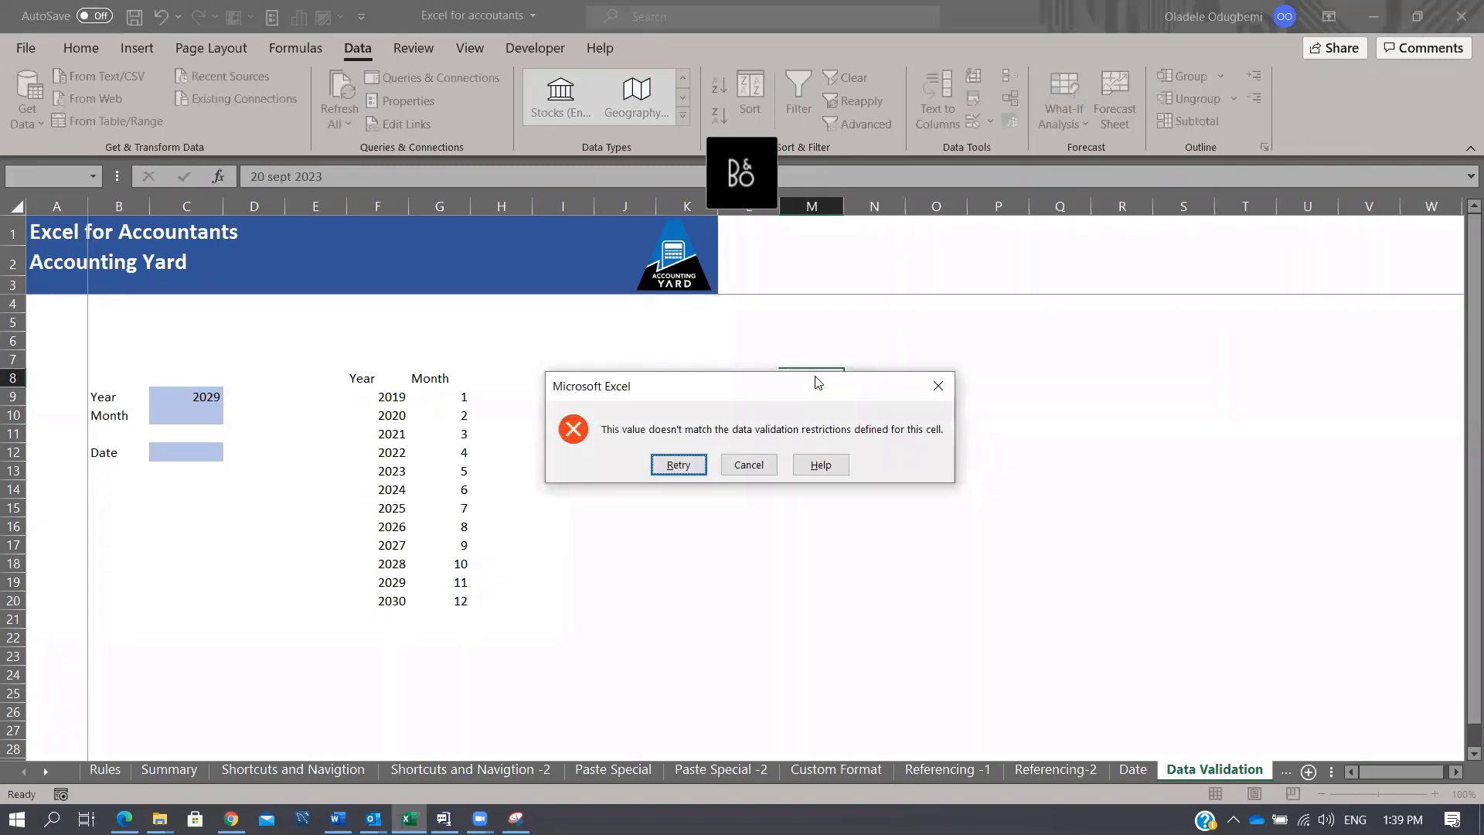
key(Escape)
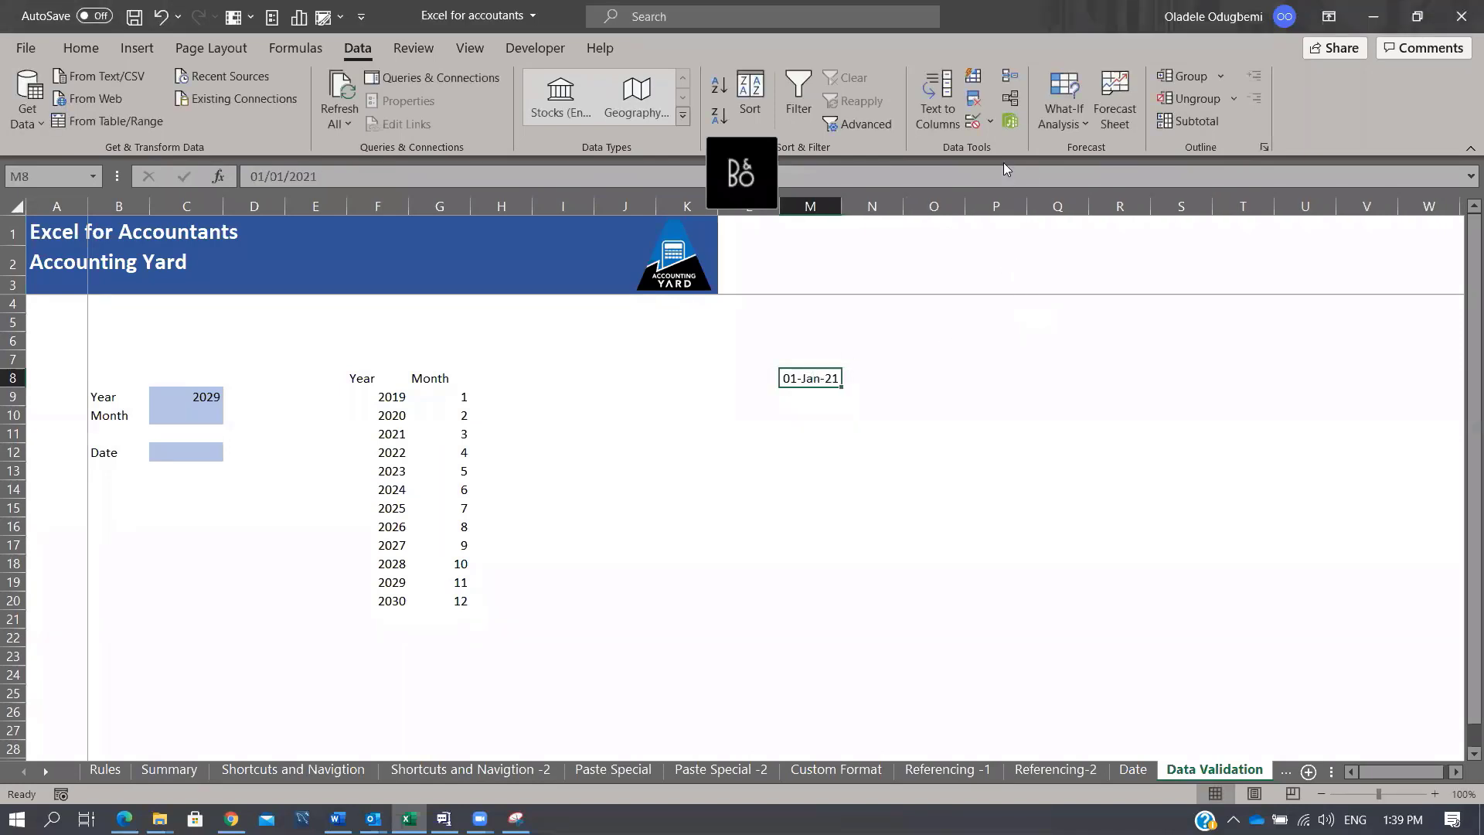
click(991, 122)
click(1042, 147)
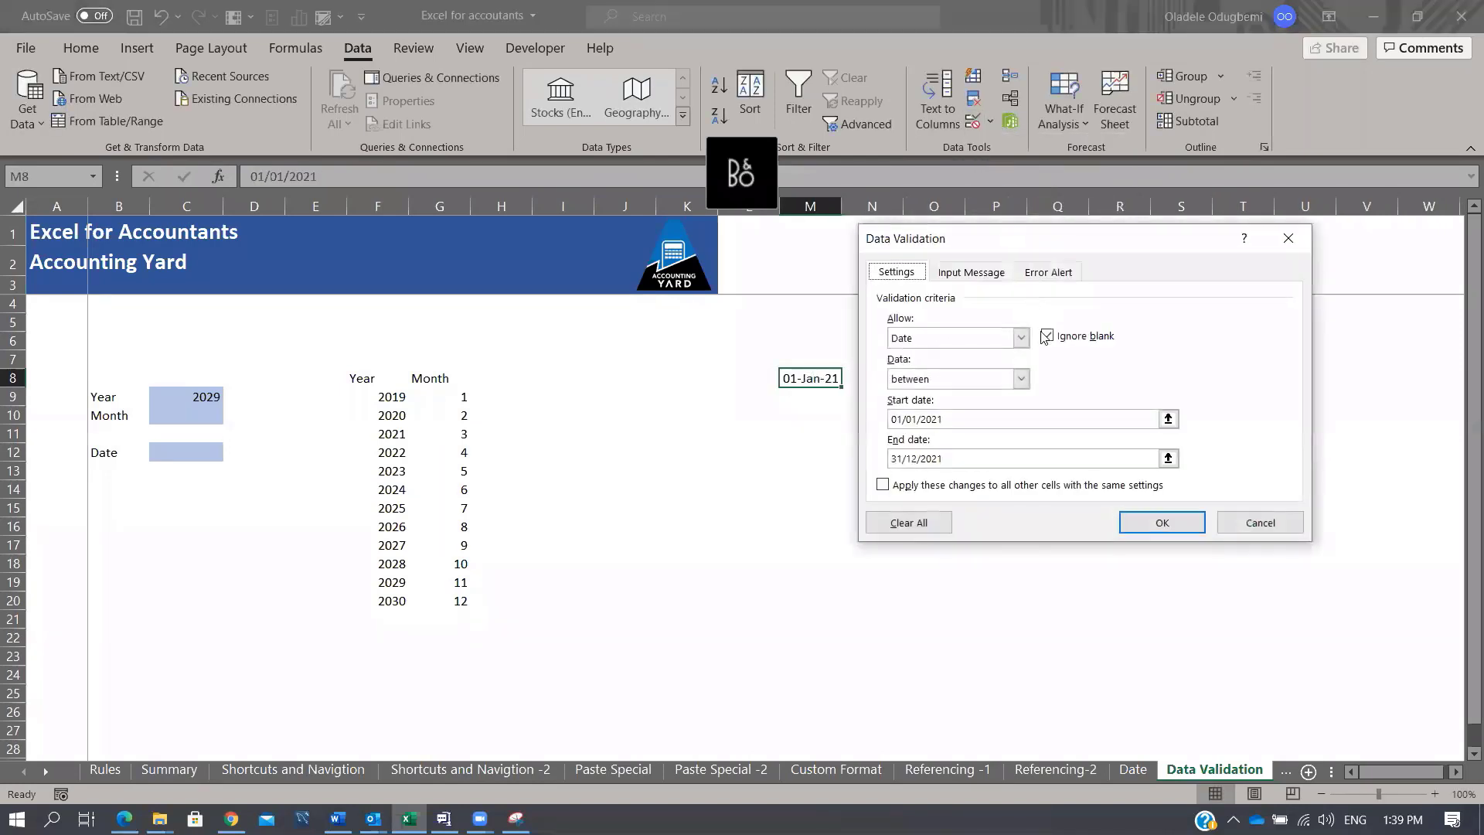
click(989, 275)
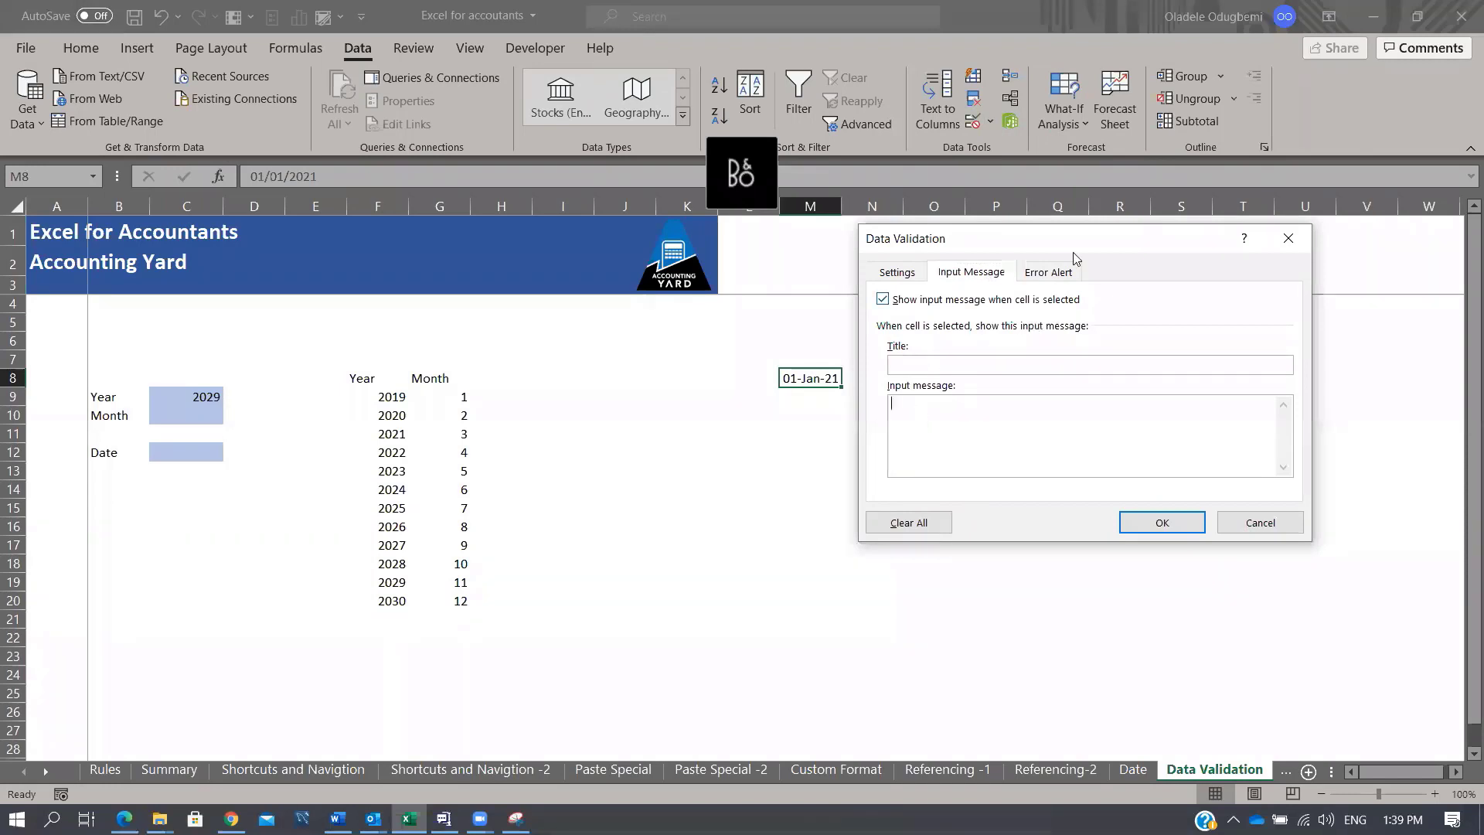
click(1064, 272)
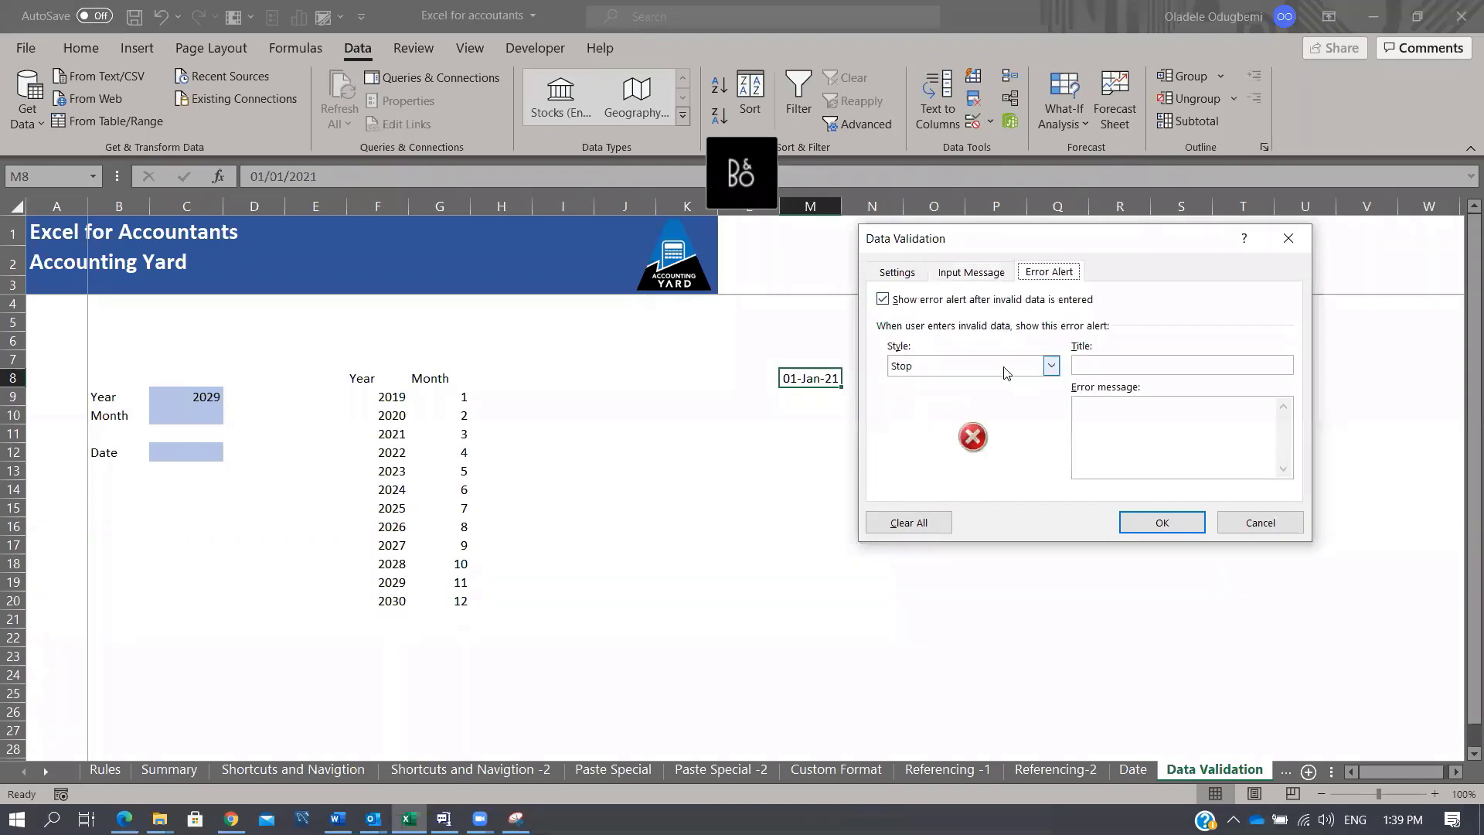
click(1116, 365)
click(1051, 365)
click(1008, 396)
click(1051, 365)
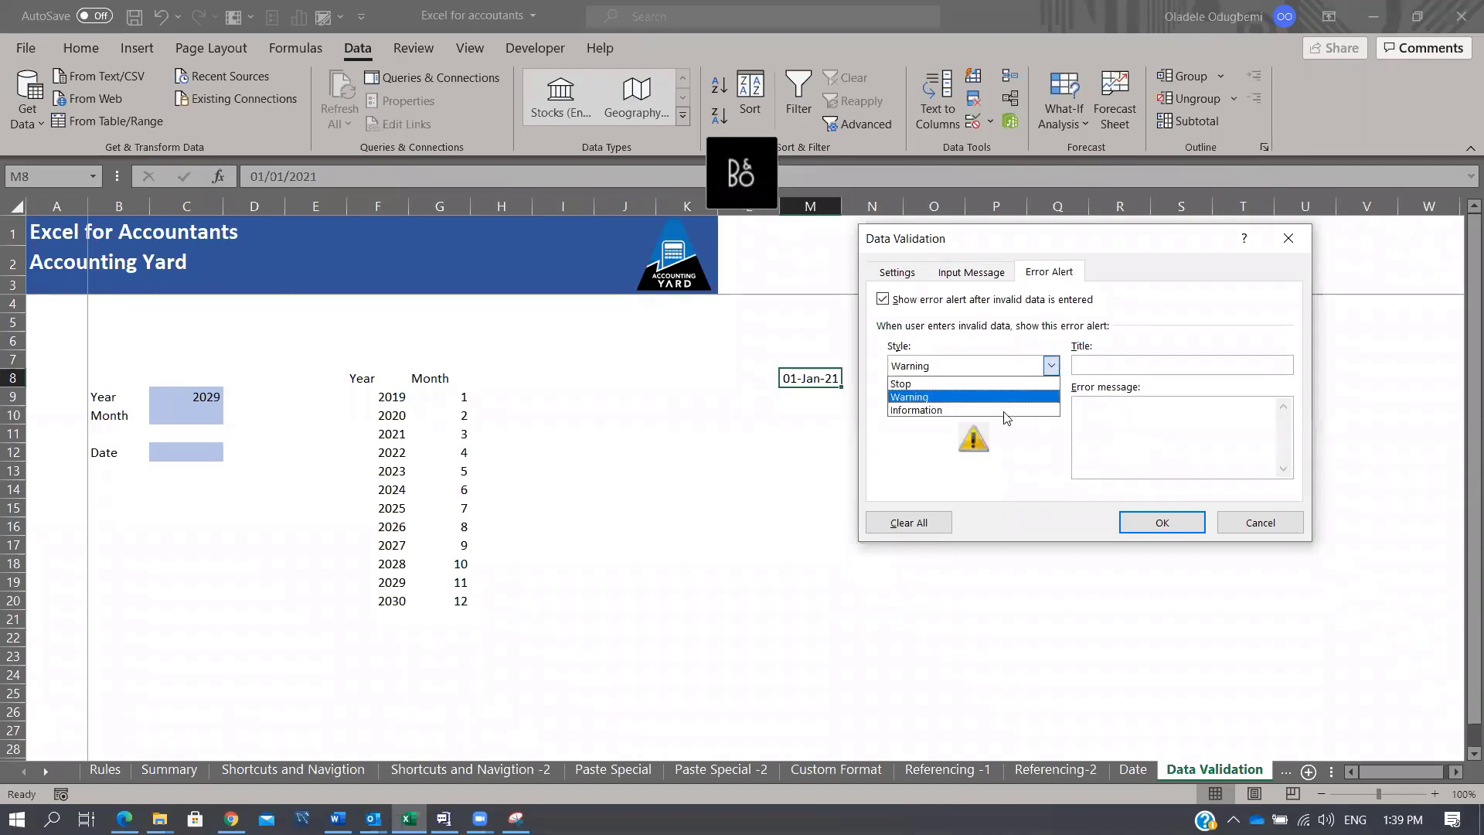
click(1006, 412)
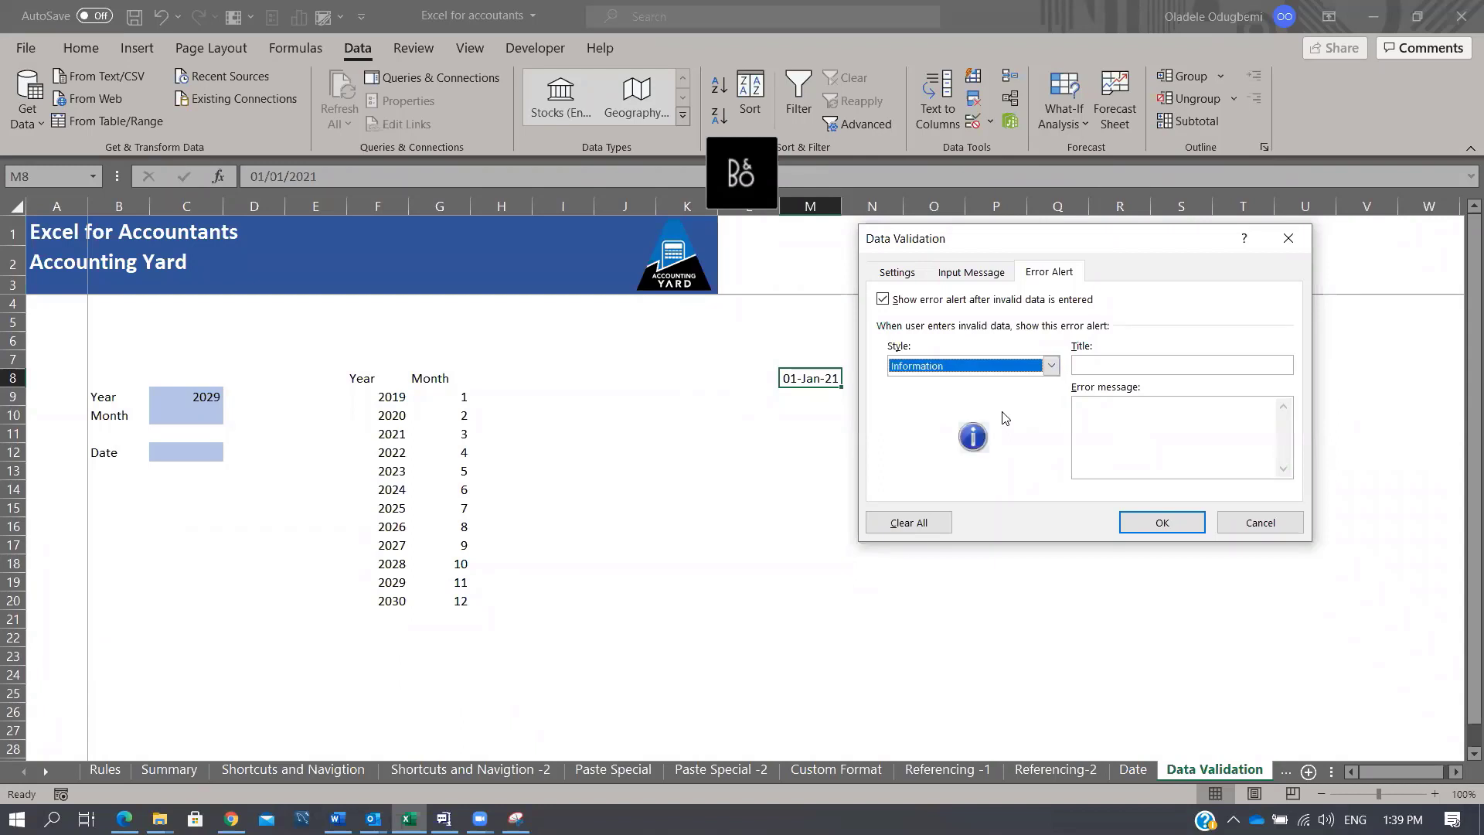
click(971, 280)
click(915, 276)
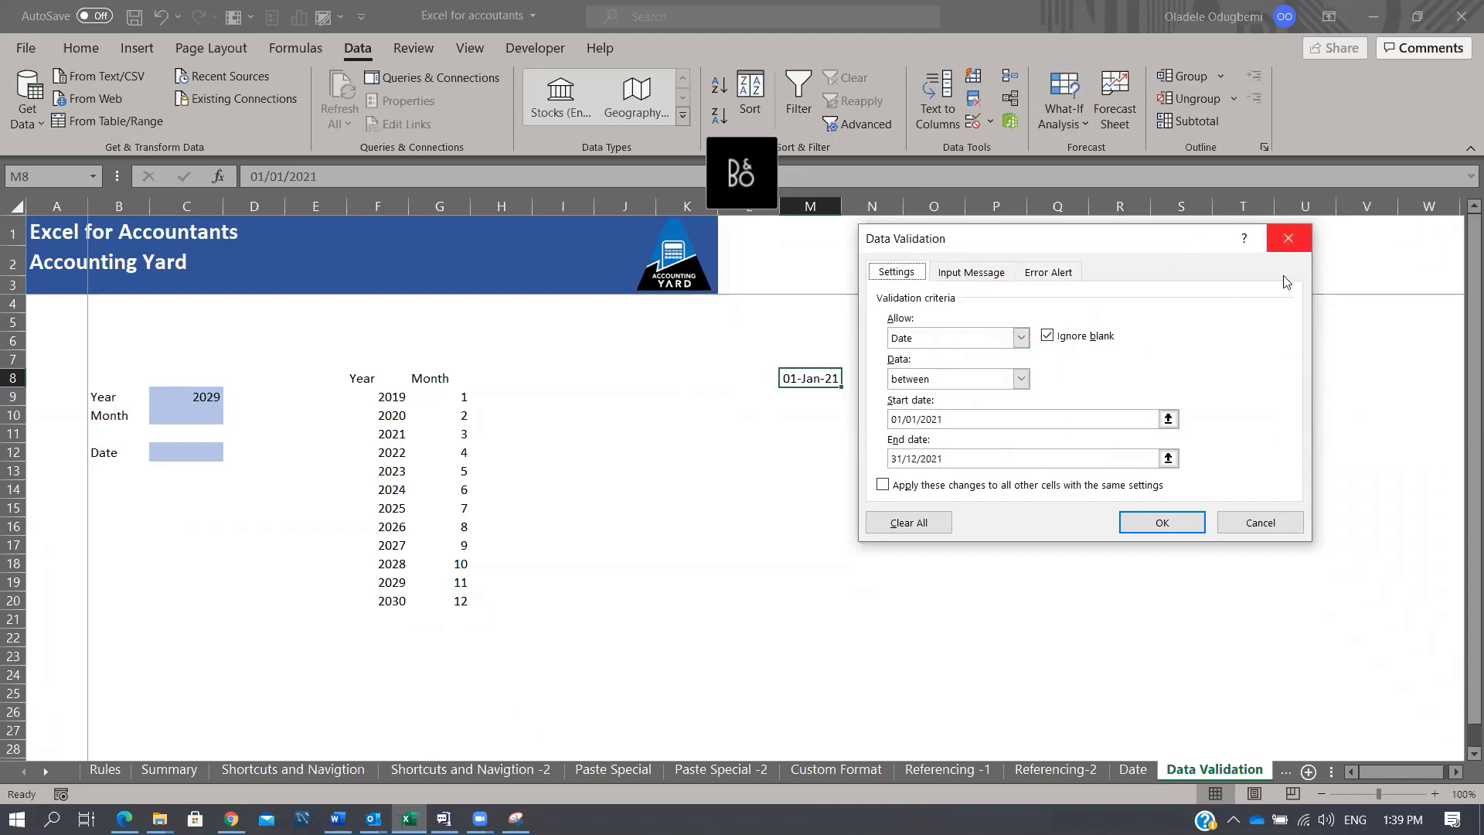
click(1163, 522)
click(824, 484)
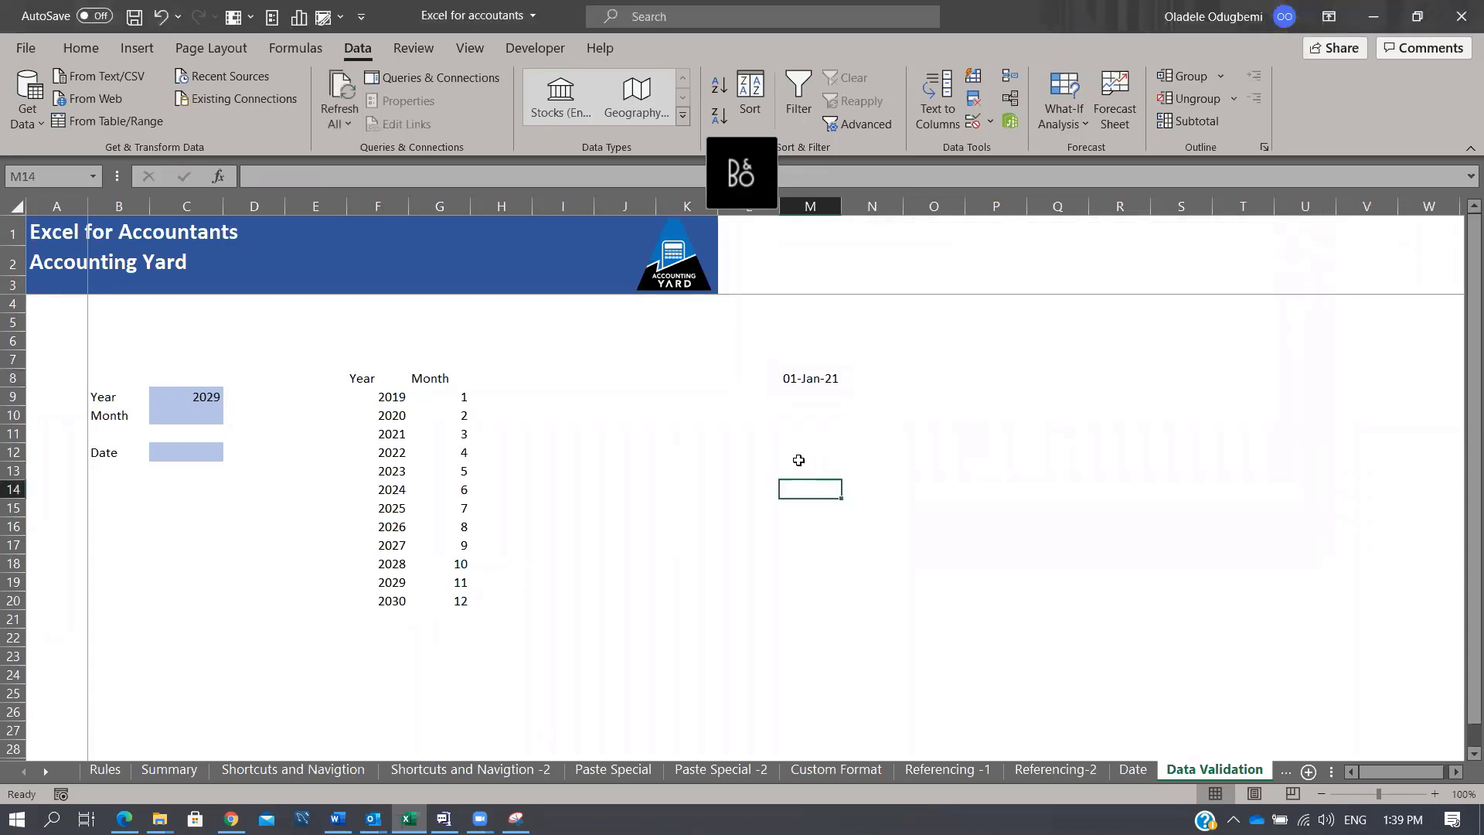
click(798, 458)
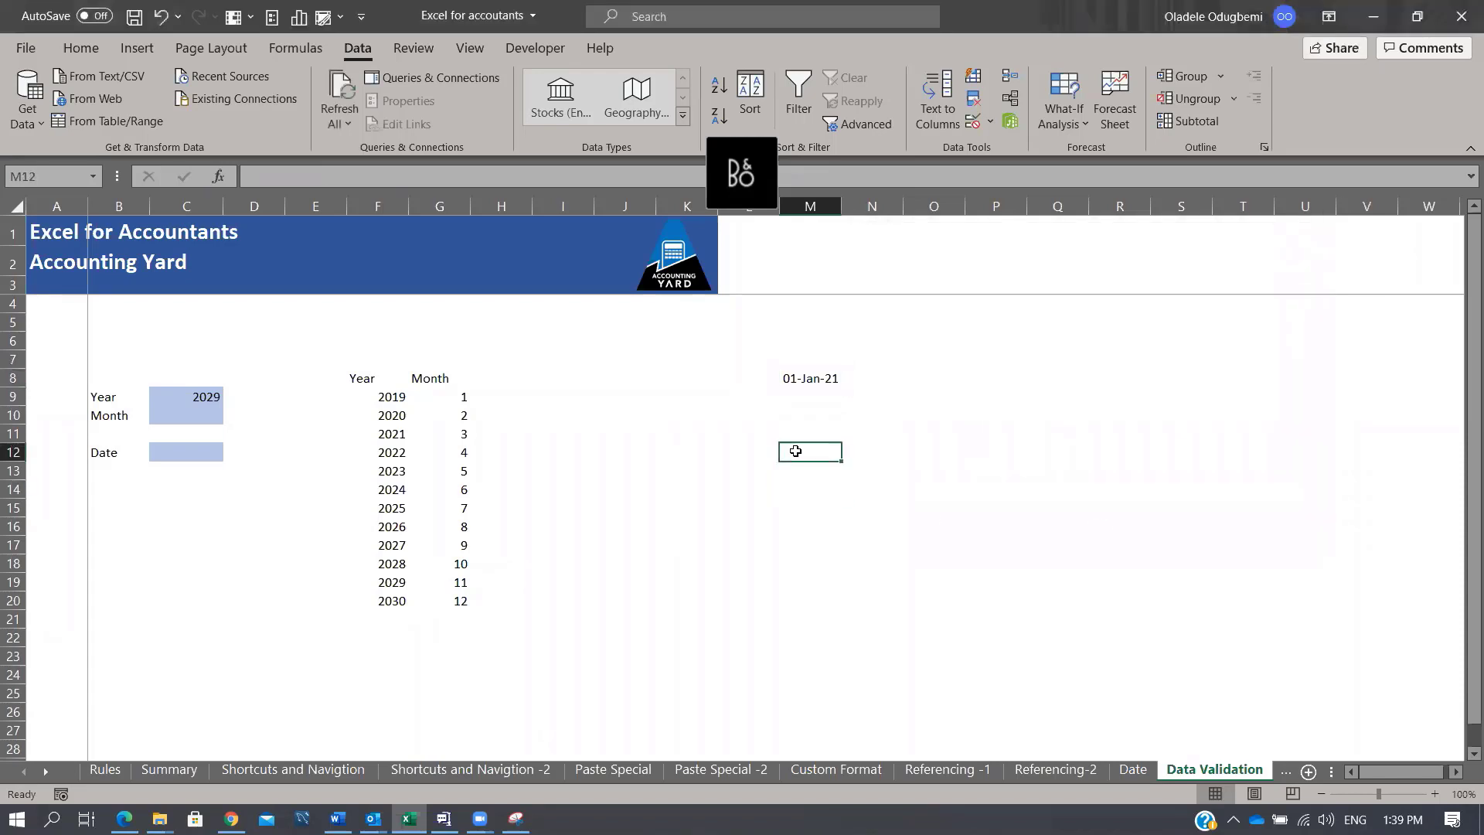
Step: Add a Data Validation rule to M12 allowing text length between 10 and 20
click(990, 122)
click(1005, 146)
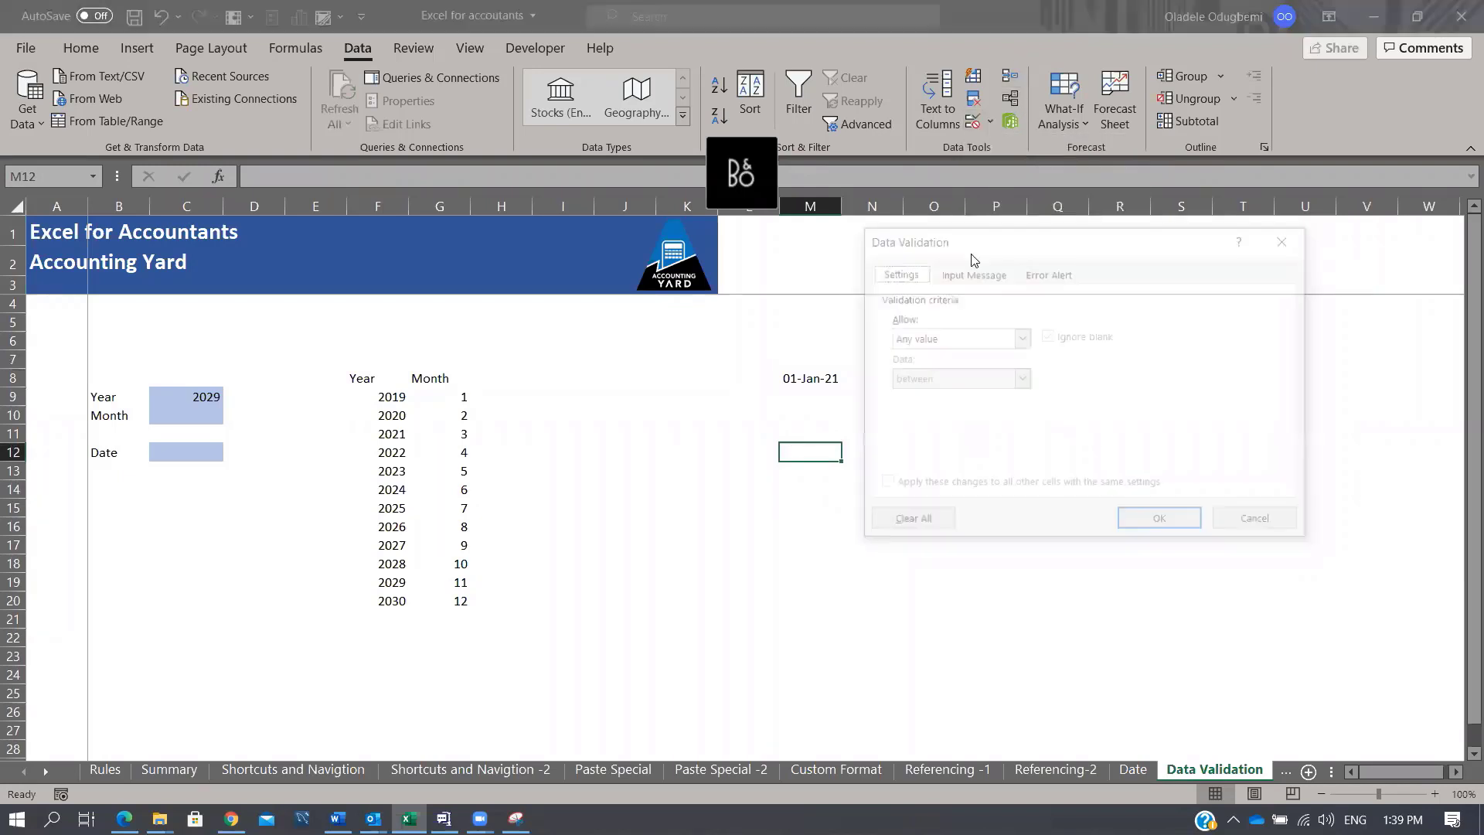
click(1020, 338)
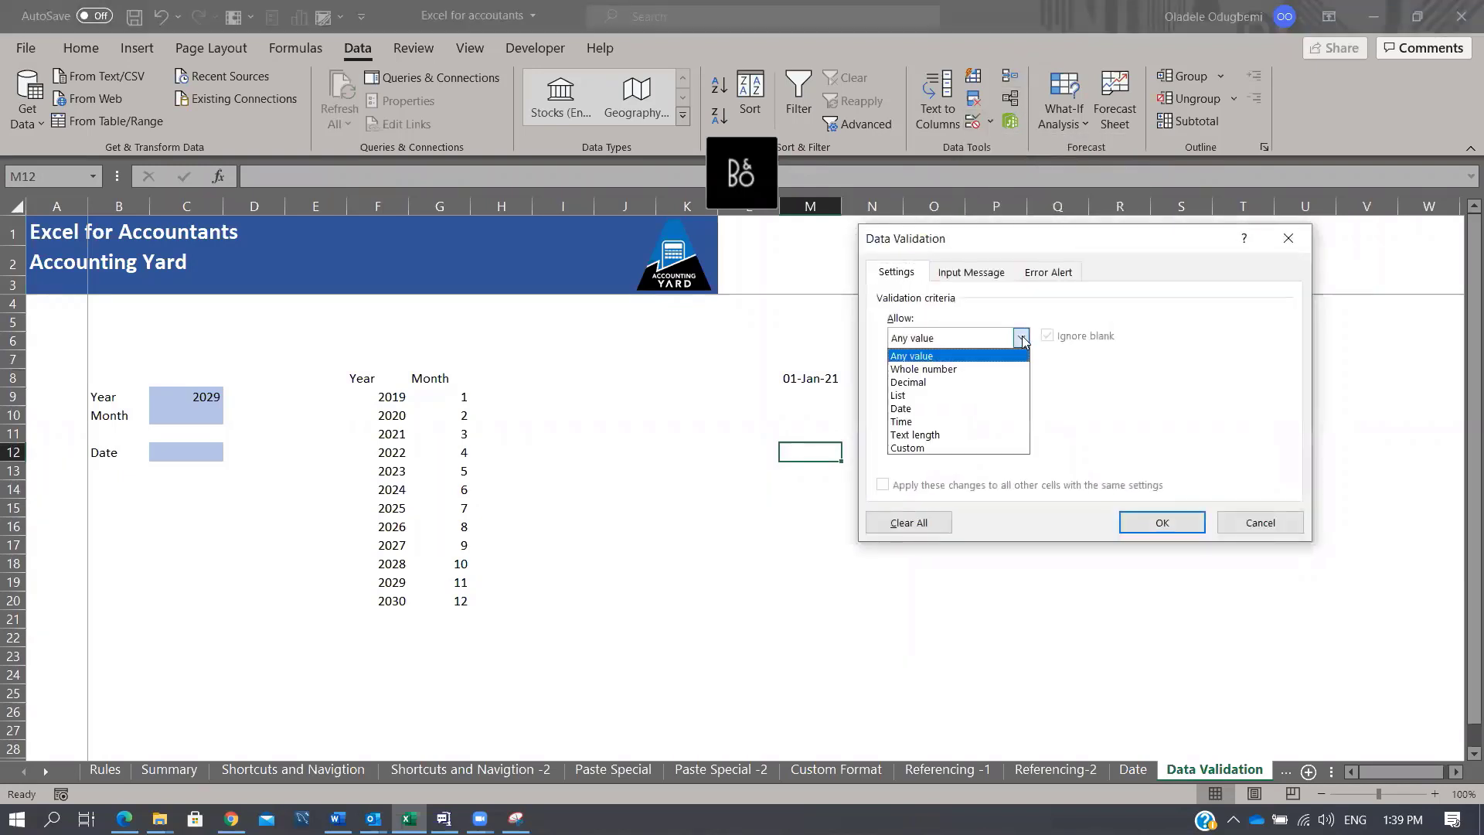
click(937, 435)
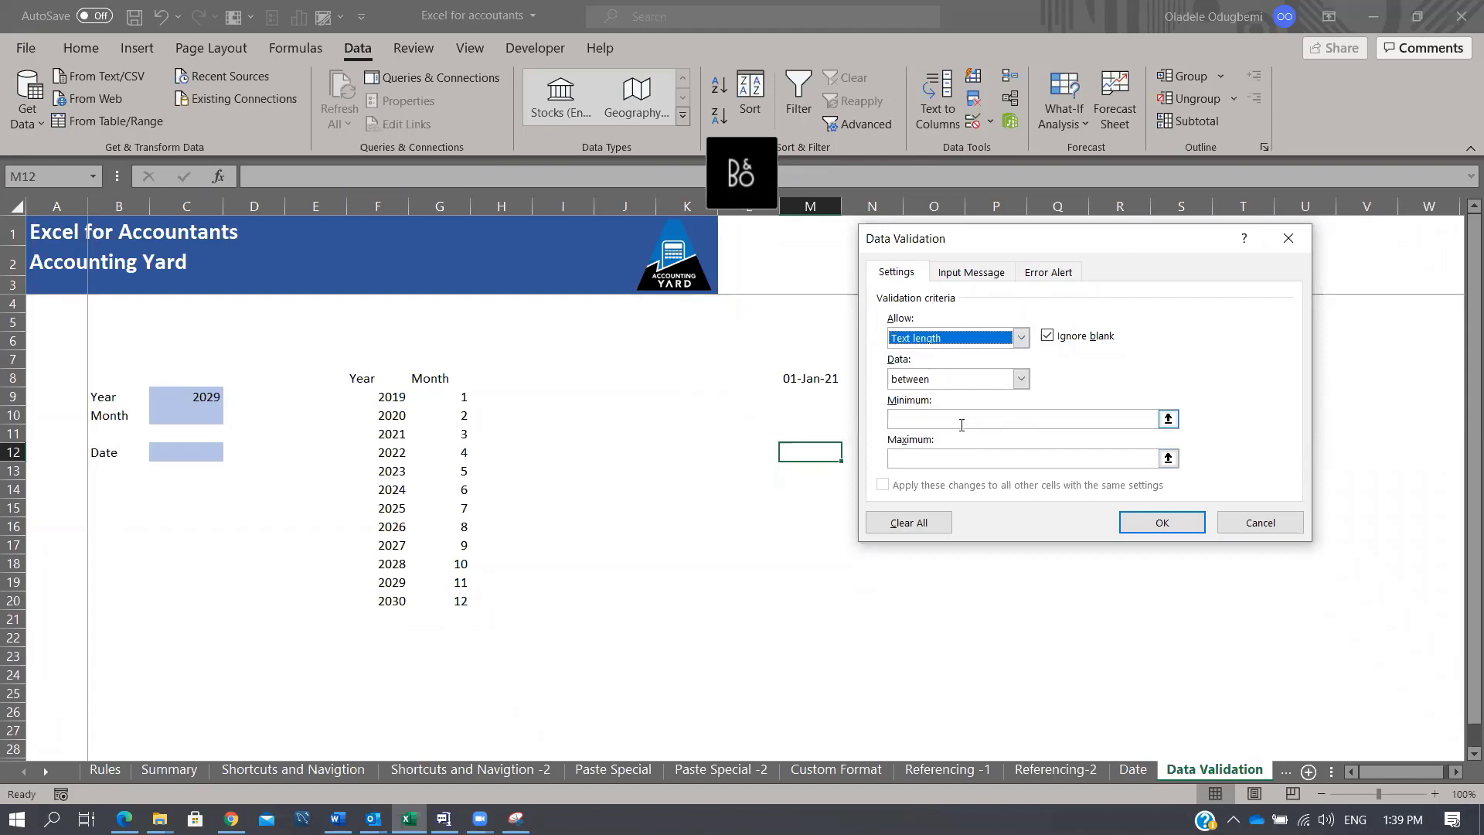
click(962, 424)
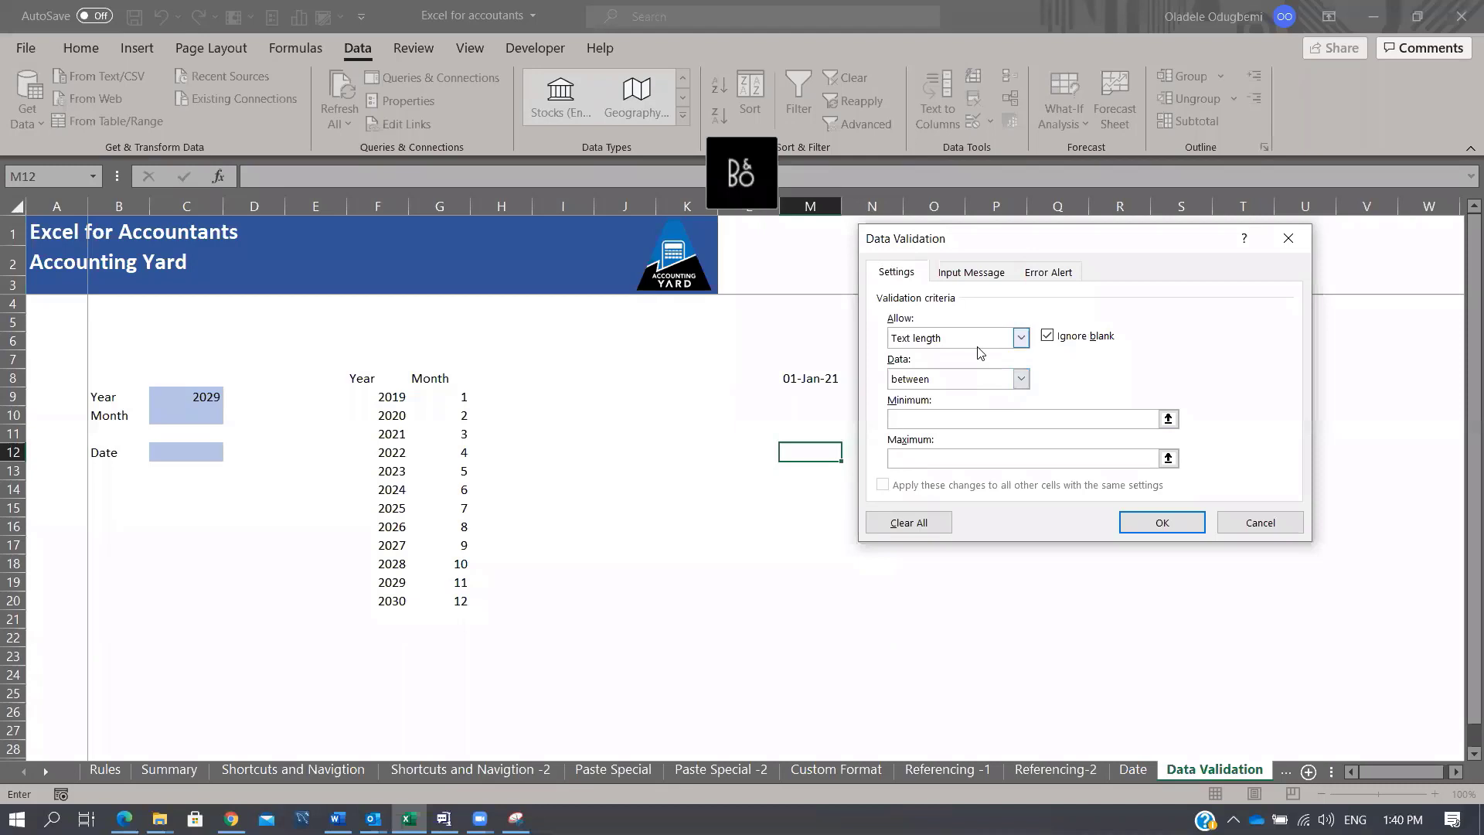
text(30)
key(BackSpace)
key(BackSpace)
text(10)
click(970, 453)
text(20)
click(1150, 522)
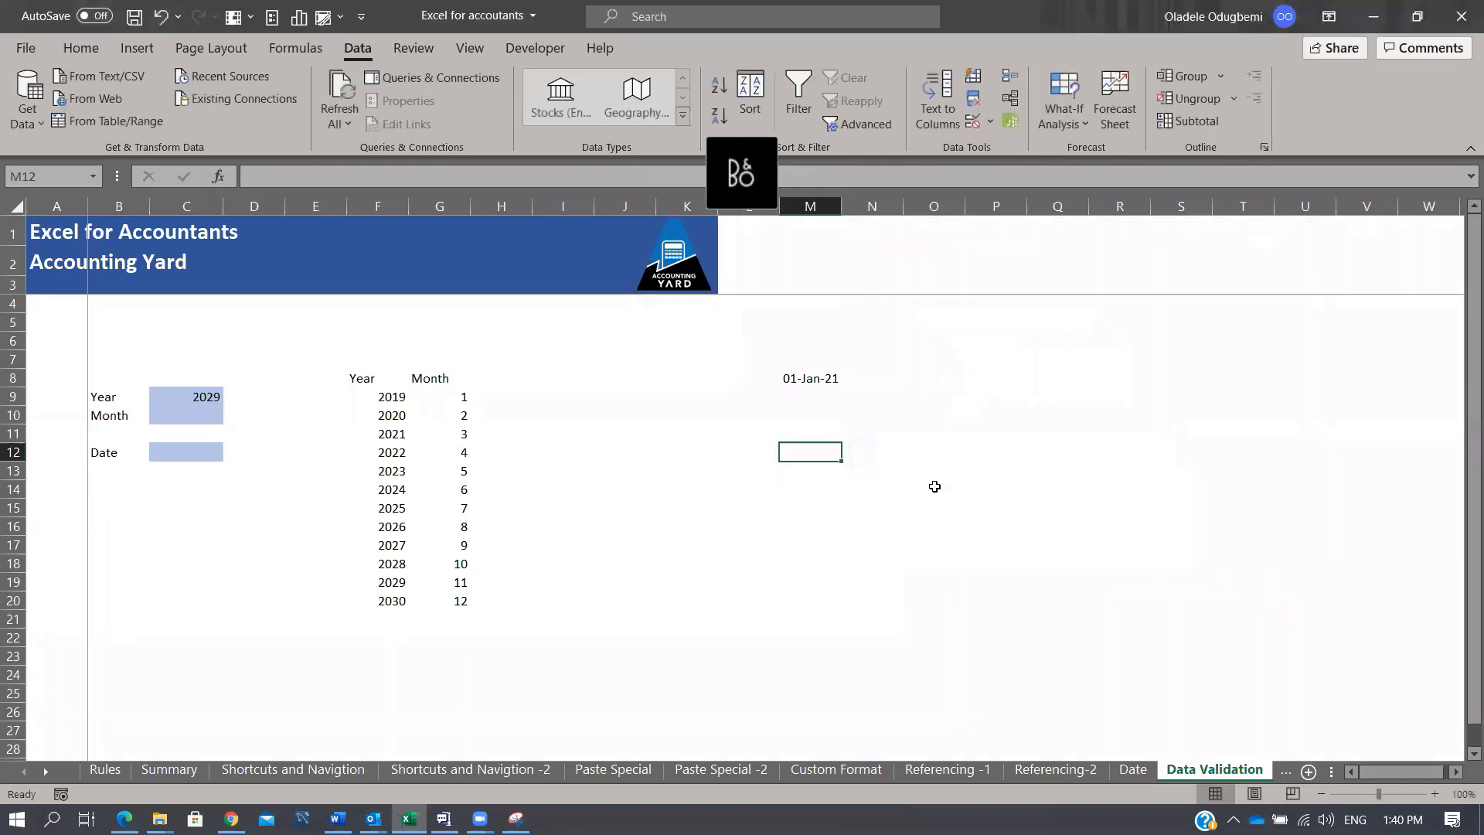
Step: Test M12: short first name 'Oladele' is rejected, the full name is accepted
text(Oladele)
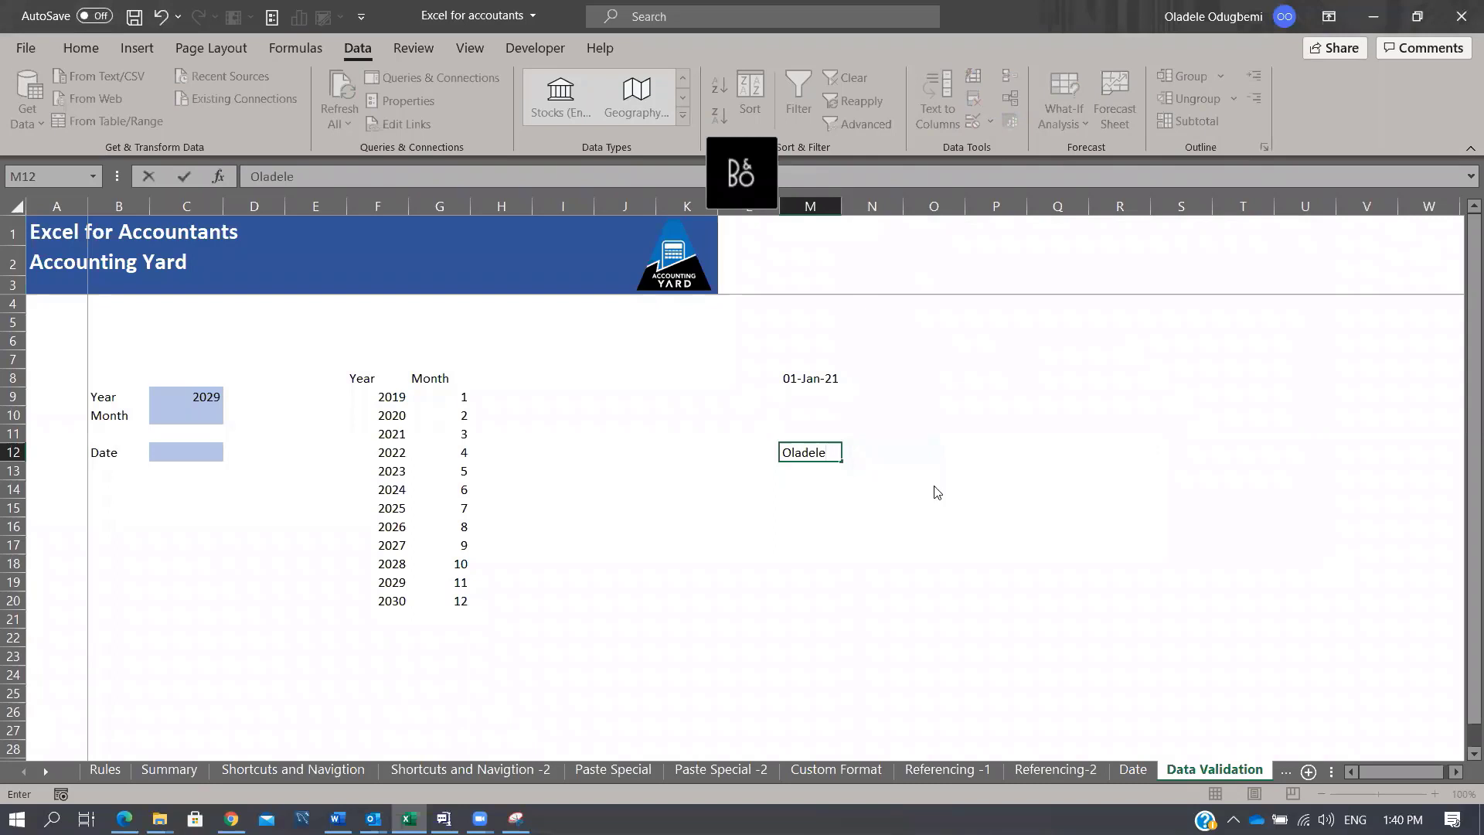
key(Return)
key(Escape)
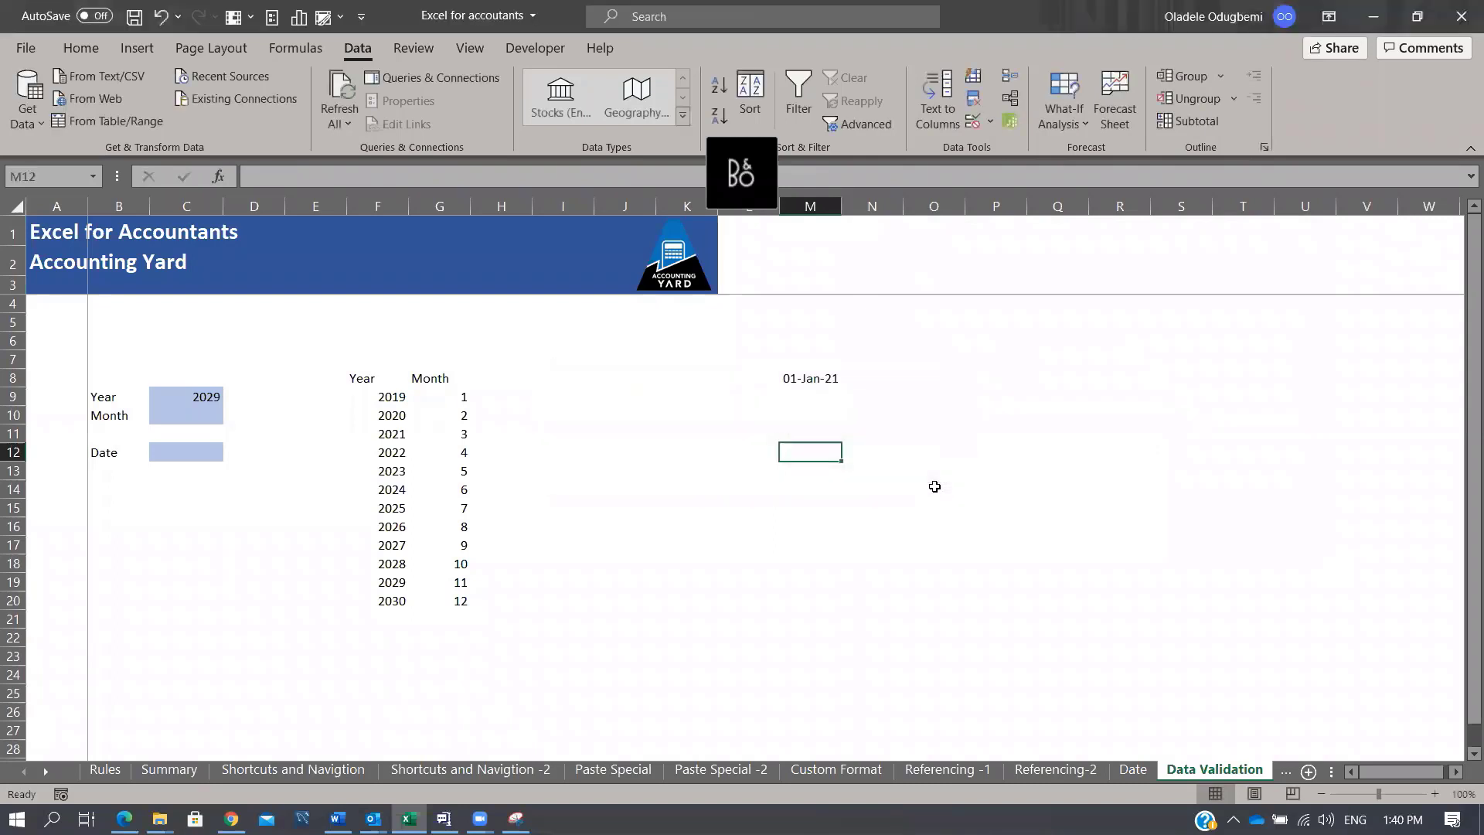
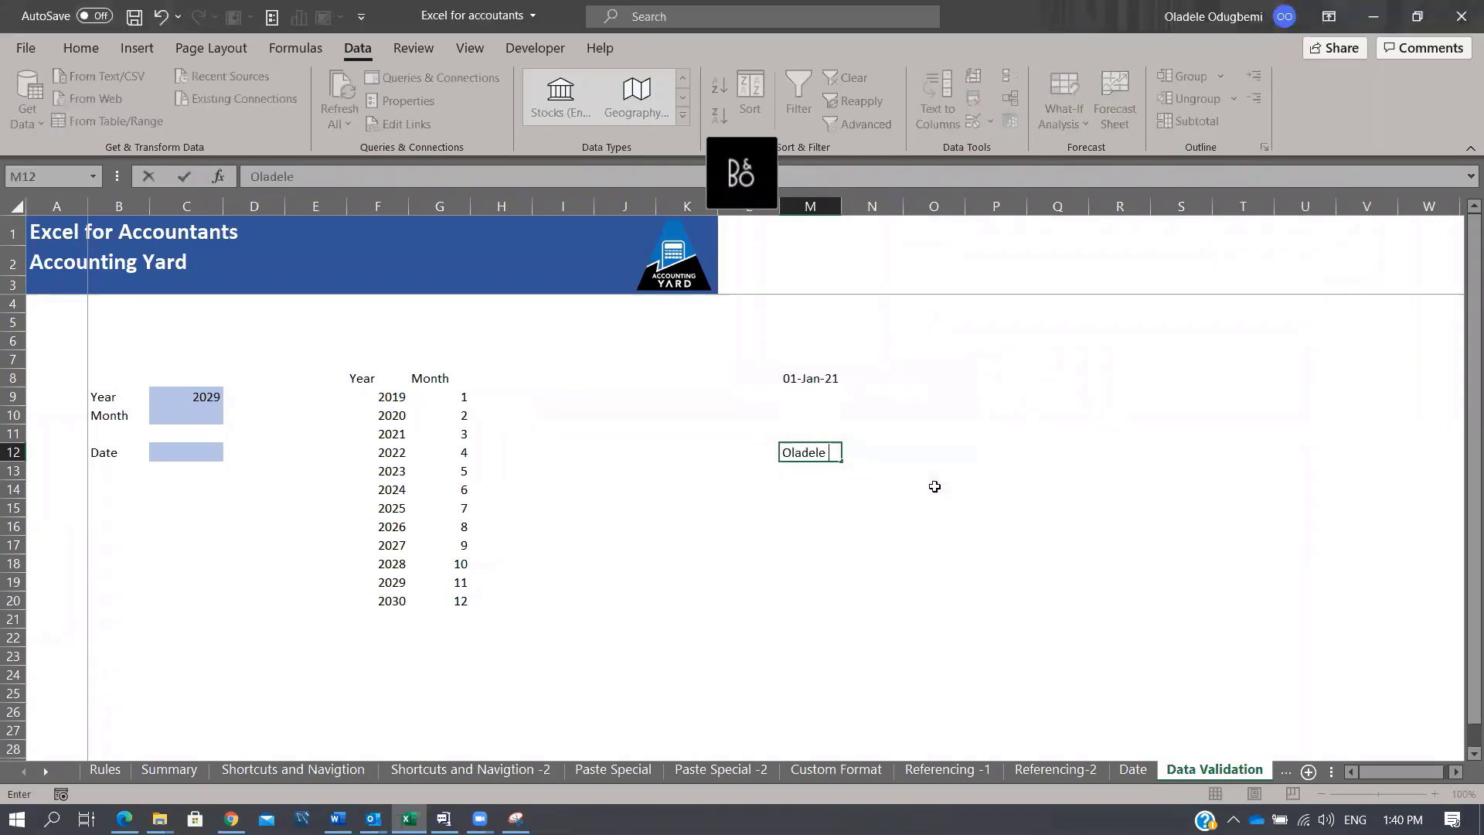
key(Return)
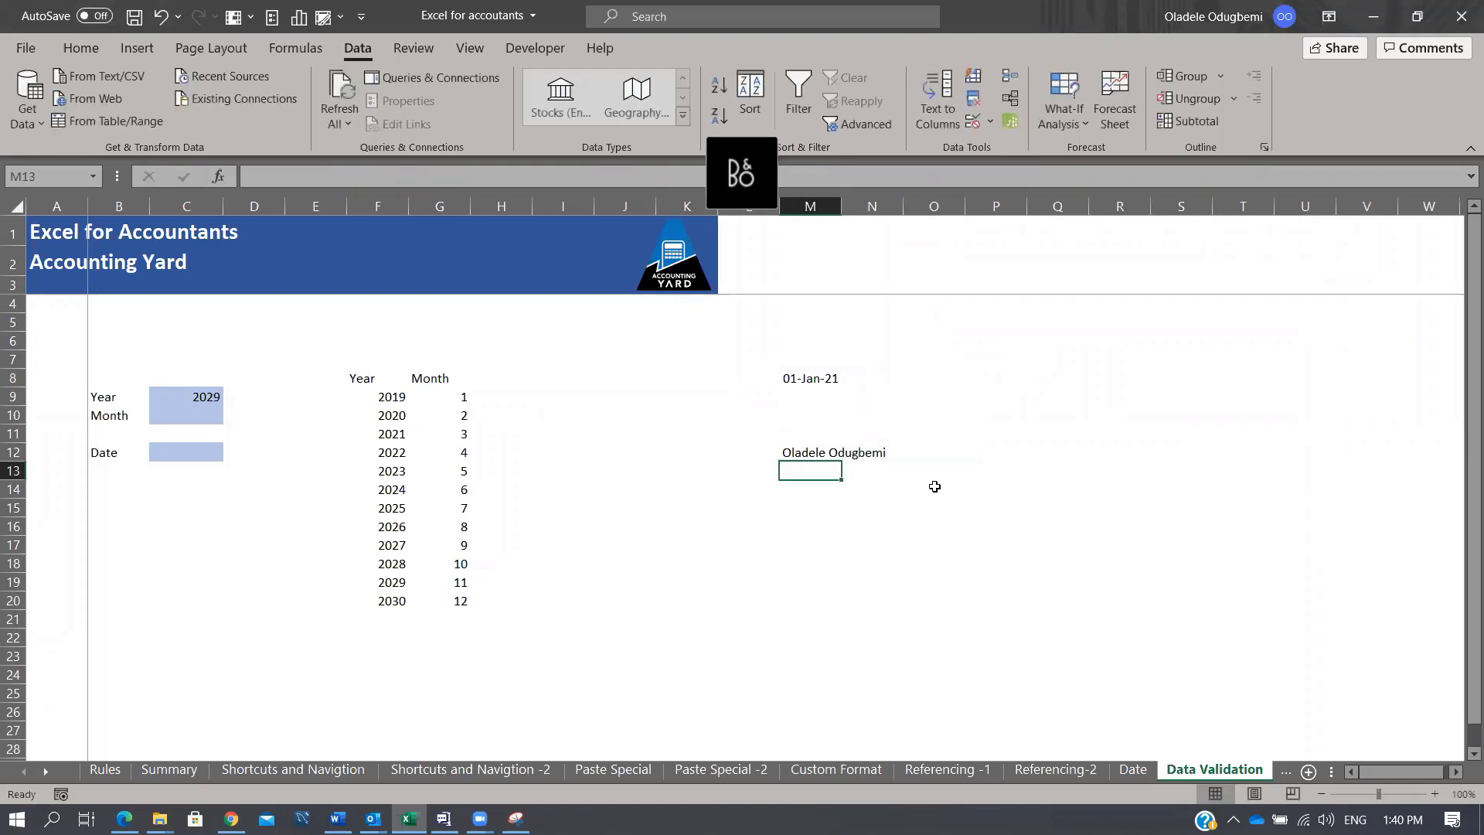
key(Up)
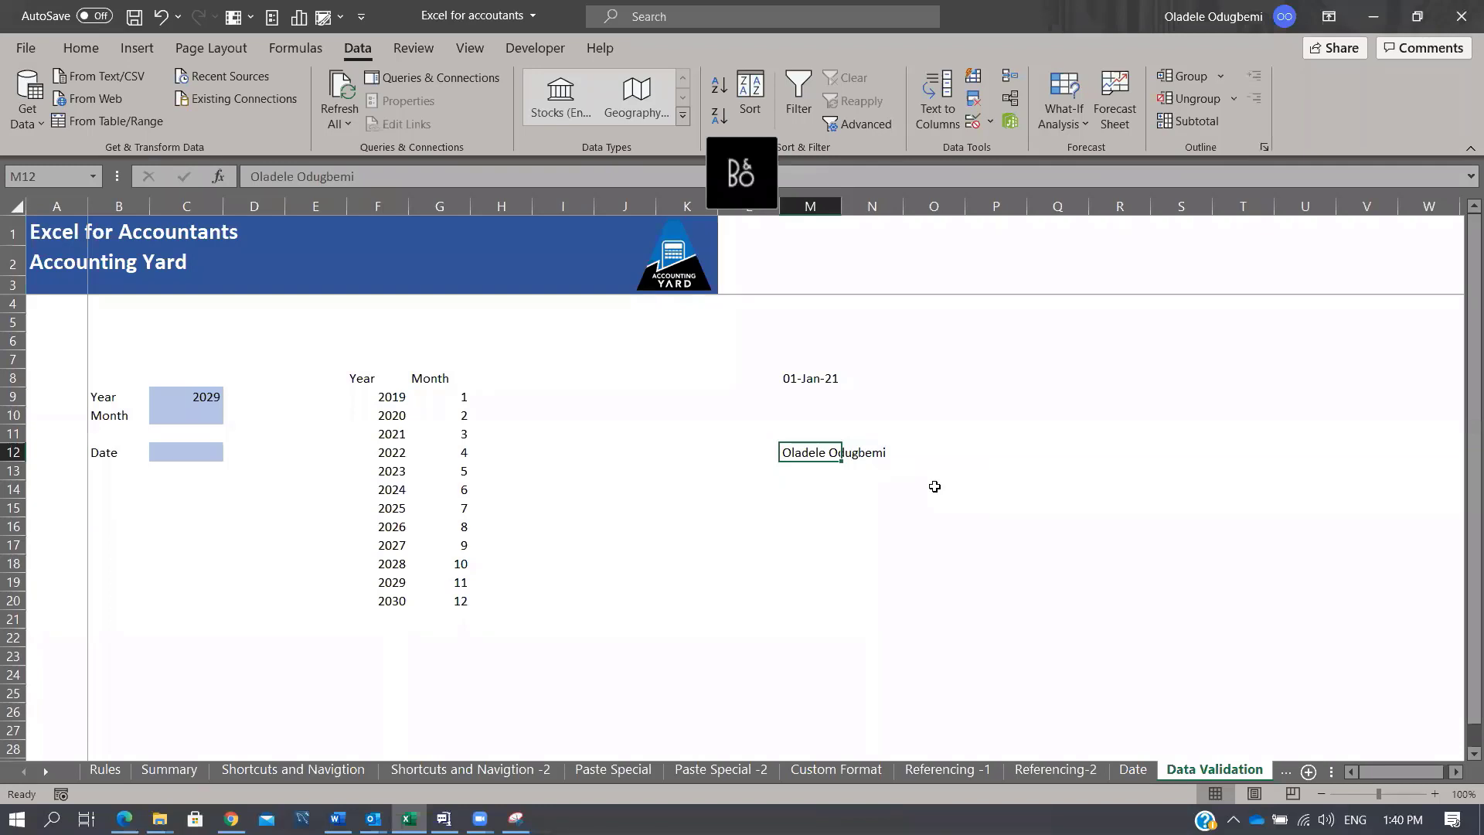
key(ctrl+Page_Down)
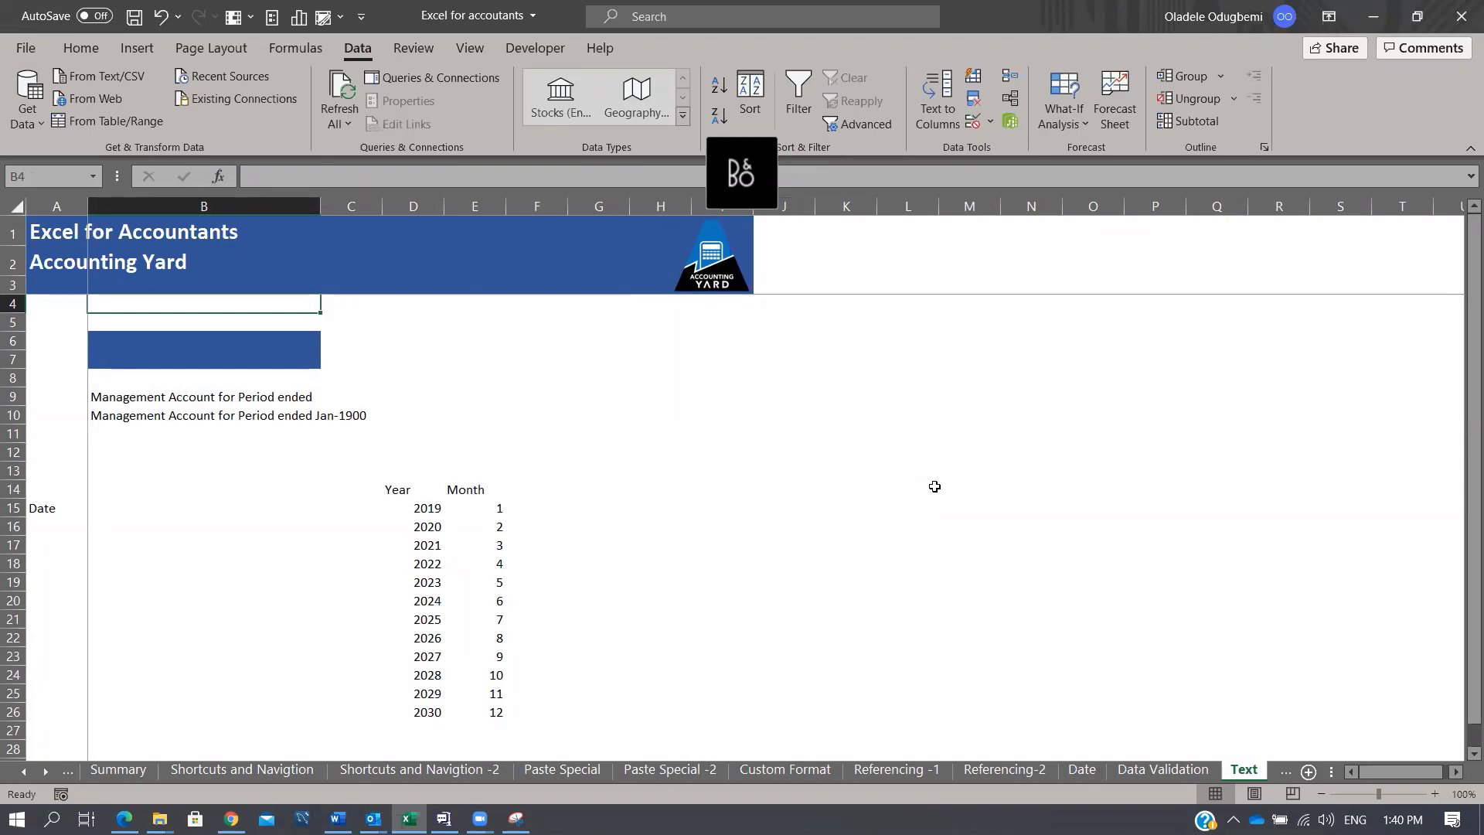
click(1163, 769)
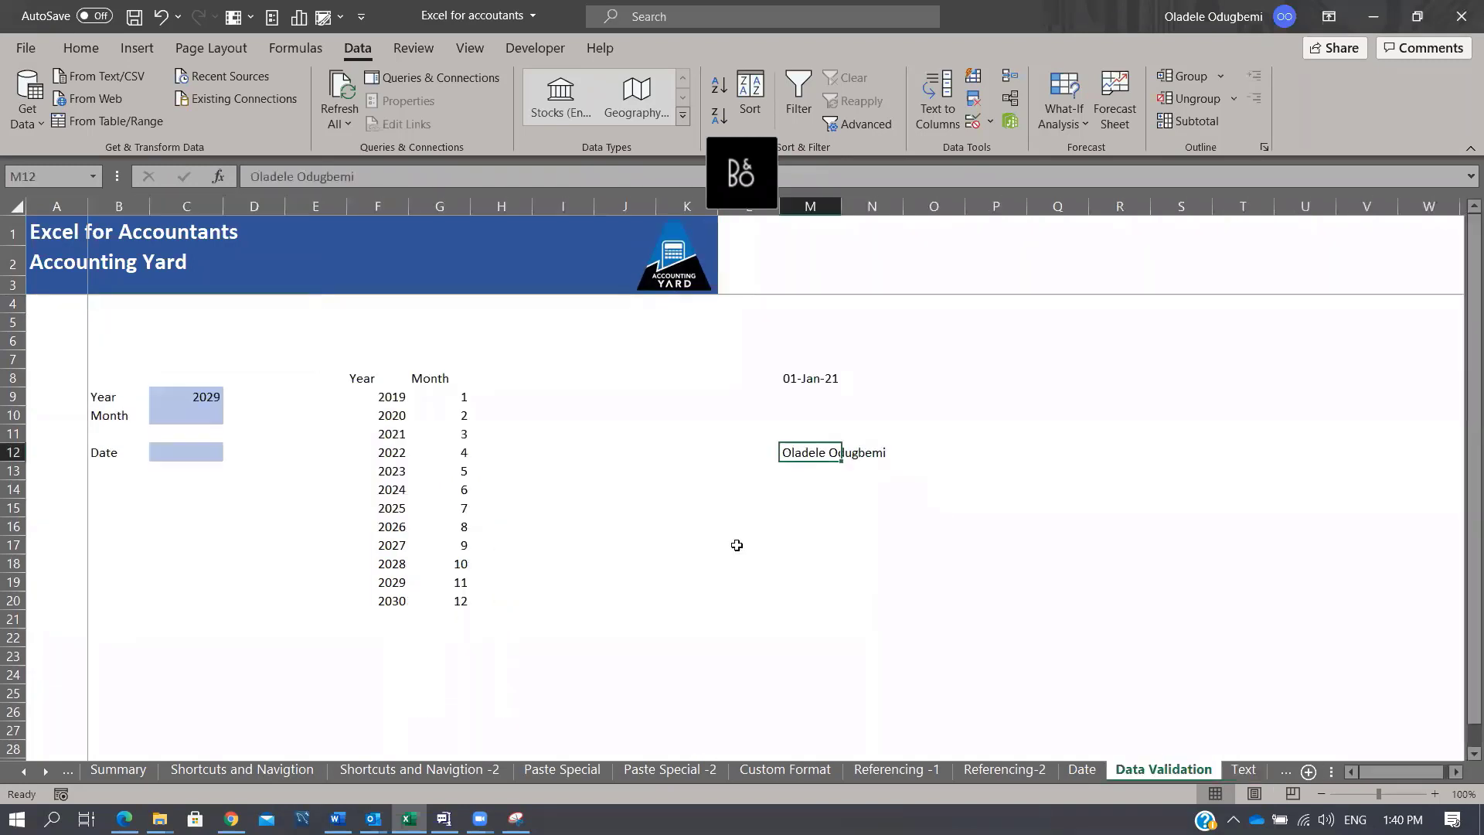
Step: Set the Month cell C10 to 5 from its dropdown
click(197, 412)
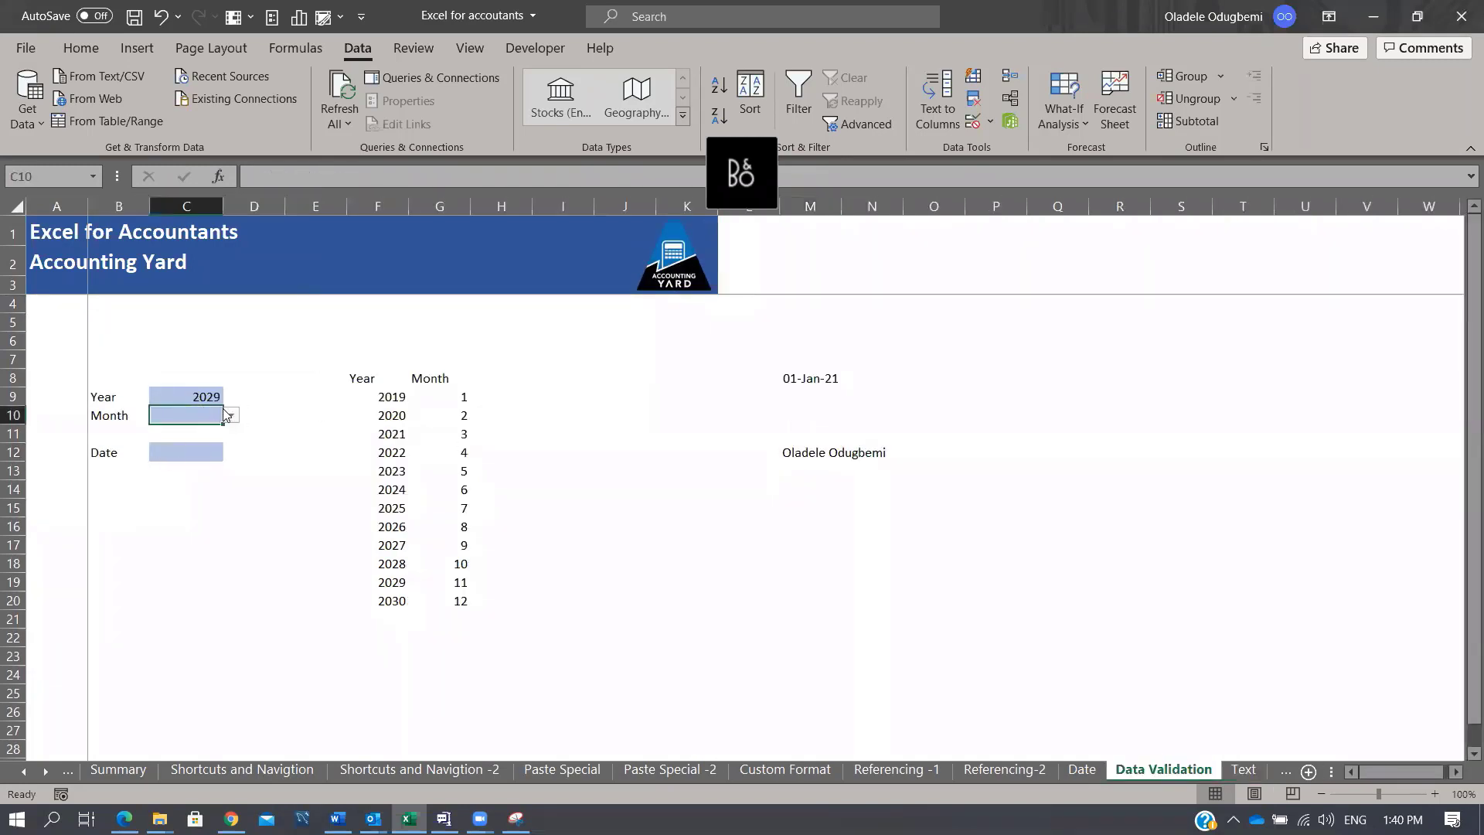
click(231, 418)
click(186, 481)
Step: Enter =DATE(C9,C10,1) in C12, showing 01/05/2029
click(188, 451)
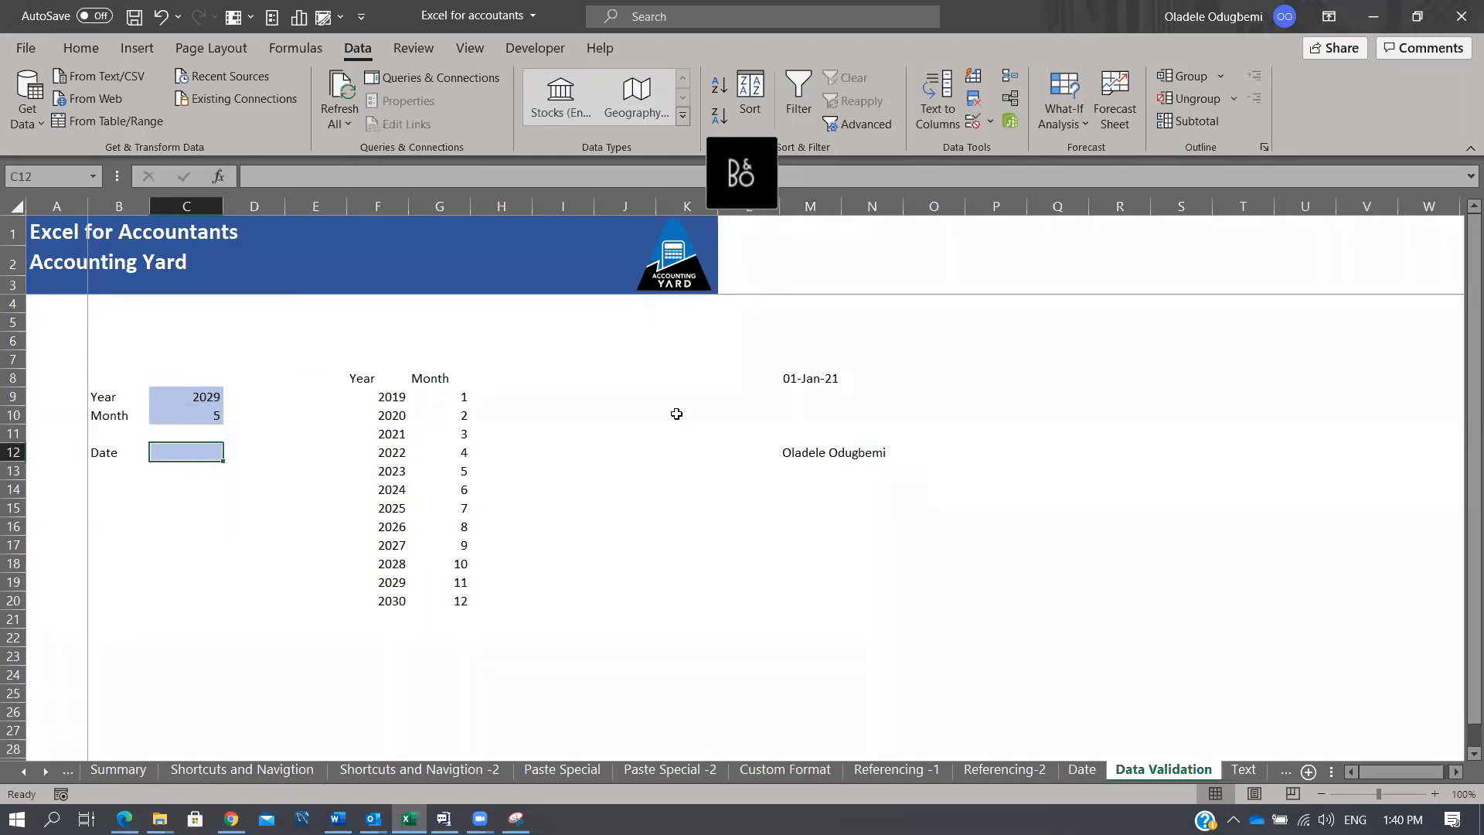
text(=dat)
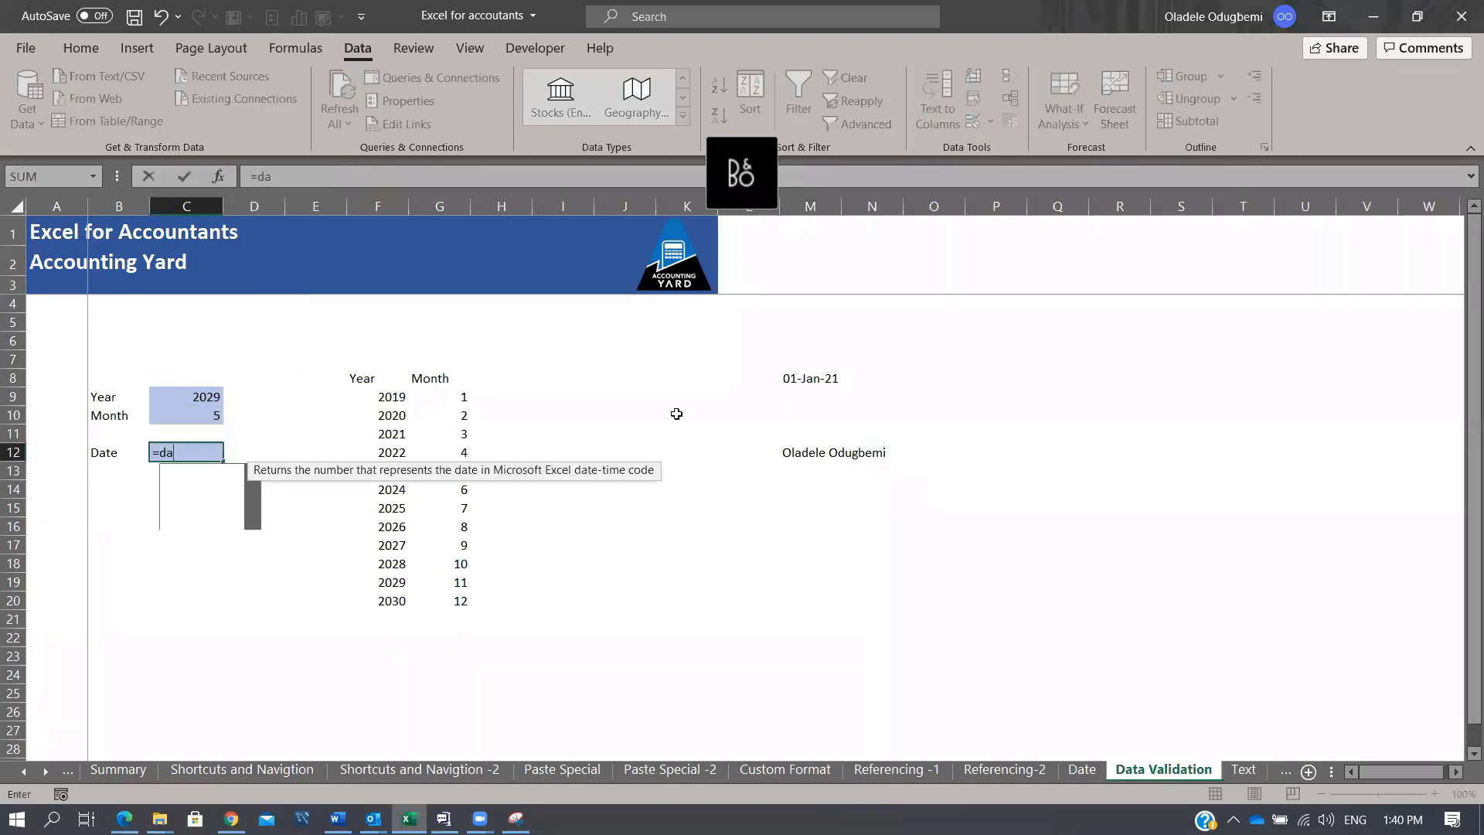
key(Tab)
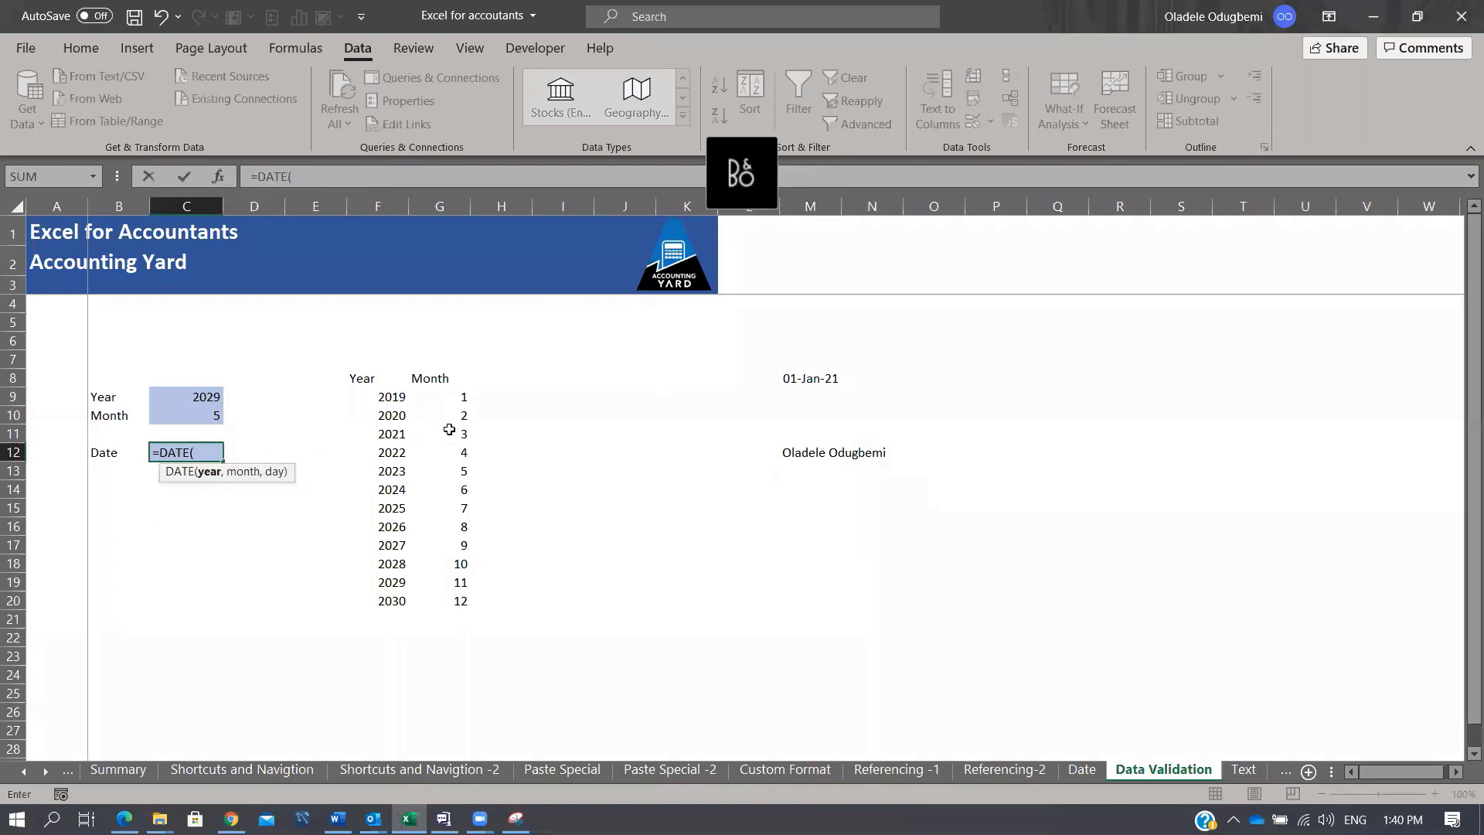
click(198, 394)
text(,)
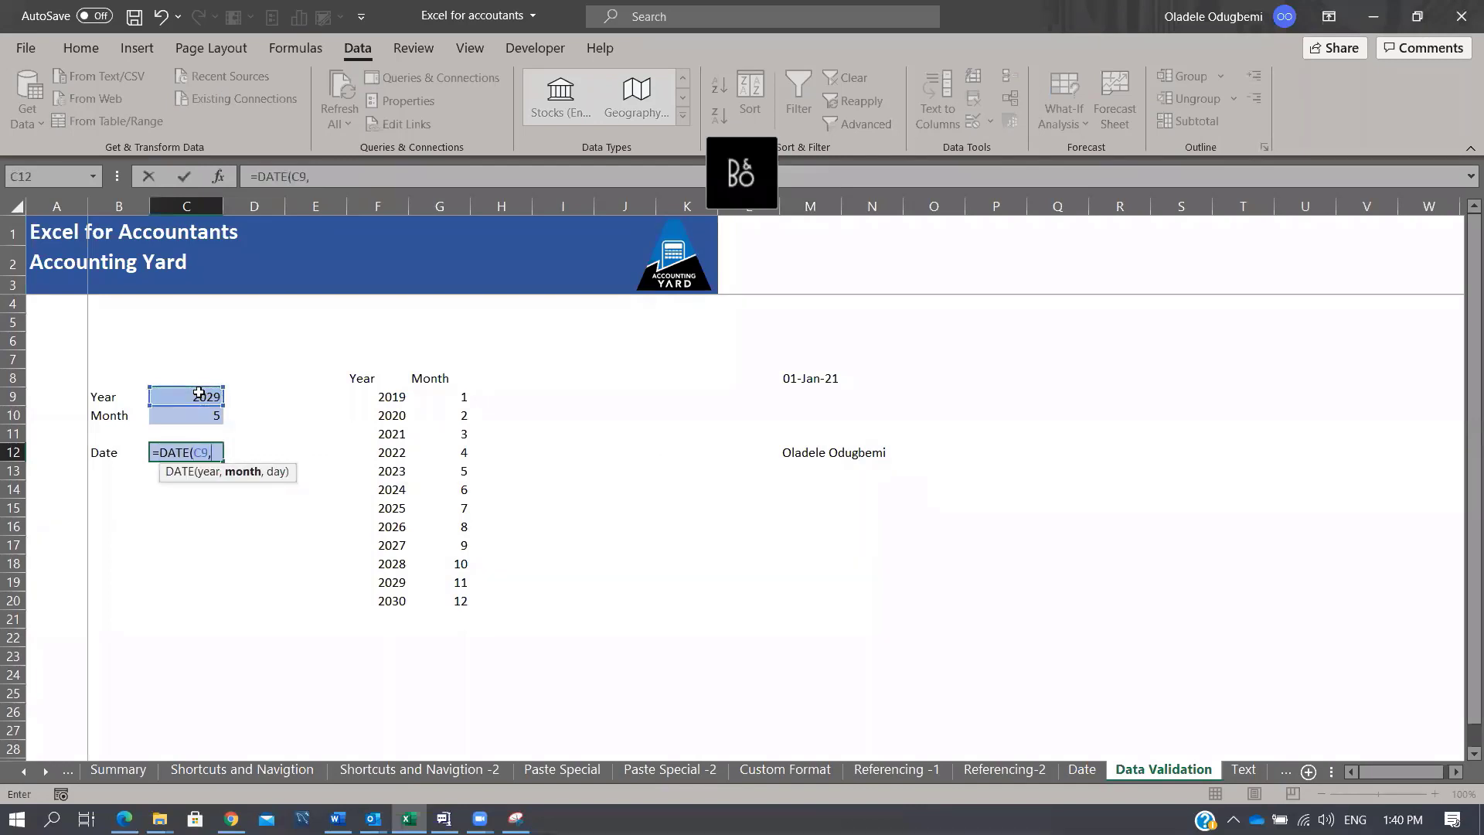
click(207, 417)
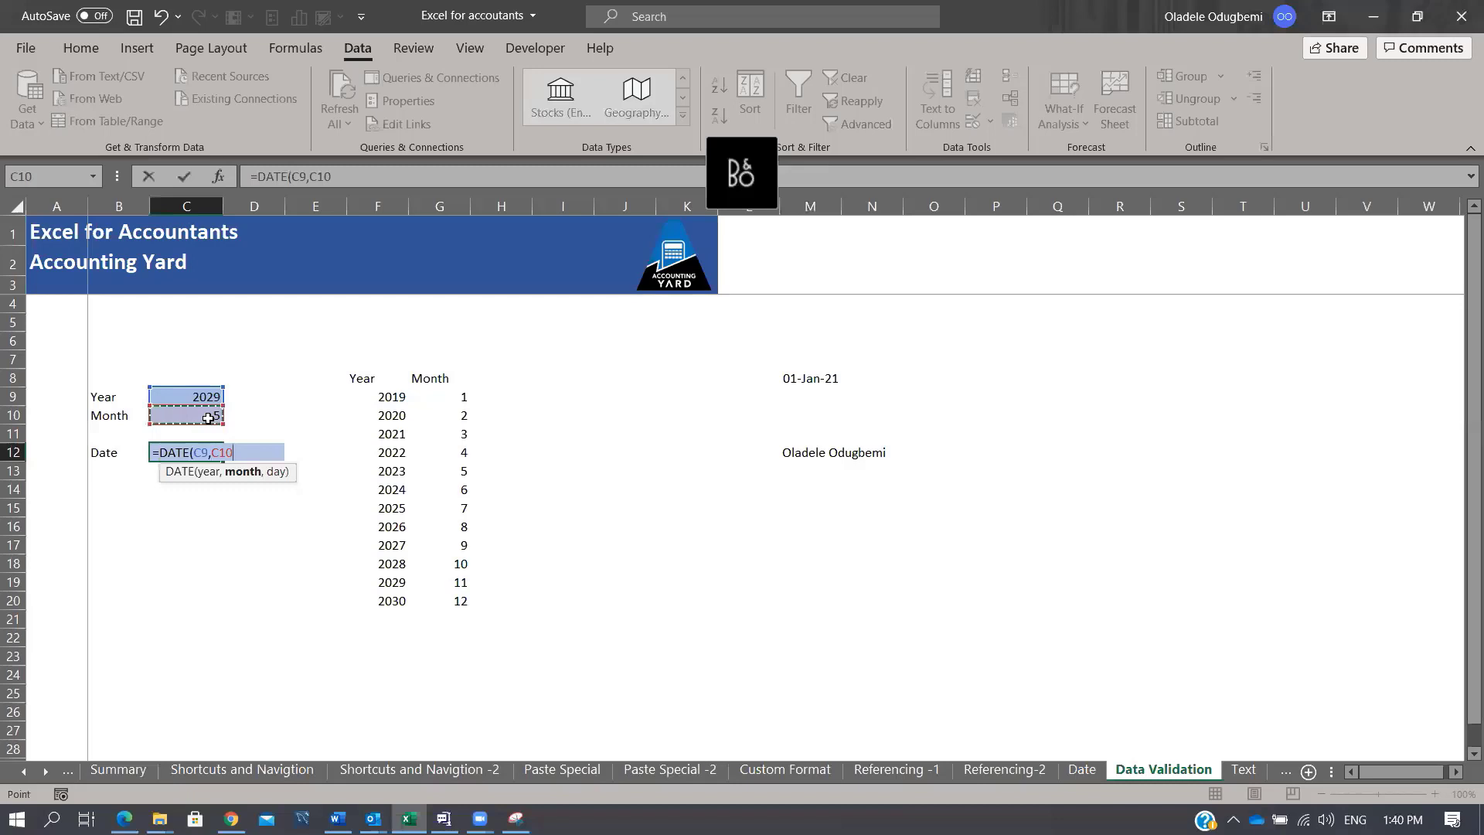
text(,)
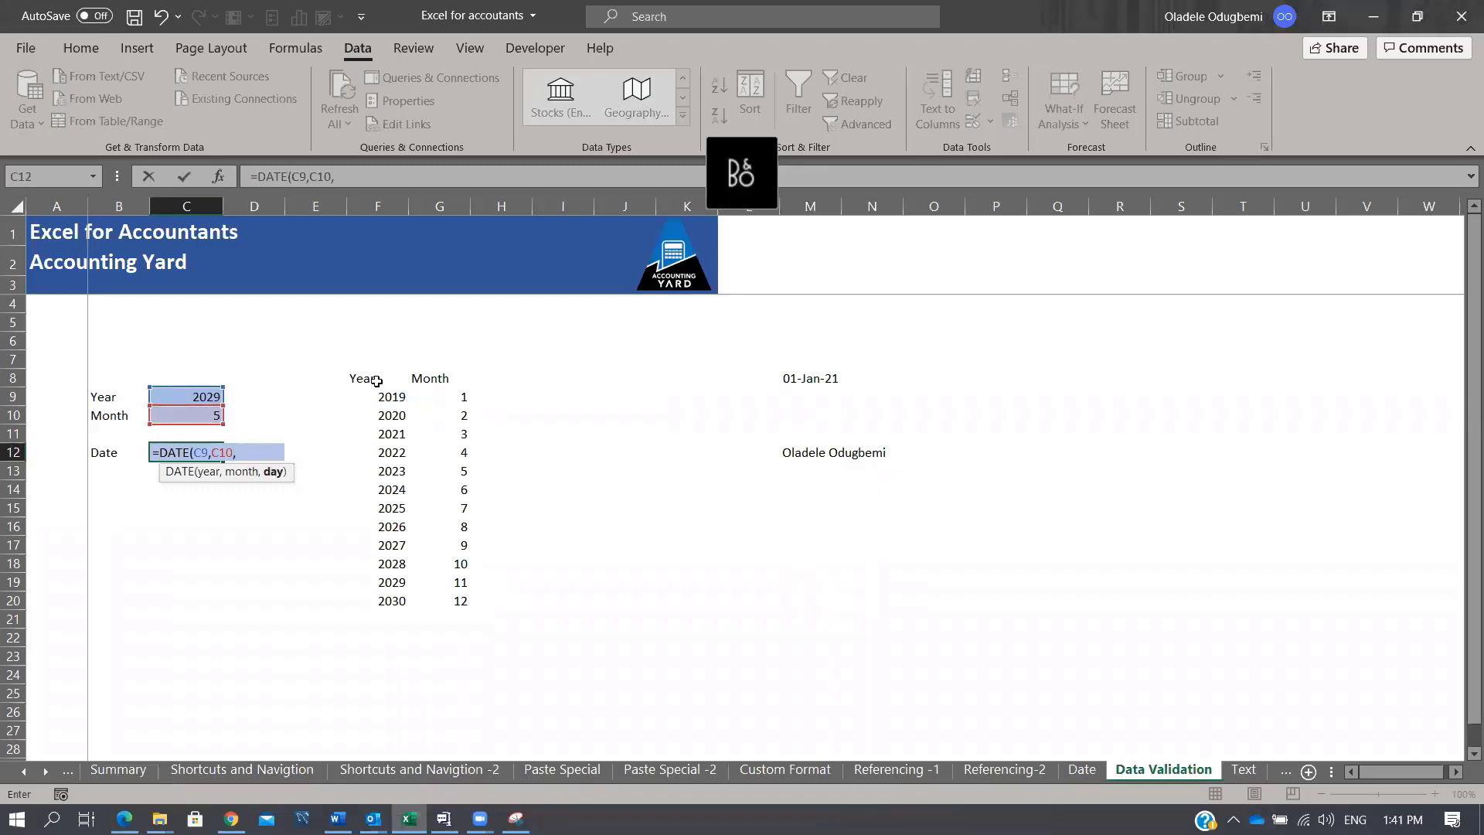
text(1)
text())
key(ctrl+Return)
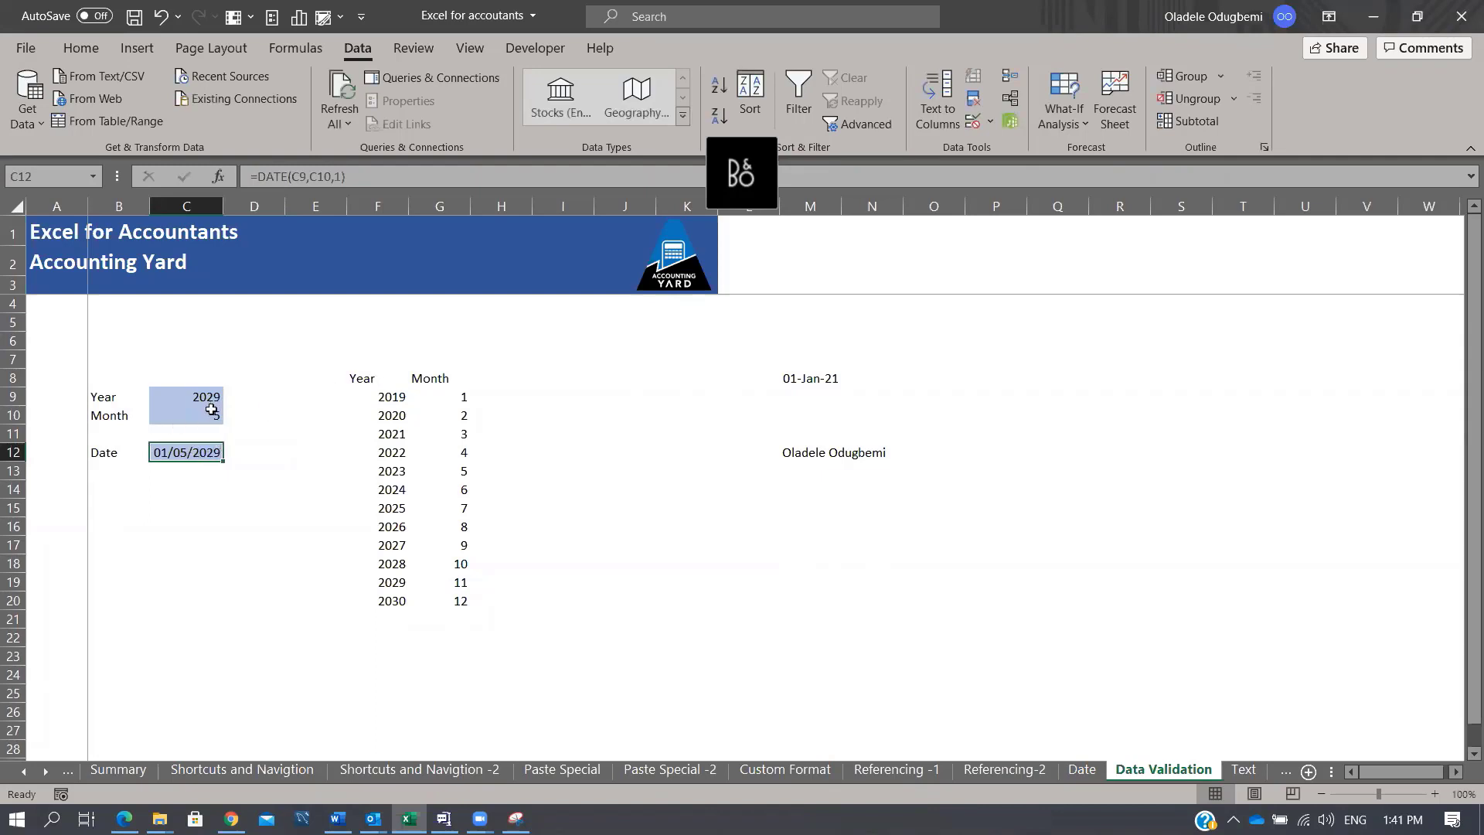
key(Return)
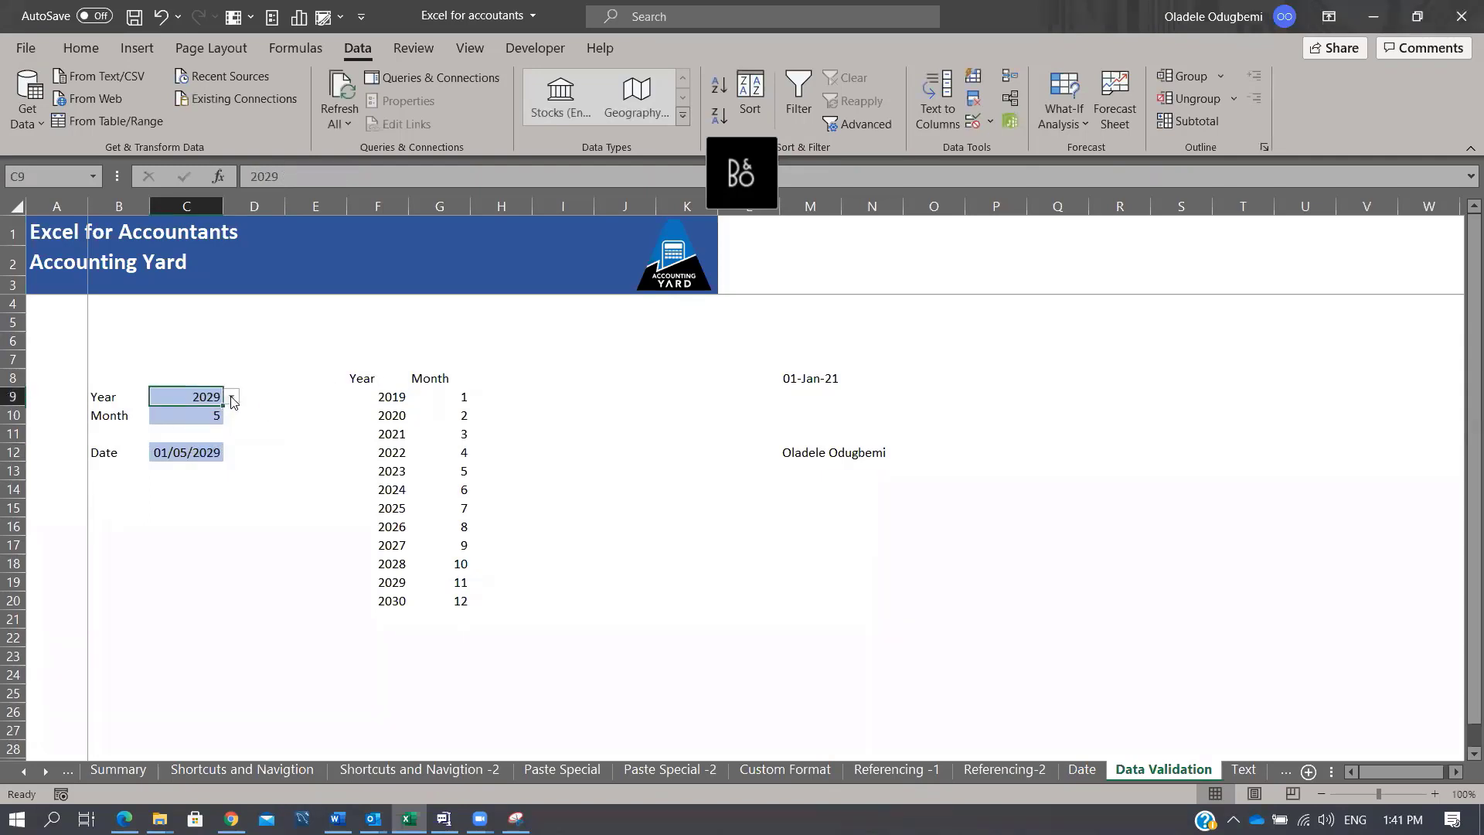
Step: Pick Year 2025 and Month 10 from the C9 and C10 dropdowns
click(232, 397)
click(210, 441)
click(211, 415)
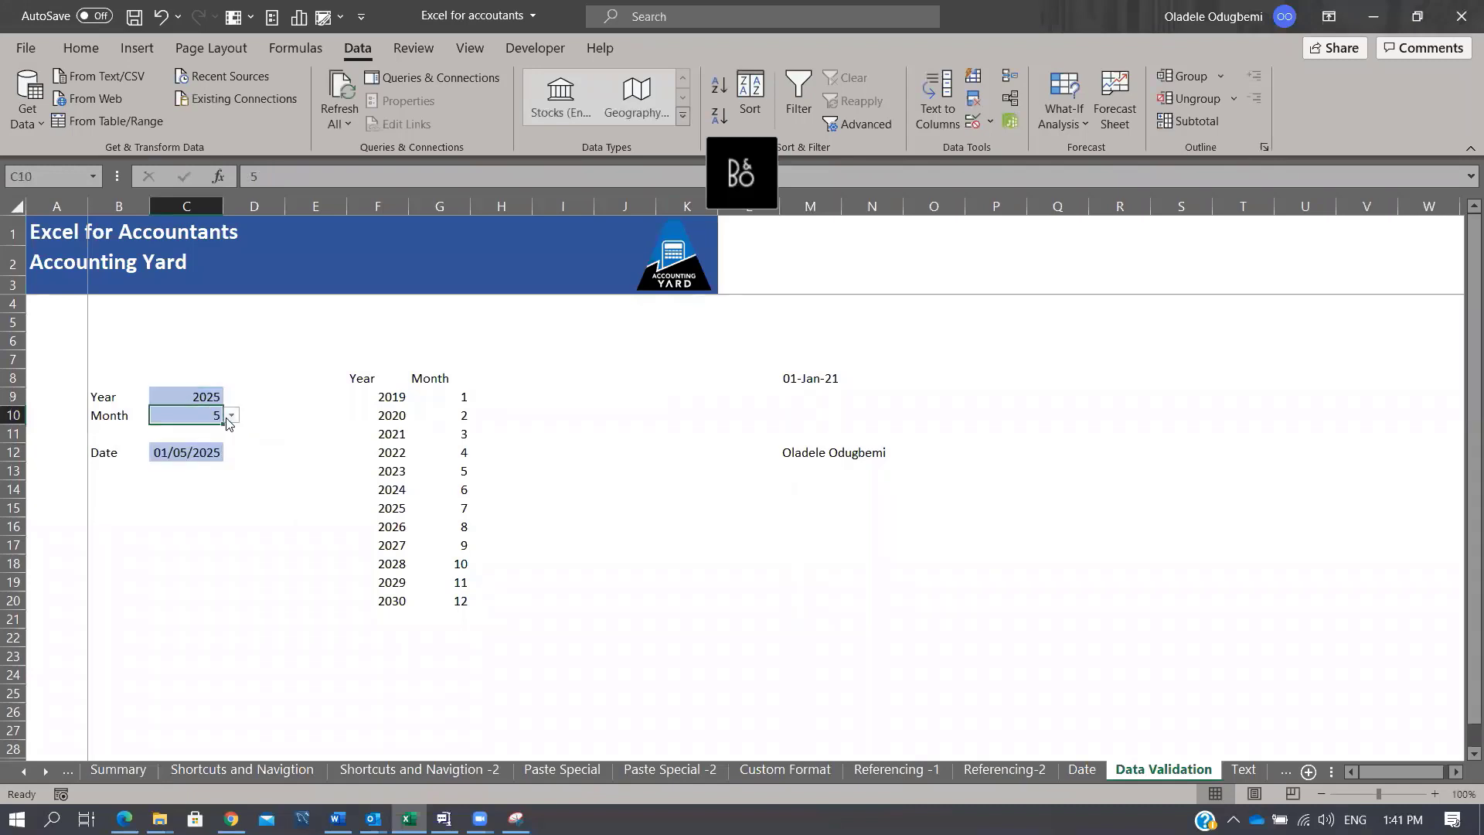
click(232, 416)
click(197, 497)
key(Return)
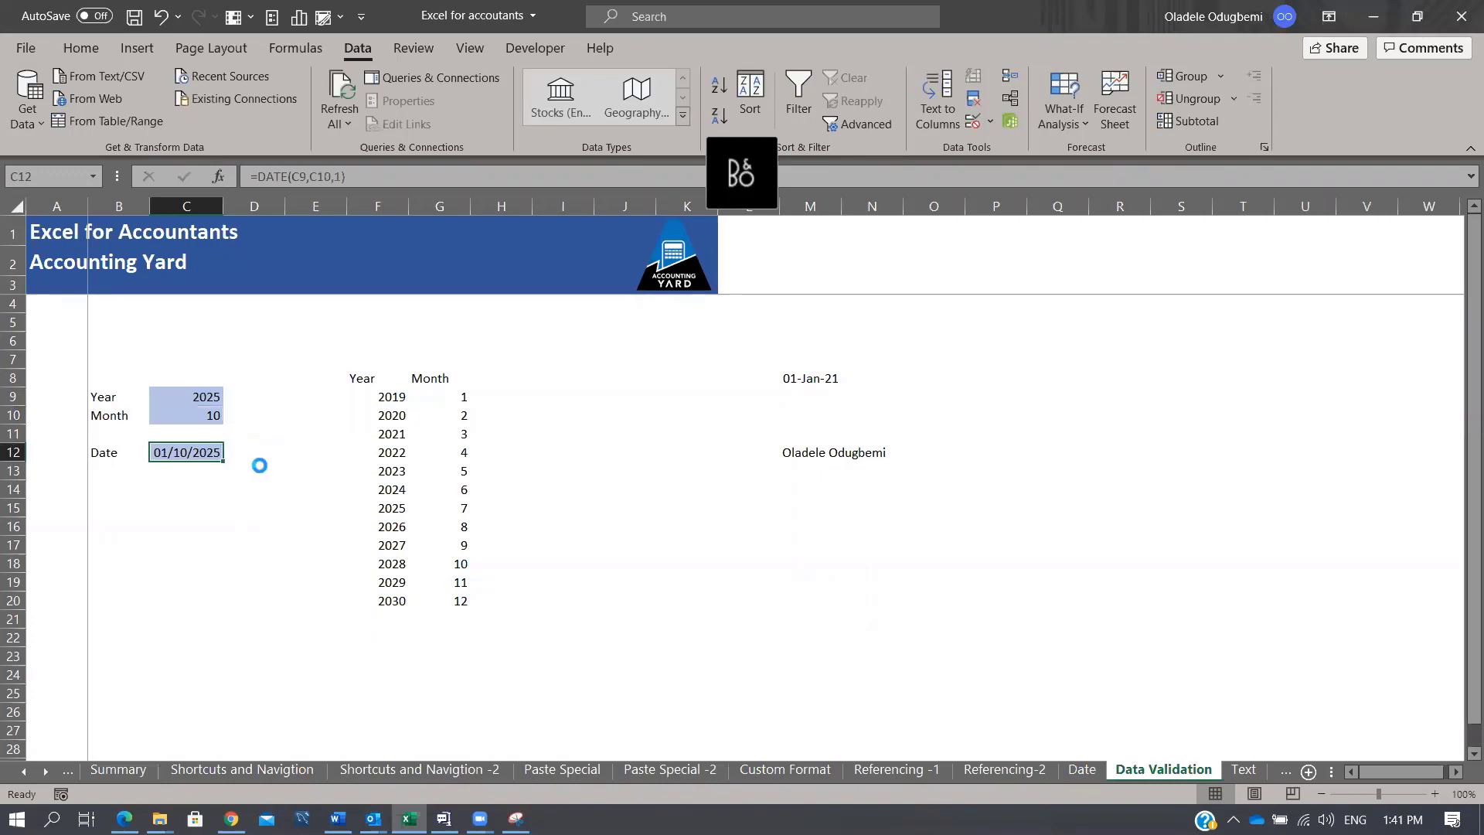
Step: Give C12 the custom number format mmm-yyyy
key(ctrl+1)
click(864, 377)
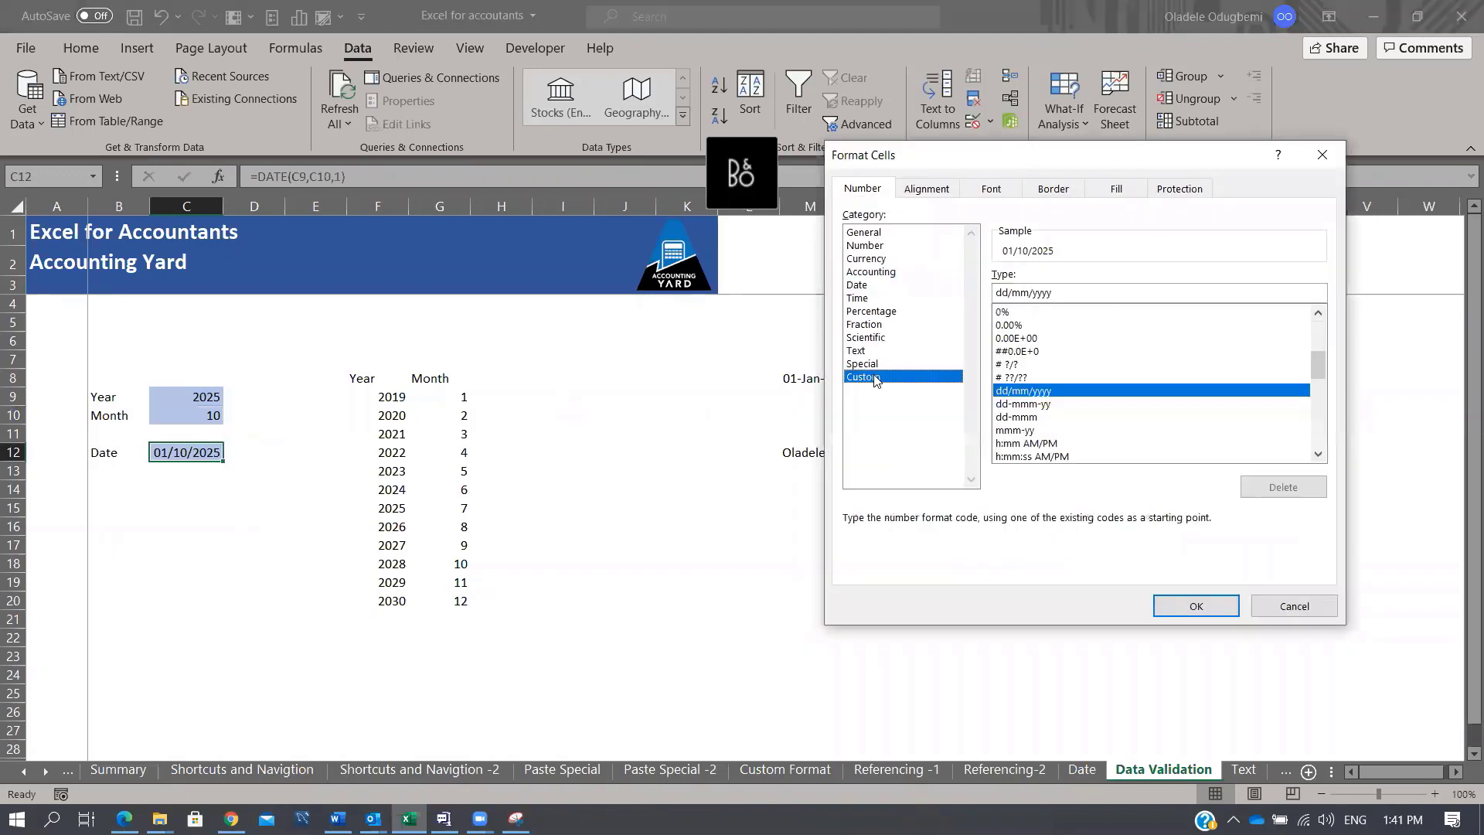
click(1031, 430)
click(1052, 298)
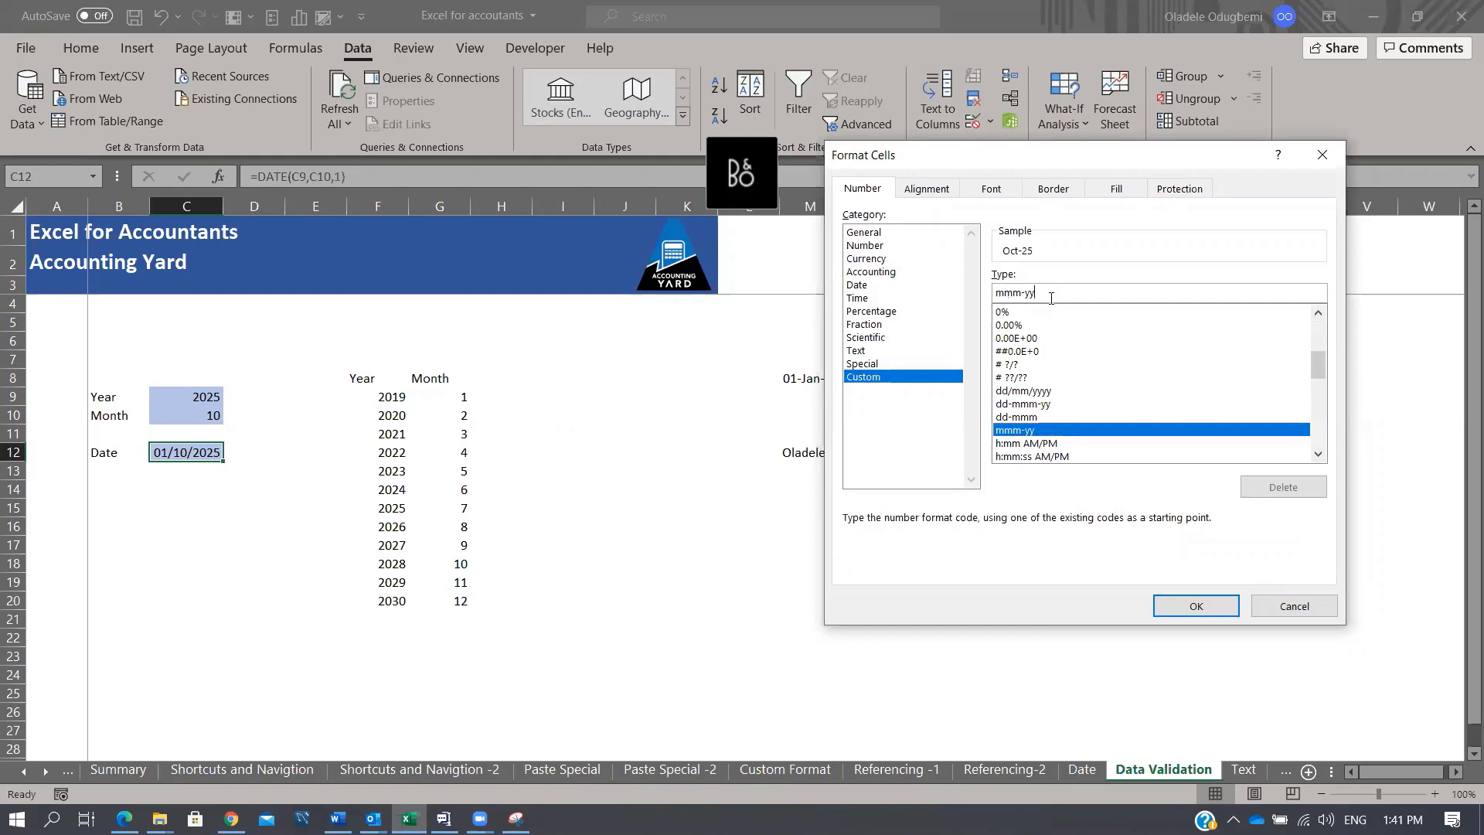
text(yy)
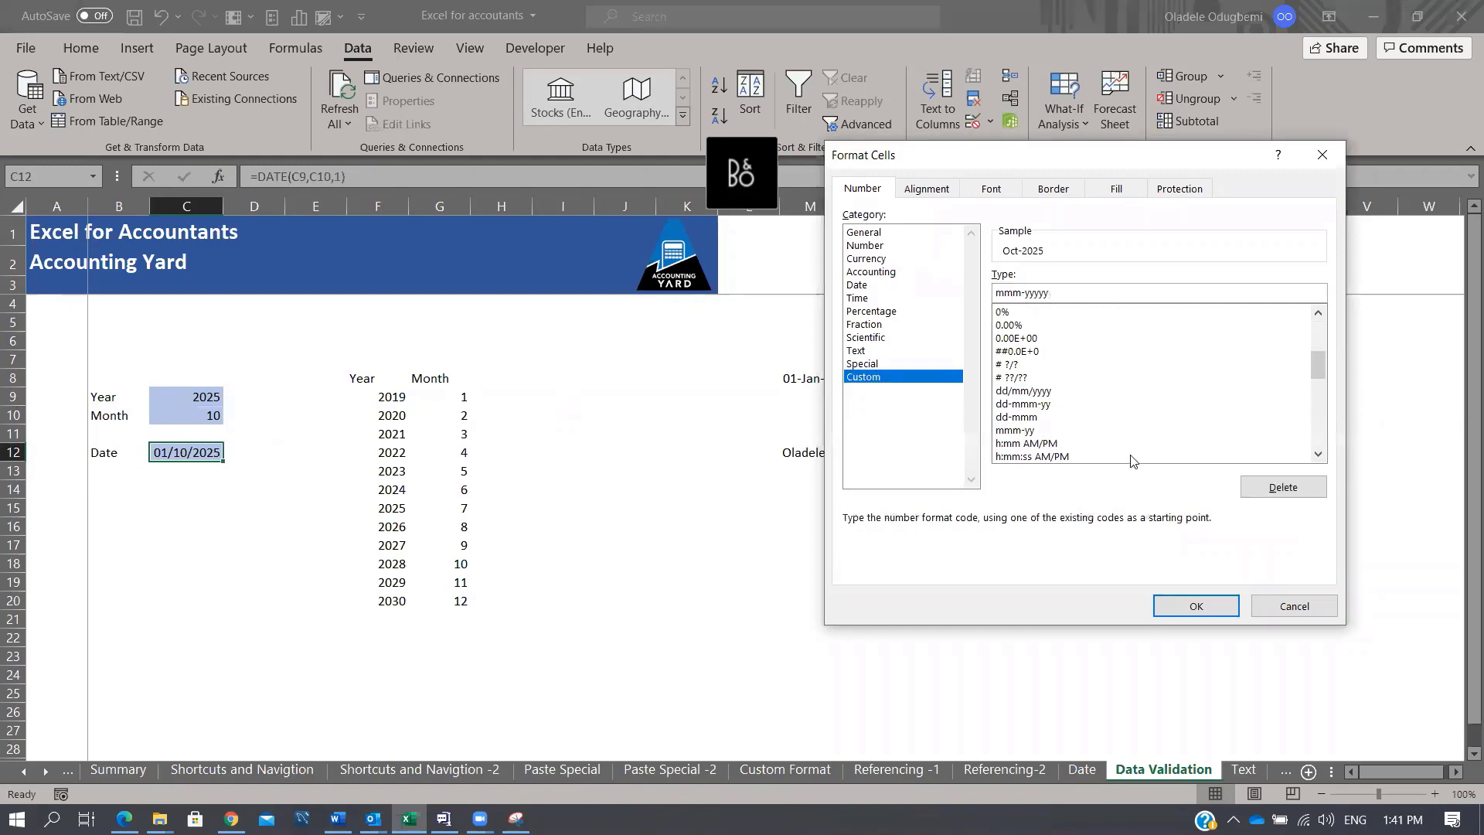
click(1192, 606)
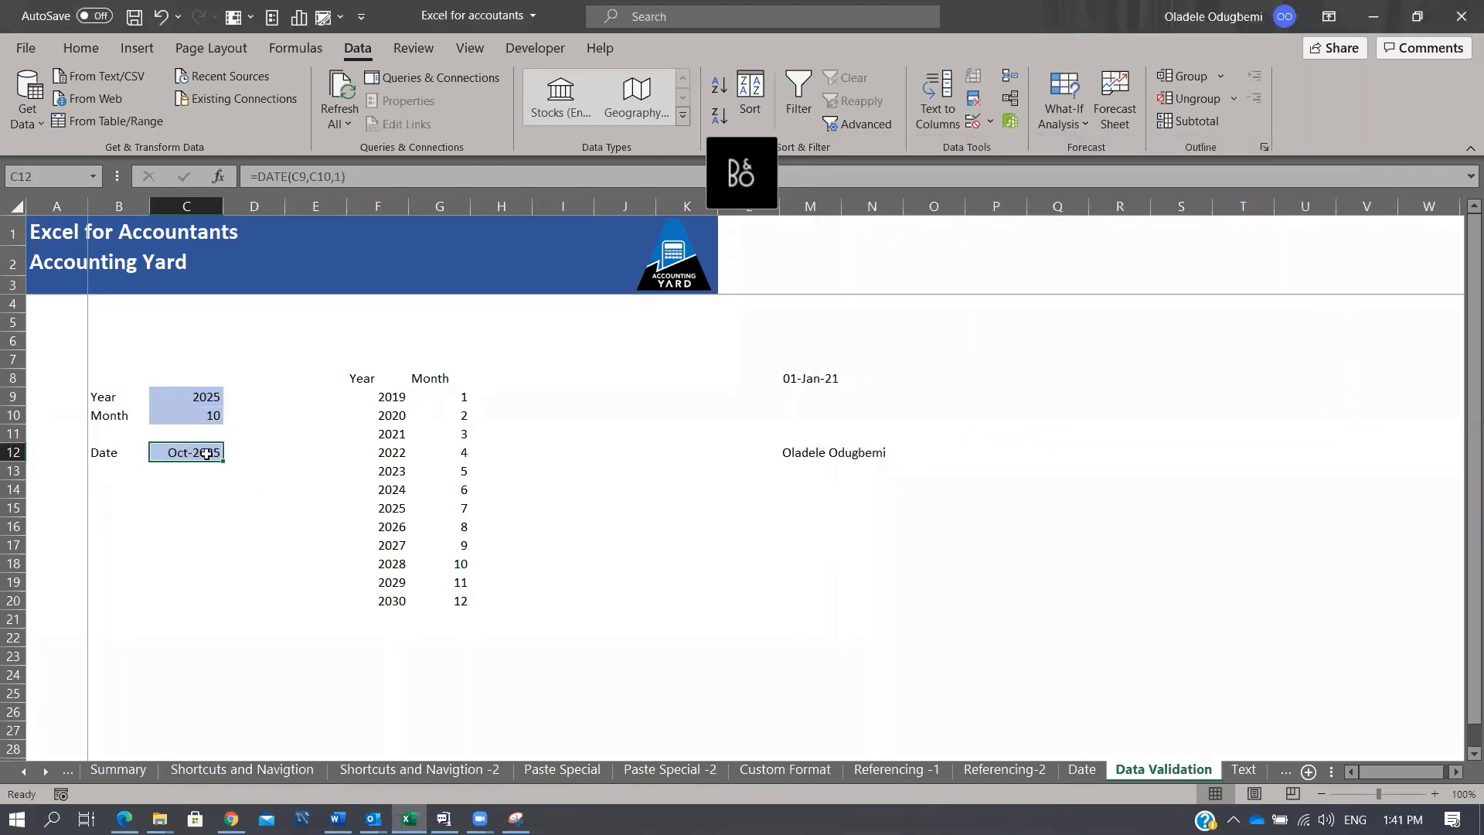
Step: Pick Year 2024 and Month 6 so C12 shows Jun-2024, then select A7:D13
click(210, 398)
click(231, 397)
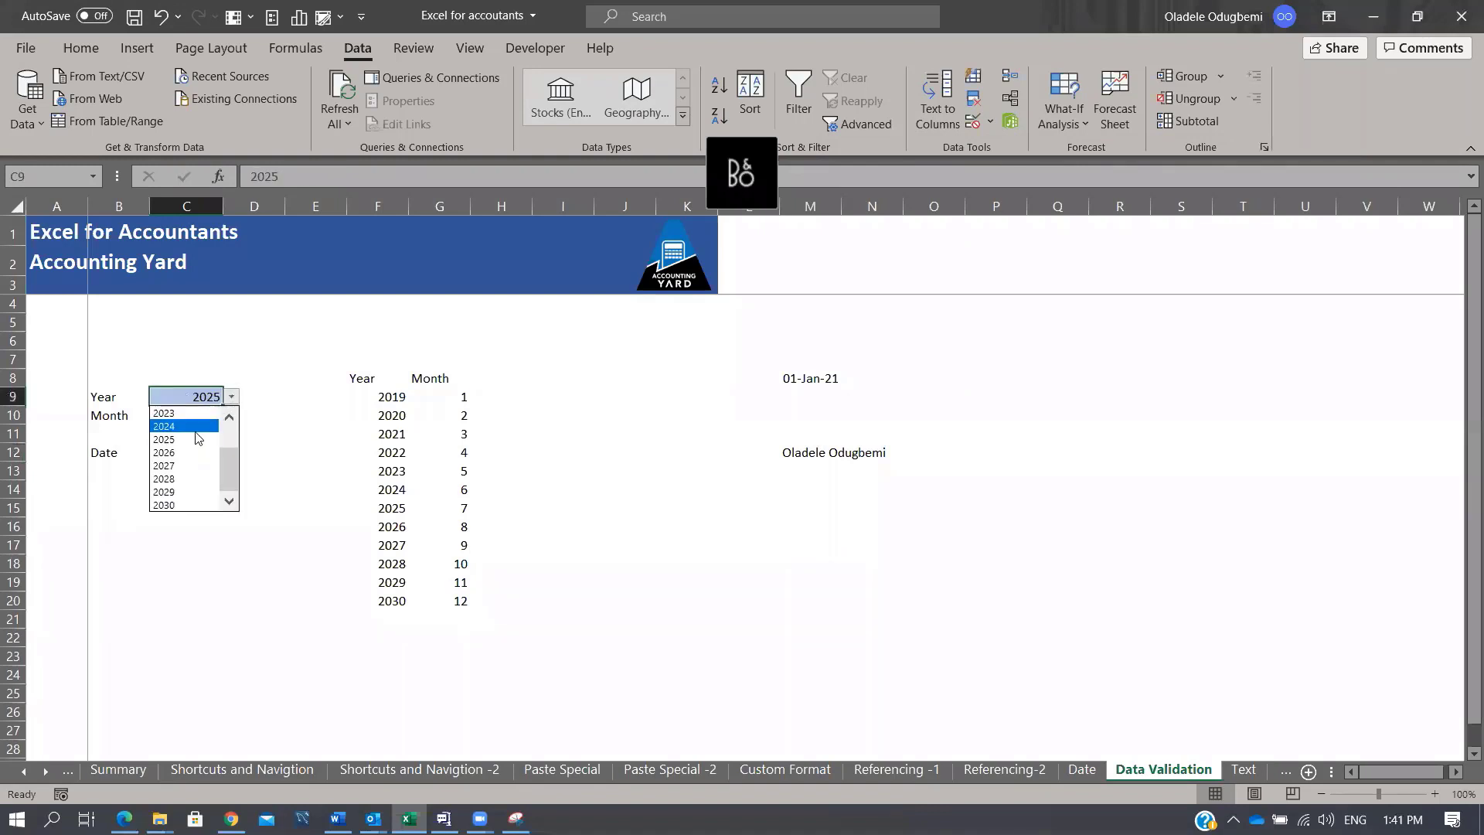
click(193, 428)
click(203, 416)
click(231, 415)
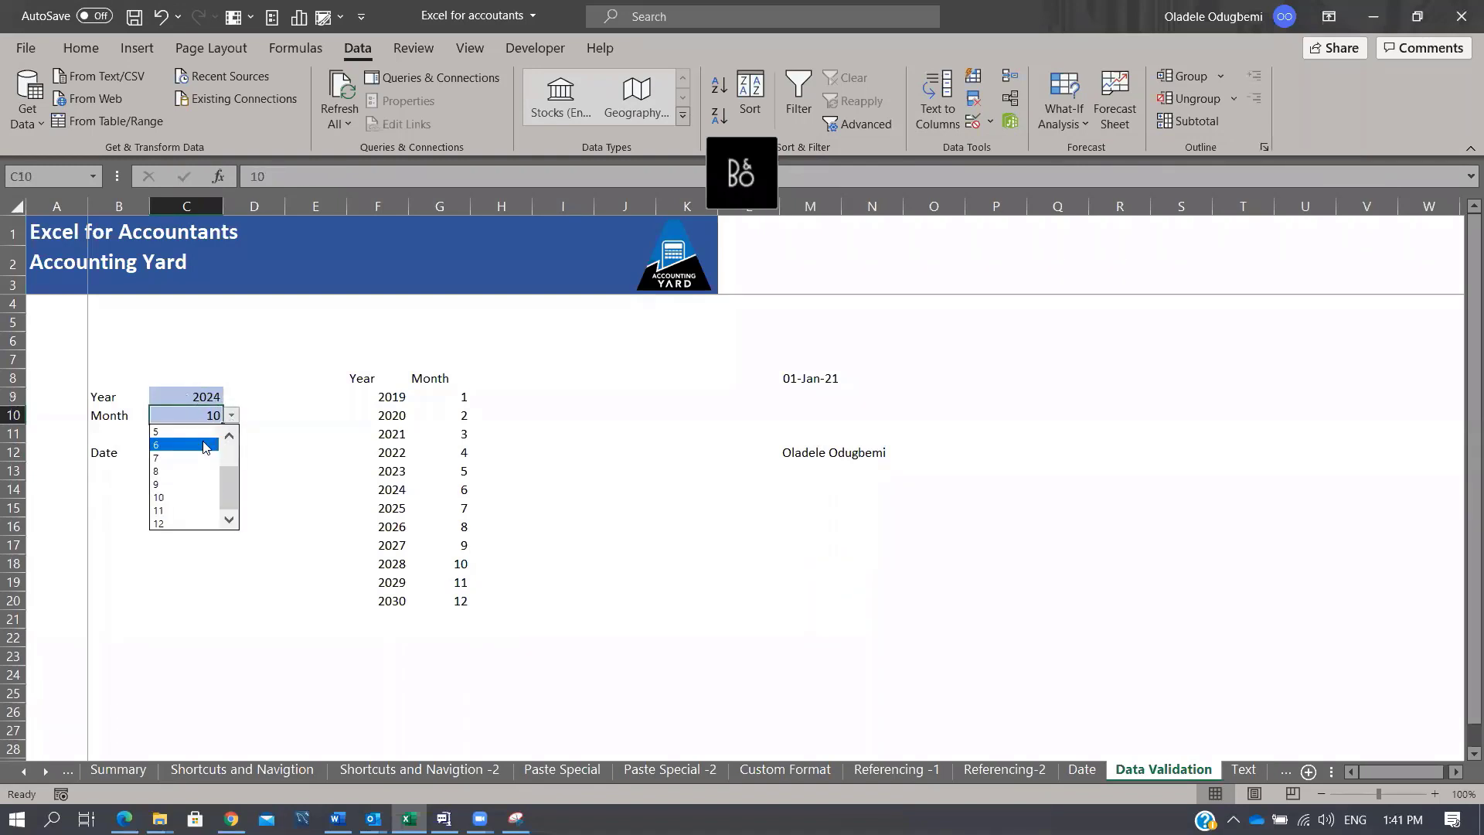
click(218, 427)
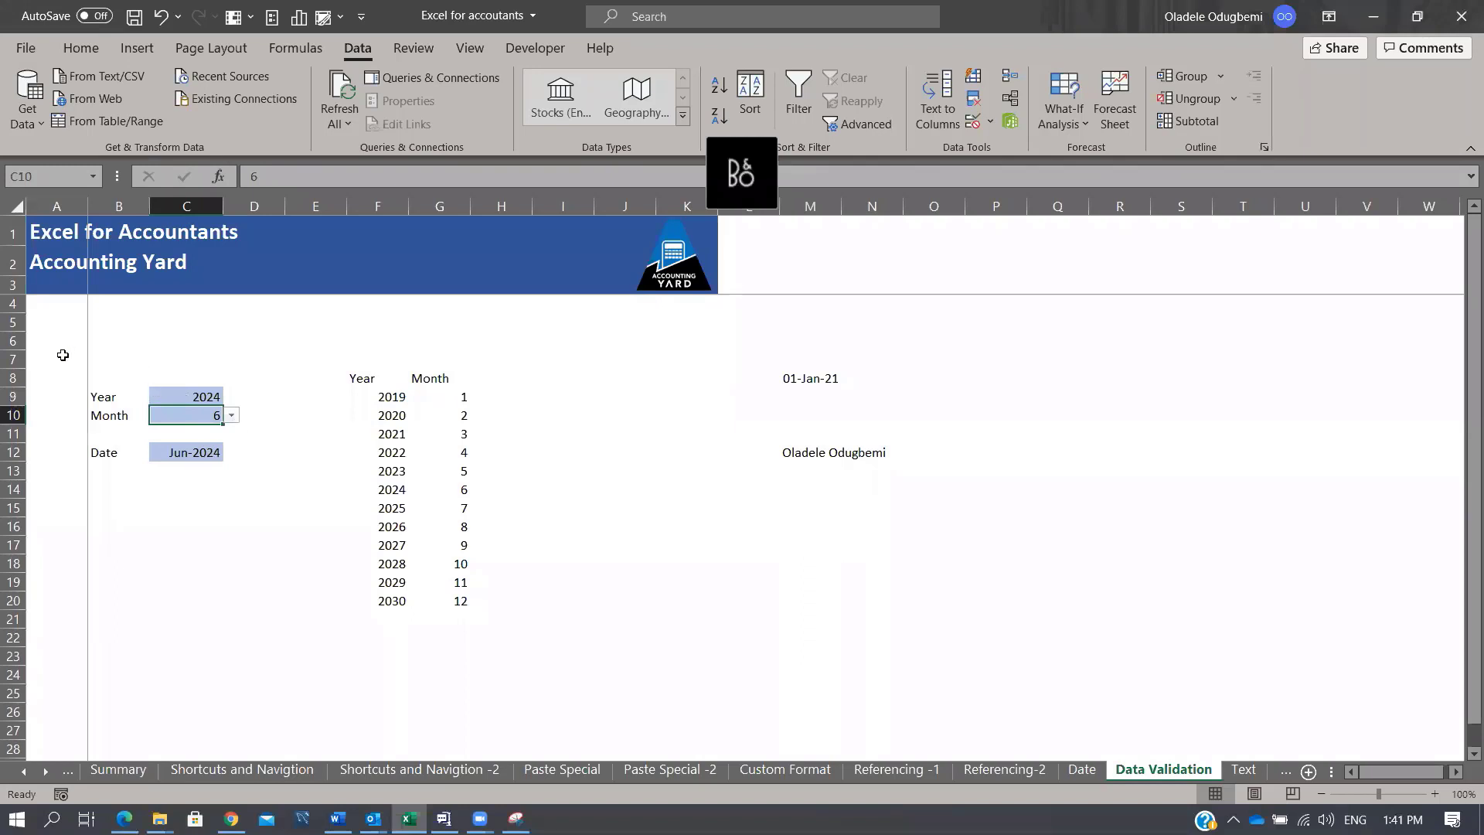
drag(60, 354, 257, 485)
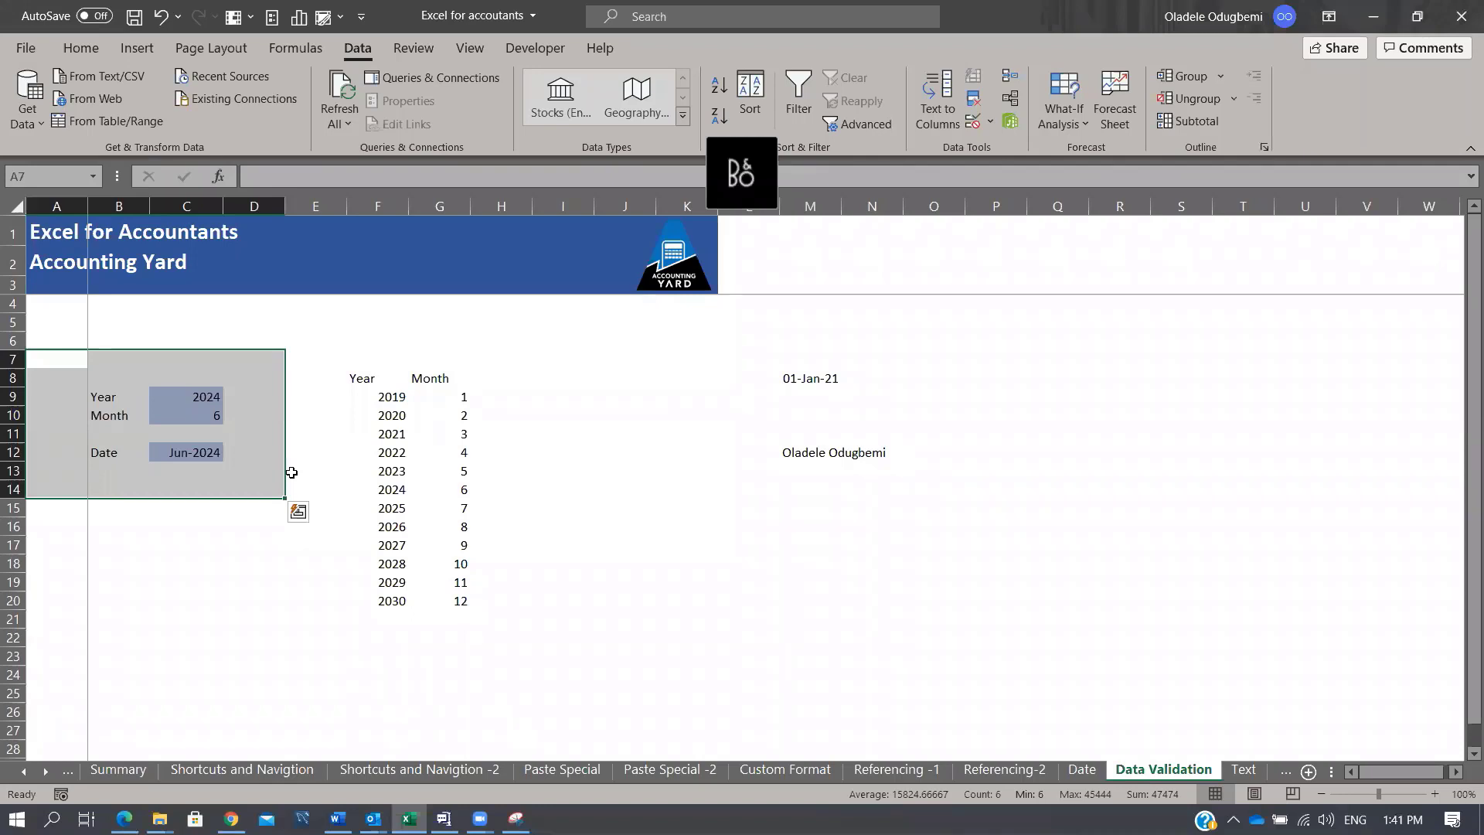
Step: Select the A5:D15 date calculator block and switch to the Text sheet
click(39, 329)
drag(107, 402, 287, 512)
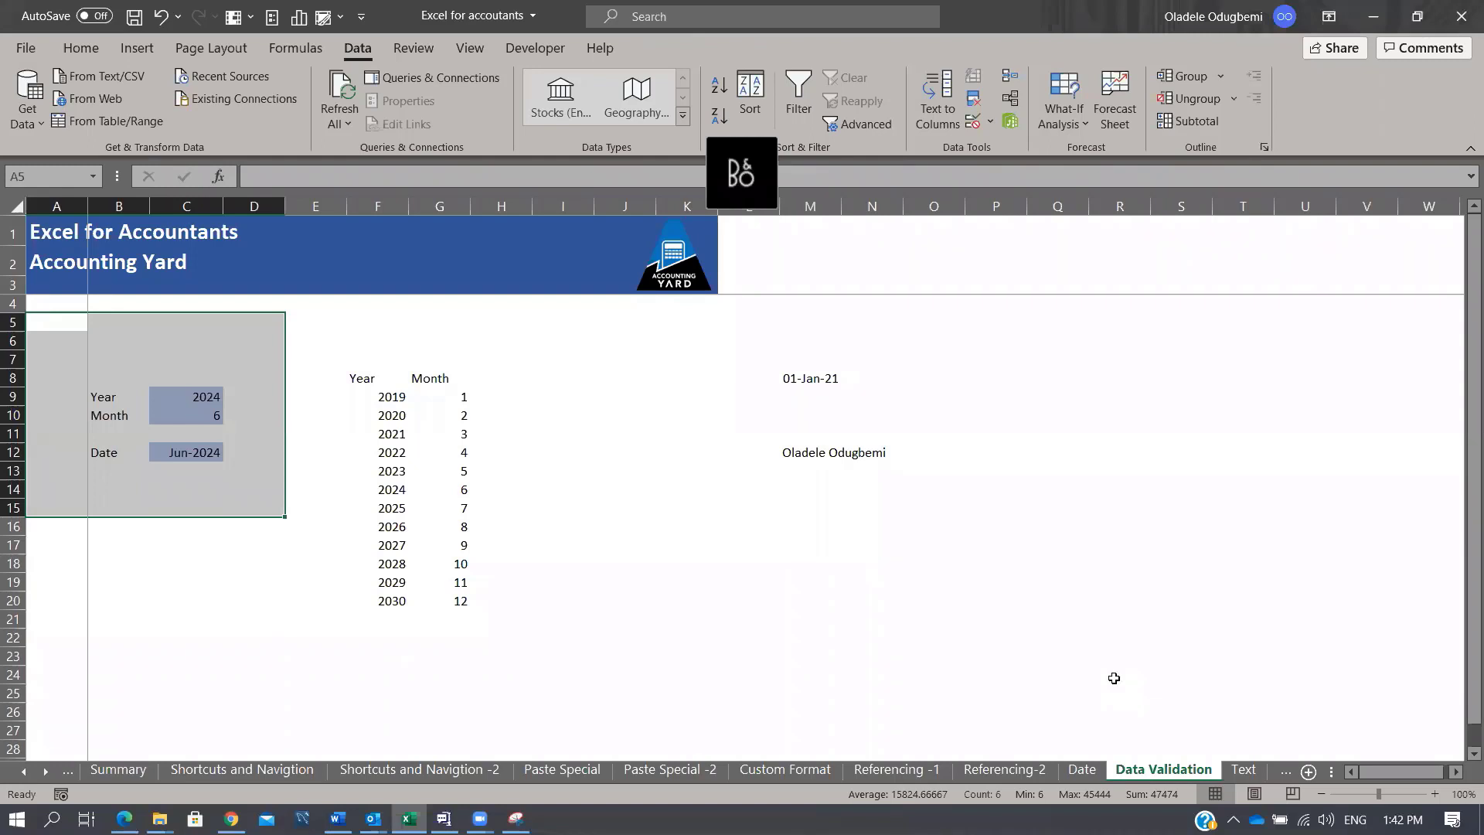
key(ctrl+Page_Down)
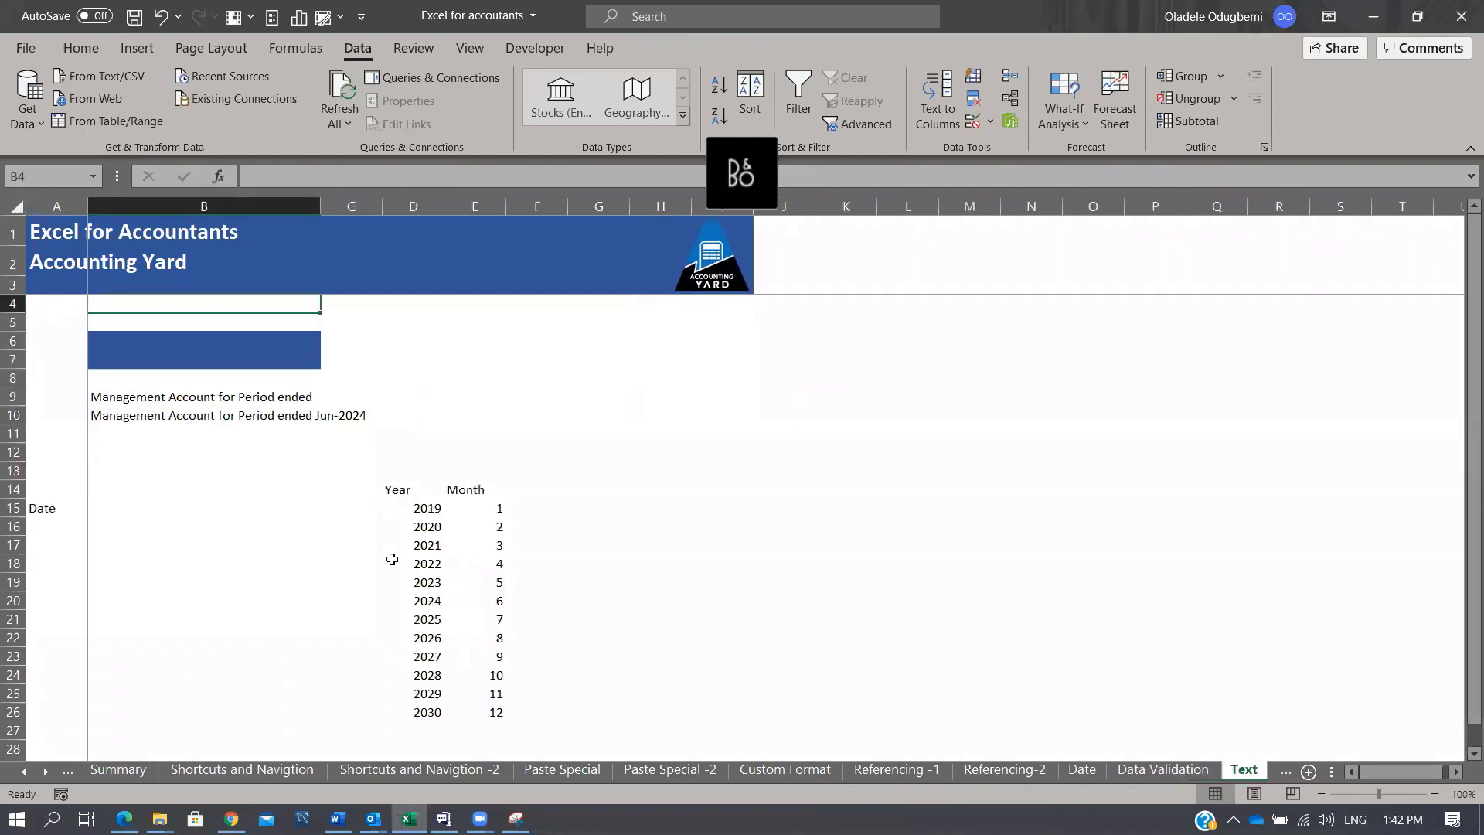
click(247, 507)
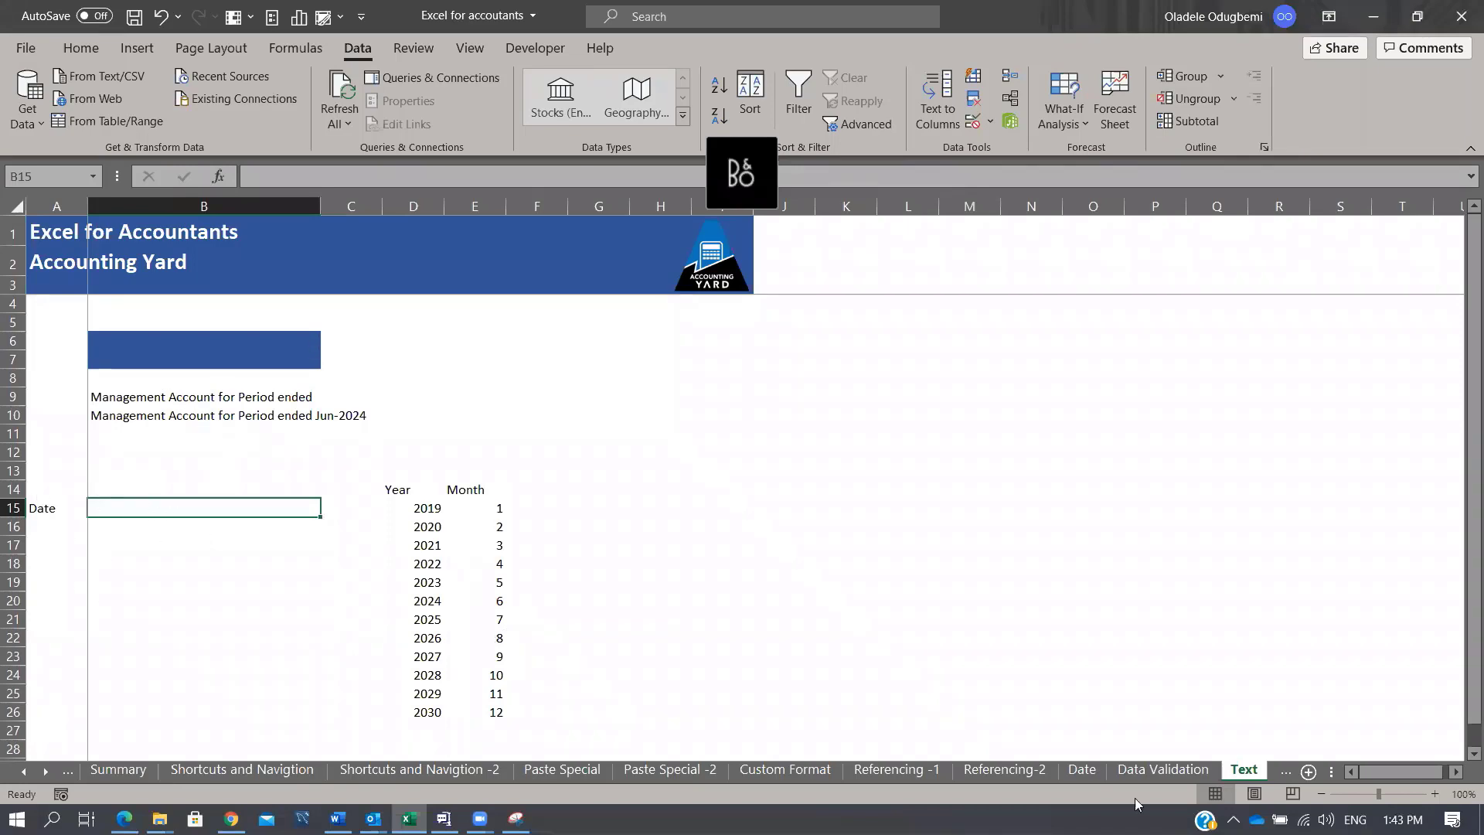
click(1085, 772)
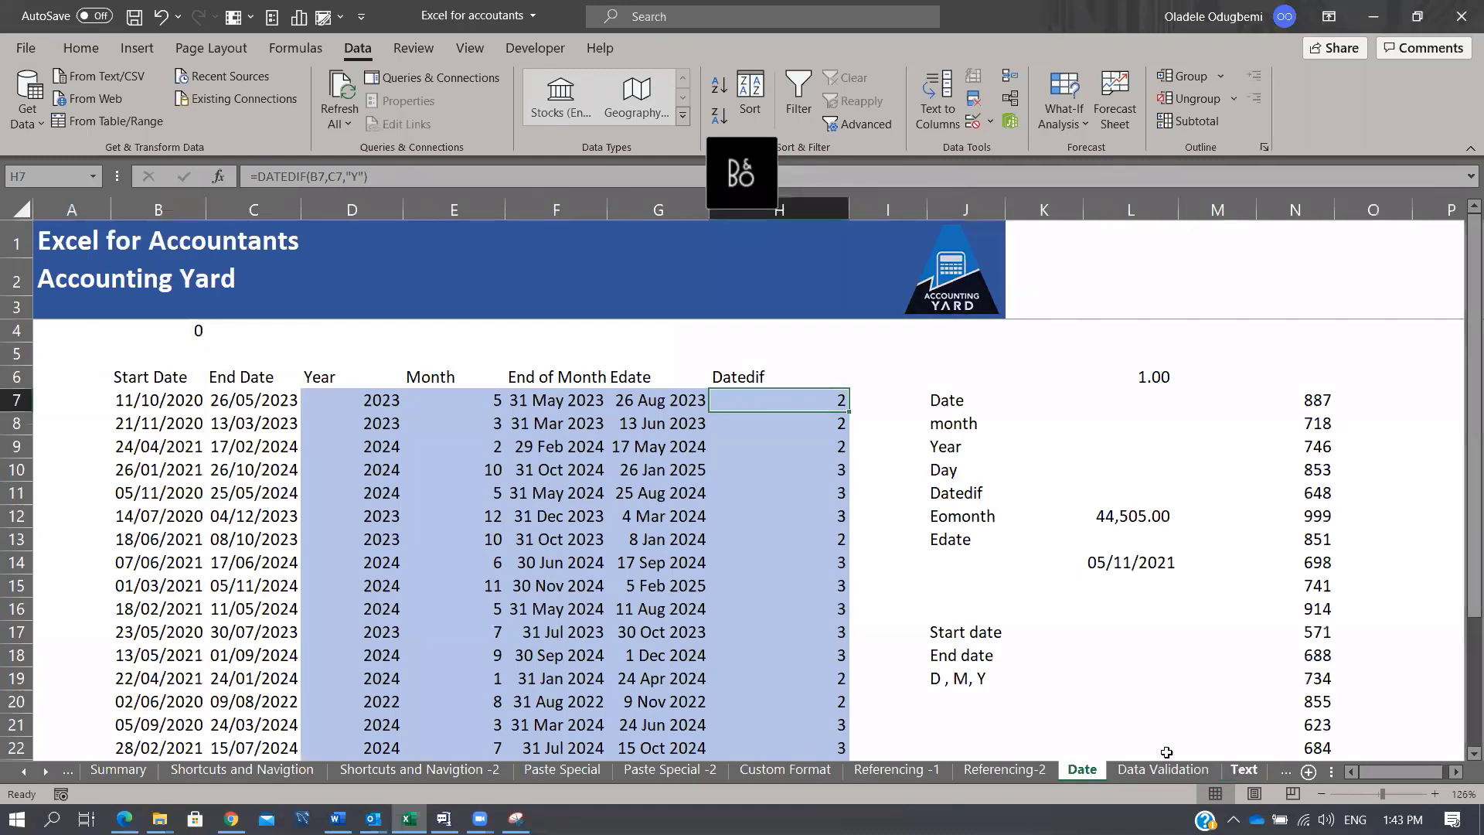
click(1244, 769)
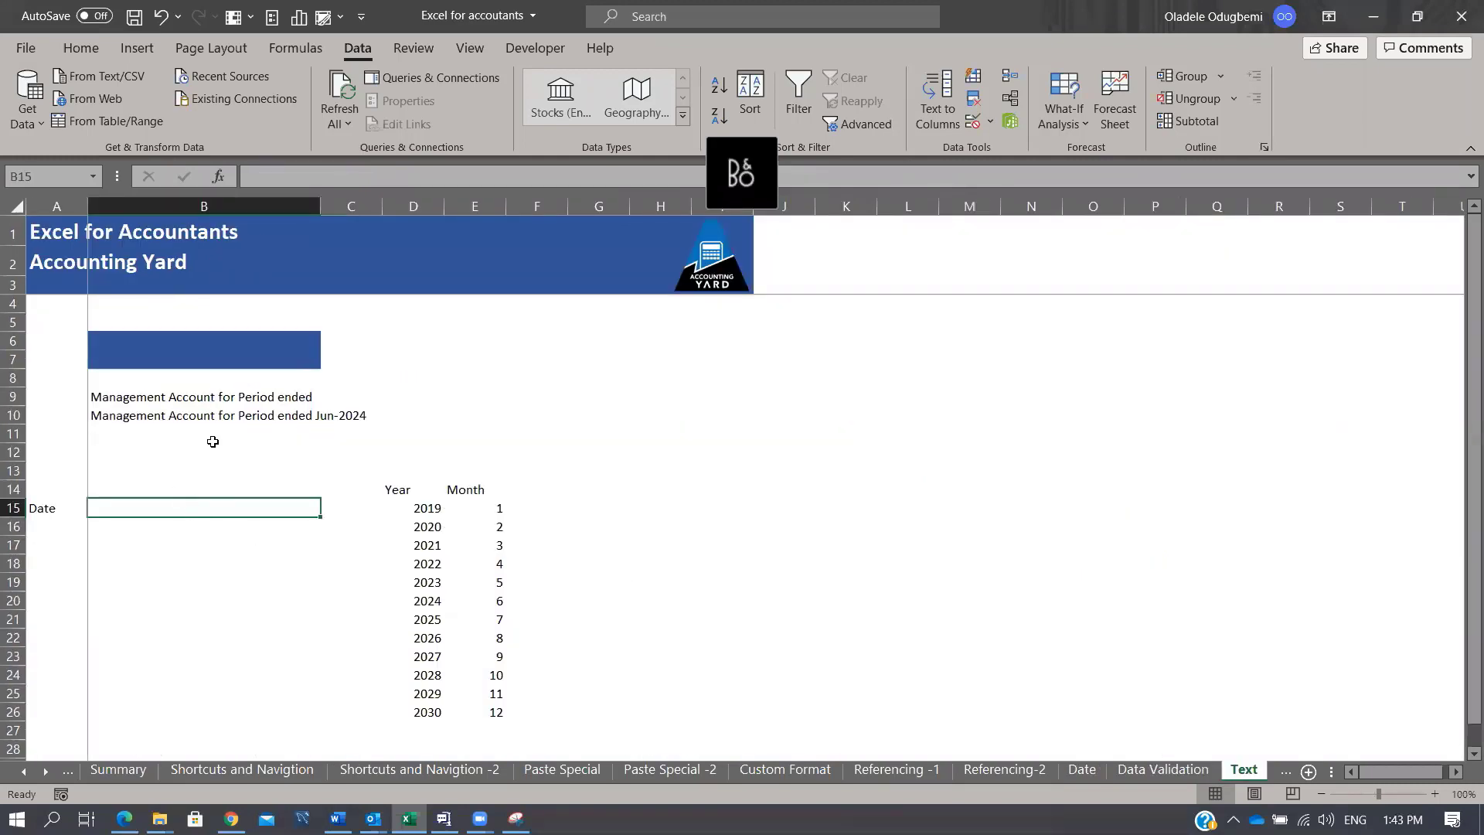
click(234, 399)
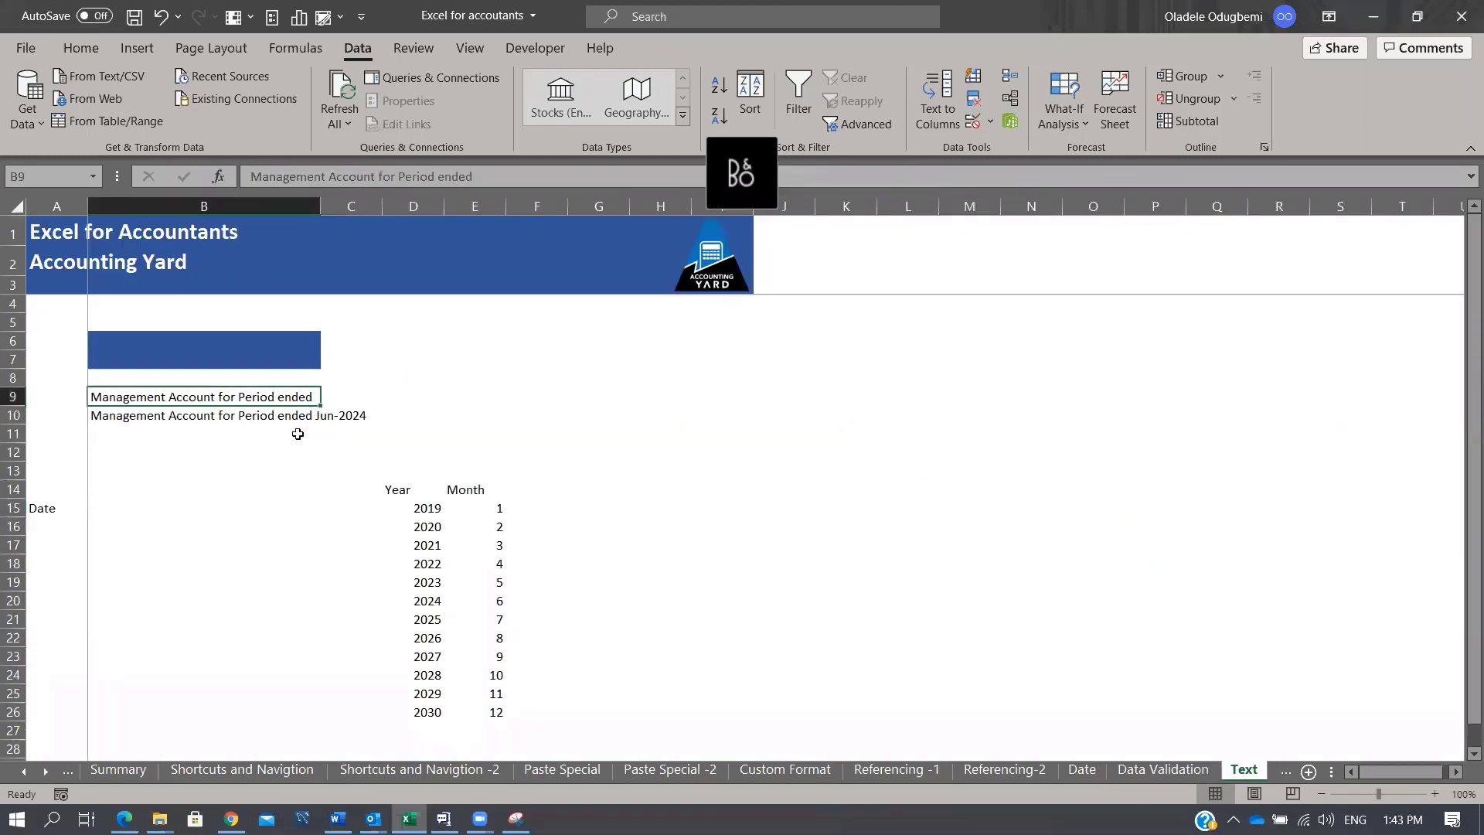
click(334, 416)
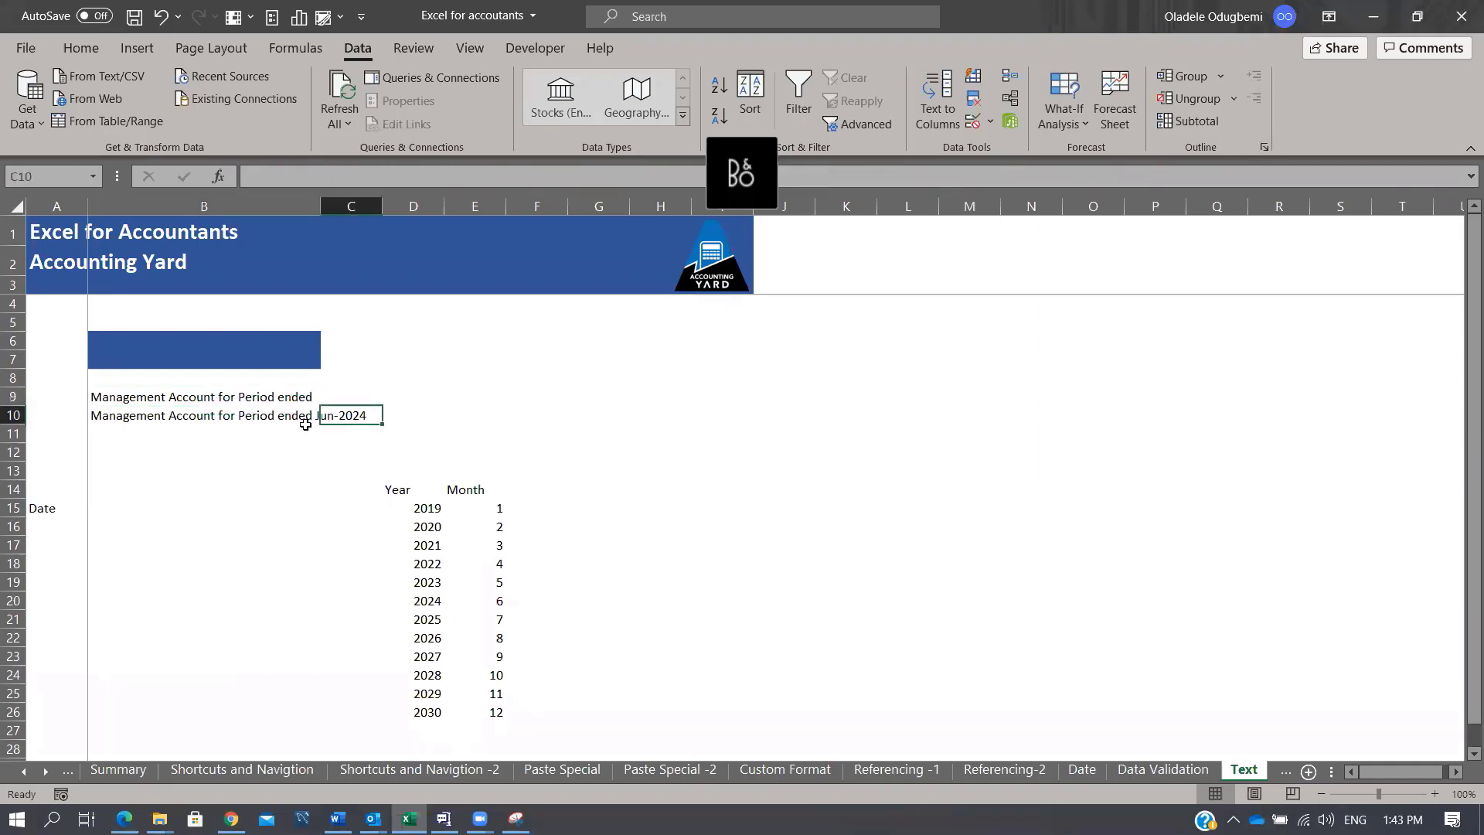
click(169, 494)
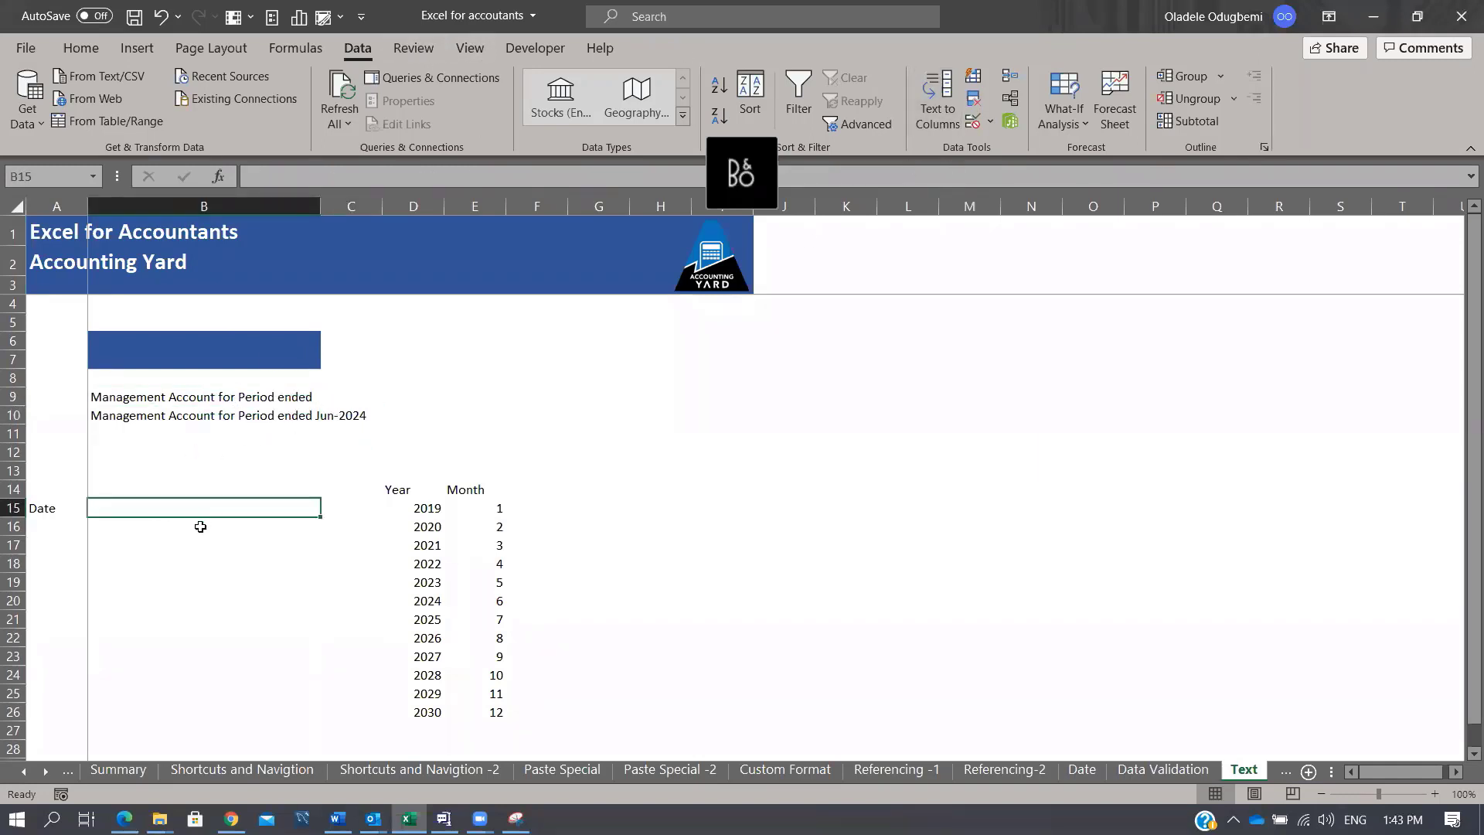
Step: Type the labels year, Month and Date down column B starting at B17
click(157, 547)
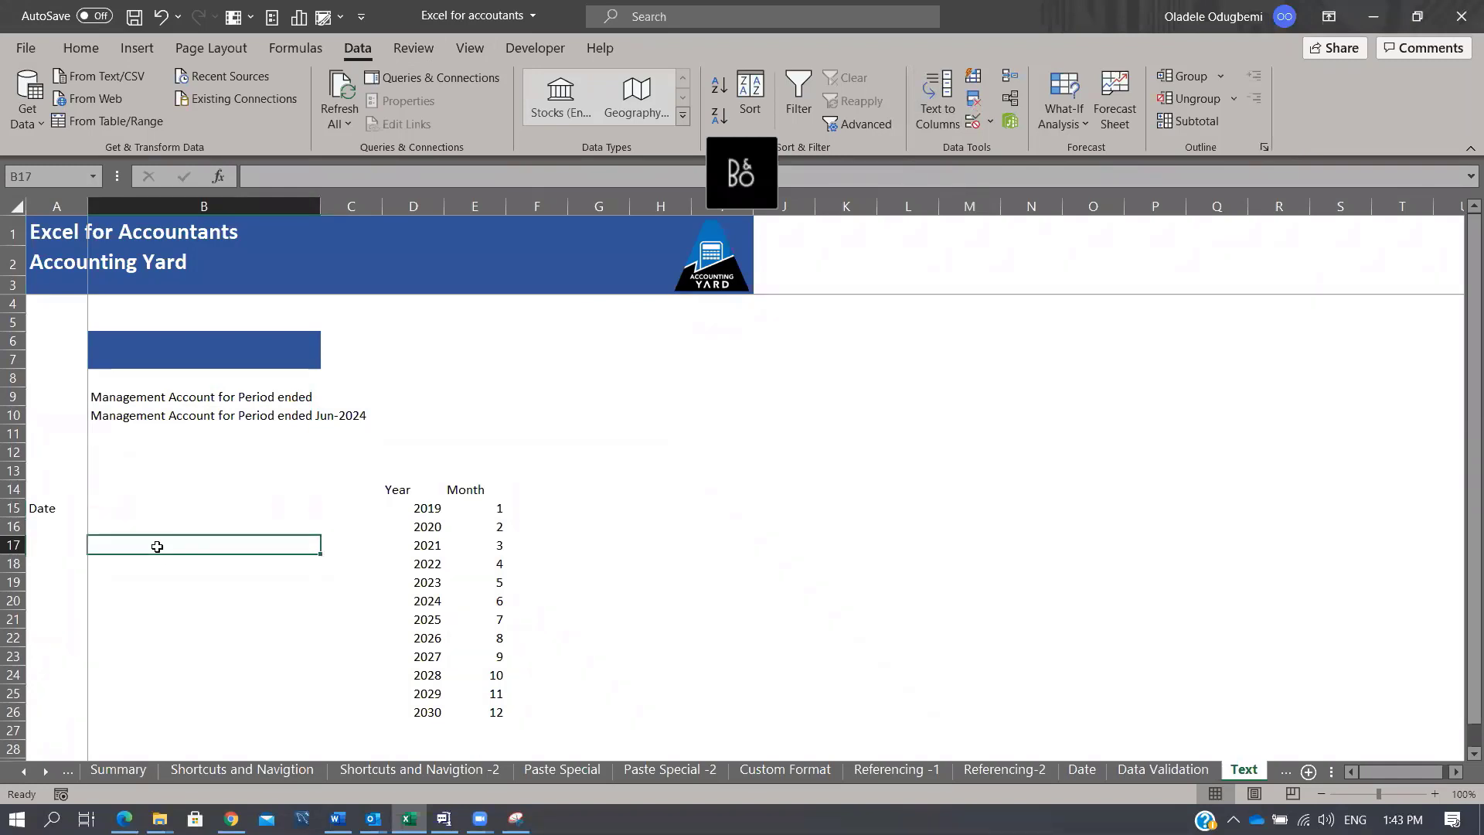
text(year)
key(Return)
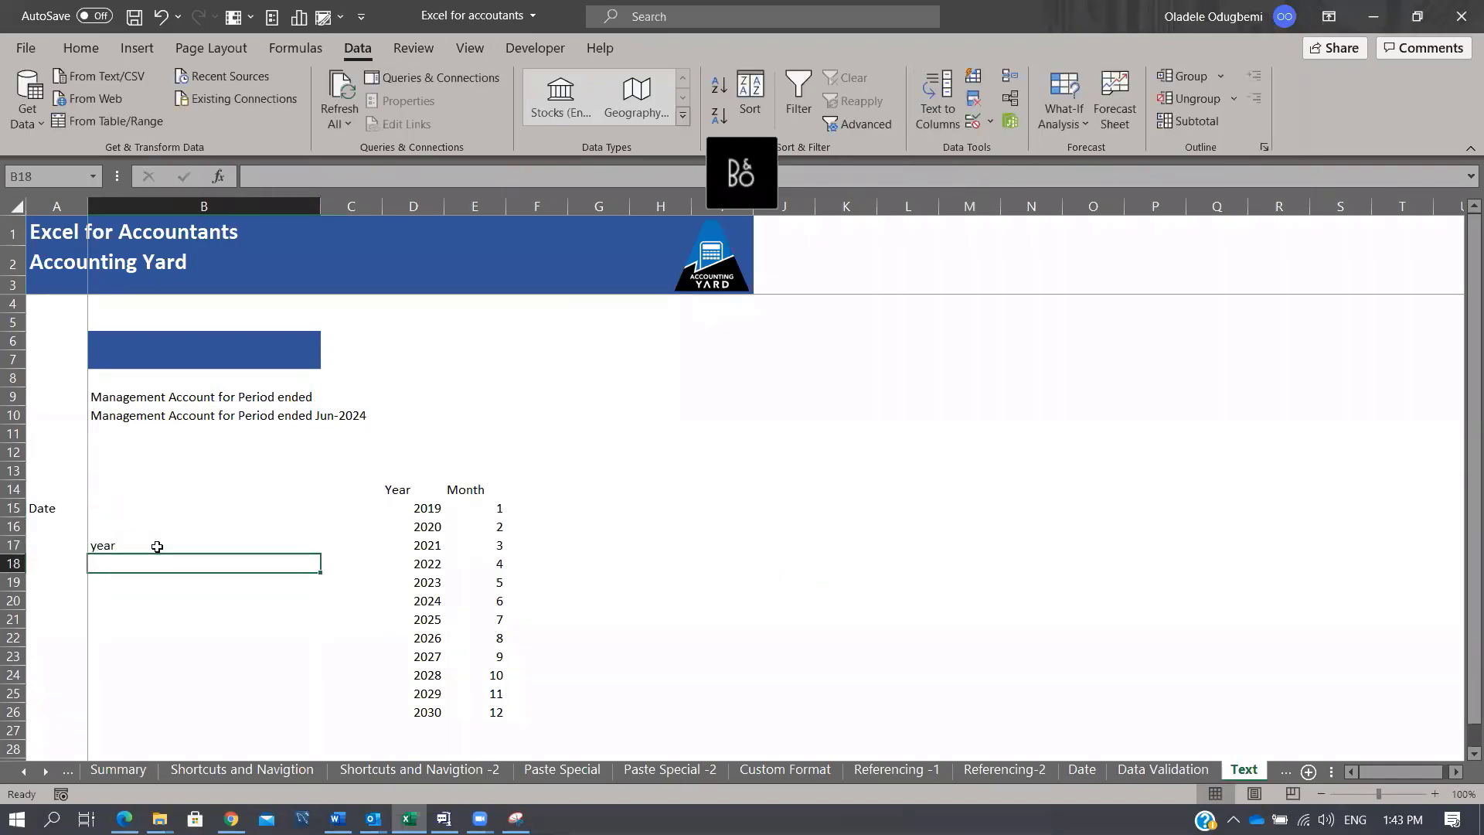
text(<)
key(BackSpace)
text(Month)
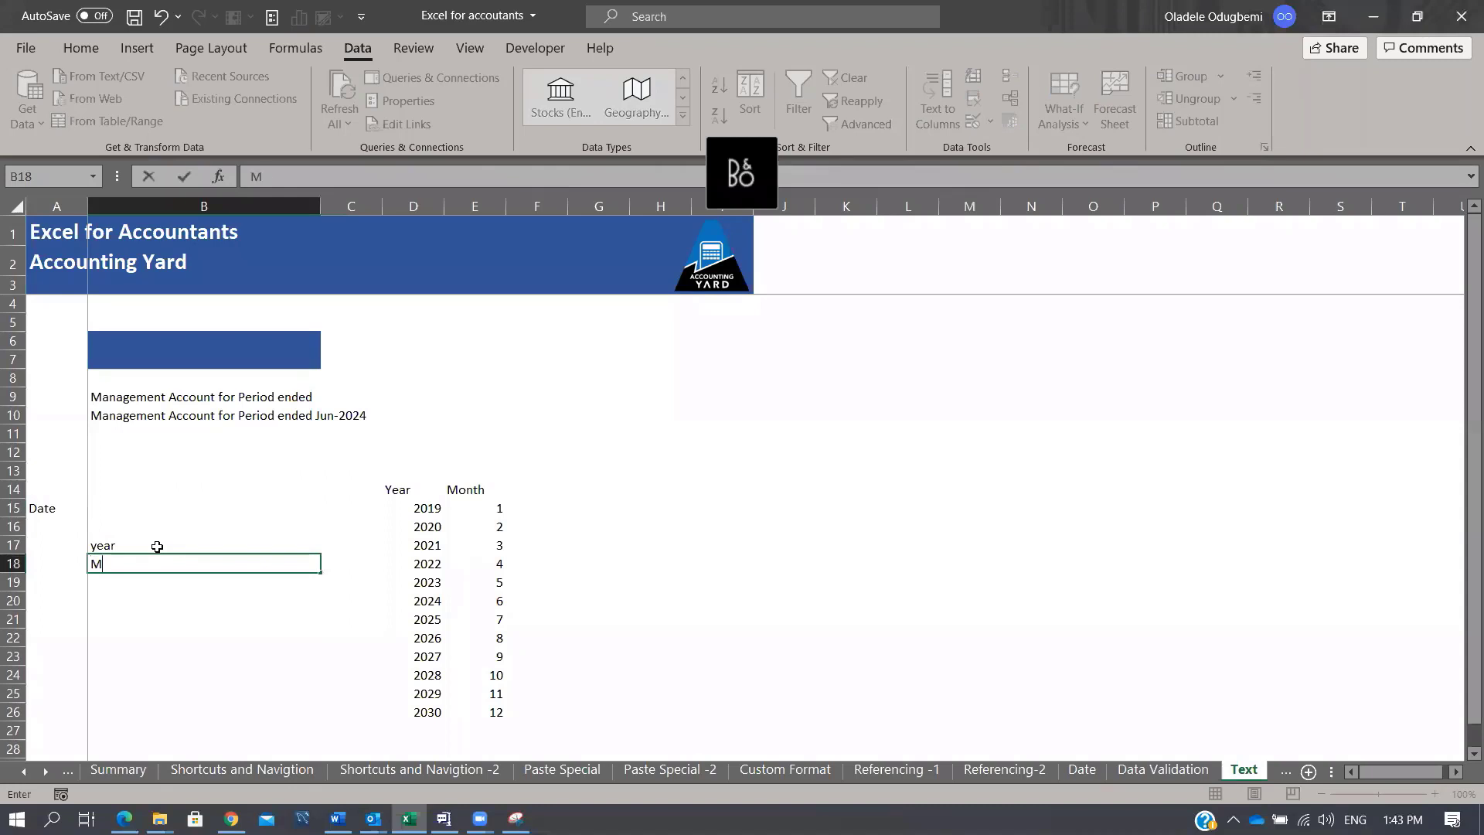
key(Return)
key(Return)
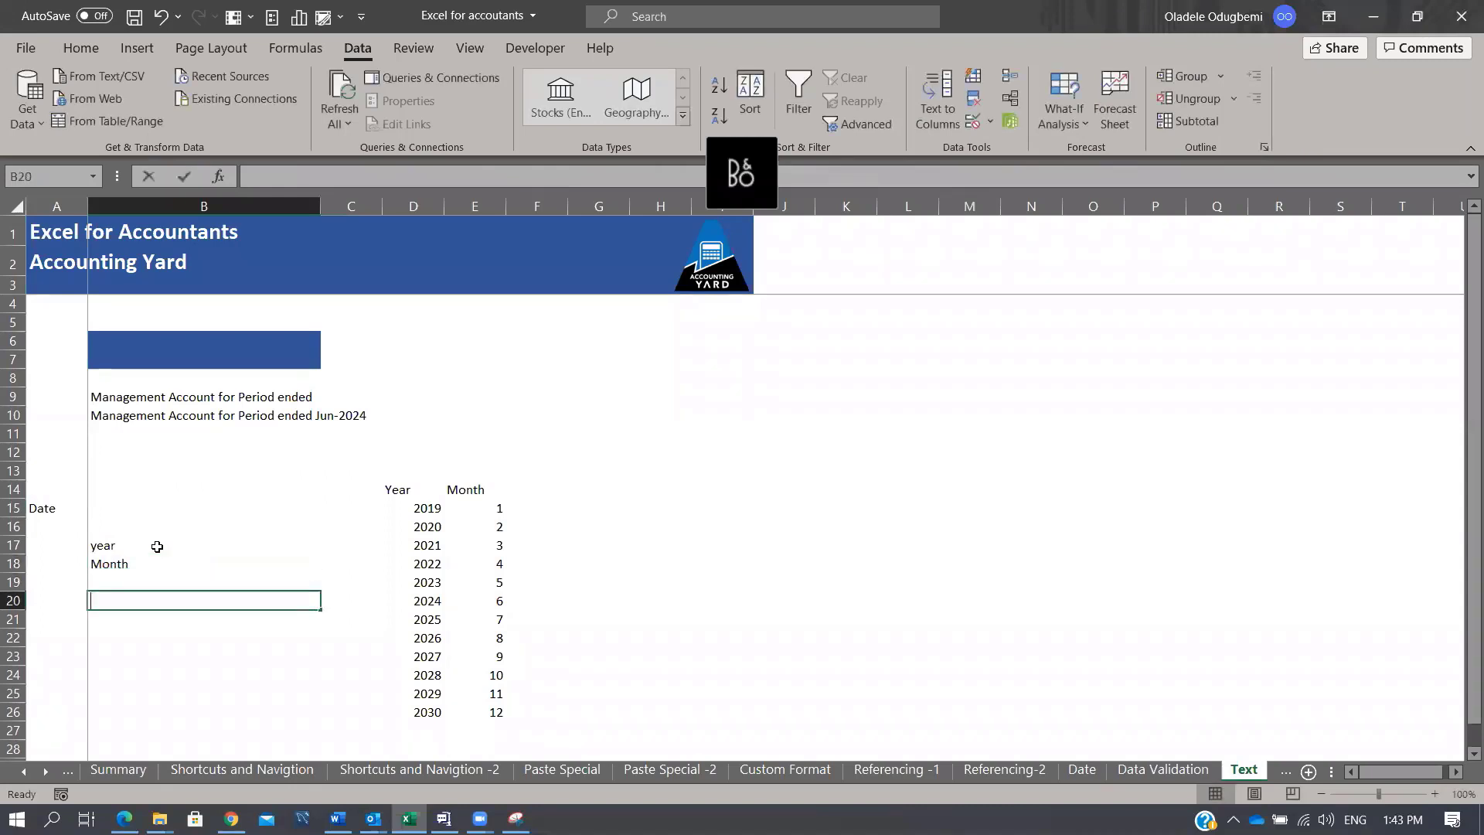
text(Date)
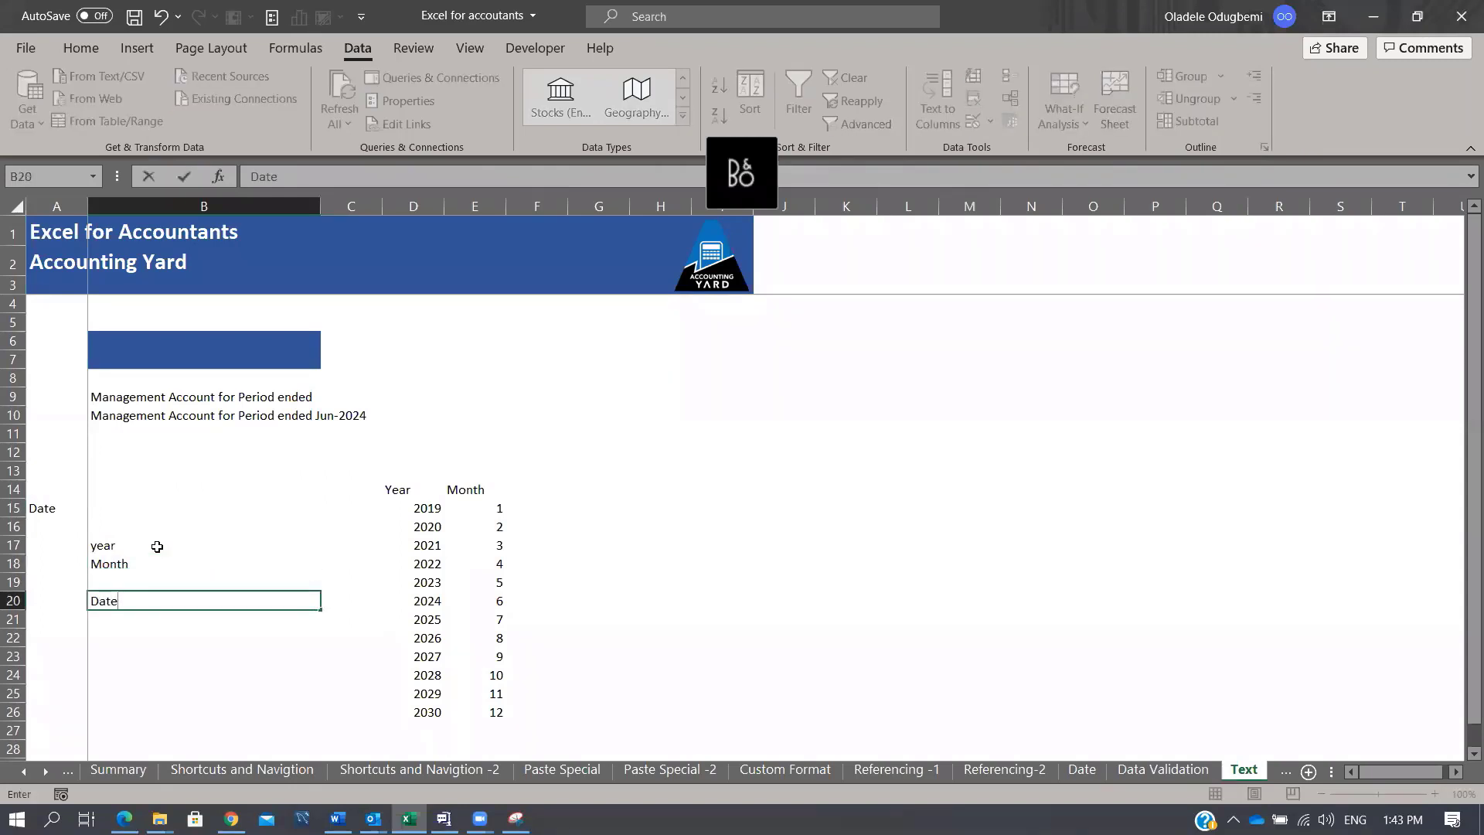
key(Return)
key(Up)
key(Up)
key(Up)
key(Up)
key(Right)
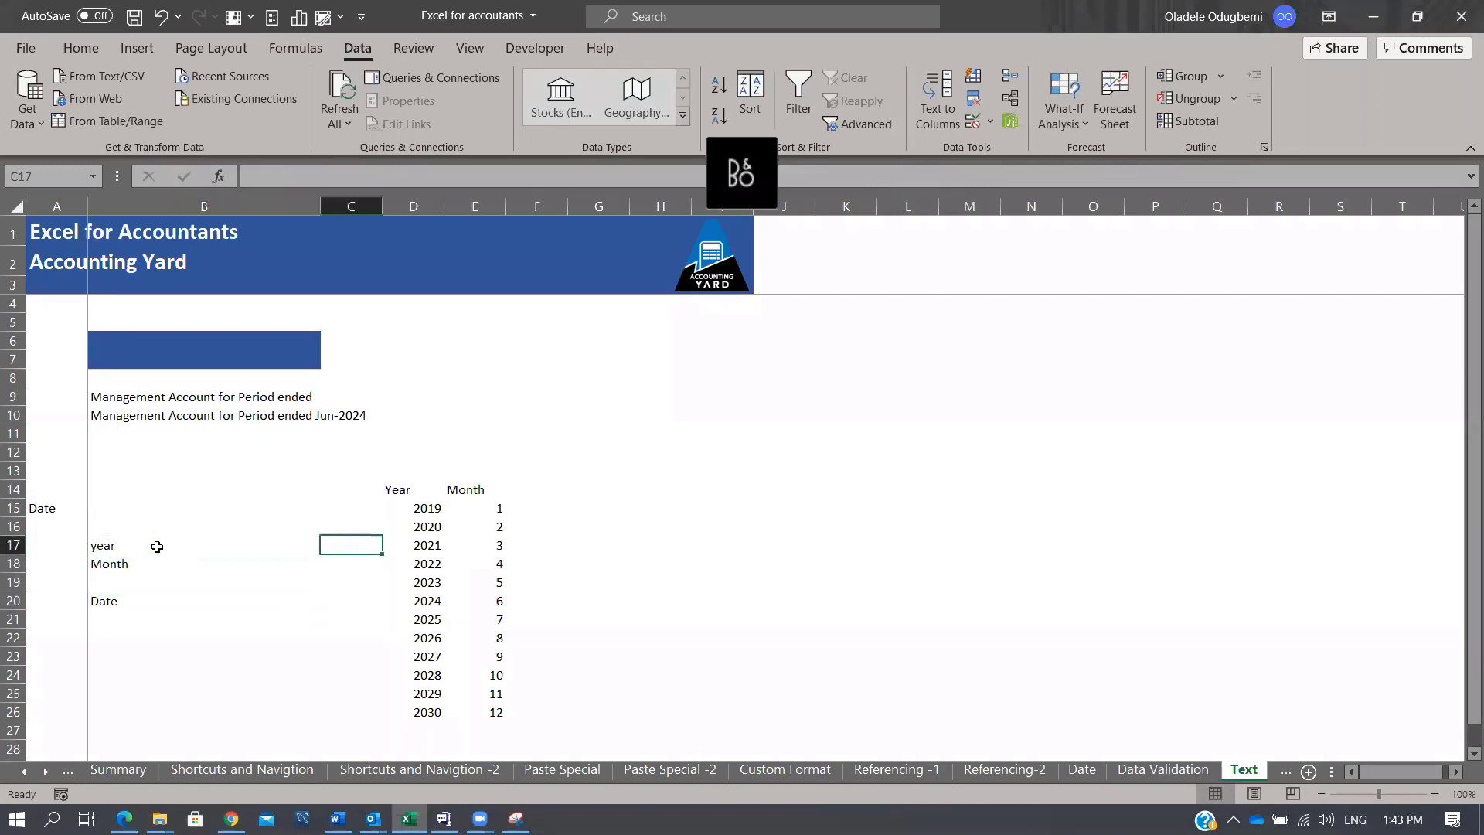
Step: Give C17 a List validation dropdown sourced from the year cells D15:D26
click(988, 120)
click(1011, 150)
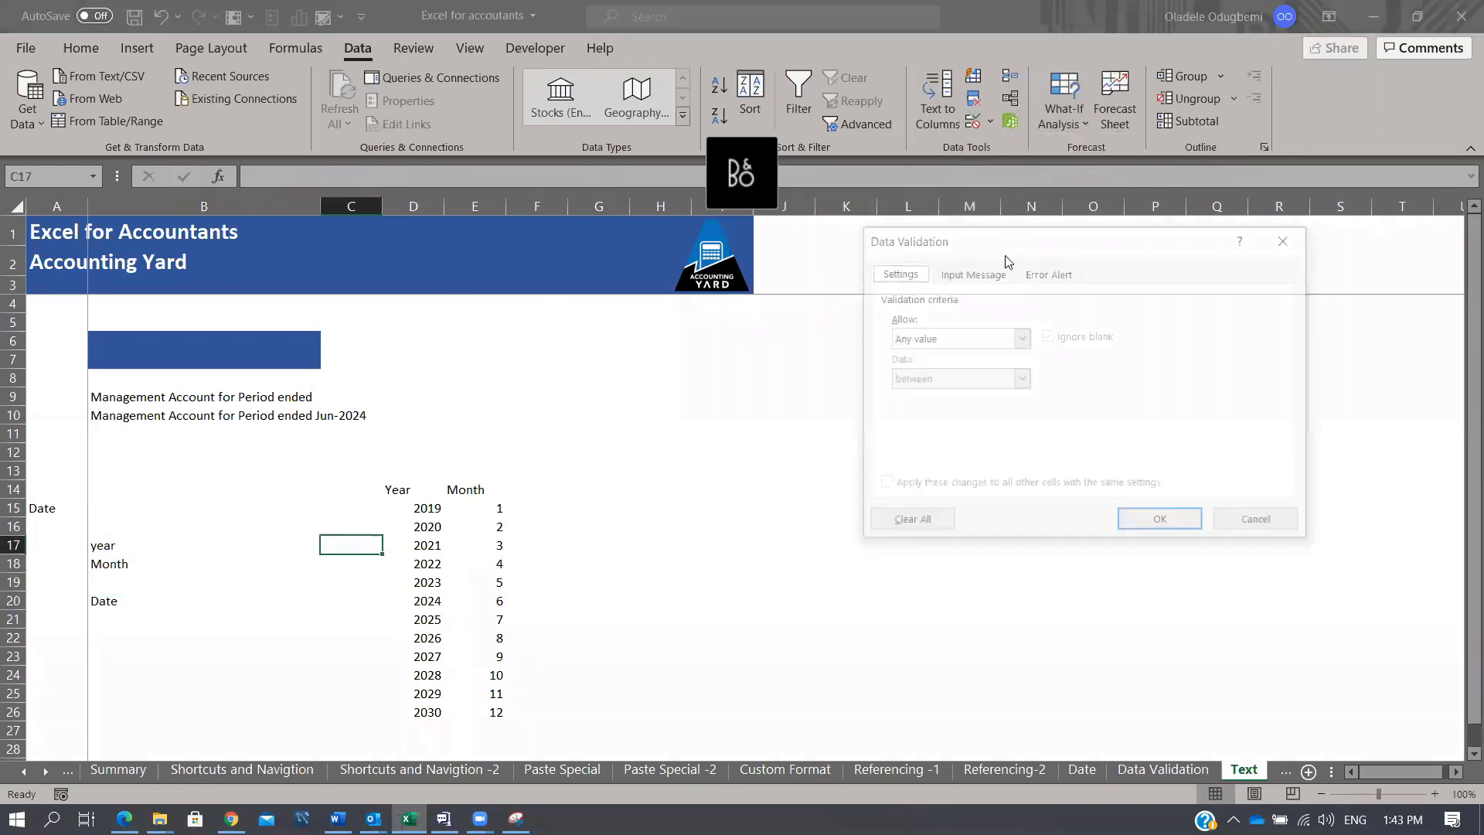
click(1018, 338)
click(973, 398)
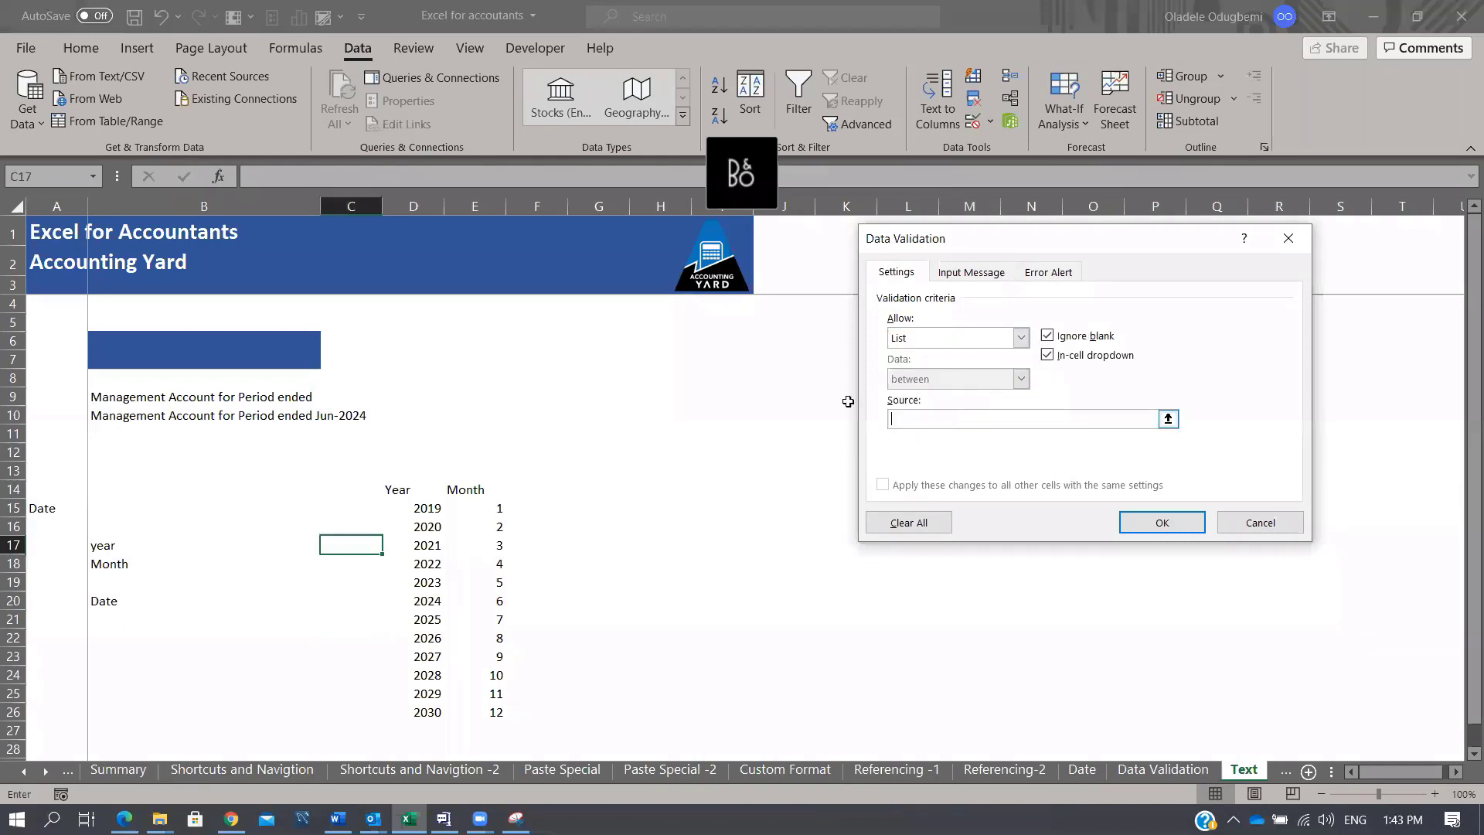
drag(433, 509, 404, 708)
click(1142, 522)
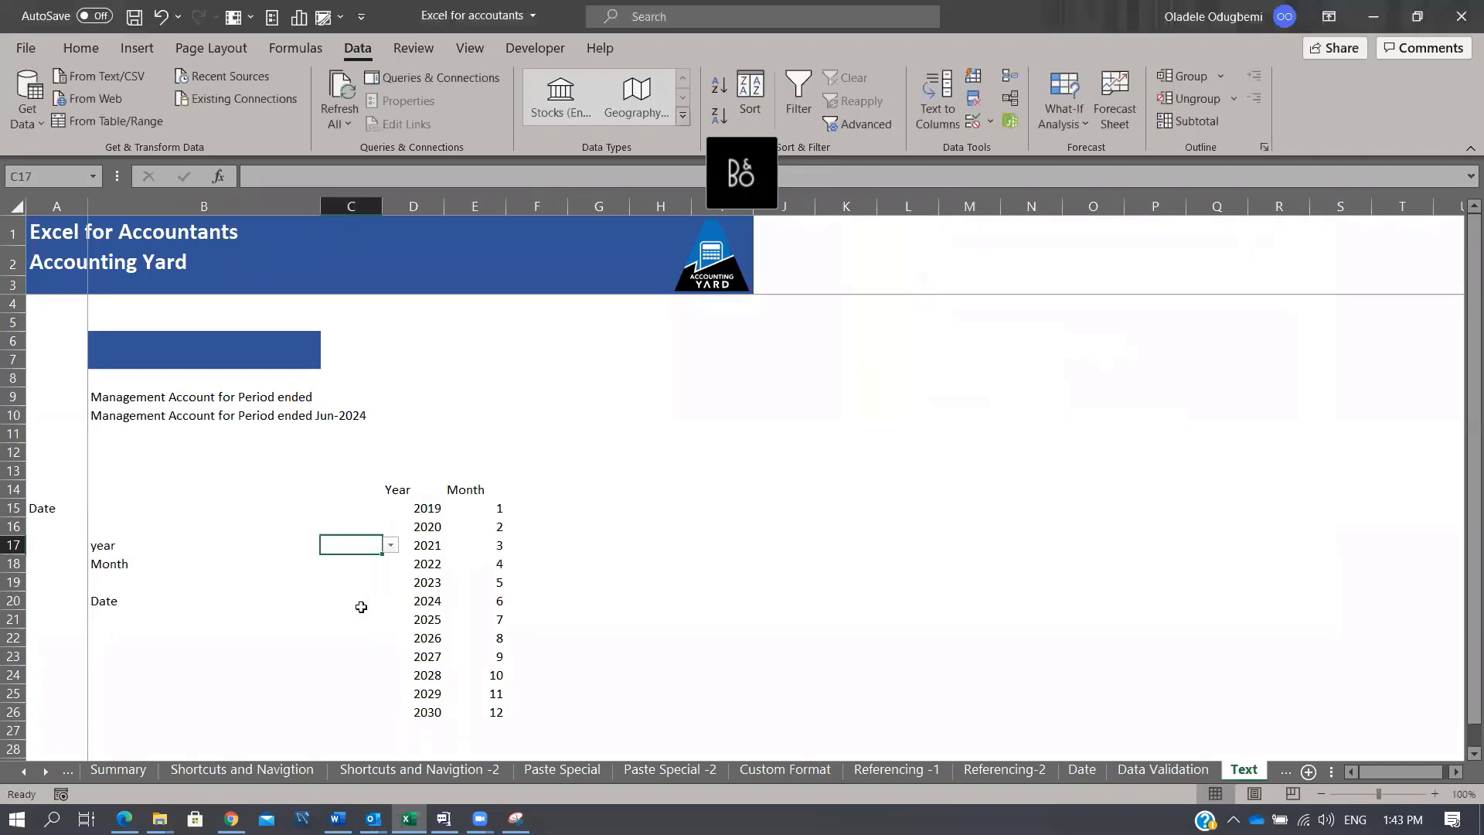
Step: Give C18 a List validation dropdown sourced from the months E15:E26
click(348, 565)
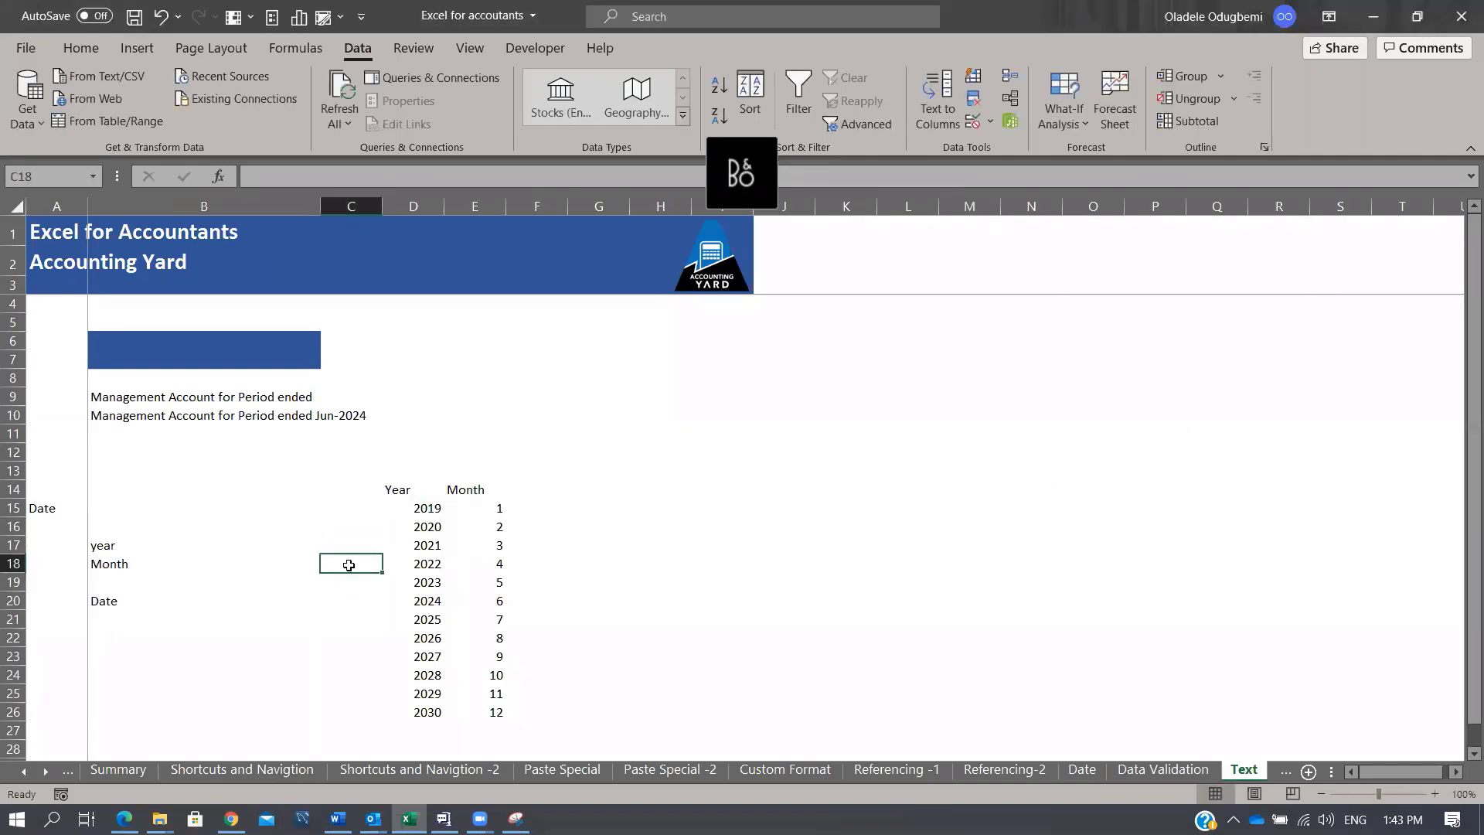
click(992, 122)
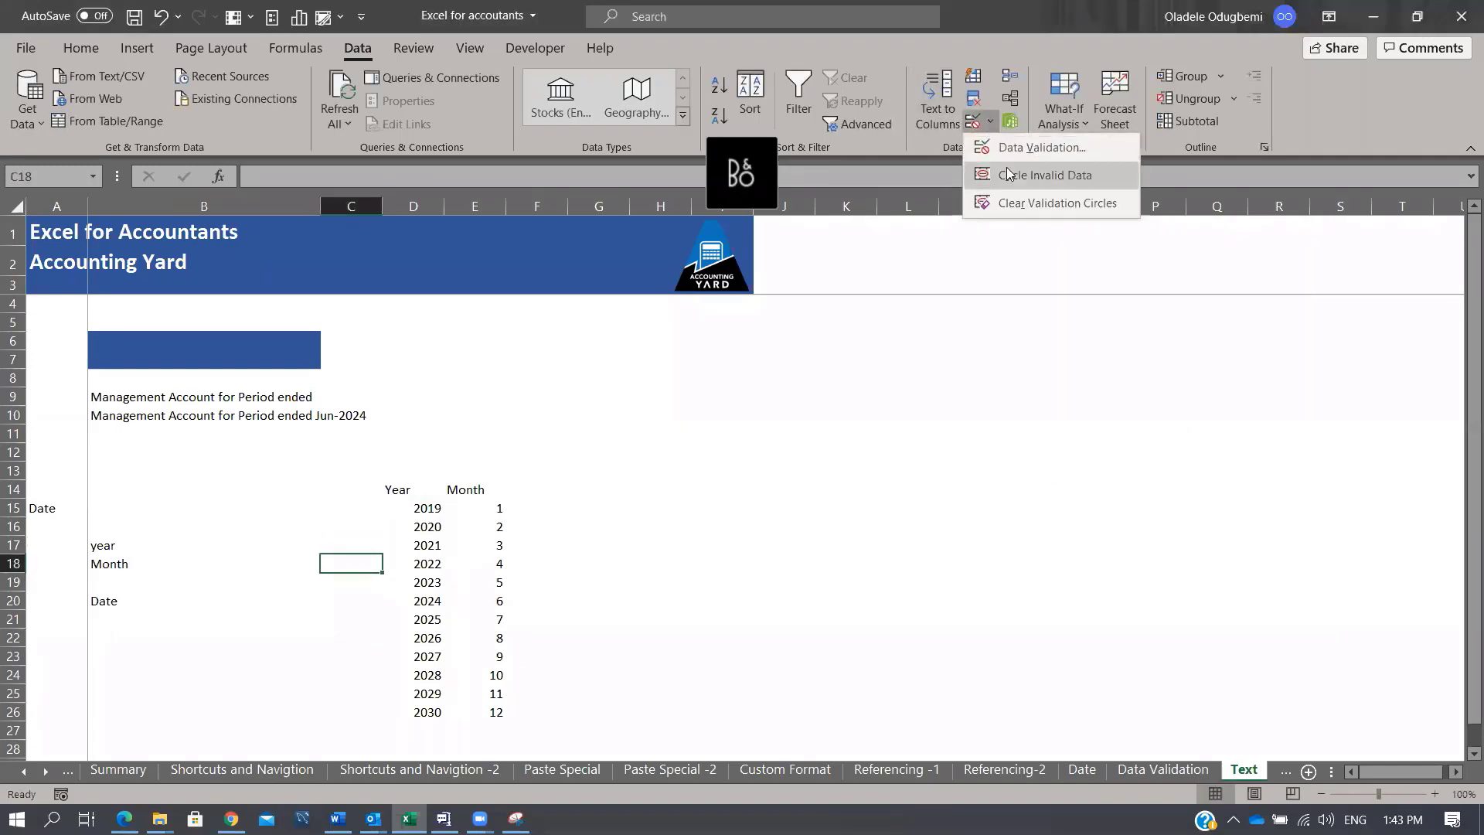
click(1015, 147)
click(1021, 337)
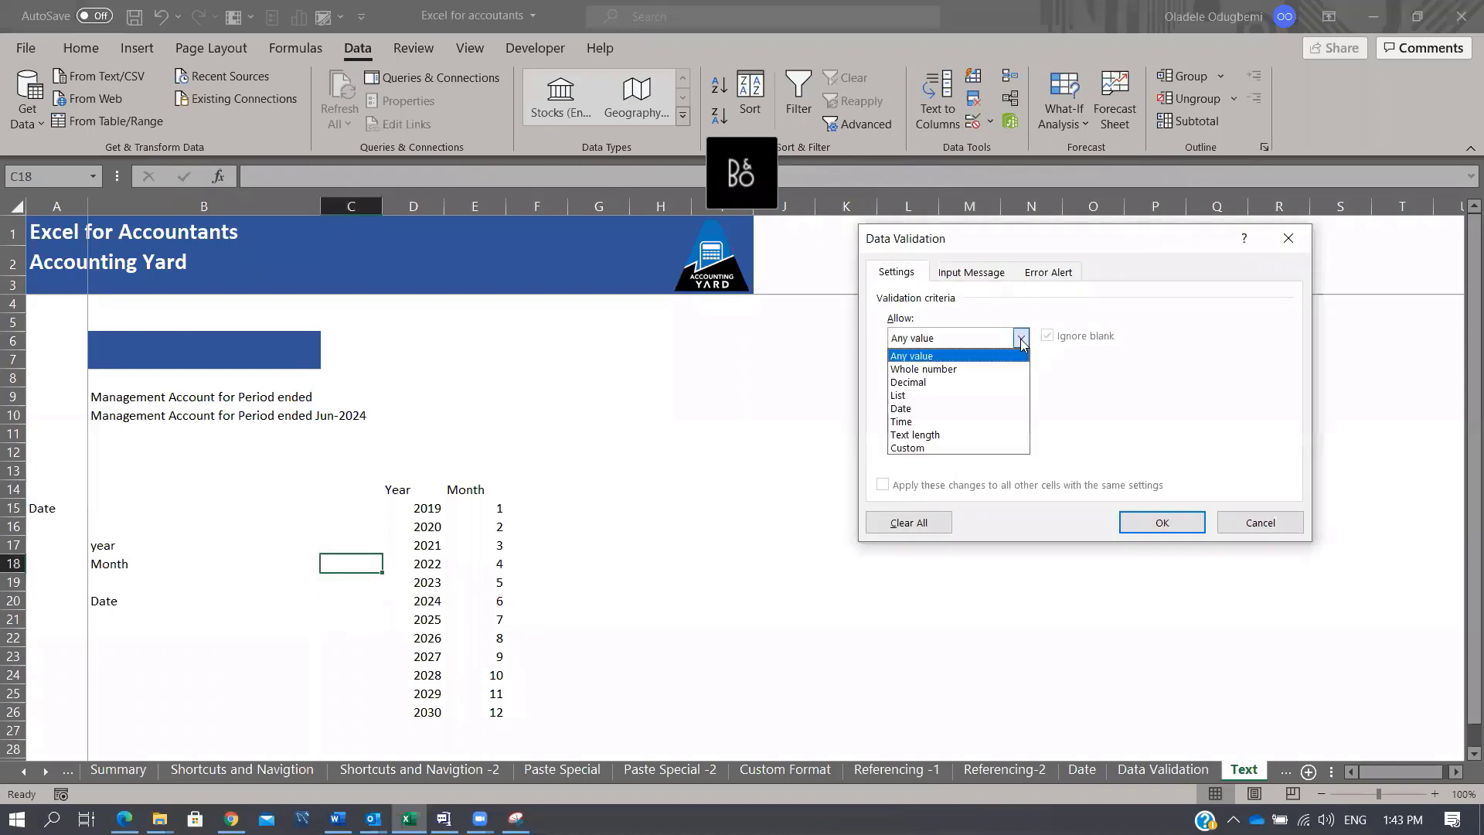
click(960, 395)
click(950, 419)
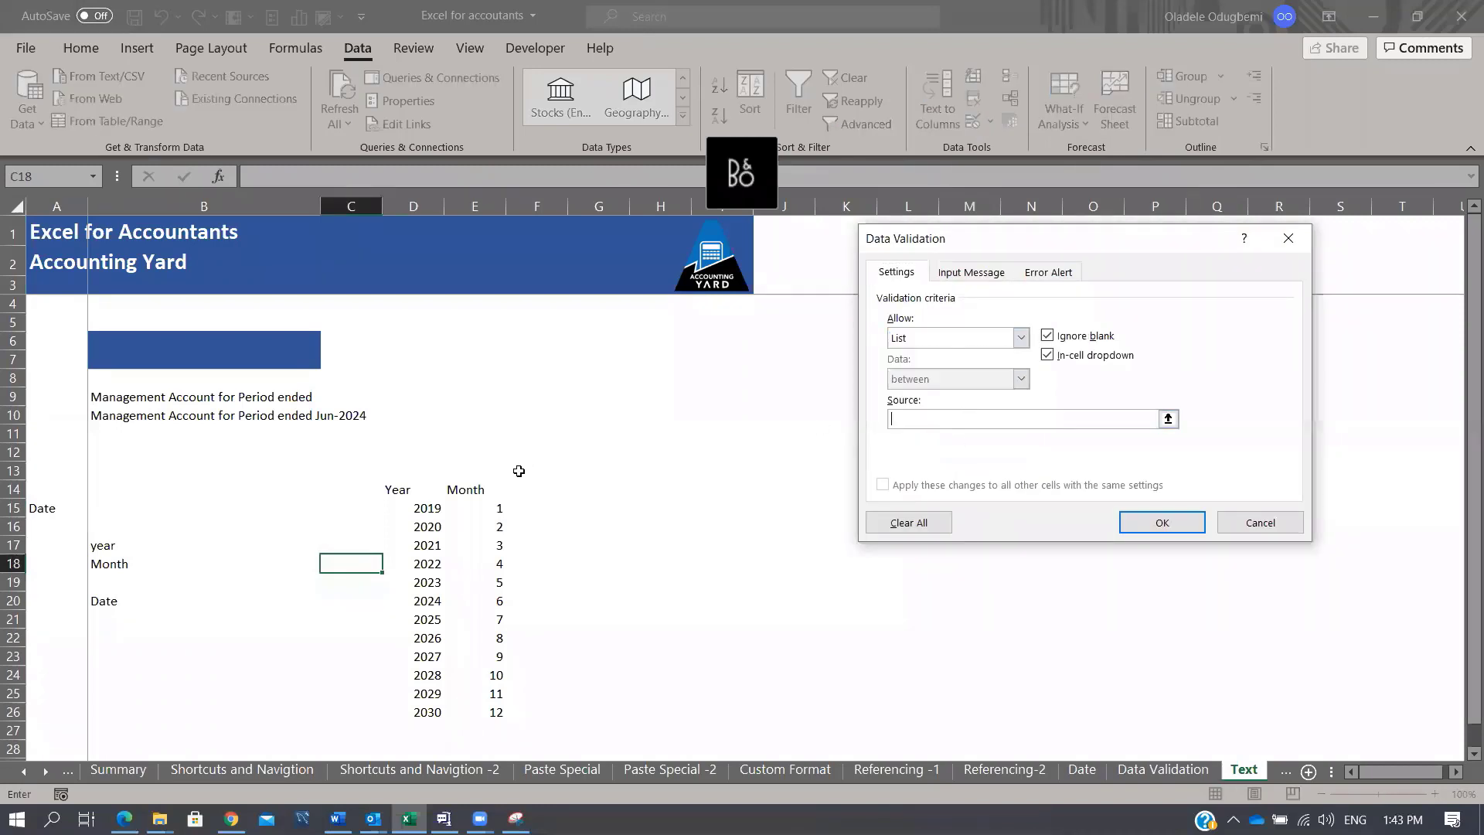
drag(497, 510, 469, 712)
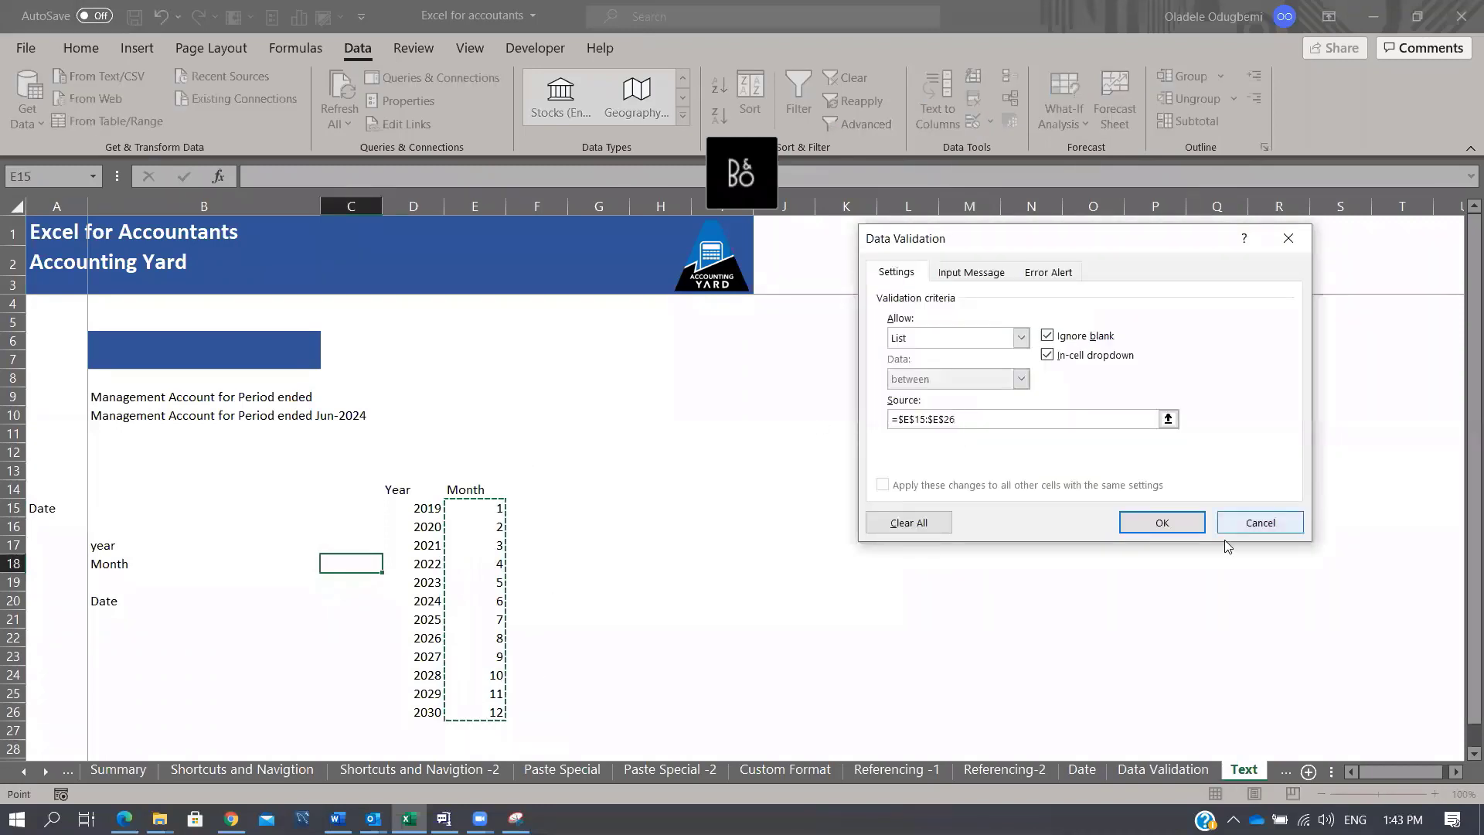
click(1181, 521)
Step: Pick 2022 in C17 and 5 in C18 from their dropdowns
click(358, 543)
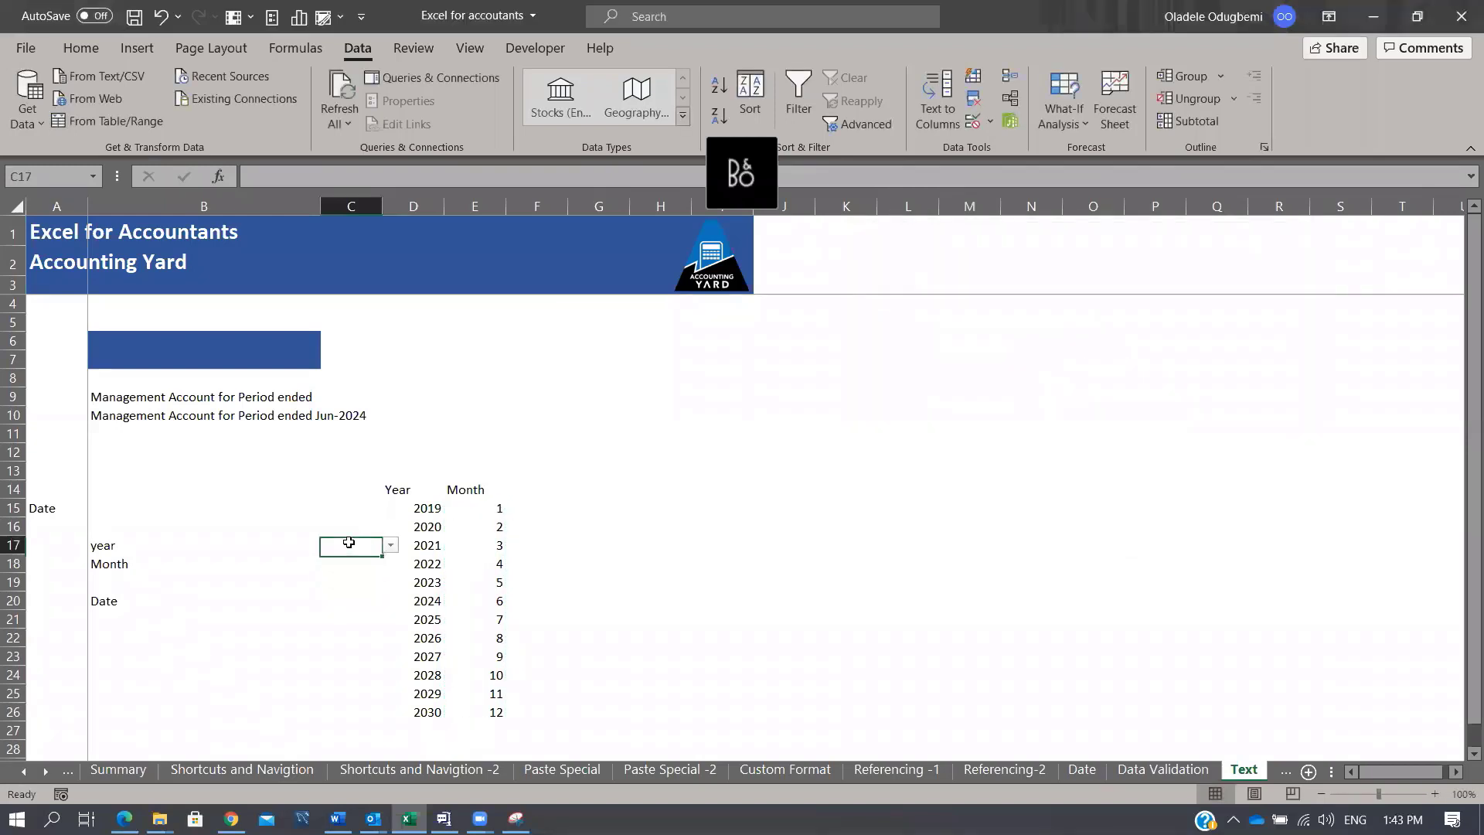
click(390, 546)
click(352, 601)
click(377, 564)
click(390, 564)
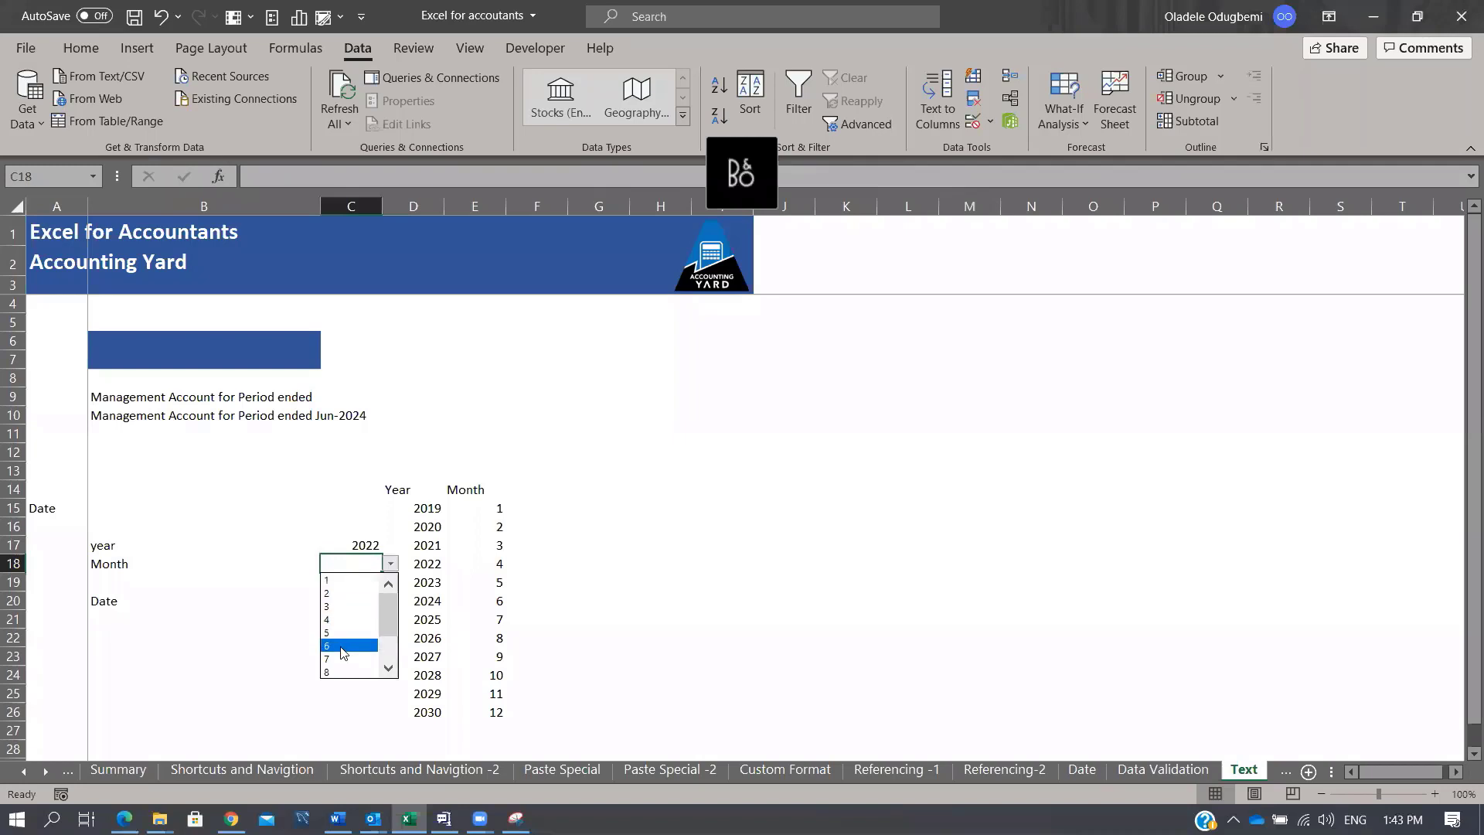
click(348, 627)
Step: Enter a DATE formula in C20 built from year C17 and month C18
click(345, 602)
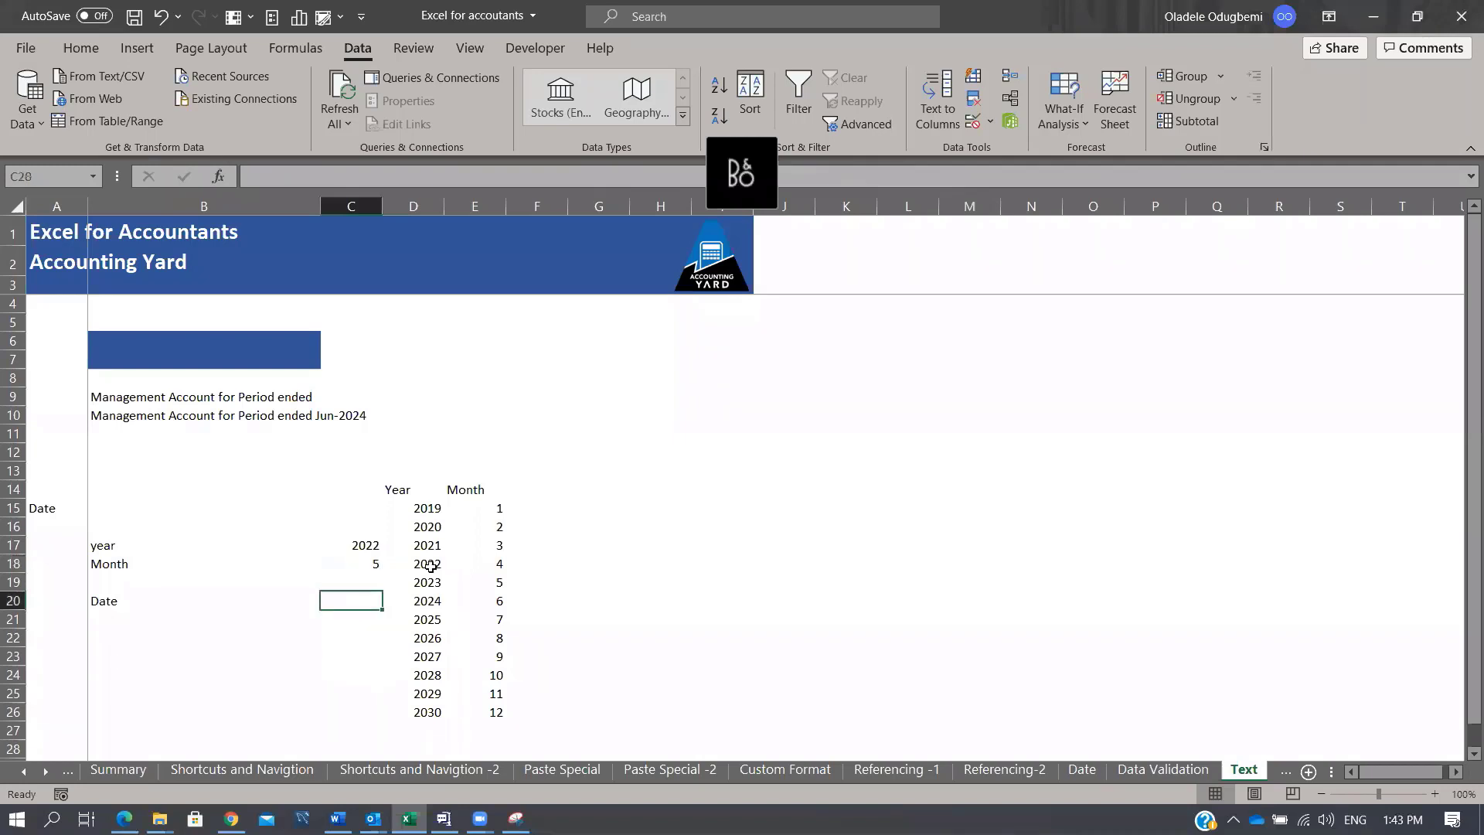
text(=d)
key(Tab)
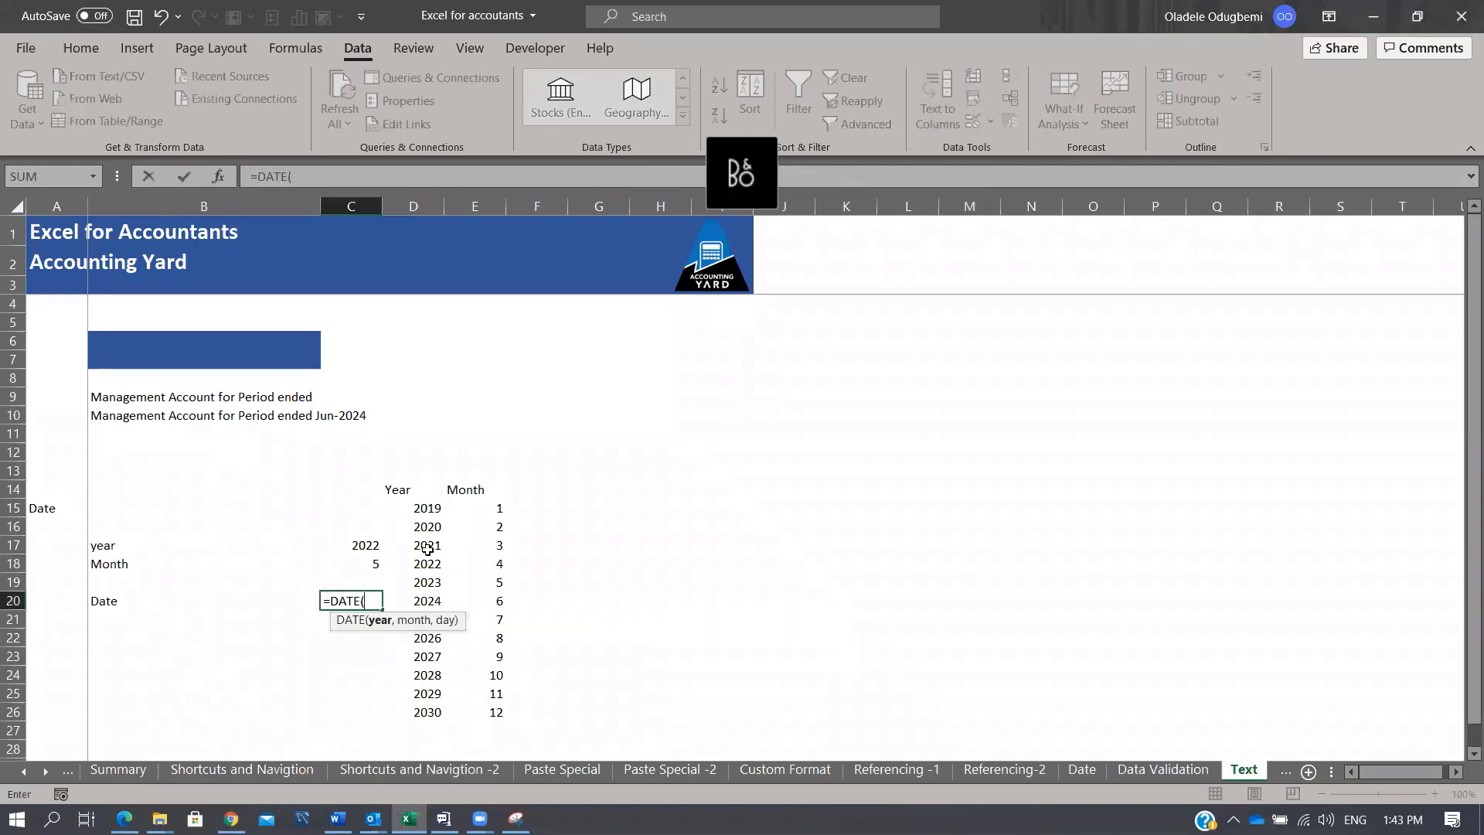
key(Up)
key(Up)
key(Up)
text(,)
key(Up)
key(Up)
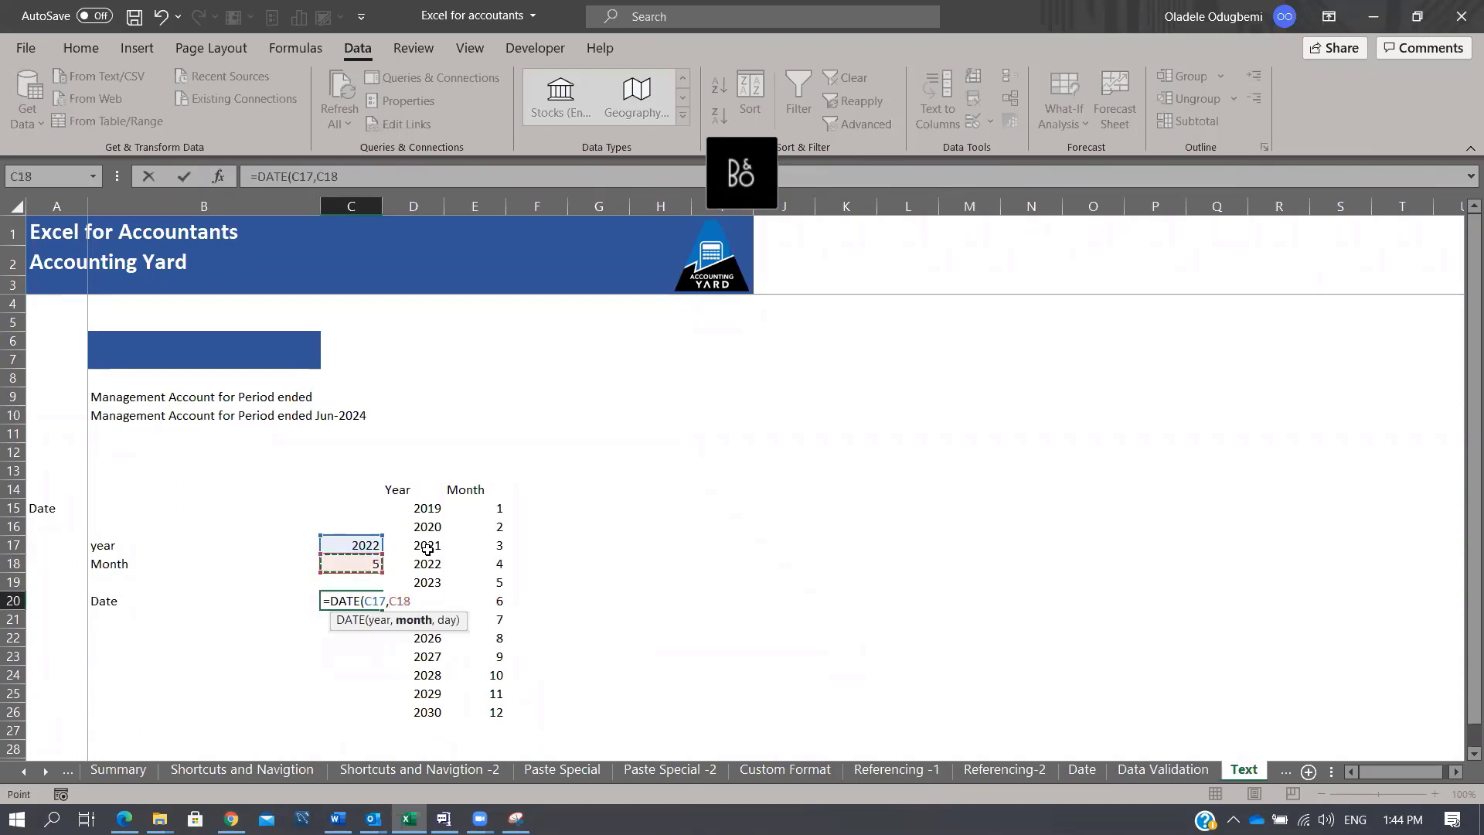
text(,0)
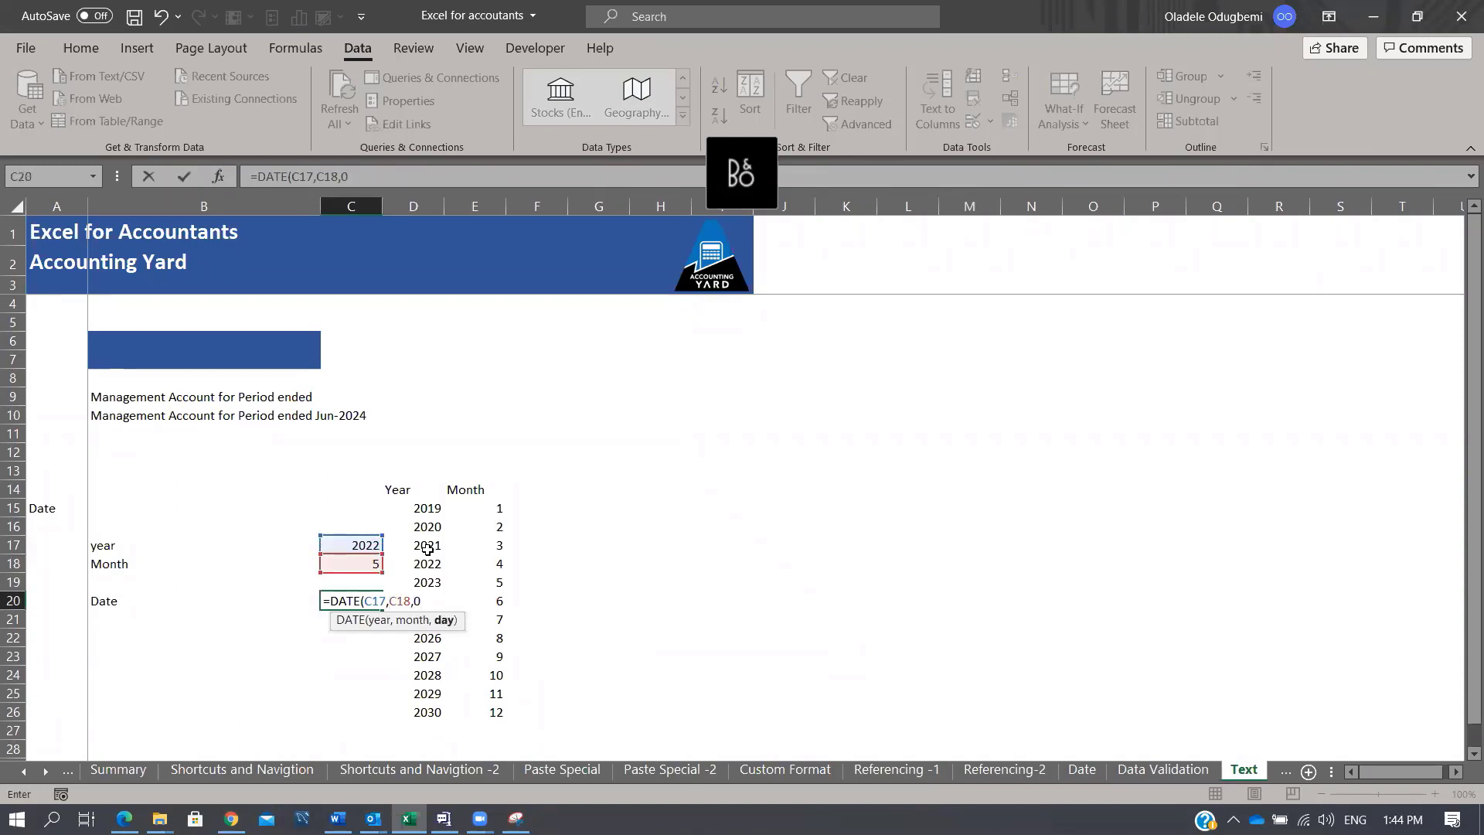
key(BackSpace)
text(1))
key(ctrl+Return)
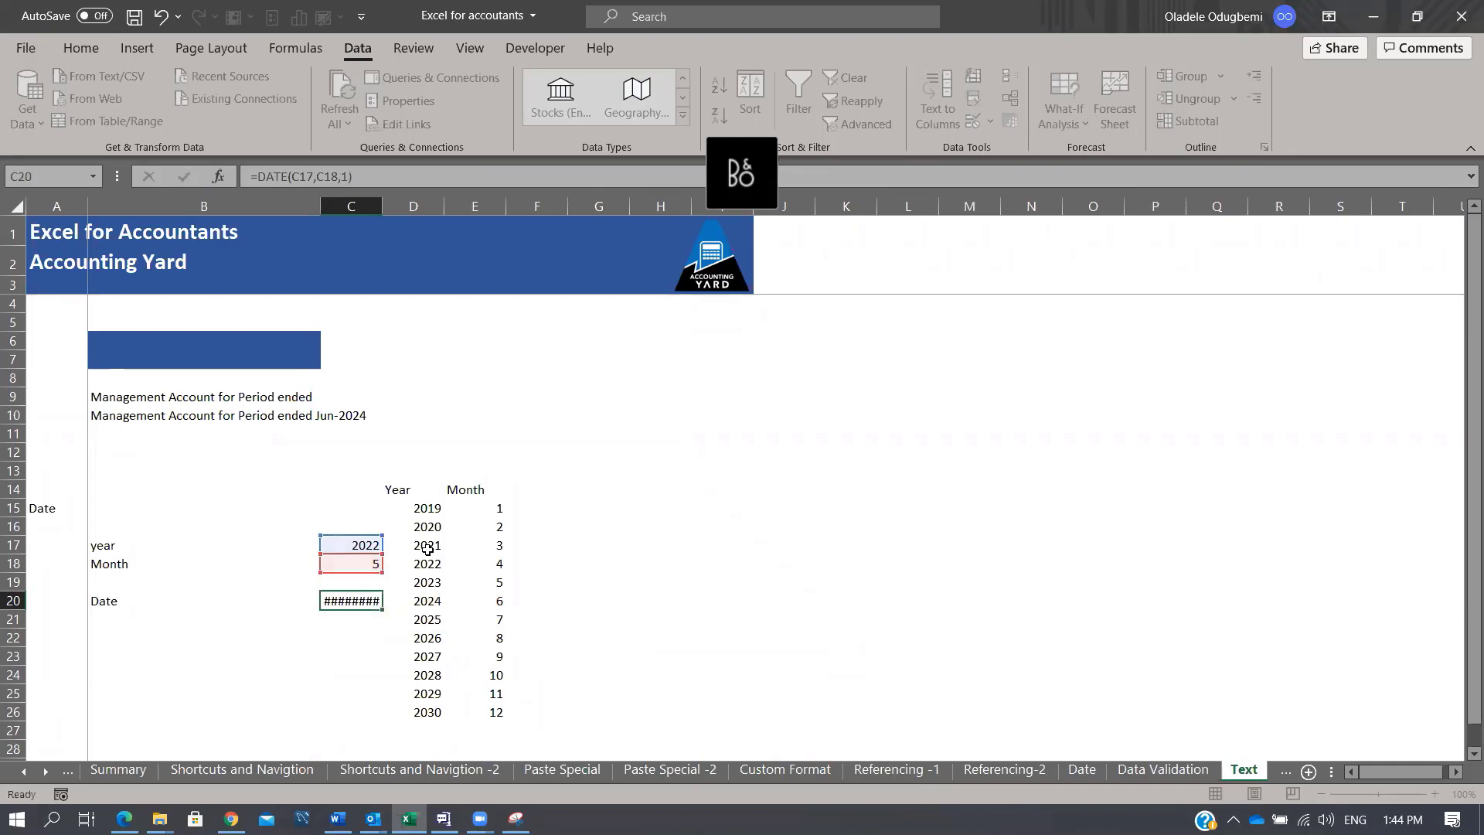
Step: Wrap C20's formula in EOMONTH, giving =EOMONTH(DATE(C17,C18,1),0)
click(258, 177)
text(eom)
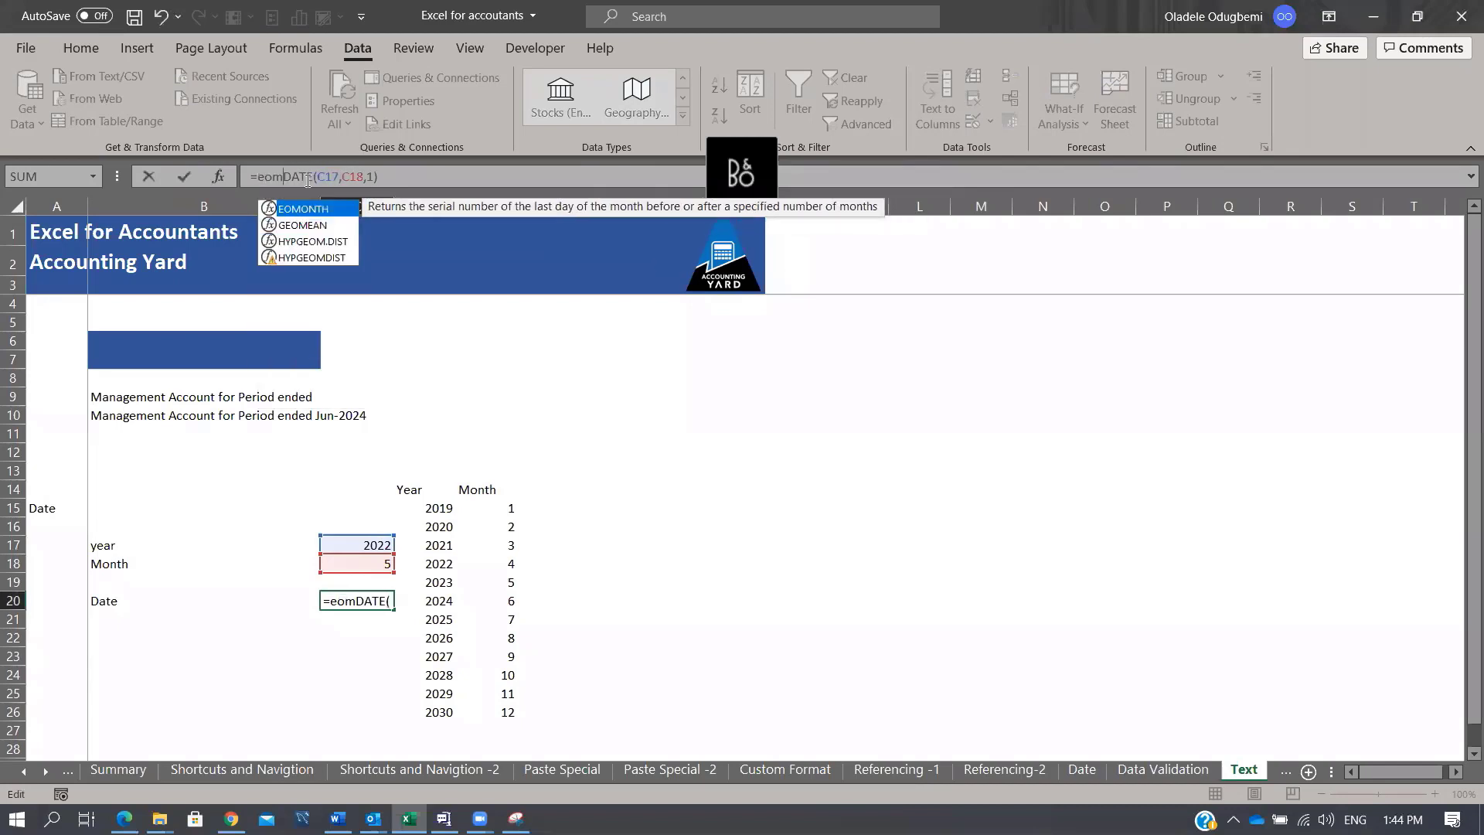
key(Tab)
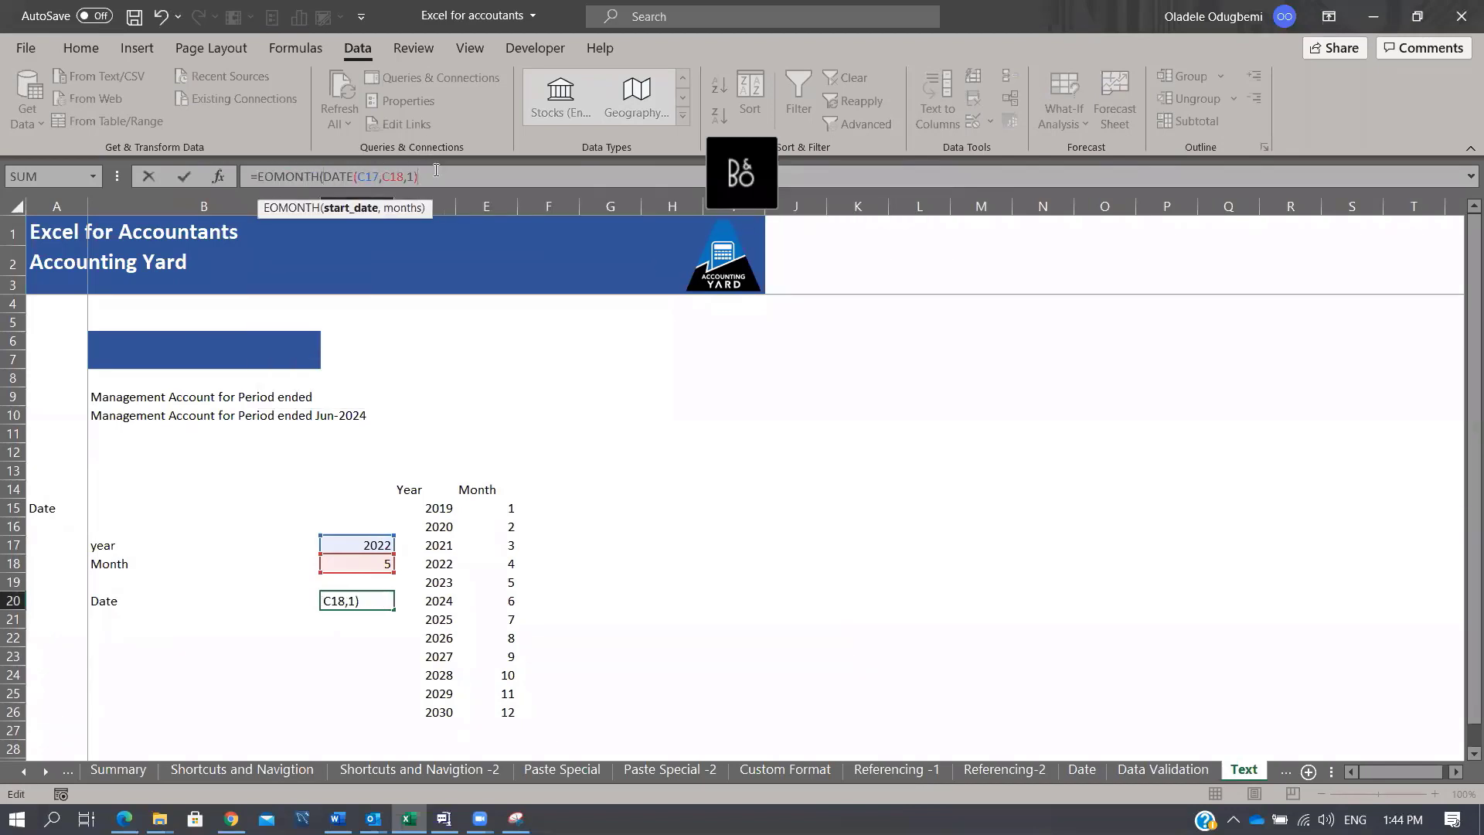
text(,0))
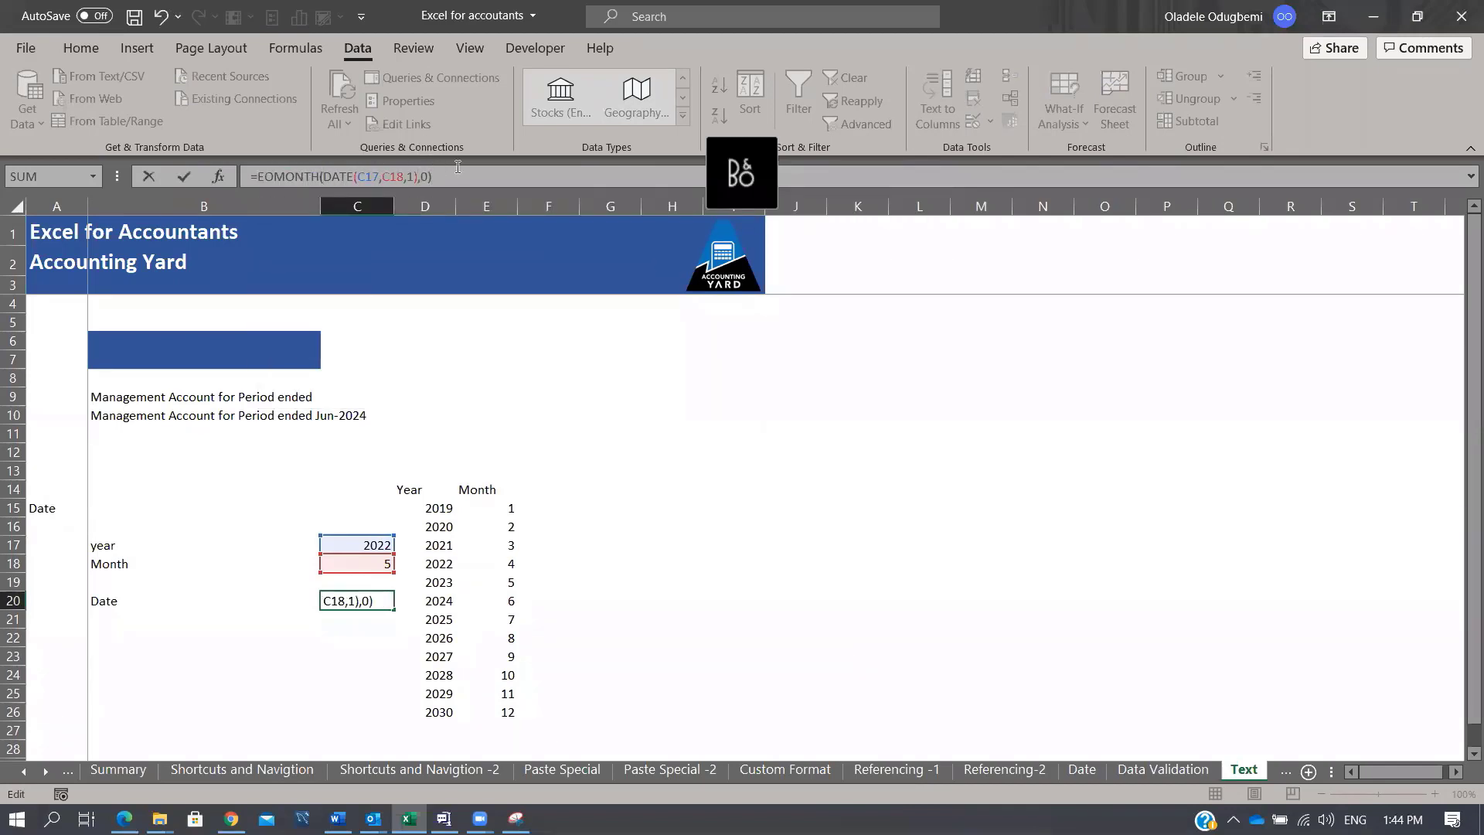
key(ctrl+Return)
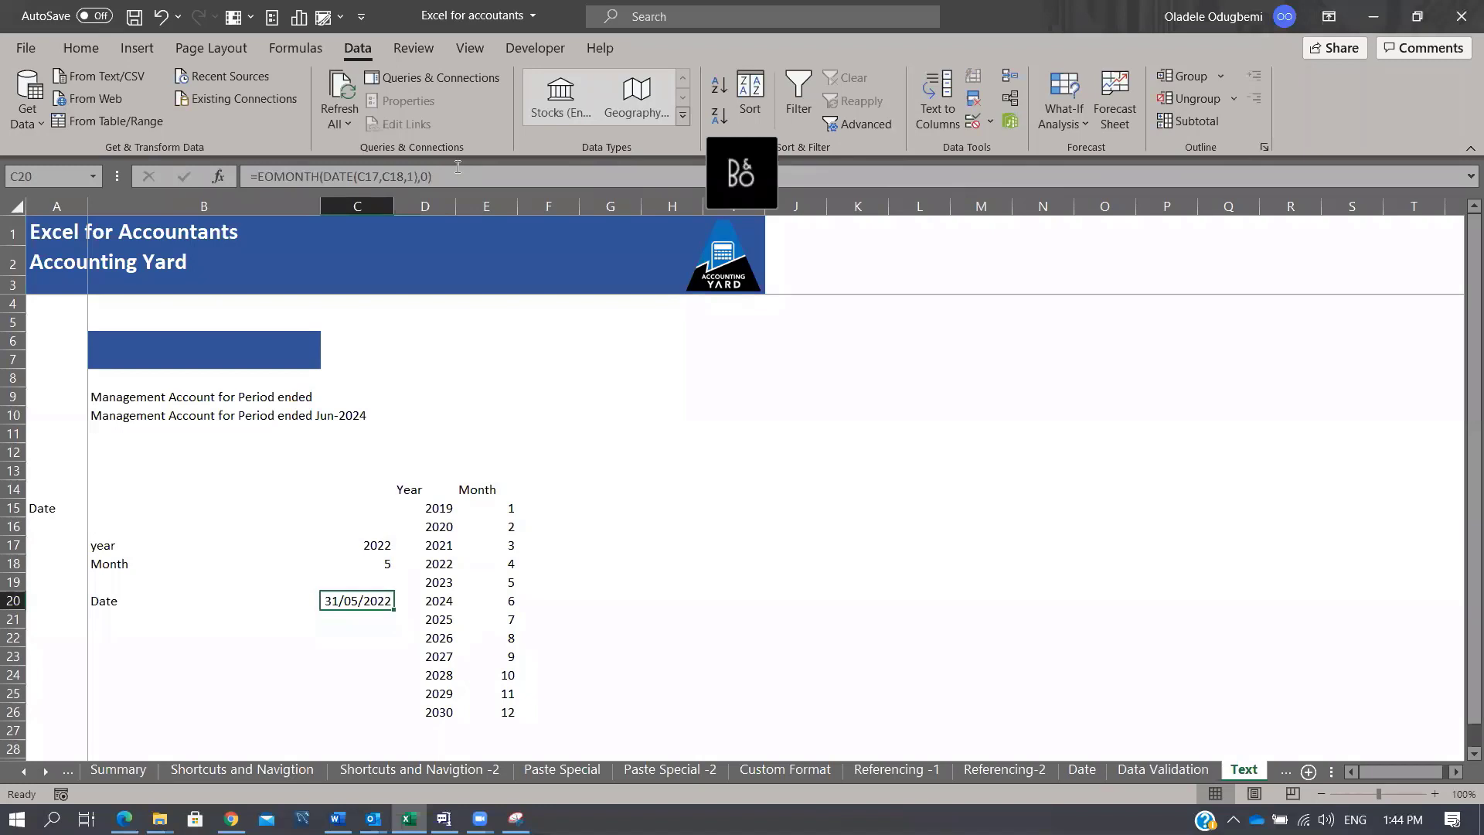
Step: Format C20 with the custom mmm yyyy format, showing May 2022
key(ctrl+1)
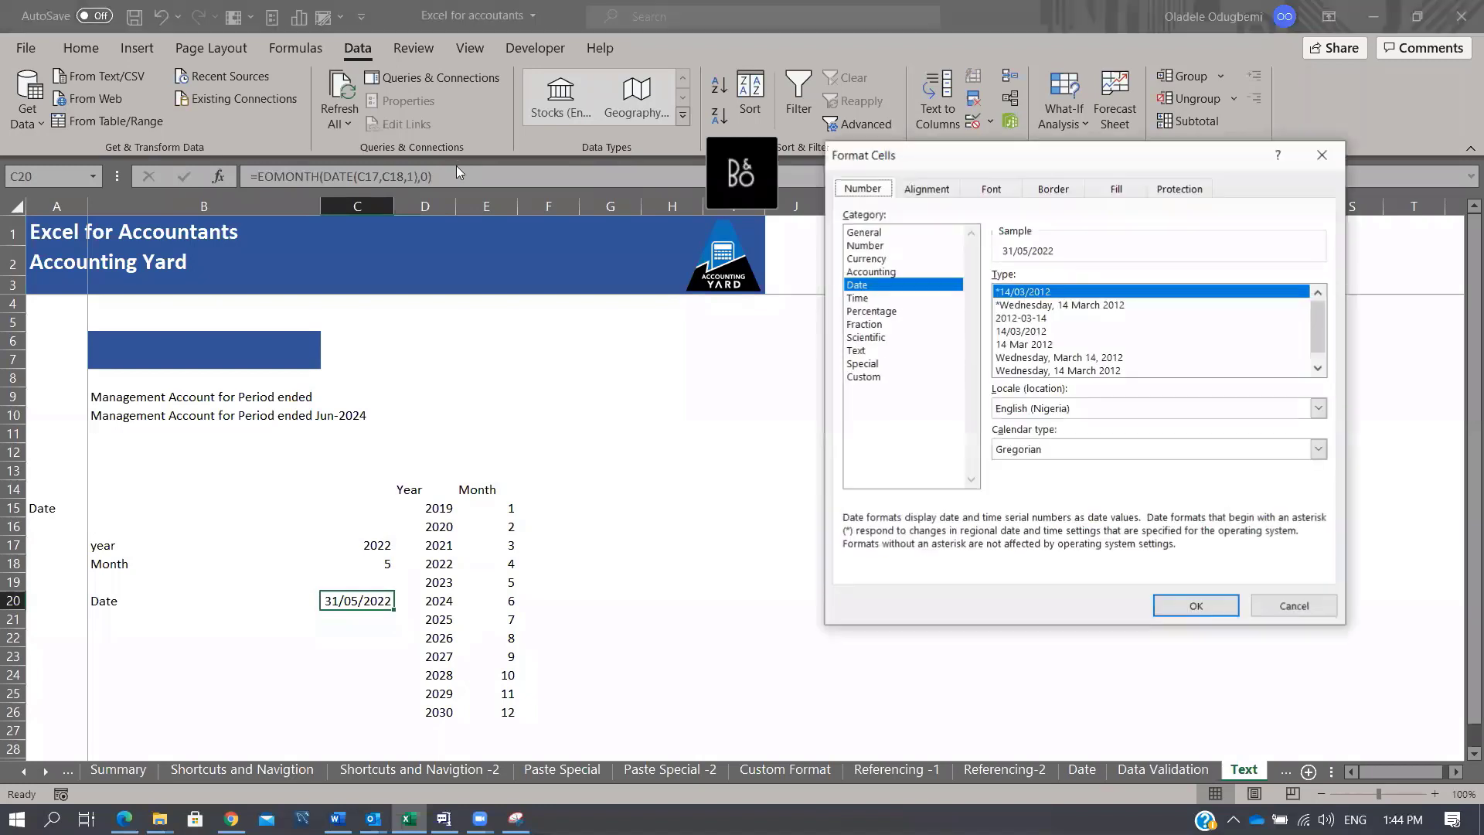
click(885, 379)
drag(1327, 385, 1316, 444)
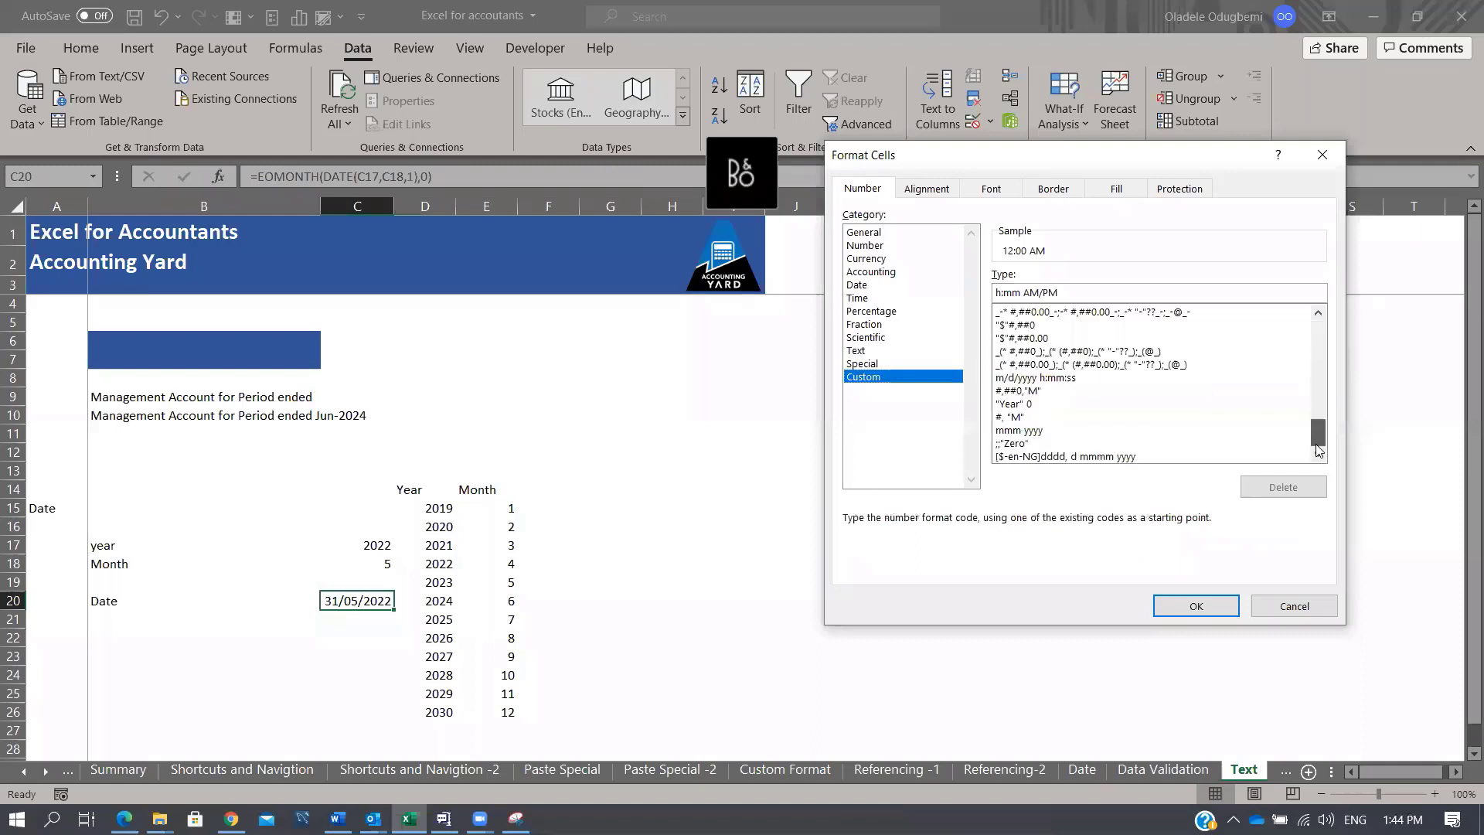
click(1035, 429)
click(1194, 606)
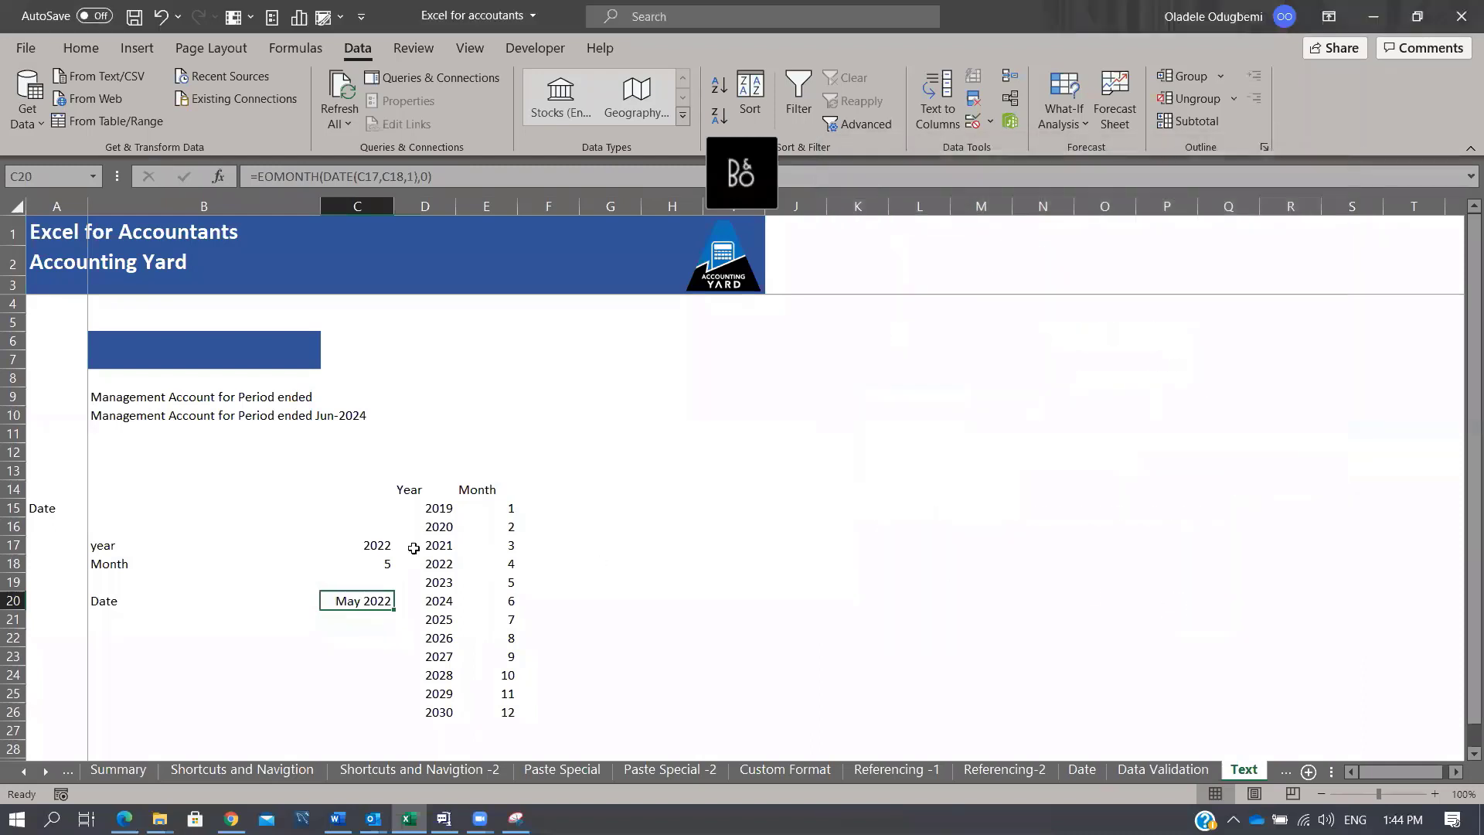
Step: Fill C17:C18 orange and review the C20 and B10 formulas
drag(374, 545, 373, 564)
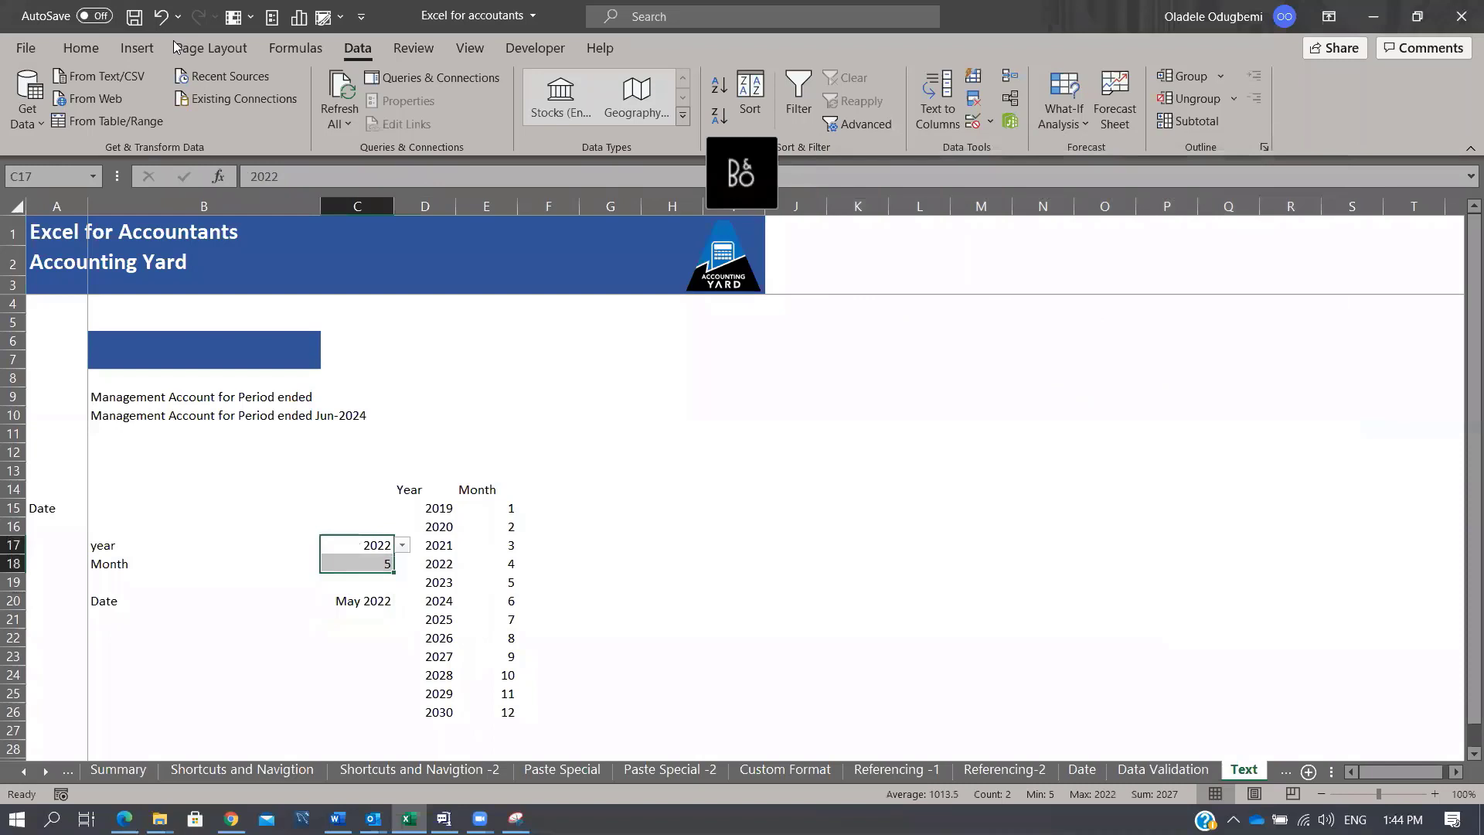
click(82, 48)
click(307, 116)
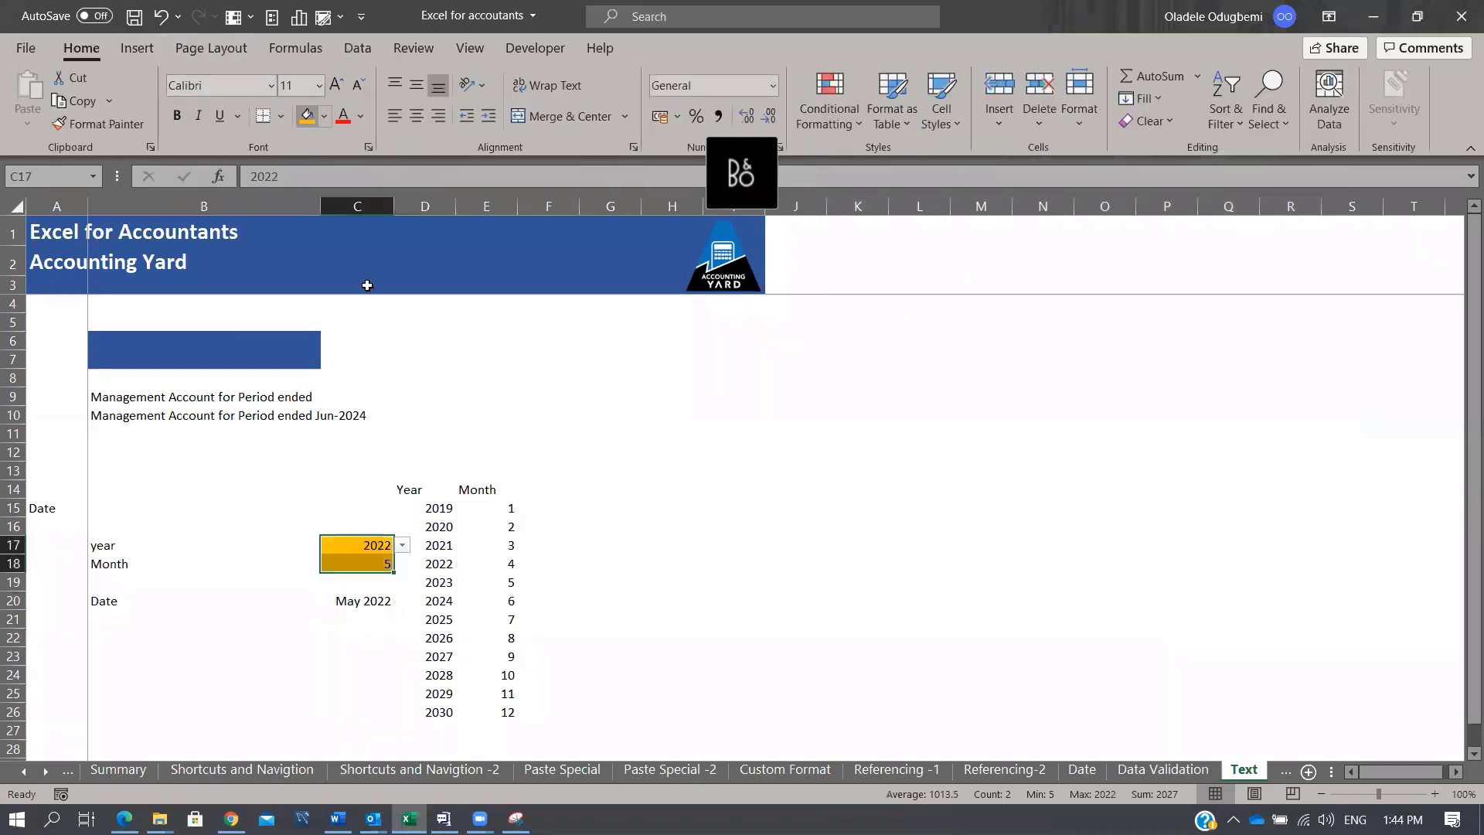
click(343, 601)
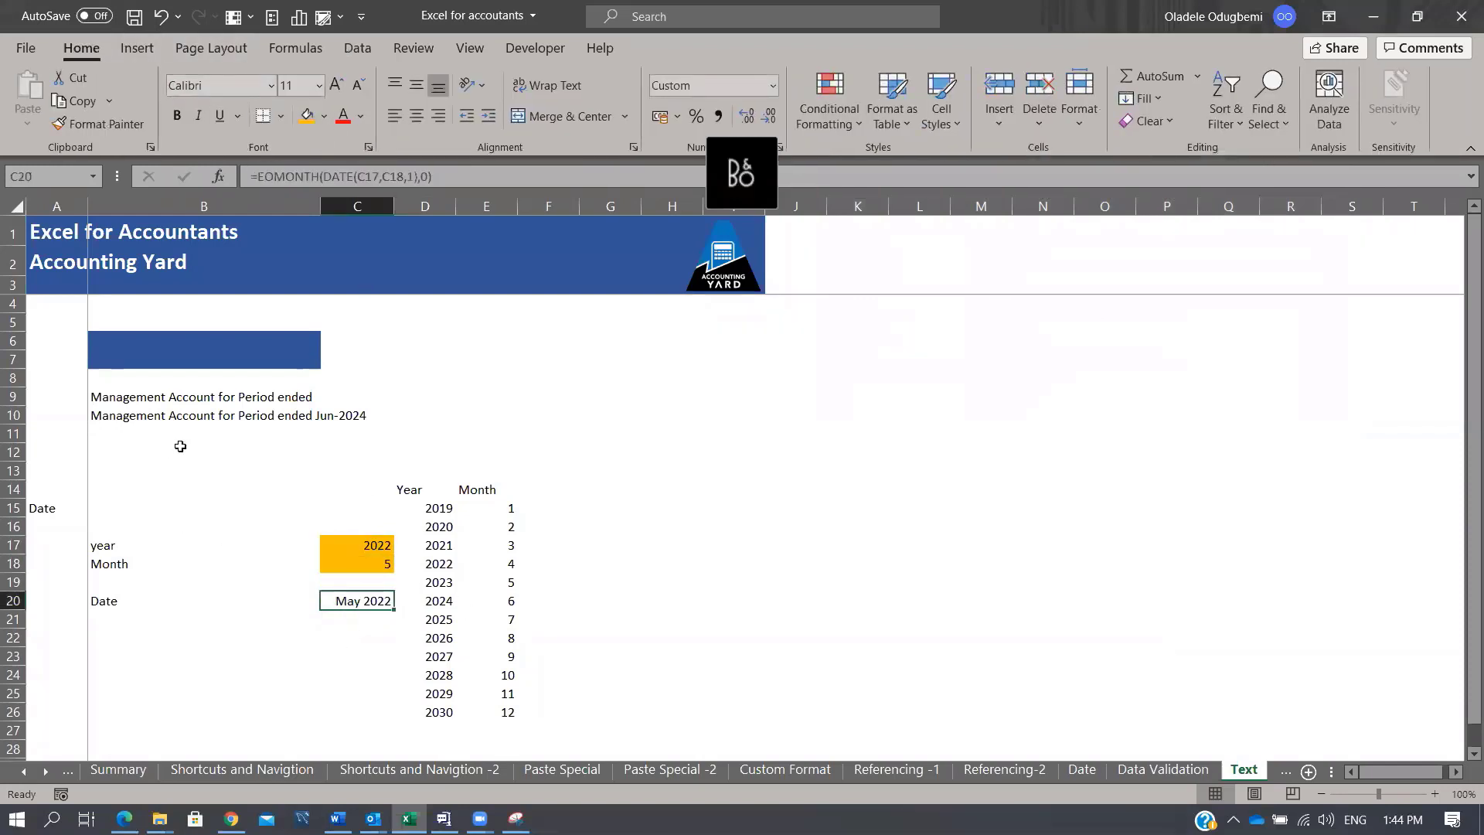
drag(134, 415, 348, 417)
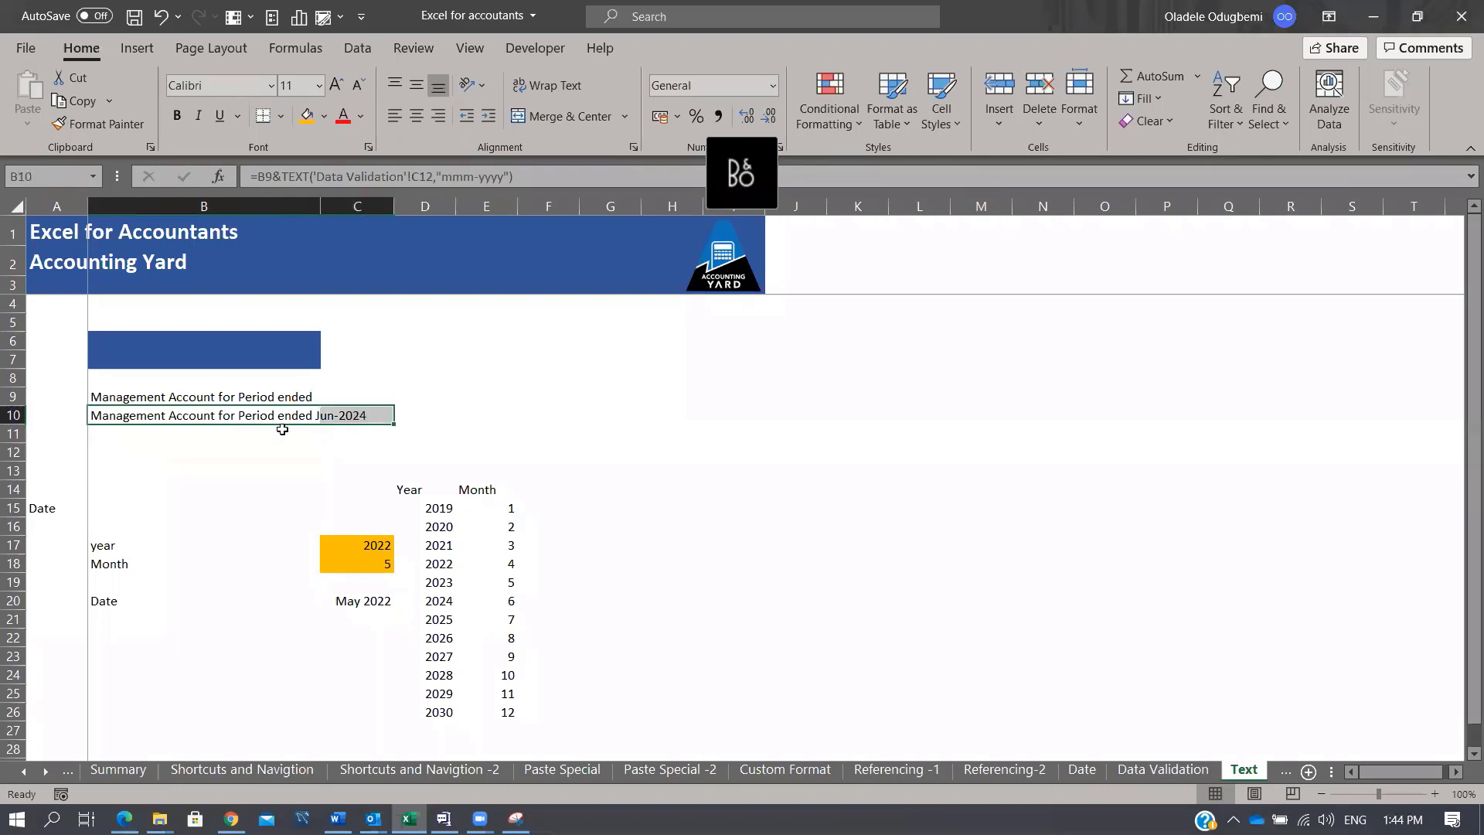
Step: Start a TEXT formula in B11 referencing B9 and C20, then abandon it
click(242, 394)
click(223, 438)
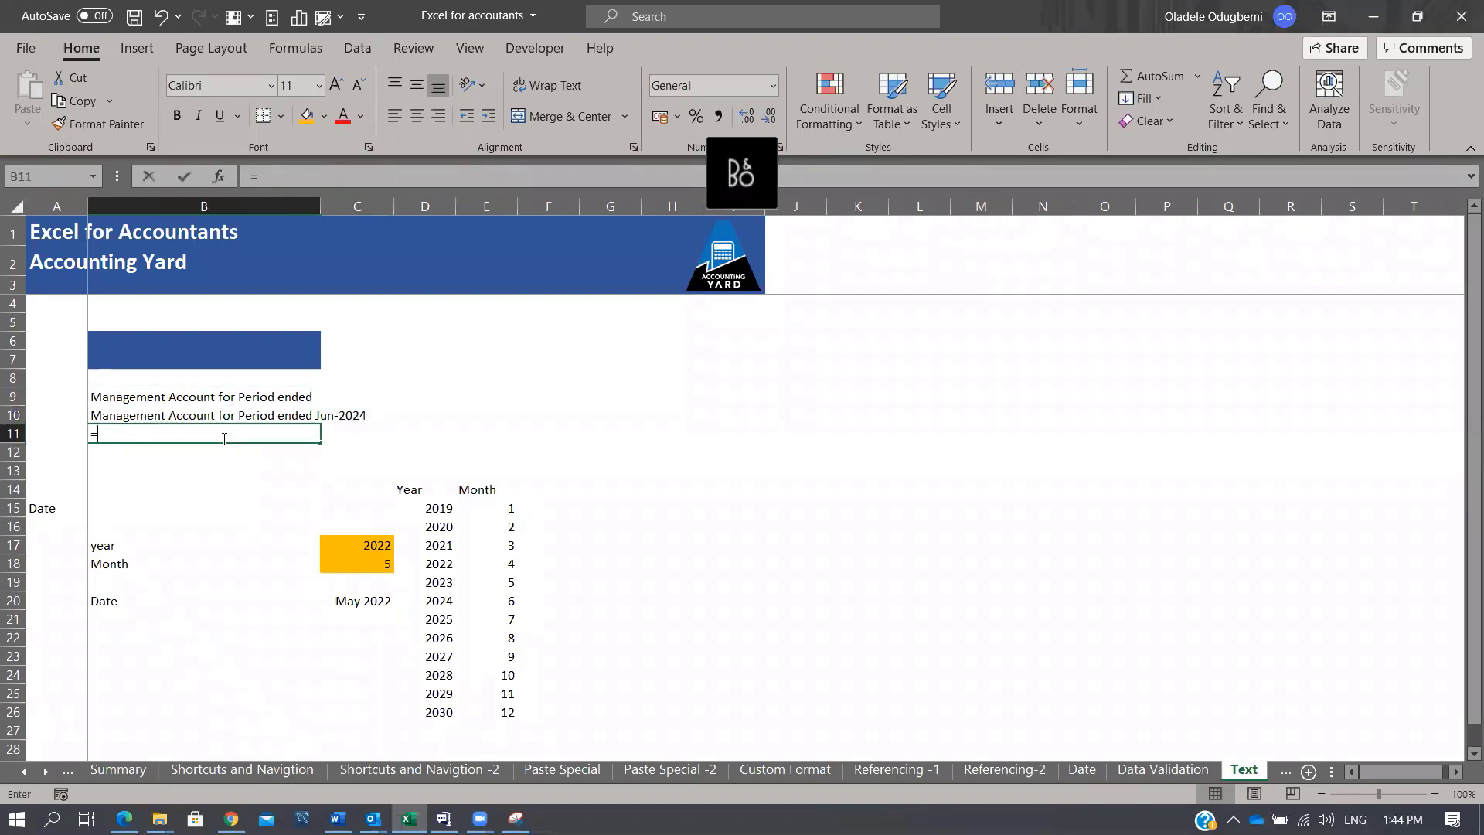
text(=TEXT()
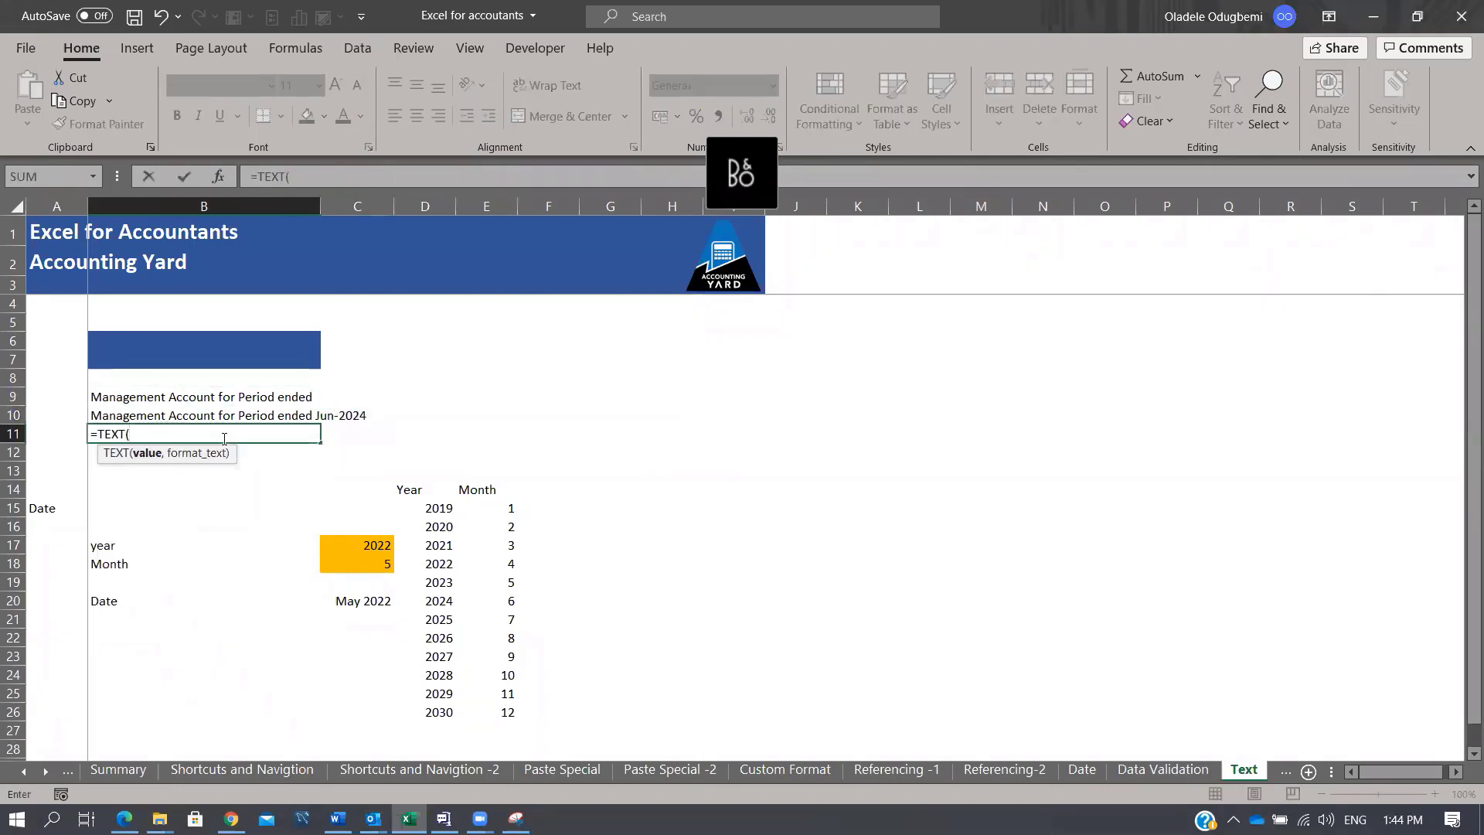
click(166, 397)
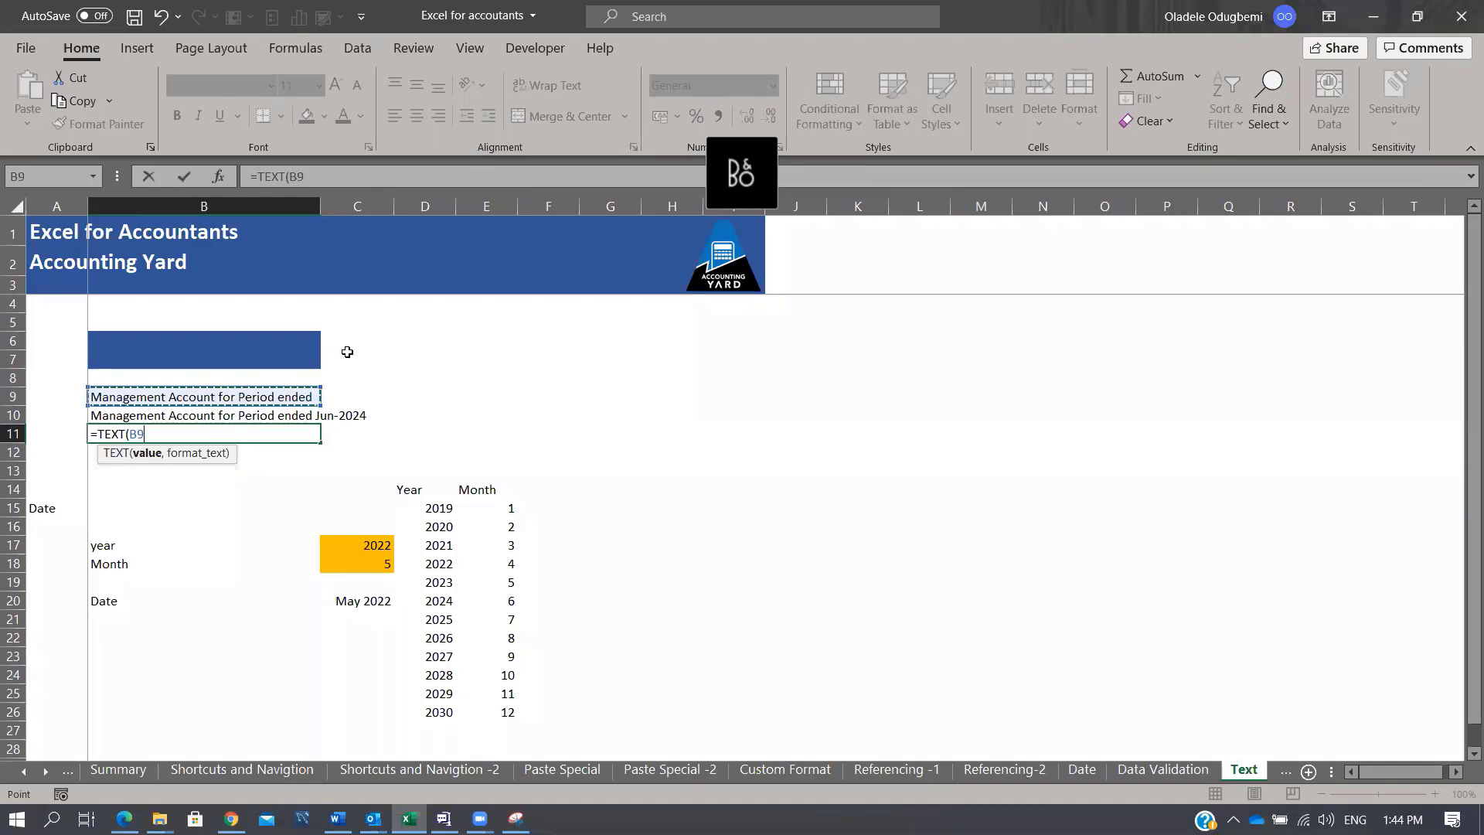
text(&)
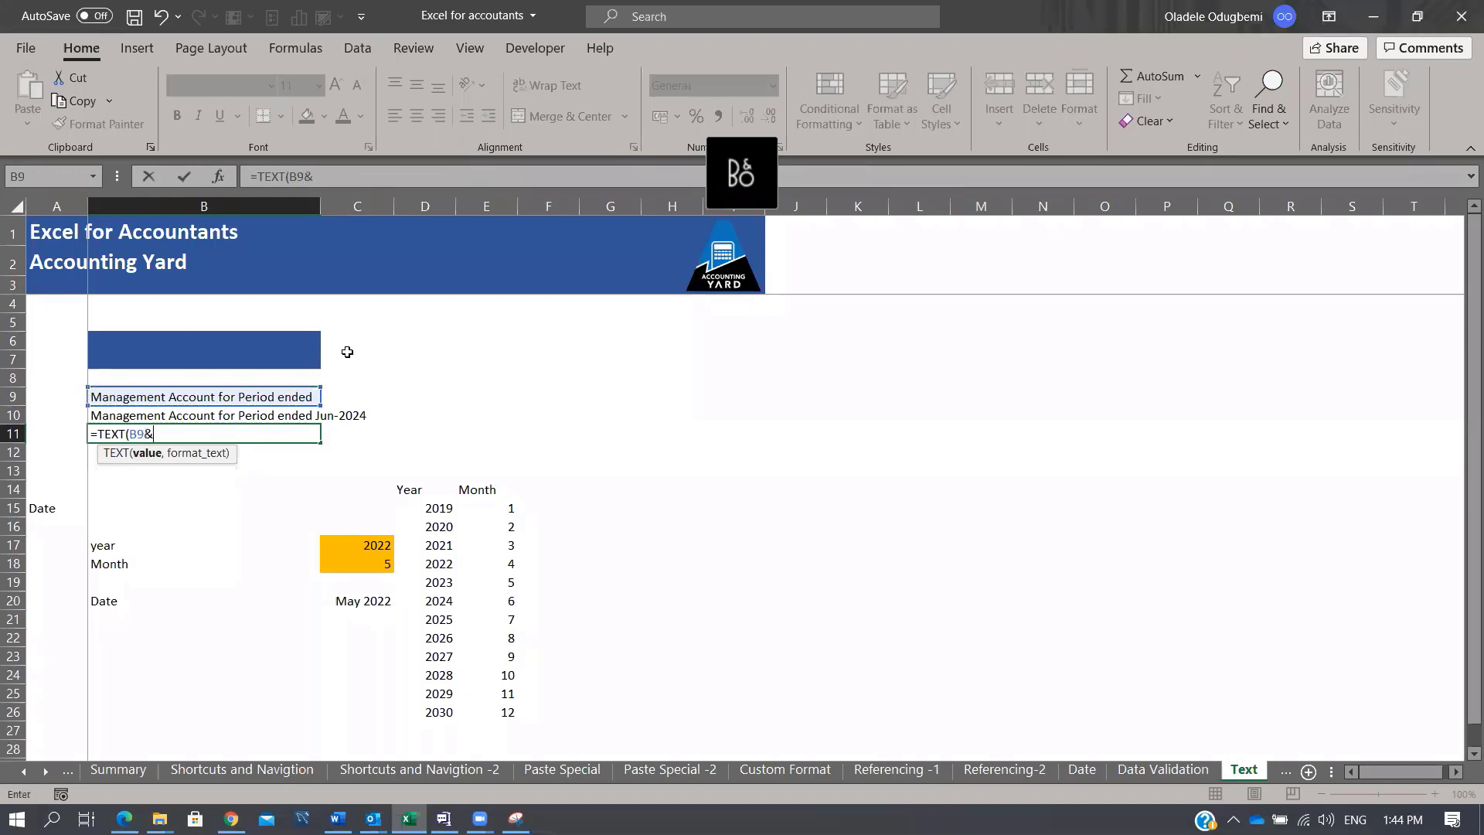
click(365, 604)
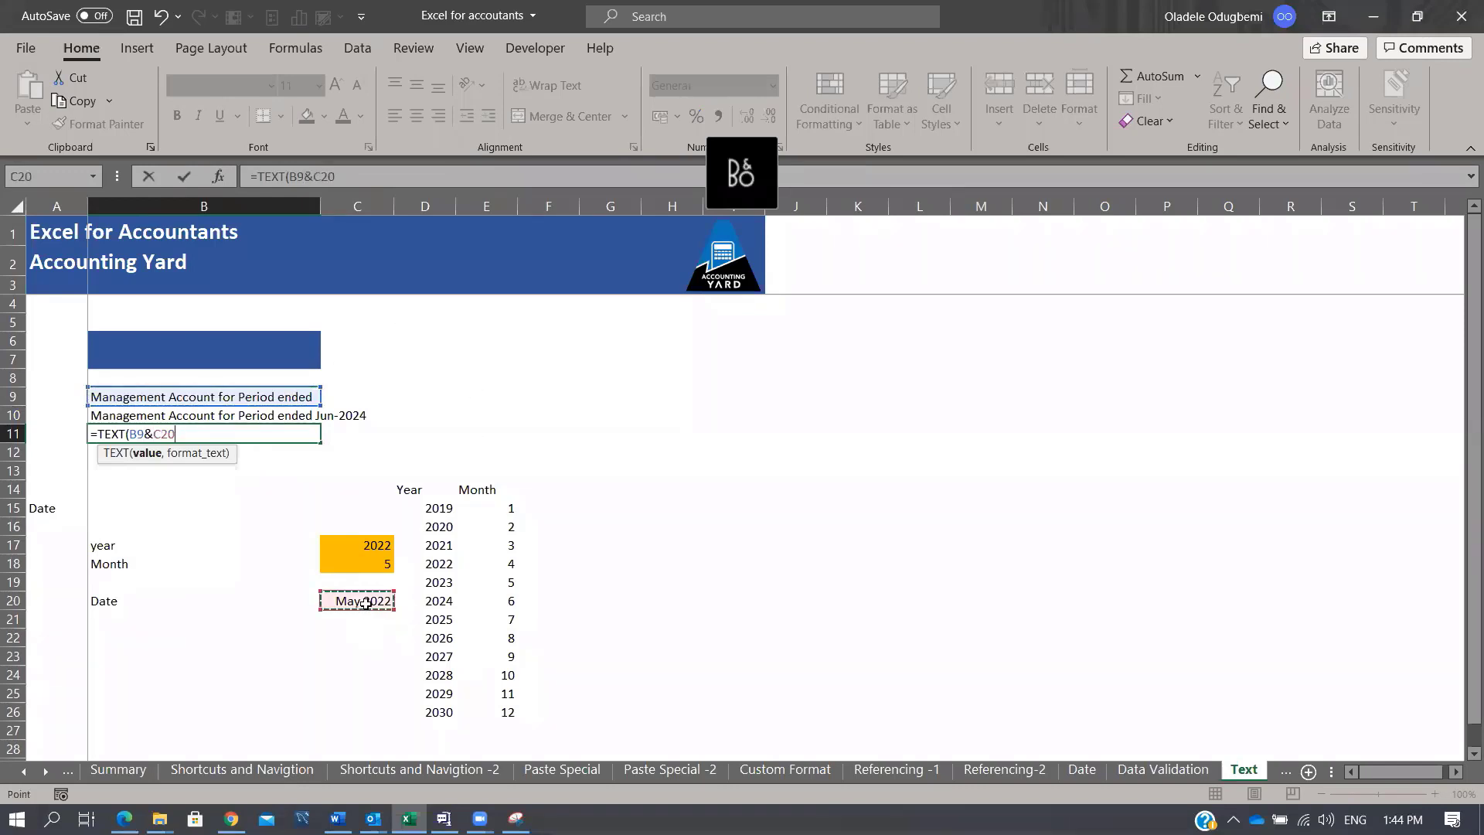
text(,)
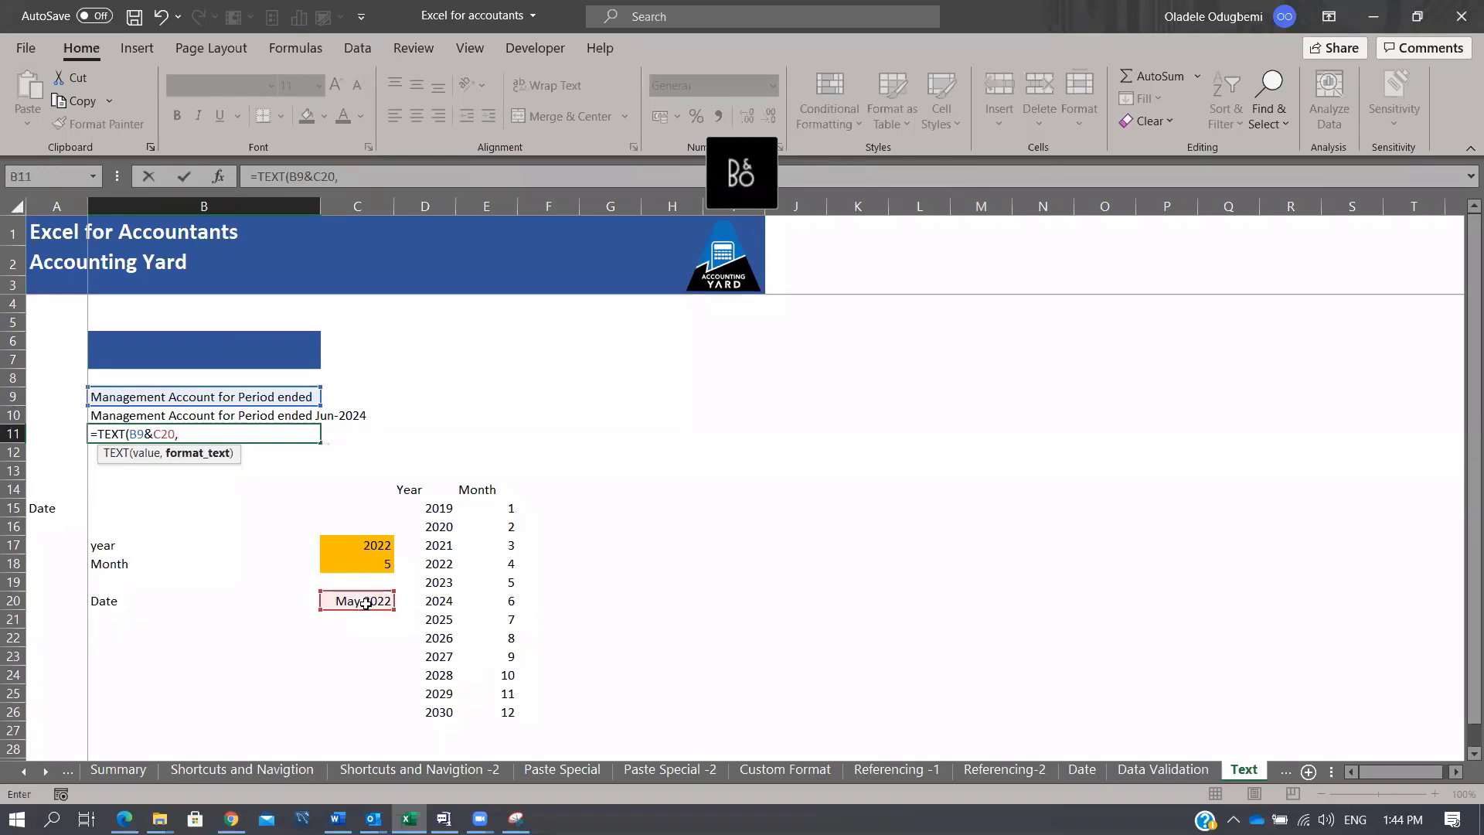
key(Escape)
Step: Enter =B9&TEXT(C20,"MMM YYYY") in B11, reading Management Account for Period ended May 2022
text(=)
key(Up)
key(Up)
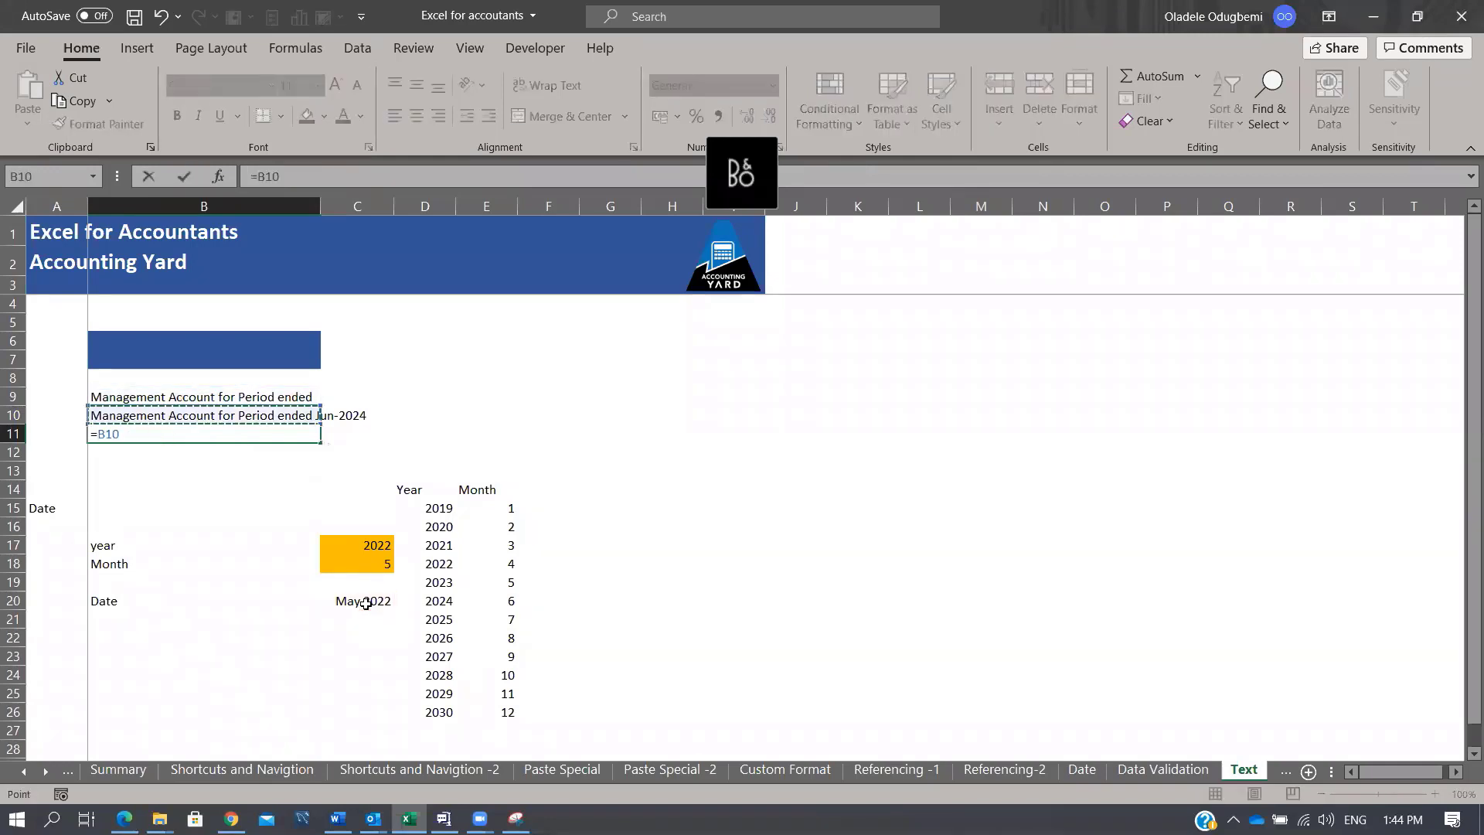
text(&TEXT()
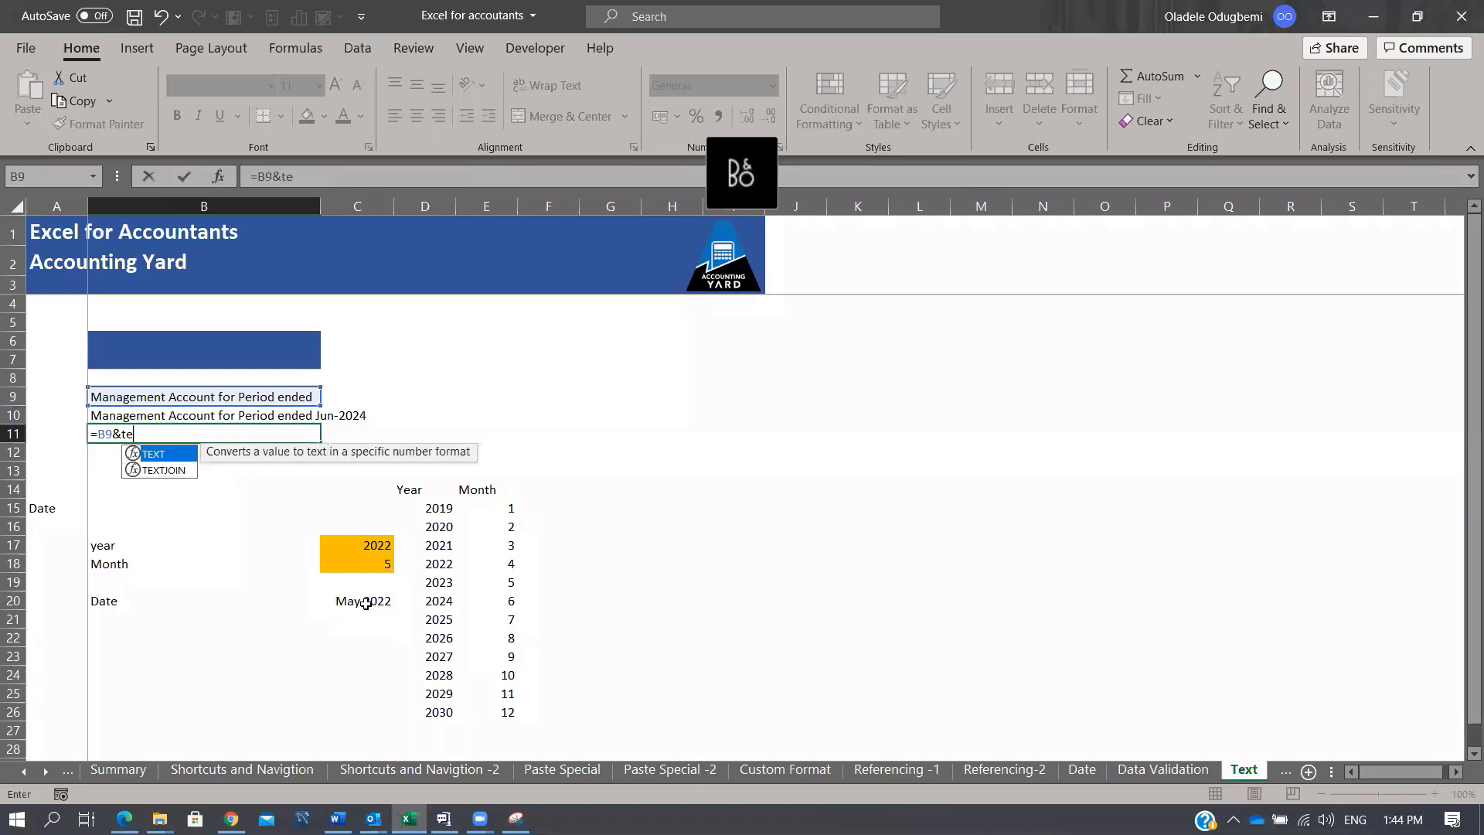
click(375, 600)
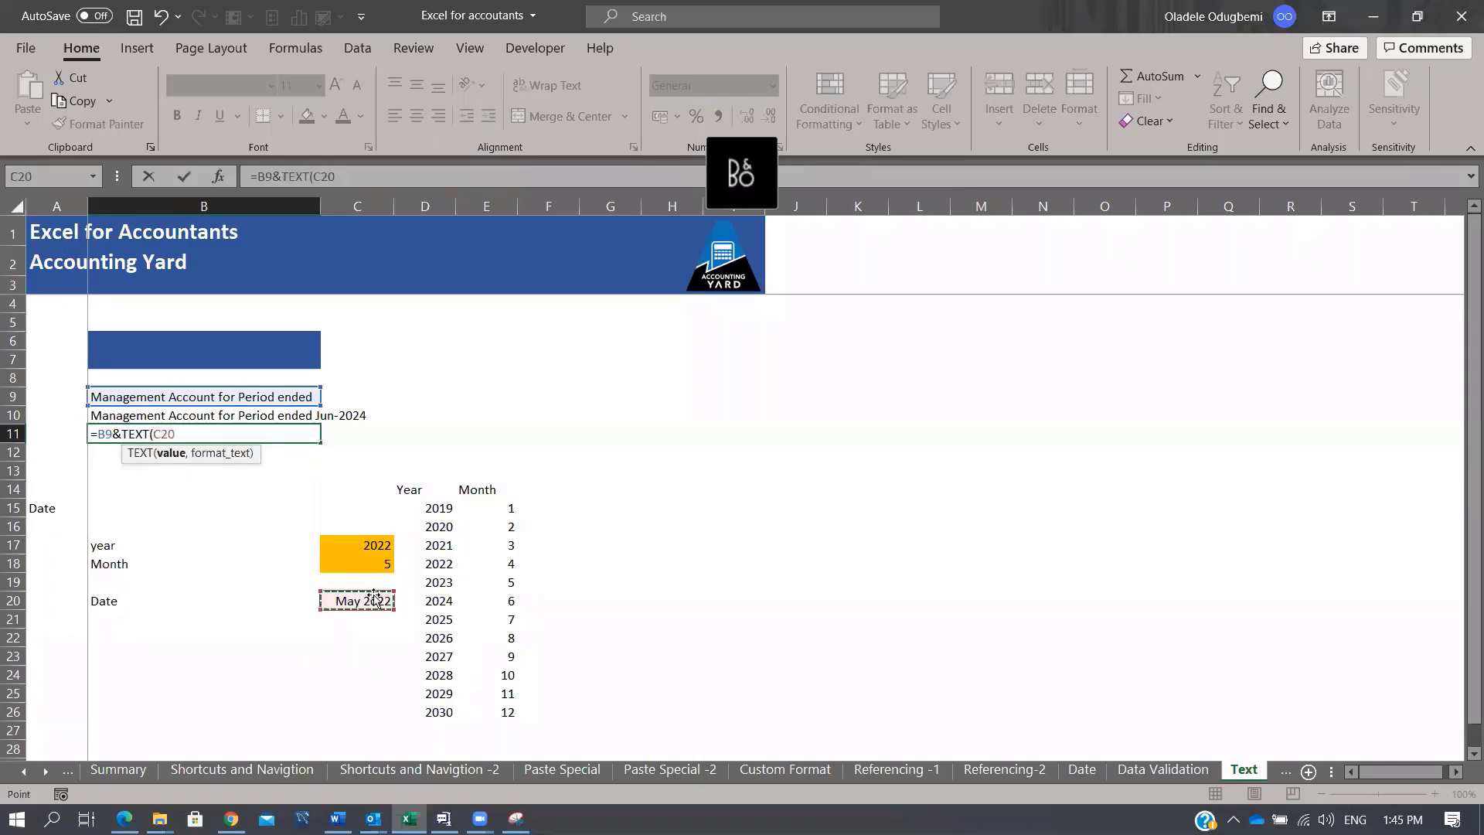
text(,)
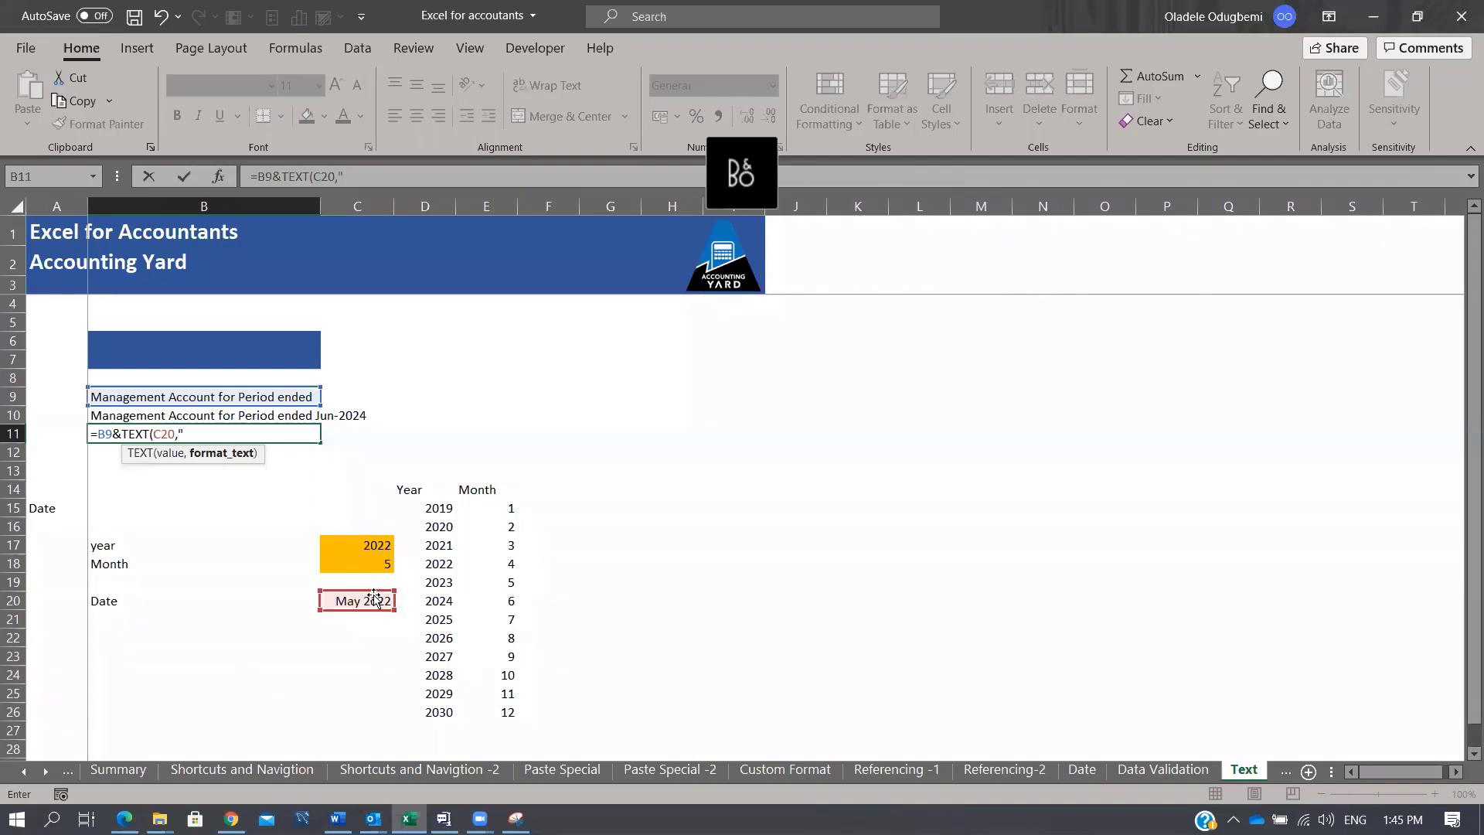
click(338, 176)
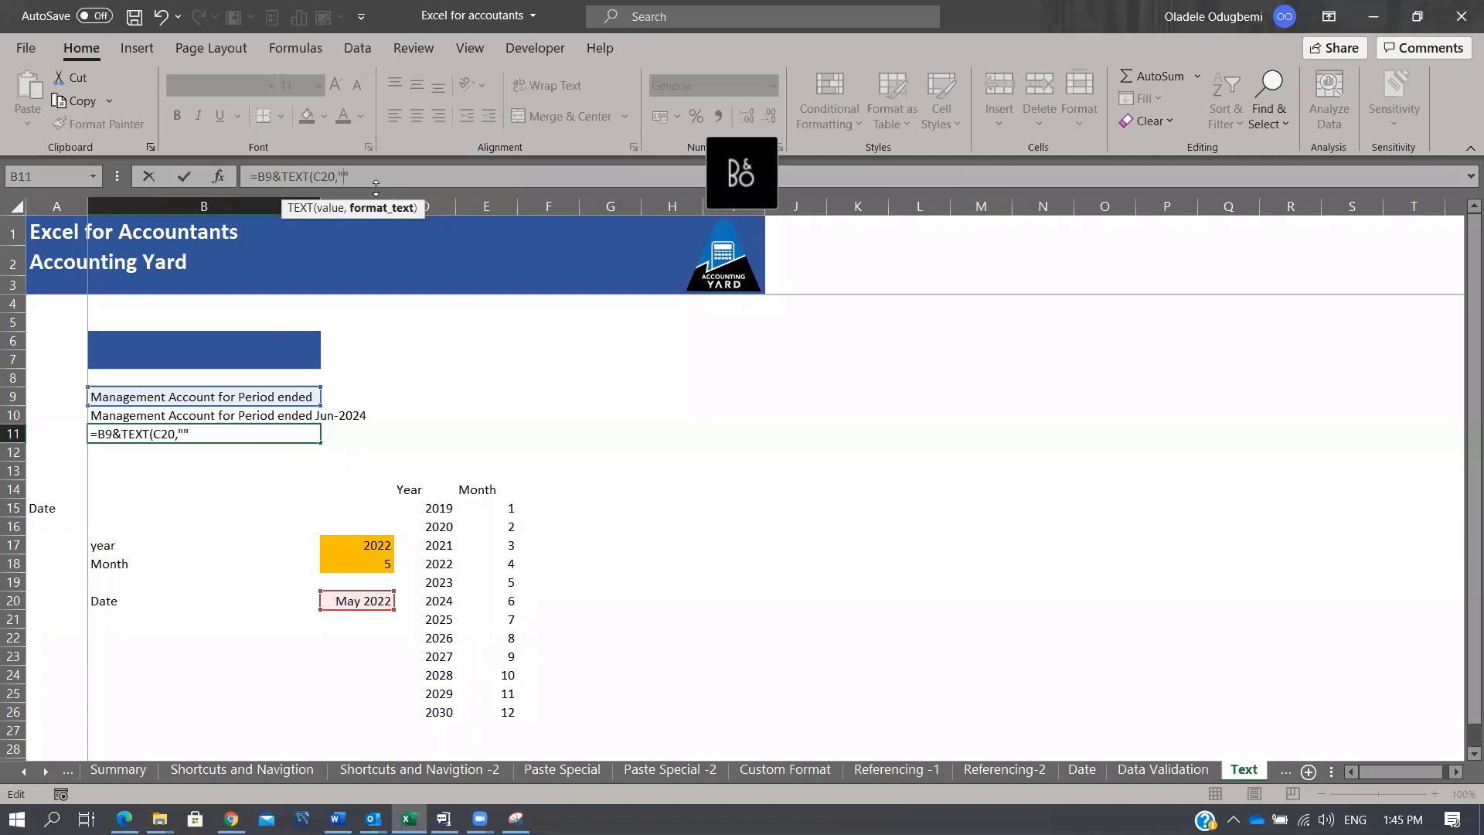
text(MMM  YYYY)
key(Return)
key(Return)
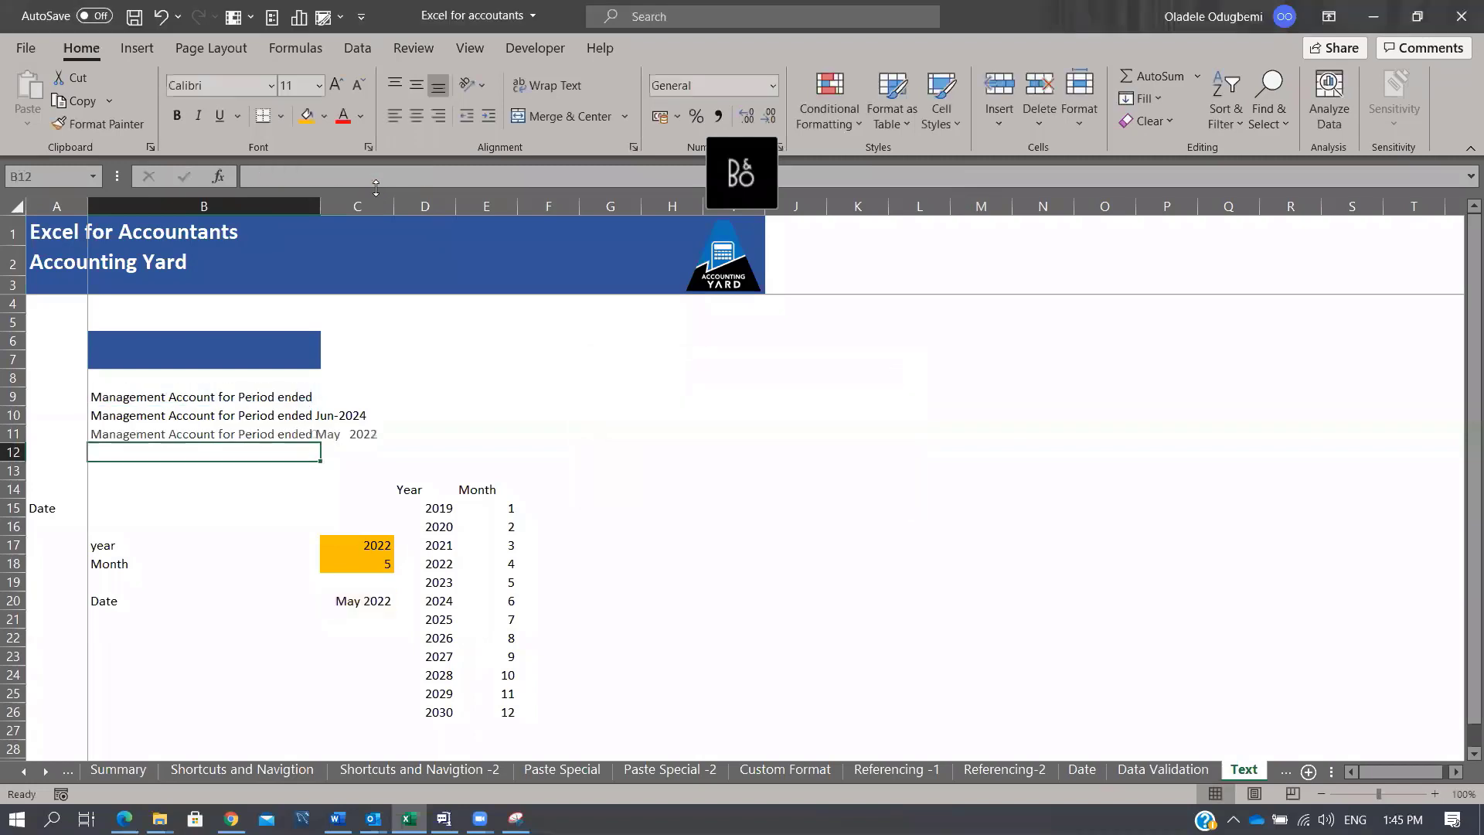
Step: Add two trailing spaces to the B9 period heading text
click(294, 433)
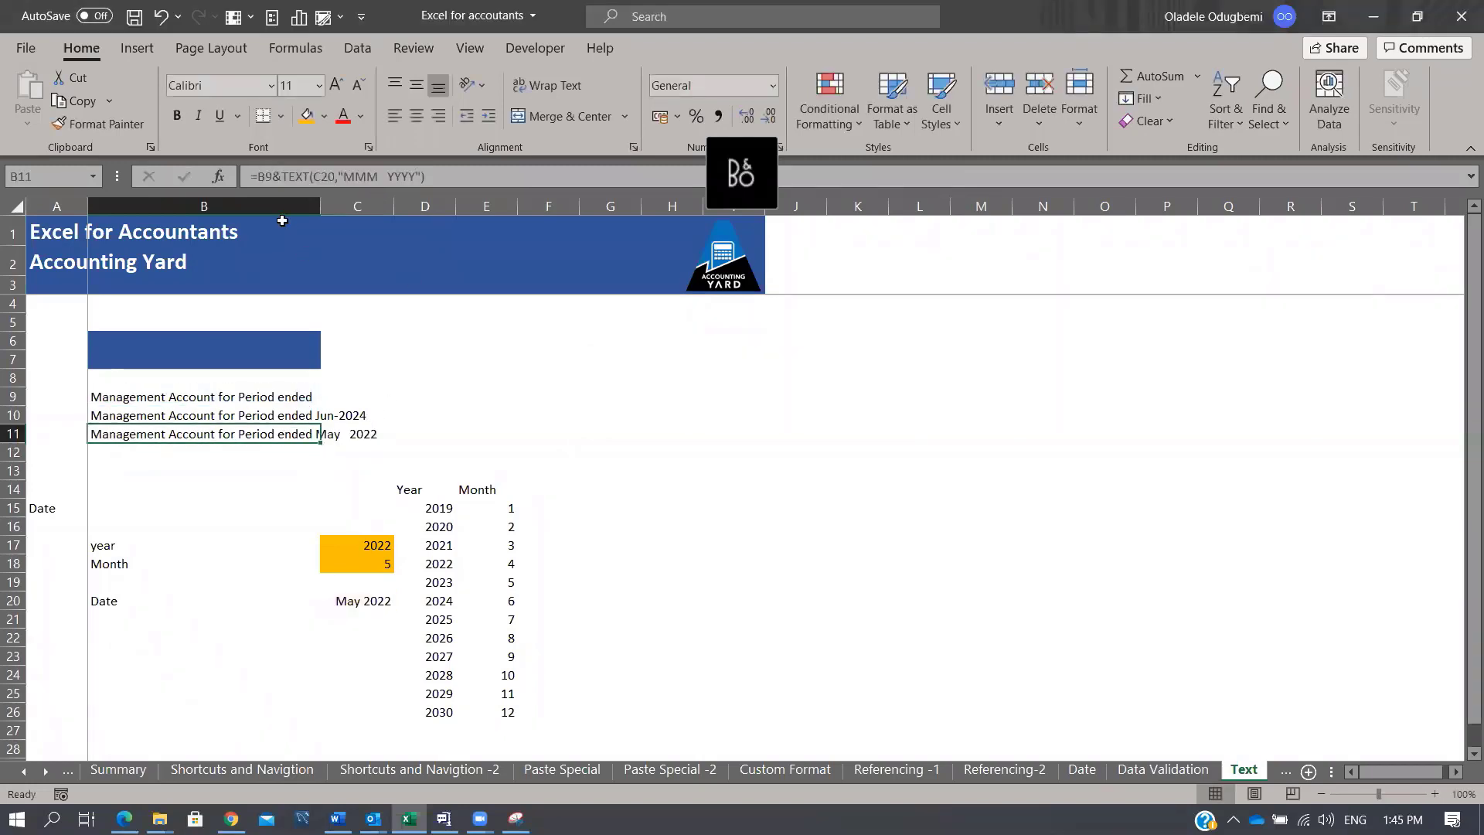
click(297, 395)
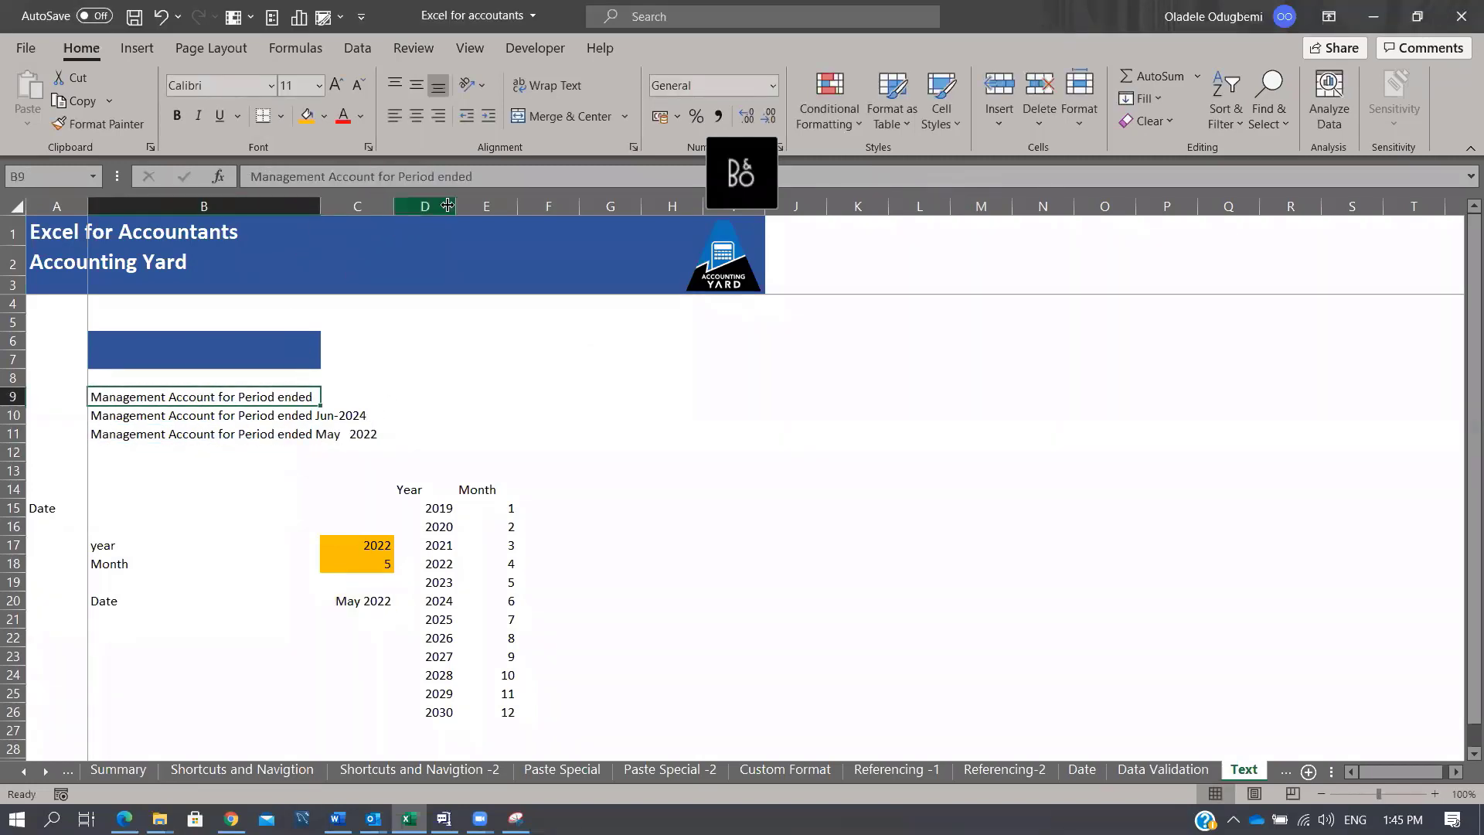
click(495, 179)
key(Return)
key(Return)
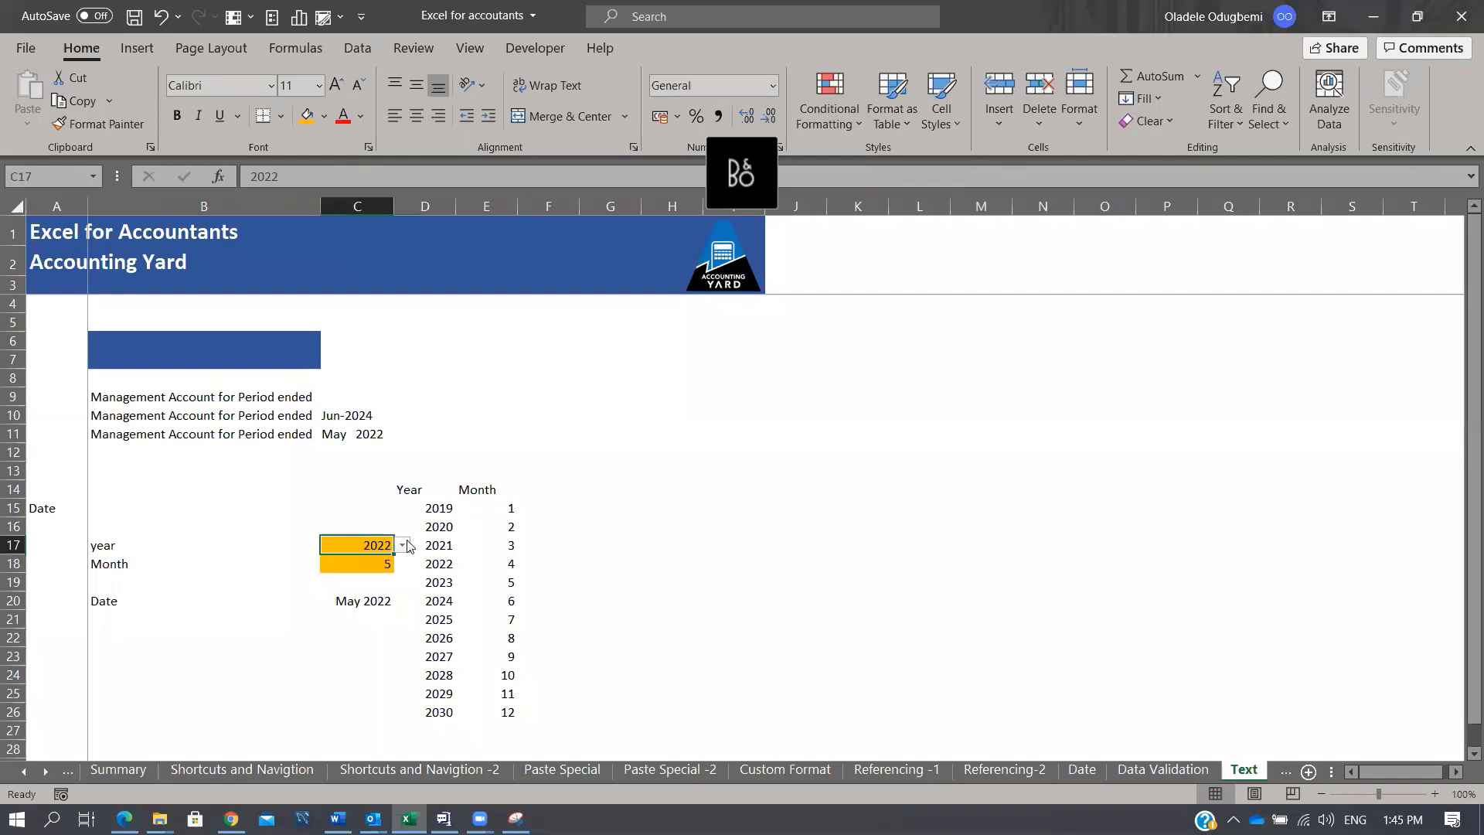
Step: Pick 2025 in the C17 year dropdown and 10 in the C18 month dropdown
click(402, 545)
click(369, 592)
click(363, 563)
click(402, 563)
click(356, 646)
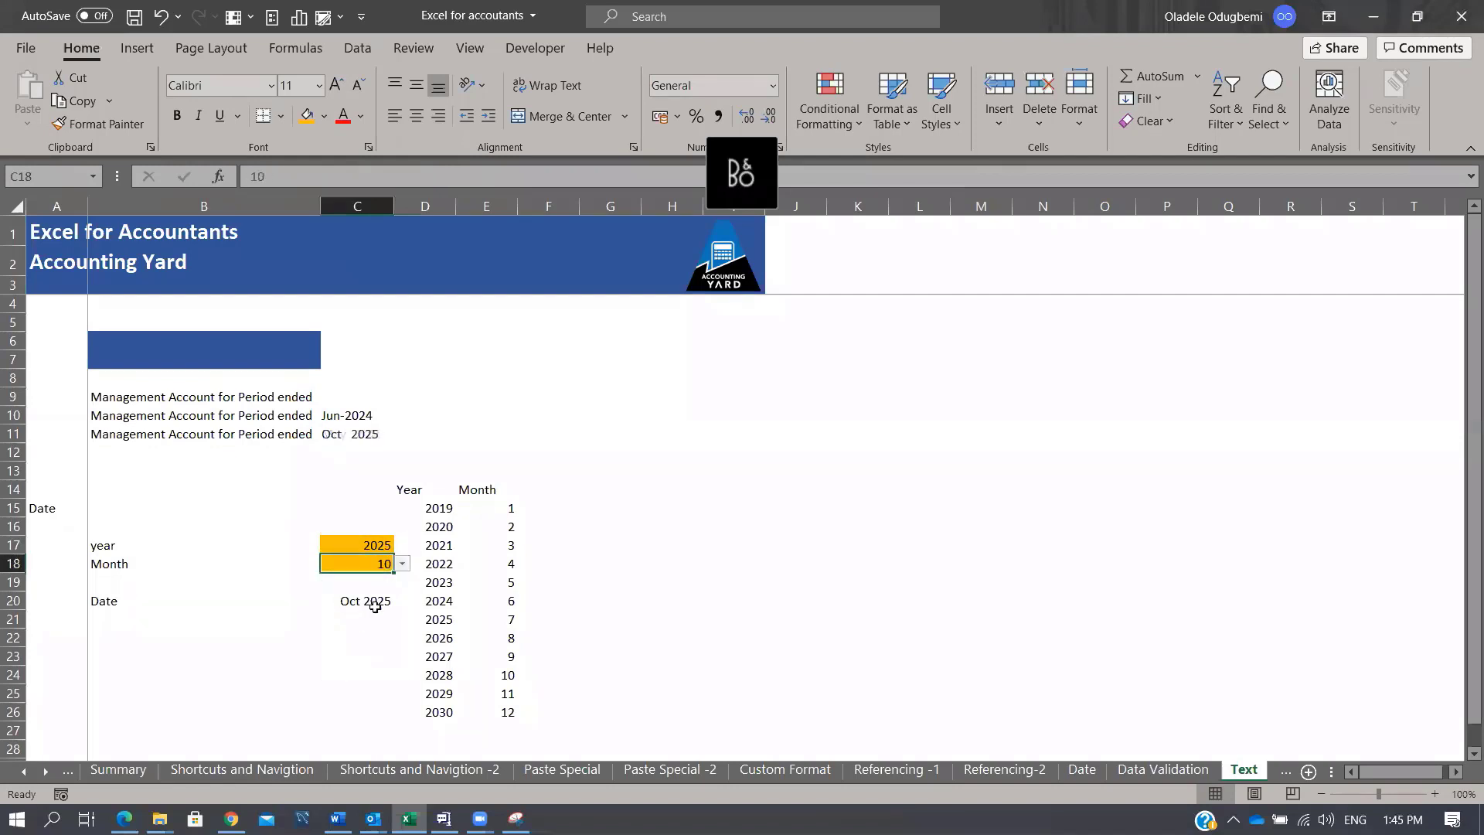
Step: Check that C20 shows Oct 2025 and B11's heading ends with the spaced date
click(377, 602)
click(178, 441)
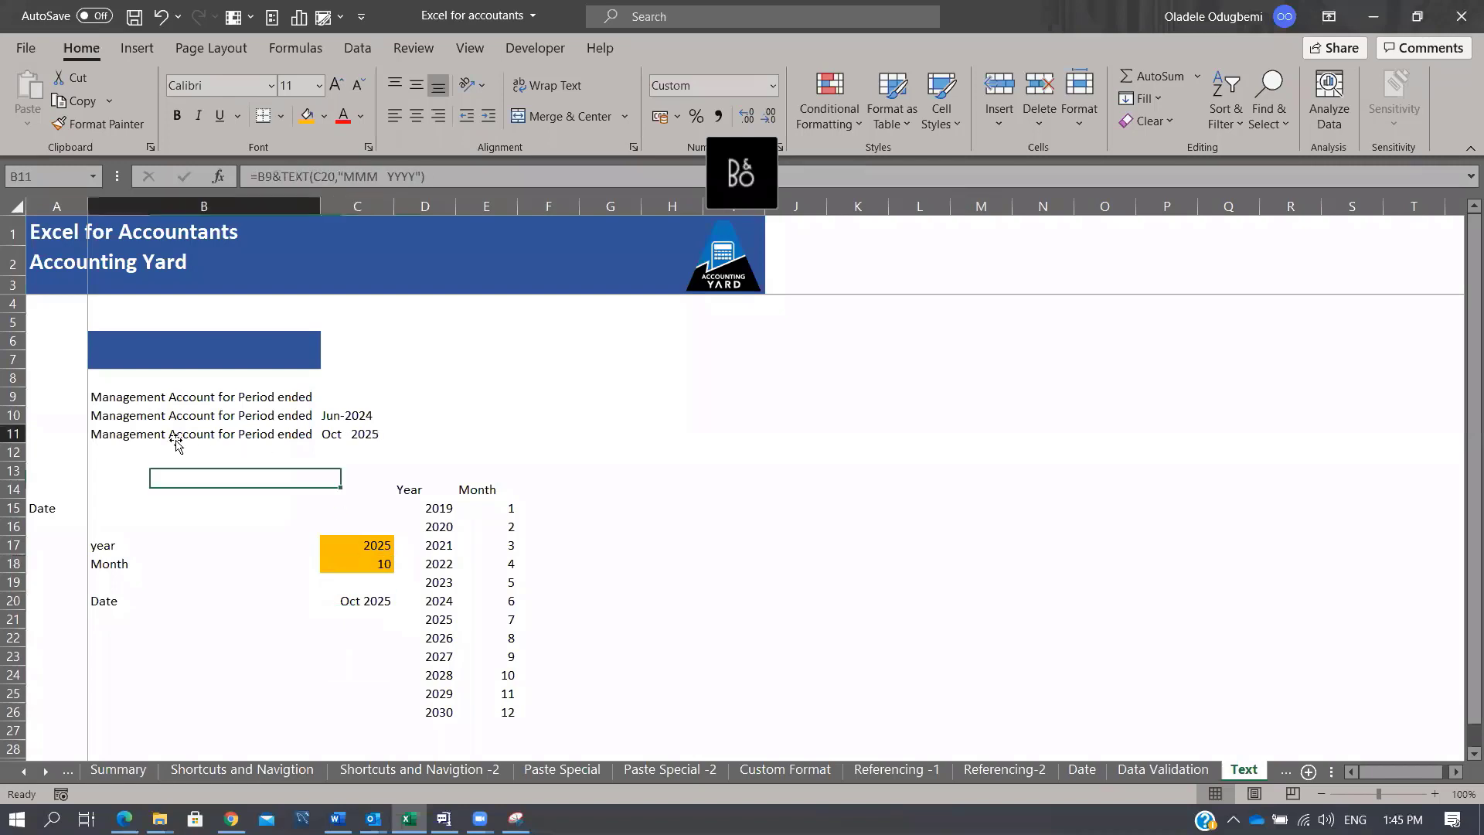
click(353, 438)
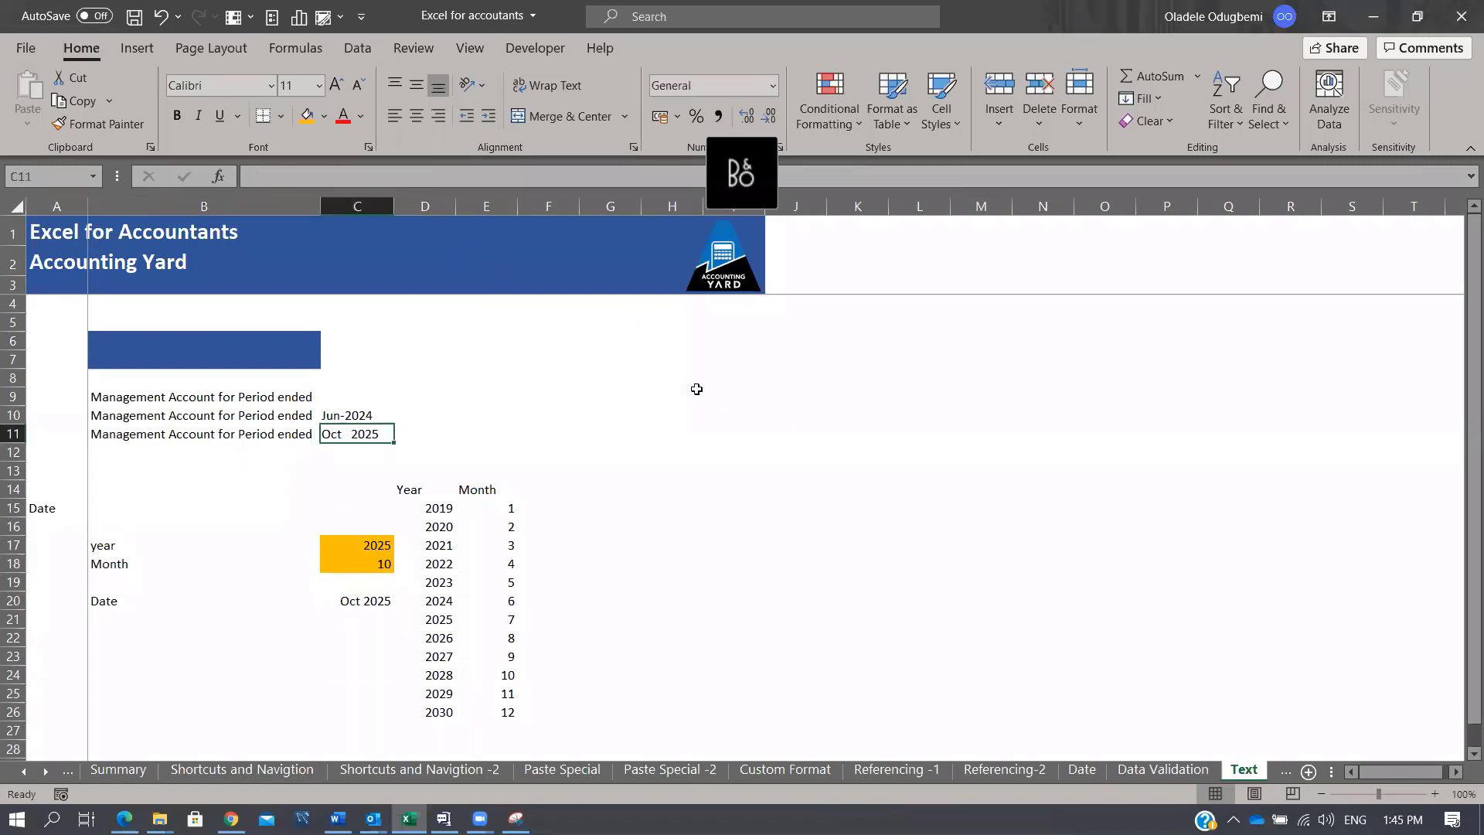
click(135, 435)
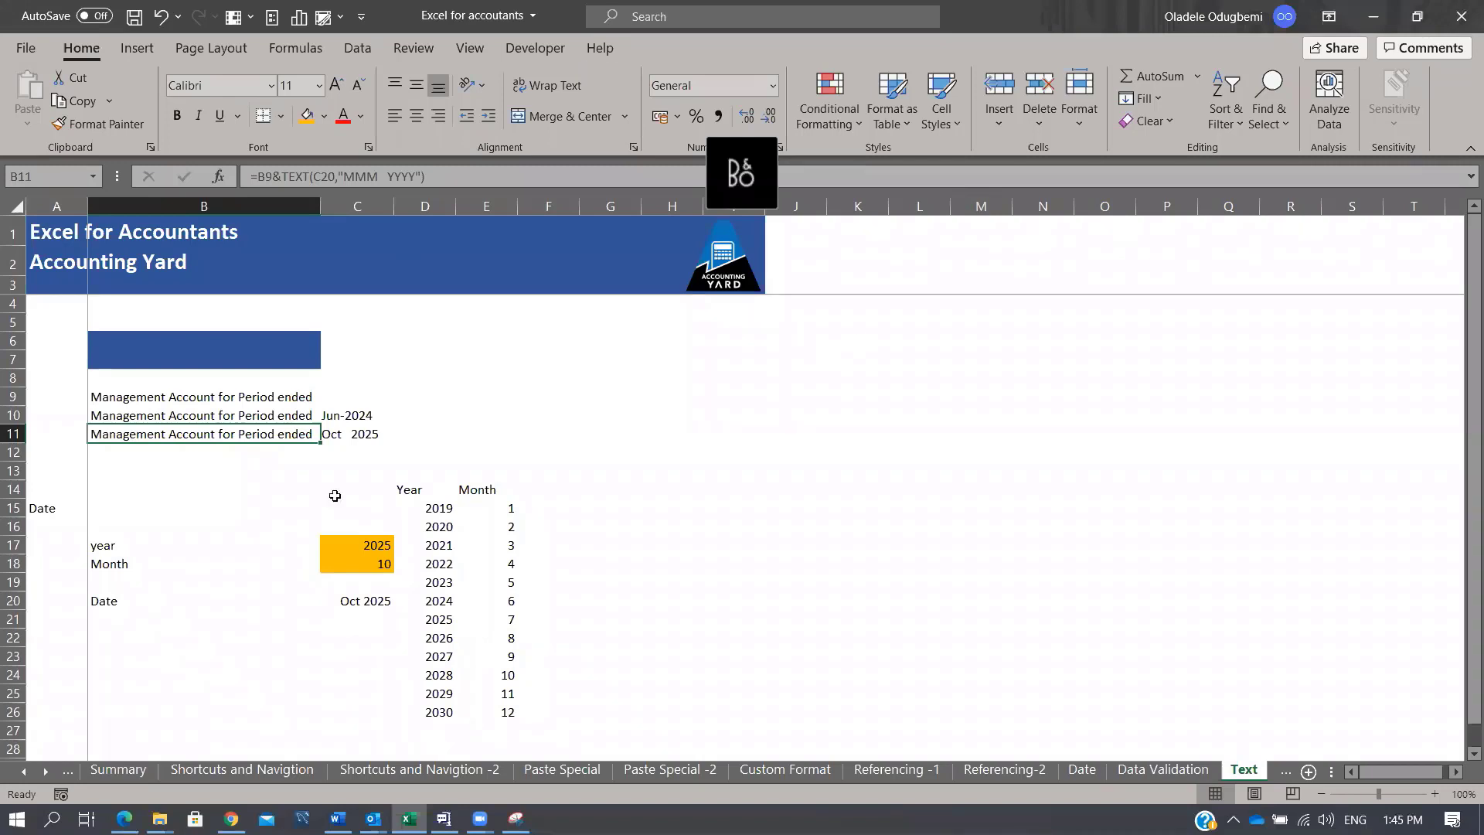
click(332, 491)
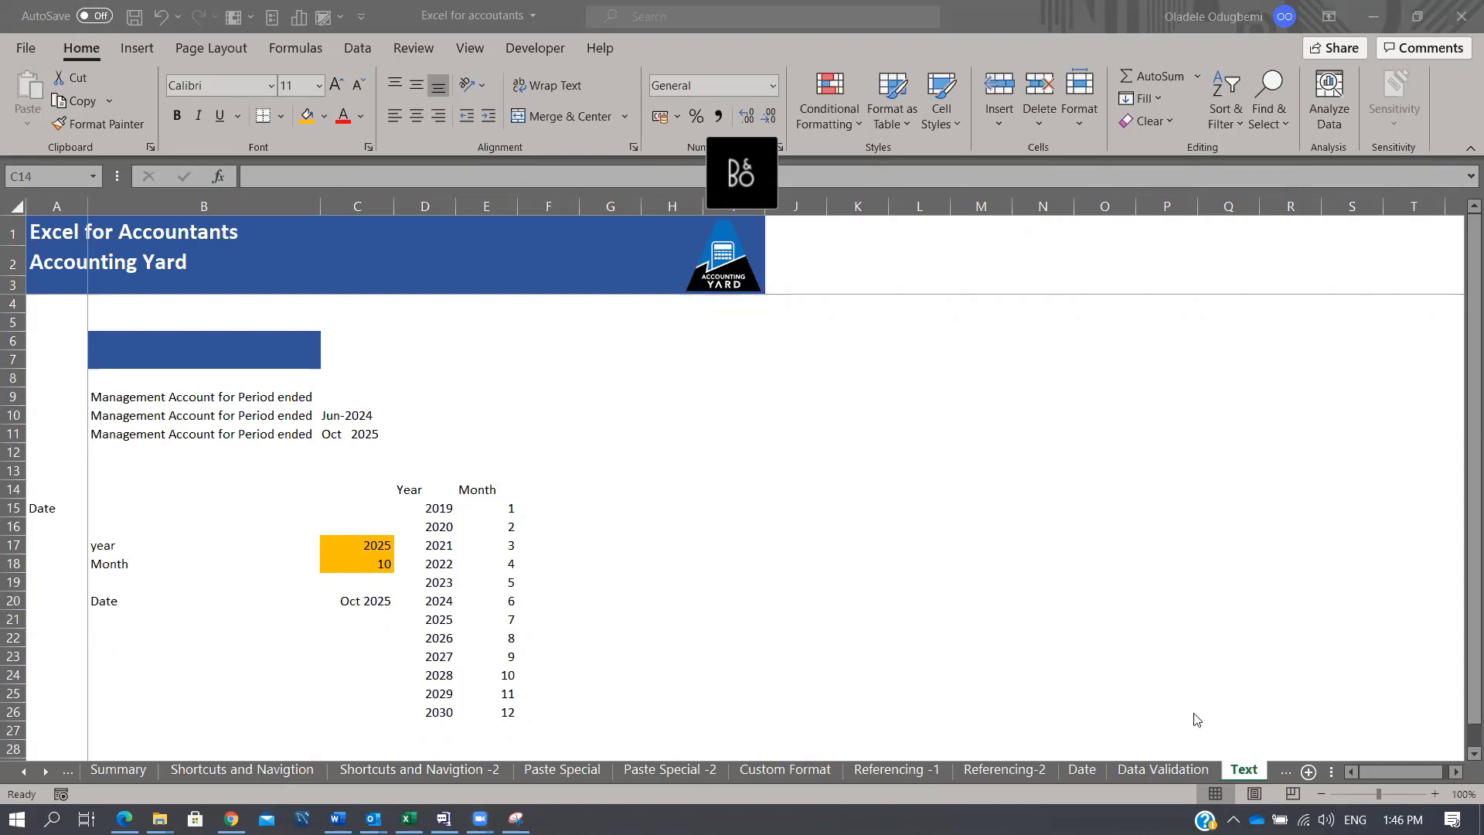
Step: Inspect the DATE formula in C12 on the Data Validation sheet, then return to Text
click(1176, 773)
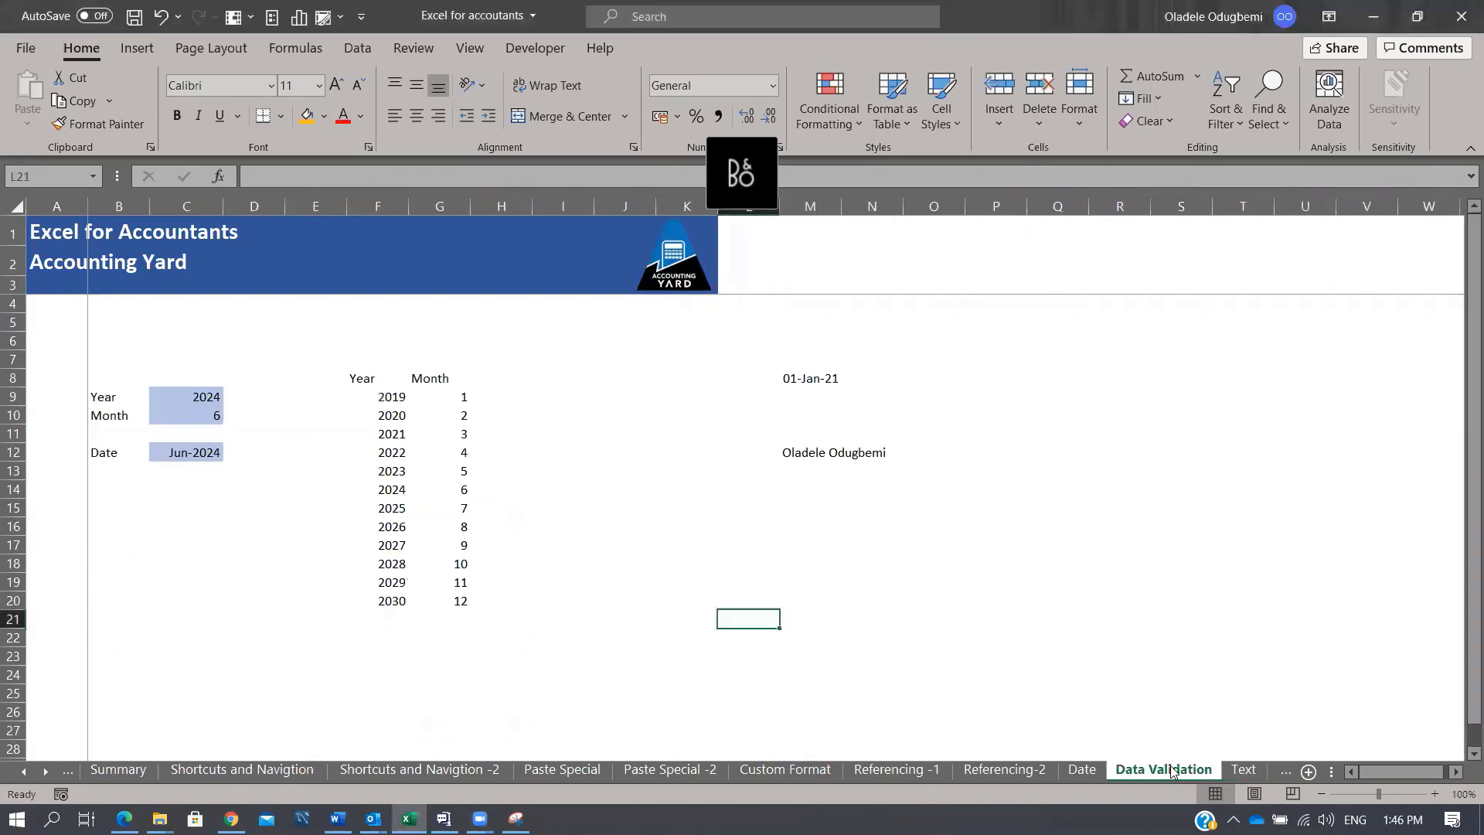
click(184, 454)
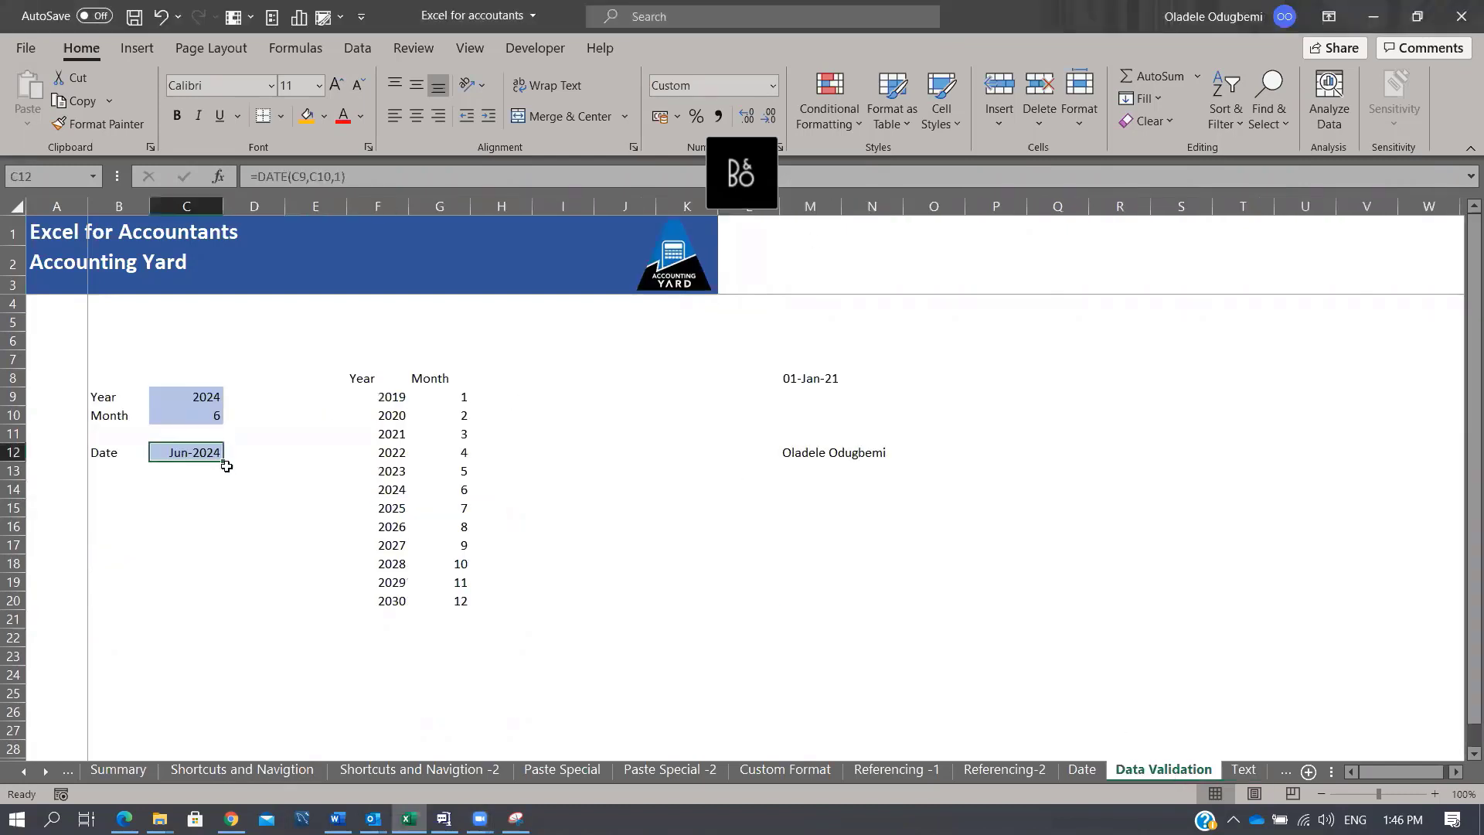
click(1245, 770)
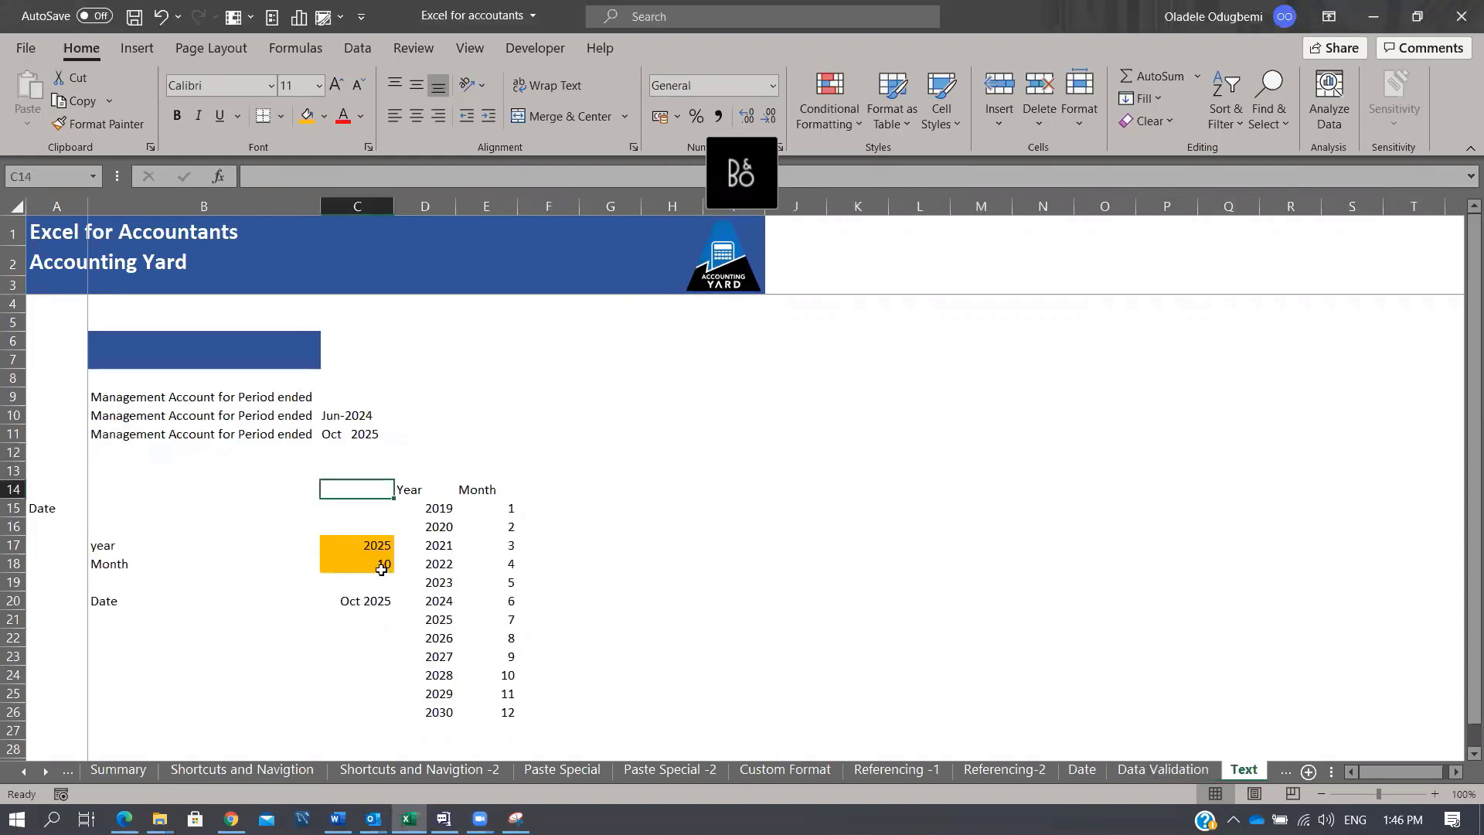
Step: Select G17 for a new year dropdown with the Data ribbon showing
click(362, 546)
click(637, 541)
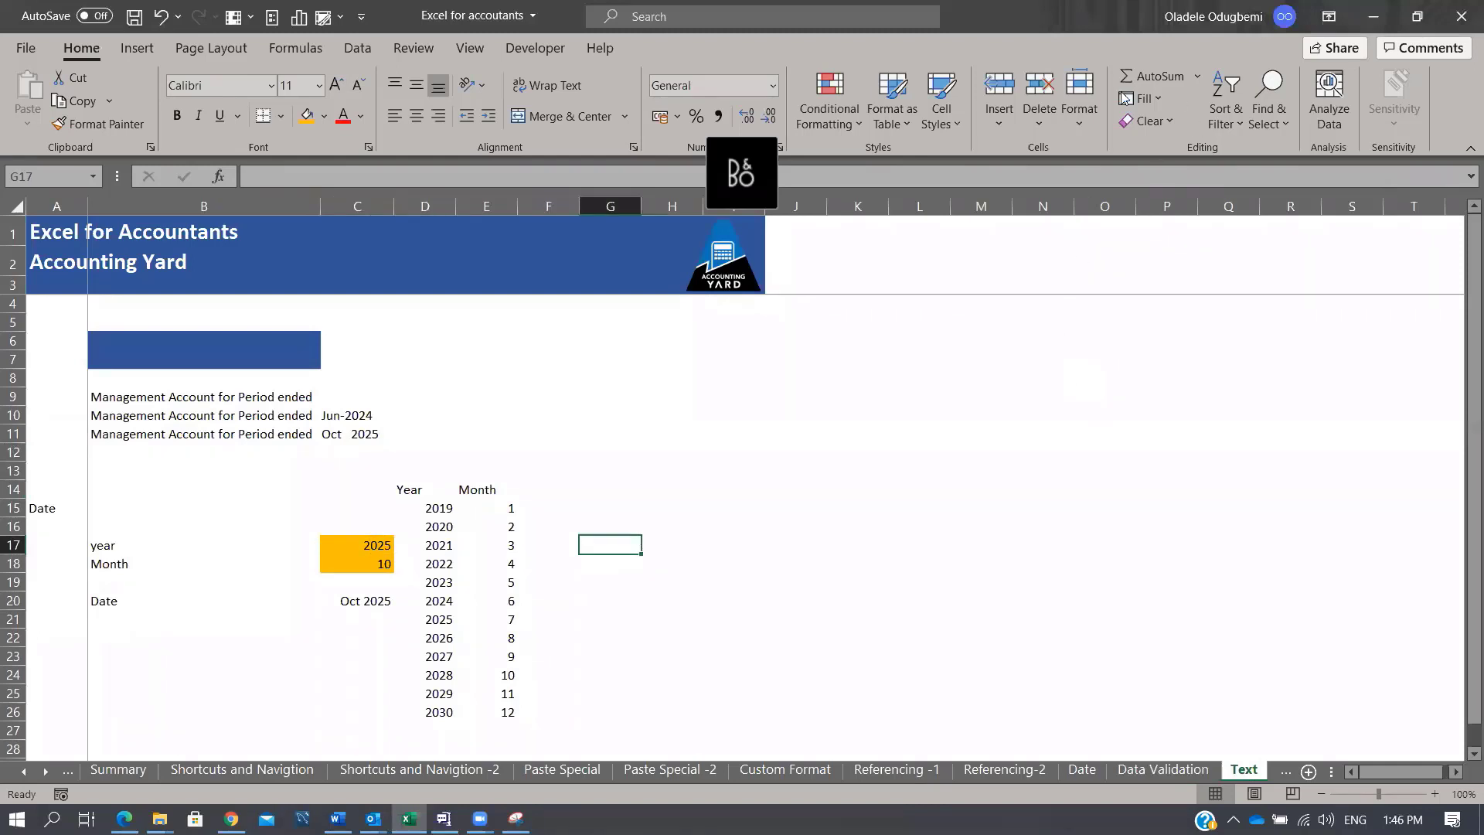
click(357, 48)
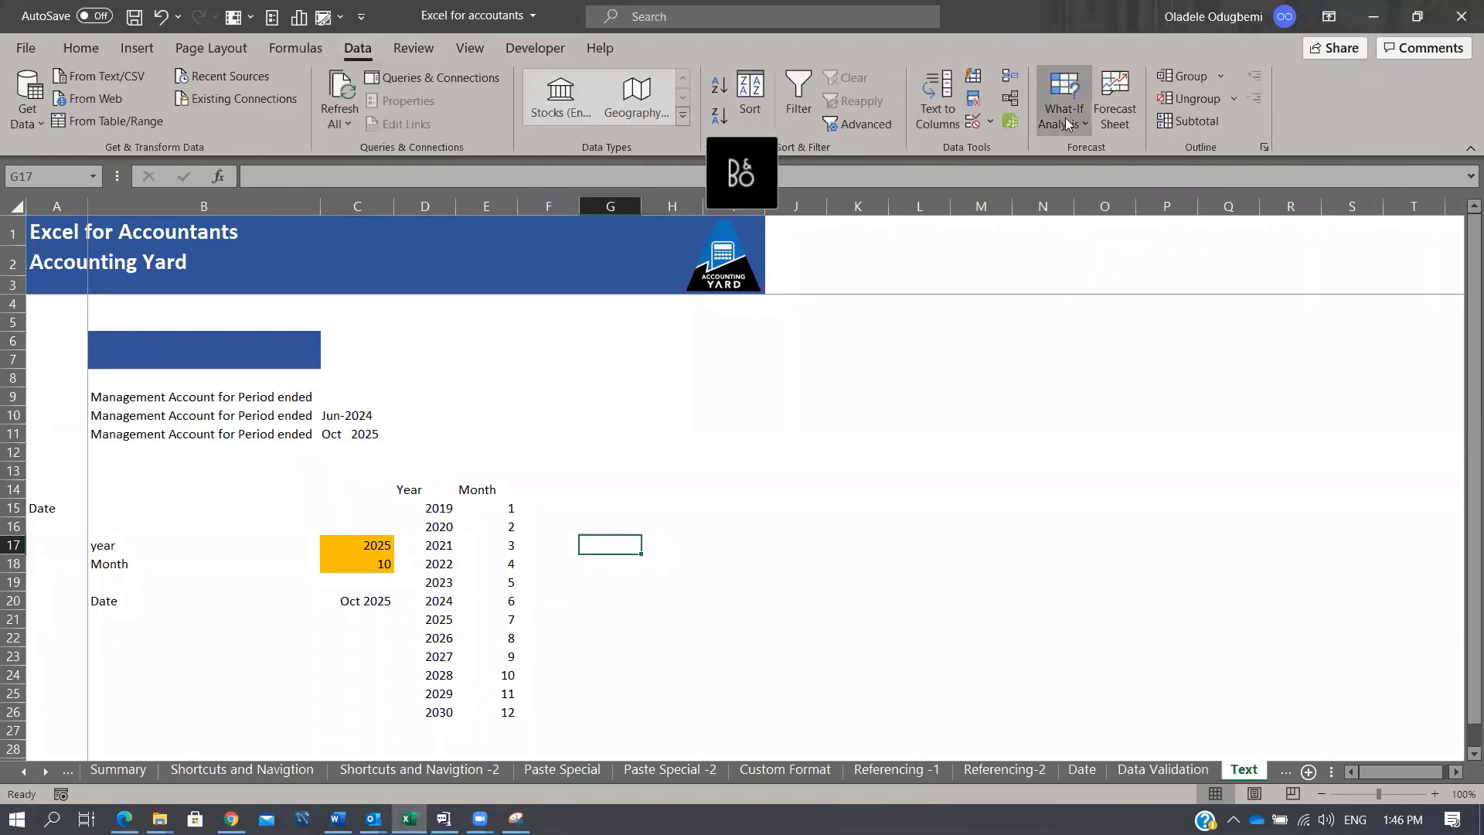
Step: Give G17 a List data validation sourced from the years in D15:D26
click(989, 122)
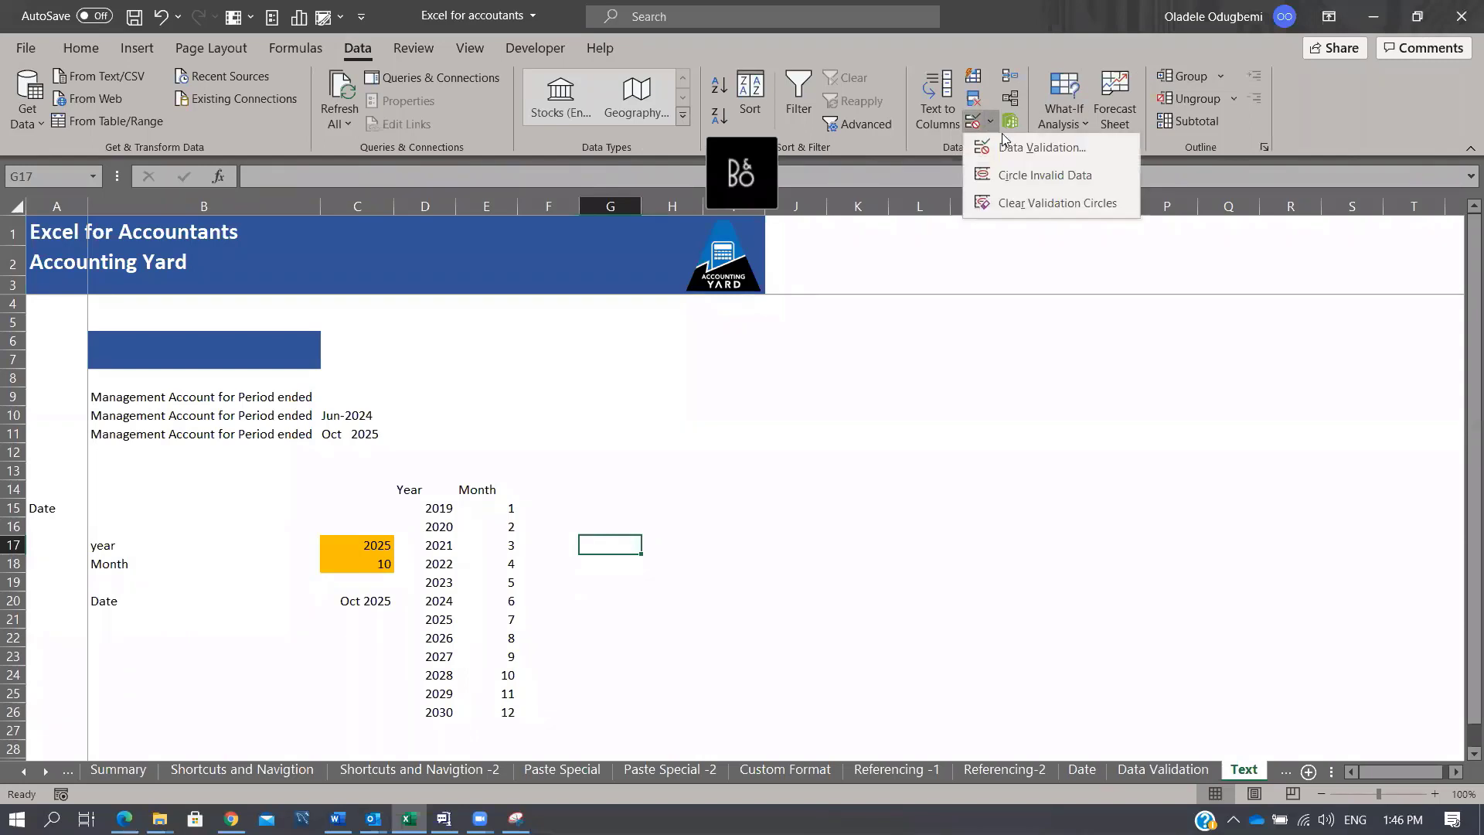
click(1016, 148)
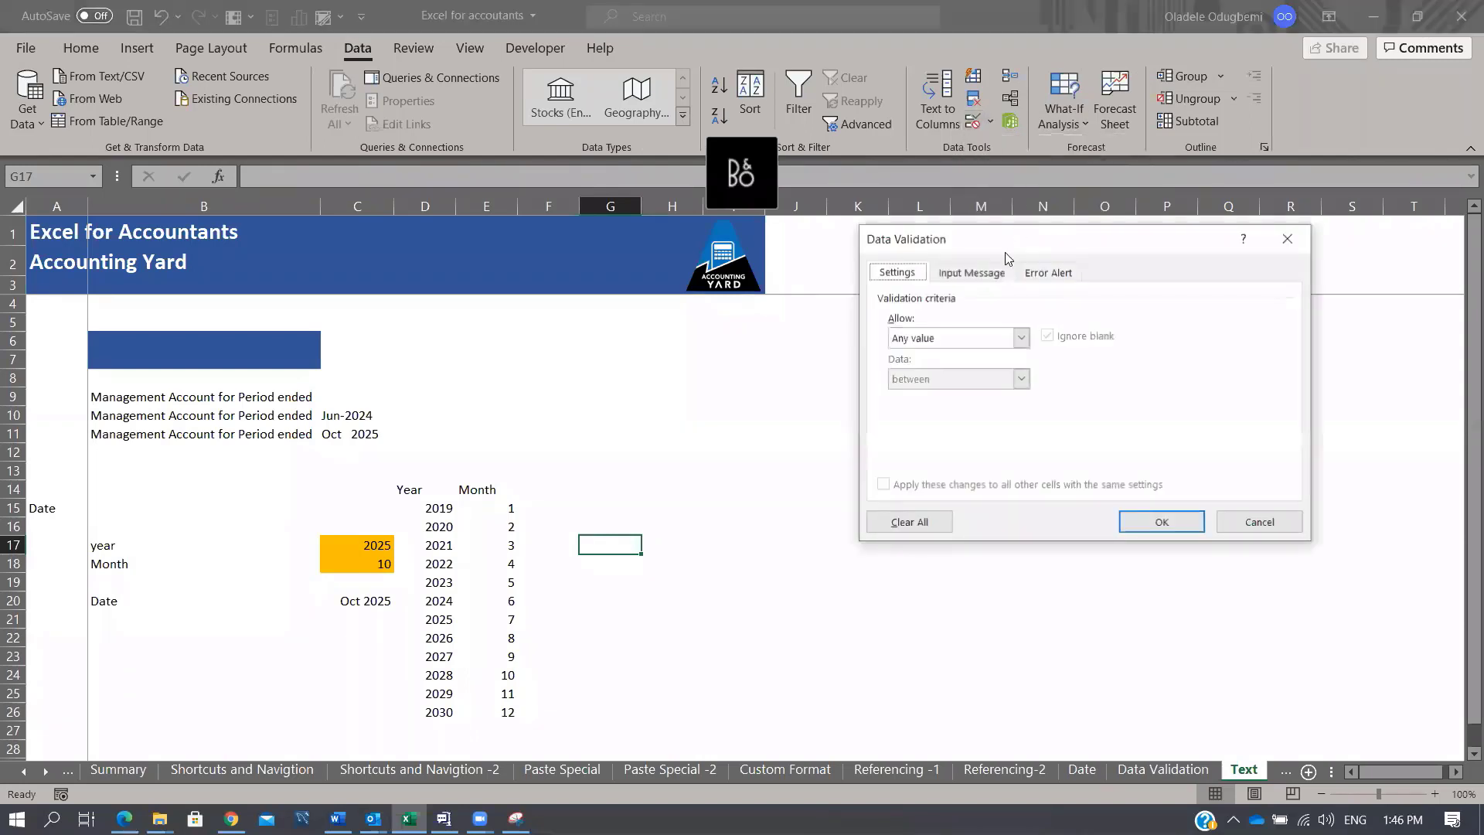
click(1020, 337)
click(950, 396)
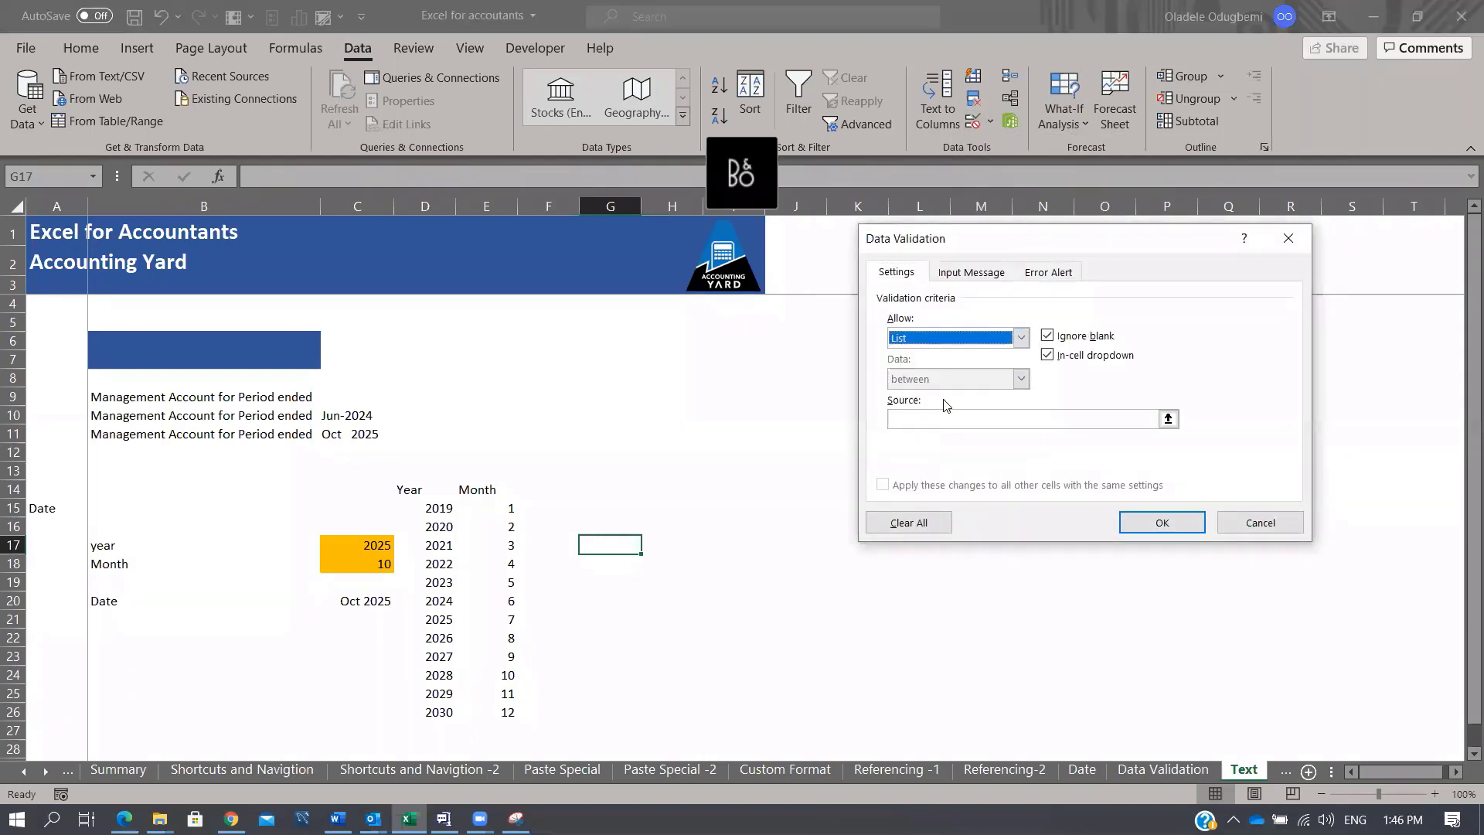
click(939, 418)
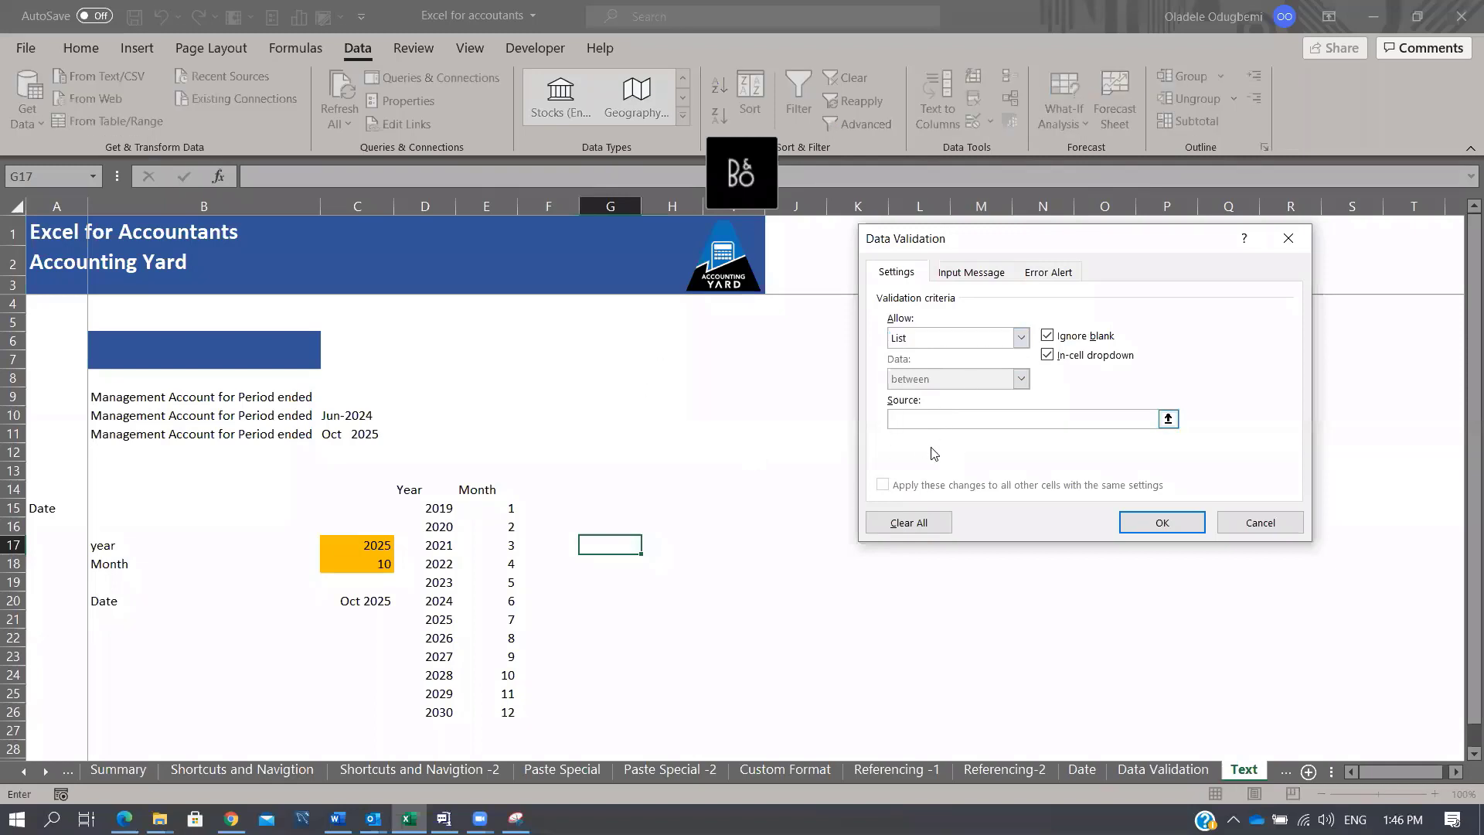
drag(436, 506, 436, 711)
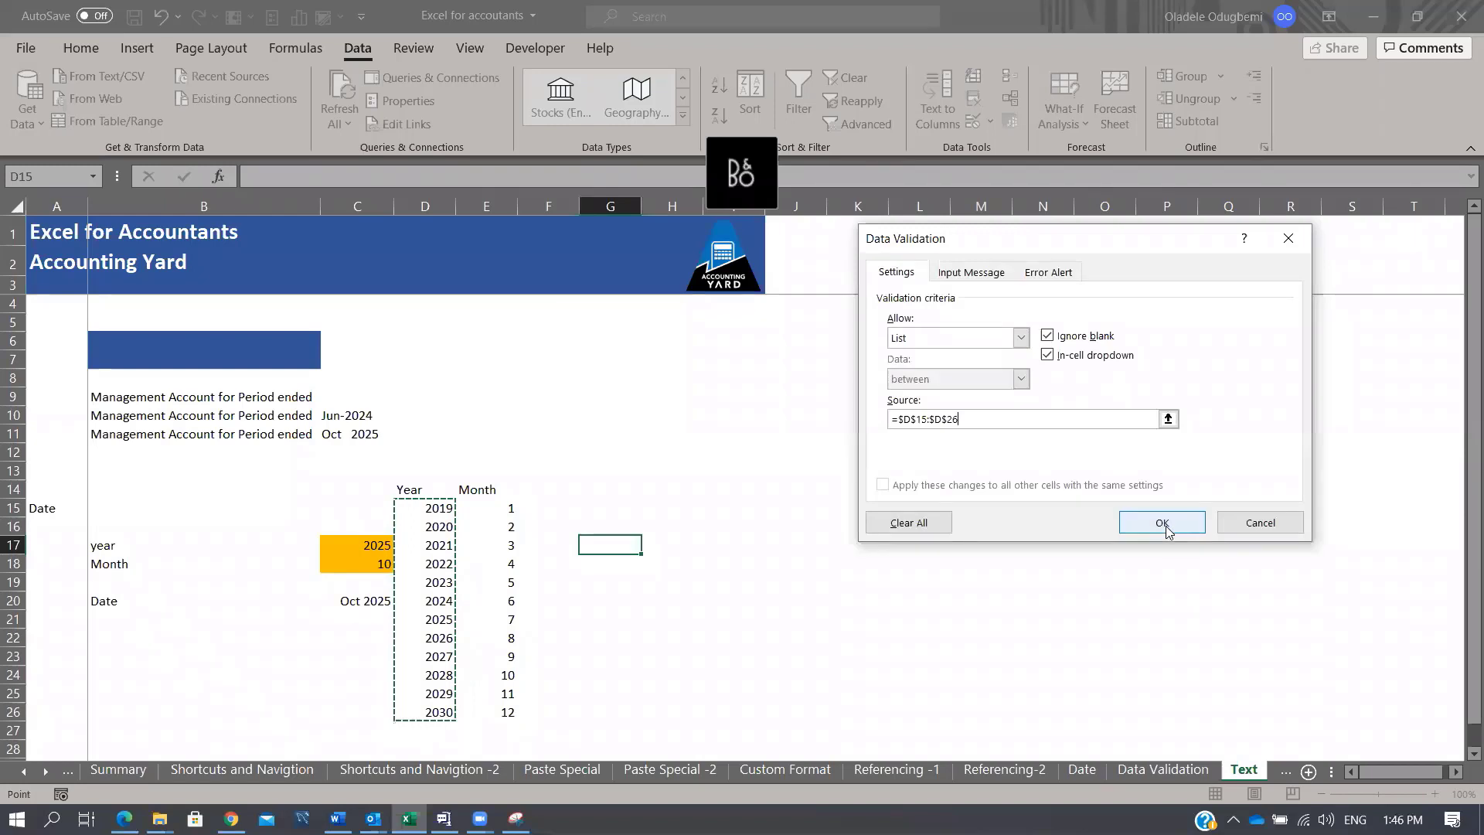
click(1165, 526)
Step: Test G17's year list without choosing, then reselect G17
click(649, 547)
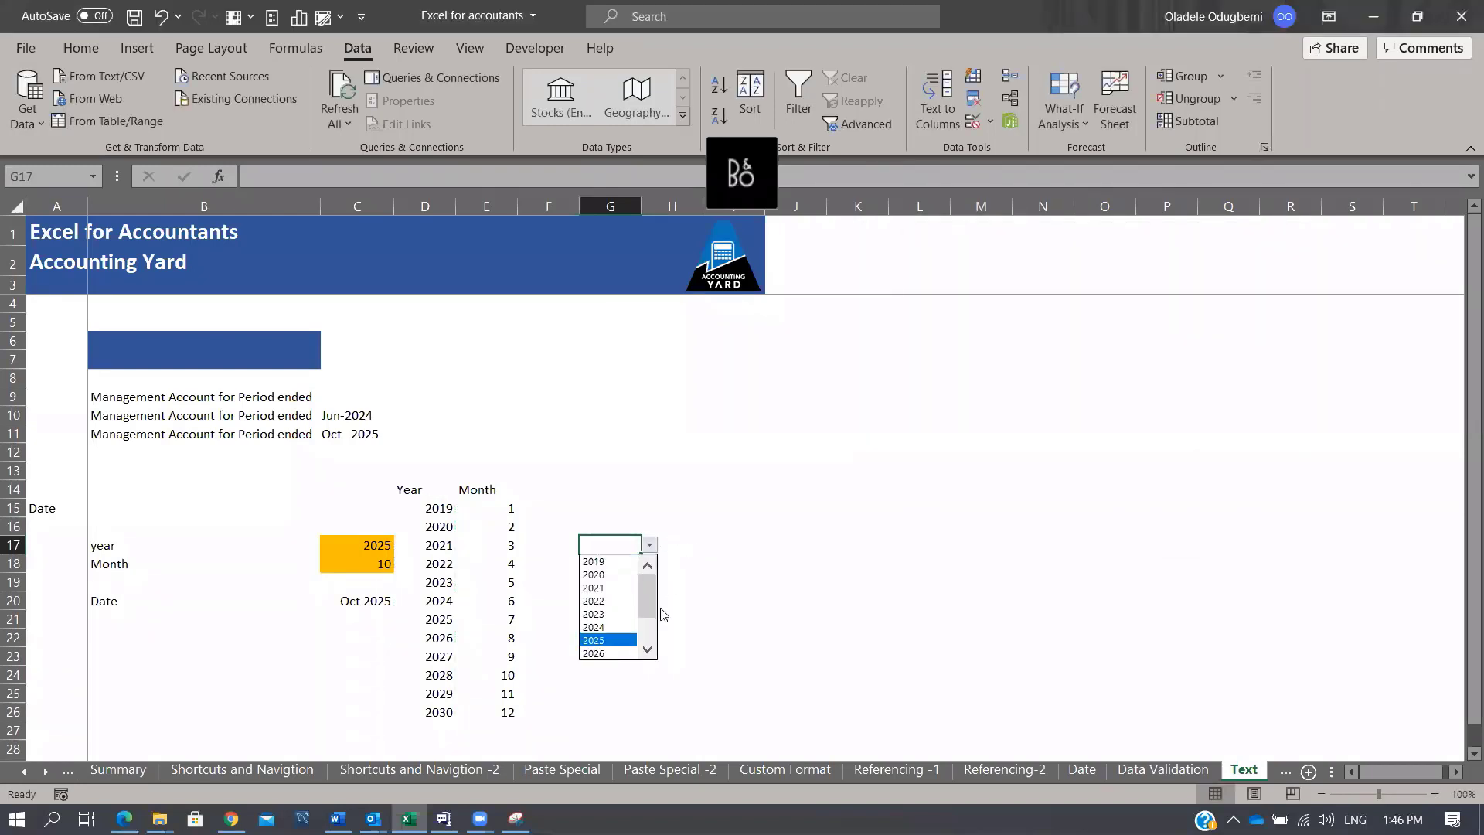
key(Escape)
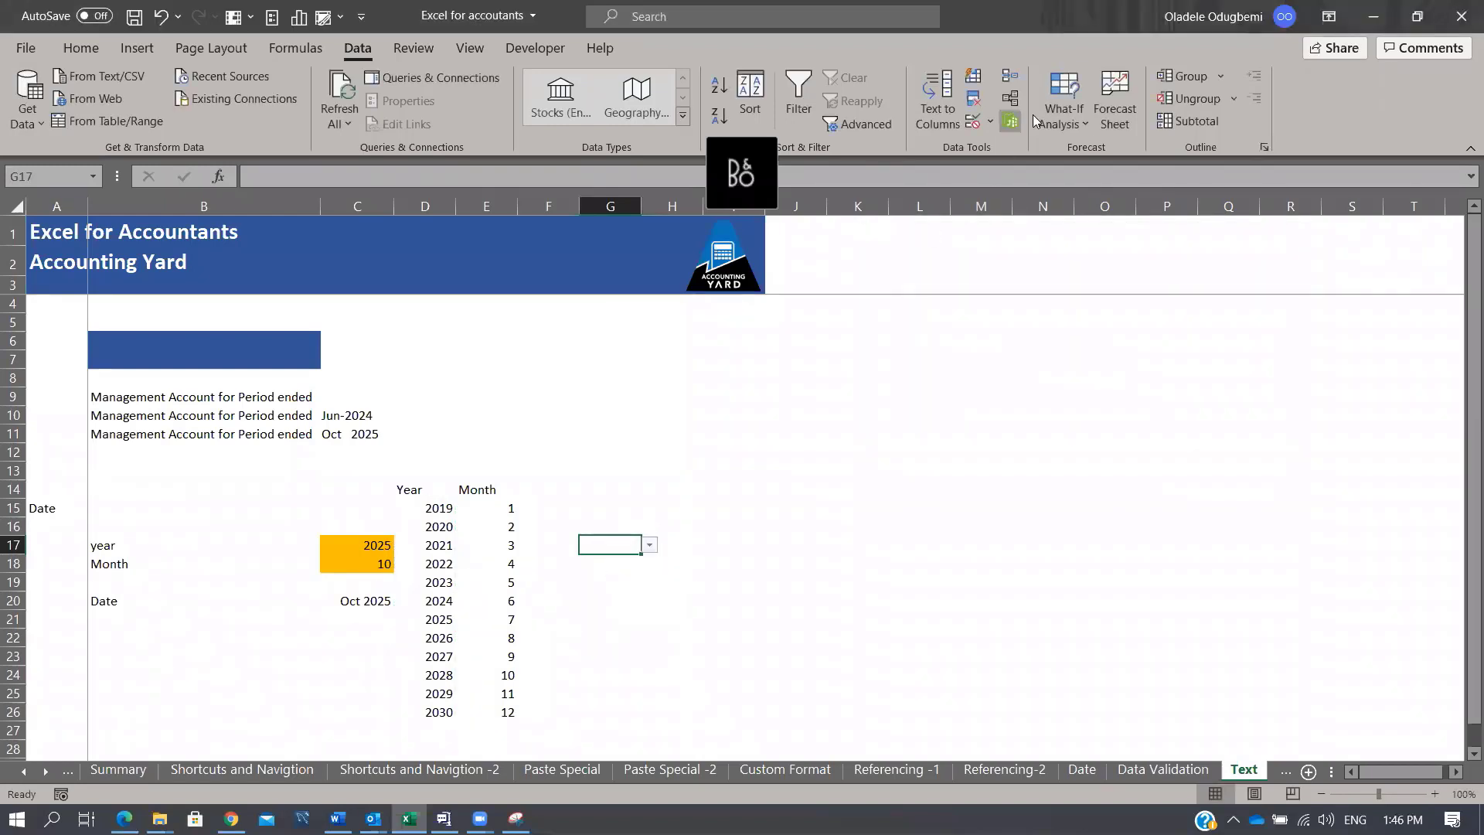
click(623, 596)
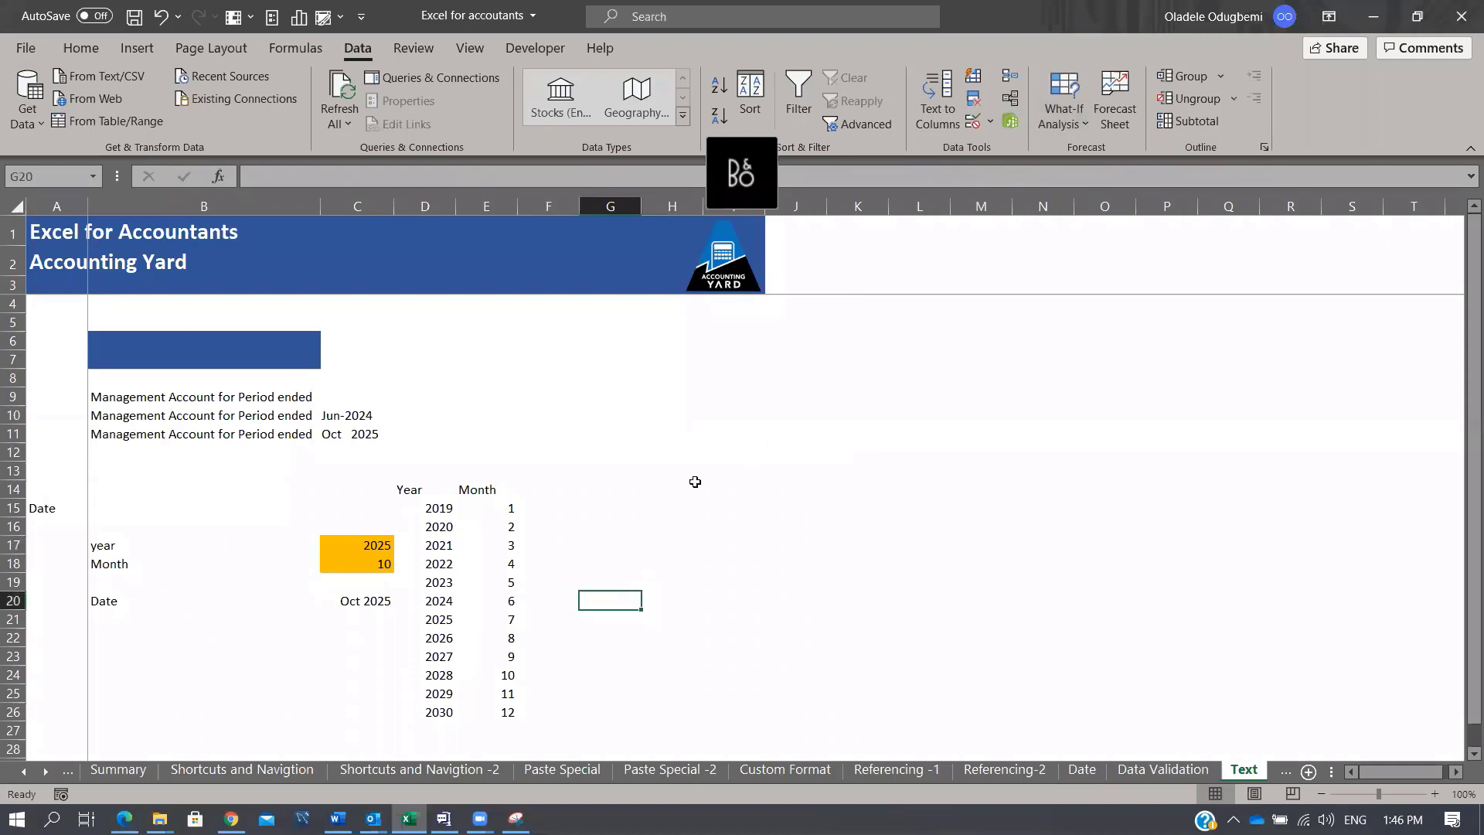
click(625, 554)
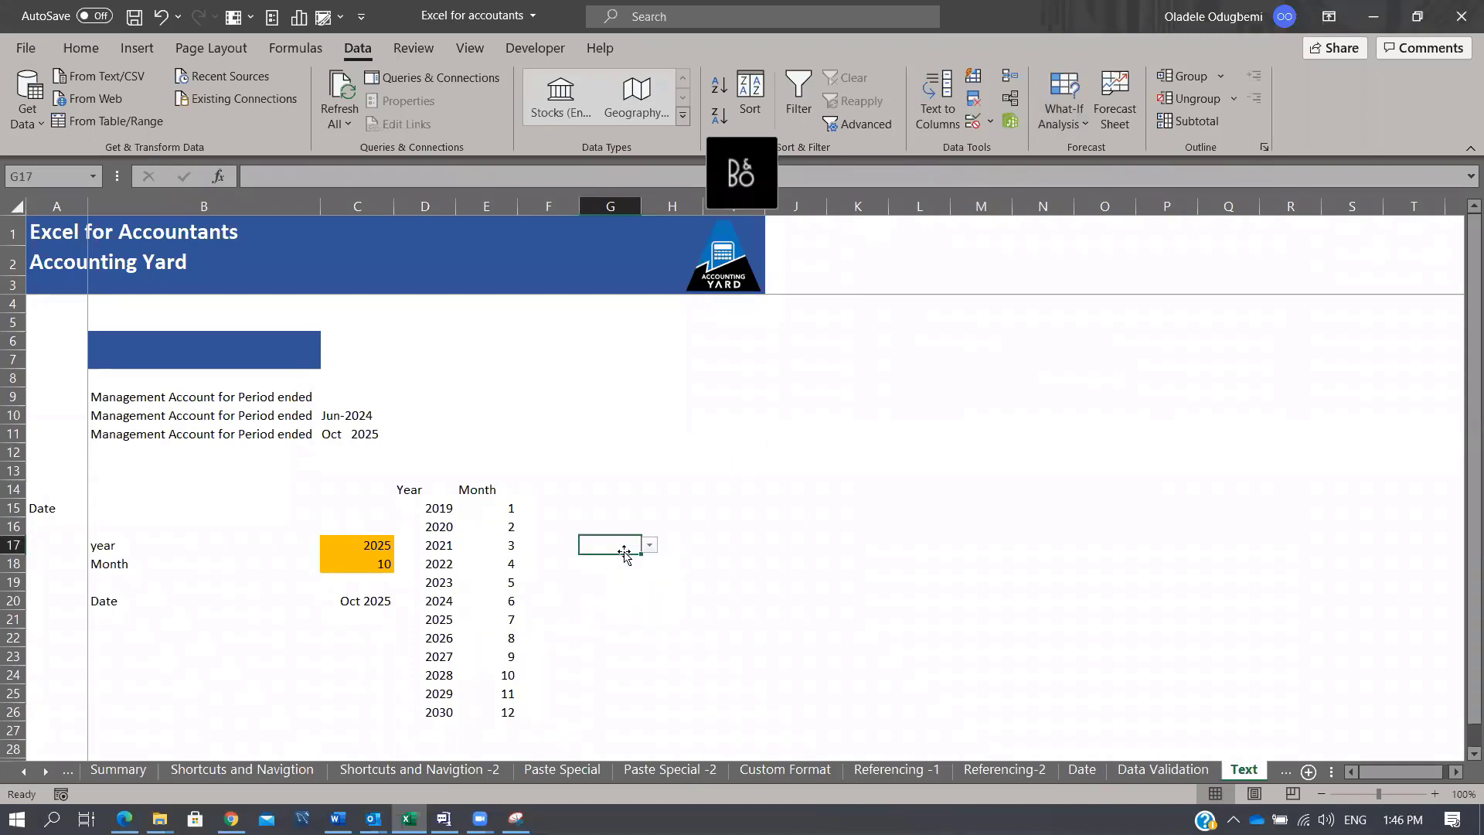
Step: Draft G17's input message titled 'Use should enter the year' with text 'Input year in cell G17'
click(990, 122)
click(1049, 150)
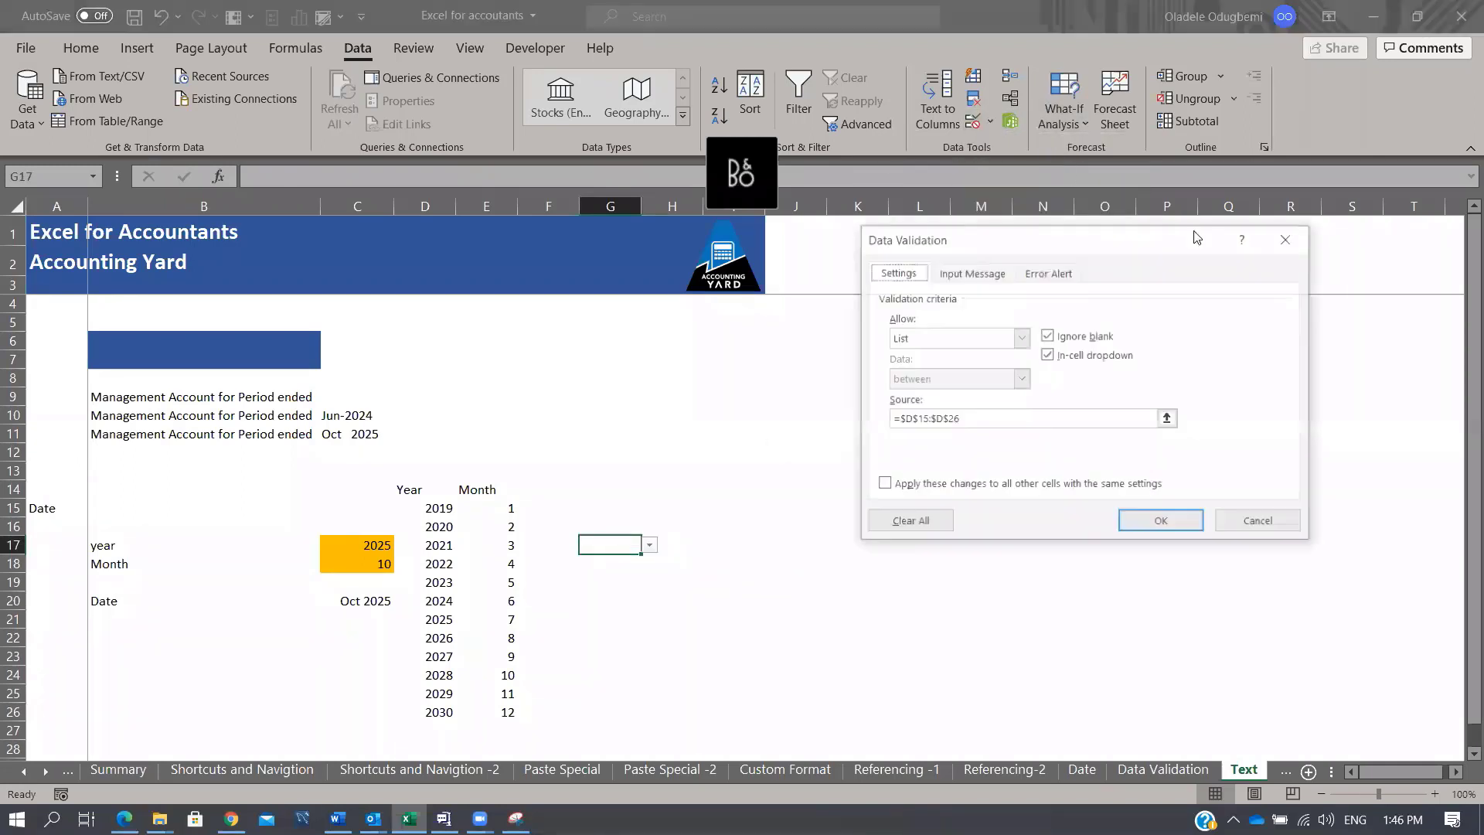
click(1001, 272)
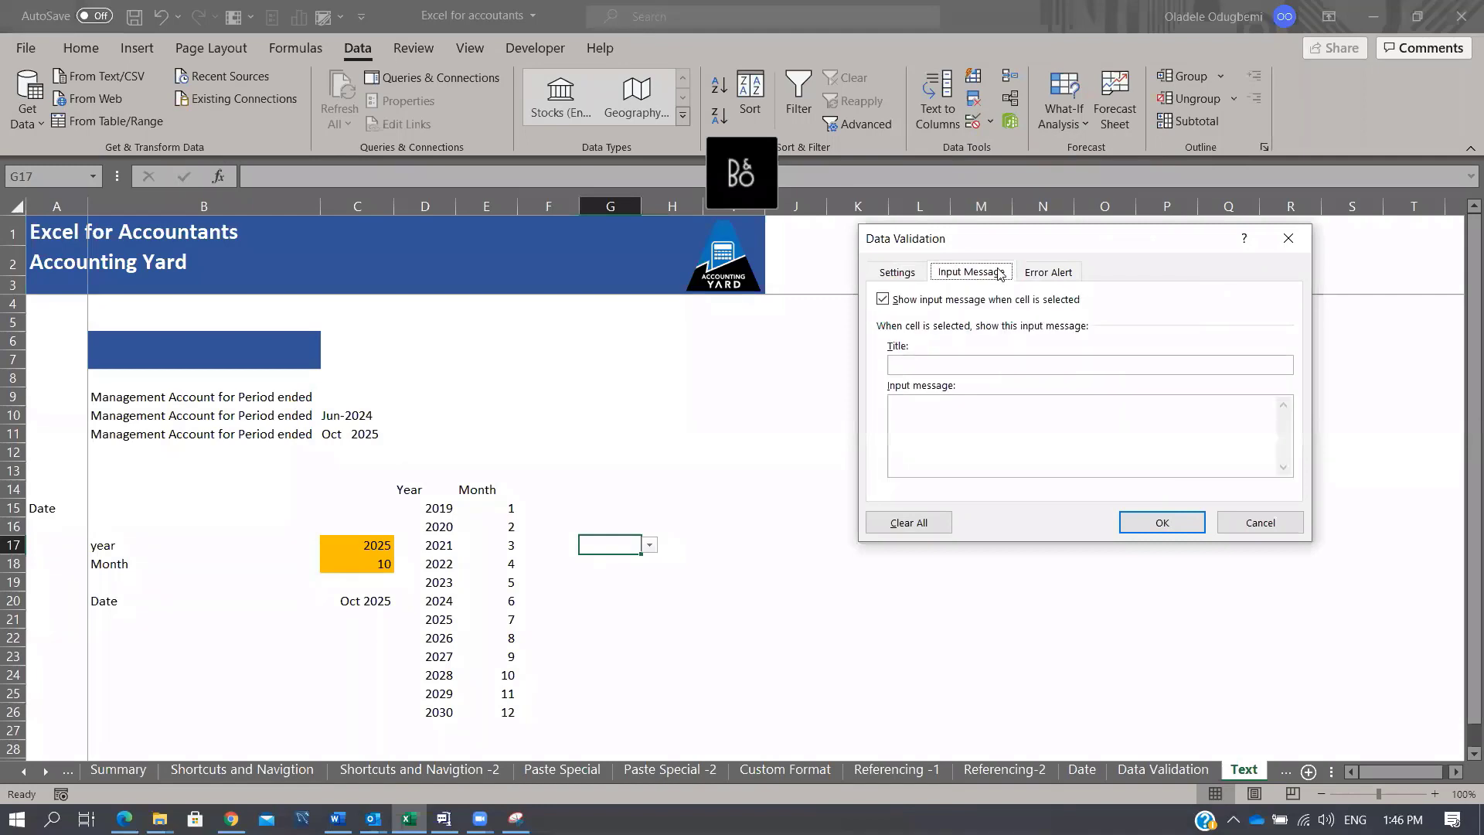
click(946, 362)
text(Use should en)
text(enter)
text( the ye)
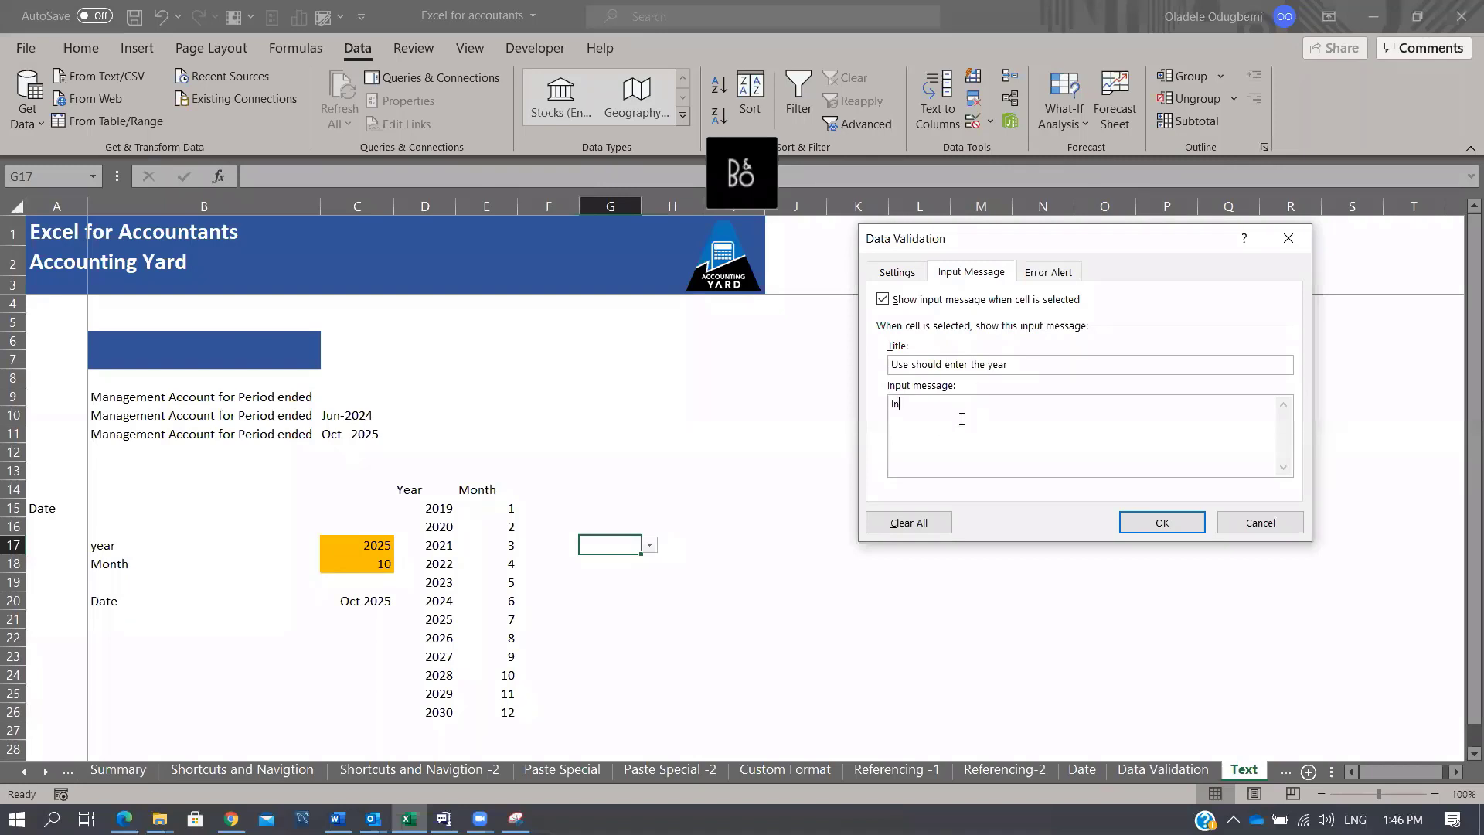
text(pu)
text(t y)
text(ear in cell G17)
Step: Set G17's error alert to Warning style titled 'Error Error Error' and apply it
click(1068, 276)
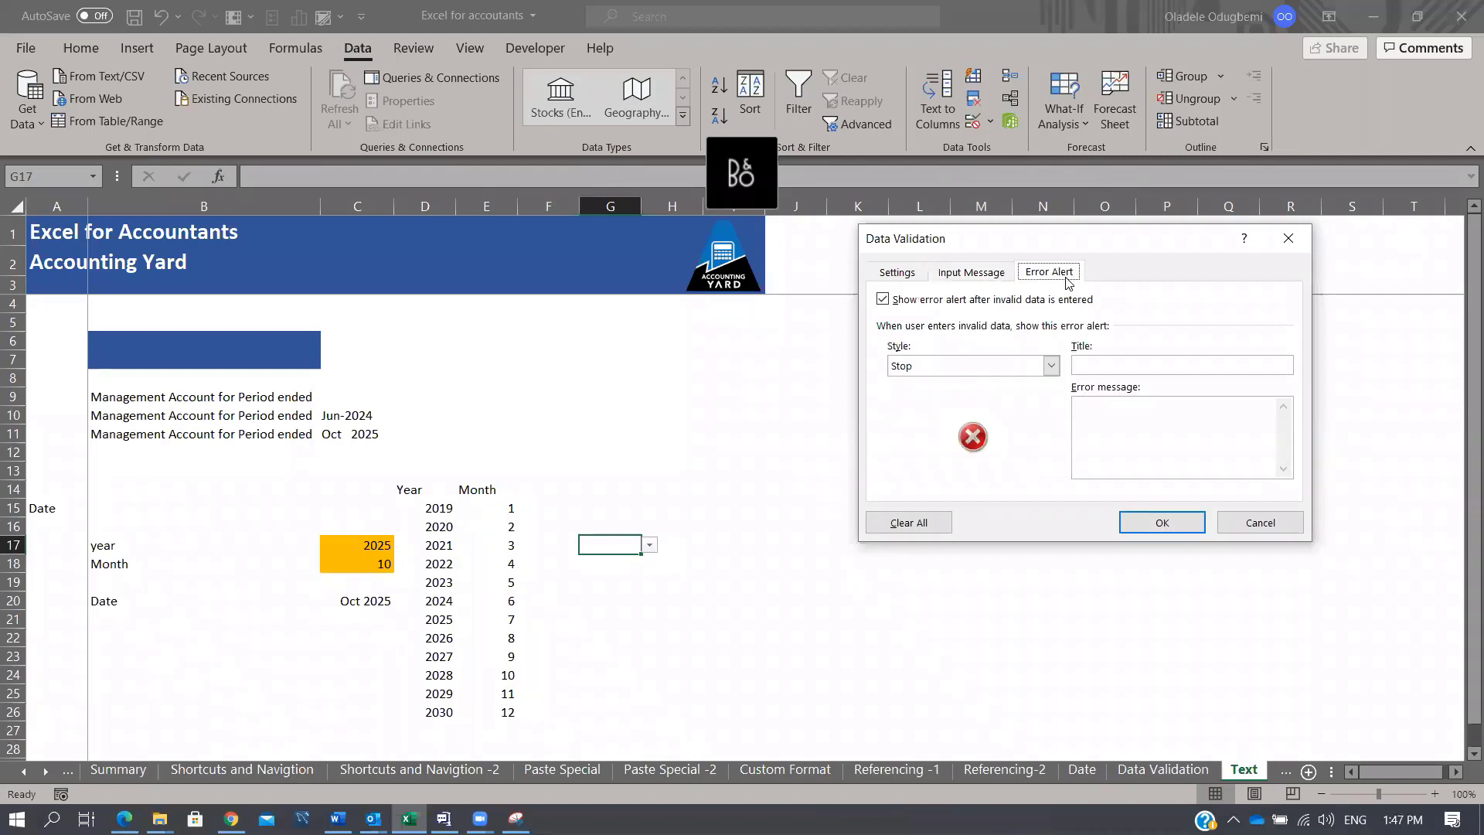
click(1050, 366)
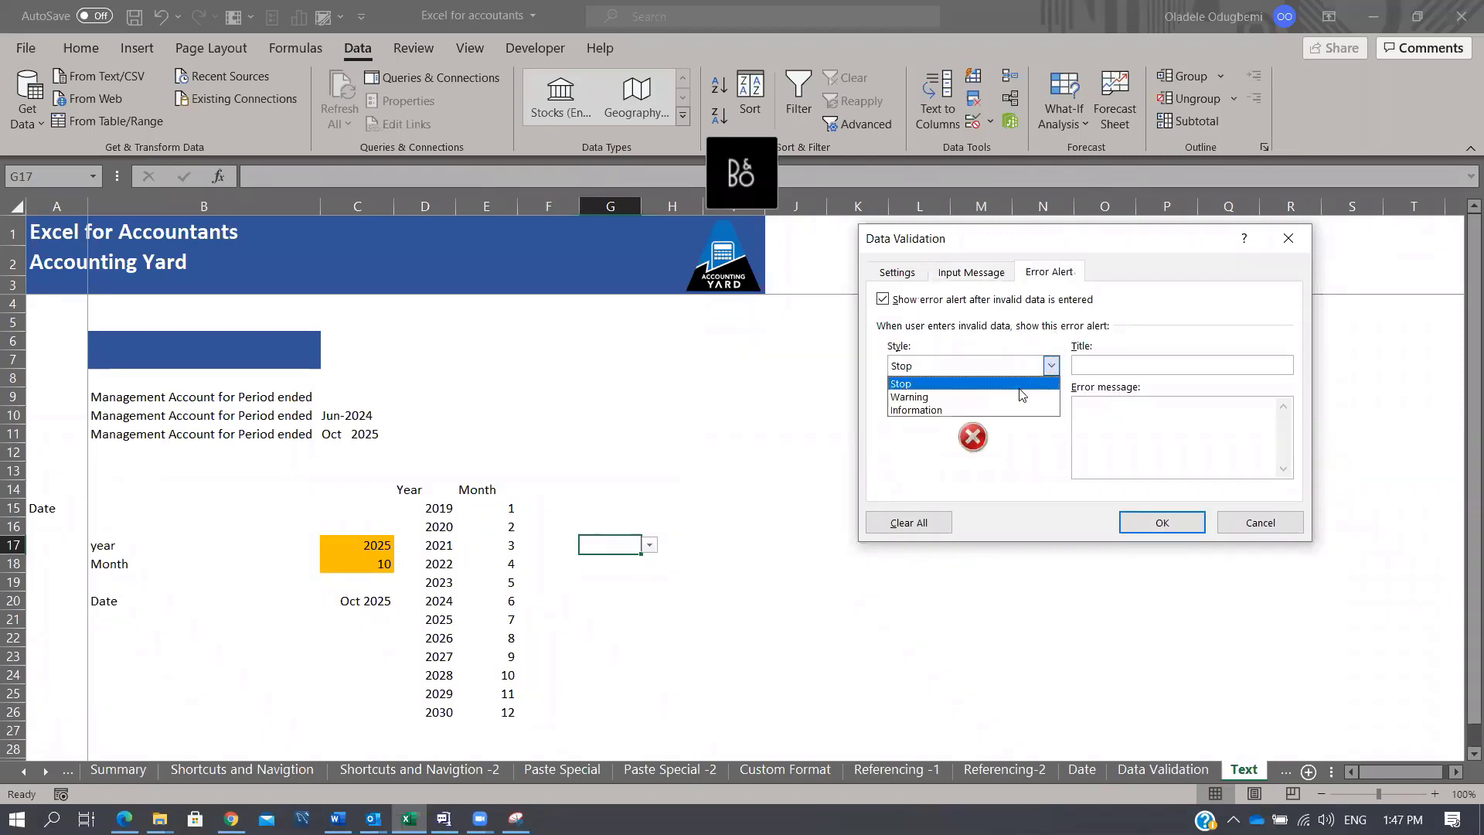
click(1020, 399)
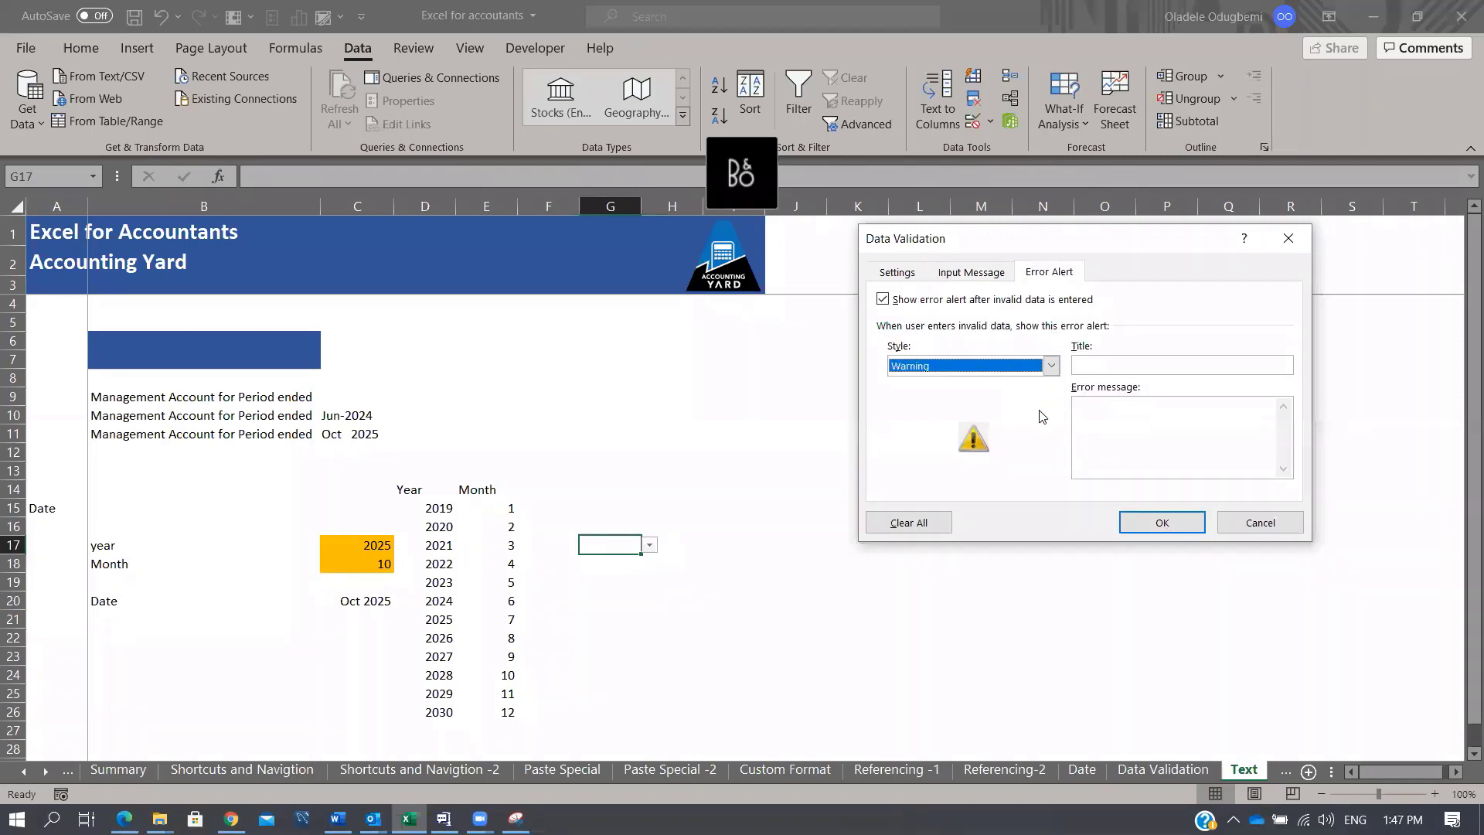
click(1141, 363)
text(Er)
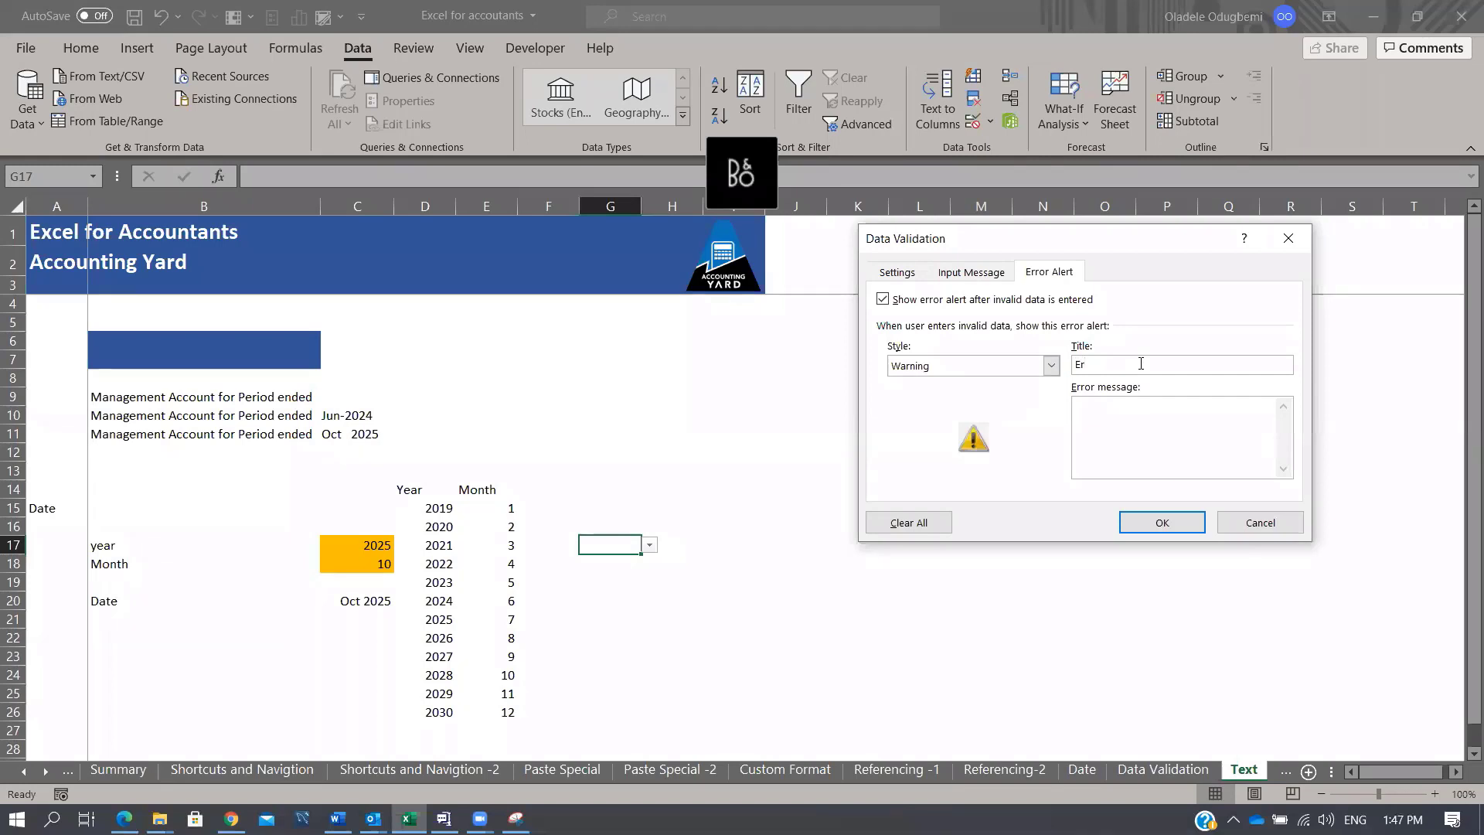
text(ror Error Error)
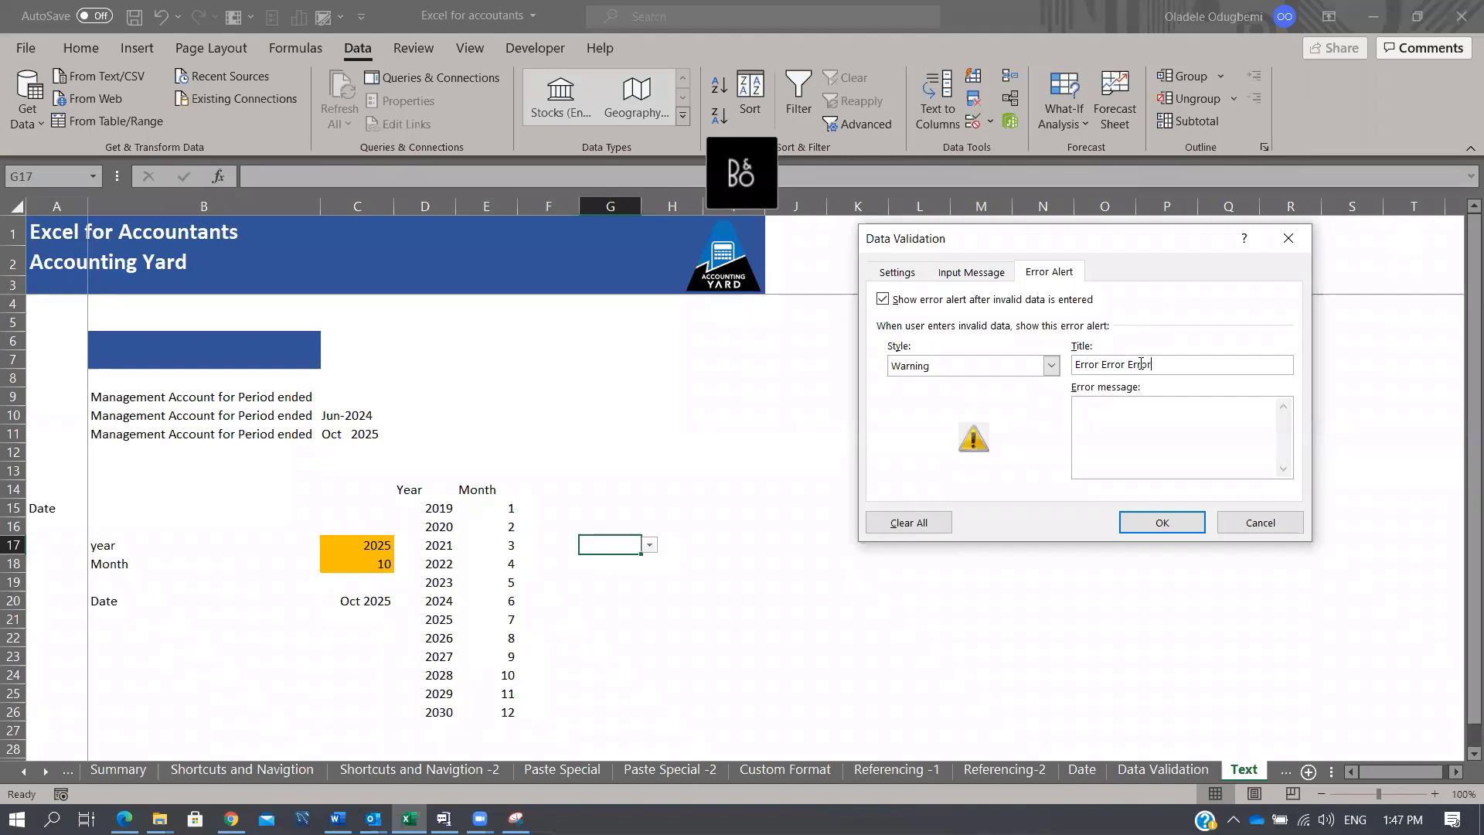
click(1159, 523)
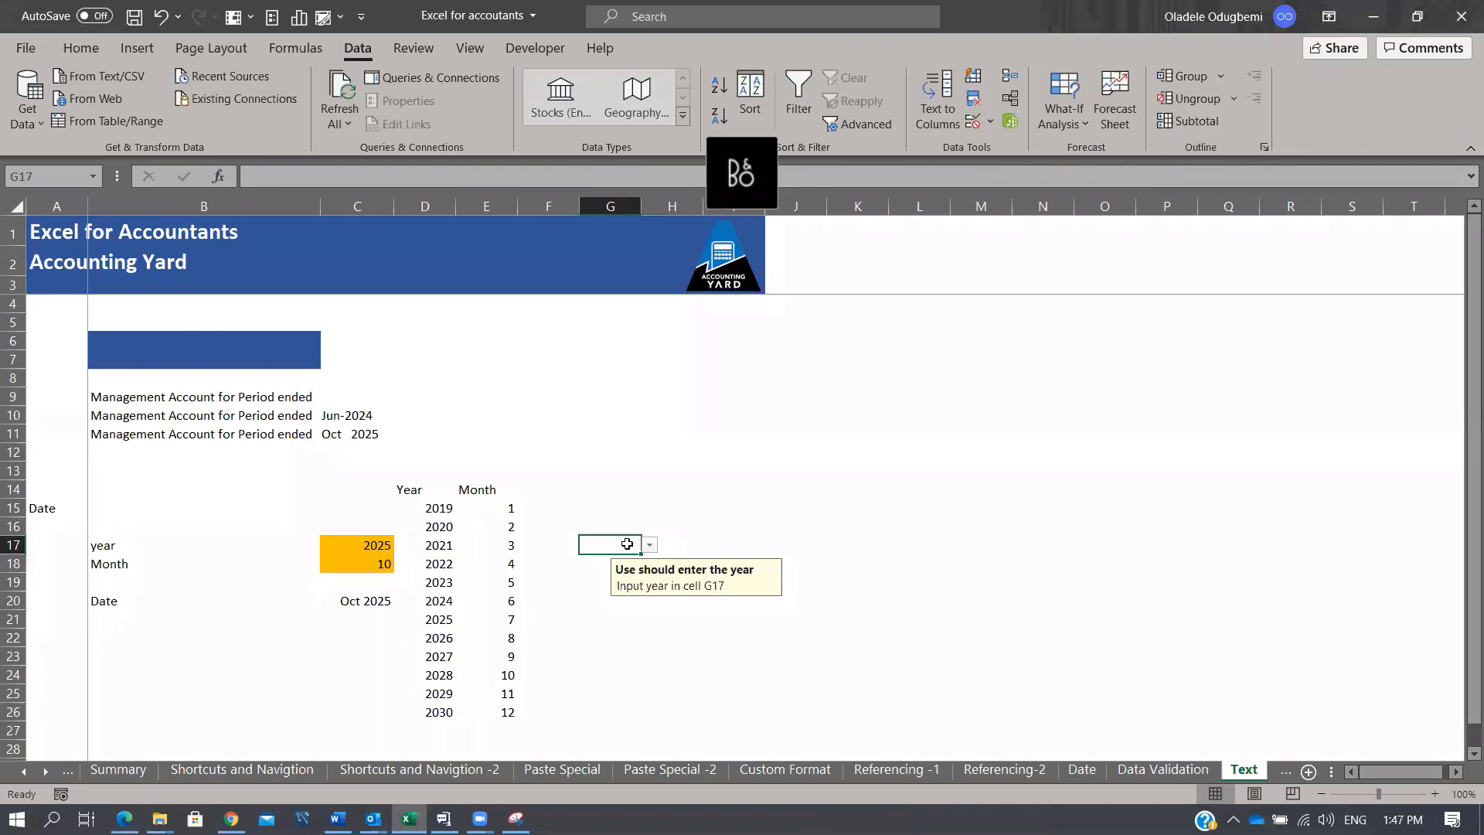
Step: Enter 2090 in G17 and dismiss the resulting Error Error Error warning
text(2090)
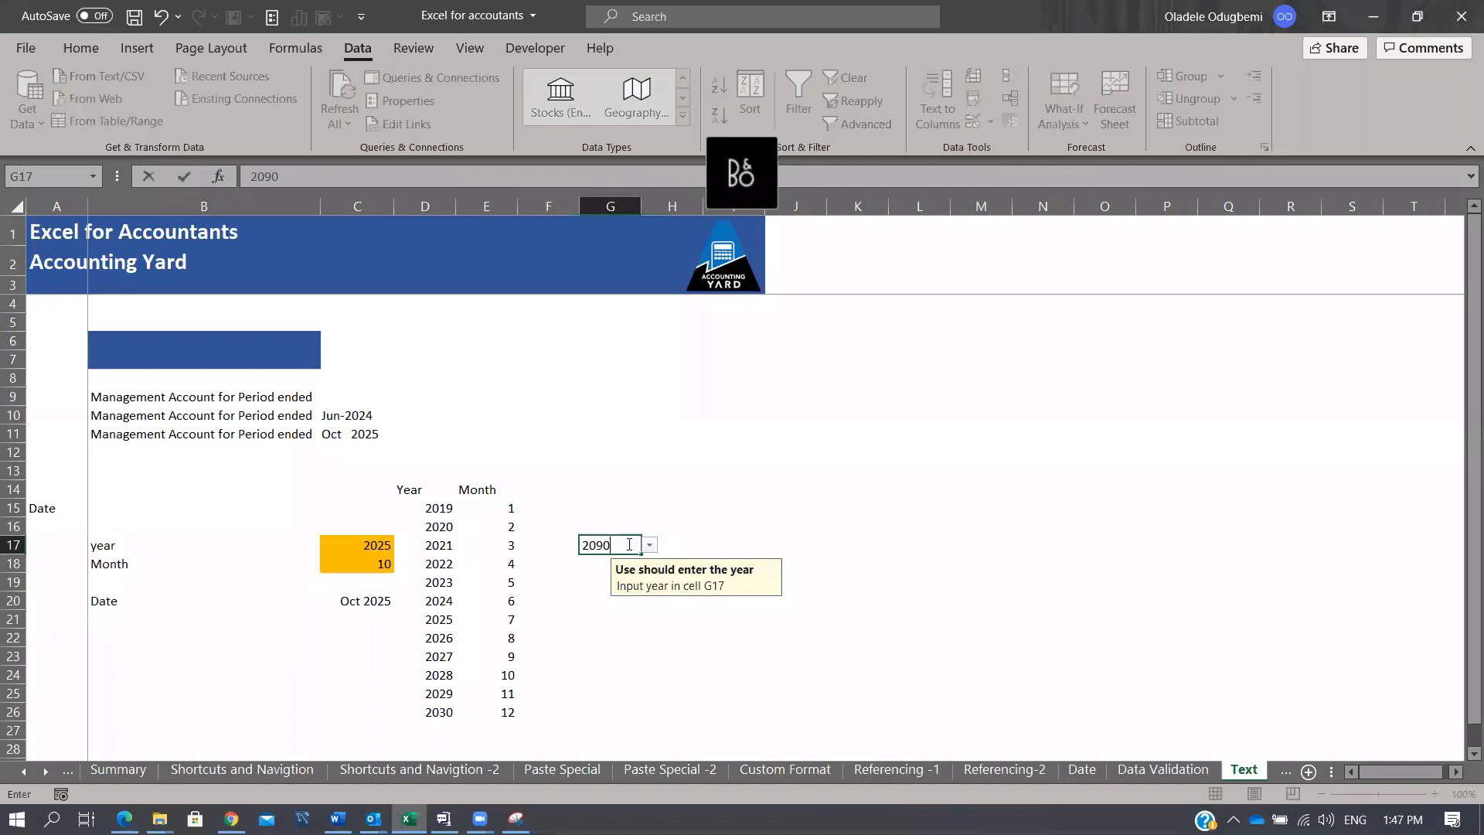
key(Return)
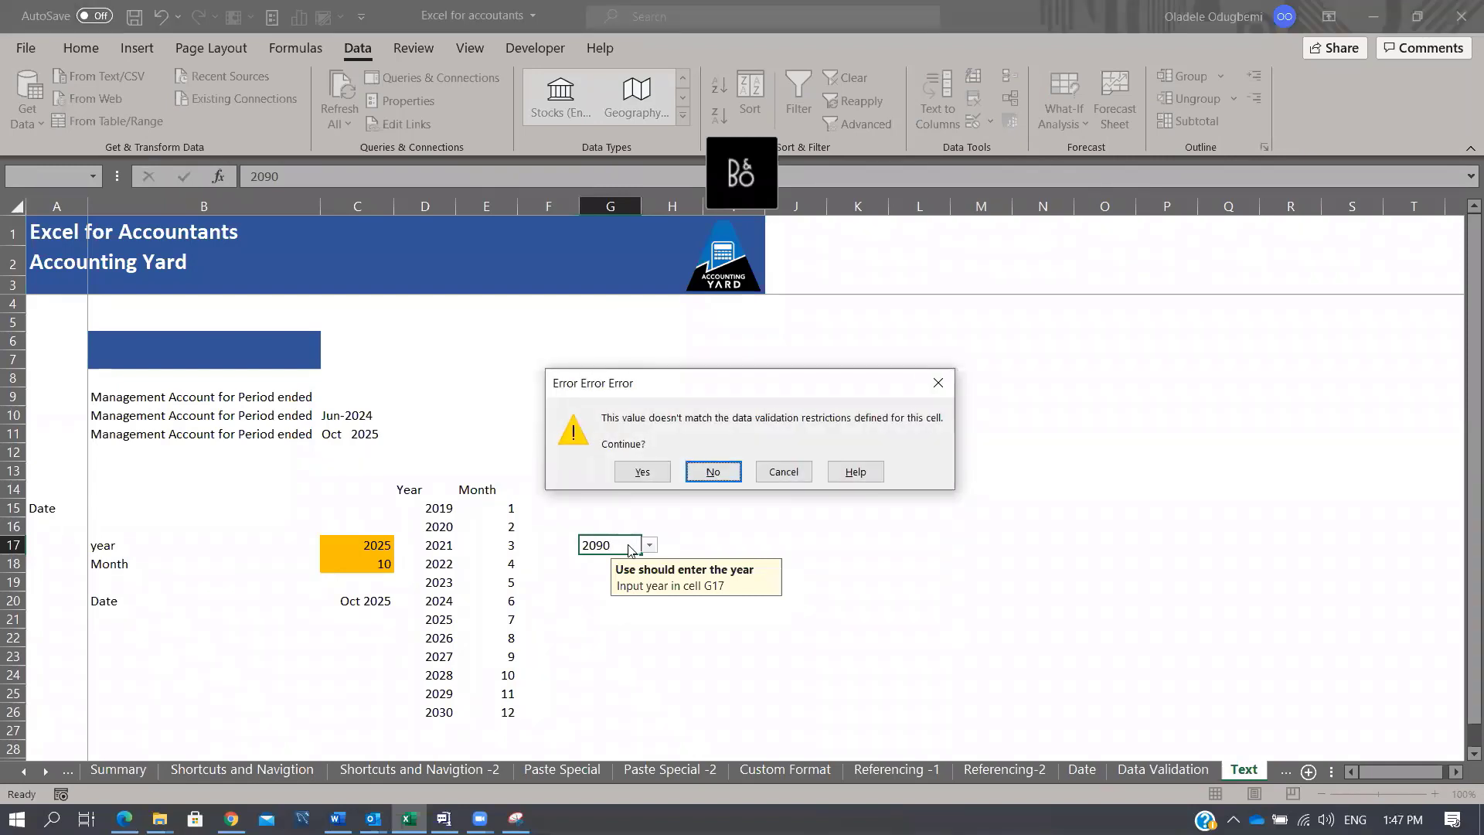
click(933, 384)
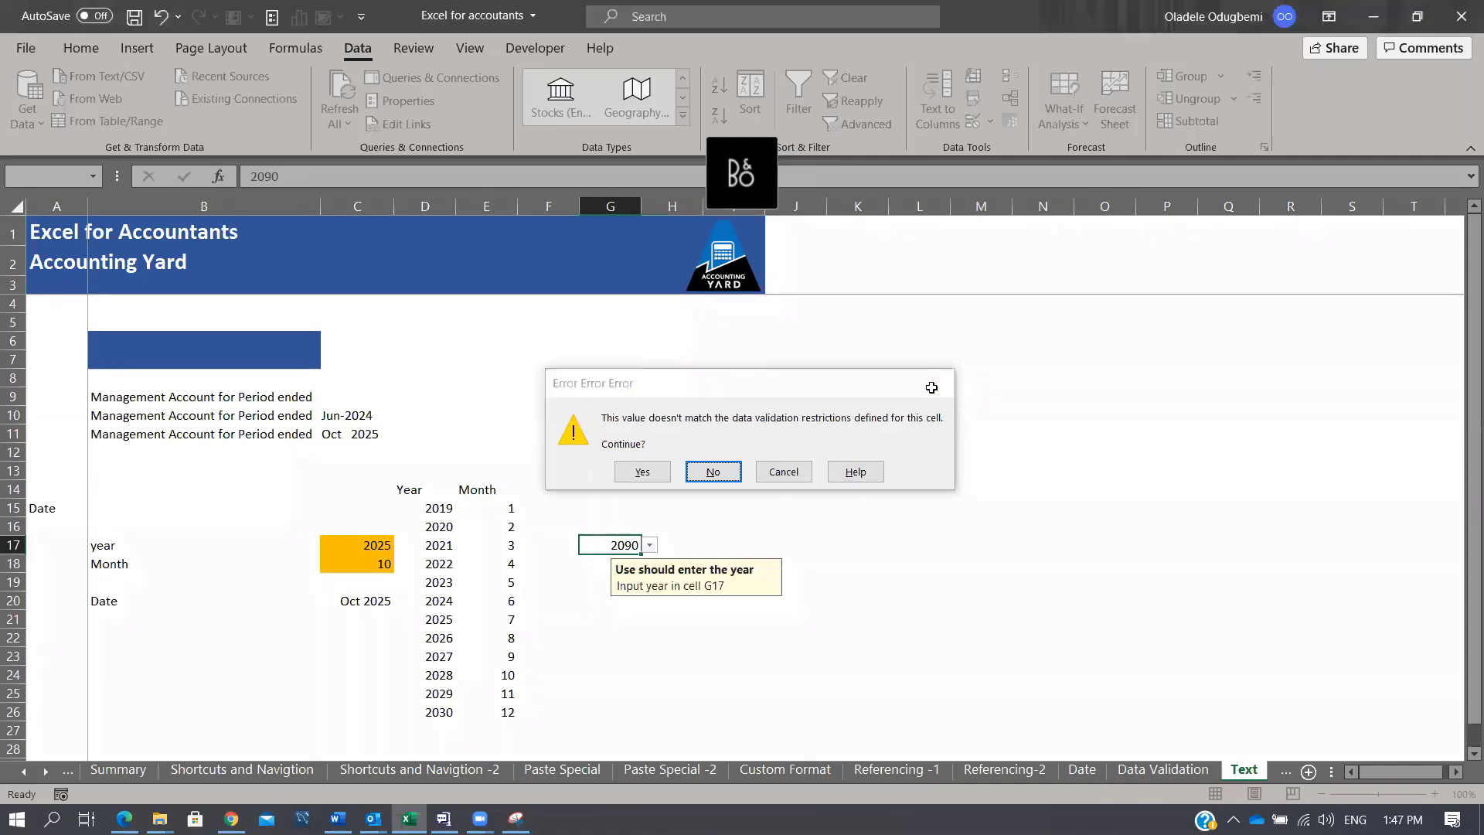
Step: Choose 2022 from G17's year dropdown
click(649, 545)
click(607, 603)
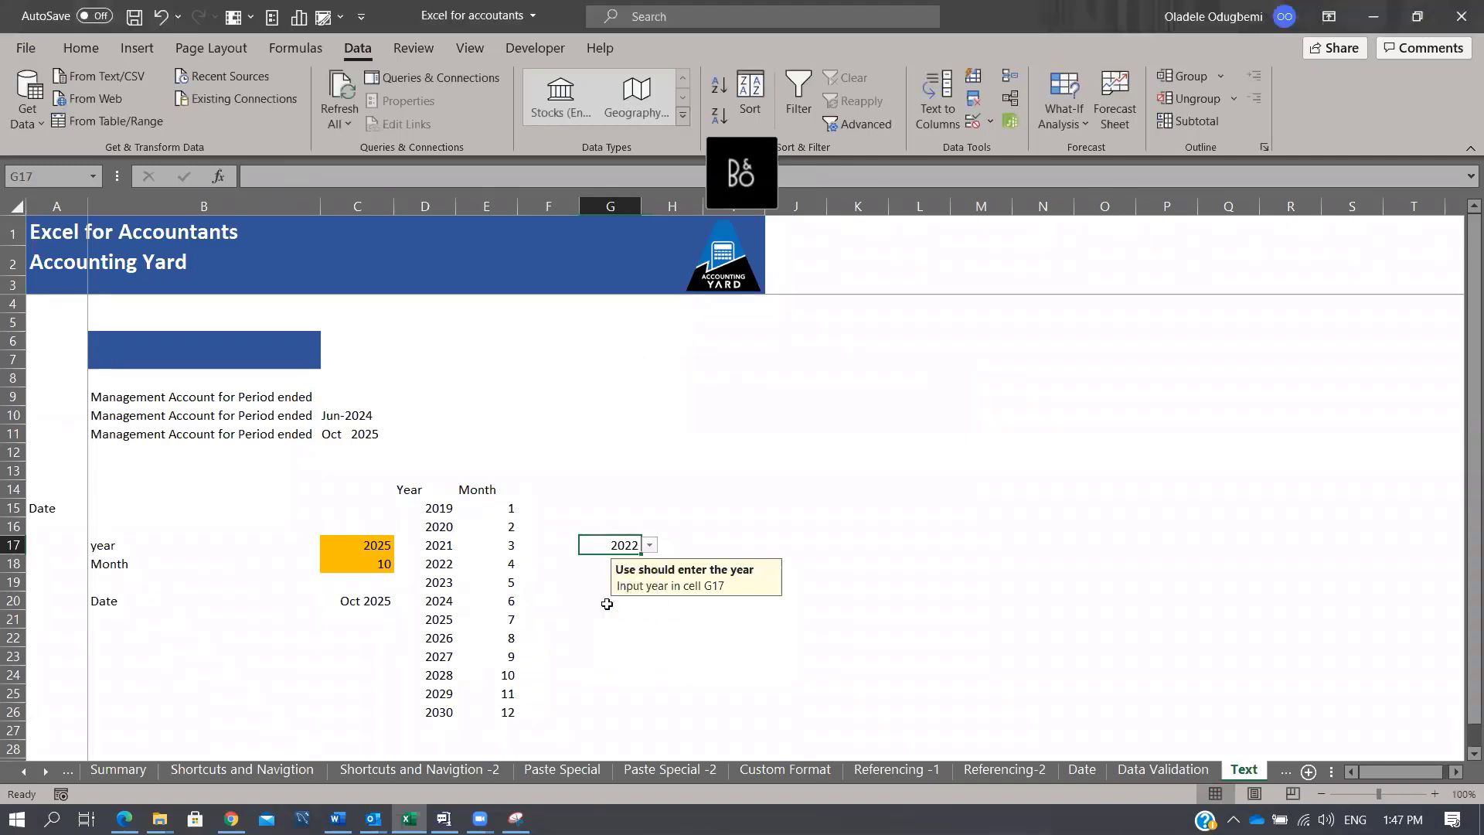
click(761, 523)
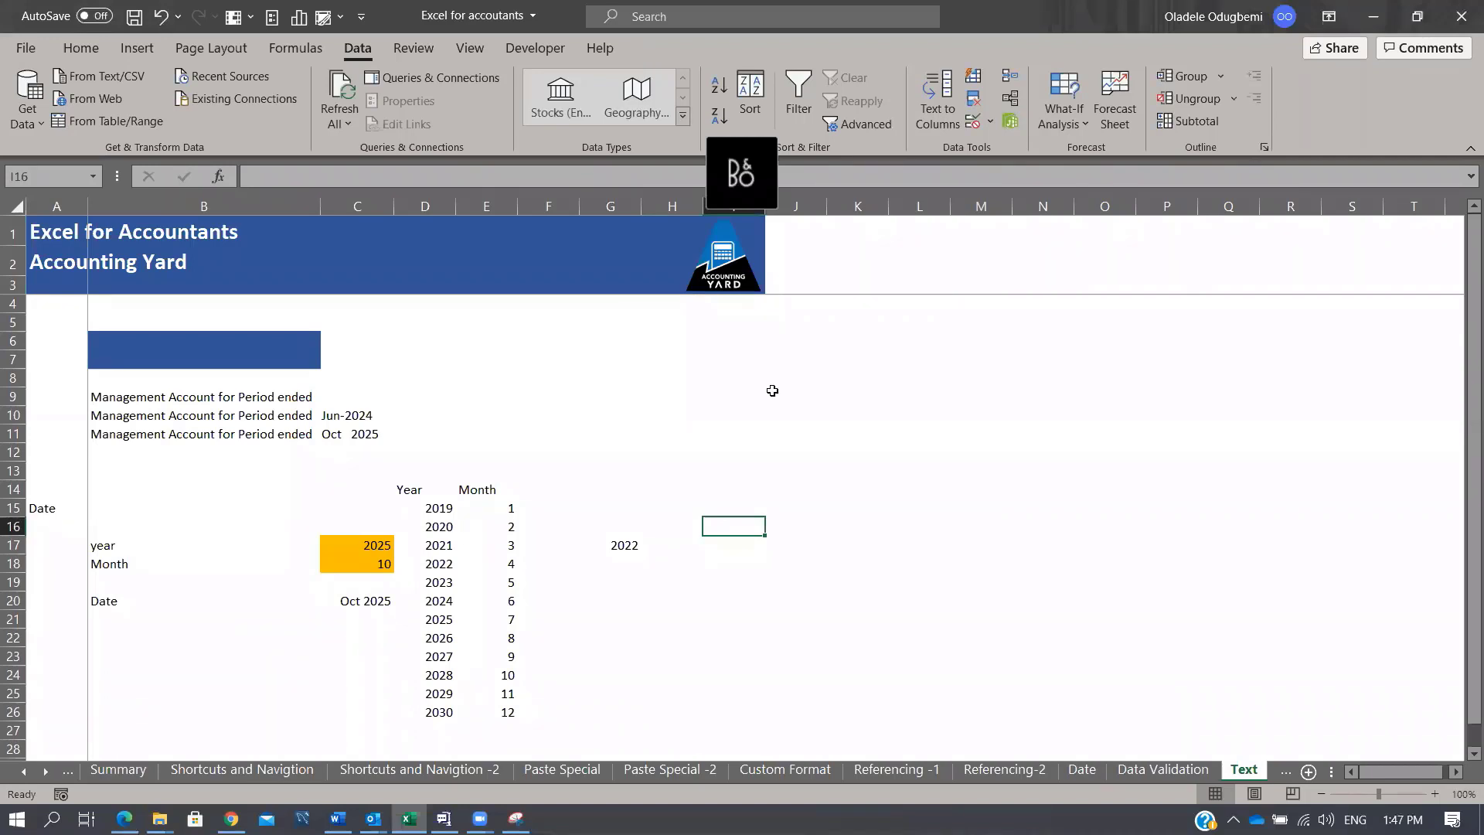
Step: Enter an & symbol in cell I11
click(609, 562)
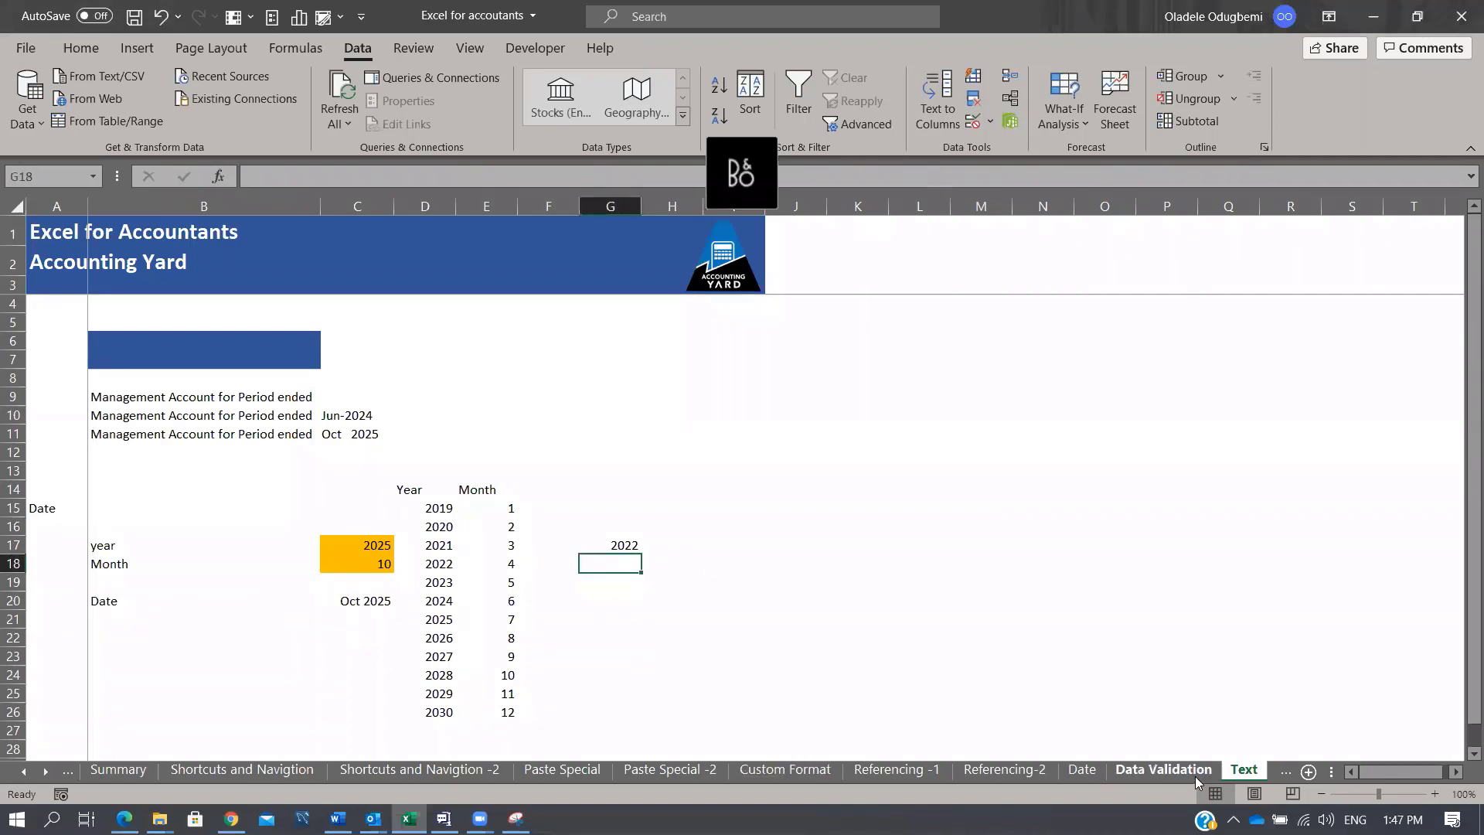
click(738, 426)
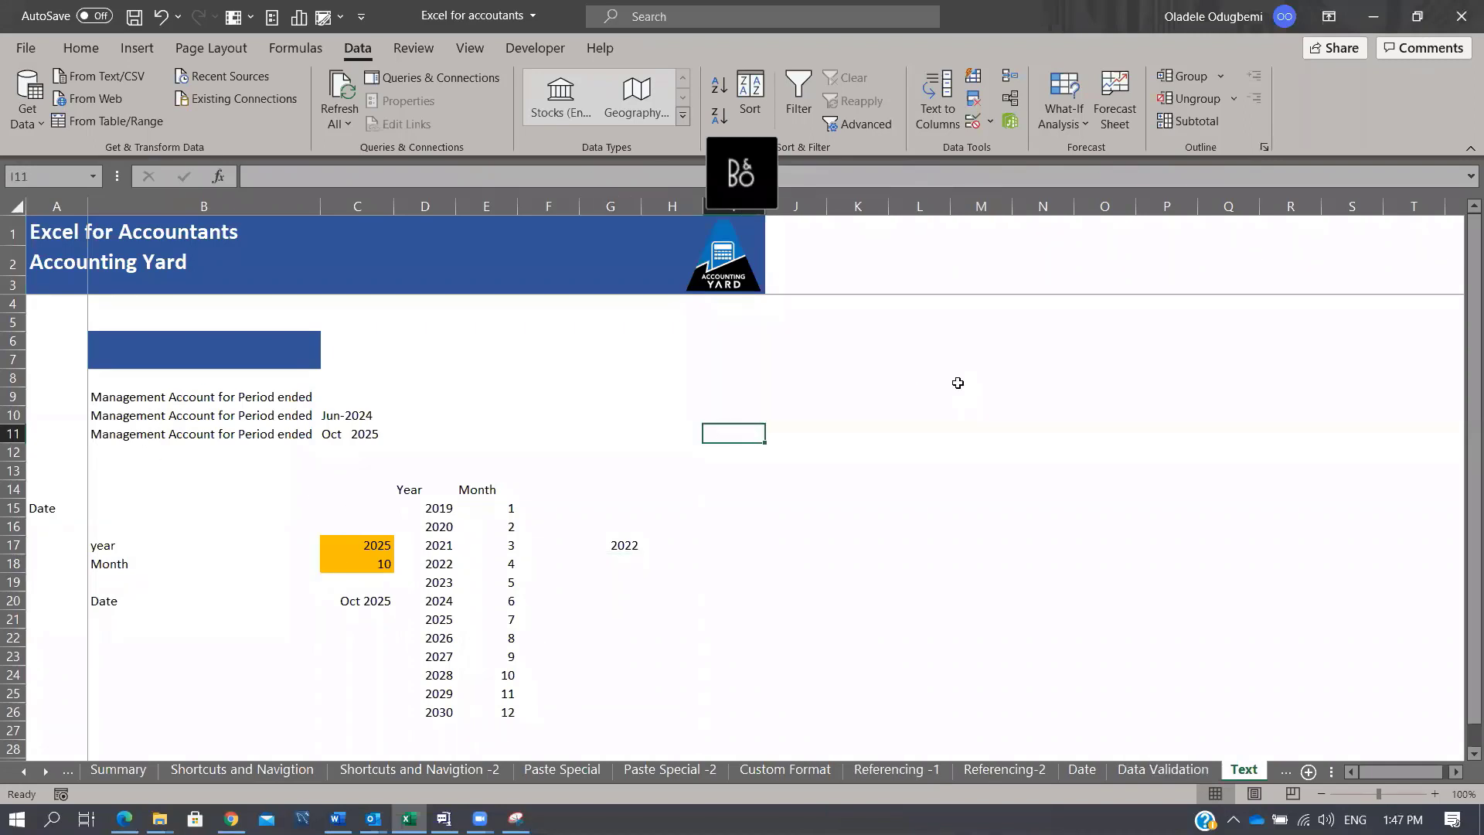
text(&)
key(Return)
key(Up)
key(Up)
key(Up)
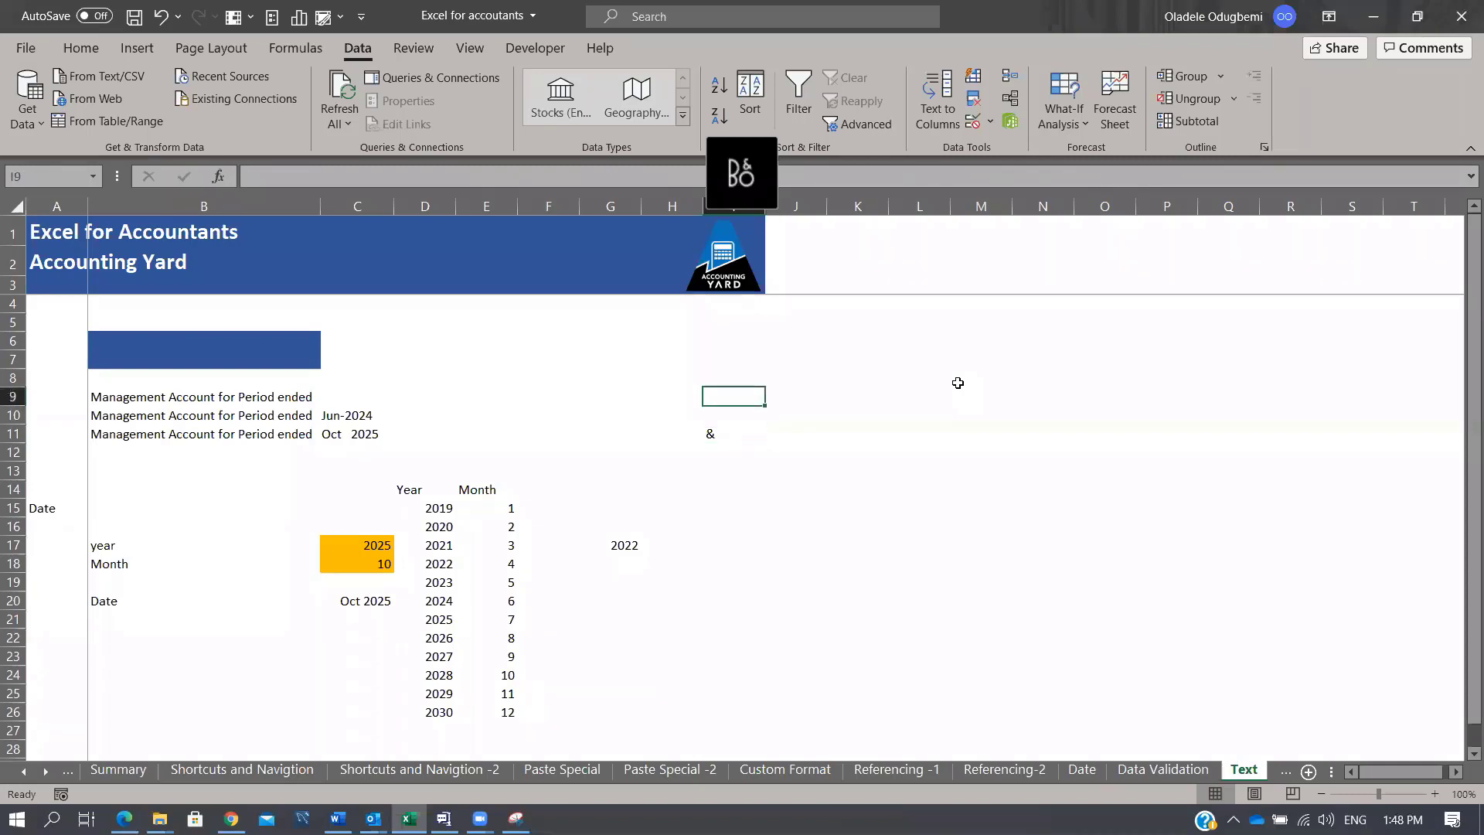
Step: Type the person's first name in J9 and surname in K9
key(Right)
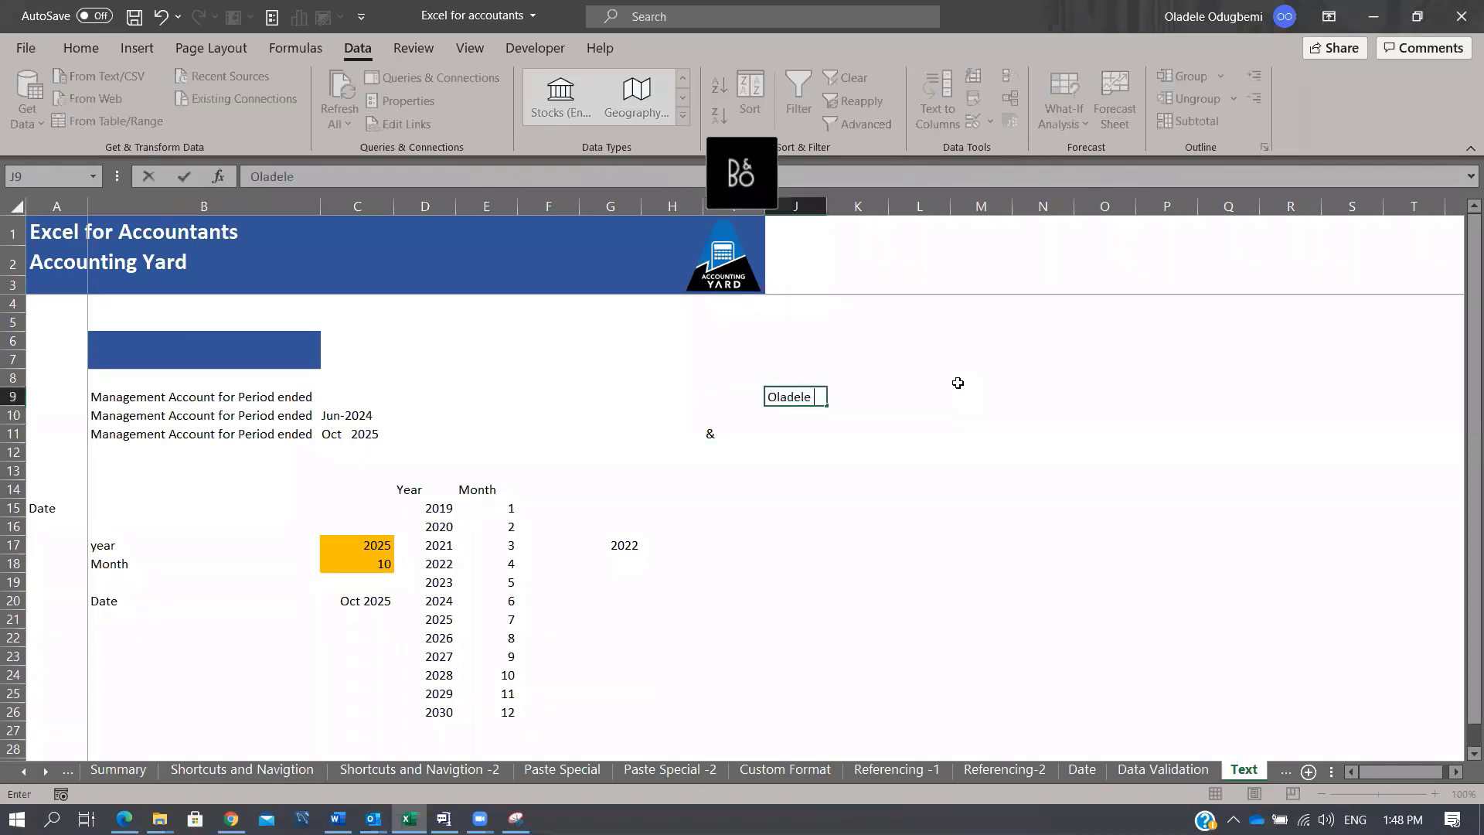
key(Right)
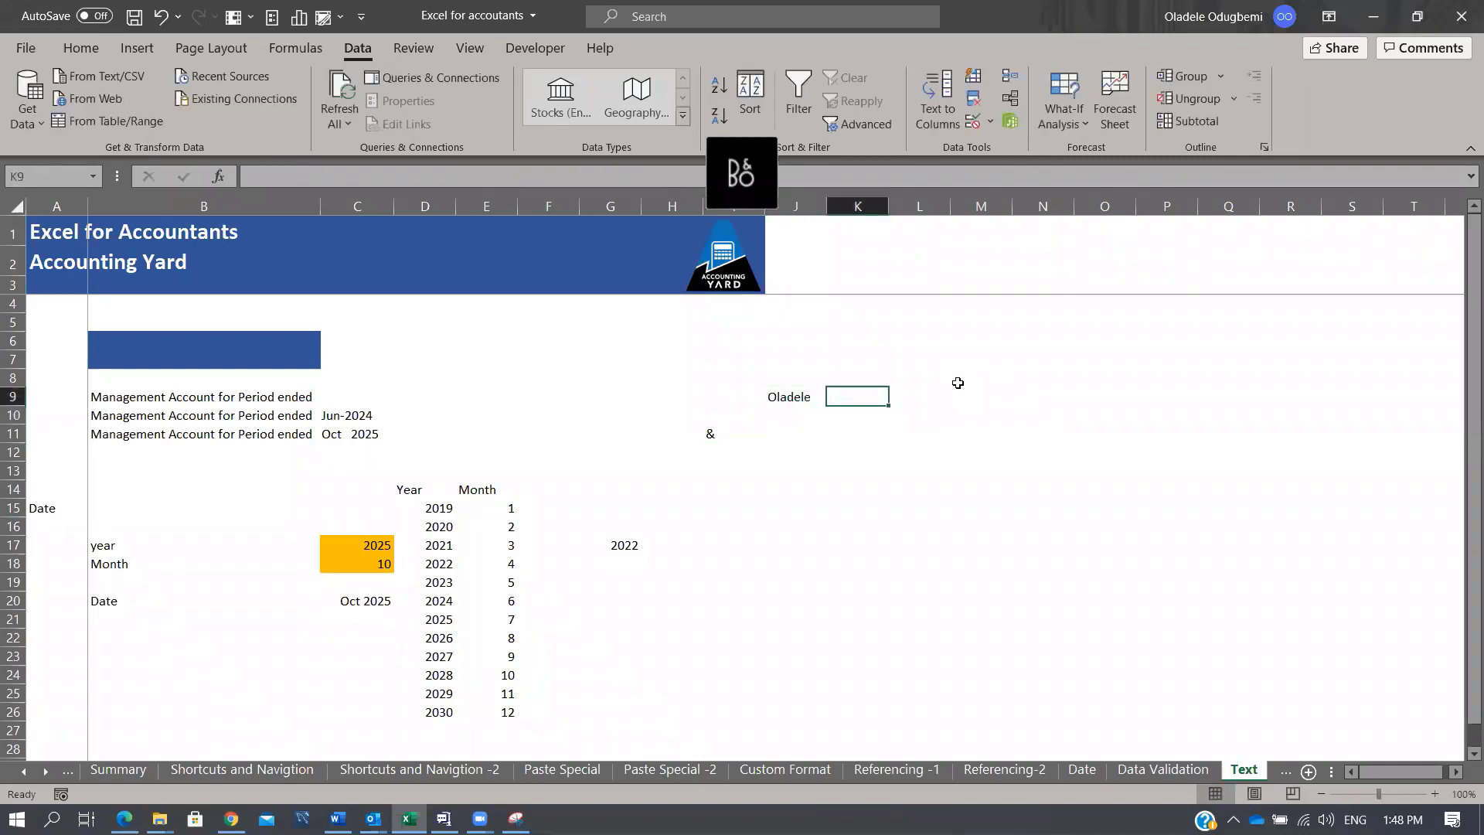
key(Return)
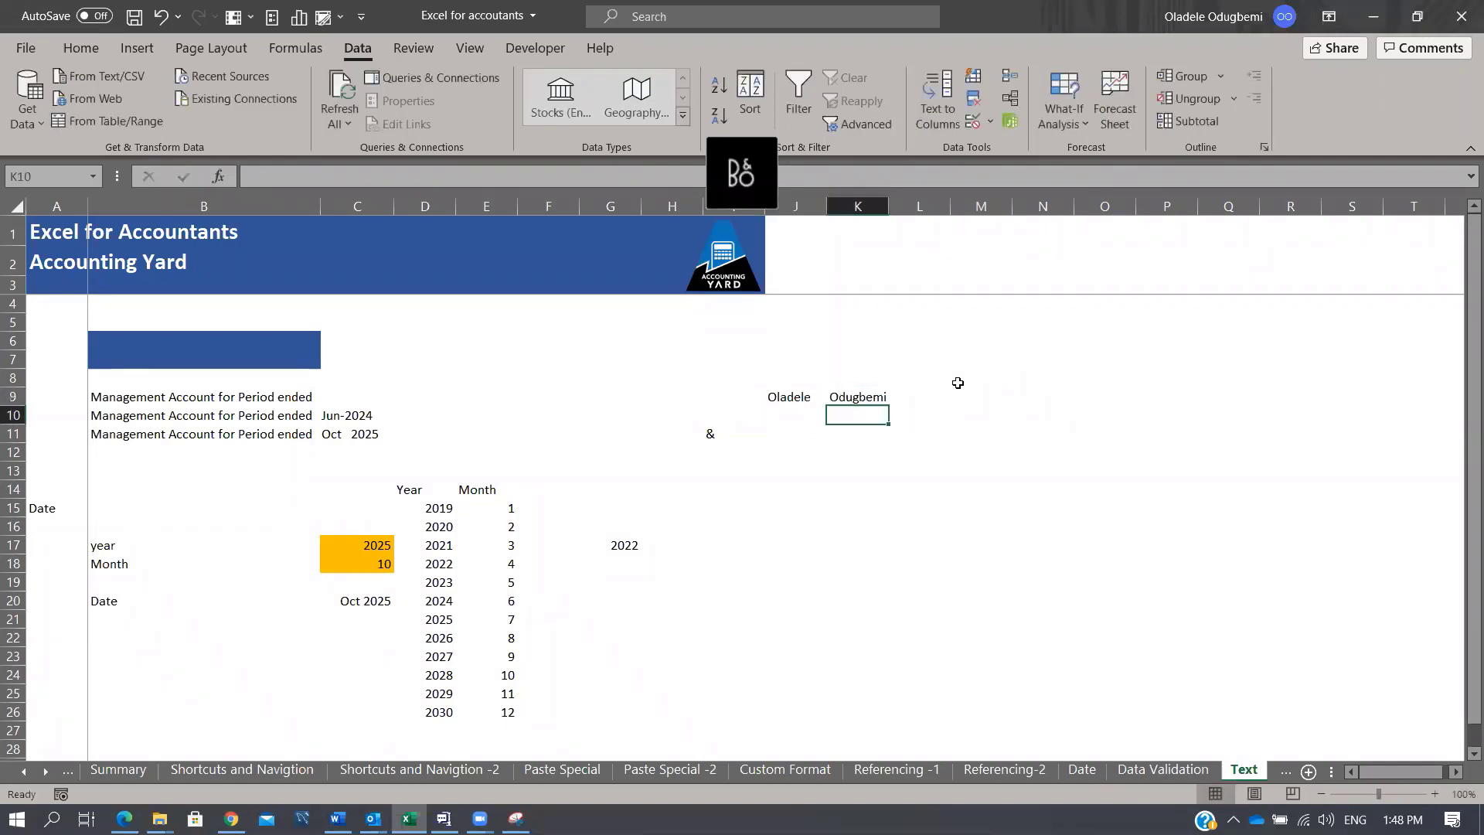
Step: Enter =J9&K9 in K12 to join the first name and surname
key(Down)
key(Down)
text(=)
key(Up)
key(Up)
key(Up)
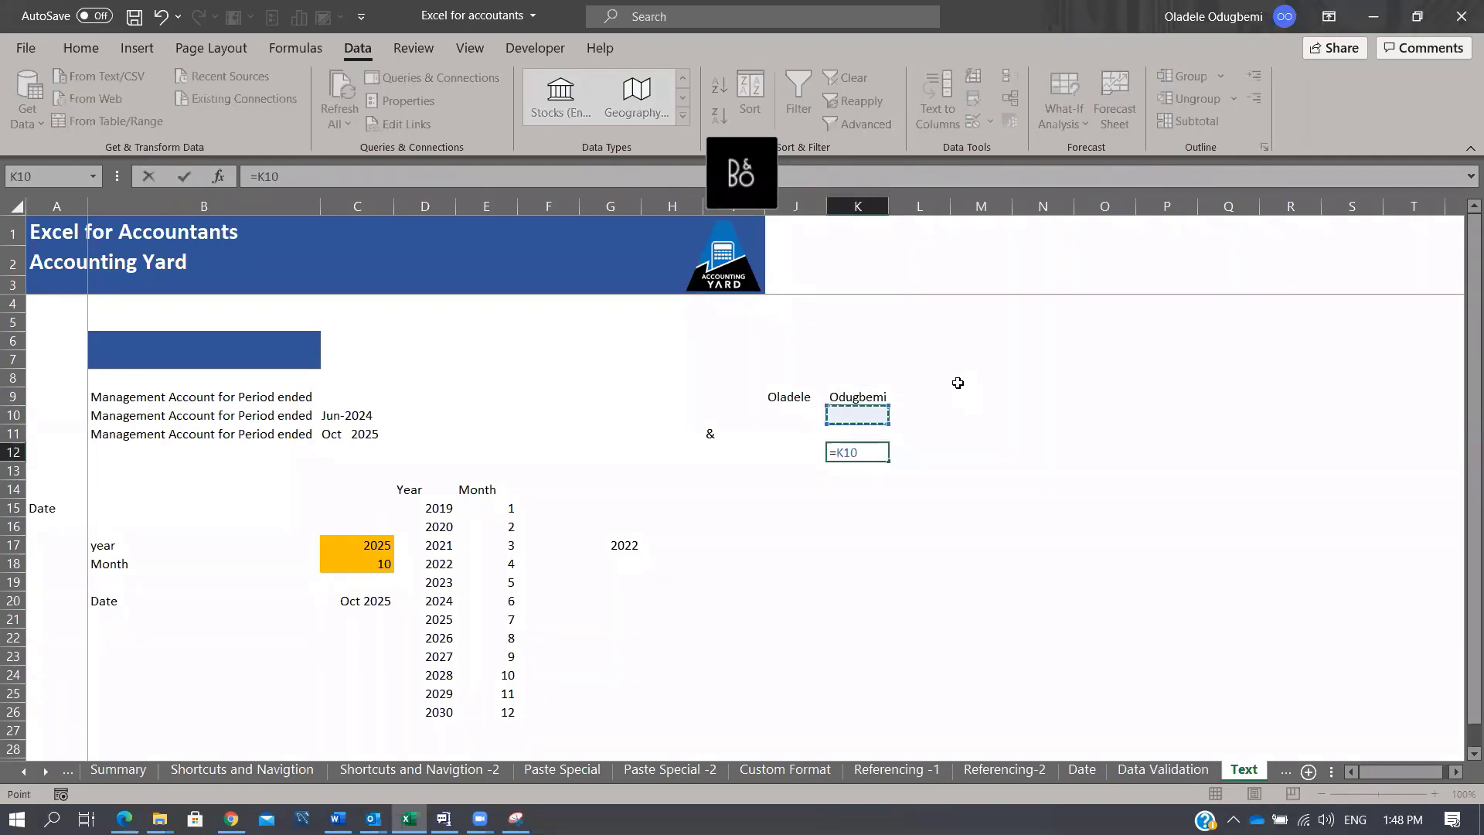
key(Left)
text(&)
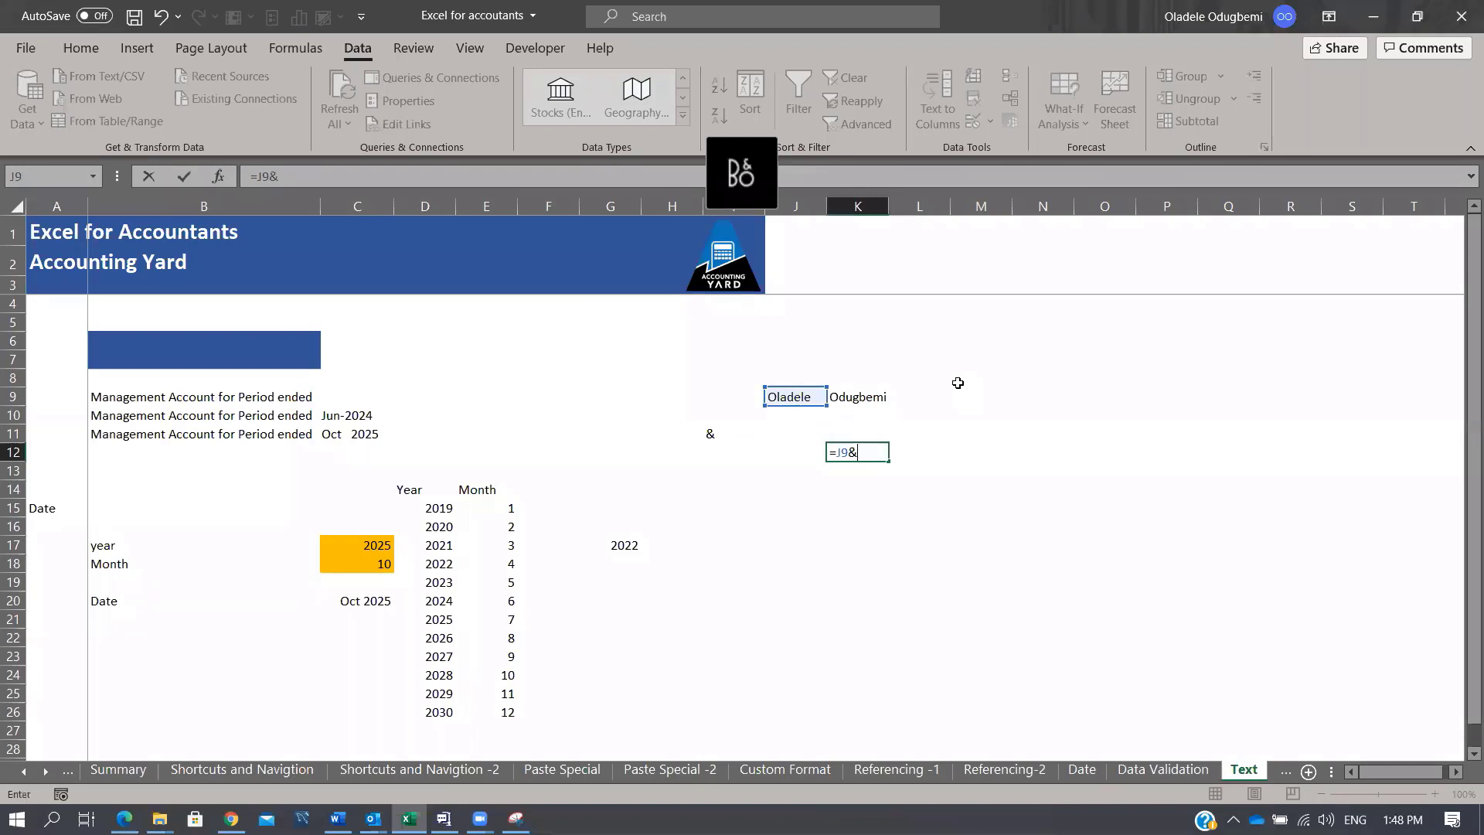
key(Up)
key(Up)
key(Up)
key(ctrl+Return)
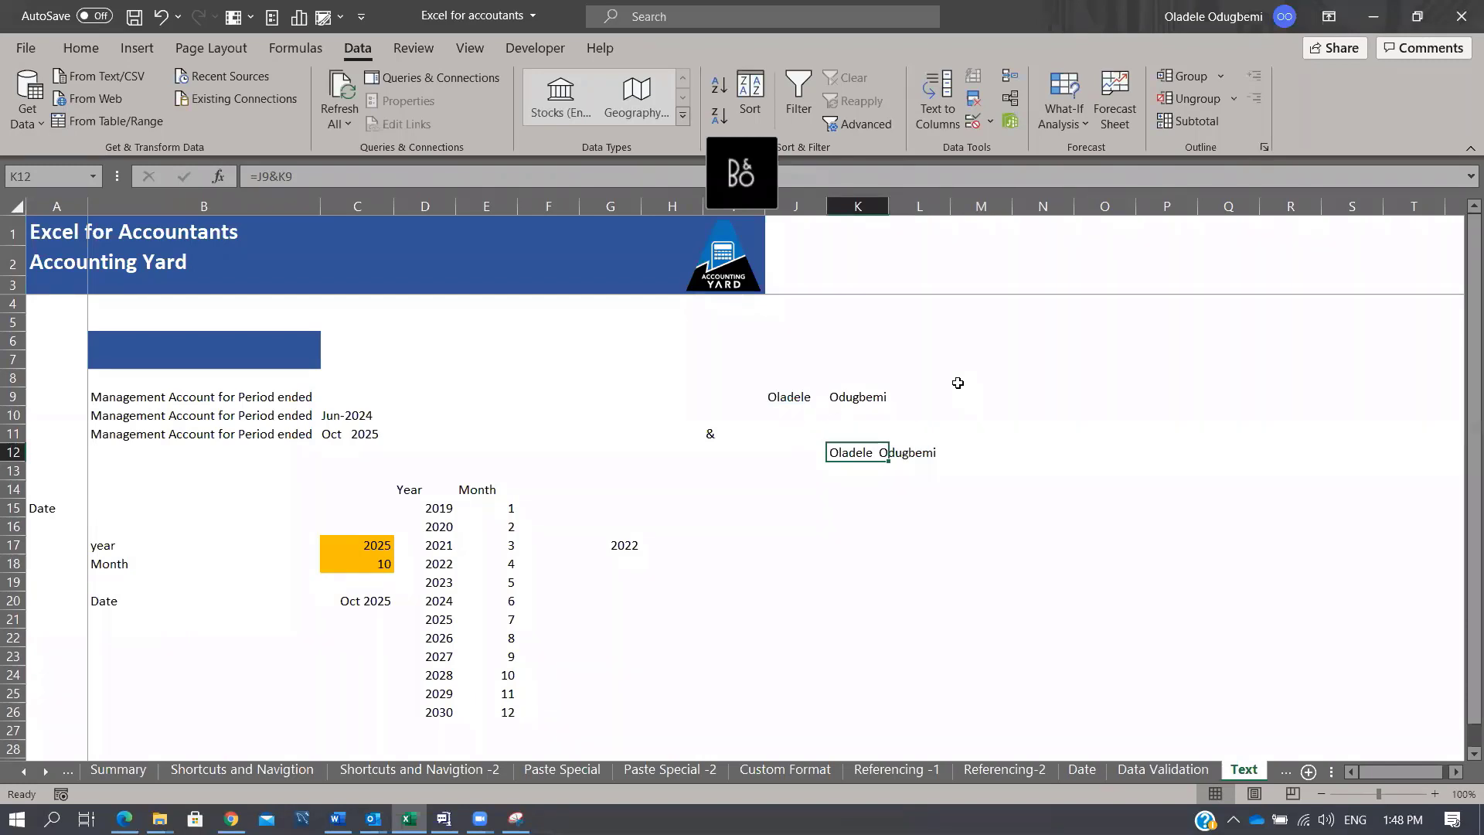
Step: Copy the C20 date and paste it into K19 as a value
click(794, 561)
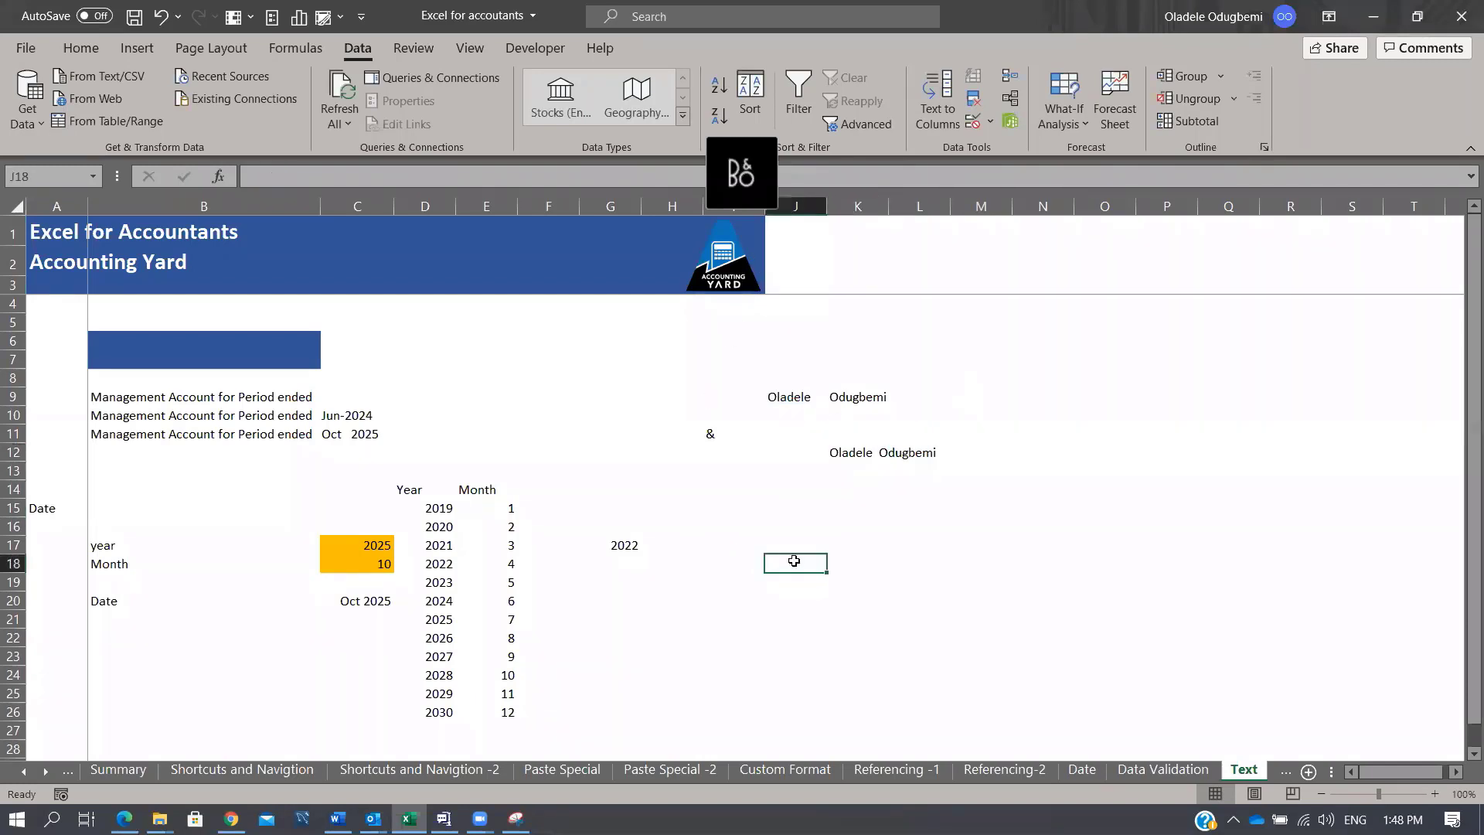
click(358, 601)
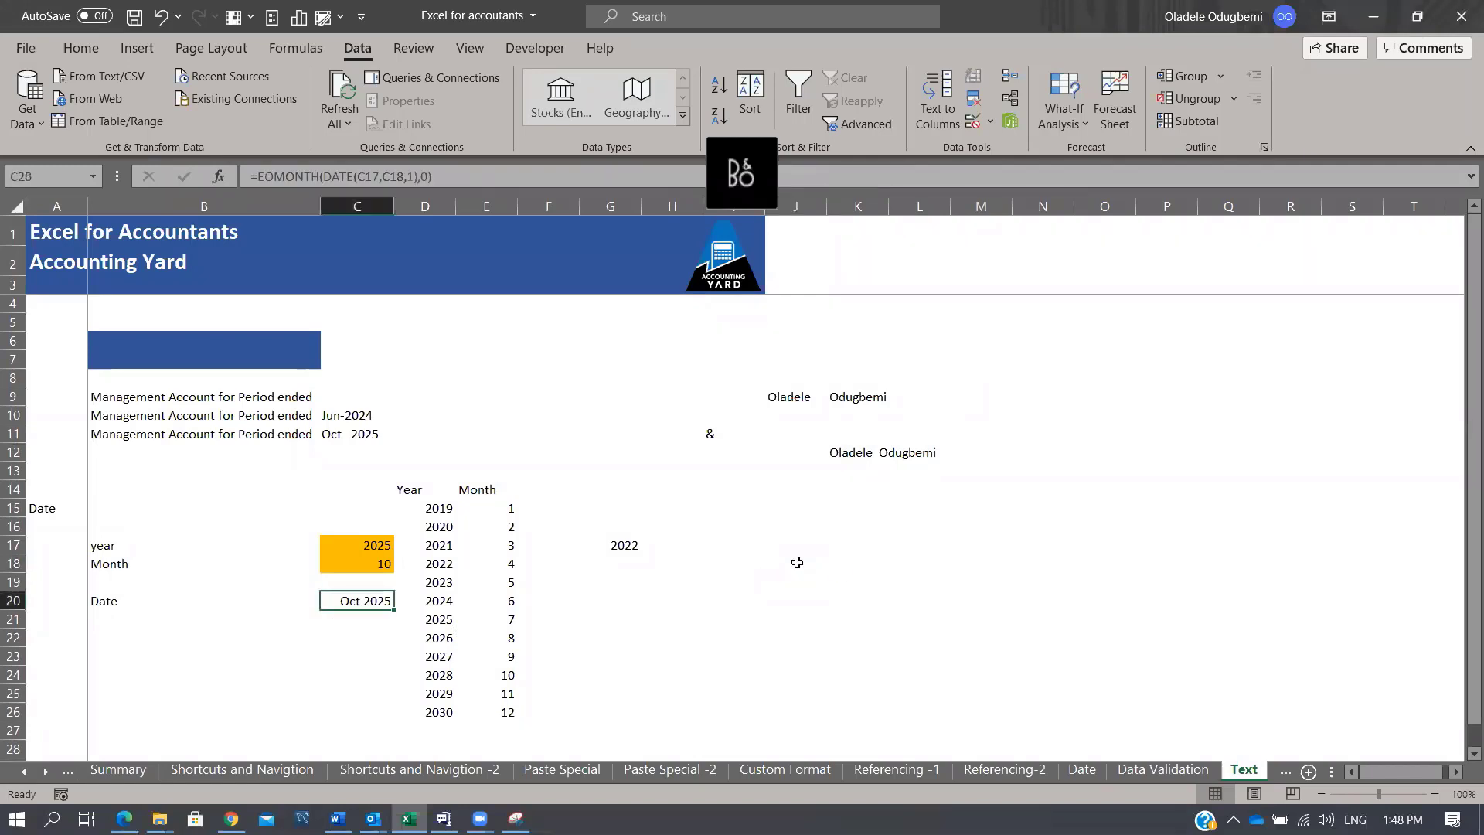
key(ctrl+c)
click(881, 580)
key(ctrl+v)
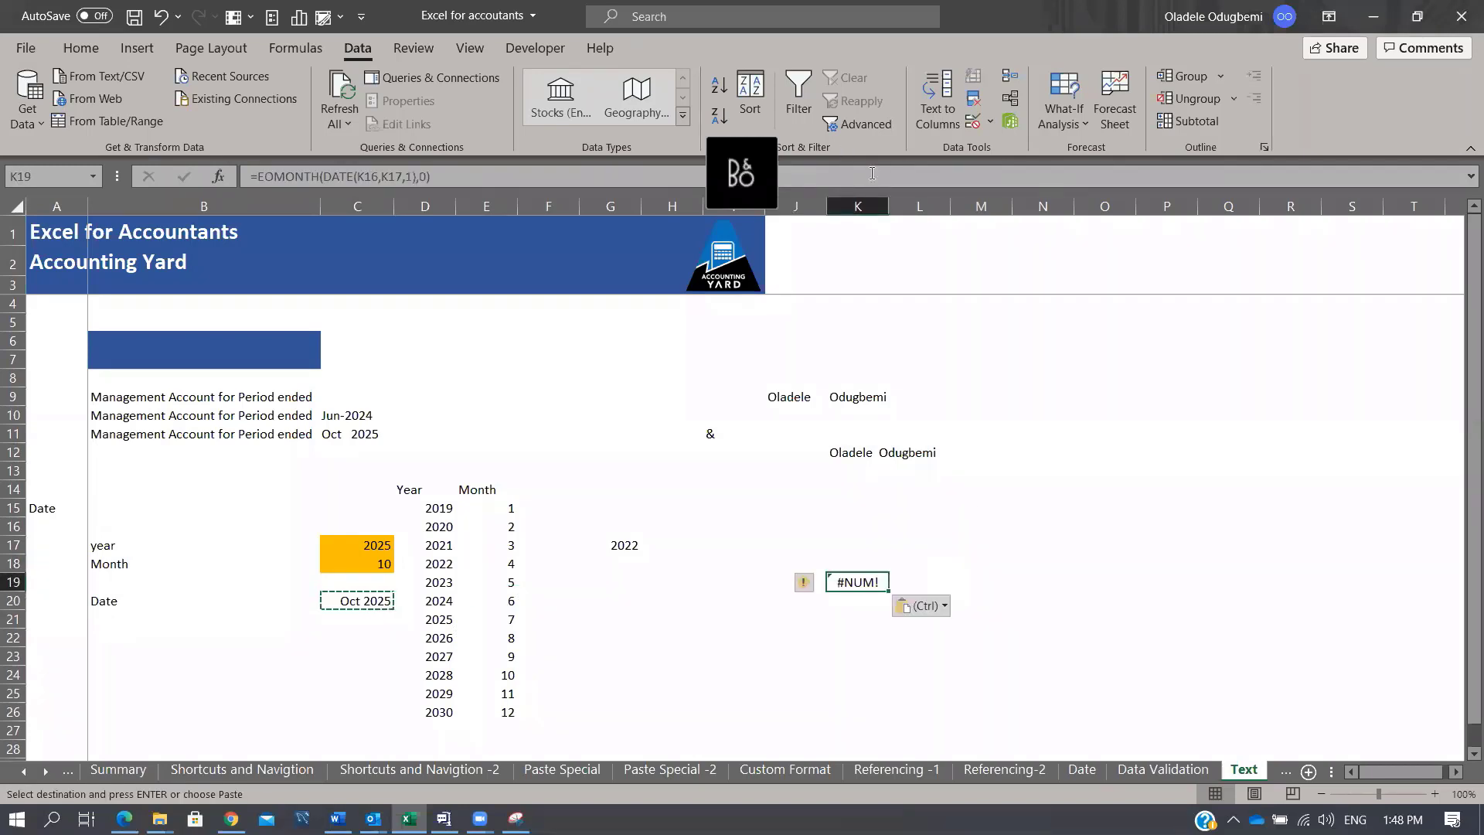
key(ctrl+alt+v)
key(v)
key(Return)
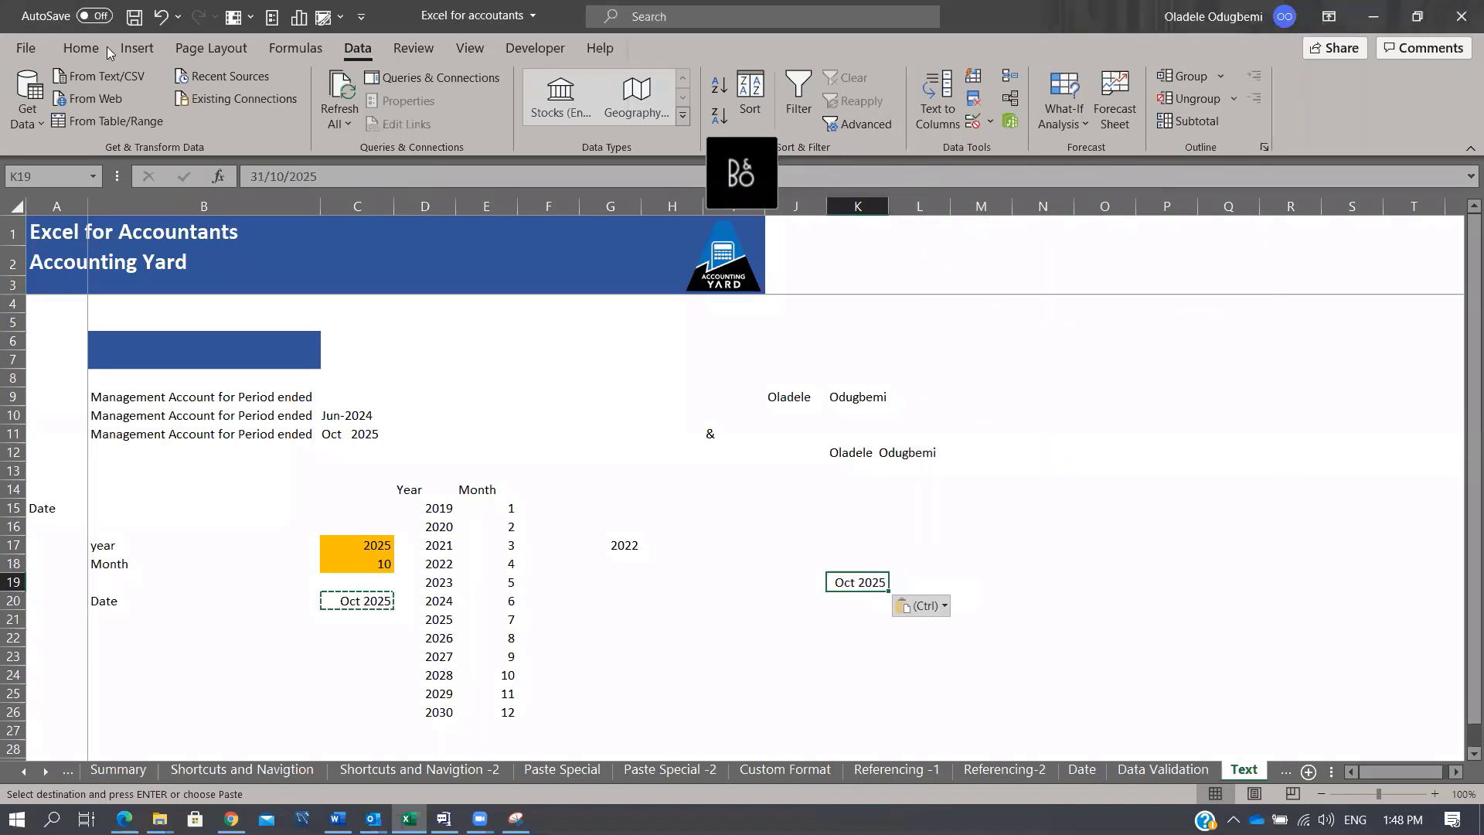
Step: Apply Comma Style to K19 so it displays 45,961.00
click(793, 7)
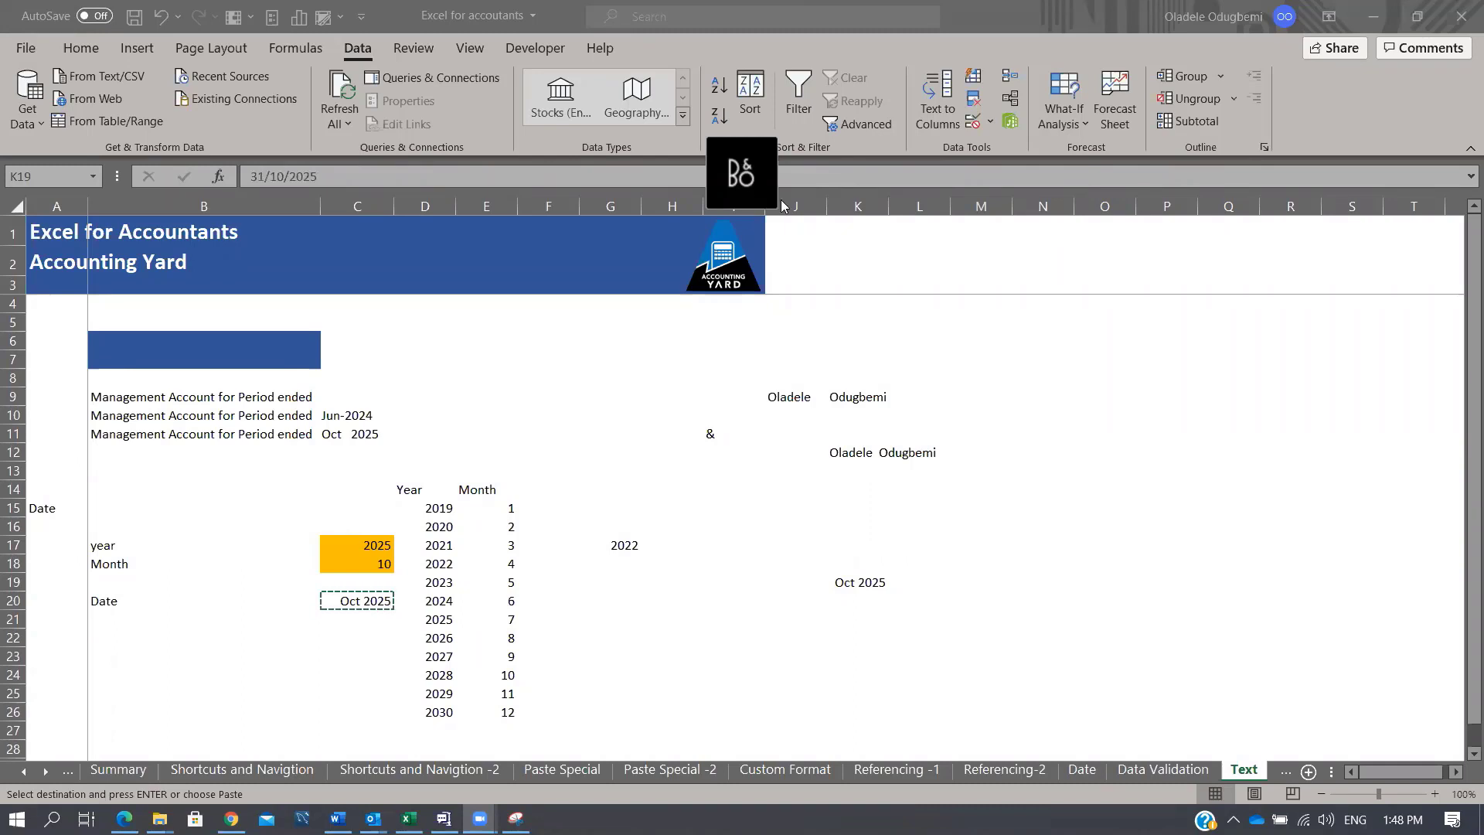
click(94, 52)
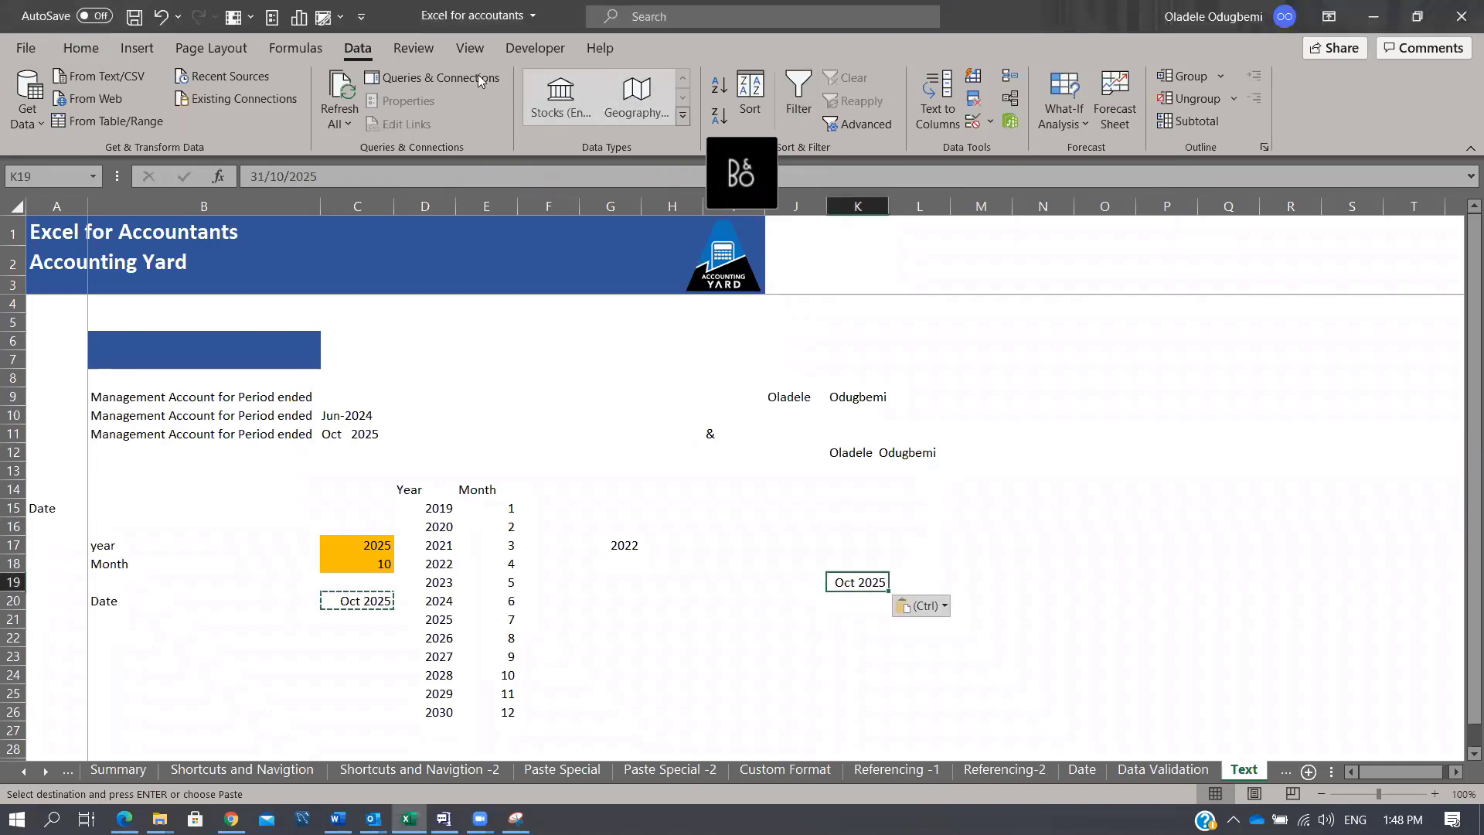
click(82, 62)
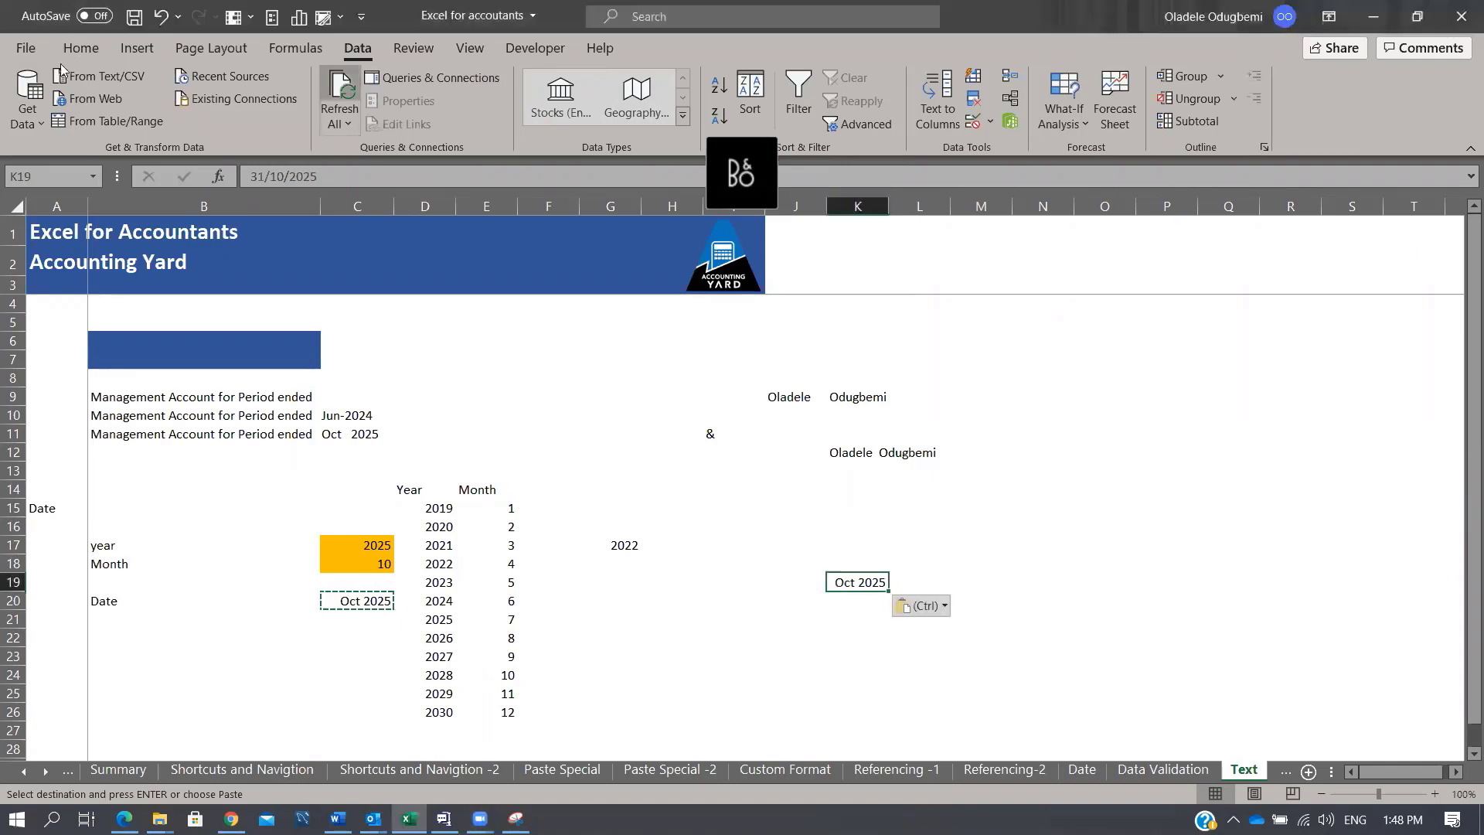
click(77, 48)
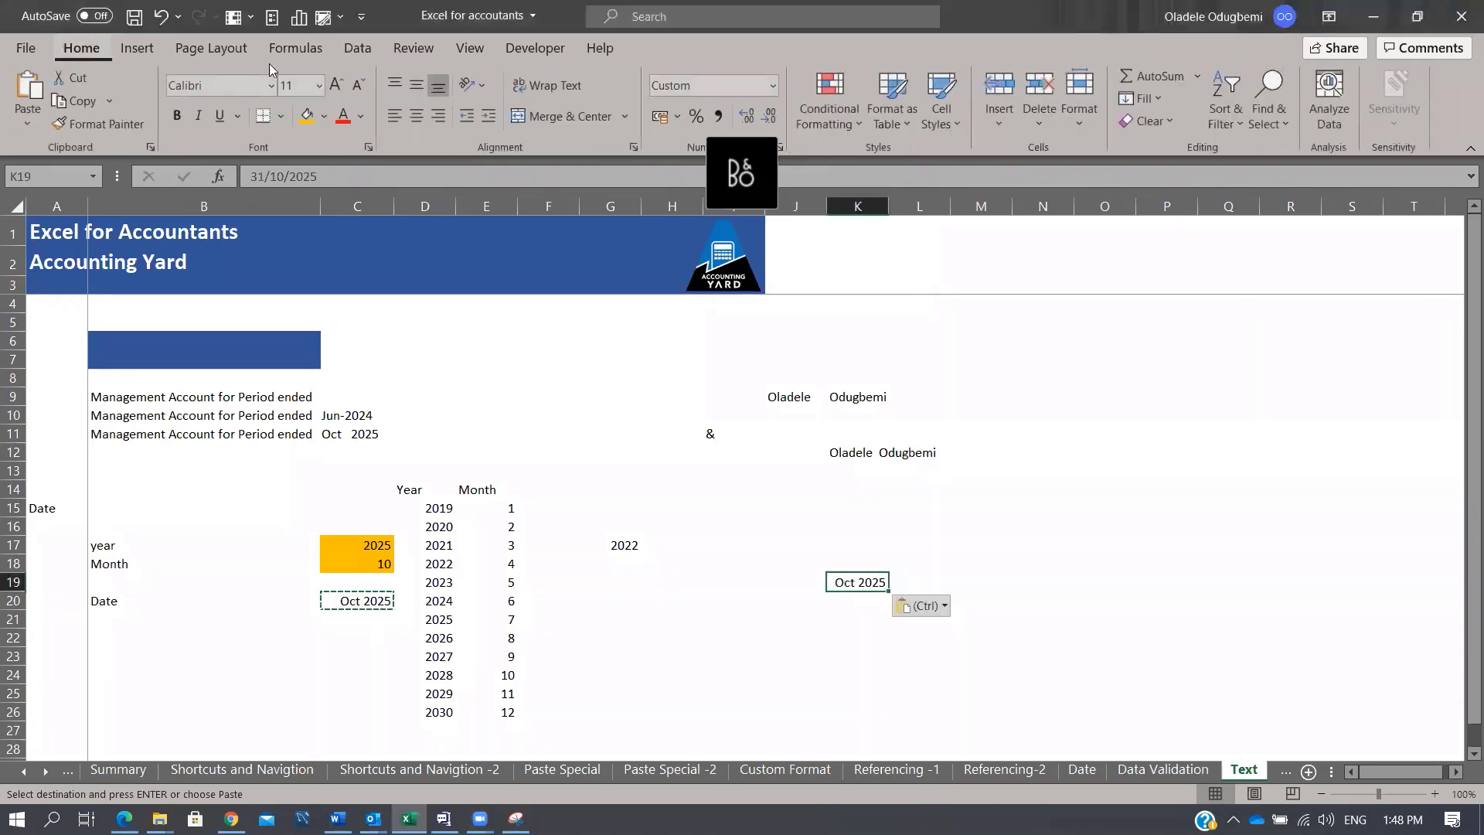
click(719, 115)
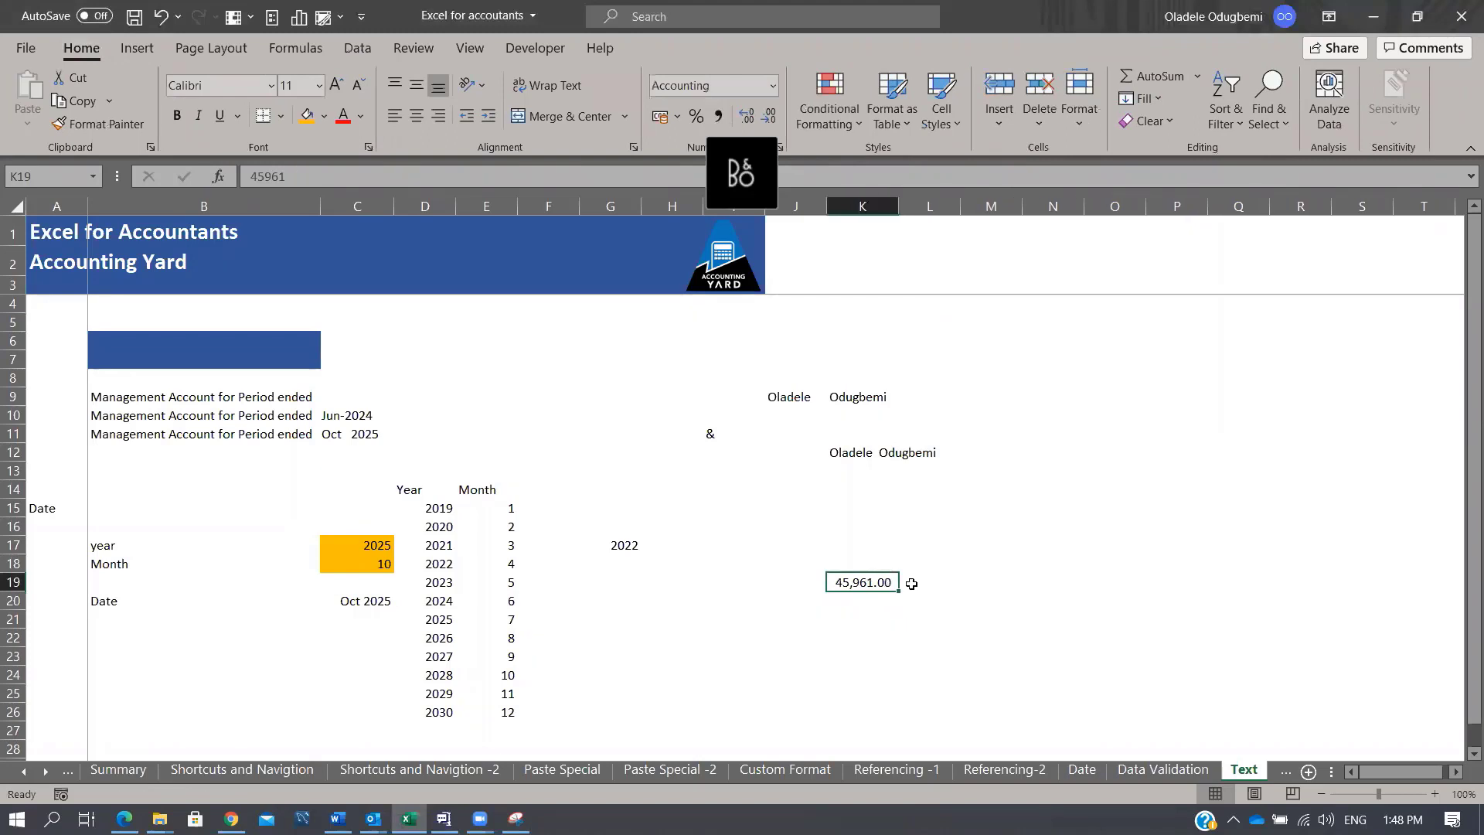
click(287, 643)
Step: Enter =B9&C20 in B13 to join the heading label with the date
click(157, 466)
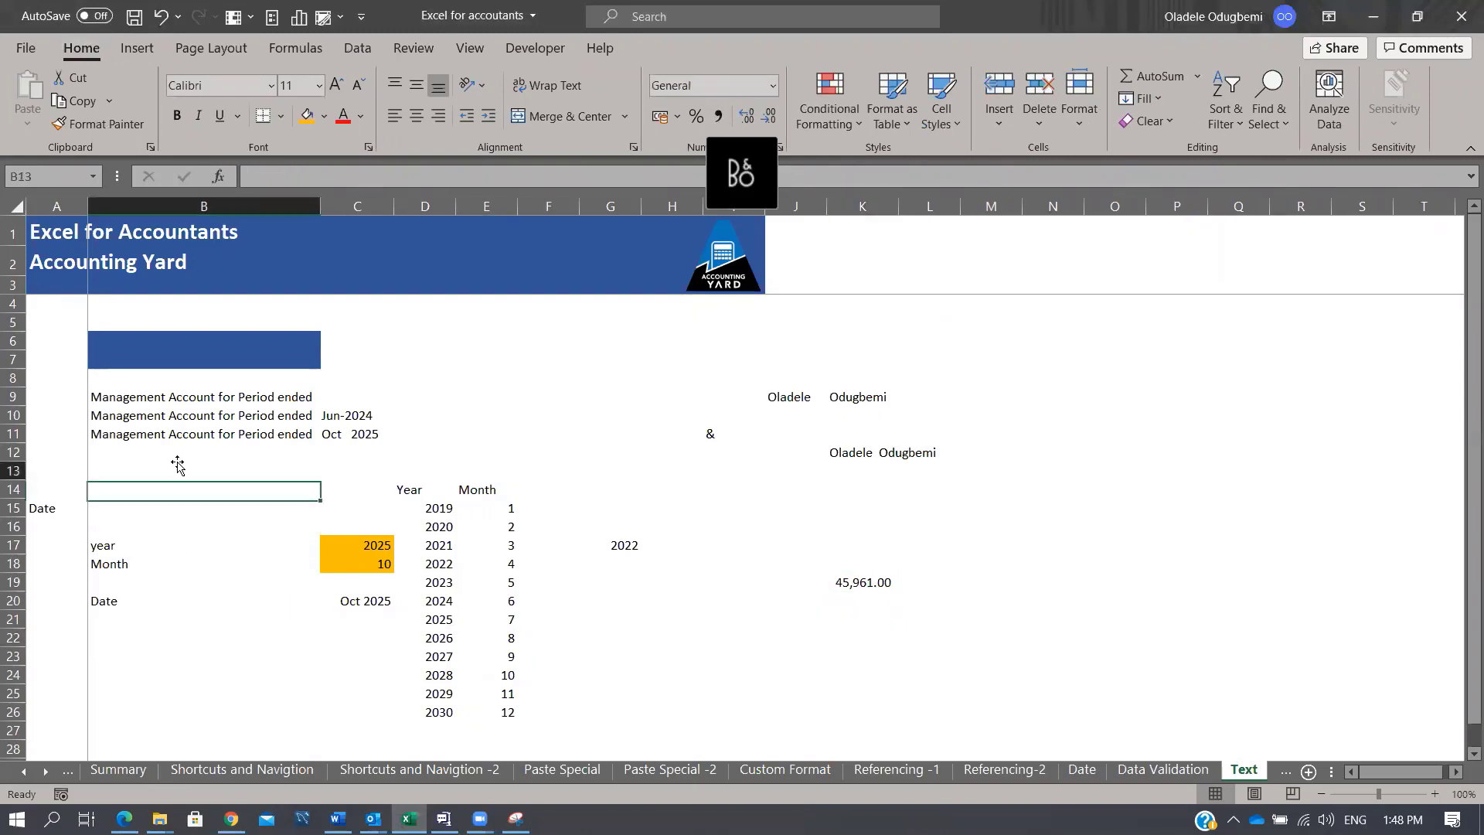
text(=)
click(179, 459)
key(Up)
key(Up)
key(Up)
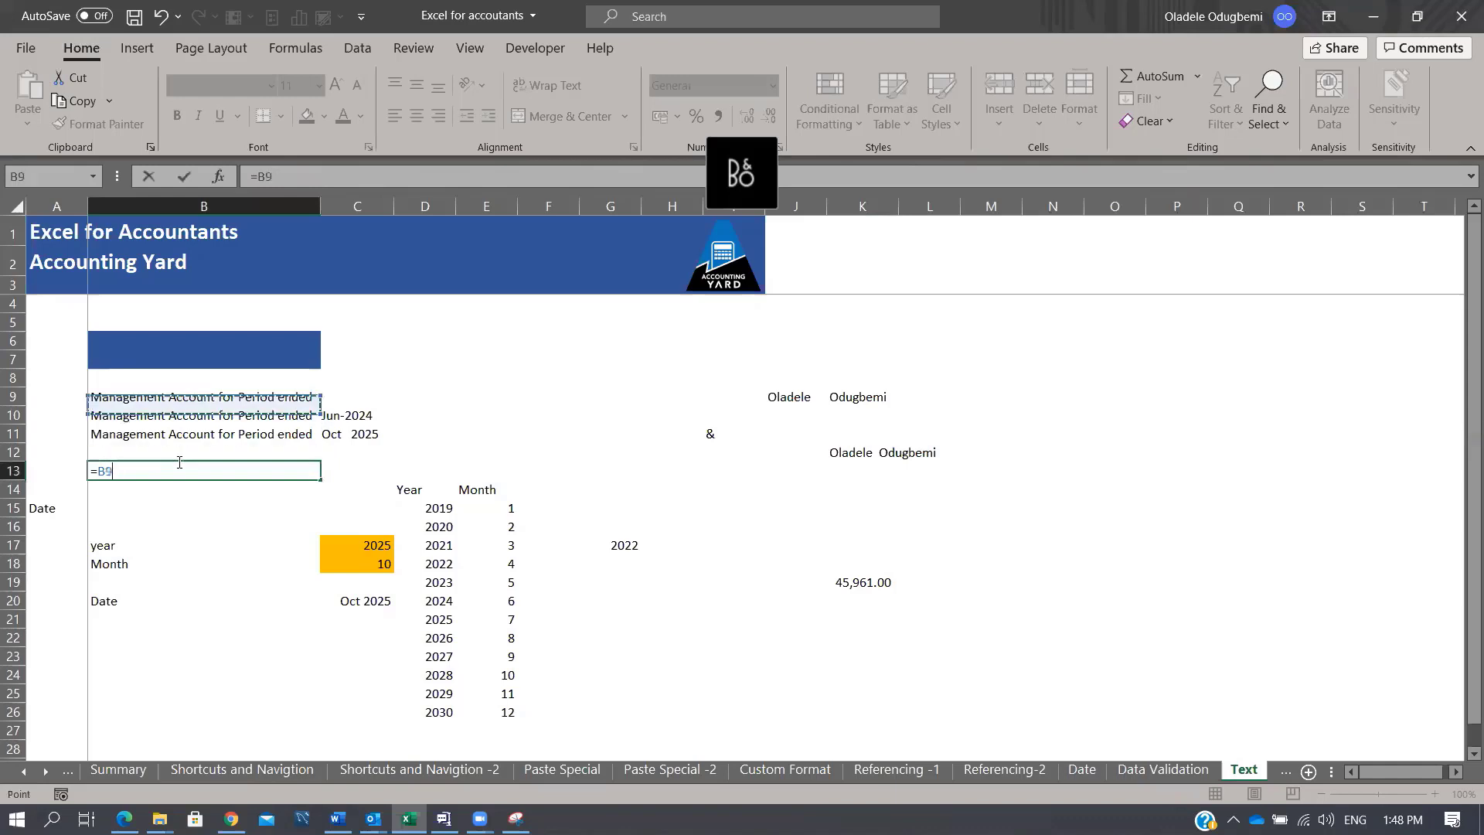
text(&)
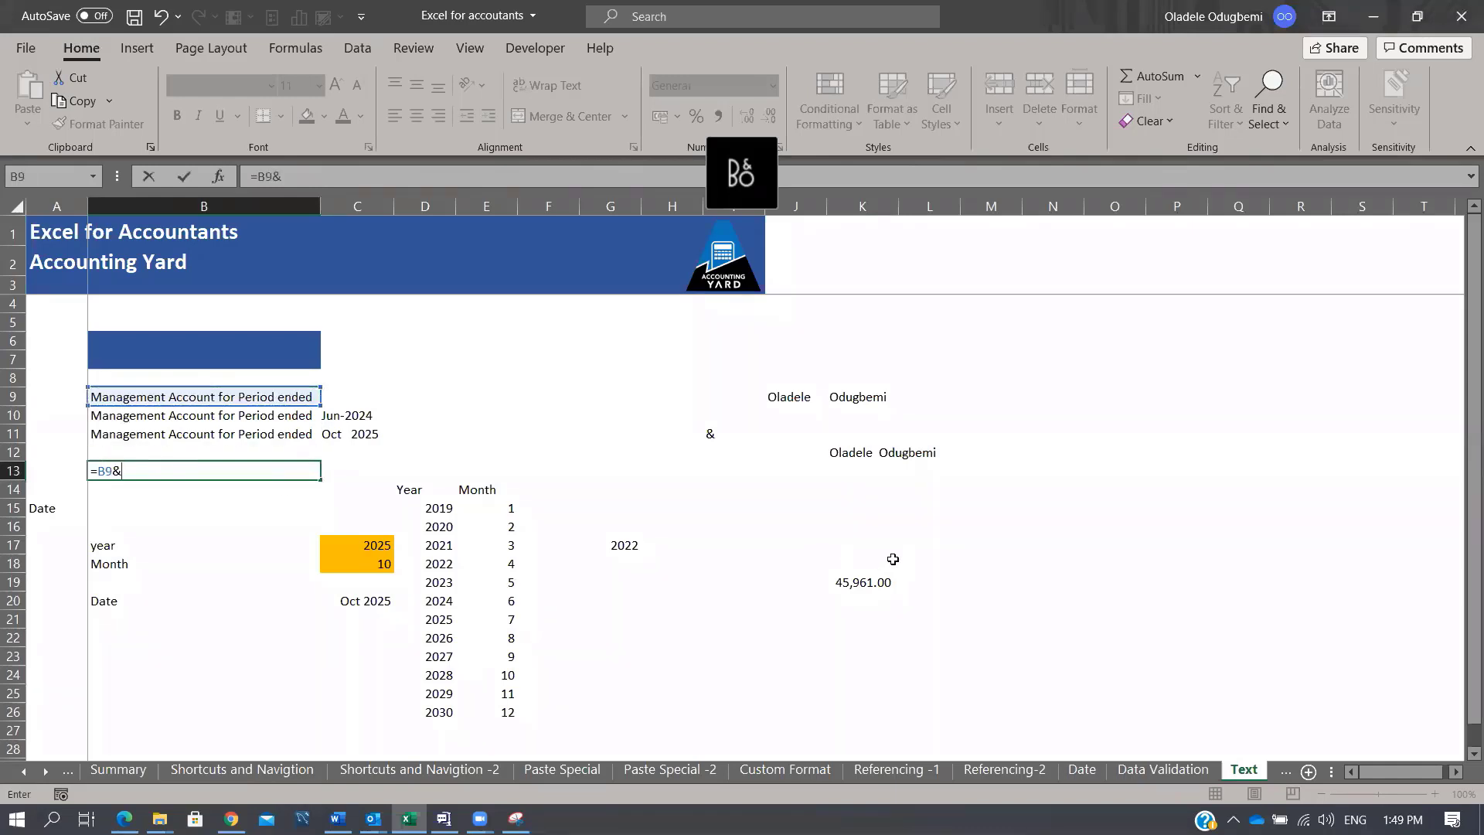
click(370, 602)
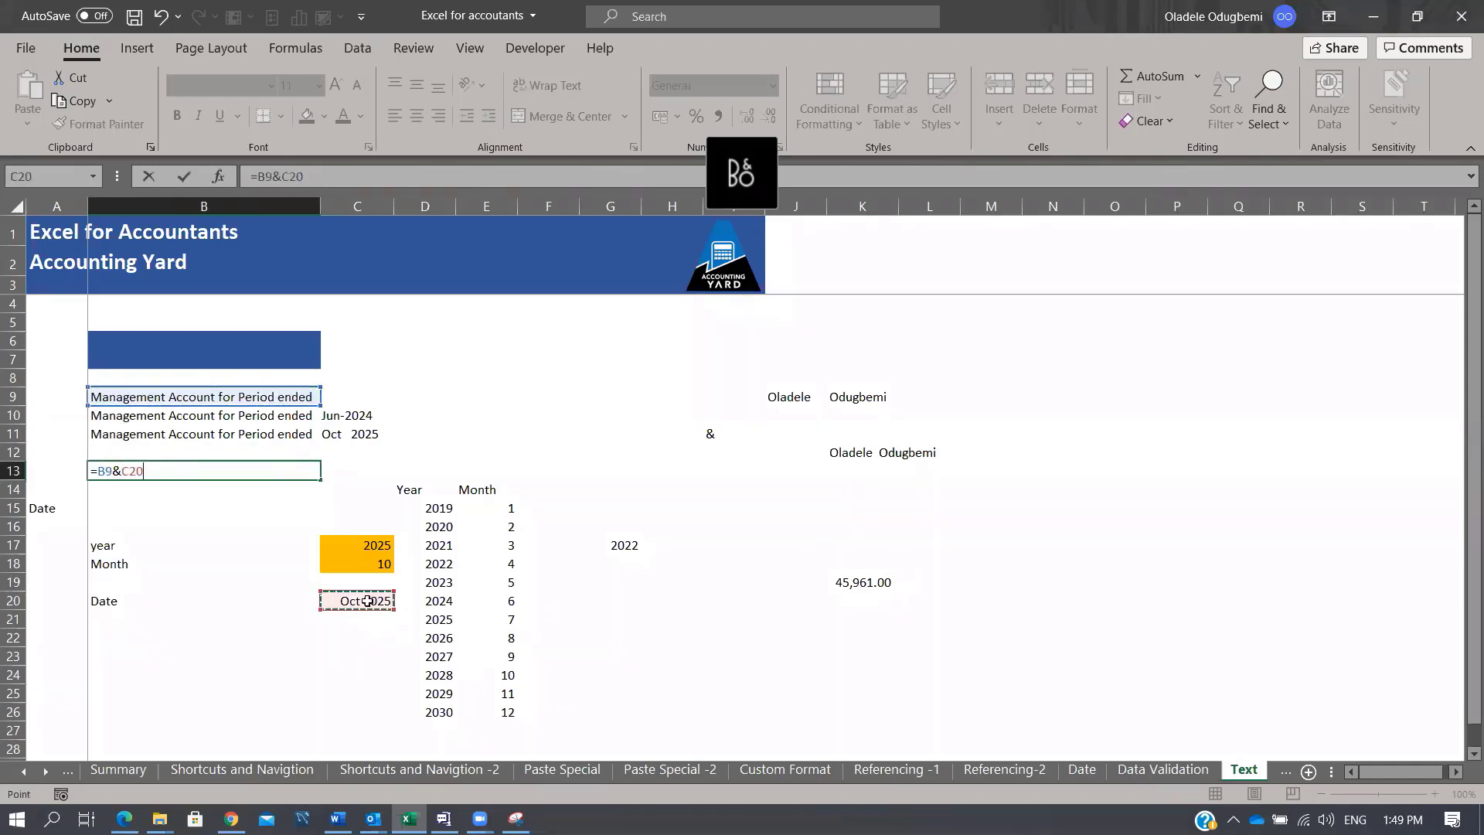
key(ctrl+Return)
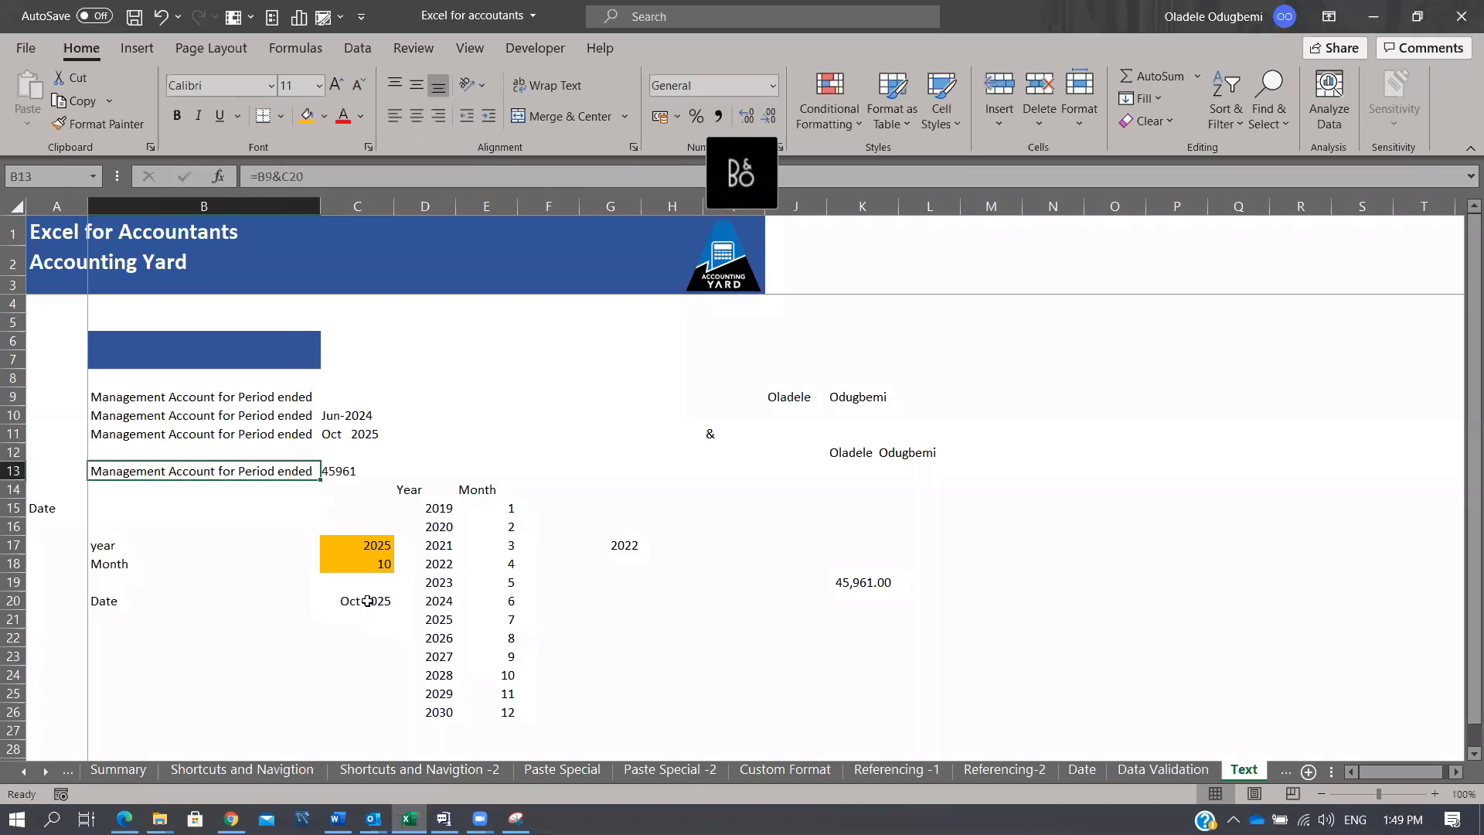
Step: Change B13's formula to =B9&TEXT(C20,"MMM-yy") so the date shows as Oct-25
click(882, 579)
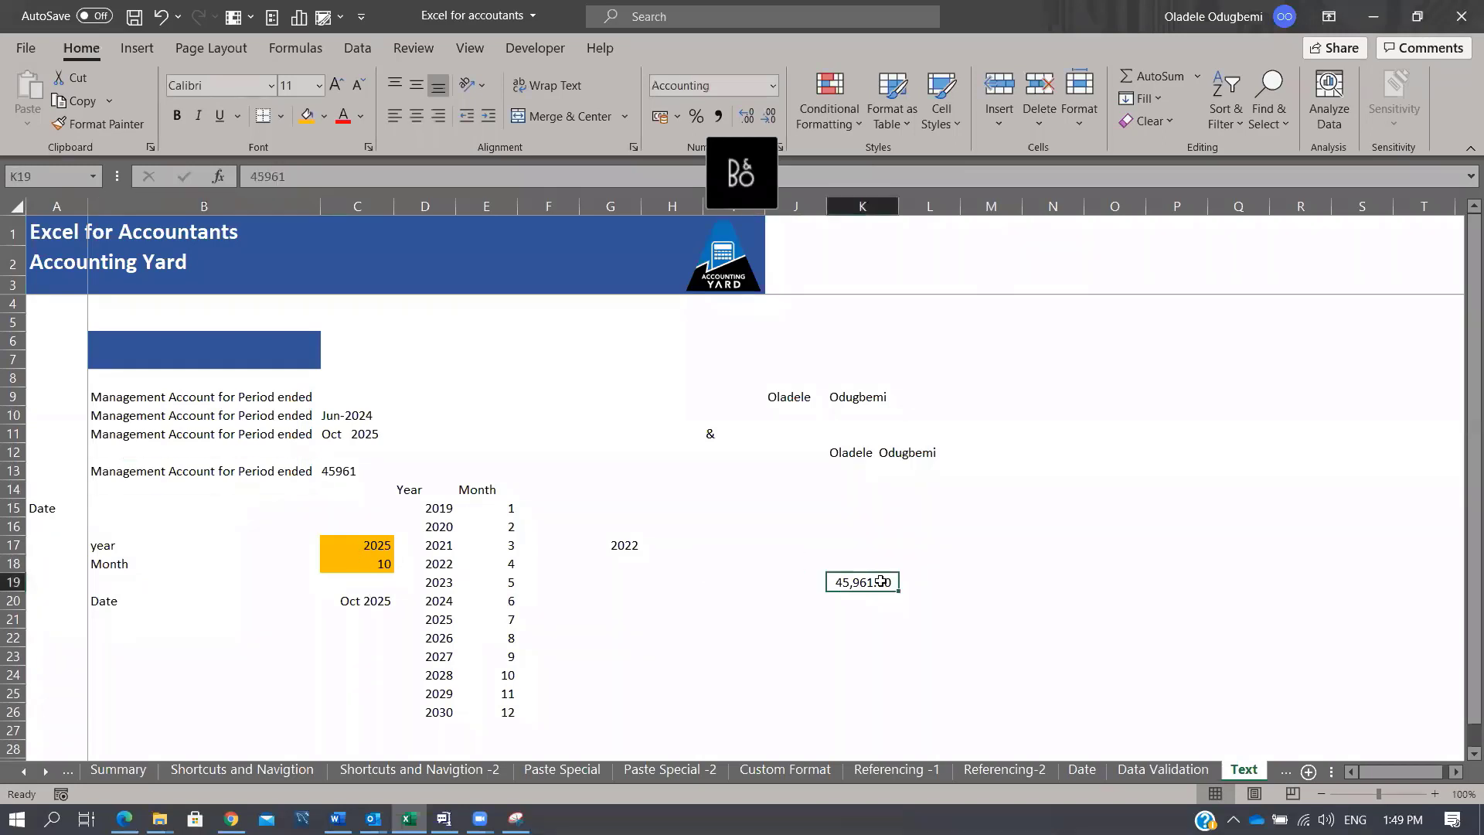
click(143, 478)
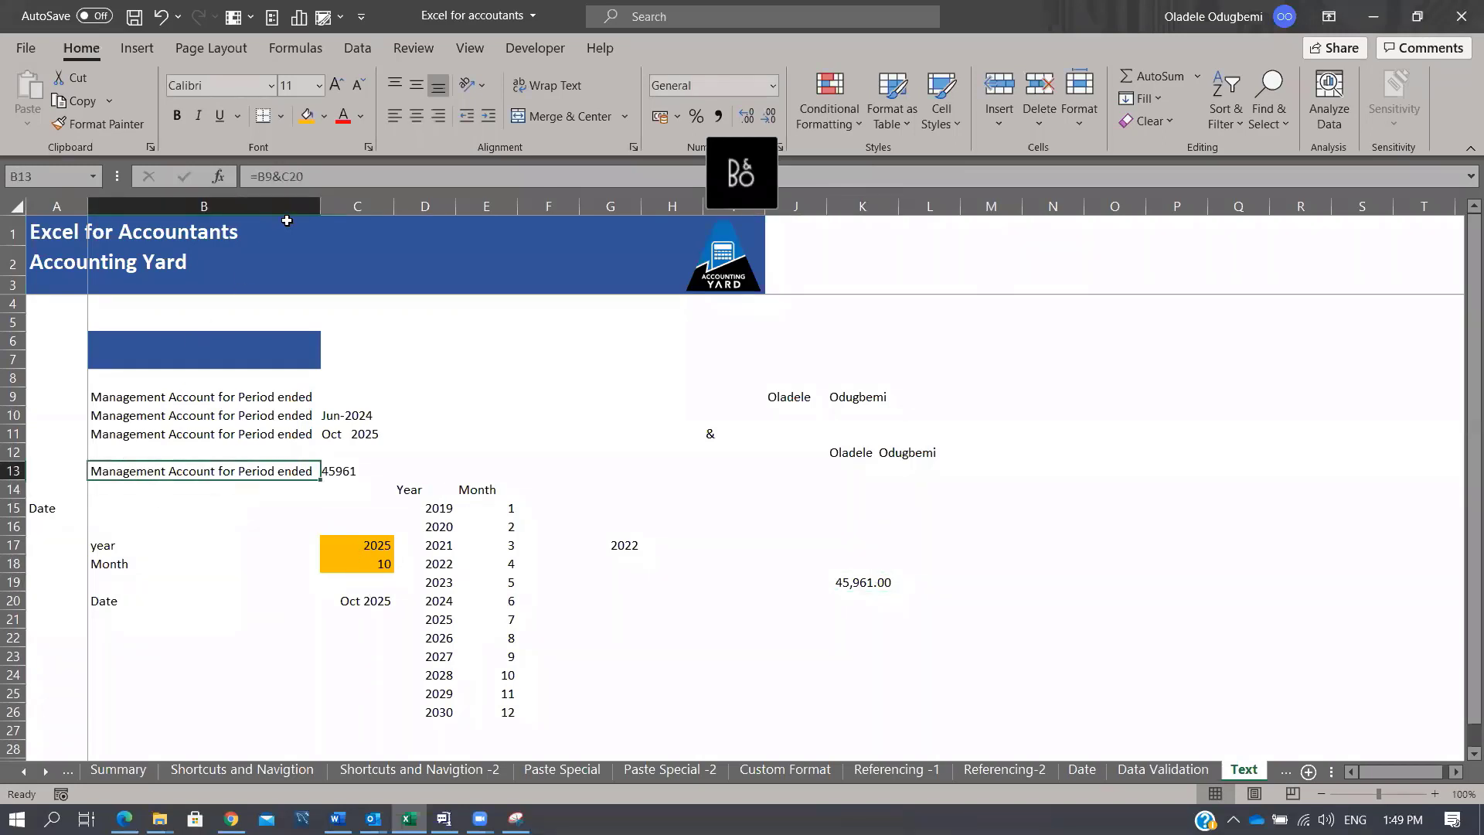
click(284, 177)
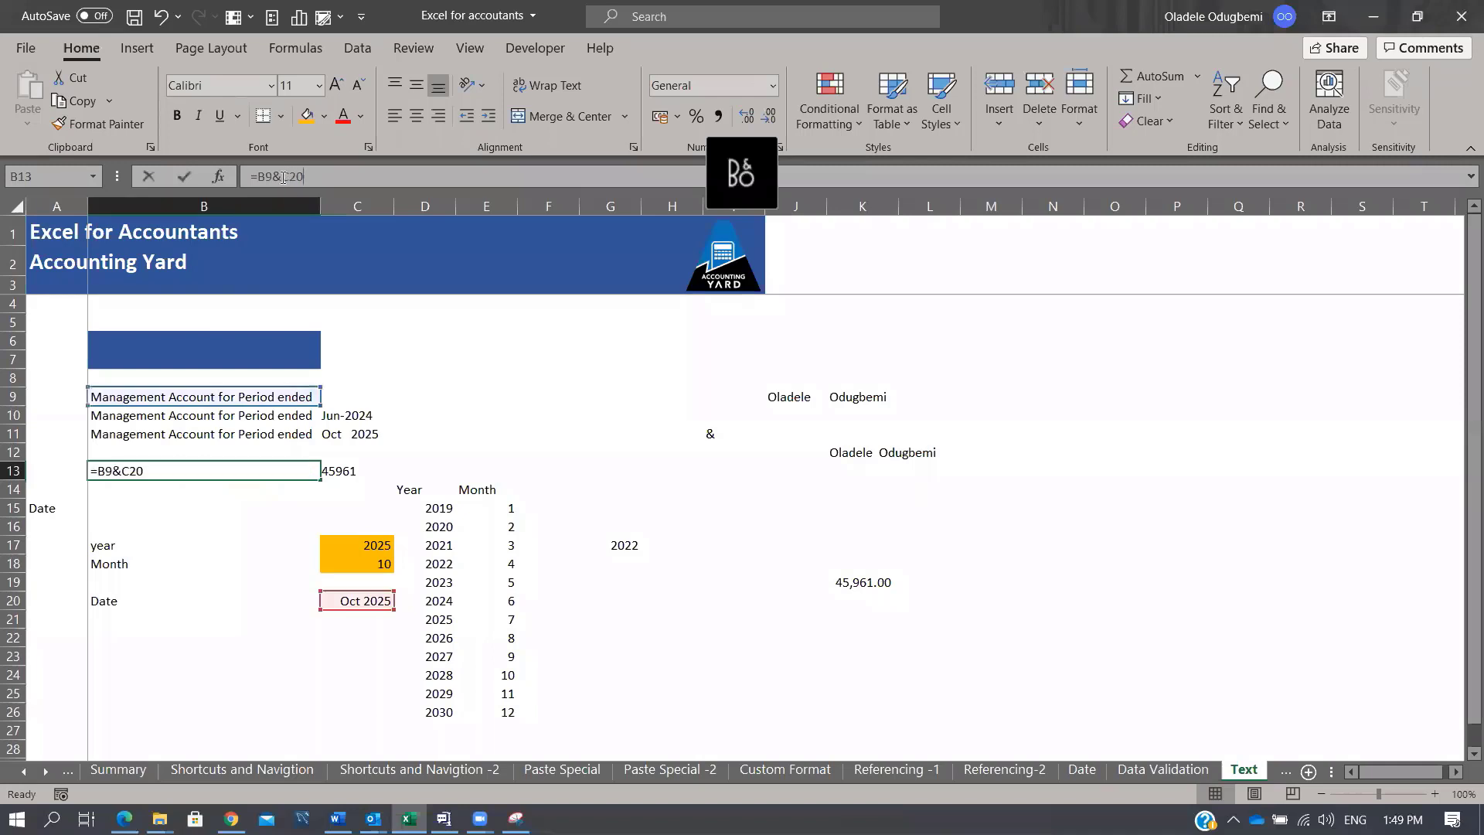
text(TEXT(C20)
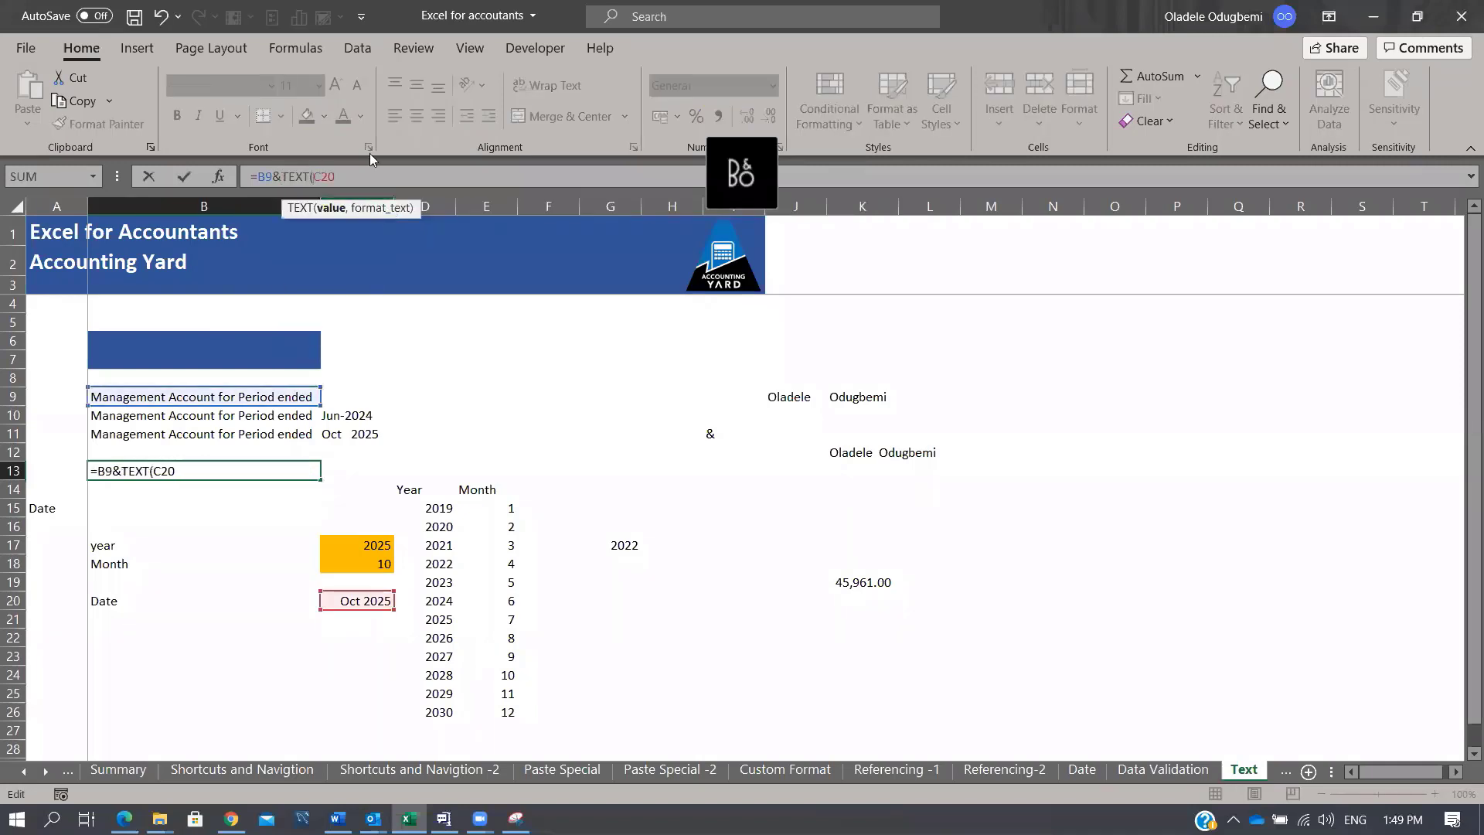
text(,"MMM-yy"))
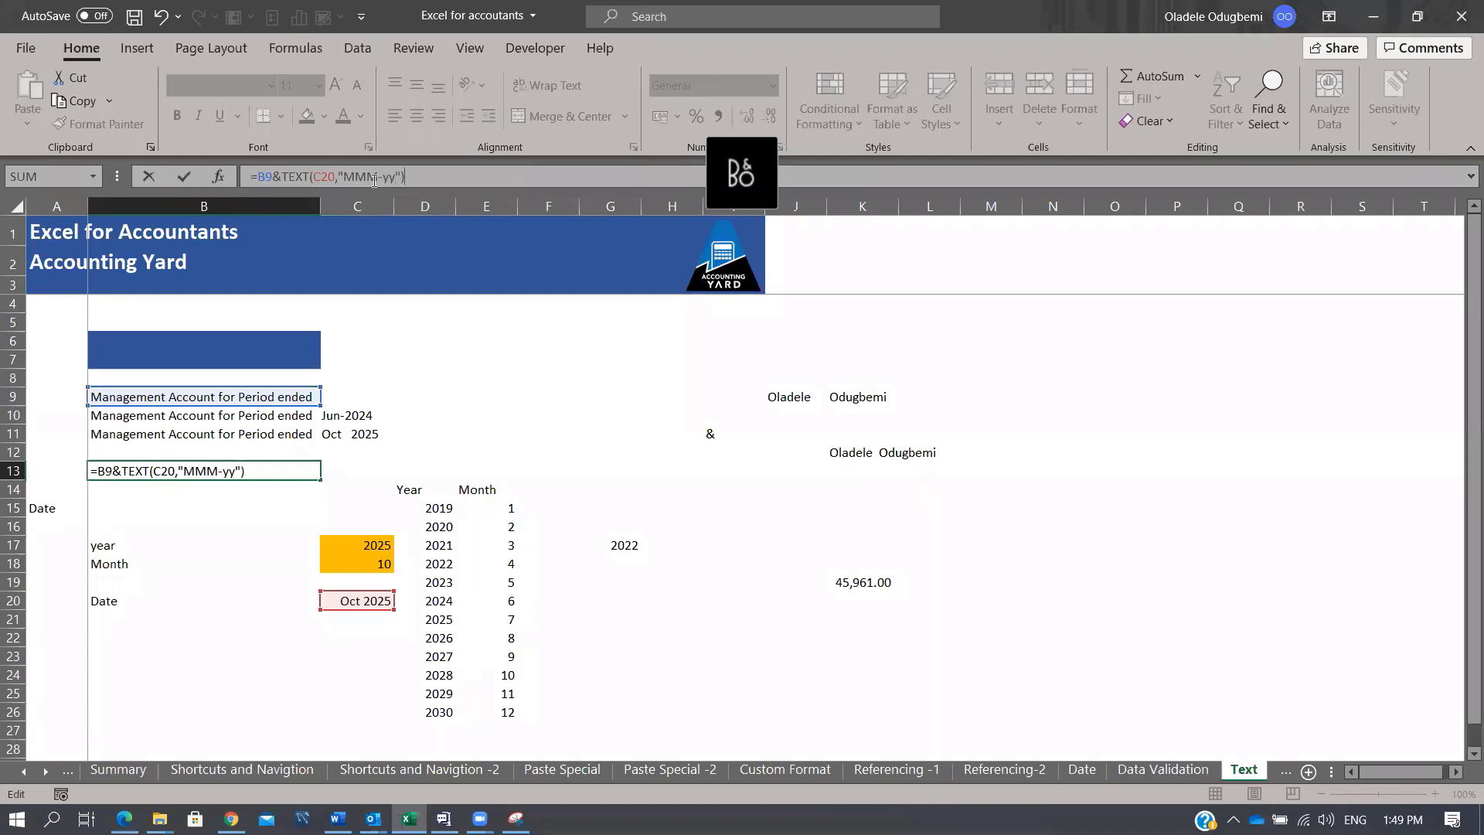
key(ctrl+Return)
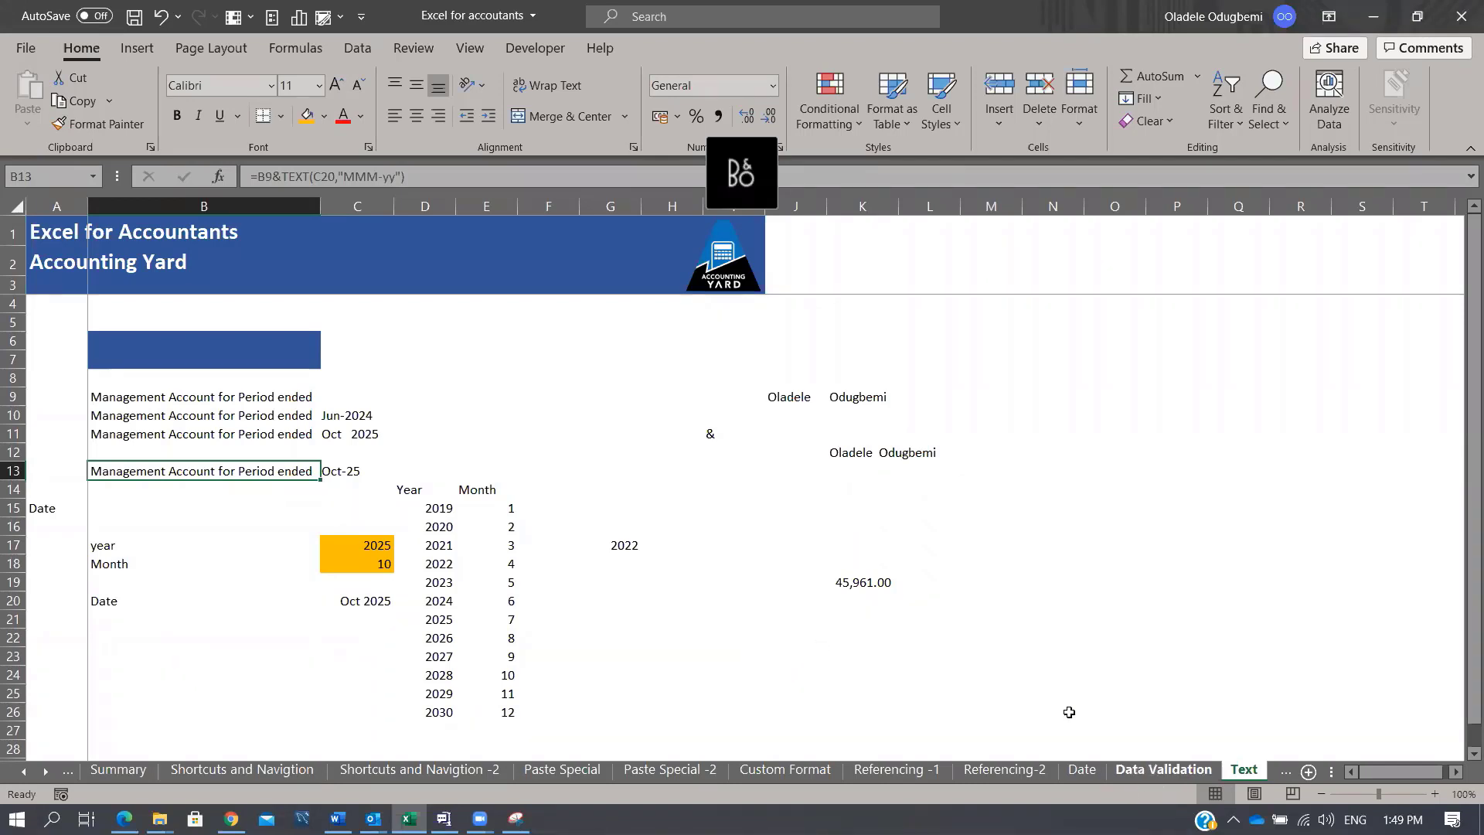
click(43, 770)
click(43, 769)
click(44, 770)
click(44, 770)
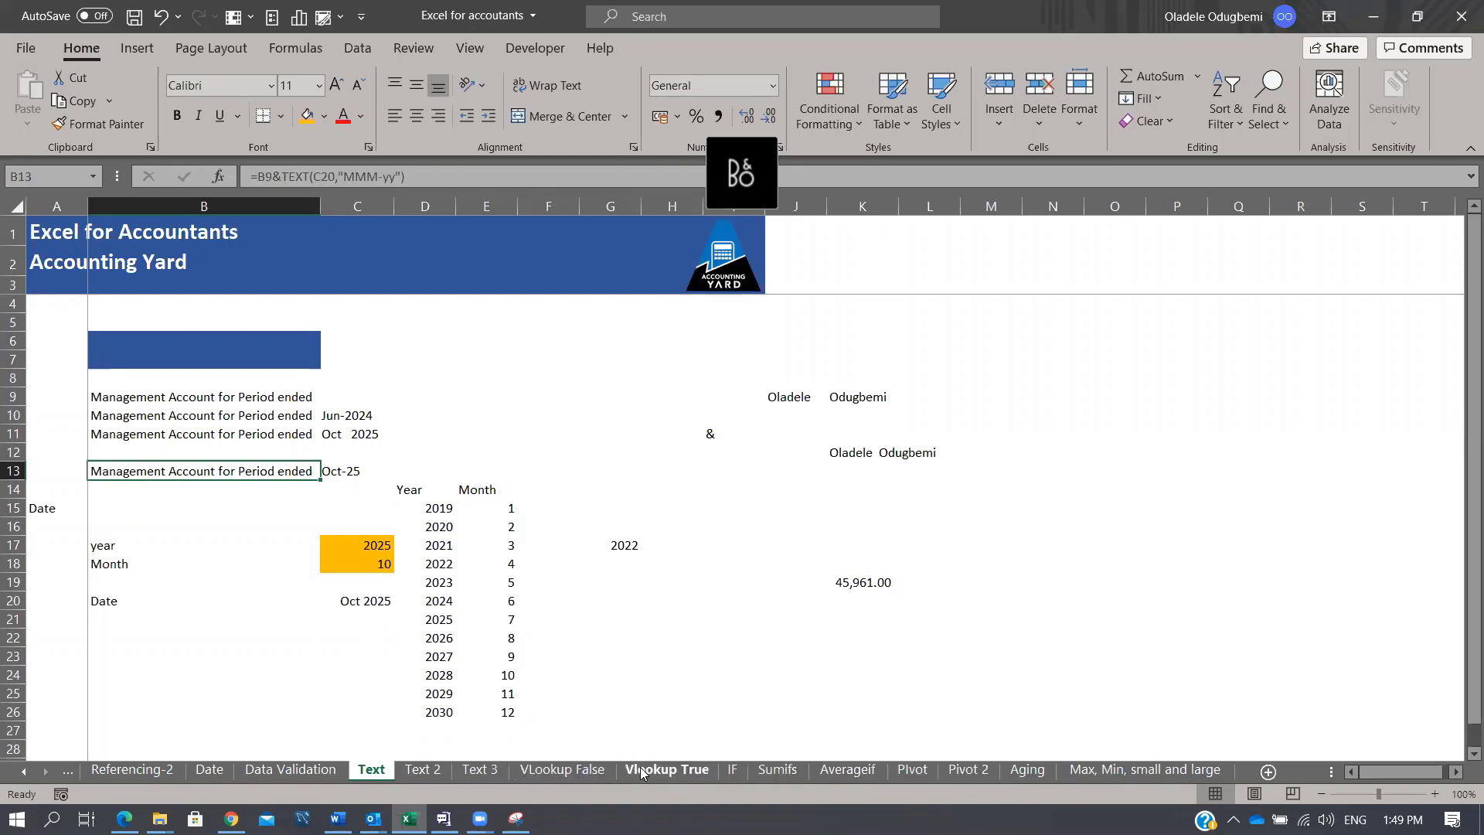
click(562, 770)
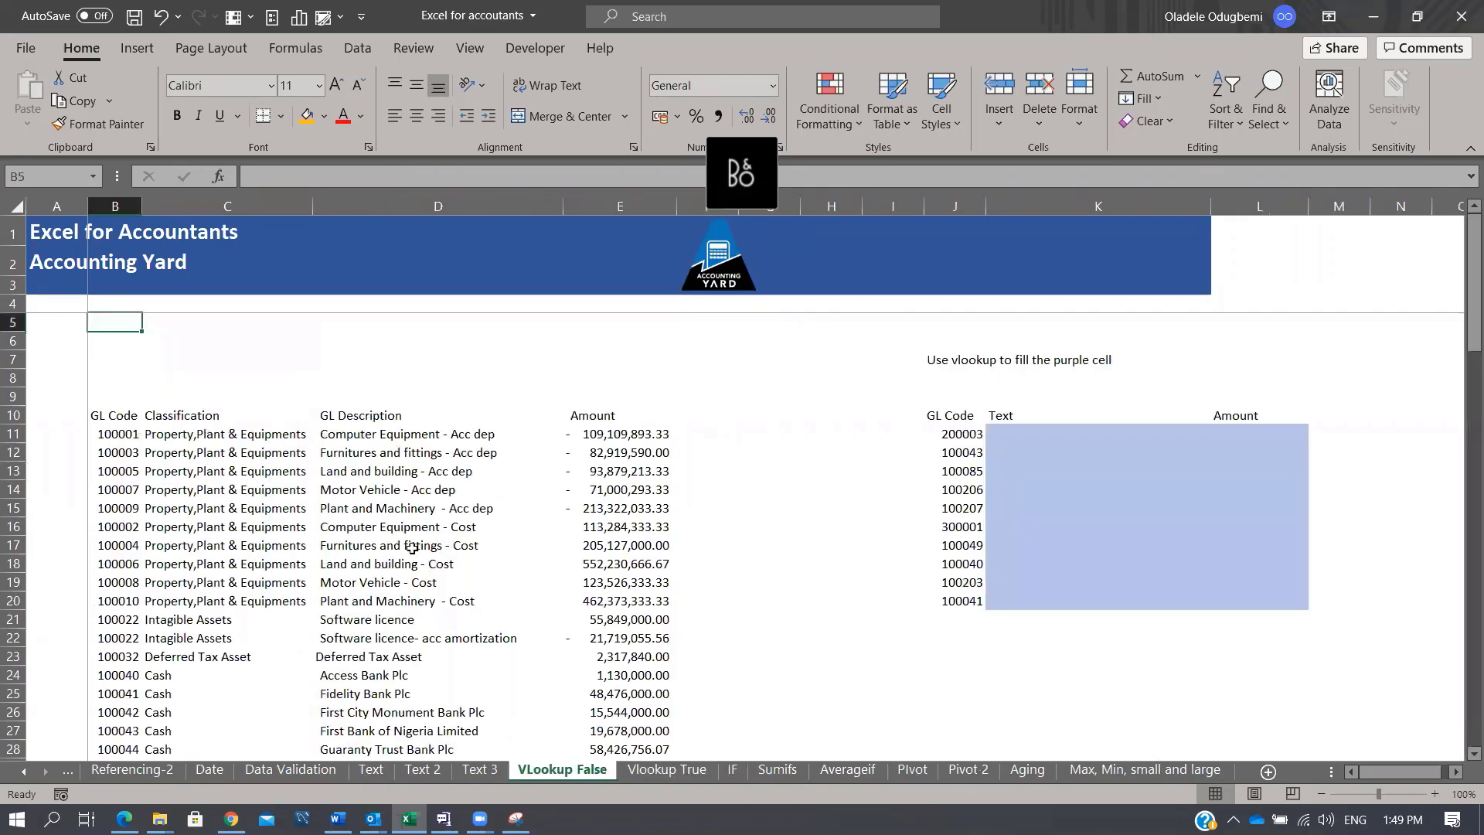
click(372, 769)
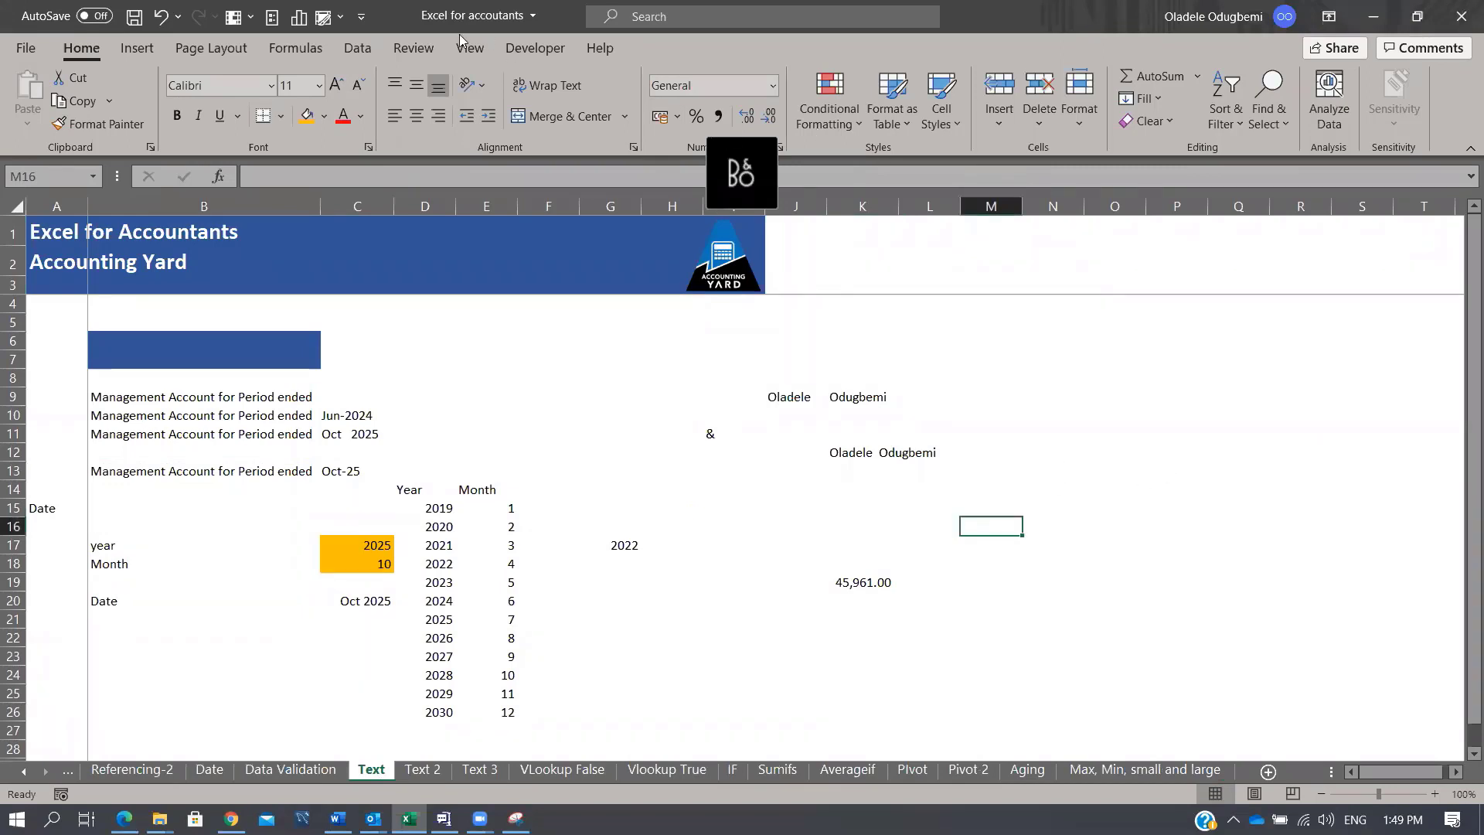
click(366, 51)
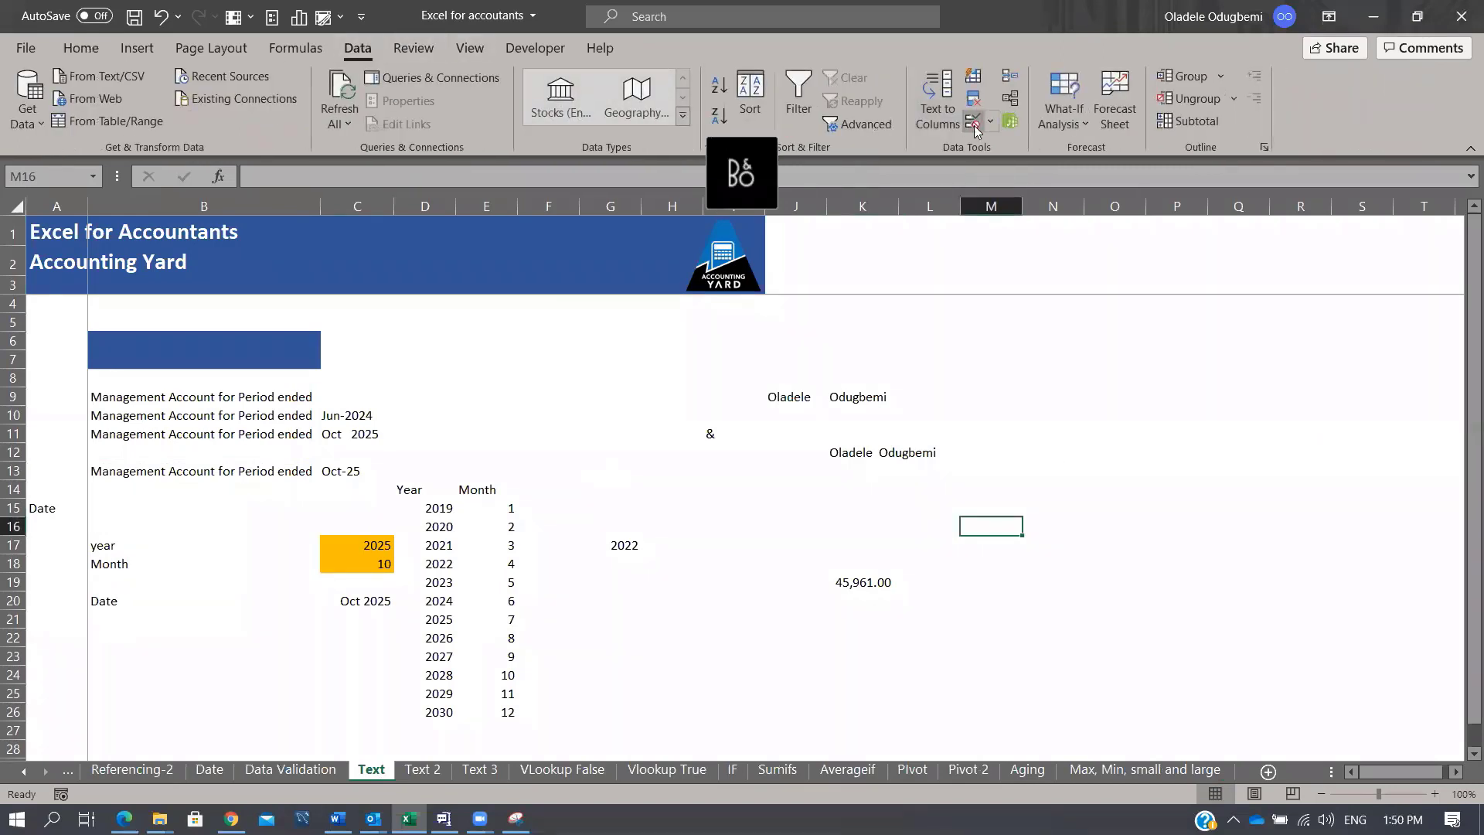
click(991, 124)
click(1002, 143)
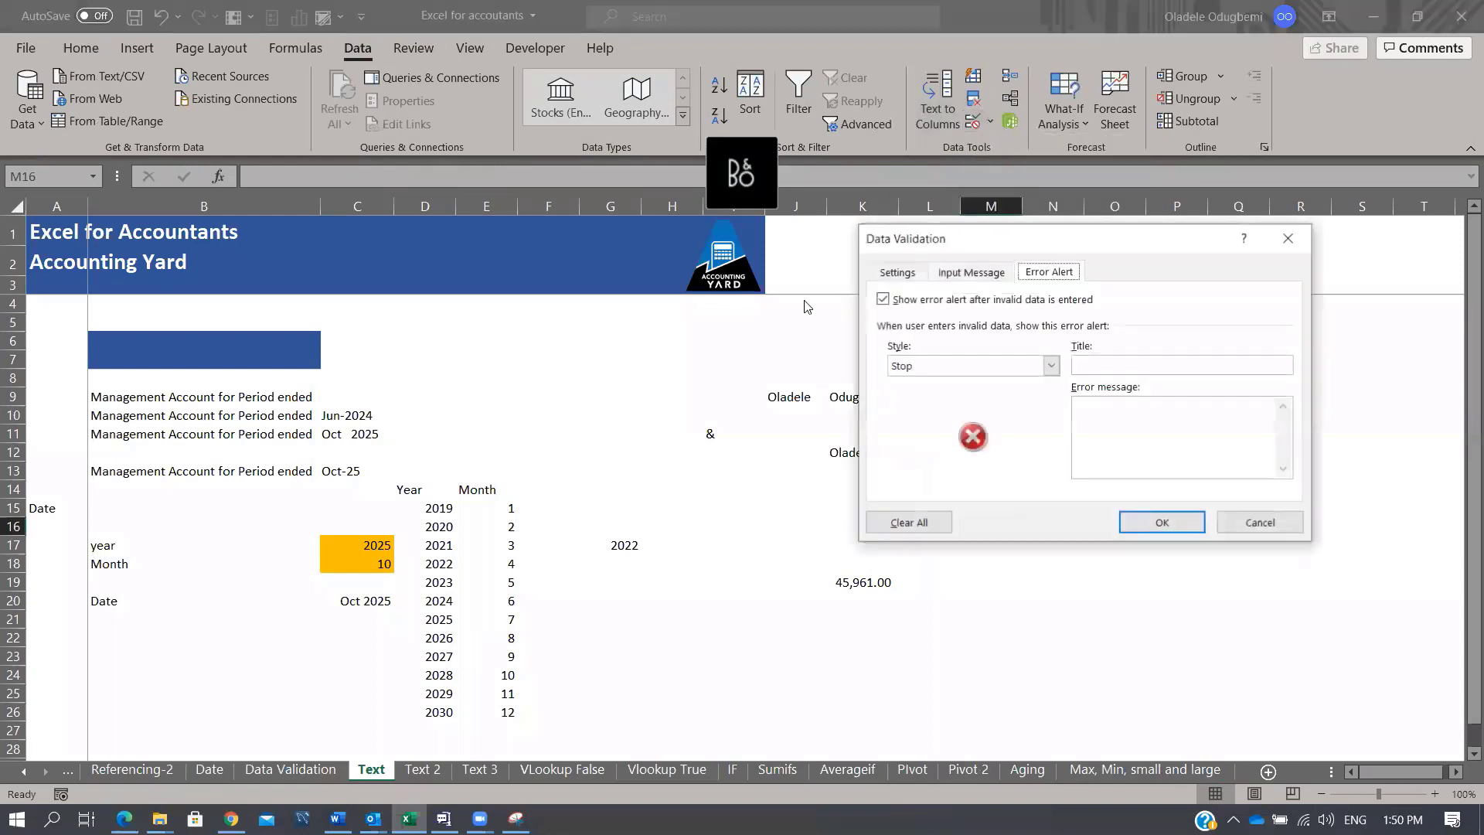
click(897, 272)
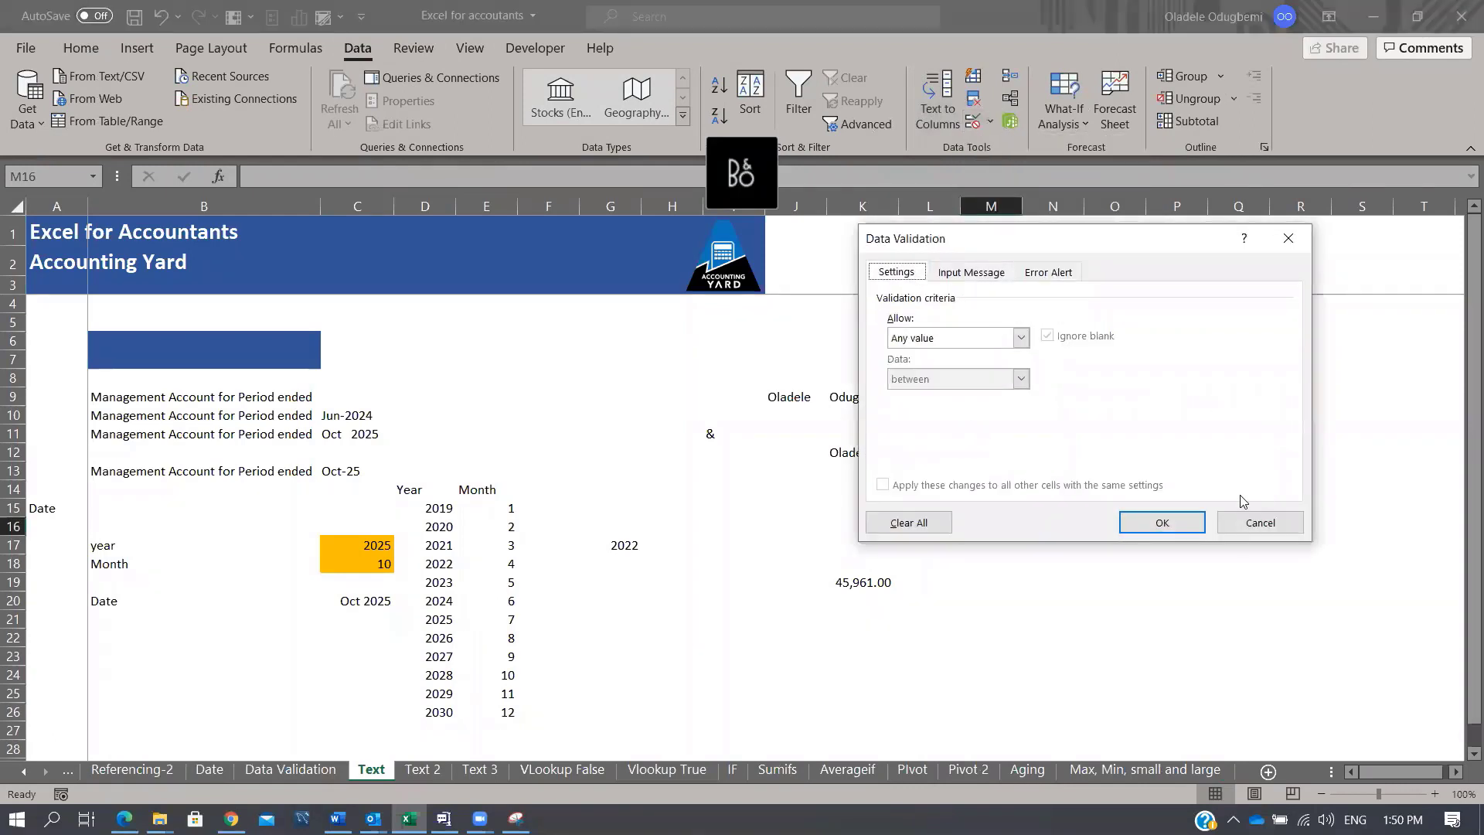
click(1248, 522)
click(733, 662)
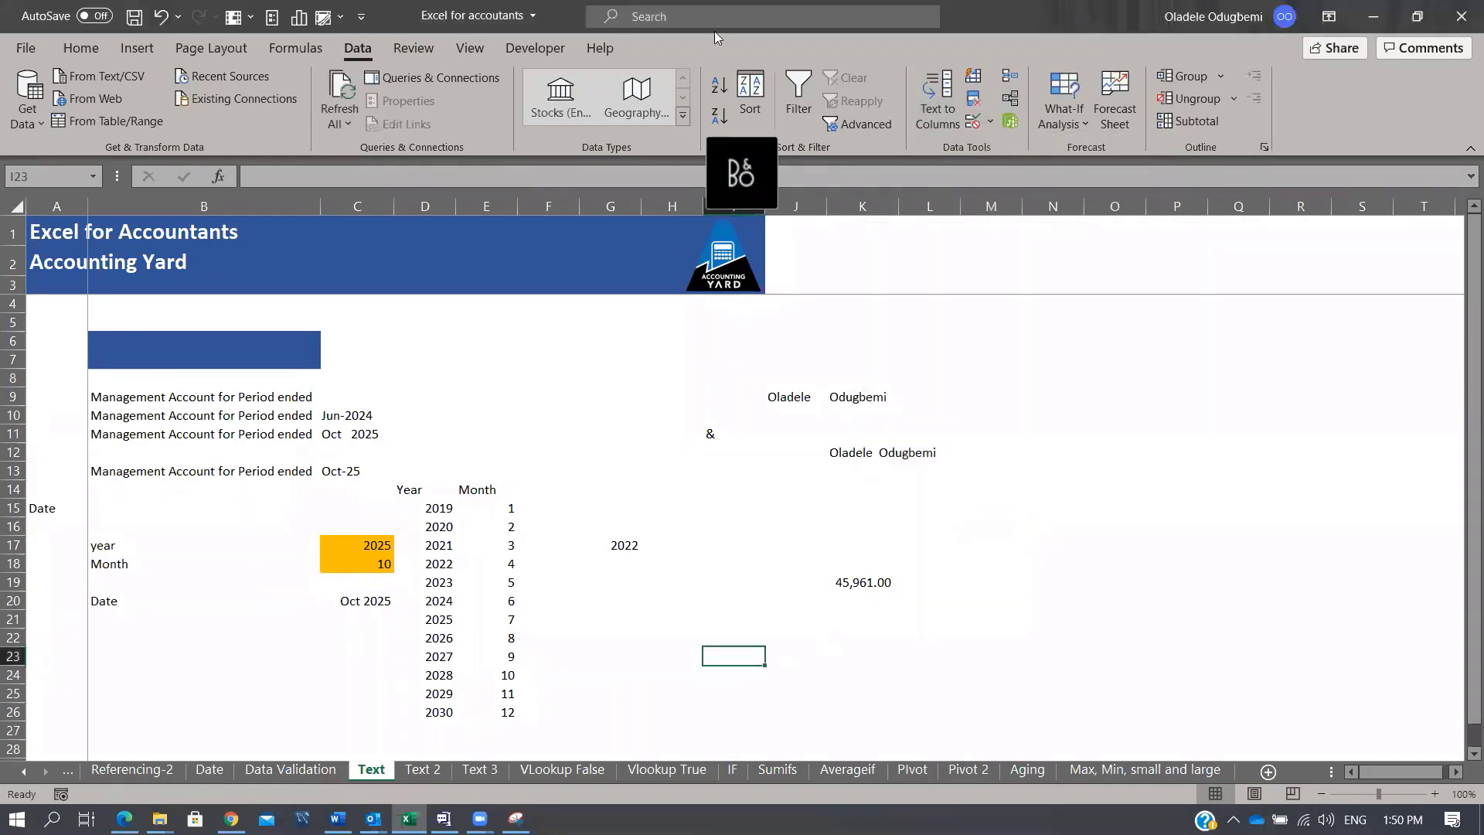
Step: Give I23 a List validation sourced from 'VLookup False'!$B$11:$B$26 GL codes
click(991, 121)
click(1027, 147)
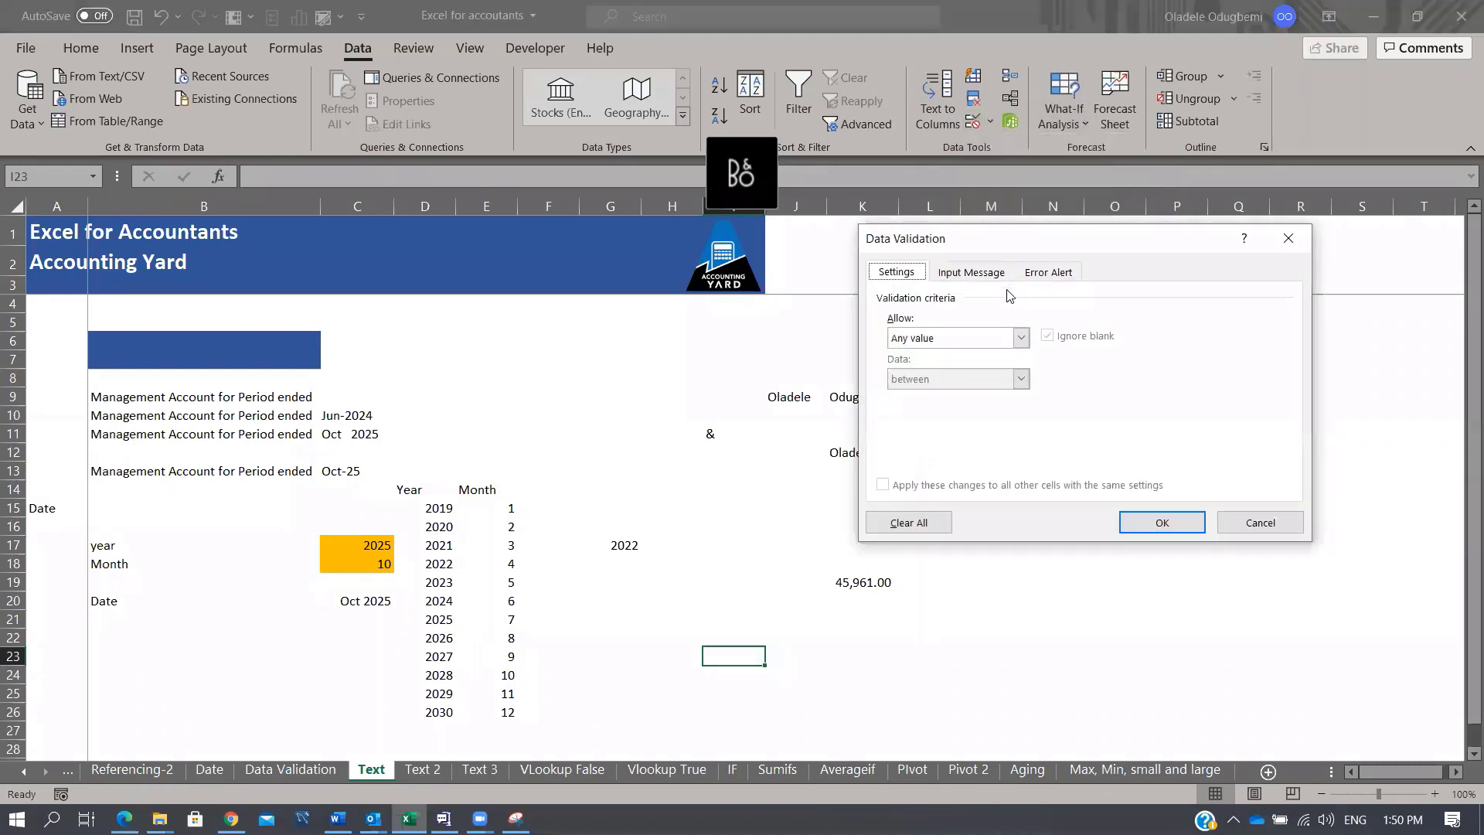
click(1021, 337)
click(927, 389)
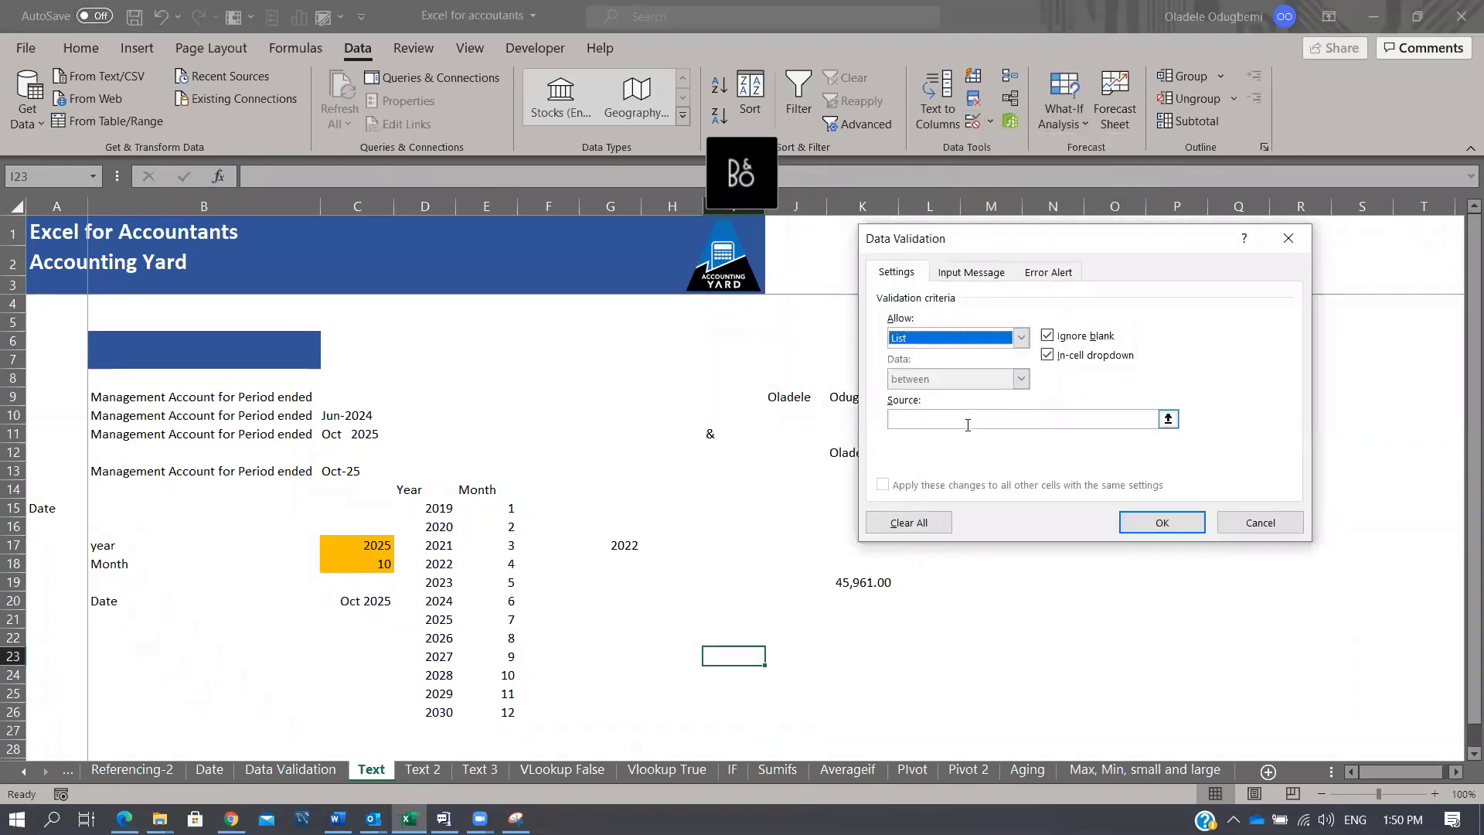
click(967, 420)
click(583, 770)
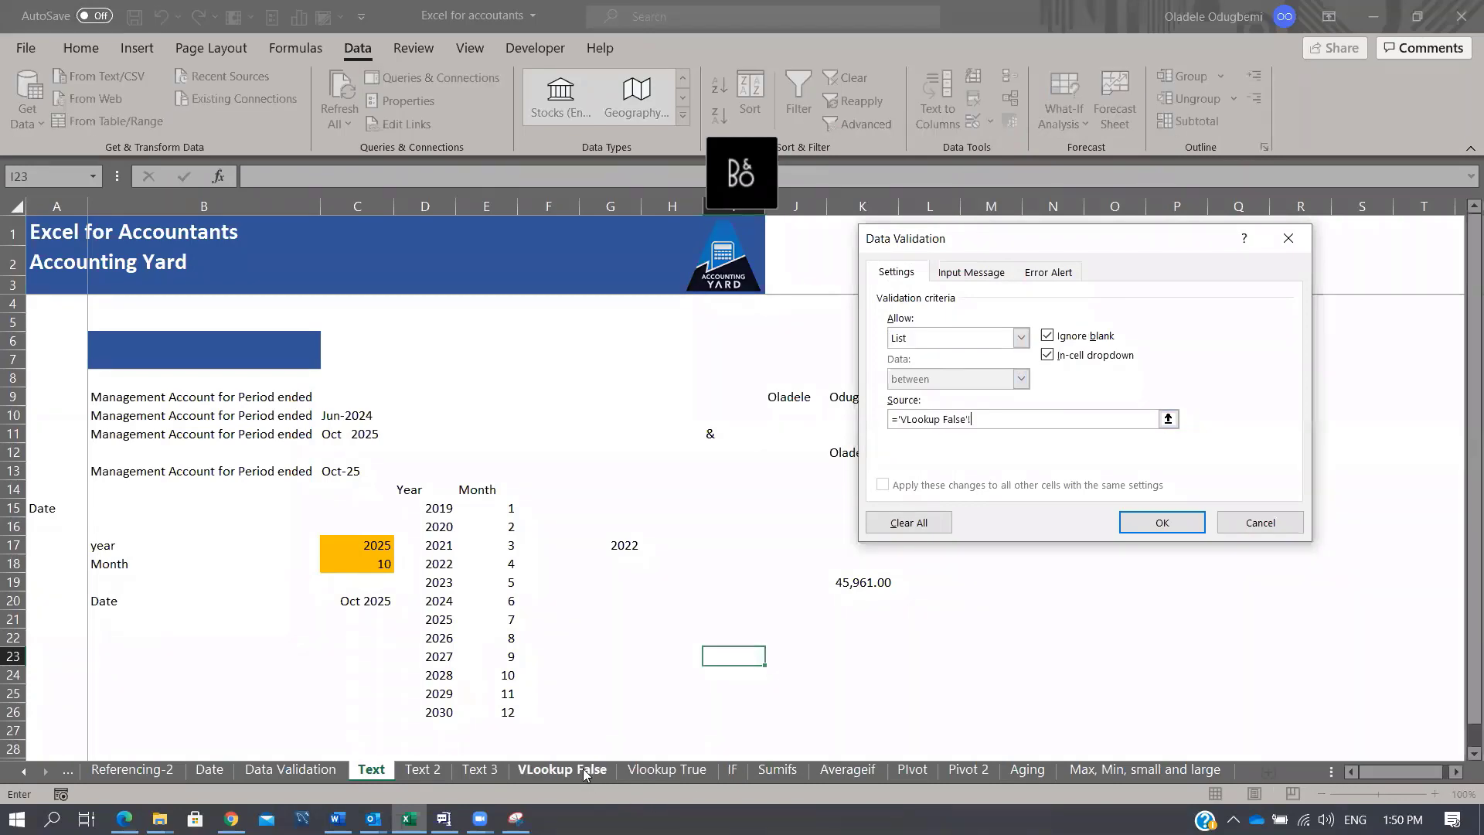
click(115, 434)
drag(112, 456, 108, 712)
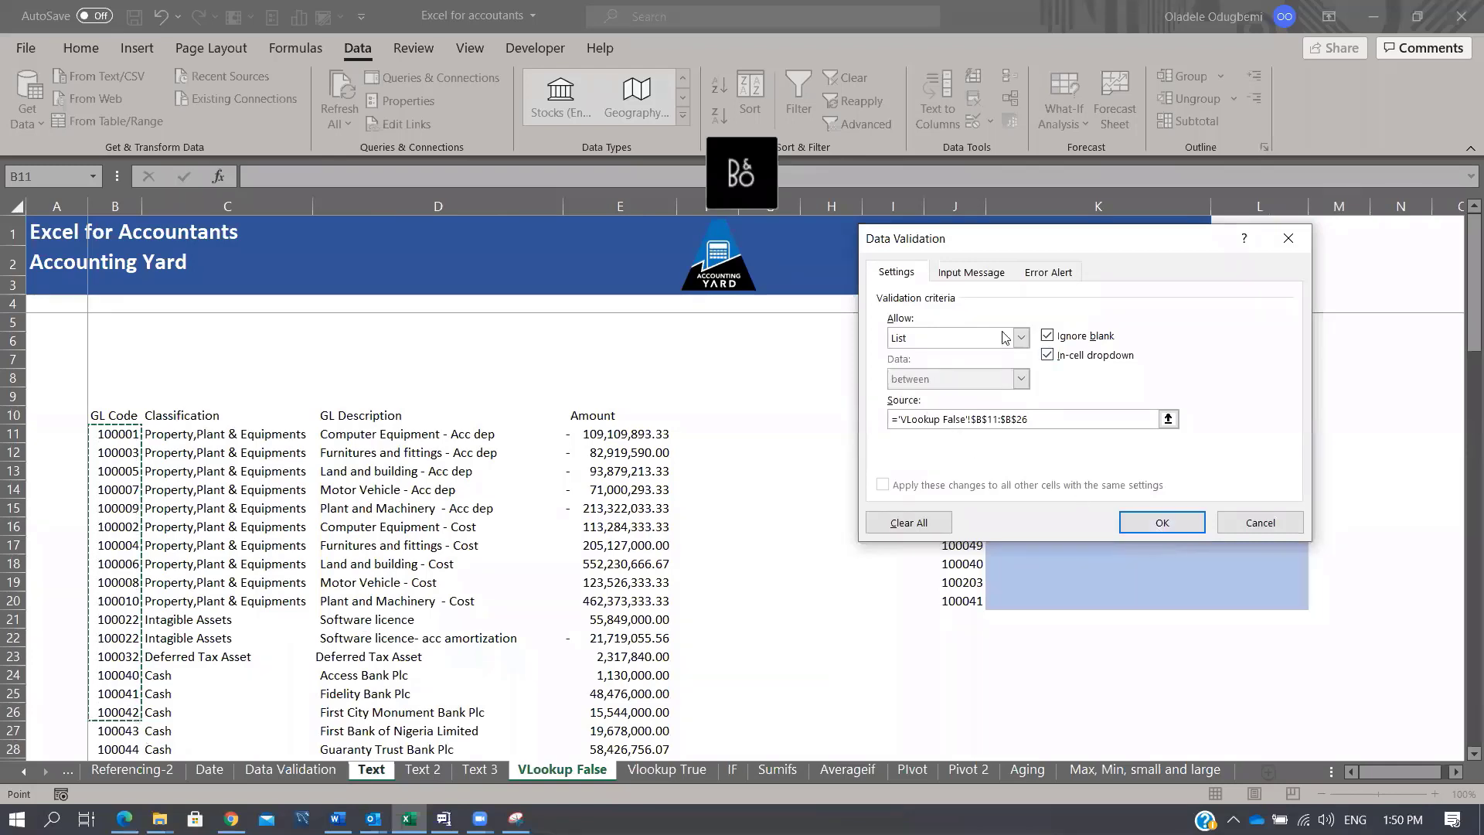
click(1162, 522)
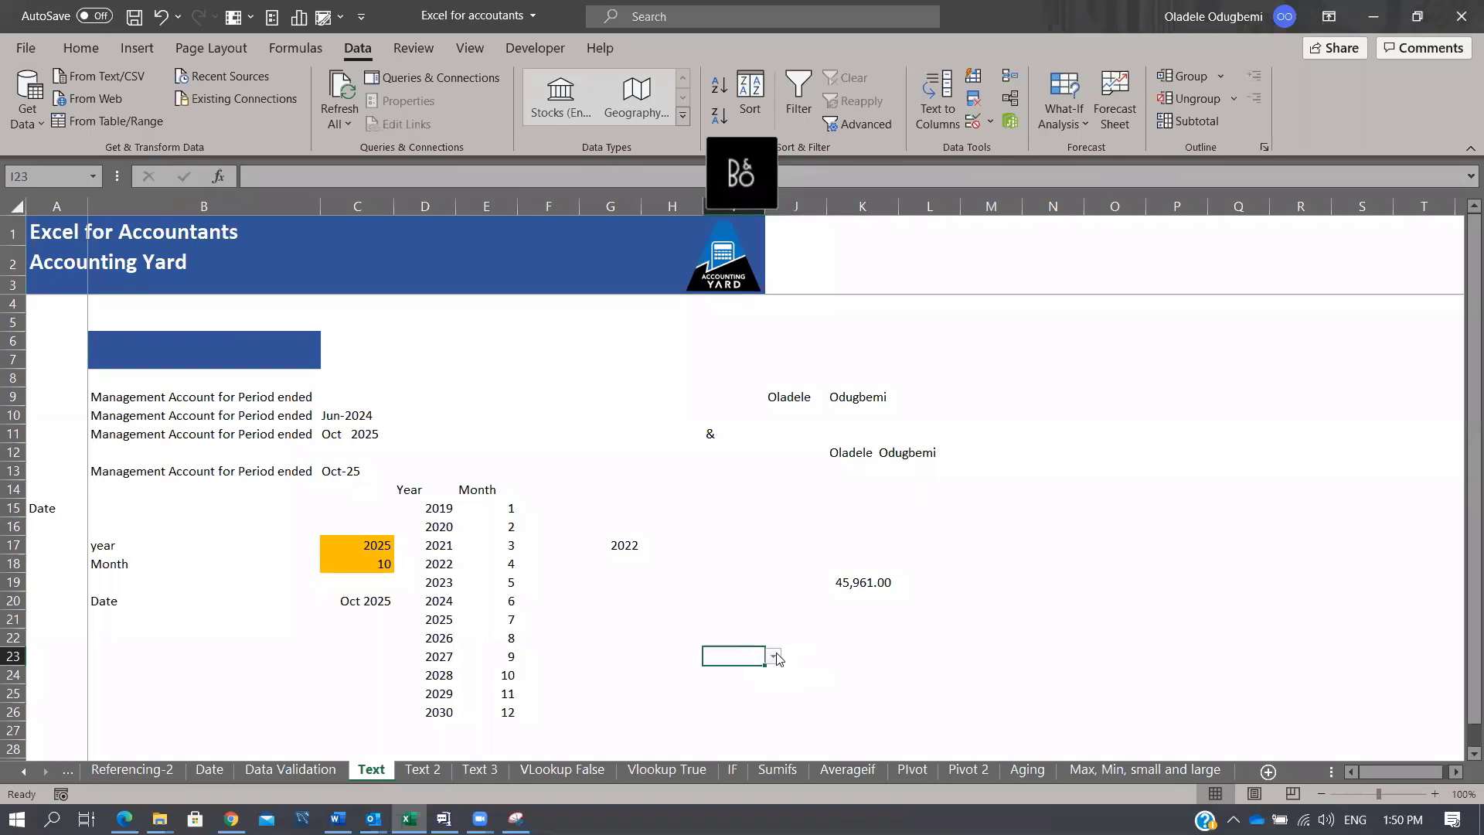
Step: Choose GL code 100041 from I23's dropdown
click(773, 656)
scroll(779, 715, down, 1)
drag(779, 715, 768, 761)
click(739, 753)
click(1004, 576)
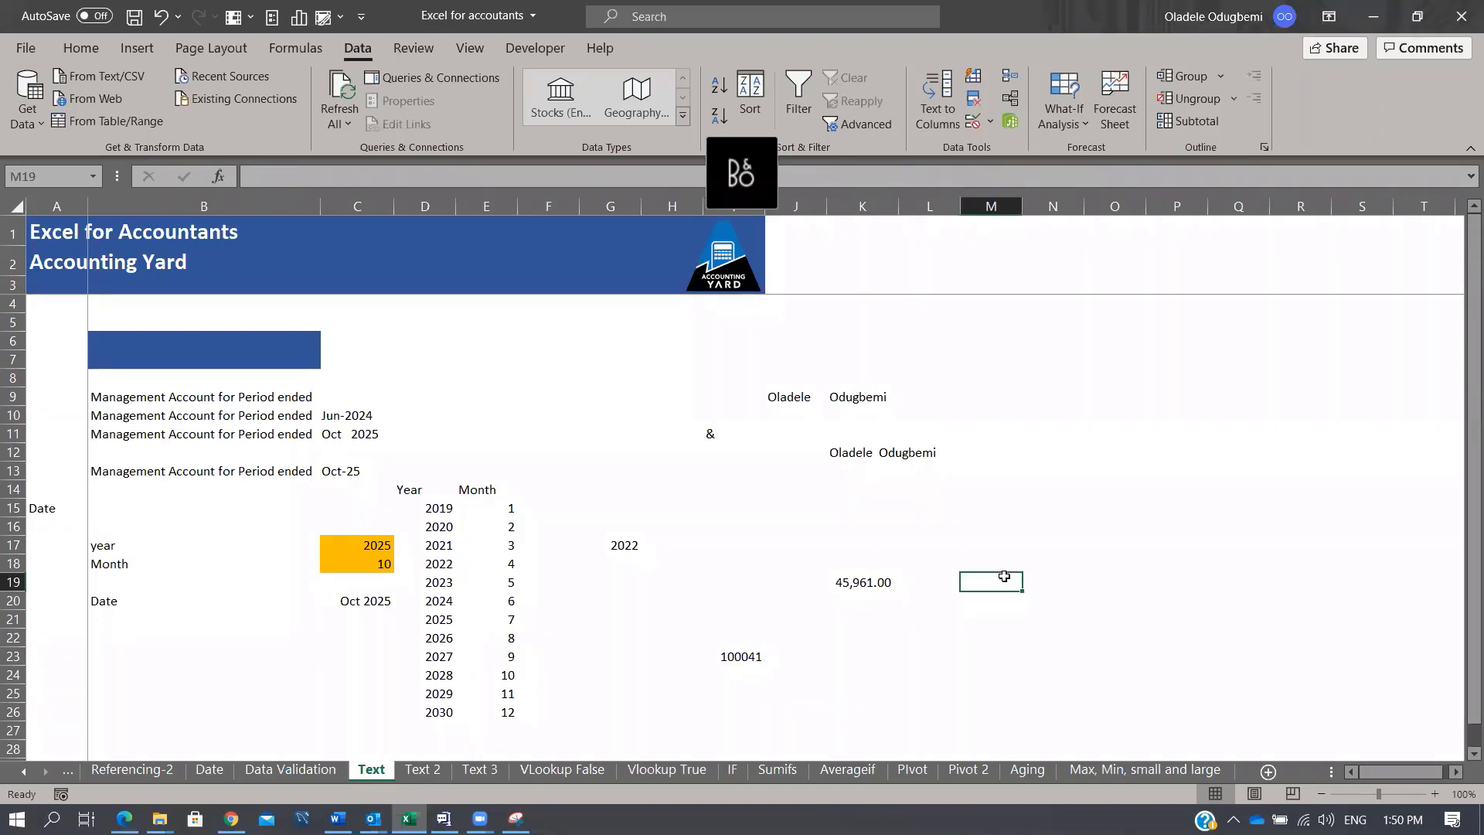
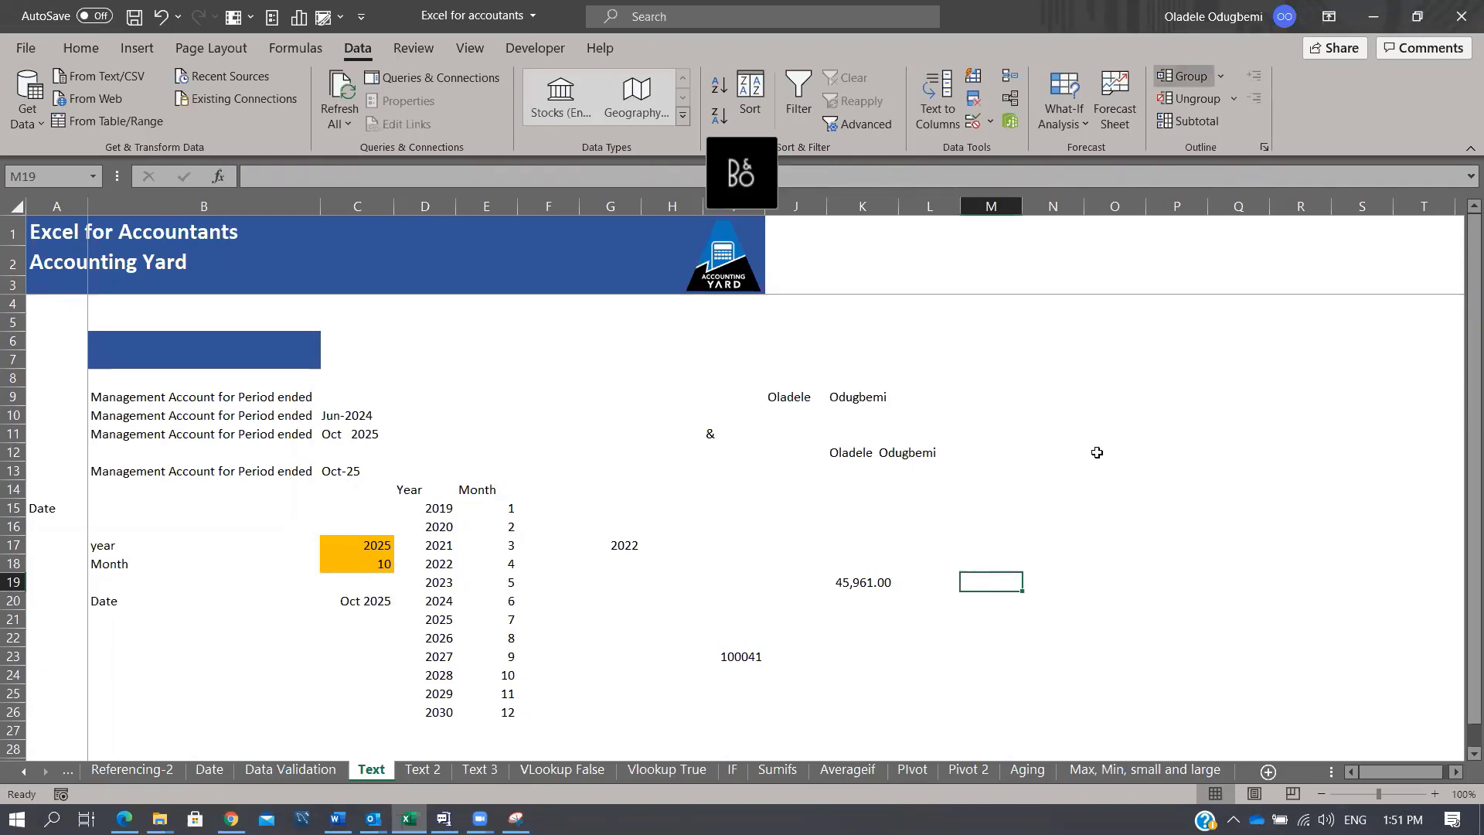
Step: Go to the Text 2 sheet with its Date, Customer, Reference and Value invoice table
click(422, 770)
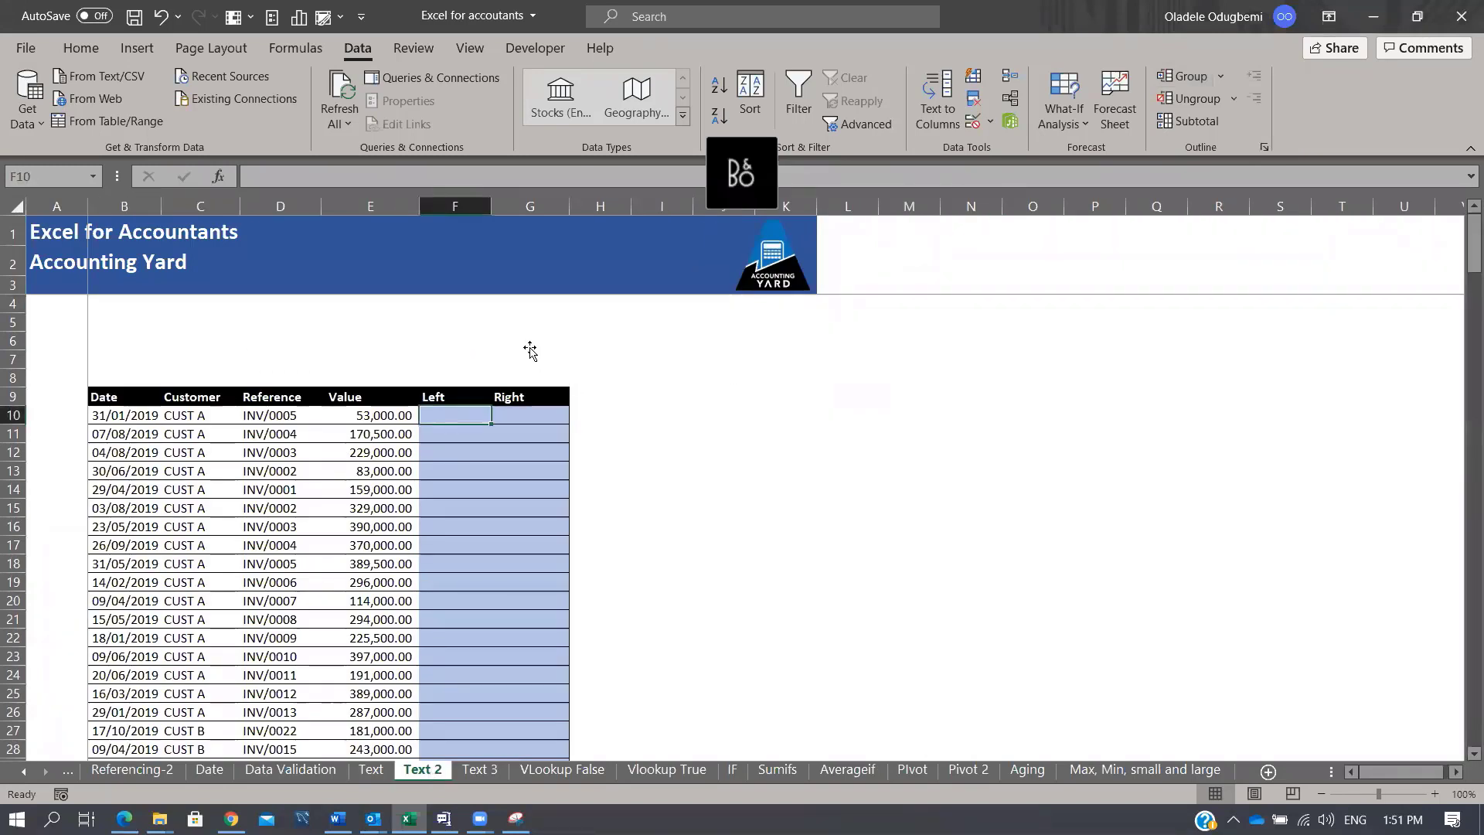
Step: Enter a sample name in cell I9
click(668, 394)
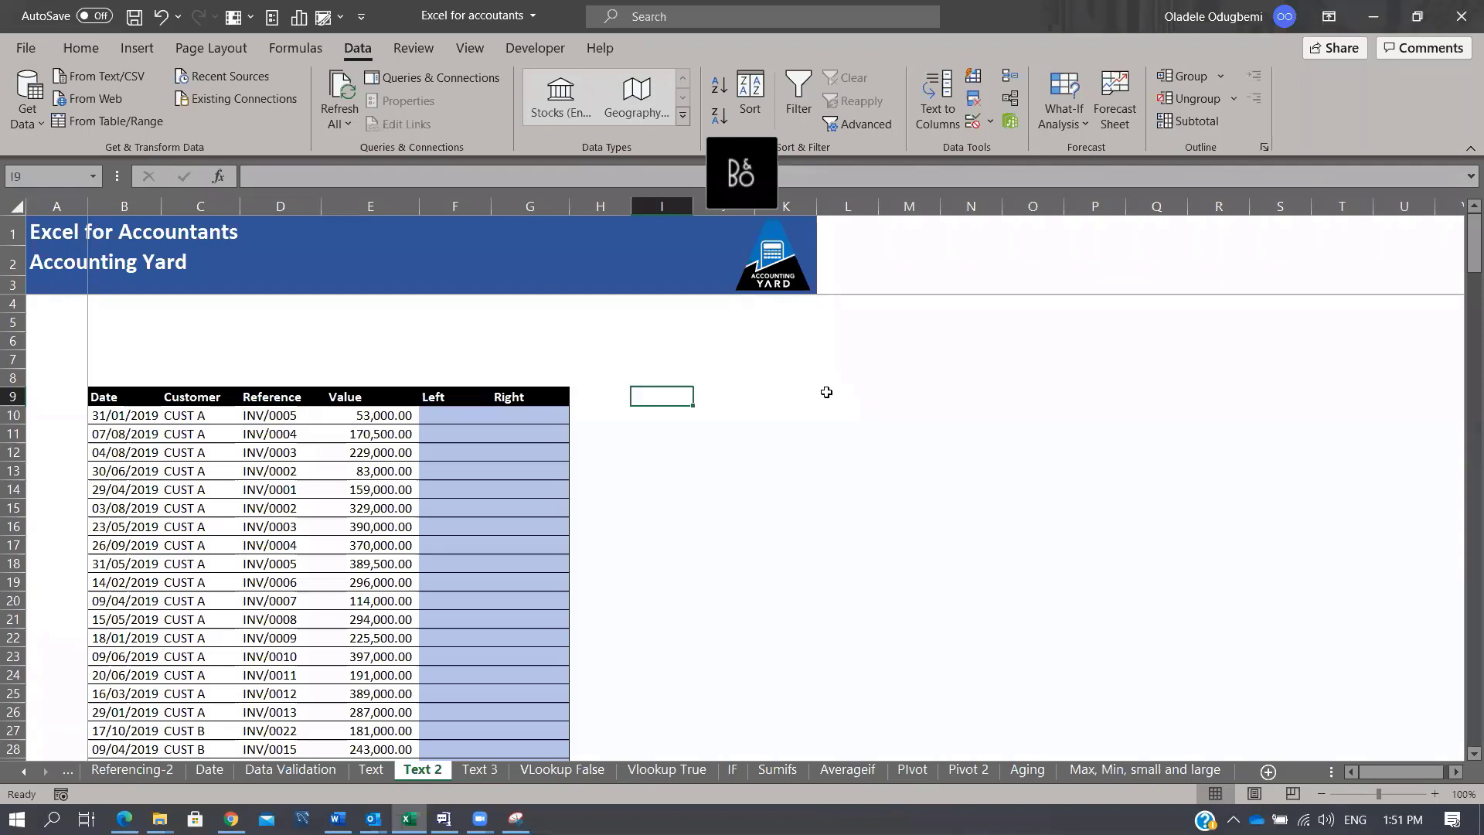
text(oladele)
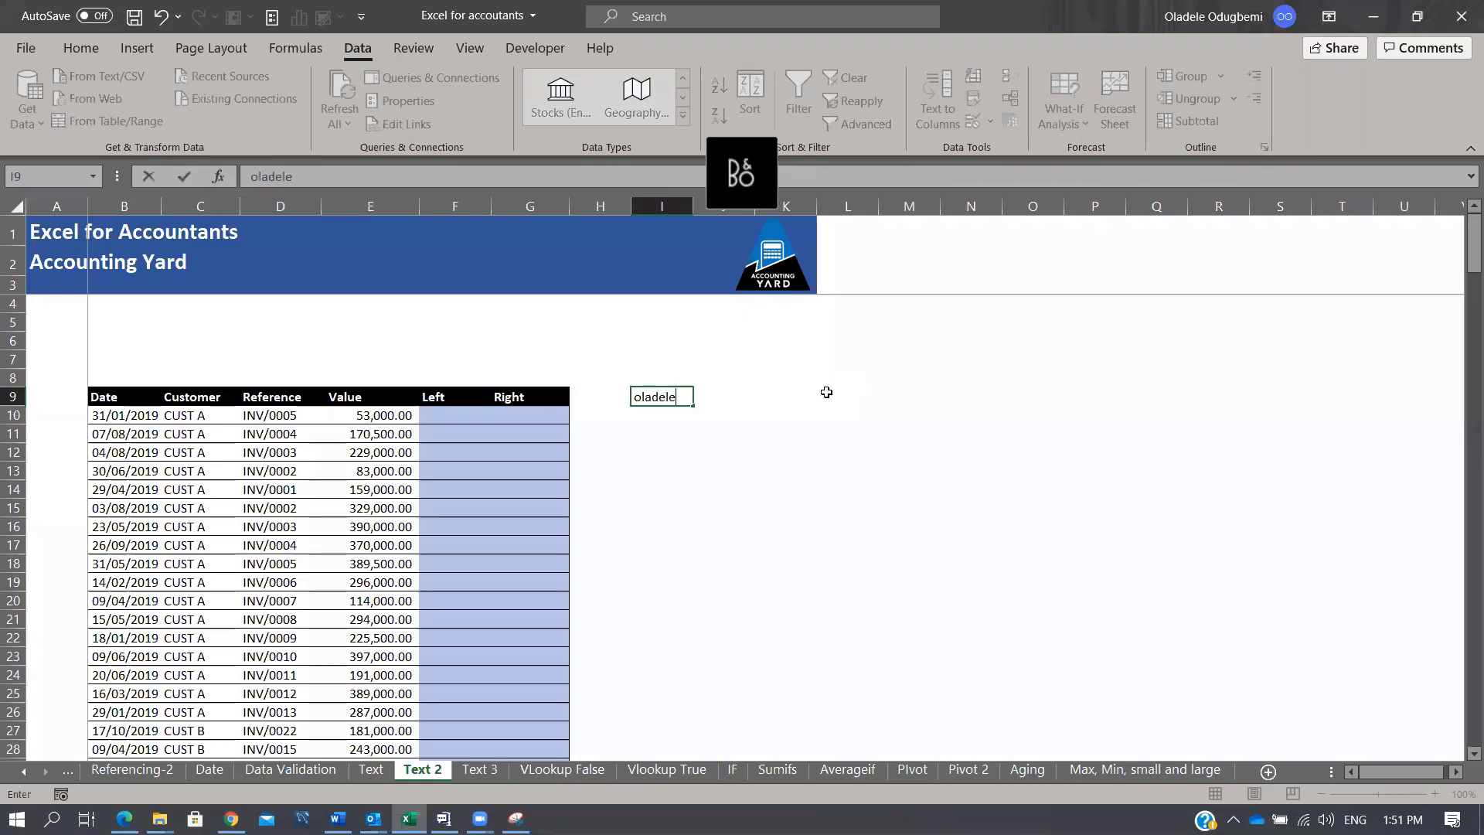
key(Return)
Step: Enter =LEFT(I9,5) in K9 to return the name's first five letters
key(Up)
key(Right)
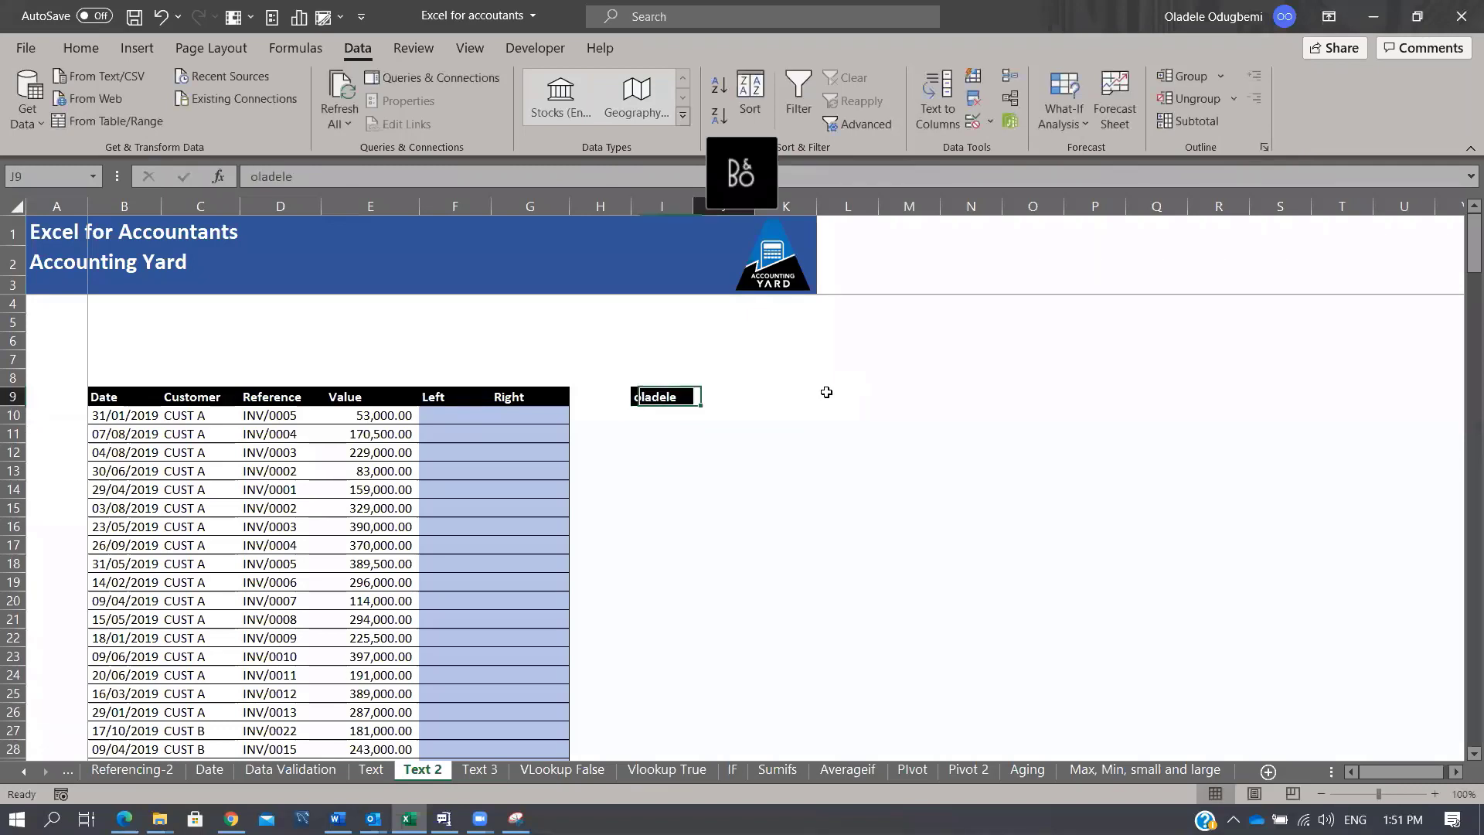
key(Left)
key(Left)
key(Right)
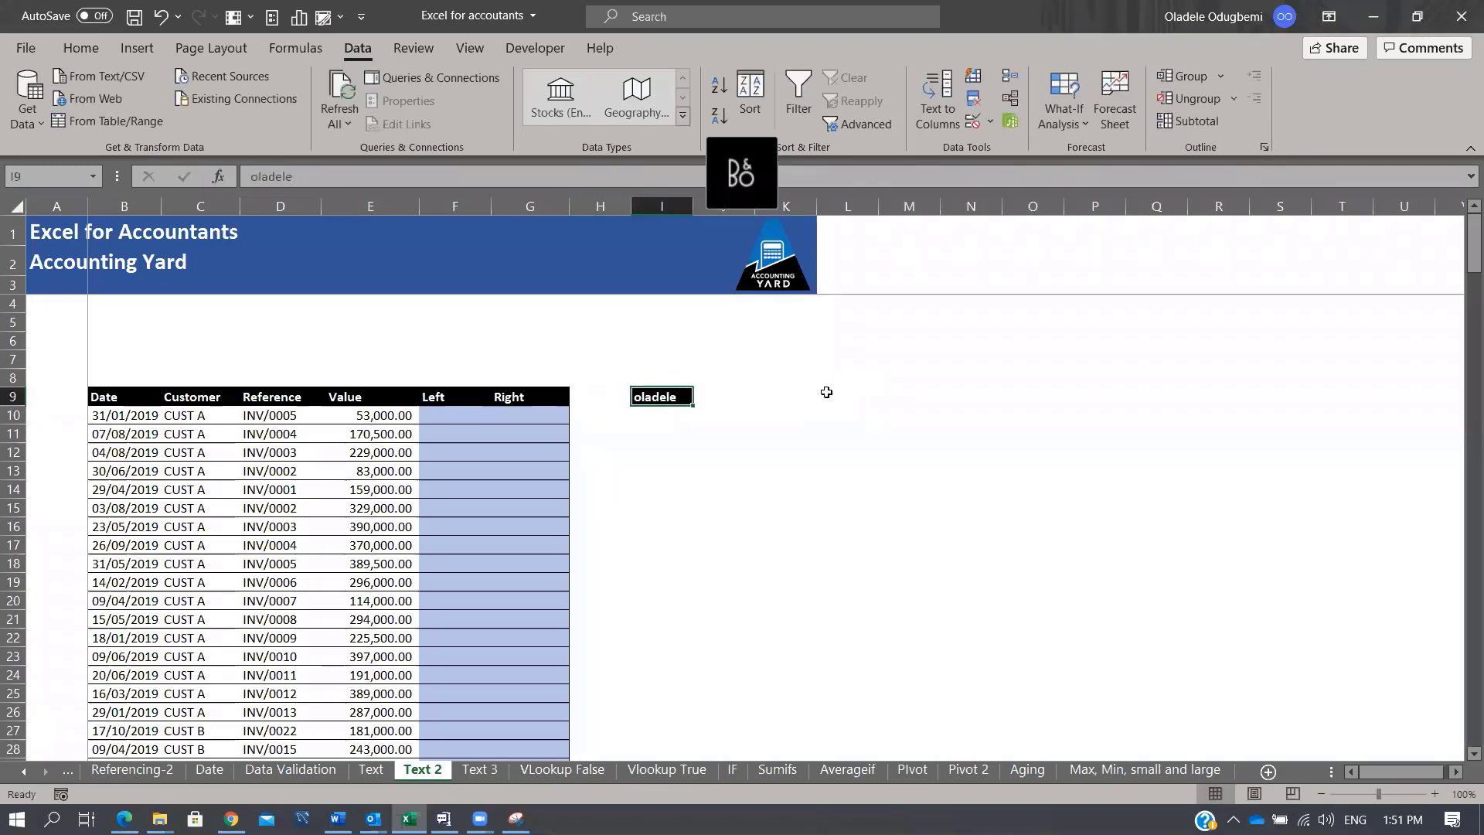
key(Right)
key(Left)
key(Left)
key(Right)
key(Right)
key(Right)
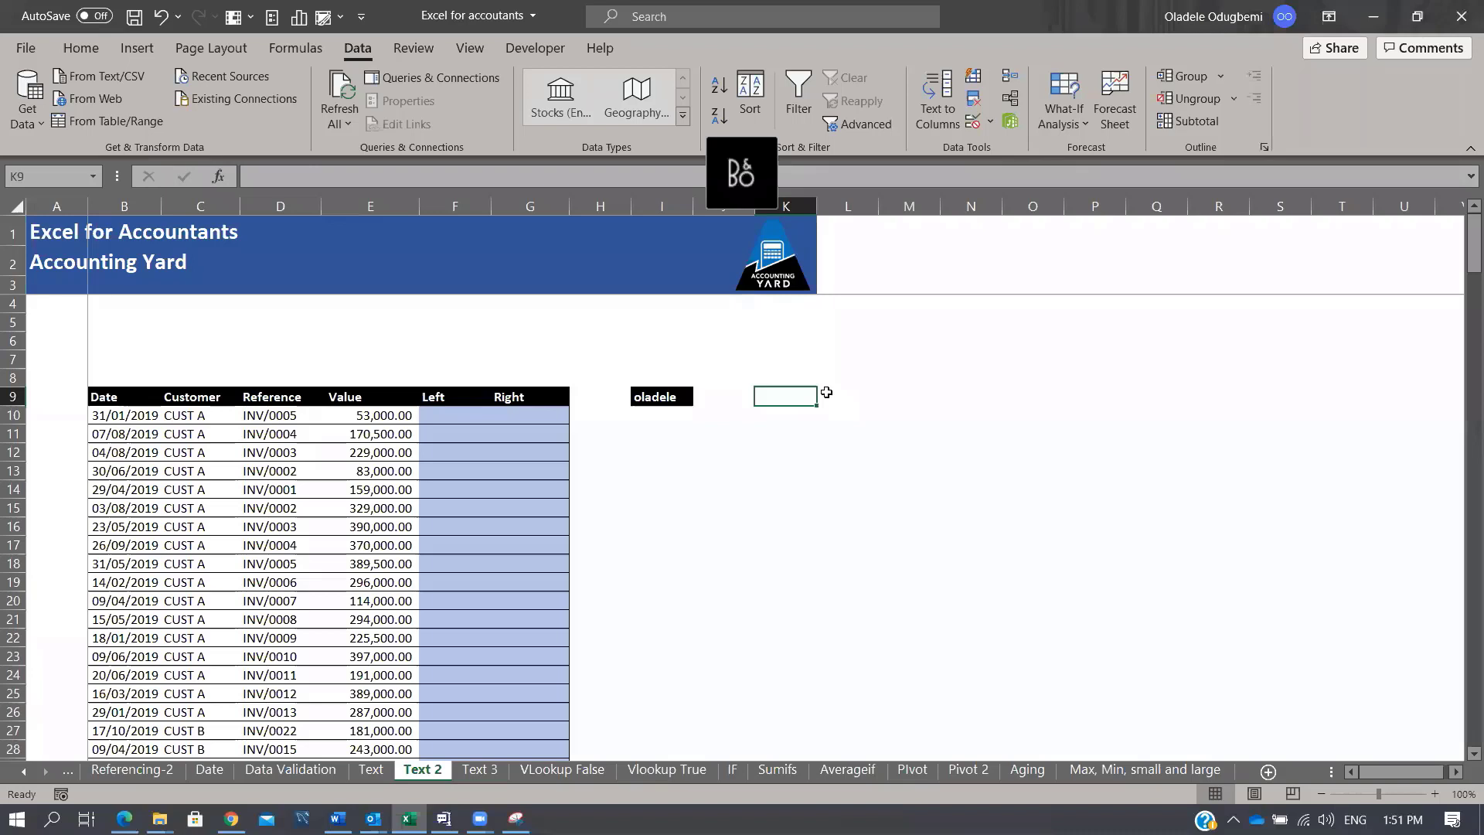
text(=LEFT()
key(Left)
key(Left)
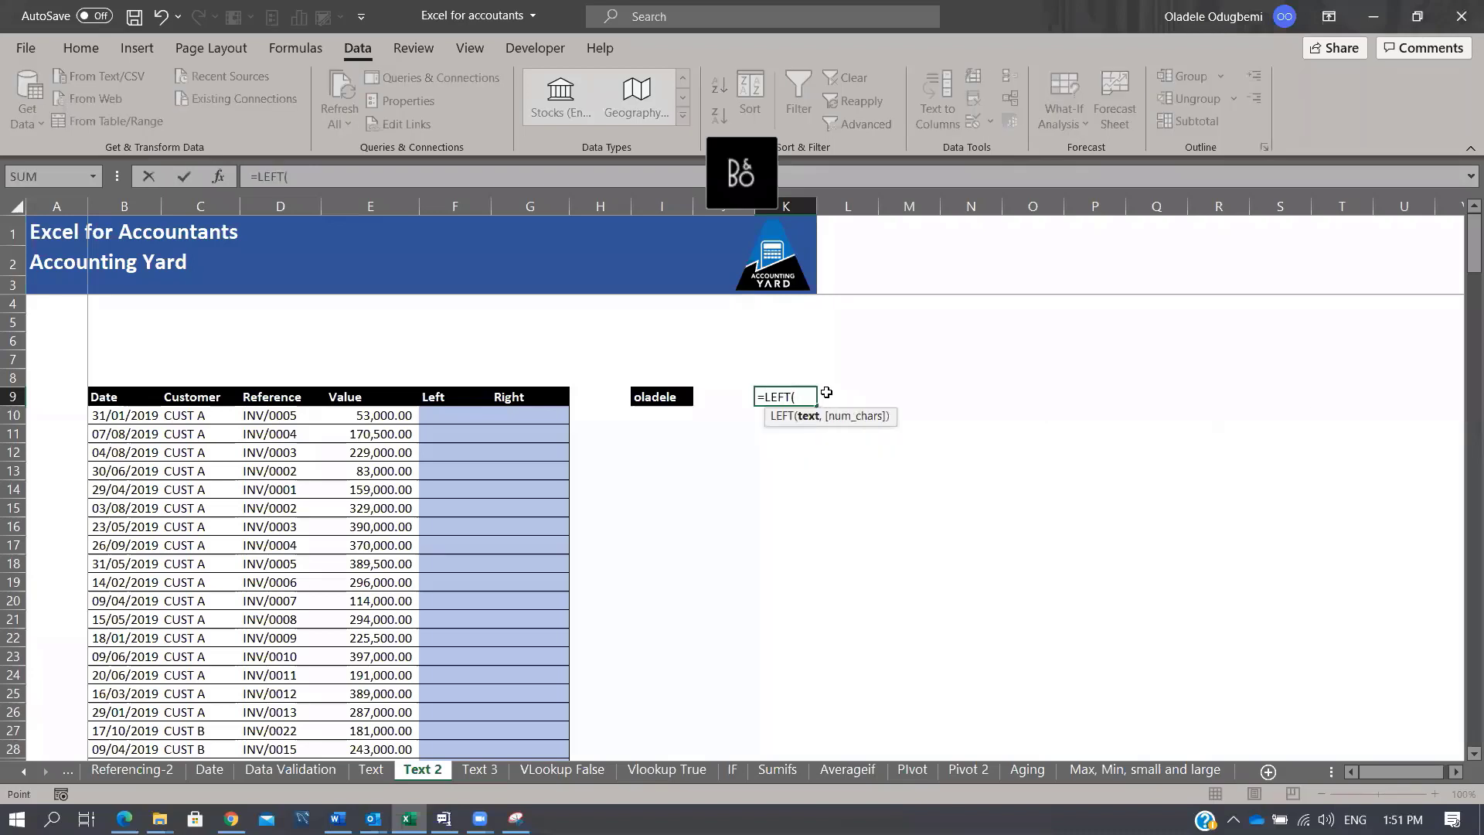
text(,3)
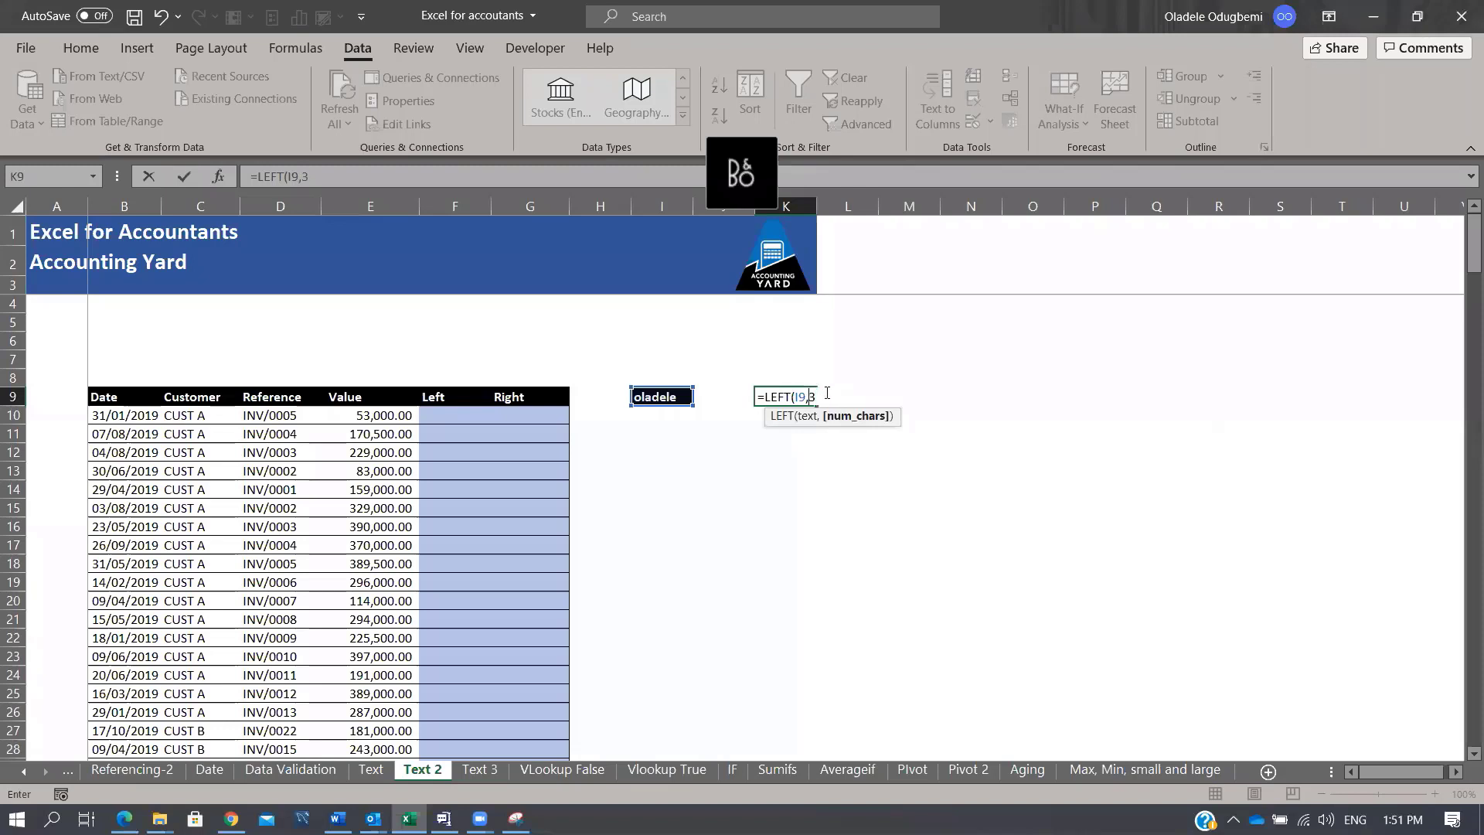
key(BackSpace)
text(4)
key(BackSpace)
text(5)
key(ctrl+Return)
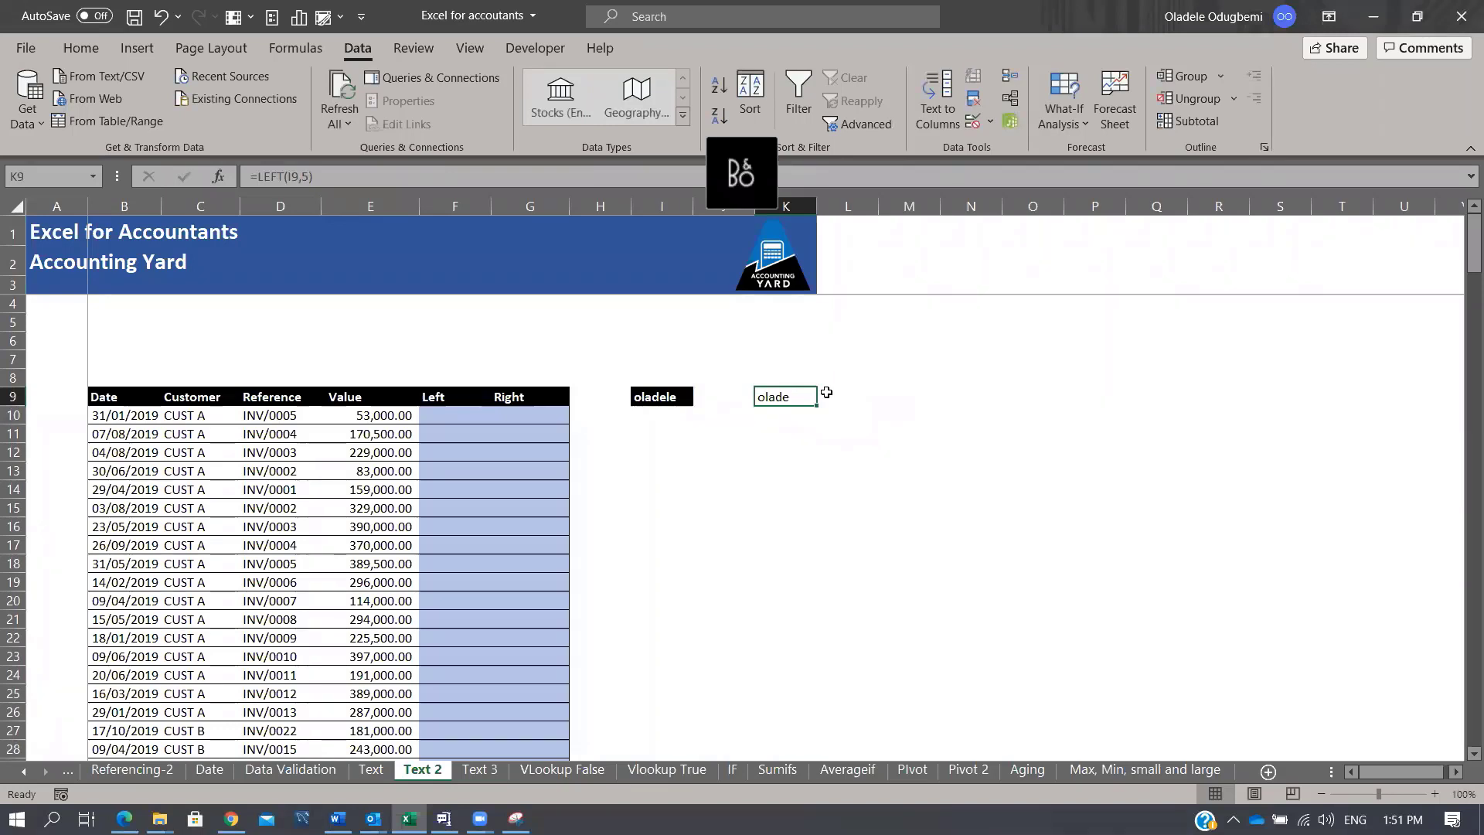
Step: Enter =RIGHT(I9,3) in K11 to return the name's last three letters
key(Down)
key(Down)
text(=RIGHT()
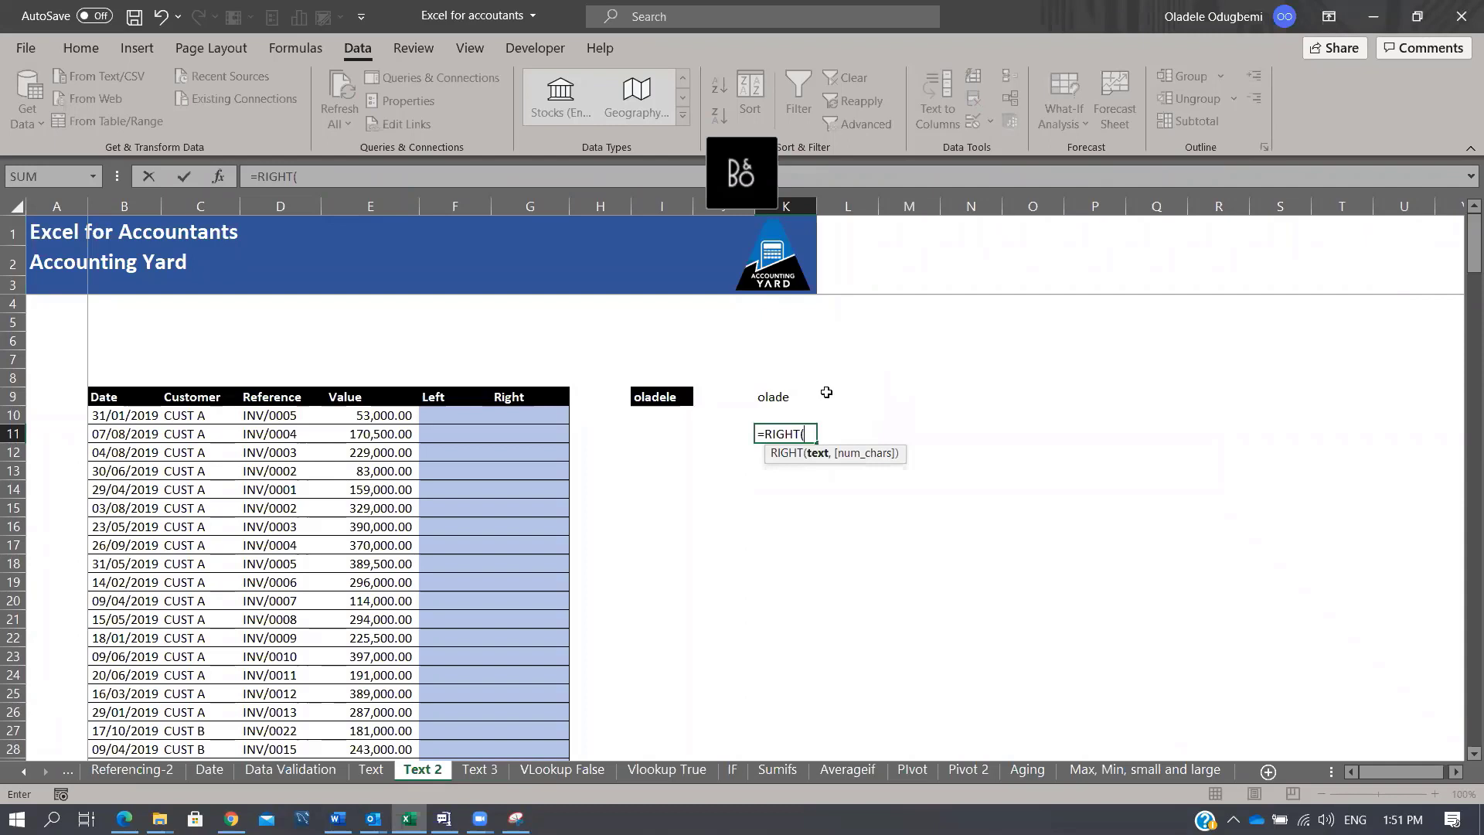
click(659, 394)
text(,3))
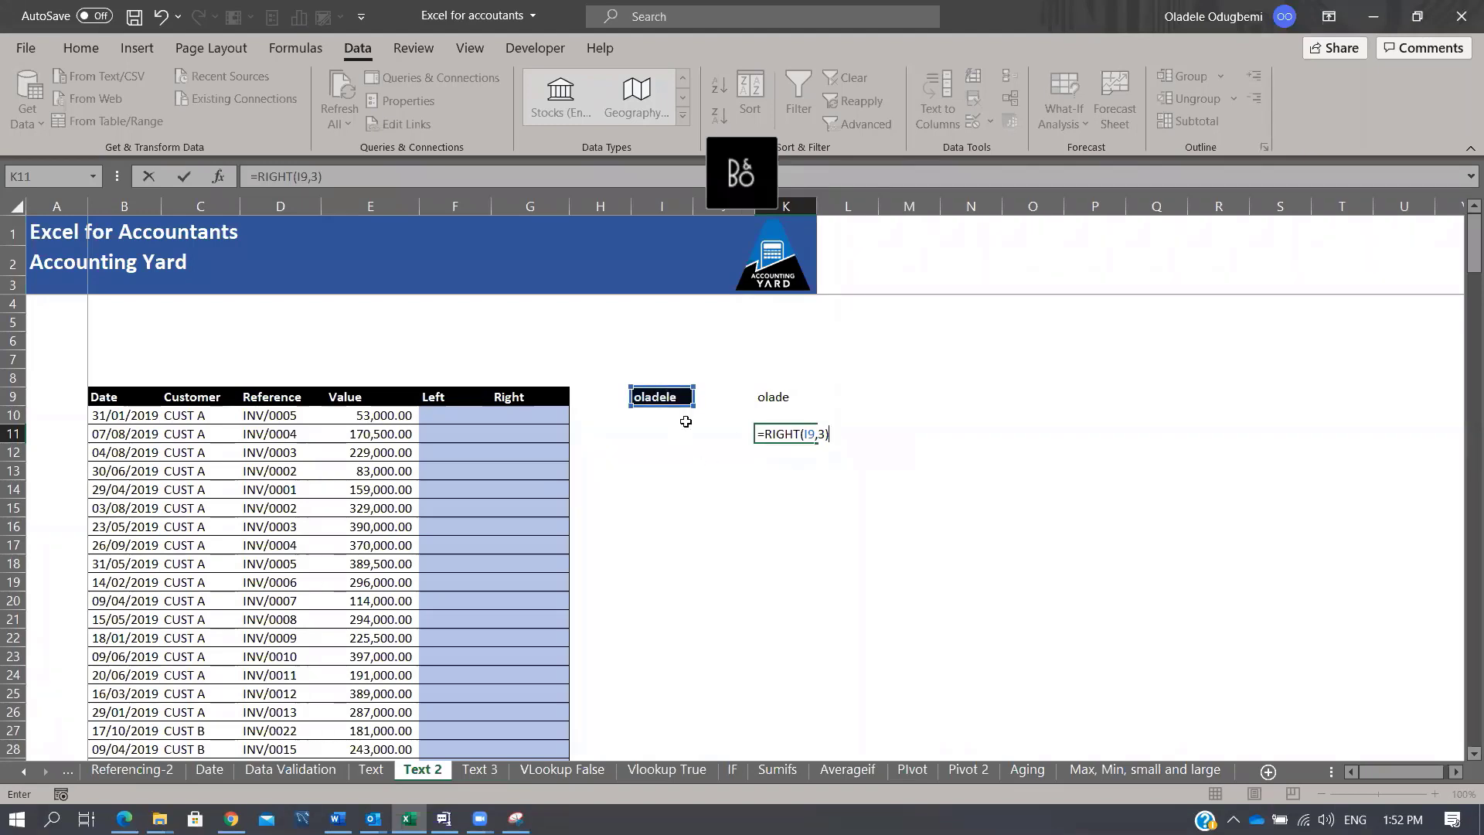
key(ctrl+Return)
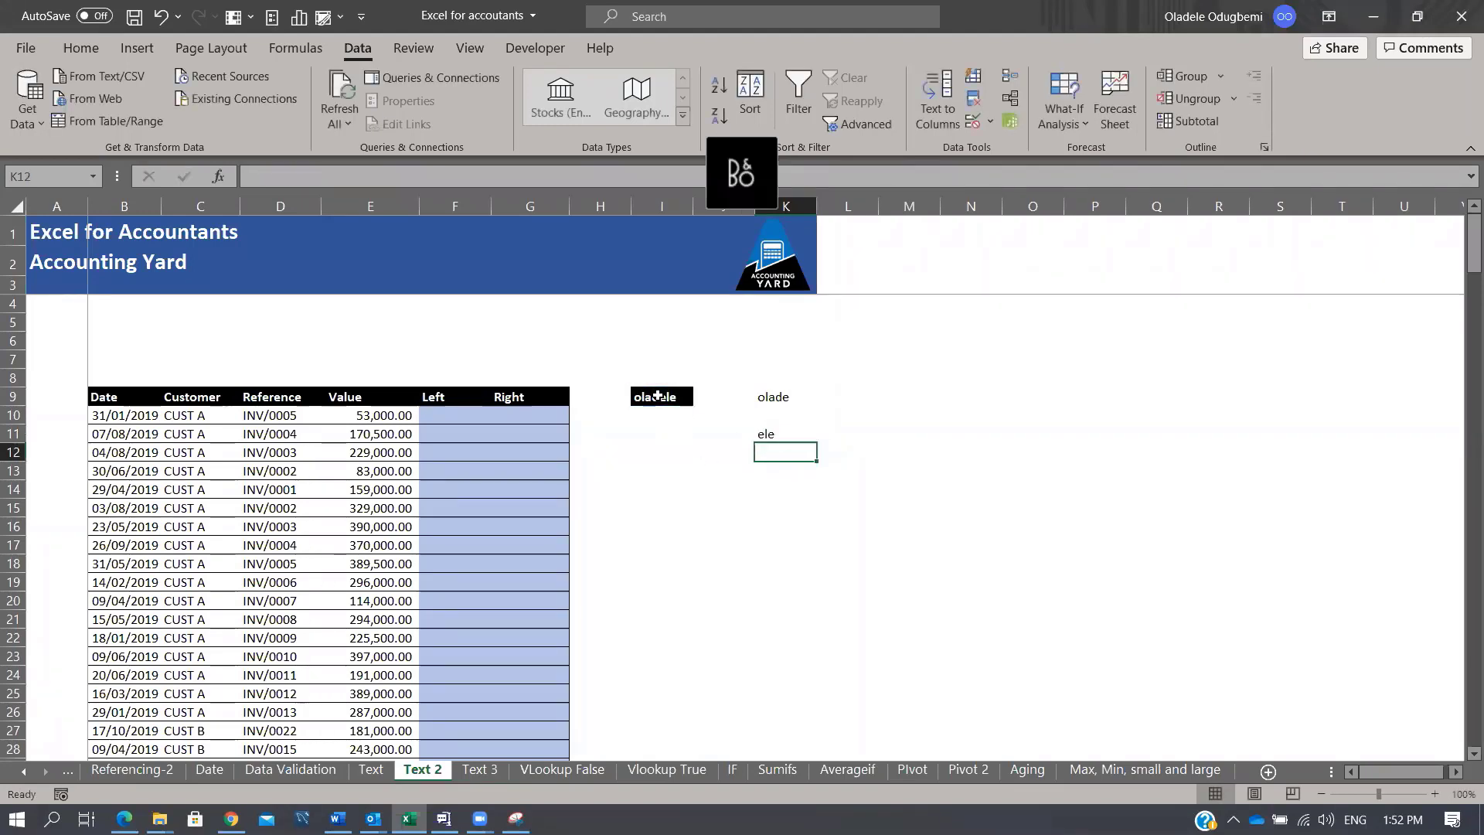
click(1389, 799)
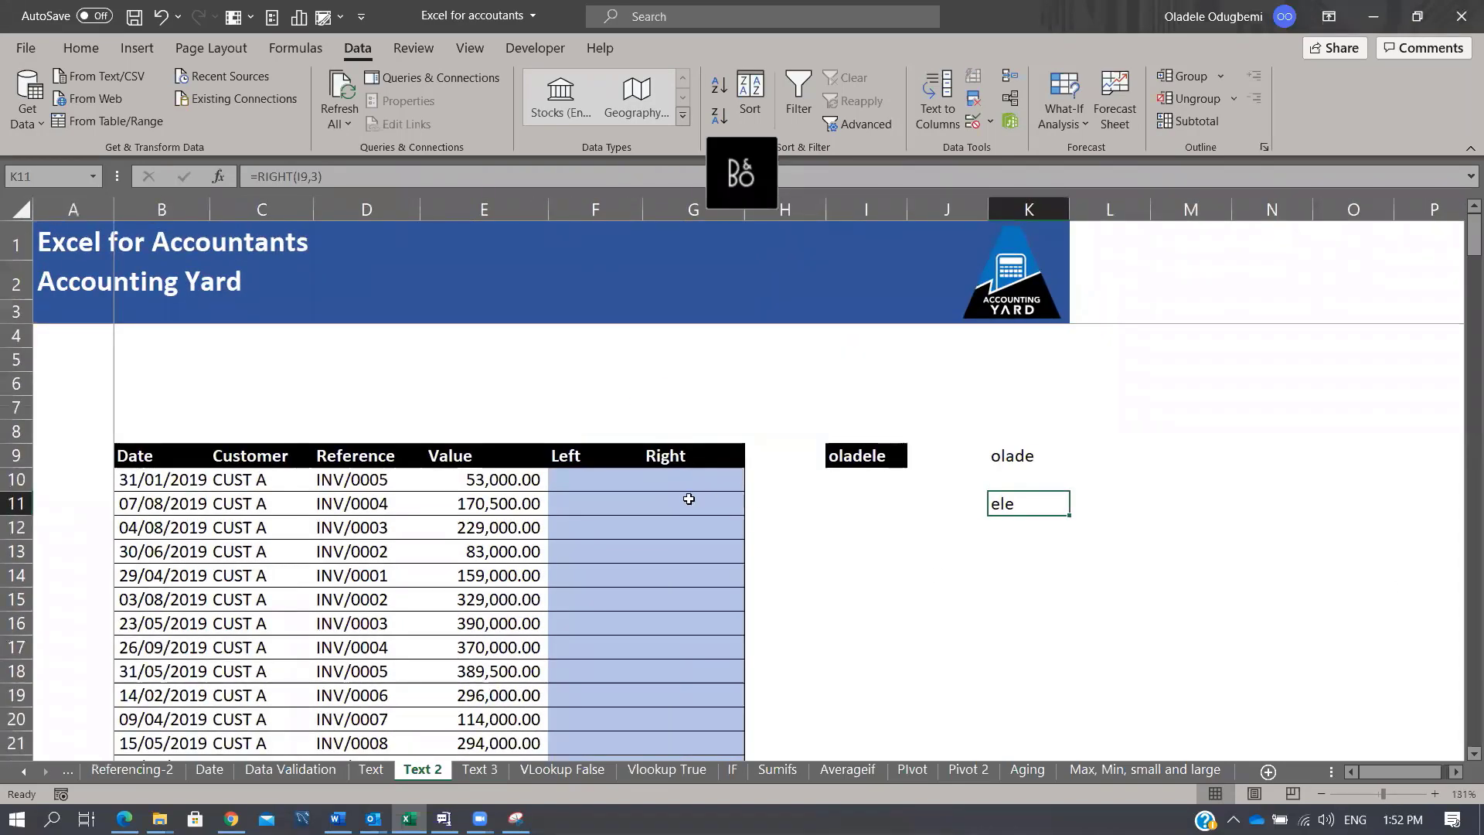
click(359, 485)
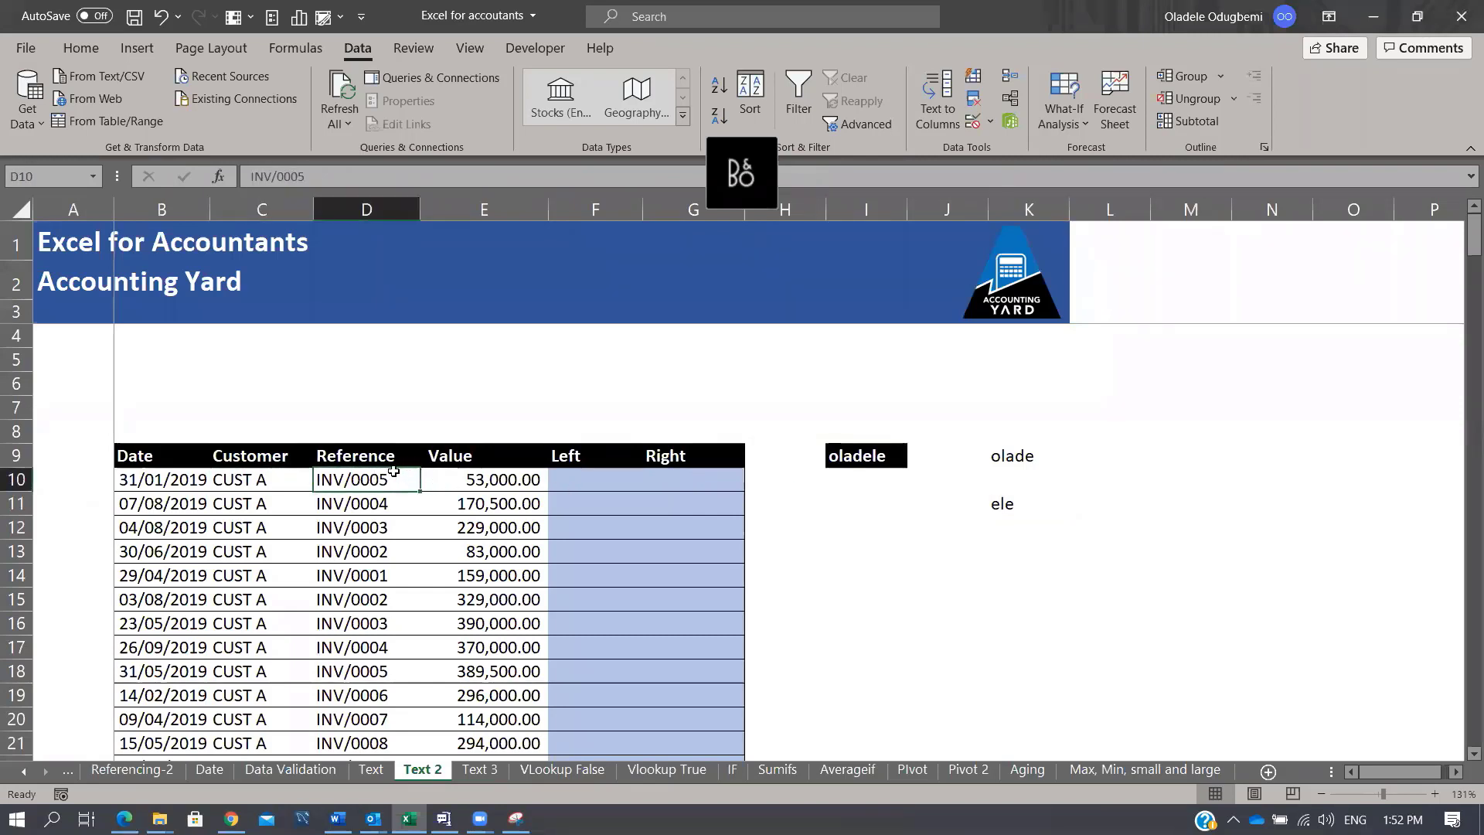
click(247, 484)
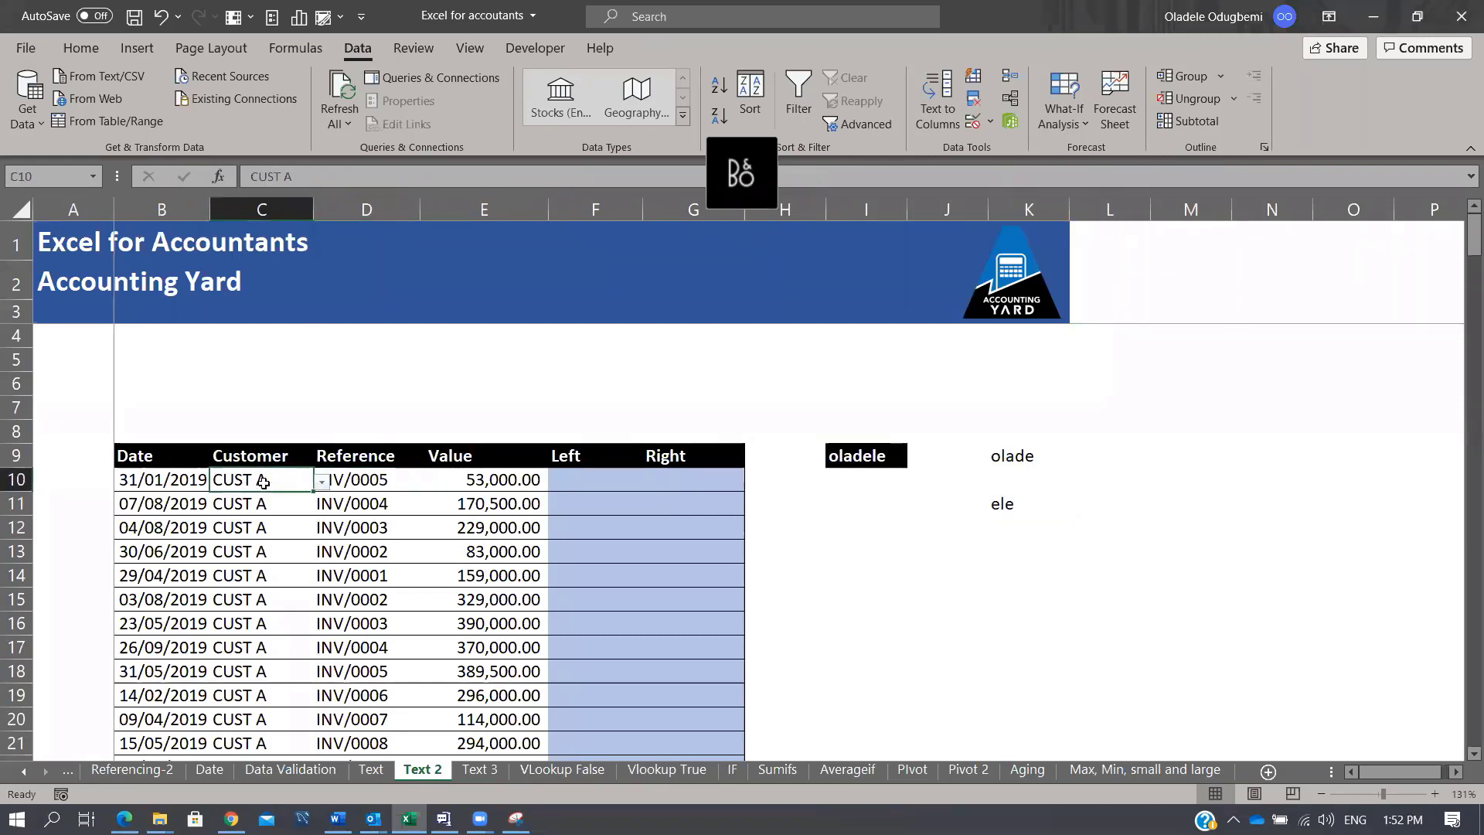
Step: Enter =RIGHT(C10,1) in G10 to take the customer's last character
click(582, 486)
text(=right)
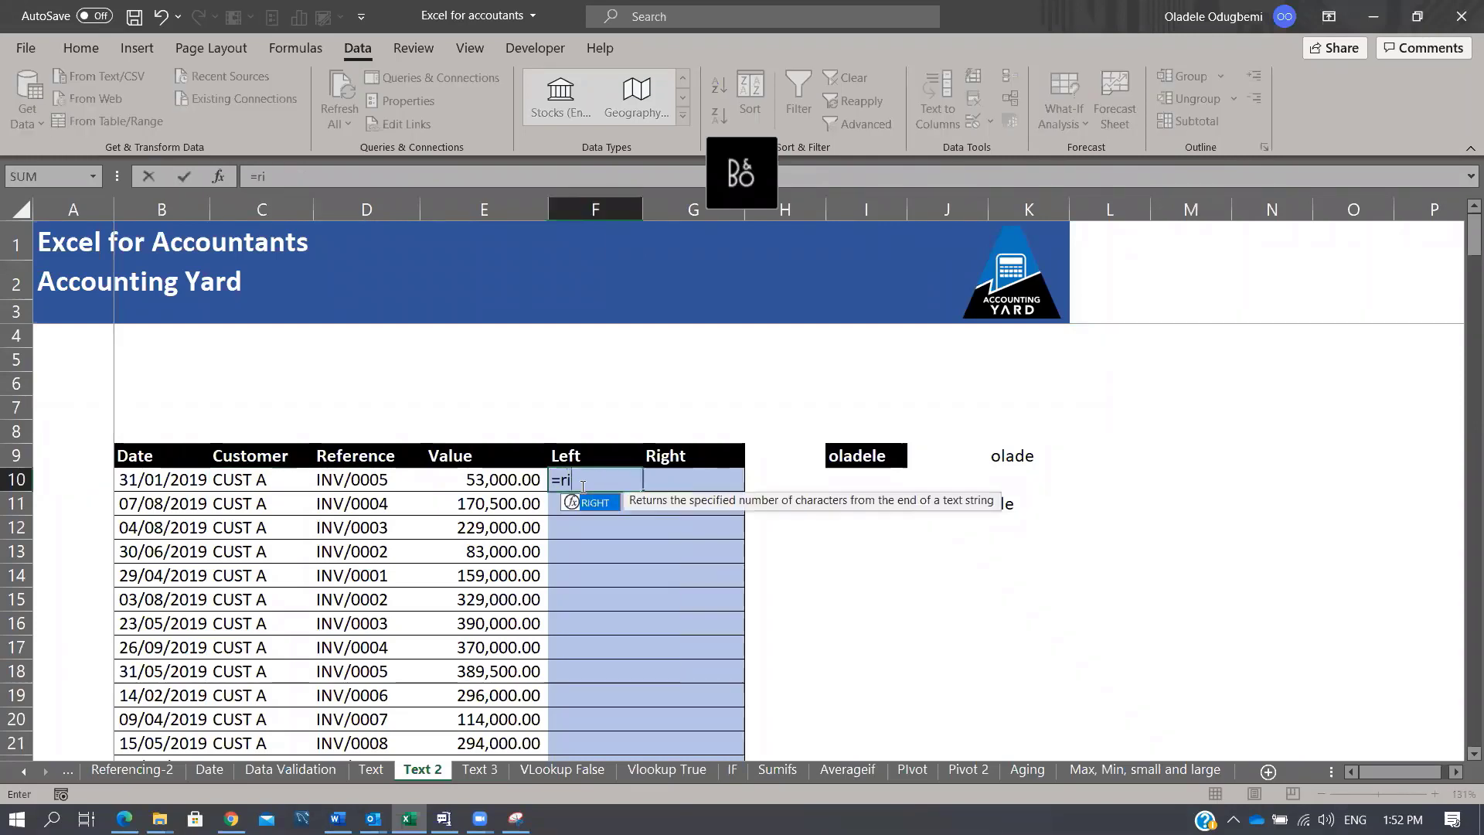
key(Tab)
click(261, 479)
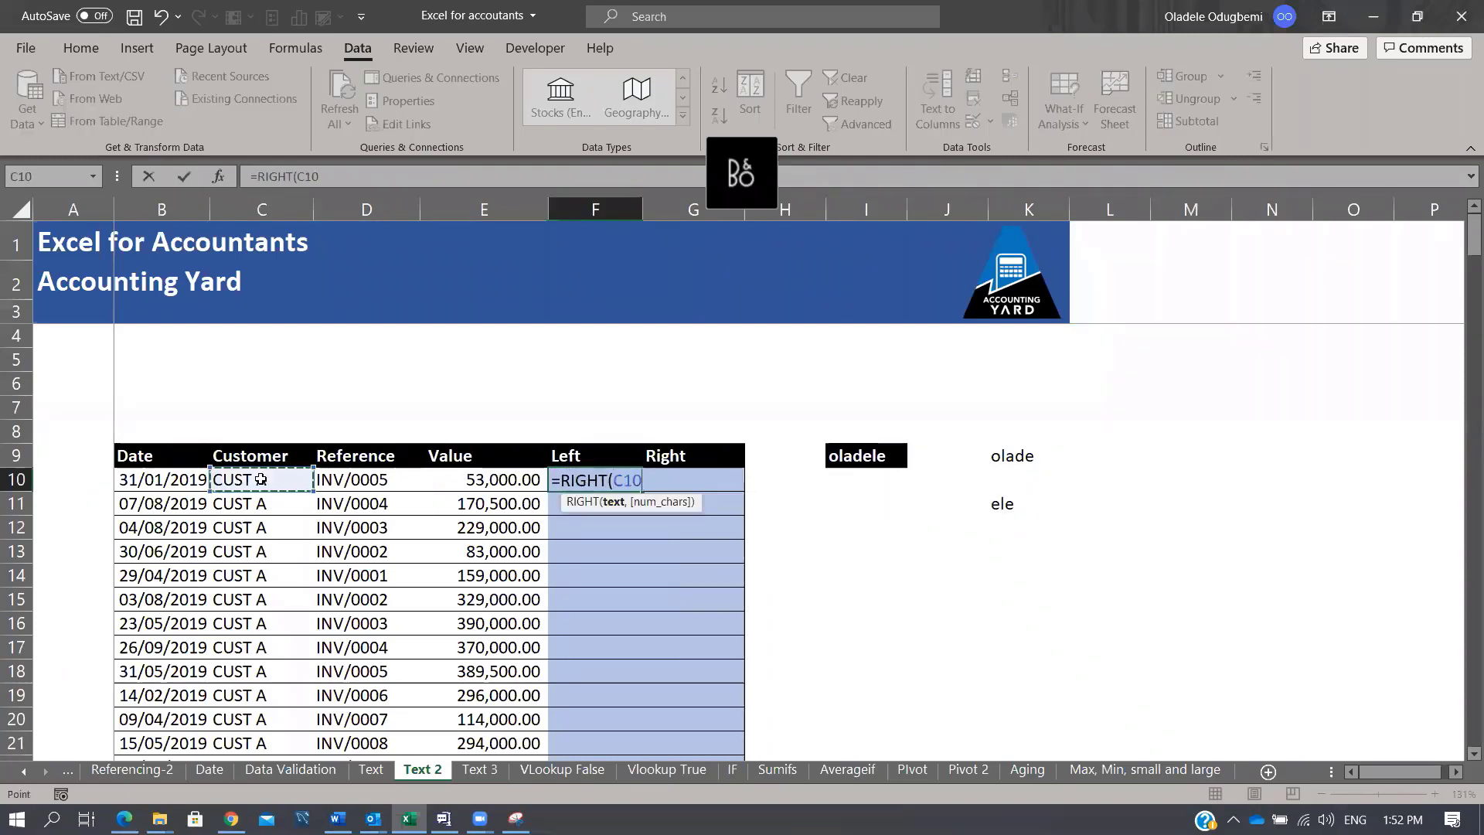
text(,1)
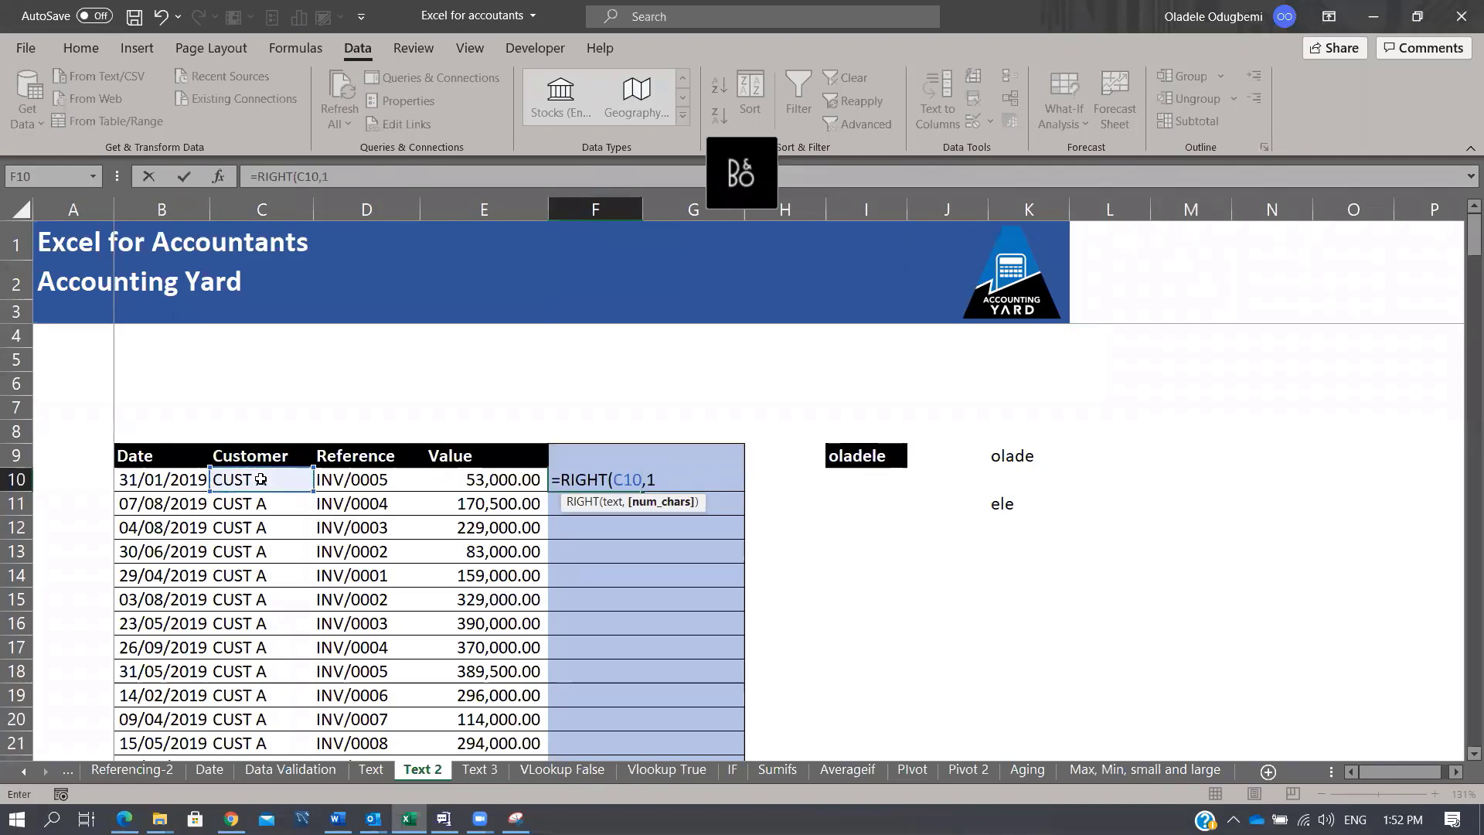
text())
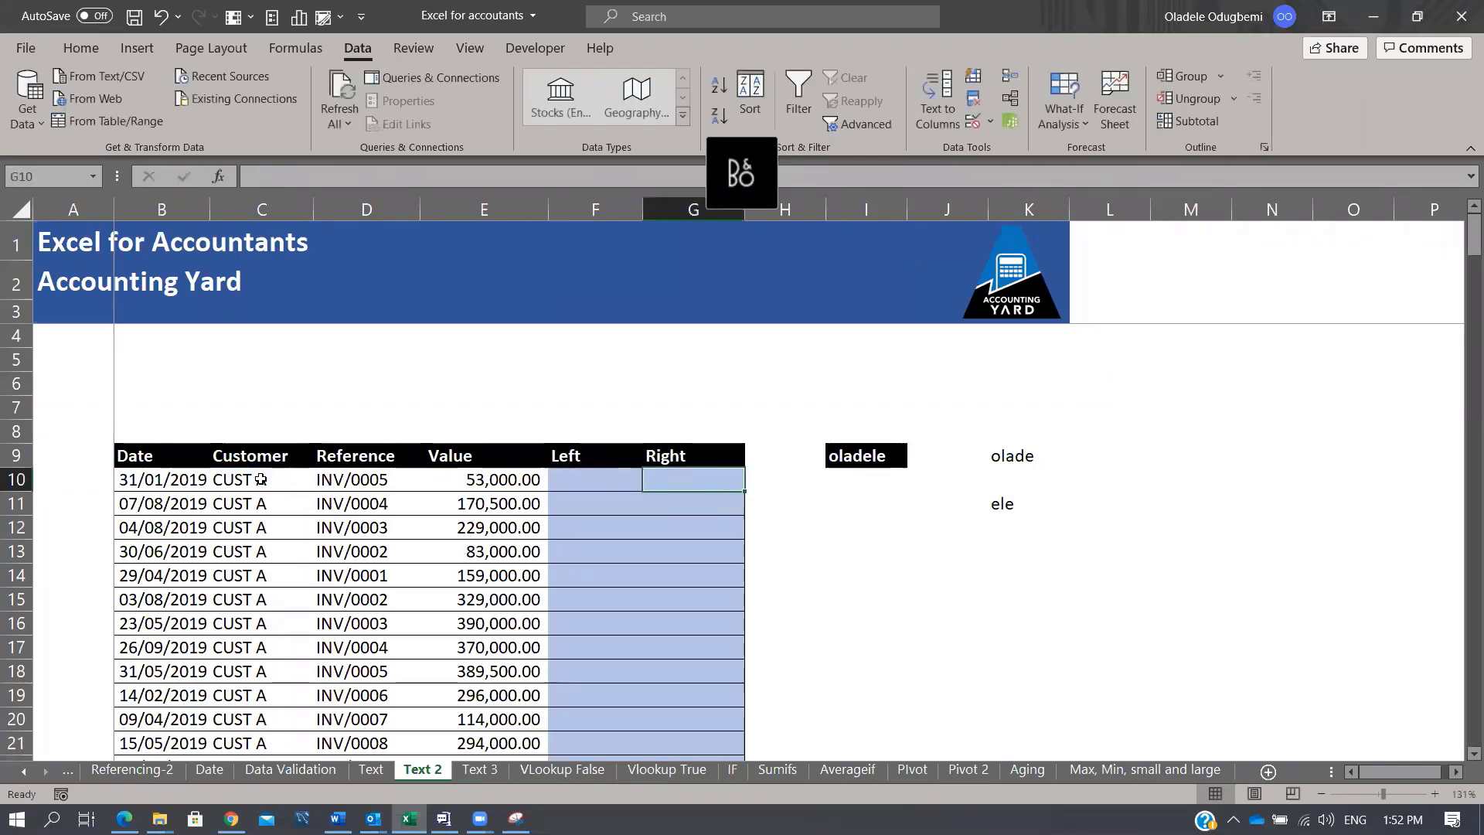
text(=rig)
key(Tab)
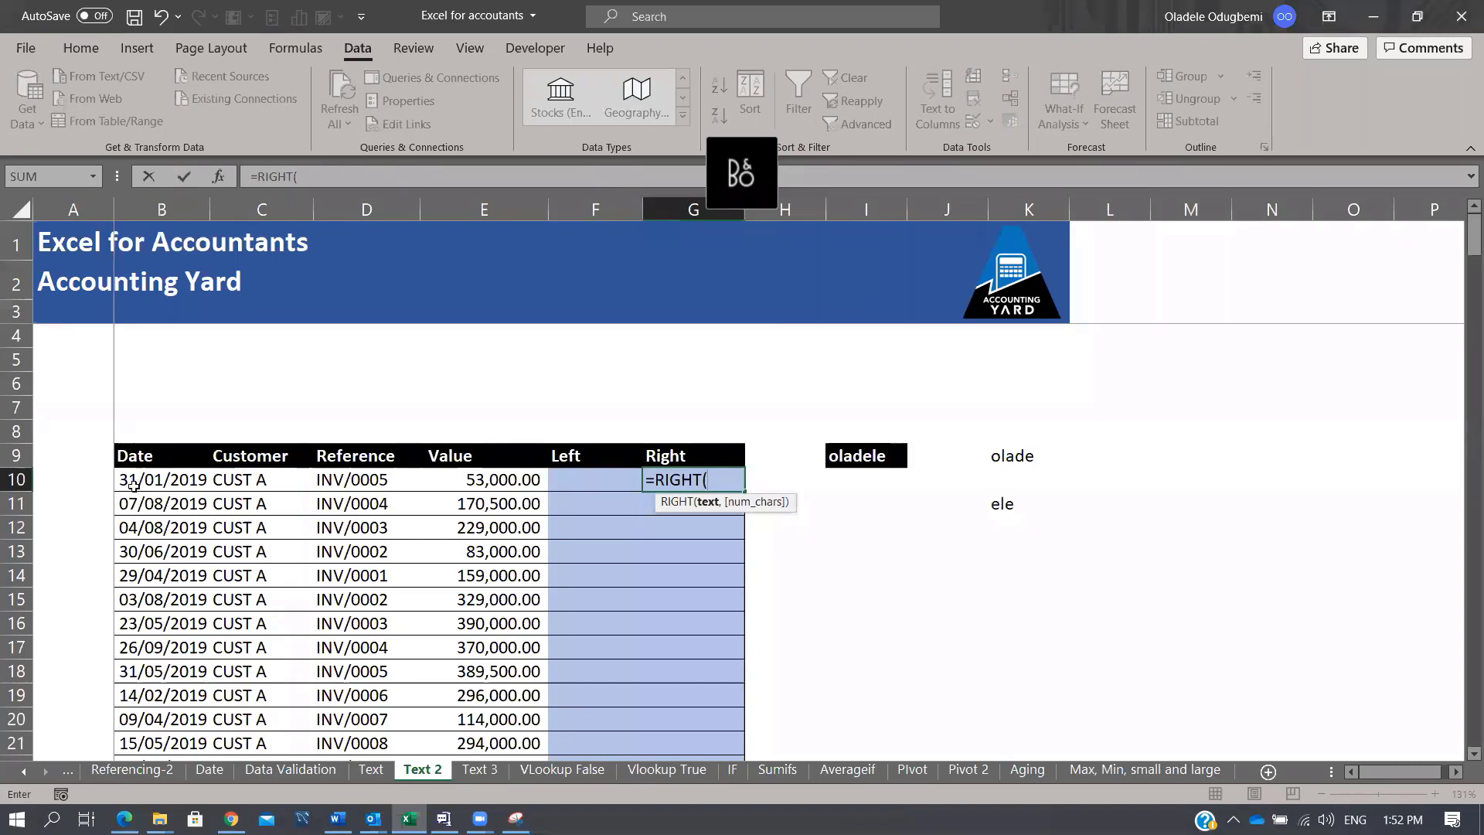
click(239, 485)
text(,1)
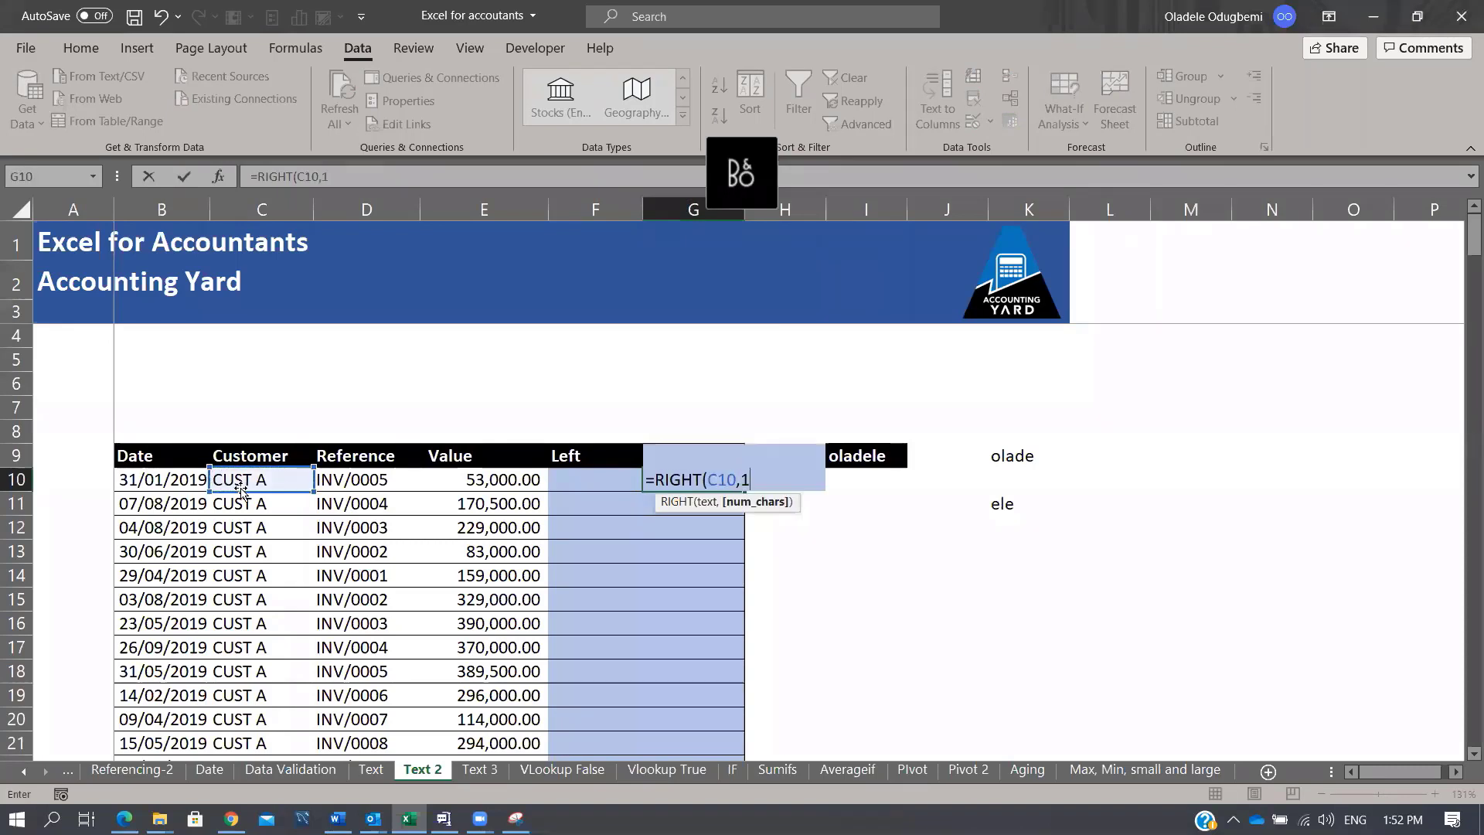
text())
key(ctrl+Return)
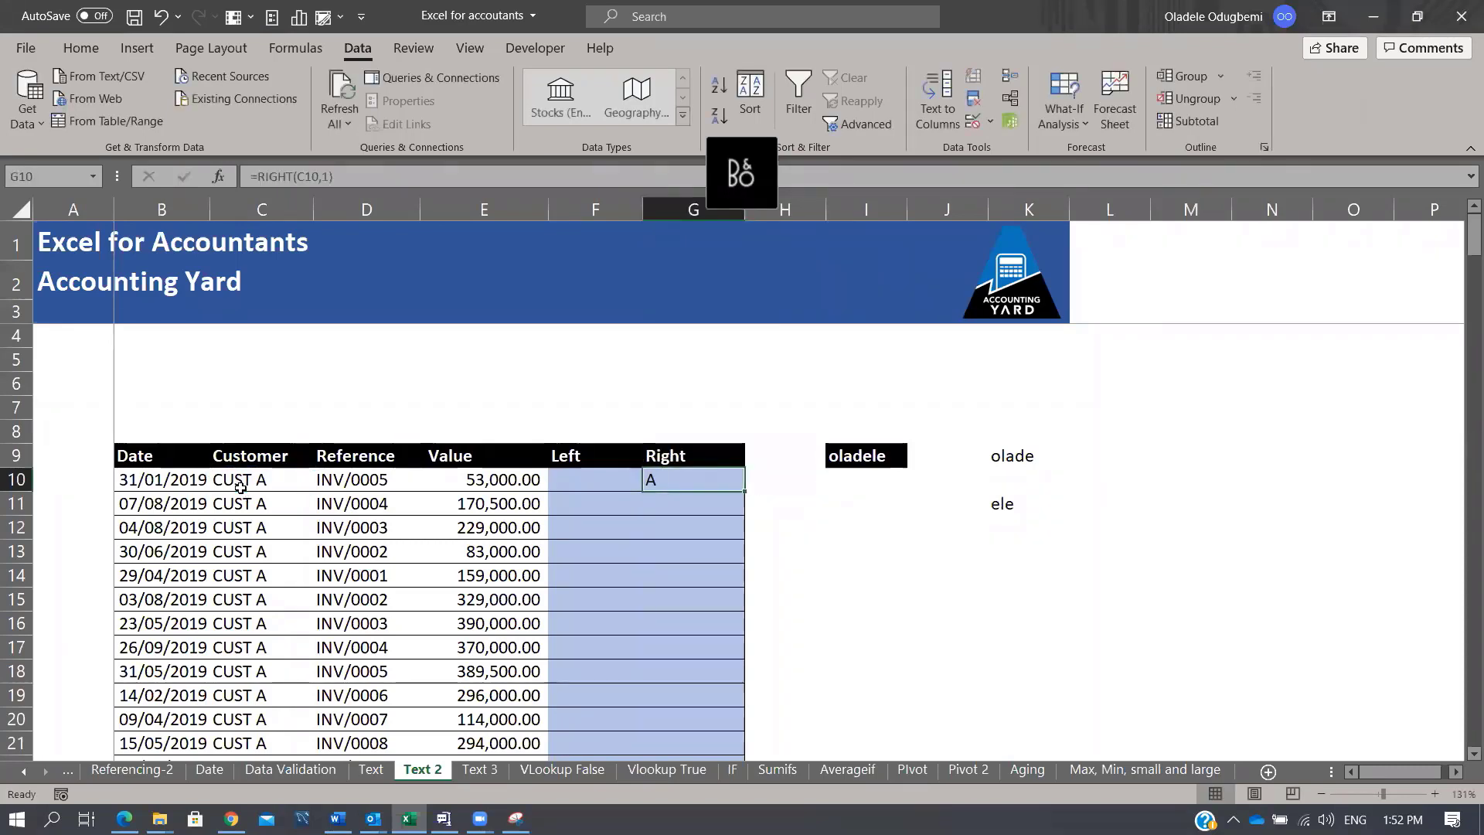
Step: Enter =LEFT(D10,3) in F10 to take the reference's first three characters, INV
key(shift+Tab)
text(=left)
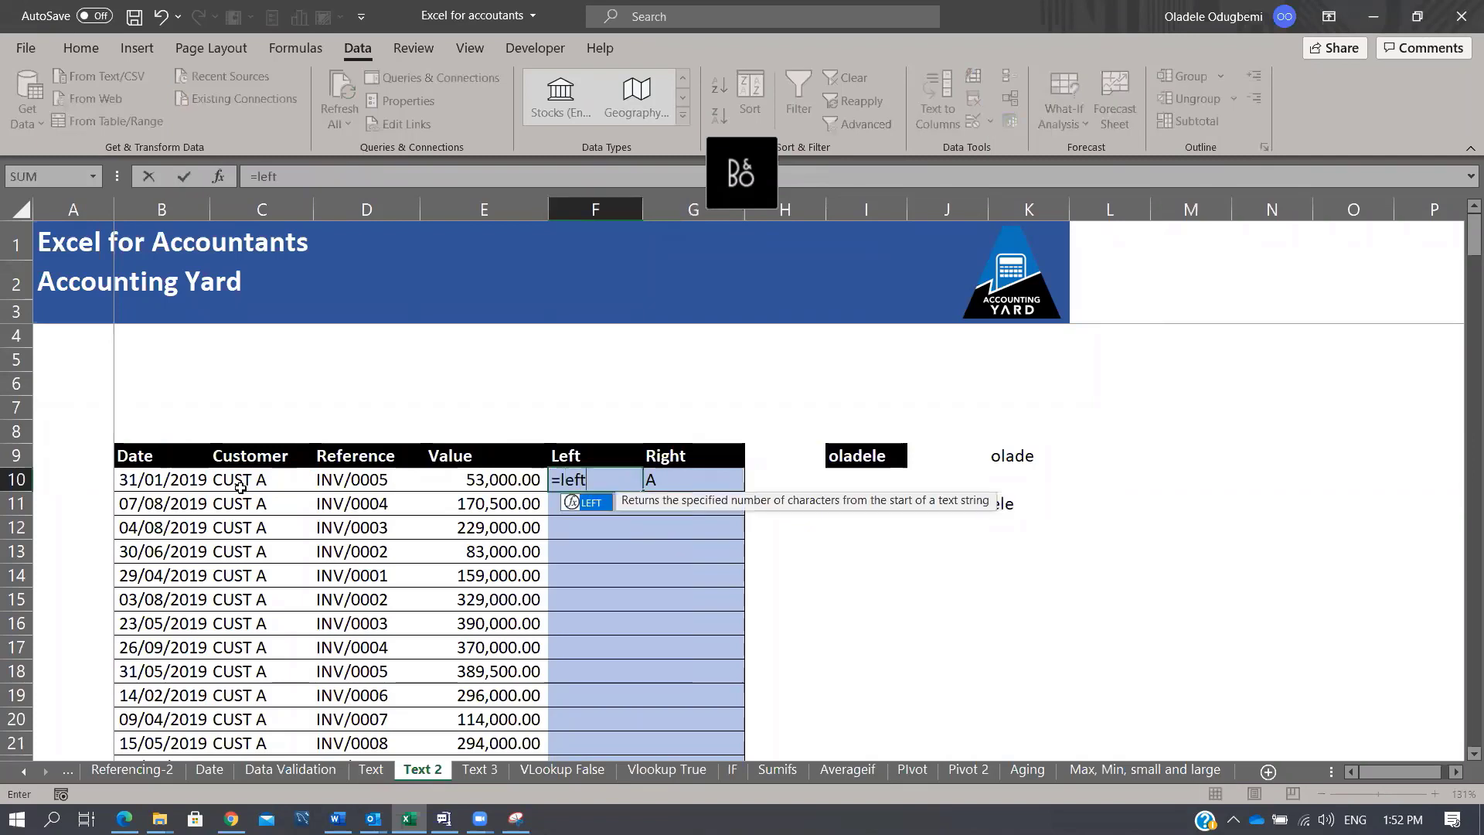
key(Tab)
key(Left)
key(Left)
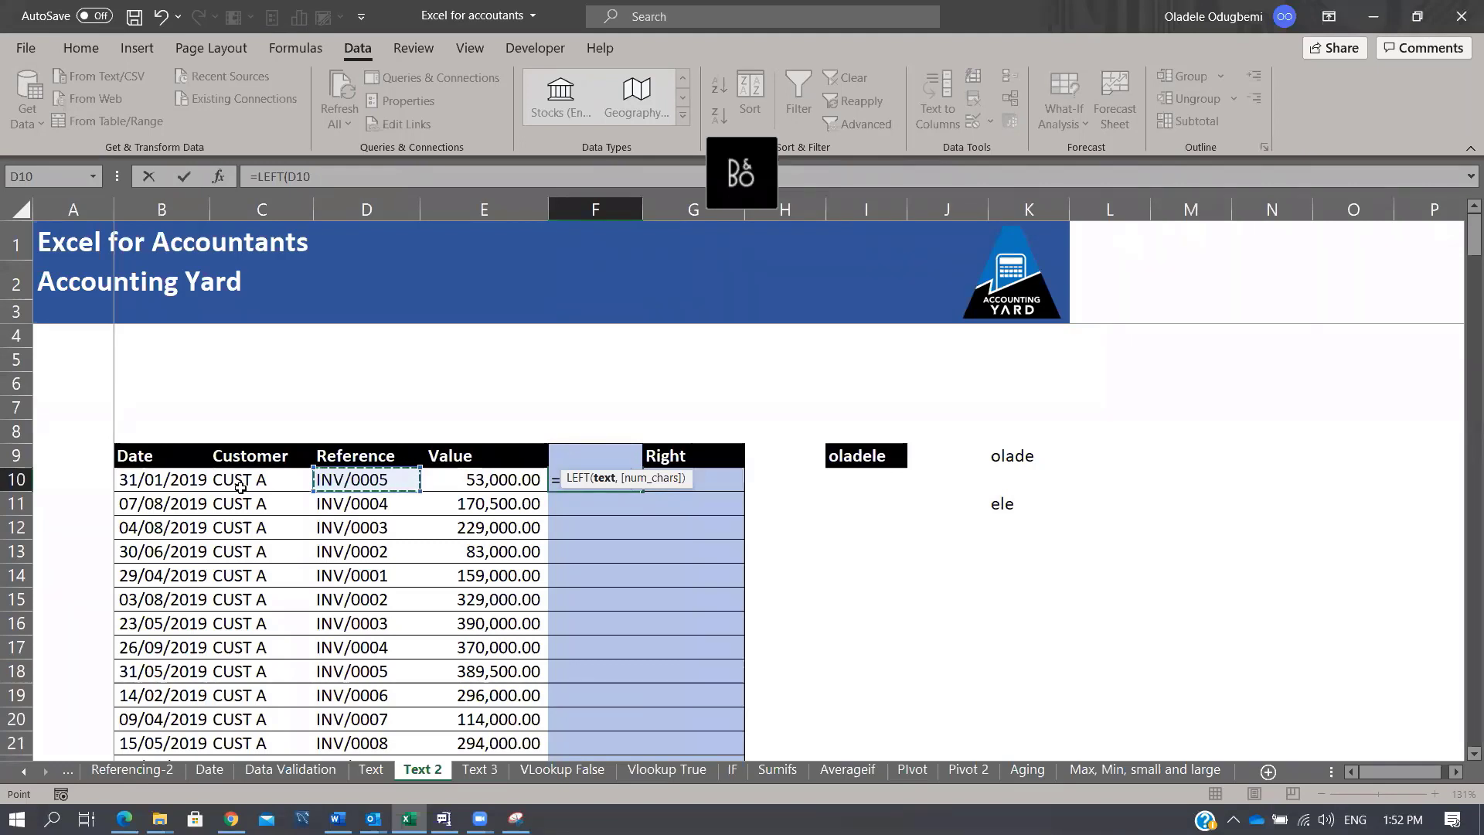
text(,)
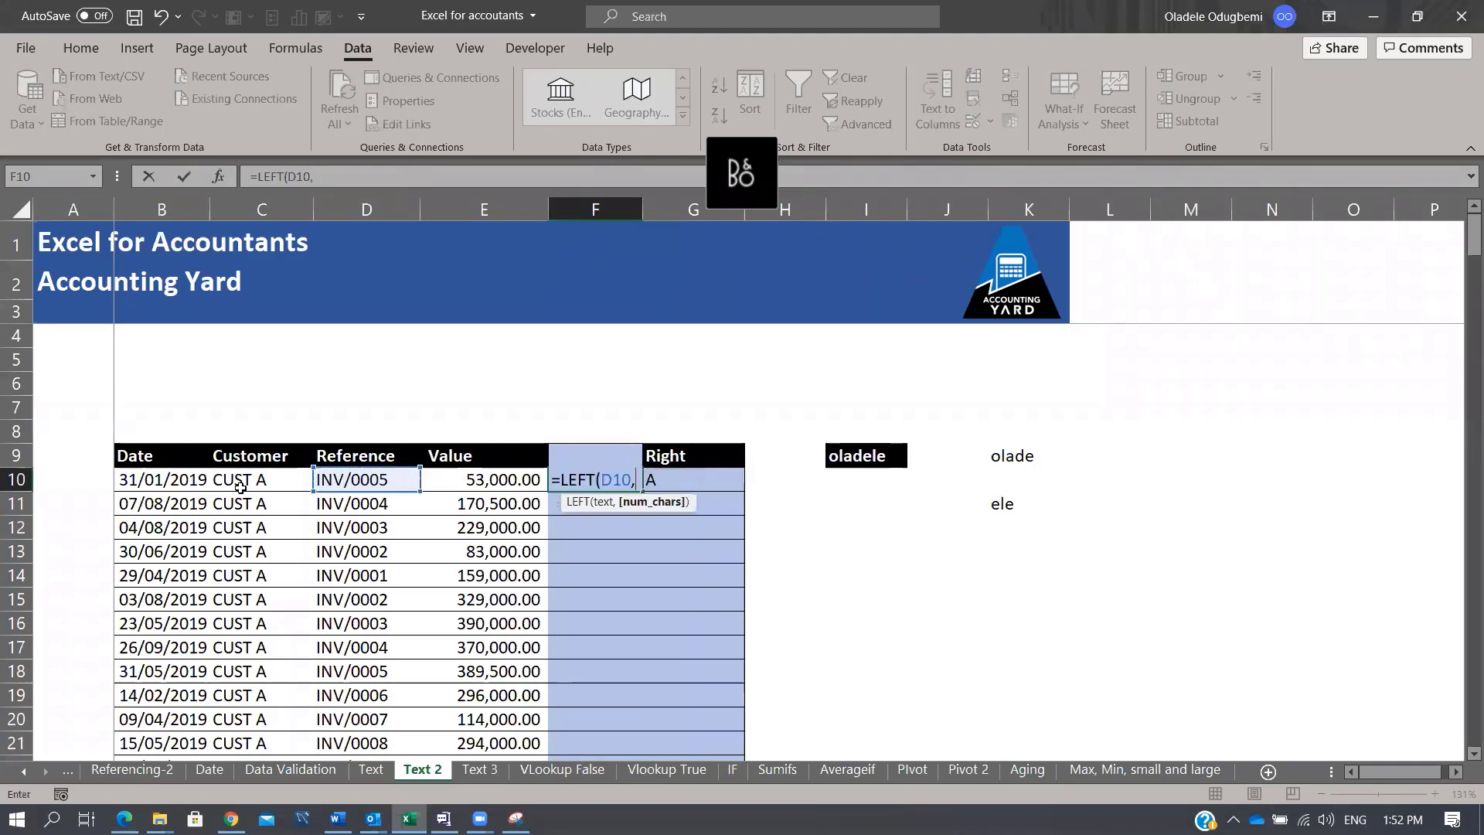
text(3))
key(Tab)
key(Tab)
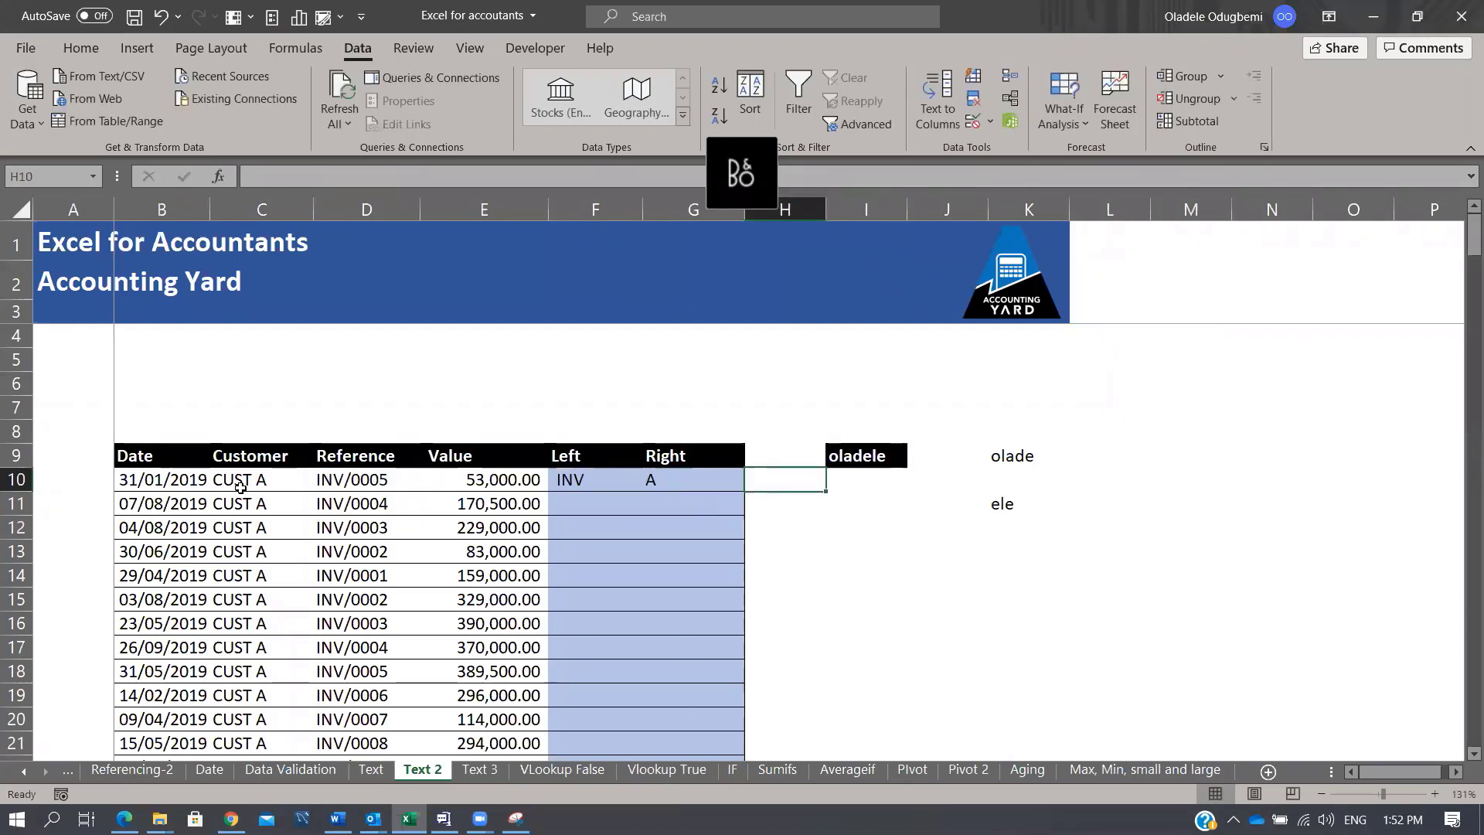
Step: Enter =RIGHT(D10,4) in H10 for the reference's last four characters
text(=ri)
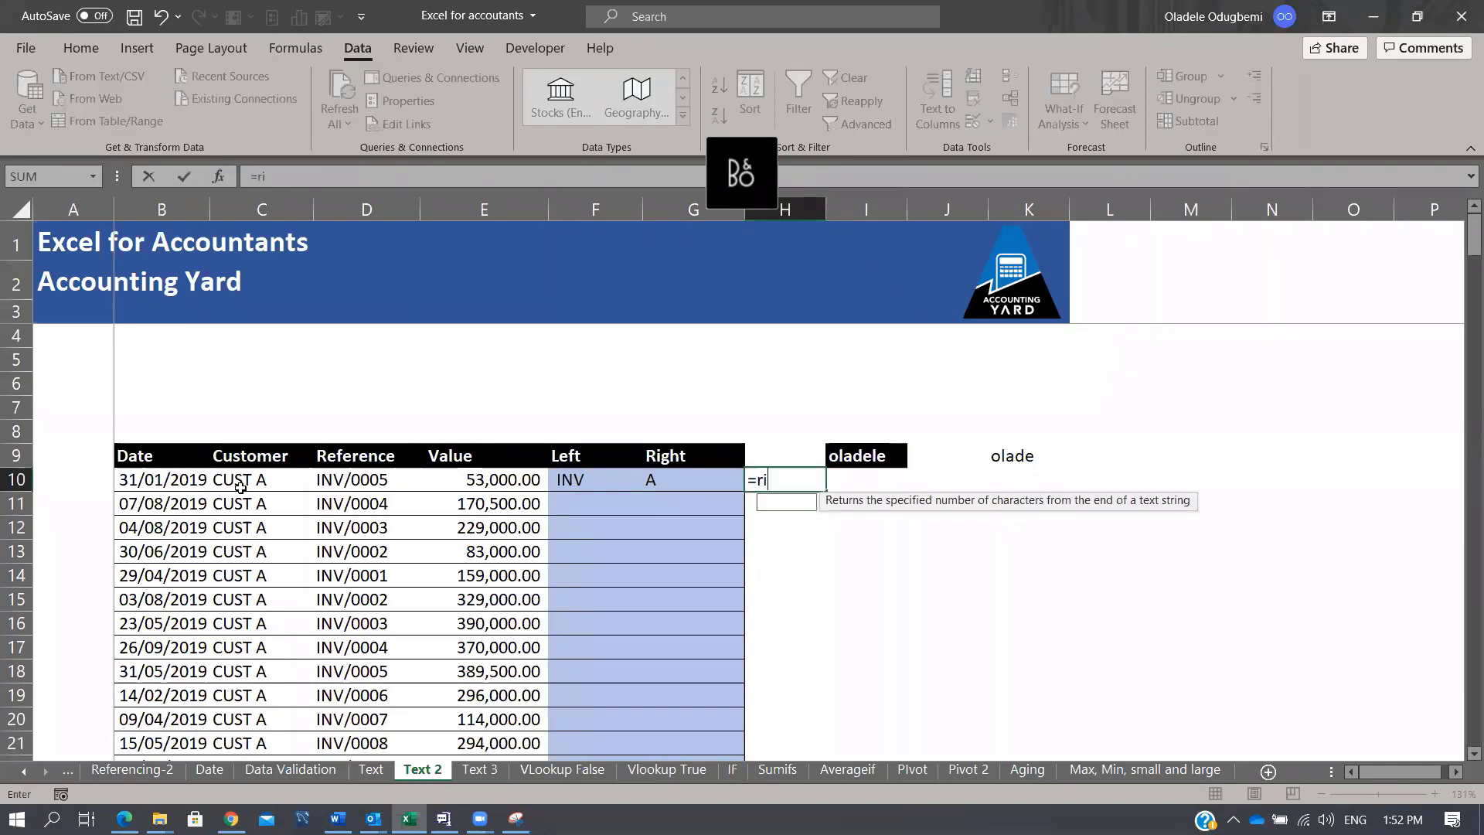
key(Tab)
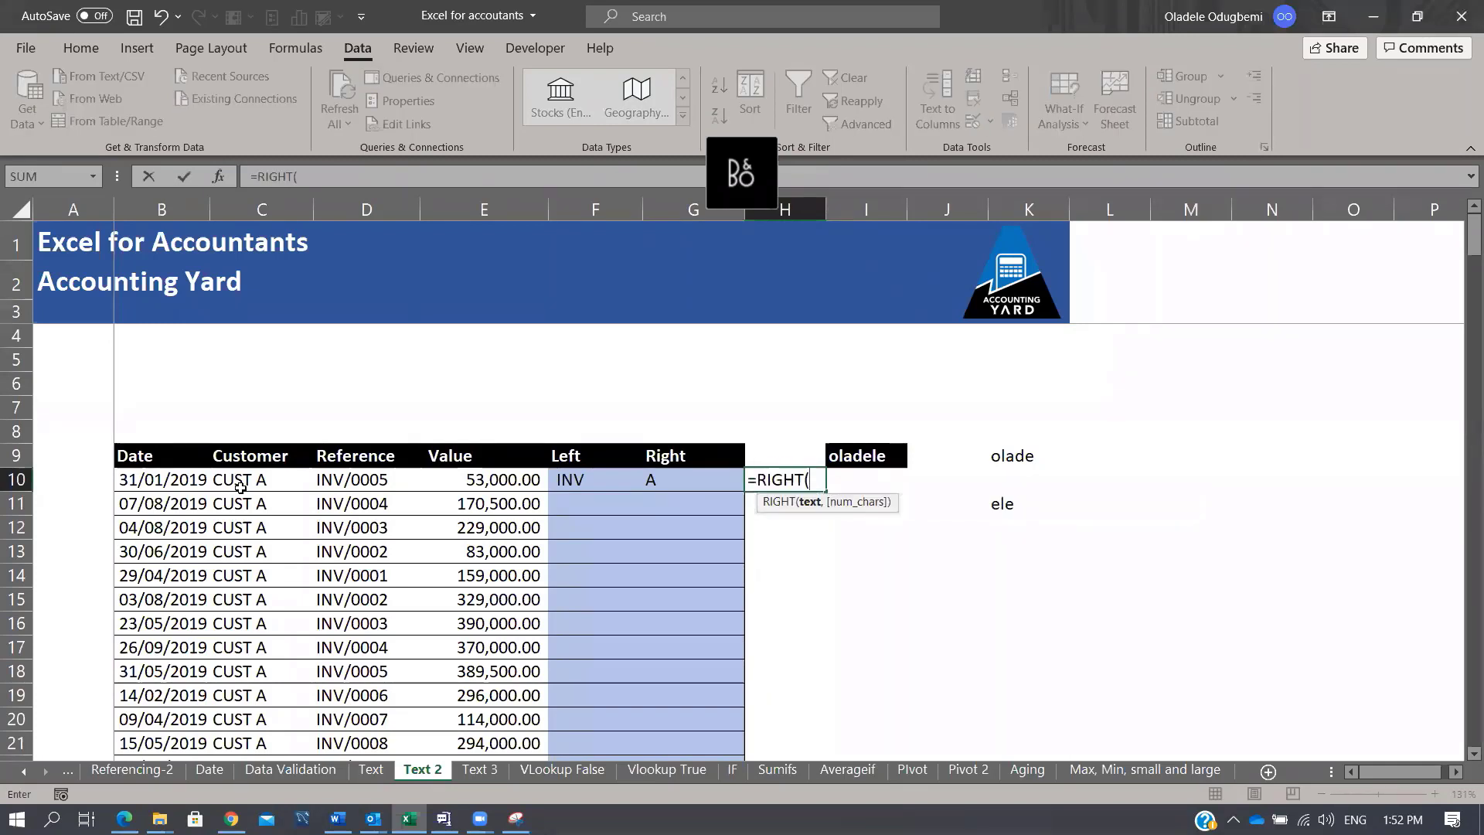
key(Left)
key(Left)
key(Left)
key(Left)
text(,)
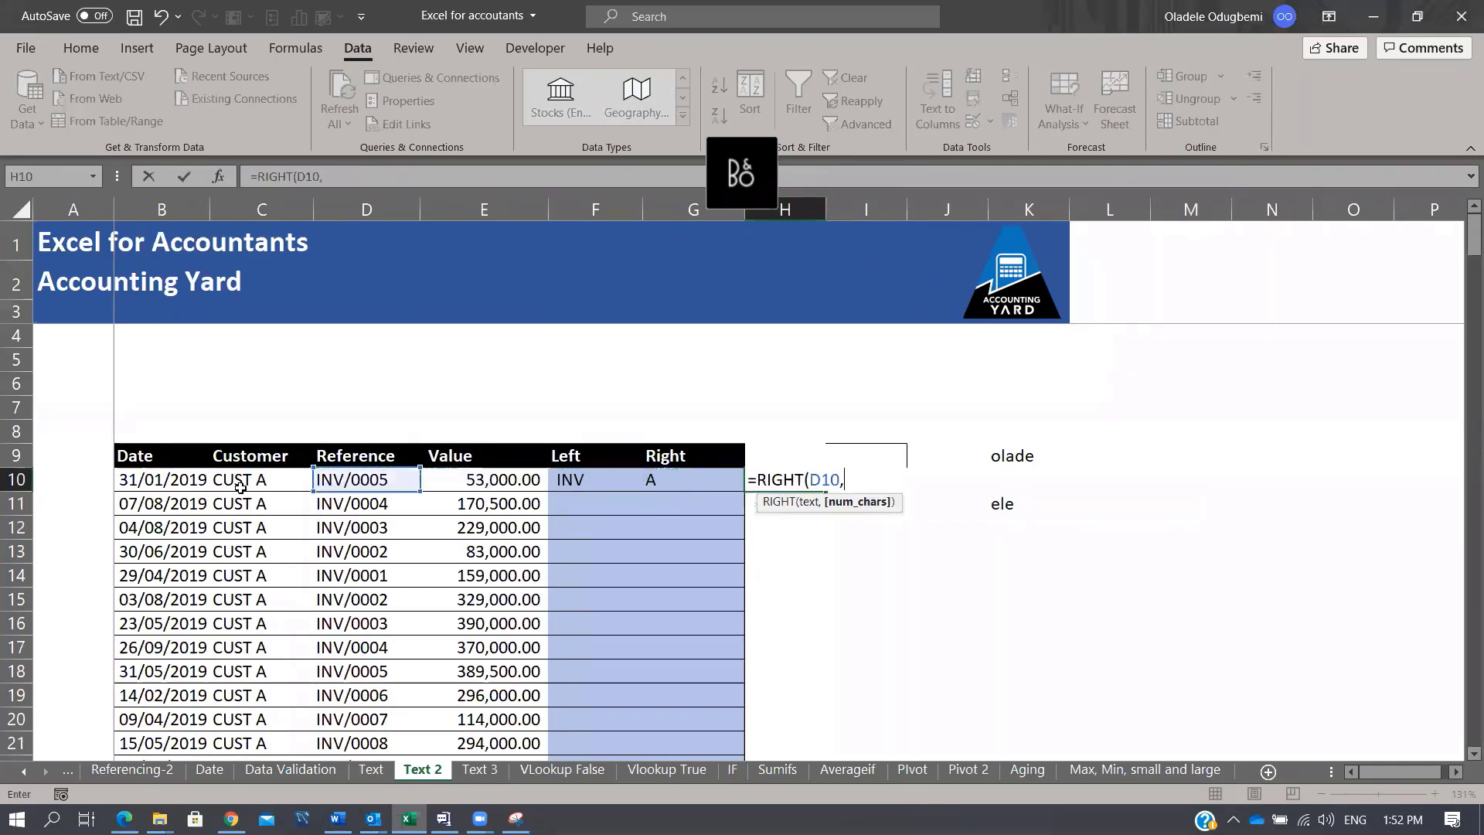
text(4)
key(ctrl+Return)
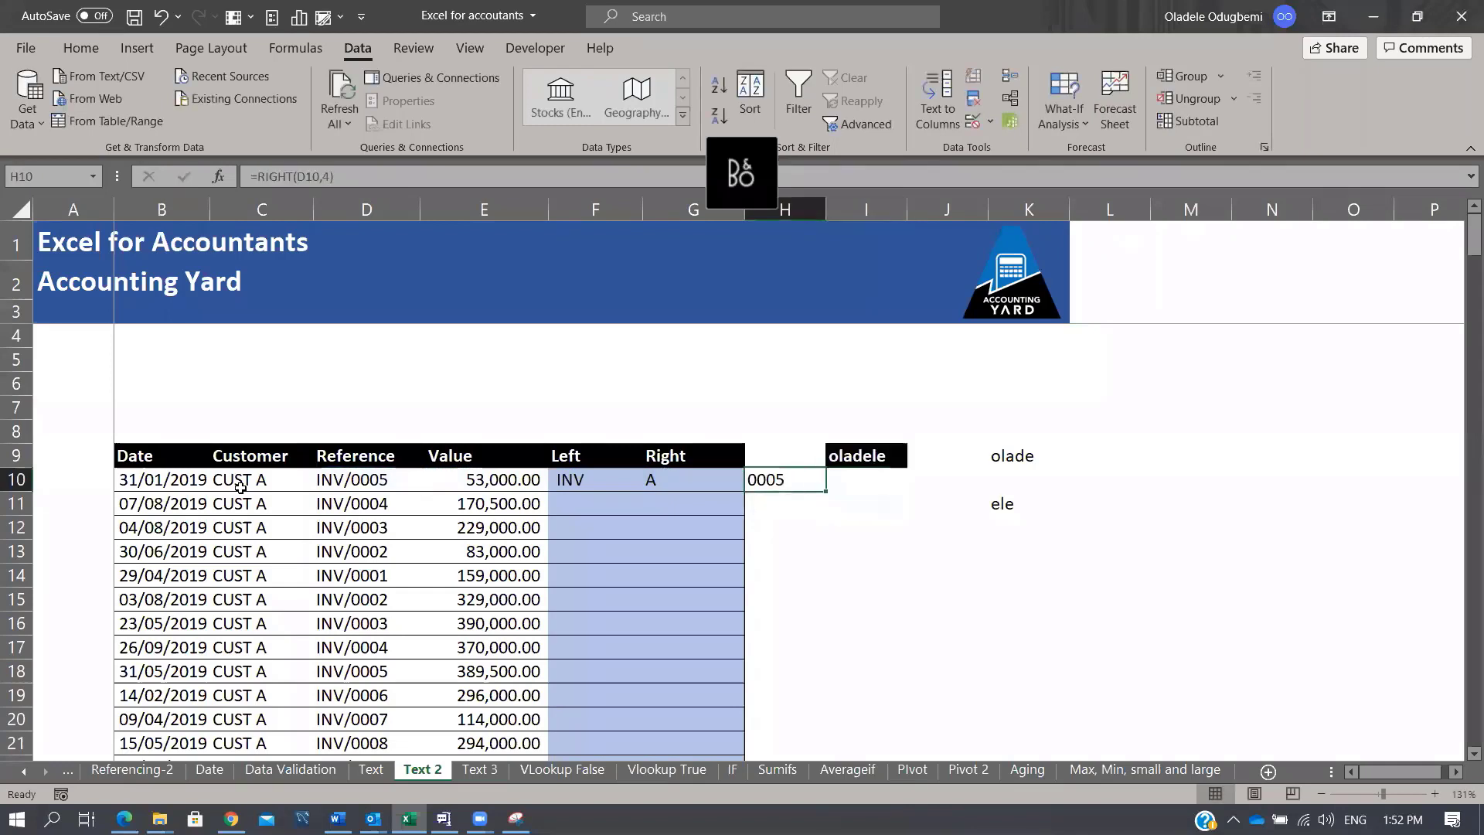
Step: Fill the H10, G10 and F10 formulas down the whole table, then open Text 3
double_click(825, 491)
click(653, 479)
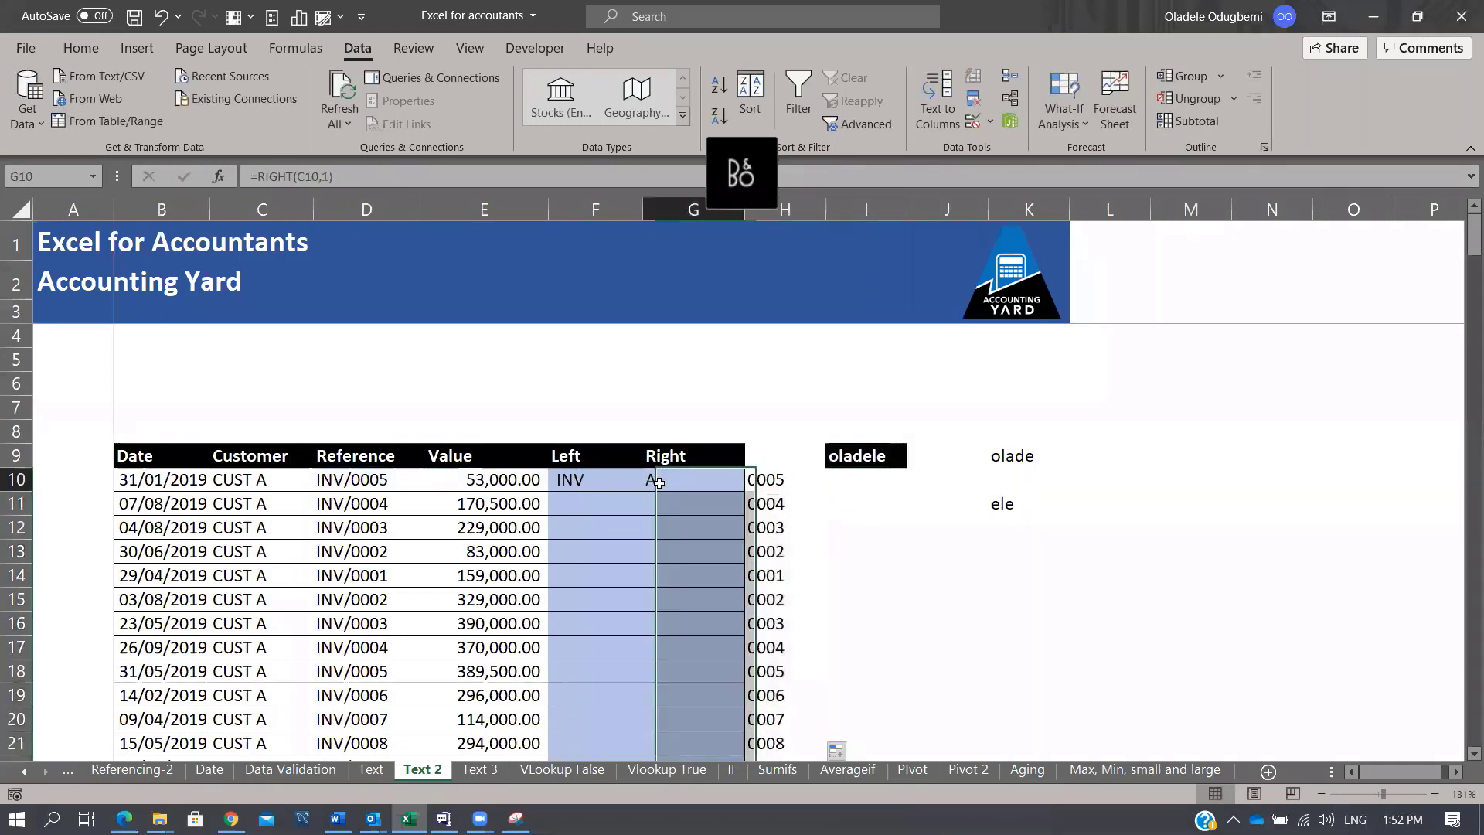
double_click(743, 494)
click(631, 485)
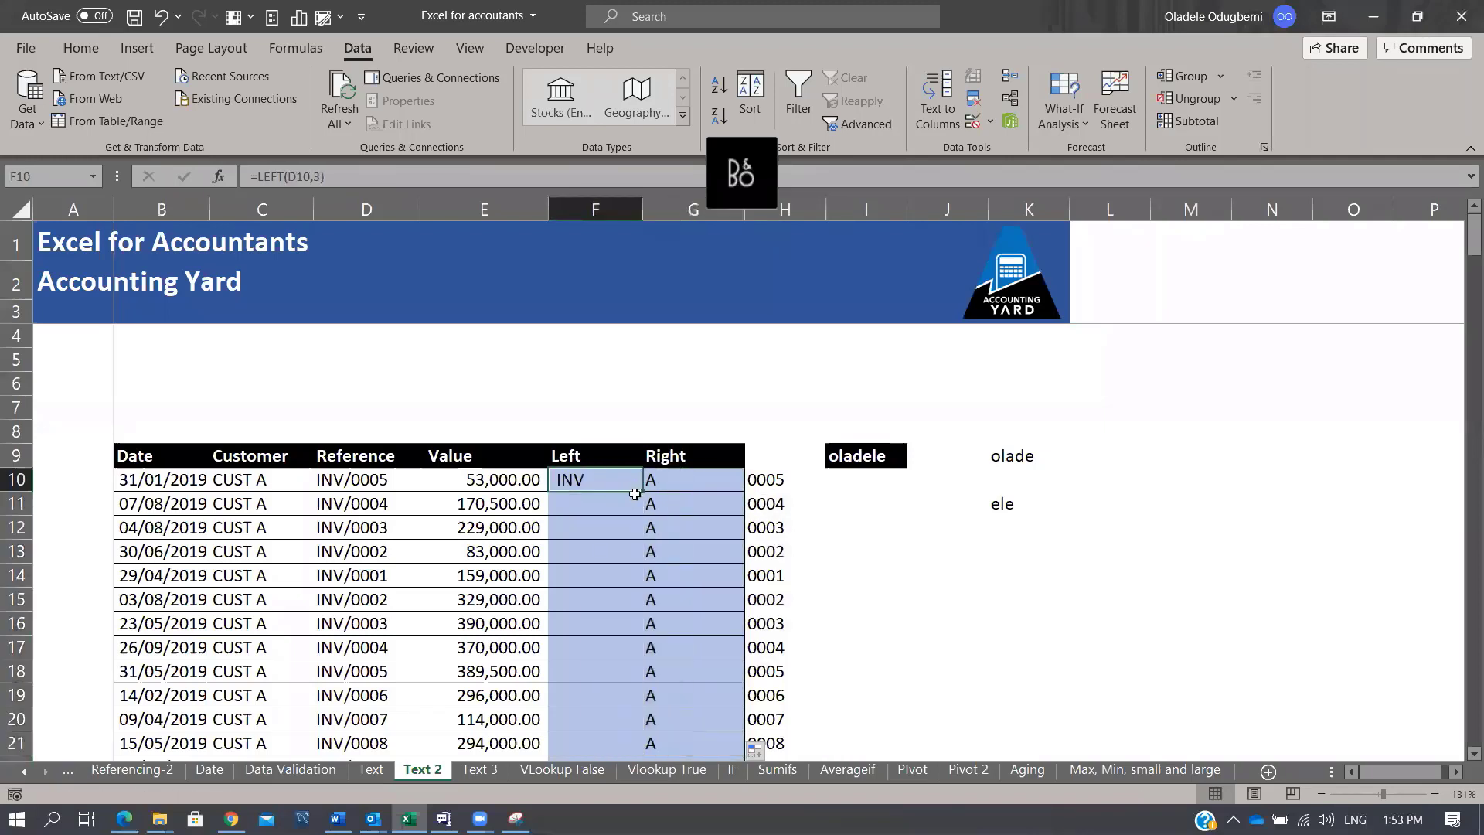
double_click(641, 491)
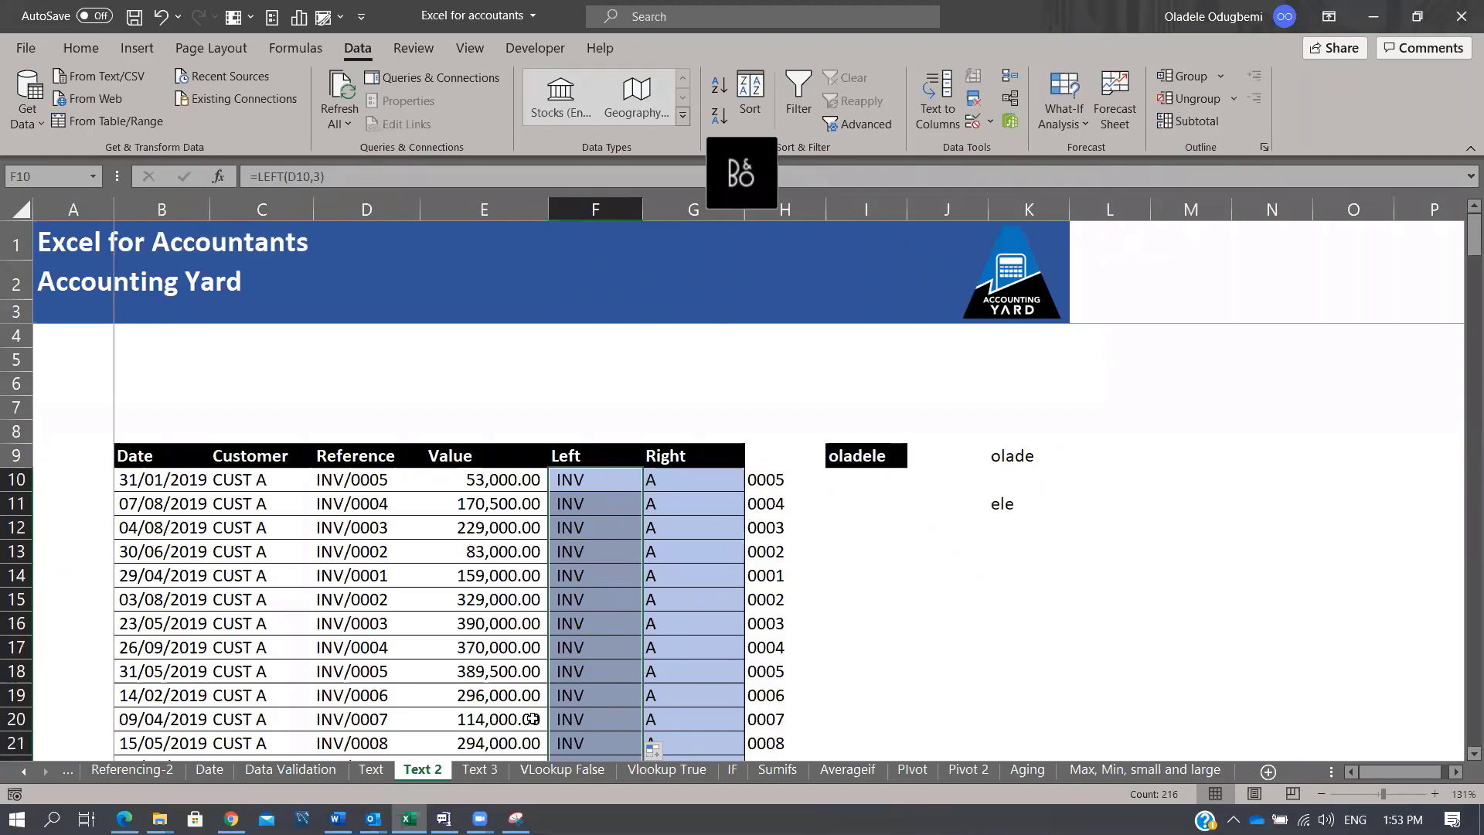
click(491, 770)
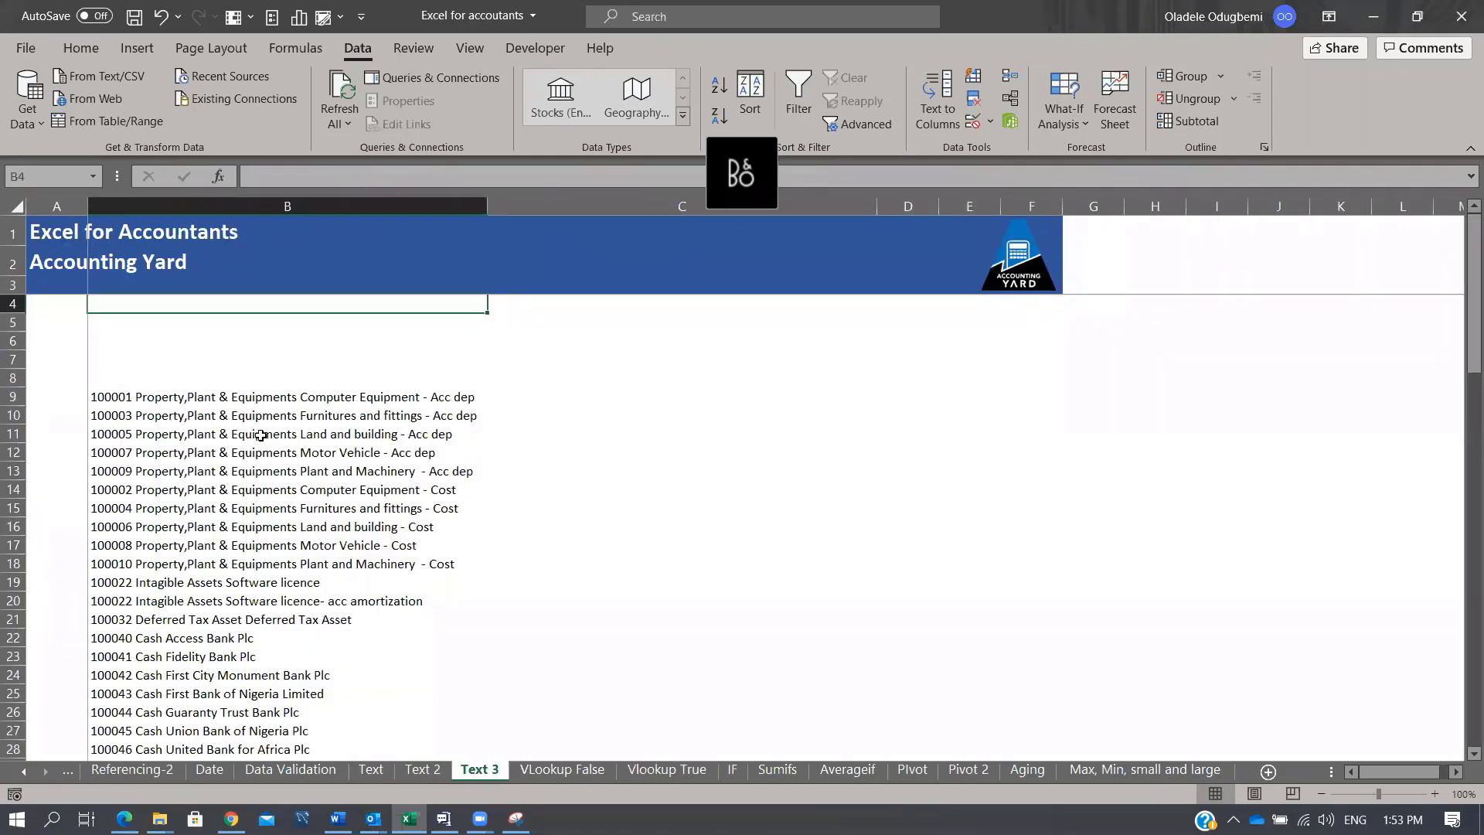
click(256, 398)
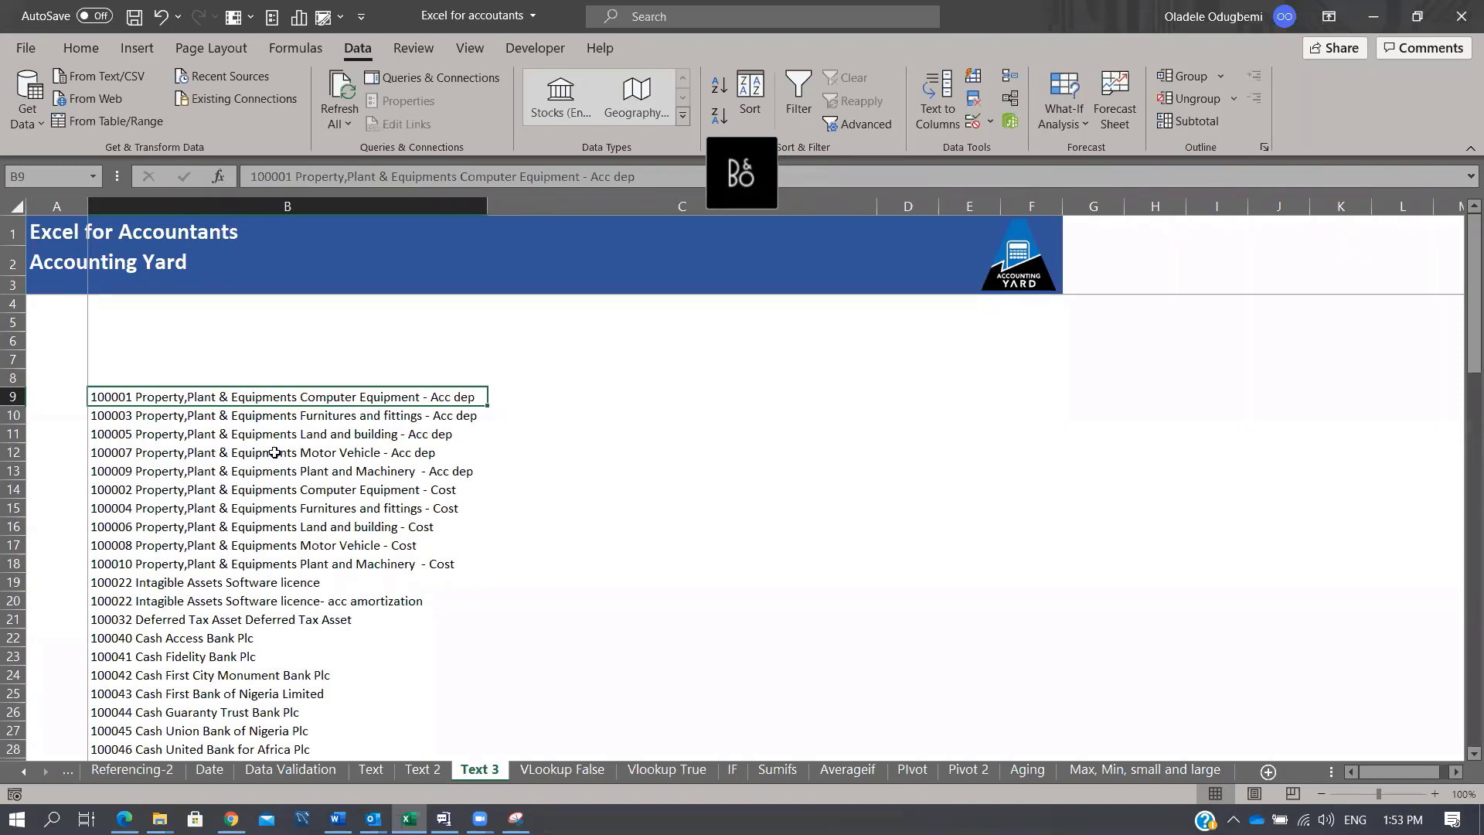
key(Right)
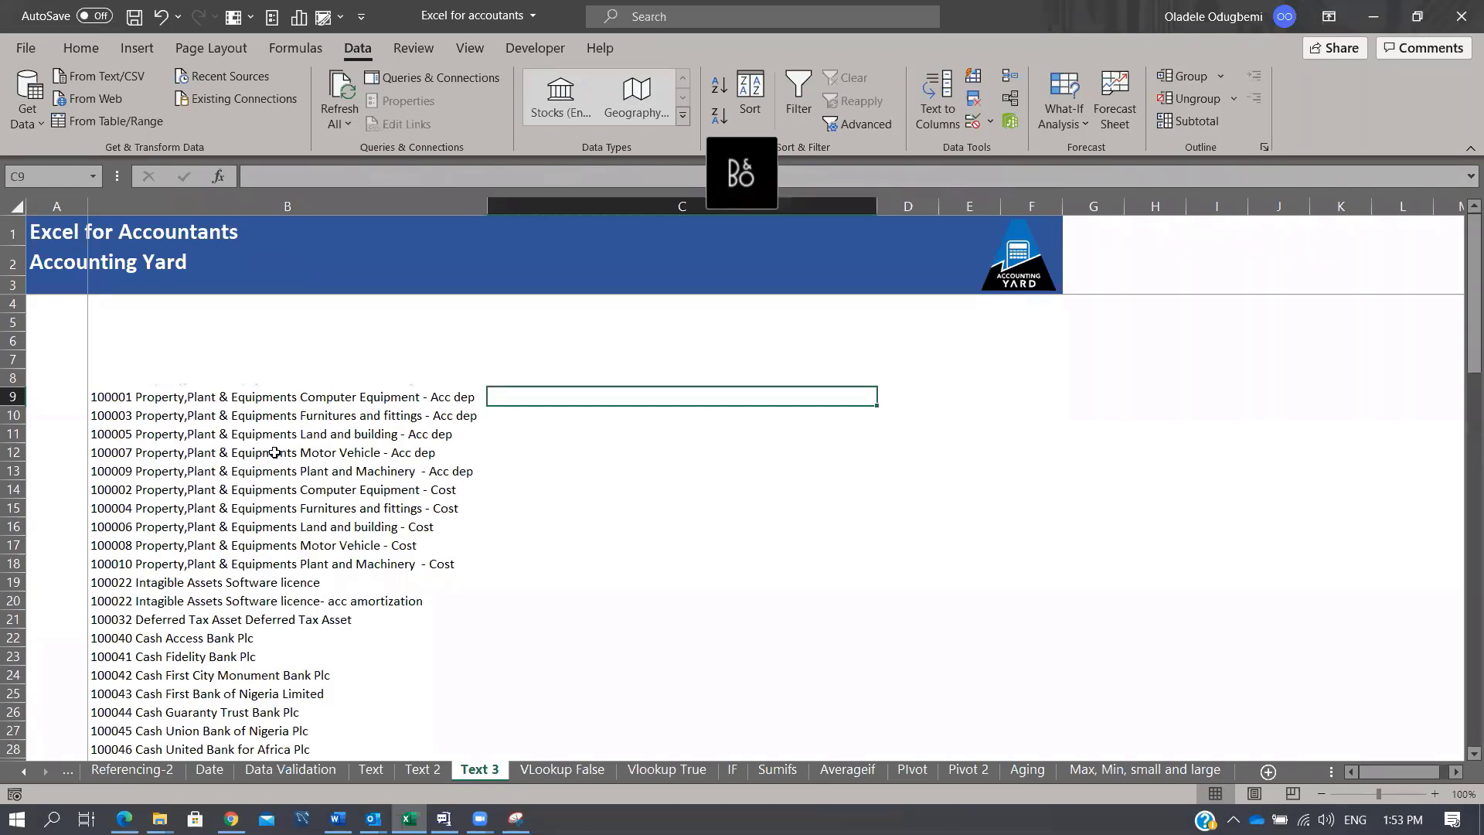
key(Left)
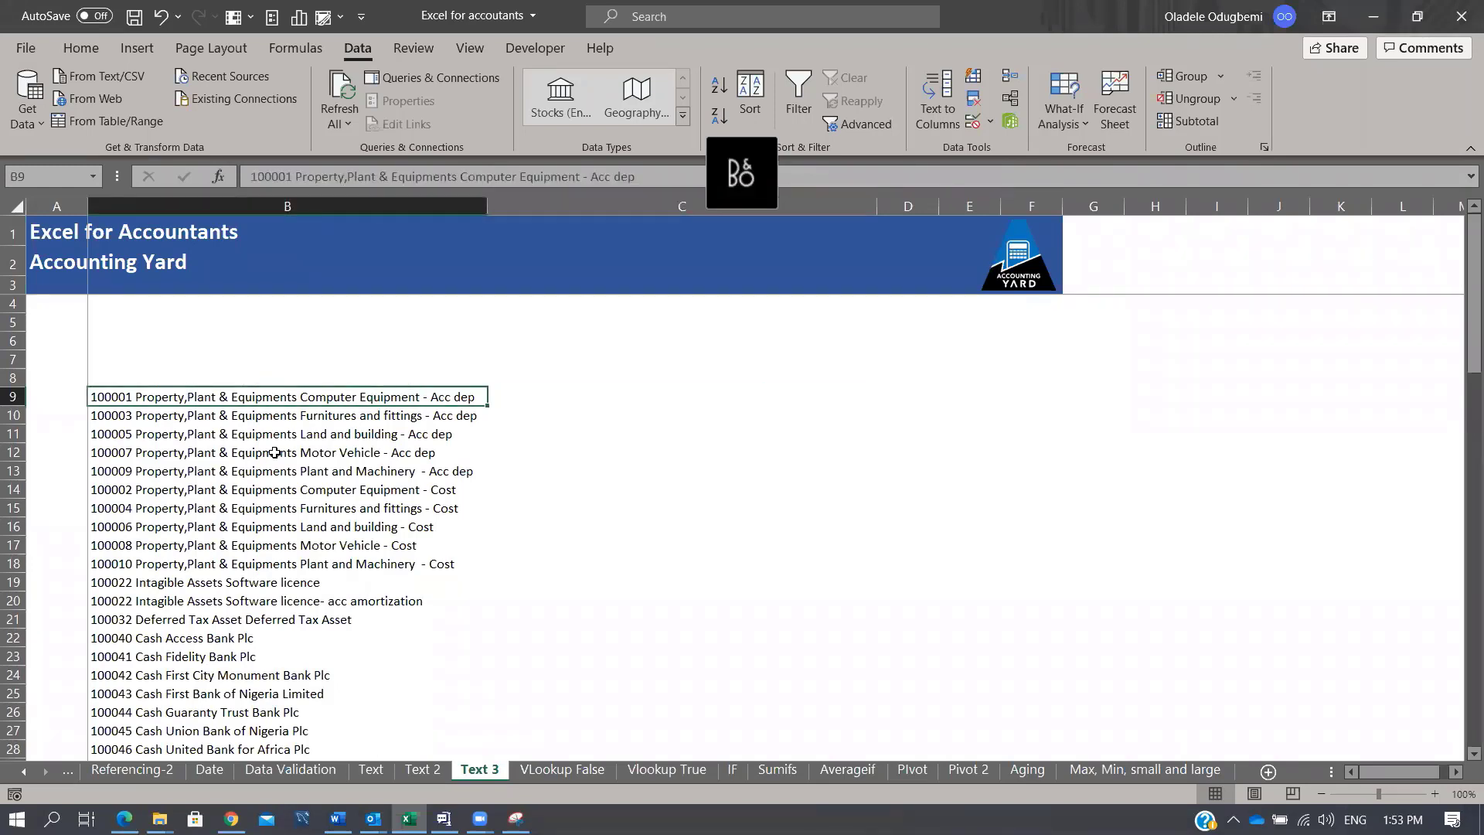
key(Right)
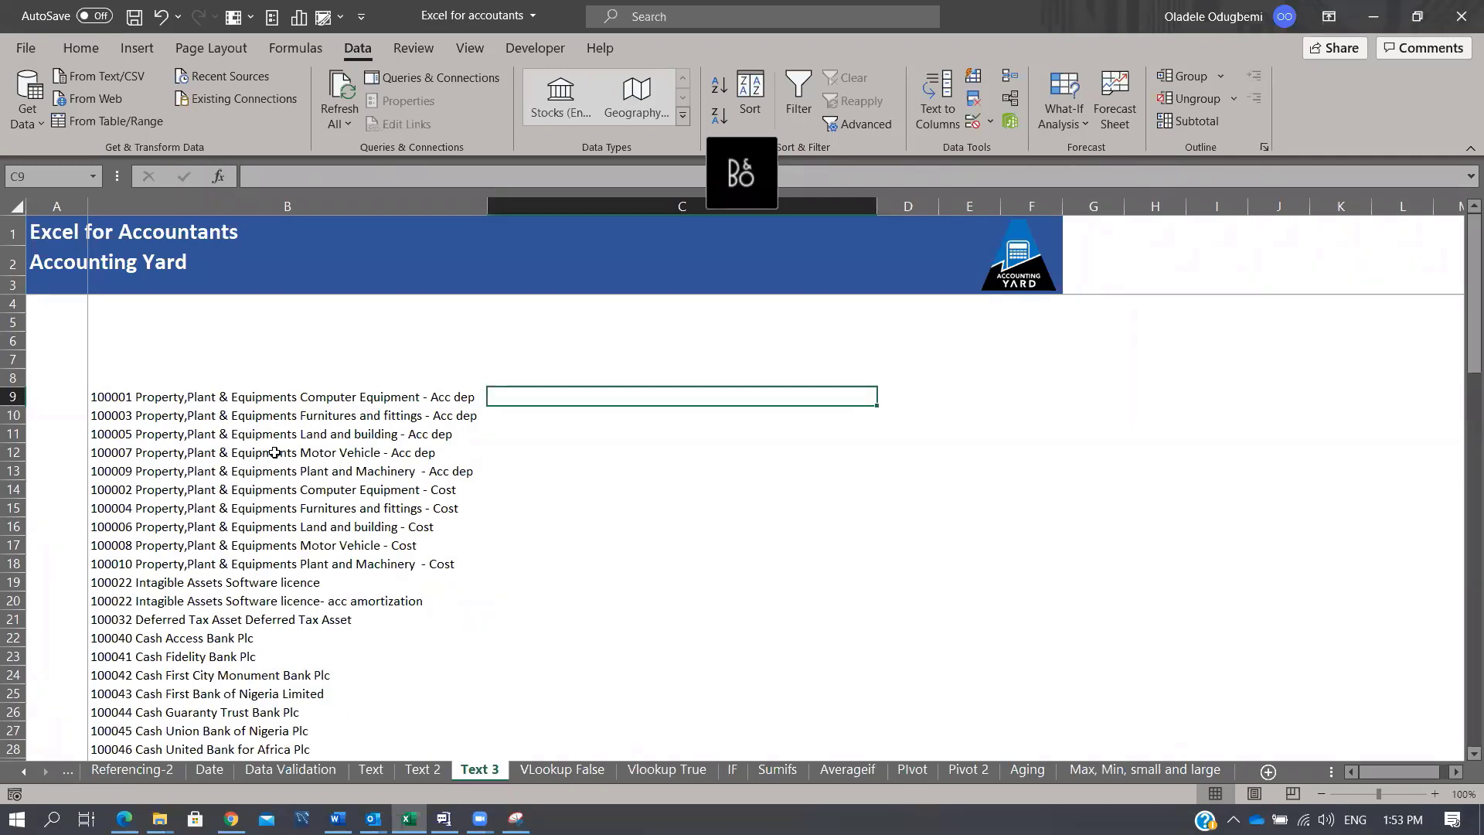
text(=LEFT()
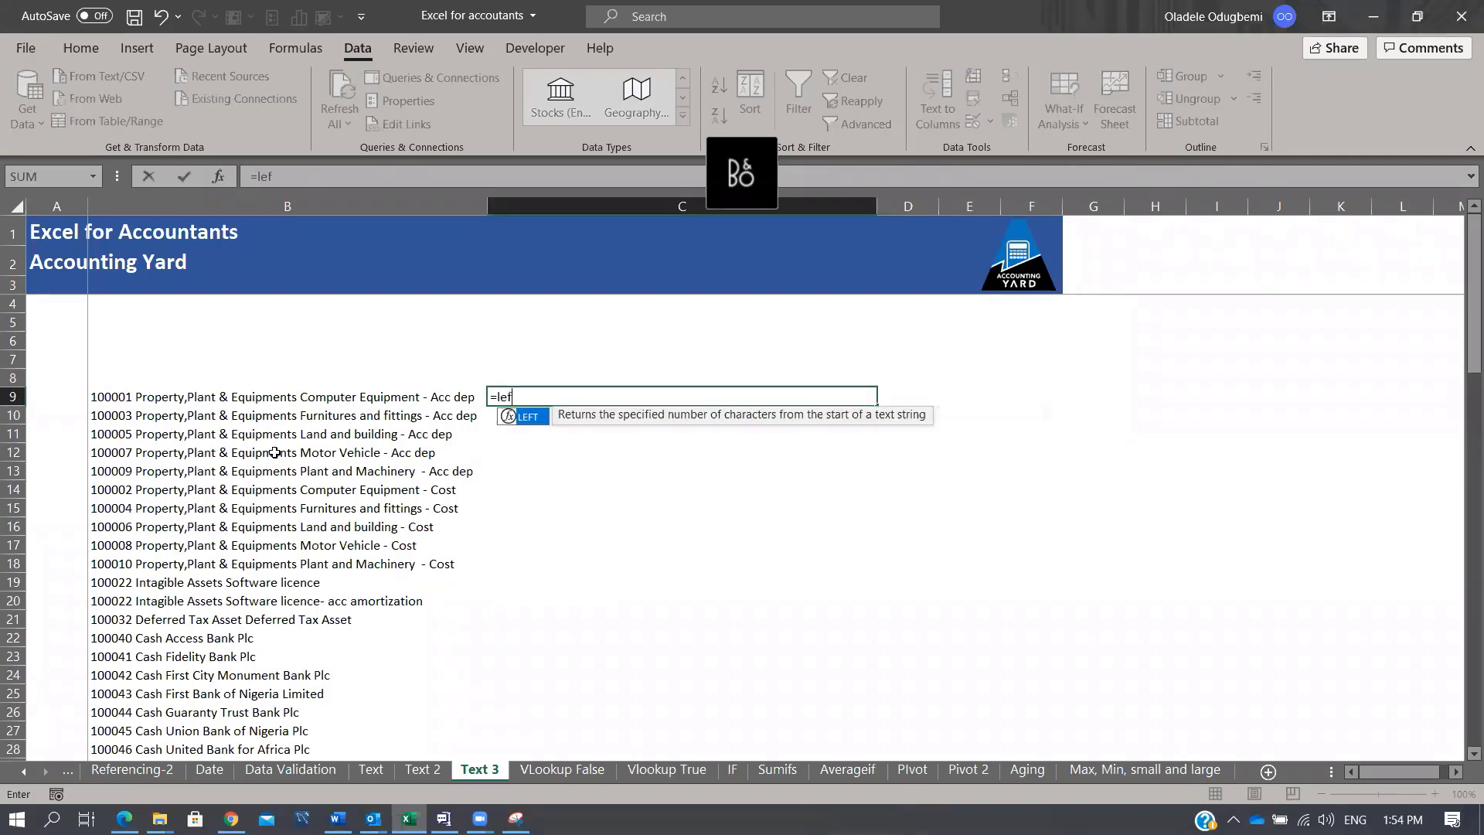
key(Left)
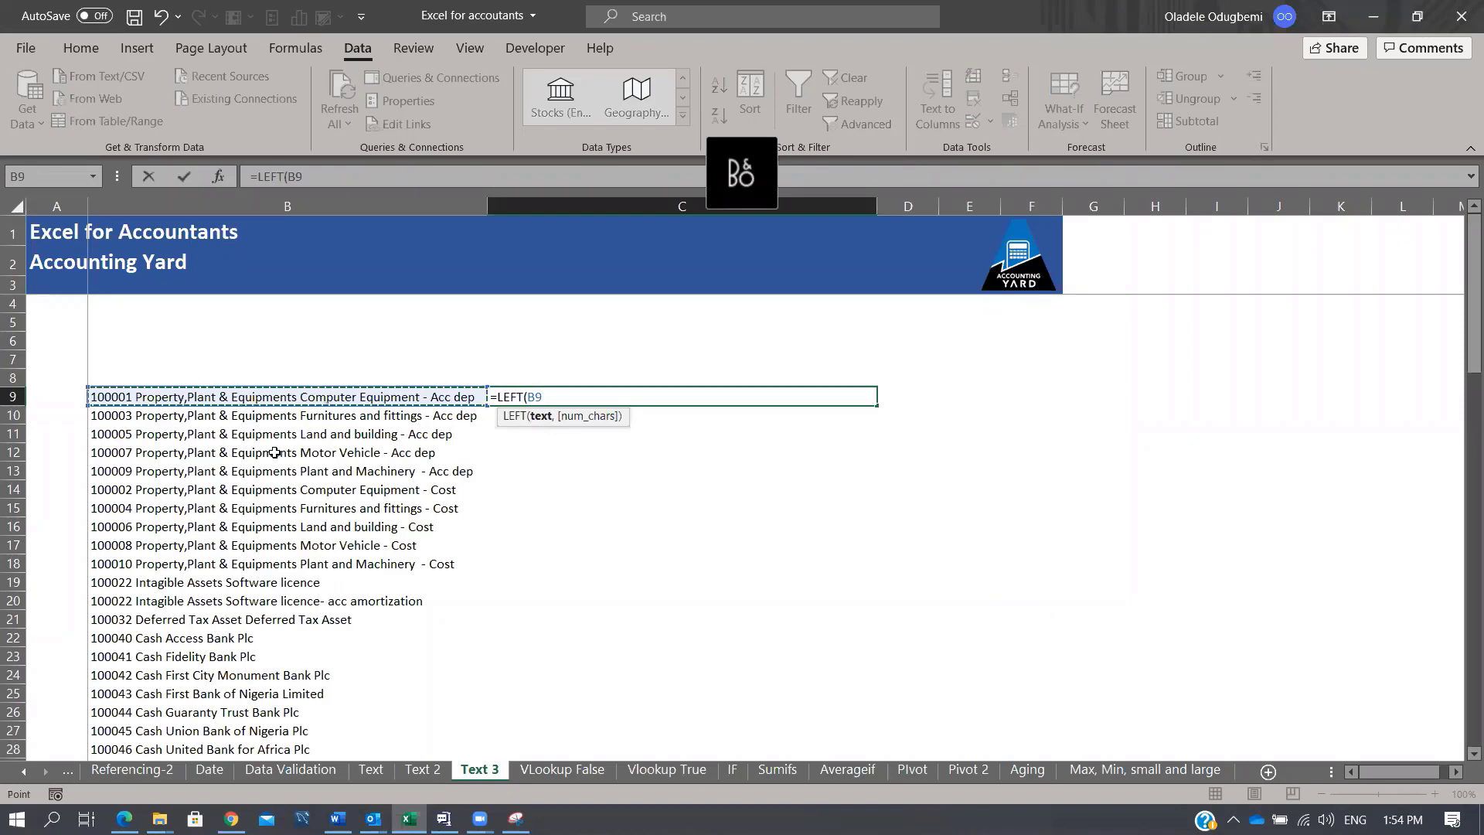
text(,)
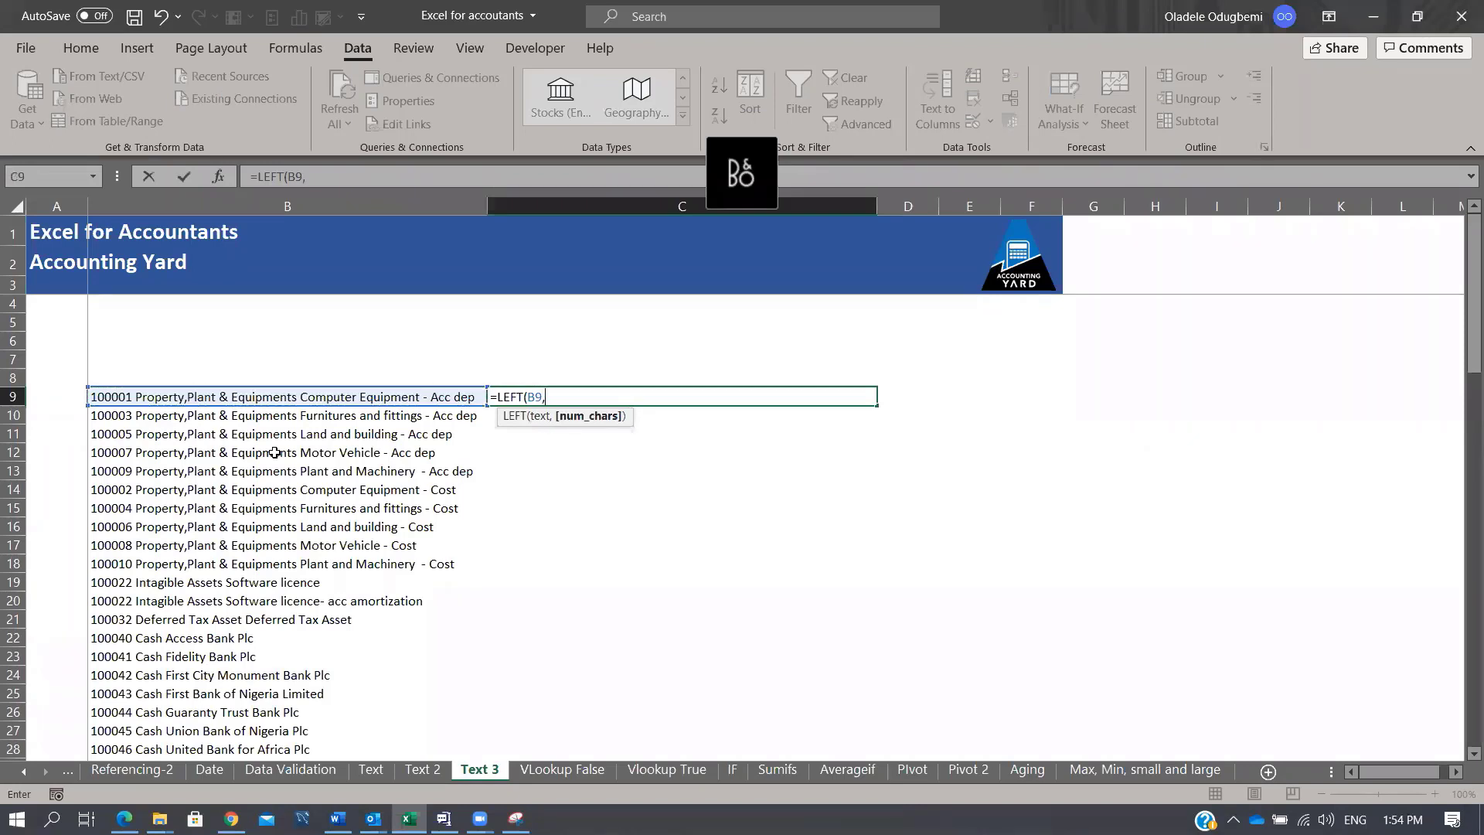
text(6)
key(Tab)
key(Left)
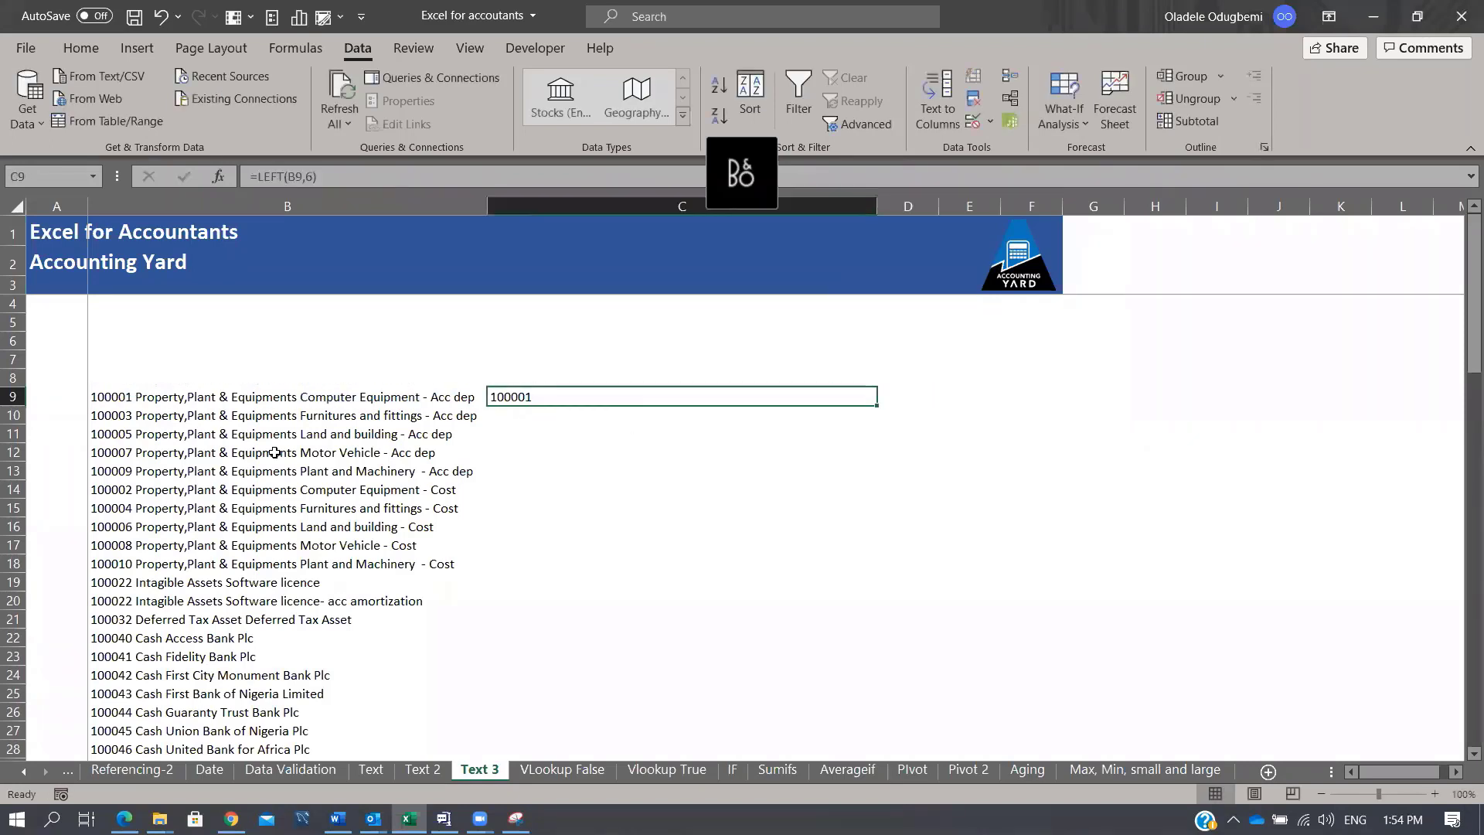
double_click(874, 408)
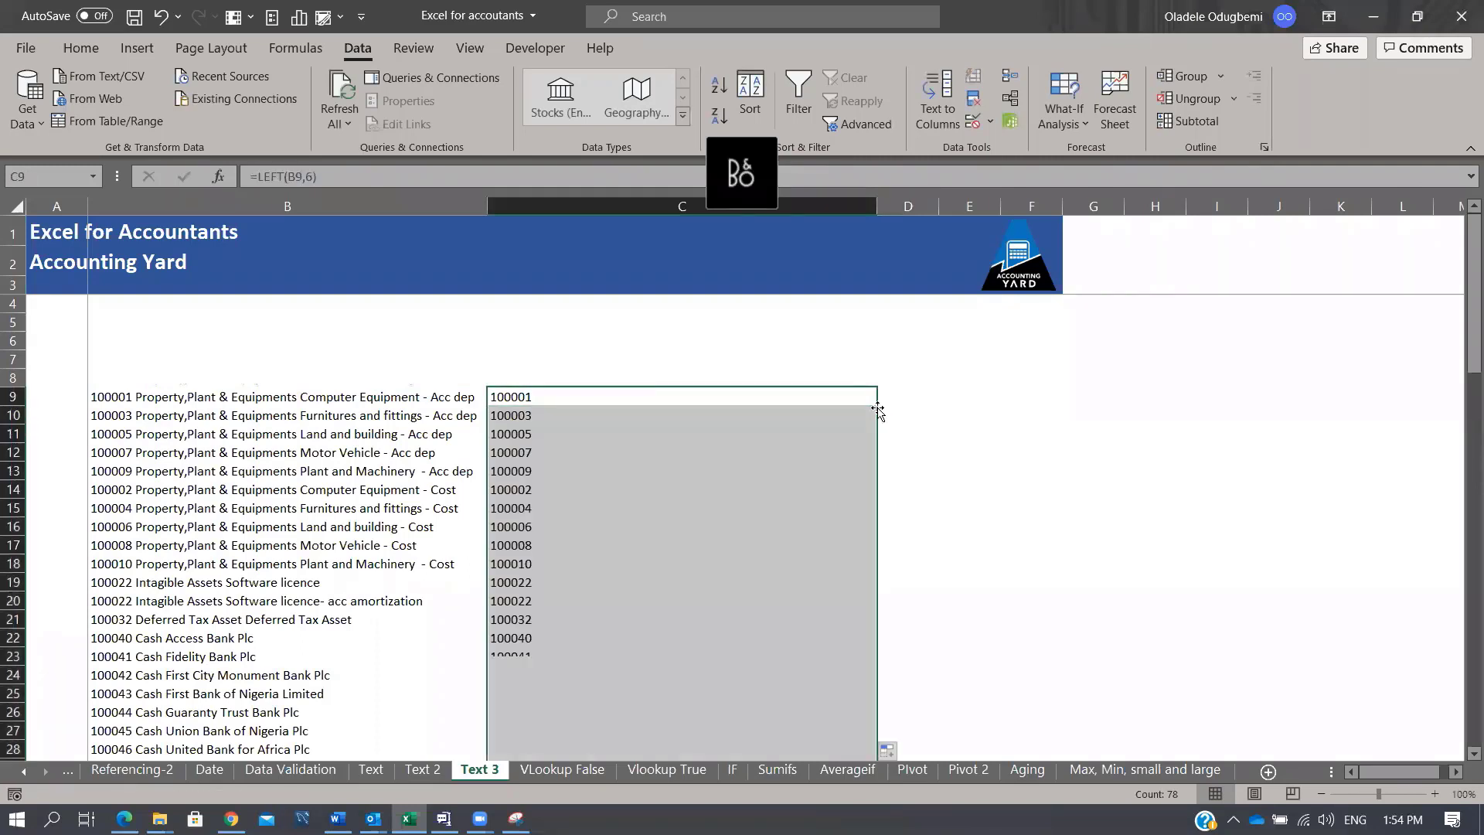
click(772, 445)
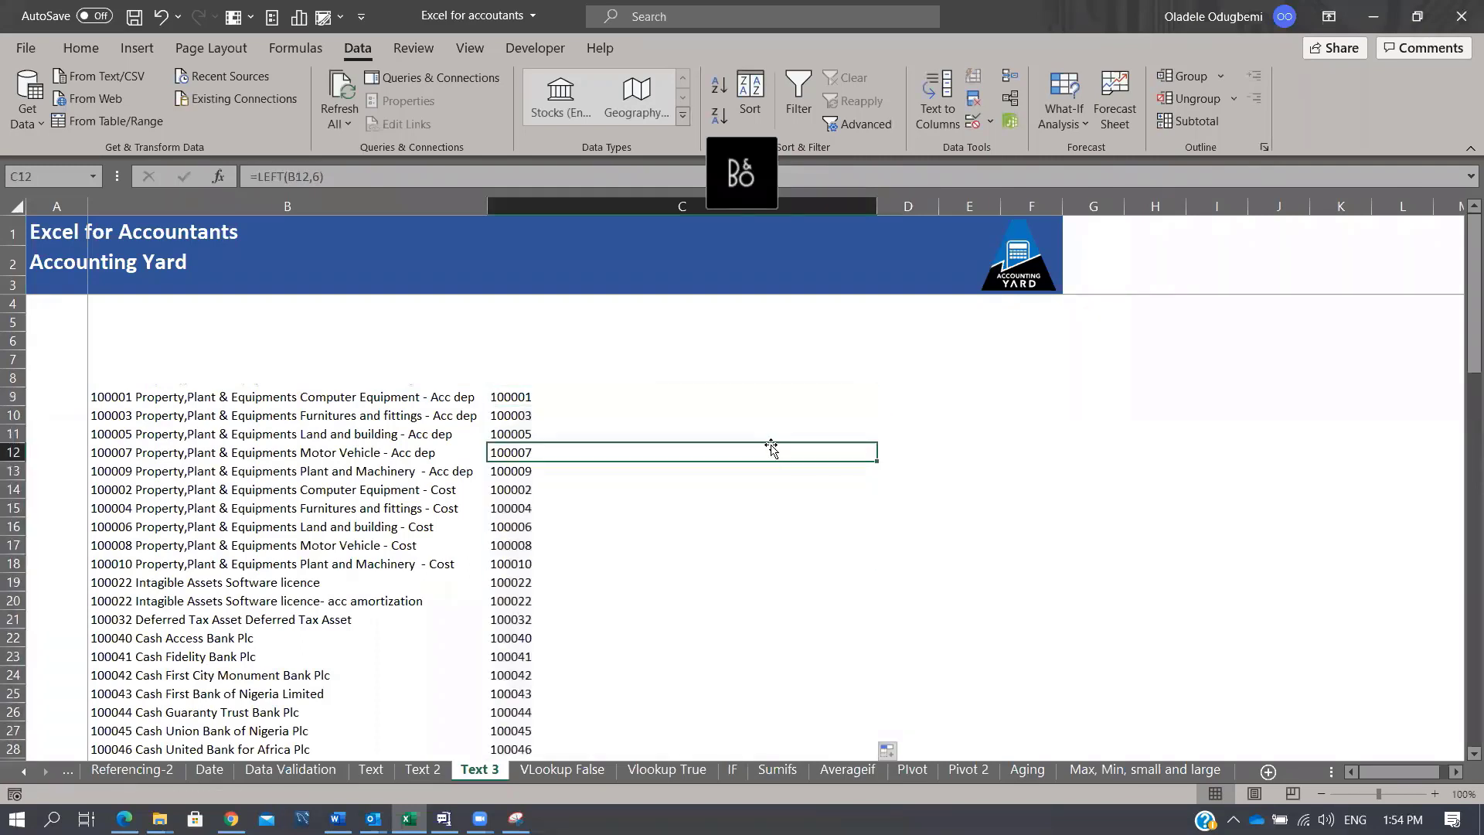
key(Up)
key(Up)
key(Up)
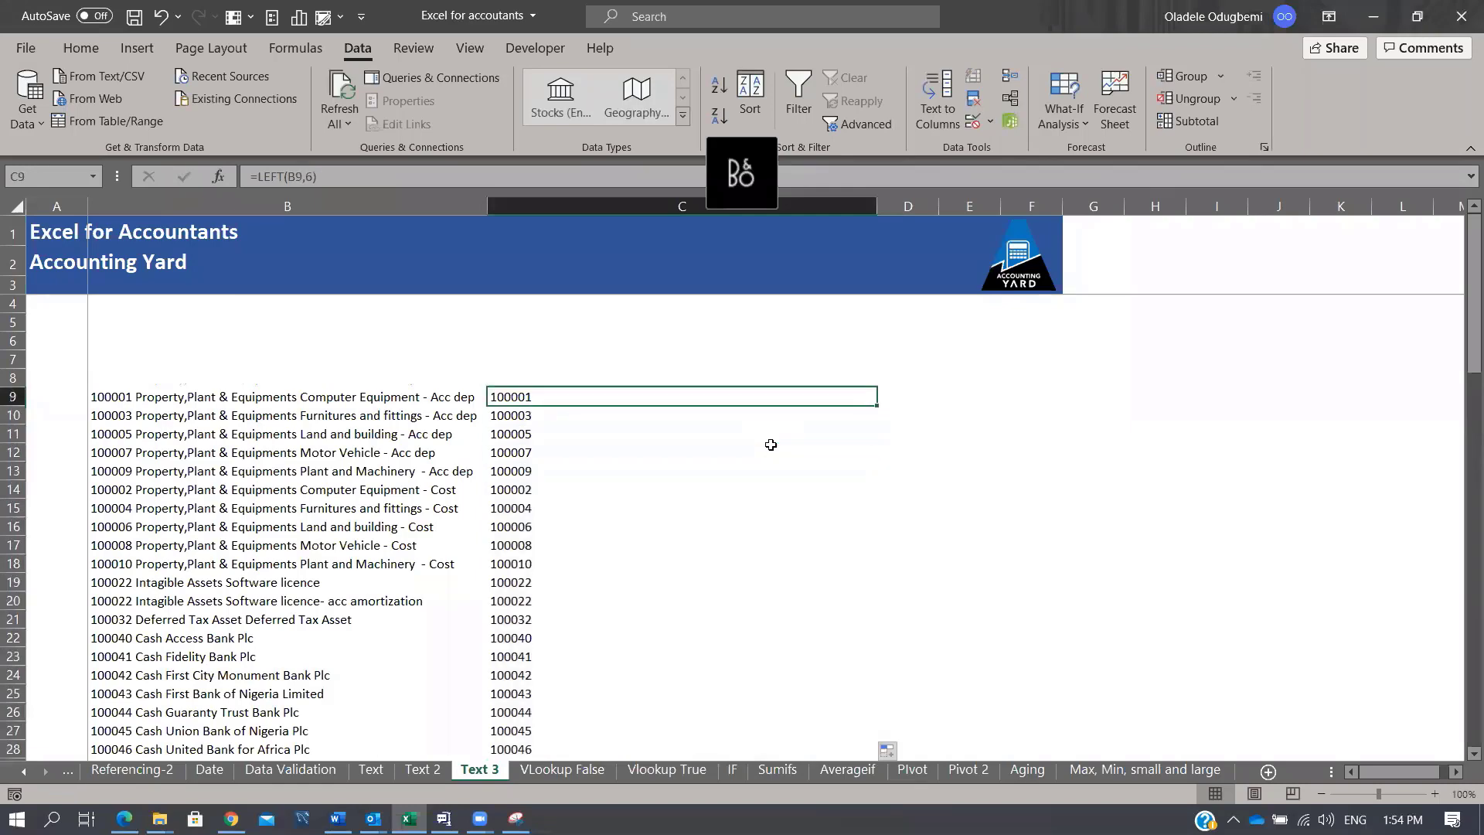
key(ctrl+shift+Down)
key(Delete)
Step: Type example codes 100002 in C14 and 100008 in C17
key(Up)
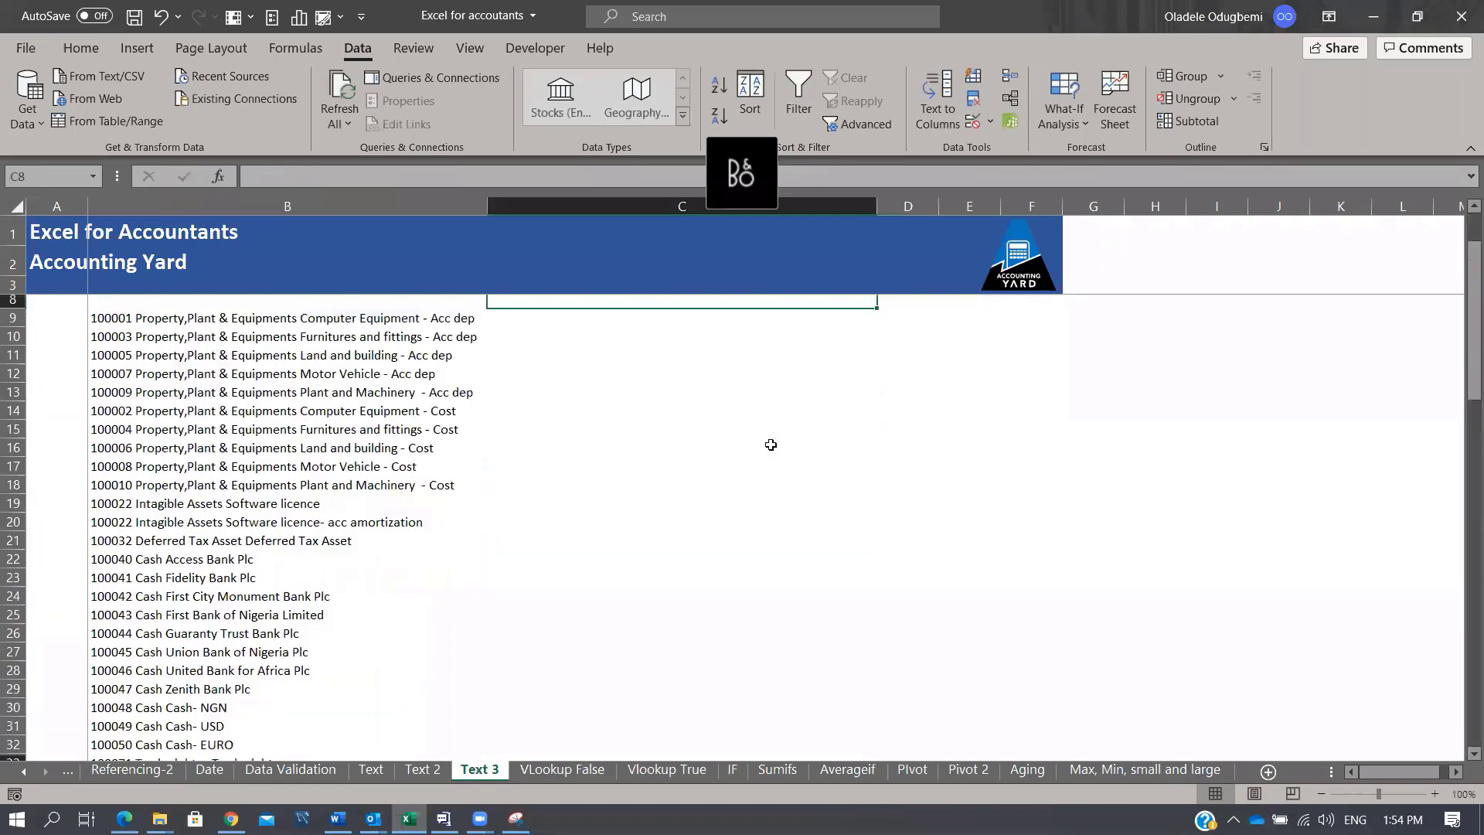
key(Up)
key(Up)
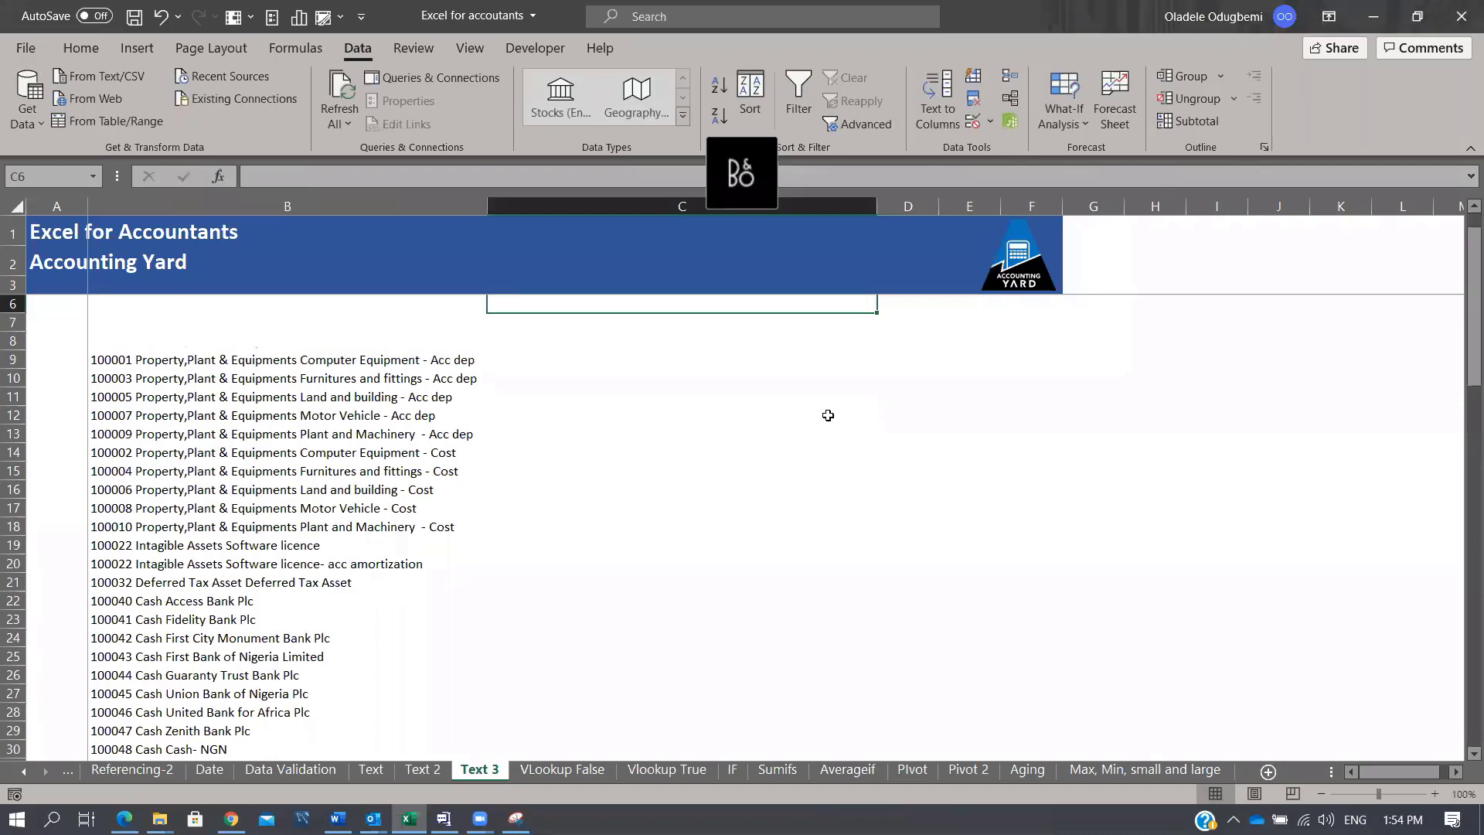
scroll(719, 444, up, 1)
click(638, 486)
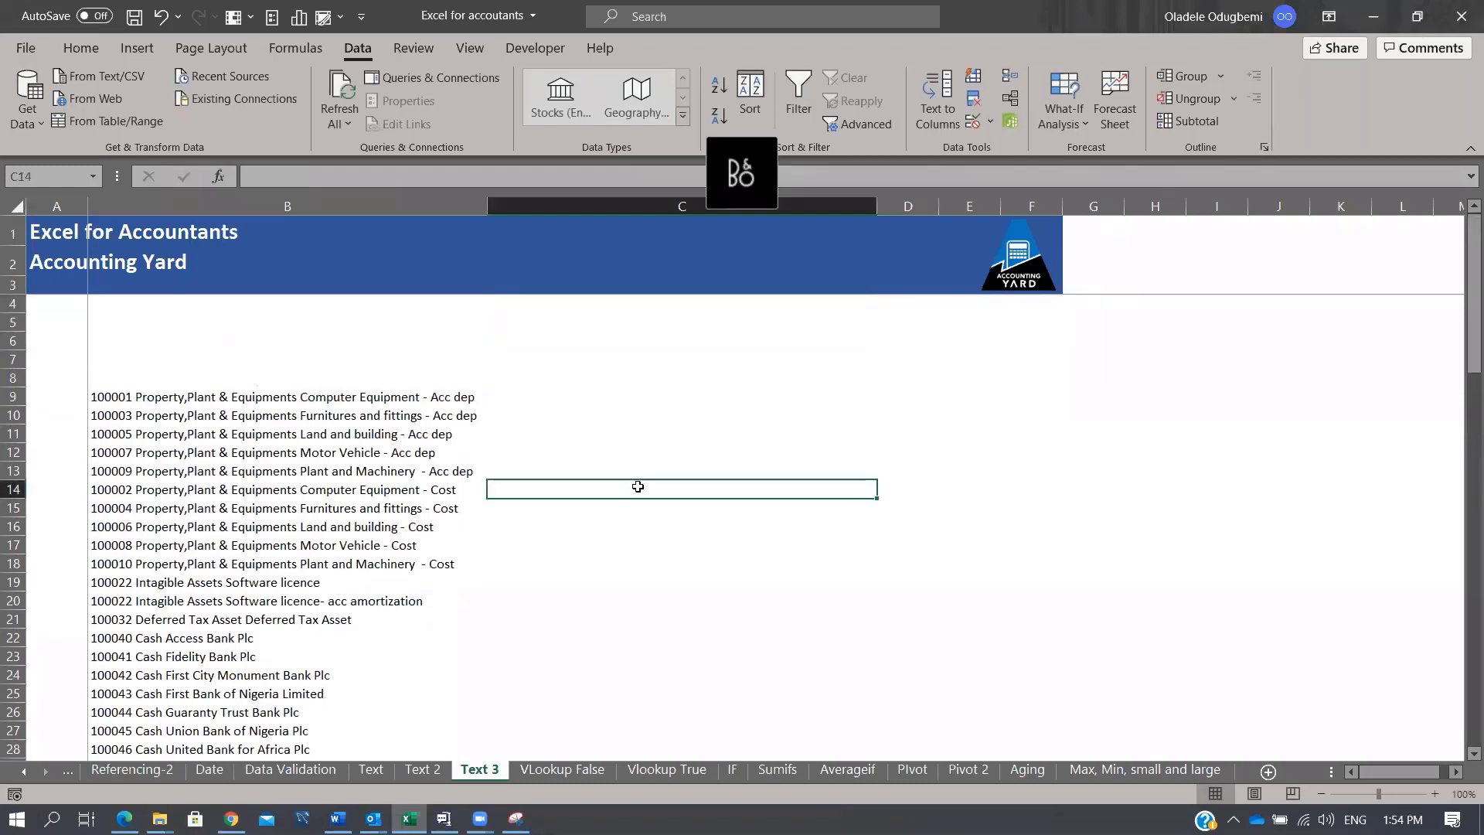
text(100002)
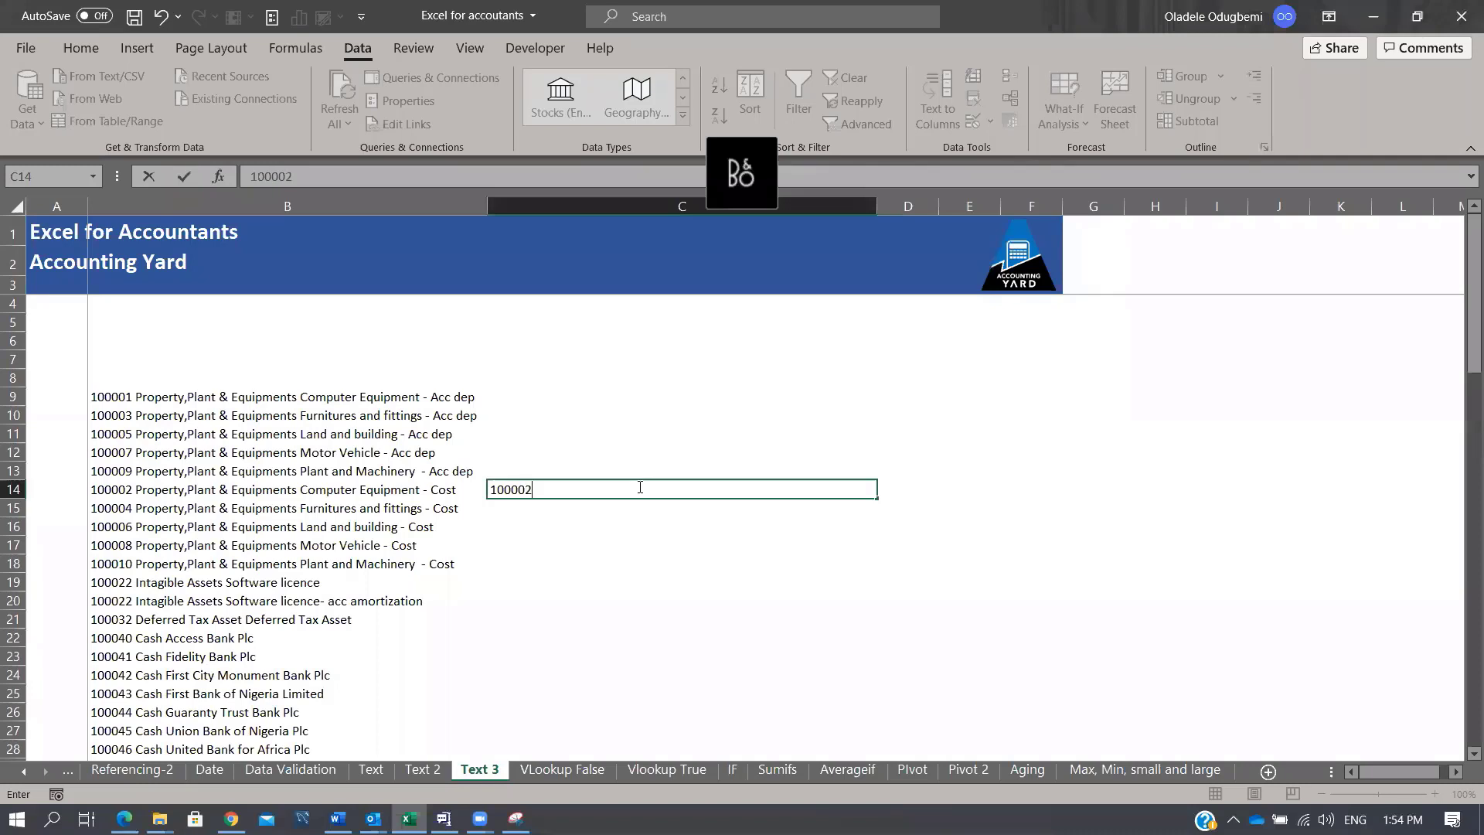
key(Return)
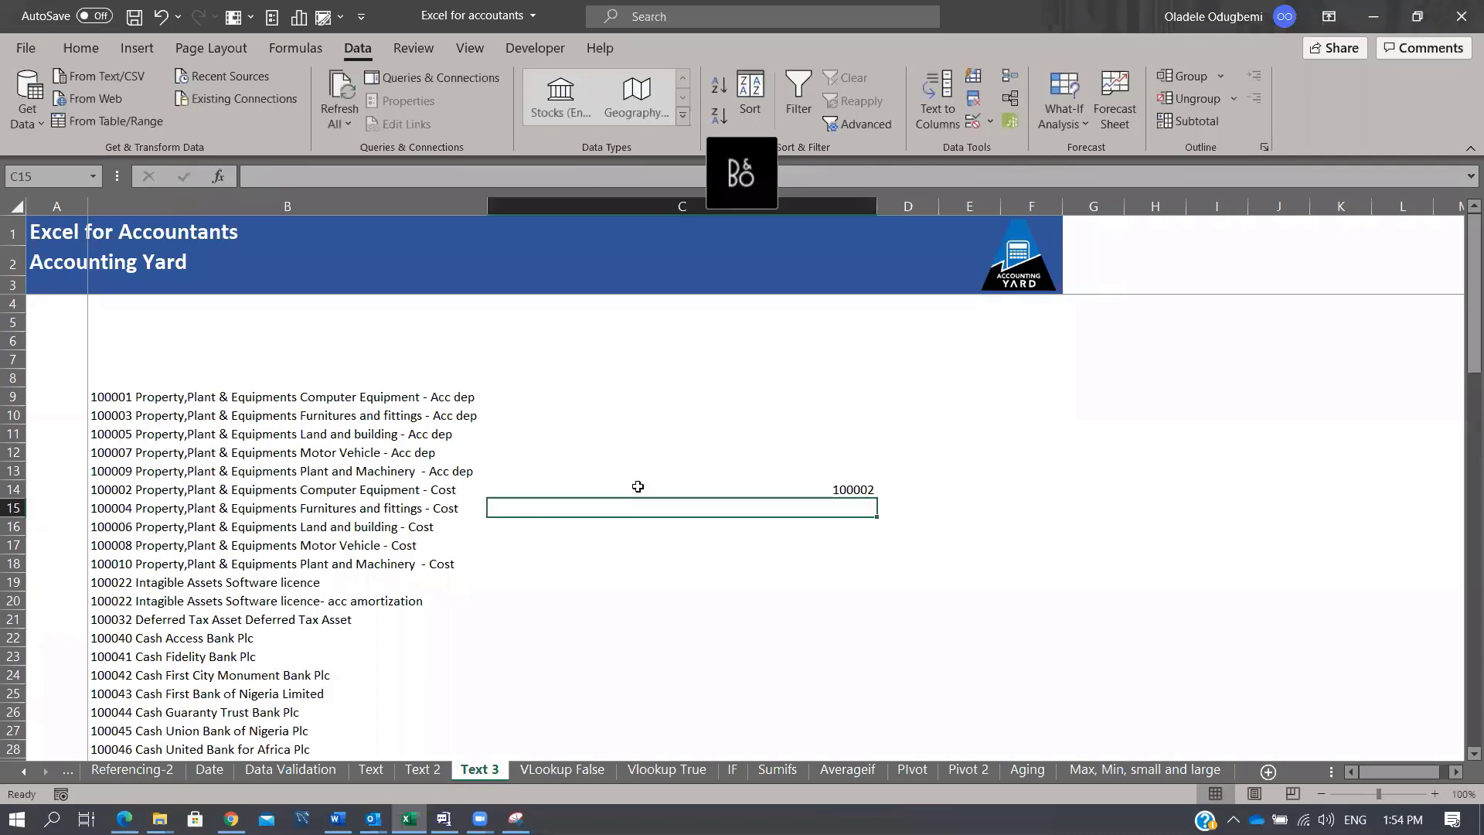
key(Down)
key(Down)
text(1)
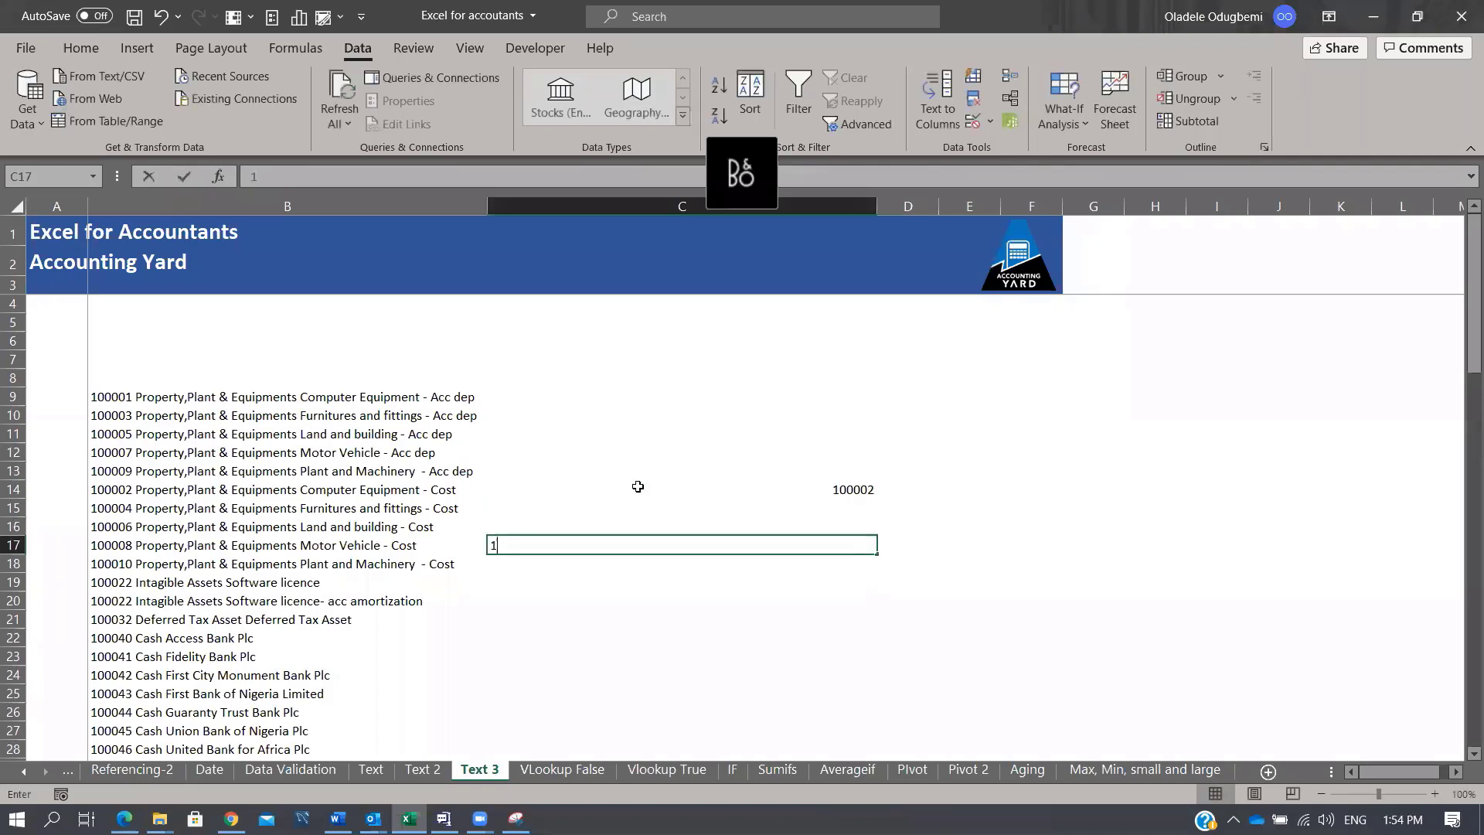
text(00008)
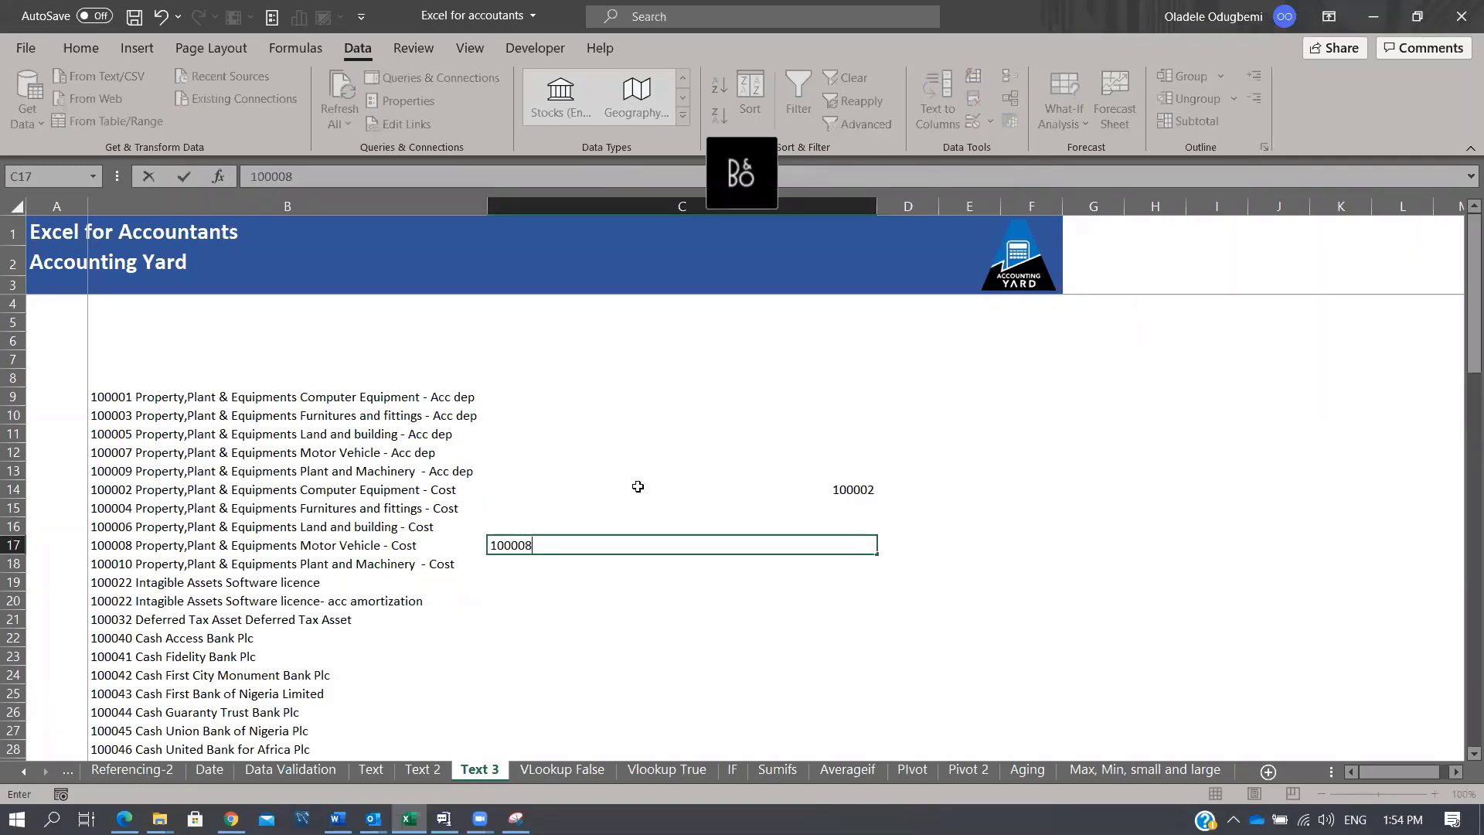
key(Return)
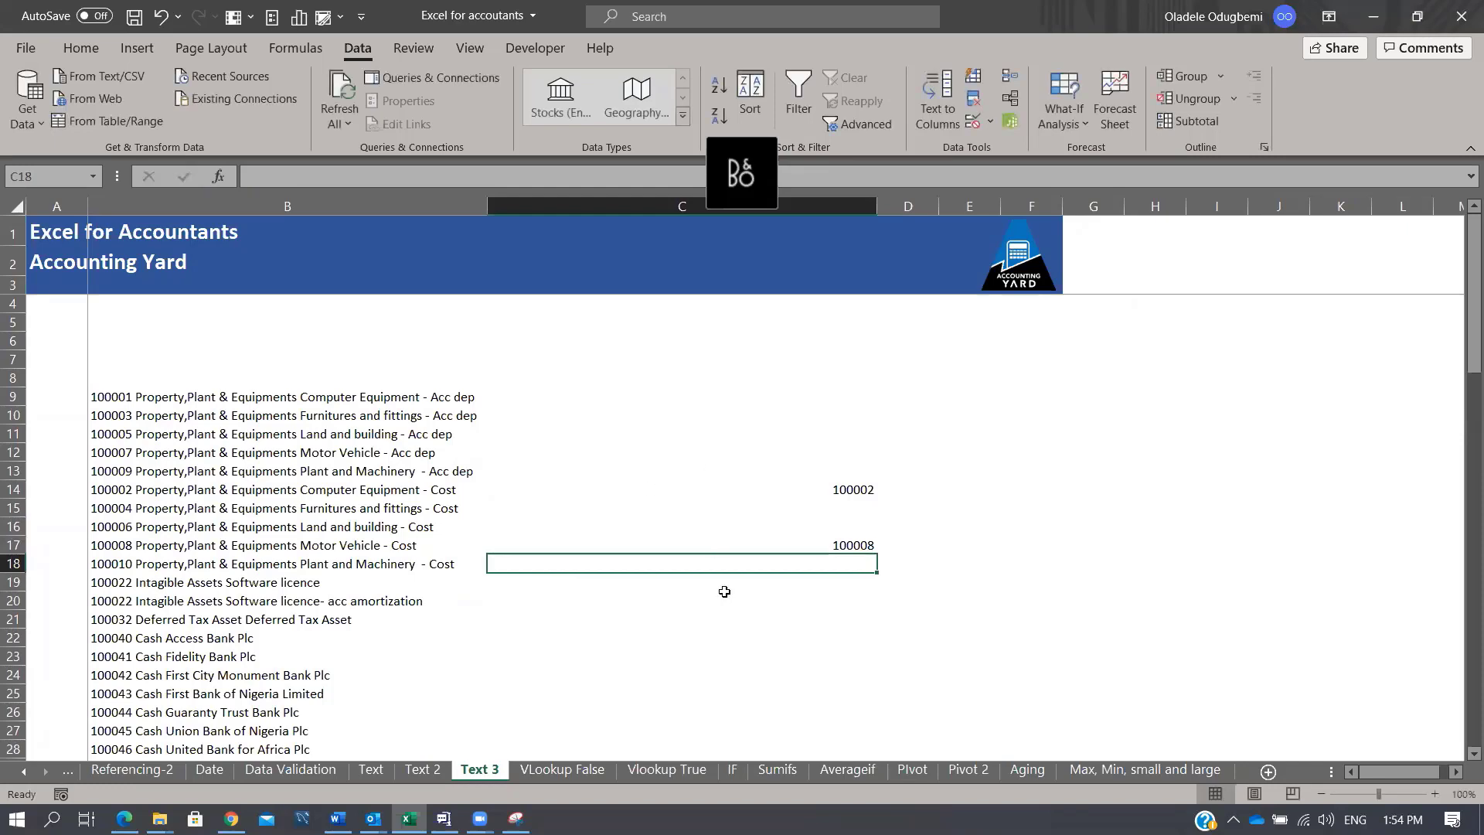
Step: Flash Fill the account codes down column C with Ctrl+E
drag(759, 404, 799, 752)
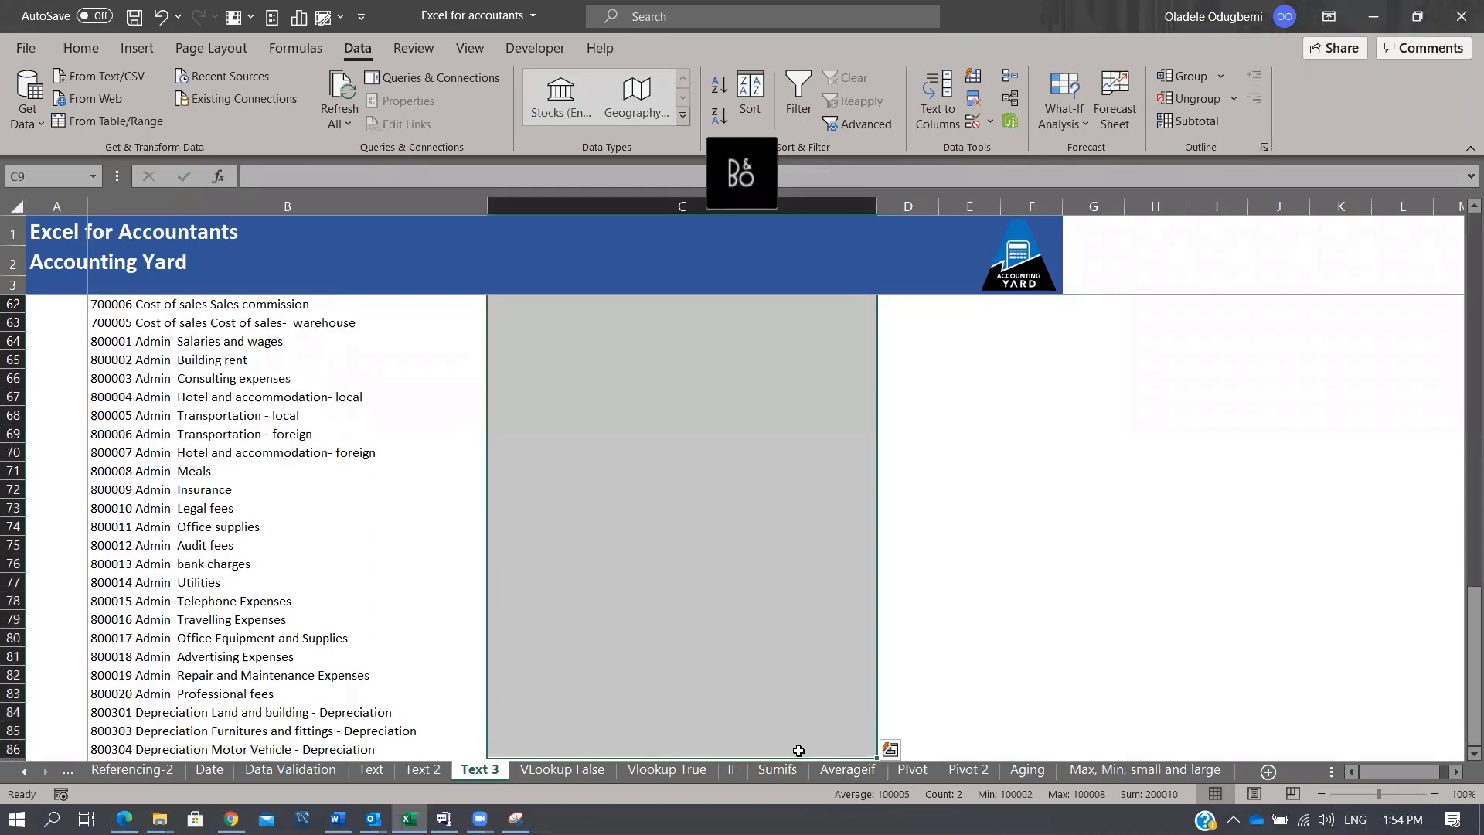
key(ctrl+e)
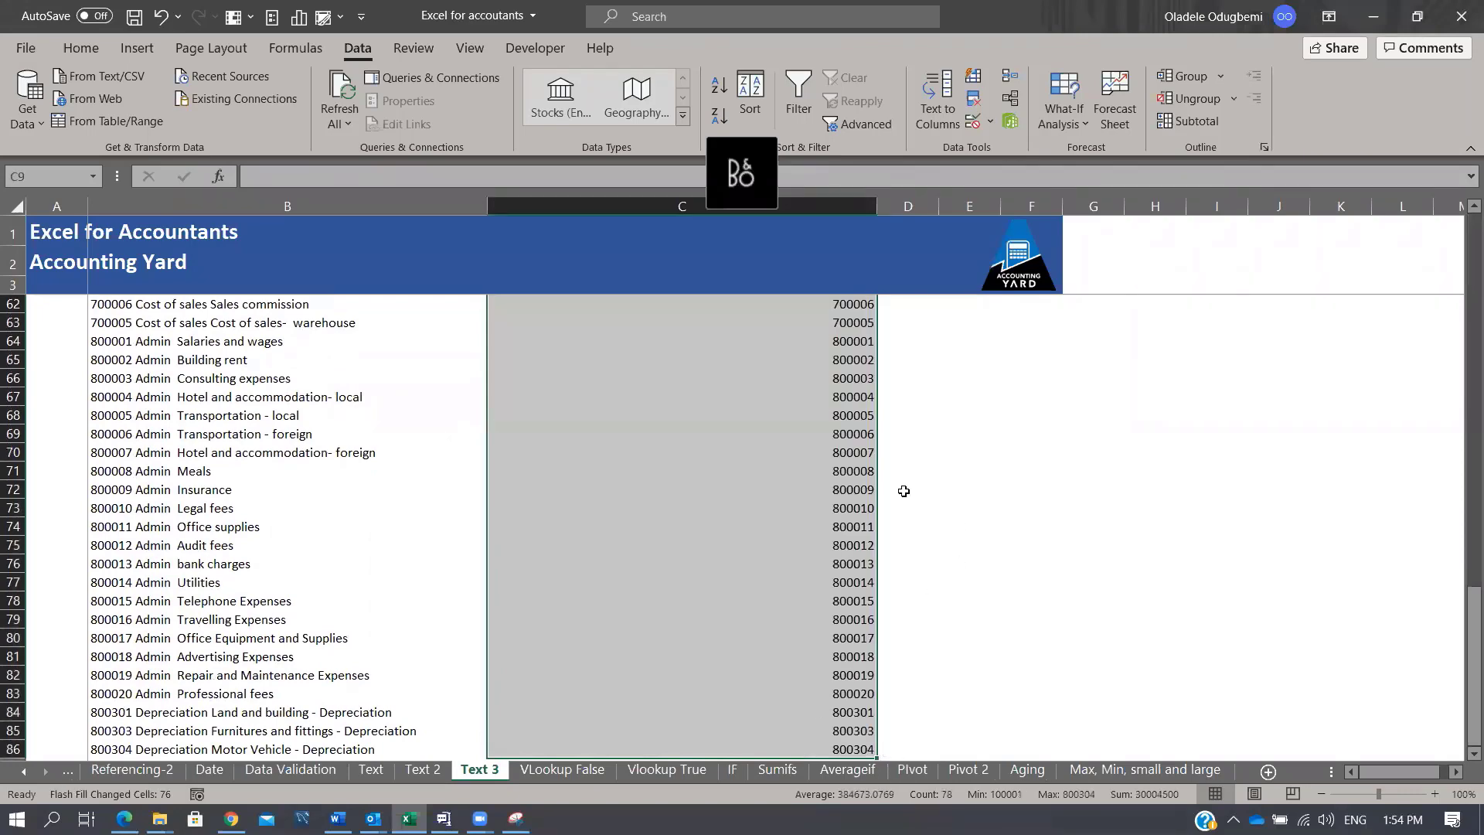
key(ctrl+z)
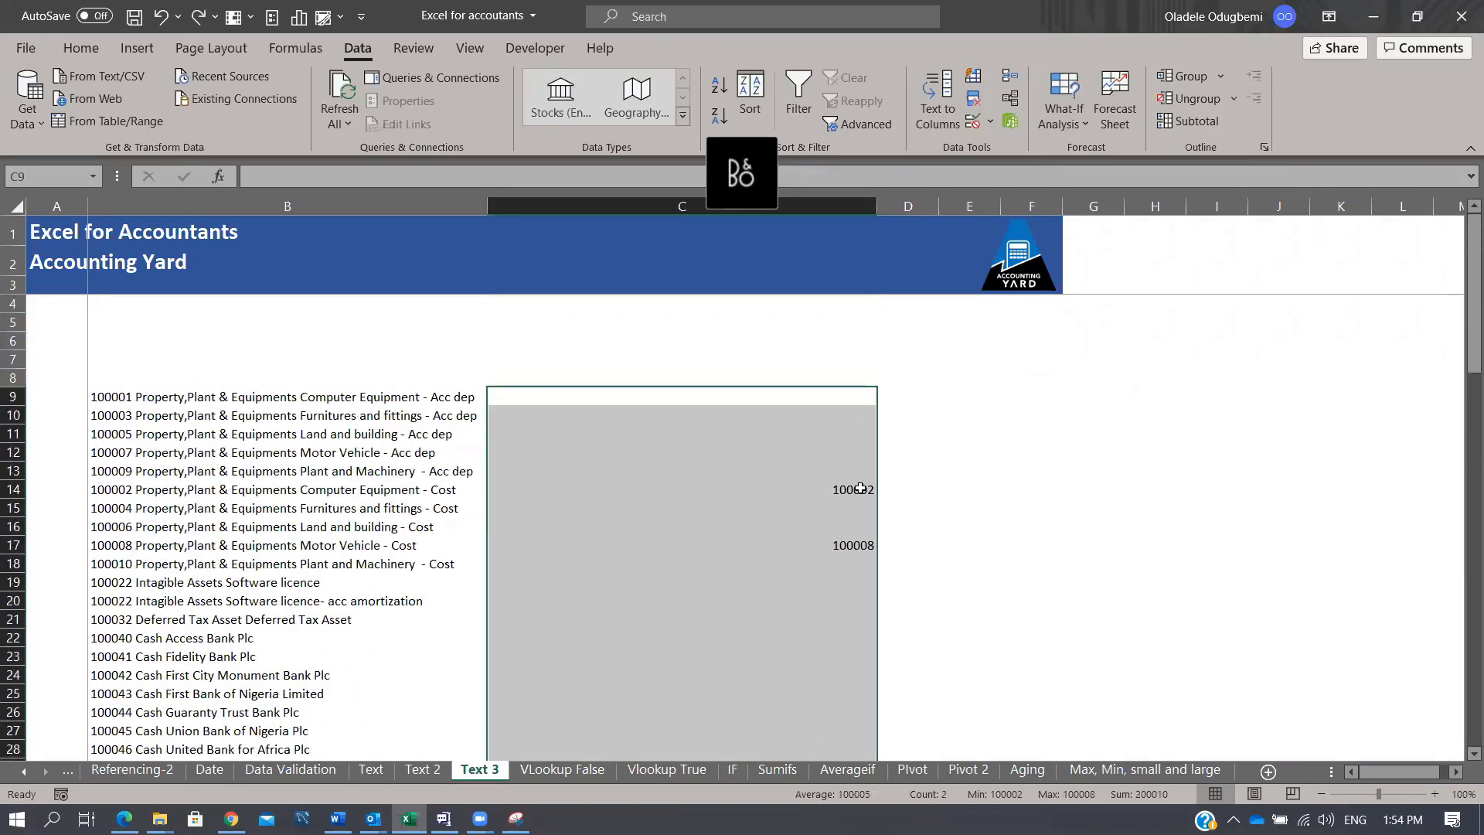
drag(858, 488, 856, 529)
click(856, 548)
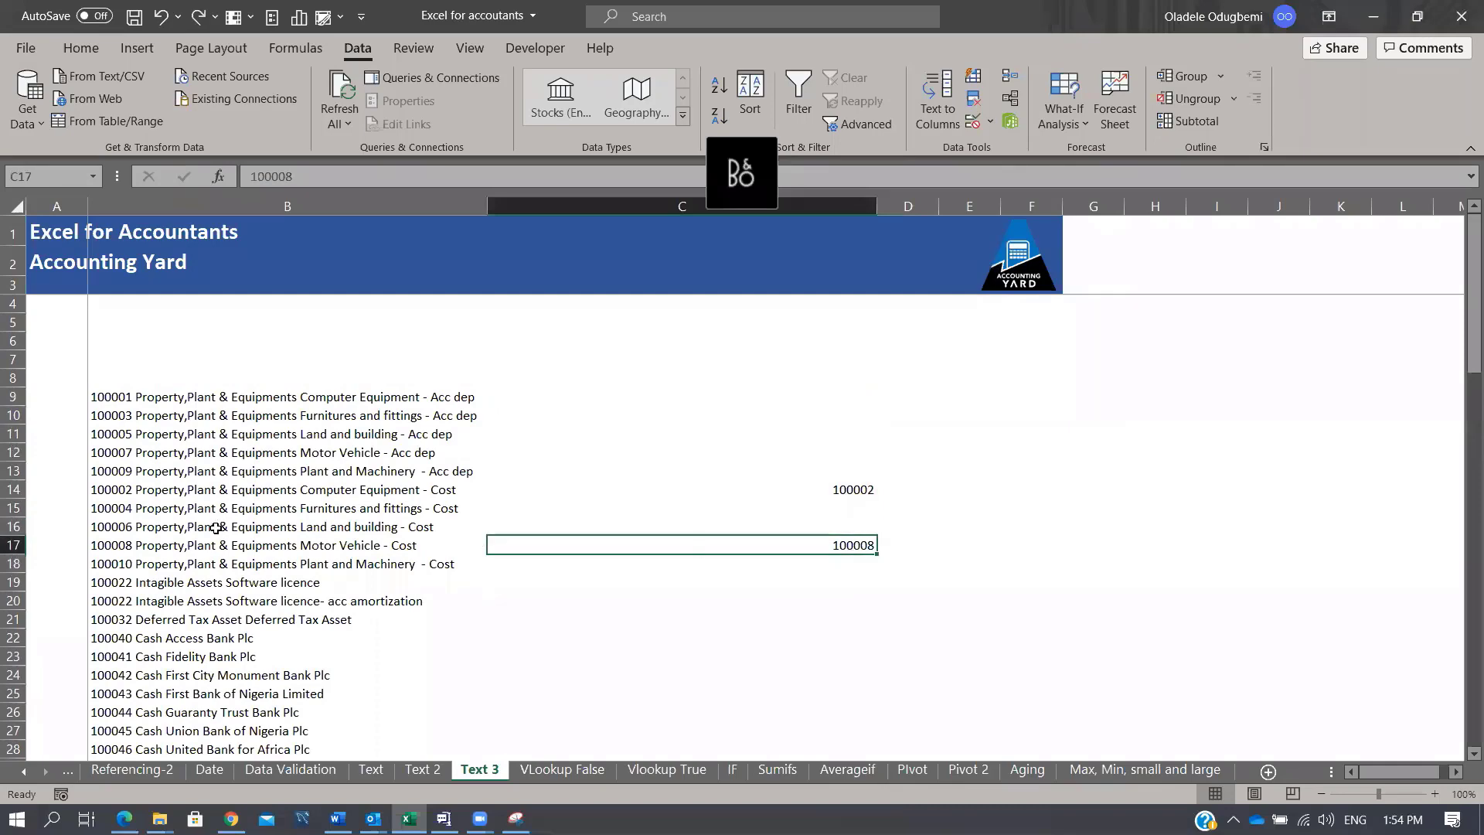
drag(672, 380, 735, 659)
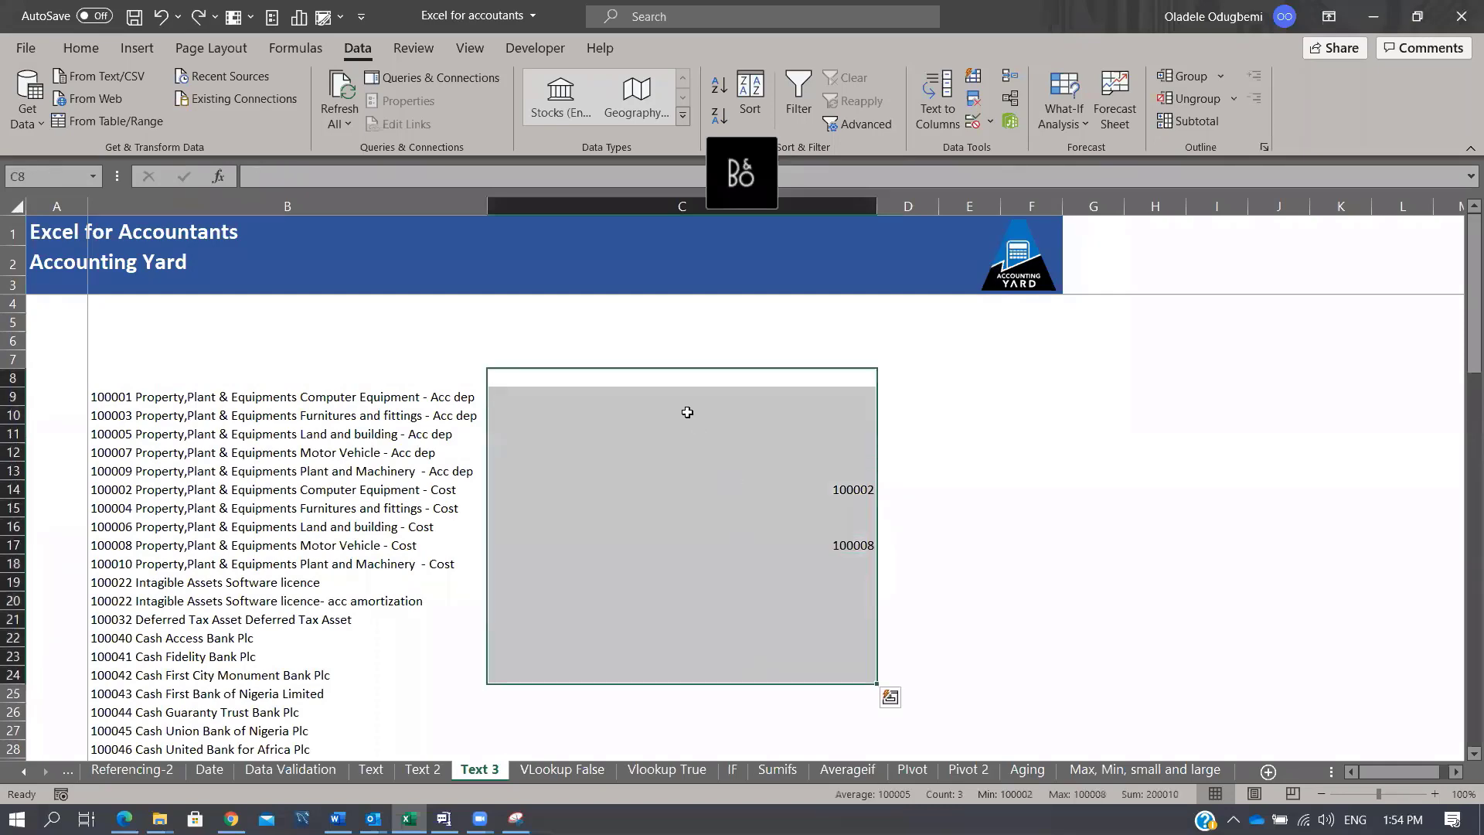
drag(682, 396, 726, 711)
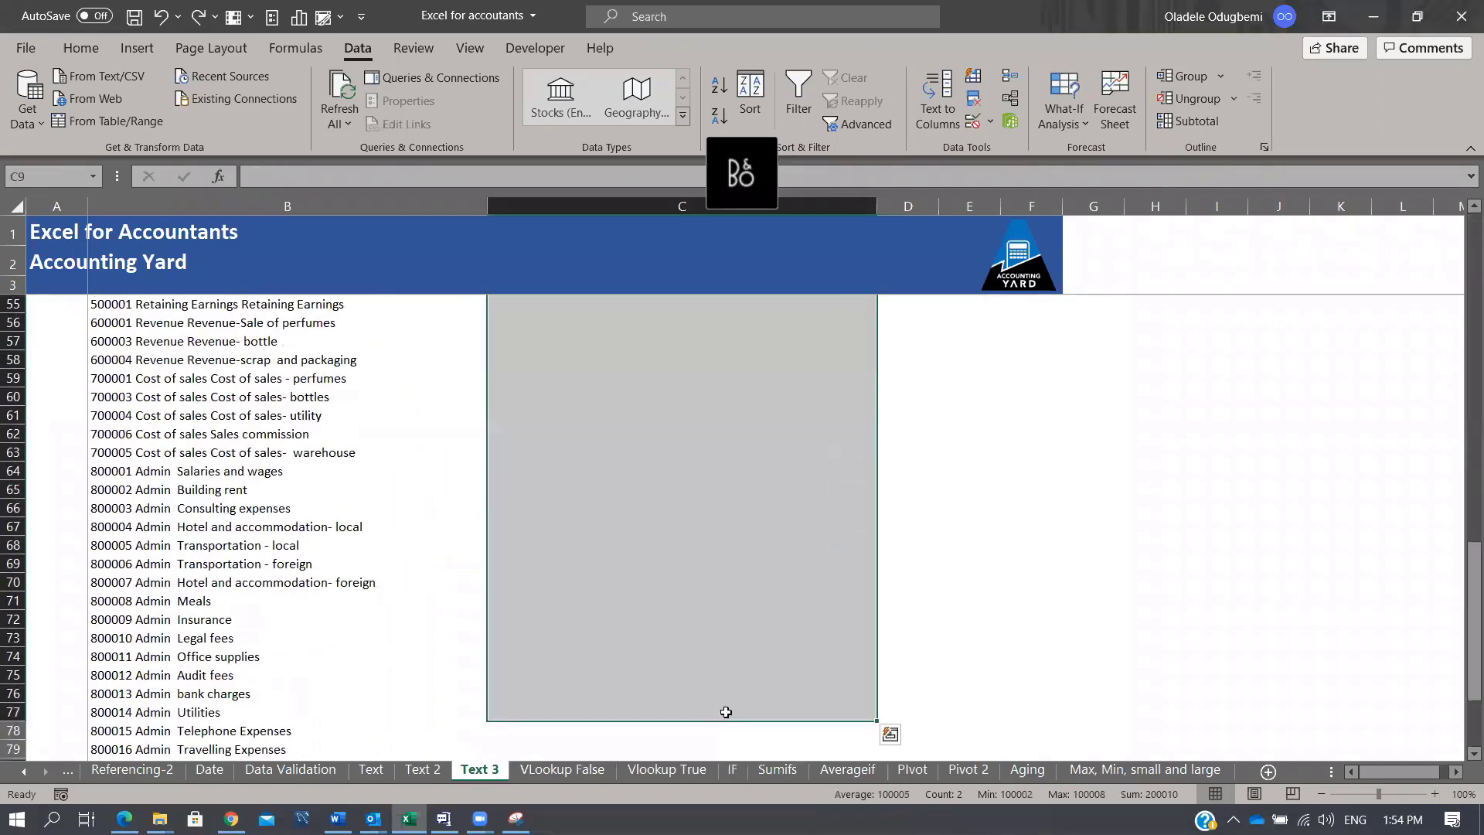
key(ctrl+e)
scroll(811, 593, up, 17)
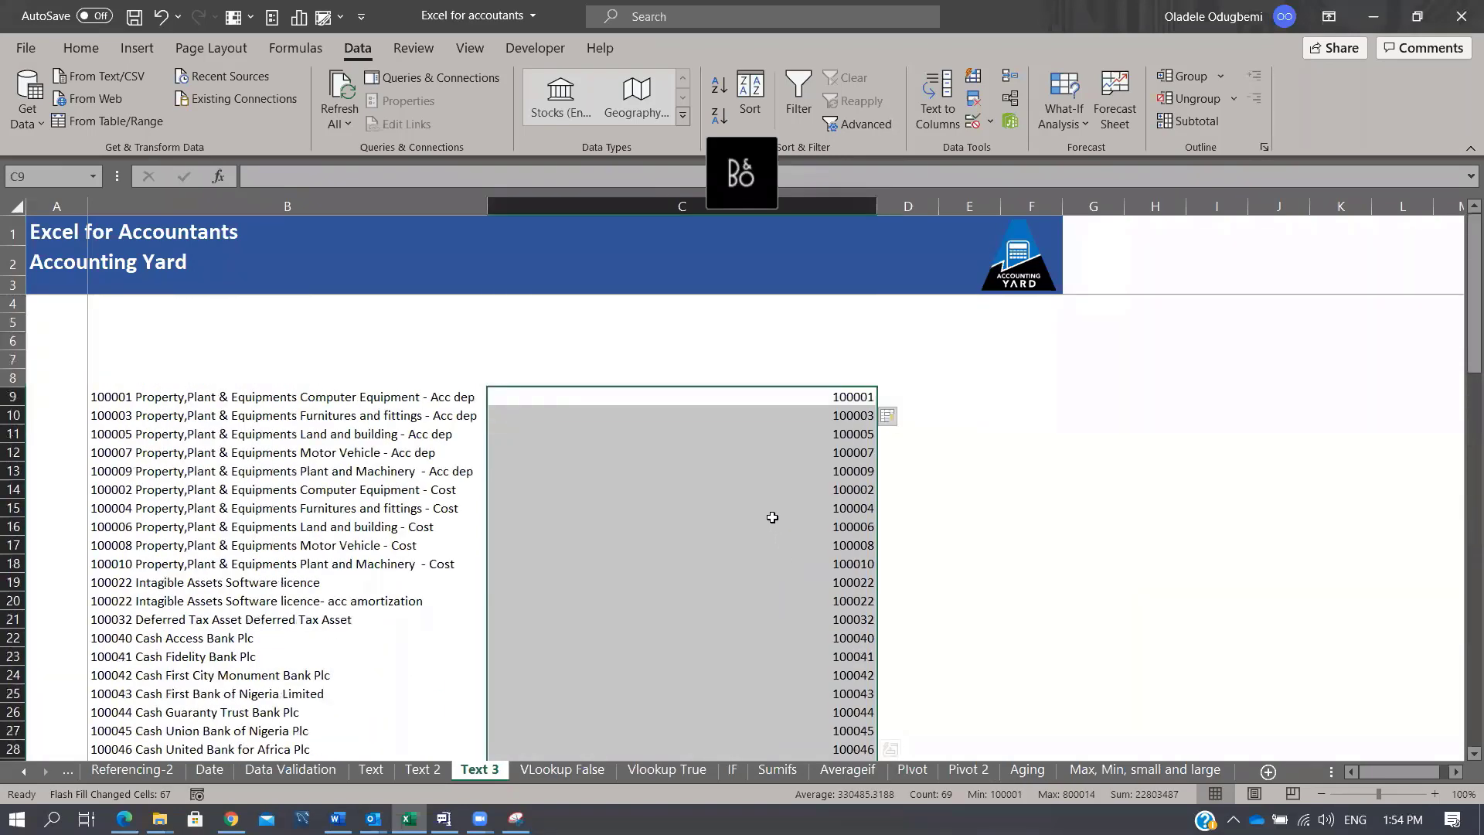
Step: Undo the Flash Fill and both example codes, ending on B9
key(ctrl+z)
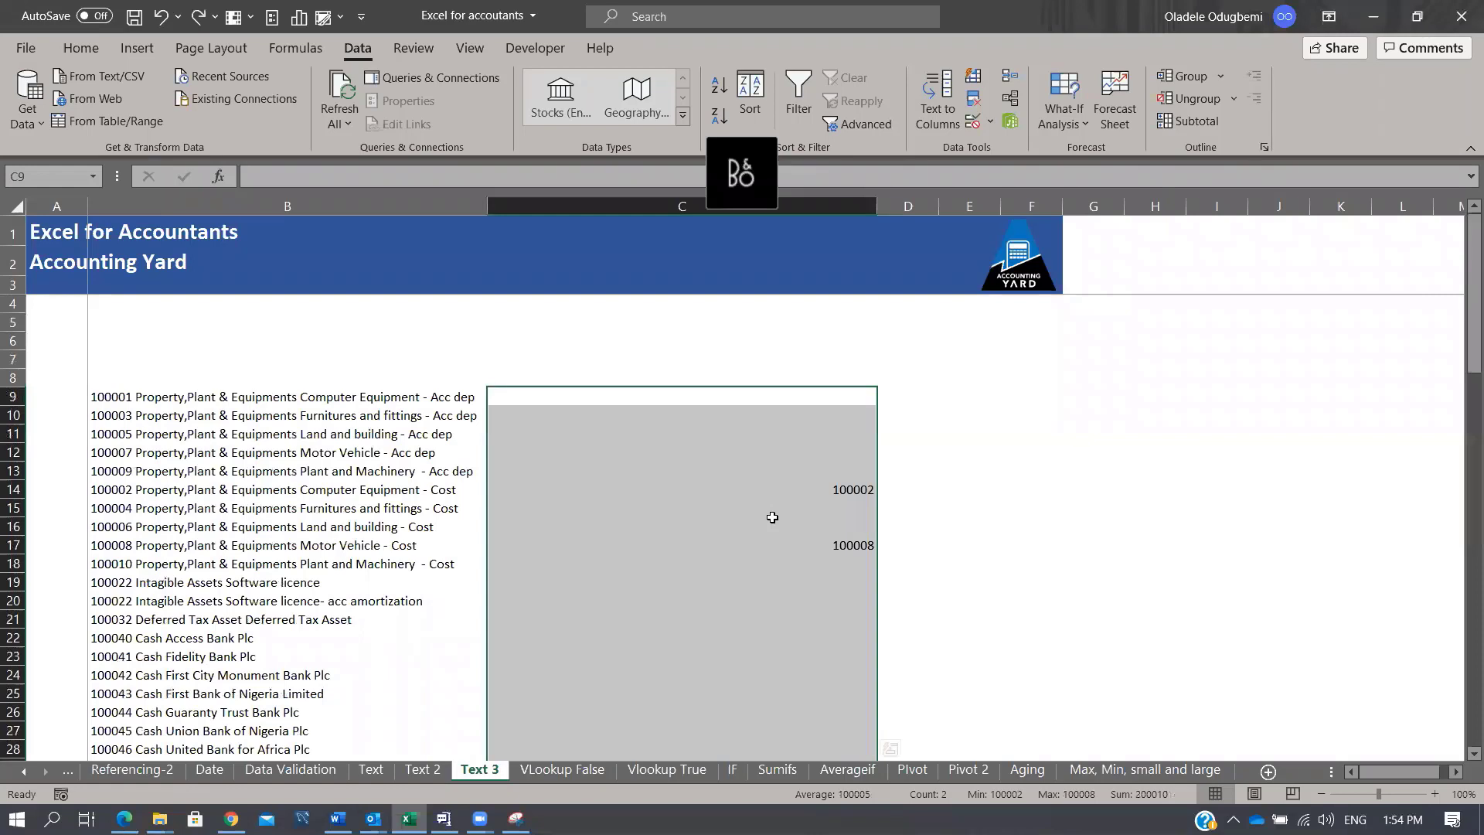
key(ctrl+z)
key(ctrl+z)
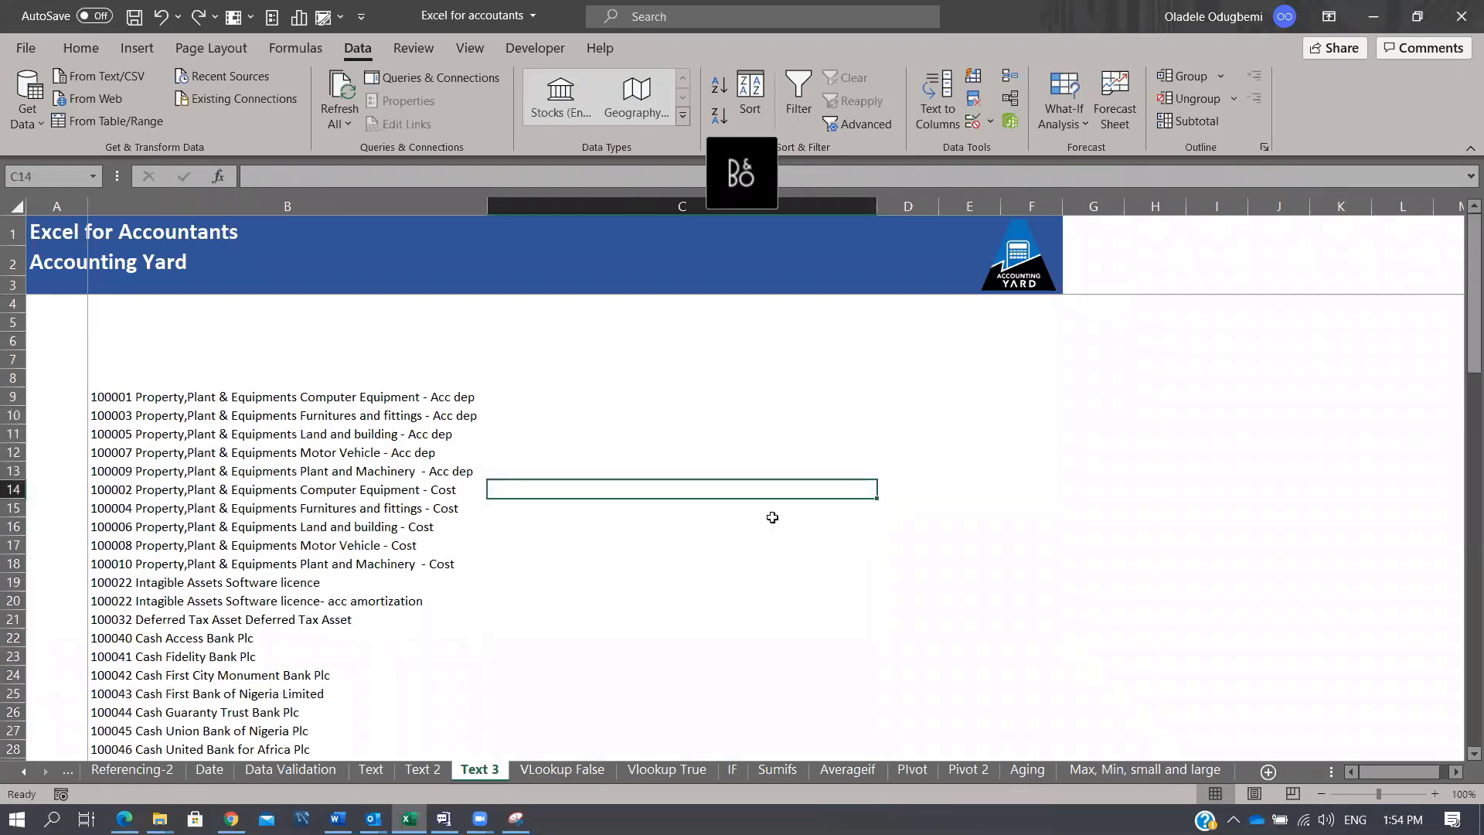
key(Up)
key(Up)
key(Up)
key(Up)
key(Up)
key(Down)
key(Up)
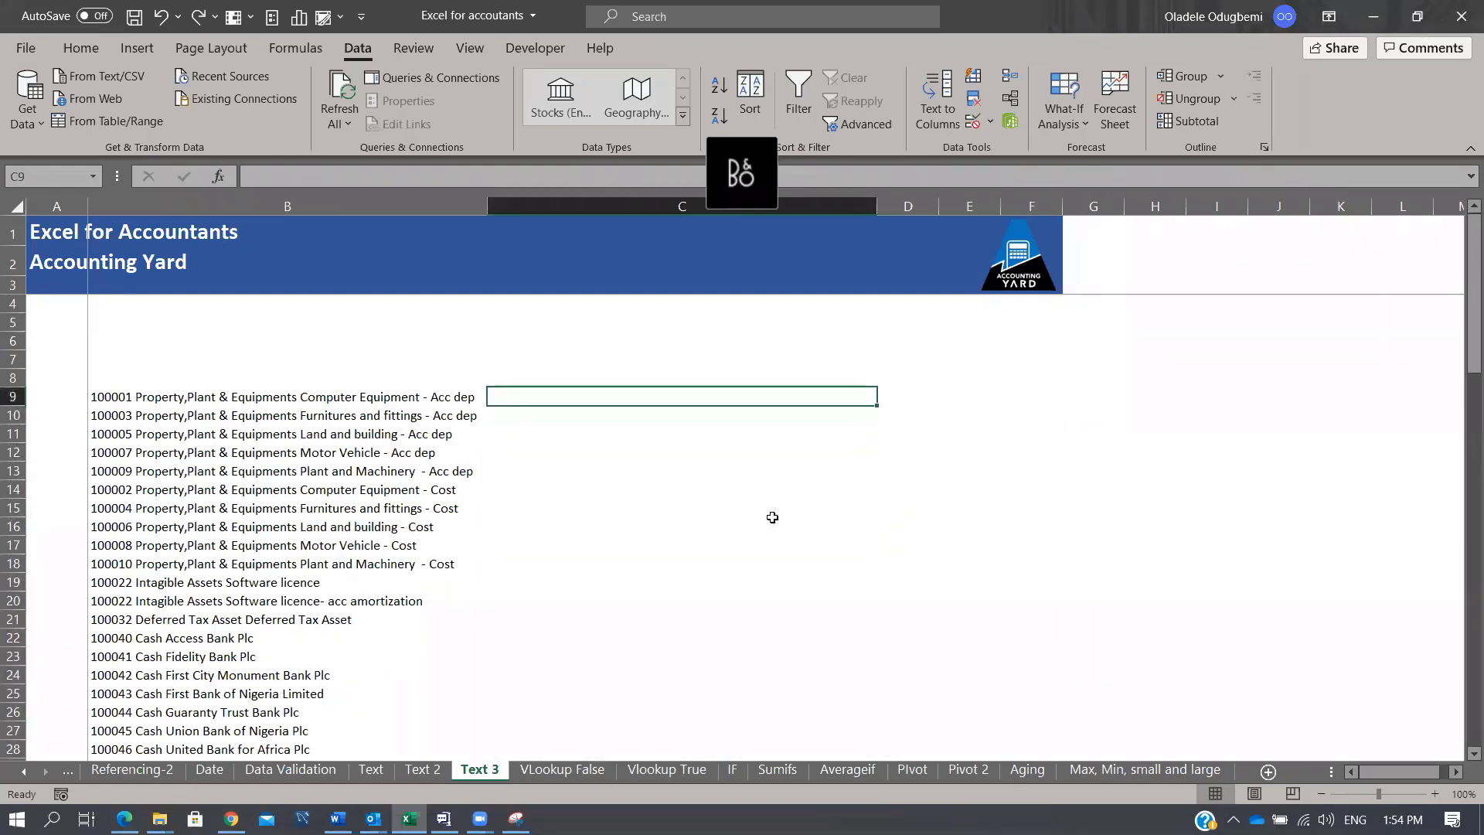
key(Left)
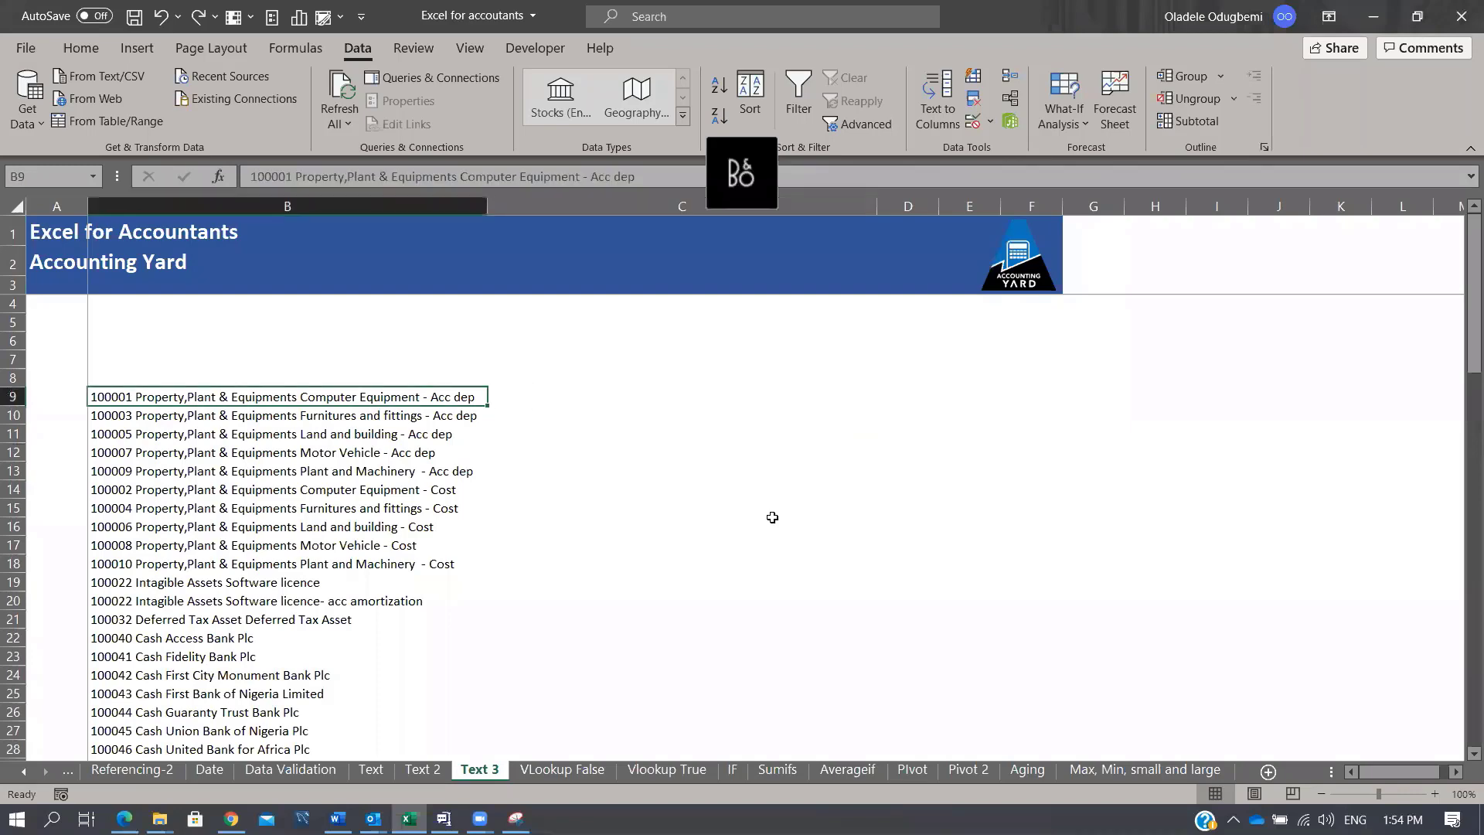
Step: Split B9:B86 by spaces with Text to Columns, destination $G$9
key(ctrl+shift+Down)
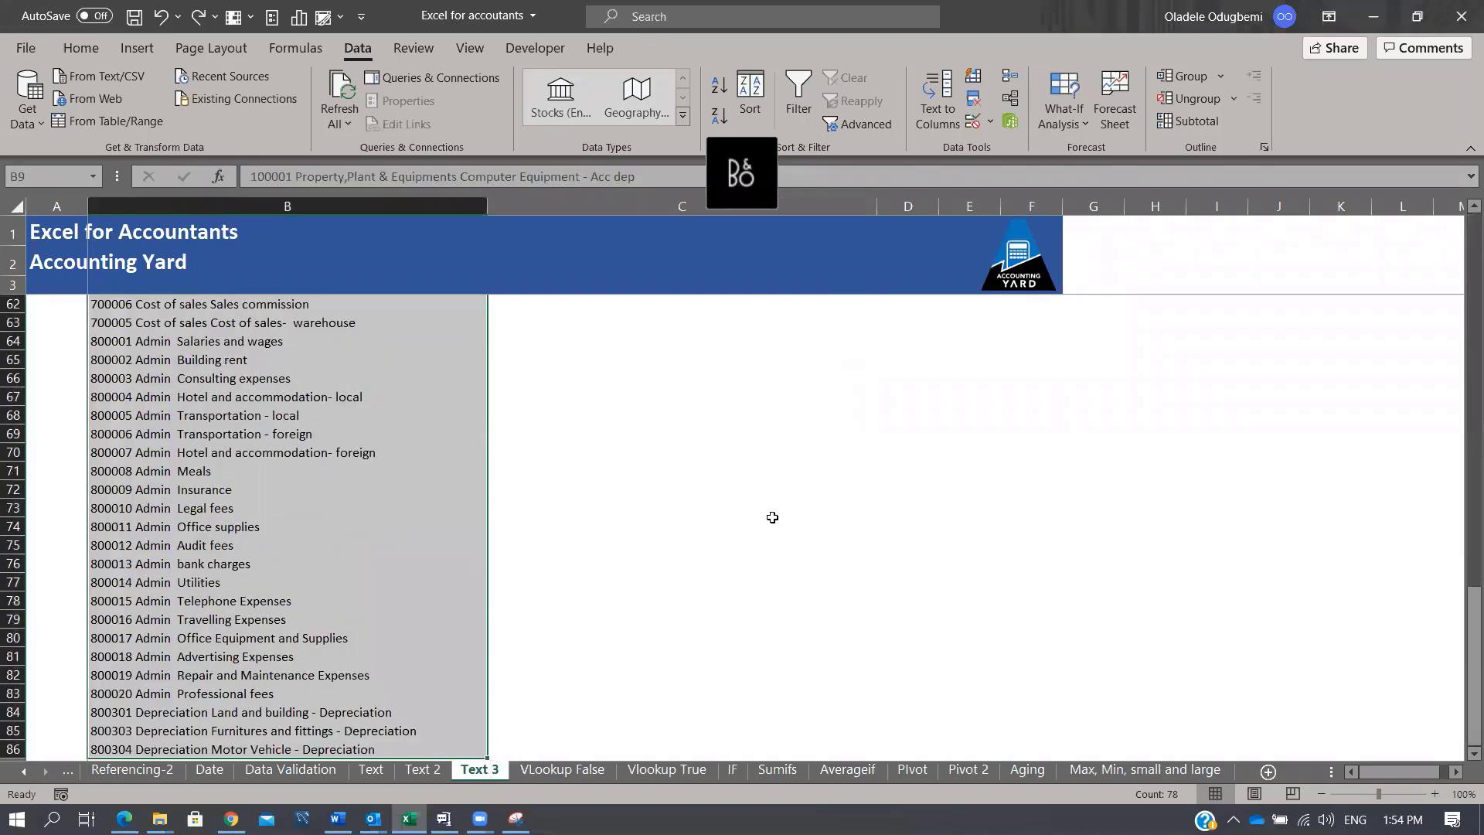
key(ctrl+shift+Up)
key(ctrl+shift+Down)
click(946, 102)
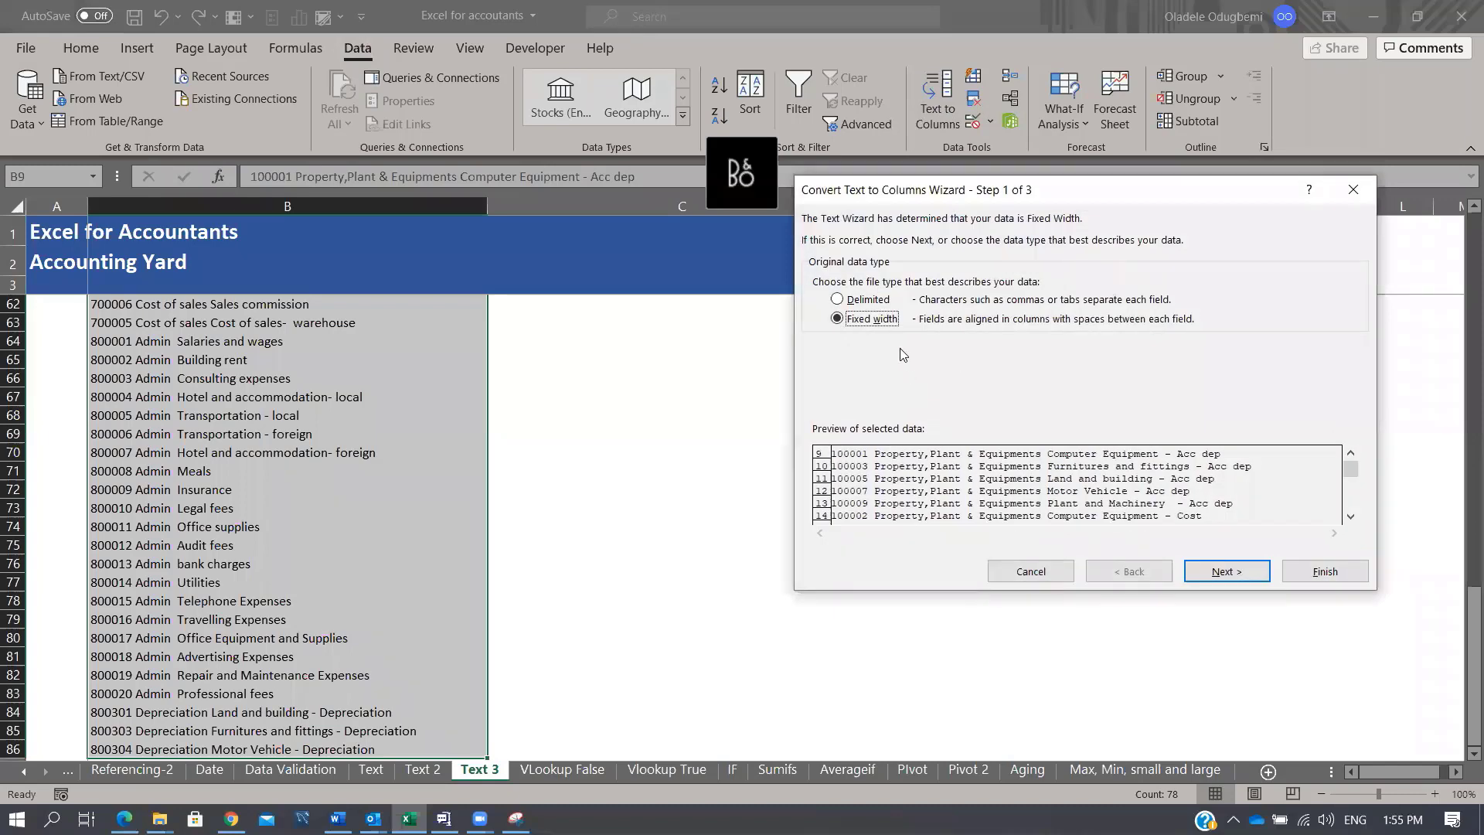
click(844, 299)
click(1189, 567)
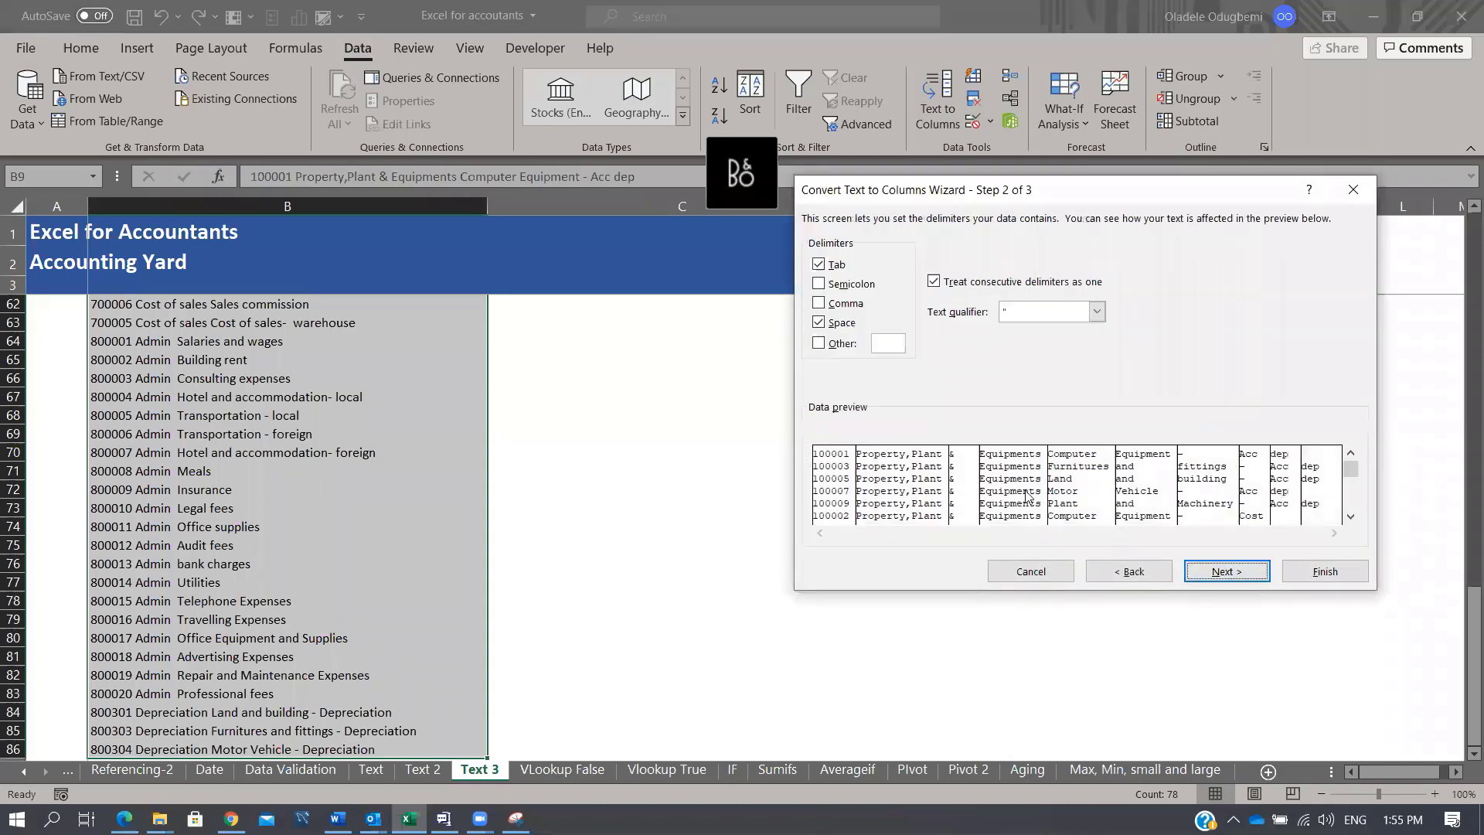
click(819, 265)
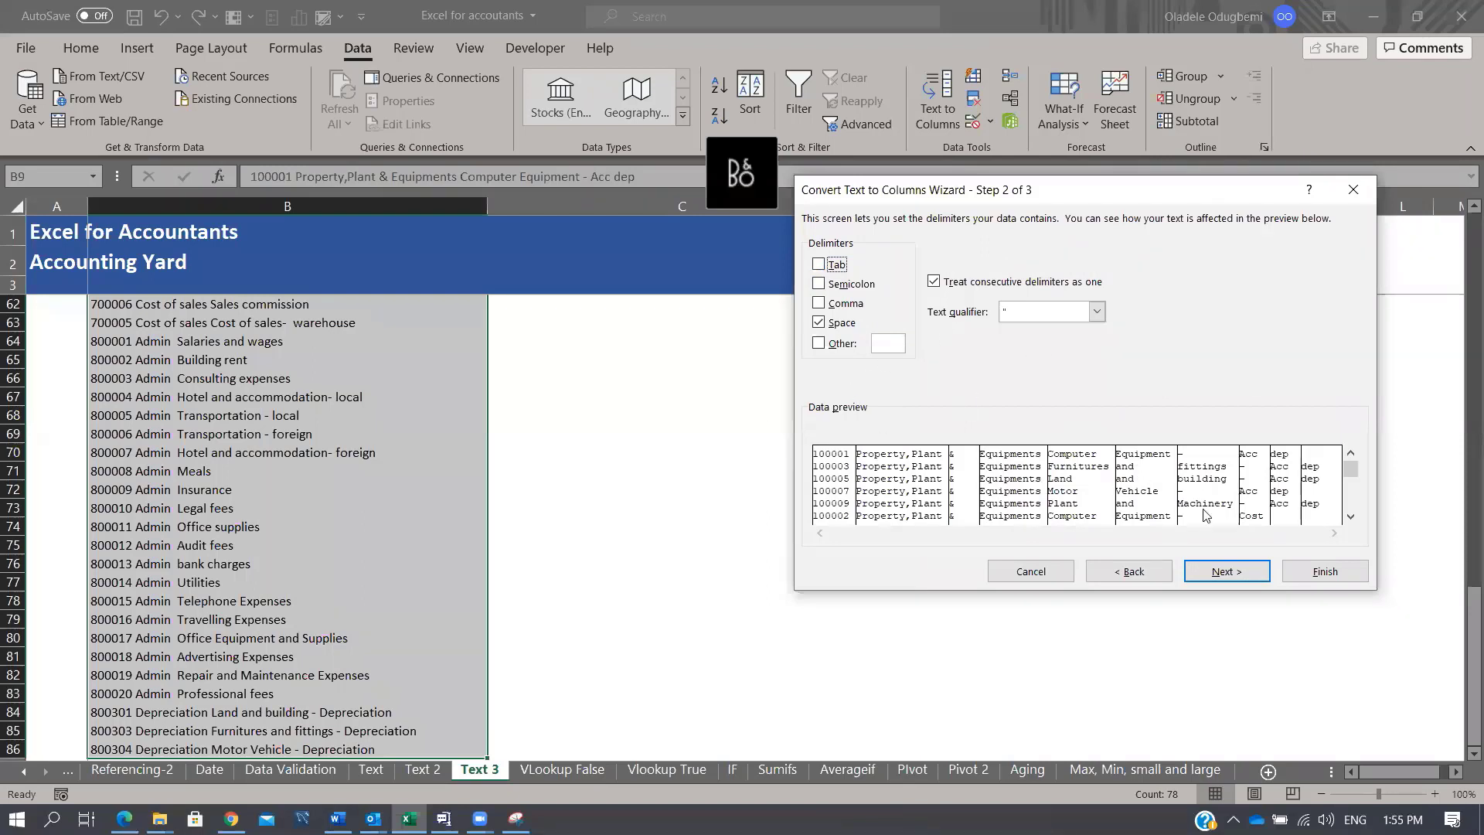
click(1258, 575)
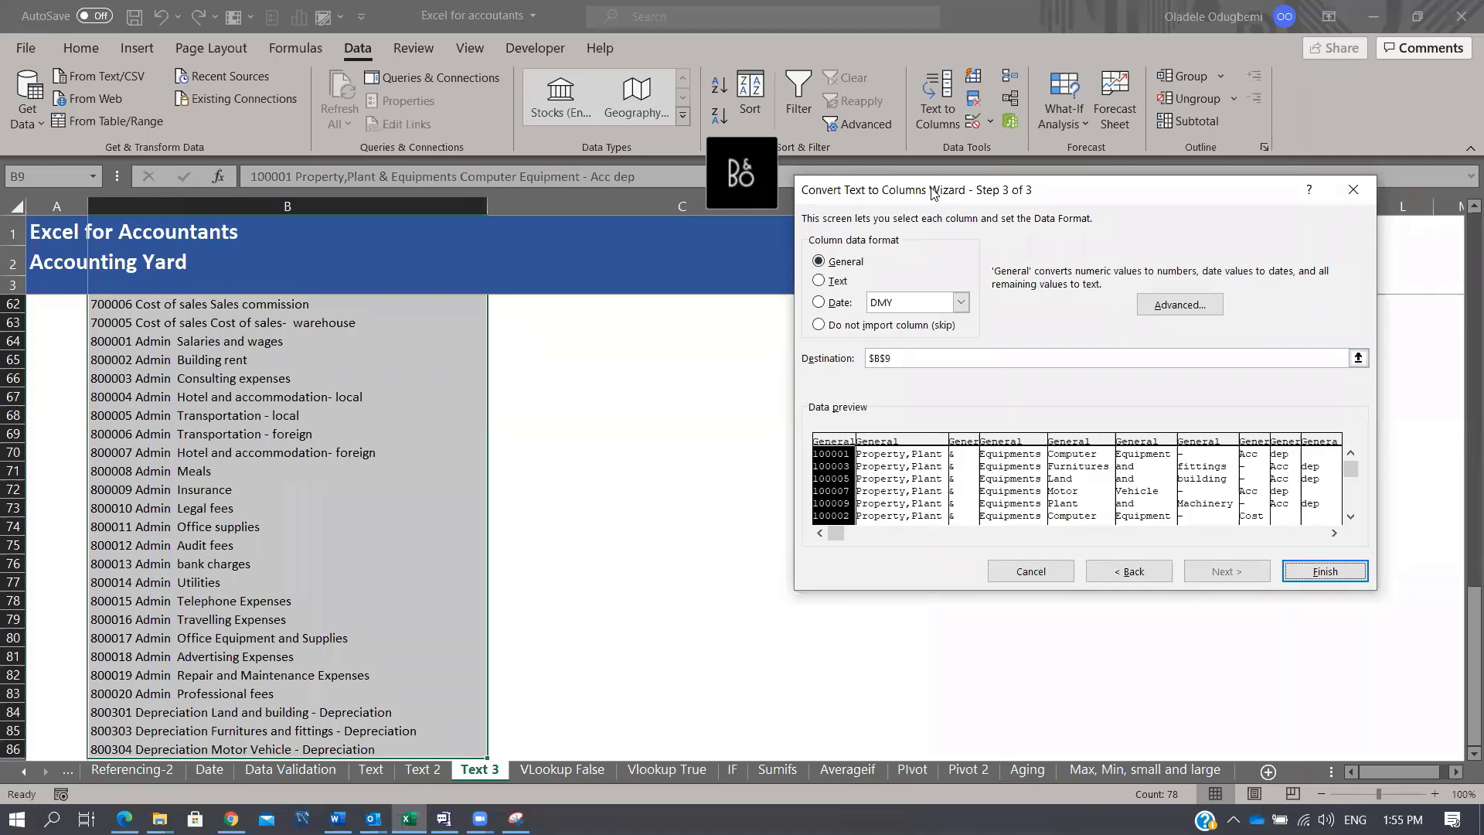
drag(932, 193, 604, 300)
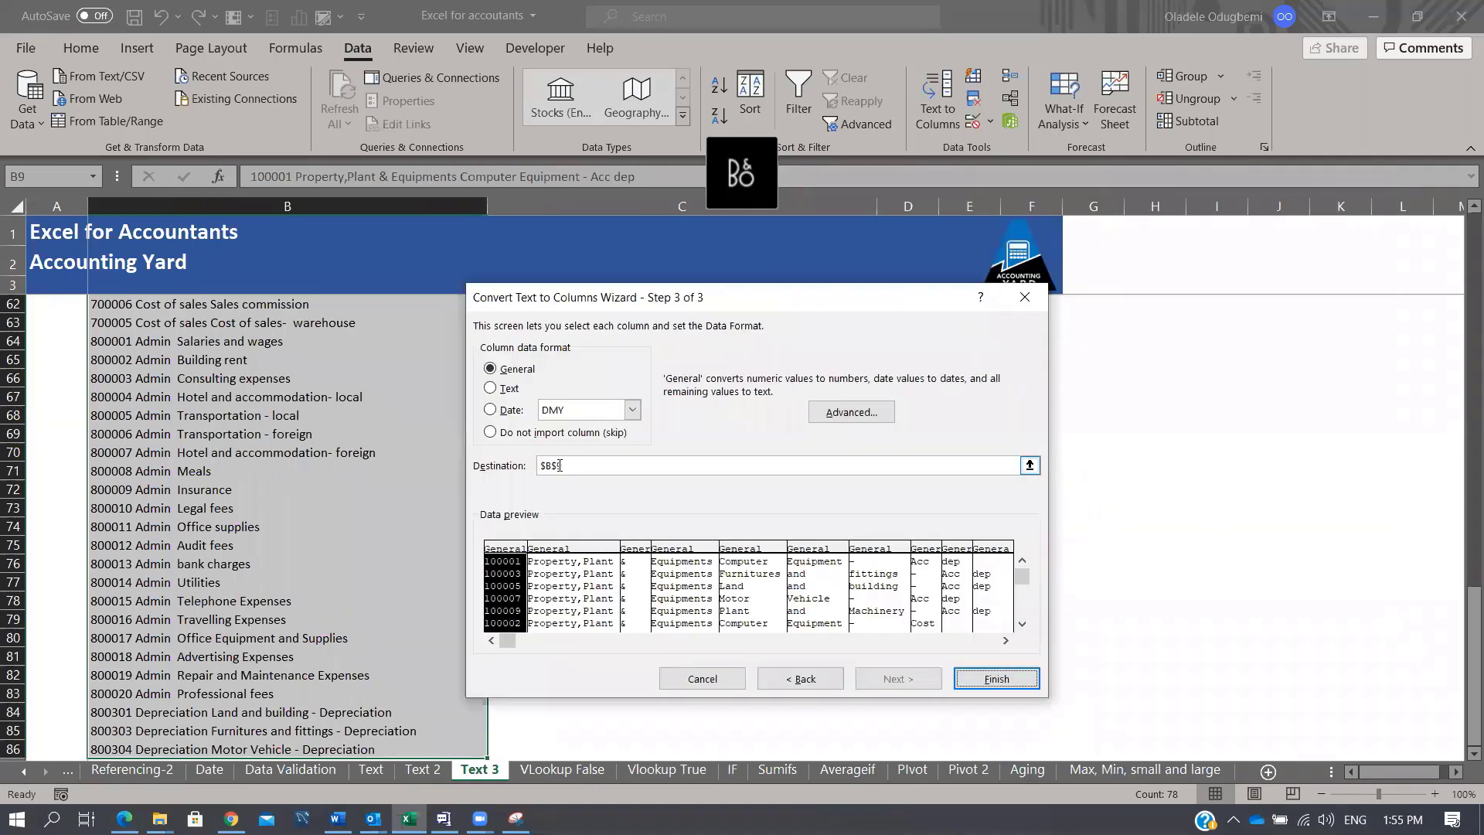
click(560, 464)
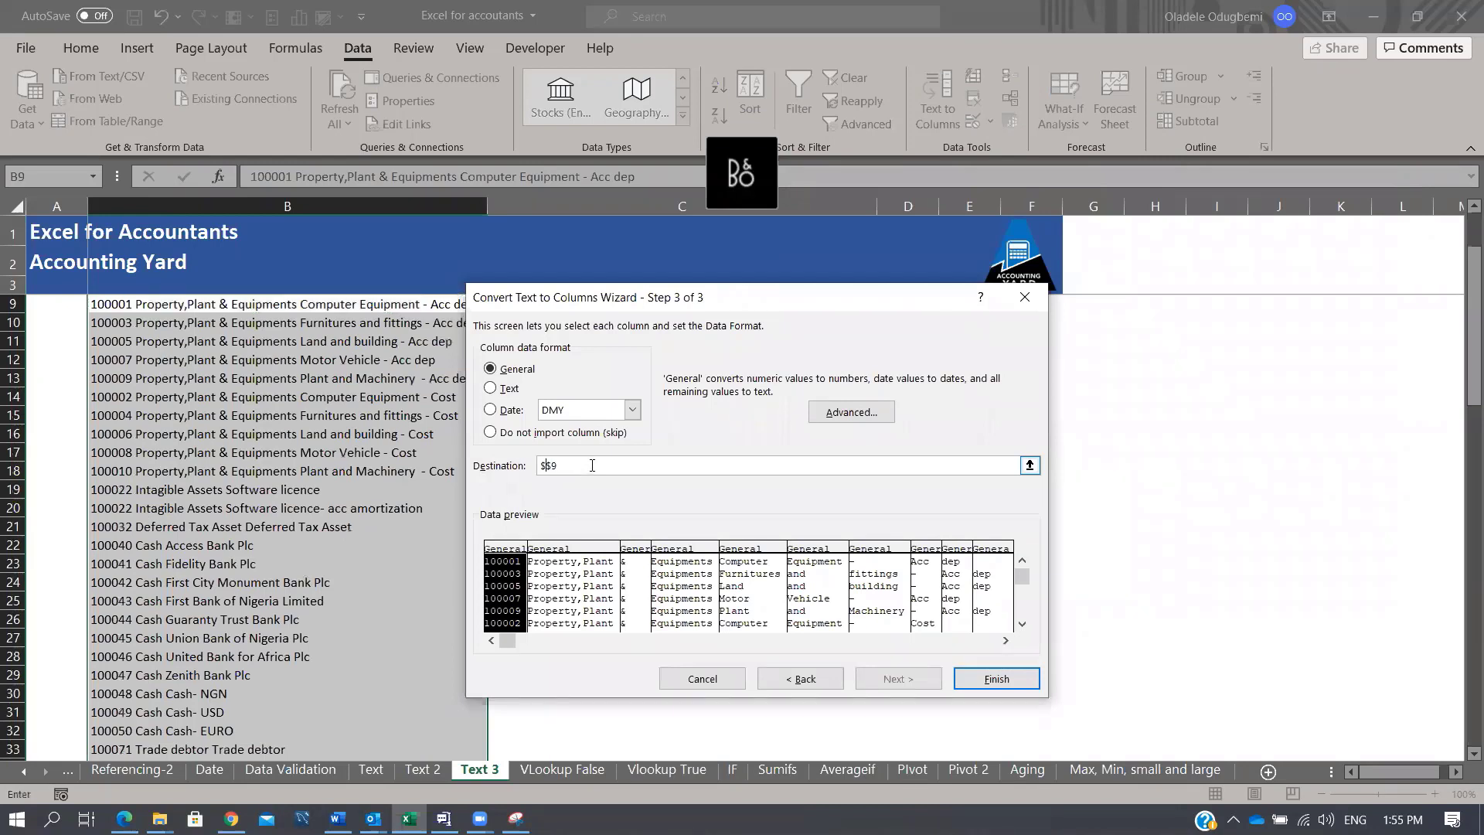
text(G)
click(995, 679)
Step: Autofit columns G and H to the split codes and words
double_click(1125, 206)
click(1094, 204)
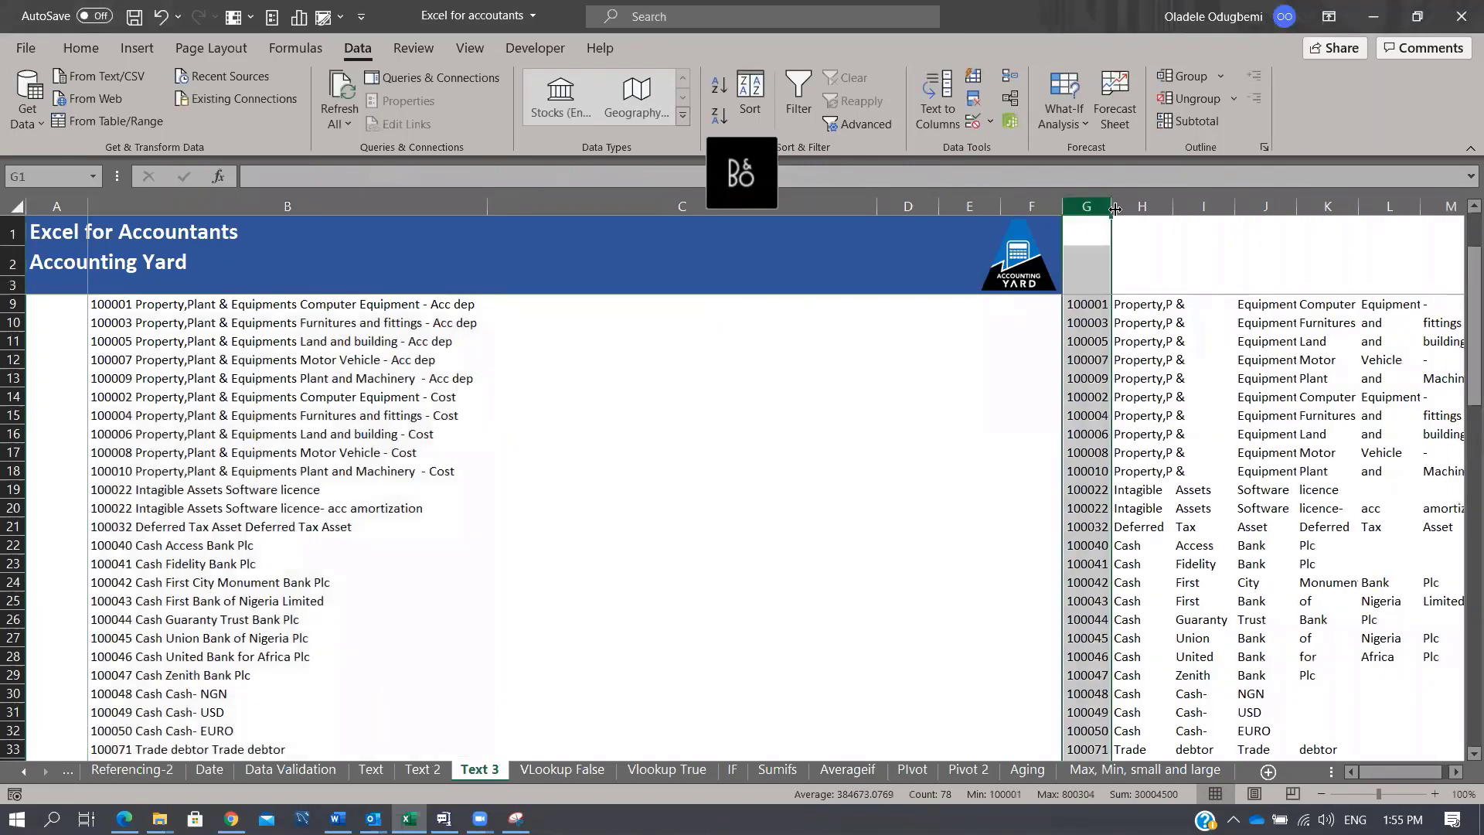
click(1148, 206)
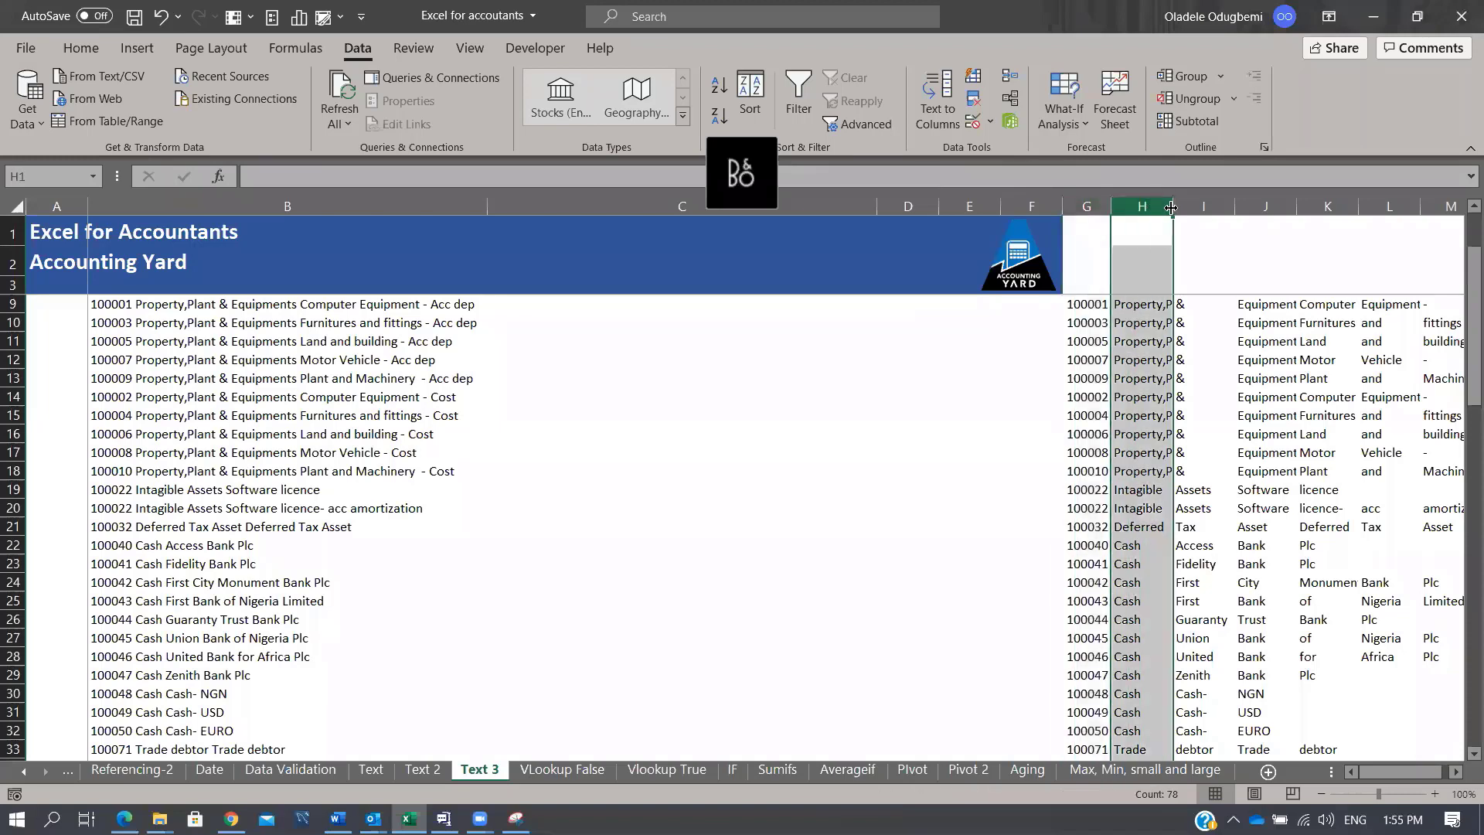
double_click(1172, 206)
click(1085, 309)
drag(1084, 309, 1094, 397)
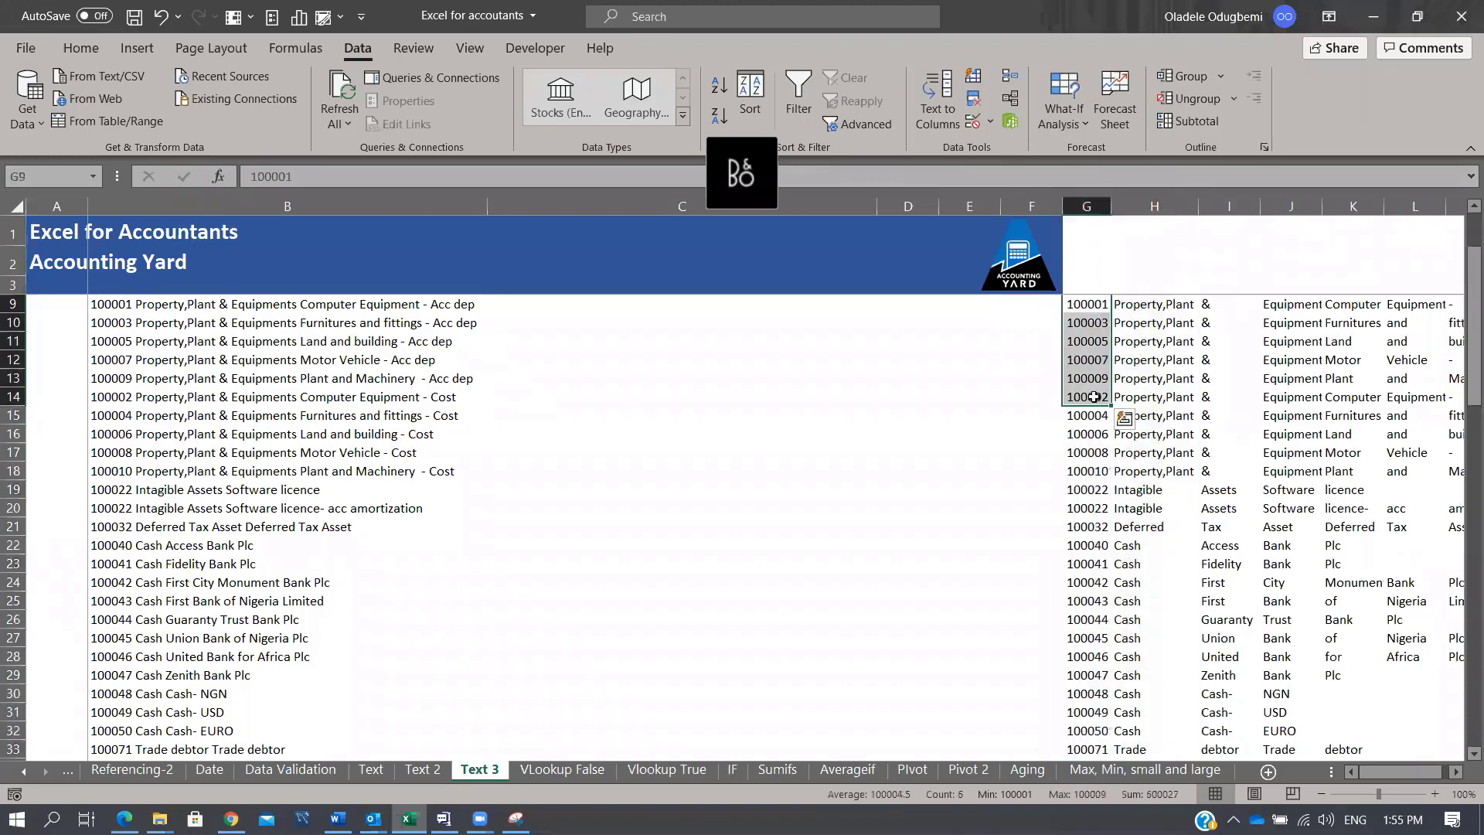
key(Up)
key(Up)
key(Up)
key(Up)
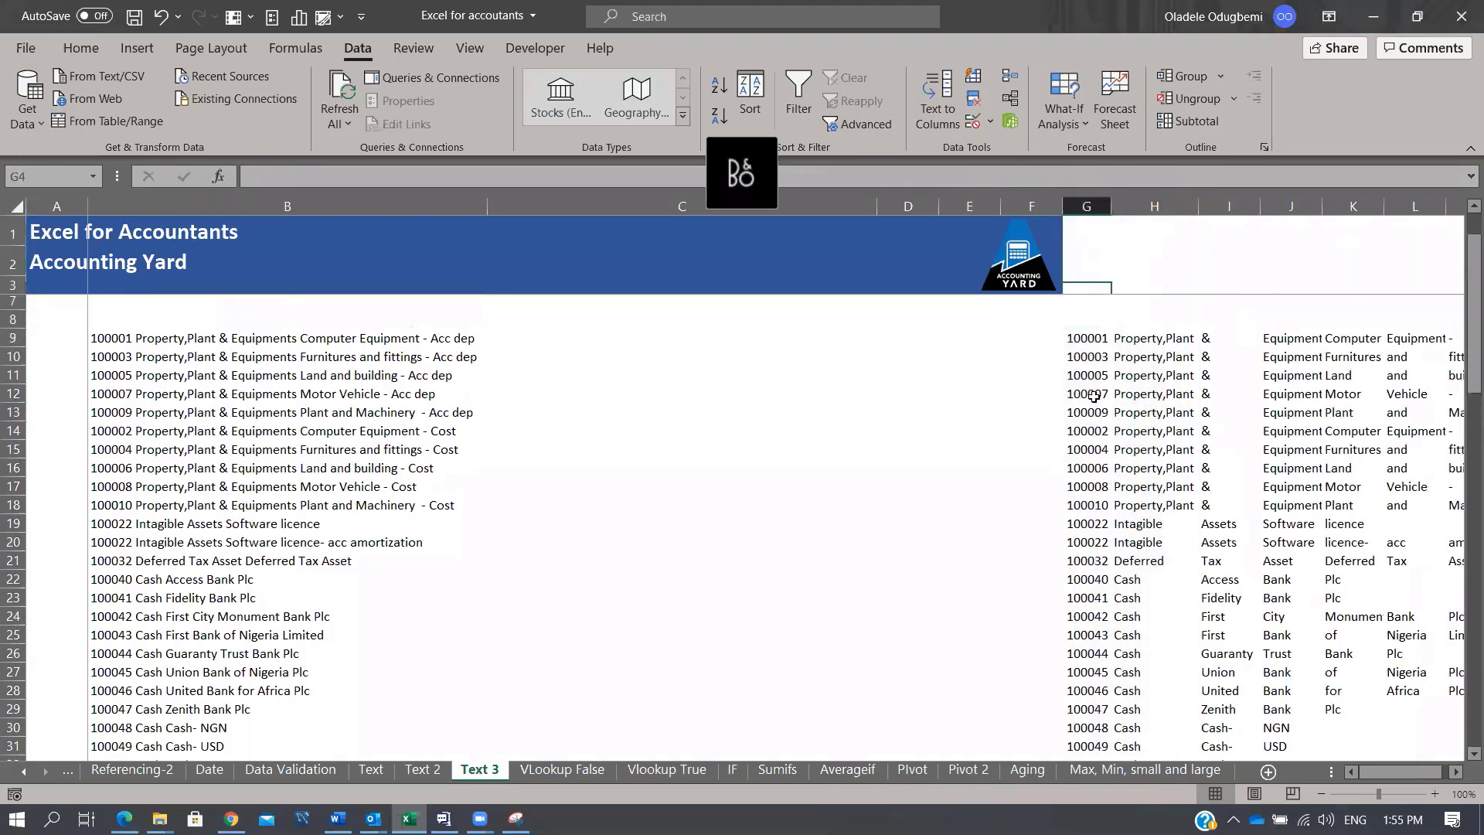
key(Down)
key(Down)
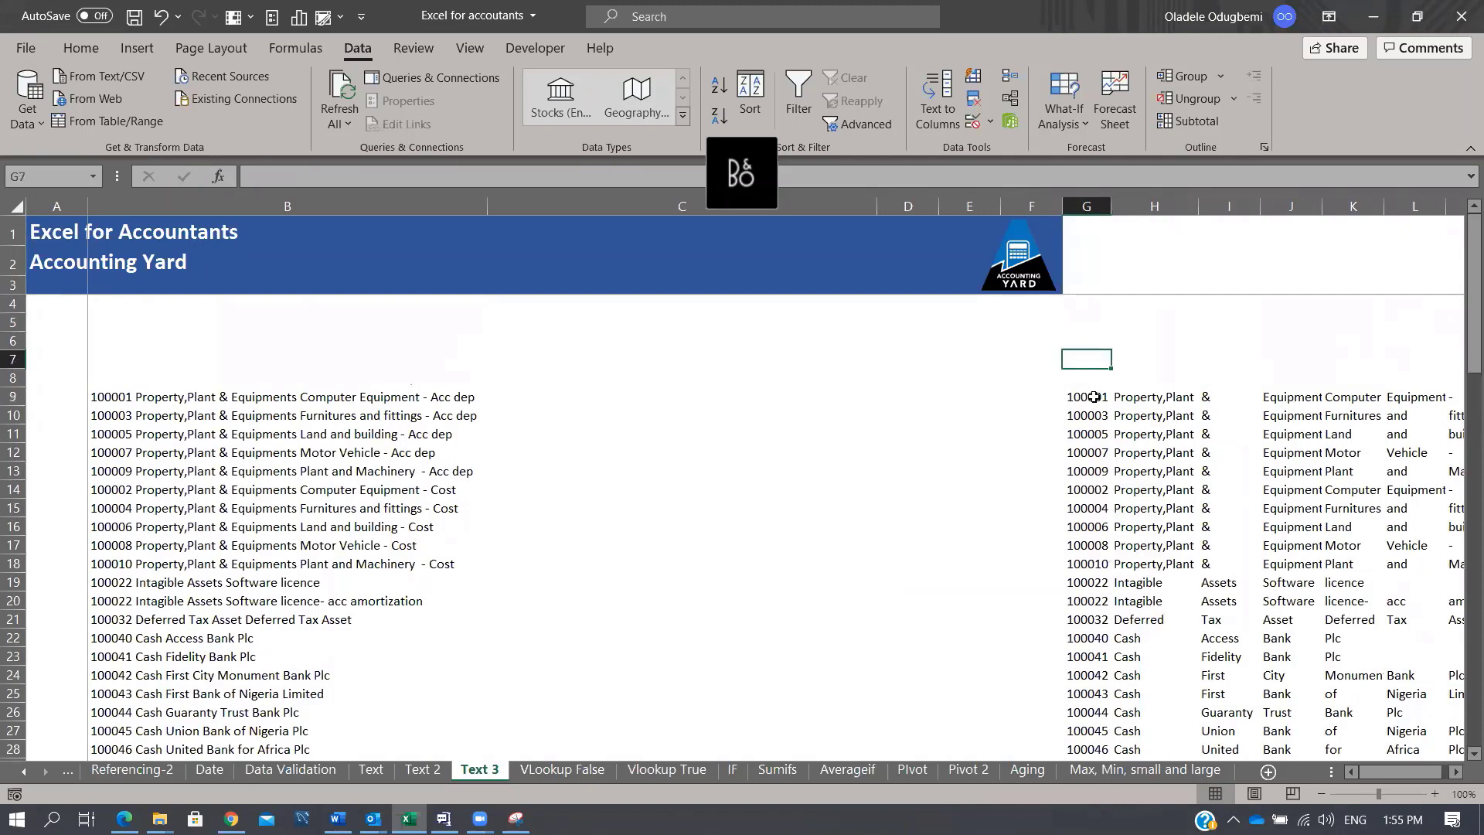
click(1078, 393)
Step: Split B9:B20 at a fixed-width break after the six-digit code, destination $C$9
click(212, 400)
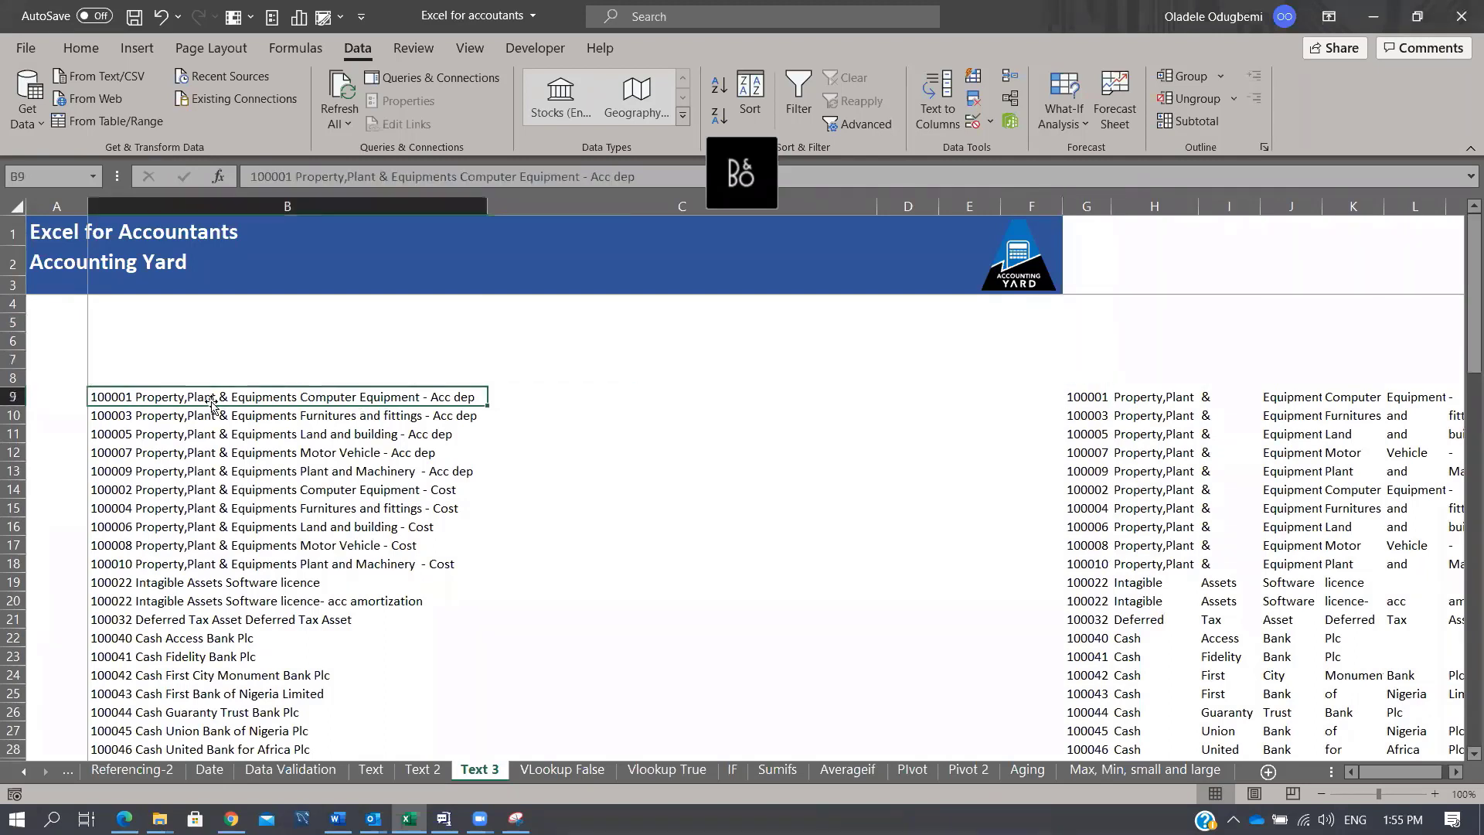
drag(212, 400, 220, 601)
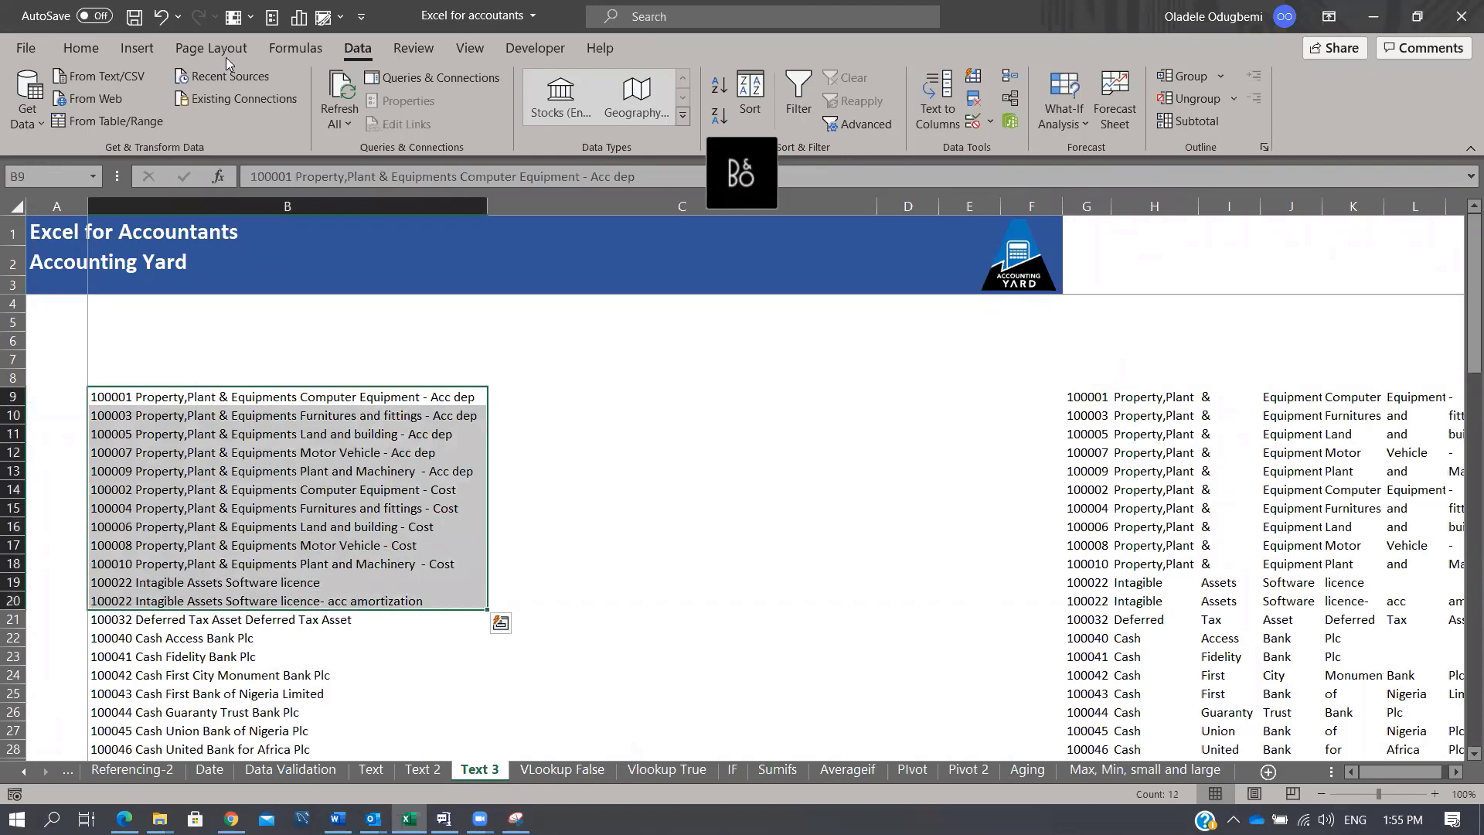
click(960, 112)
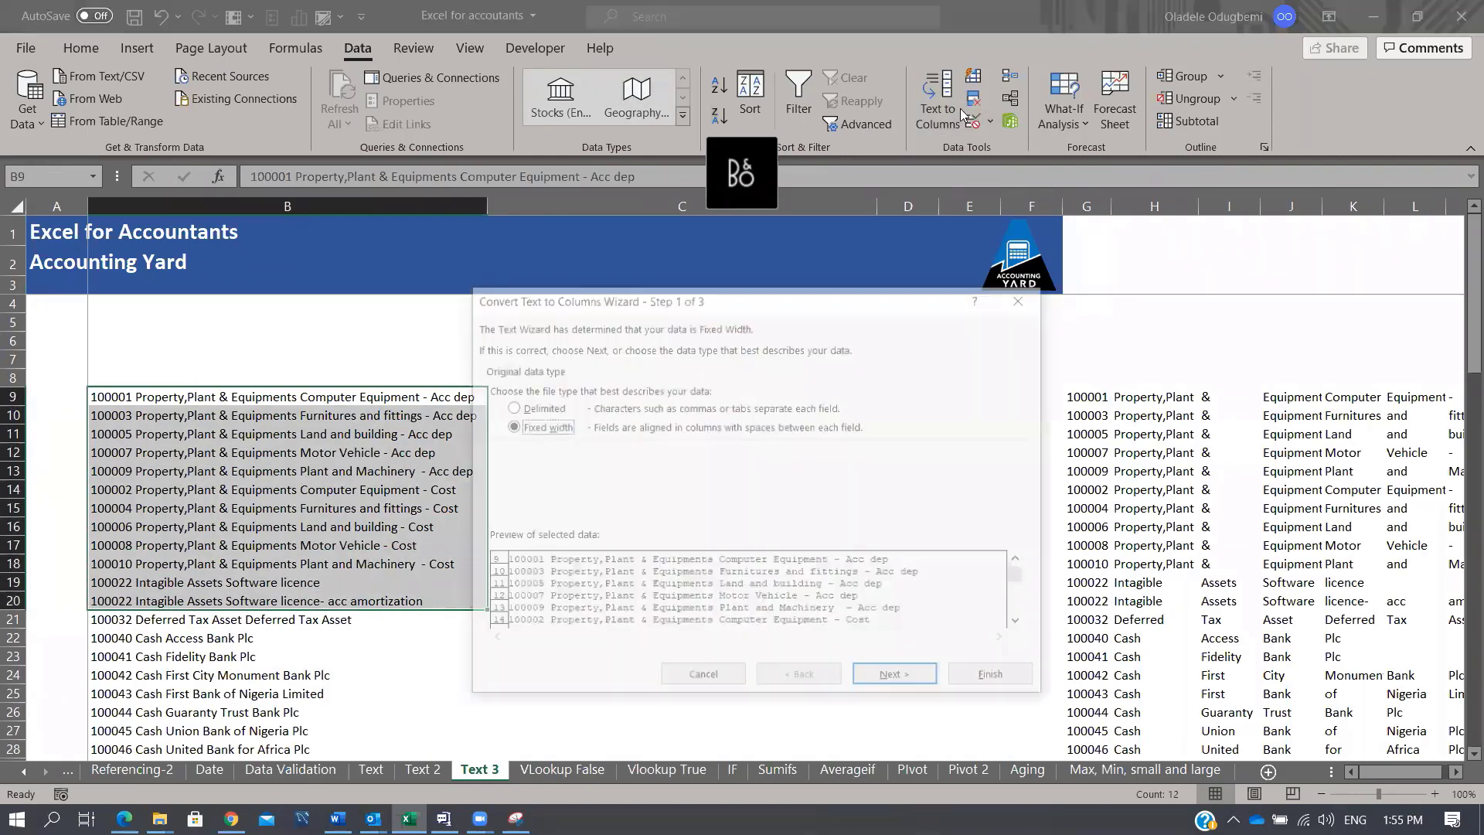
click(517, 409)
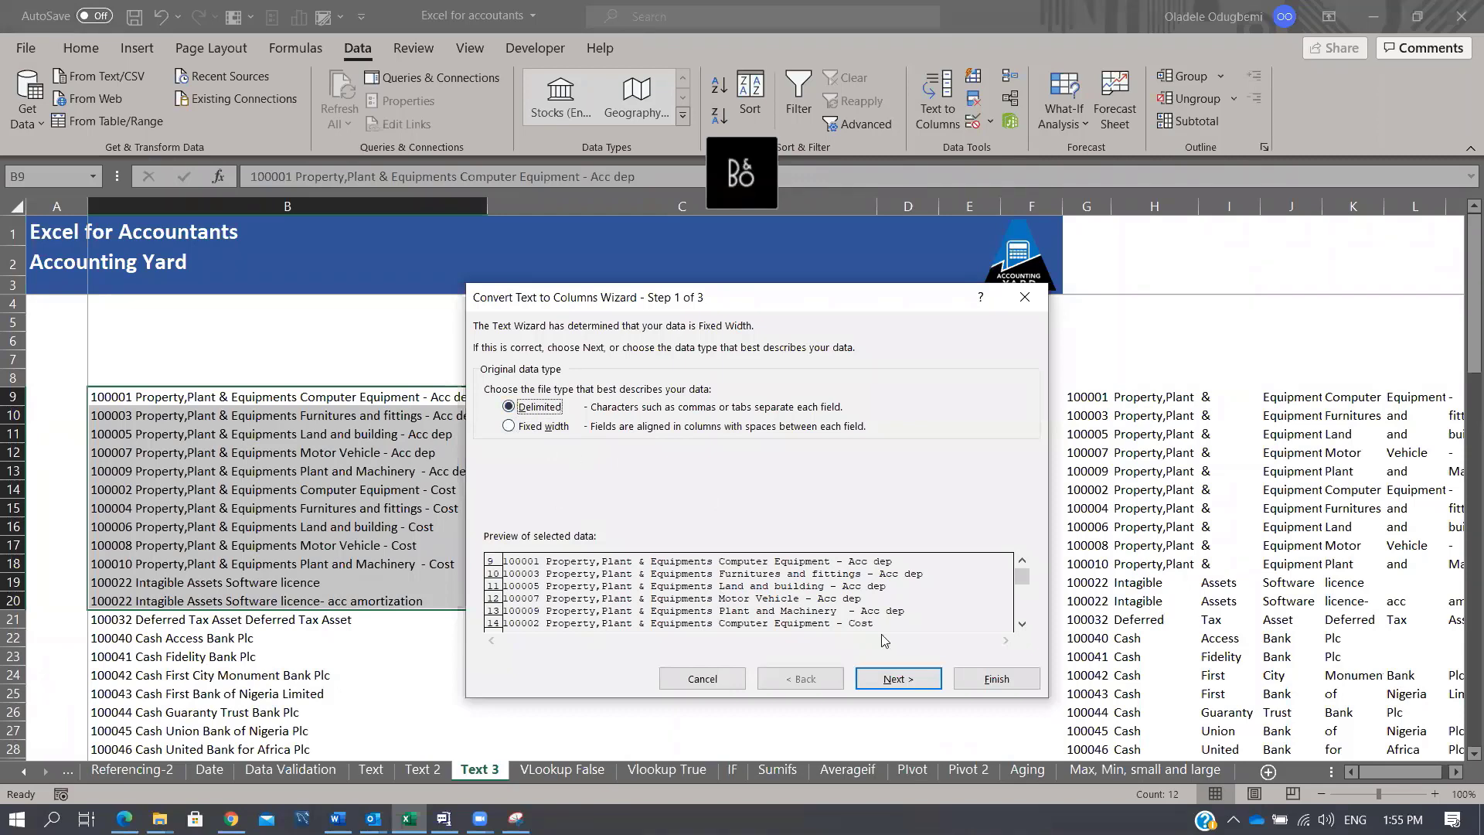
click(897, 678)
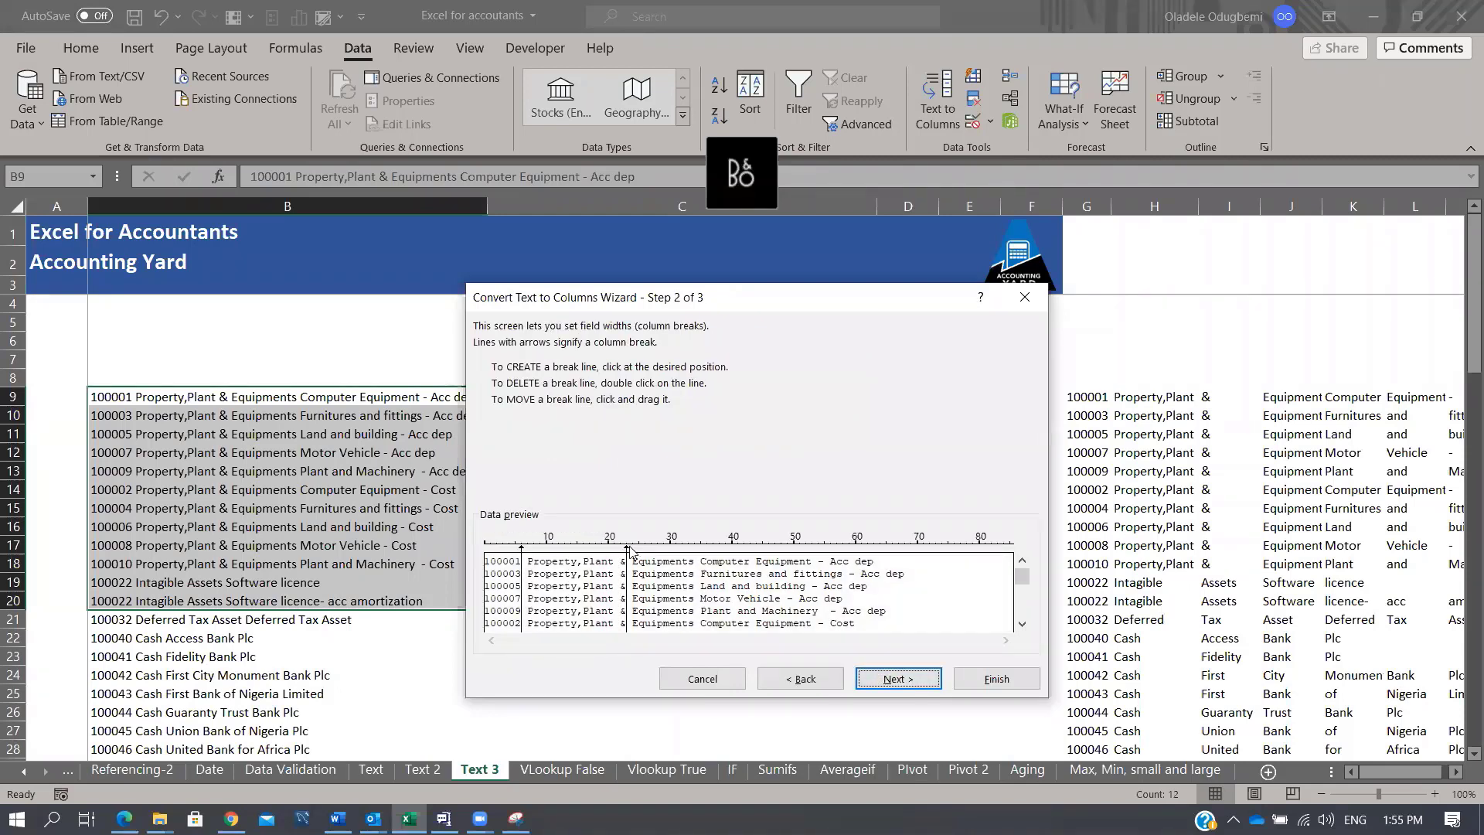
drag(628, 549, 523, 550)
click(916, 680)
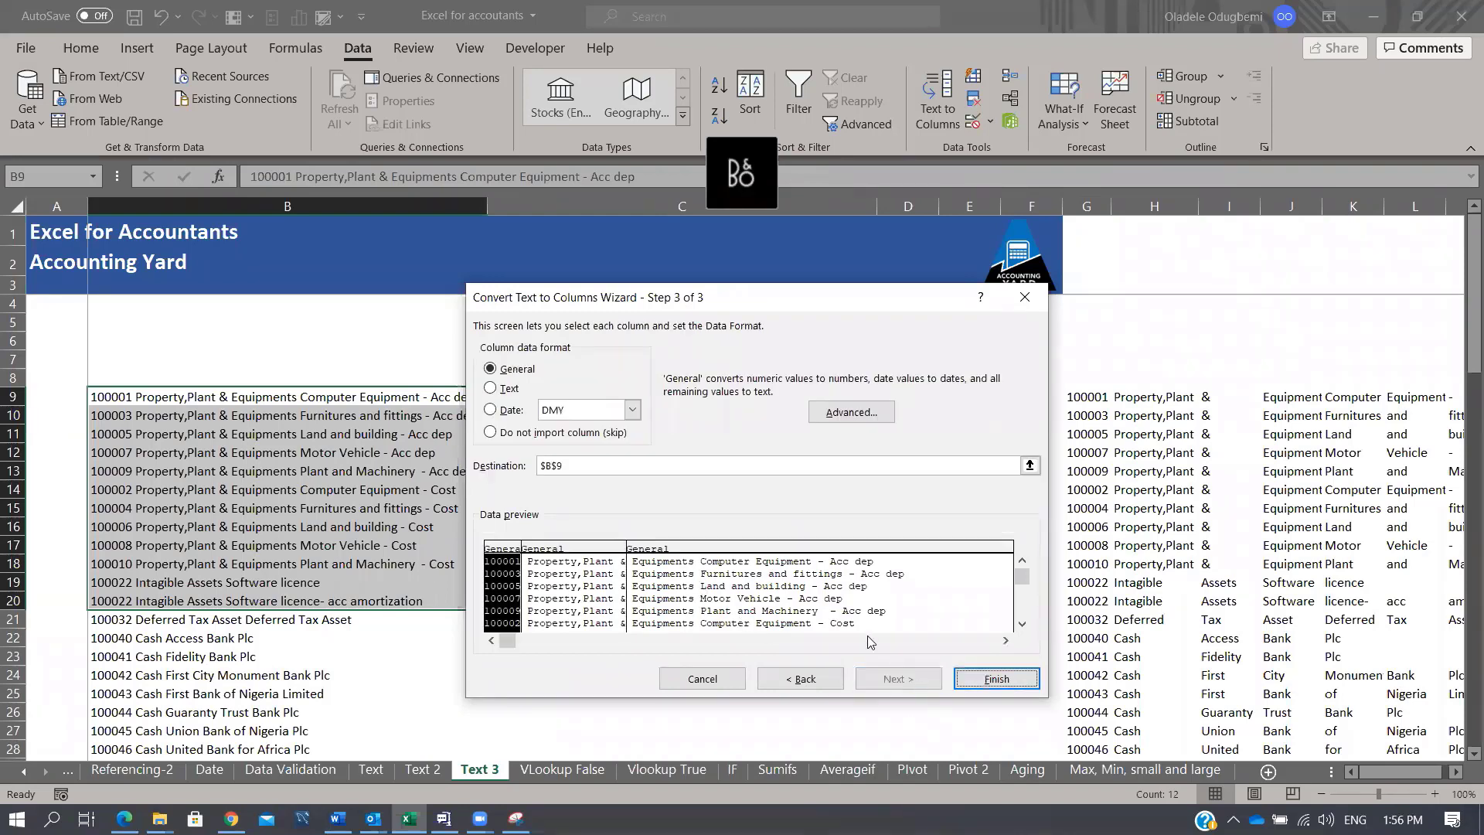
click(550, 464)
key(BackSpace)
text(C)
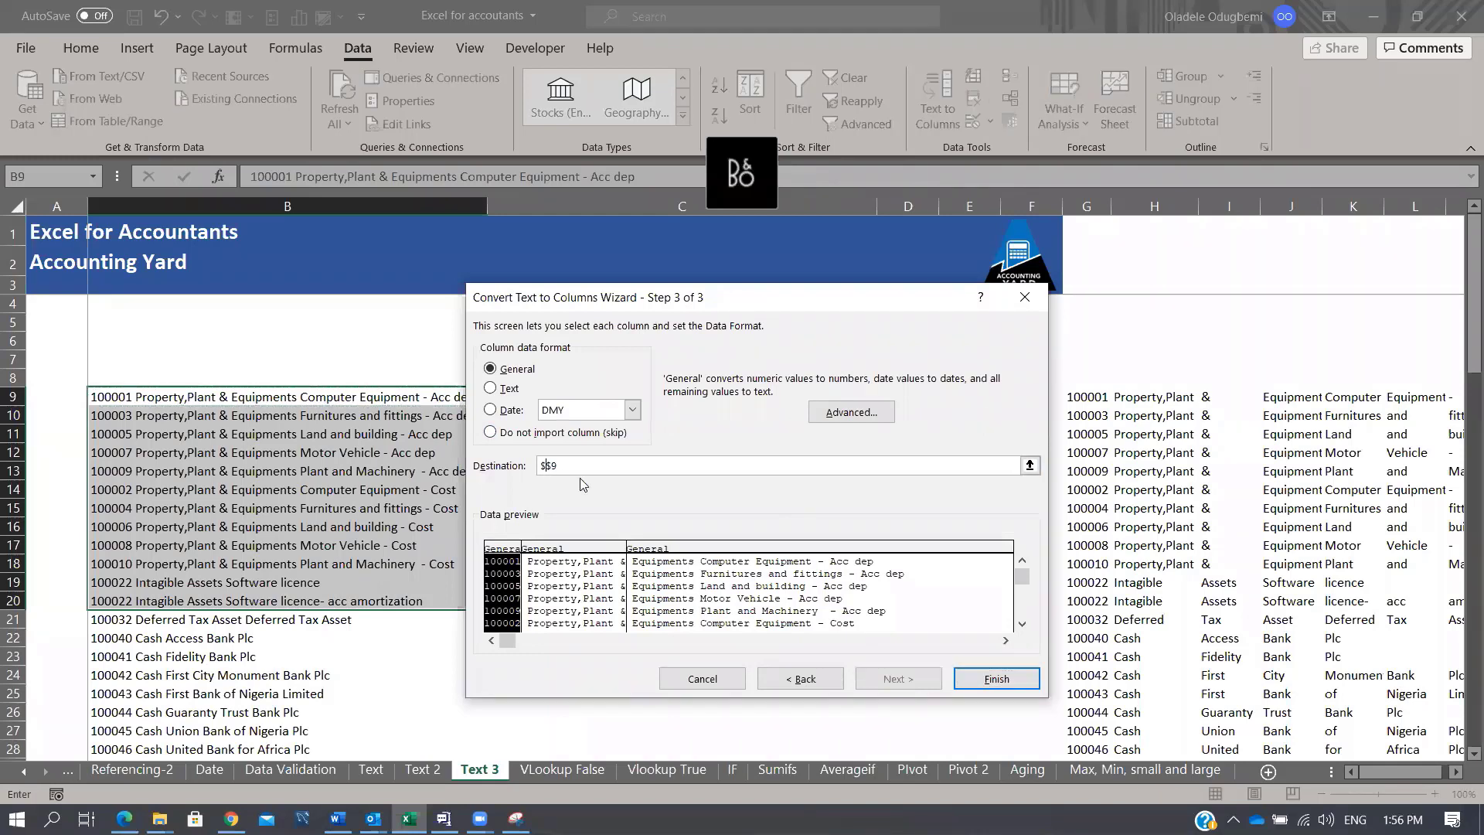
click(997, 678)
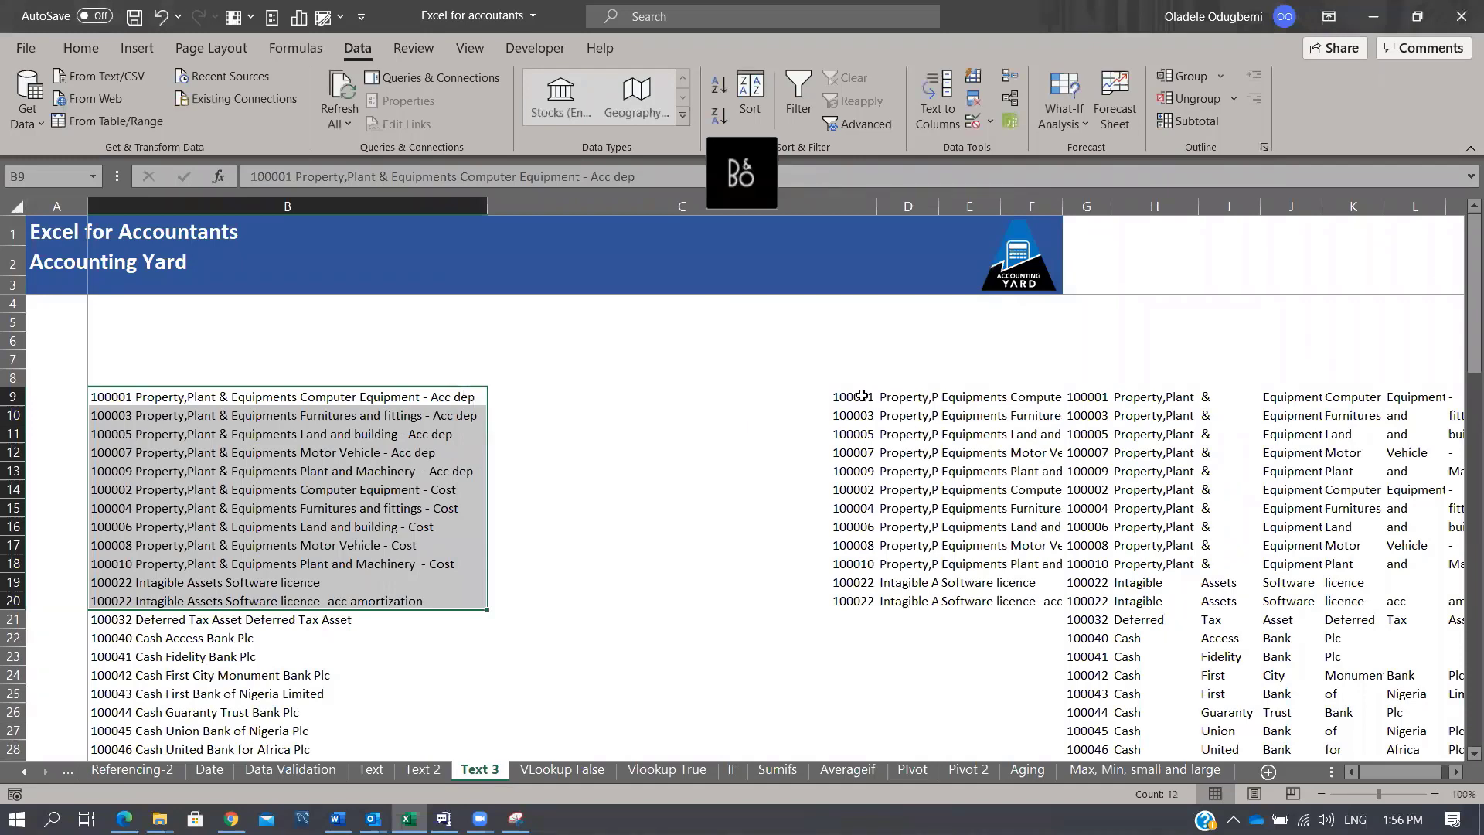
drag(864, 395, 970, 619)
Step: Delete the split results from C9:E21 and return to C9
key(Delete)
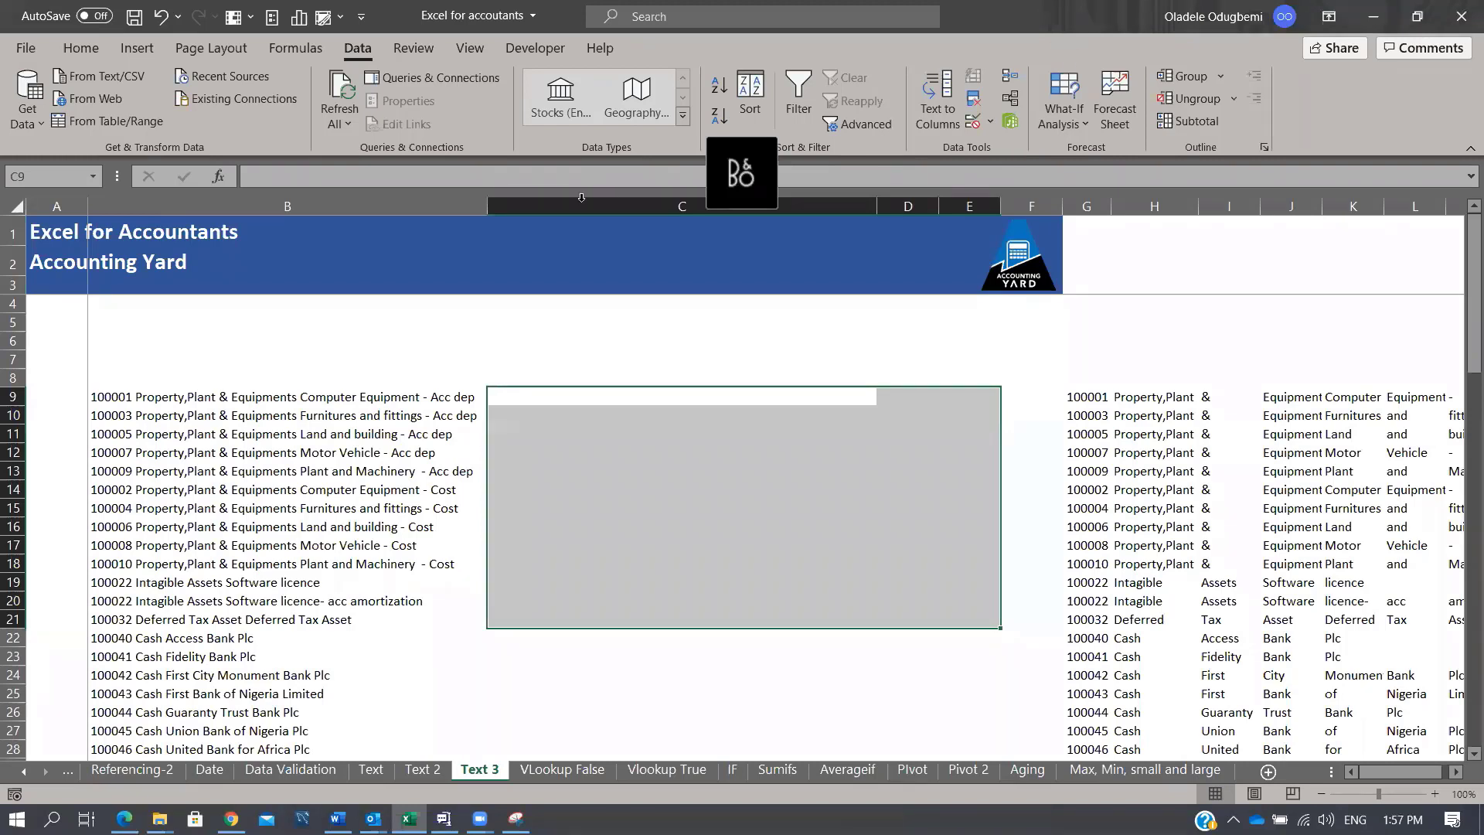
click(602, 400)
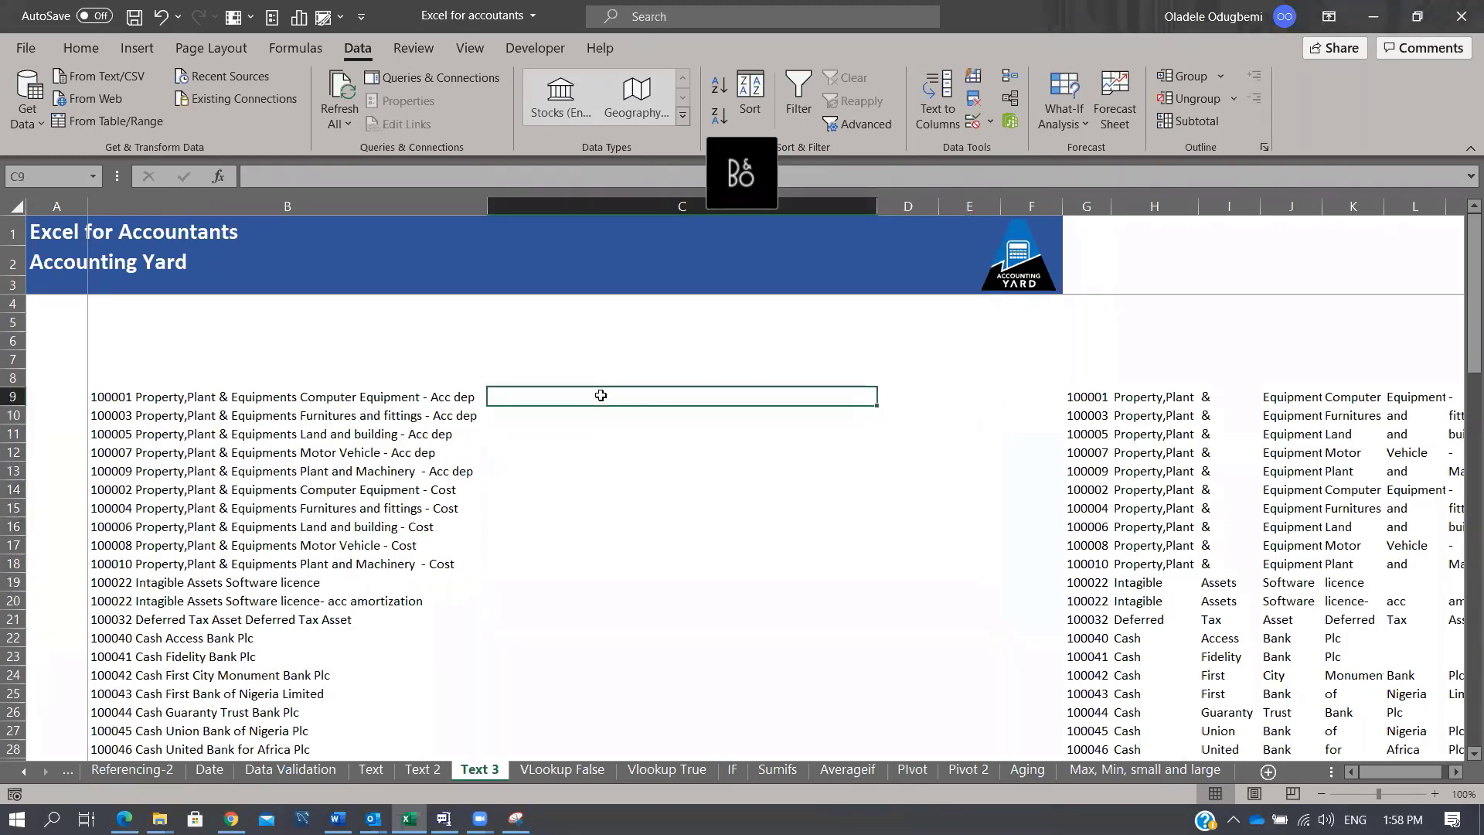
Step: On Text 2, delete the Left, Right and four-character results in F10:H225
click(371, 770)
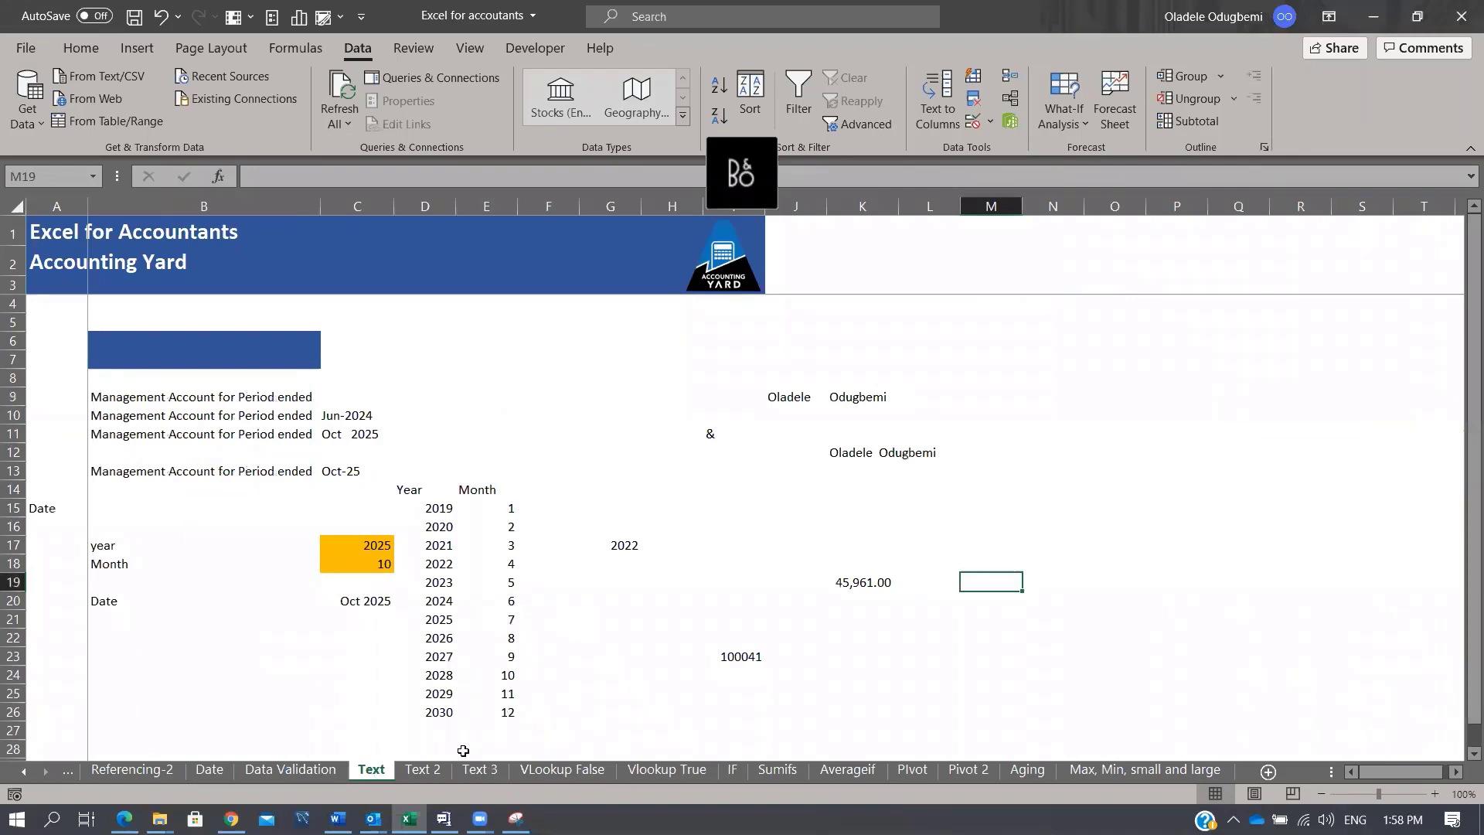
click(422, 769)
click(480, 770)
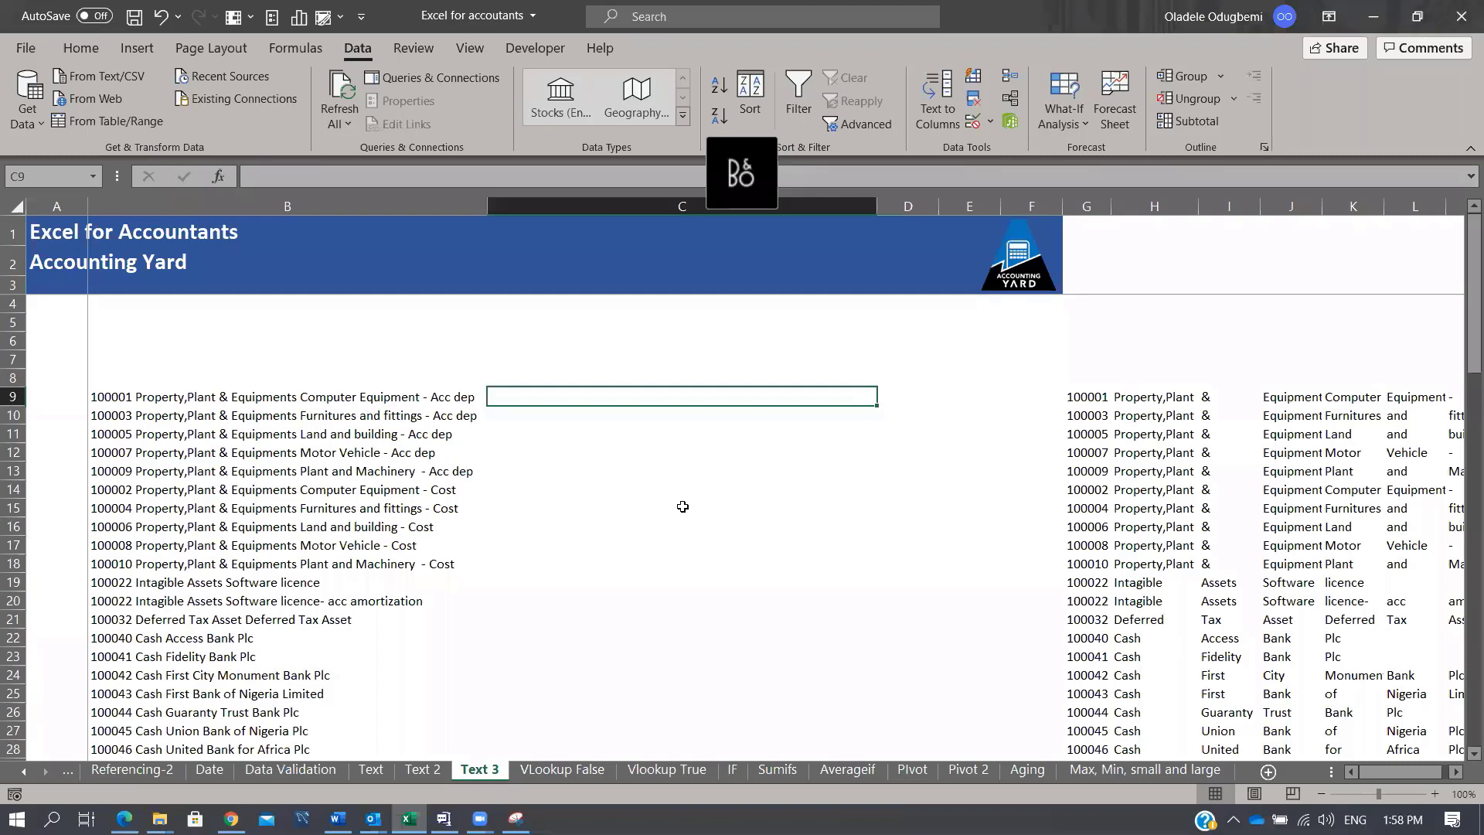
click(424, 770)
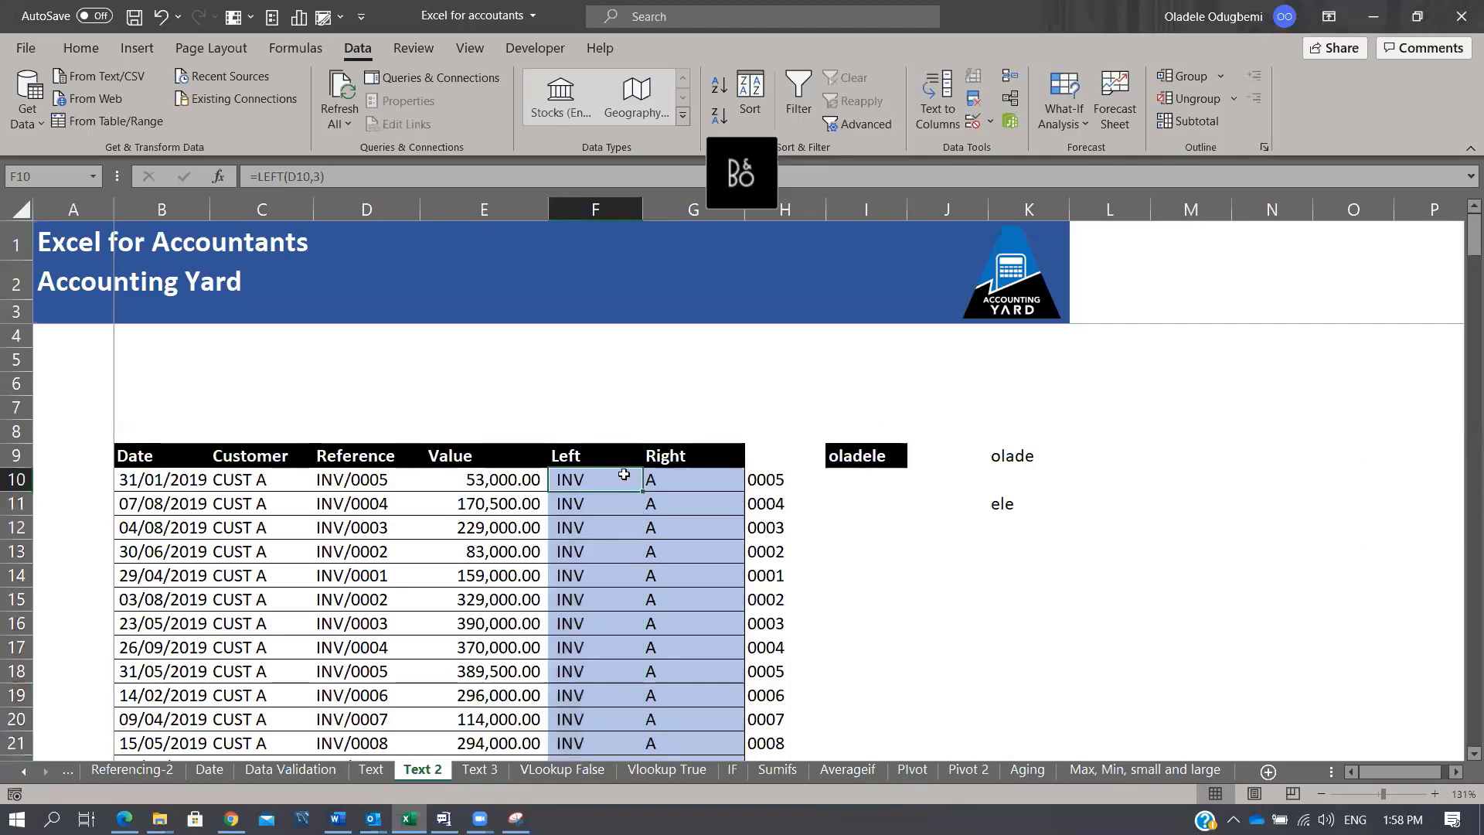
key(shift+Right)
key(ctrl+shift+Down)
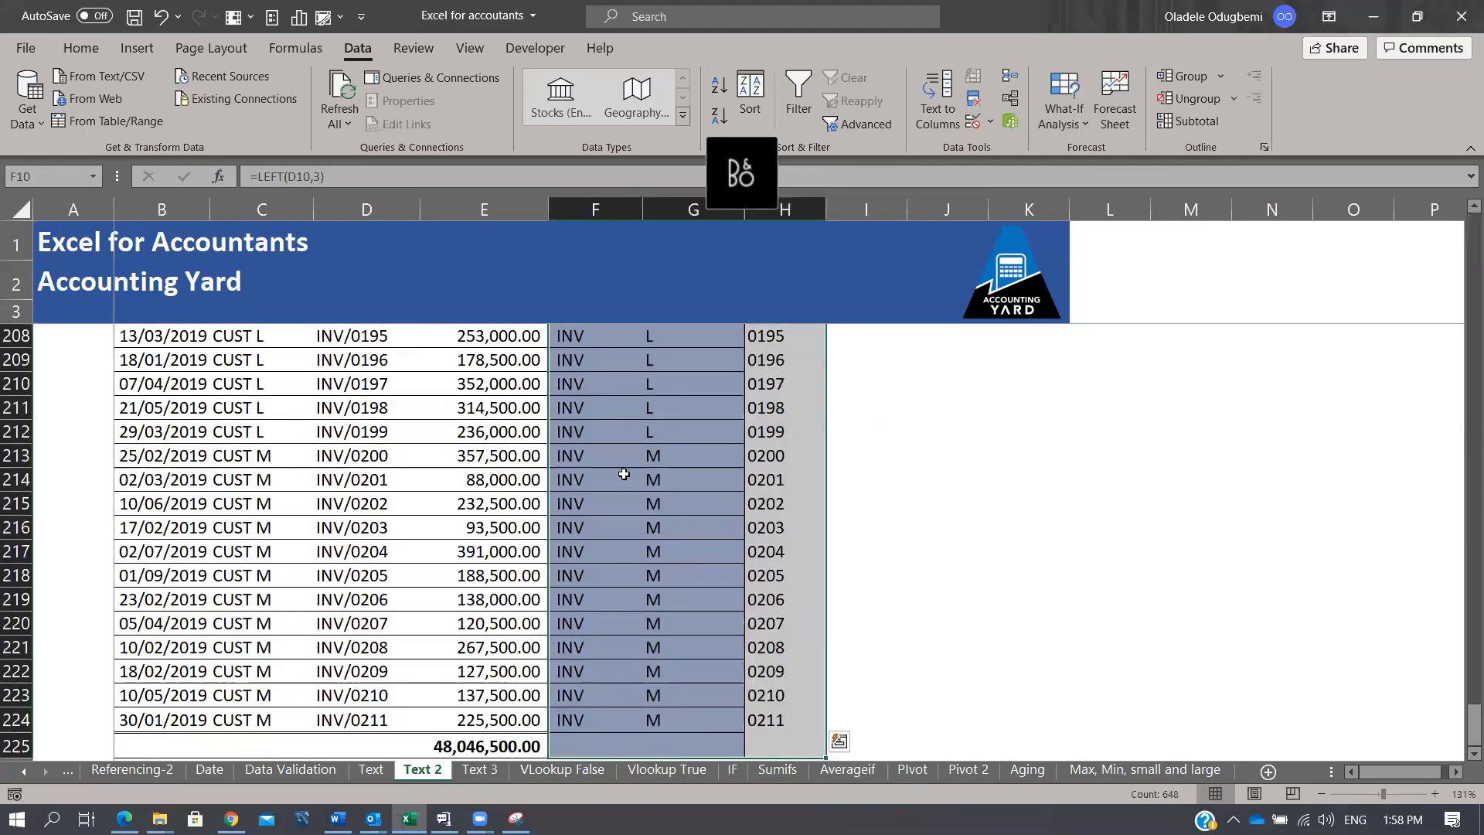
key(Delete)
Step: Clear the old LEFT and RIGHT example results from K9:K11
key(Up)
key(Up)
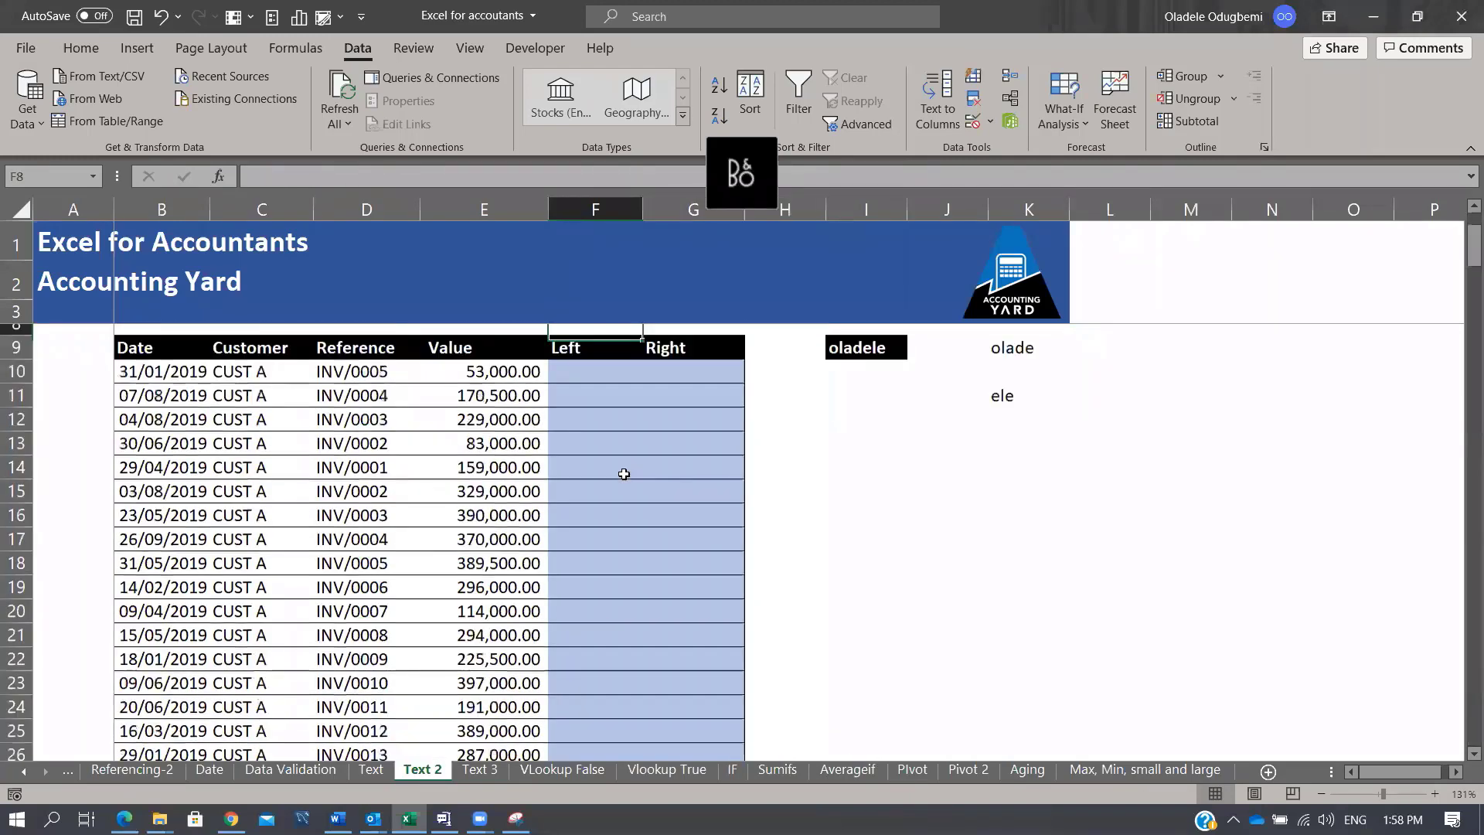
key(Down)
key(Down)
key(Right)
key(Right)
key(Right)
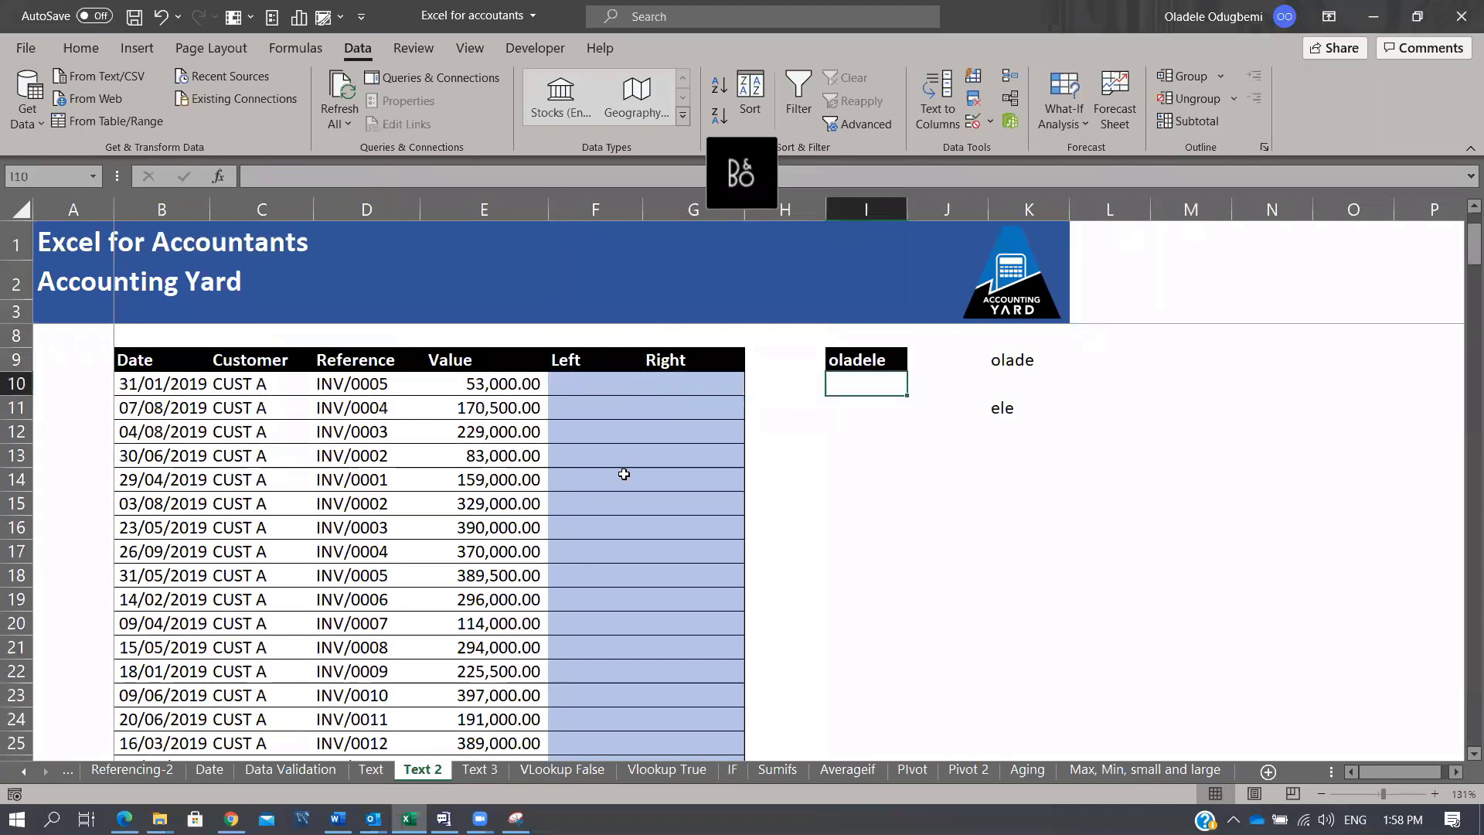
key(Down)
key(Down)
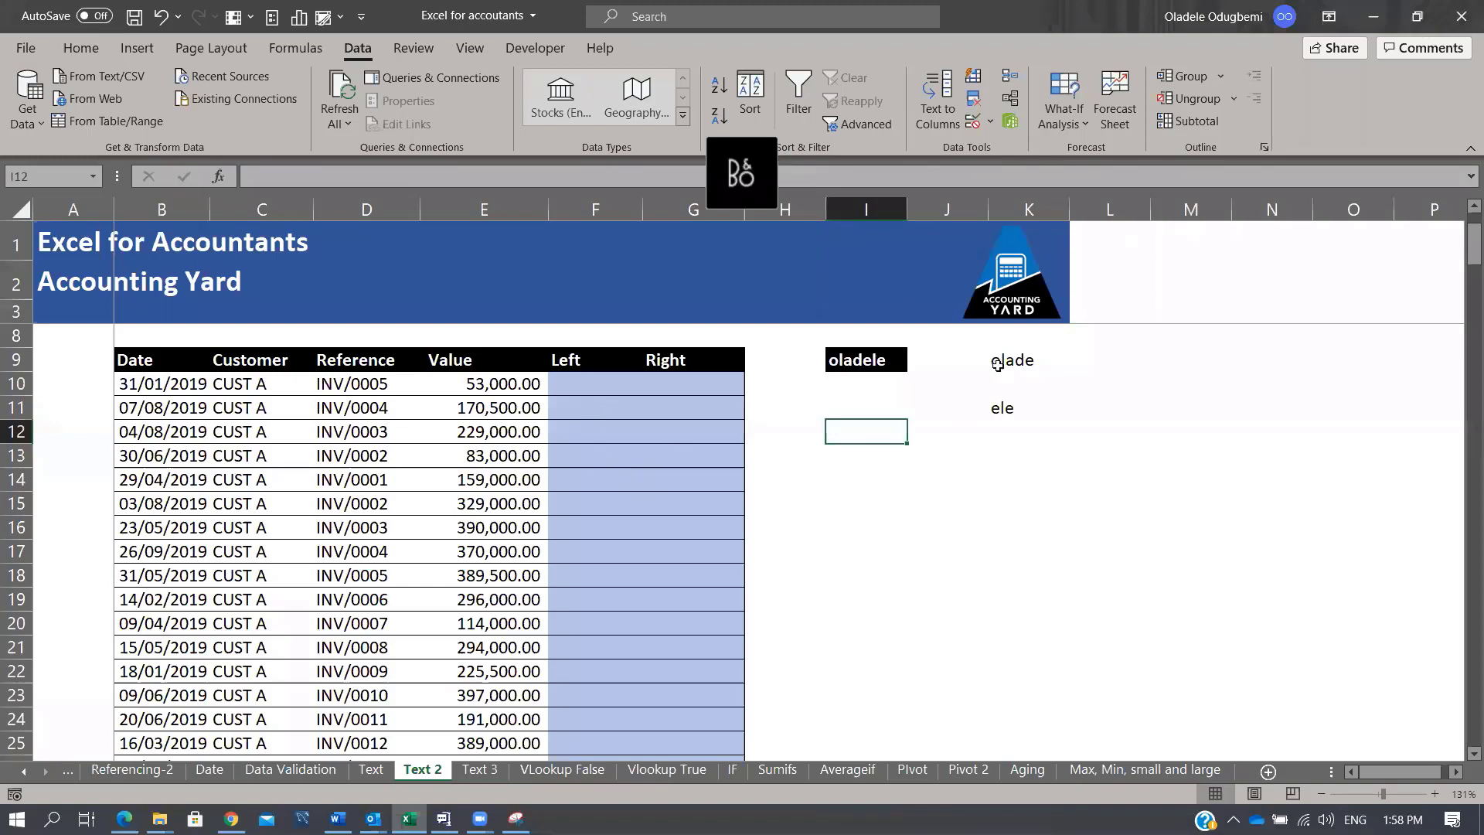
drag(996, 361, 1015, 431)
key(Delete)
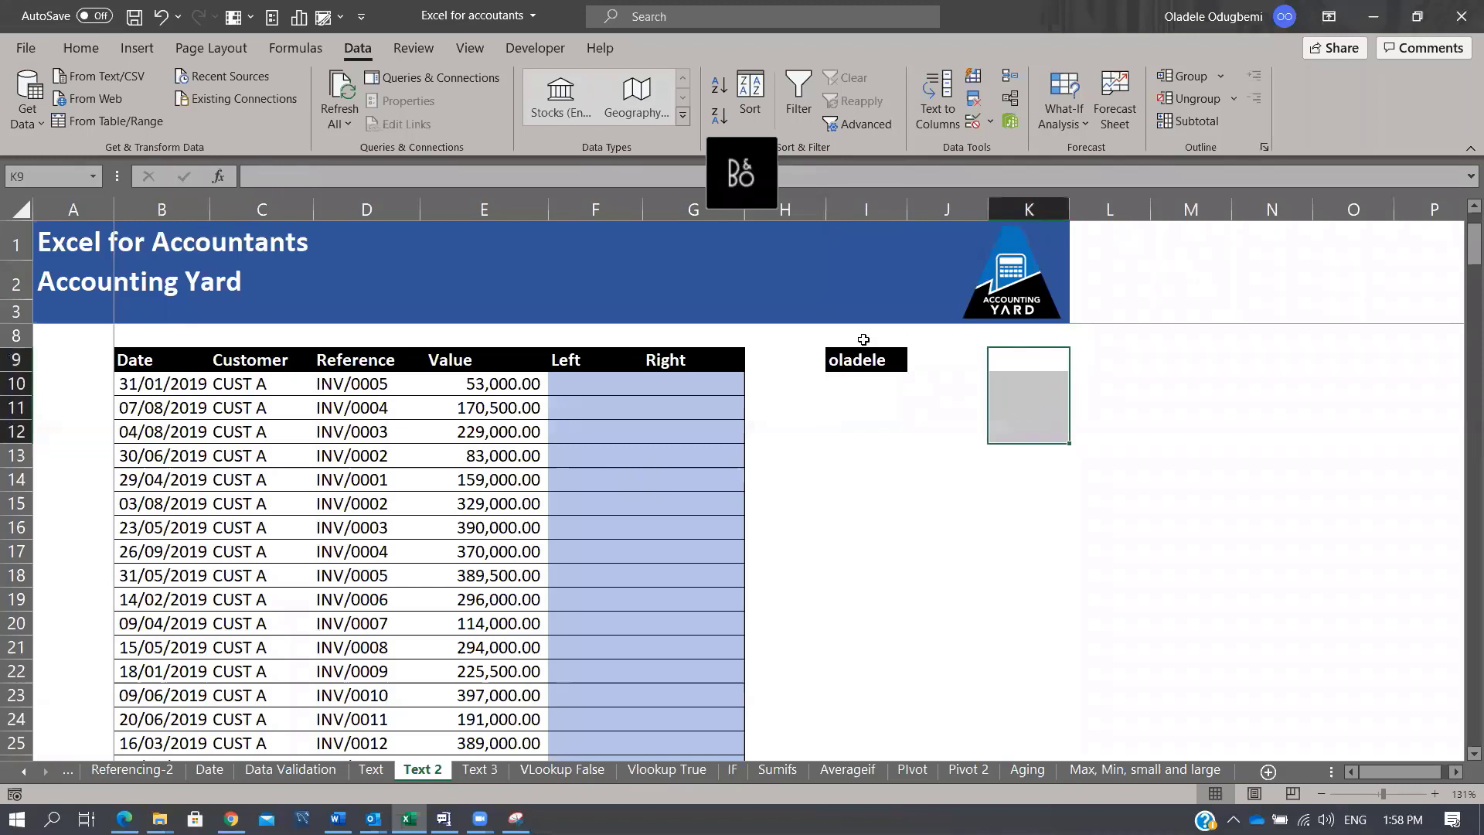
Step: Enter =LEFT(I9,3) in K9 to return the name's first three letters
click(845, 363)
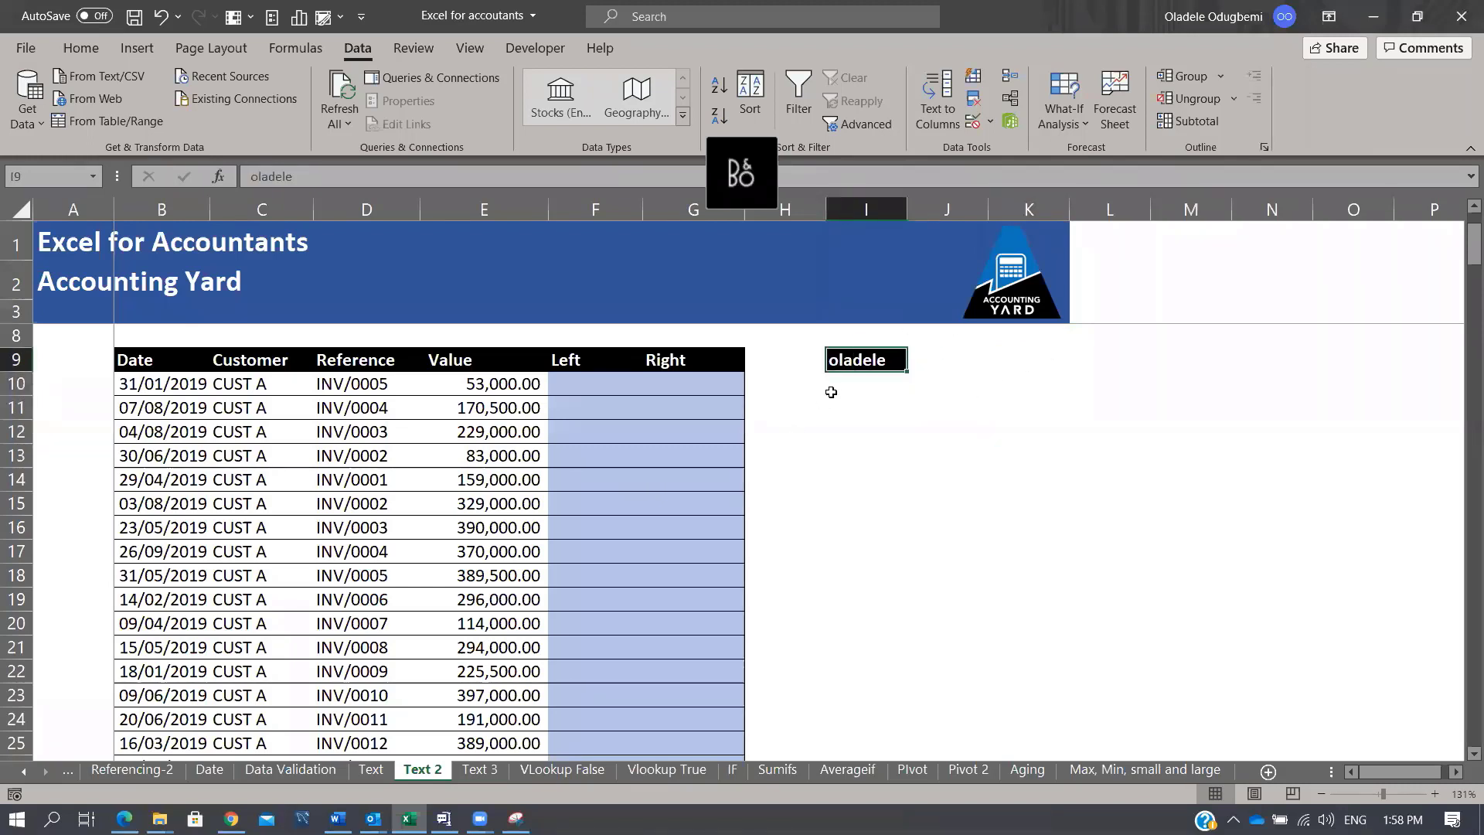
click(1000, 363)
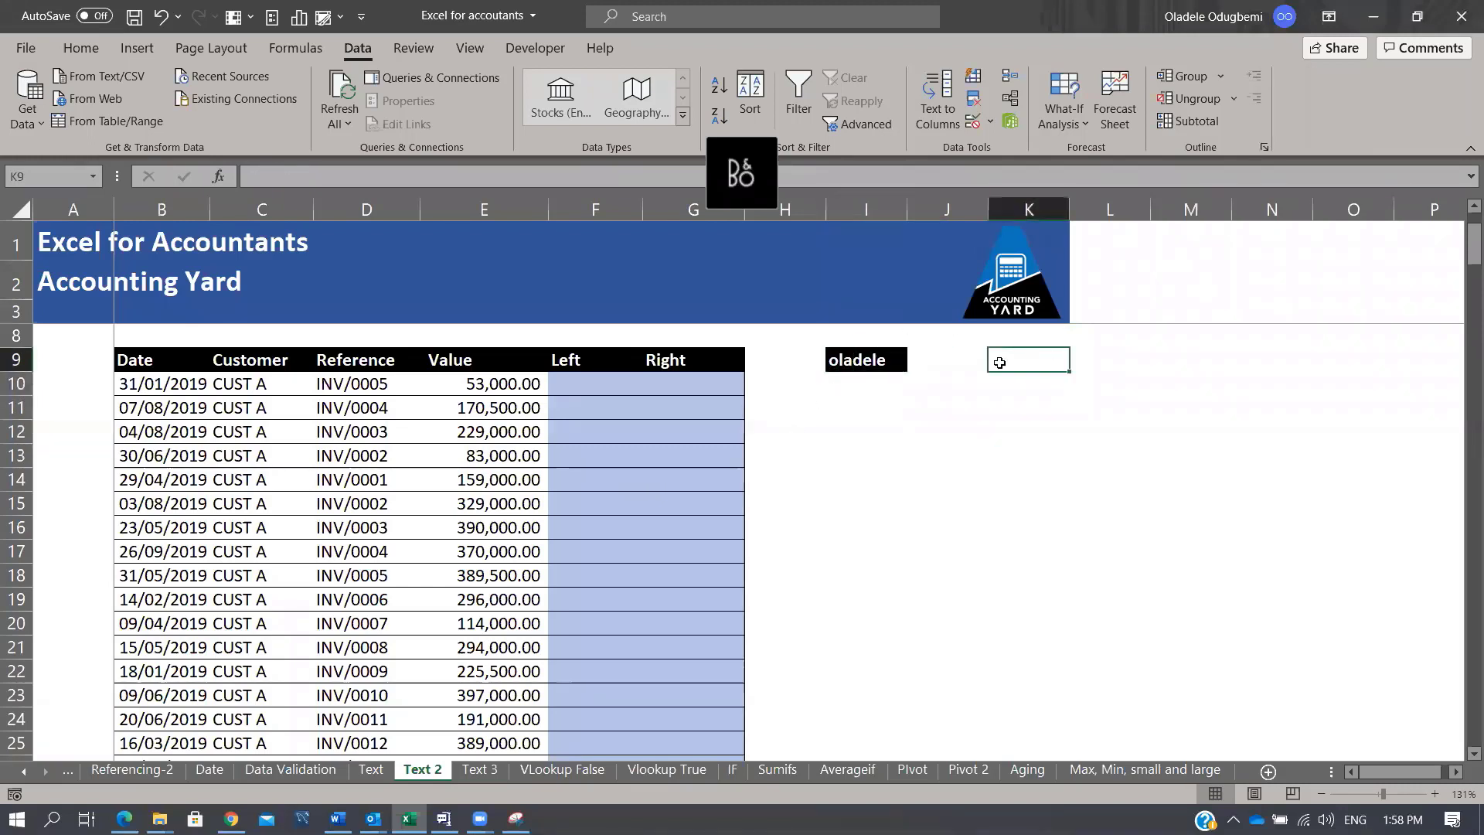
text(=left)
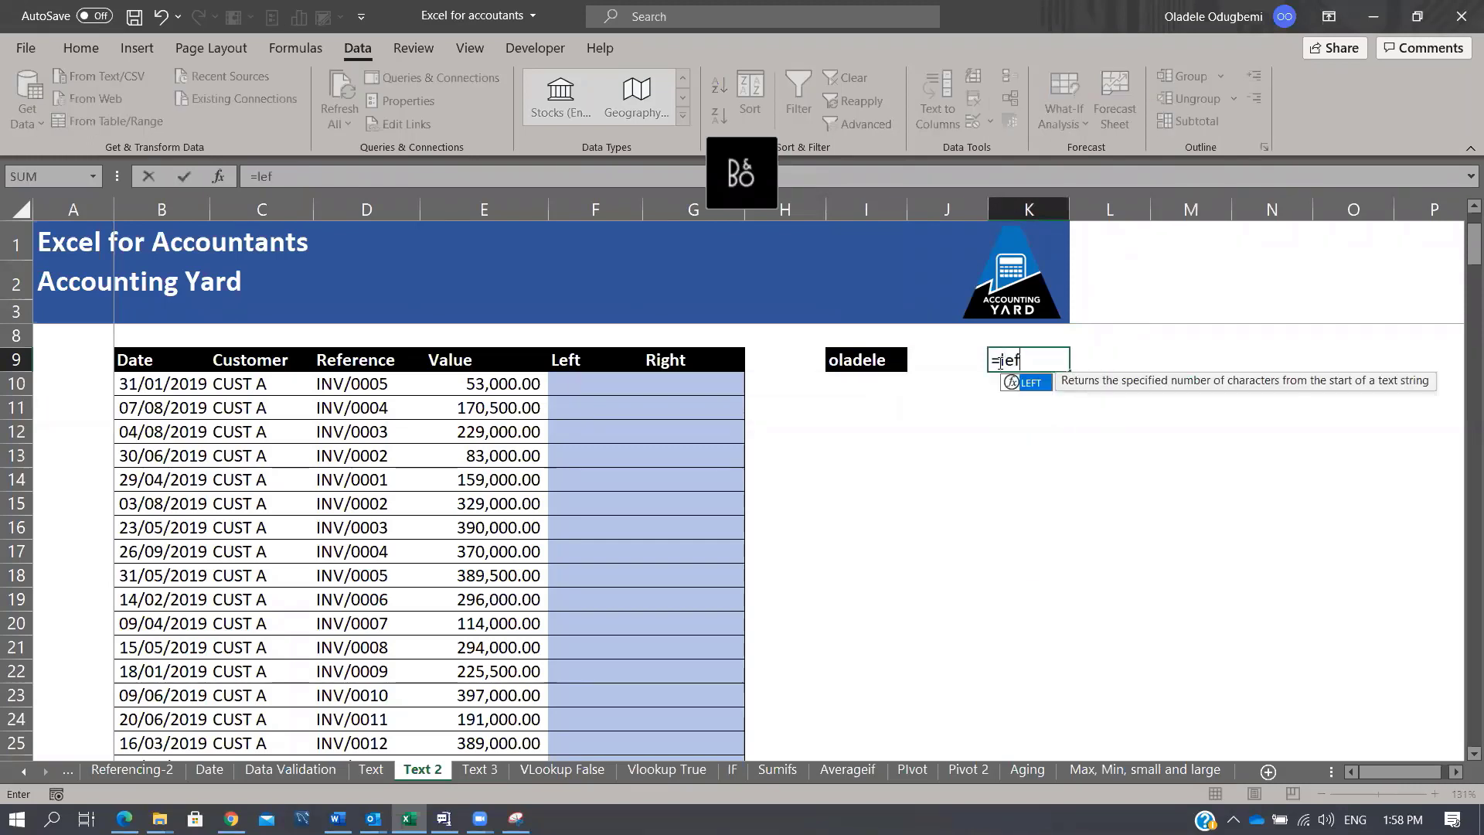
key(Tab)
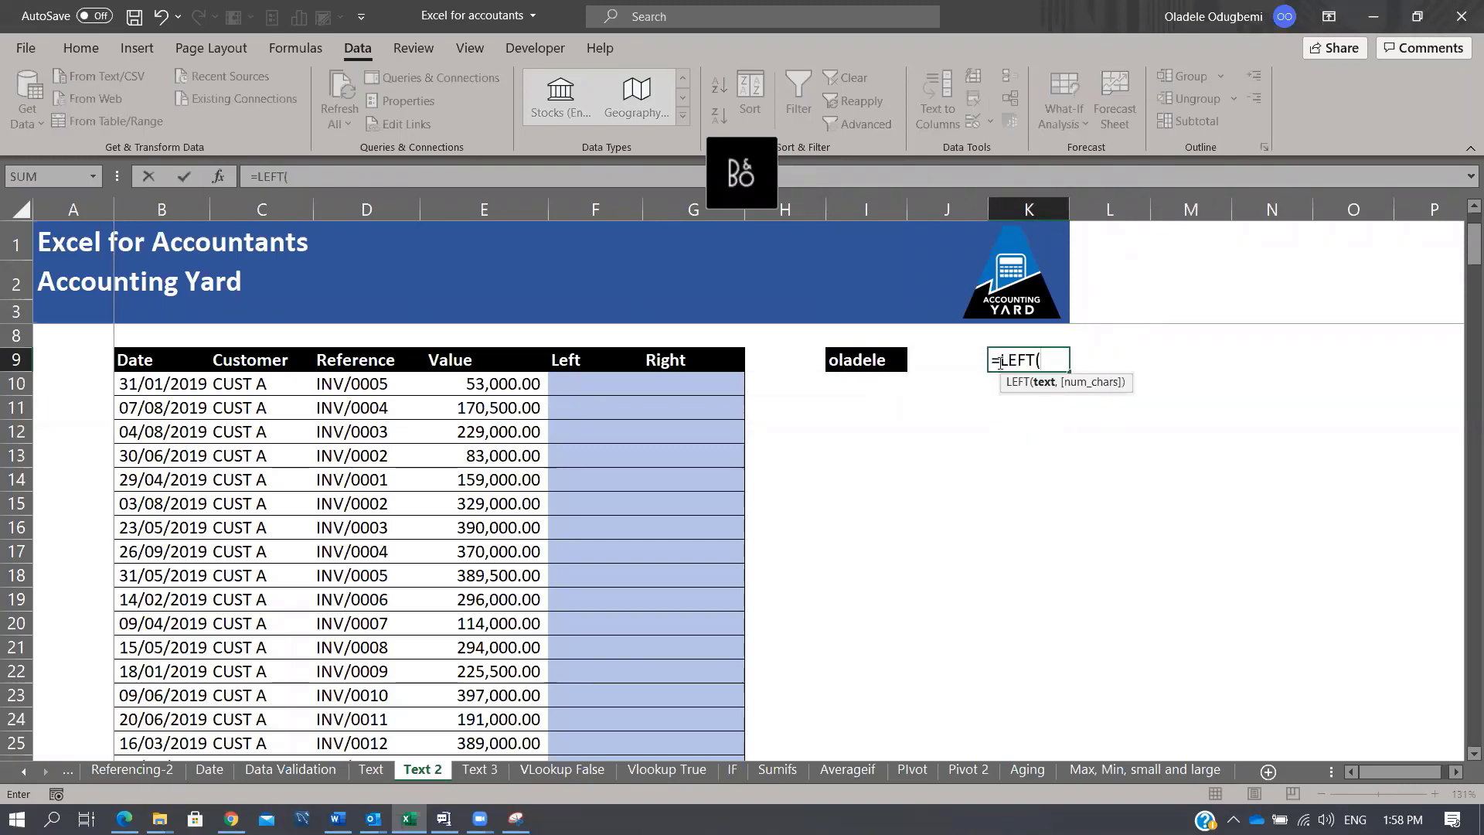
click(878, 360)
text(,3))
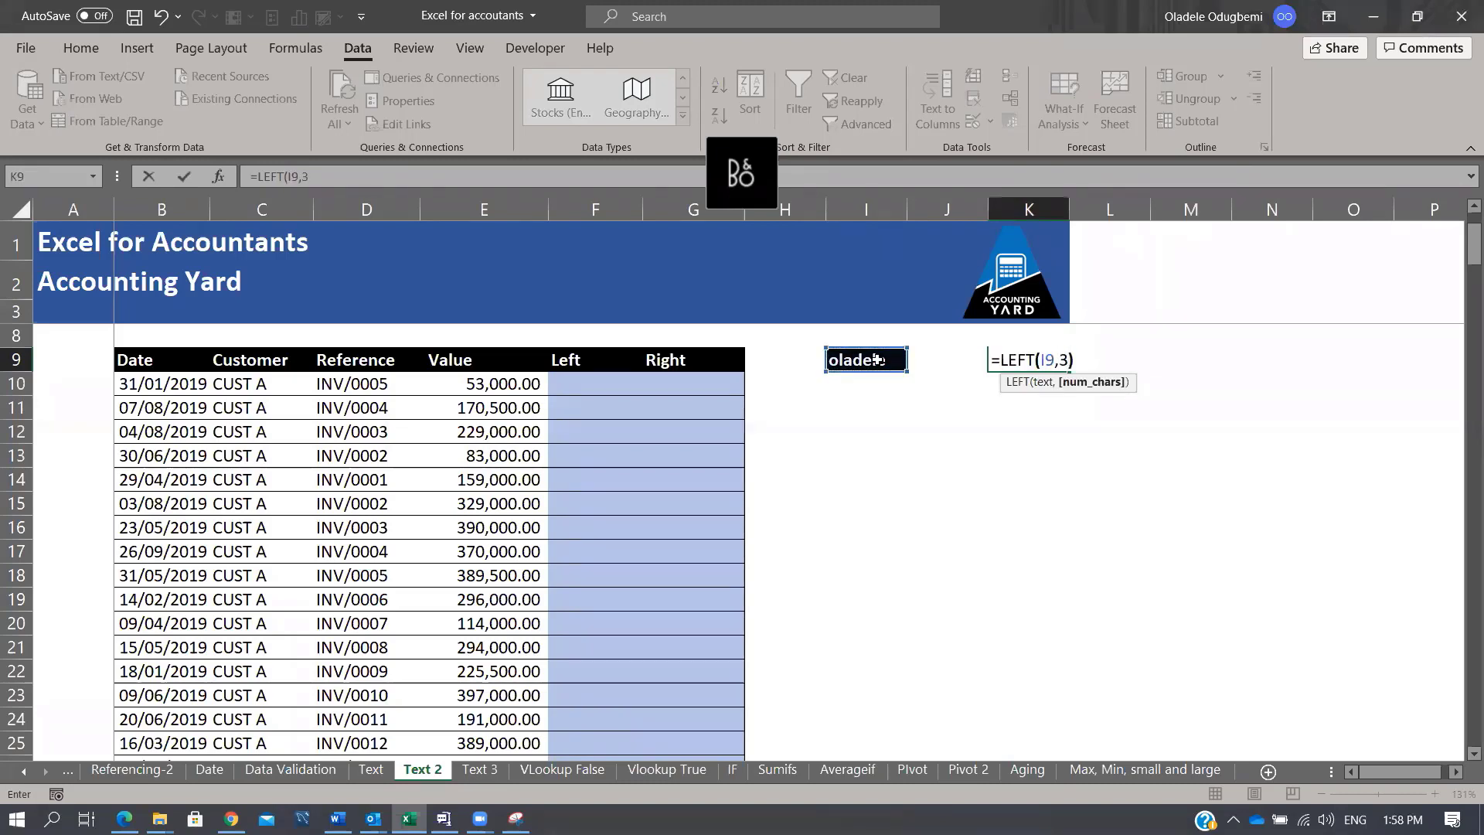
key(Tab)
key(Left)
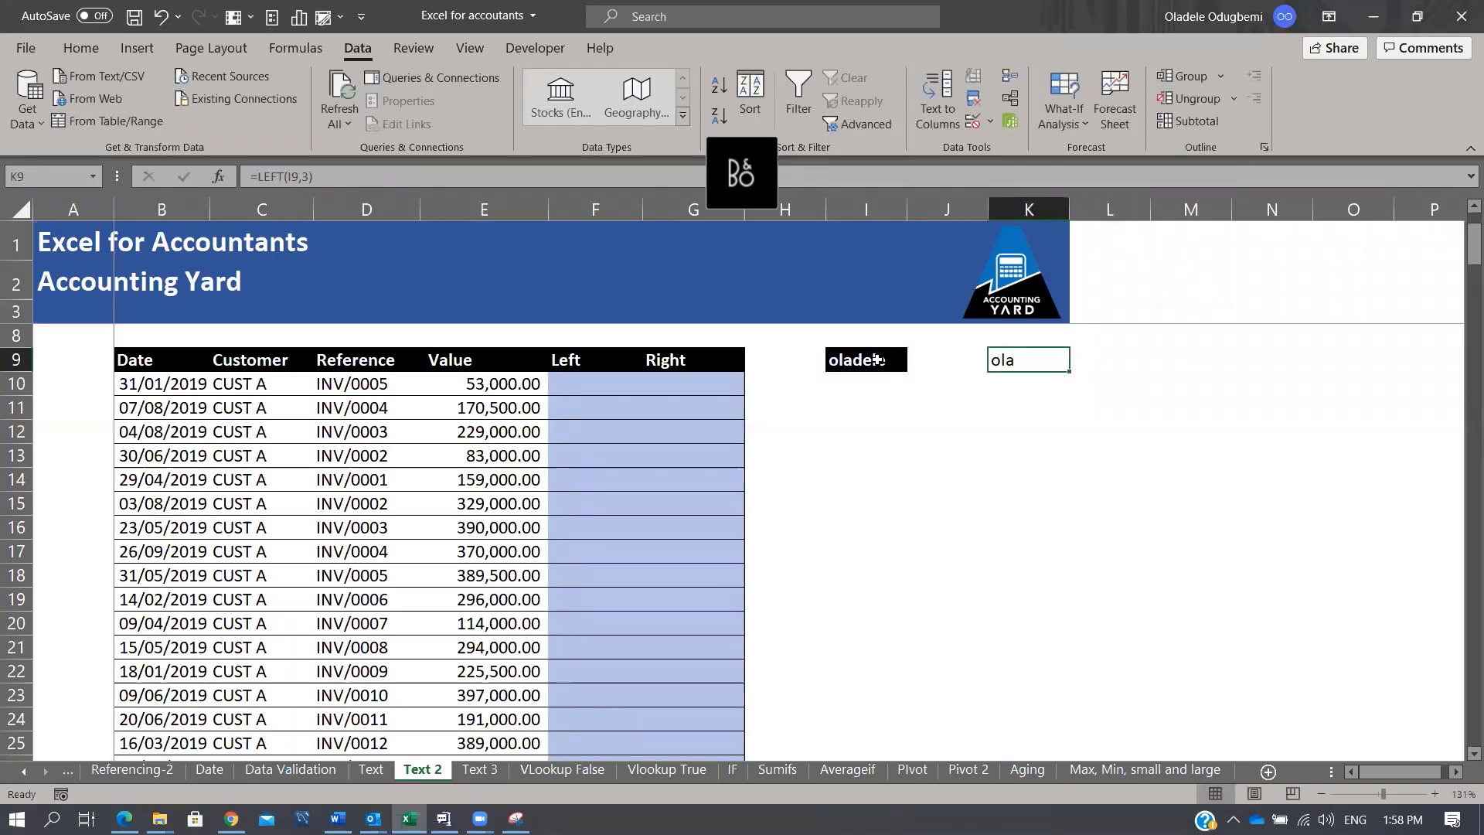
key(Down)
key(Down)
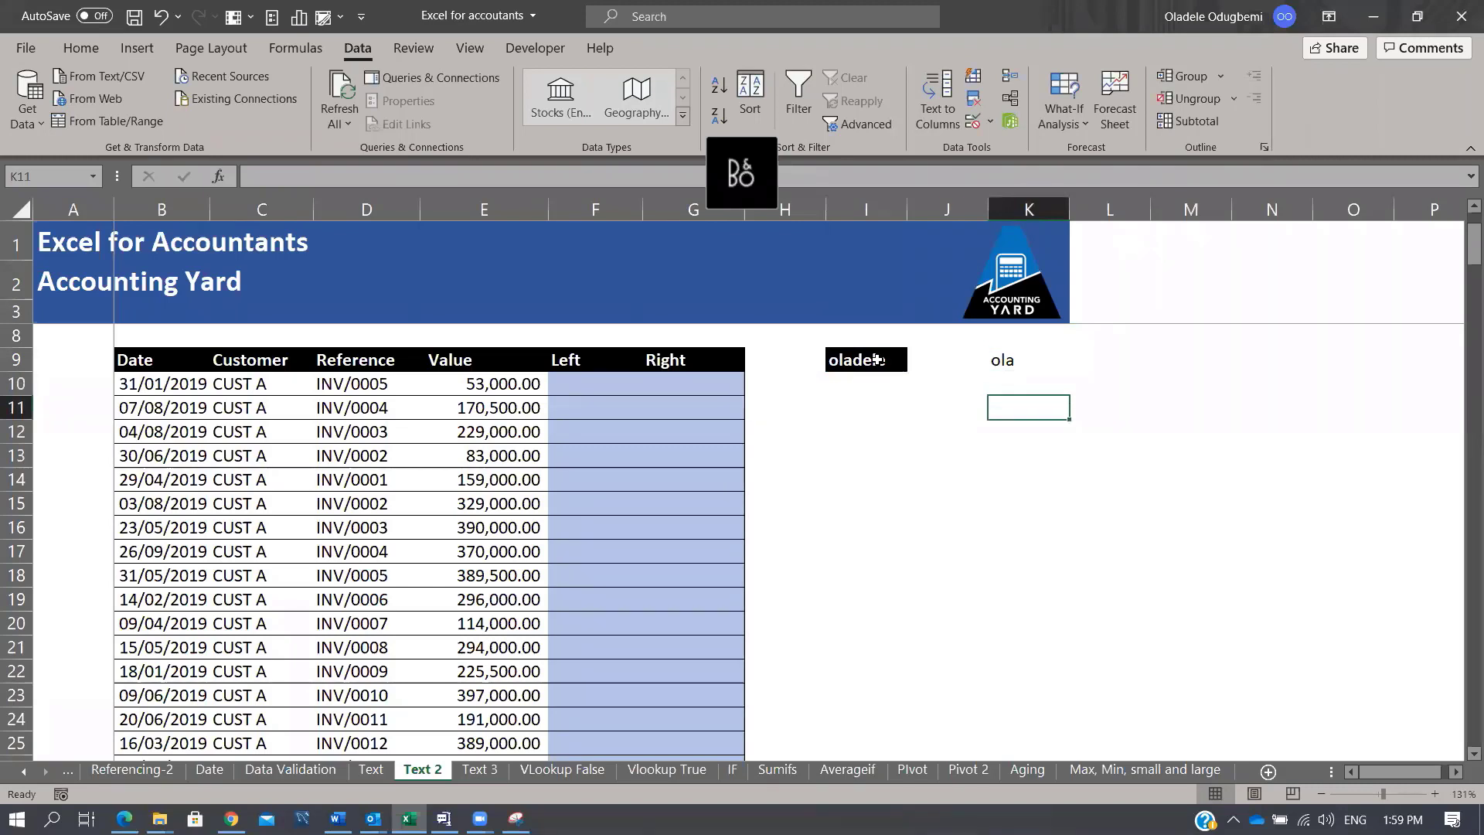
Step: Enter =RIGHT(I9,4) in K11 so it returns dele from oladele
text(=RIGHT()
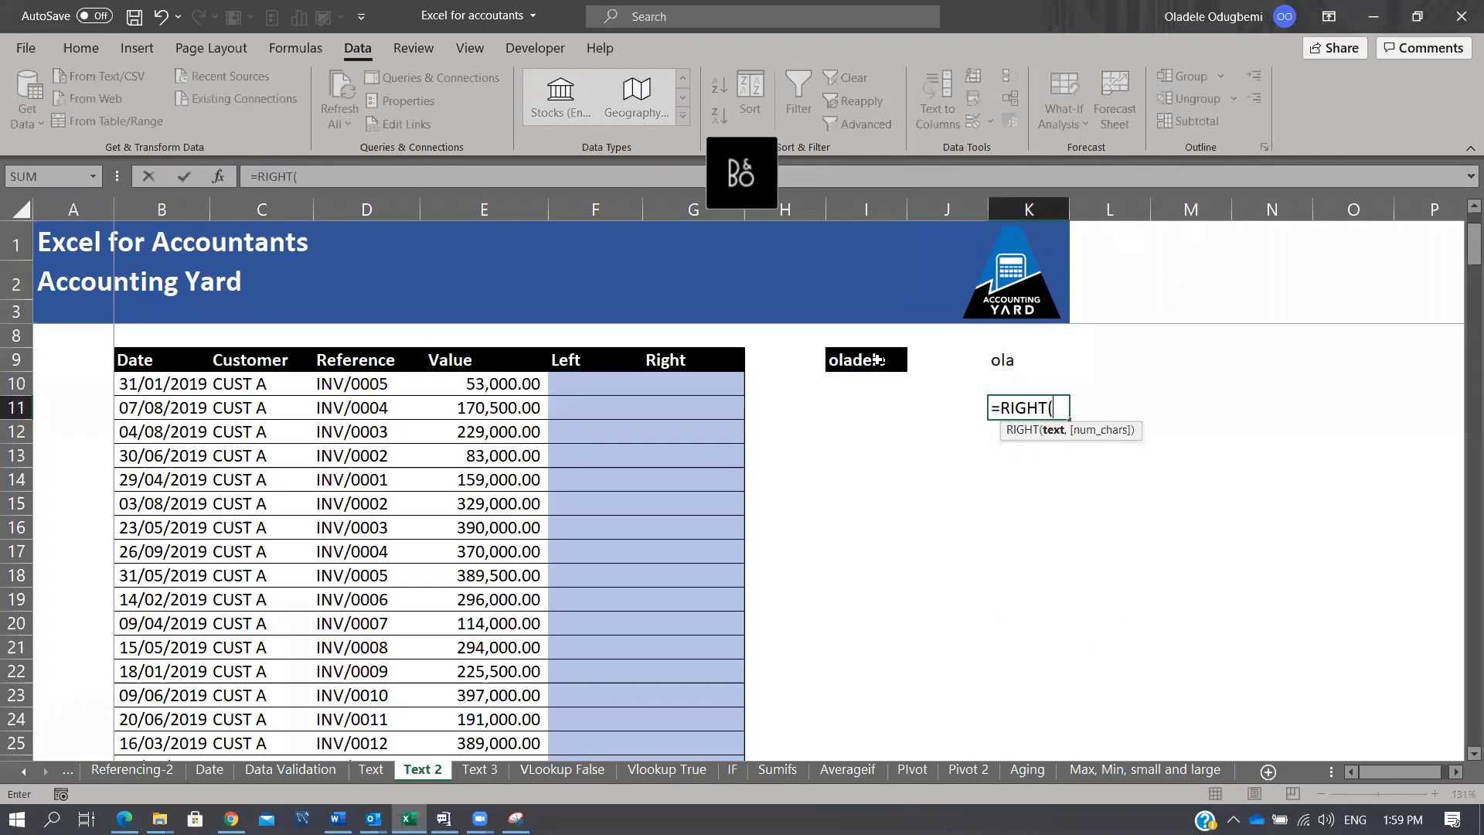
key(Up)
click(878, 360)
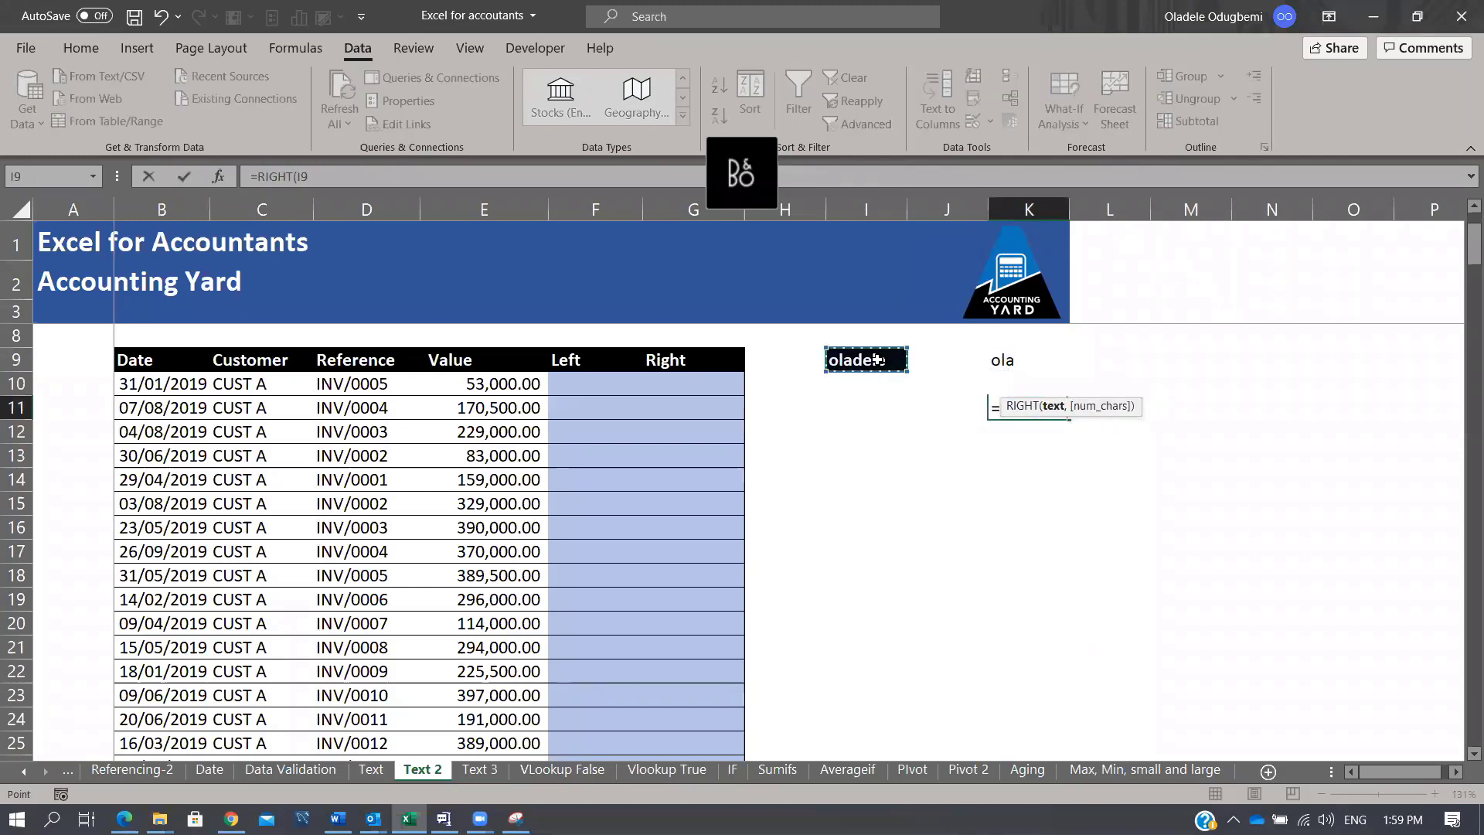
text(,4)
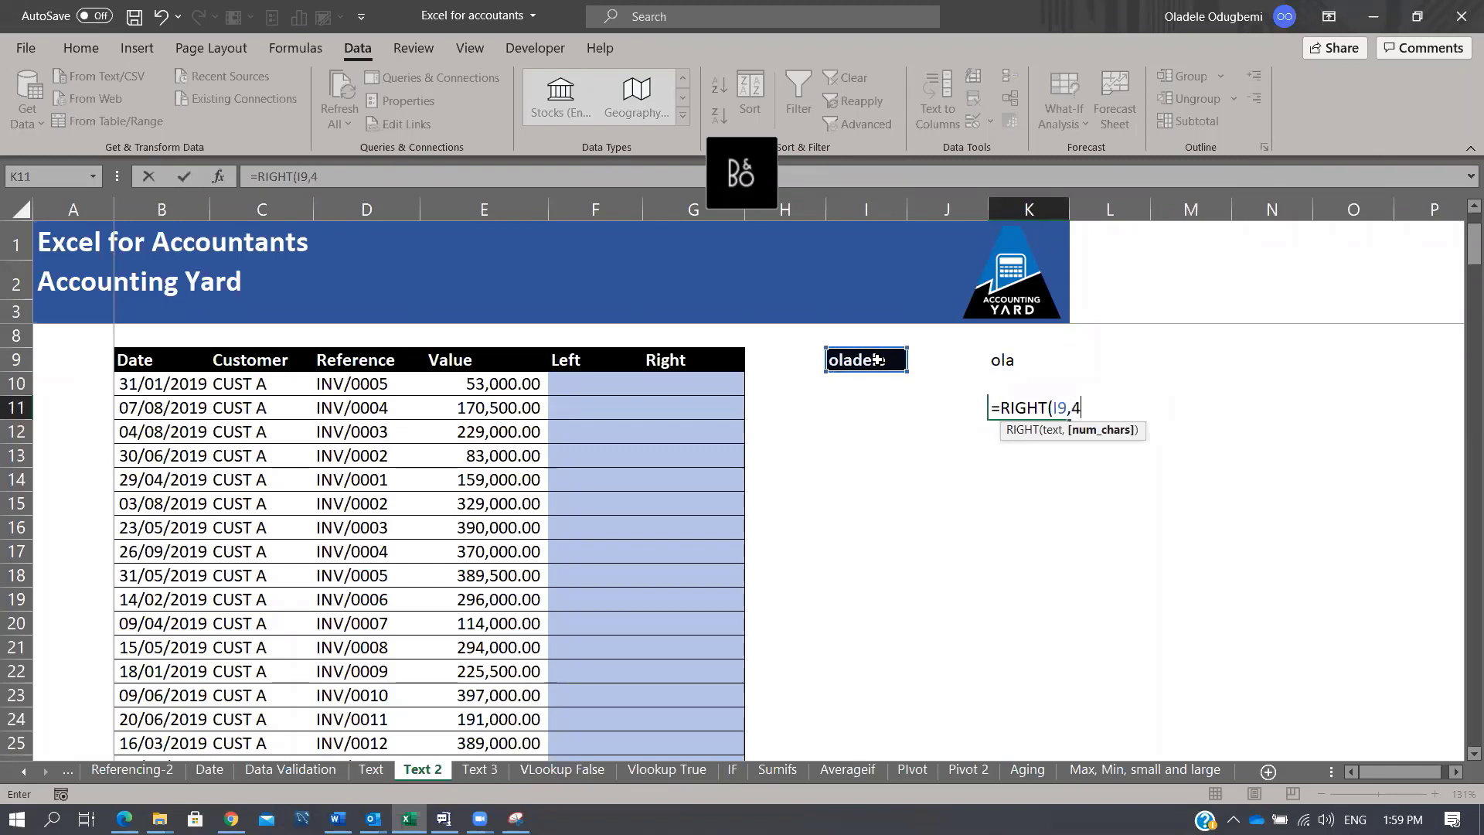
text())
key(ctrl+Return)
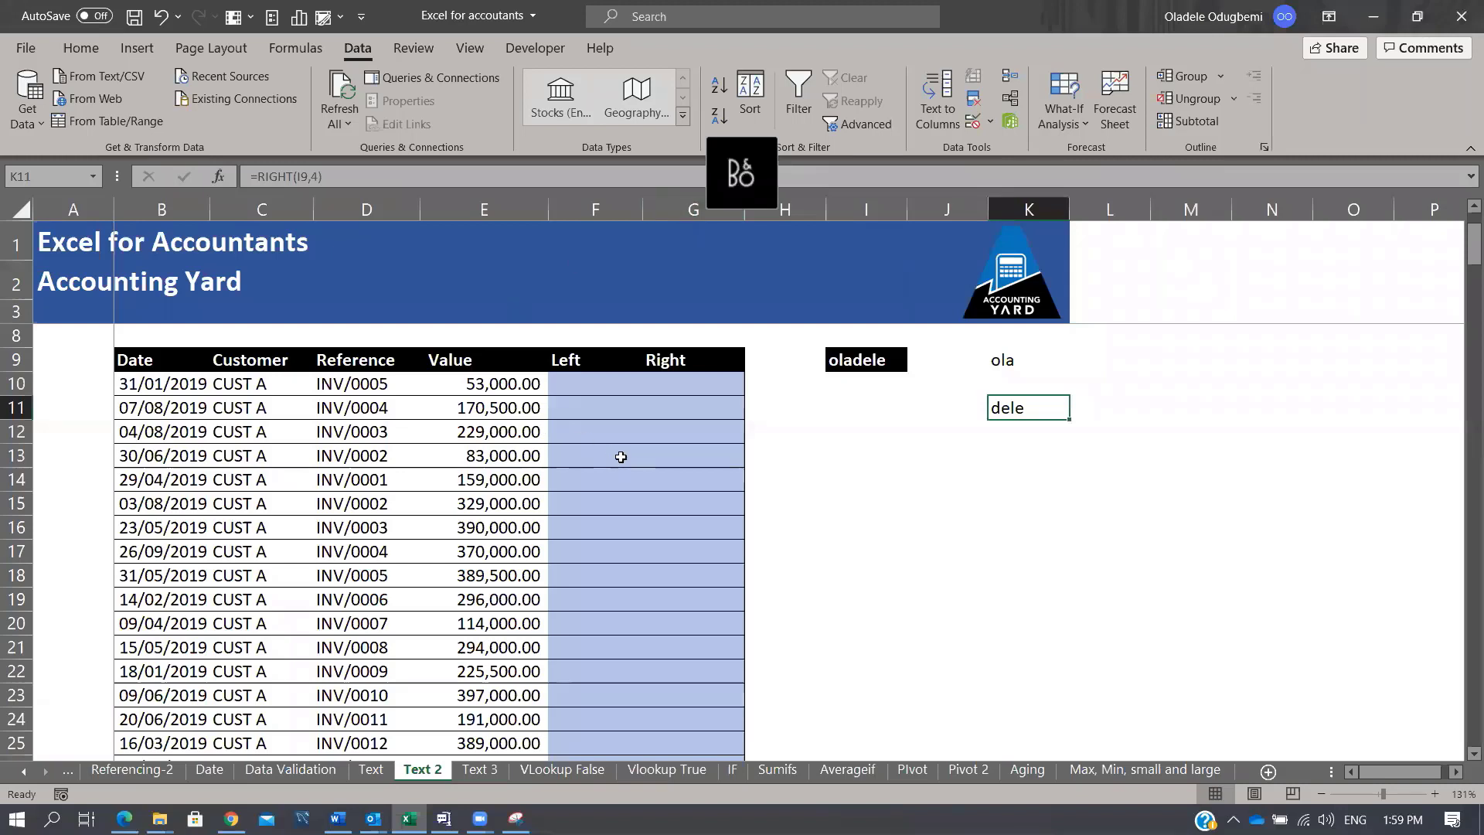
Step: Select the Left and Right example cells and the ola and dele samples for rows 10–14
click(602, 386)
drag(602, 386, 732, 473)
drag(979, 365, 1003, 415)
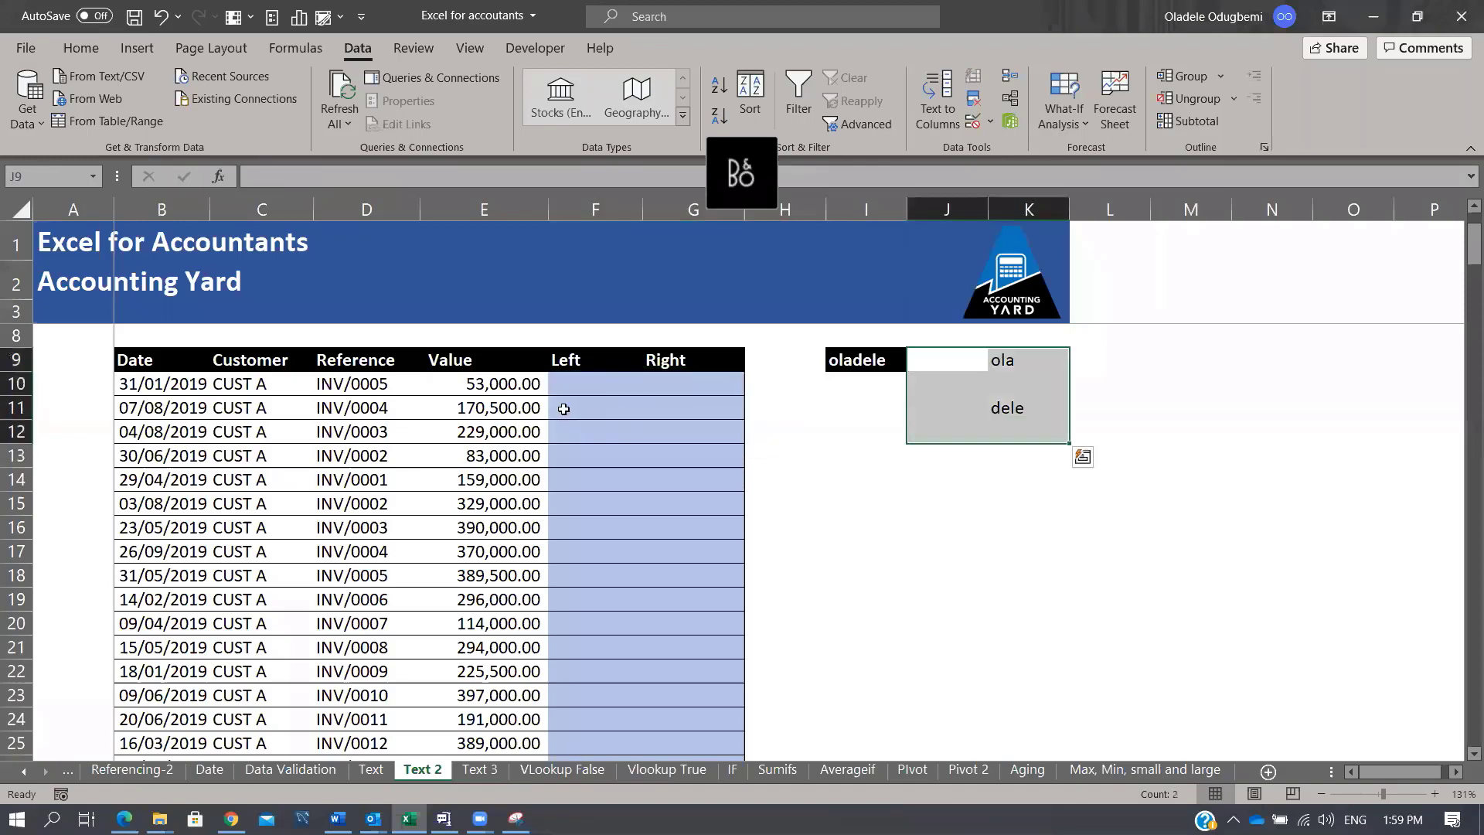
drag(576, 390, 700, 483)
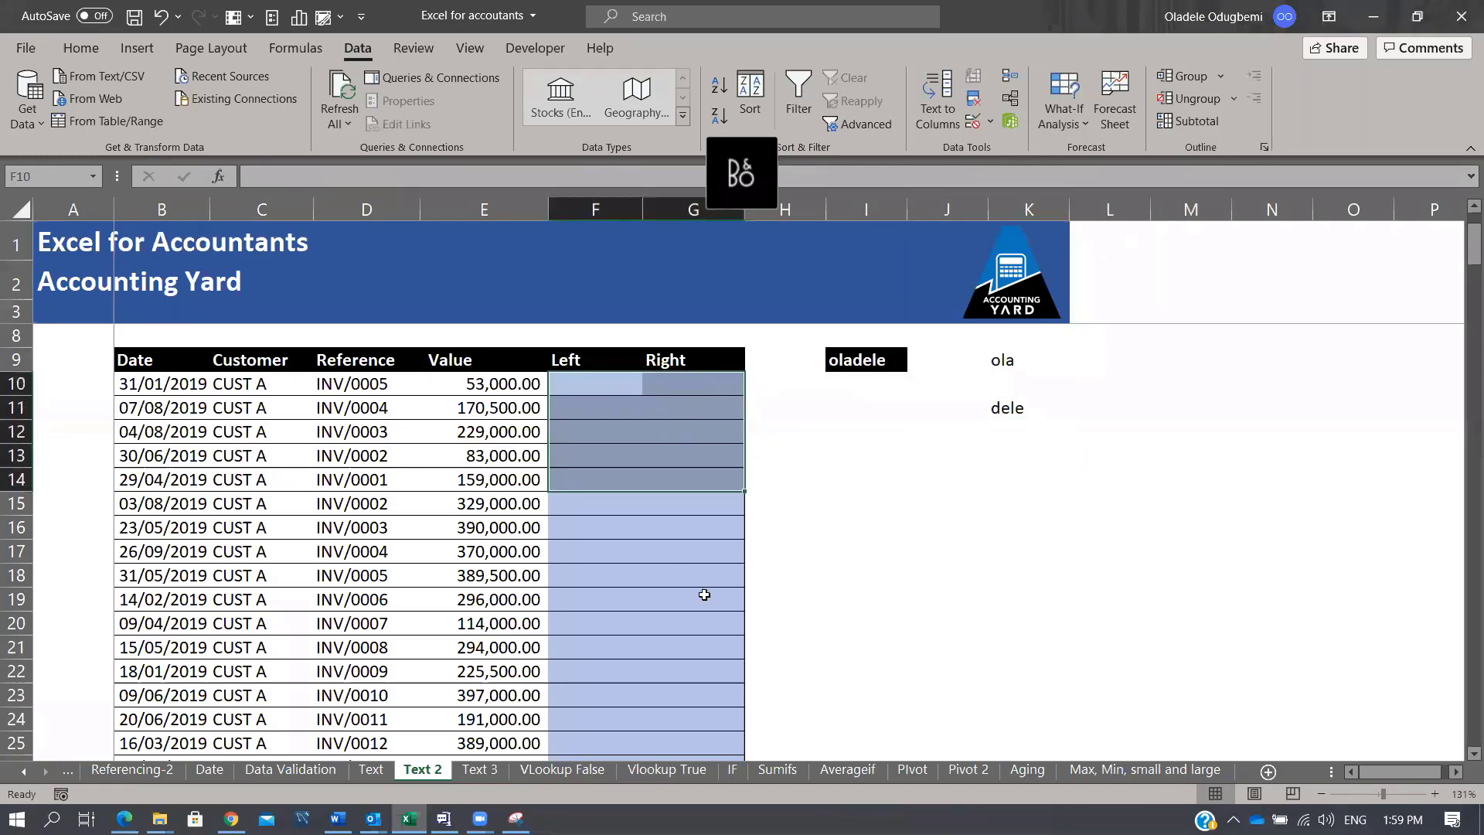
Step: On the Text 3 sheet, delete the split account text from G9 across and down
click(478, 770)
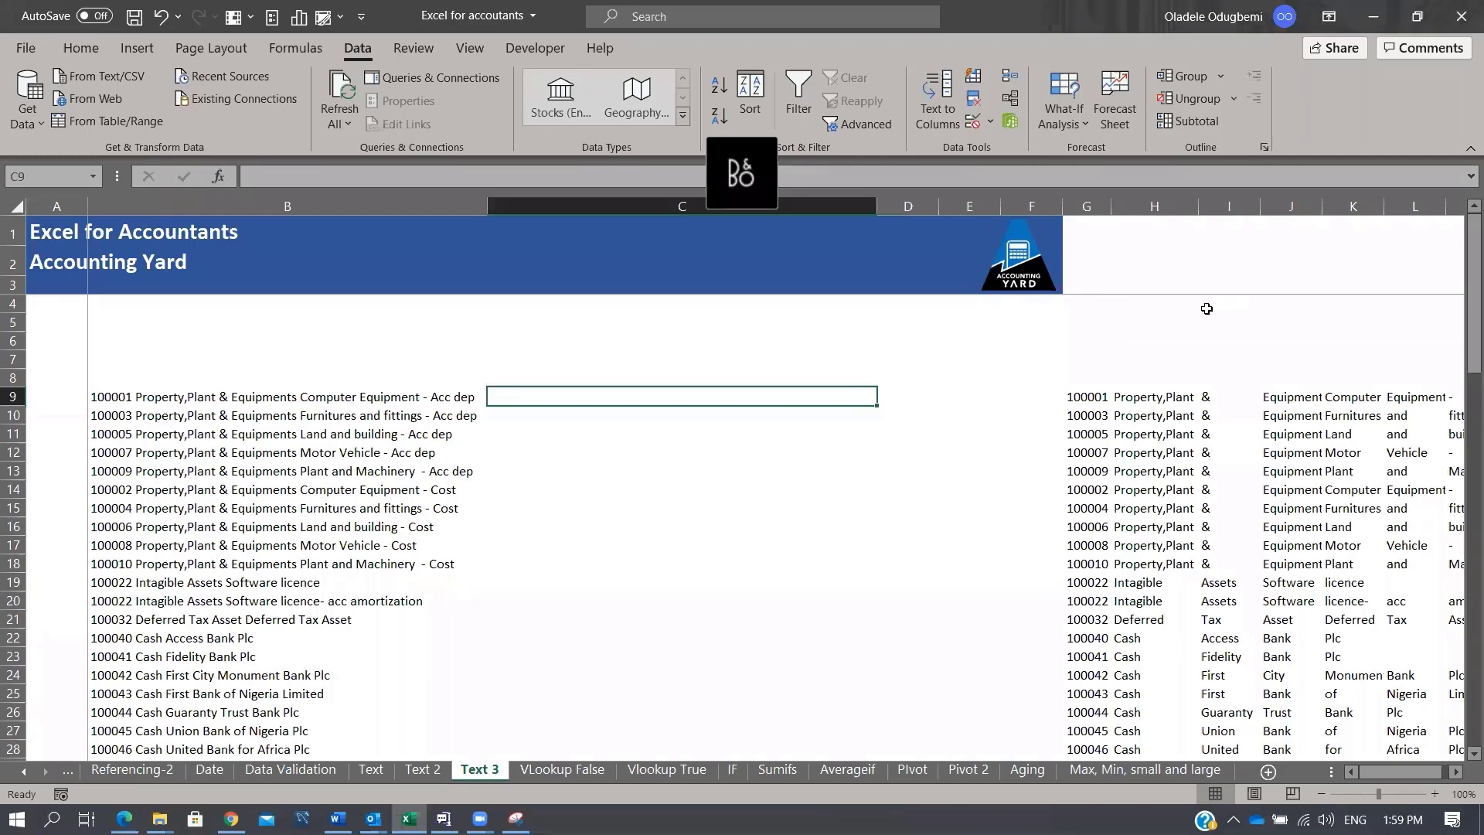
click(1082, 395)
key(shift+Right)
key(shift+Right)
key(shift+Right)
key(shift+Right)
key(shift+Right)
key(shift+Right)
key(shift+Right)
key(shift+Right)
key(shift+Right)
key(shift+Right)
key(shift+Right)
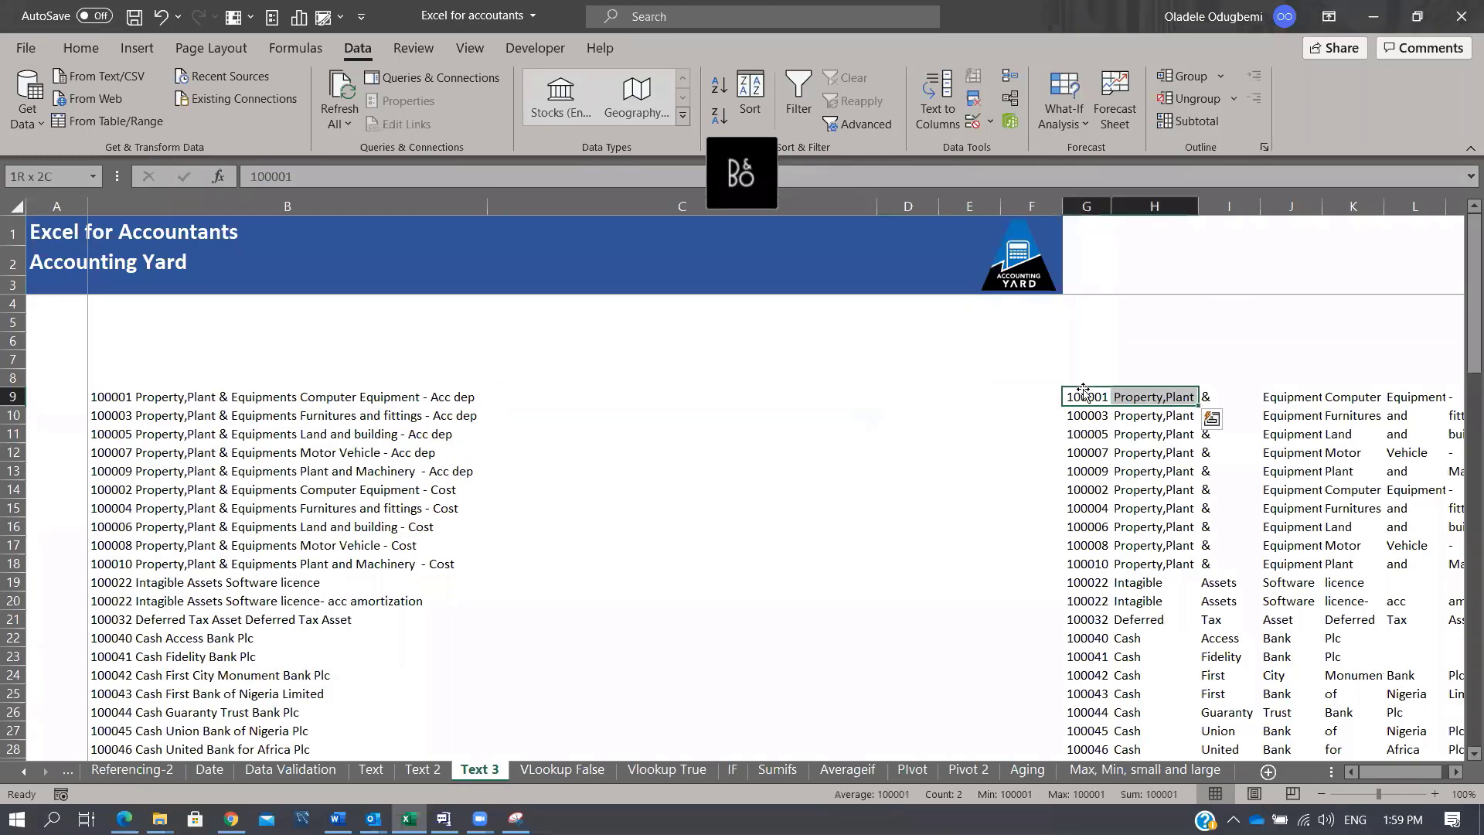
key(ctrl+shift+Down)
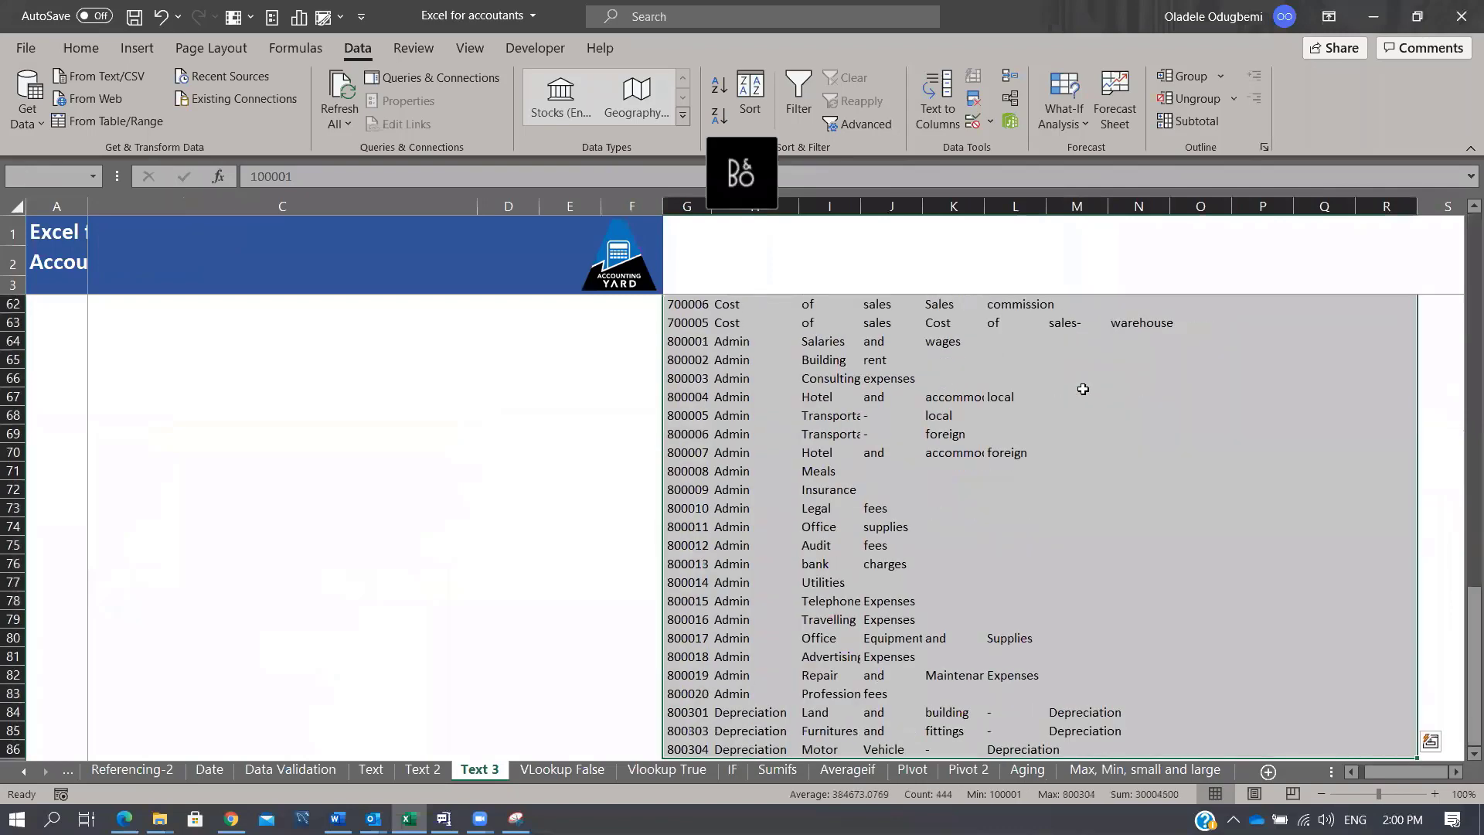
key(Delete)
Step: Select the original account list B9:B86
key(Left)
key(Left)
key(Left)
key(Left)
key(Left)
key(Left)
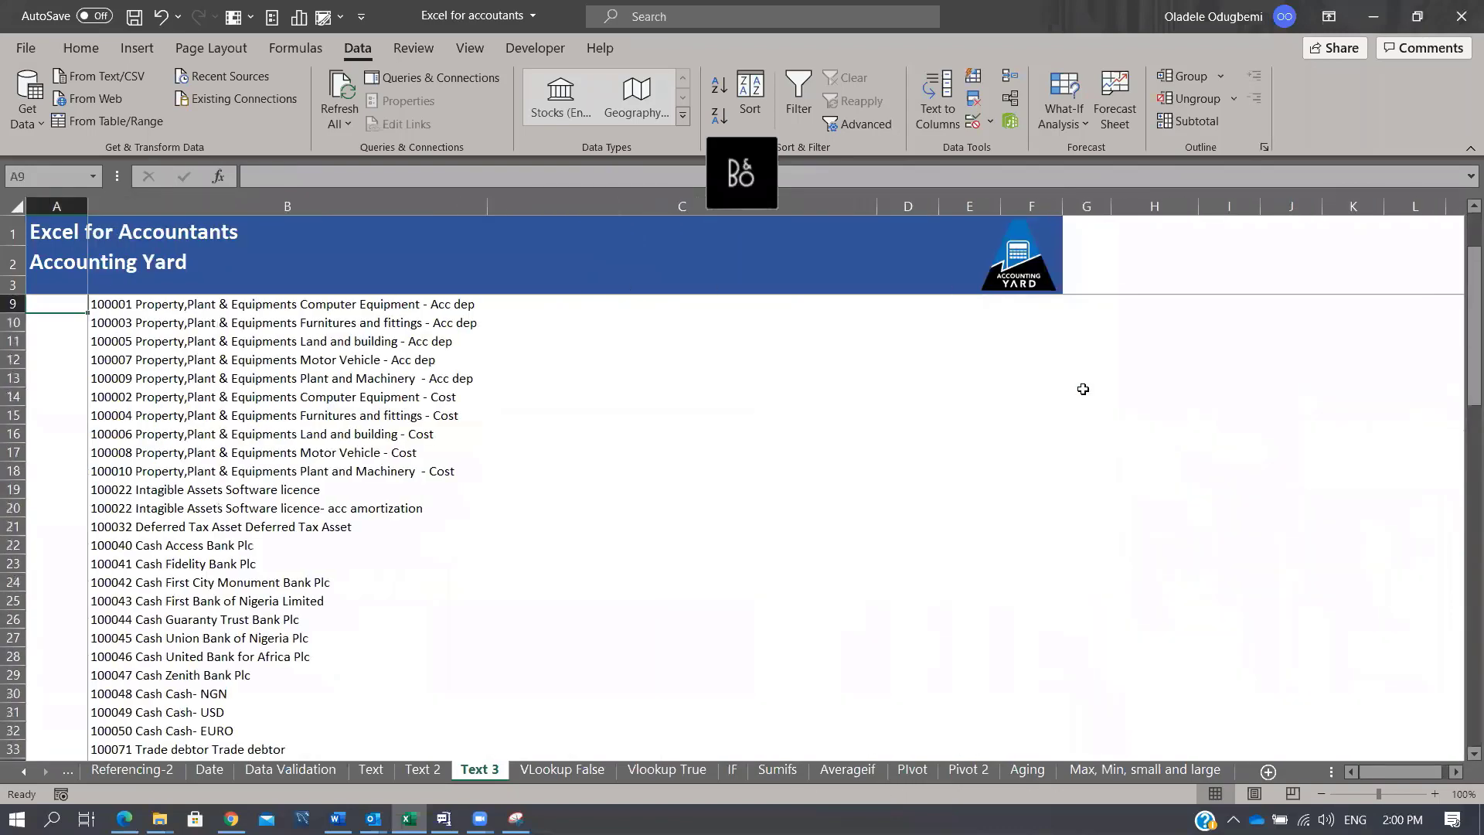
key(Right)
key(Up)
key(Up)
key(Down)
key(Down)
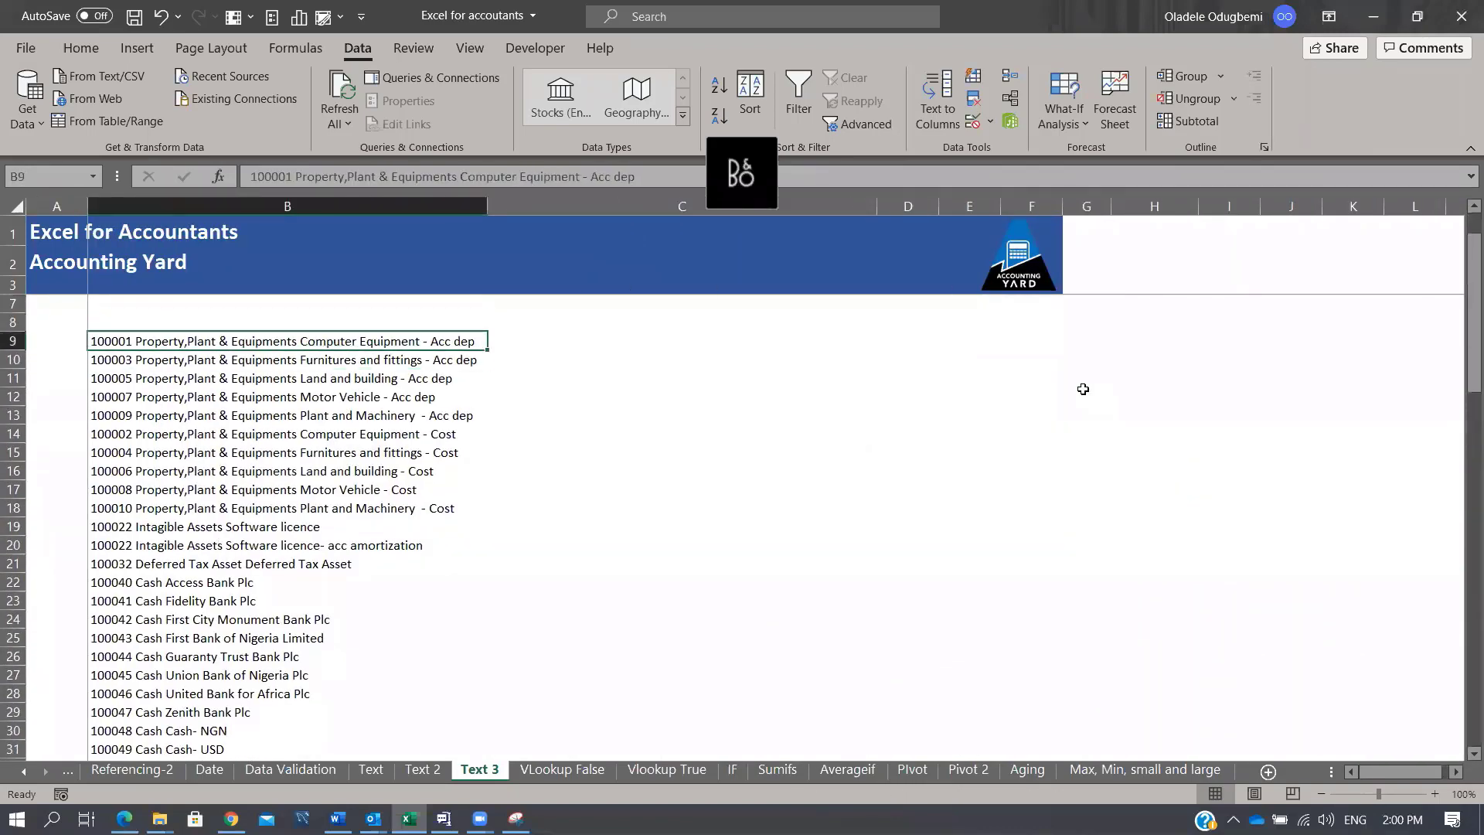
key(ctrl+shift+Down)
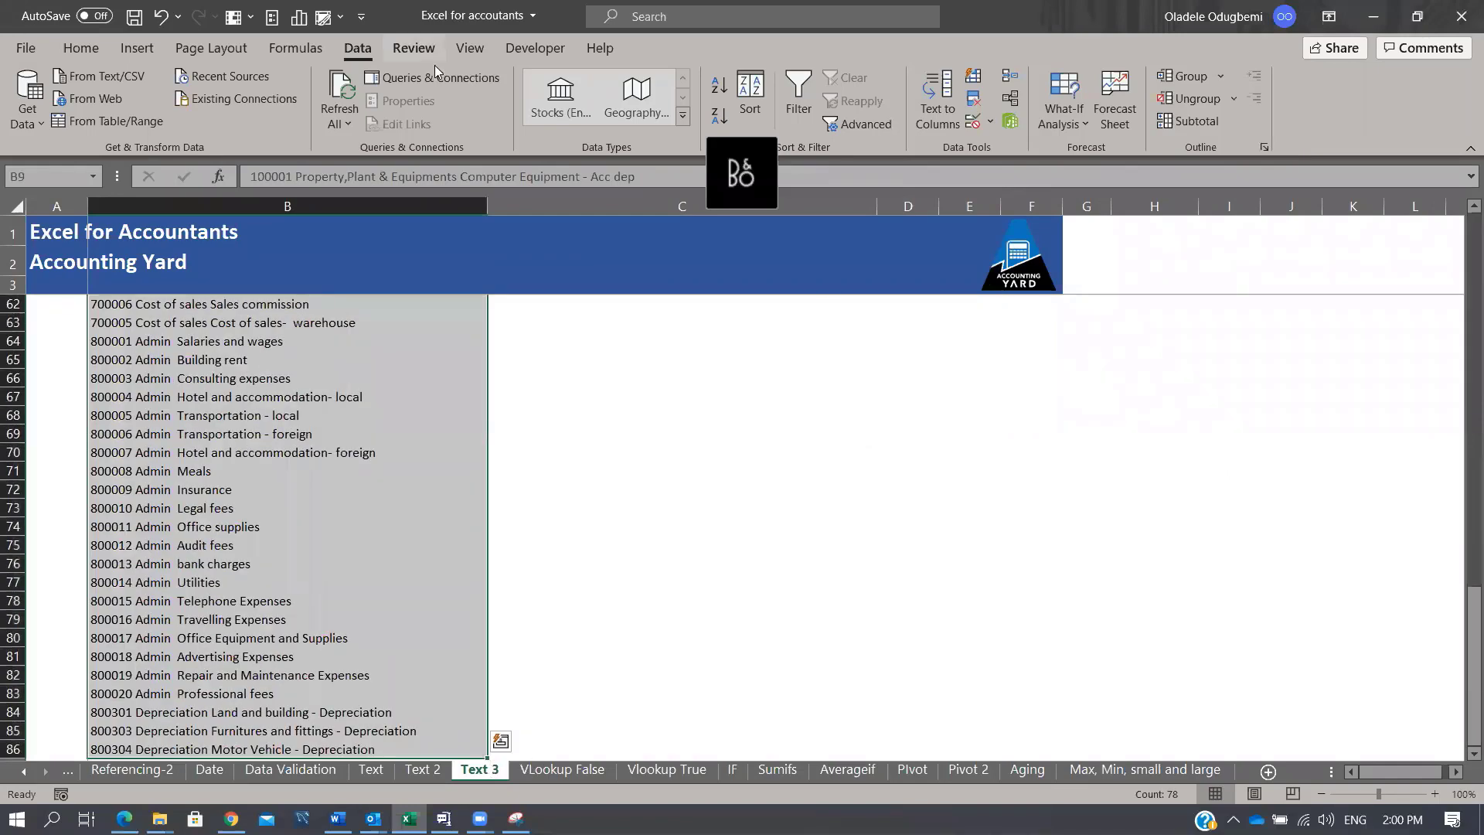
Step: Start Text to Columns as Delimited, with Space as the delimiter
click(949, 124)
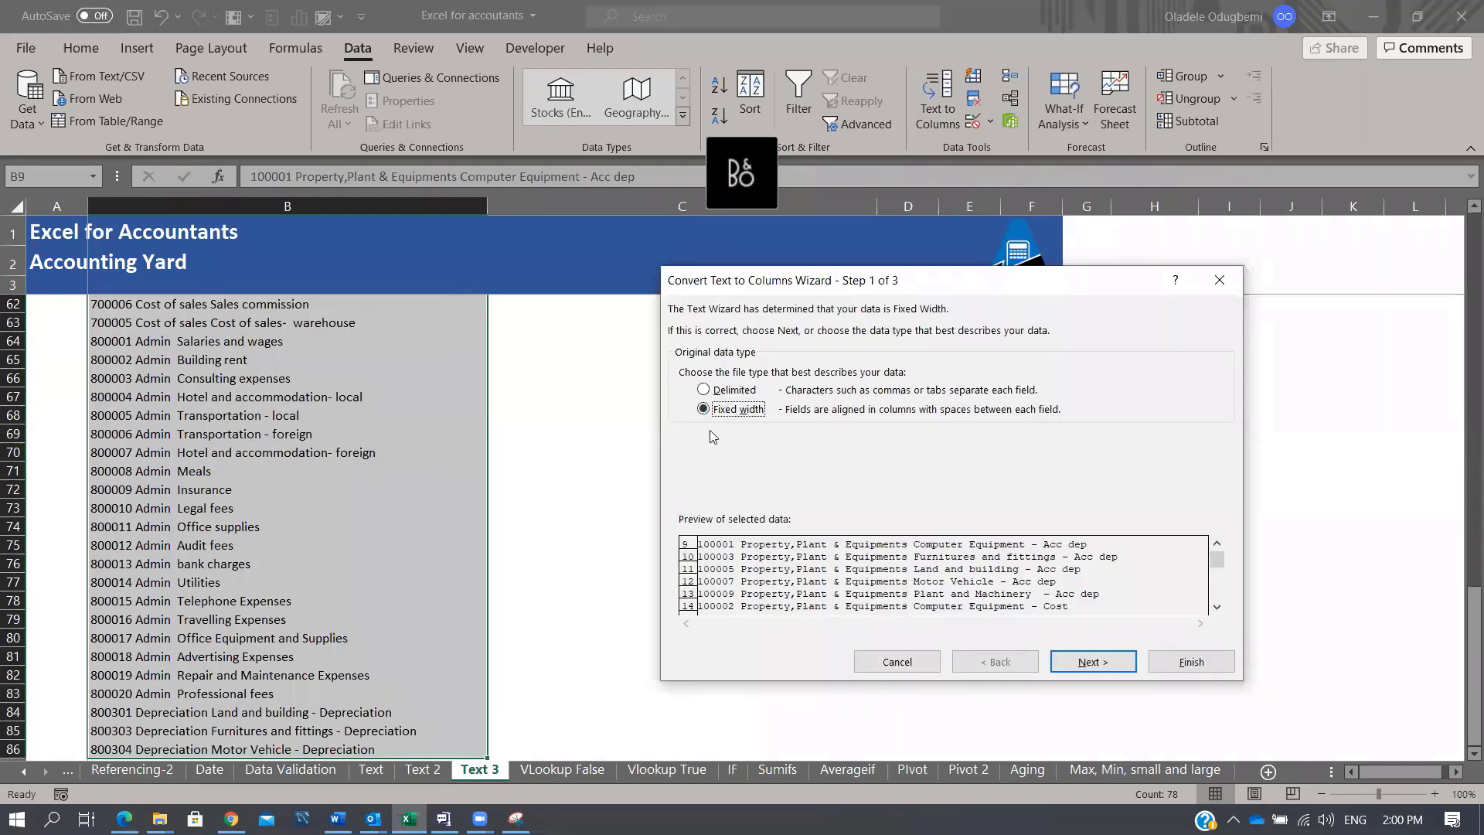
click(710, 391)
click(1116, 669)
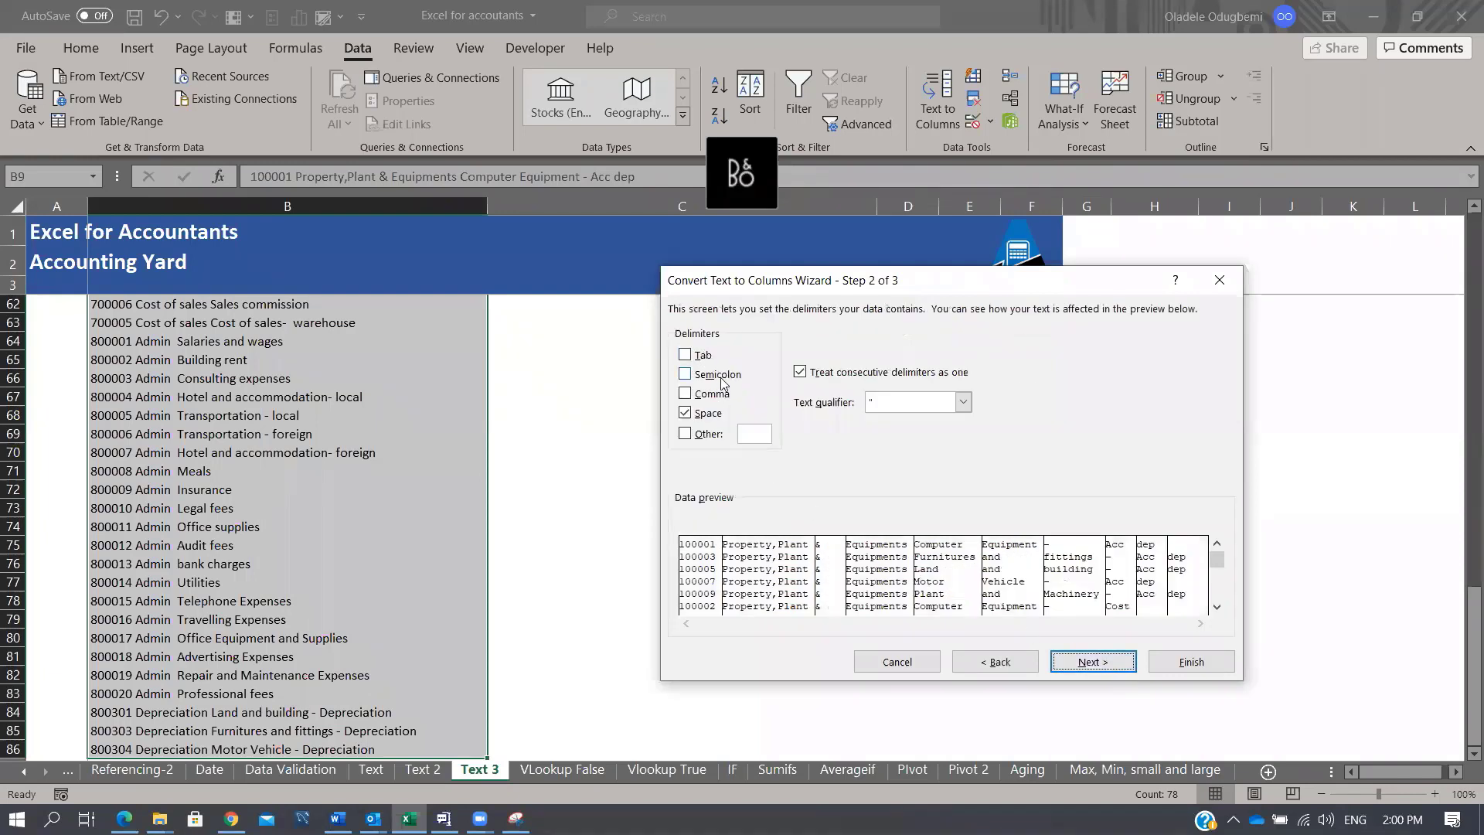
click(700, 413)
click(715, 437)
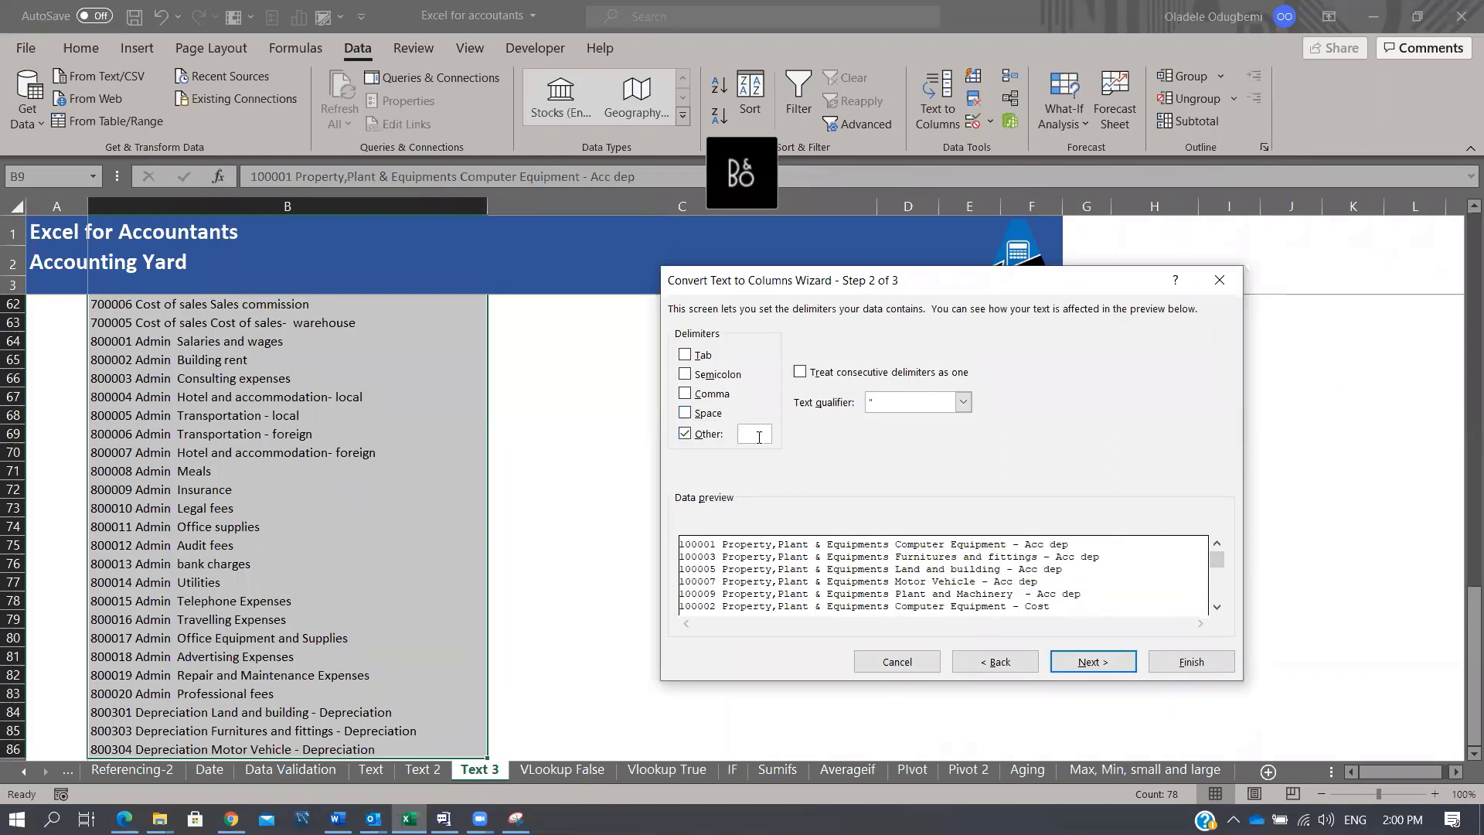
text($)
click(687, 437)
click(685, 413)
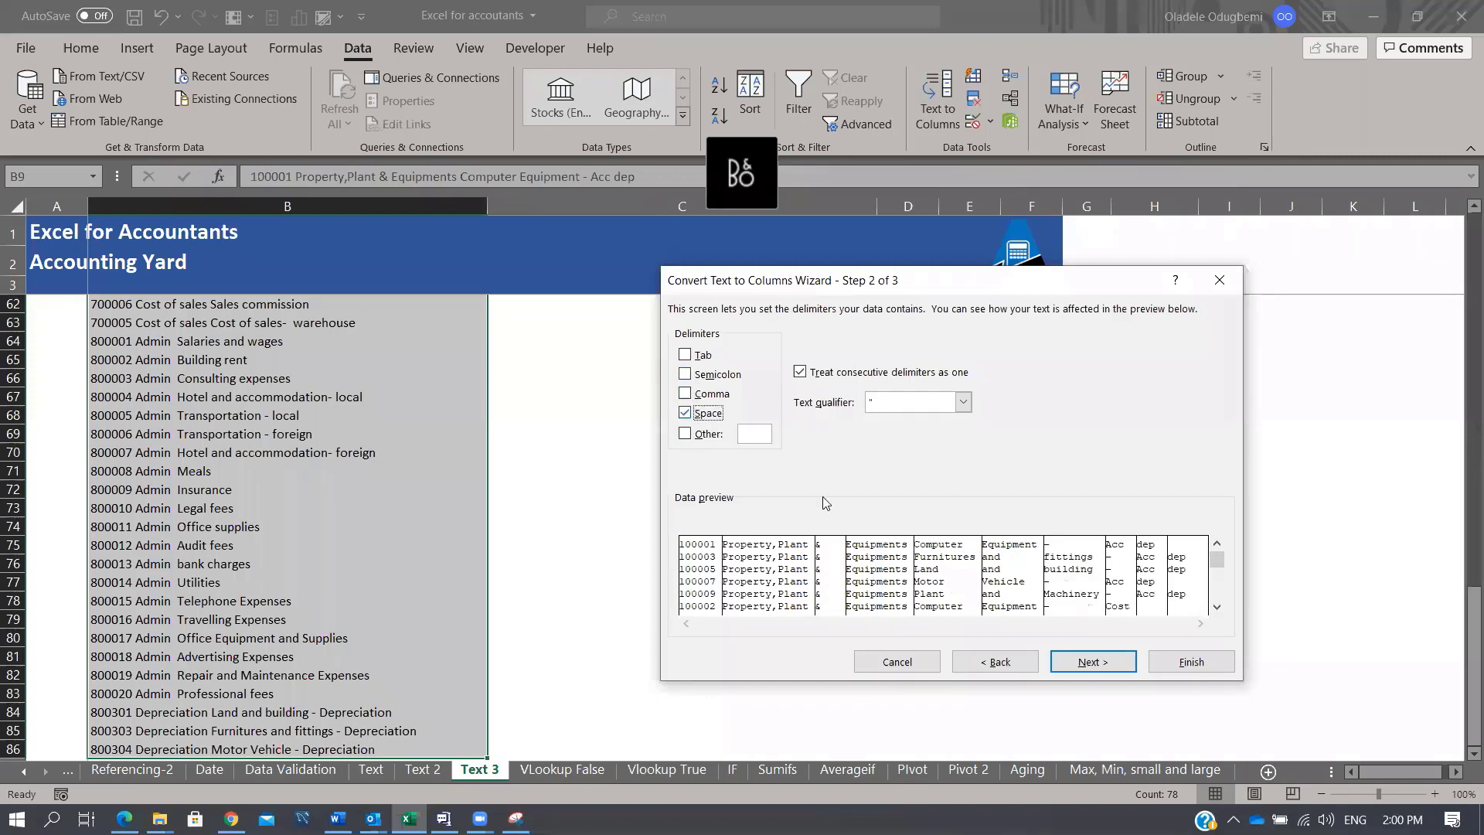
Step: Set the output destination to $D$9 and finish the split
click(1103, 669)
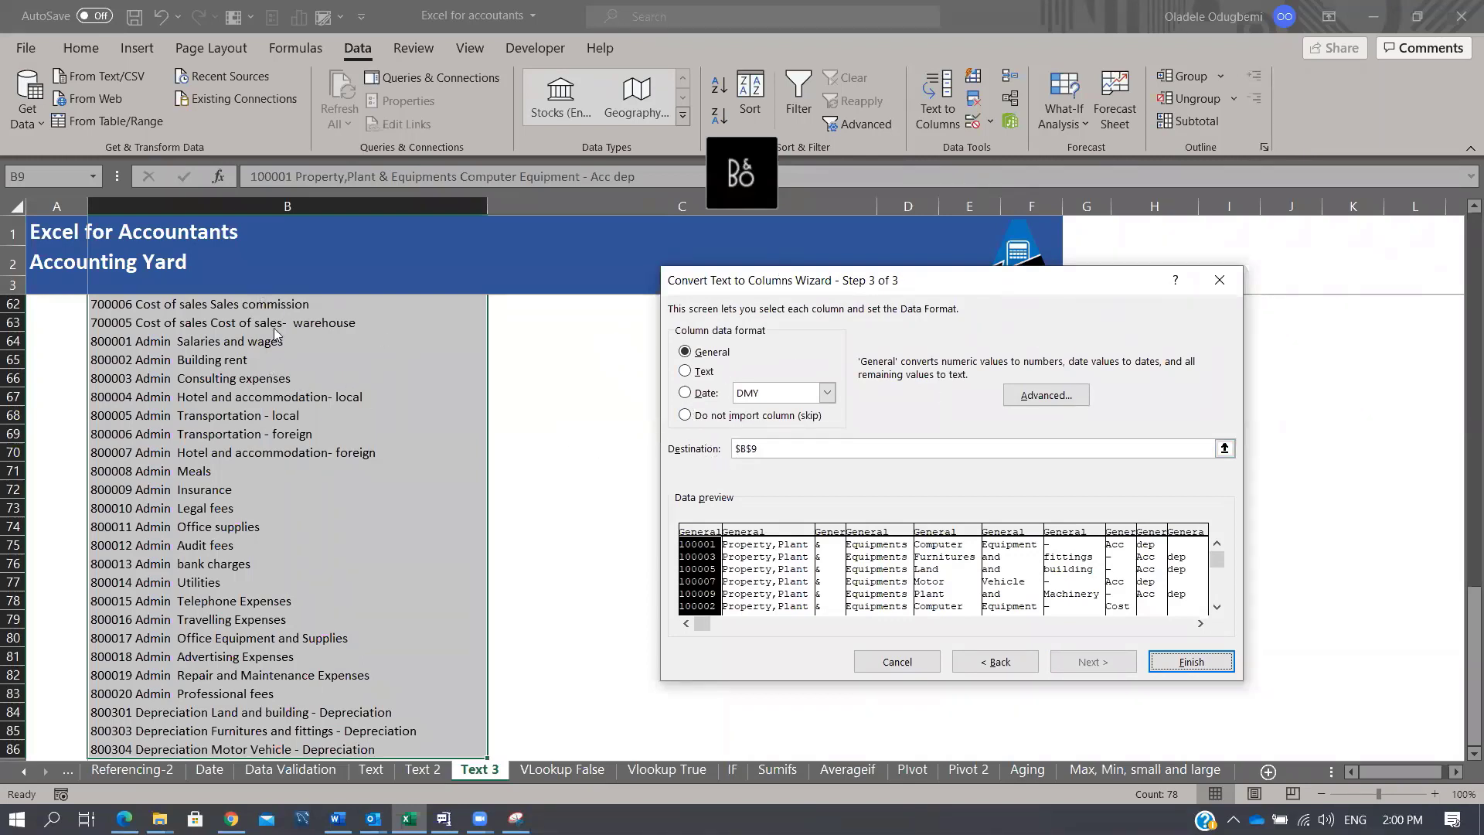
click(743, 448)
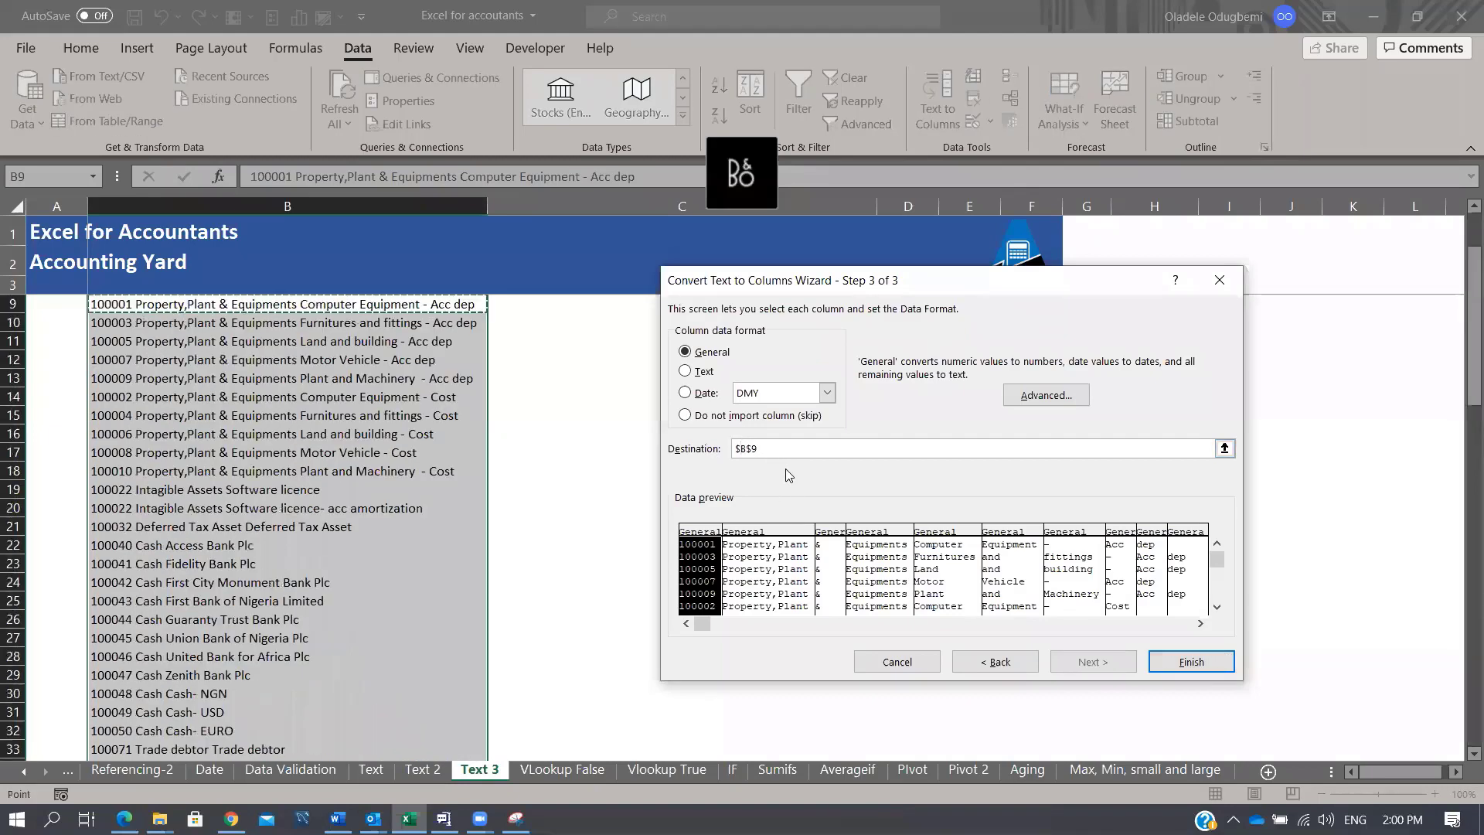
key(BackSpace)
text(D)
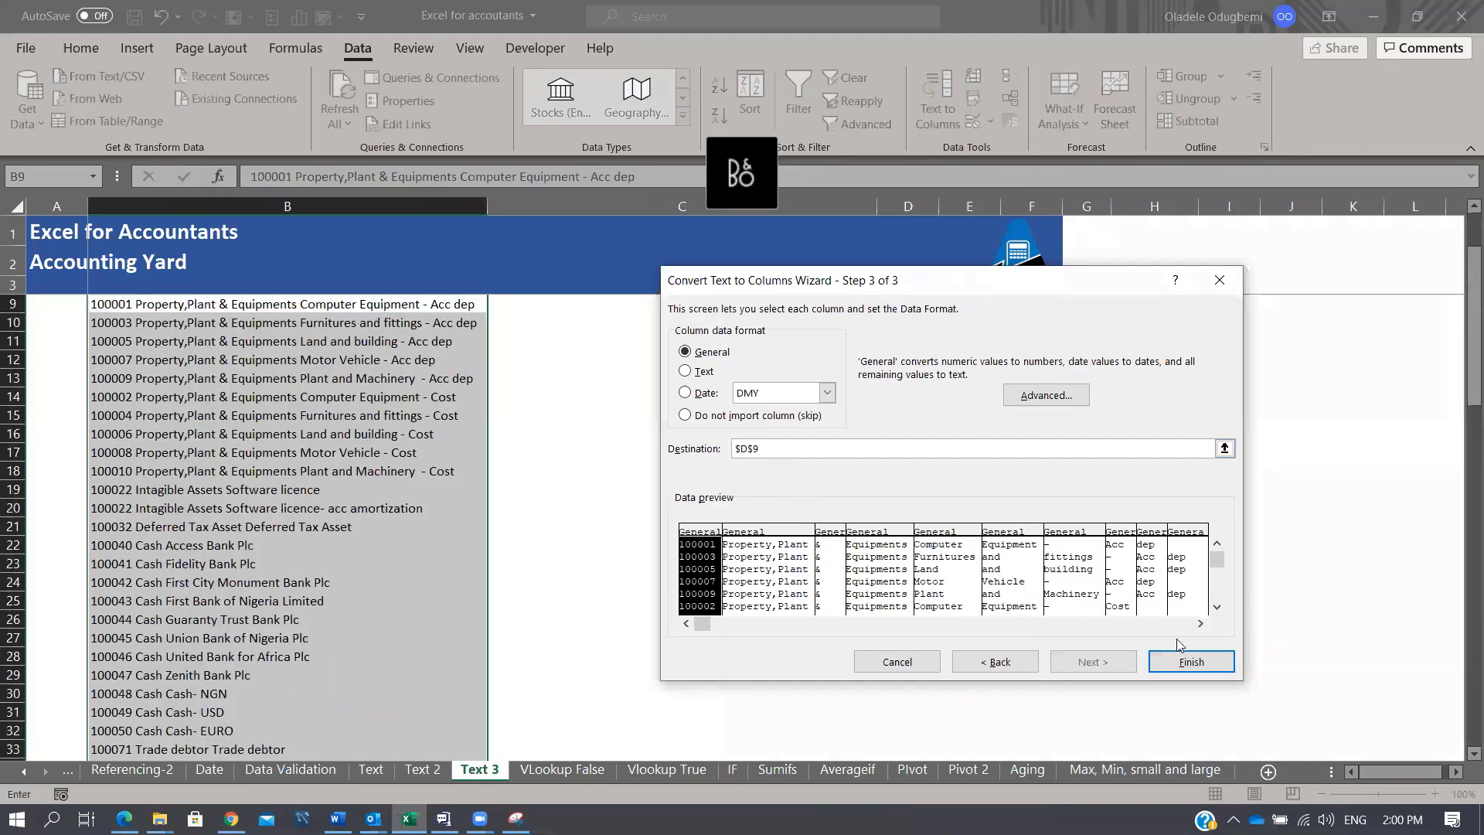
click(1191, 659)
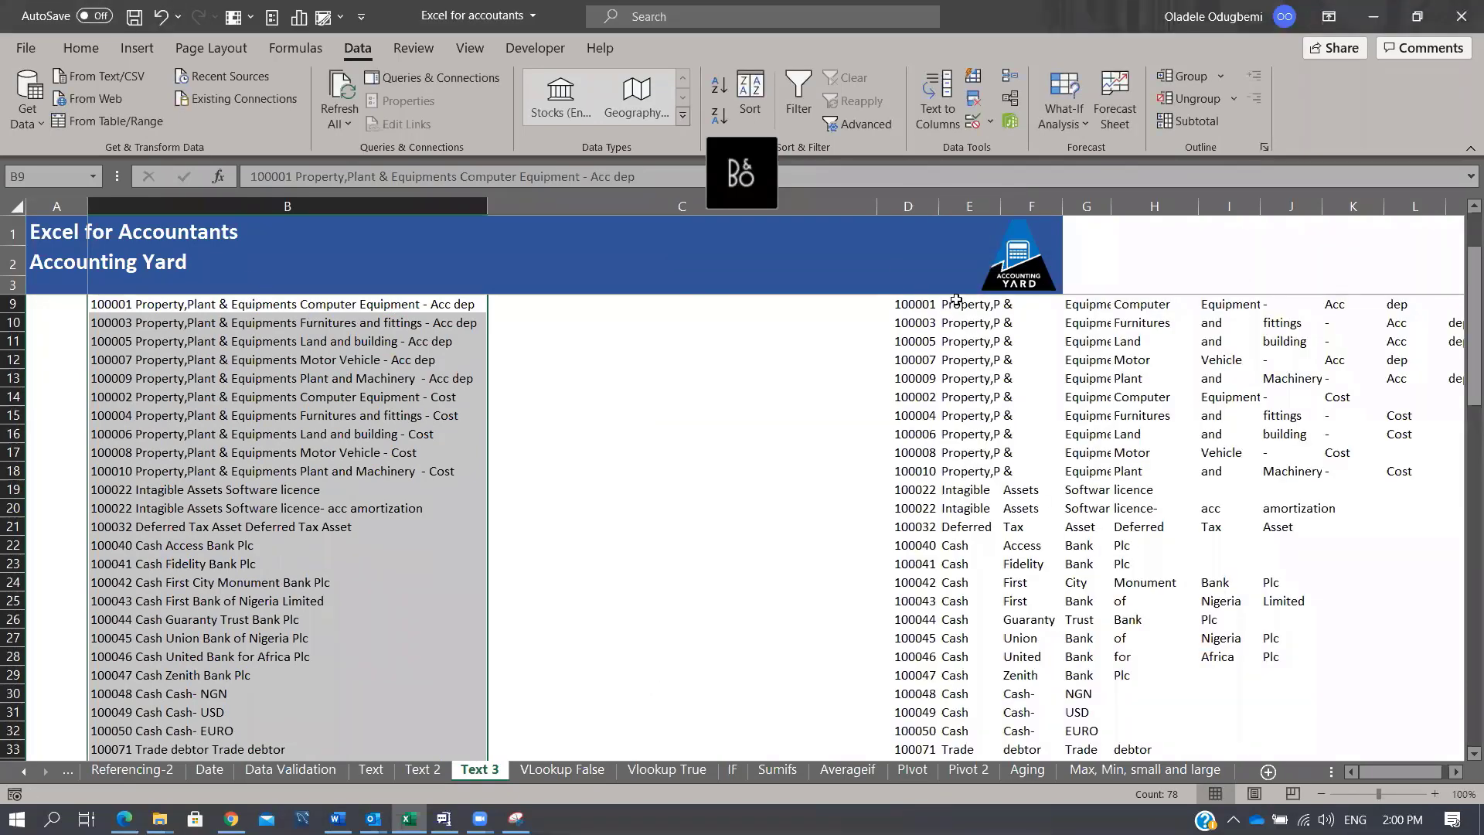
Step: Auto-fit column D and enter the sample code 100006 in C15
click(964, 200)
double_click(939, 200)
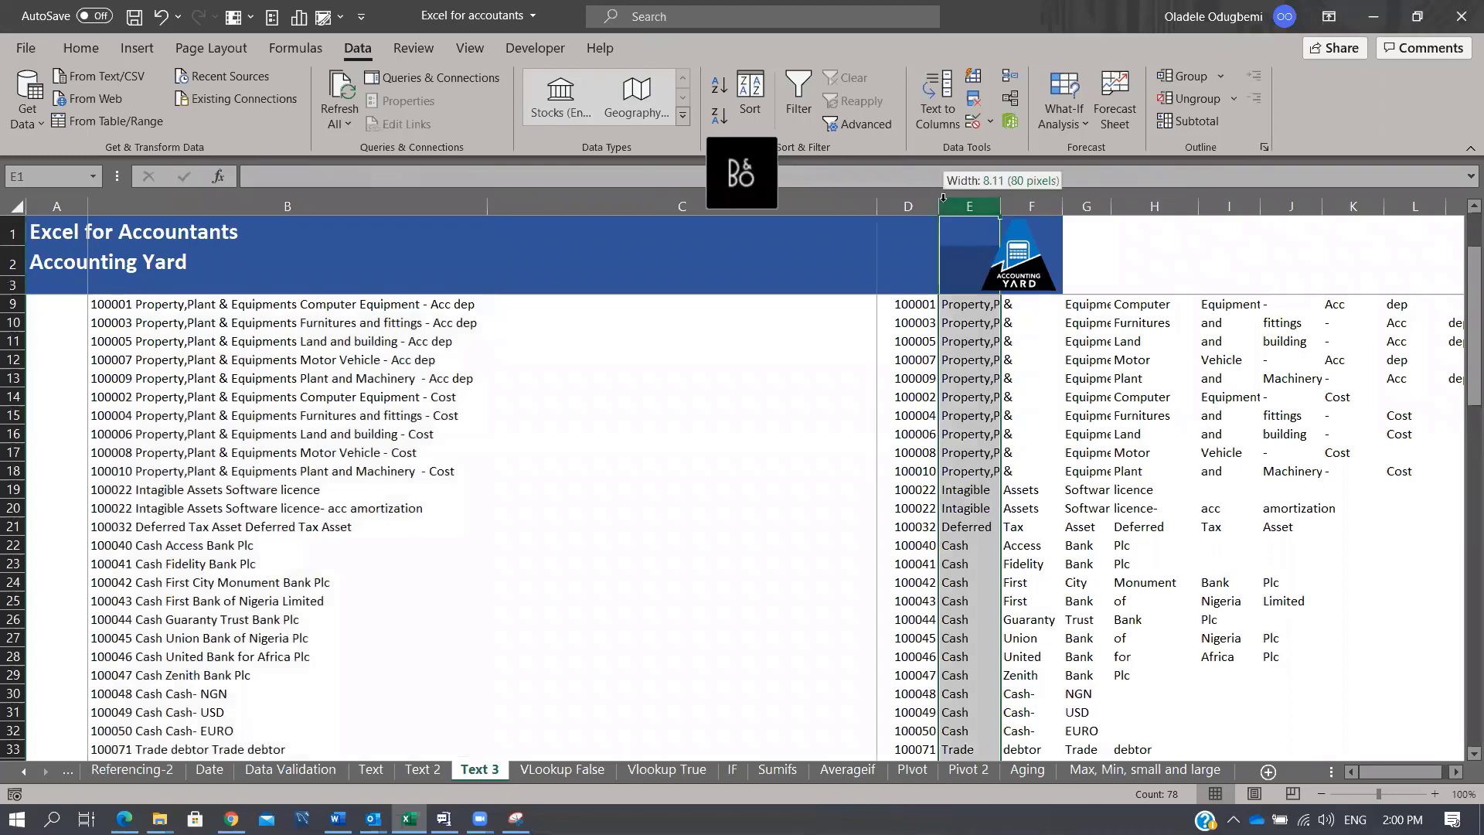
scroll(695, 364, up, 2)
click(661, 416)
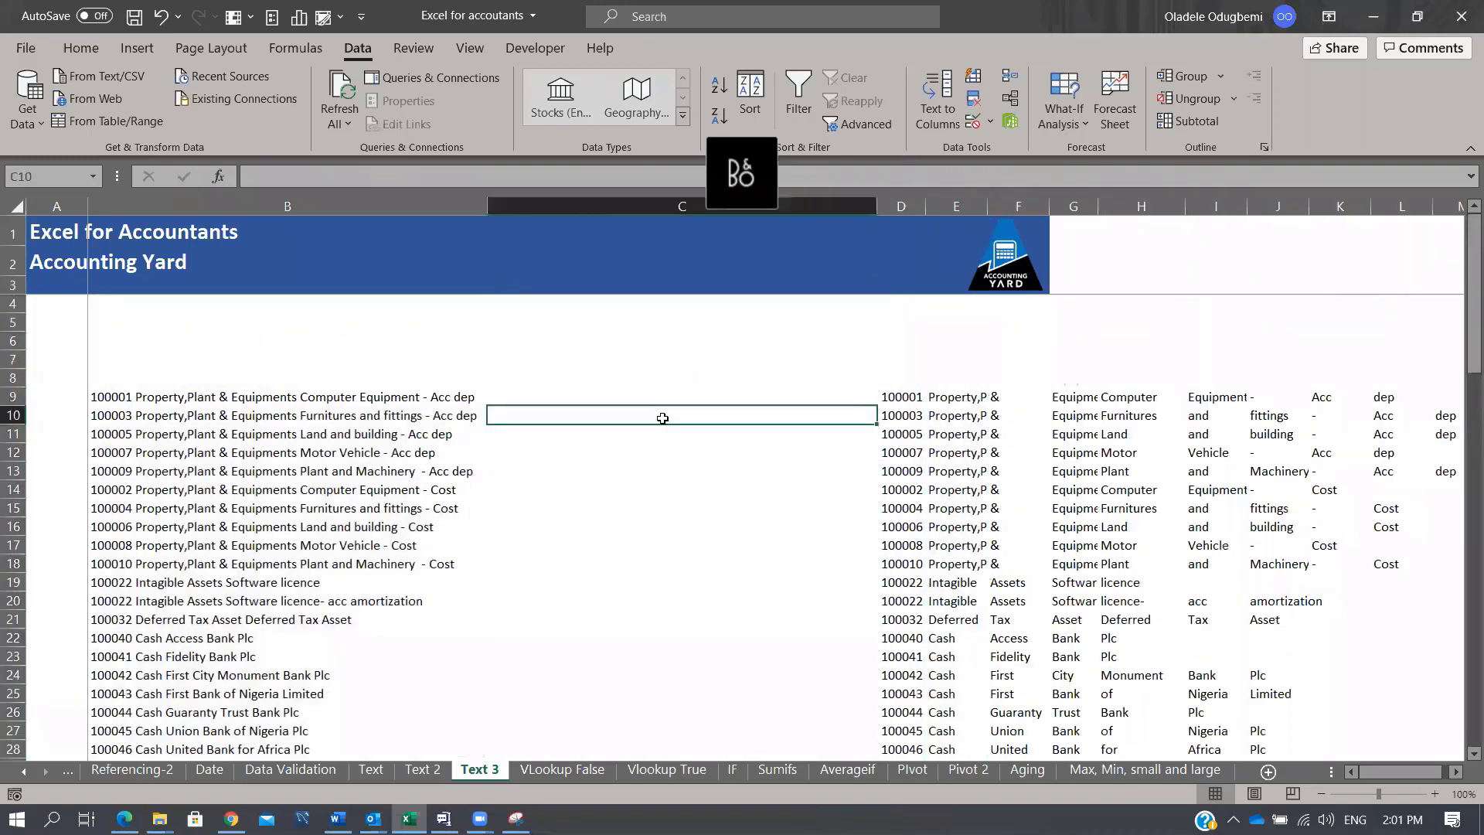
click(662, 395)
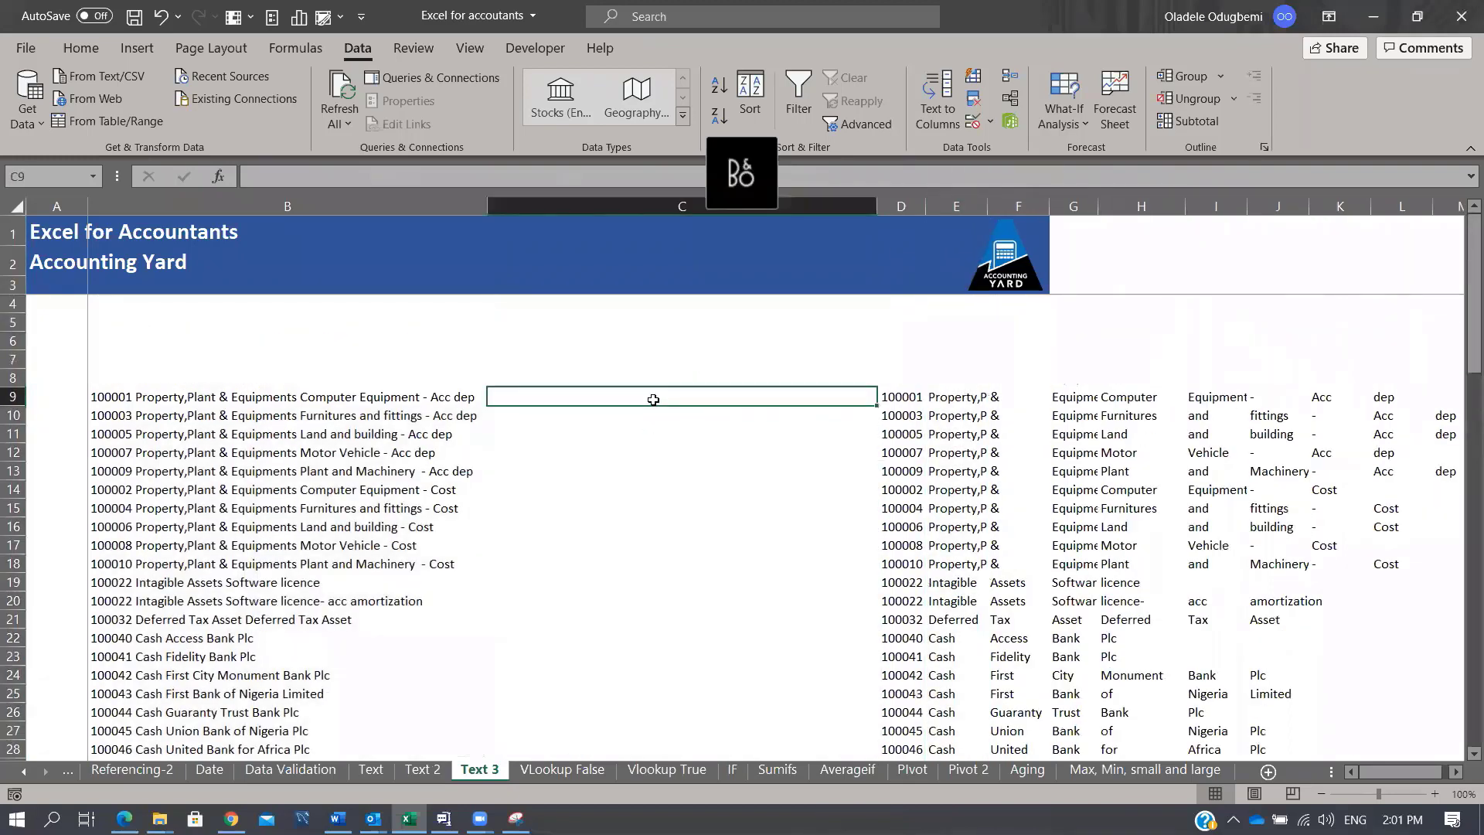
click(669, 504)
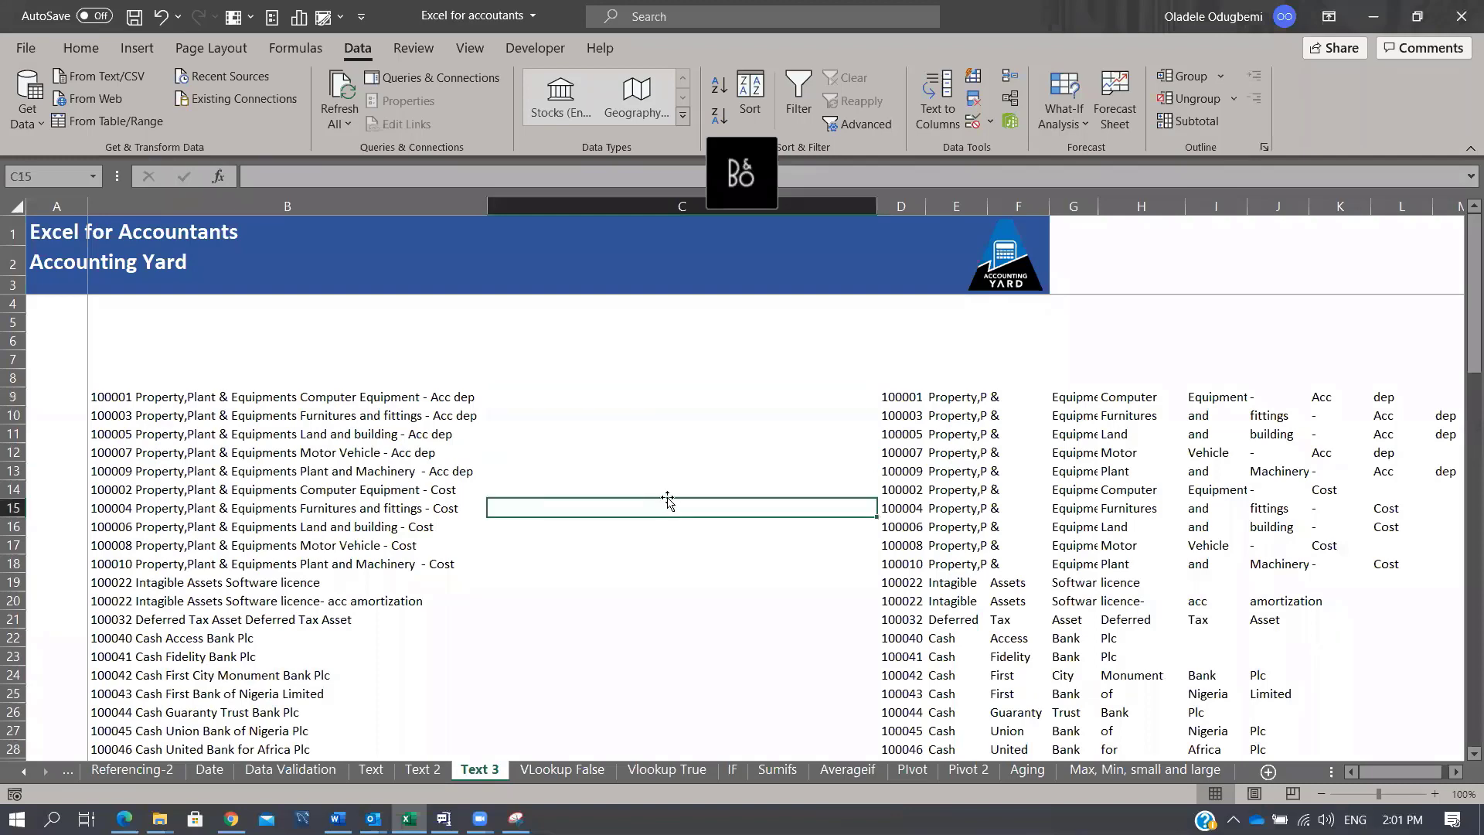
text(1)
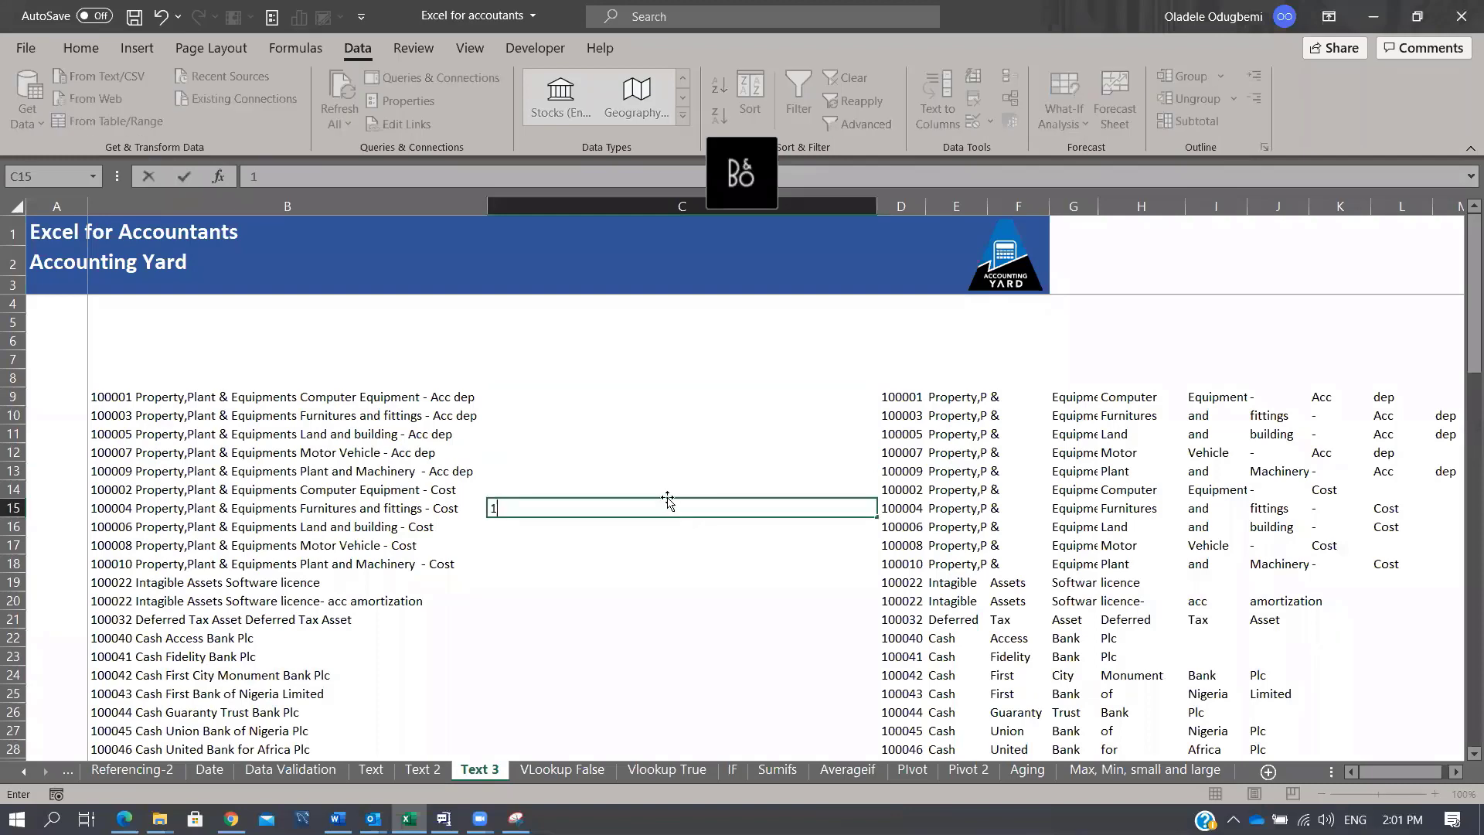
text(00006)
key(ctrl+Return)
Step: Flash Fill account codes down C9:C86 with Ctrl+E
key(Up)
key(Up)
key(Up)
key(Up)
key(Up)
key(Up)
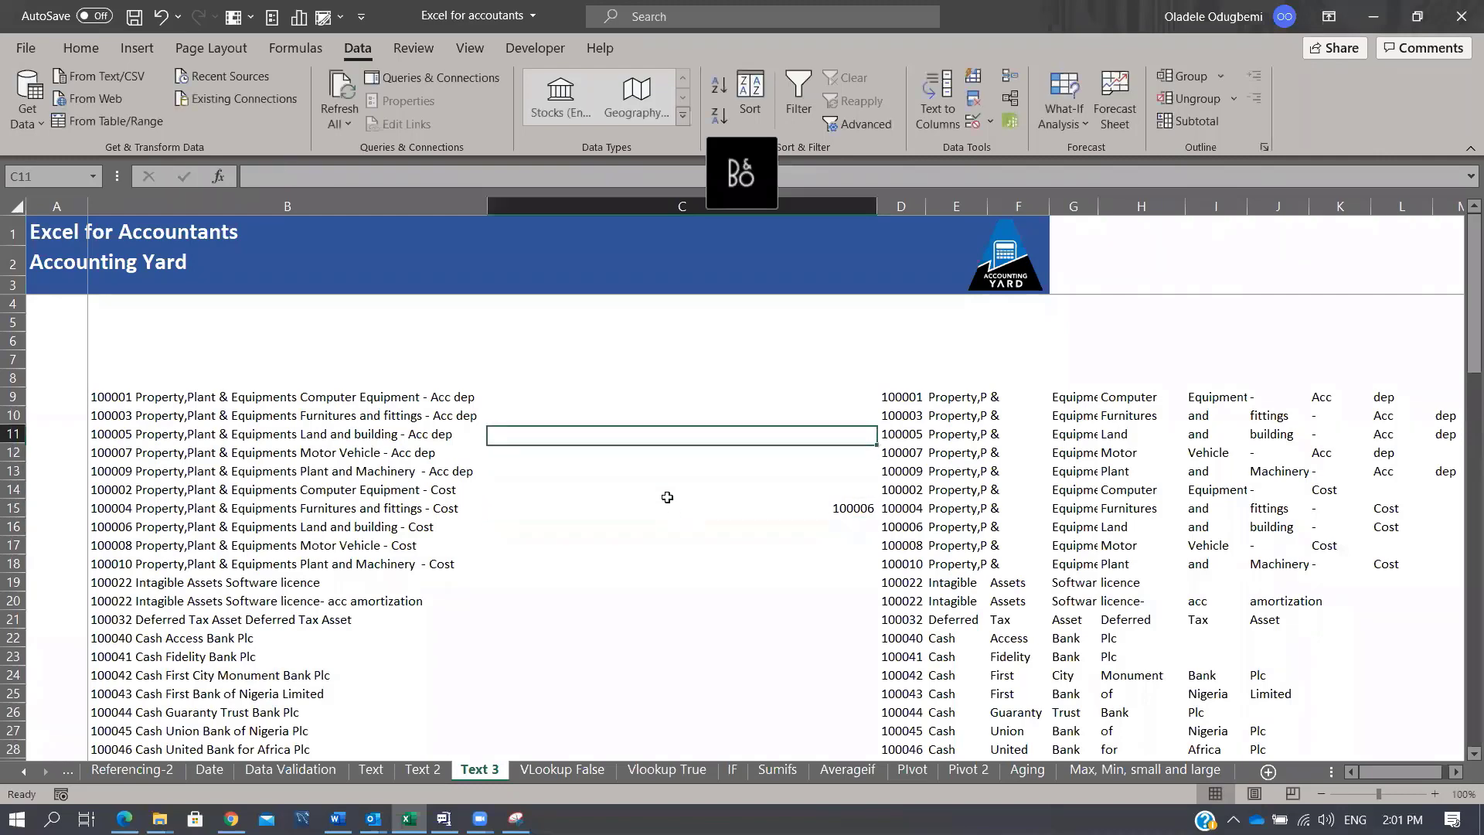
key(shift+Page_Down)
key(shift+Page_Down)
key(shift+Page_Down)
key(shift+Page_Down)
key(shift+Page_Down)
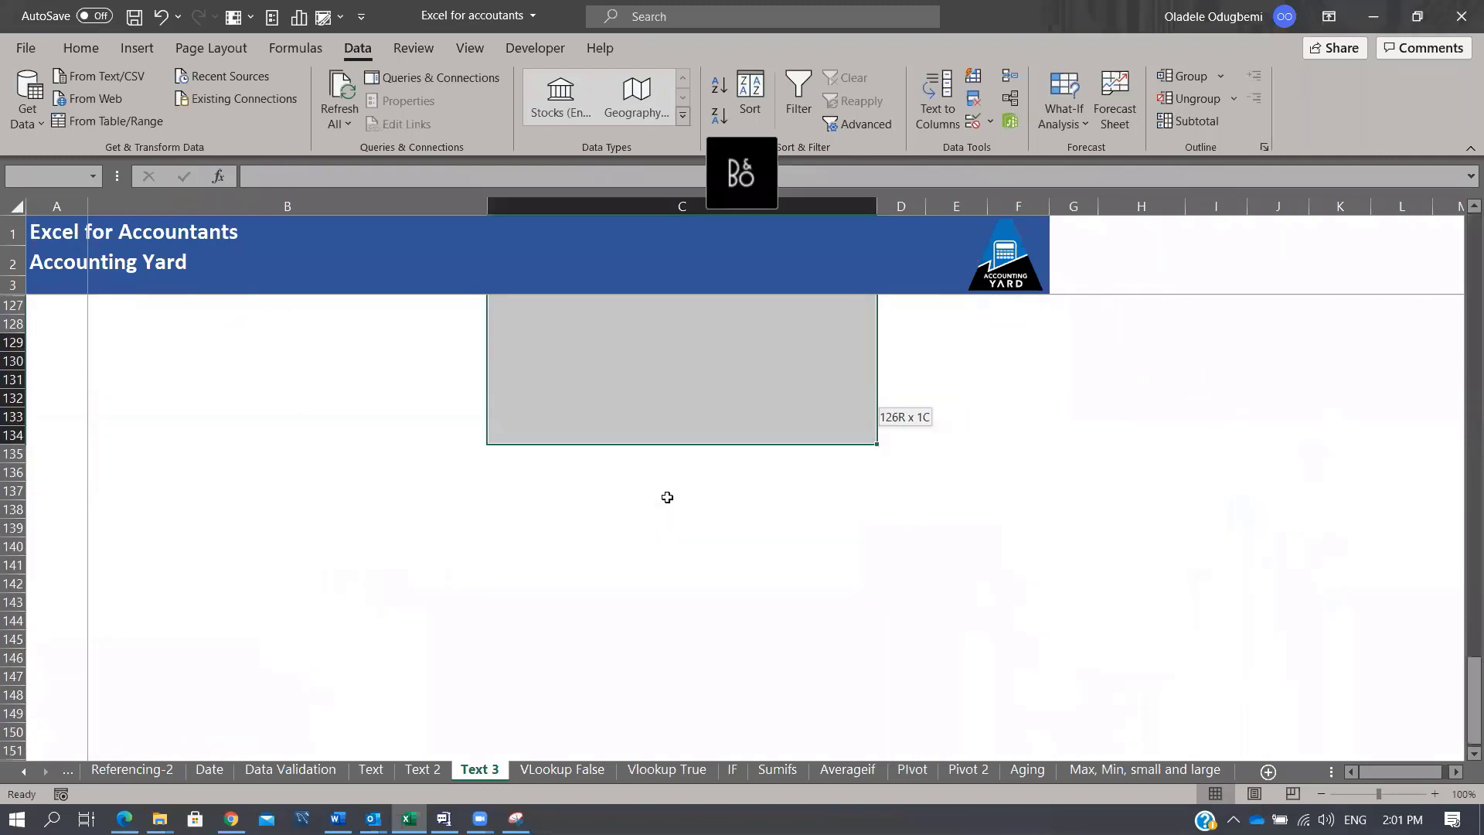
key(shift+Page_Up)
key(shift+Page_Up)
key(shift+Down)
key(shift+Down)
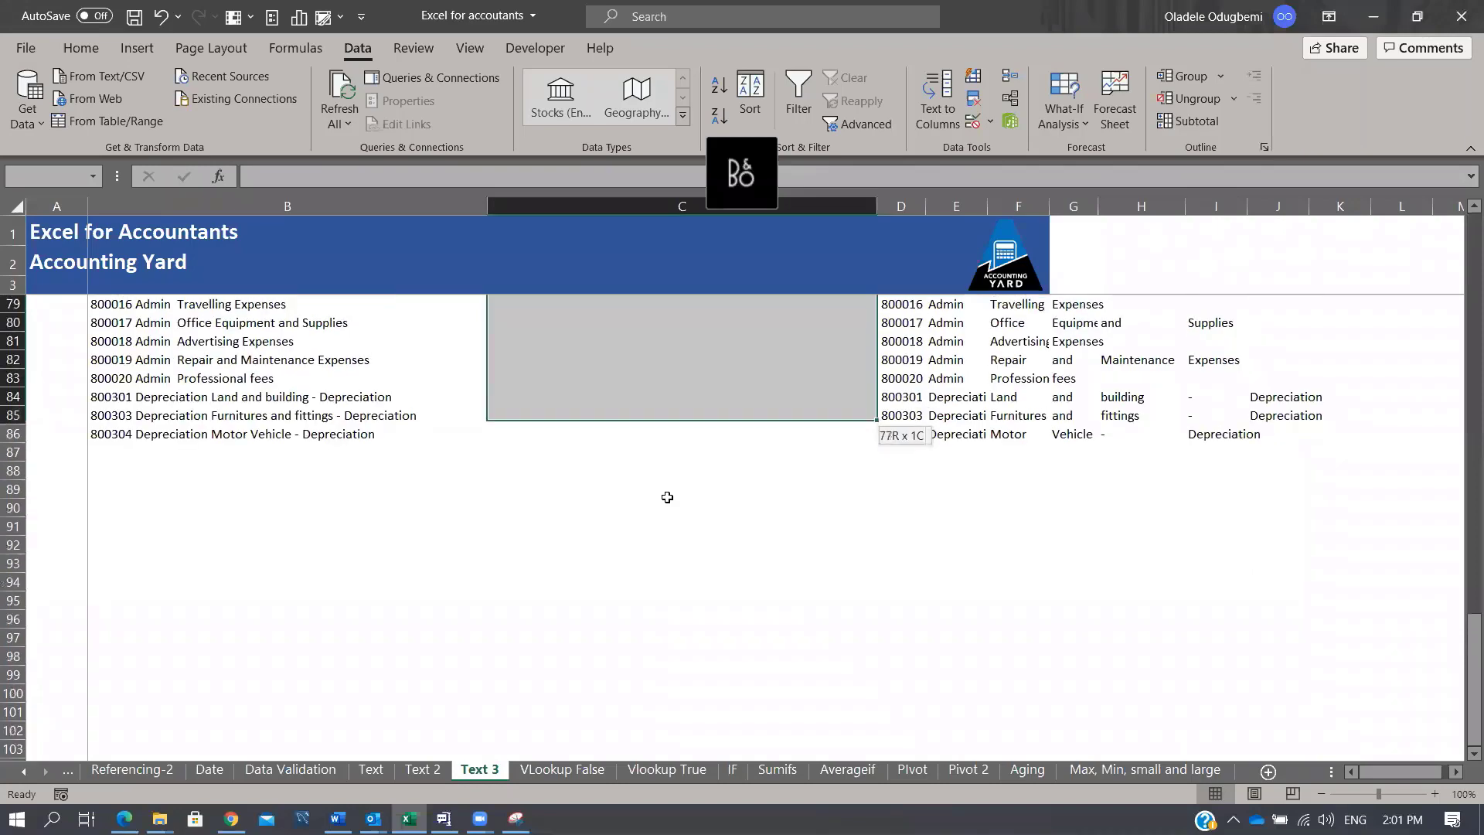
key(ctrl+e)
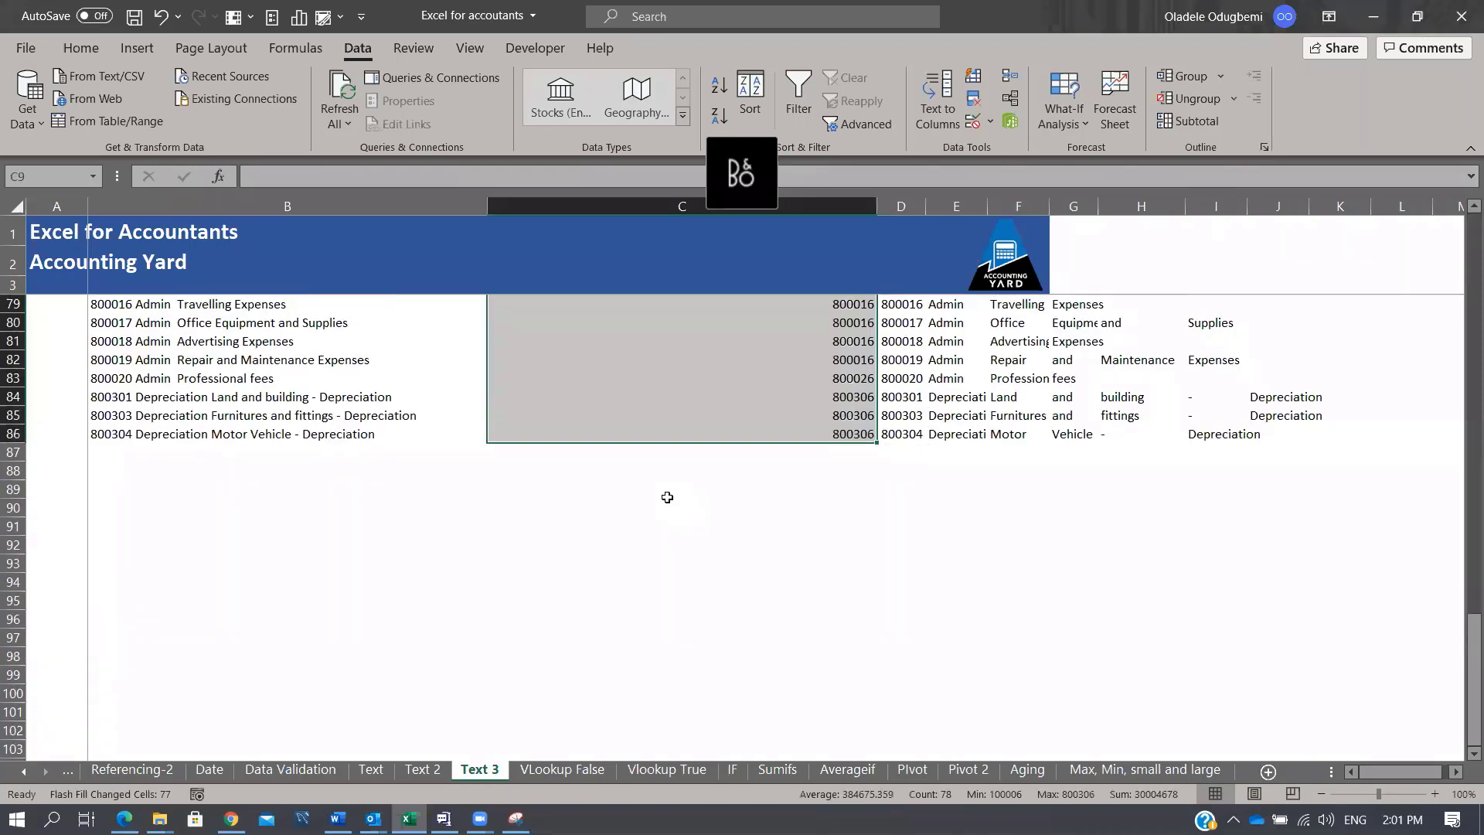
key(Up)
key(Down)
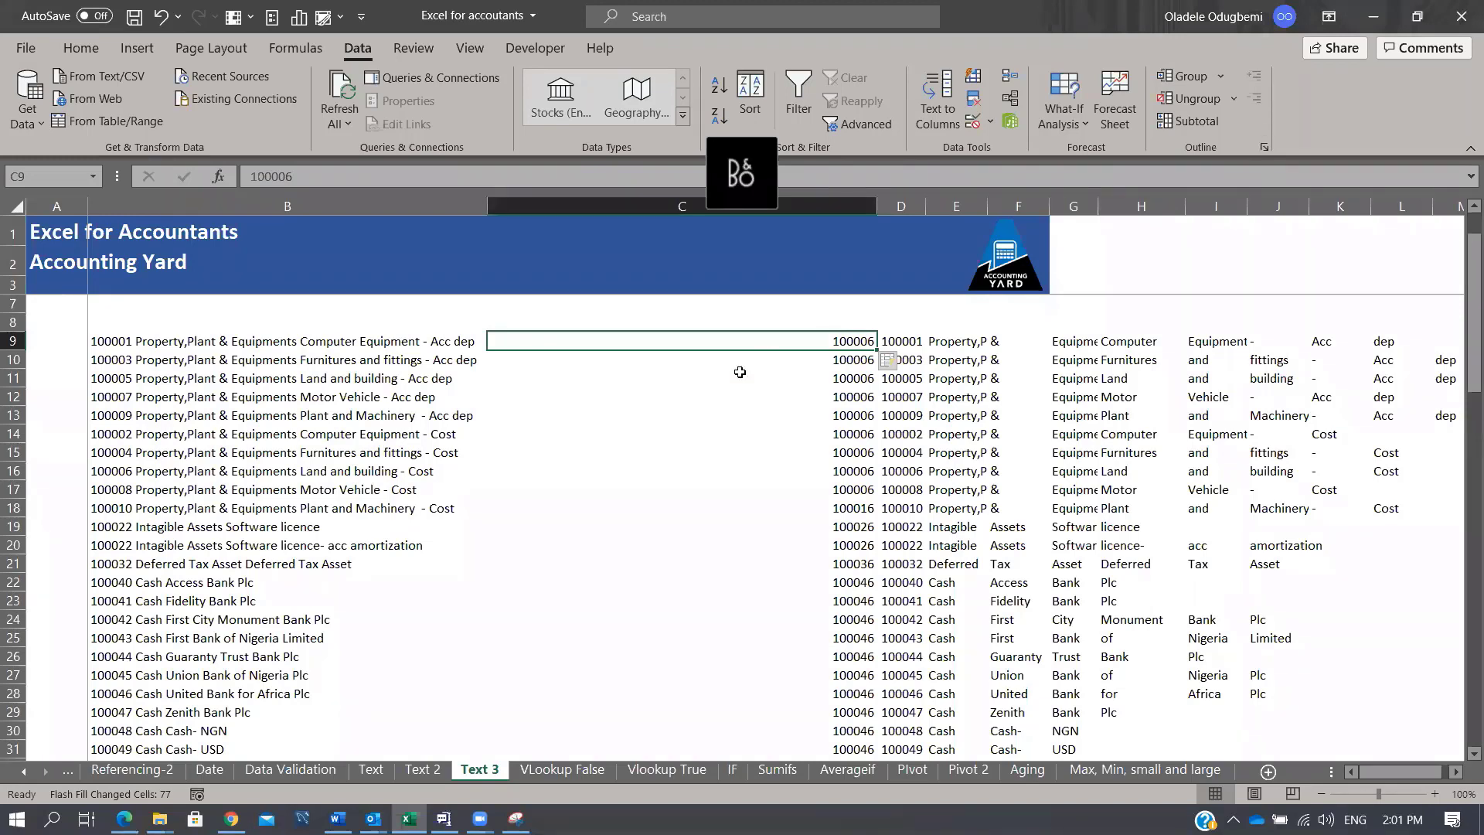
Step: Open the VLookup False sheet with its GL Code table and empty Text/Amount cells
click(706, 452)
click(580, 769)
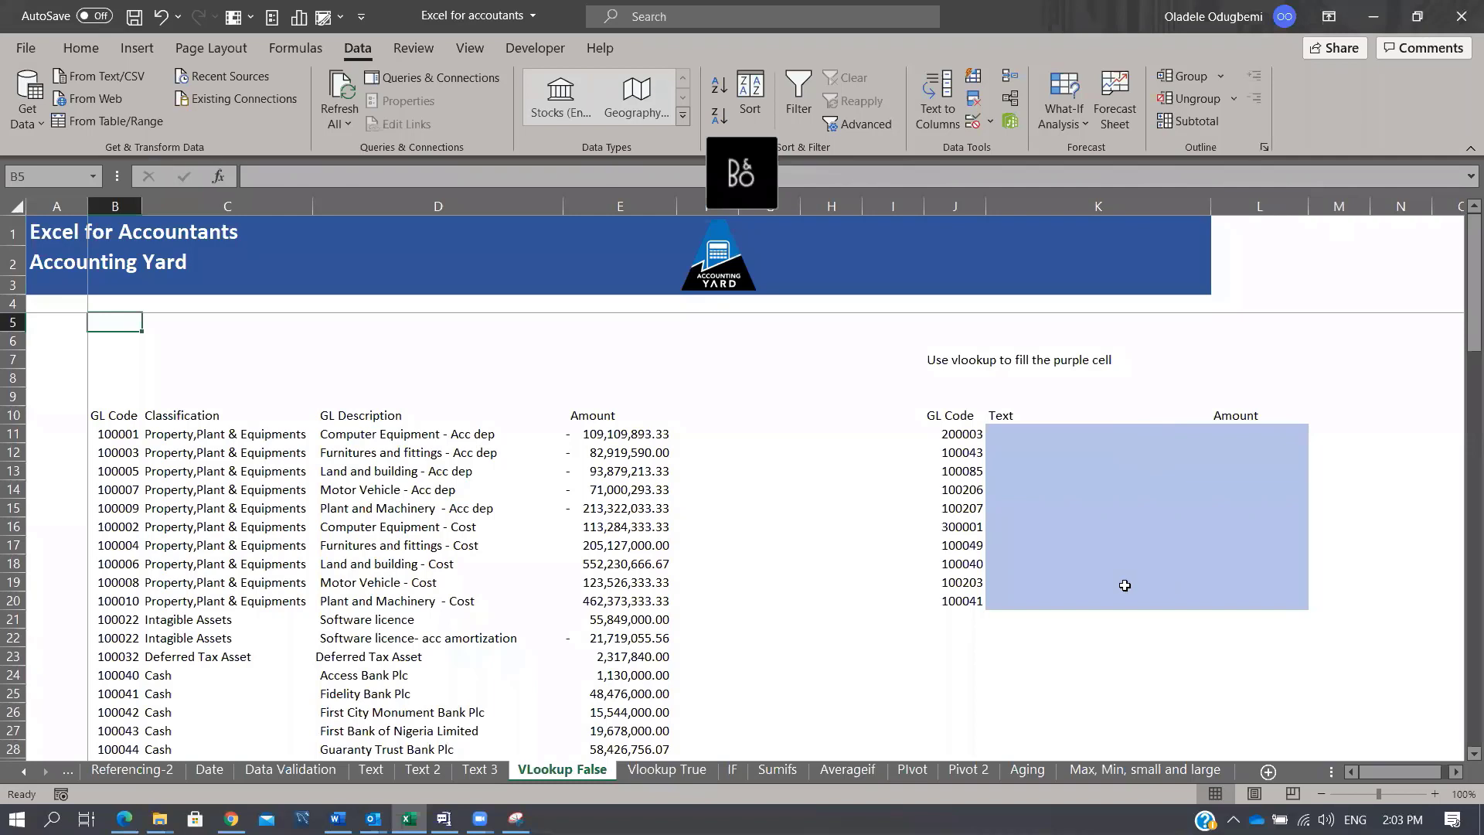
Step: Enter =VLOOKUP(J11,B:E,3,FALSE) in K11, returning 'Trade creditors- local' for 200003
click(958, 434)
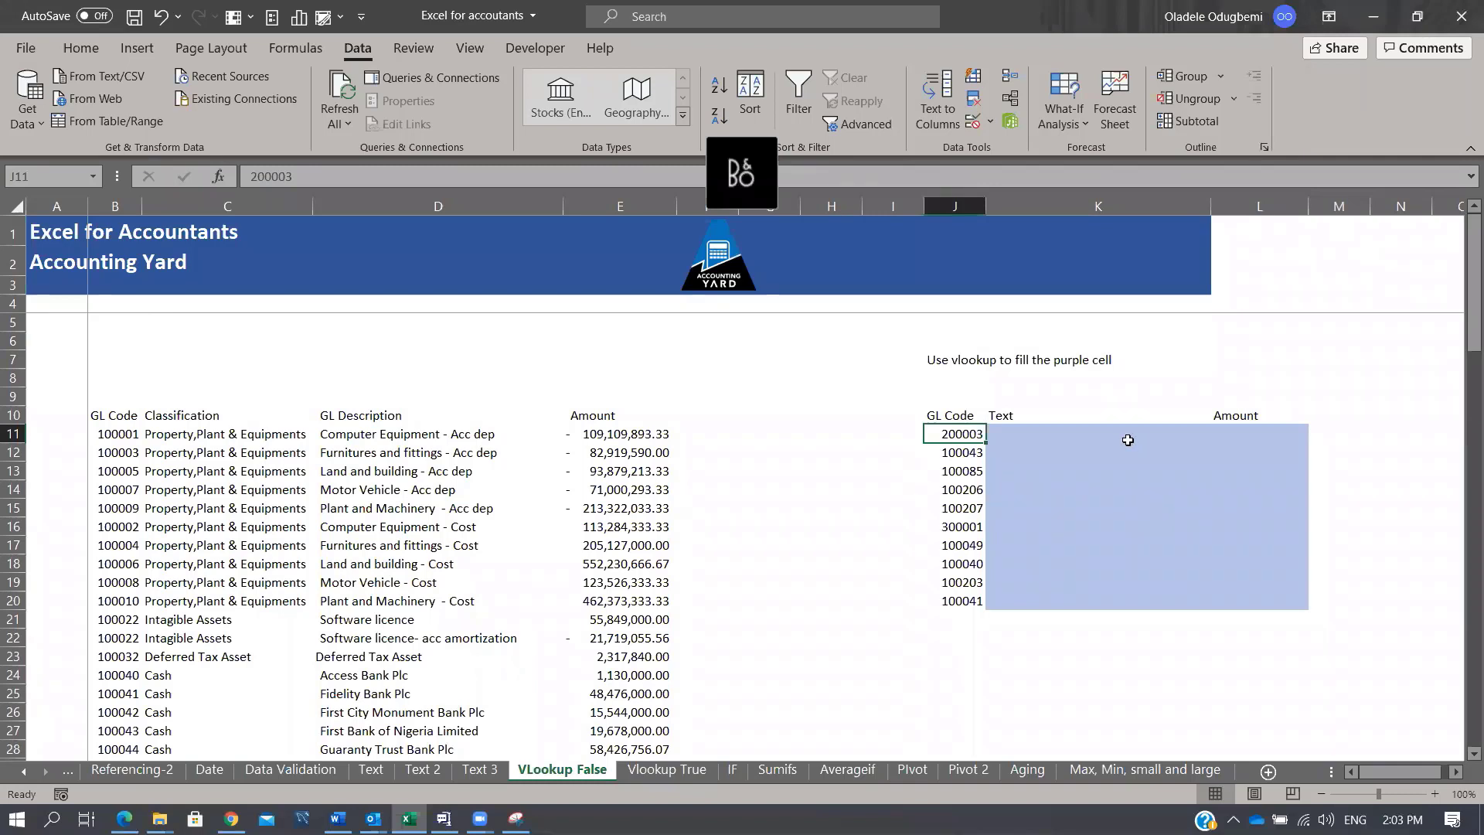
click(1097, 435)
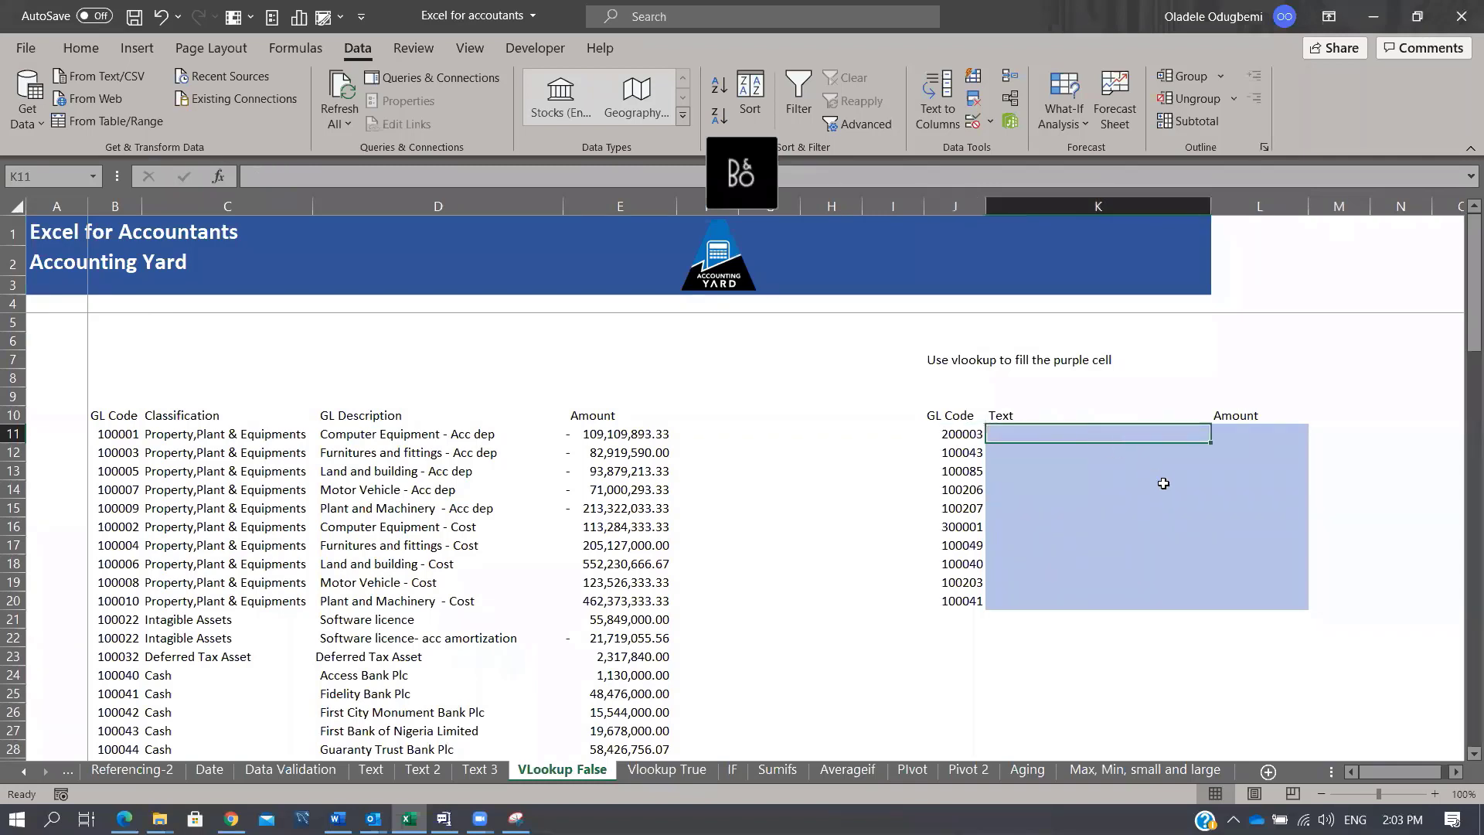
text(=VLOOKUP()
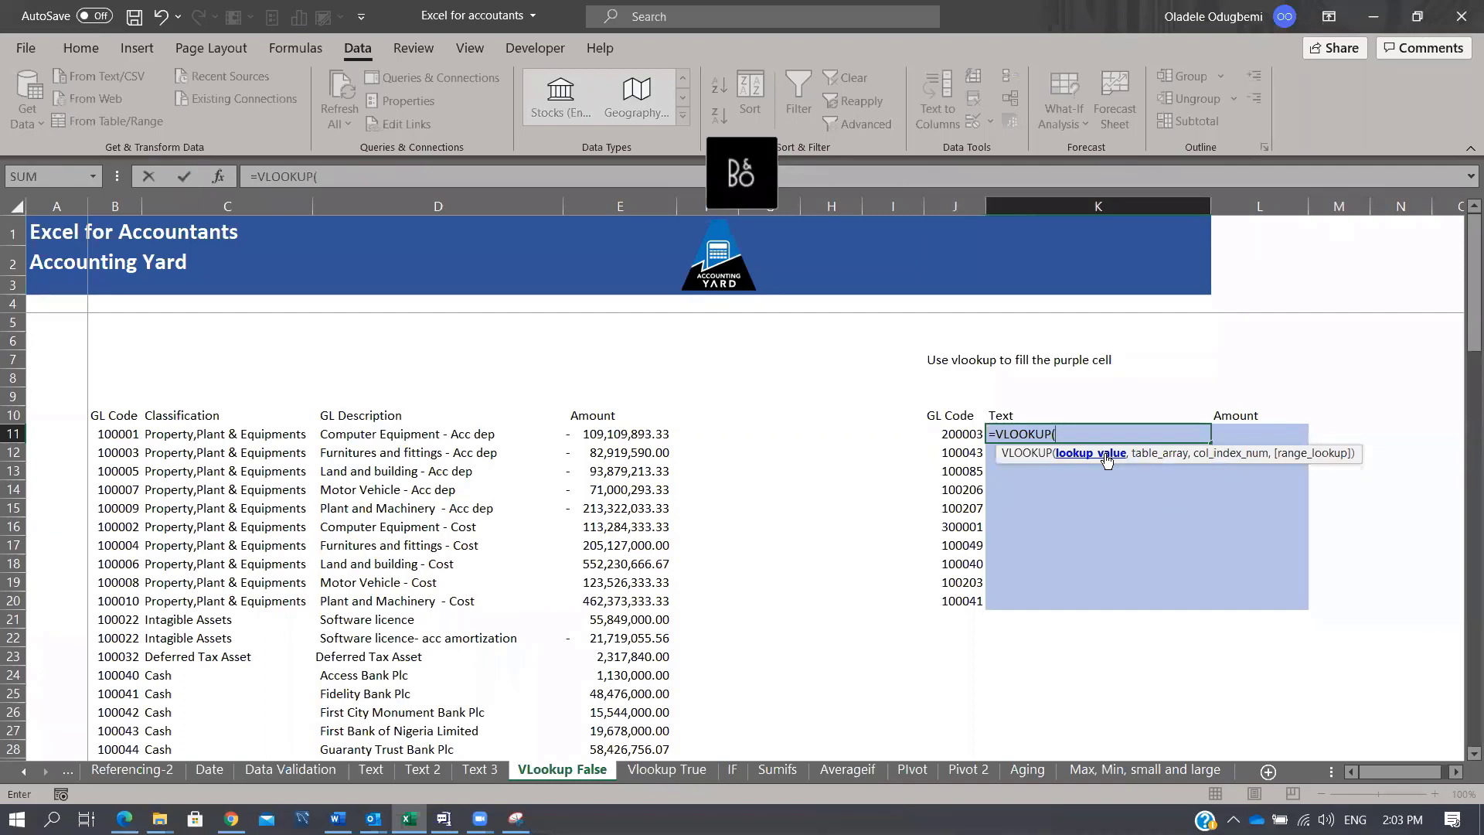
click(959, 438)
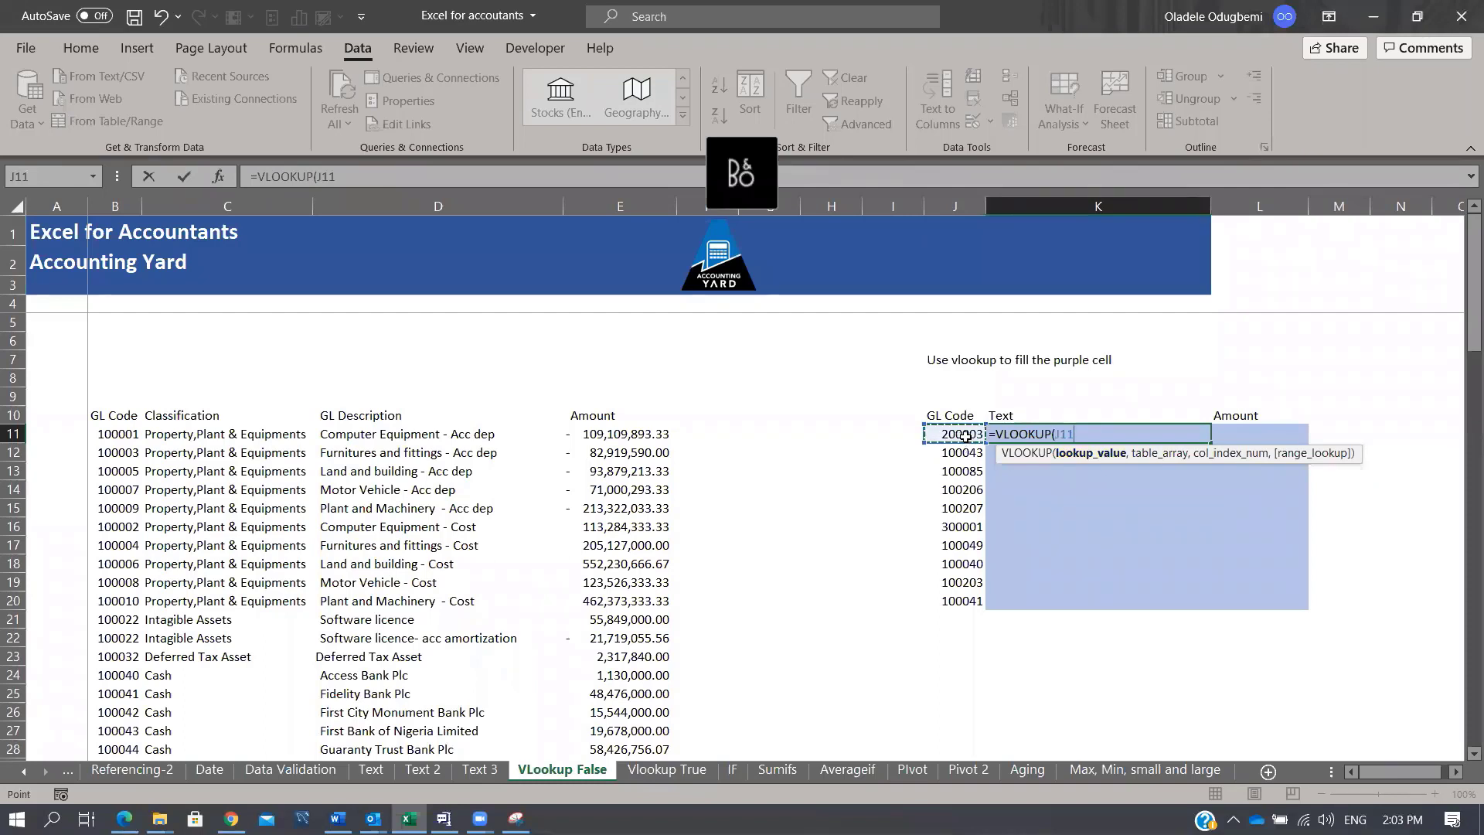
text(,)
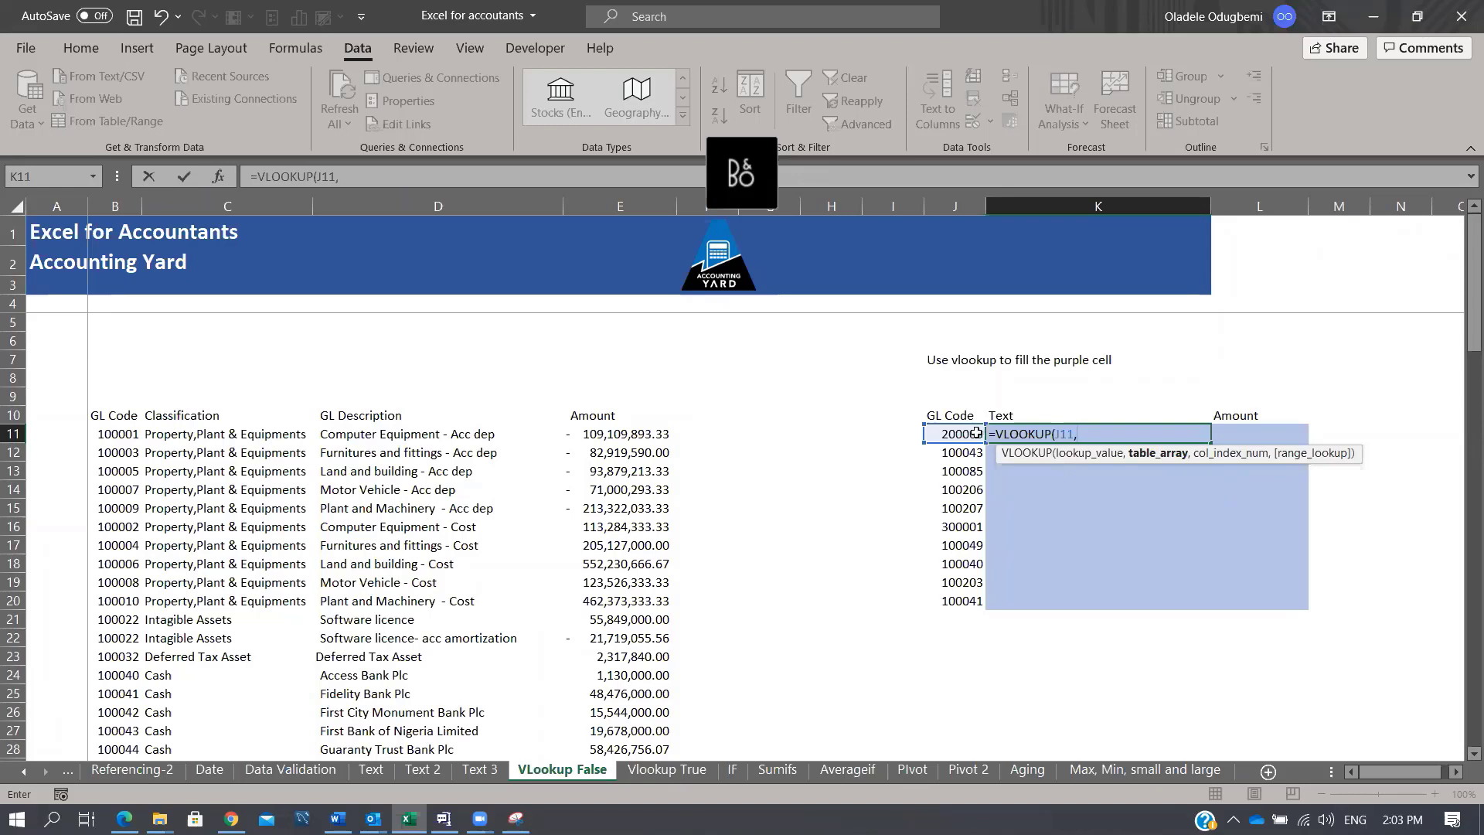
click(121, 205)
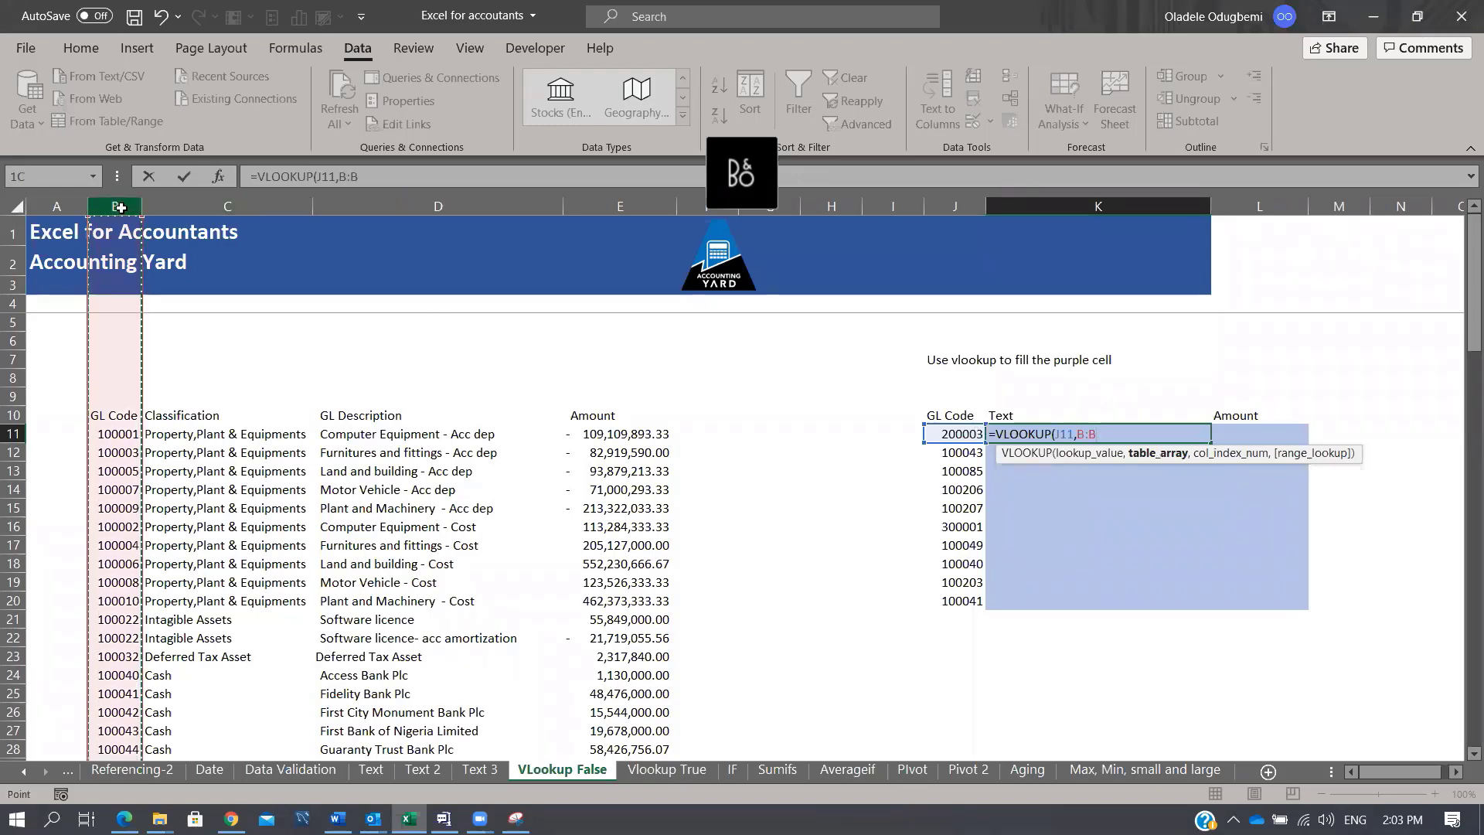
drag(239, 201, 618, 205)
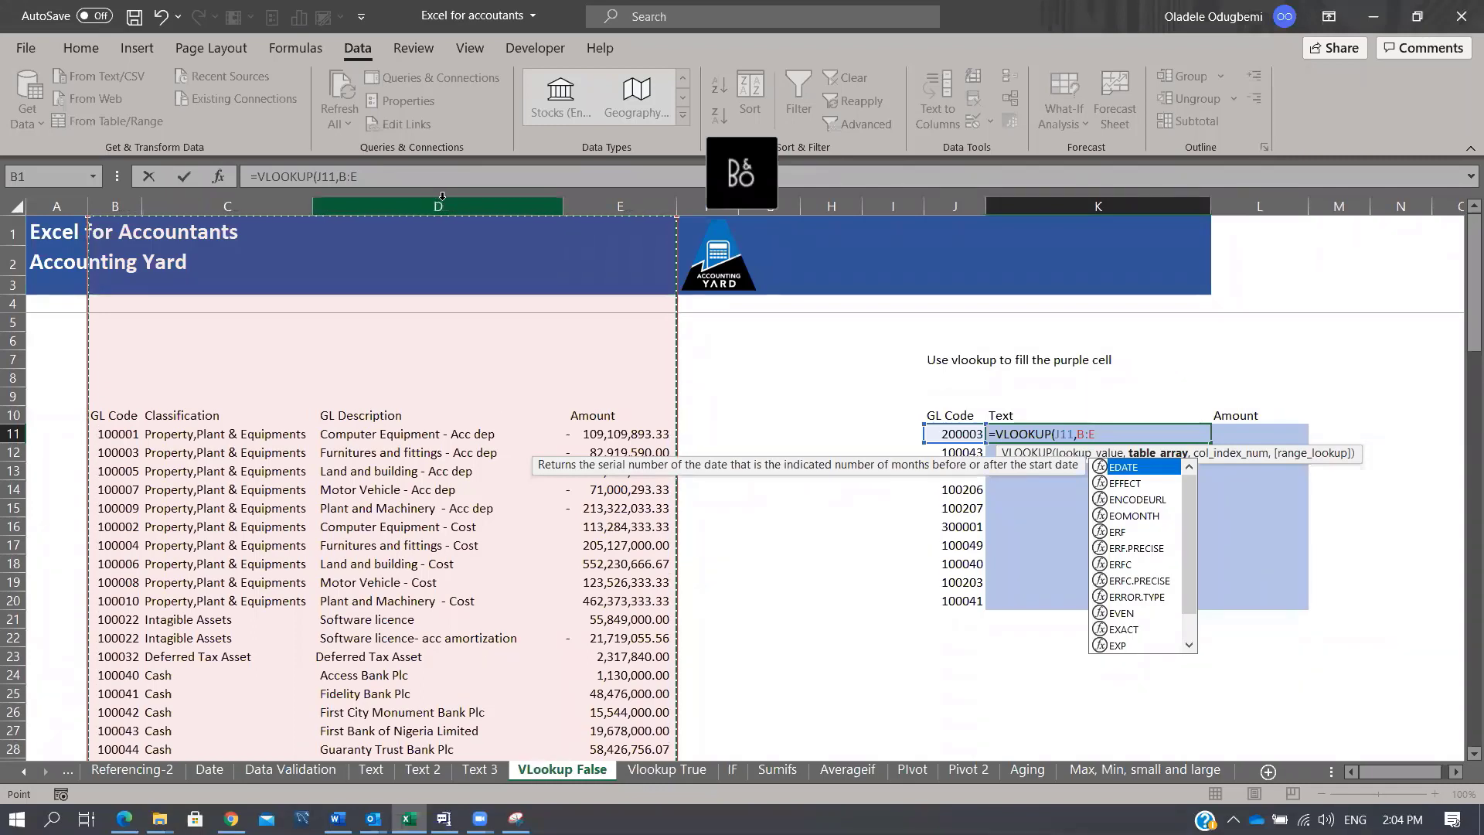
text(,3,)
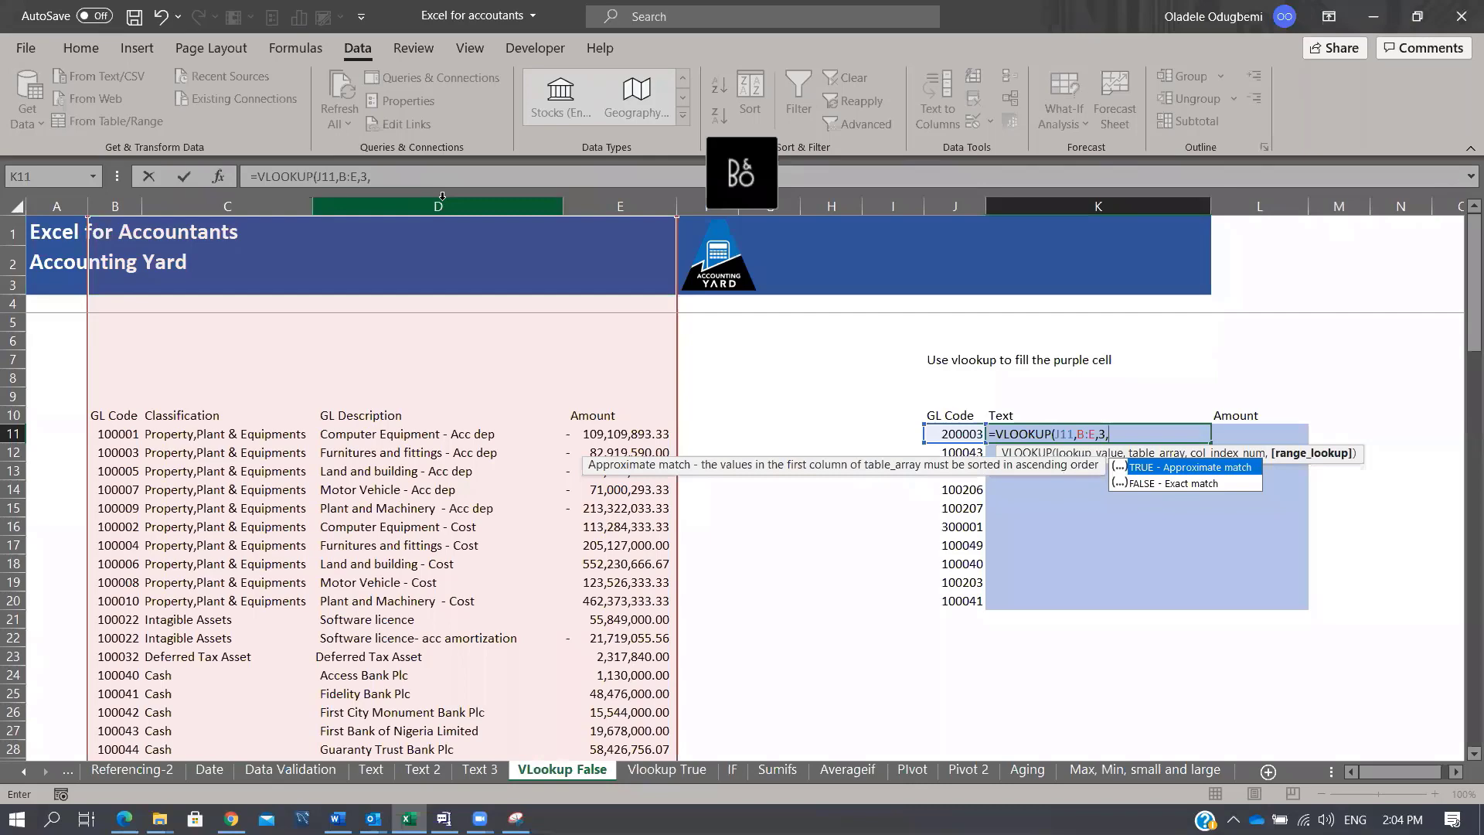
key(Down)
key(Tab)
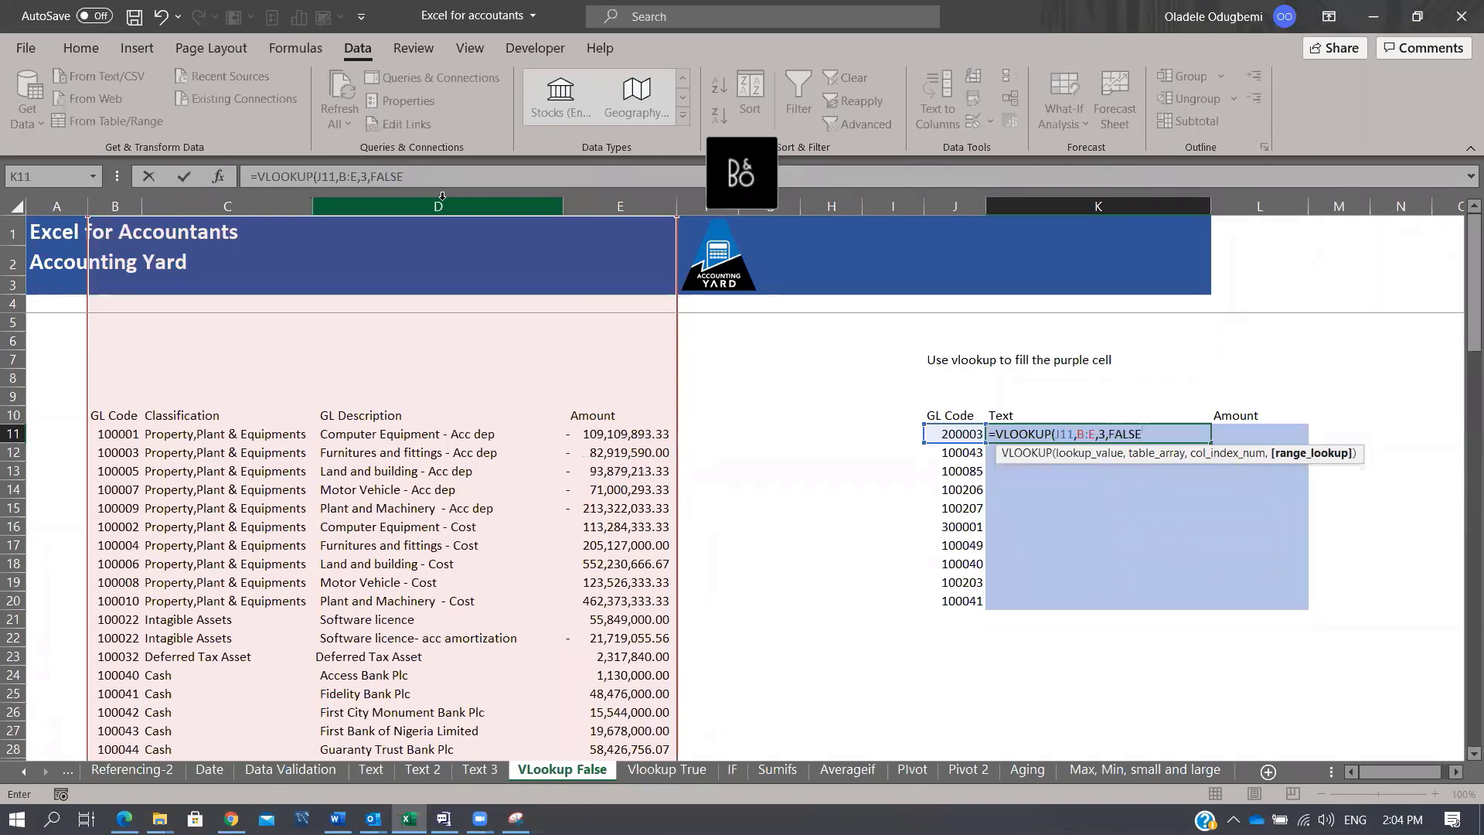
text())
key(Tab)
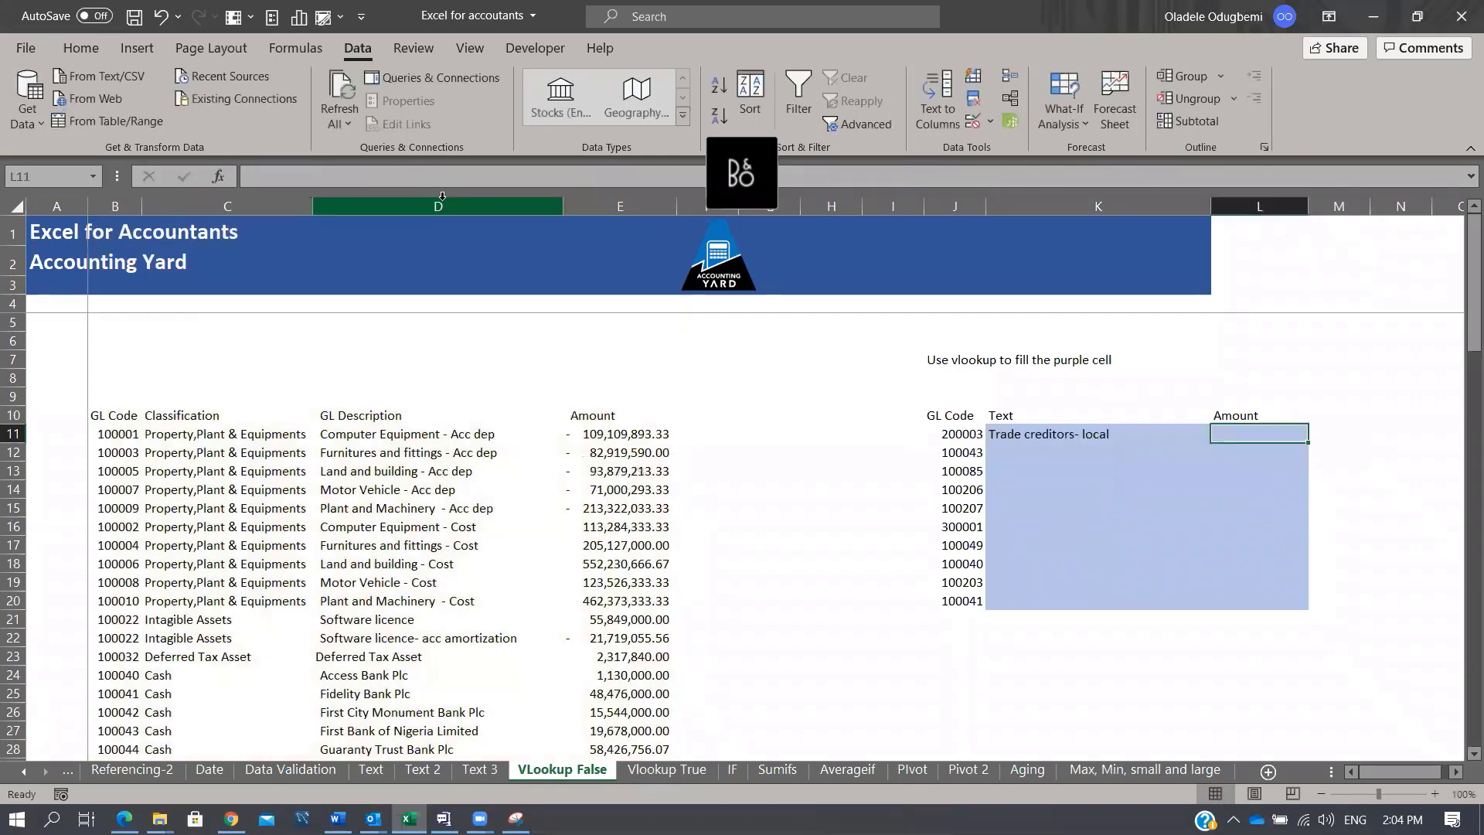
key(shift+Tab)
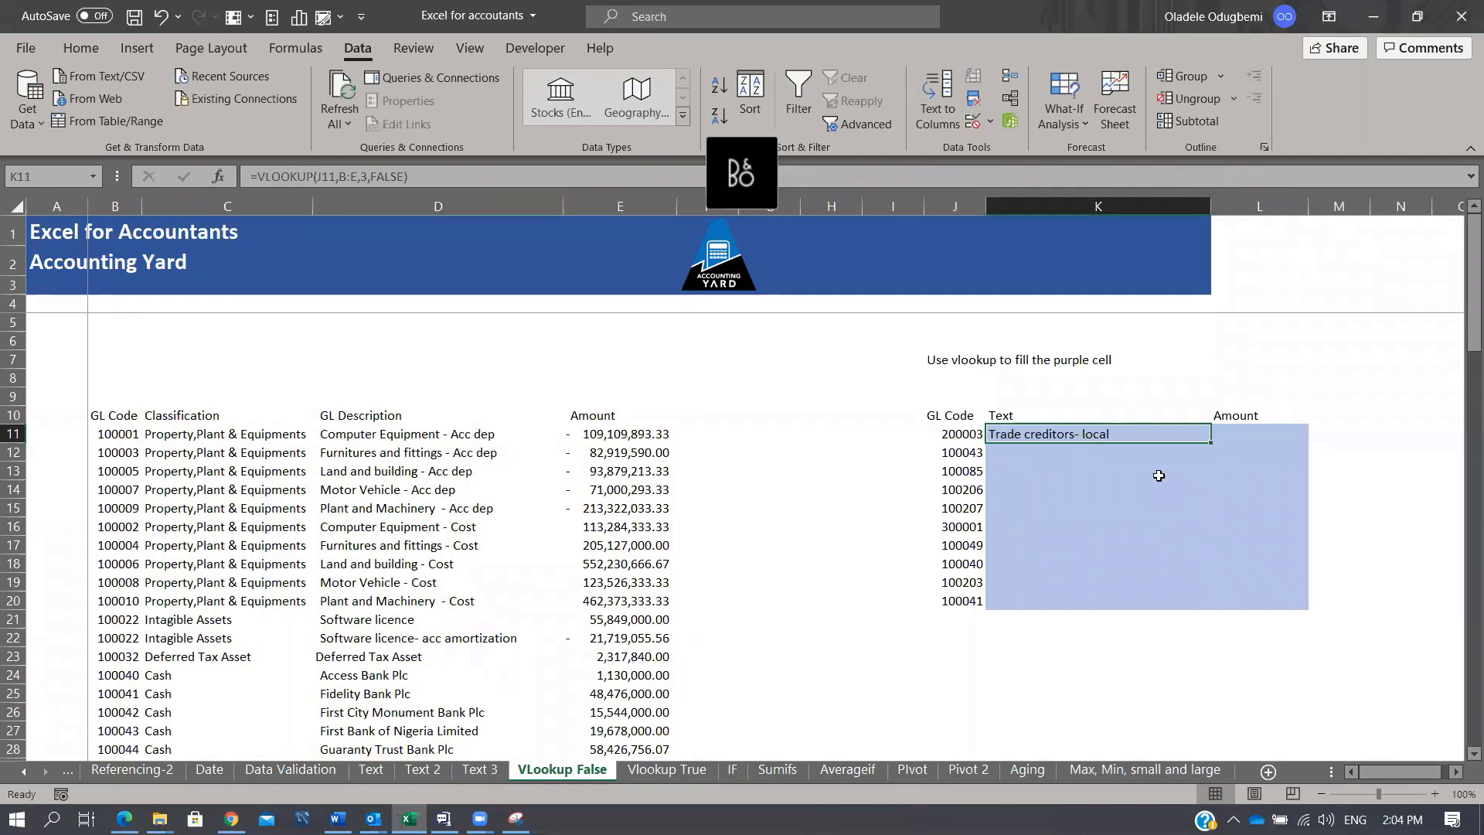
Step: Fill the Text lookup down to K20 and copy the unmatched code 100085 from J13
double_click(1210, 444)
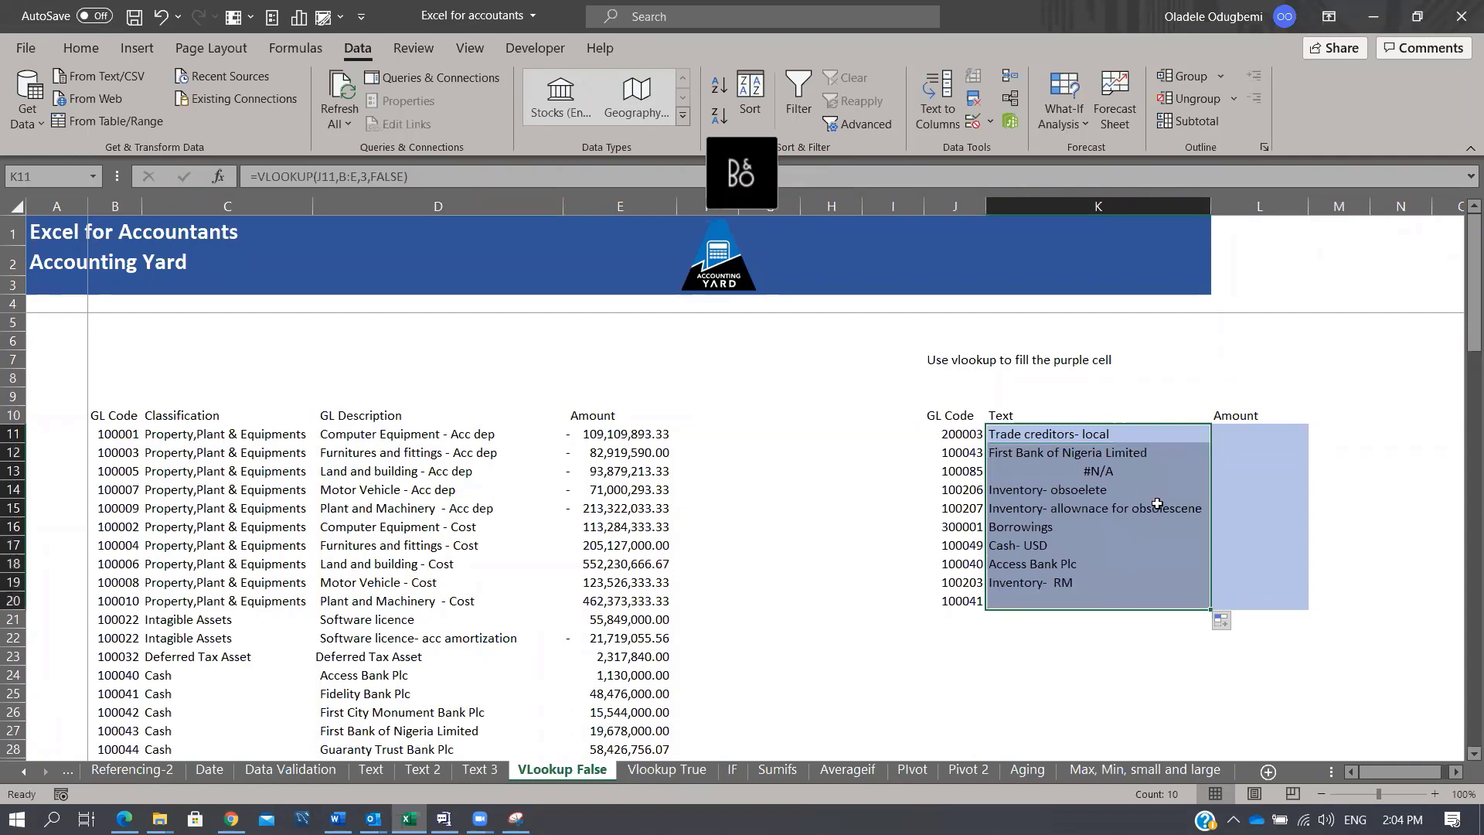
click(1107, 470)
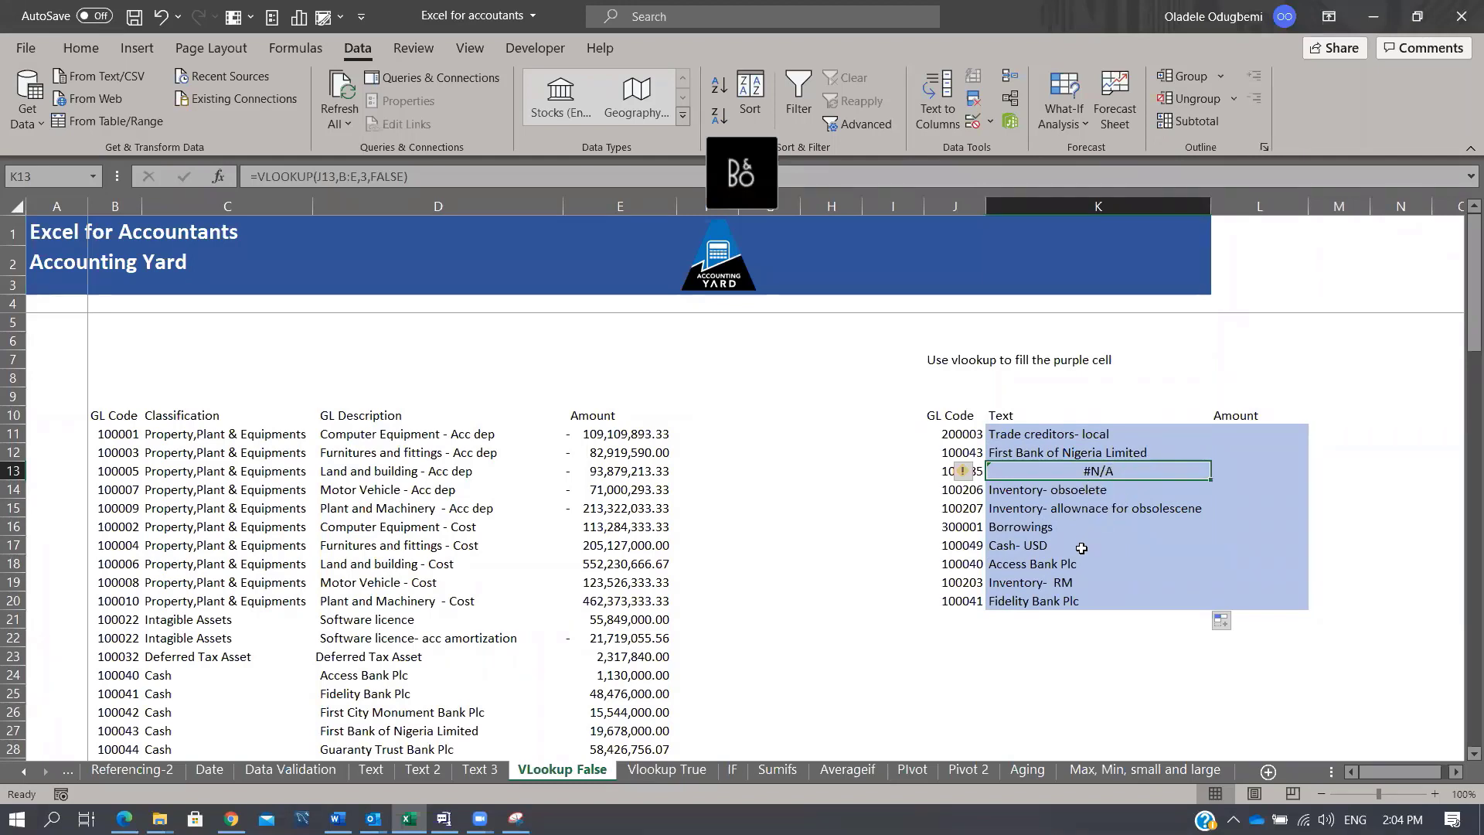
click(948, 469)
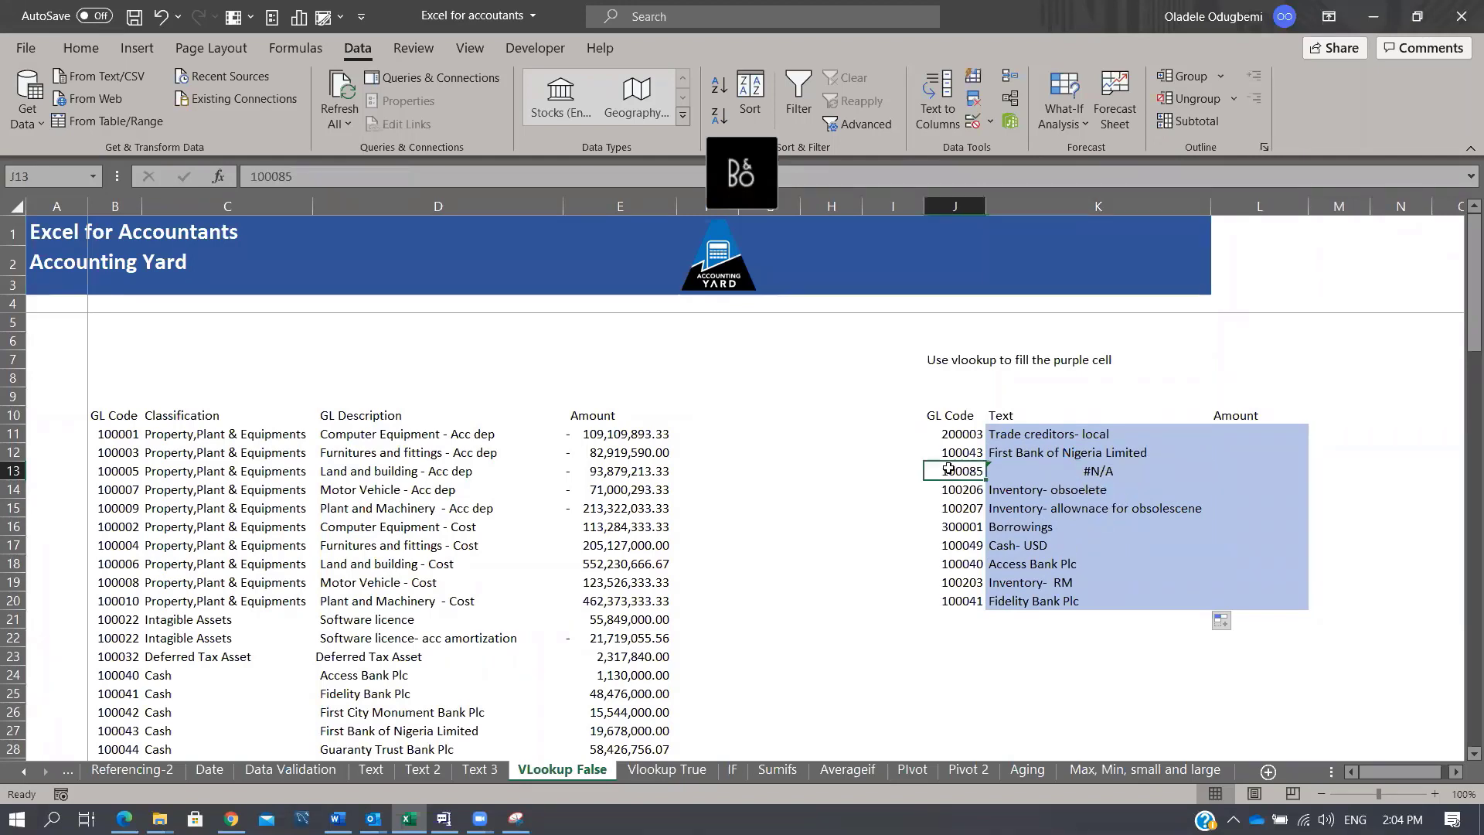
key(ctrl+c)
Step: Search the GL Code column B for 100085 and confirm it has no match
click(116, 208)
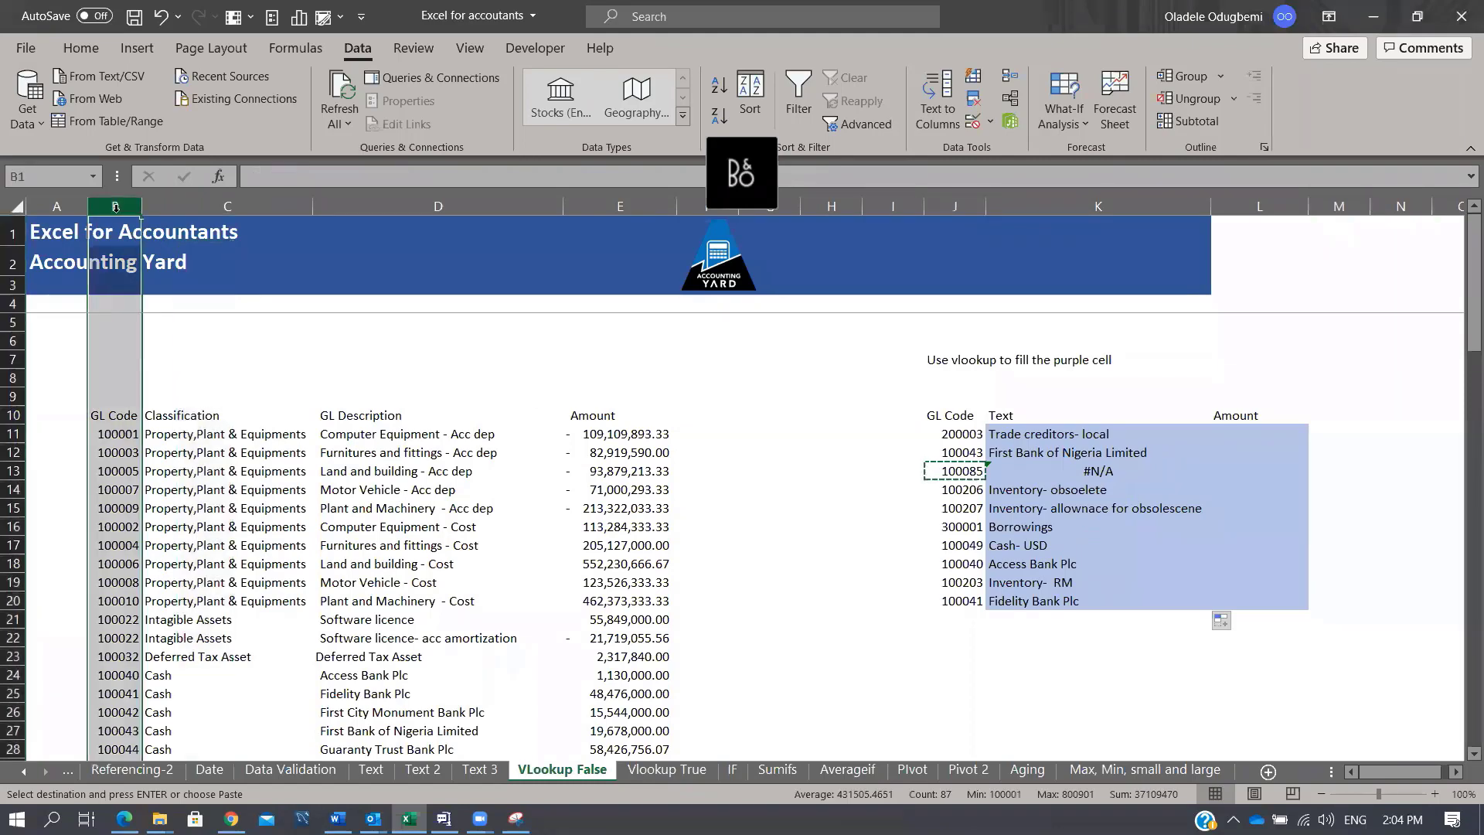
key(ctrl+f)
key(ctrl+v)
key(Return)
key(Return)
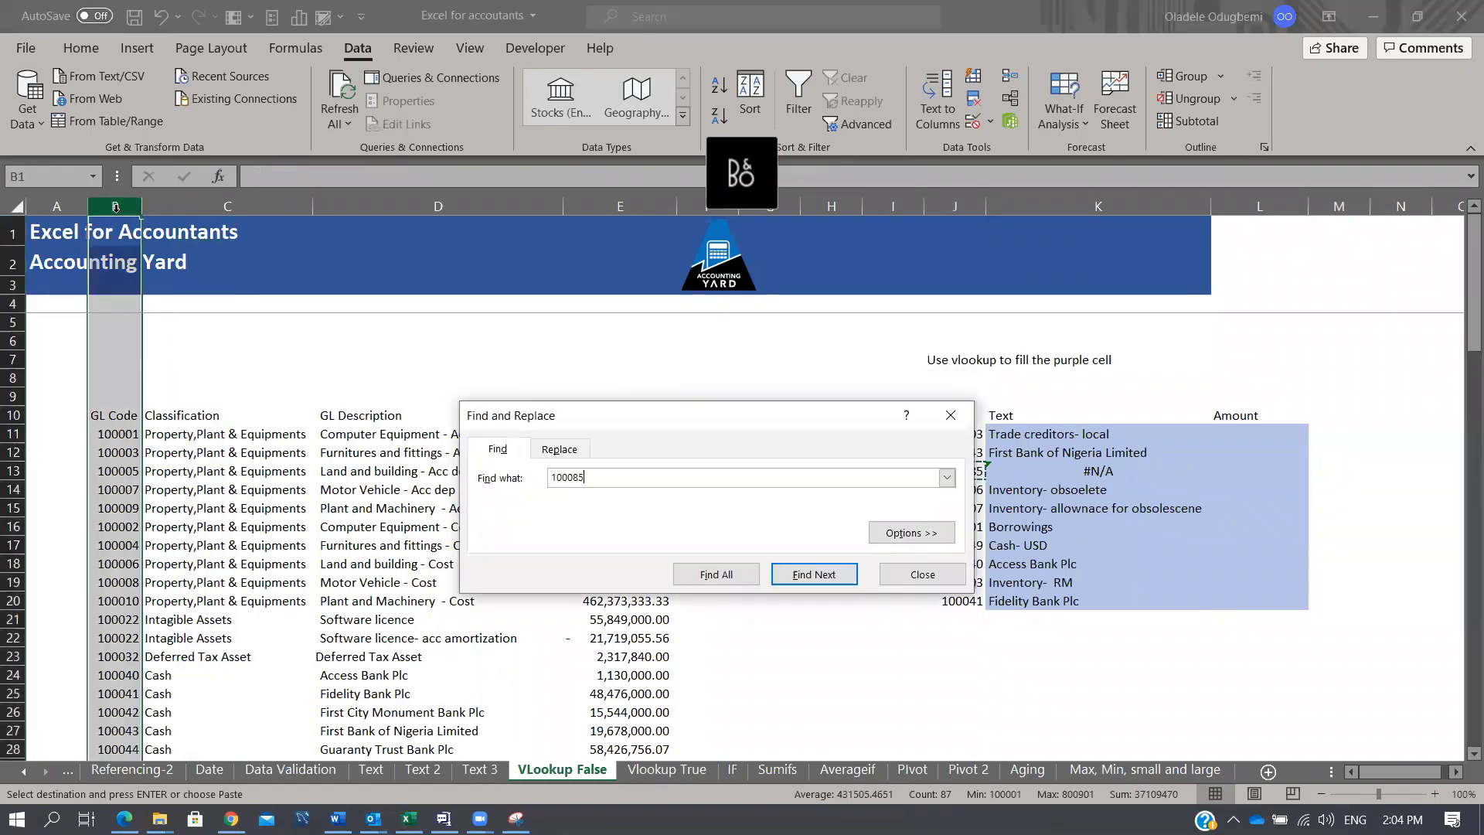
key(Escape)
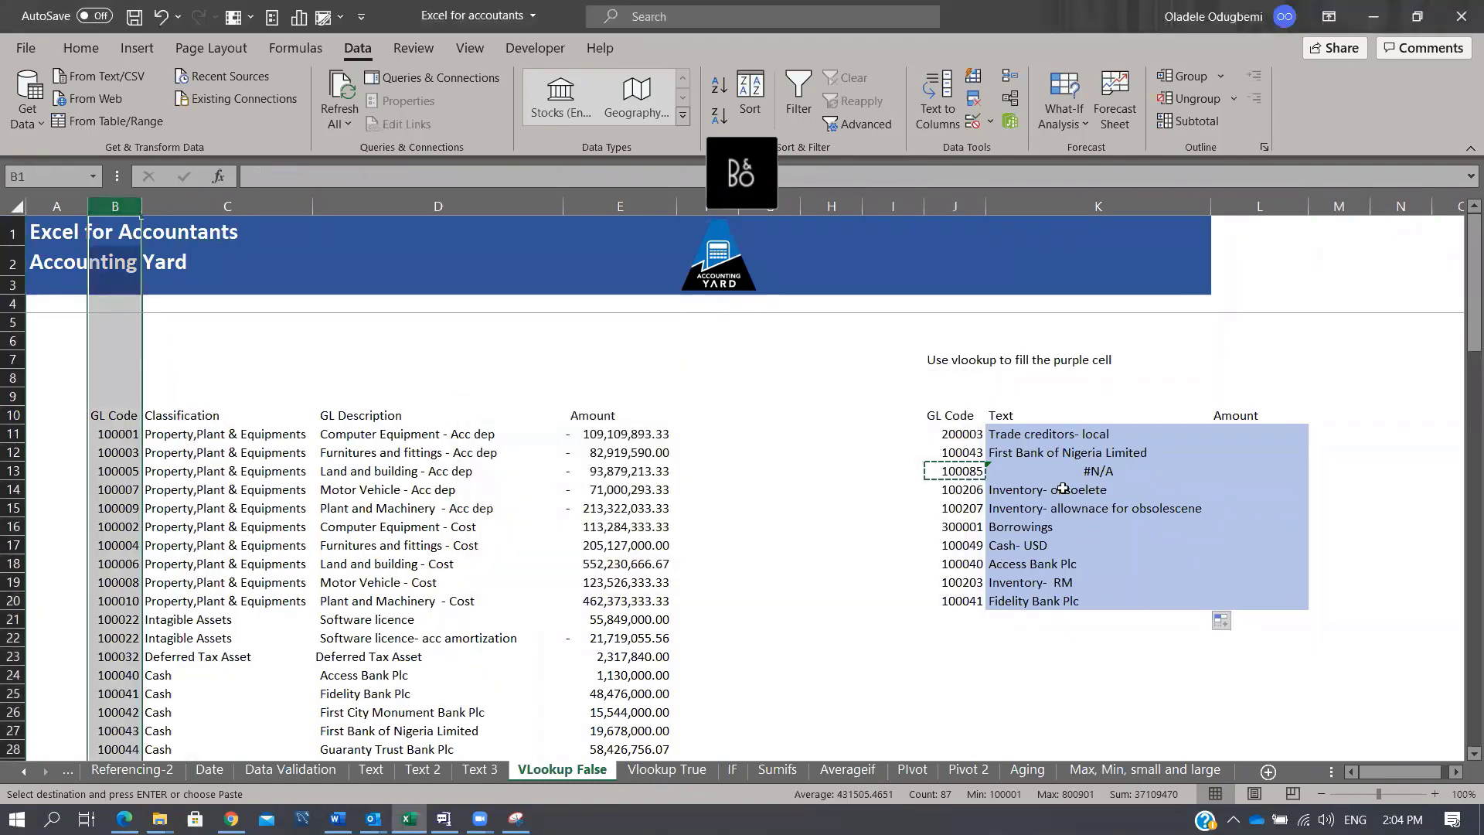
click(1082, 471)
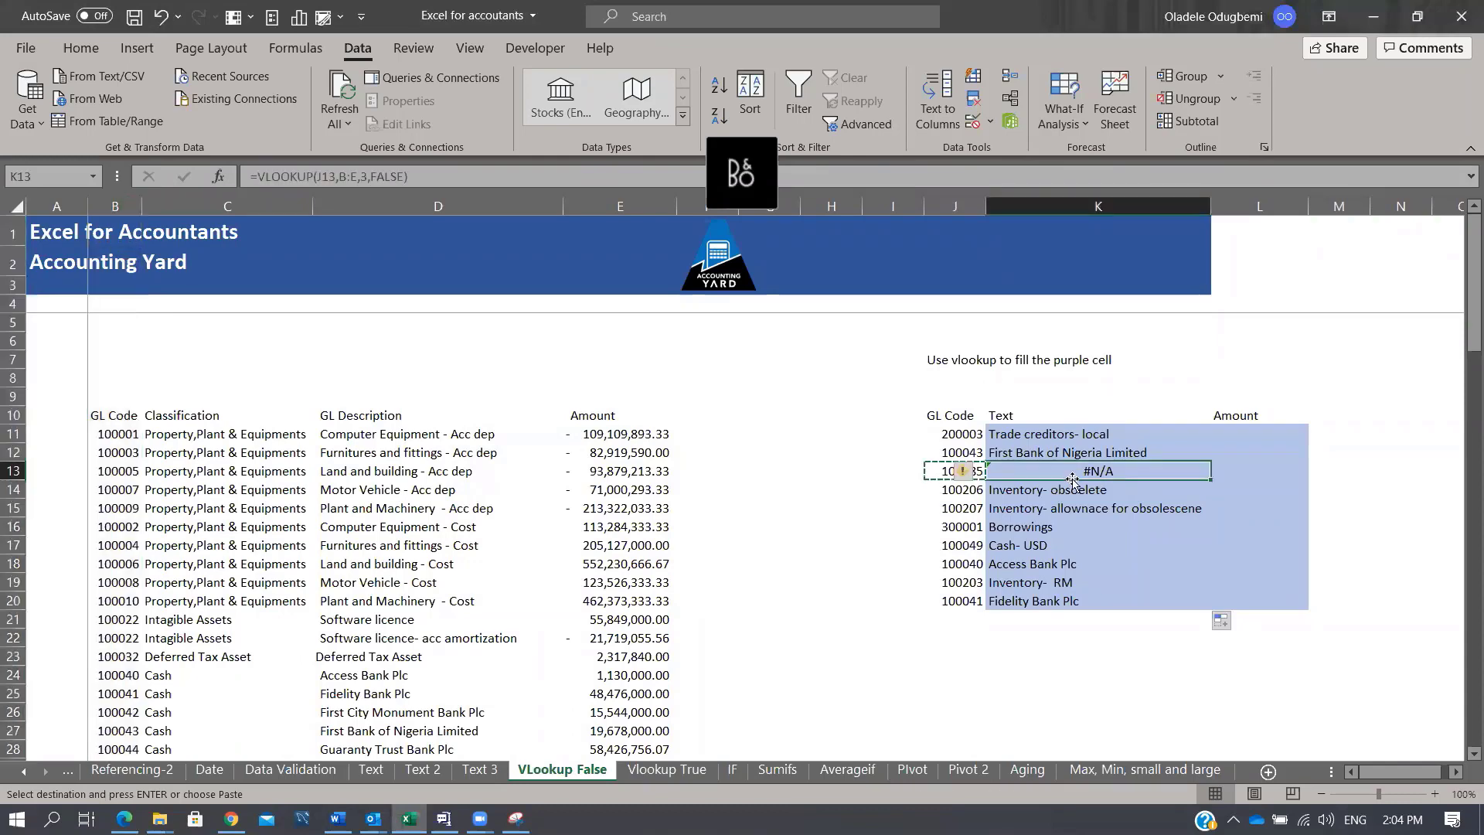
click(1036, 676)
Step: Type the notes IFNA in K24 and Iferror in K25
text(IFNA)
key(Return)
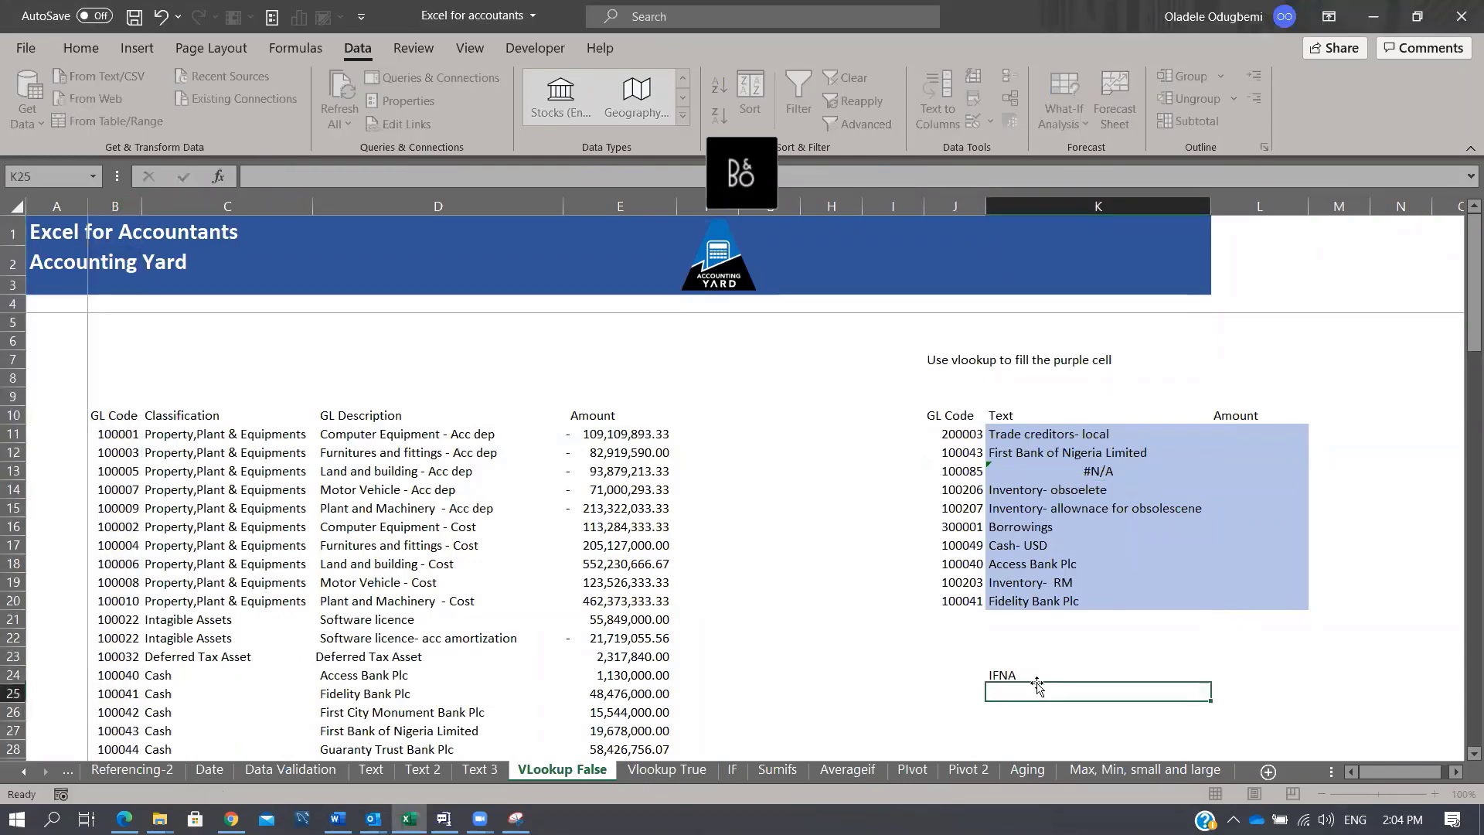
text(IFerror)
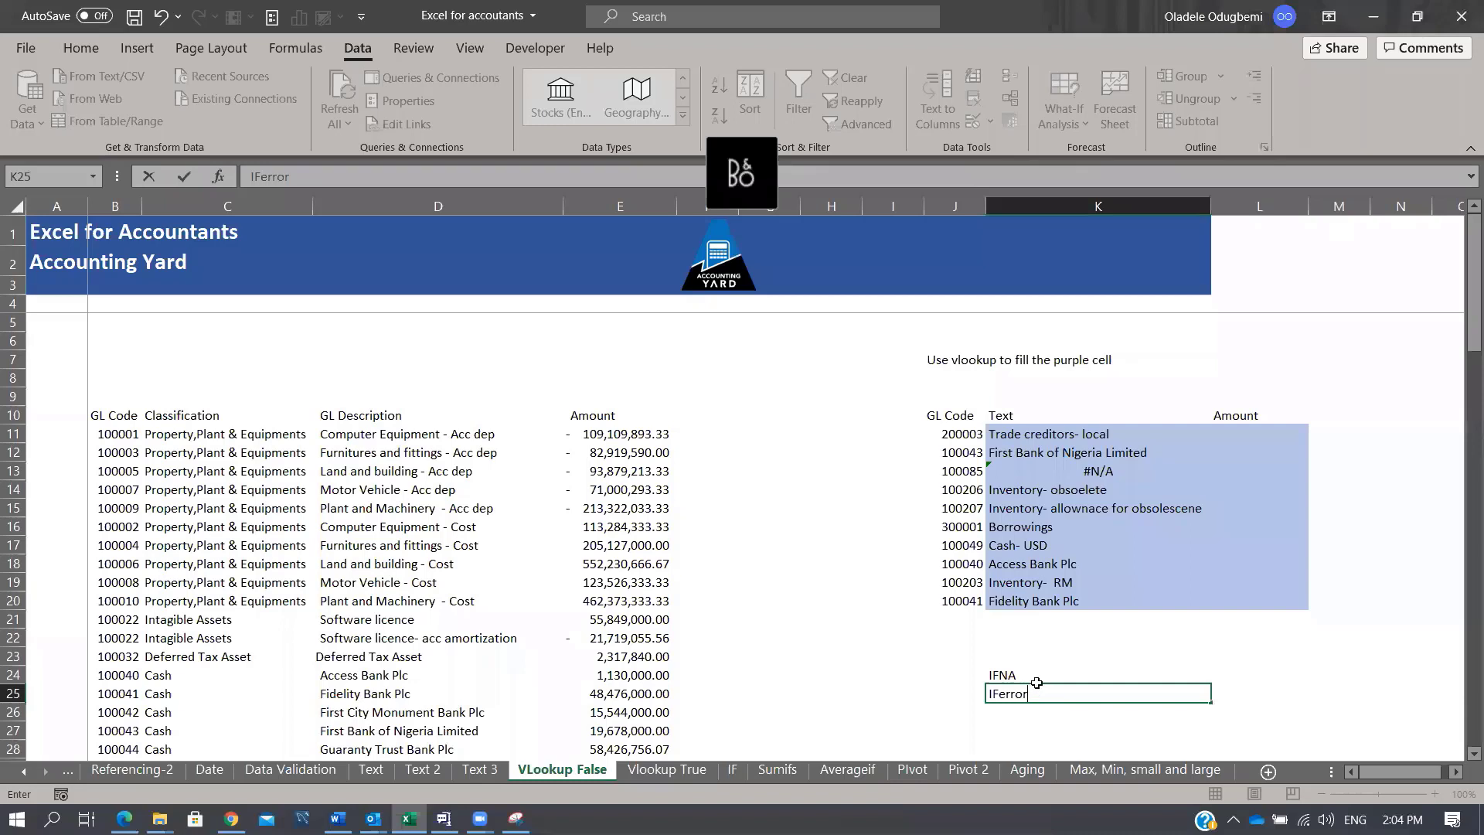
key(Return)
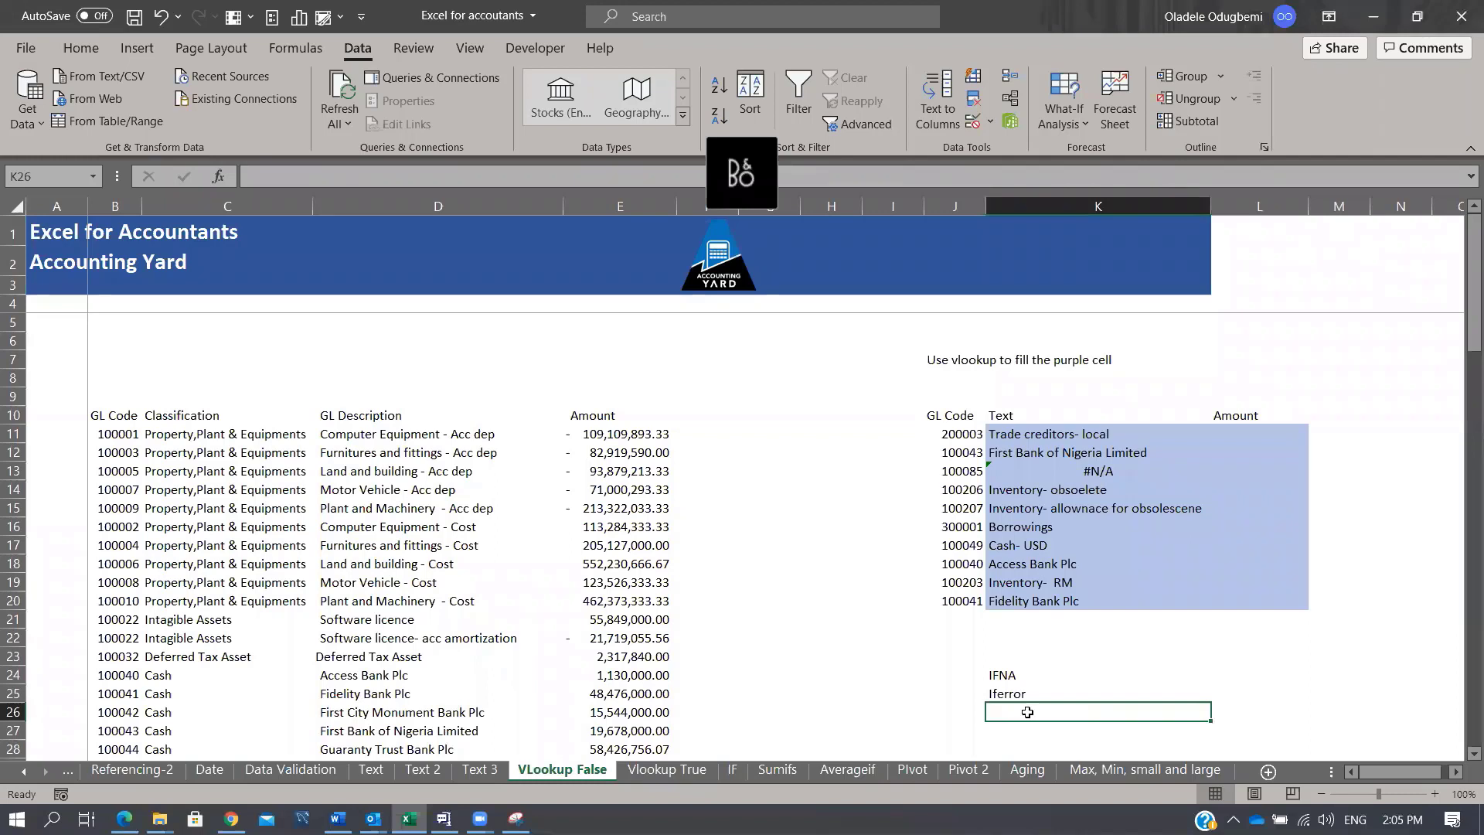
Step: Enter =IFERROR(K13,"Not Found") in K26 so it shows Not Found
text(=IF()
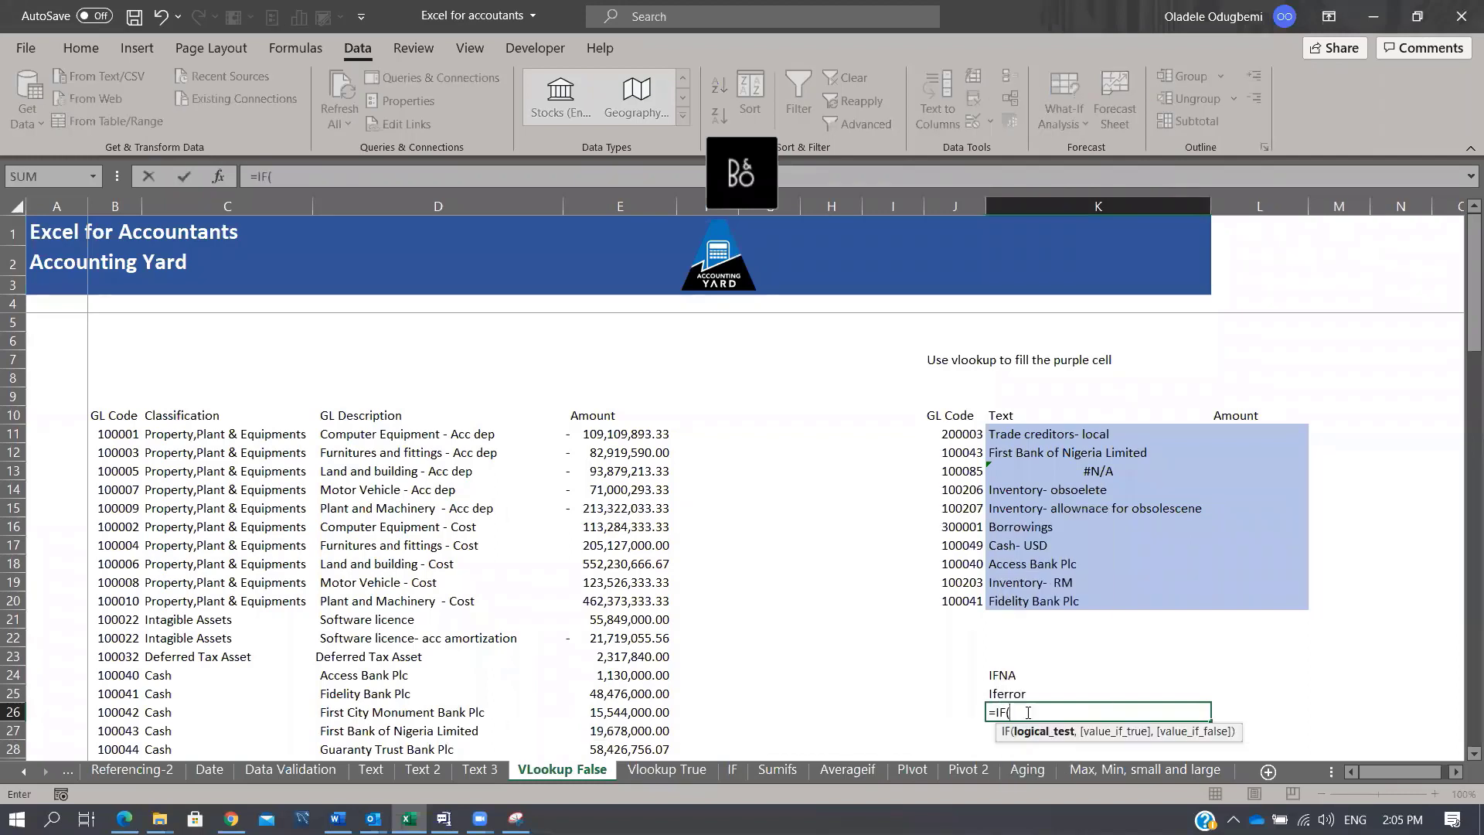
key(BackSpace)
text(E)
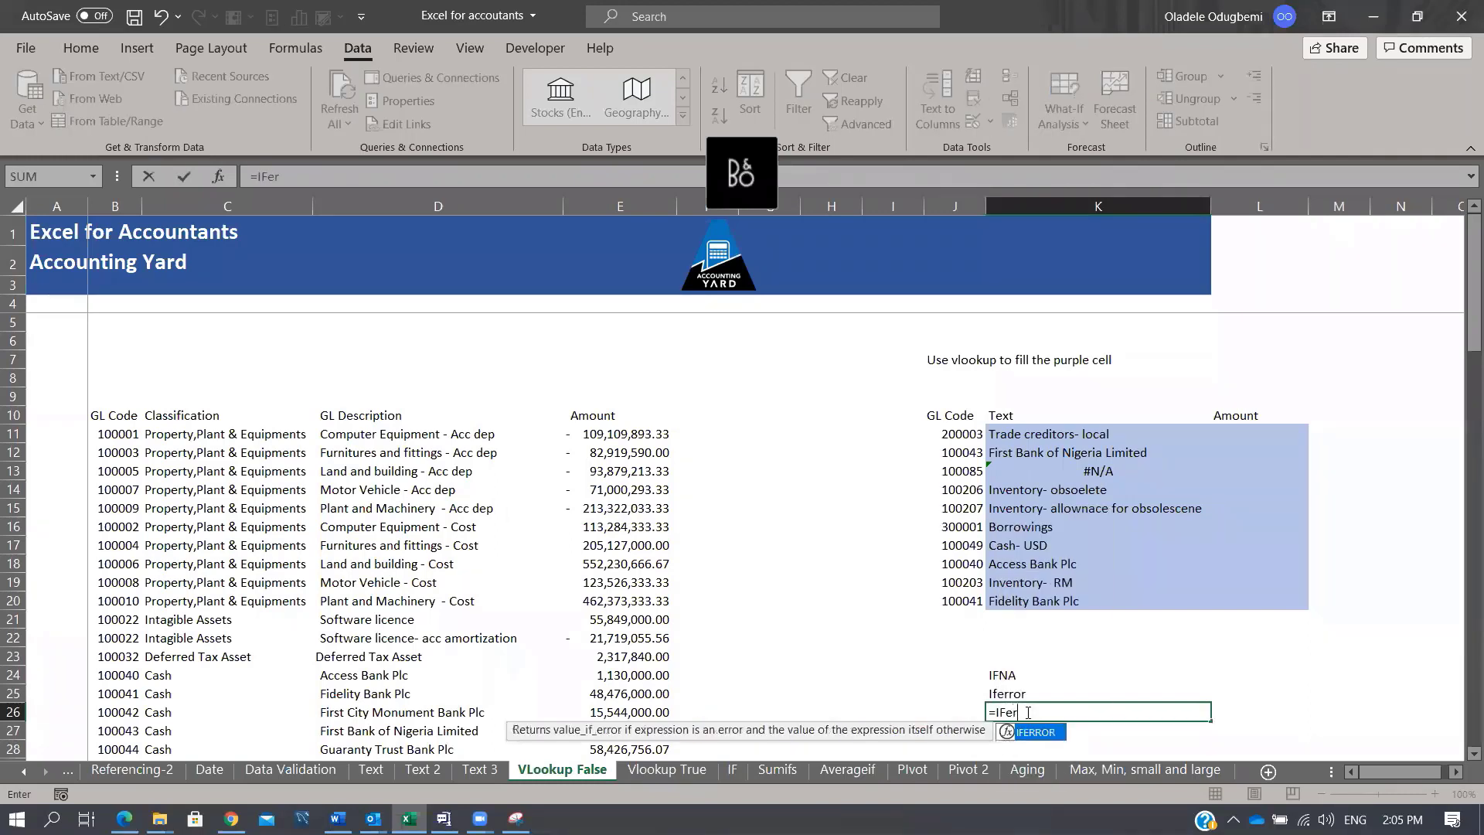
key(Tab)
click(1078, 469)
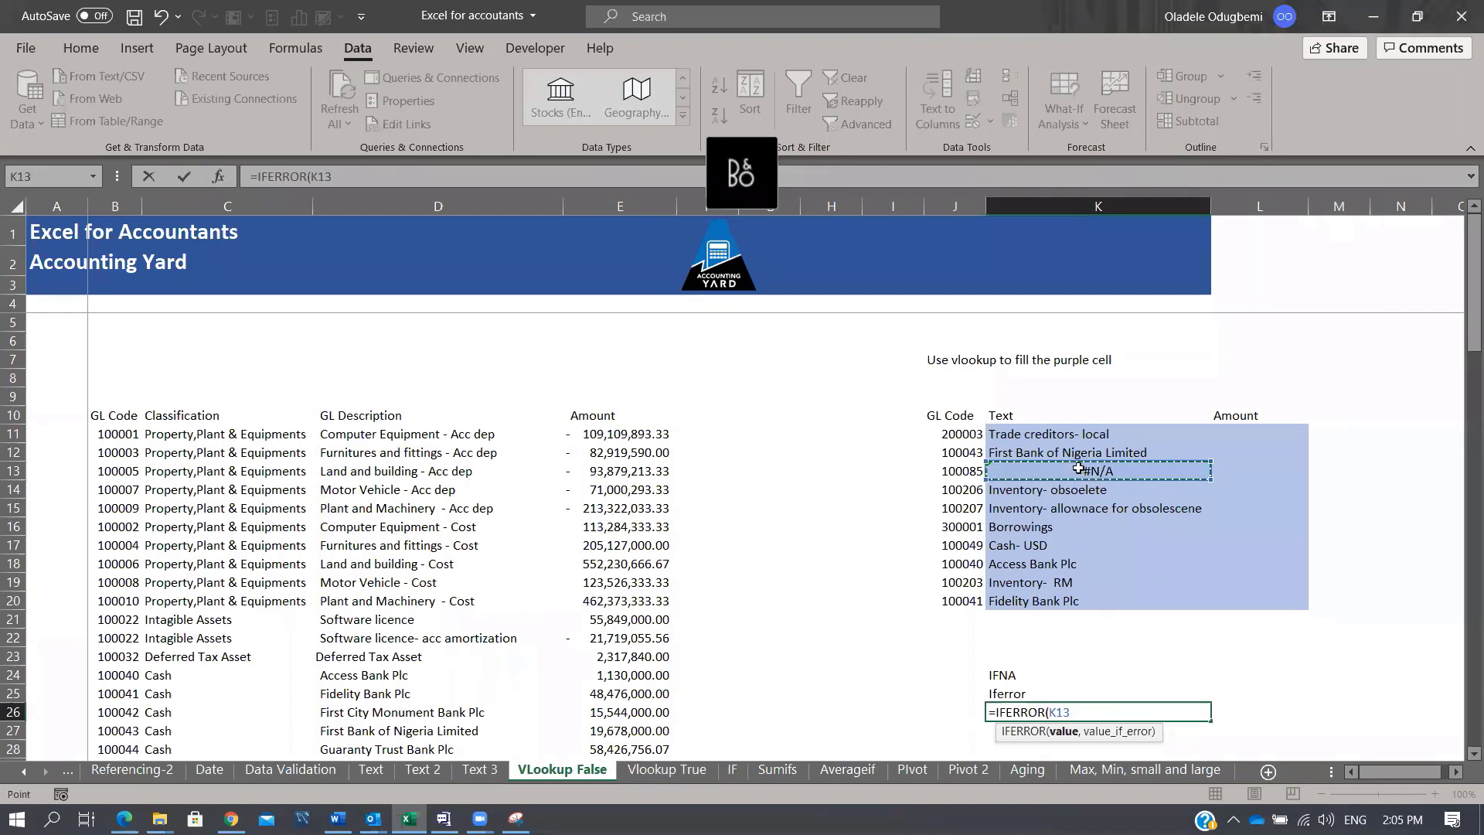
text(,")
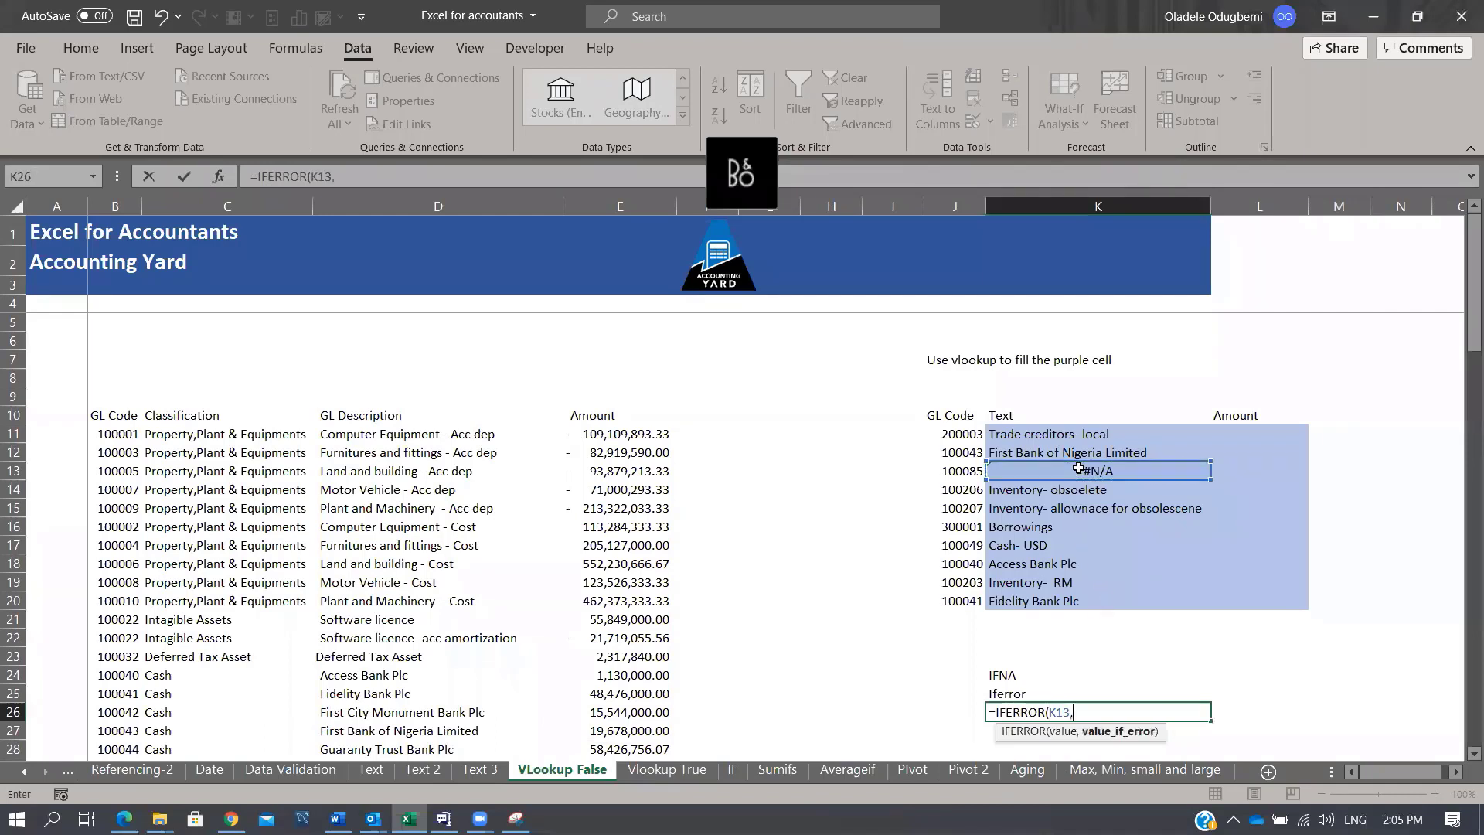
text(ot Found")
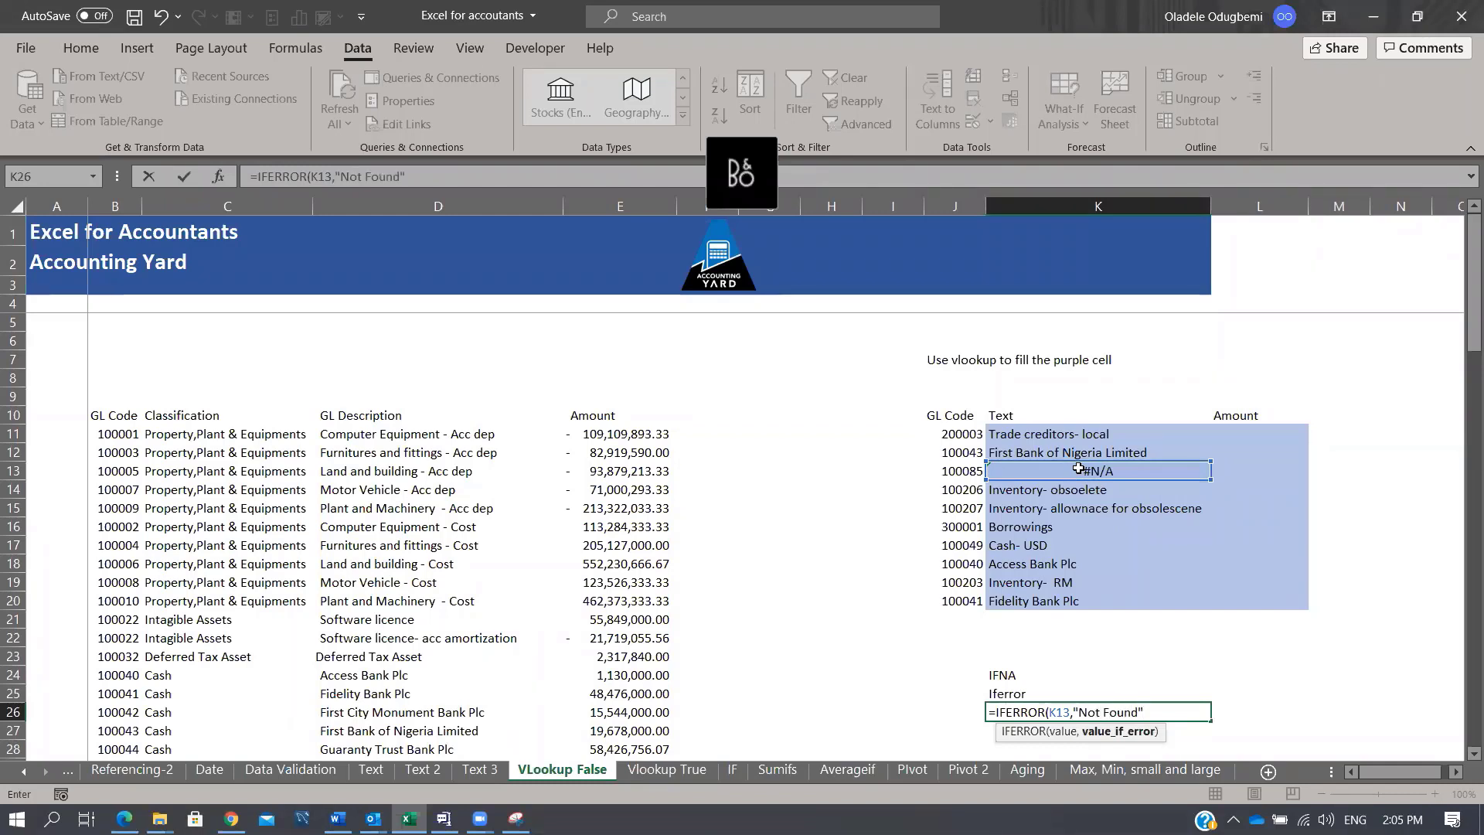
text())
key(ctrl+Return)
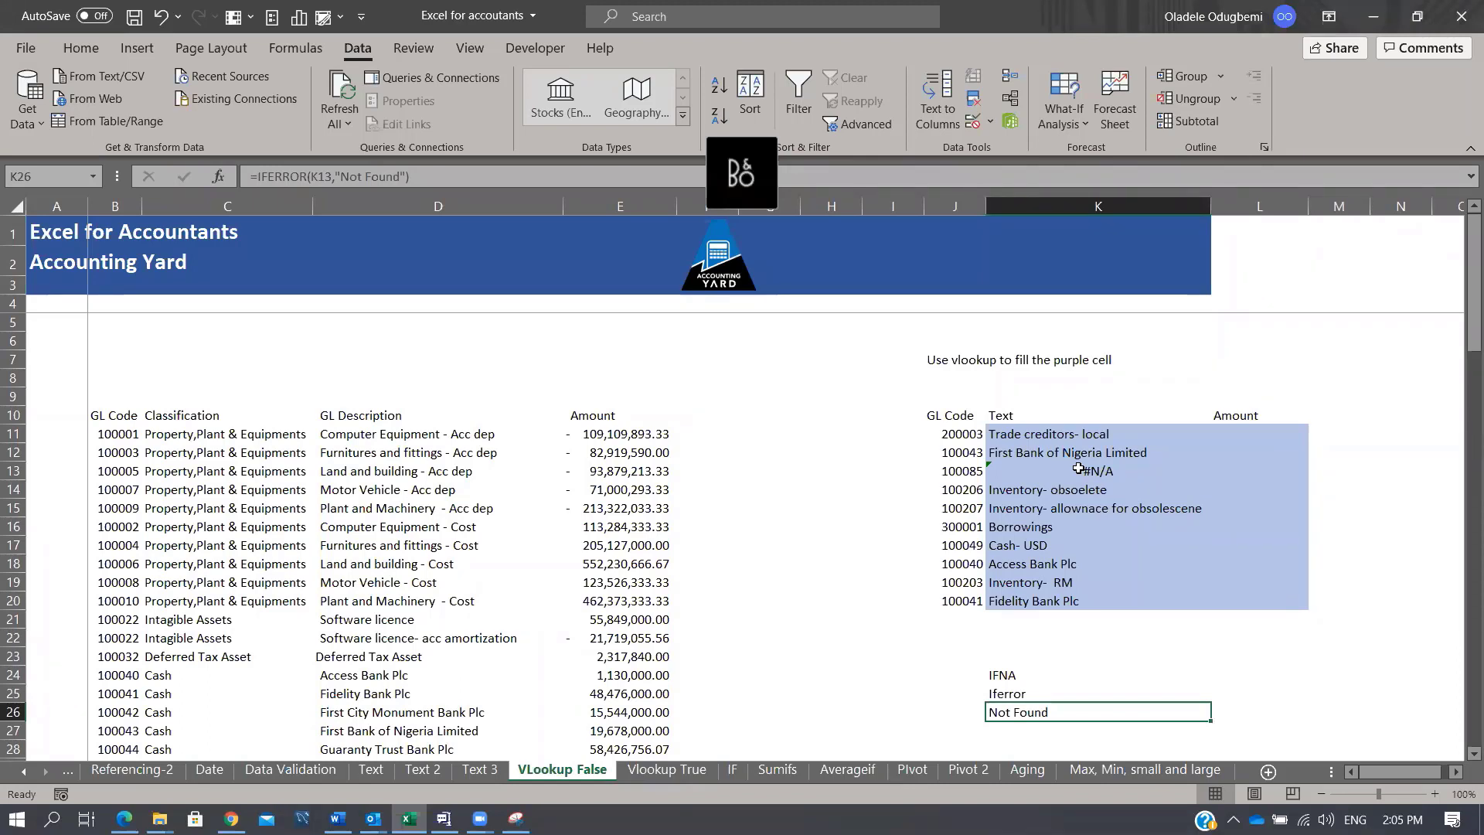
click(1094, 526)
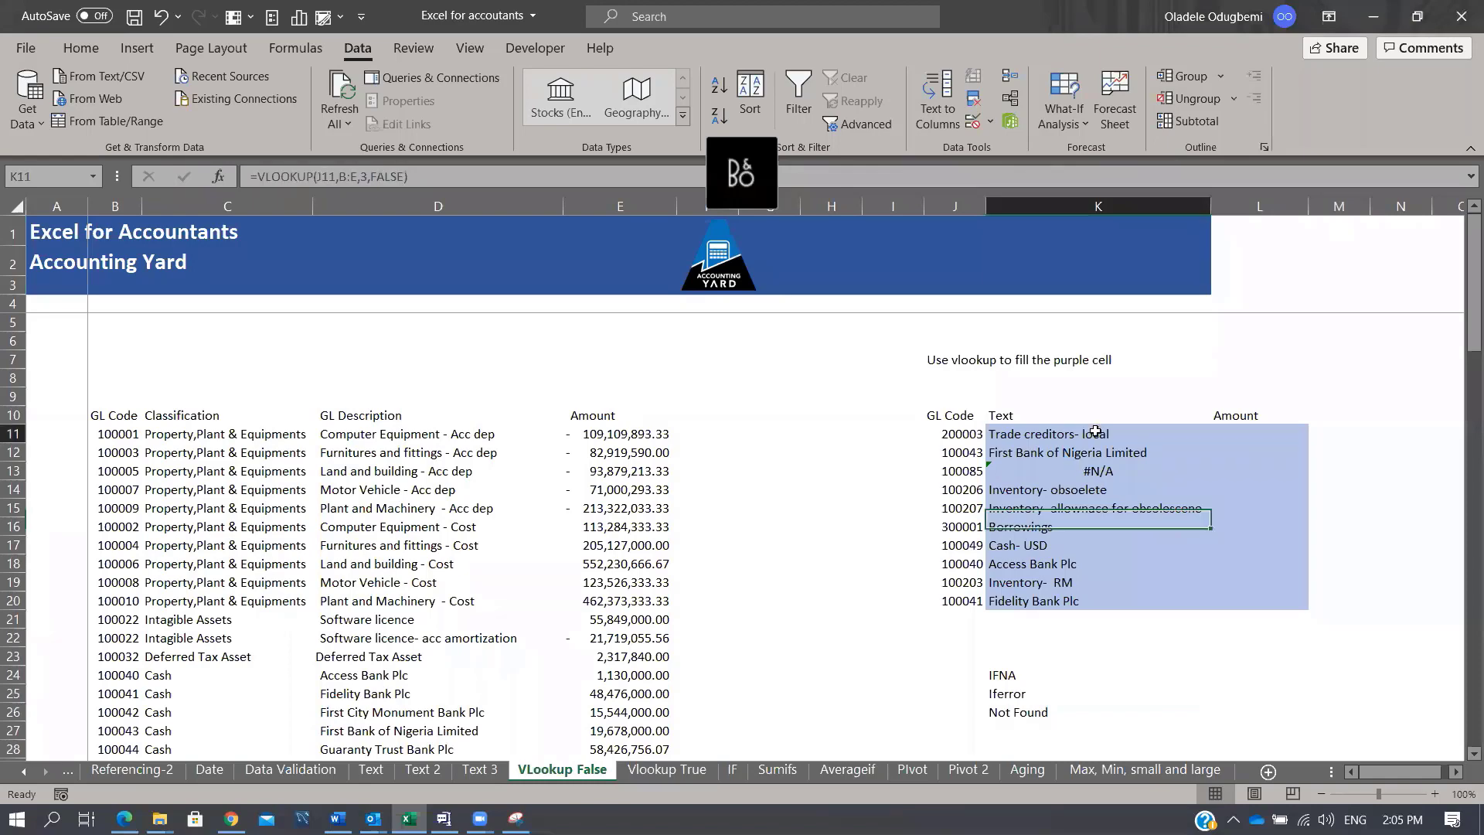
click(1094, 434)
drag(457, 177, 279, 143)
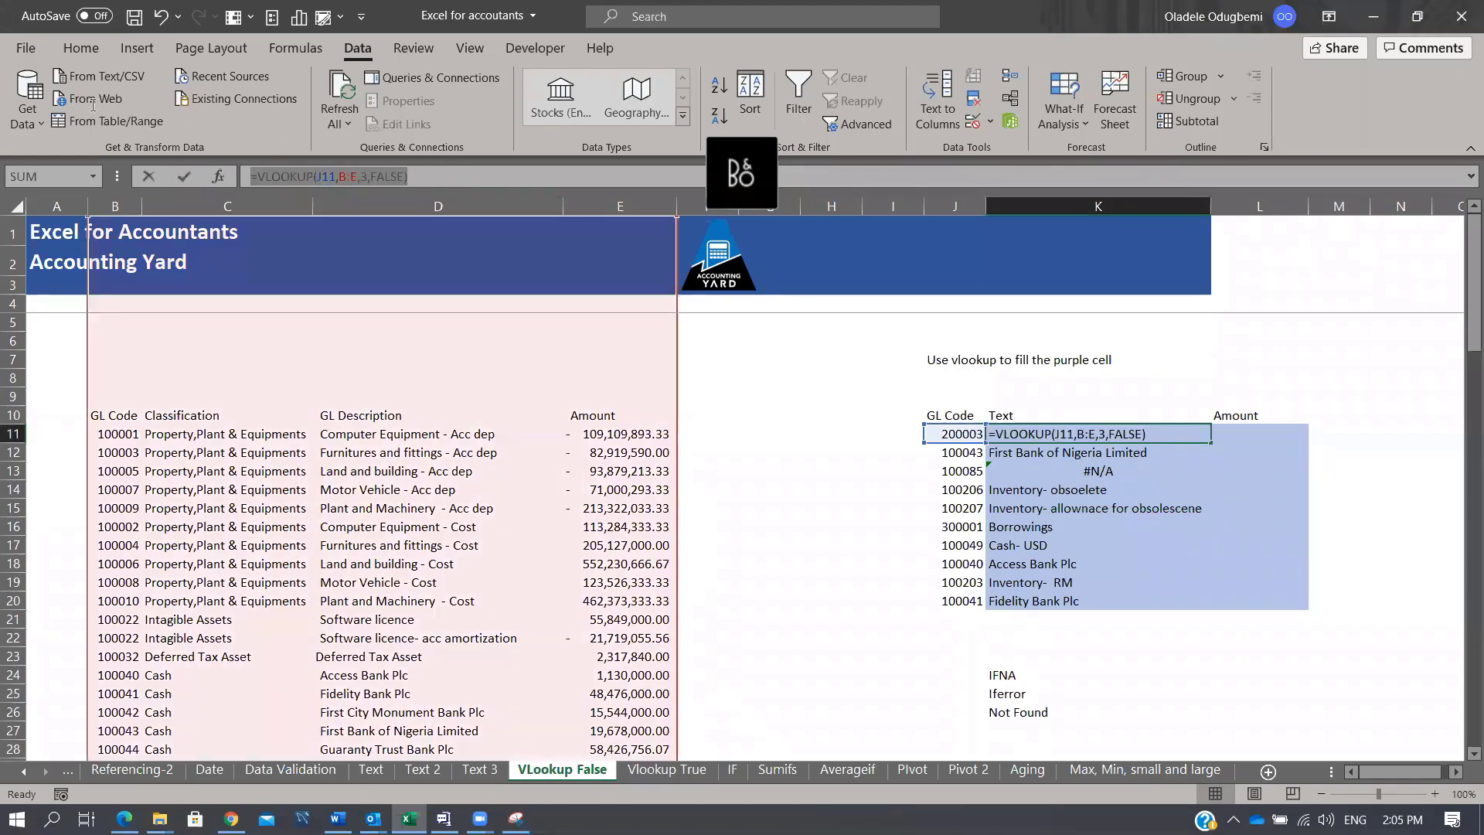
key(ctrl+c)
key(Return)
key(Up)
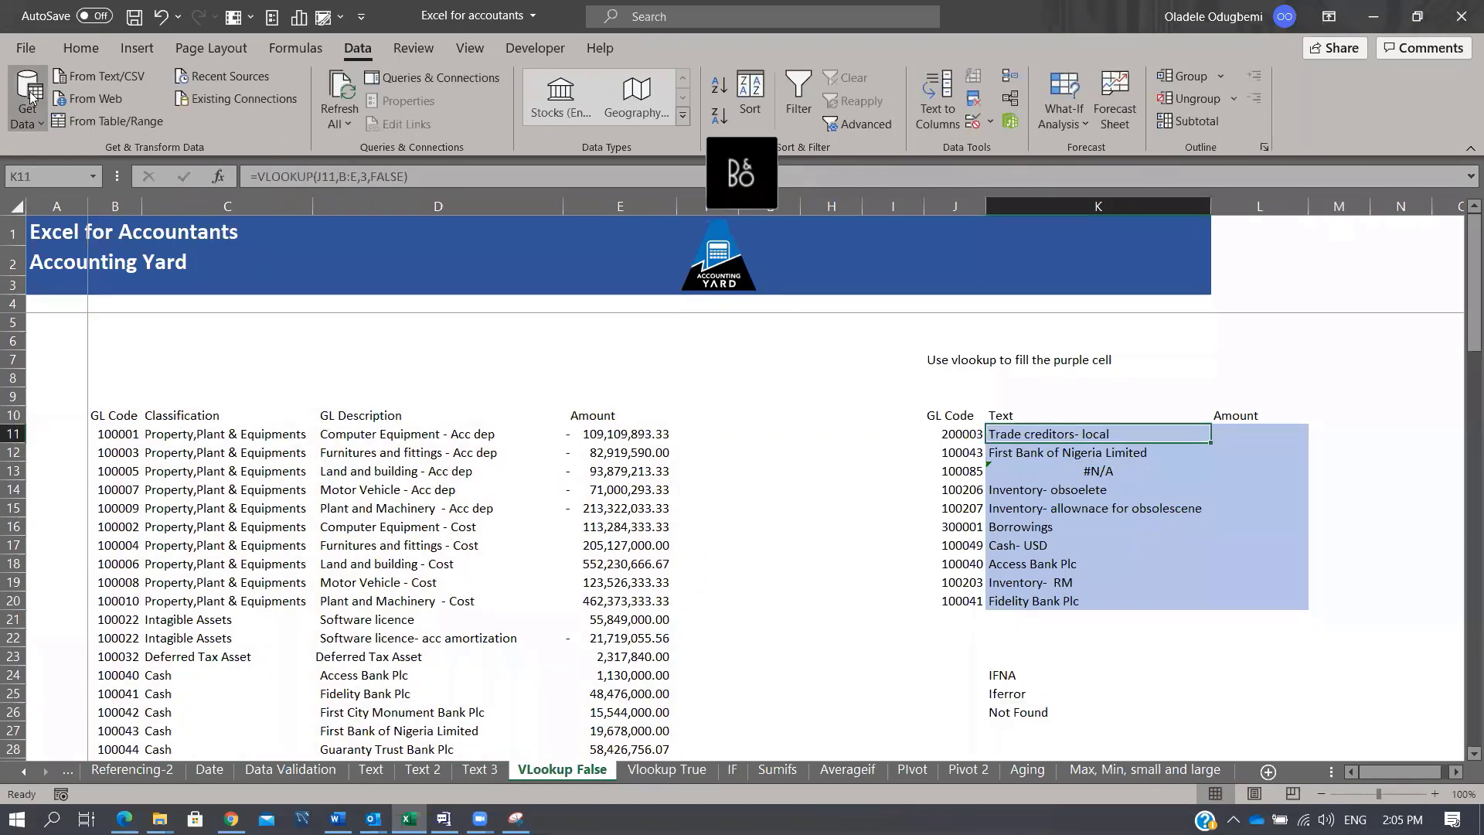
key(Right)
key(ctrl+v)
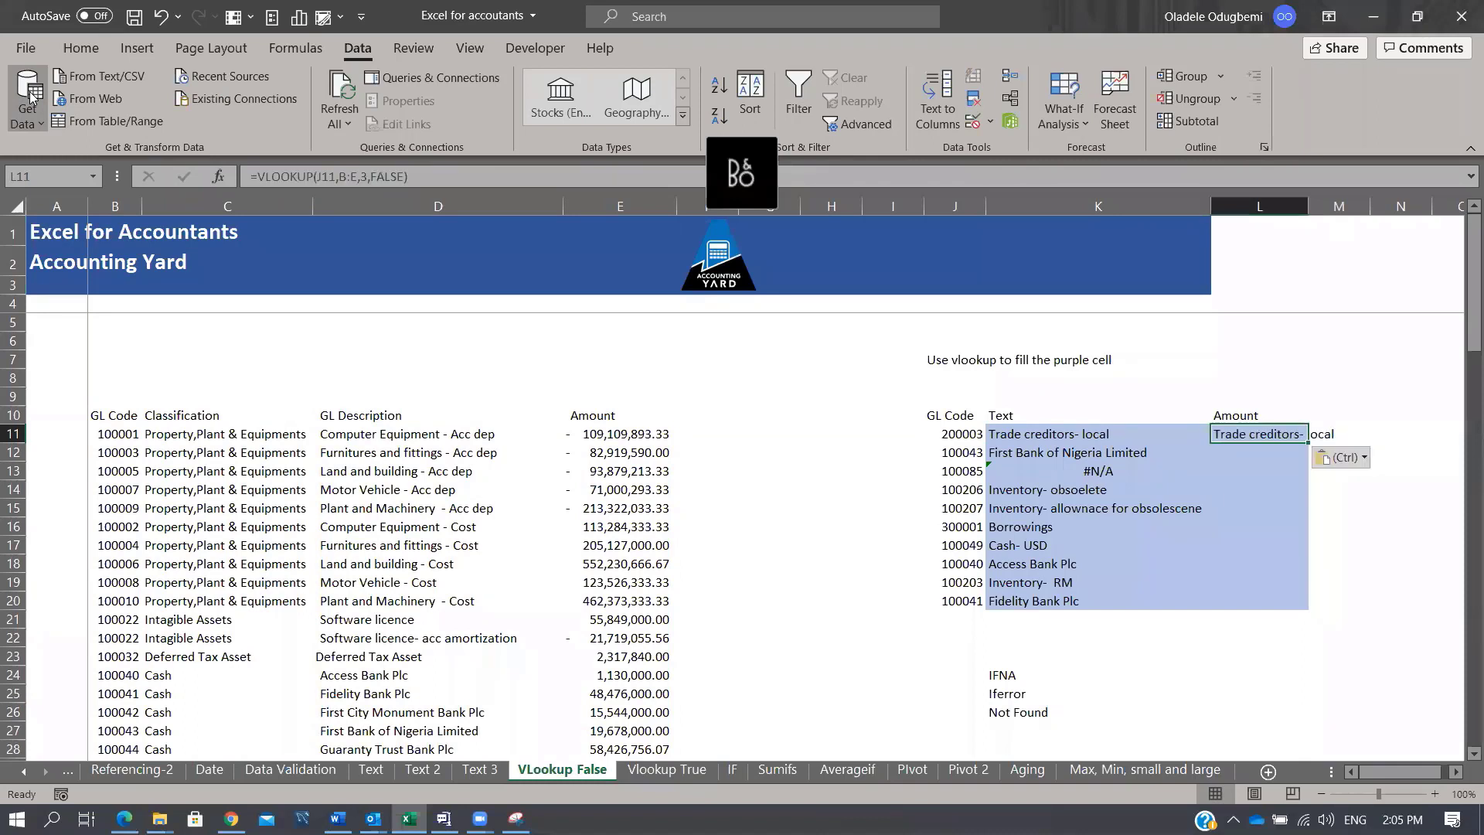
key(F2)
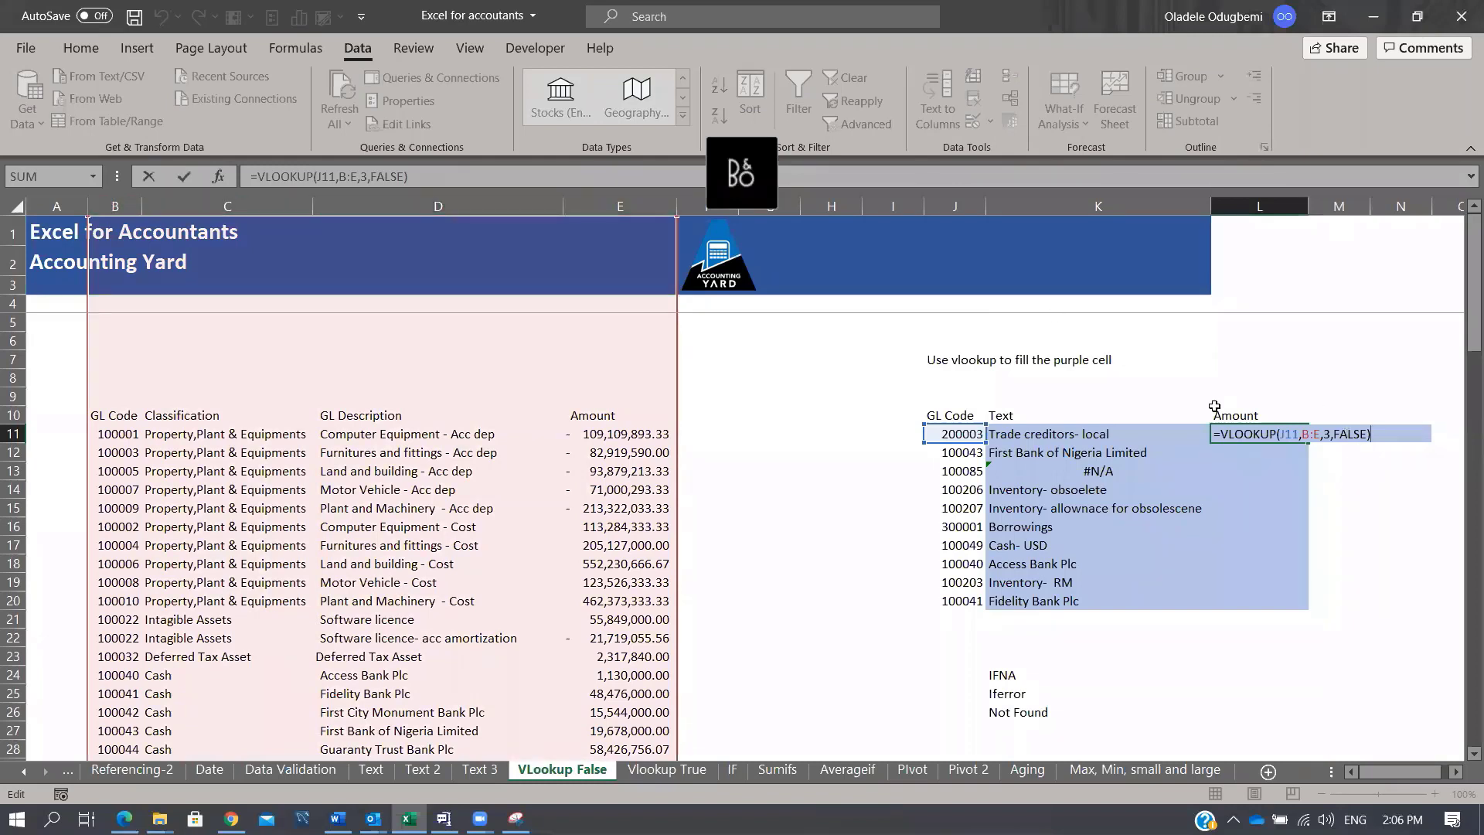
click(368, 177)
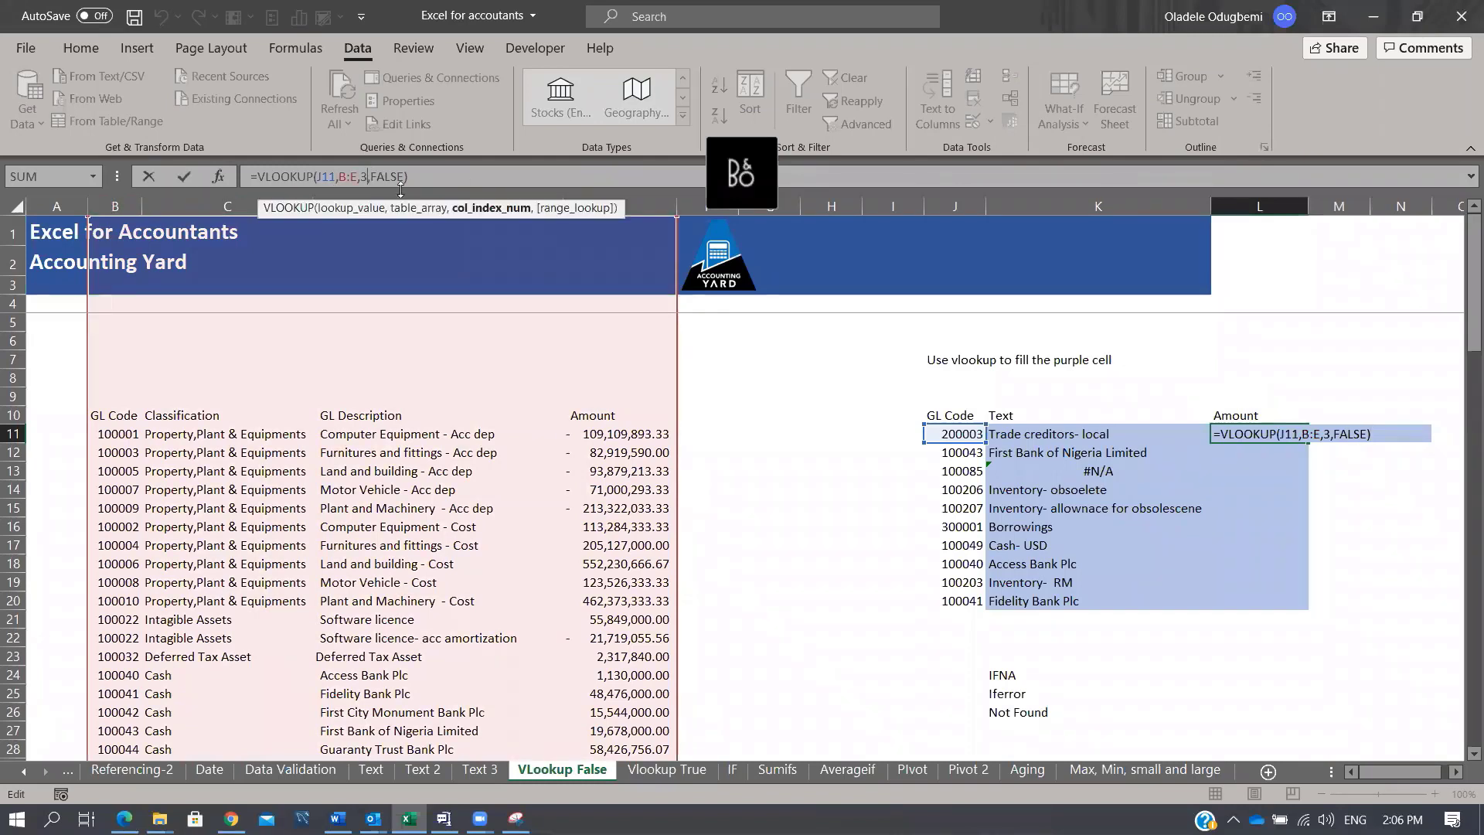
key(BackSpace)
text(4)
key(ctrl+Return)
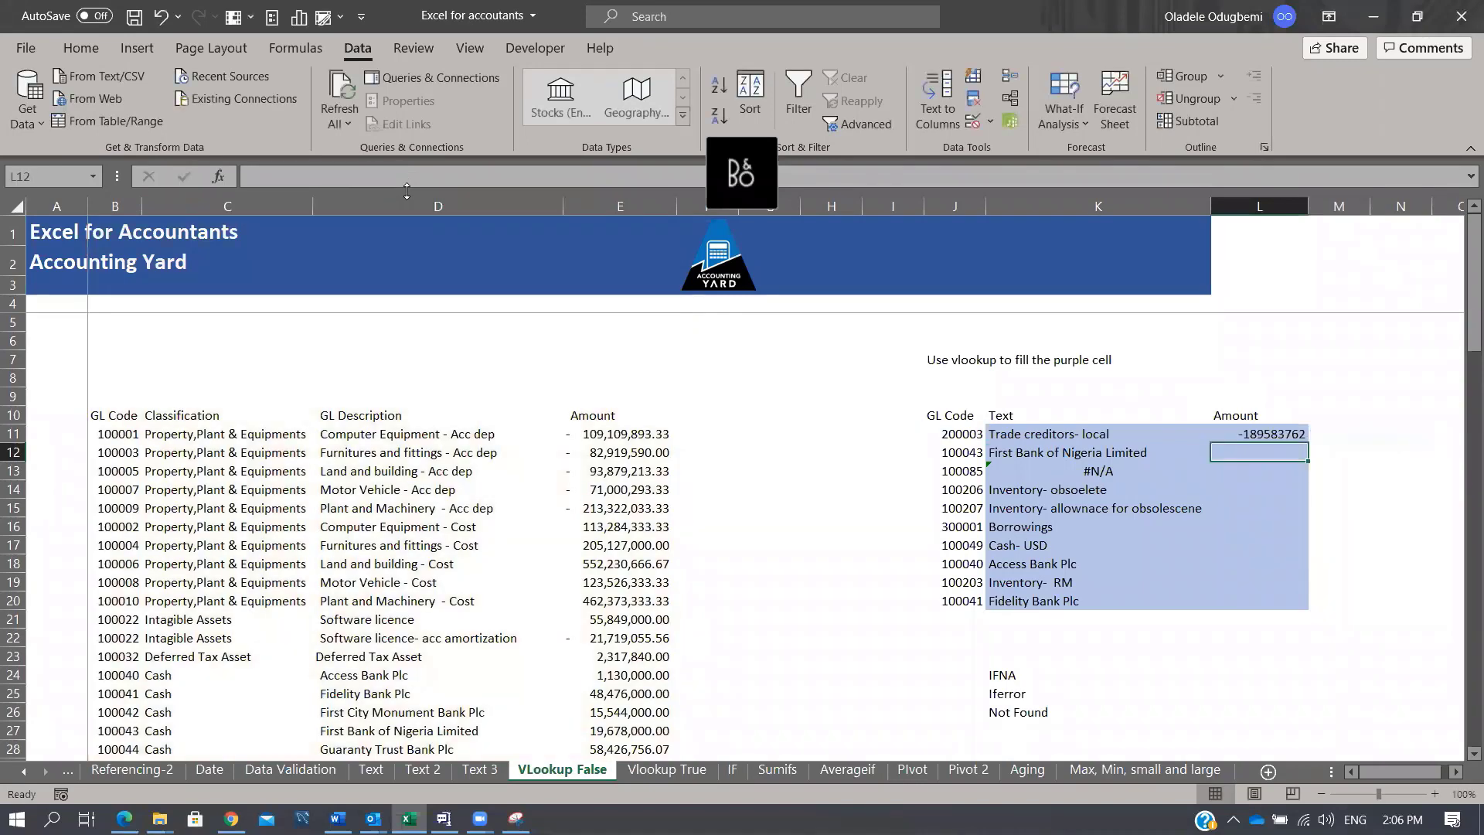
key(F2)
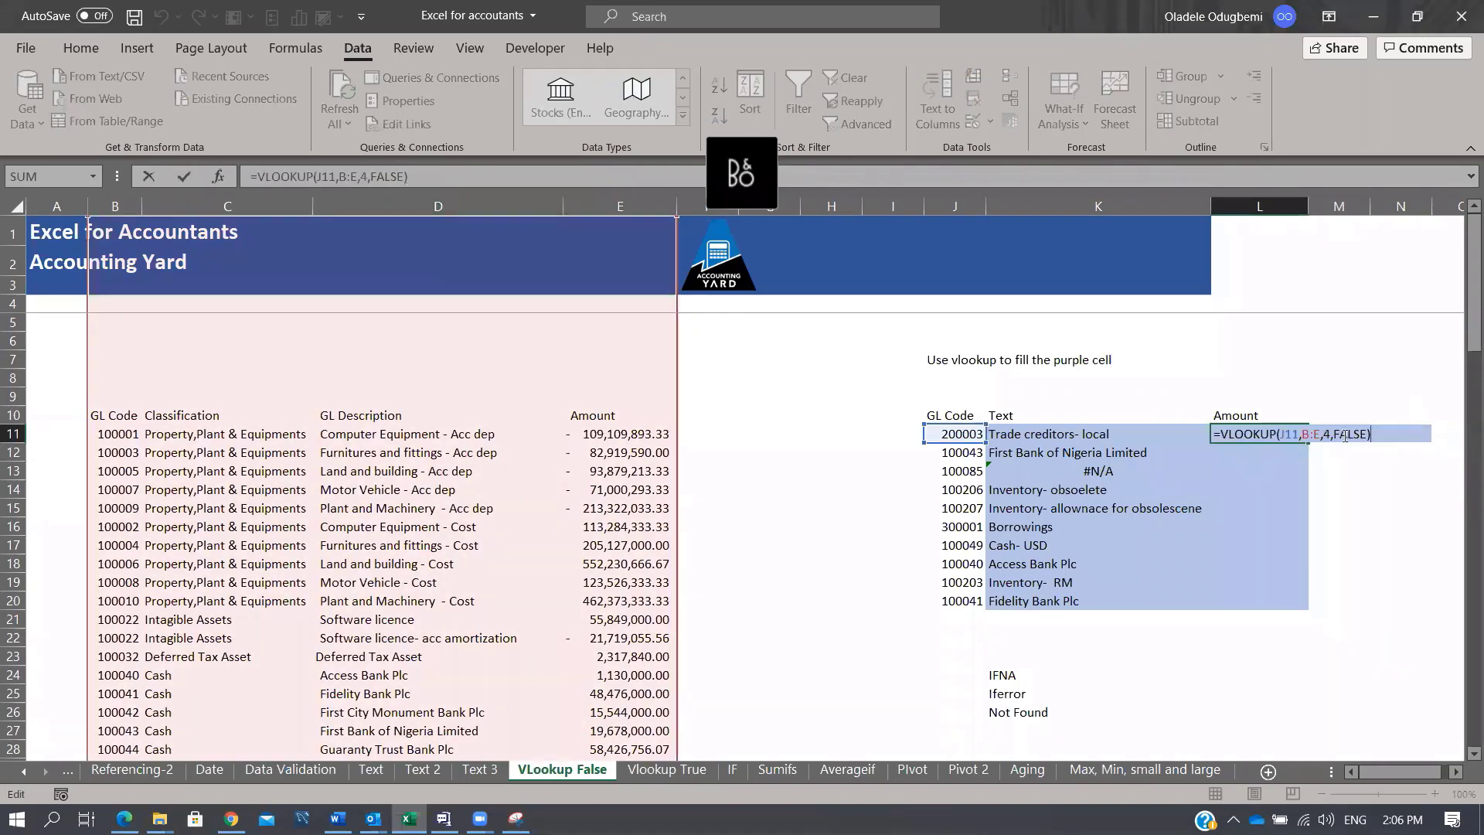
key(Escape)
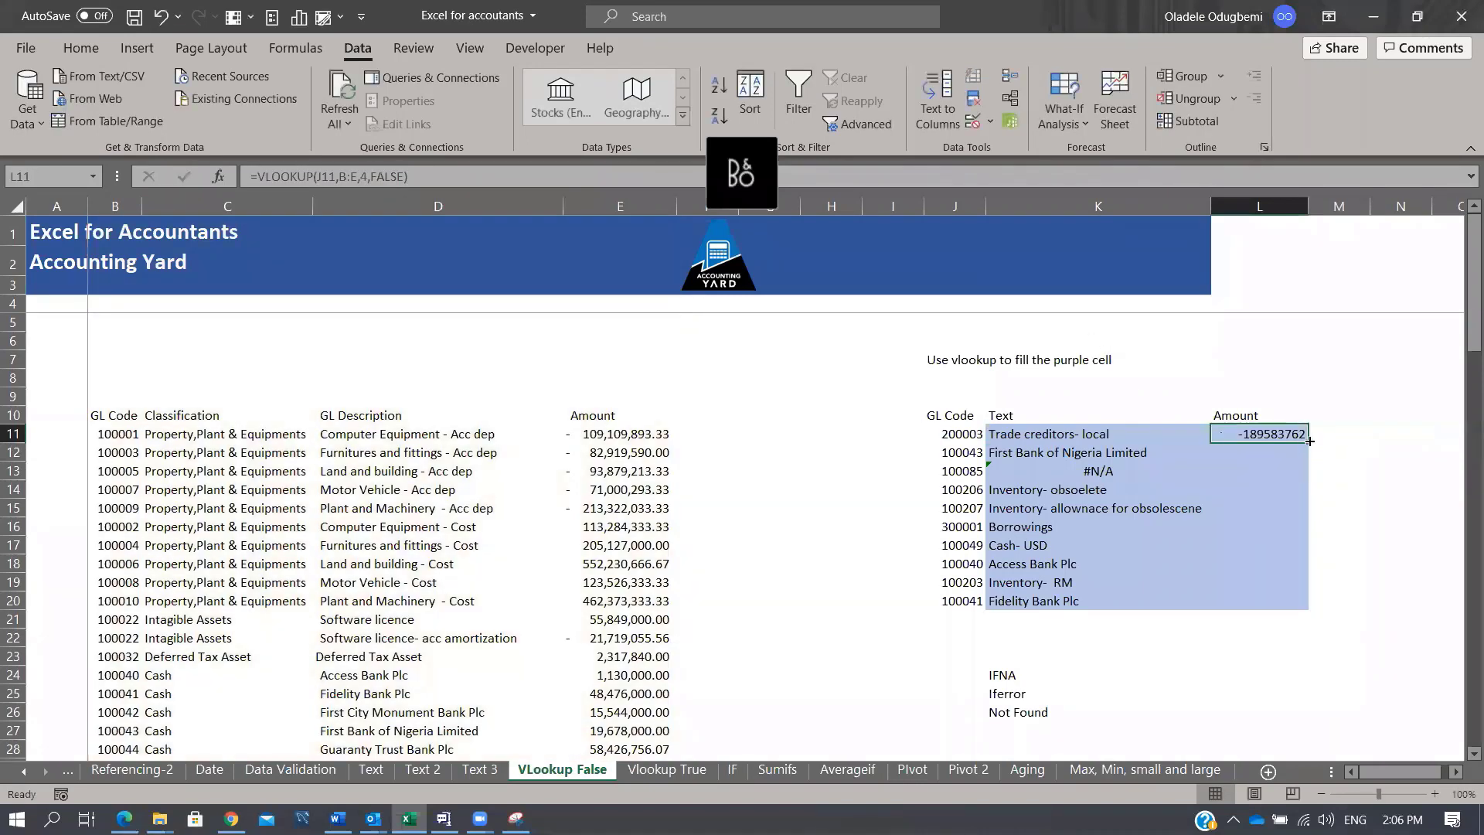
double_click(1306, 442)
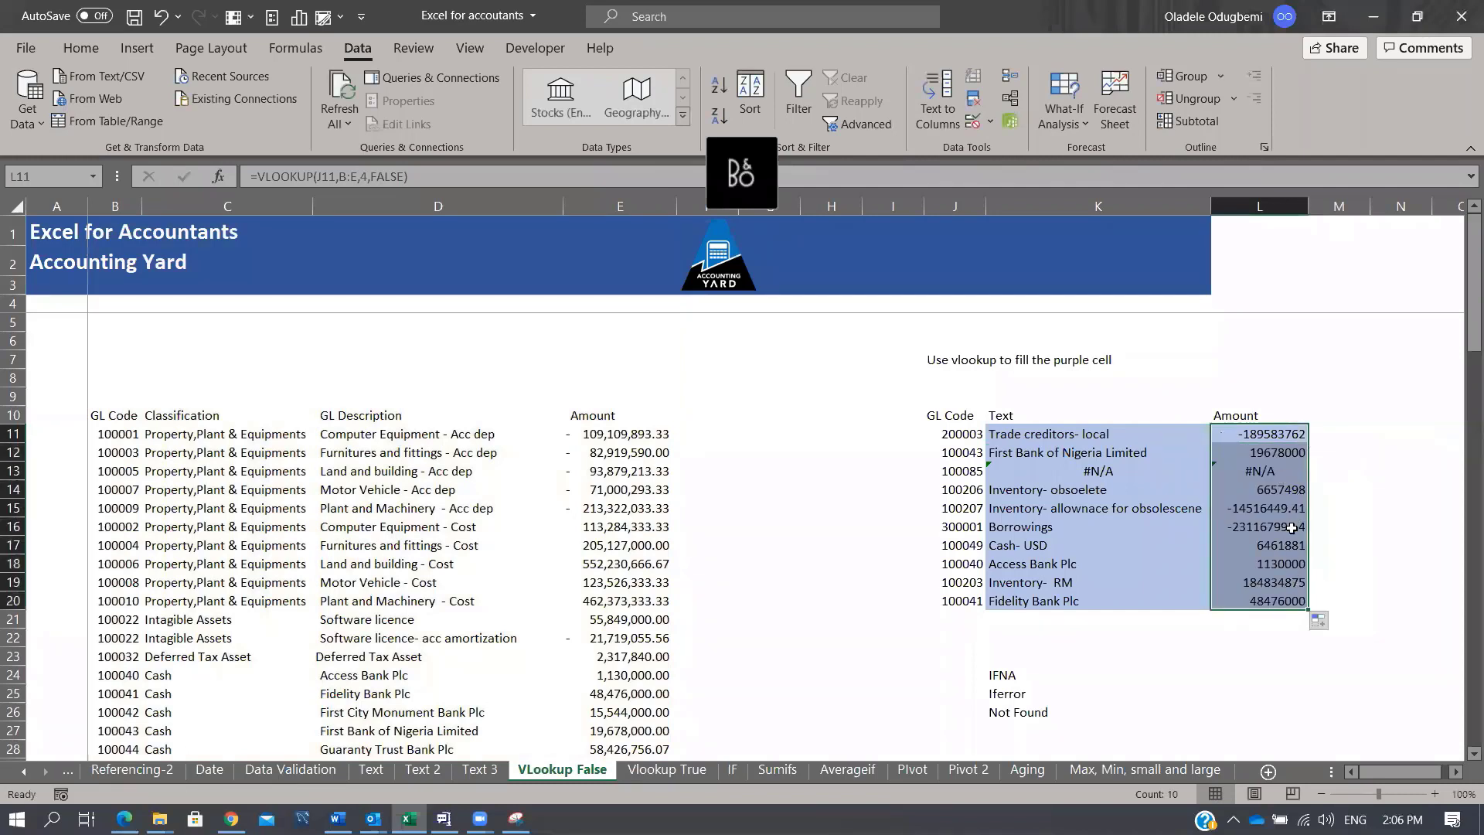
drag(1275, 469, 1283, 508)
click(1289, 465)
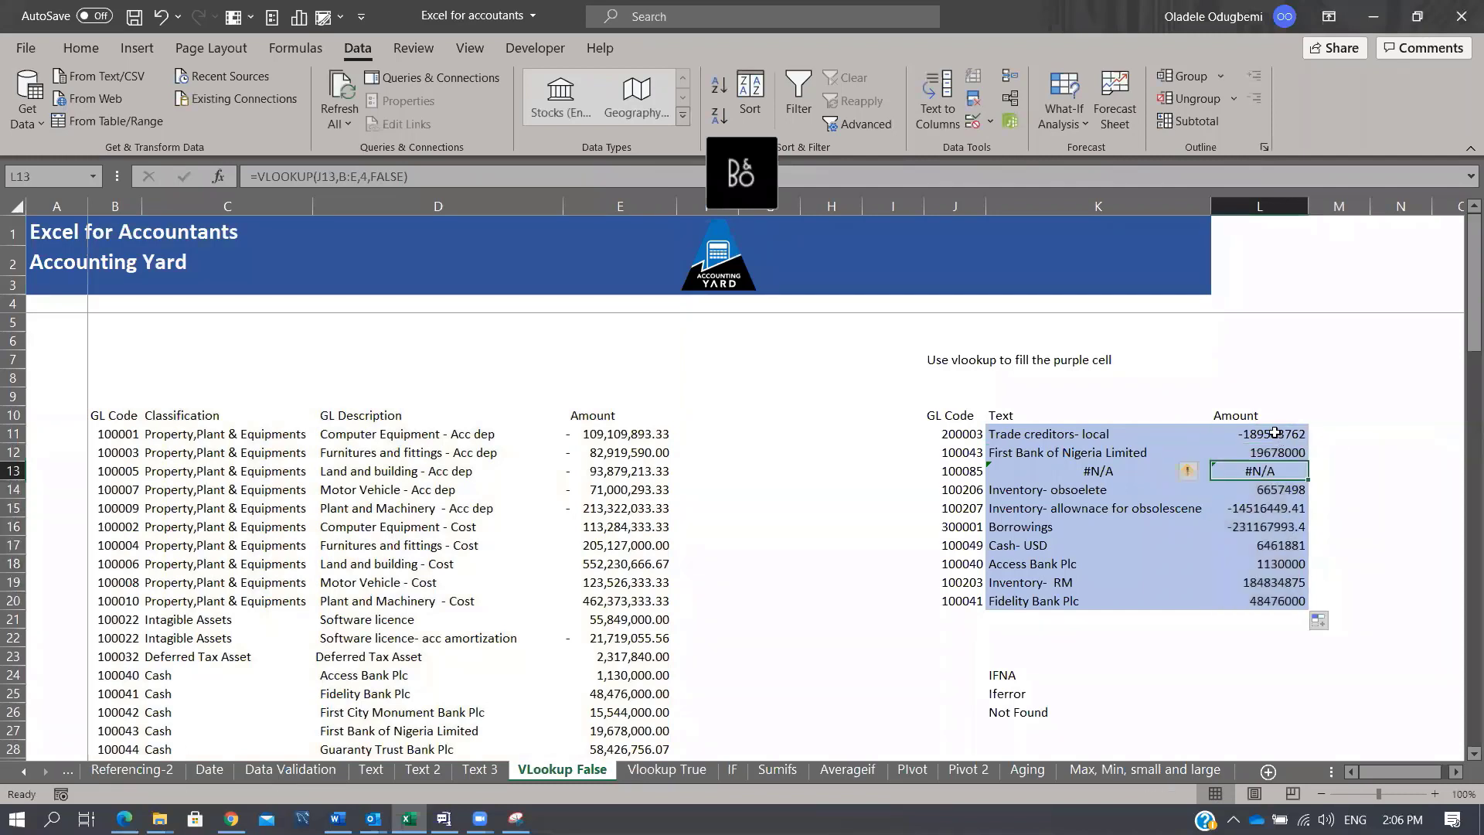
click(1276, 434)
click(965, 436)
key(ctrl+c)
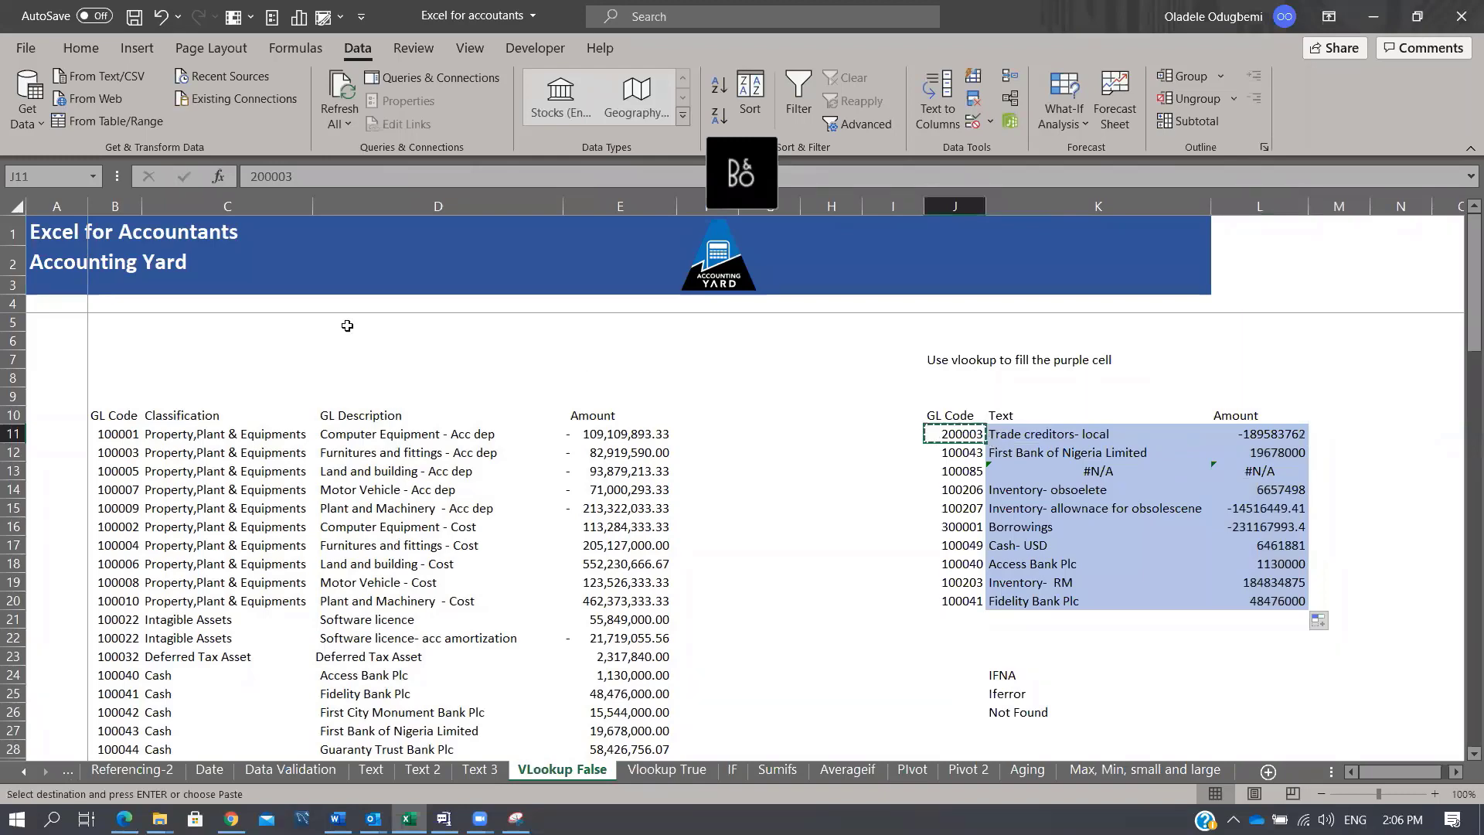
click(116, 205)
key(ctrl+f)
key(ctrl+v)
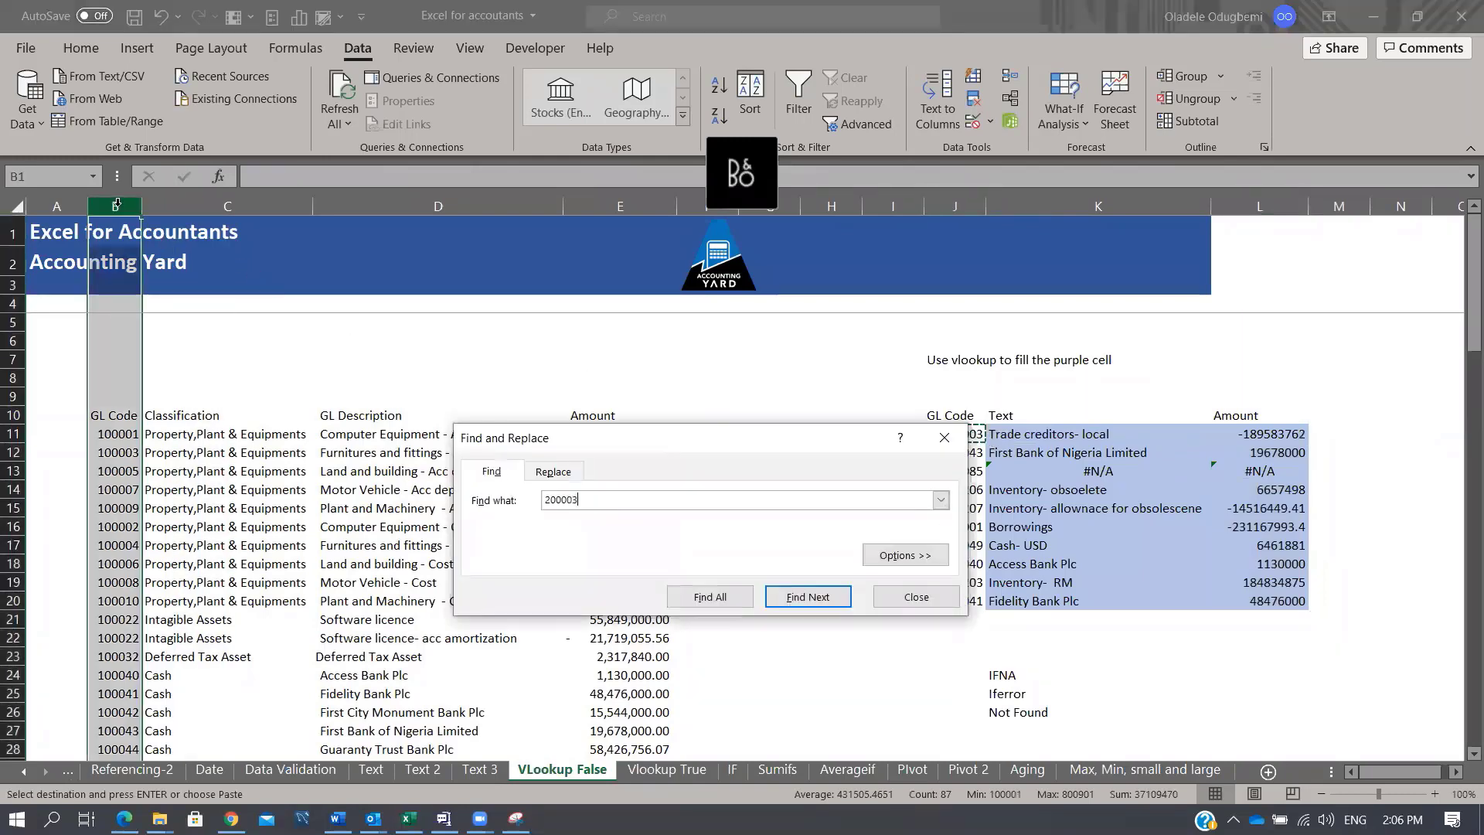
key(Return)
key(Escape)
key(Right)
key(Right)
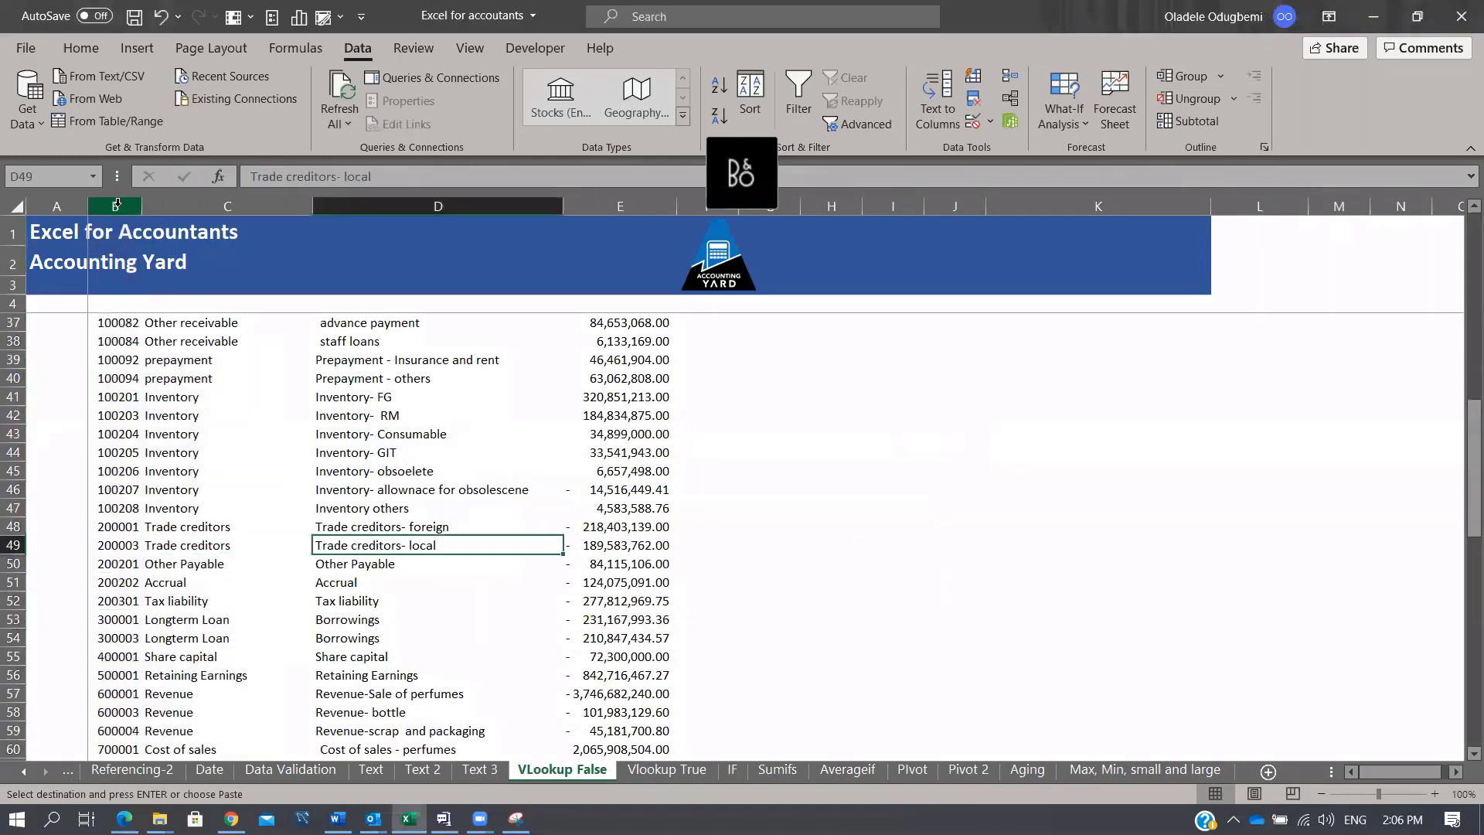
key(Right)
key(ctrl+Up)
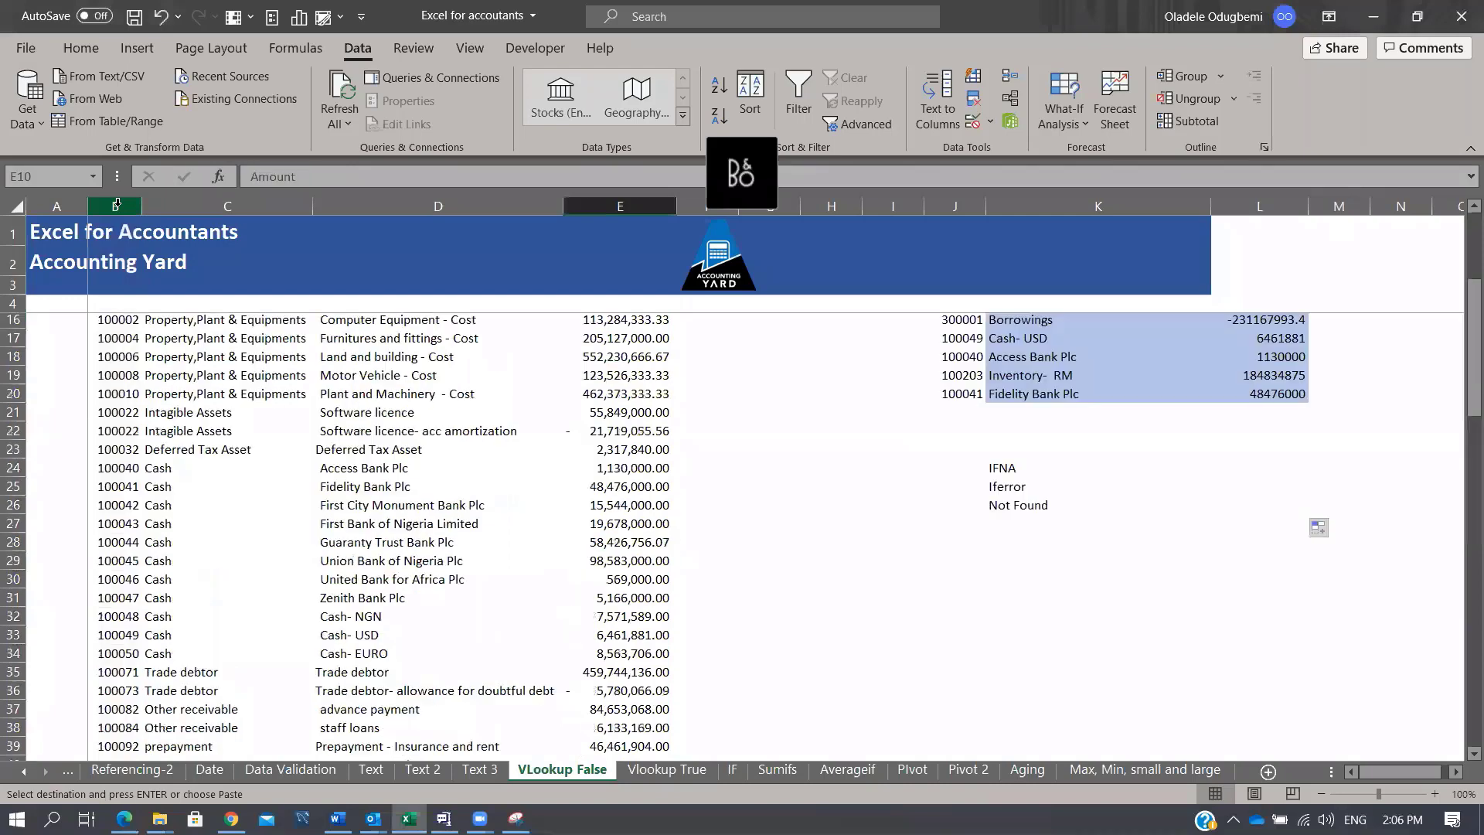
key(Right)
key(Right)
key(Right)
key(Right)
key(Right)
key(Right)
key(Down)
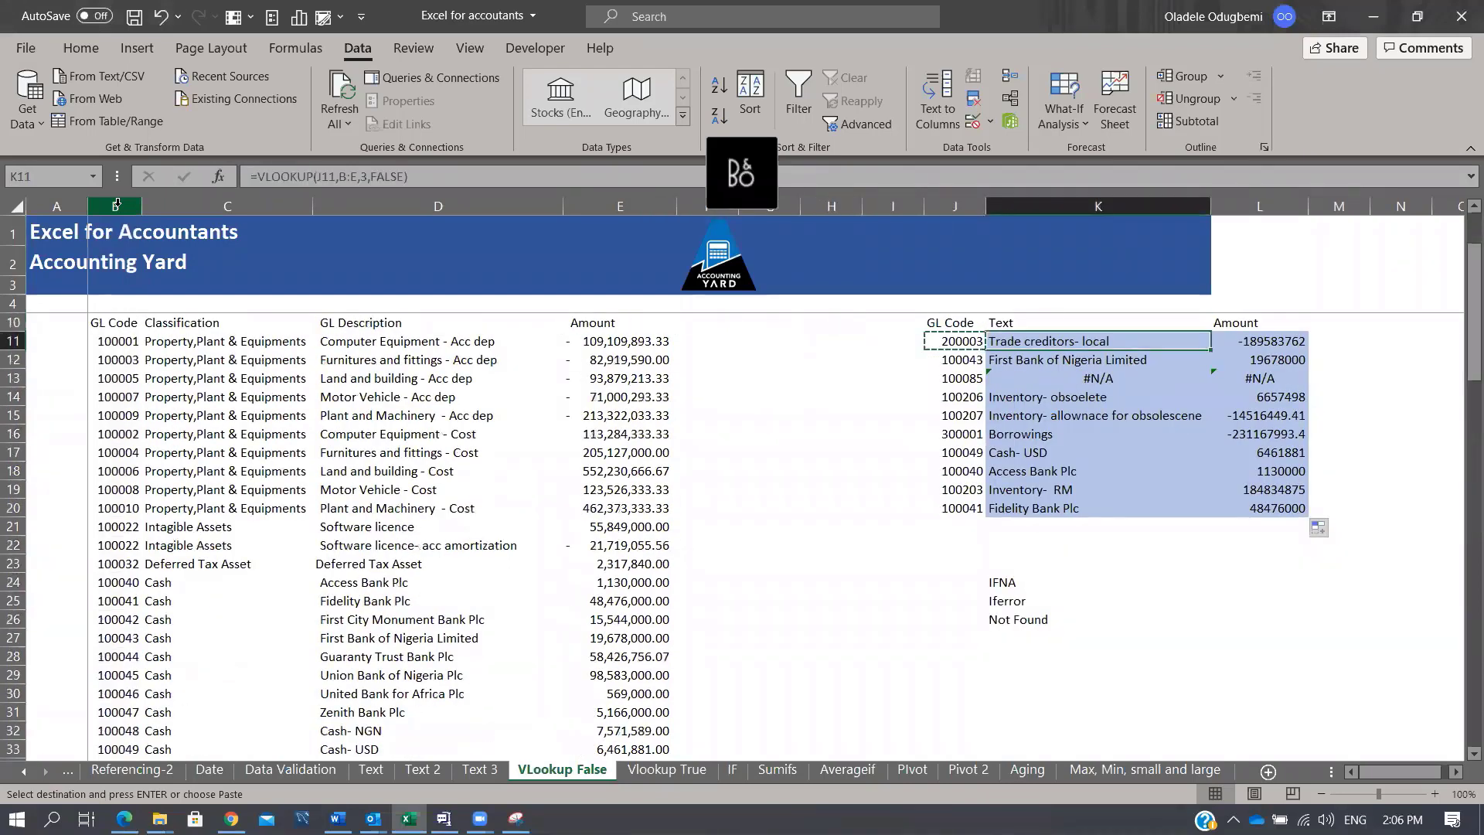
key(Right)
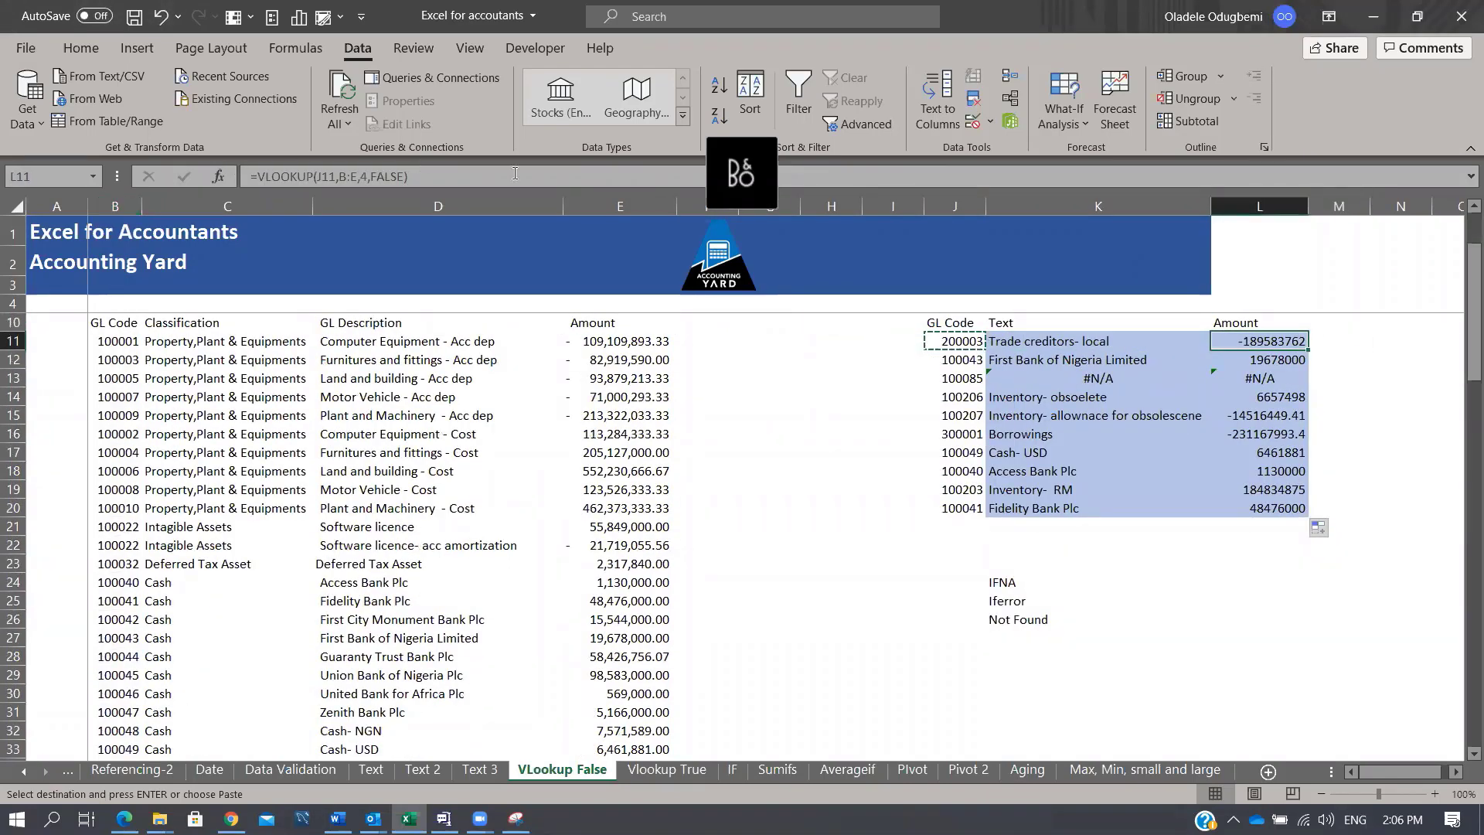
Step: Format the column L amounts with Comma Style and no decimal places
click(1240, 207)
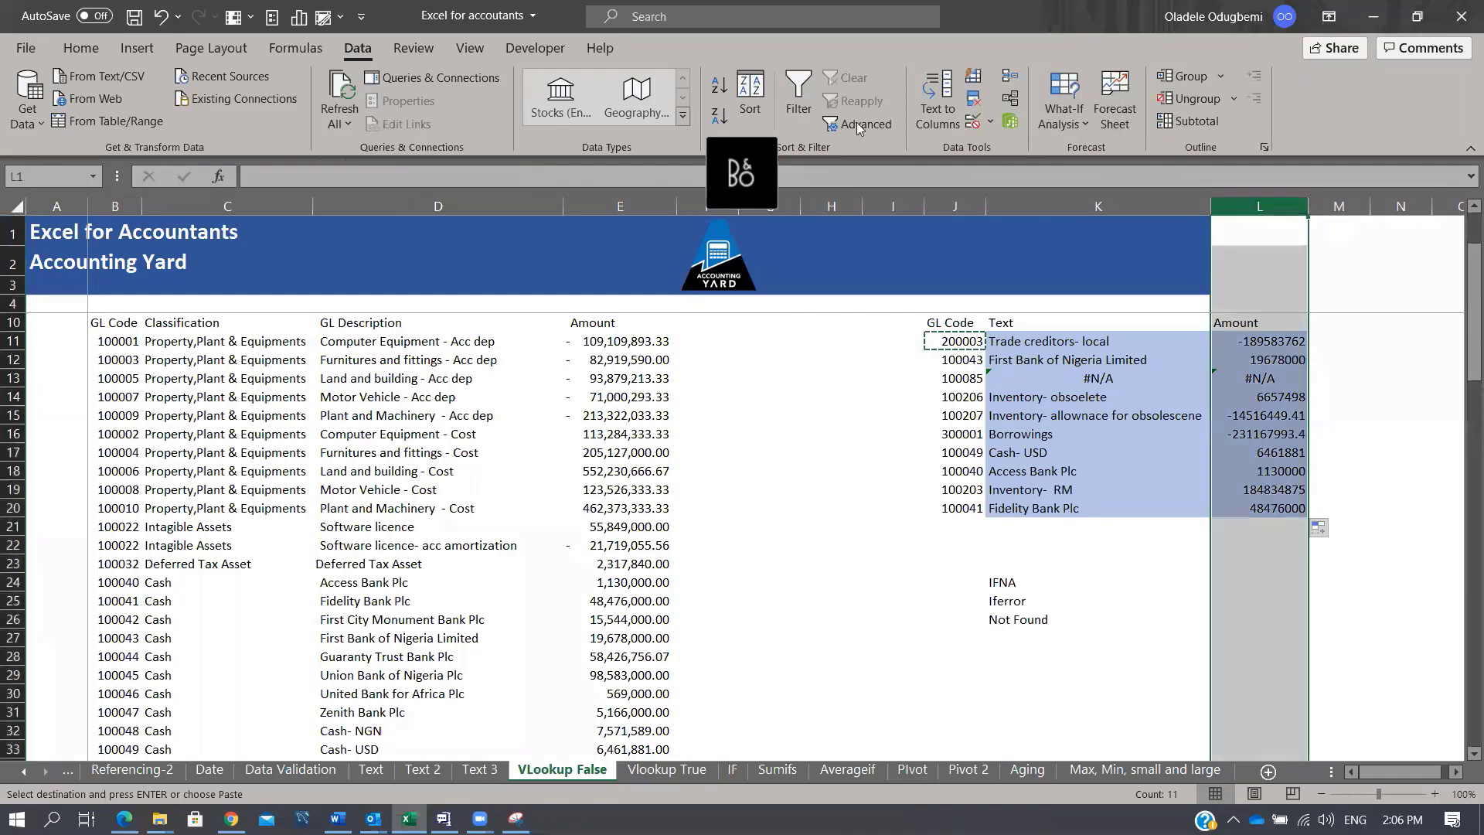
click(68, 53)
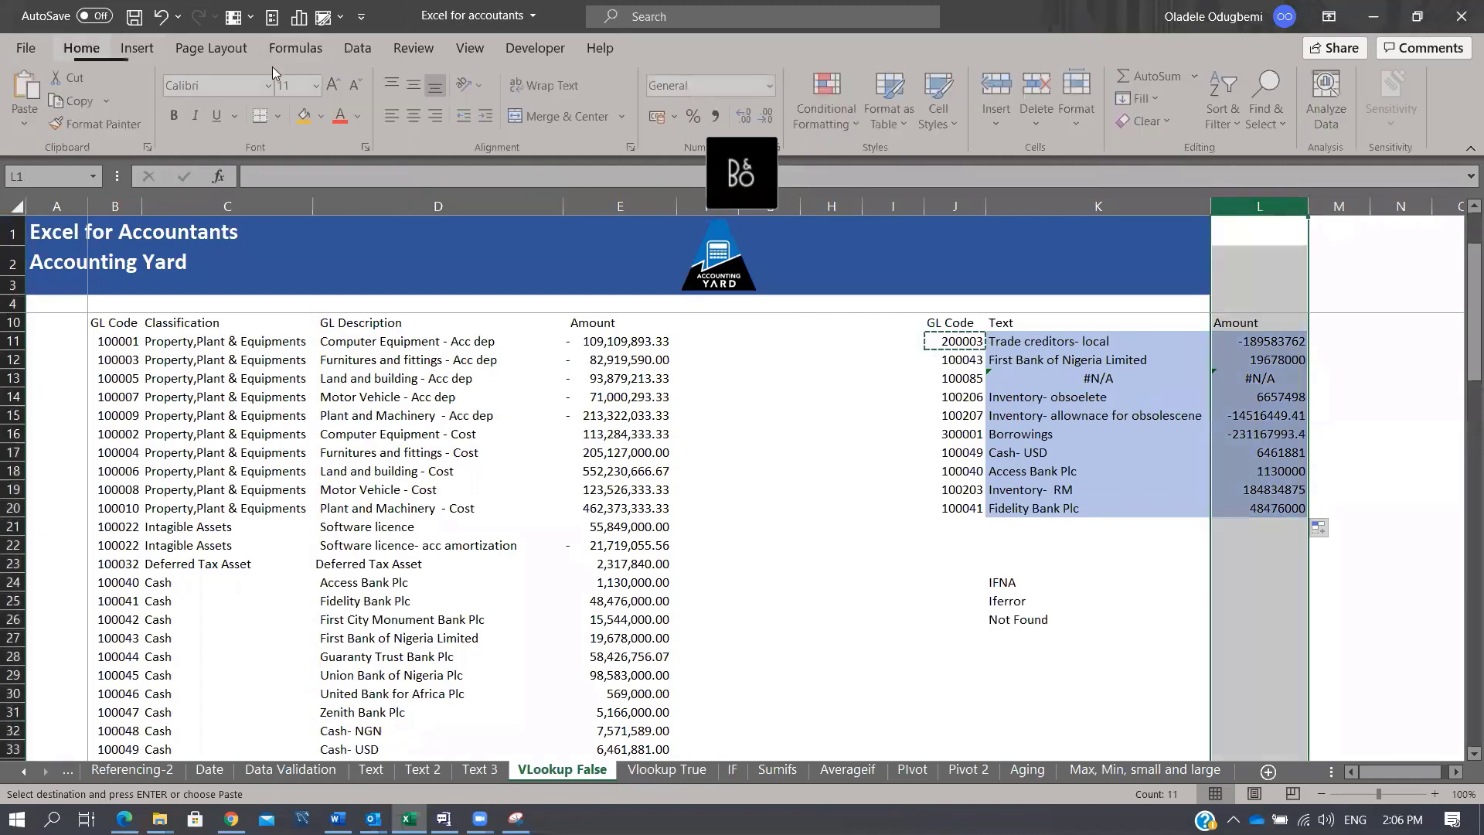
click(721, 117)
click(769, 117)
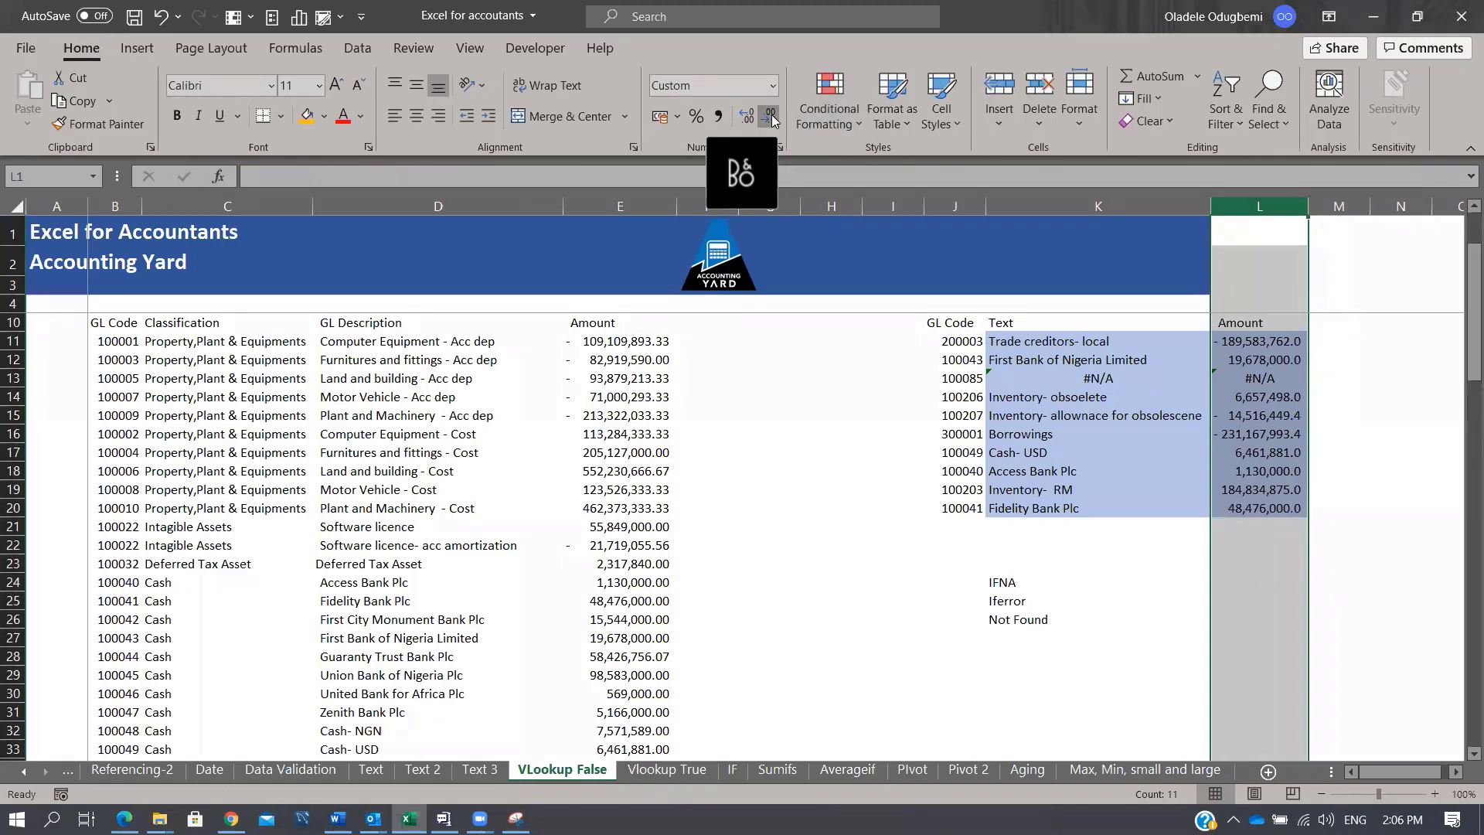
click(771, 117)
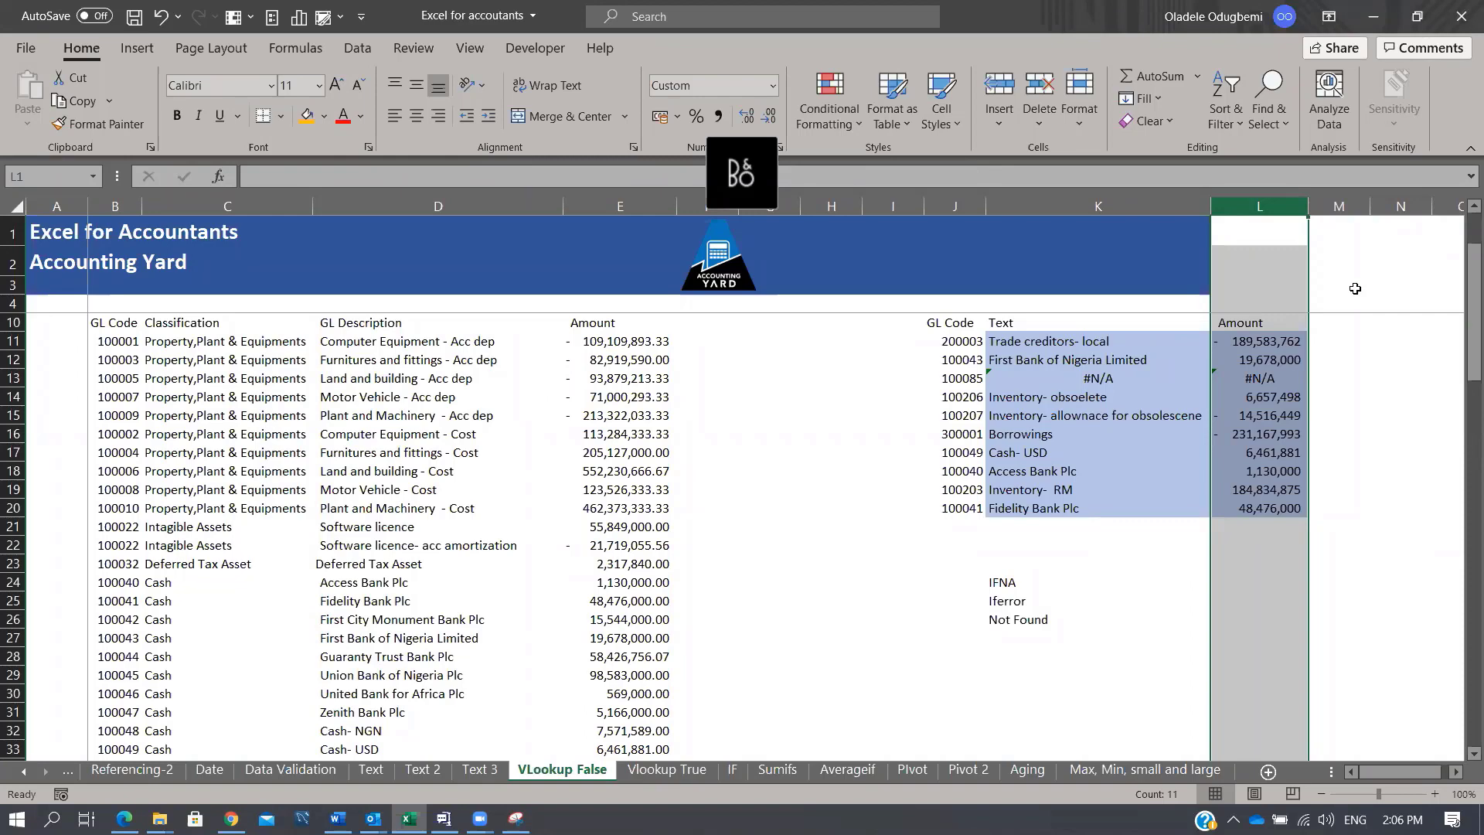
click(356, 7)
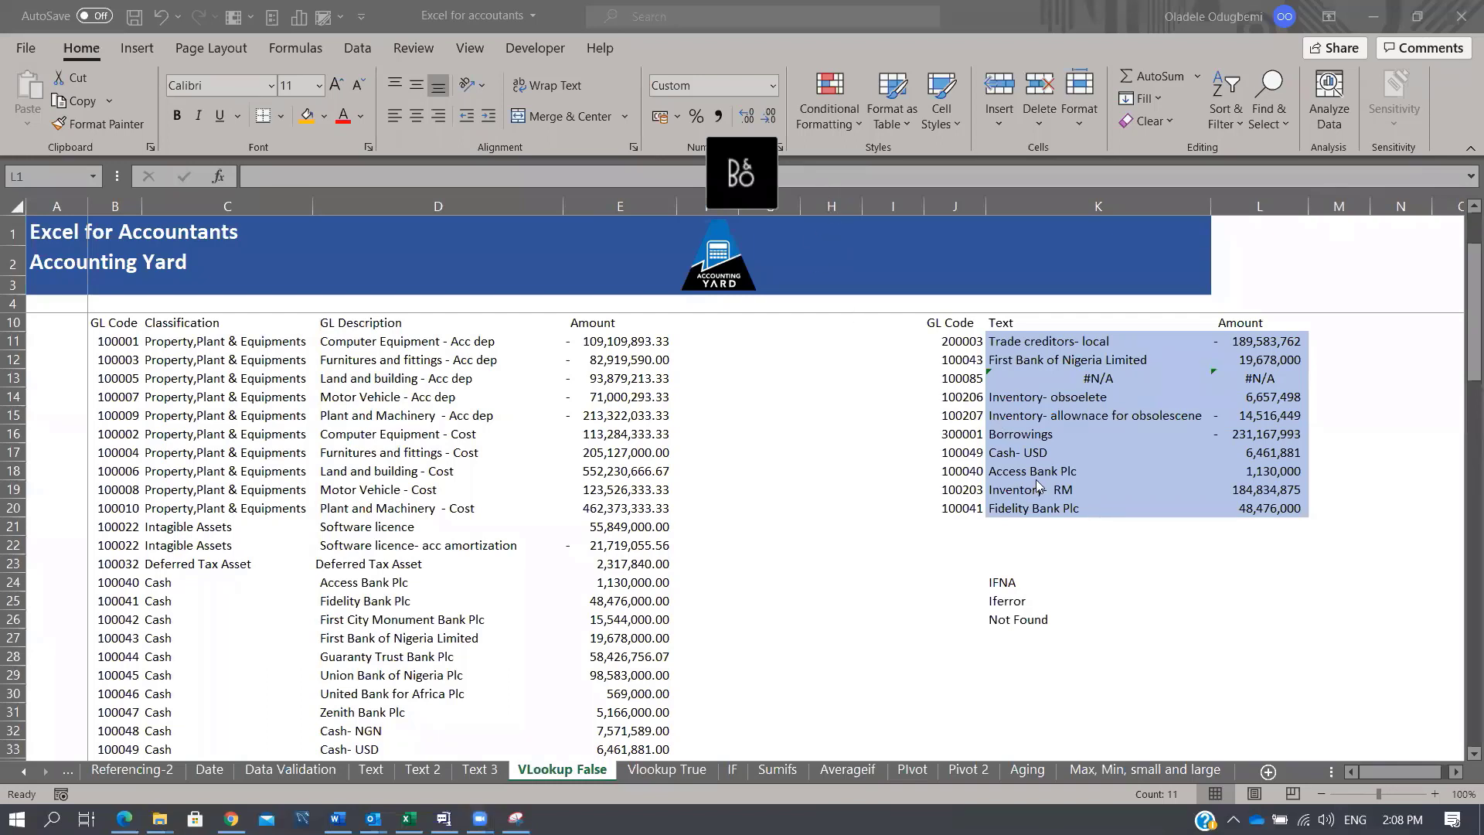
Step: Clear the lookup results in K11:L20 and label G13 'Lookup value'
drag(1055, 340, 1256, 517)
key(Delete)
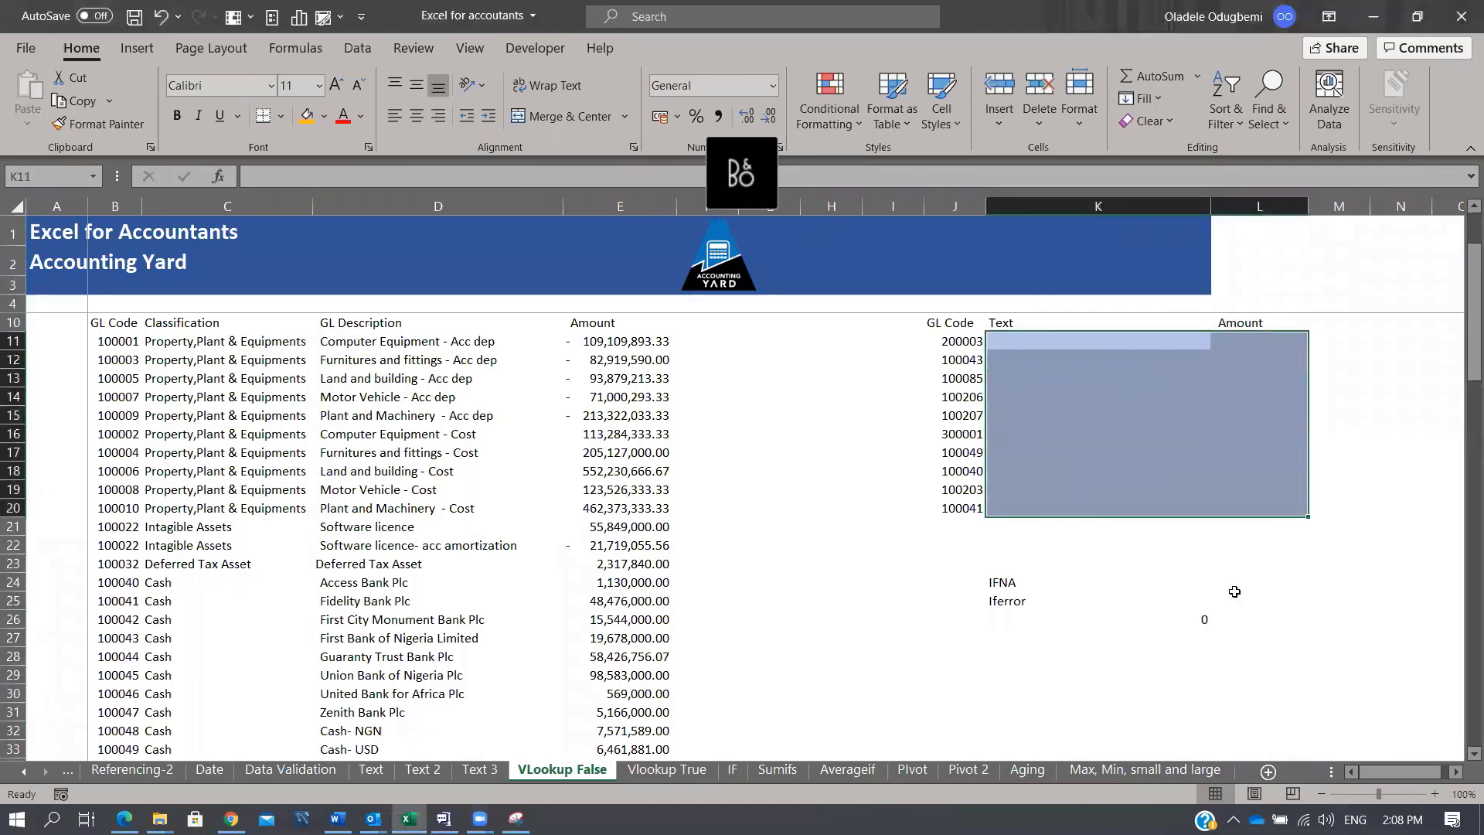
click(766, 383)
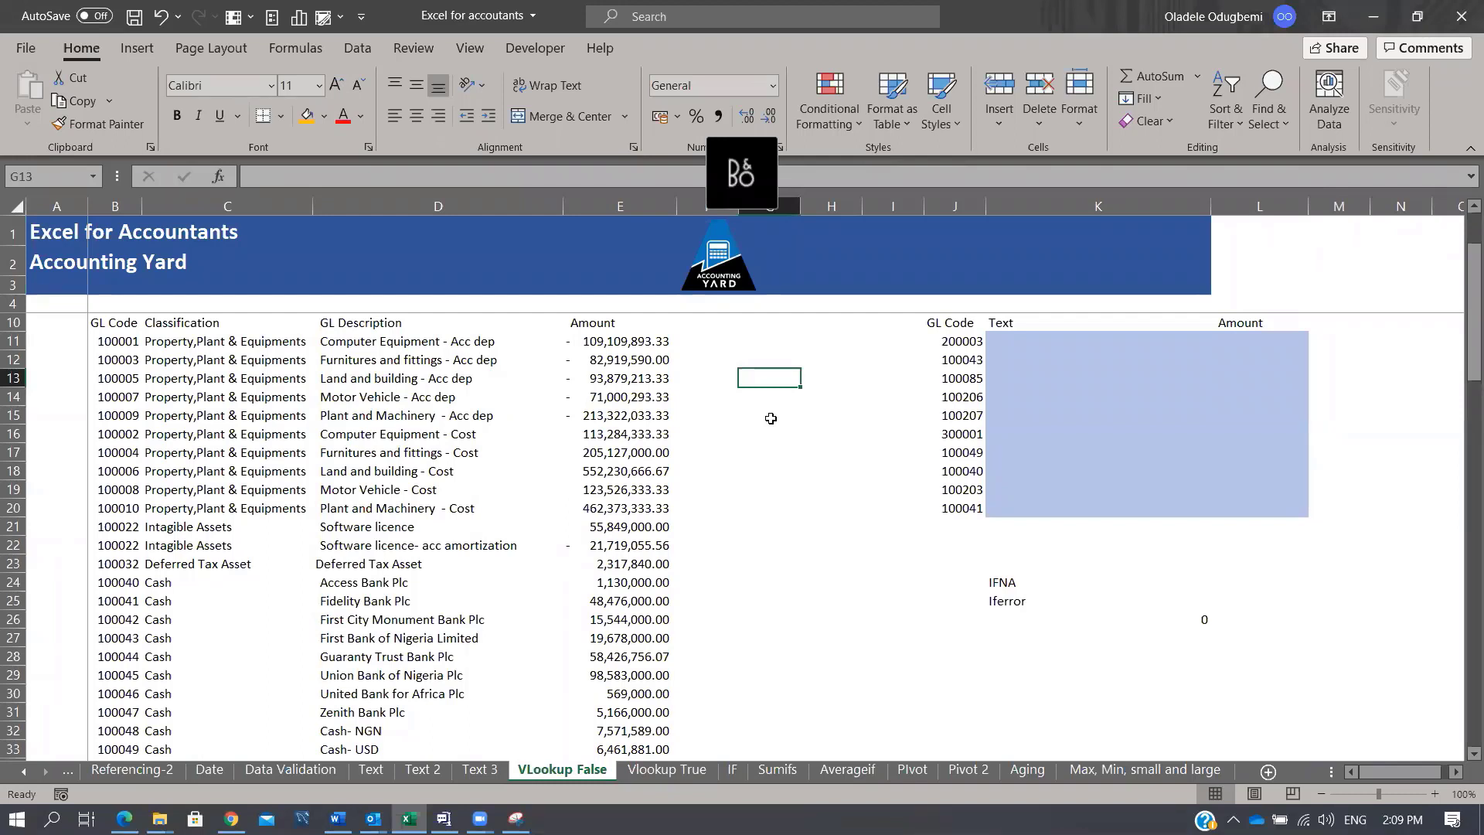
text(Look)
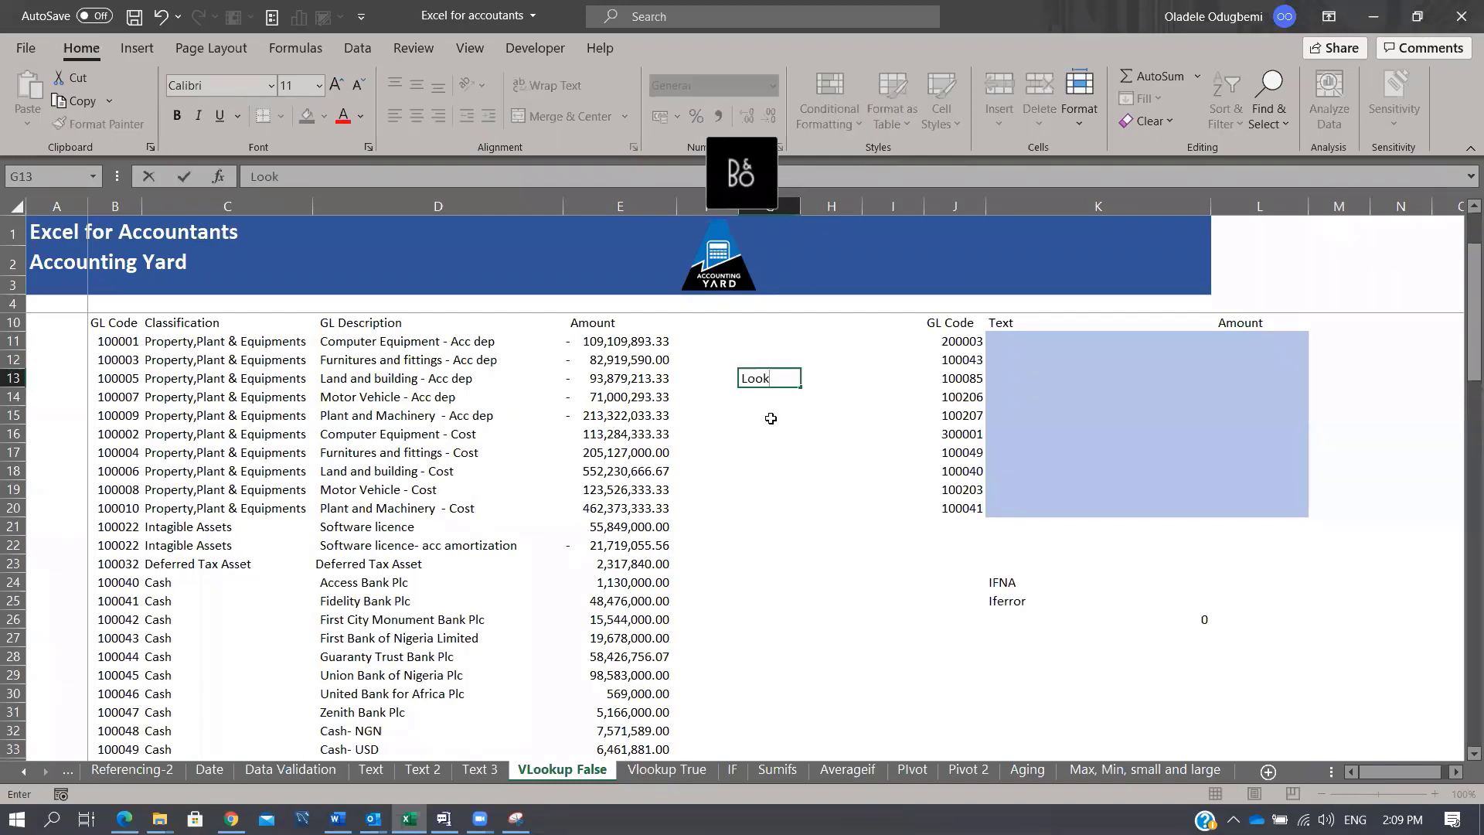
text(up value)
key(Return)
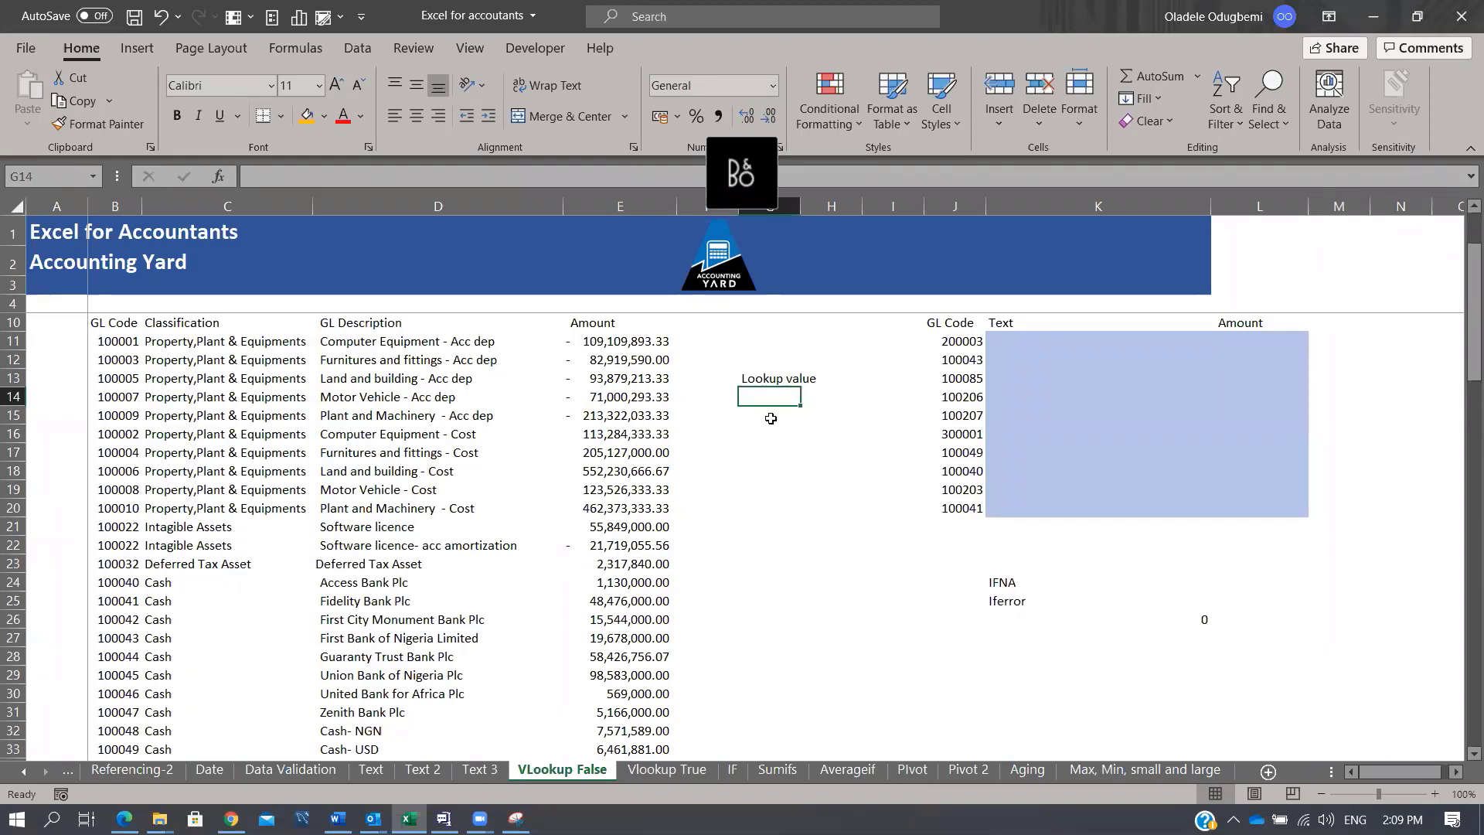
Step: Label G14 'Table aarray', correcting the 'Tbale' typo
text(Tb)
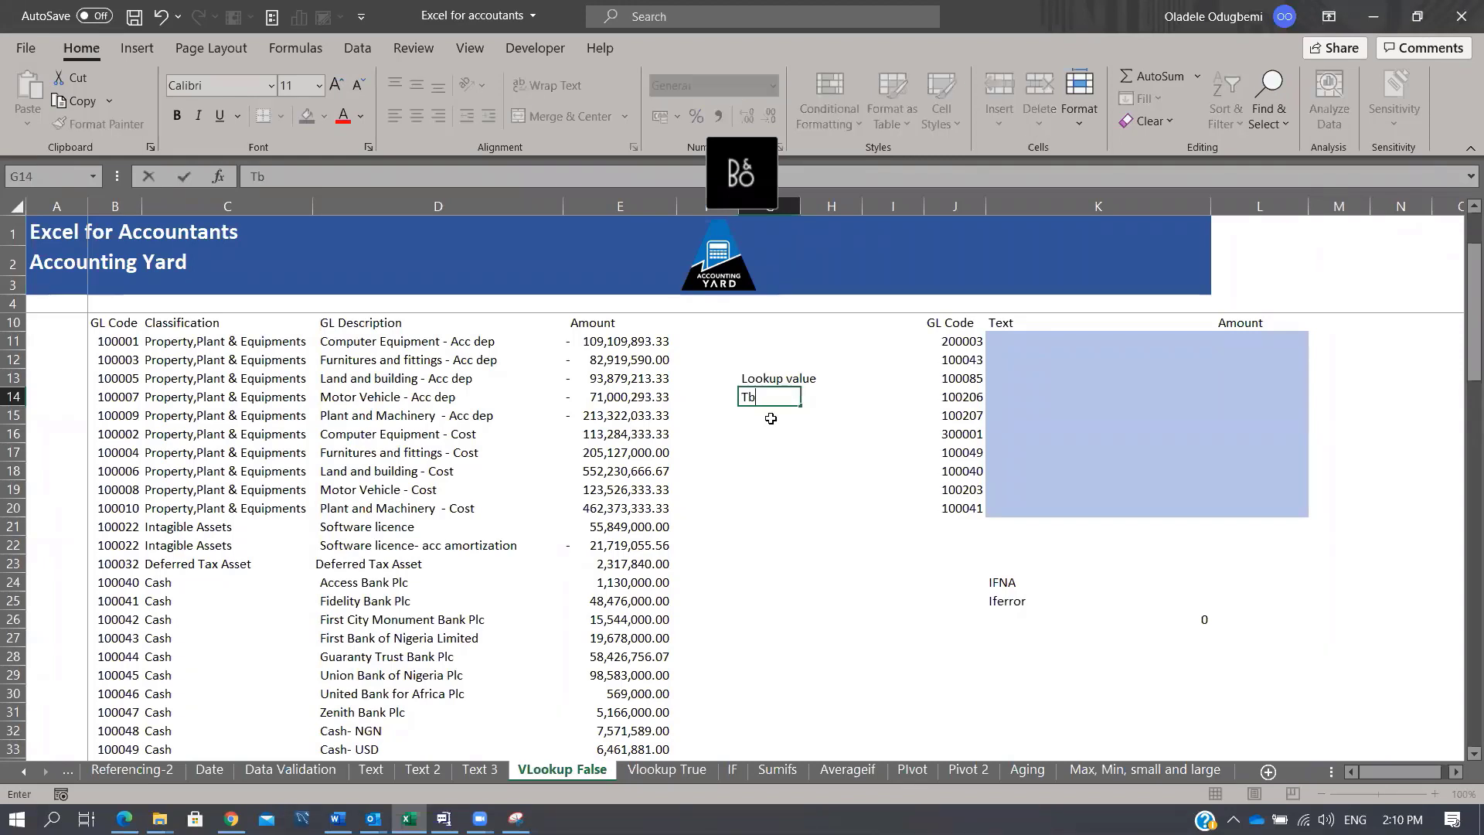
text(ale aarray)
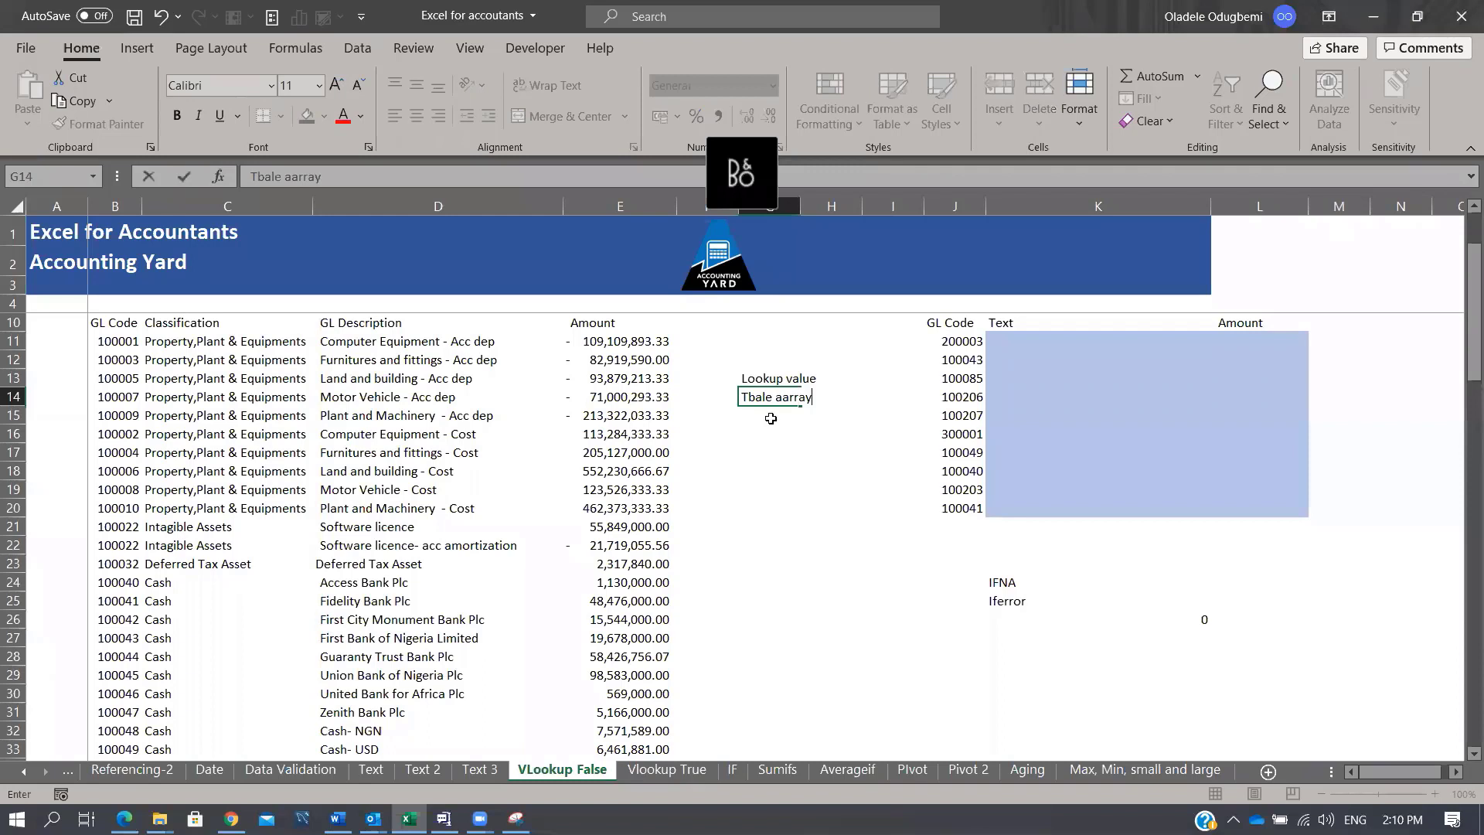
key(Return)
key(Up)
key(F2)
key(Home)
key(Right)
key(Delete)
key(Right)
text(b)
key(ctrl+Return)
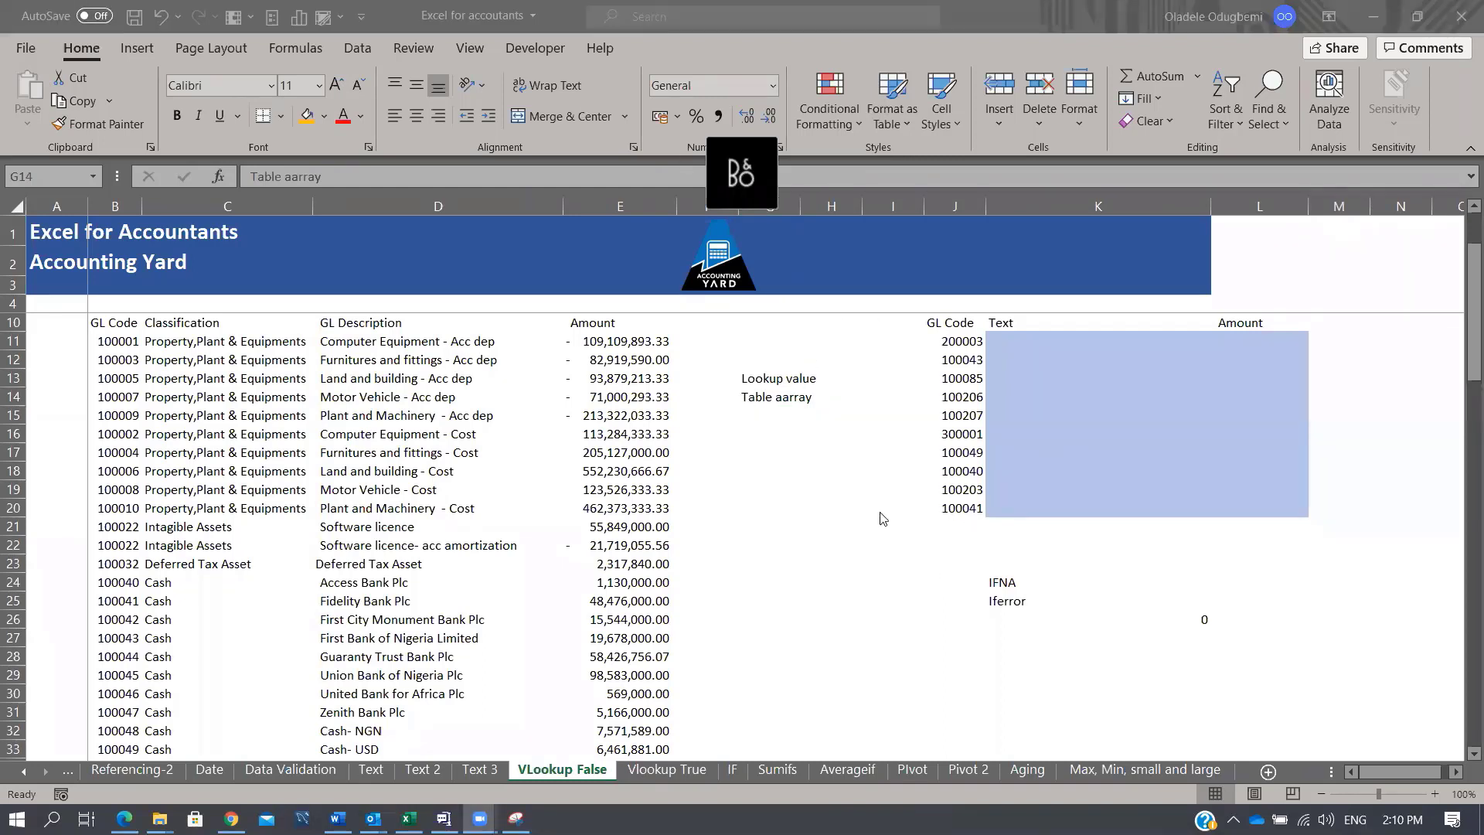
Step: Add the 'Column' argument label in G15
click(778, 413)
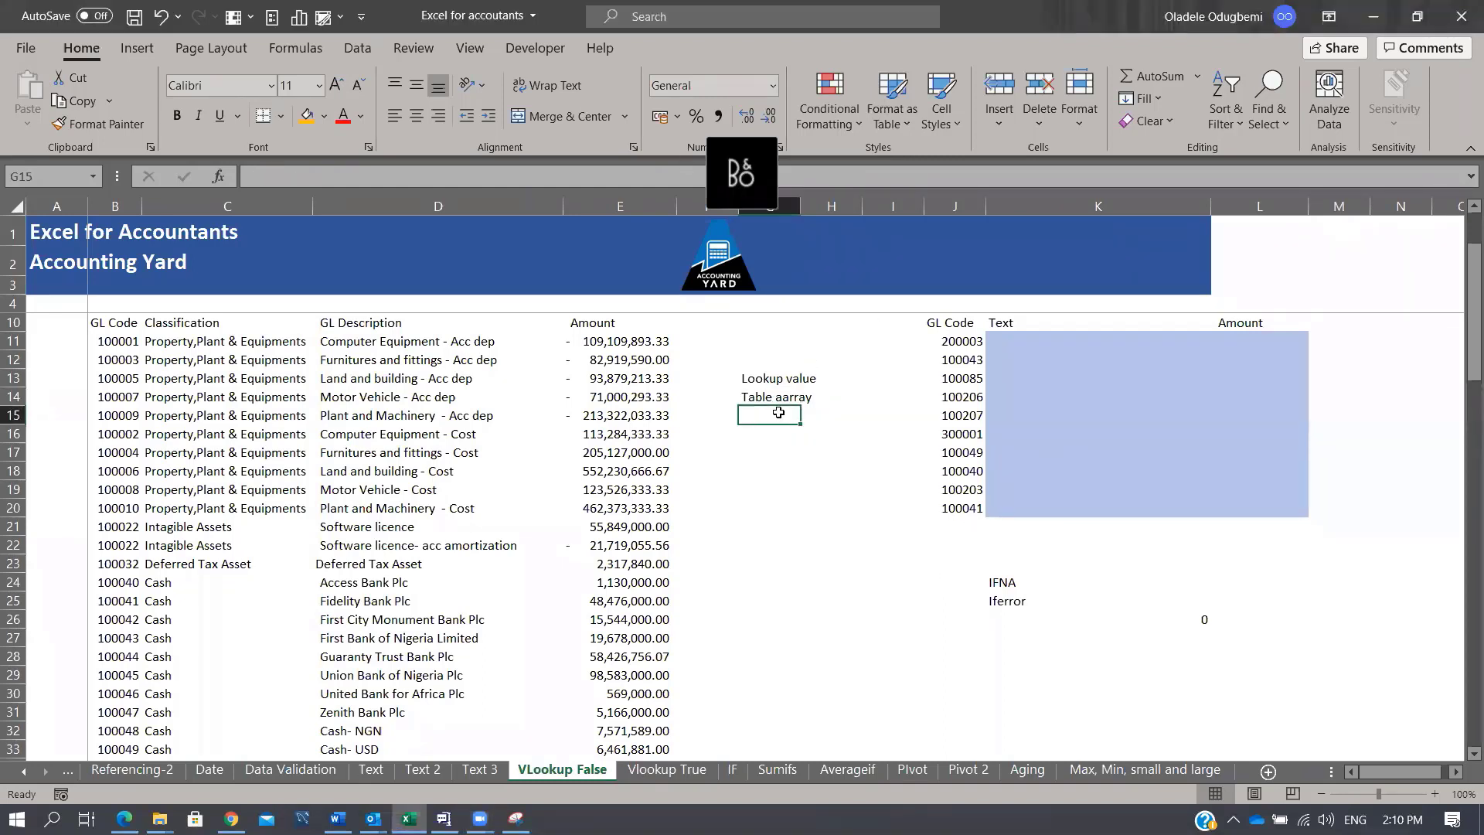
text(Column)
key(Return)
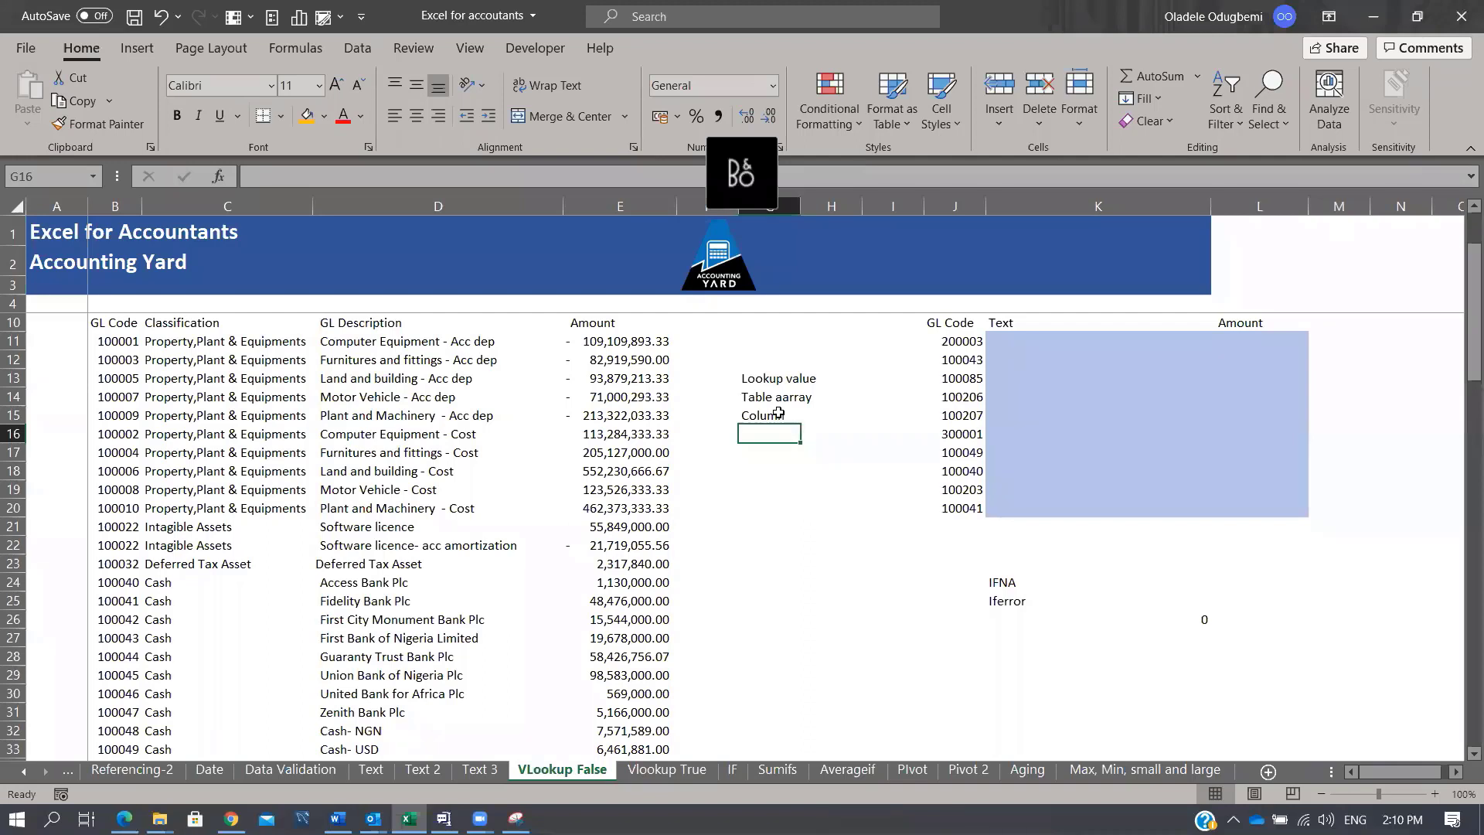
Step: Start =VLOOKUP in K11 with J11 as the lookup value and columns B:E as the table
click(966, 342)
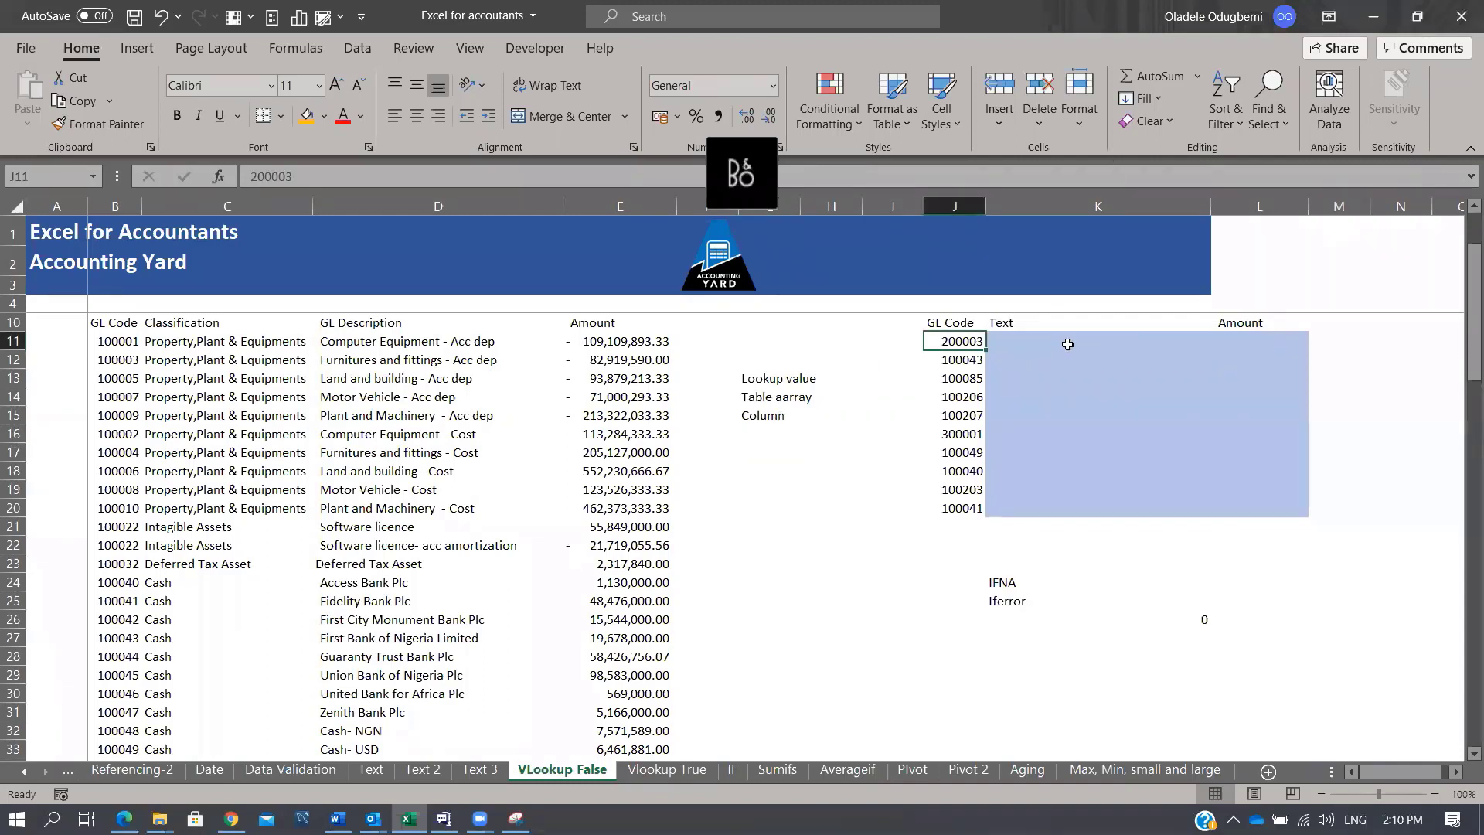
click(1056, 340)
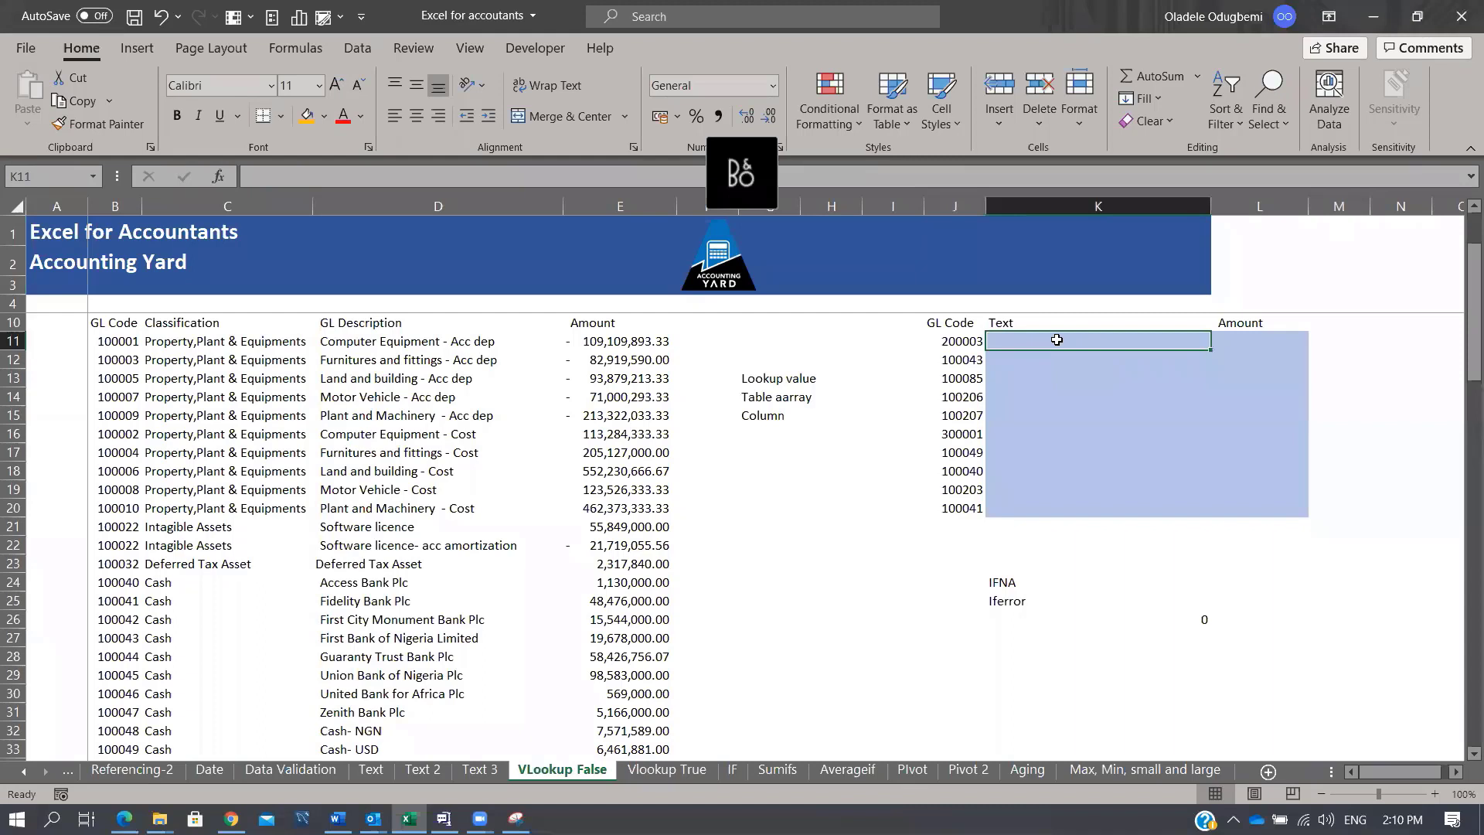
text(=VLOOKUP()
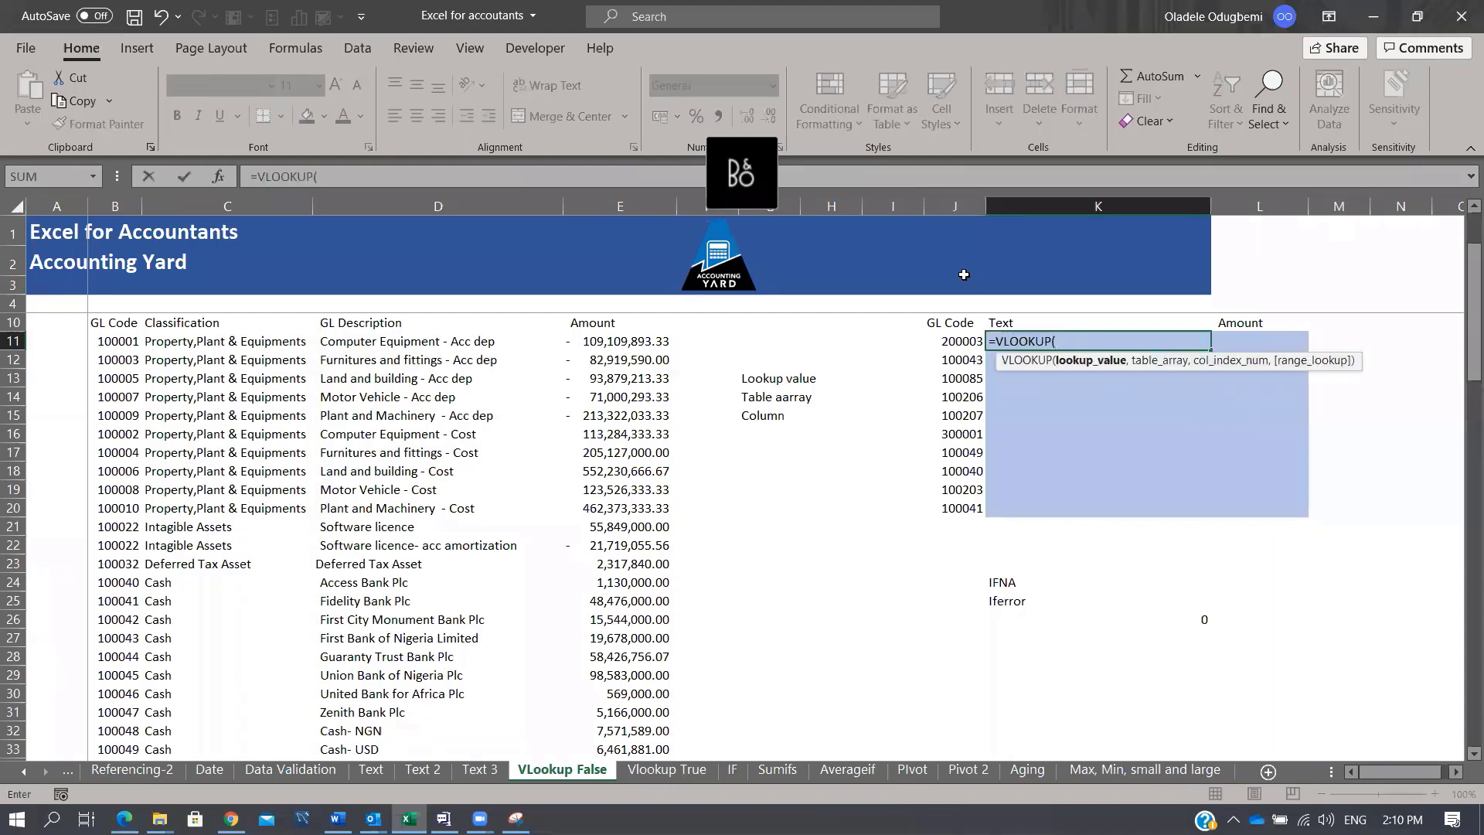
click(953, 342)
text(,)
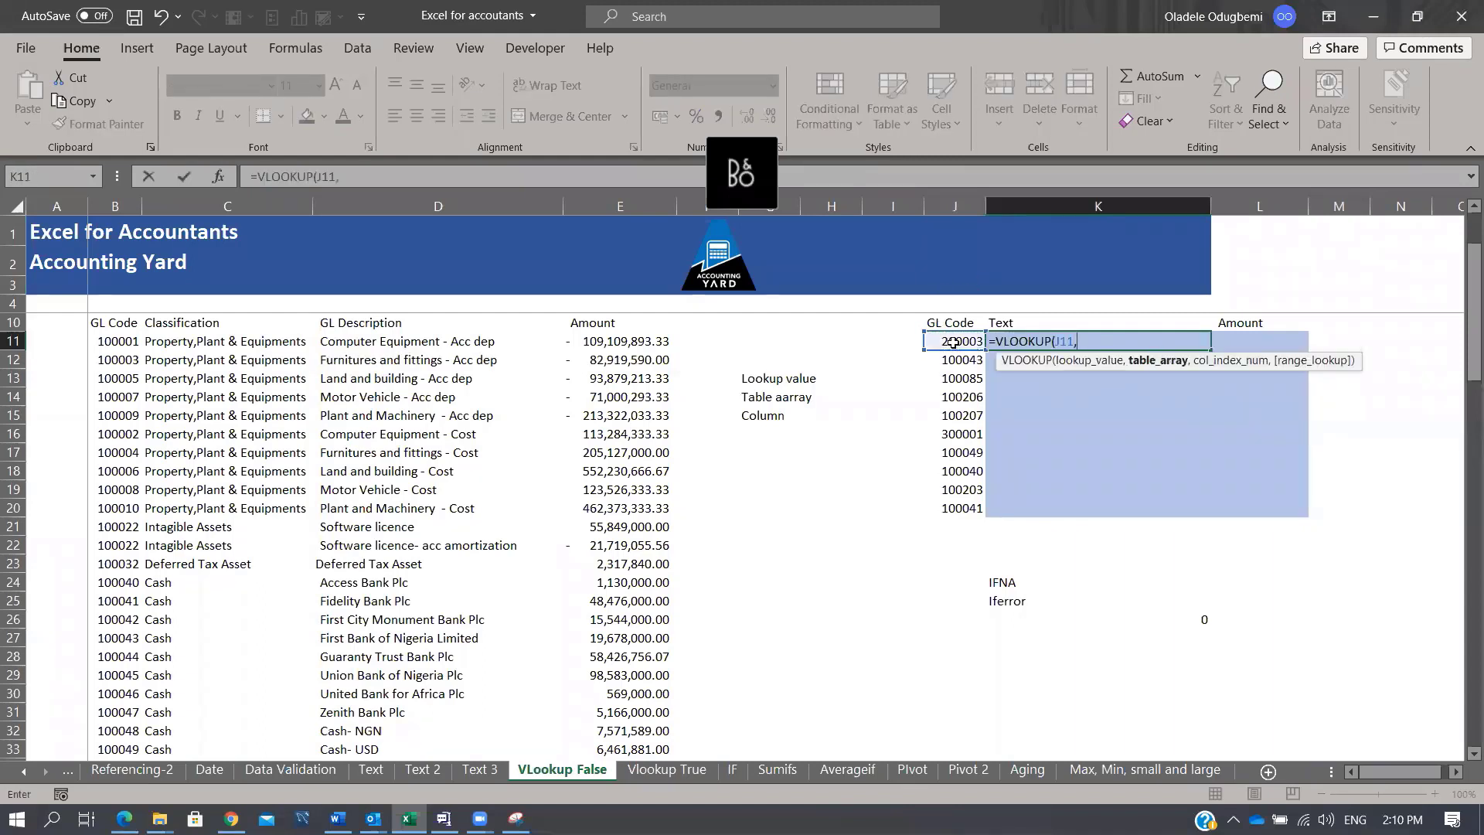
drag(116, 206, 542, 214)
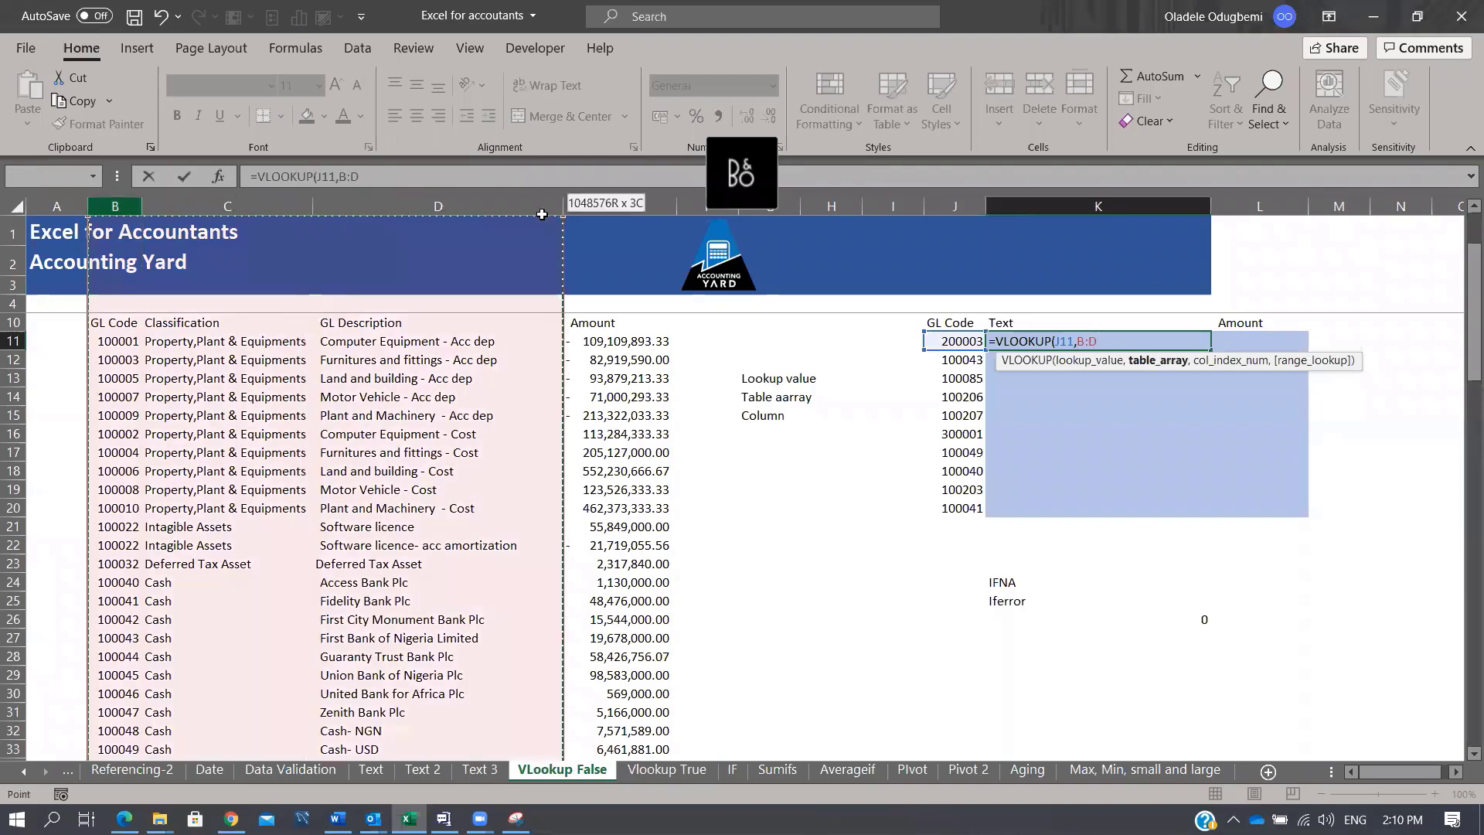
click(120, 338)
key(shift+Right)
key(shift+Right)
key(shift+Right)
key(shift+Right)
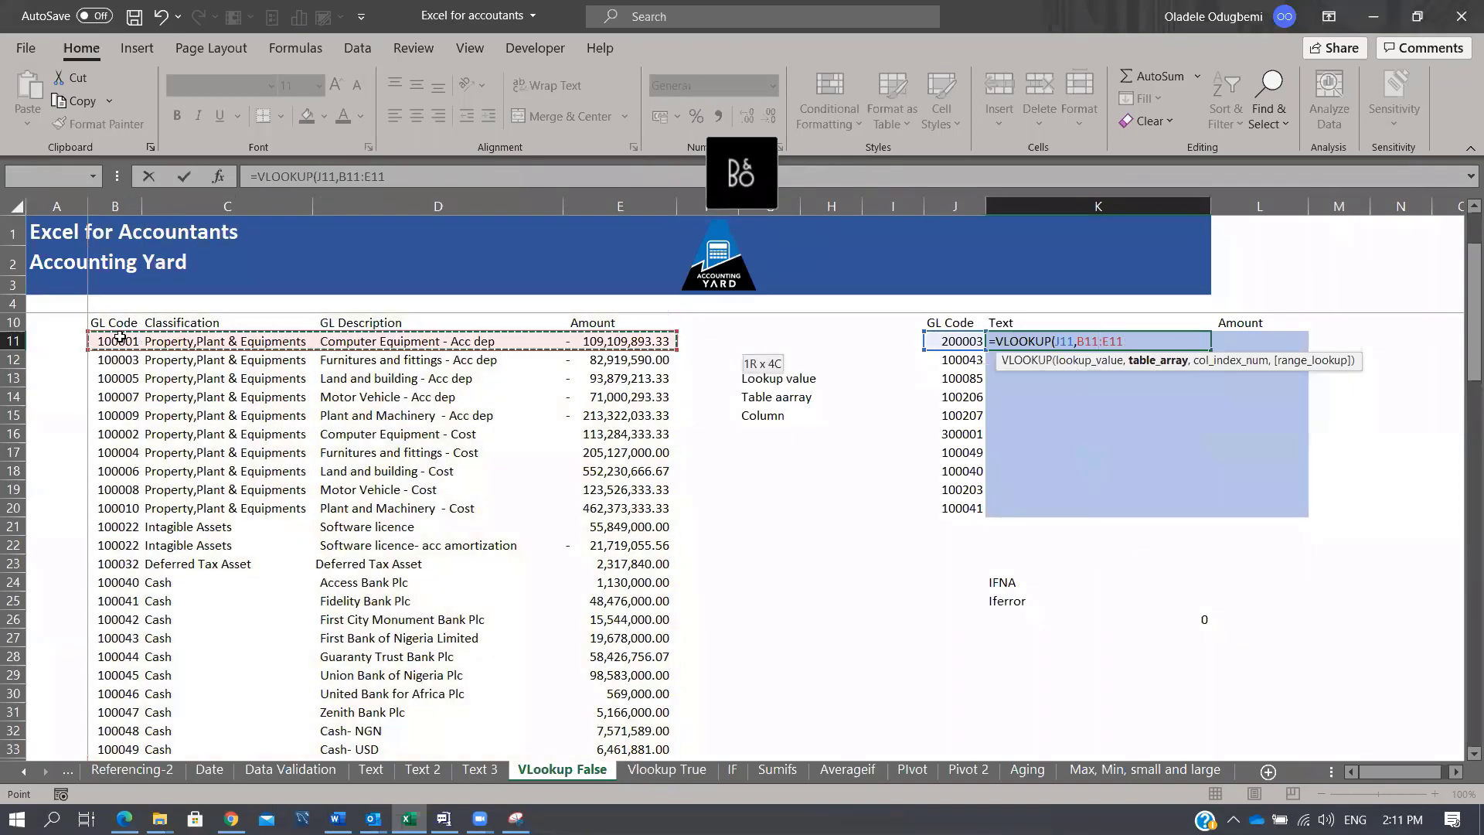
key(shift+Left)
key(ctrl+shift+Down)
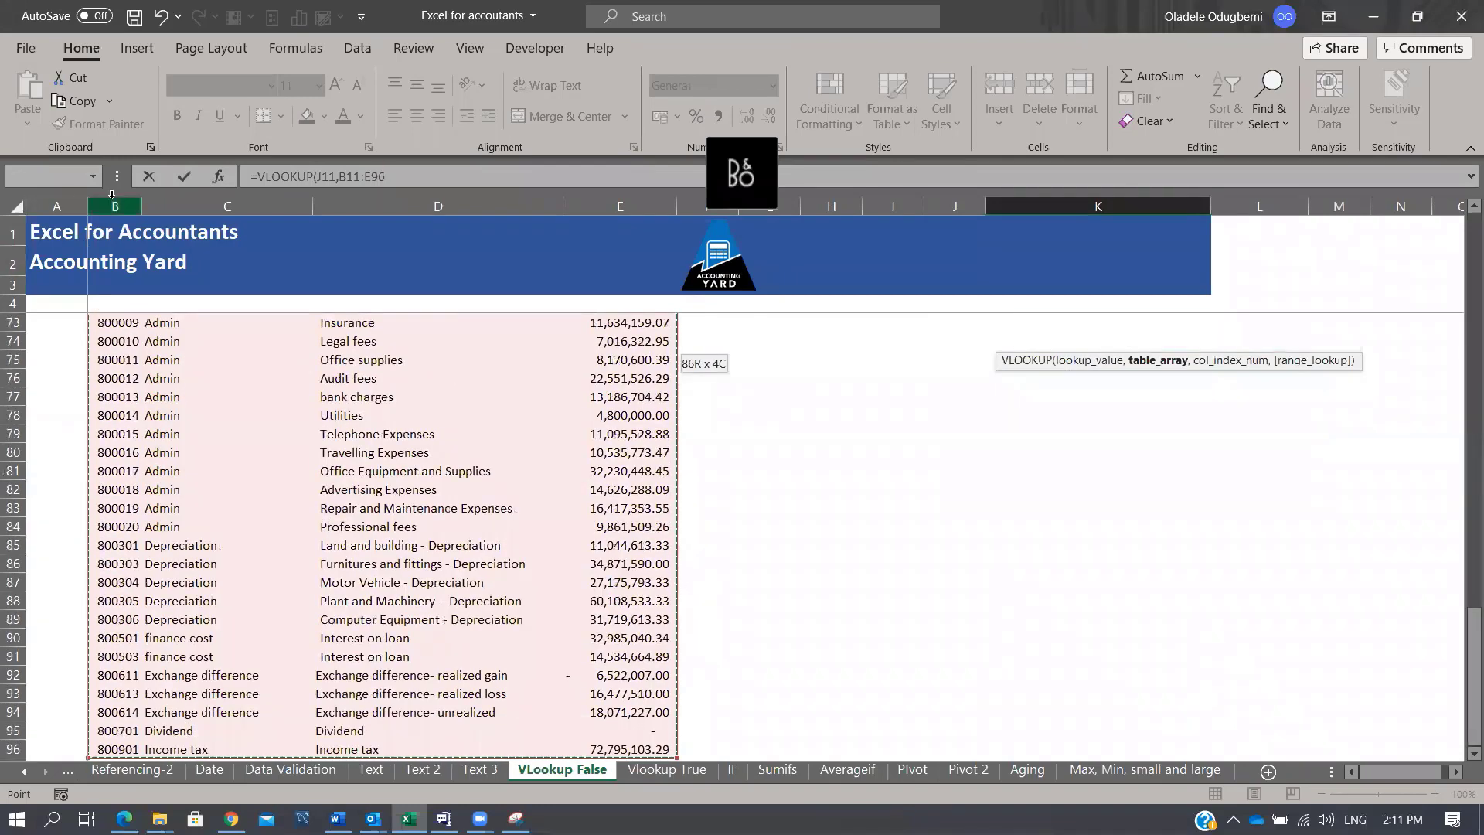
drag(114, 205, 615, 209)
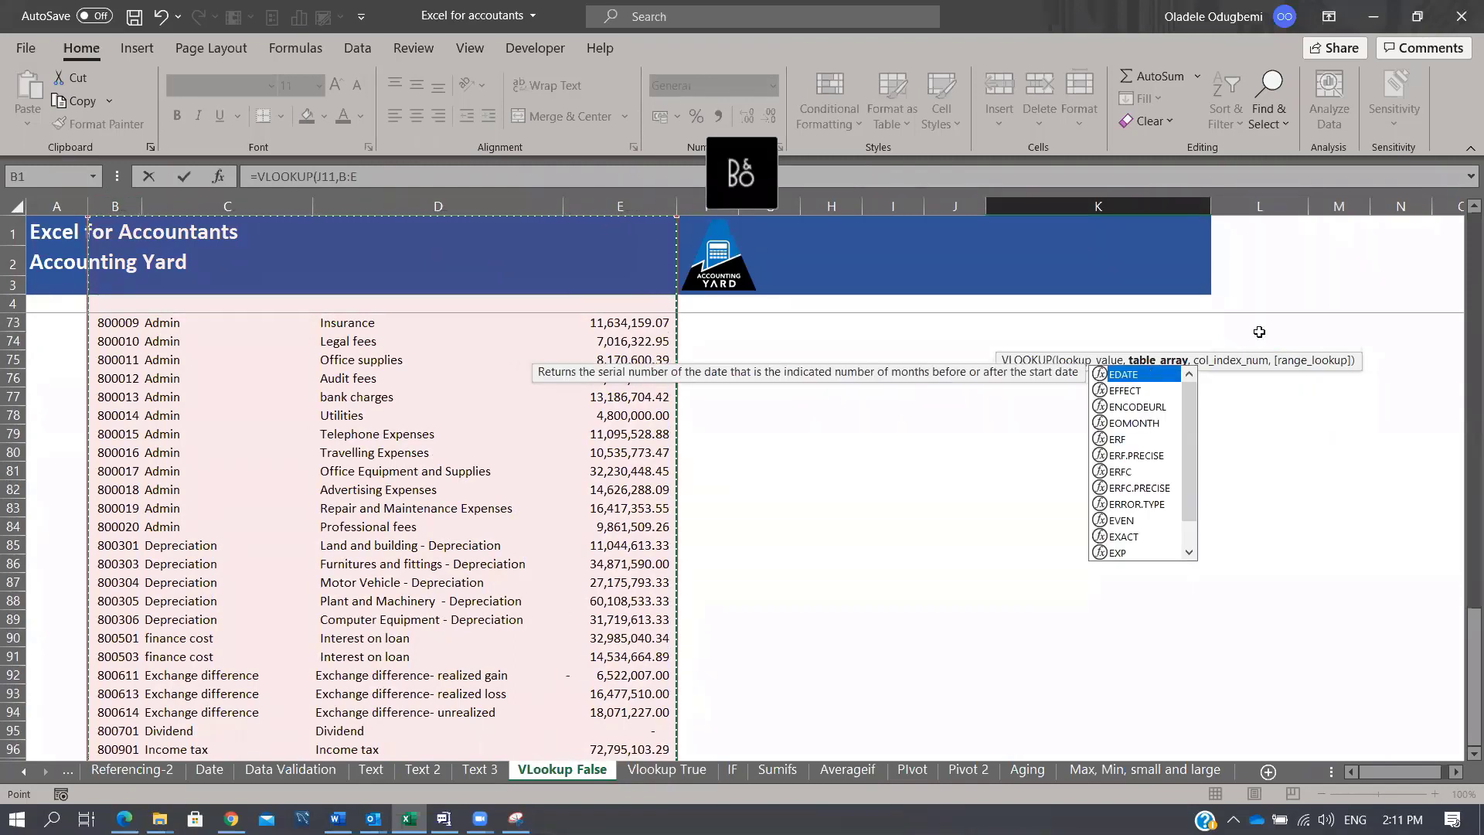
Step: Complete the lookup with column index 3 and FALSE, returning 'Trade creditors- local'
drag(1475, 657, 1453, 204)
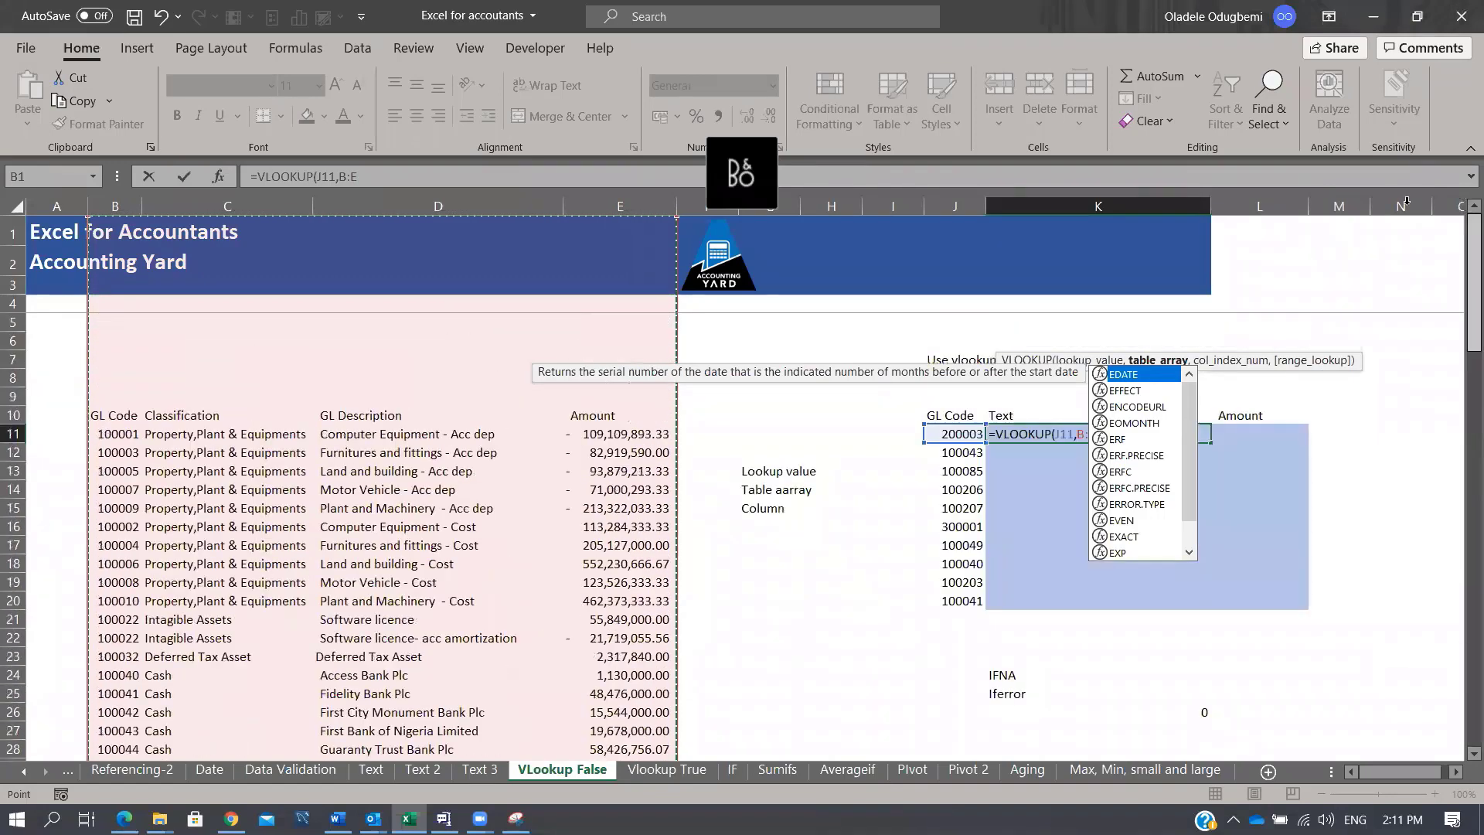
click(432, 178)
text(,)
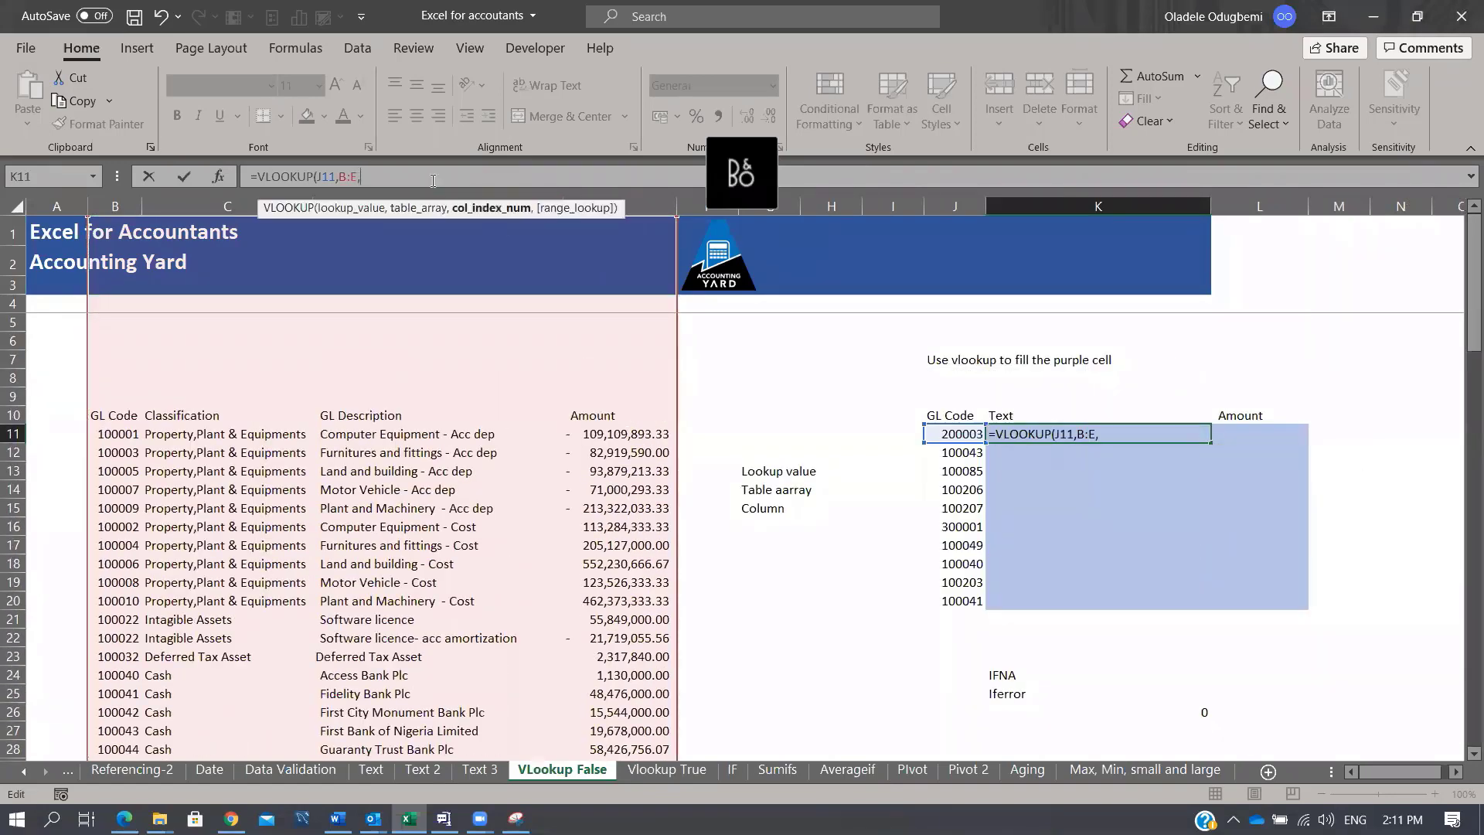
text(3)
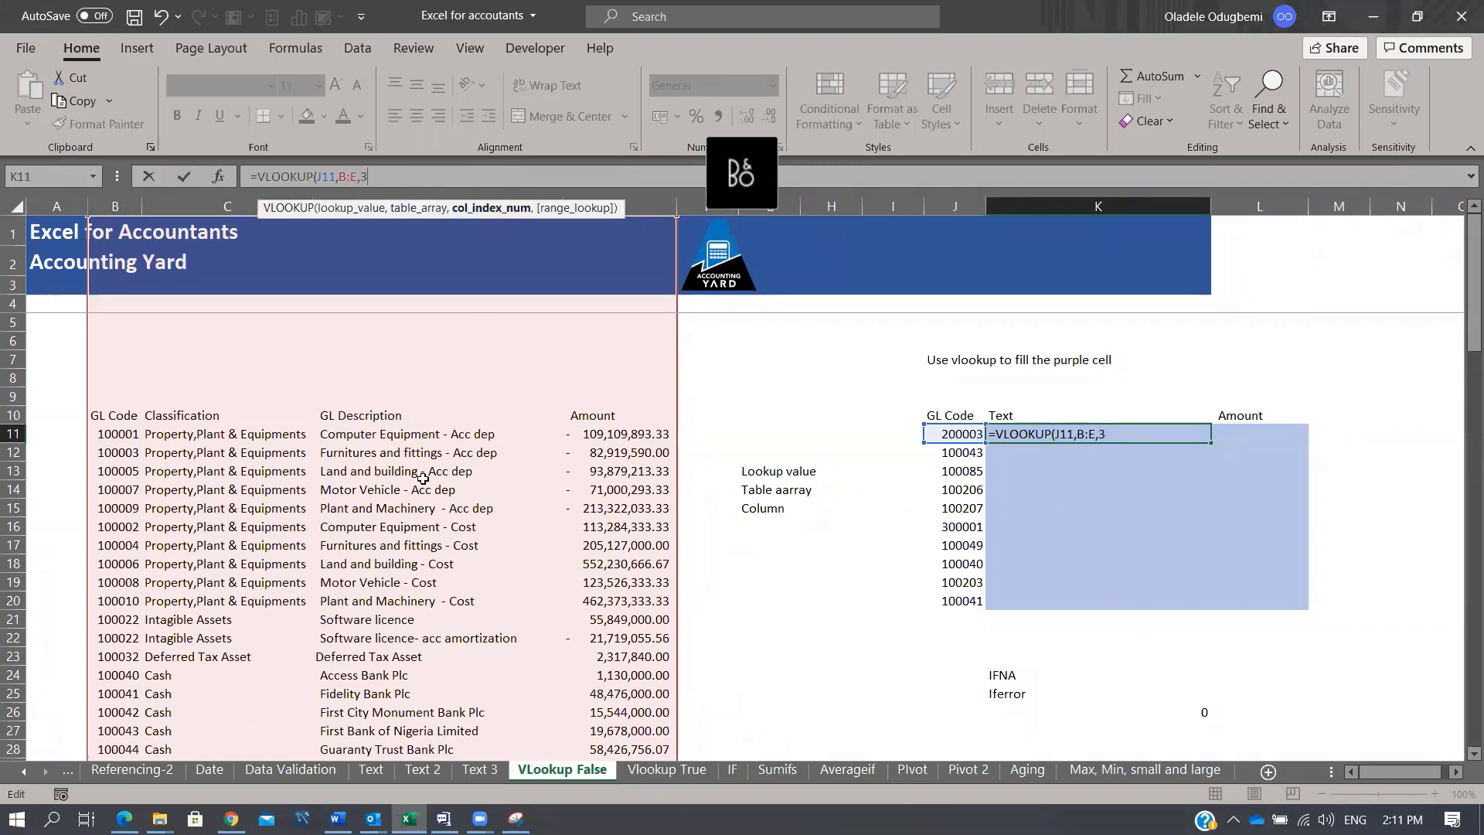
text(,)
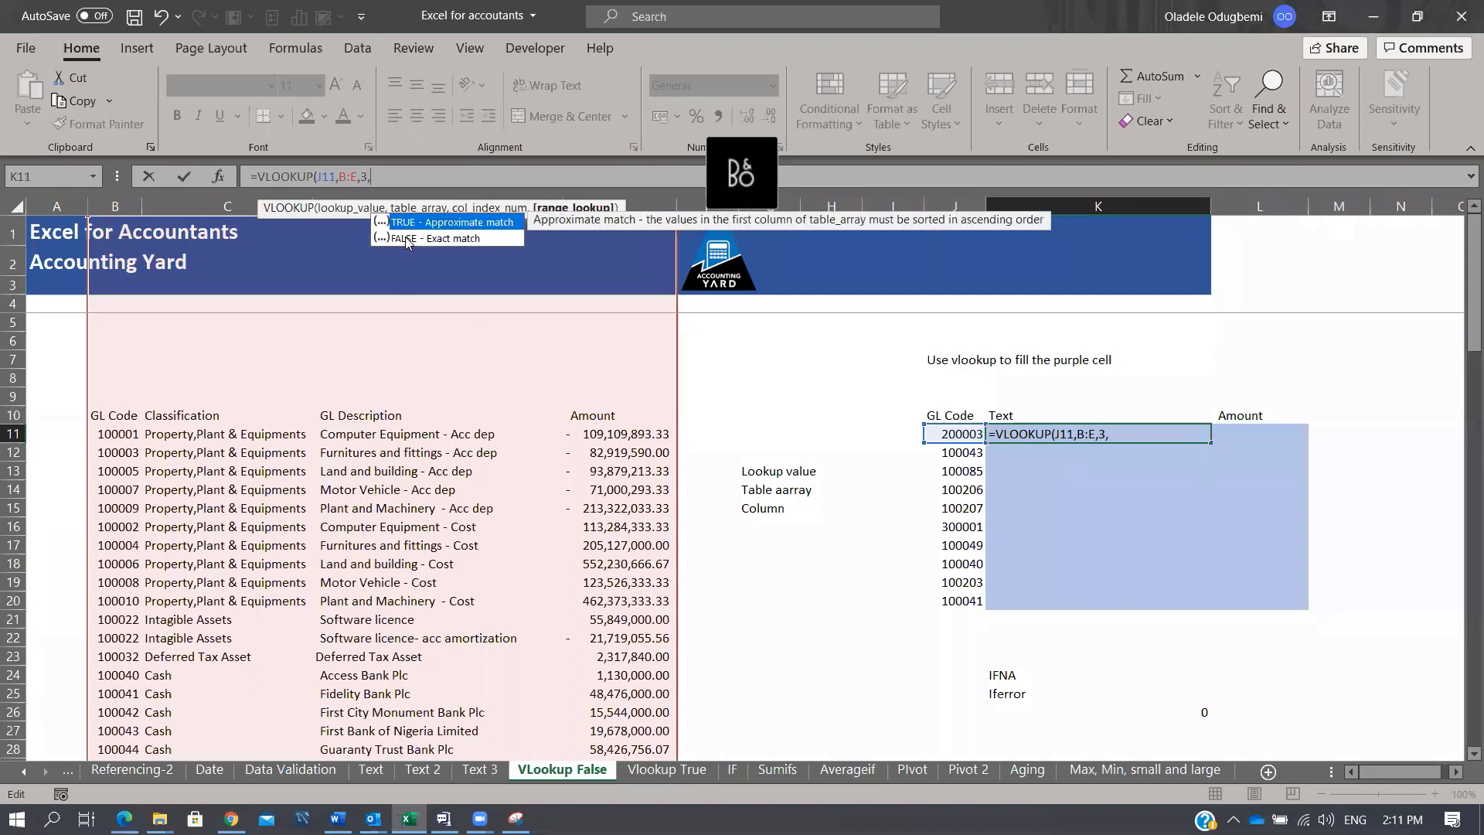
key(Down)
key(Tab)
key(ctrl+Return)
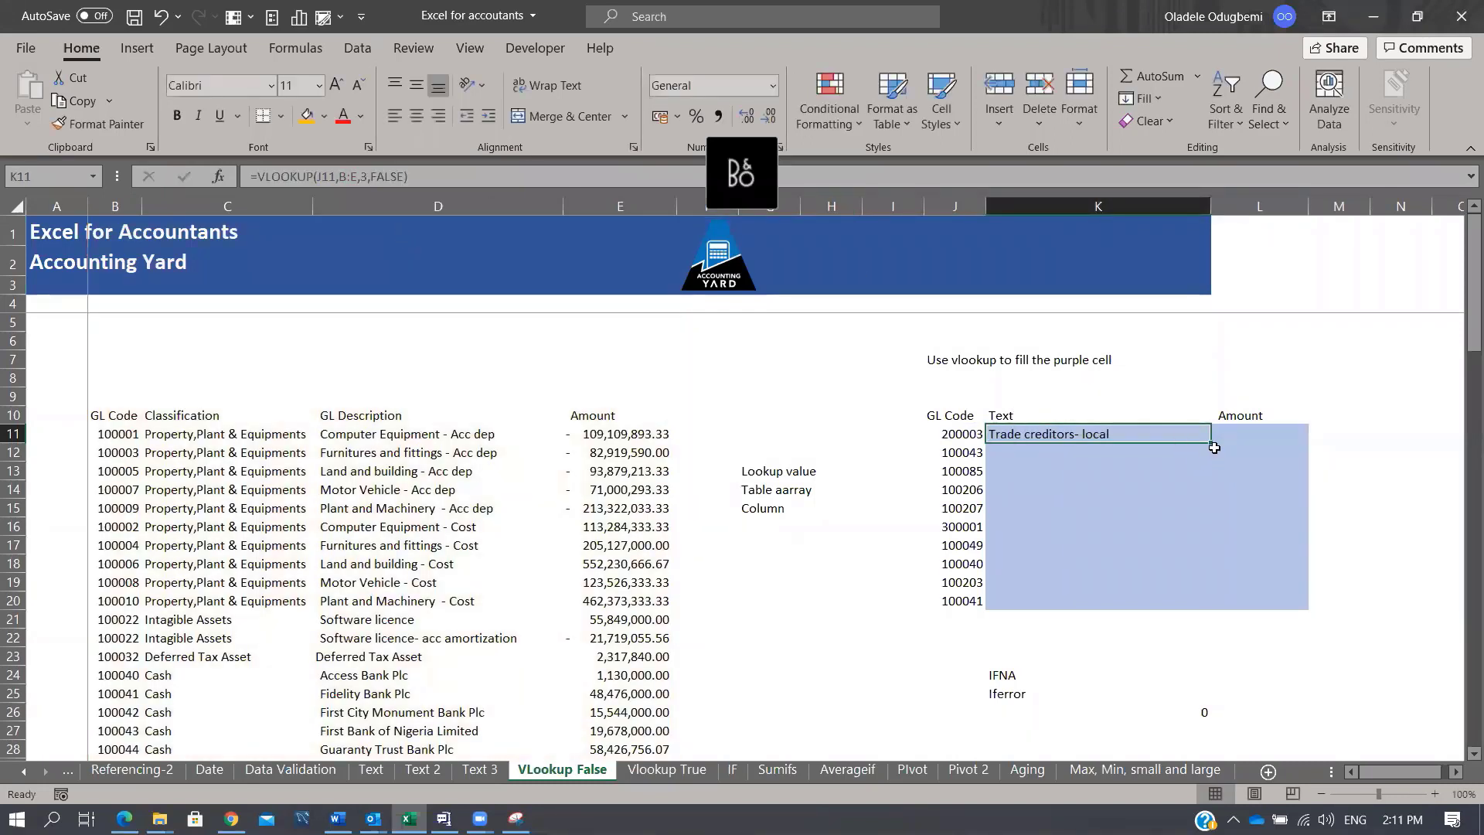
Step: Copy the K11 lookup down to K20, noting that code 100085 returns #N/A
double_click(1211, 443)
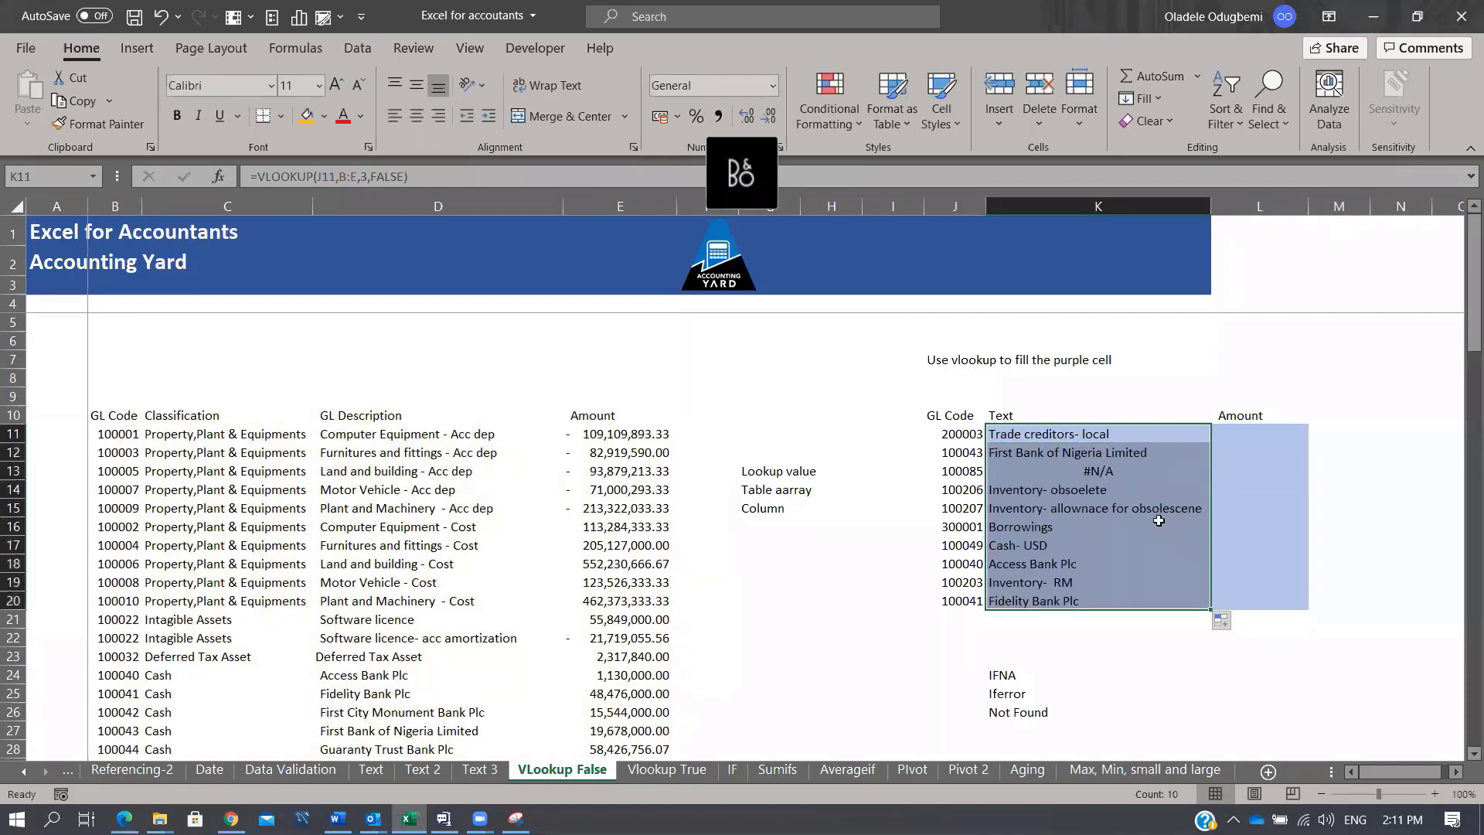
click(1113, 692)
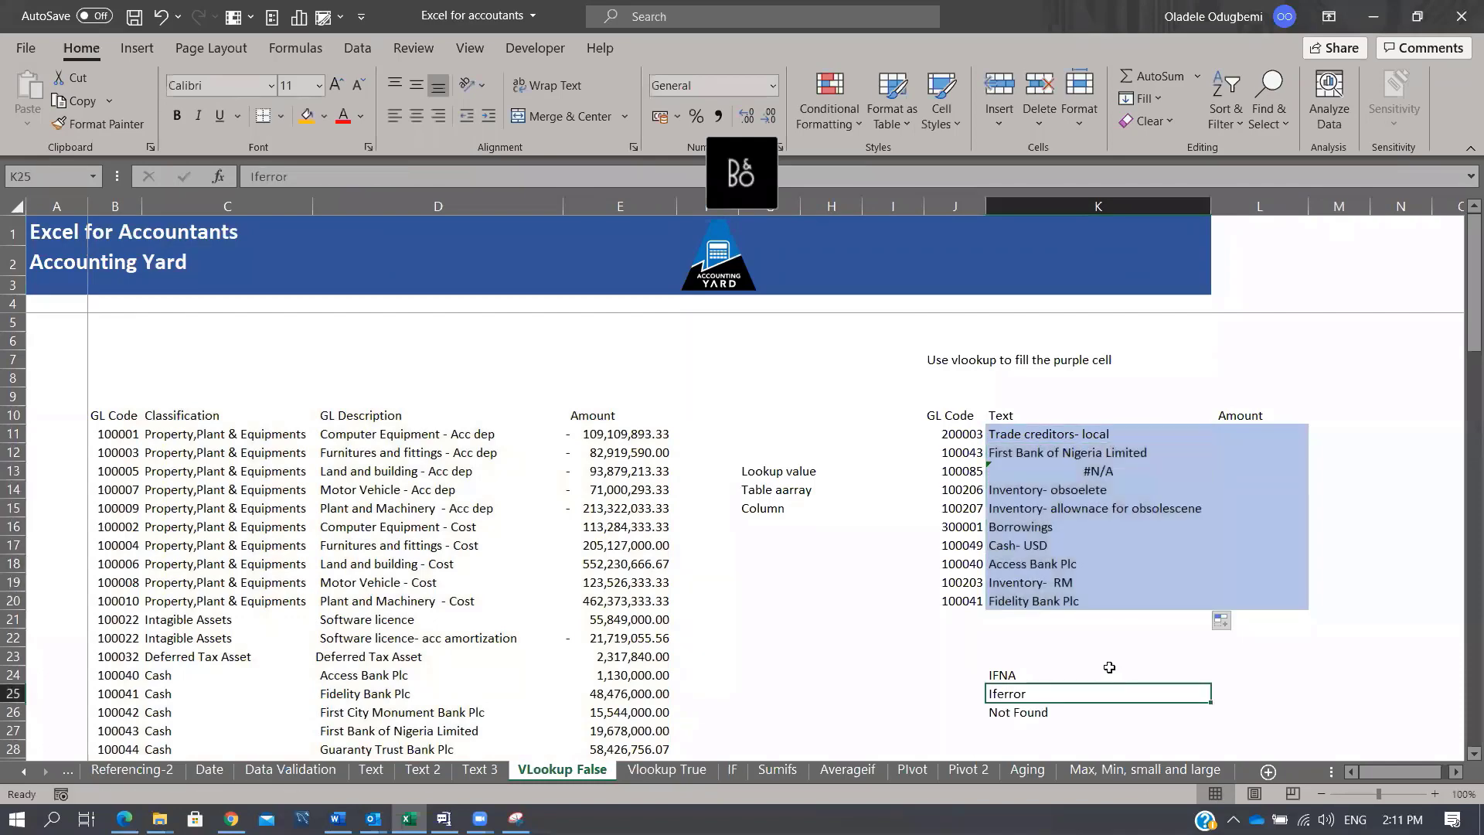
scroll(1098, 648, down, 1)
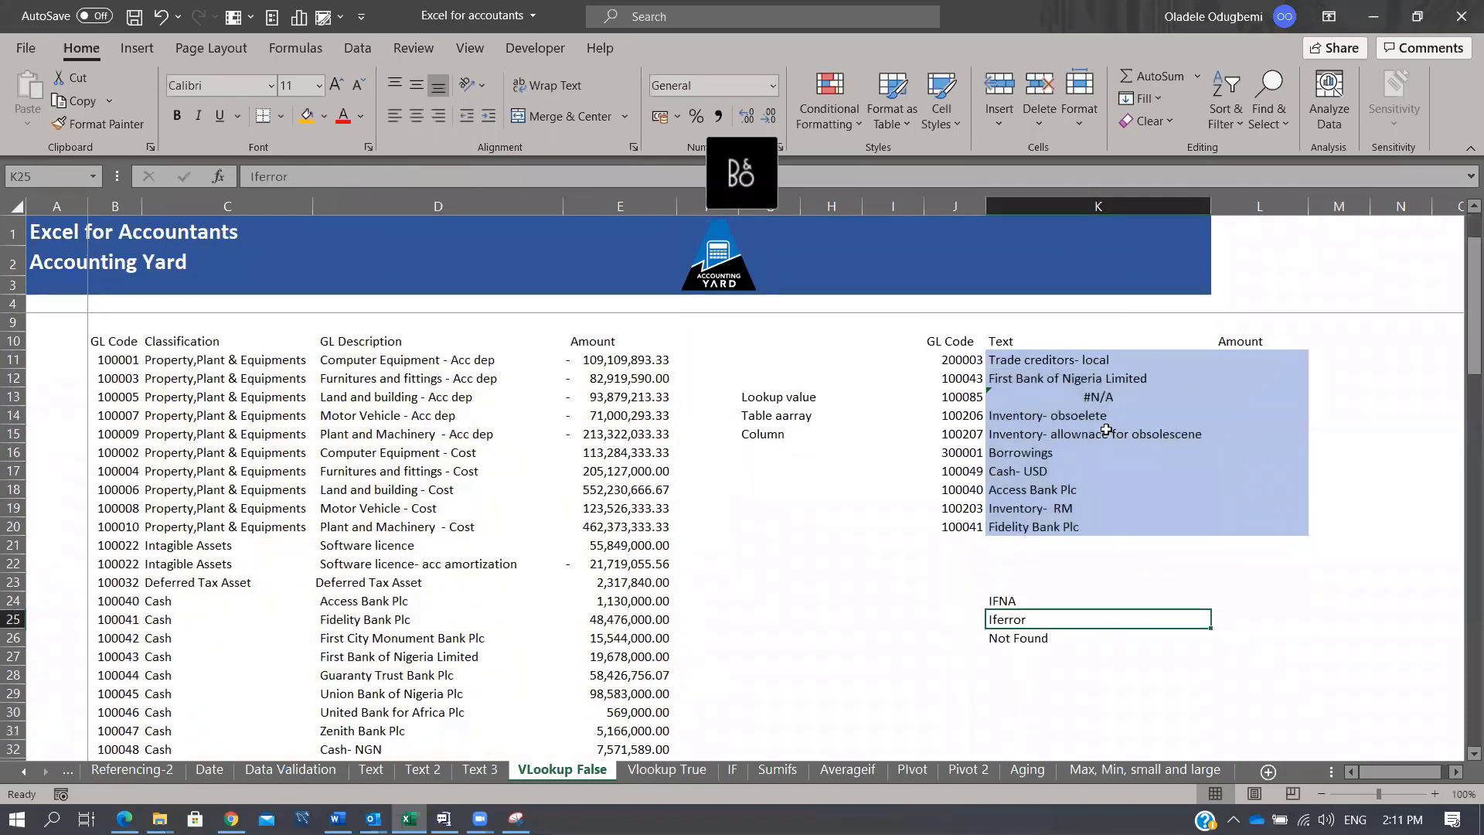
drag(976, 398, 1208, 378)
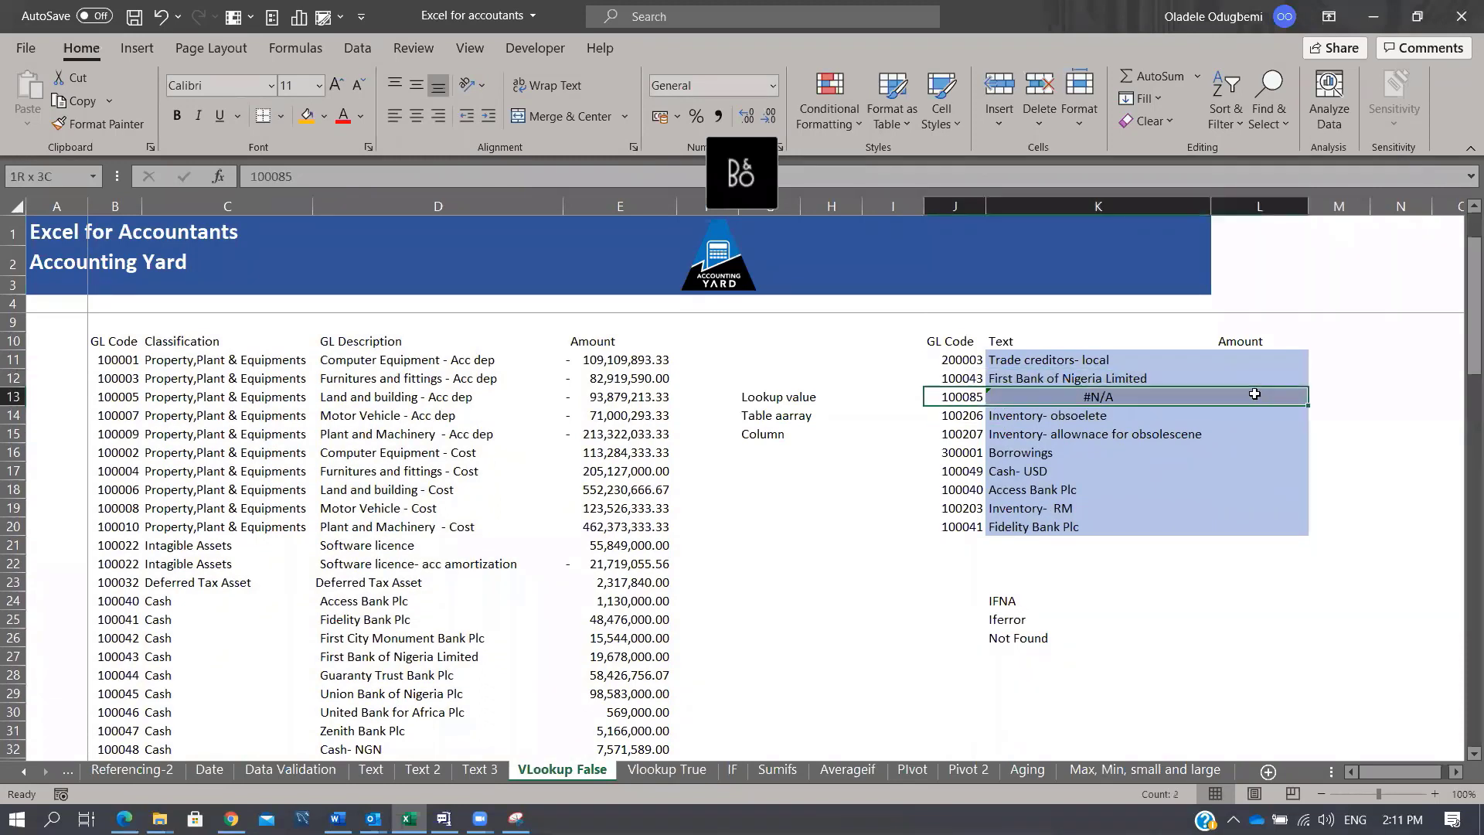
click(1042, 690)
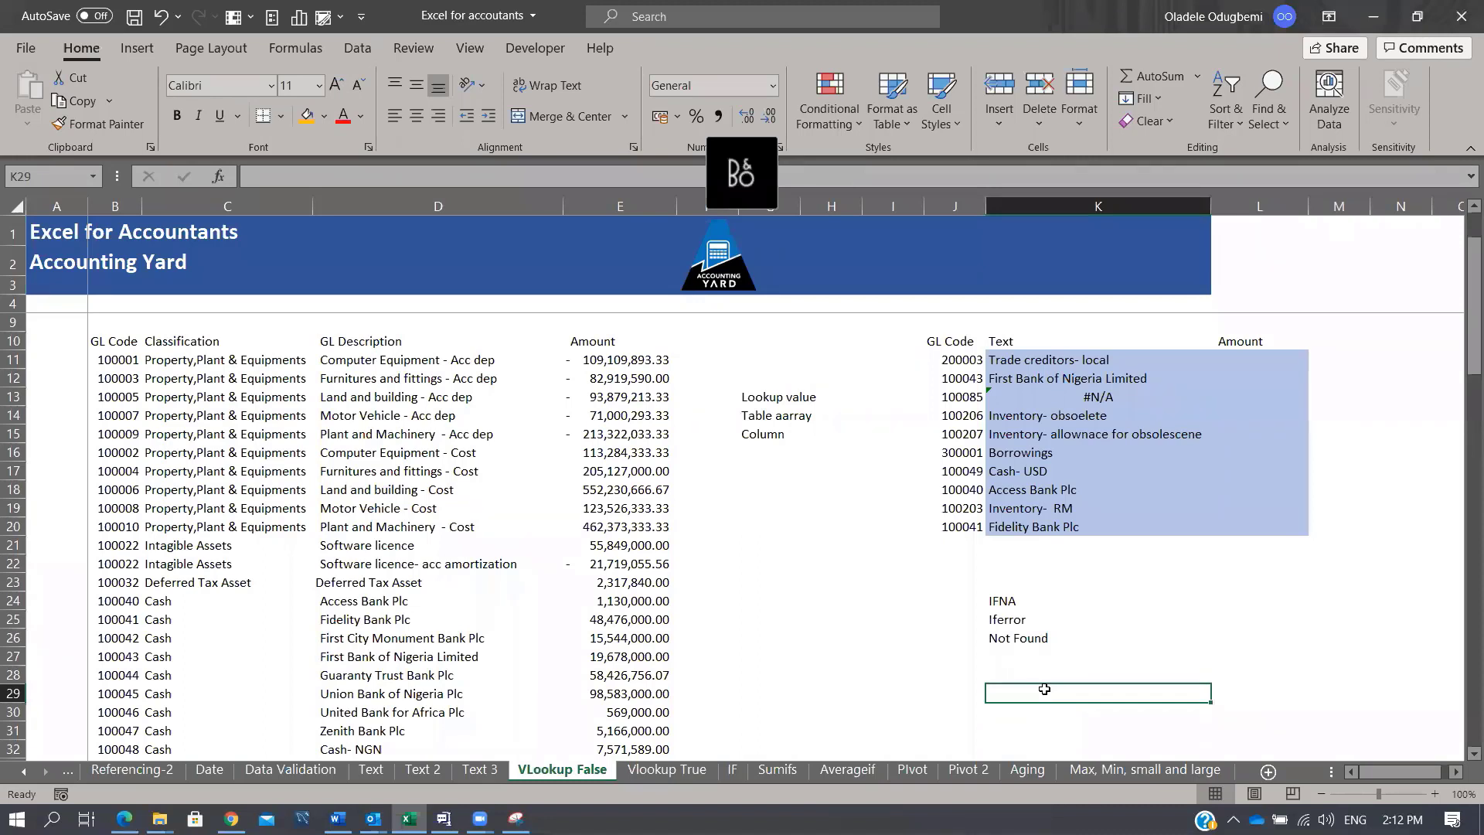
Step: Enter =IFERROR(K13,"Not Found") in K29 so K13's #N/A displays as Not Found
text(=IFERROR()
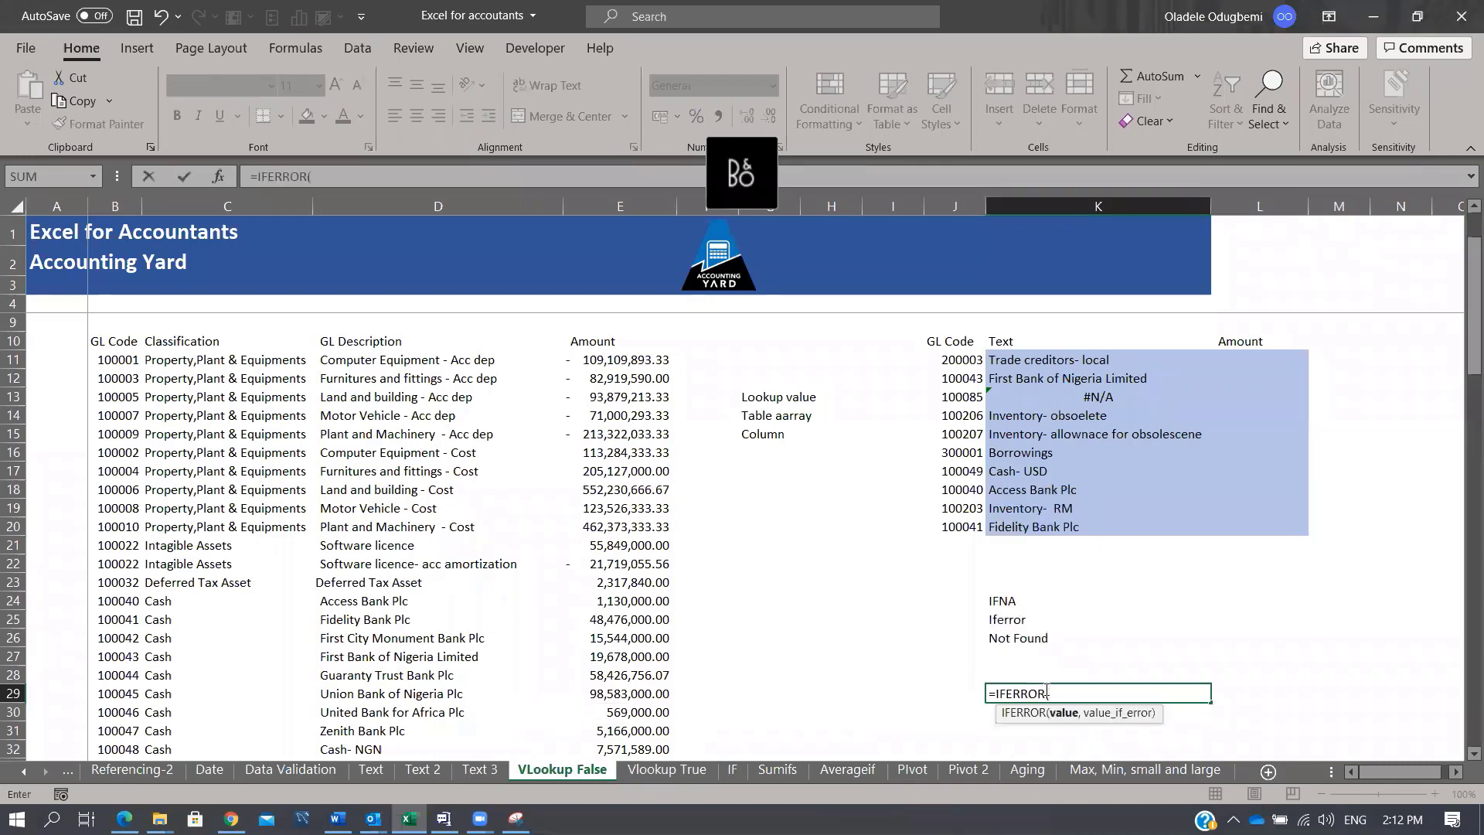
click(1074, 397)
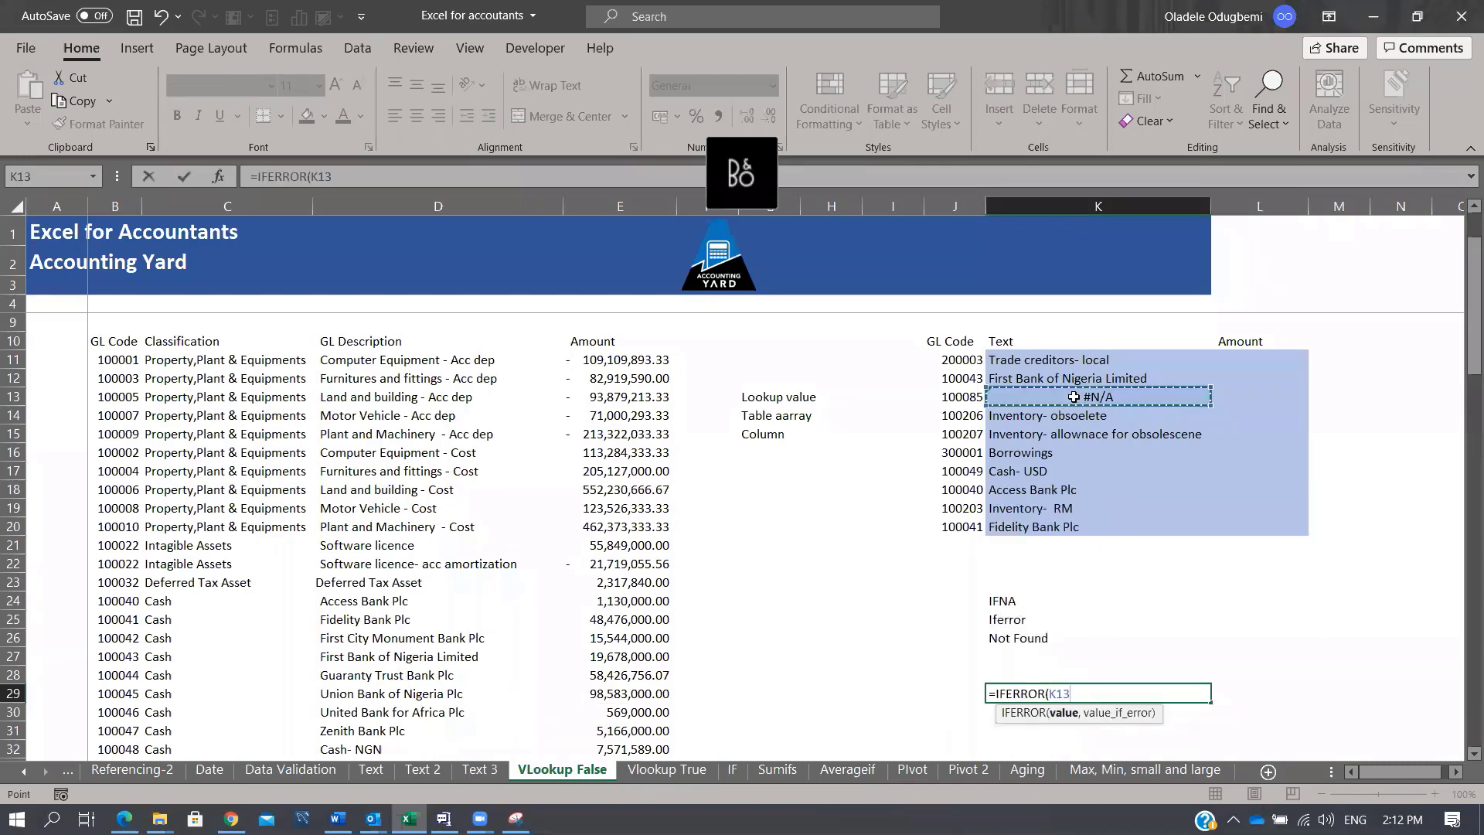
text(,)
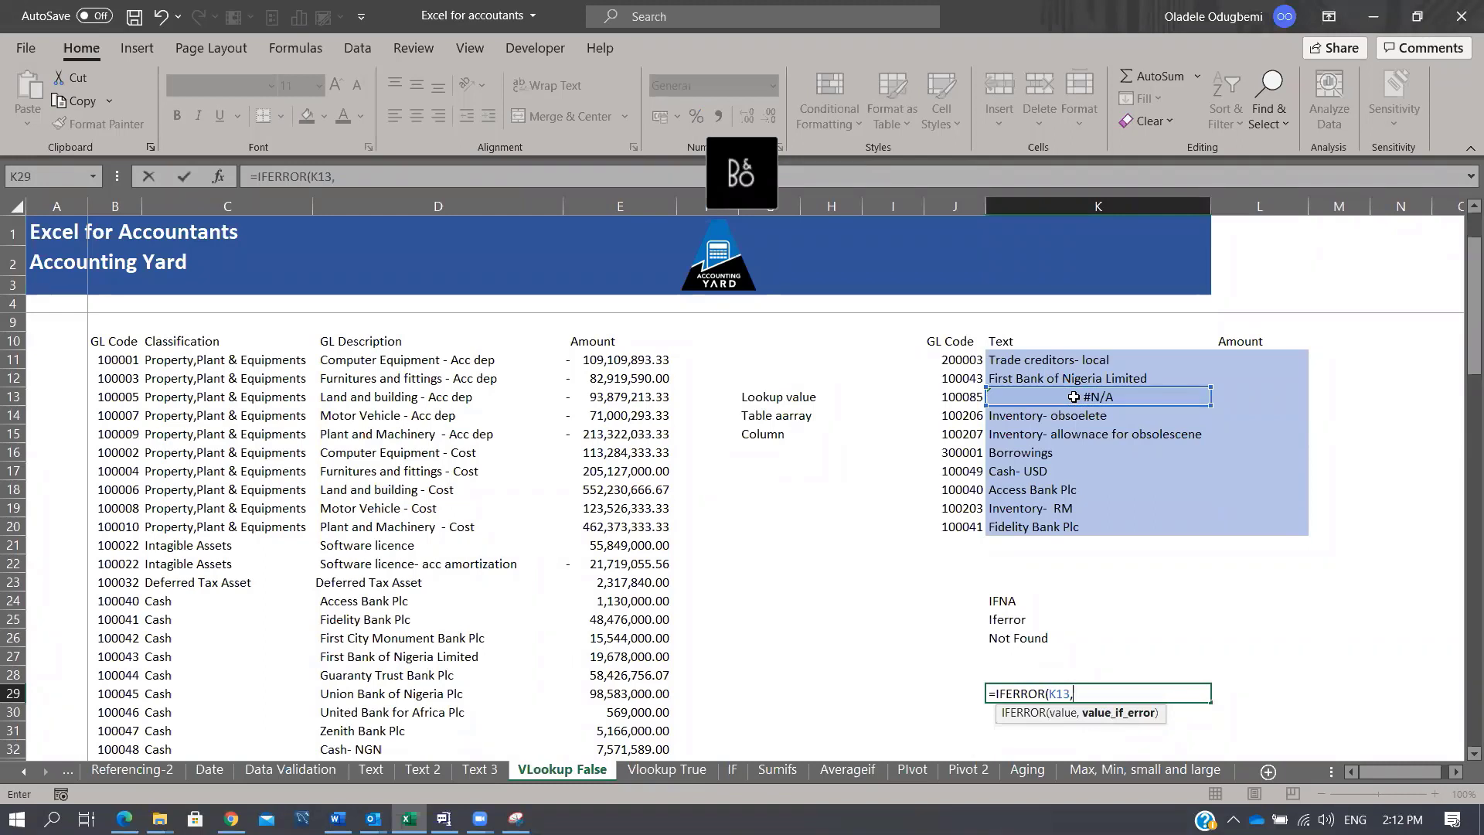
text("")
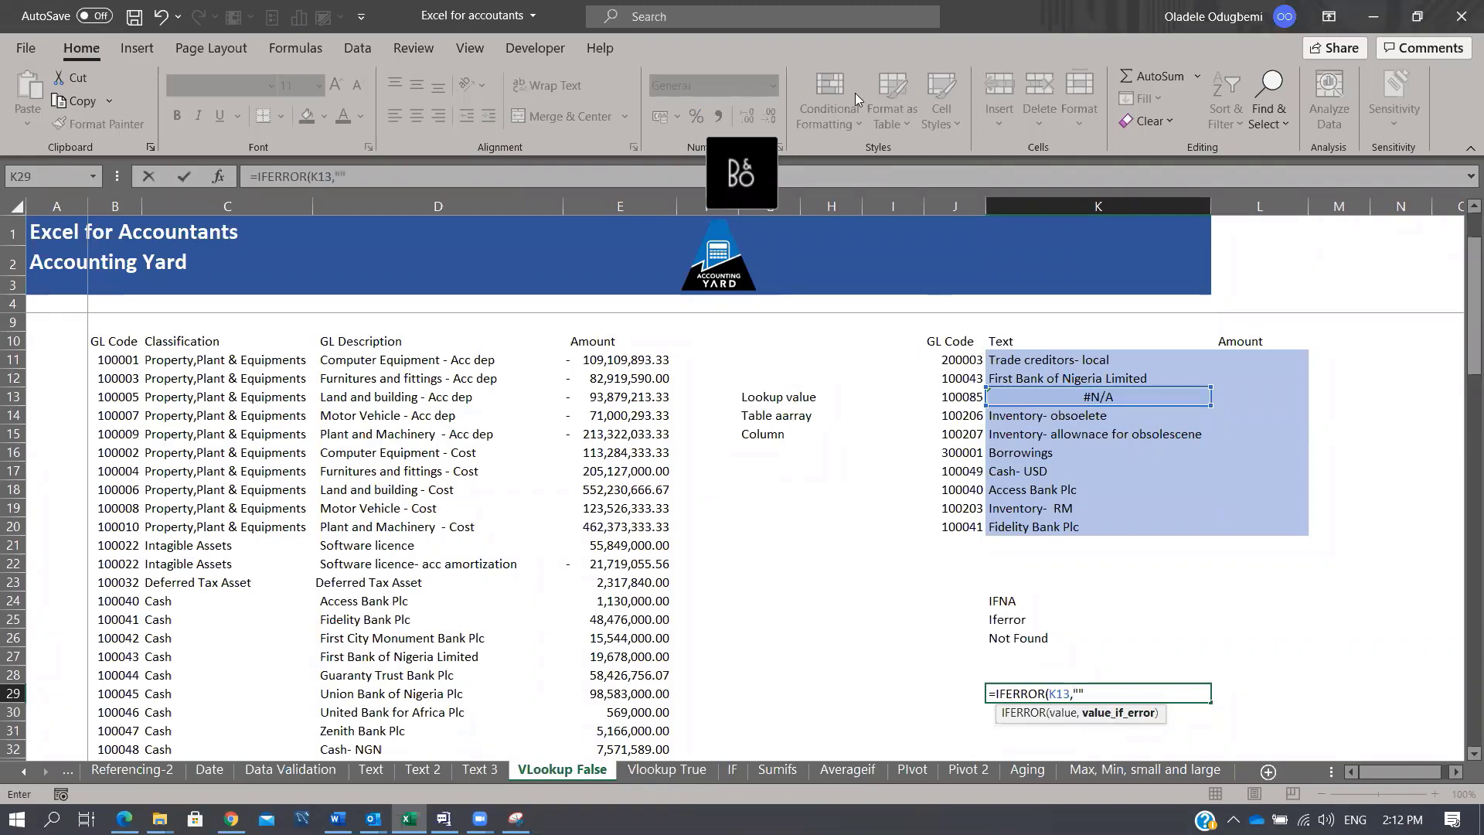
click(336, 177)
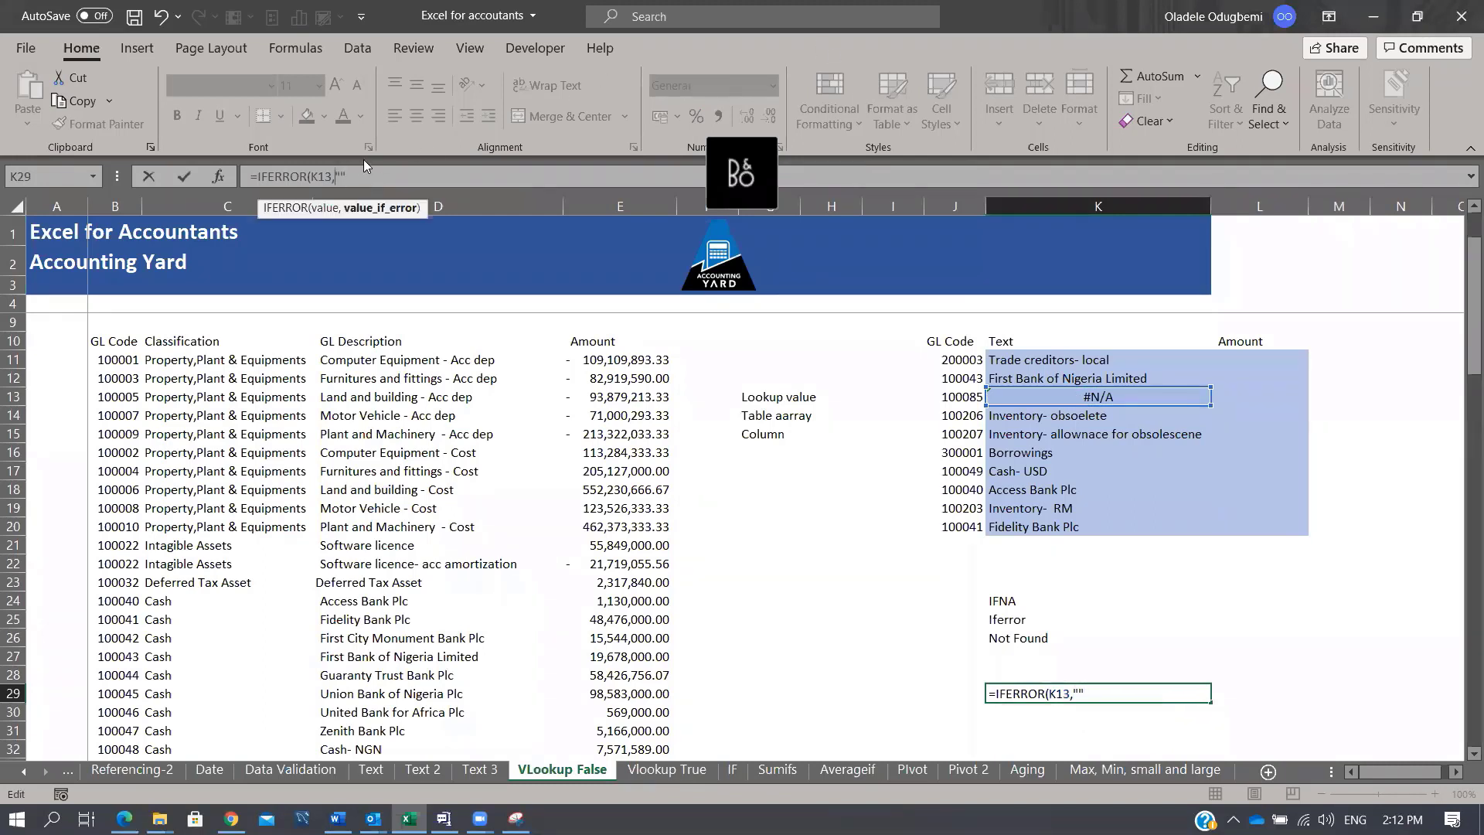
text(Npo)
key(BackSpace)
key(BackSpace)
text(ot Found"))
key(ctrl+Return)
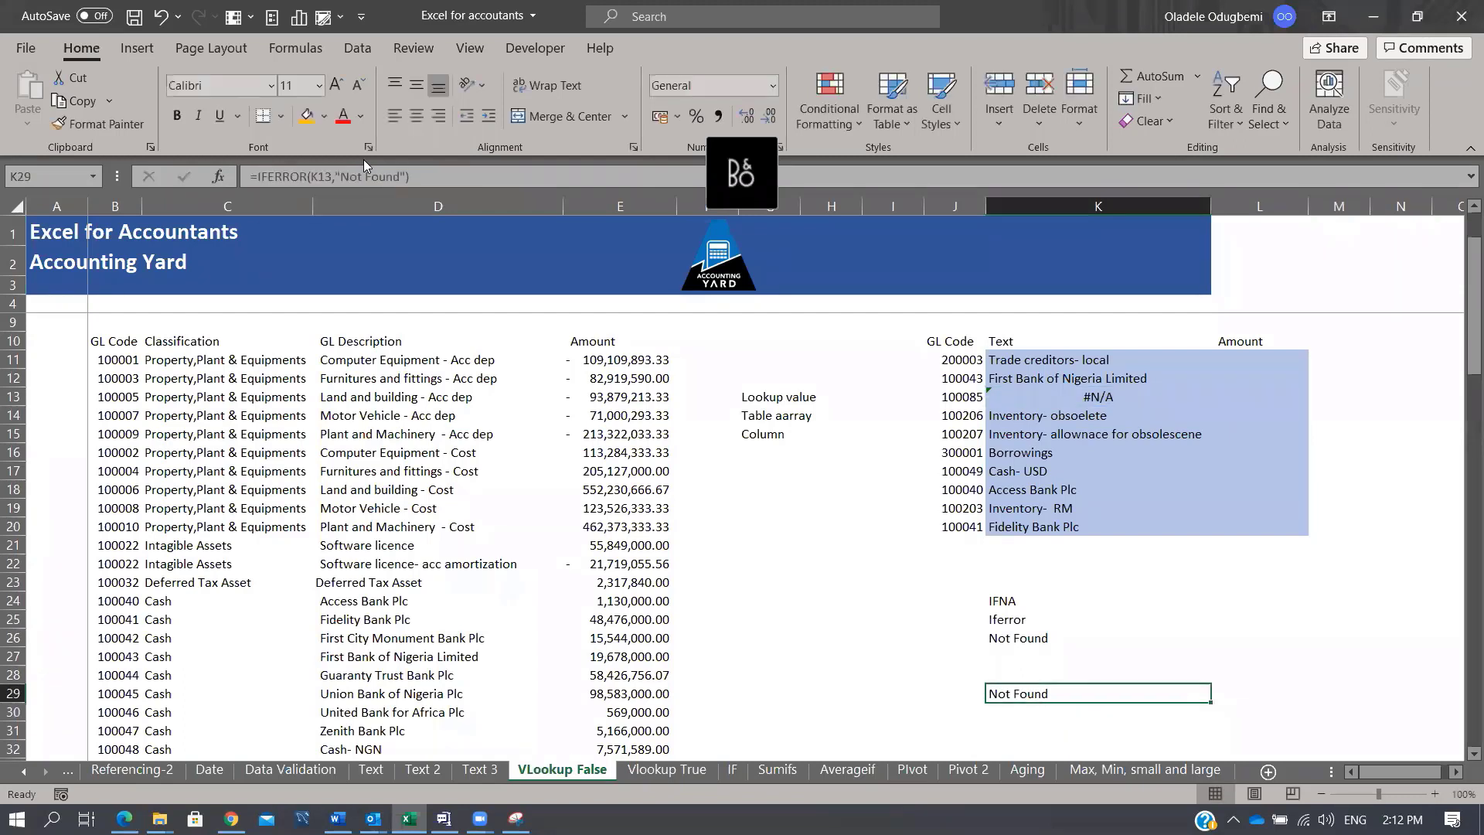
click(1005, 360)
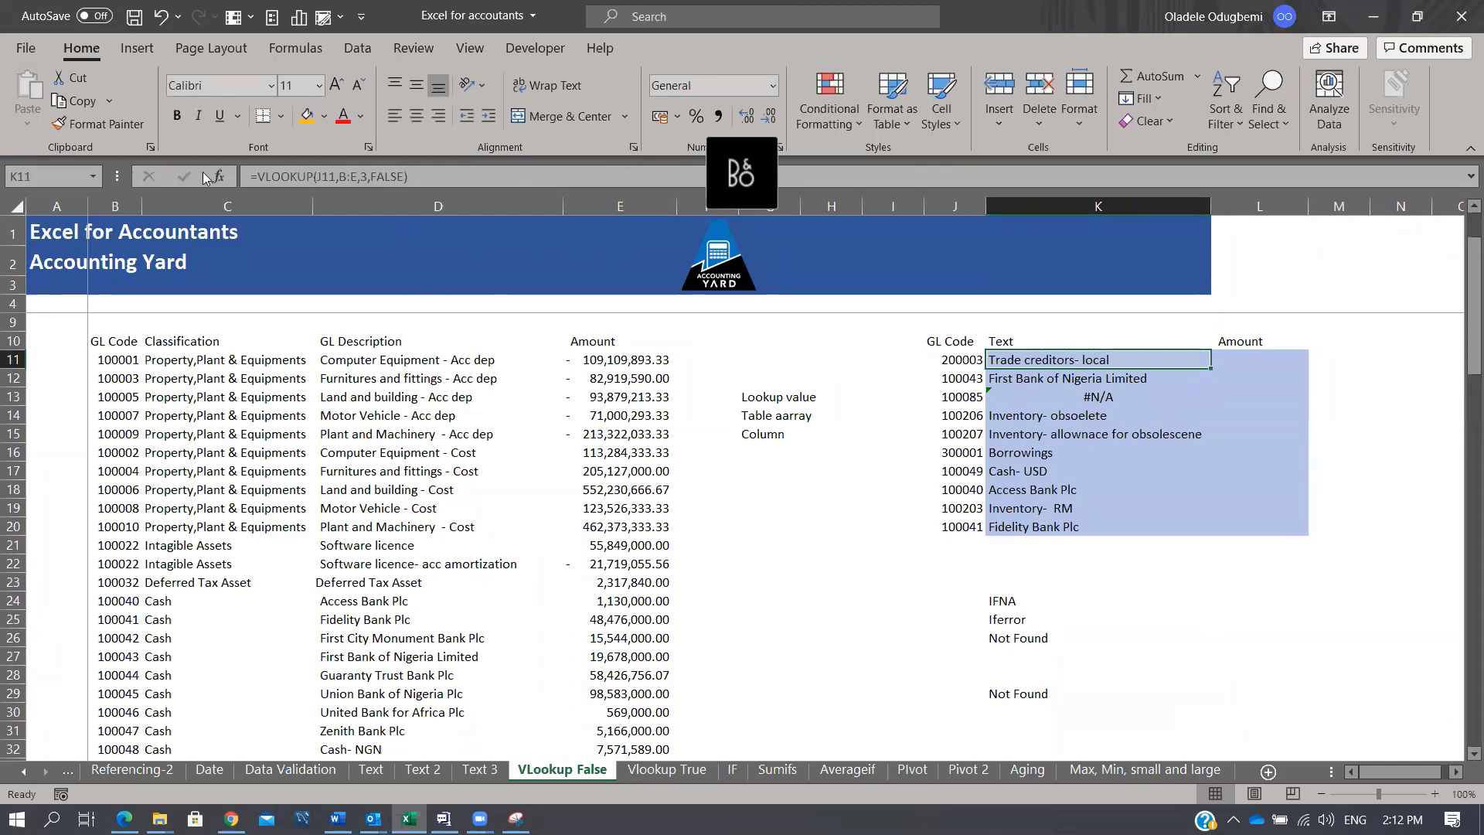
Step: Change K11:K20 to =IFERROR(VLOOKUP(J11,B:E,3,FALSE),"Not Found") so K13 reads Not Found
click(256, 176)
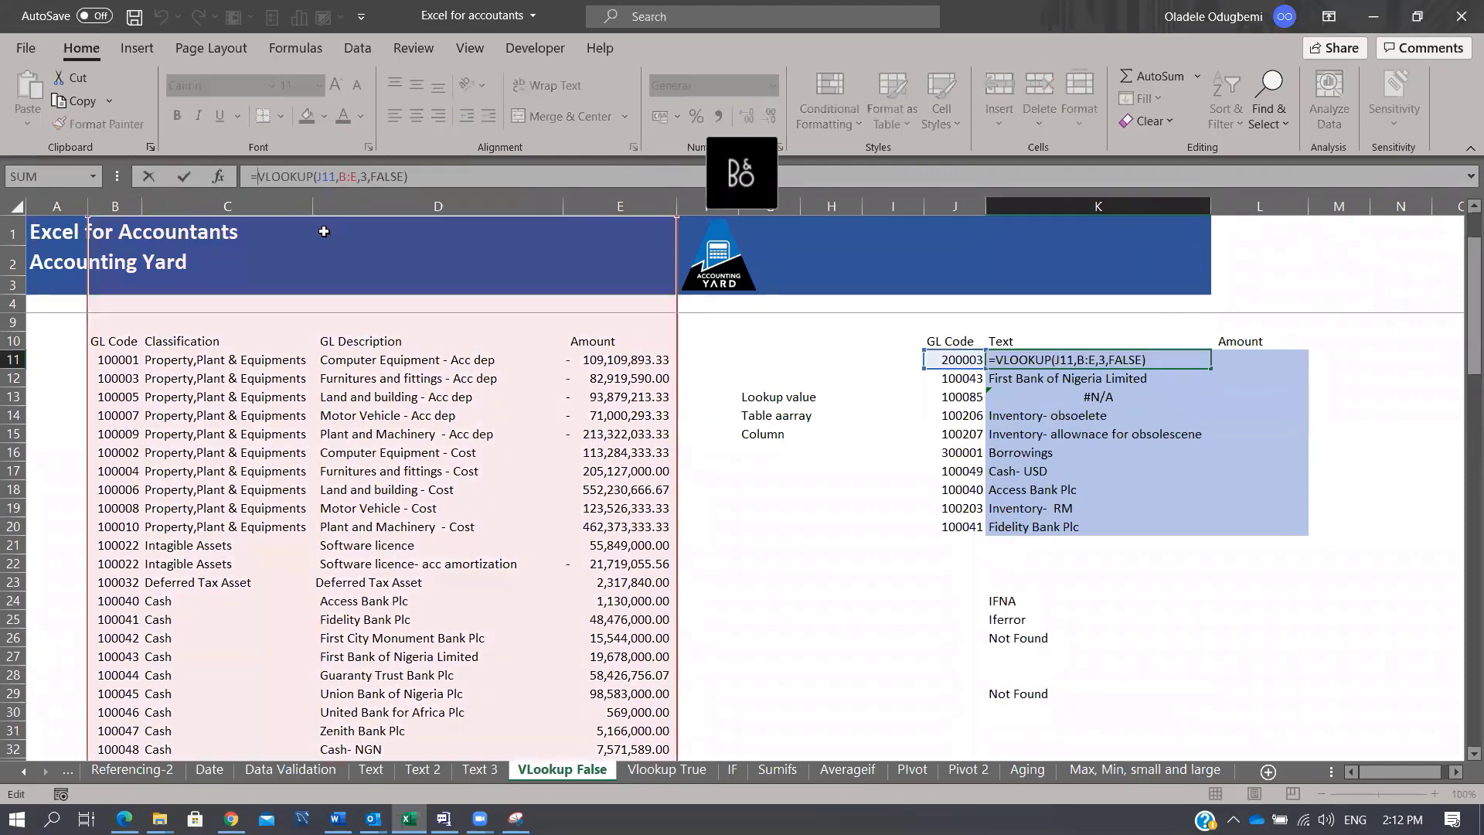
text(IFERROR()
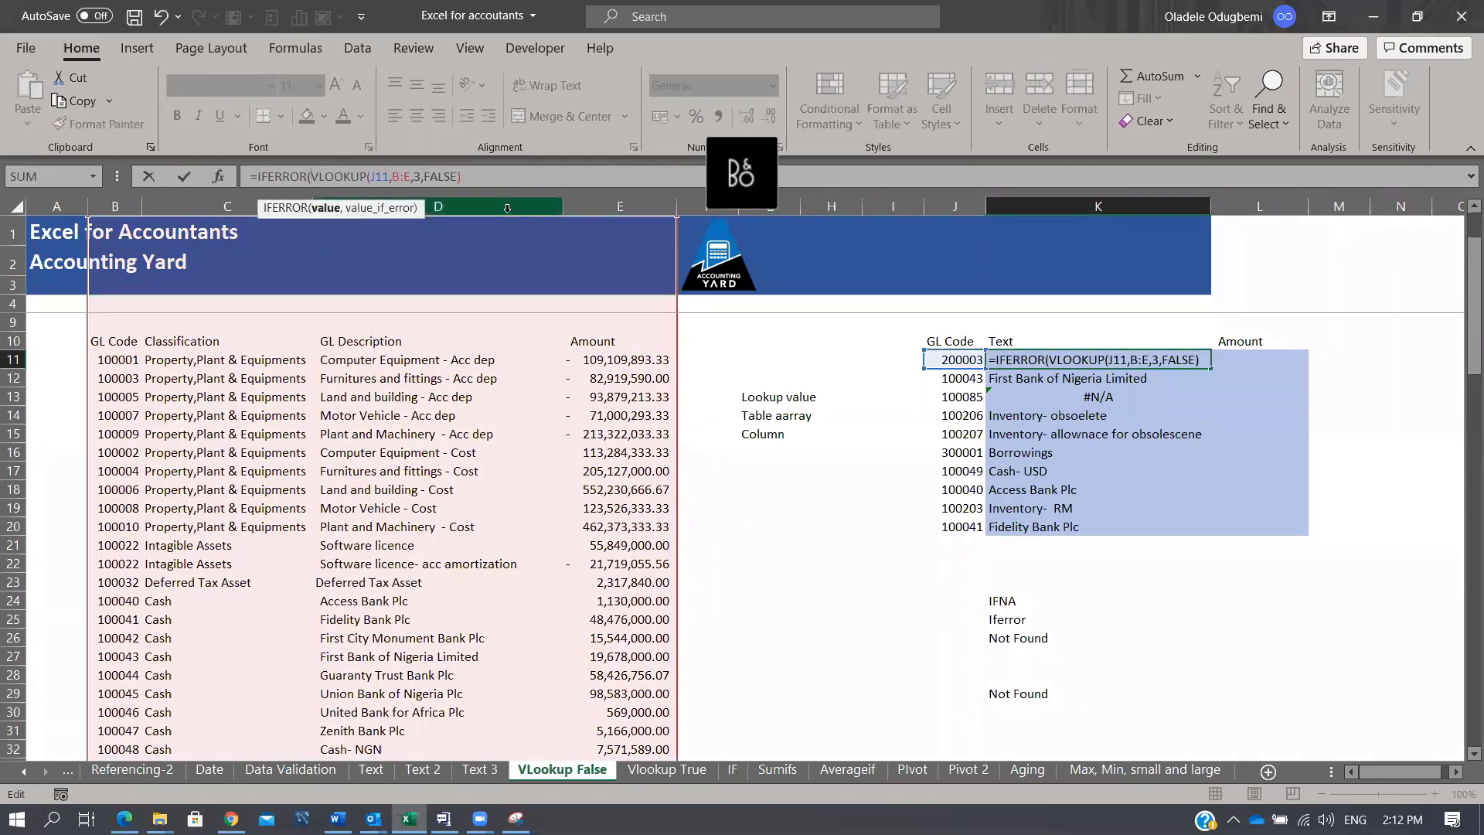
text(,)
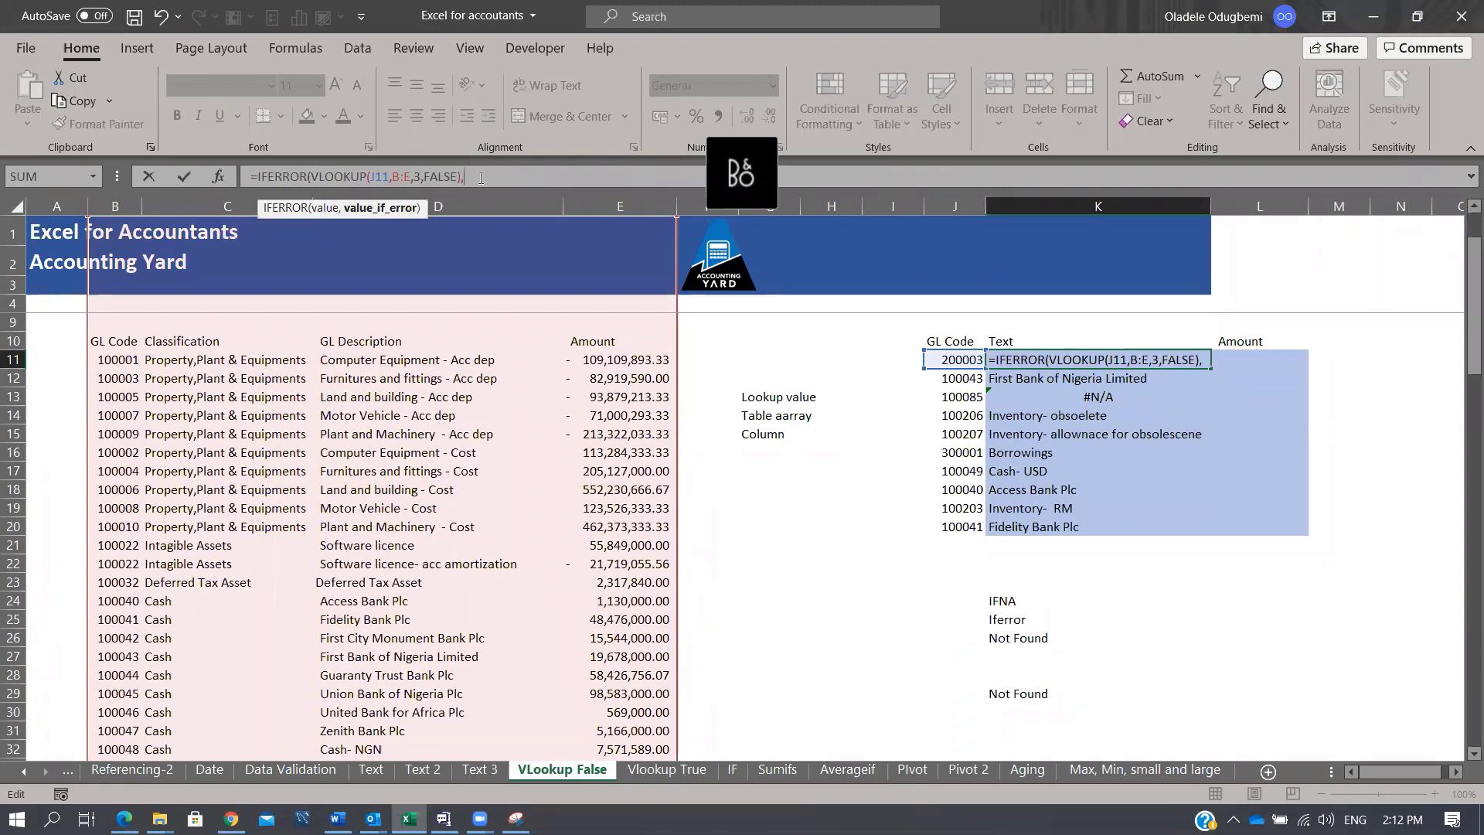
text("")
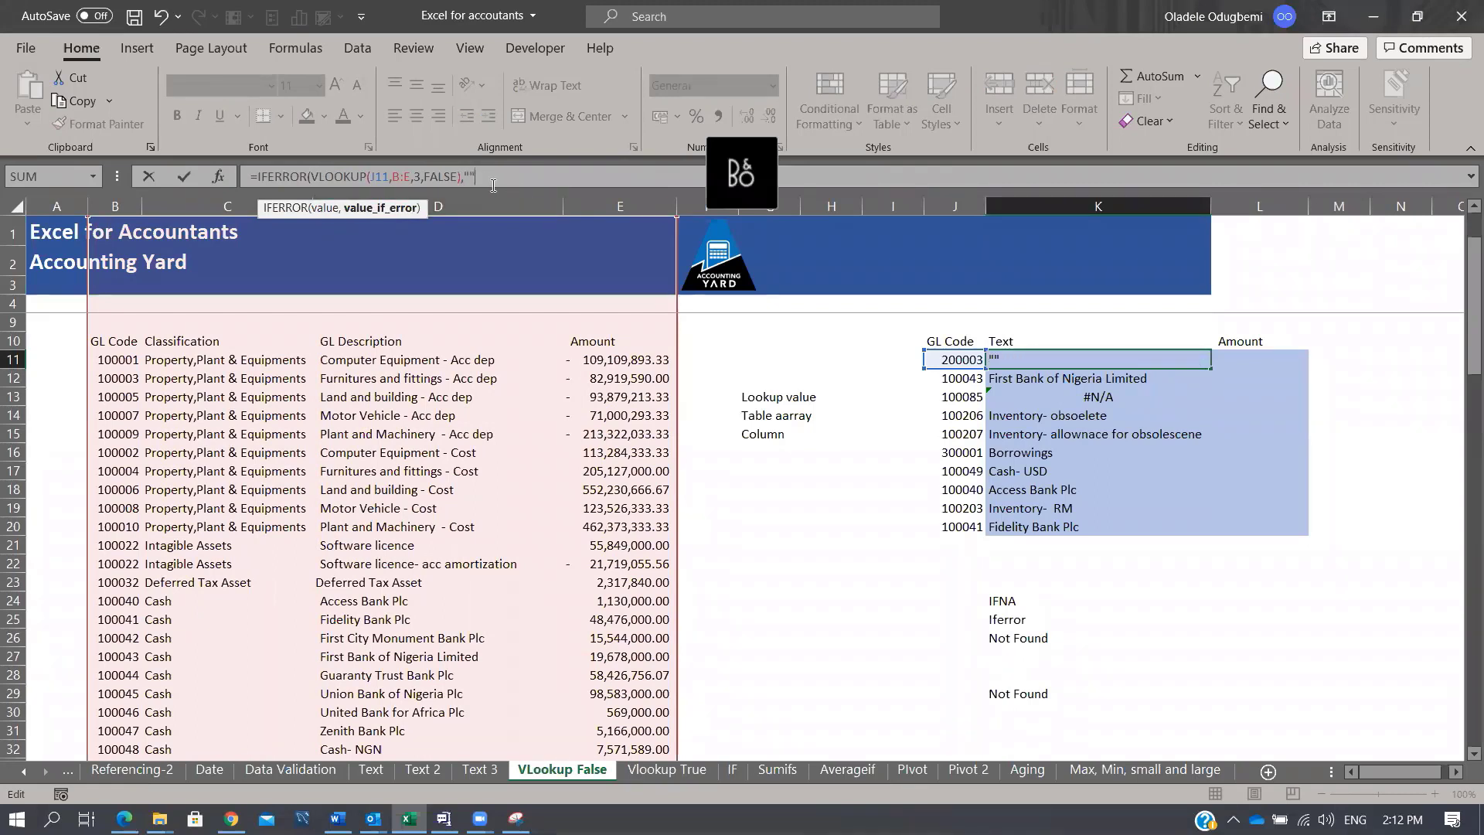
key(Left)
text(Not Found)
key(Right)
key(ctrl+Return)
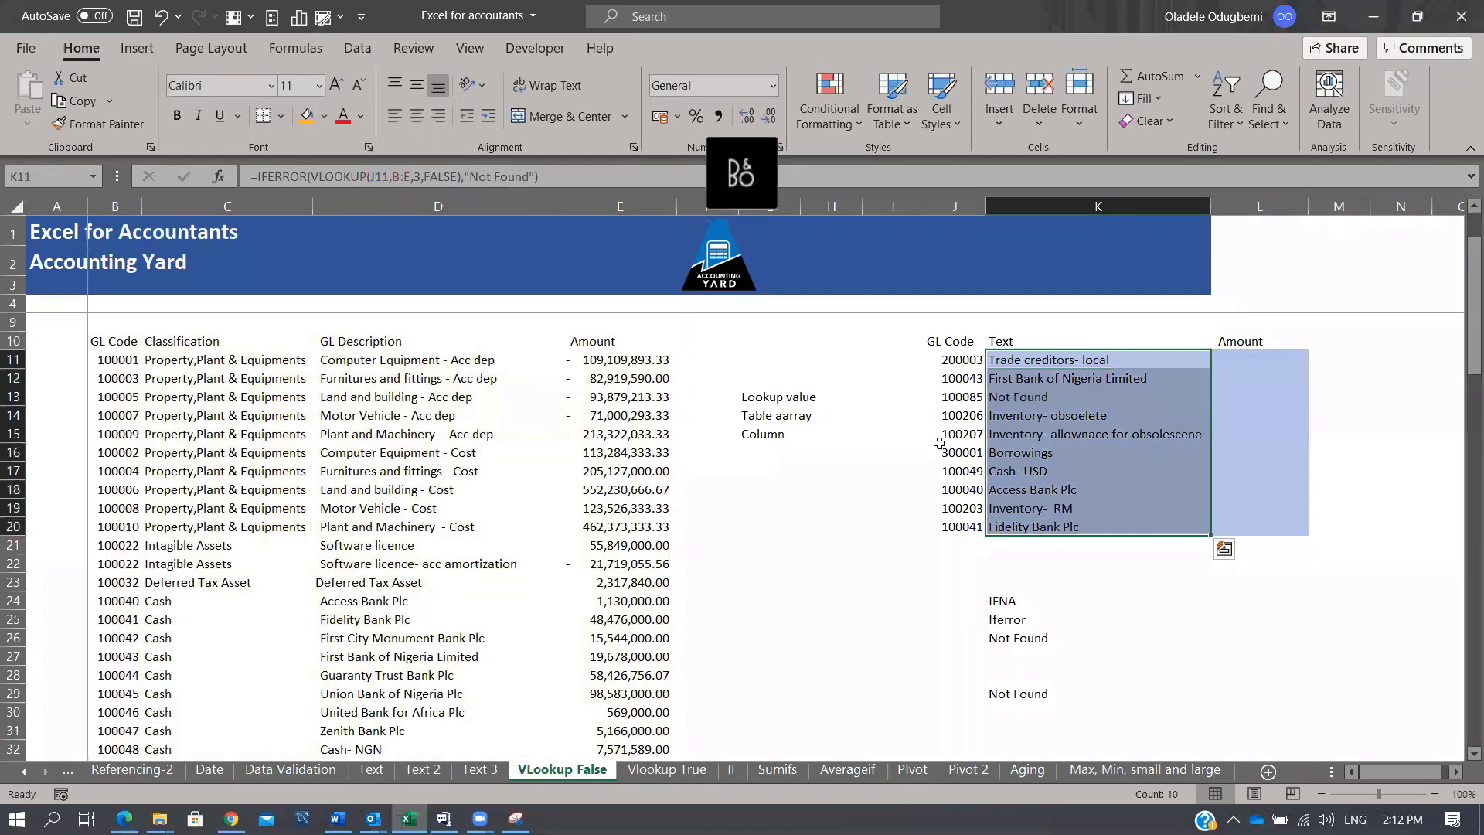
drag(946, 401, 1097, 399)
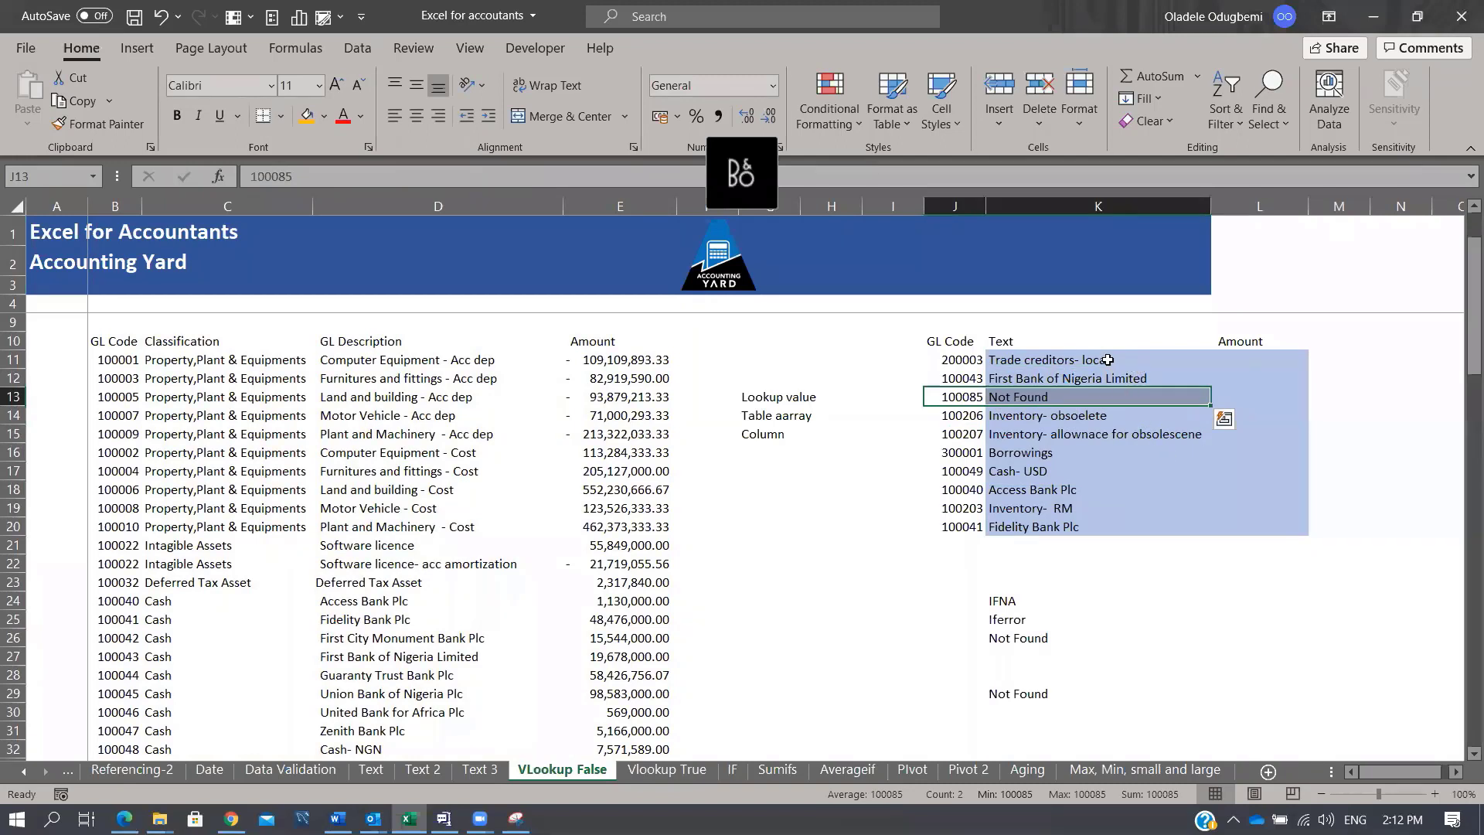
drag(1100, 360, 1109, 530)
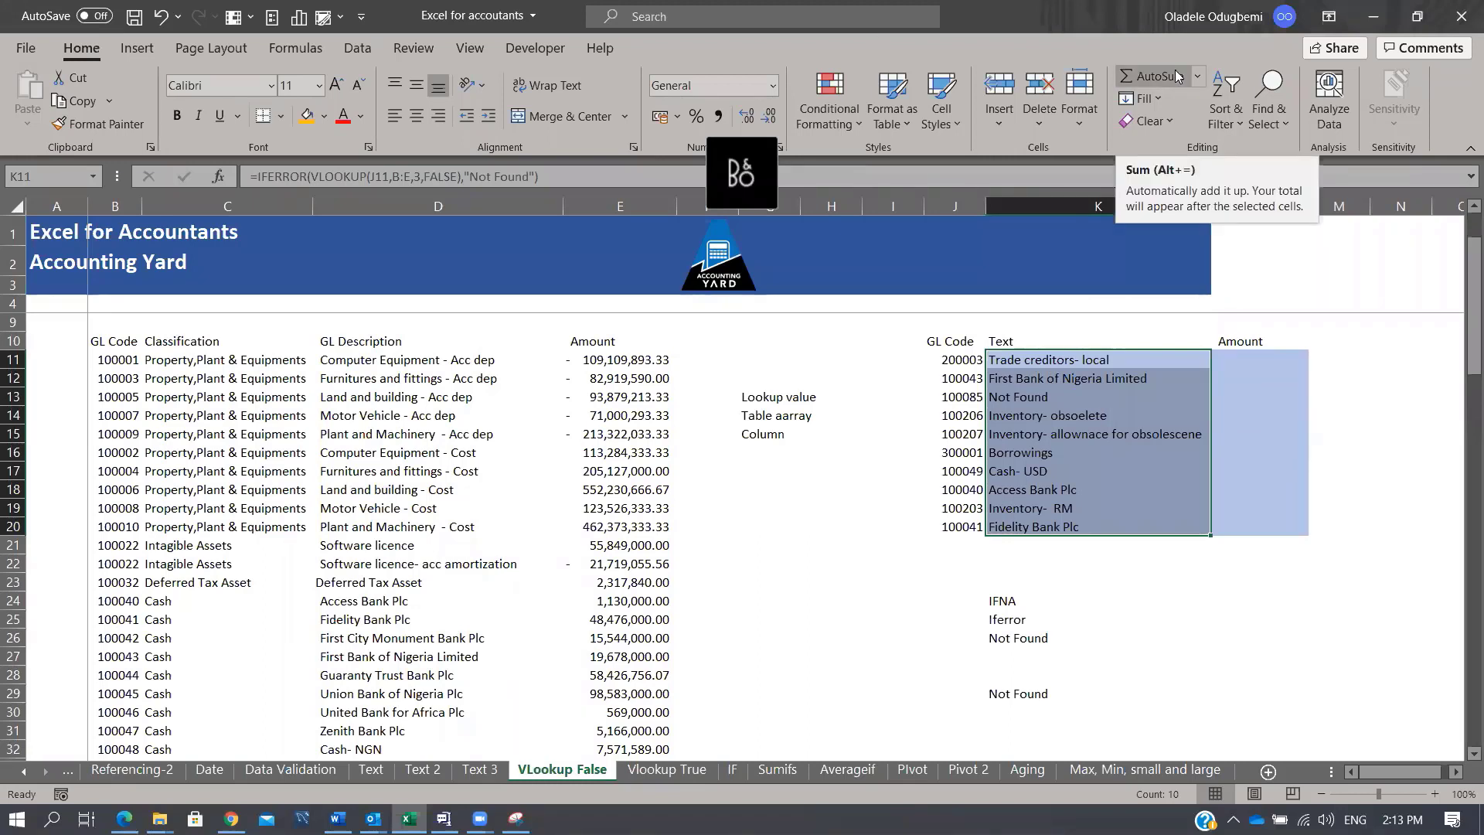
Step: Switch to the Vlookup True sheet with the employee performance and bonus table
click(423, 59)
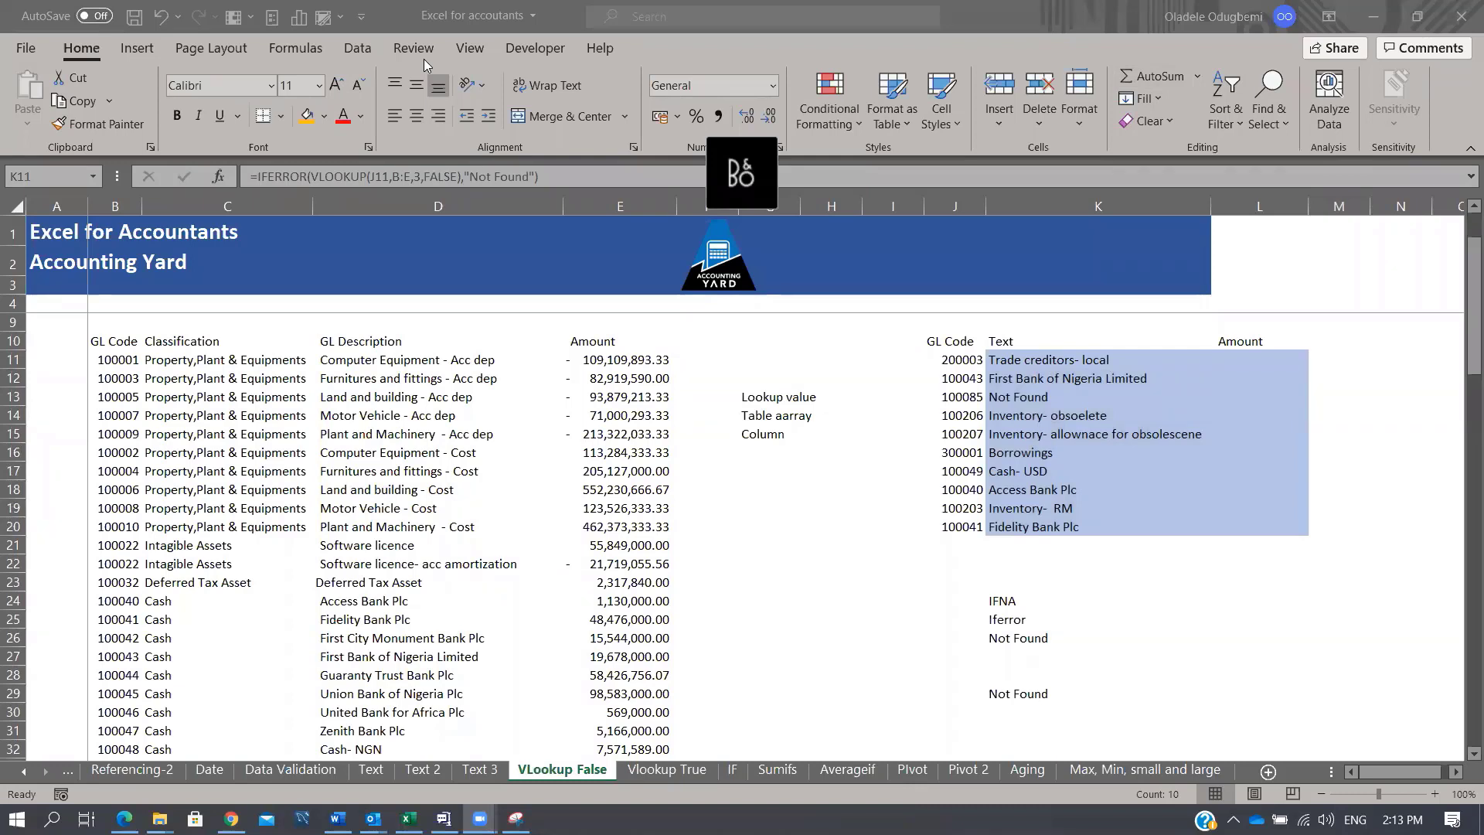
click(995, 447)
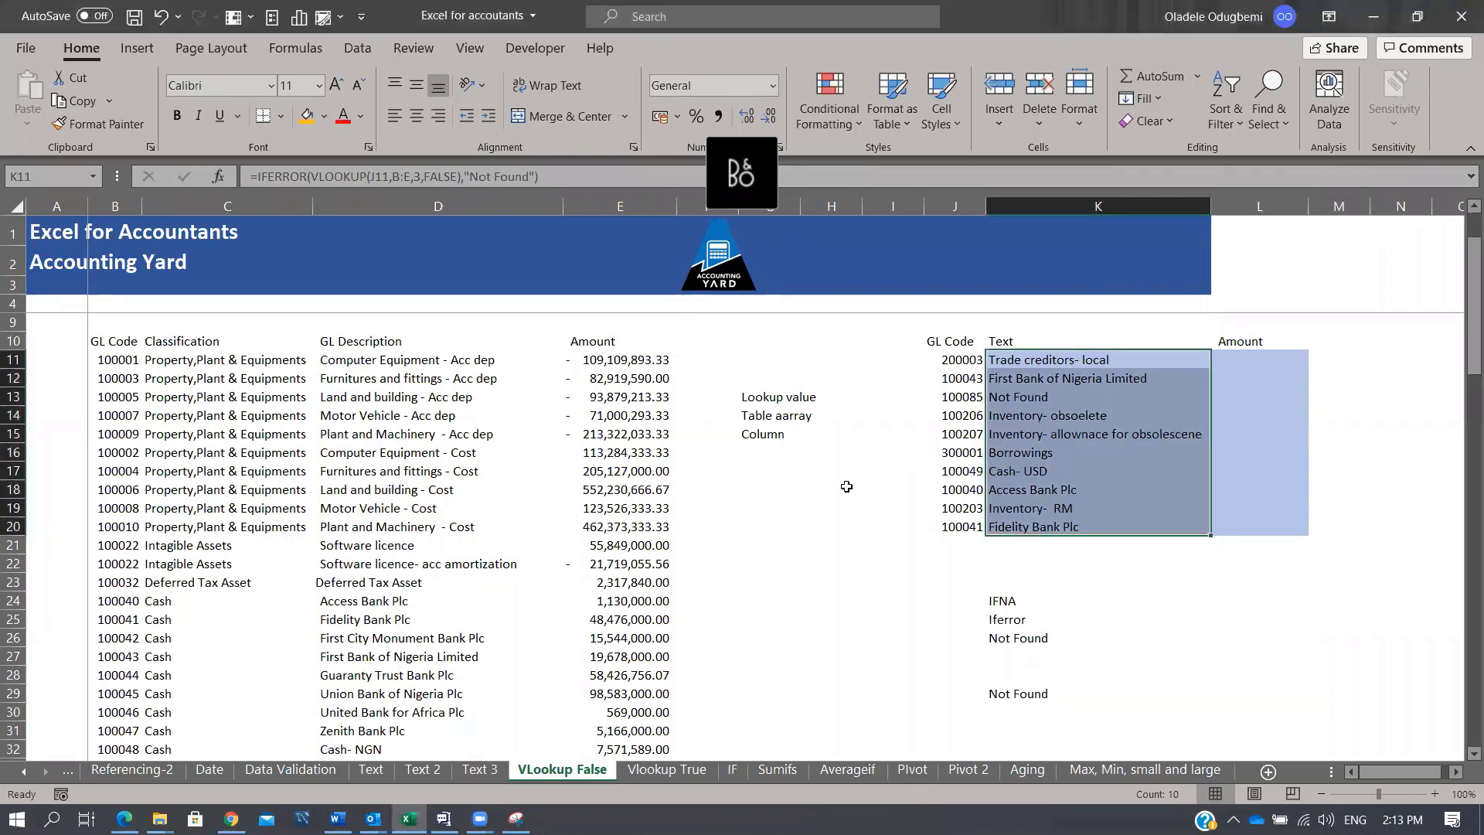
click(667, 770)
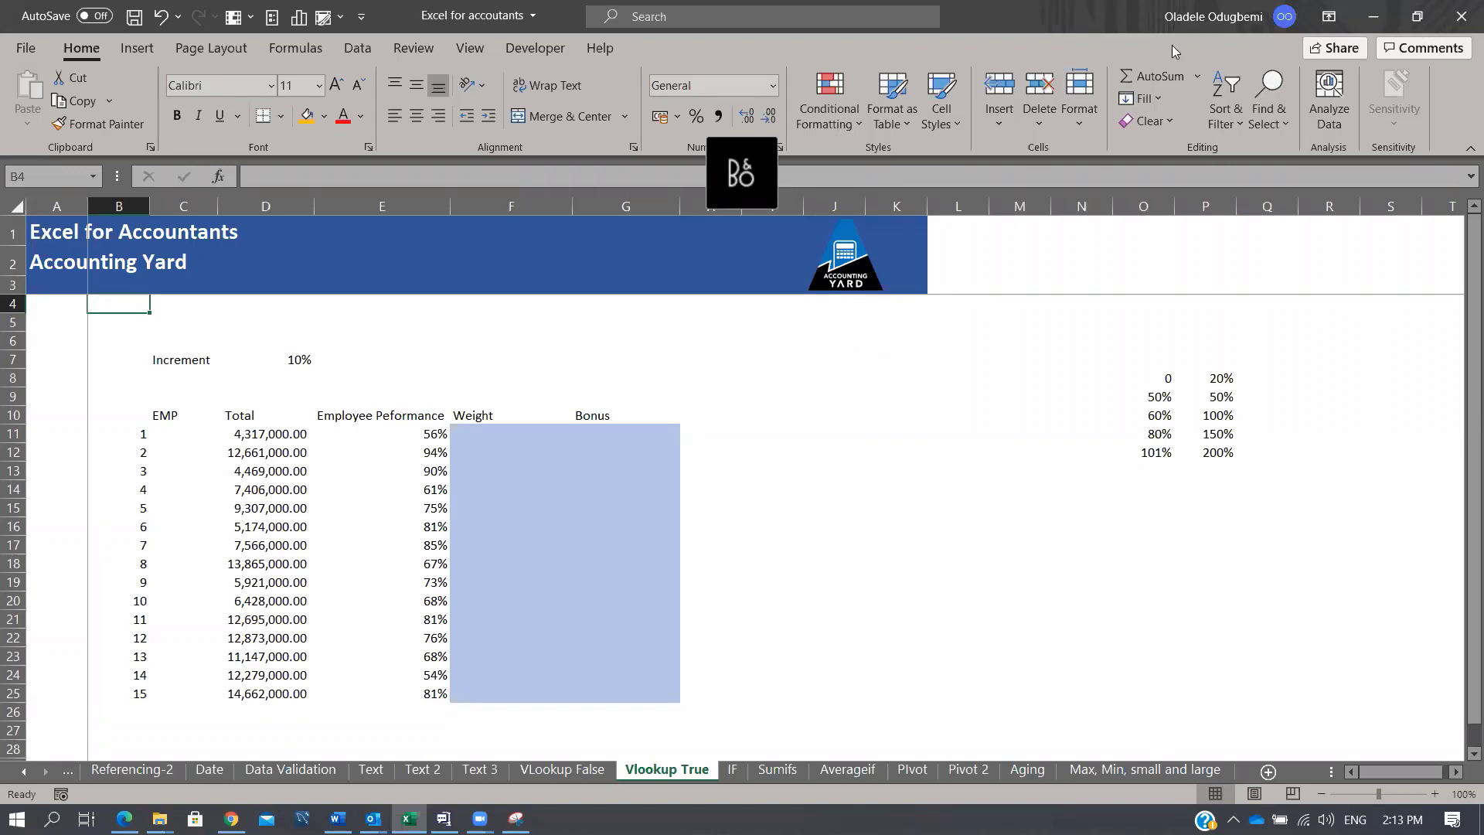
click(902, 561)
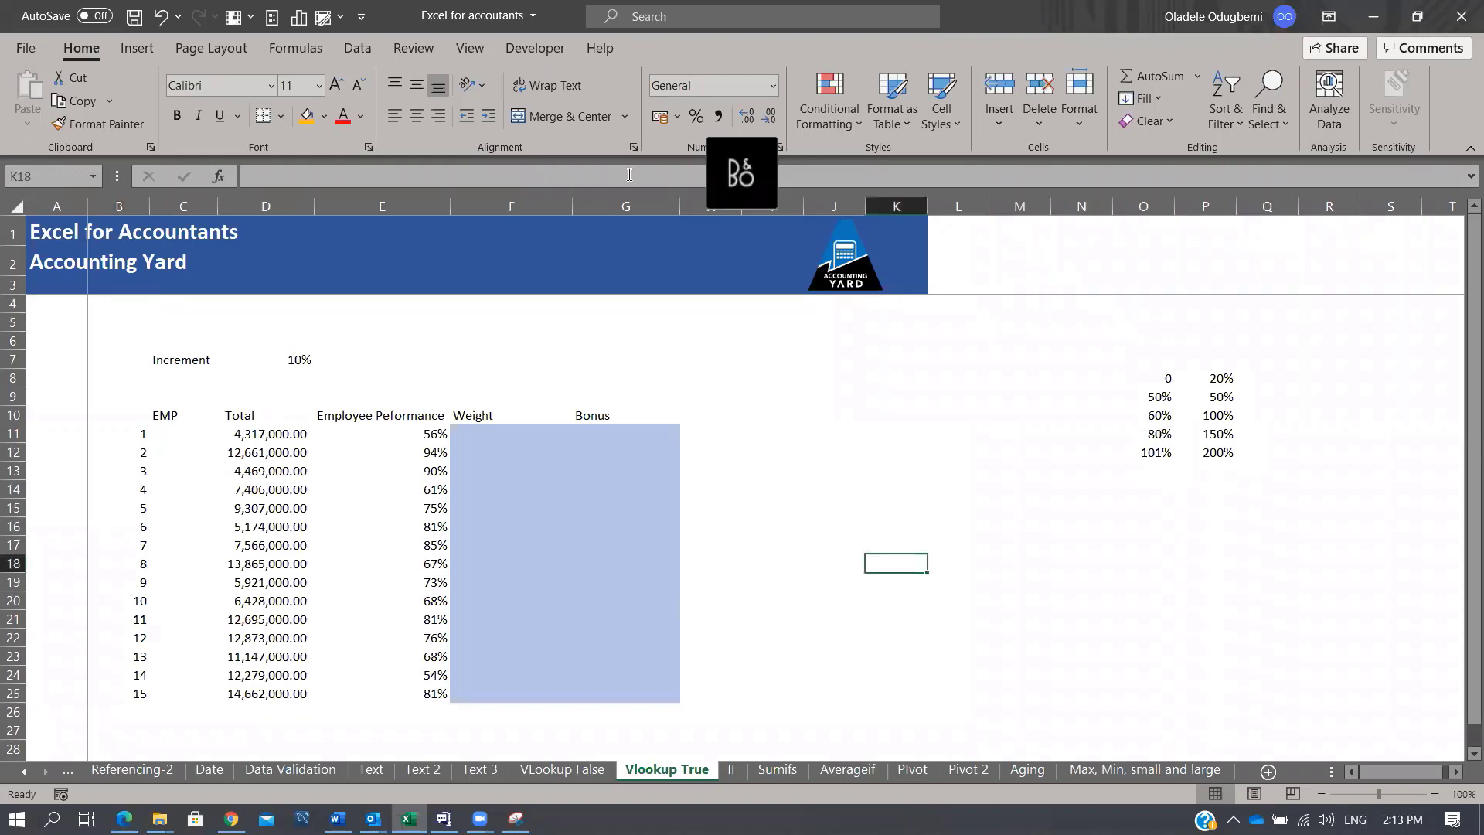
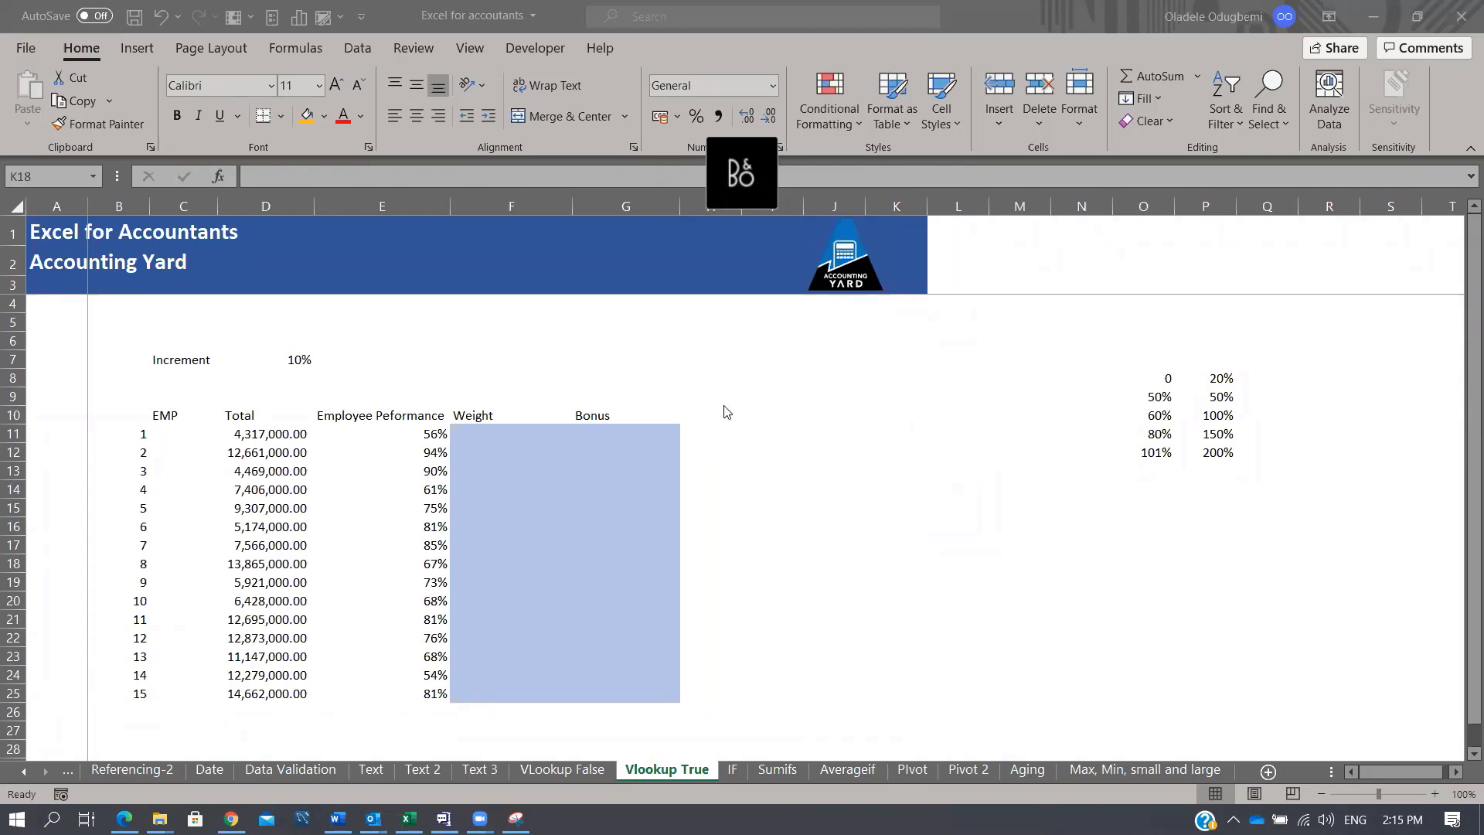
Step: Review the performance thresholds and their weights in the lookup table O8:P12
click(756, 454)
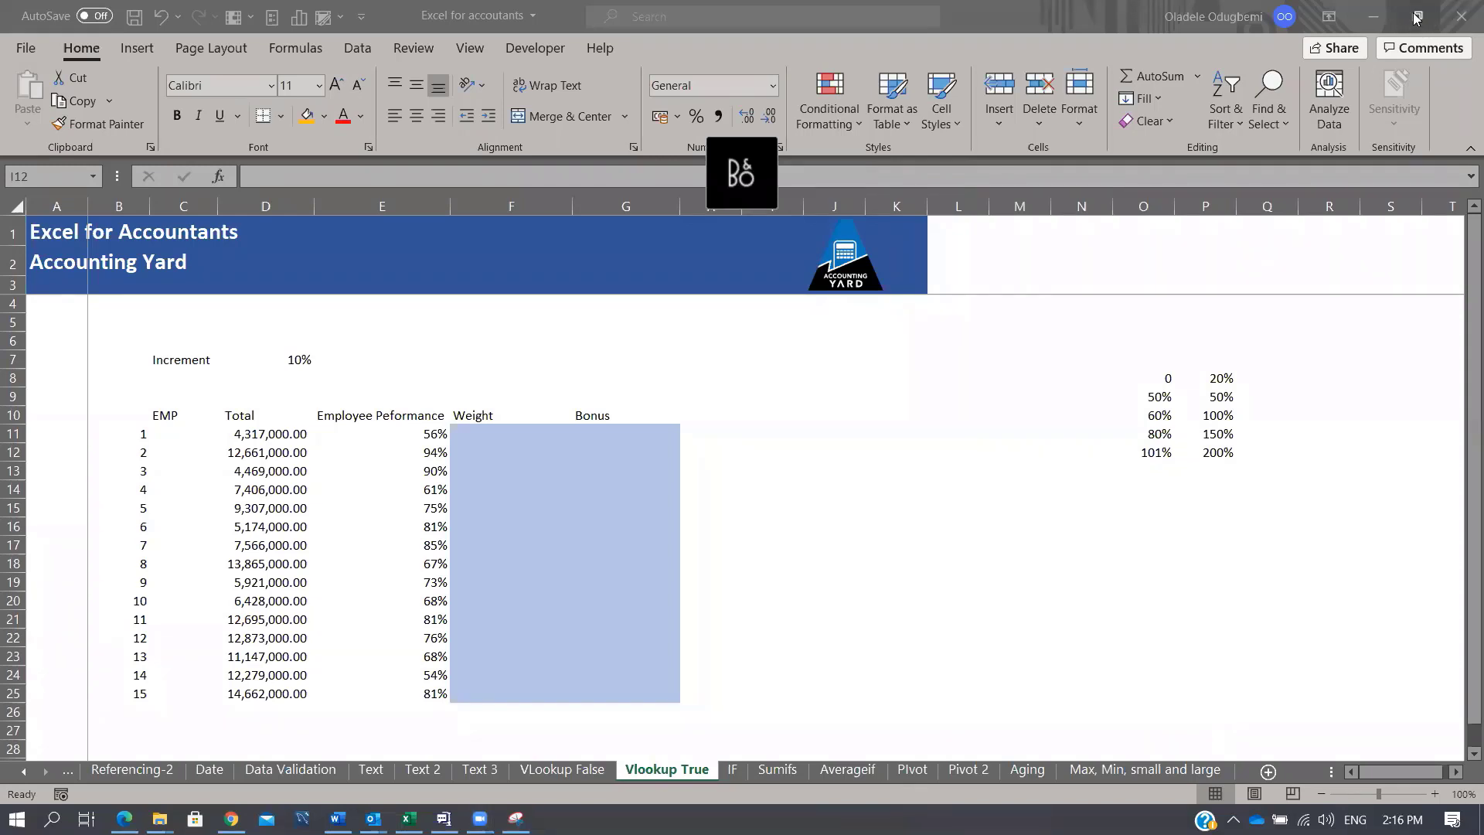
click(500, 434)
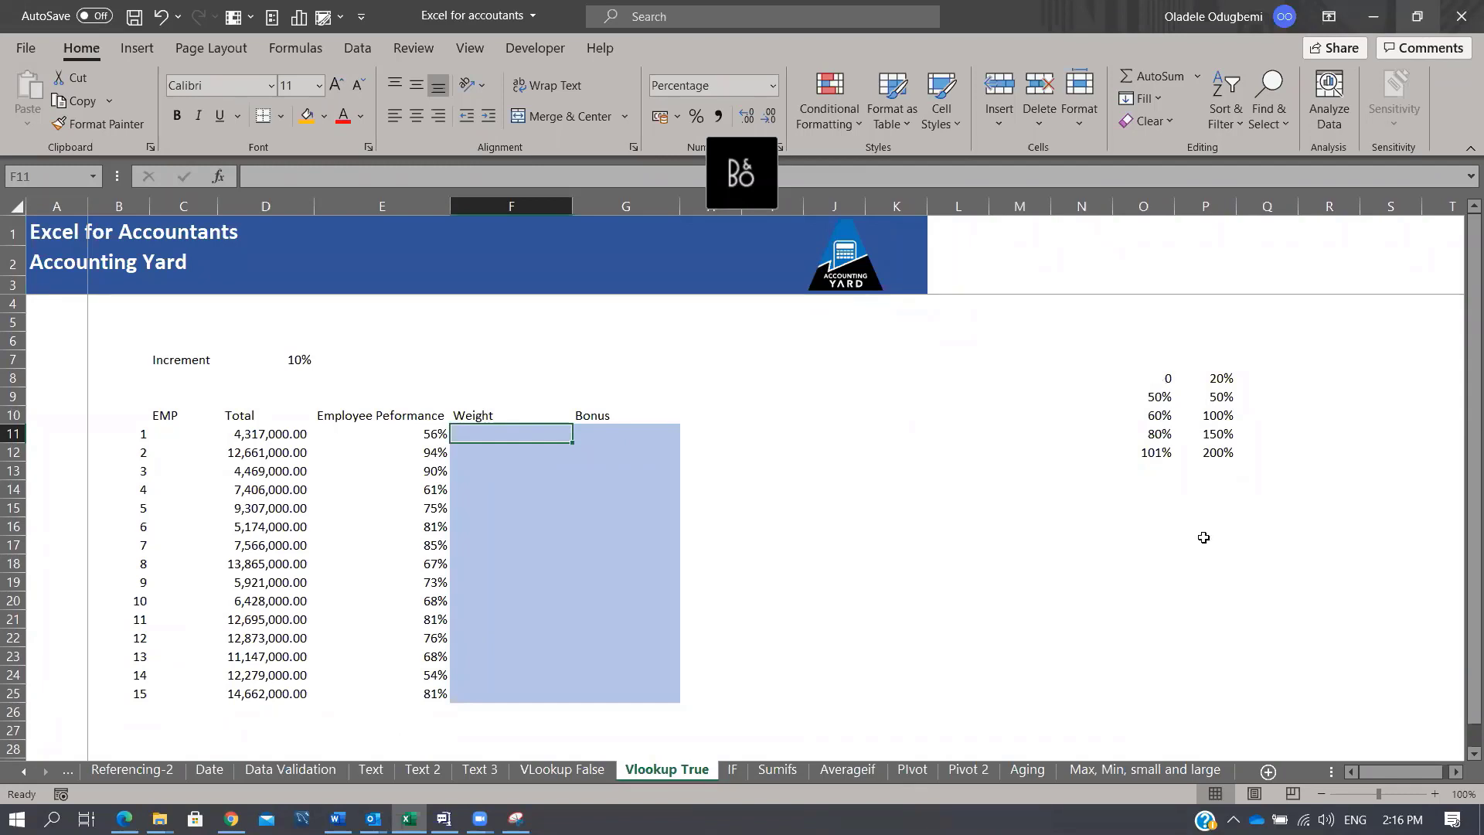
click(1157, 379)
click(1163, 400)
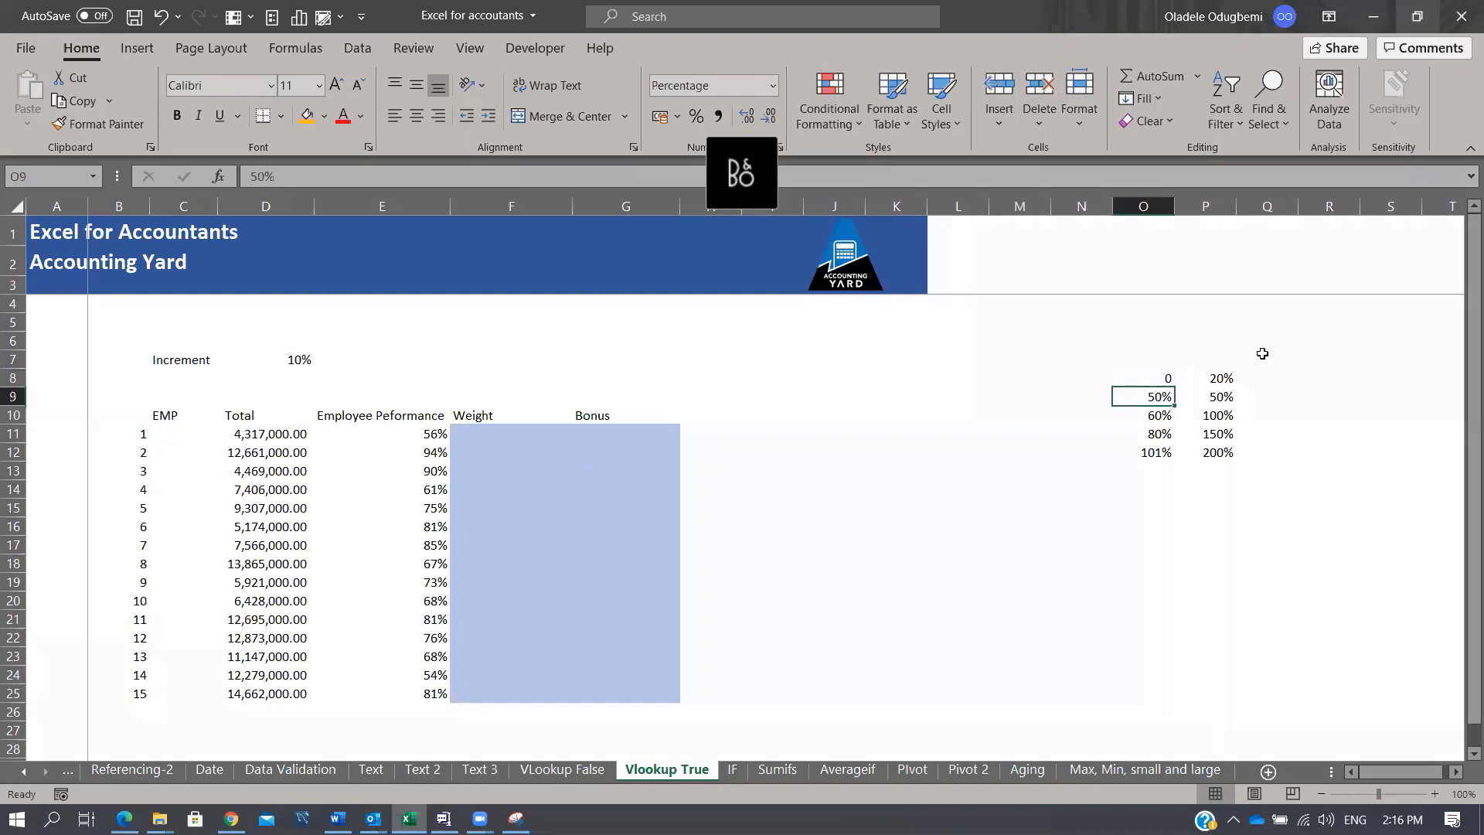
click(1219, 395)
click(1217, 380)
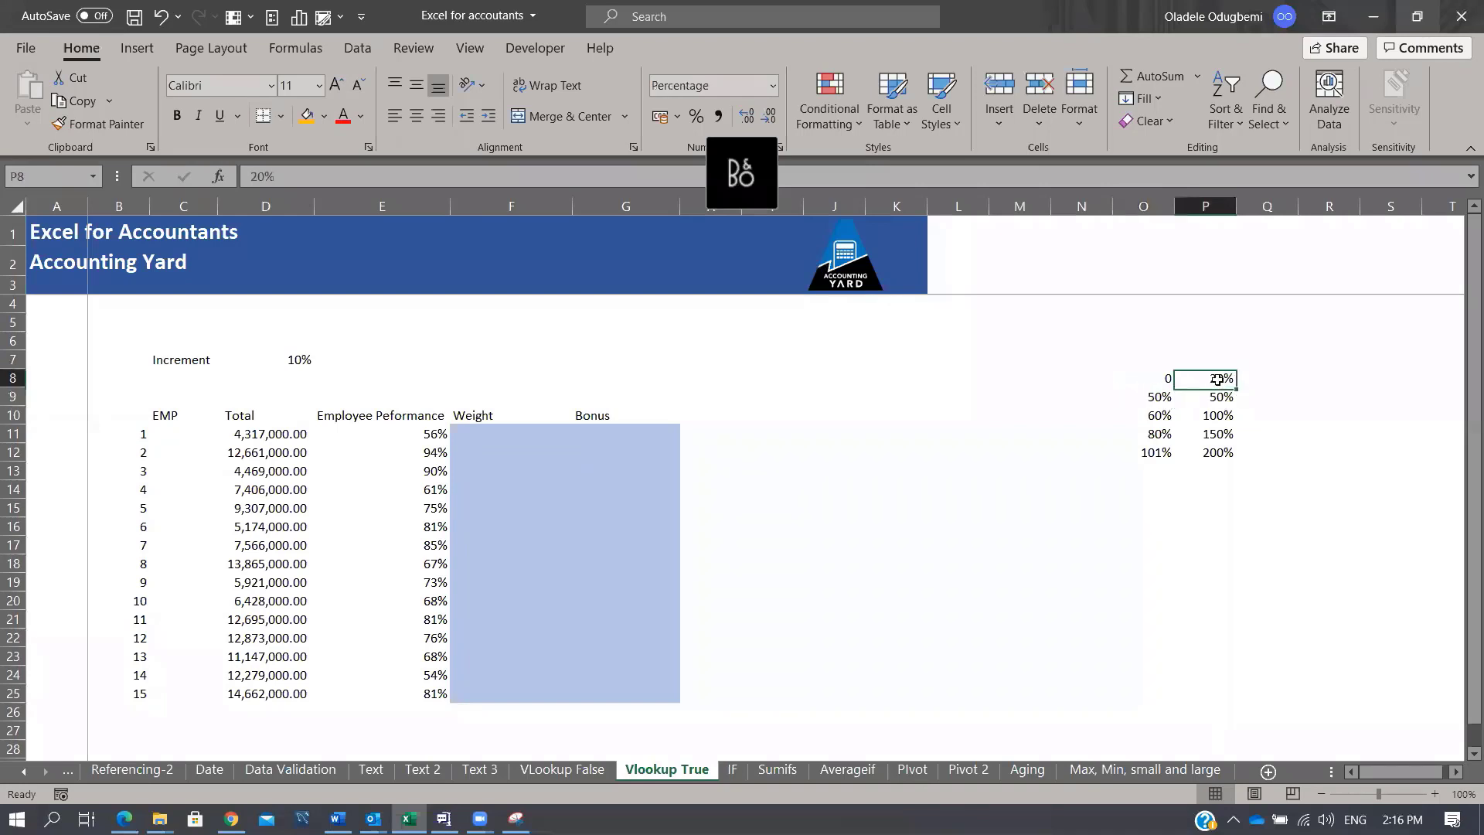
click(1157, 396)
click(1164, 414)
click(1220, 398)
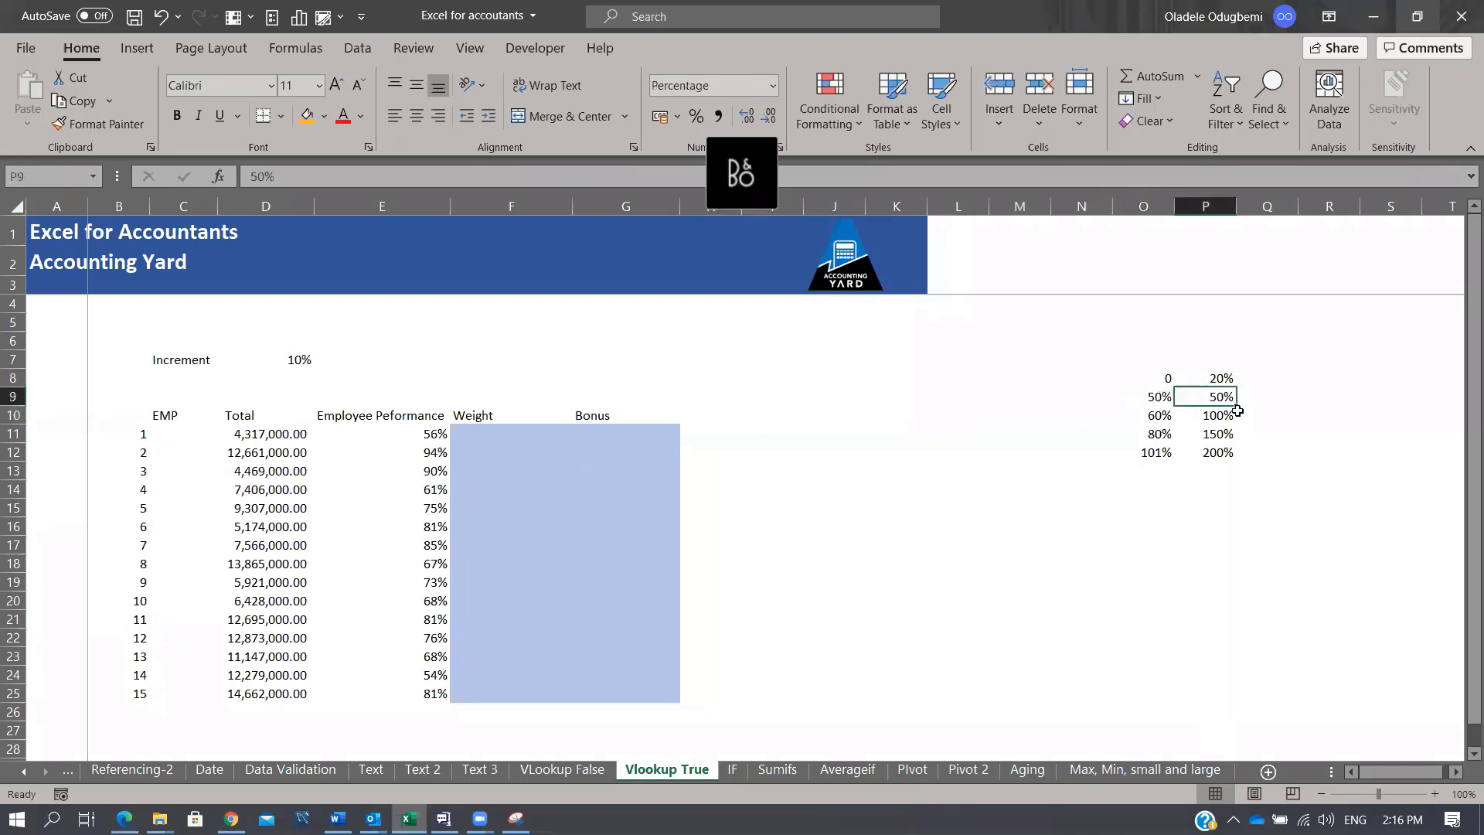
click(1168, 415)
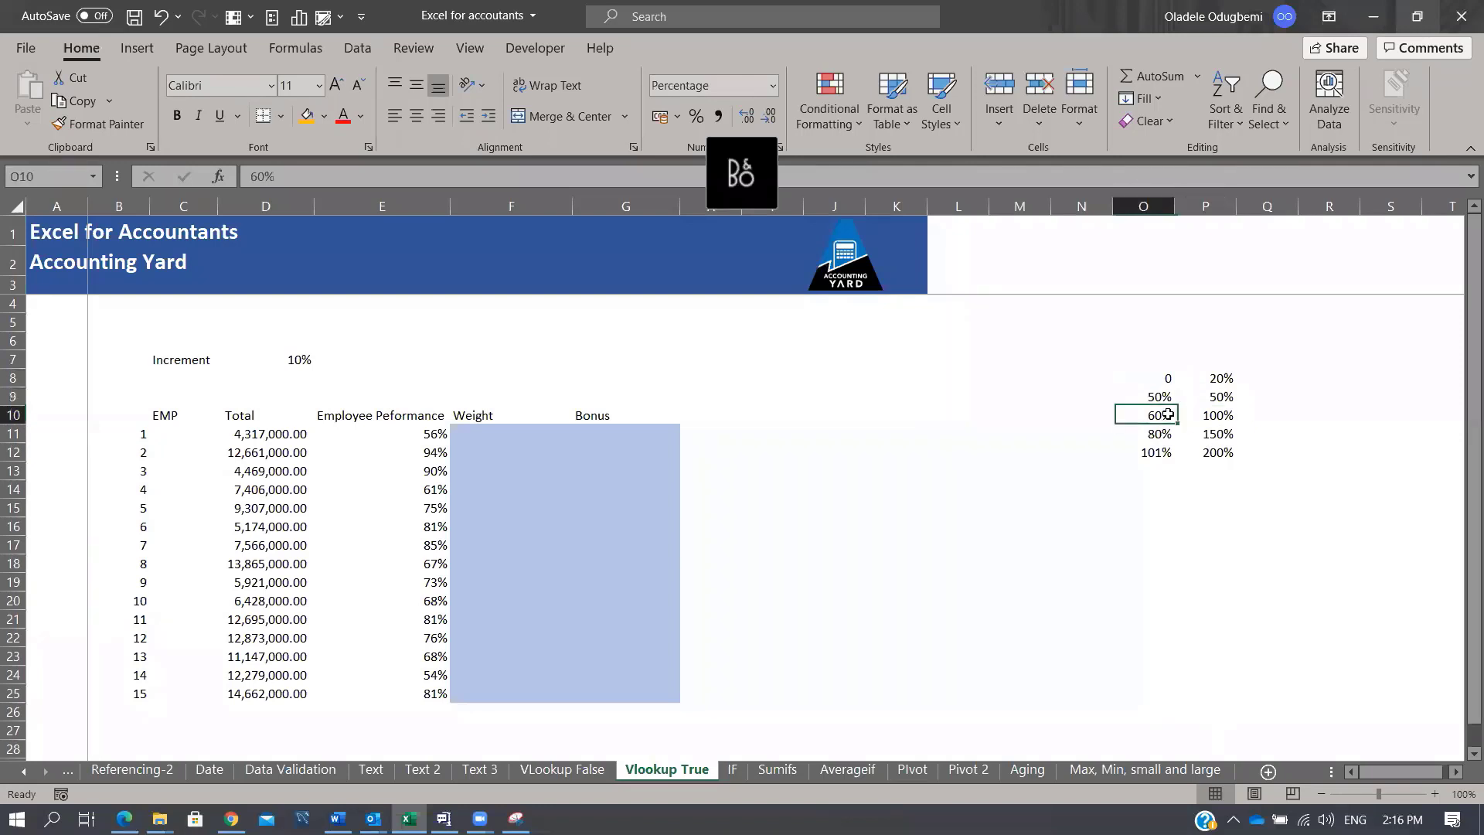
click(1165, 433)
click(1217, 418)
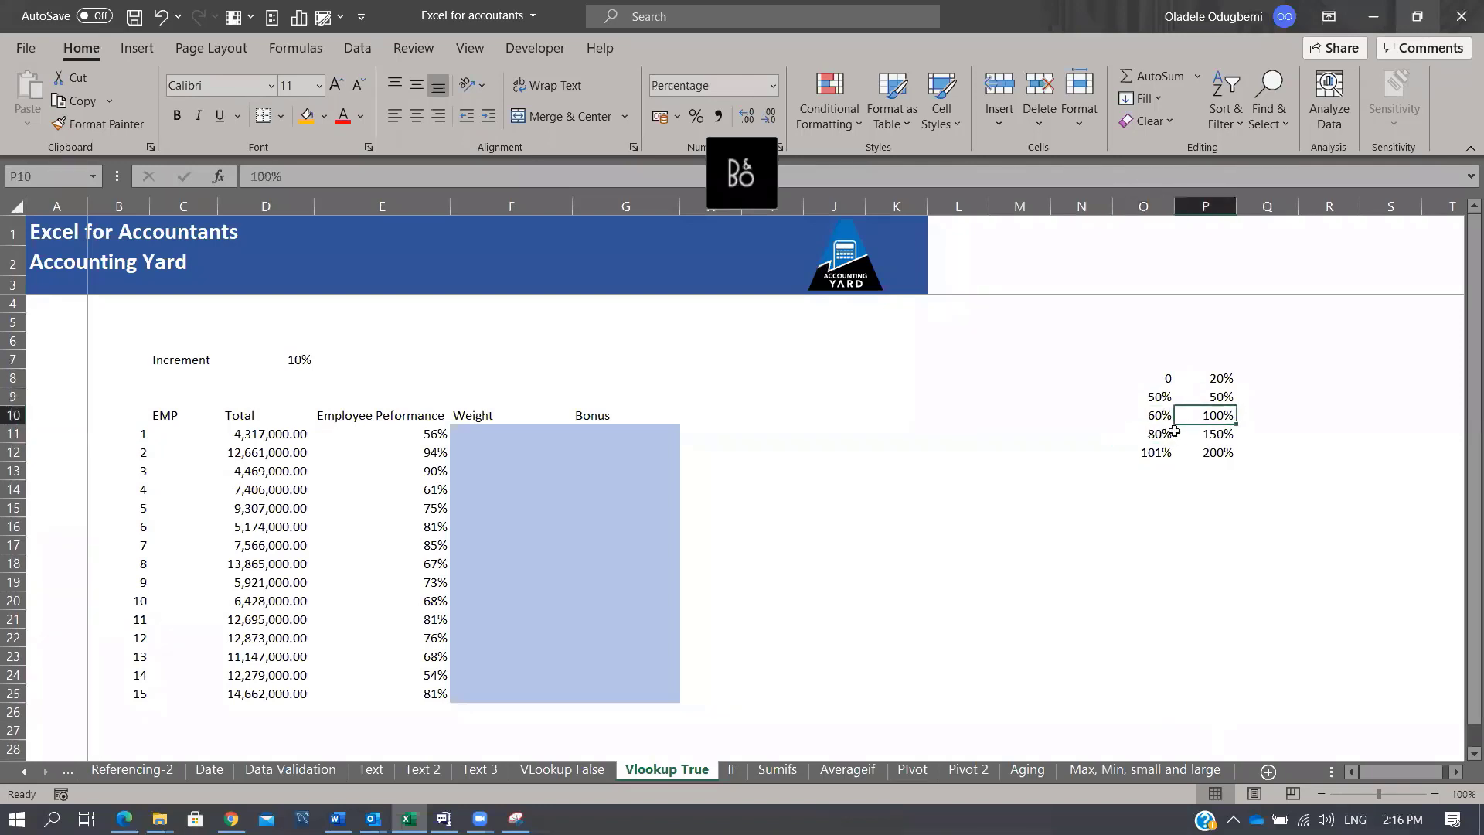
click(1168, 434)
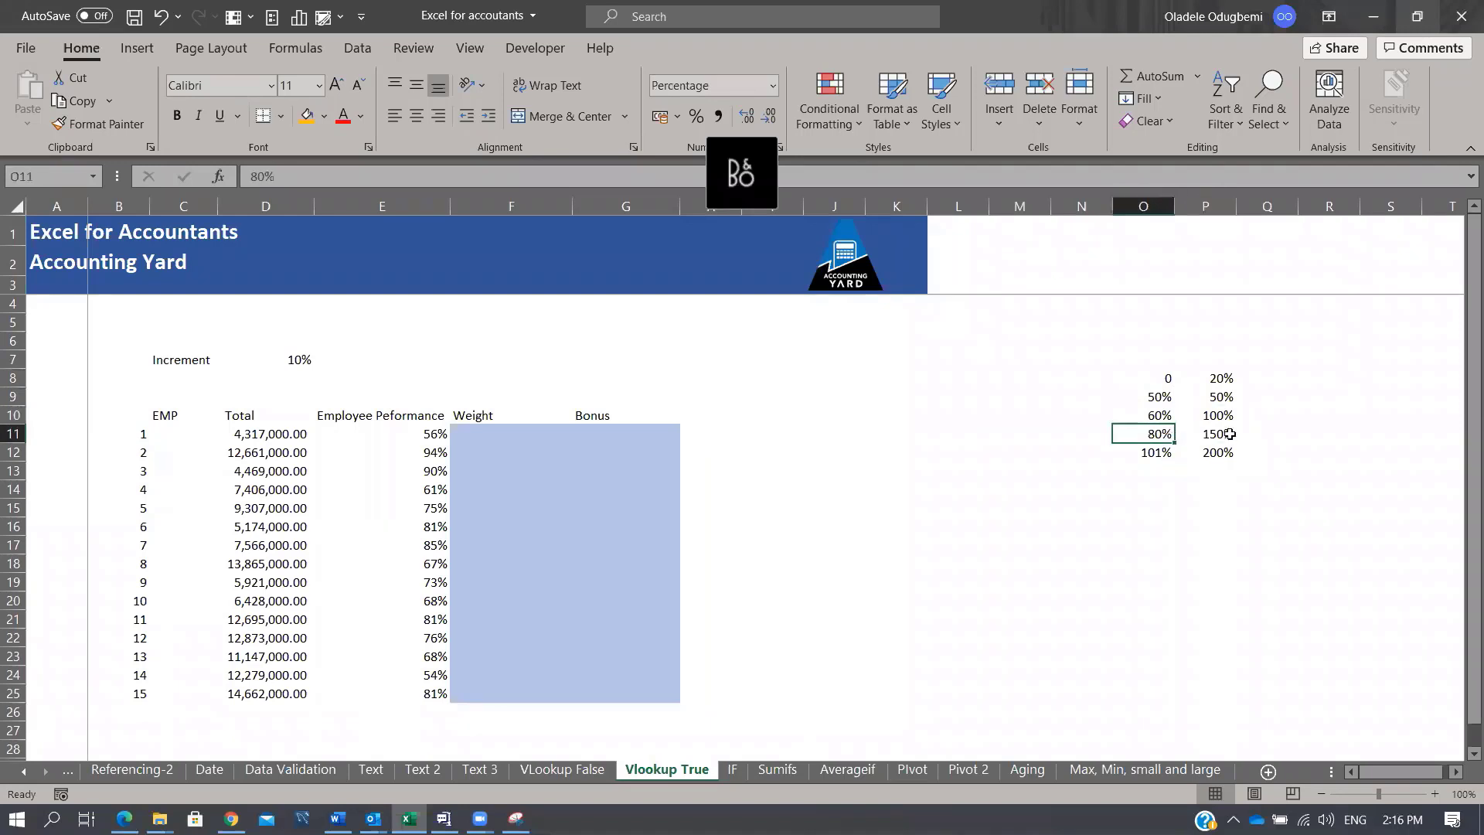
click(1228, 434)
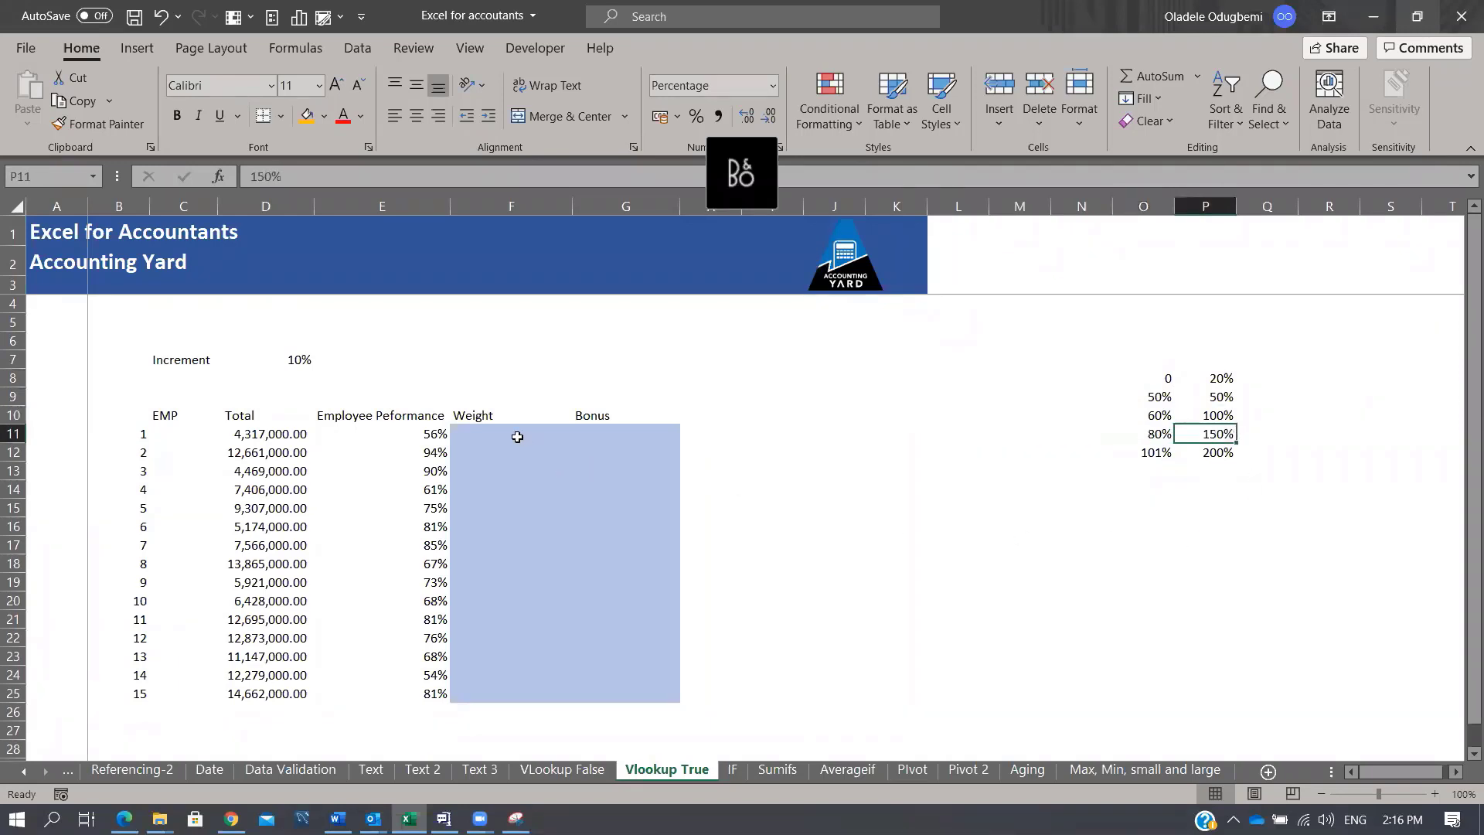
Step: Enter =VLOOKUP(E11,$O$8:$P$12,2,TRUE) in F11 and fill it down to F25
click(515, 434)
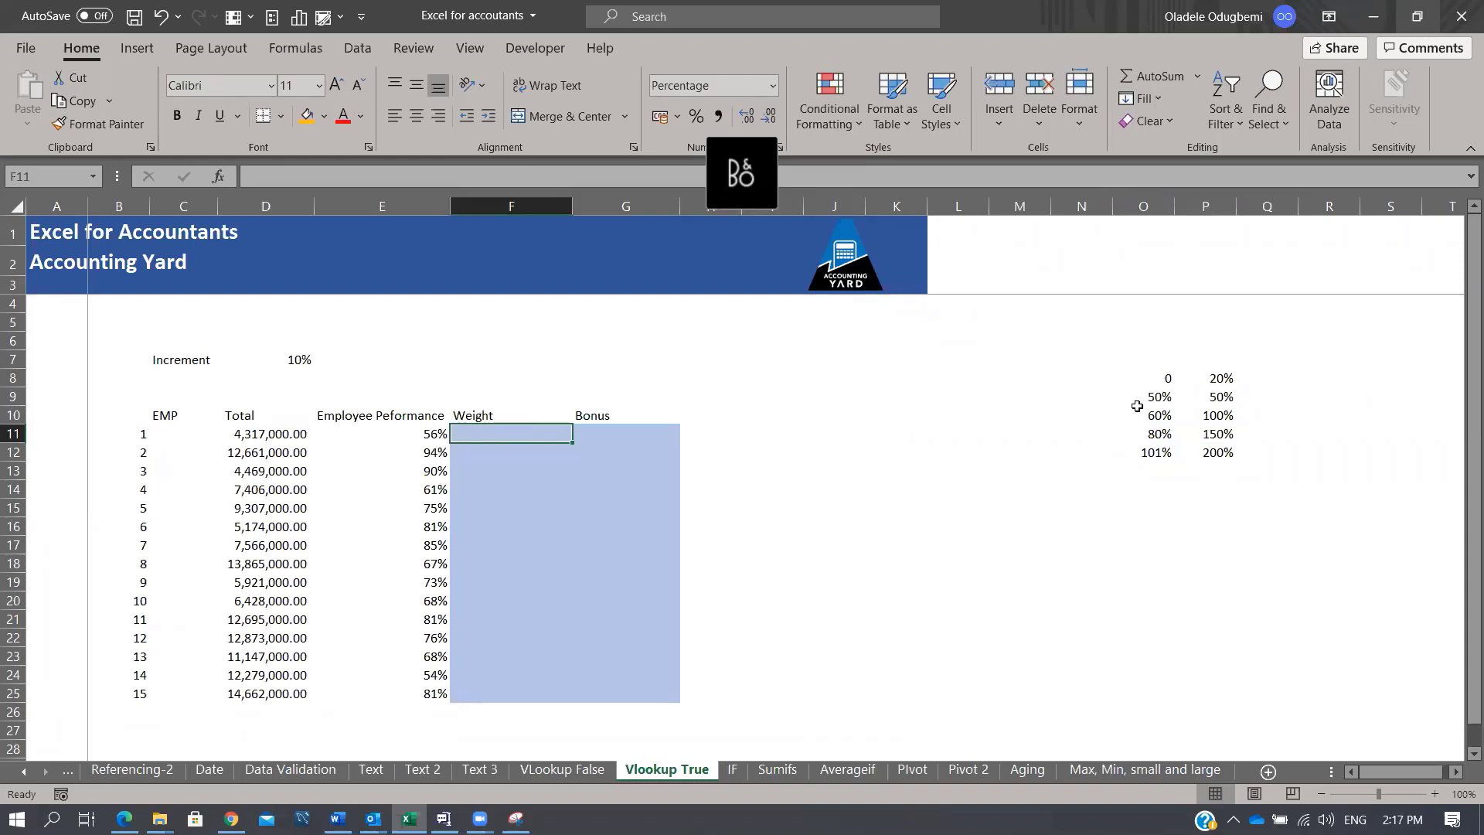
text(=vl)
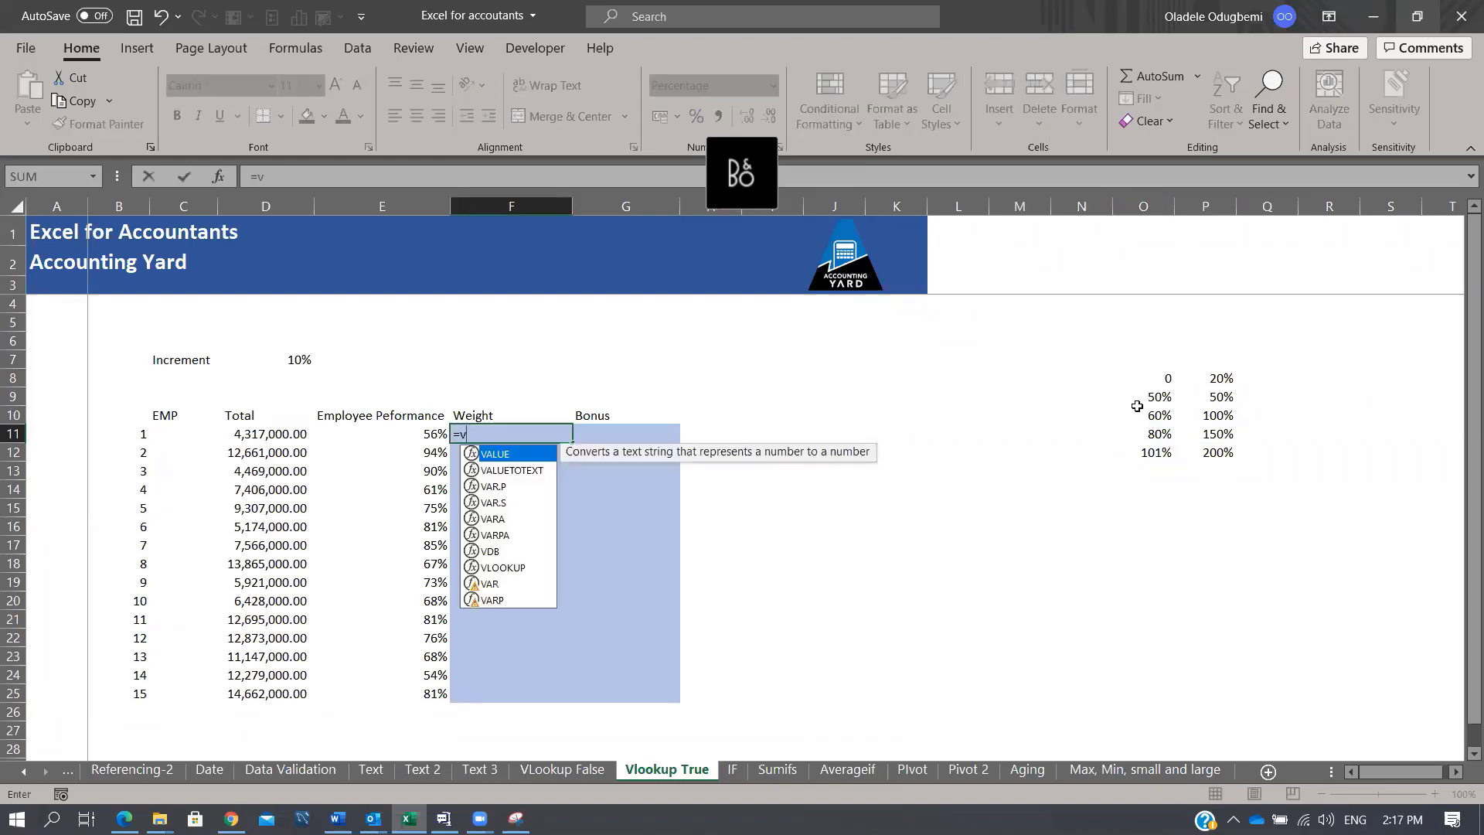
key(Tab)
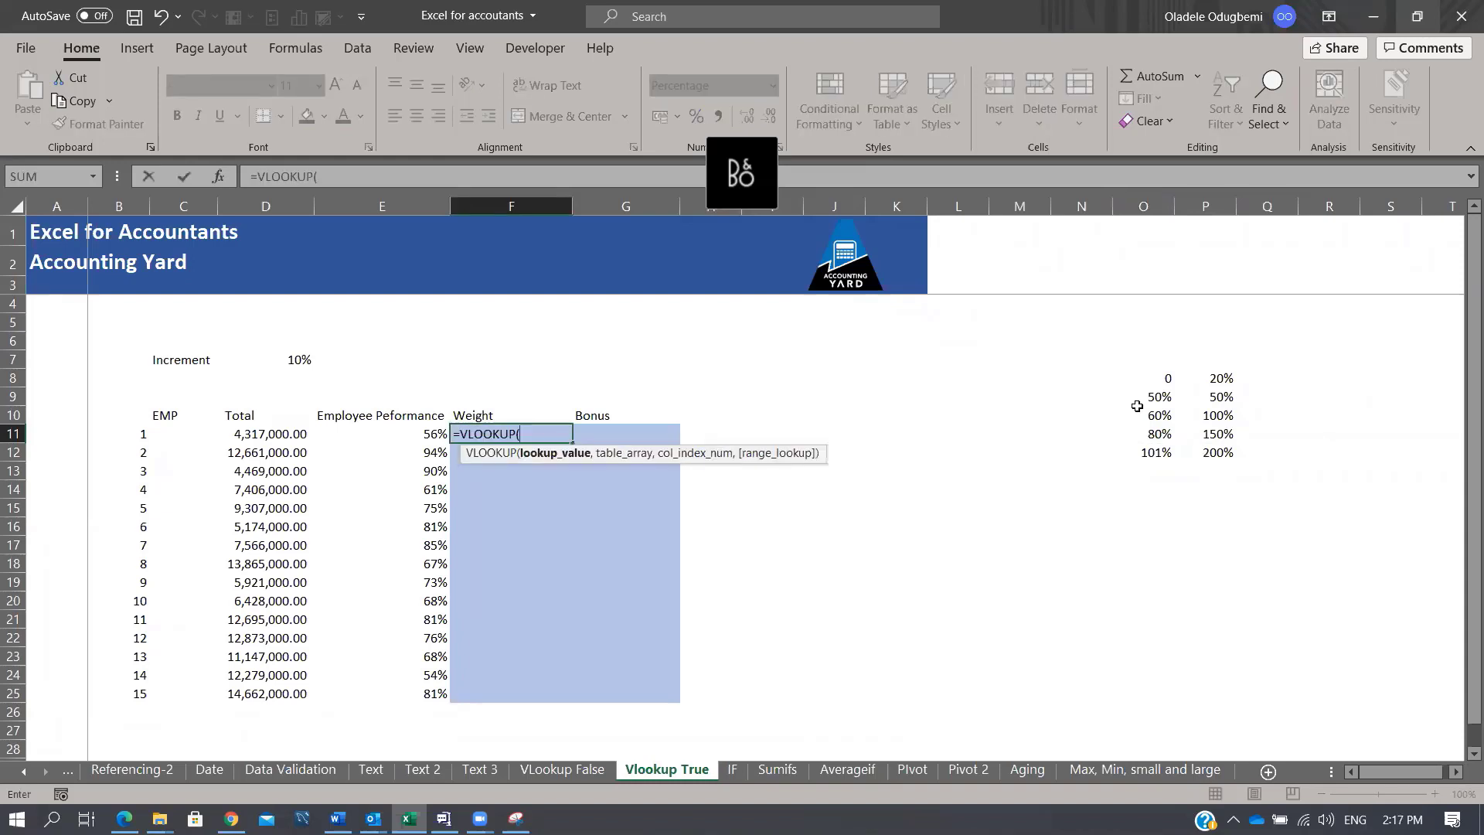
click(393, 431)
text(,)
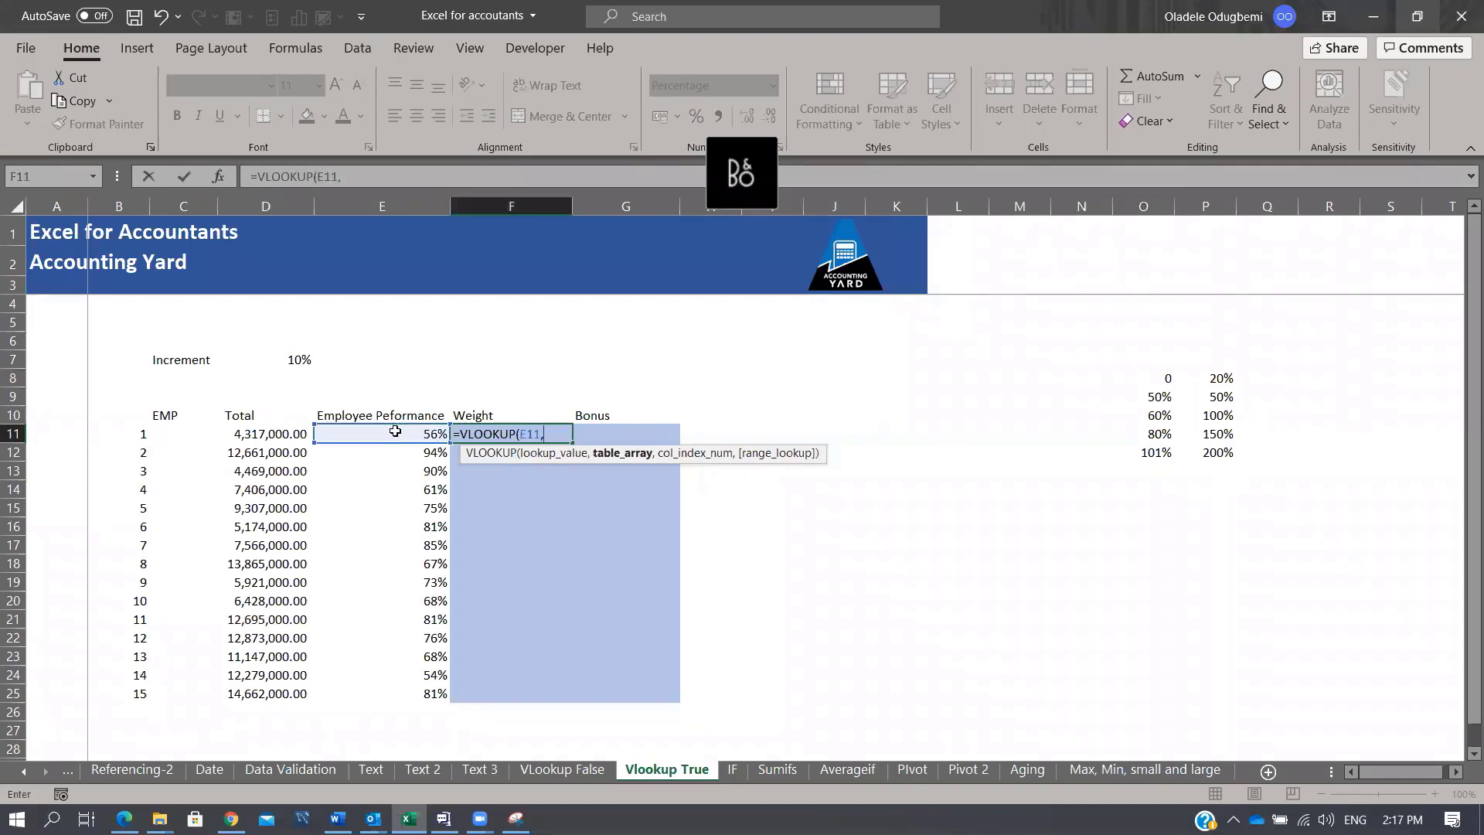
drag(1163, 374, 1219, 452)
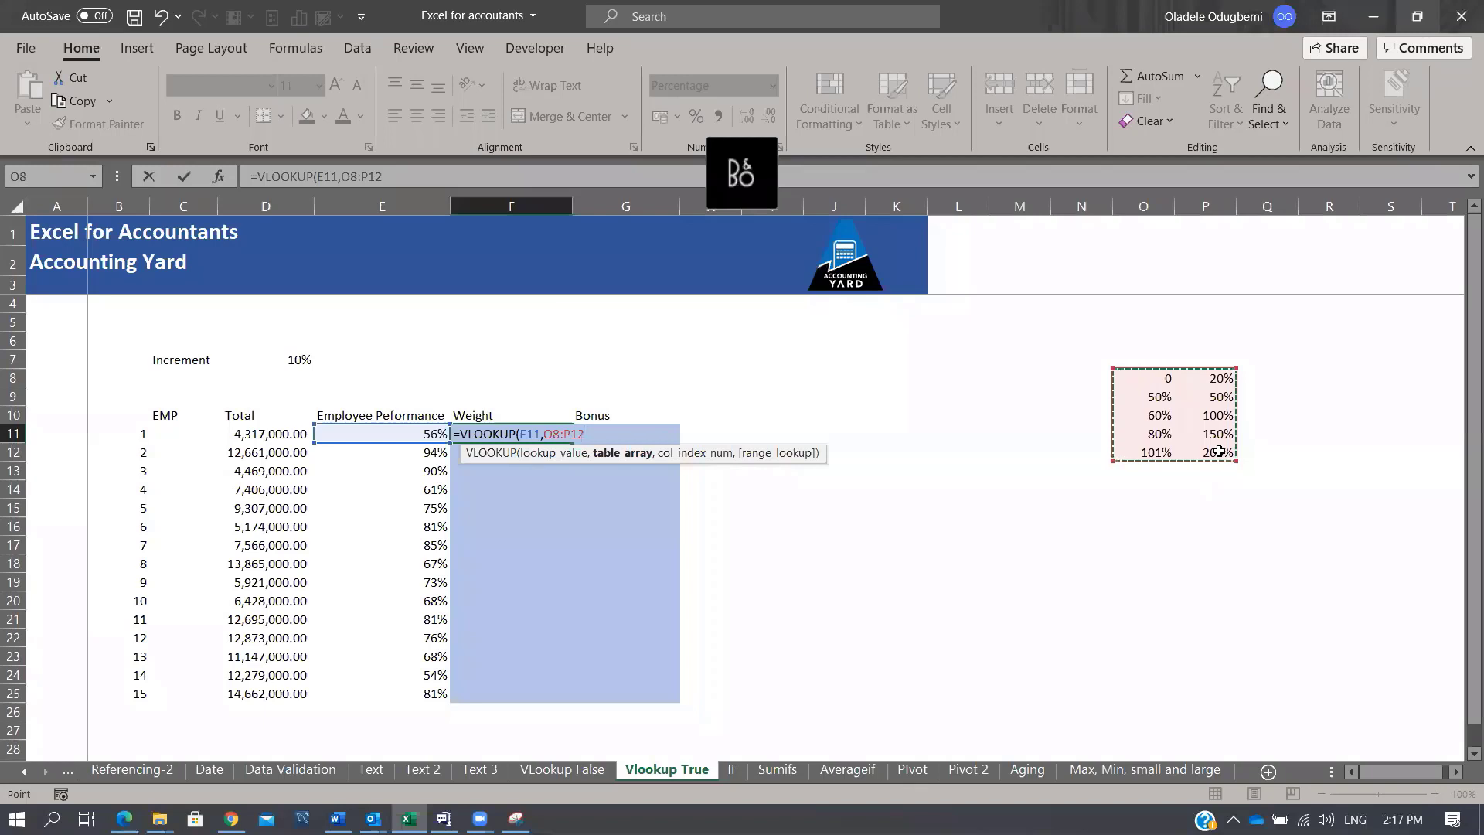
key(XF86MonBrightnessUp)
key(F4)
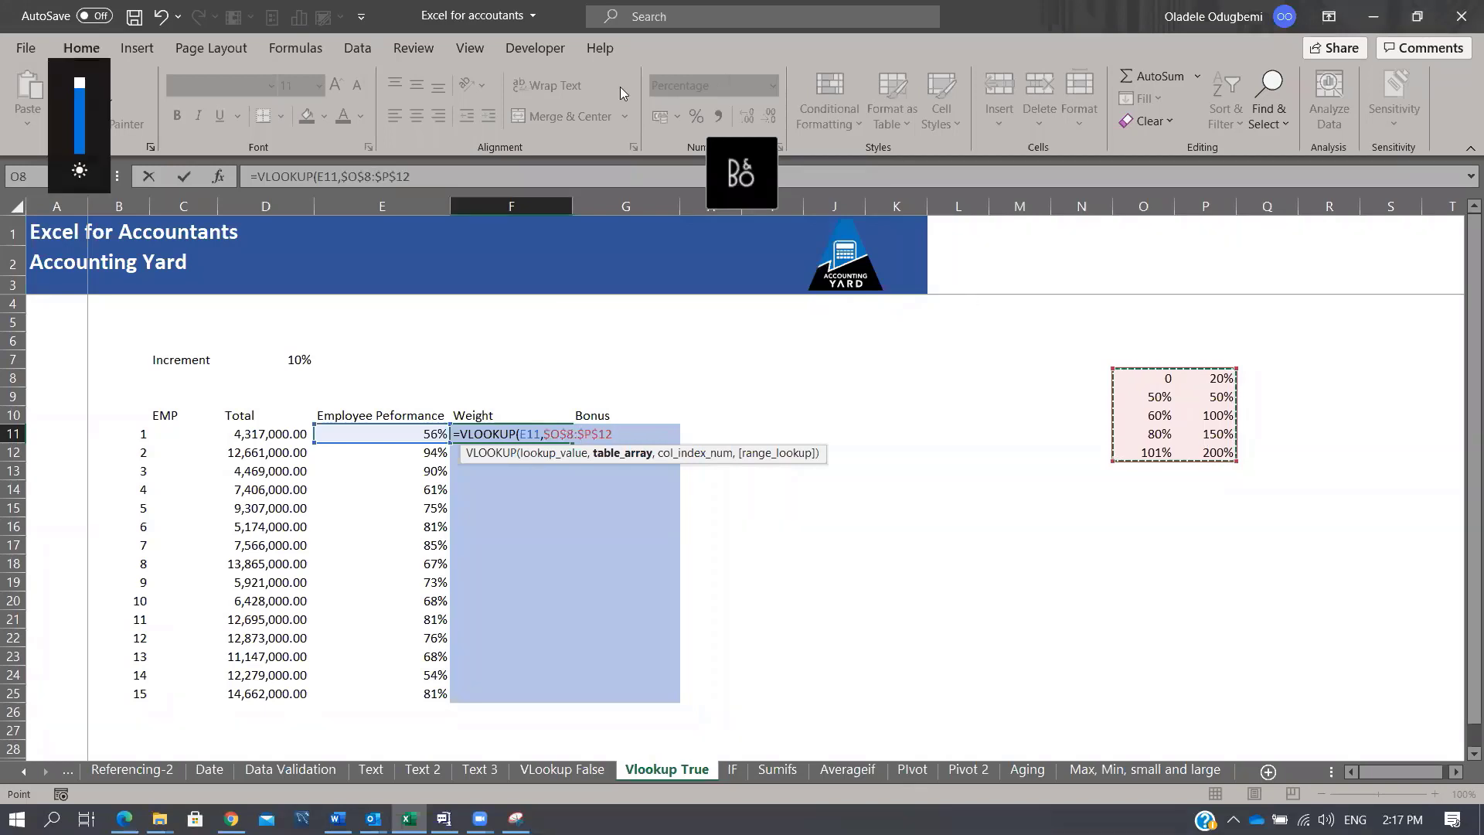
click(445, 175)
text(,)
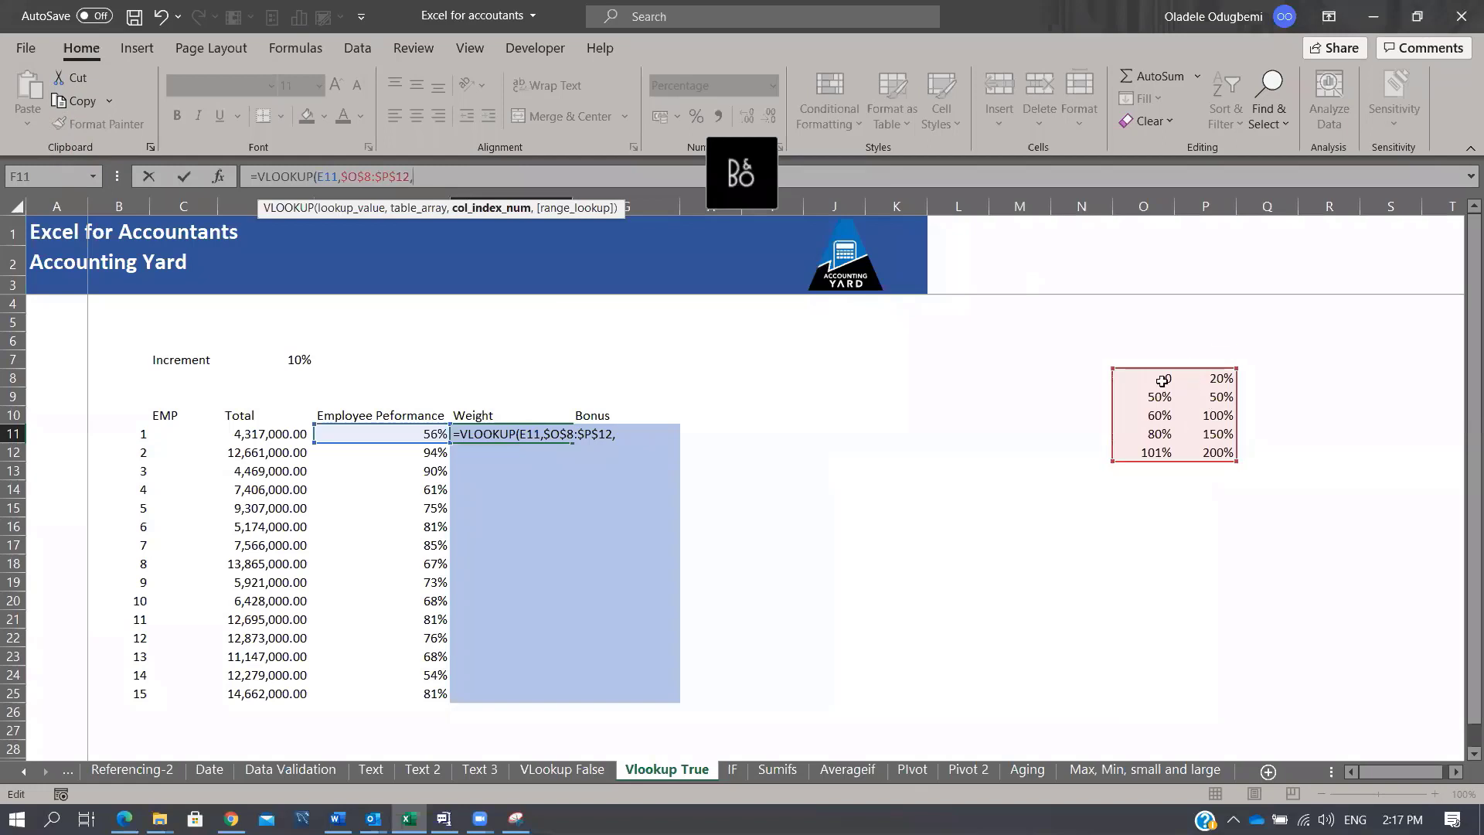
text(2,)
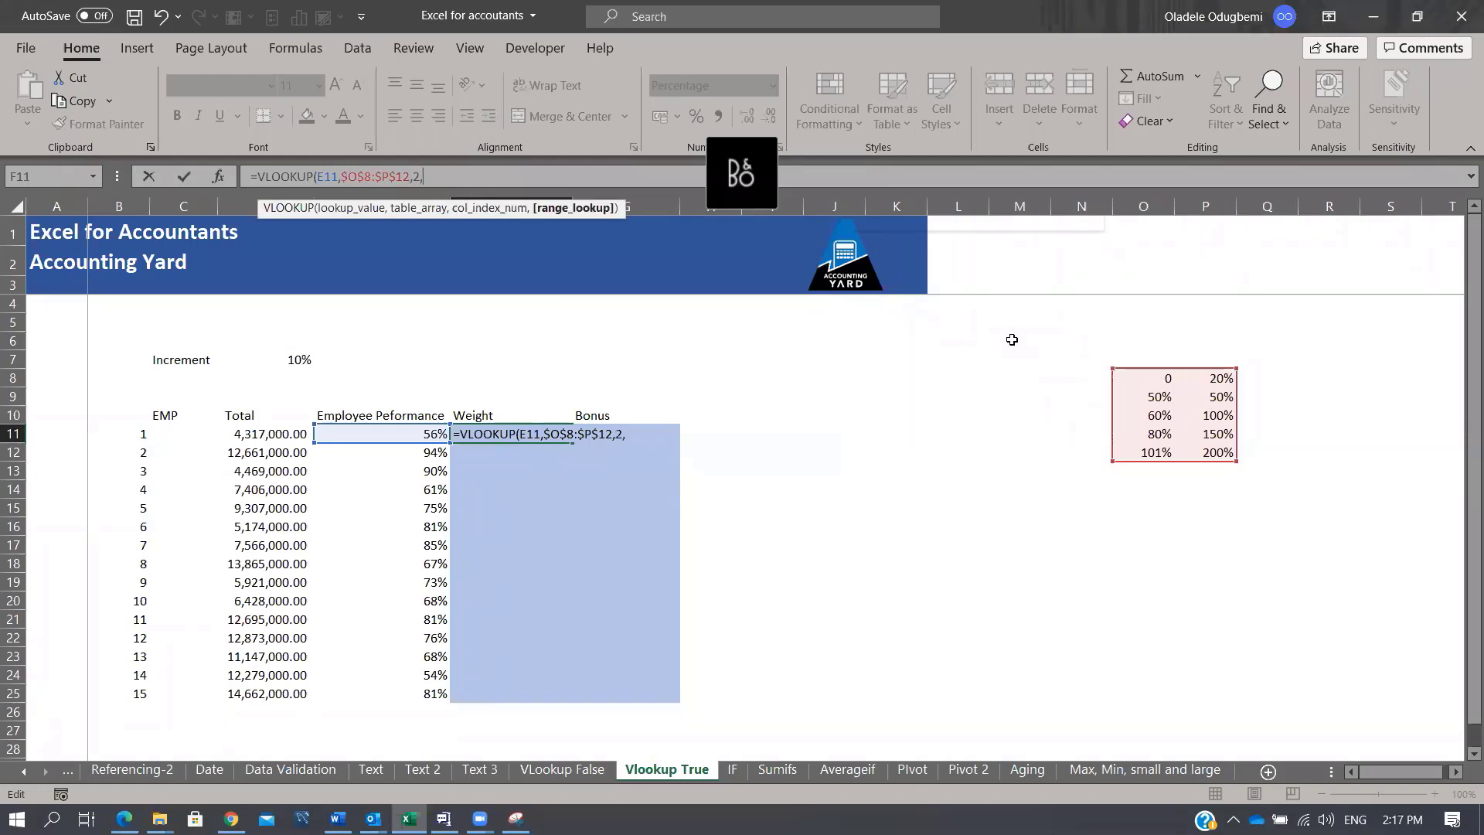
key(Tab)
key(Tab)
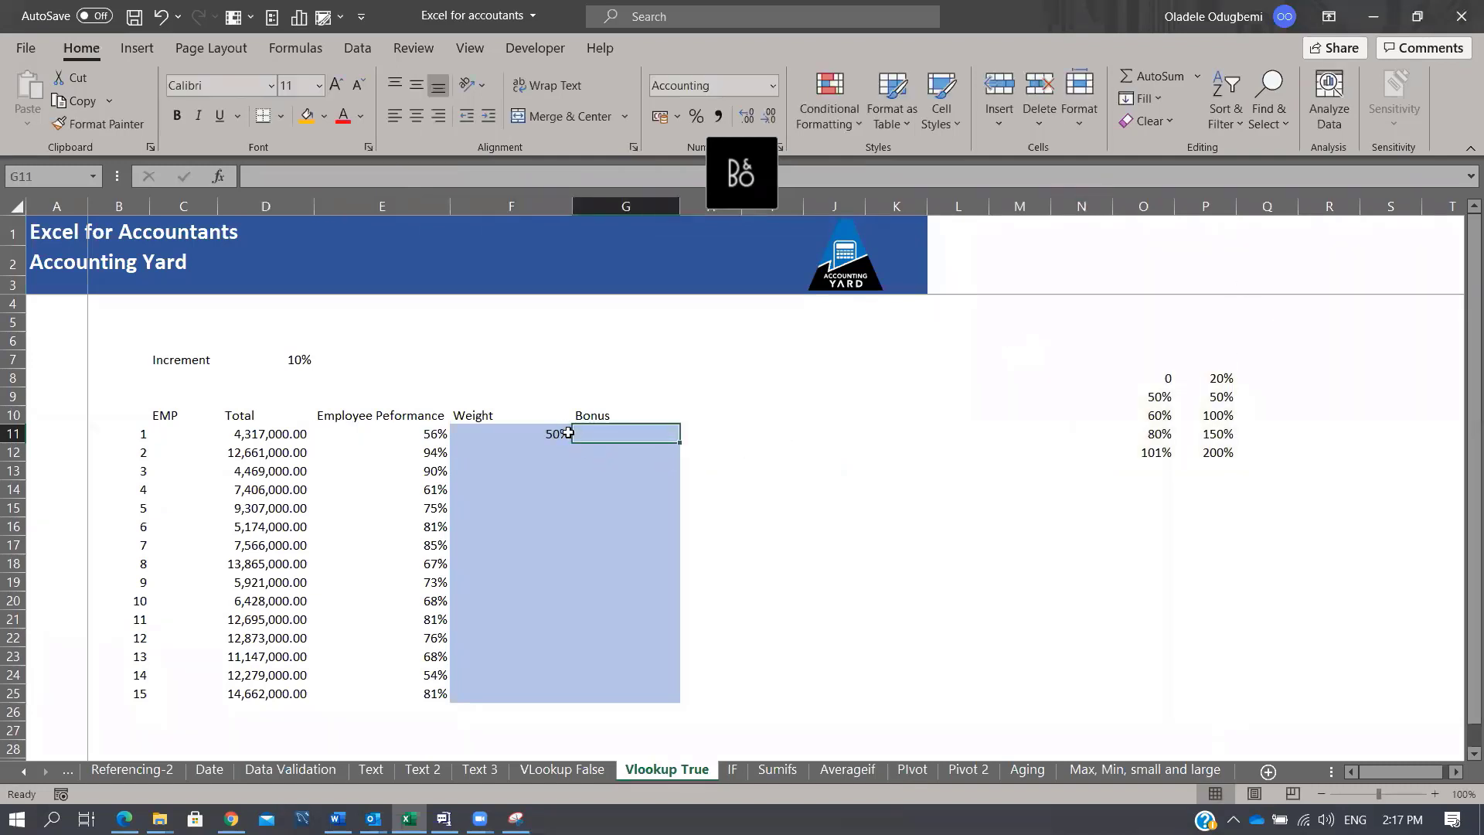
click(569, 434)
double_click(572, 442)
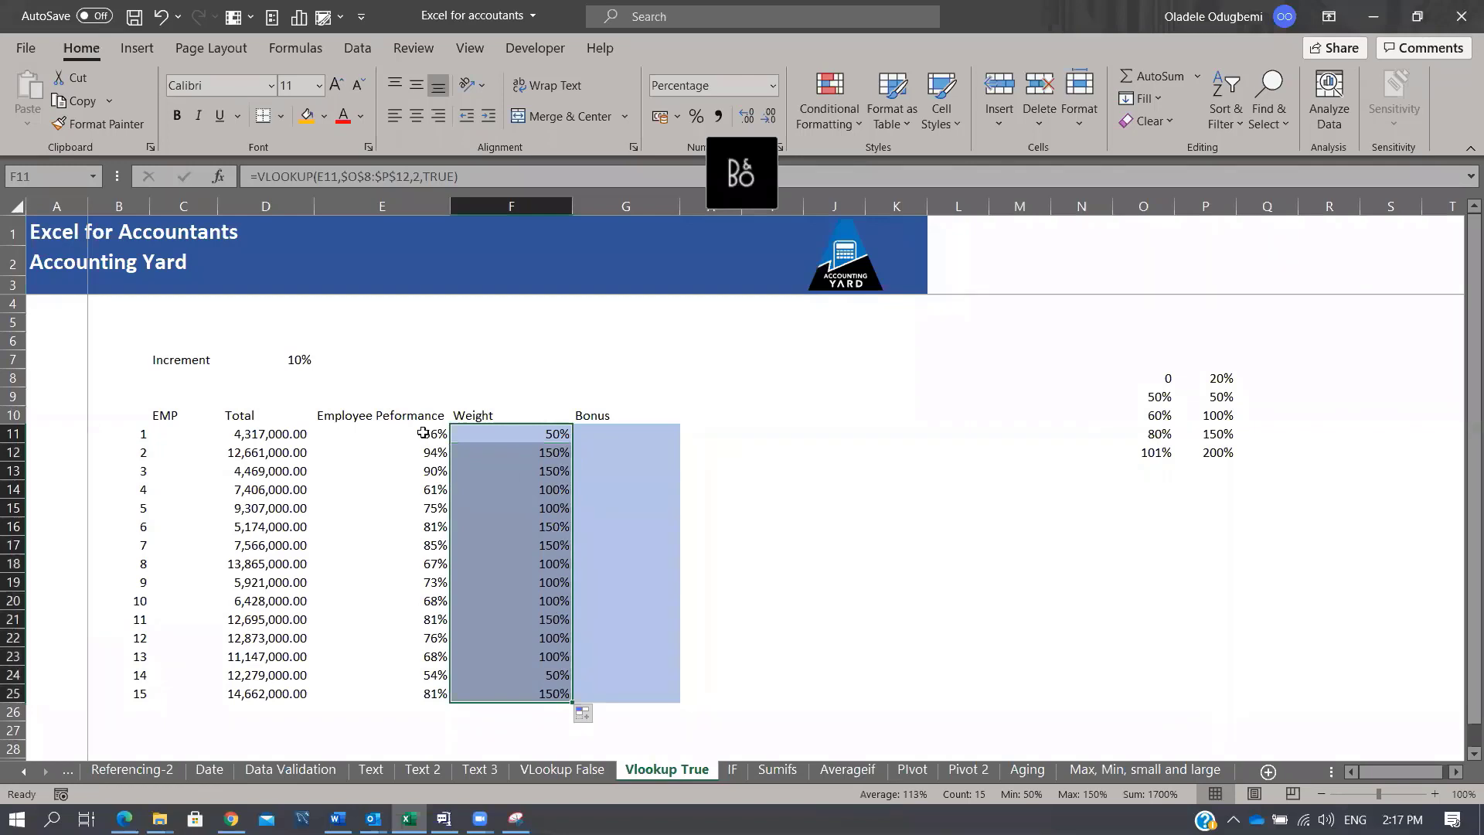
click(1150, 398)
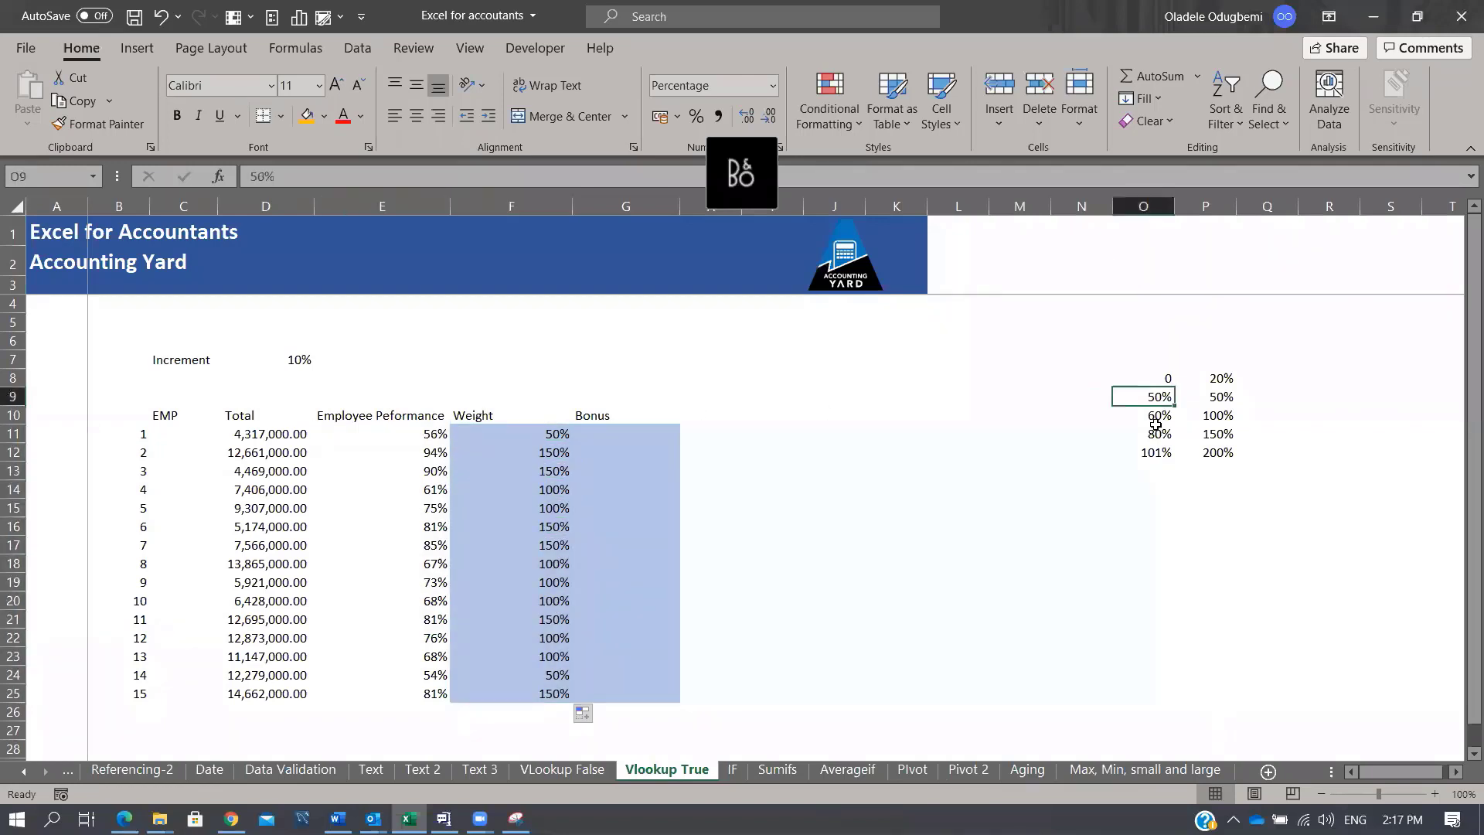
click(1155, 418)
click(1216, 399)
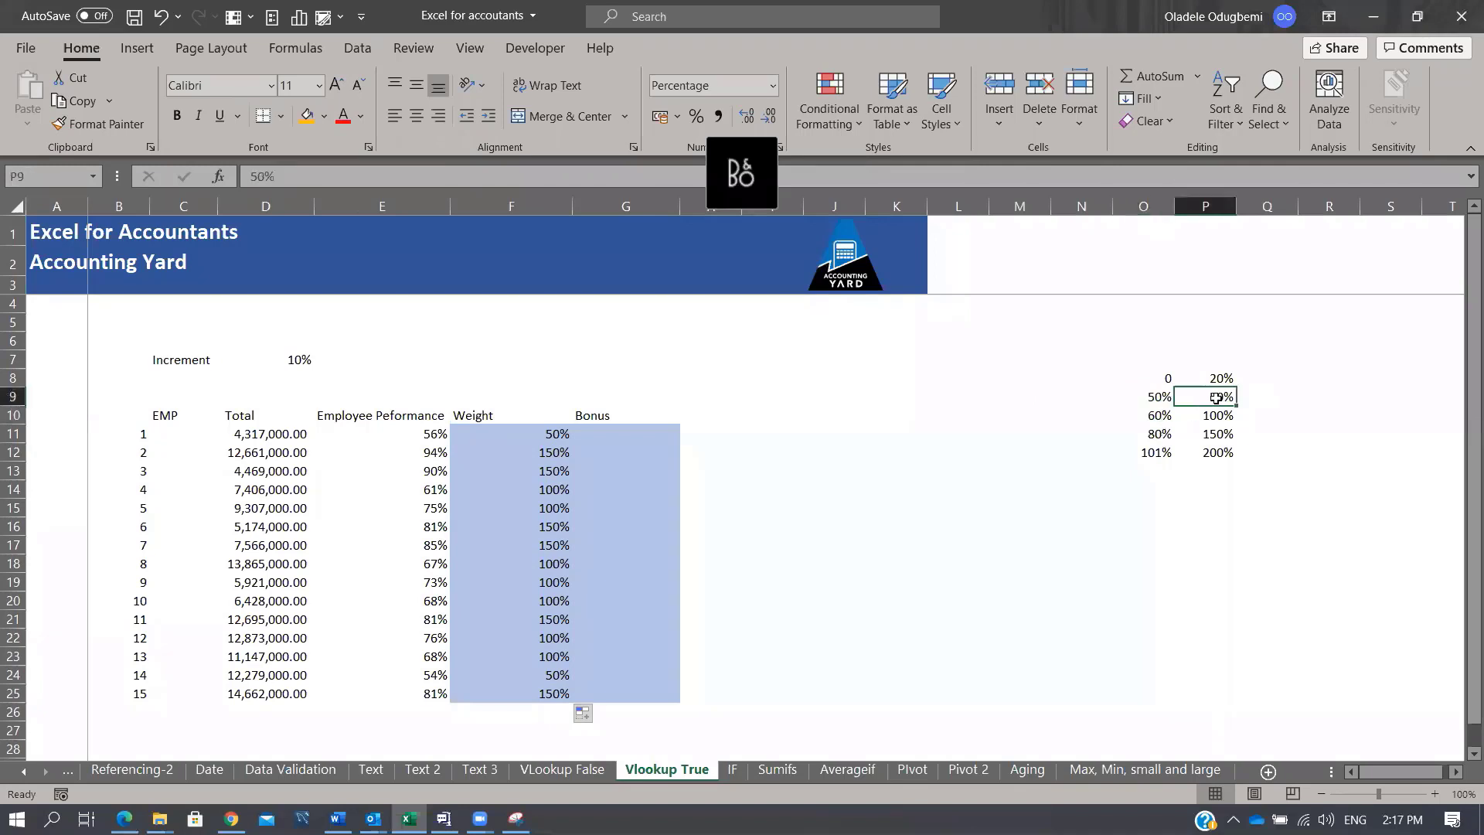
click(1157, 418)
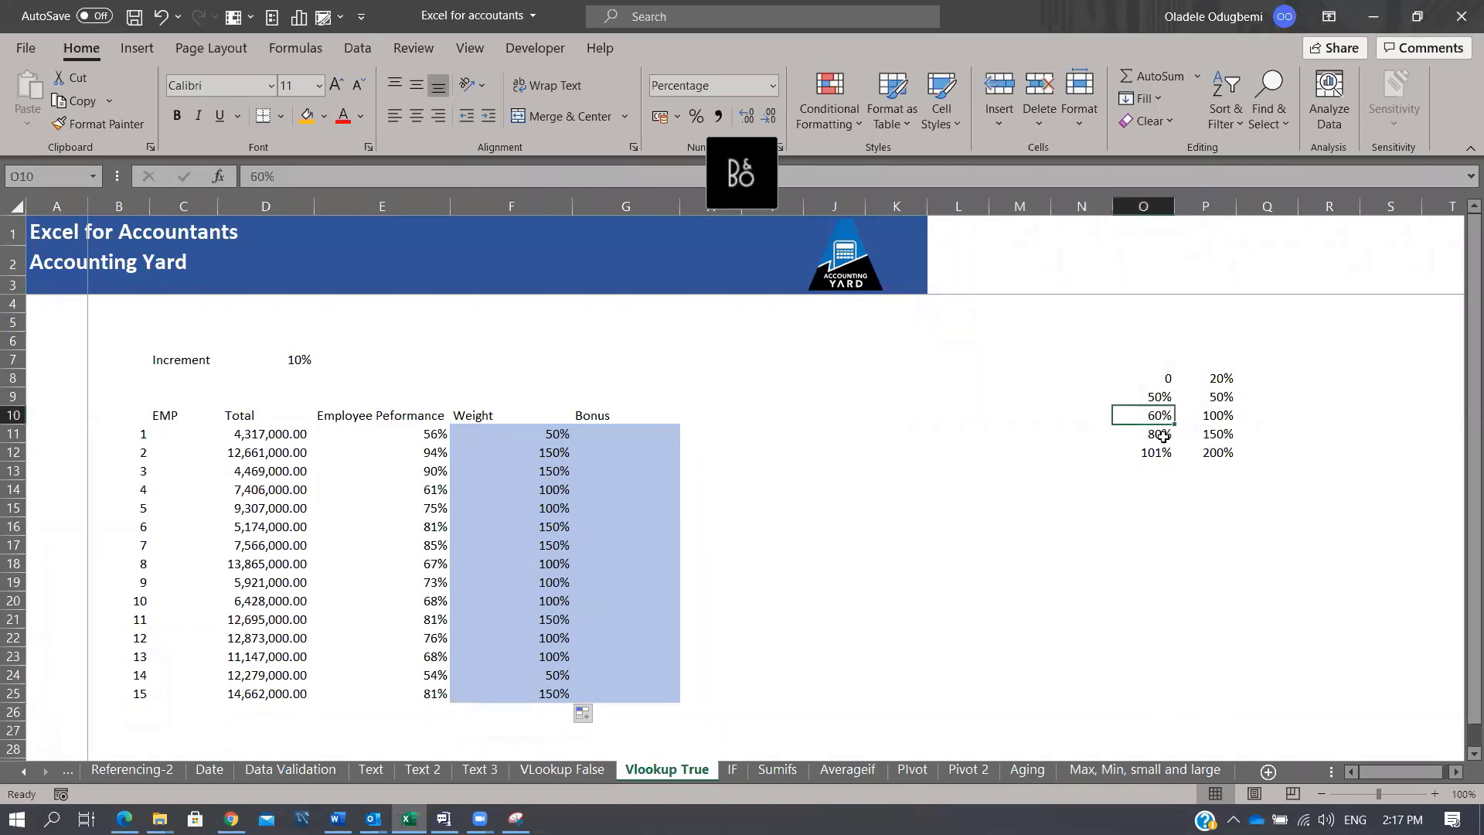
click(1164, 437)
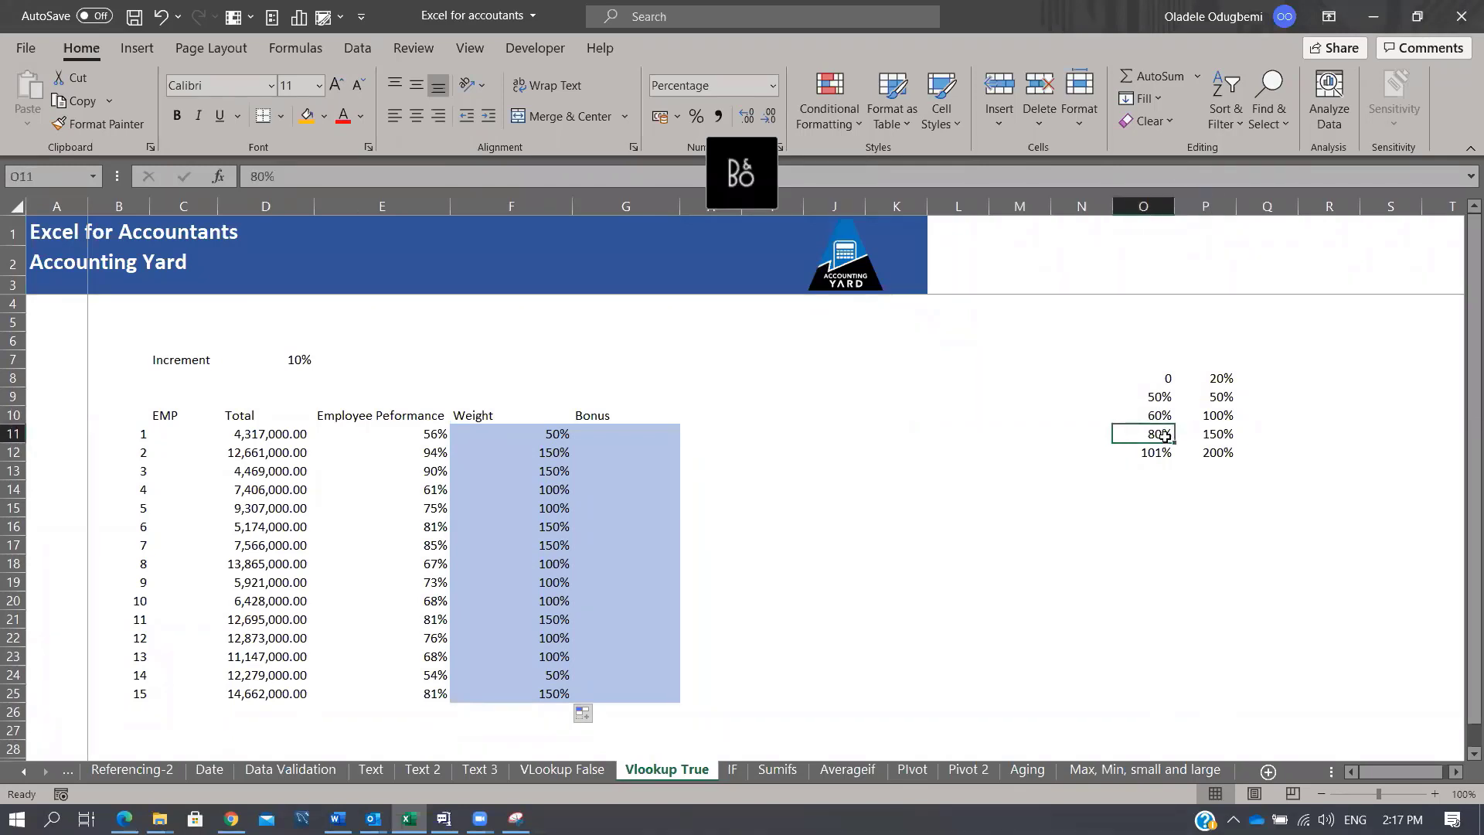
click(425, 563)
click(1157, 432)
click(1149, 453)
click(554, 625)
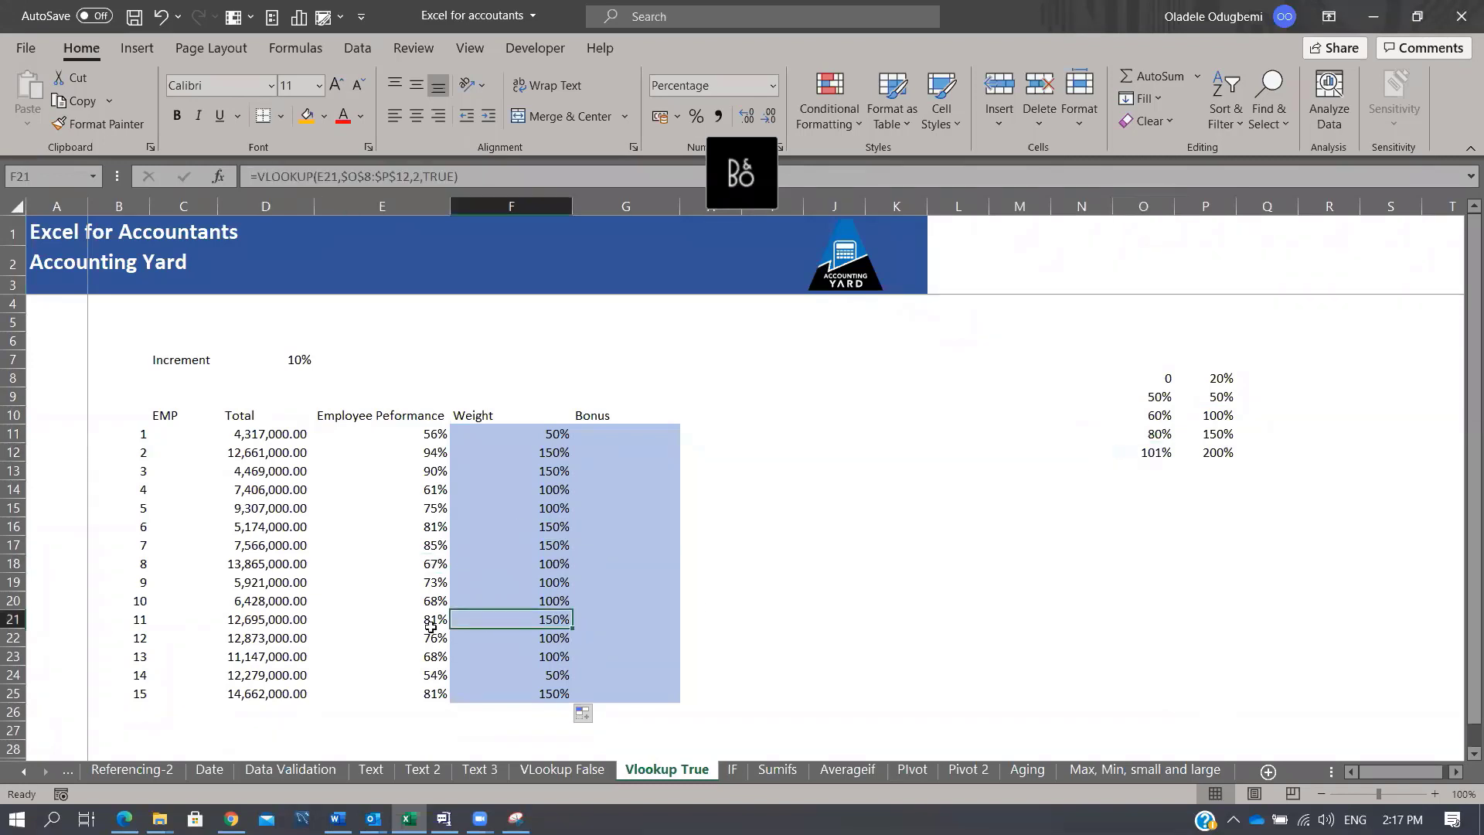
click(432, 625)
click(562, 618)
Step: Enter =D11*F11 in G11, fill it down to G25, and check employee 15's row
click(630, 433)
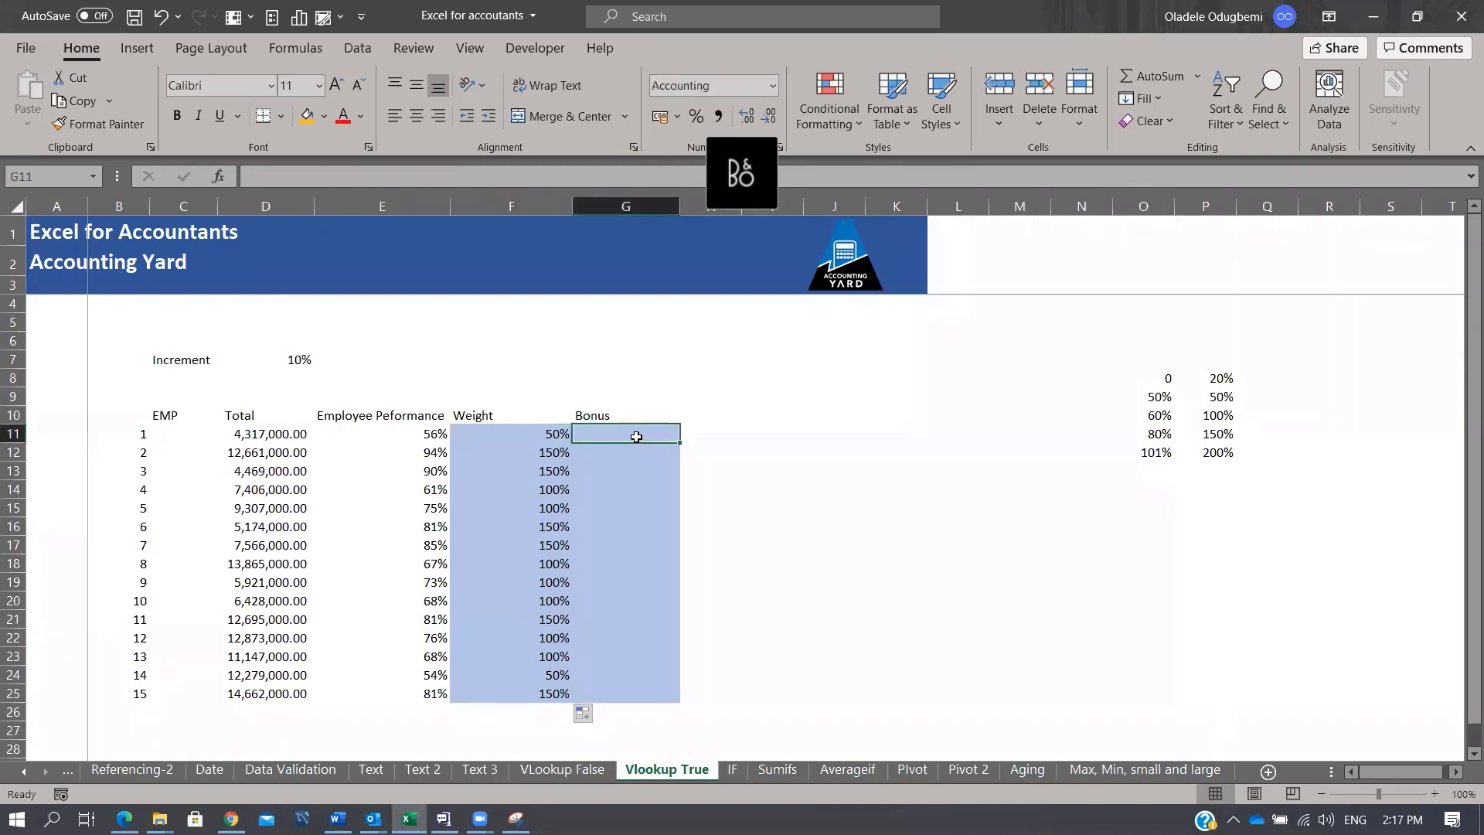
text(=)
key(Left)
key(Left)
key(Left)
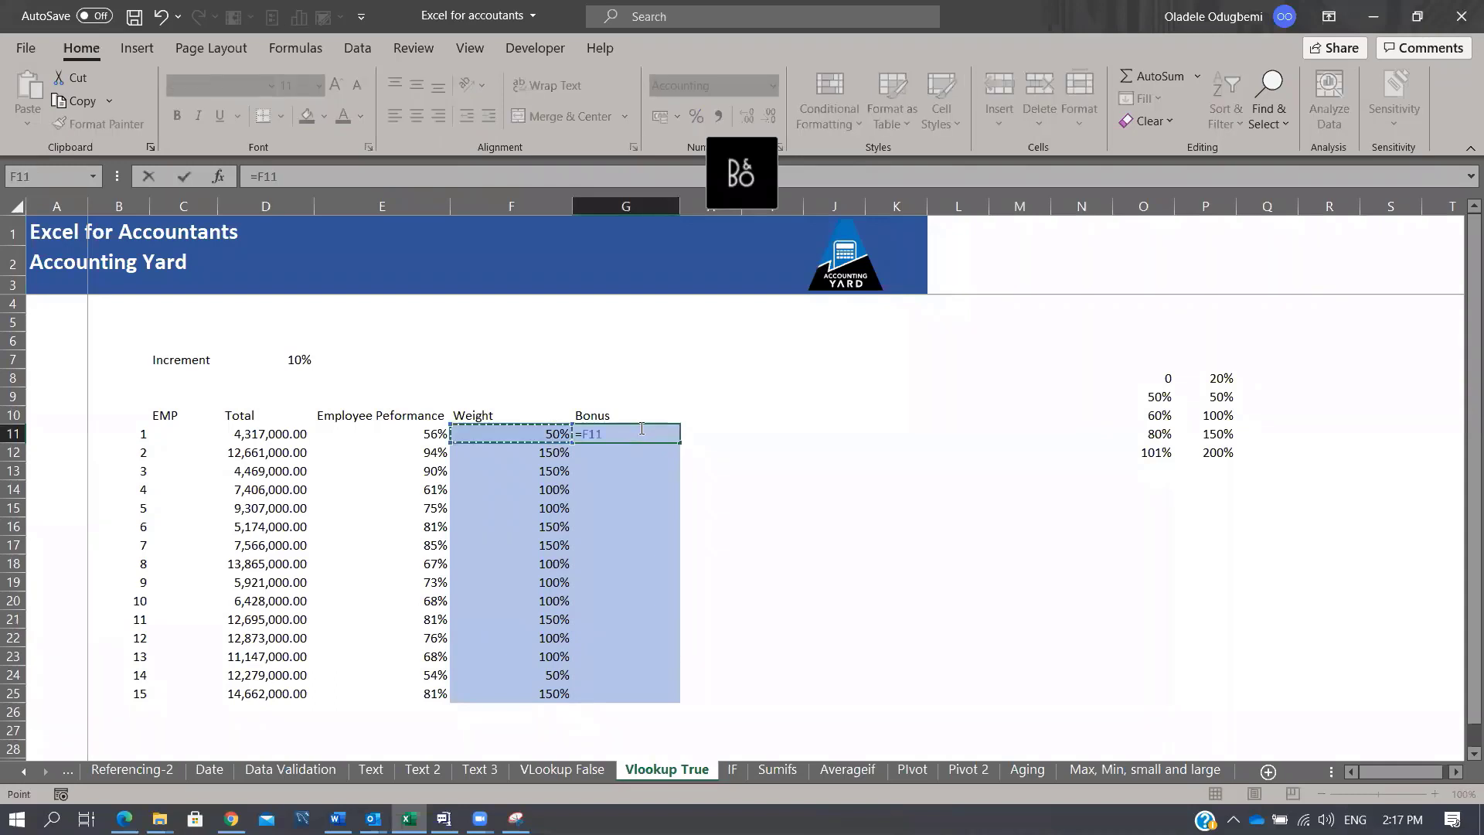
text(*)
key(Left)
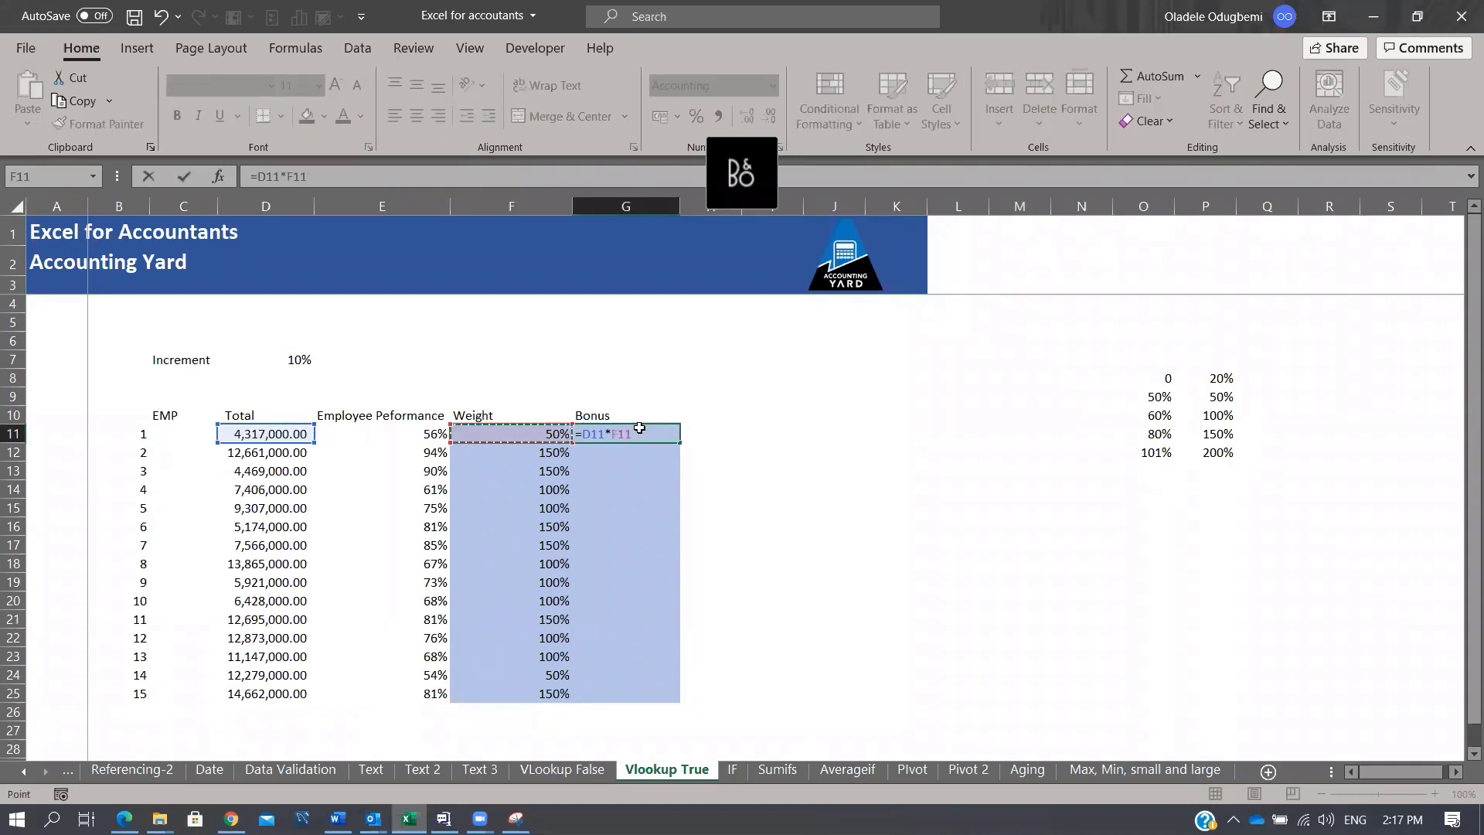
key(Return)
key(Up)
key(shift+Down)
key(shift+Down)
key(shift+Down)
key(shift+Down)
key(shift+Down)
key(shift+Down)
key(shift+Down)
key(shift+Down)
key(shift+Down)
key(shift+Down)
key(shift+Down)
key(shift+Down)
key(shift+Down)
key(shift+Down)
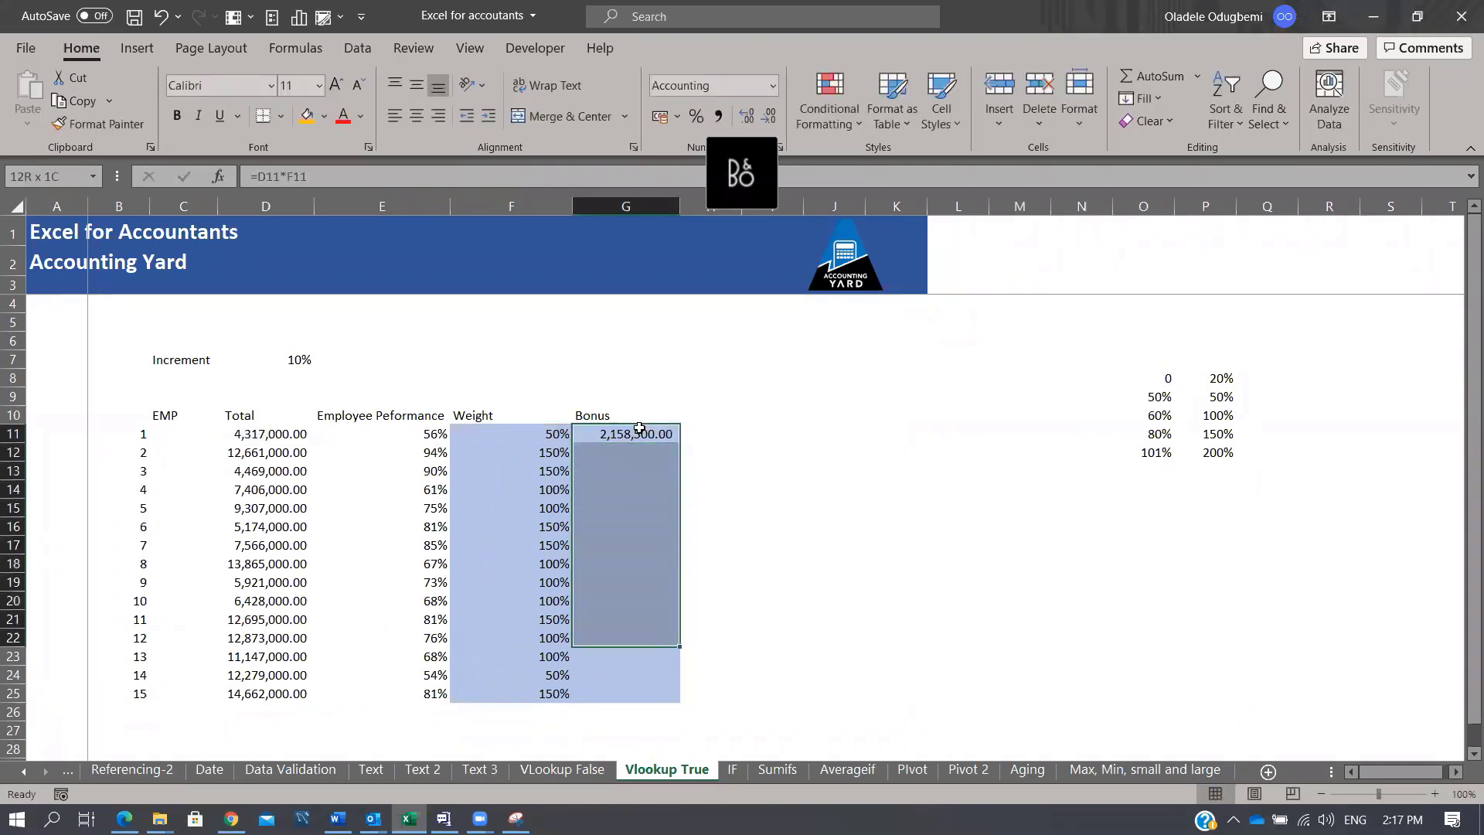
key(ctrl+d)
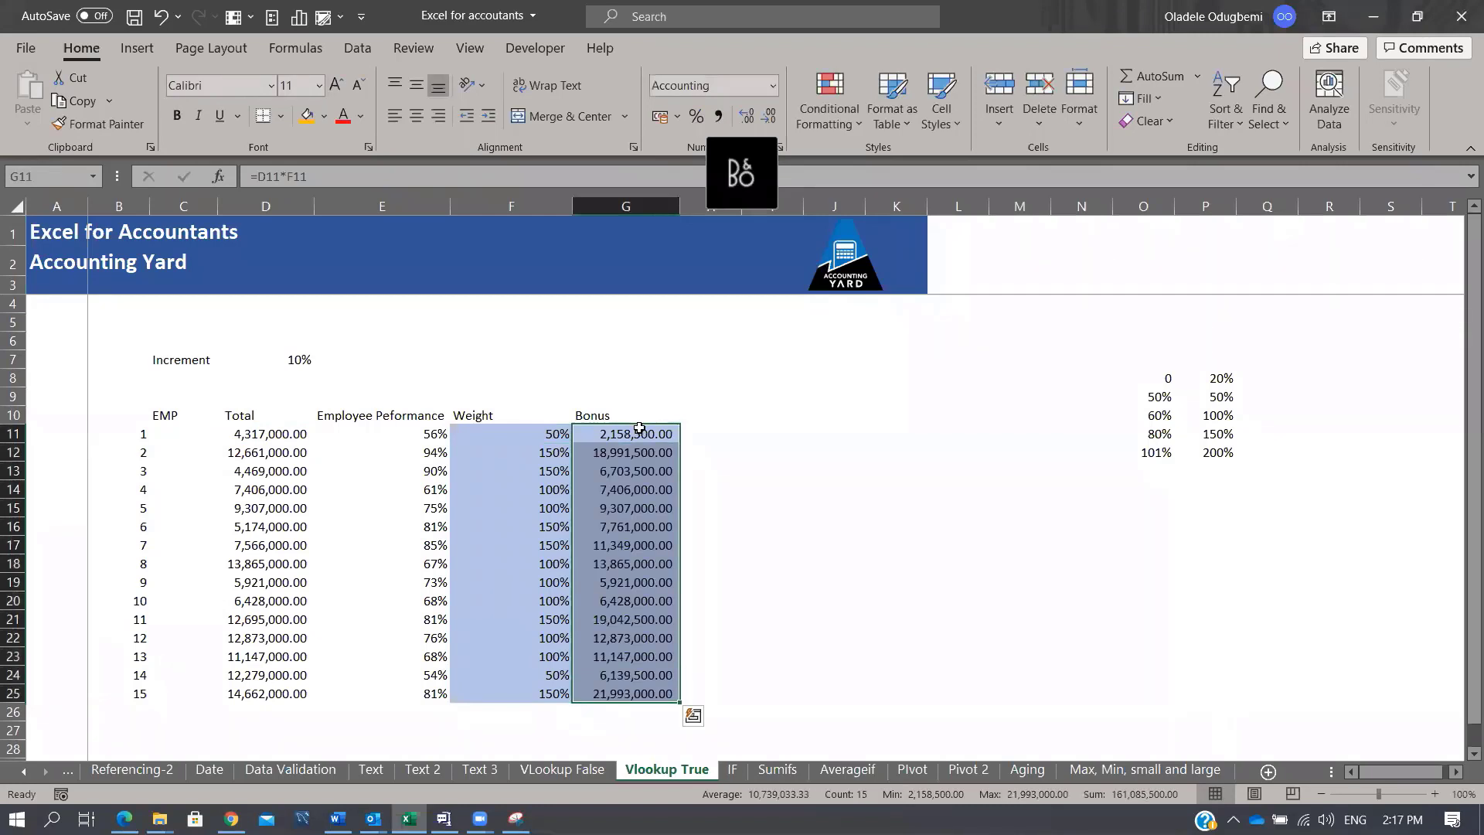
click(635, 694)
drag(525, 701, 251, 696)
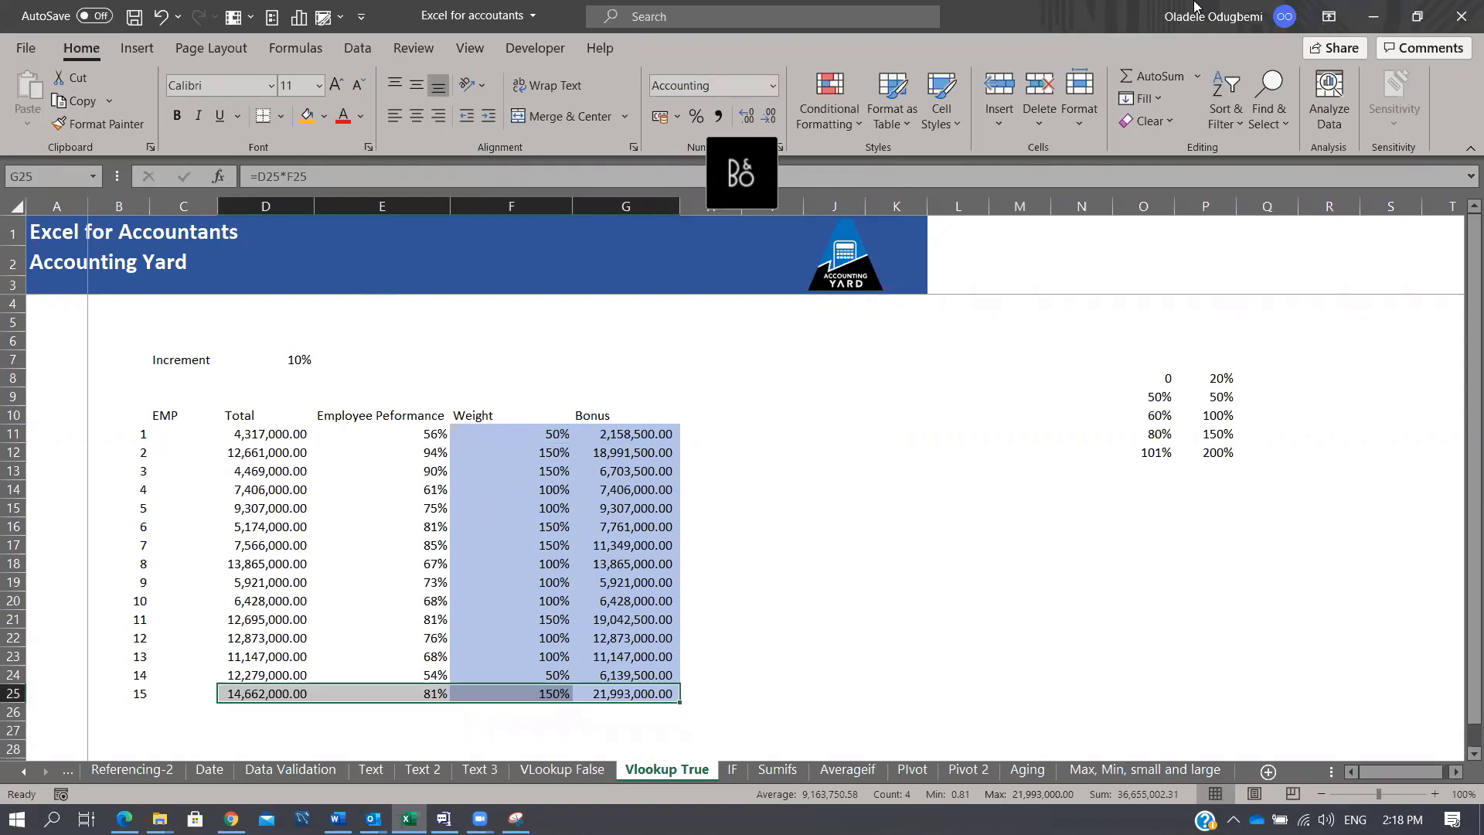
Step: Delete the Weight and Bonus values in F11:G25 on the Vlookup True sheet
key(alt+Tab)
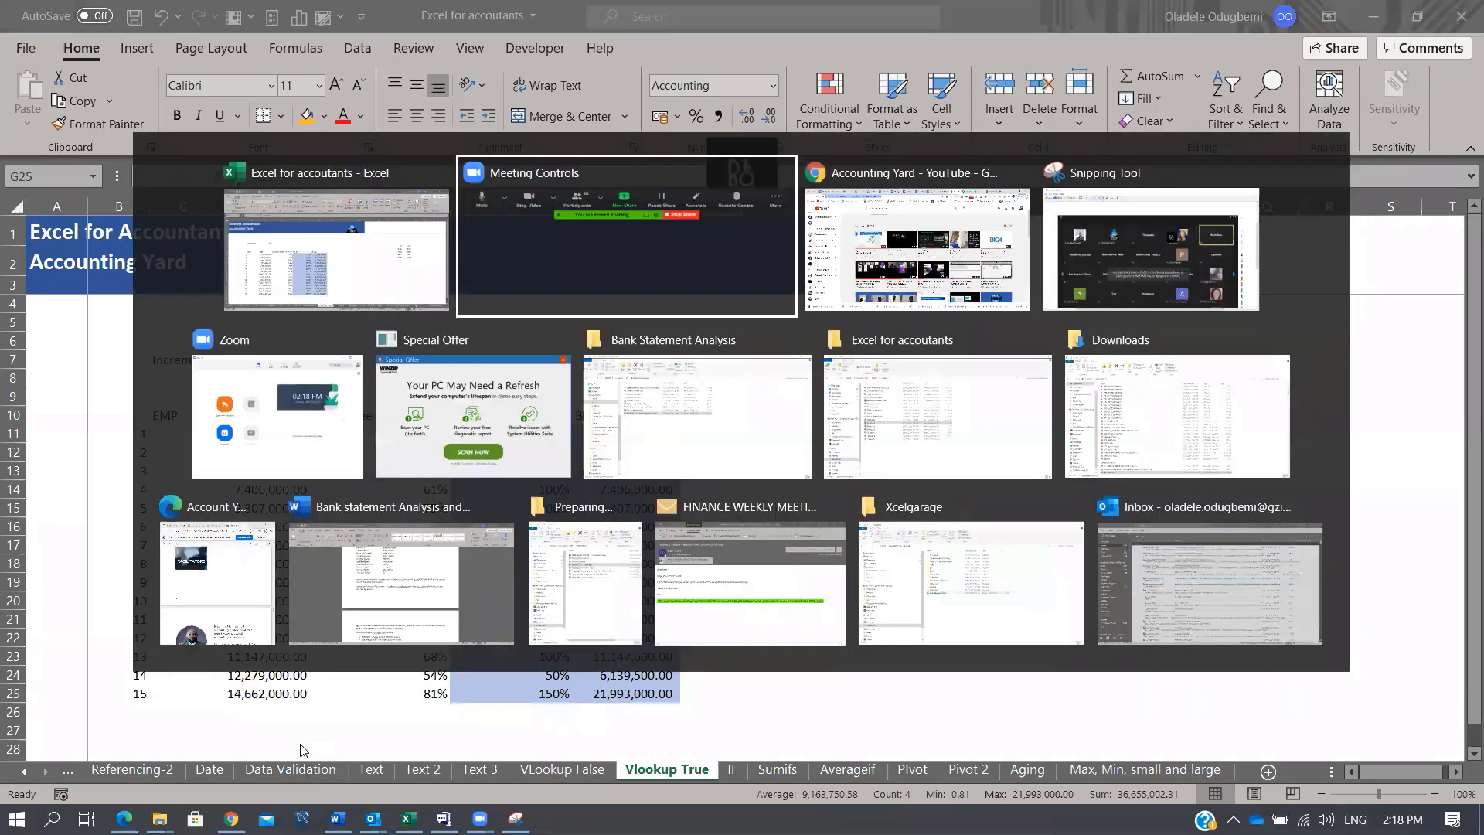
key(alt+shift+Tab)
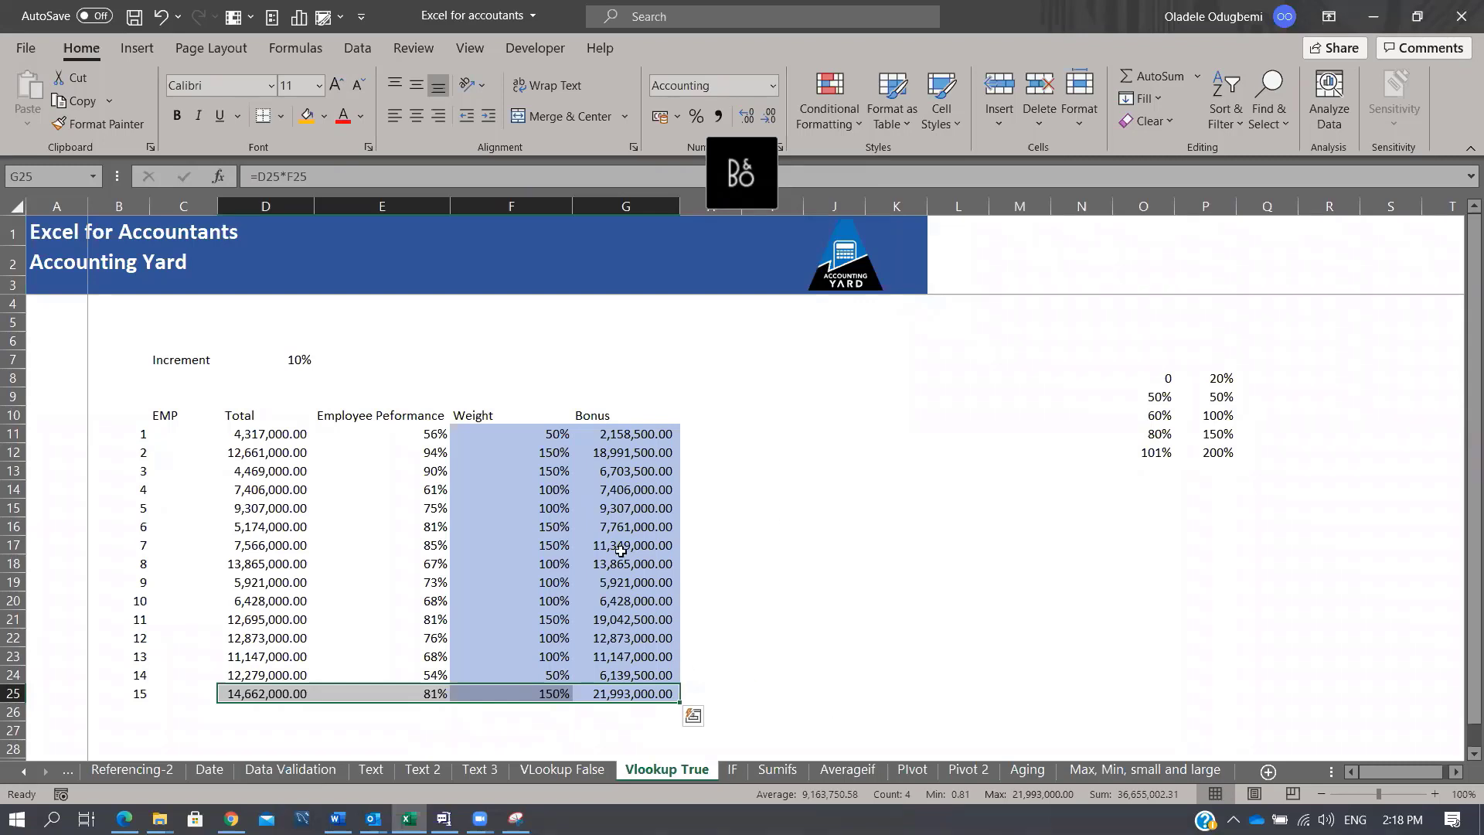
drag(505, 438, 666, 693)
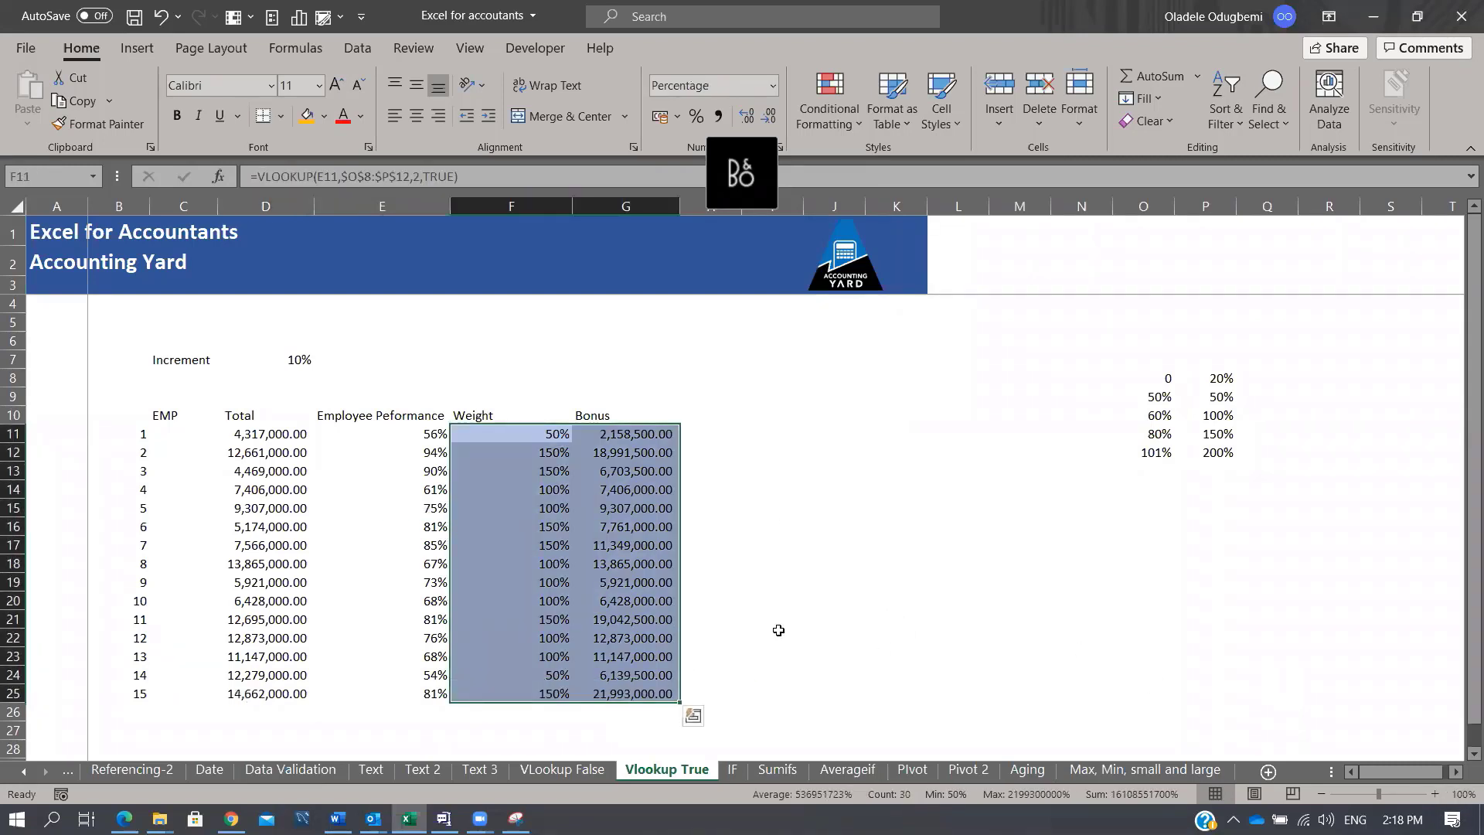
click(733, 770)
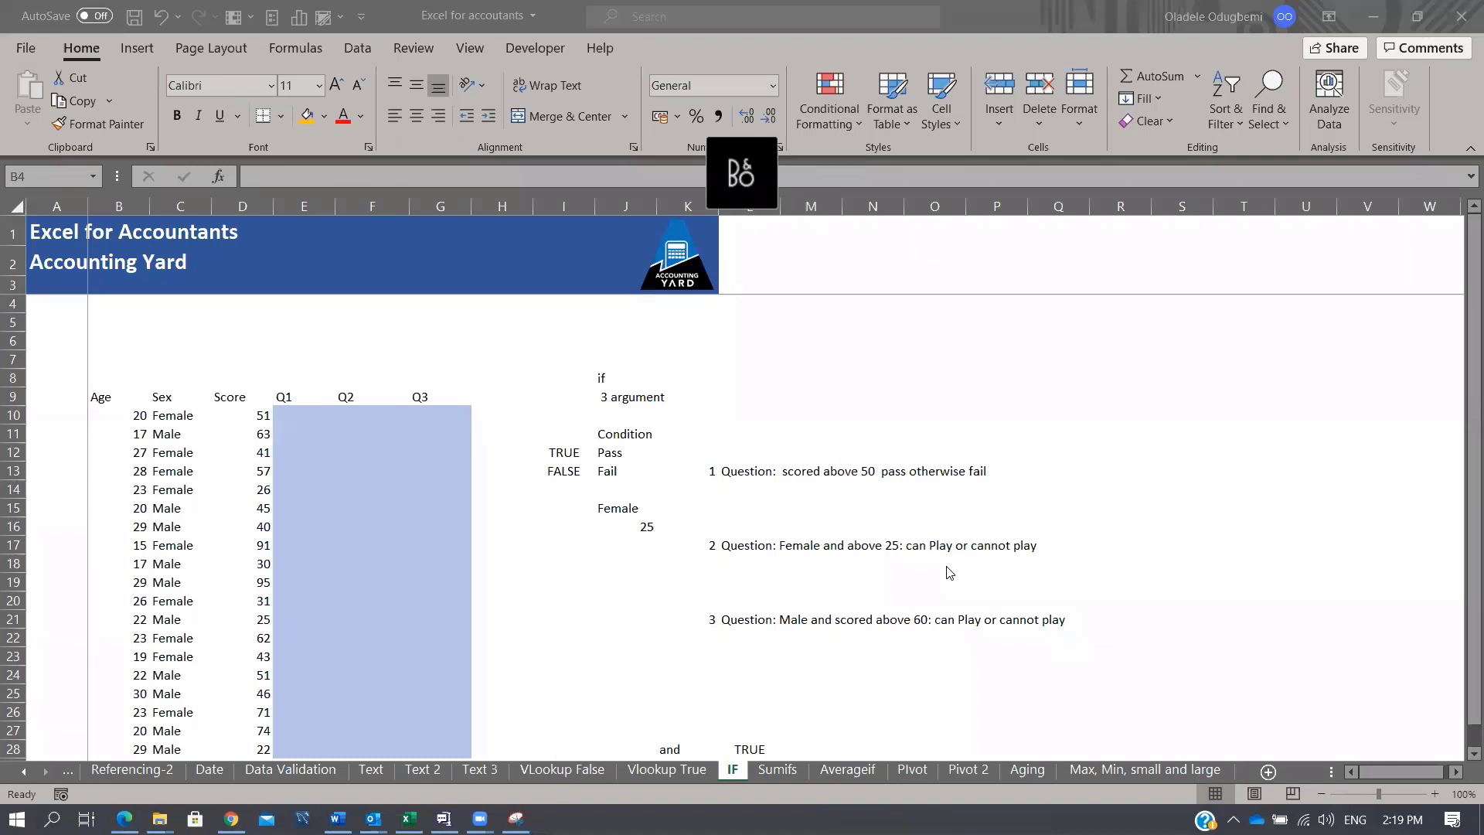
click(669, 770)
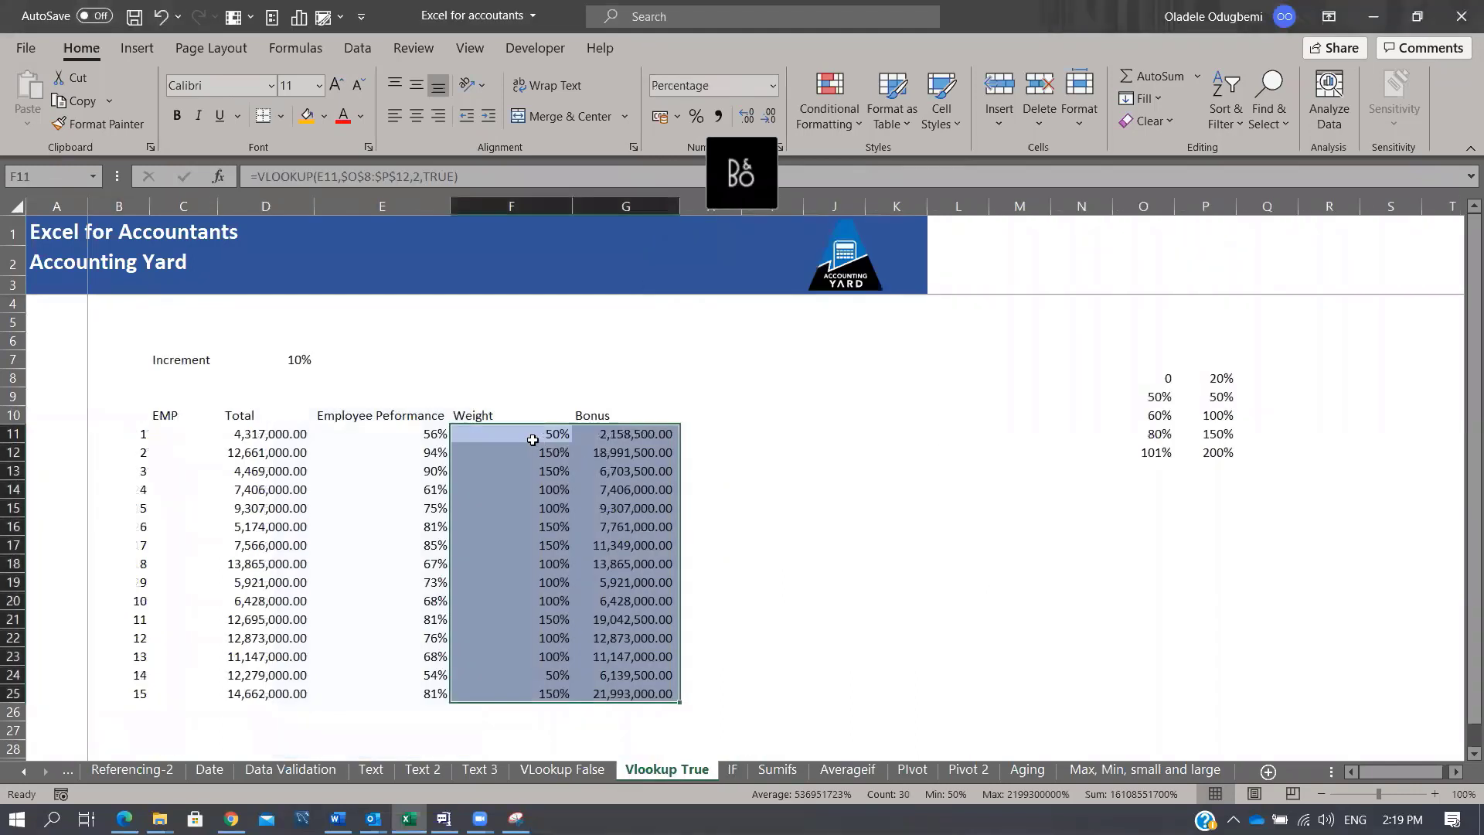
key(Delete)
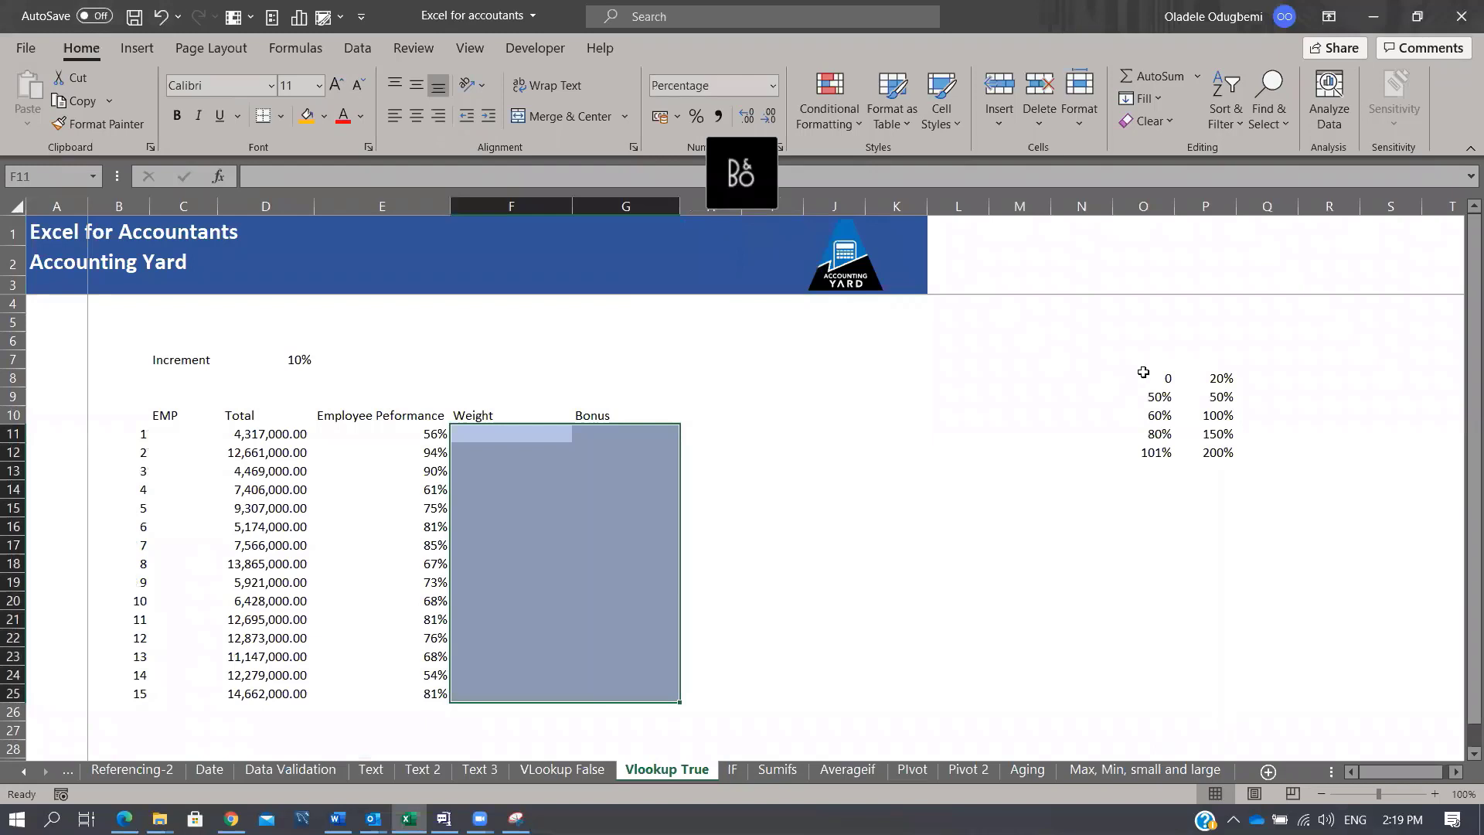
Step: Compare the O8:P12 thresholds and weights against E14's 61% performance
click(1206, 378)
drag(1157, 378, 1160, 396)
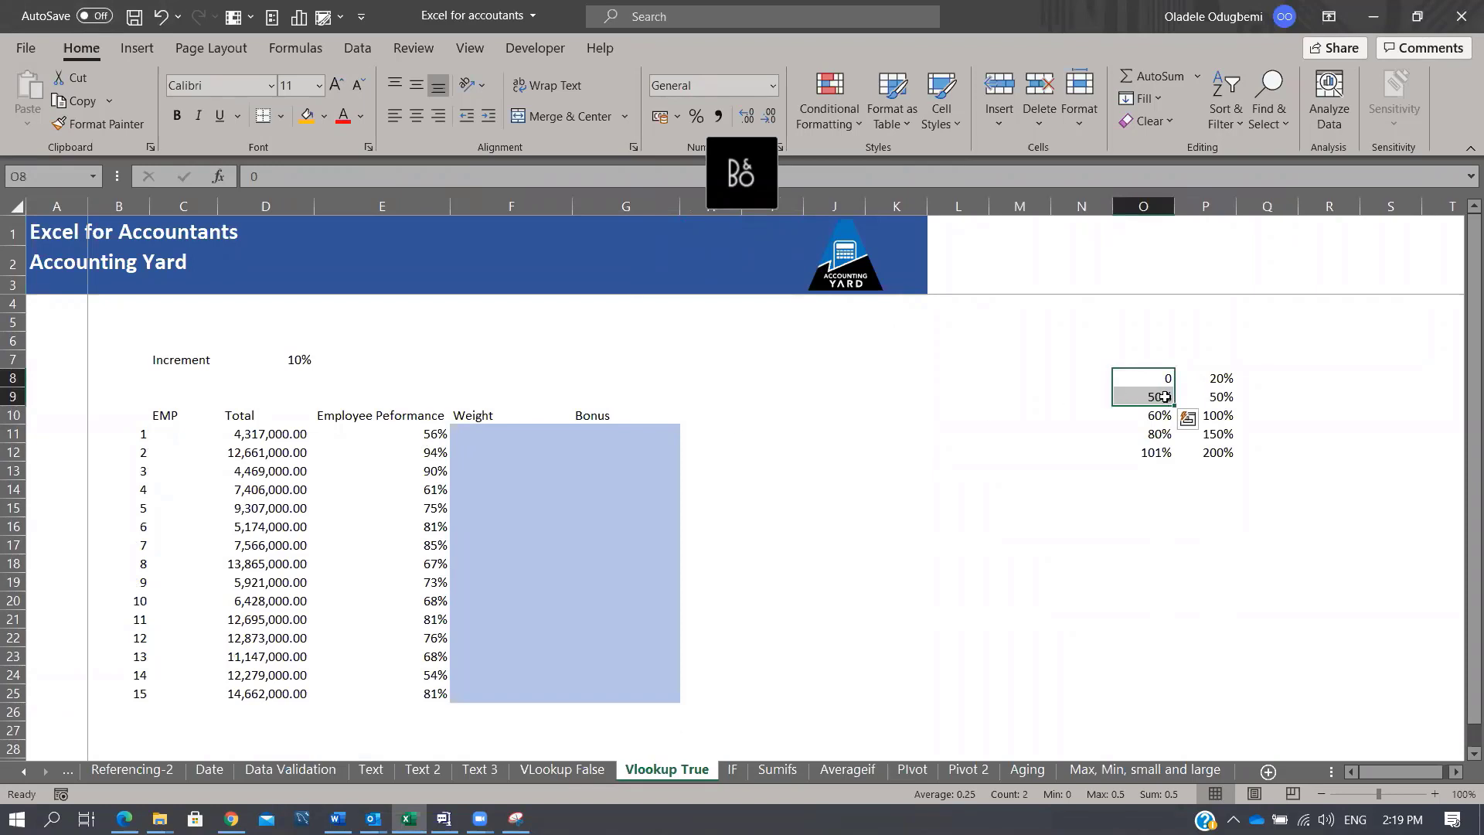
click(1164, 397)
click(1160, 417)
click(1159, 397)
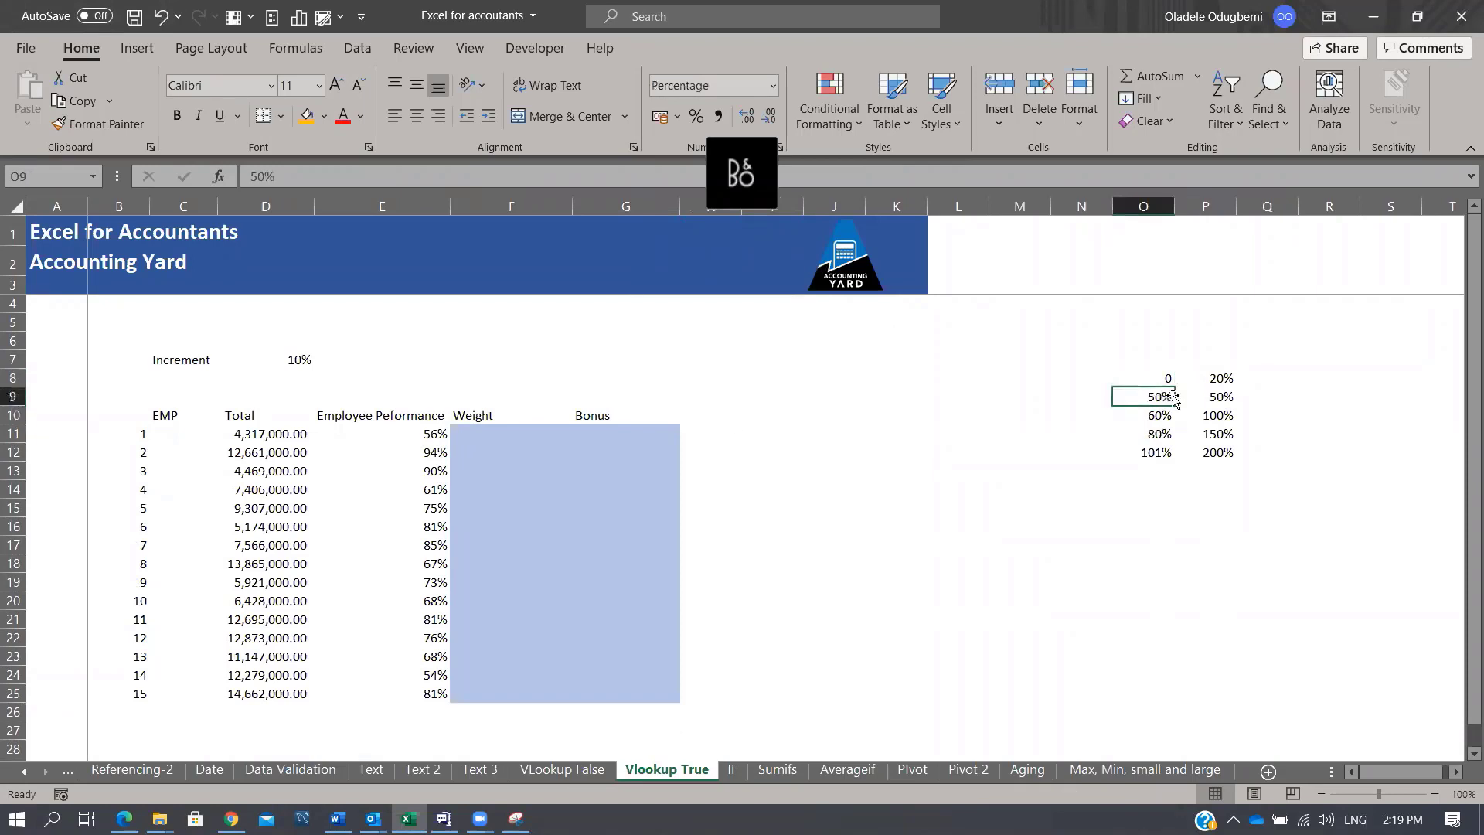
click(1221, 395)
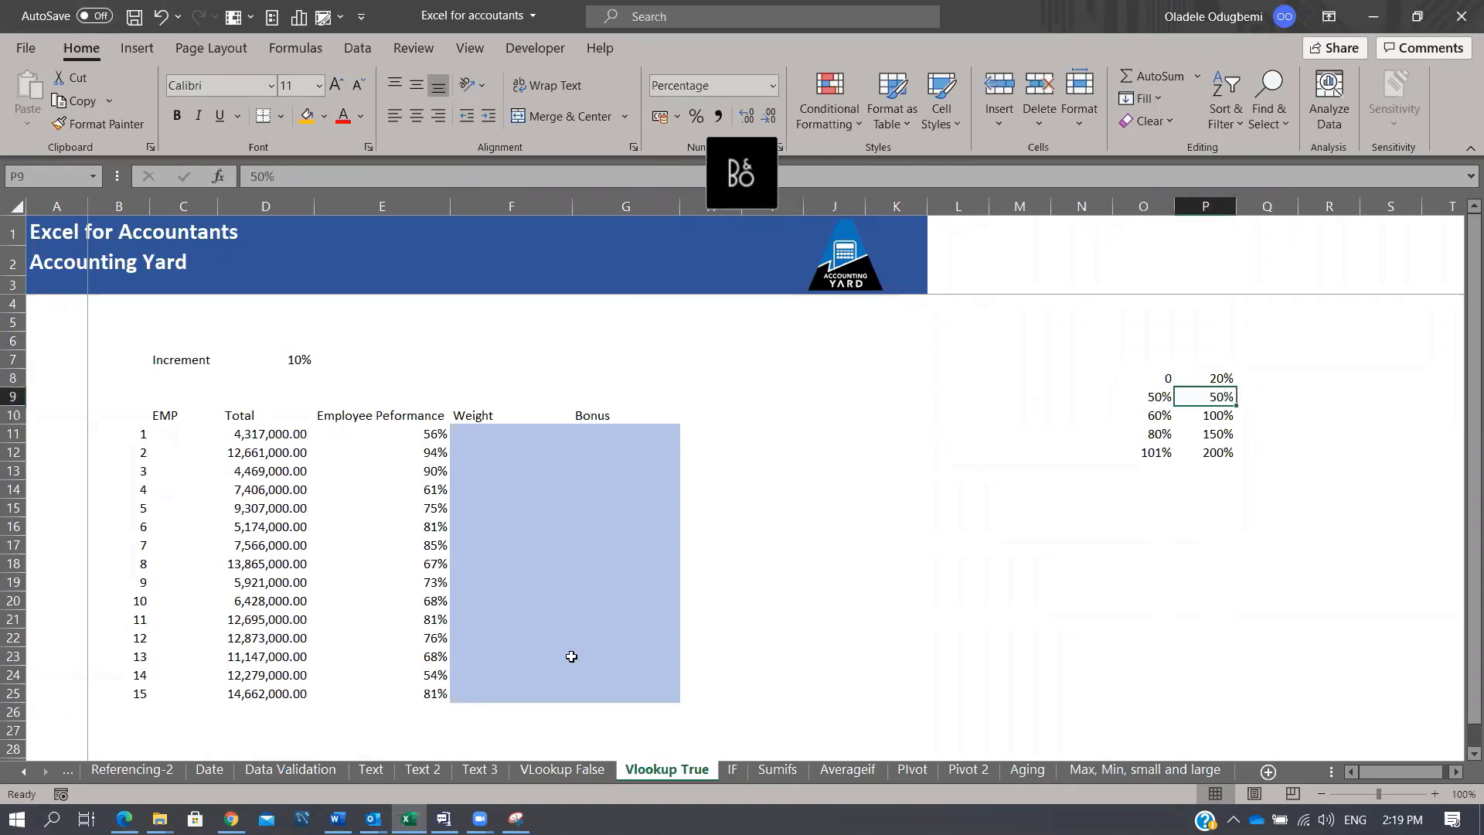
click(433, 485)
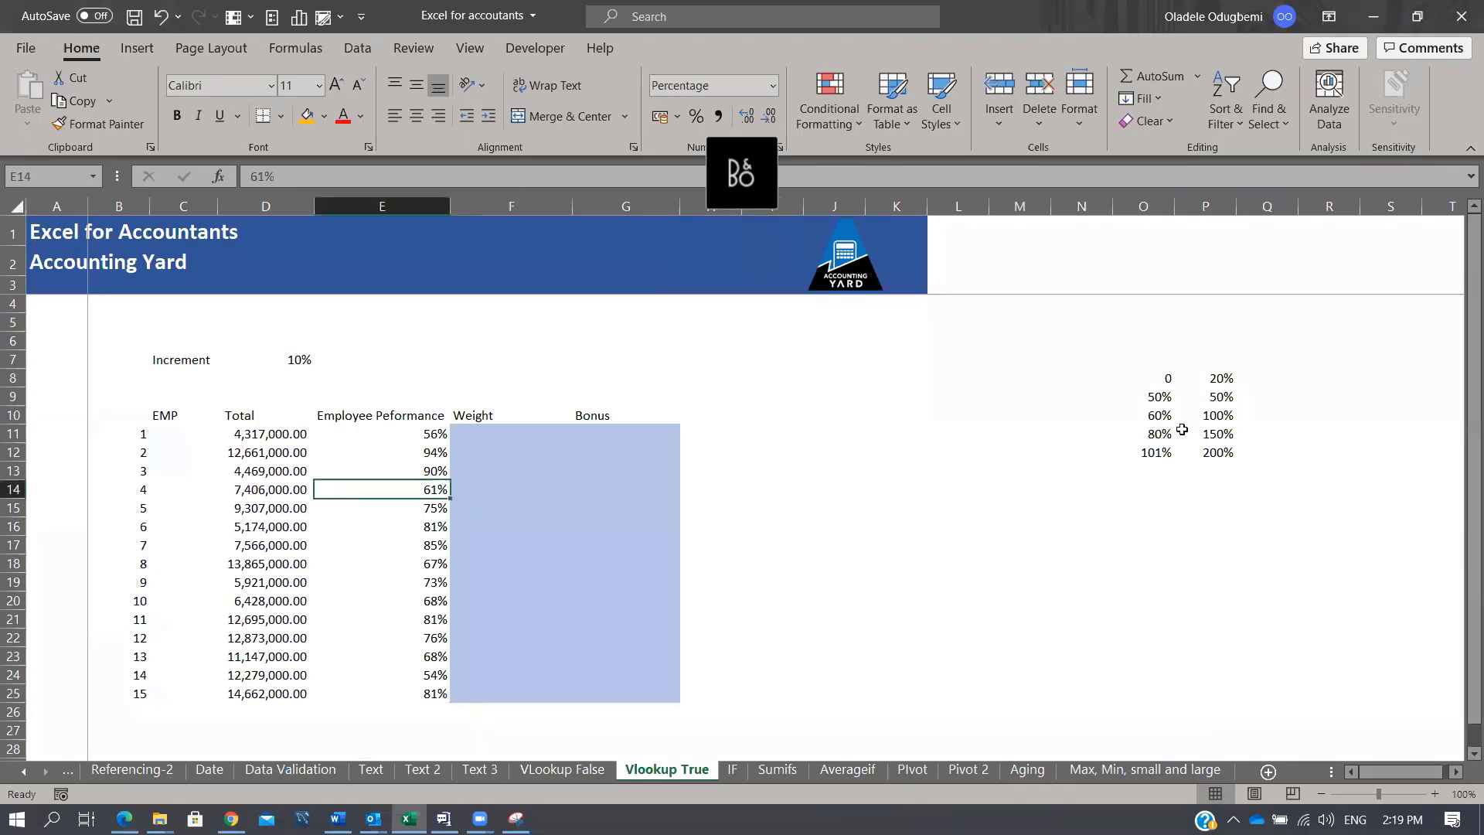
click(1159, 413)
click(1159, 433)
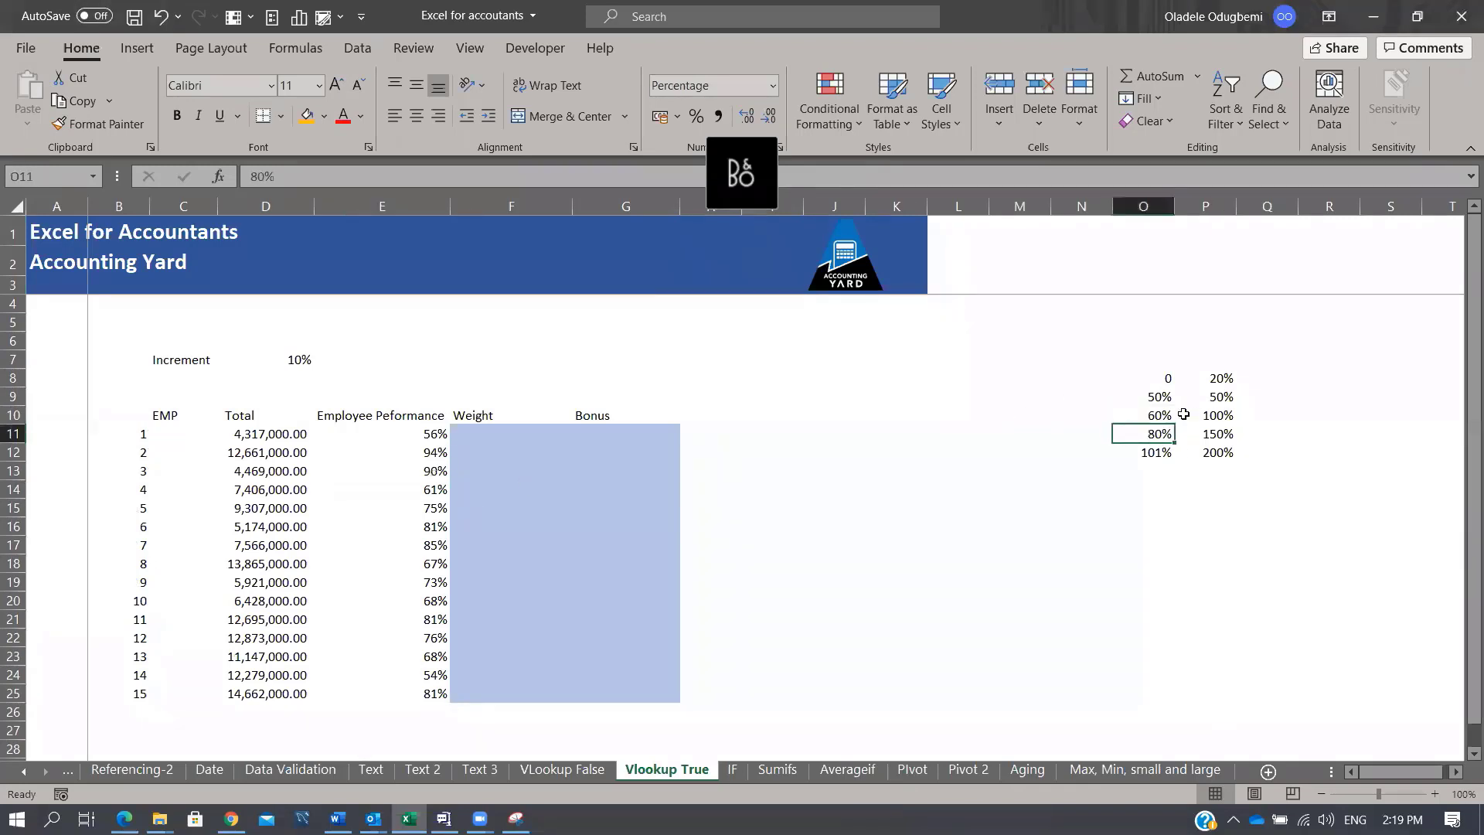
click(1231, 414)
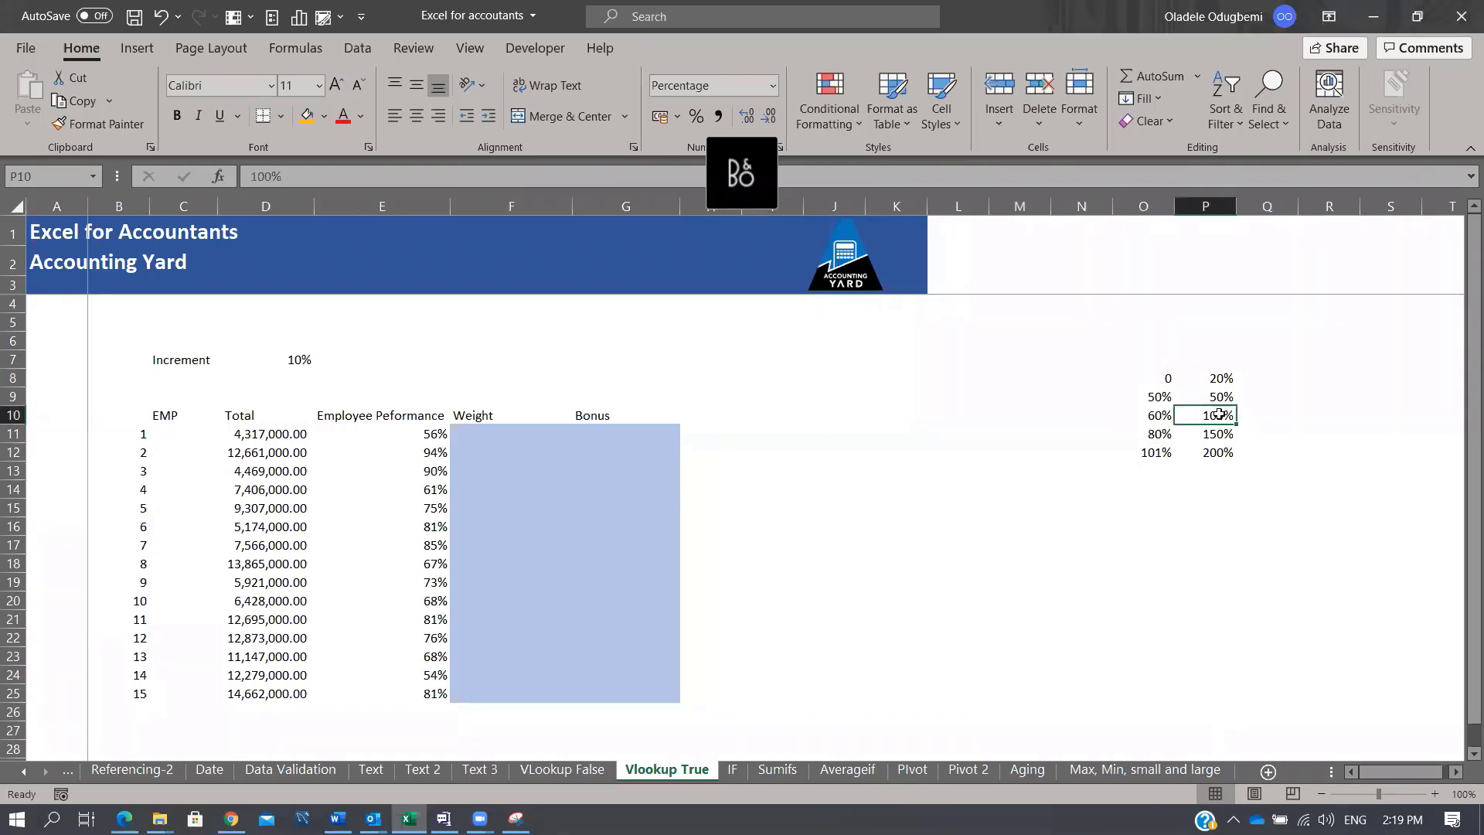
Step: Enter =VLOOKUP(E11,$O$8:$P$12,2,TRUE) in F11 and copy it down to F25
click(502, 431)
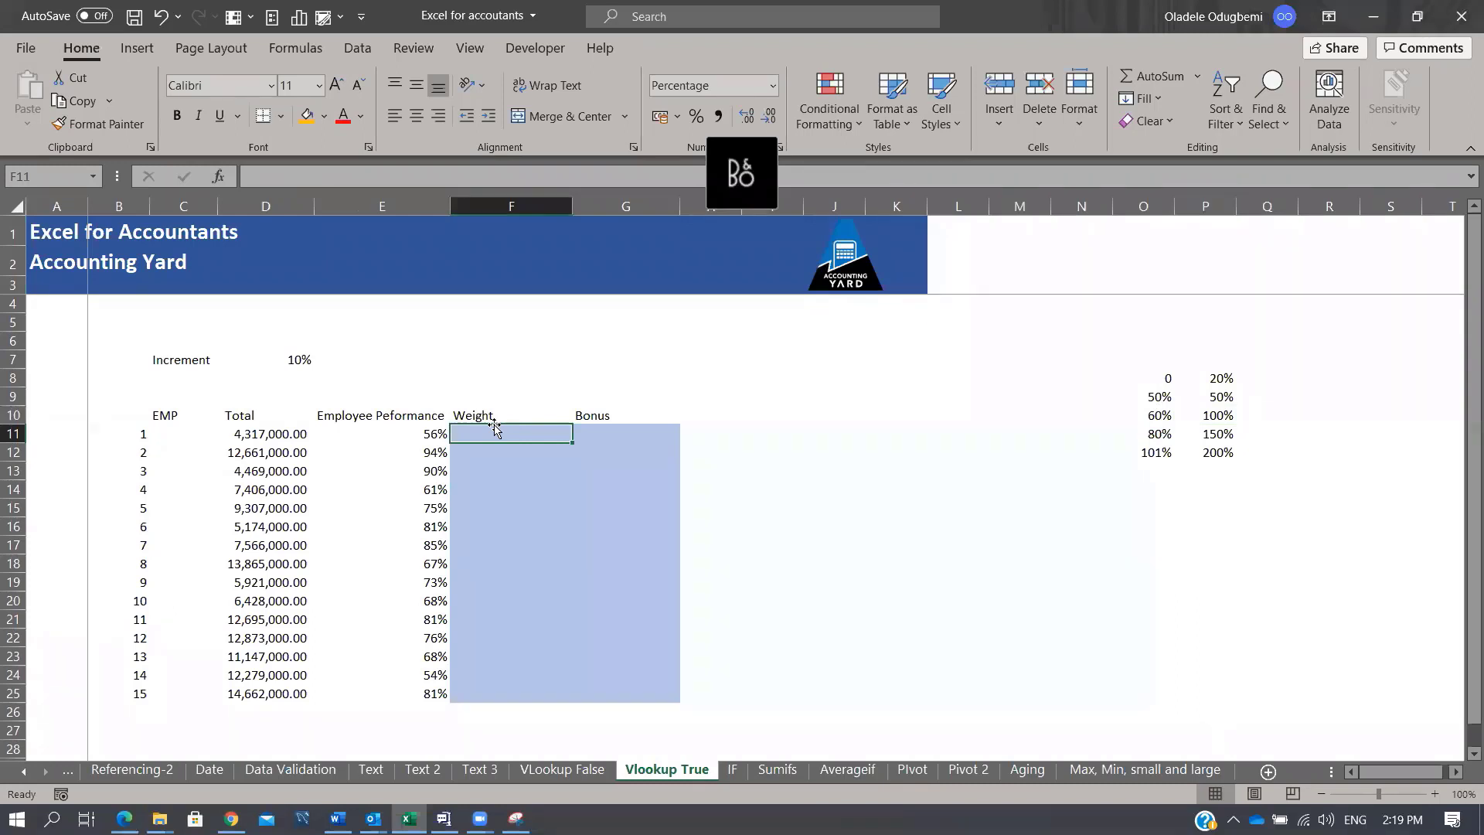
text(=vlo)
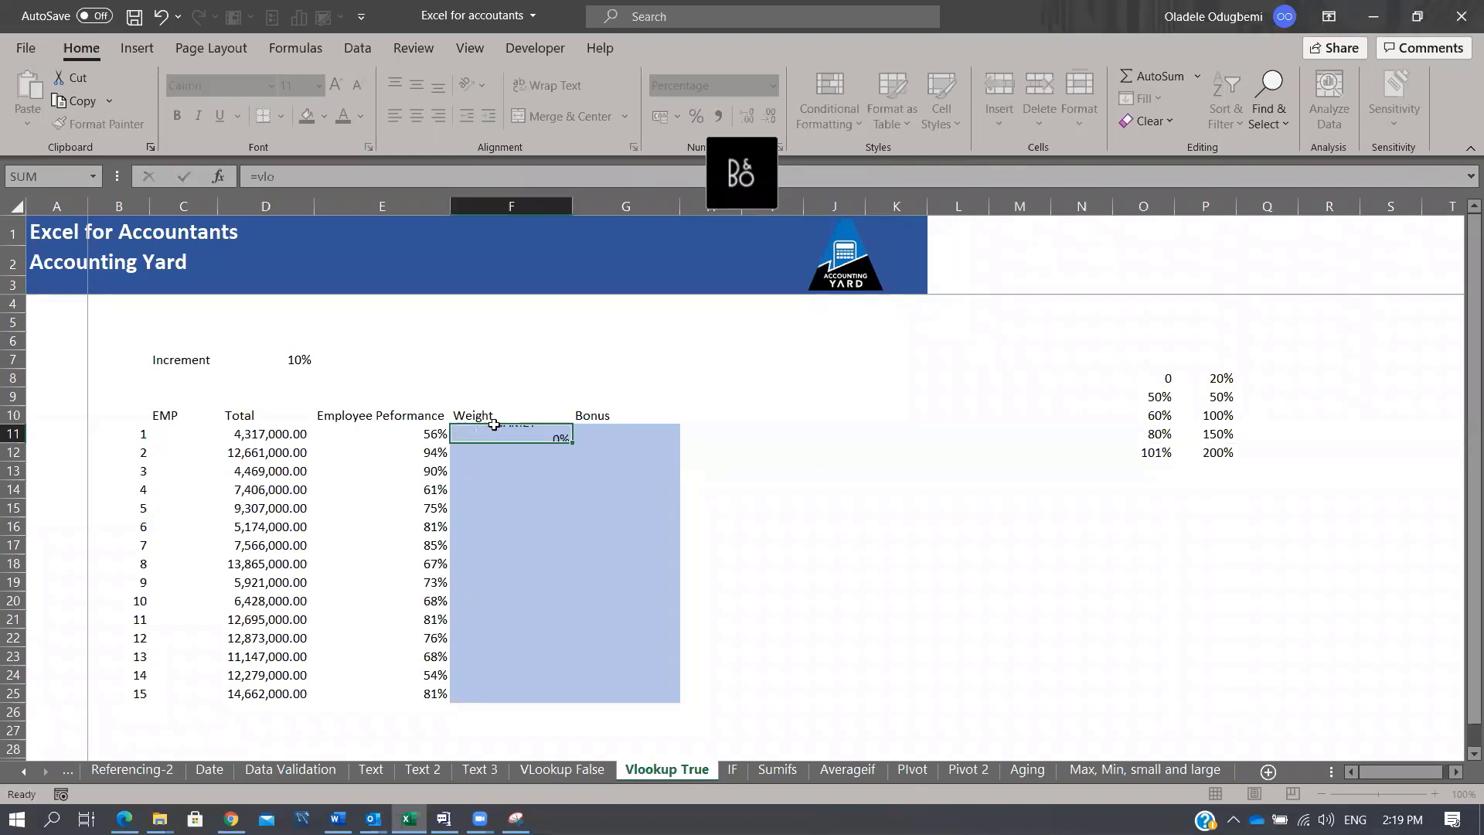
key(Tab)
click(495, 428)
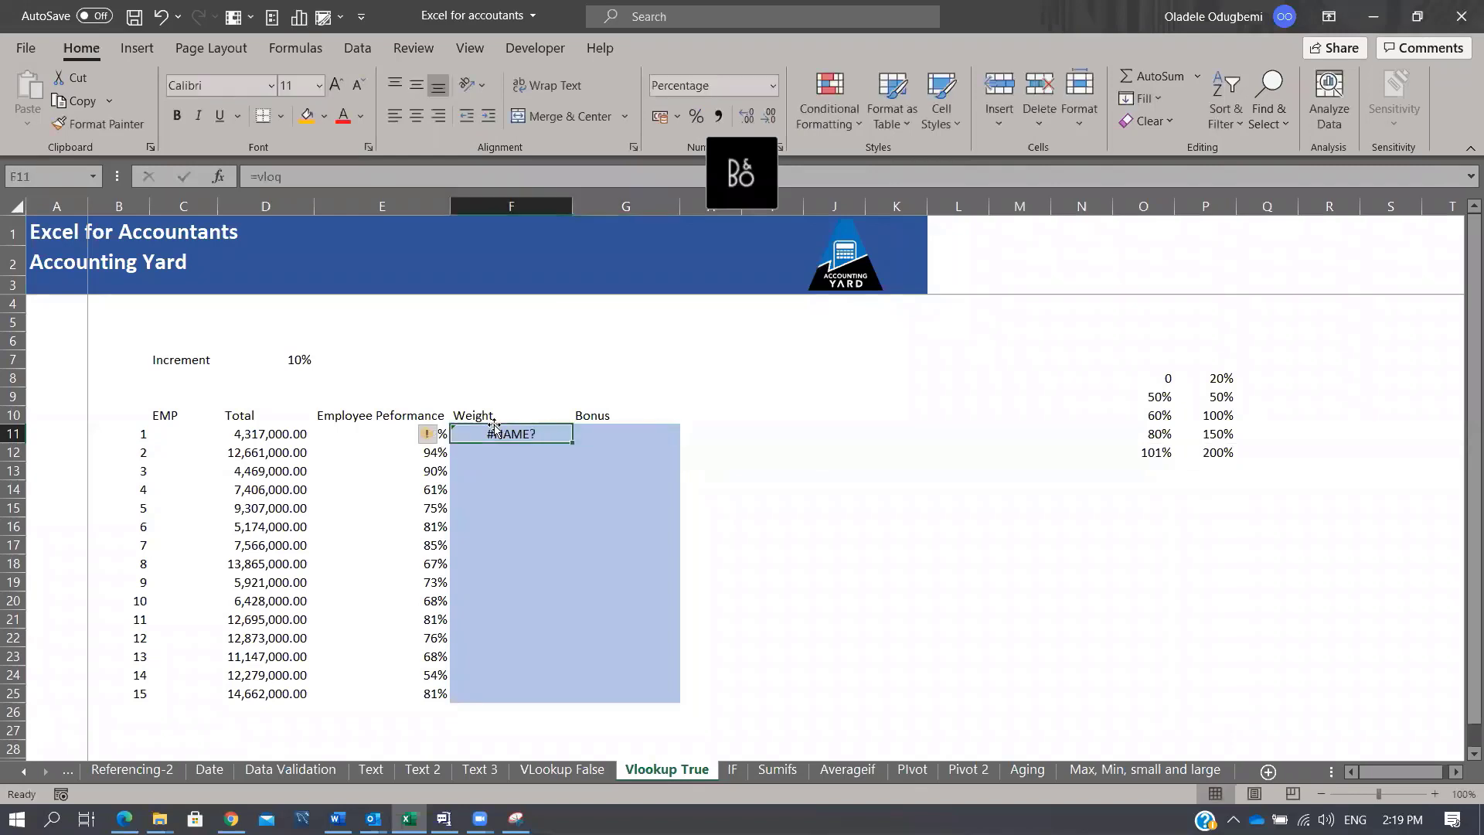
text(=vl)
key(Tab)
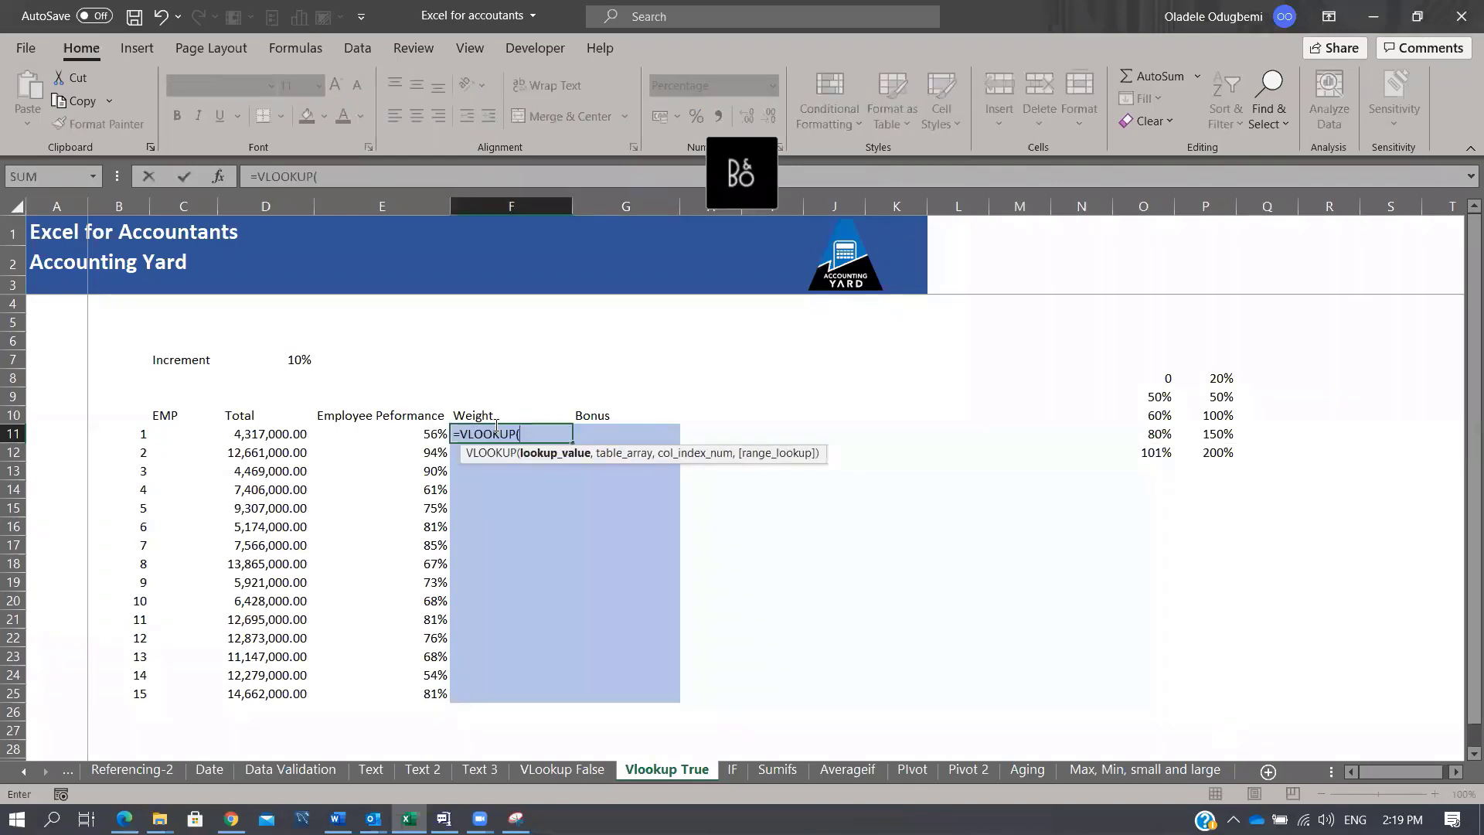
click(416, 434)
text(,)
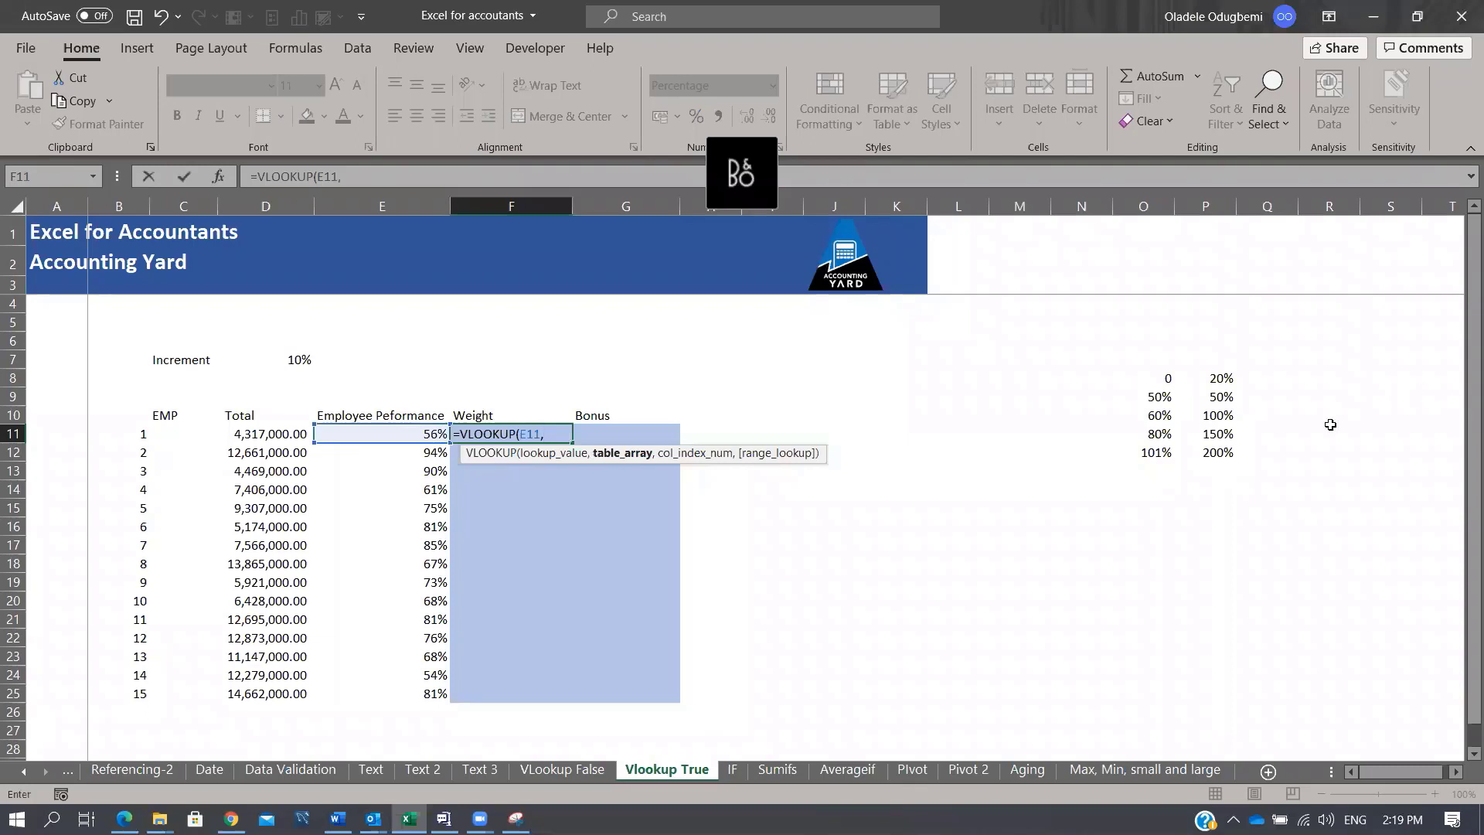
drag(1163, 379, 1217, 454)
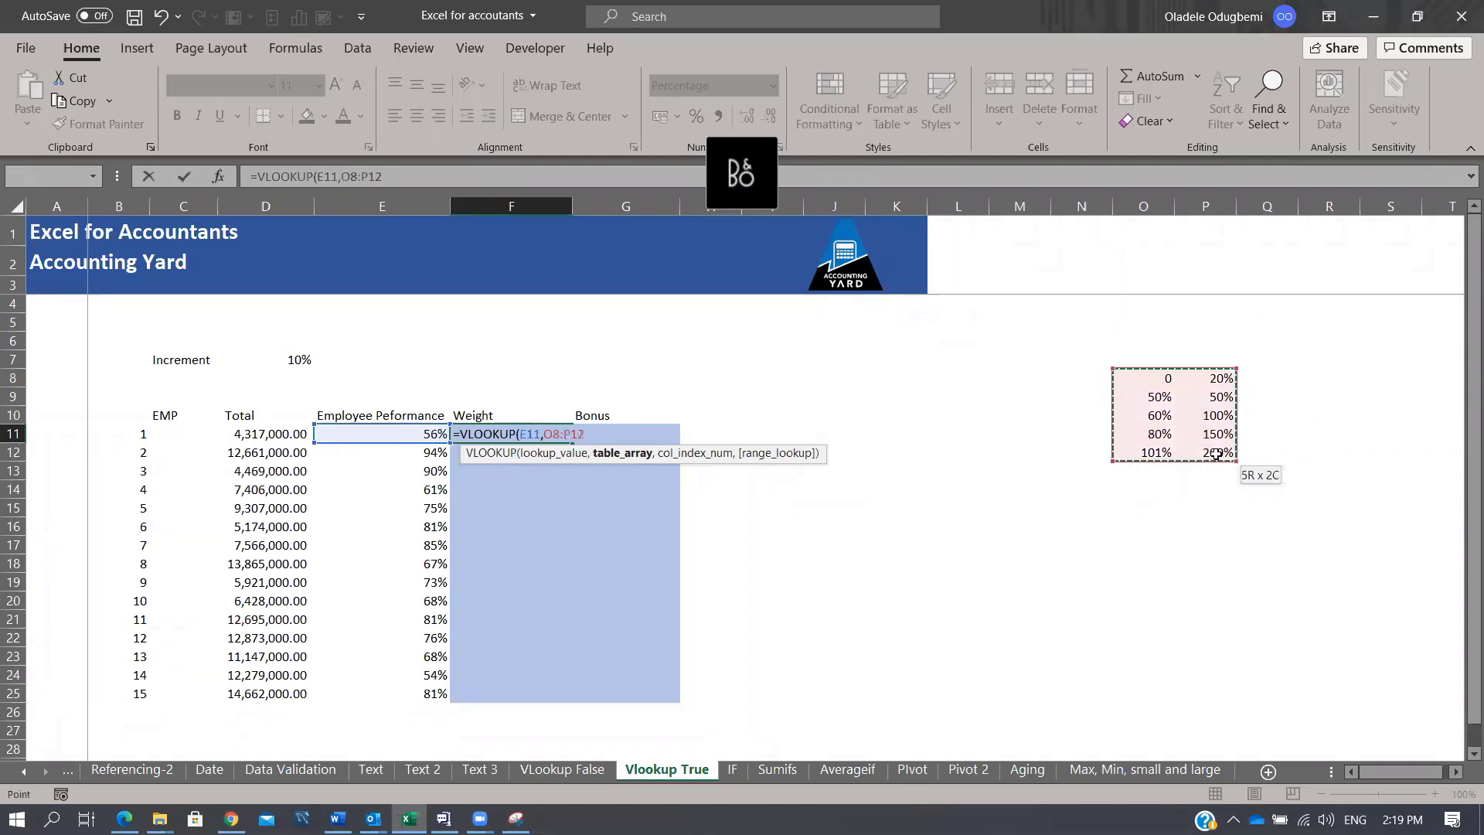
key(F4)
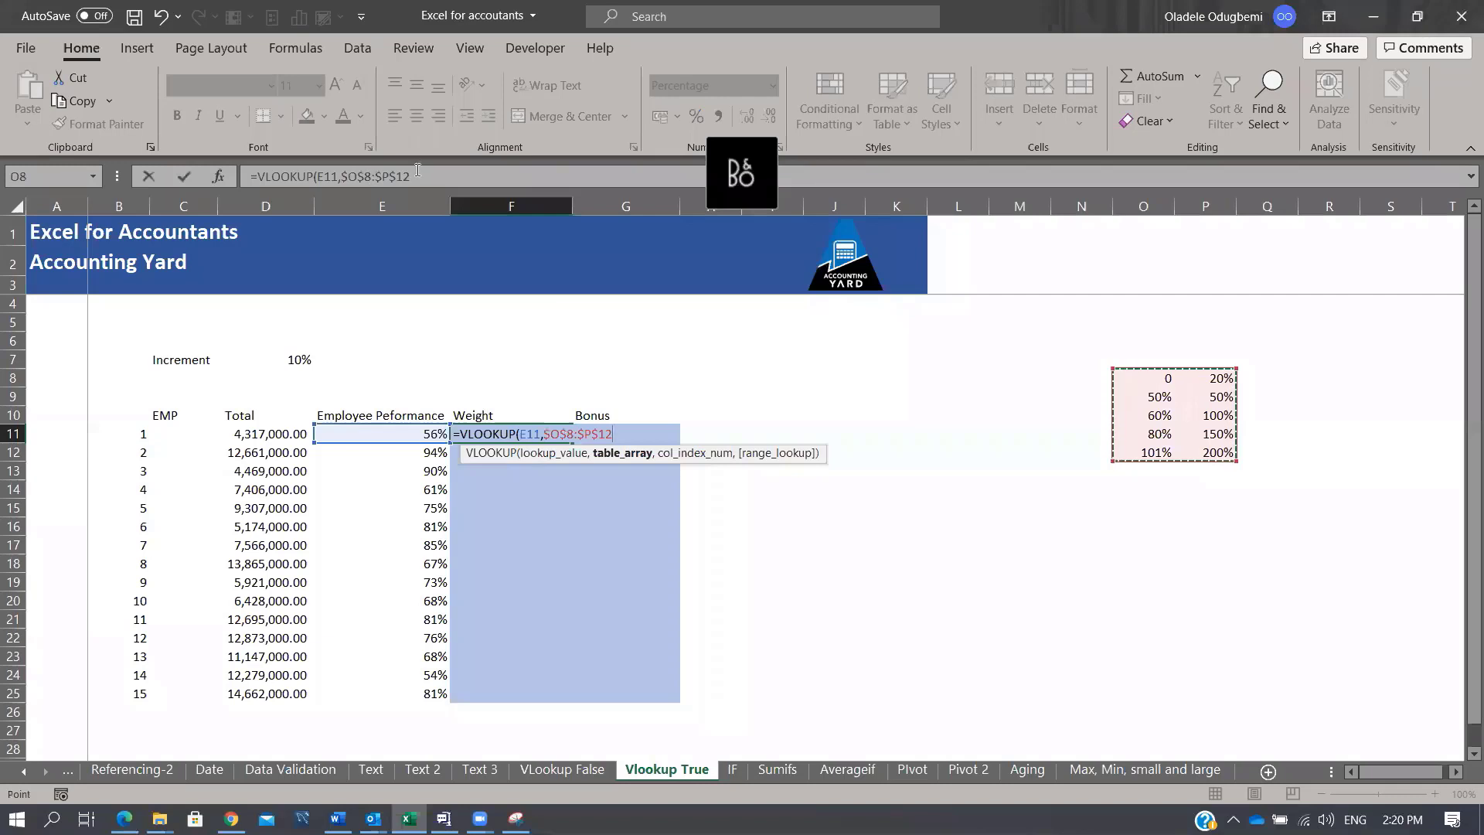
text(,)
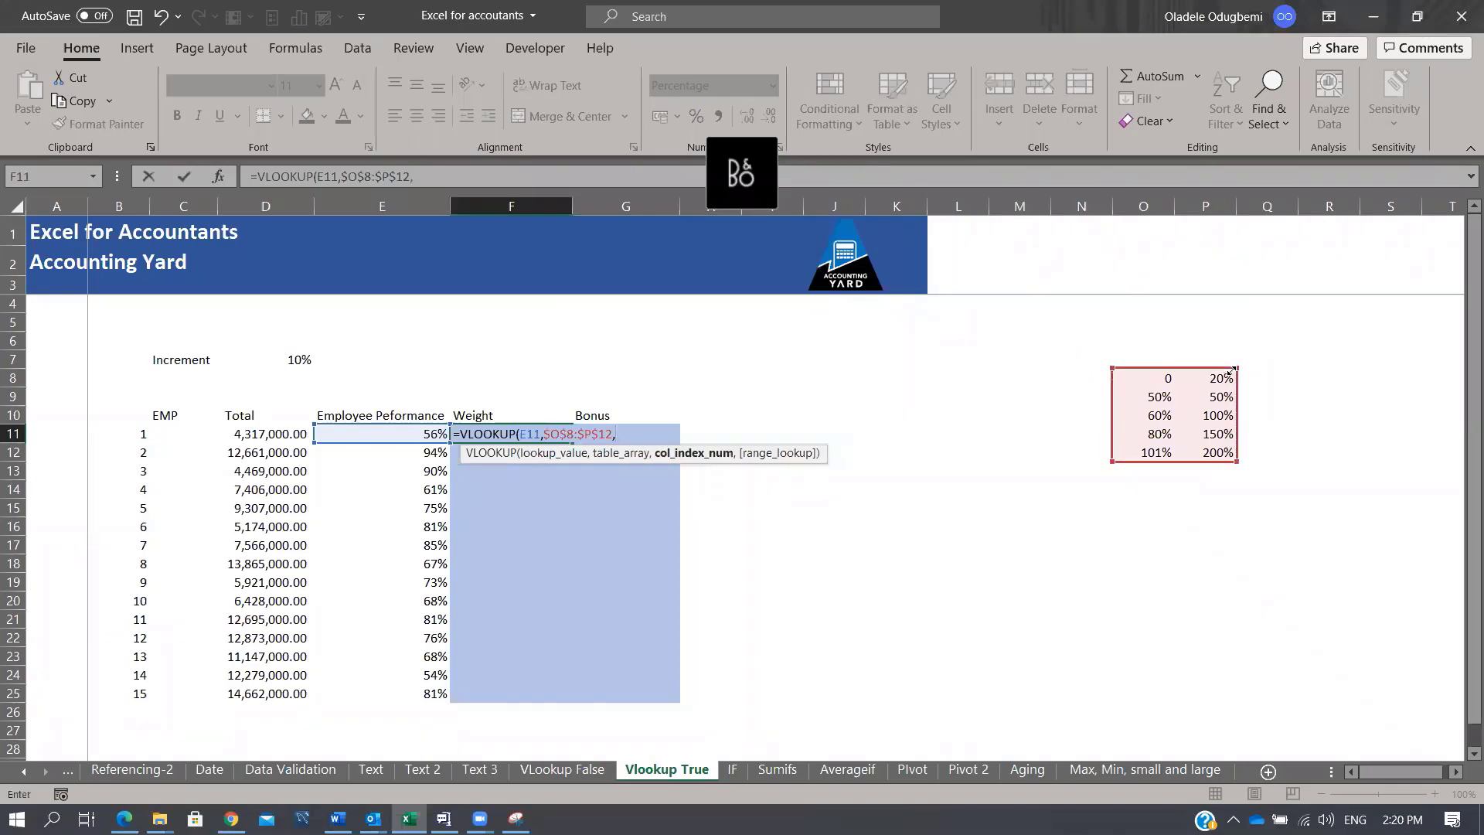
text(2,)
key(Down)
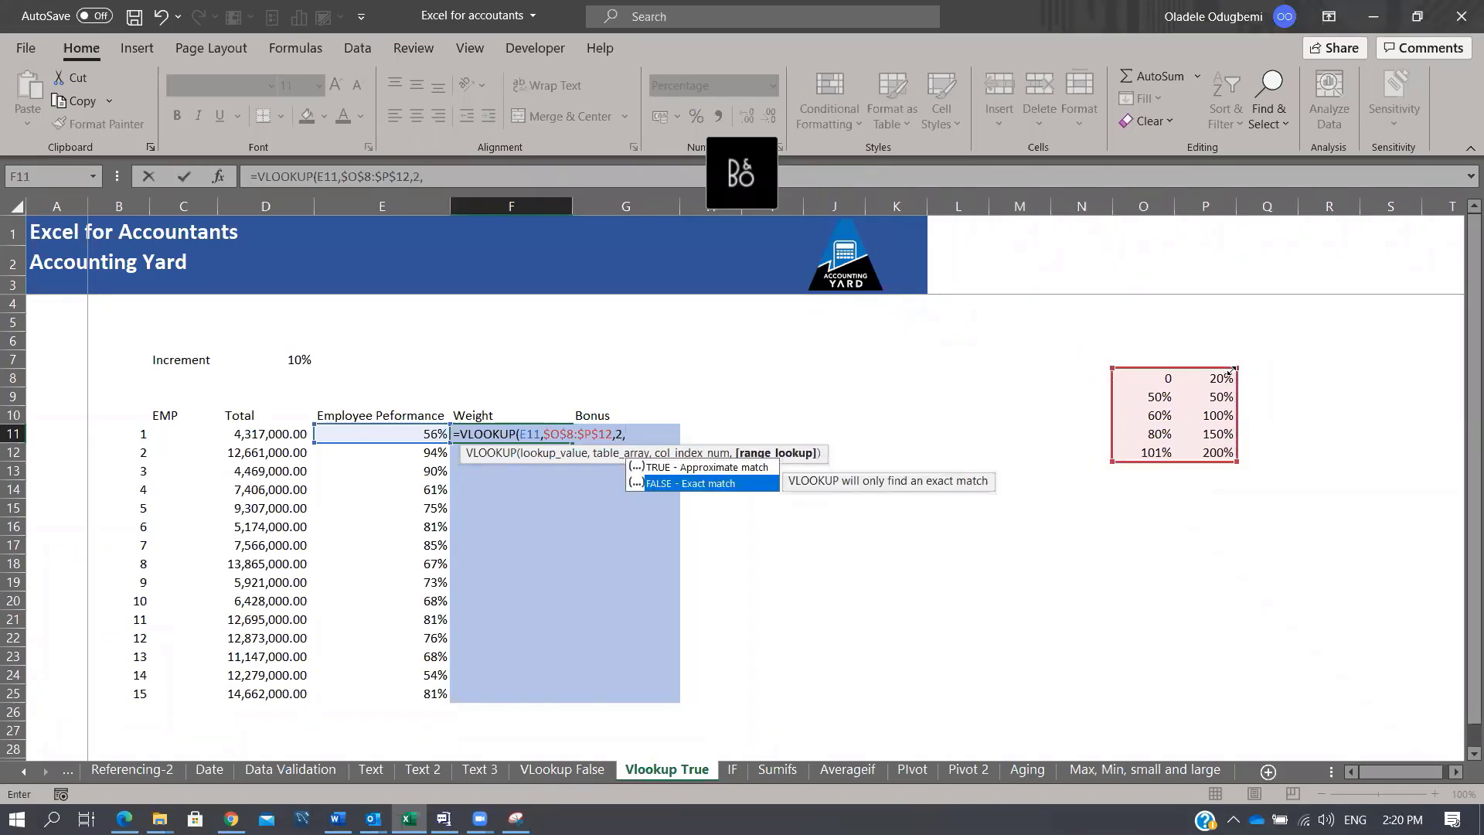
key(Up)
key(Tab)
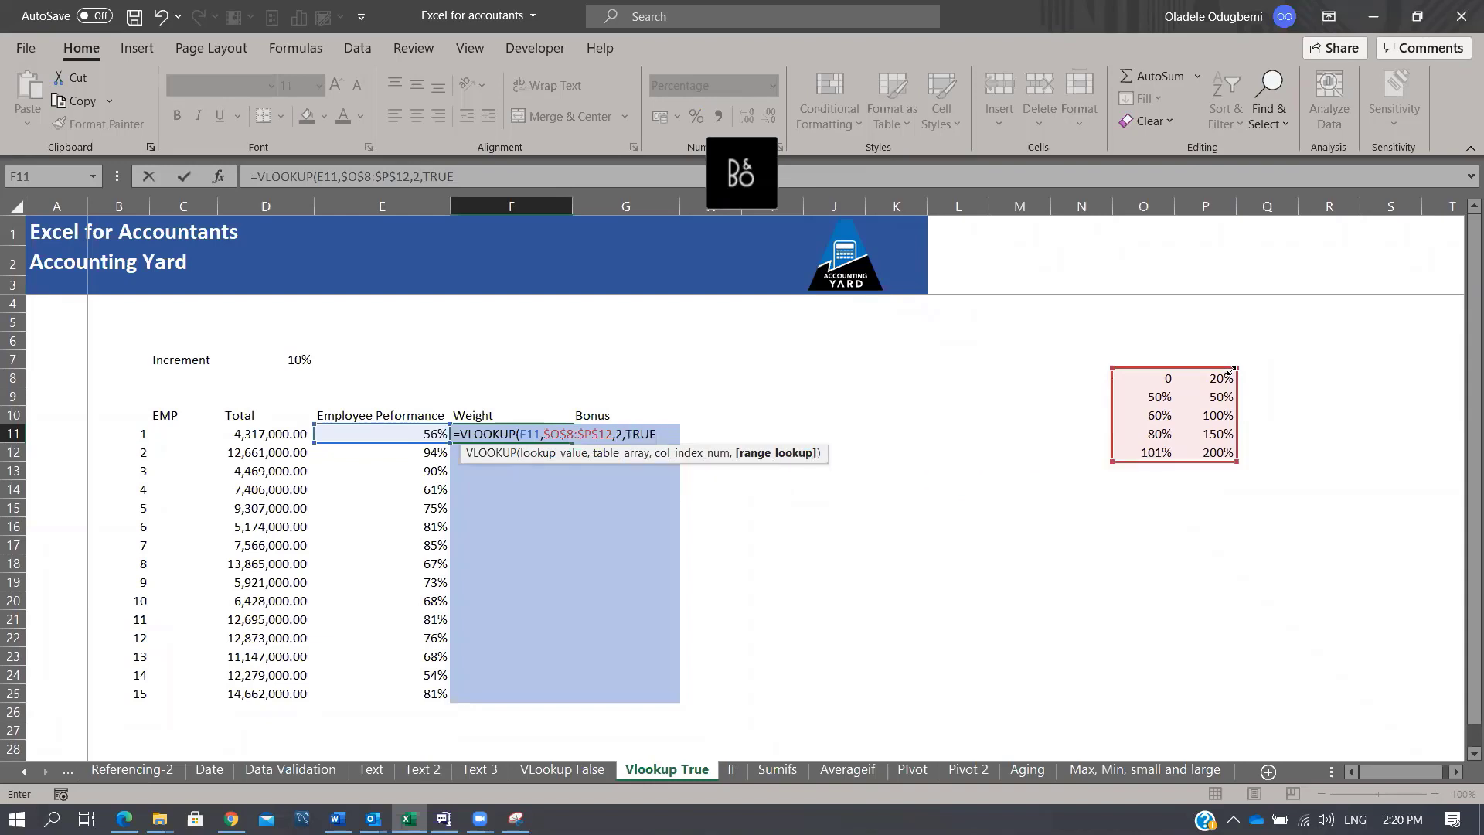
text())
key(ctrl+Return)
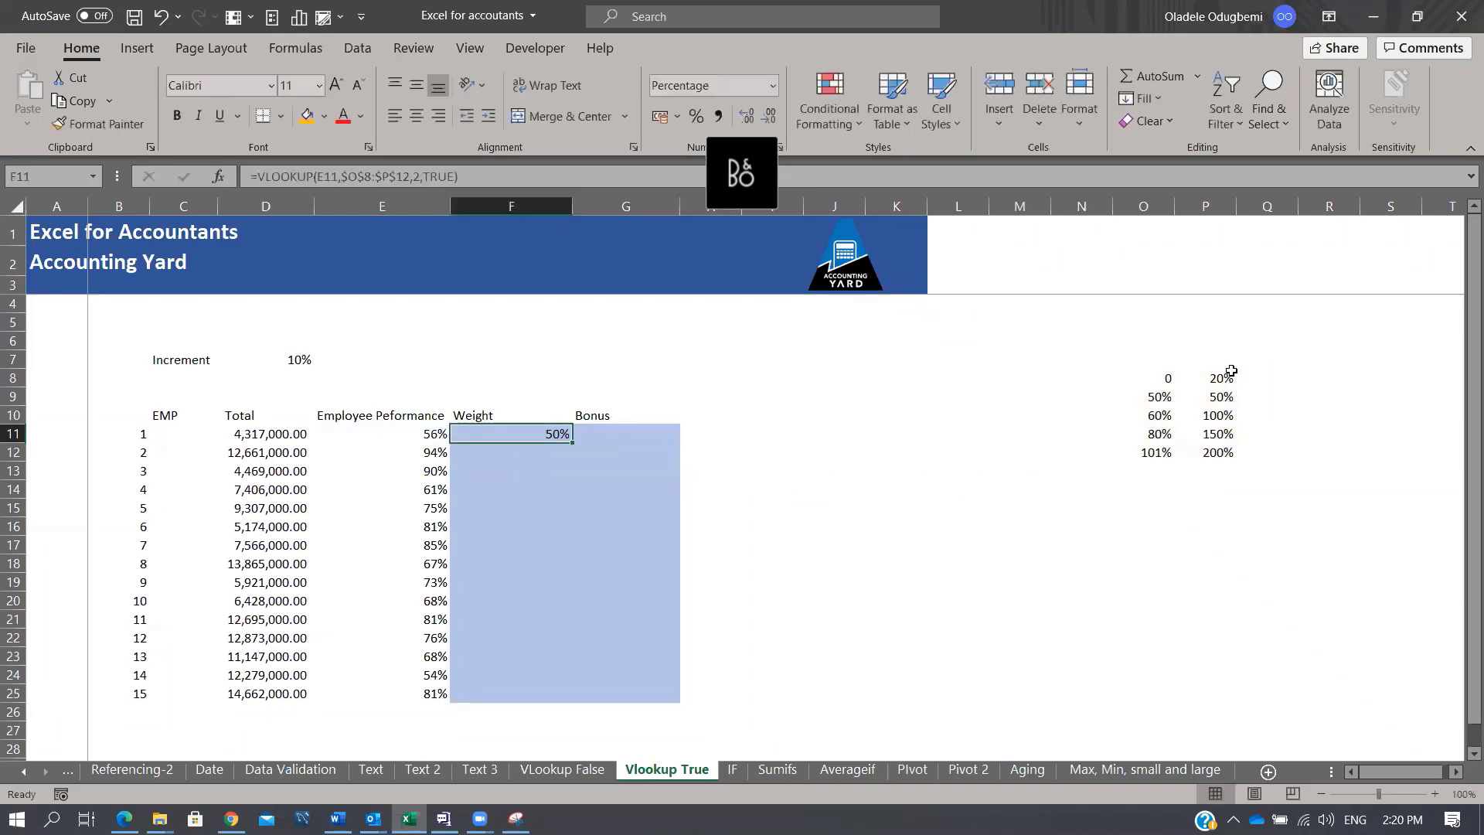
double_click(572, 442)
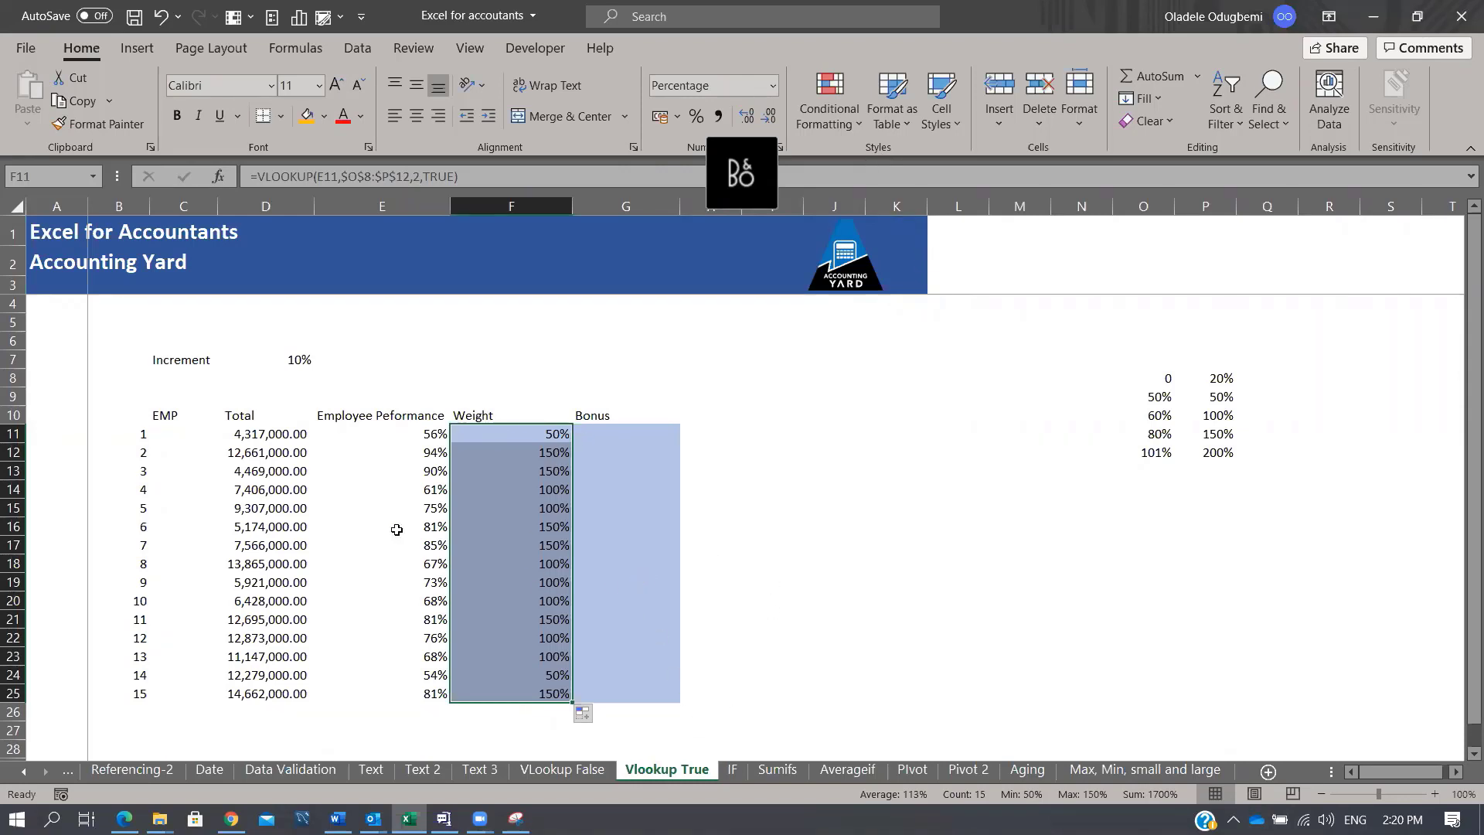
Step: Go to the IF sheet and look over its Age, Sex and Score data and questions
click(742, 773)
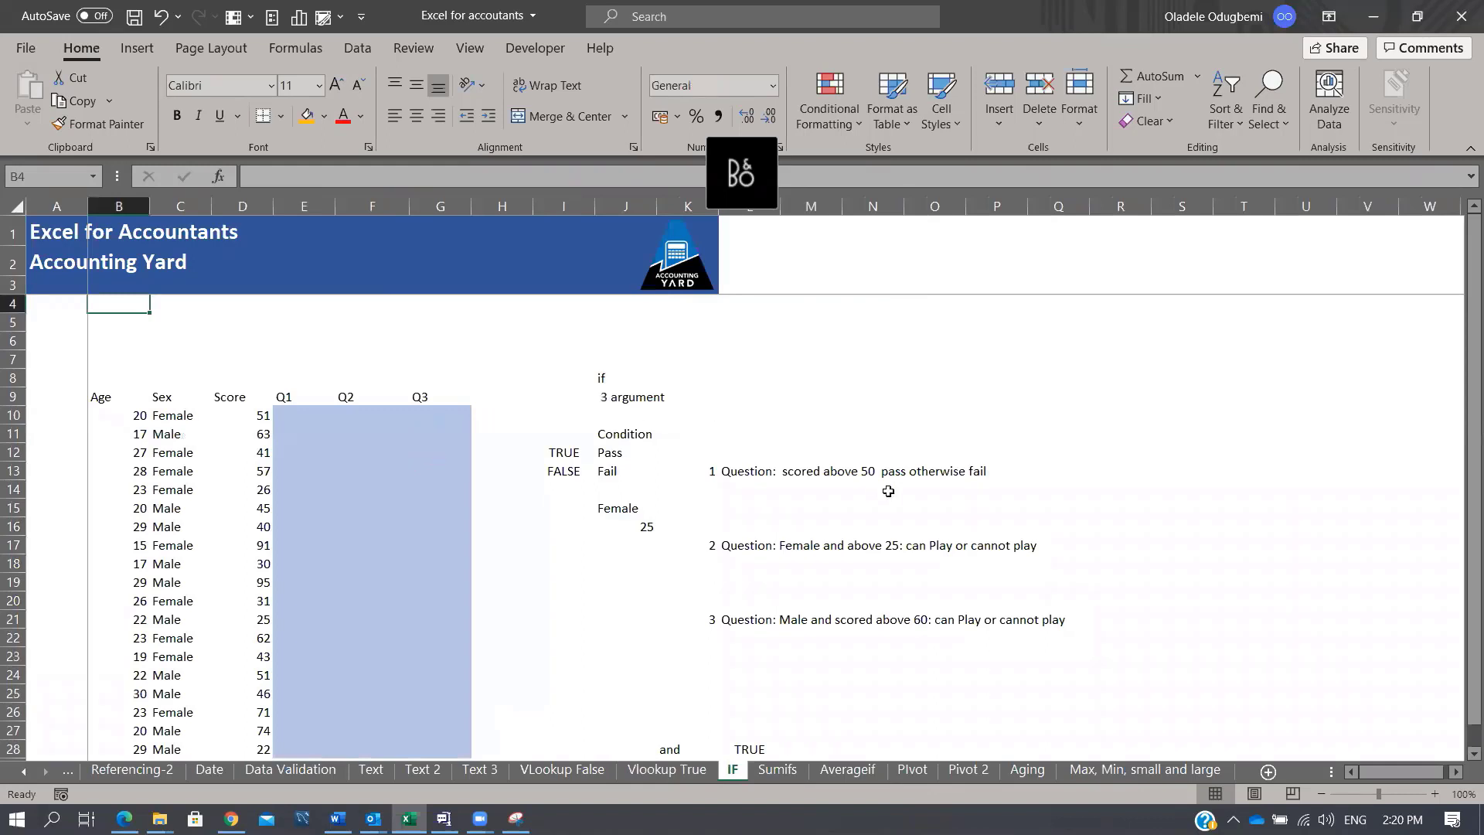
click(726, 473)
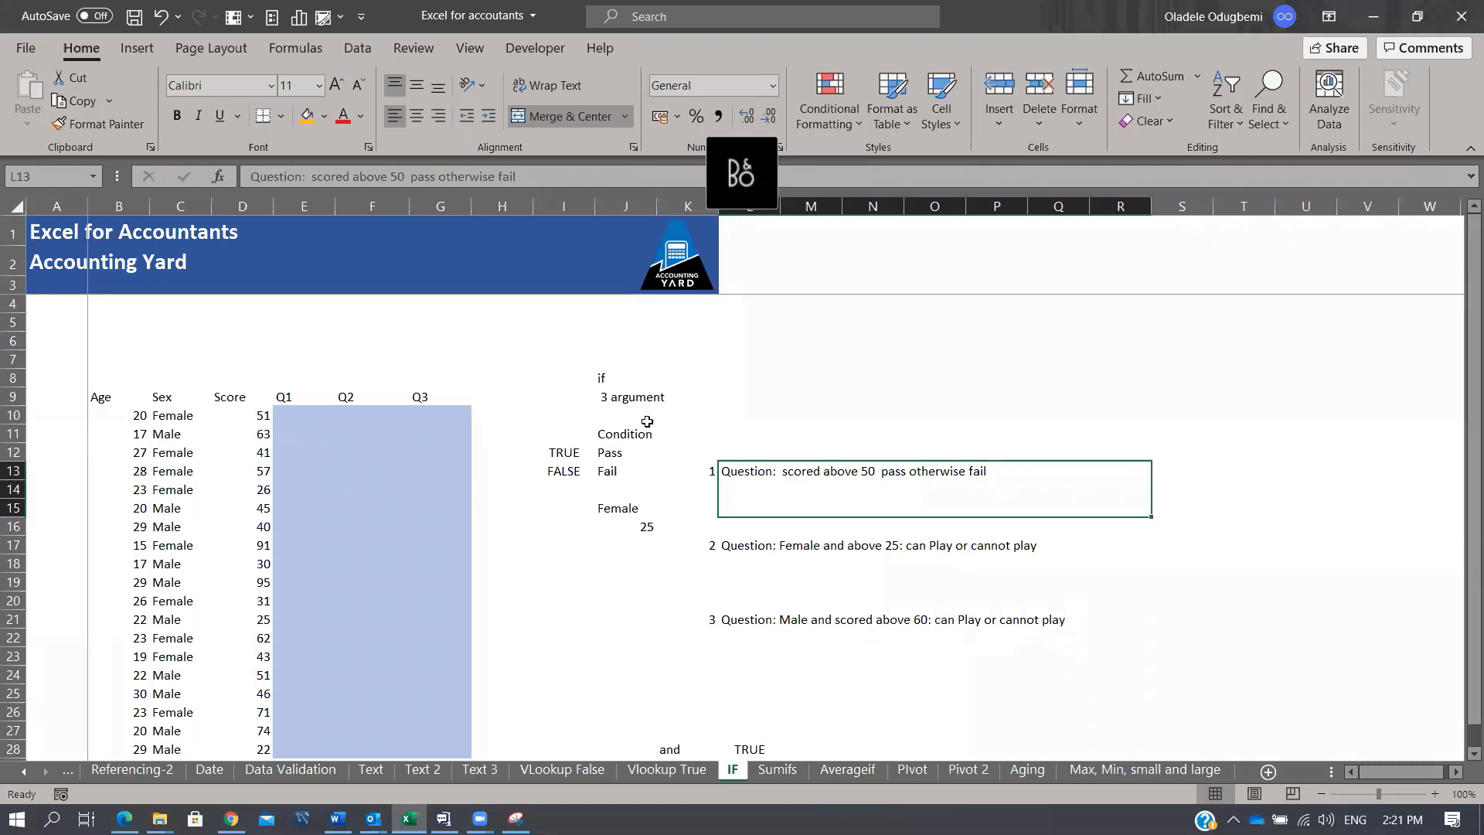
click(1024, 341)
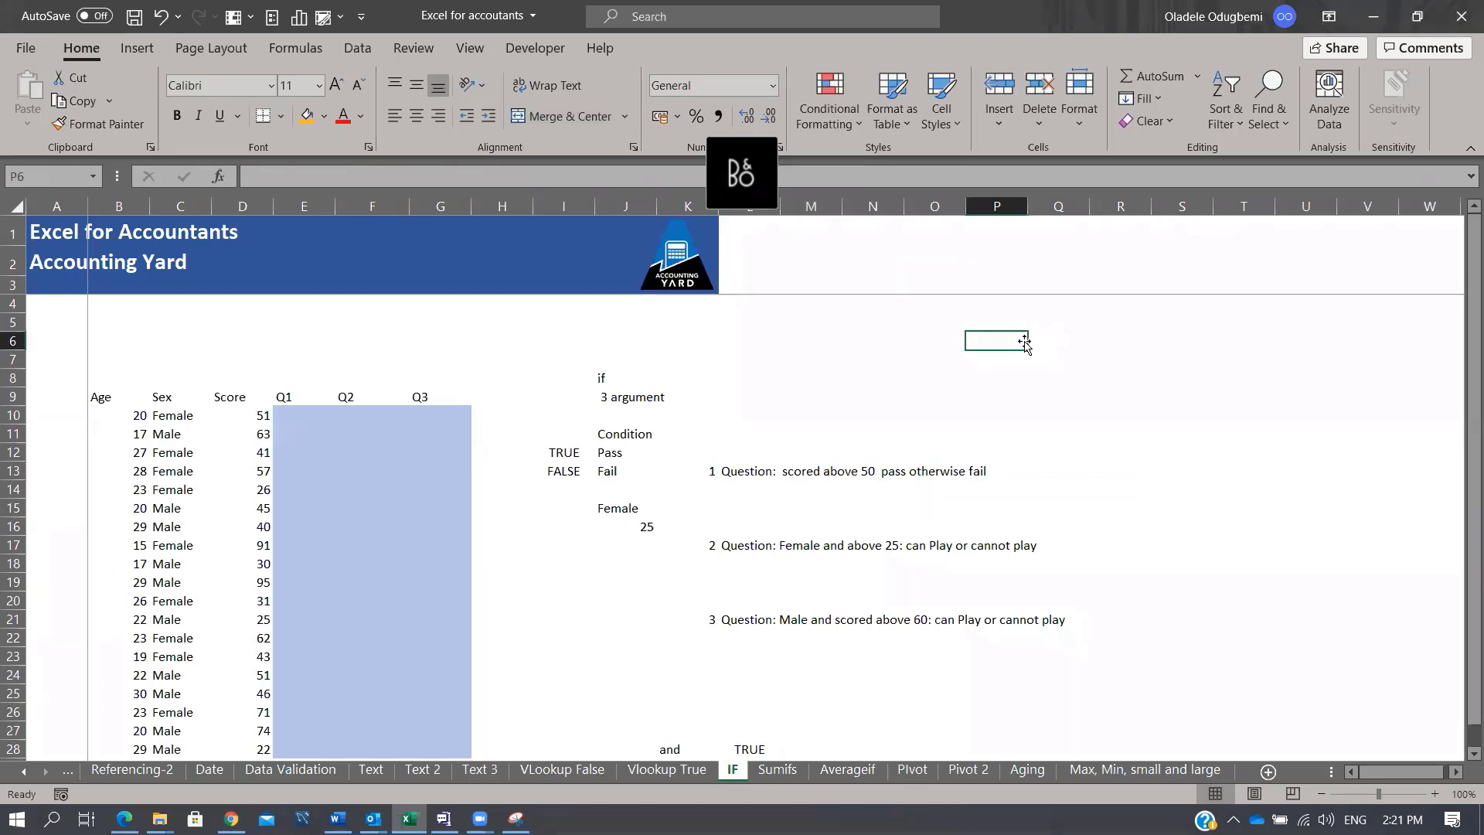
Step: Add the notes 'Logial statement', 'What to do when true' and 'What to do when false' down the column
text(Loca)
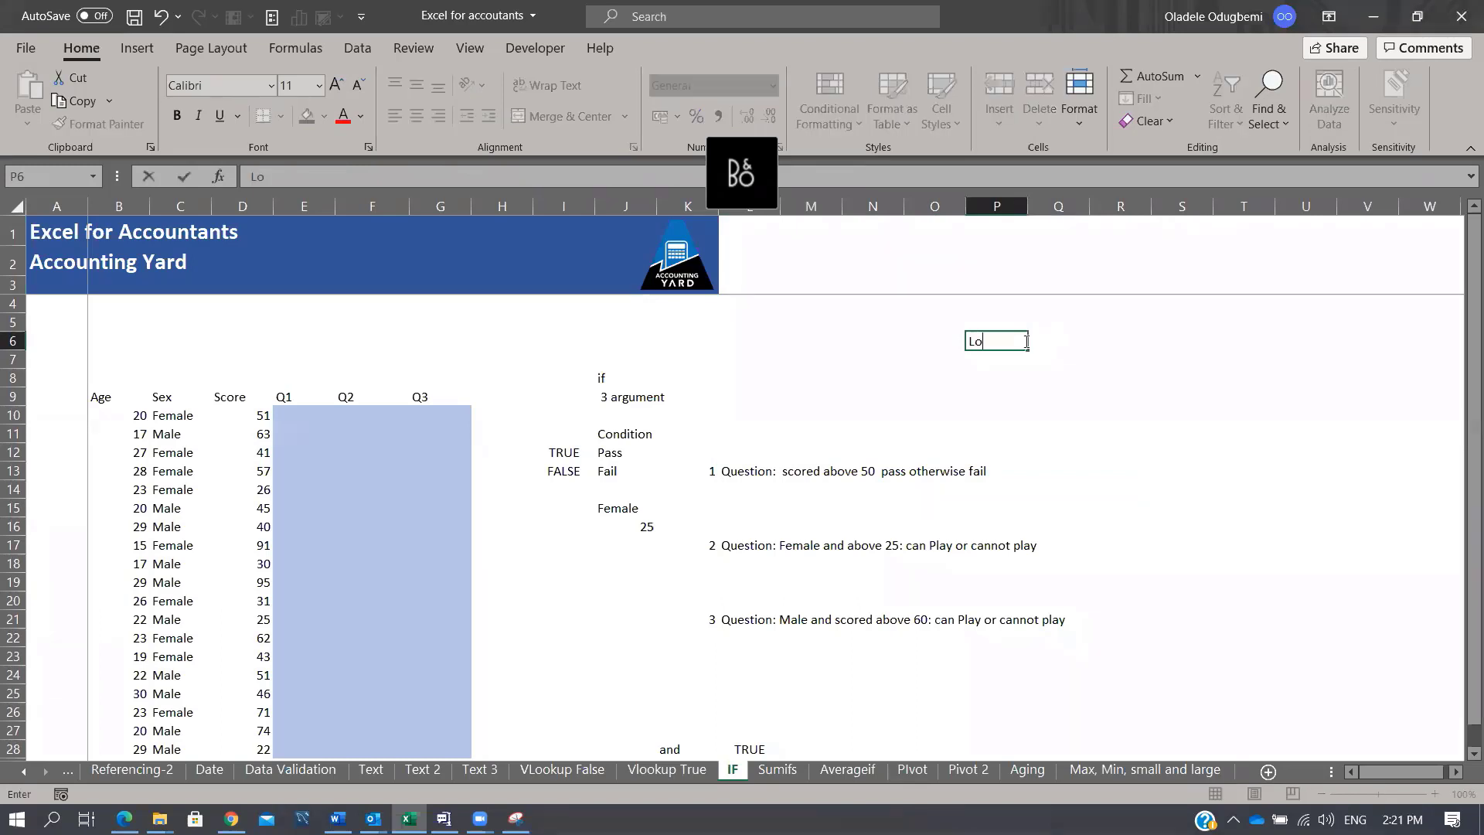
key(BackSpace)
key(BackSpace)
text(gial statement)
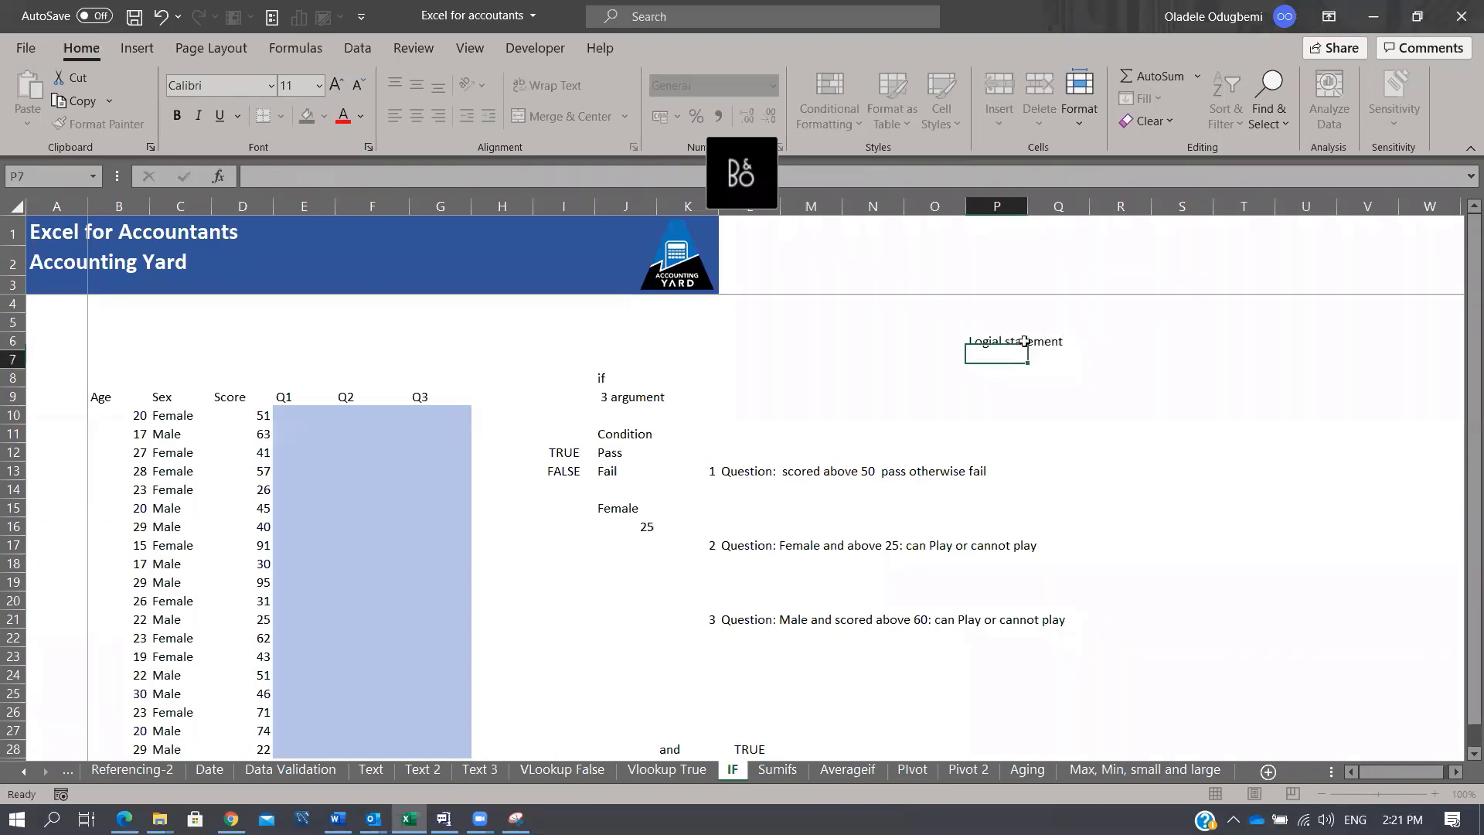
key(Return)
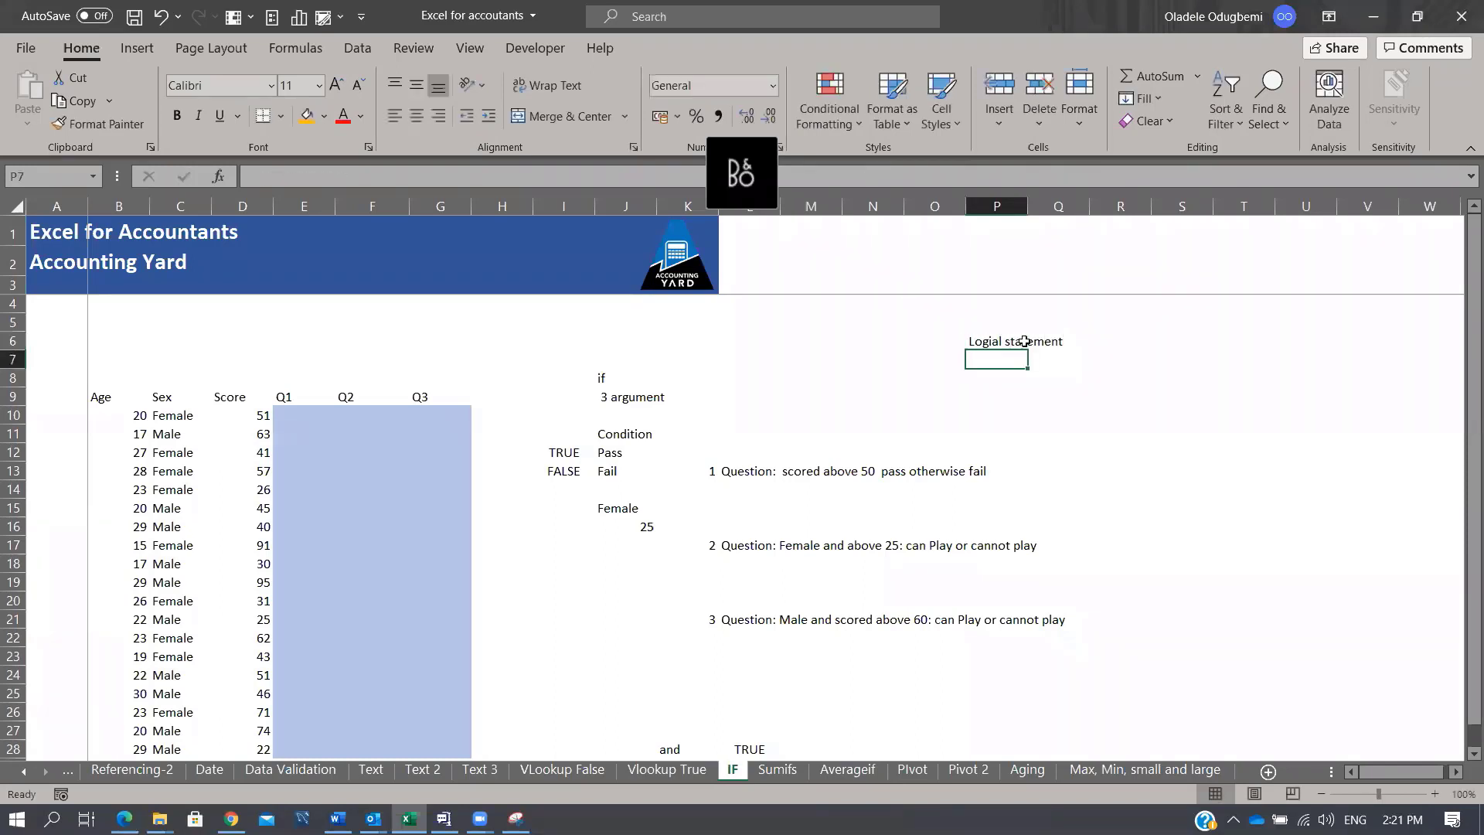
text(What)
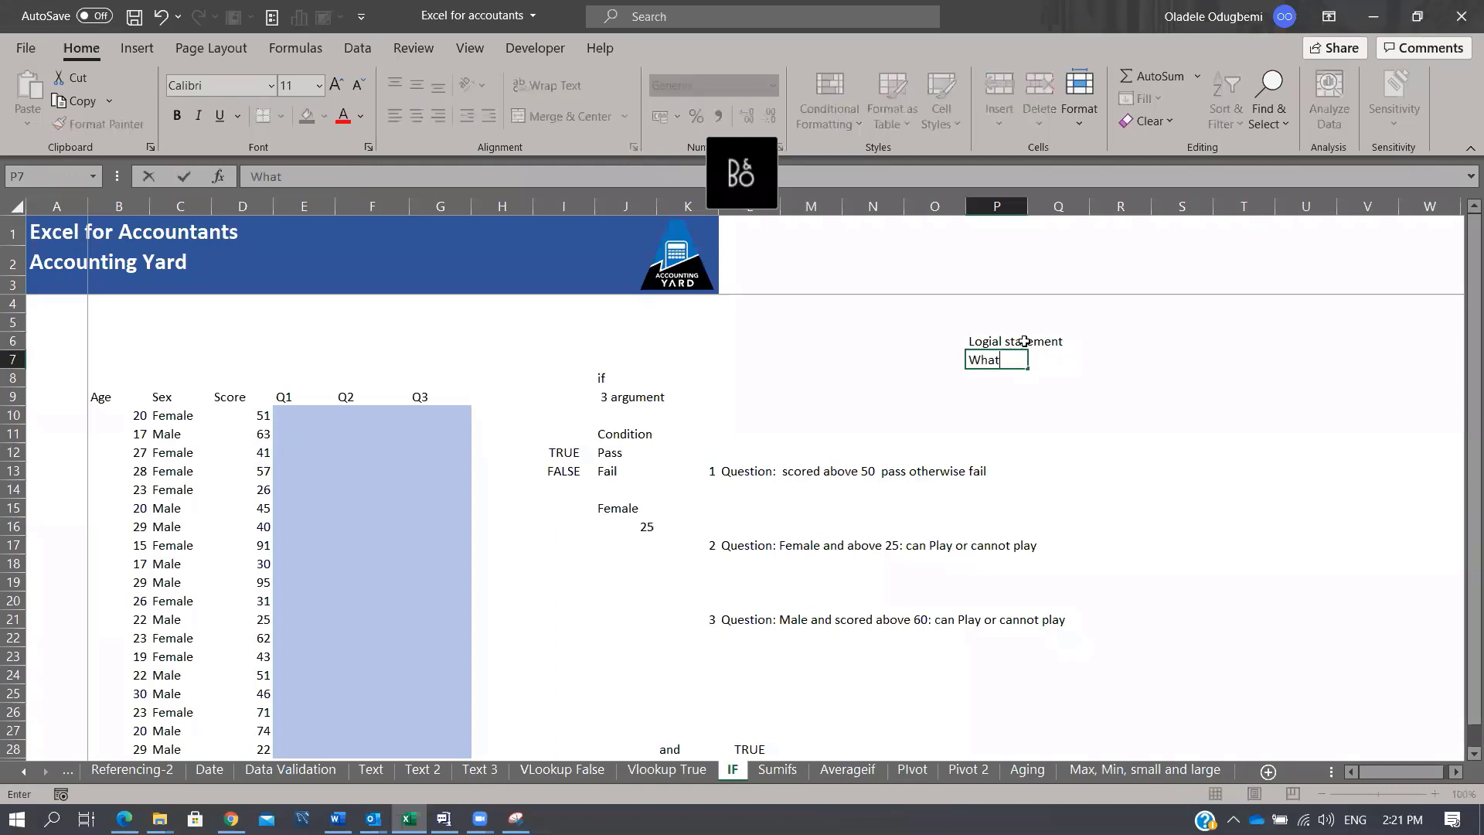
text( to do when true)
key(Return)
text(What to do )
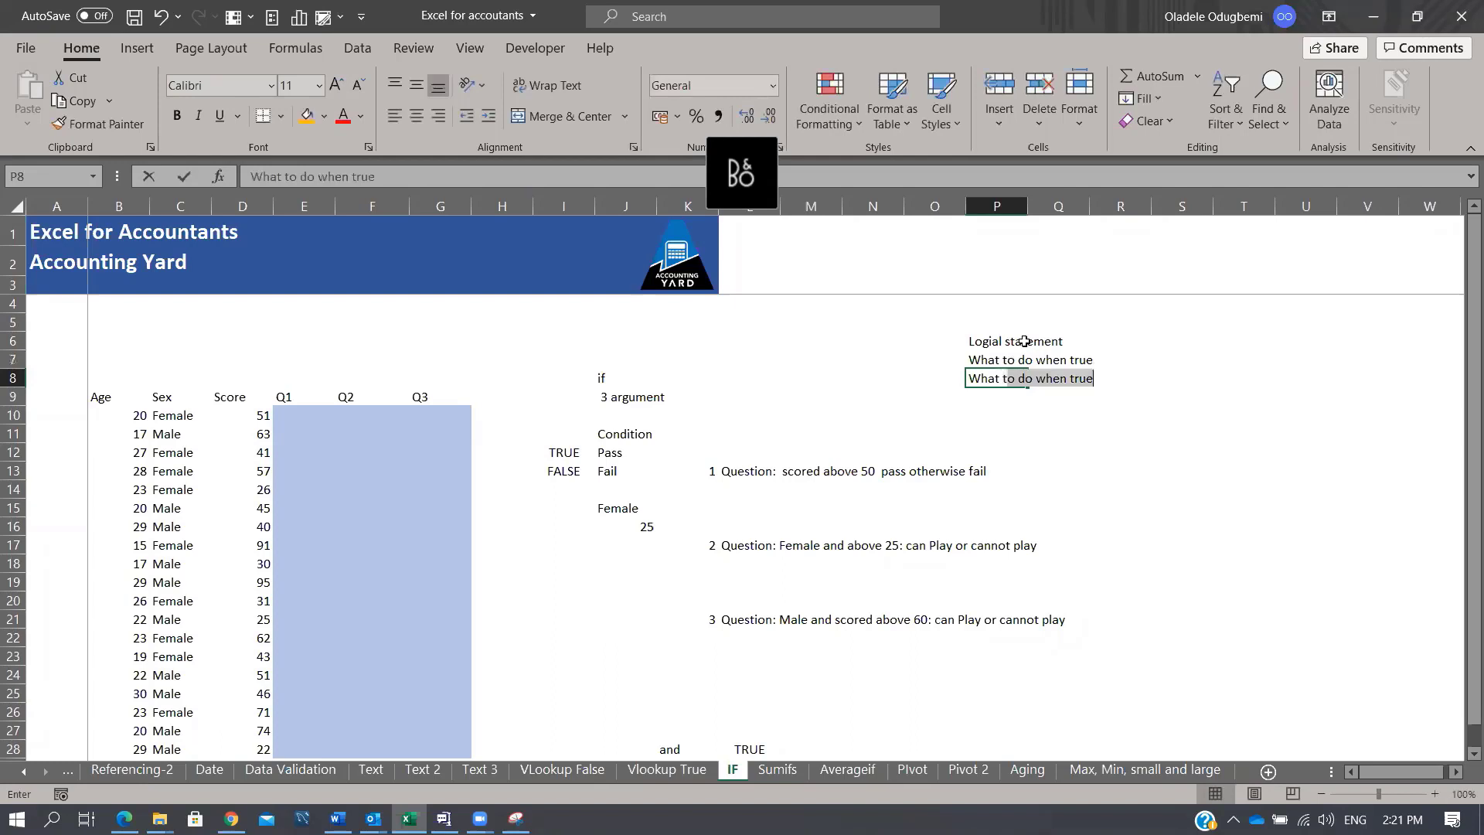
text(when false)
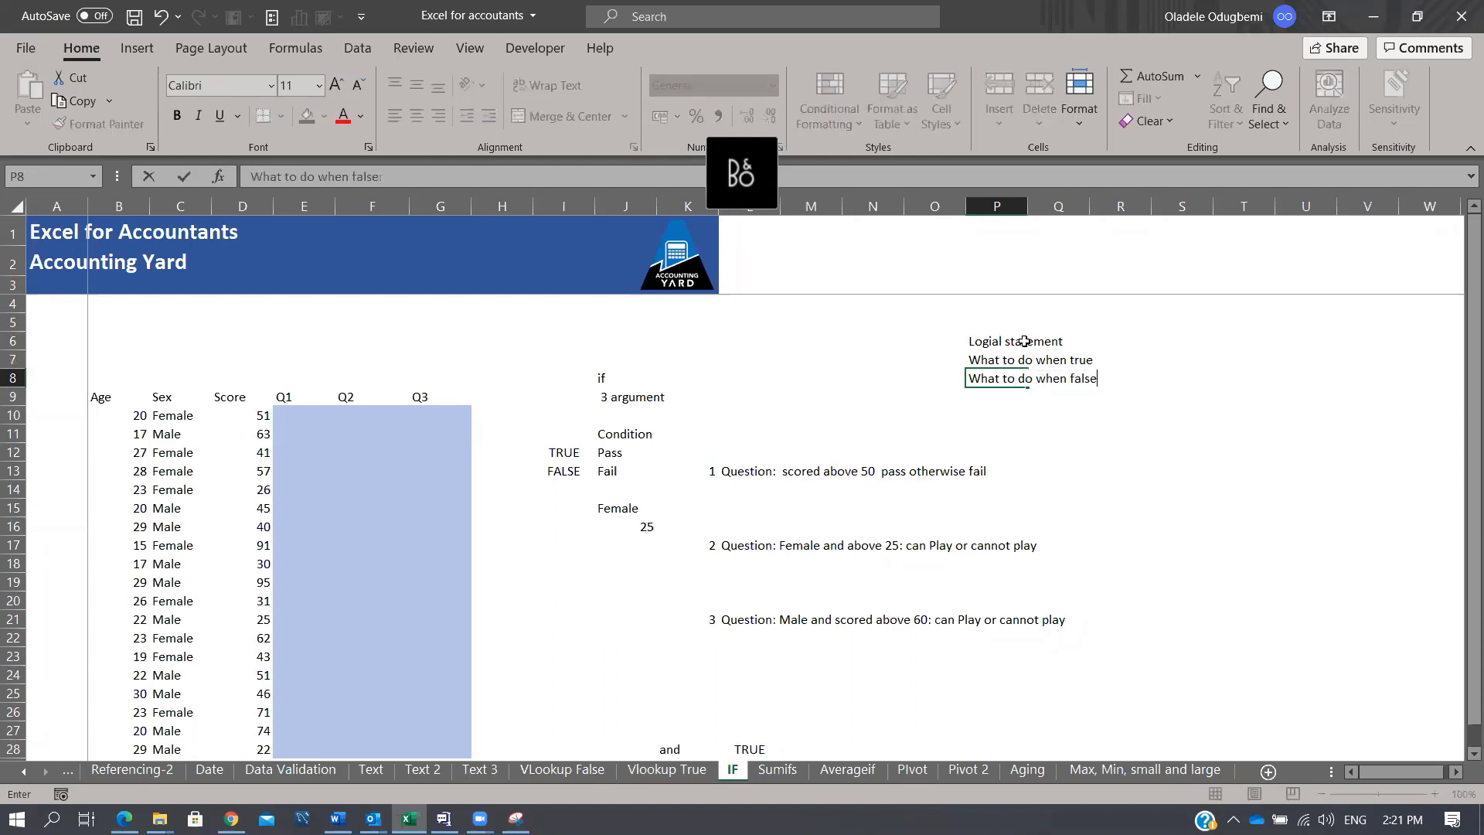
key(Return)
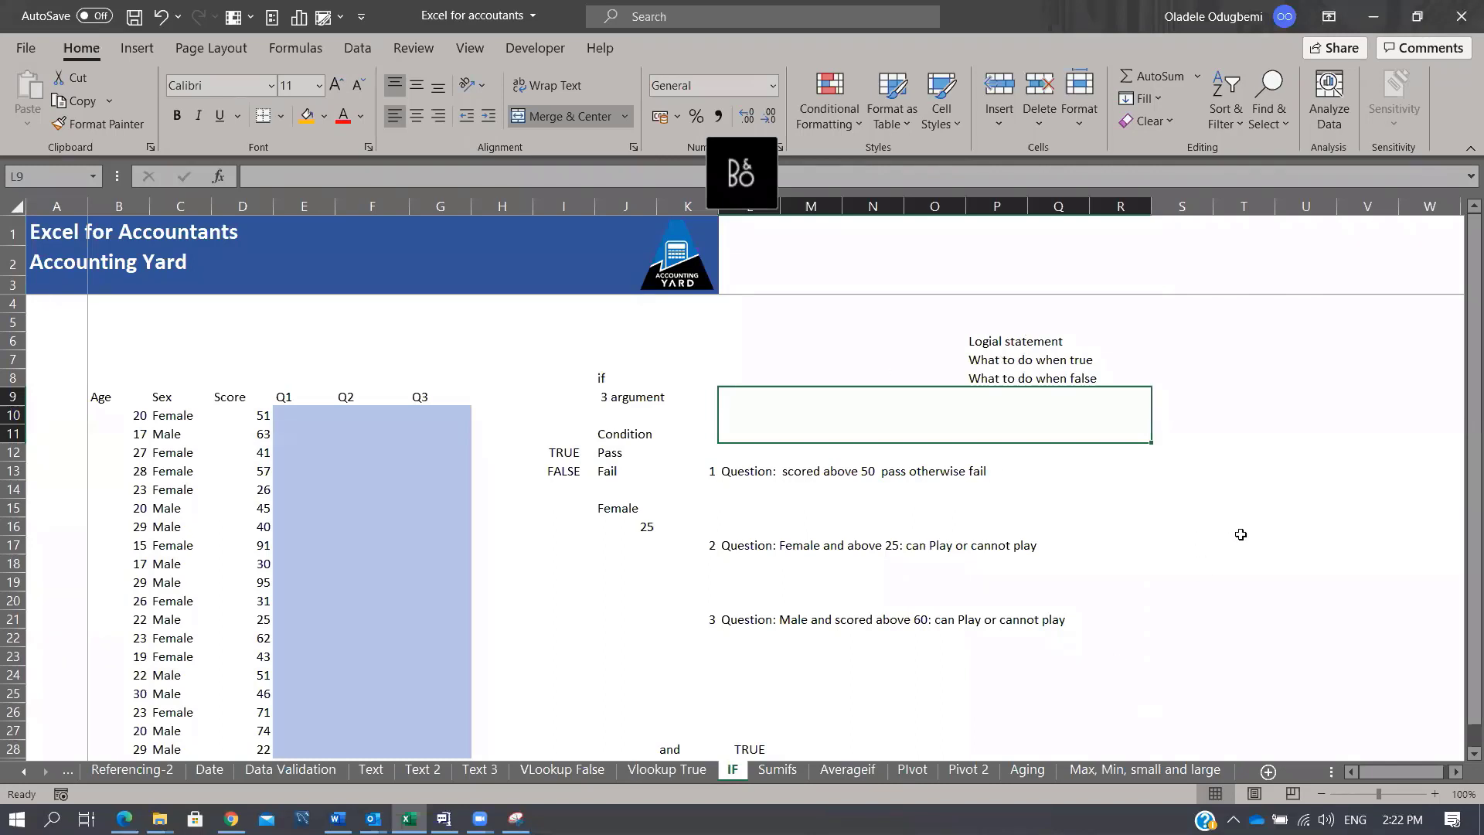
Step: Enter the operators >, >=, <>, <, <= and = into H21:H26
click(517, 624)
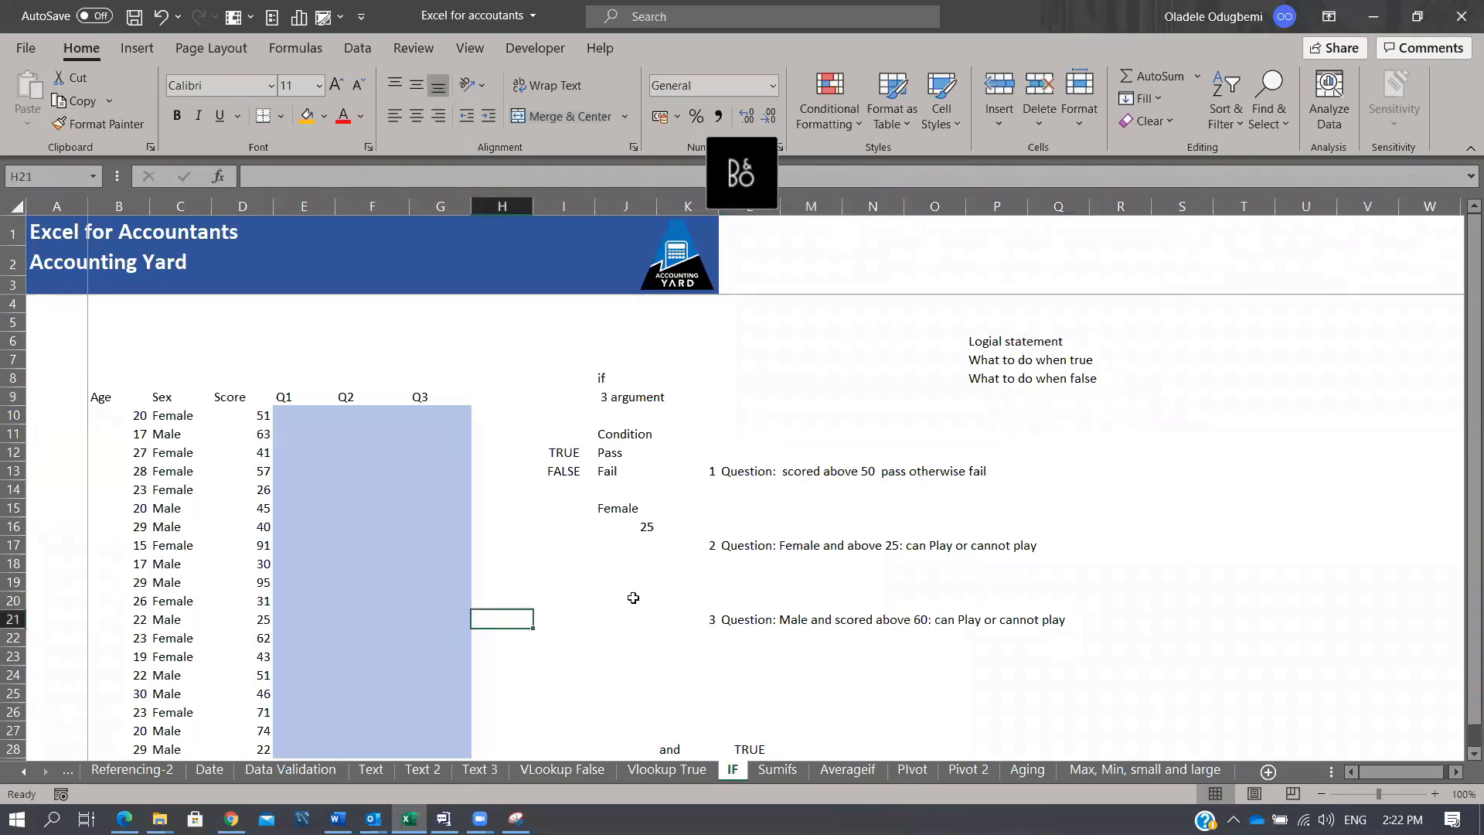
text(>)
key(Return)
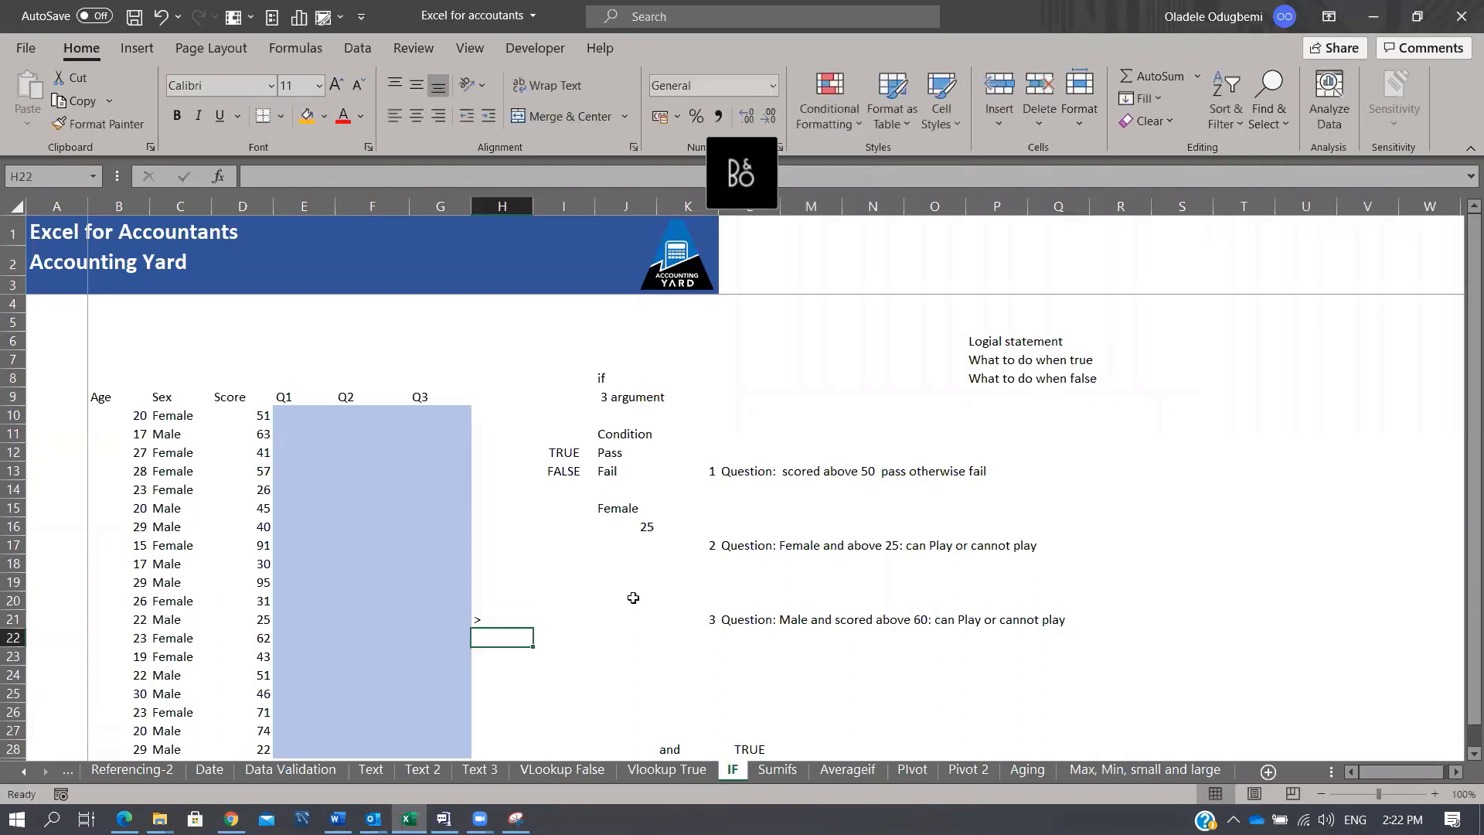
text(>-)
key(Home)
key(BackSpace)
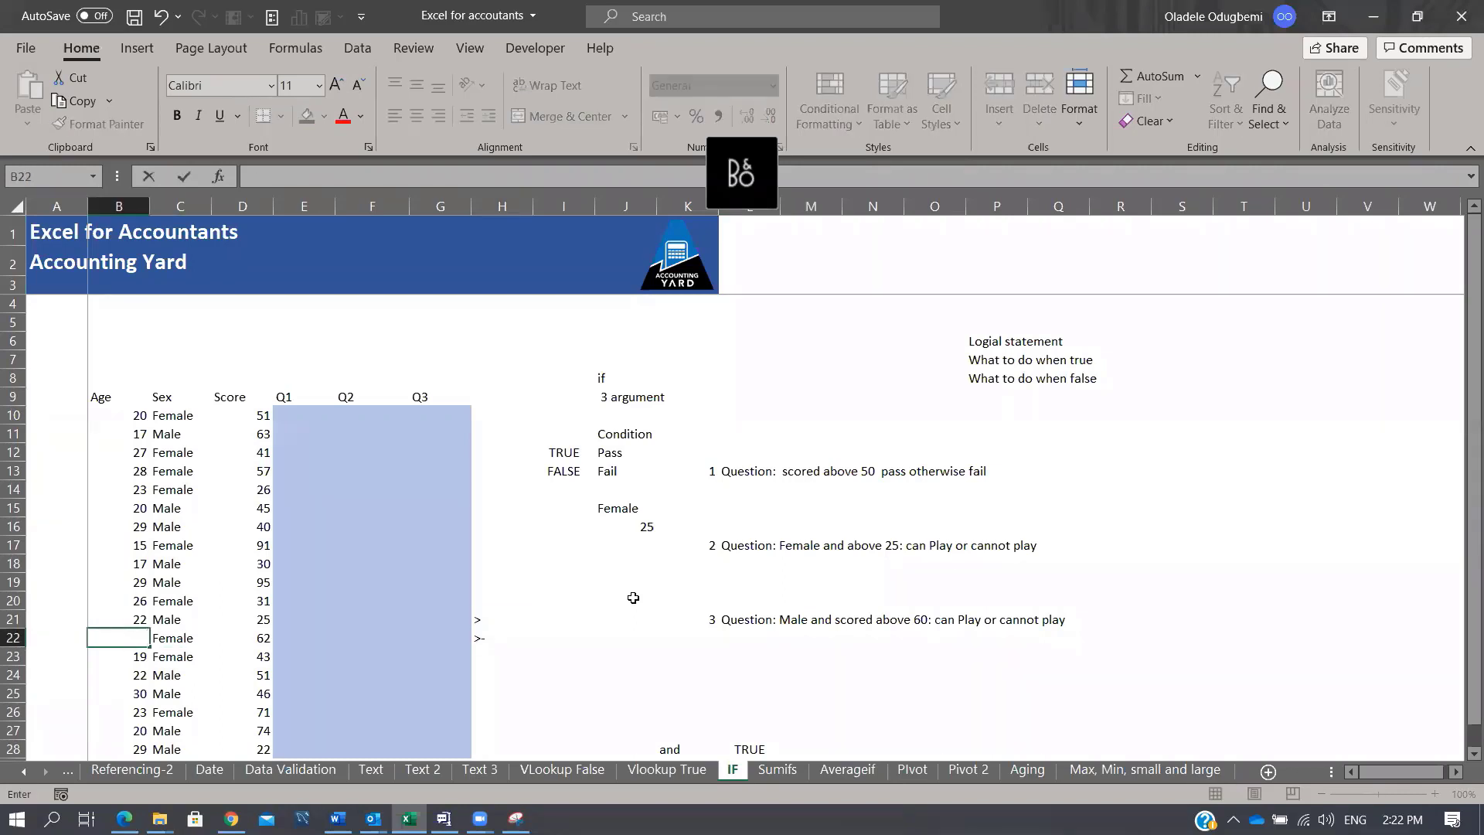
key(Right)
key(Right)
key(Right)
key(Right)
key(Right)
key(Right)
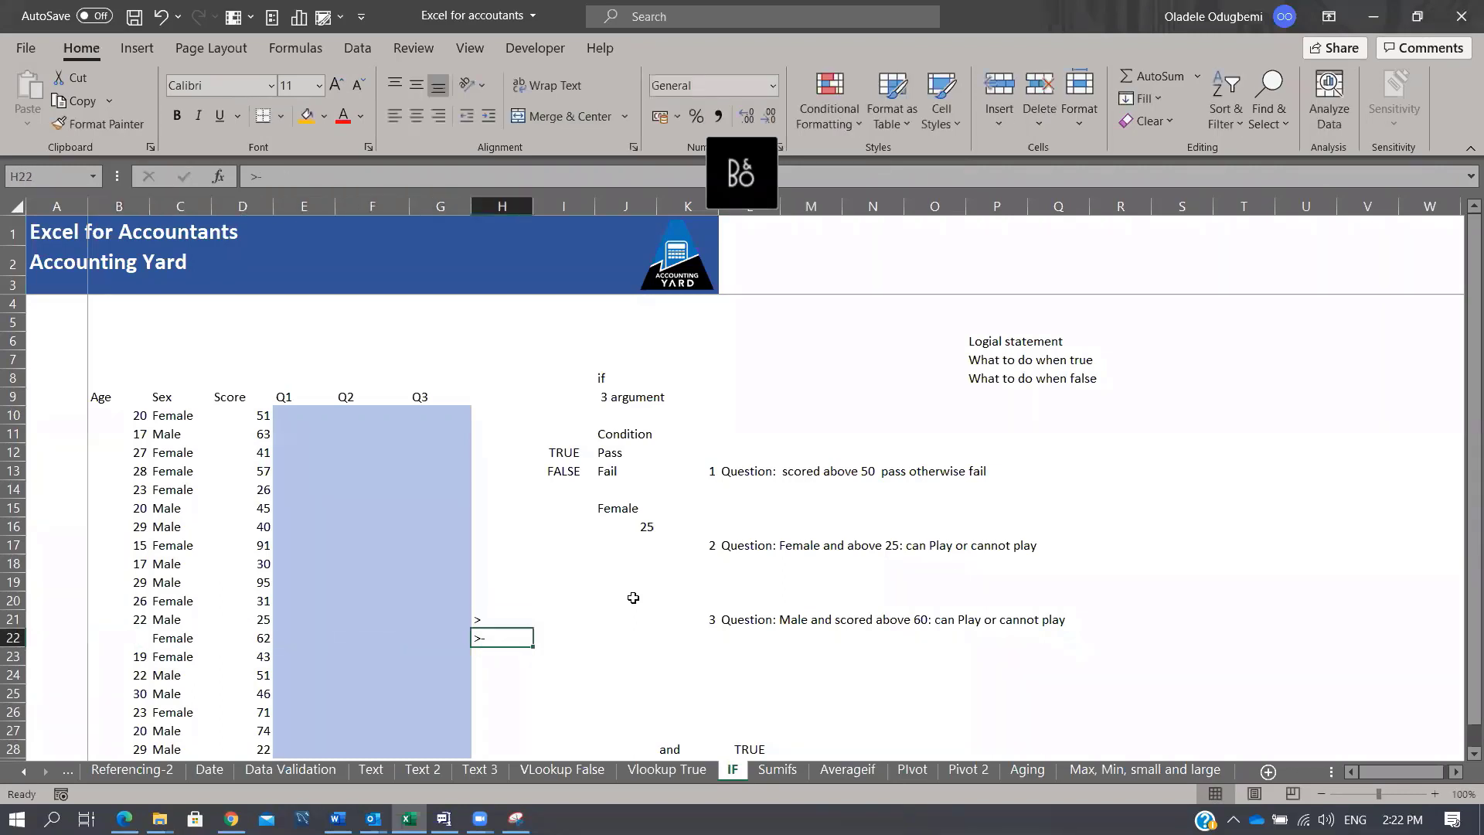
text(>=)
key(Return)
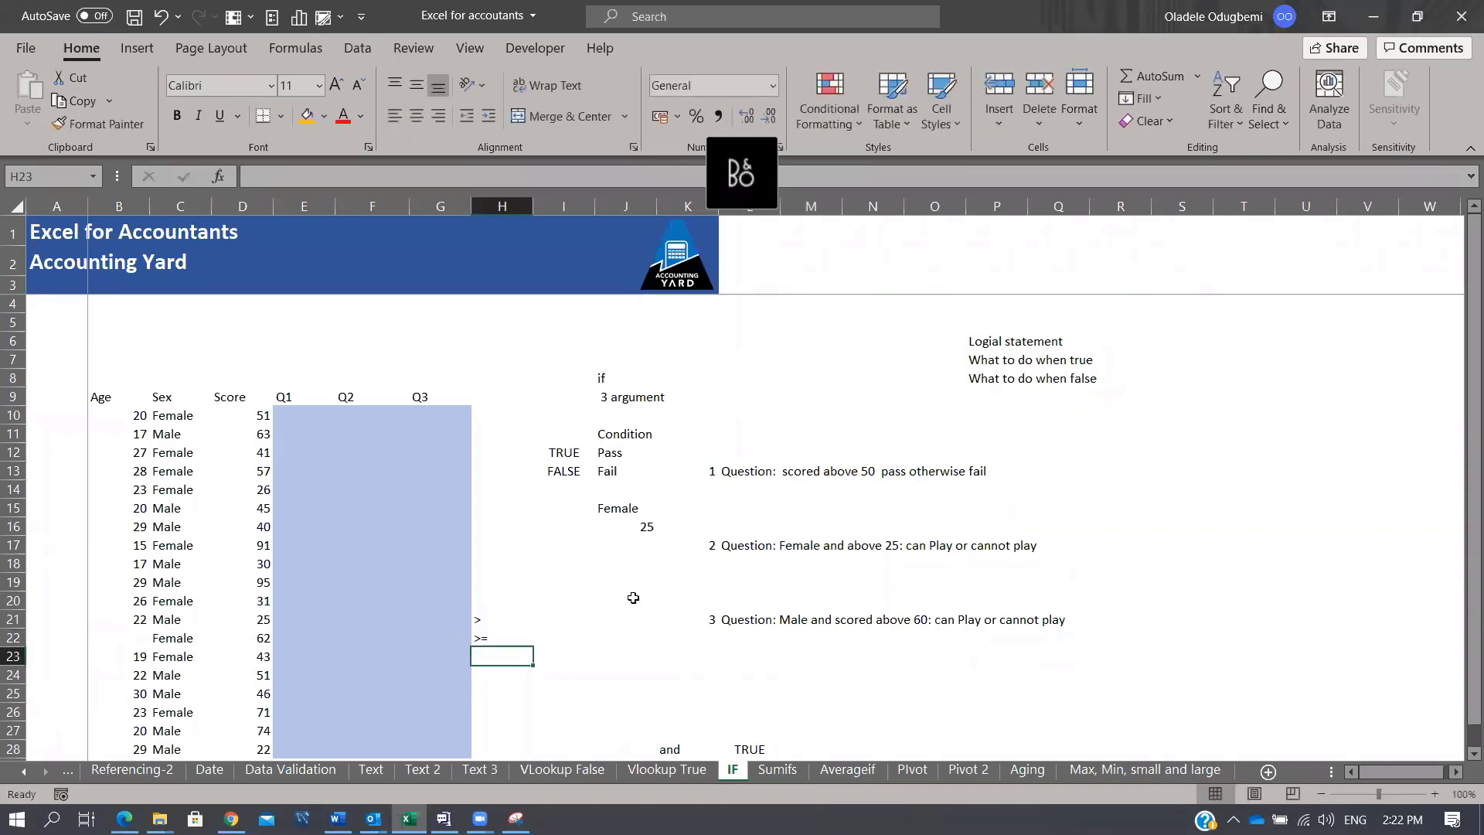
text(<>)
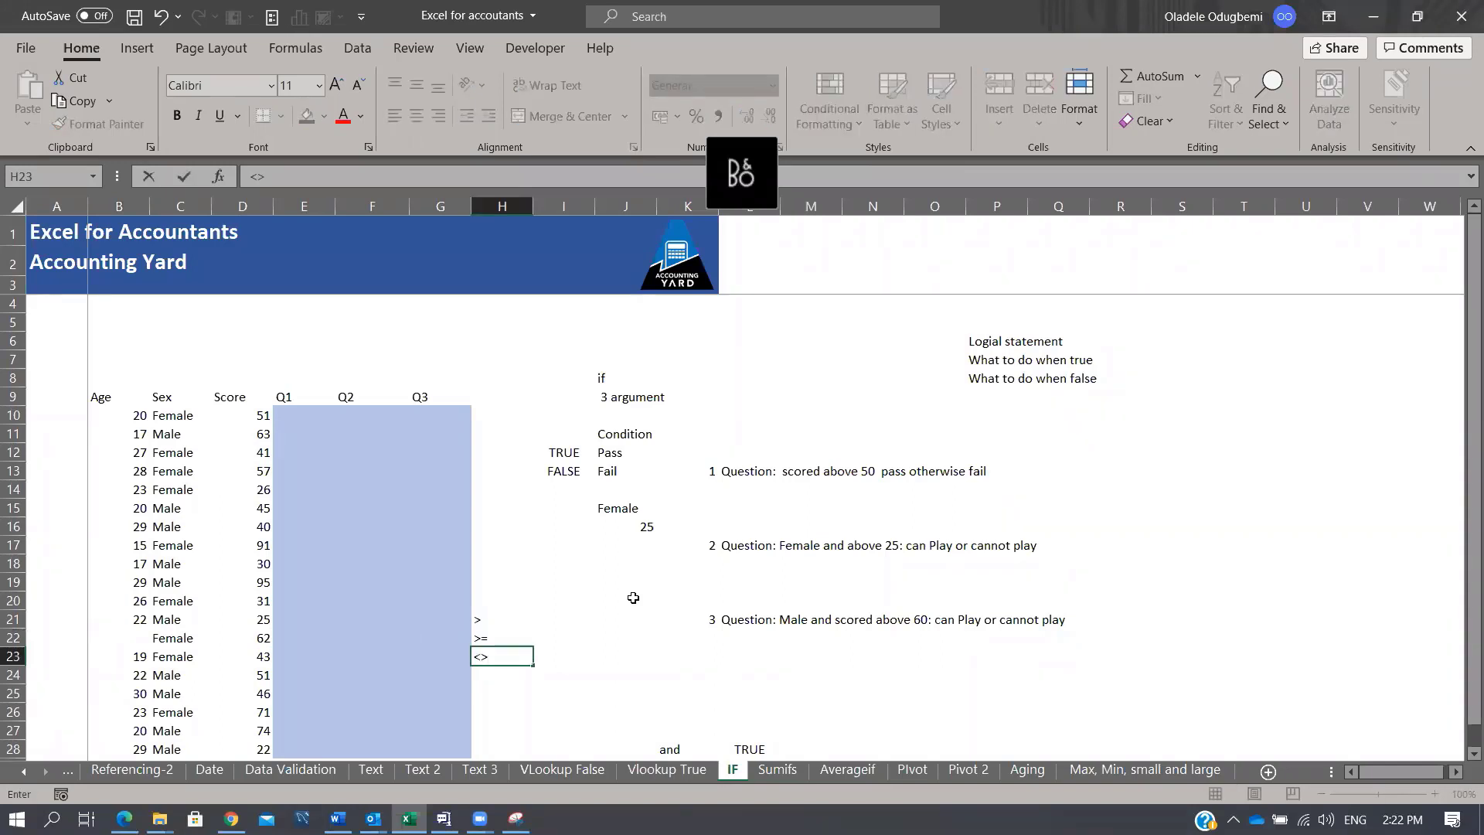
key(Return)
text(<)
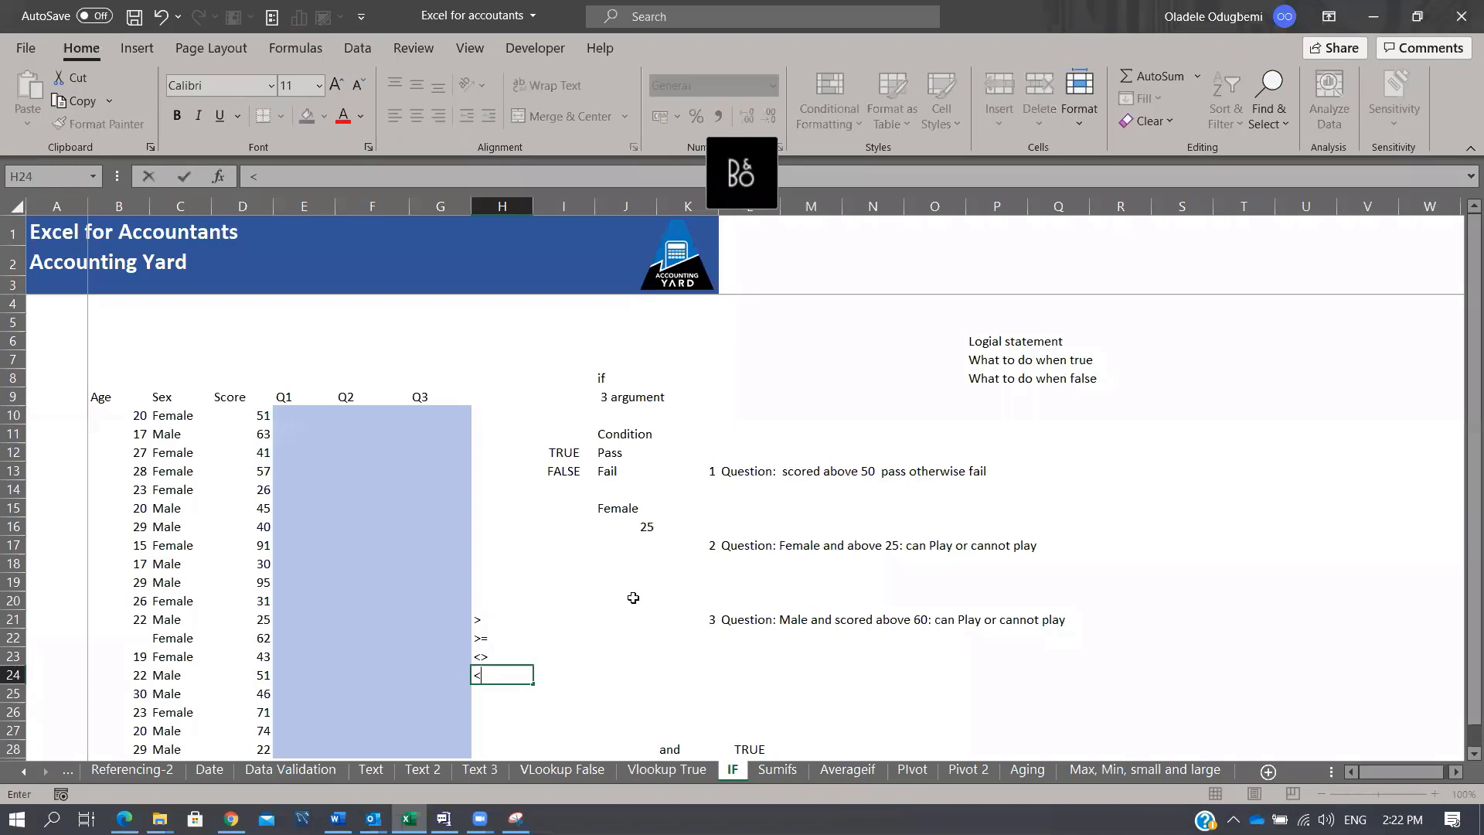
key(Return)
text(<=)
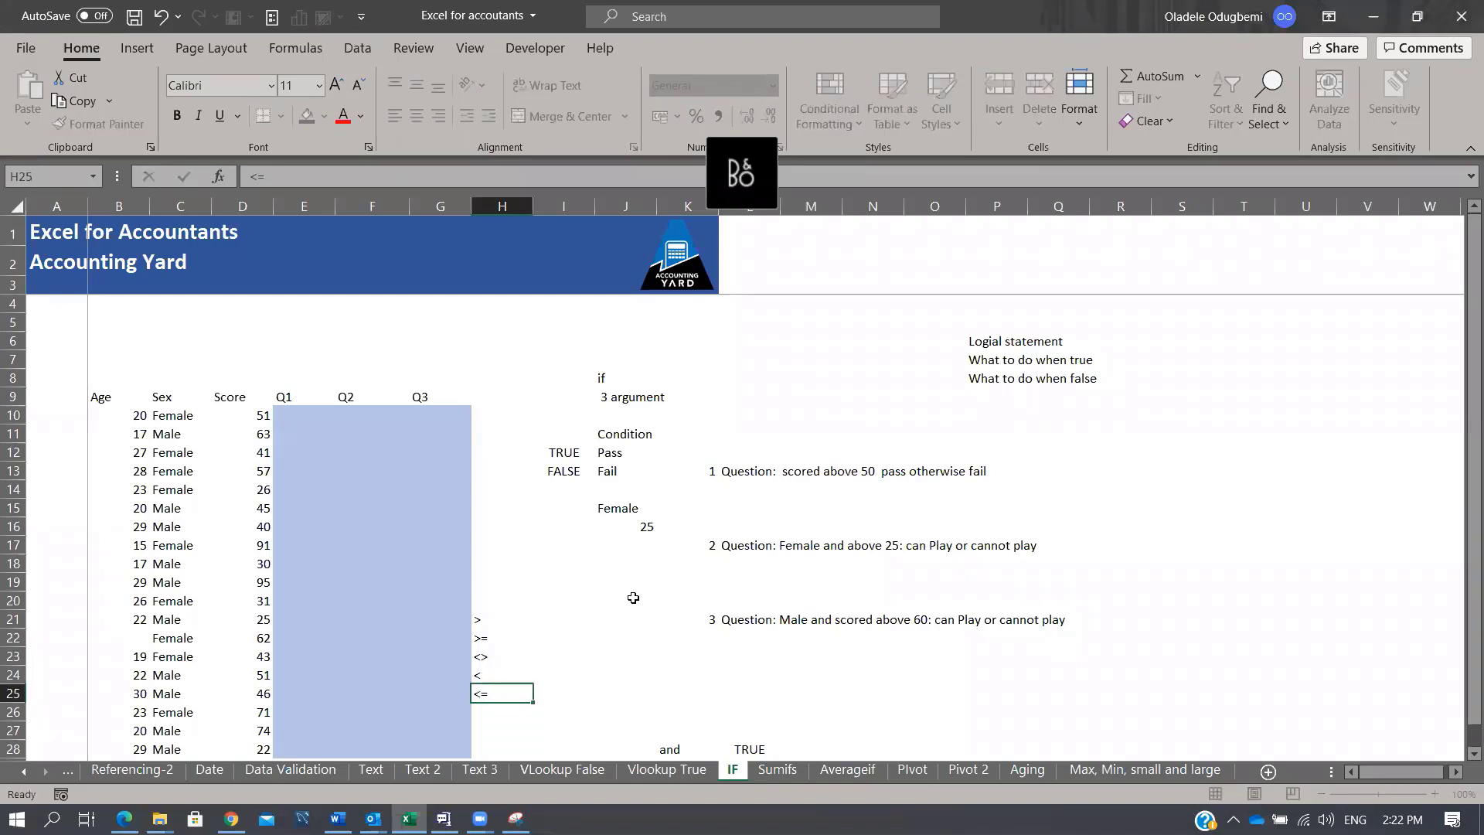
key(Return)
text(=)
key(Return)
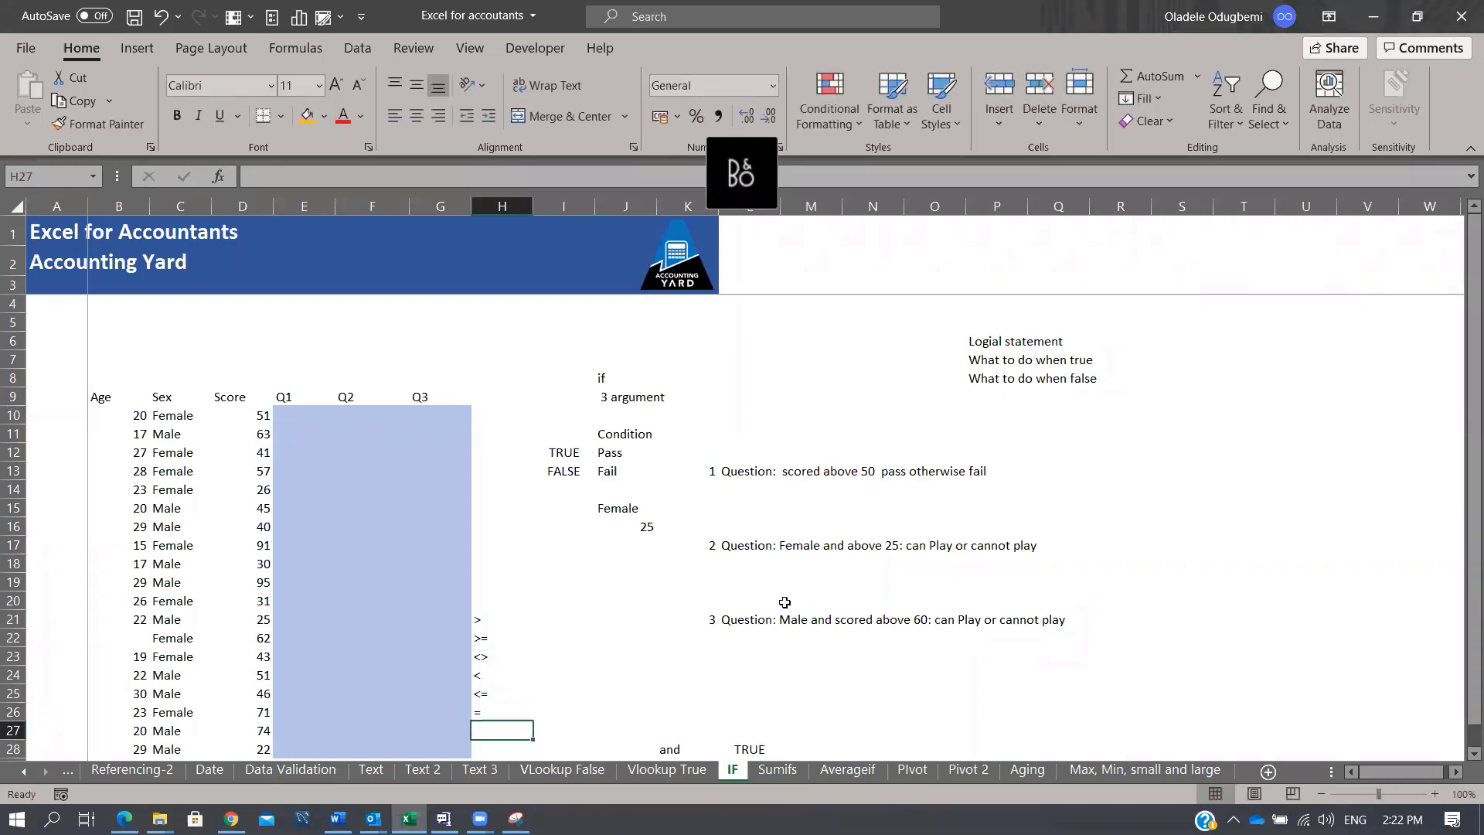
click(483, 620)
drag(489, 632, 504, 719)
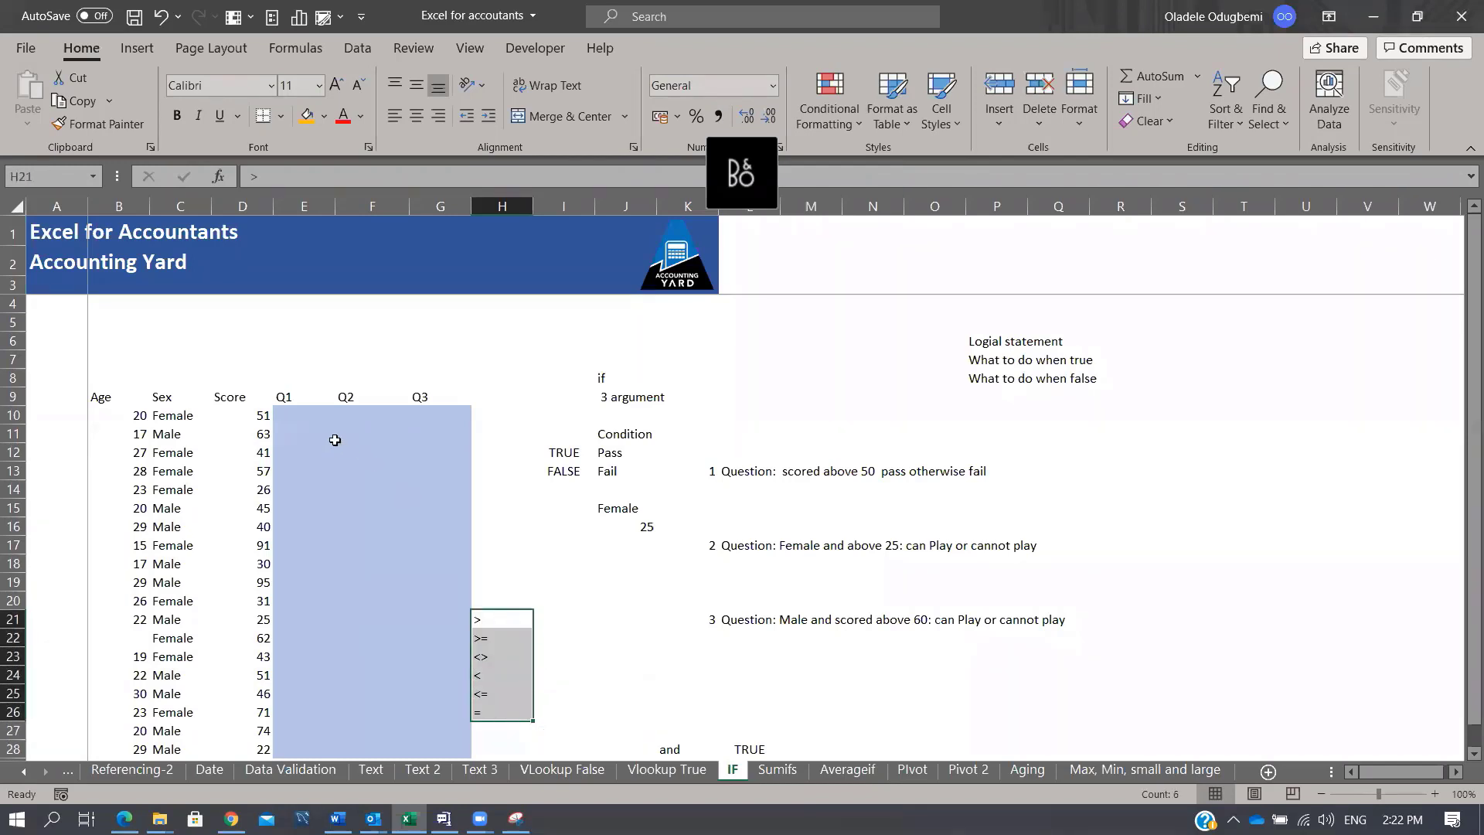
click(309, 413)
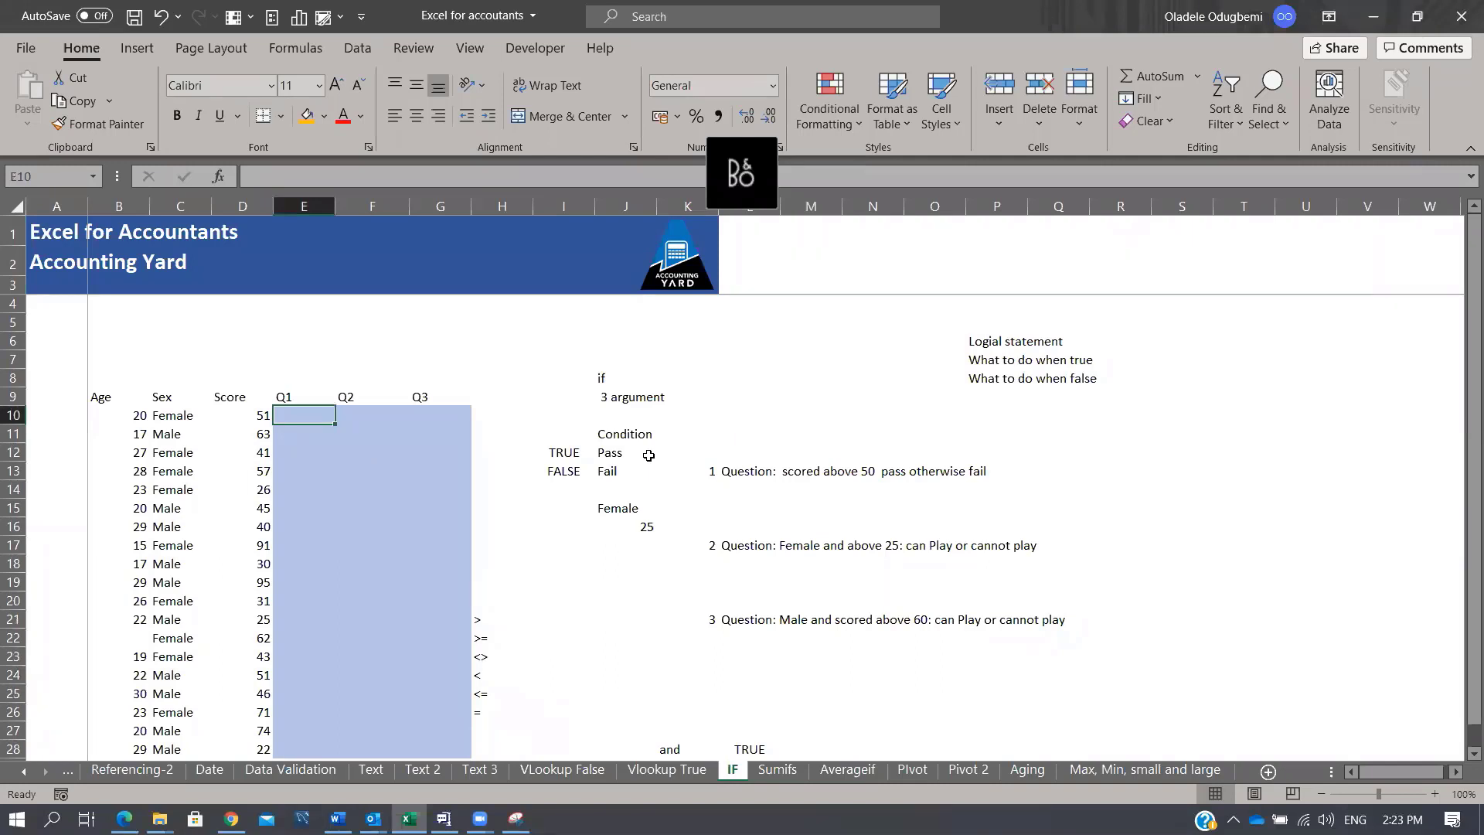
Step: Add a 'Cut off' label in F5 with the value 50 in G5
click(380, 320)
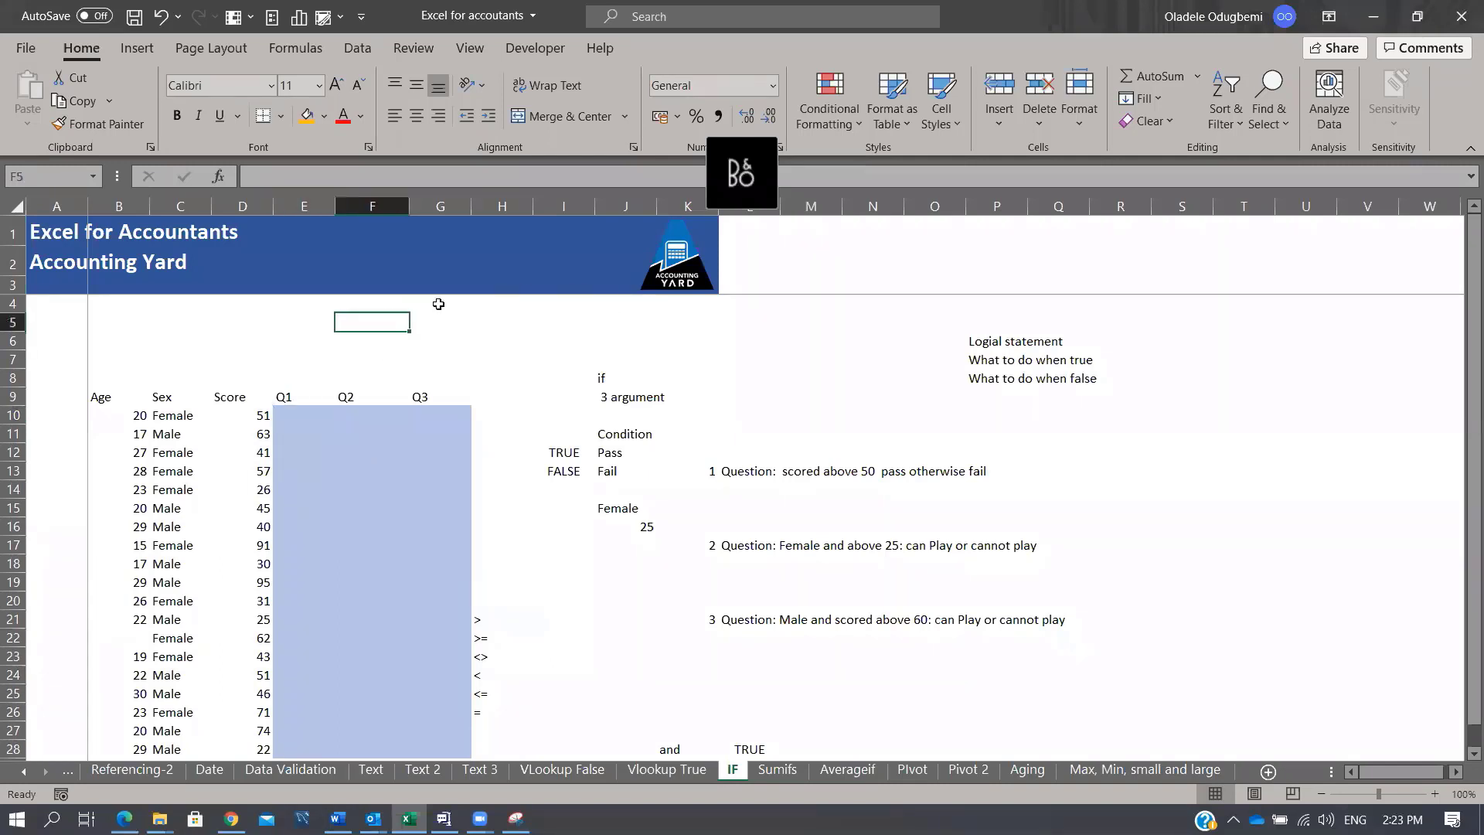
text(Pass)
key(Return)
key(Up)
text(Cut off)
key(Return)
key(Up)
key(Right)
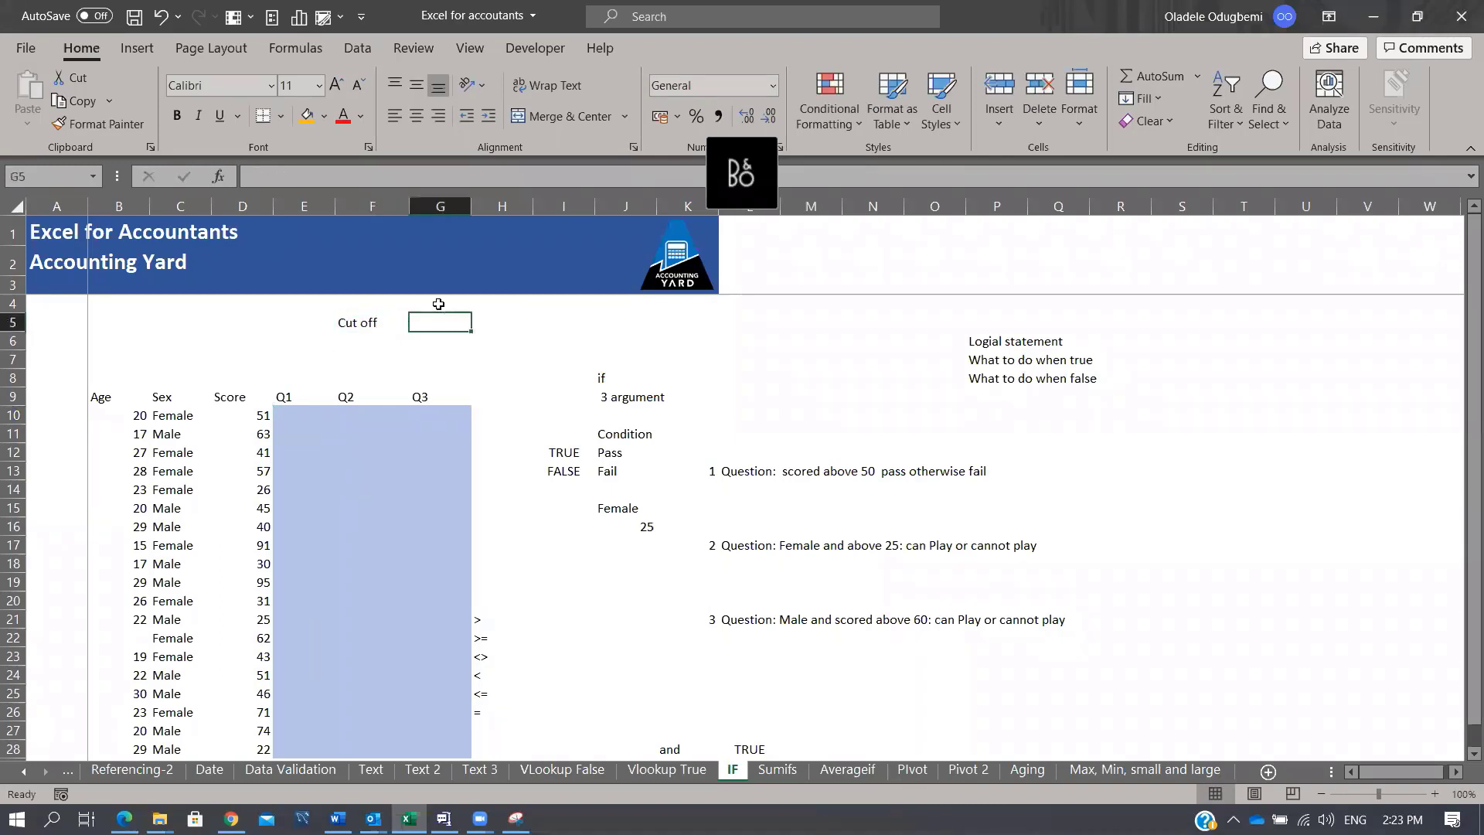
text(50)
key(Return)
right_click(438, 303)
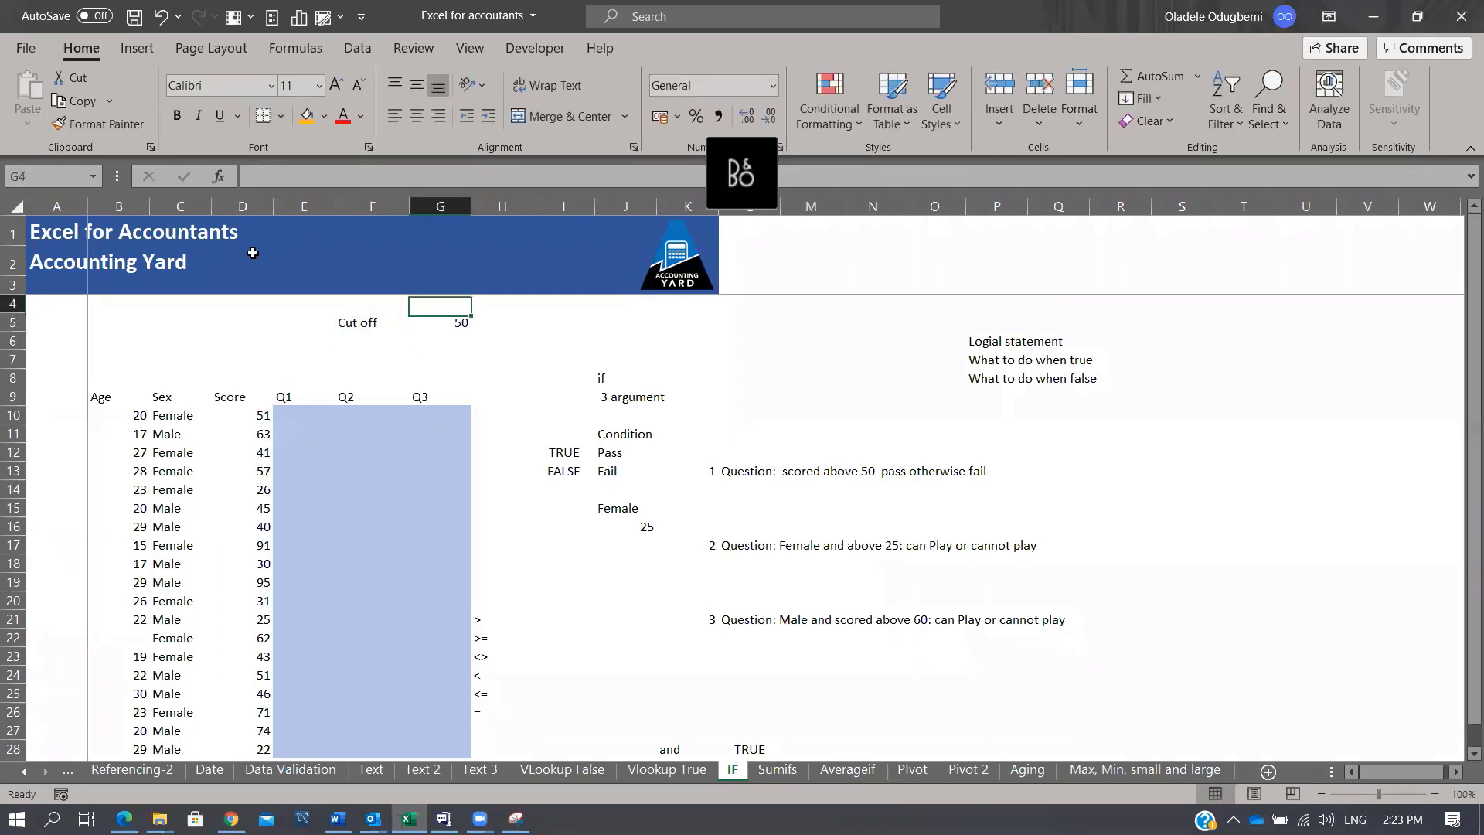
key(Escape)
click(456, 322)
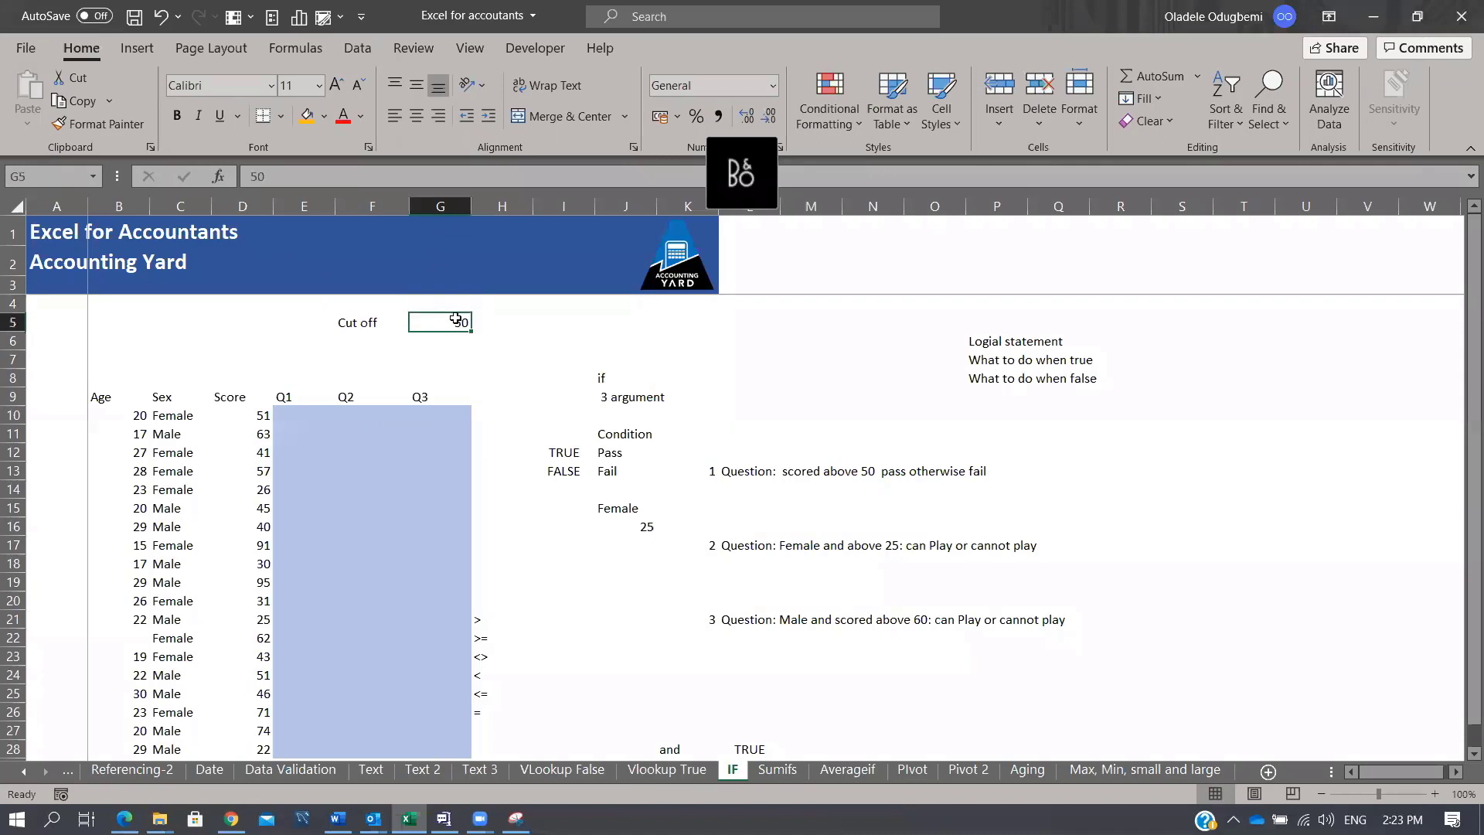
Step: Enter =IF(D10>$G$5,"Pass","Fail") in E10 and fill it down the Q1 column
click(293, 418)
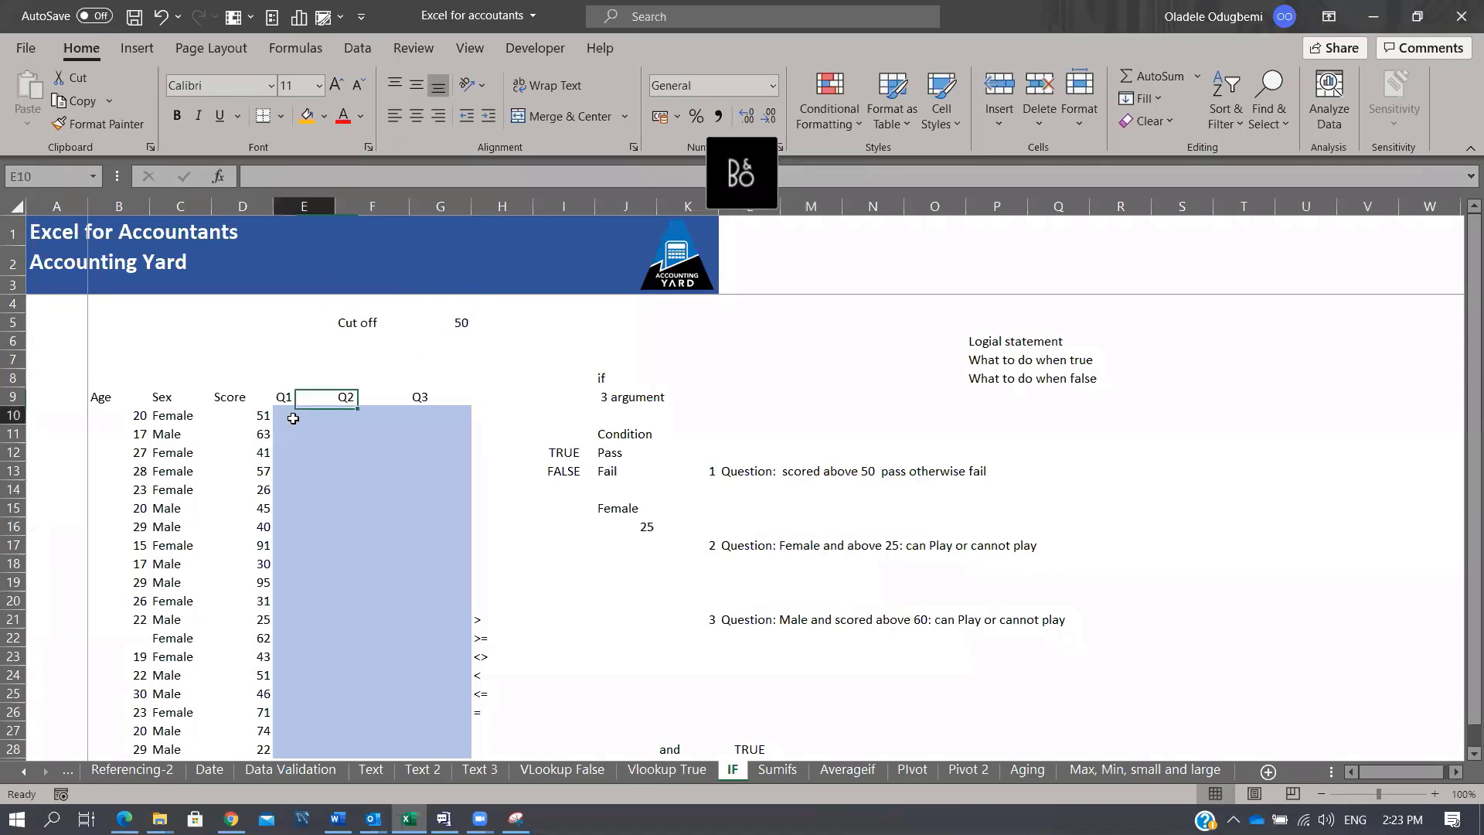
text(=IF()
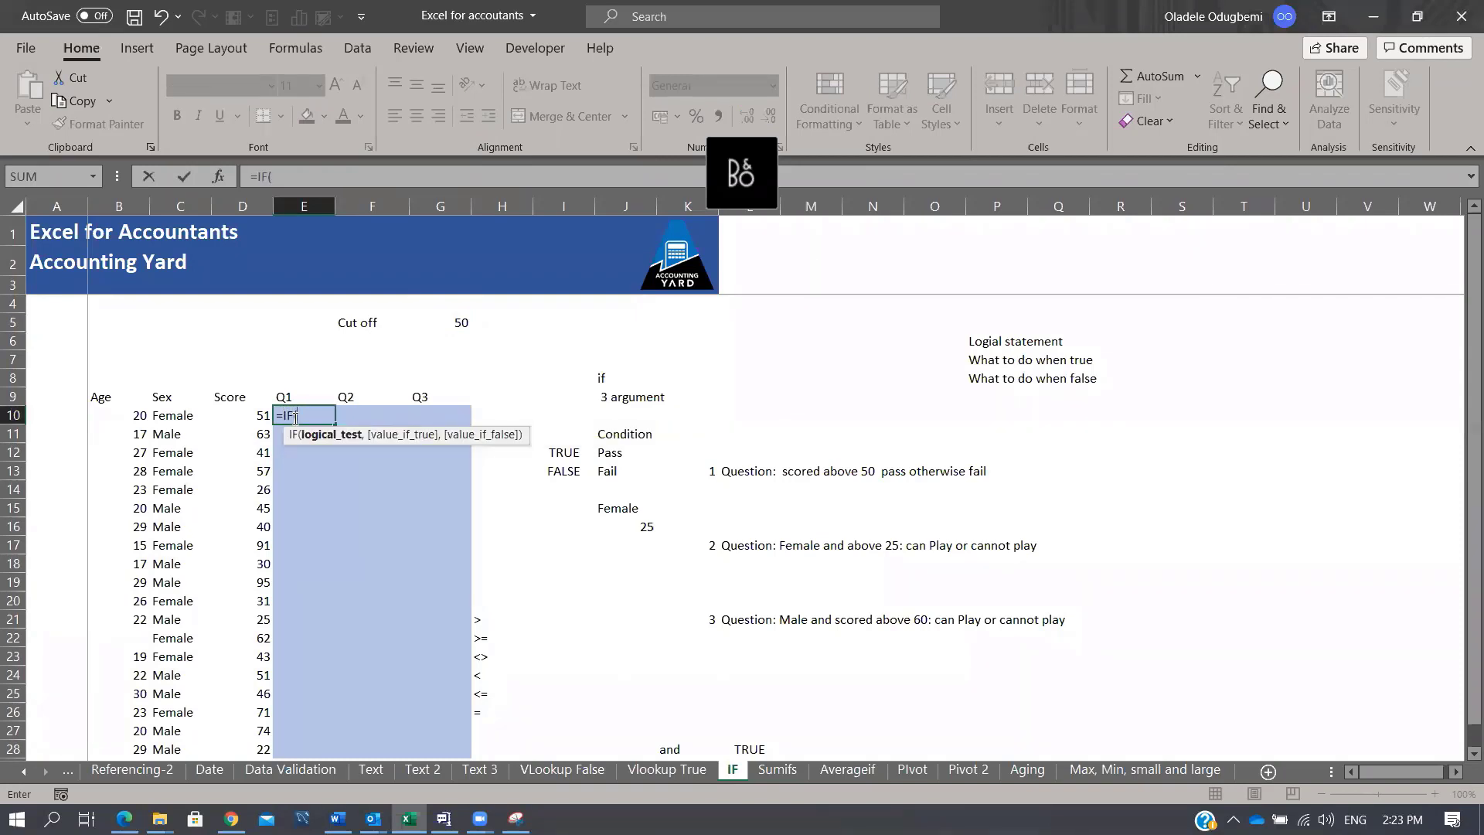
click(246, 416)
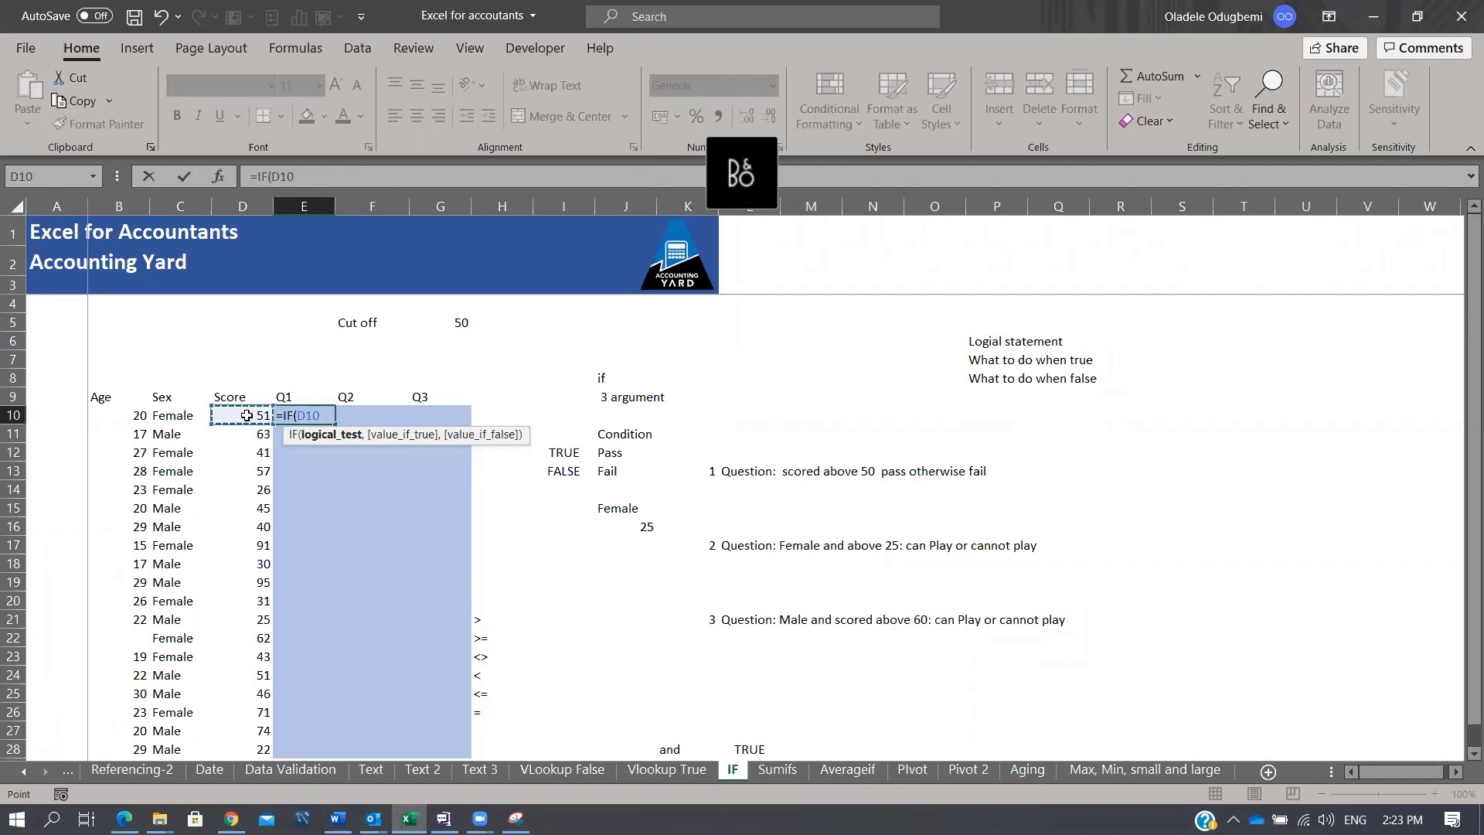
text(>)
click(462, 321)
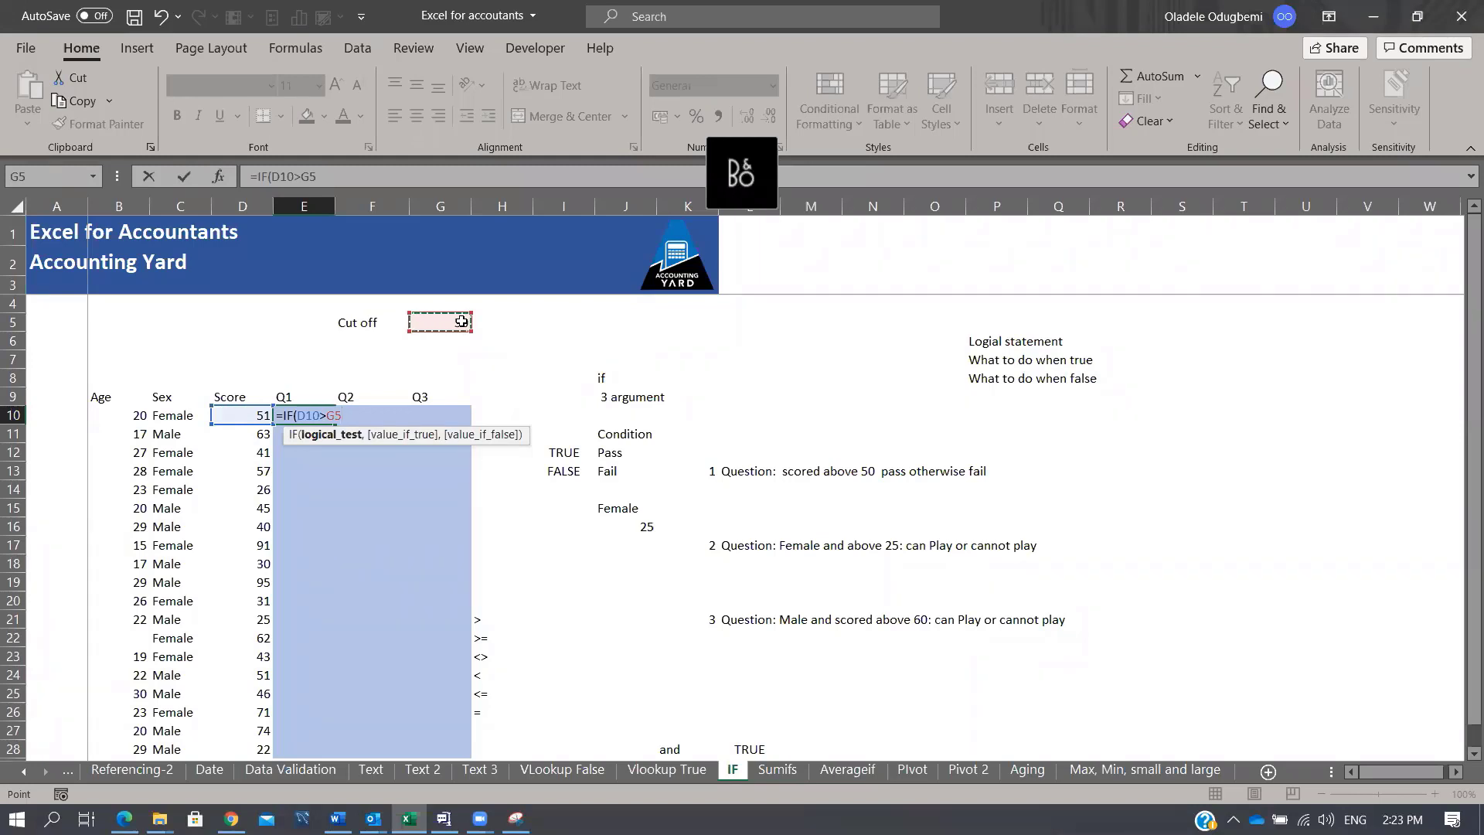
key(F4)
text(,)
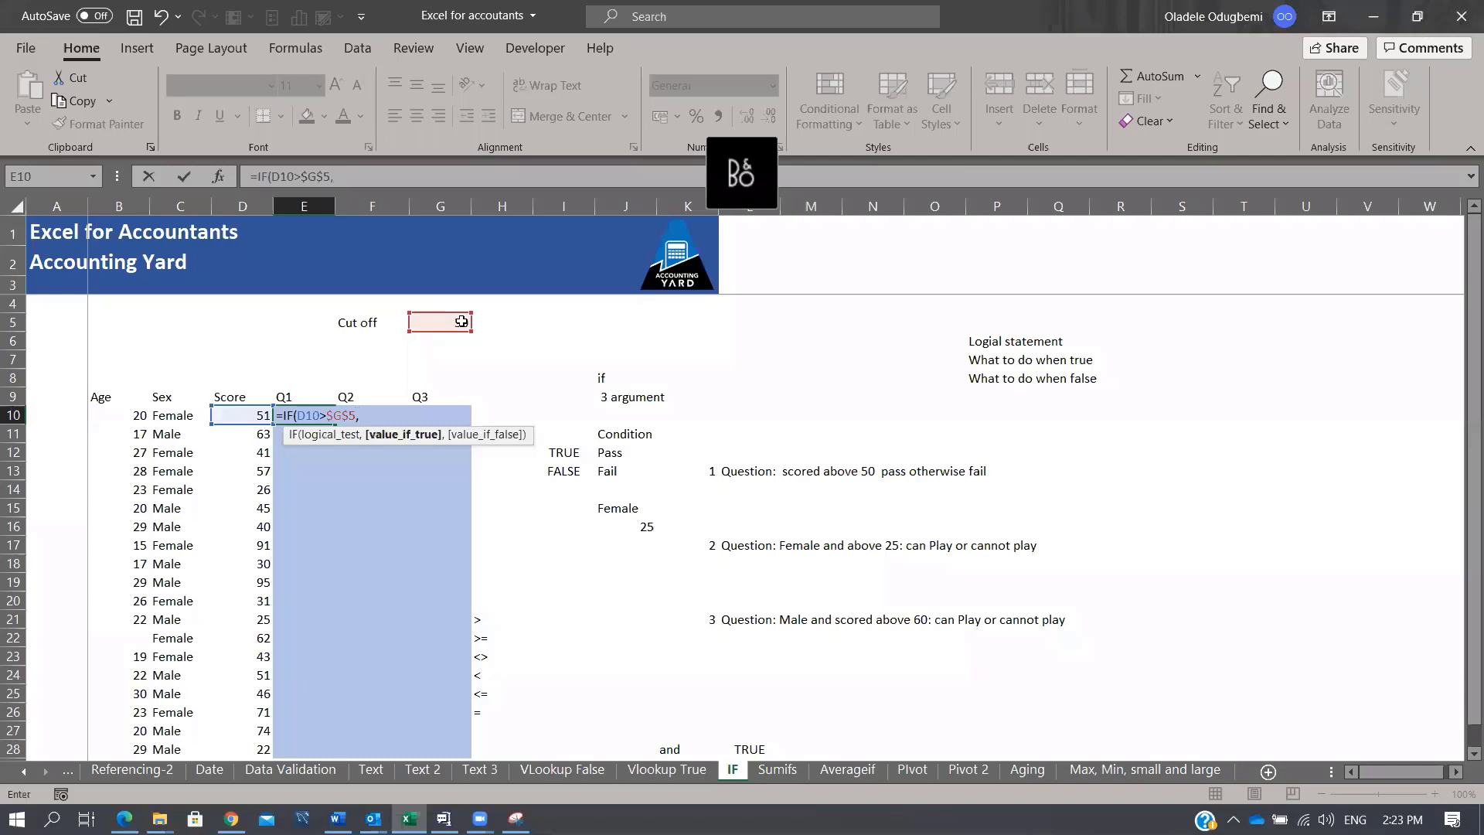
text("Pass","")
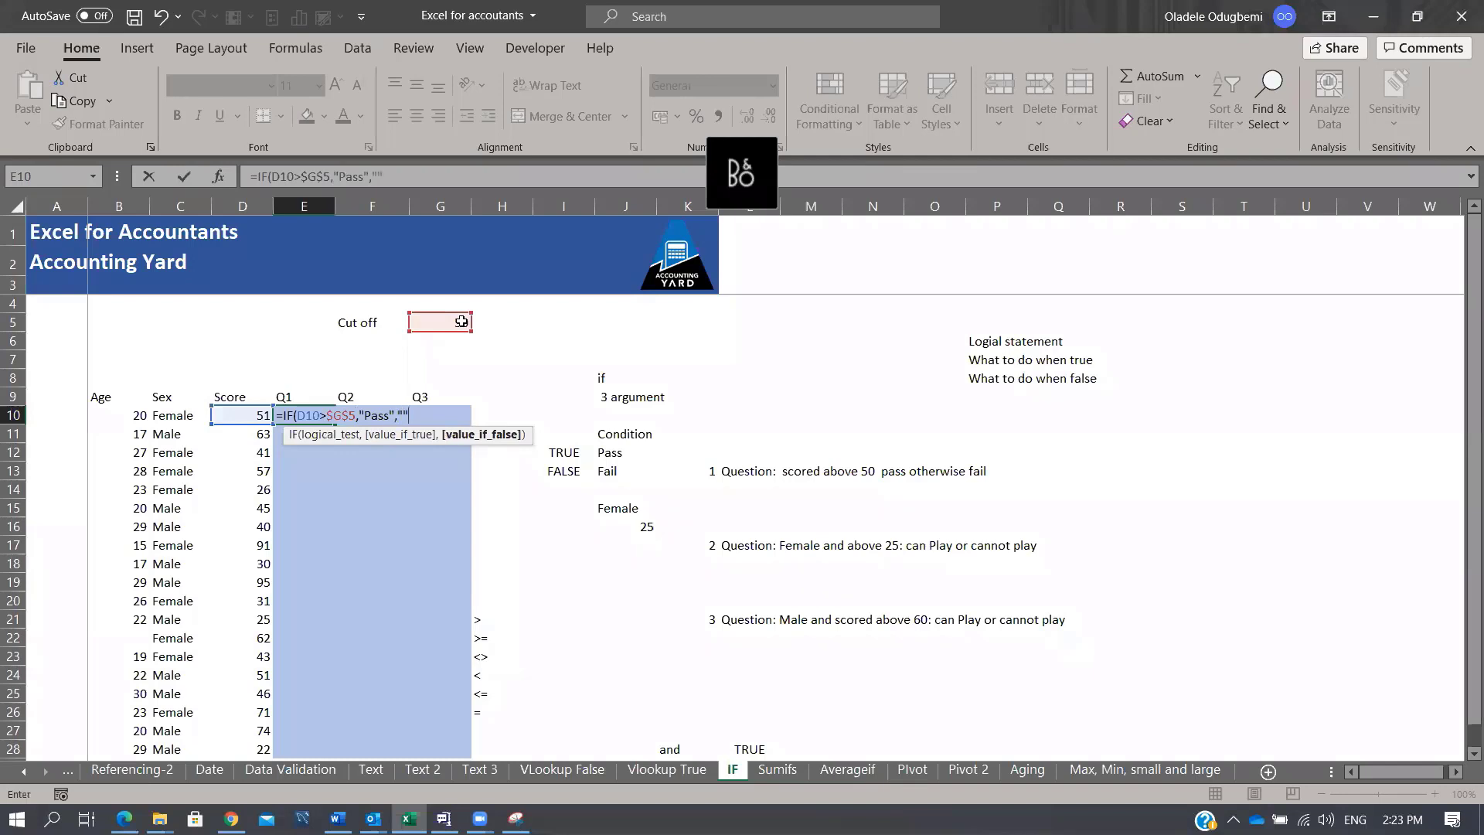
click(376, 174)
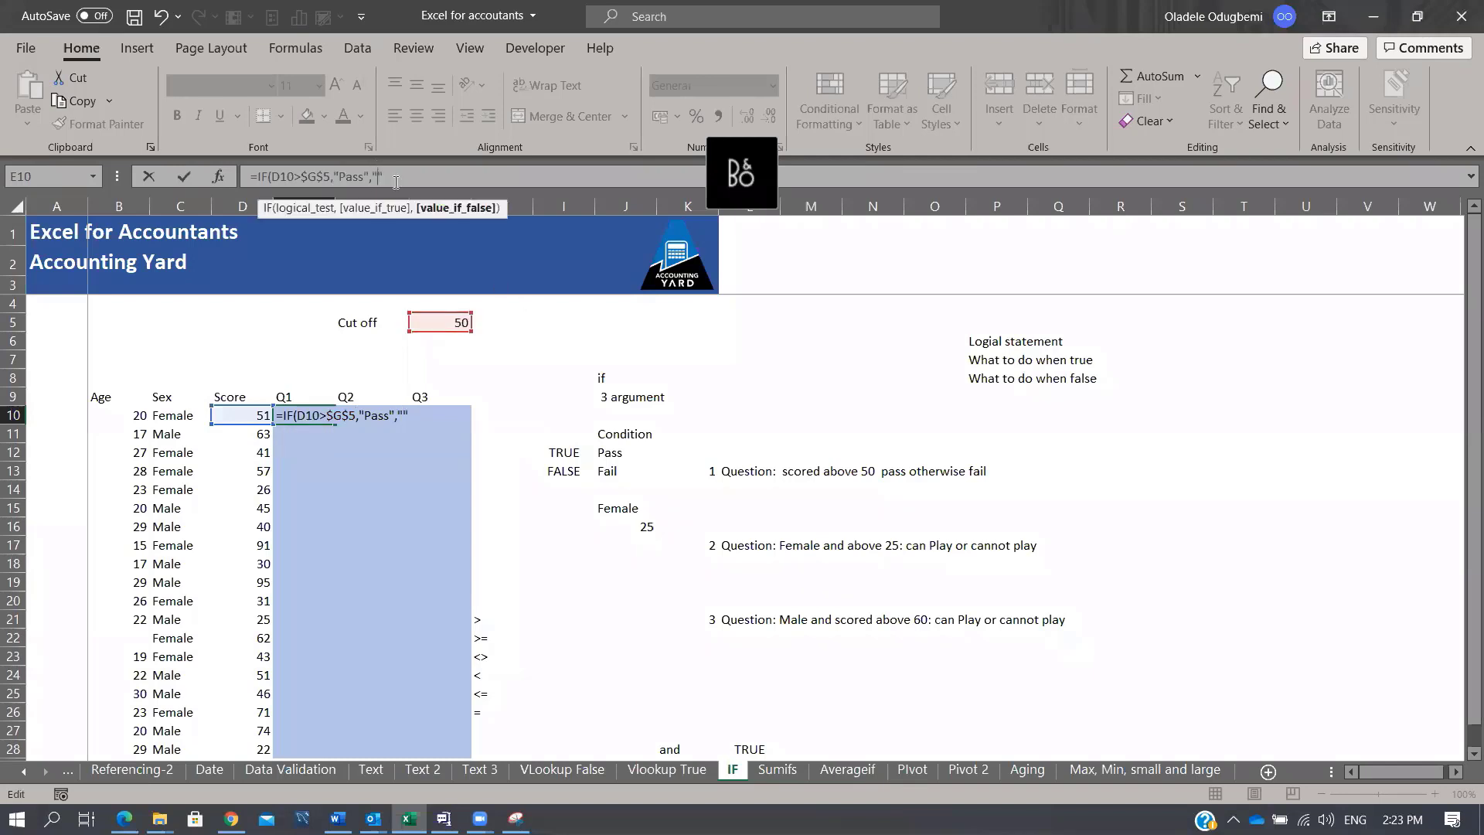
text(Fail)
key(ctrl+Return)
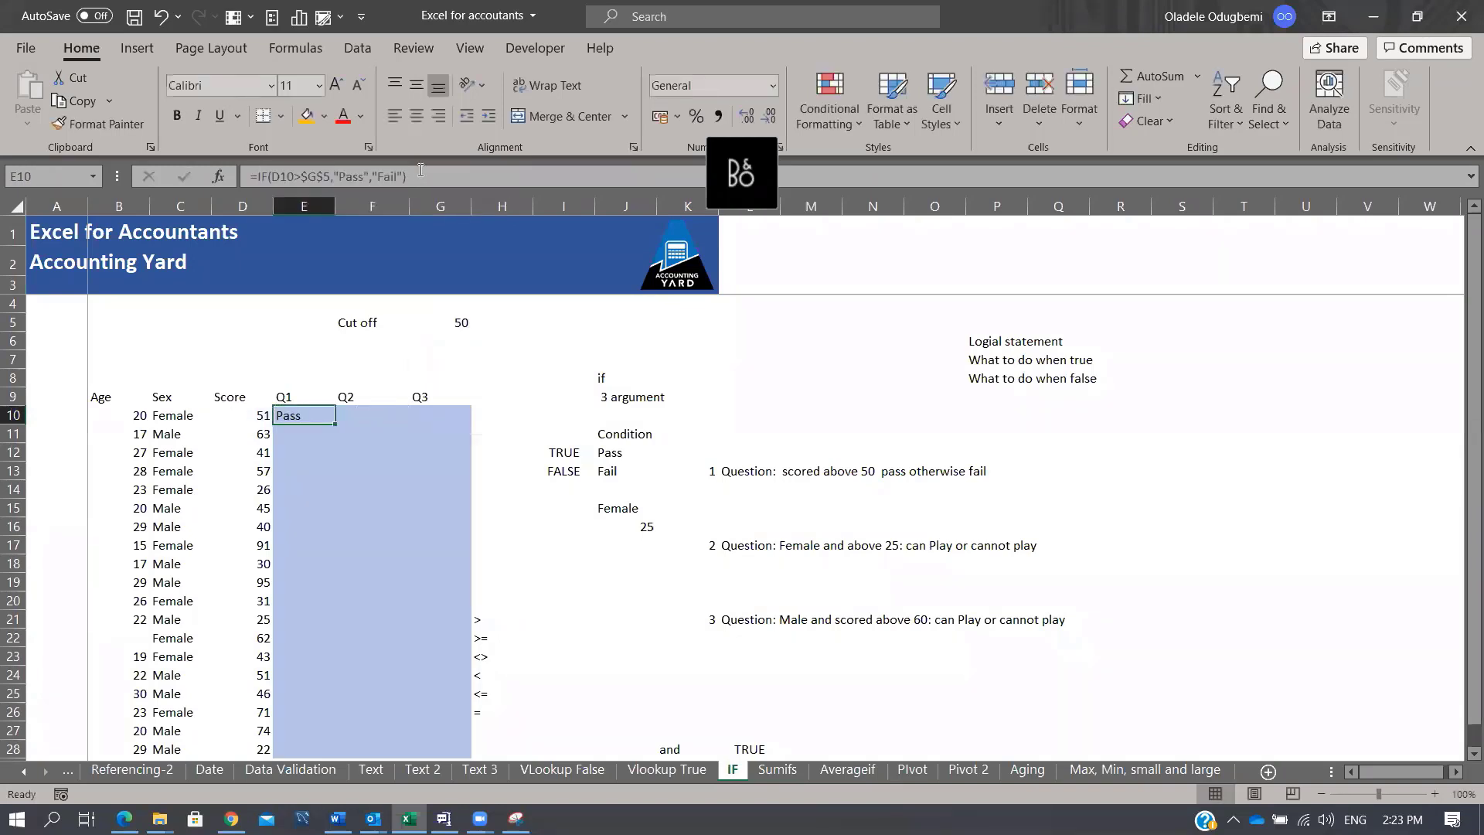
double_click(333, 425)
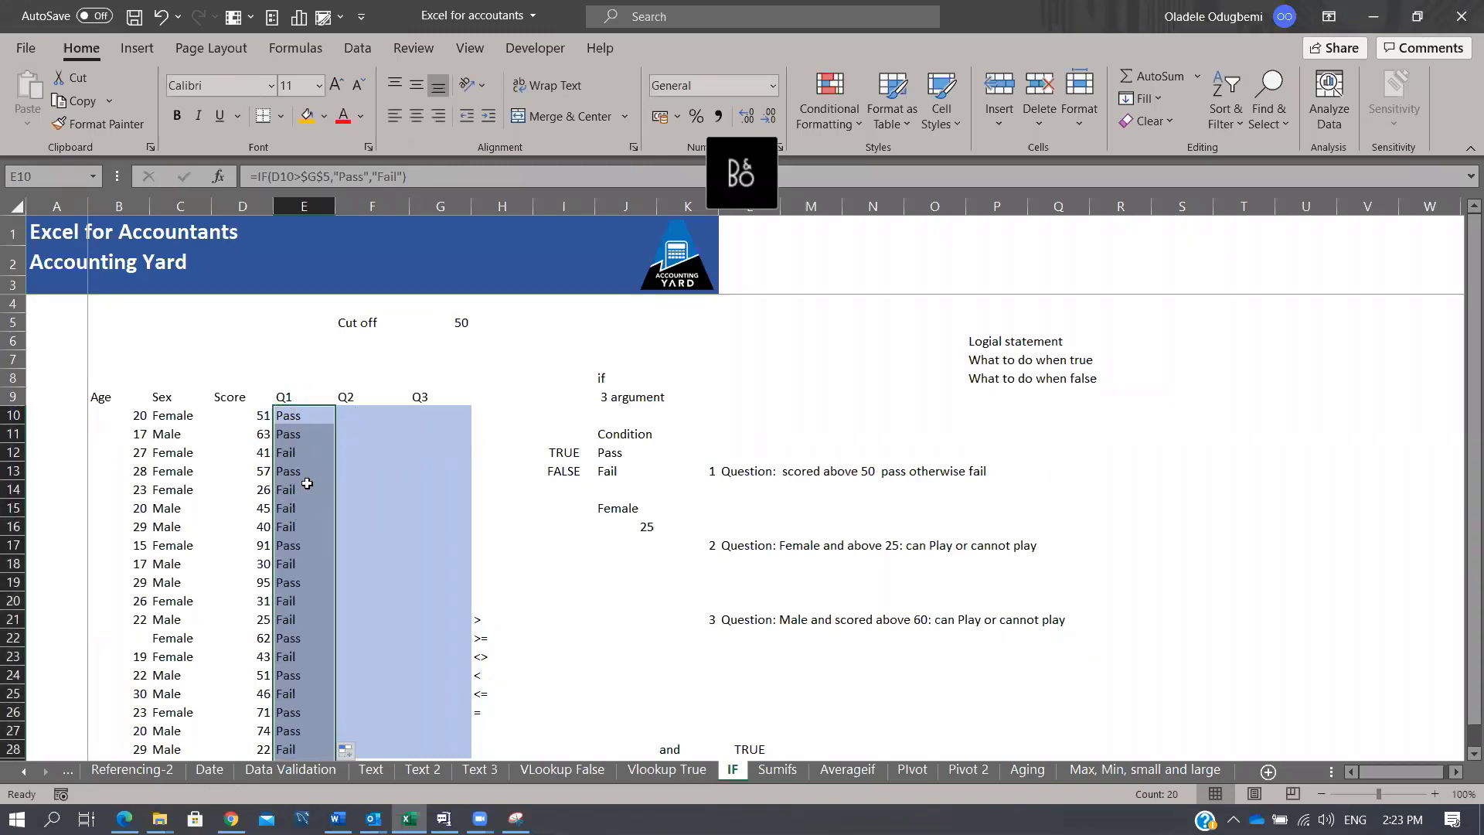
scroll(317, 553, down, 2)
scroll(313, 545, down, 1)
scroll(310, 537, up, 3)
click(303, 413)
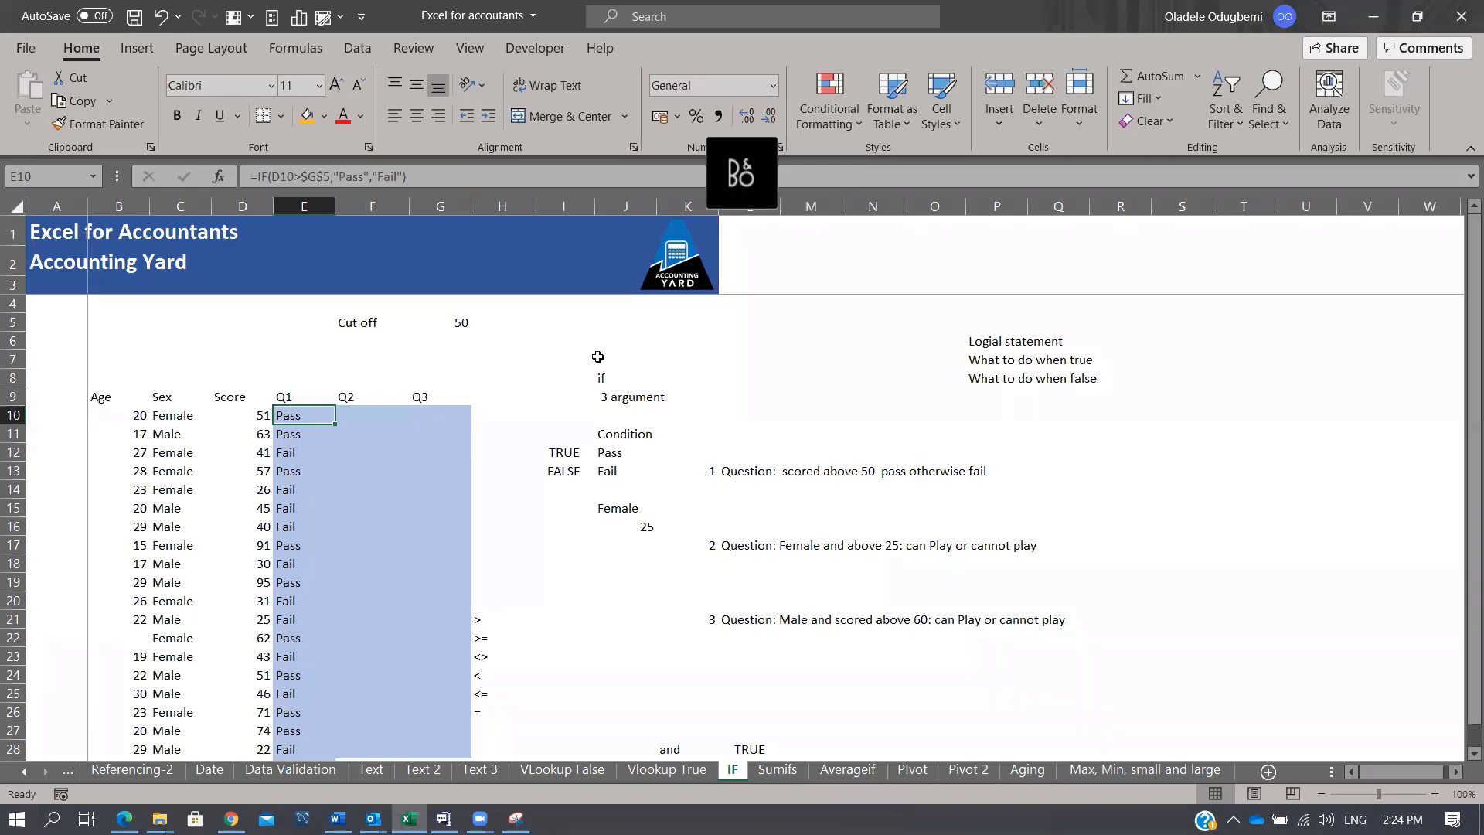
drag(488, 618, 486, 720)
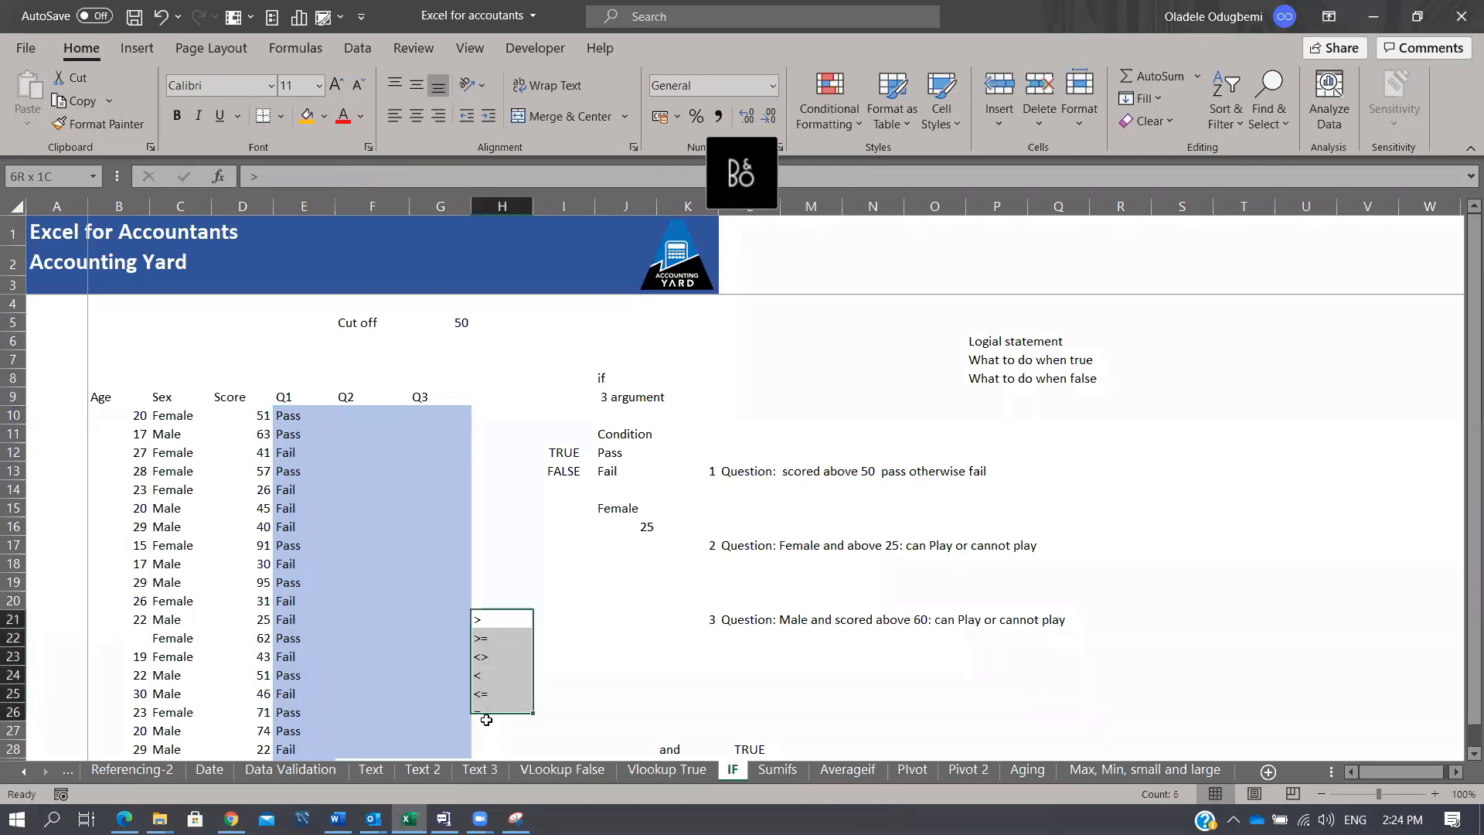
click(485, 621)
click(509, 641)
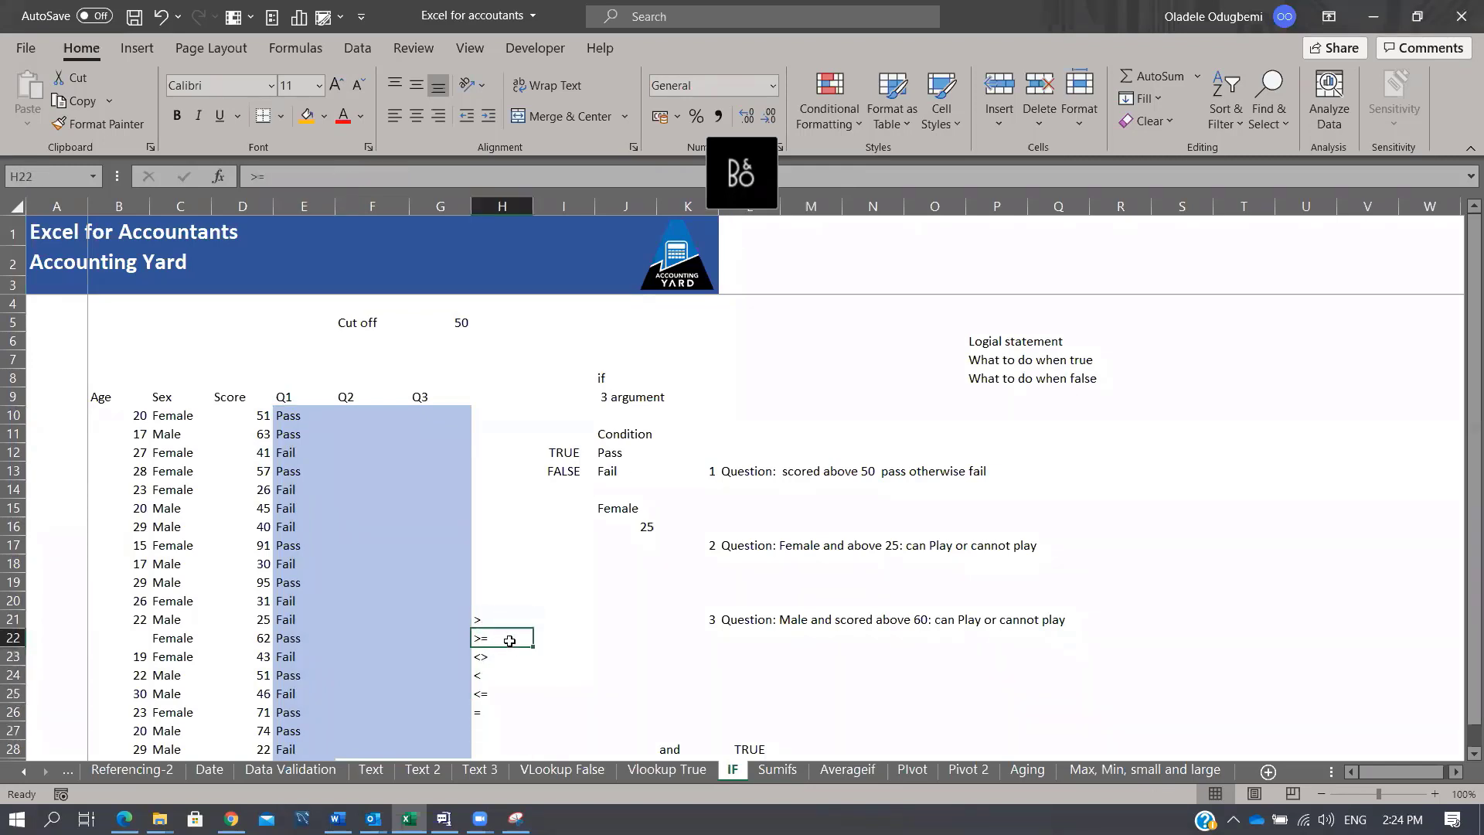
click(492, 655)
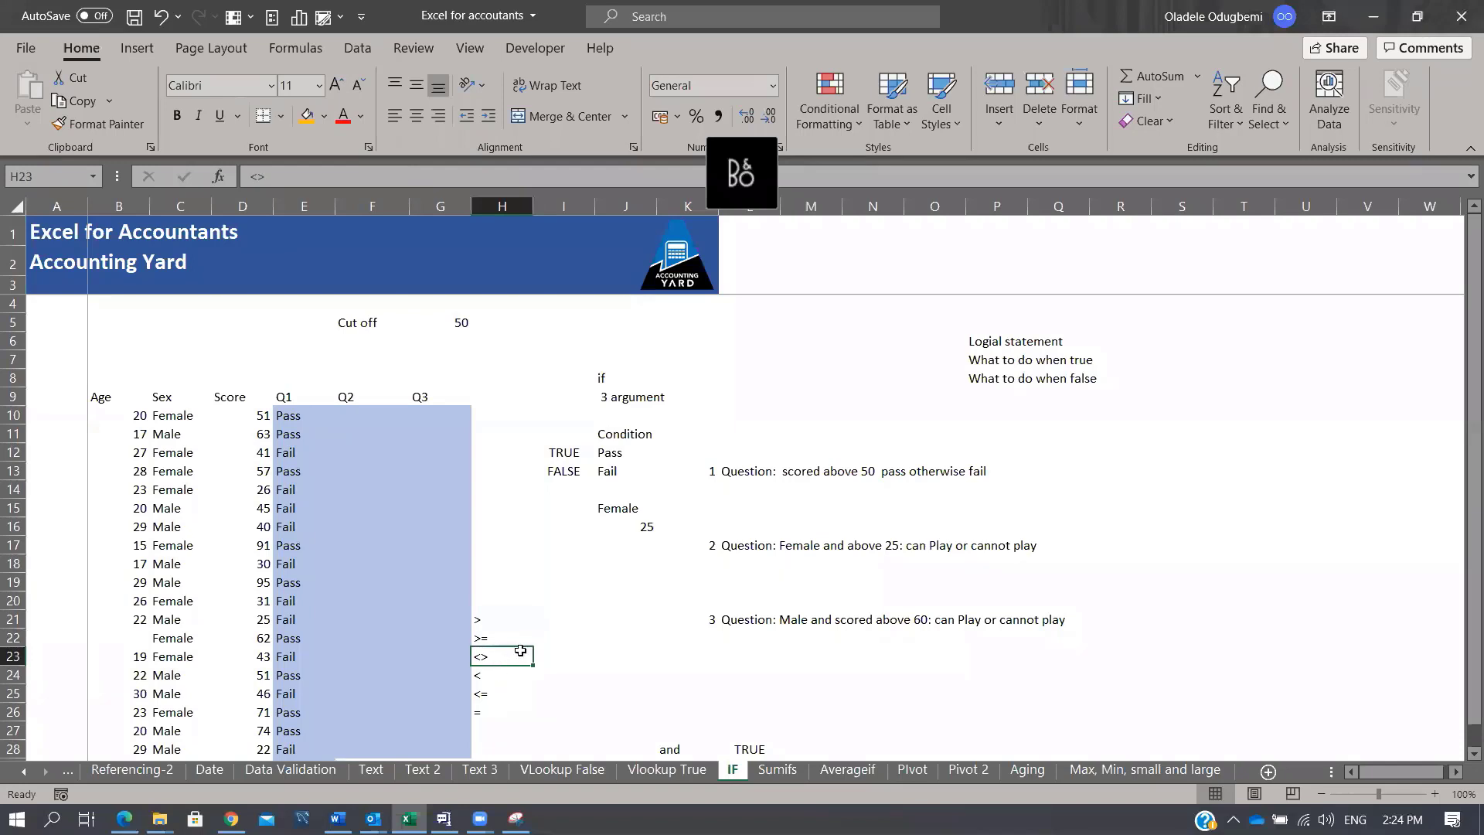
click(490, 678)
click(493, 699)
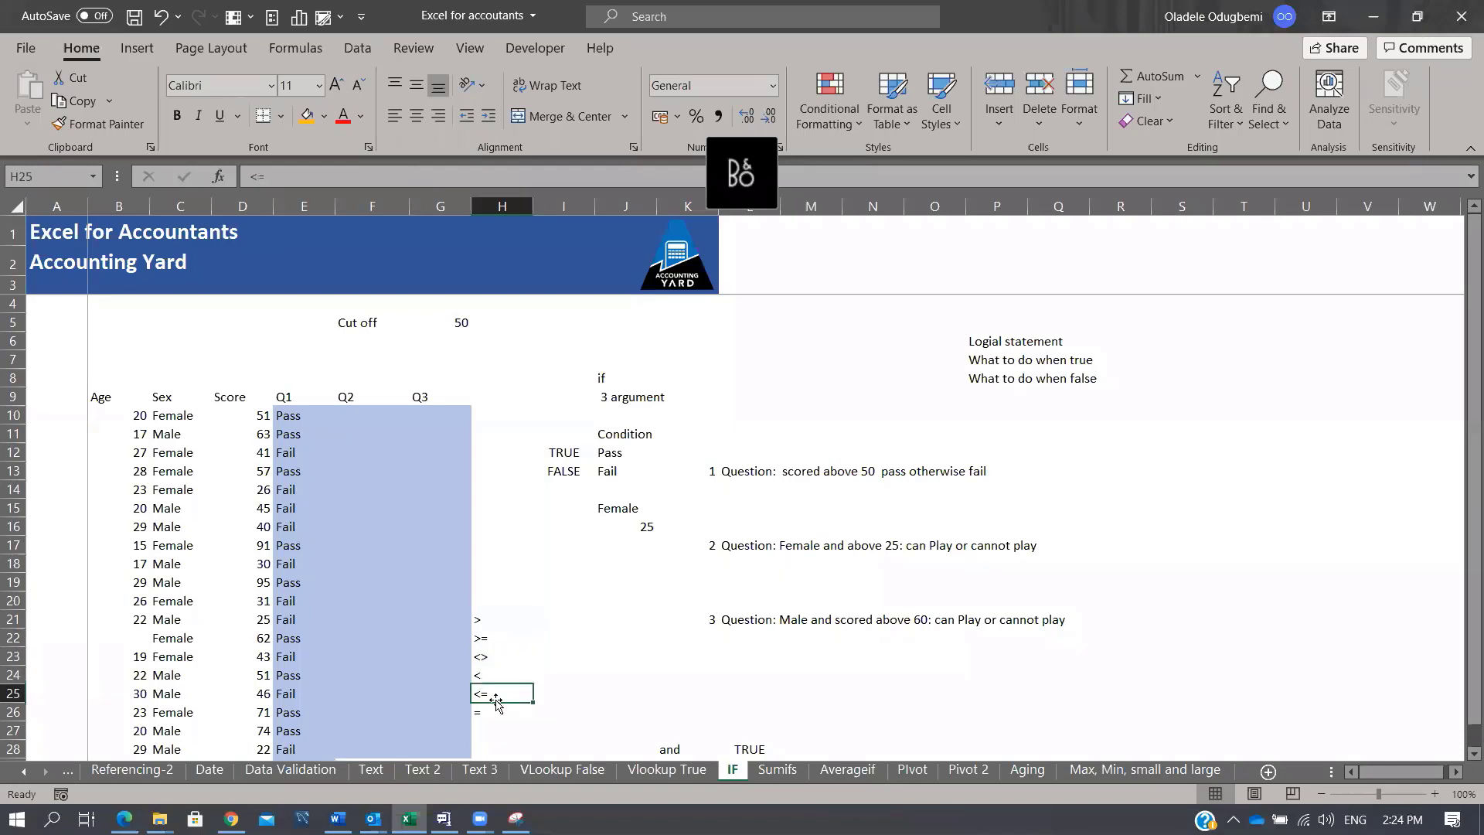
click(487, 621)
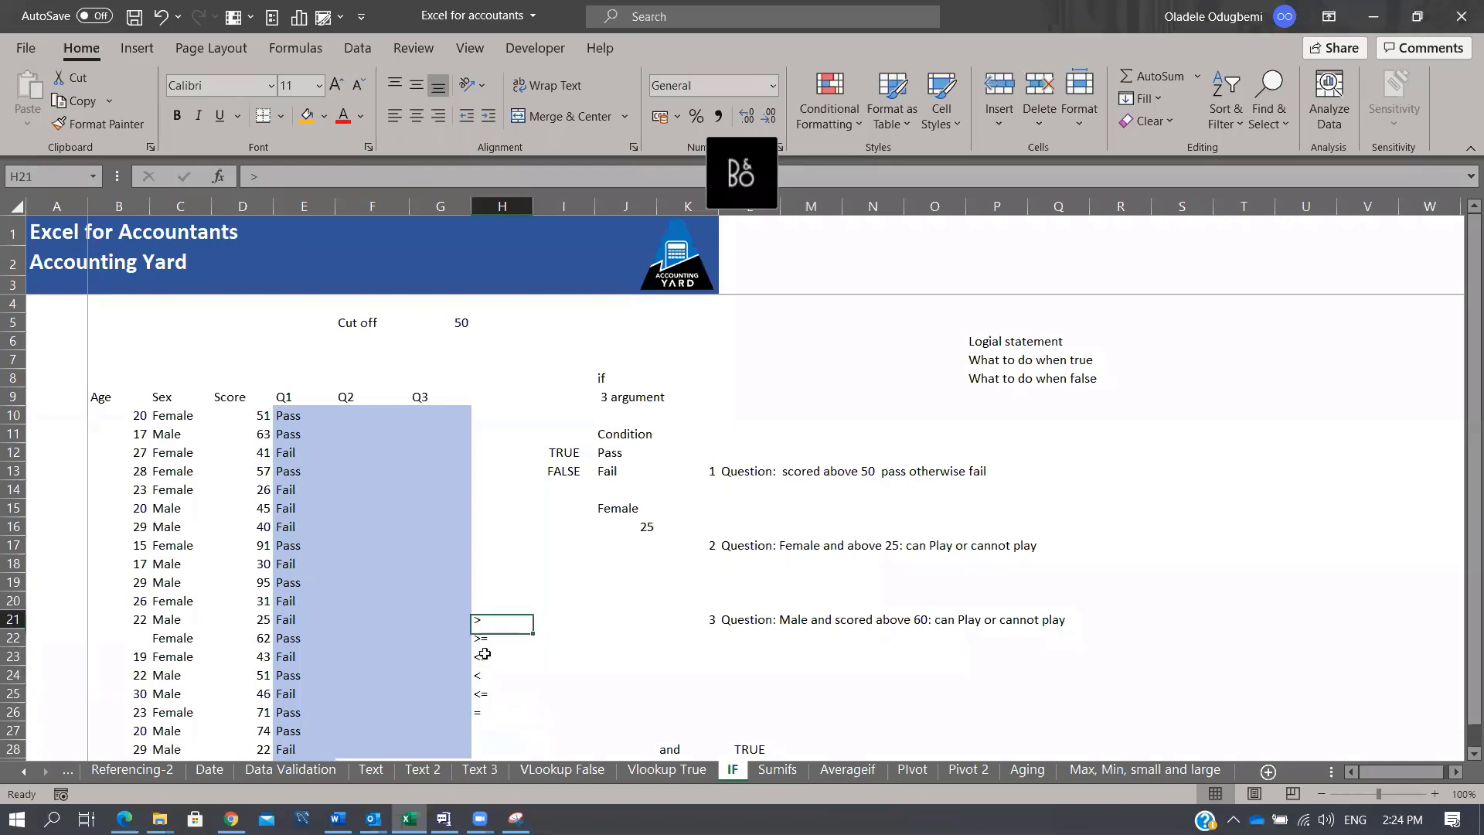
drag(485, 654, 491, 712)
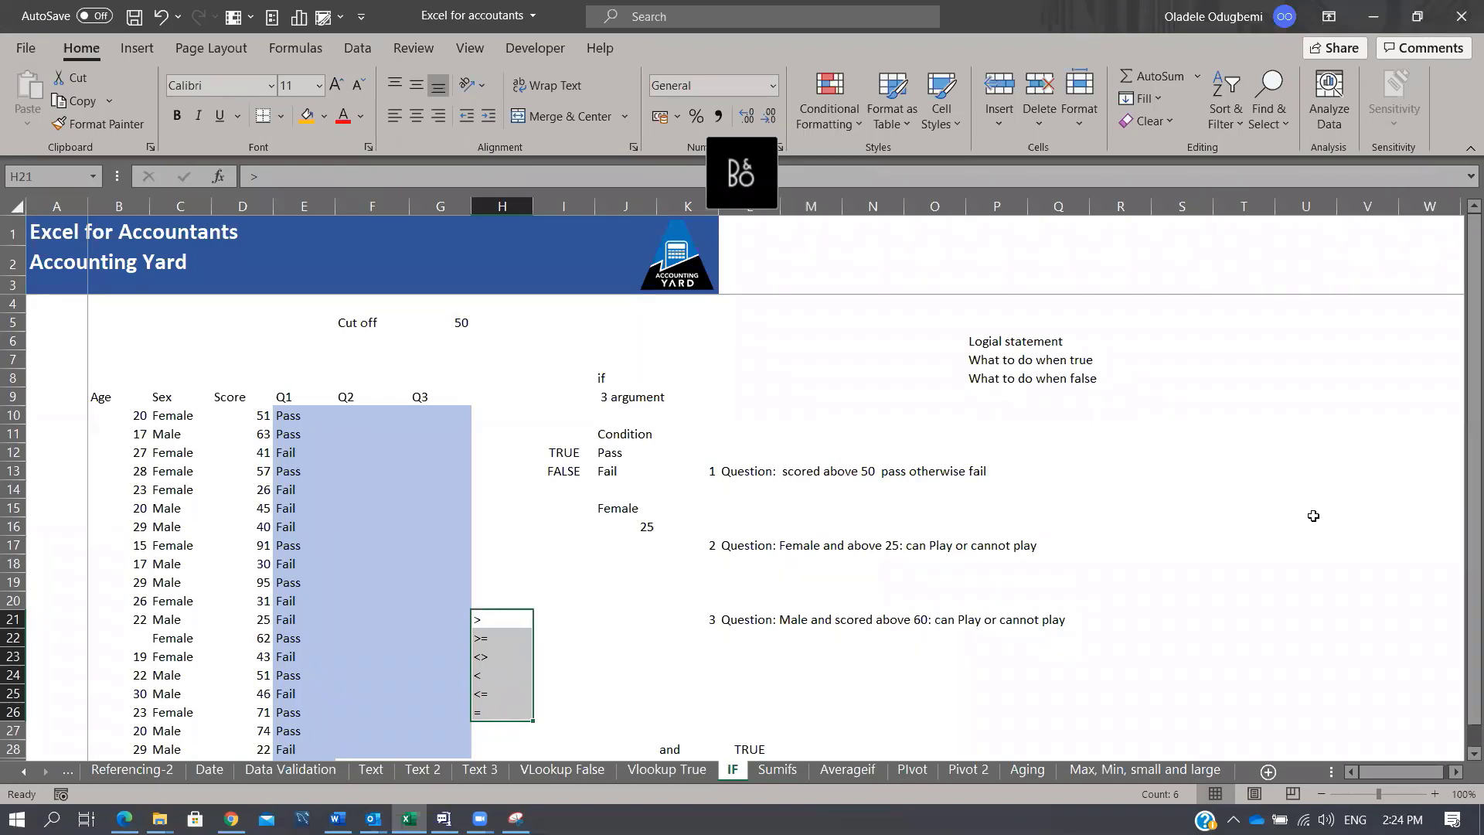
Step: Type 'and' in N26 and 'Or' in N27 of the IF sheet
click(894, 708)
text(and)
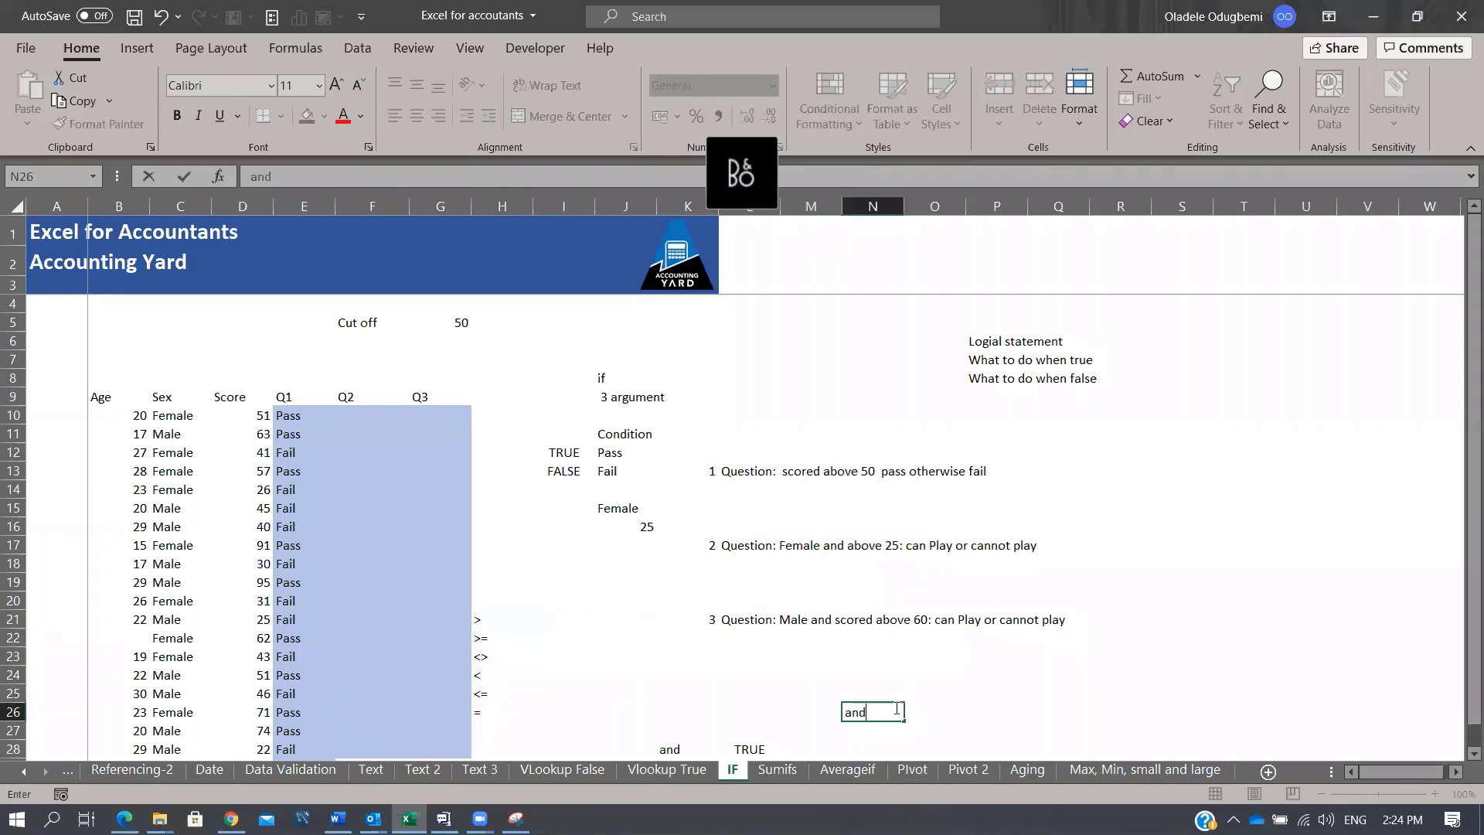
key(Return)
text(Or)
key(Return)
key(Up)
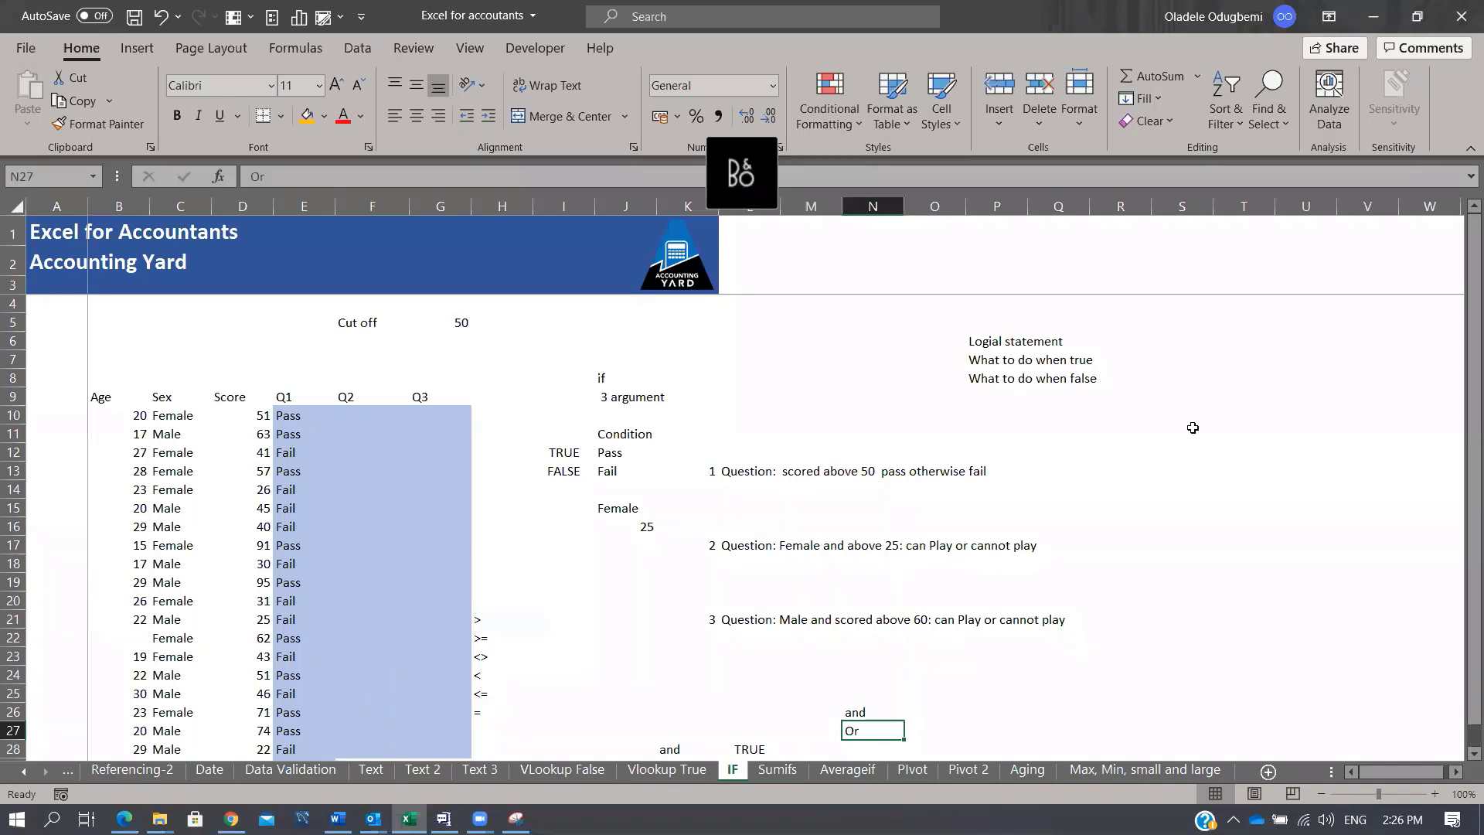
Step: Enter the criterion label person with Female beside it in F6:G6
click(376, 345)
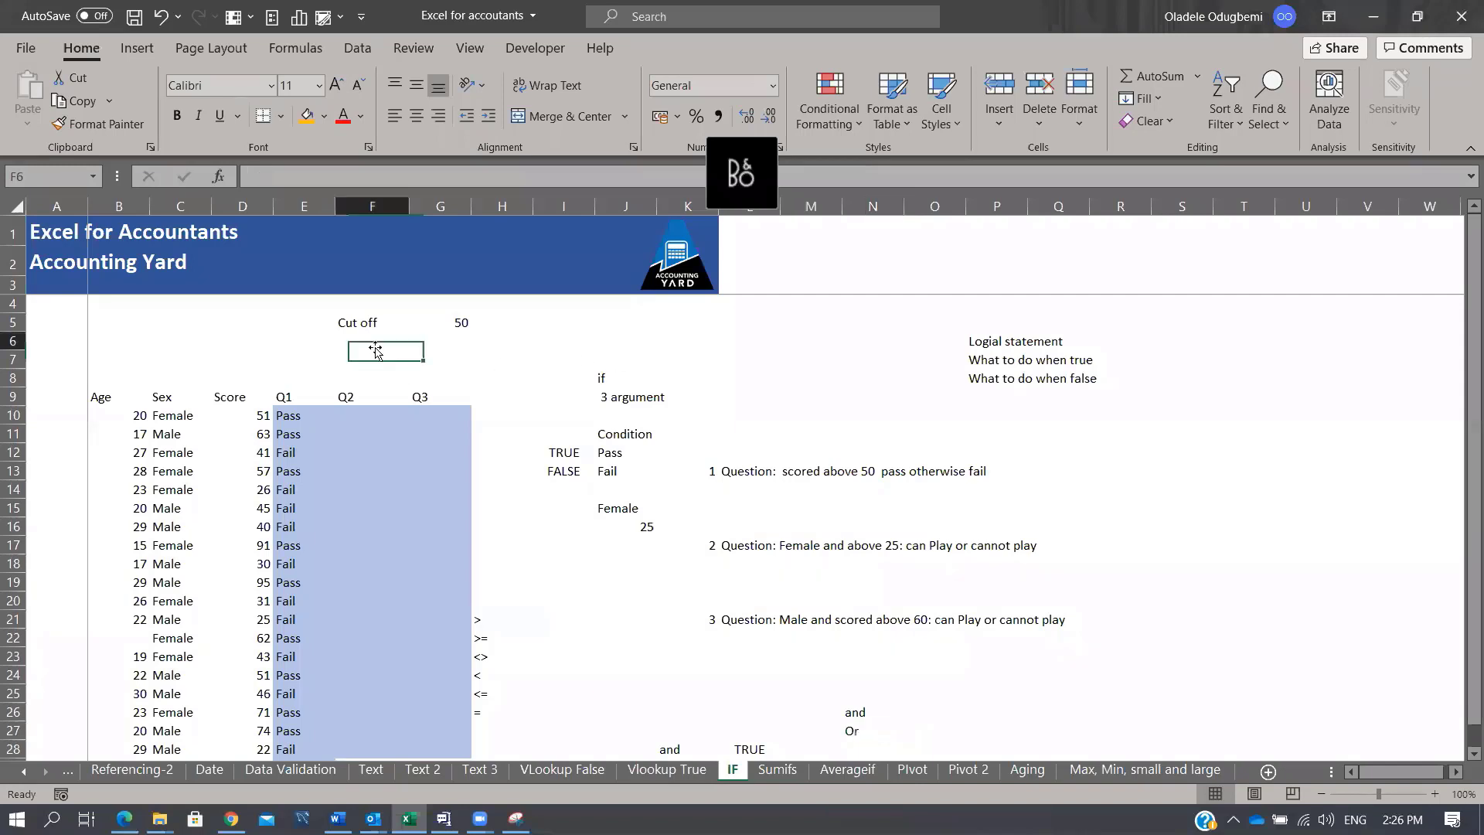
text(person)
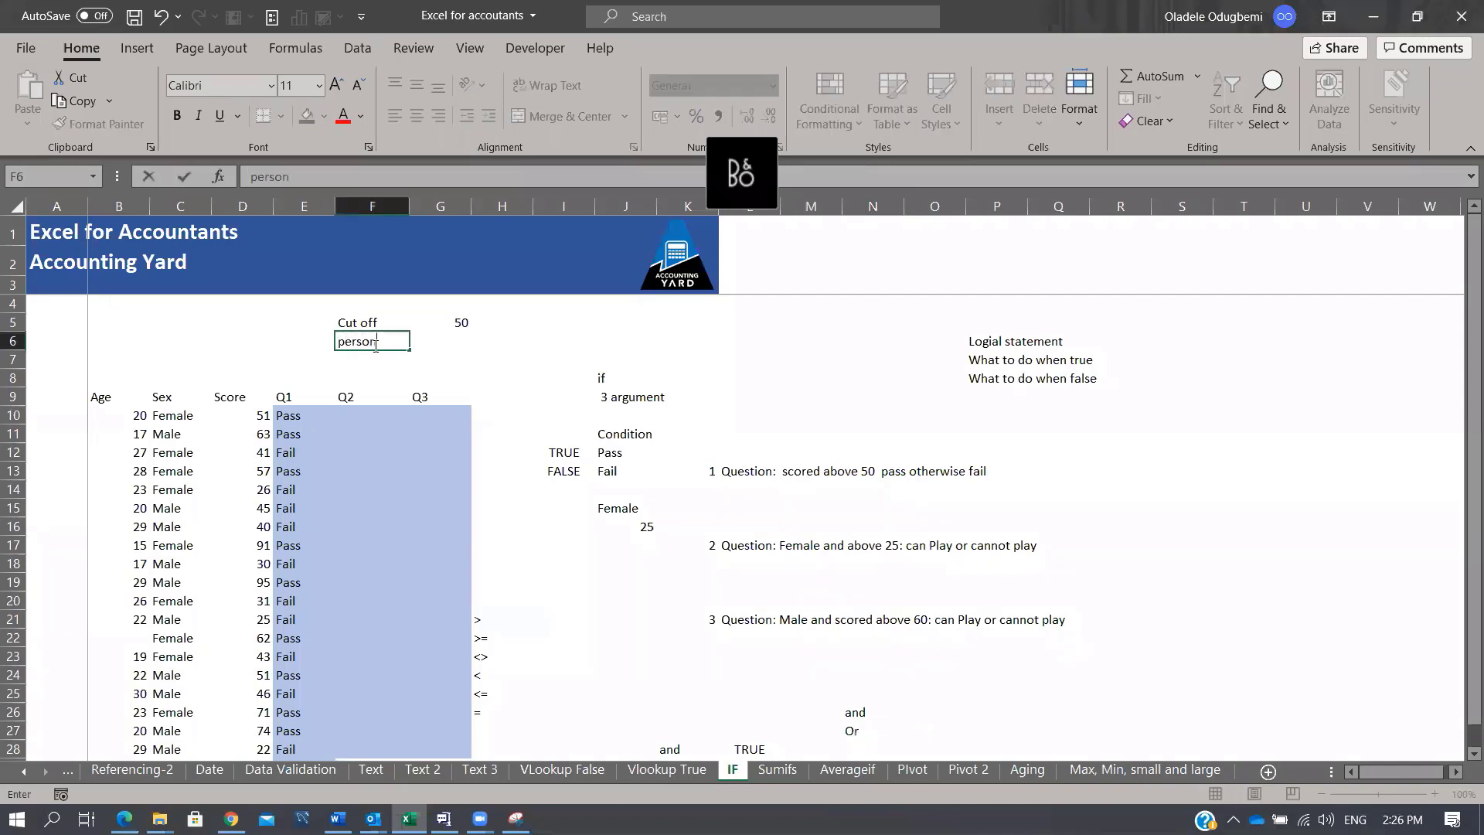
key(Return)
key(Up)
key(Right)
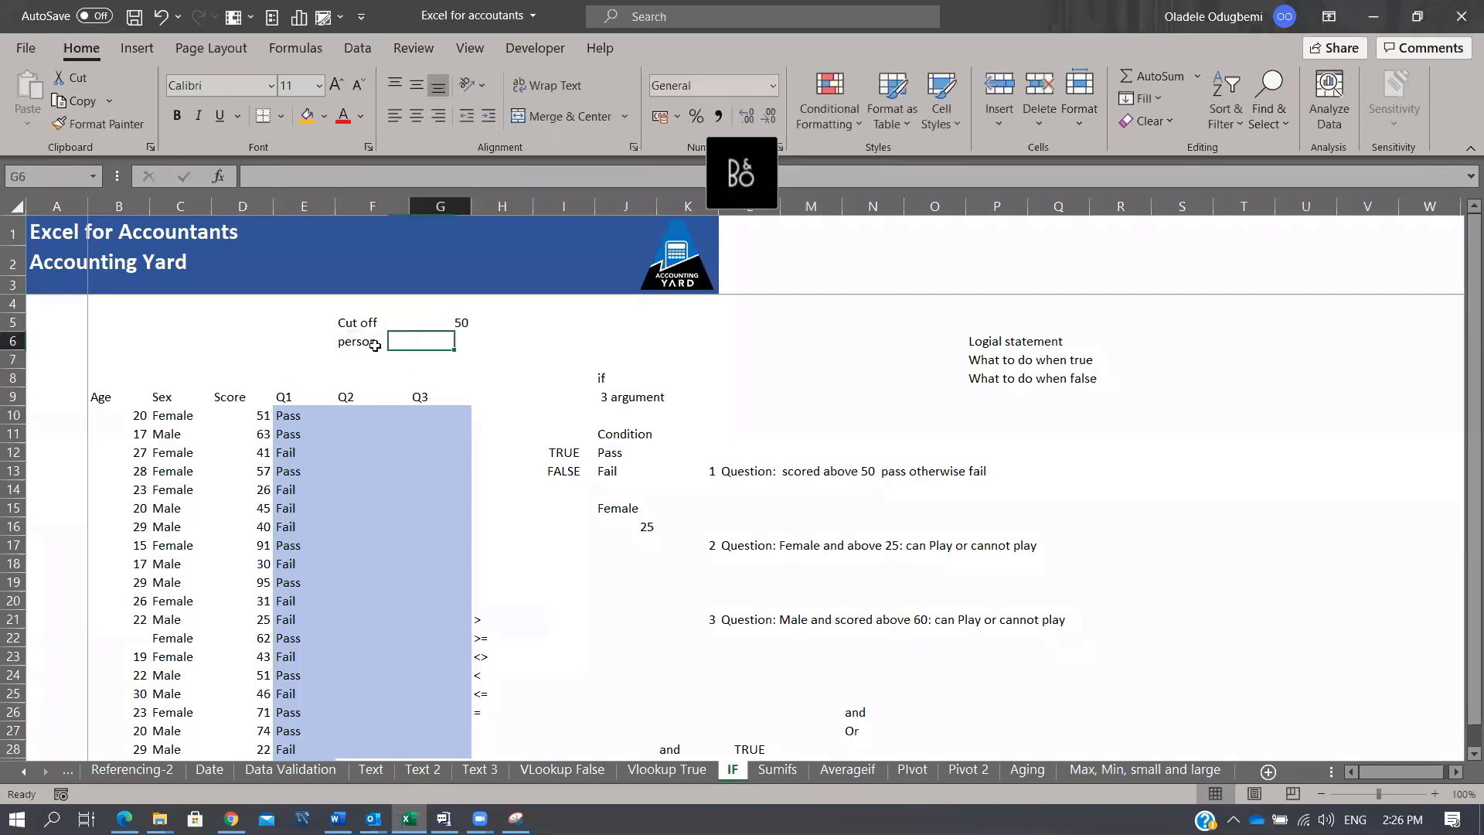
text(Femal)
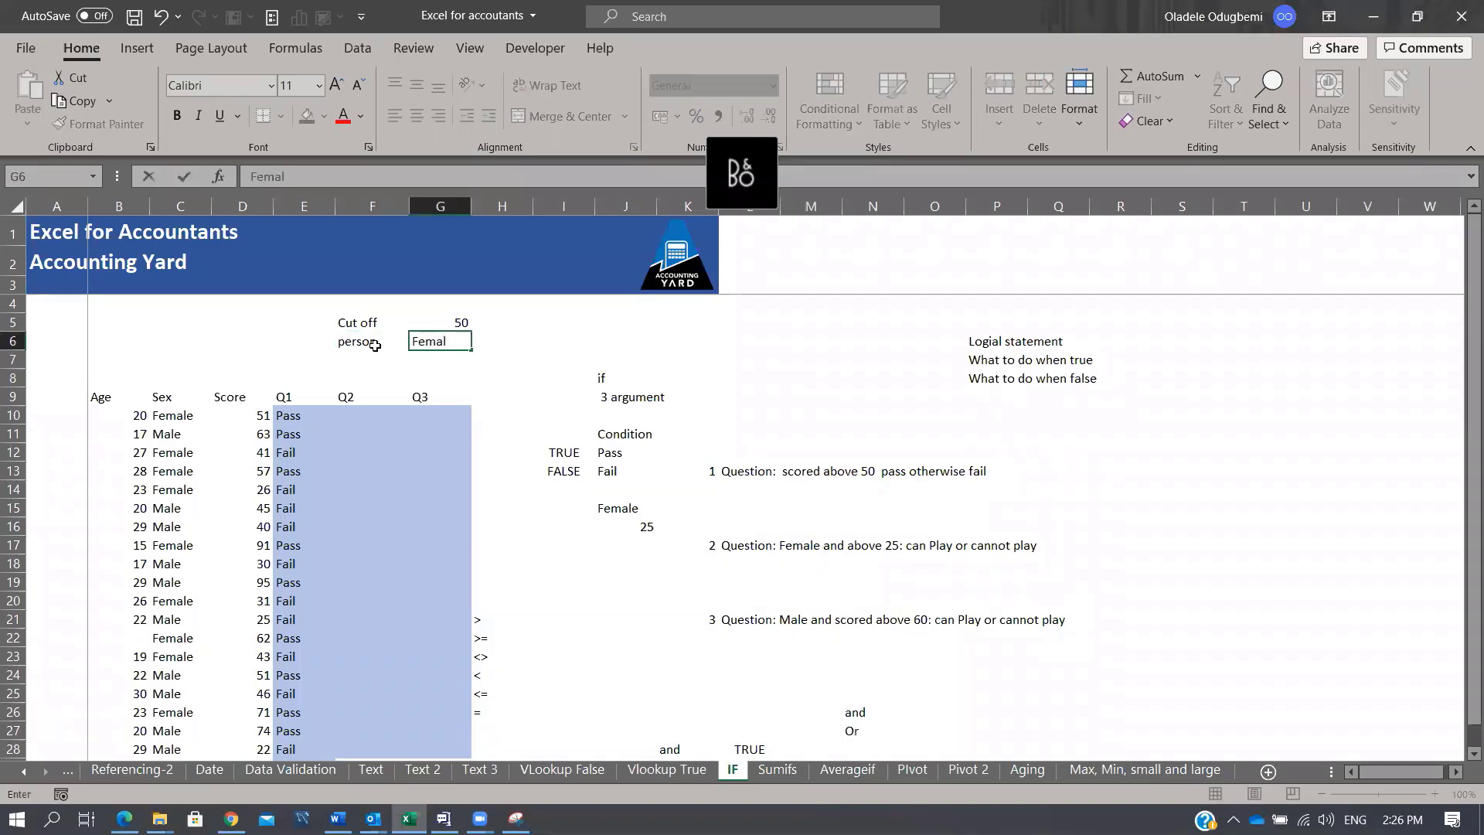
text(e)
key(Return)
Step: Enter Age with the cutoff 25 and a > sign in F7:H7
key(Left)
text(Age)
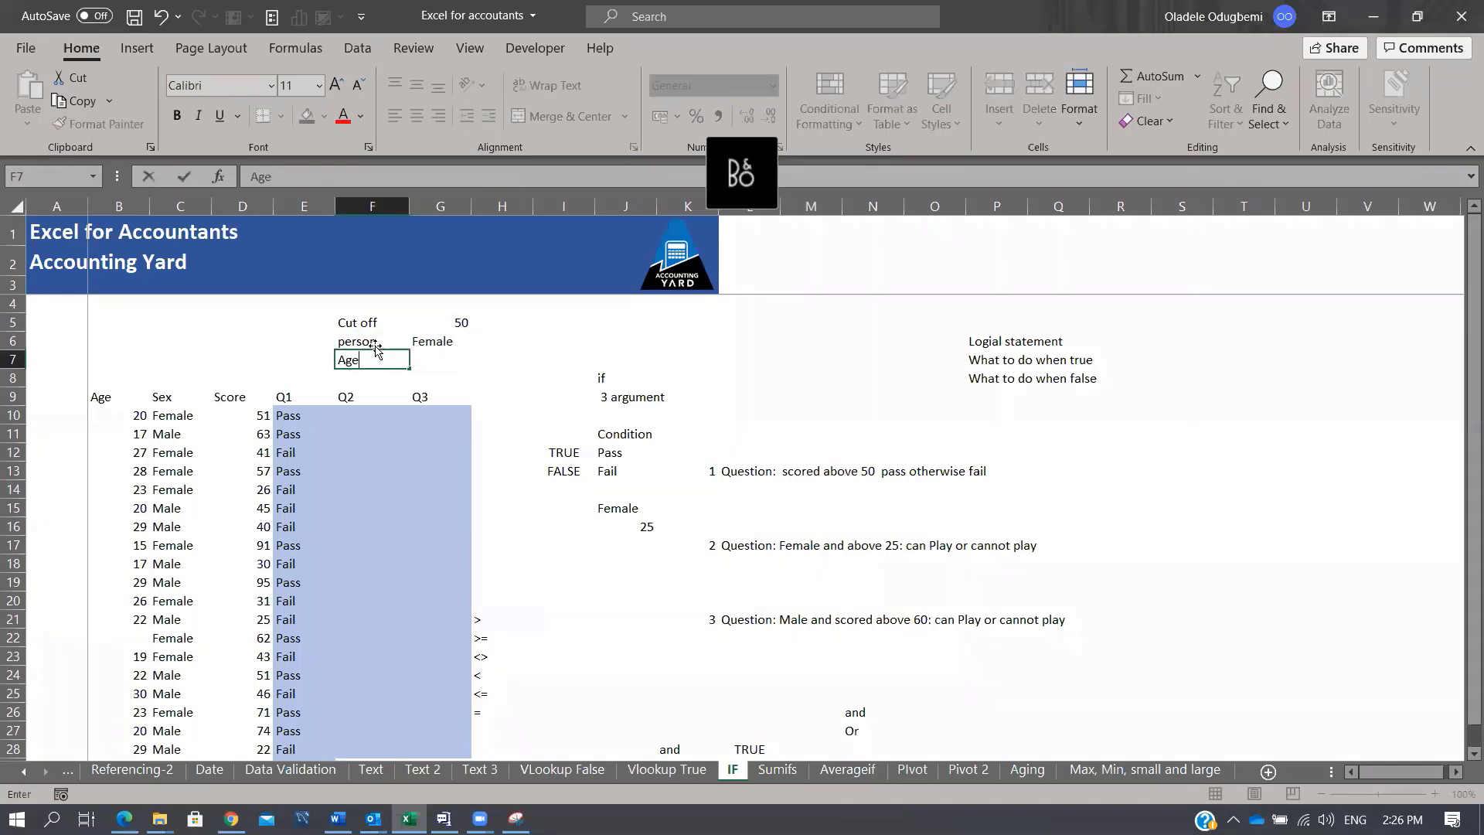
key(Return)
key(Up)
key(Right)
text(25)
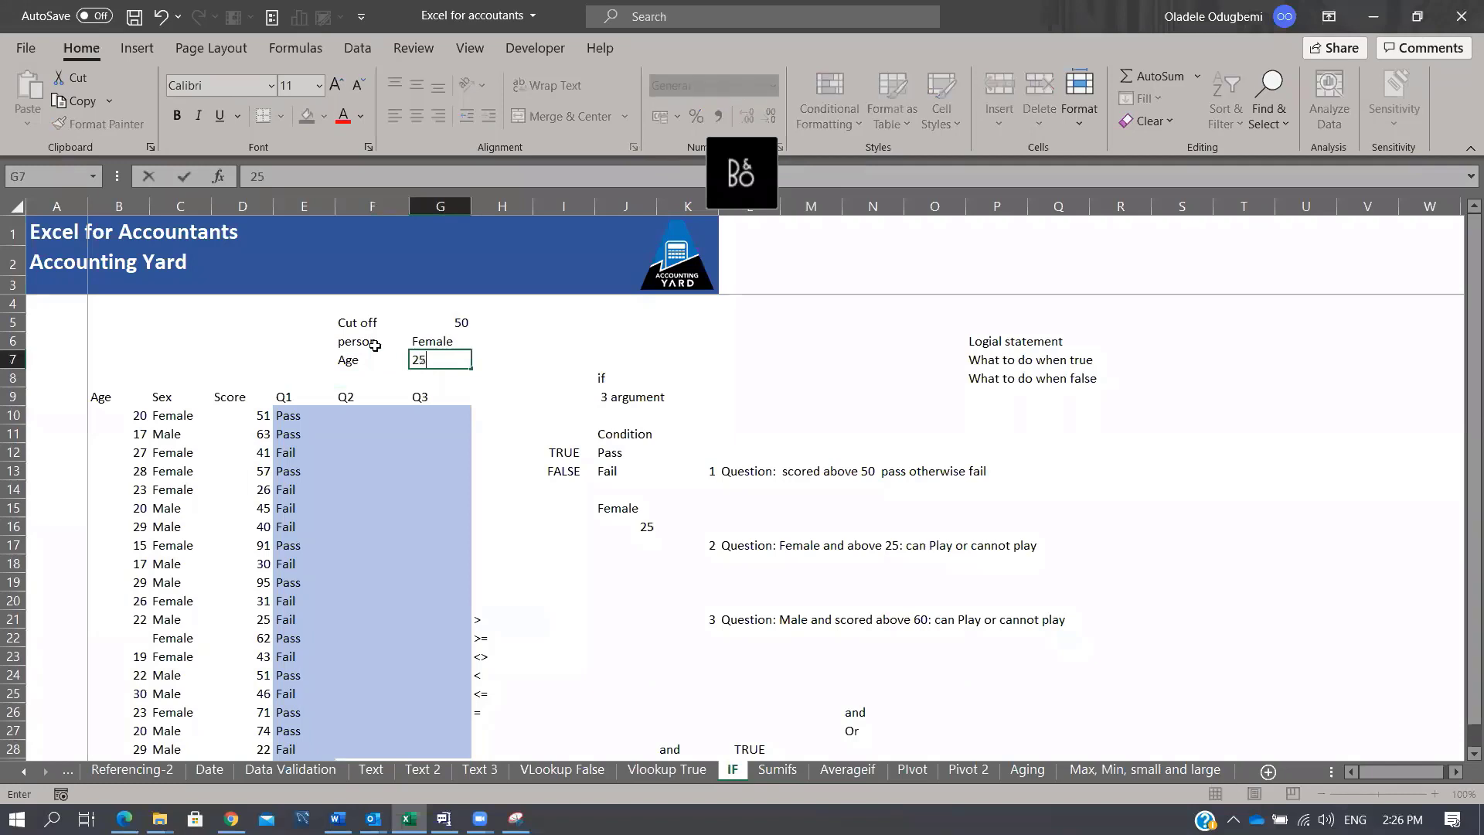
key(Return)
key(Up)
key(Right)
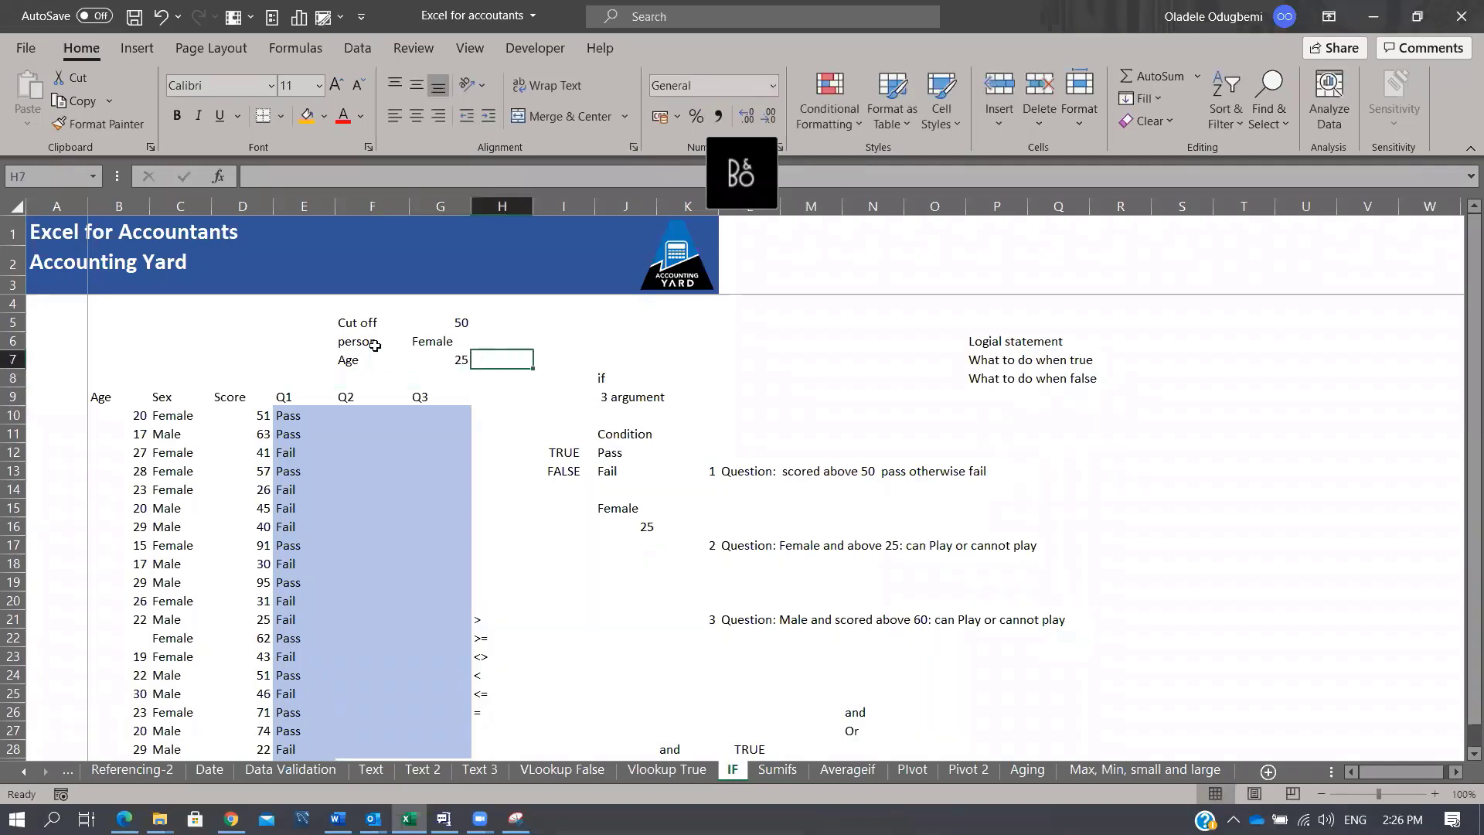
text(>)
key(Return)
Step: Start an =IF(AND( formula in F10
key(Down)
key(Down)
key(Left)
key(Left)
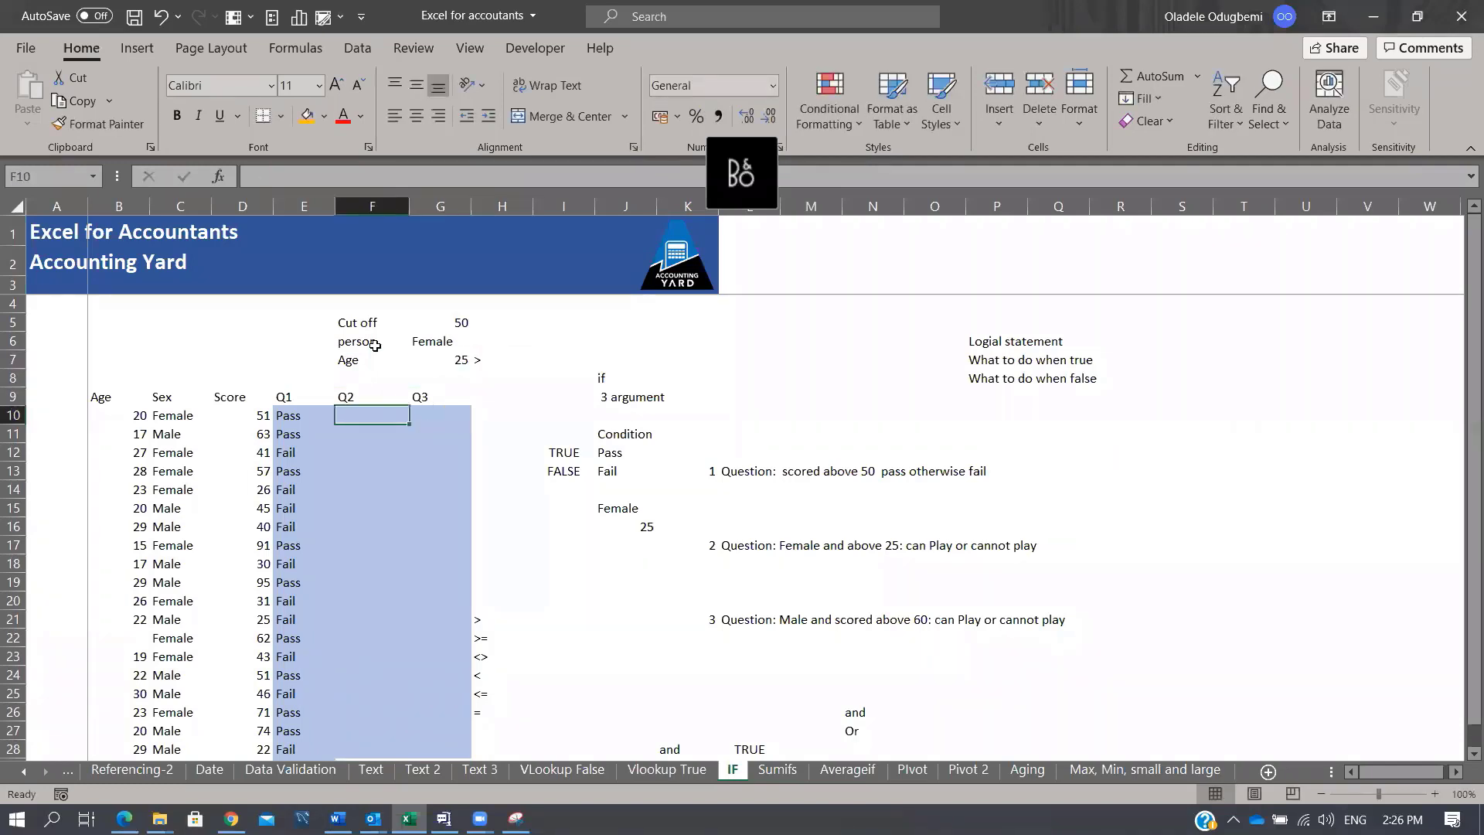
text(=IF()
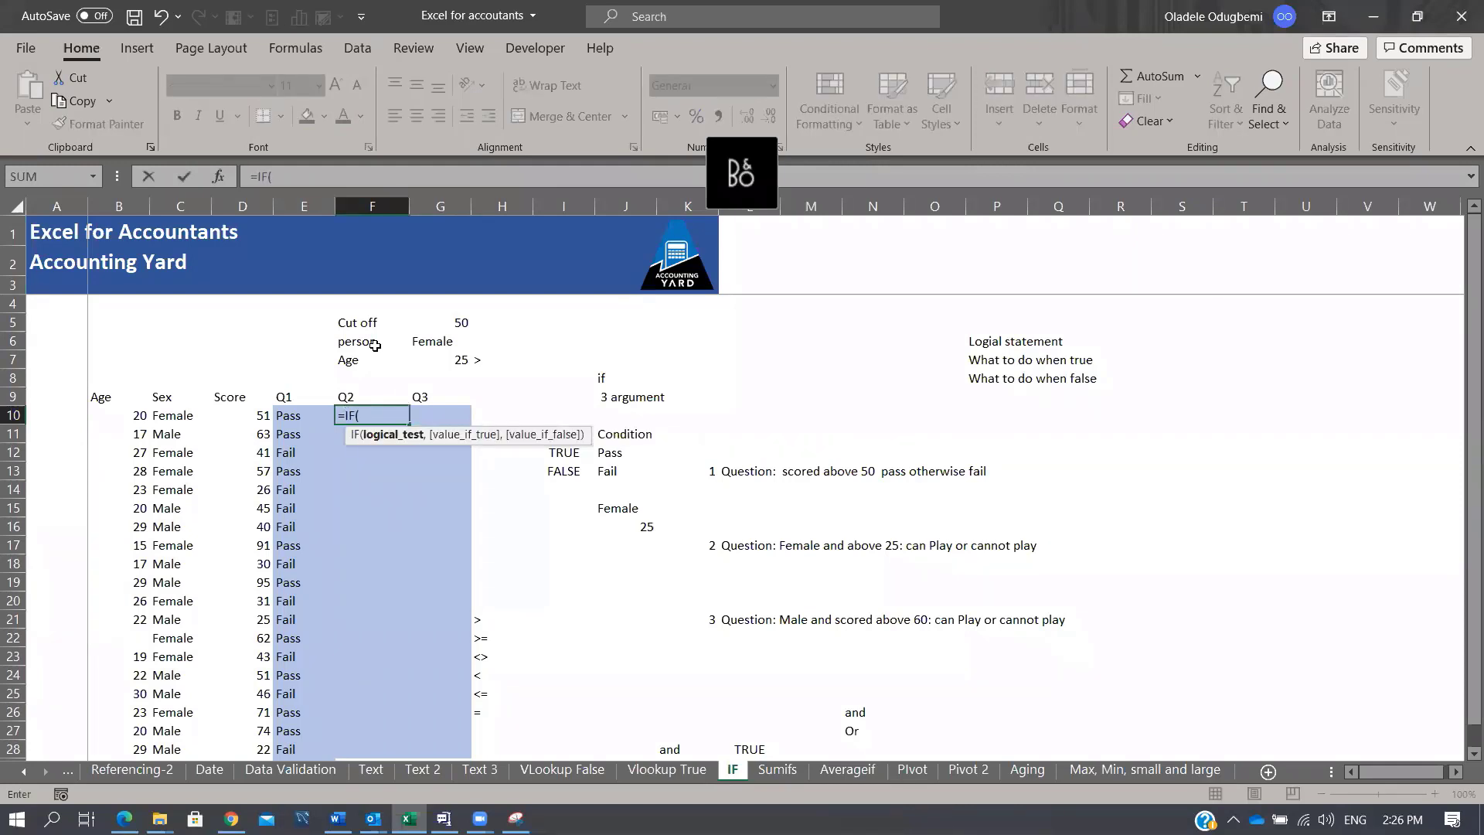
text(AND()
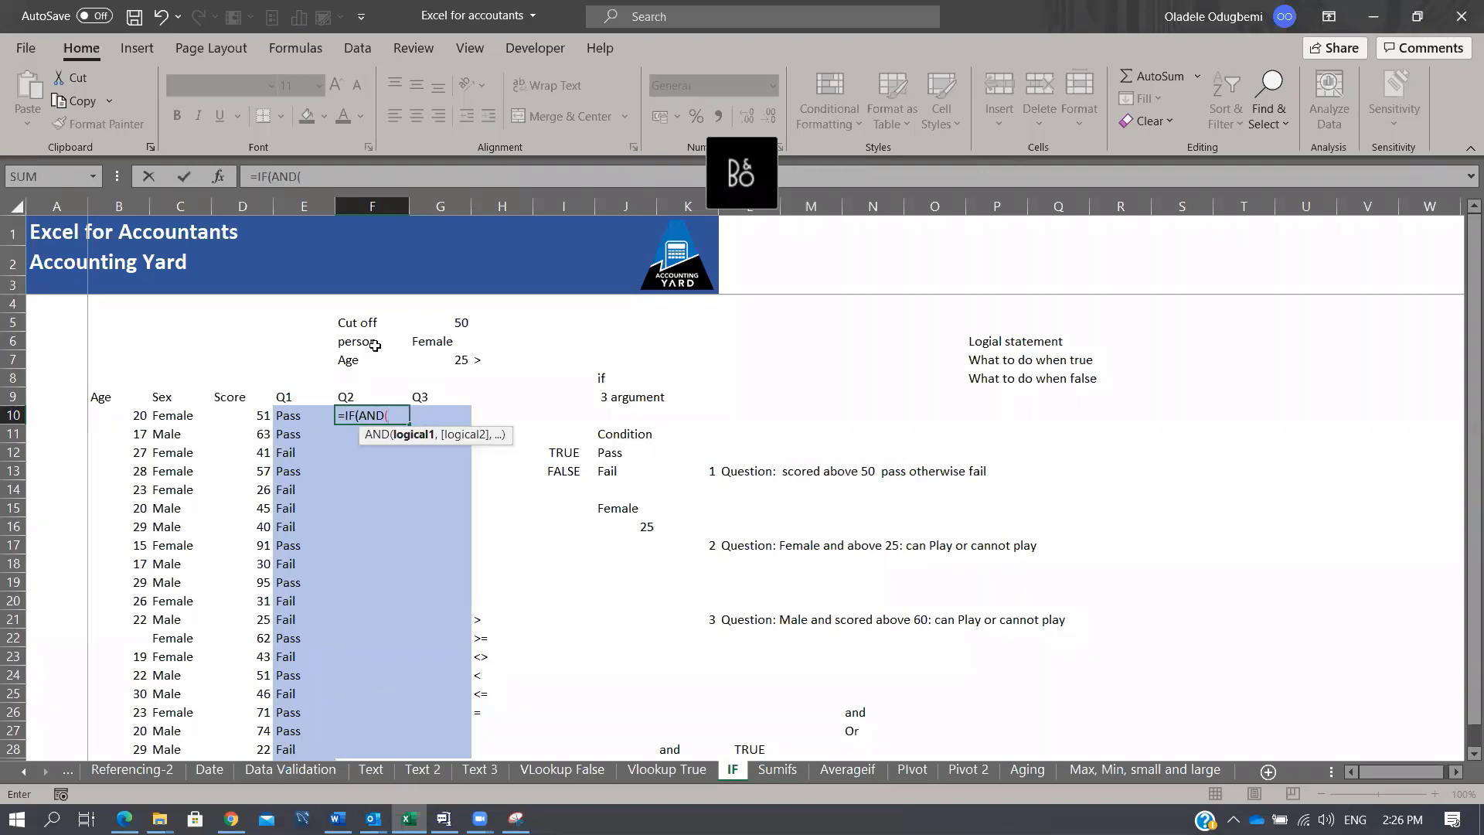
Step: Add the G6 Female reference and recover from the missing-parenthesis error
click(434, 341)
text(=)
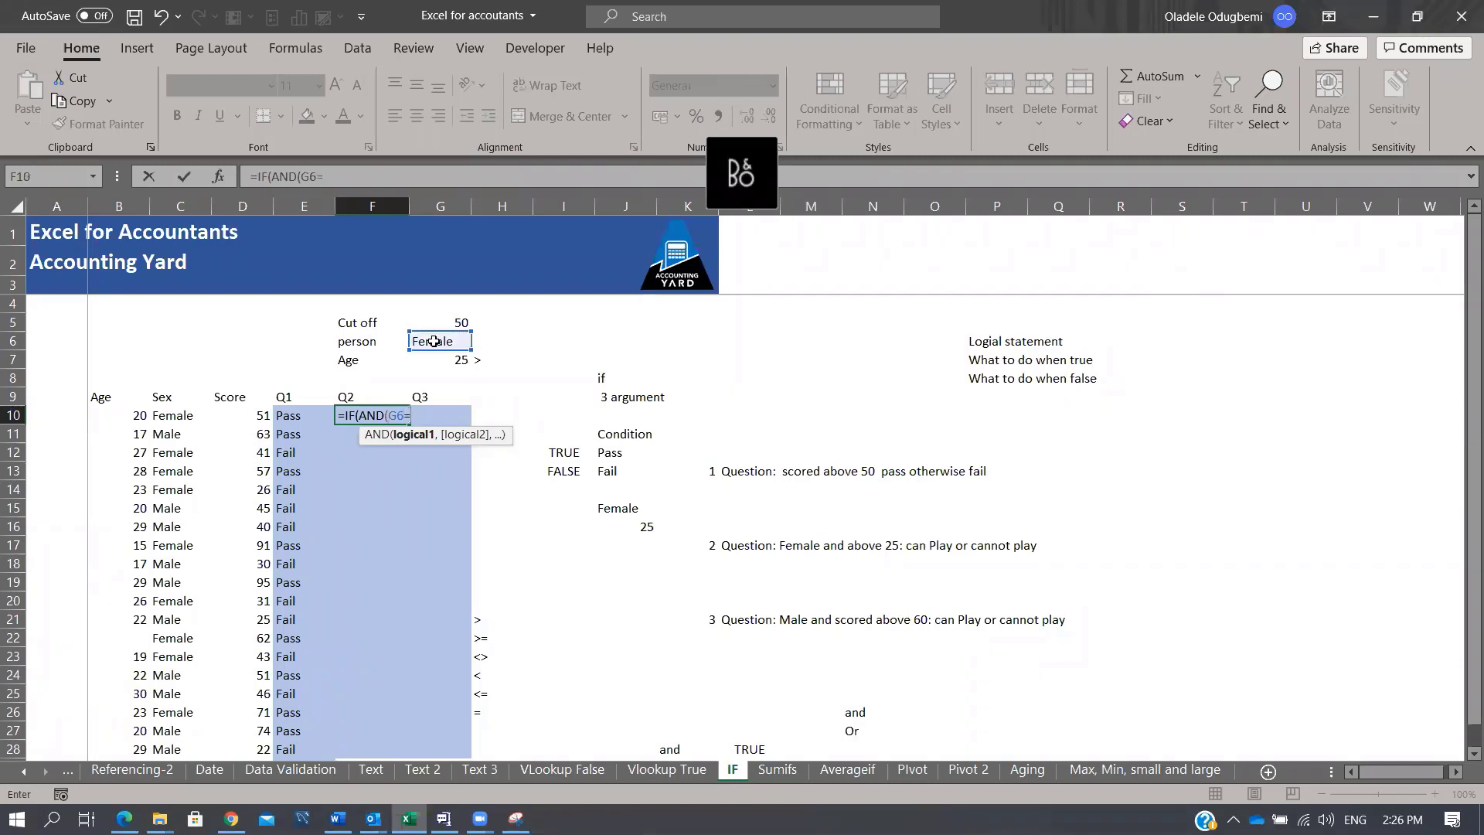
text("")
key(Return)
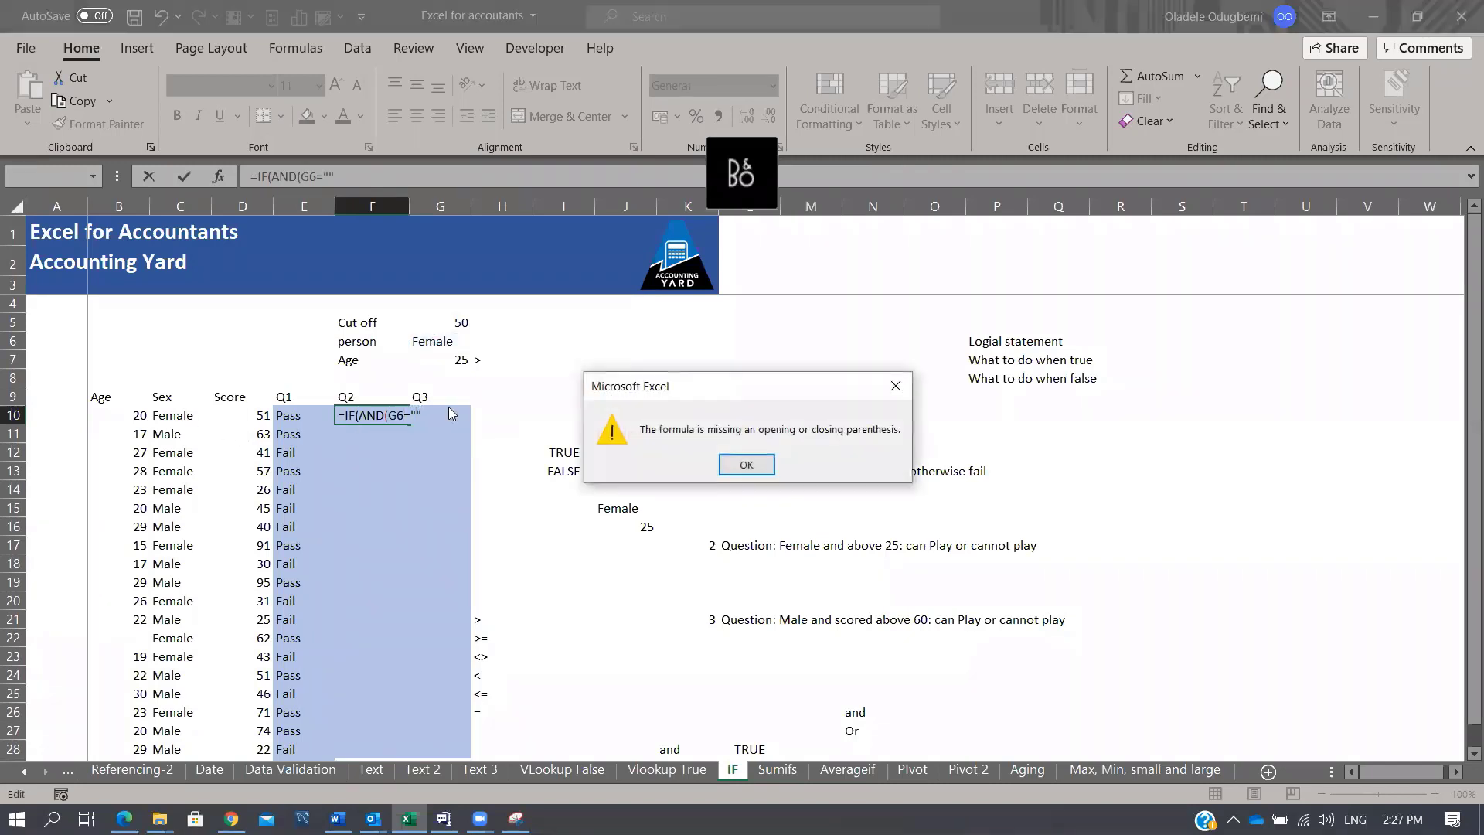
click(765, 464)
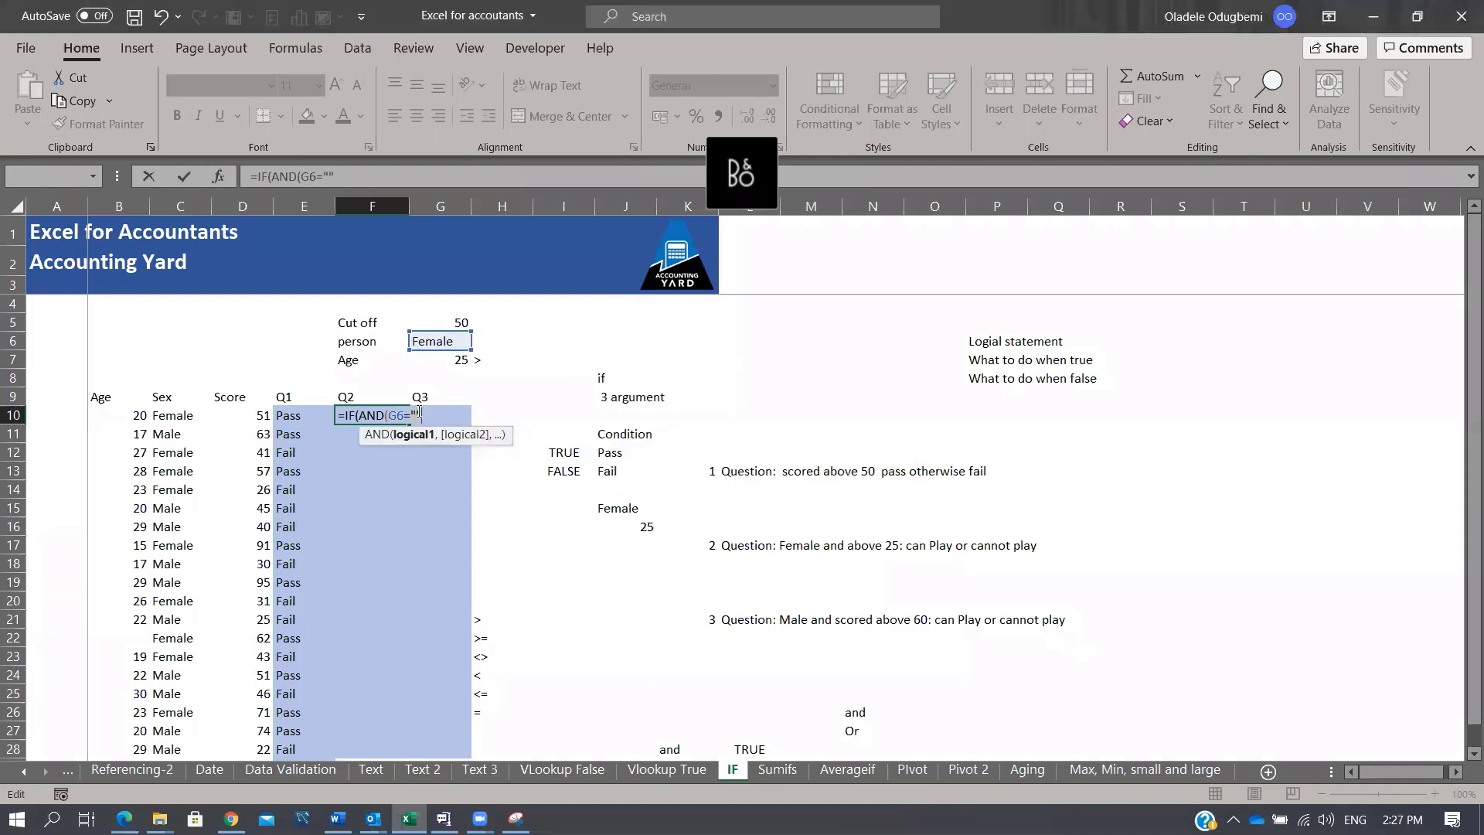
key(Return)
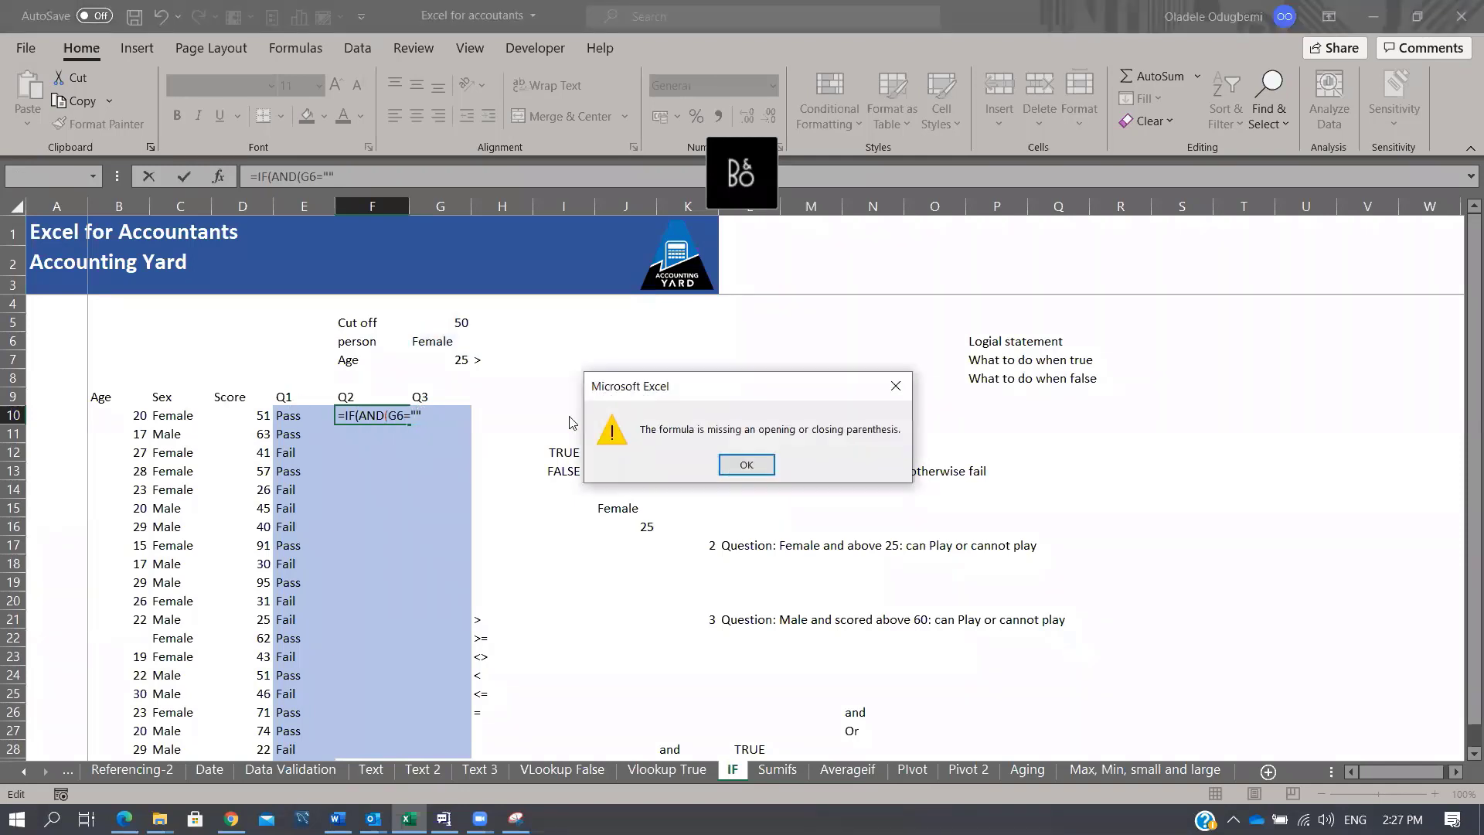
click(747, 464)
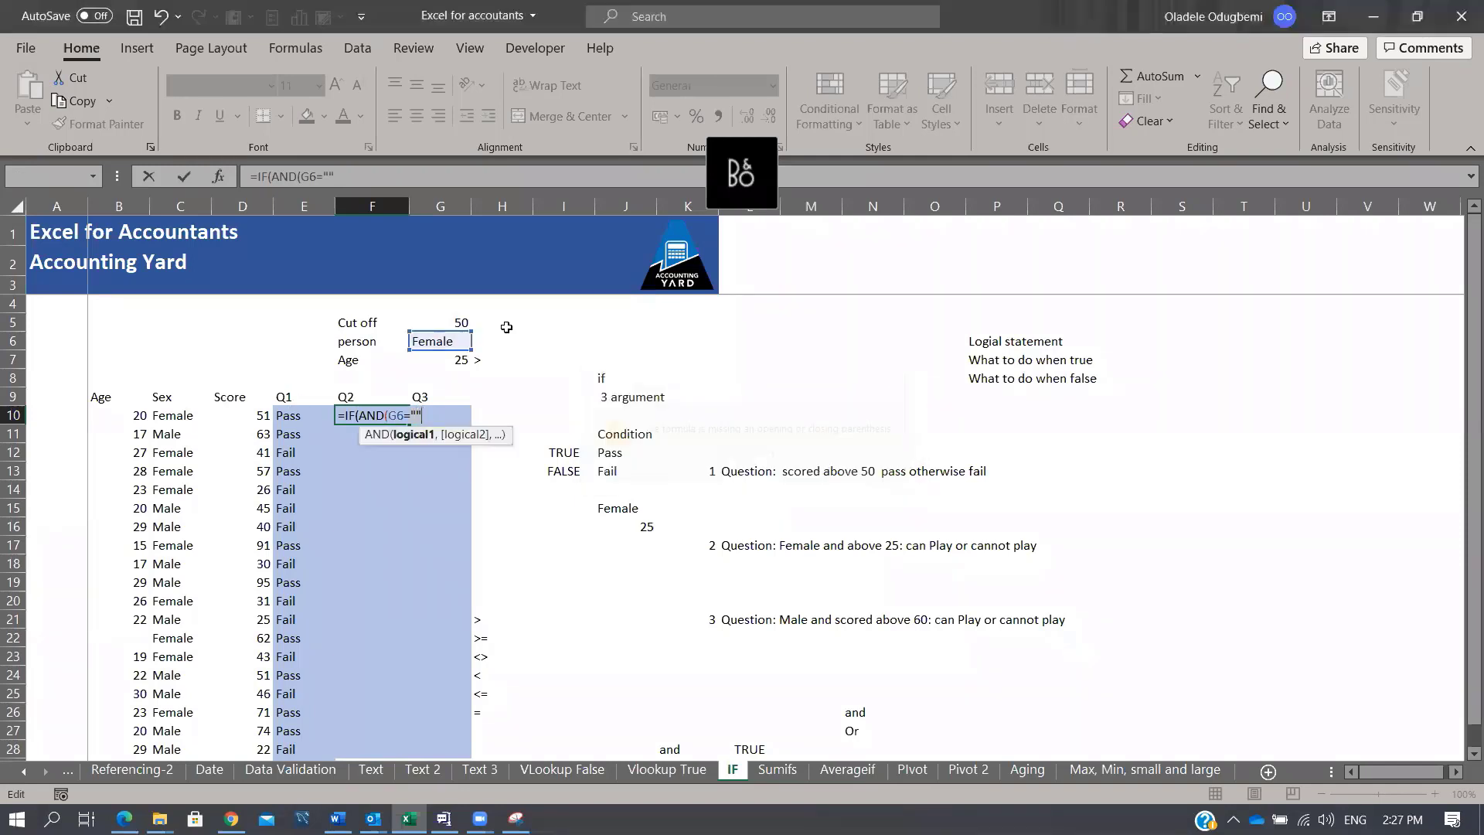
click(354, 180)
key(BackSpace)
key(BackSpace)
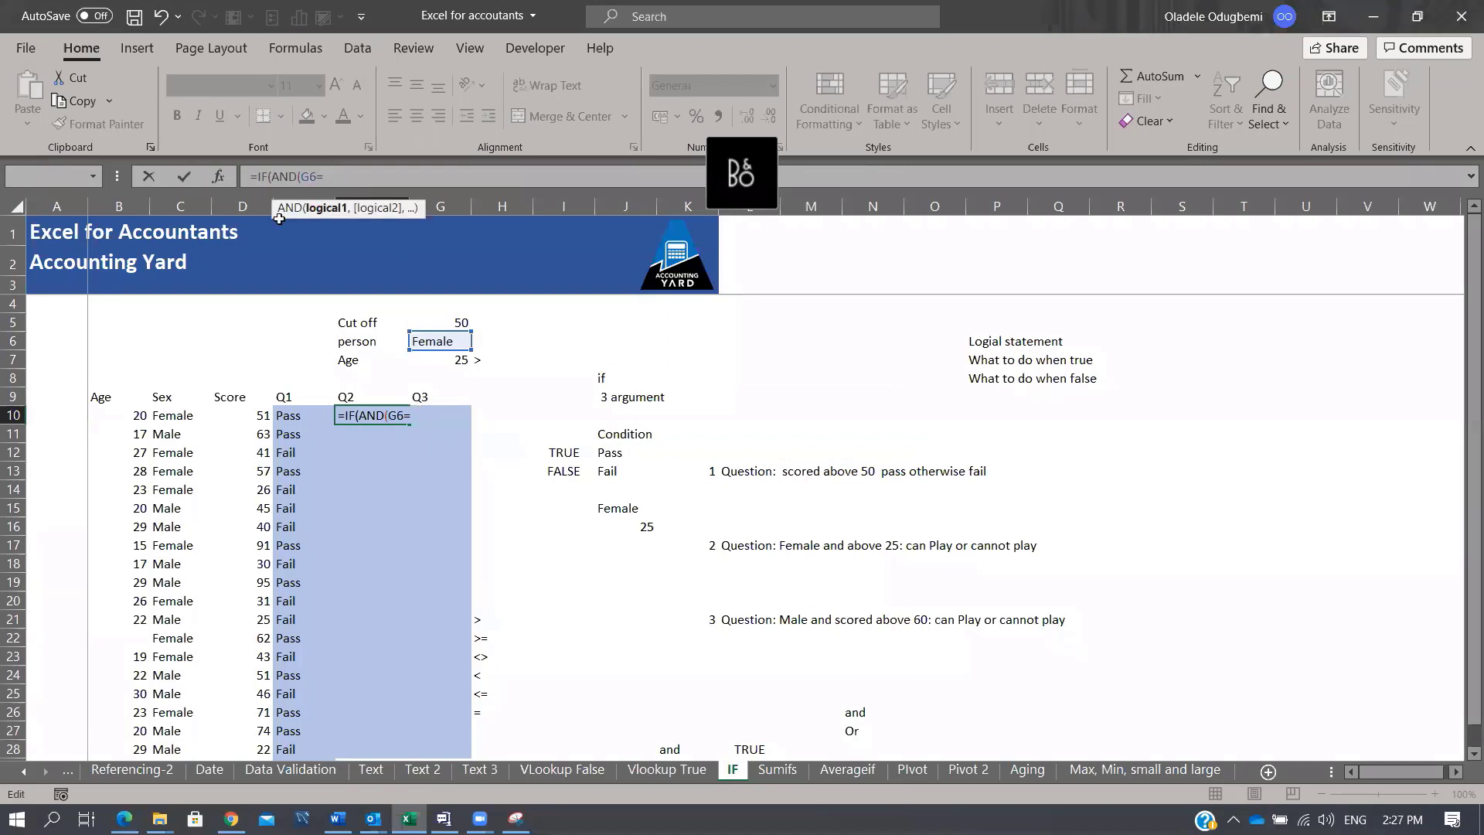
Step: Complete F10 as =IF(AND($G$6=C10,B10>$G$7),"Can Play","Cannot play")
click(155, 418)
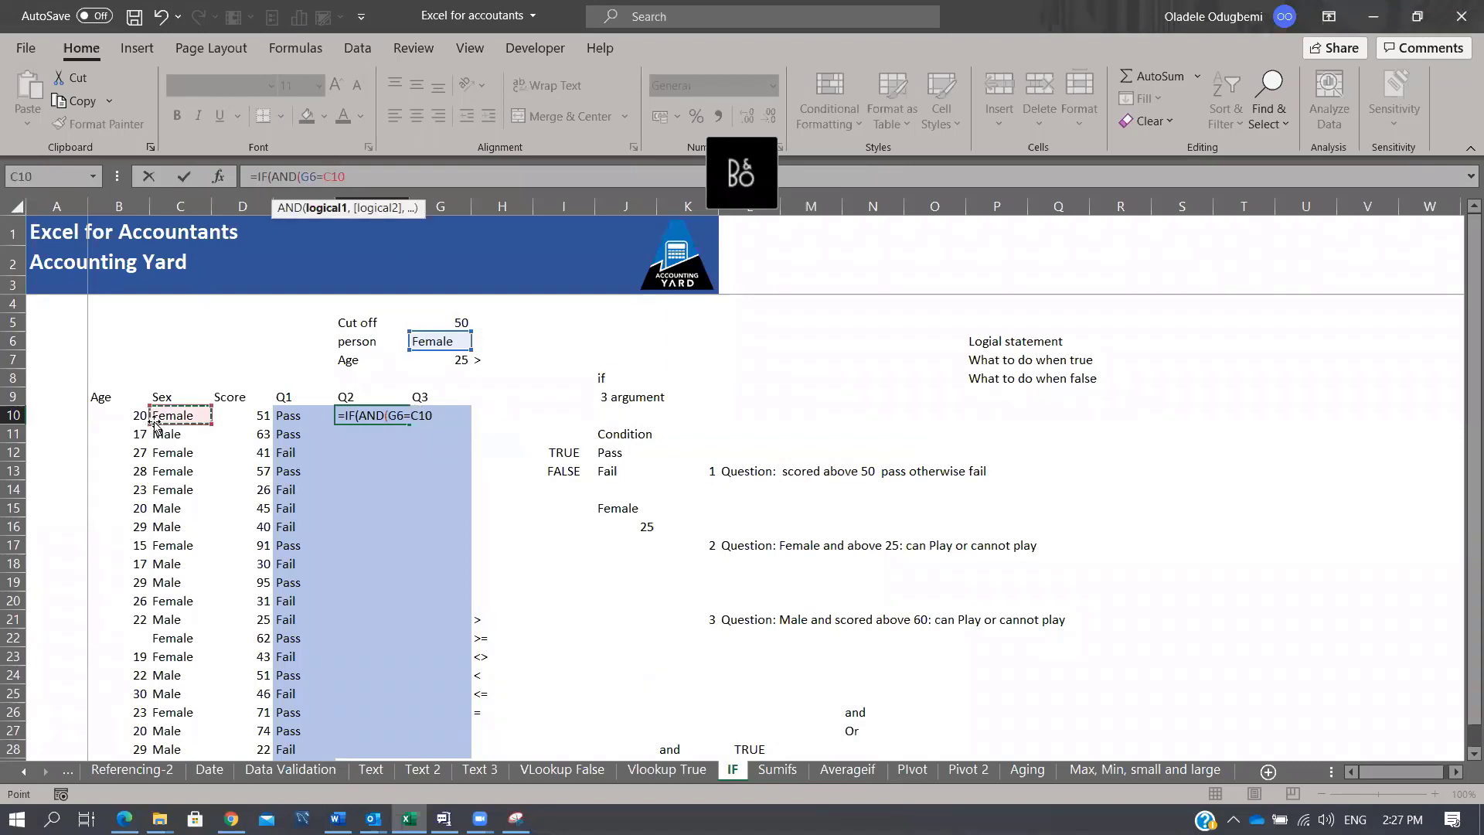
click(308, 178)
key(F4)
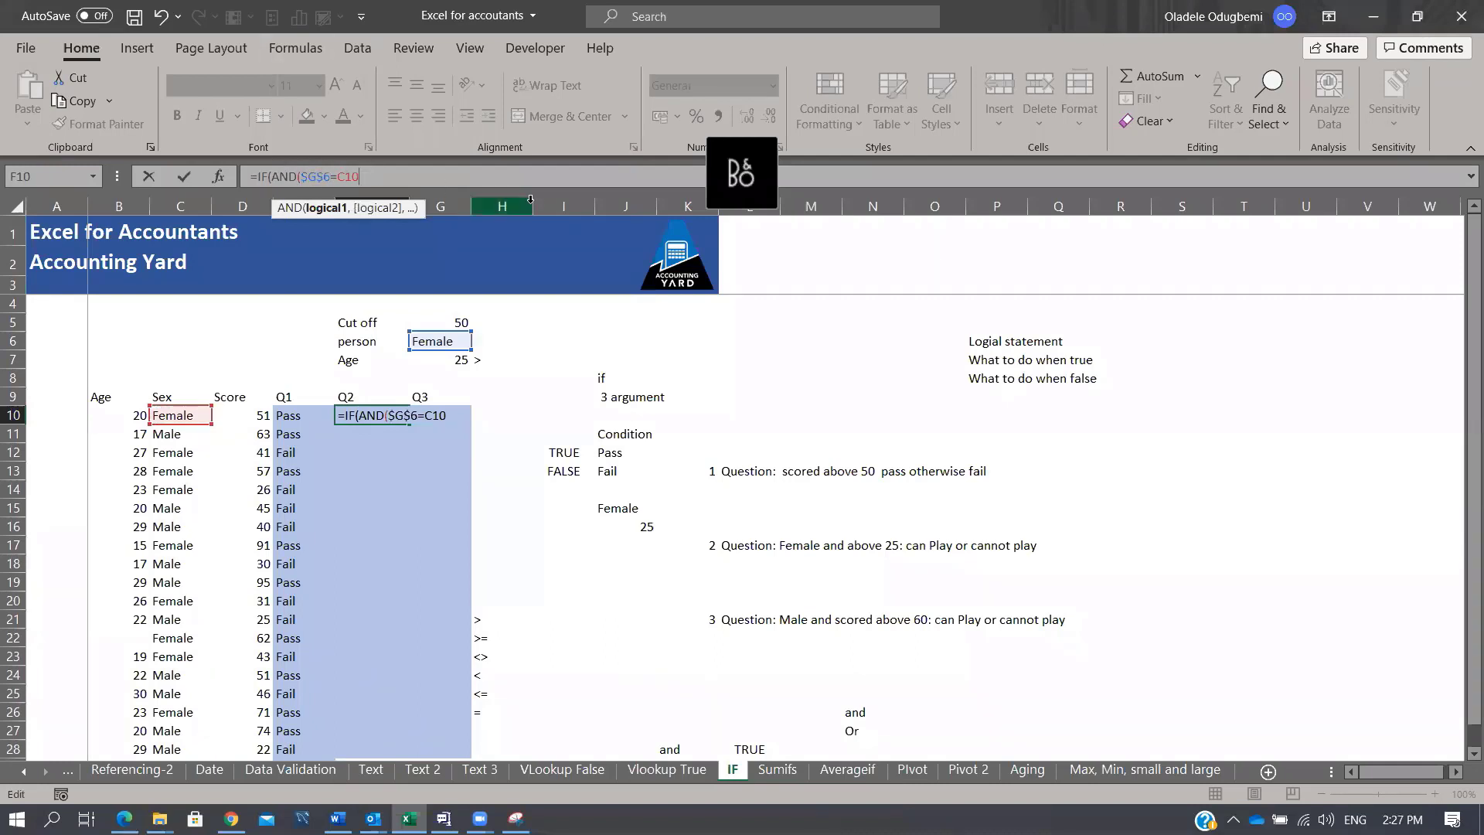
text(,)
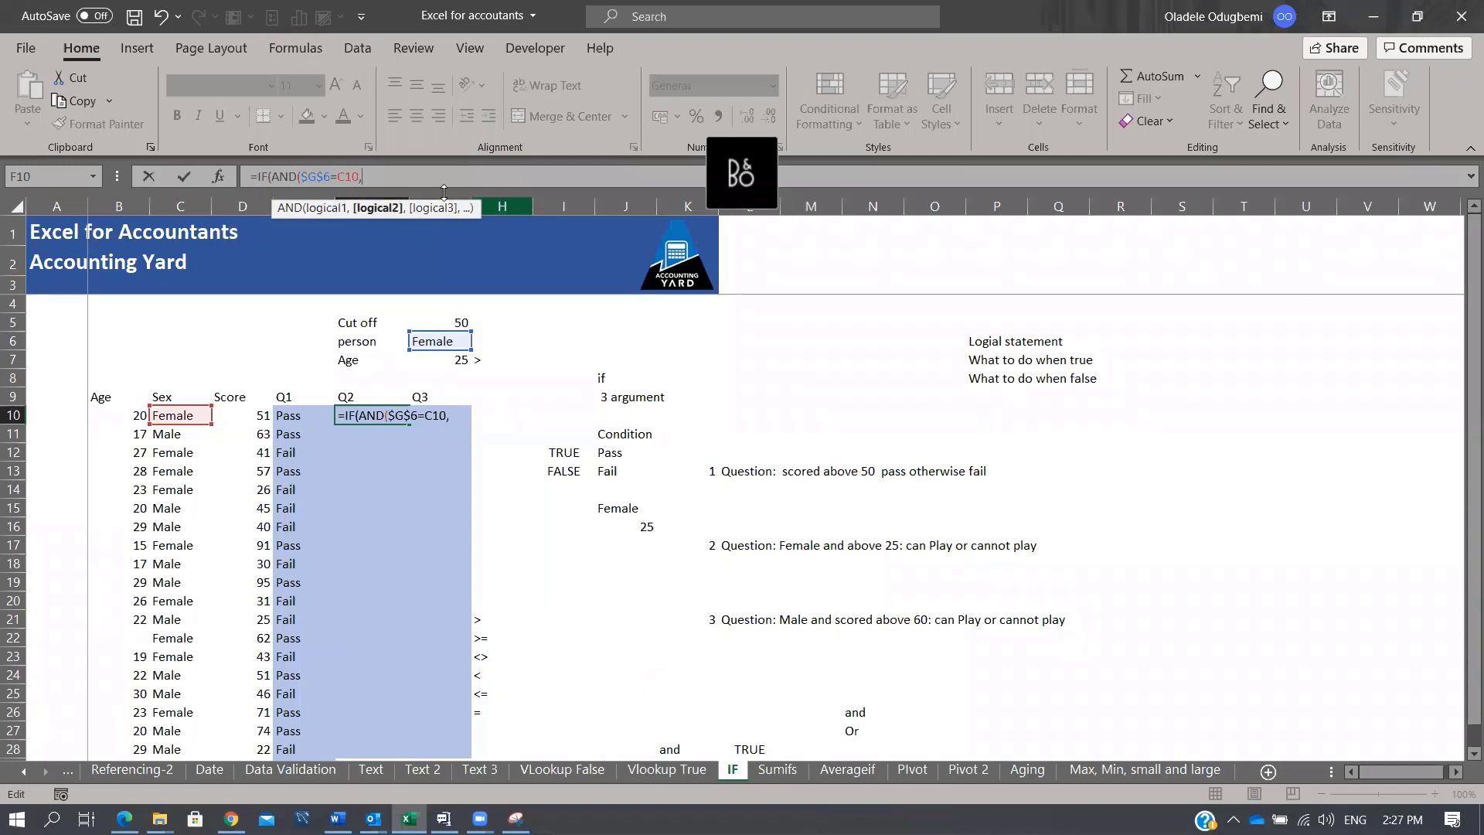
click(128, 418)
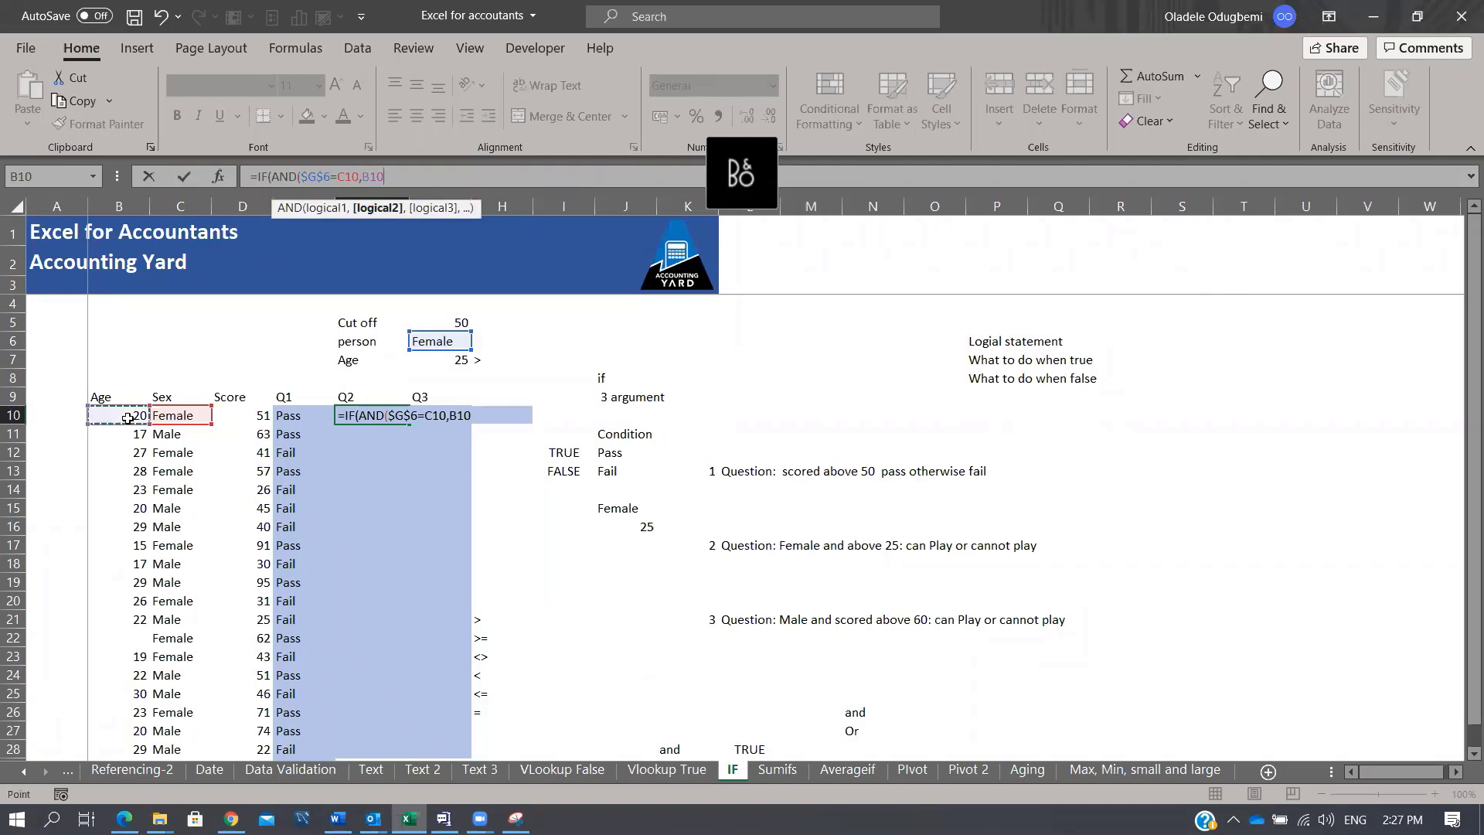
text(>)
click(452, 362)
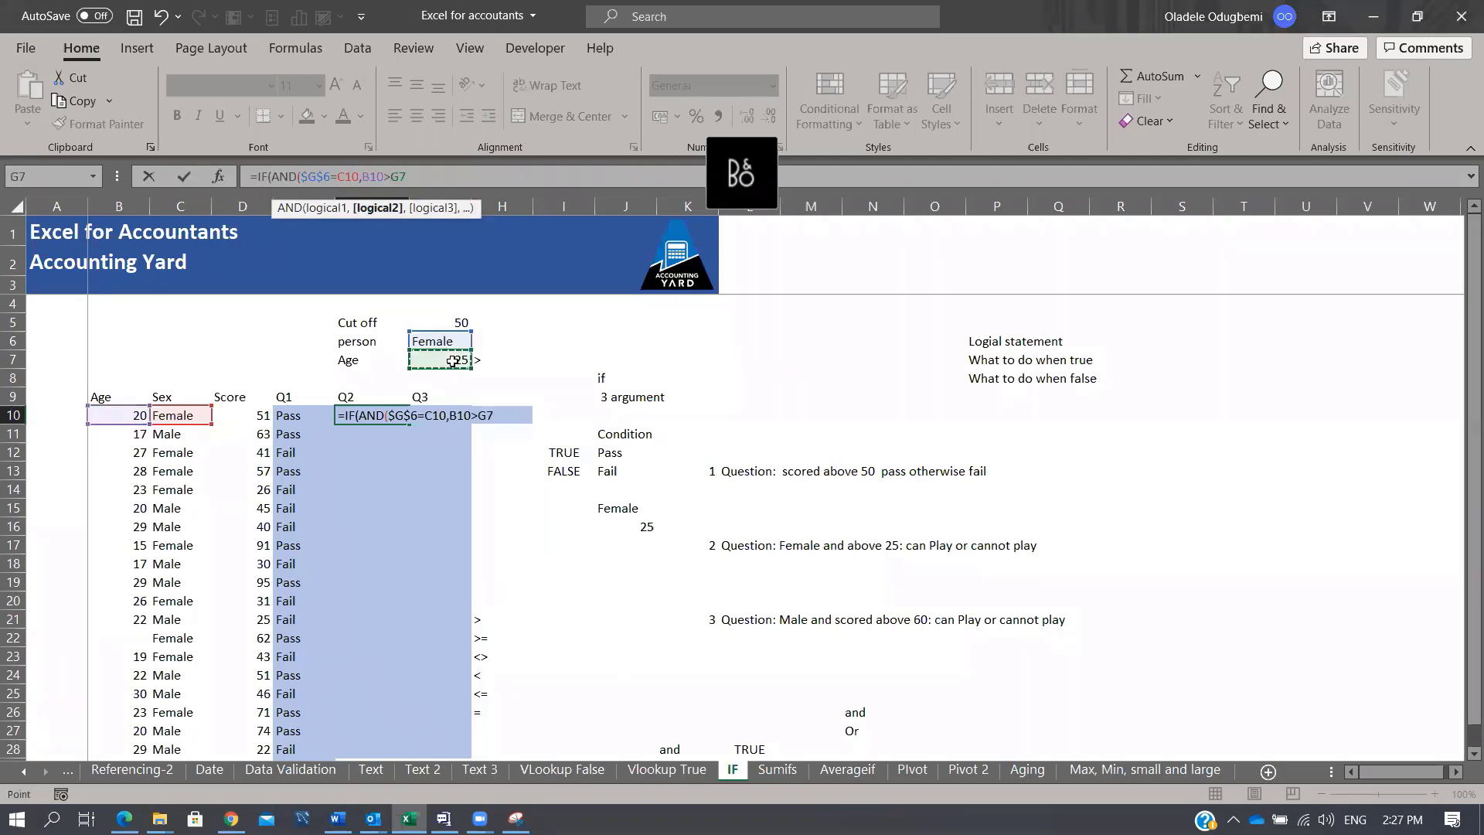
key(F4)
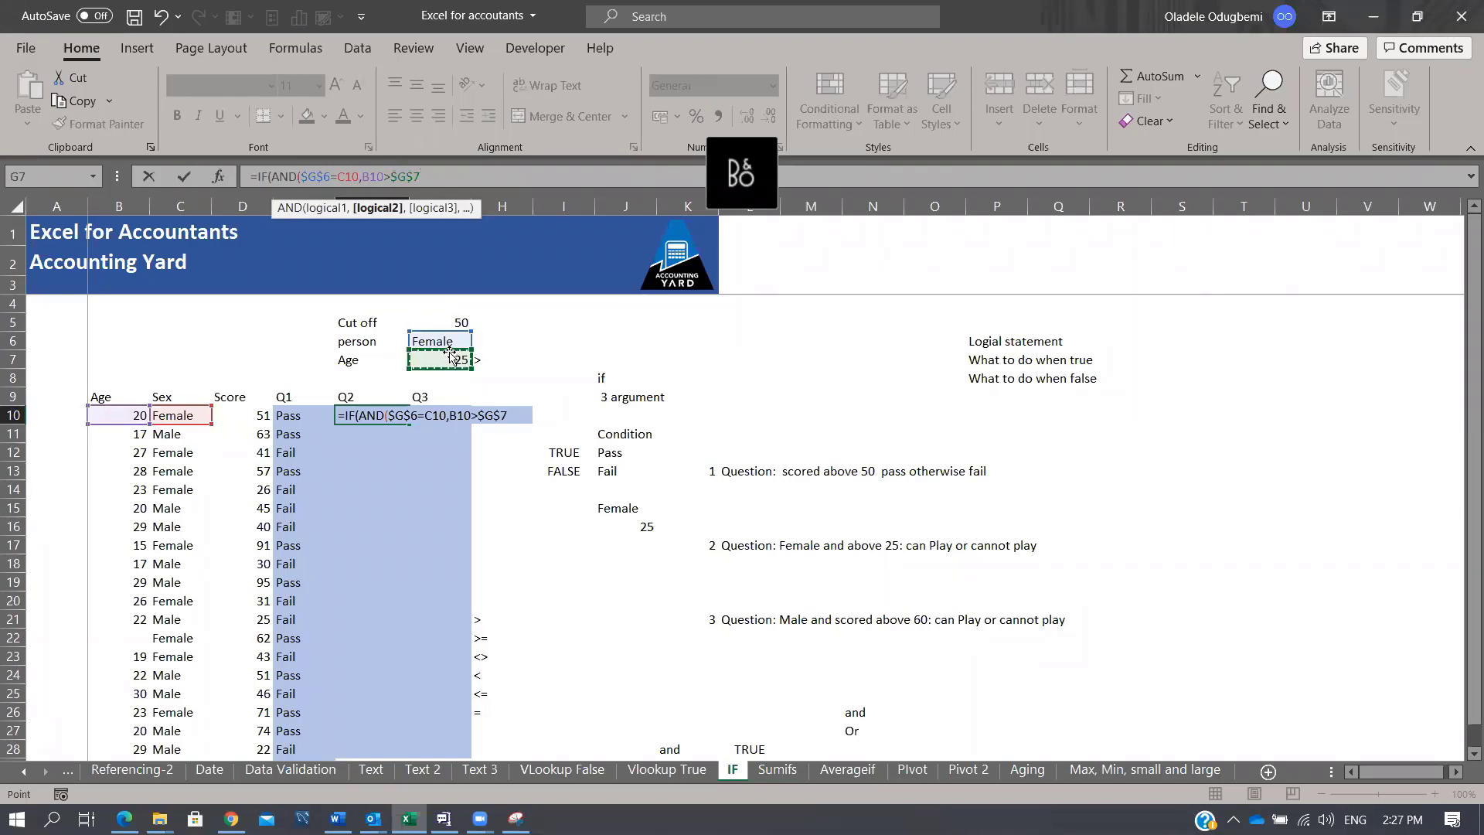
text(),)
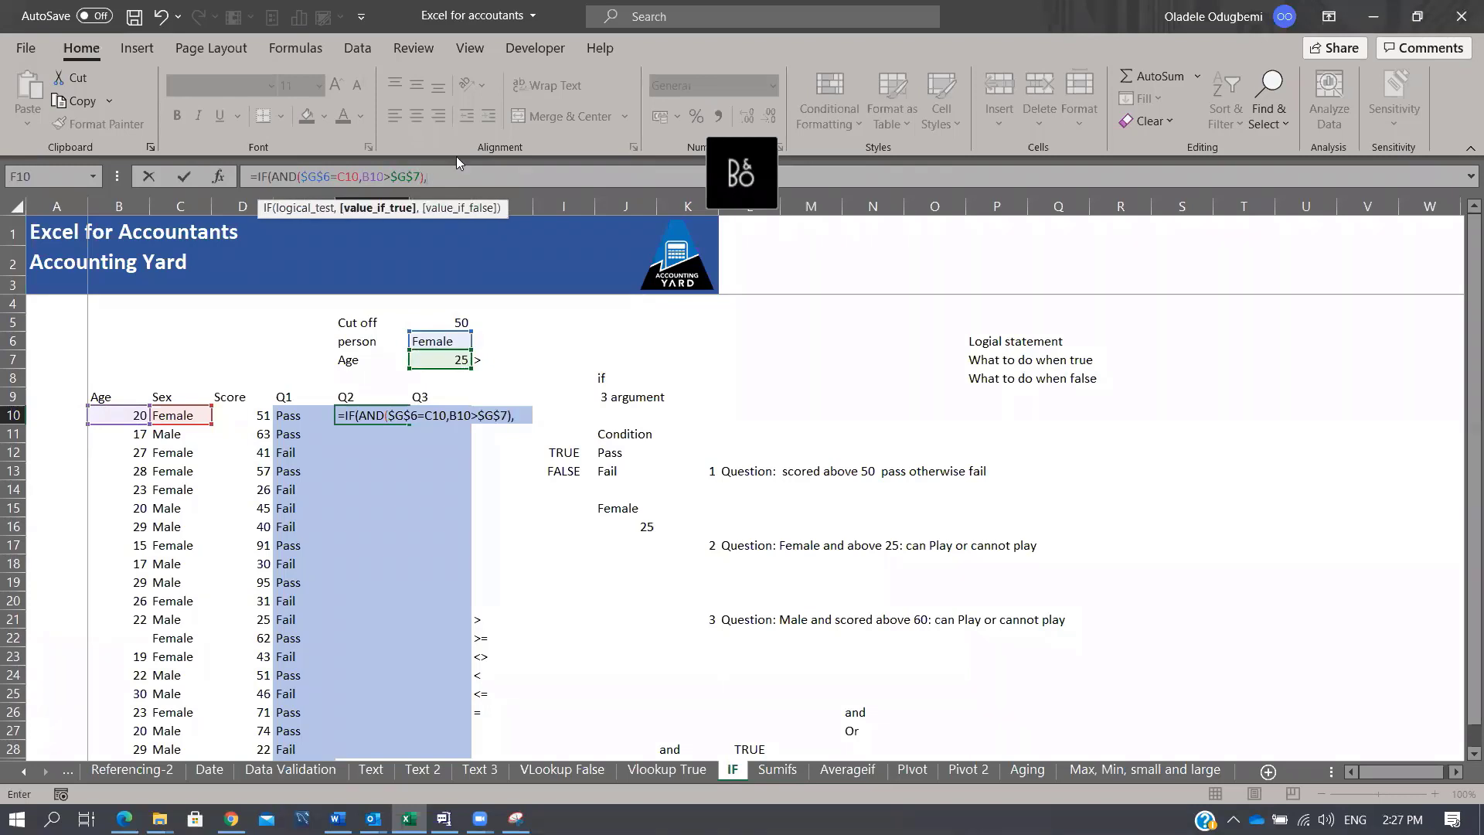
text("Can Play)
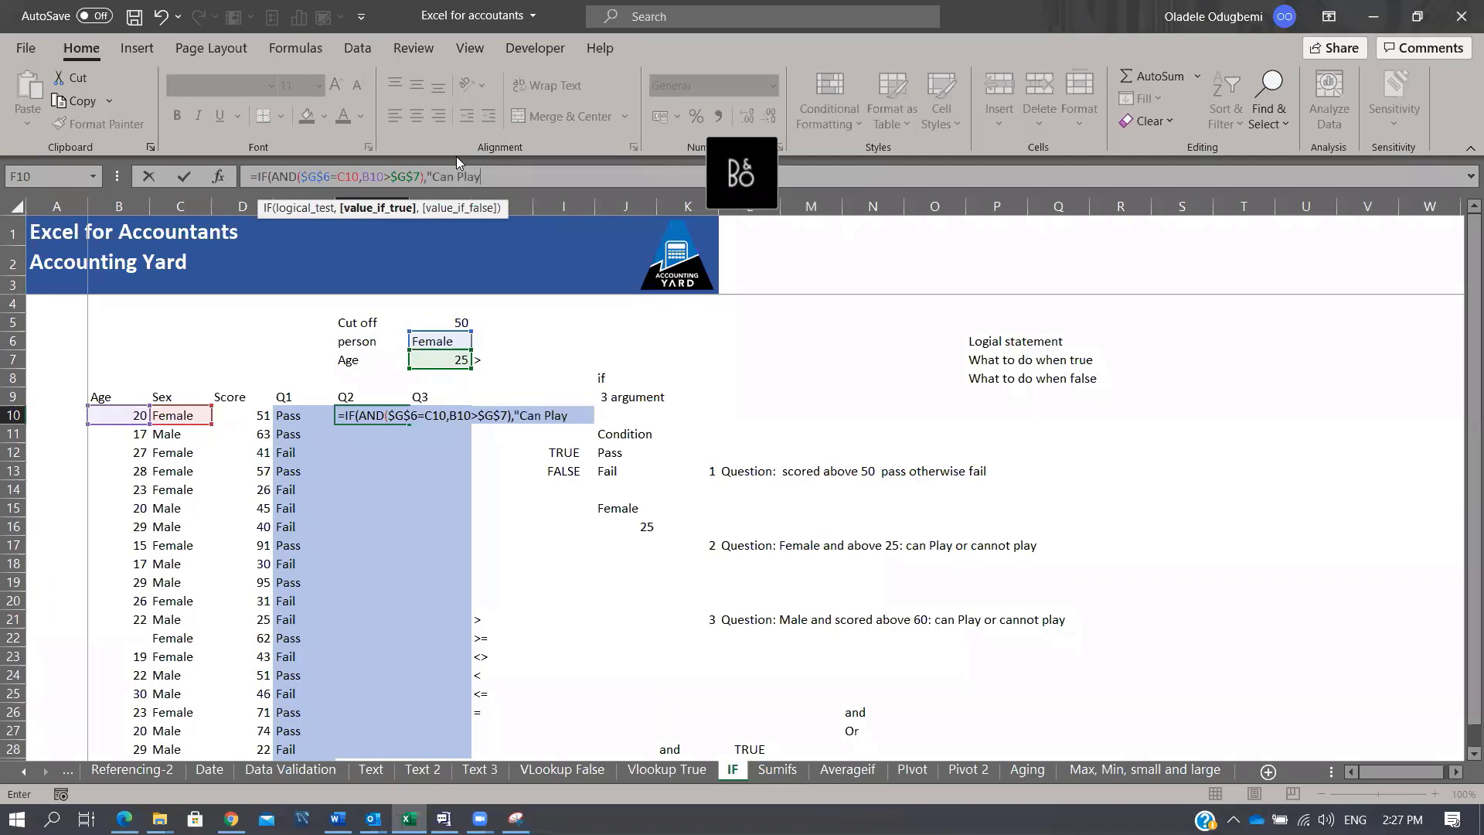
text(",)
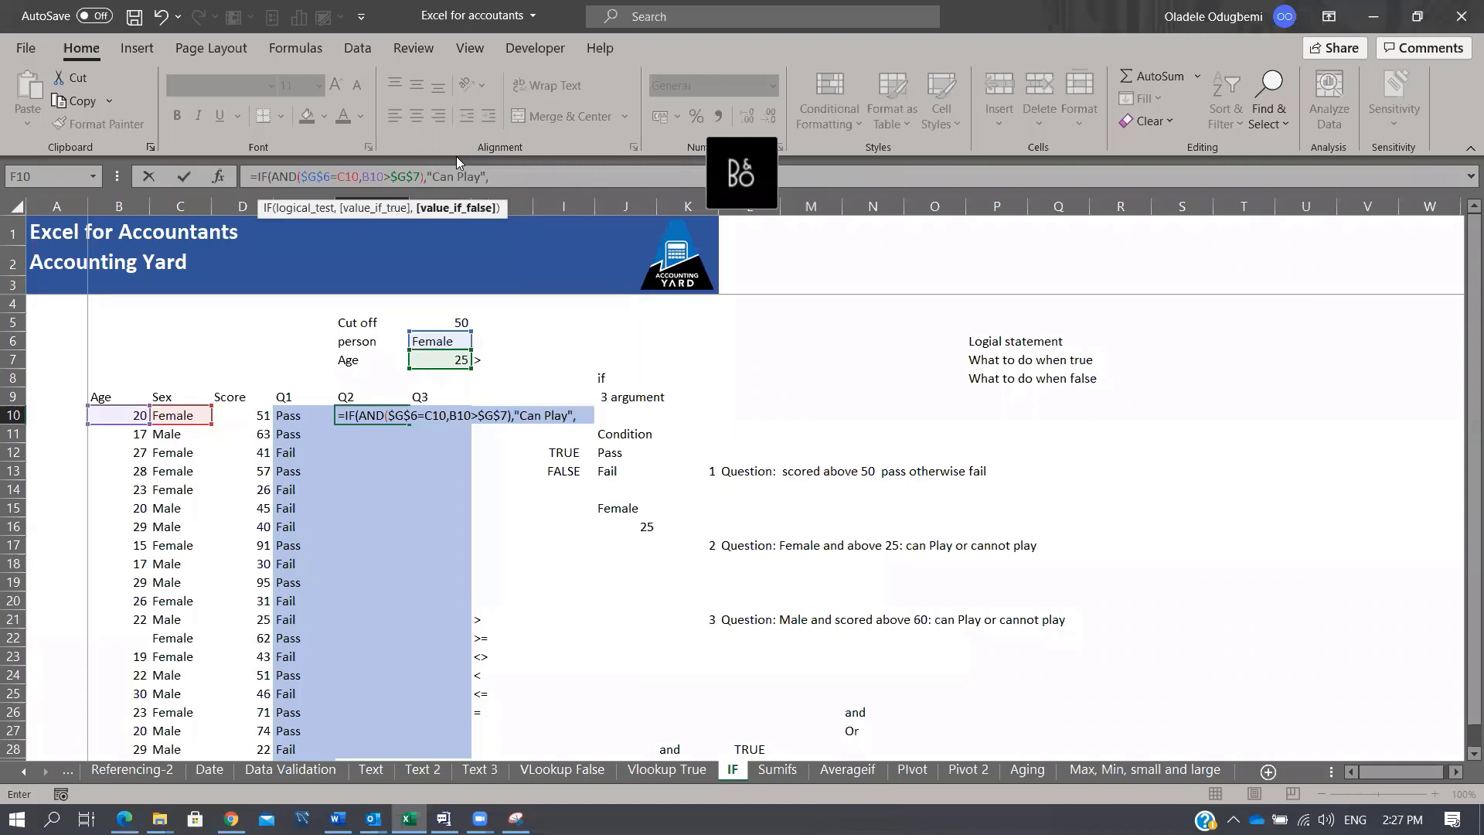
text("Cannot )
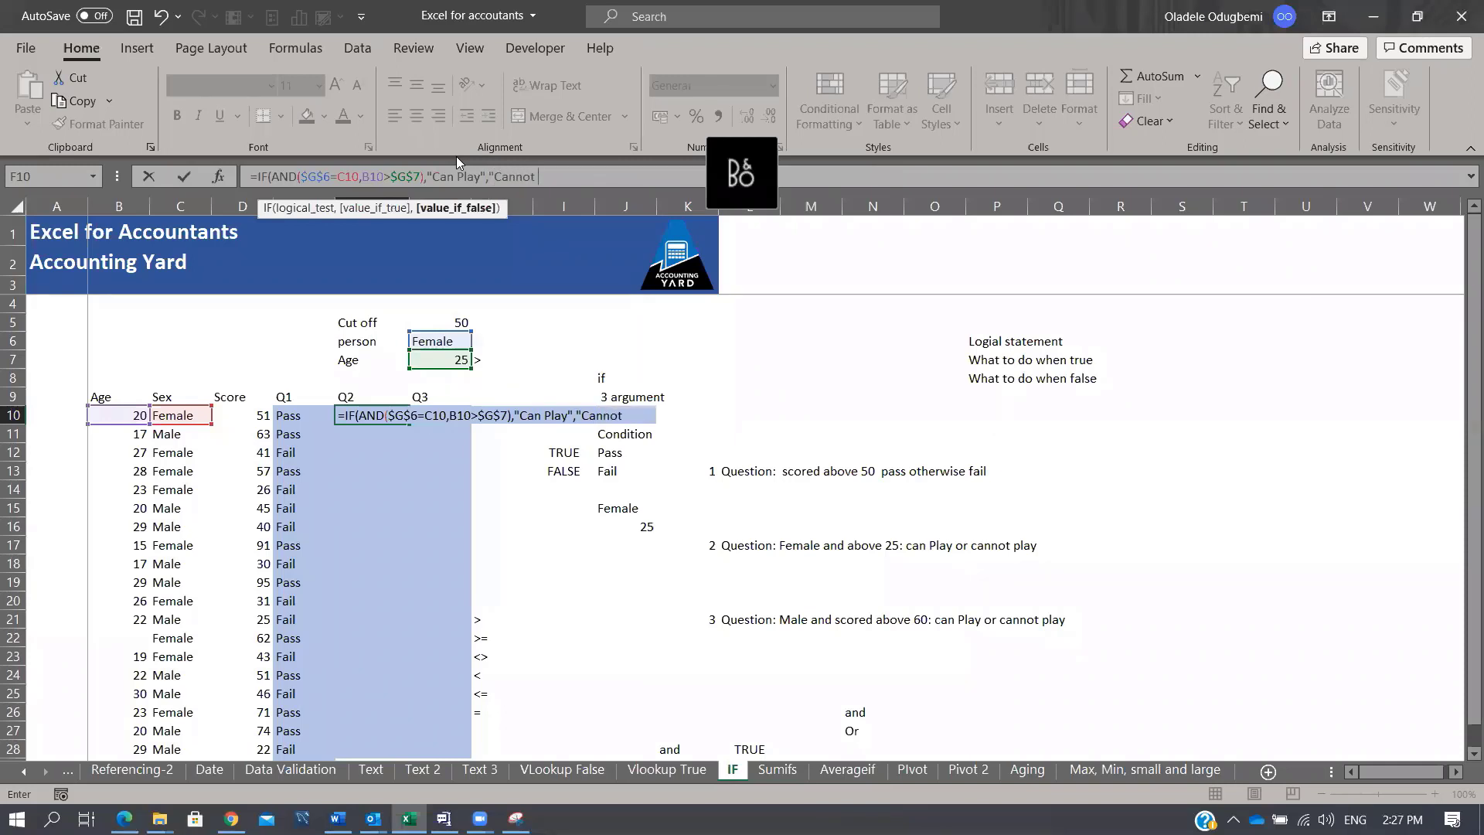
text(play"))
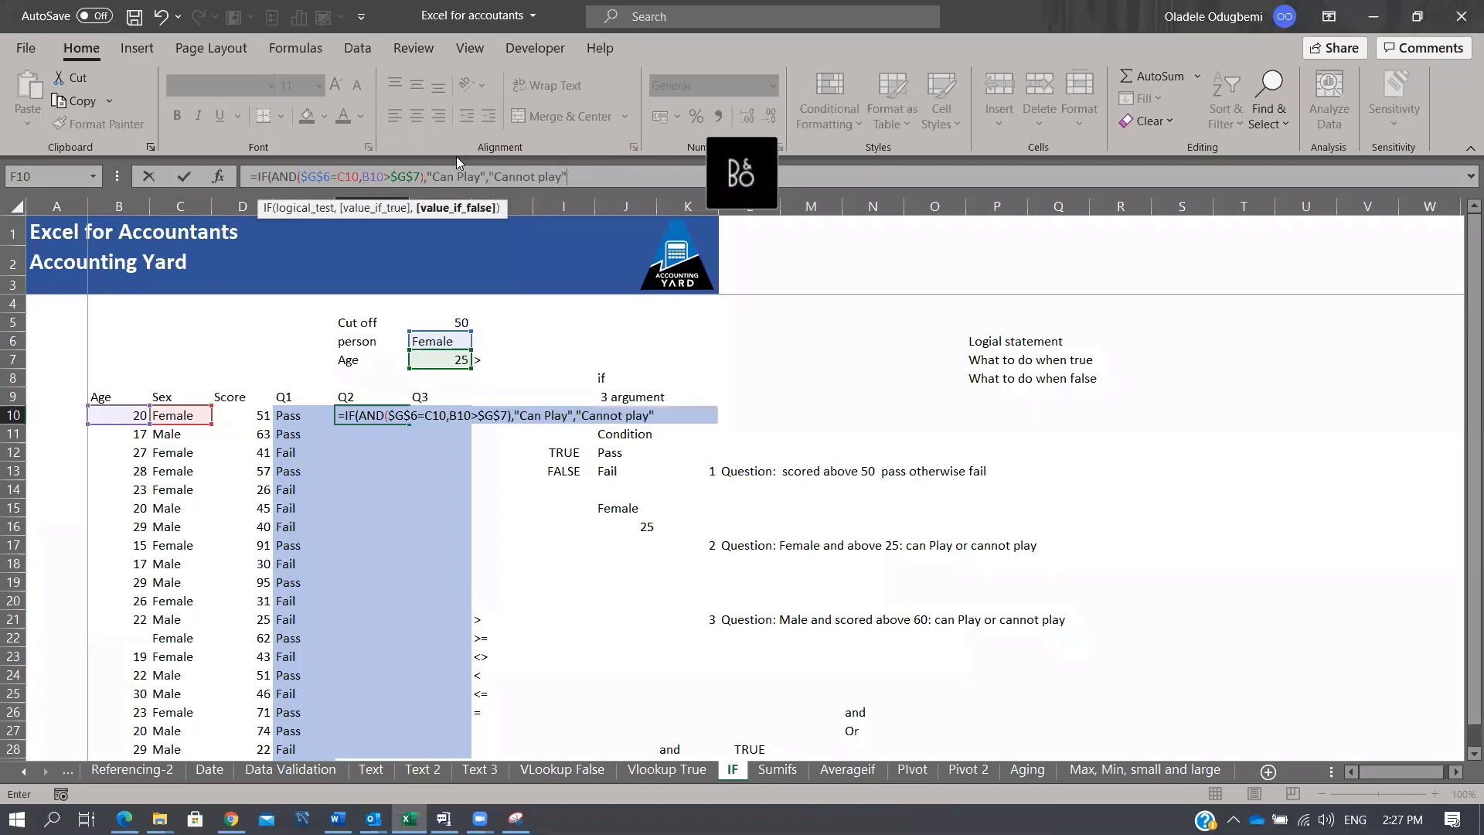
key(Return)
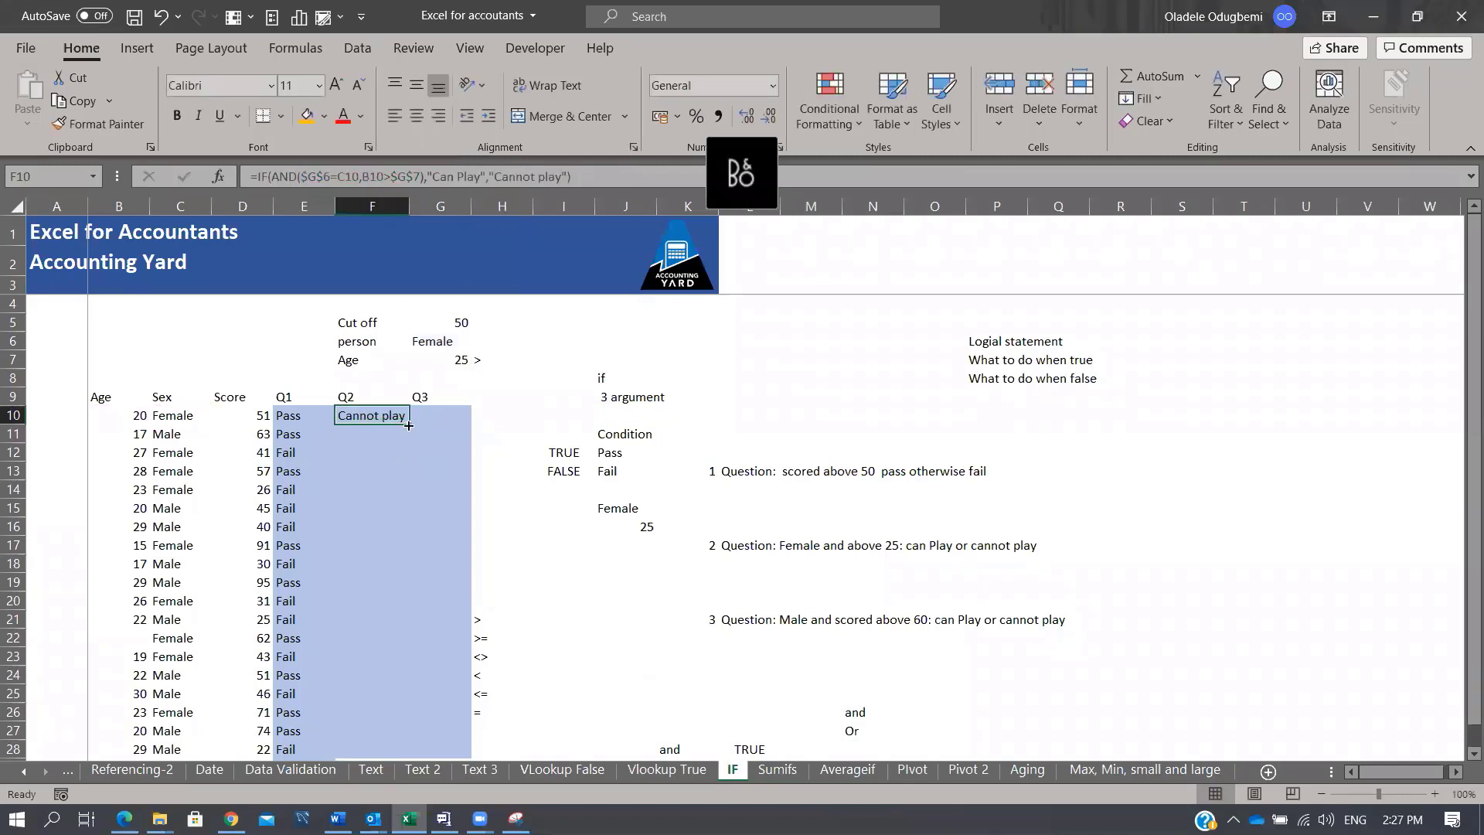
Step: Fill the F10 formula down to F29 and verify Can Play results against ages and sexes
double_click(409, 424)
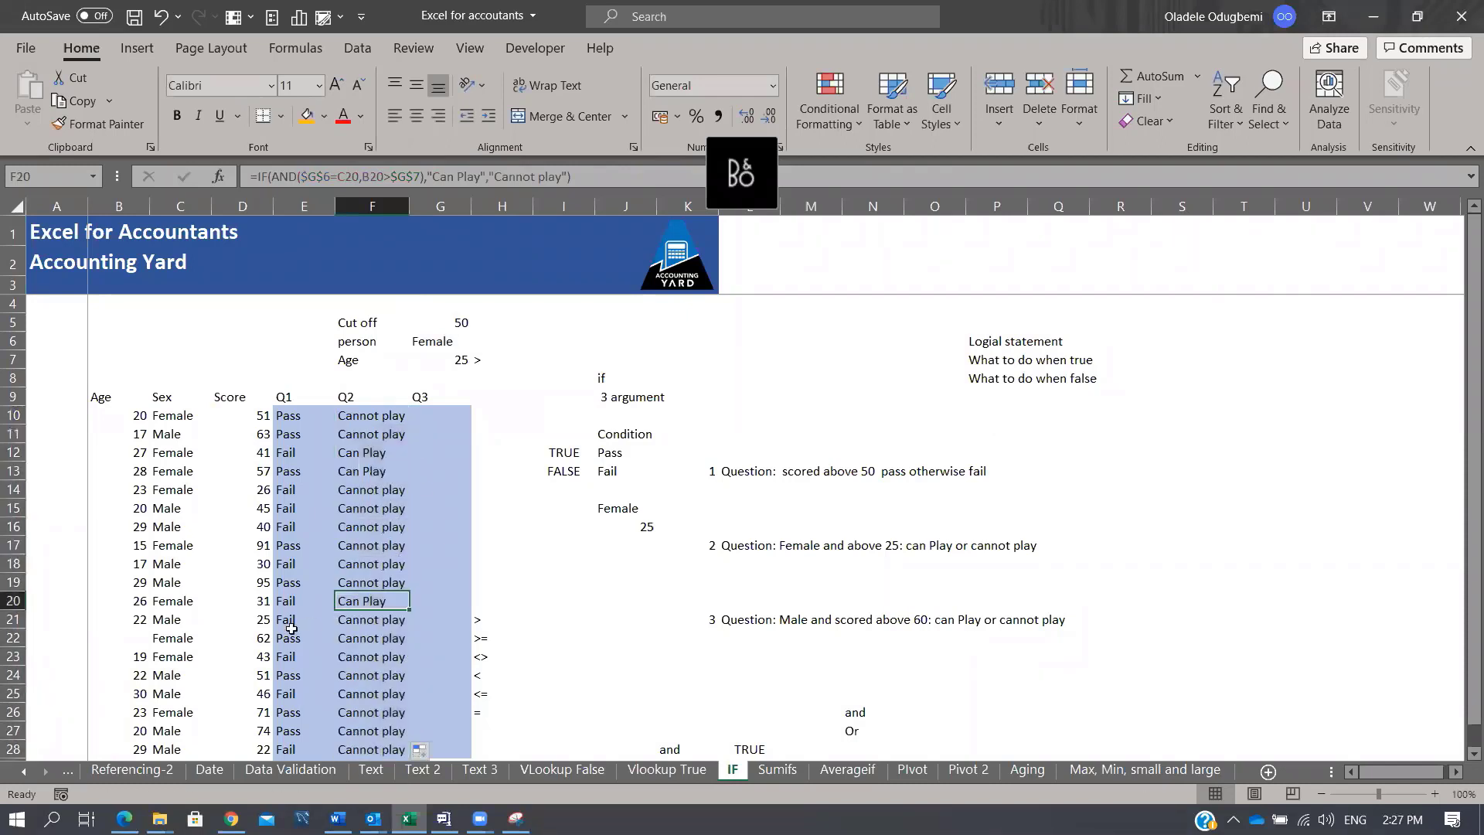
click(178, 605)
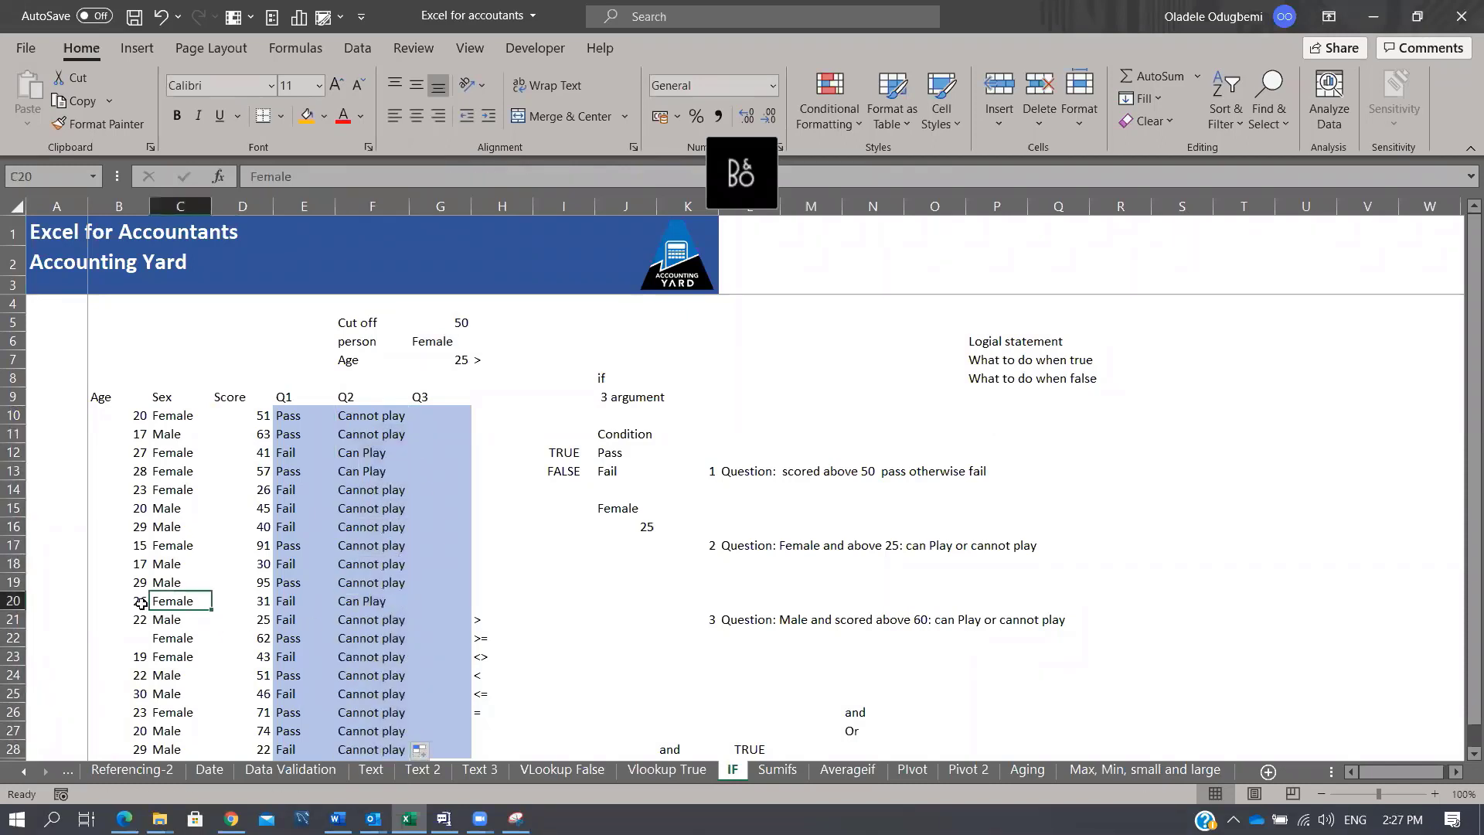
click(140, 603)
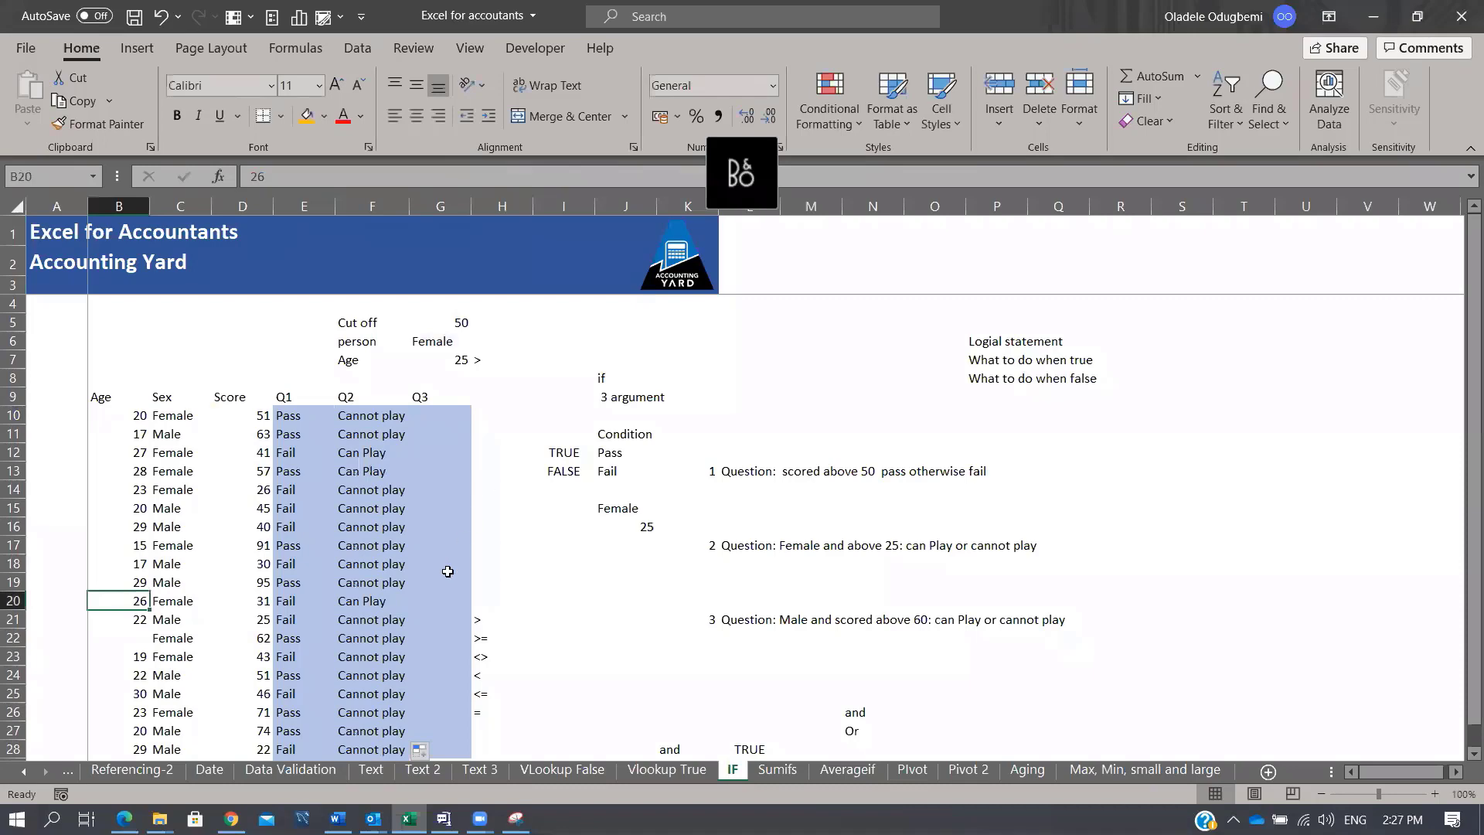
scroll(414, 603, down, 4)
scroll(371, 556, up, 3)
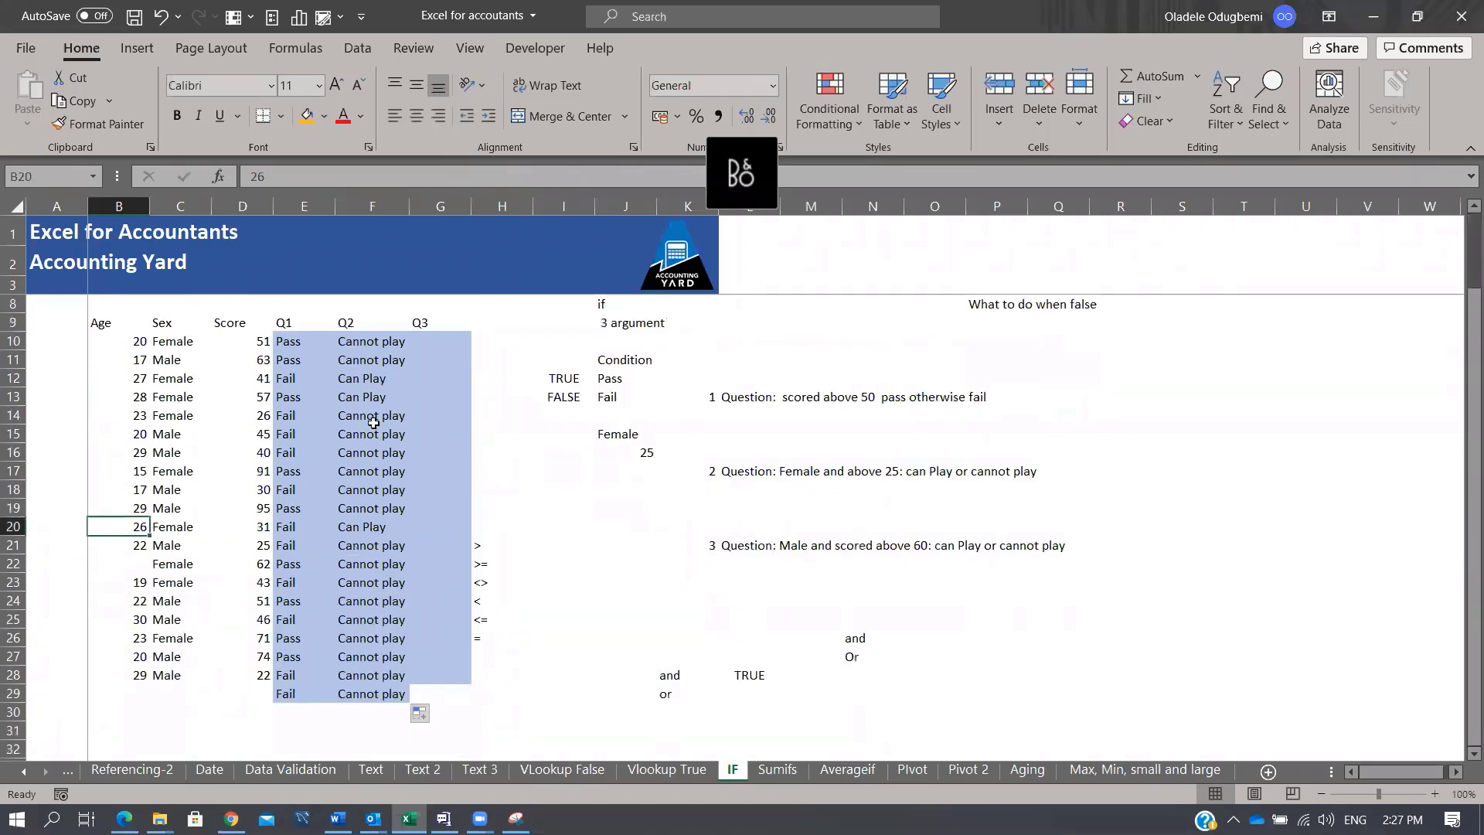
click(141, 397)
click(189, 398)
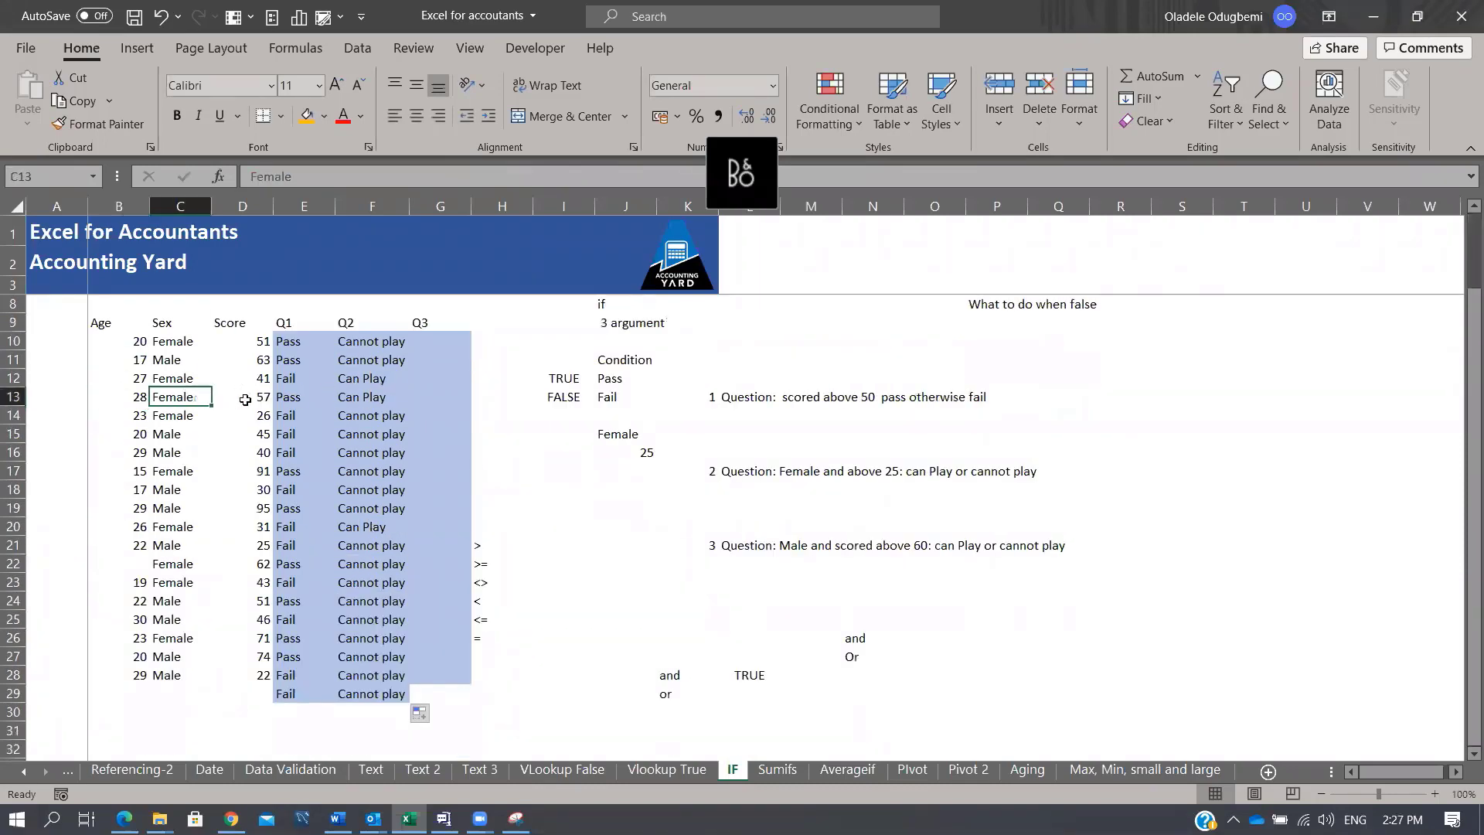
click(136, 378)
click(204, 379)
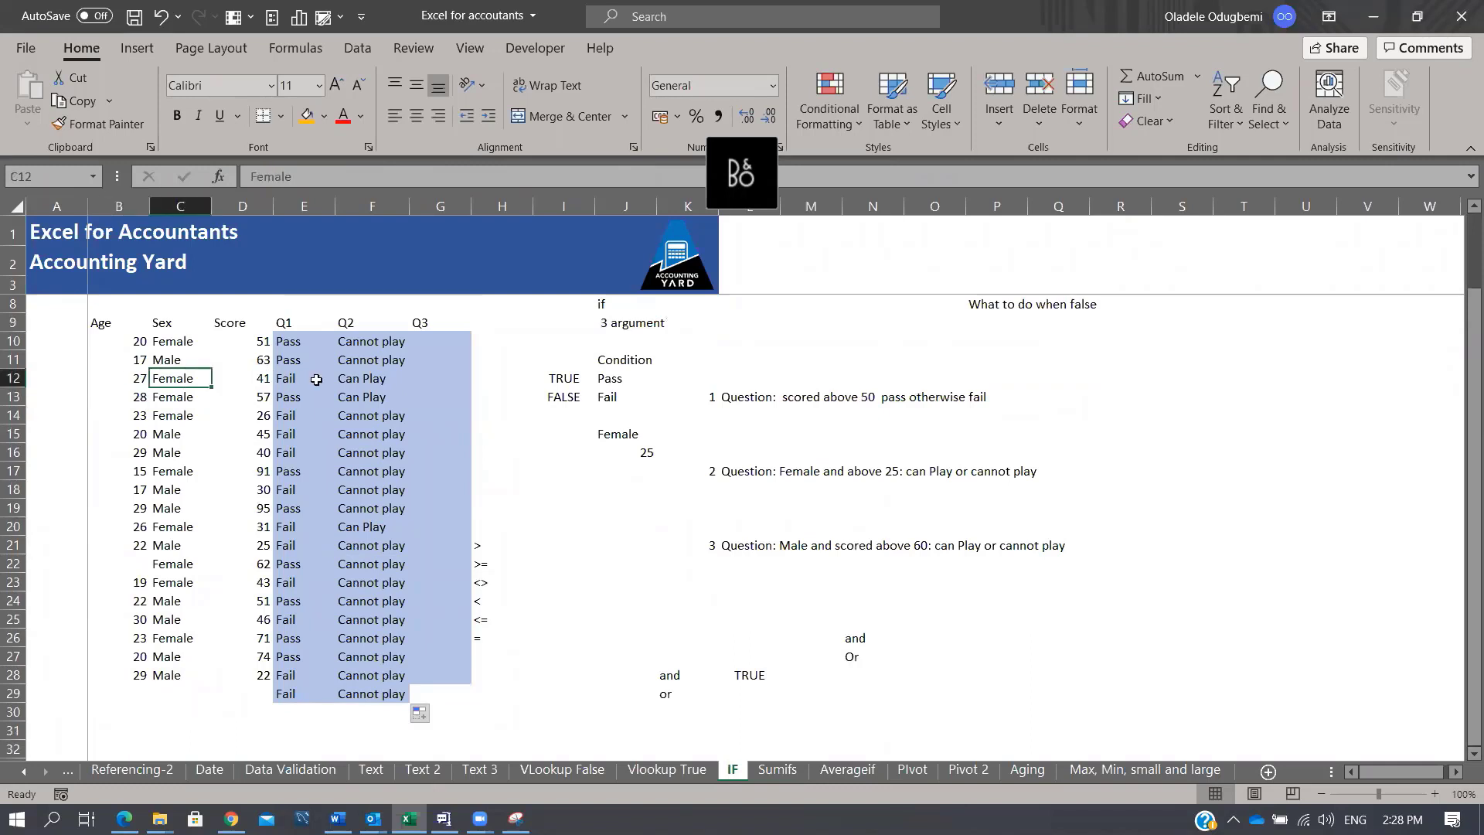
click(340, 381)
scroll(744, 436, up, 1)
scroll(744, 435, down, 1)
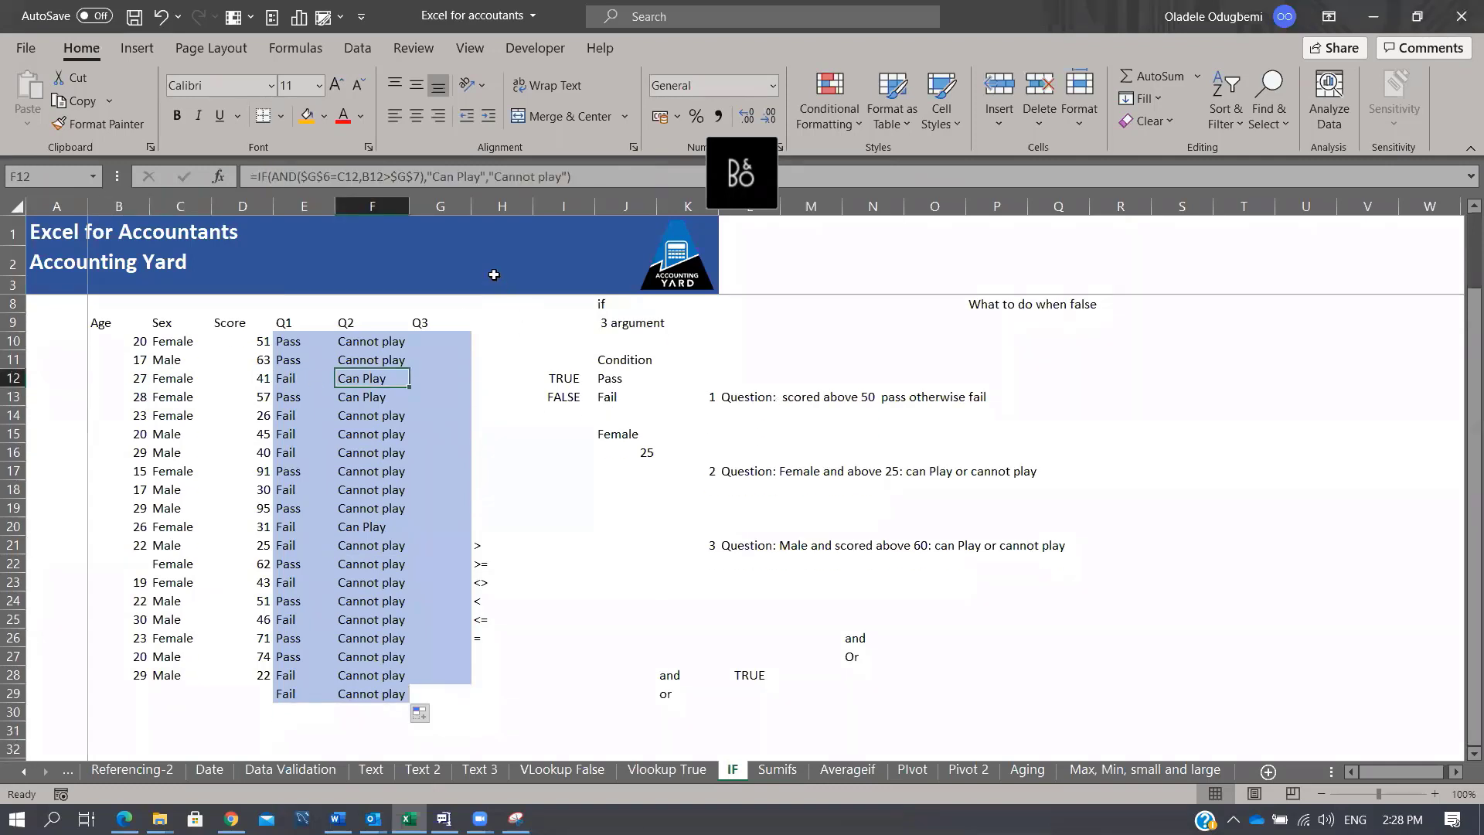
Step: Widen column G and select the empty Q3 cells G10:G29
drag(472, 206, 490, 211)
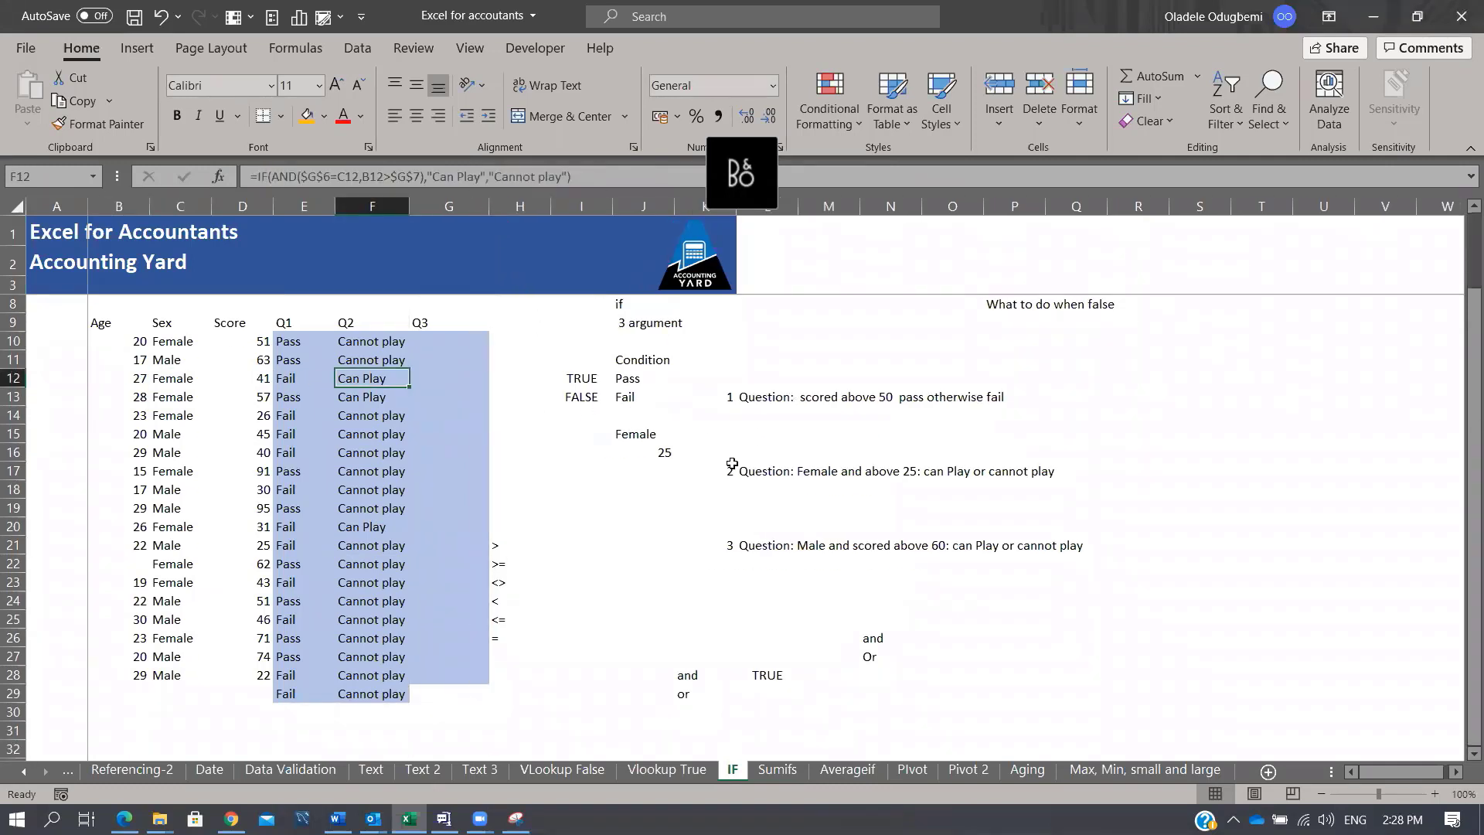
click(802, 549)
scroll(897, 506, down, 2)
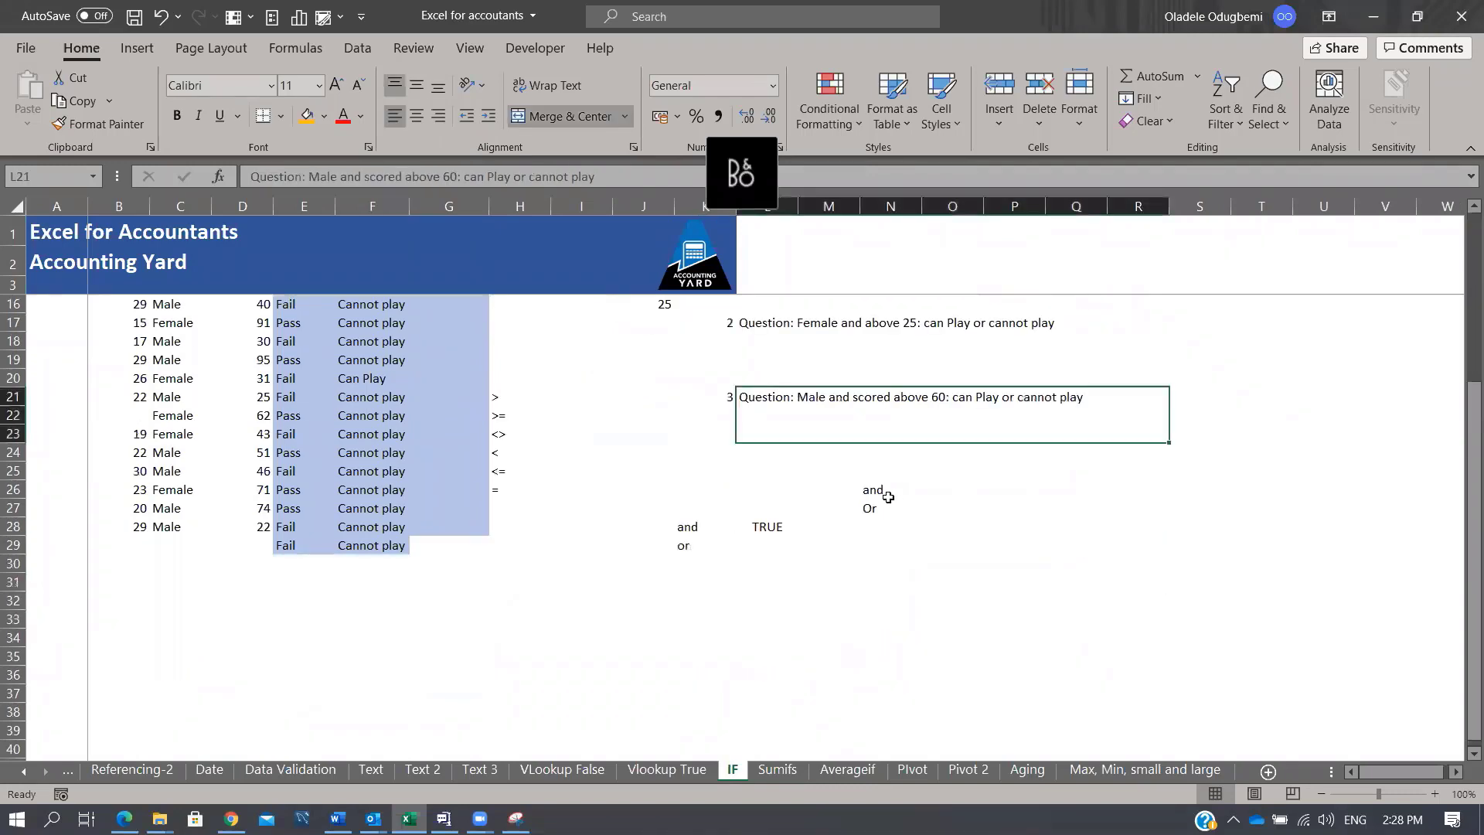
scroll(889, 495, up, 4)
drag(432, 416, 479, 753)
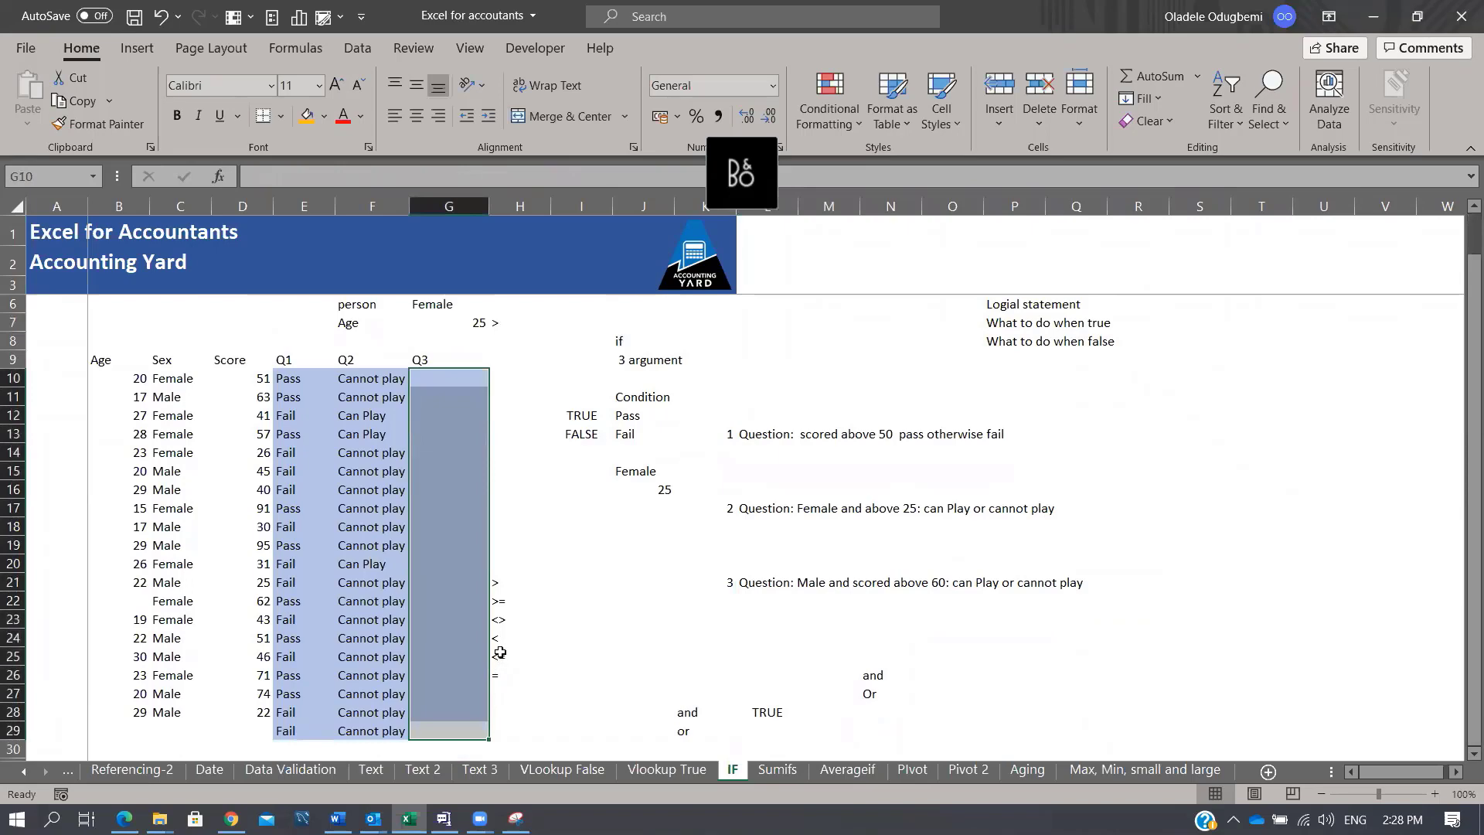
Step: On the Sumifs sheet, highlight the Sum range/Criteria notes, Classification entries and Amount values
click(774, 770)
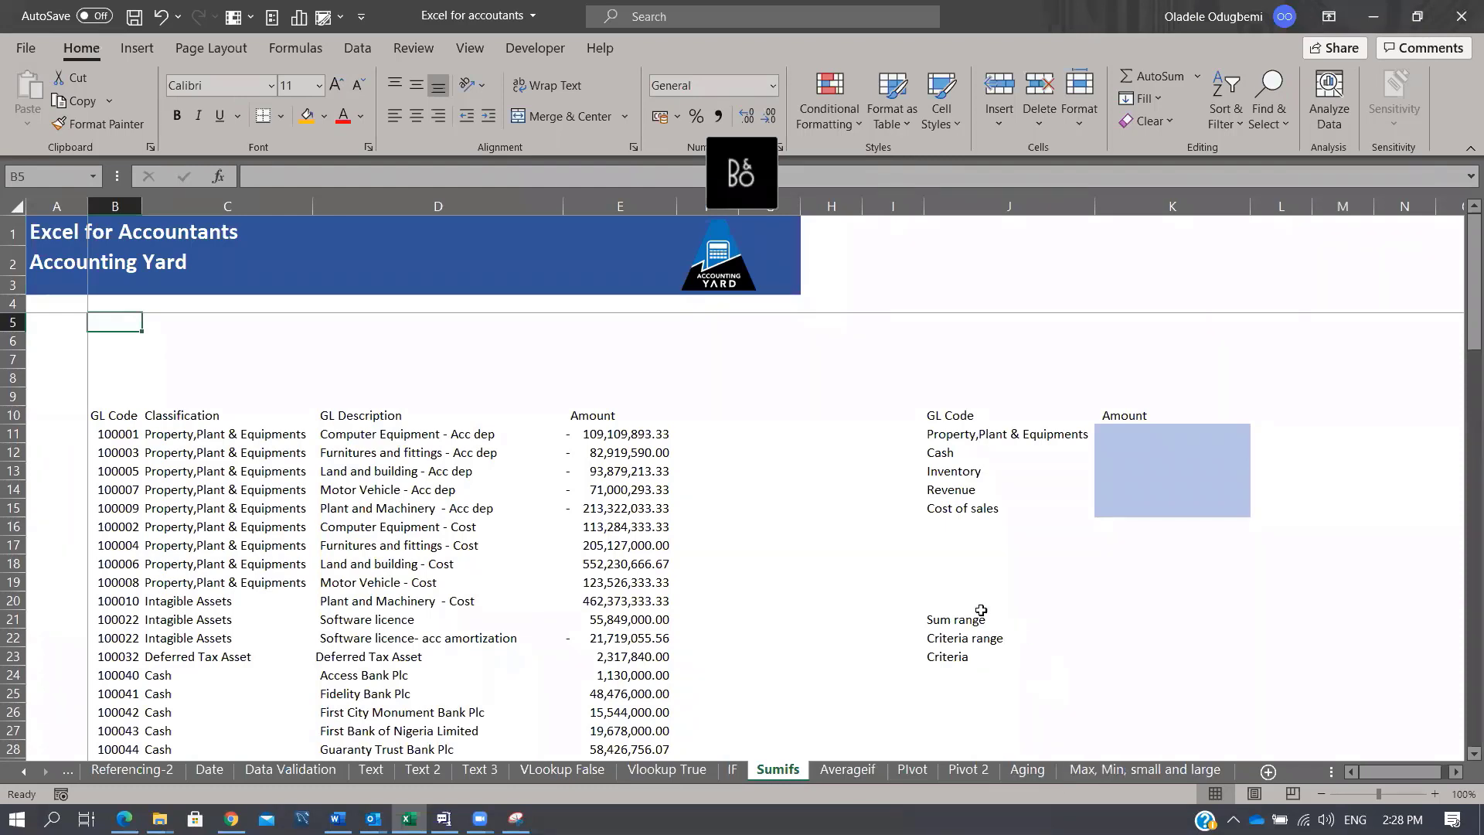
drag(953, 615, 965, 670)
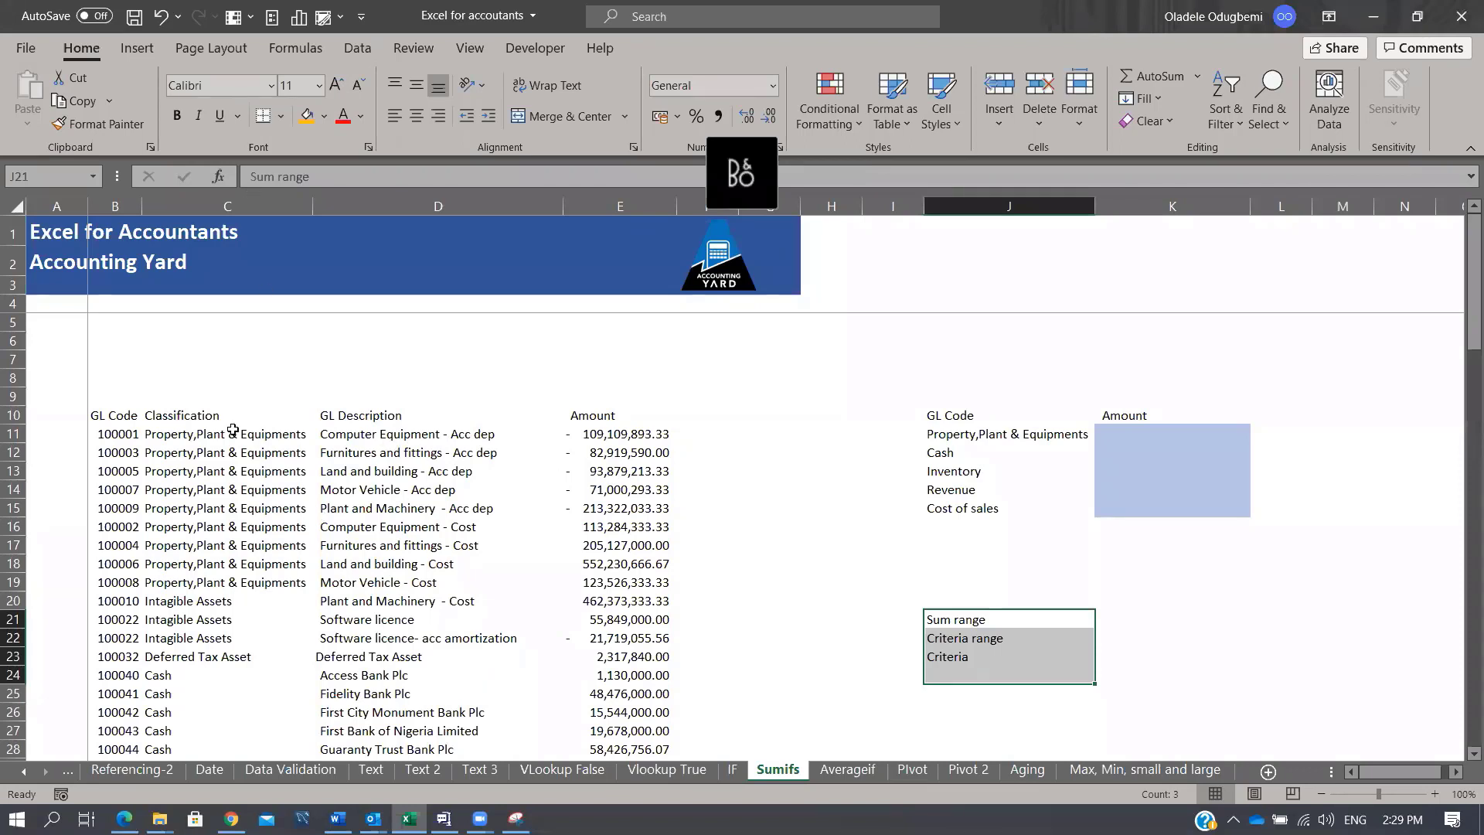
drag(231, 434, 218, 677)
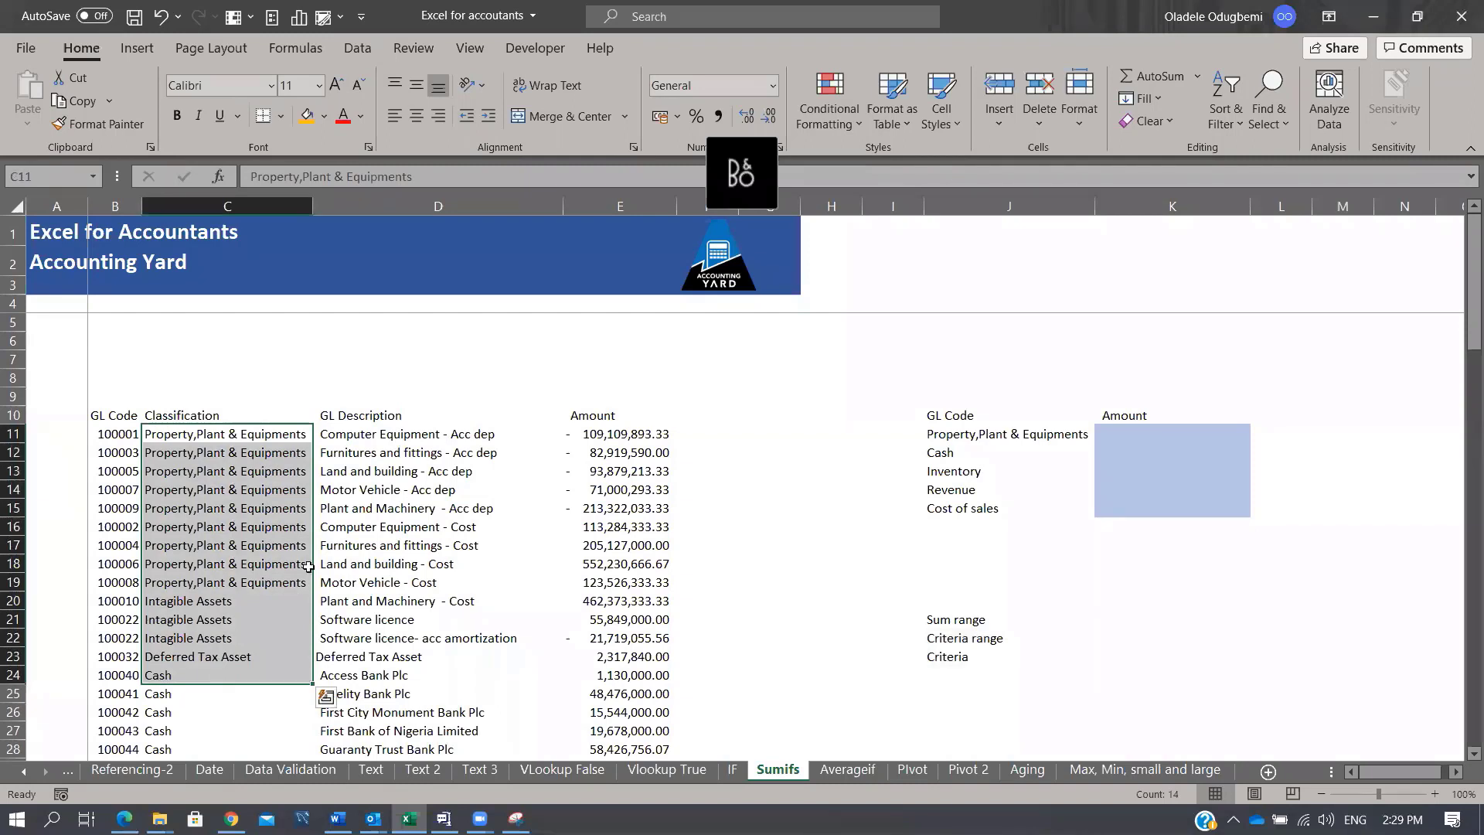
drag(596, 434, 628, 656)
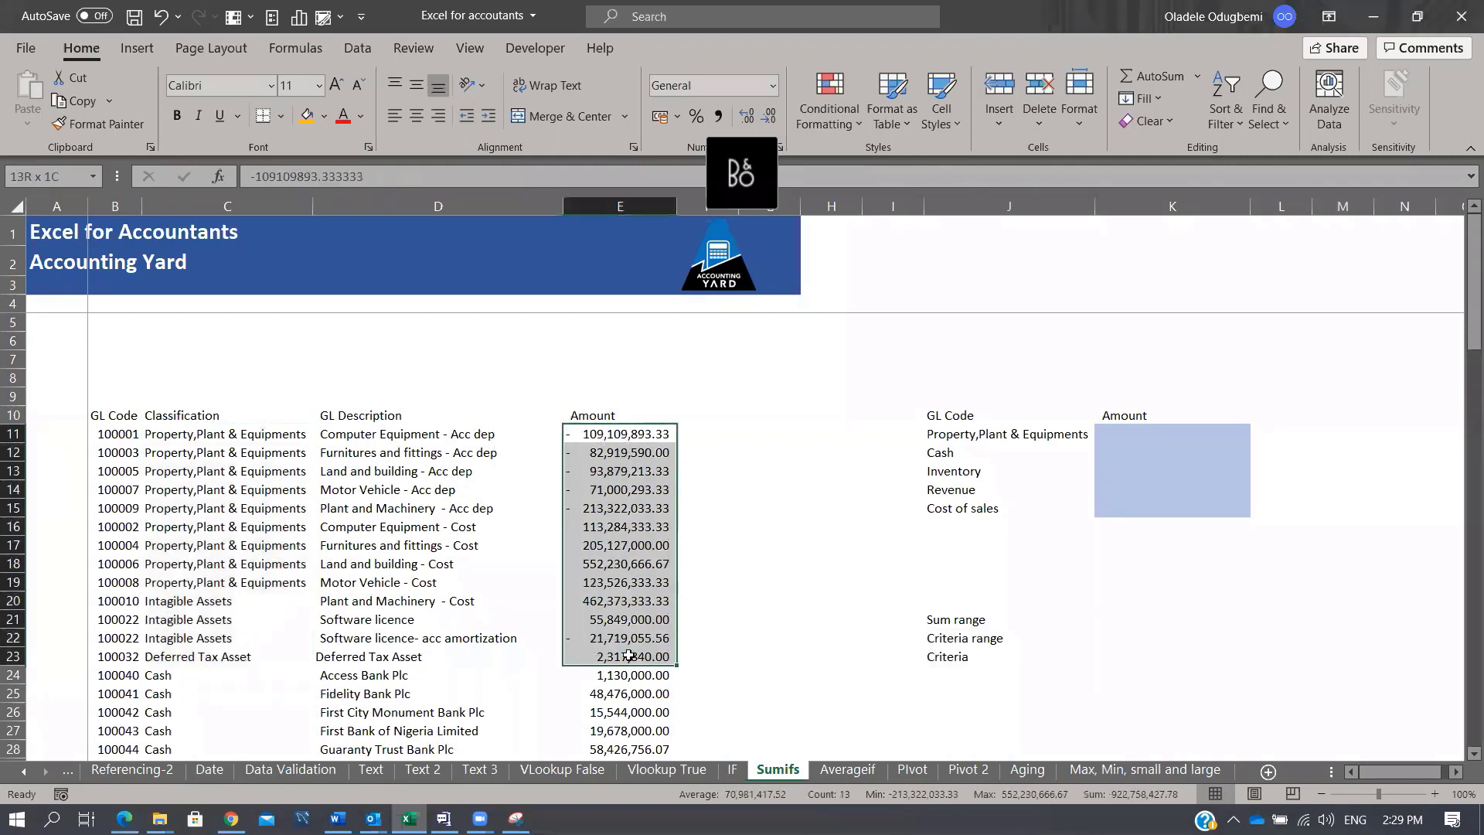
drag(230, 434, 219, 679)
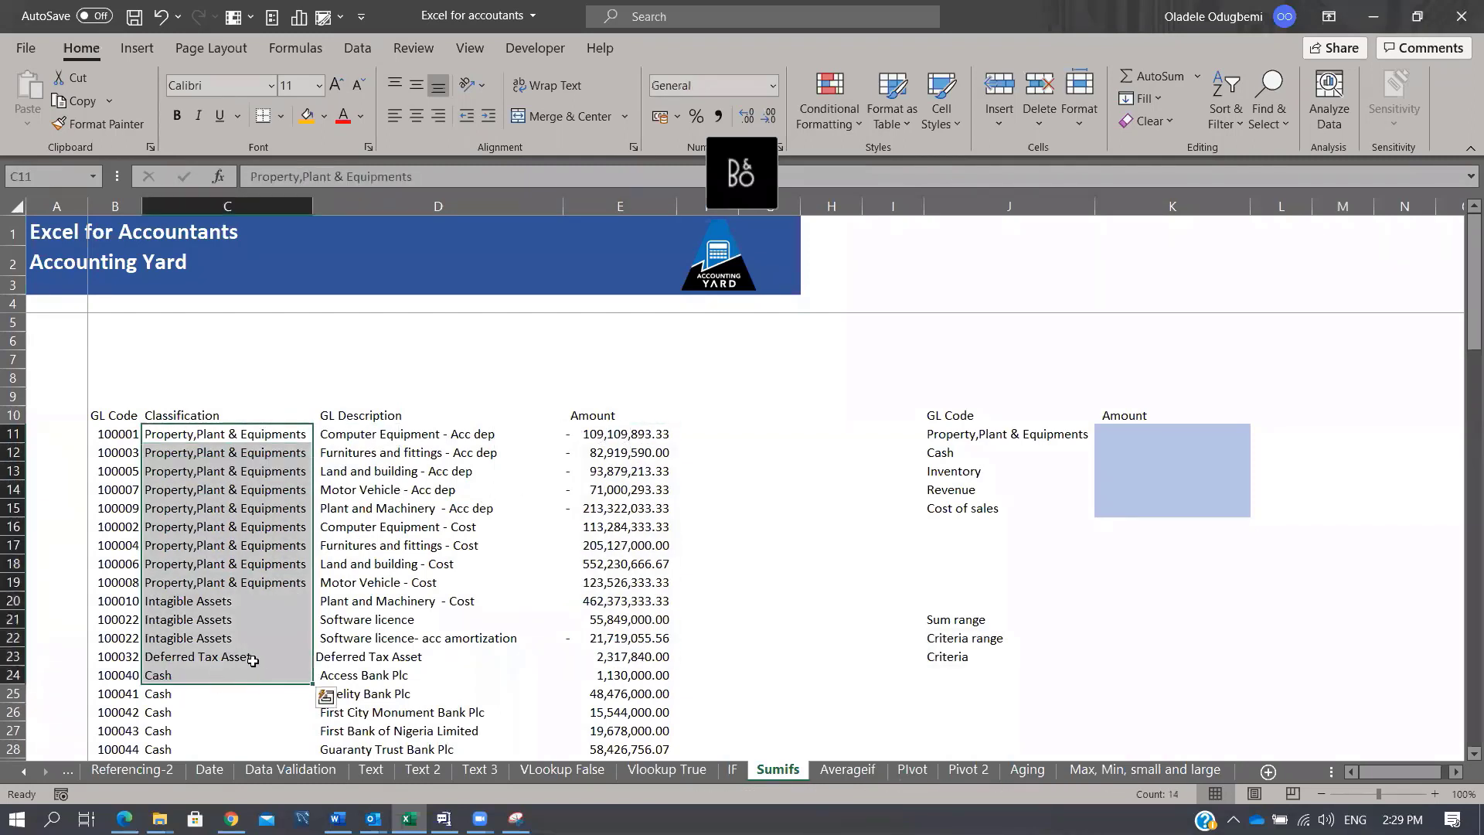
click(1135, 431)
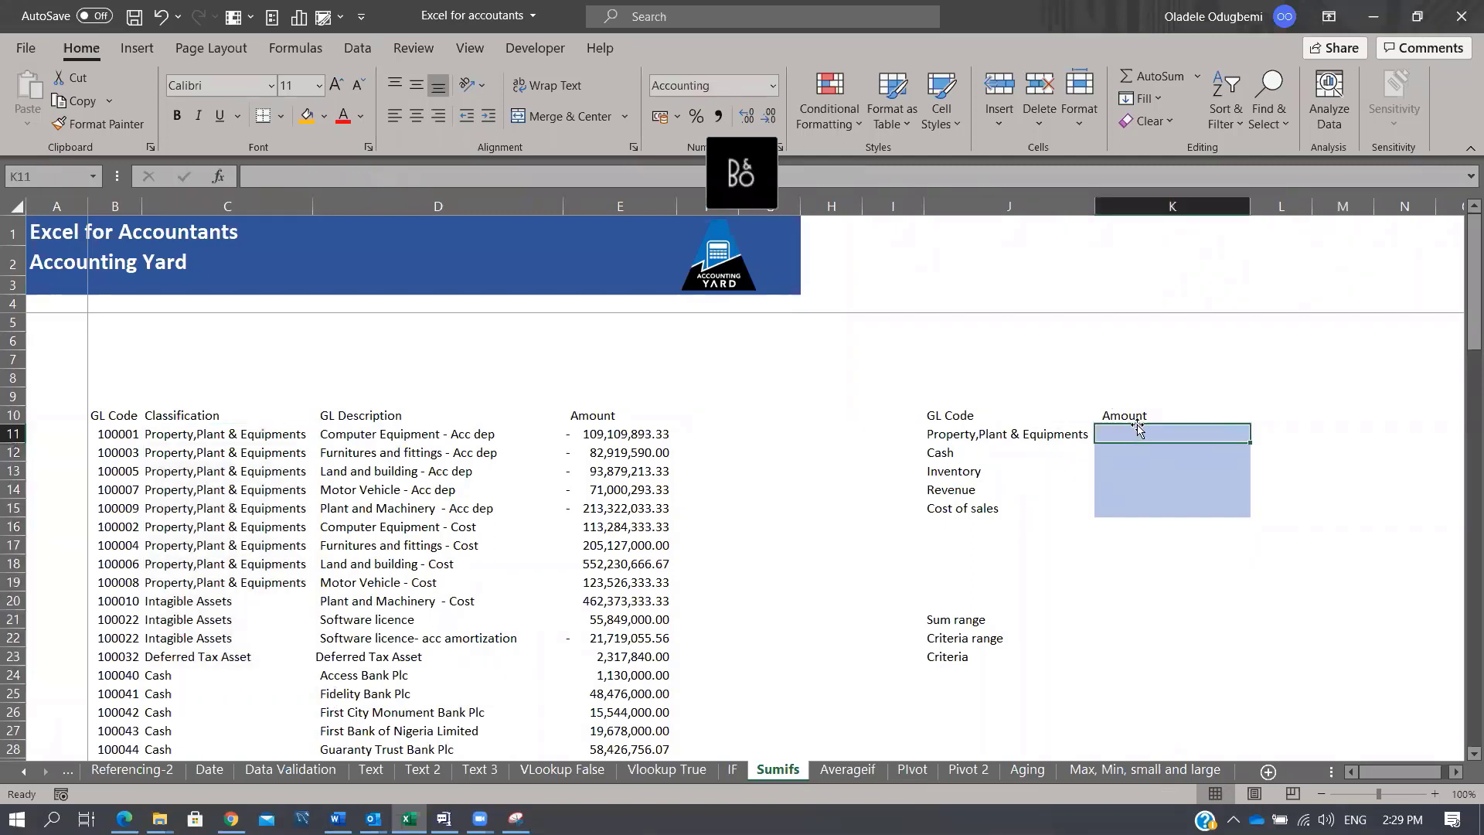
text(=SUMIFS()
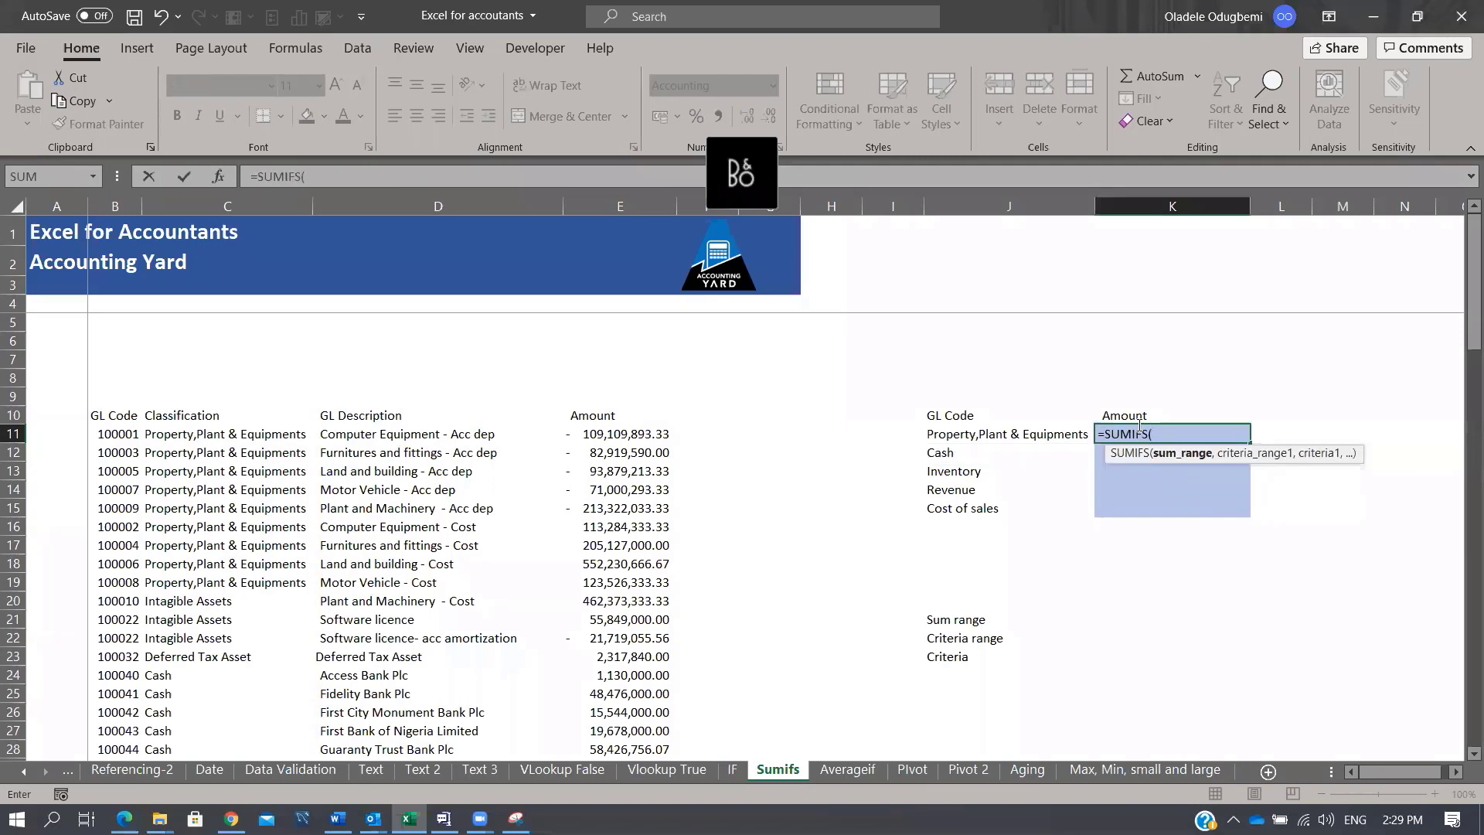
click(631, 208)
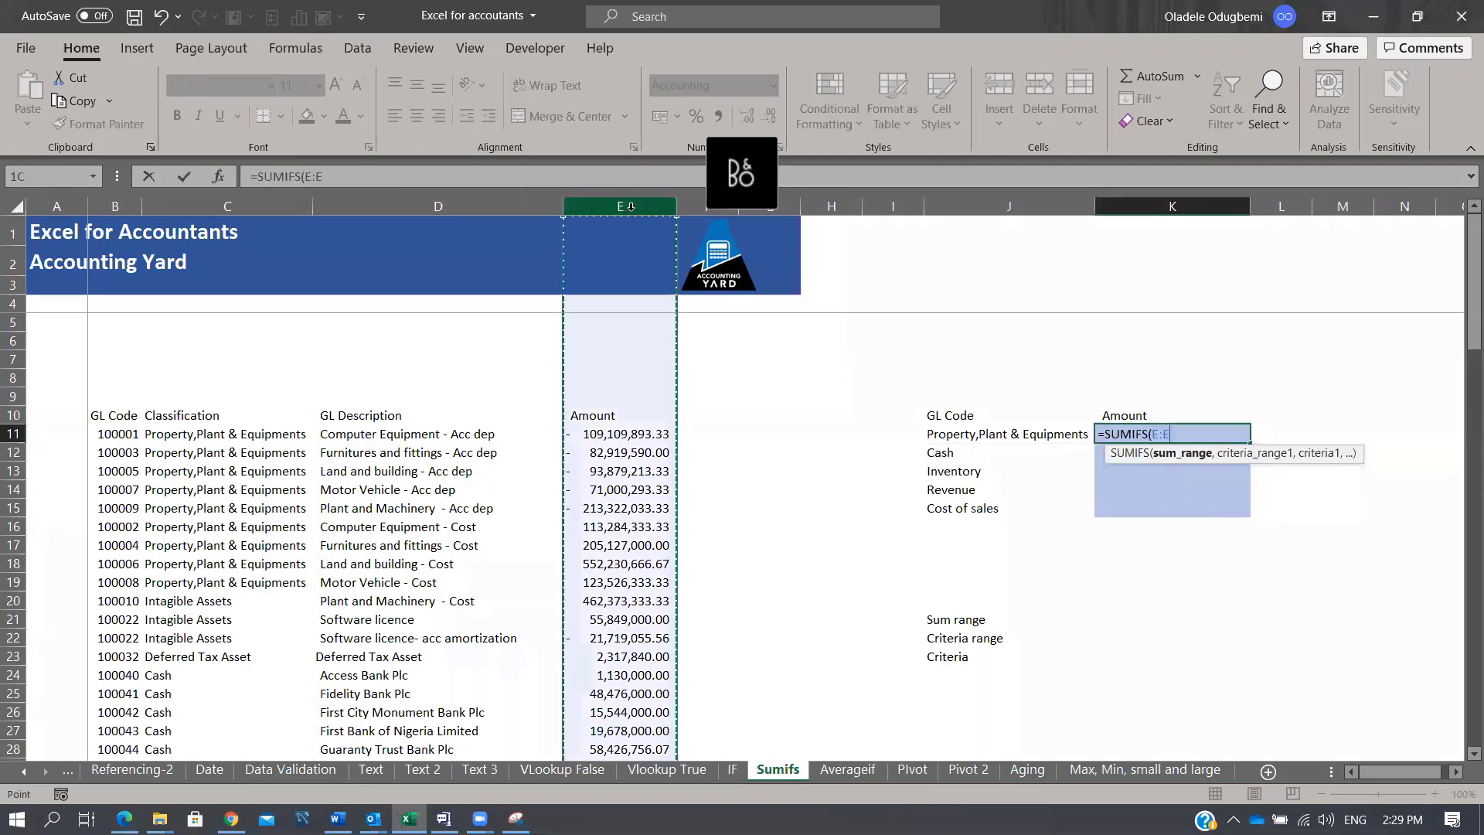
text(,)
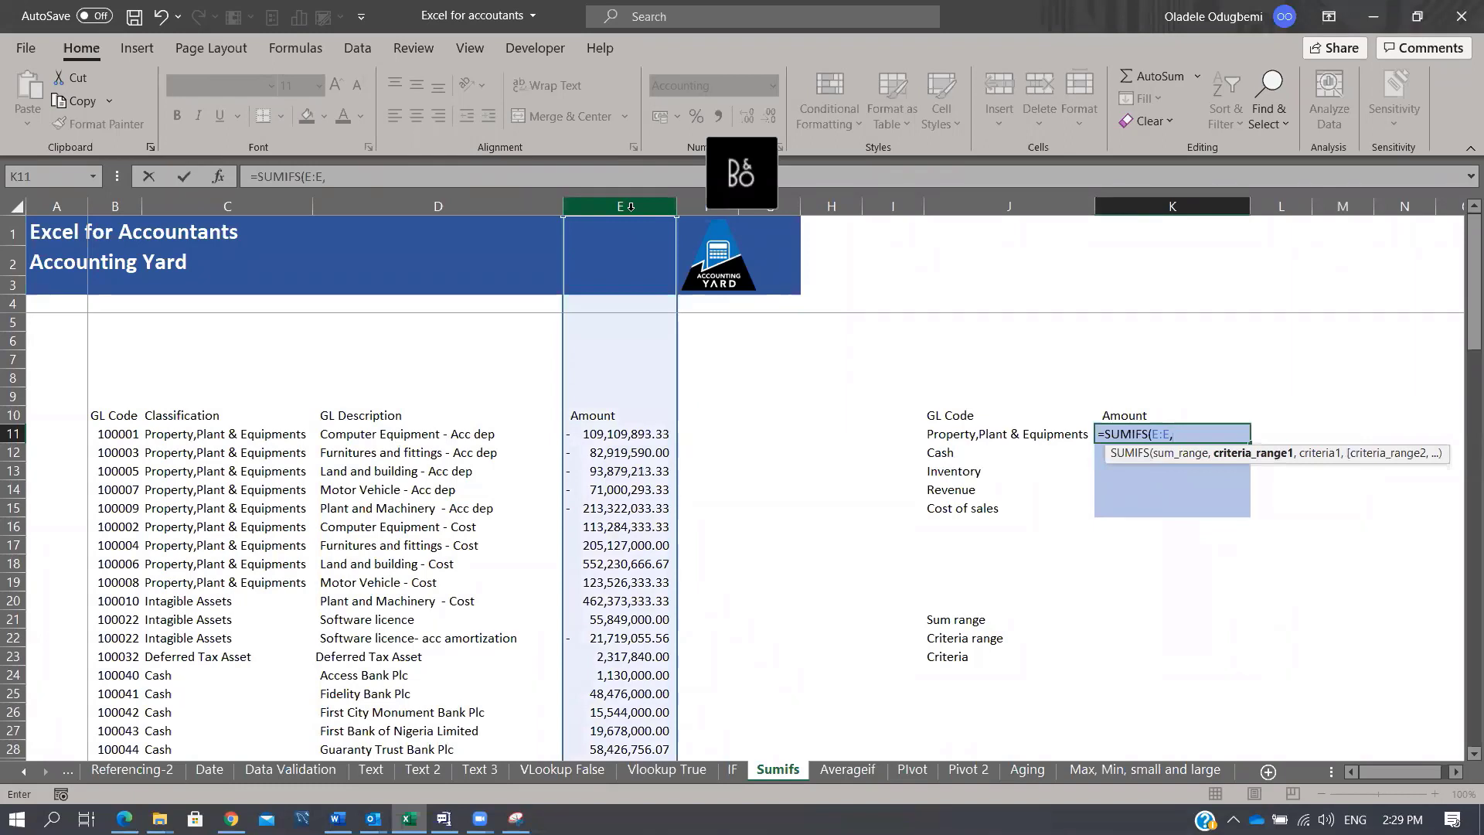
click(232, 205)
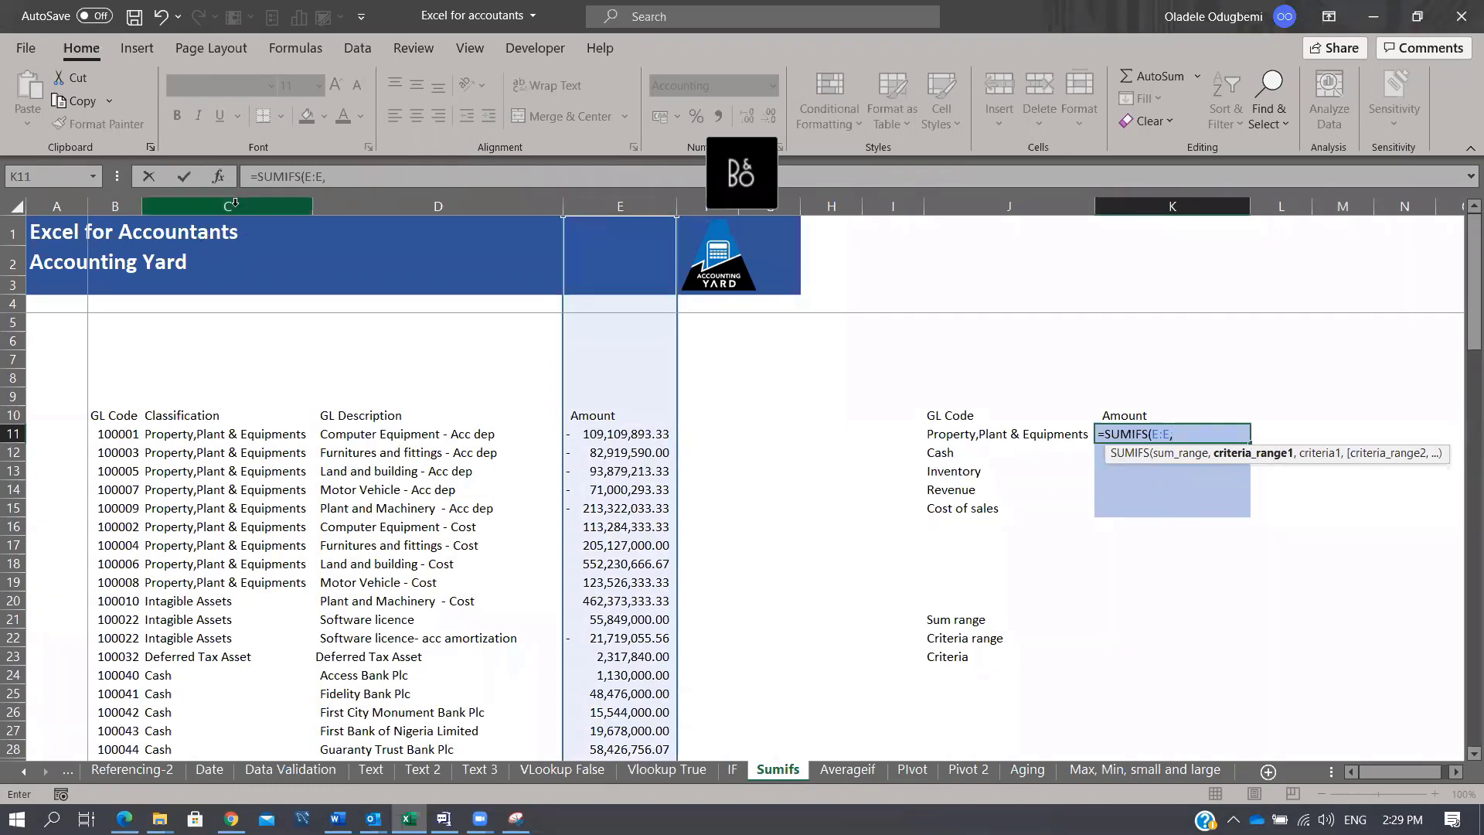
text(,)
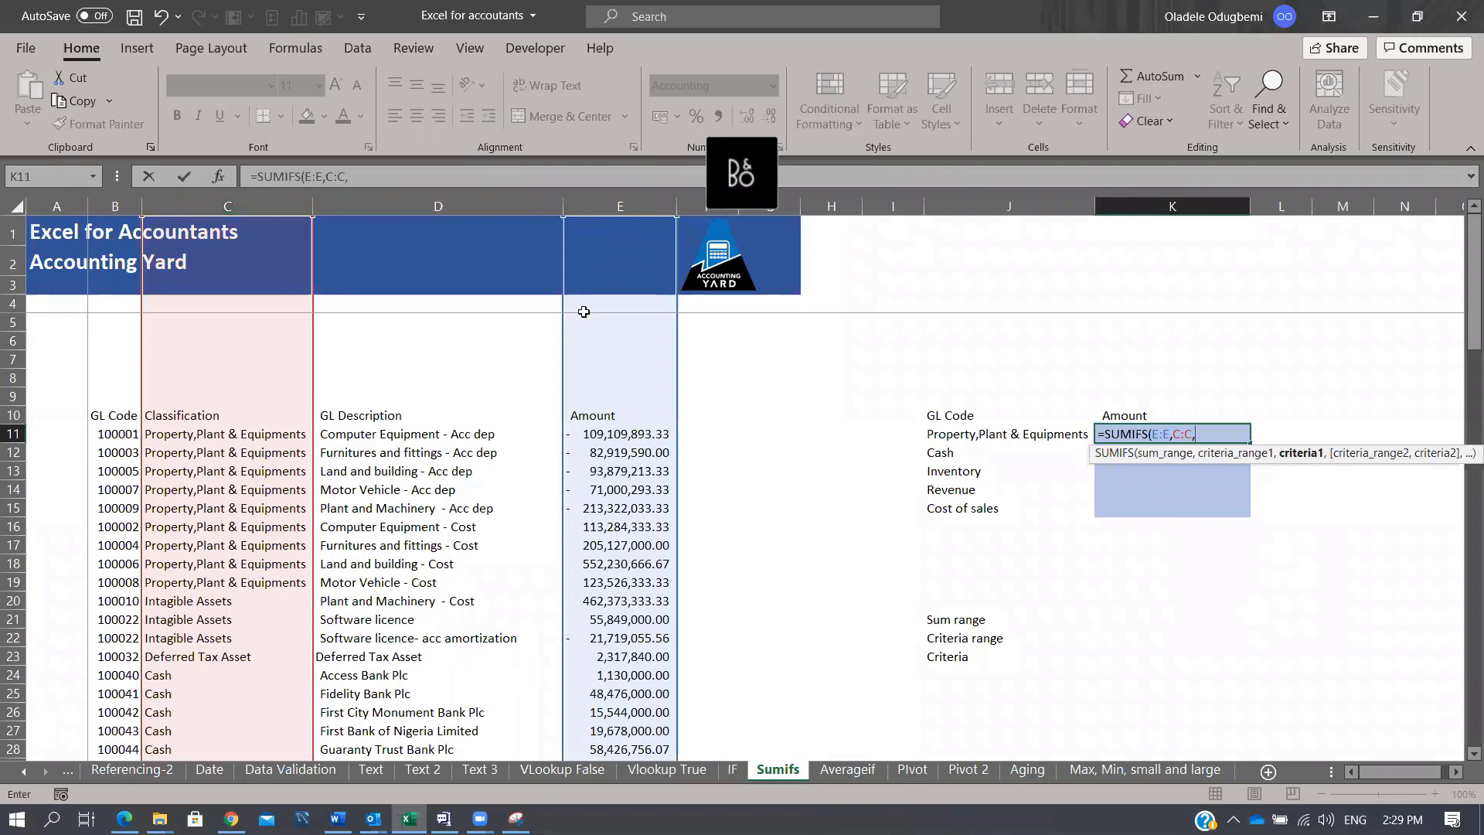
click(957, 435)
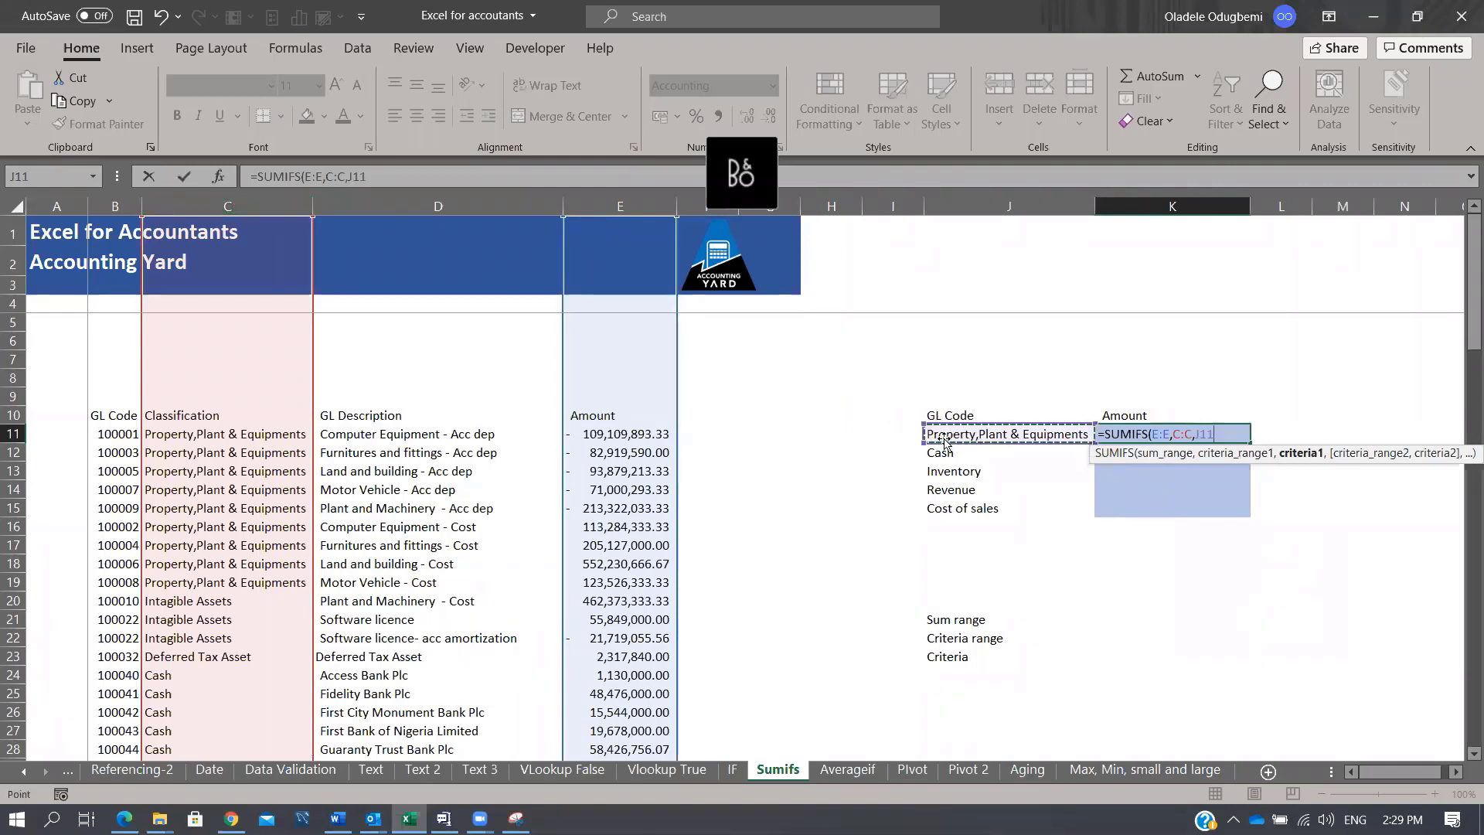
text())
key(Return)
key(Up)
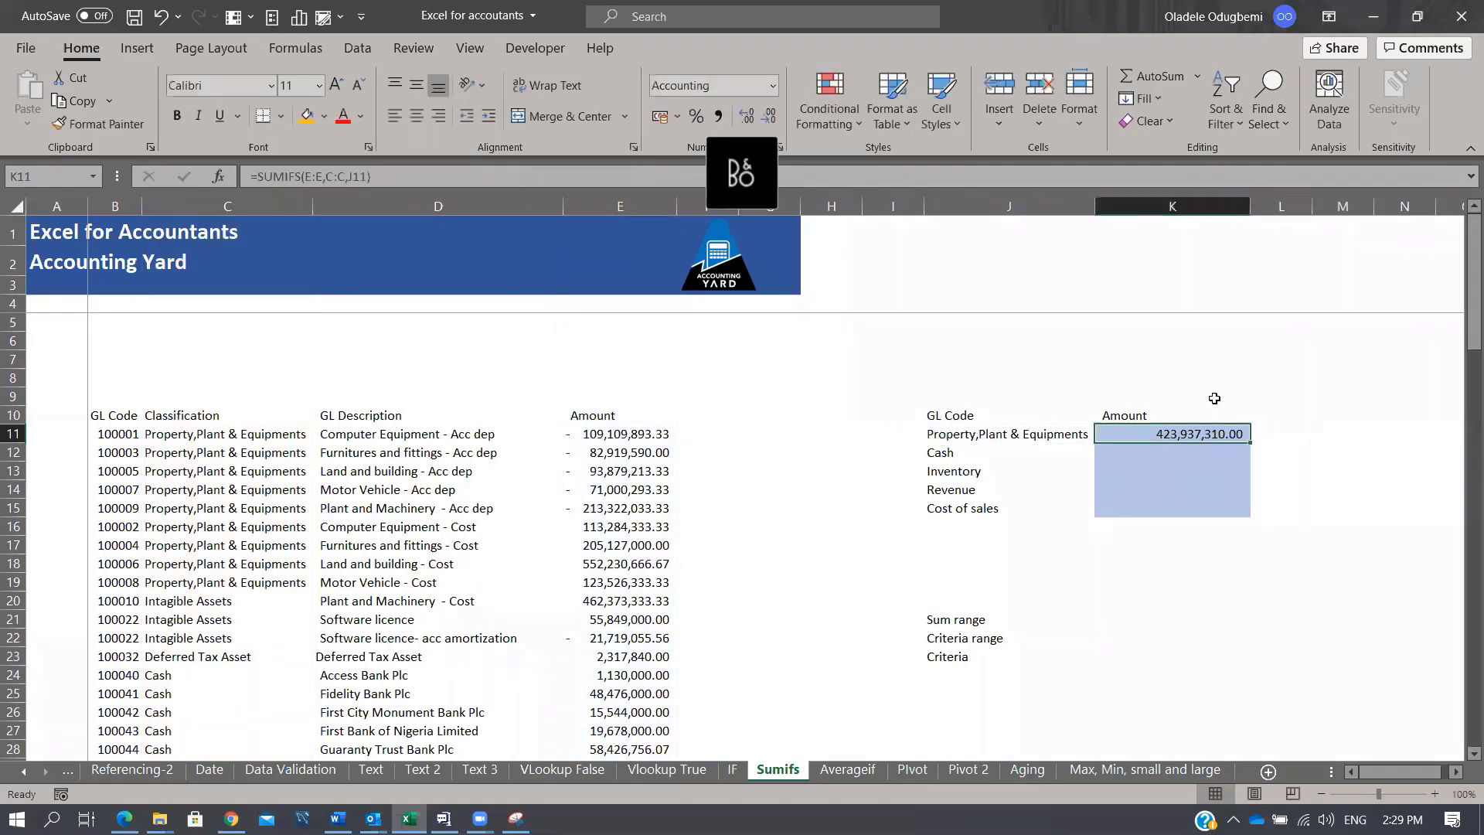
drag(1250, 445, 1253, 518)
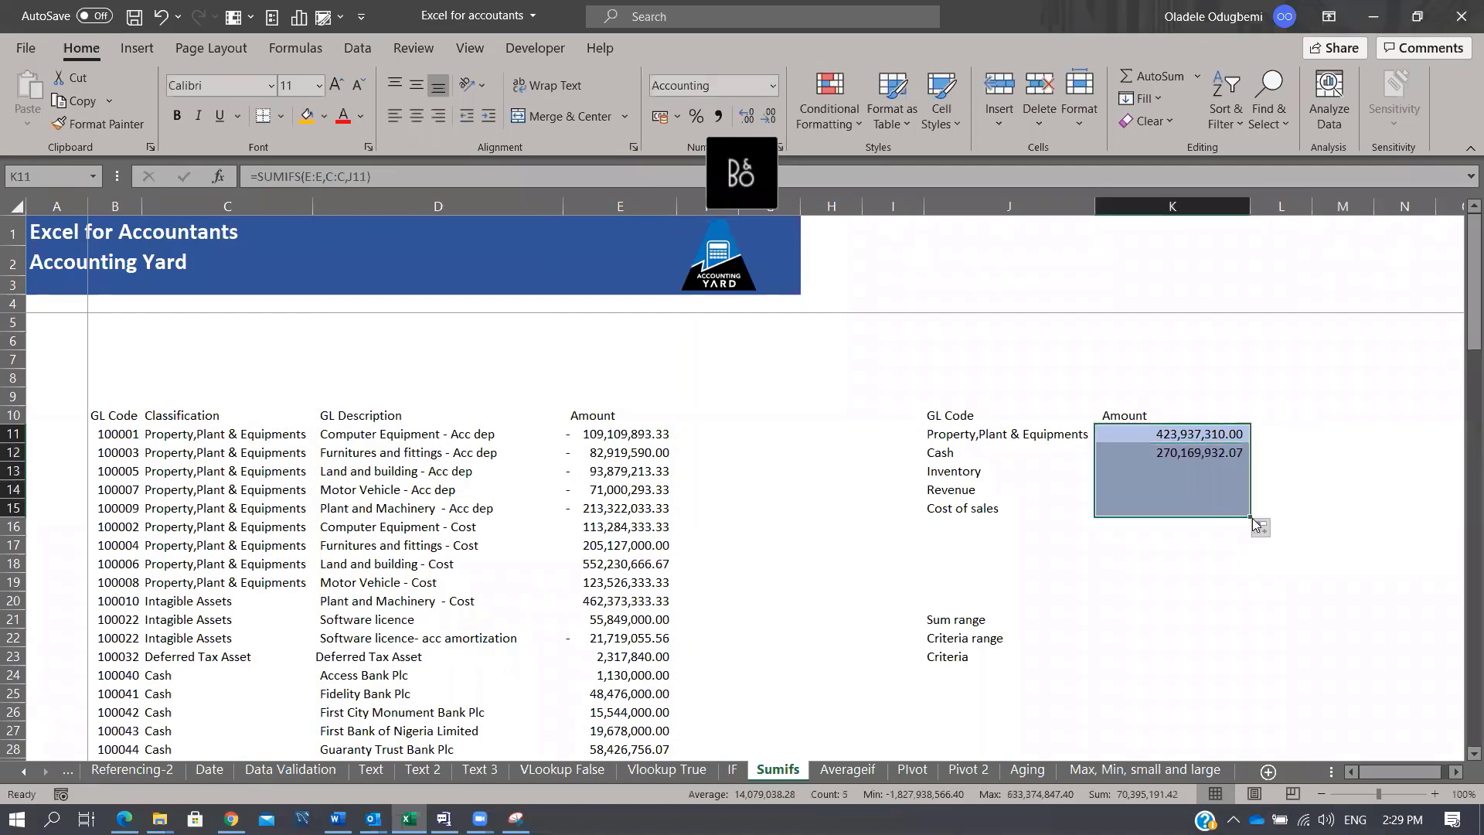
click(1197, 436)
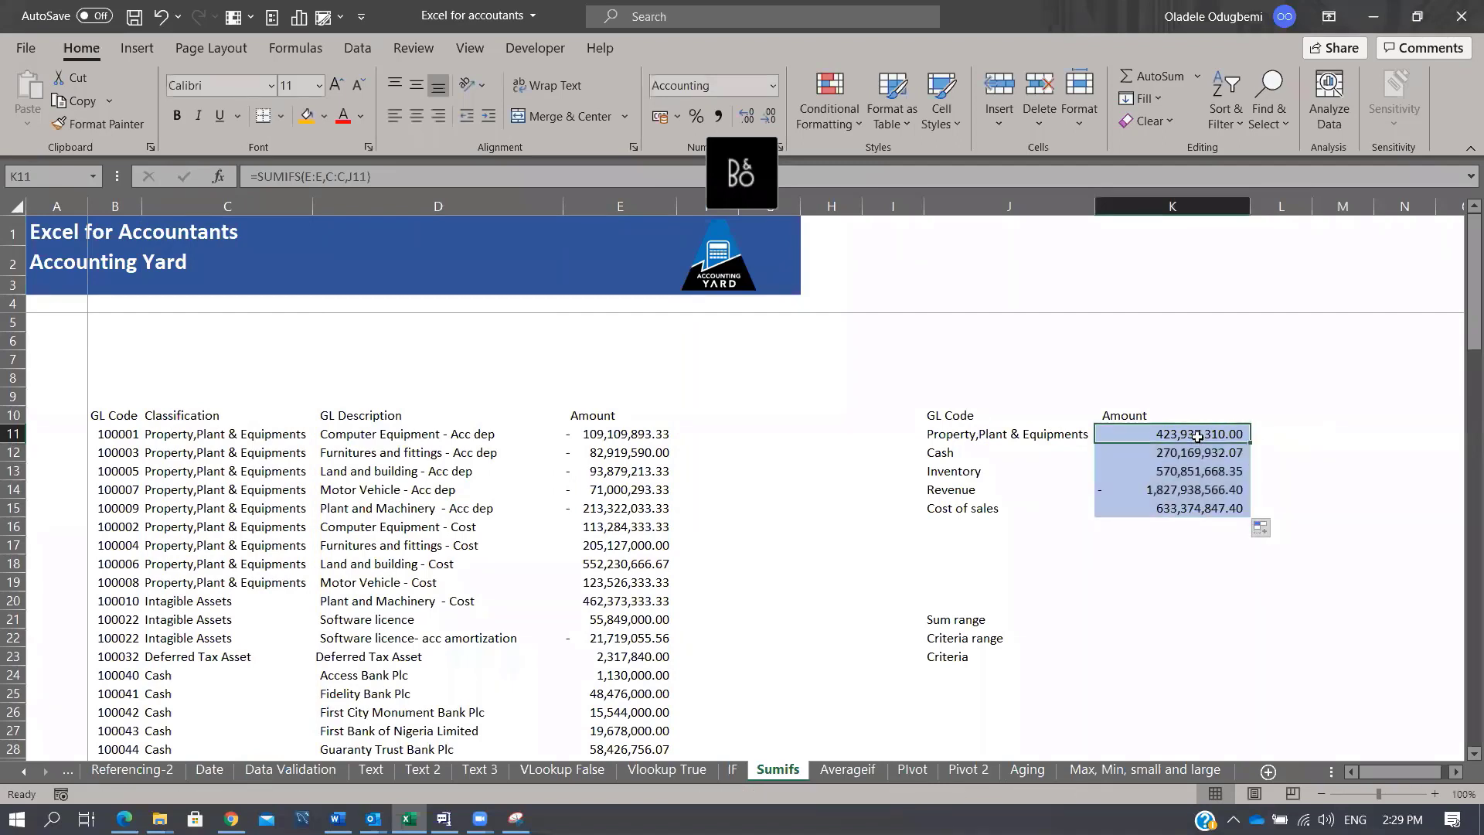
key(ctrl+z)
key(ctrl+z)
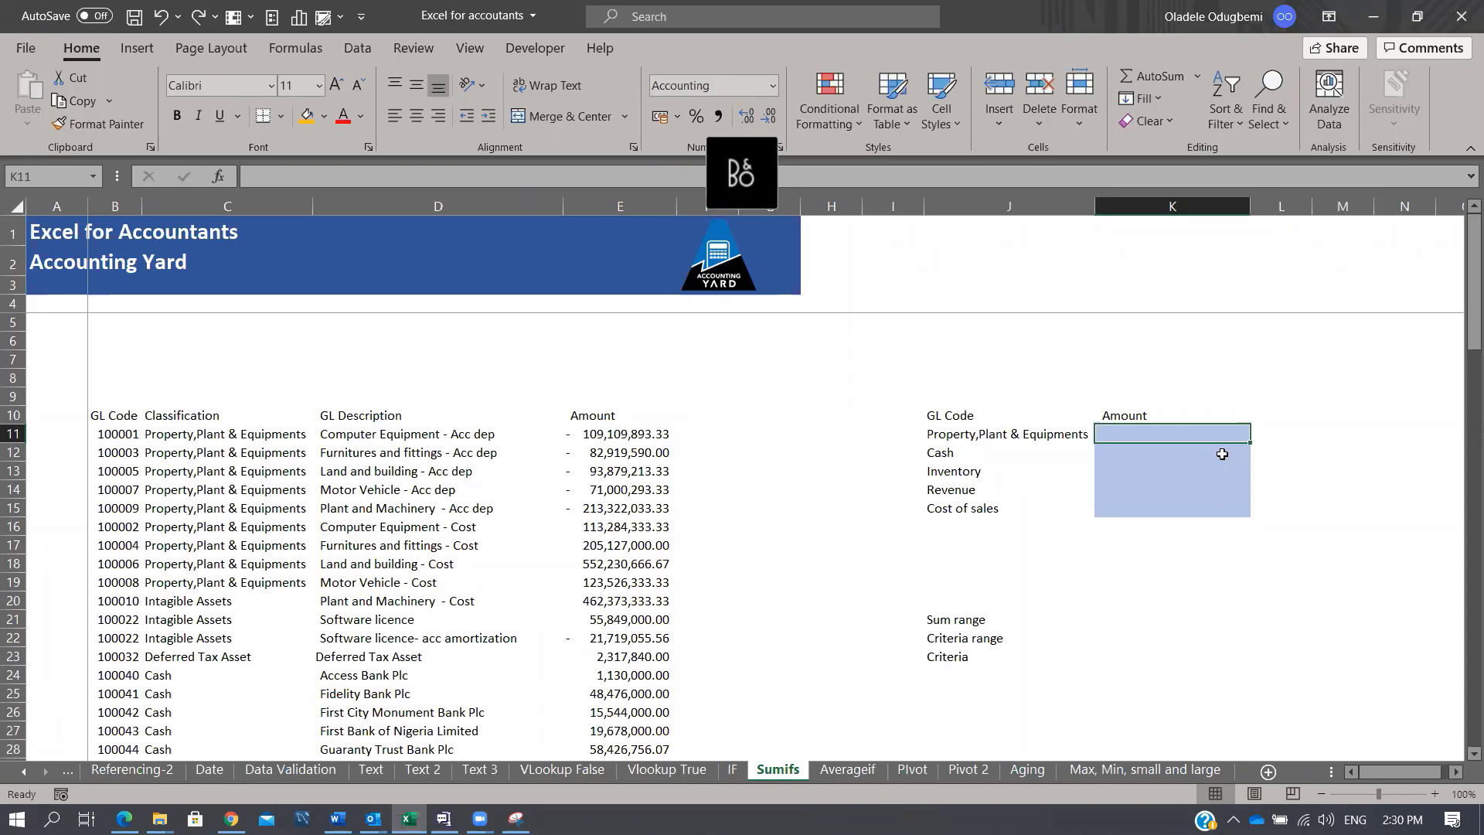
Step: Enter =SUMIFS(E:E,C:C,J11) in K11 and fill it down to K15
text(=SUMIFS()
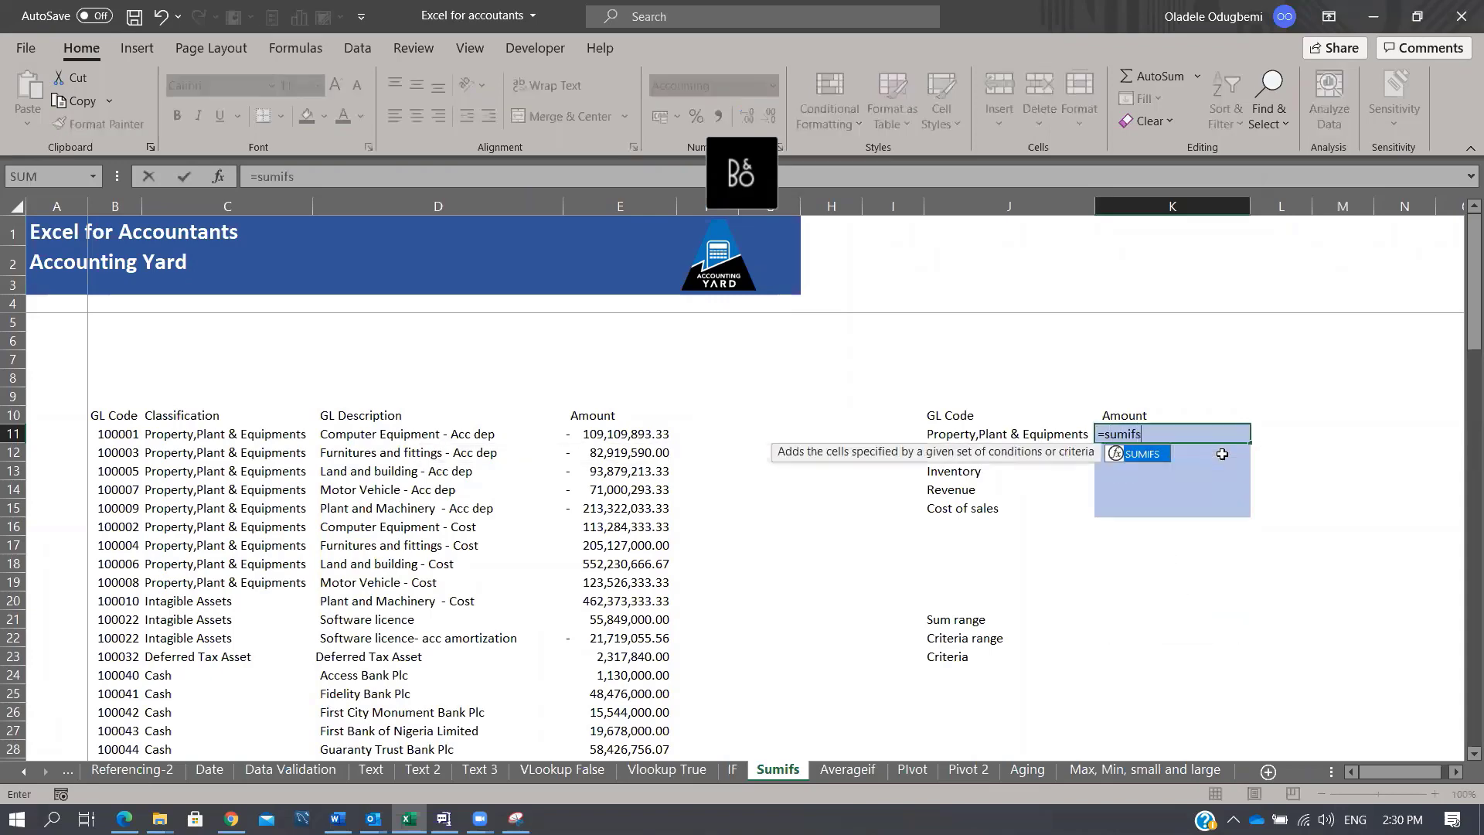
click(627, 204)
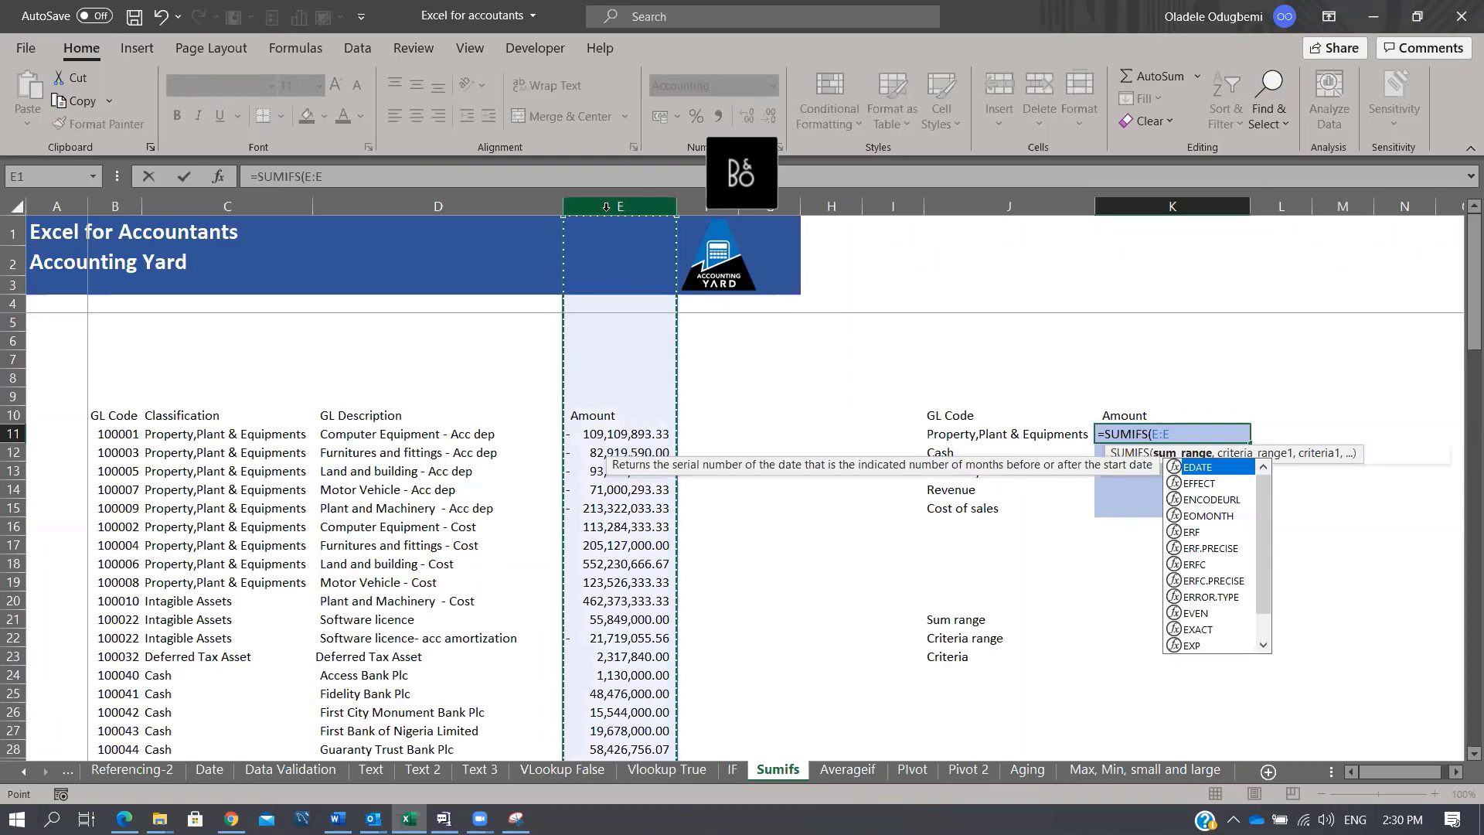
text(,)
click(198, 202)
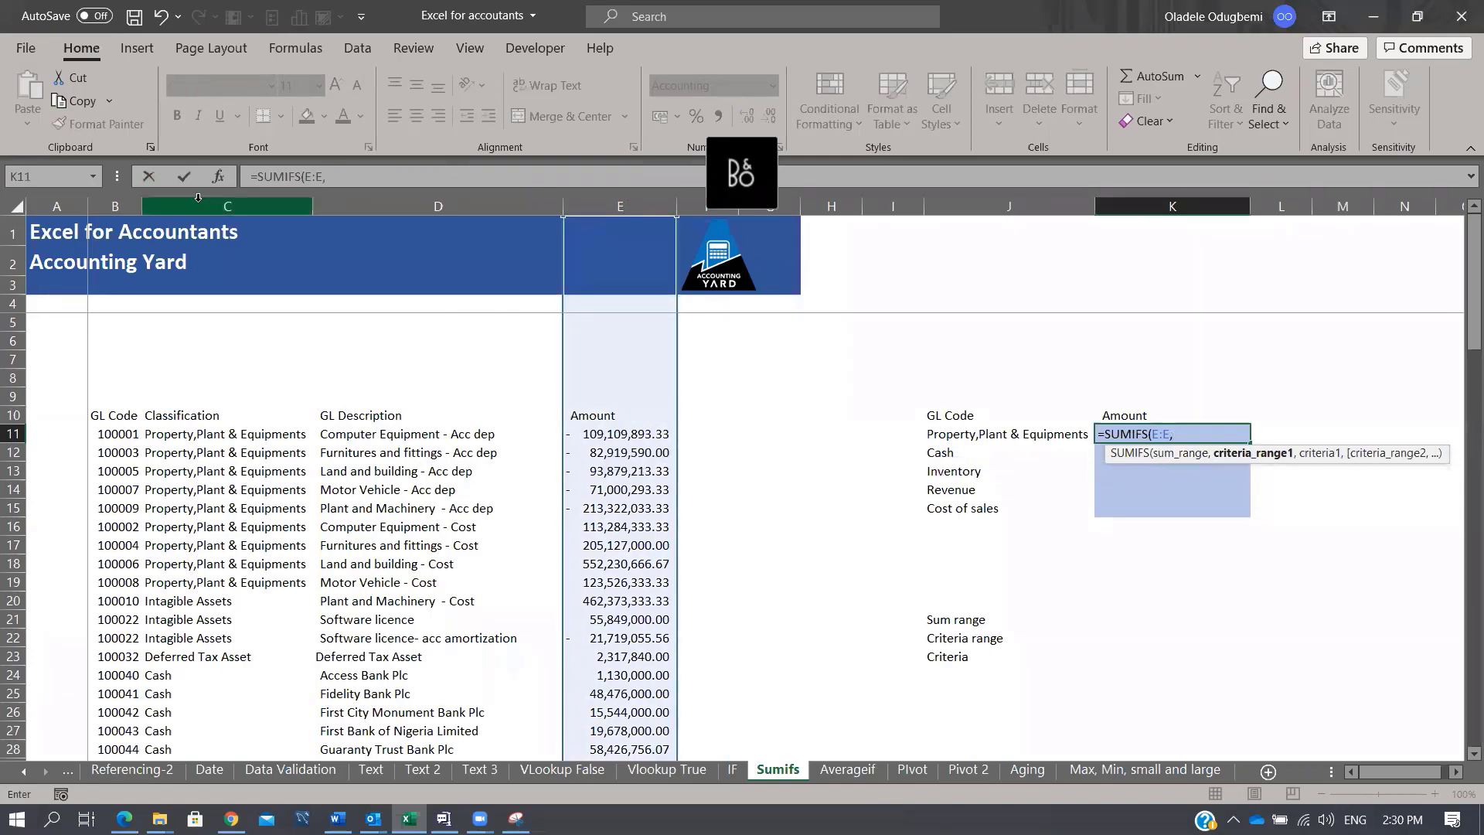
text(,)
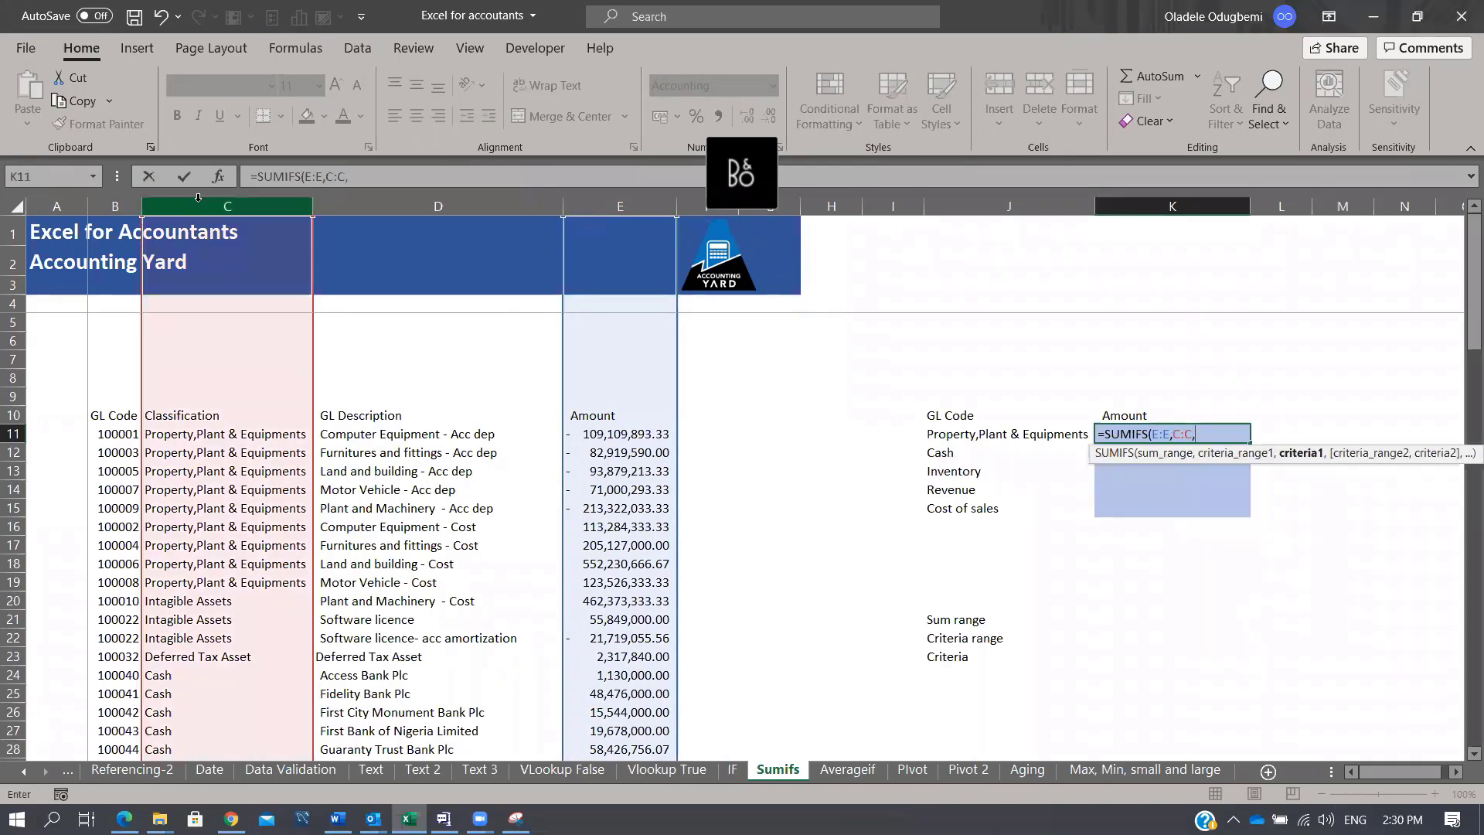
click(997, 433)
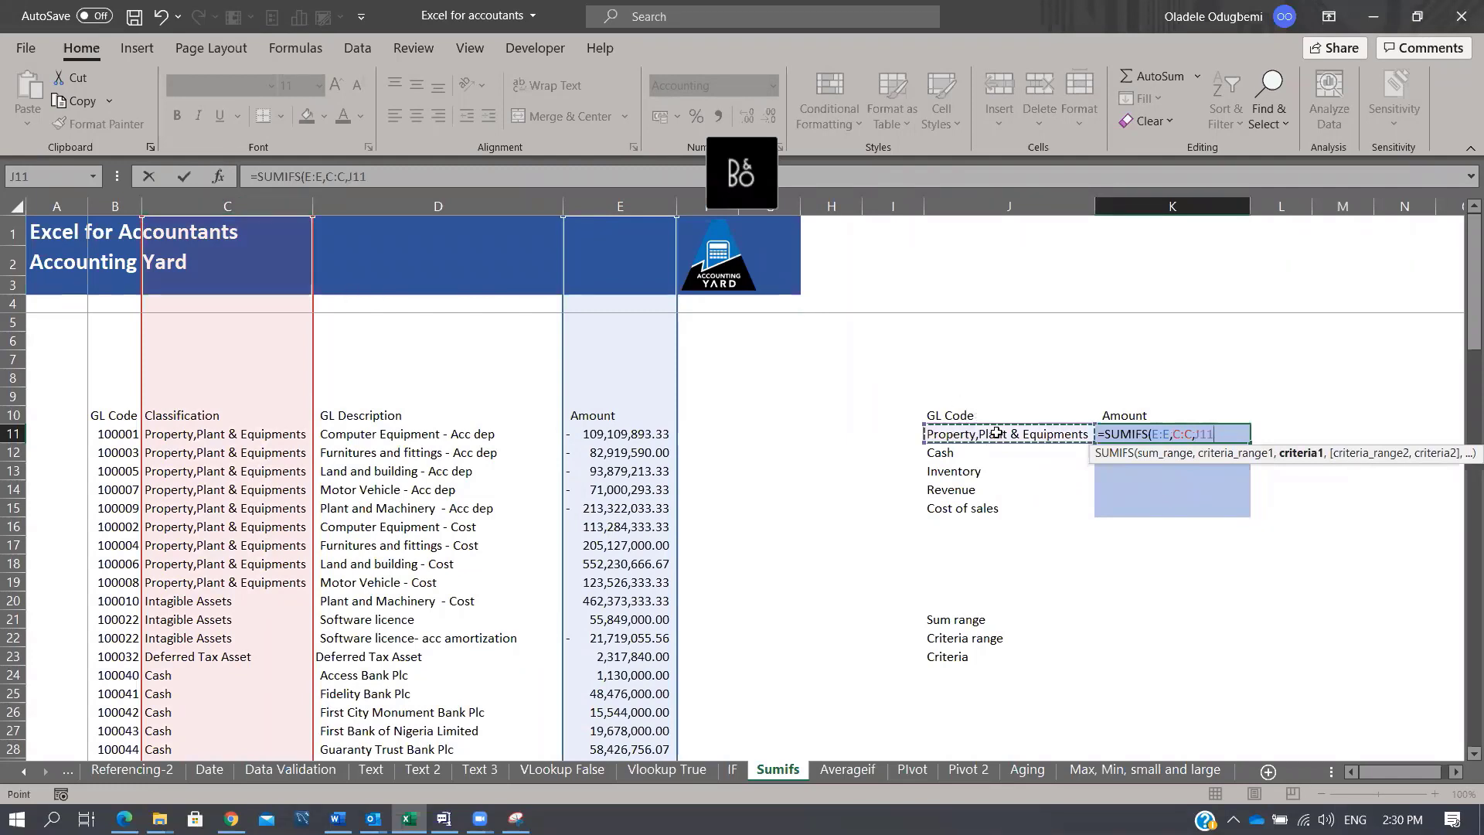
key(Return)
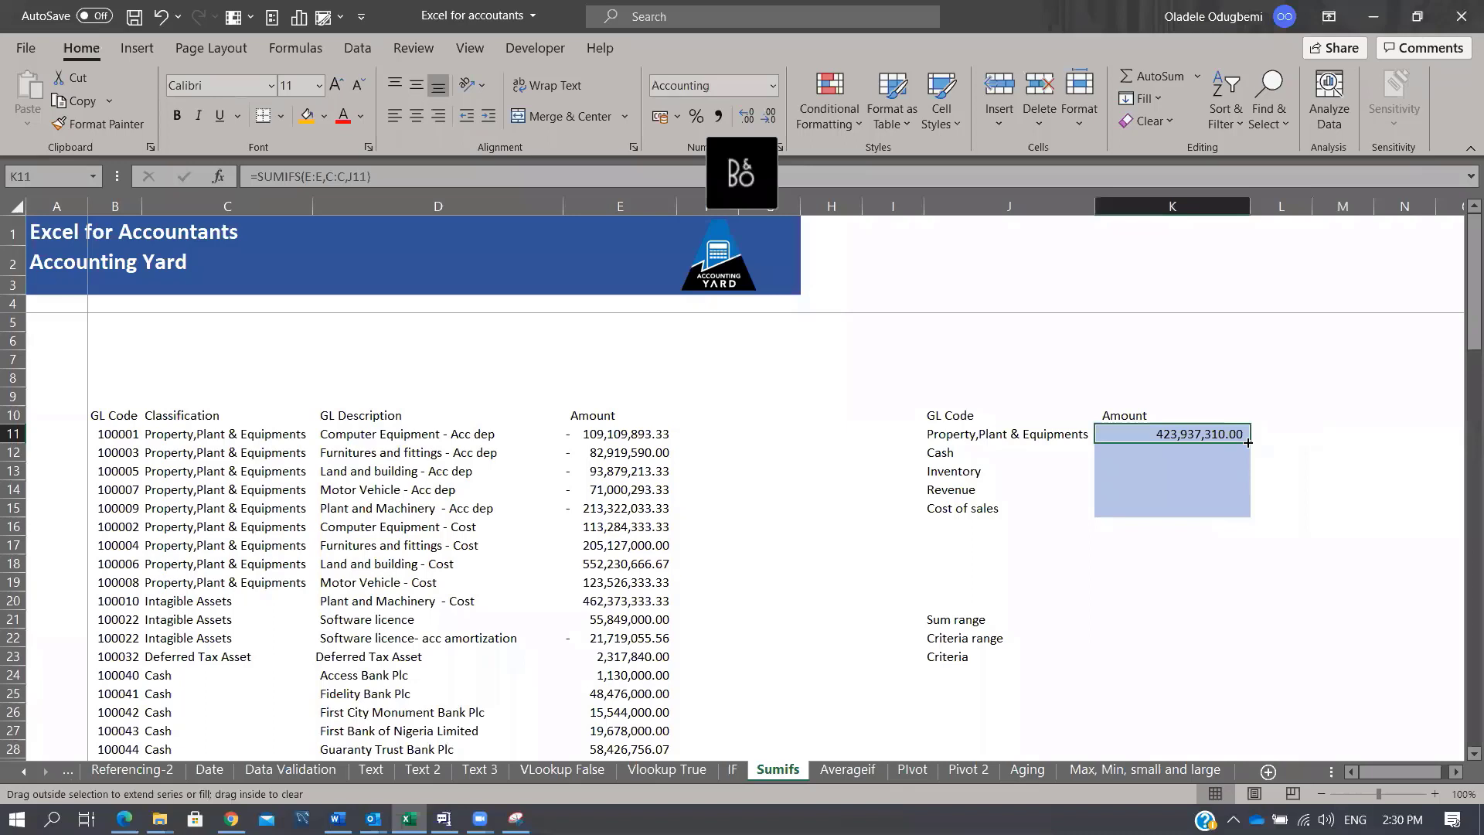
double_click(1248, 443)
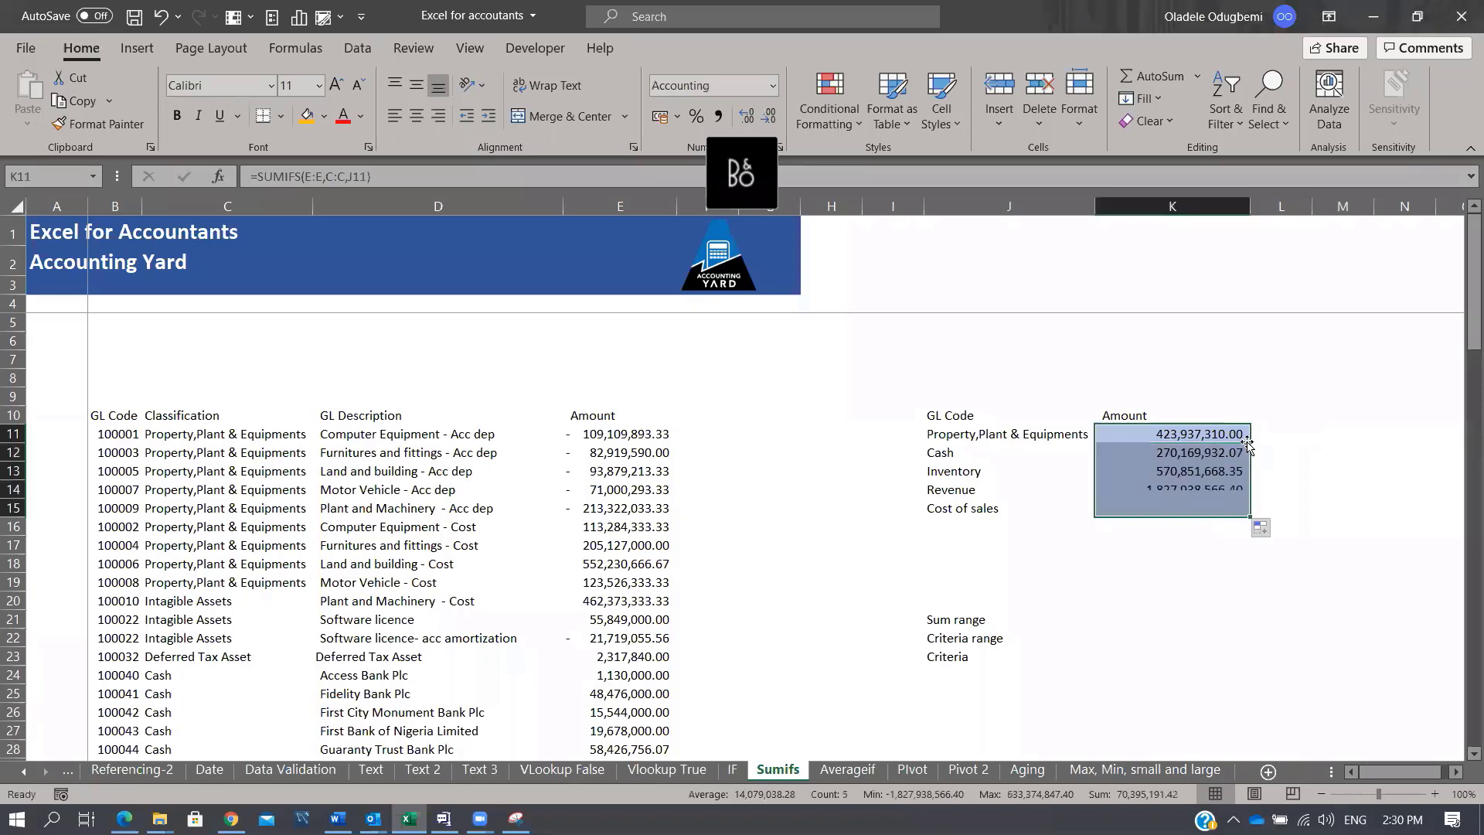
click(625, 416)
Step: Turn the GL table filters off and back on
key(shift+Left)
key(shift+Left)
key(shift+Left)
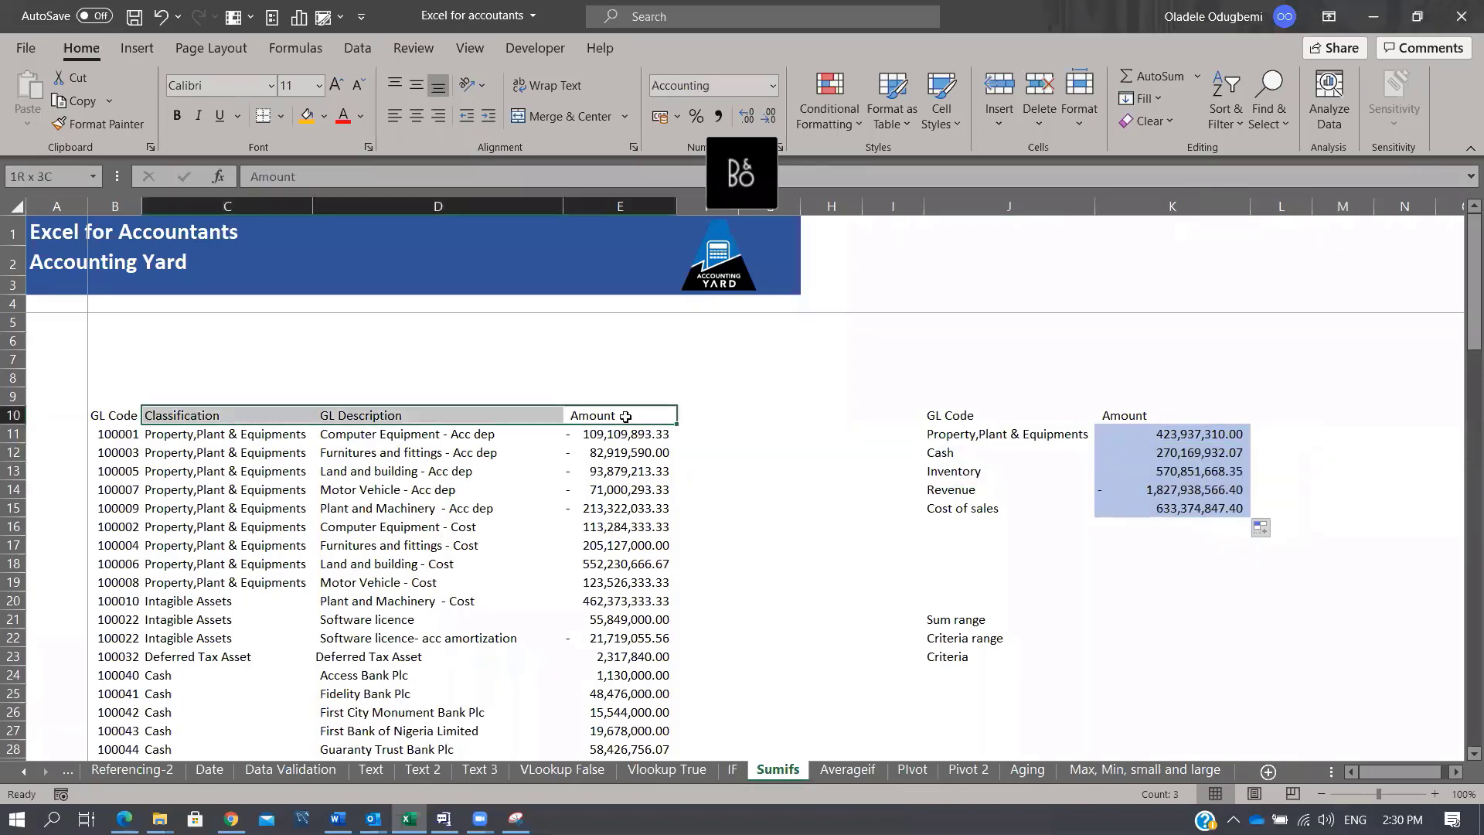
key(ctrl+shift+Down)
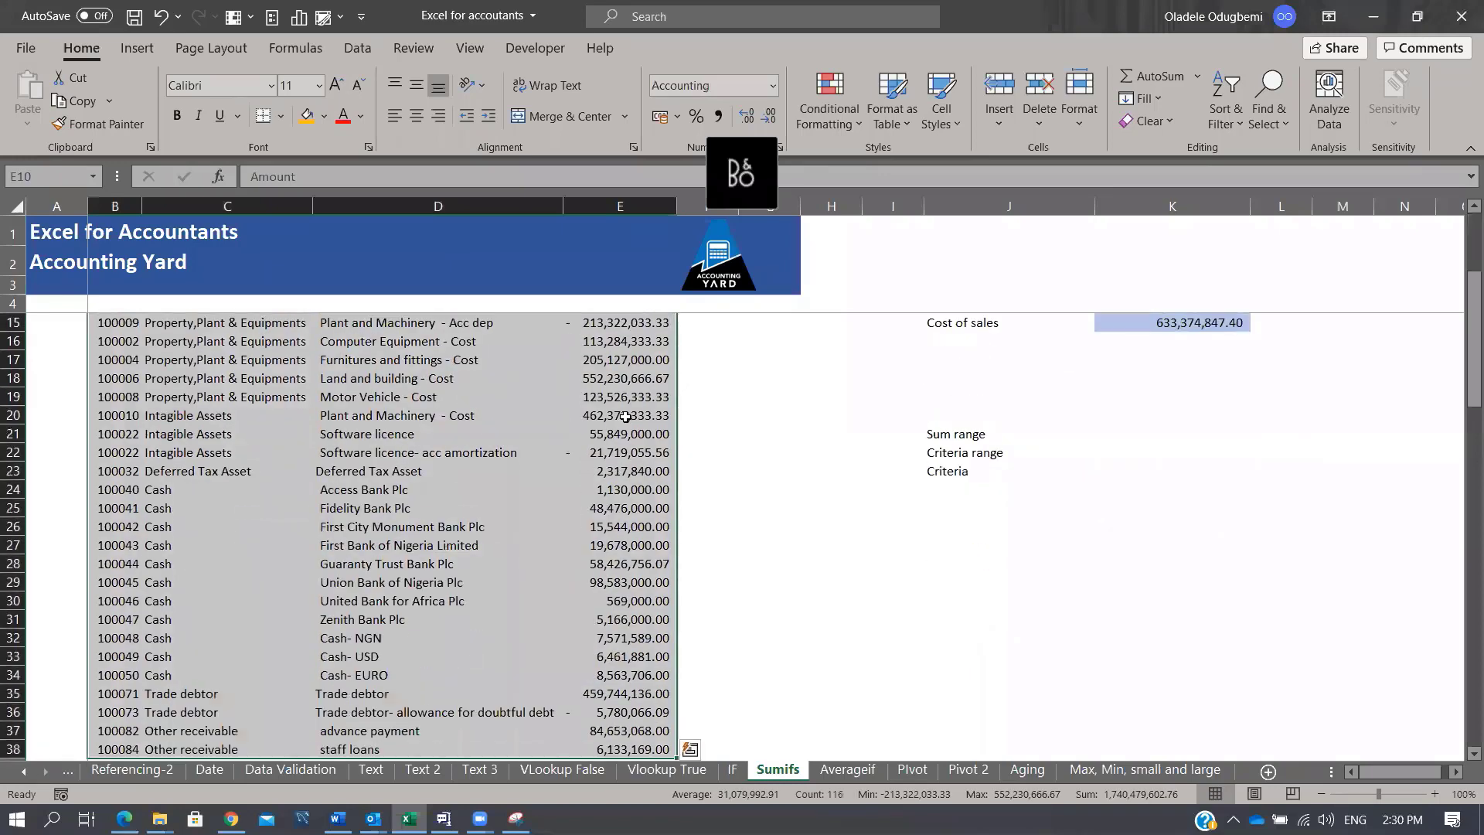
key(alt+a)
key(Up)
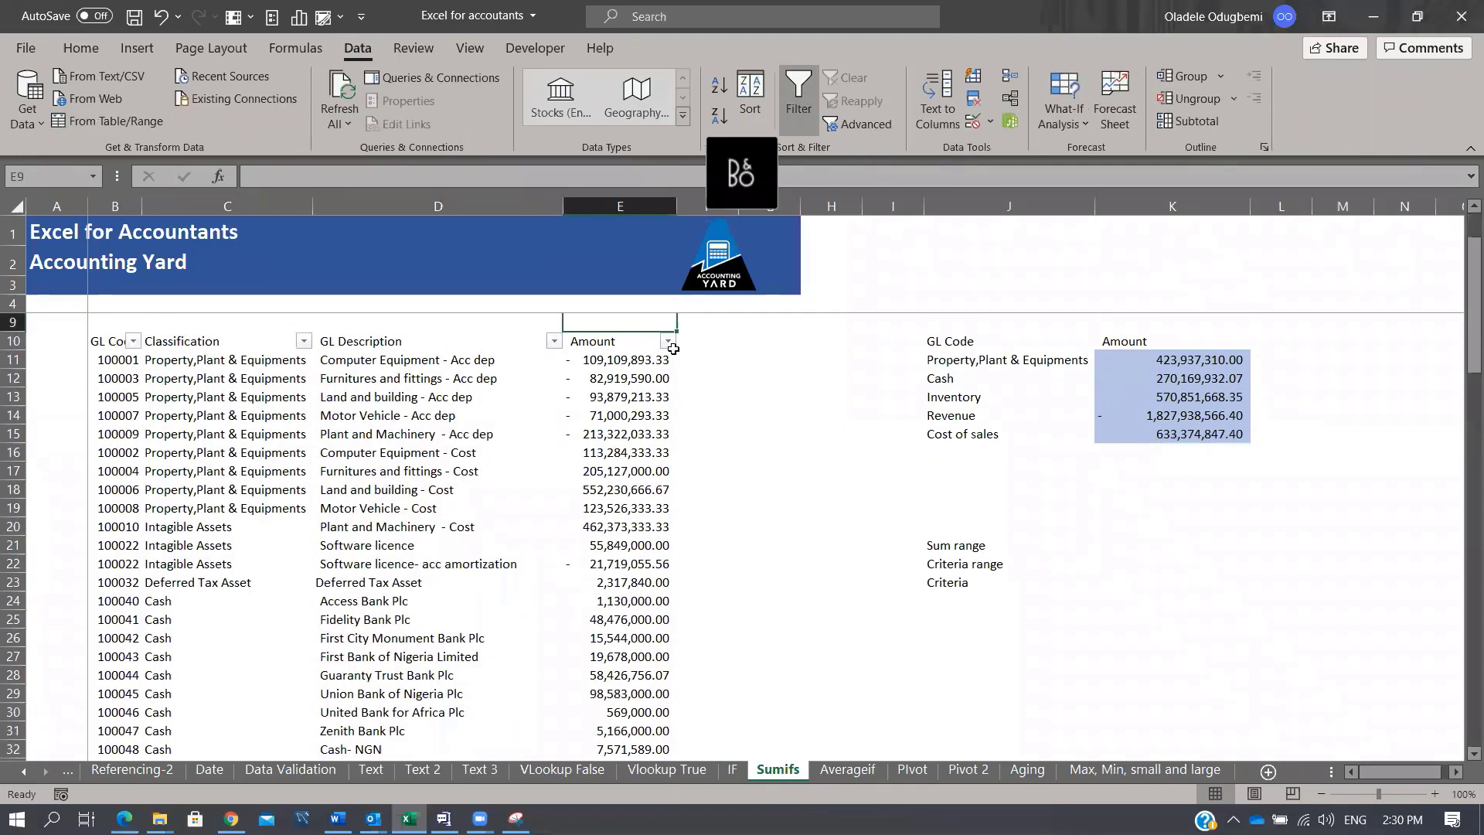
key(ctrl+shift+l)
click(655, 378)
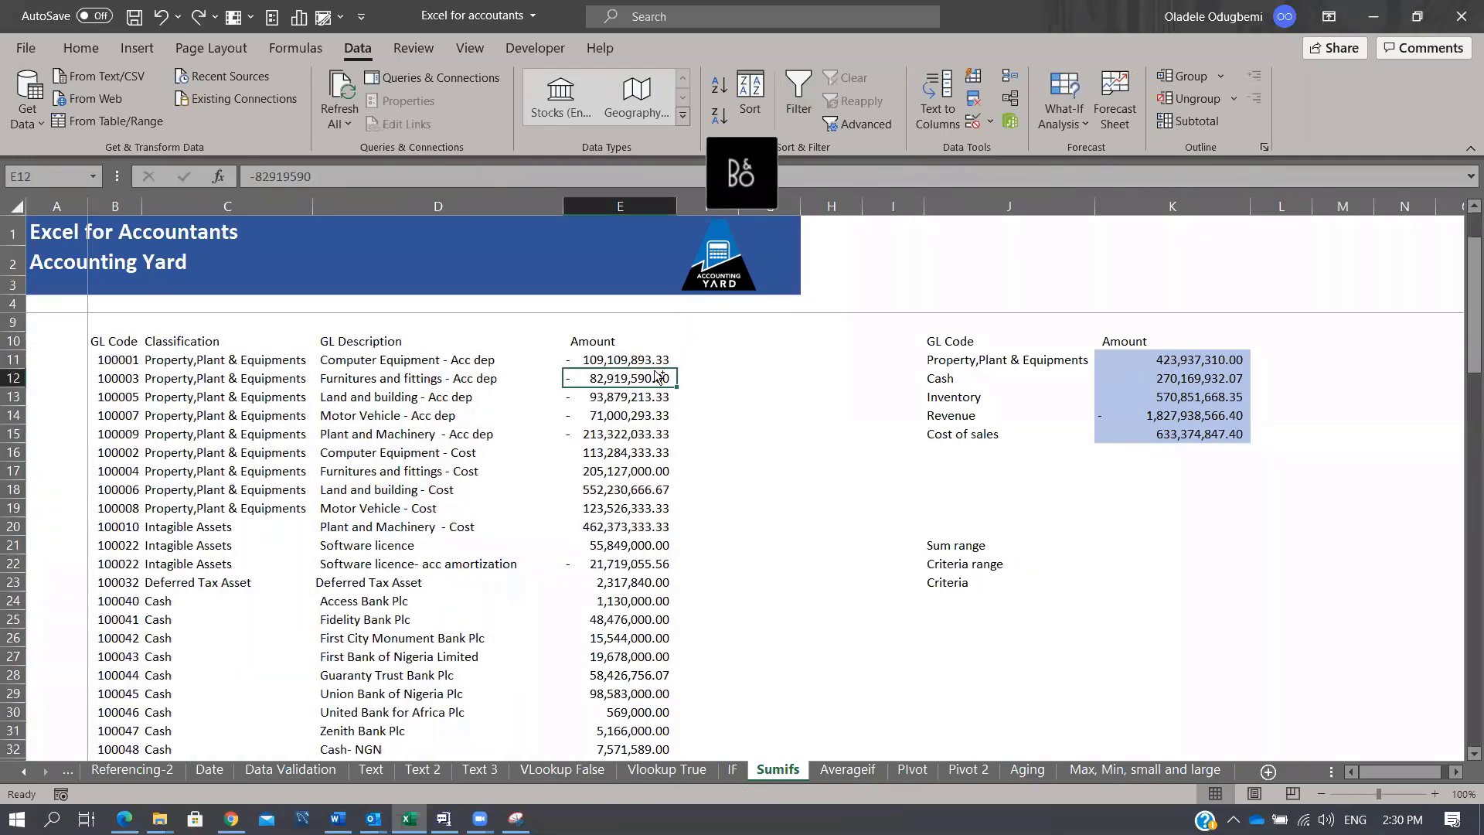
key(ctrl+shift+l)
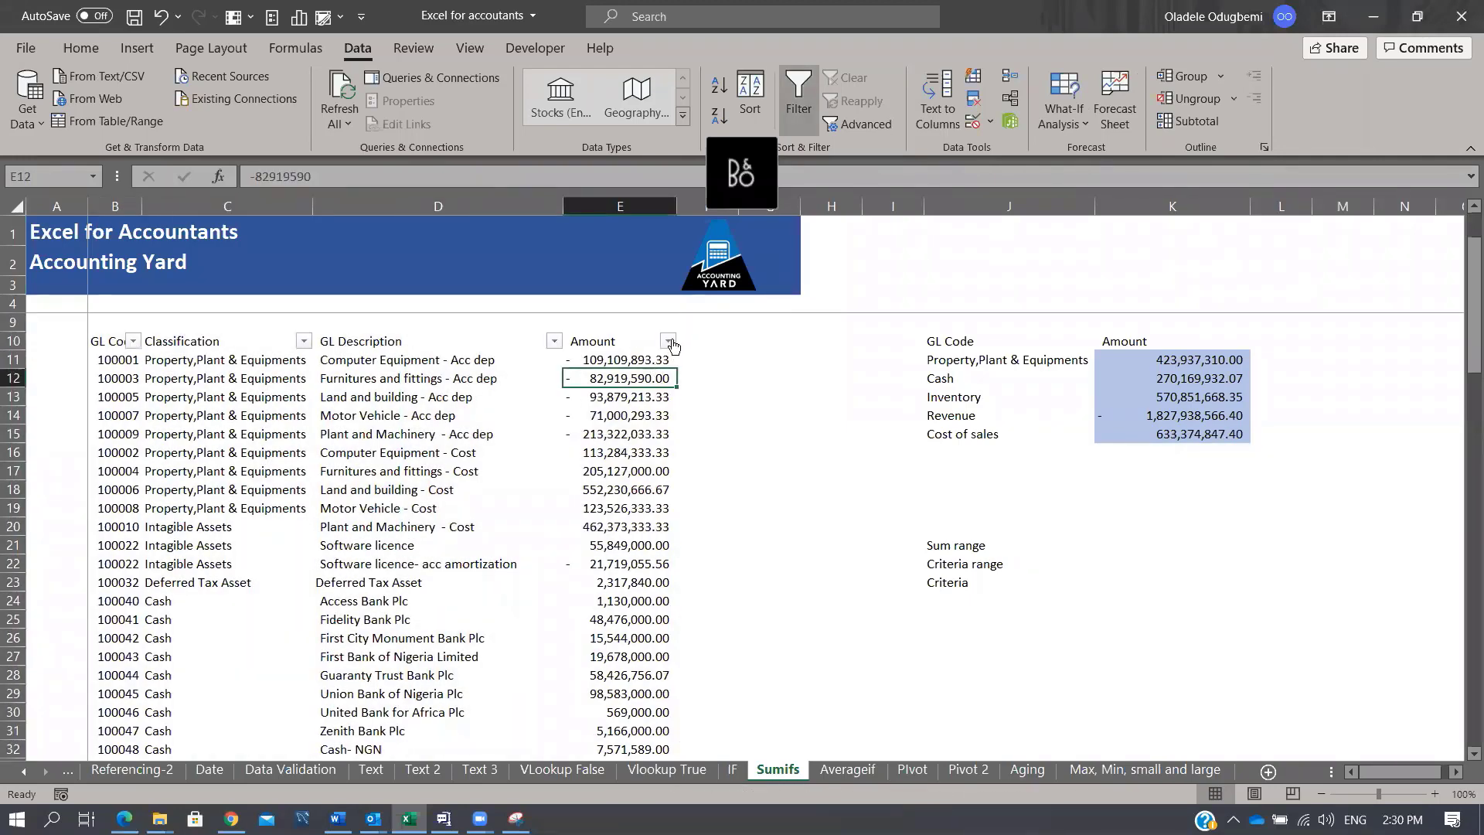
click(669, 340)
key(Escape)
Step: Filter to Property,Plant & Equipments and select its nine amounts, summing 423,937,310.00
click(304, 341)
click(167, 571)
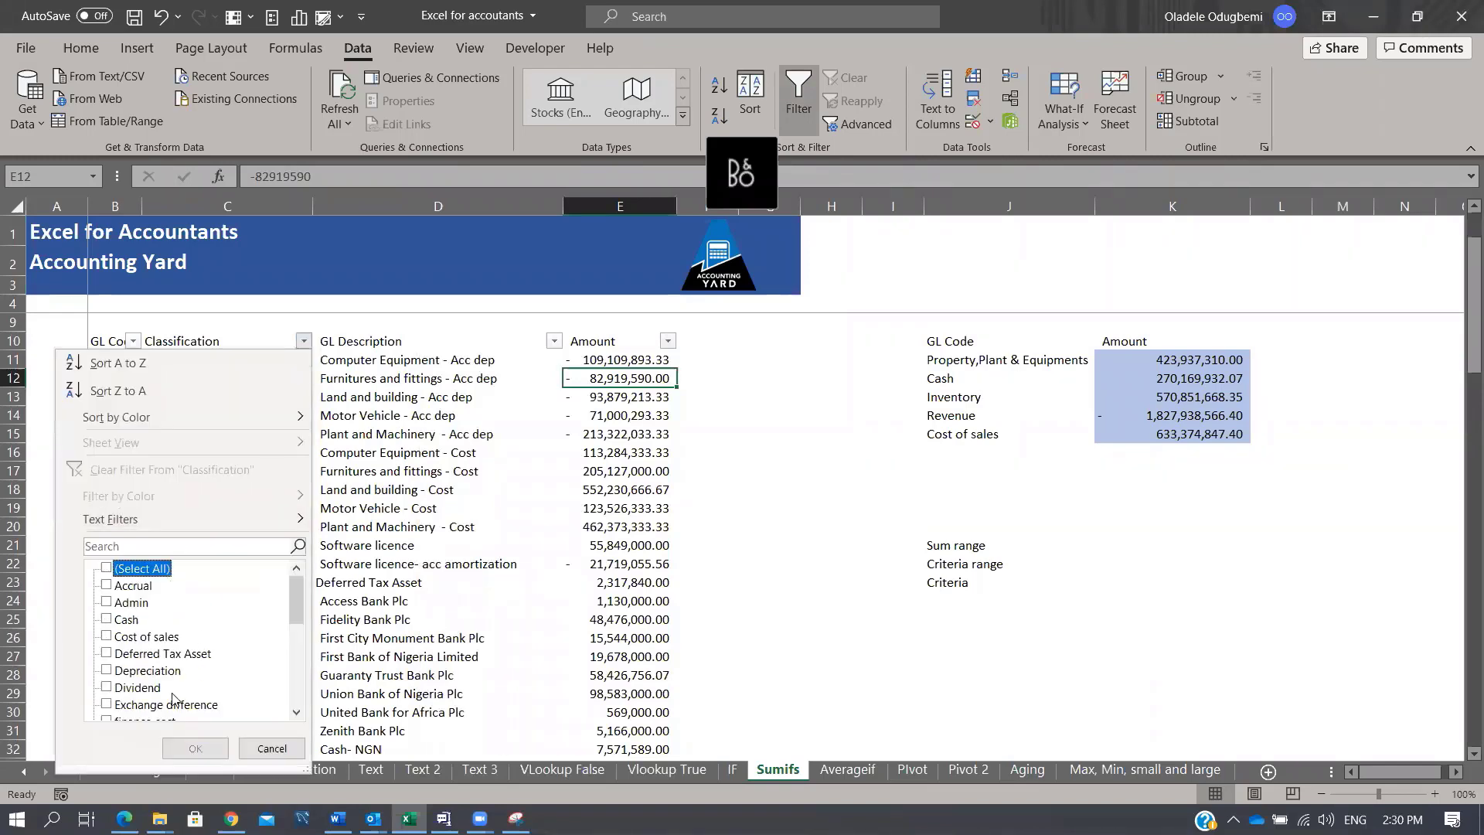
drag(298, 609, 292, 696)
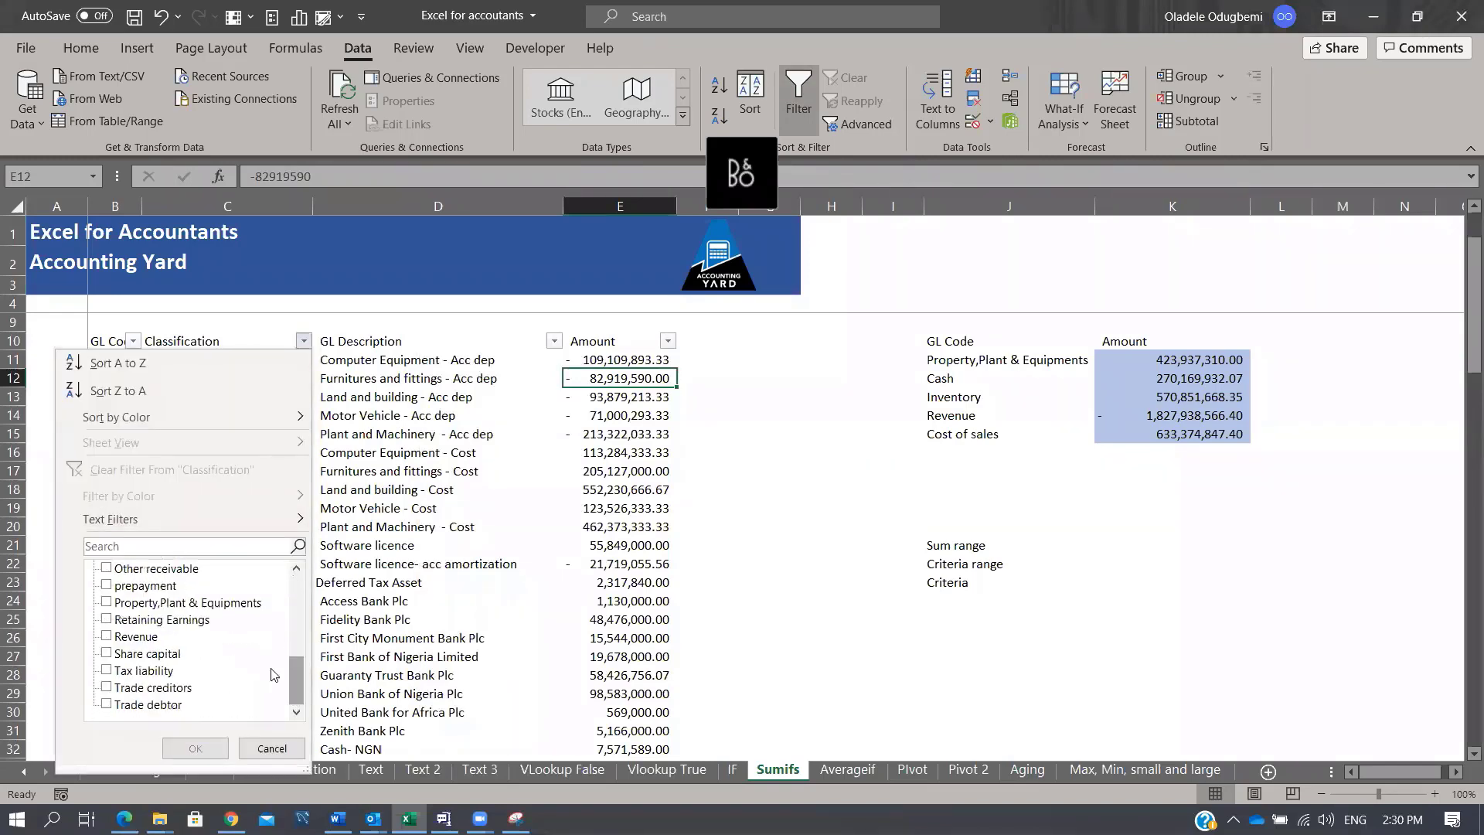
click(230, 603)
click(195, 748)
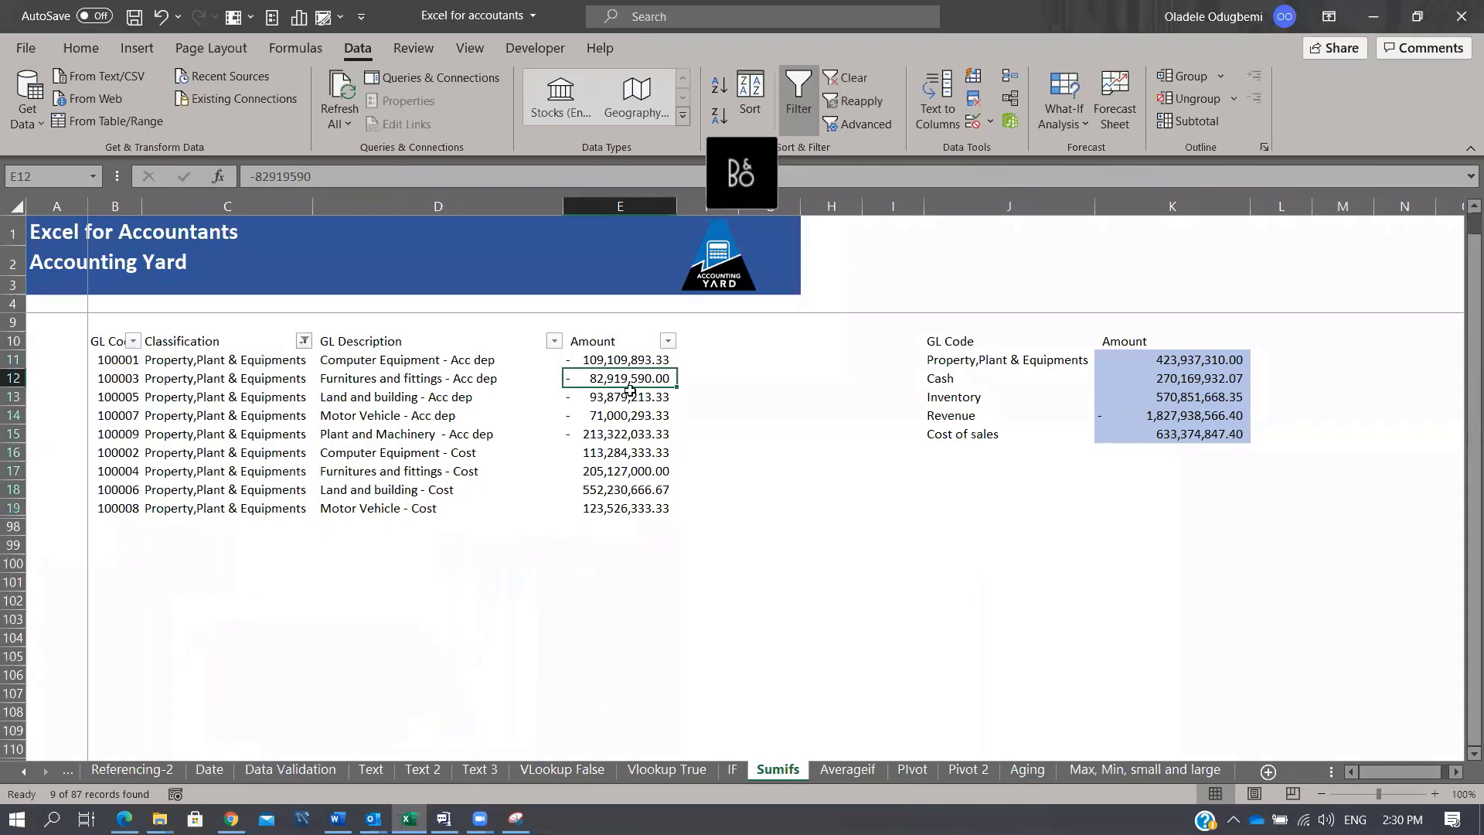
drag(641, 360, 612, 508)
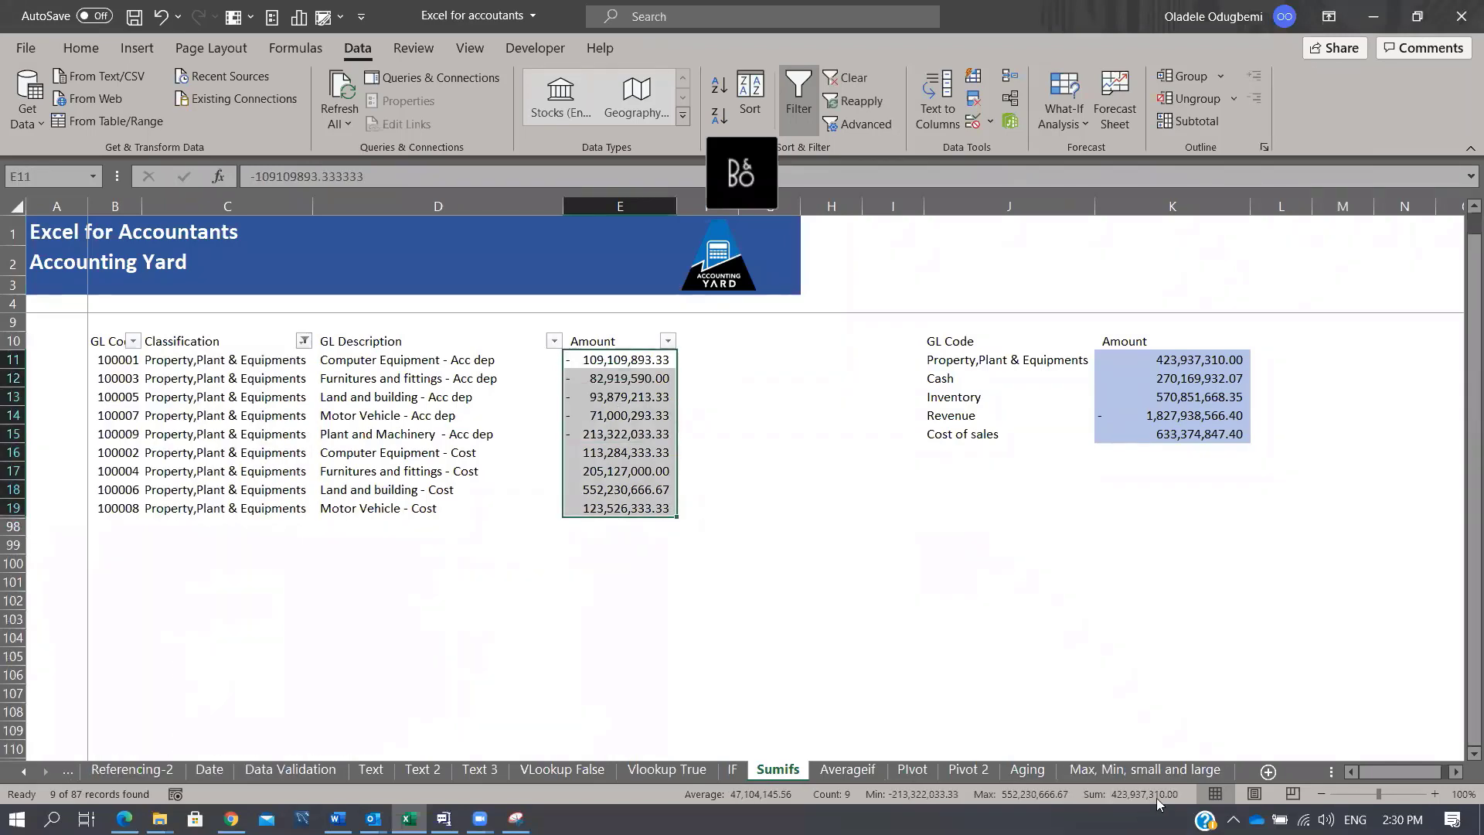
click(1112, 358)
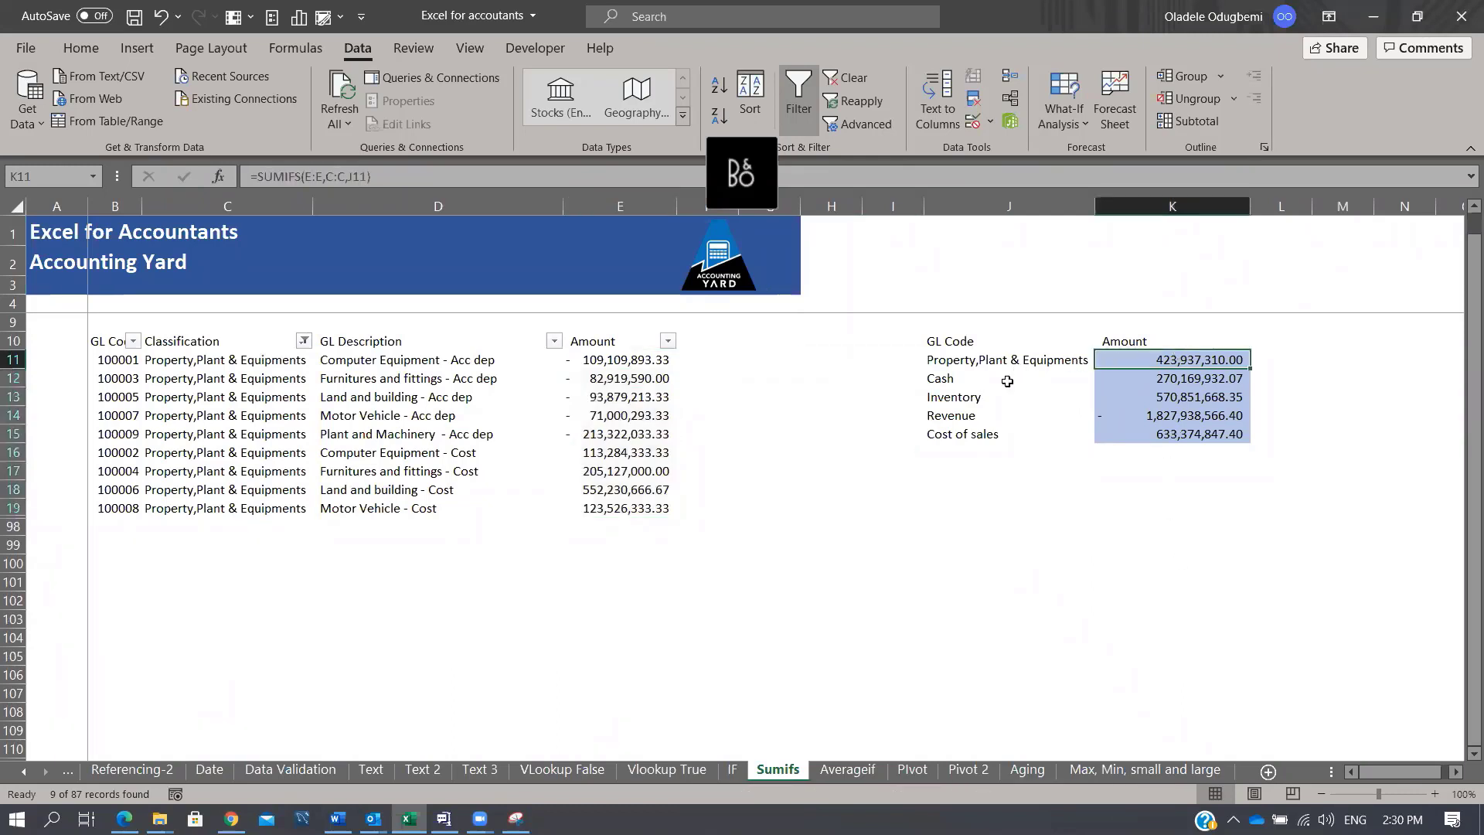
Step: Filter the GL table to Cash only, then show all rows again and view the Cash SUMIFS
click(1007, 381)
click(304, 341)
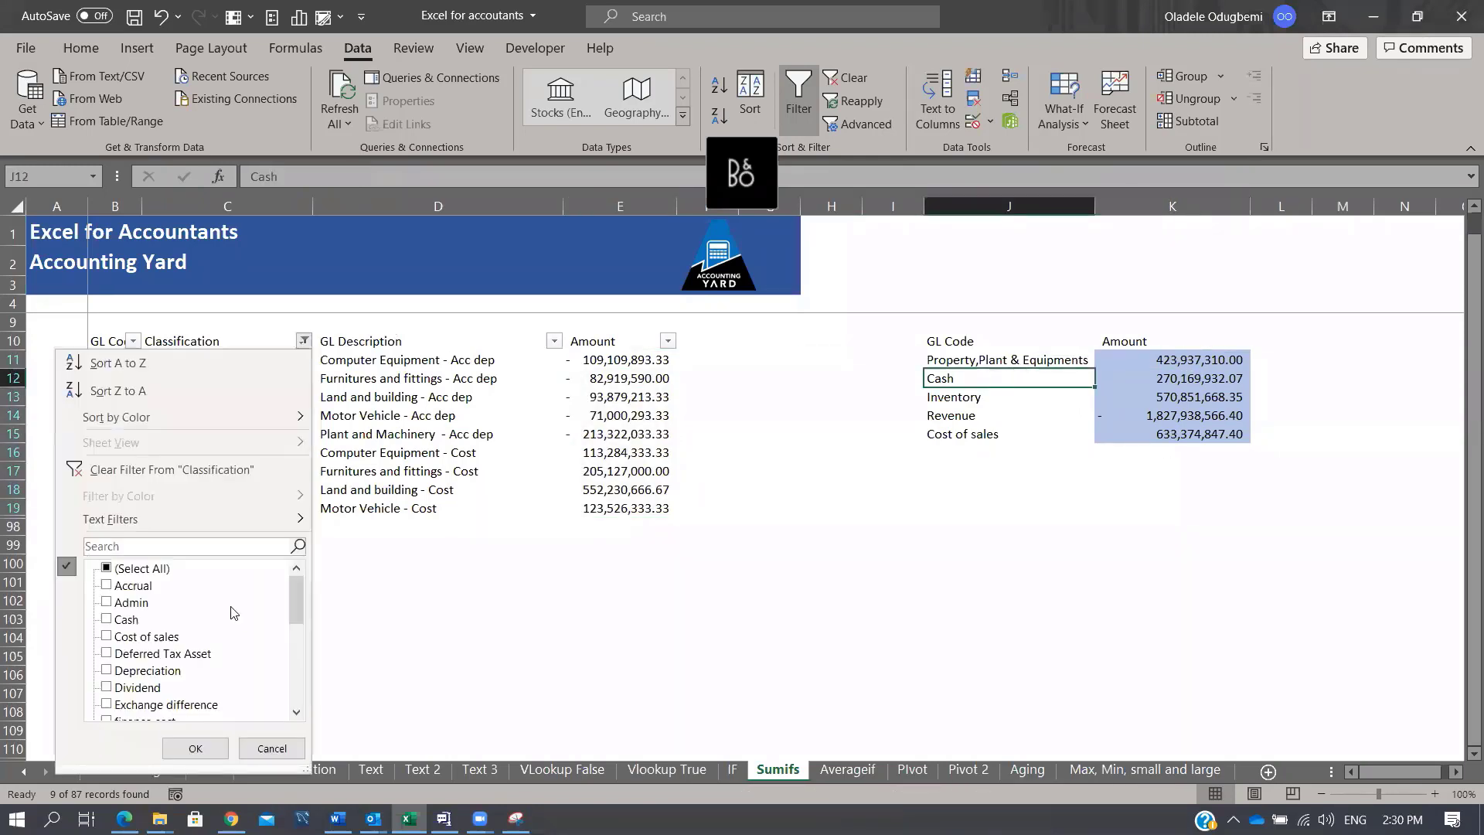
click(136, 570)
click(136, 571)
click(128, 621)
click(197, 749)
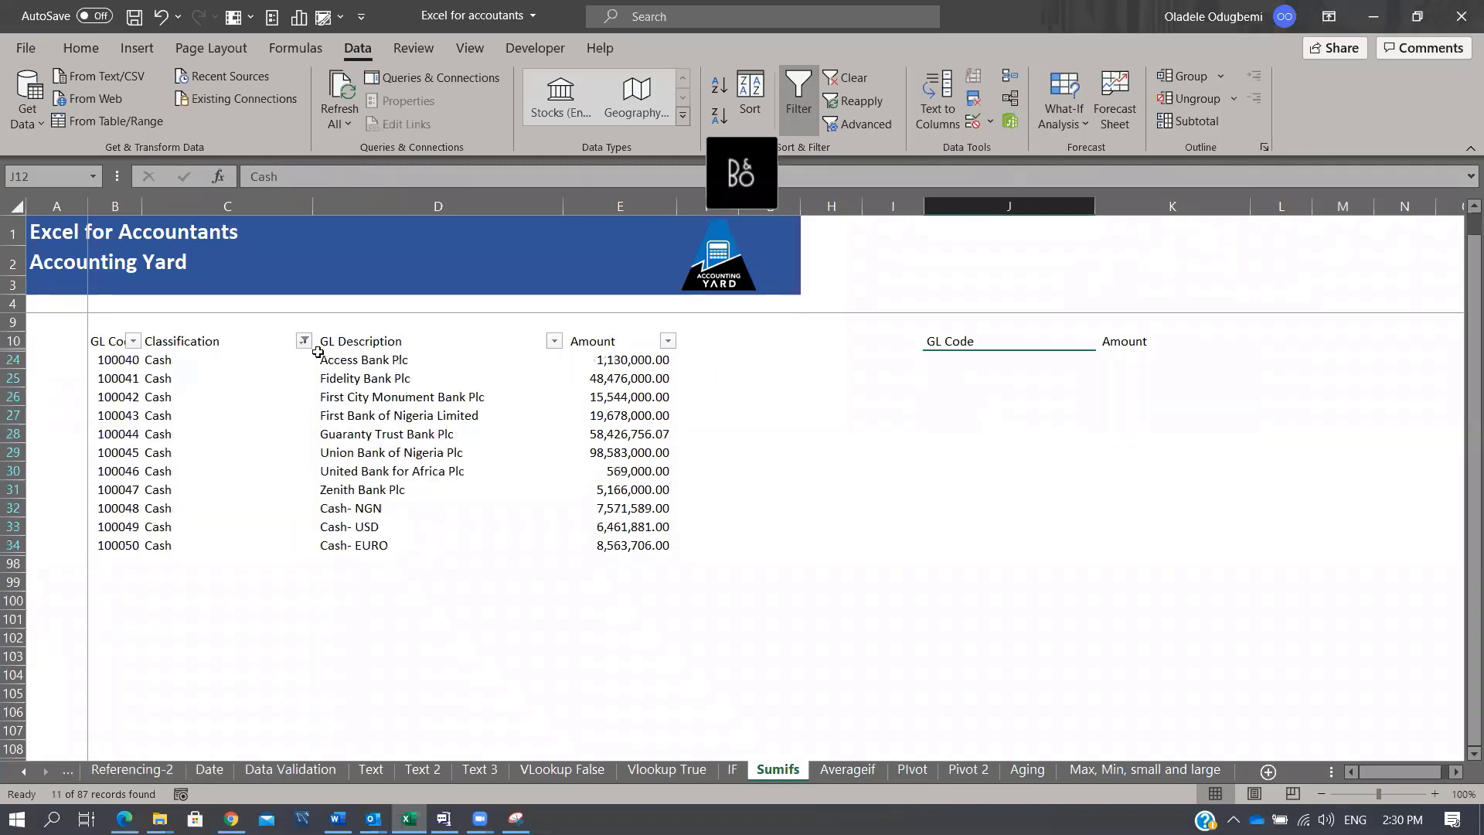
click(304, 341)
click(154, 571)
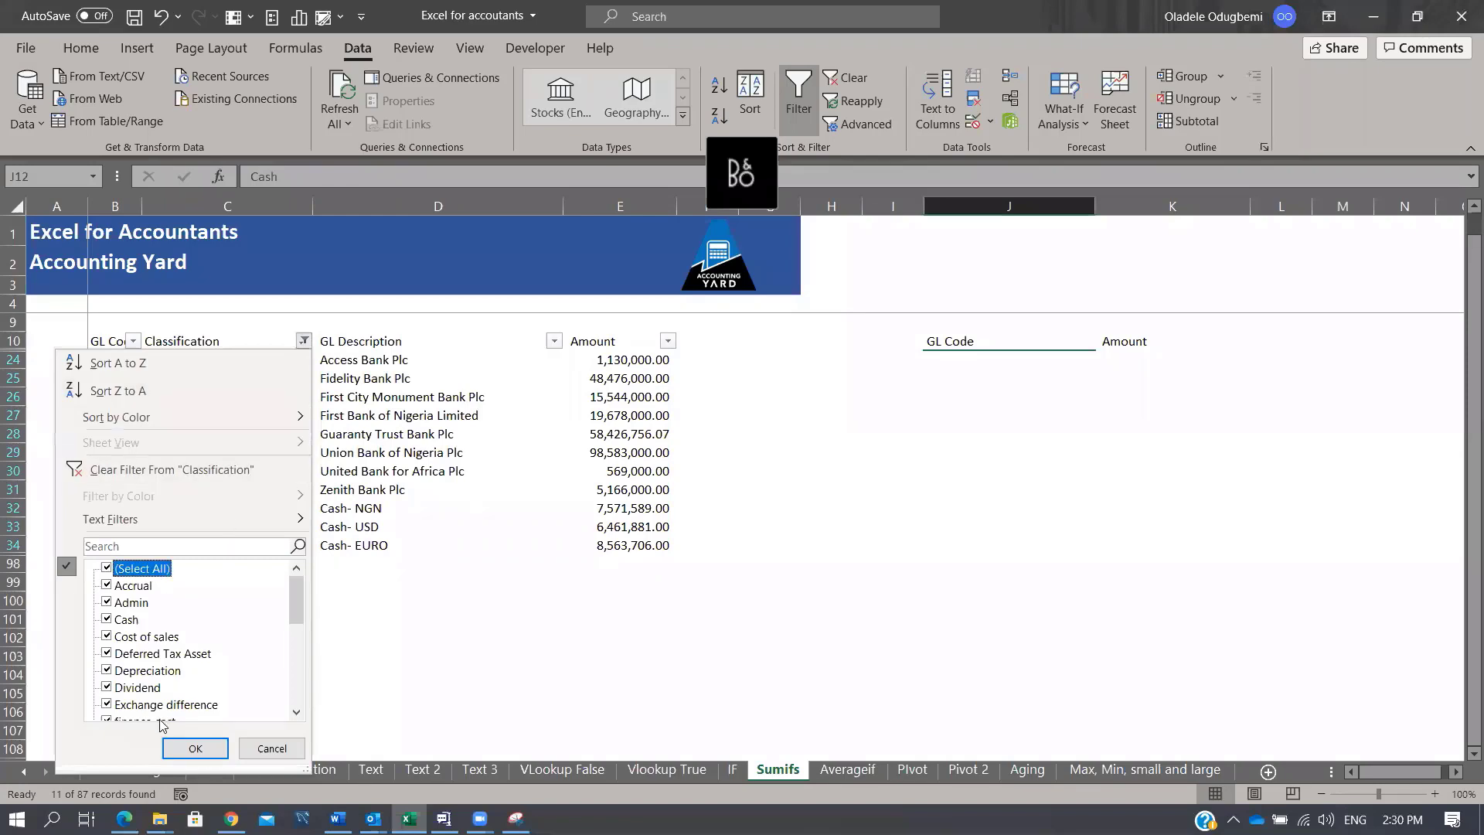
click(196, 748)
click(1202, 385)
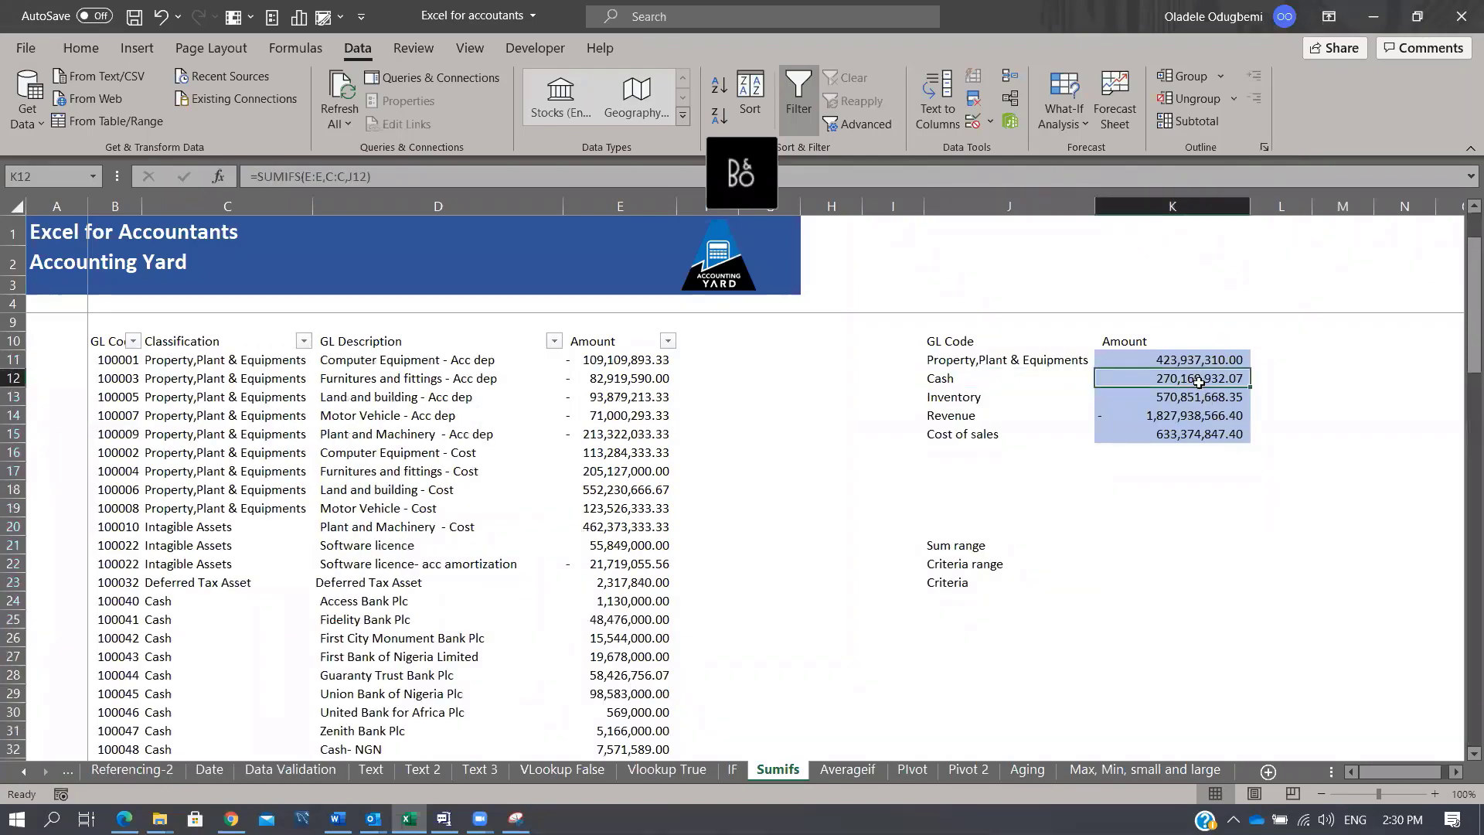
Step: Refilter to Cash, select its eleven amounts summing 270,169,932.07, then restore all rows
click(304, 341)
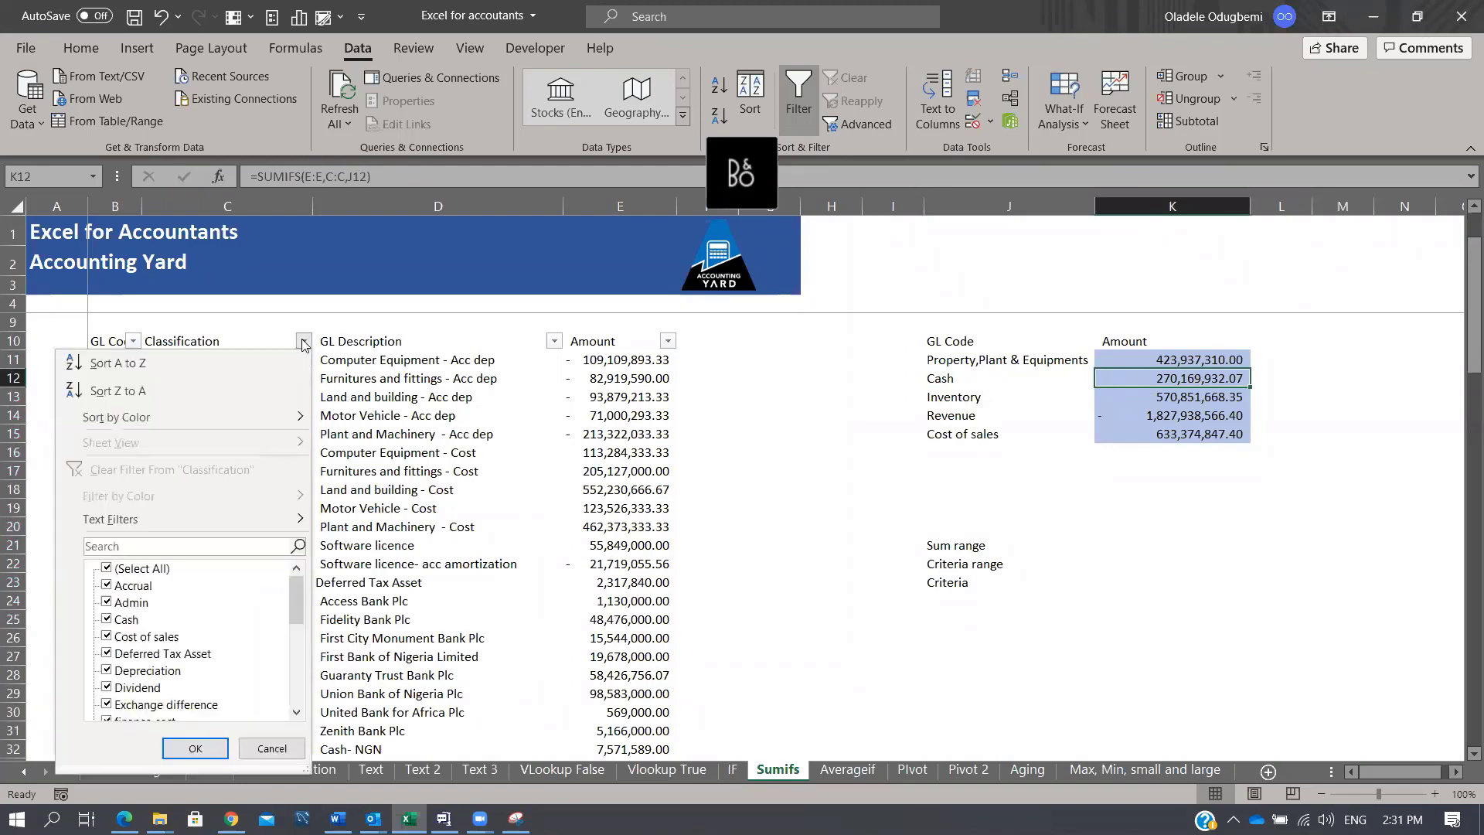
click(142, 569)
click(125, 623)
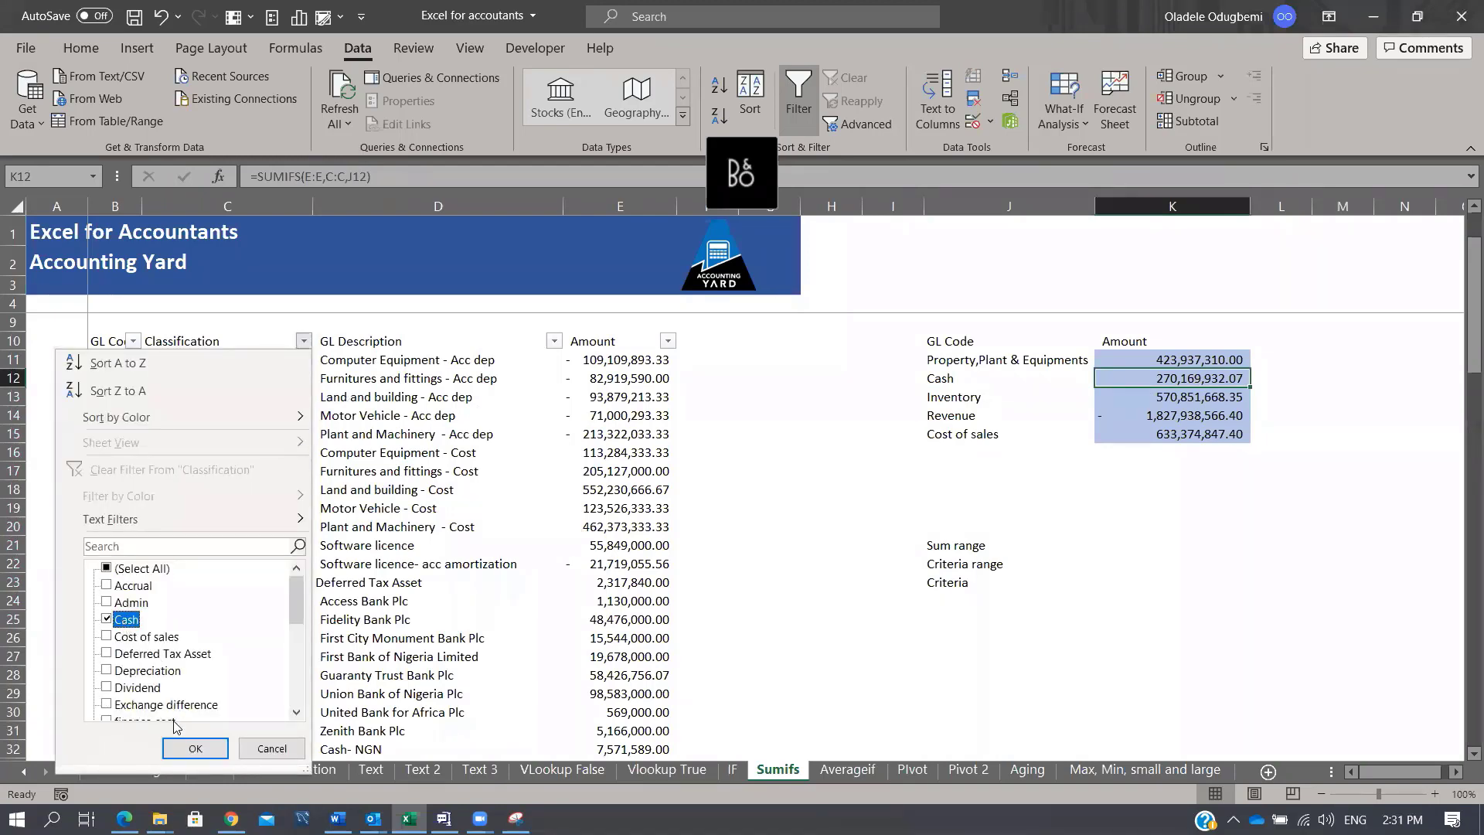
click(195, 748)
drag(595, 364, 588, 550)
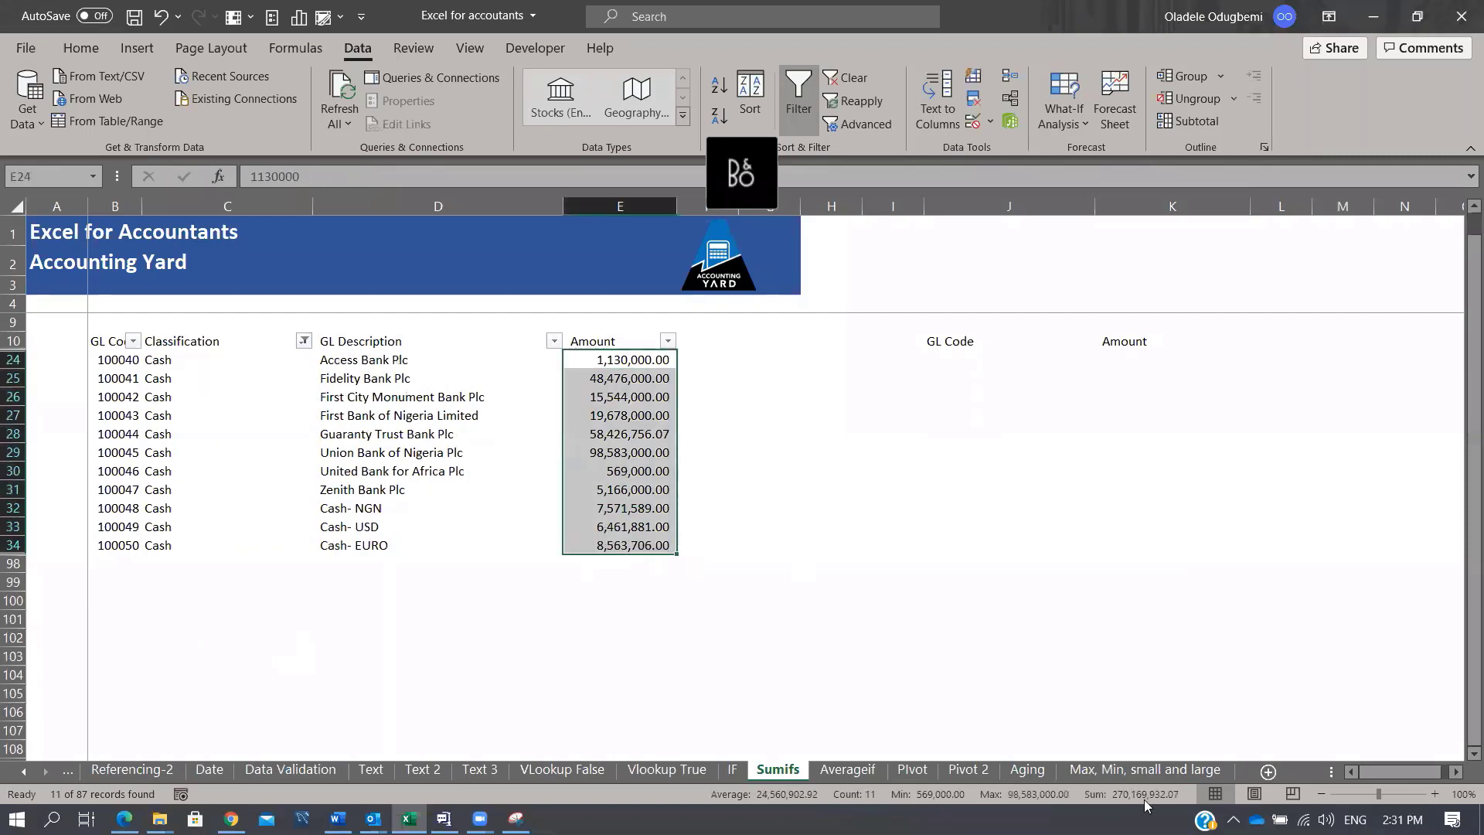
click(303, 341)
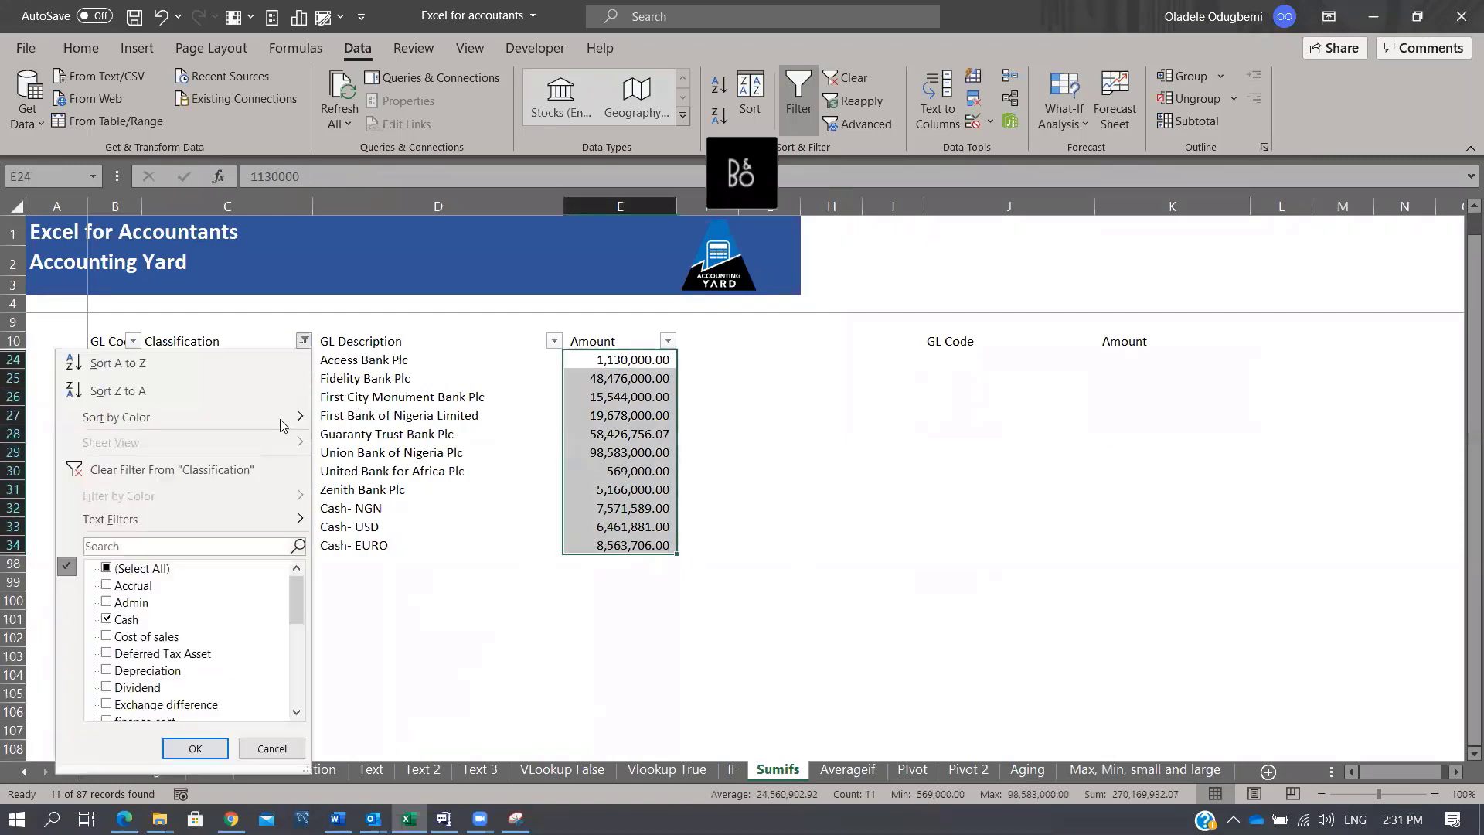
click(139, 569)
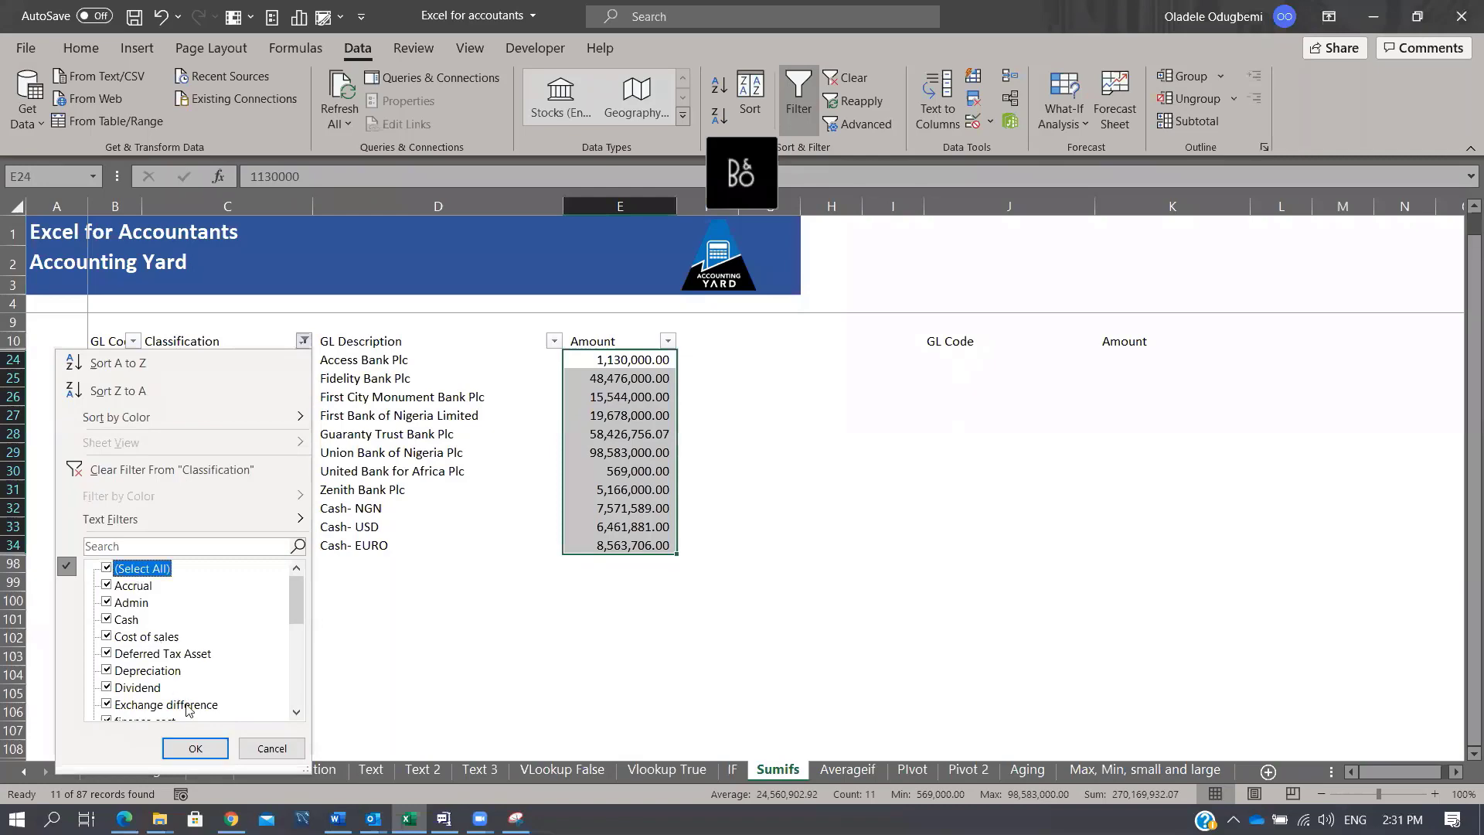
click(196, 748)
click(579, 452)
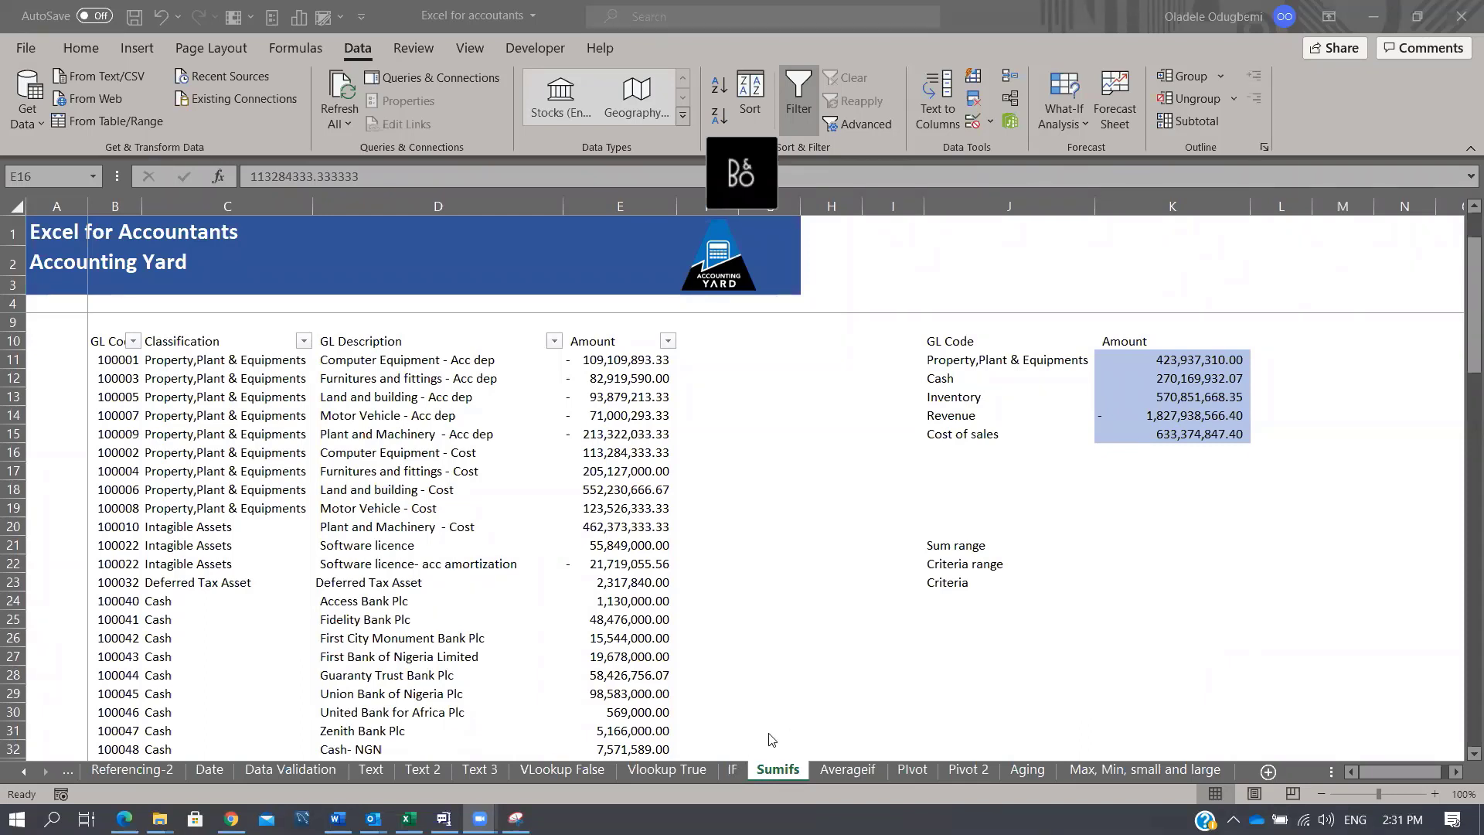
Step: Go to the IF sheet, scroll up to the Cut off row, and select the note in P6
click(731, 769)
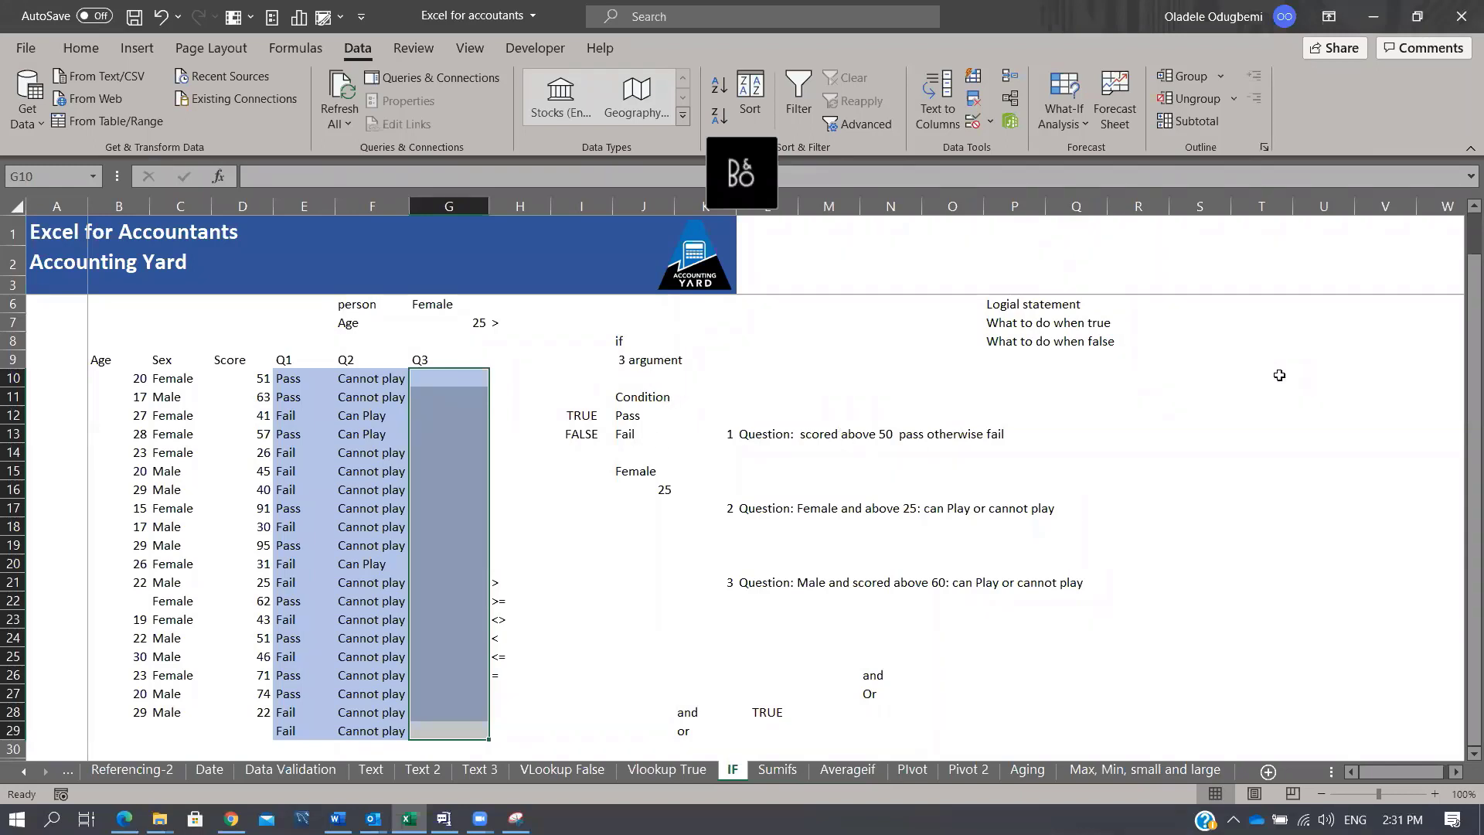
scroll(1074, 362, up, 1)
scroll(1075, 362, up, 1)
click(1012, 343)
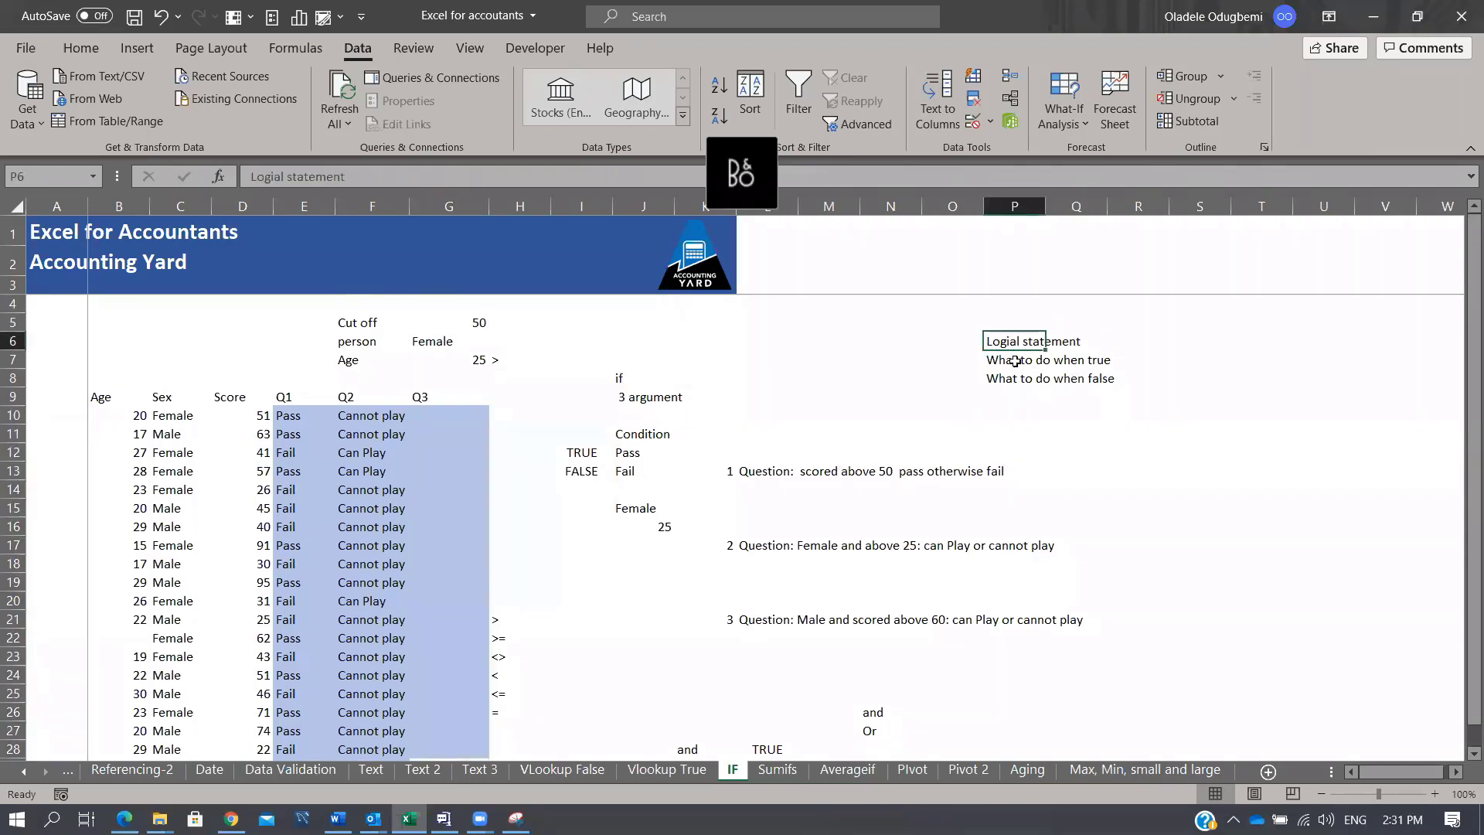
click(1015, 361)
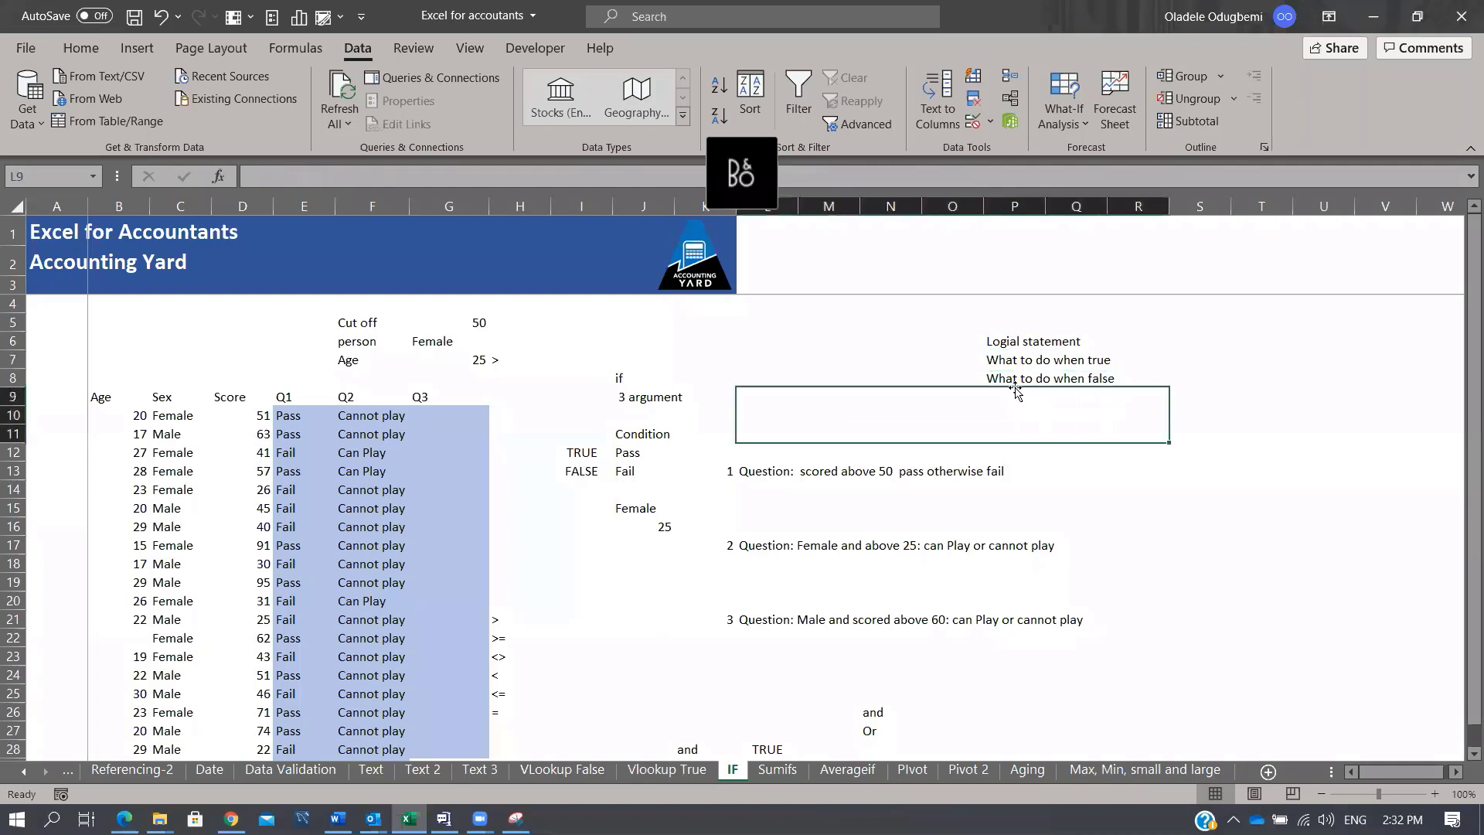
click(1014, 378)
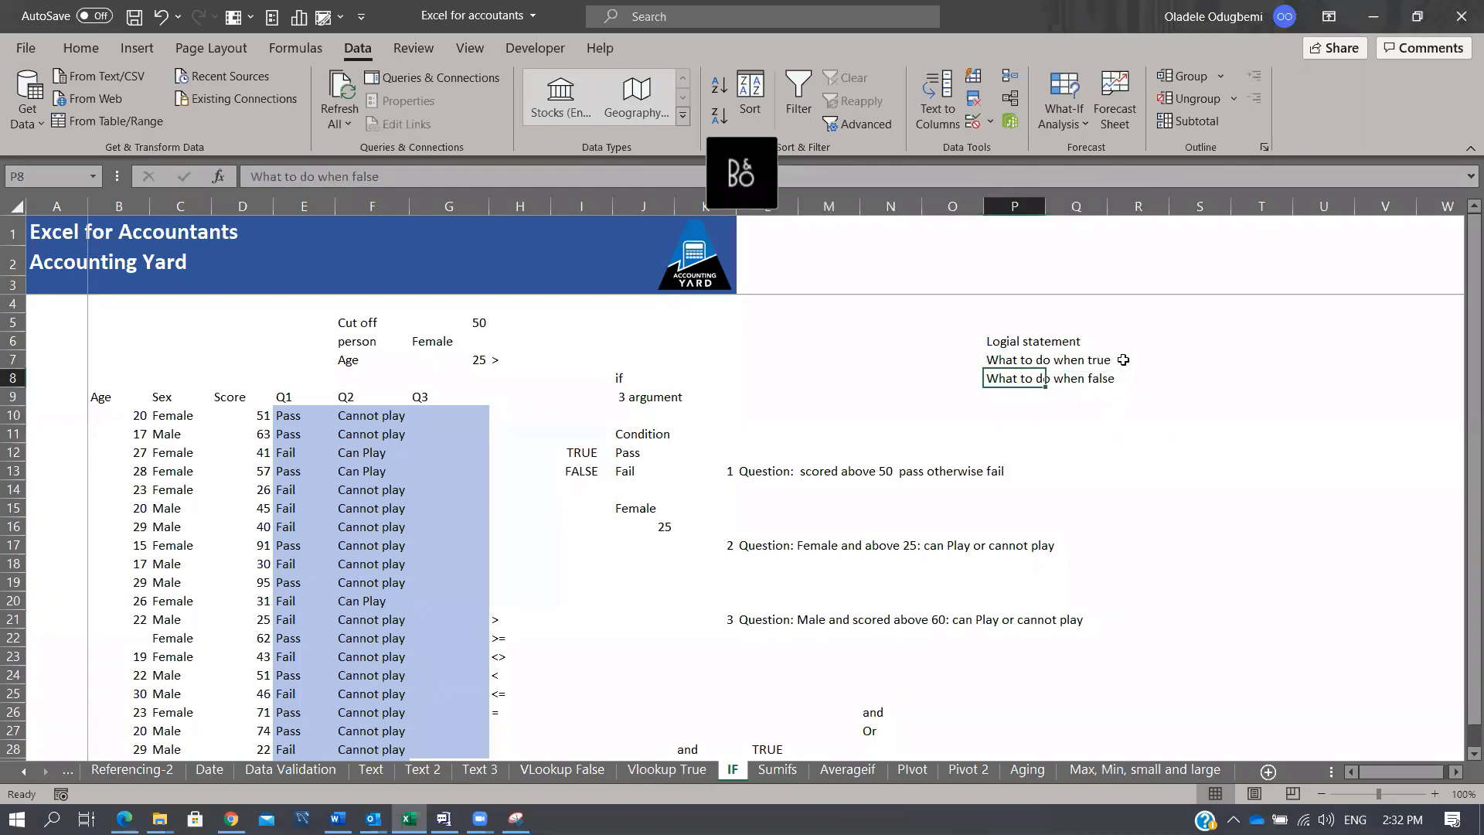
click(1178, 432)
text(=if)
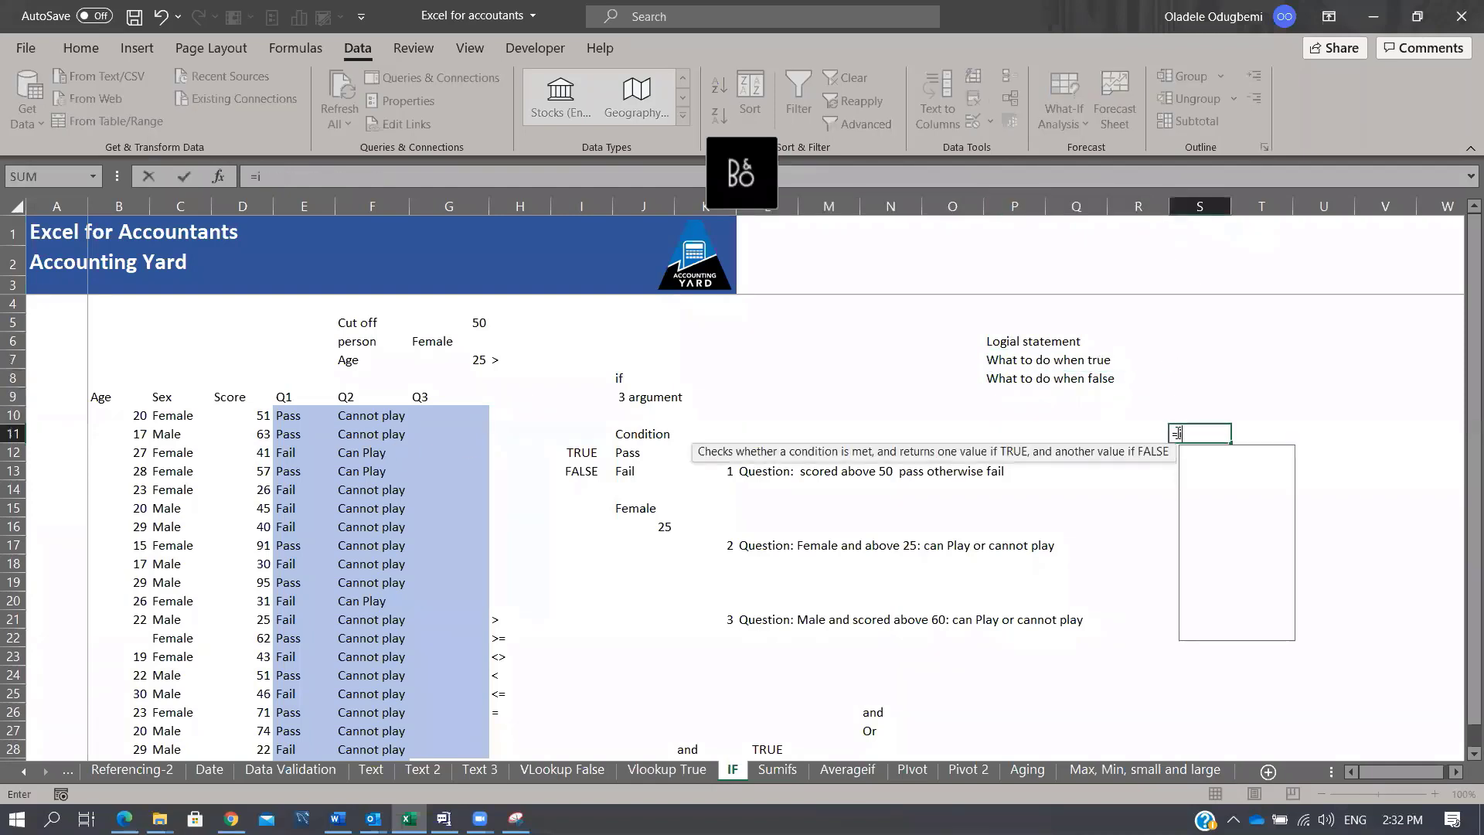
key(Tab)
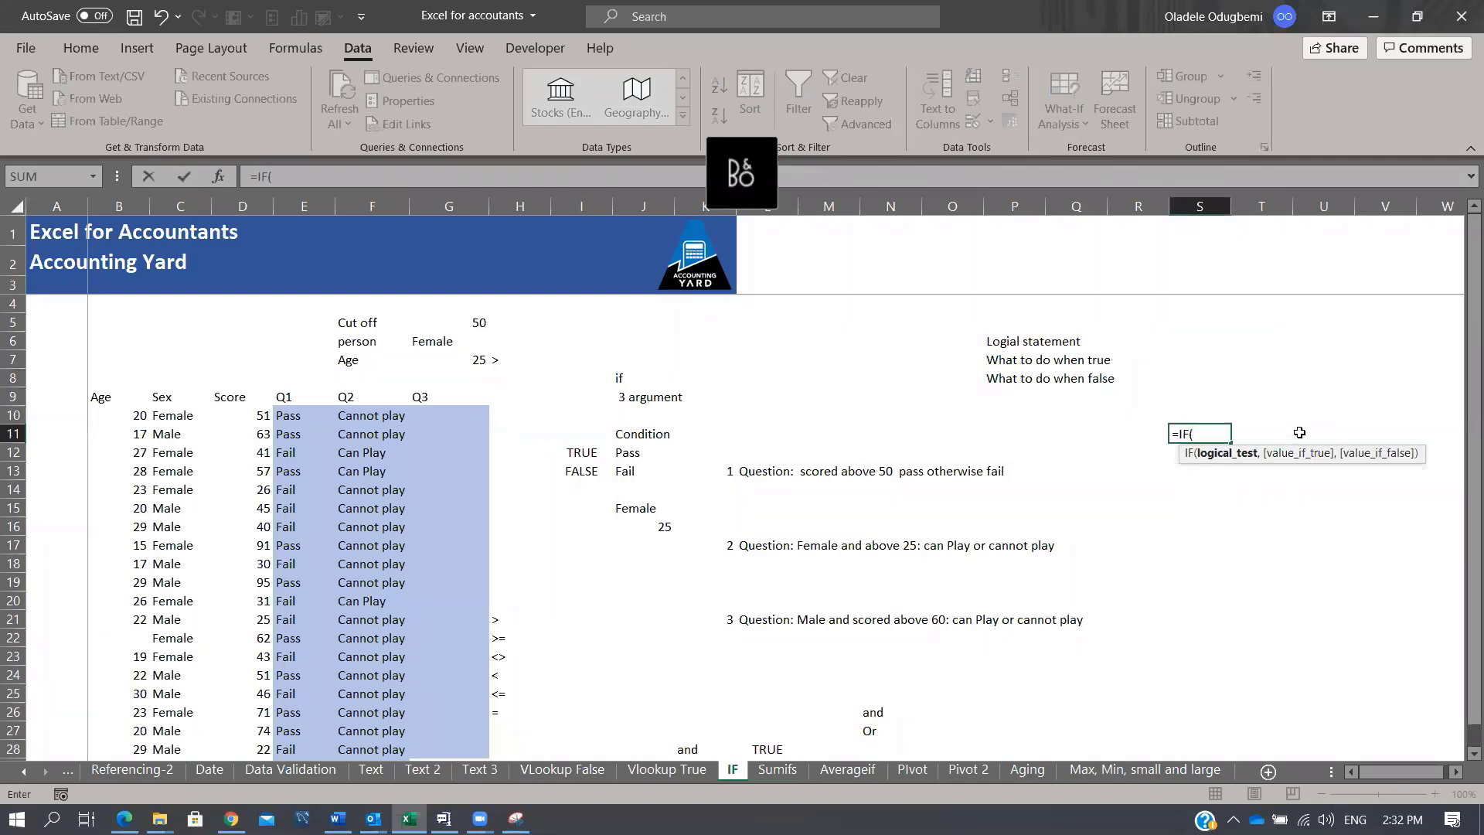
text(,)
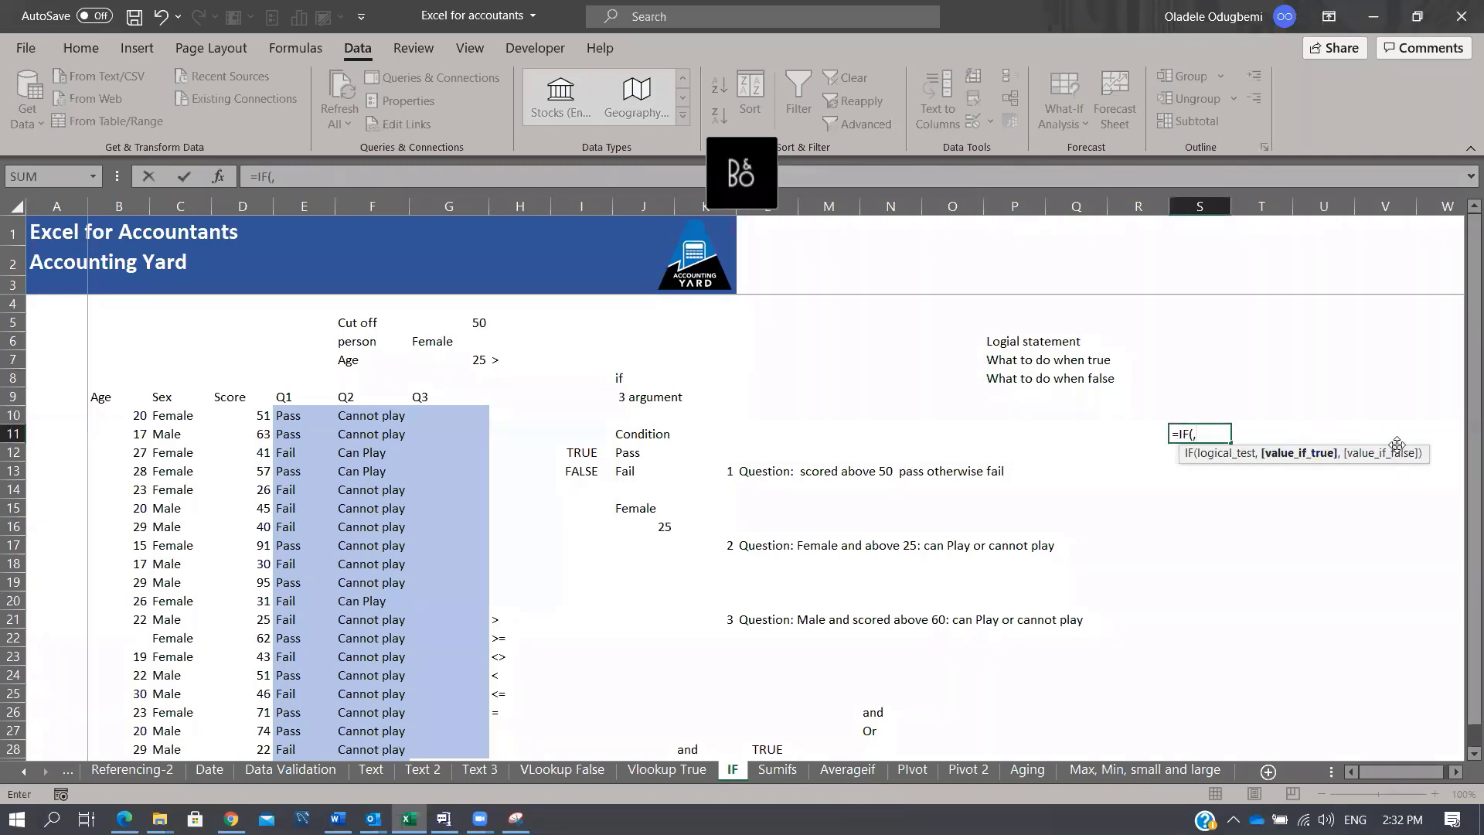
key(Escape)
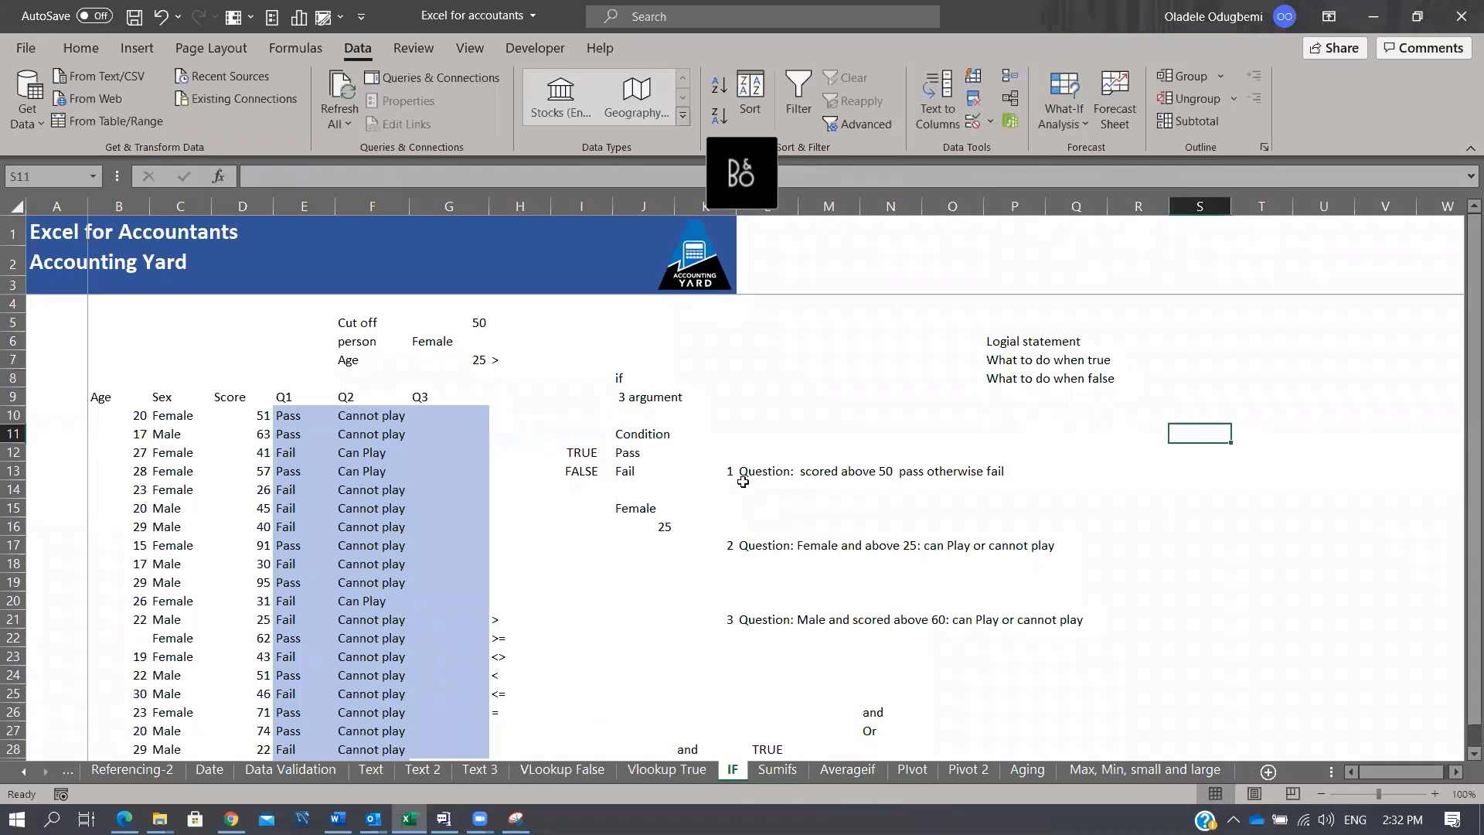
click(255, 416)
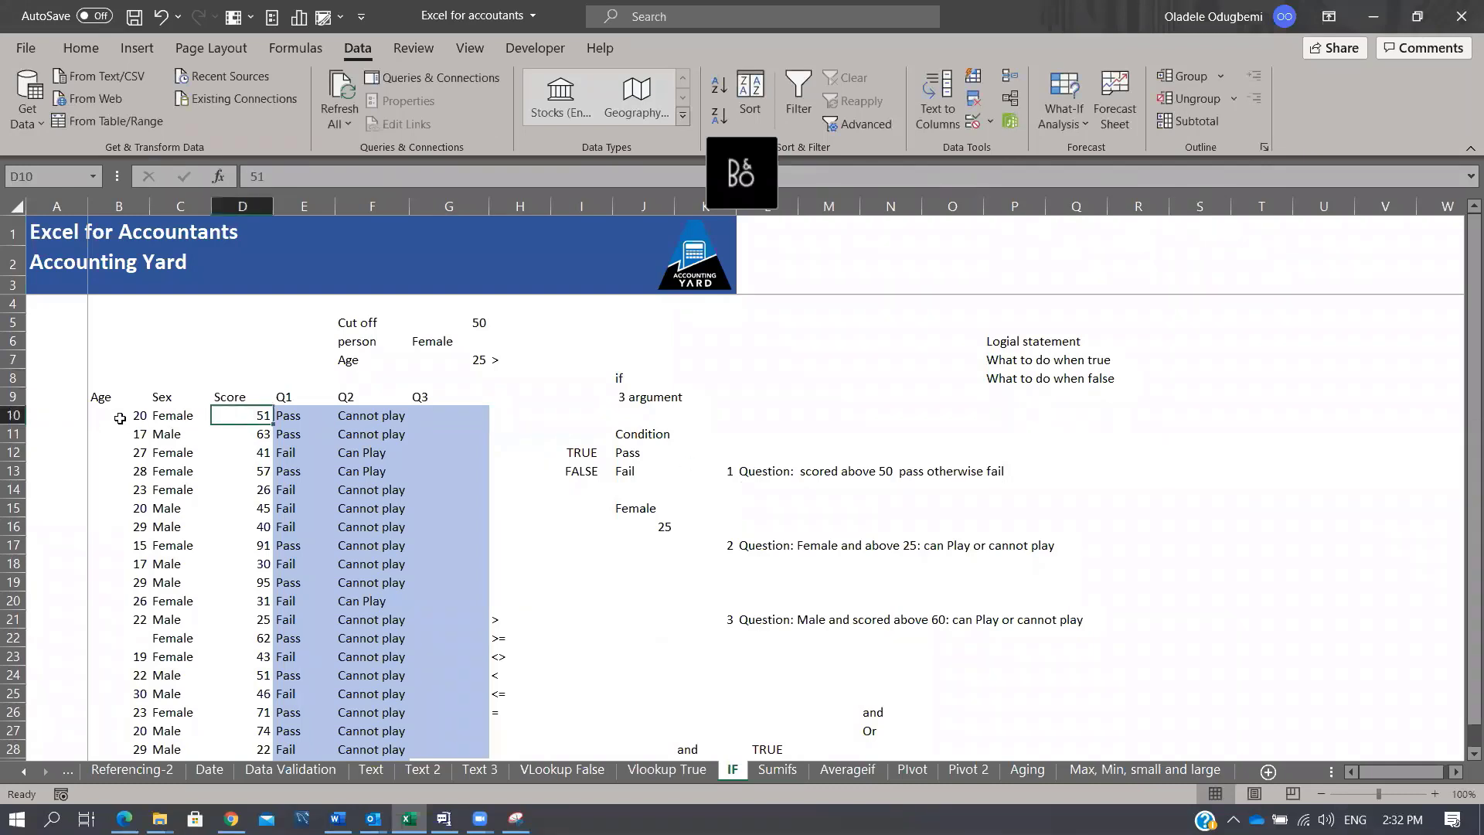
click(293, 419)
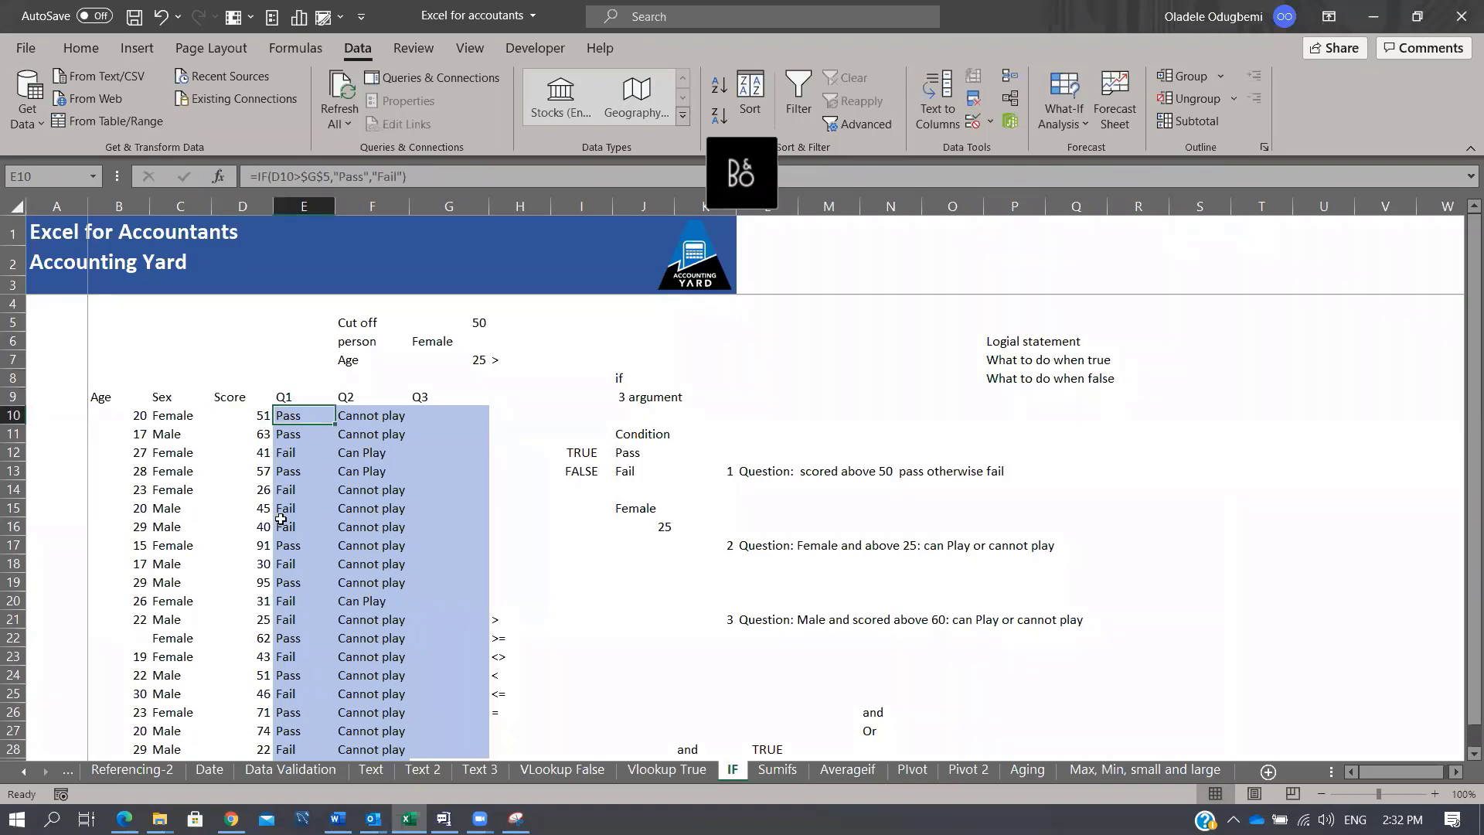
key(F2)
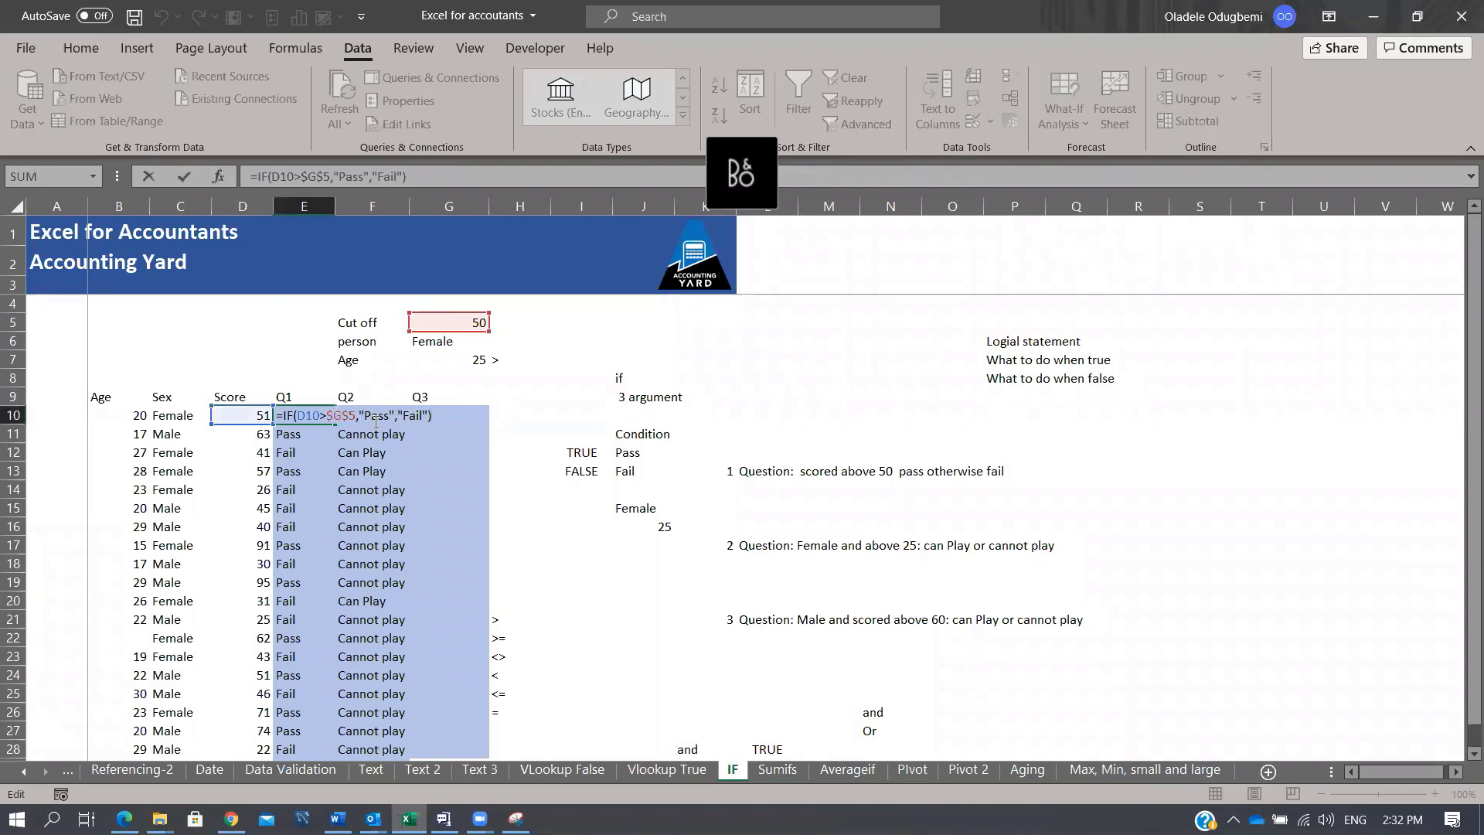
key(Escape)
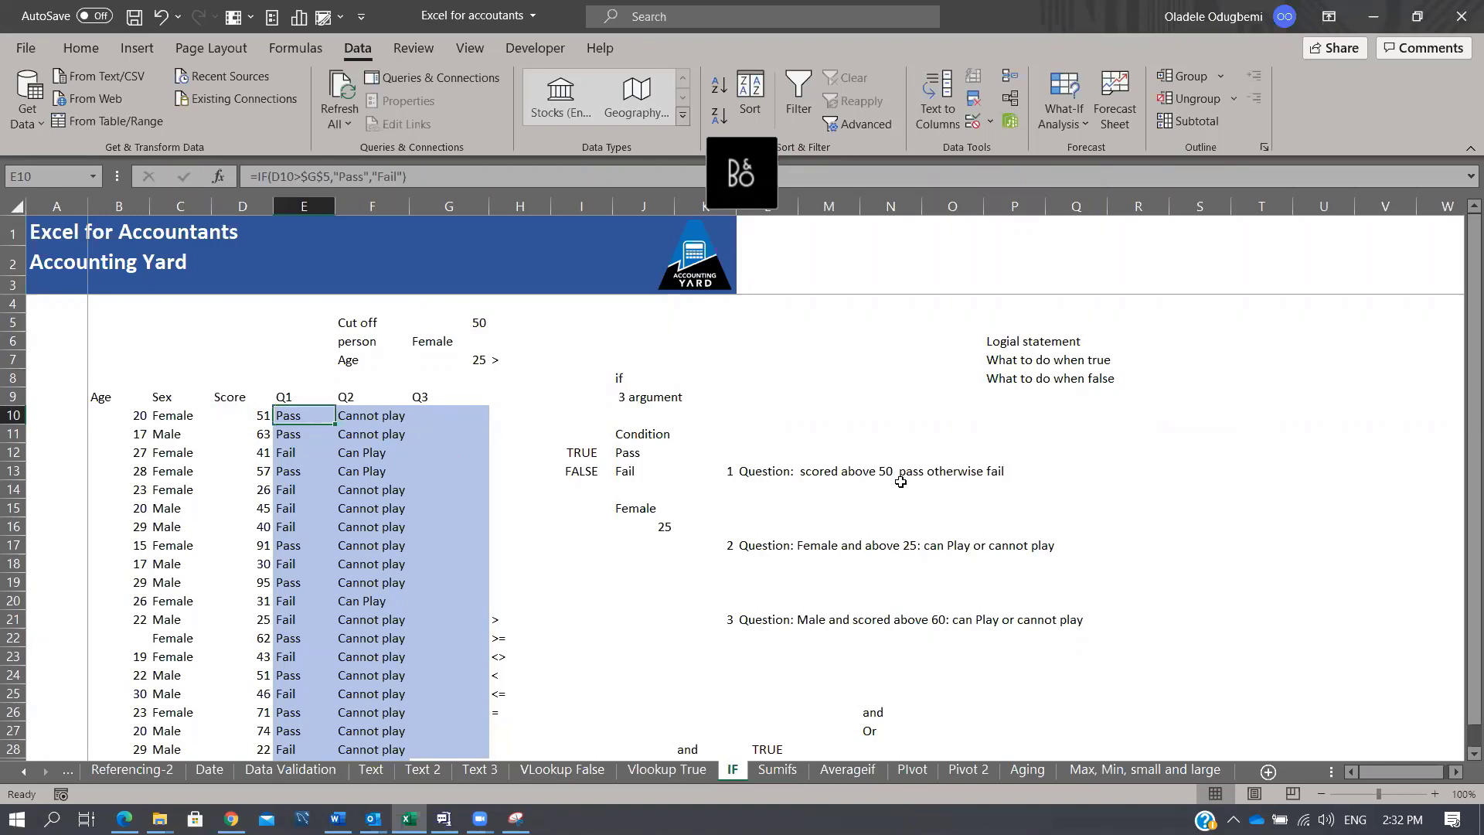
scroll(901, 494, down, 1)
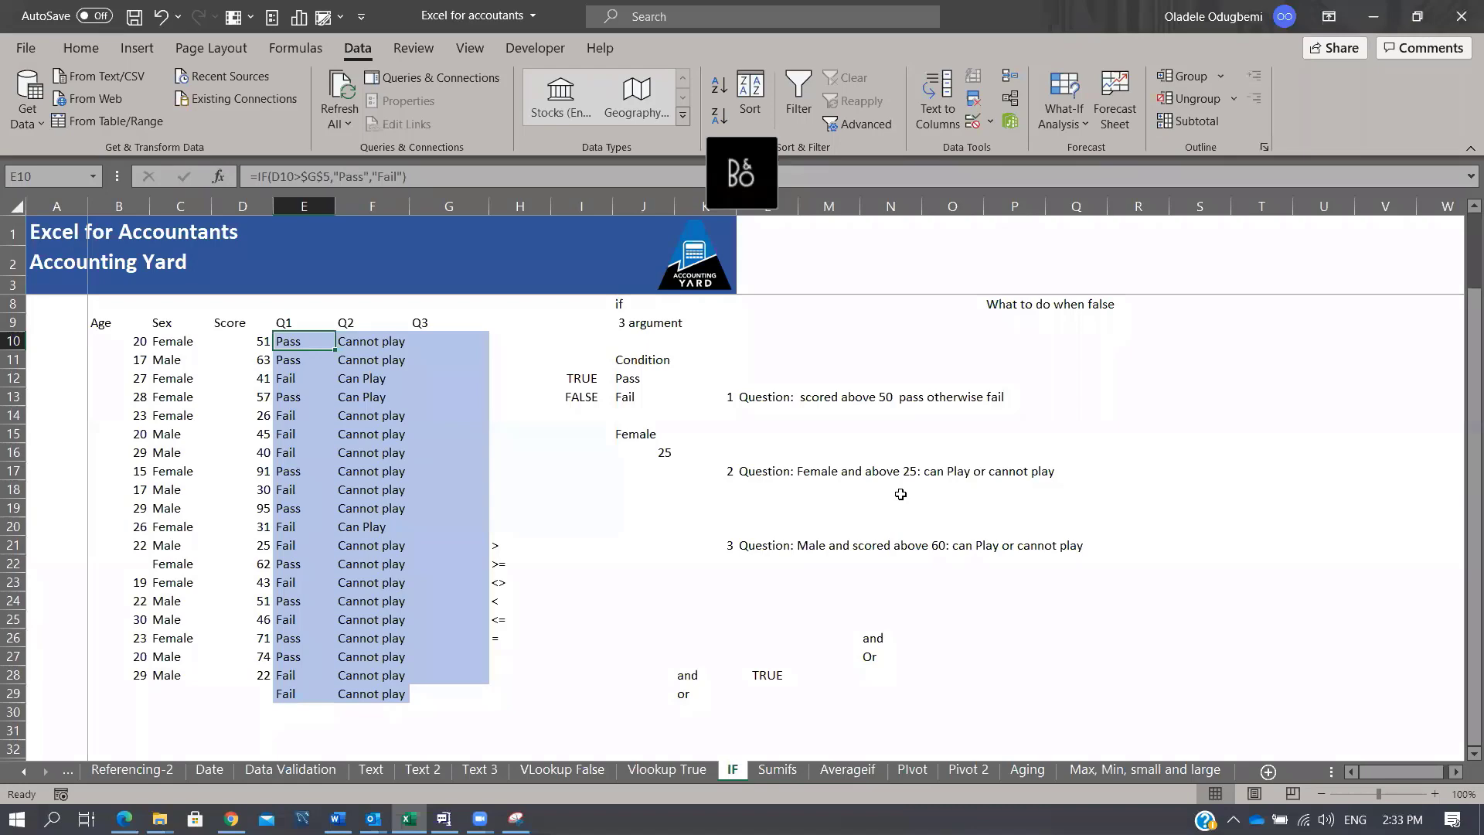
Step: On the Sumifs sheet, delete the SUMIFS totals in K11:K15 and reselect those empty cells
click(777, 769)
drag(1171, 435, 1176, 516)
key(Delete)
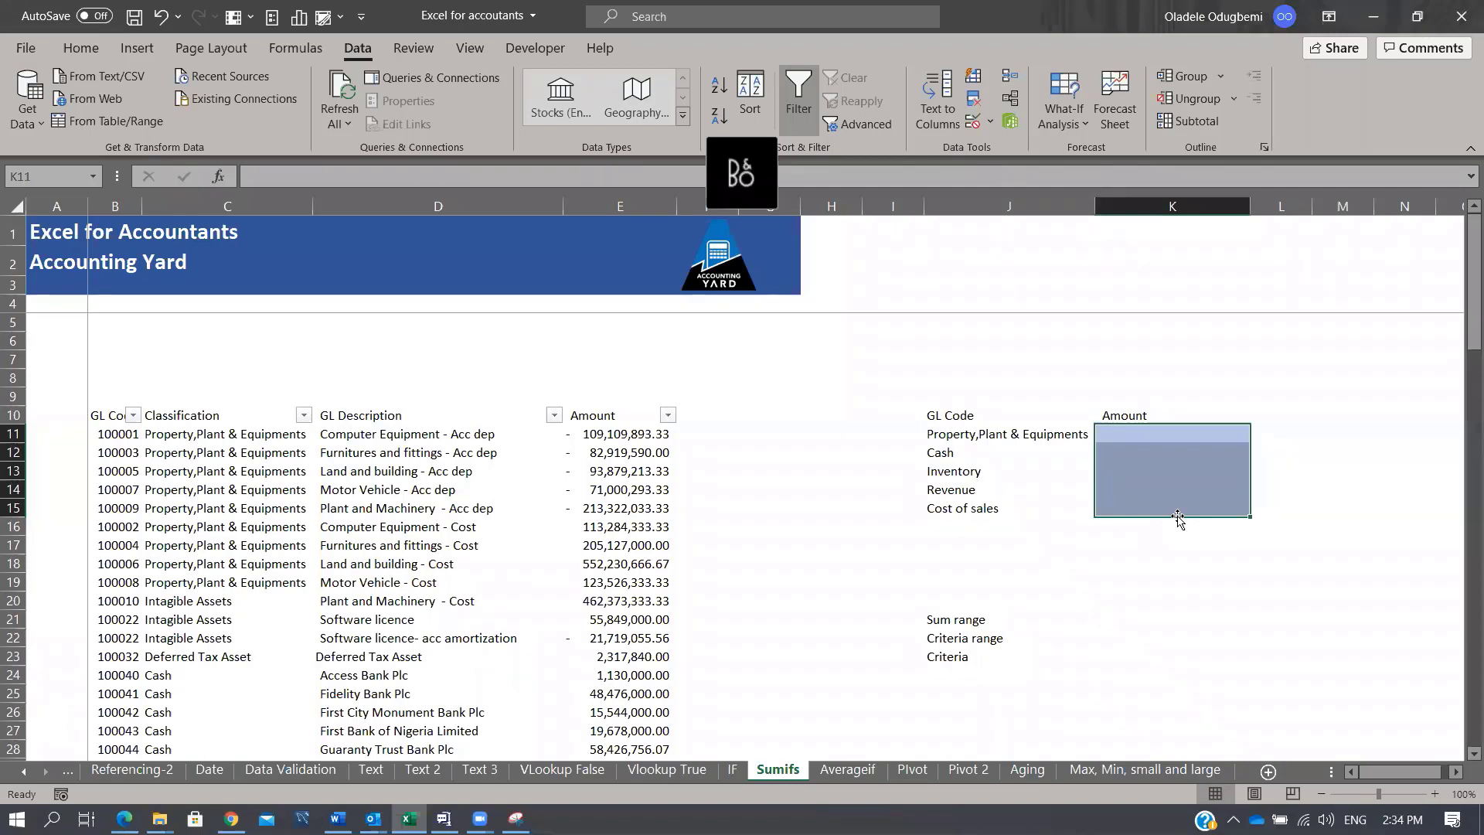
drag(1177, 515, 1177, 516)
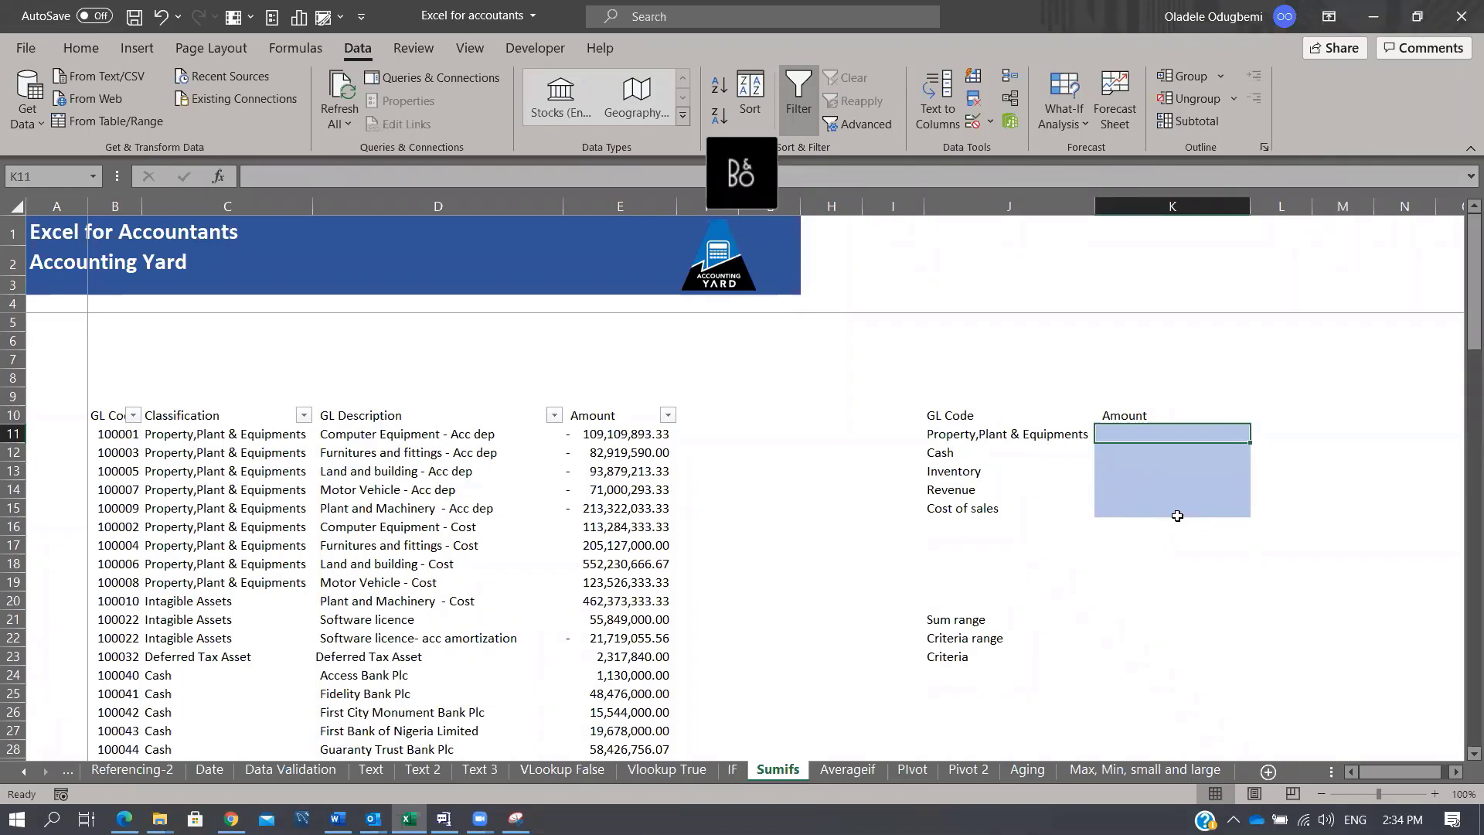
Step: Re-enter =SUMIFS(E:E,C:C,J11) in K11 and fill it down through K15
text(=SUMIFS()
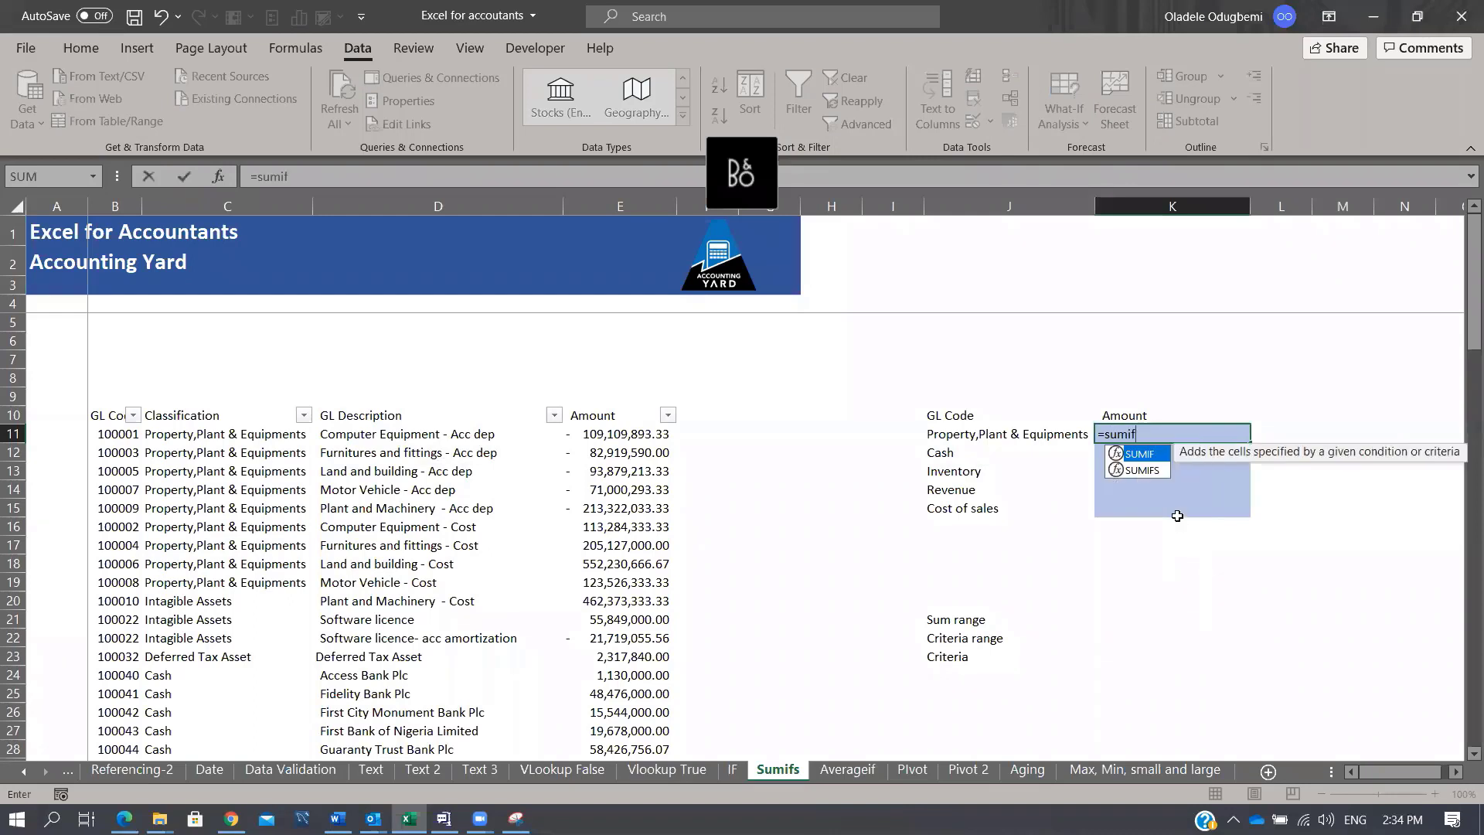
click(648, 205)
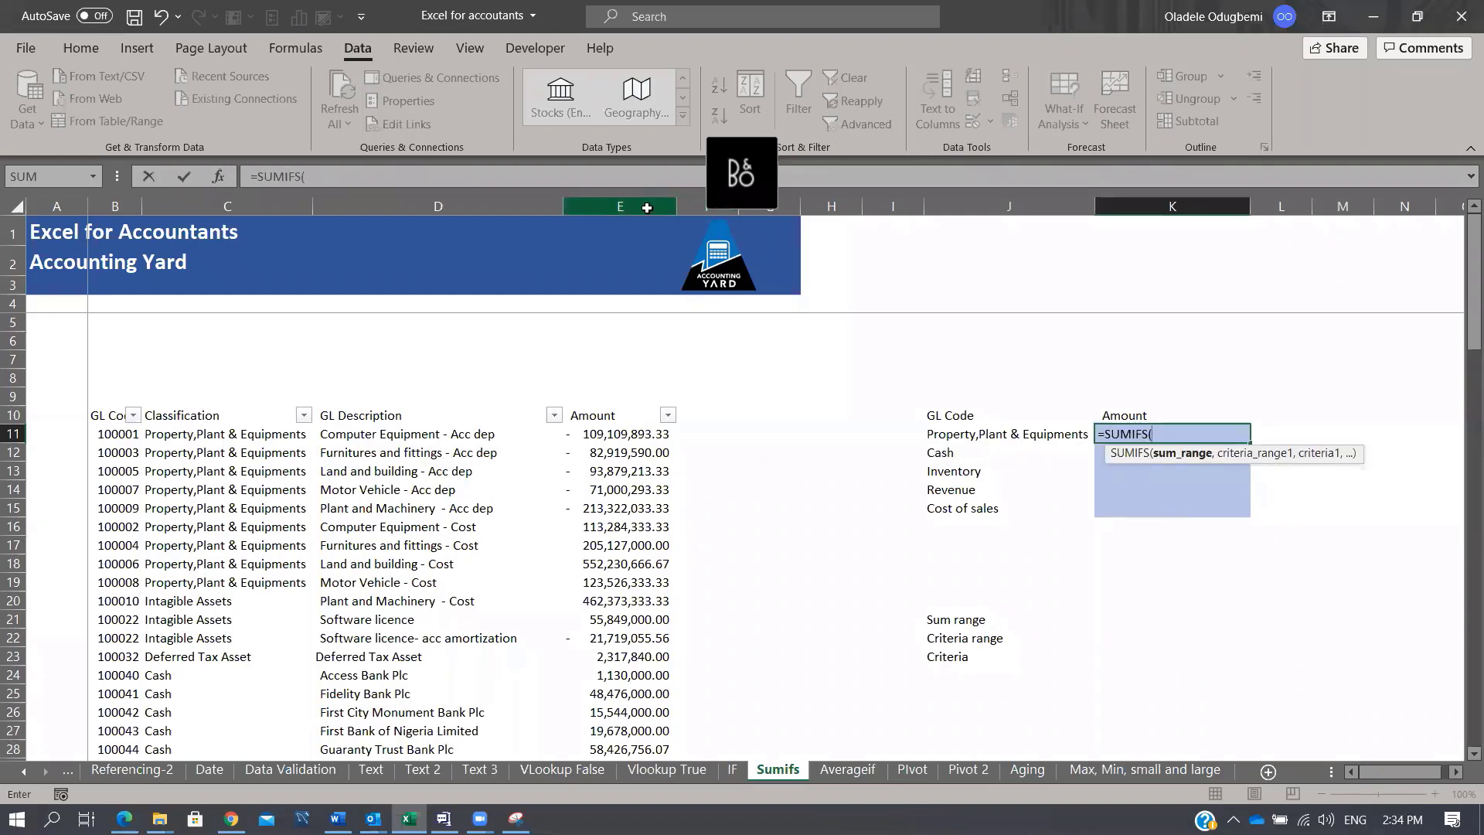
text(,)
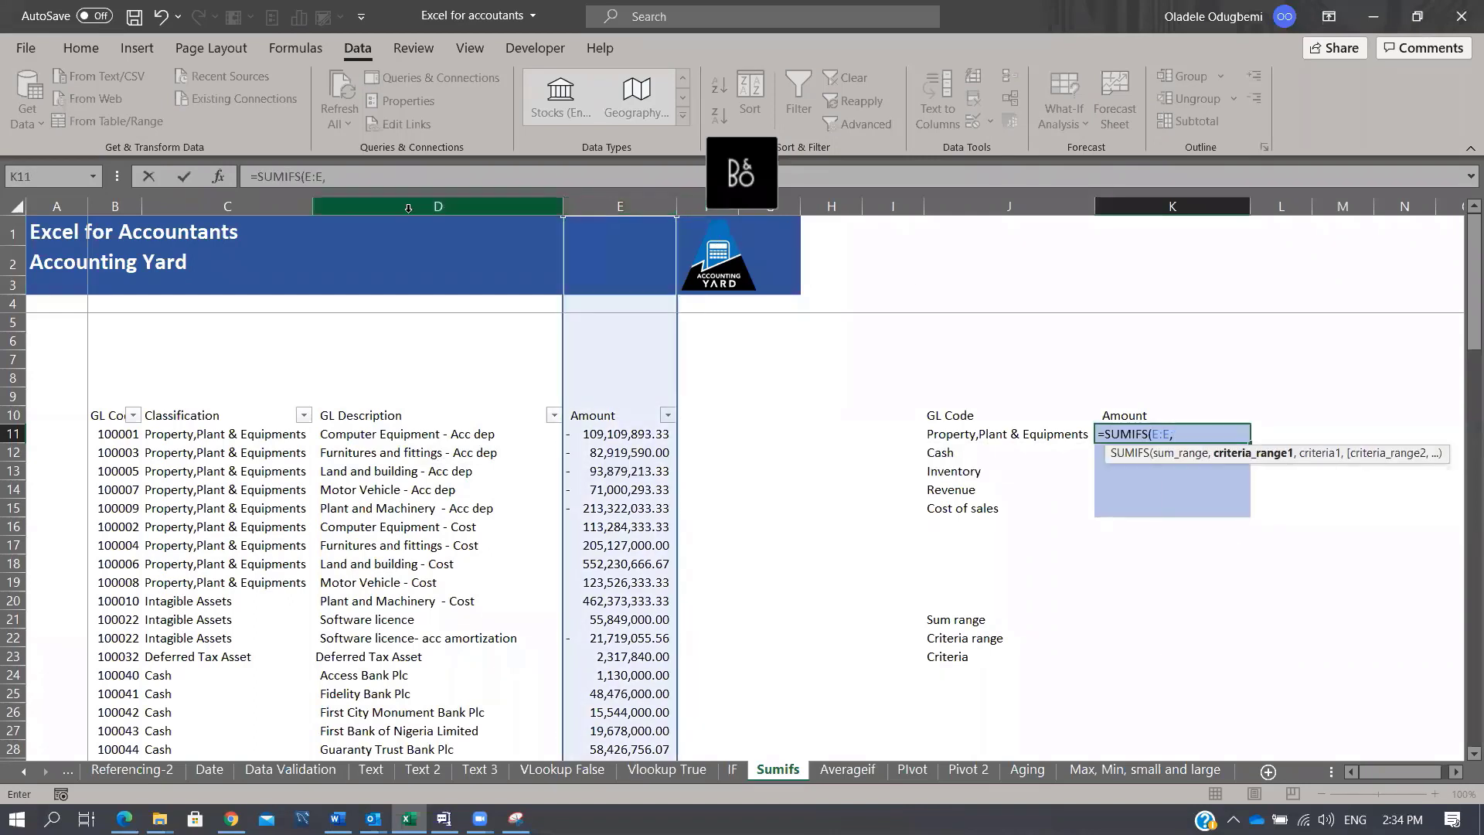
click(247, 207)
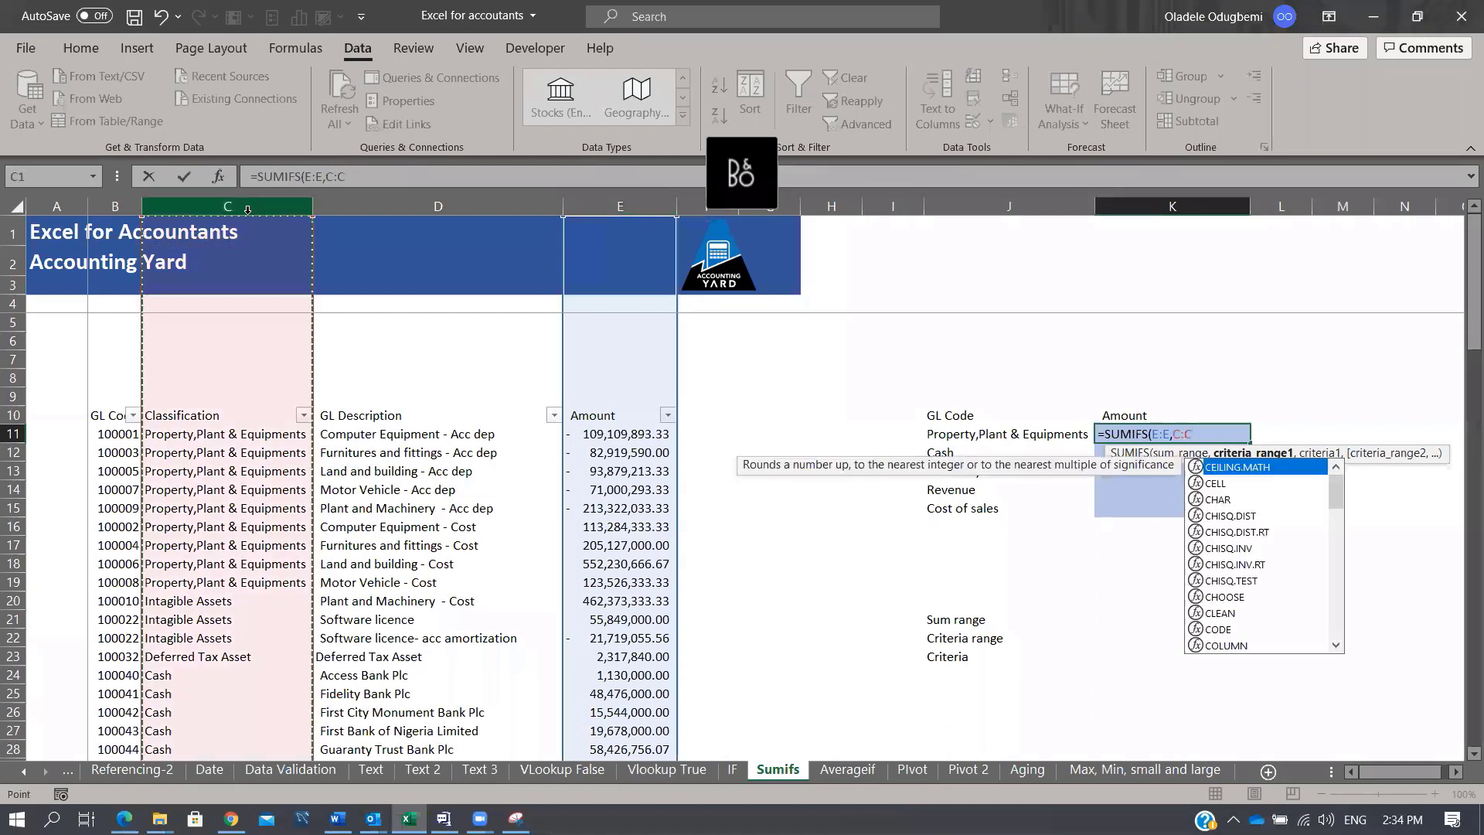
text(,)
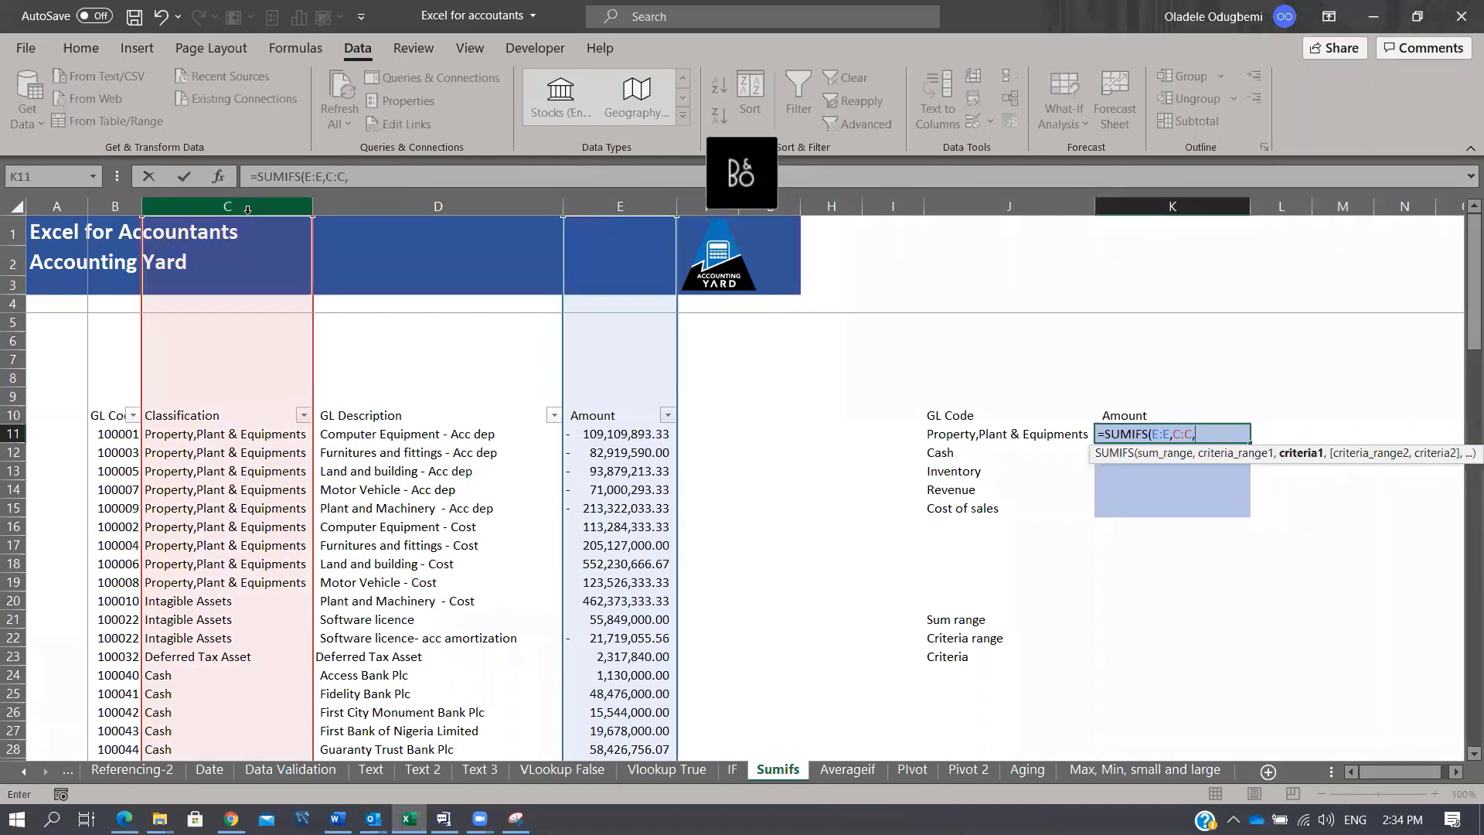
click(950, 432)
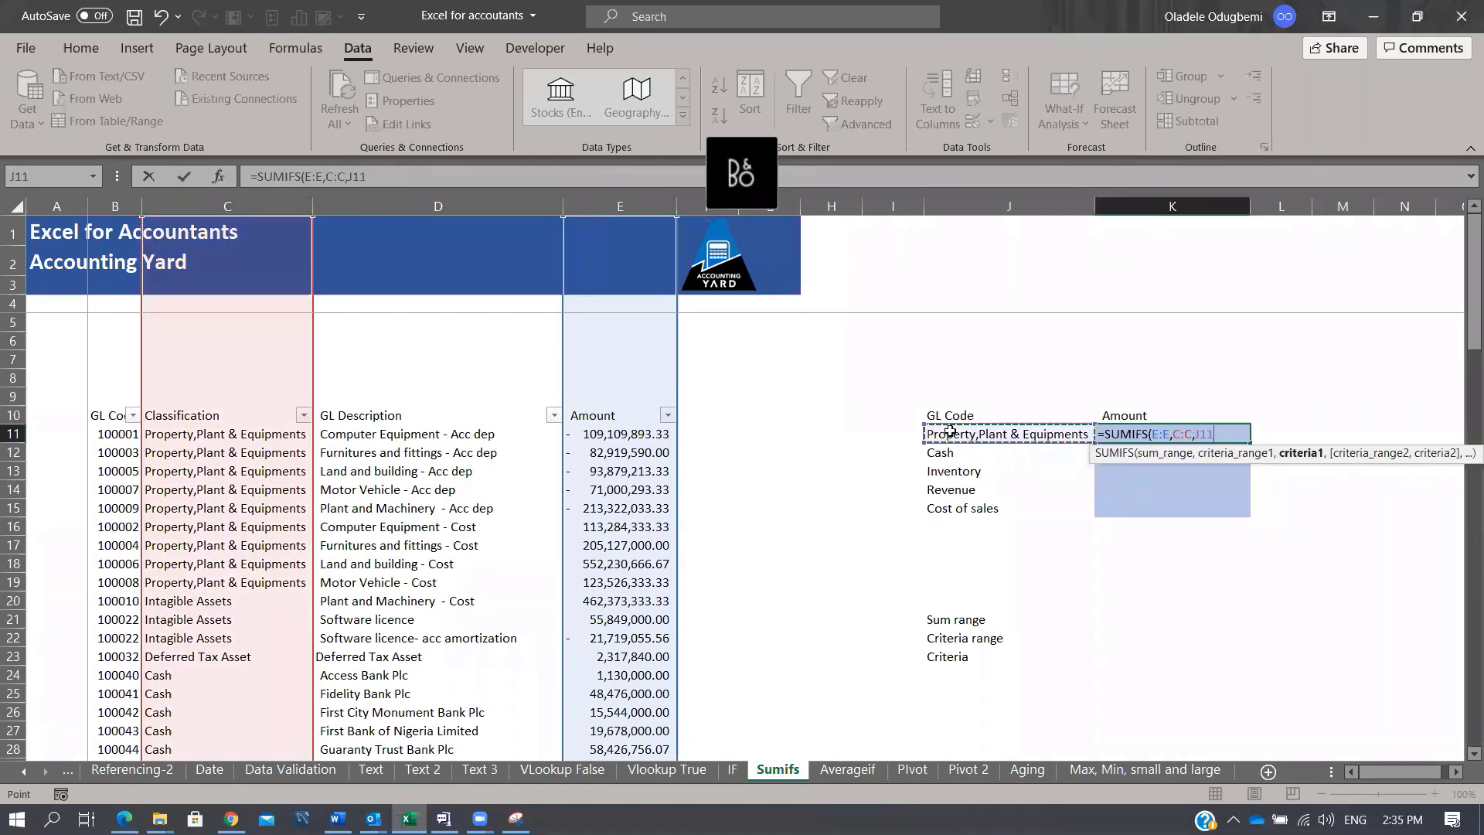
text())
key(Return)
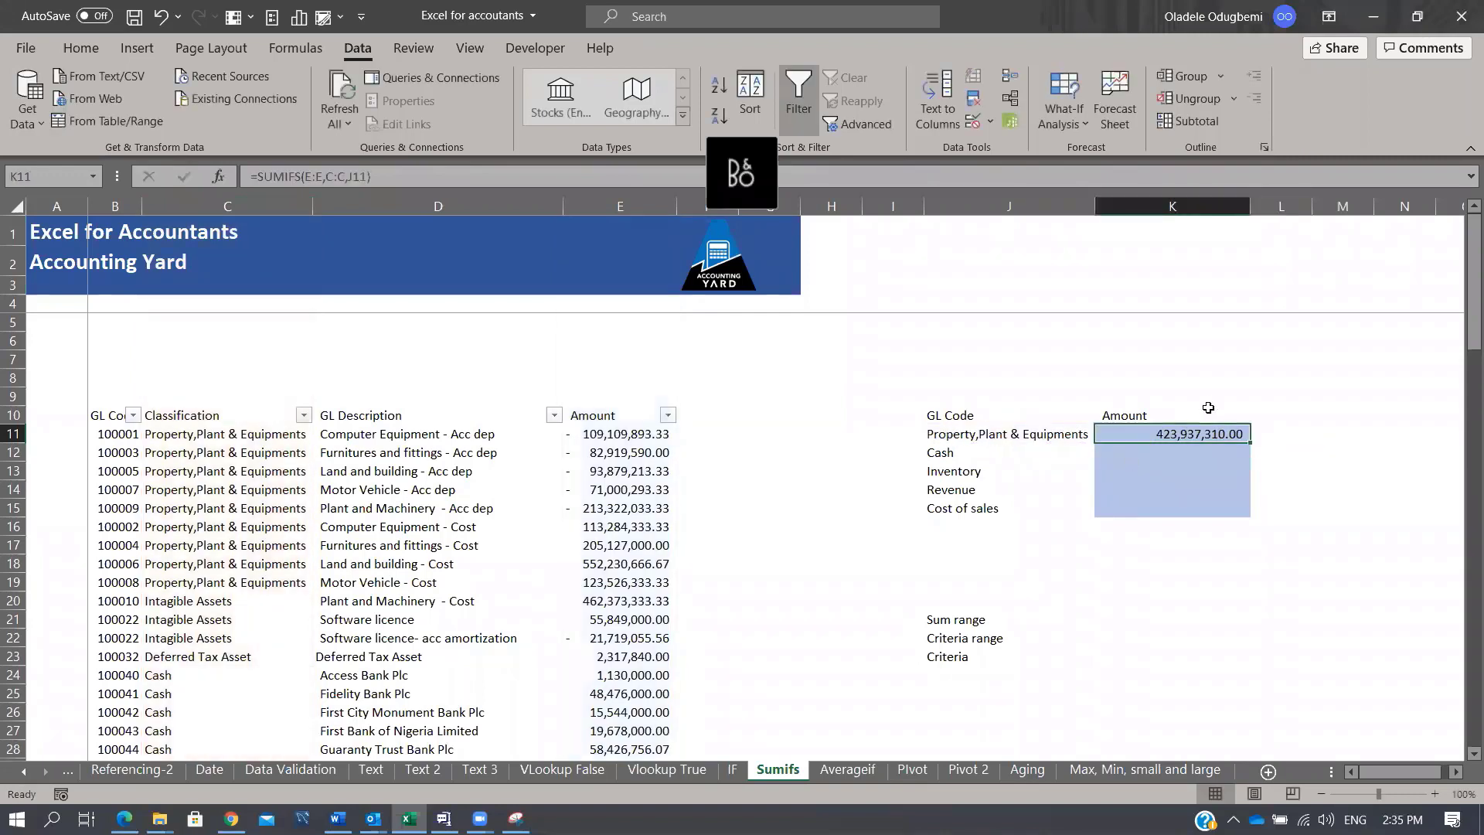
double_click(1247, 446)
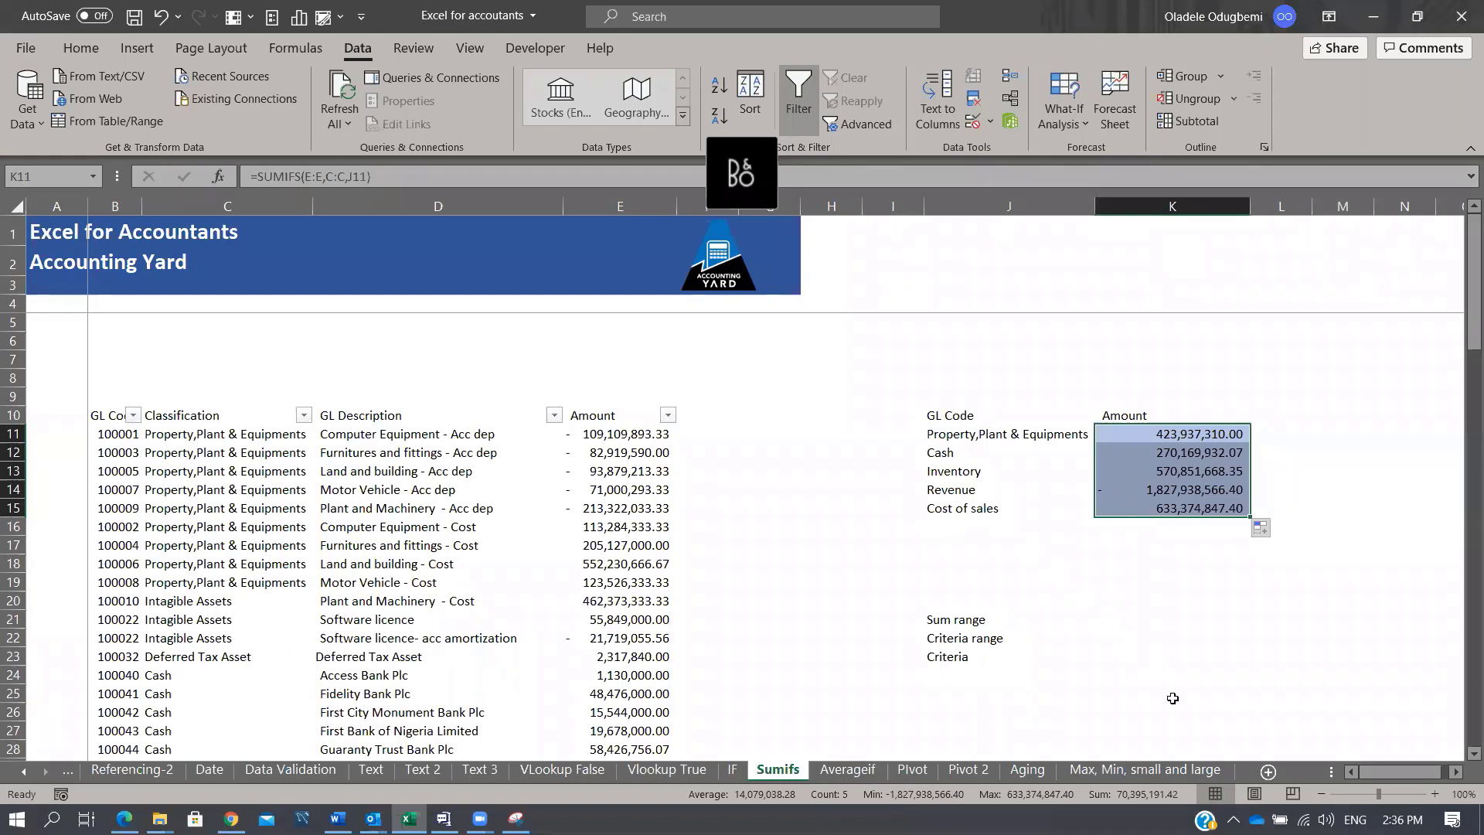
Step: Enter thresholds 0, 50 and 60 in column K, with grades Fail and C beside 0 and 50
scroll(1144, 622, down, 1)
click(1140, 622)
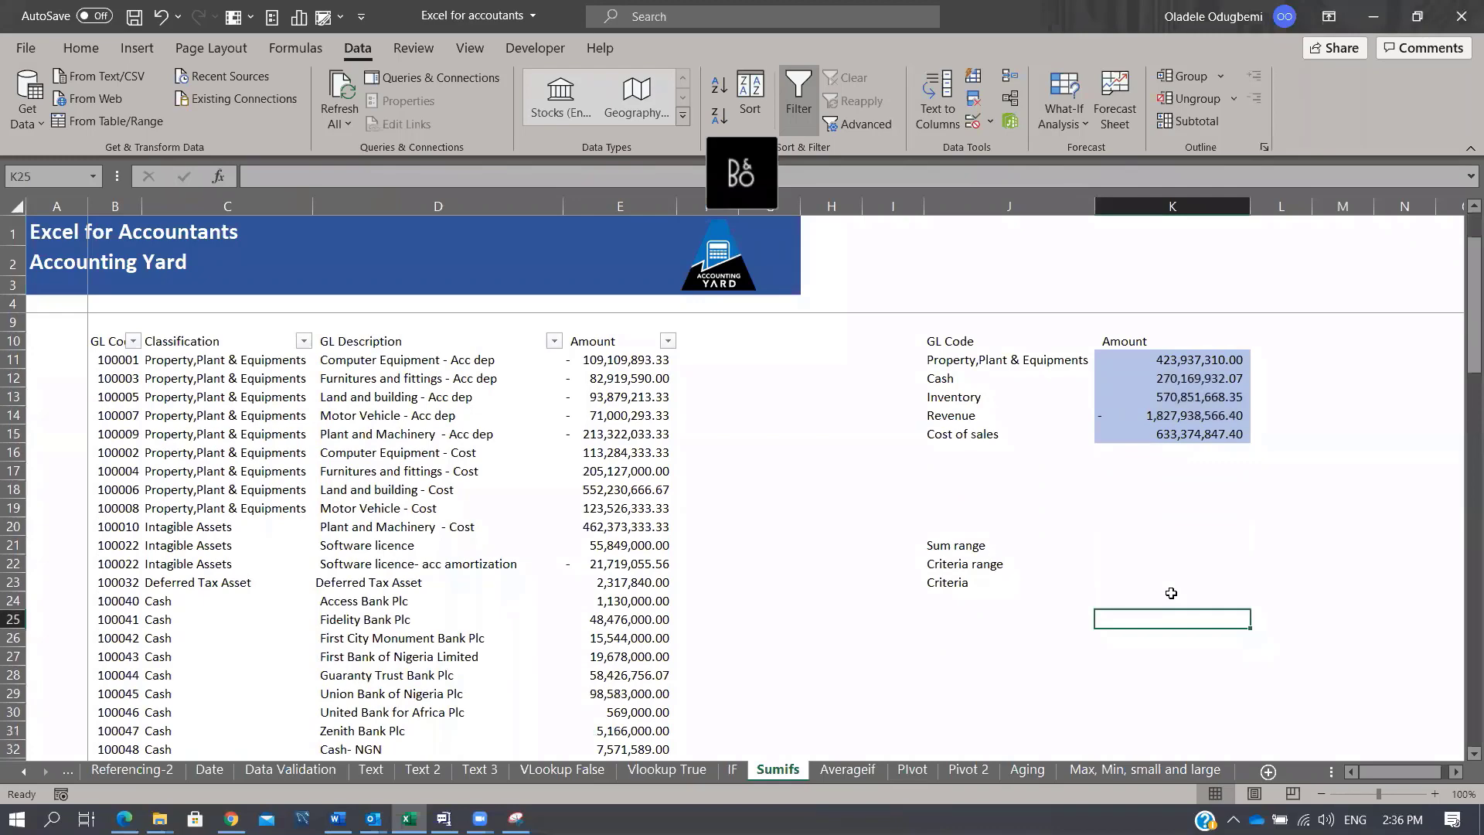
text(0)
key(Return)
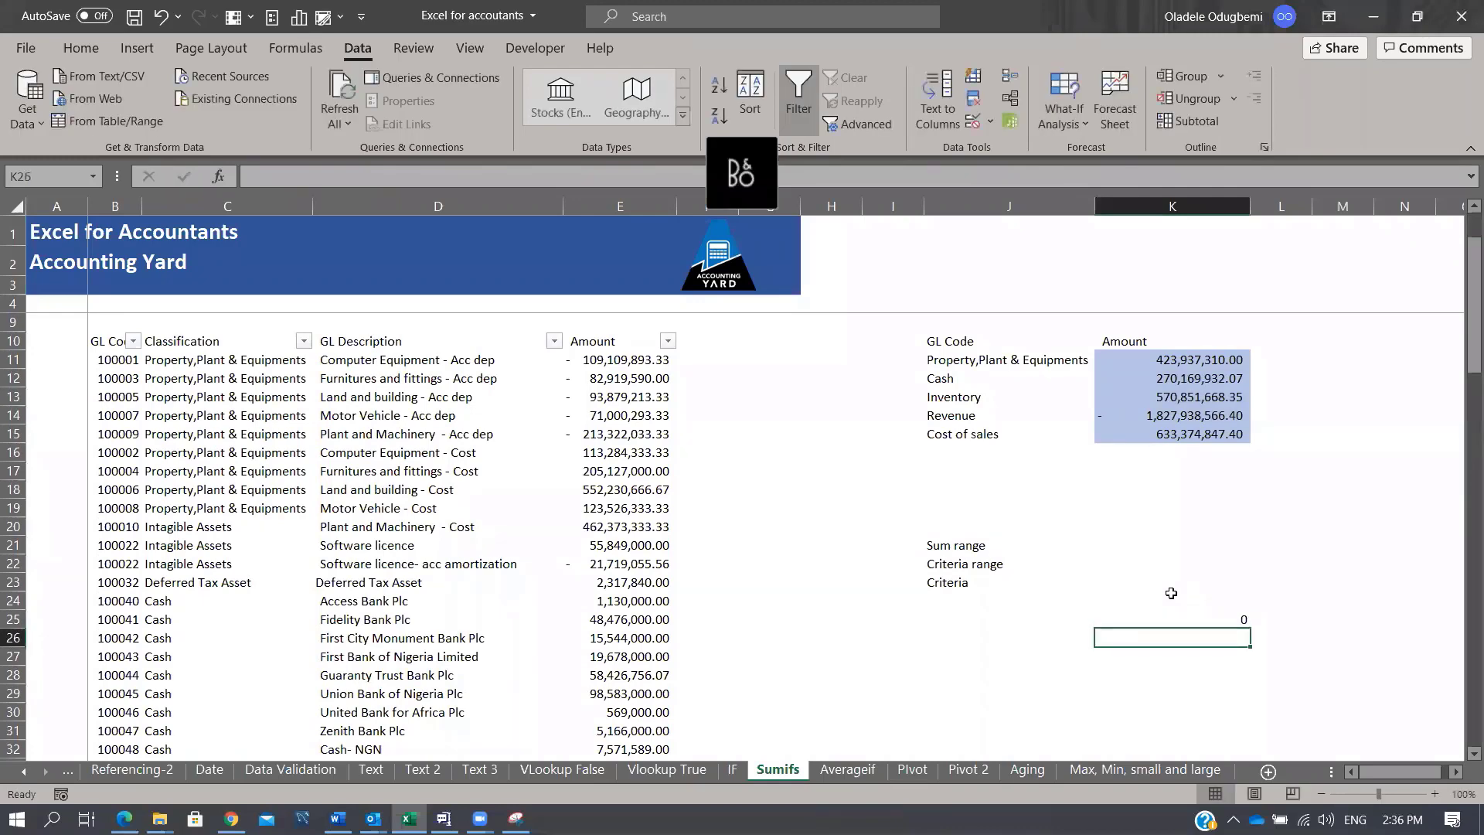
text(50)
key(Return)
key(Up)
key(Up)
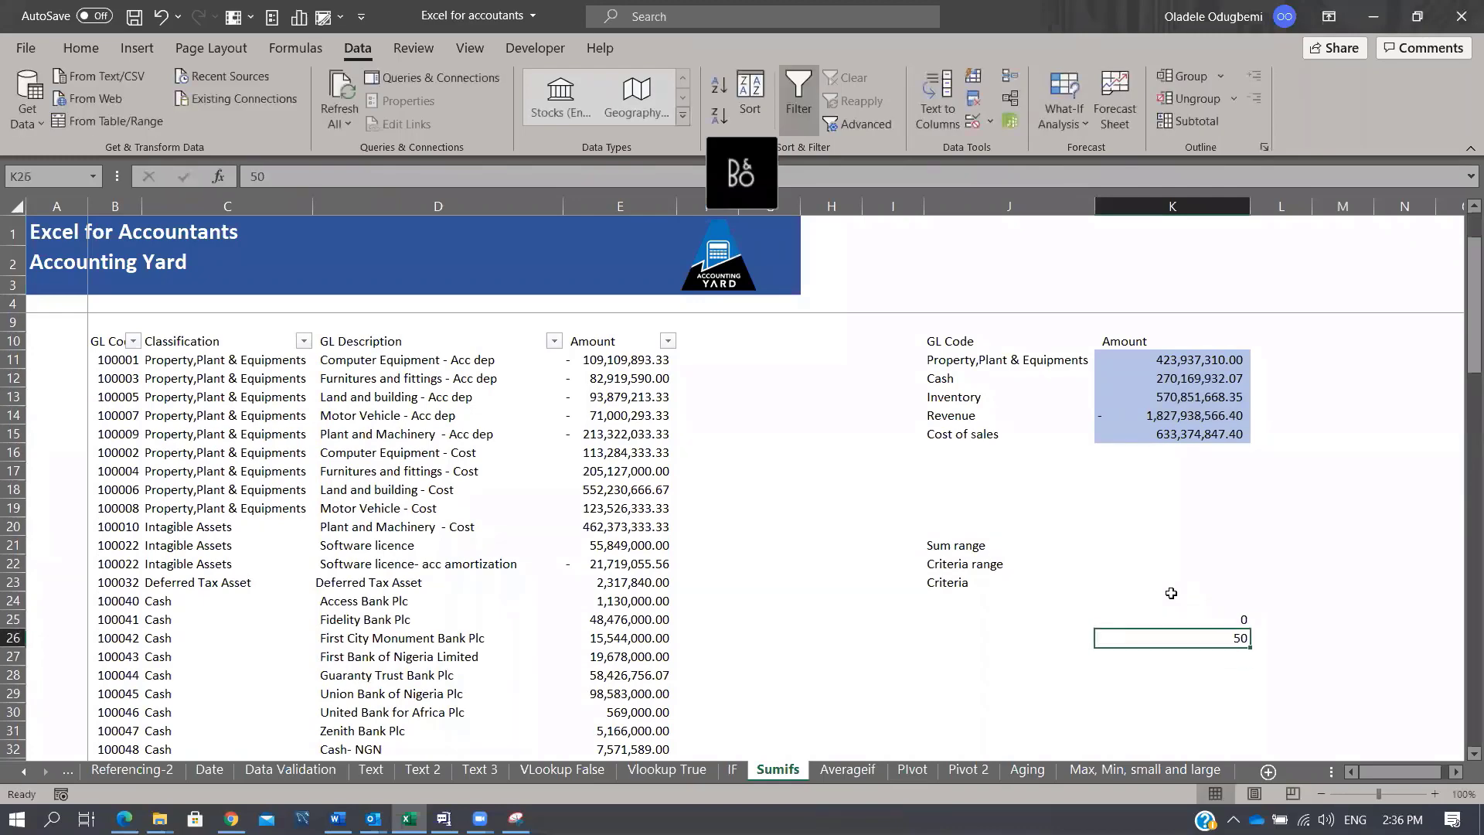
key(Right)
text(Fail)
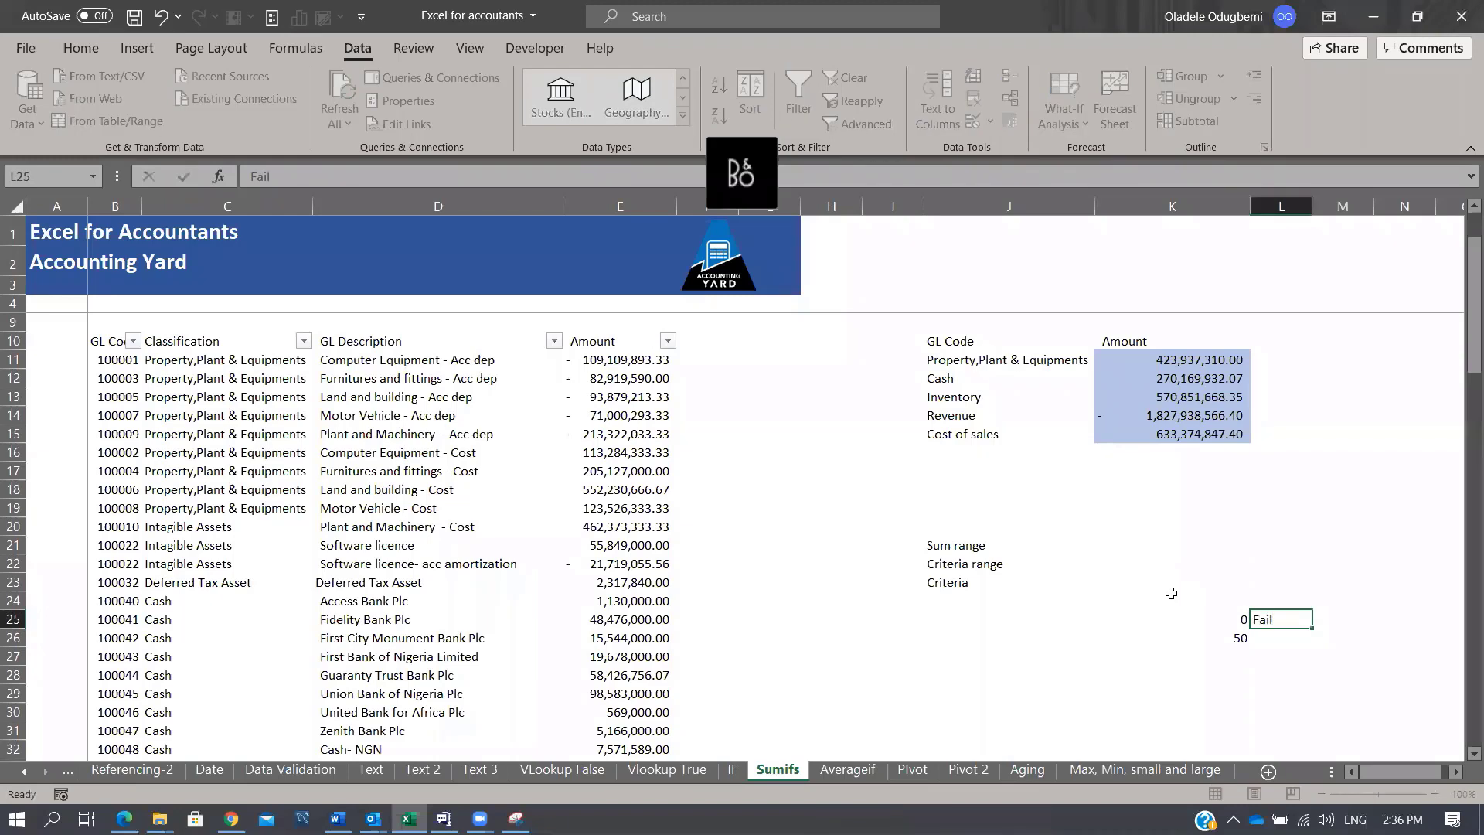
key(Return)
key(Return)
key(Left)
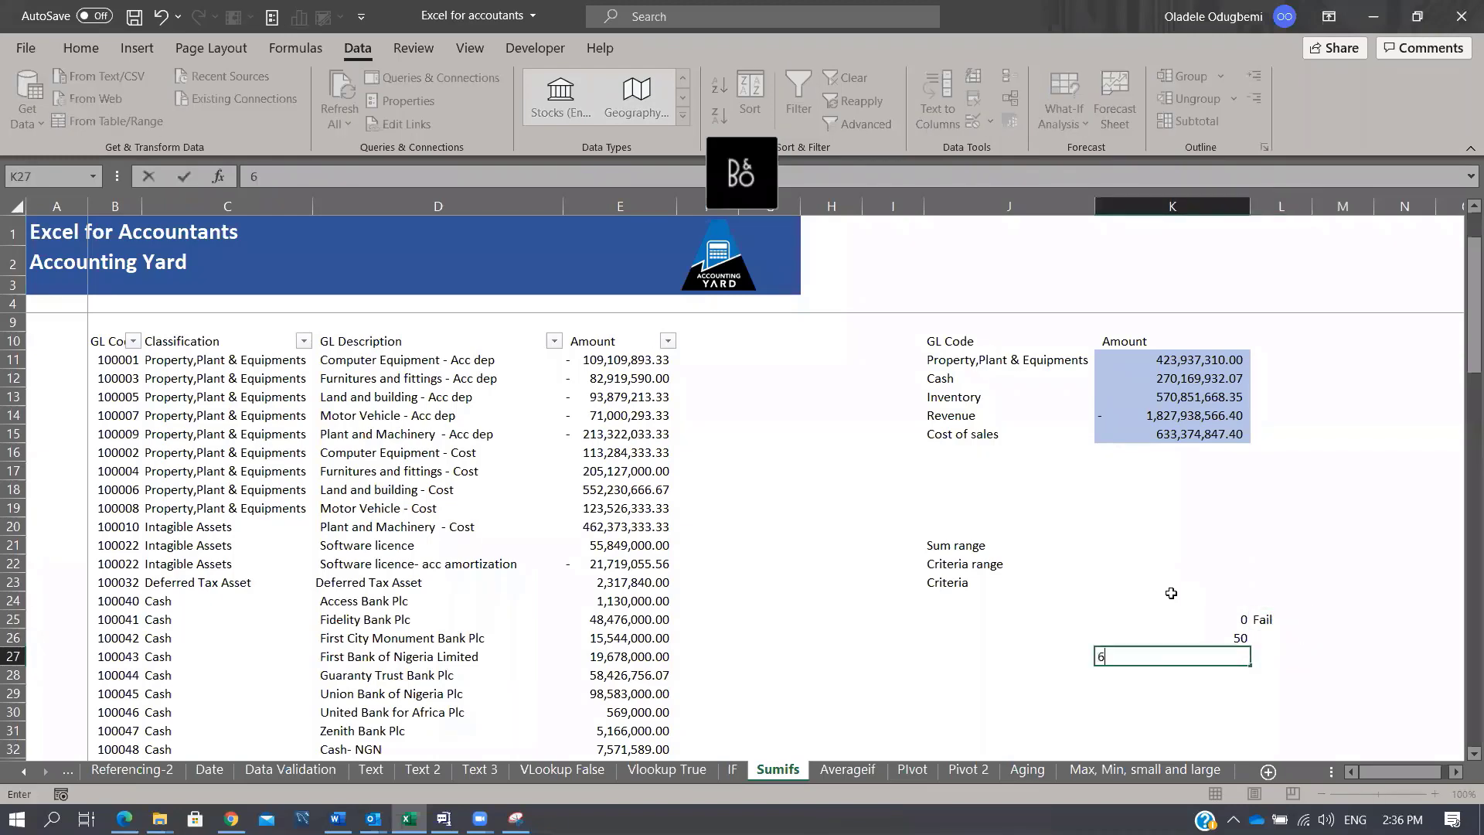
text(60)
key(Return)
key(Up)
key(Up)
key(Right)
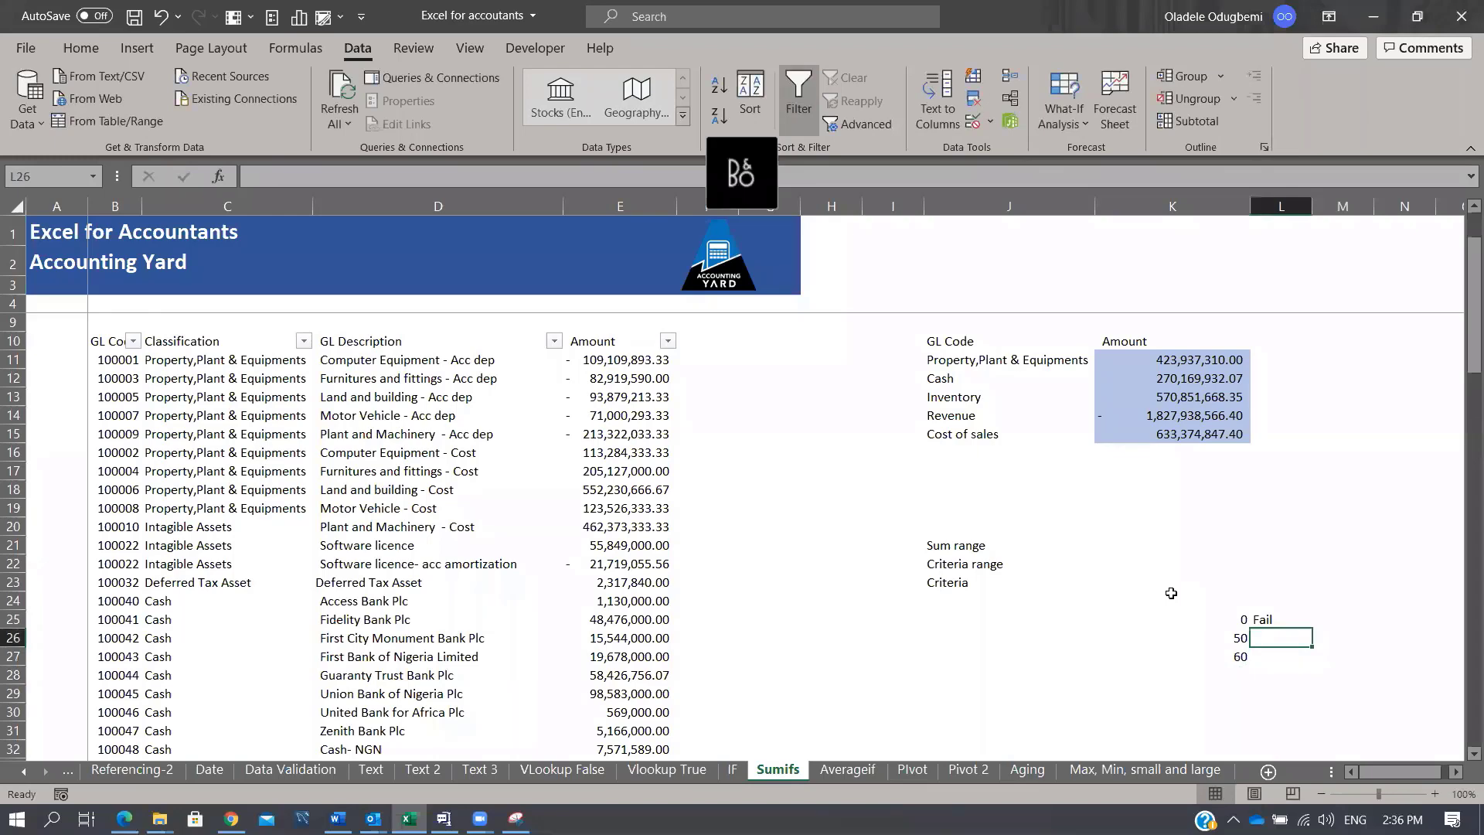
text(C)
key(Return)
Step: Add threshold 70, grade B beside 60, the 101 upper limit, and grade A beside 70
key(Left)
key(Down)
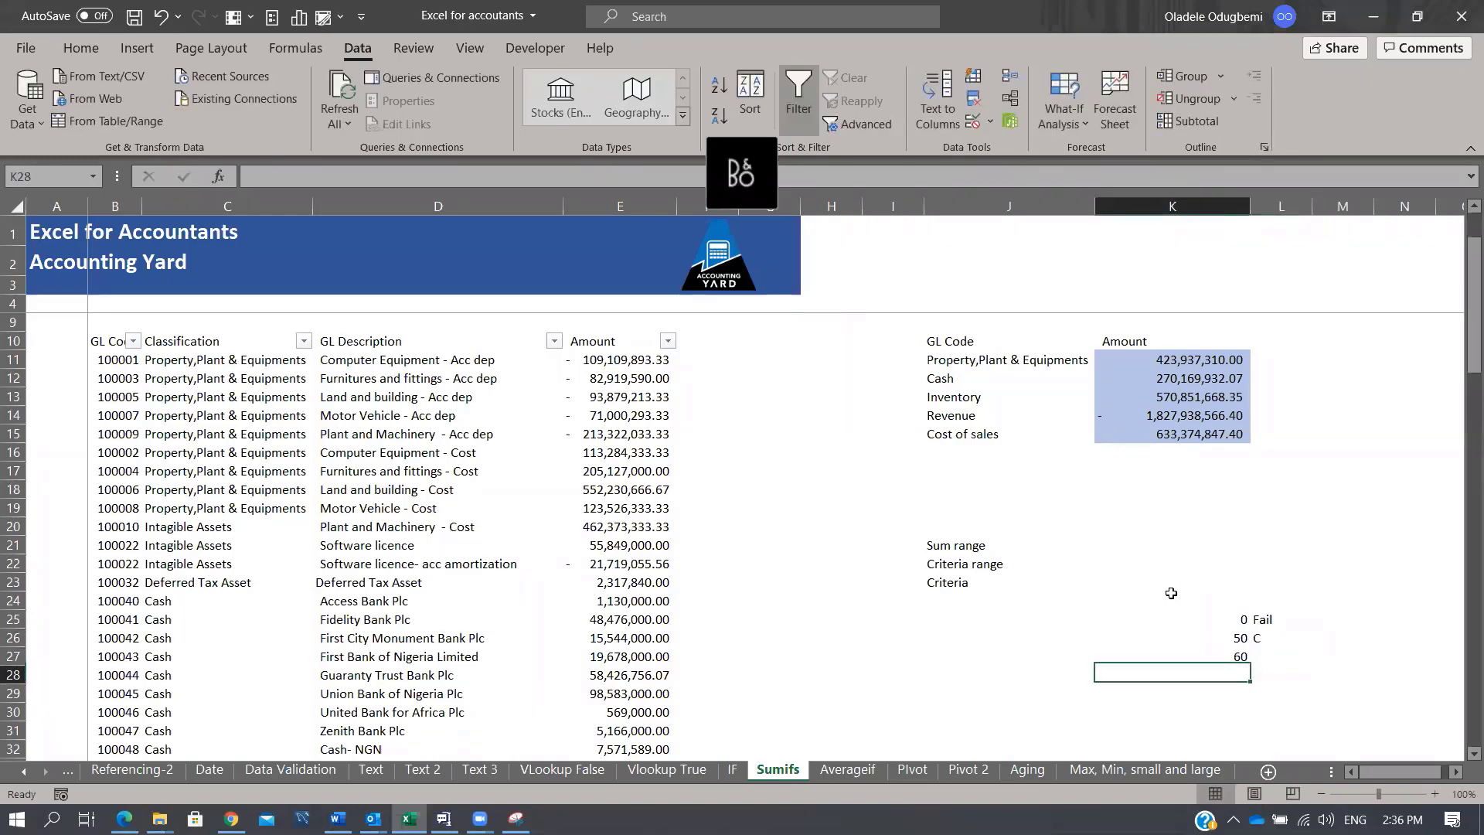
text(70)
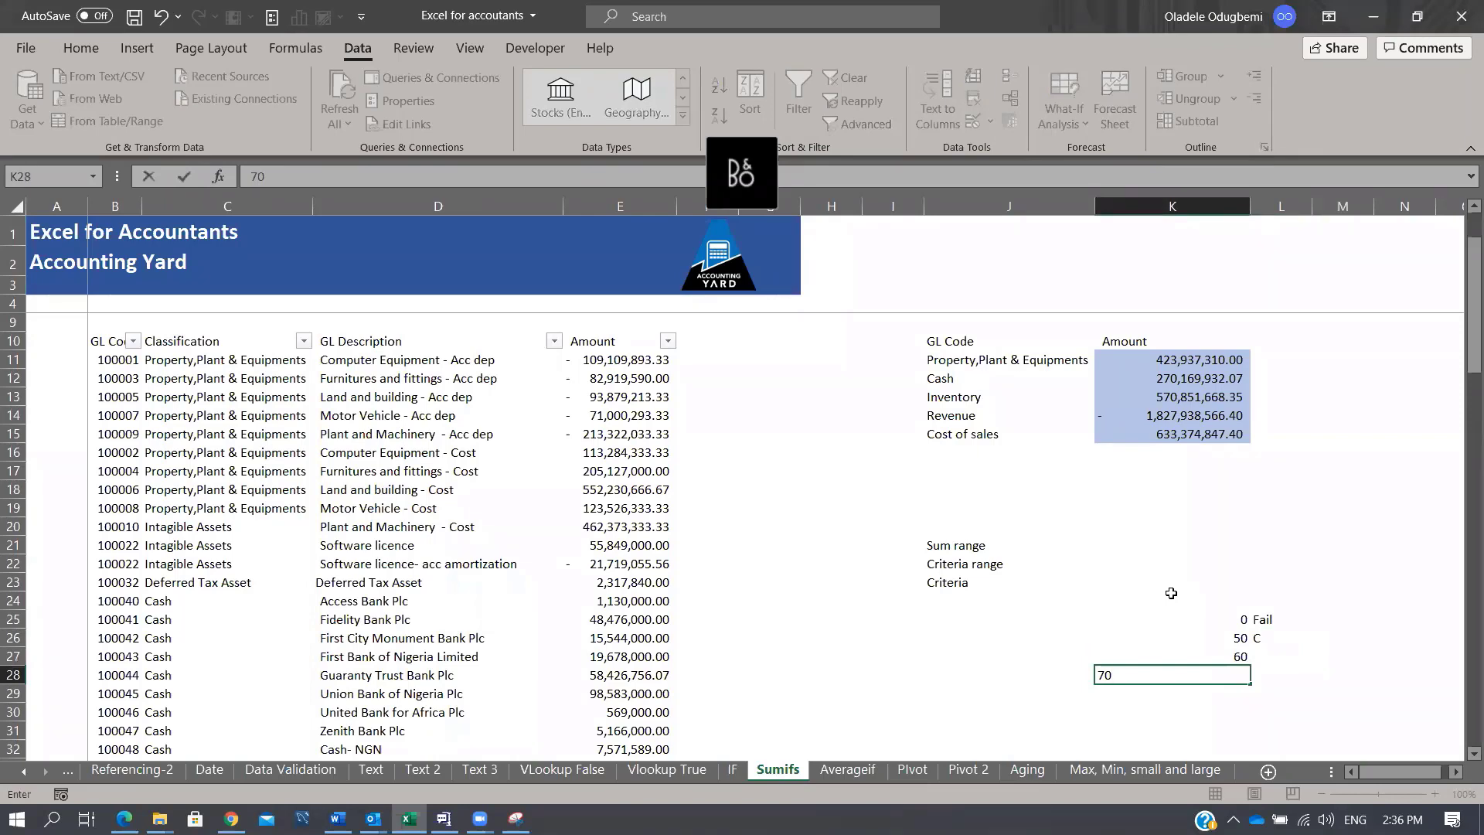
key(Return)
key(Up)
key(Up)
key(Right)
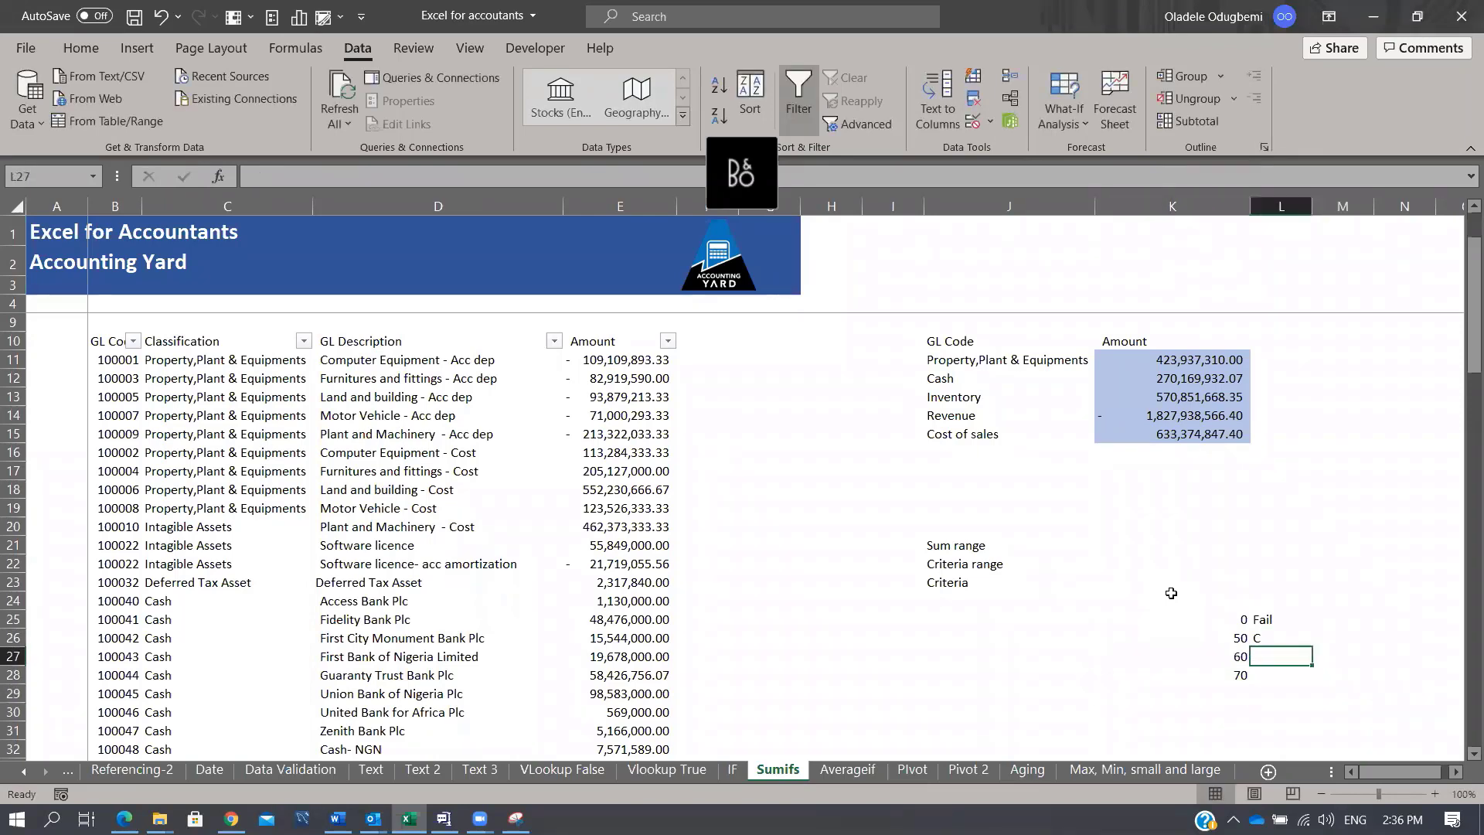
text(B)
key(Return)
key(Down)
key(Left)
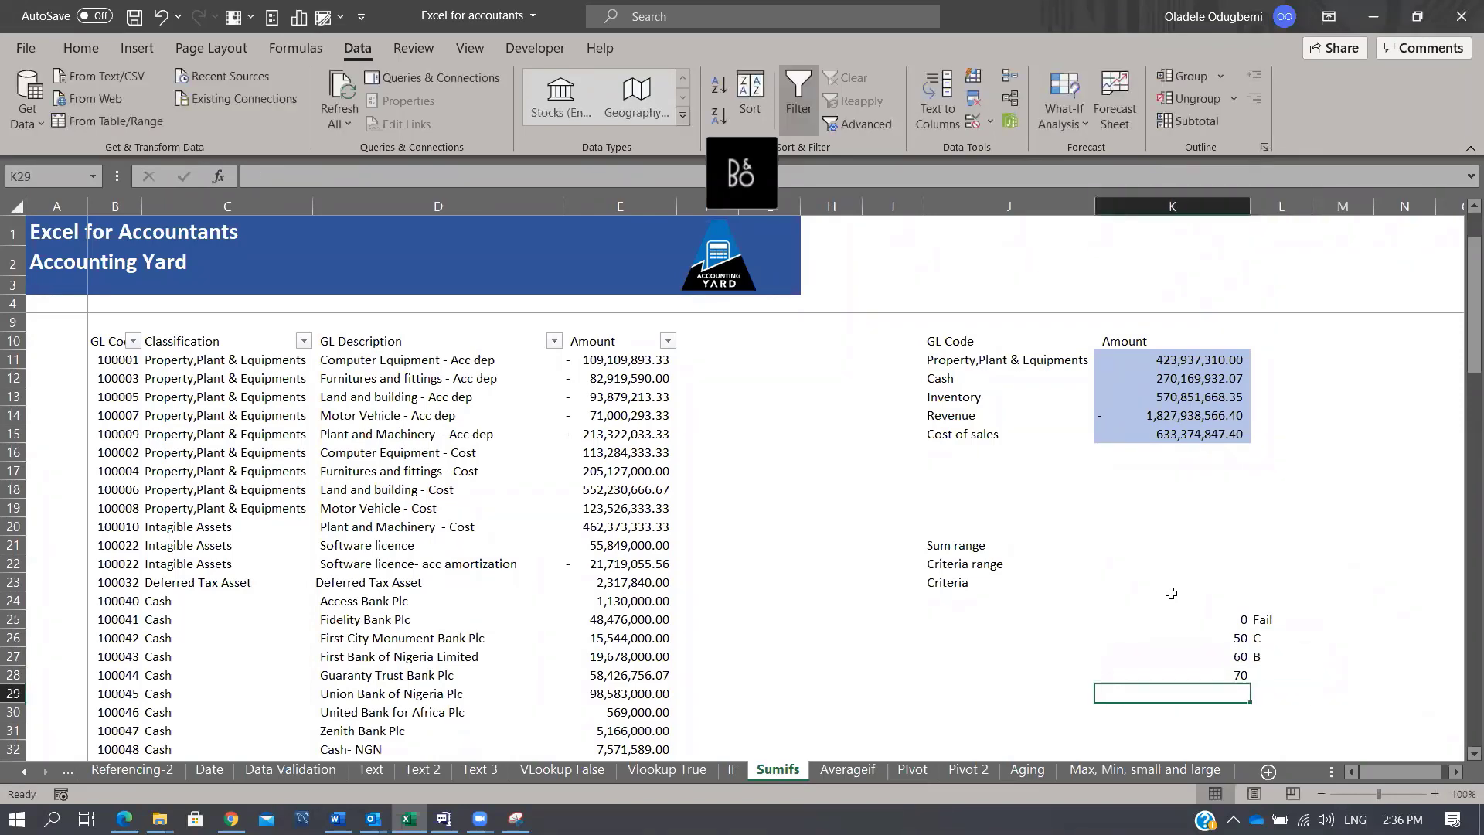
text(100)
key(BackSpace)
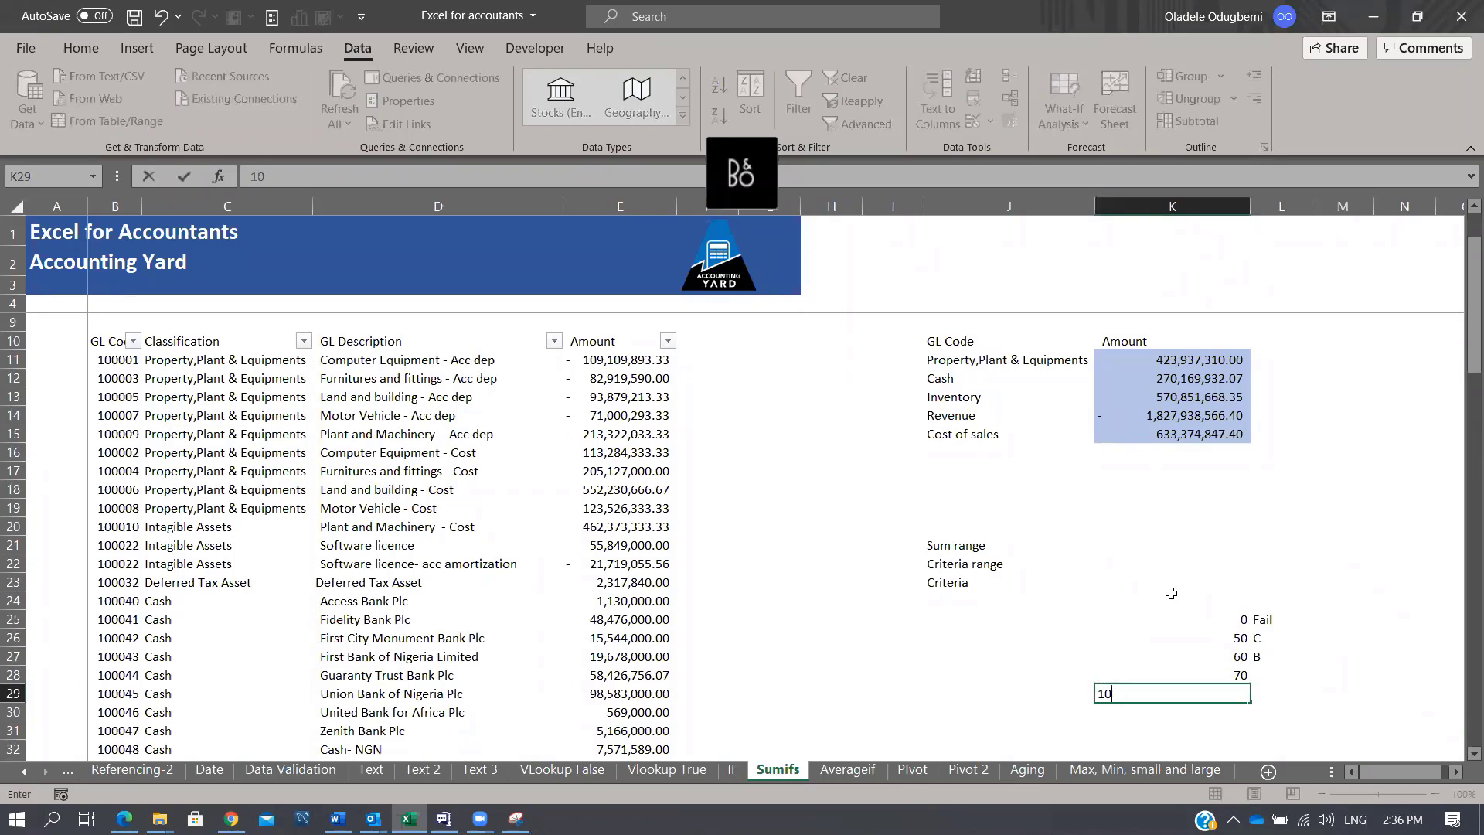
text(1)
key(Return)
key(Up)
key(Right)
key(Up)
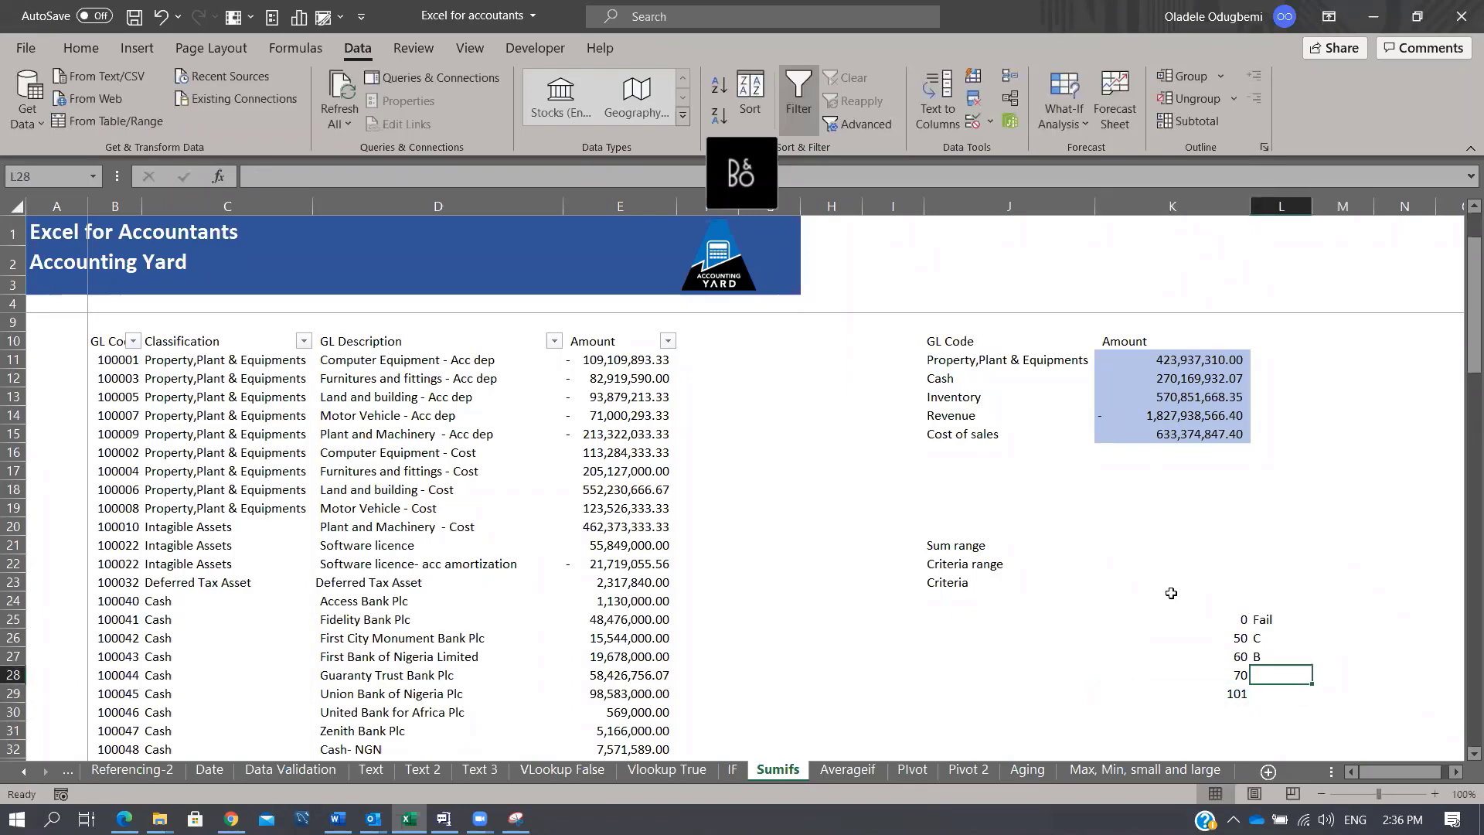
text(A)
key(Return)
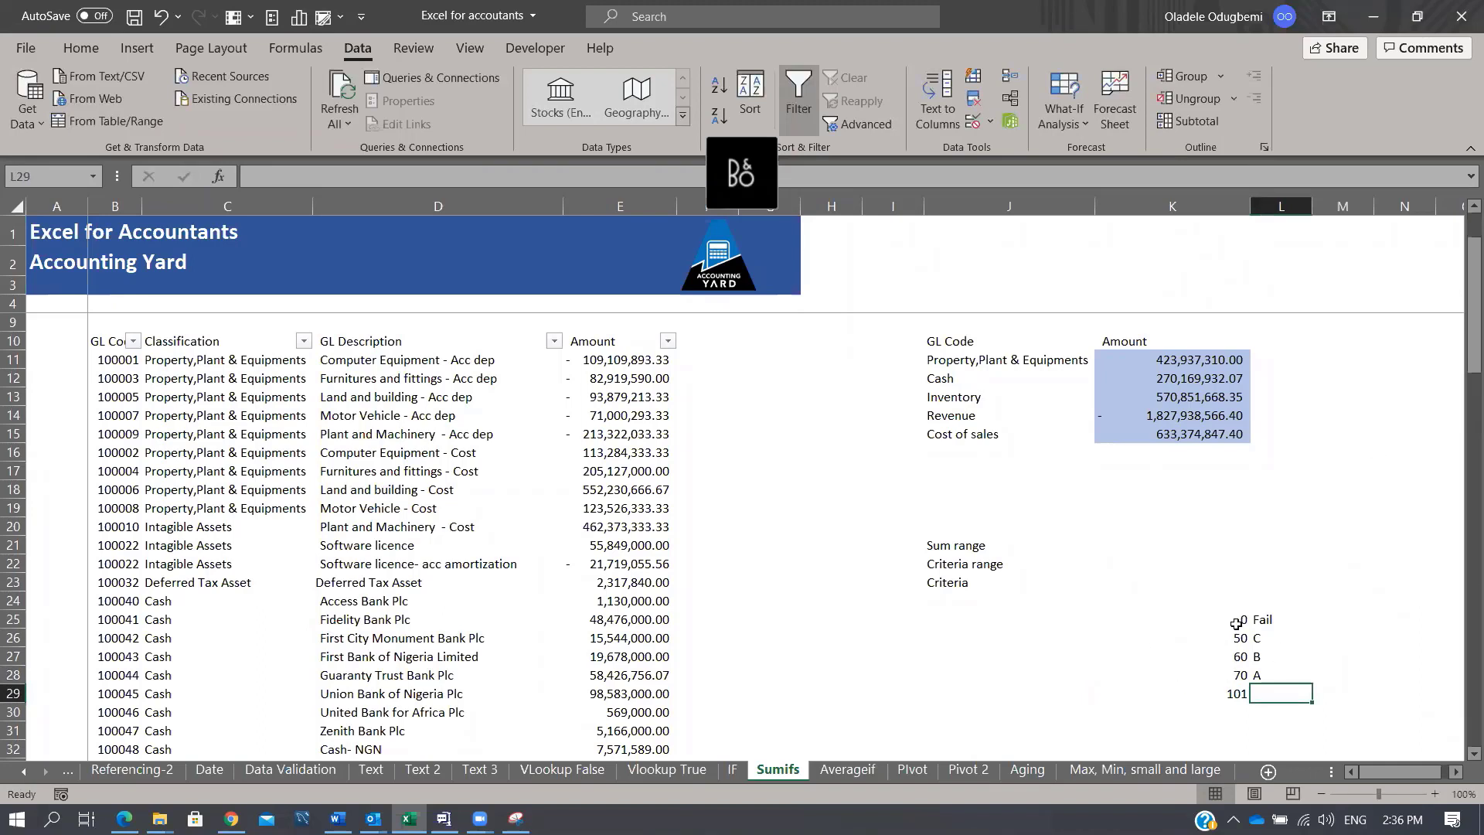
Step: Check each threshold and grade cell, select the table K24:L30, then return to cell B11
click(1236, 622)
click(1234, 639)
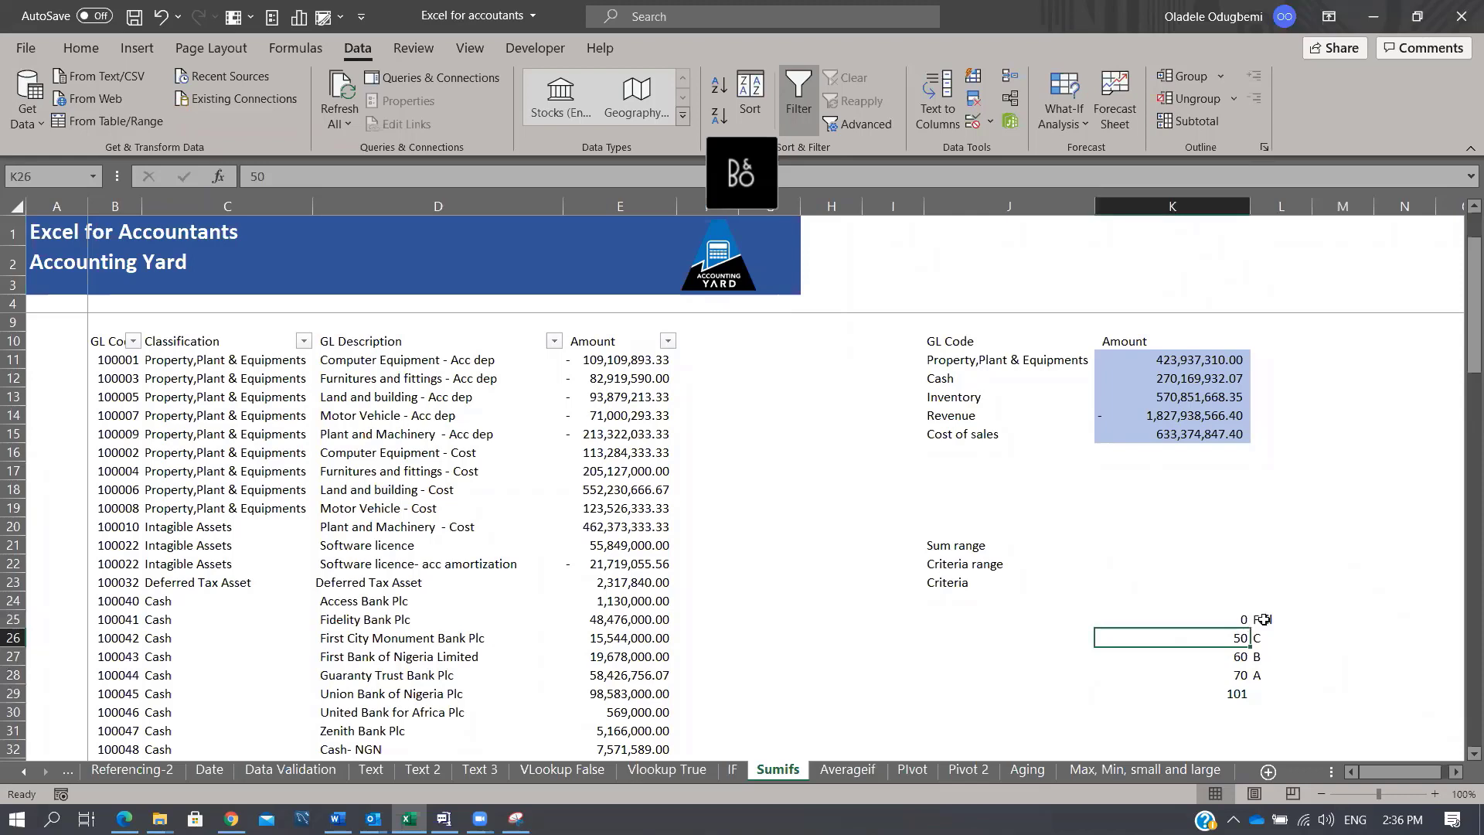
click(1263, 619)
click(1240, 640)
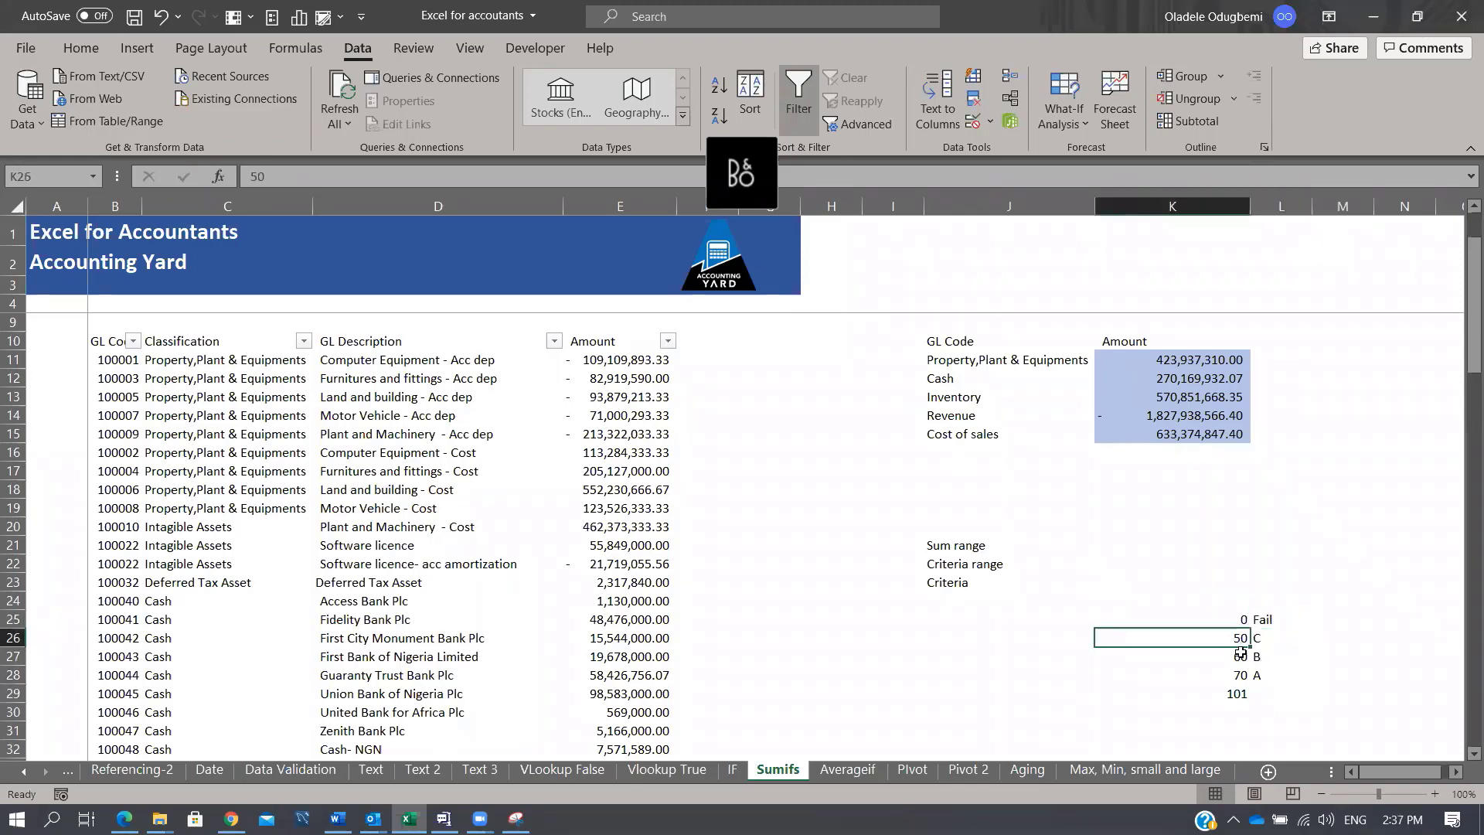
click(1242, 656)
click(1260, 635)
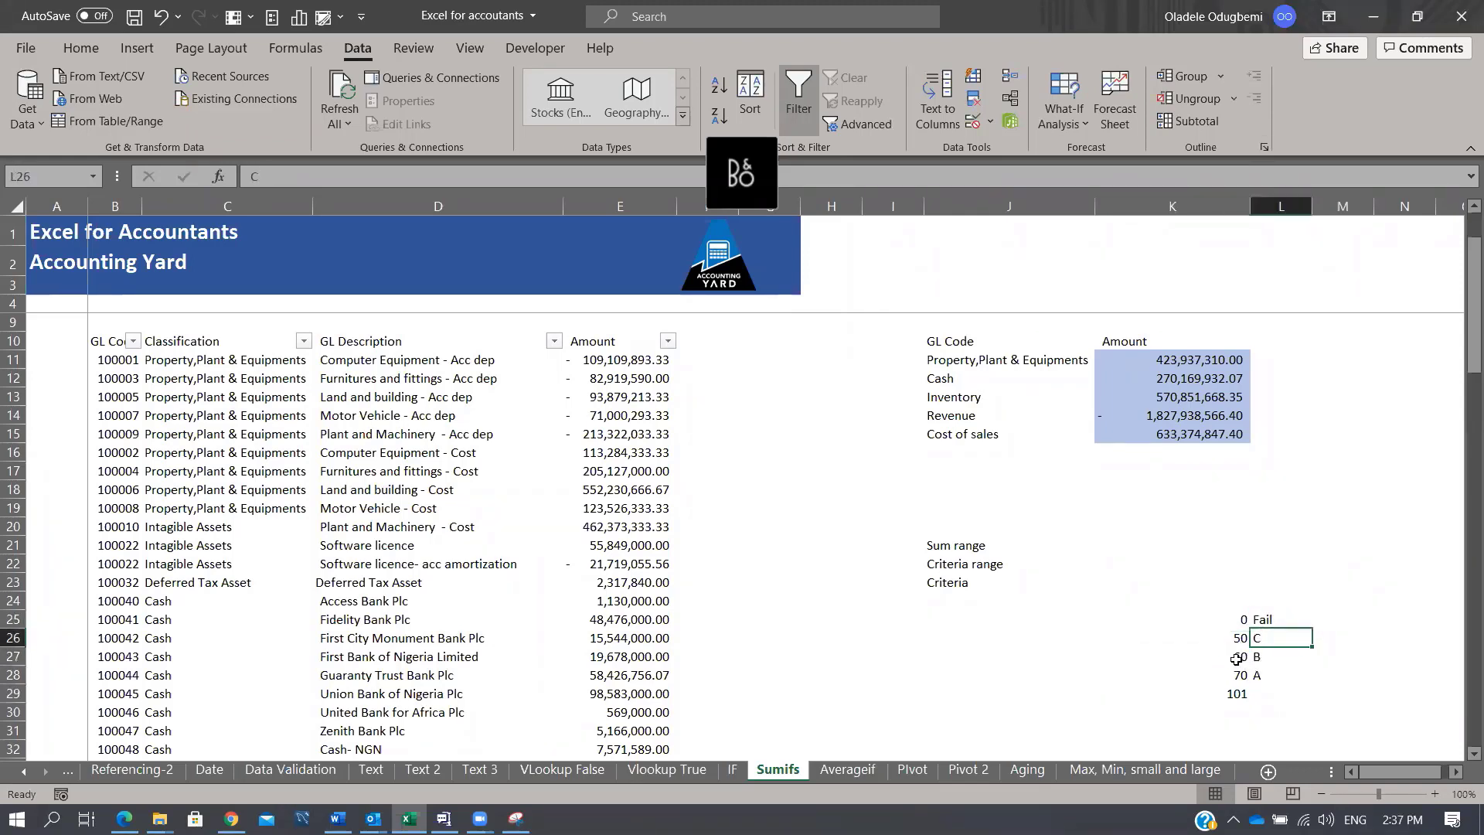
click(1239, 658)
click(1239, 675)
click(1263, 656)
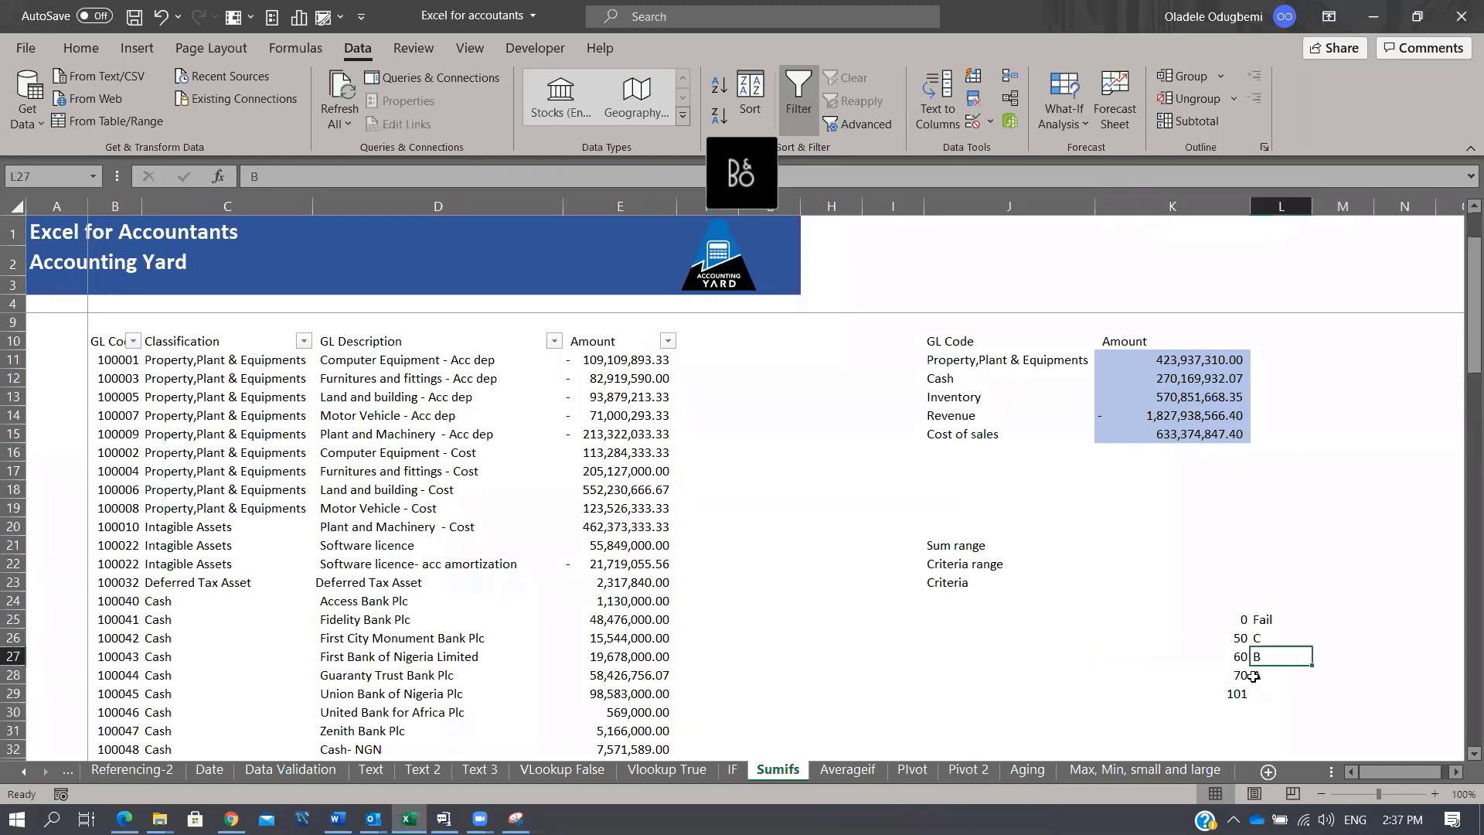
click(1244, 676)
click(1238, 693)
click(1255, 676)
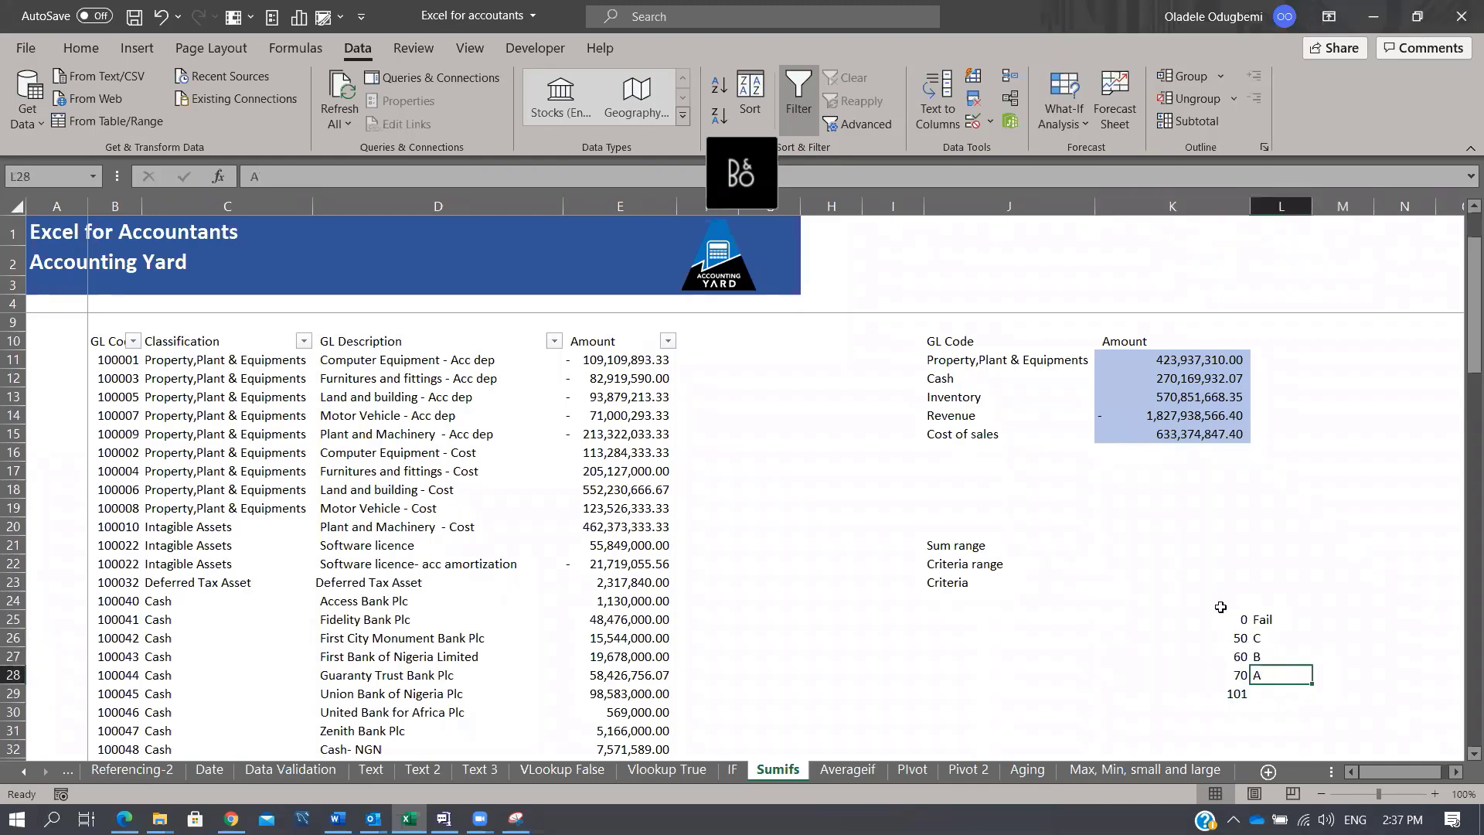
drag(1234, 601, 1270, 714)
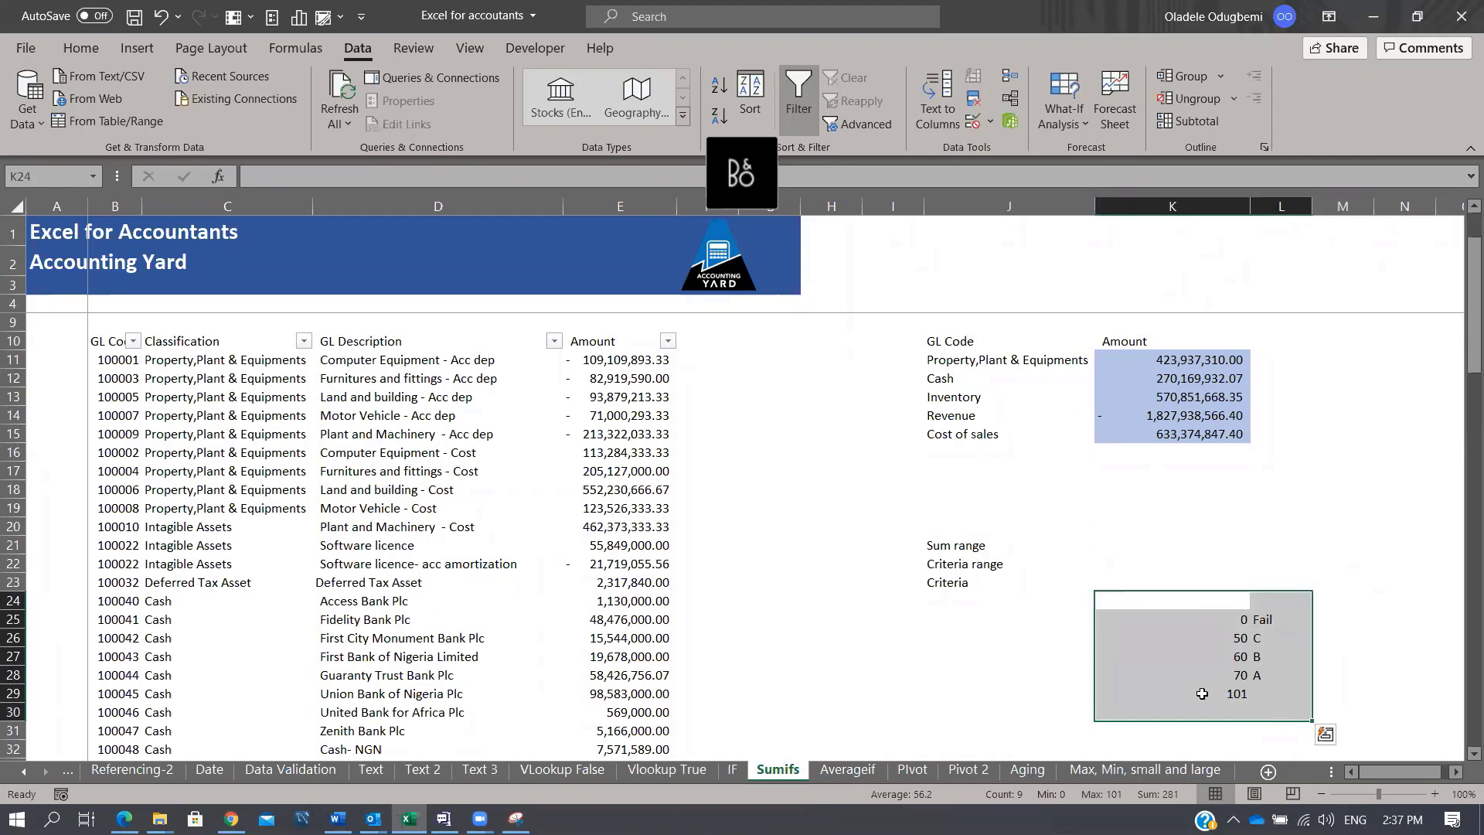
click(142, 361)
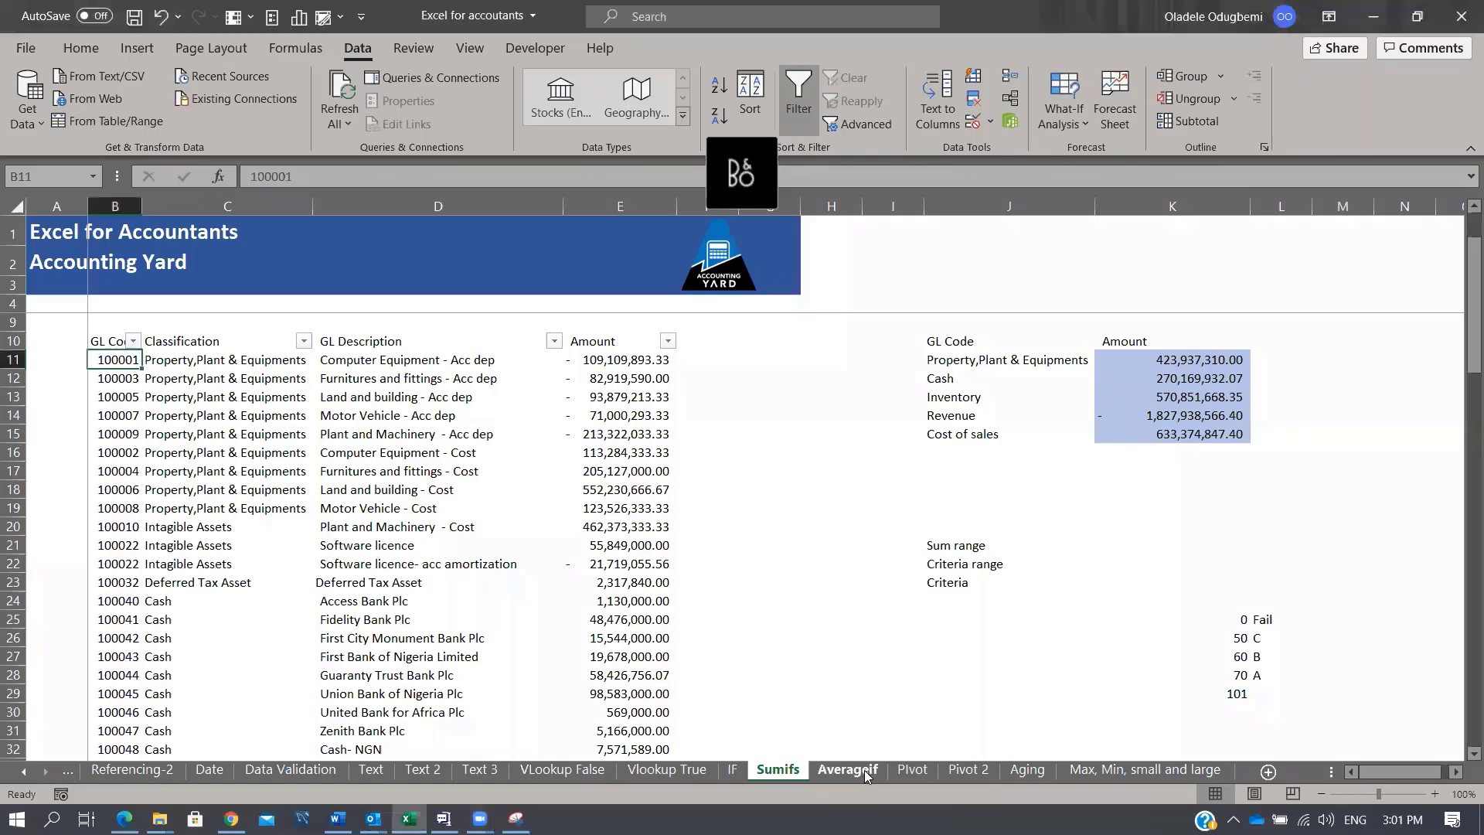
Step: Go to the Averageif sheet with the Age, Sex and Score table and its summary
click(847, 770)
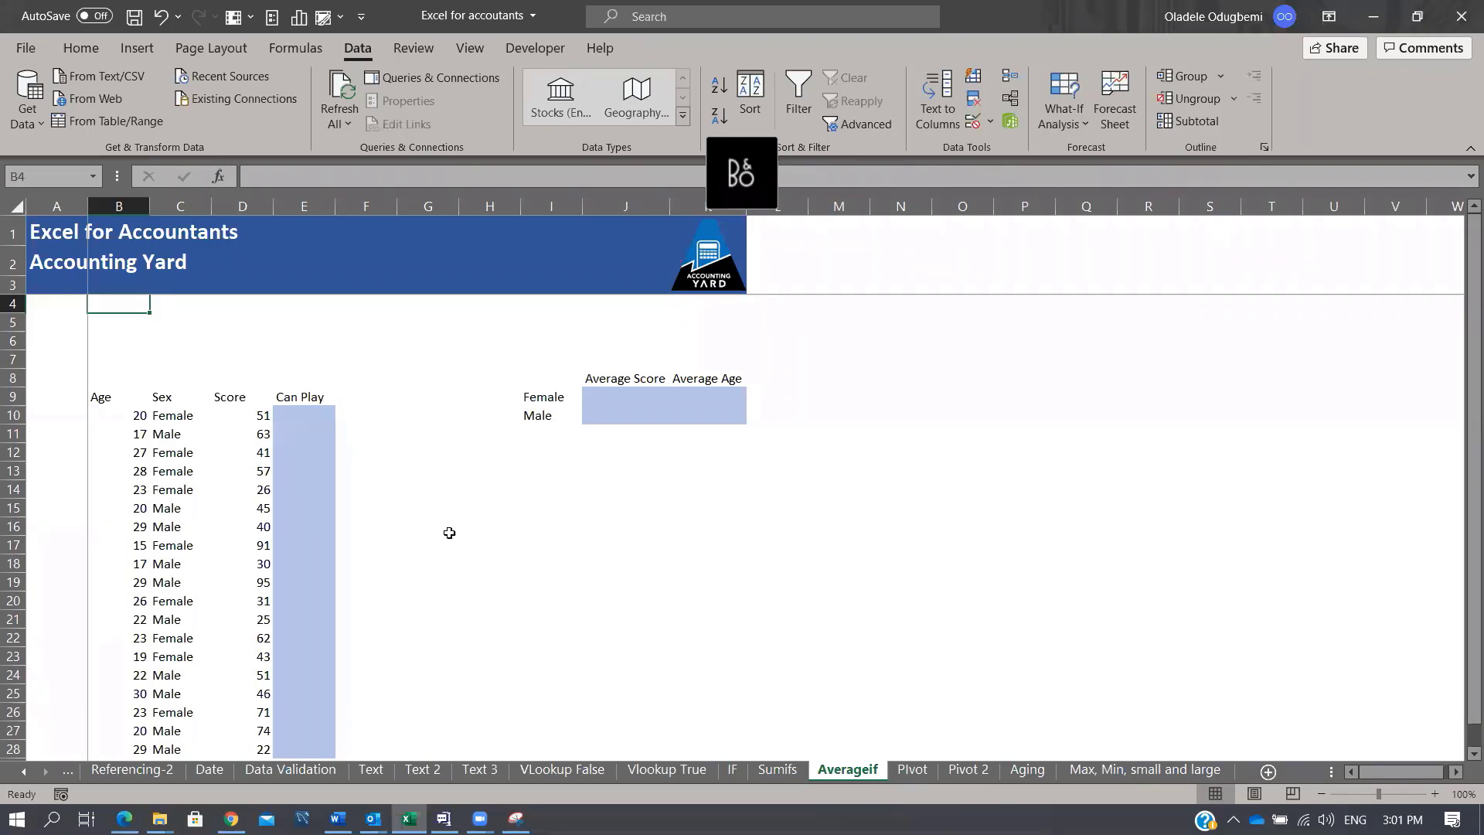
Step: Point out the Female/Male labels and Average Score/Average Age headers, then select J9
click(558, 507)
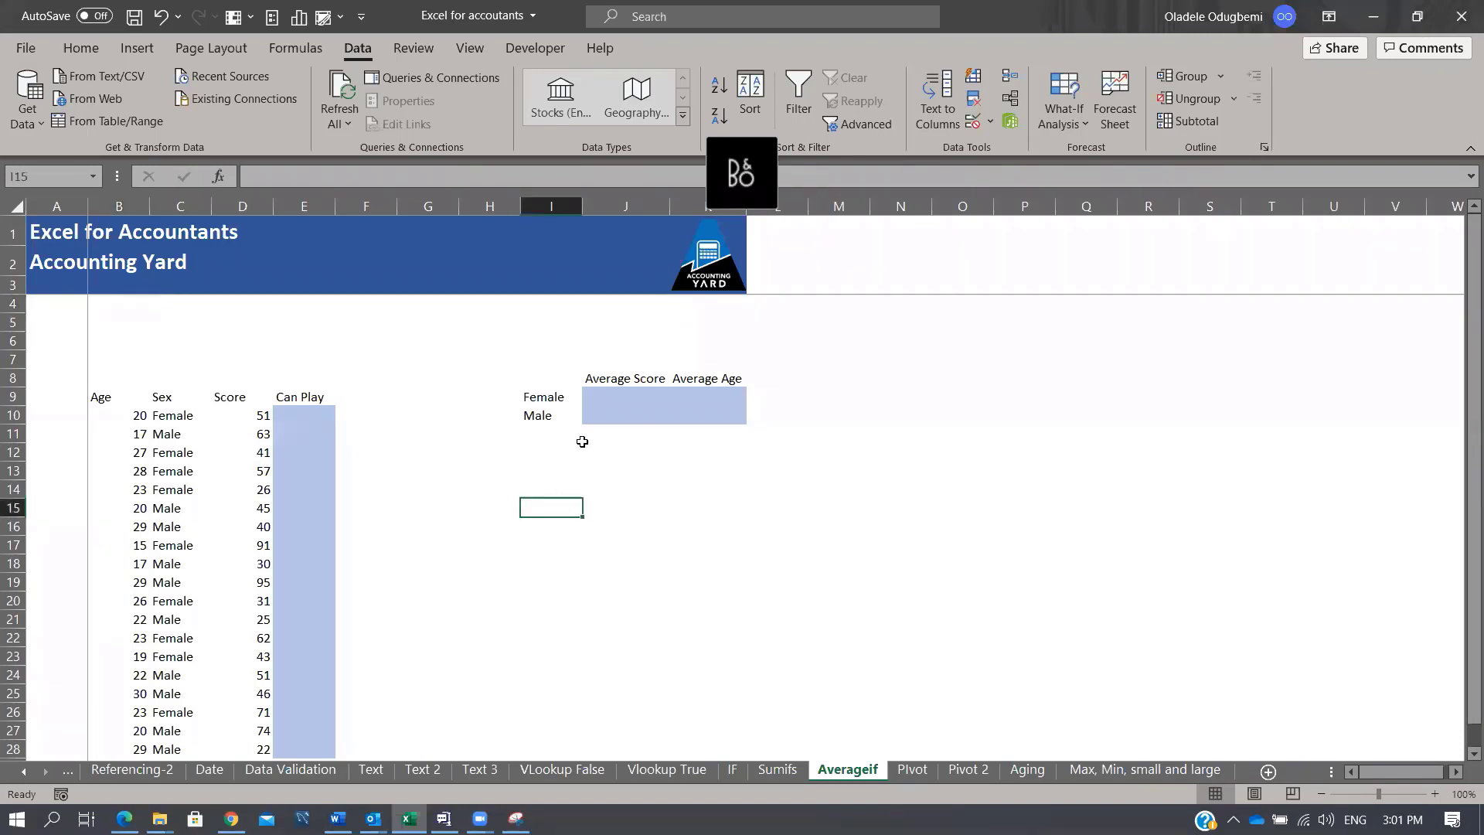
click(617, 395)
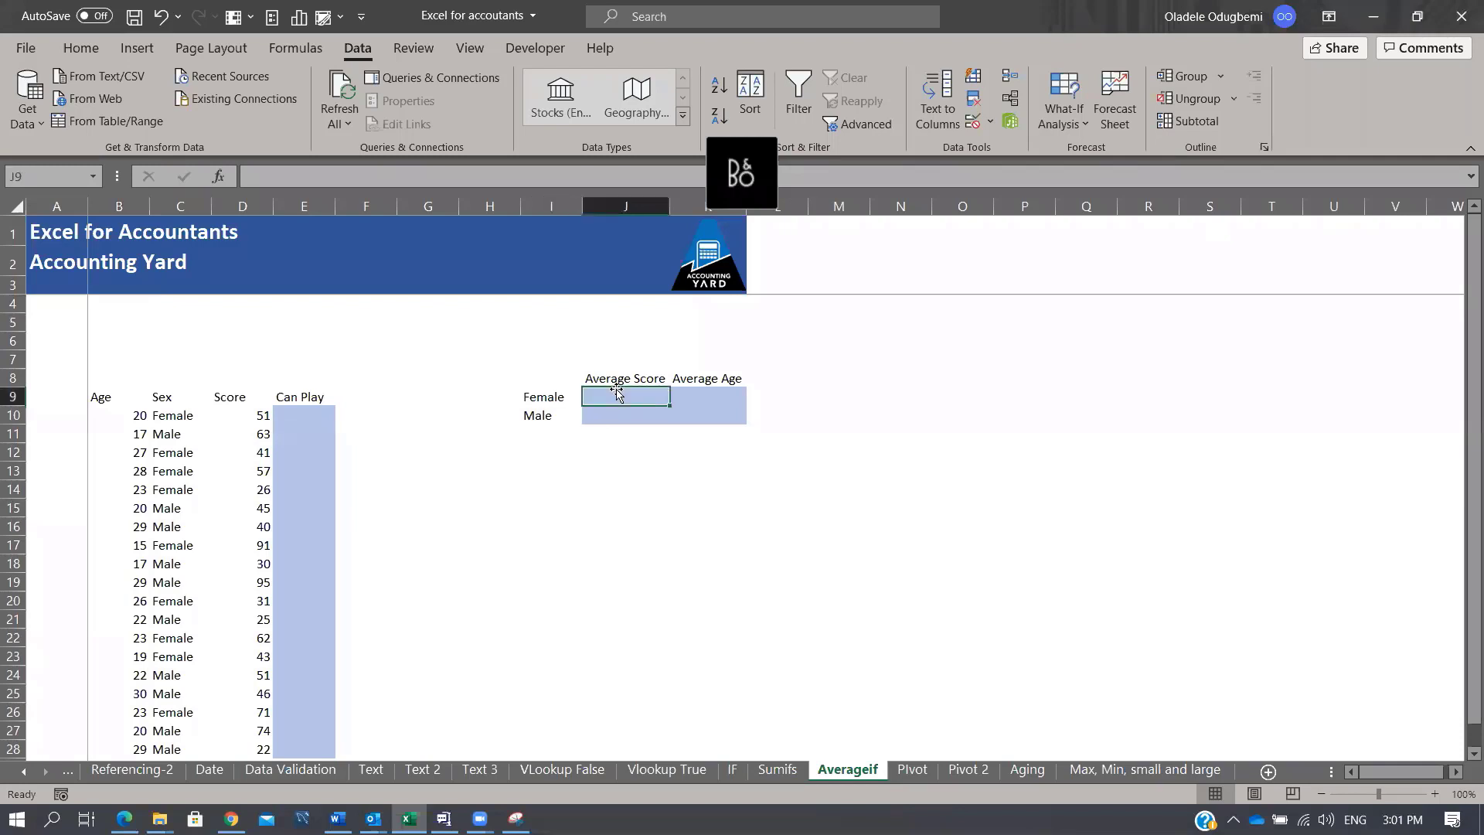
click(553, 399)
click(552, 420)
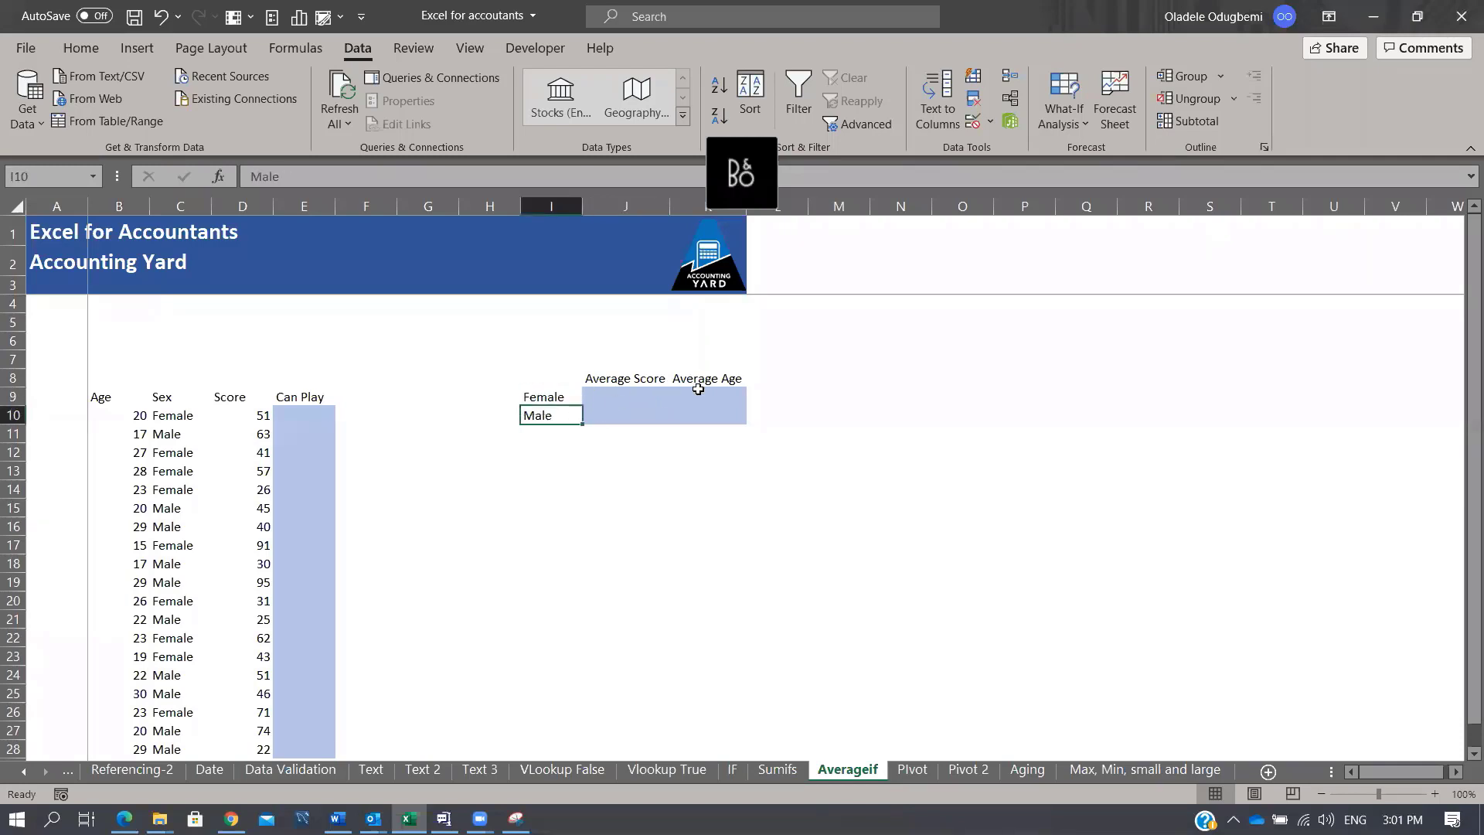
click(653, 381)
click(724, 380)
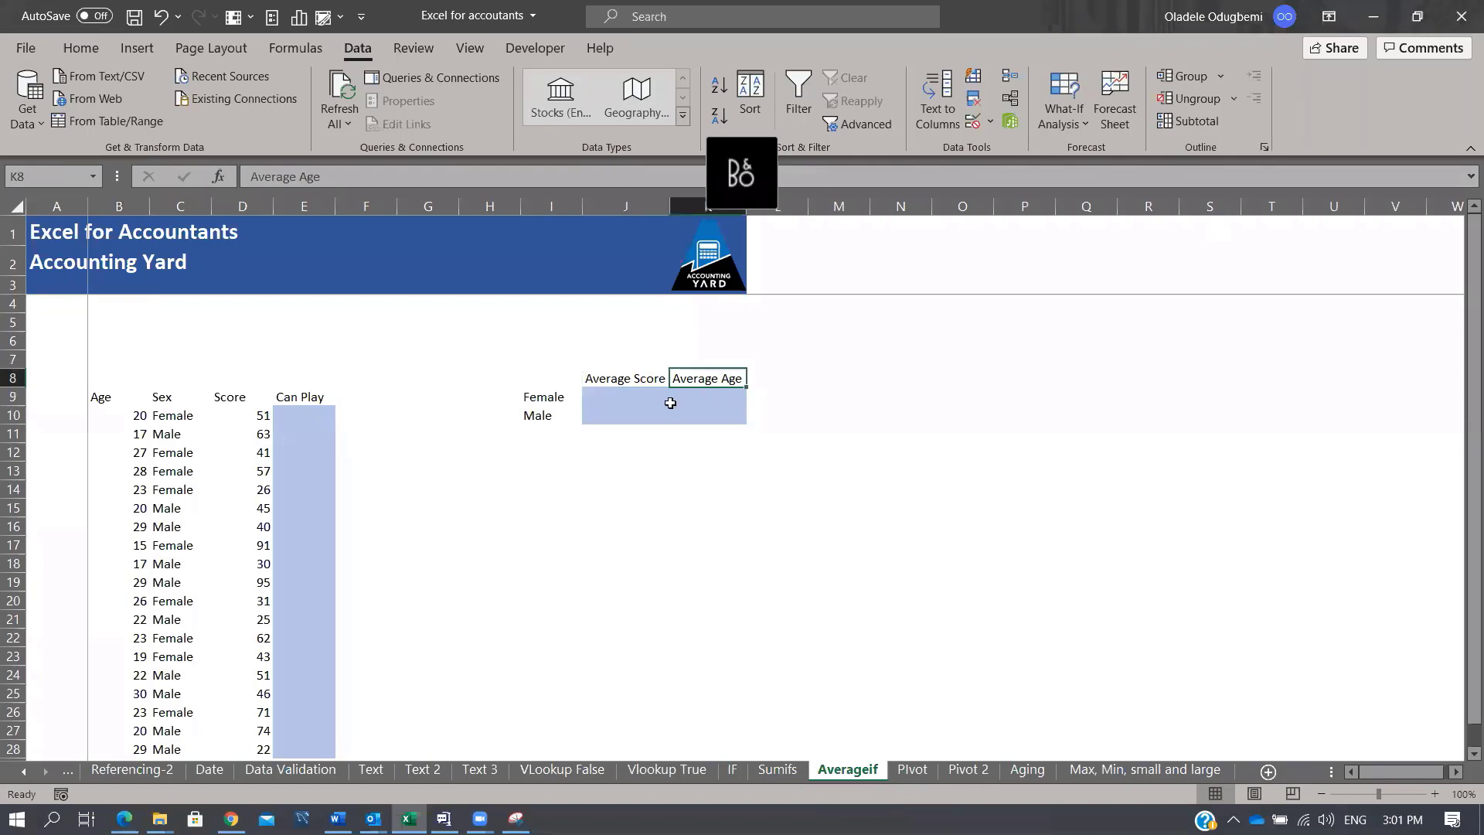
click(643, 395)
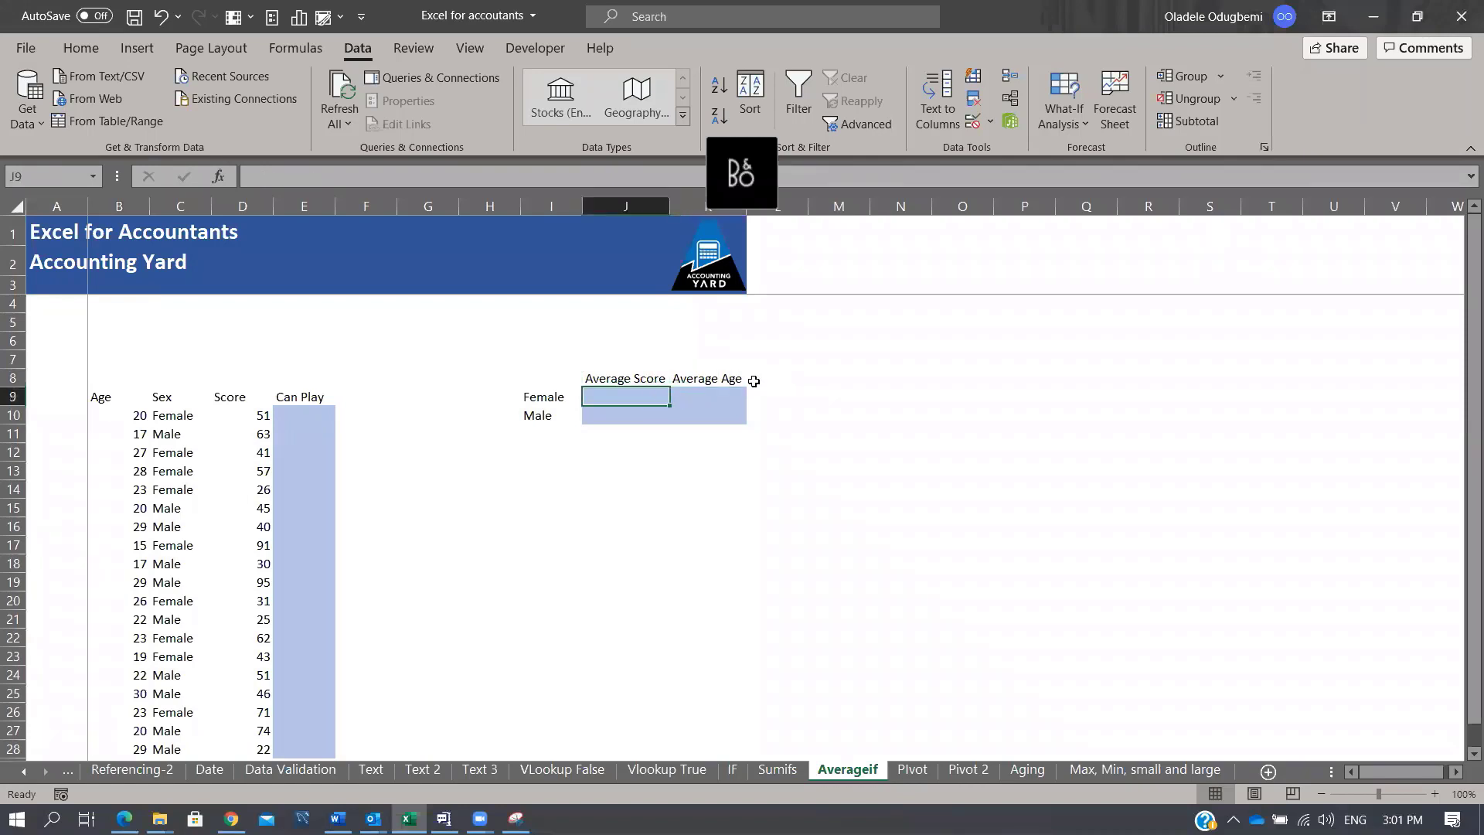
Step: Enter =AVERAGEIFS(D:D,C:C,I9) into J9:J10 at once, giving 52.6 and 49.1
text(=ave)
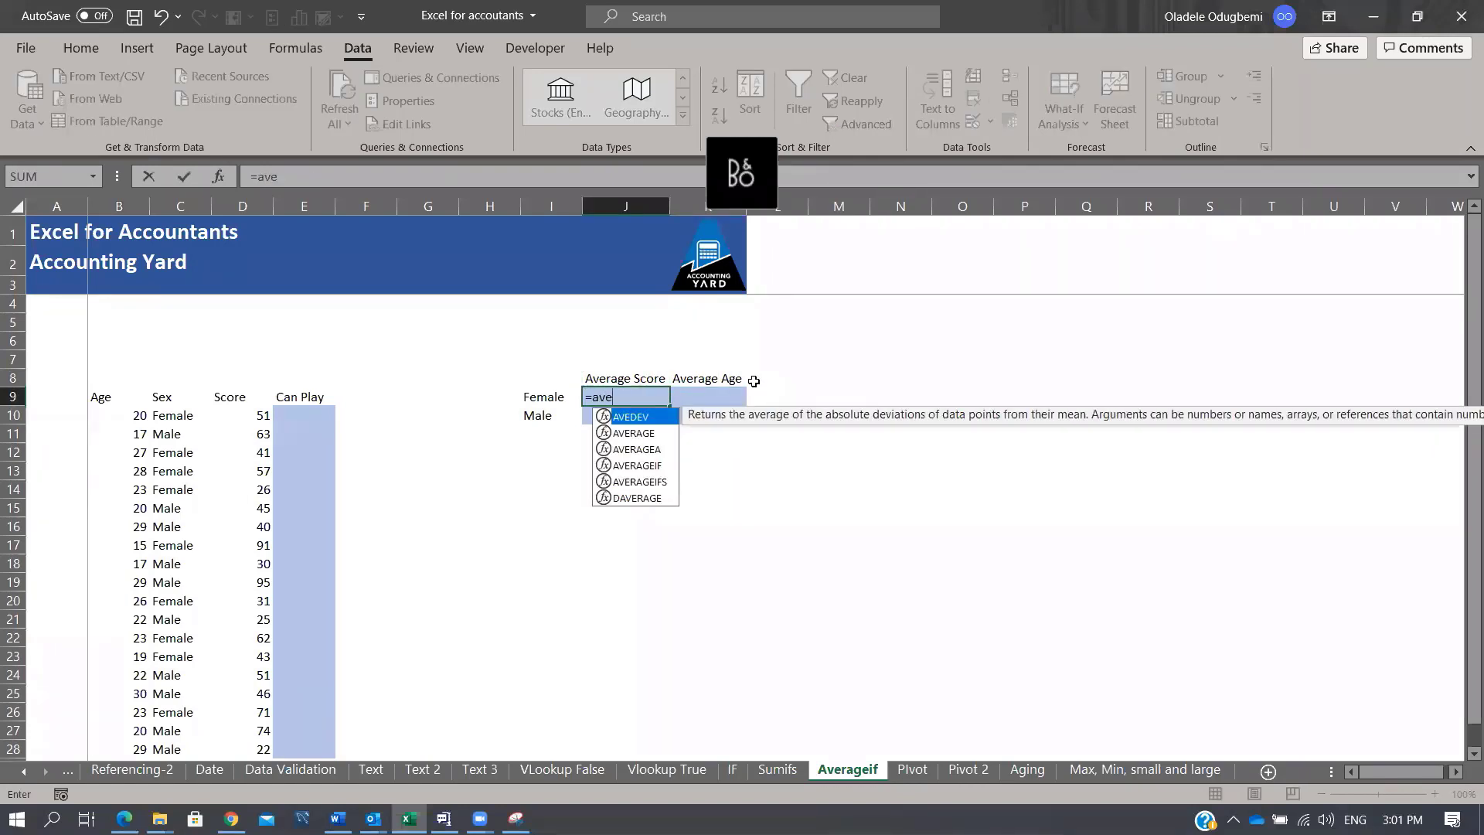
key(Down)
key(Down)
key(Down)
key(Down)
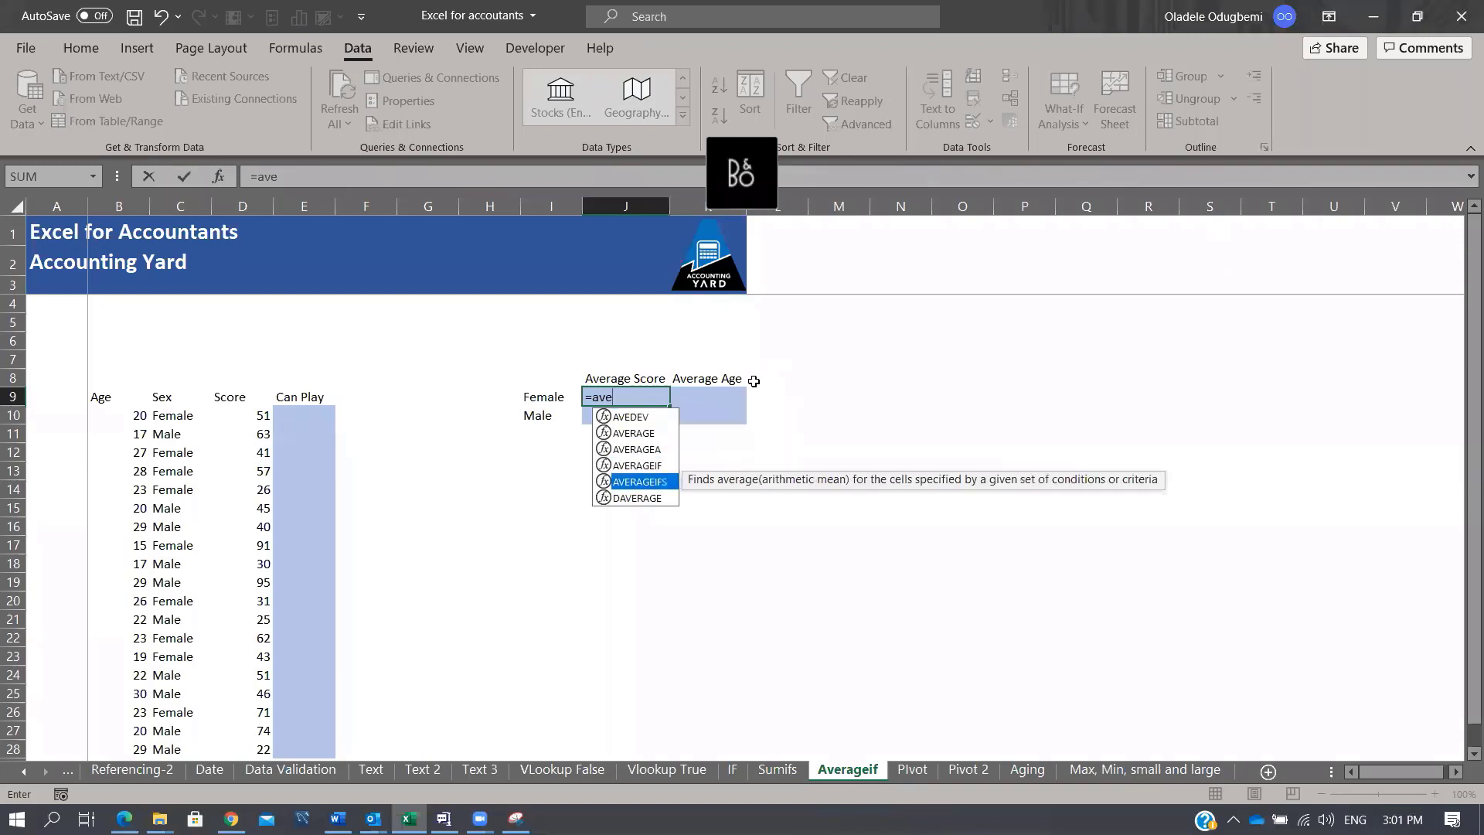
key(Tab)
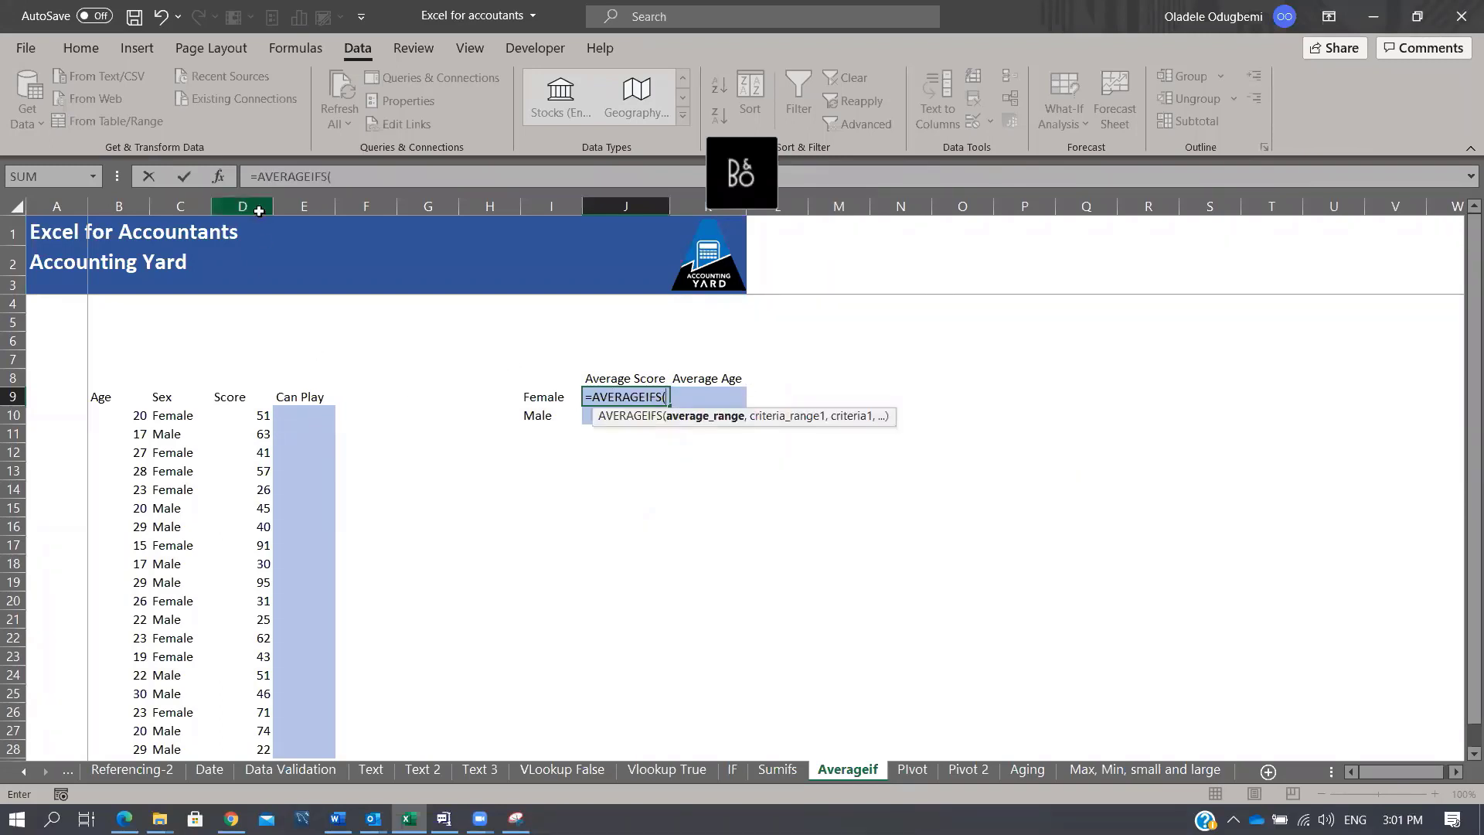
click(258, 206)
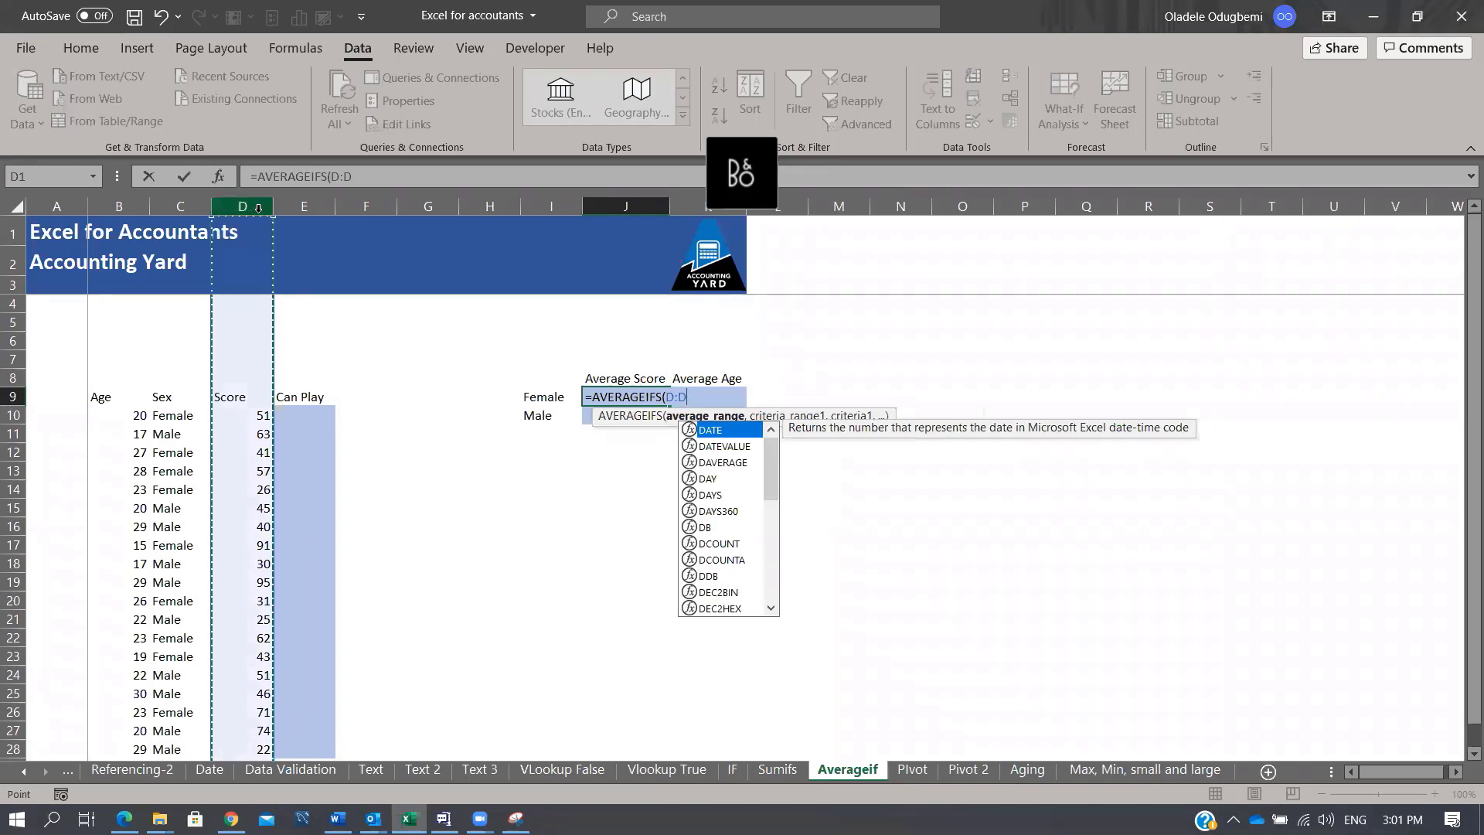
text(,)
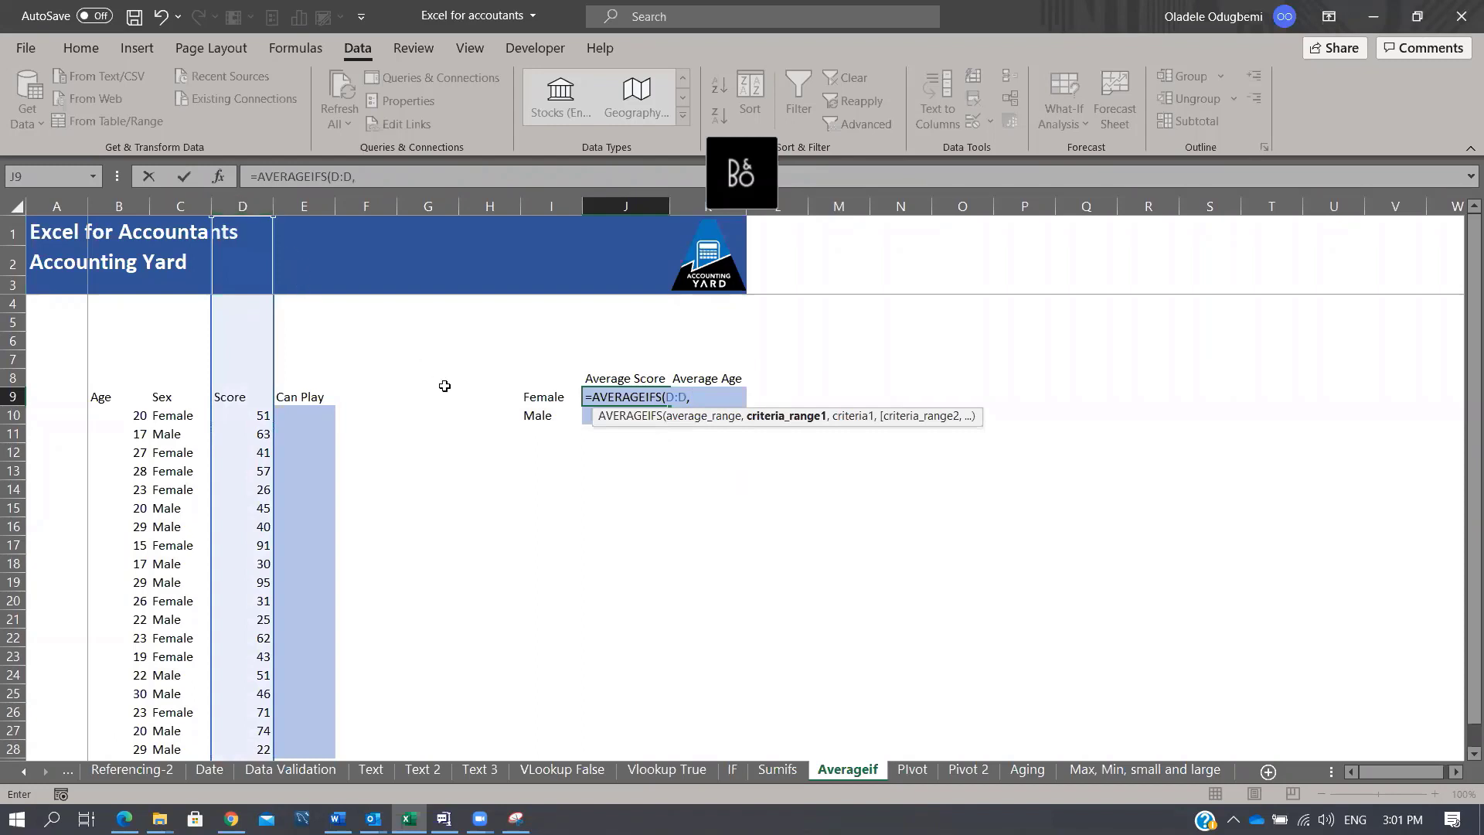
click(174, 206)
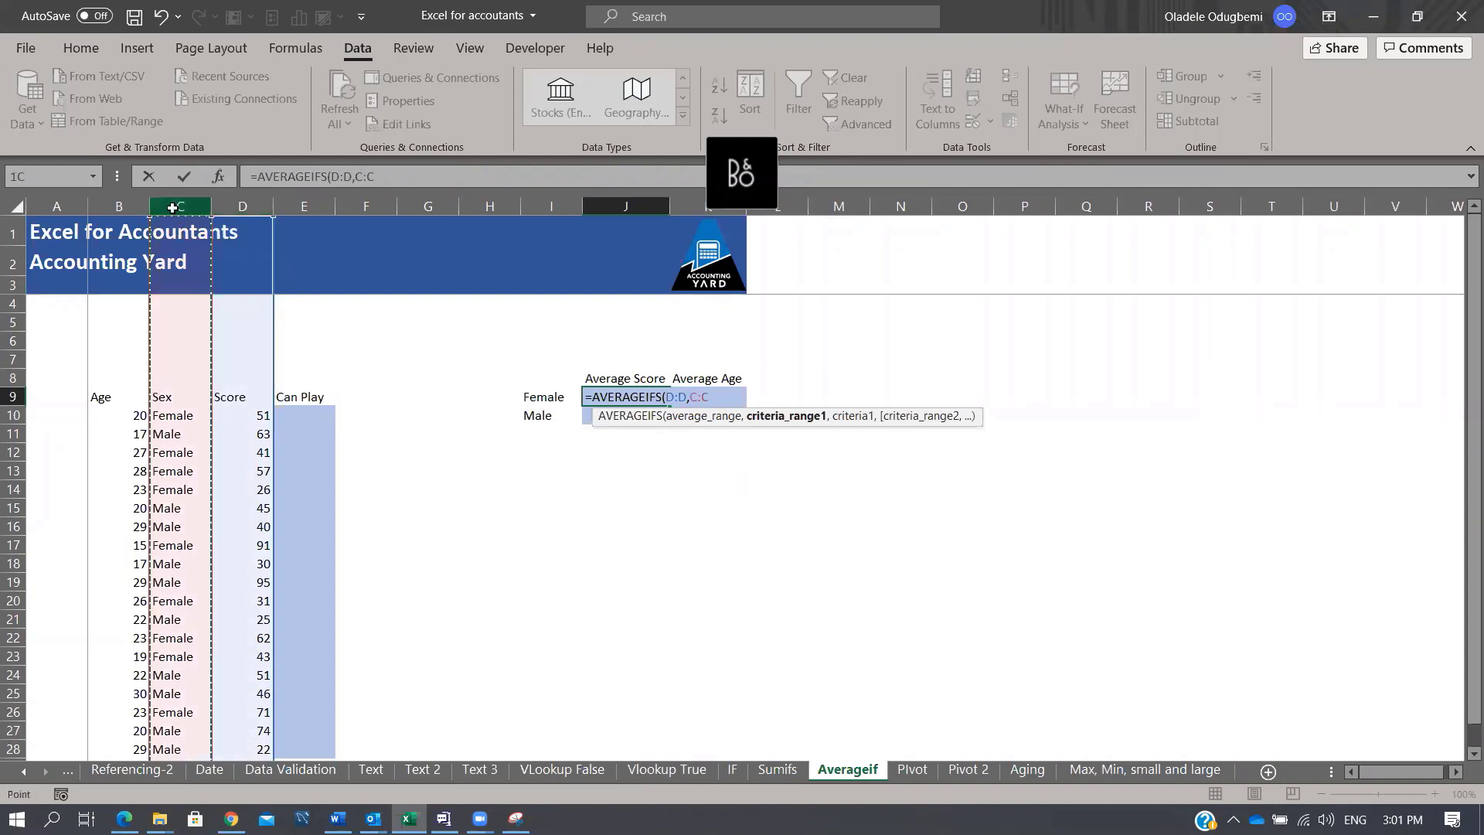
text(,)
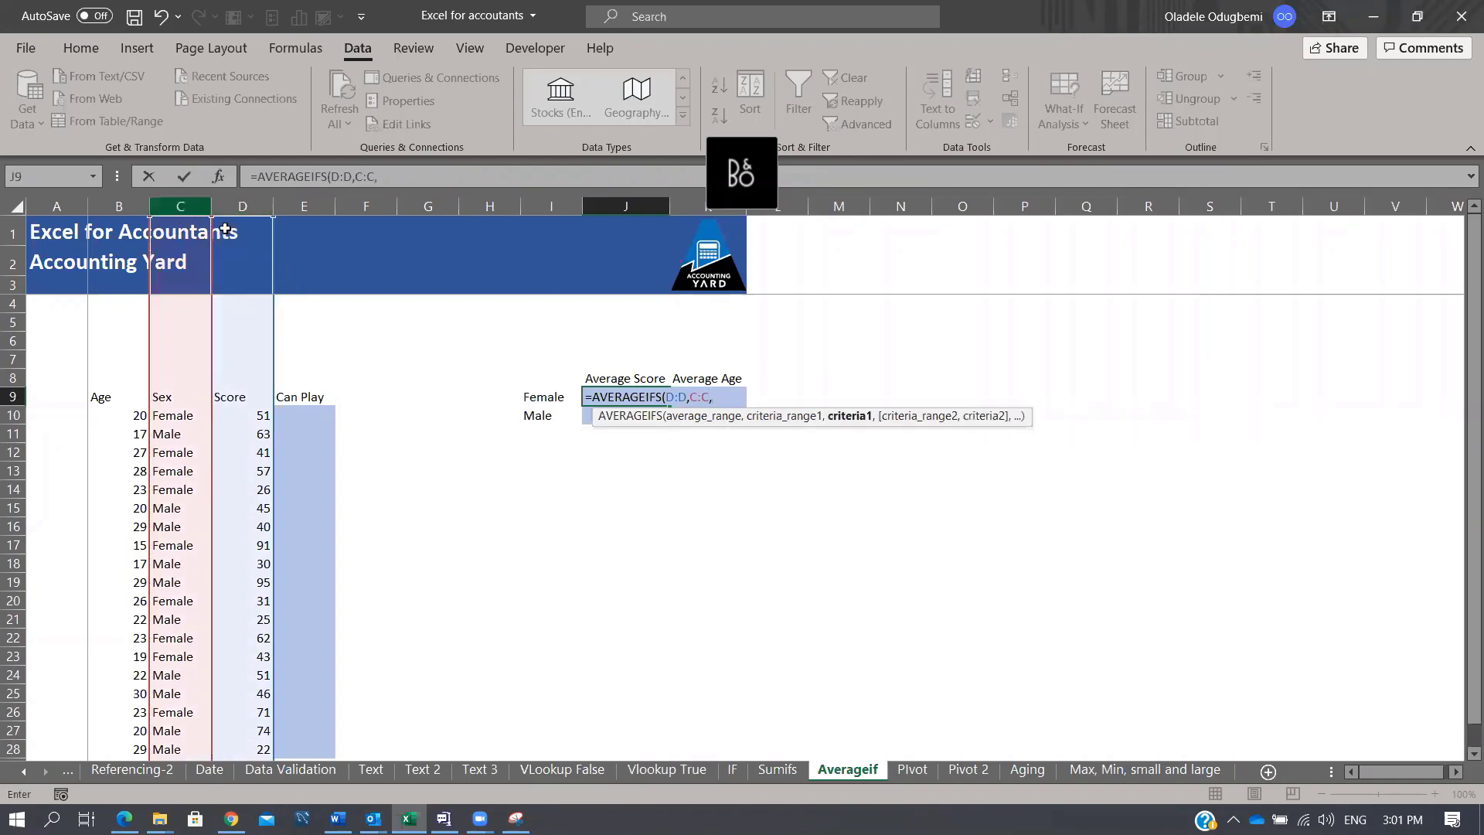
click(548, 395)
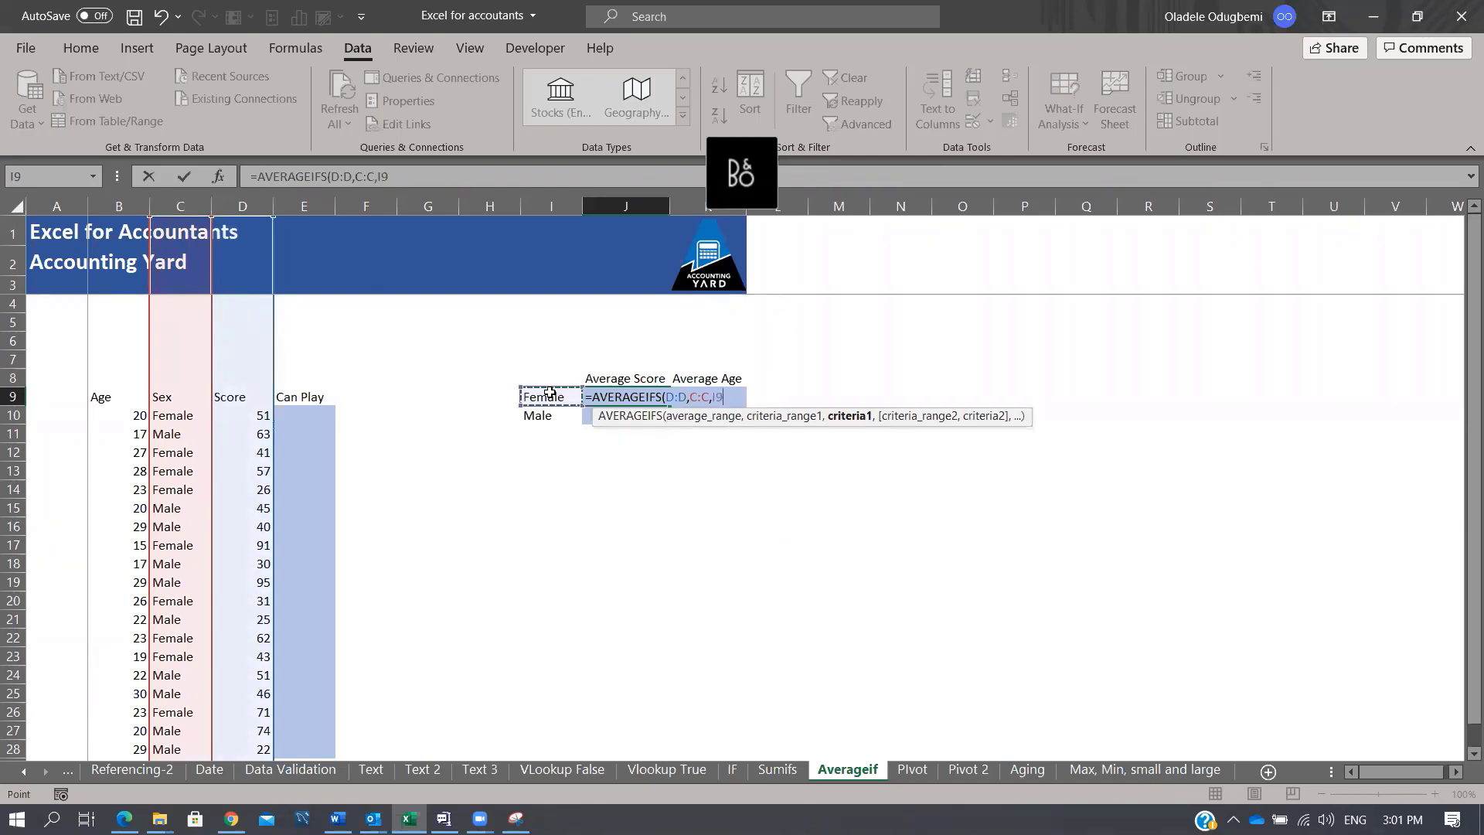
text())
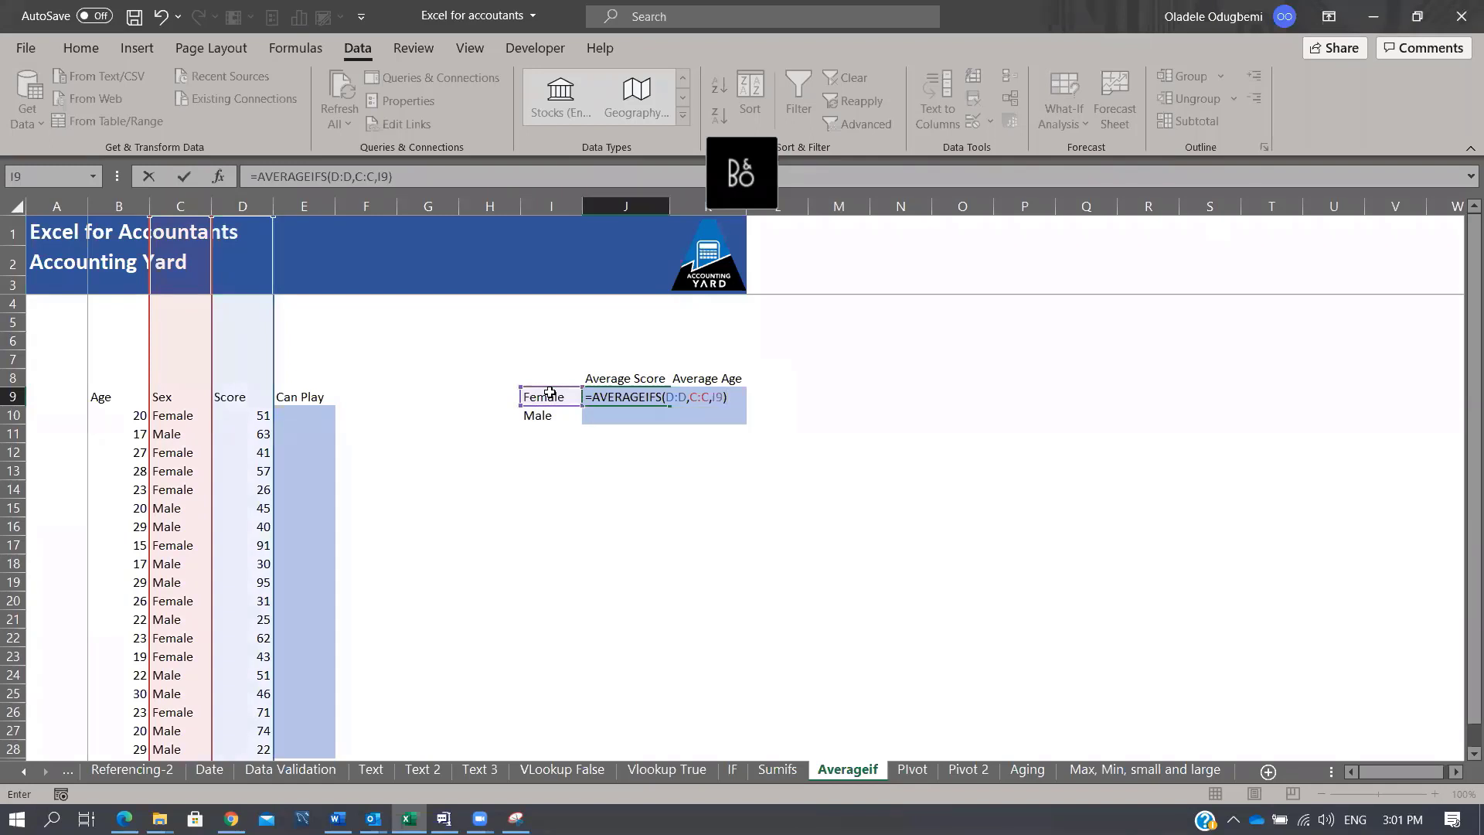
key(ctrl+Return)
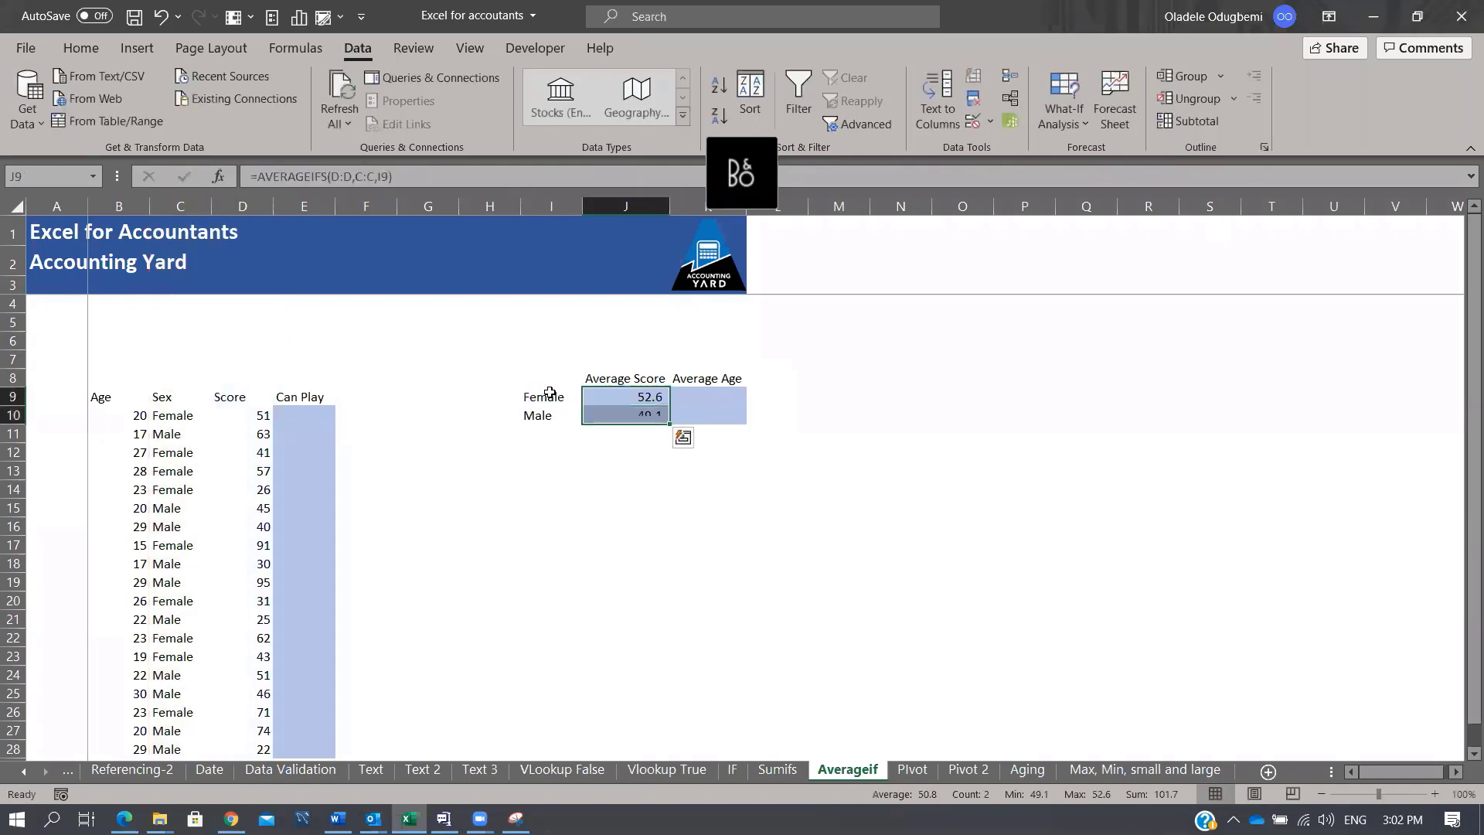
Step: Check that the J10 formula refers to I10 and the J9 formula to I9
key(Down)
key(Up)
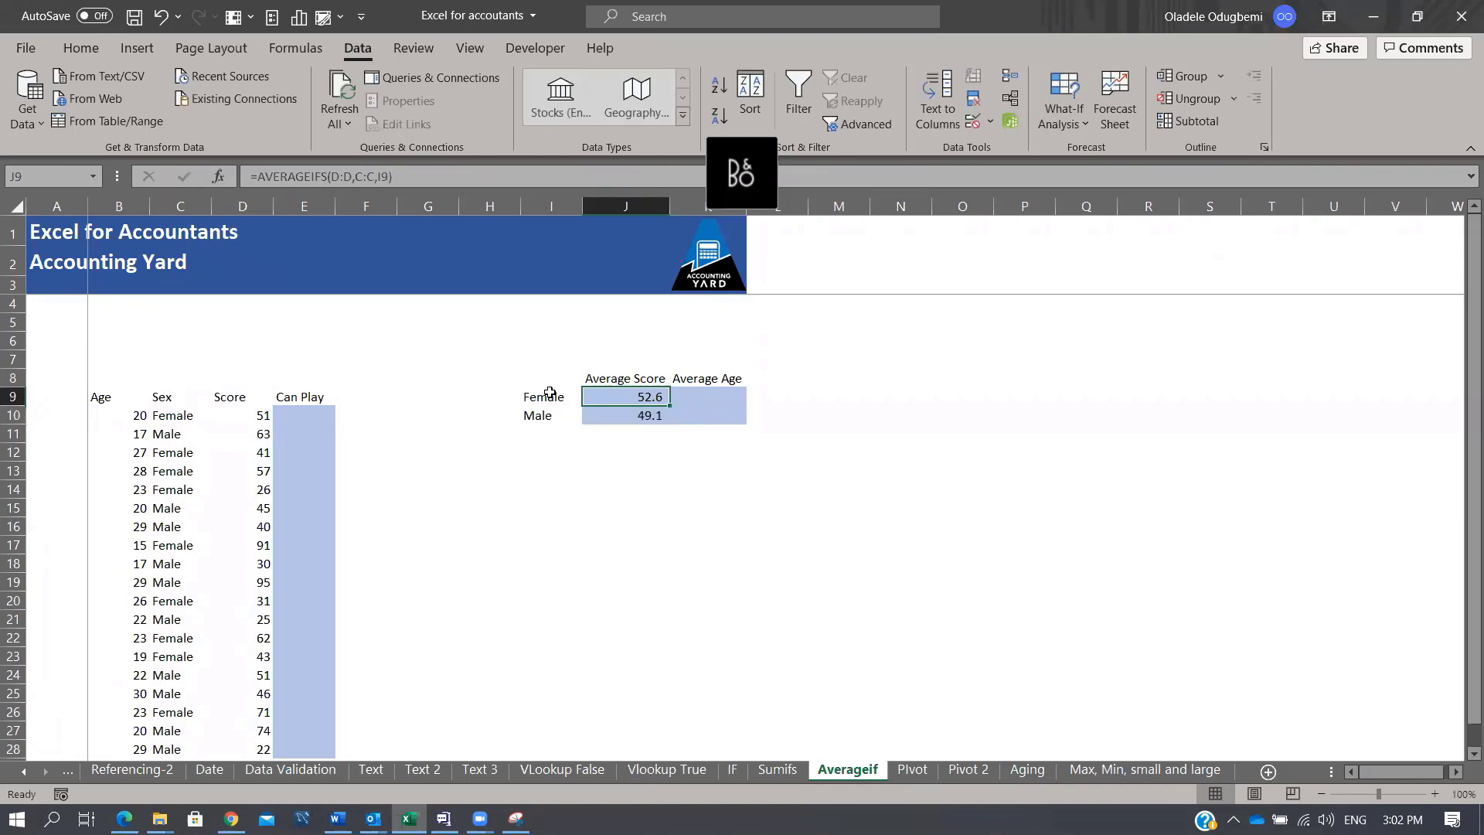
key(Left)
key(Right)
key(Down)
key(F2)
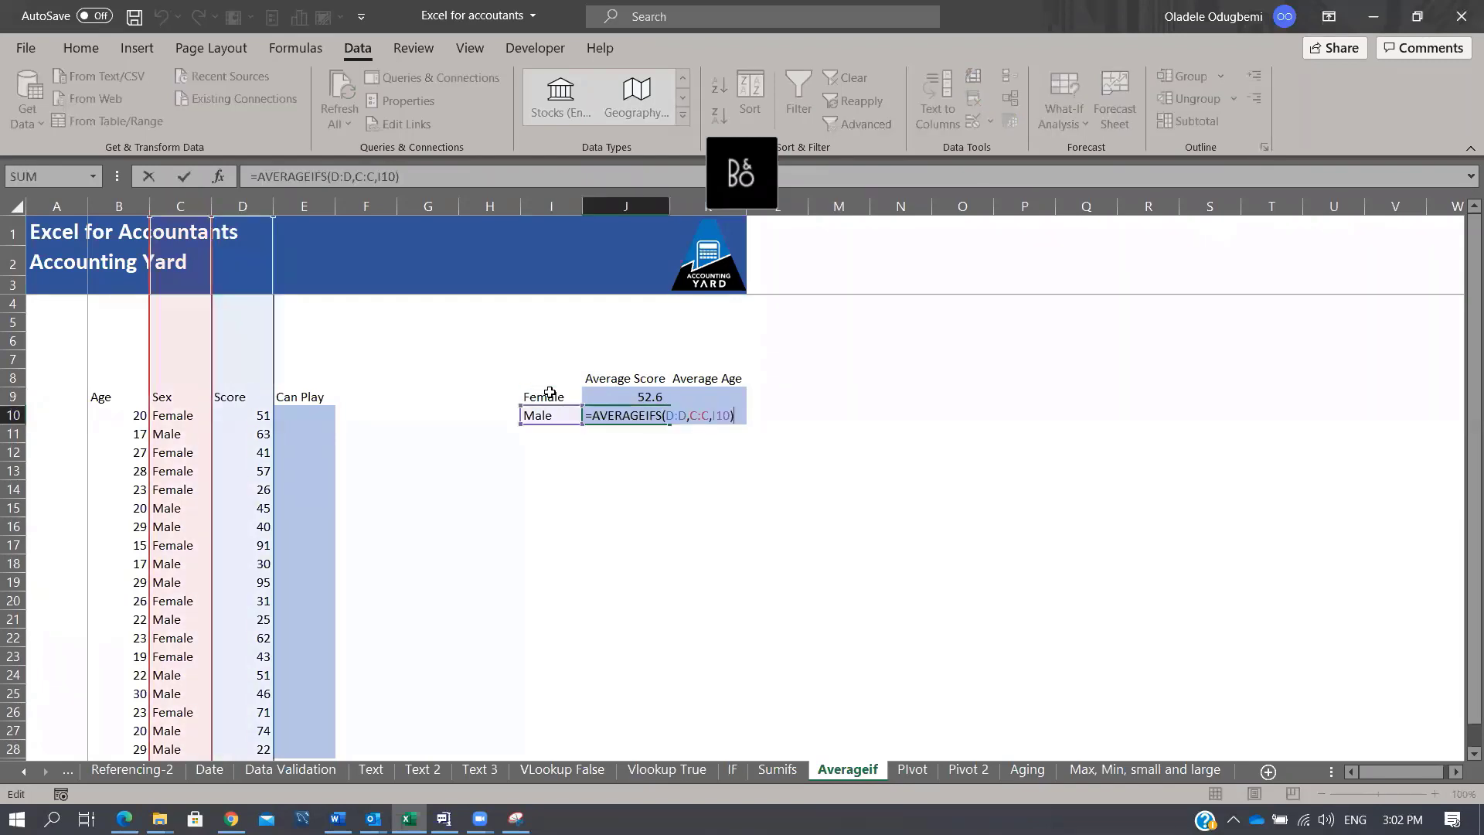
key(Escape)
key(Up)
key(F2)
key(Escape)
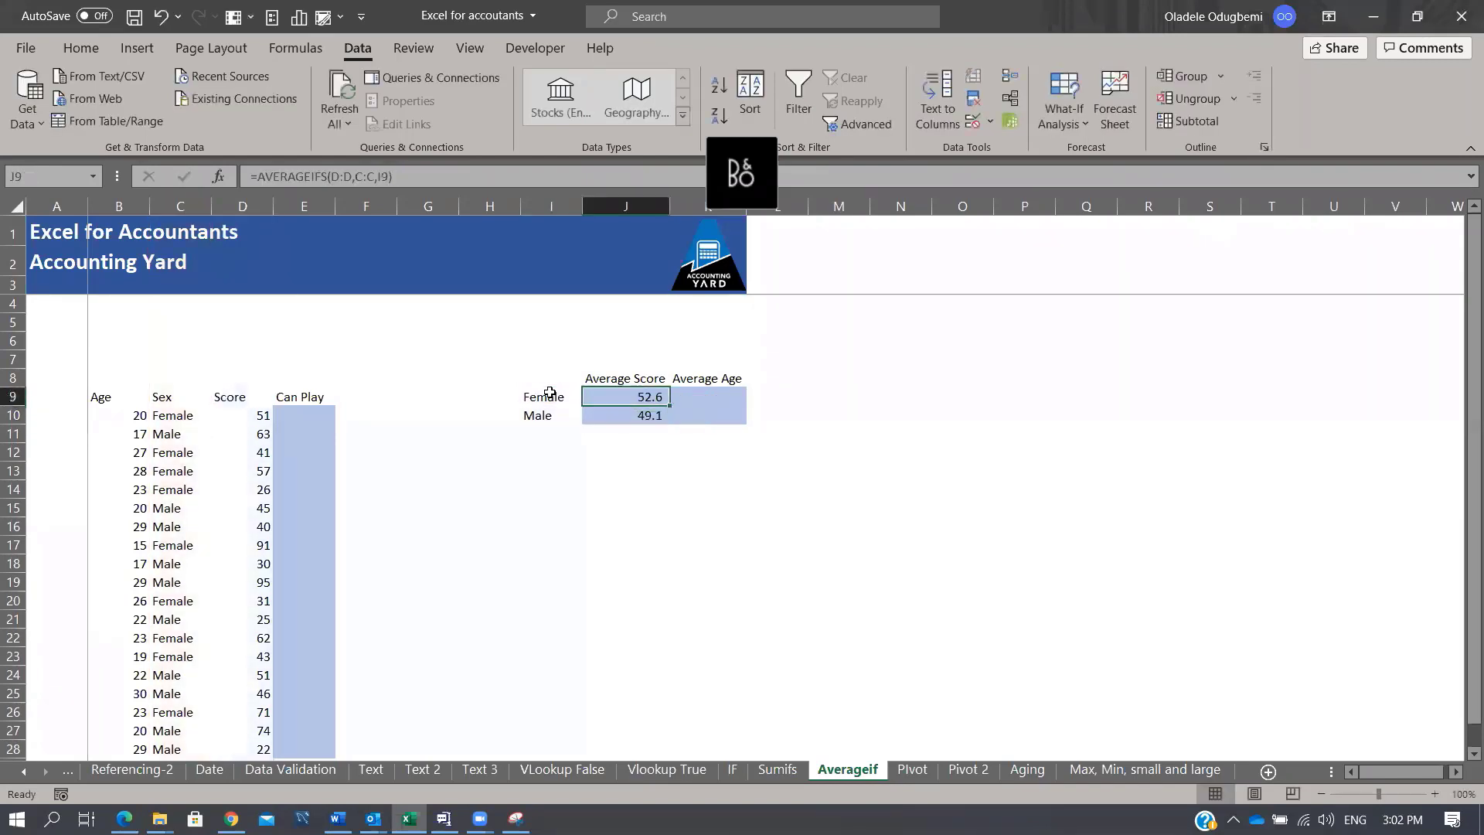
key(Right)
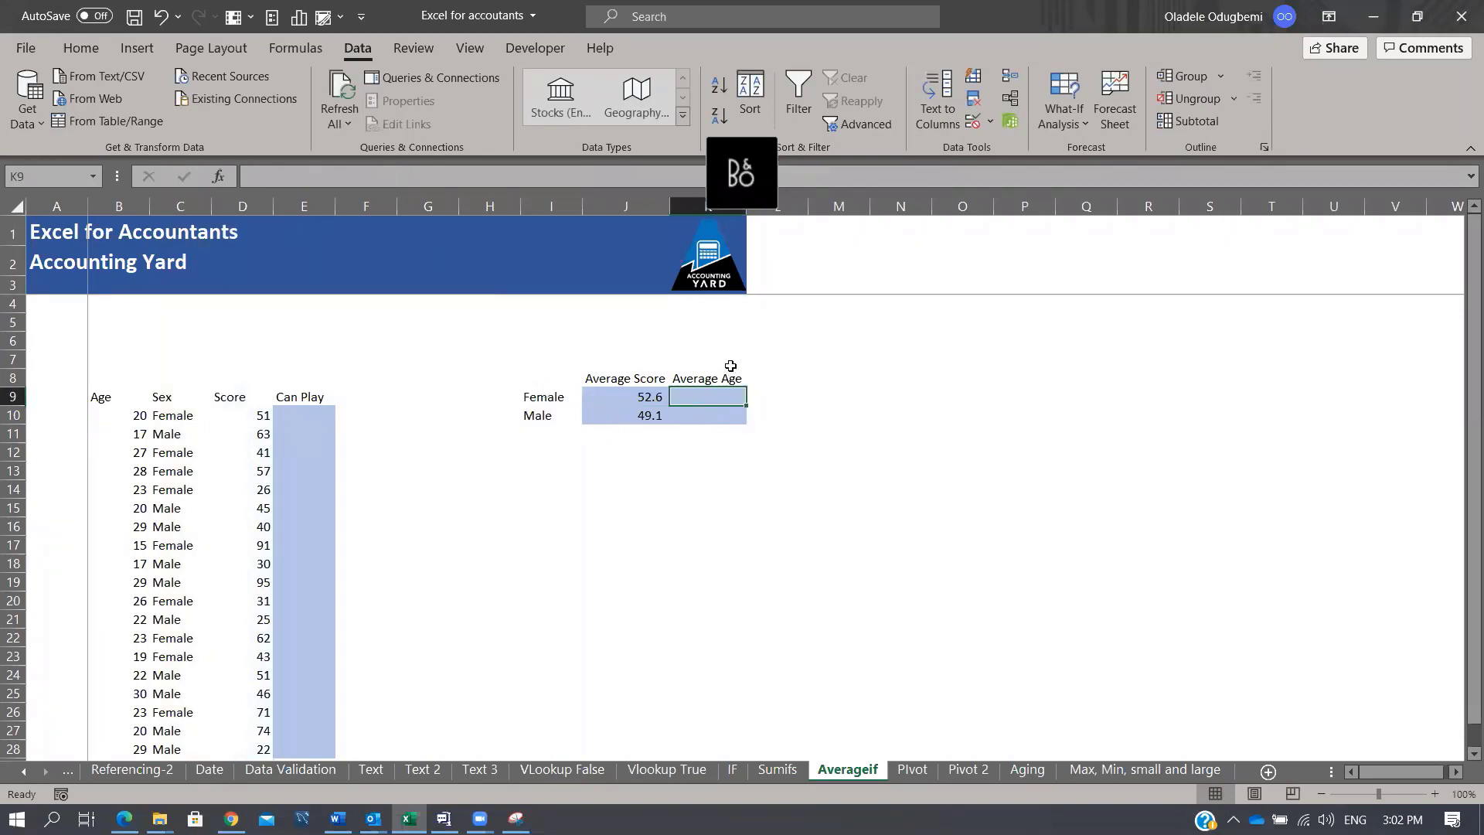
Step: Review the J9 and J10 AVERAGEIFS formulas, select J9:J10, then go to the Pivot sheet
click(626, 399)
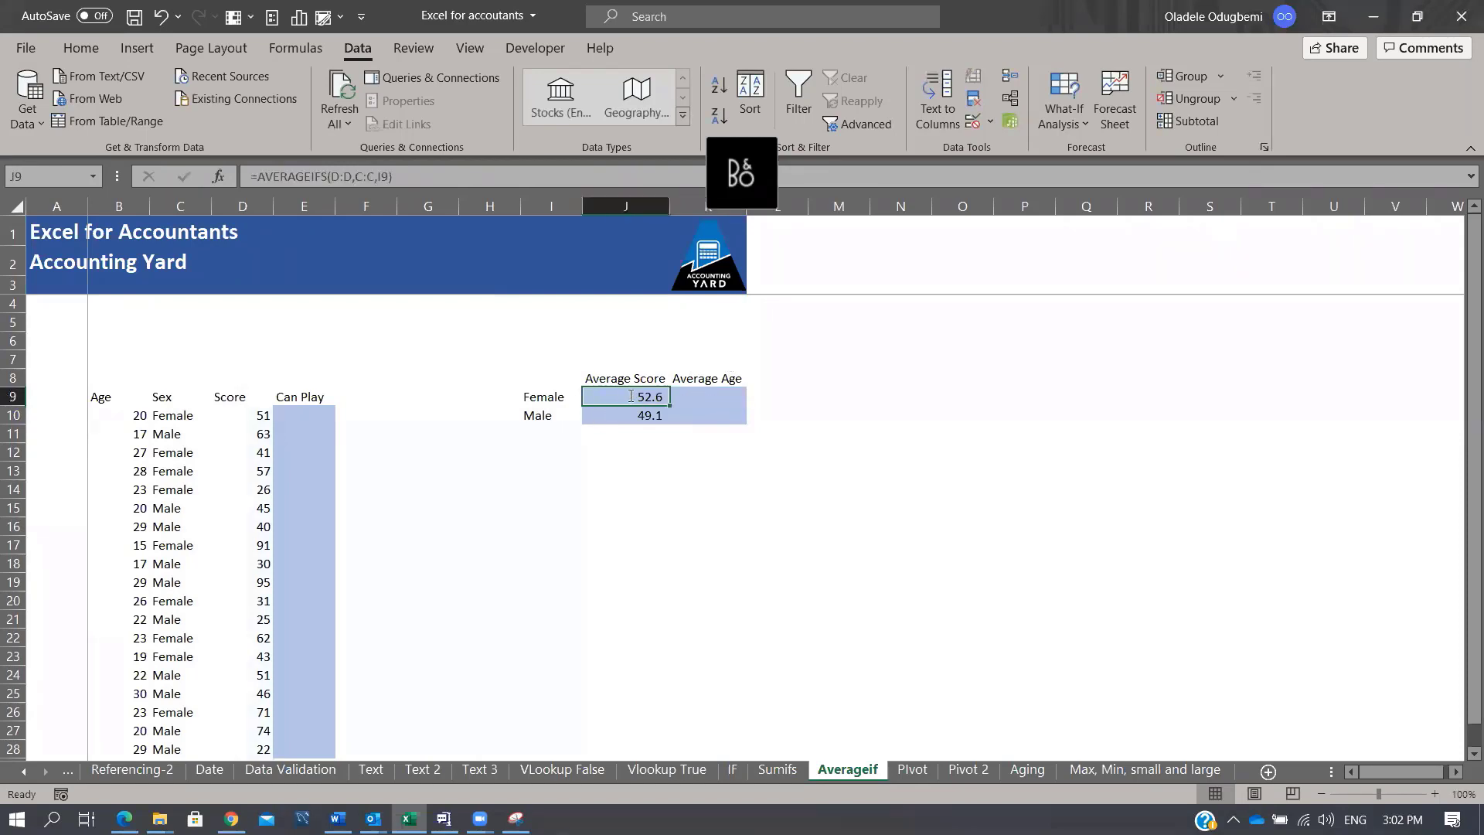
double_click(630, 396)
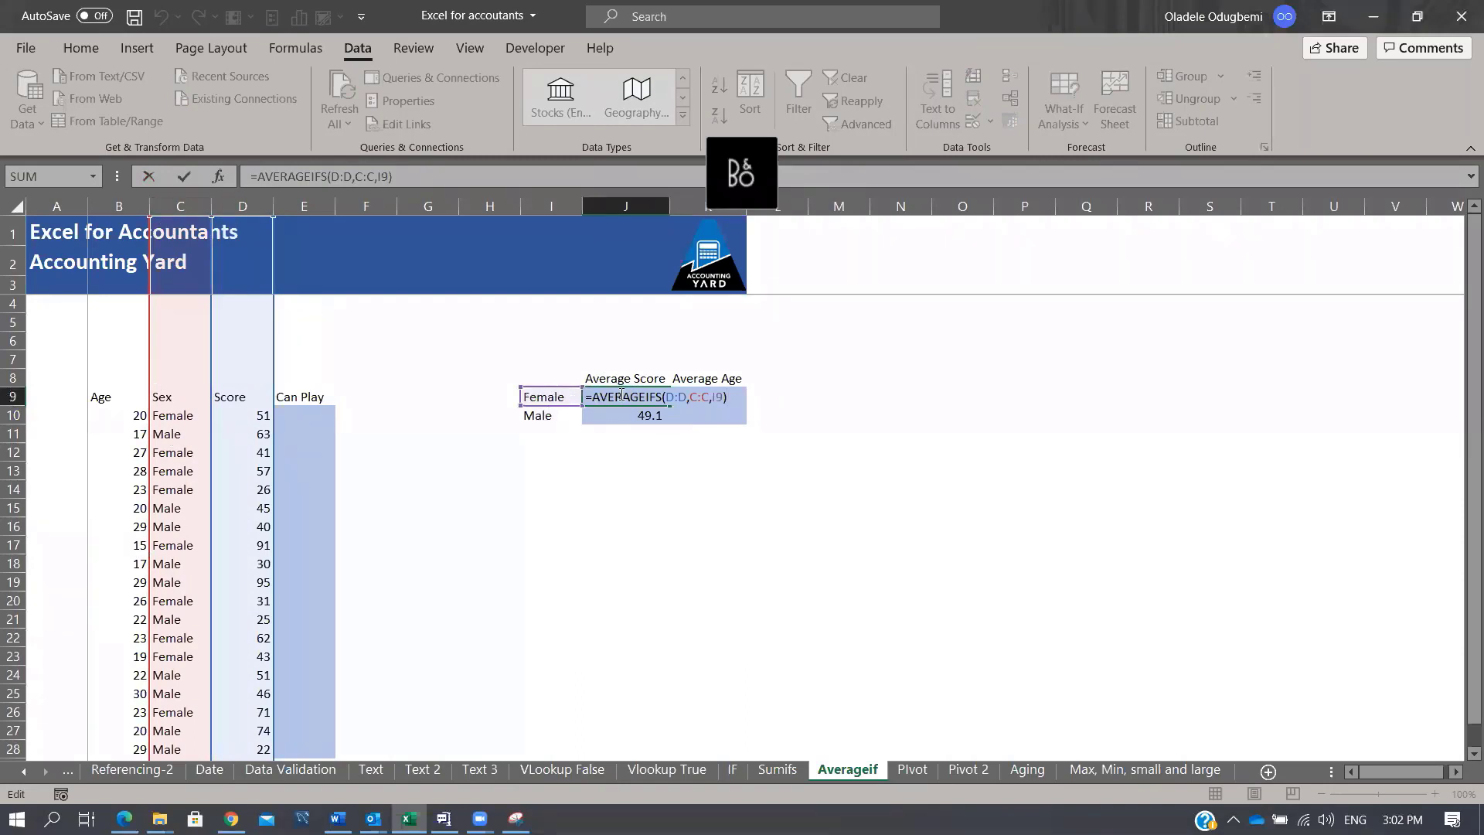
key(Escape)
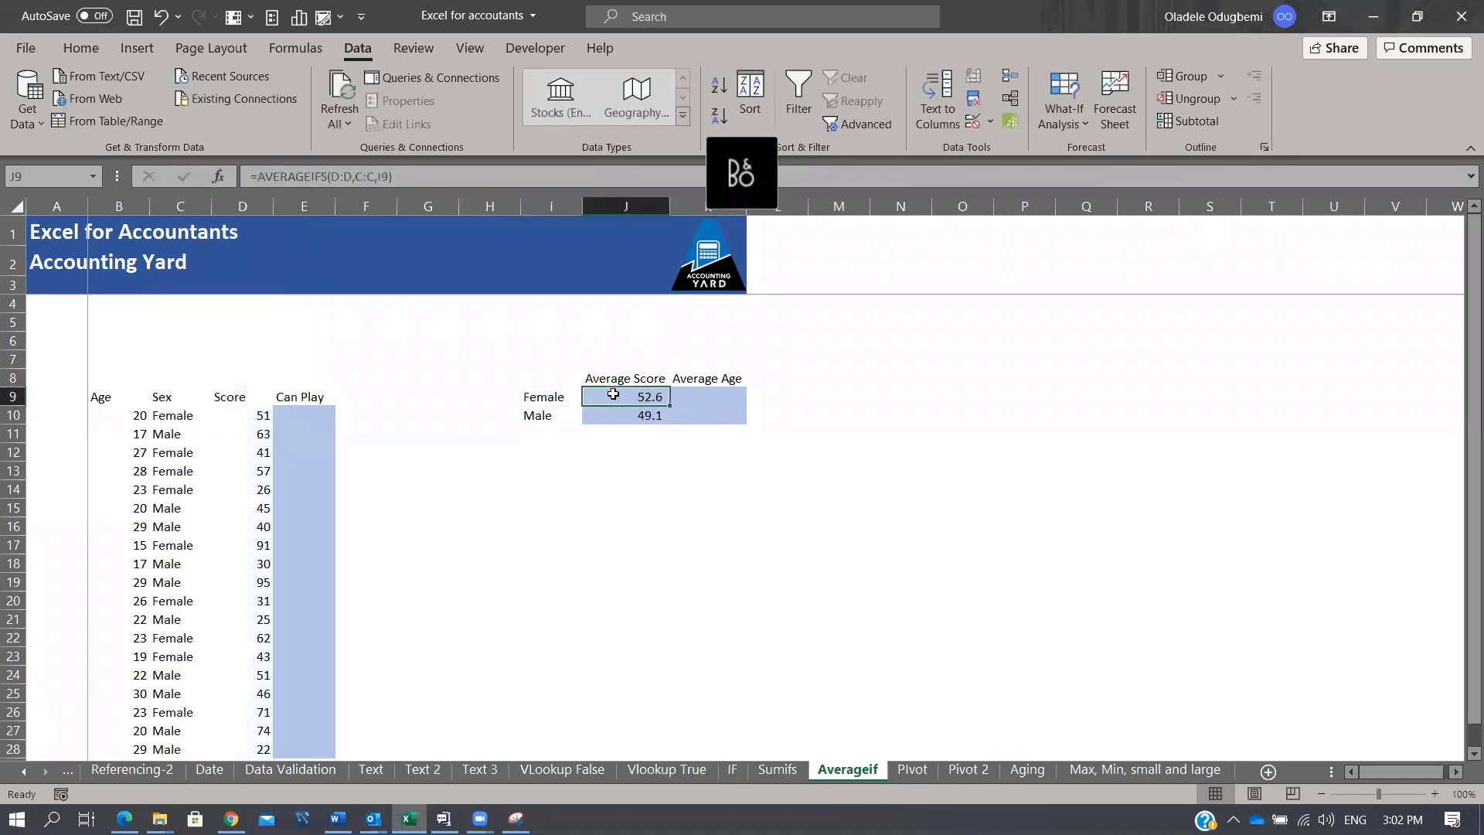
key(Down)
key(Up)
click(707, 397)
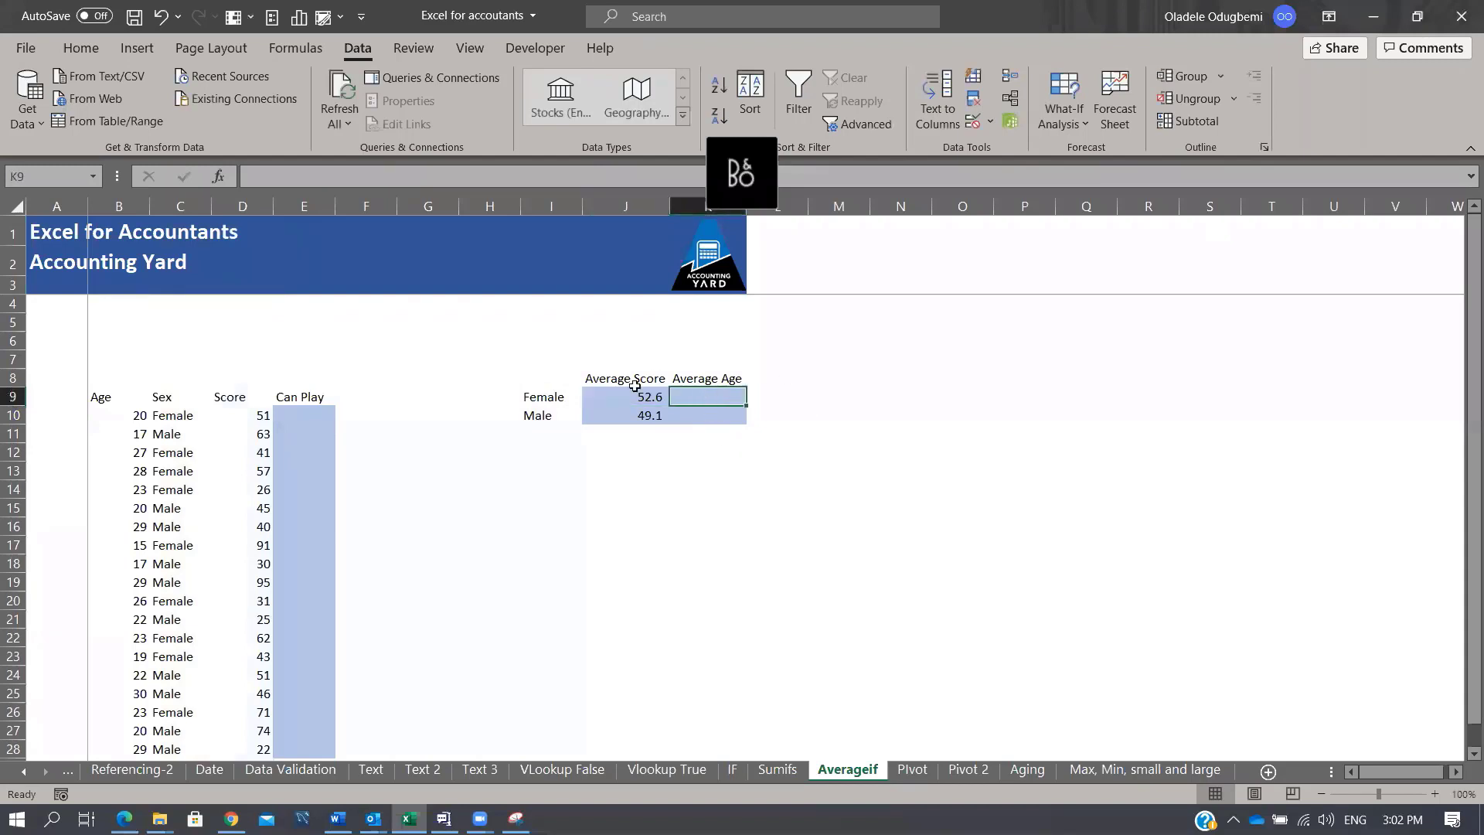
drag(634, 395, 646, 413)
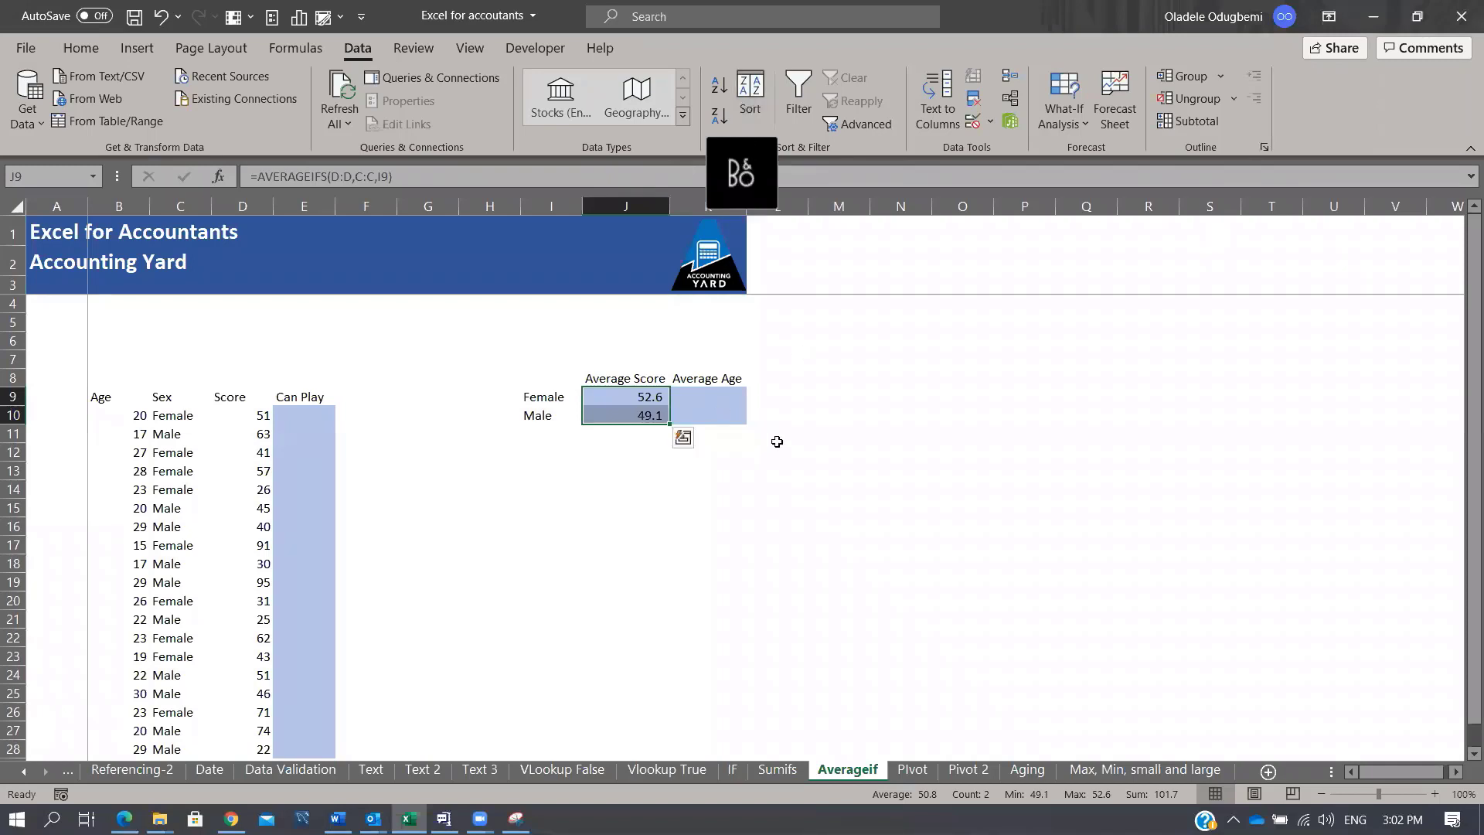
click(916, 770)
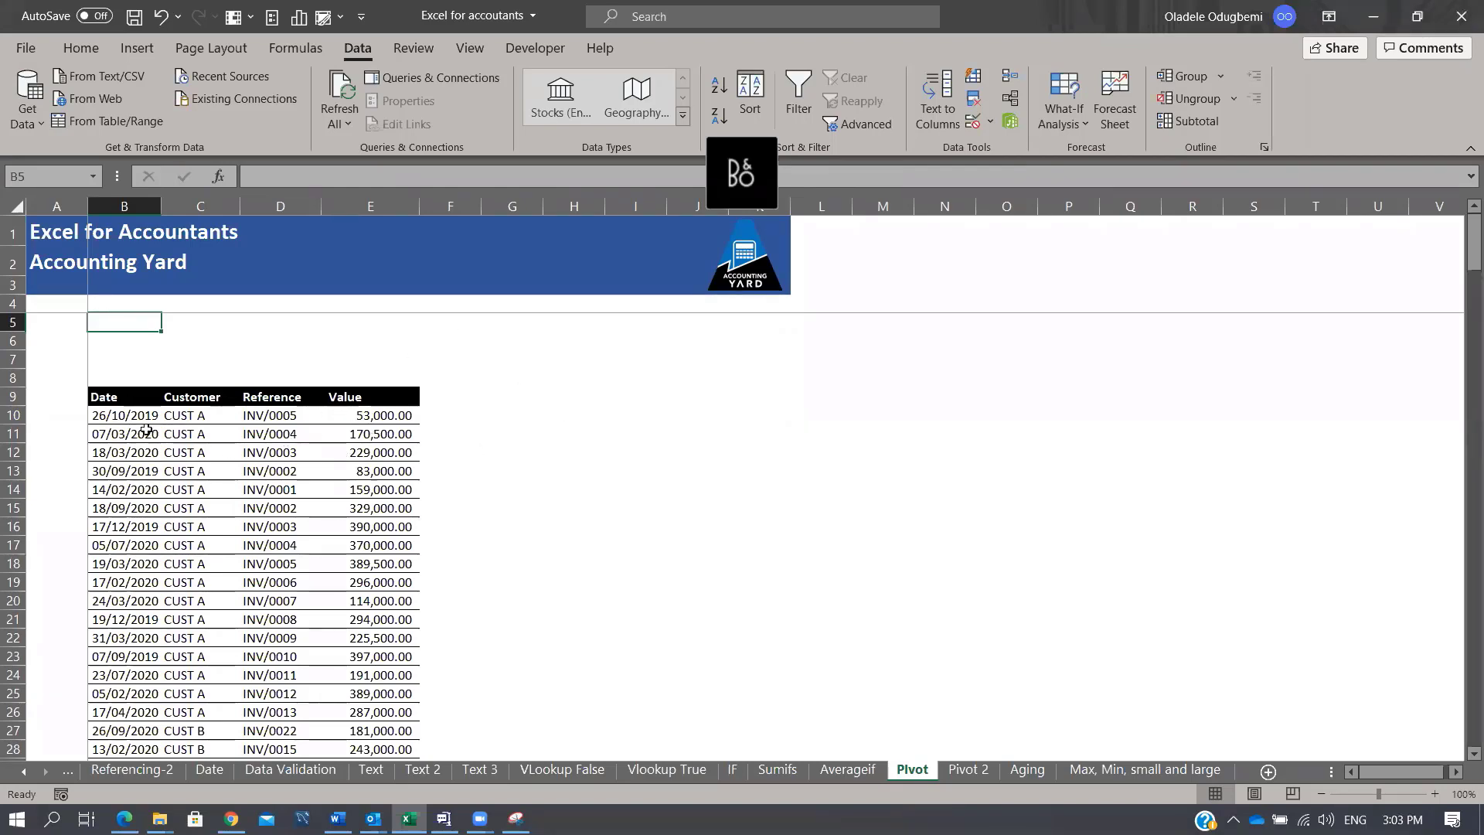
Step: Select the invoice table B9:E224 from the Date header through the last row
click(133, 401)
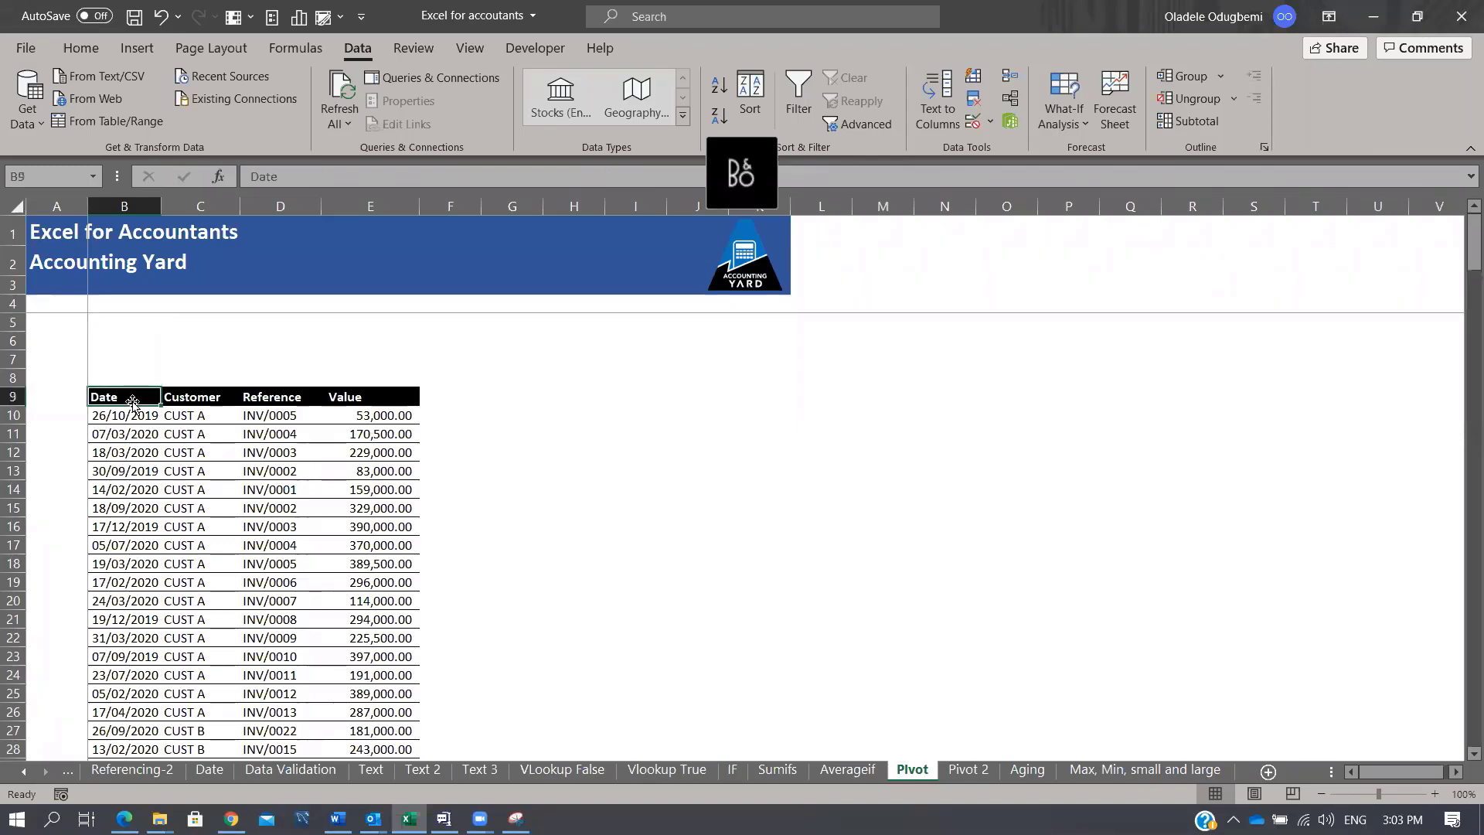
key(ctrl+shift+Right)
key(ctrl+shift+Down)
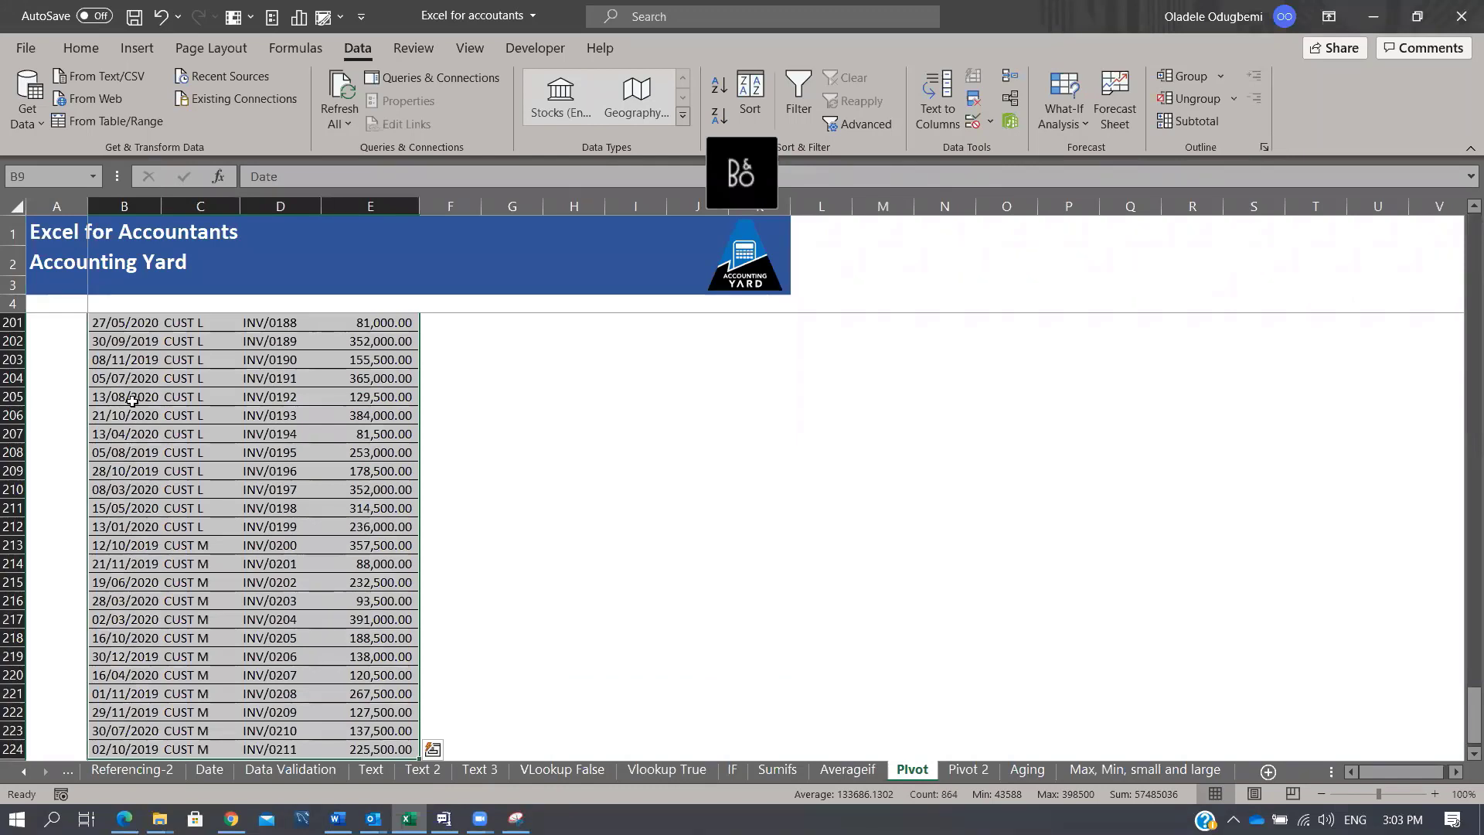
key(alt)
key(n)
key(v)
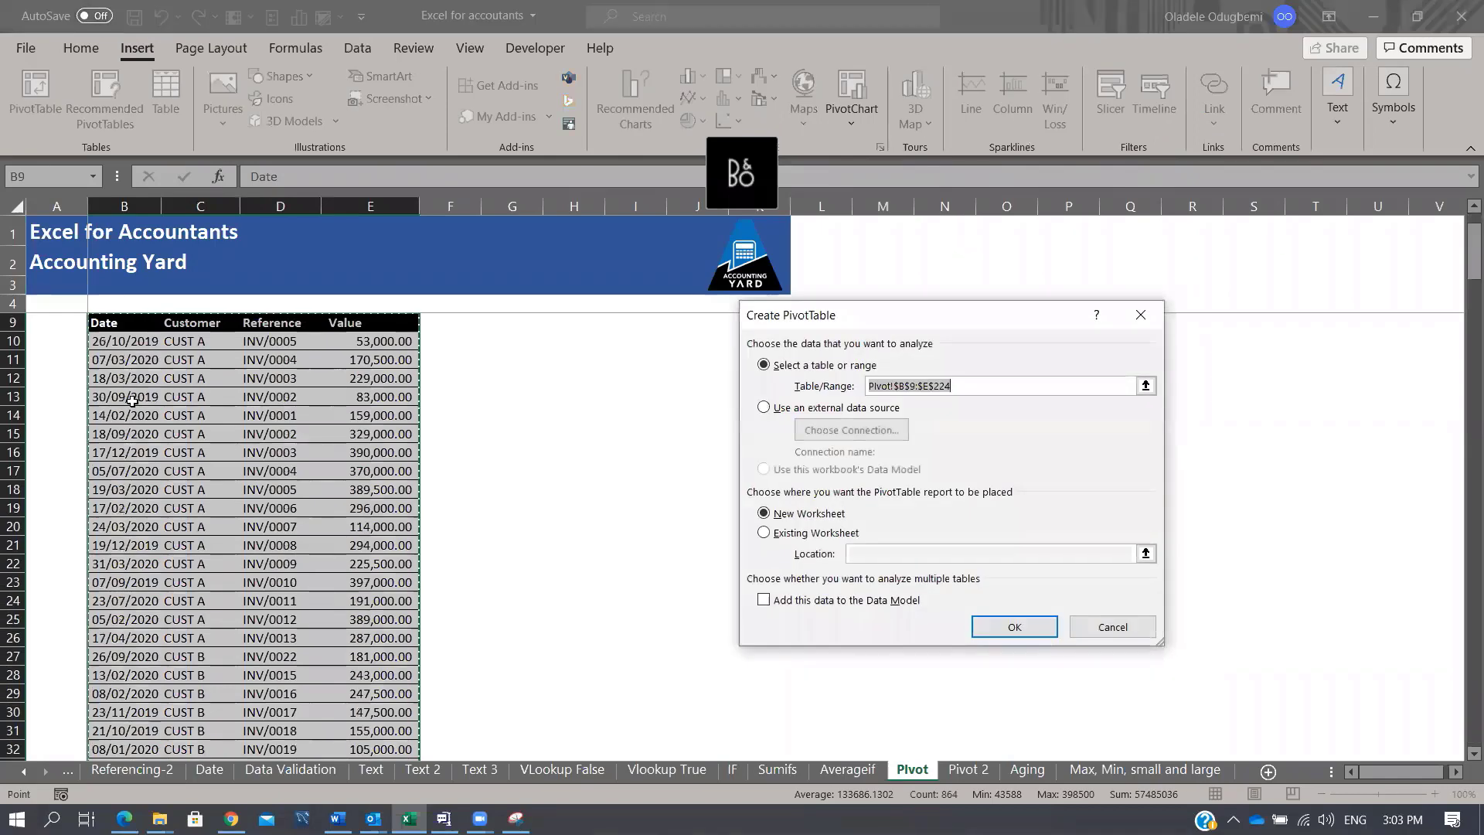
key(Escape)
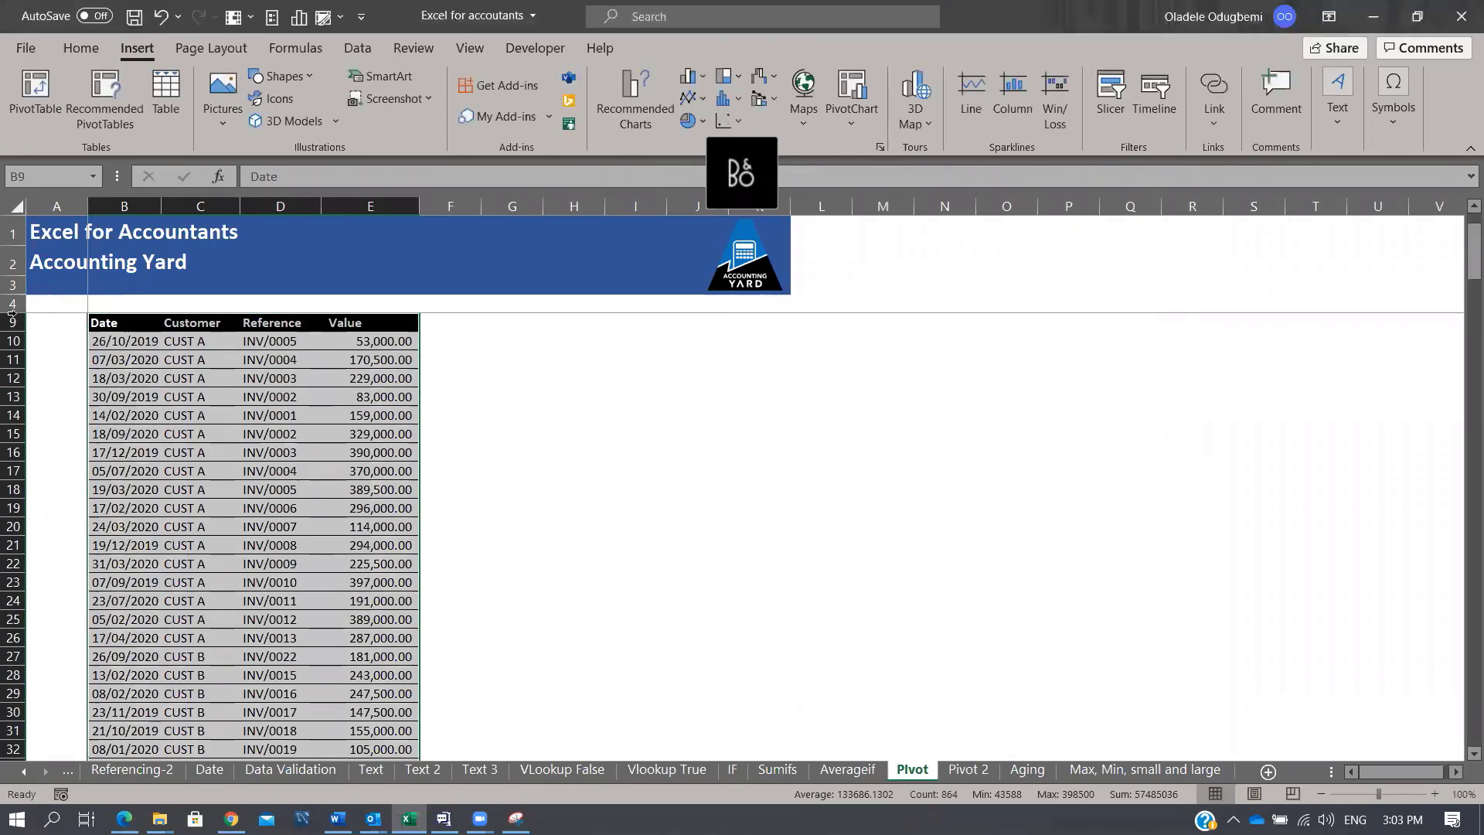
Step: Create a PivotTable from B9:E224 on the existing Pivot sheet at J12
click(43, 108)
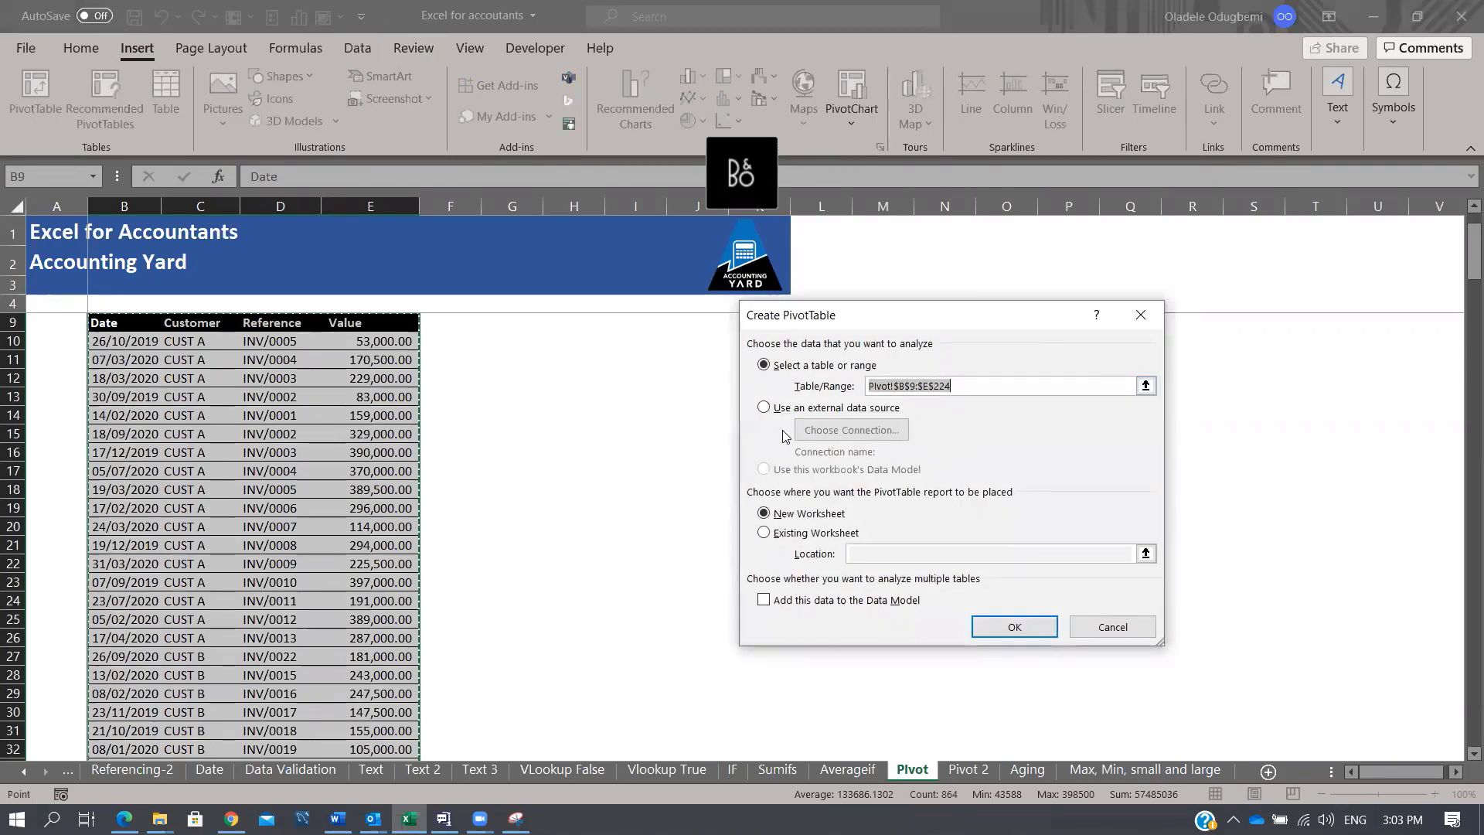
click(765, 532)
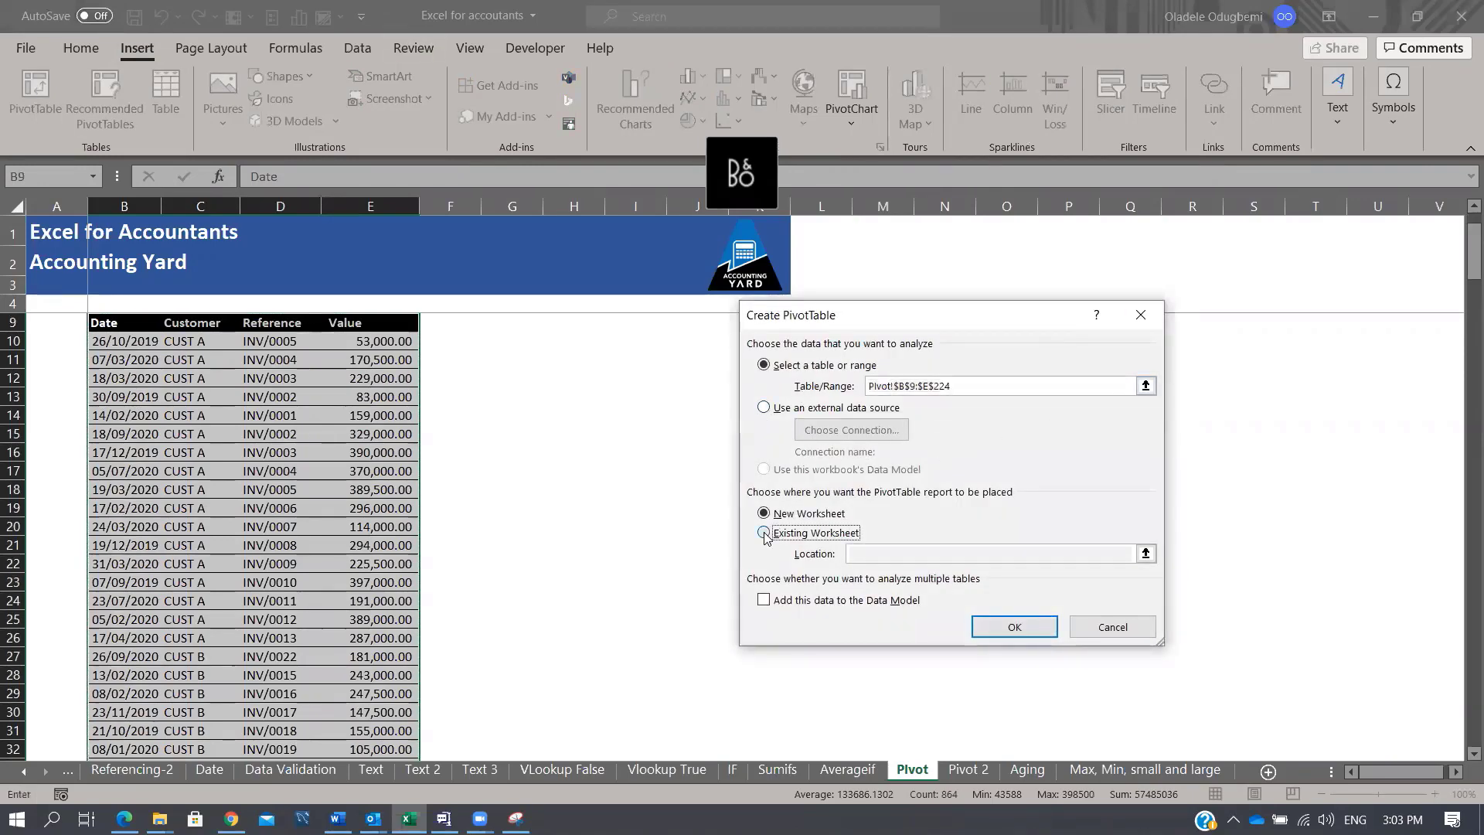
drag(995, 306, 1130, 265)
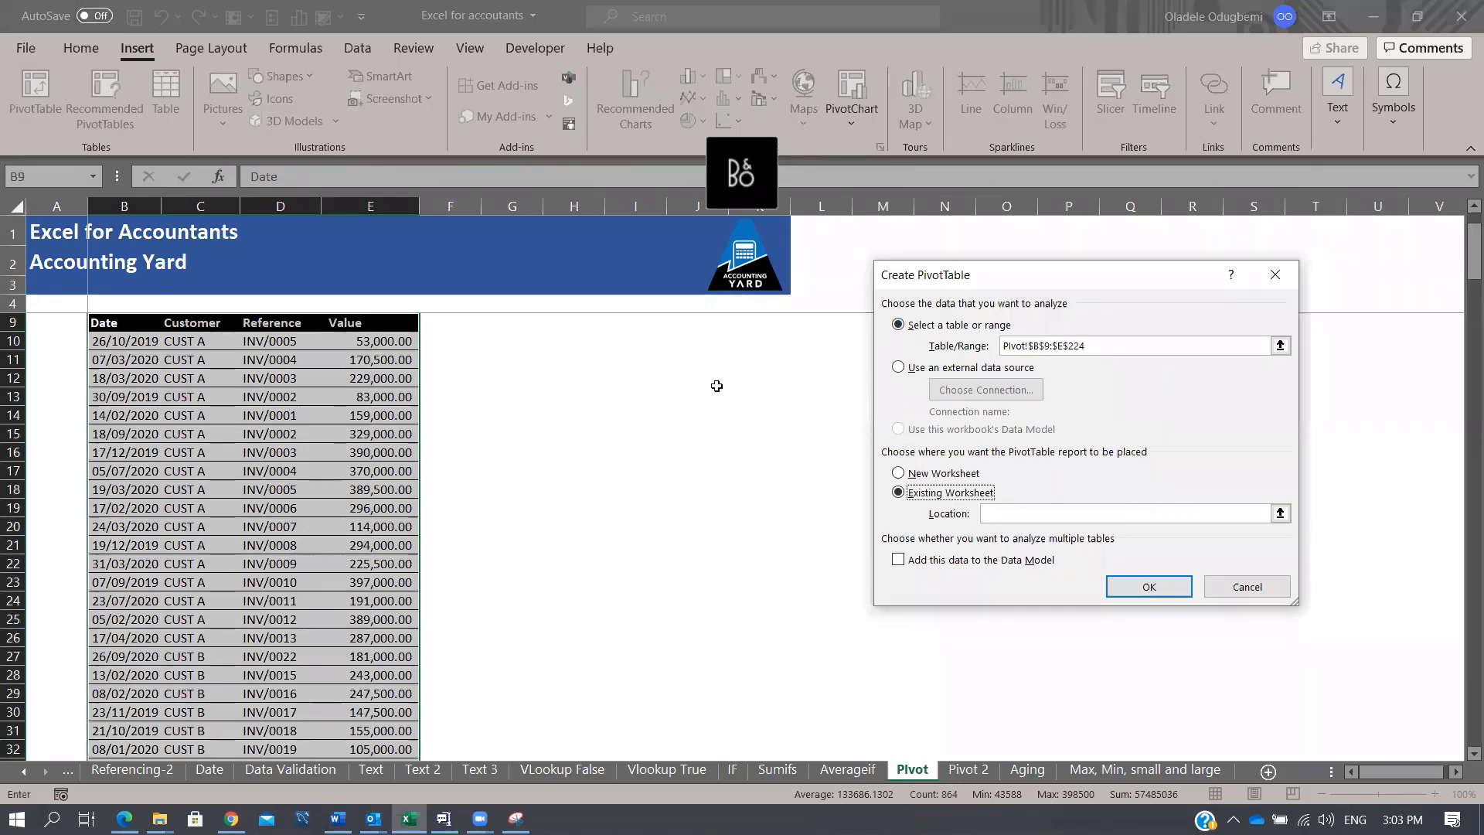
click(698, 378)
click(1133, 589)
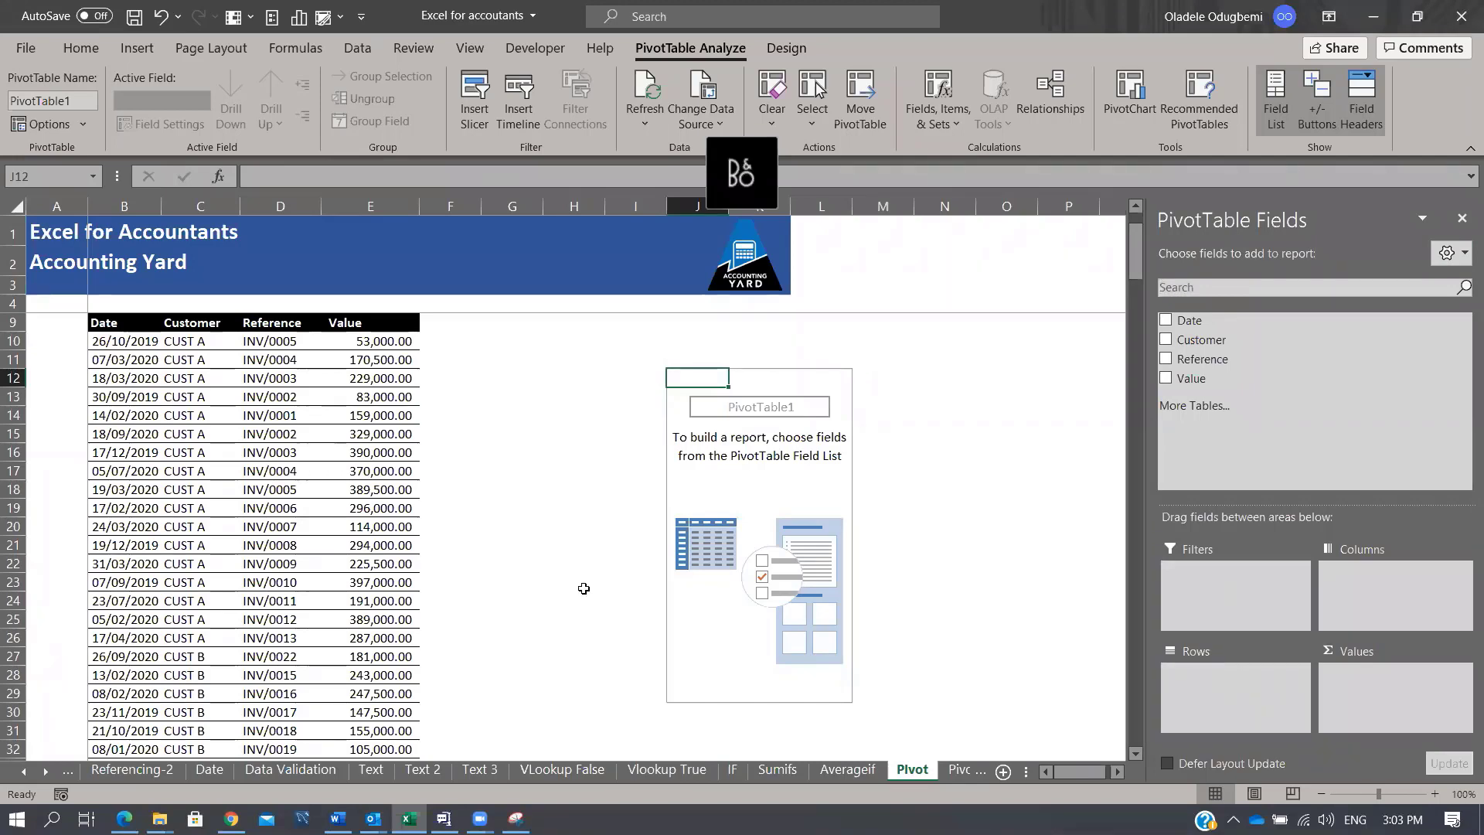
drag(575, 435, 587, 611)
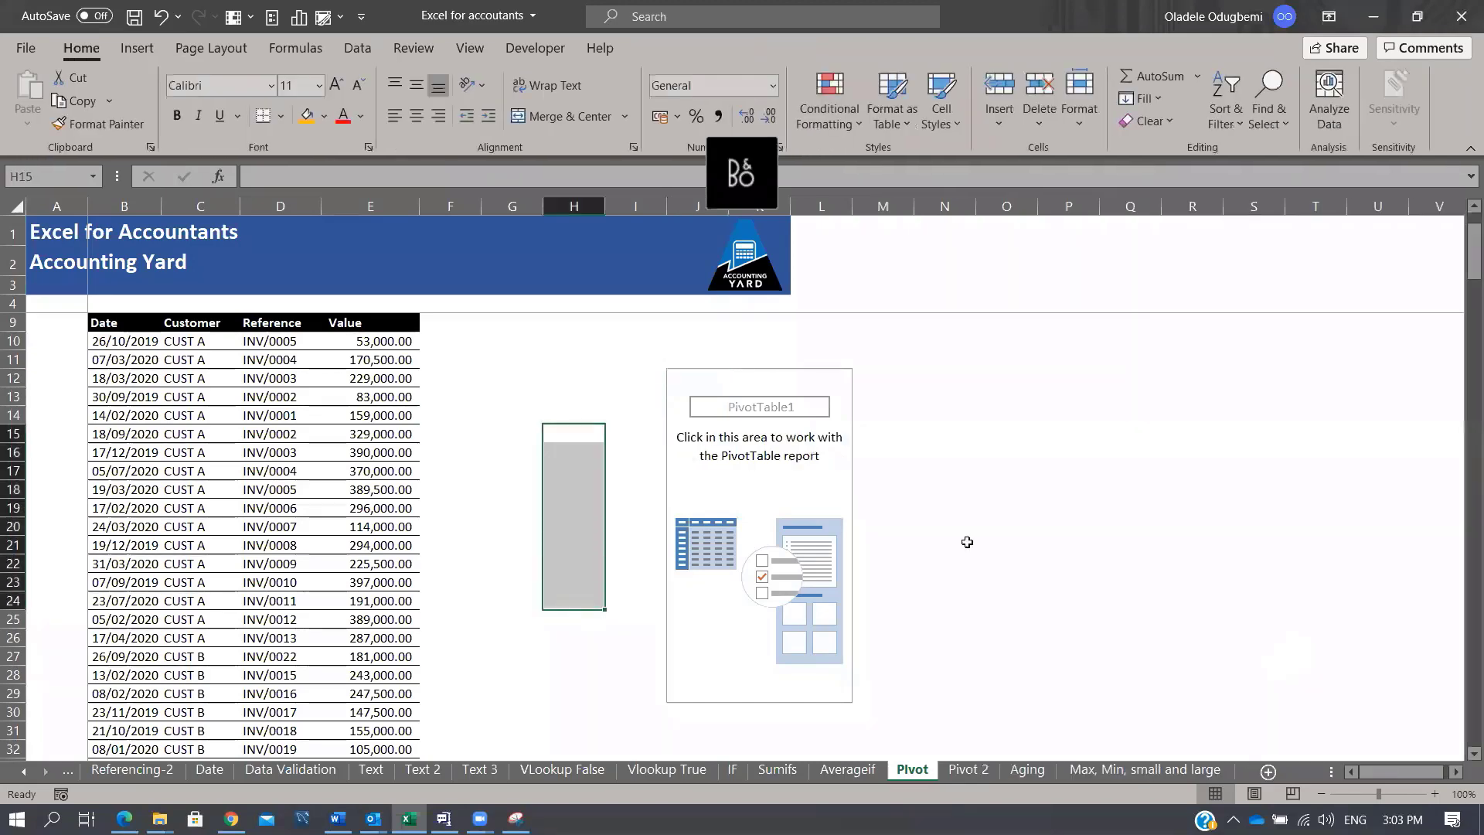
click(734, 491)
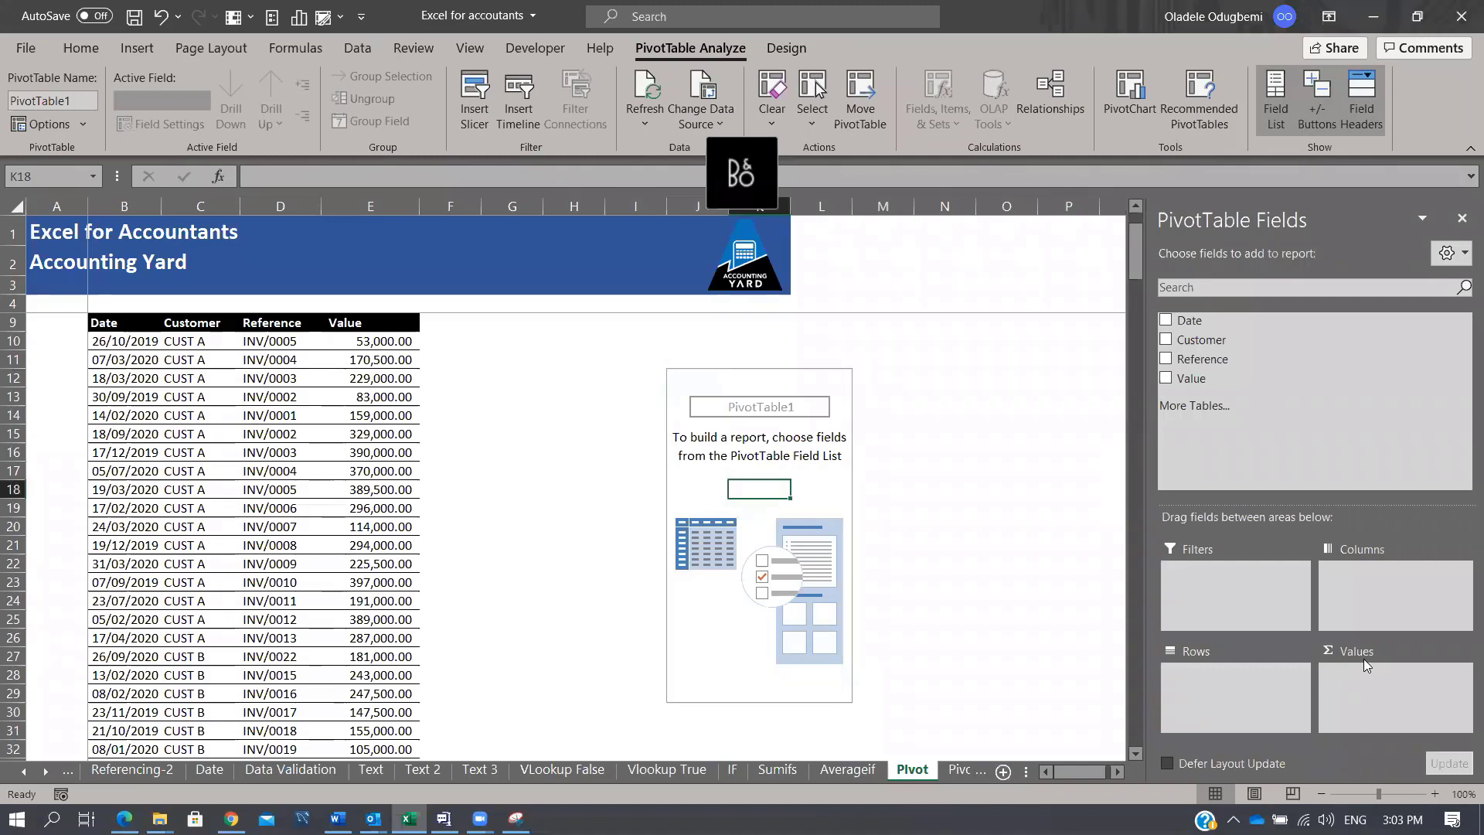
click(1390, 576)
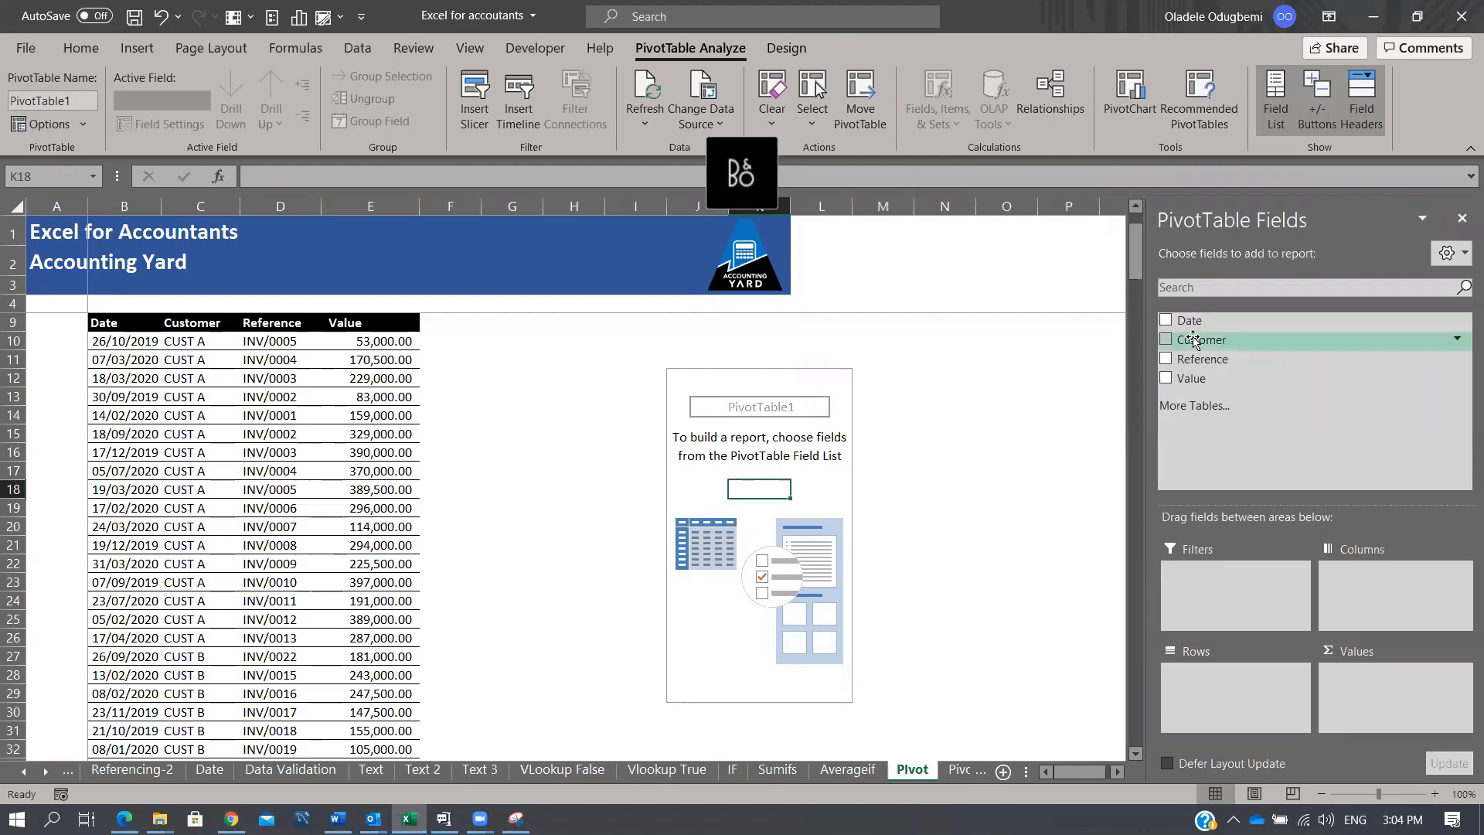
Step: Lay out Customer in rows, Date years in columns and Sum of Value, totalling 48046500
drag(1195, 340, 1233, 684)
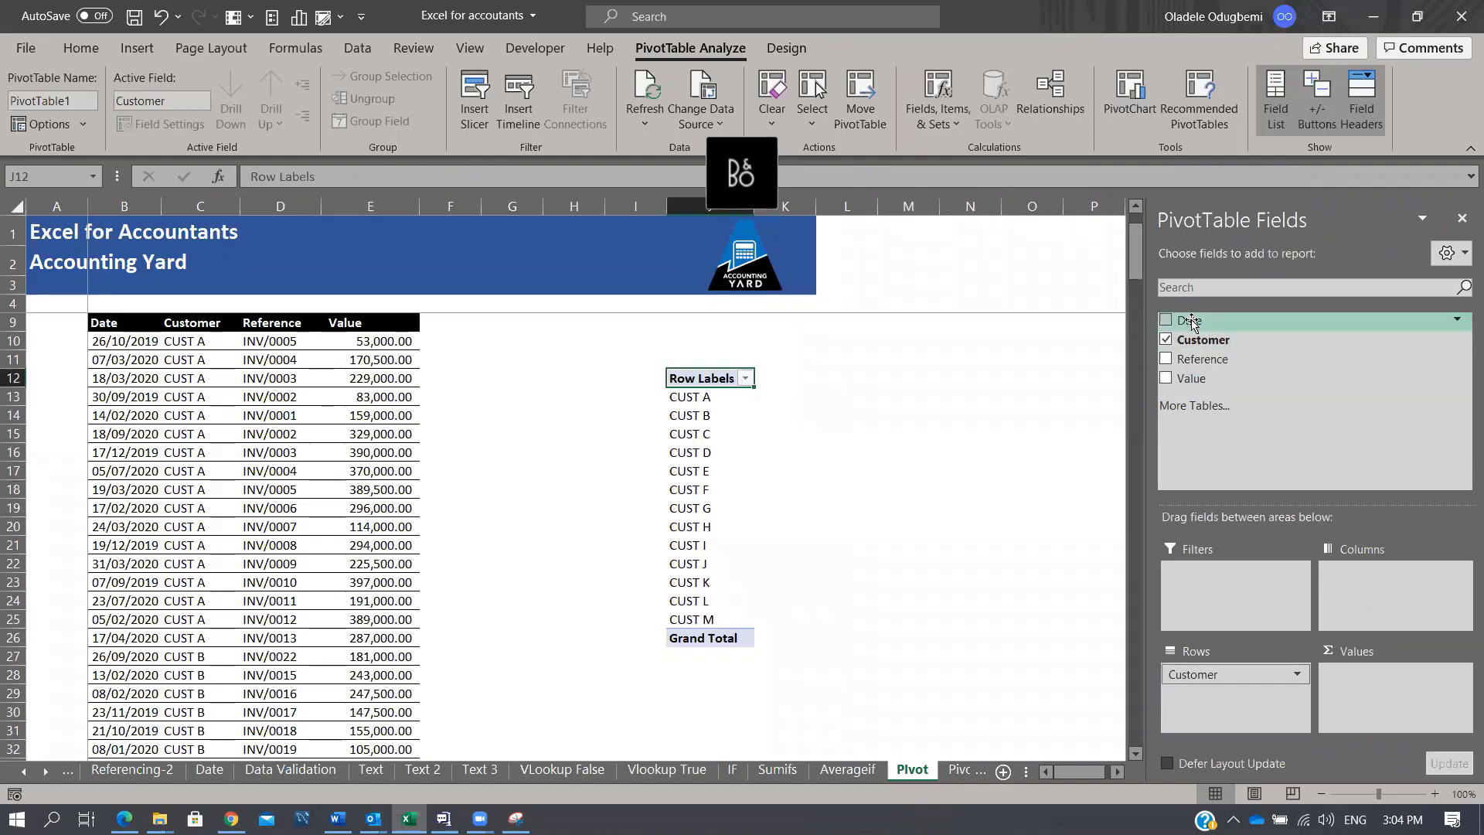
drag(1204, 321, 1362, 592)
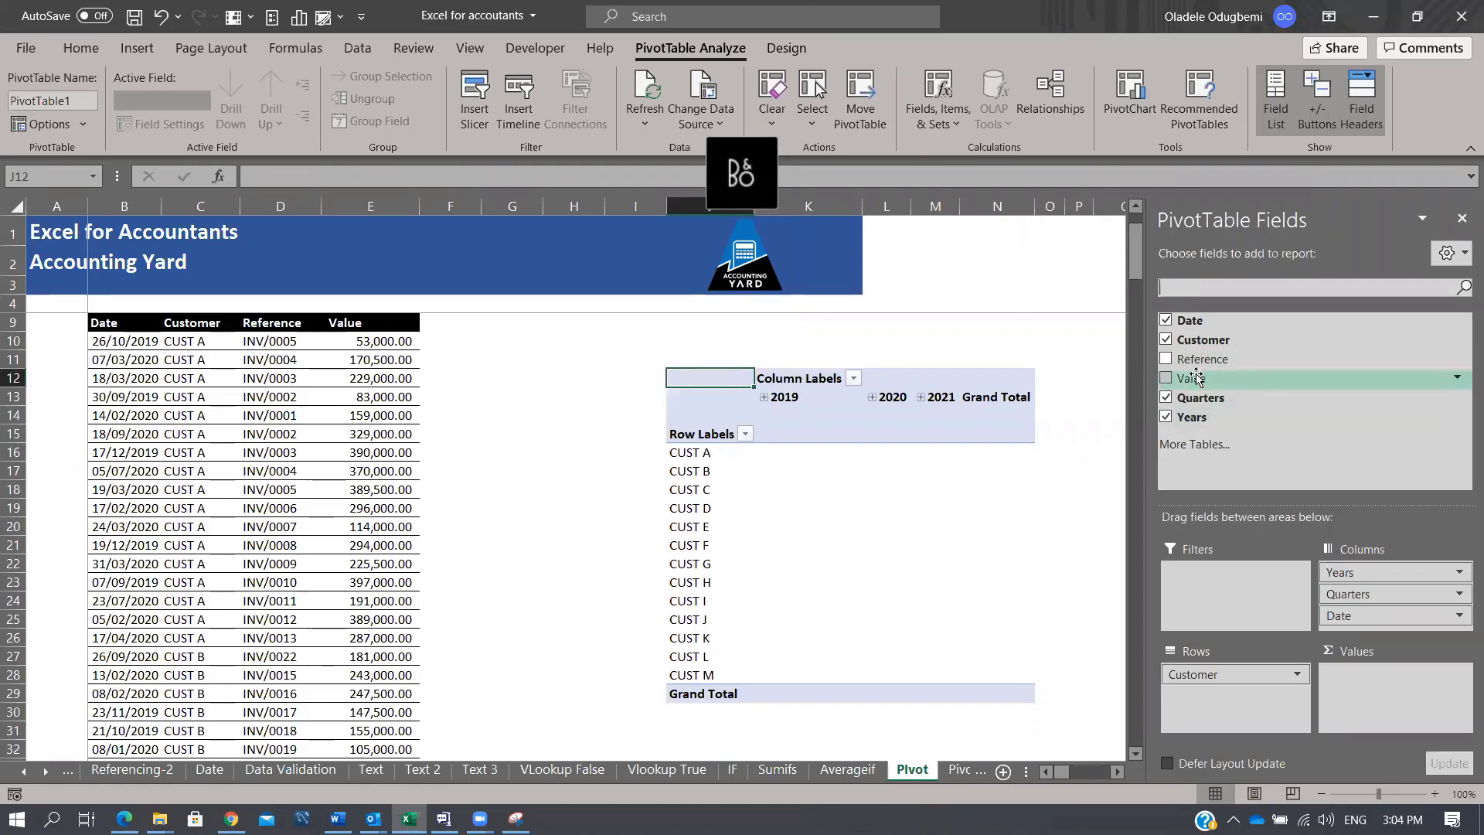
drag(1195, 377, 1395, 679)
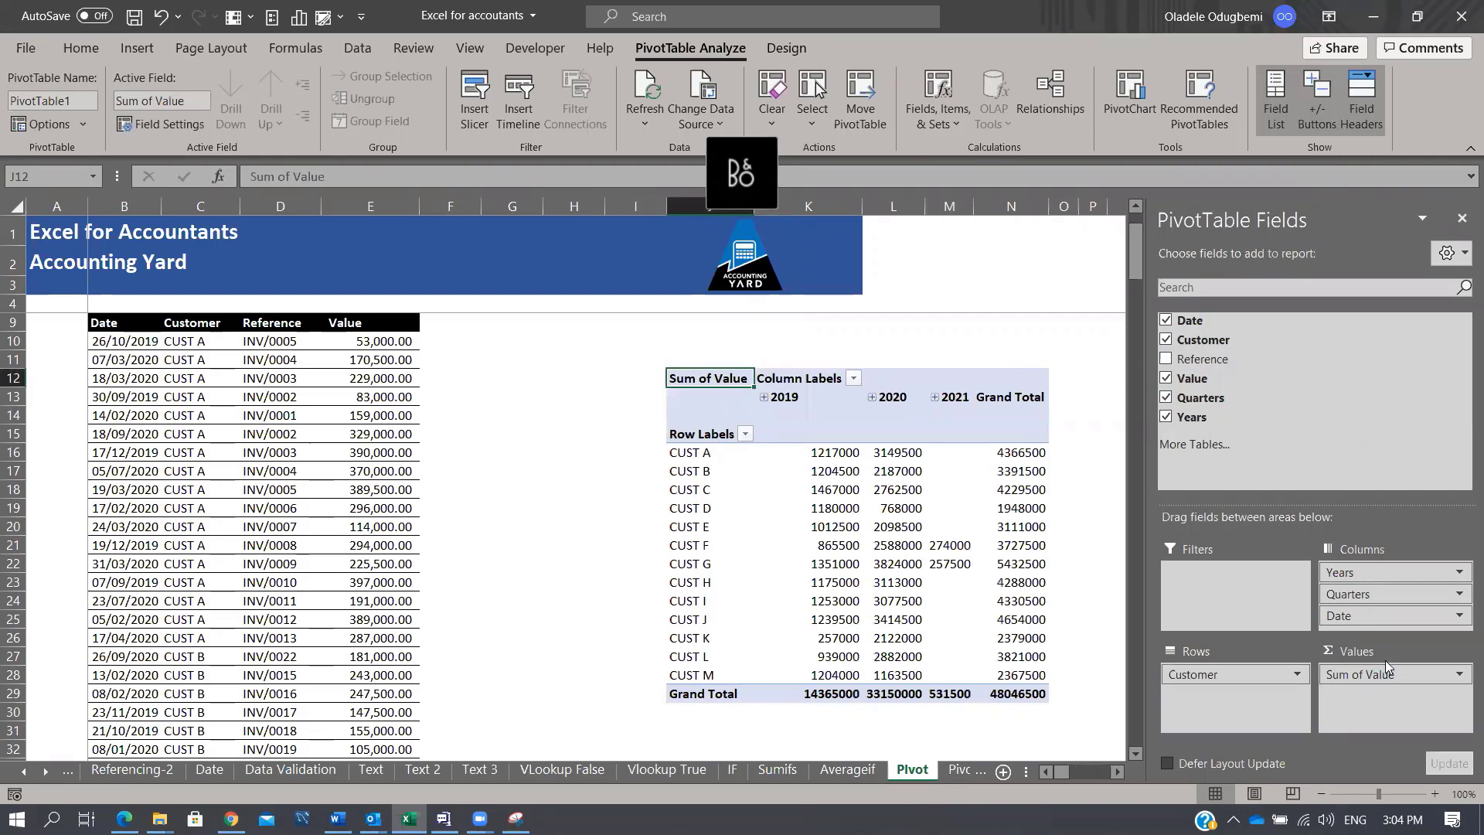
click(1461, 219)
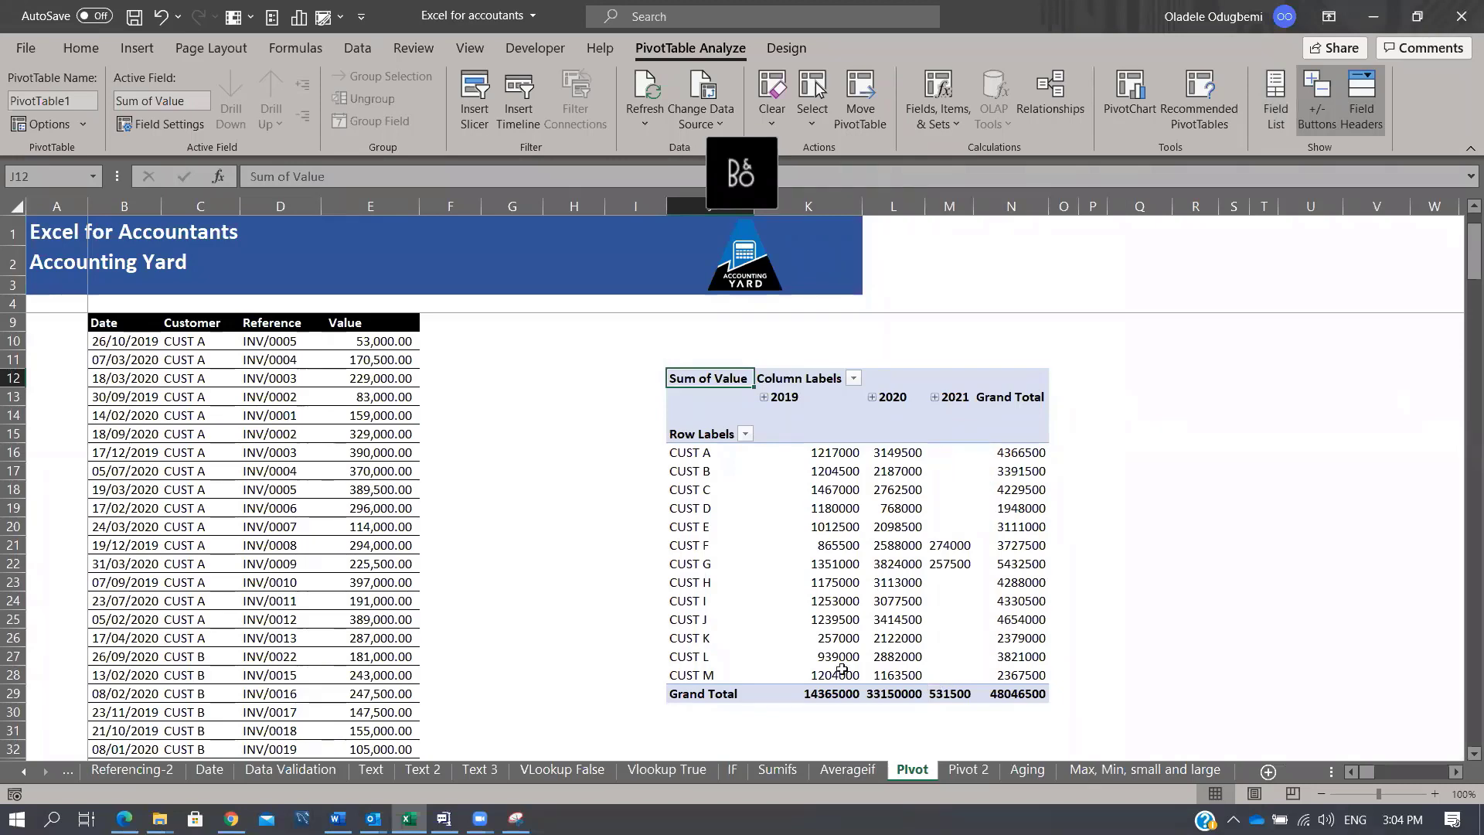
click(844, 510)
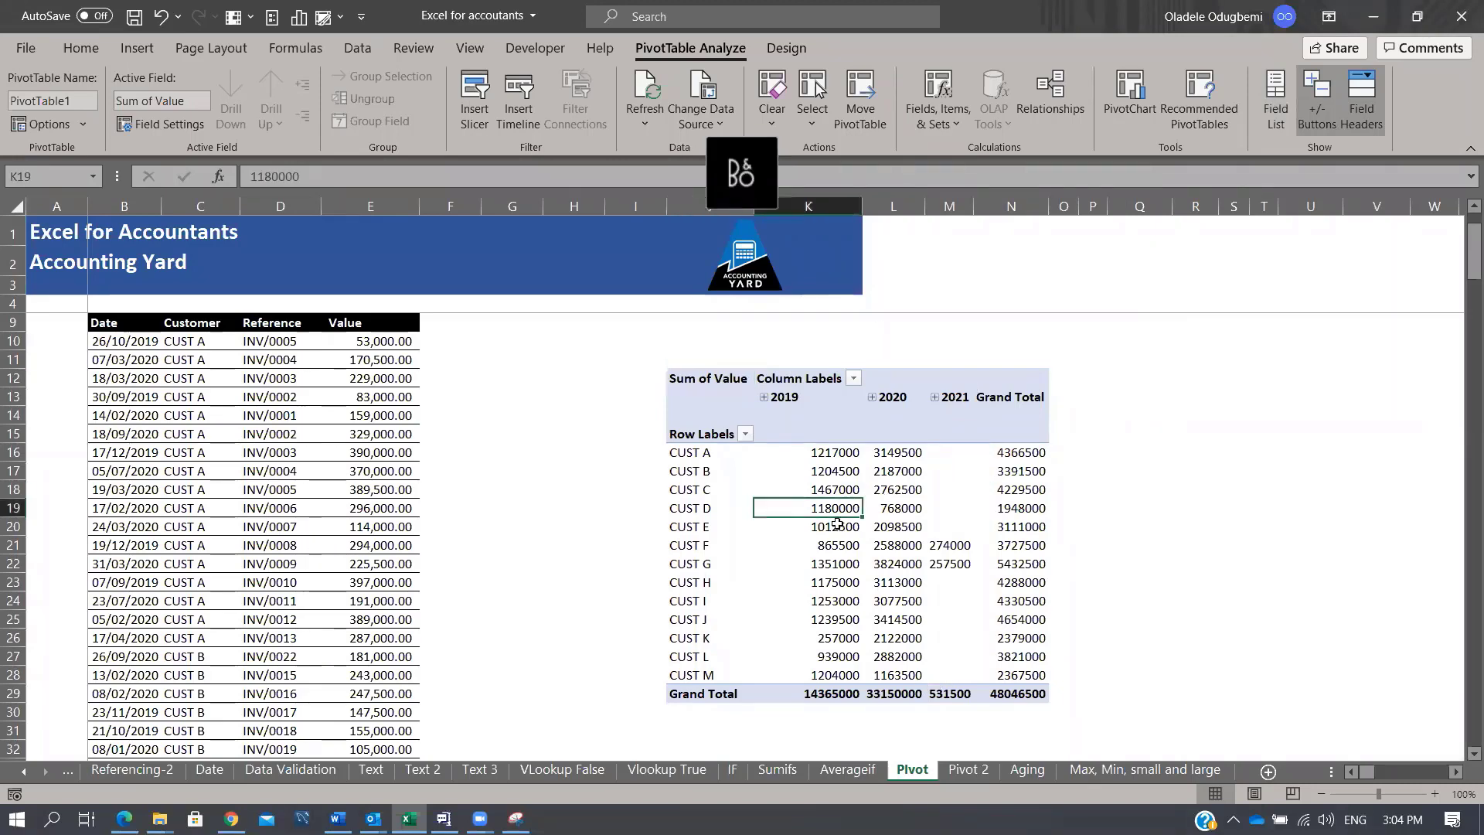
double_click(804, 396)
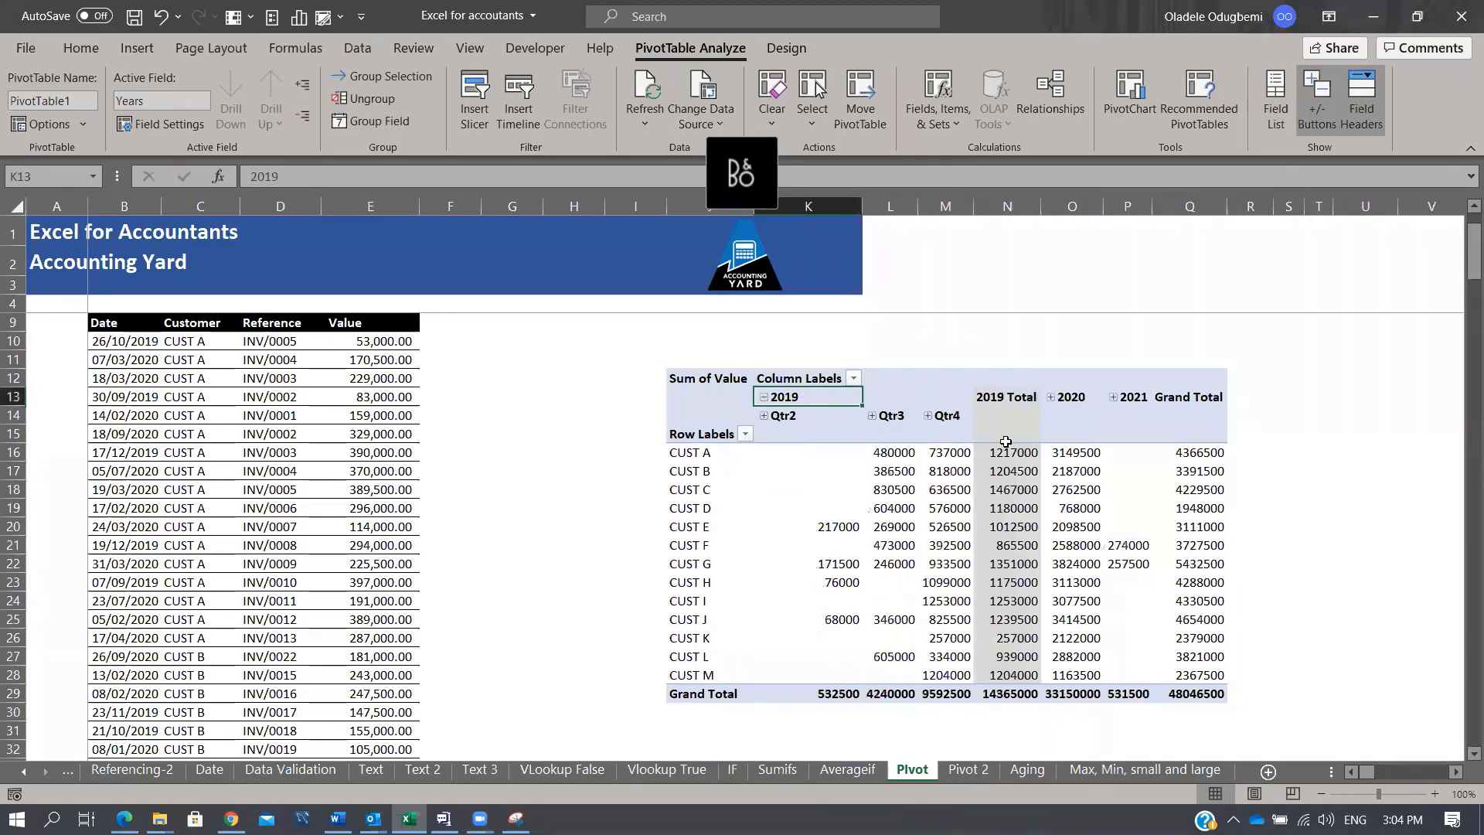
key(ctrl+z)
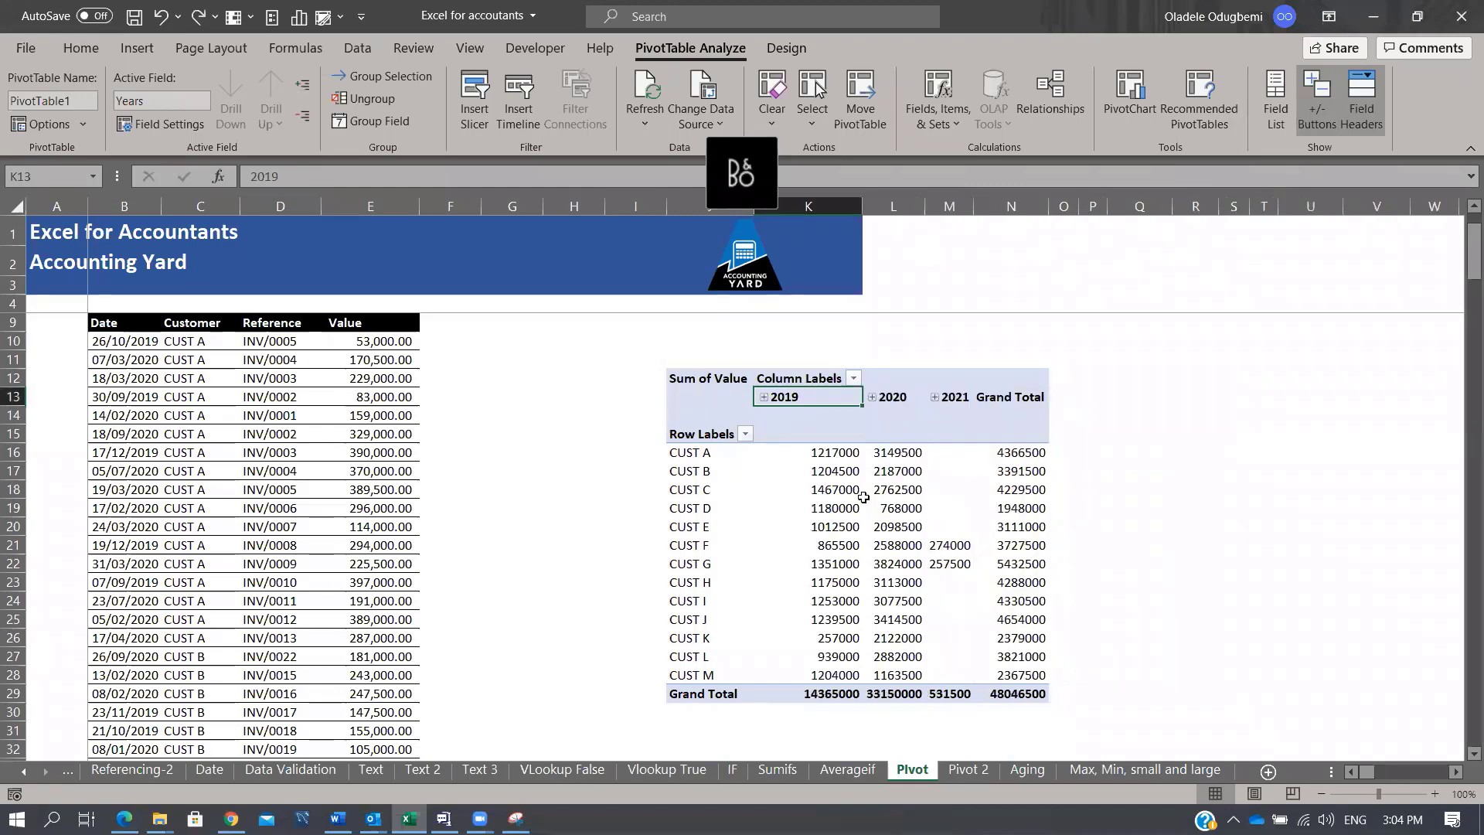
click(909, 493)
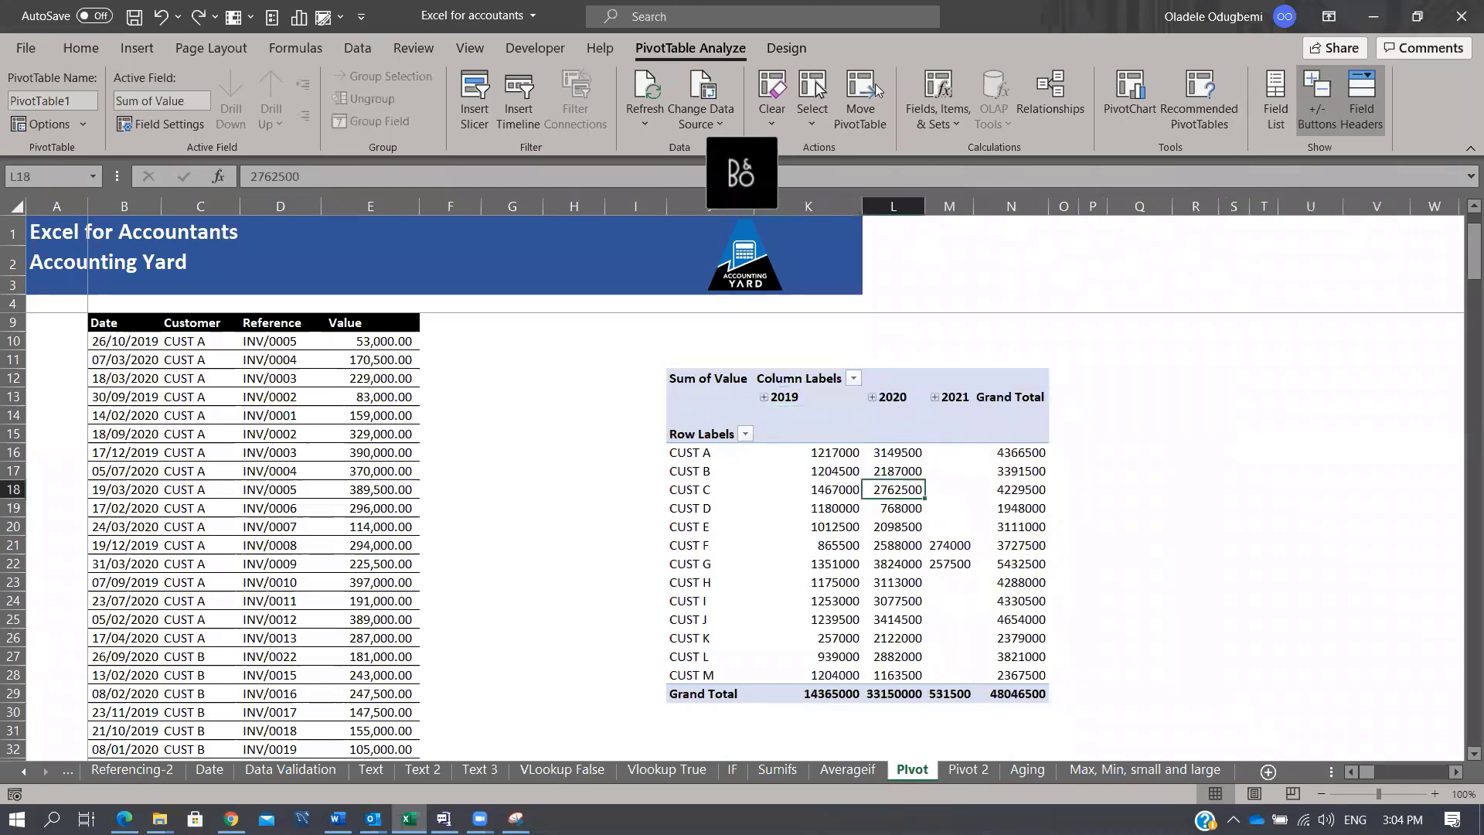
click(1281, 96)
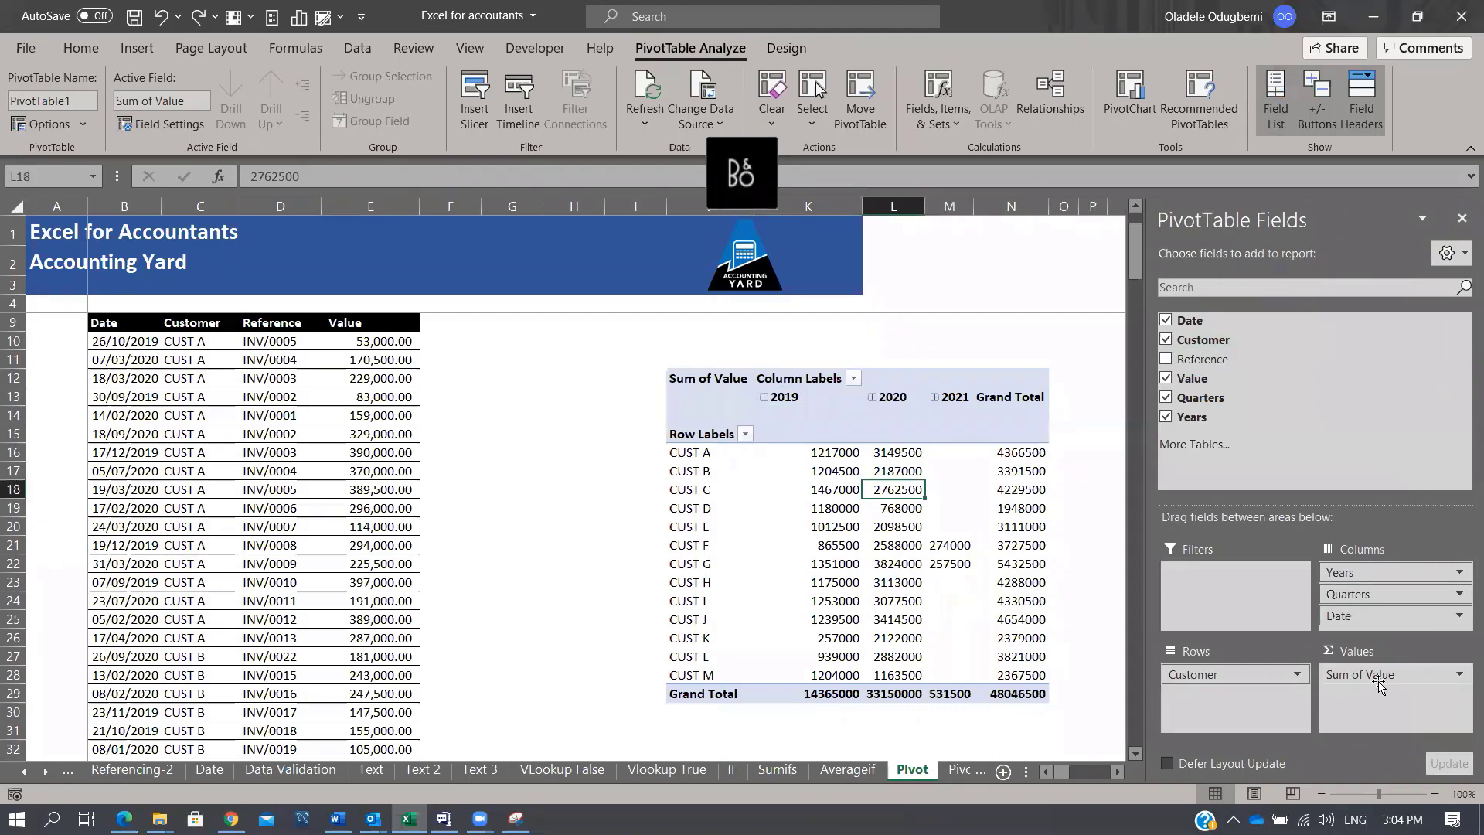
click(1458, 677)
click(1402, 654)
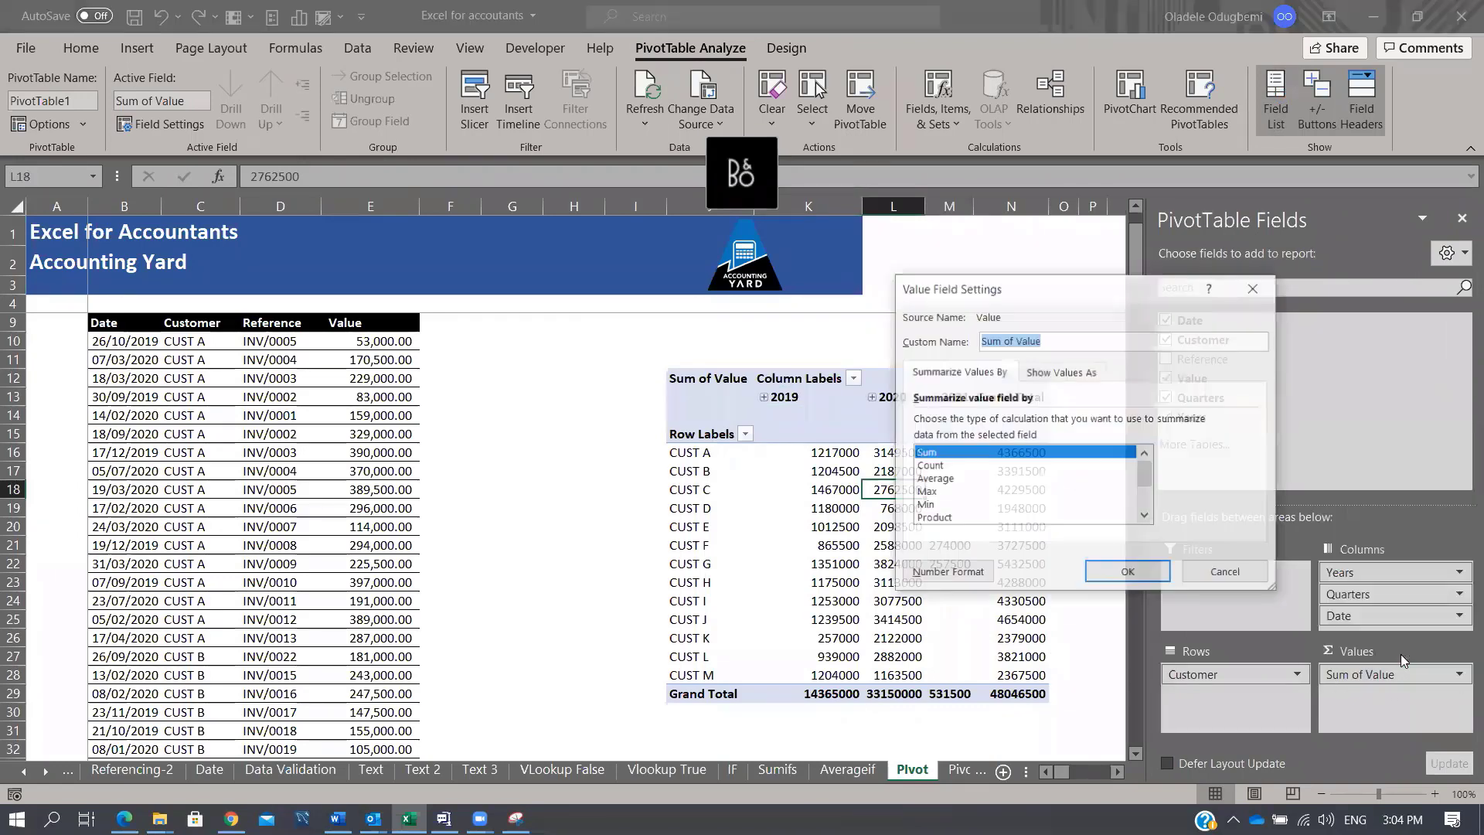
click(929, 465)
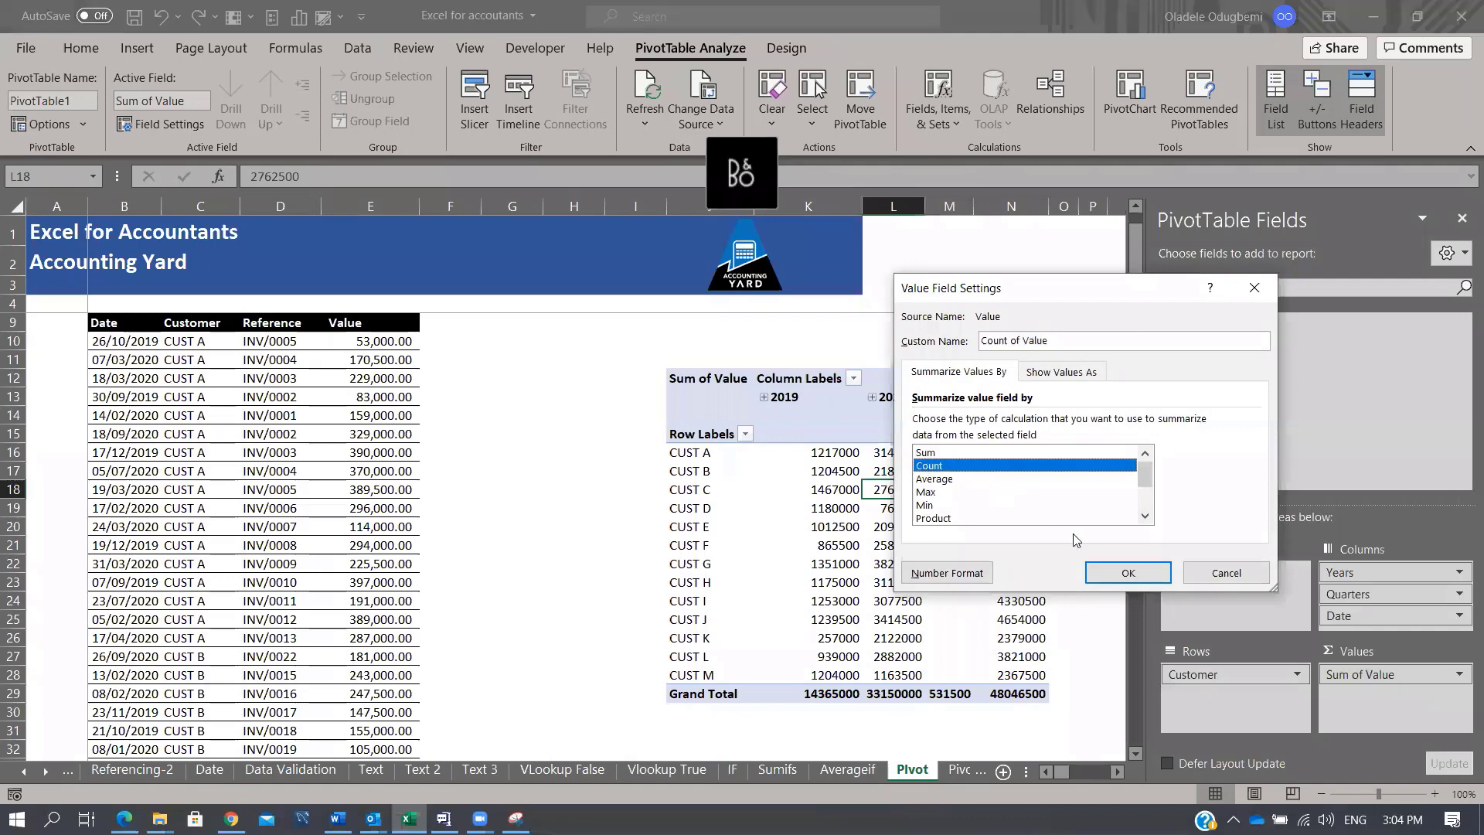
click(1128, 573)
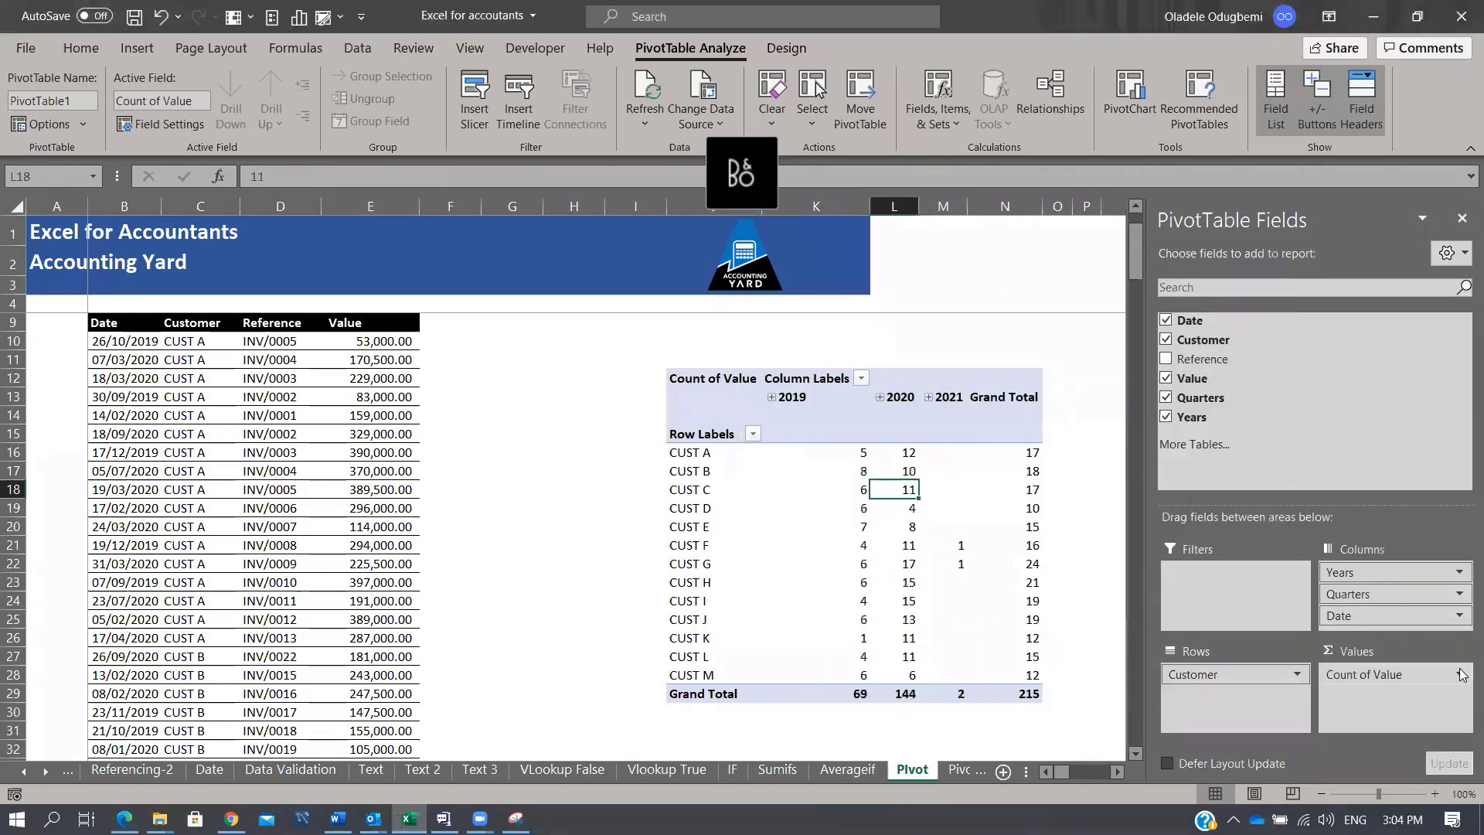
click(1458, 676)
click(1387, 646)
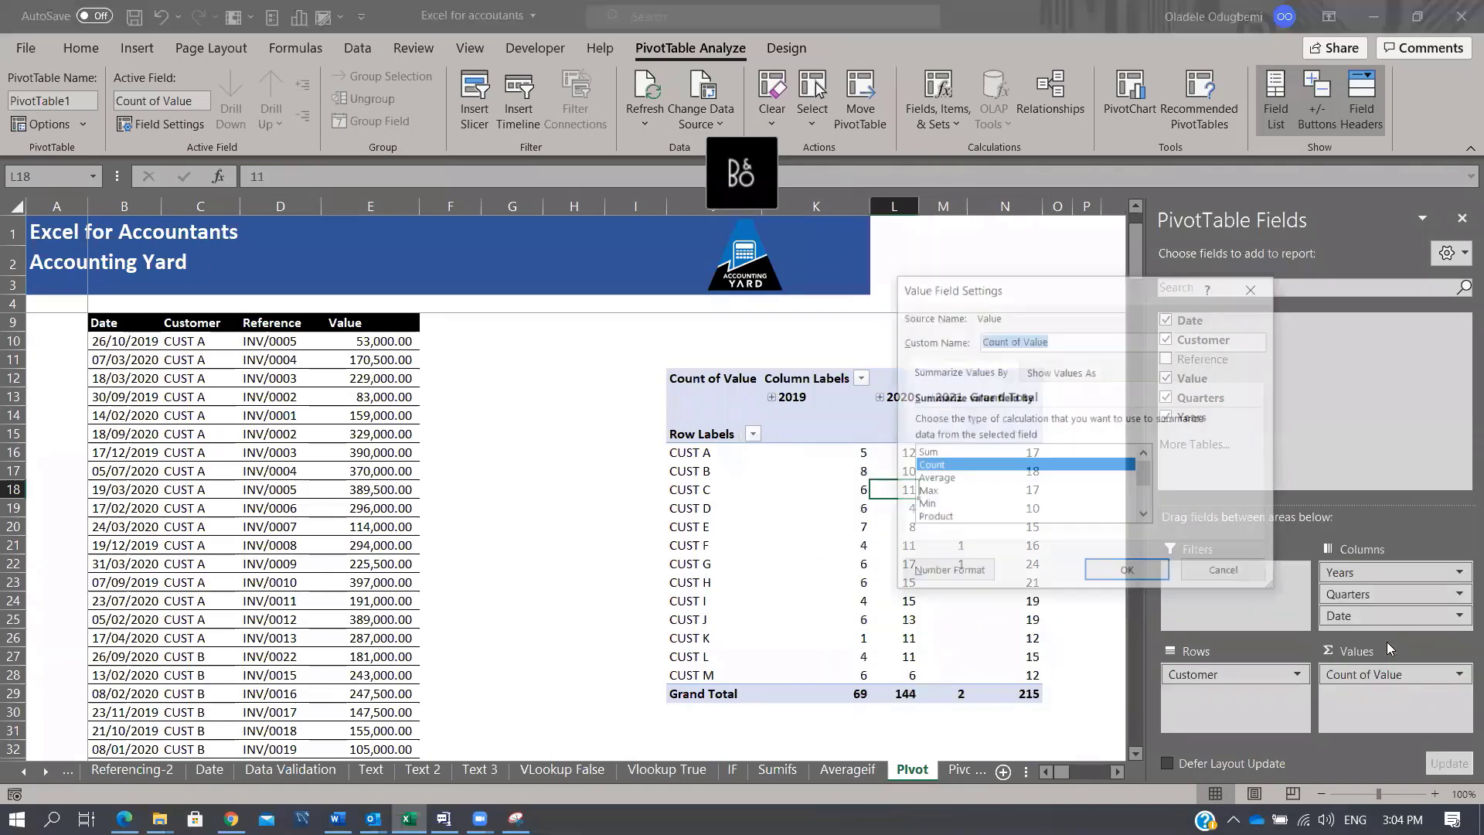
click(952, 479)
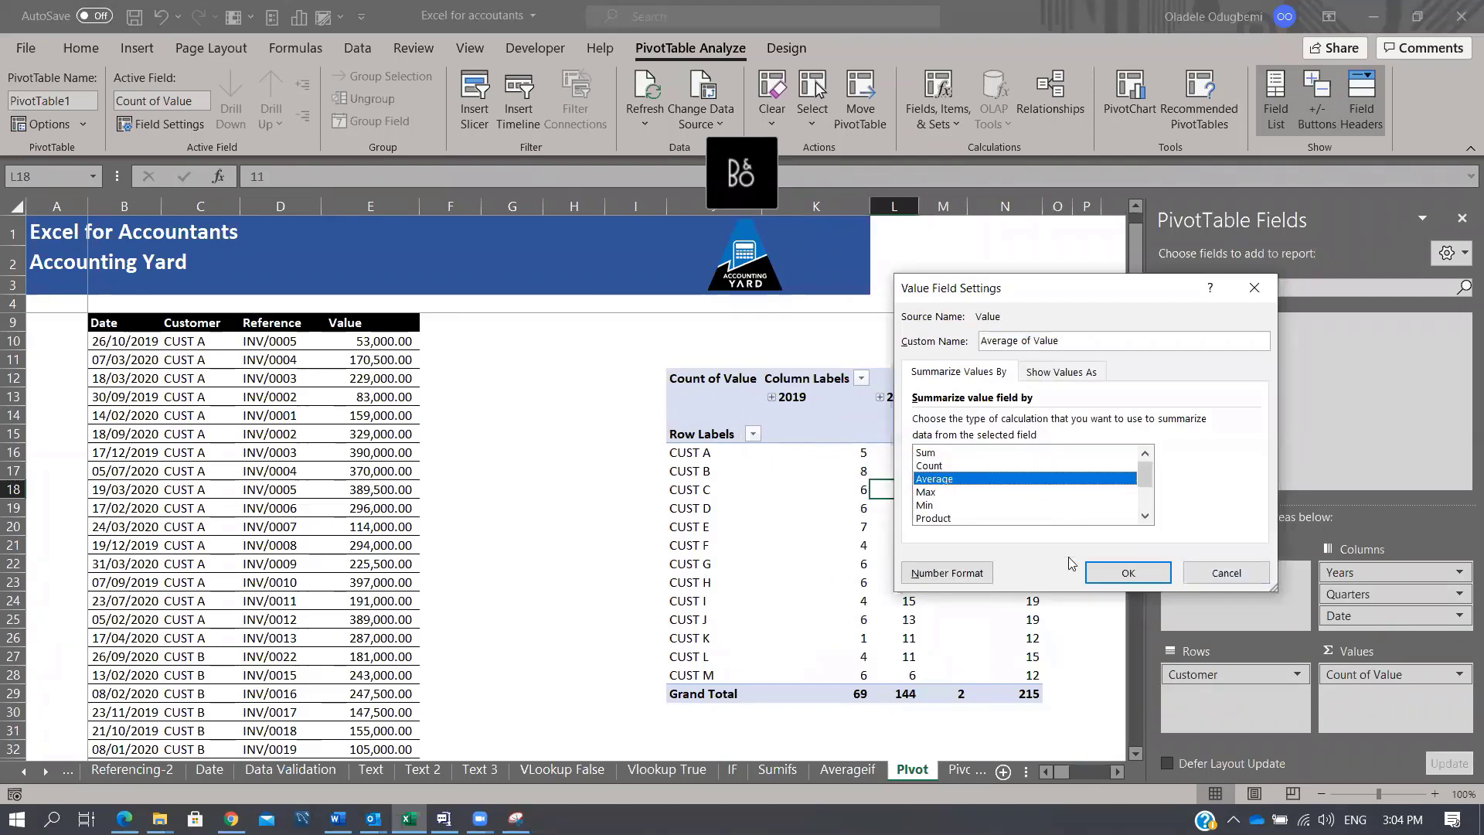
click(1128, 573)
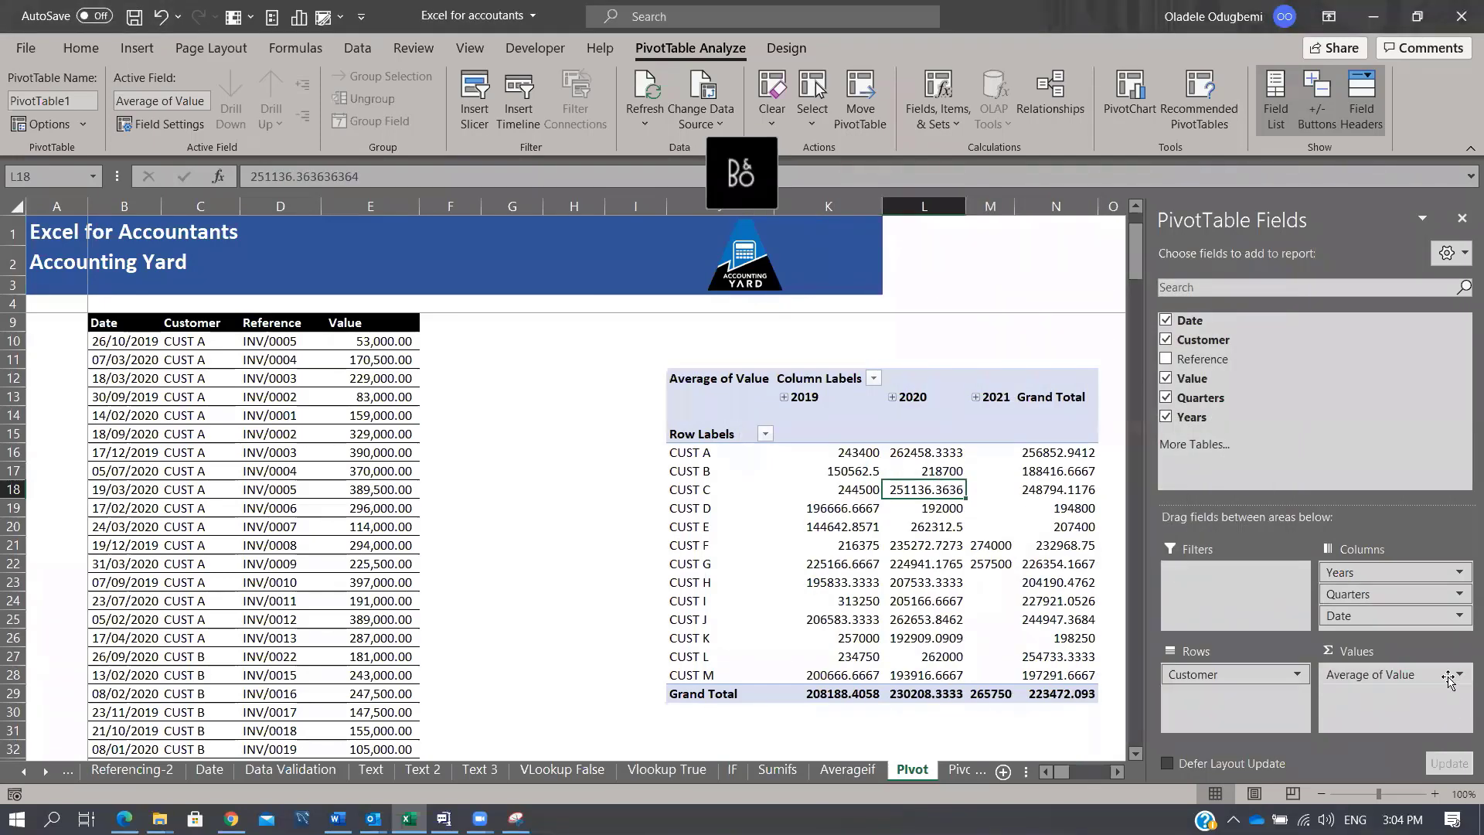
click(1405, 679)
click(1392, 652)
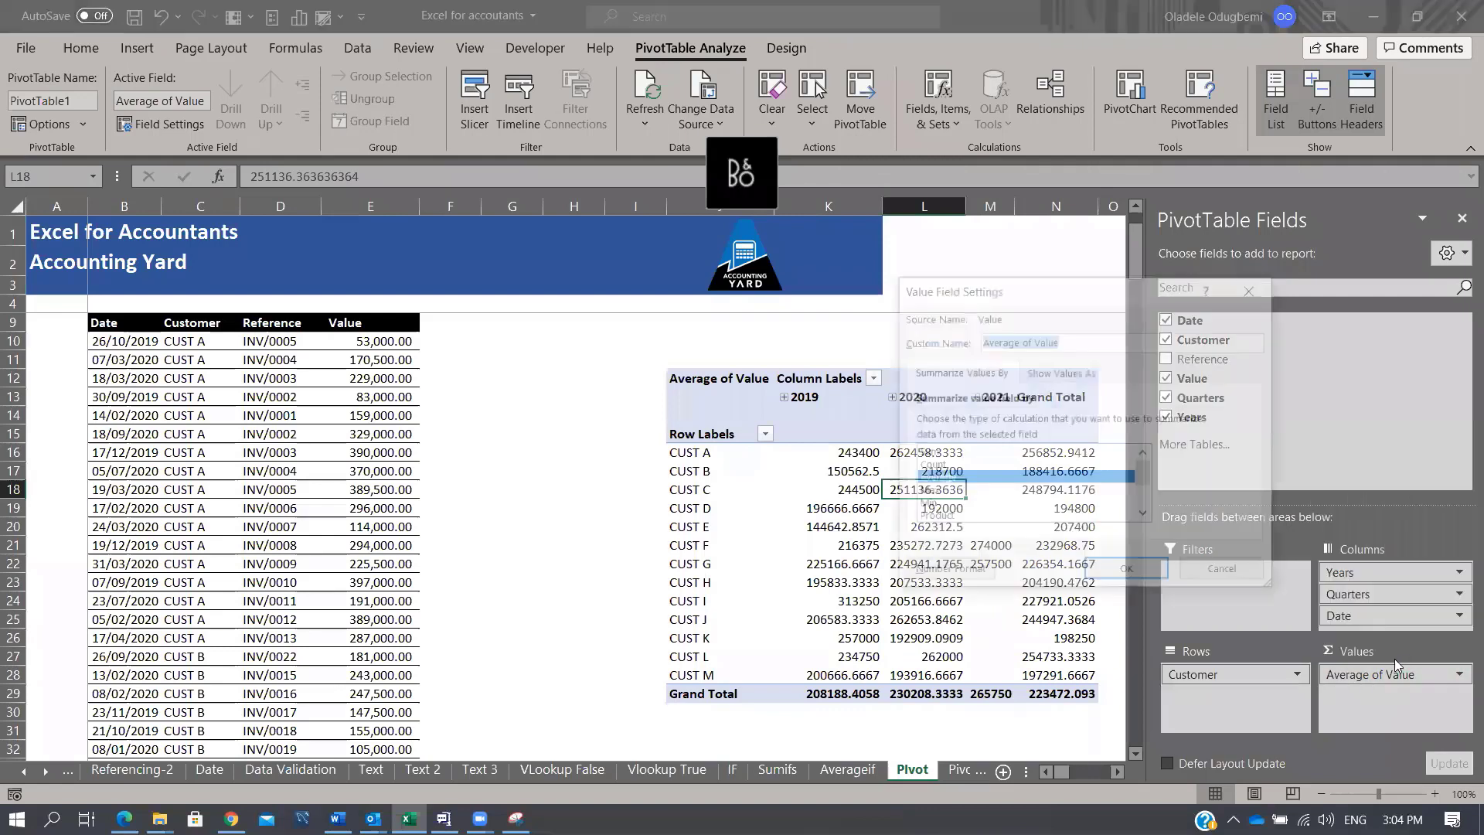
click(981, 454)
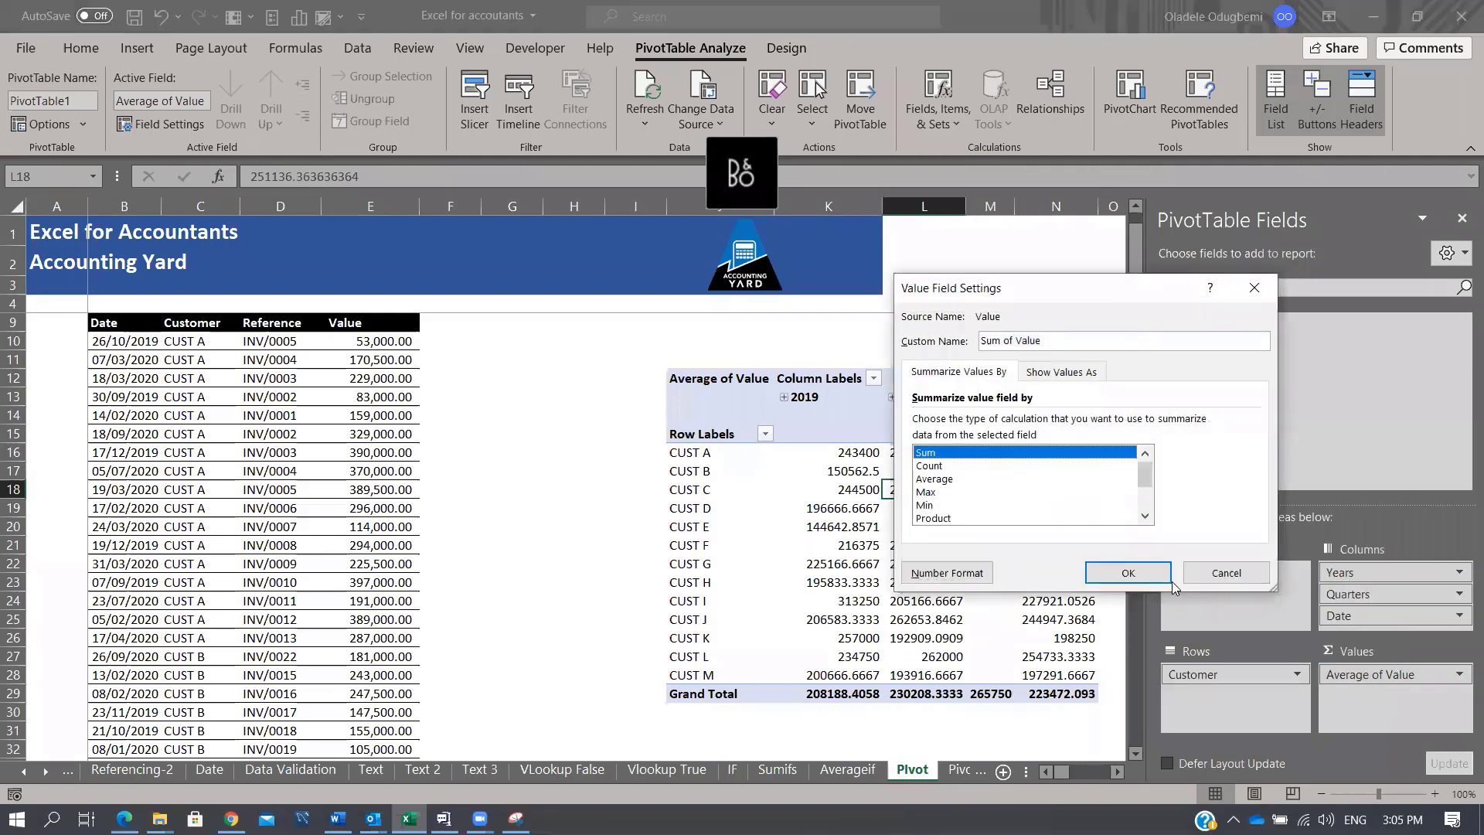
click(1157, 578)
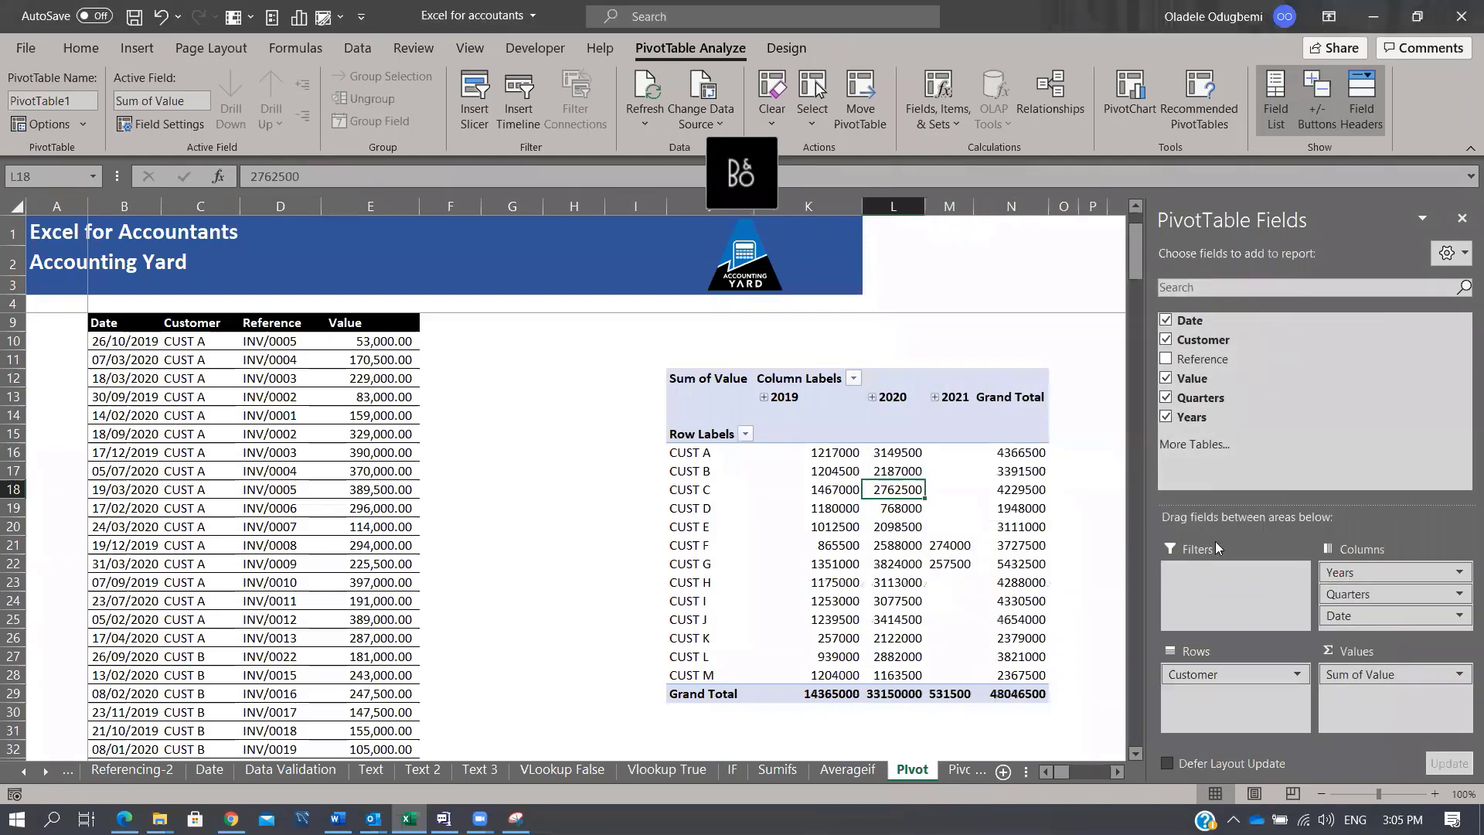
click(1461, 219)
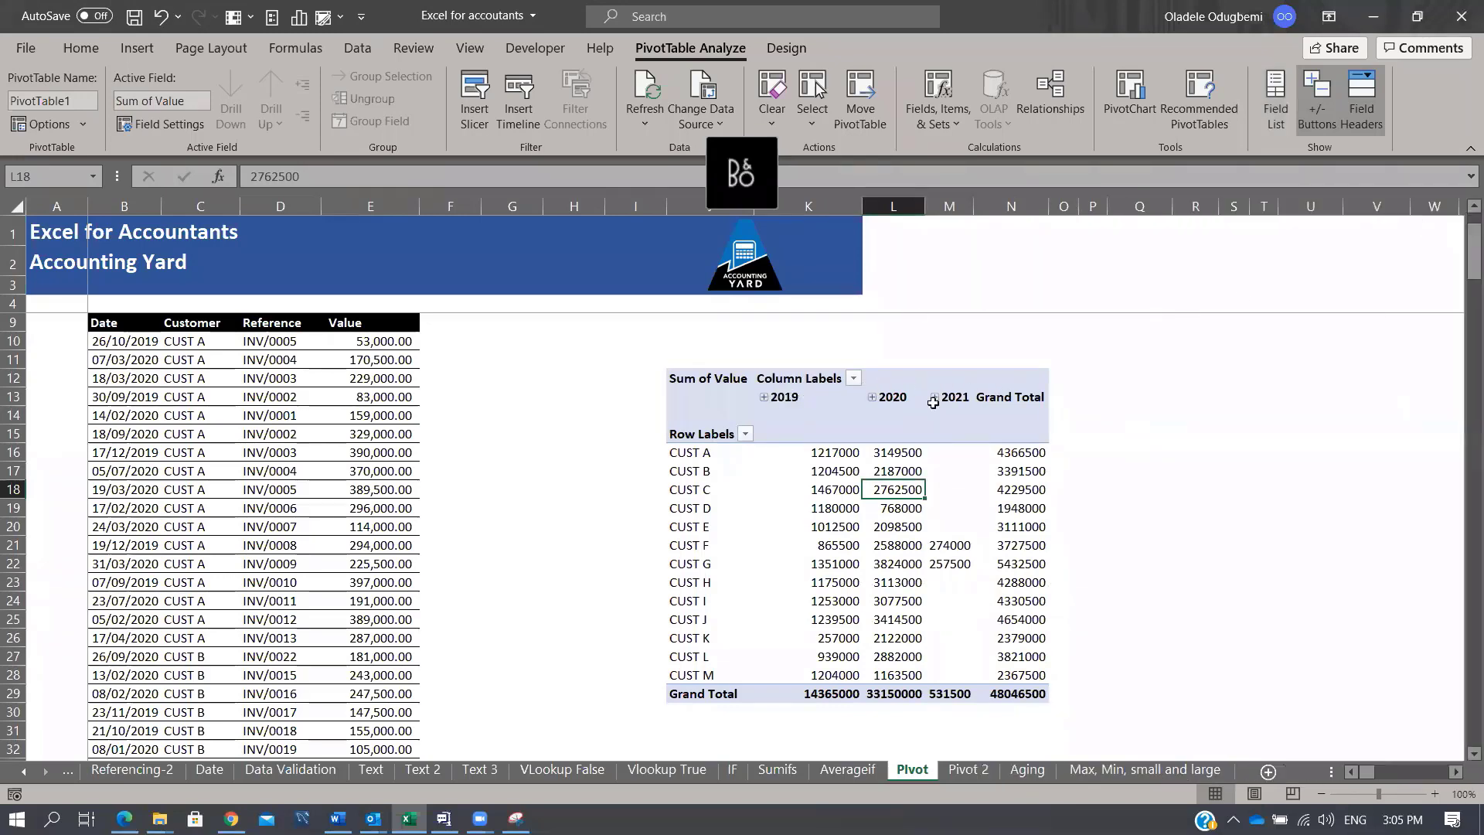
Step: Expand 2019 and its Qtr2, collapse them back to yearly columns, and show the field list
click(763, 397)
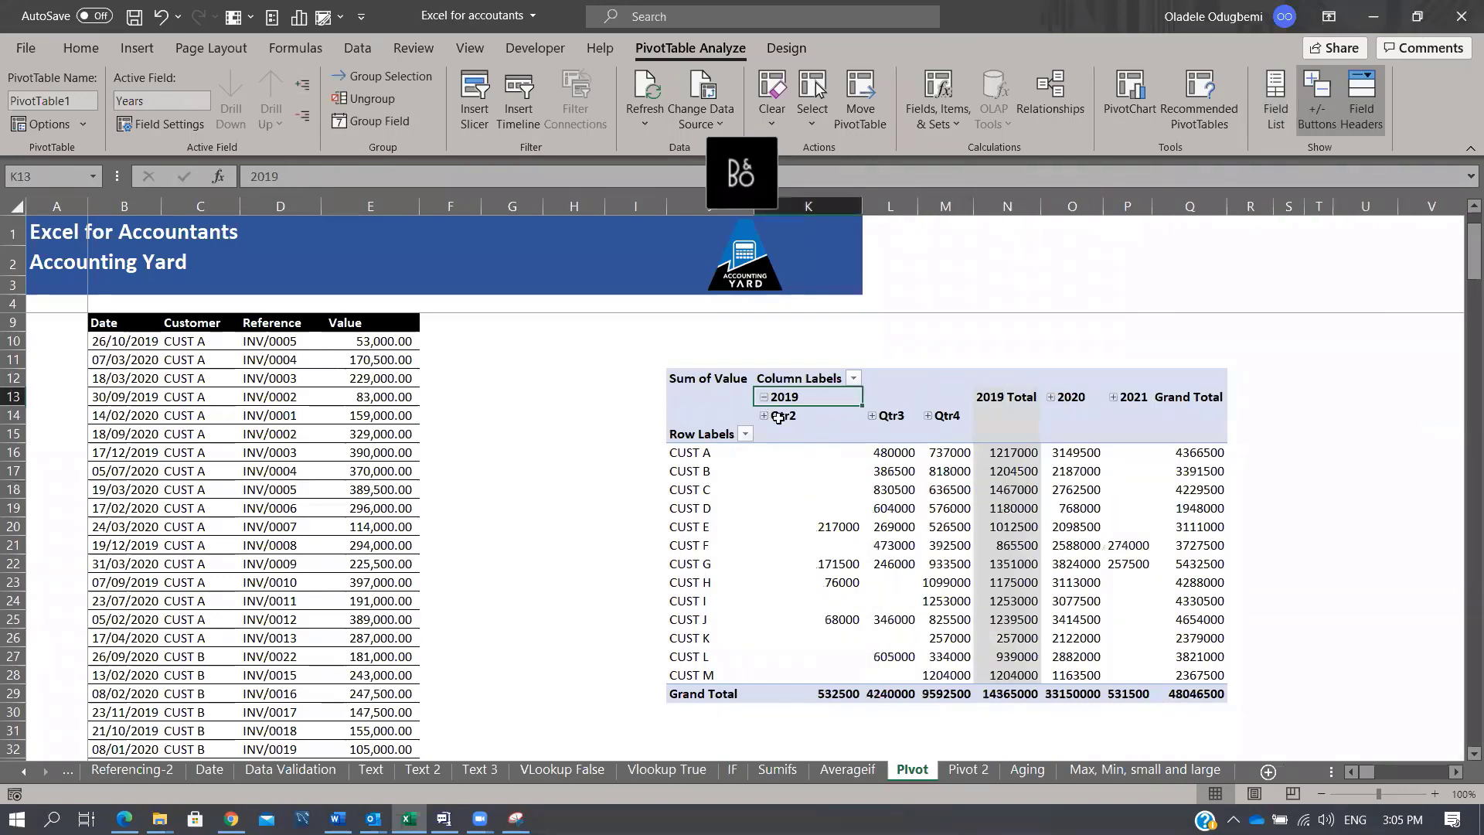
click(764, 415)
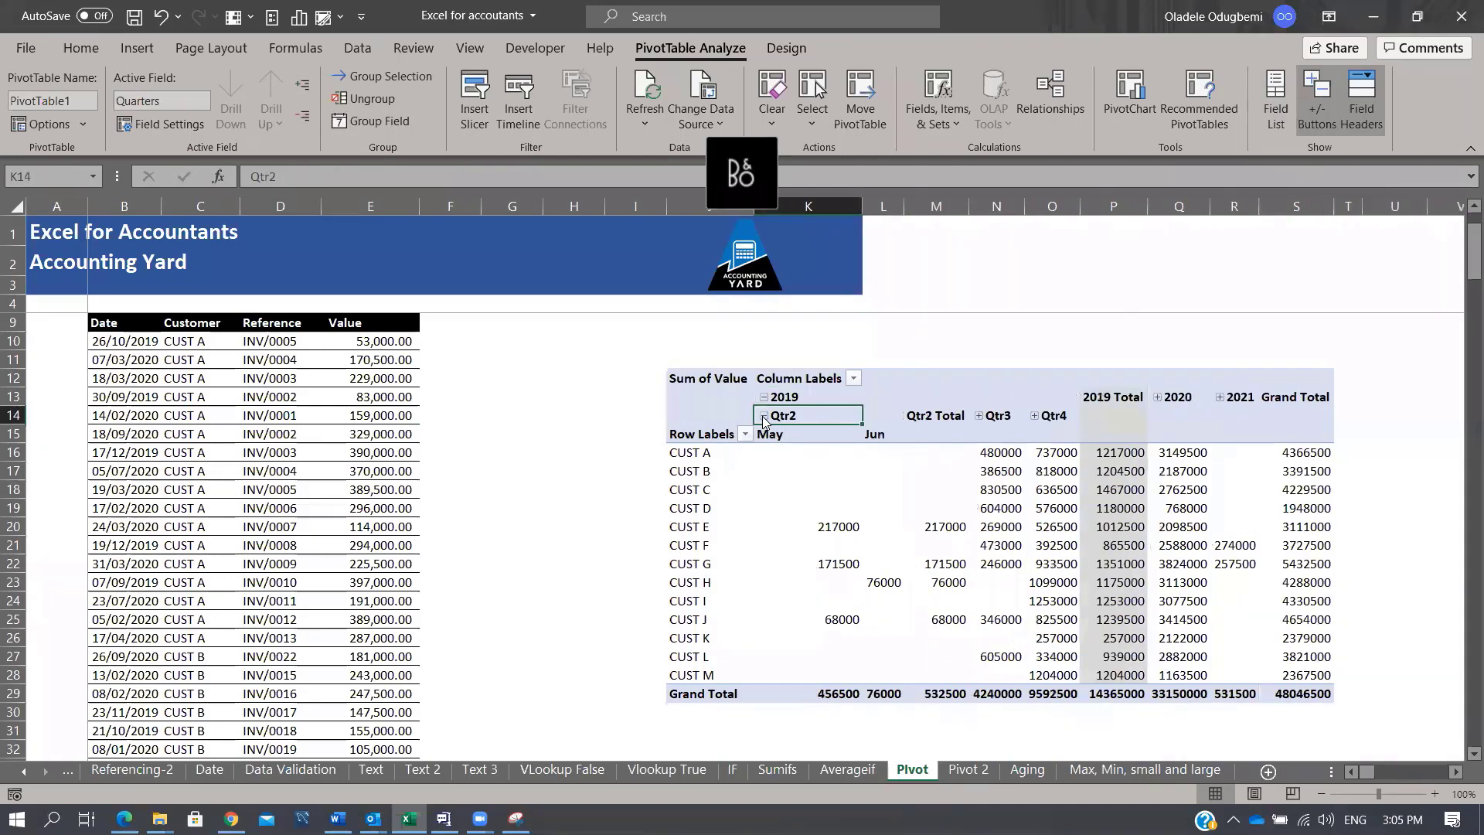
click(764, 417)
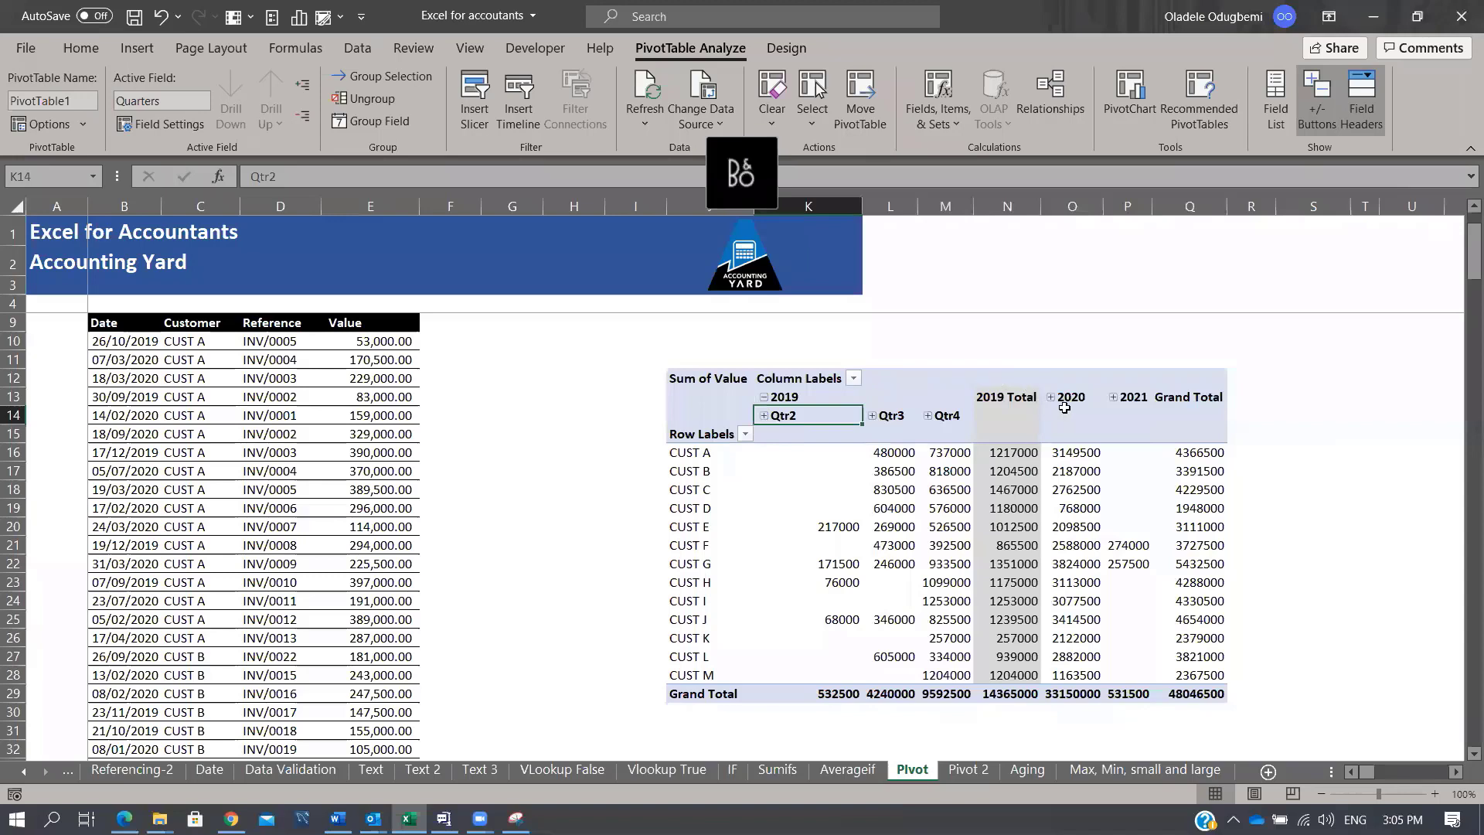
click(763, 399)
click(808, 488)
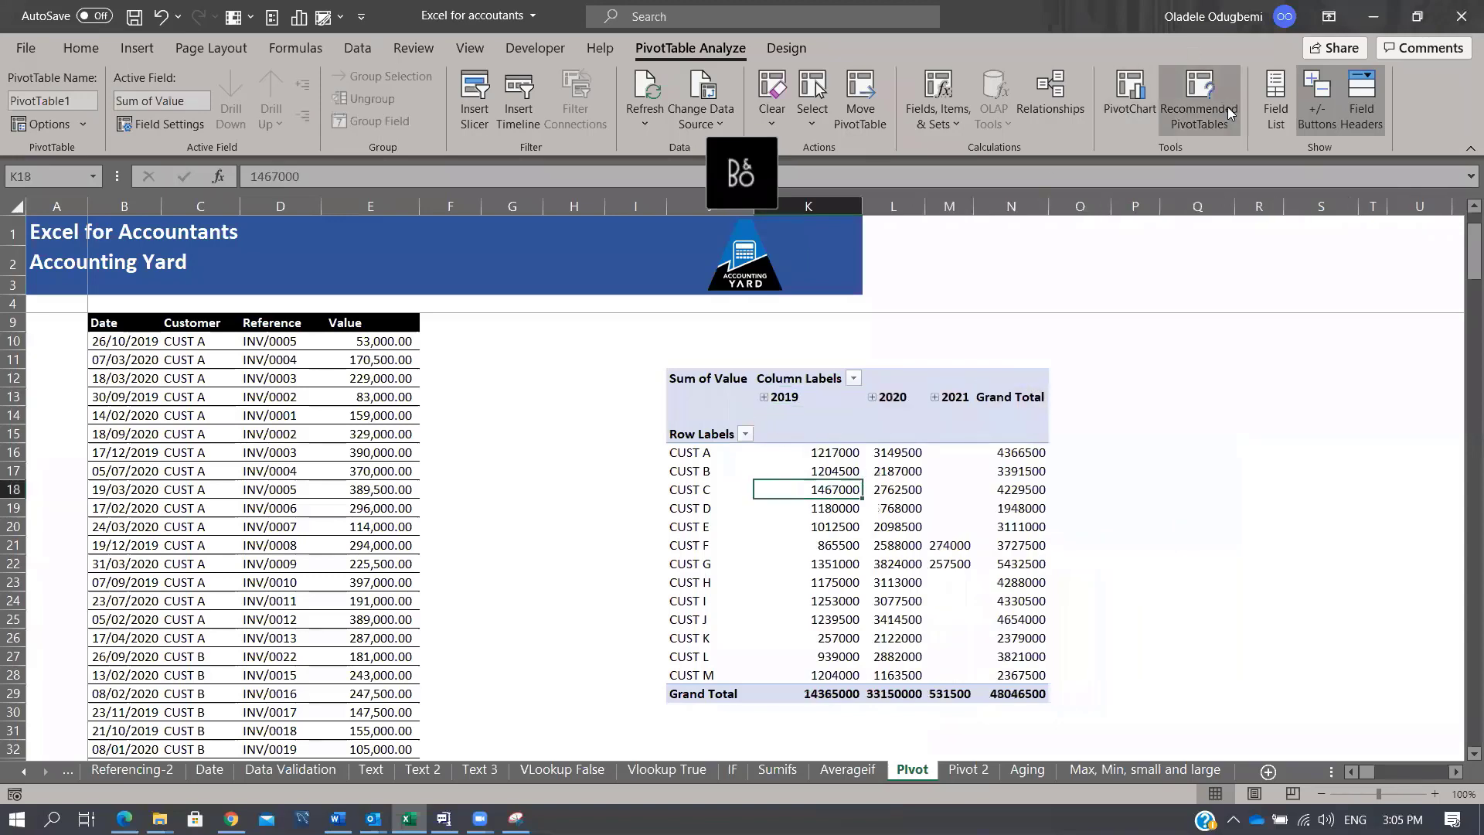
click(1276, 104)
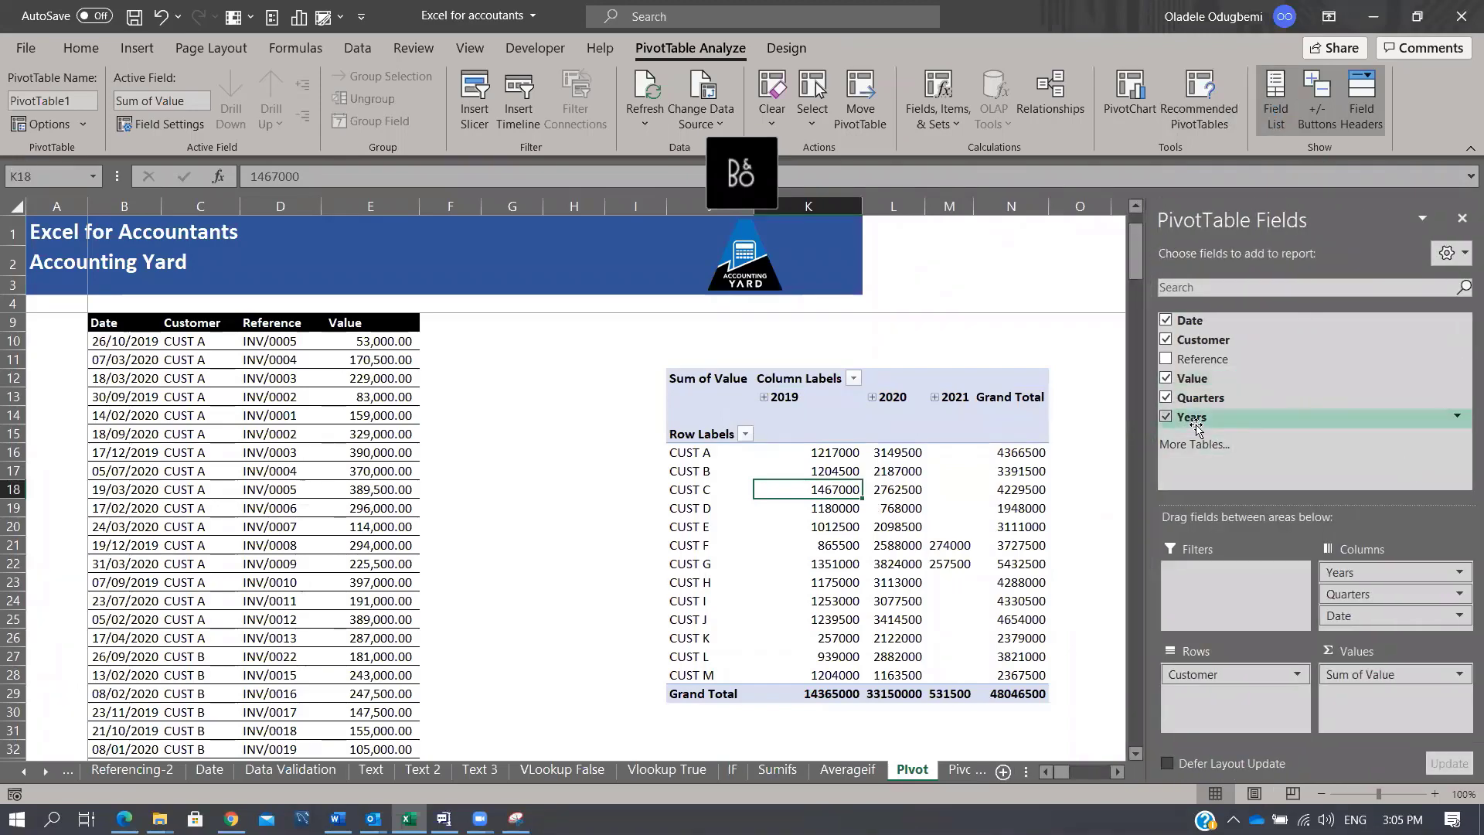
Step: Move Years into the report filter and filter the pivot to 2021 only
drag(1196, 424, 1234, 596)
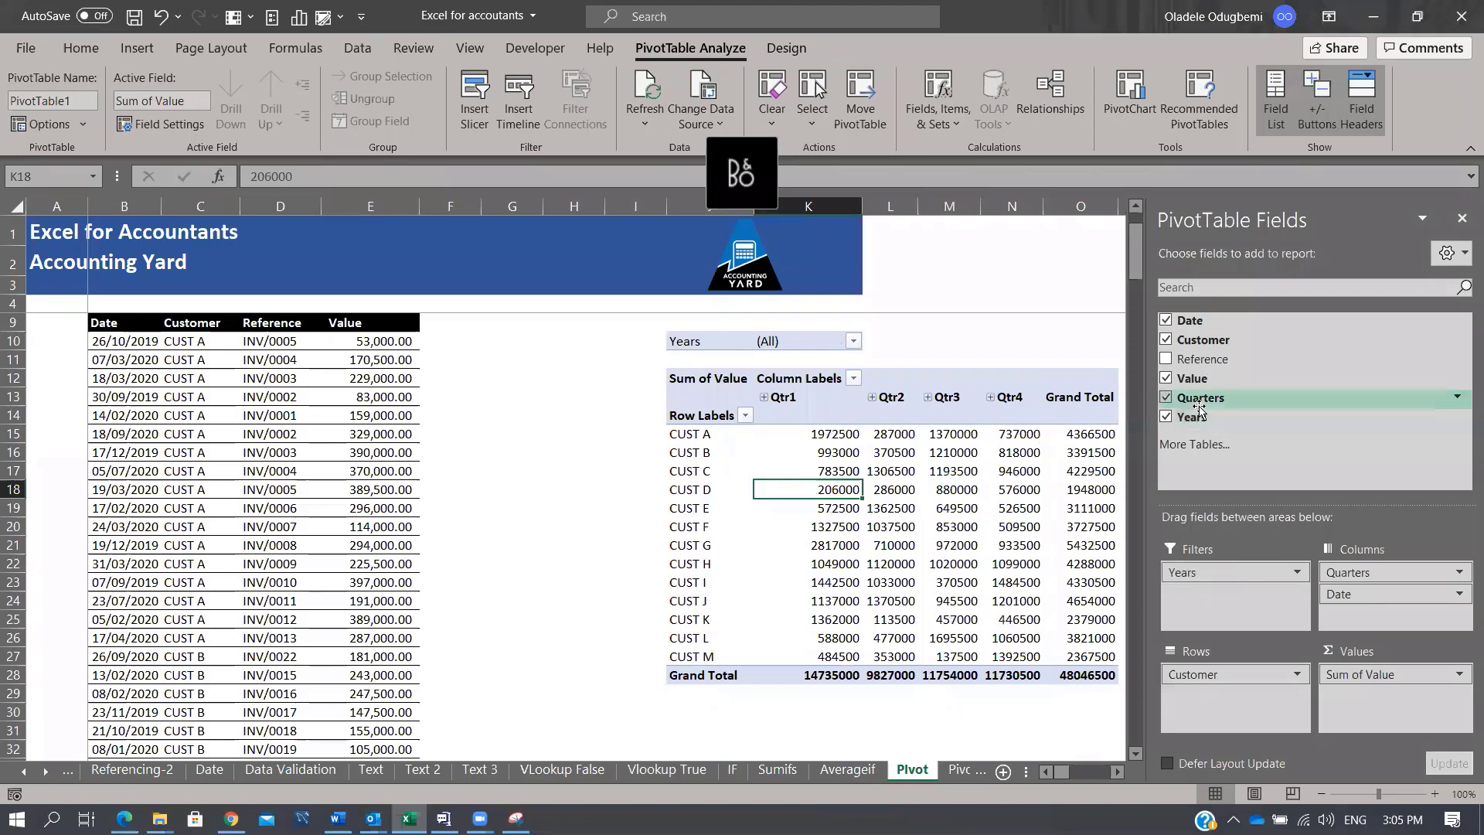
click(1461, 218)
click(853, 341)
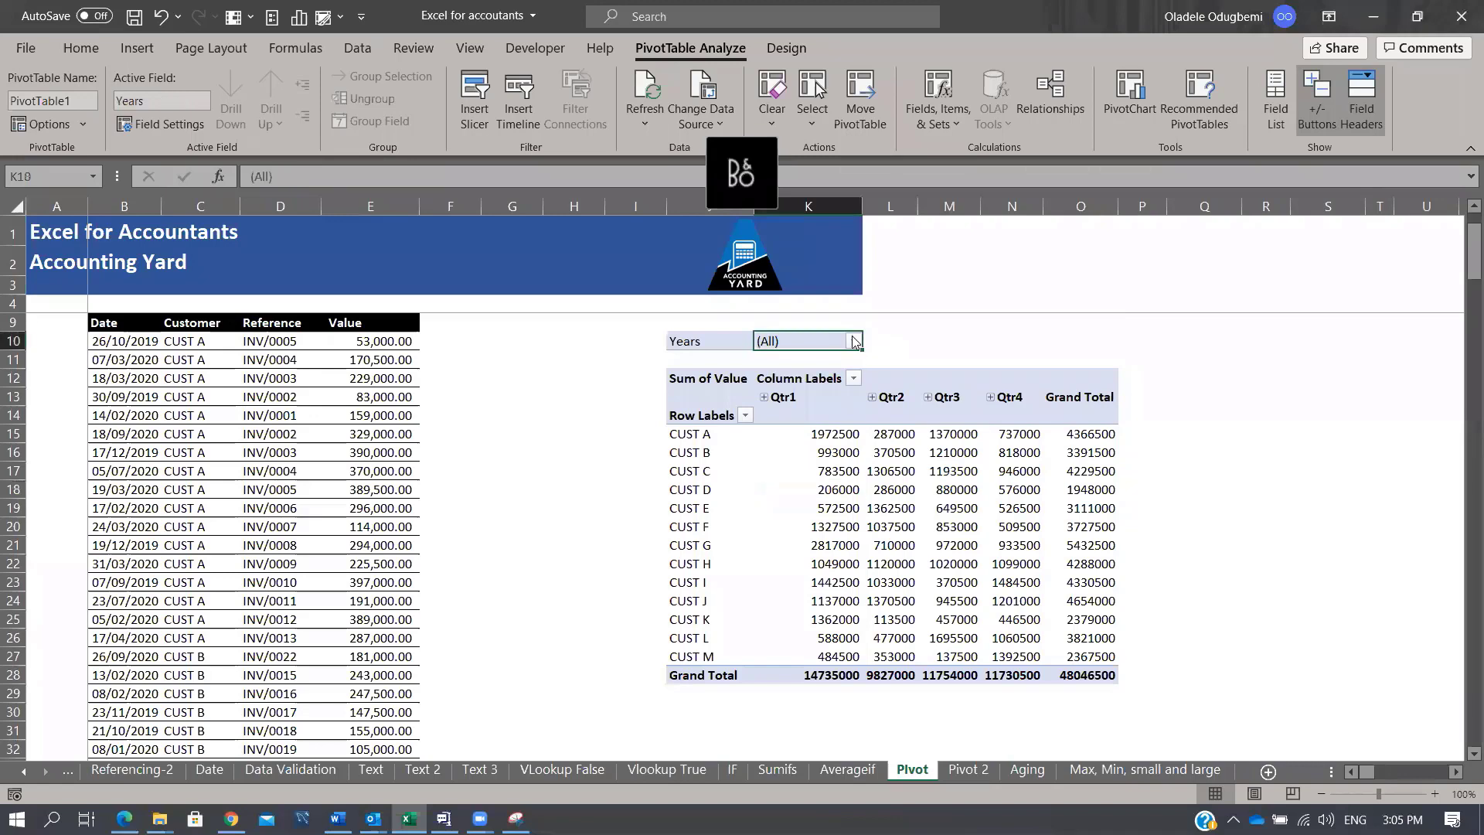
click(853, 341)
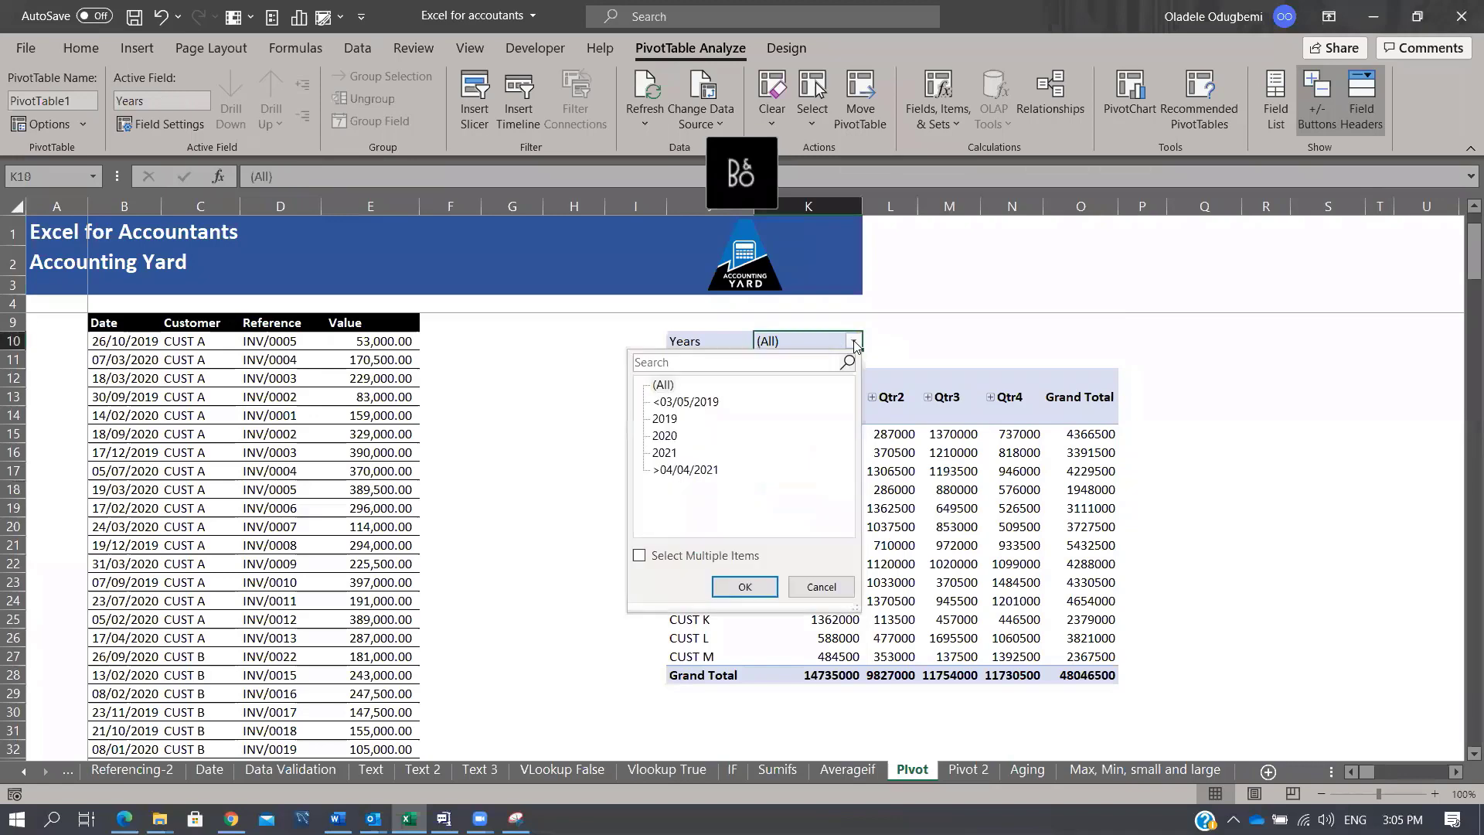
click(639, 556)
click(665, 386)
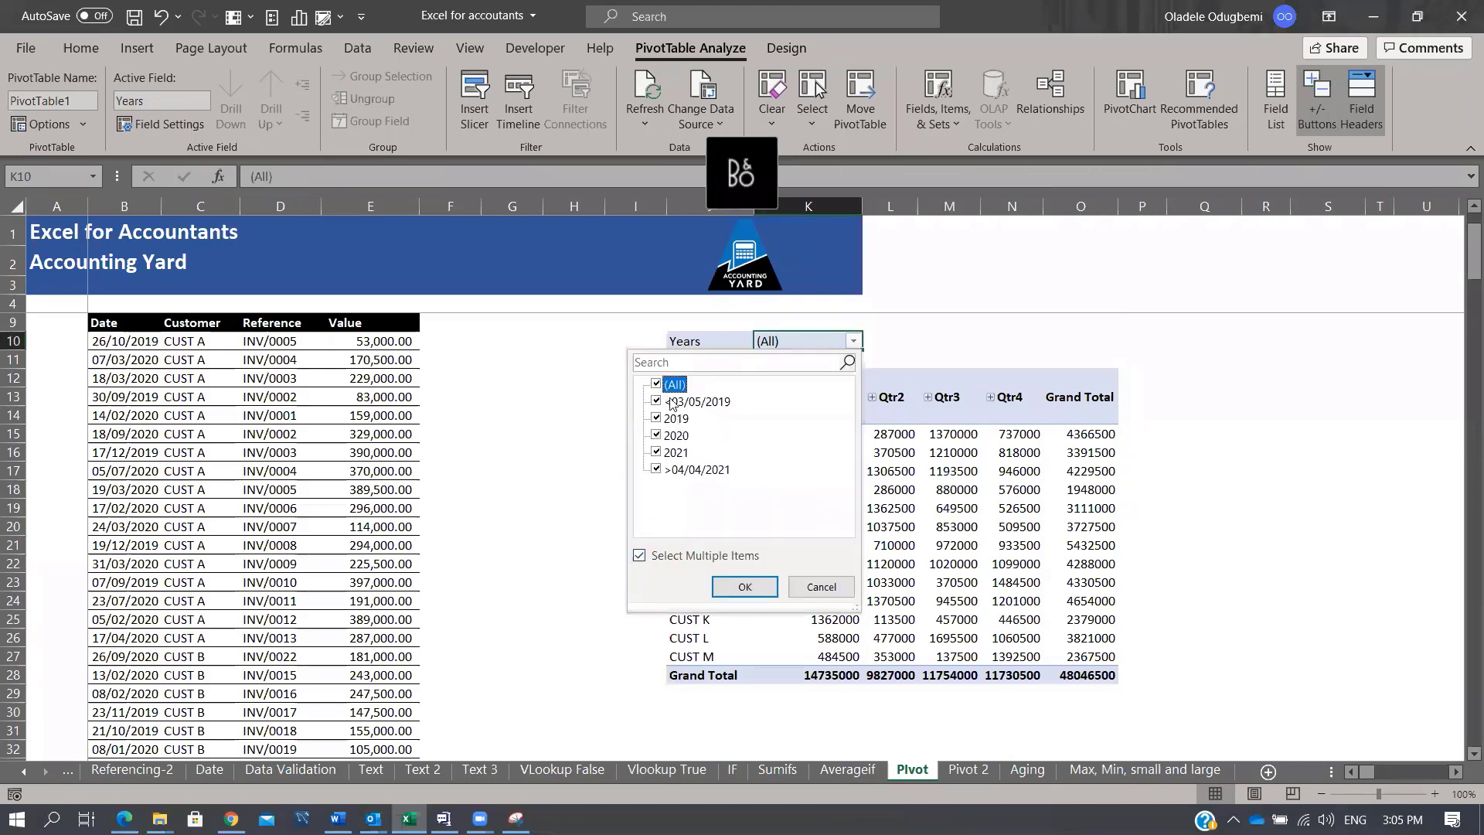
click(655, 385)
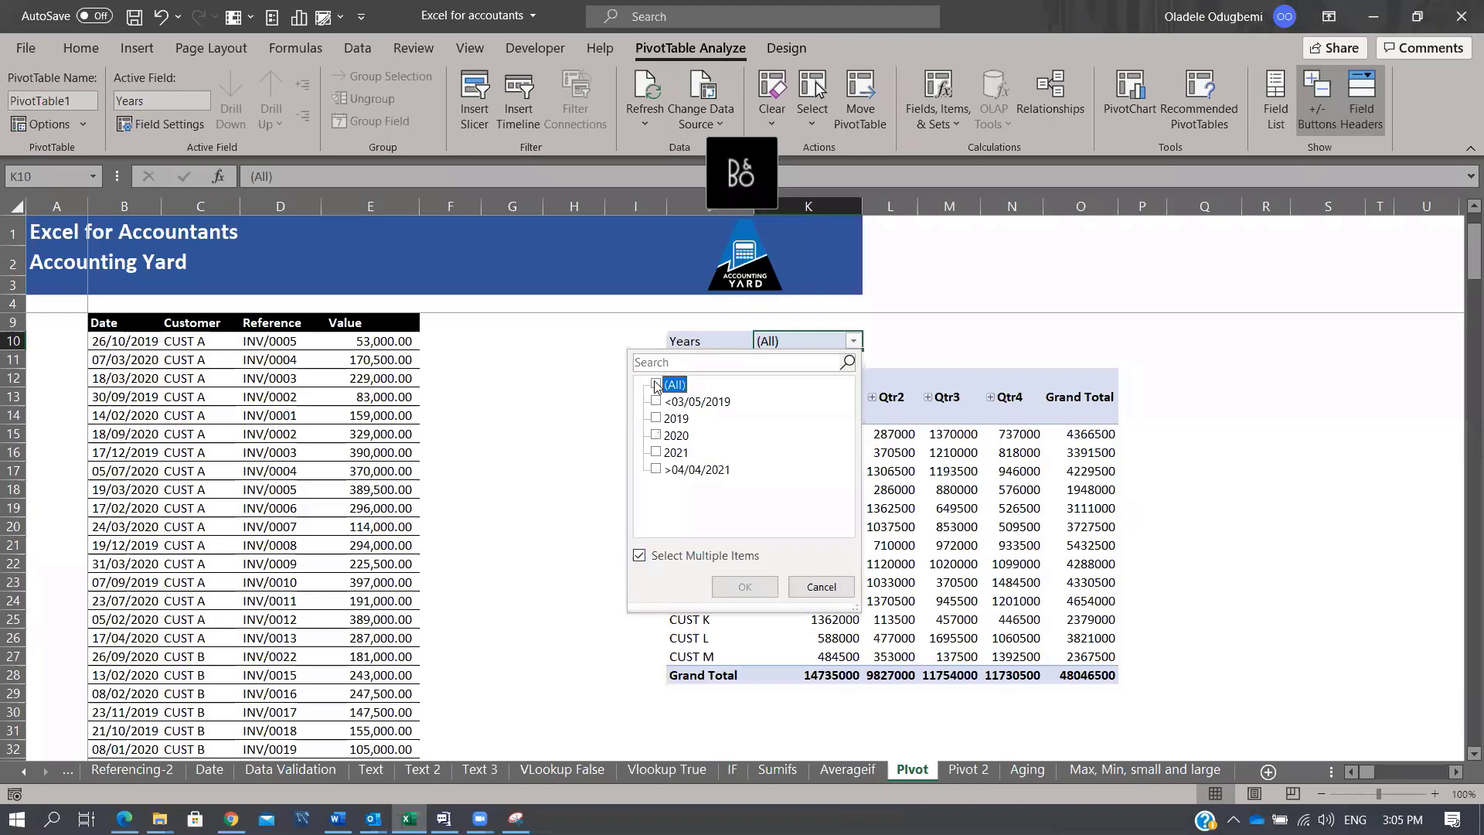
click(656, 454)
click(754, 586)
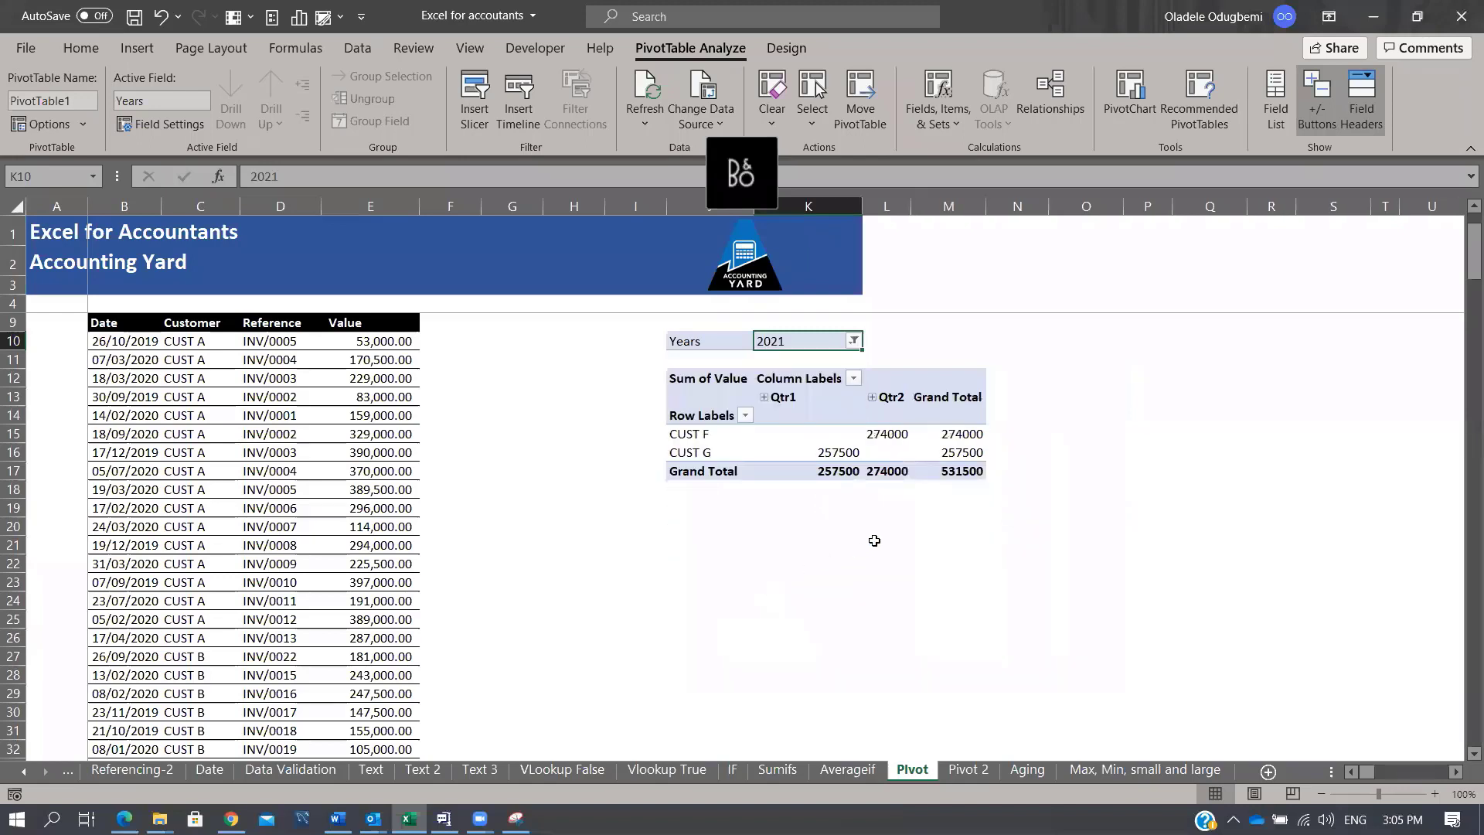
Step: Switch the Years filter to 2020, then settle on 2019 only
click(853, 340)
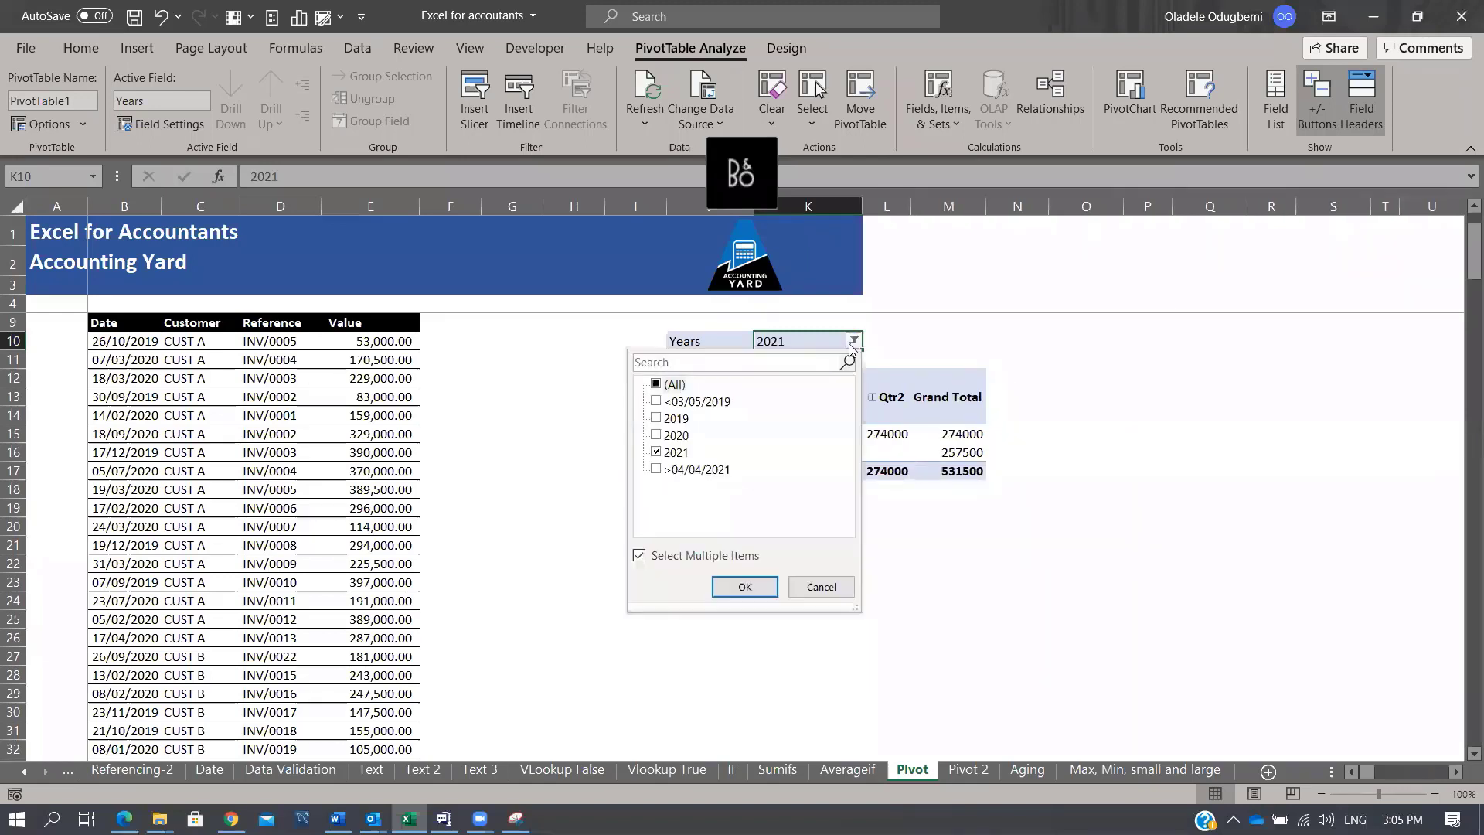
click(655, 452)
click(656, 435)
click(745, 586)
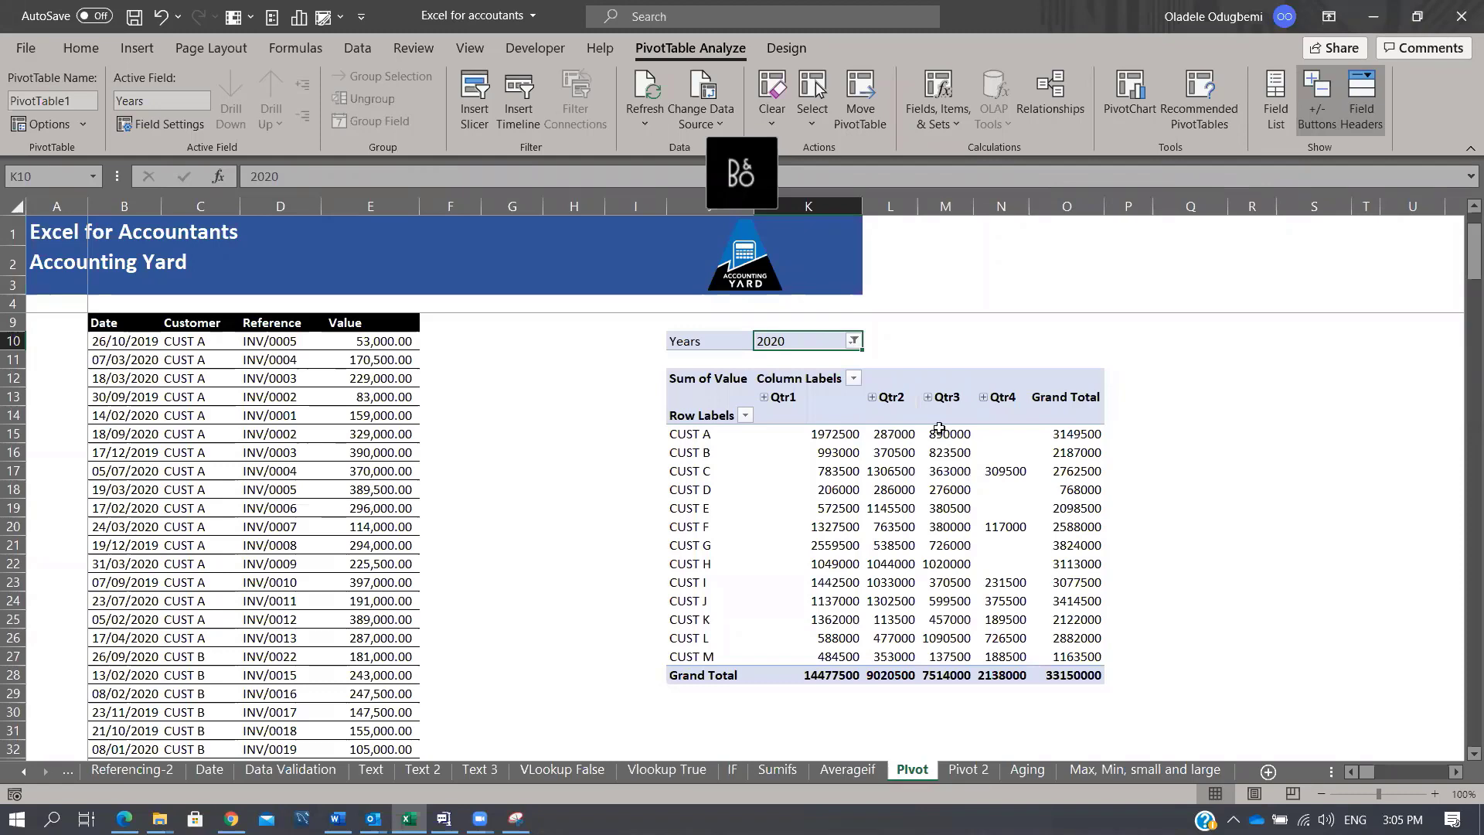
click(852, 341)
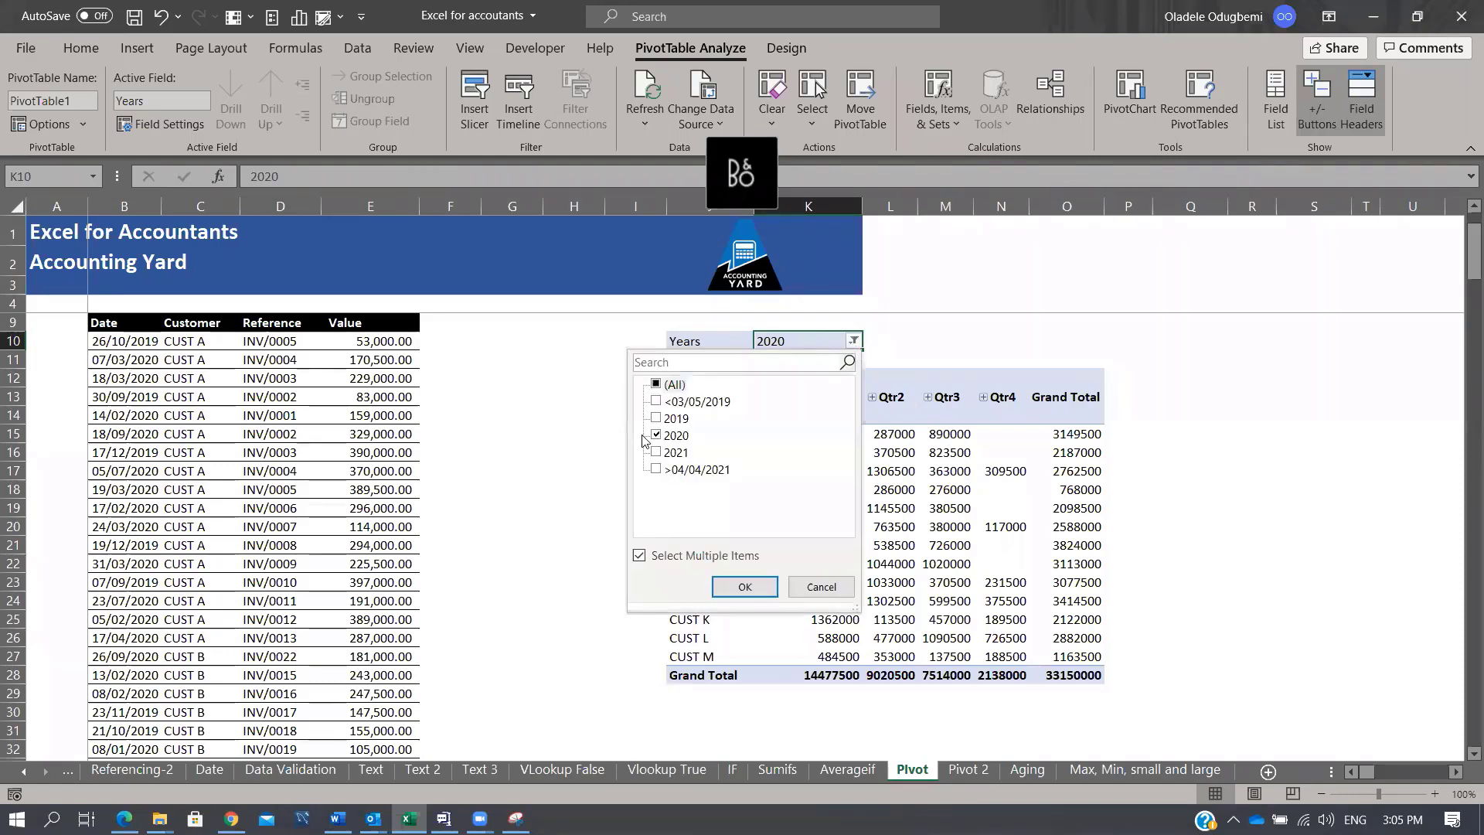
click(673, 435)
click(674, 418)
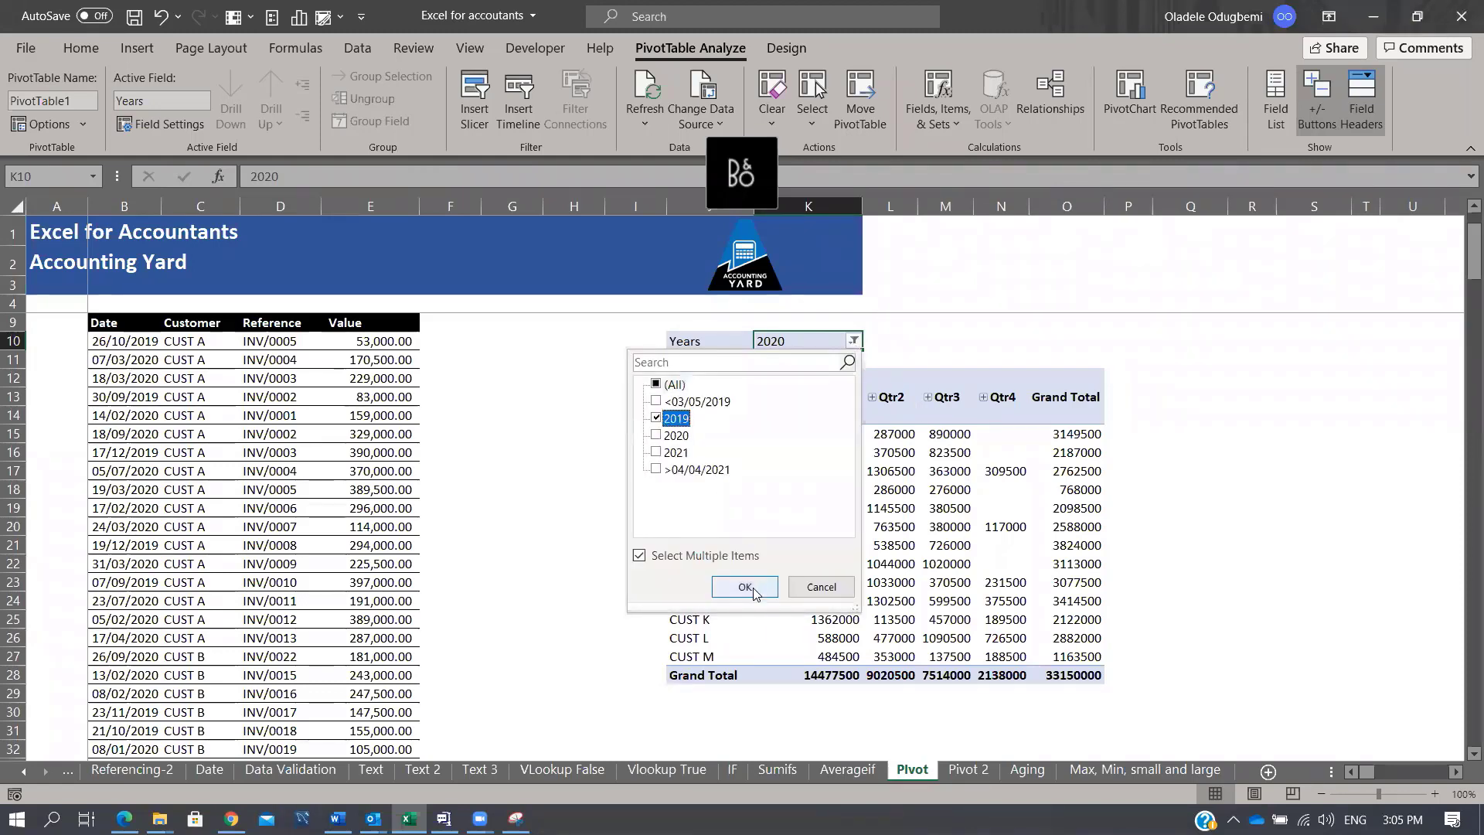
click(745, 587)
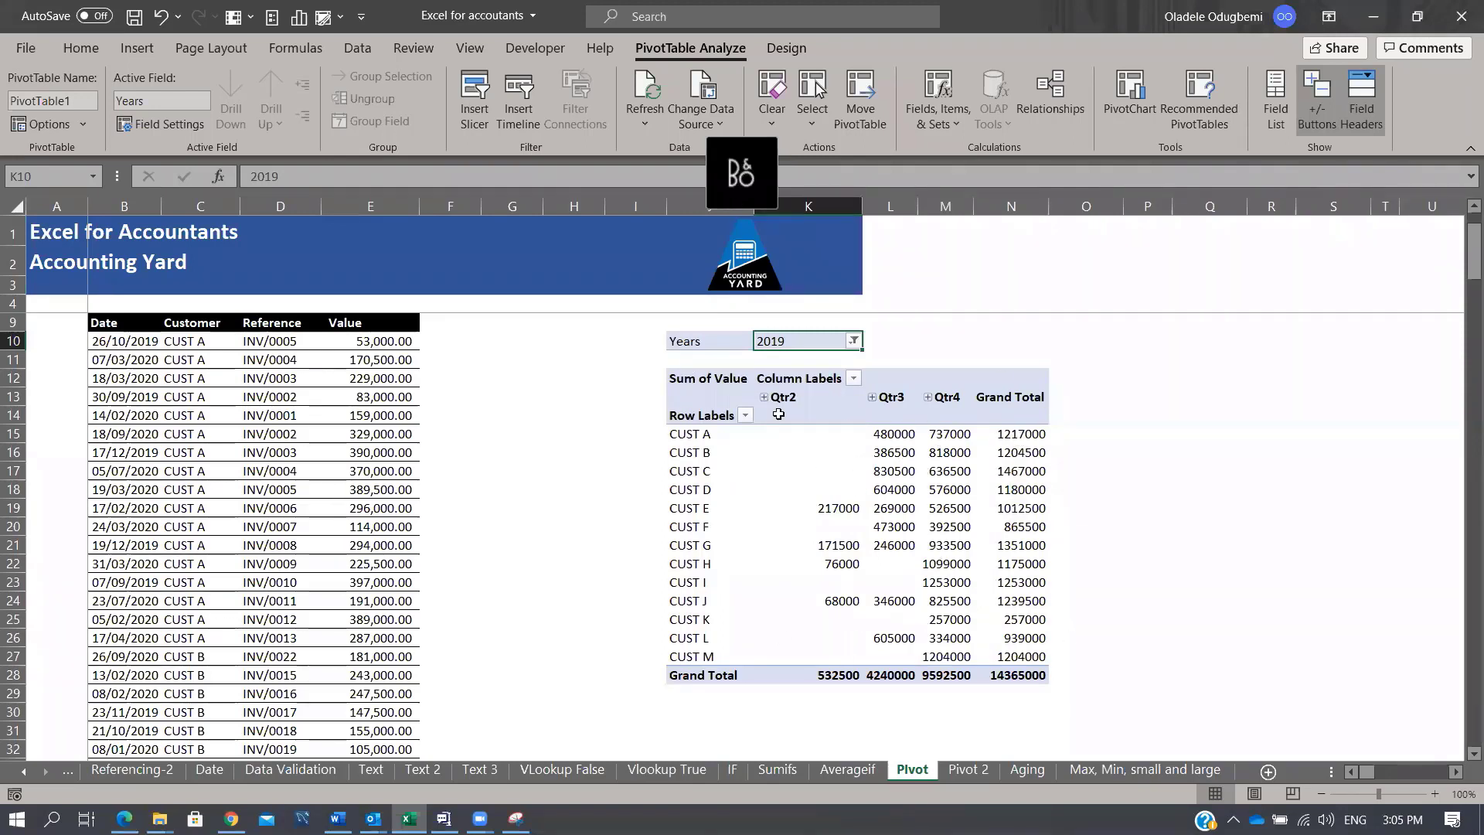
click(872, 412)
click(1275, 100)
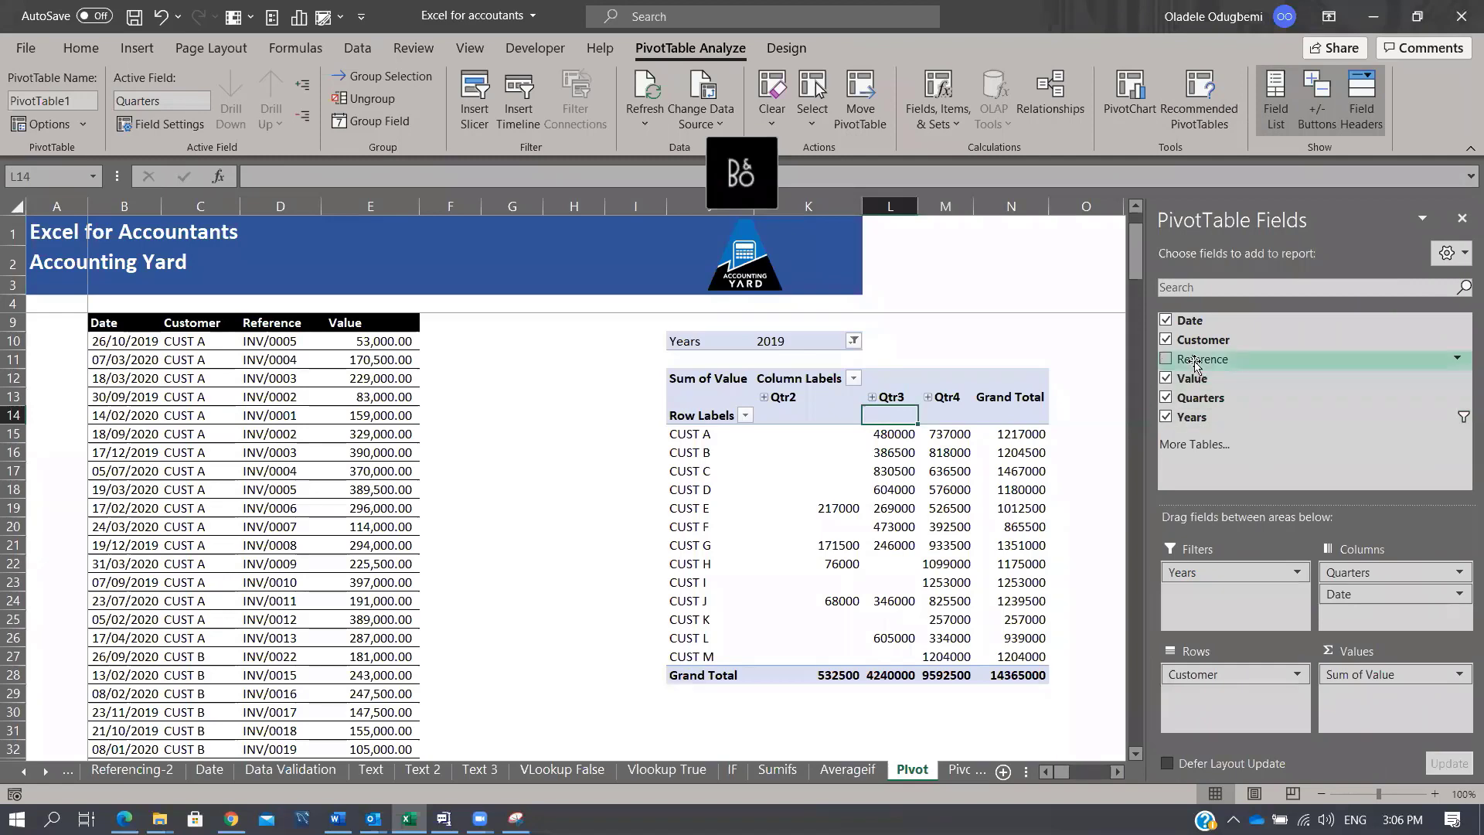
Step: Add a Quarters slicer beside the table and try Qtr4, Qtr1 and combined quarter selections
right_click(1206, 397)
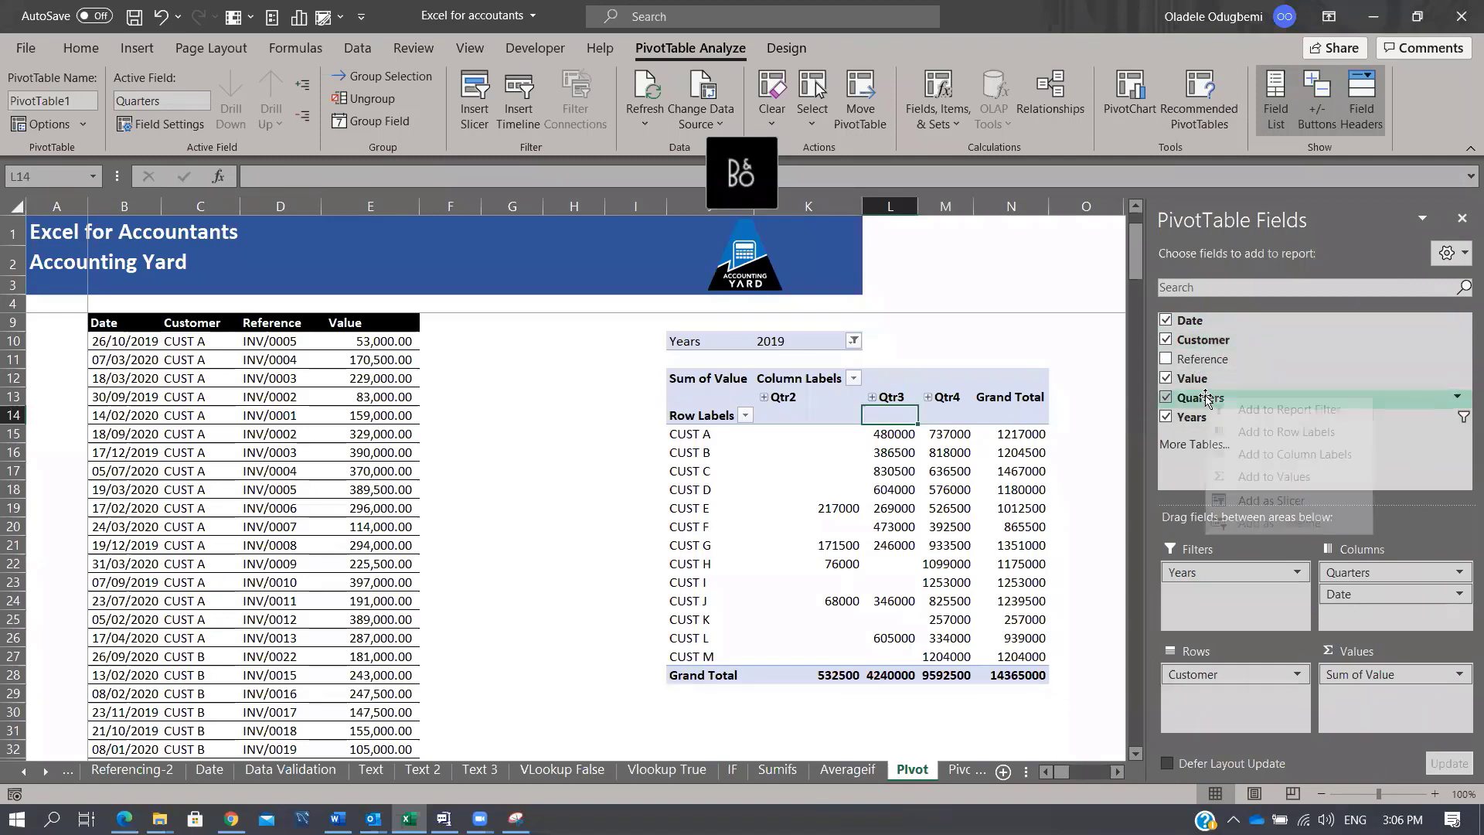
click(1292, 502)
drag(552, 387, 499, 299)
click(503, 323)
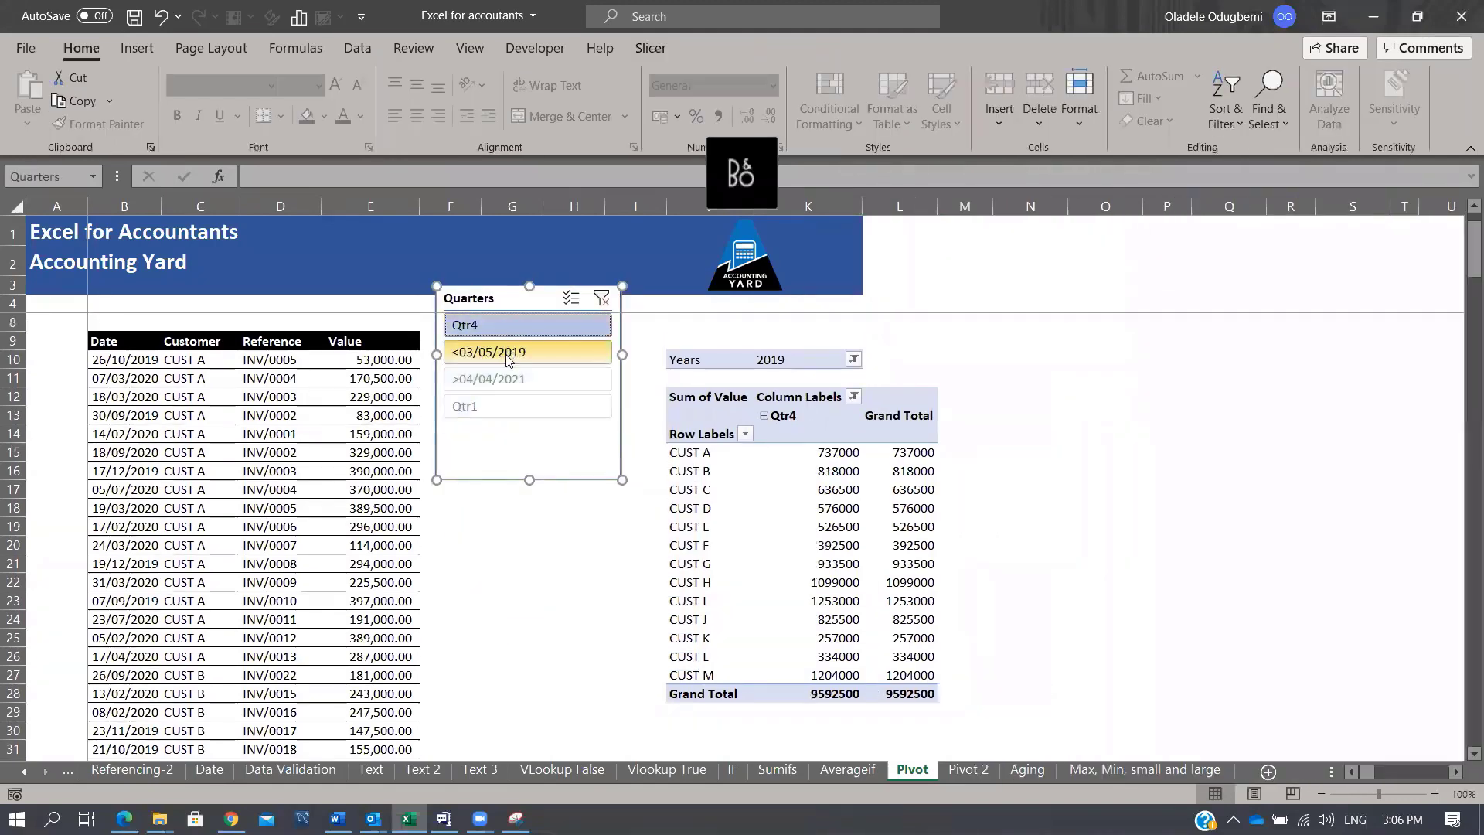
click(506, 404)
click(527, 328)
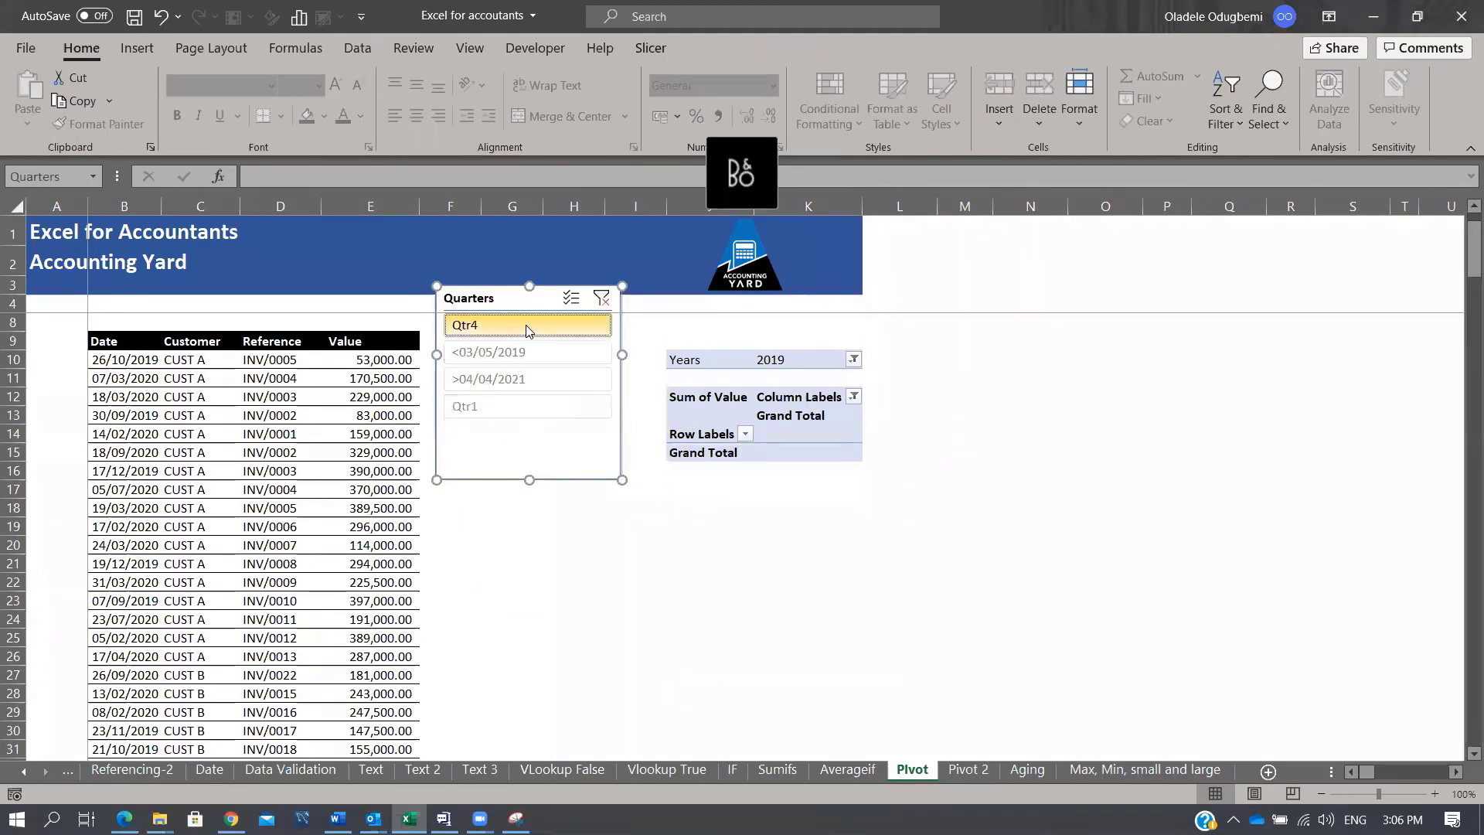
click(517, 358)
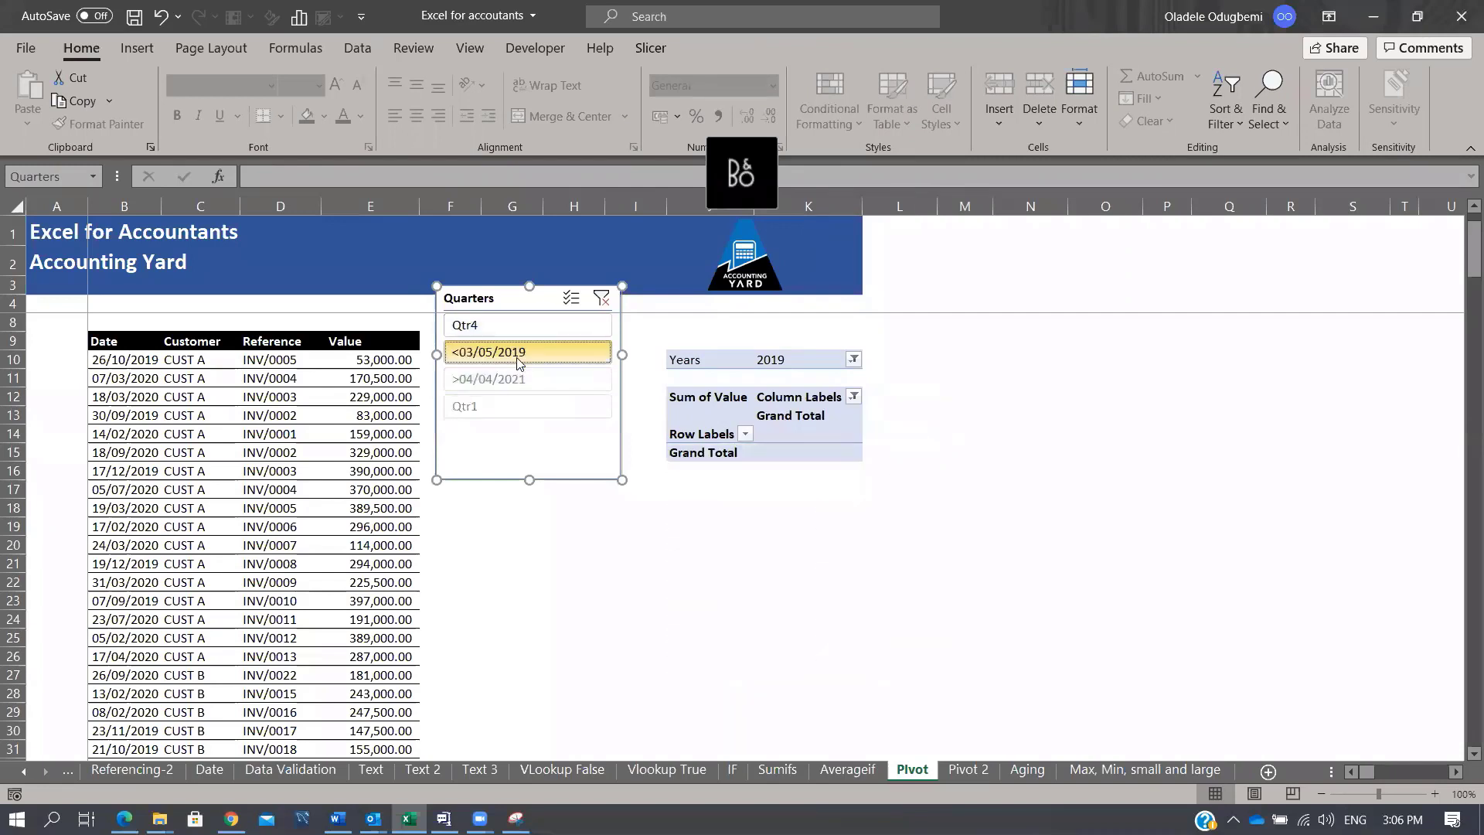
click(504, 405)
click(510, 326)
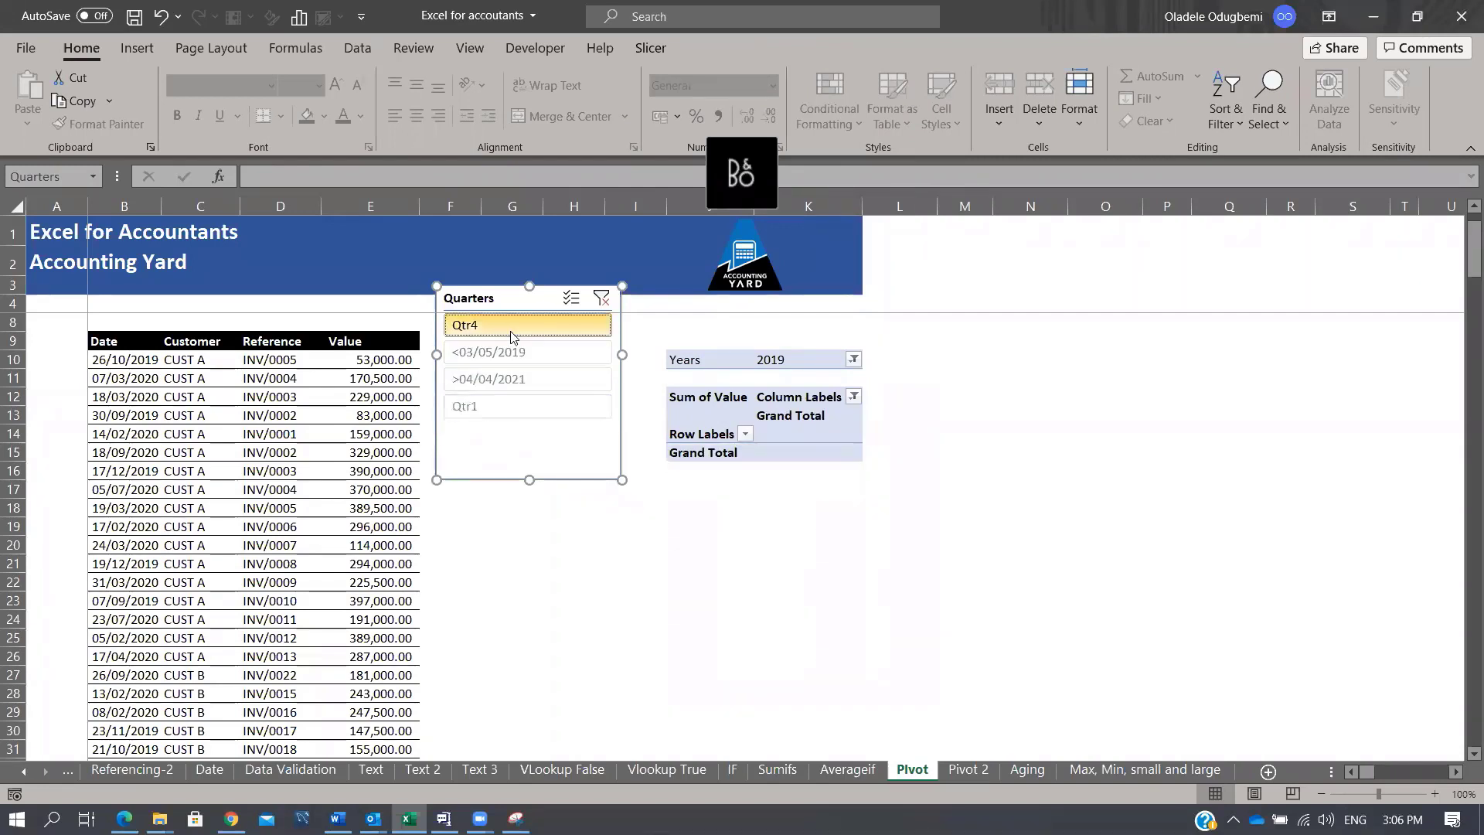
ctrl+click(525, 359)
ctrl+click(523, 384)
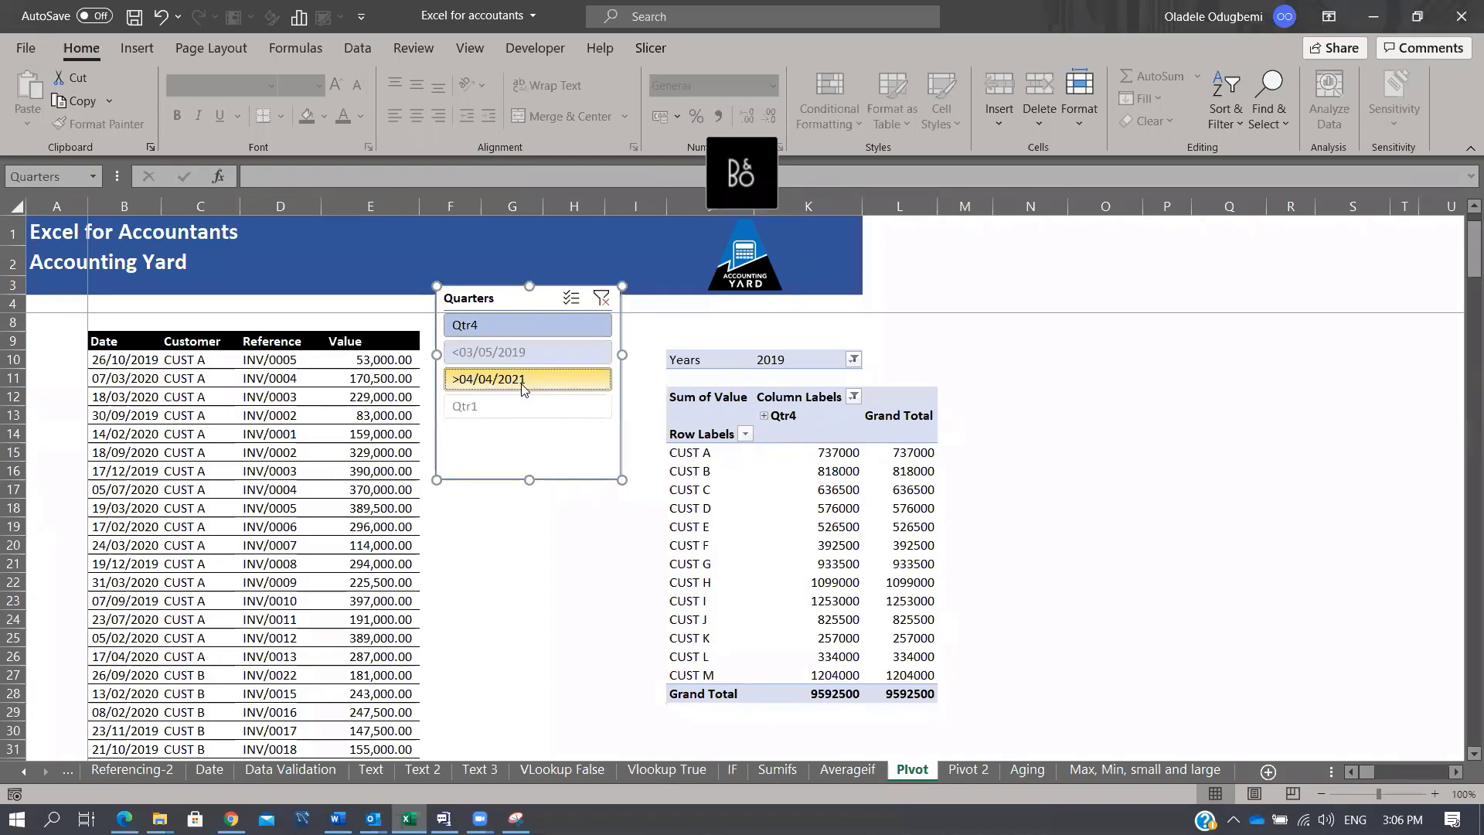
ctrl+click(526, 407)
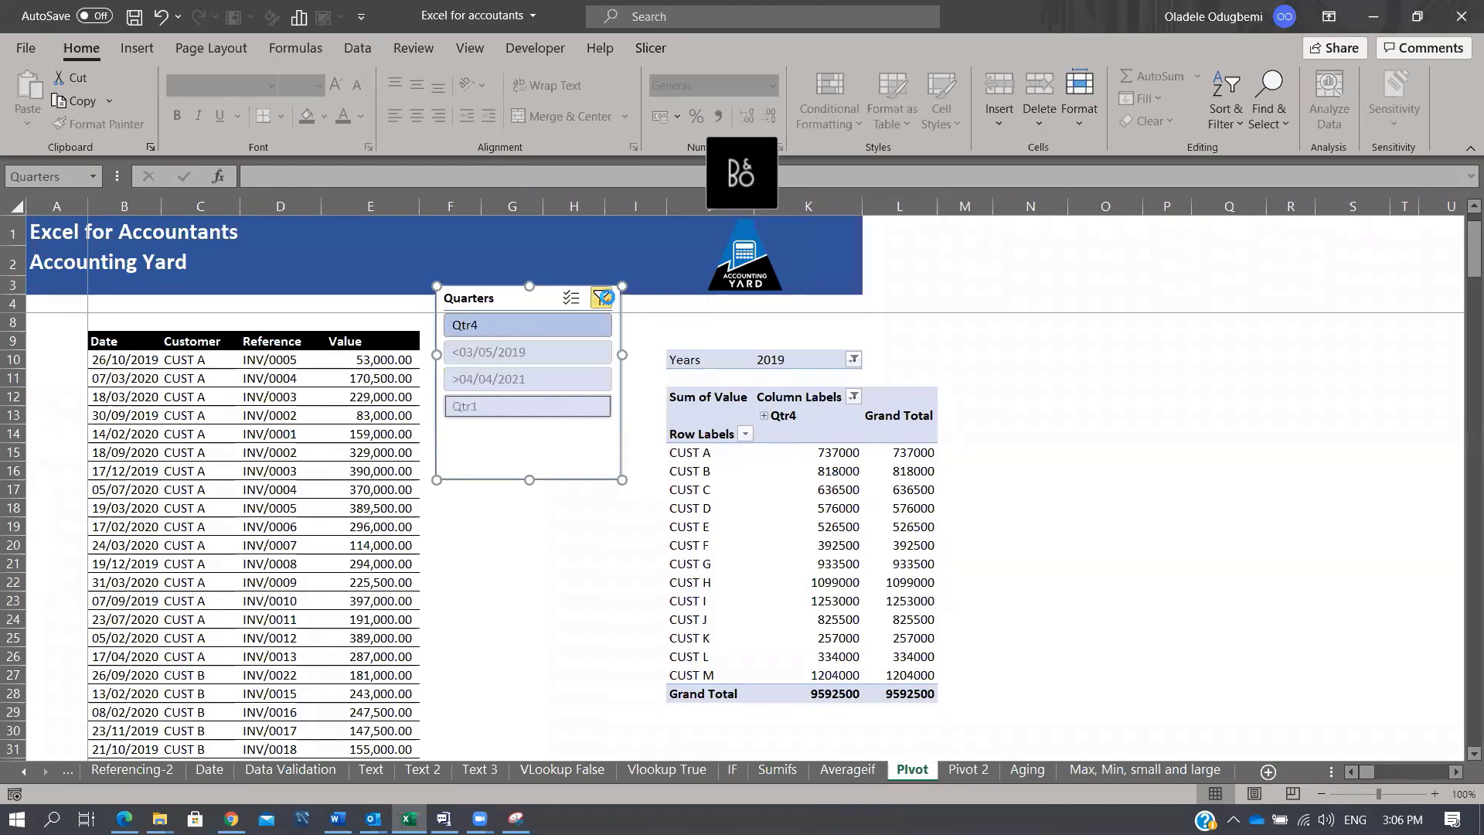
Step: Clear and delete the Quarters slicer, then switch to the Pivot 2 sheet
click(601, 298)
key(Delete)
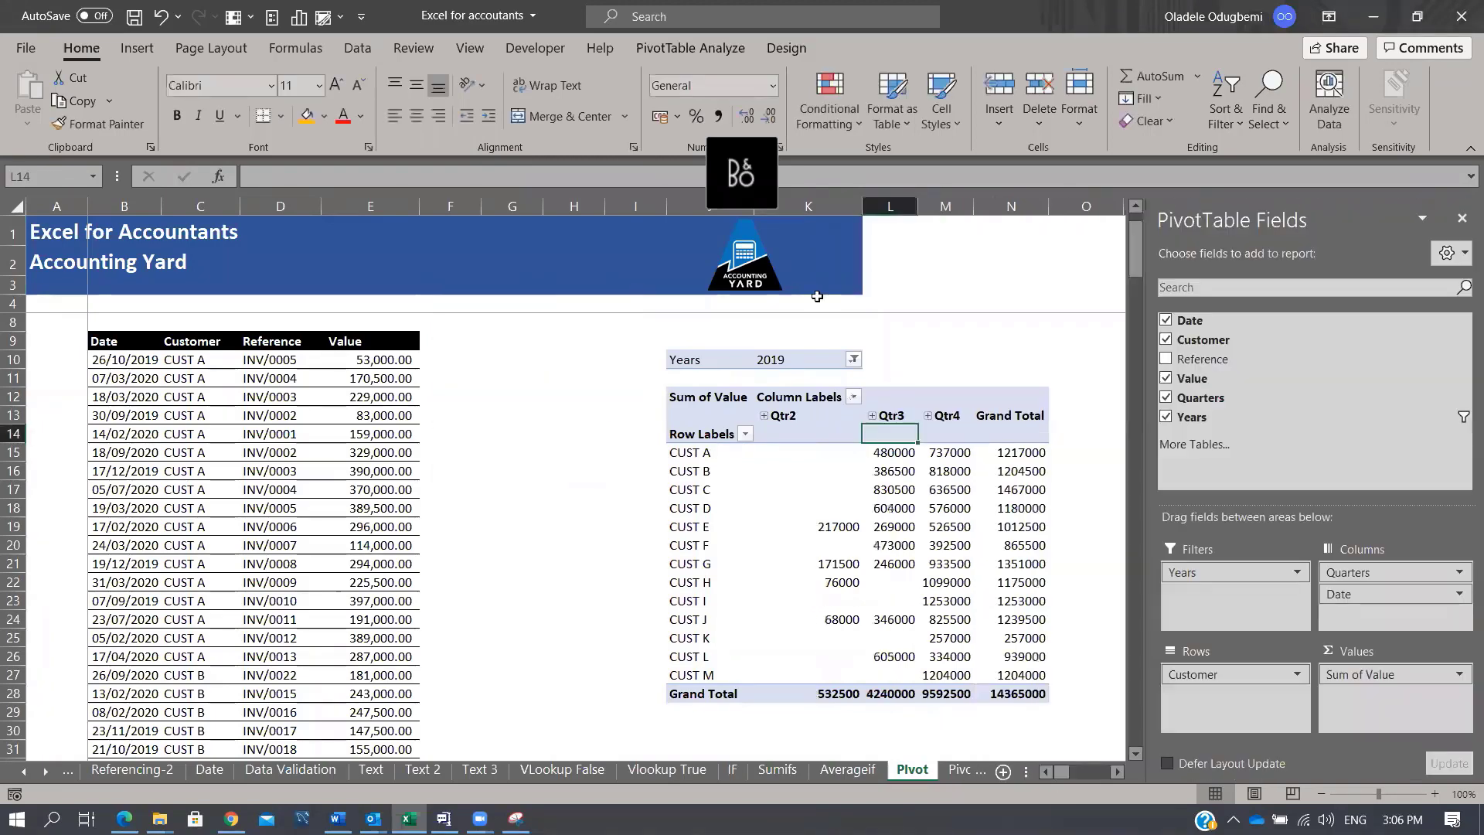
click(1461, 219)
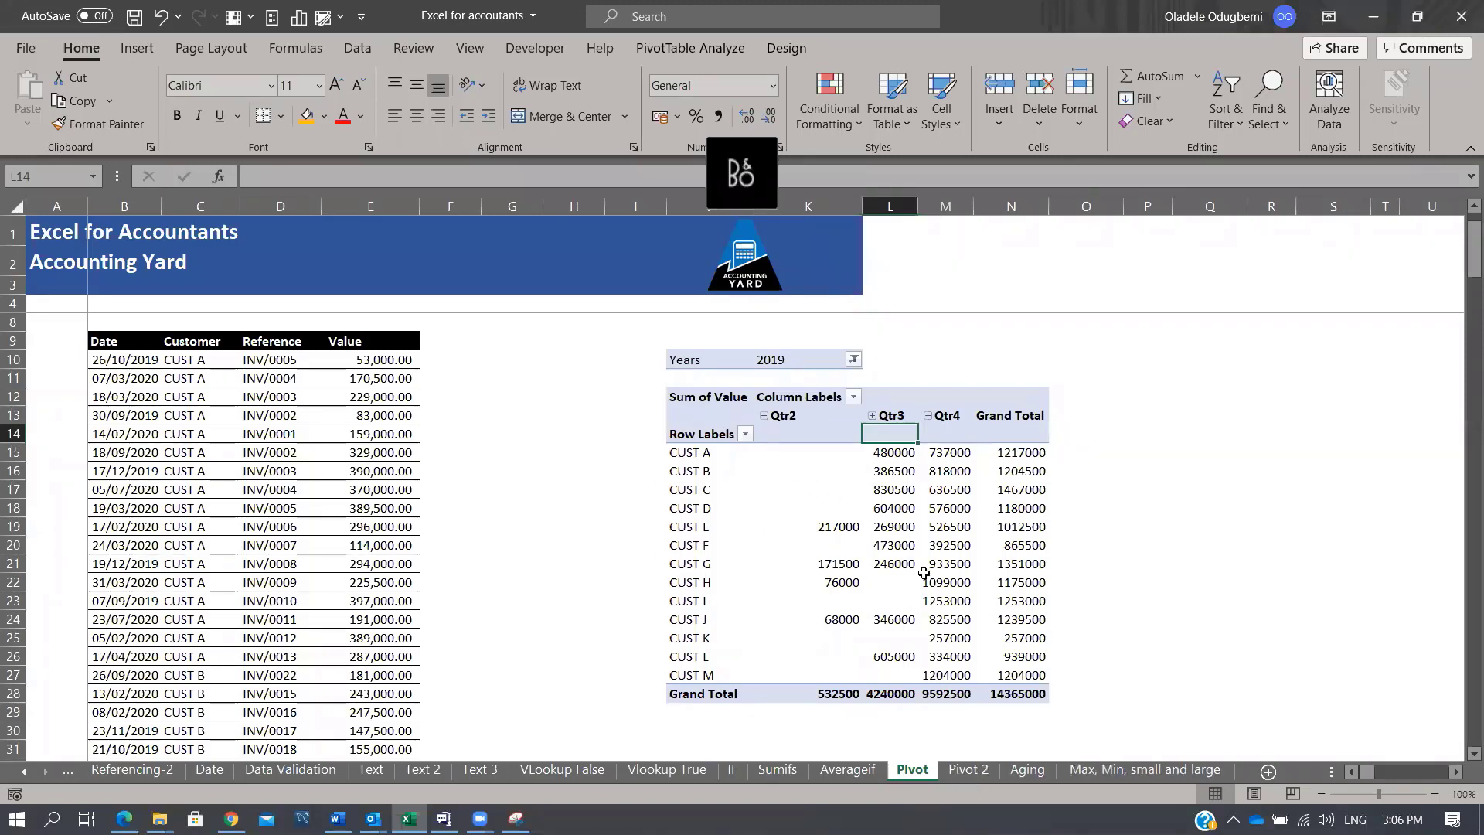
click(965, 770)
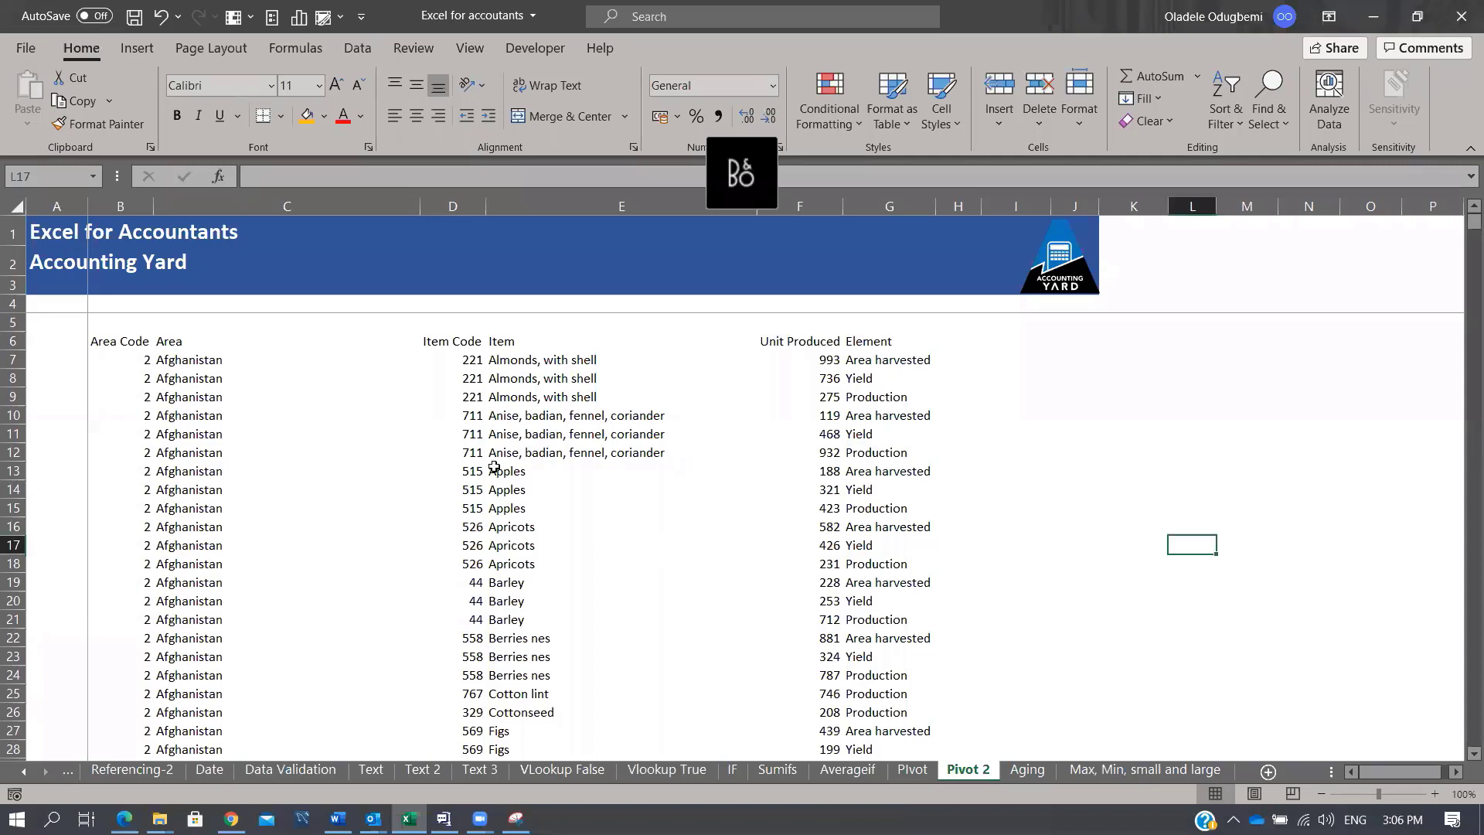
Step: Create a PivotTable on a new worksheet from the crop data starting at B6
click(126, 348)
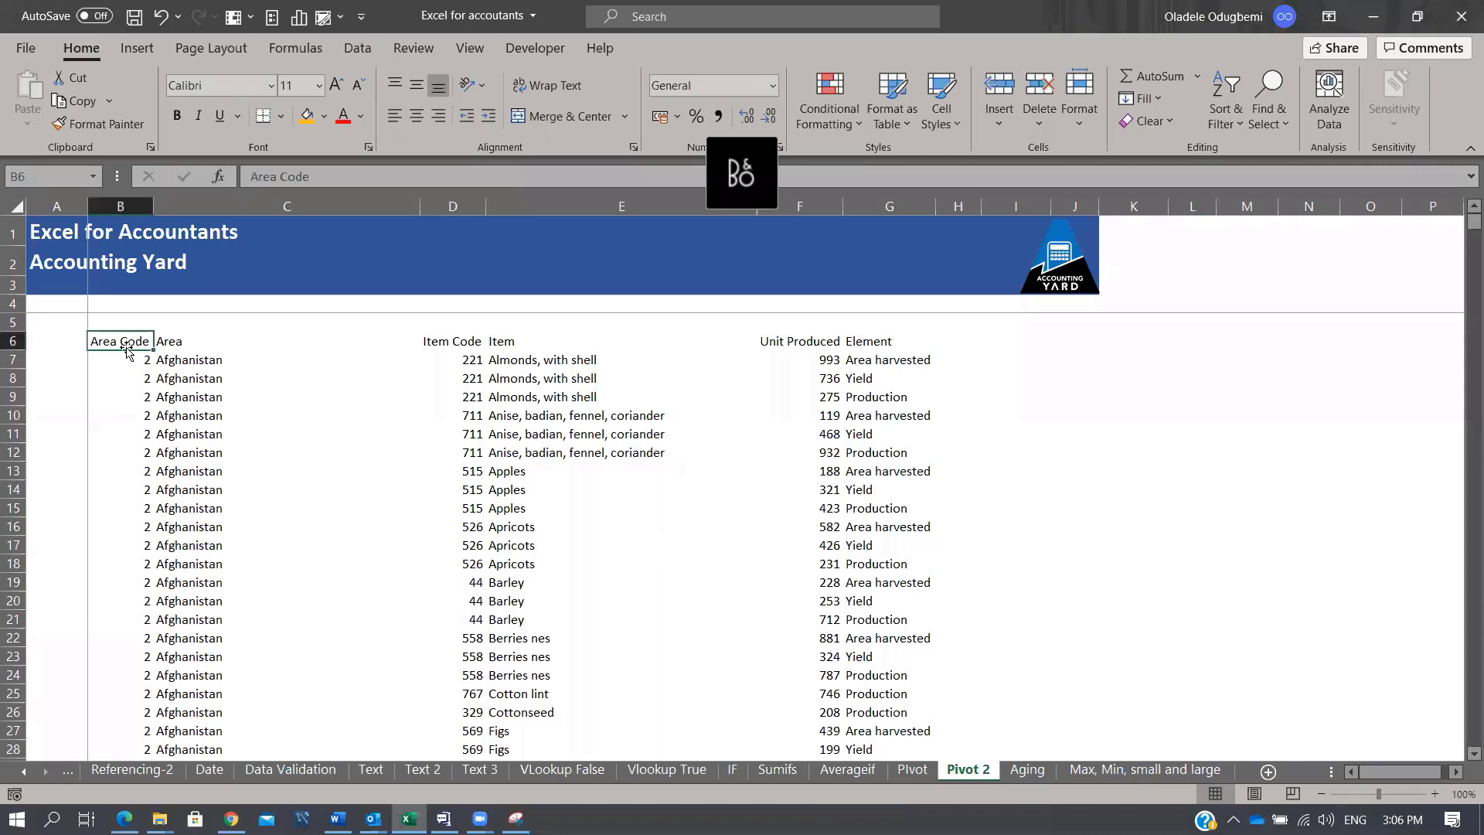
key(ctrl+shift+Right)
key(ctrl+shift+Down)
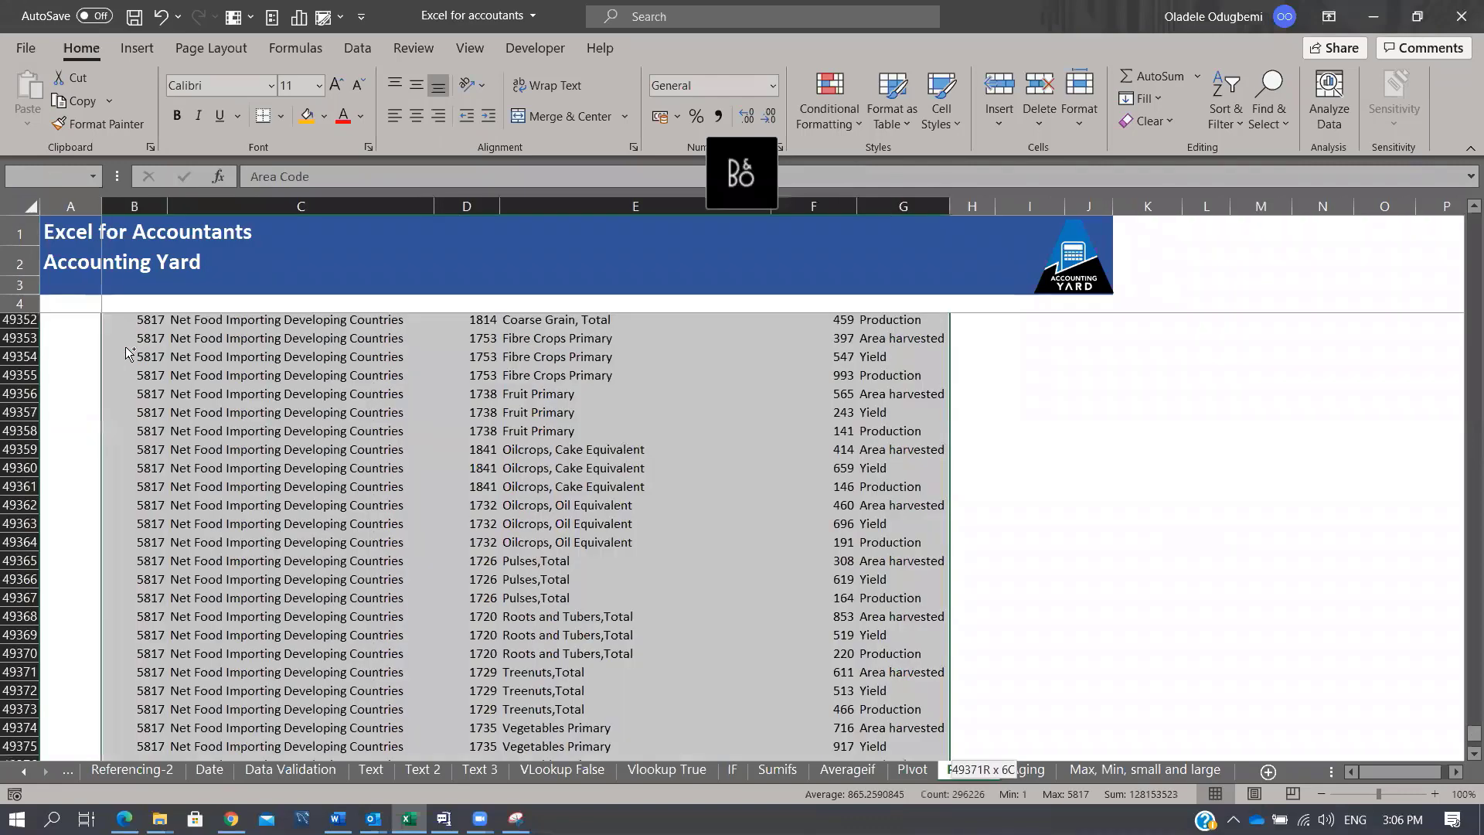
key(alt+n)
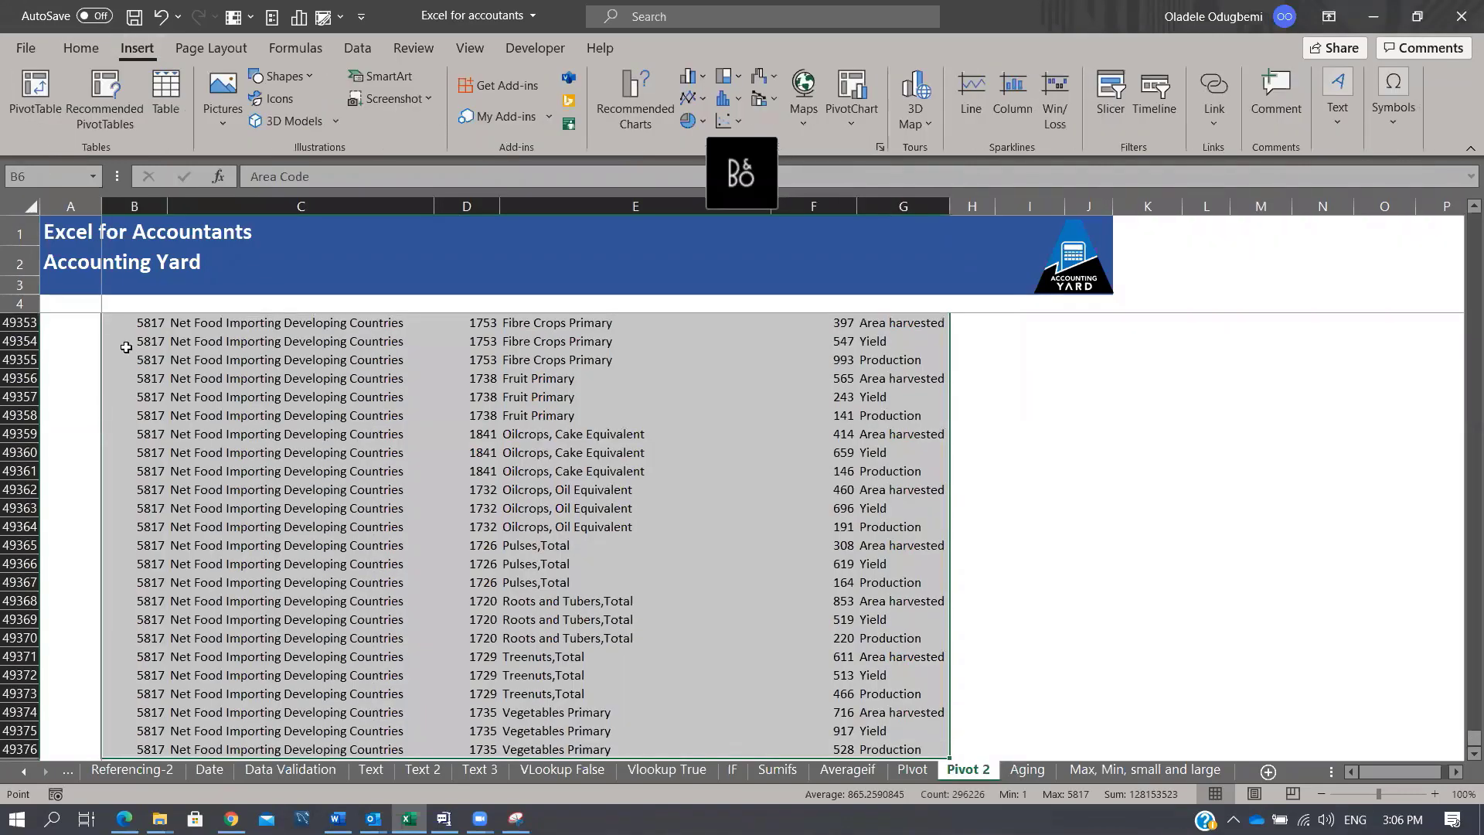
key(v)
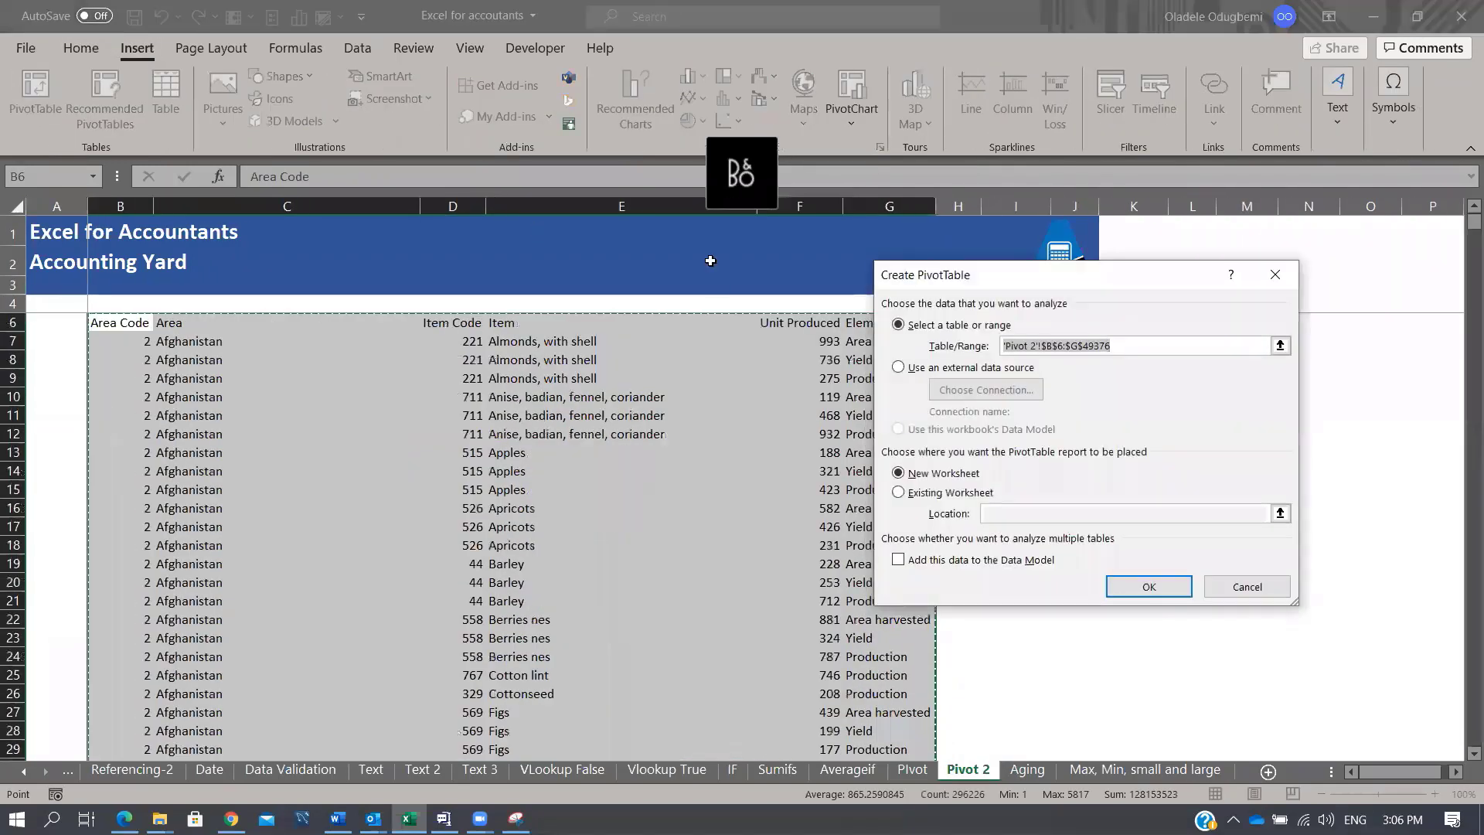
click(1145, 591)
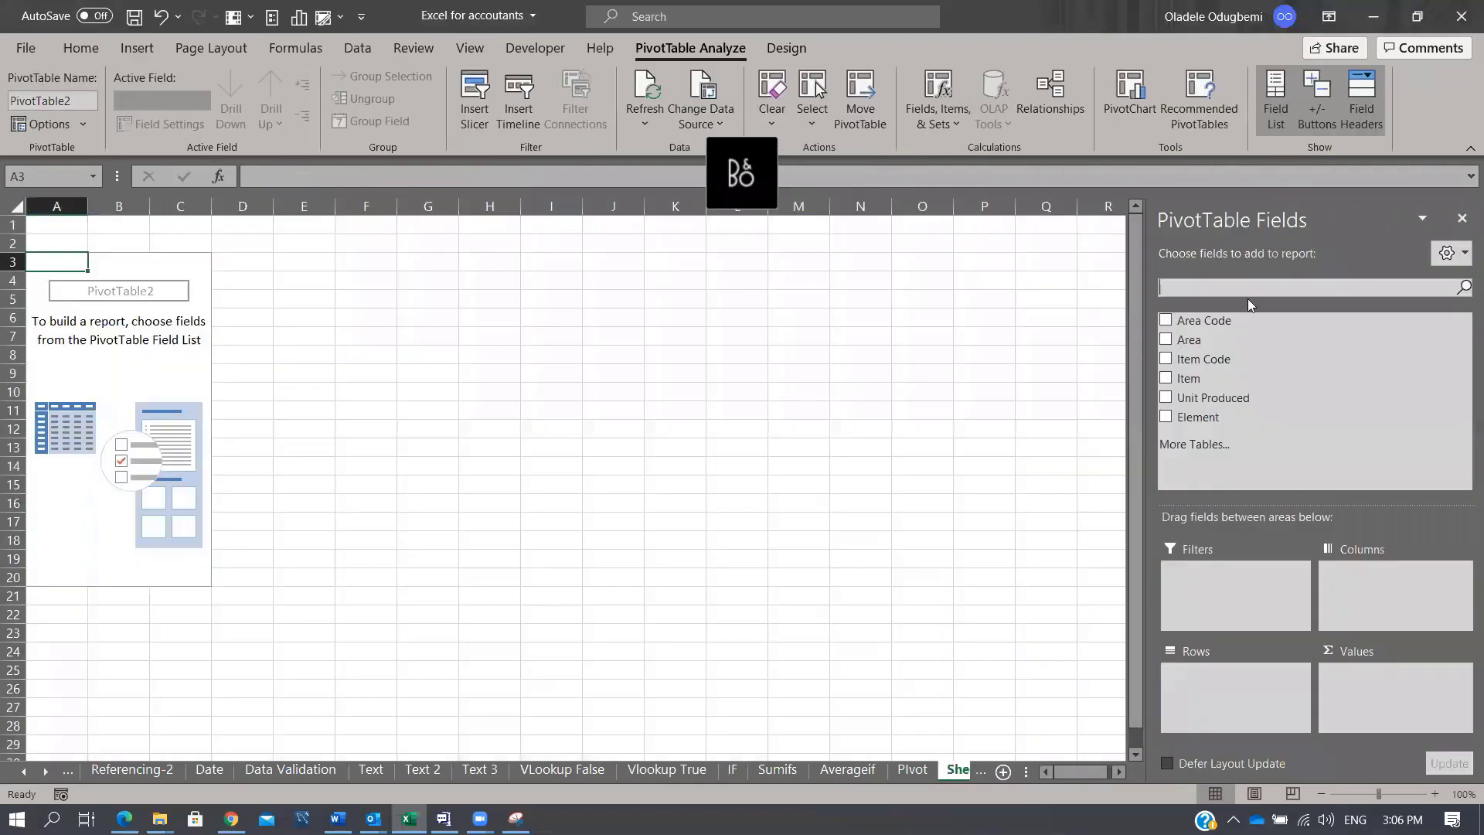
Step: Put Area in rows, Sum of Unit Produced in values, Element in columns; drop the Area Code filter
drag(1203, 340, 1224, 695)
scroll(507, 596, down, 20)
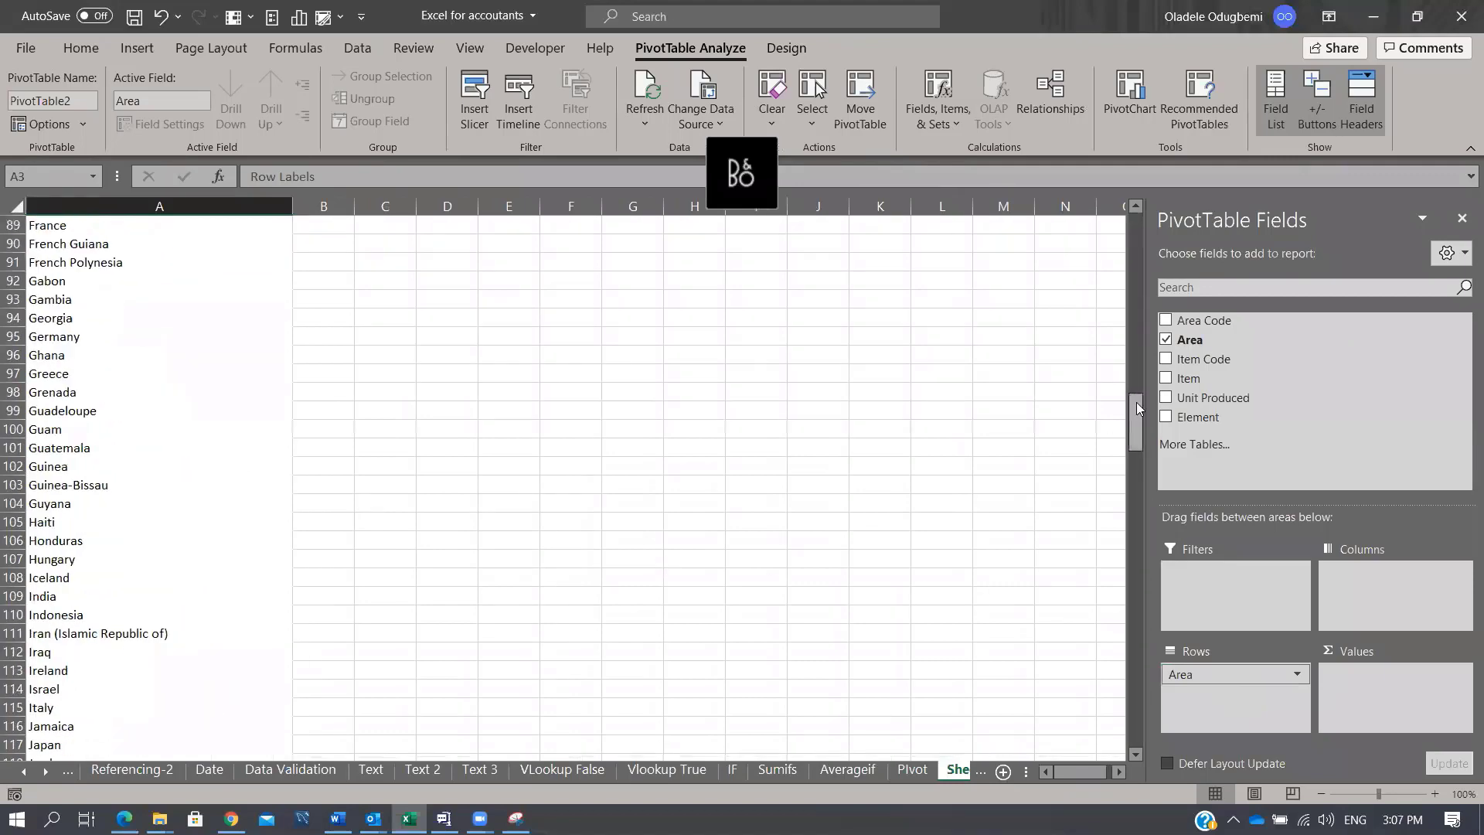
drag(1135, 422, 1151, 221)
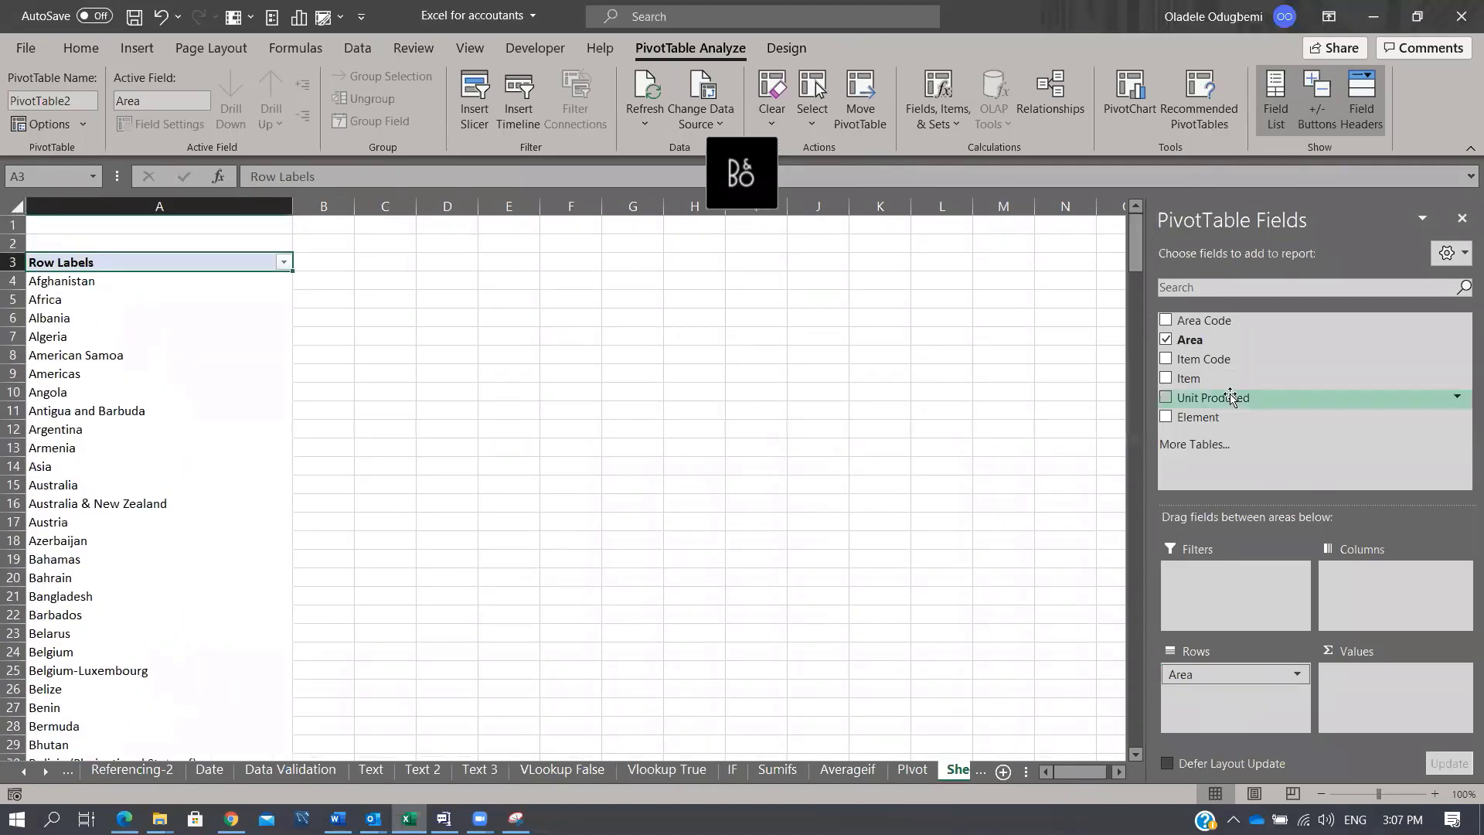
drag(1234, 399, 1383, 672)
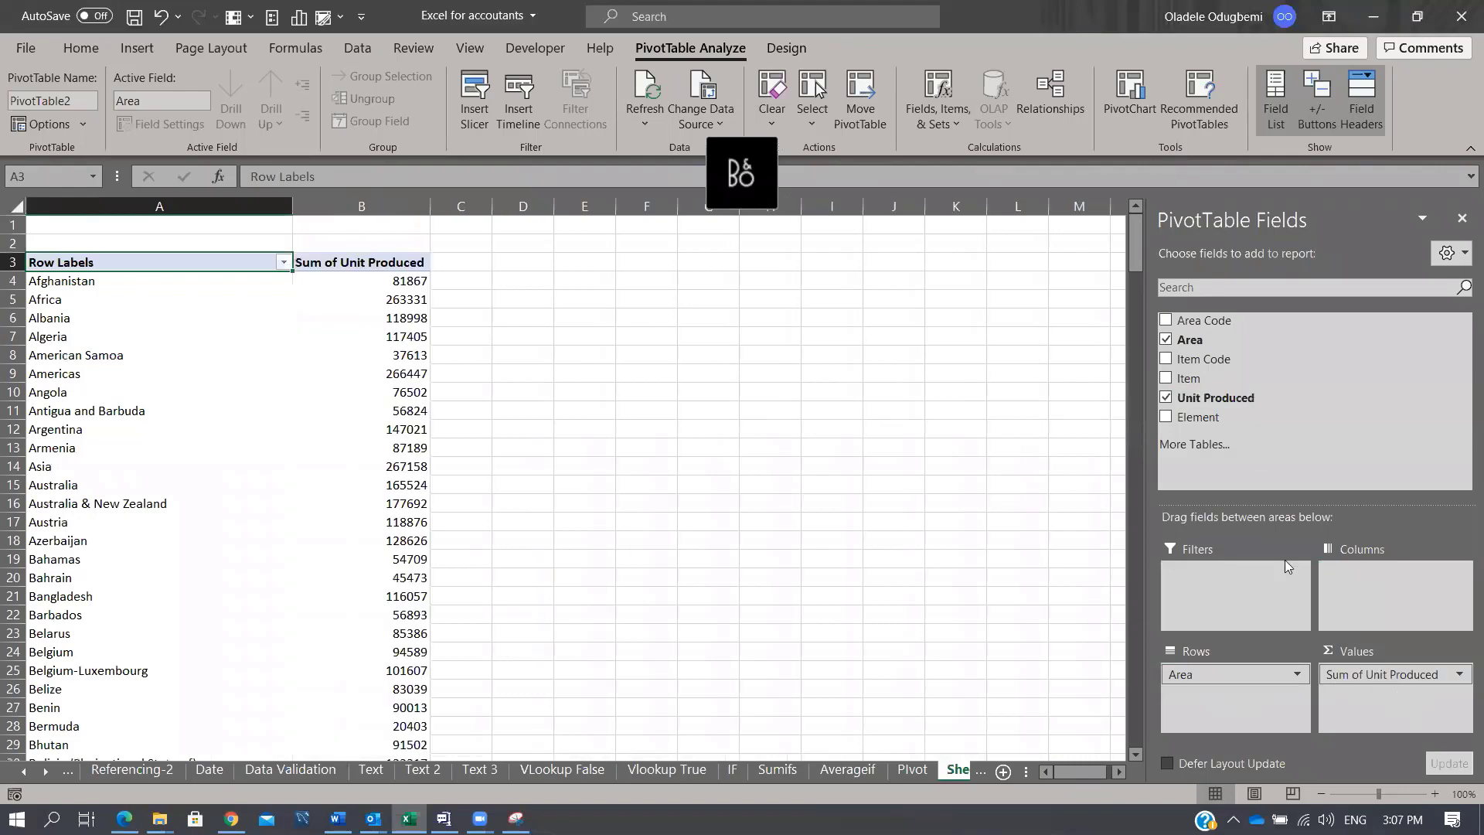
drag(1198, 416, 1370, 587)
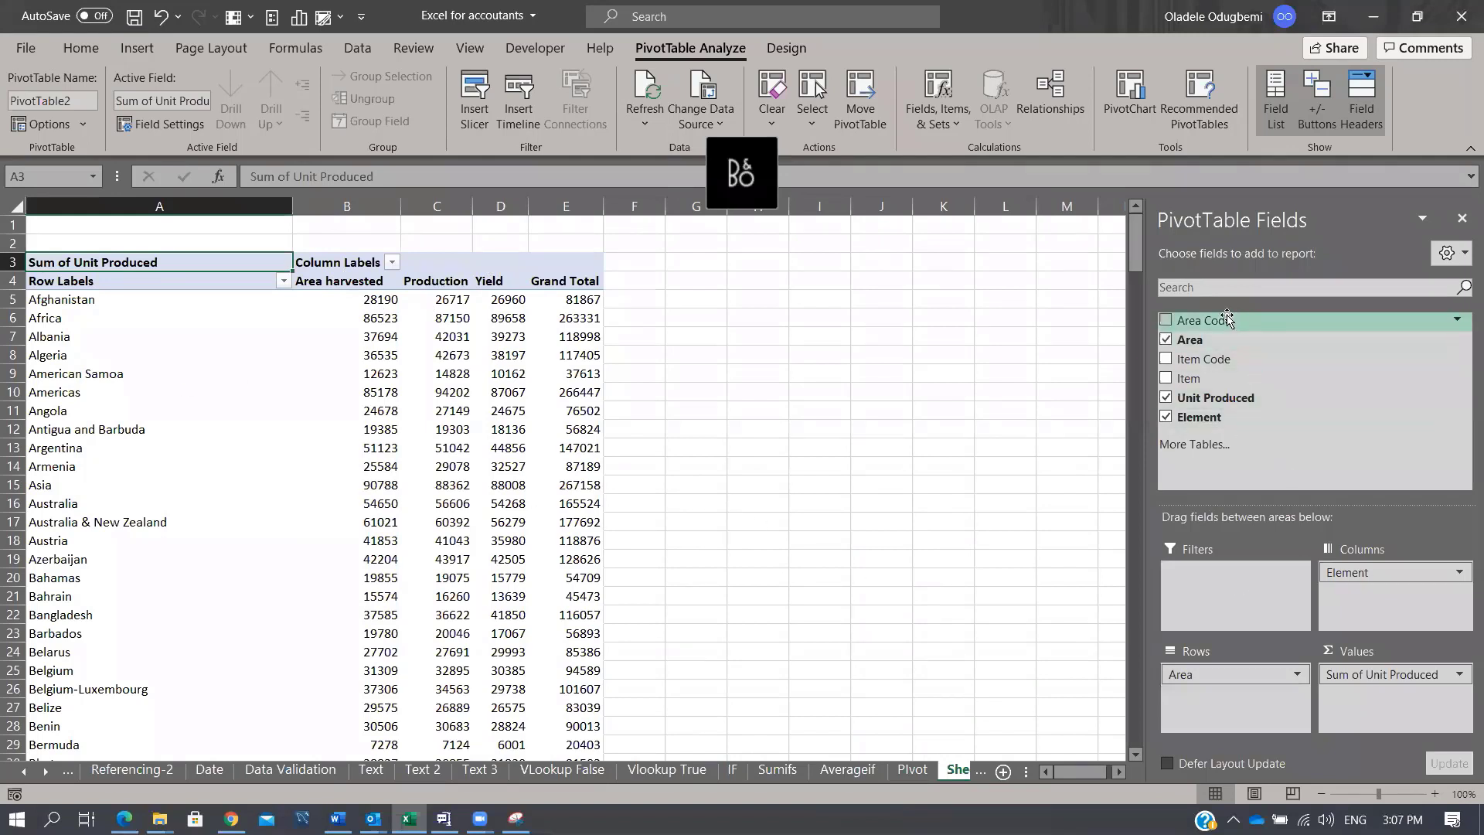
drag(1221, 320, 1242, 584)
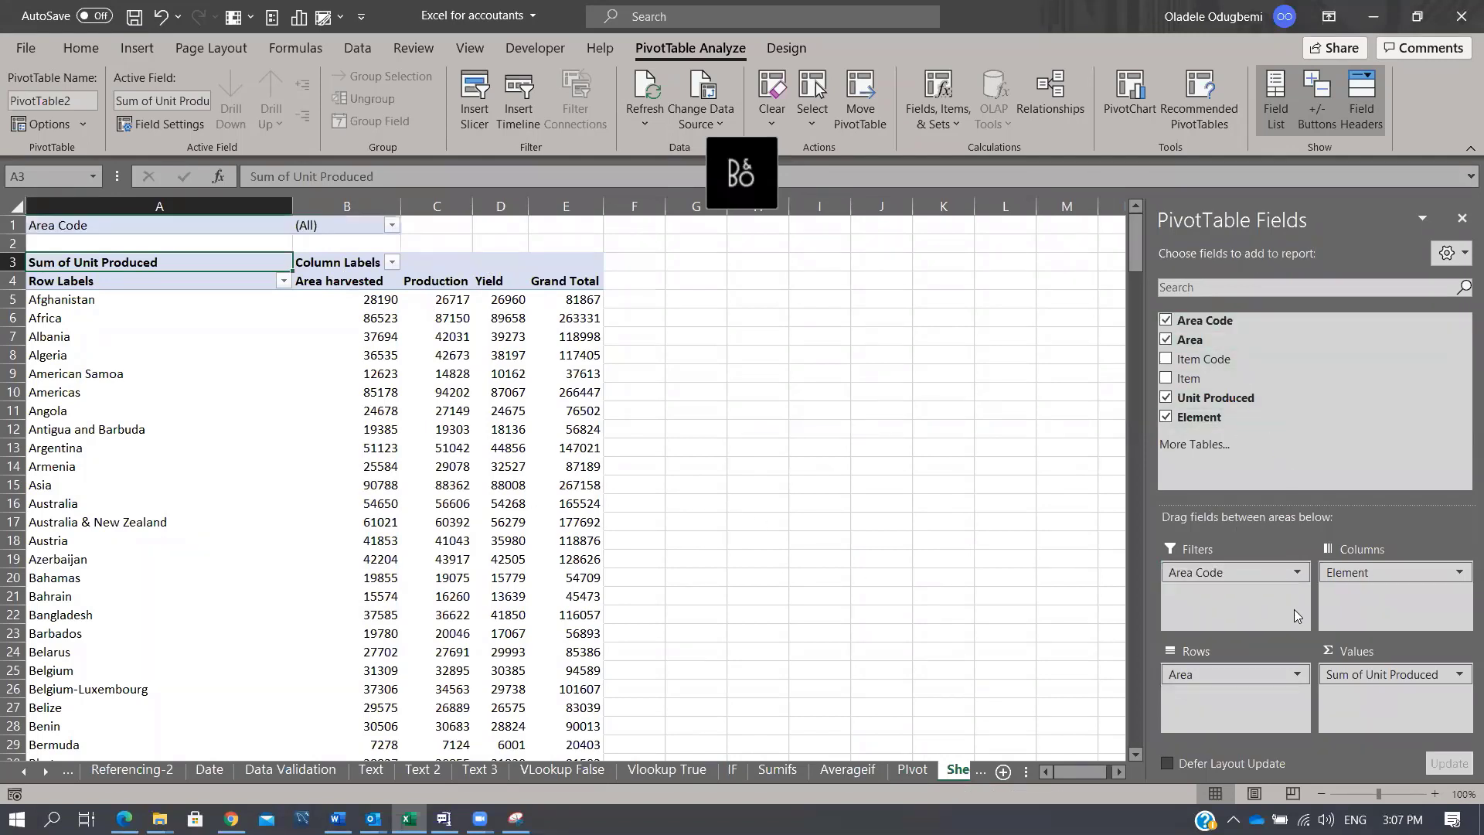
click(1297, 575)
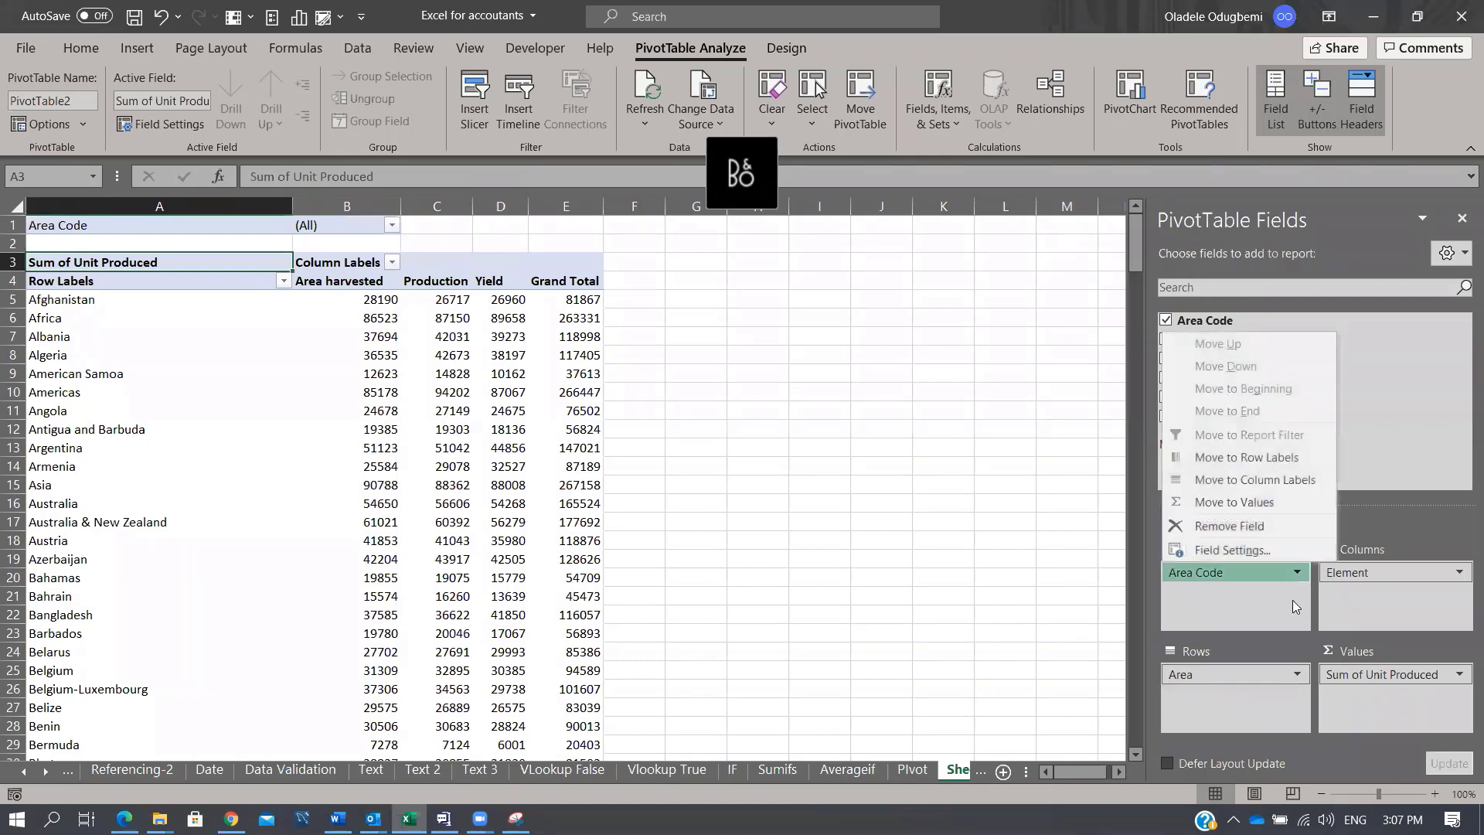
click(1246, 522)
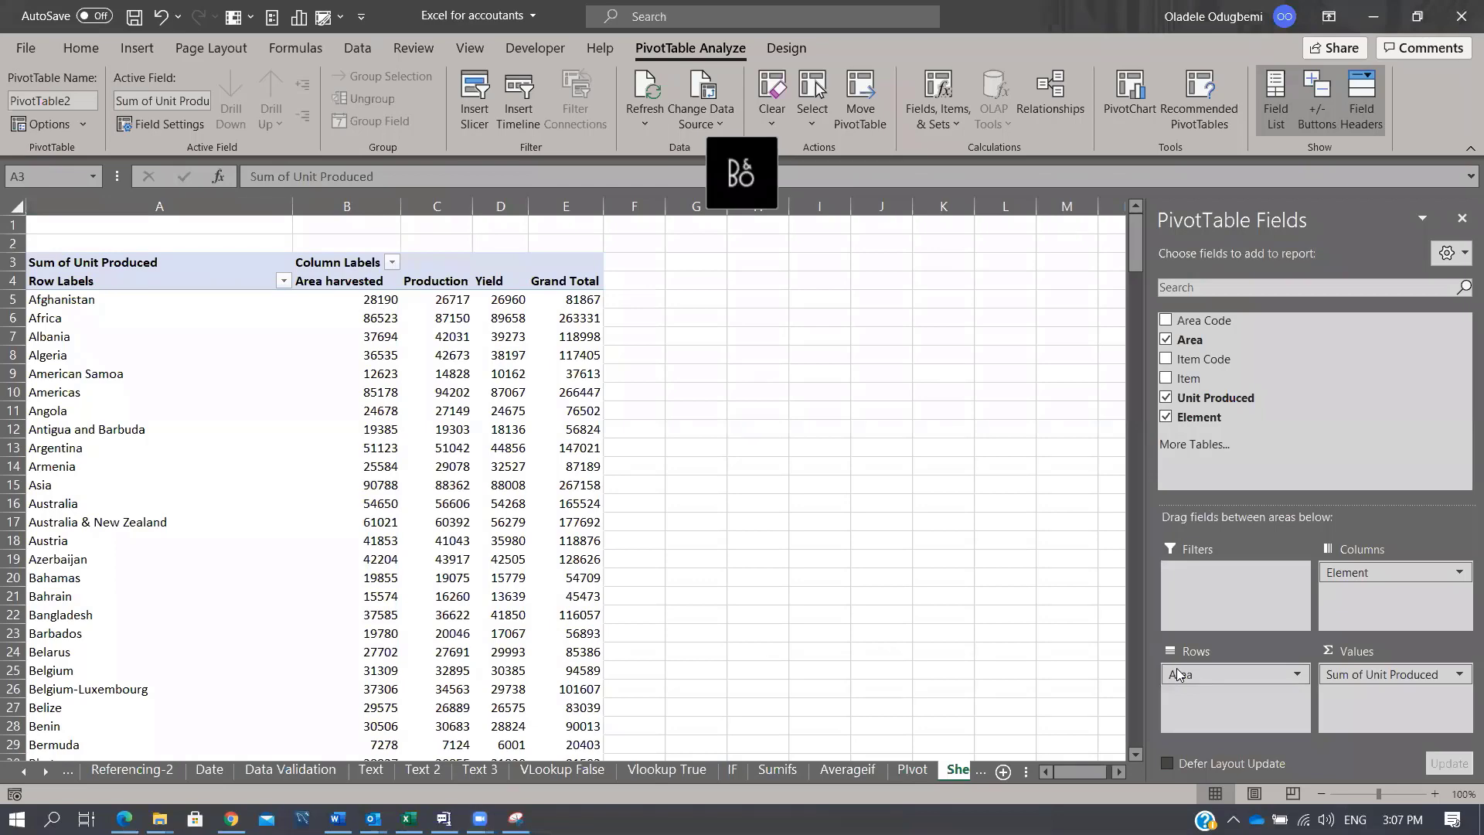
Step: Enter the note 'alt N v' in H19 beside PivotTable2, then click into the pivot and back out
click(781, 560)
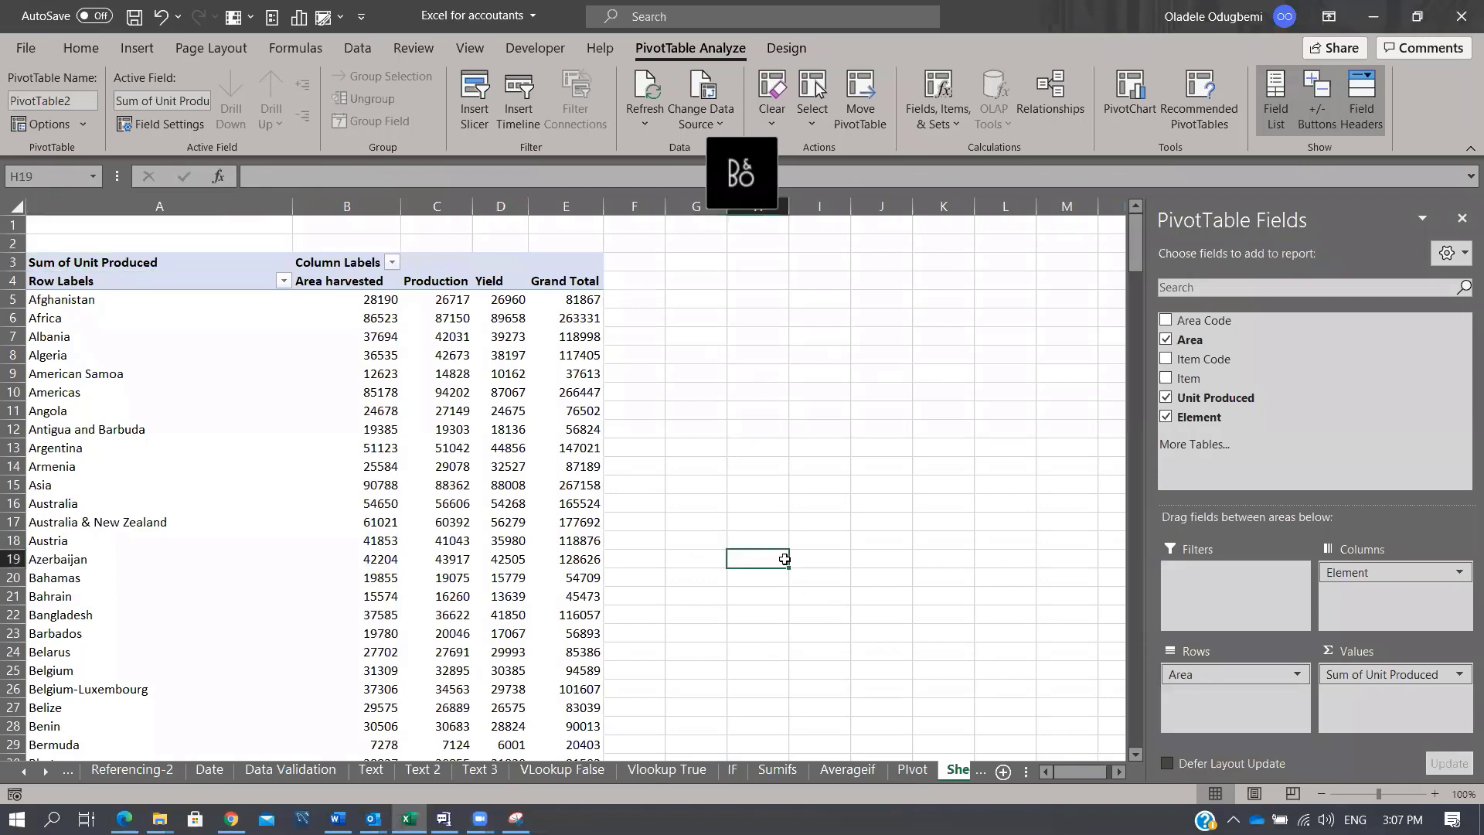
text(alt N v)
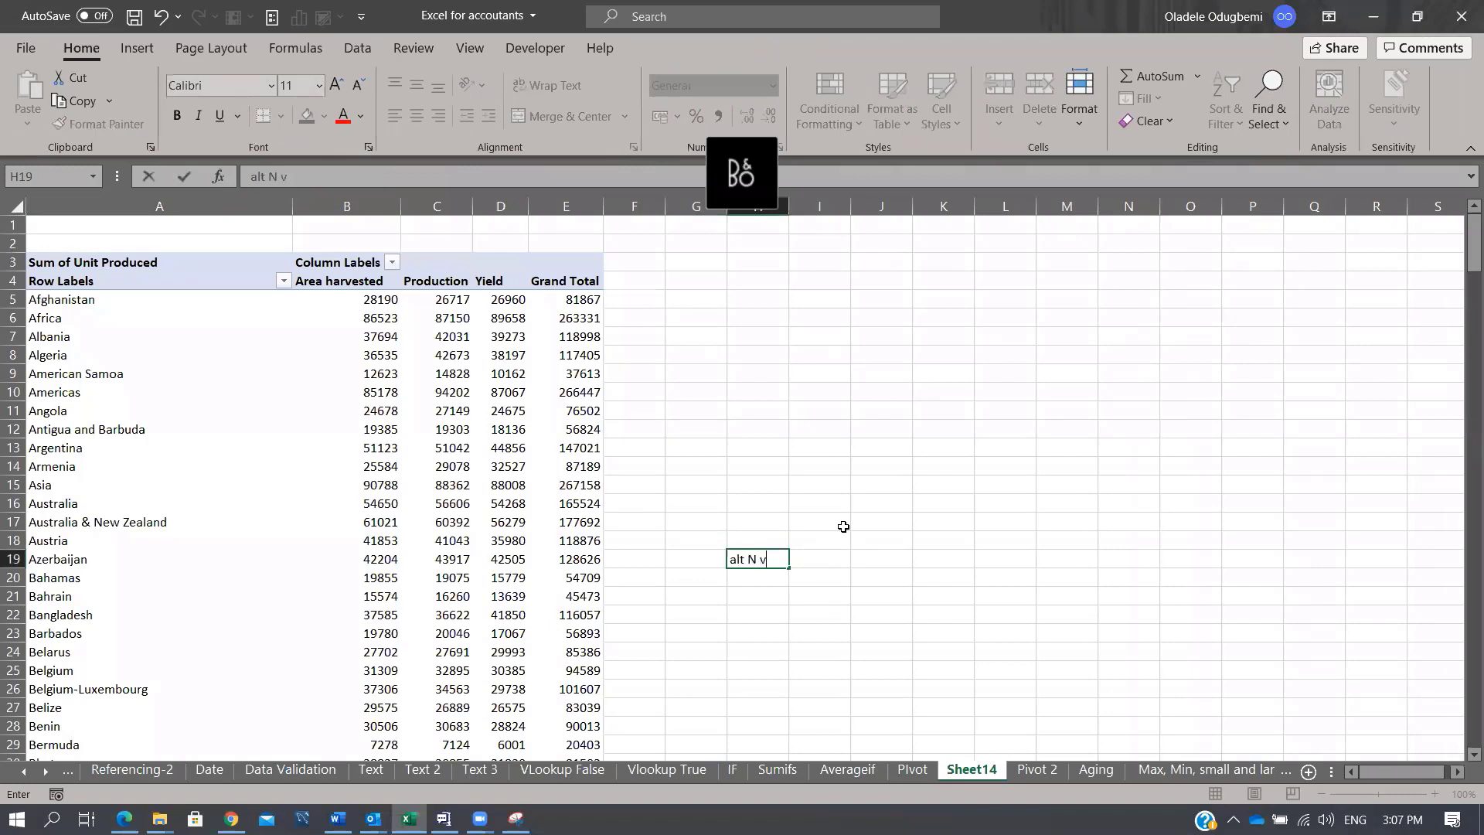
key(Return)
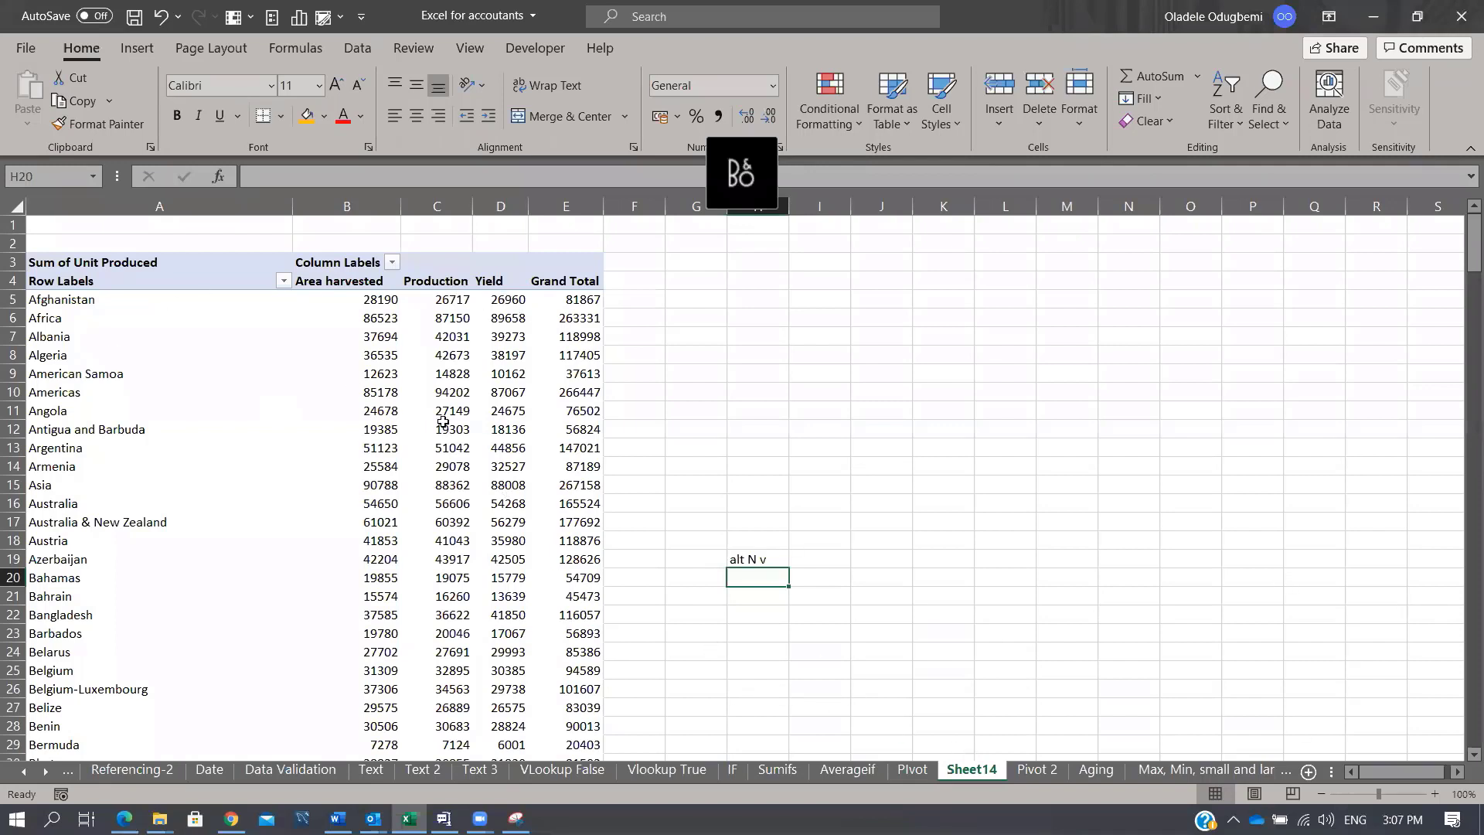
click(406, 415)
click(383, 392)
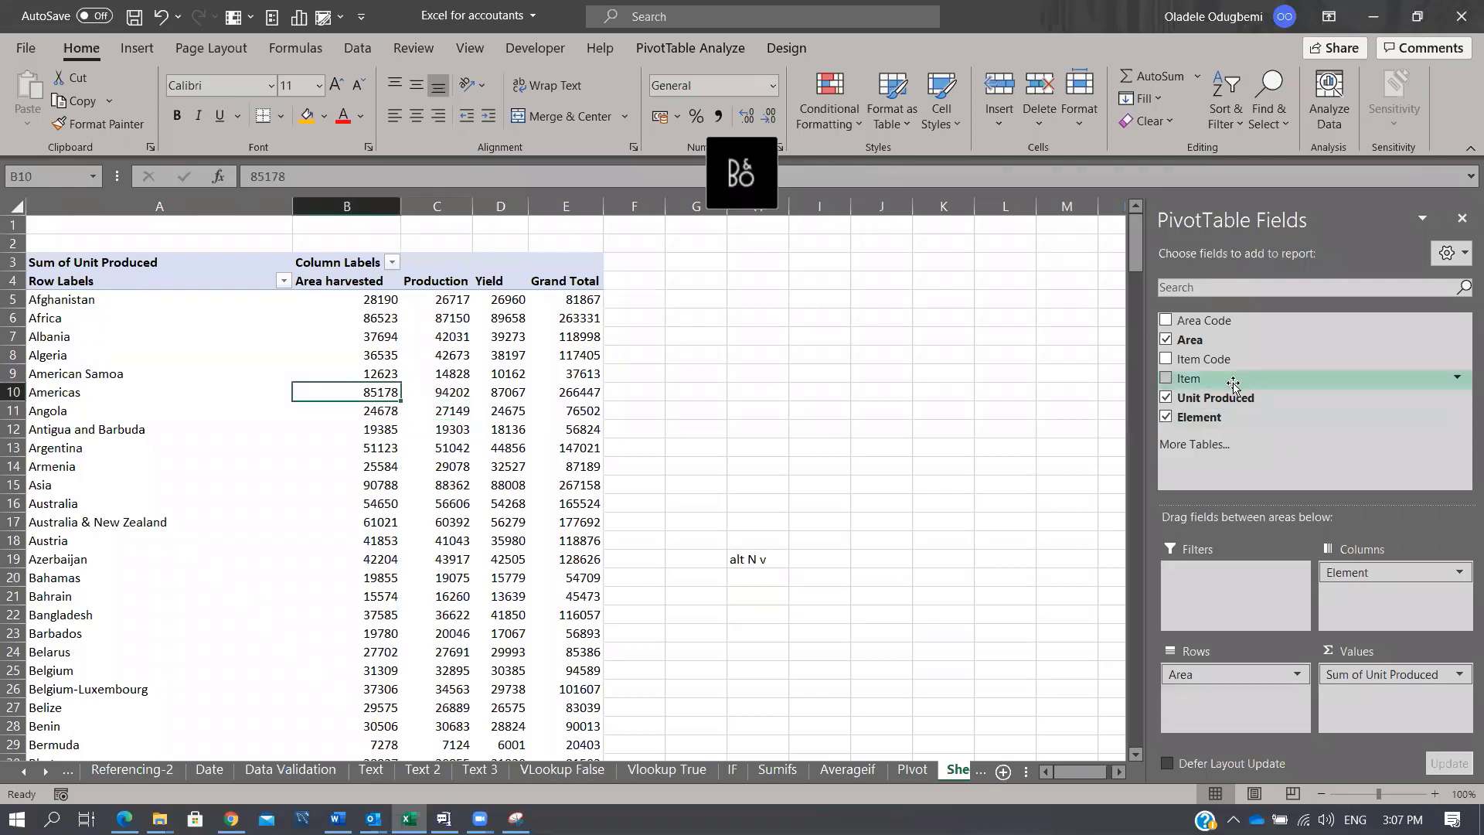
click(881, 688)
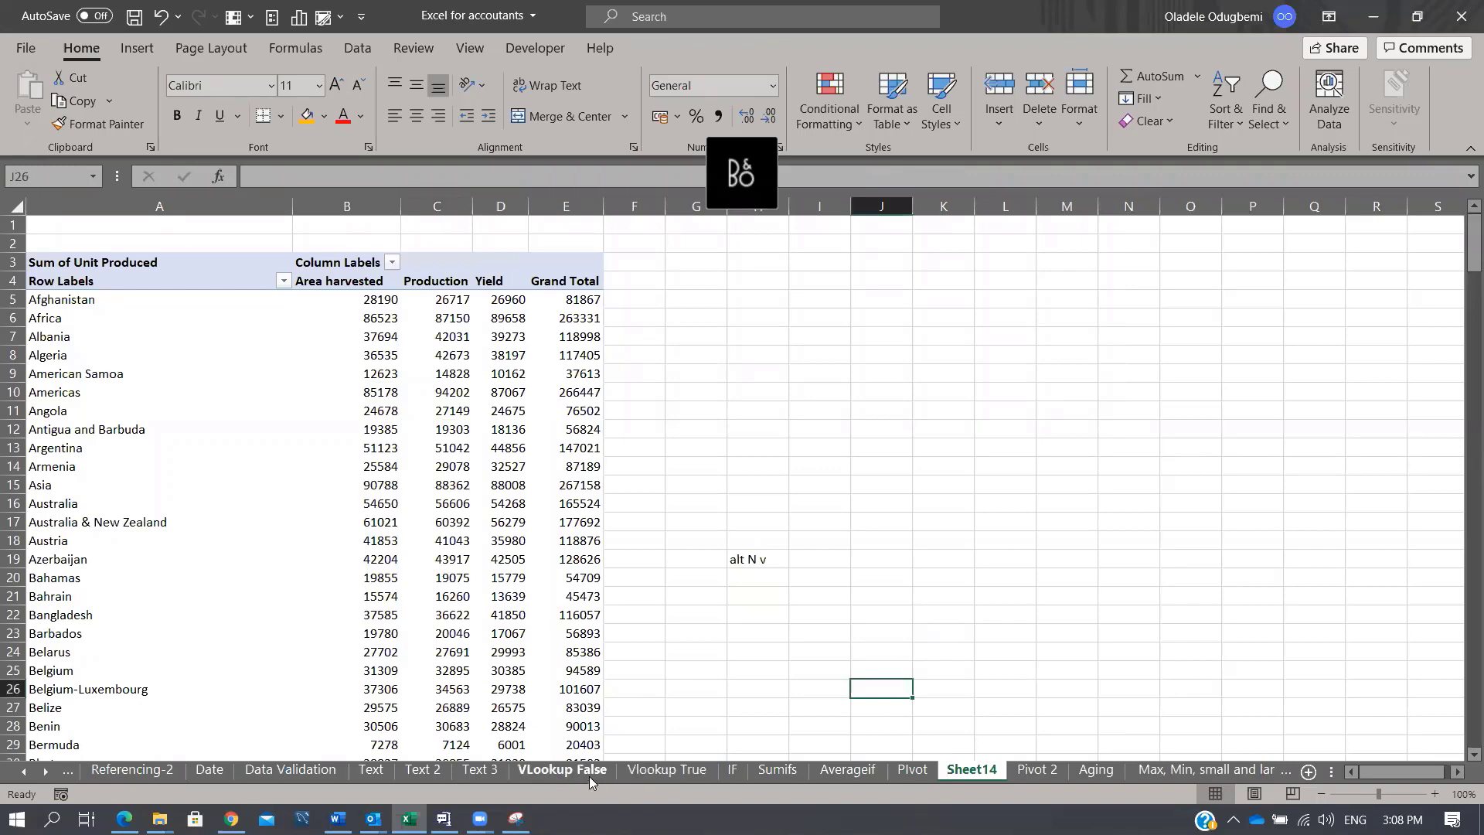
Step: Make a copy of the VLookup False sheet placed before the Aging sheet
click(586, 771)
scroll(507, 514, up, 2)
scroll(508, 514, down, 2)
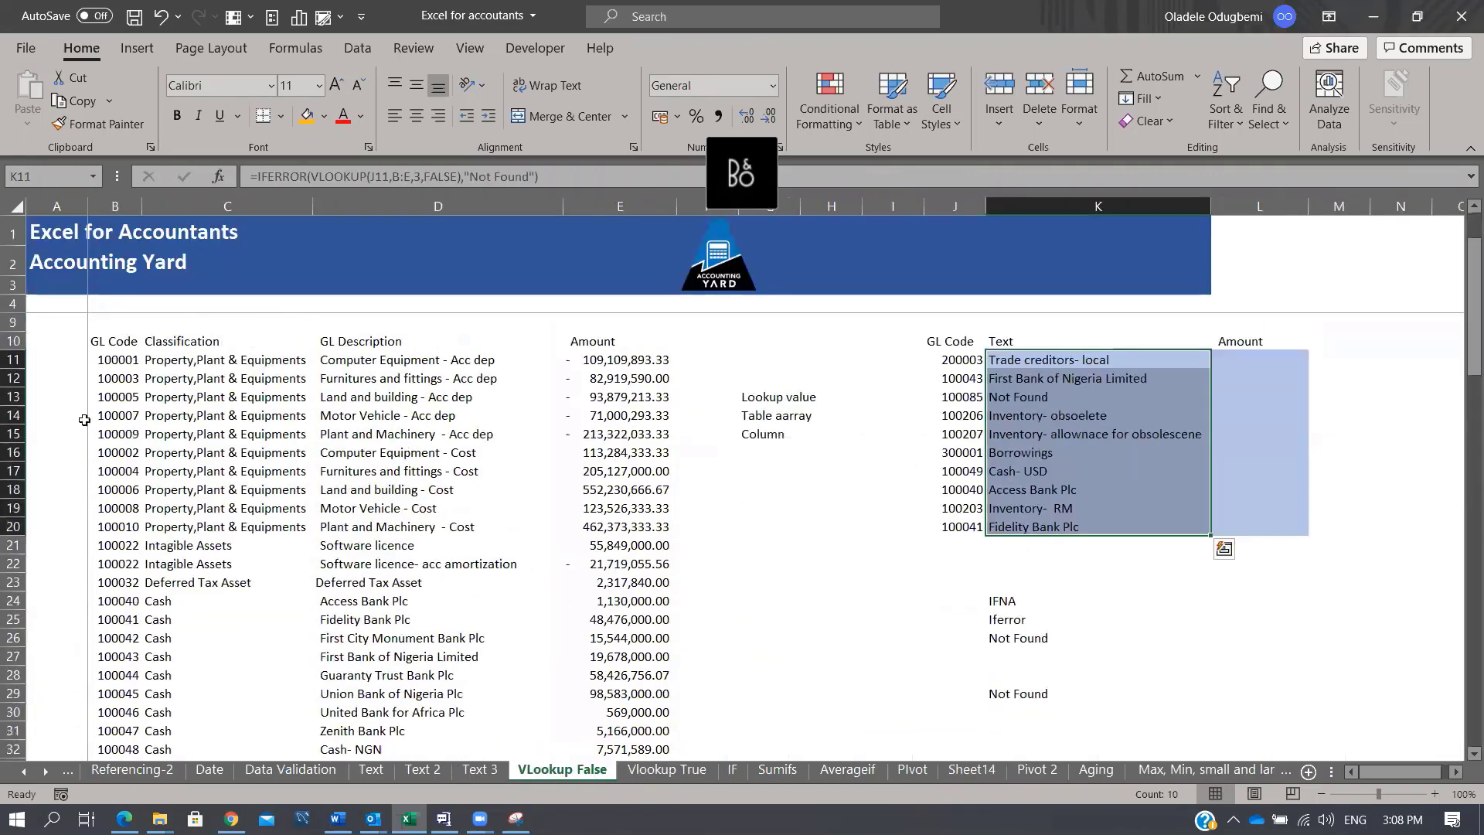
scroll(619, 387, up, 2)
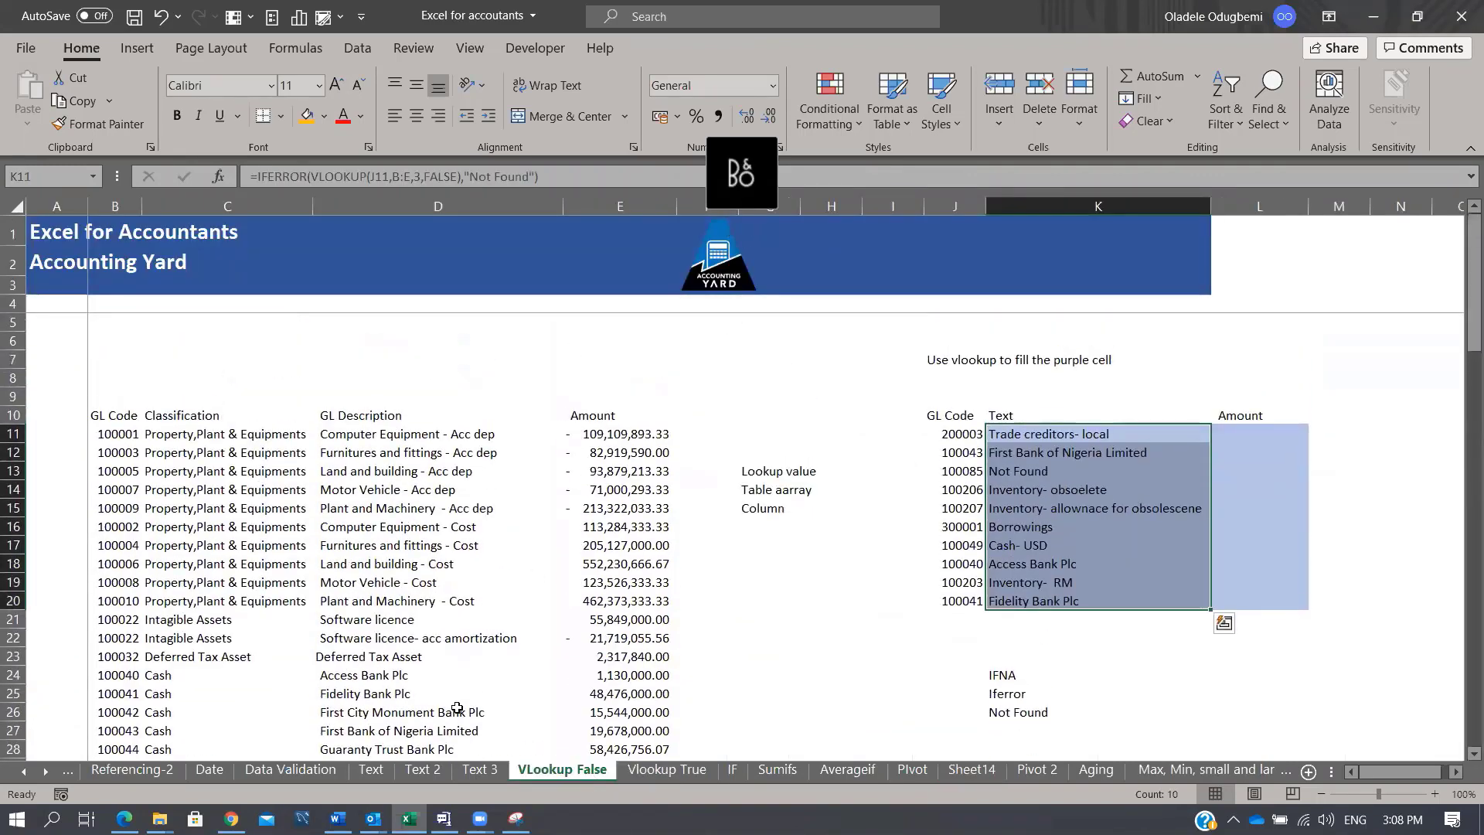
right_click(558, 774)
click(665, 590)
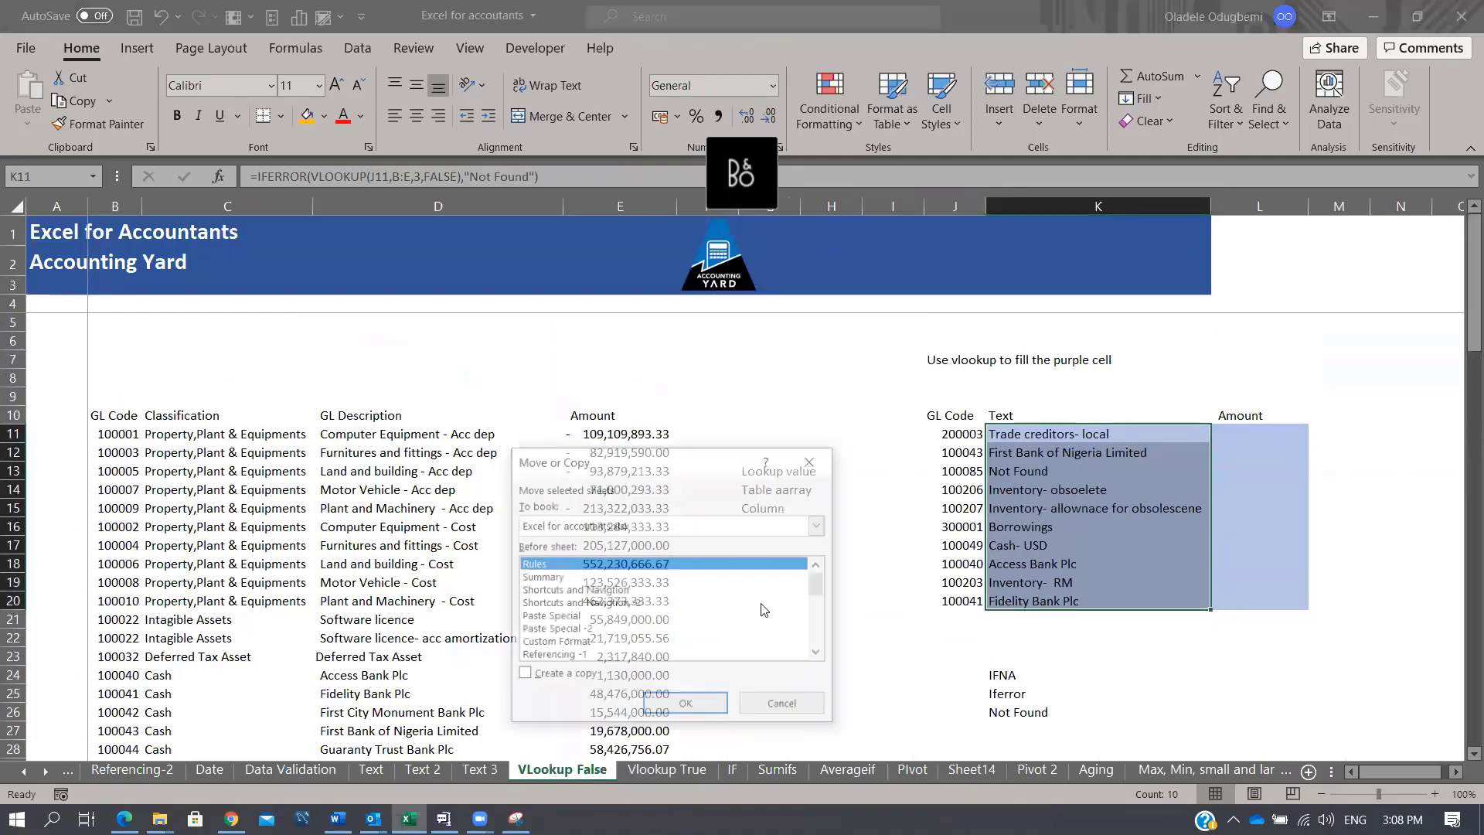
drag(819, 587, 825, 638)
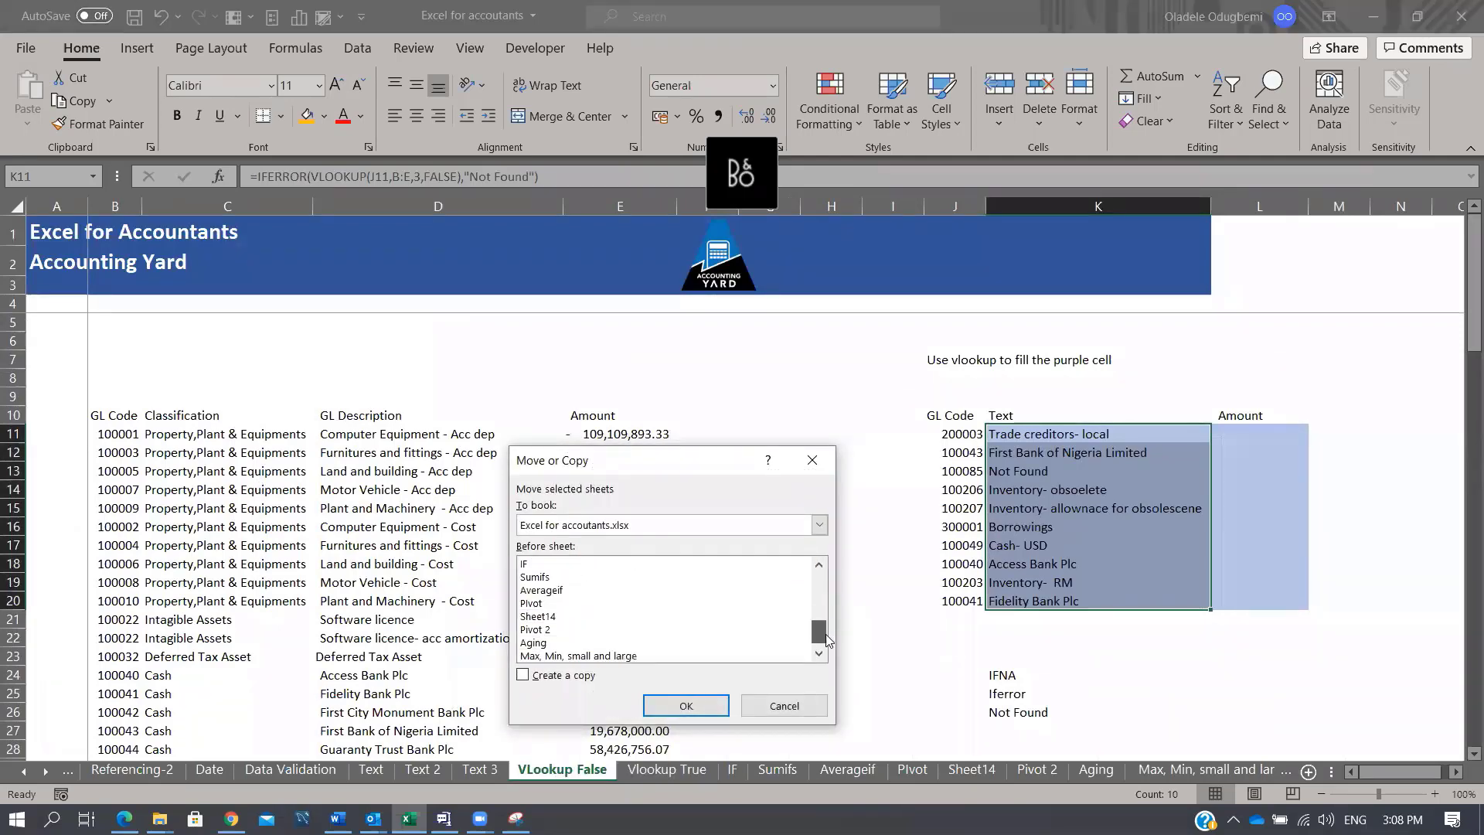
click(535, 644)
click(524, 675)
click(686, 707)
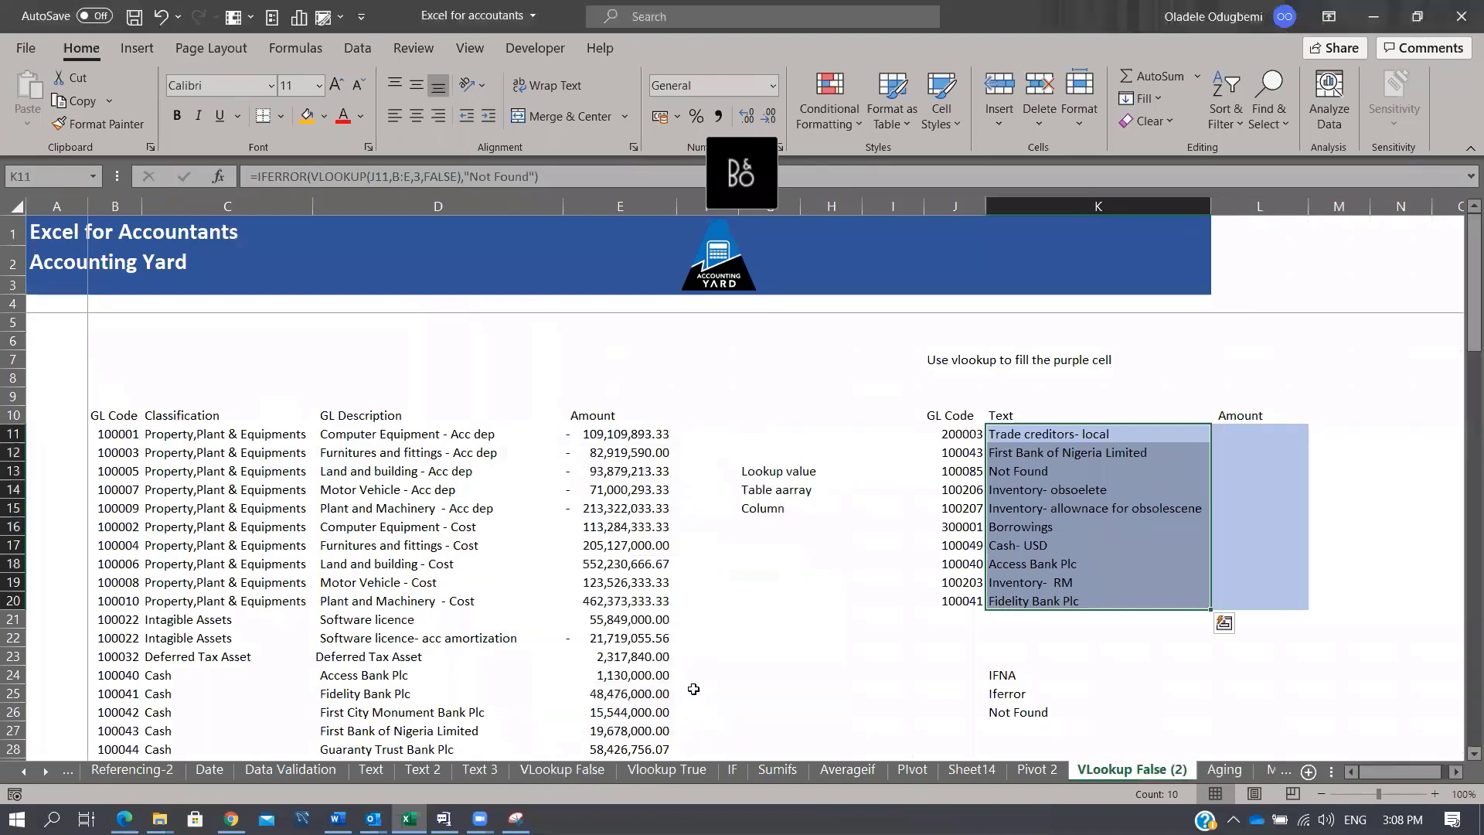
Step: Delete columns G through L and fill BS down F11:F56
drag(770, 205, 1261, 321)
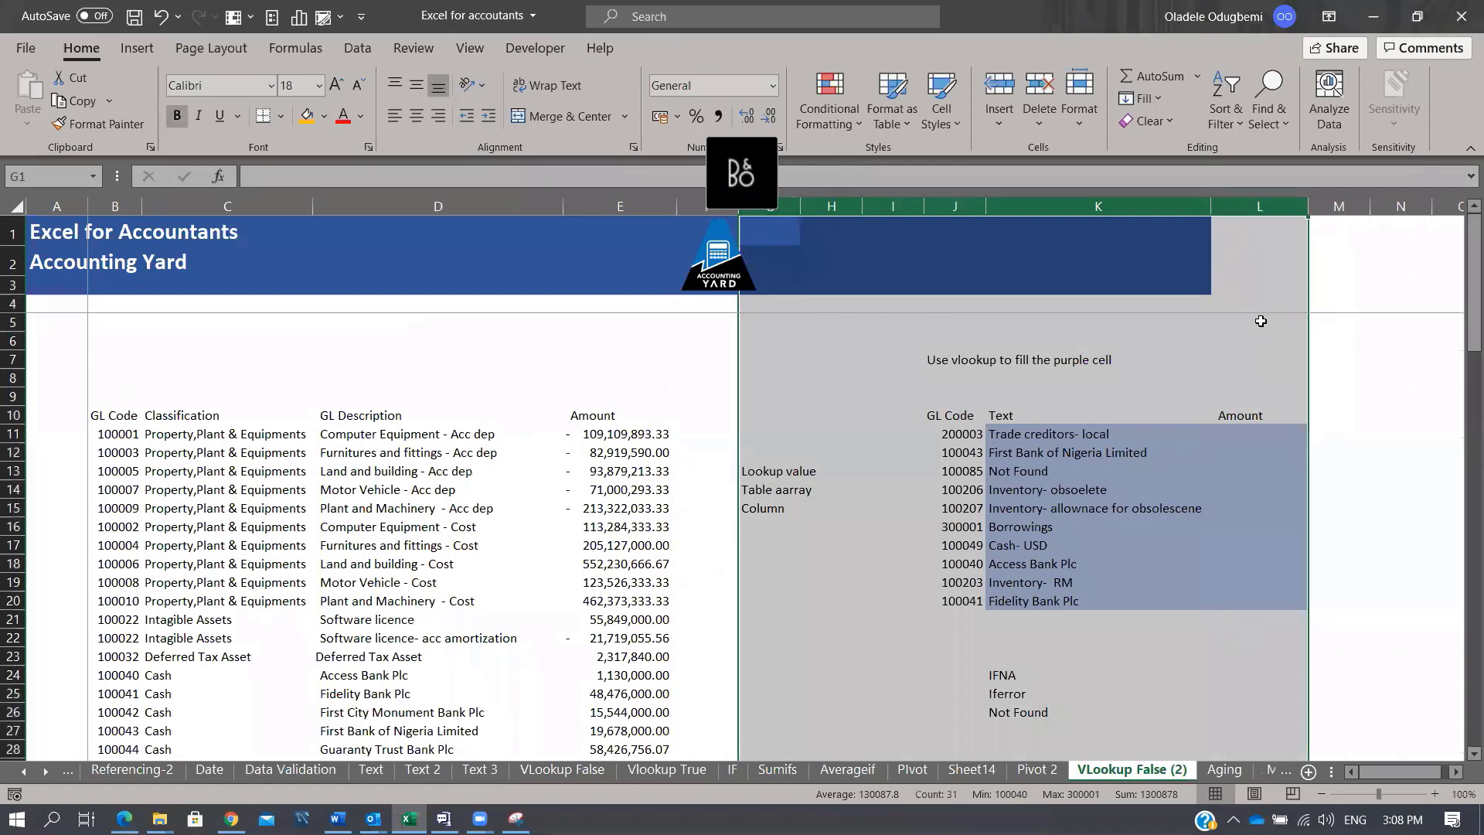
key(ctrl+minus)
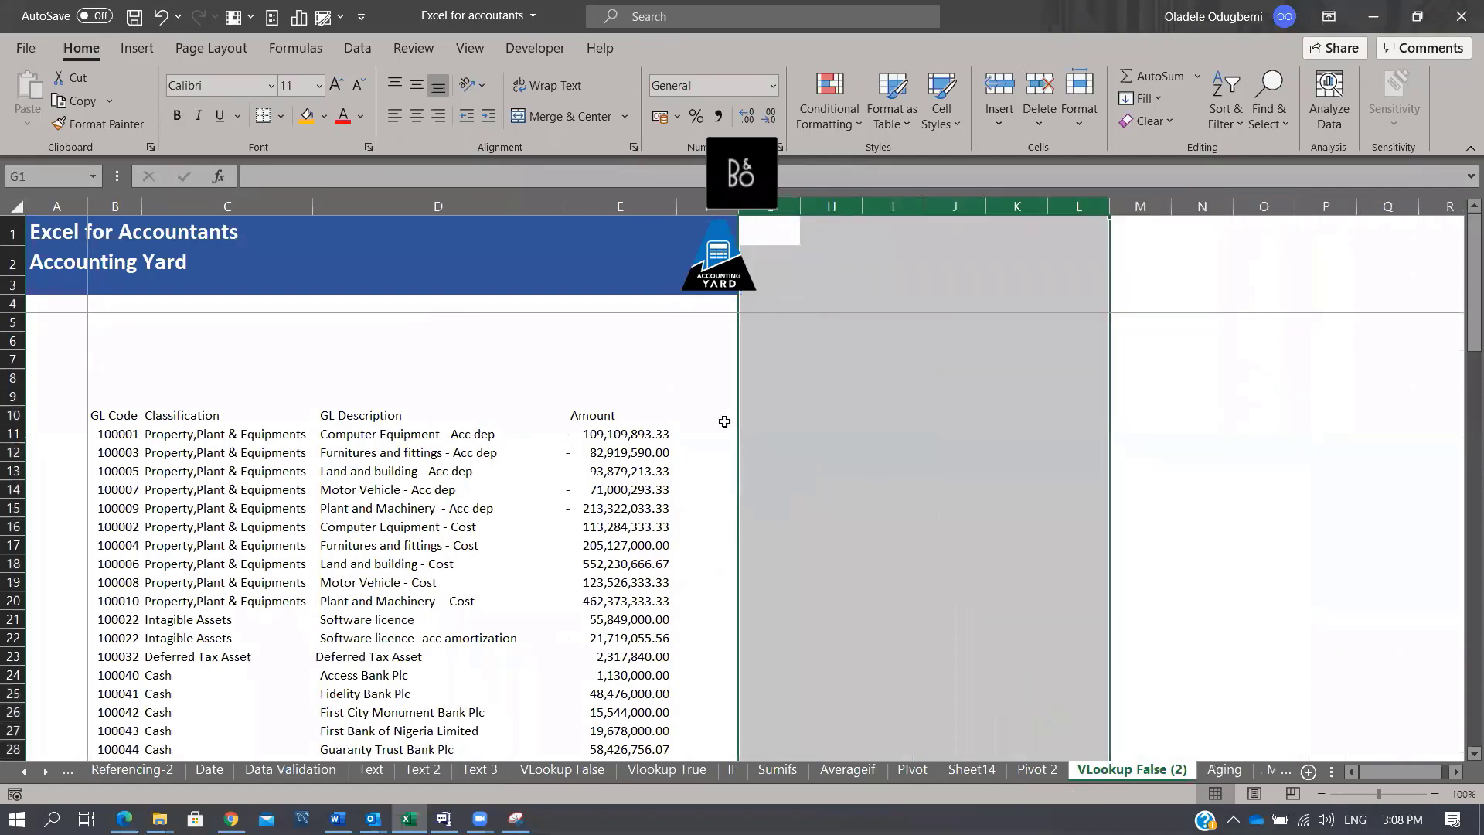
click(725, 421)
click(723, 433)
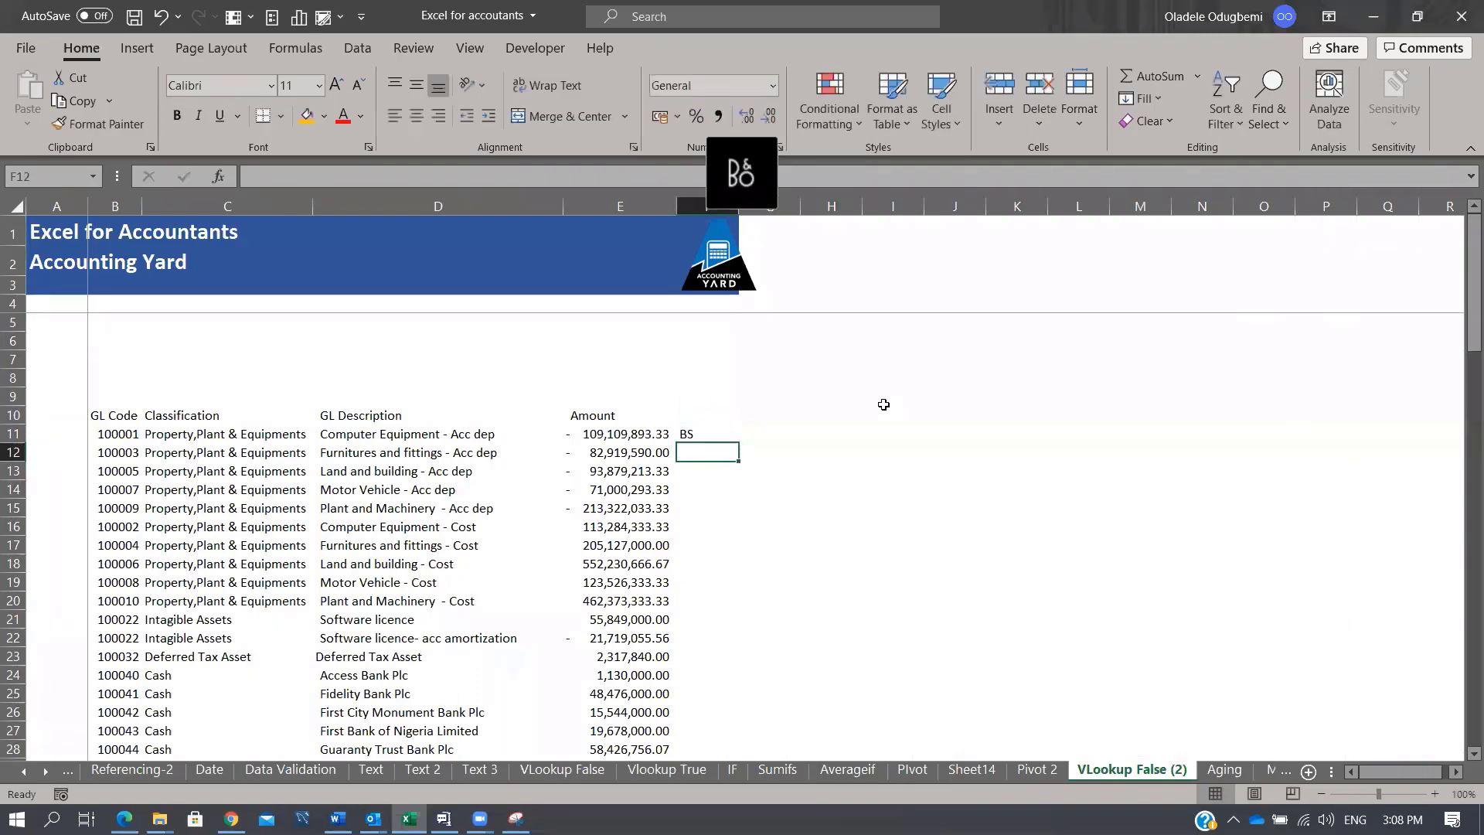
key(ctrl+shift+Down)
key(shift+Page_Down)
key(shift+Page_Down)
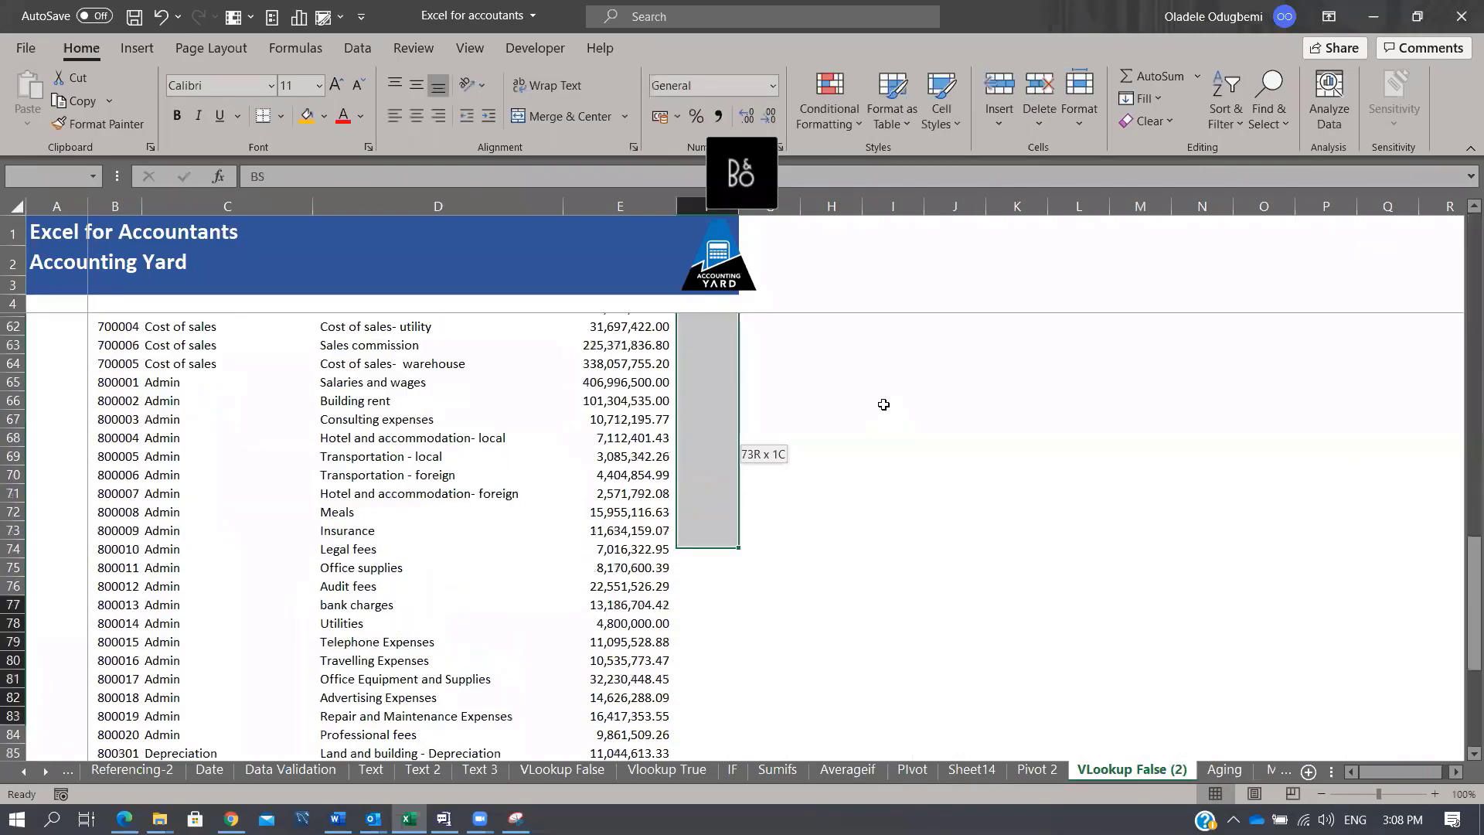
key(shift+Page_Up)
key(shift+Page_Up)
key(shift+Page_Up)
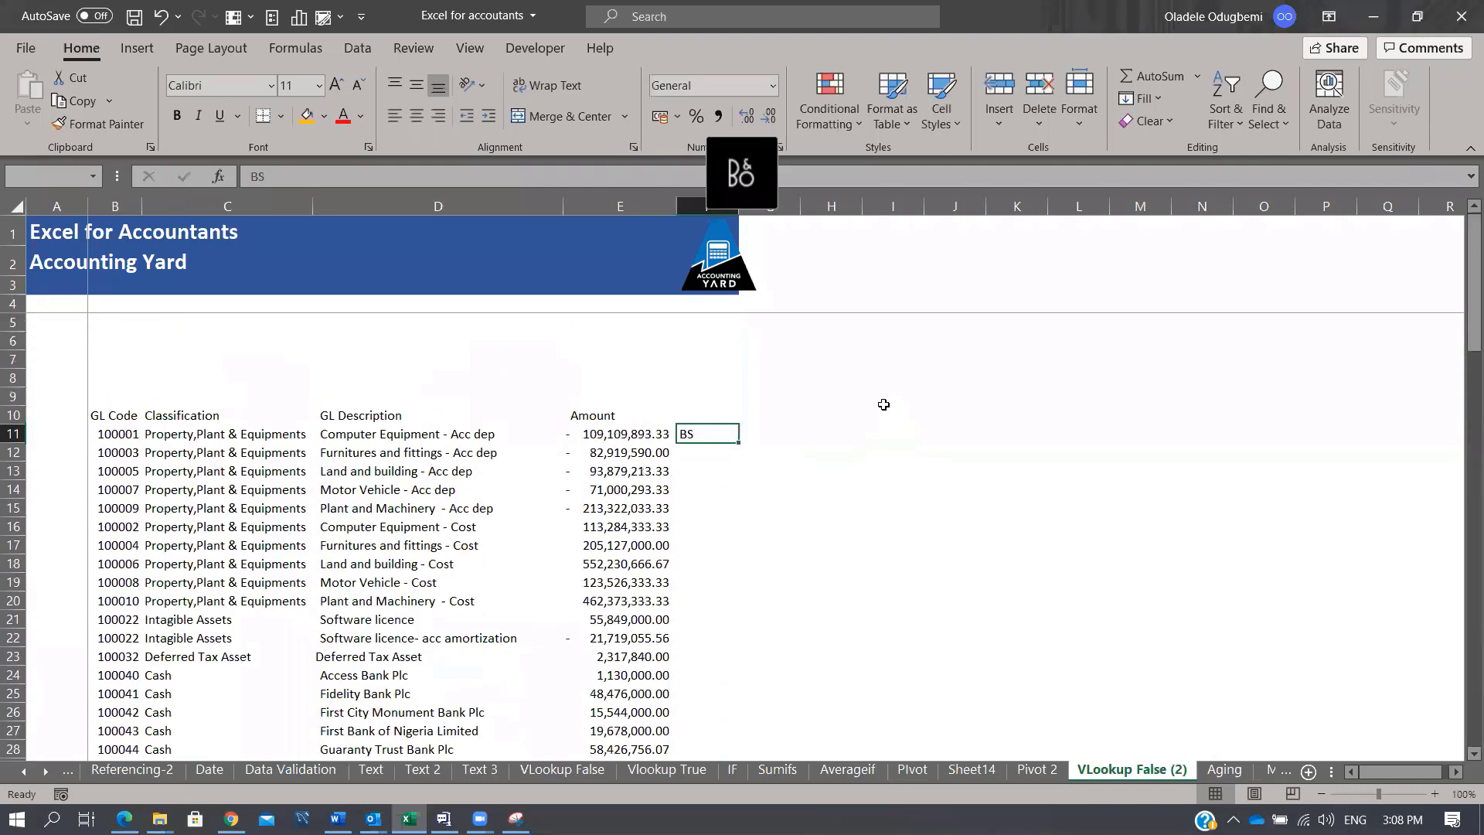
key(shift+Page_Down)
key(shift+Page_Down)
key(shift+Up)
key(shift+Up)
key(shift+Up)
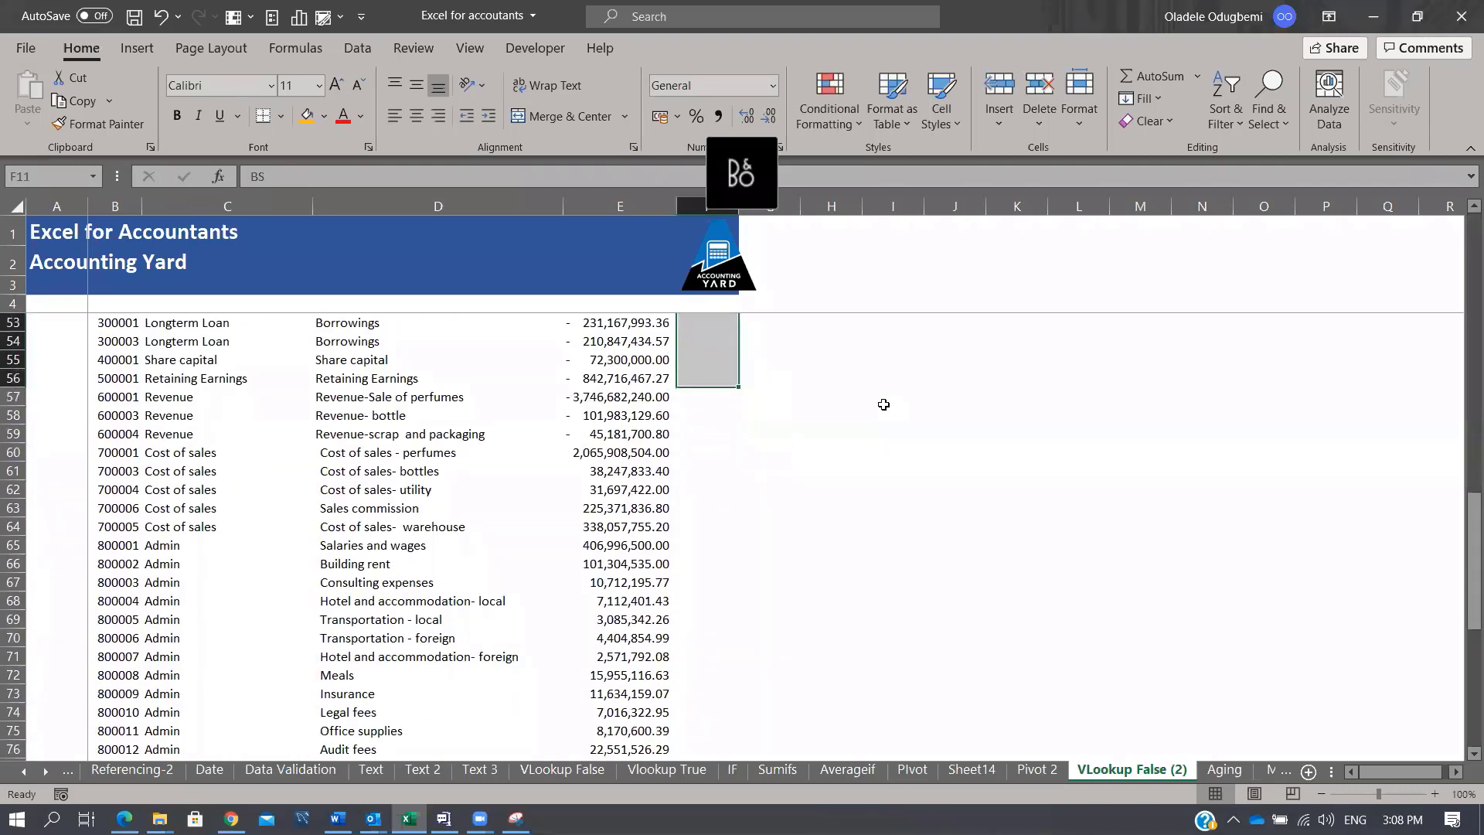
key(ctrl+d)
key(ctrl+Down)
Step: Enter IS in F57 and fill it down through F97
key(Down)
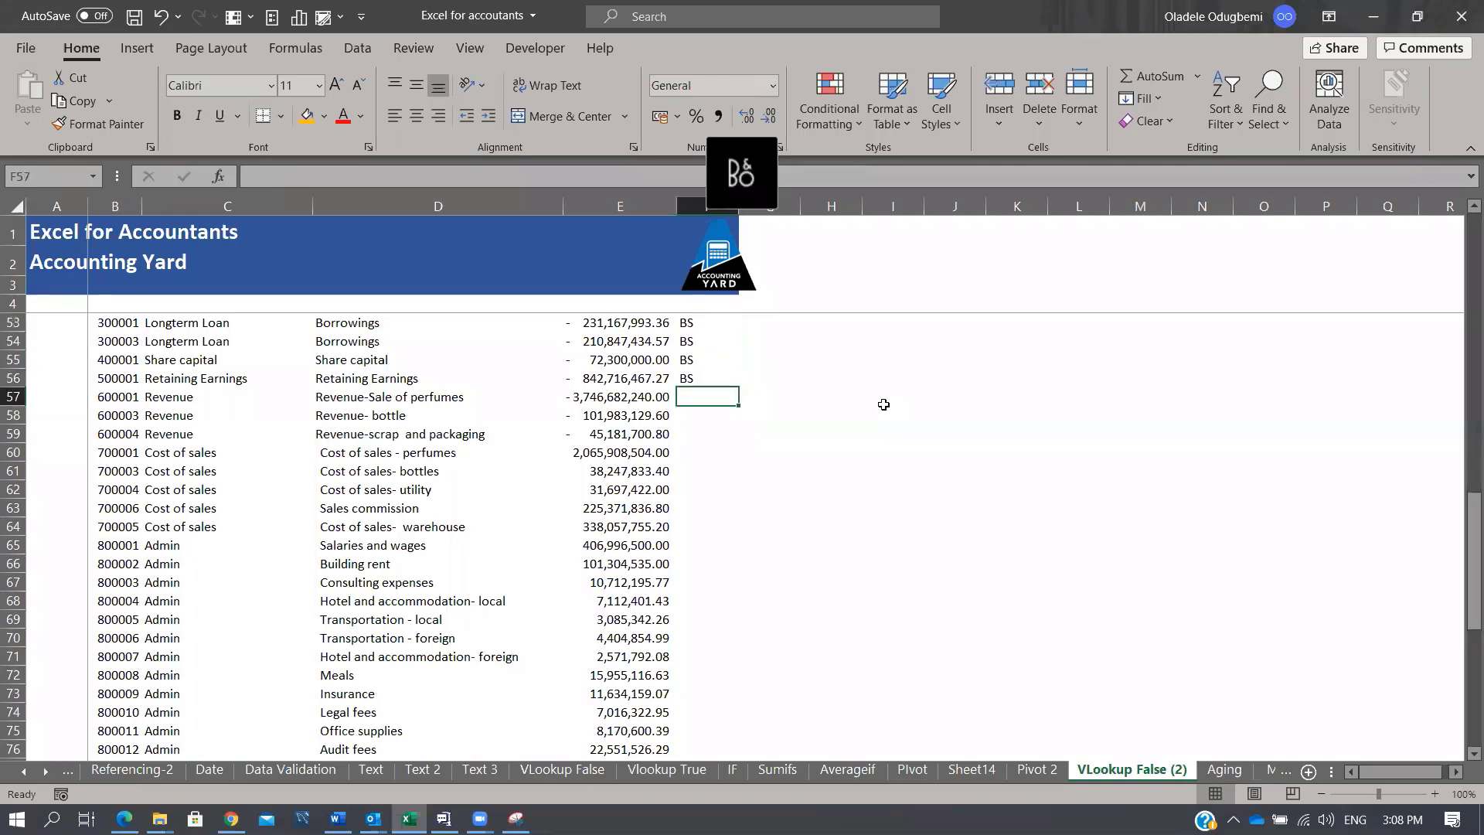
text(IS)
key(Return)
key(Up)
key(shift+Page_Down)
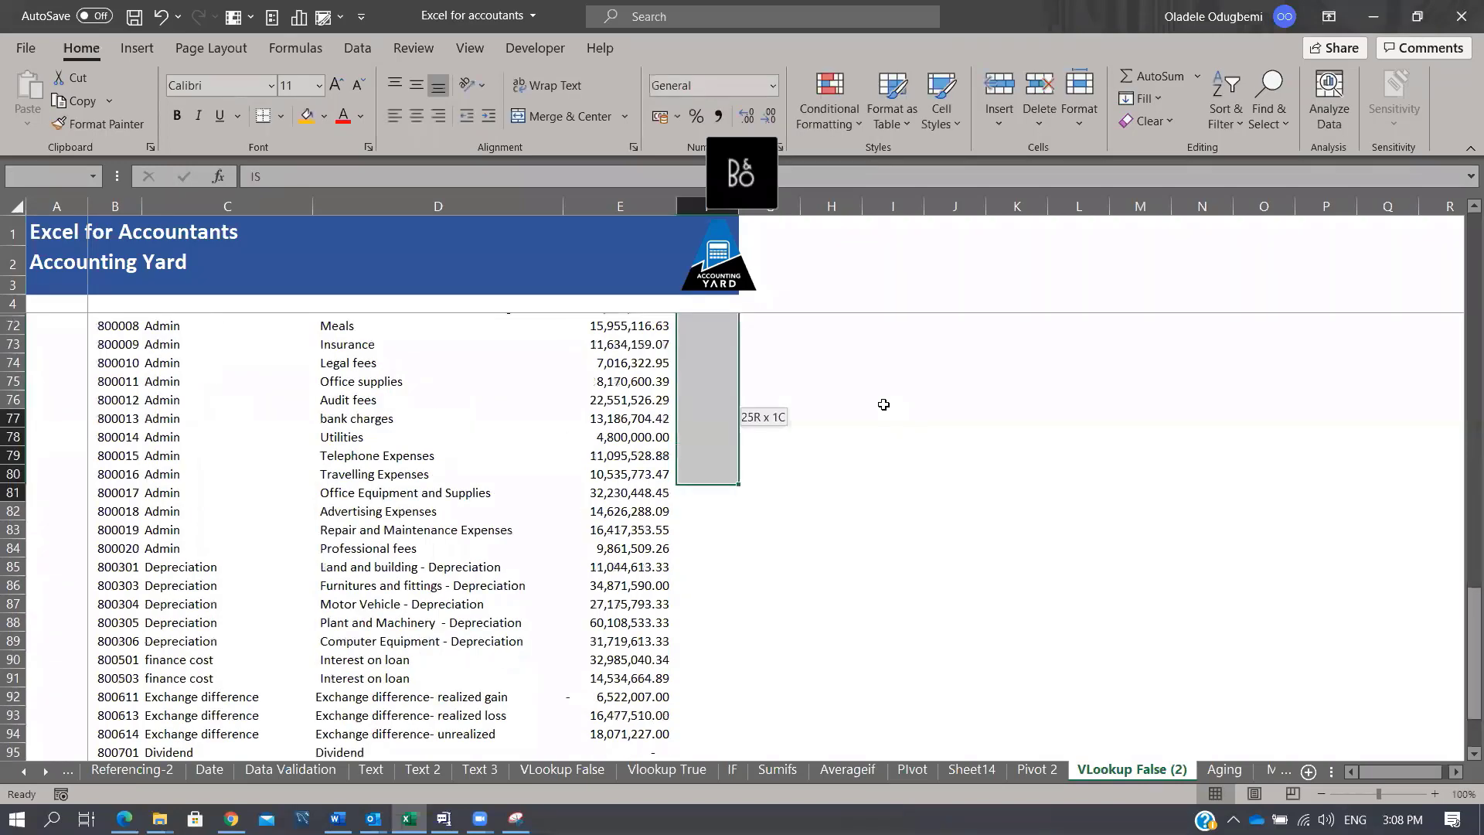
key(shift+Page_Down)
key(shift+Up)
key(shift+Up)
key(shift+Up)
key(shift+Up)
key(shift+Up)
key(shift+Up)
key(shift+Up)
key(shift+Up)
key(shift+Up)
key(shift+Up)
key(shift+Up)
key(shift+Up)
key(shift+Up)
key(shift+Up)
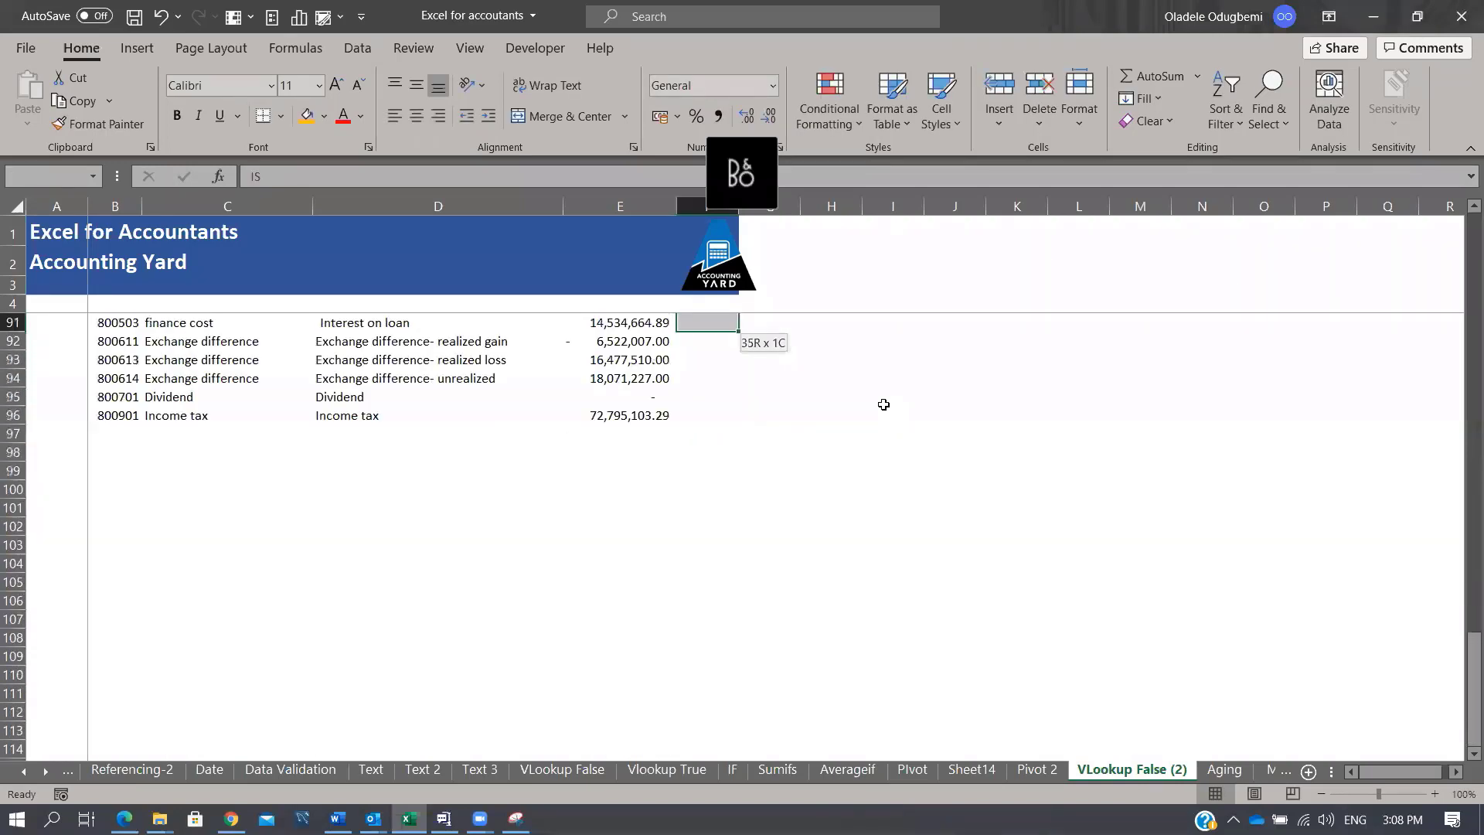
key(shift+Up)
key(shift+Up)
key(shift+Up)
key(shift+Up)
key(shift+Up)
key(shift+Down)
key(shift+Down)
key(shift+Down)
key(shift+Down)
key(shift+Down)
key(shift+Down)
key(shift+Down)
key(shift+Down)
key(shift+Down)
key(shift+Down)
key(shift+Down)
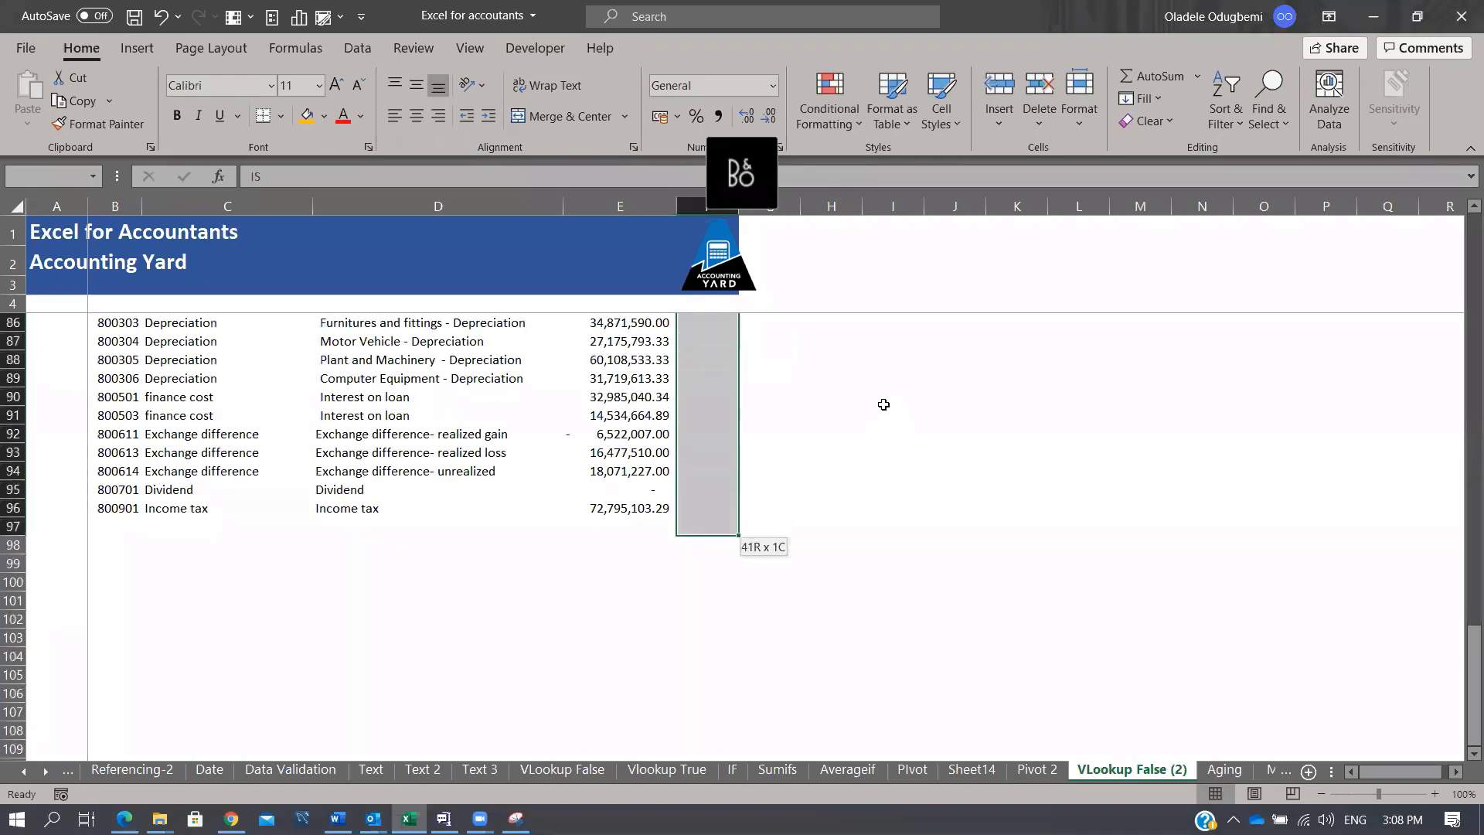
key(ctrl+d)
key(Up)
key(Up)
key(Up)
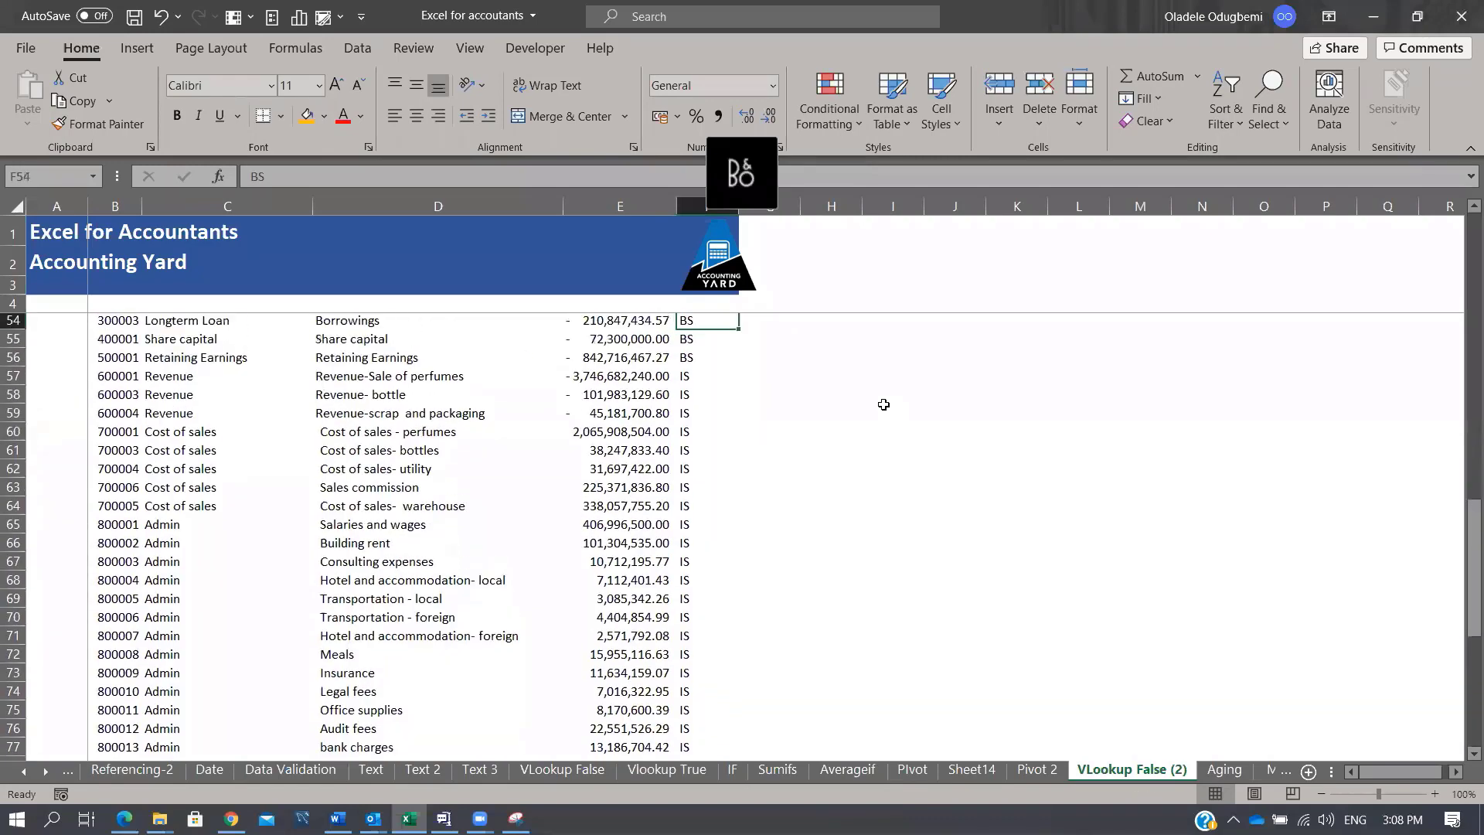
key(Up)
key(Up)
key(Up)
key(Up)
key(Up)
key(Up)
key(Up)
key(Up)
key(Up)
key(Up)
key(Up)
key(Up)
key(Up)
key(Up)
key(Up)
key(Up)
key(Up)
key(Up)
key(Up)
key(Up)
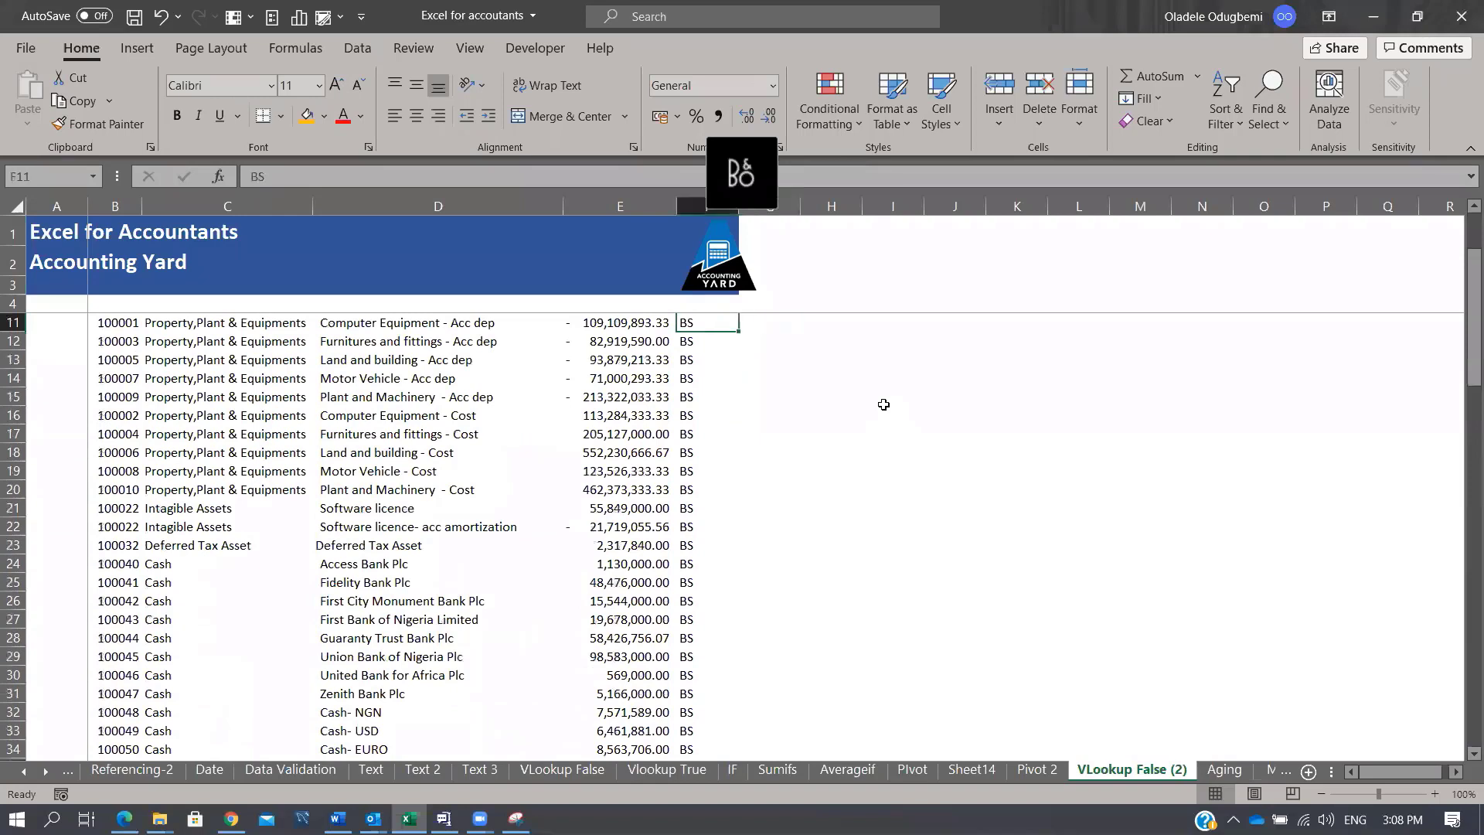
Step: Enter NCA in G11 and fill it down through G23
key(Right)
text(NCA)
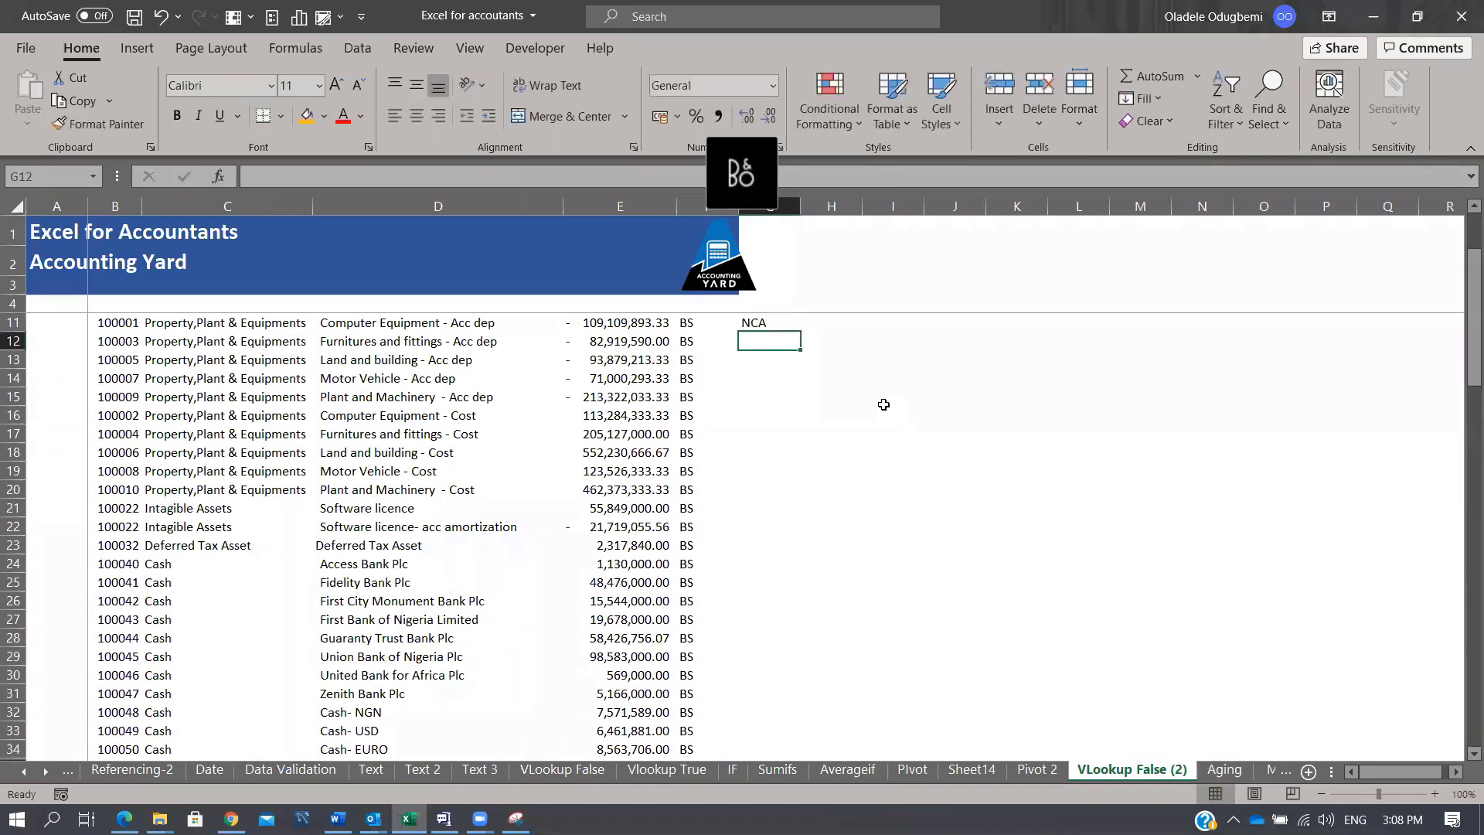
key(ctrl+Return)
key(shift+Down)
key(shift+Down)
key(shift+Down)
key(shift+Down)
key(shift+Down)
key(shift+Down)
key(shift+Down)
key(shift+Down)
key(shift+Down)
key(shift+Down)
key(shift+Down)
key(shift+Down)
key(shift+Down)
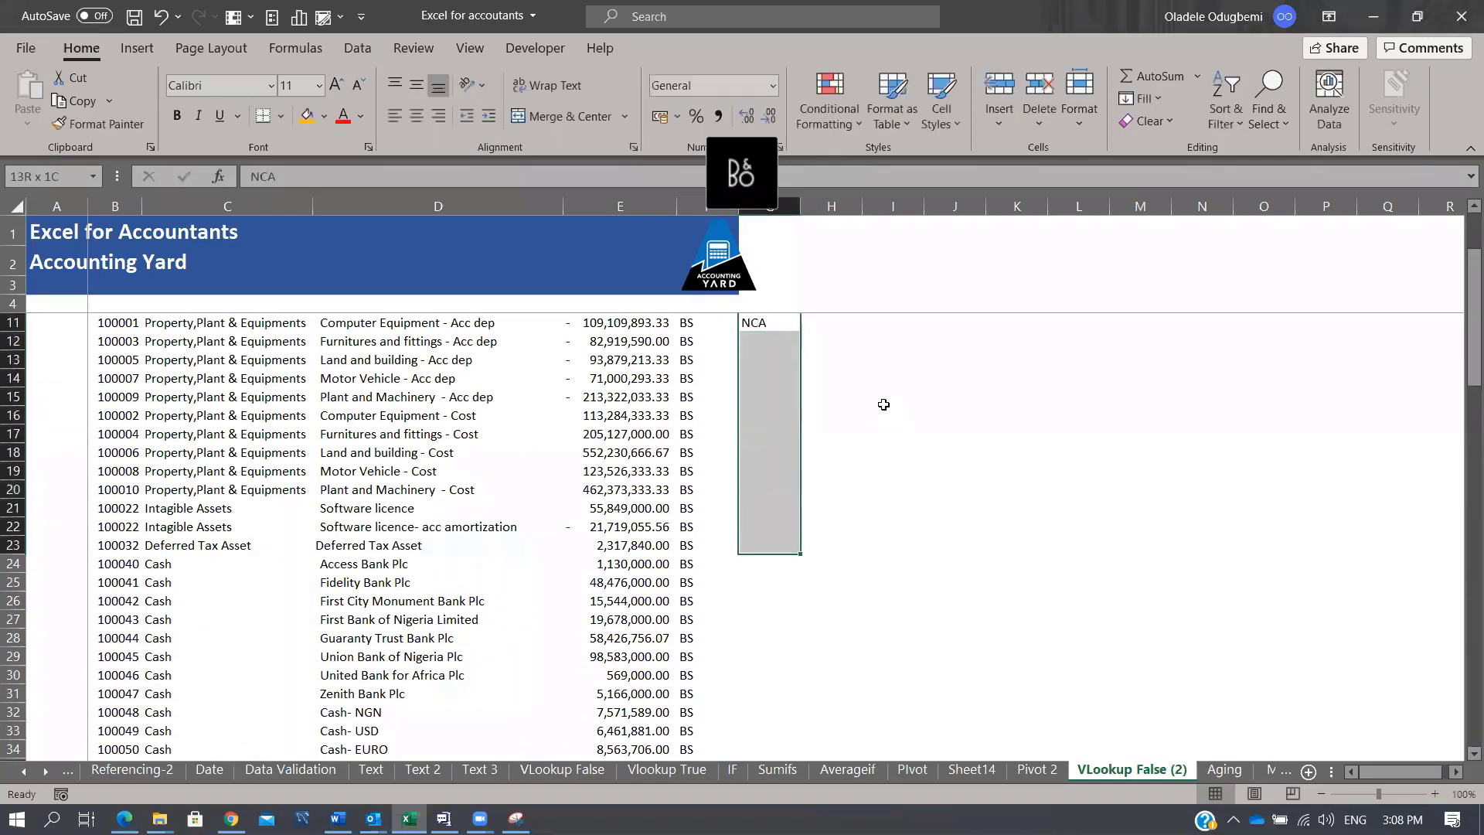
key(shift+Up)
key(ctrl+d)
Step: Enter CA in G24 and fill it down through G47
key(Down)
key(Down)
key(Down)
key(Down)
key(Down)
key(Down)
key(Down)
key(Down)
key(Down)
key(Down)
key(Down)
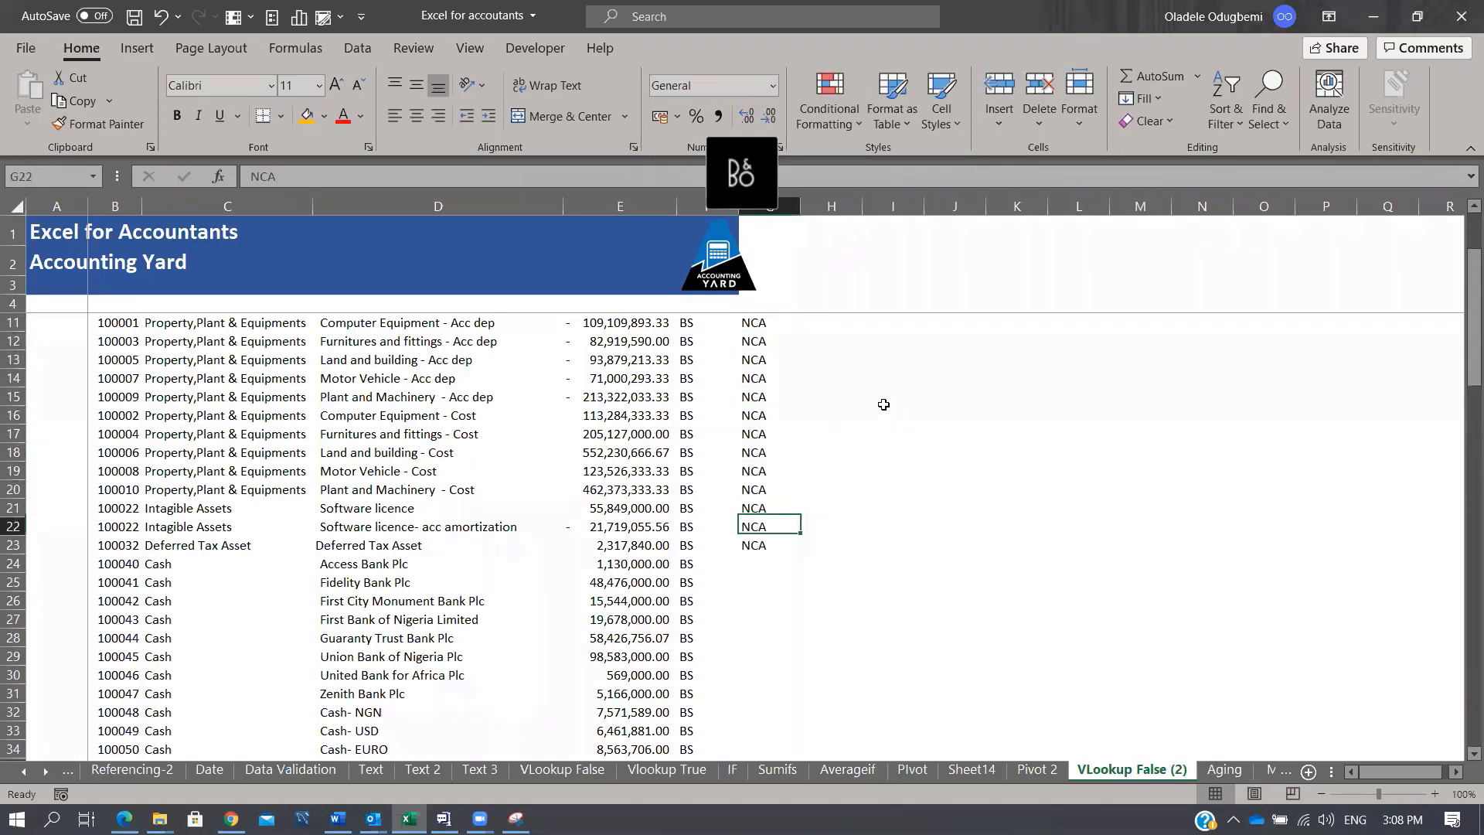
key(Down)
key(Down)
text(CA)
key(ctrl+Return)
key(shift+Down)
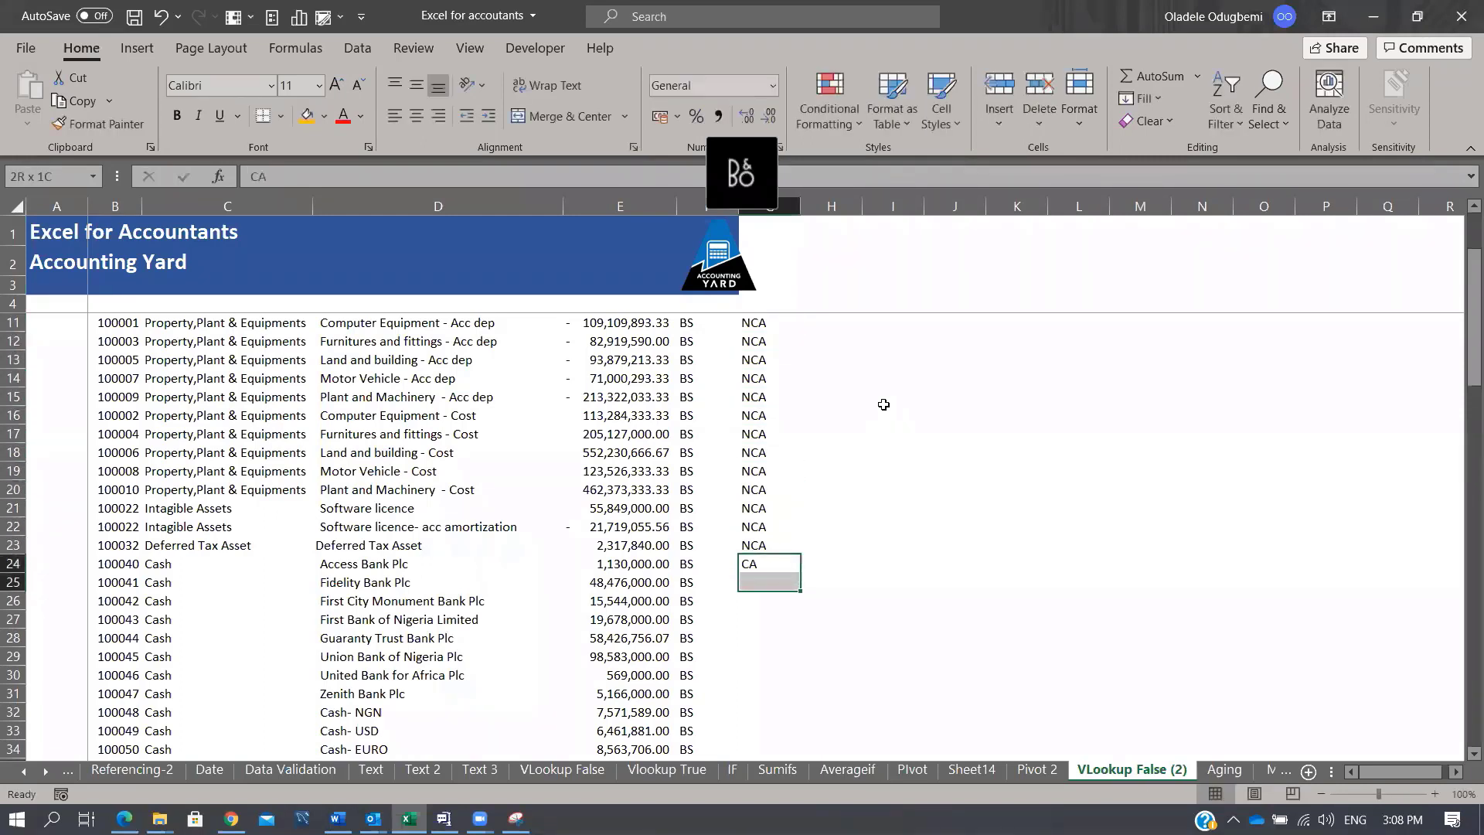
key(shift+Down)
key(shift+Down)
key(shift+Down)
key(shift+Down)
key(shift+Down)
key(shift+Down)
key(shift+Down)
key(shift+Down)
key(shift+Down)
key(shift+Down)
key(shift+Down)
key(shift+Down)
key(shift+Down)
key(shift+Down)
key(shift+Down)
key(shift+Down)
key(shift+Down)
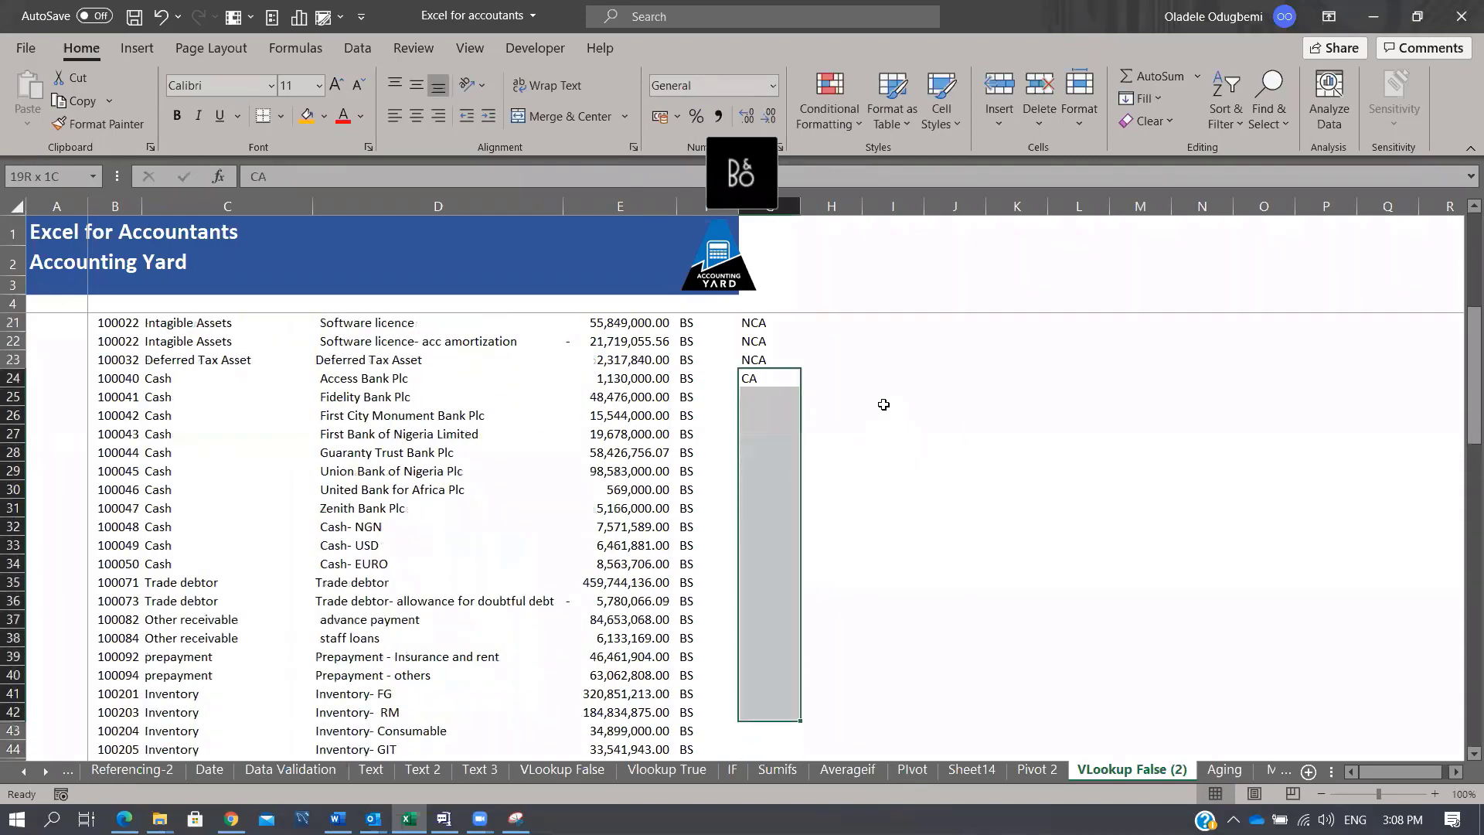
key(shift+Down)
key(shift+Down)
key(shift+Down)
key(shift+Down)
key(shift+Down)
key(shift+Down)
key(shift+Down)
key(shift+Down)
key(shift+Down)
key(shift+Down)
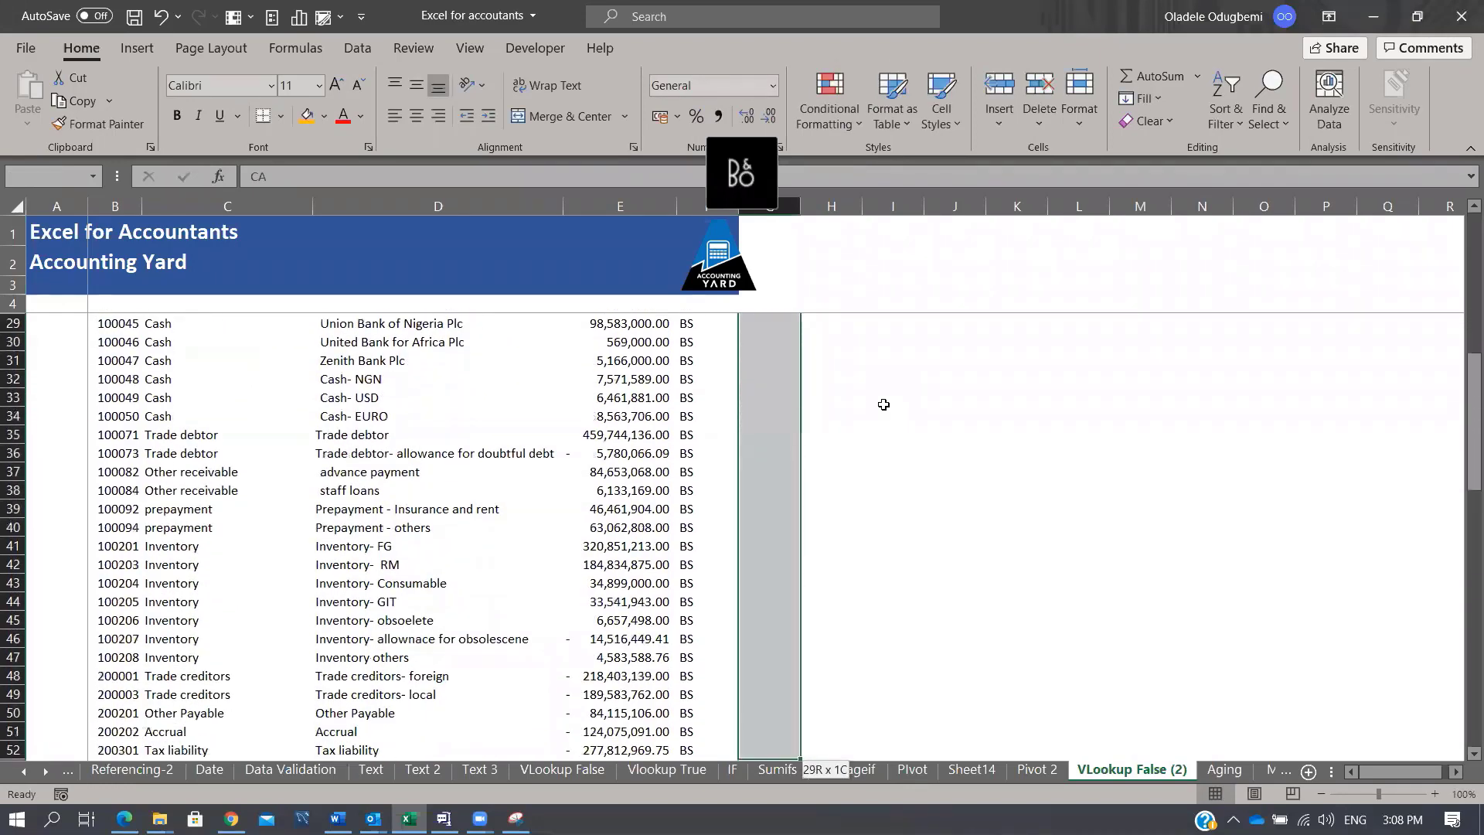
key(shift+Up)
key(shift+Up)
key(shift+Up)
key(shift+Up)
key(shift+Up)
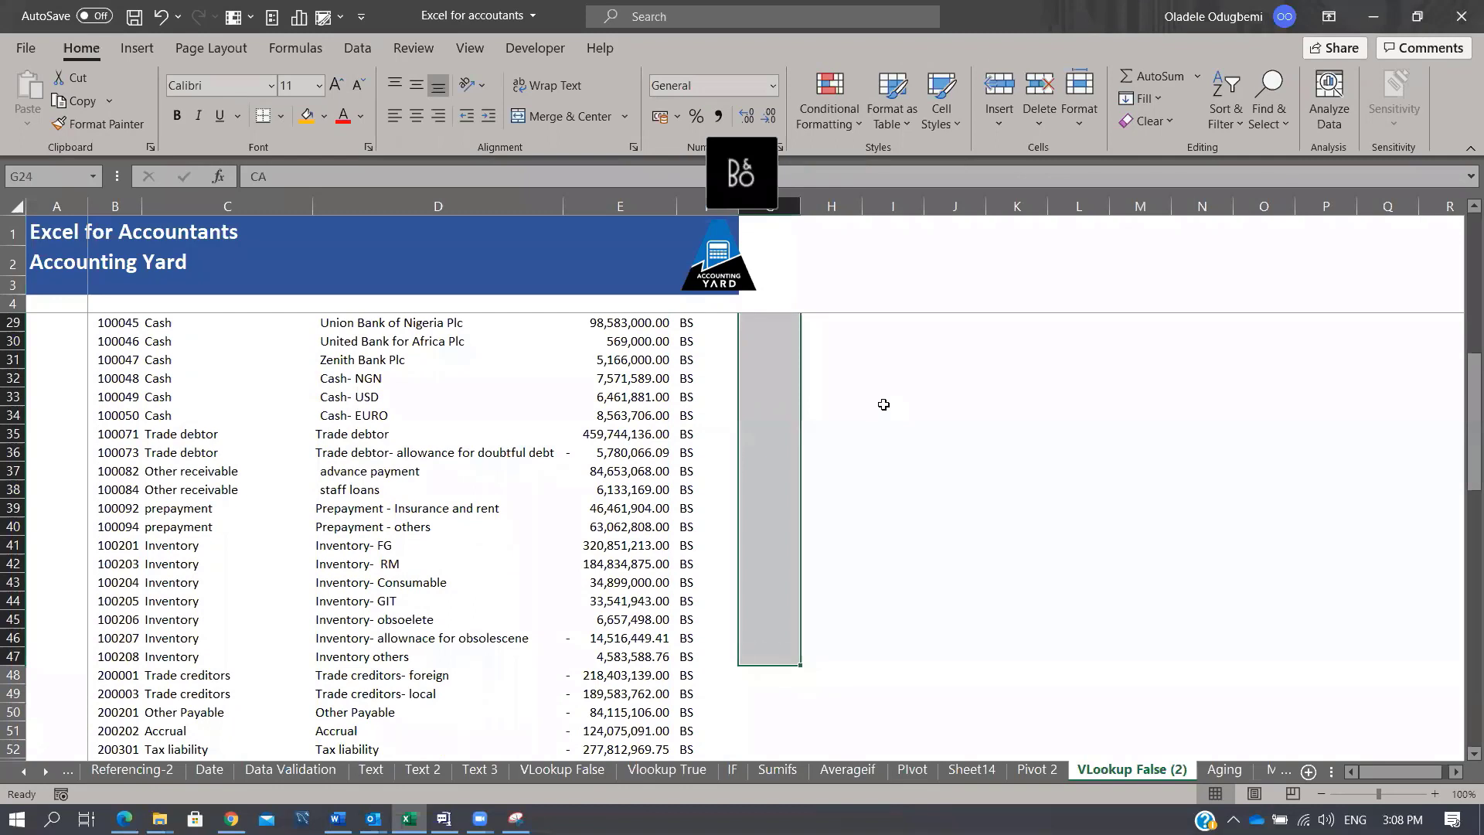
key(ctrl+d)
key(ctrl+Down)
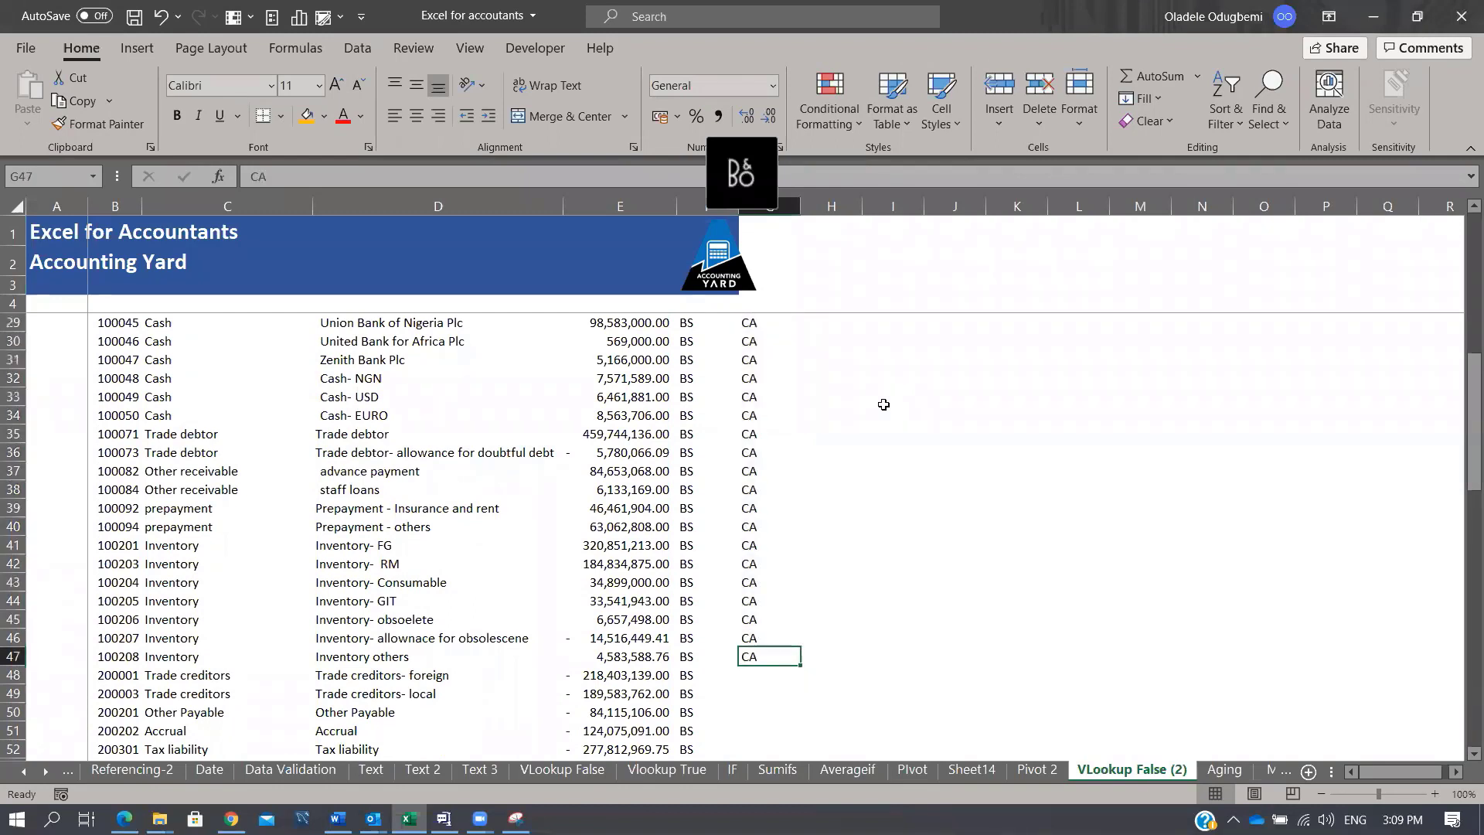
Step: Enter CL in G48 and fill it down through G52
key(Down)
text(CL)
key(Return)
key(Up)
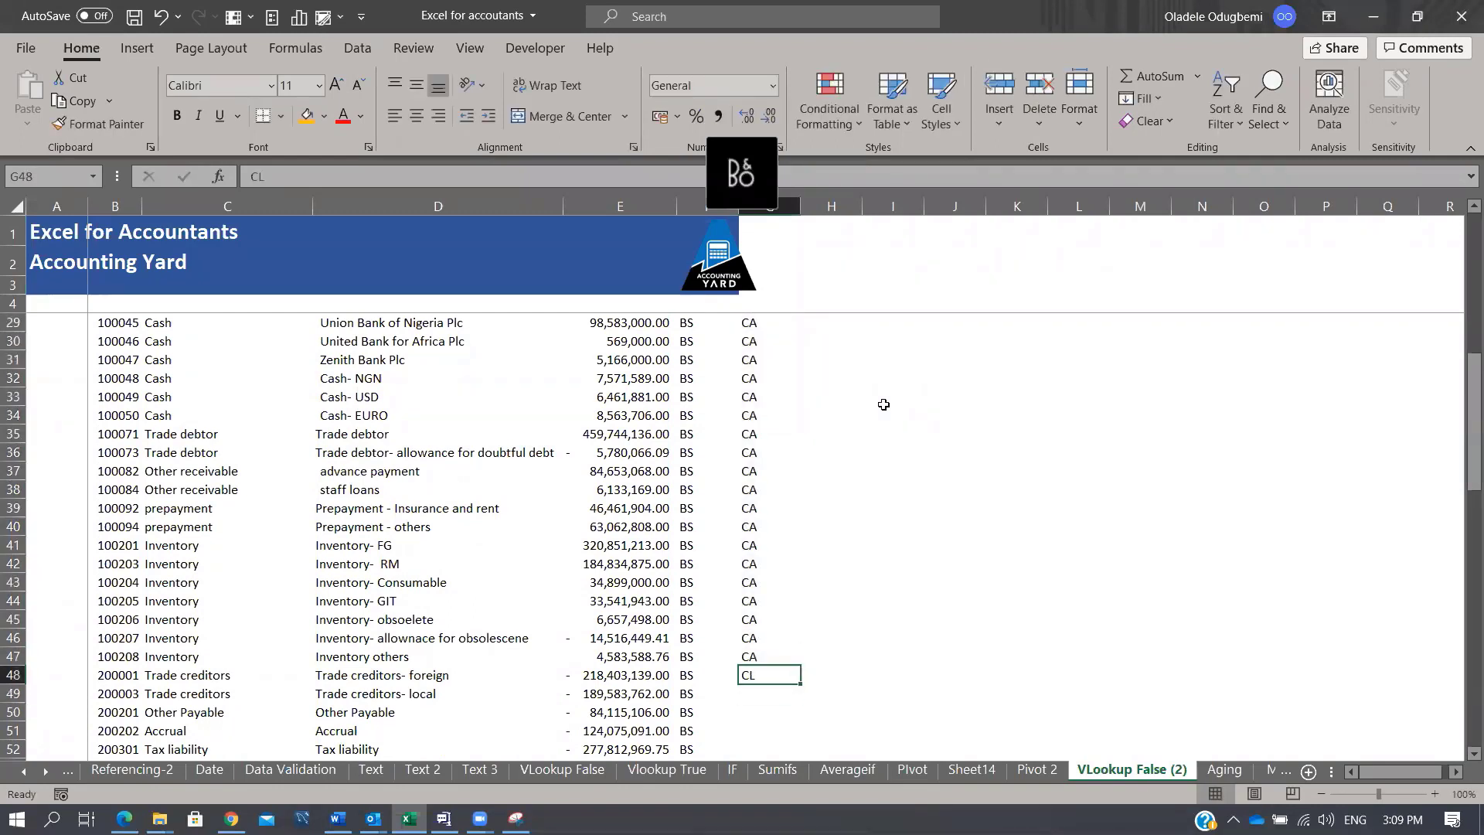
key(shift+Down)
key(shift+Down)
key(shift+Down)
key(shift+Down)
key(shift+Down)
key(shift+Down)
key(shift+Down)
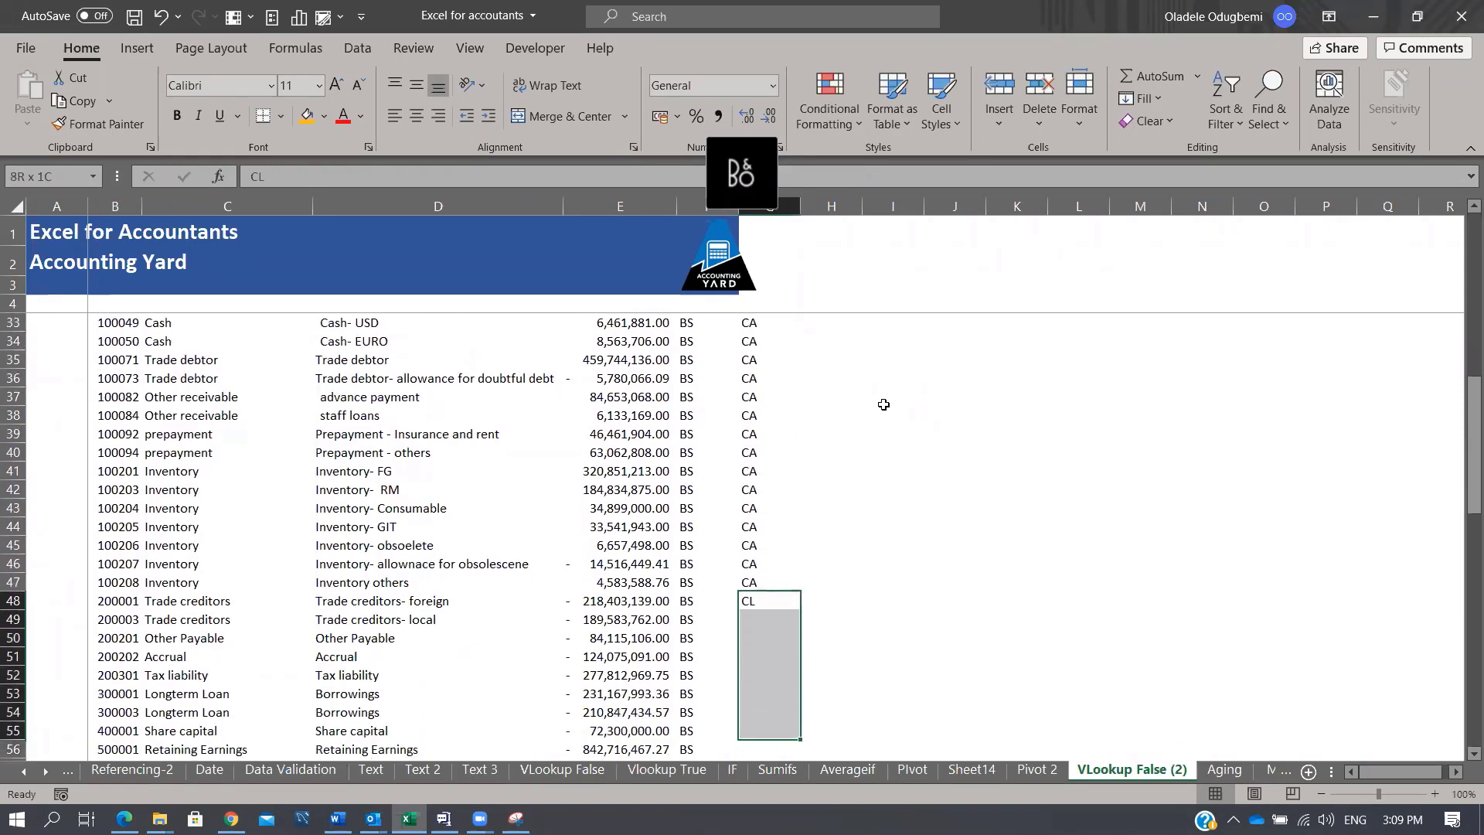
key(shift+Up)
key(shift+Up)
key(shift+Up)
key(ctrl+d)
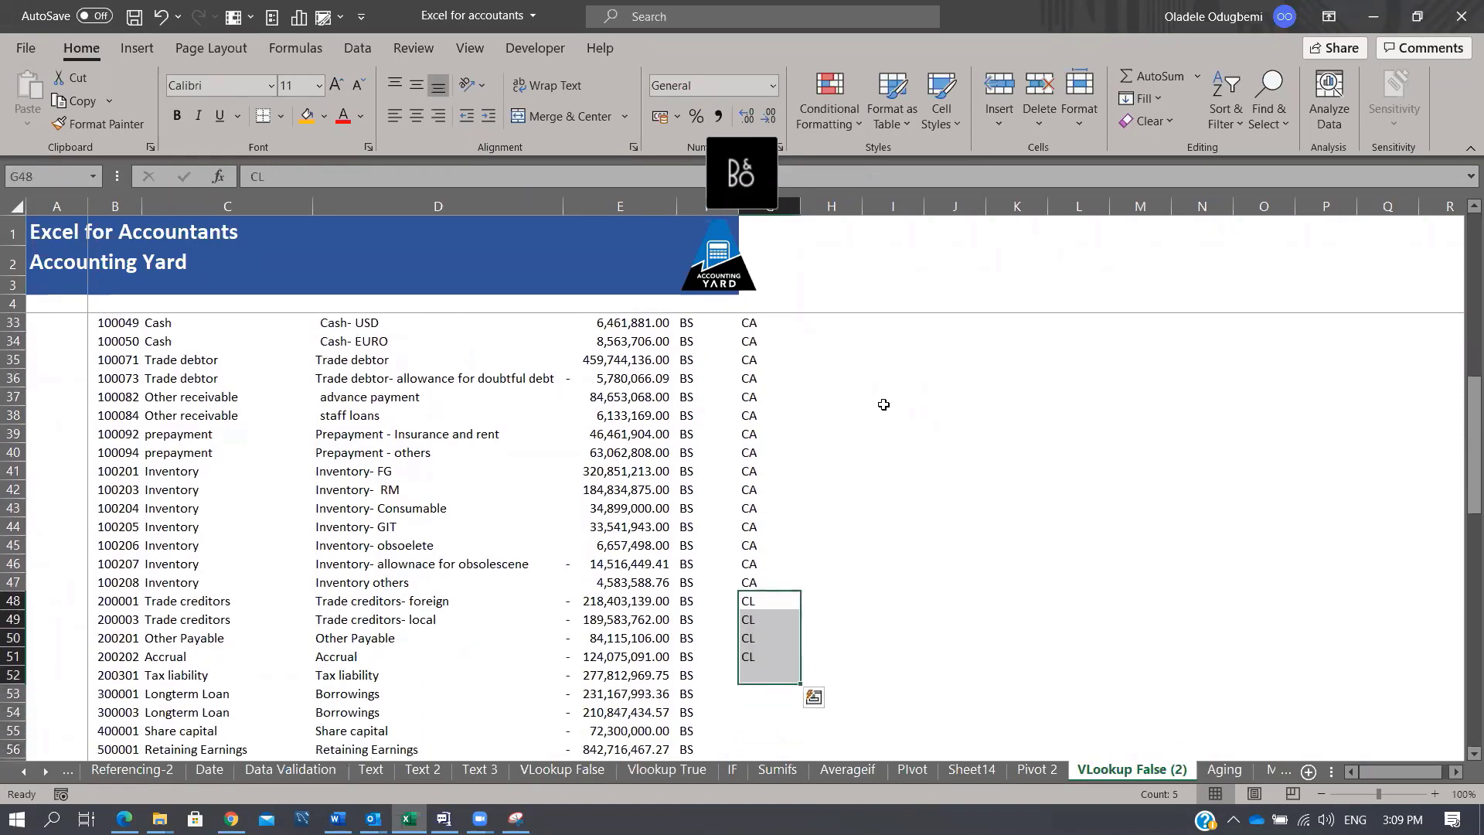
Step: Tag the two loan rows from G53 as NCL
key(Down)
key(Down)
key(Down)
key(Down)
key(Down)
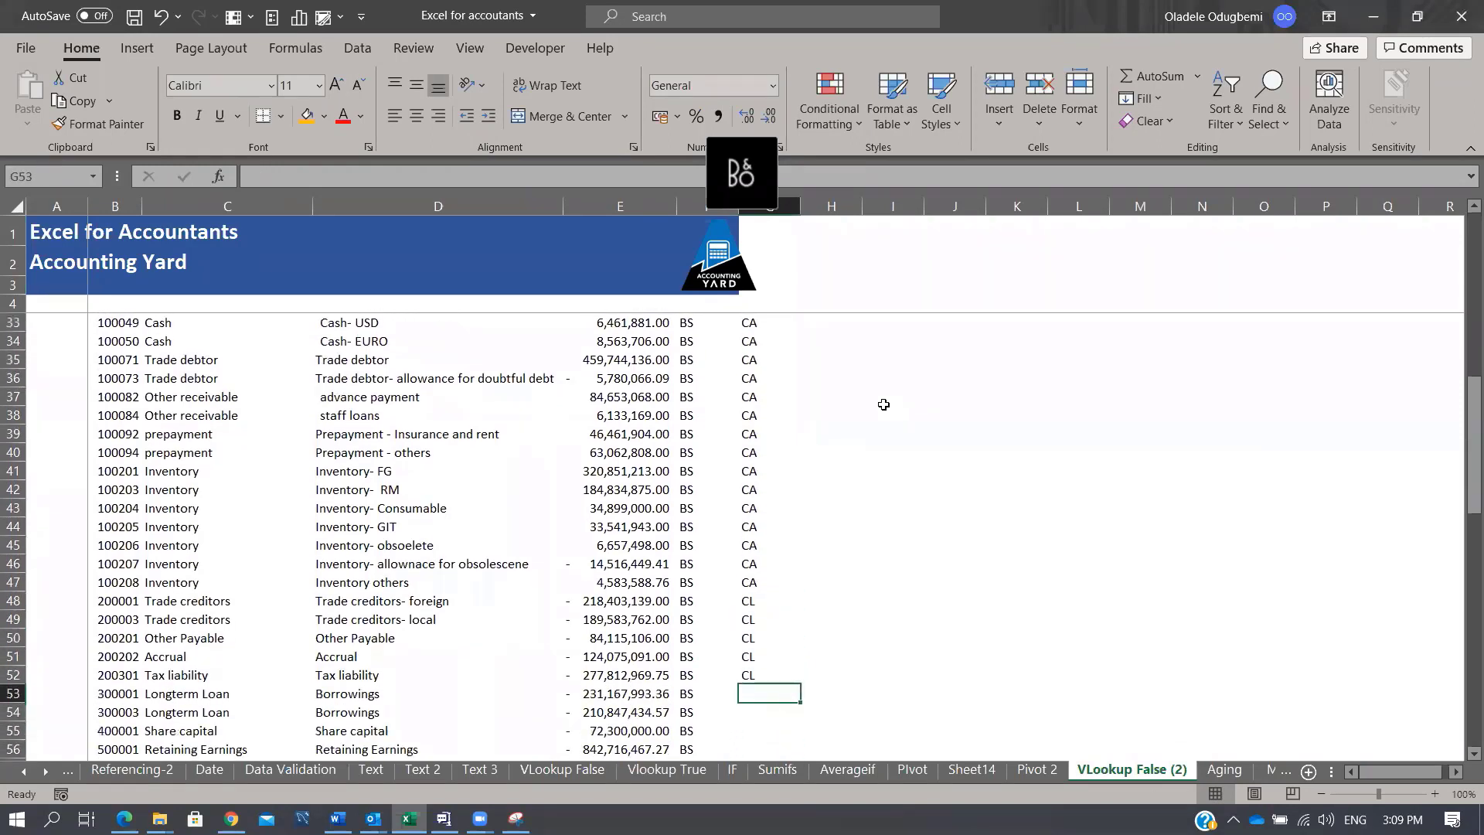
text(NCL)
key(Return)
key(Up)
key(shift+Down)
key(shift+Down)
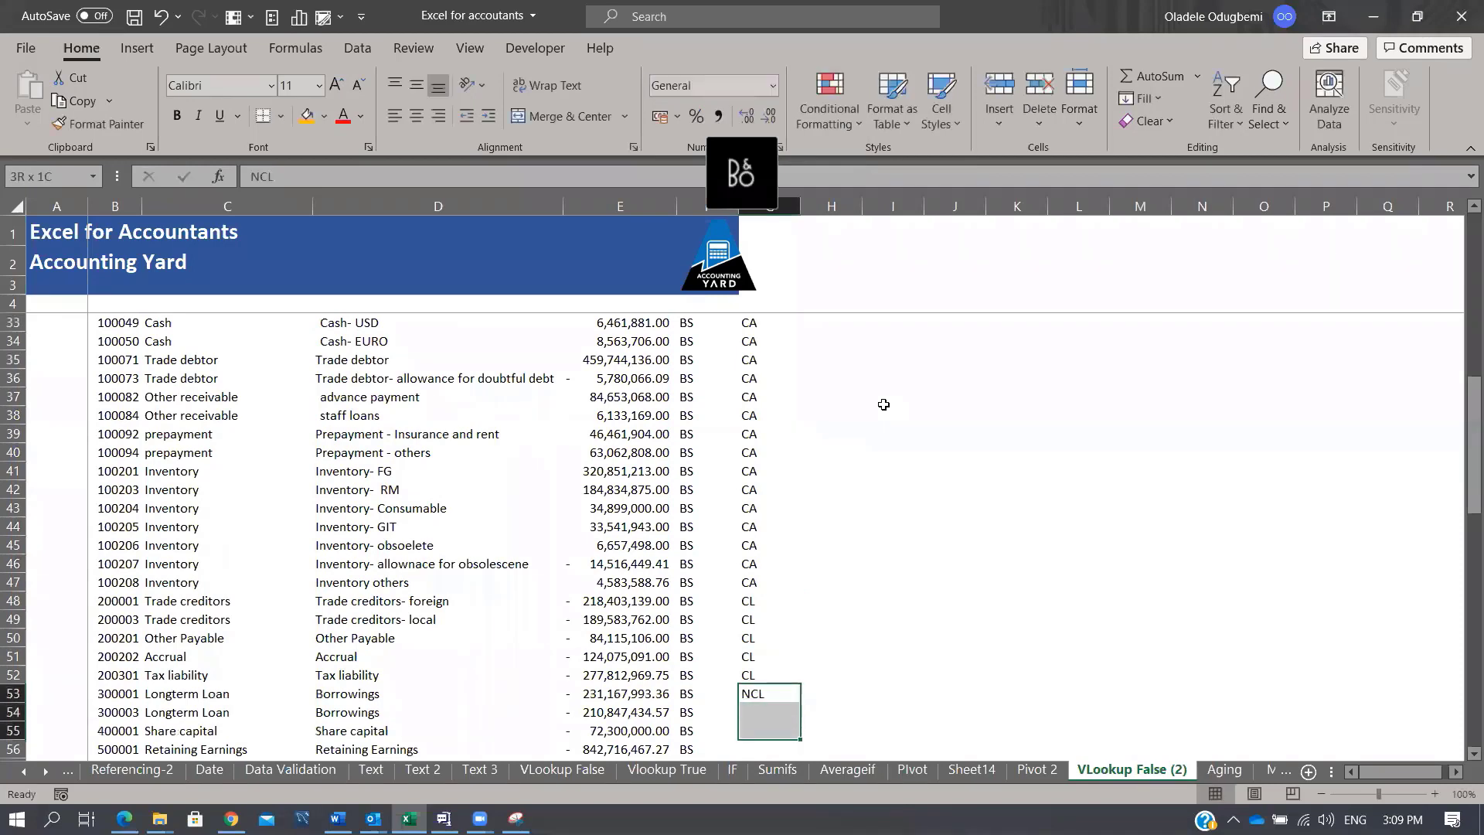
key(shift+Up)
key(ctrl+d)
Step: Tag the share capital and retained earnings rows as Equity
key(Down)
key(Down)
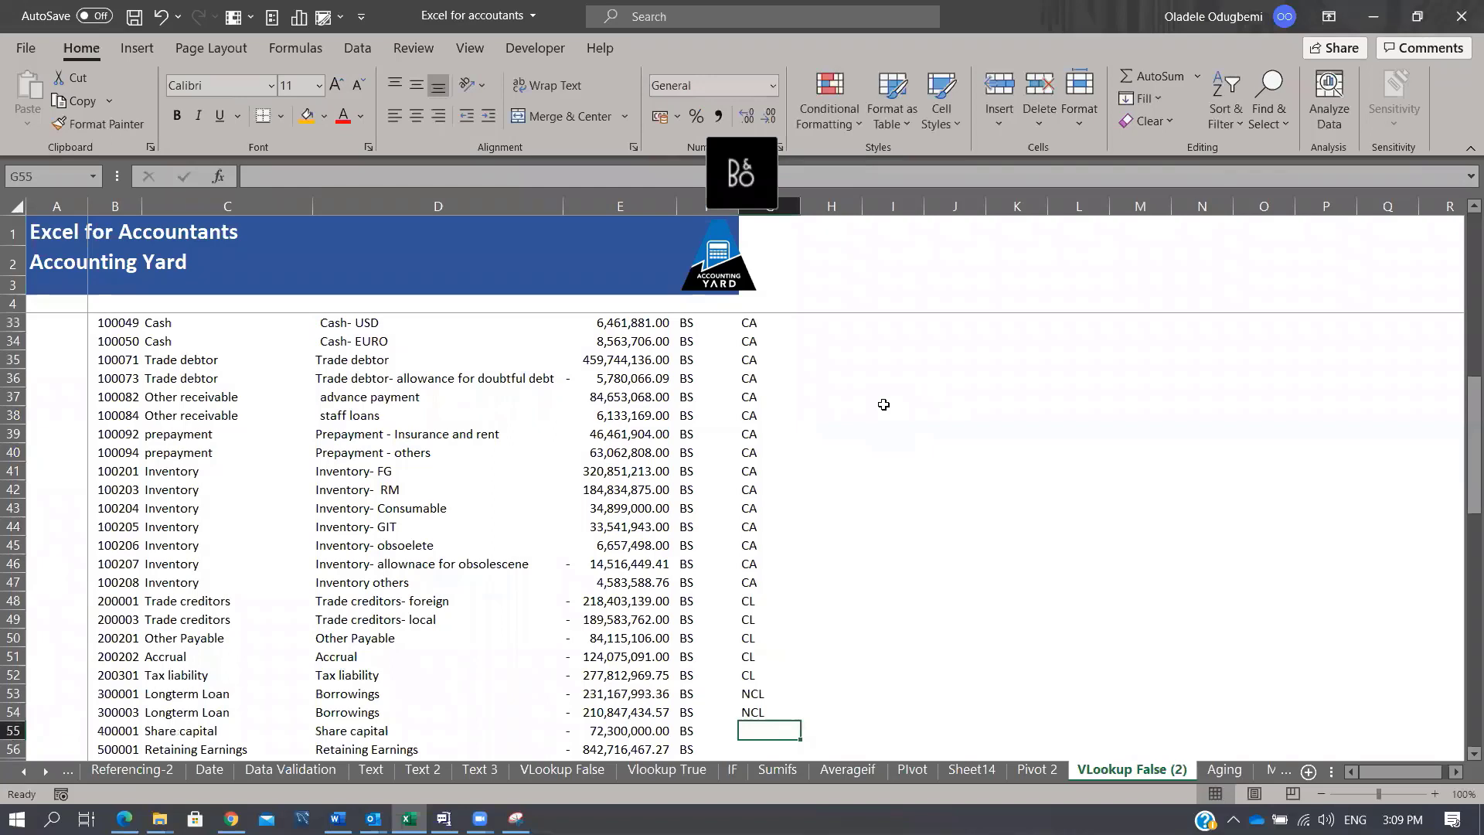
text(Equ)
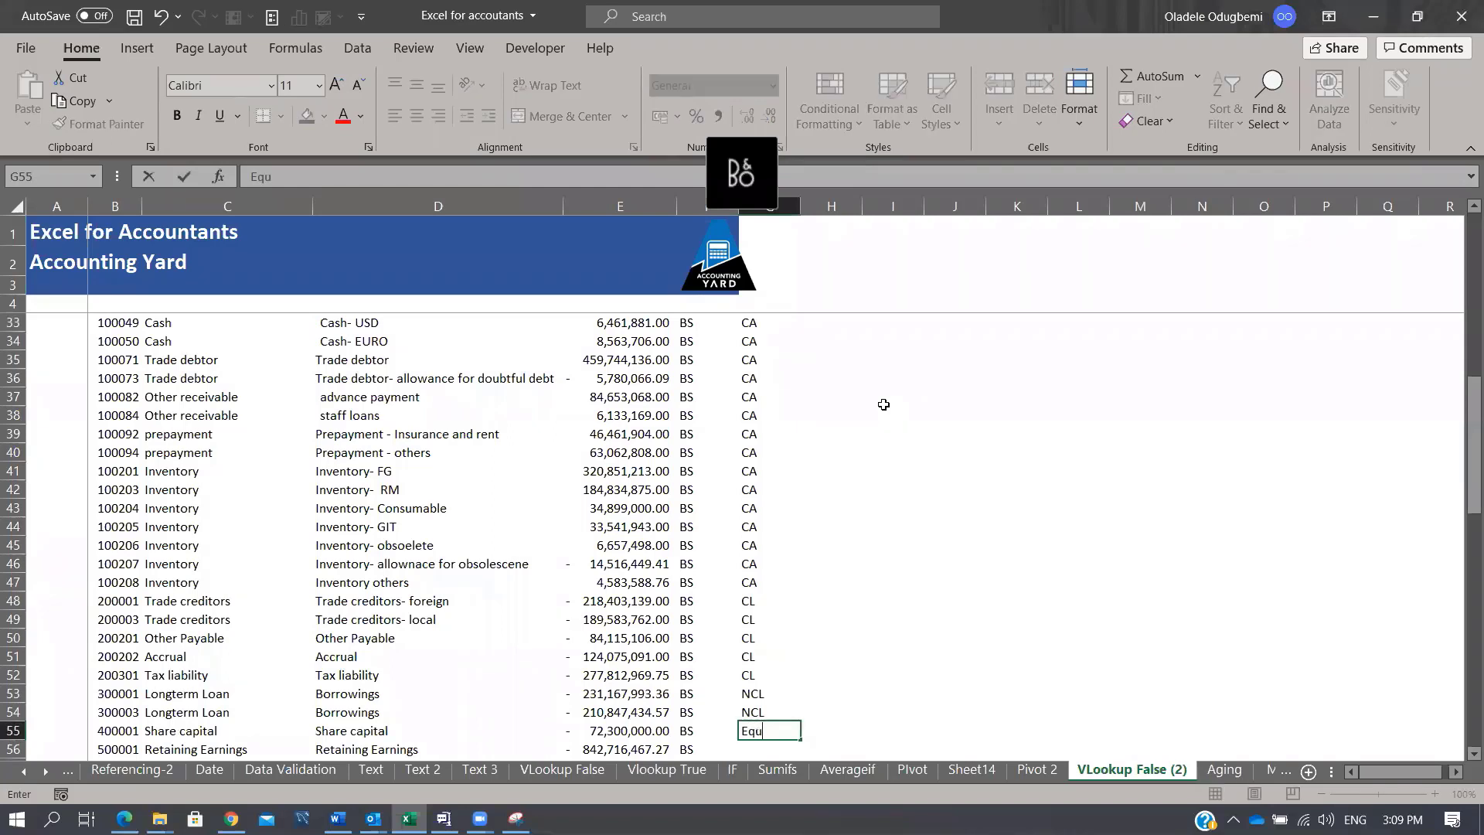
text(ity)
key(Return)
key(Up)
key(shift+Down)
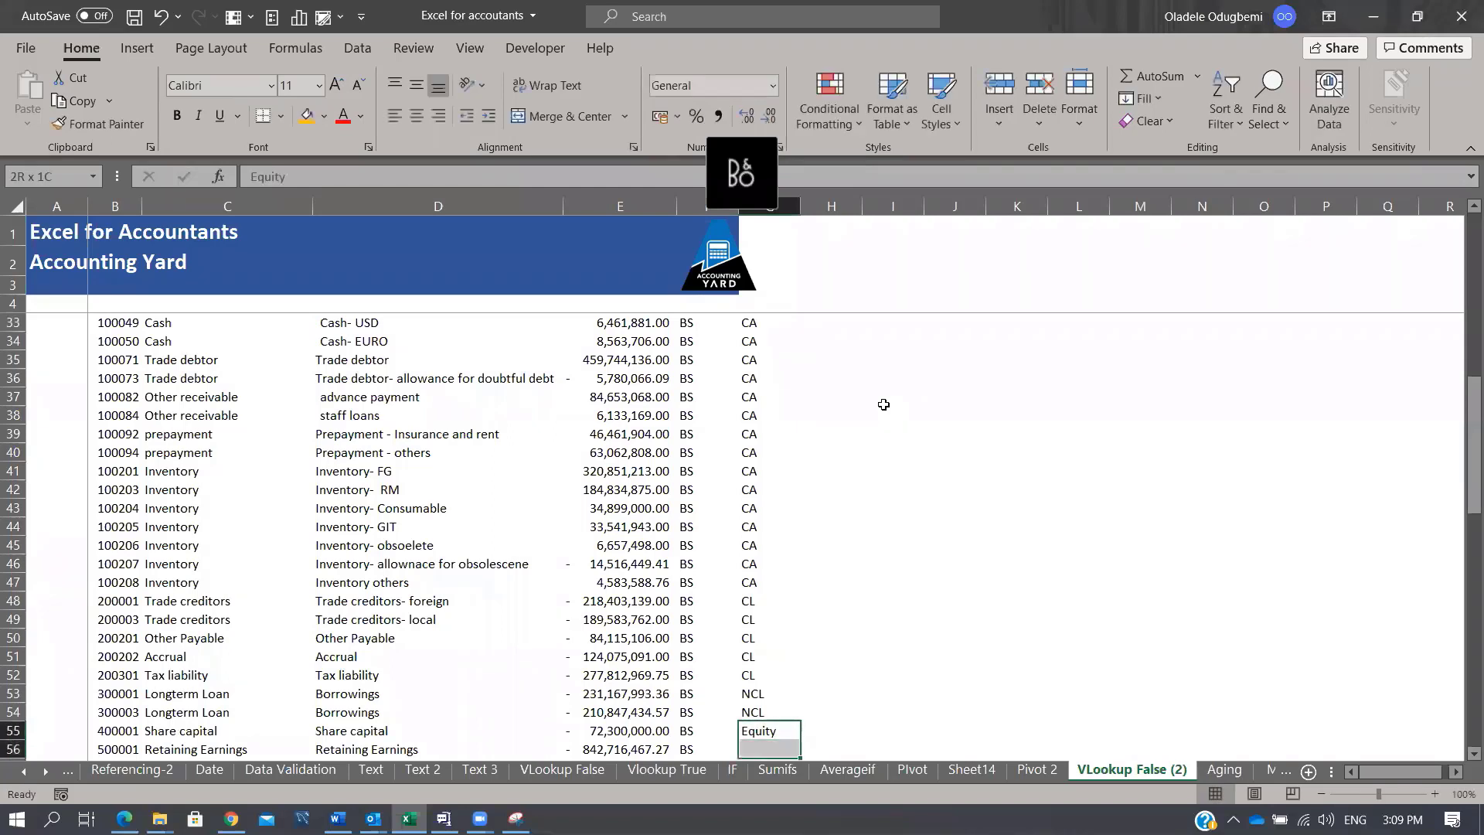
scroll(883, 404, down, 2)
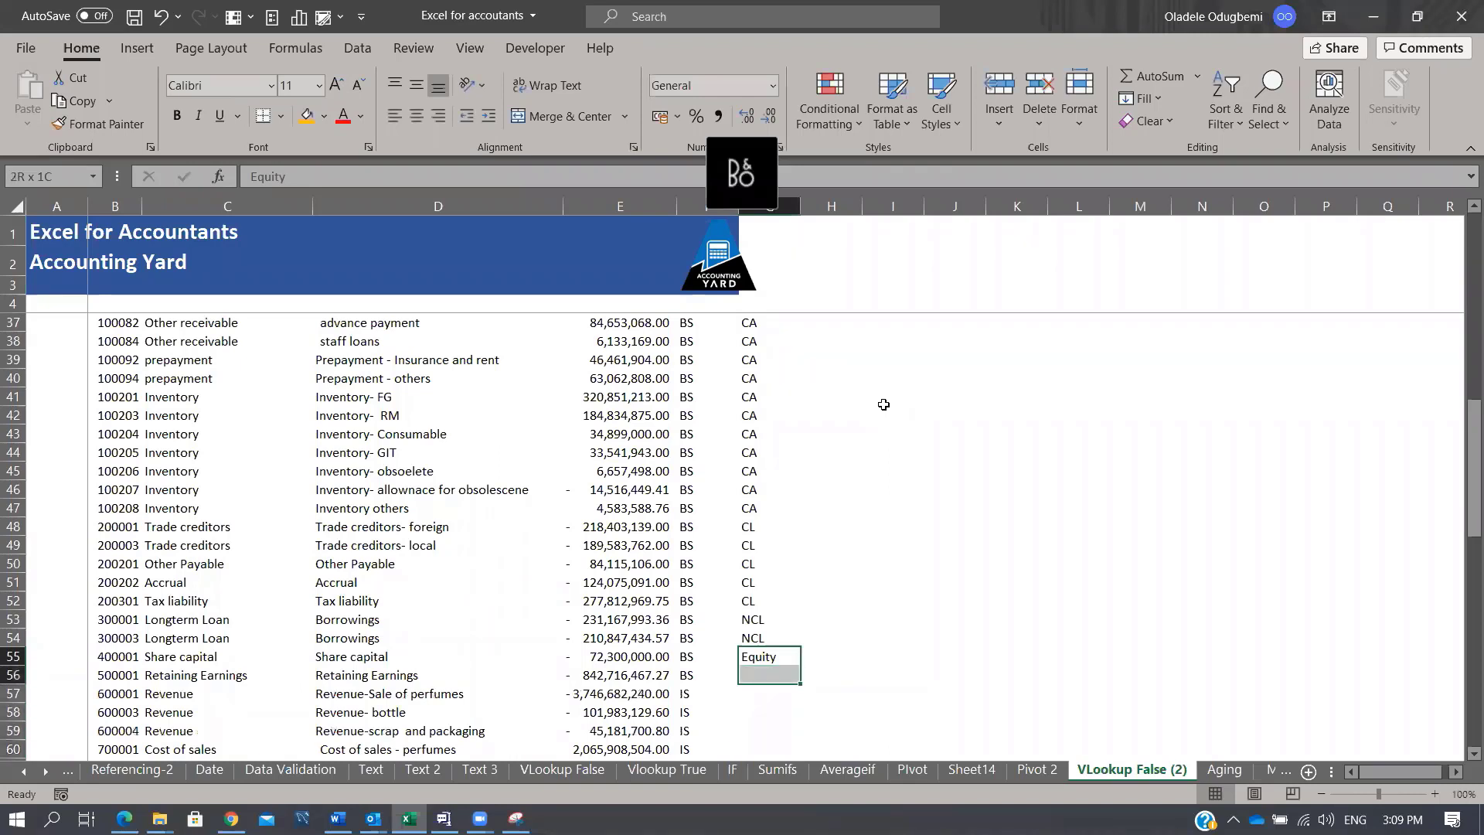
key(ctrl+d)
Step: Enter Revenue for the first revenue account in G57
key(Down)
key(Down)
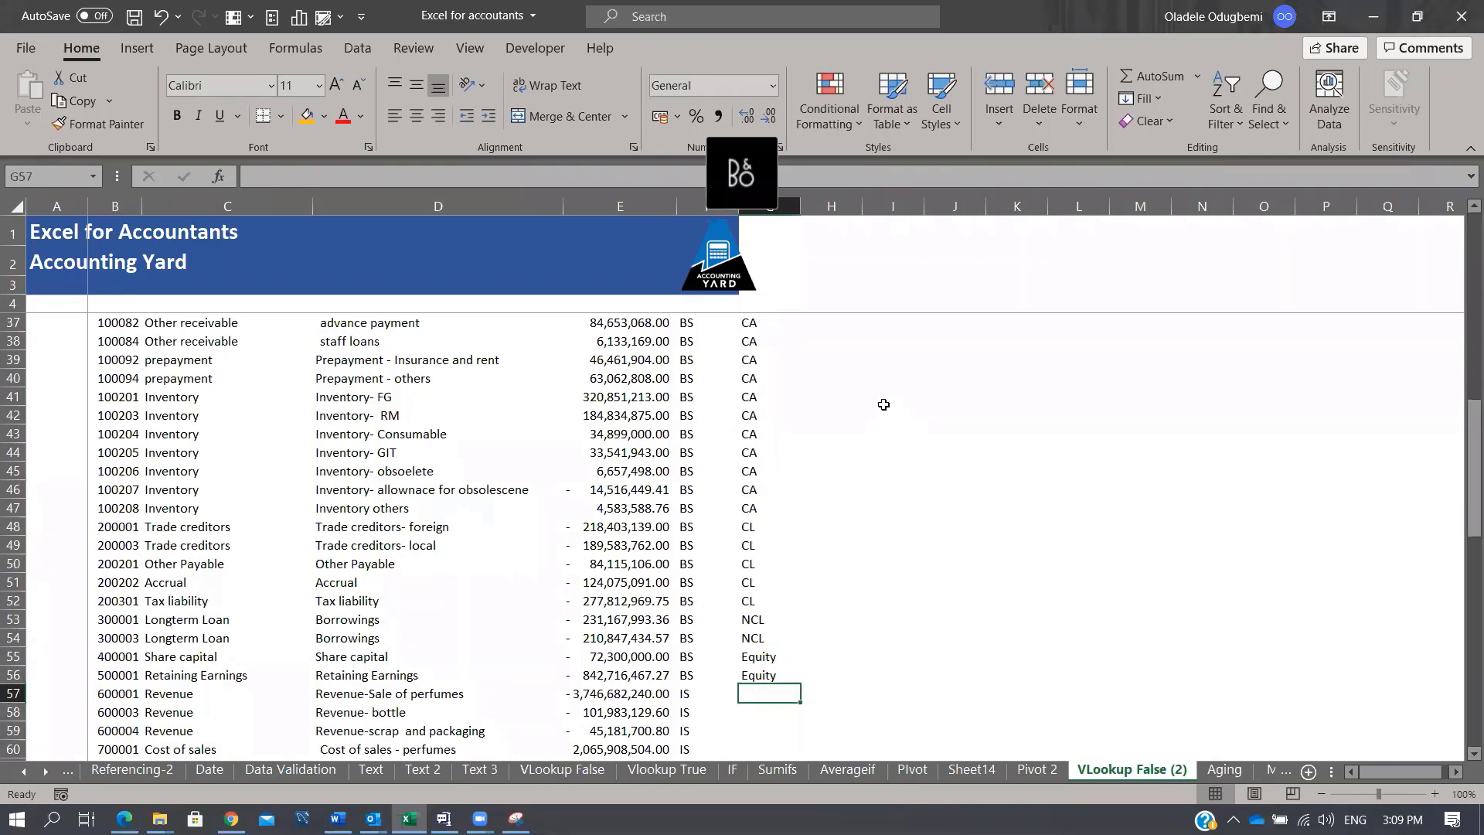
text(Rev)
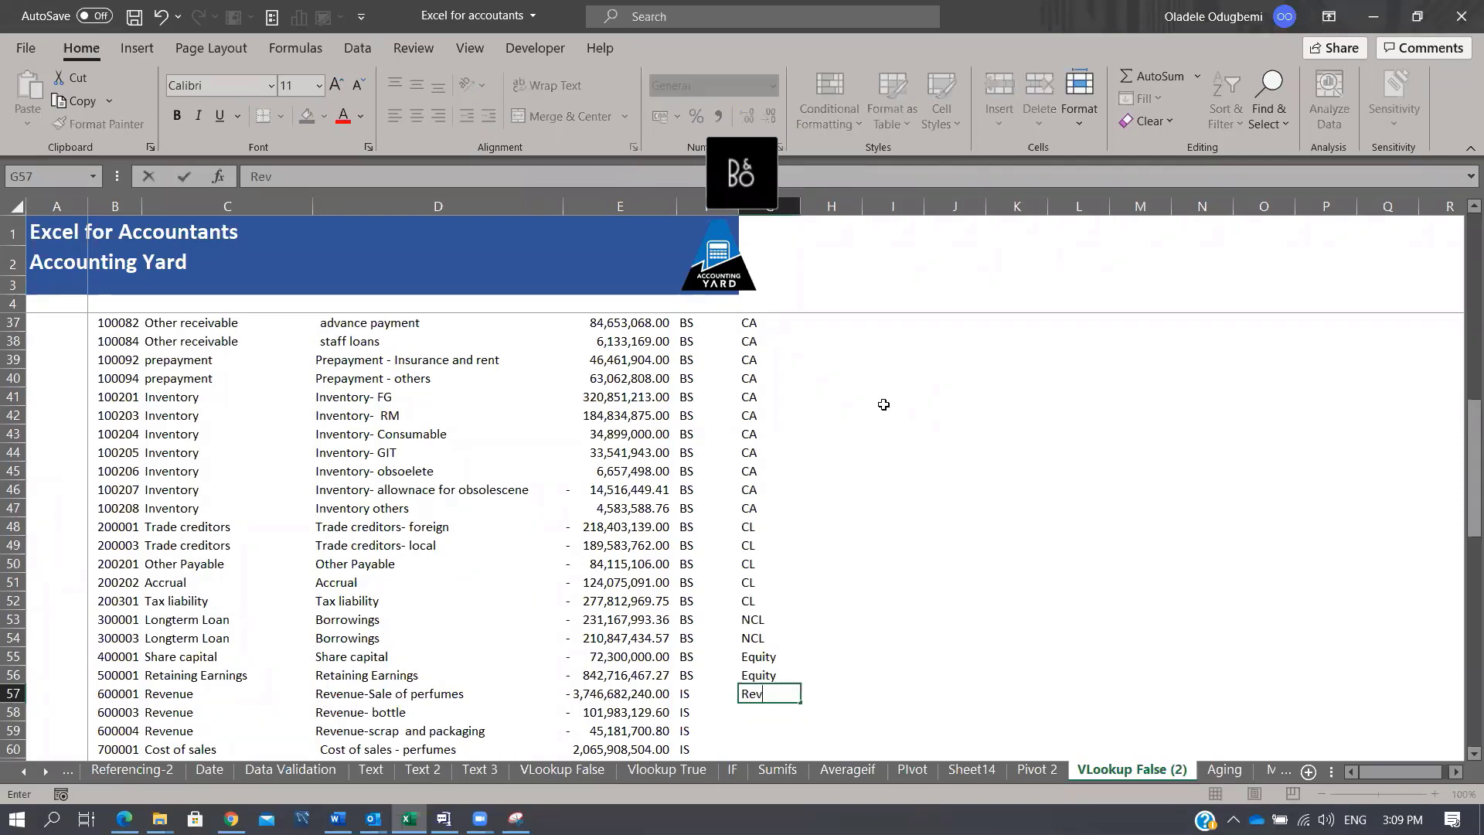
text(enue)
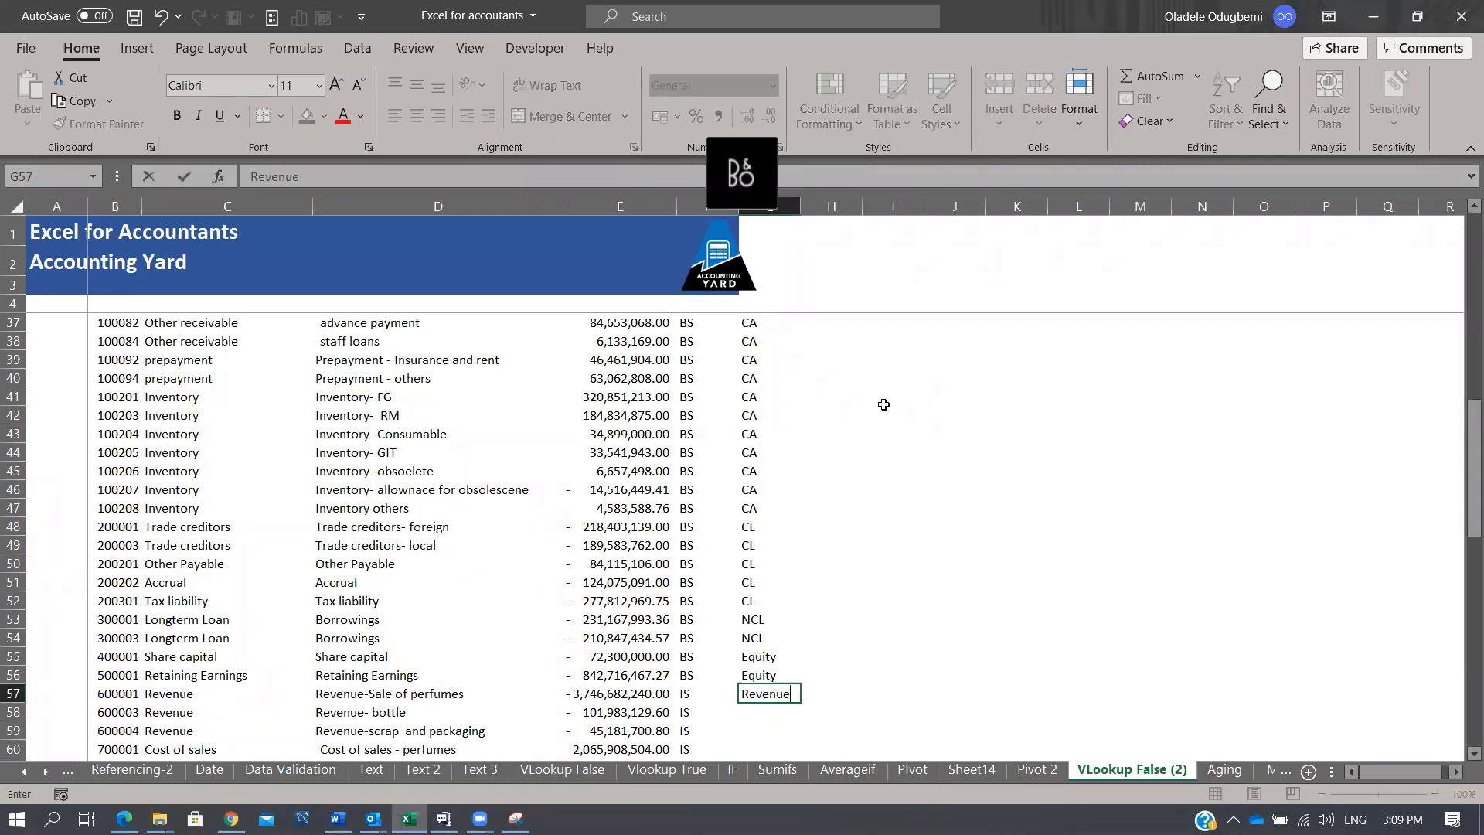
key(Return)
key(Up)
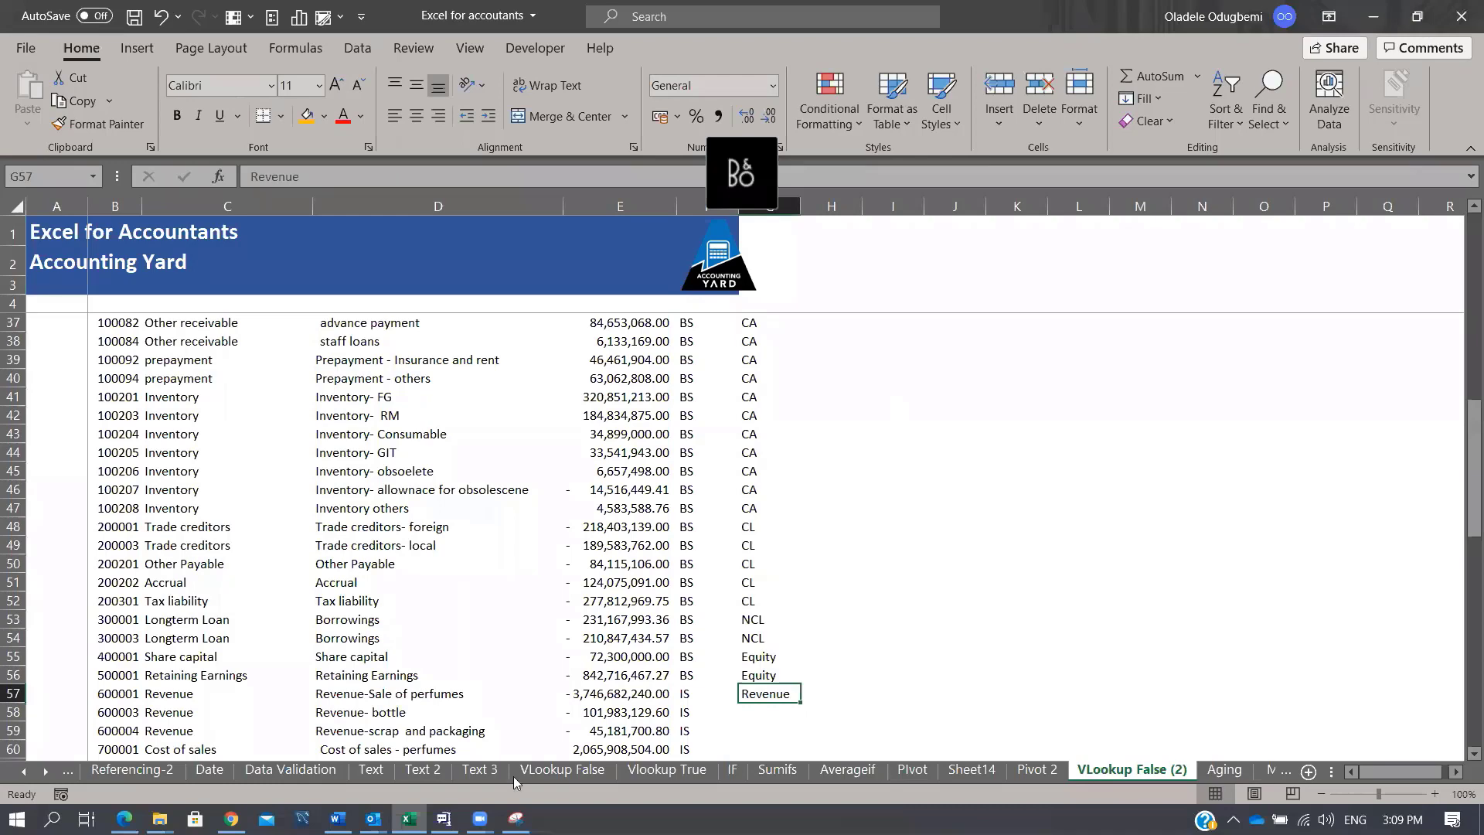
scroll(186, 564, down, 3)
Step: Copy the income-statement Classification entries into column G from G57 down to Income tax
click(182, 544)
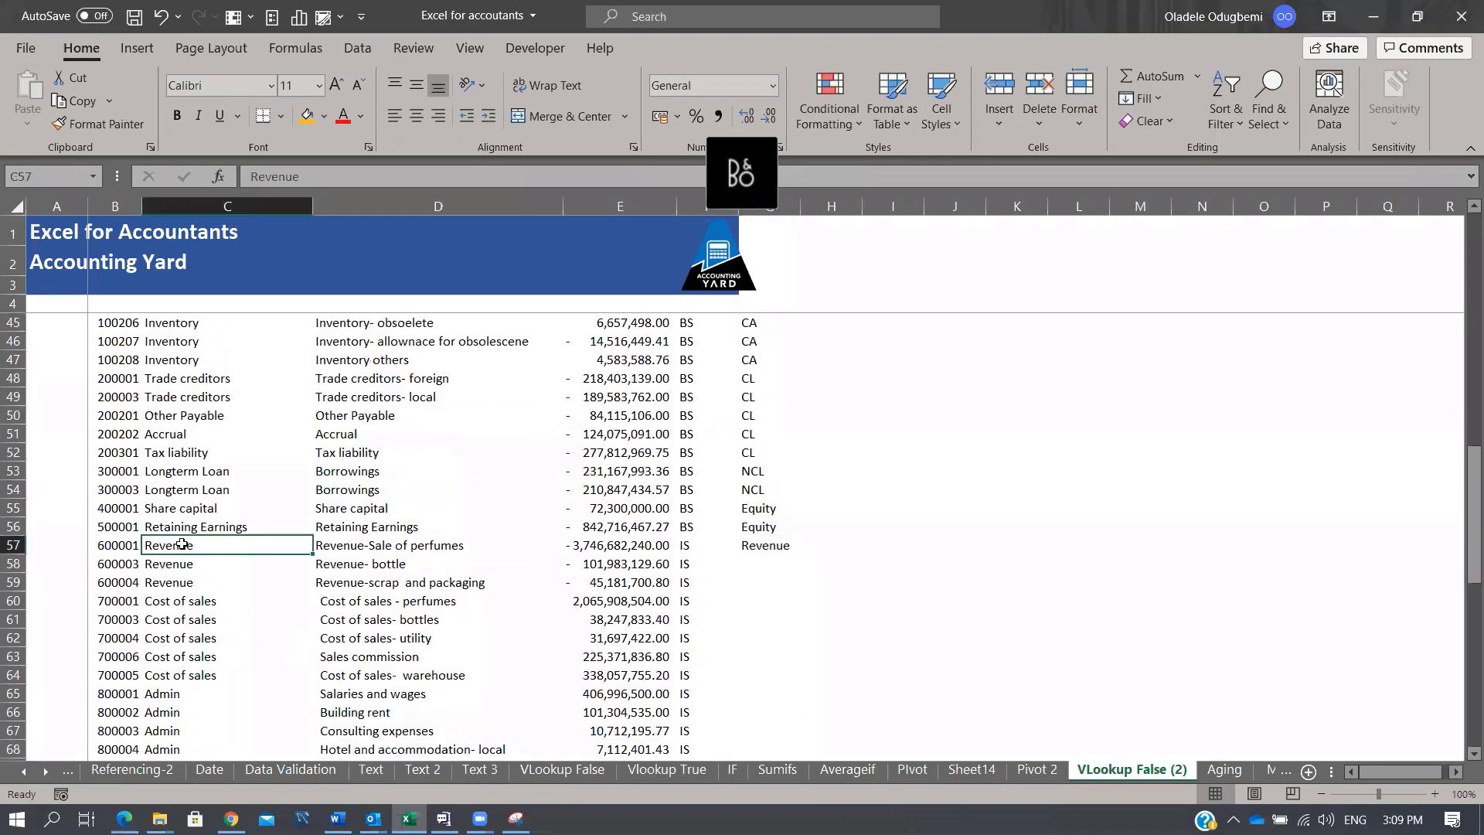
key(ctrl+shift+Down)
key(ctrl+c)
key(Right)
key(Up)
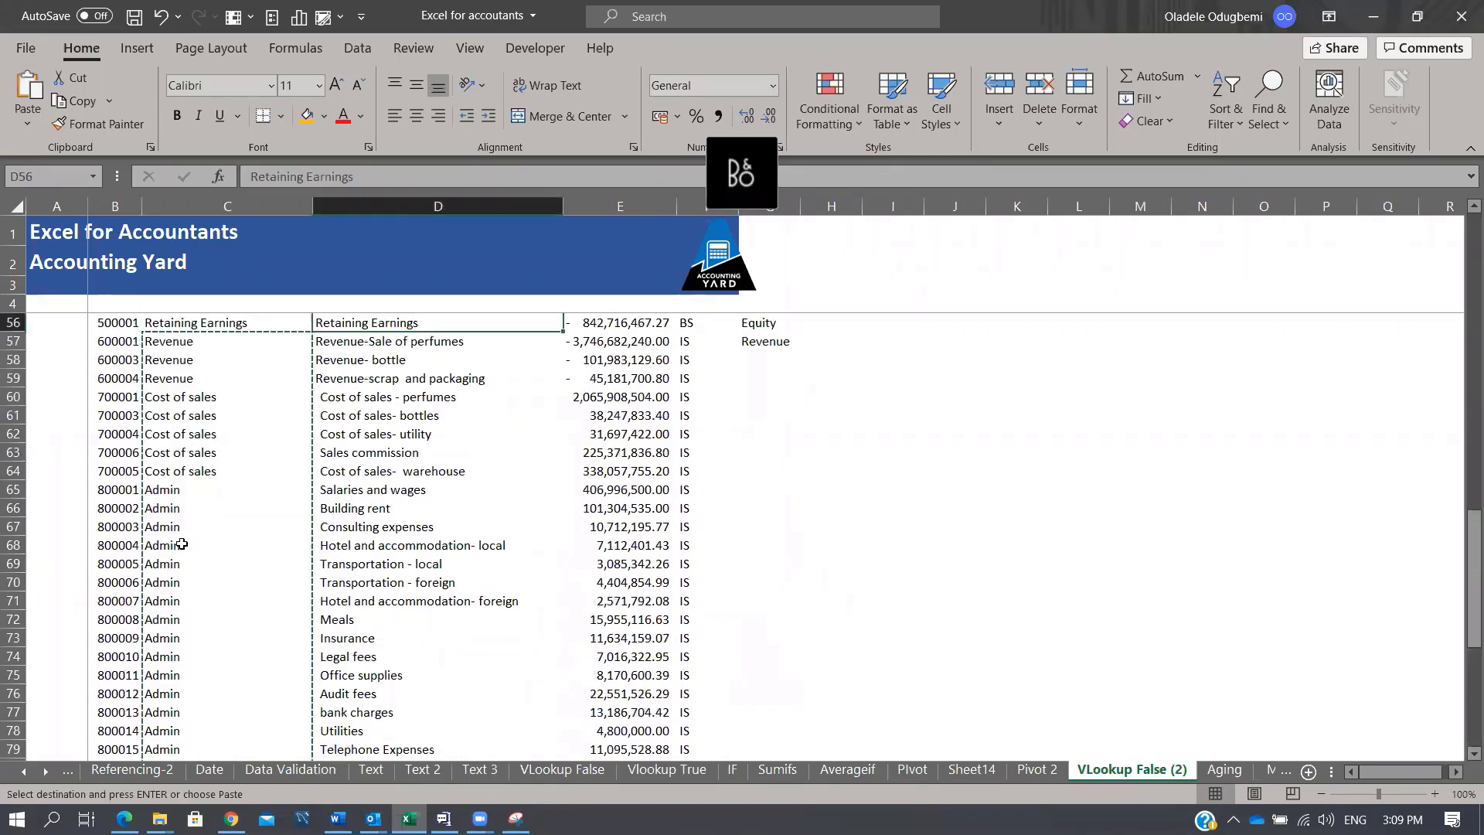
key(Right)
key(Right)
key(Right)
key(Down)
key(ctrl+v)
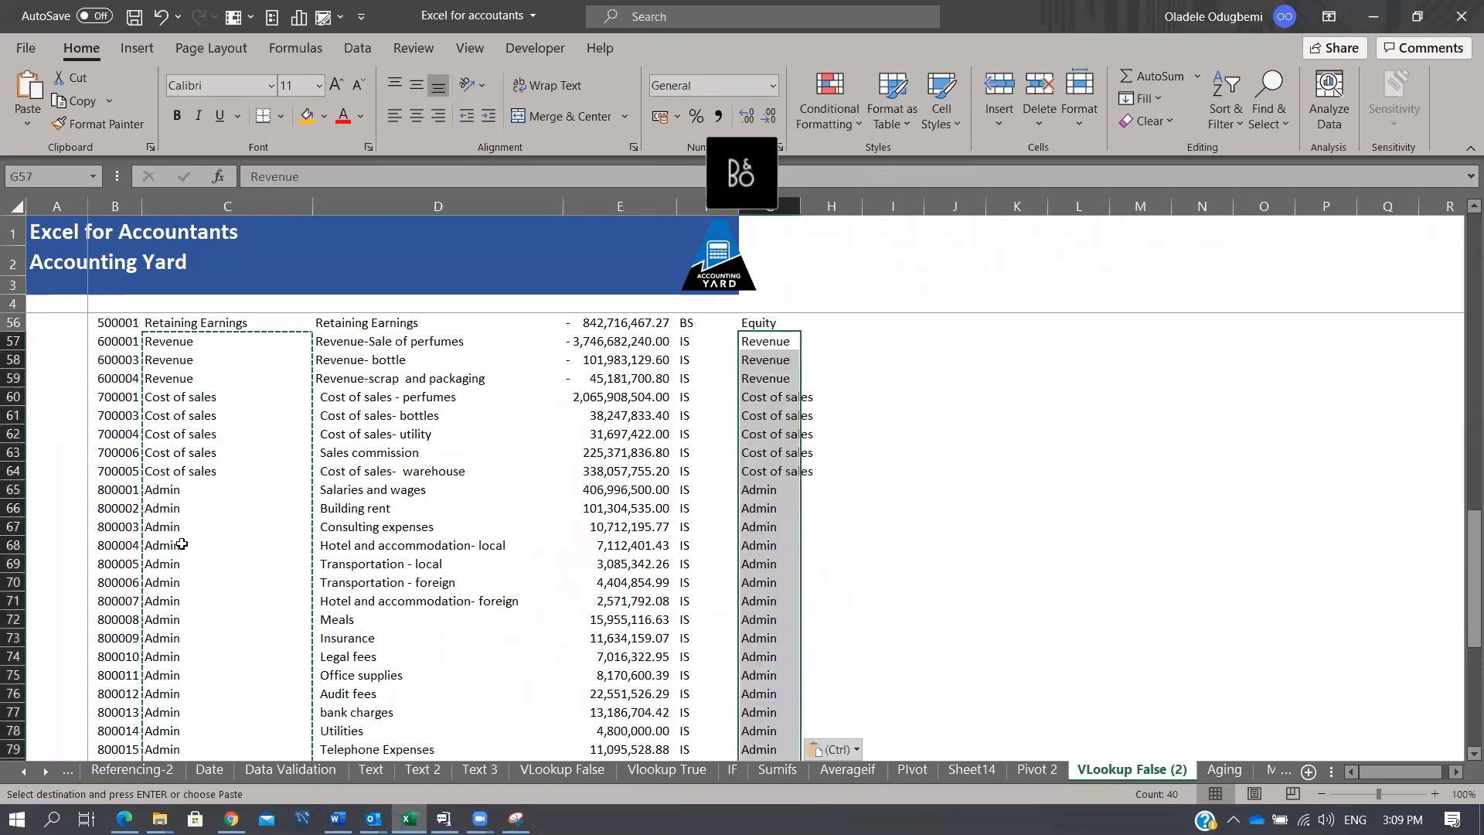
key(Down)
key(Down)
key(ctrl+Down)
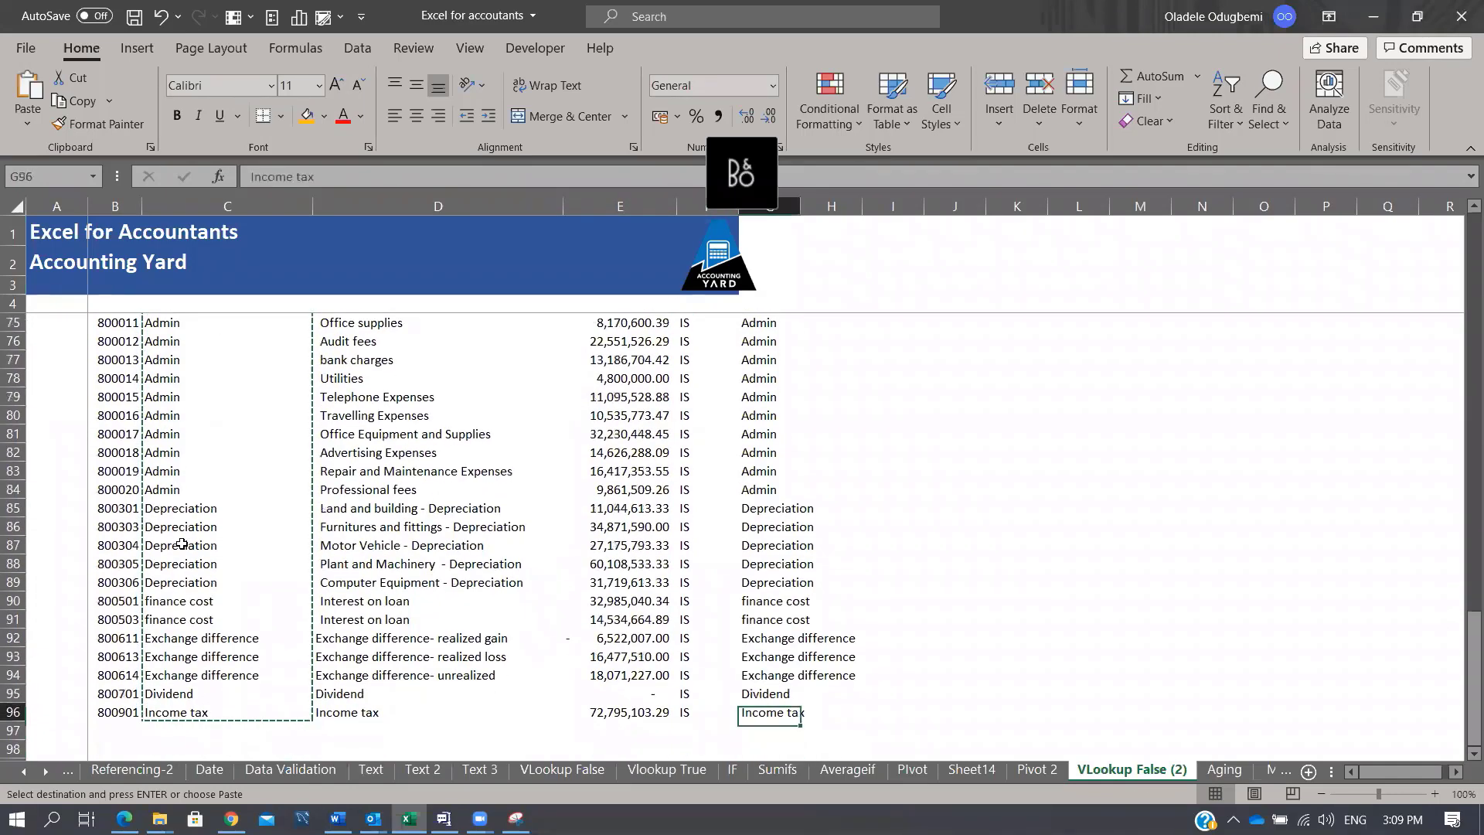
key(ctrl+Up)
key(Up)
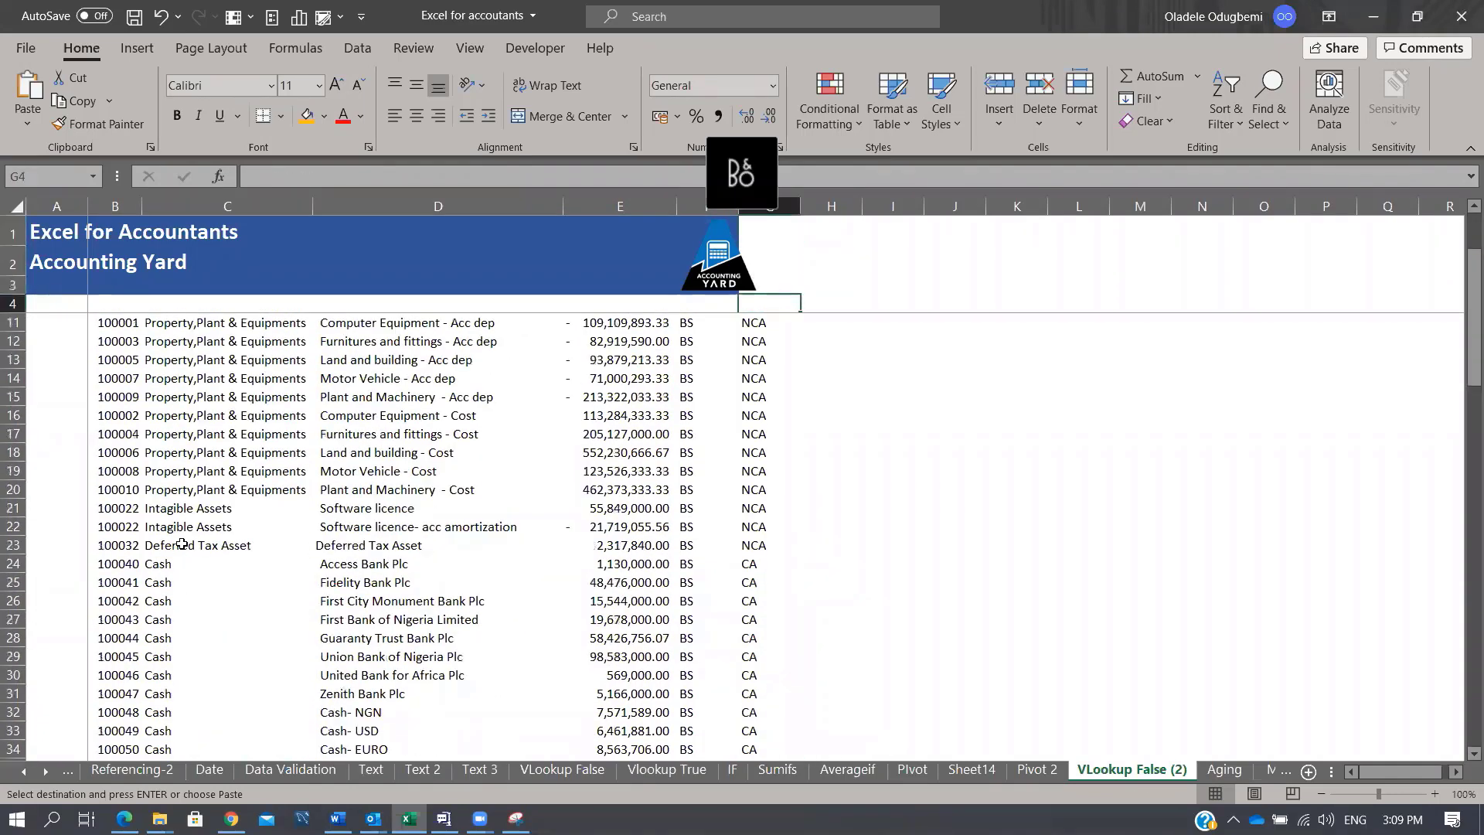
key(Left)
key(Left)
key(Left)
key(Left)
key(Left)
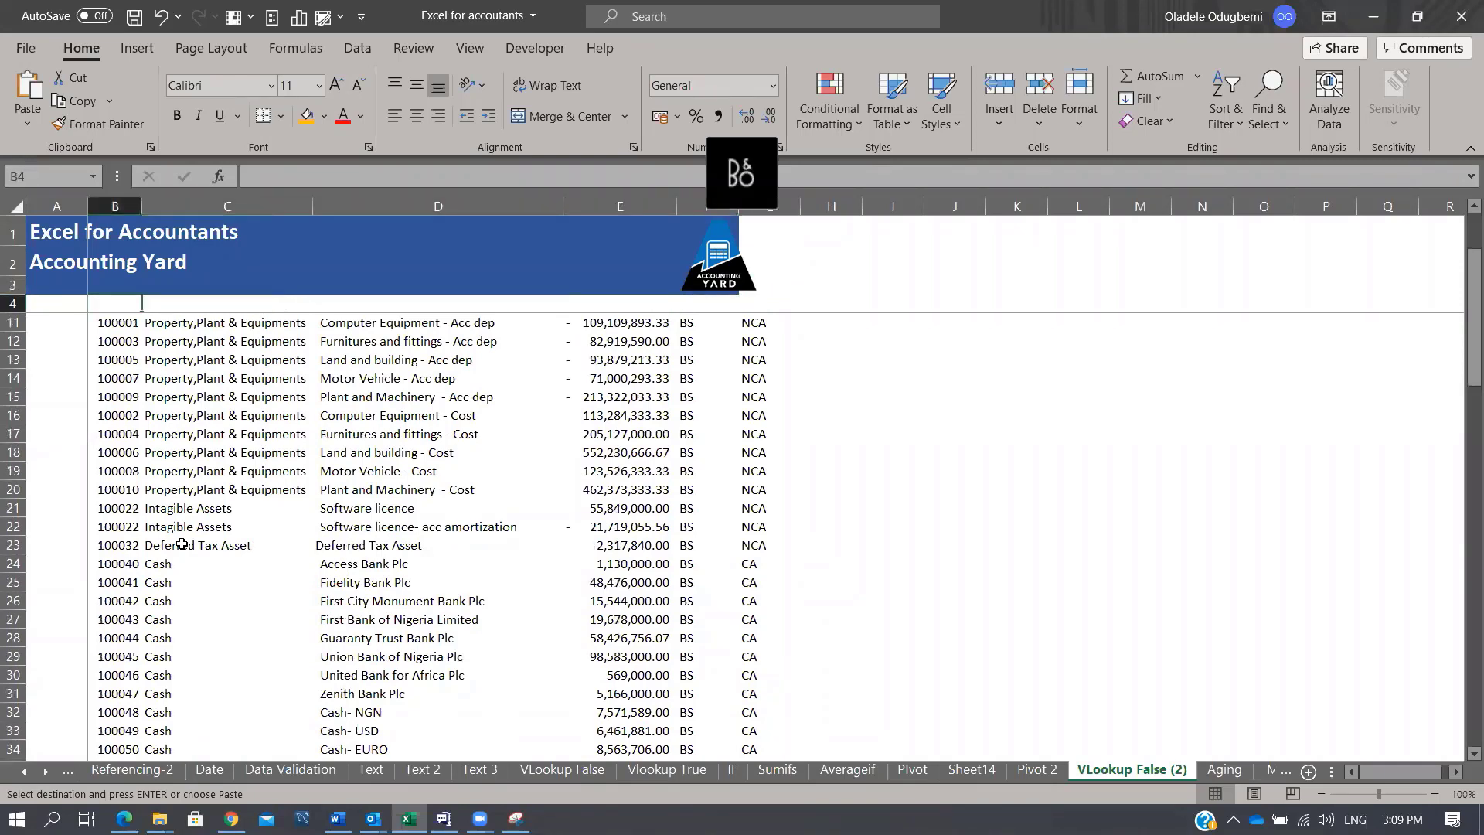
key(Down)
key(Down)
key(Down)
key(Down)
key(Right)
key(Right)
key(Right)
key(Right)
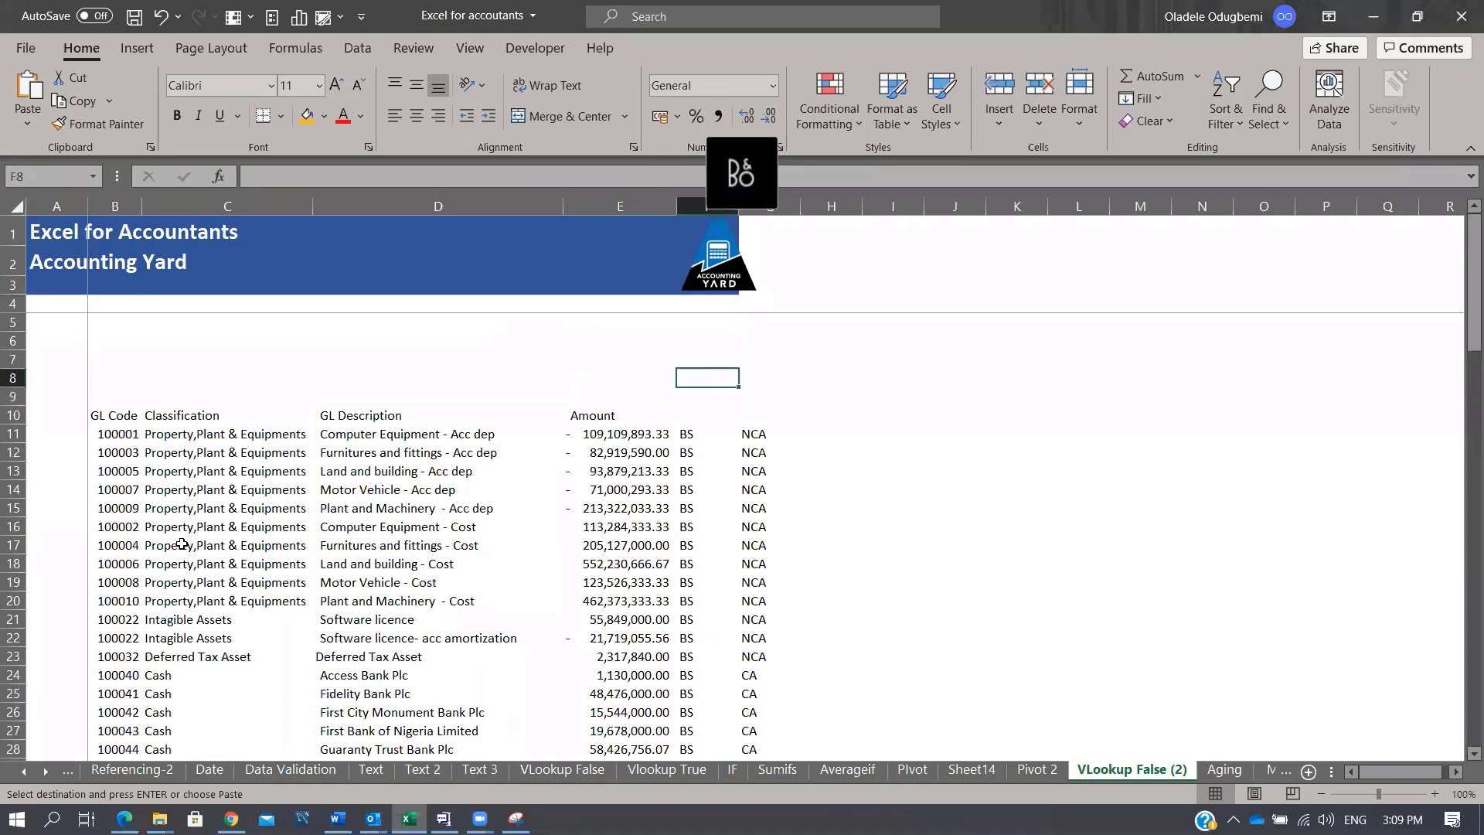
Step: Add the headings Class1 in F10 and Class 2 in G10
key(Down)
key(Down)
text(Class)
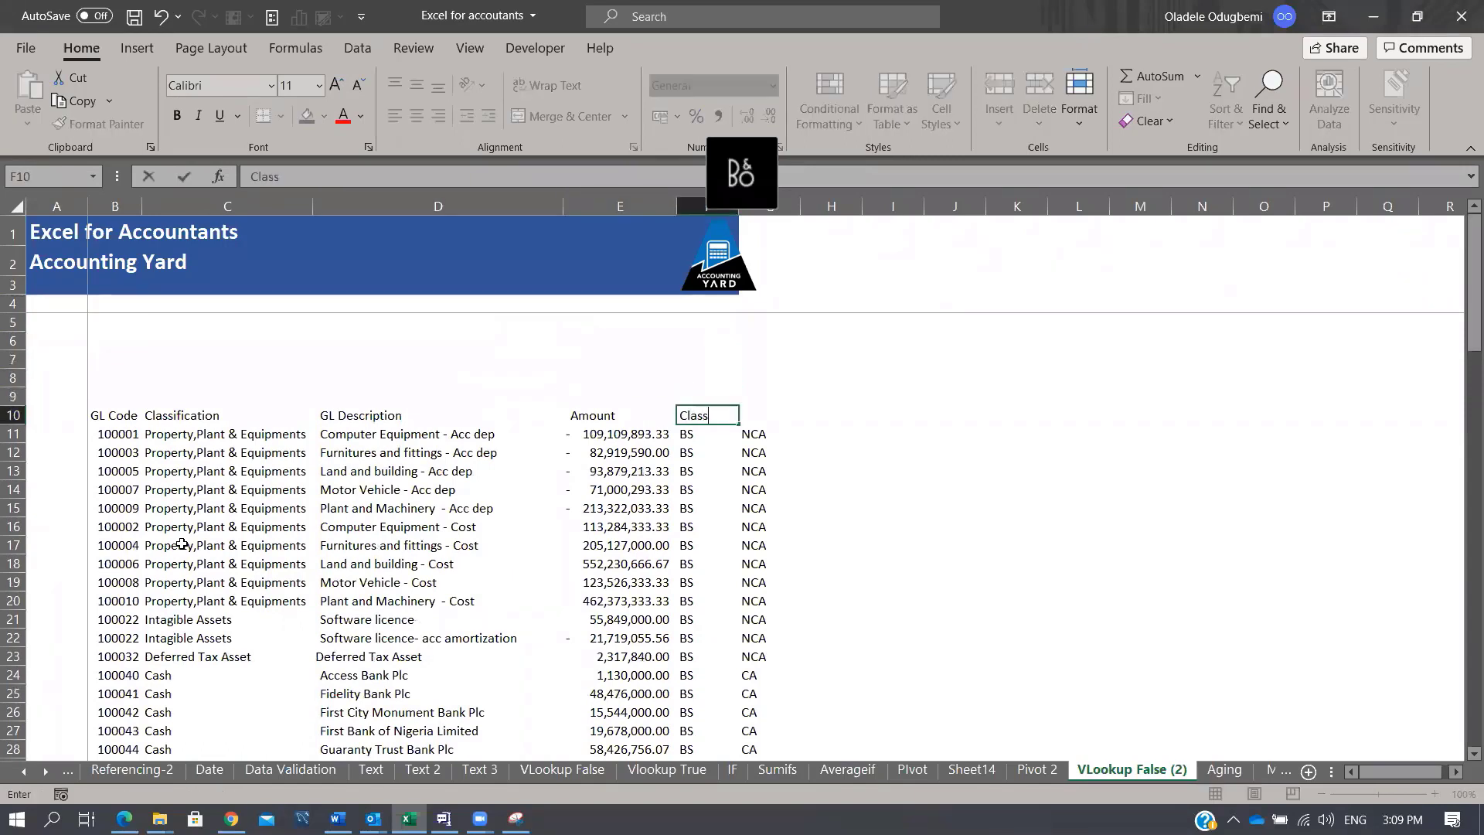
text(1)
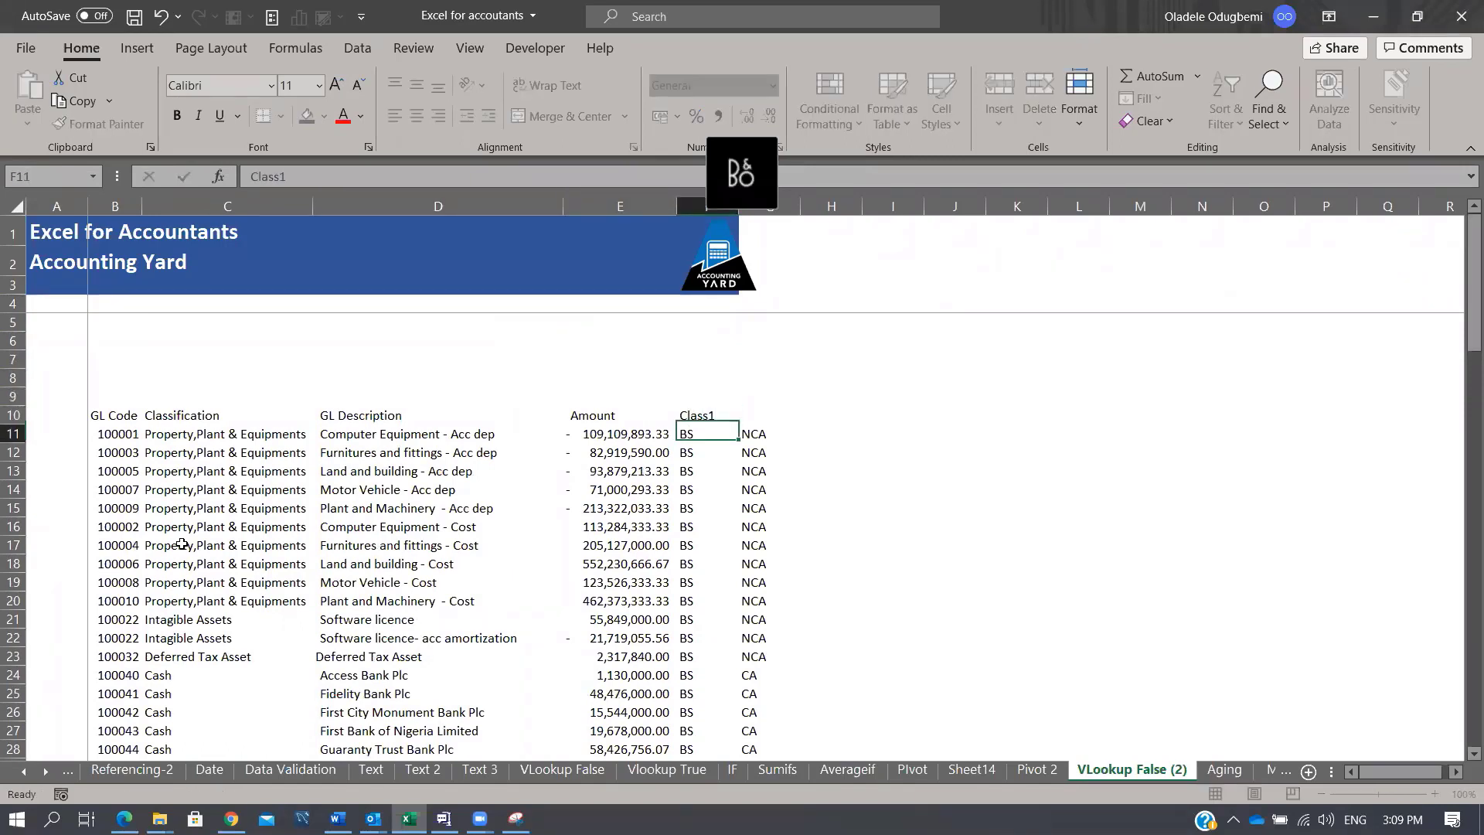
key(Tab)
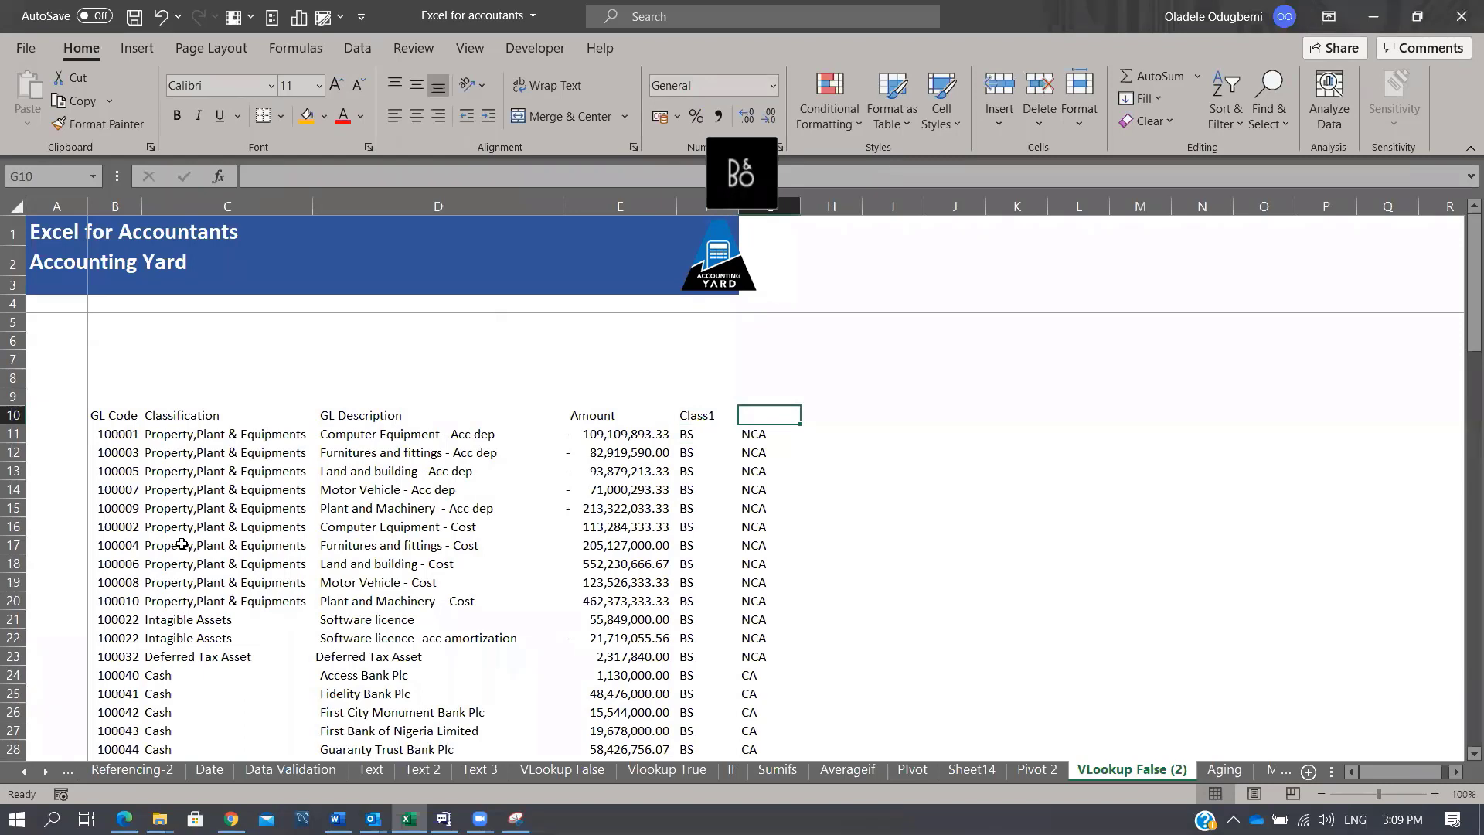
text(Cl)
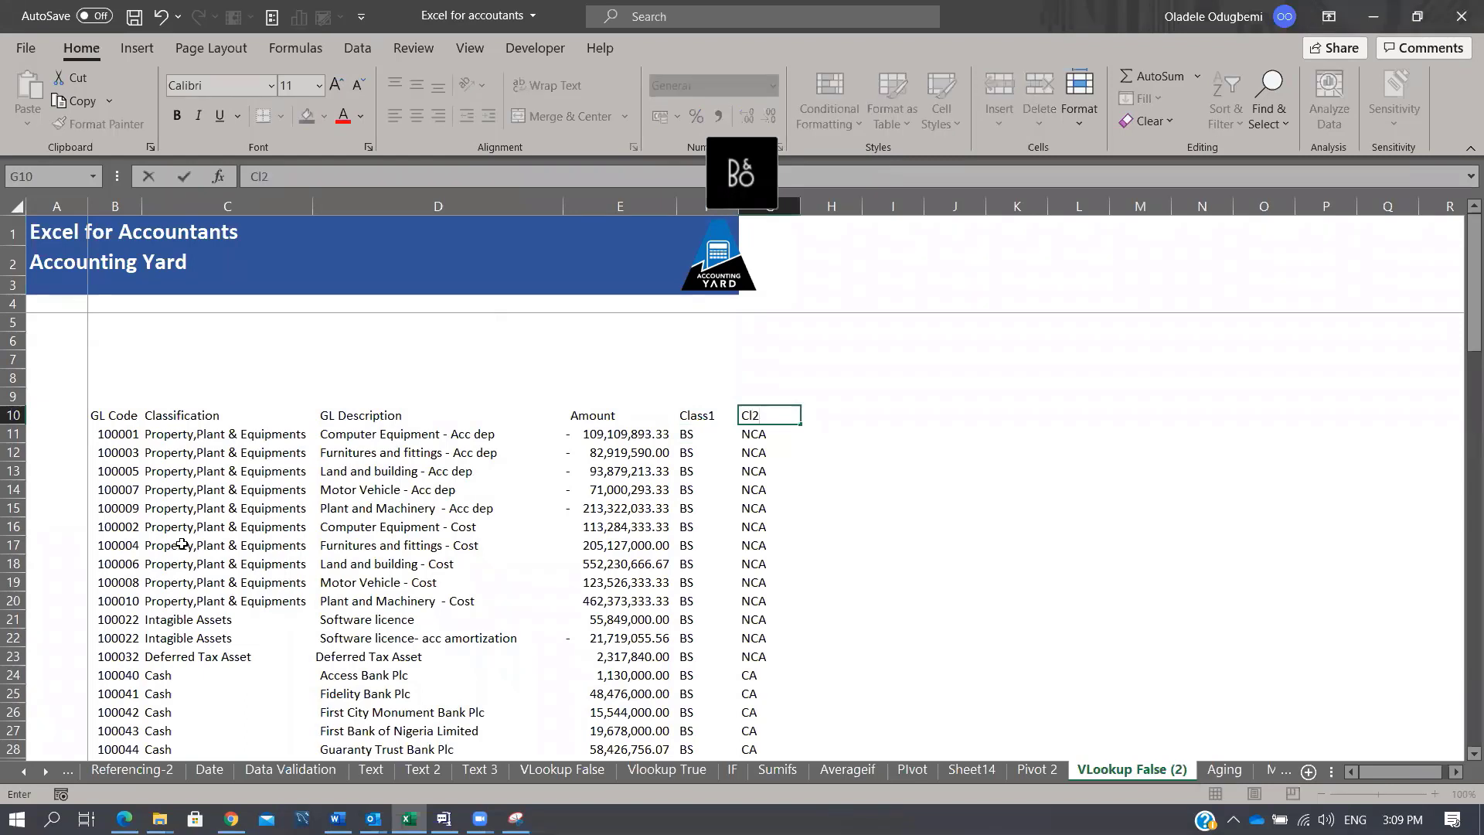
text(2)
key(ctrl+Return)
text(C)
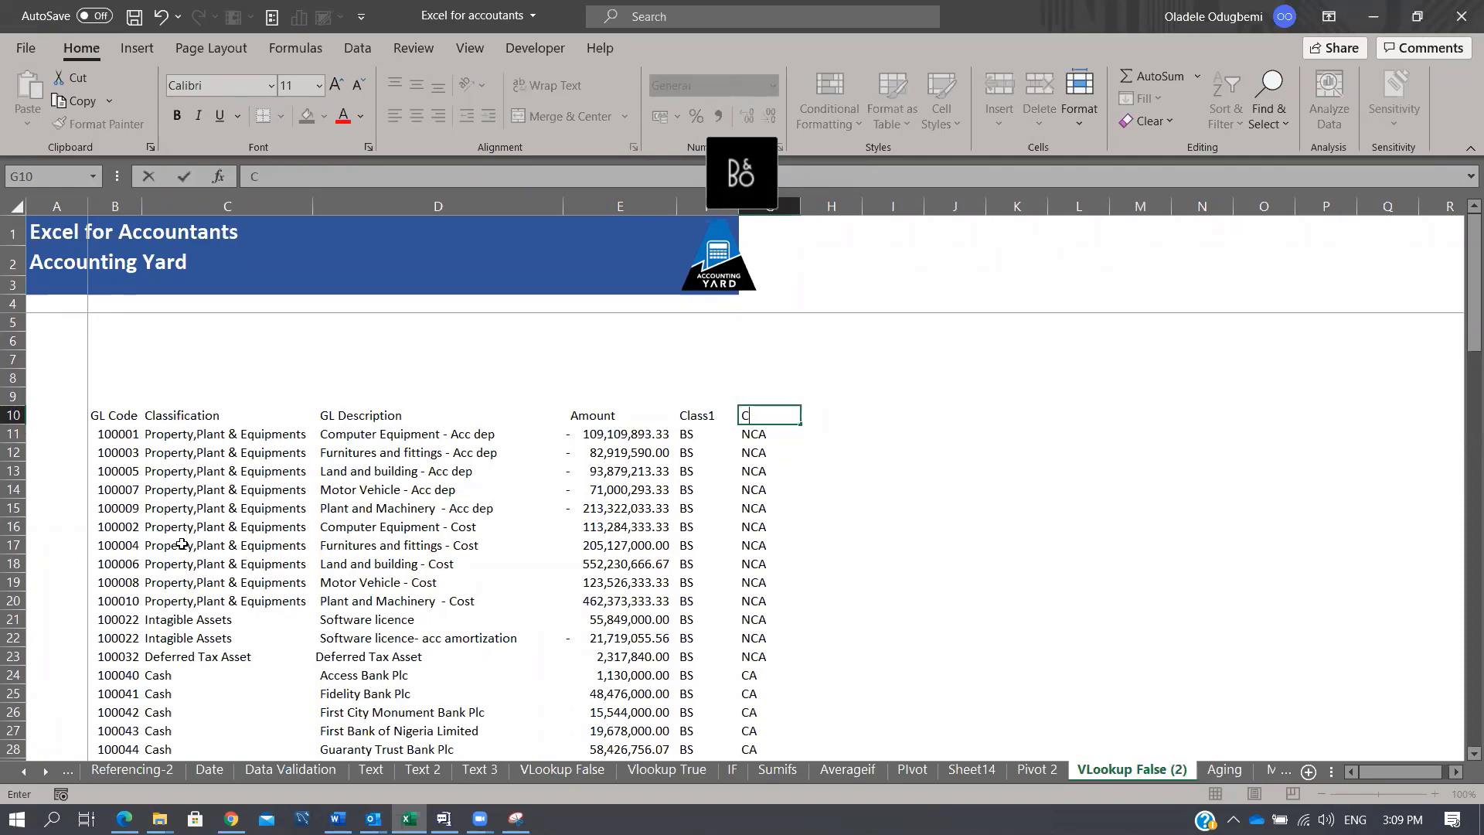
text(Llass 2)
key(Return)
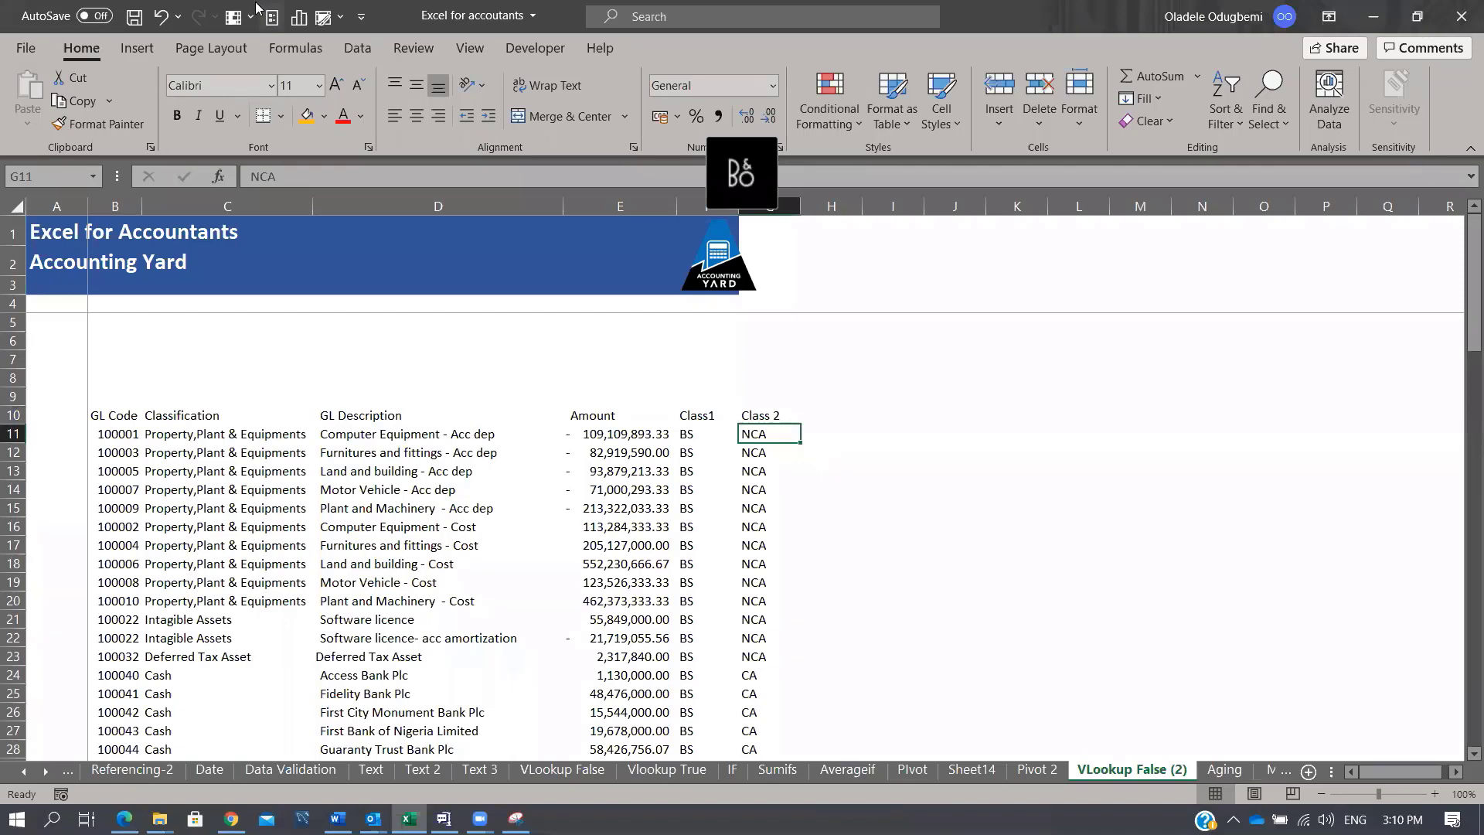
Step: Select the GL table range B10:G96
click(779, 412)
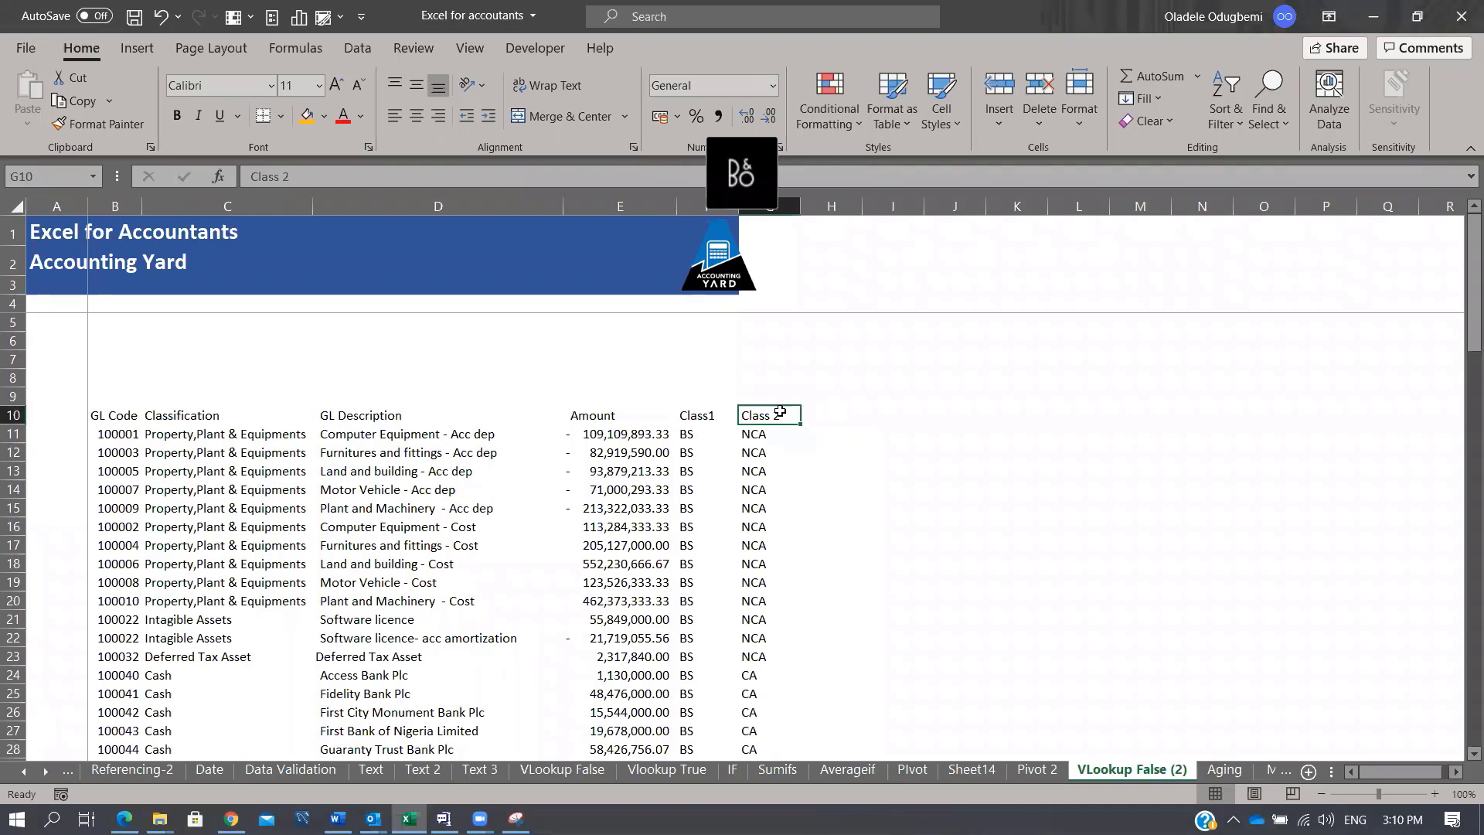
key(ctrl+shift+Left)
key(ctrl+shift+Down)
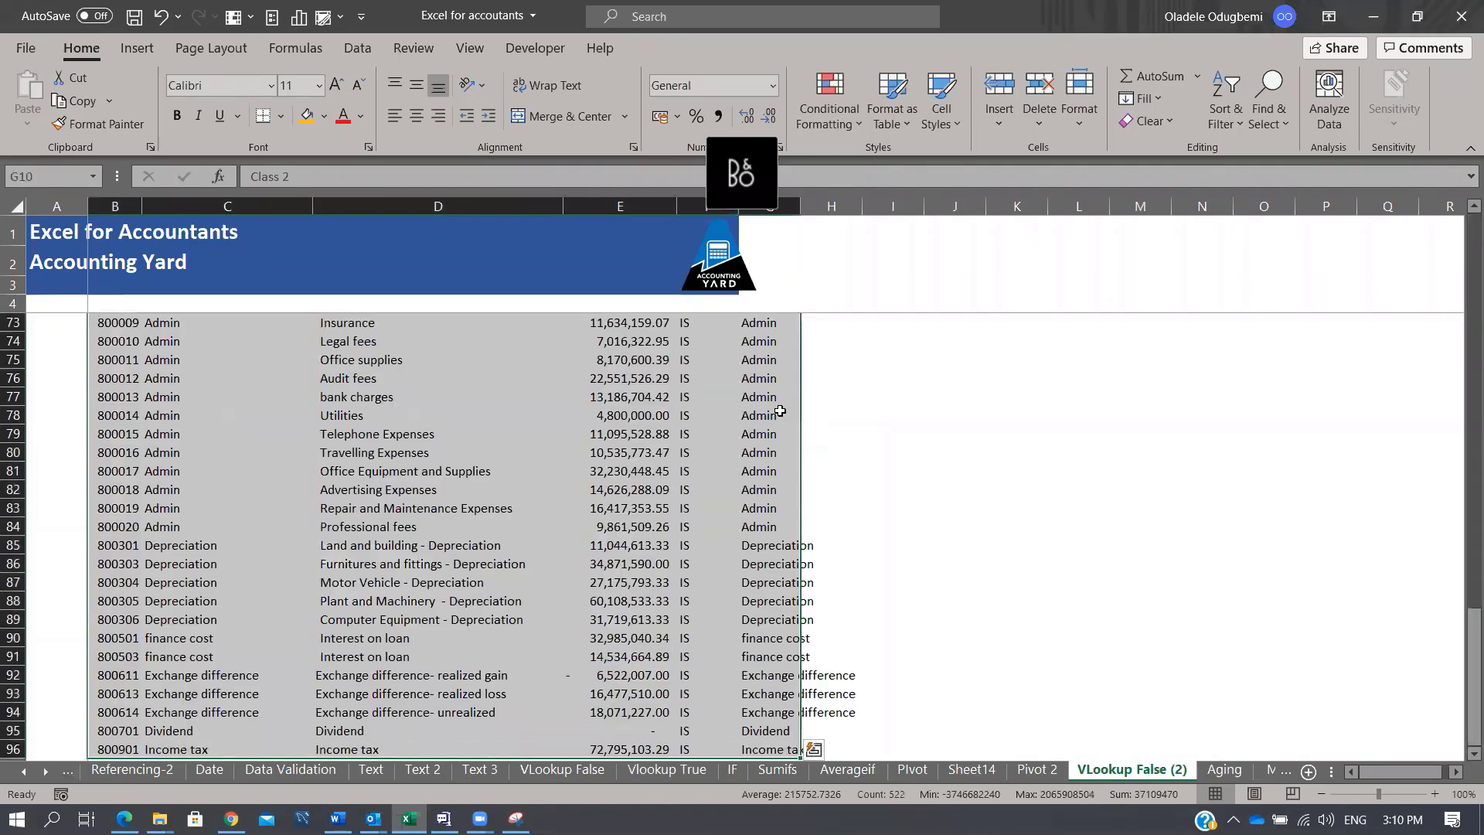
Step: Insert a PivotTable from B10:G96 on a new worksheet using Alt+N+V
key(alt)
key(n)
key(v)
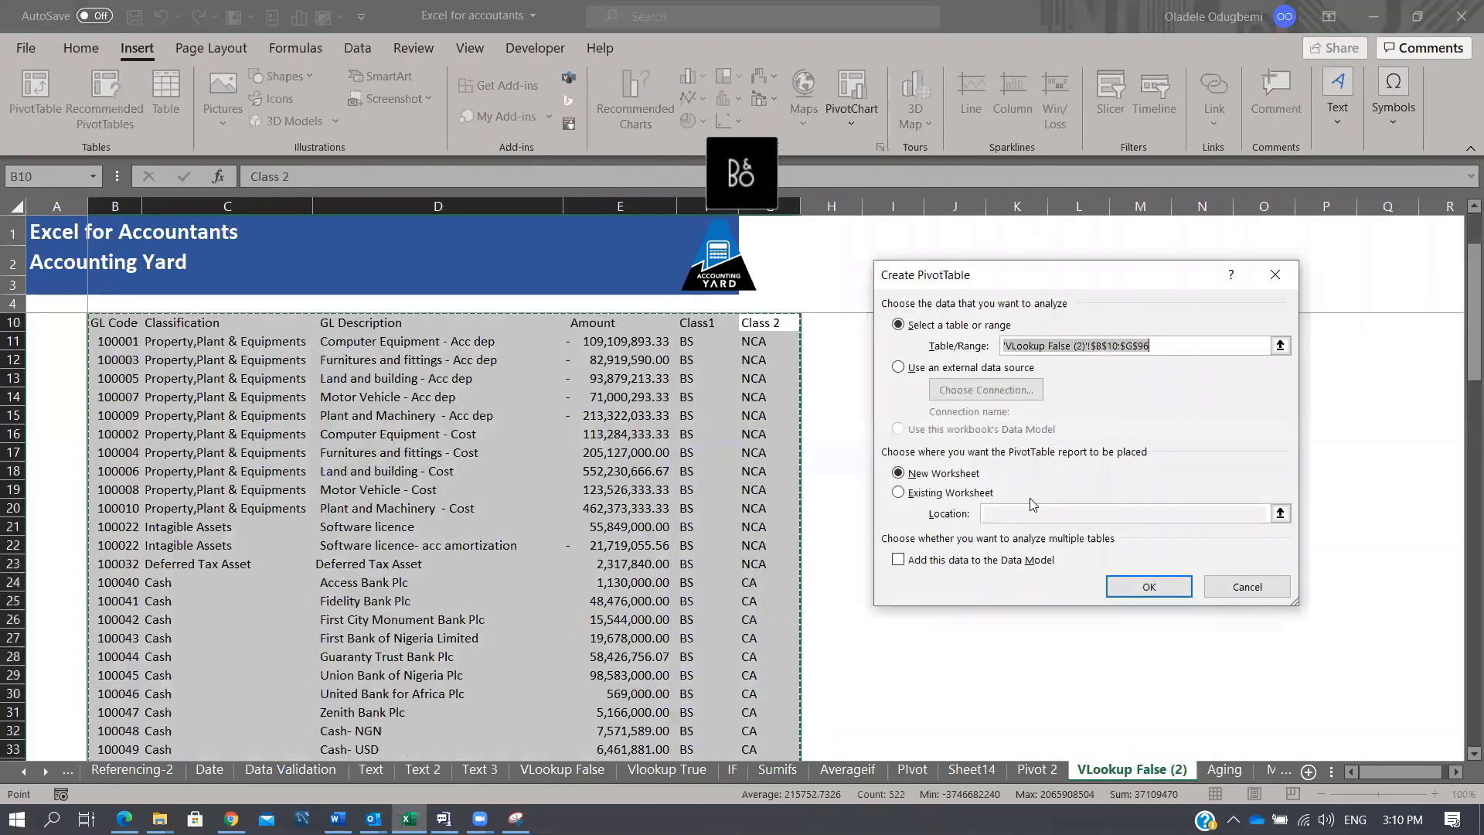
click(1137, 589)
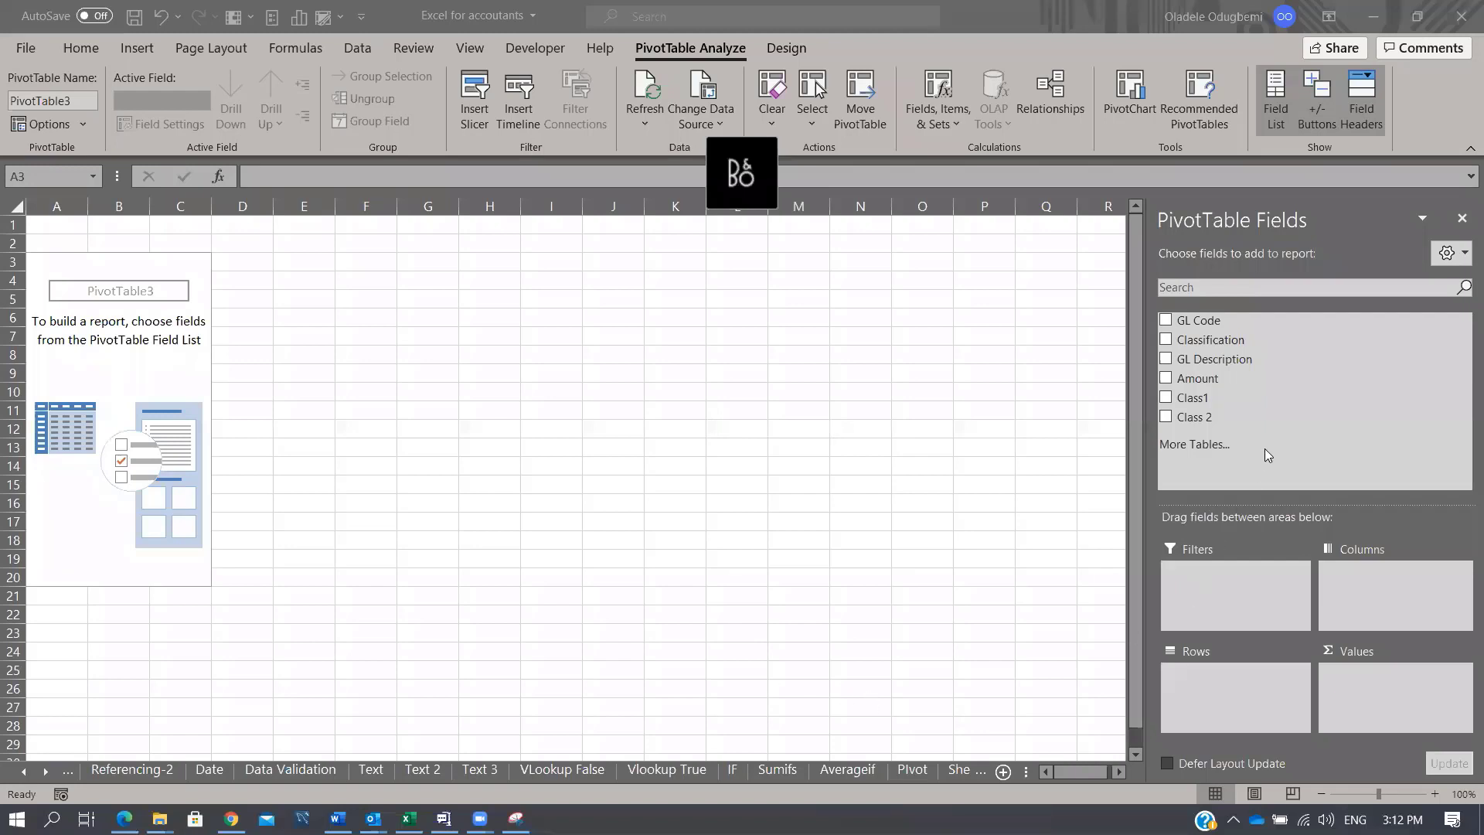
click(1195, 405)
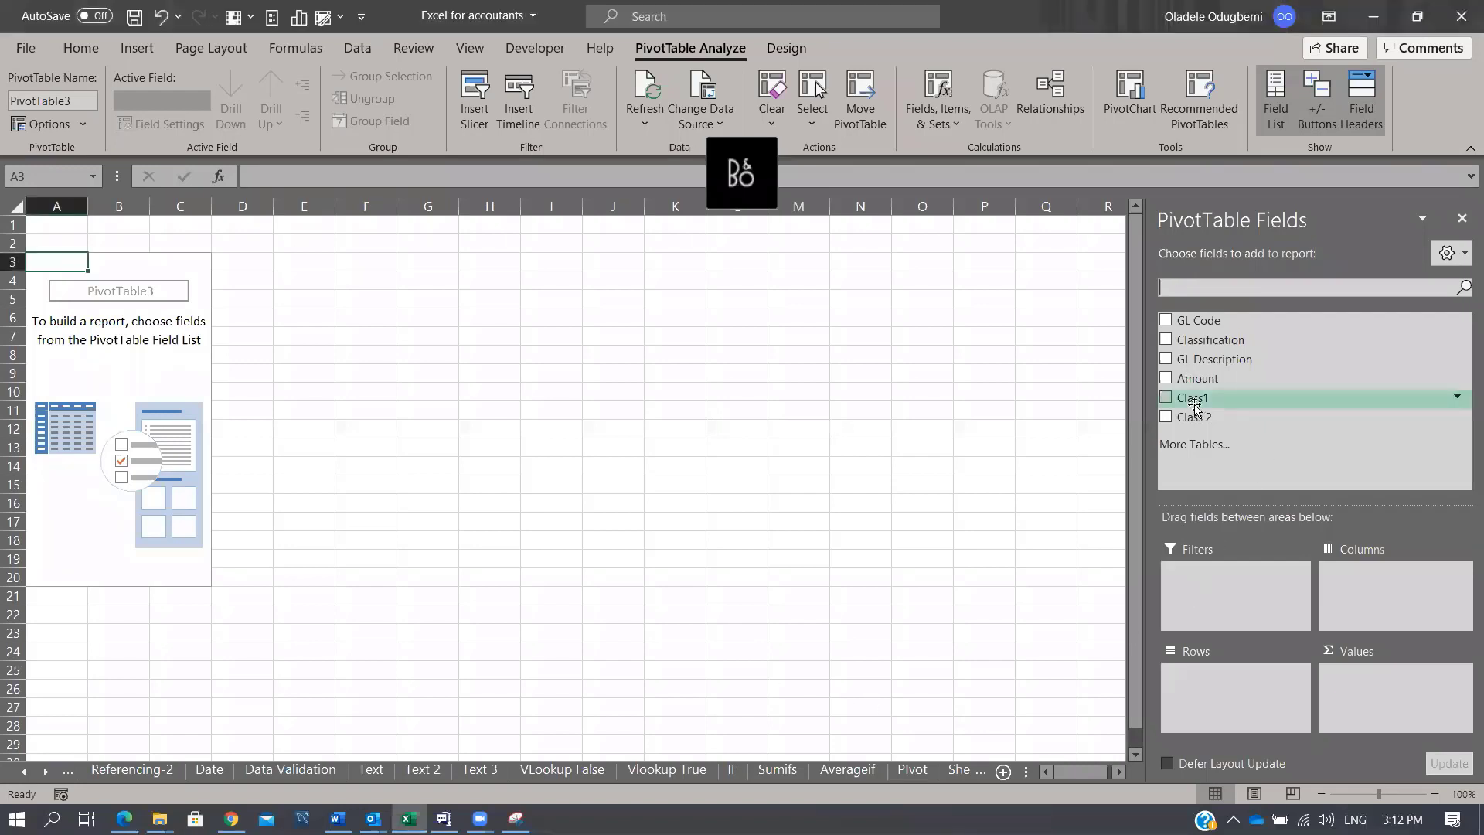
drag(1195, 404, 1200, 674)
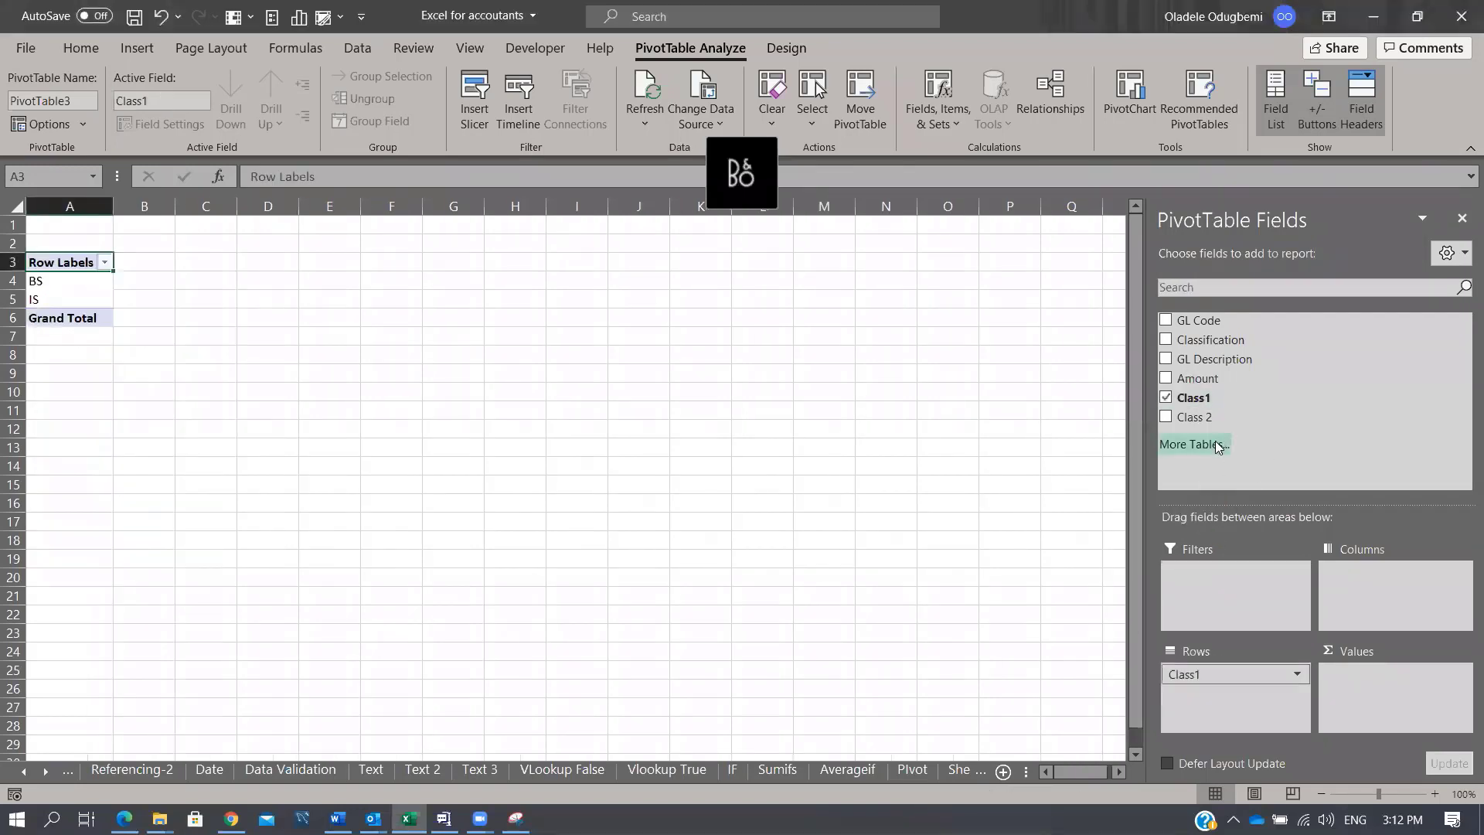
drag(1194, 417, 1260, 713)
drag(1227, 378, 1387, 690)
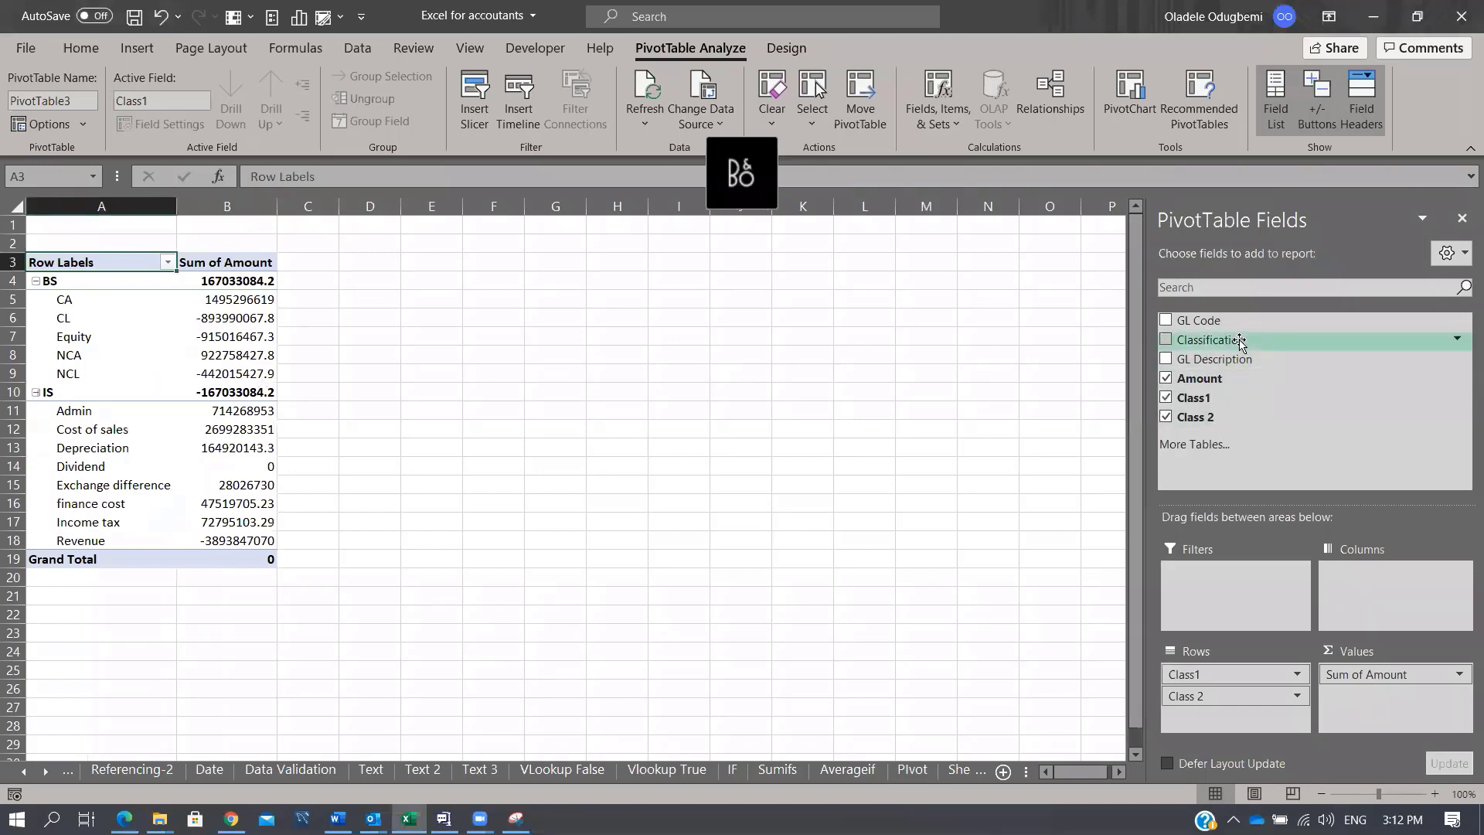
drag(1240, 340, 1258, 720)
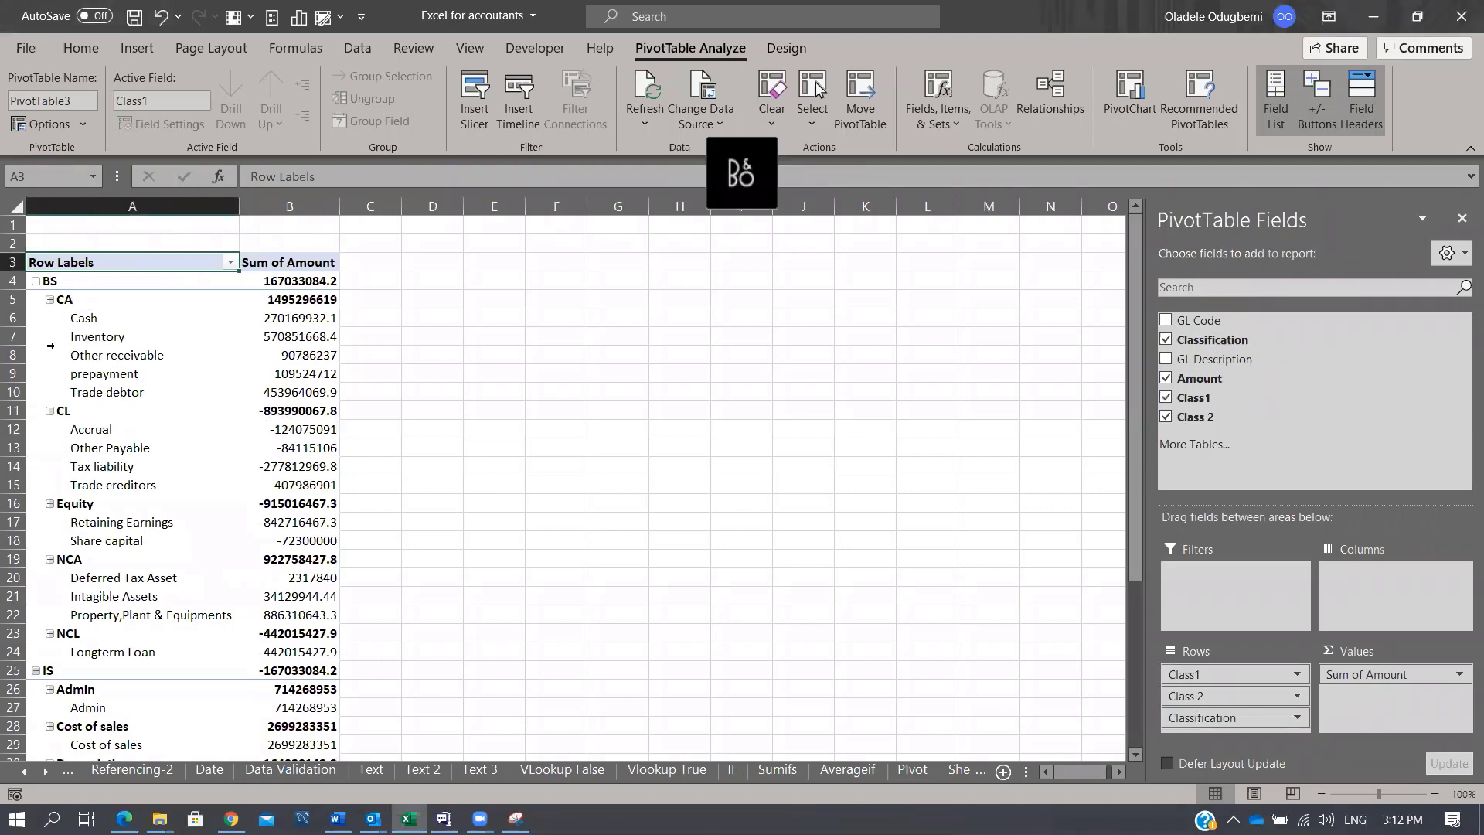
scroll(131, 473, down, 3)
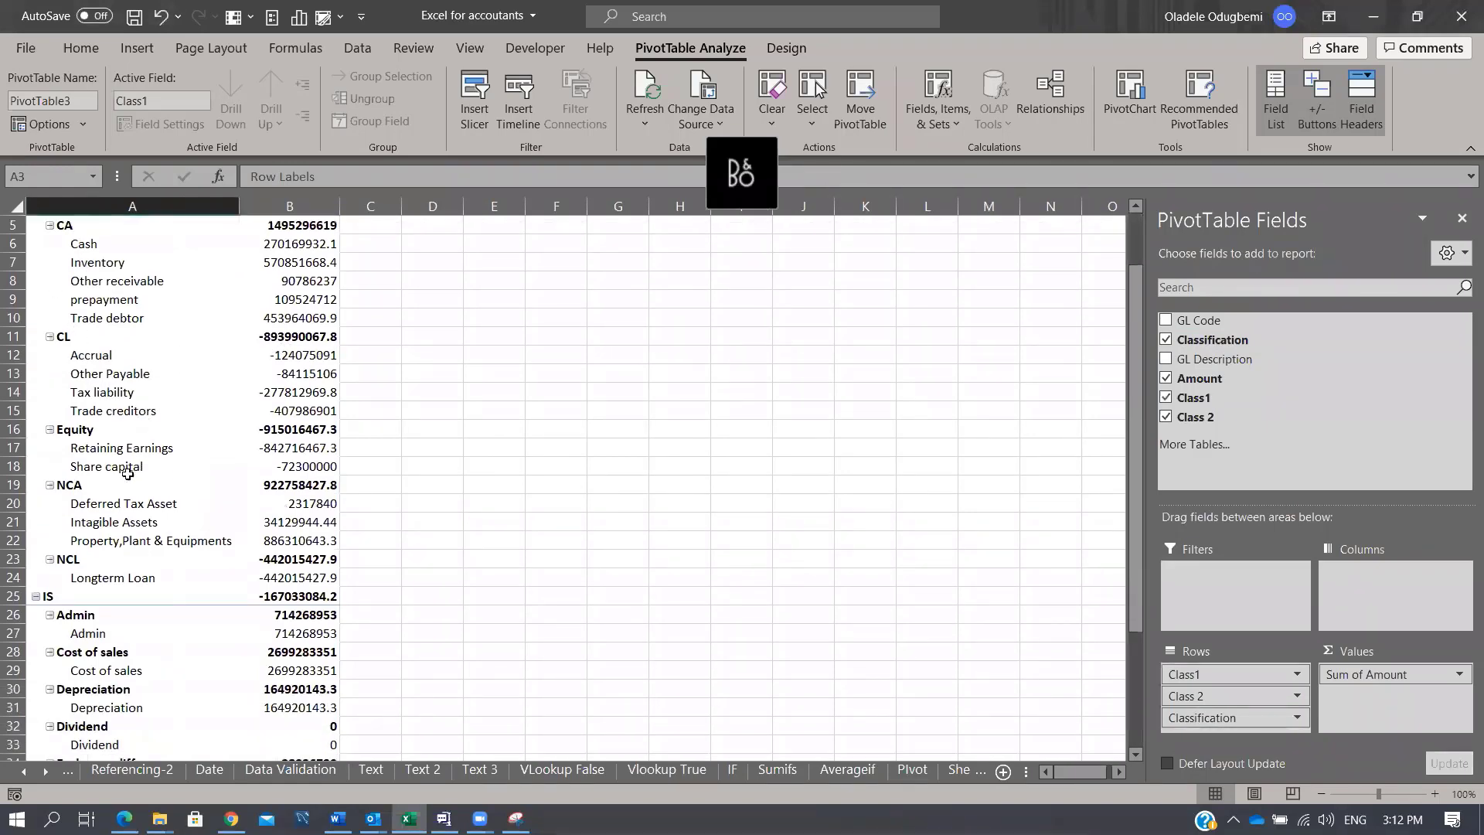
scroll(144, 506, down, 4)
scroll(143, 287, up, 7)
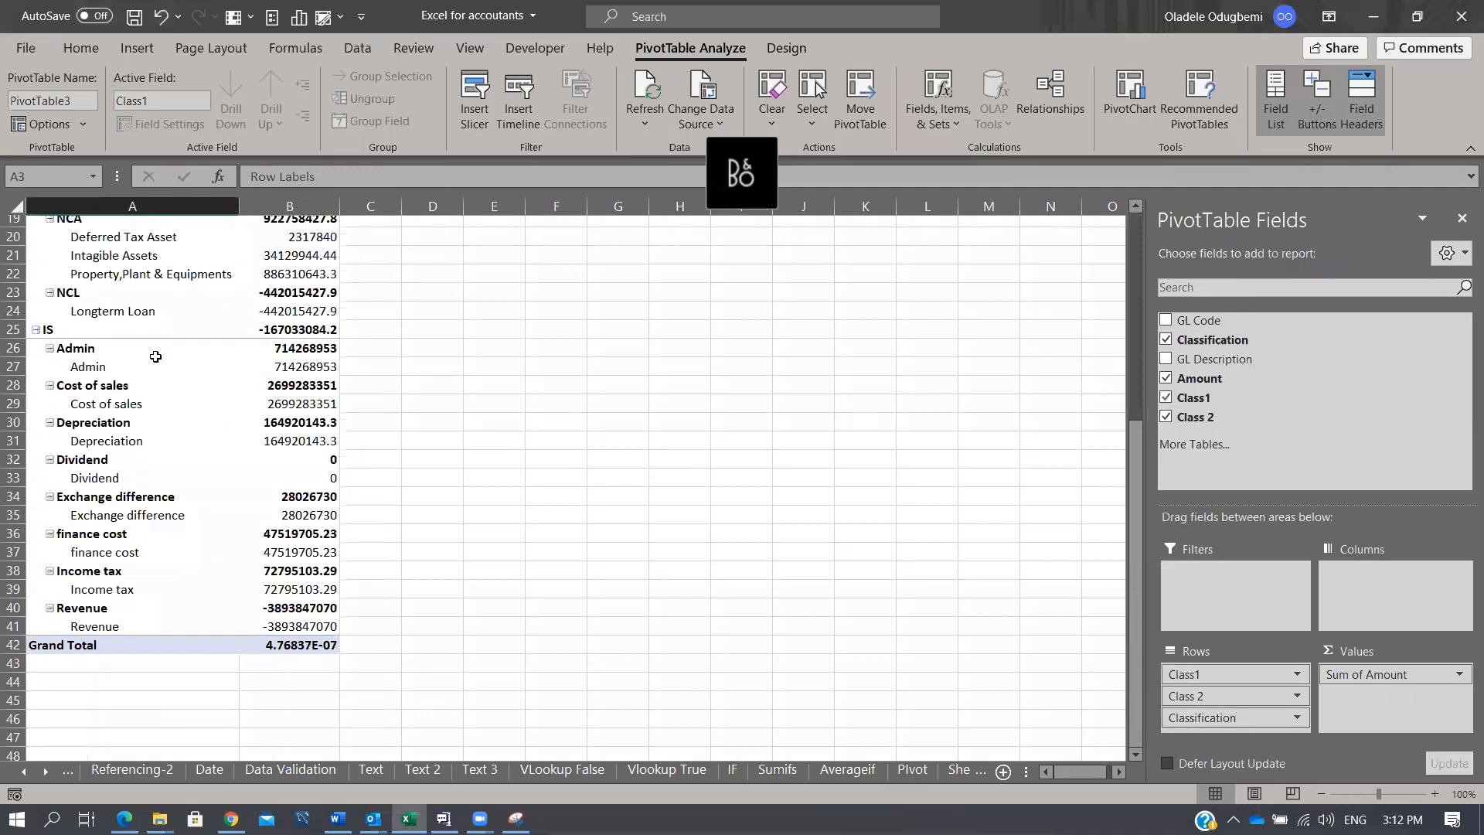
click(644, 121)
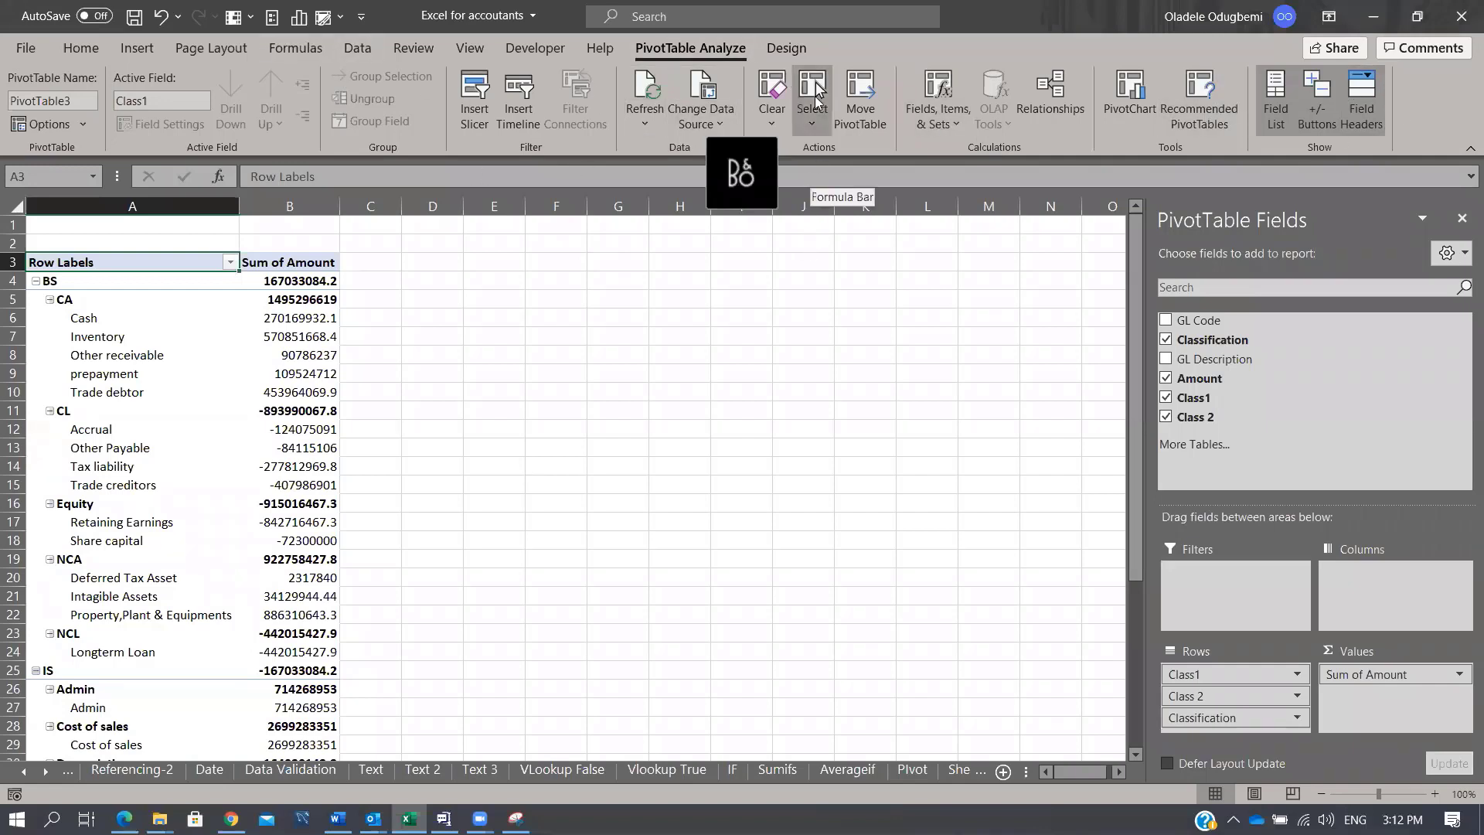
Step: Set PivotTable3's report layout to Show in Tabular Form
click(825, 277)
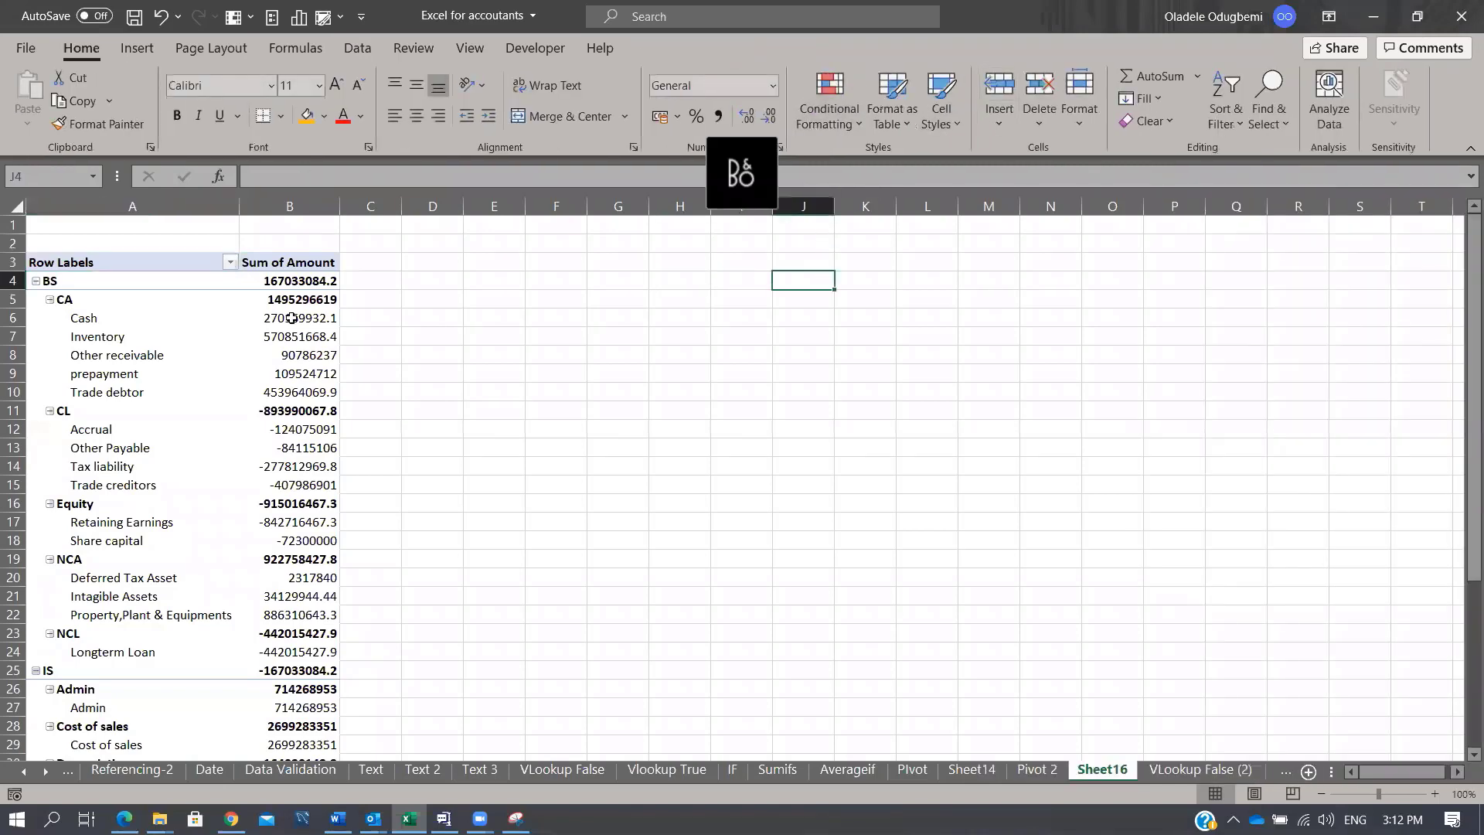
click(171, 356)
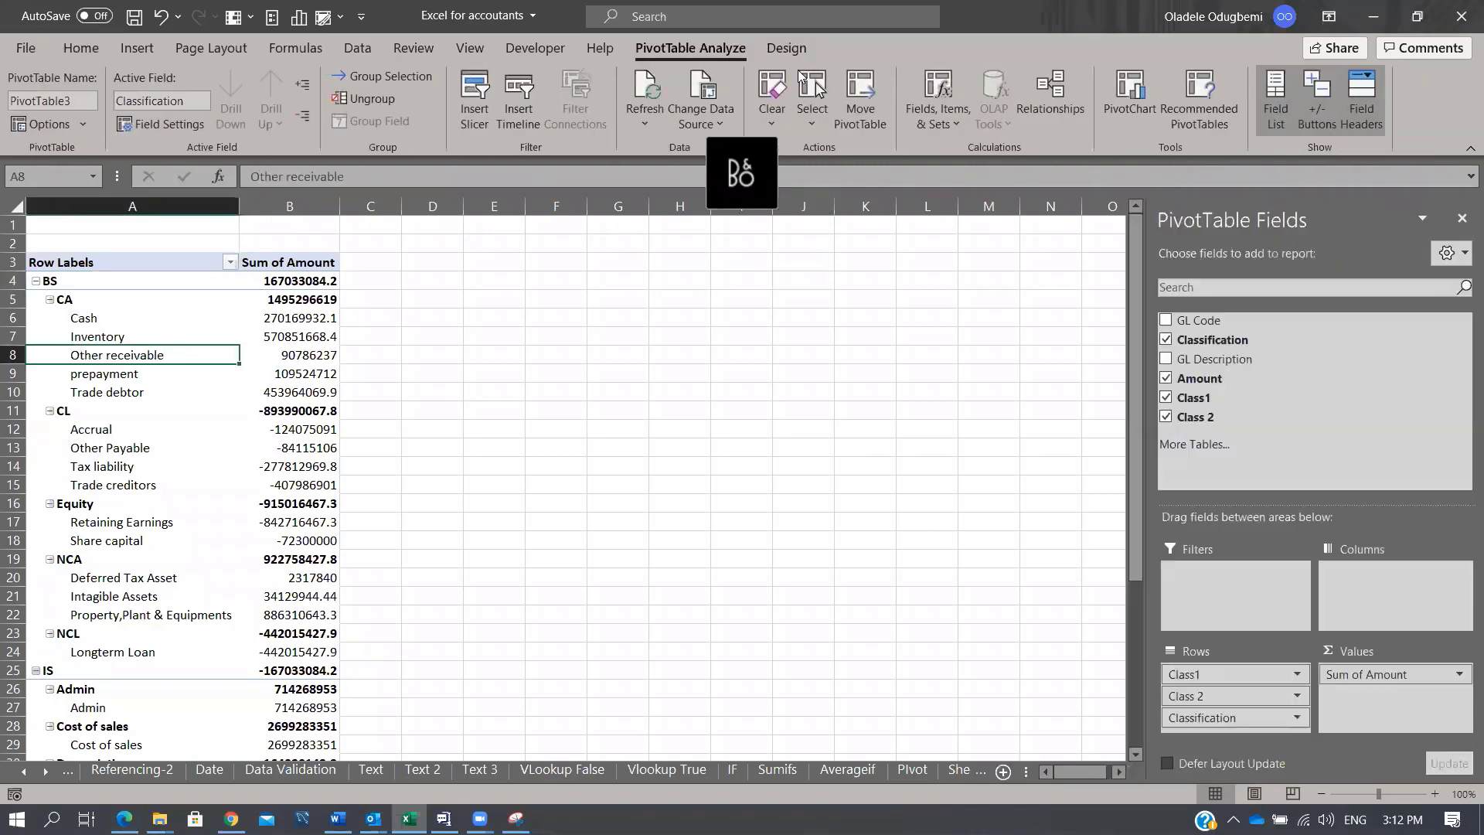
click(786, 48)
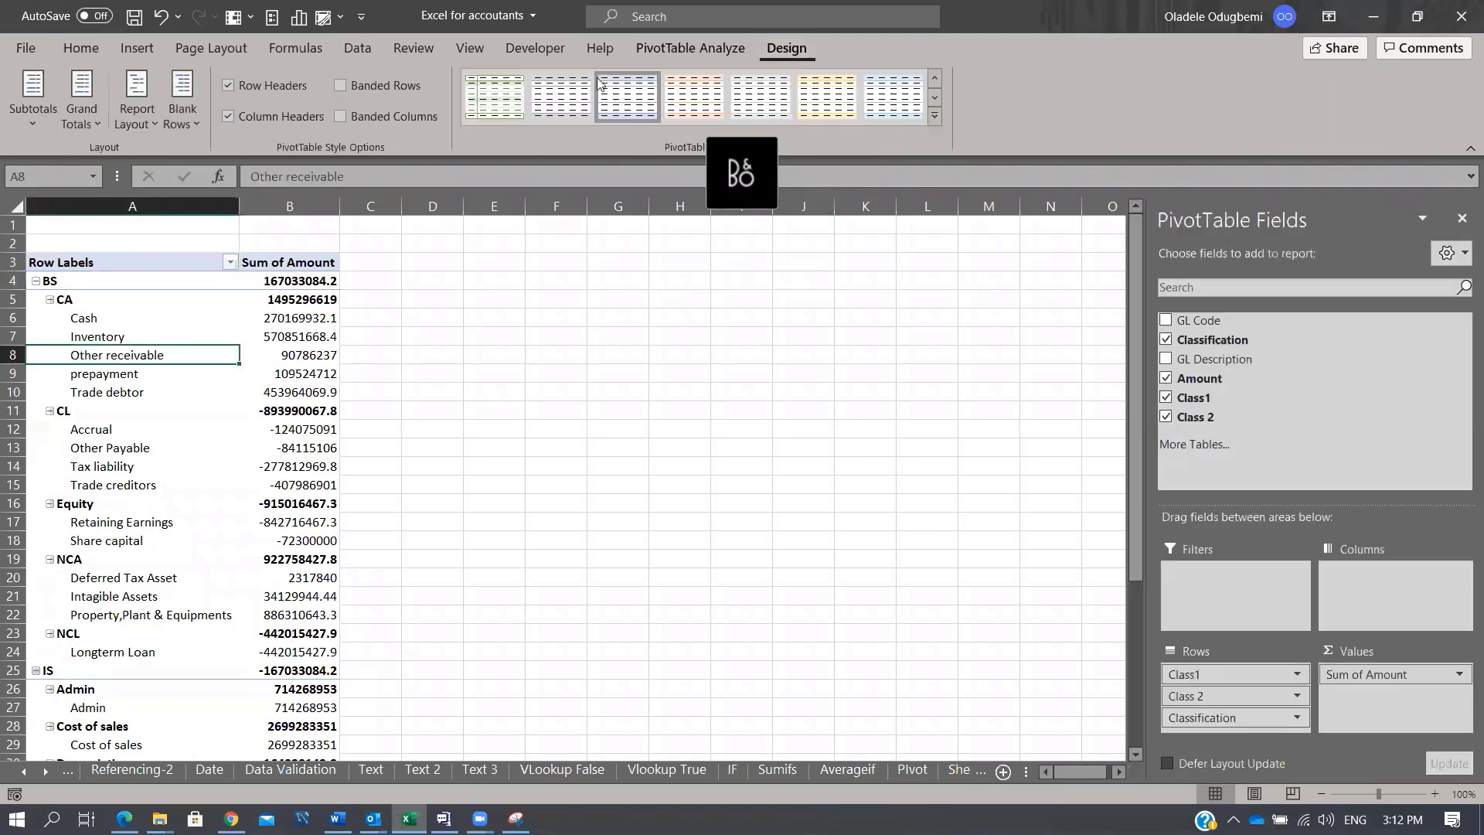
click(133, 125)
click(98, 116)
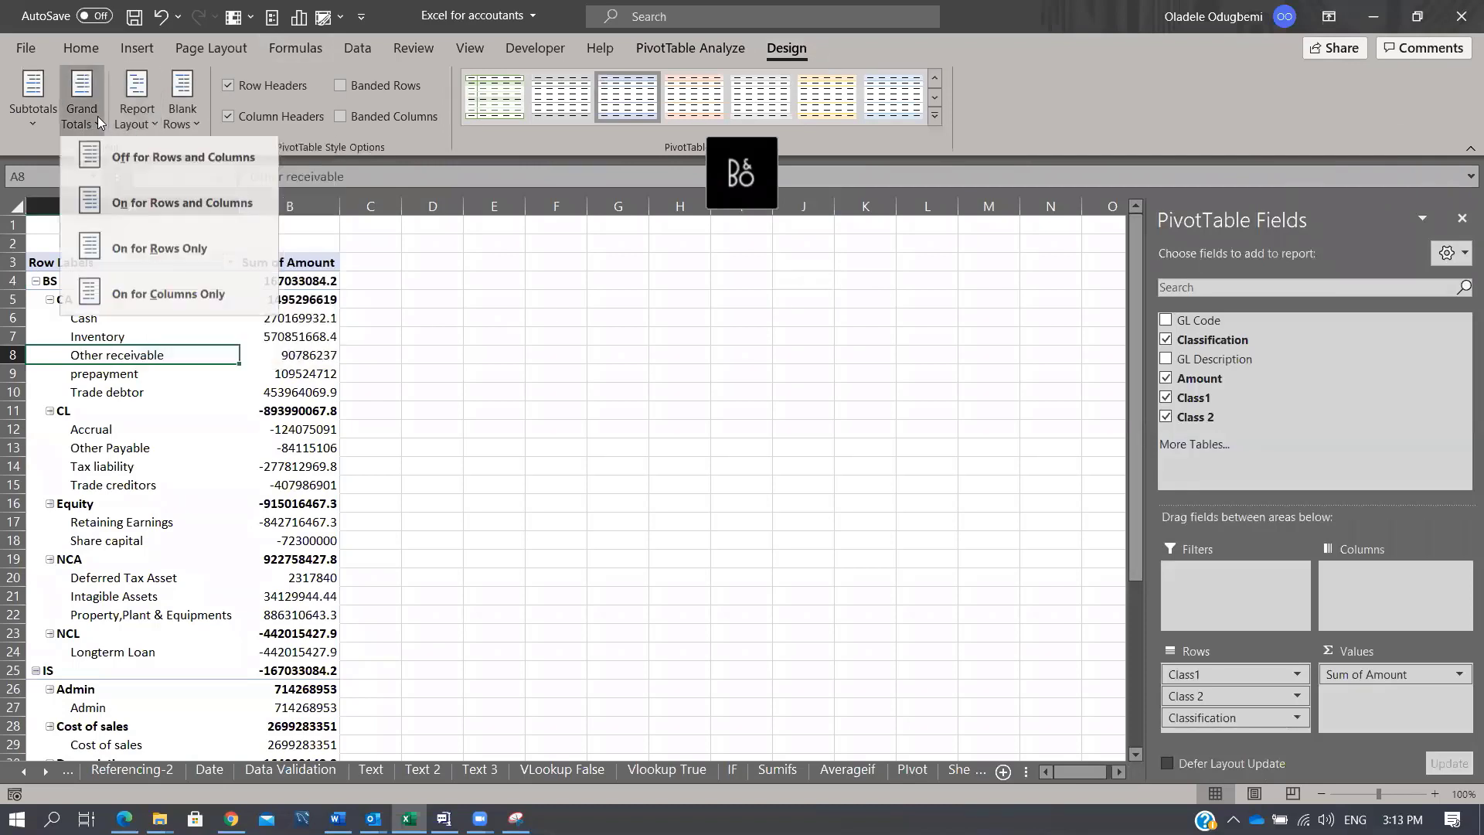
click(142, 119)
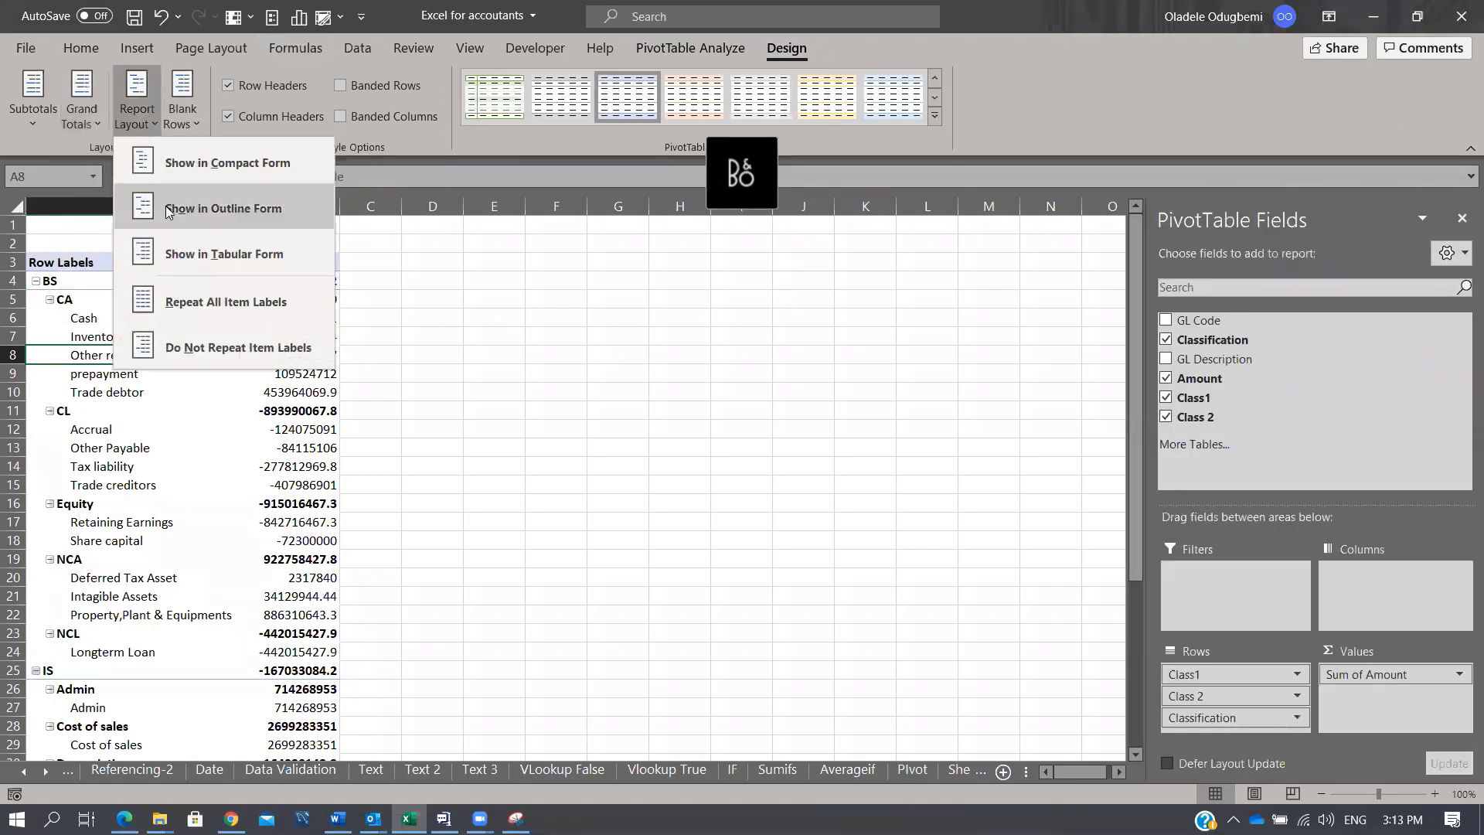
click(184, 257)
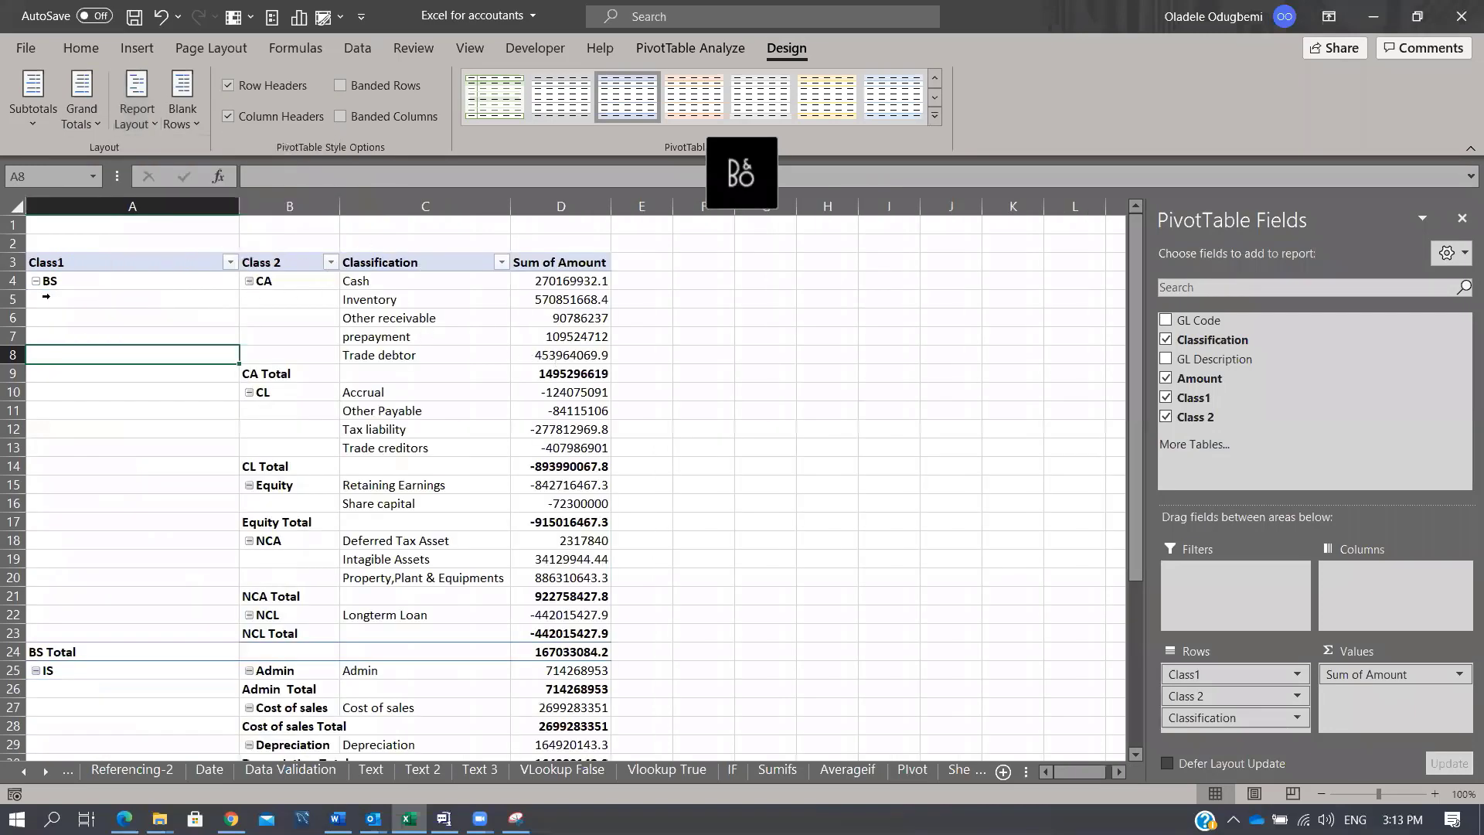
click(35, 281)
Step: Collapse IS, CL, Equity, NCA and NCL, keeping BS and CA expanded
click(36, 299)
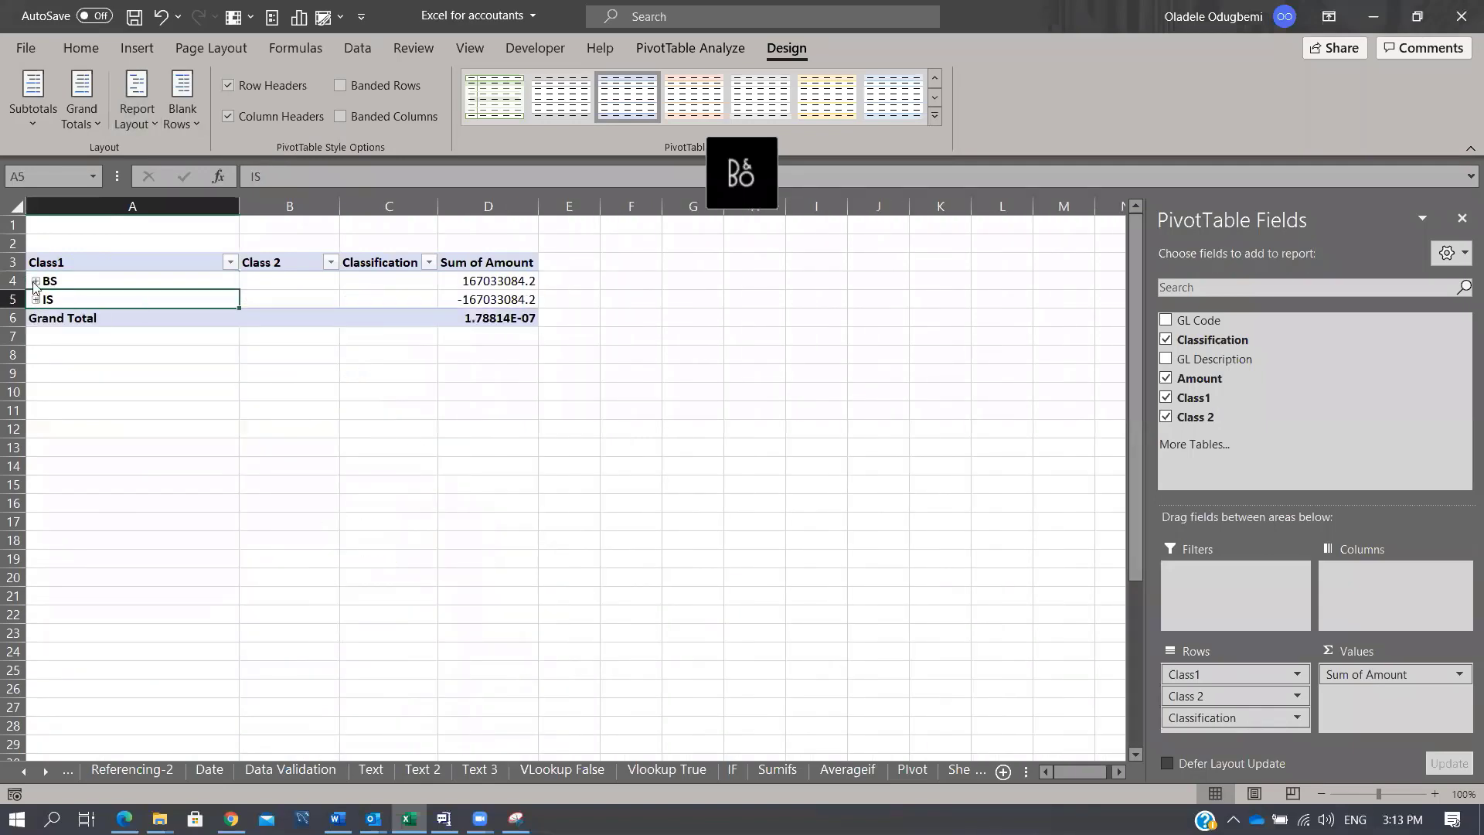
click(36, 281)
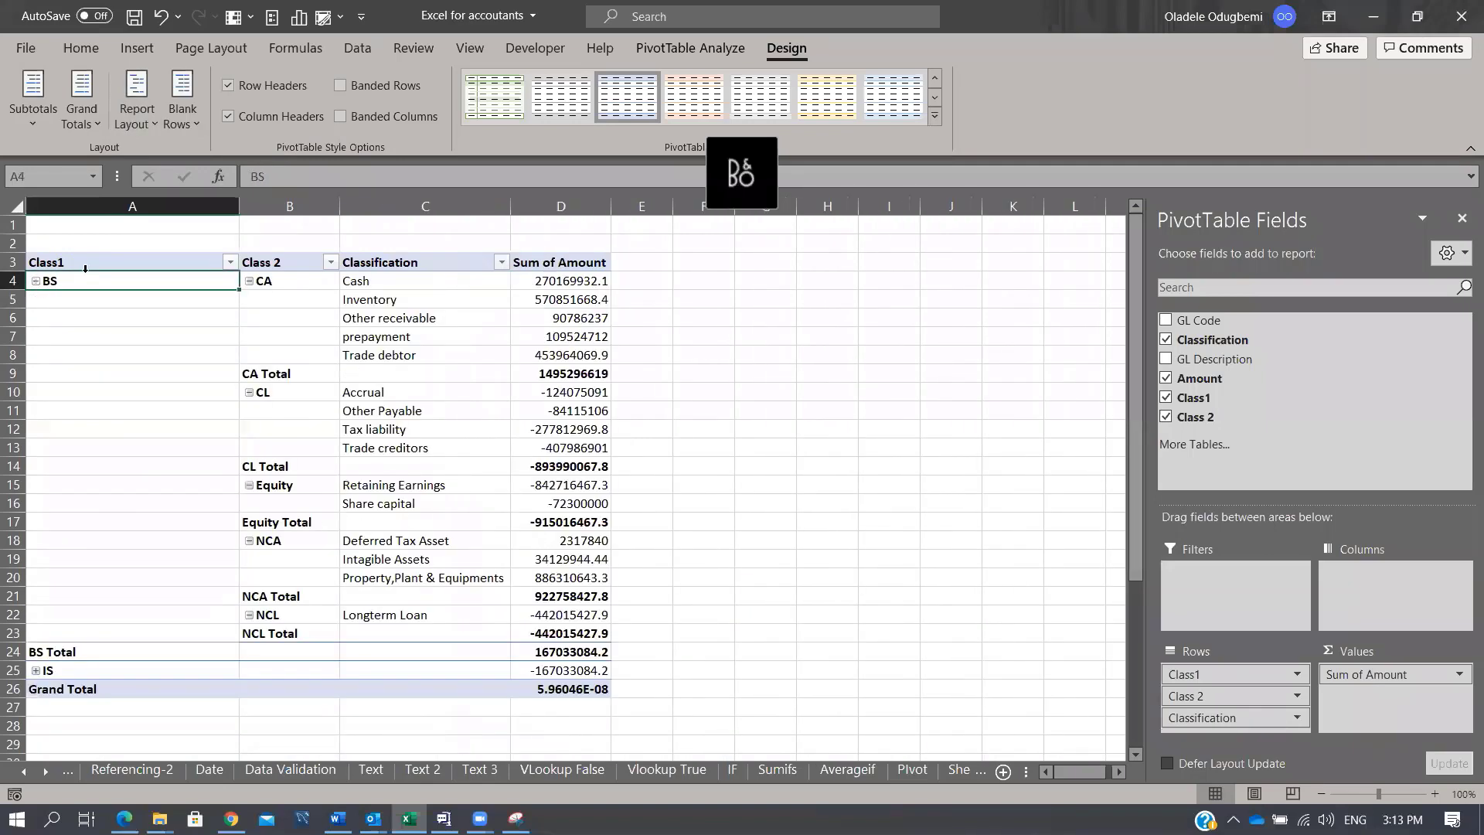
click(249, 281)
click(249, 300)
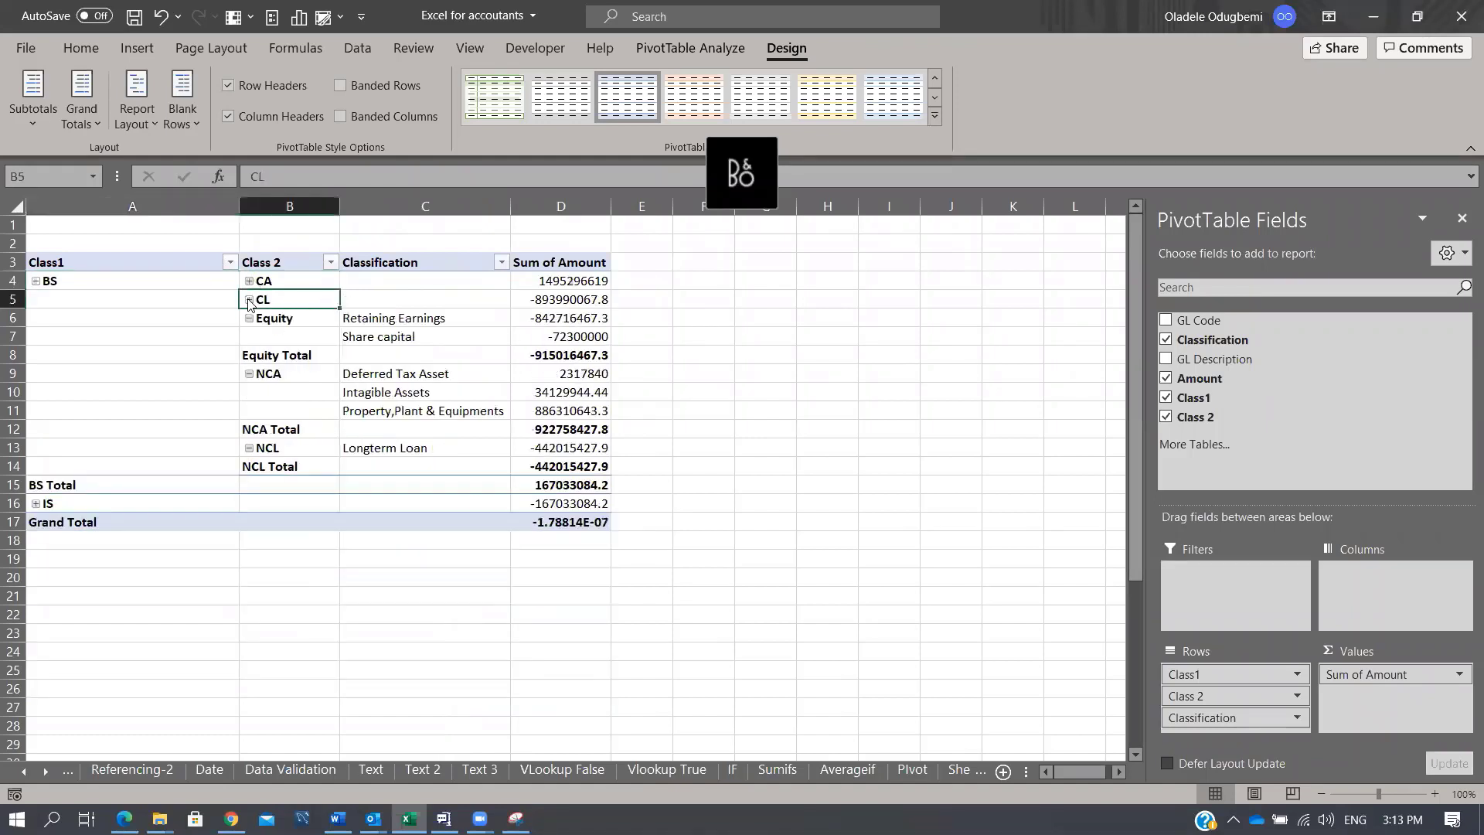
click(249, 318)
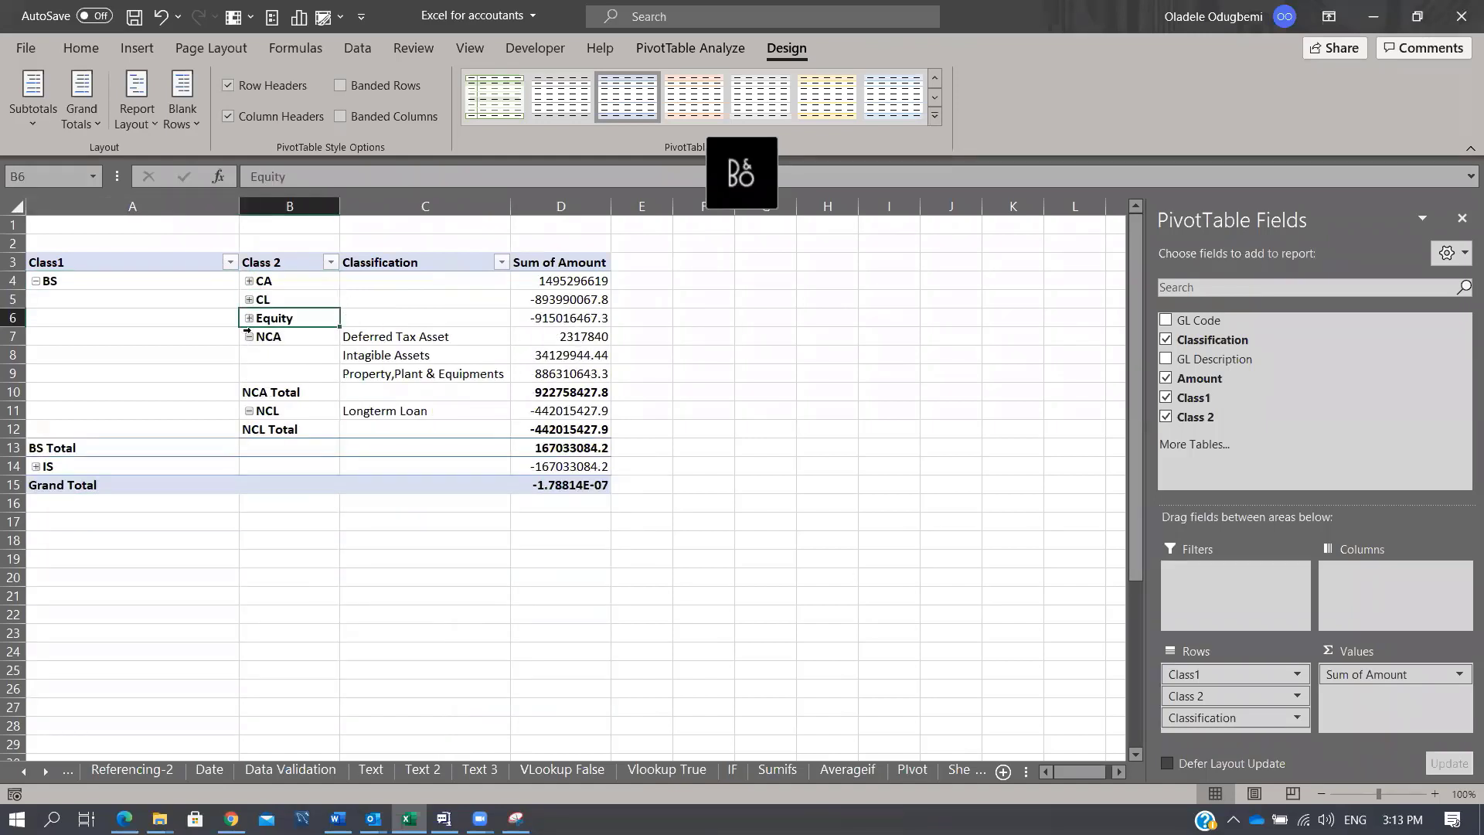
click(249, 336)
click(249, 356)
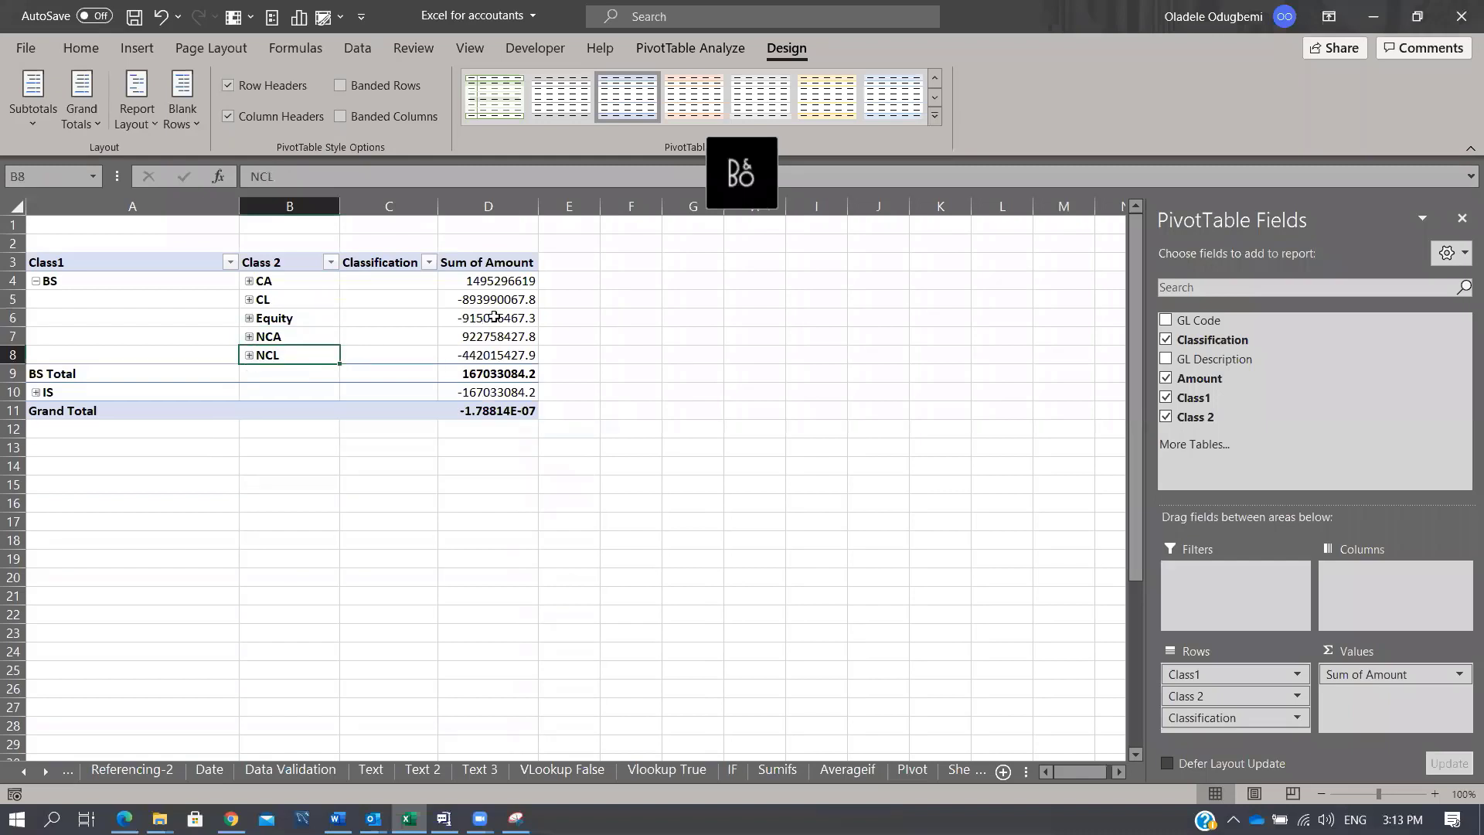
click(249, 281)
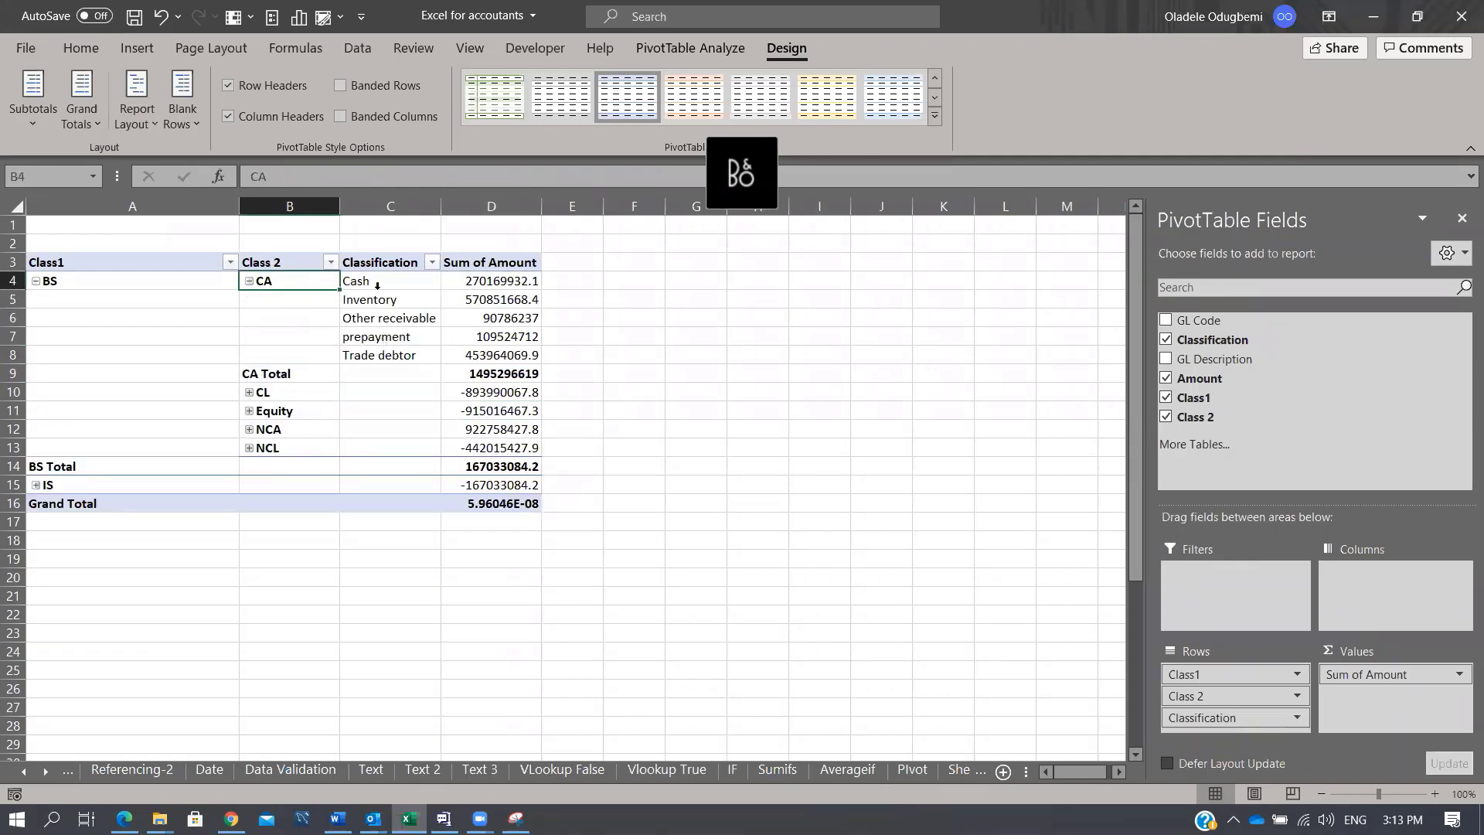
Step: Apply Comma Style to column D, expand CL, NCL and IS, and collapse Cost of sales
click(516, 205)
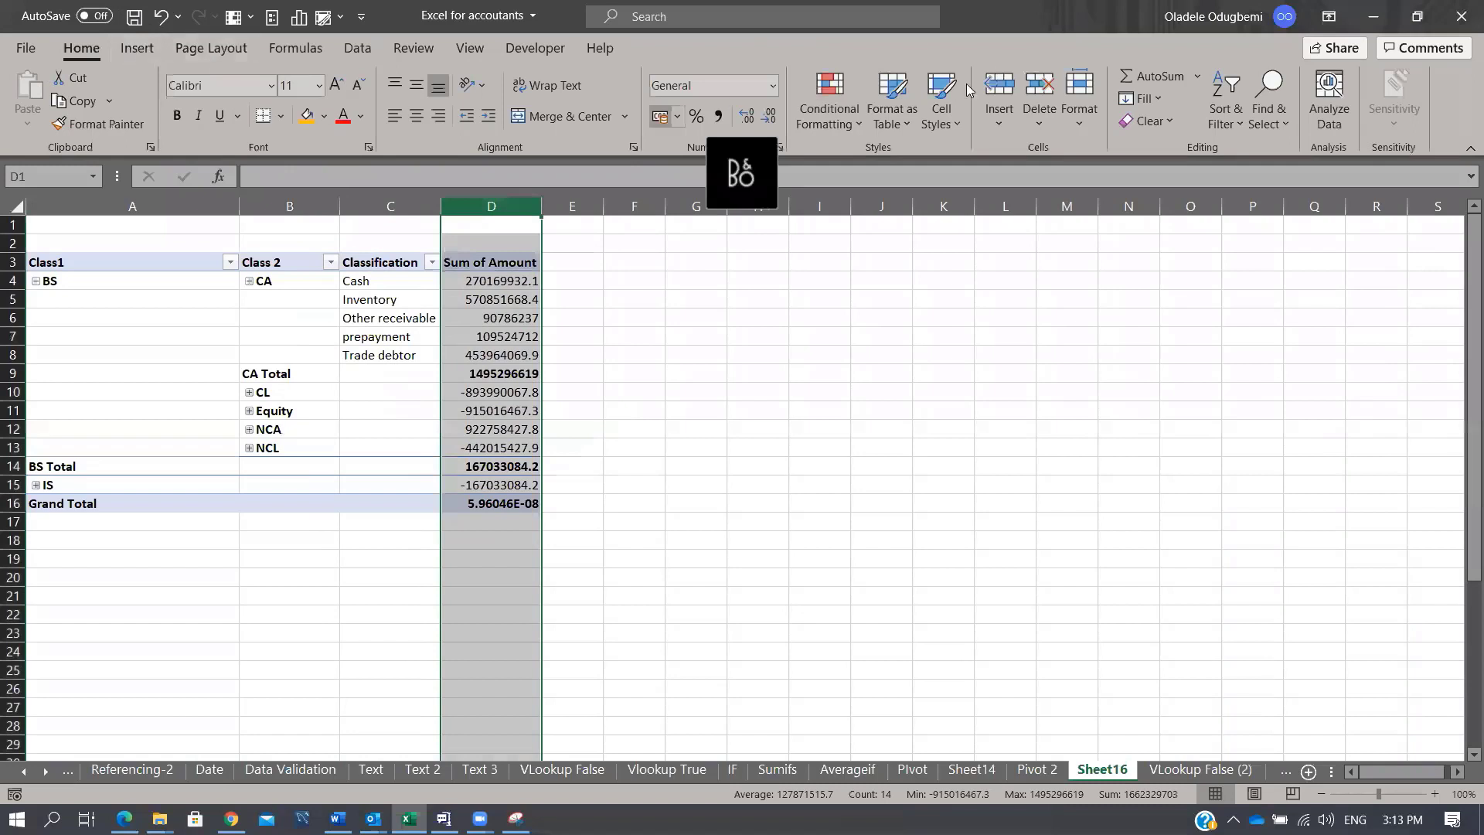
click(720, 115)
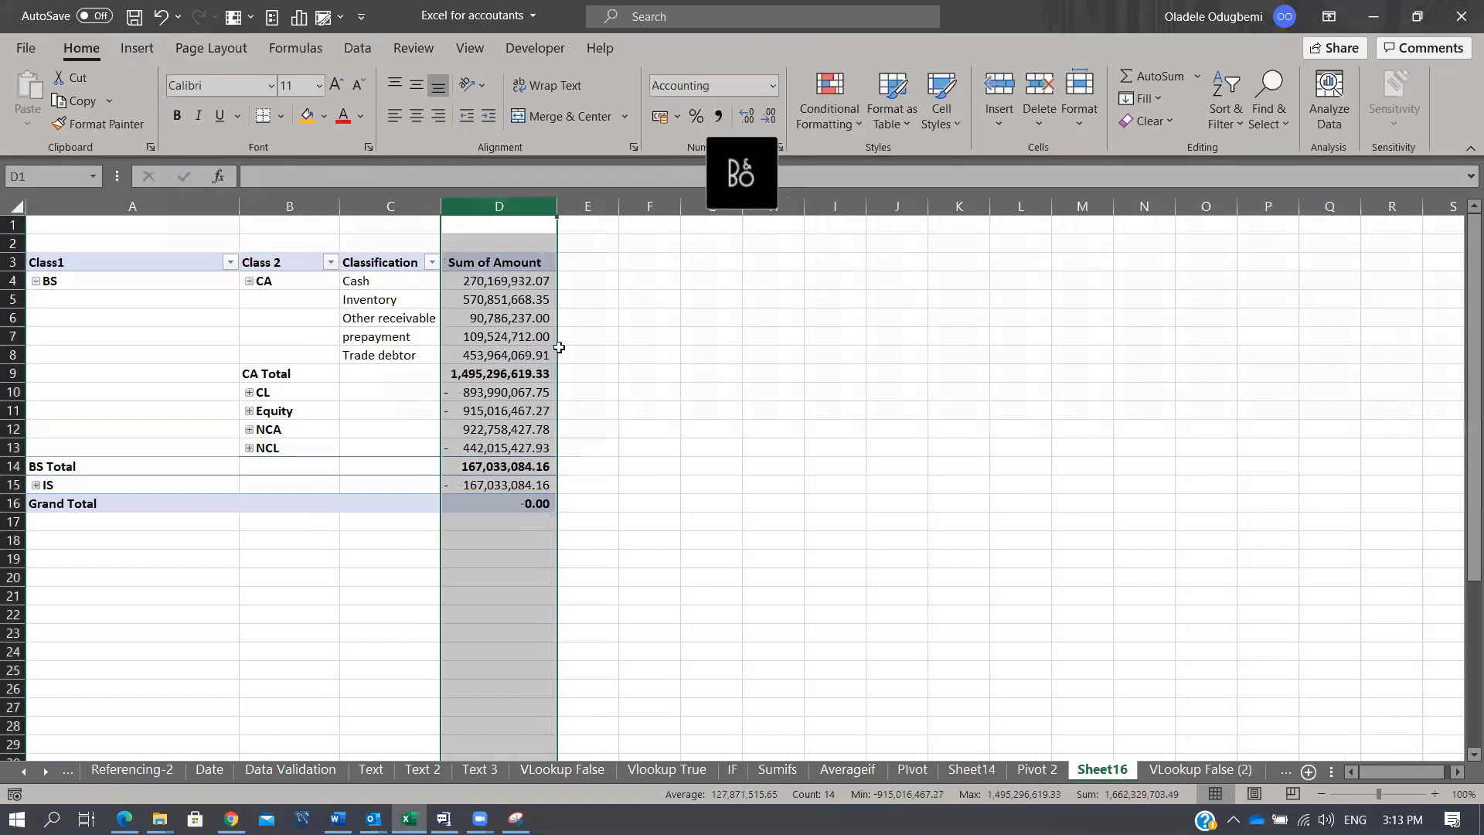
click(318, 339)
click(247, 394)
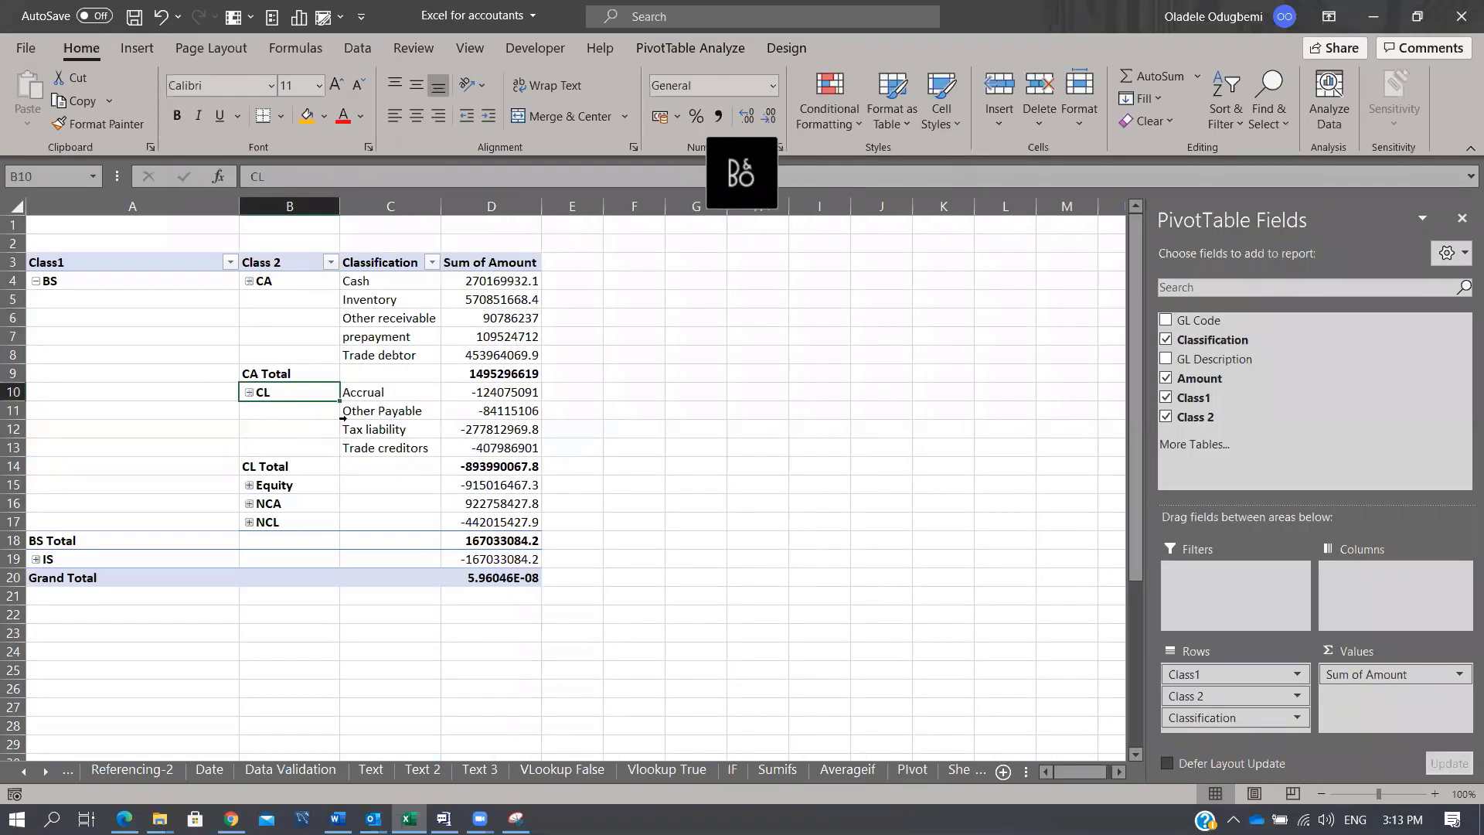
click(248, 522)
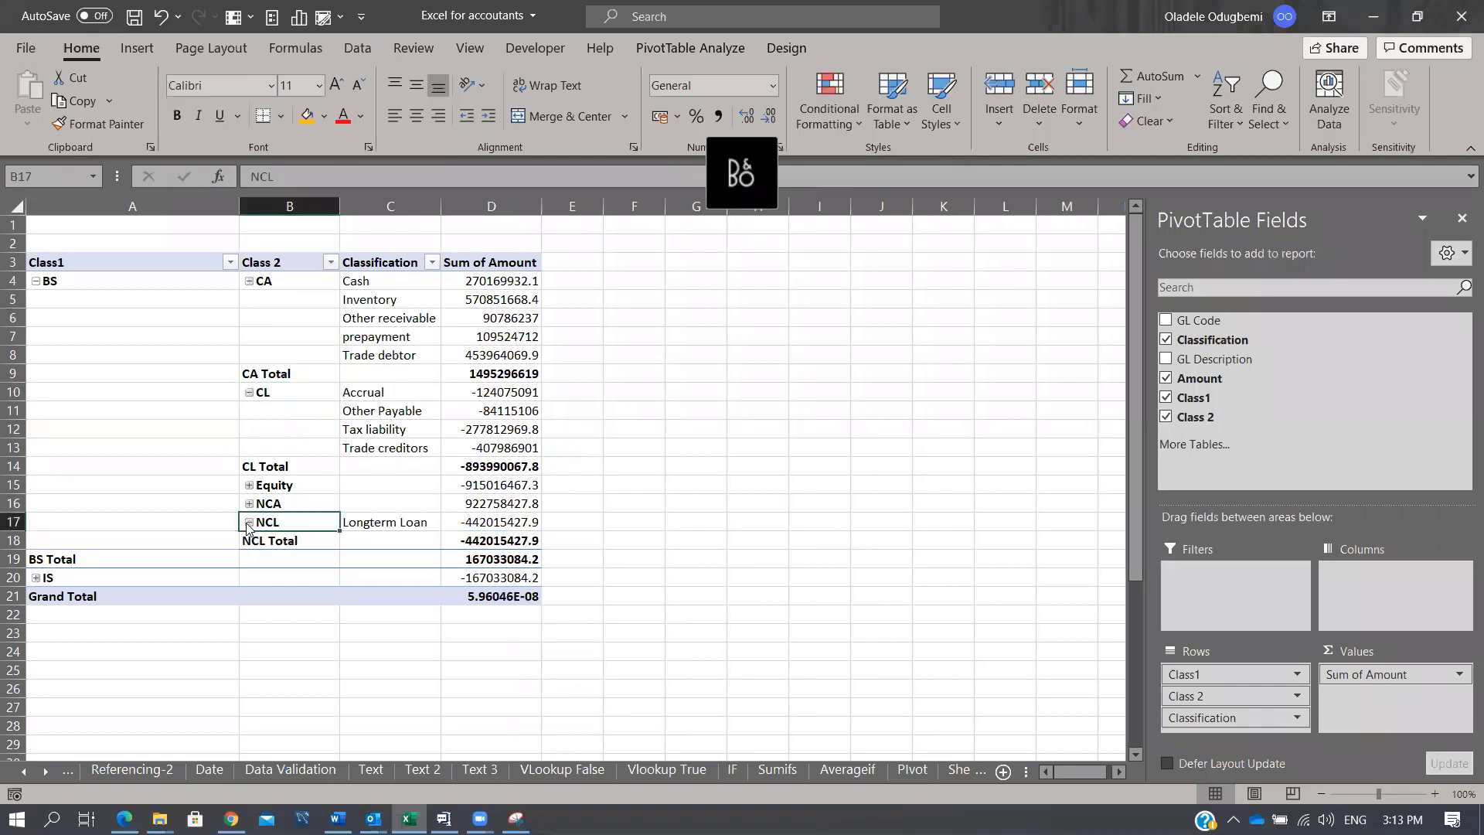
click(36, 578)
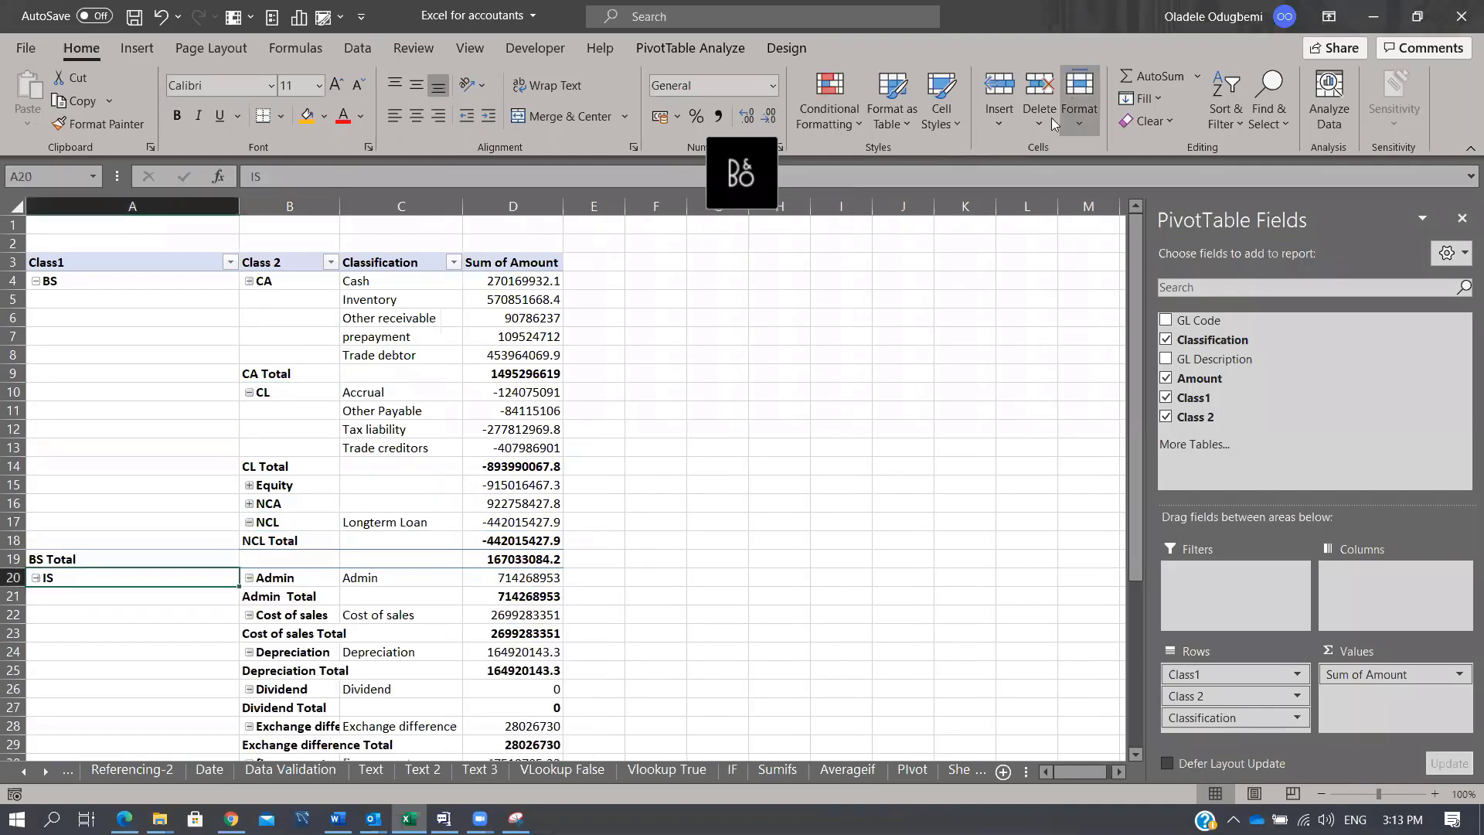
scroll(298, 558, down, 2)
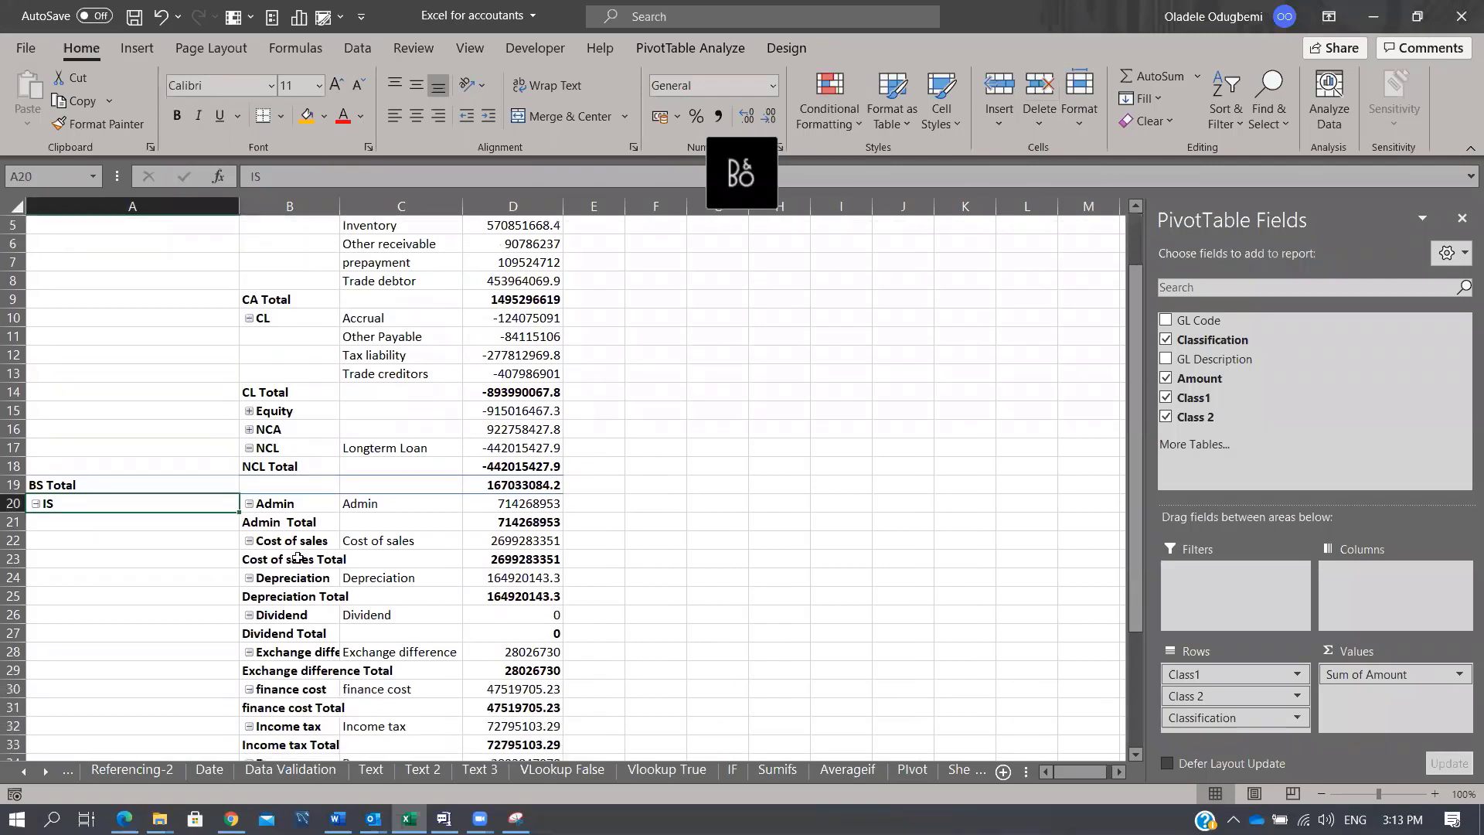
click(249, 540)
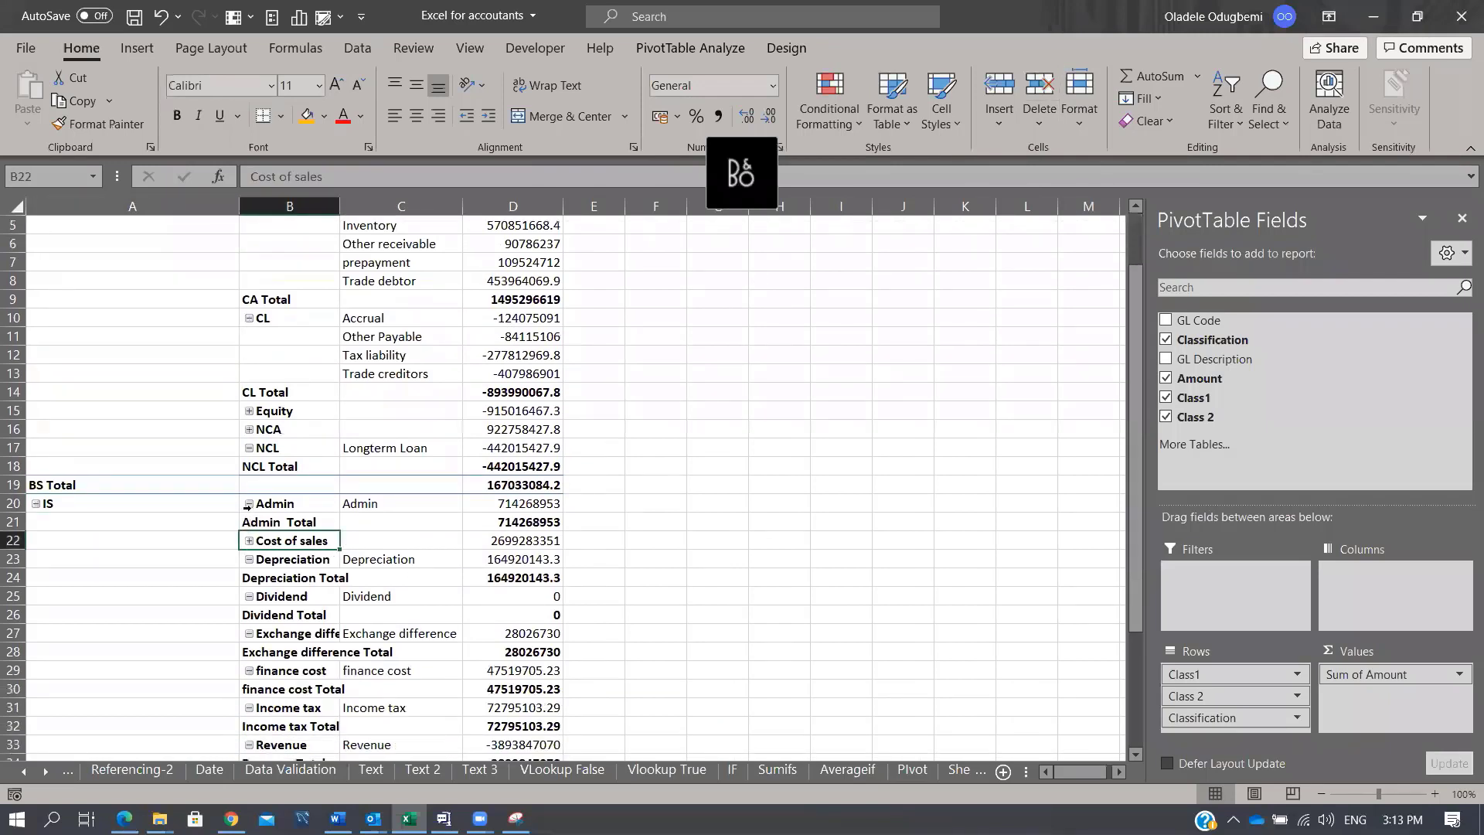
Step: Collapse Depreciation, add GL Description to Rows, collapse BS and IS, and close the field list
click(250, 541)
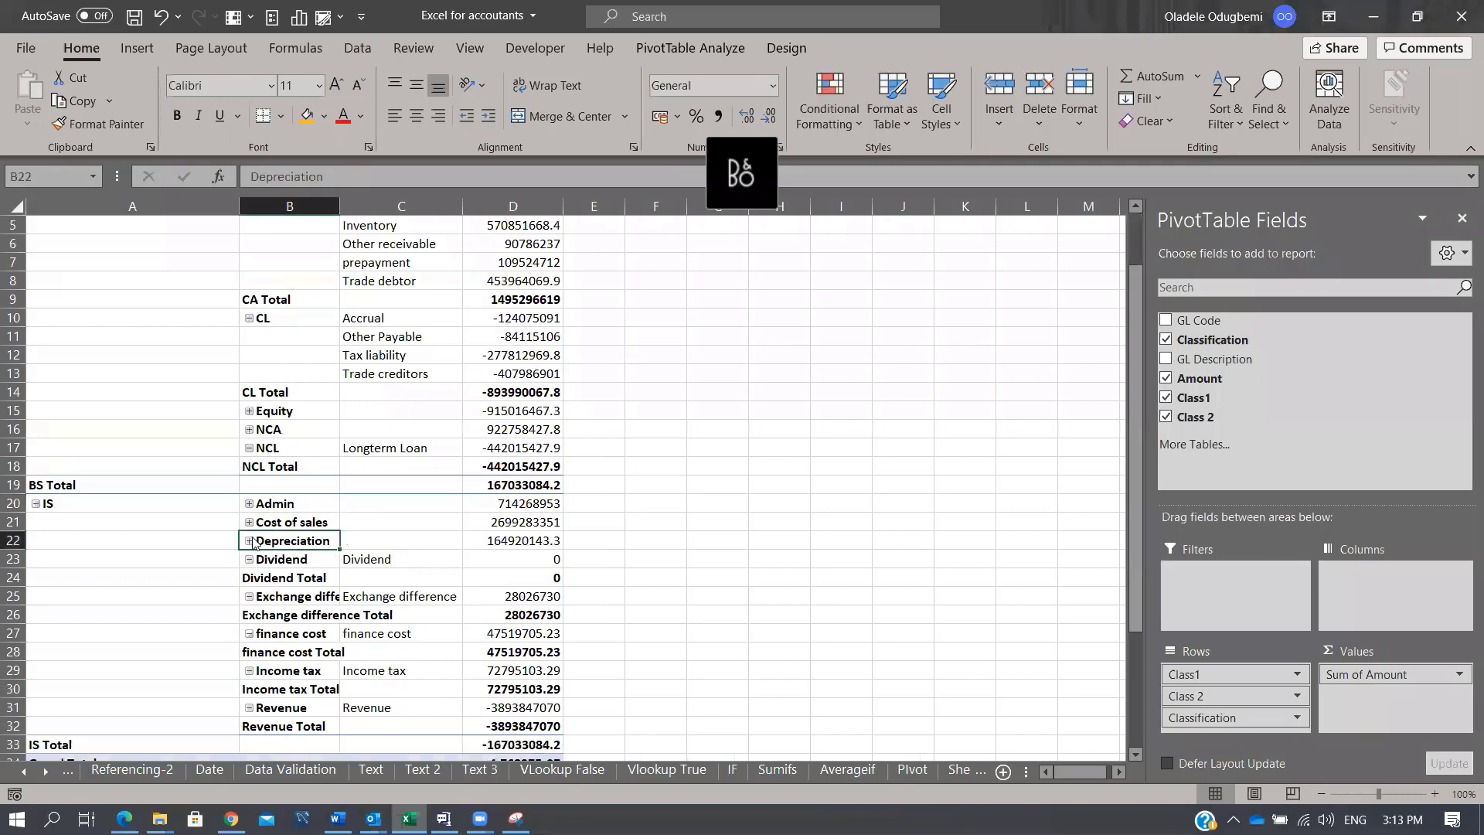
scroll(1135, 448, up, 2)
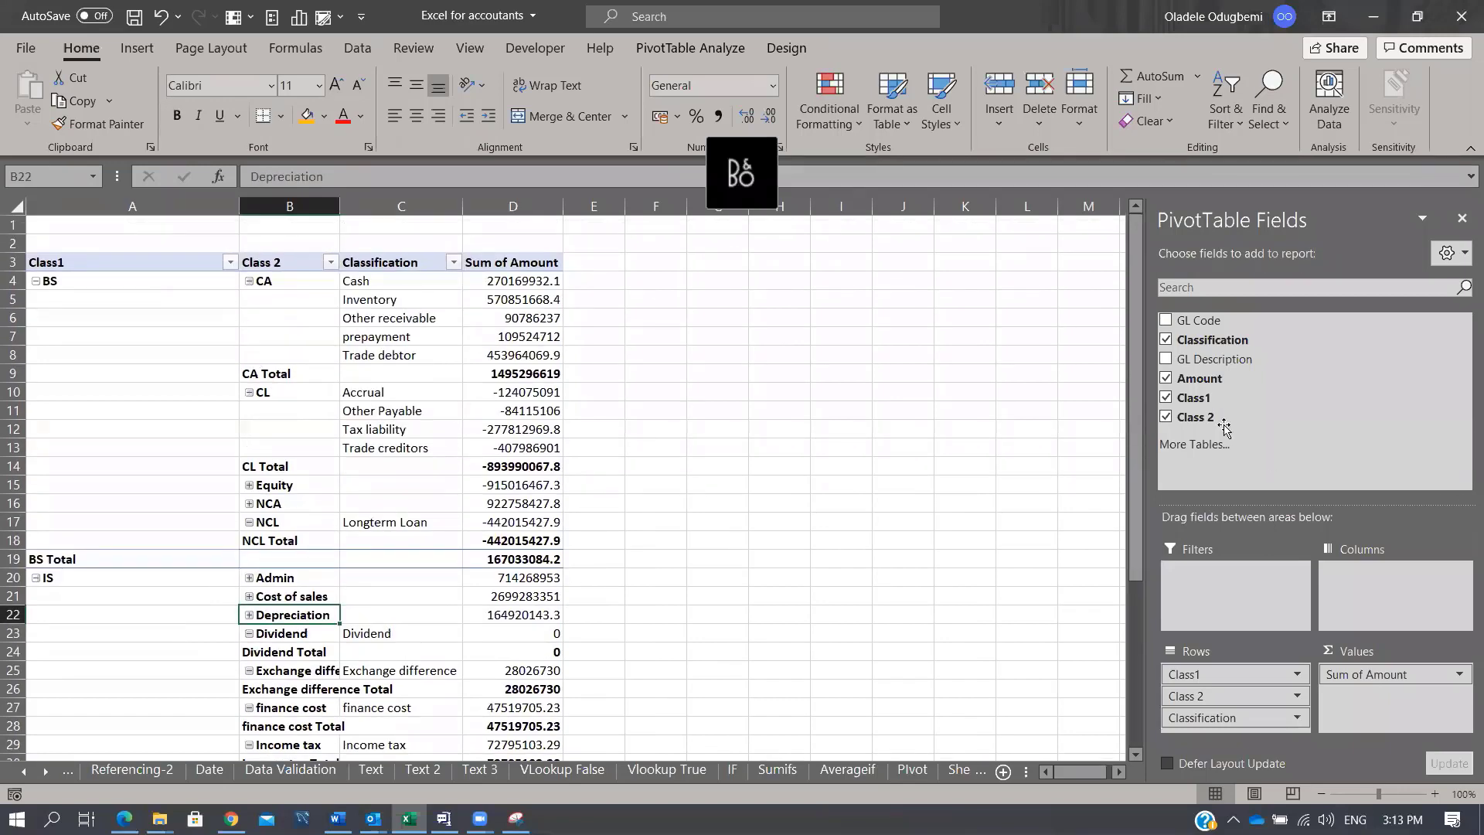
drag(1221, 359, 1266, 742)
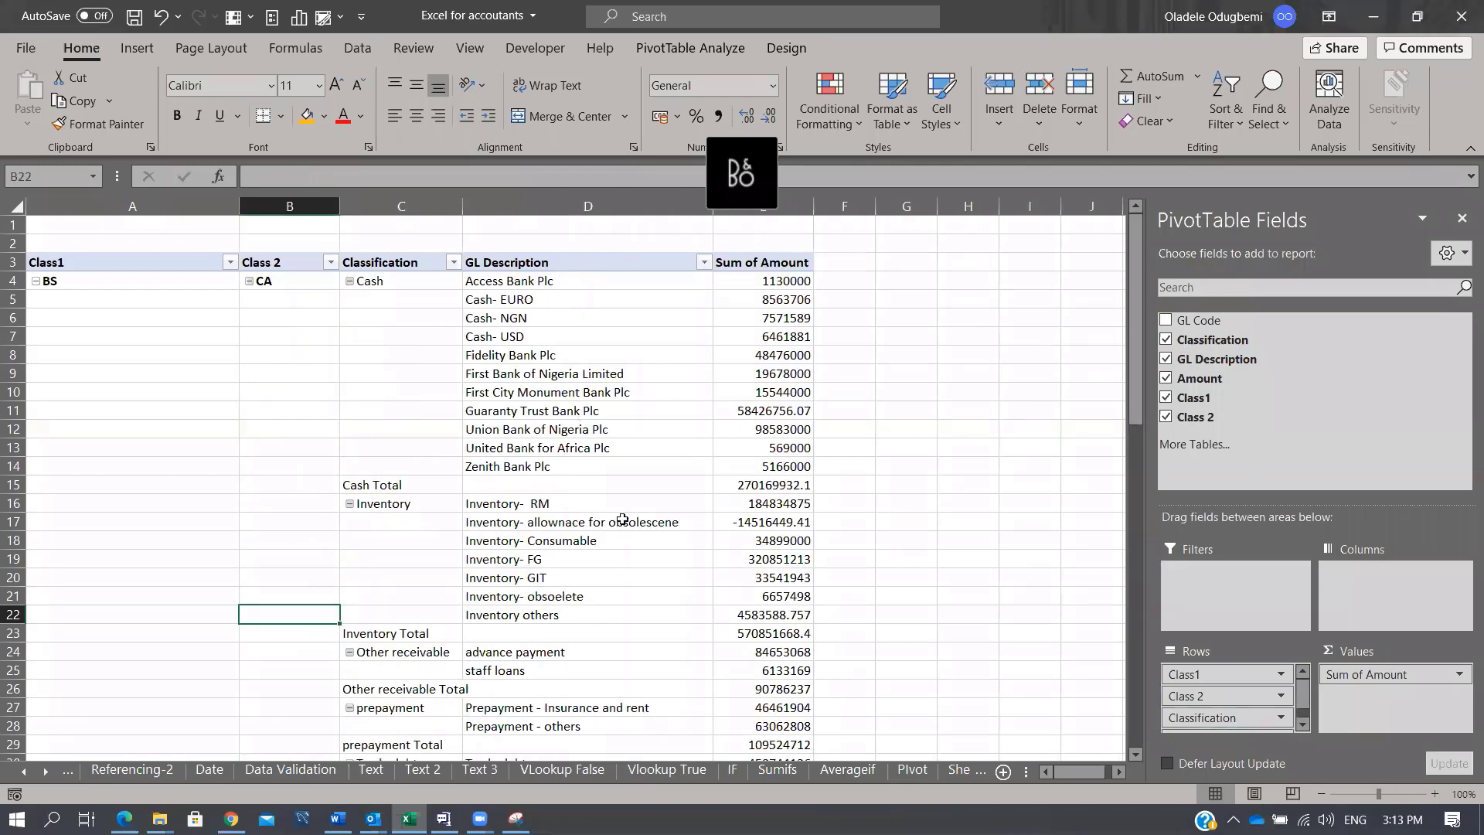
click(36, 281)
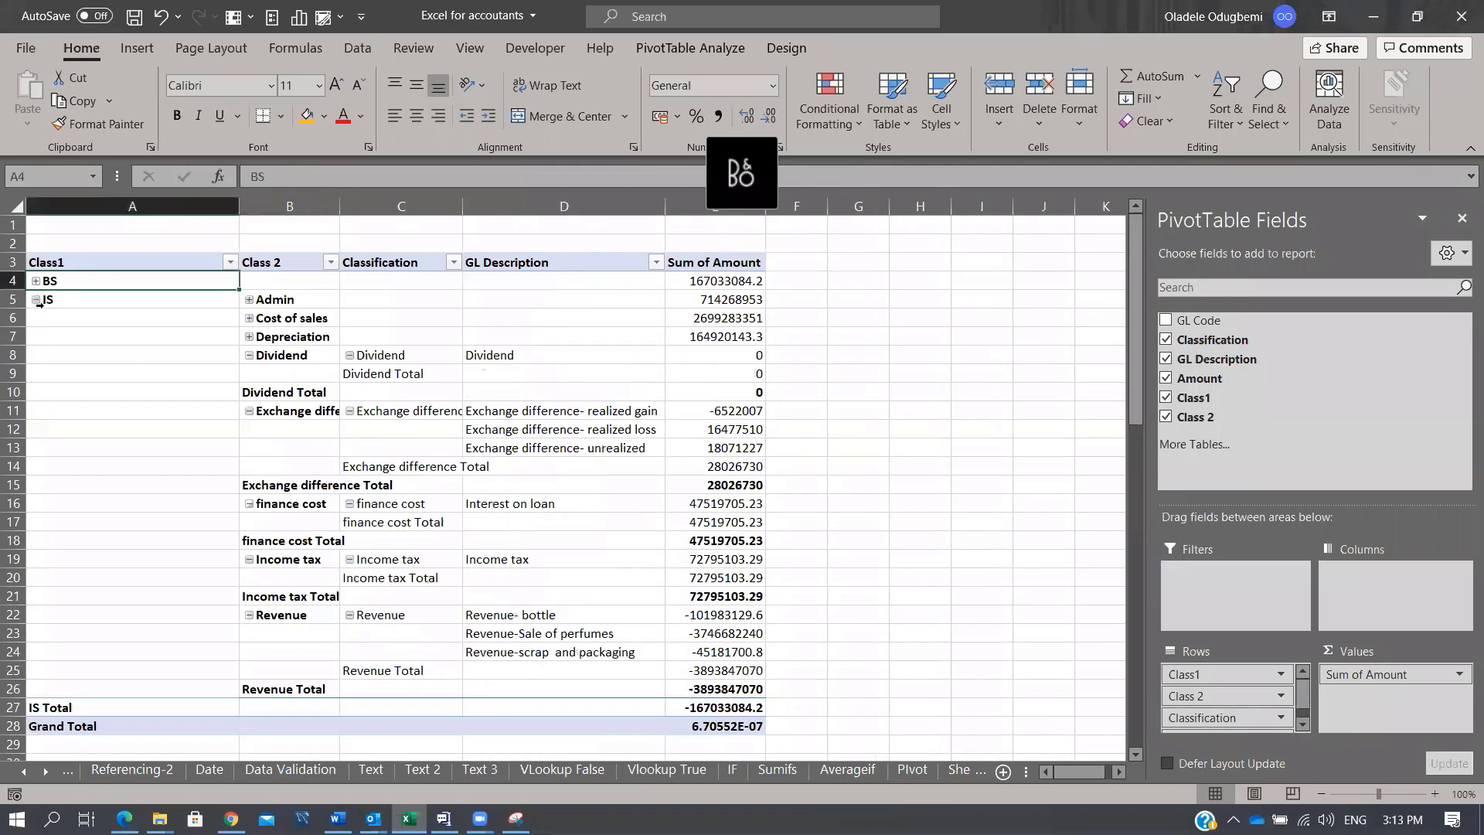
click(27, 295)
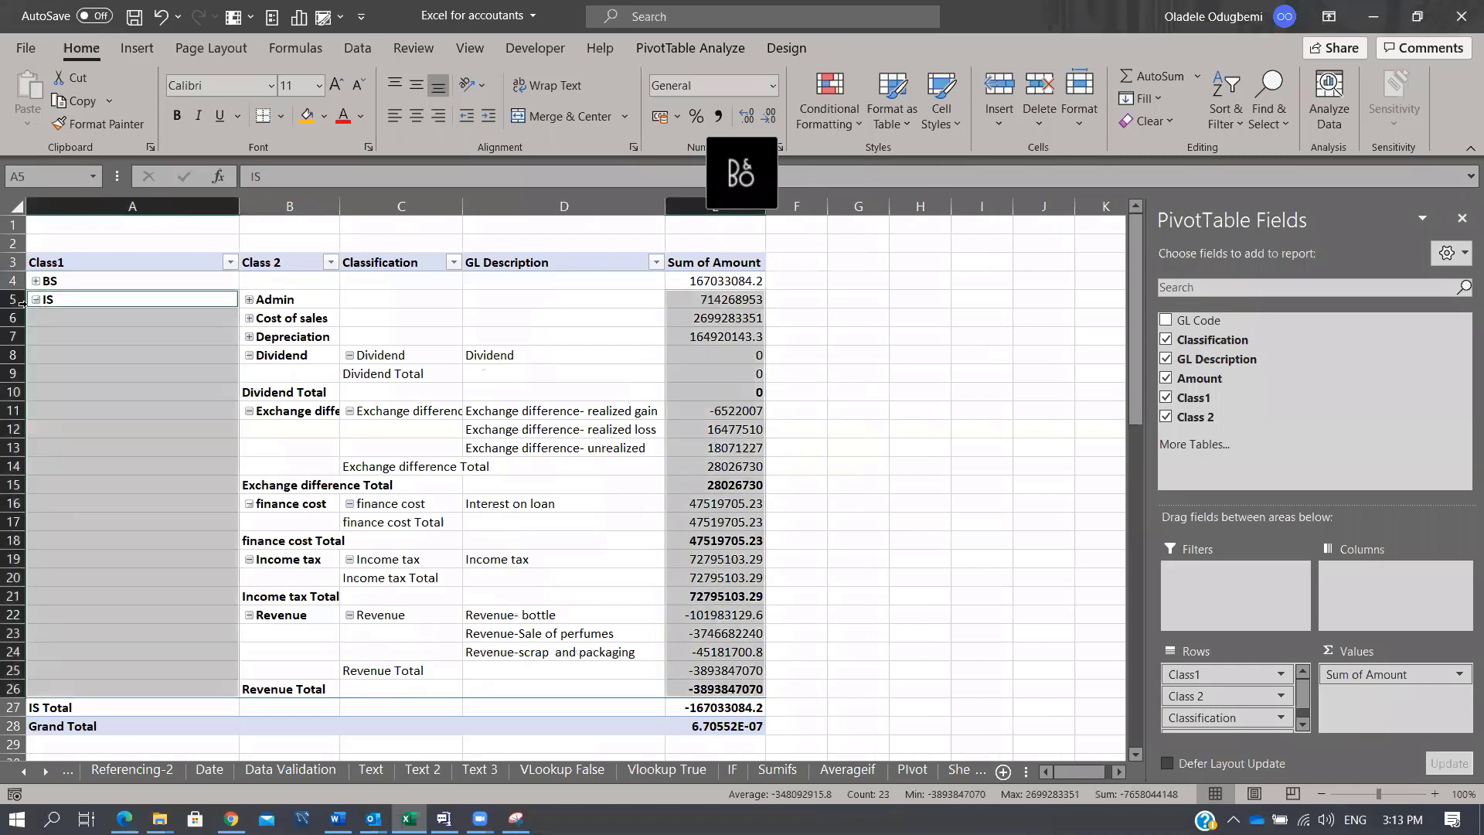
click(36, 299)
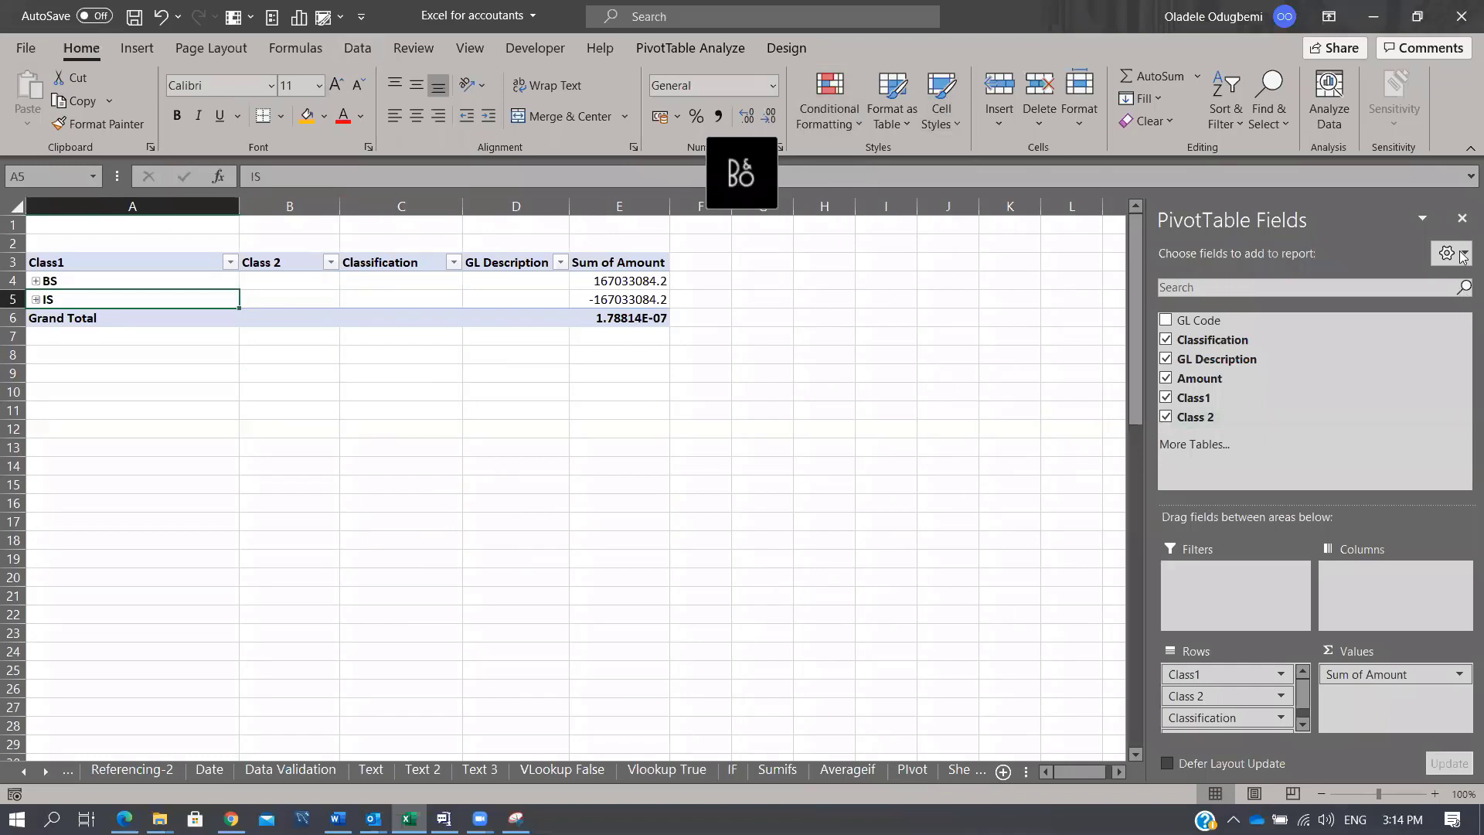
click(1461, 222)
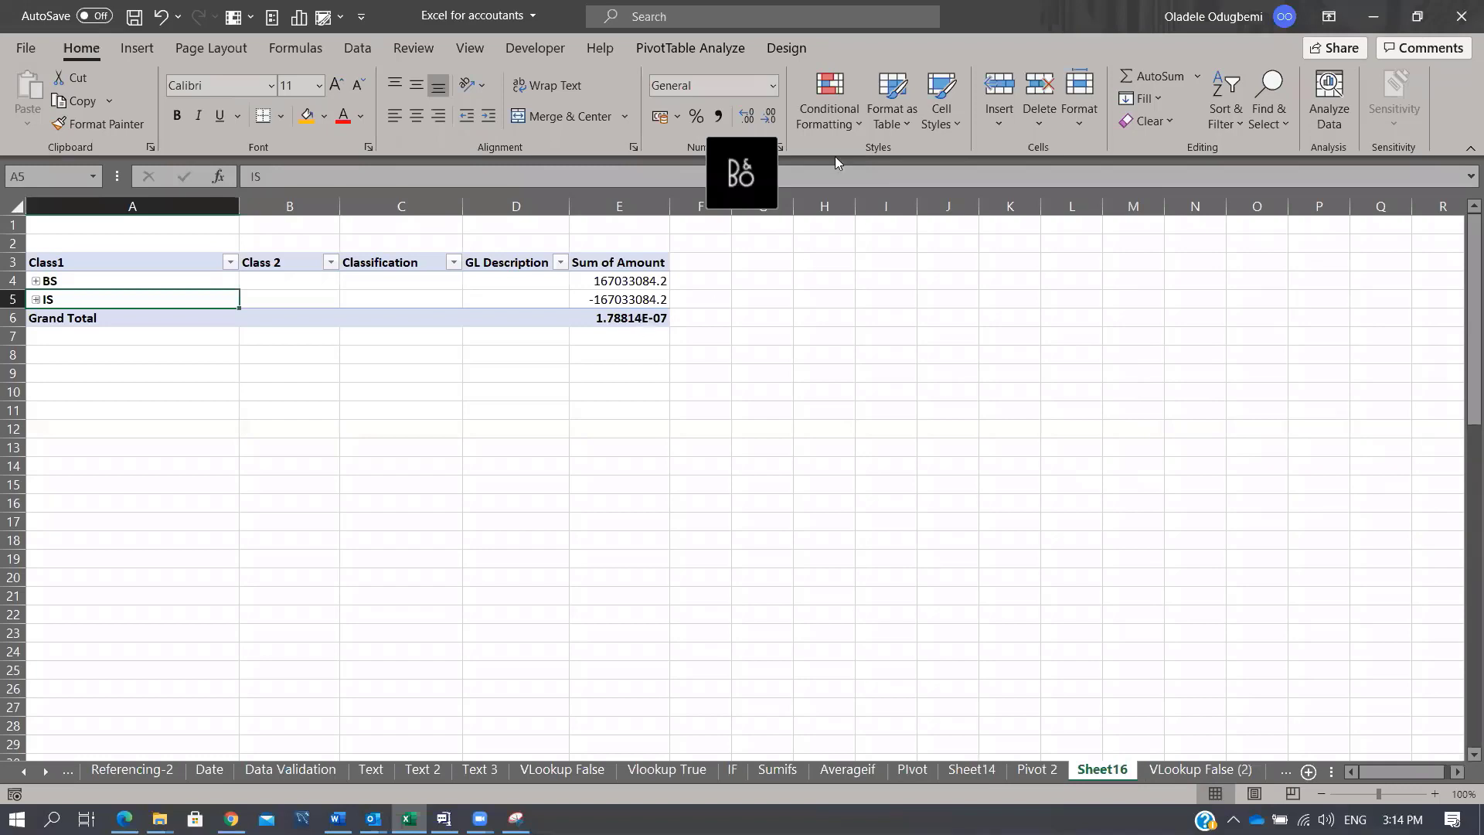
Step: Scroll the sheet tabs right to reveal the Aging and Max, Min, small and large sheets
click(46, 767)
click(46, 767)
click(46, 767)
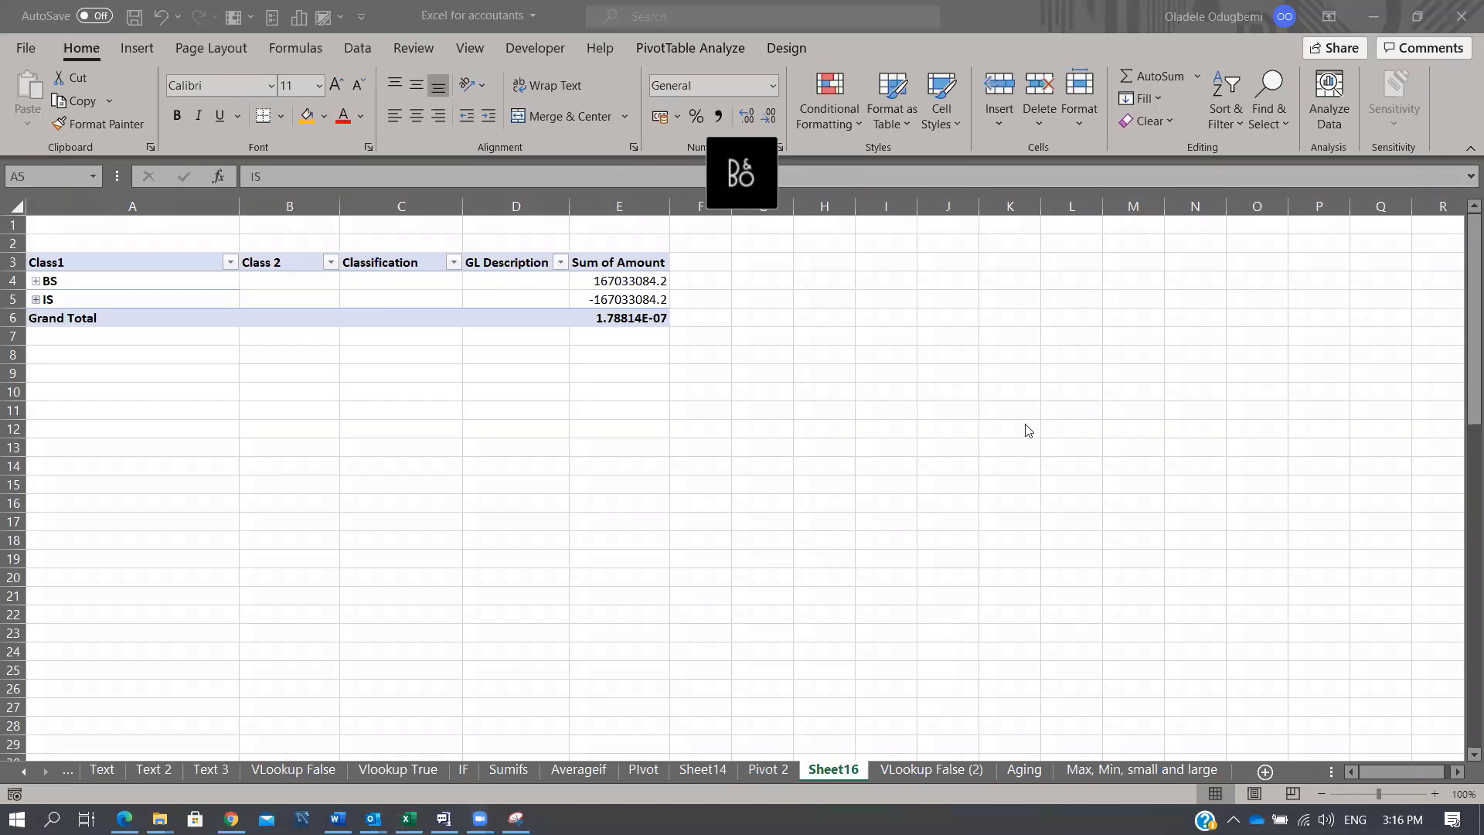
Step: On the 'Max, Min, small and large' sheet, enter the labels Max, Min, Small and Large in K7:K10
click(1181, 773)
click(1176, 770)
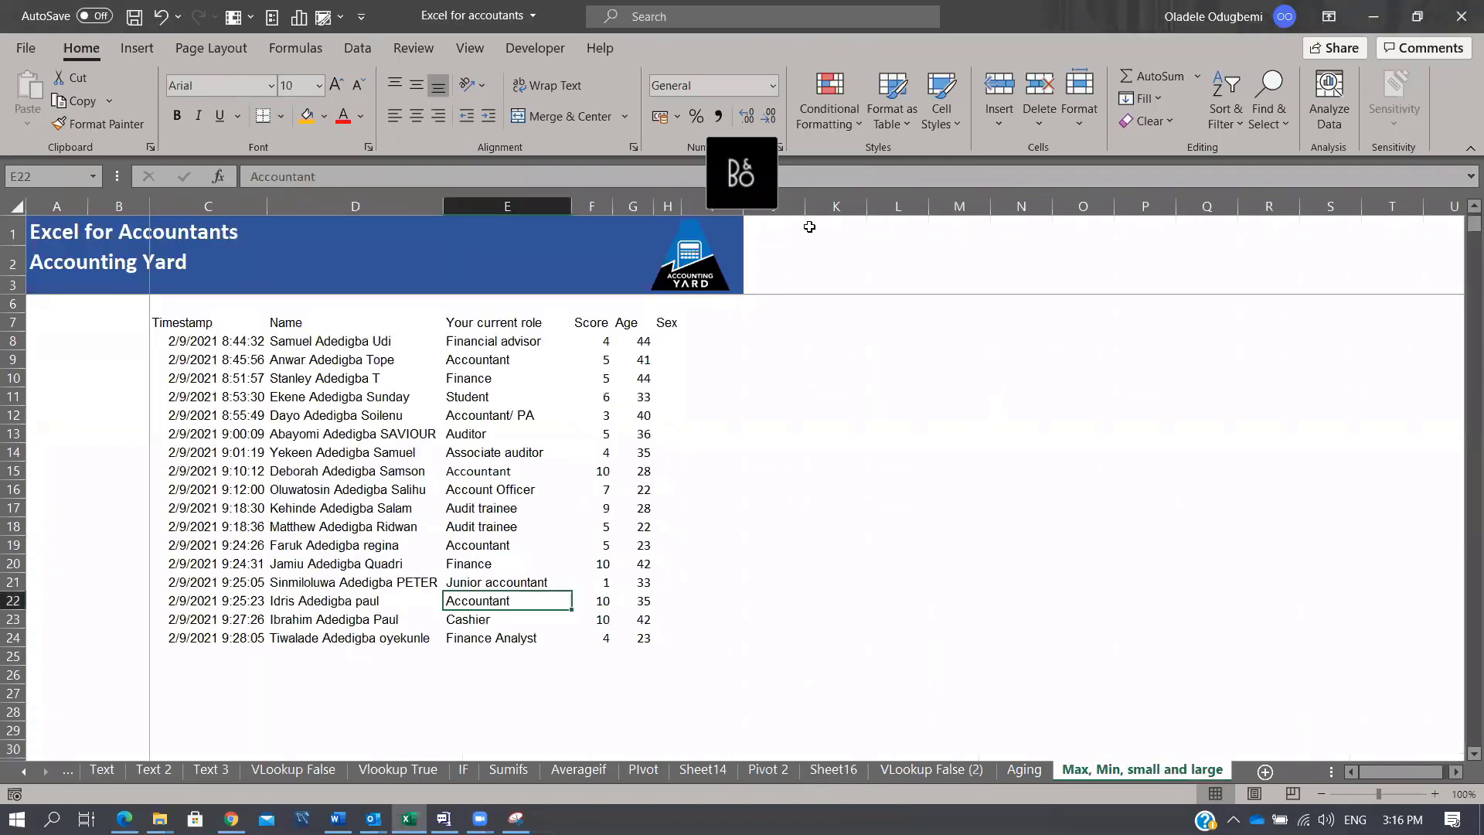
click(836, 325)
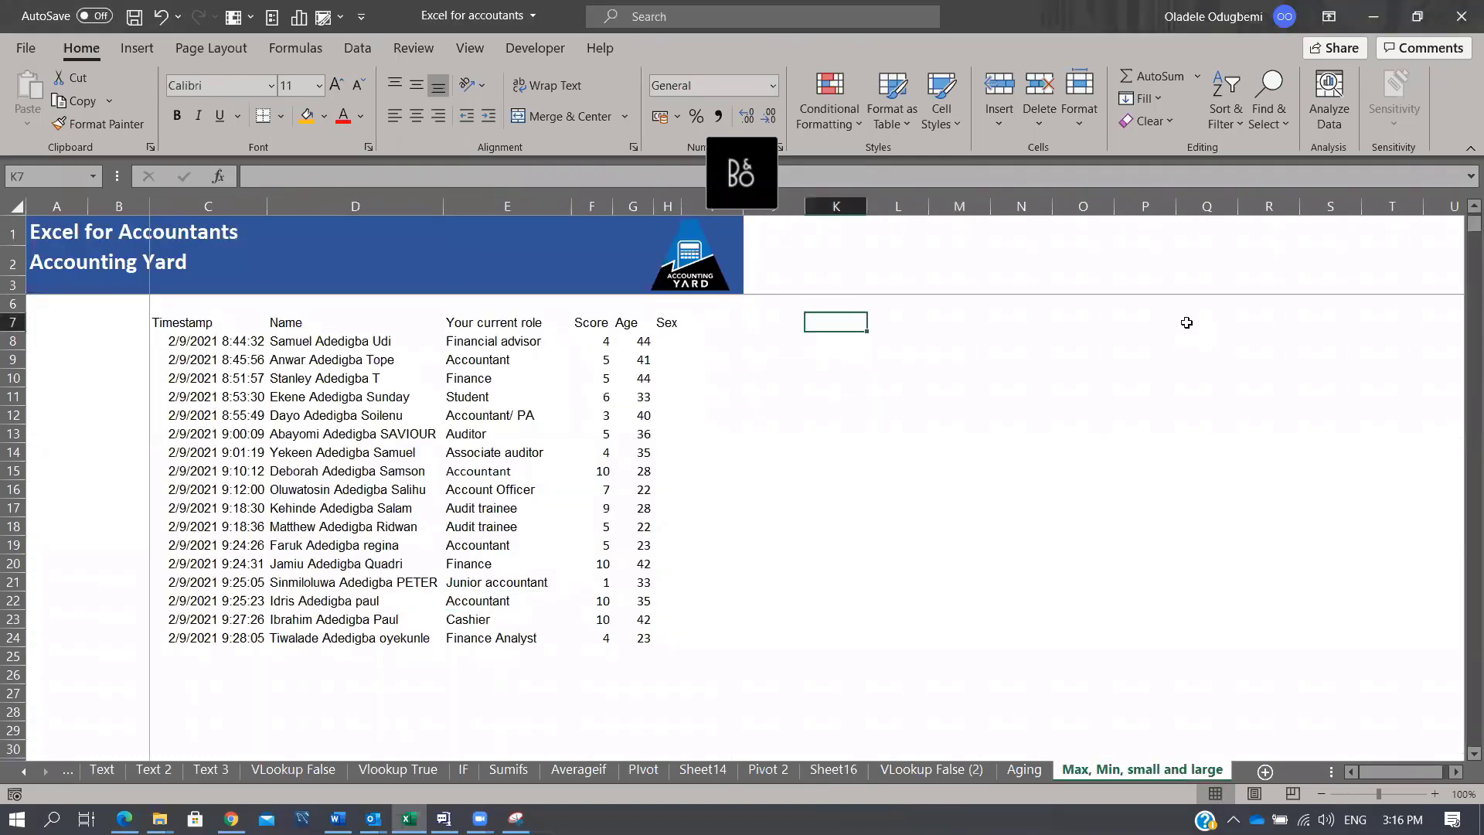
text(Max)
key(Return)
text(Min)
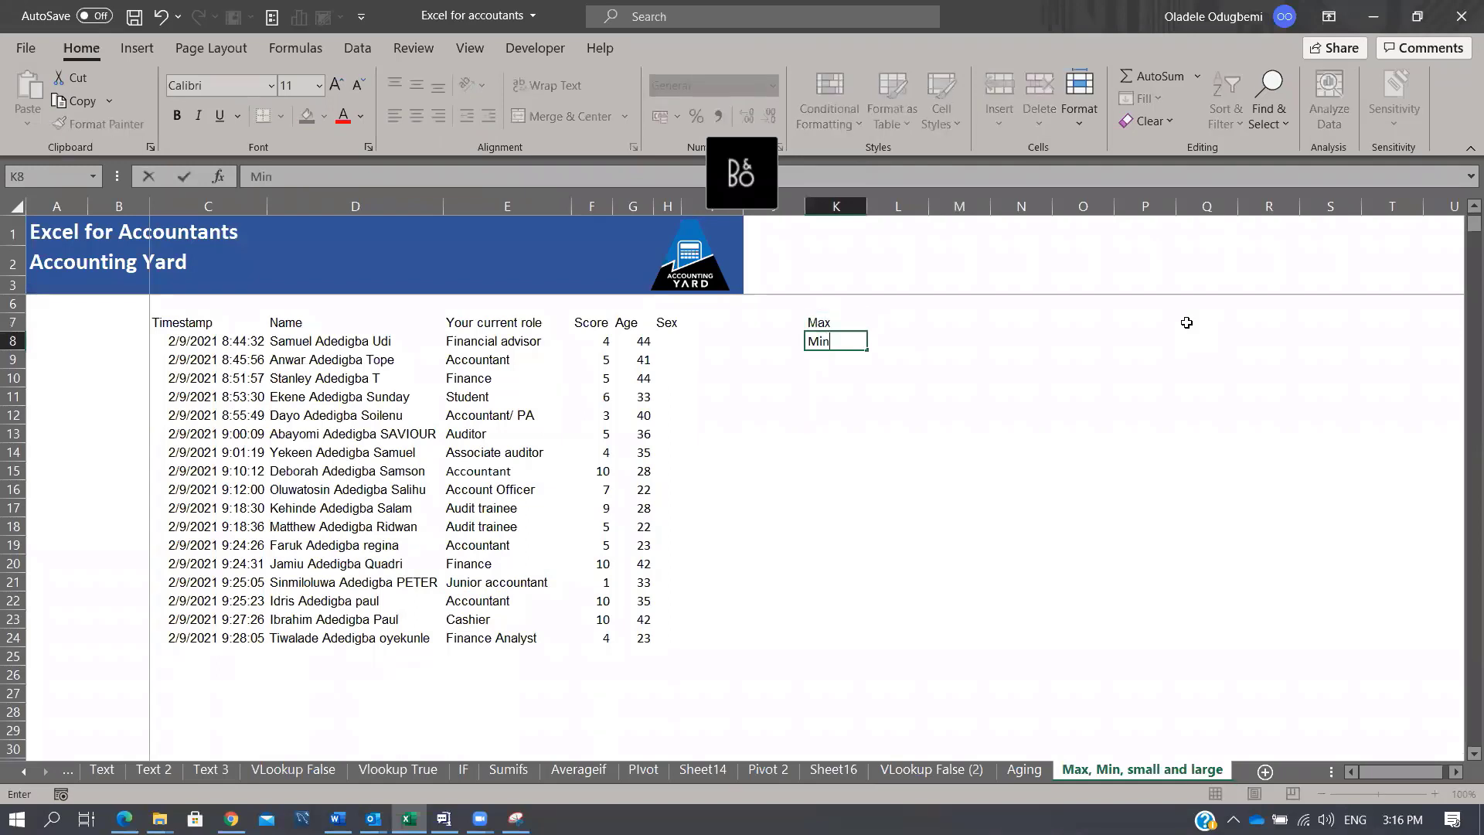
key(Return)
text(Small)
key(Return)
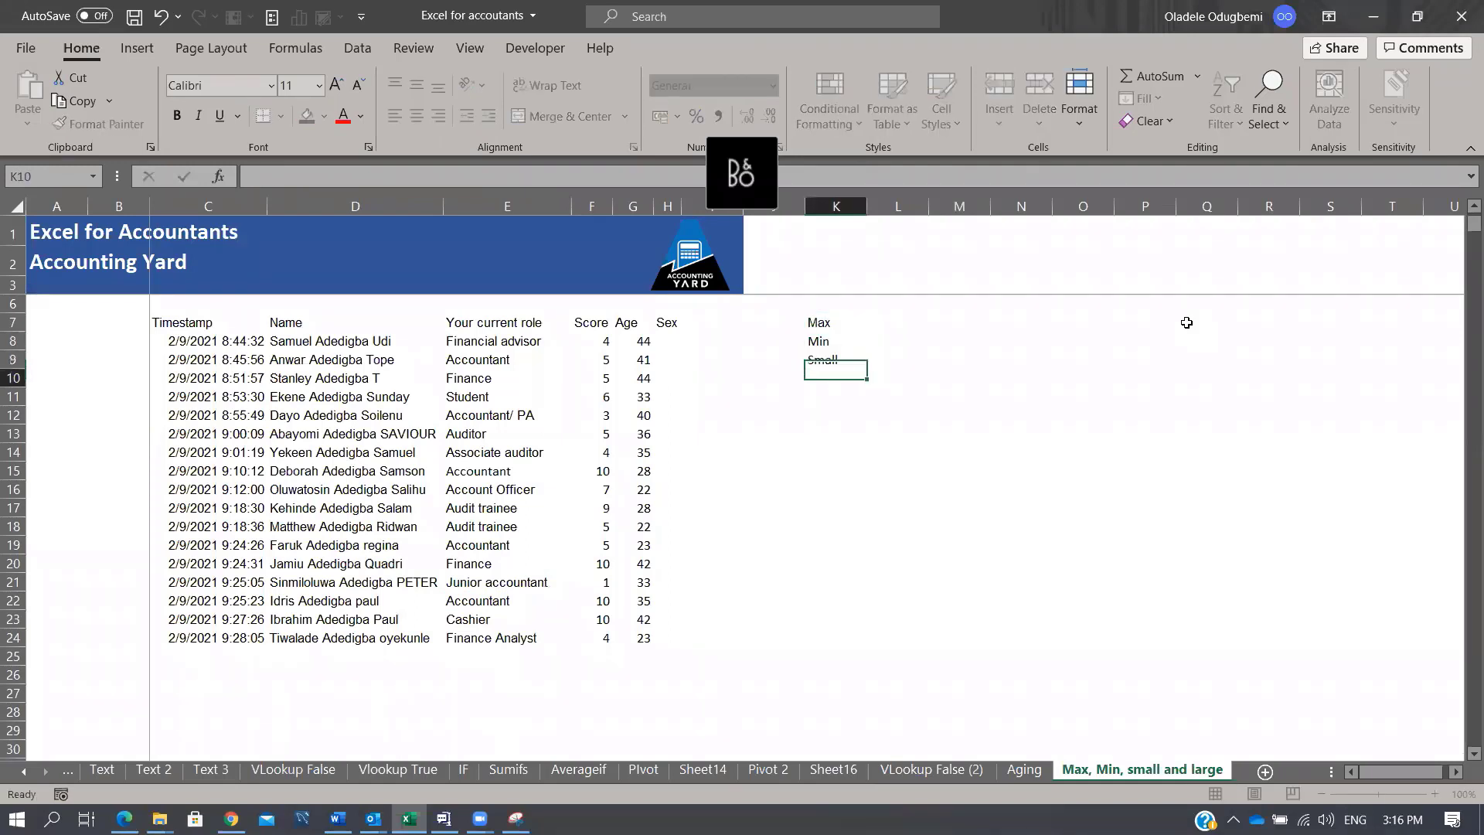
text(Large)
key(Return)
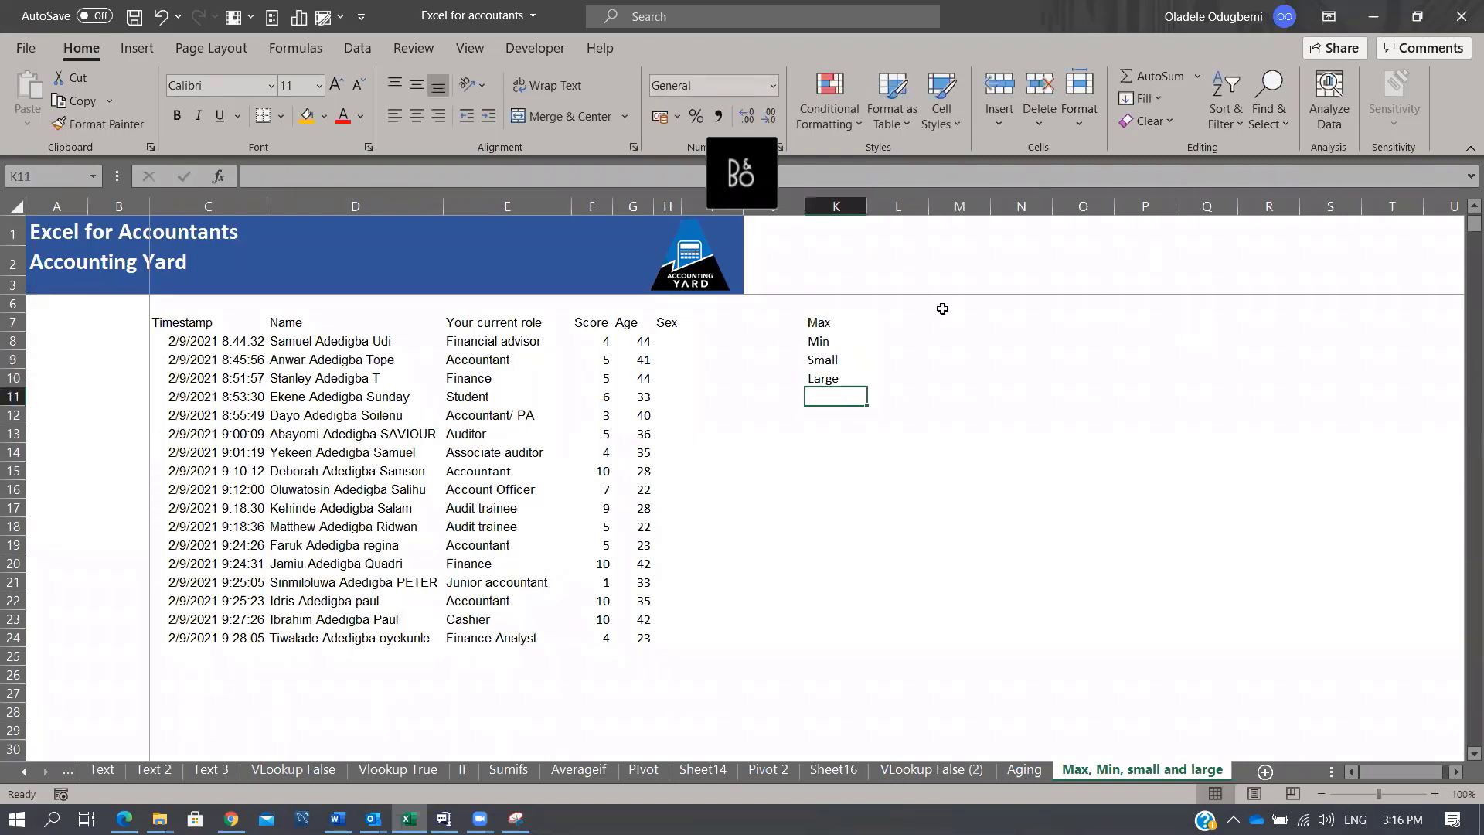
Step: Enter =MAX(G8:G24) in L7 to show the oldest age, 44
click(912, 322)
text(=max)
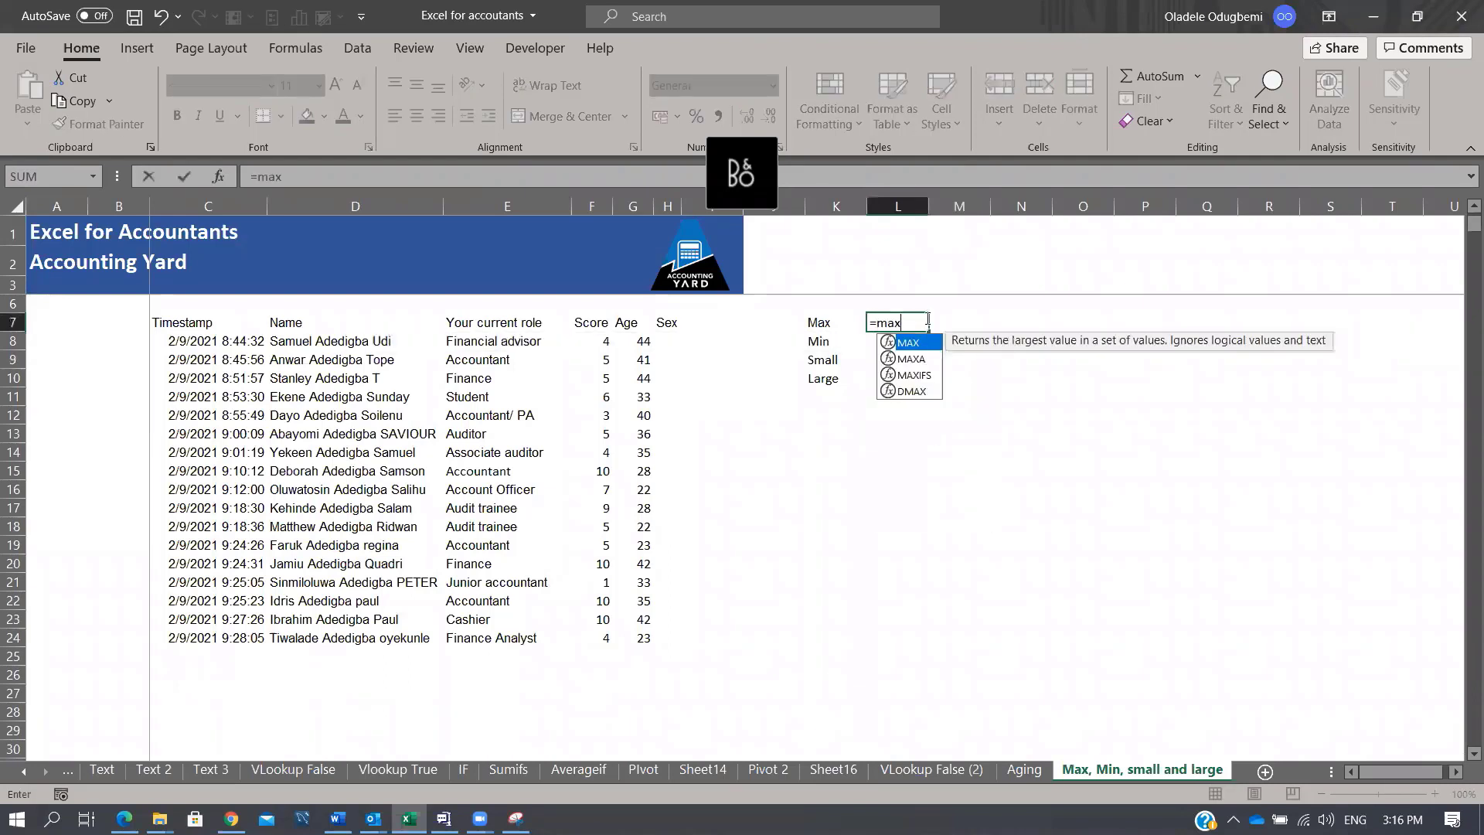
key(Tab)
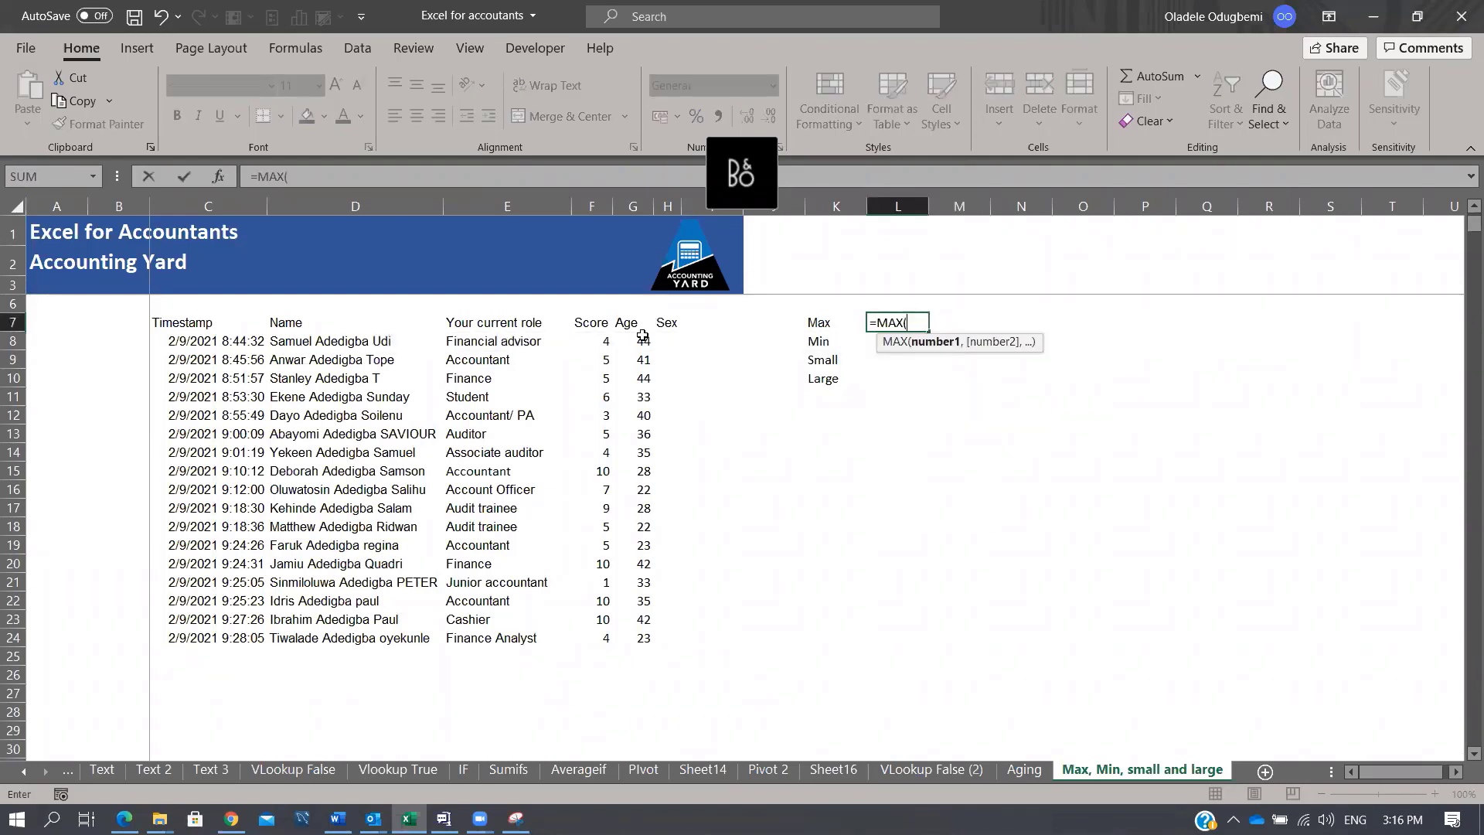
drag(635, 341, 625, 638)
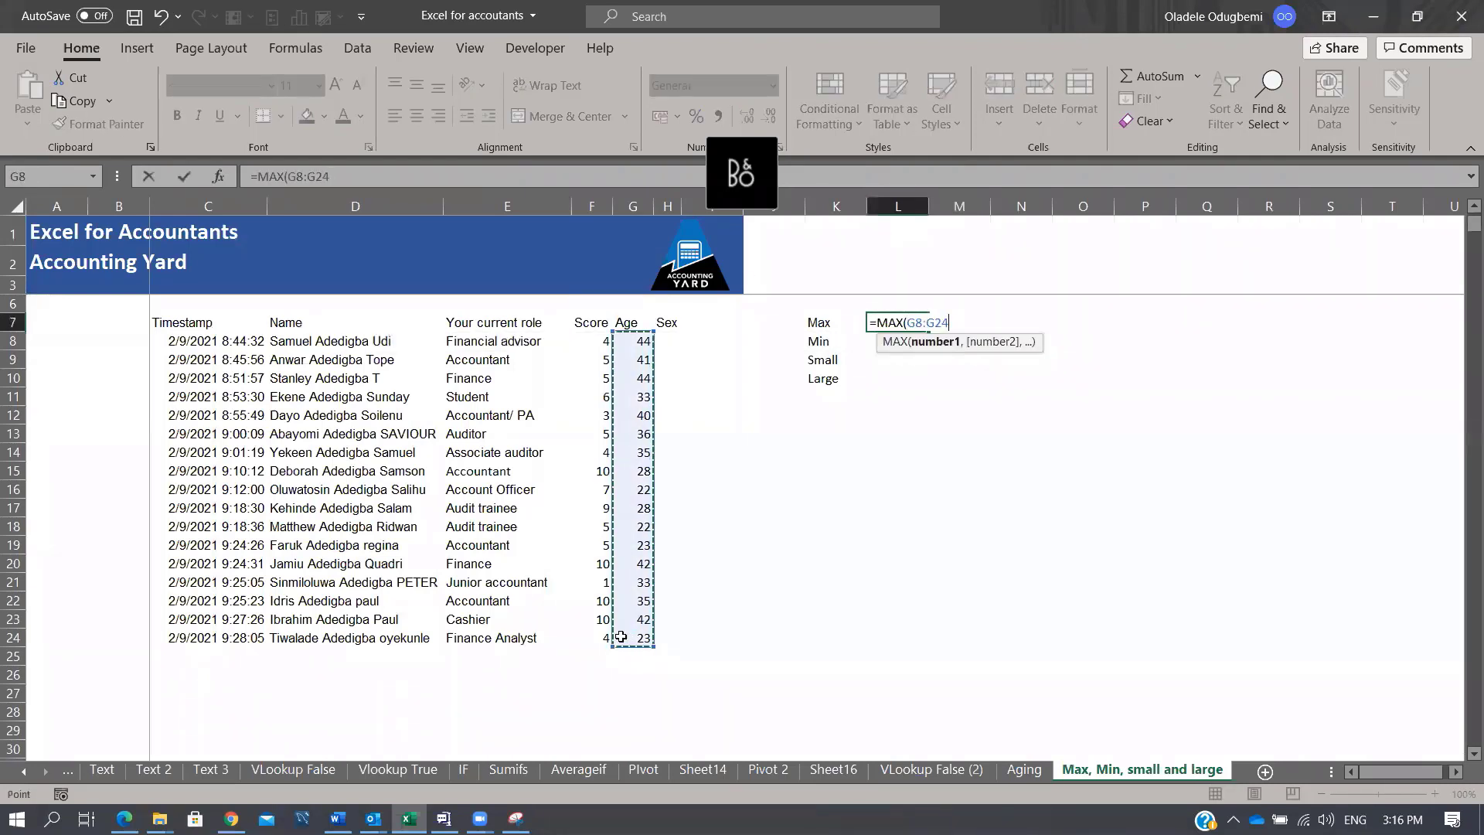
key(ctrl+Return)
Step: Enter =MIN(G8:G24) in L8 to show the youngest age, 22
key(Down)
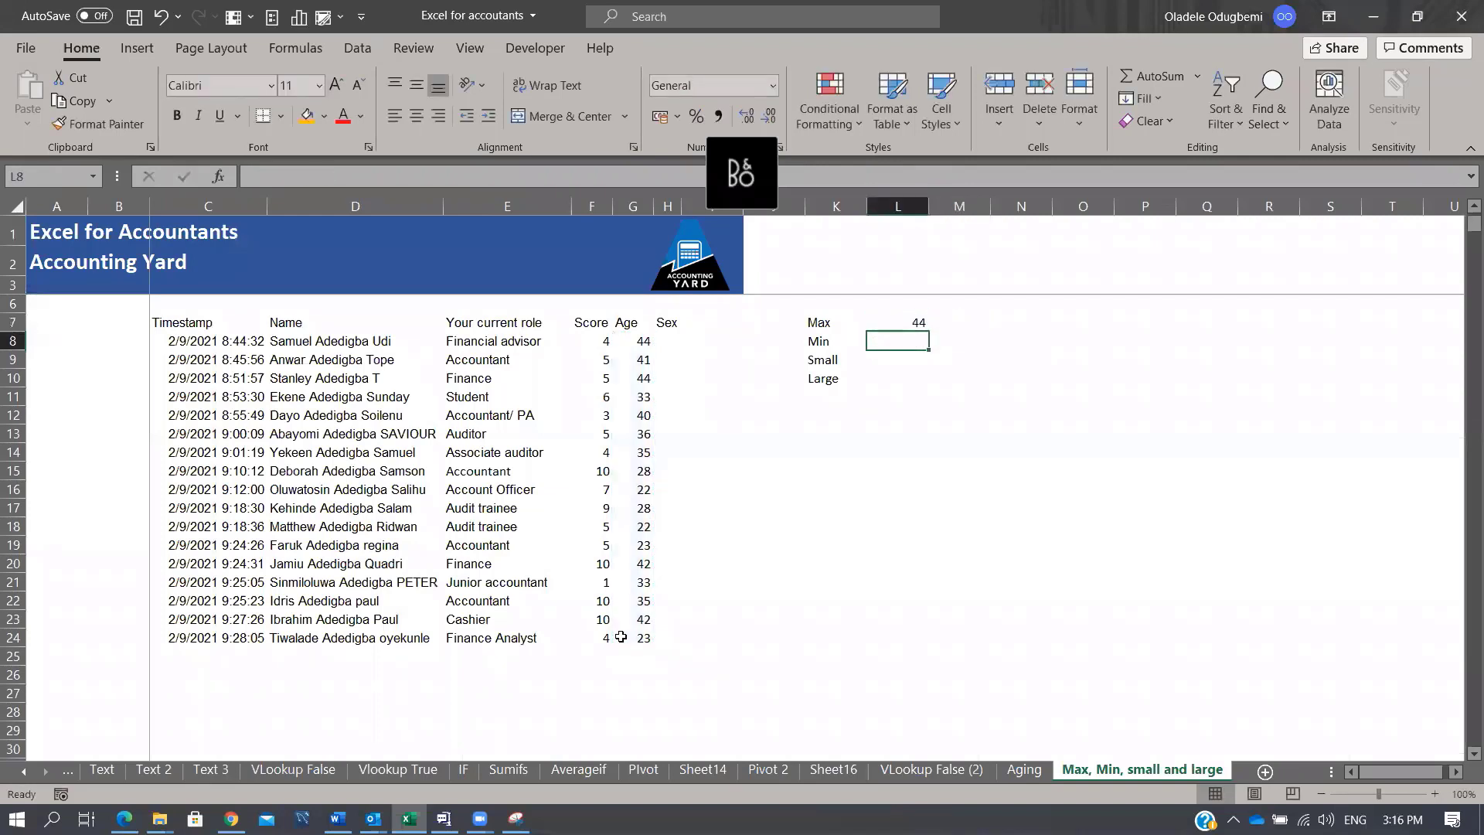
drag(640, 341, 647, 641)
click(899, 339)
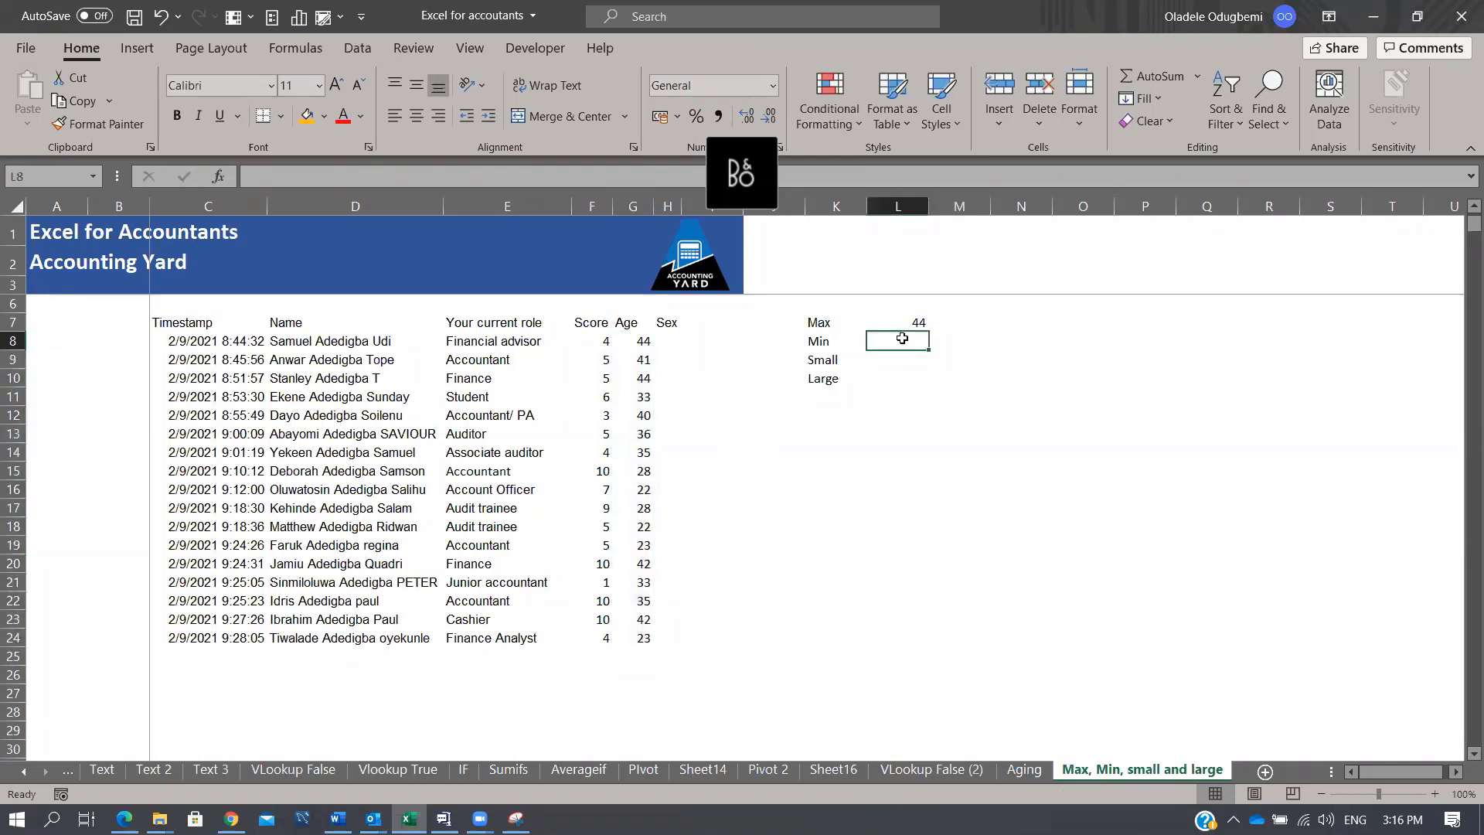
text(=mix)
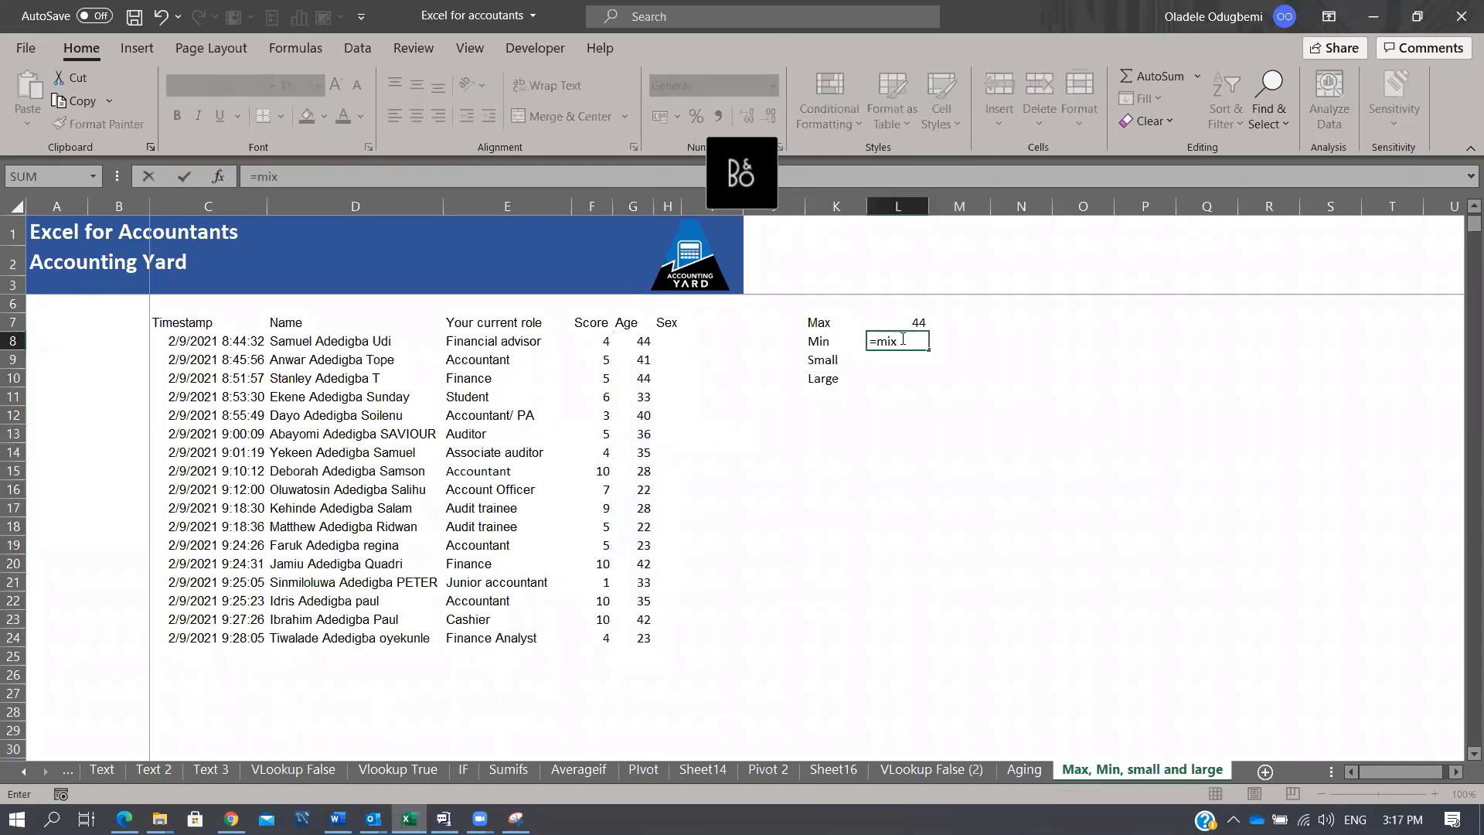
key(BackSpace)
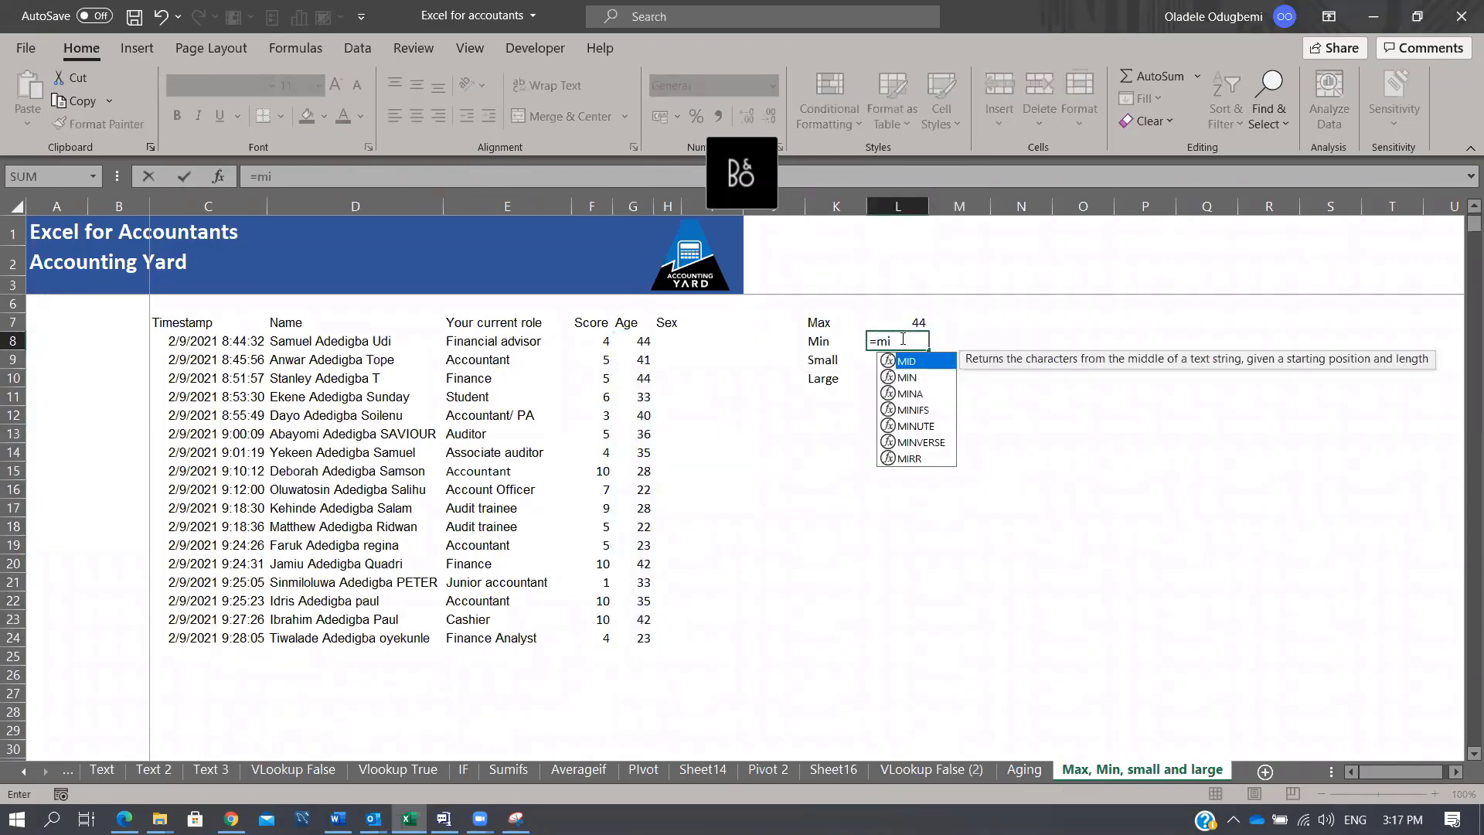
text(n)
key(Tab)
drag(630, 338, 617, 634)
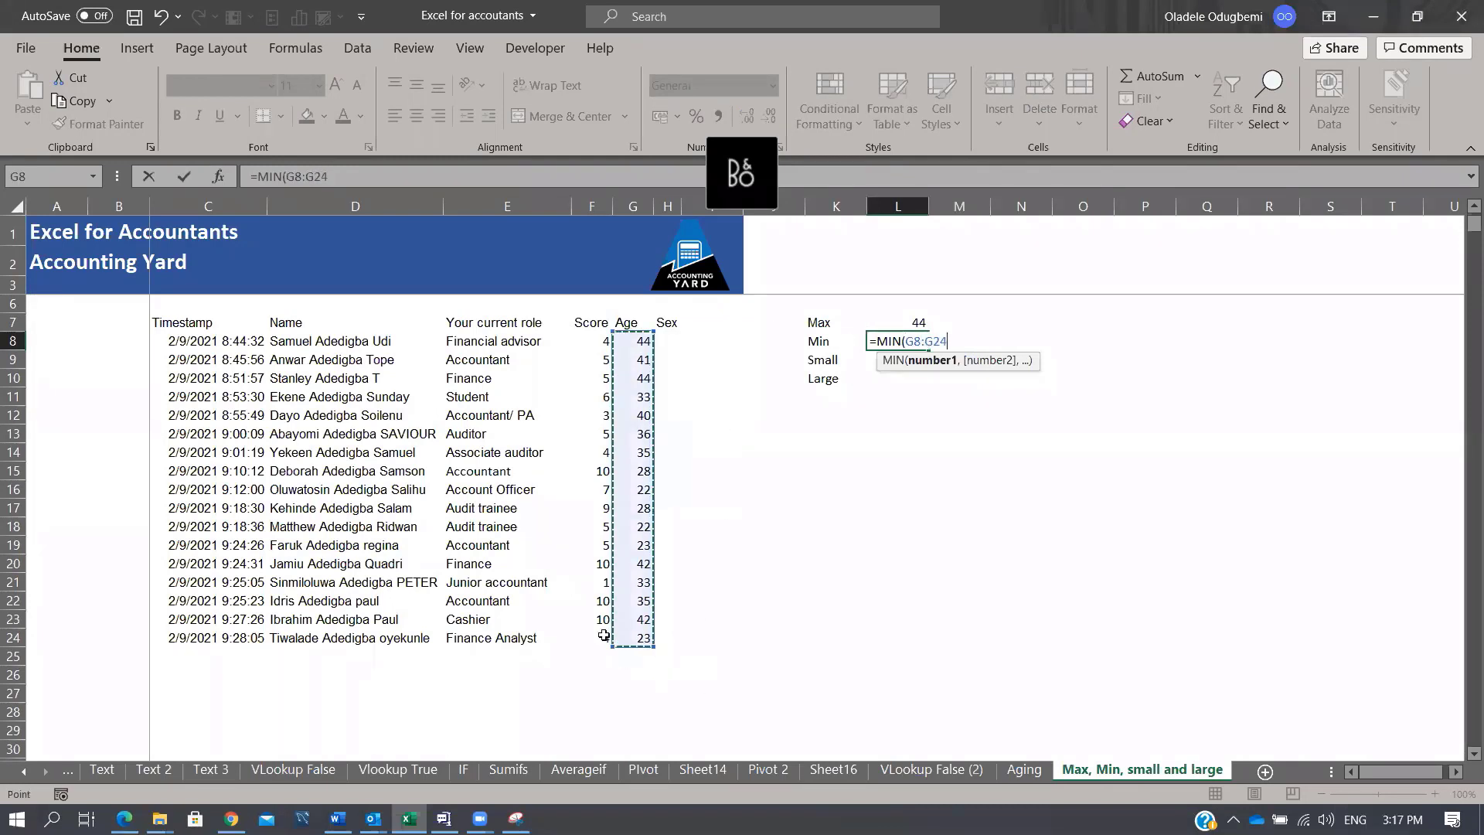
key(Tab)
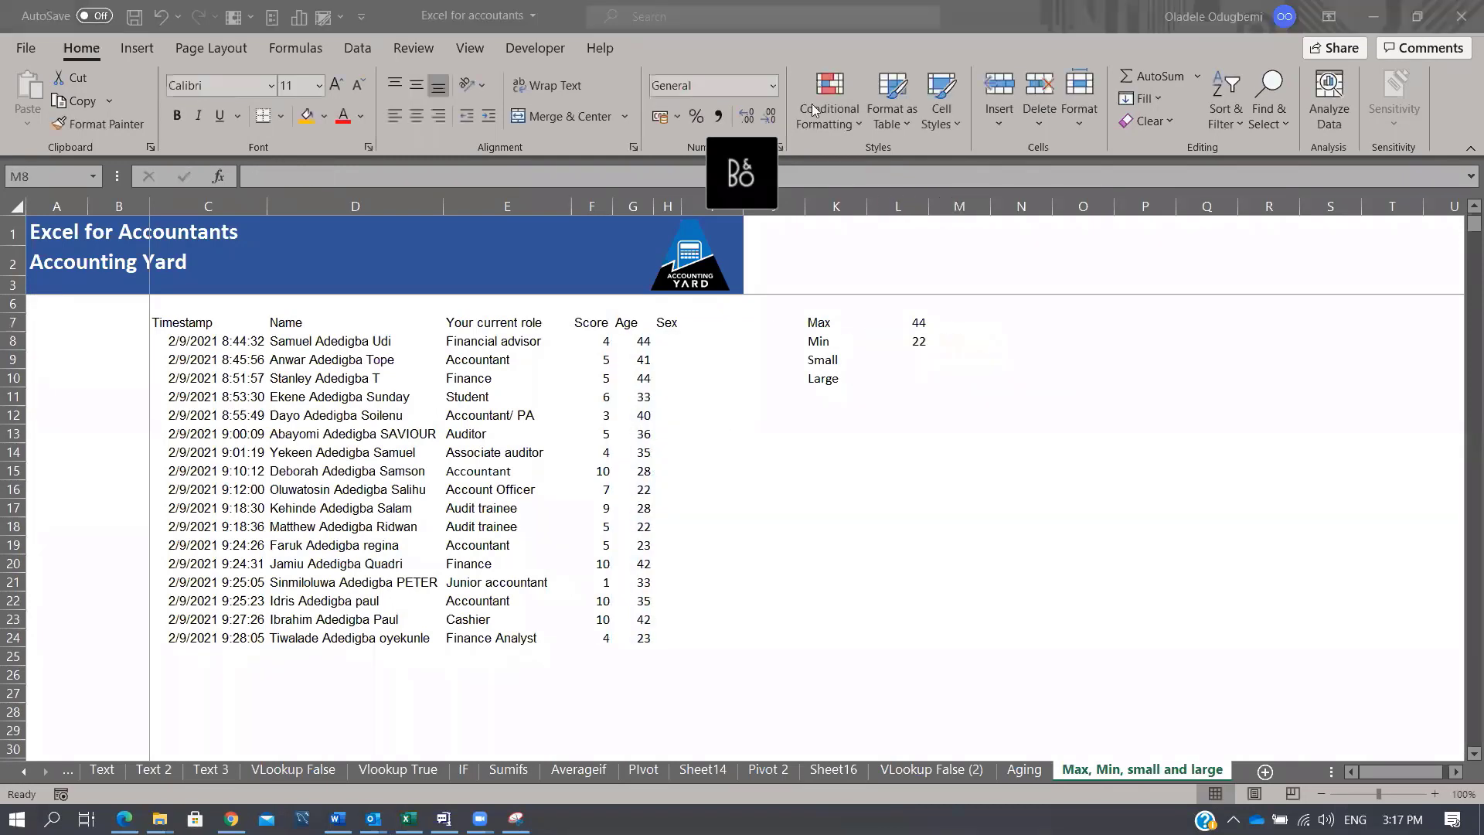
click(923, 363)
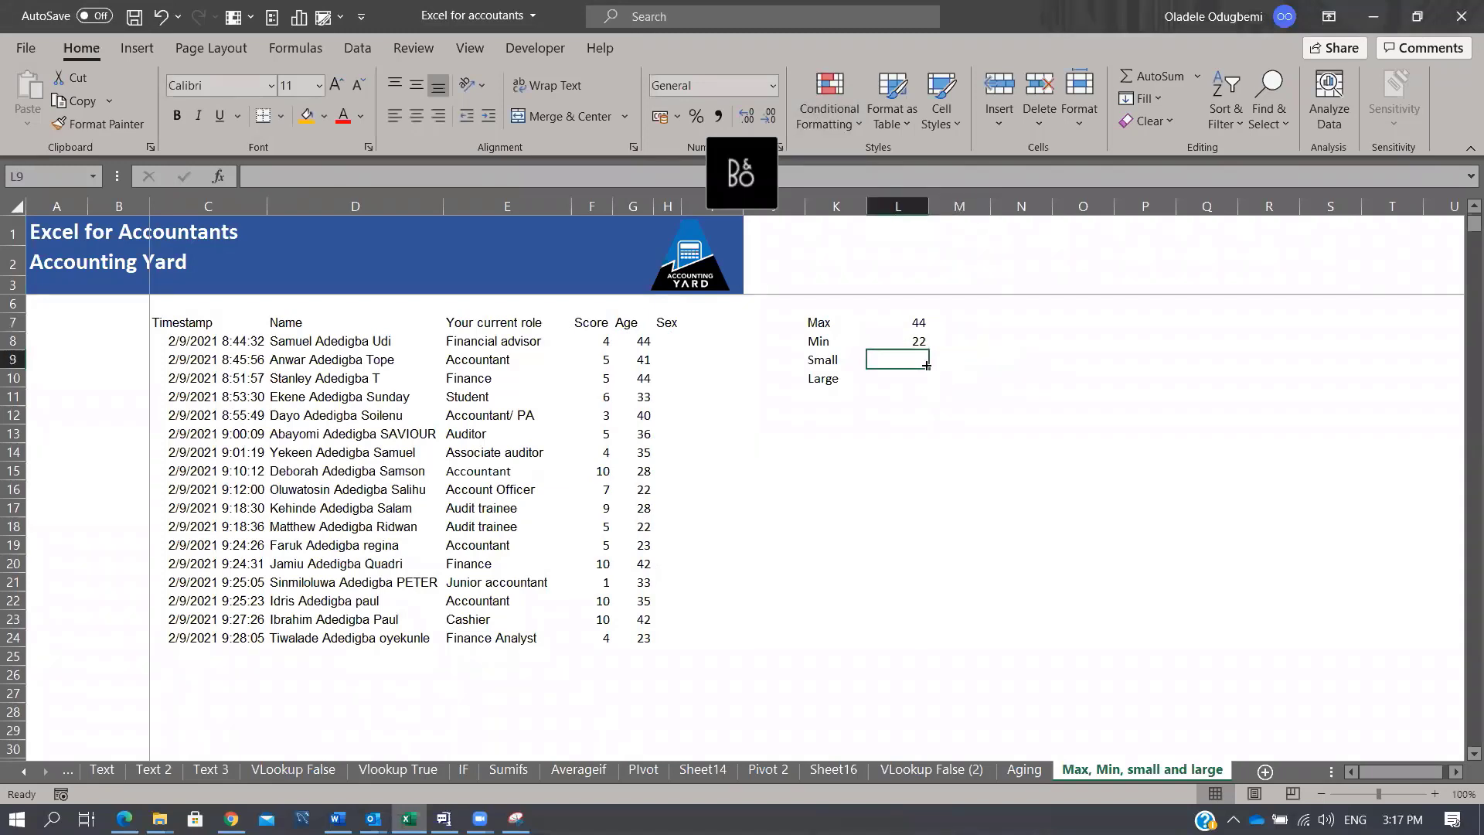
Step: Enter =SMALL(G8:G24,2) in L9 beside Small
text(=small)
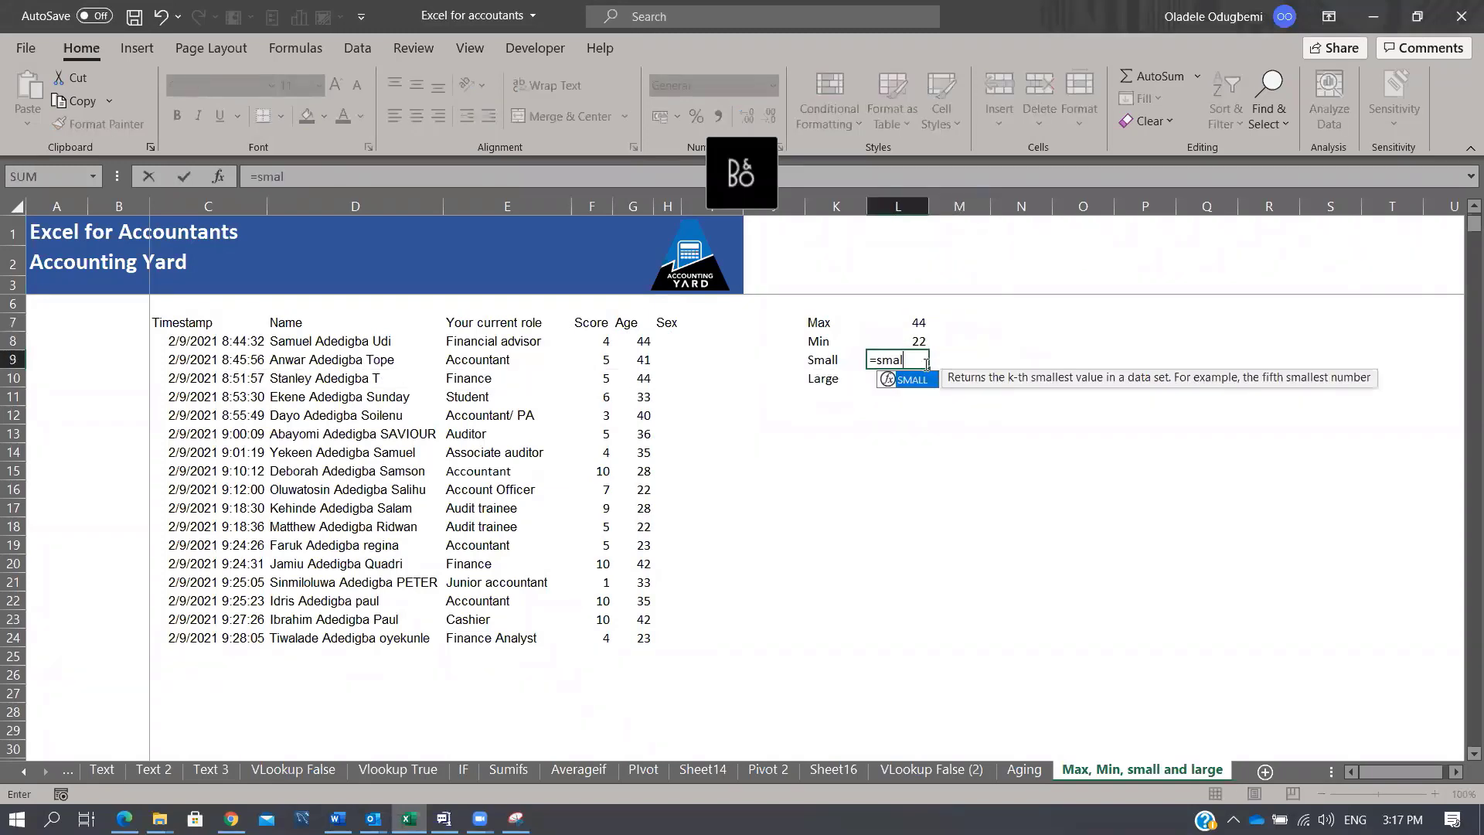
key(Tab)
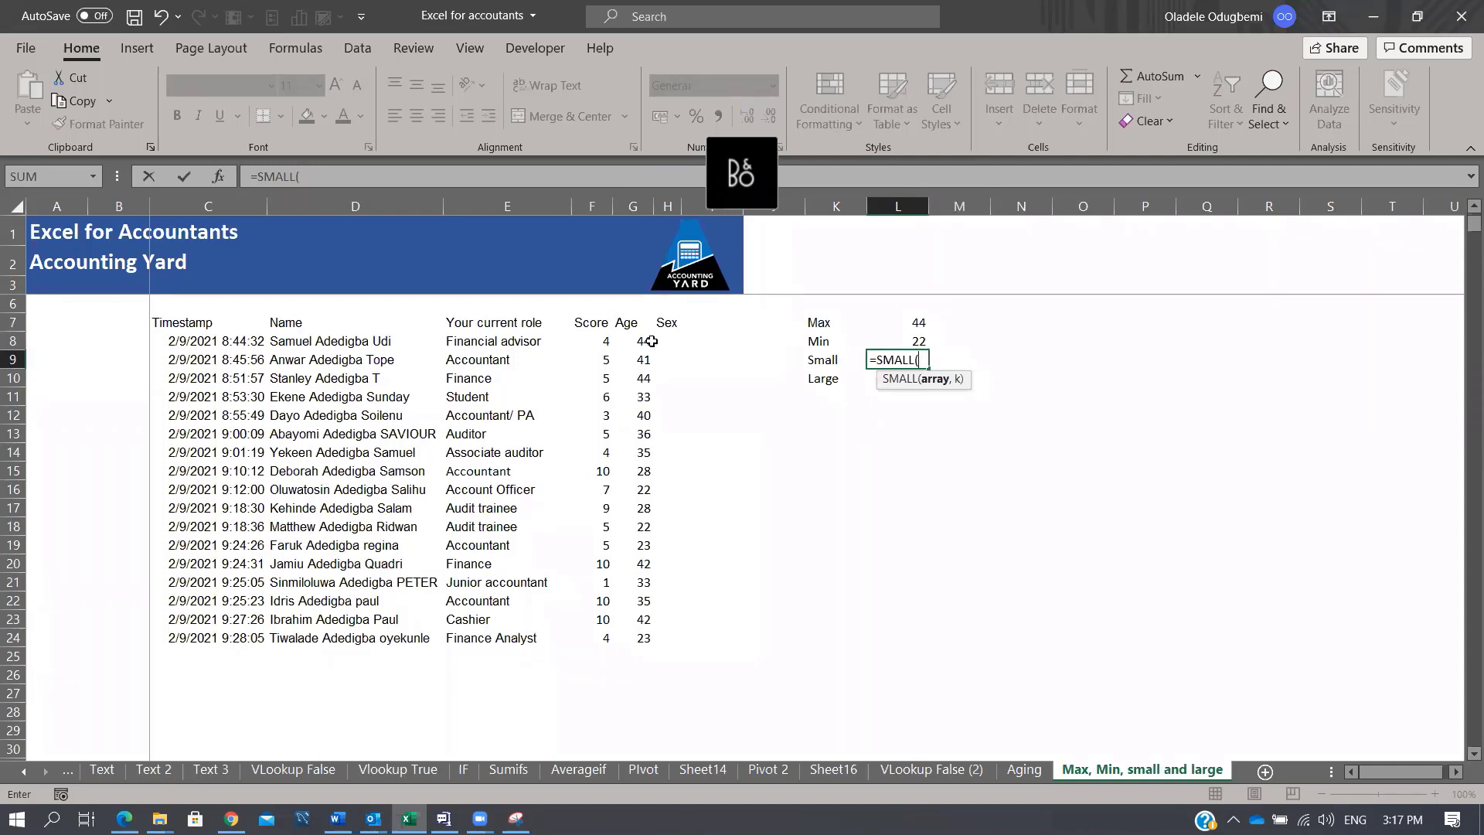
drag(644, 342, 632, 640)
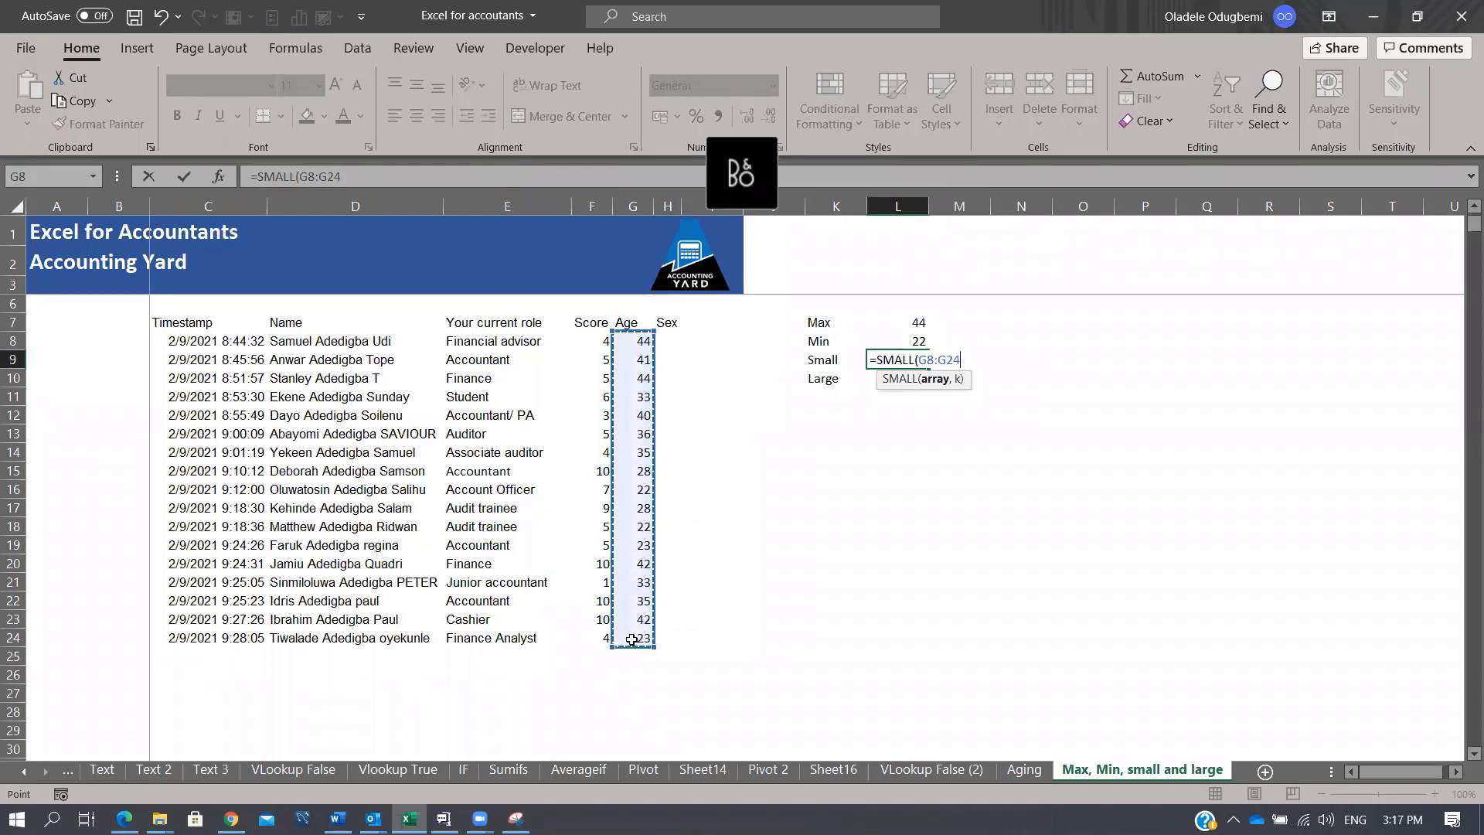
text(,2)
key(ctrl+Return)
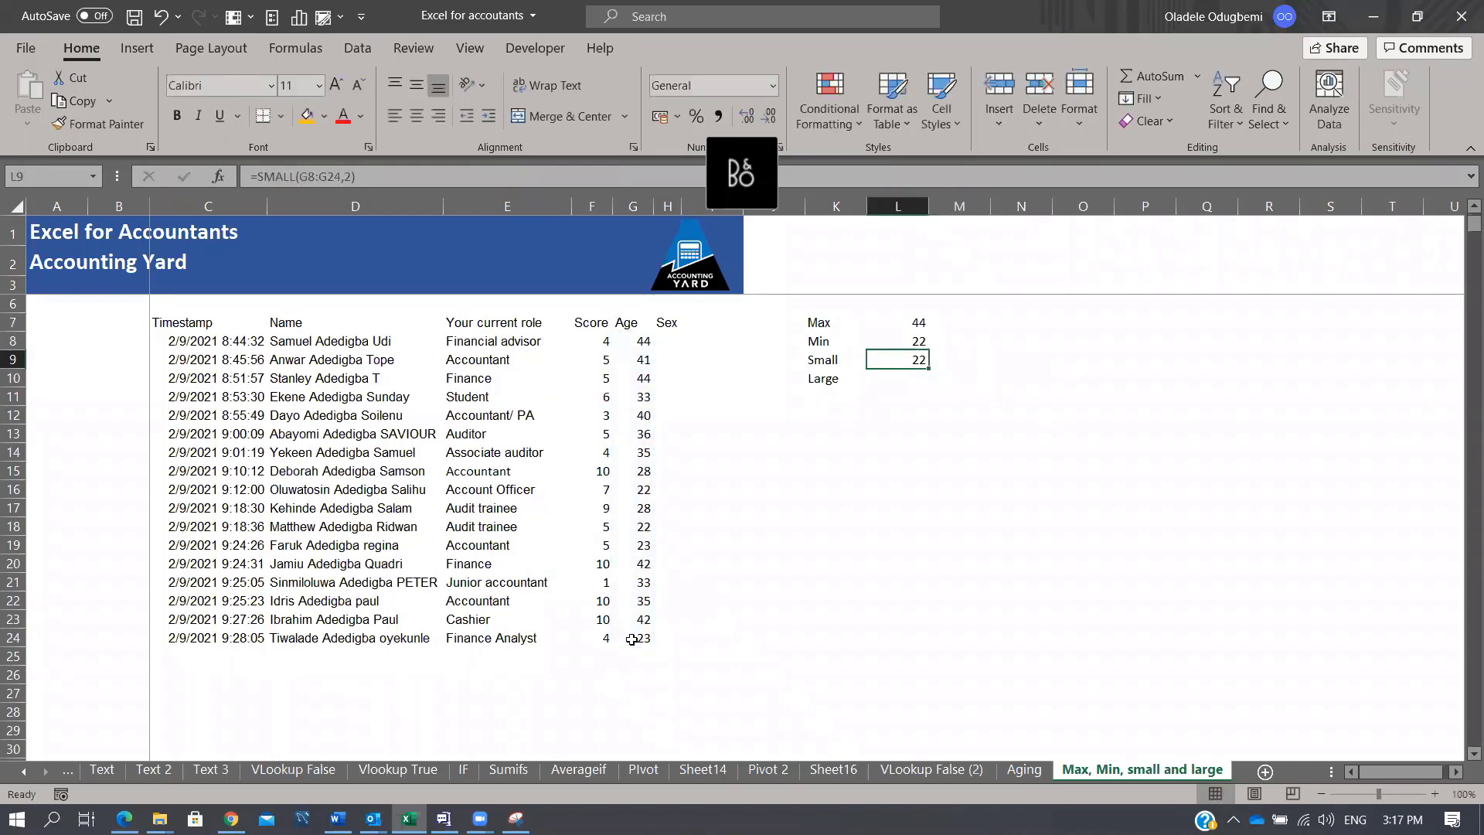
Step: Change the L9 formula to =SMALL(G8:G24,5) so it shows the fifth-smallest age, 28
key(F2)
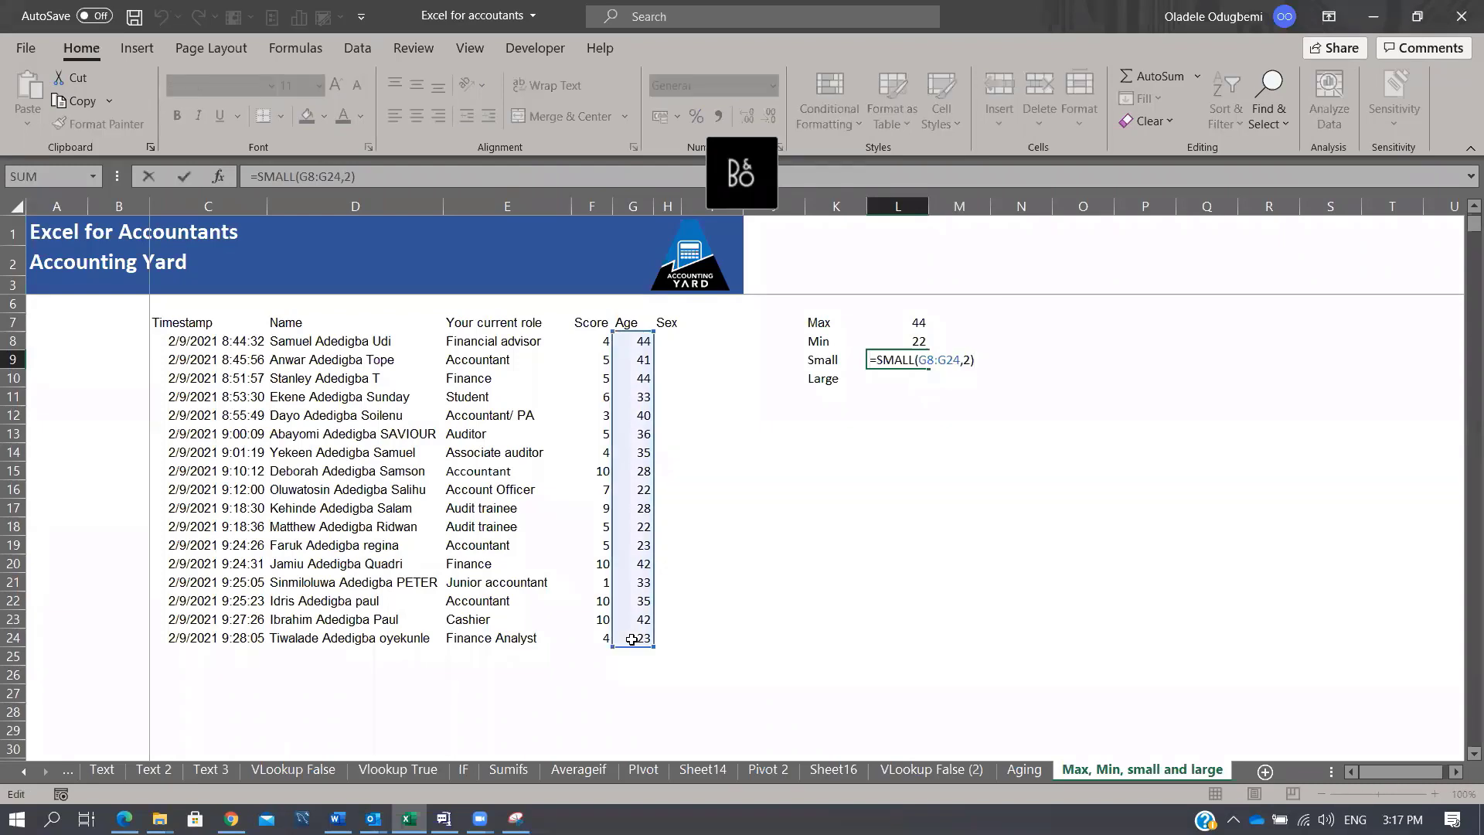
click(970, 359)
key(BackSpace)
text(5)
key(Return)
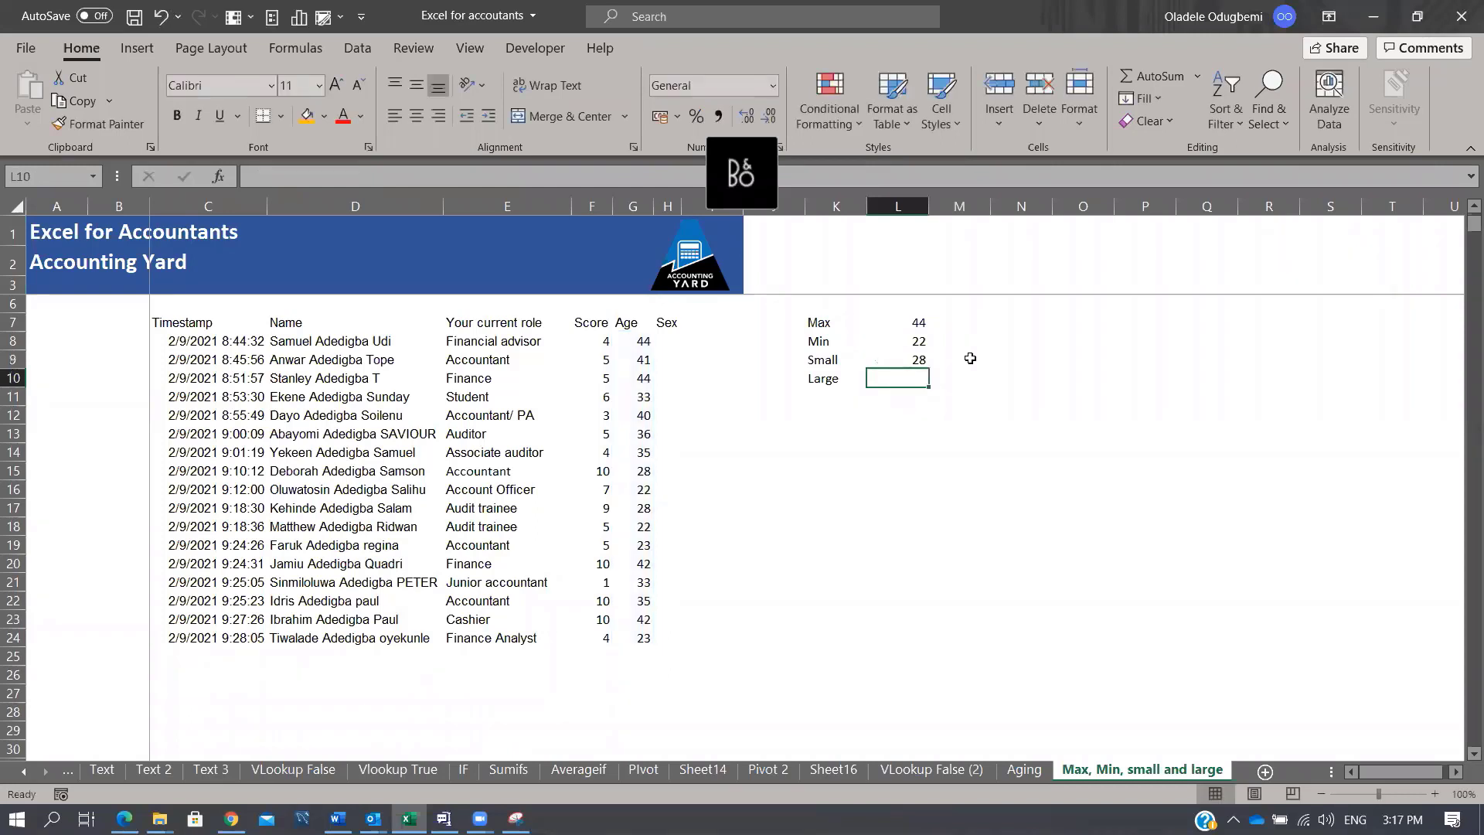
key(Up)
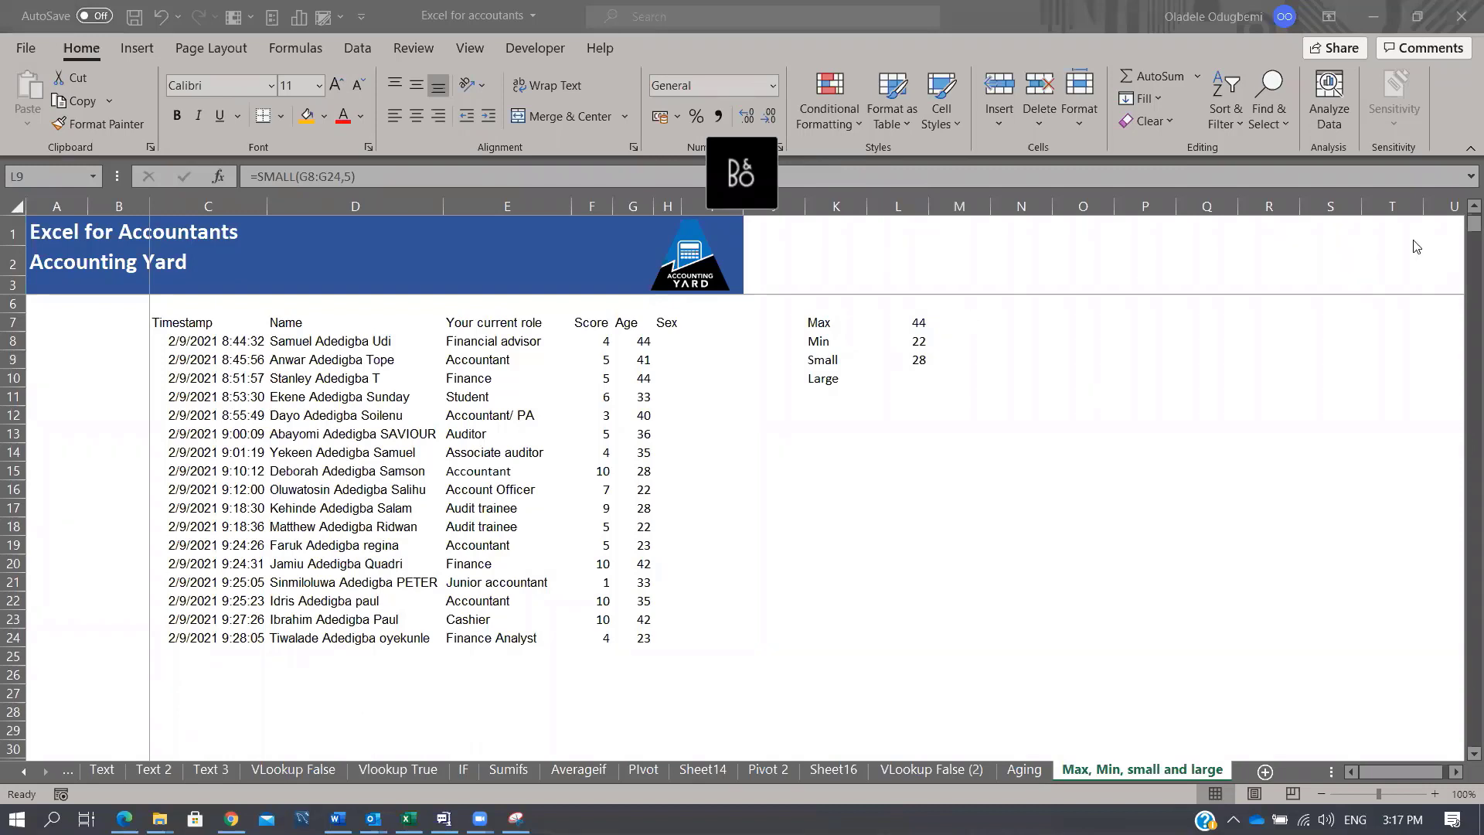
Step: Enter =LARGE(G8:G24,3) in L10 to show the third-largest age, 42
click(906, 382)
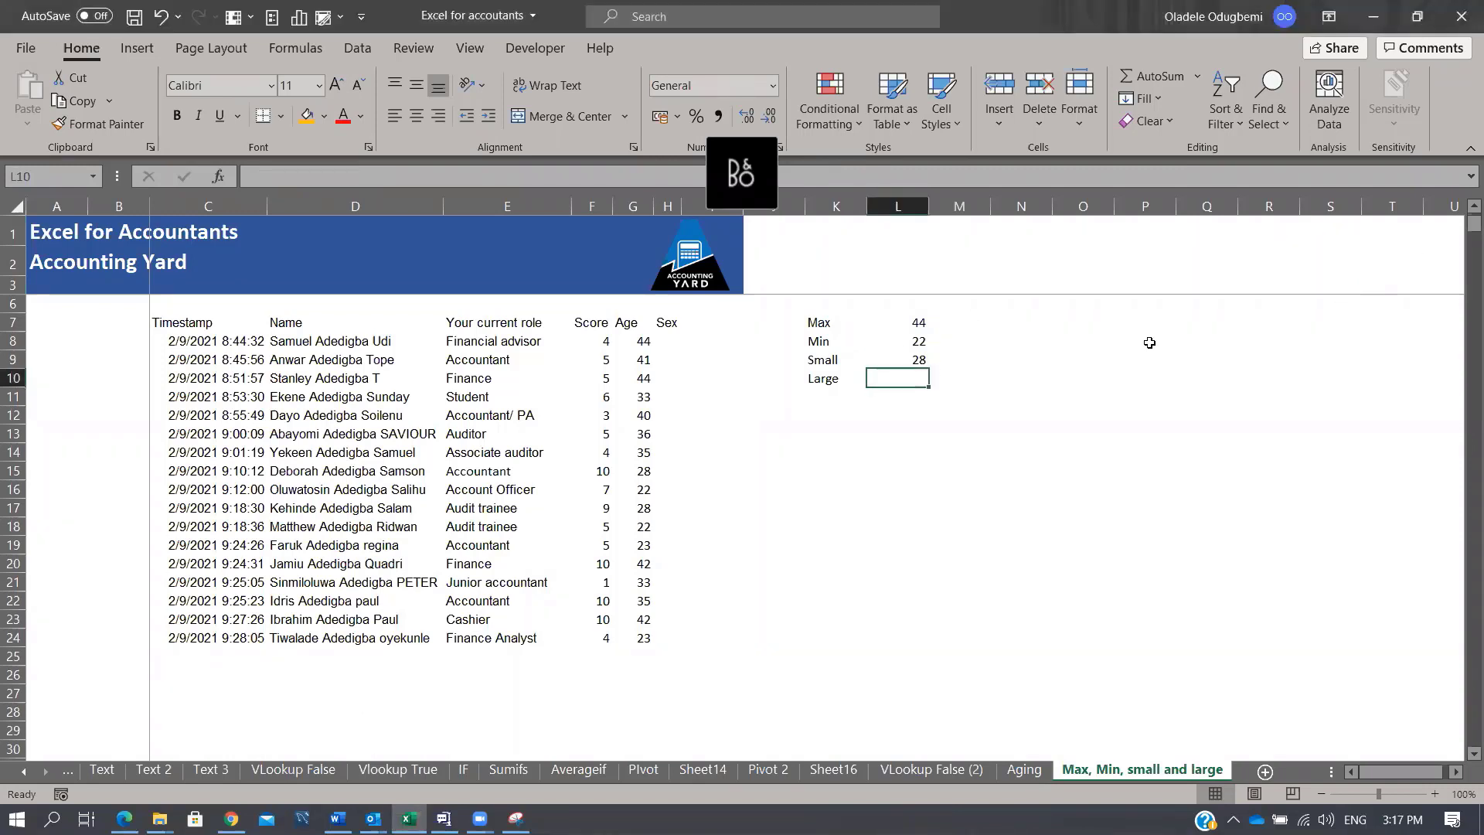
text(=)
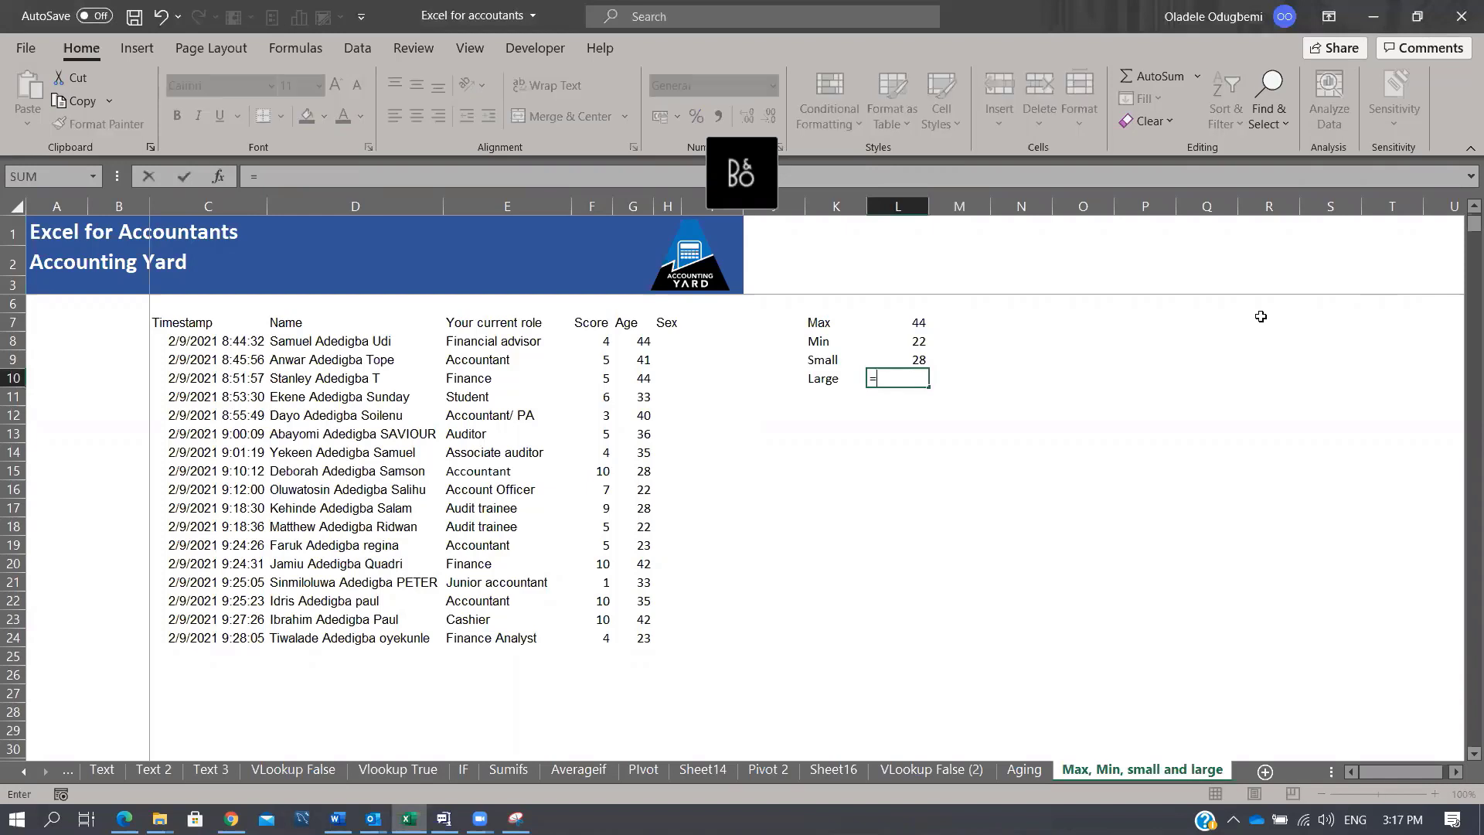
text(large)
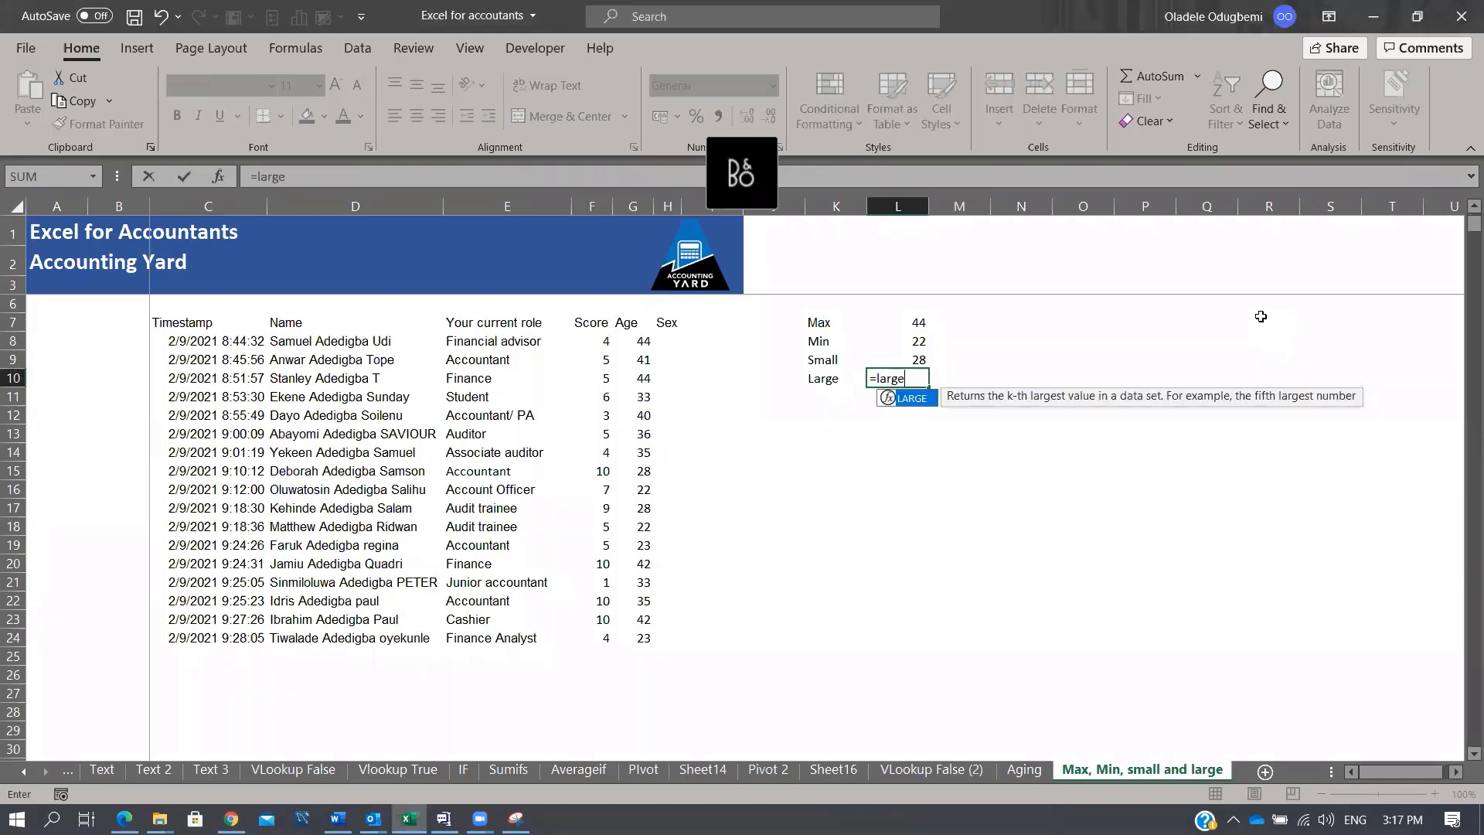
key(Tab)
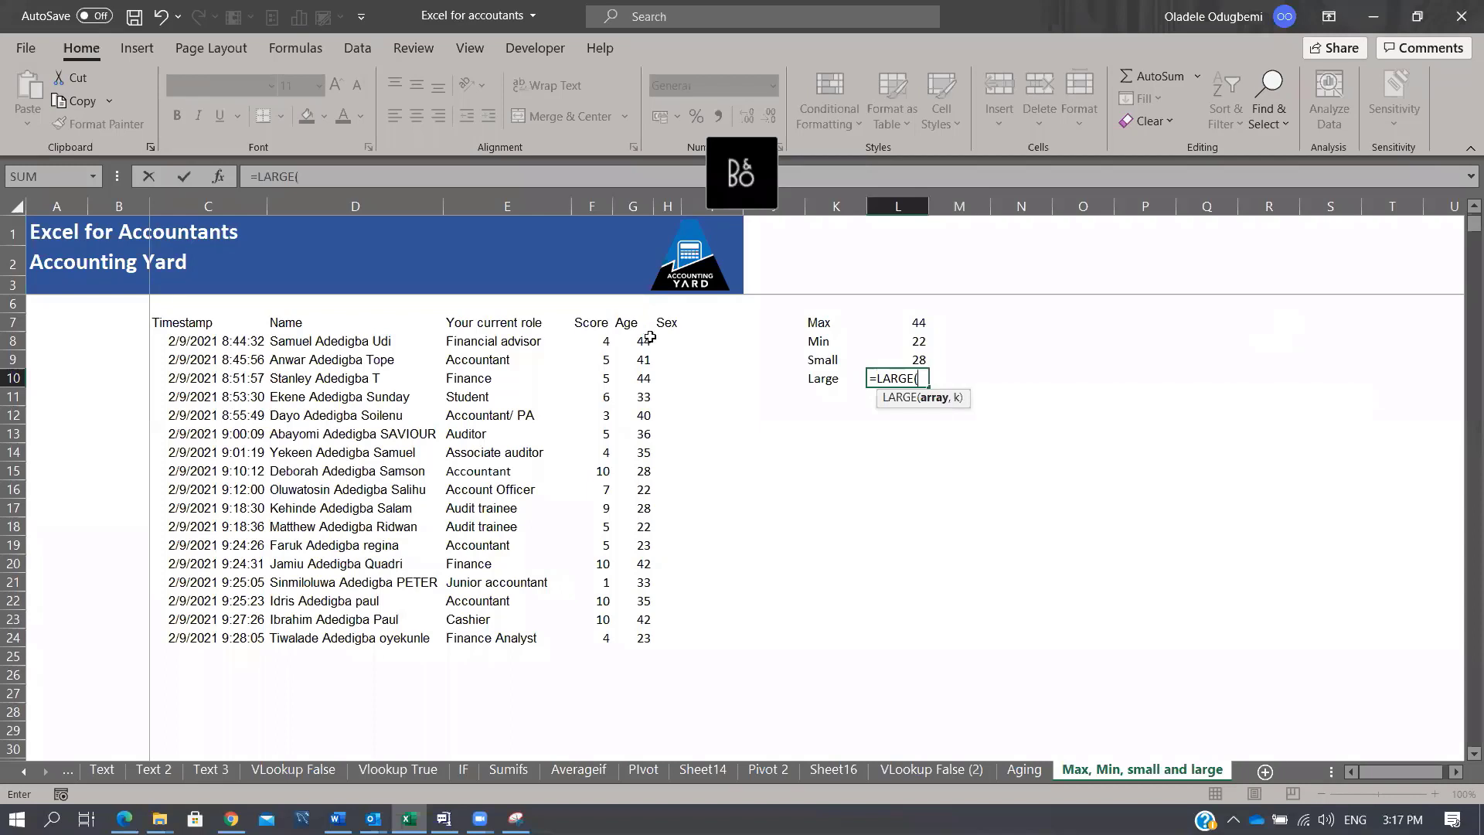
drag(649, 337, 623, 638)
text(,3)
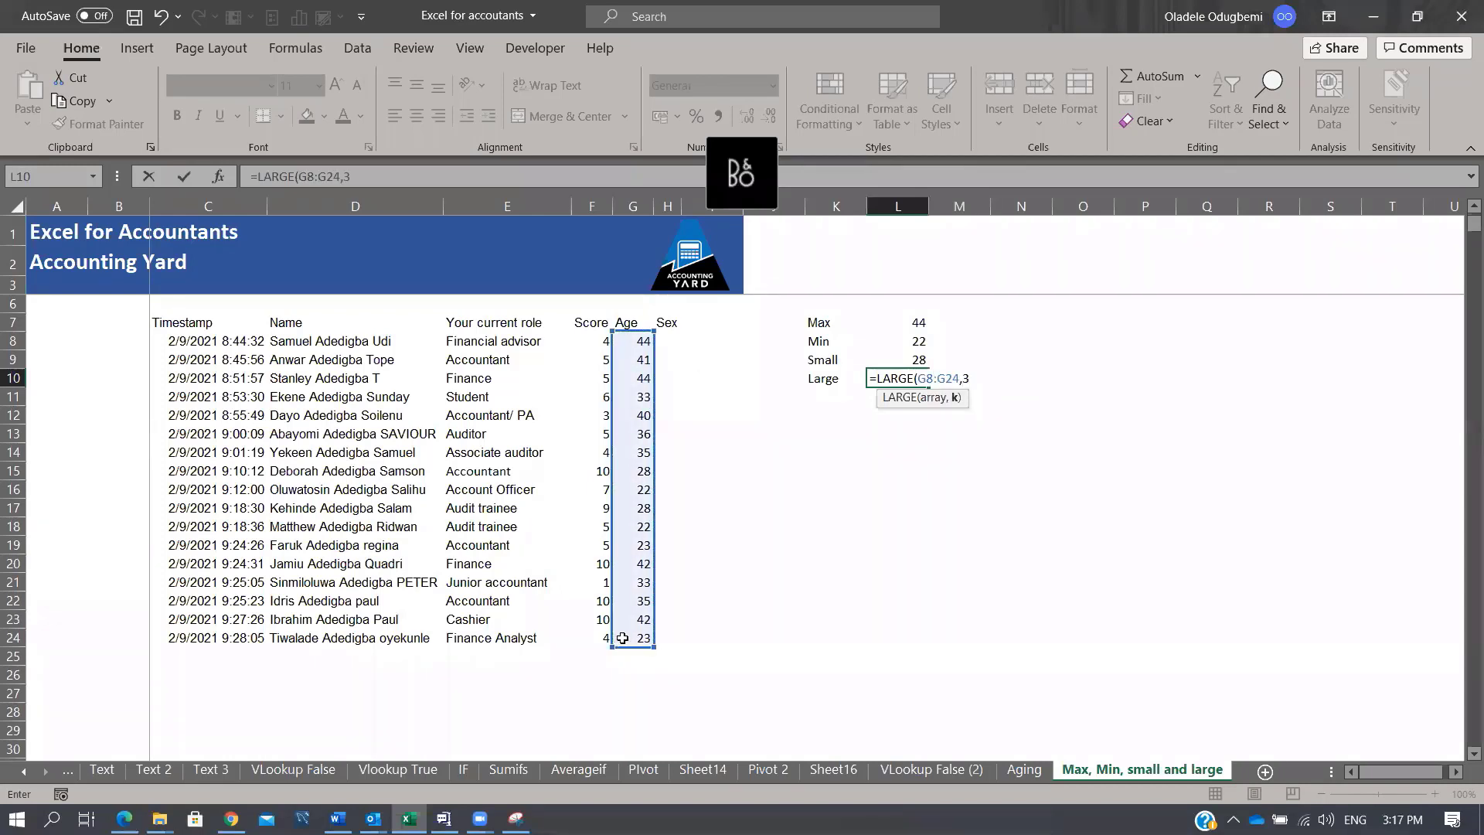
key(Return)
Step: Add a new 'large' label in K11 below Large
key(Up)
key(Down)
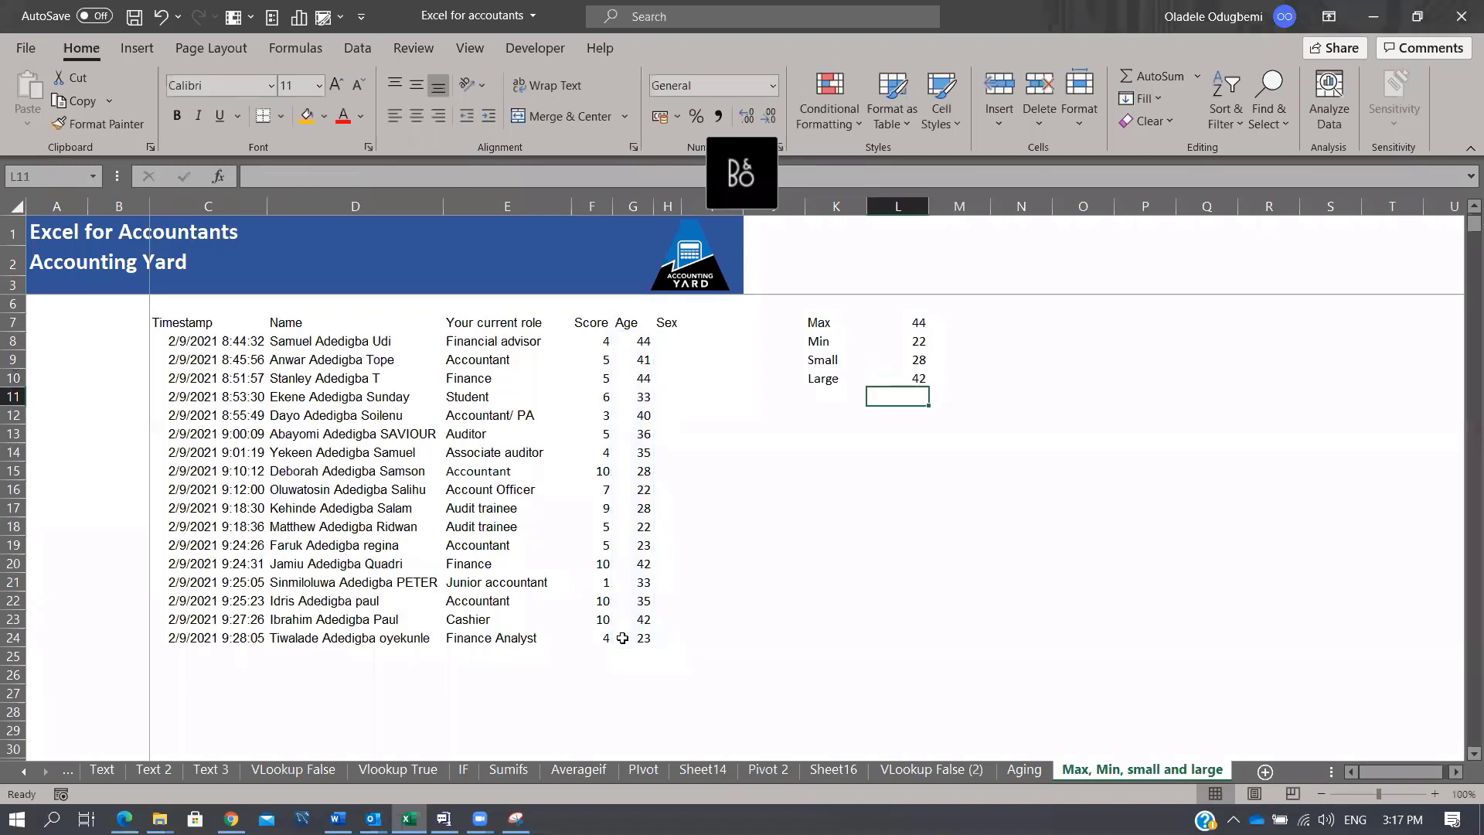
key(Left)
key(Up)
key(Down)
text(large)
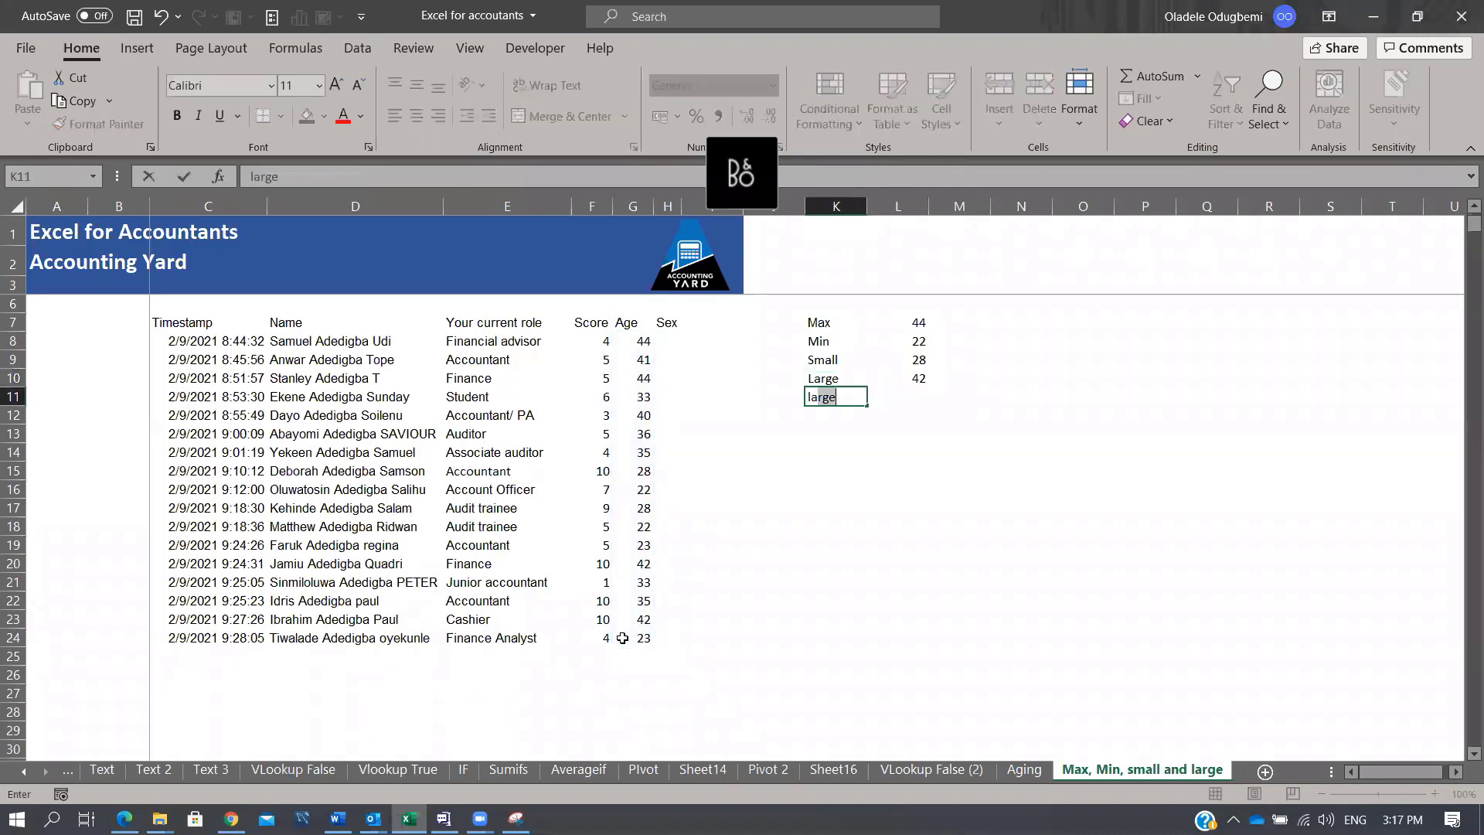
key(Right)
key(Right)
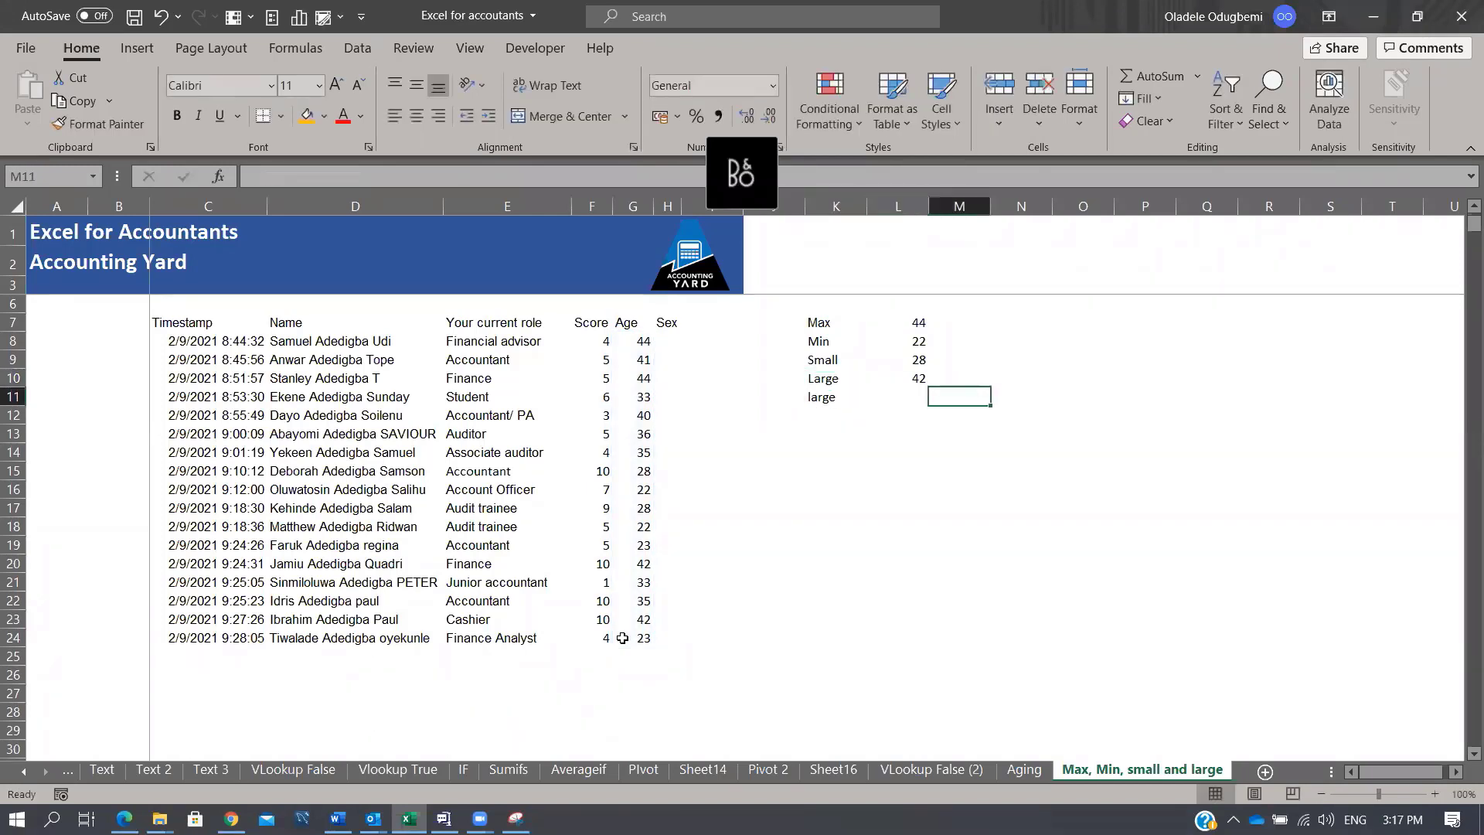
key(Left)
Step: Enter =LARGE(G8:G24,1) in L11 for the largest age, 44, and select K7:L11
text(=LARGE()
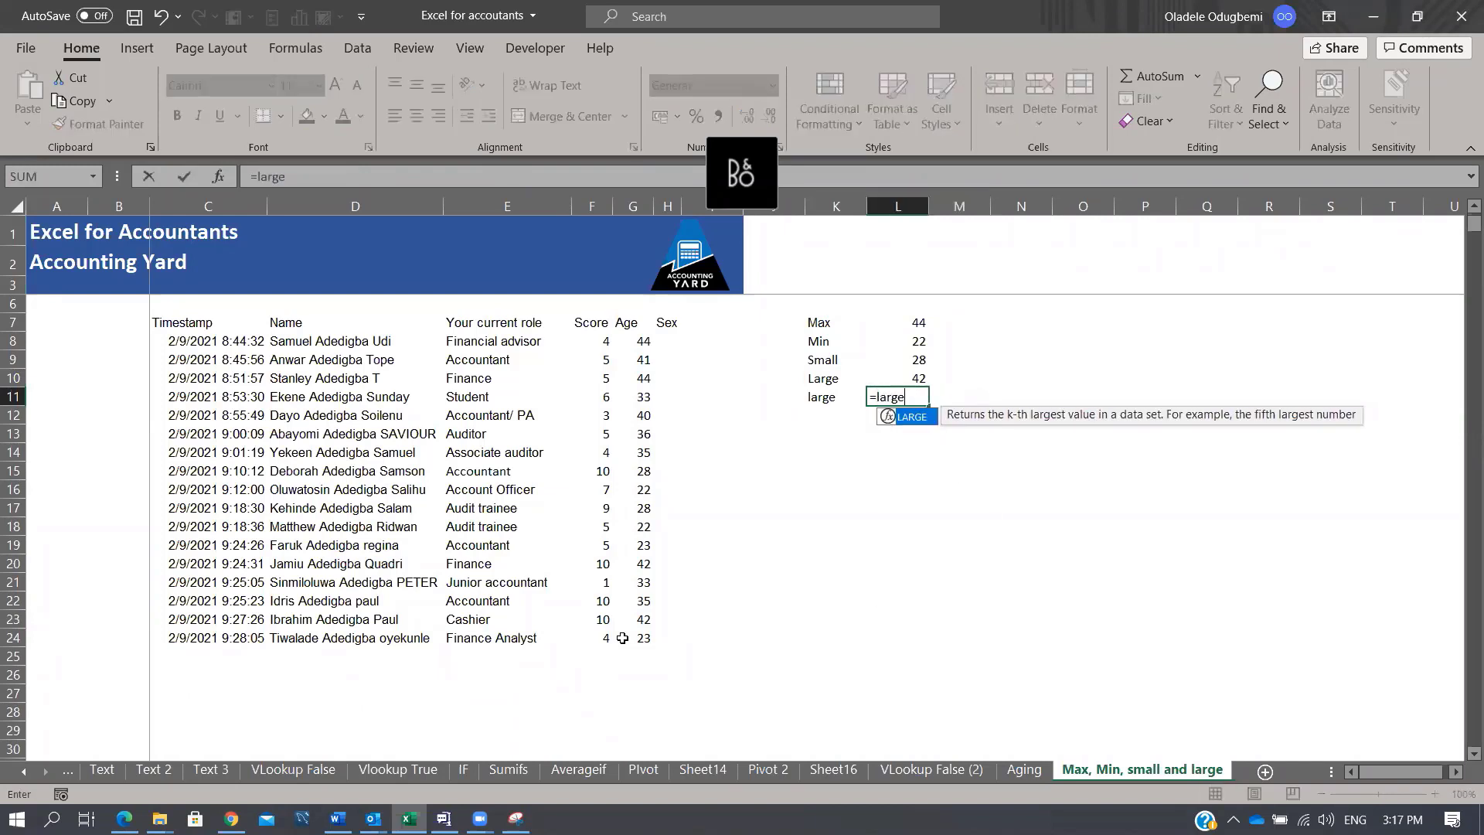
drag(632, 345, 634, 636)
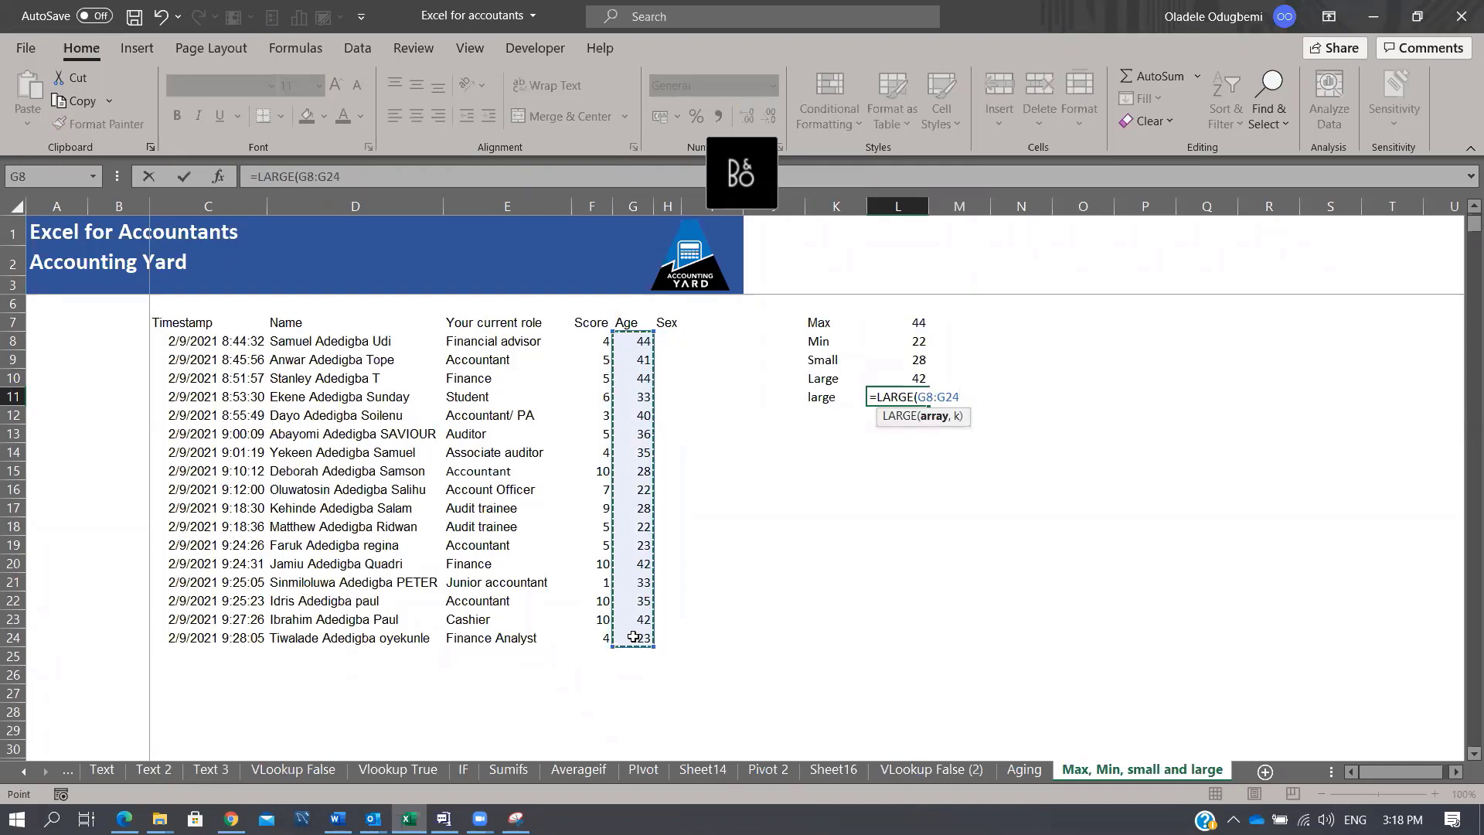
text(,1)
key(ctrl+Return)
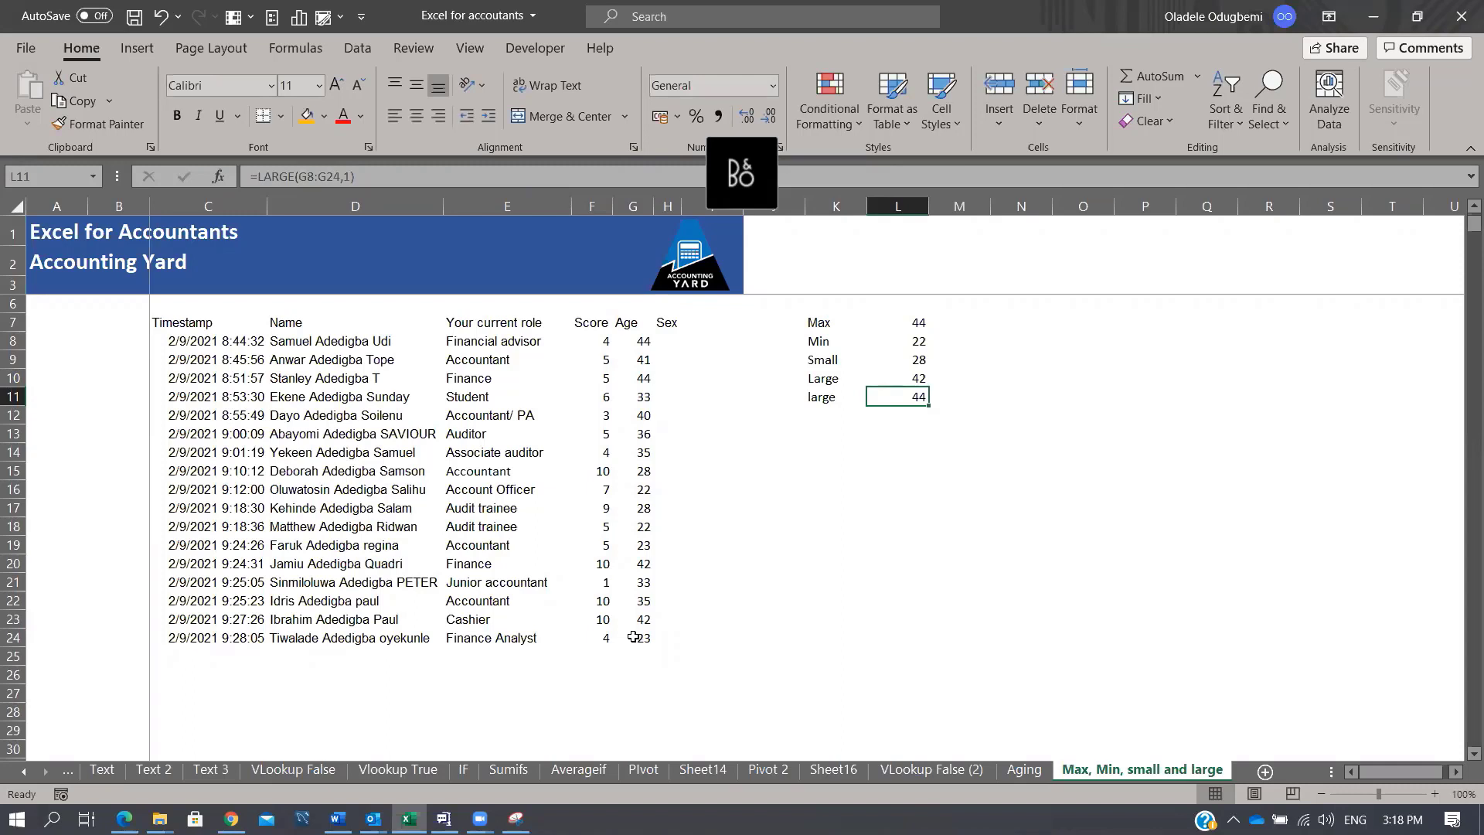
click(802, 139)
drag(828, 317, 912, 398)
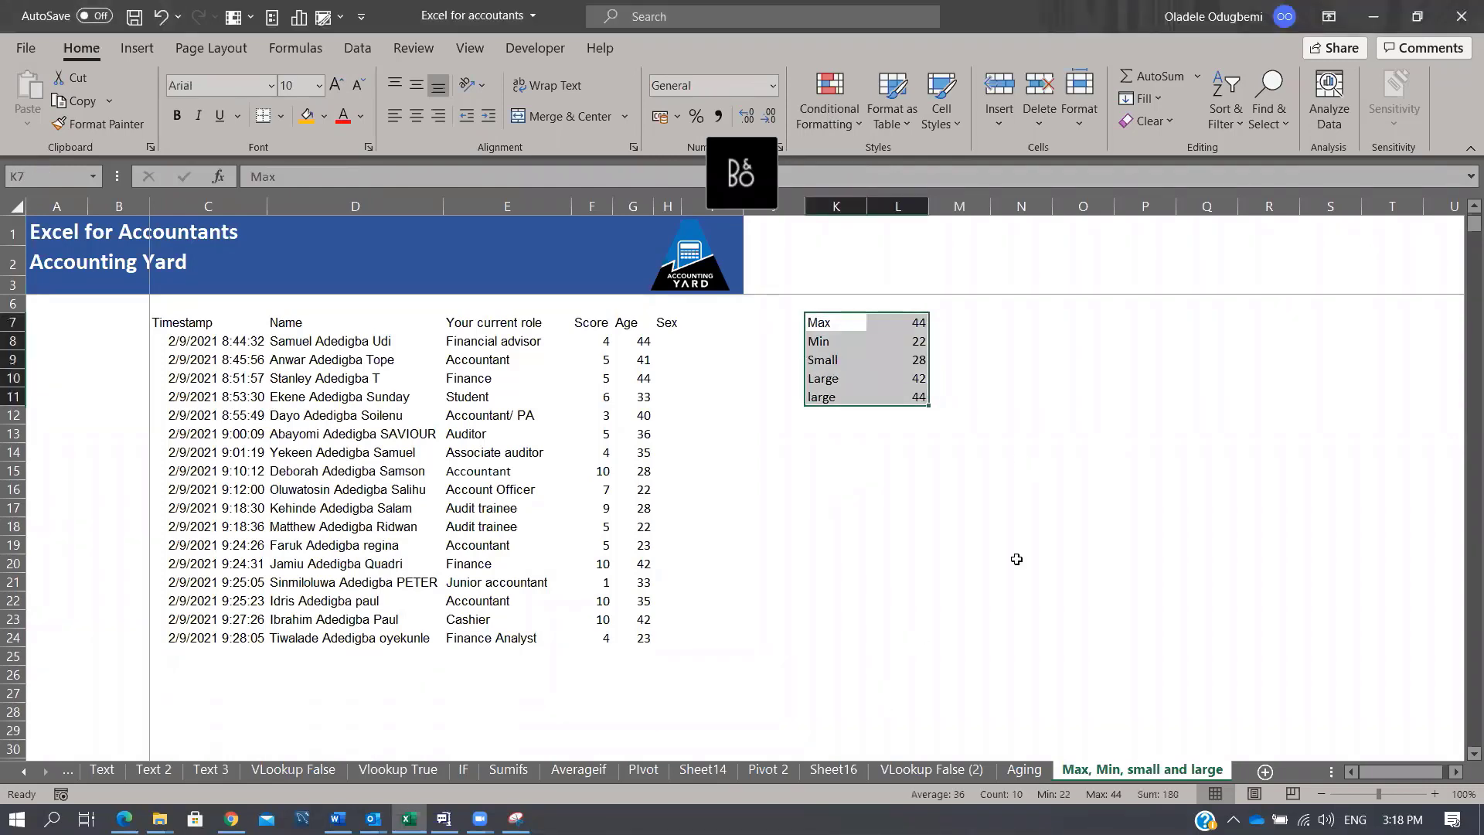